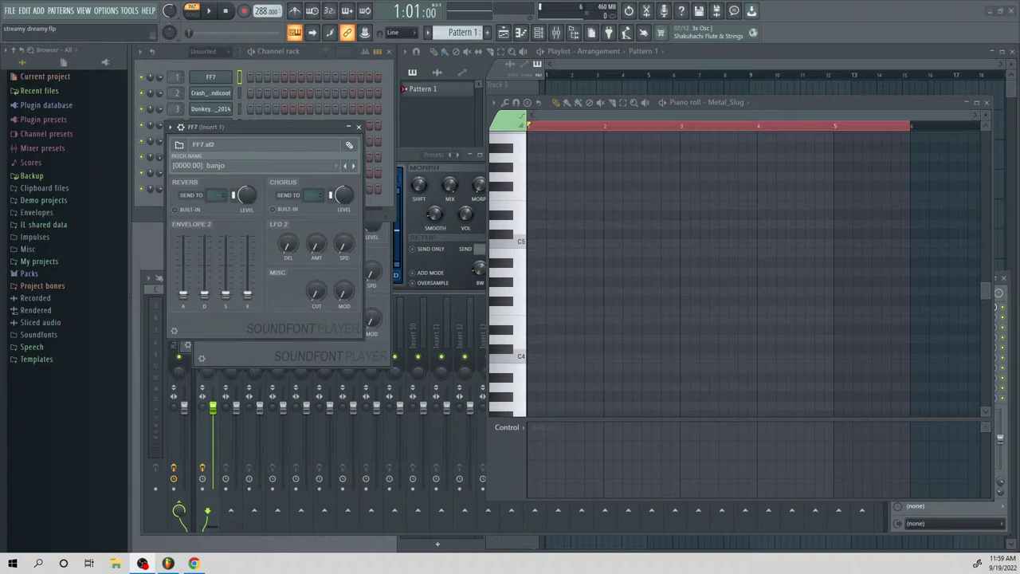
Bring the channel rack forward and open the piano roll of the Rugrats channel
left_click(386, 96)
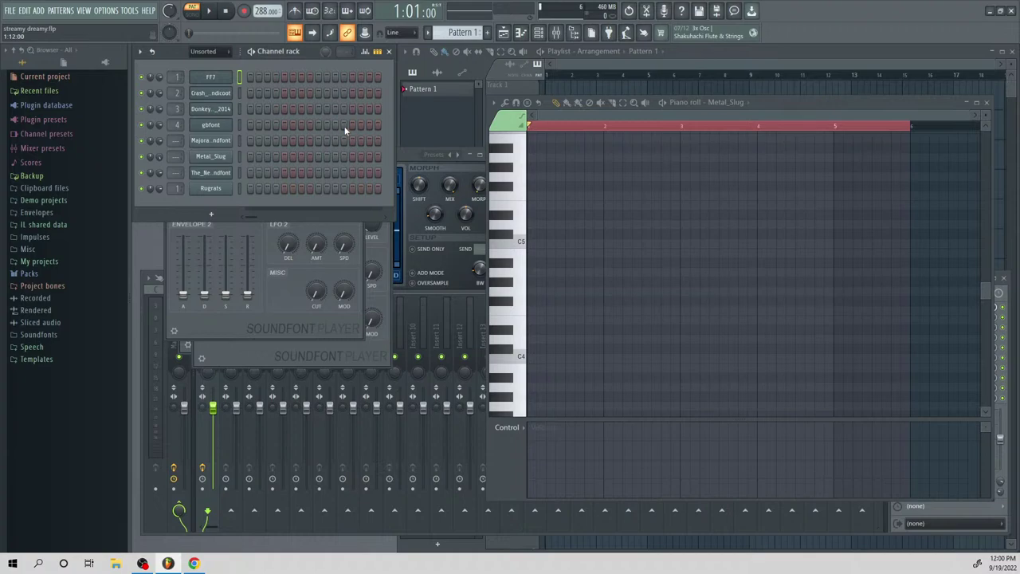
right_click(227, 189)
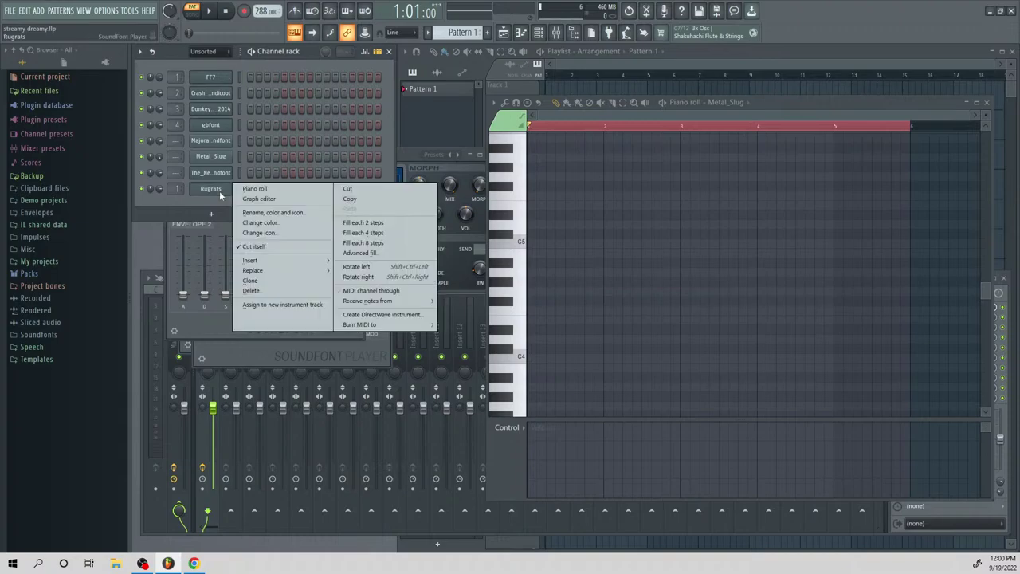
left_click(253, 189)
right_click(217, 190)
left_click(259, 191)
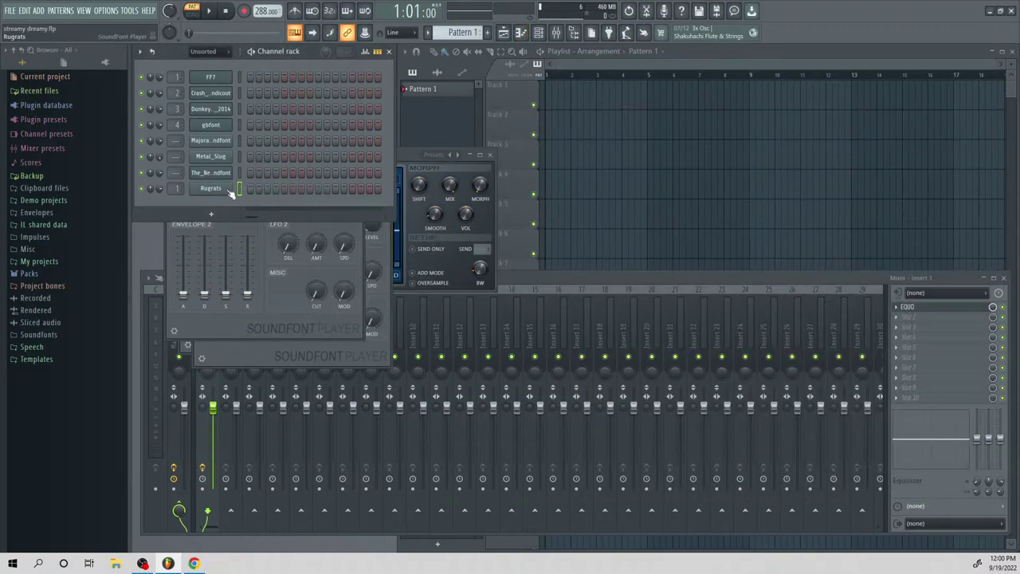
right_click(227, 191)
left_click(254, 191)
left_click(255, 191)
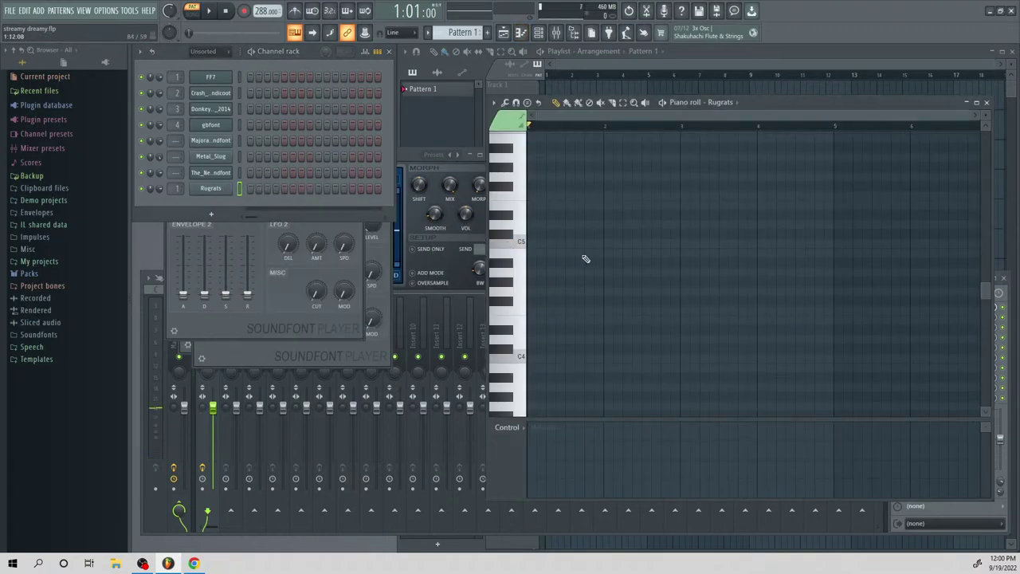
Draw a C5 note at the start of bar 1 and shorten it to one beat
left_click_drag(569, 246, 532, 244)
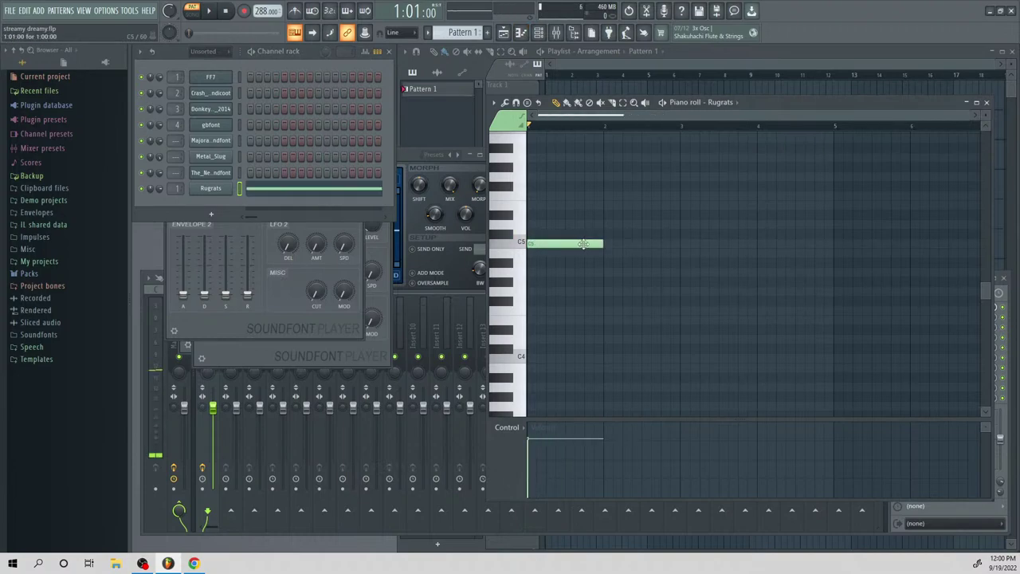
left_click_drag(601, 246, 564, 244)
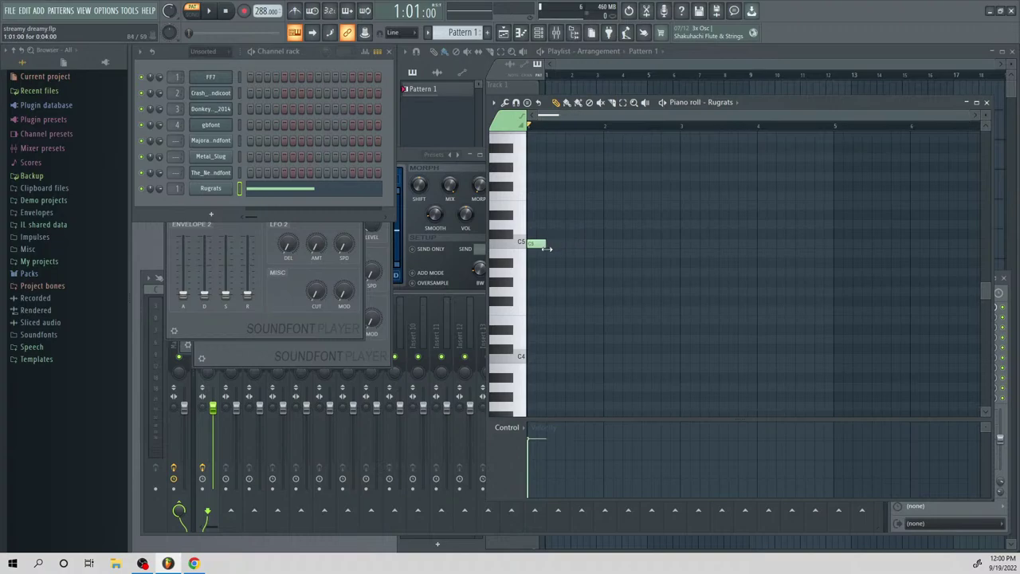
left_click(570, 177)
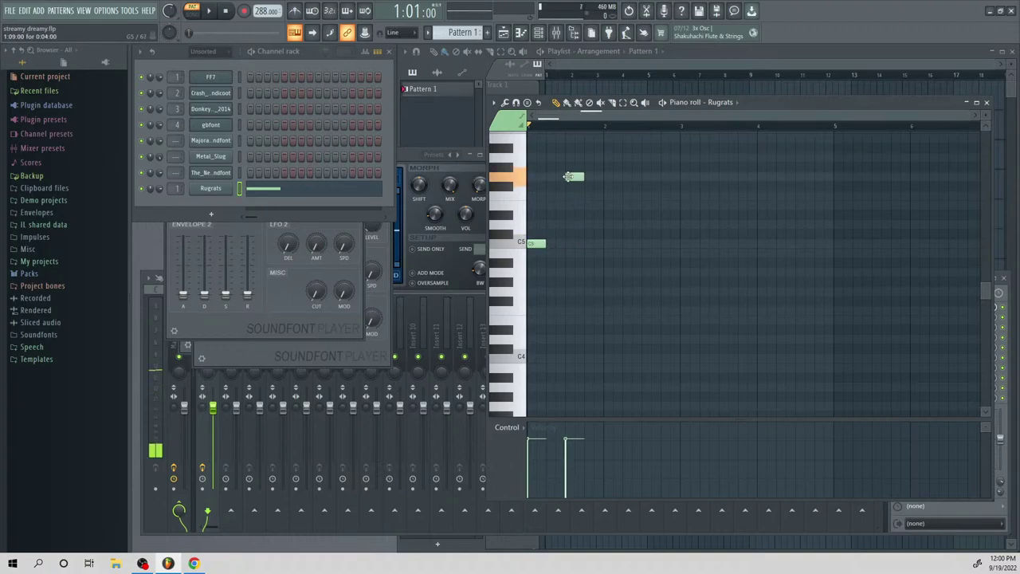
left_click(569, 207)
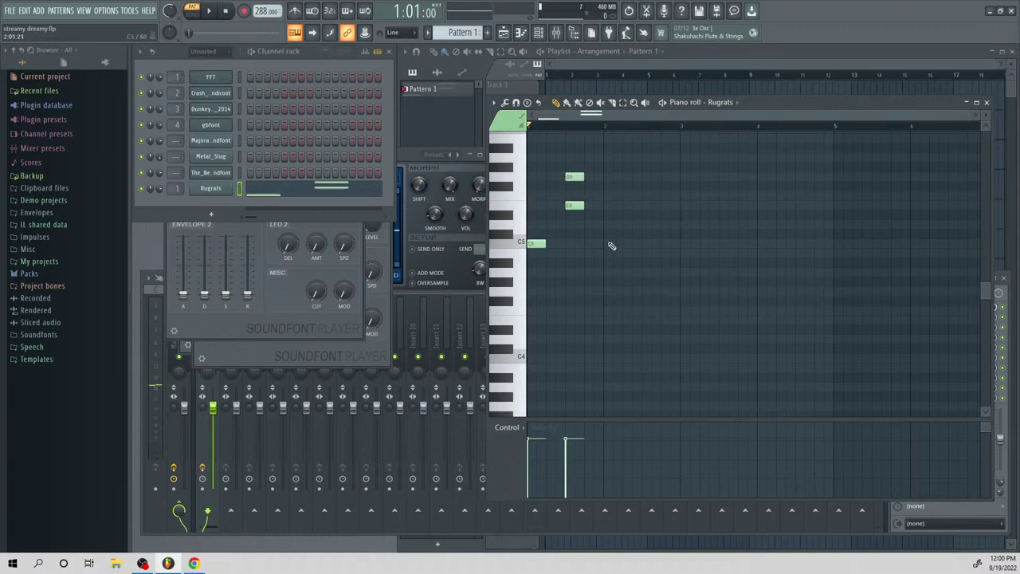
right_click(579, 206)
right_click(578, 177)
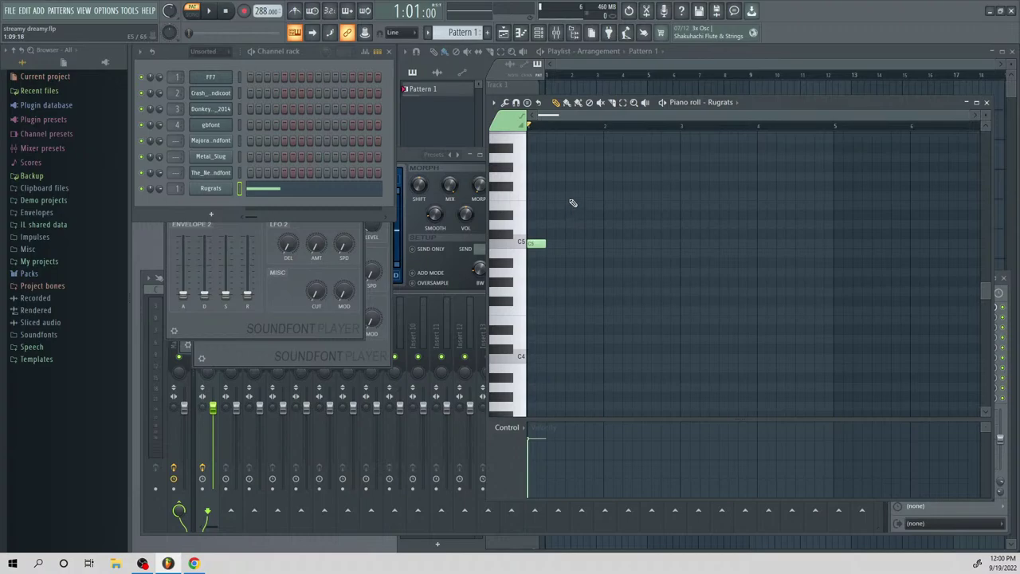
Place one-beat G5 and E5 chords on the third and fourth beats of bar 1
left_click_drag(569, 196, 568, 172)
left_click_drag(567, 214, 568, 203)
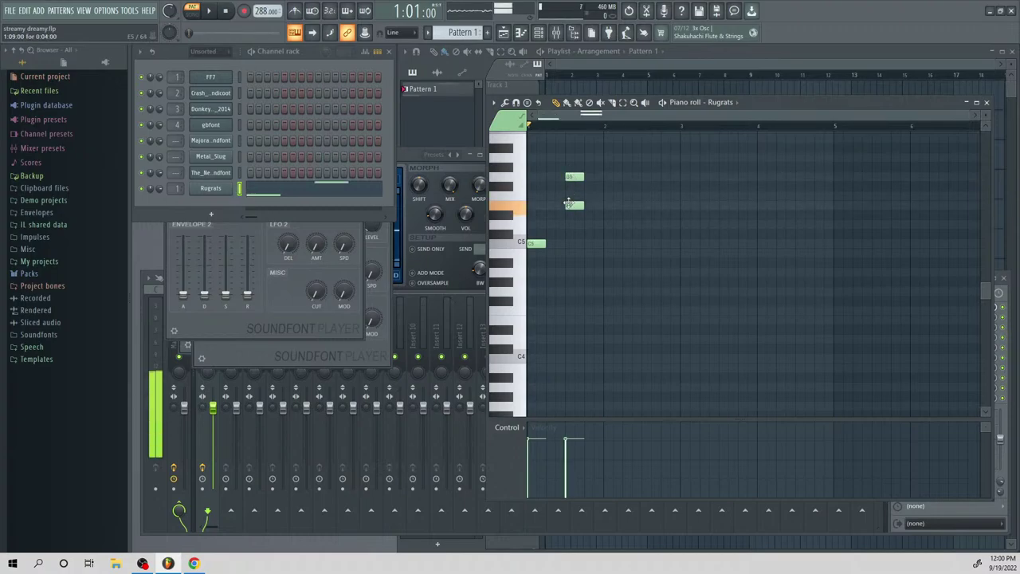
left_click(591, 205)
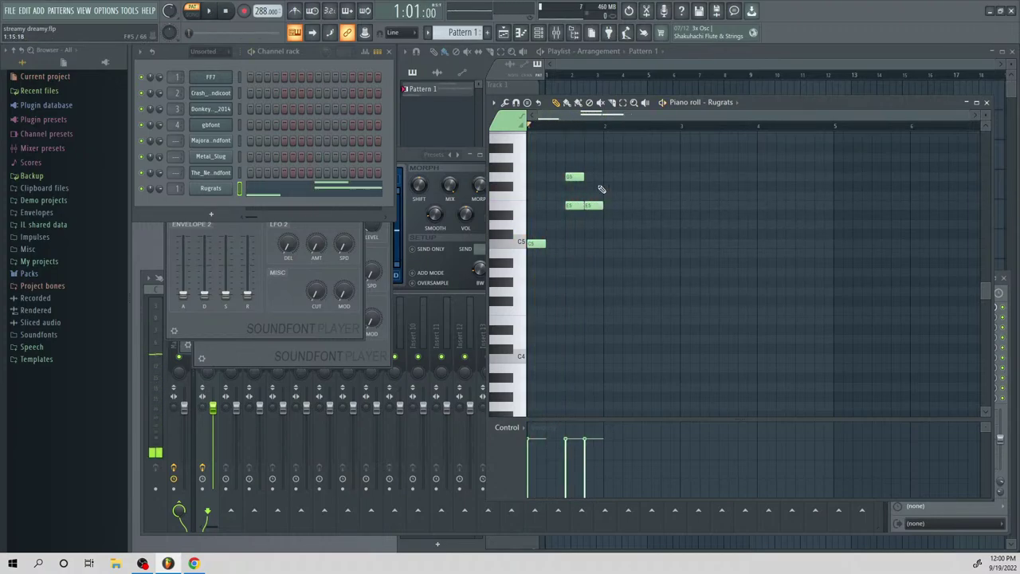
left_click(593, 176)
Place a half-bar G4 note at the start of bar 2 and a half-bar G5 and E5 chord on its third beat
left_click_drag(605, 286, 611, 291)
left_click(645, 179)
left_click(647, 205)
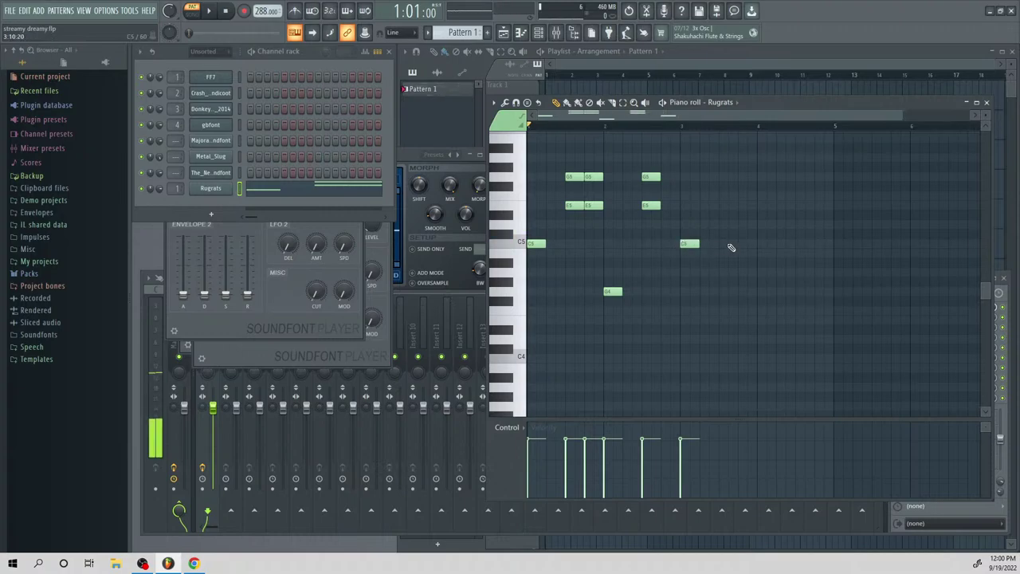
left_click(730, 247)
right_click(731, 247)
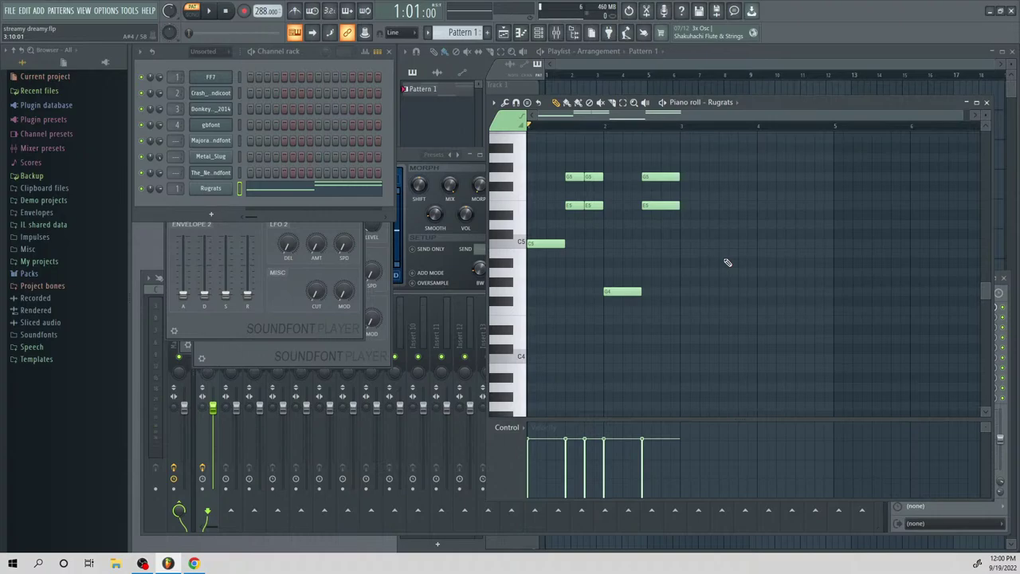
Play the two-bar phrase, duplicate all its notes into bars 3 and 4, and clear the selection
key("space")
key("space")
key("ctrl+a")
key("ctrl+b")
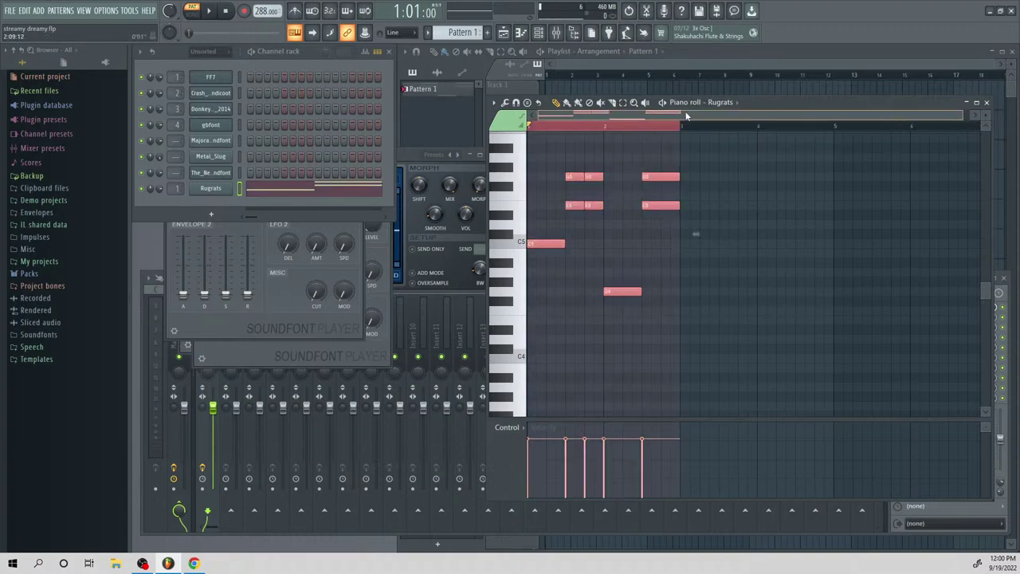
key("ctrl+a")
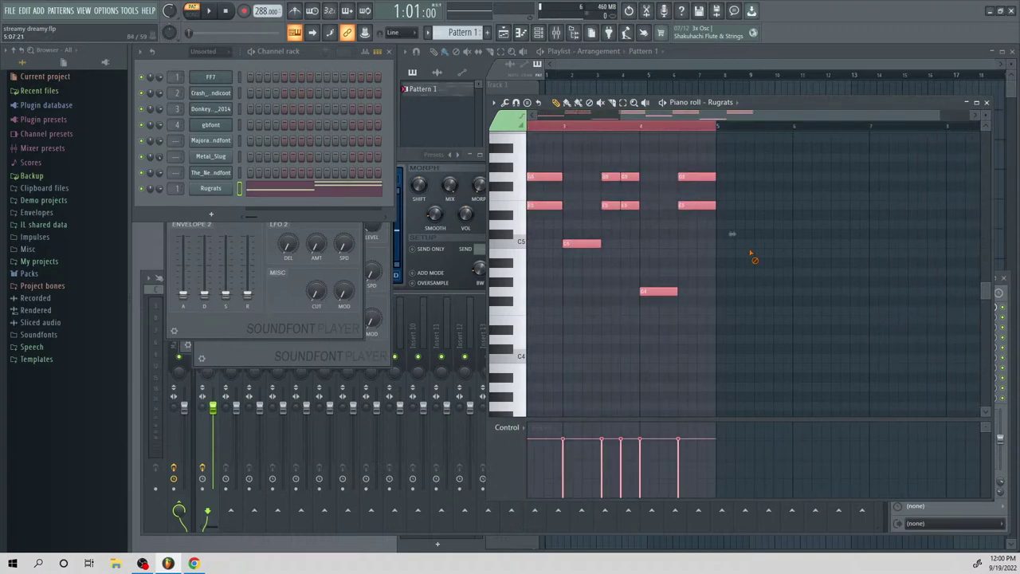
key("ctrl+d")
Replace the duplicated notes in bar 4 with a descending one-beat run of C5, B4 and A#4
scroll(660, 280, "up", 3)
left_click(643, 265)
left_click_drag(652, 286, 649, 329)
right_click(697, 263)
right_click(697, 291)
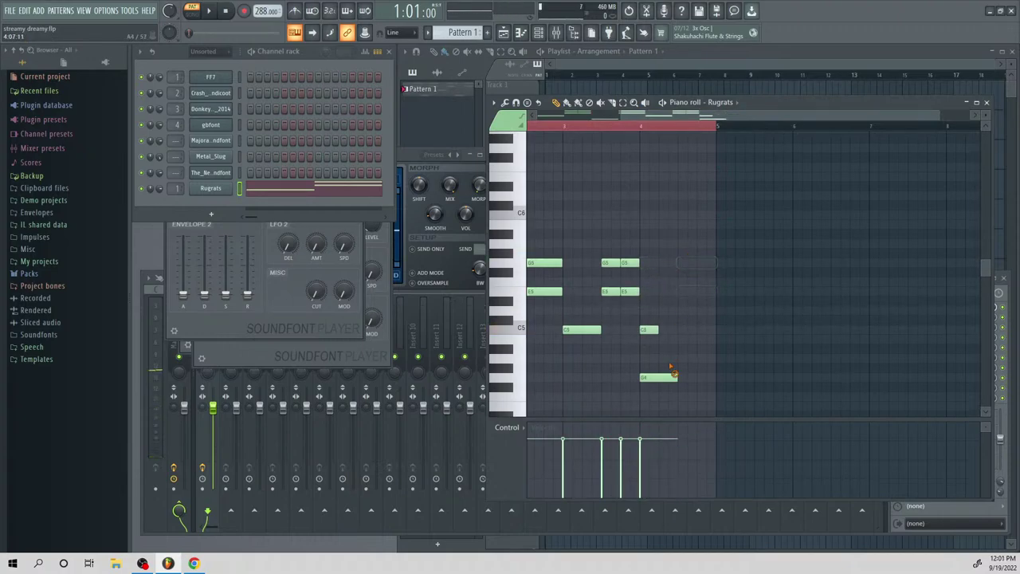
right_click(658, 376)
left_click(664, 340)
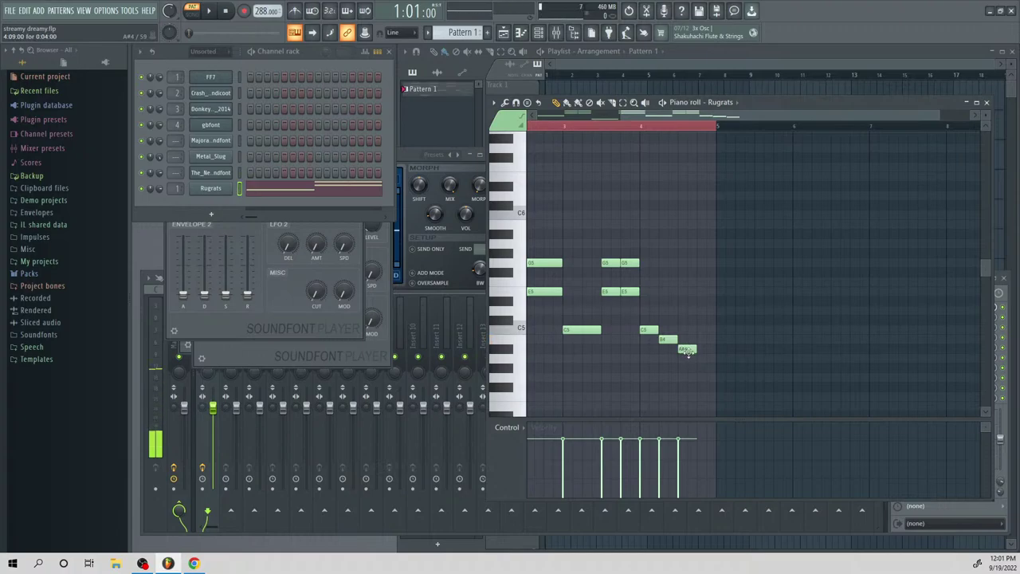
left_click(684, 348)
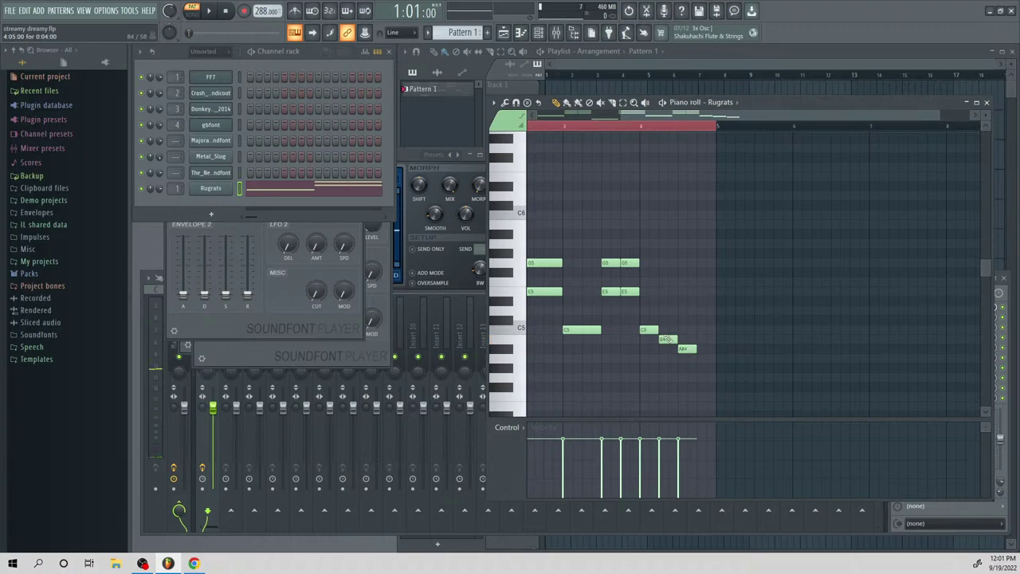
Rework the bar 4 run to descend C#5, C5, B4, A#4, ending on A4 at the start of bar 5
left_click(628, 320)
key("space")
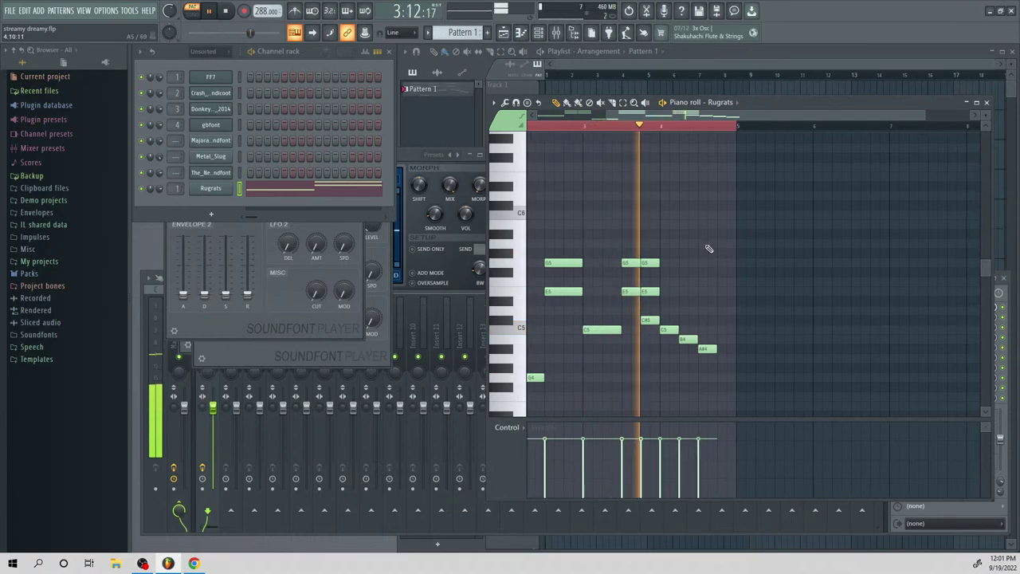
key("space")
right_click(655, 321)
left_click(664, 322)
left_click_drag(667, 329, 706, 340)
left_click_drag(706, 348, 740, 356)
left_click(743, 367)
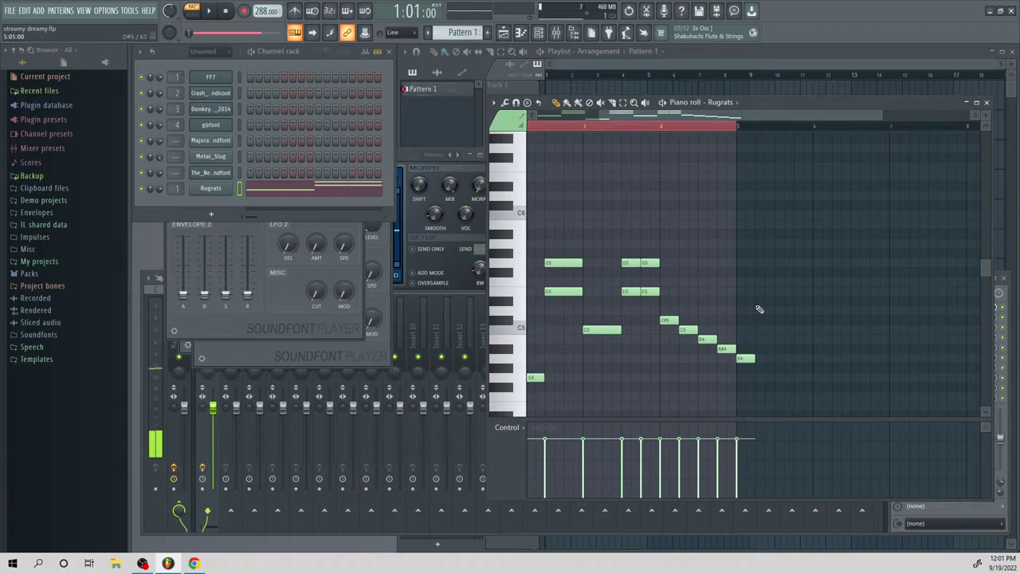
Add an F5 and C#5 chord on the second beat of bar 5, extend the time selection past it and play the melody
left_click(762, 282)
left_click(757, 319)
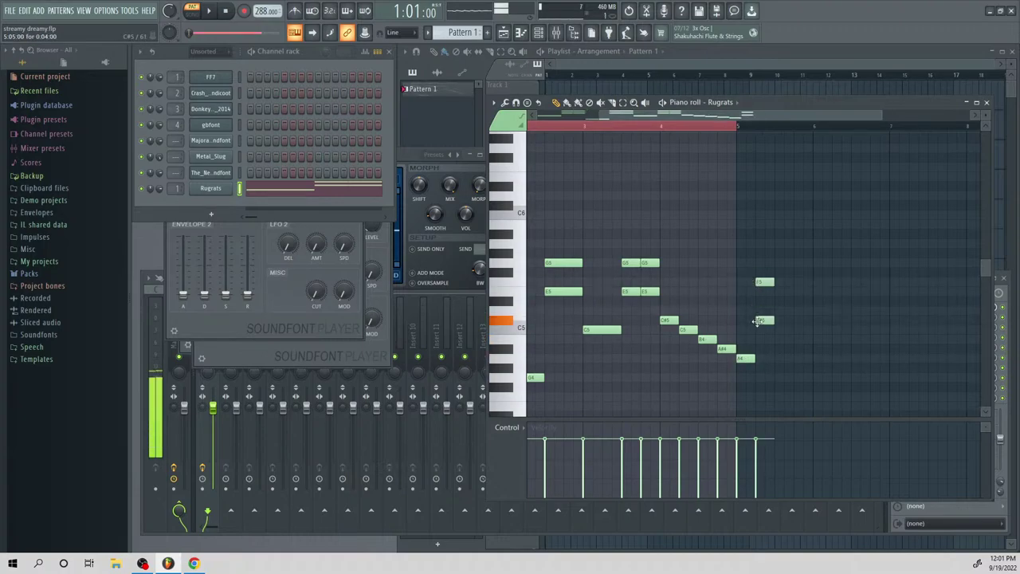
left_click_drag(801, 126, 985, 126)
key("space")
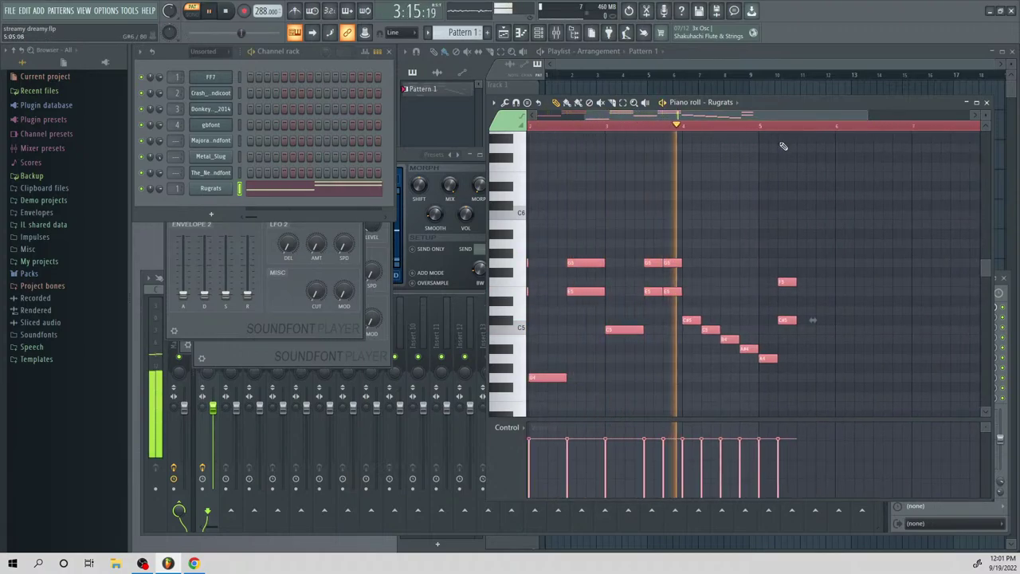
key("space")
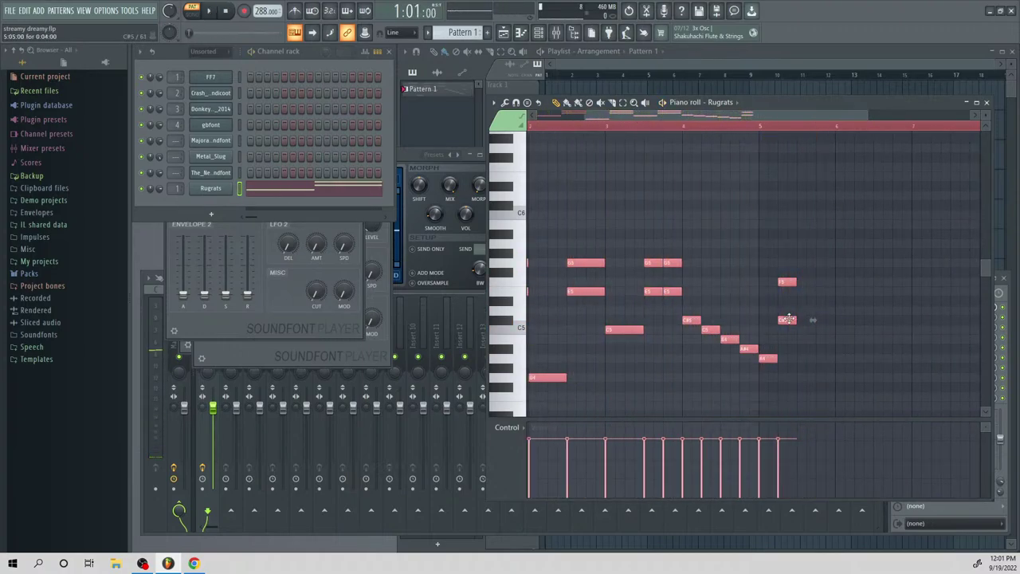
Replace the bar 5 chord with one-beat F5 and D5 notes on the third beat
right_click(789, 320)
right_click(791, 281)
left_click(804, 282)
left_click(800, 328)
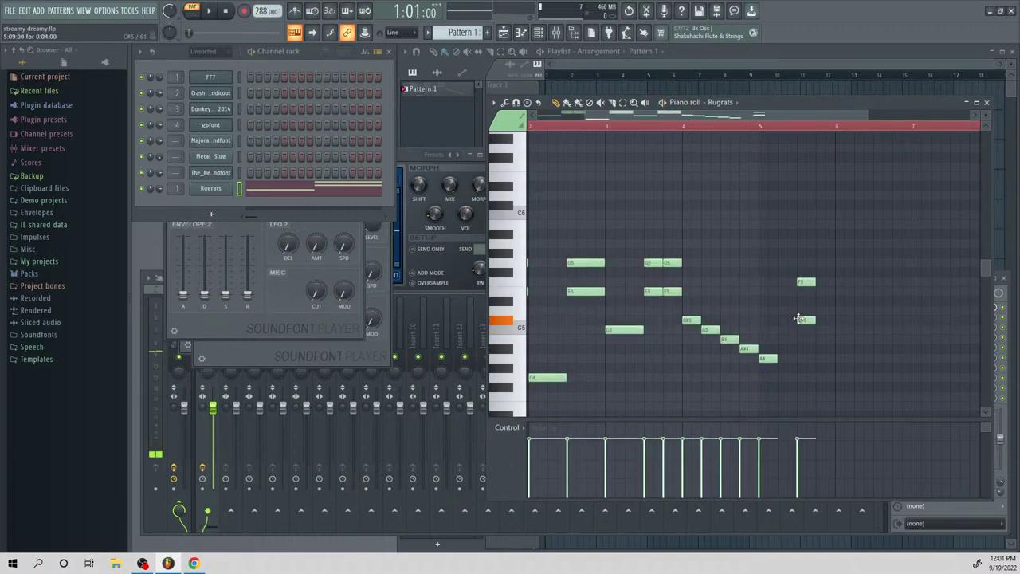
left_click_drag(799, 329, 803, 310)
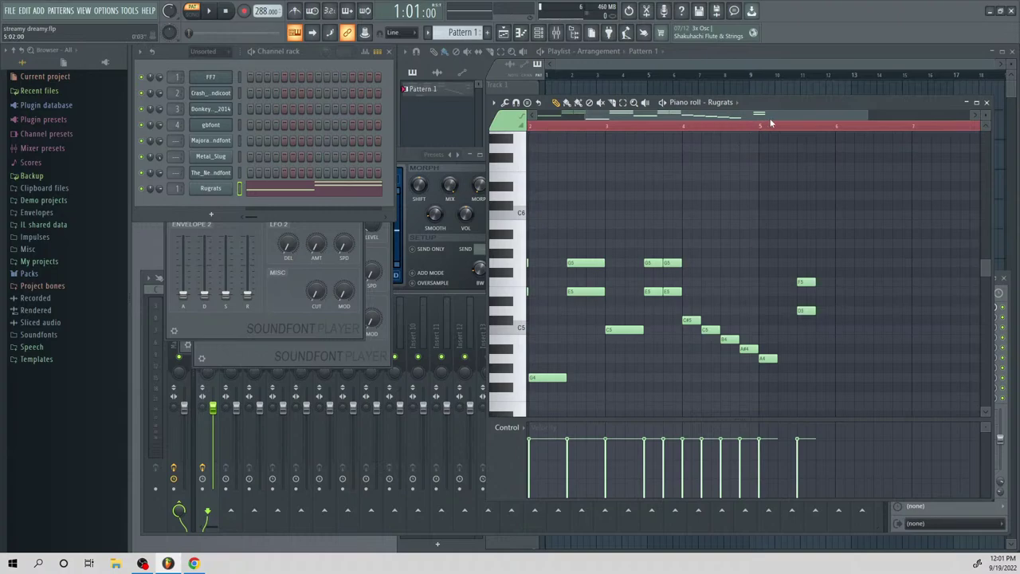
Play from bar 4, lower the chord's D5 to C5, and repeat the F5 and C5 chord on bar 5's fourth beat
left_click_drag(771, 121, 865, 154)
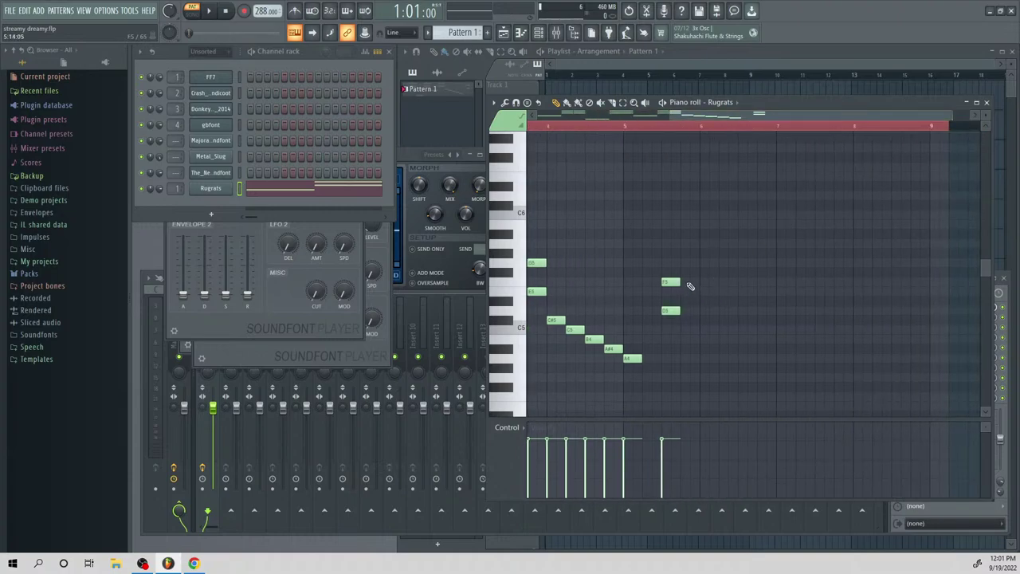
left_click(576, 127)
key("space")
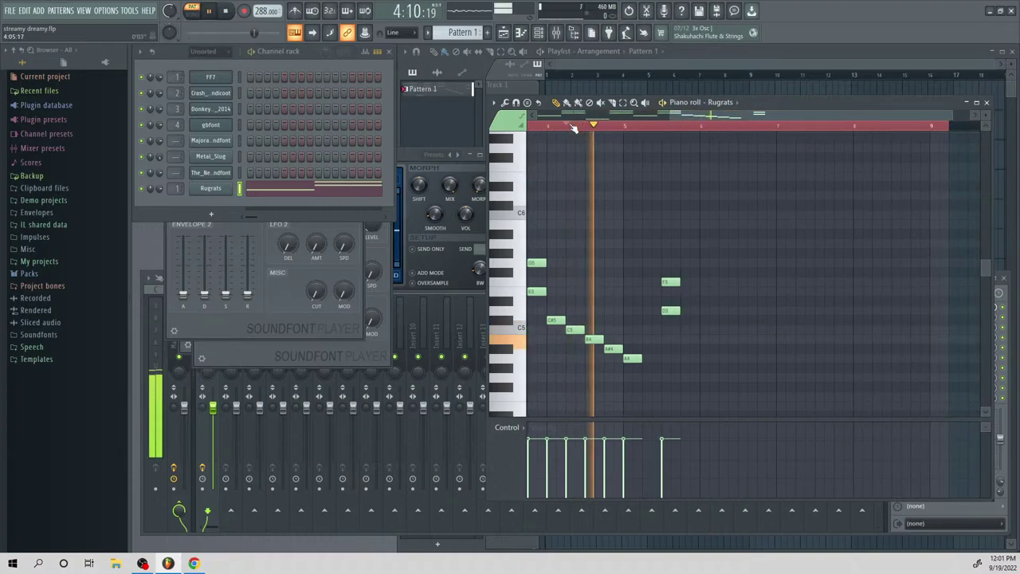
key("space")
left_click_drag(671, 311, 671, 329)
left_click(685, 282)
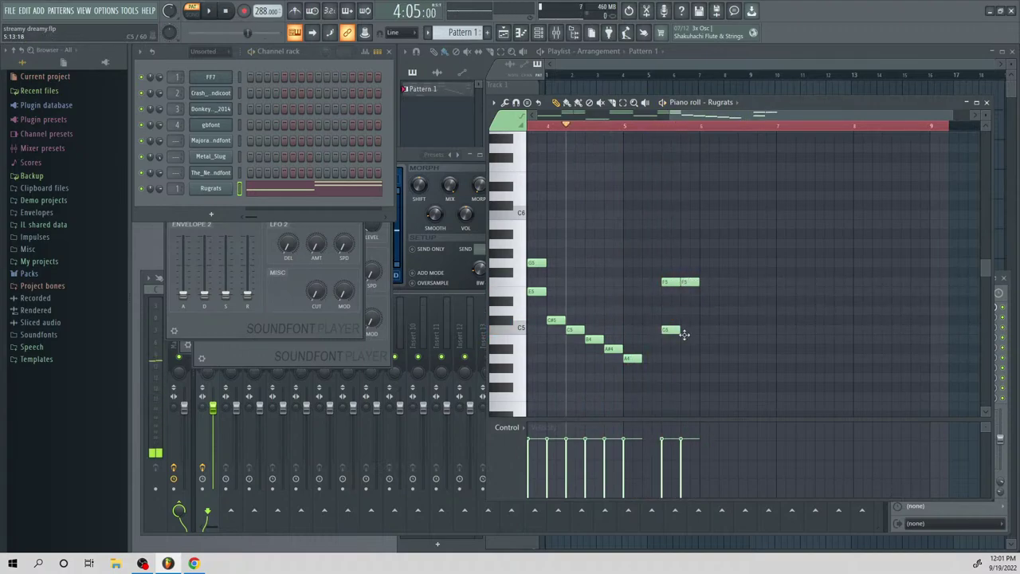
left_click(684, 329)
Transpose the whole melody up one octave and play it back
left_click_drag(721, 115, 569, 128)
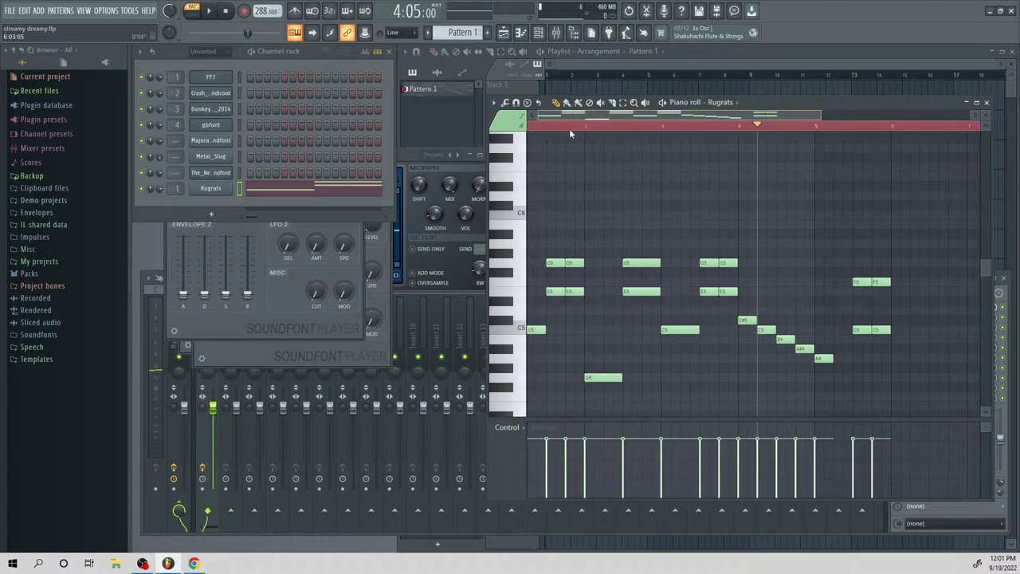
key("ctrl+Up")
key("space")
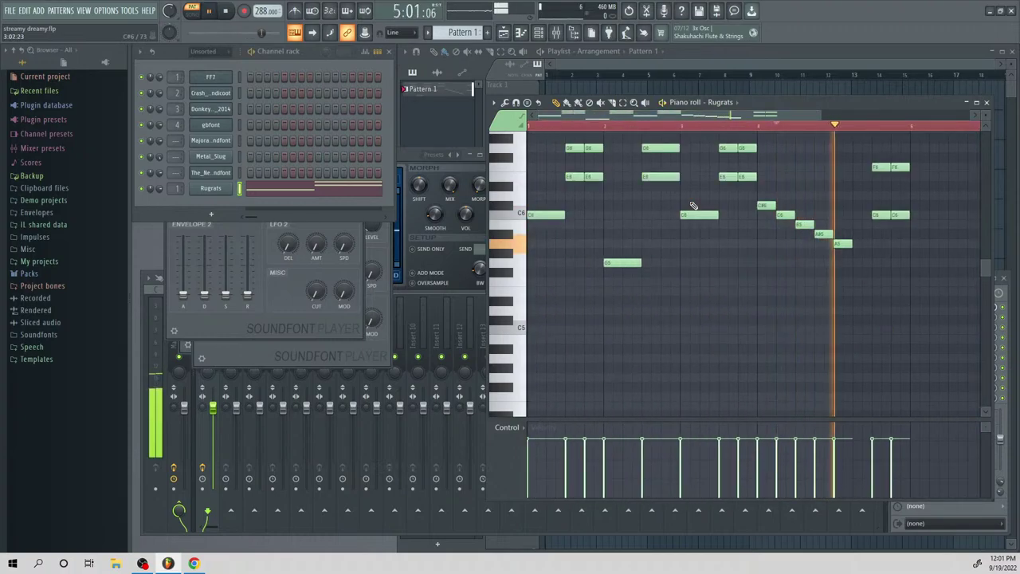
scroll(738, 197, "up", 3)
key("space")
Place a one-beat E5 note at the start of bar 6, remove the trial A5 there, and play the passage to check
scroll(787, 115, "right", 7)
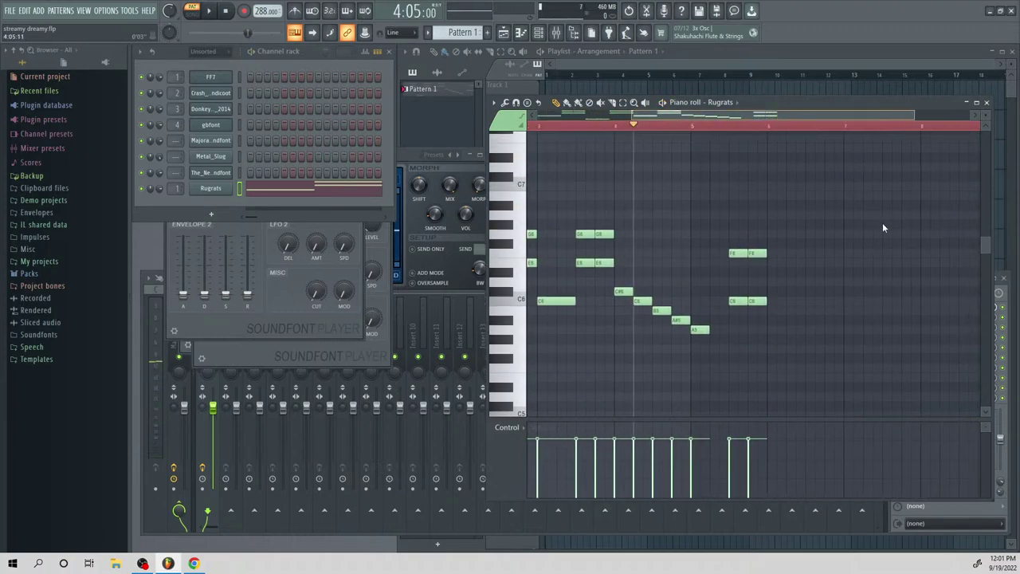
left_click(783, 348)
left_click_drag(779, 342, 761, 324)
key("space")
key("space")
mouse_move(761, 377)
left_mouse_down()
mouse_move(761, 353)
mouse_move(761, 381)
left_mouse_up()
right_click(769, 329)
key("space")
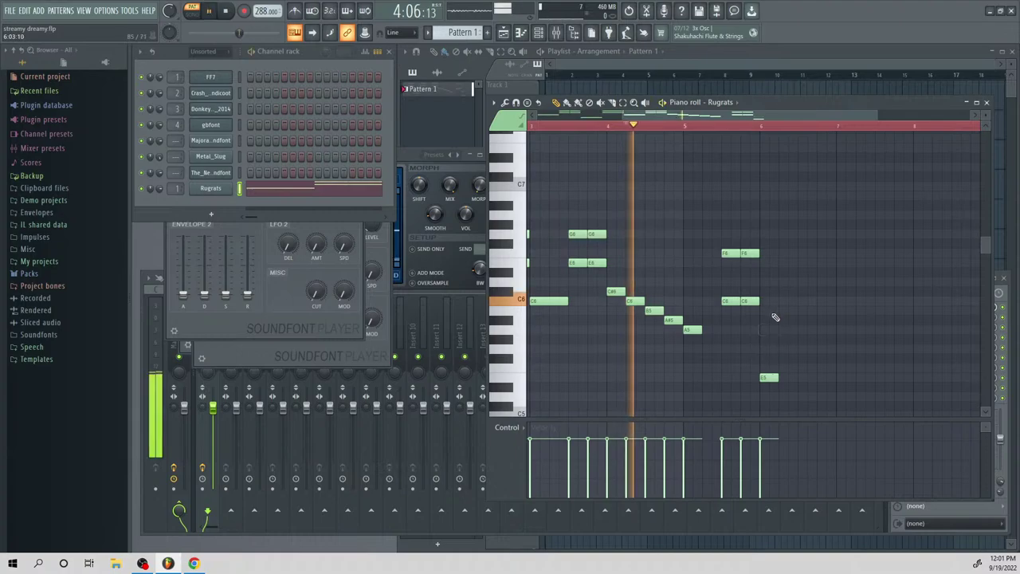
key("space")
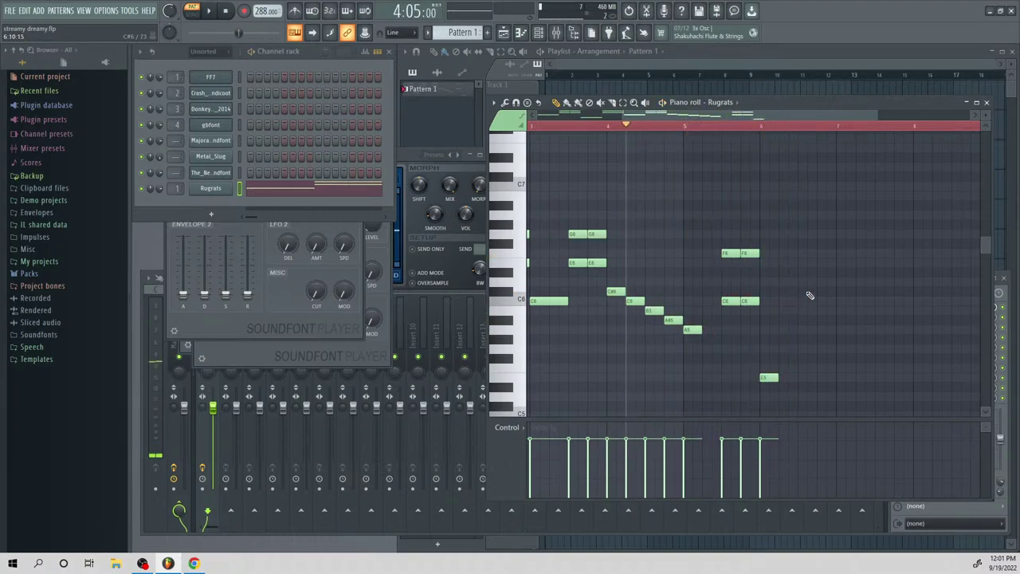
Add an F6, C6 and A5 chord on bar 6's third beat, an A5 starting bar 7, and F6 with C#6 on its third beat
left_click(803, 253)
left_click(802, 301)
left_click(801, 330)
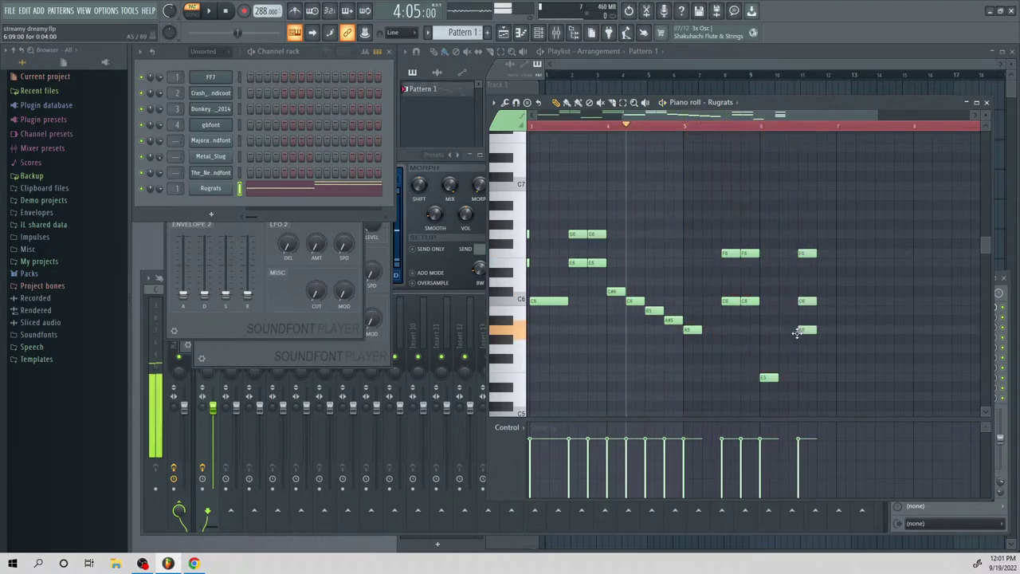
left_click(840, 330)
left_click(879, 253)
left_click(877, 291)
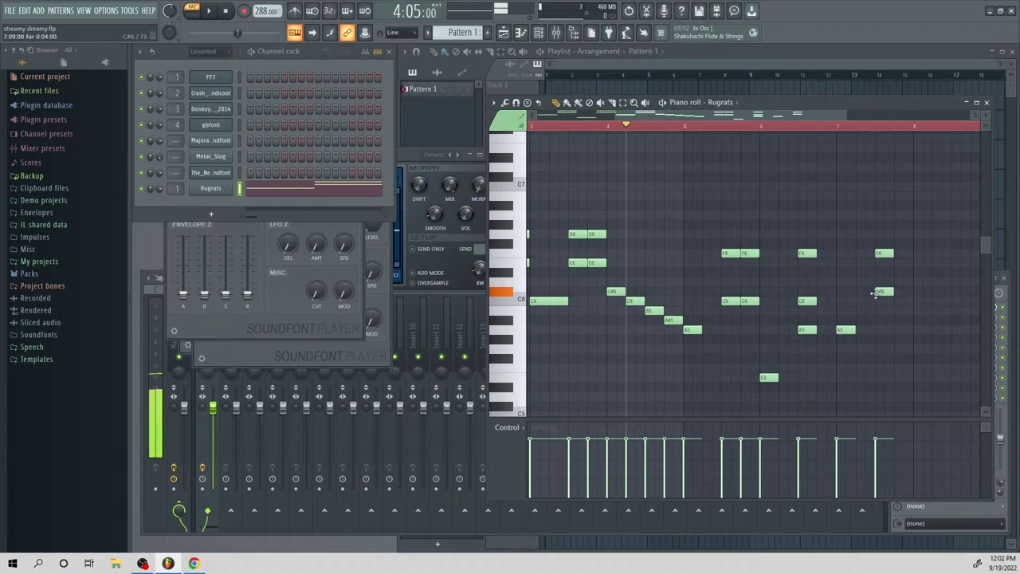
Lower bar 7's C#6 to C6 and repeat the F6 and C6 chord on bar 7's fourth beat
left_click_drag(877, 292, 877, 300)
left_click(898, 300)
left_click(898, 254)
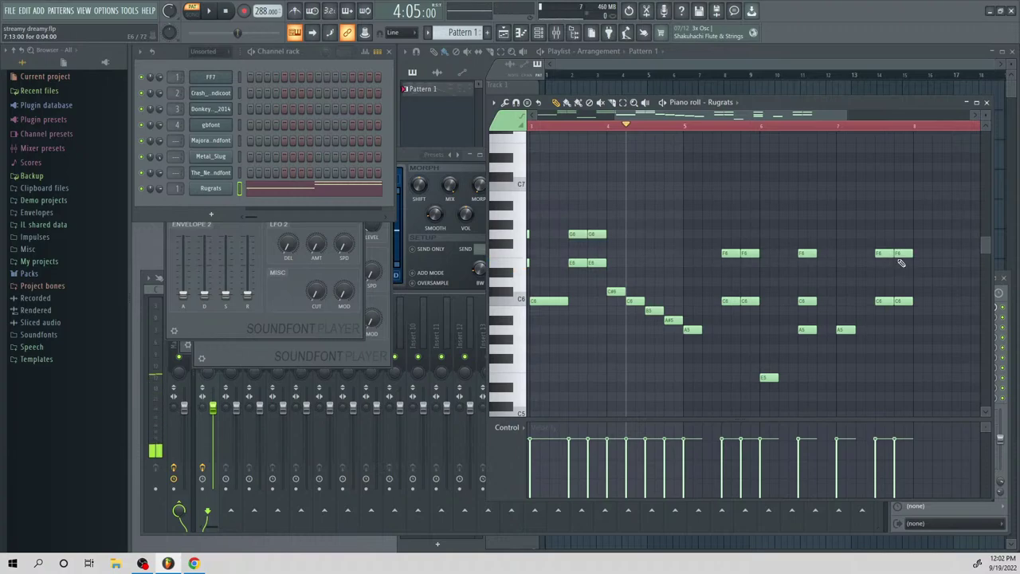
Place one-beat A5 notes on the first and third beats of bar 8
left_click(913, 330)
scroll(916, 329, "right", 2)
left_click(787, 321)
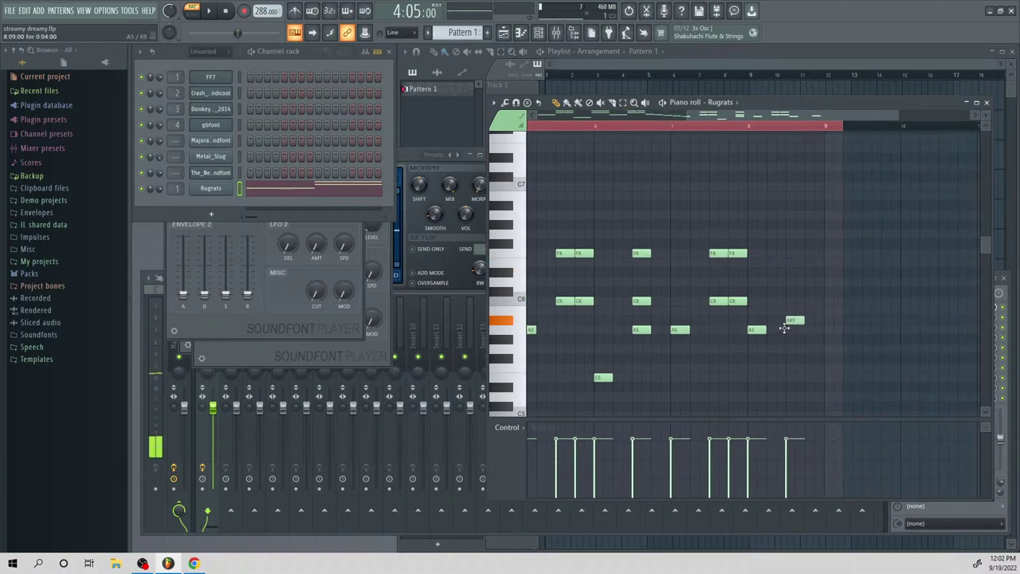
left_click_drag(784, 329, 782, 334)
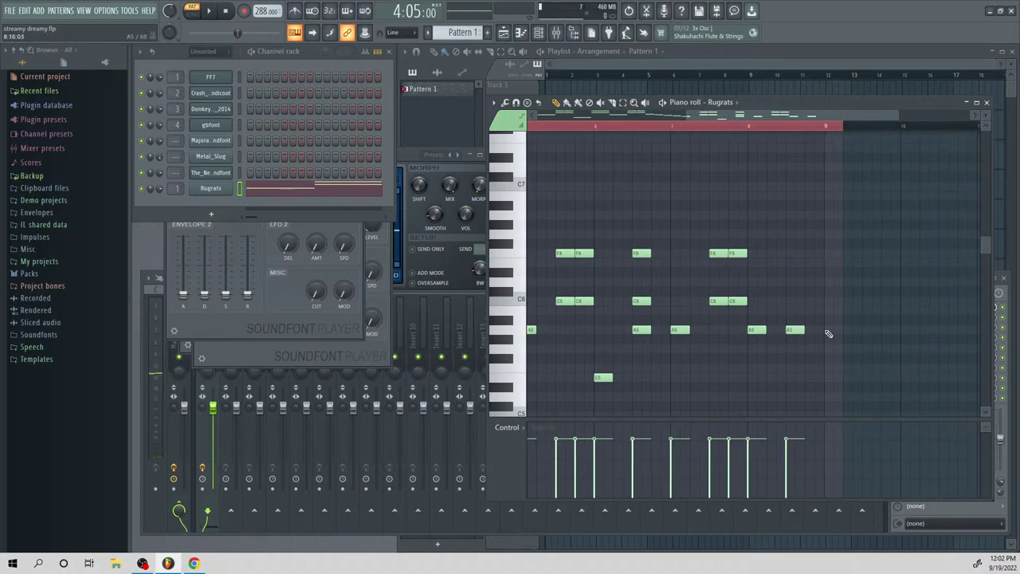
Add an ascending run of one-beat E5, F#5, G5 and G#5 notes across bar 9
left_click(829, 377)
left_click(849, 358)
double_click(851, 358)
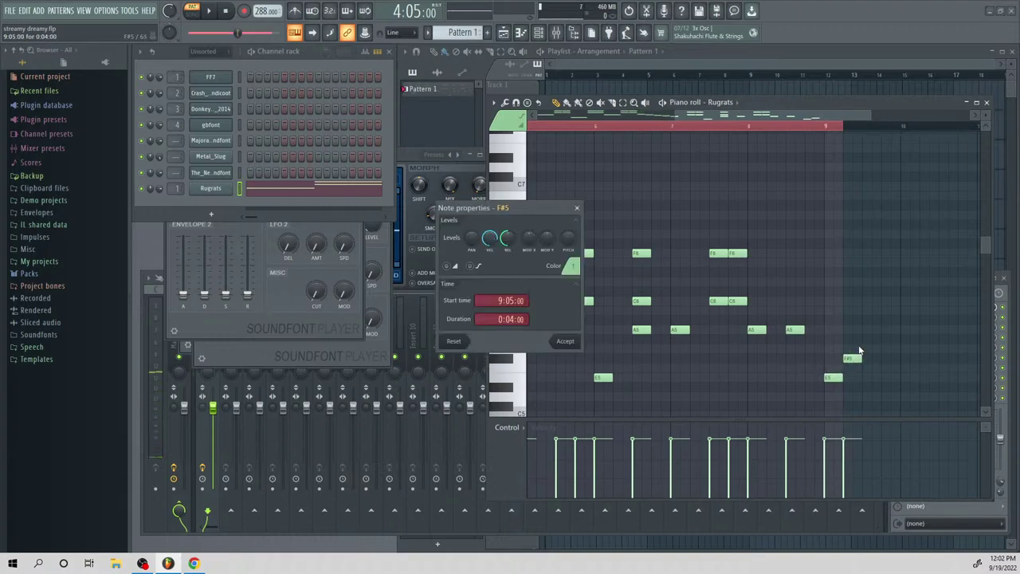
left_click(550, 341)
left_click(871, 348)
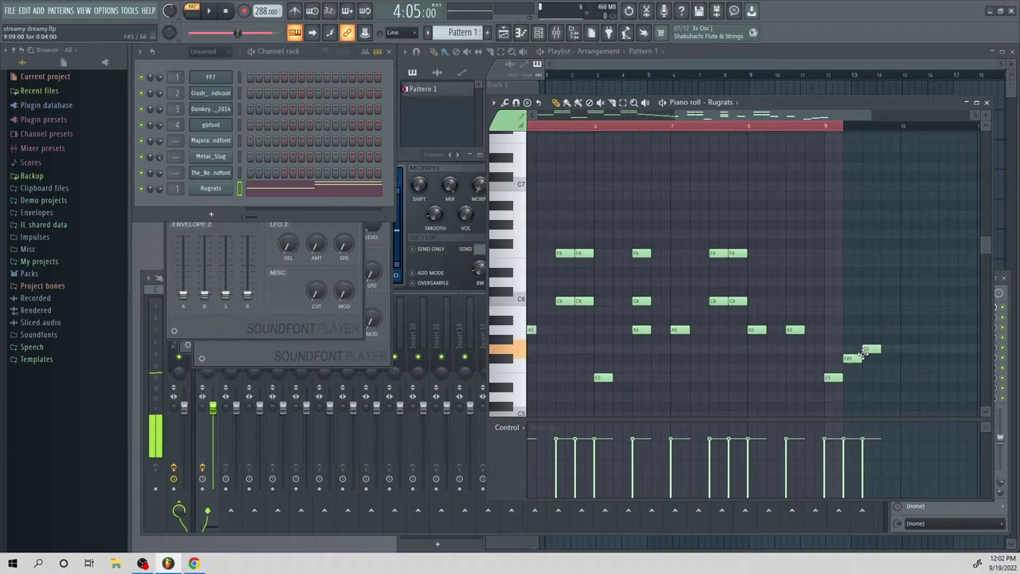
left_click(890, 338)
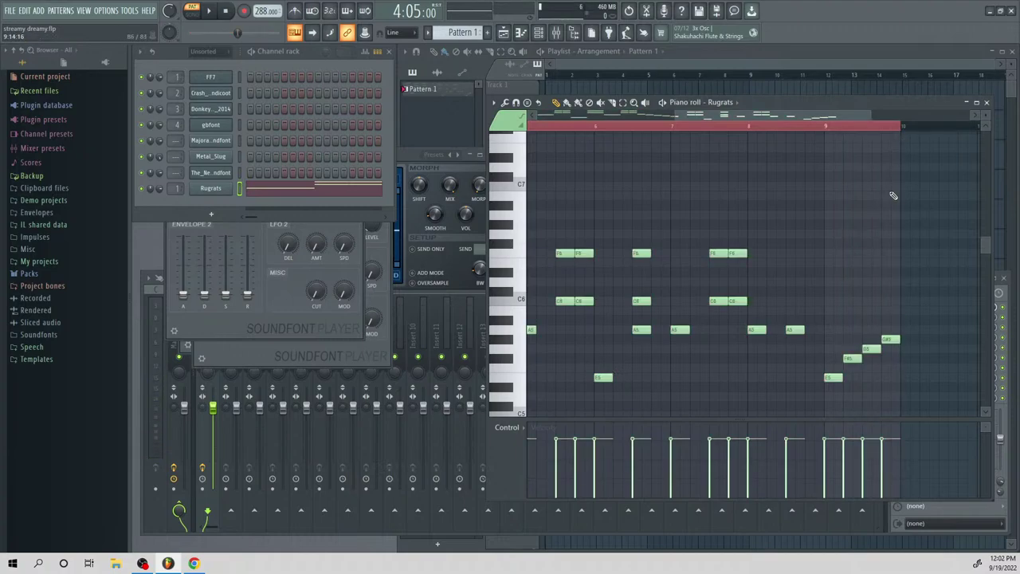
Transpose the whole melody down one octave and play it back
left_click_drag(792, 116, 551, 137)
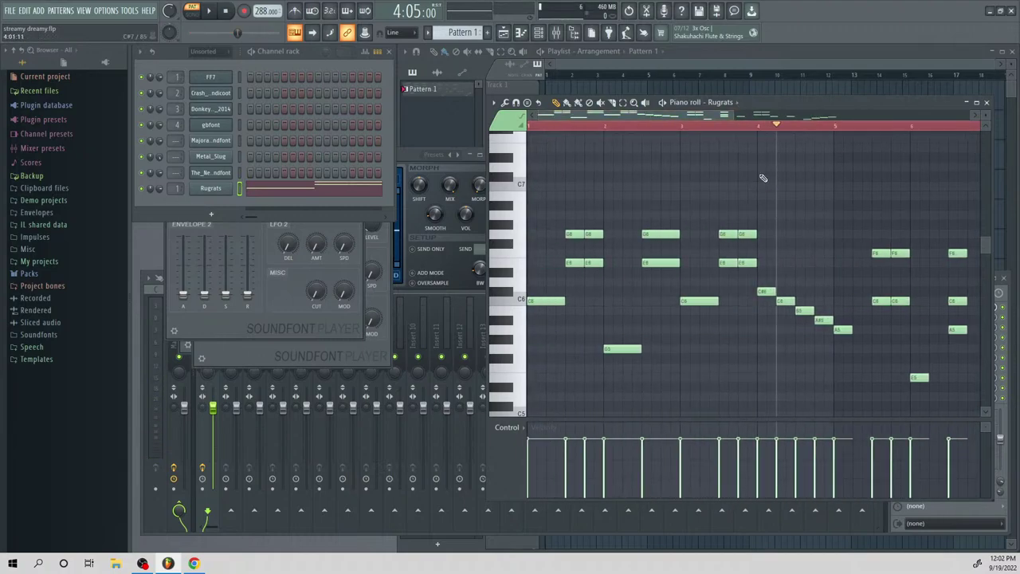
key("ctrl+Down")
key("space")
scroll(764, 179, "down", 3)
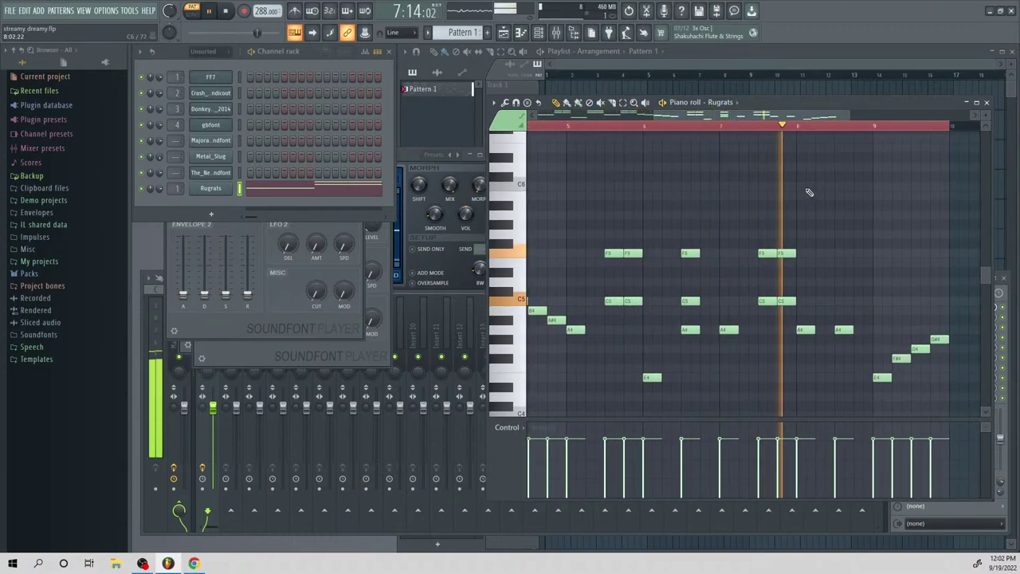
key("space")
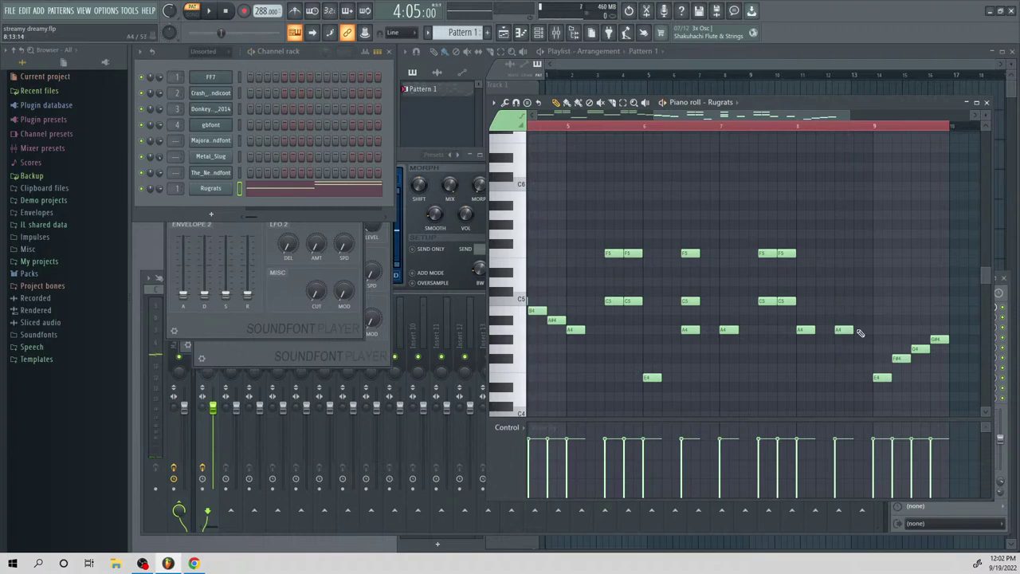
Replace bar 8's two A4 notes with an ascending run of one-beat E4, F#4, G4 and G#4 notes
right_click(798, 331)
left_click(805, 377)
left_click(818, 358)
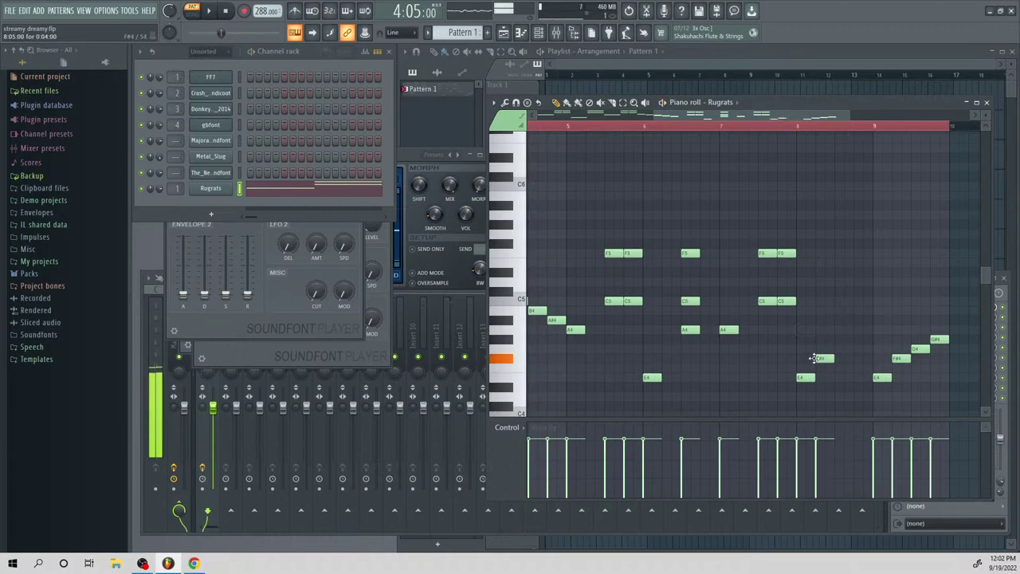
left_click(838, 349)
left_click(859, 339)
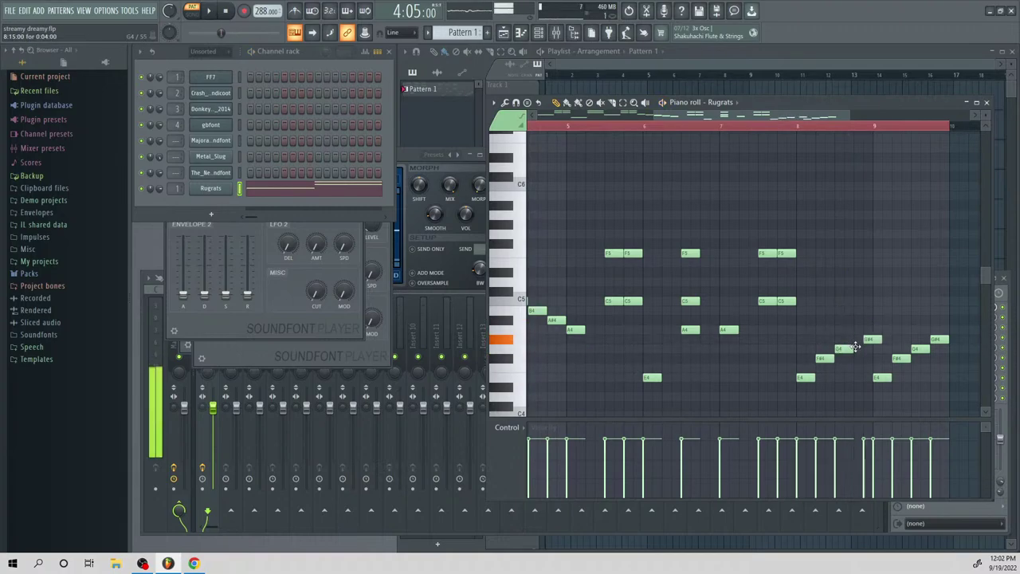
Delete all four notes of the ascending run in bar 9
right_click(900, 358)
right_click(918, 348)
right_click(938, 338)
right_click(882, 377)
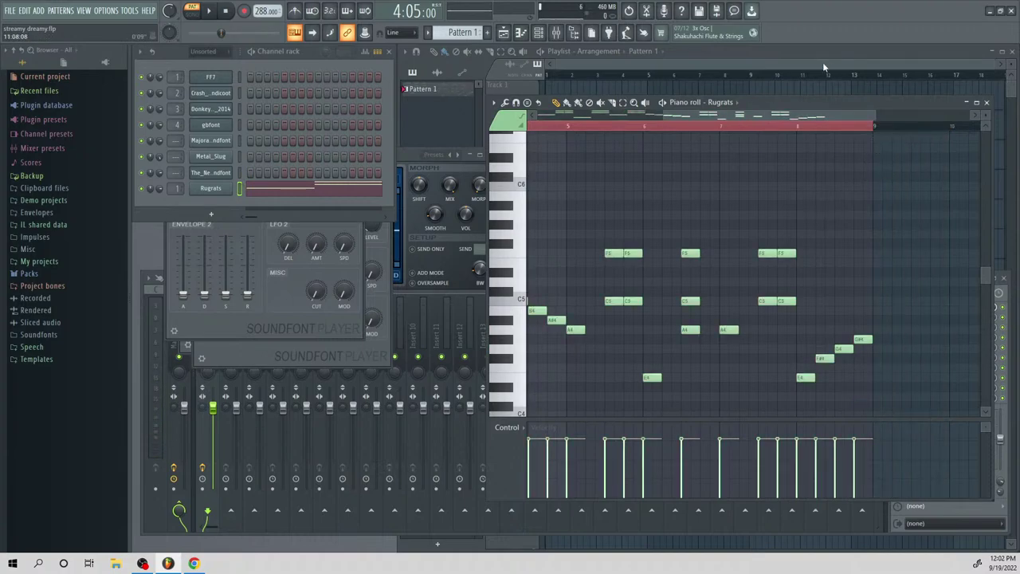
Play the melody from bar 4 through the bar 8 run, with all bars in view
left_click_drag(790, 113, 633, 139)
key("space")
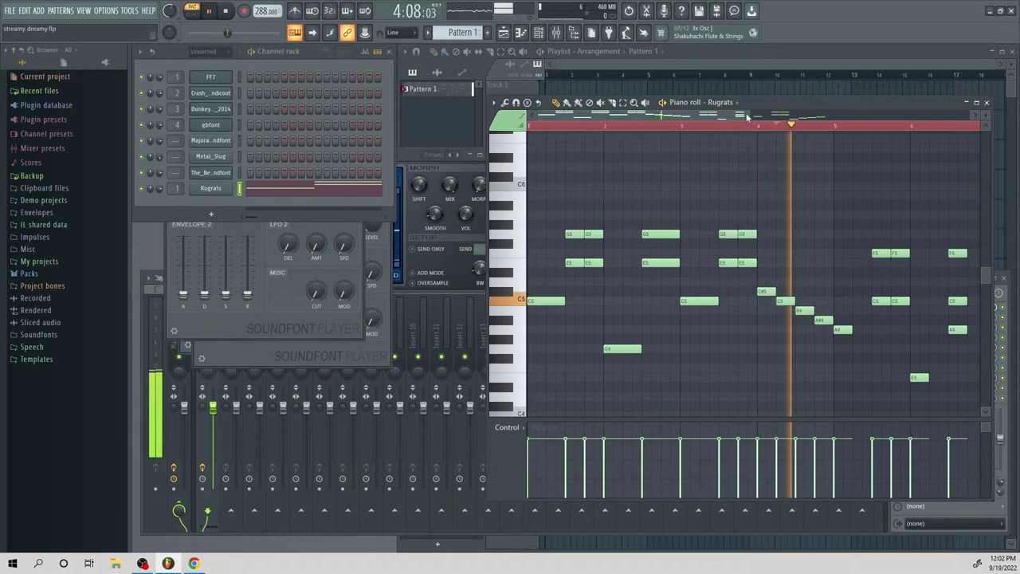
left_click_drag(749, 114, 884, 199)
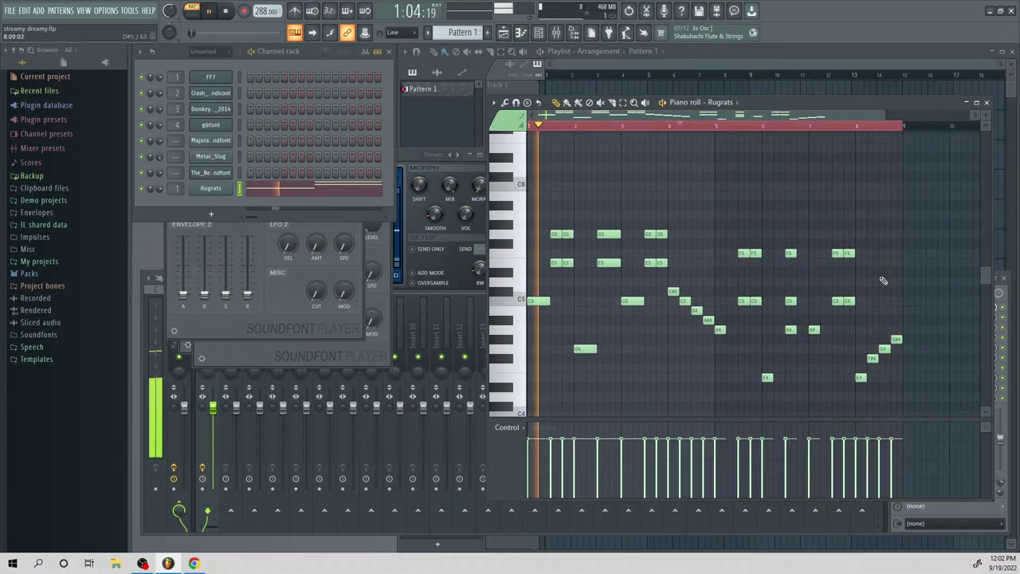
key("space")
Raise the third note of bar 8's run to G#4 and replace its fourth note with A#4
left_click(893, 321)
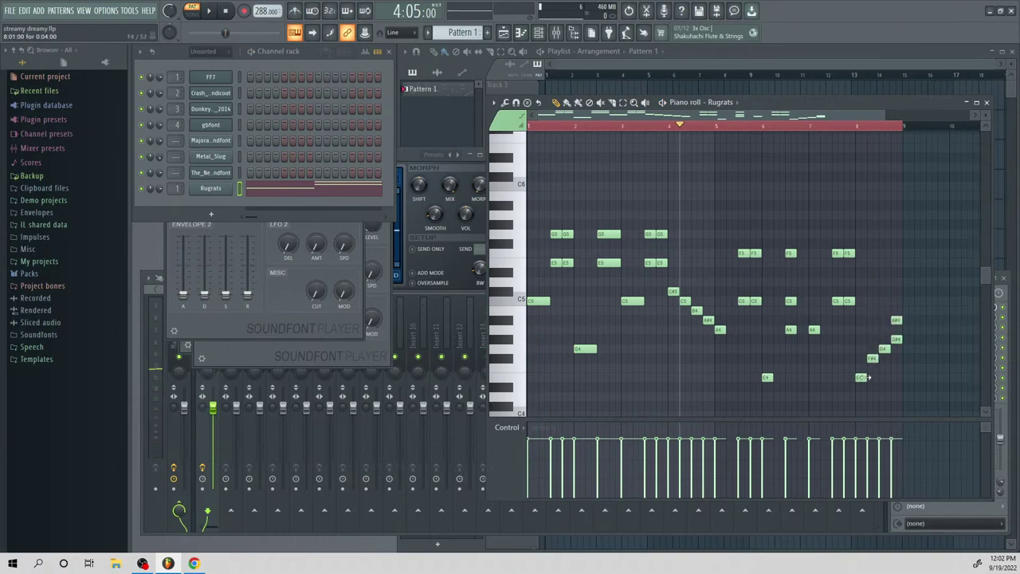
left_click_drag(883, 347, 883, 338)
right_click(895, 340)
Play the melody, including its ending from bar 7's fourth beat, and transpose the whole melody up one octave
key("space")
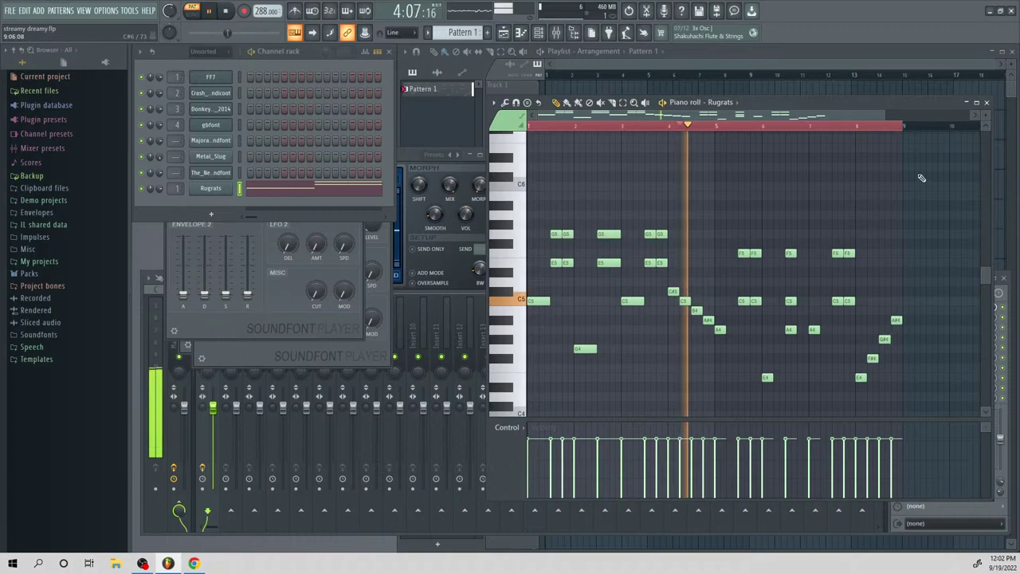
left_click(850, 126)
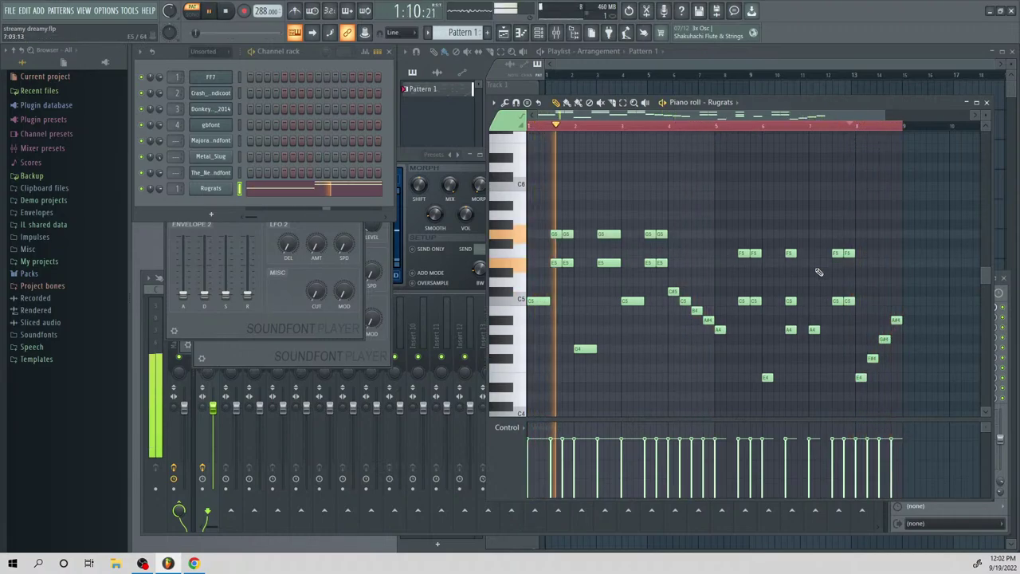
key("space")
key("ctrl+Up")
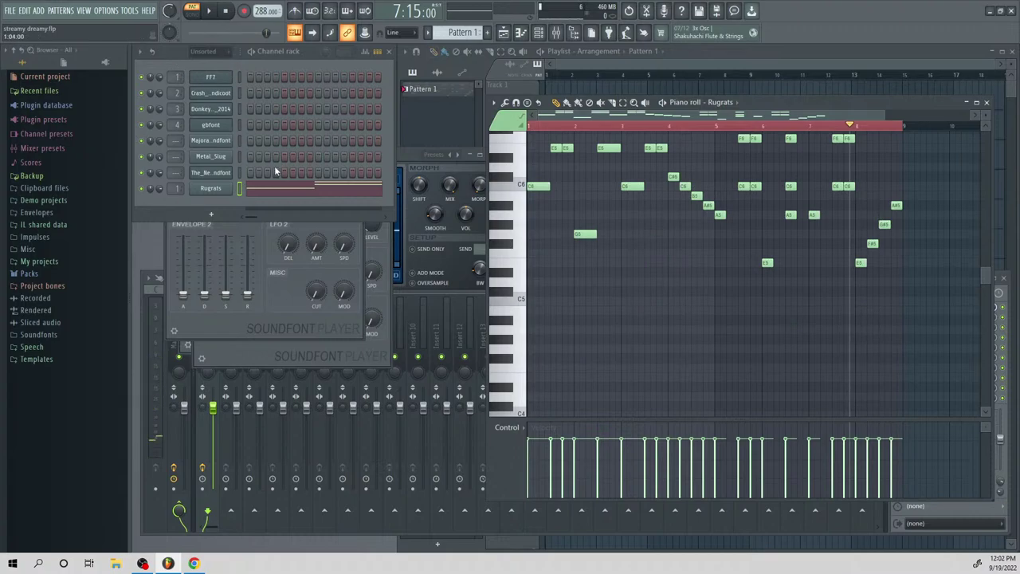
Select the ZORA GUITAR patch in the Majora's Mask soundfont channel and open that channel's piano roll
left_click(214, 141)
left_click(343, 207)
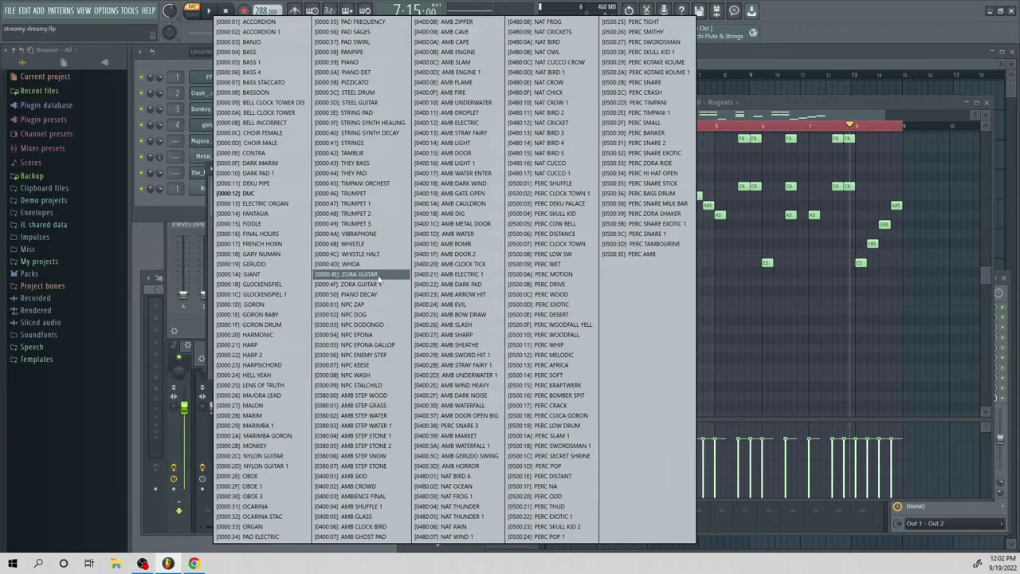
left_click(352, 277)
right_click(210, 148)
left_click(239, 143)
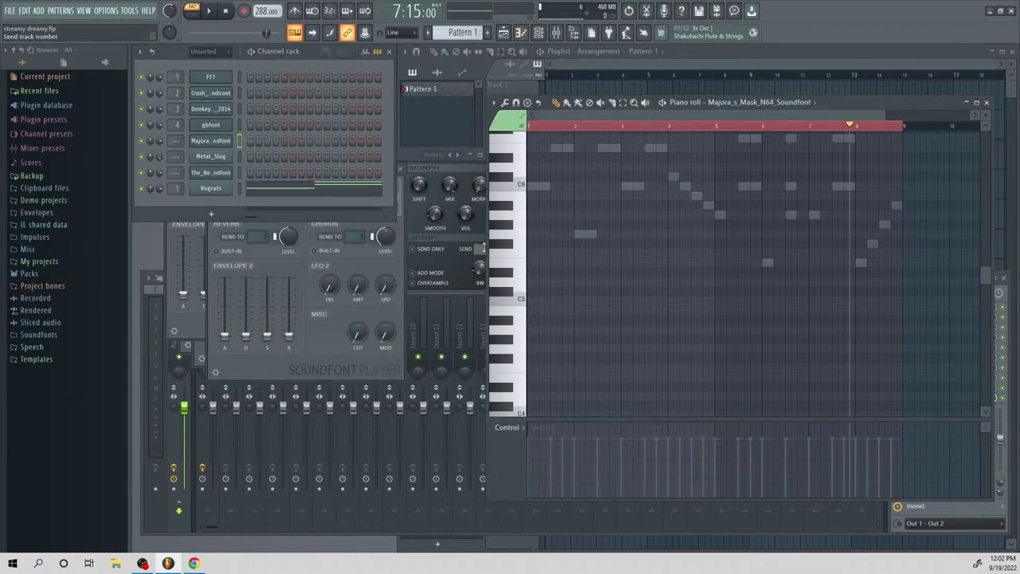
Audition a few keys, fill bar 1 with a row of short repeated D6 notes, and play them with the melody
scroll(522, 246, "up", 5)
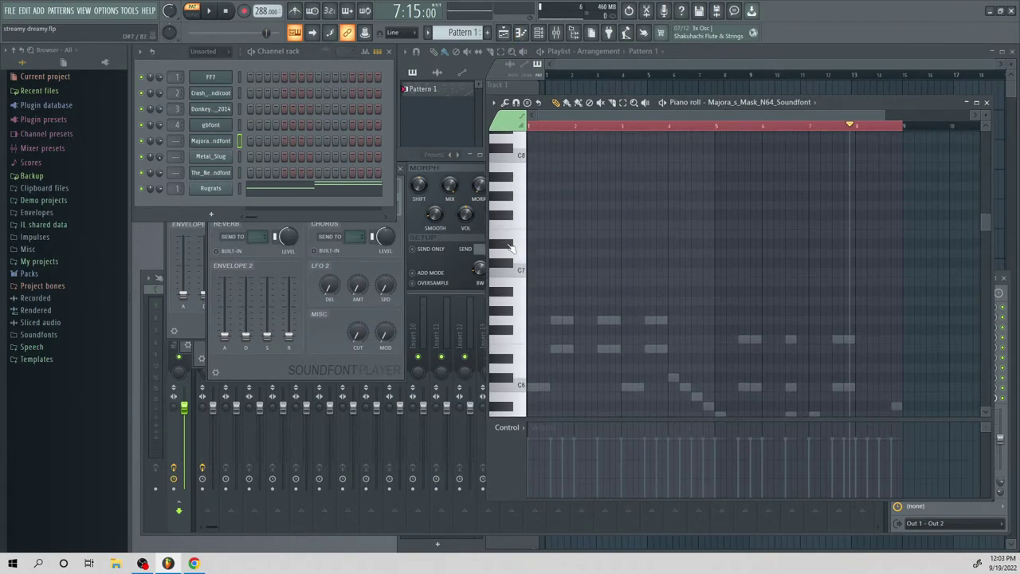
left_click(510, 259)
left_click(506, 358)
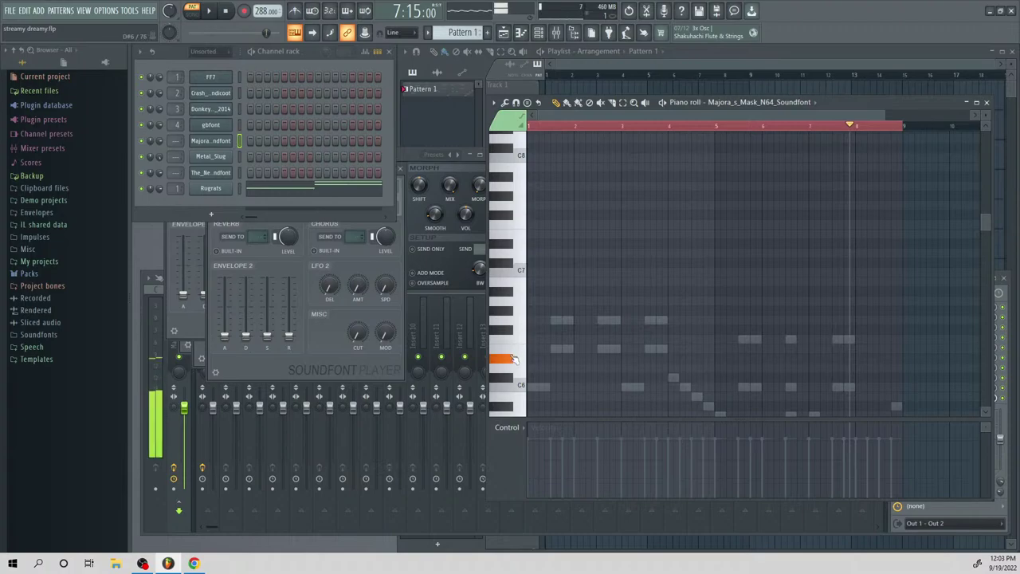
left_click(511, 368)
left_click(532, 367)
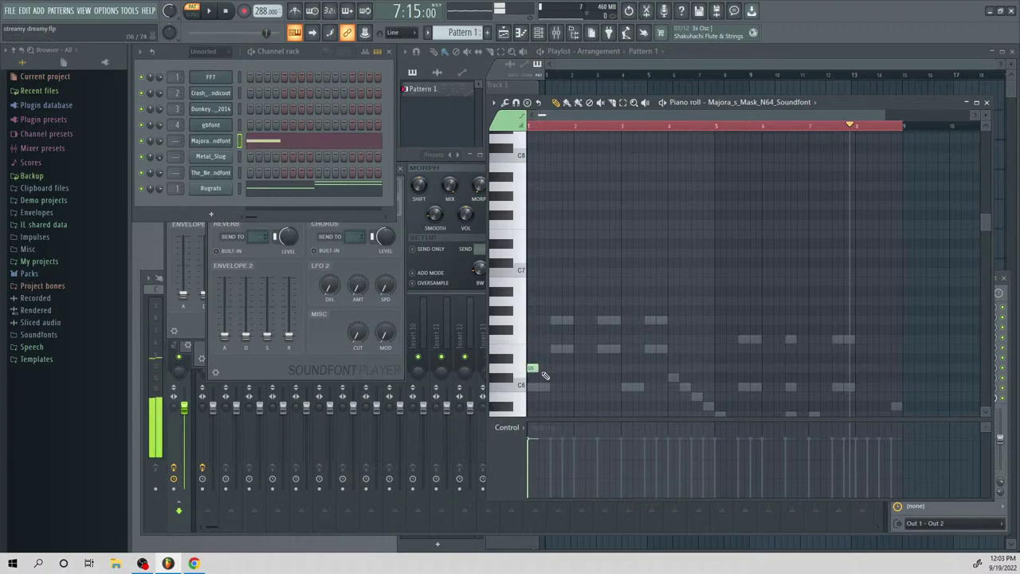
left_click_drag(536, 367, 572, 368)
key("space")
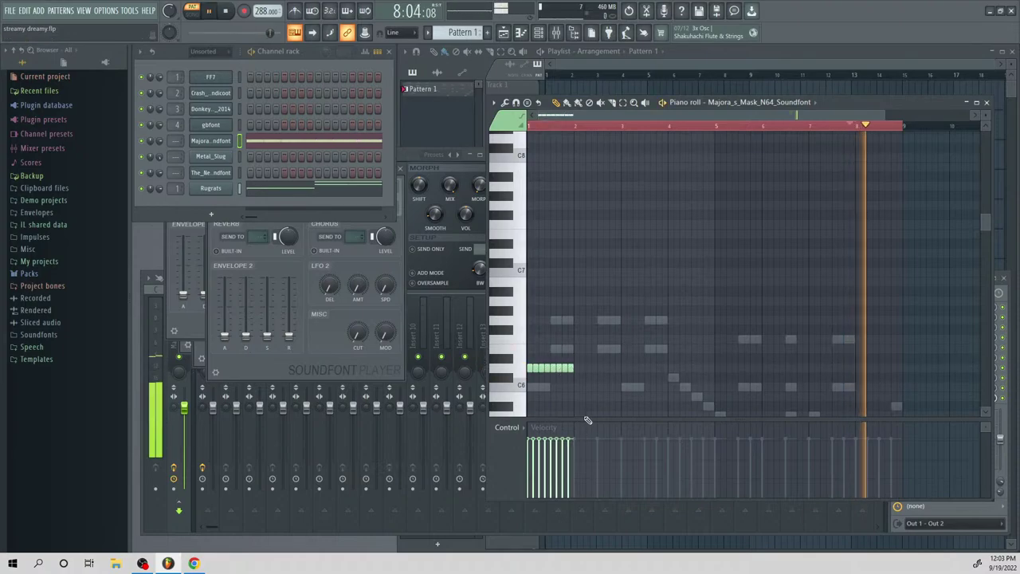
key("space")
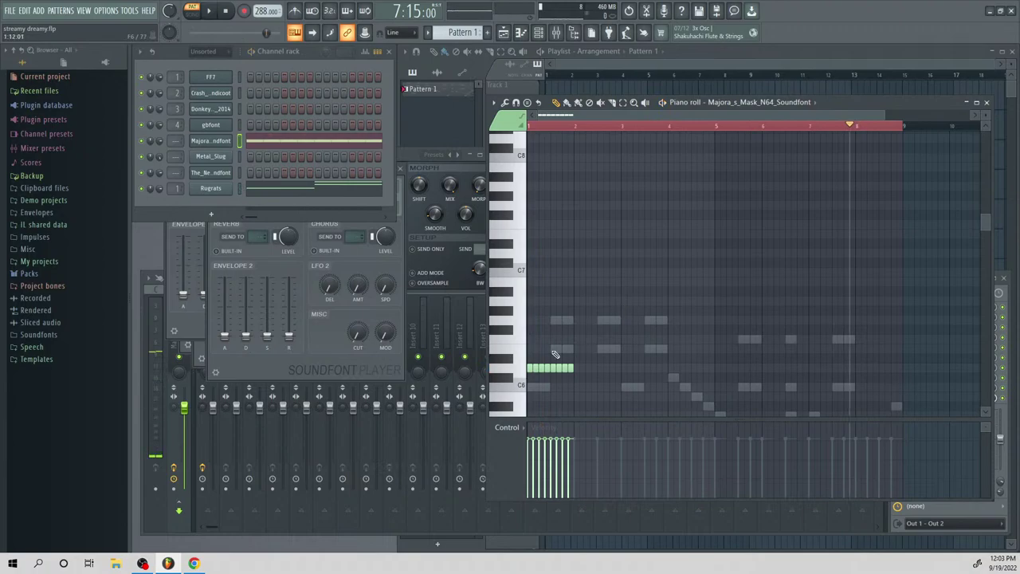
Raise all the repeated notes in bar 1 from D6 to E6
key("ctrl+a")
left_click_drag(546, 364, 565, 348)
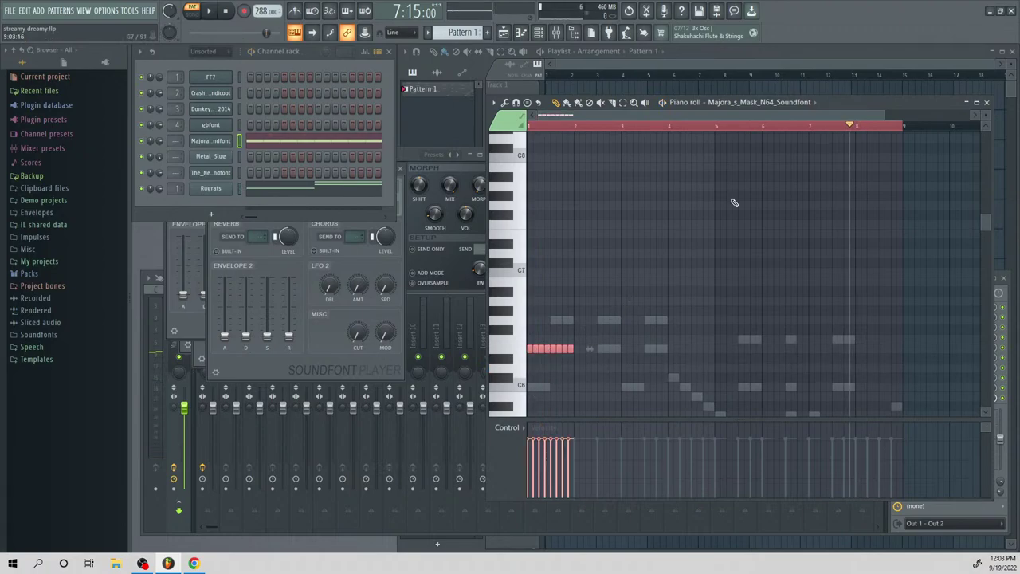
left_click_drag(890, 118, 828, 118)
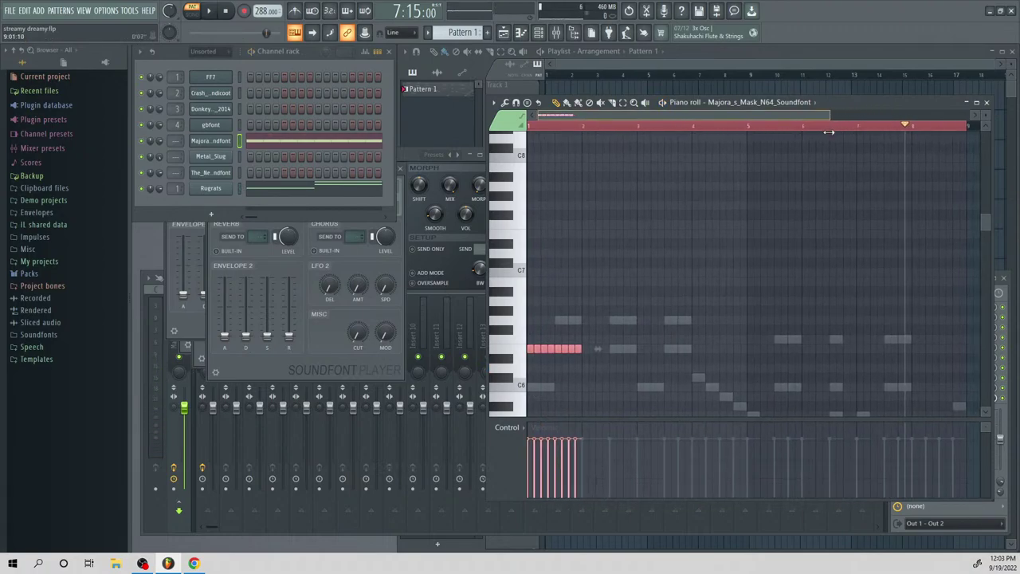
left_click(582, 359)
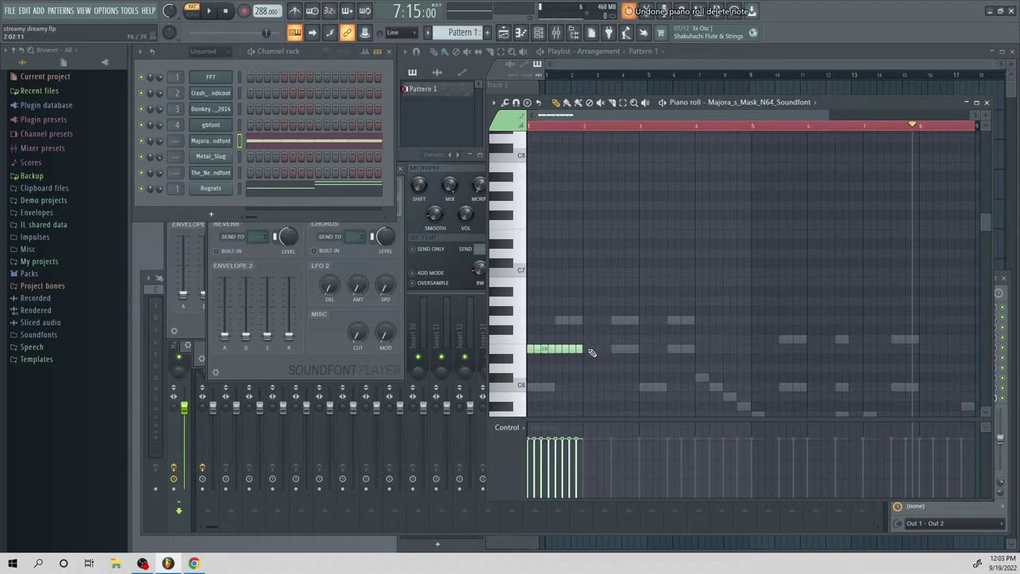
Compress the row of repeated notes into a very short burst at the start of bar 1 and play it
key("ctrl+a")
left_click_drag(597, 349, 553, 349)
key("space")
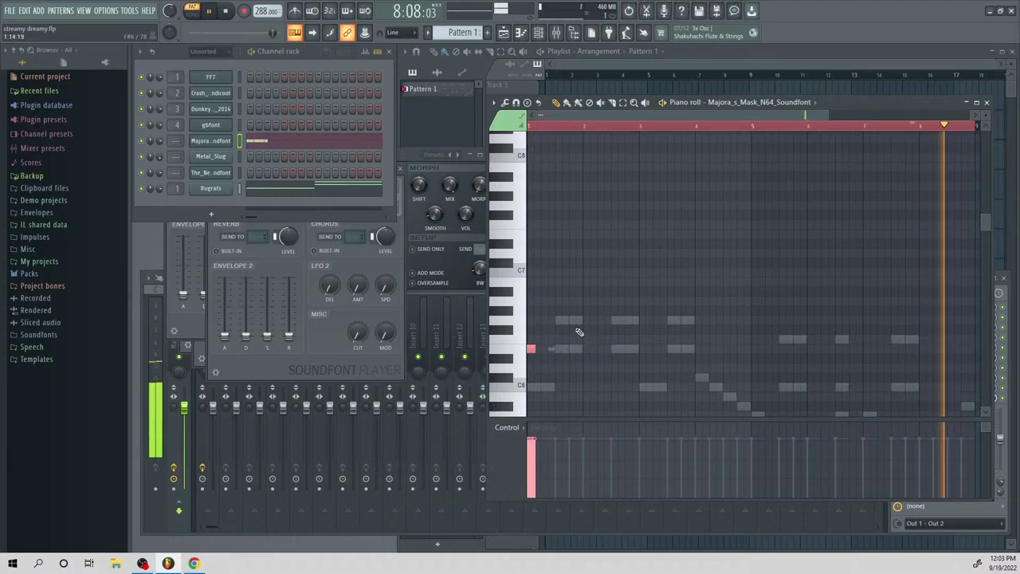
key("space")
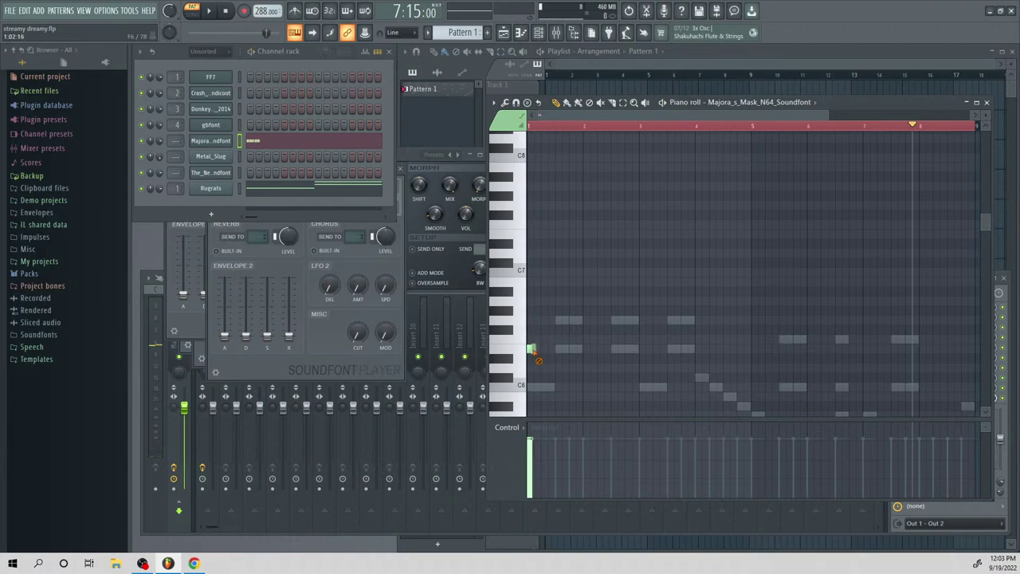
Delete the burst of notes at the start of bar 1, leaving the Majora's Mask channel empty
right_click(533, 349)
left_click_drag(825, 115, 703, 156)
scroll(639, 257, "down", 2)
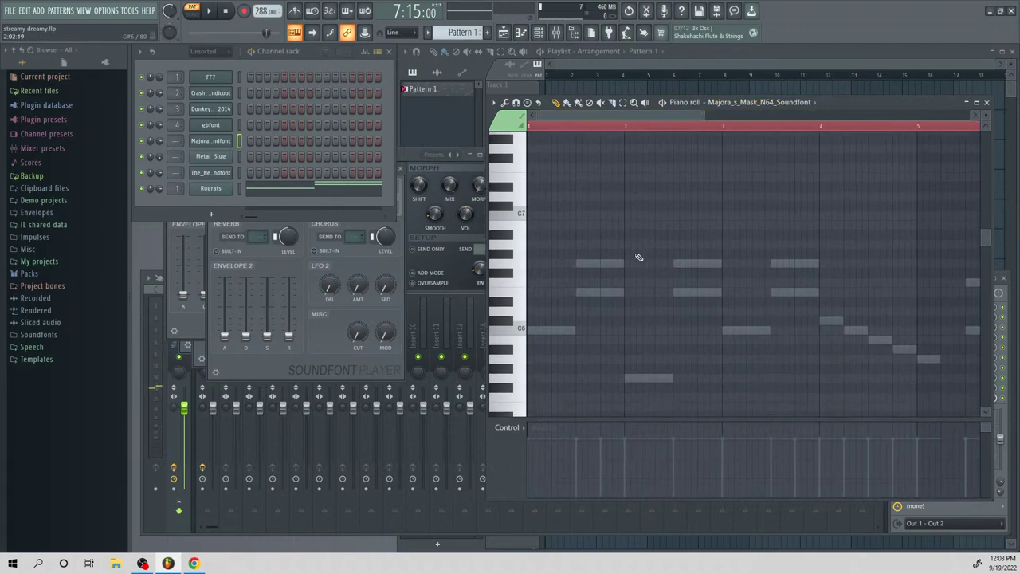
Mute the Rugrats channel and copy its whole melody into the gbfont channel's piano roll, playing it back to check
left_click(146, 189)
left_click(254, 182)
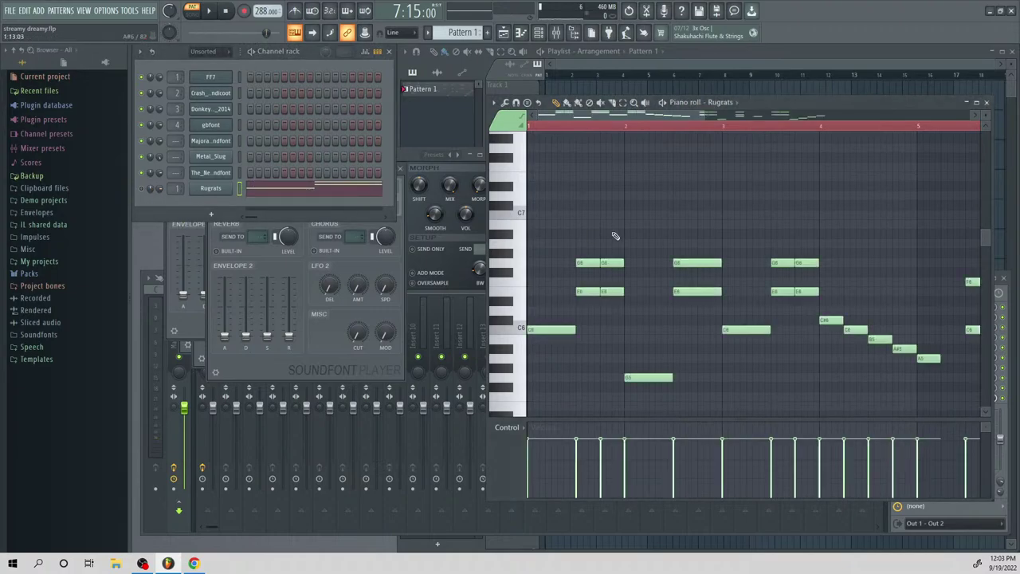
right_click(215, 128)
left_click(256, 126)
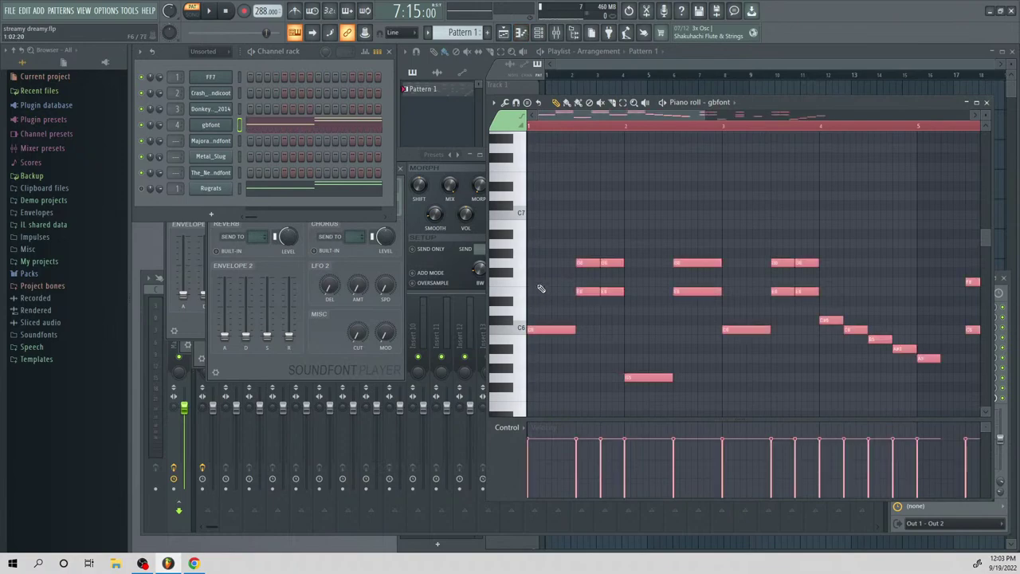
key("space")
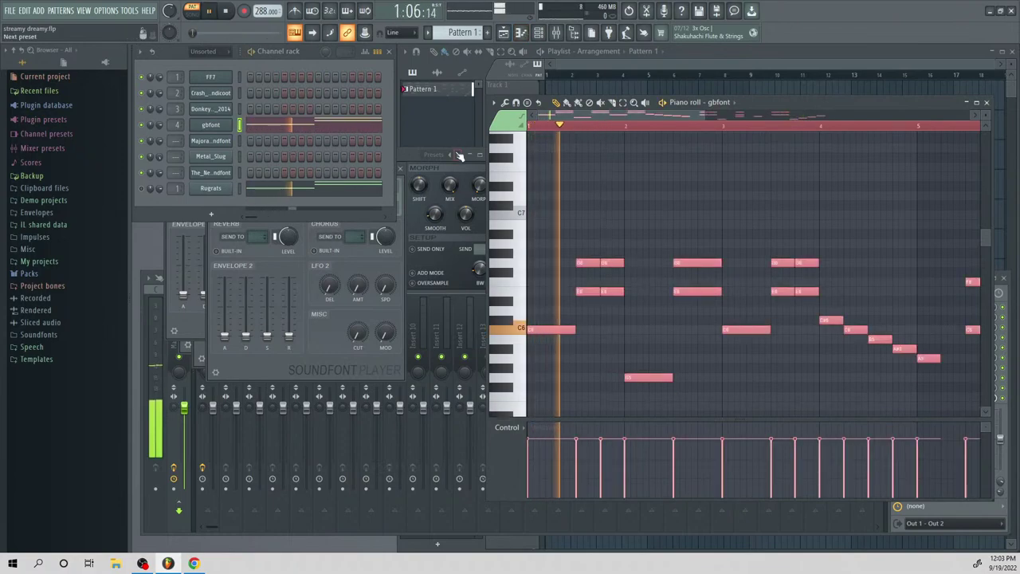
key("space")
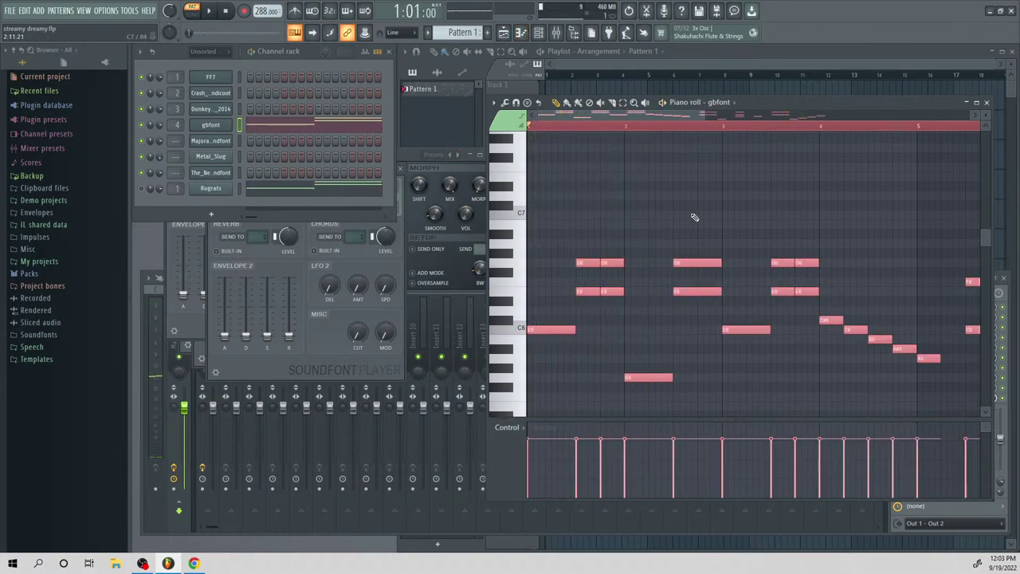
Lower the whole copied melody in the gbfont channel by one octave and play it back
key("ctrl+Down")
key("space")
key("space")
scroll(692, 222, "down", 2)
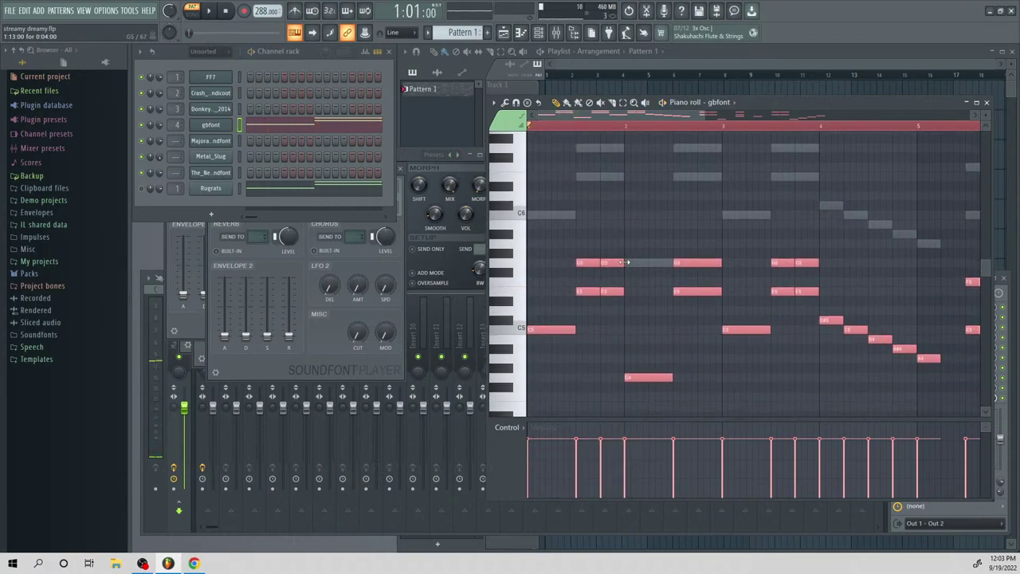
Shorten the gbfont melody notes to two steps each, including the held notes and chord in bars 1 to 3
left_click_drag(623, 264, 611, 267)
key("ctrl+d")
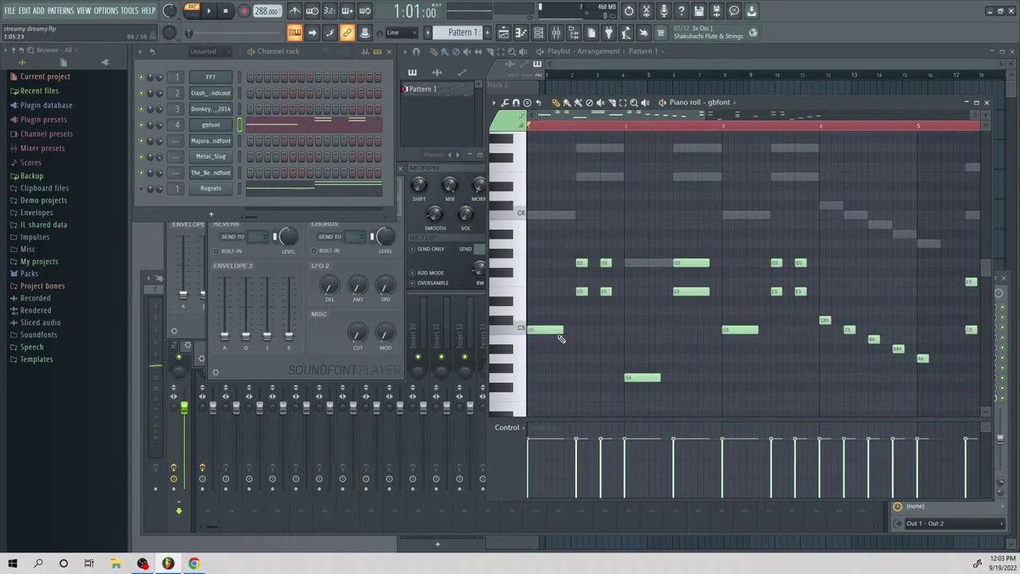
left_click_drag(542, 334, 534, 335)
left_click_drag(661, 376, 634, 377)
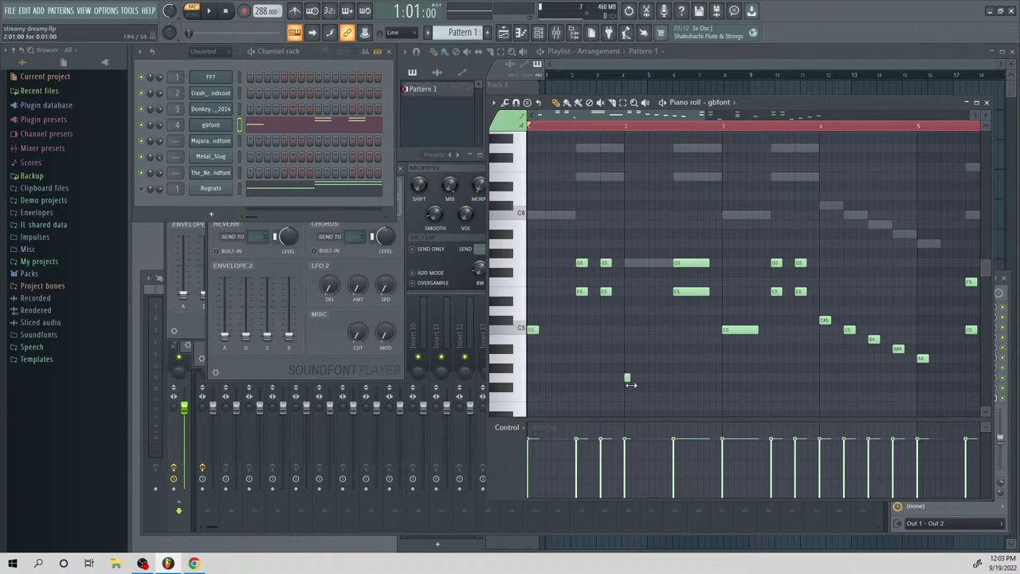
key("space")
left_click_drag(757, 329, 730, 330)
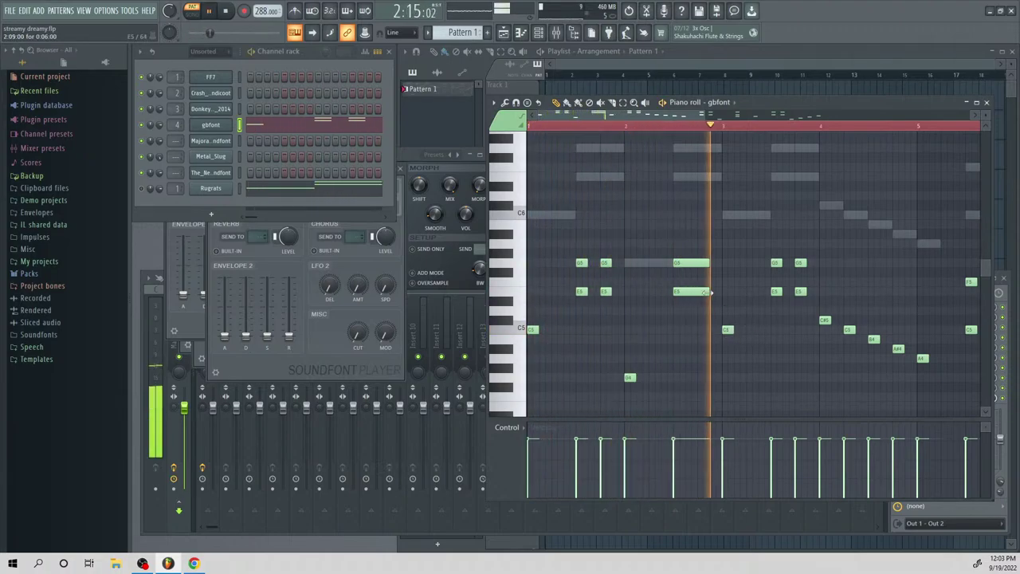
key("space")
left_click_drag(709, 292, 682, 265)
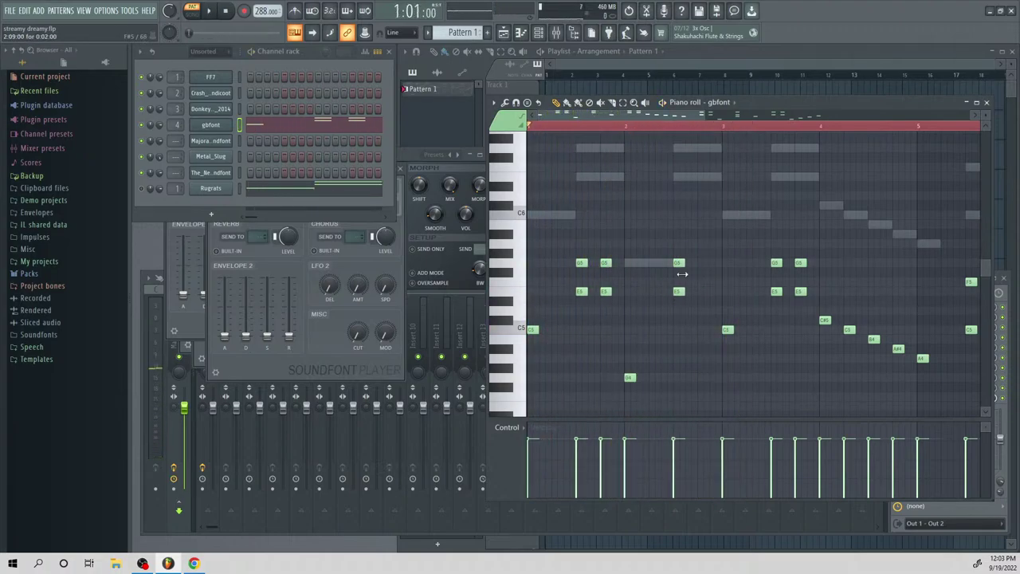
Lengthen the E5 and G5 chord in the second half of bar 2 to seven steps and play the melody
key("space")
key("space")
key("space")
key("space")
left_click_drag(666, 380, 630, 383)
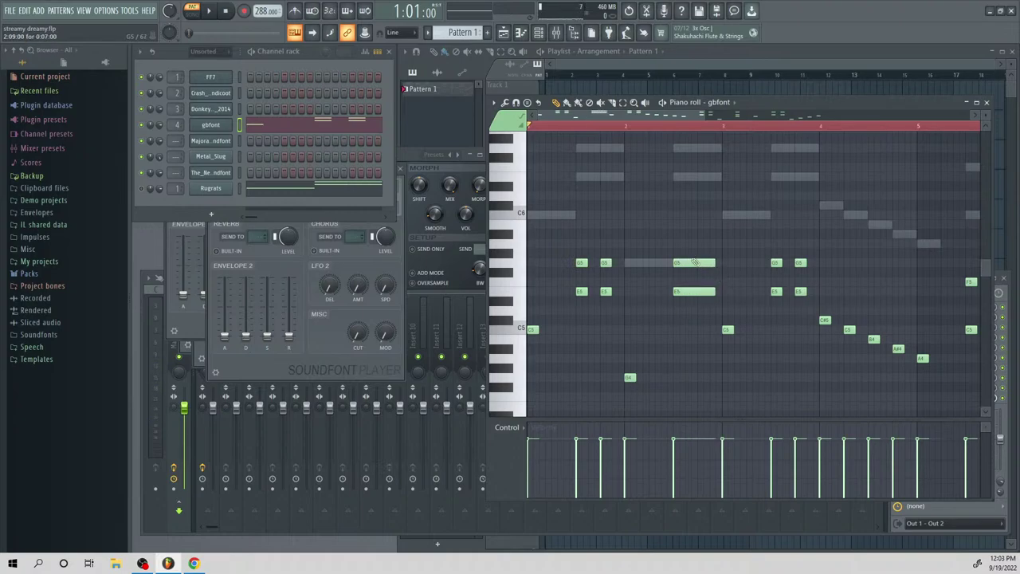
key("space")
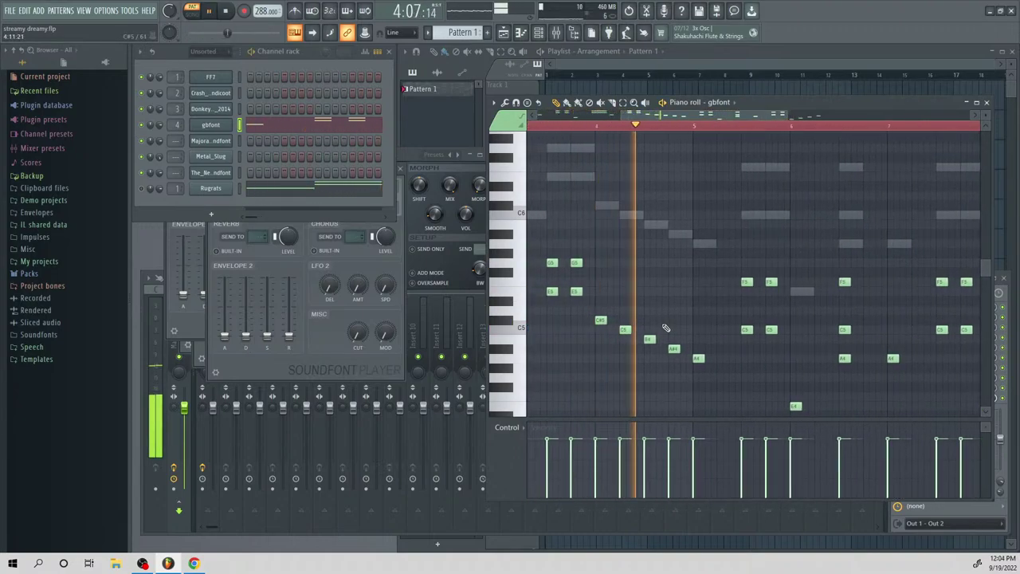
key("space")
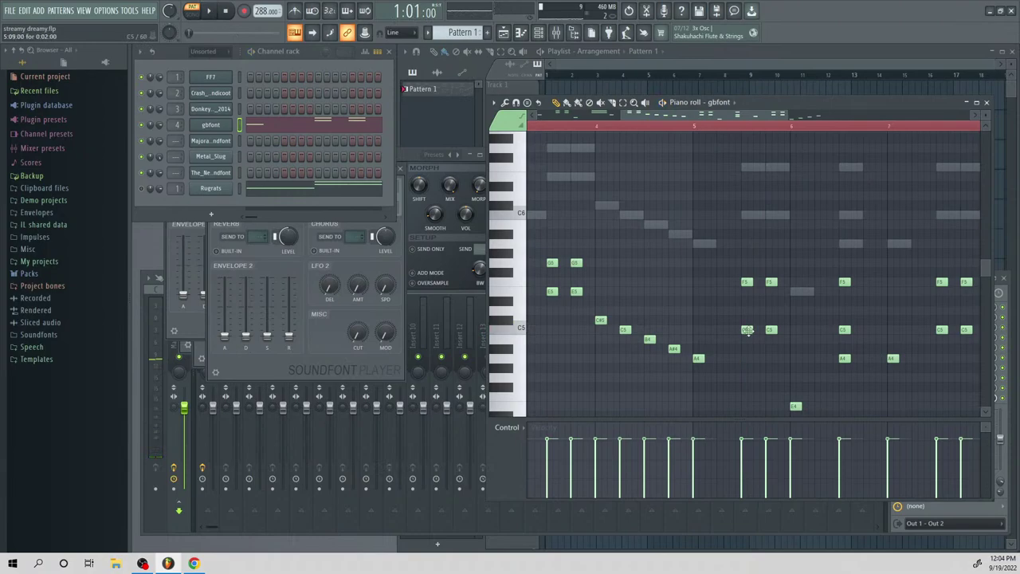
Lower the F5 notes in the chords of bars 5, 6 and 7 to E5, playing the passage to check
left_click_drag(747, 282, 748, 292)
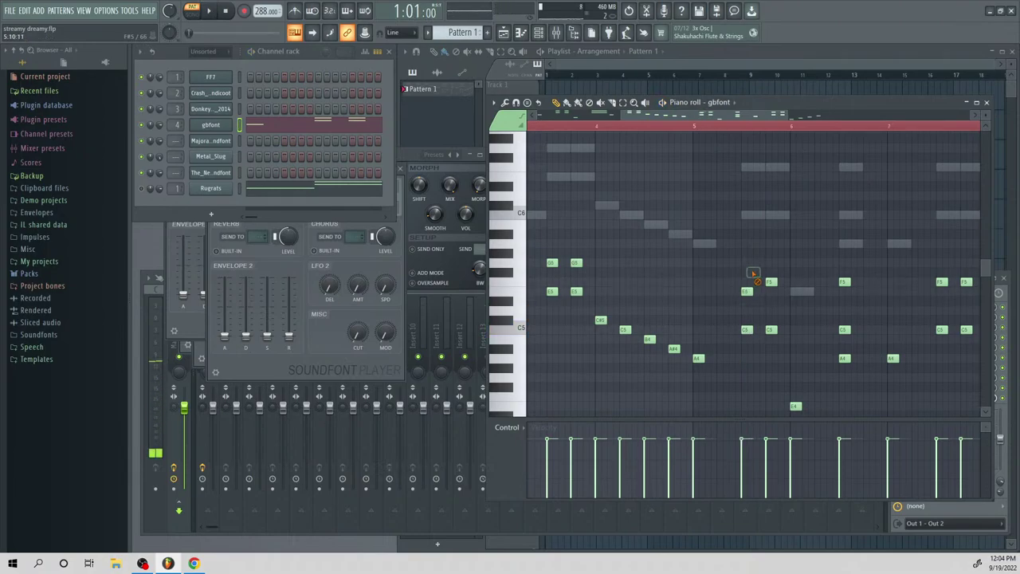
left_click(769, 282)
scroll(717, 199, "right", 3)
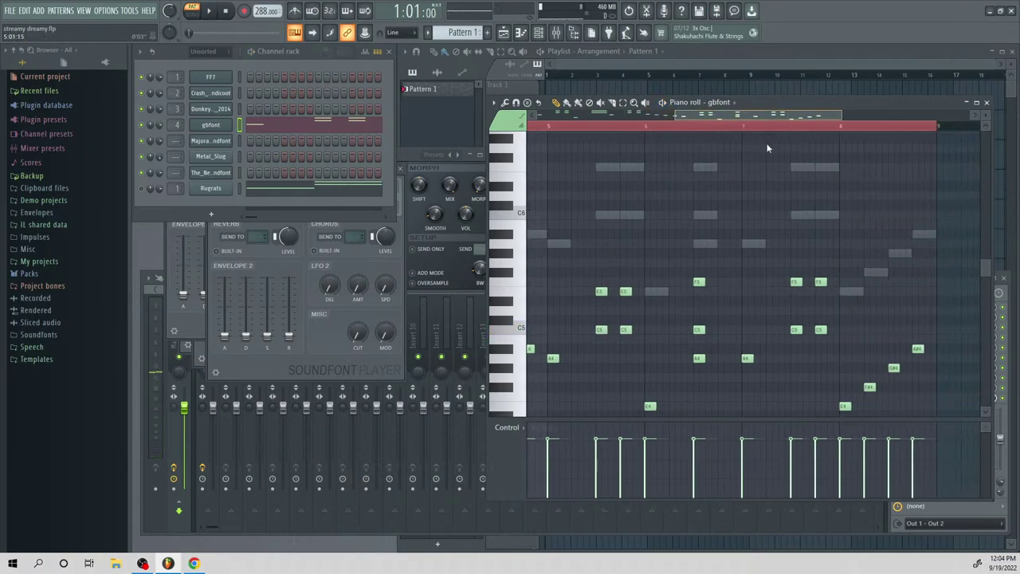
scroll(708, 211, "down", 3)
key("space")
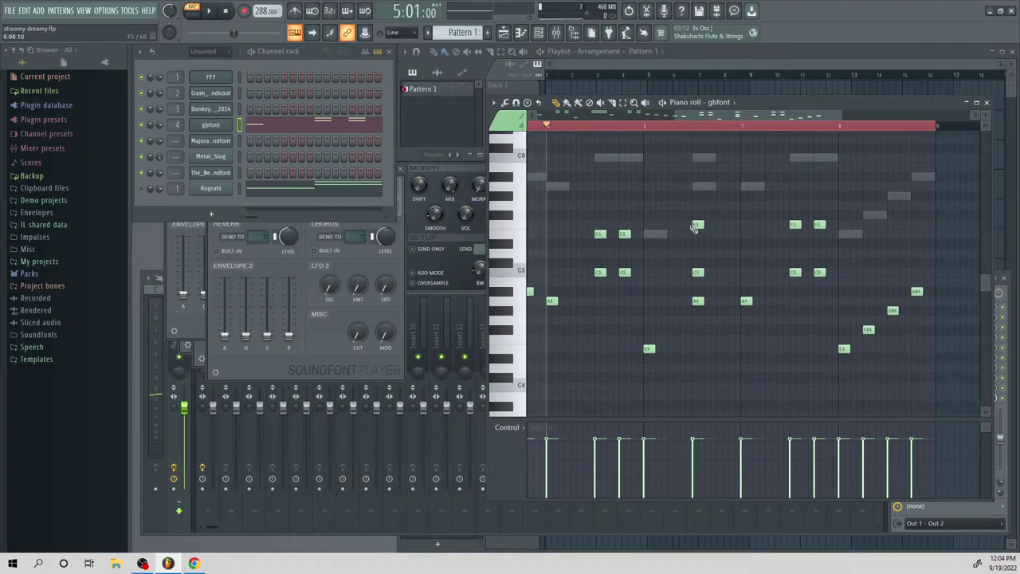
key("space")
left_click_drag(697, 228, 696, 237)
left_click_drag(794, 225, 819, 234)
left_click_drag(751, 118, 760, 192)
scroll(765, 196, "right", 2)
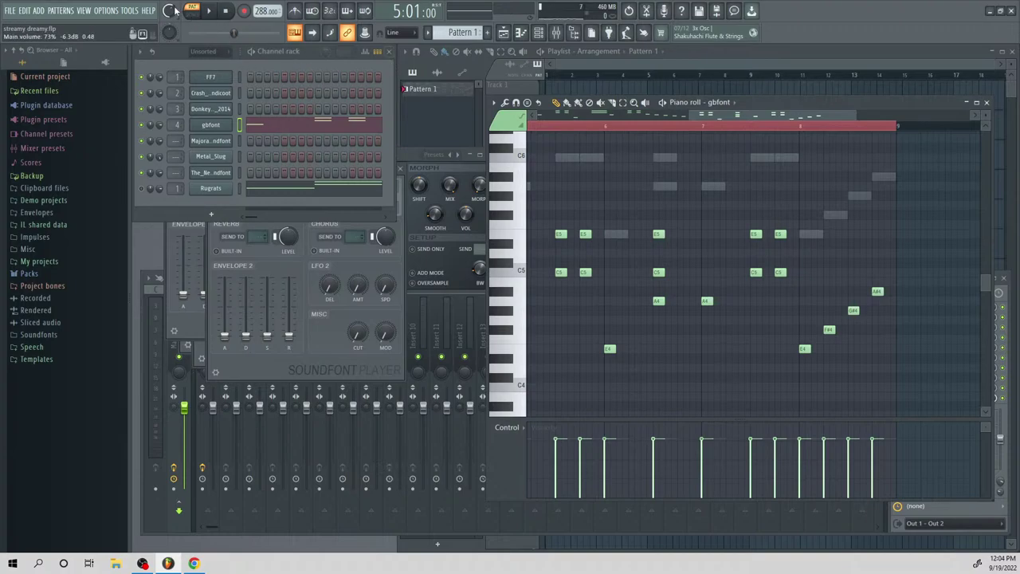
Delete the first three notes of the rising run in bar 8 and play from the start of that bar
key("space")
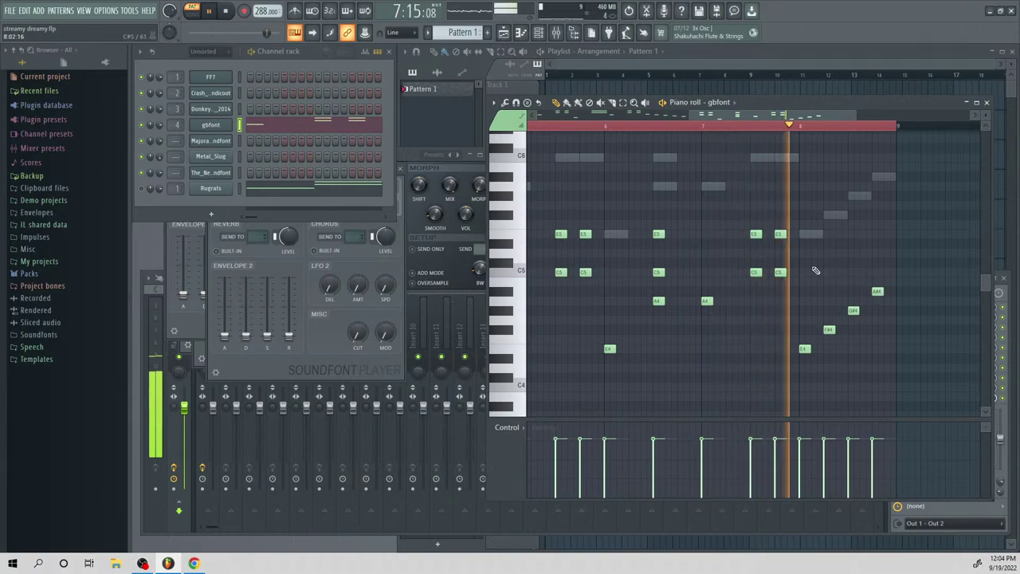
key("space")
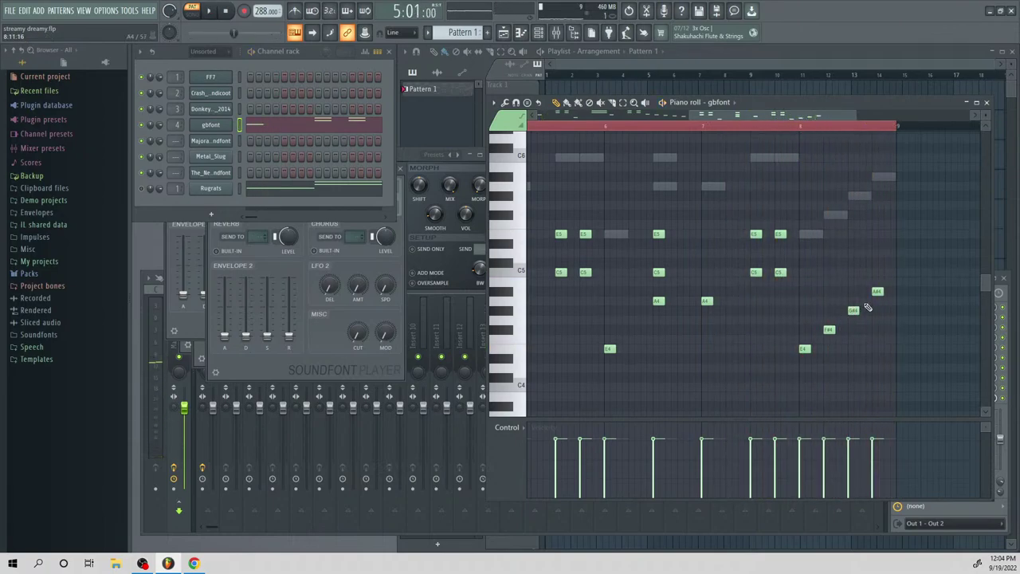
right_click(804, 348)
right_click(829, 329)
right_click(853, 310)
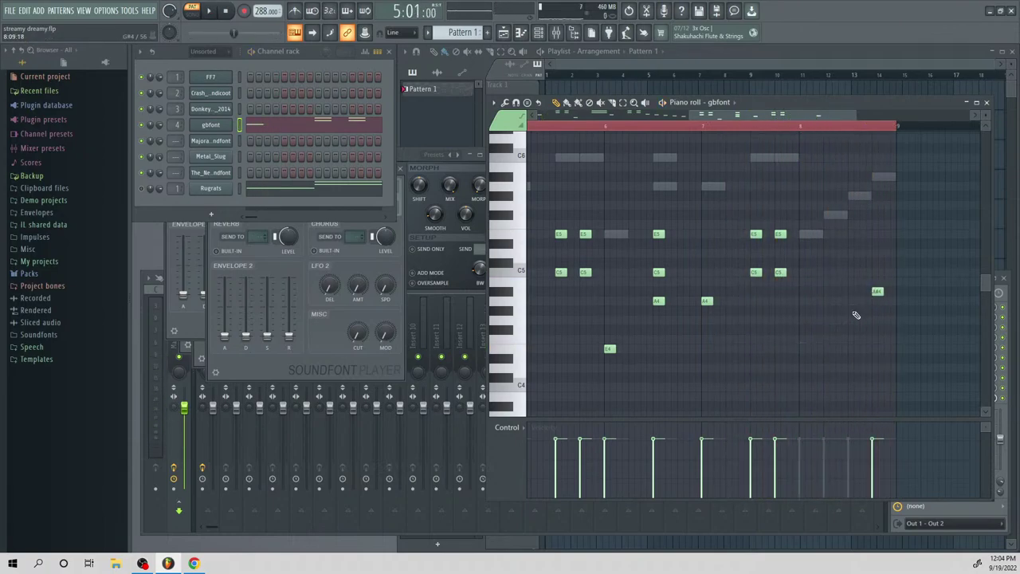
left_click(801, 129)
key("space")
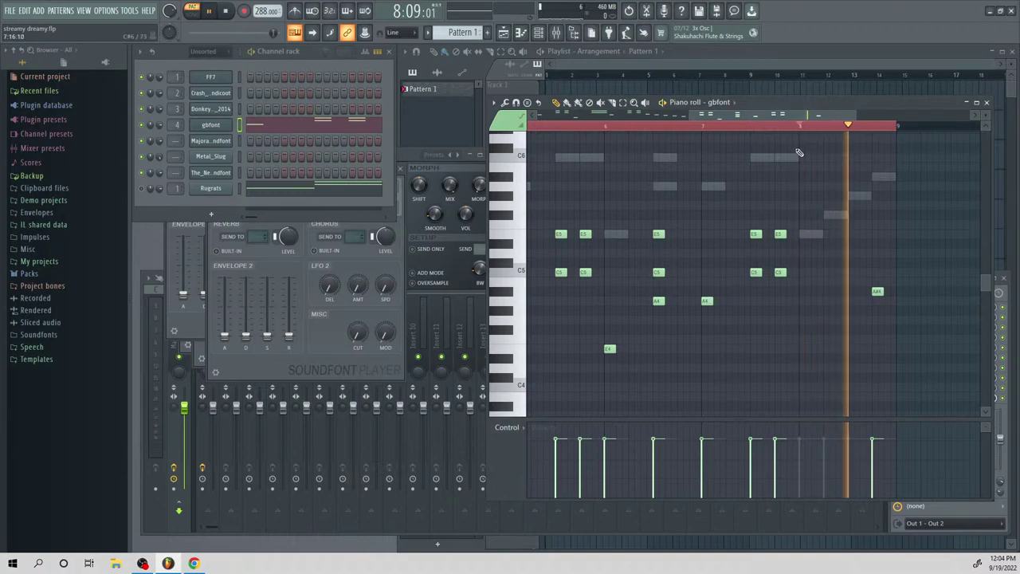
key("space")
Add F4, G4 and A4 leading up to the A#4 in bar 8 and play the run
left_click(851, 300)
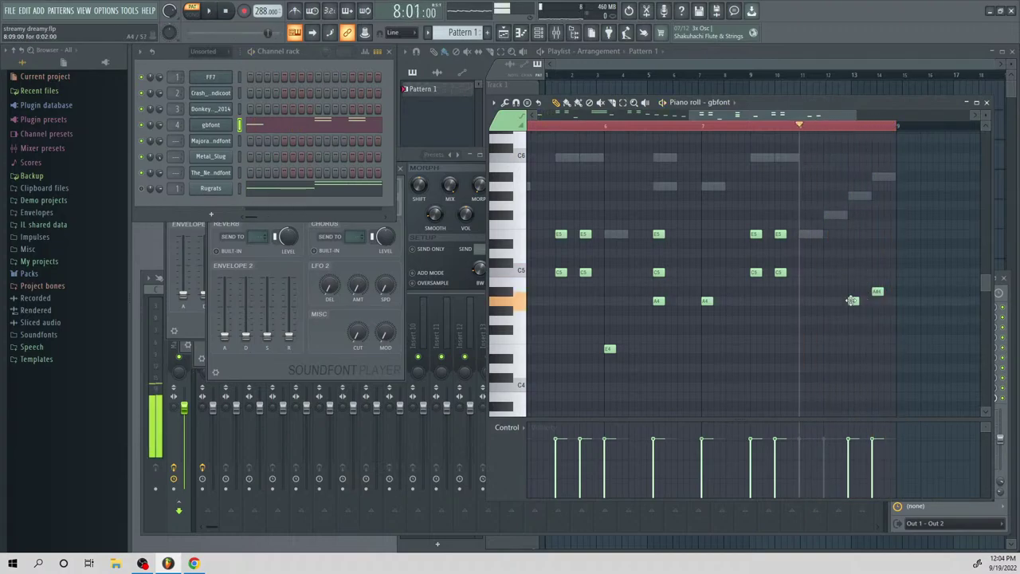
left_click(829, 321)
left_click(798, 339)
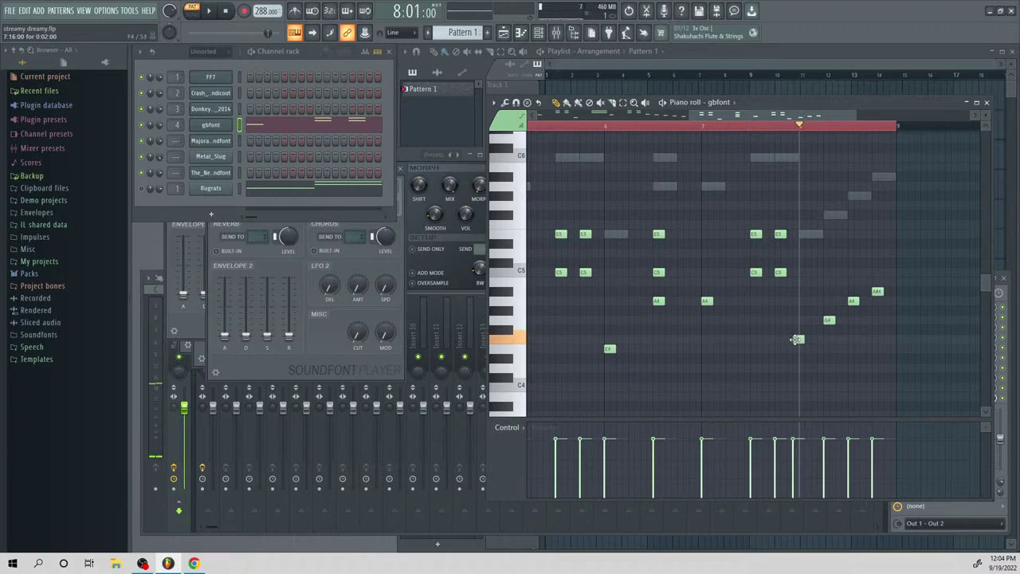
key("space")
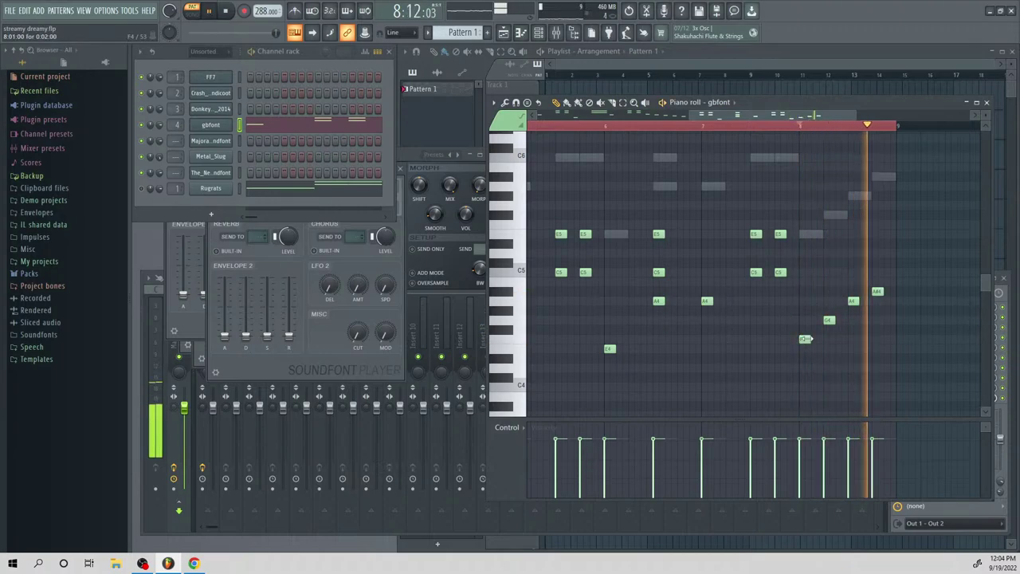
key("space")
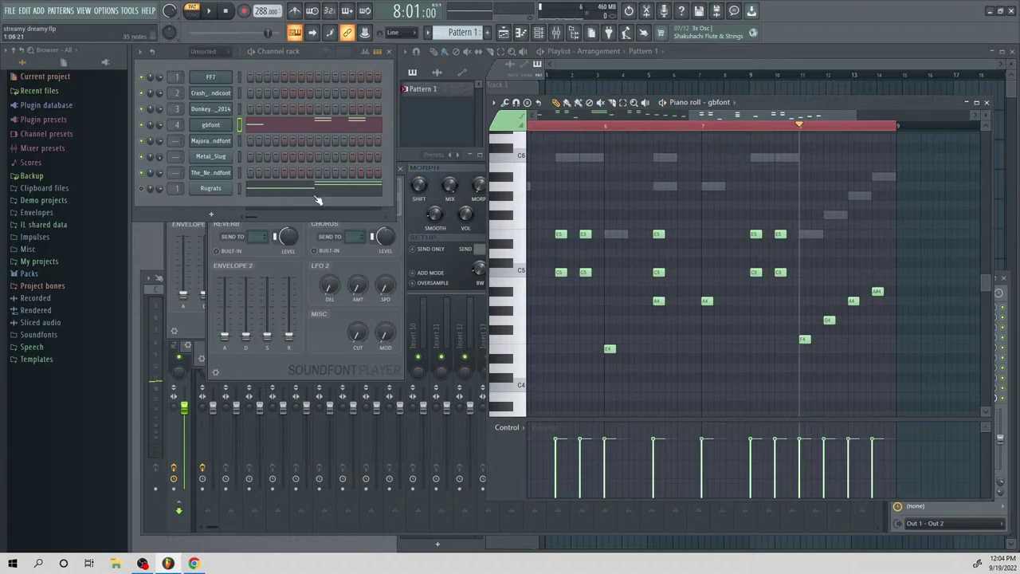
Copy the entire gbfont melody and paste it at bar 1 of the Donkey_Kong_Country_2014 channel's piano roll
right_click(218, 108)
left_click(246, 110)
left_click(289, 126)
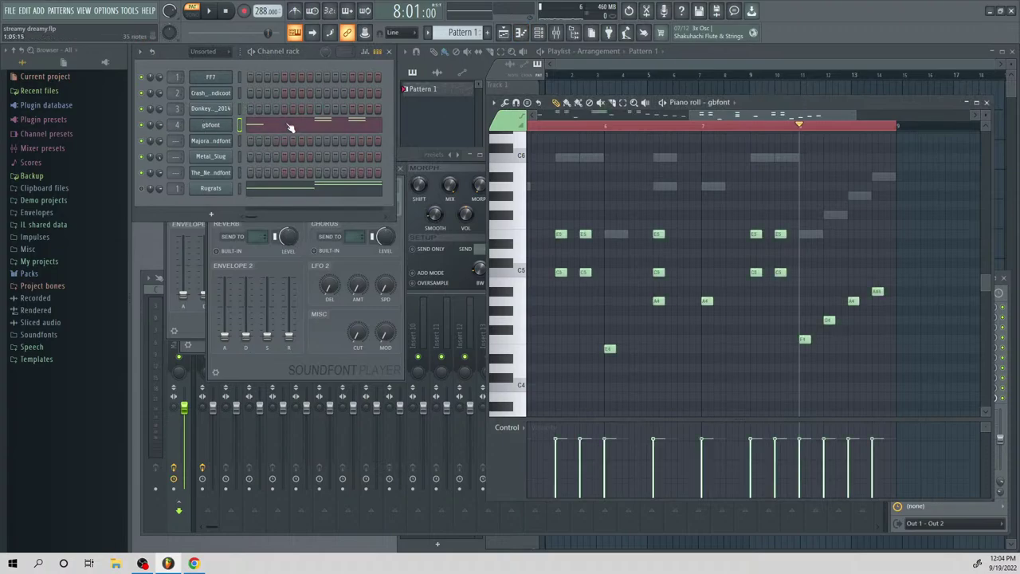
key("ctrl+a")
right_click(212, 109)
left_click(251, 110)
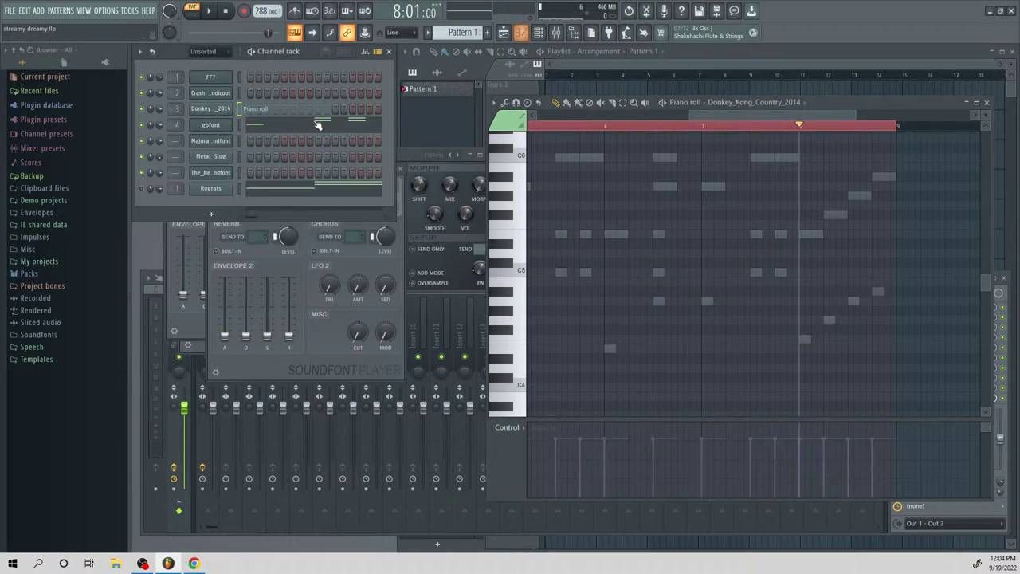
left_click_drag(738, 116, 516, 142)
key("ctrl+v")
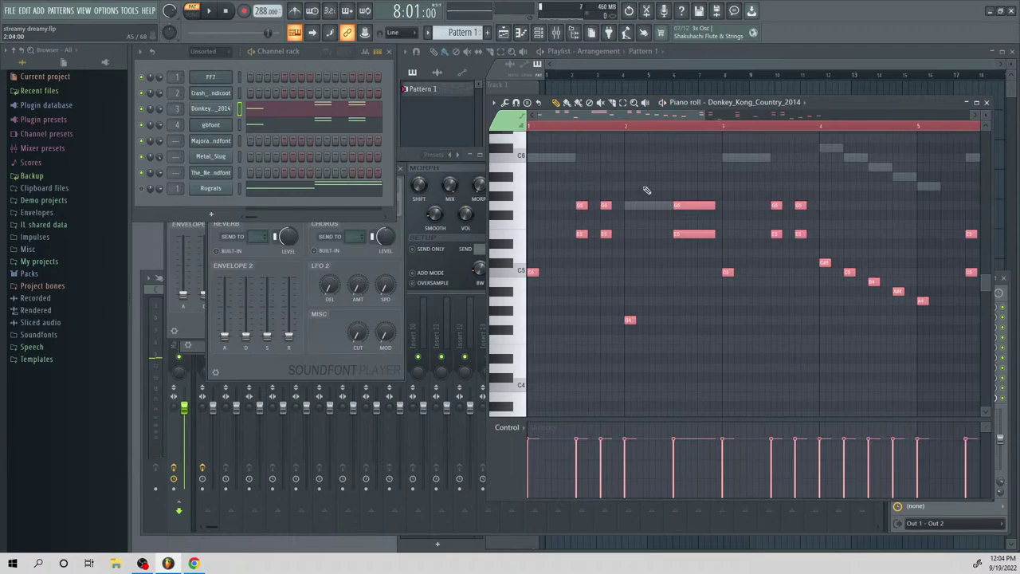
Mute the gbfont channel to hear the melody on the Donkey Kong channel, and save the project
scroll(646, 190, "up", 2)
key("space")
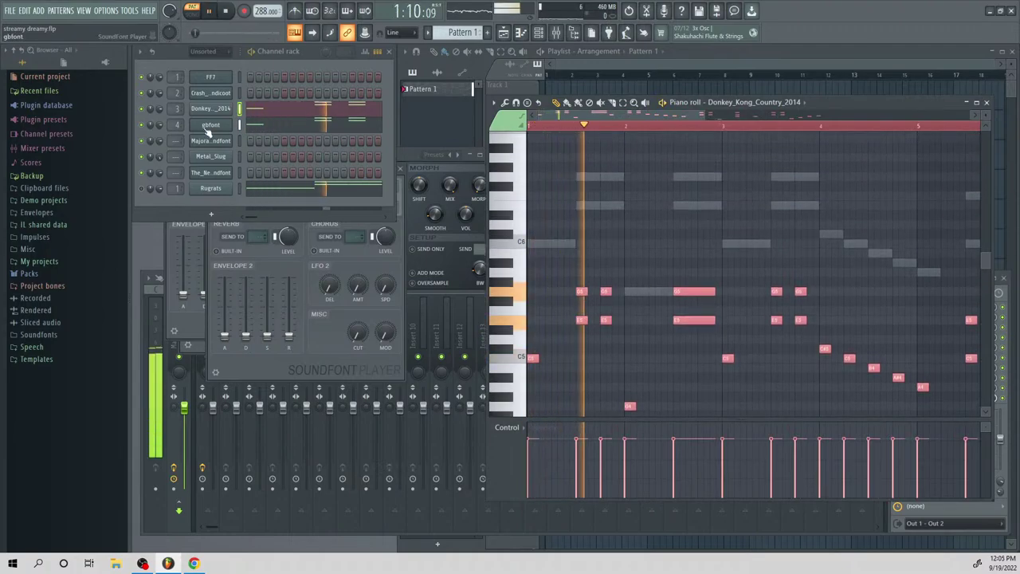
key("space")
left_click(141, 125)
key("space")
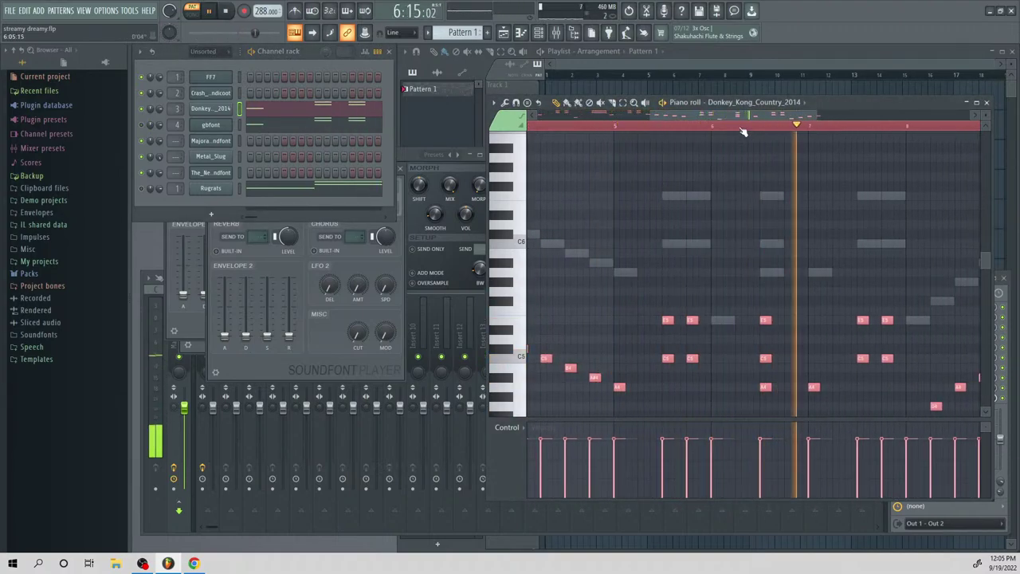
scroll(713, 305, "down", 2)
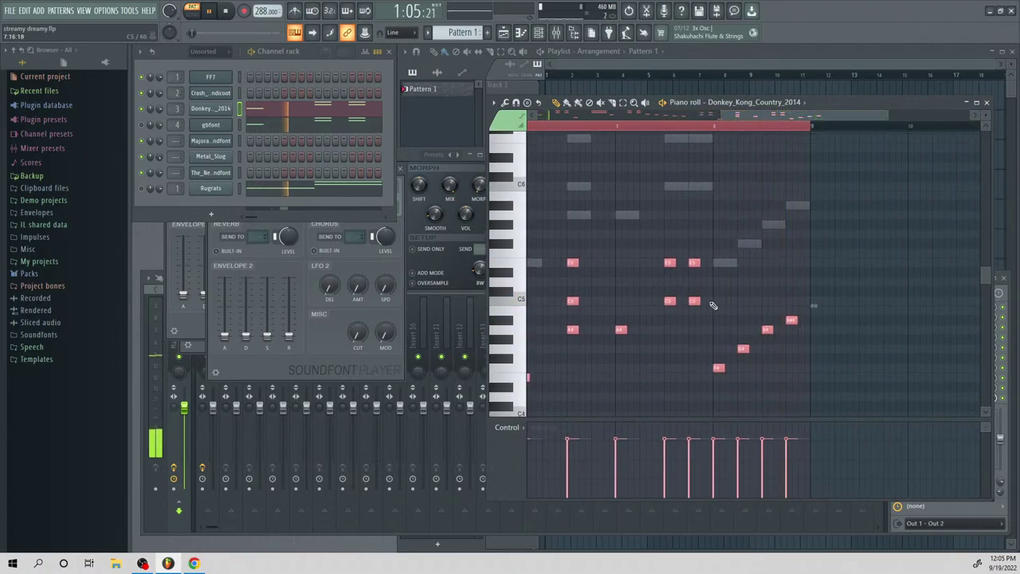
key("space")
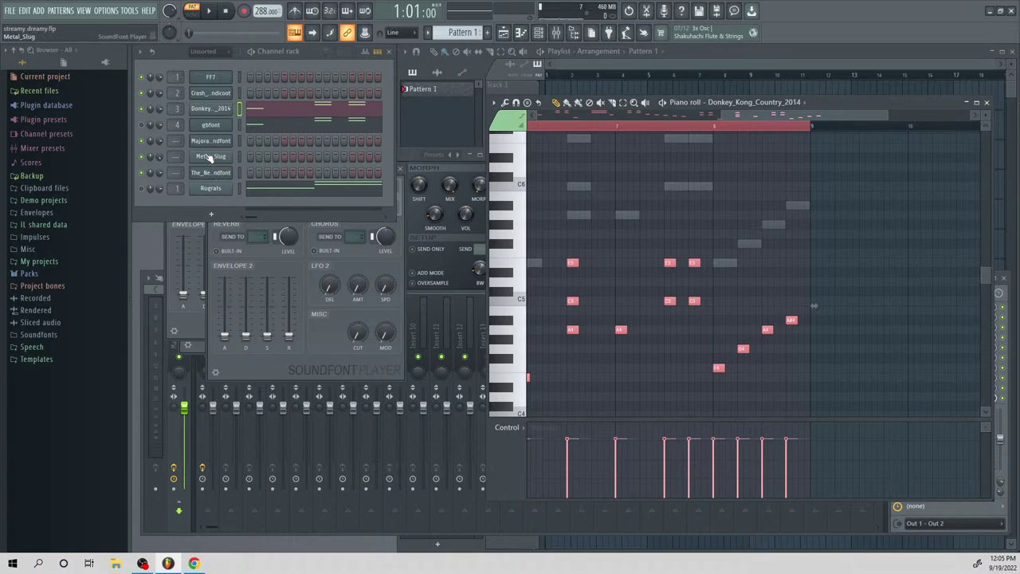
key("ctrl+s")
Set the Metal_Slug channel's soundfont patch to Orchestra Hits
right_click(216, 159)
left_click(253, 157)
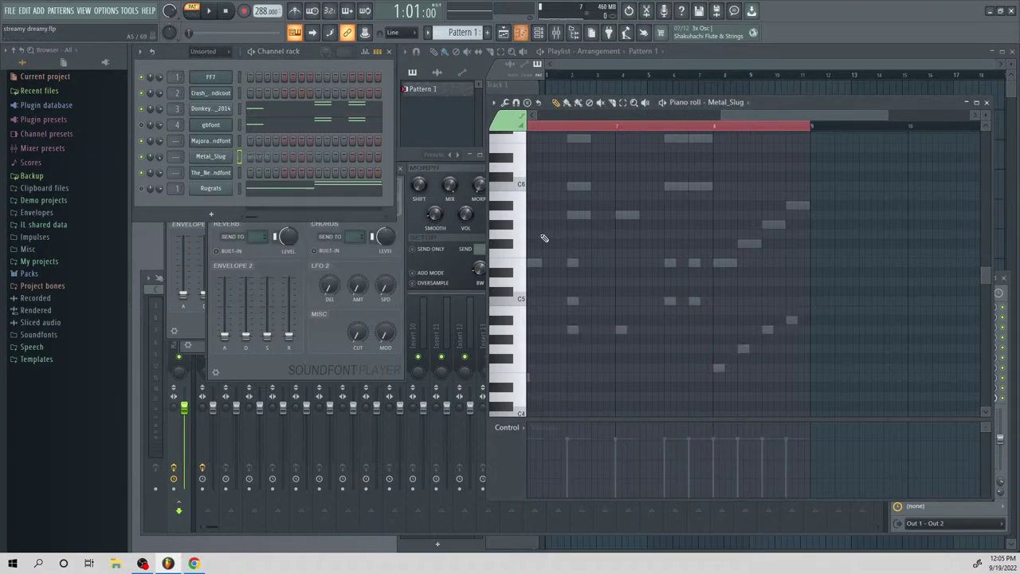
left_click(210, 156)
left_click(299, 222)
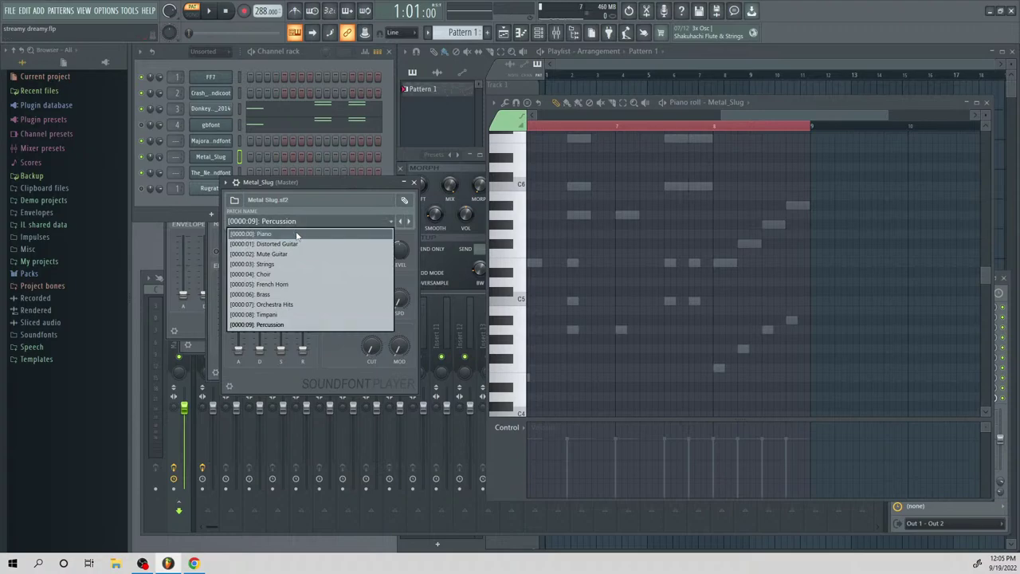
left_click(265, 305)
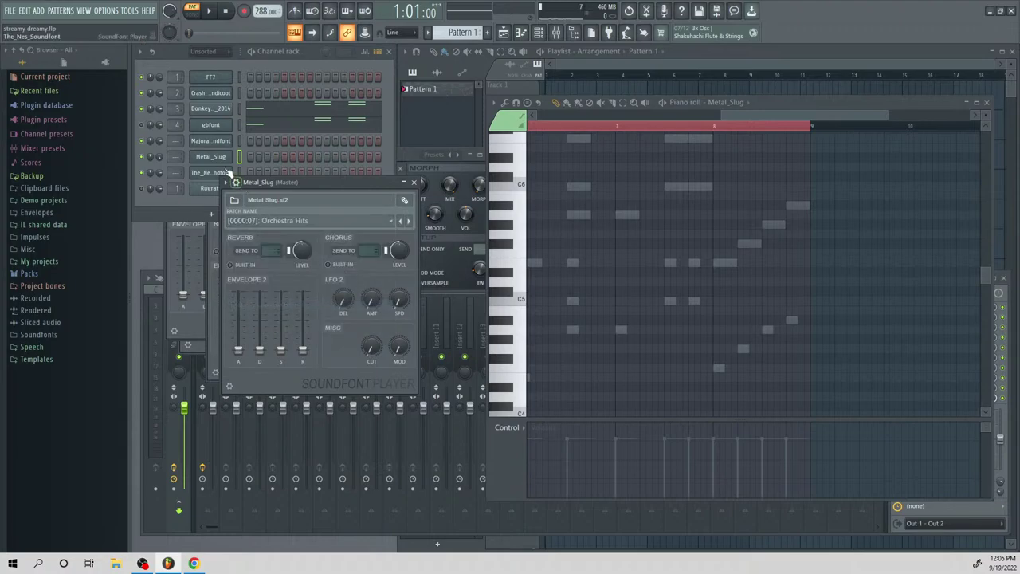
Paste the copied melody at bar 1 of the Metal_Slug channel's piano roll and play it
right_click(219, 159)
left_click(243, 157)
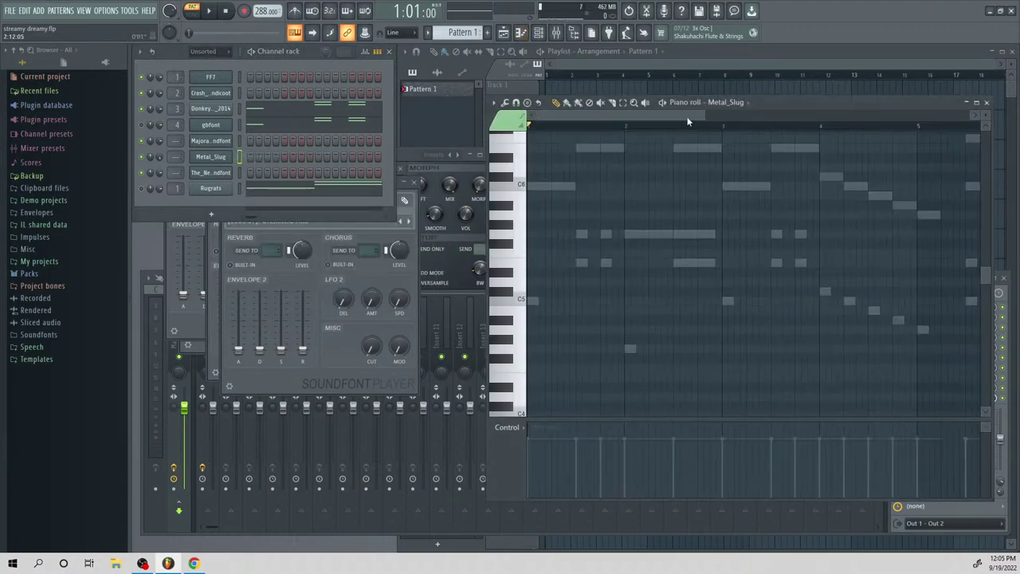
key("space")
key("space")
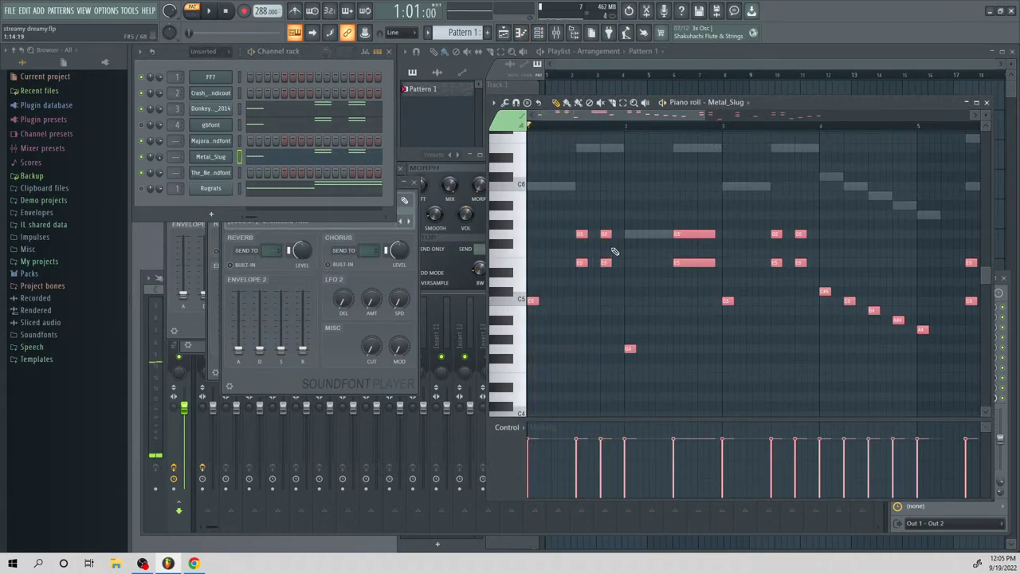
Raise the Metal_Slug melody by one octave, extend its notes with quick legato, and play it back
key("ctrl+Up")
key("ctrl+l")
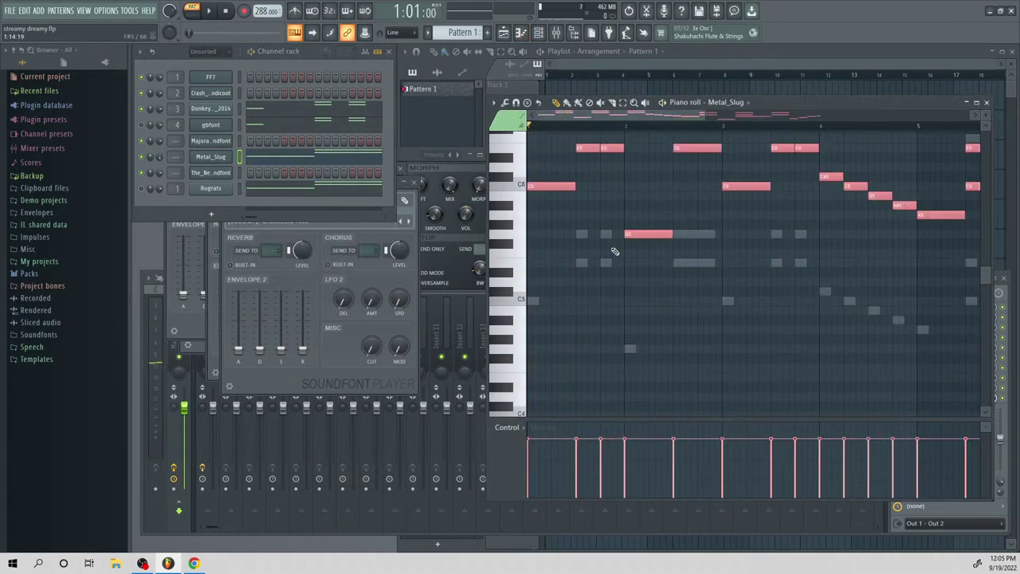
key("space")
scroll(614, 252, "up", 4)
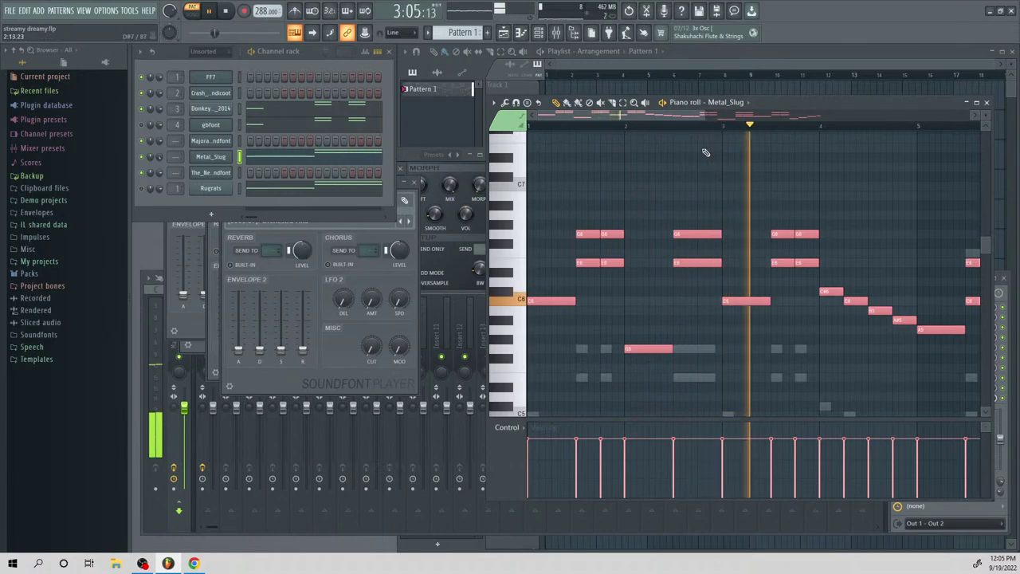
key("space")
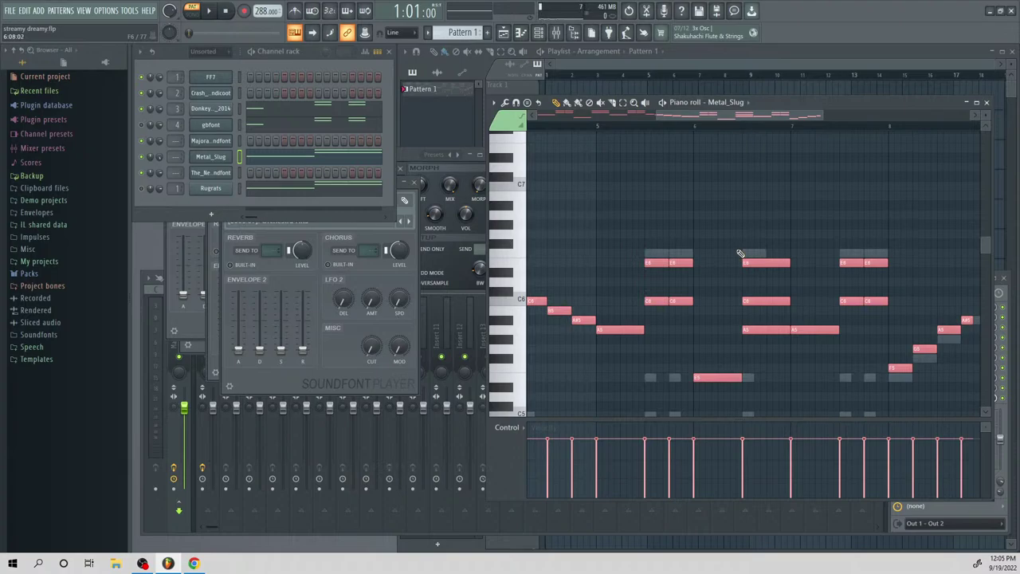
Delete all notes from the Metal_Slug channel's piano roll and open its soundfont patch list
key("Delete")
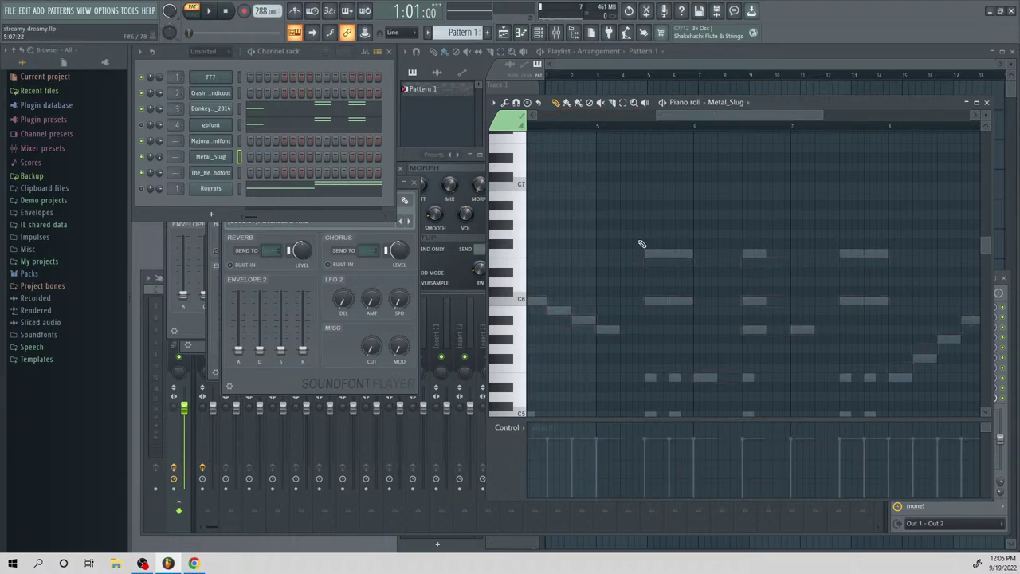
left_click_drag(737, 116, 596, 128)
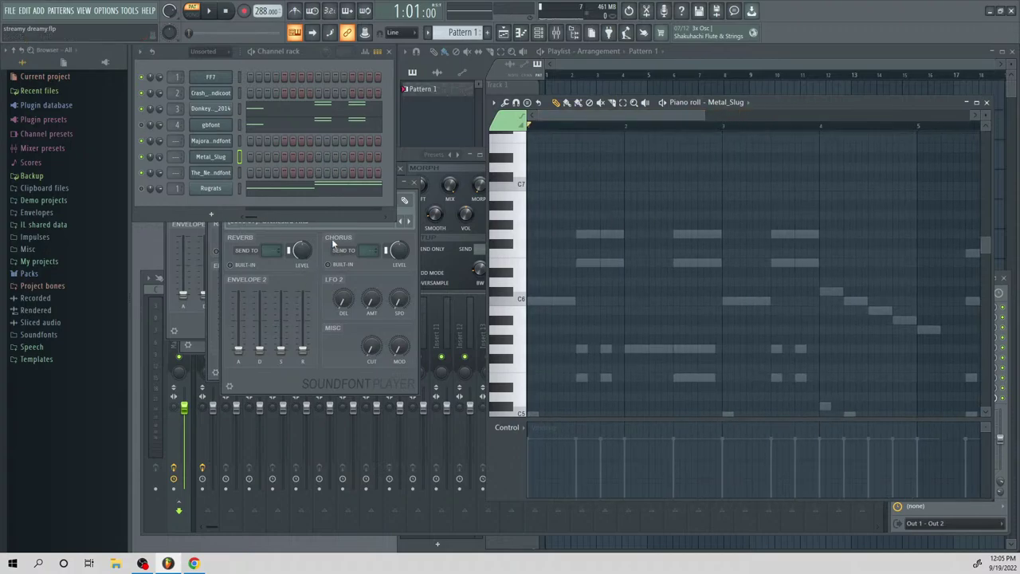
left_click(299, 221)
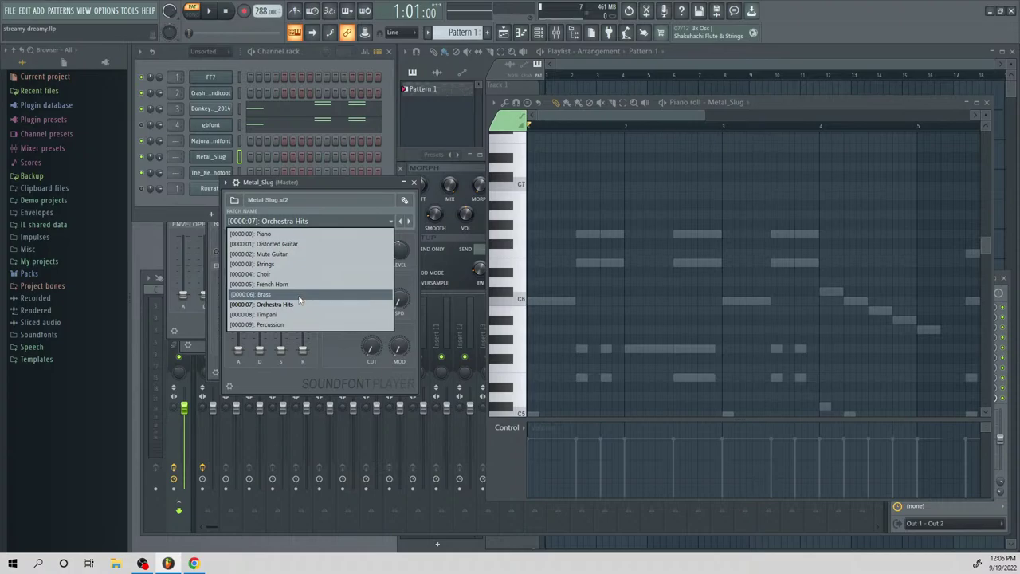
Set the Crash_Bandicoot channel's soundfont patch to MutedGuitar
left_click(218, 95)
left_click(217, 97)
left_click(271, 182)
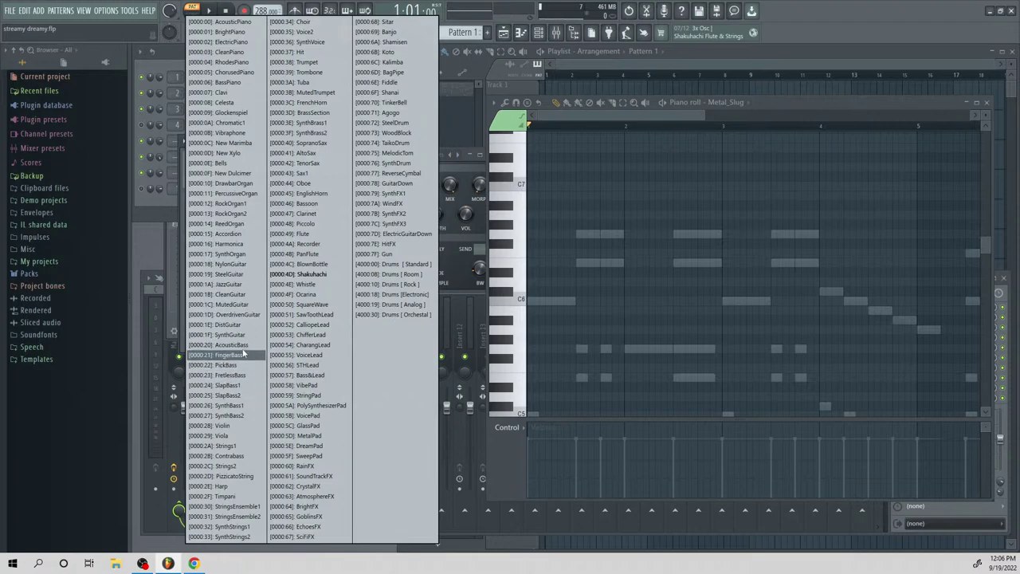
left_click(232, 303)
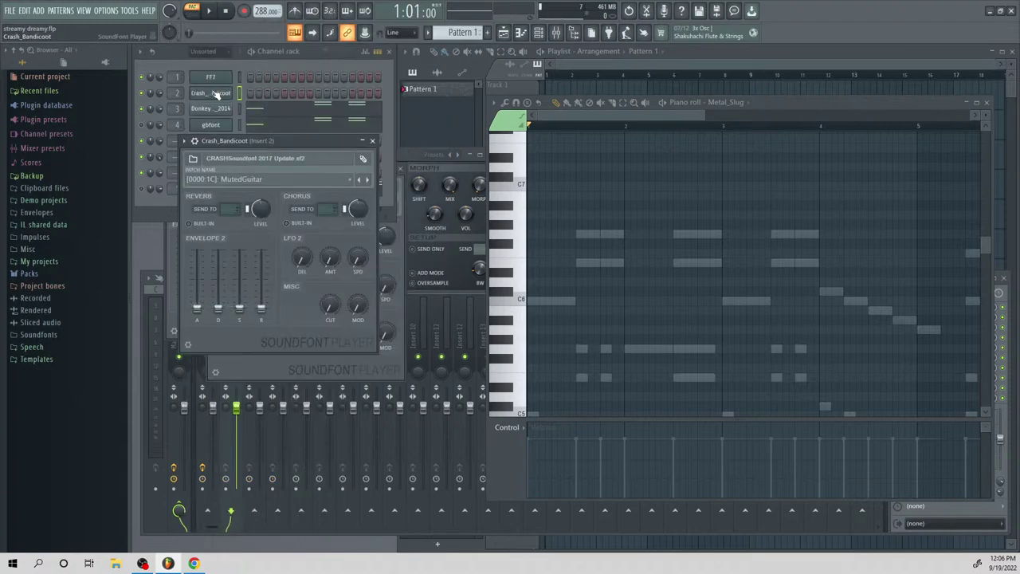
Set the Crash_Bandicoot channel's soundfont patch to Gun
left_click(215, 93)
left_click(215, 93)
left_click(267, 179)
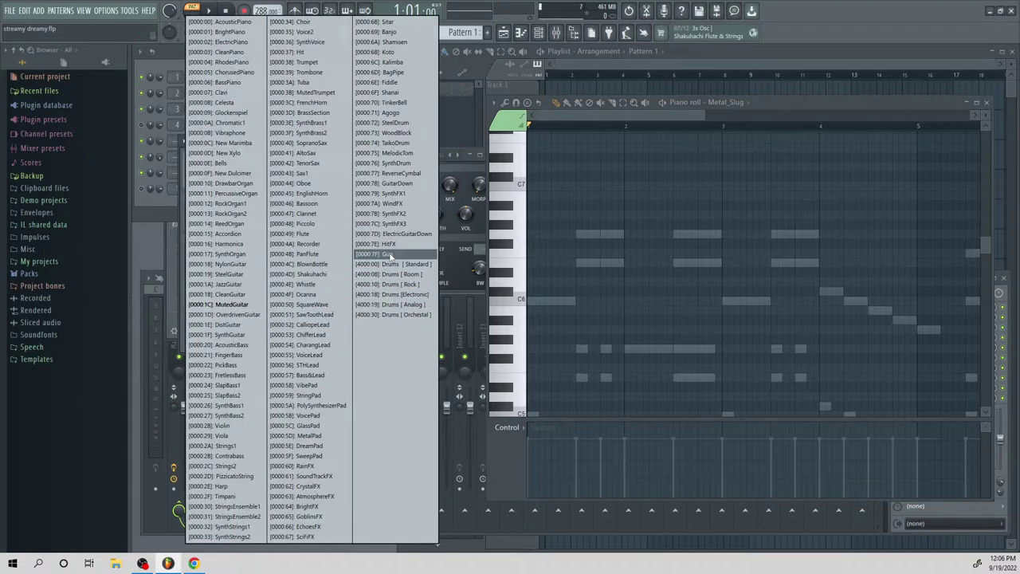
left_click(389, 255)
Open the Crash_Bandicoot channel's piano roll and audition several keys around octaves 5 and 6
right_click(215, 94)
left_click(257, 94)
right_click(223, 93)
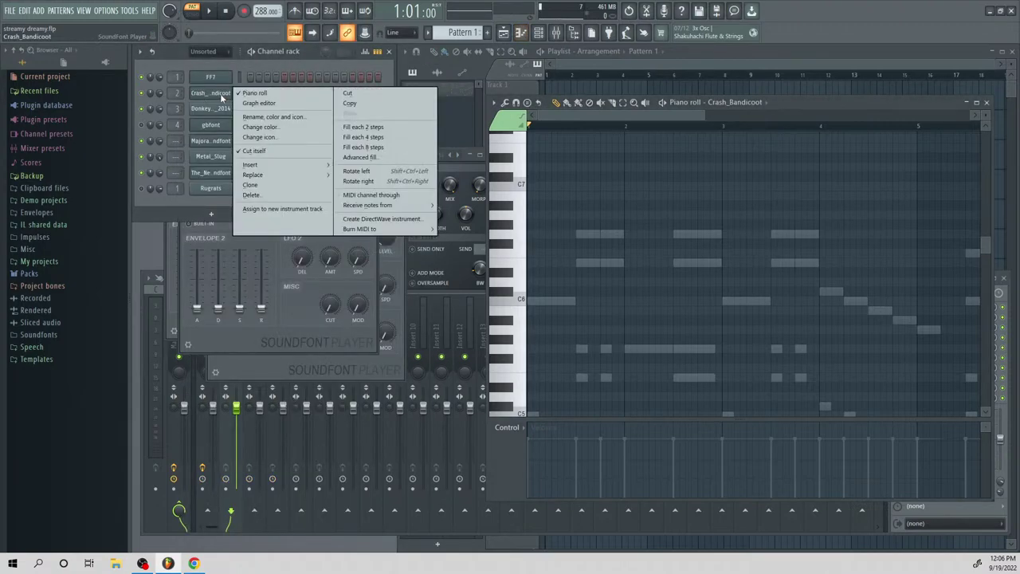
left_click(256, 93)
right_click(229, 103)
left_click(248, 96)
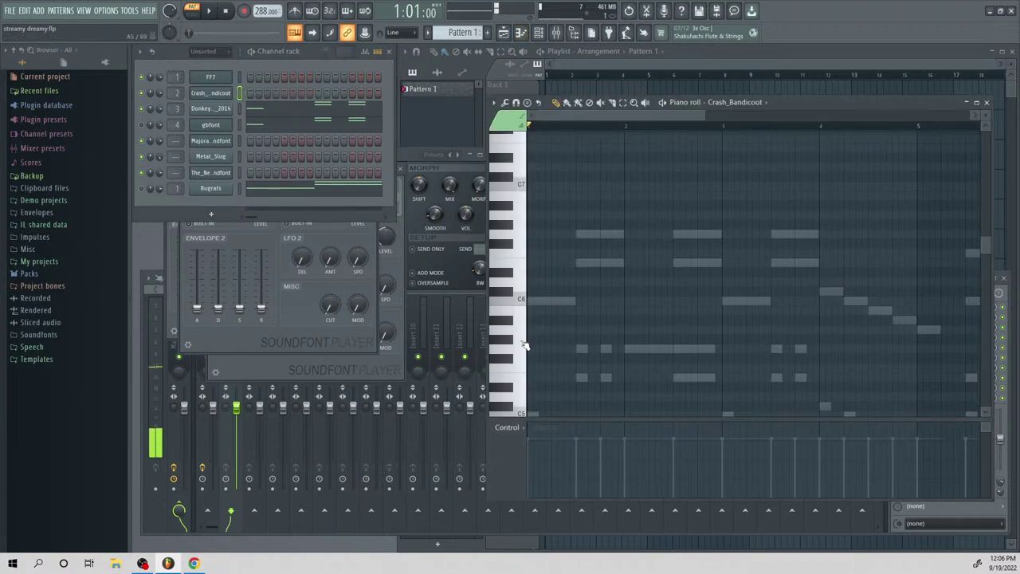
scroll(522, 347, "down", 2)
left_click(520, 244)
left_click(518, 341)
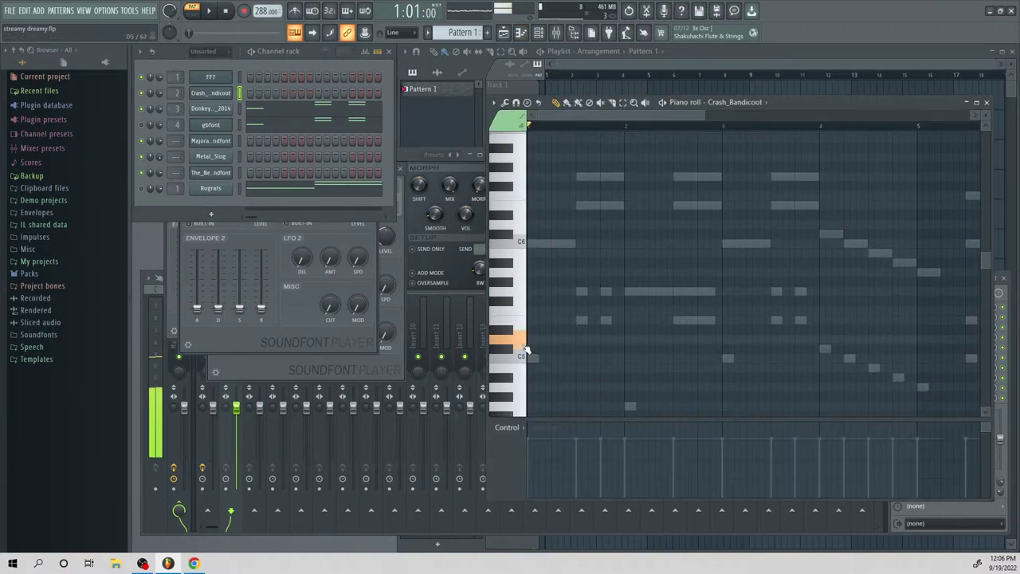
left_click(518, 277)
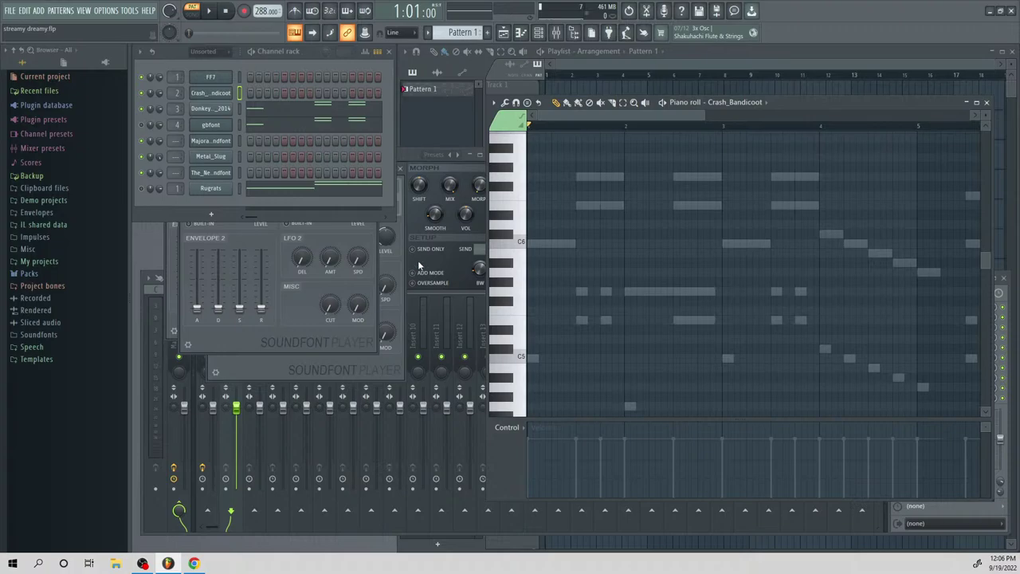
Set the gbfont channel's patch to Brite Piaboy, mute the Donkey Kong channel, and play the pattern
left_click(225, 125)
left_click(265, 209)
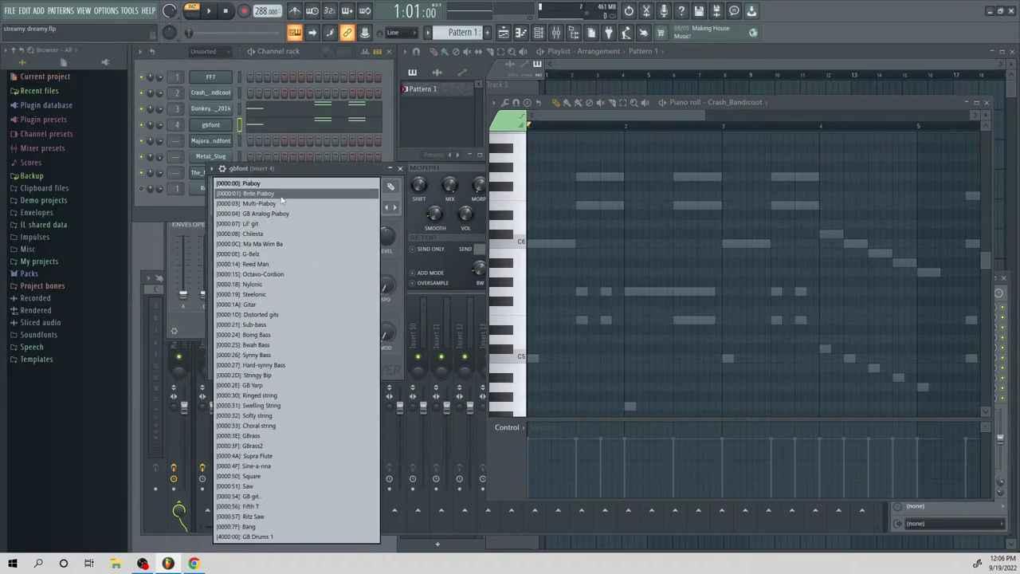
left_click(263, 215)
key("space")
key("space")
left_click(141, 109)
key("space")
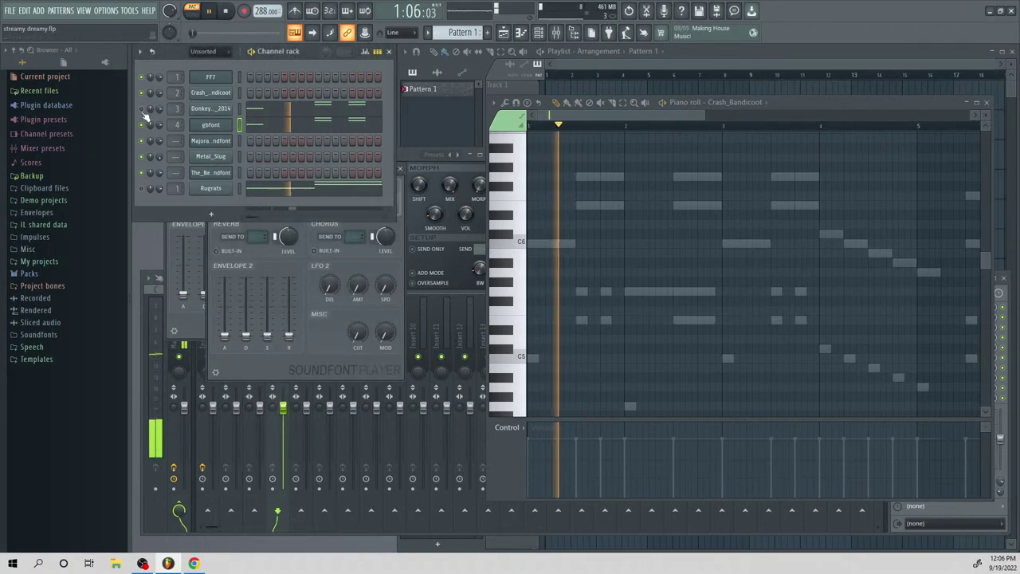
key("space")
Try the Chilesta and Reed Man patches on the gbfont channel during playback
left_click(212, 125)
left_click(263, 206)
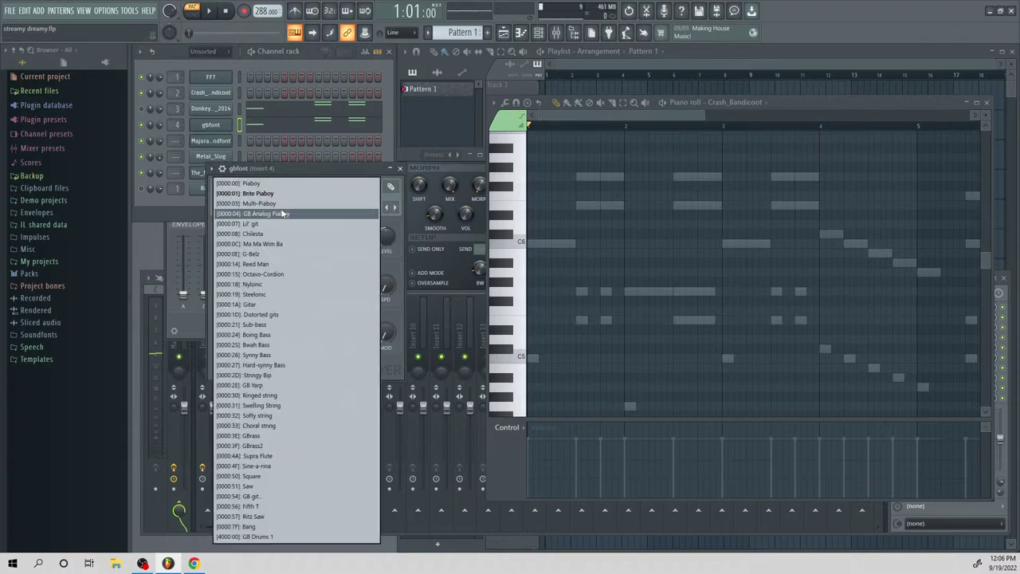
left_click(255, 228)
key("space")
left_click(263, 208)
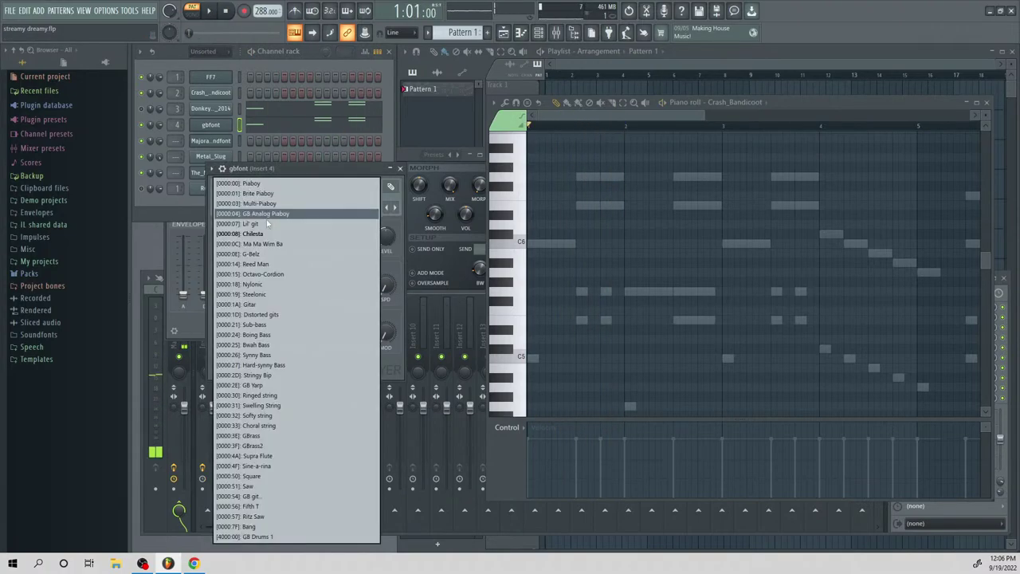
left_click(264, 265)
Audition the Boing Bass, Stringy Bip and GBrass patches on the gbfont channel while the pattern plays
left_click(271, 207)
left_click(255, 334)
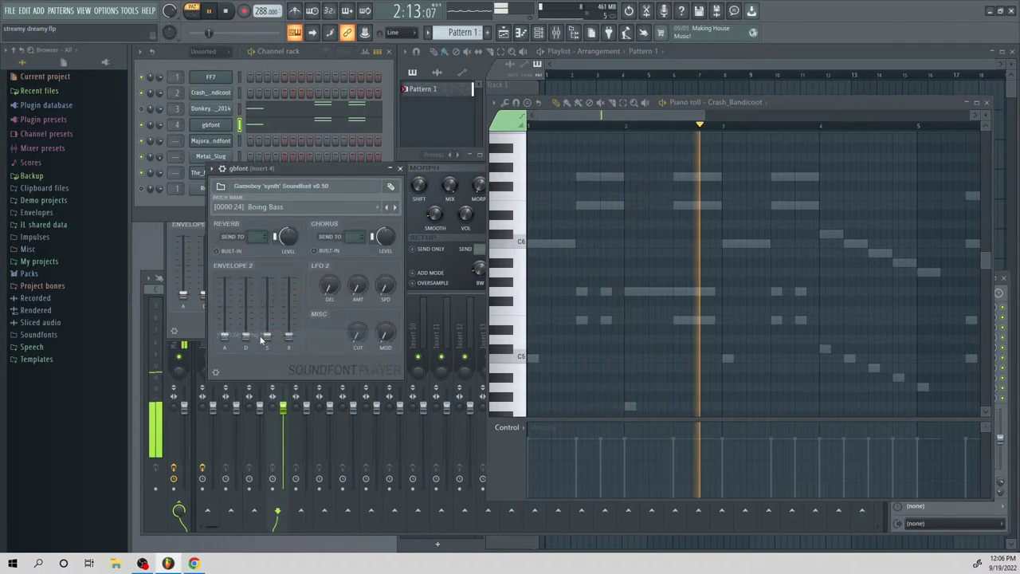
left_click(271, 207)
left_click(286, 365)
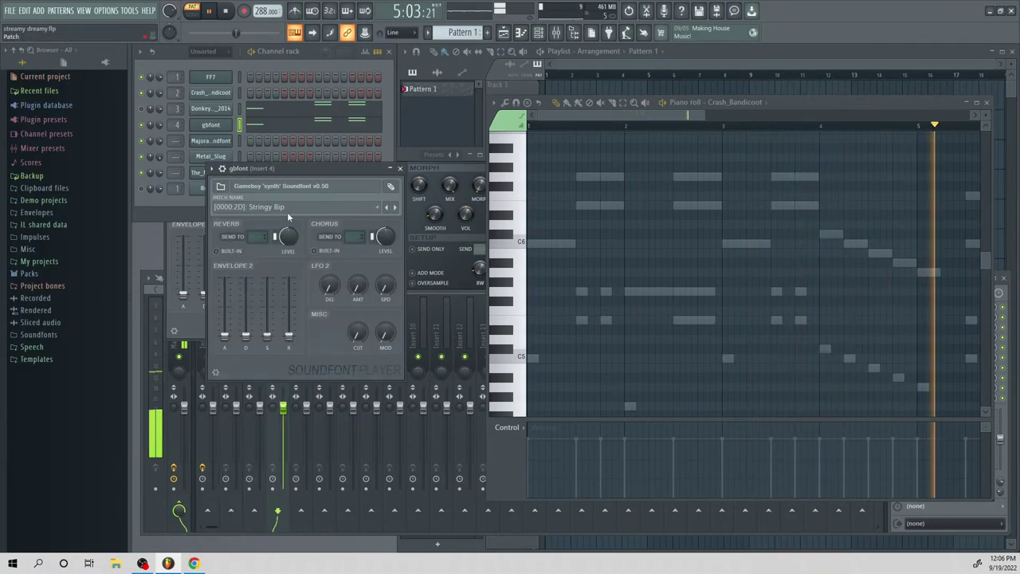
left_click(263, 206)
left_click(272, 435)
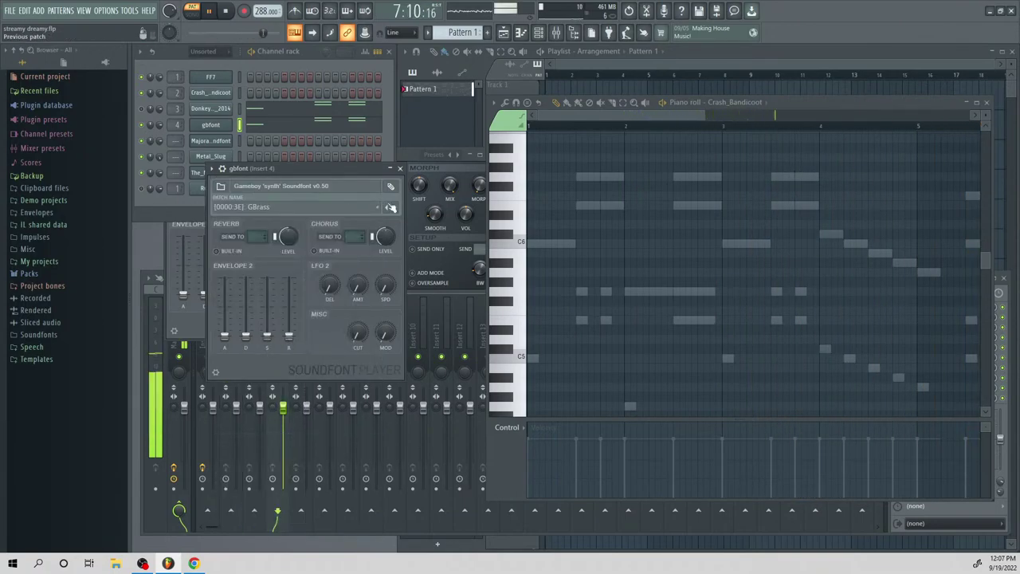
Advance the gbfont channel's patch through GBrass2 to Sine-a-rina, and stop playback
left_click(394, 207)
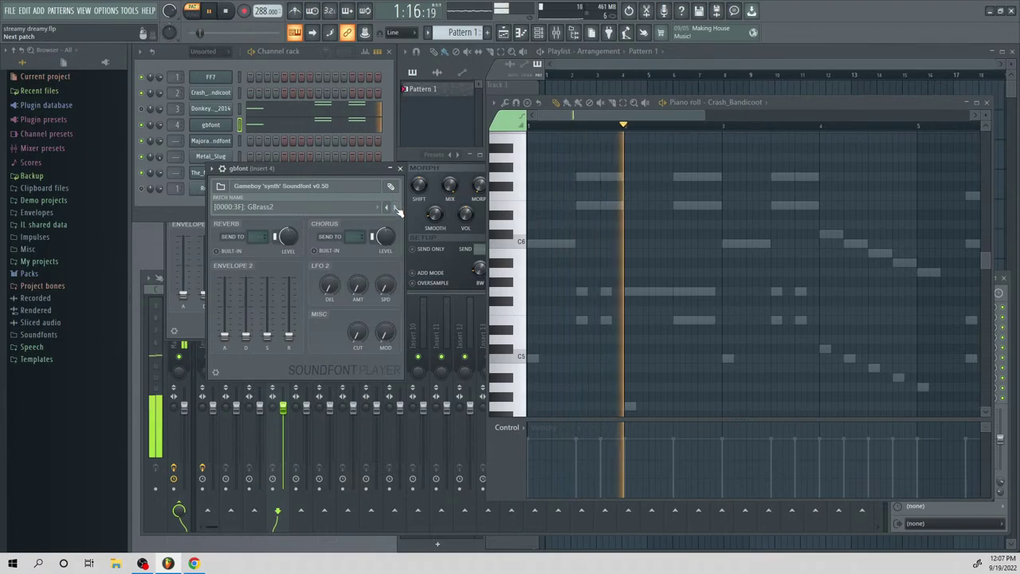
left_click(395, 207)
scroll(396, 209, "down", 5)
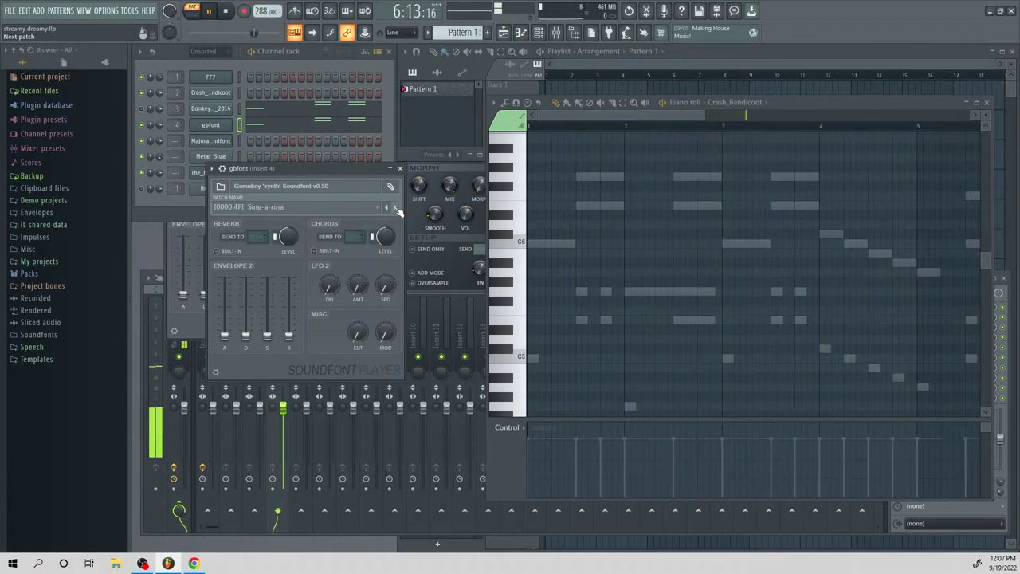
key("space")
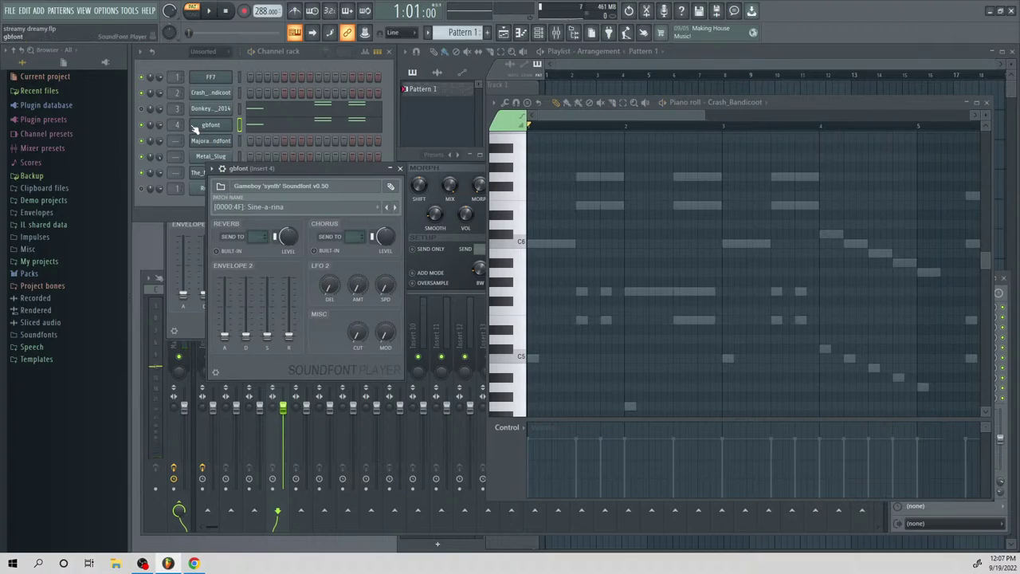
Add Fruity Reeverb 2 to the first effect slot of mixer Insert 4 while the pattern plays
left_click(556, 32)
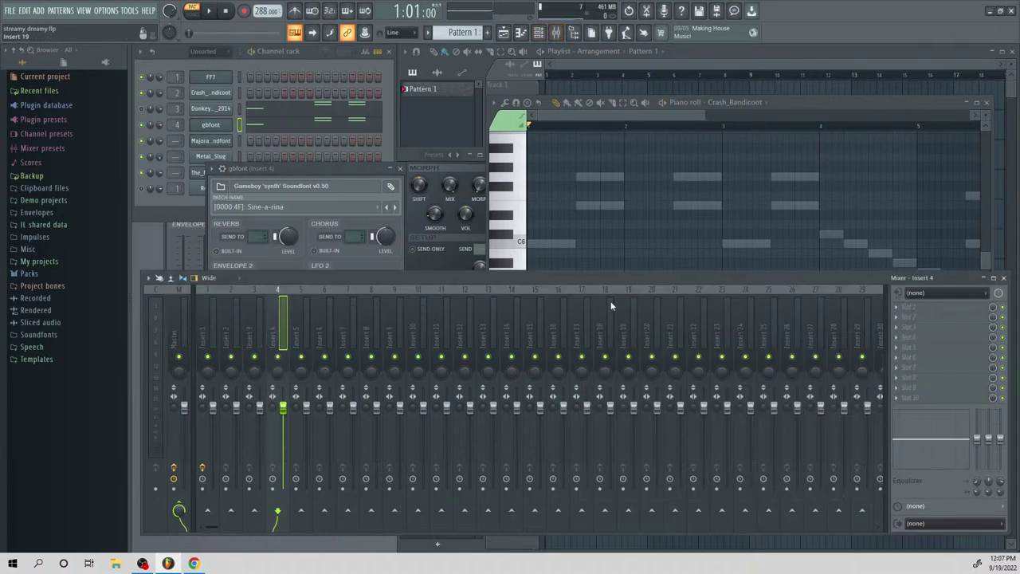
key("space")
left_click(913, 305)
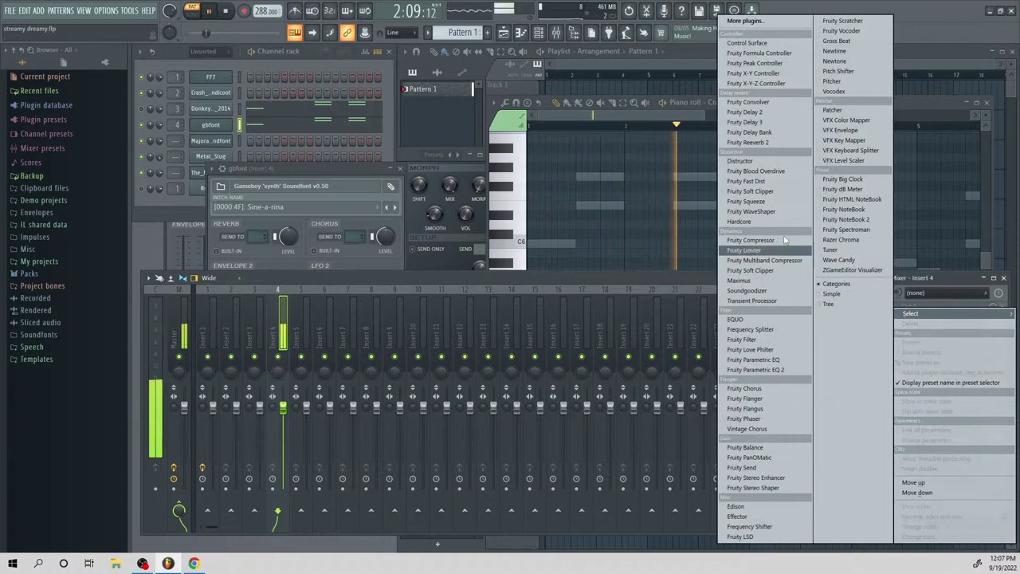
left_click(767, 142)
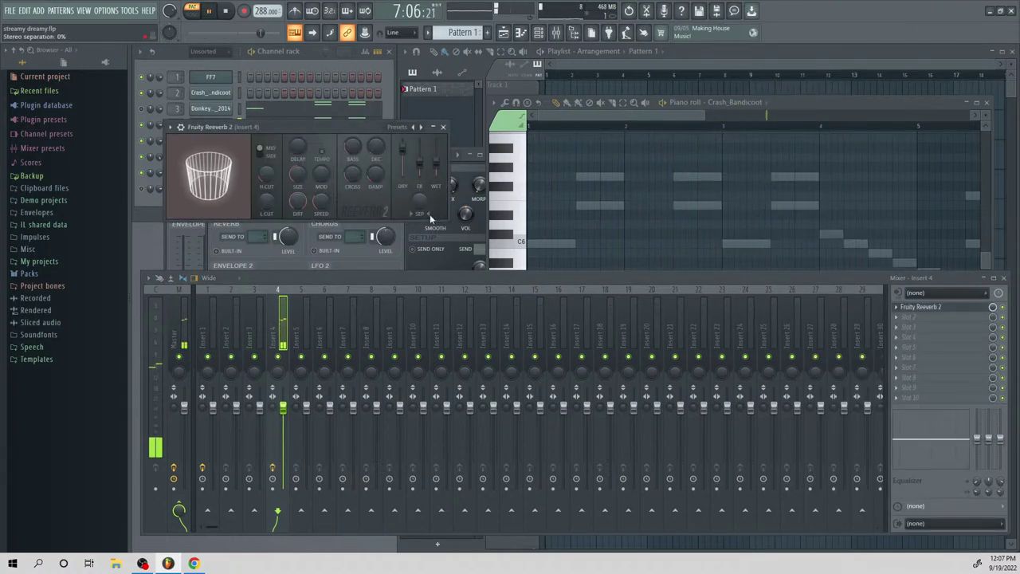
Restart playback, then lower the Insert 4 reverb's mix level and adjust its room size
key("space")
key("space")
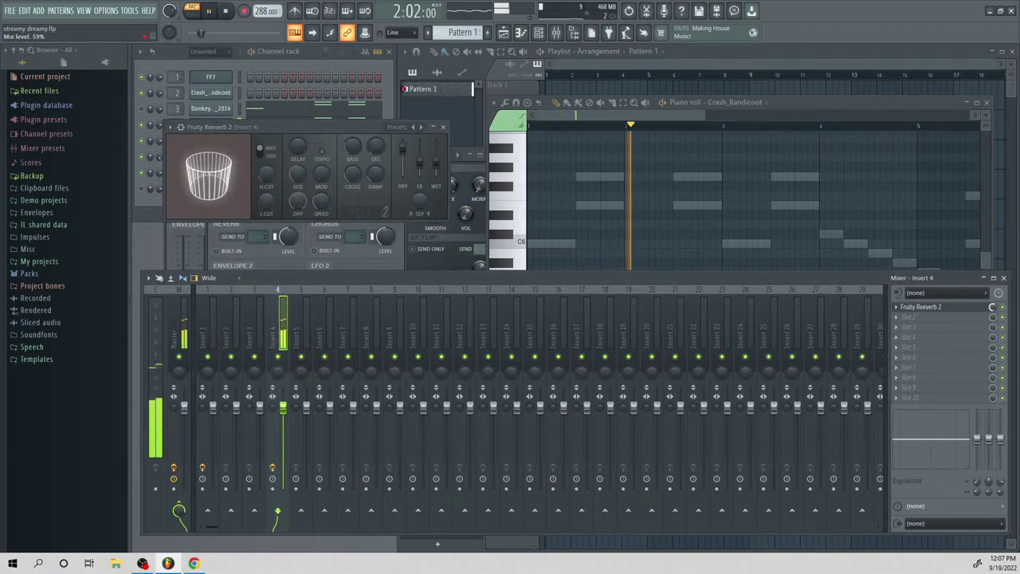
left_click_drag(992, 306, 992, 323)
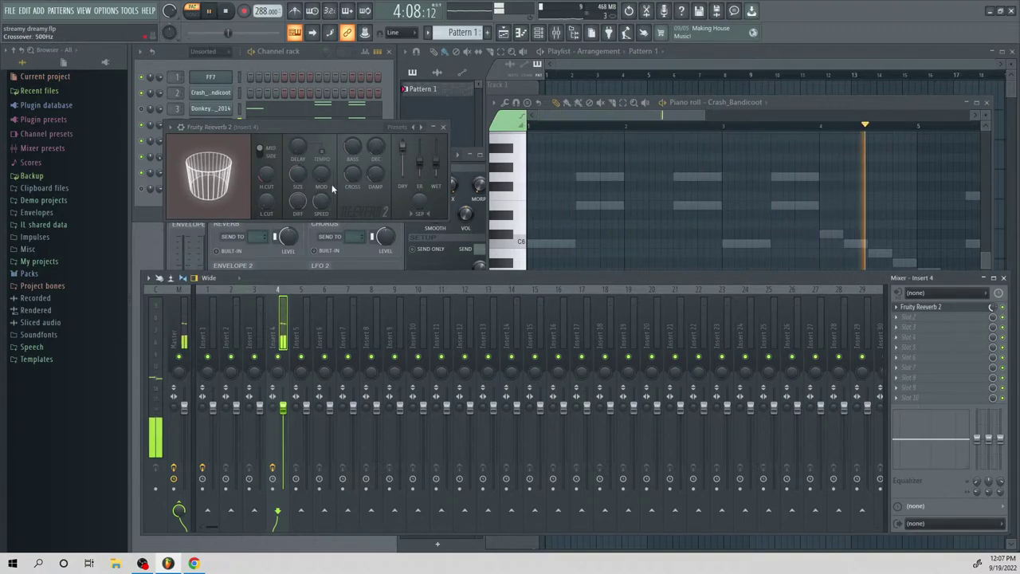
left_click_drag(297, 174, 297, 192)
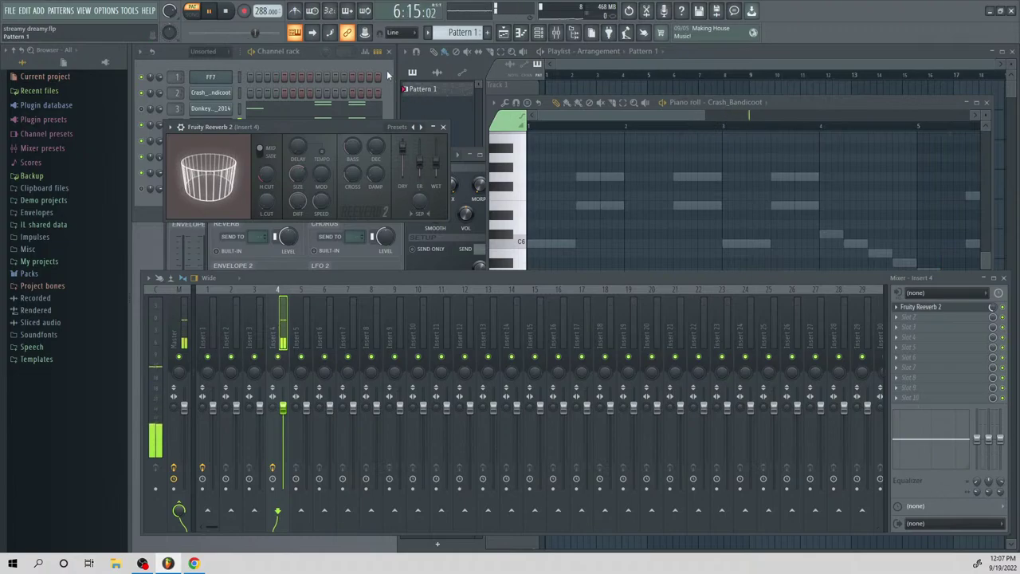
Unmute the Donkey Kong channel and play the pattern with the gbfont channel
left_click(378, 74)
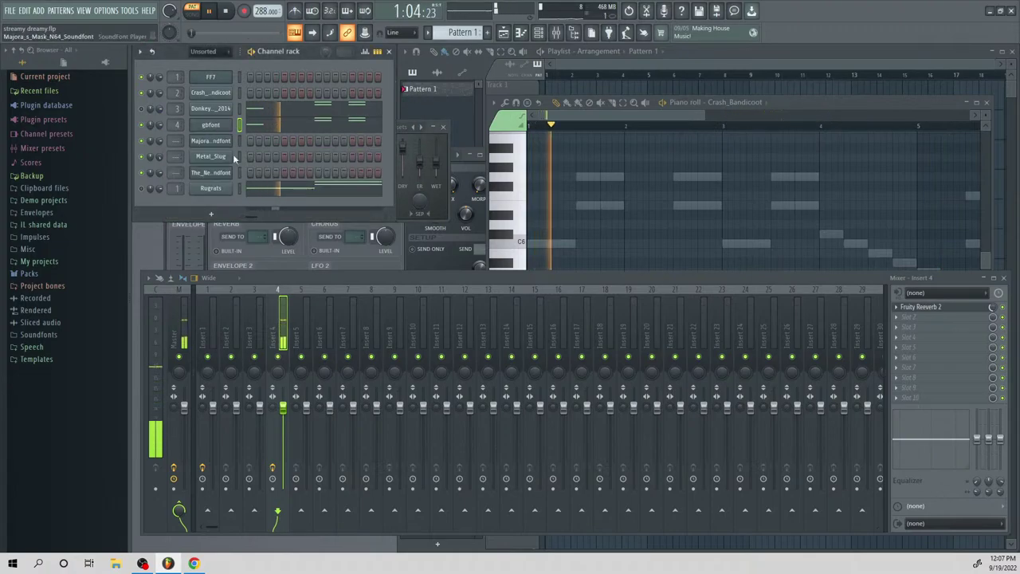
key("space")
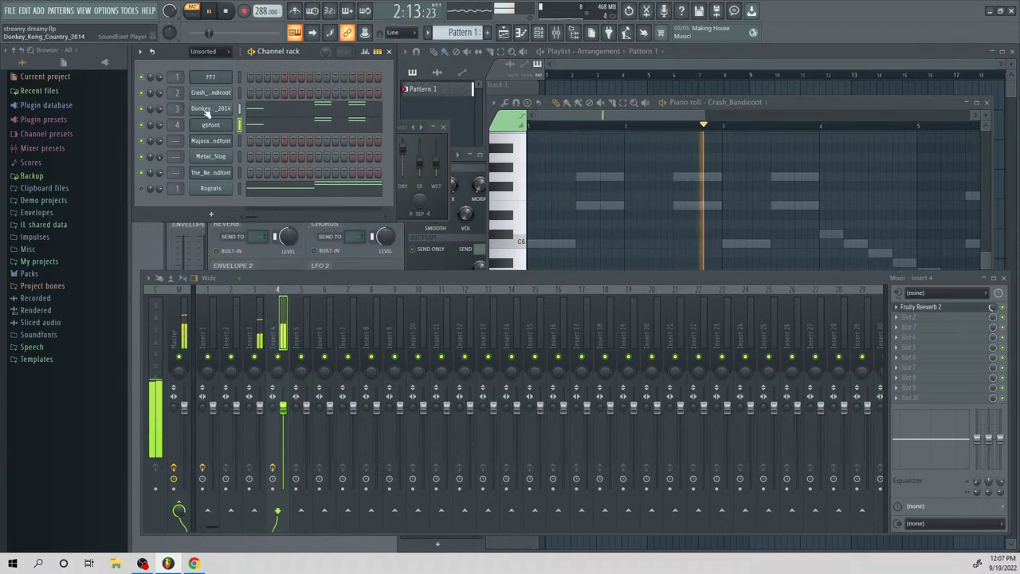
key("space")
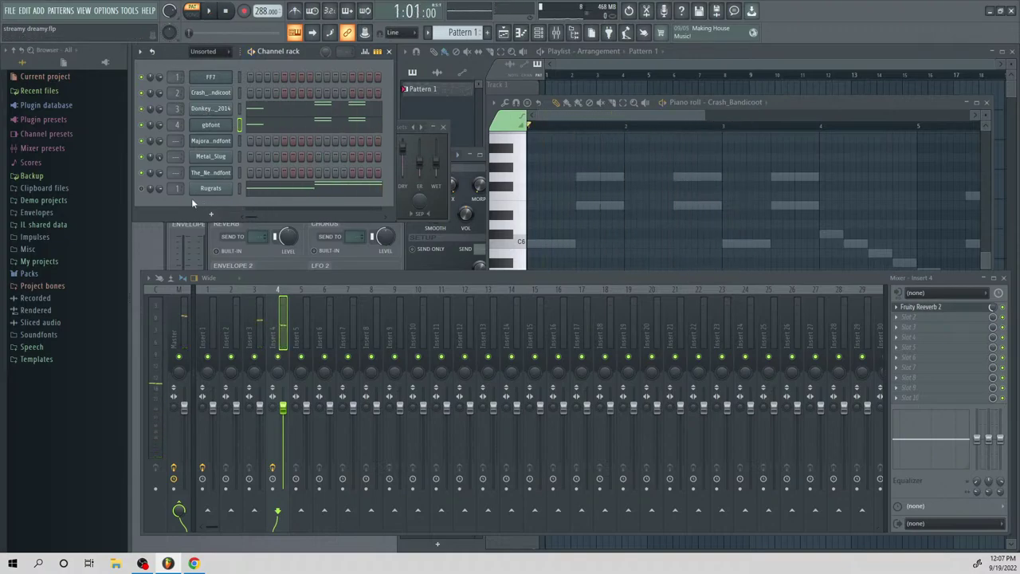
Set the FF7 channel's soundfont patch to trumpet
left_click(220, 78)
left_click(219, 168)
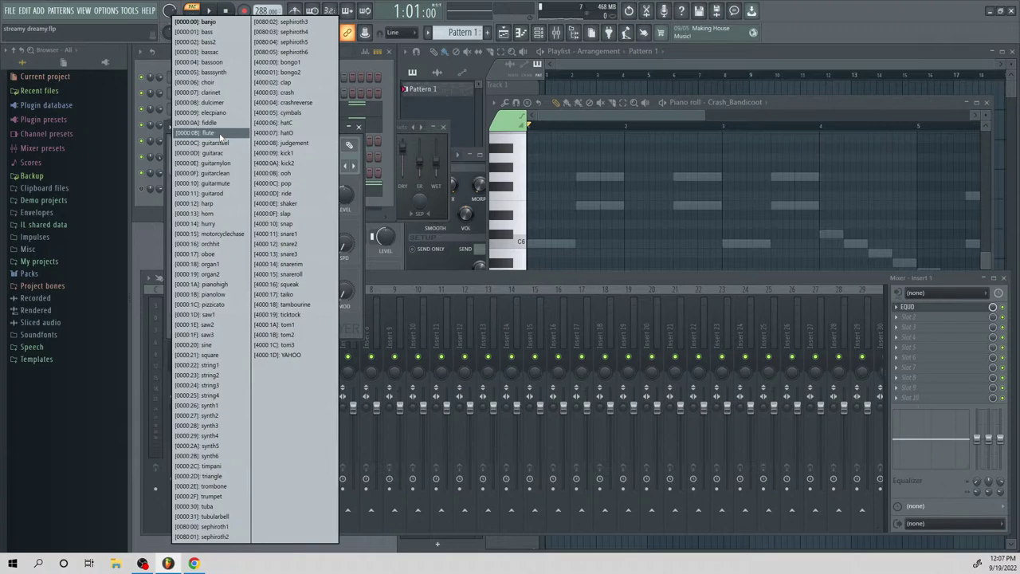
left_click(211, 495)
Open the FF7 channel's piano roll, preview the pattern, and place a short C6 note midway through bar 1
left_click(223, 80)
key("space")
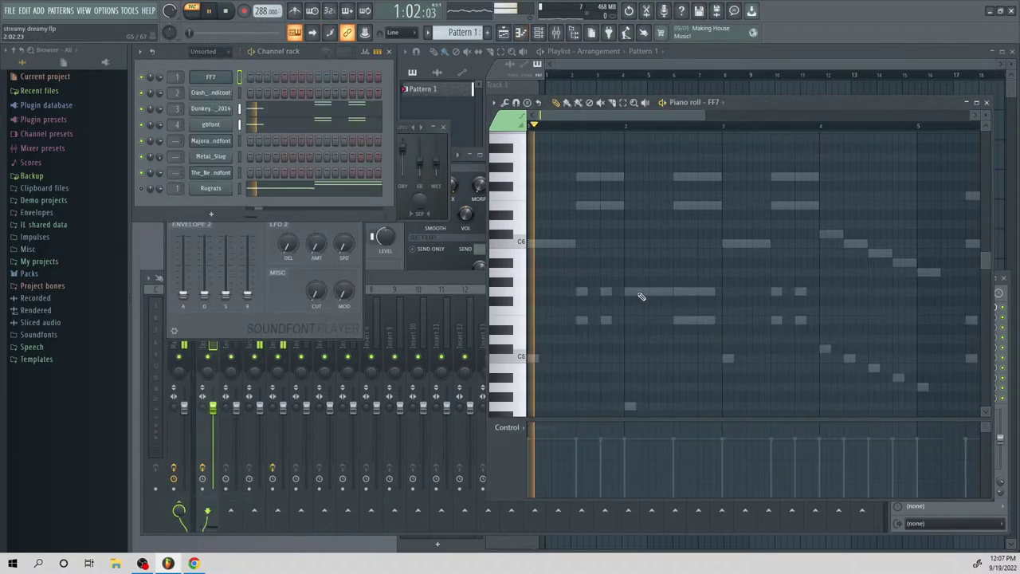
key("space")
left_click_drag(580, 267, 580, 331)
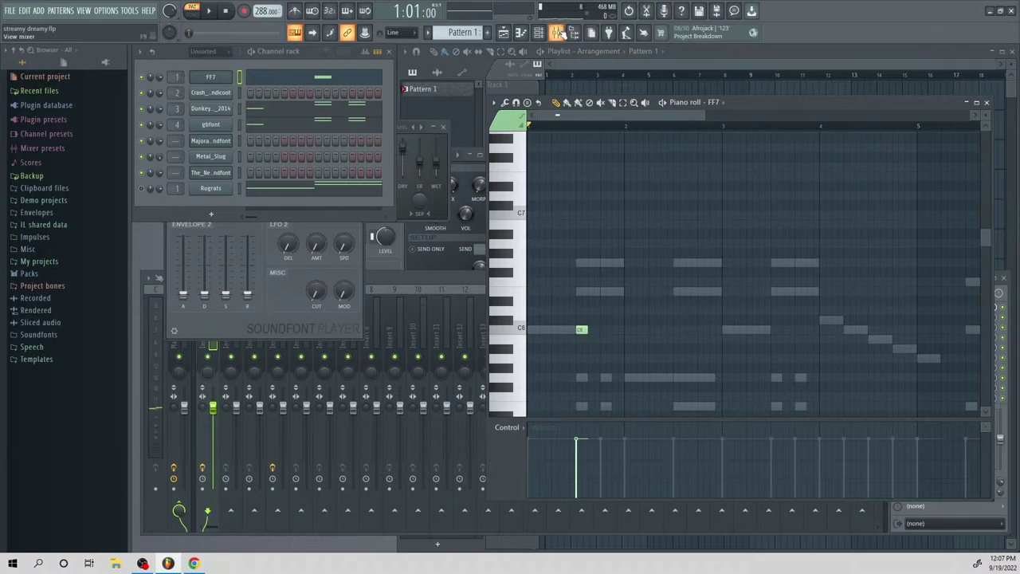
Route the FF7 channel to mixer track 8 and add Fruity Reeverb 2 to that track's first effect slot
left_click(556, 33)
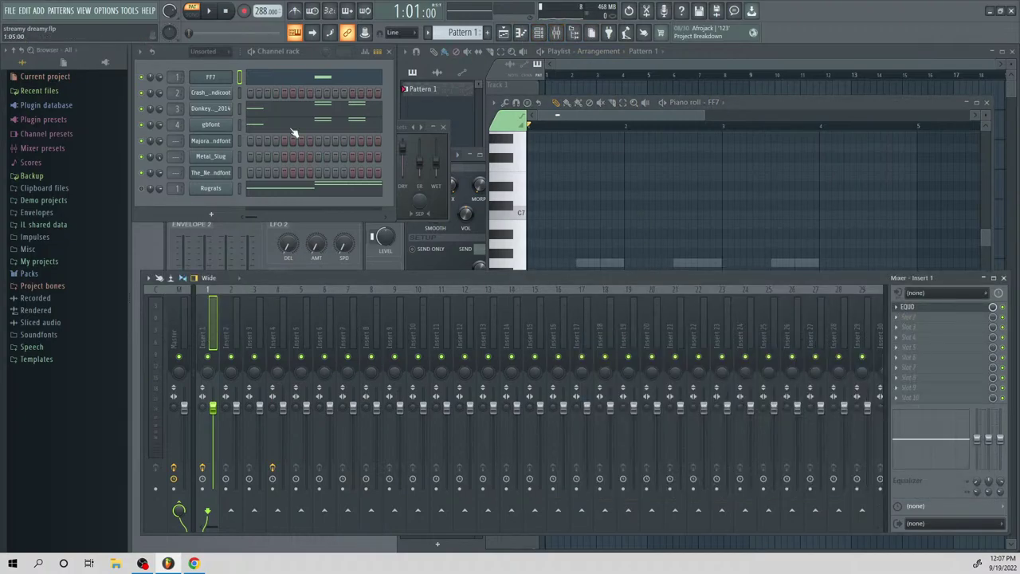
left_click_drag(182, 77, 182, 63)
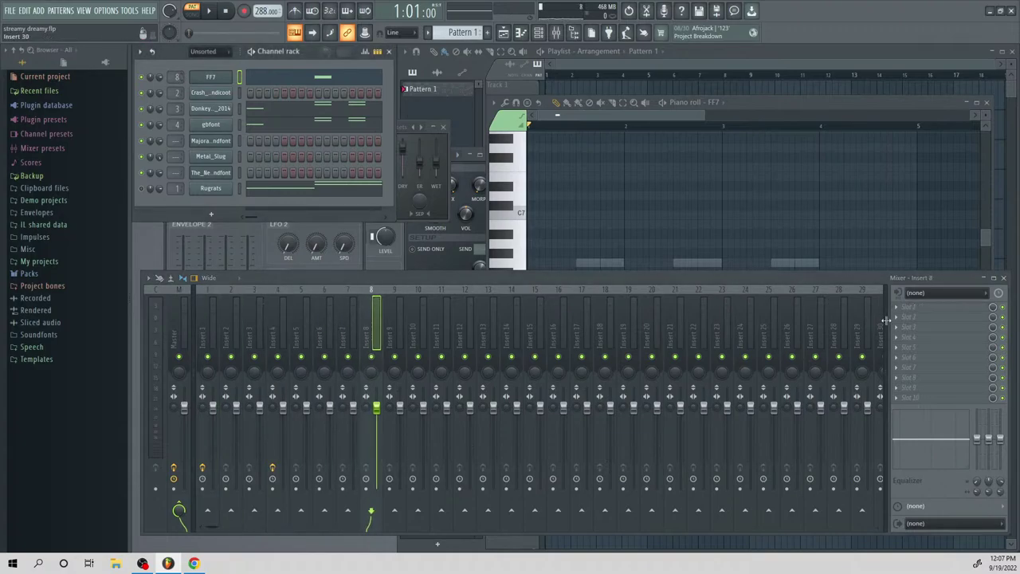
left_click(899, 307)
left_click(761, 142)
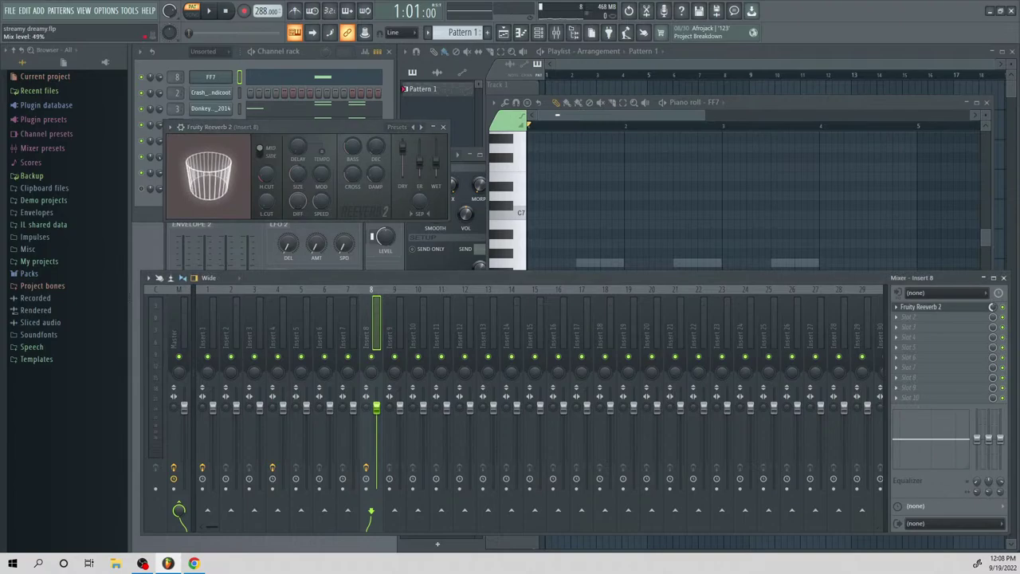
Lower mixer track 8's volume to about 68% while playing the pattern
key("space")
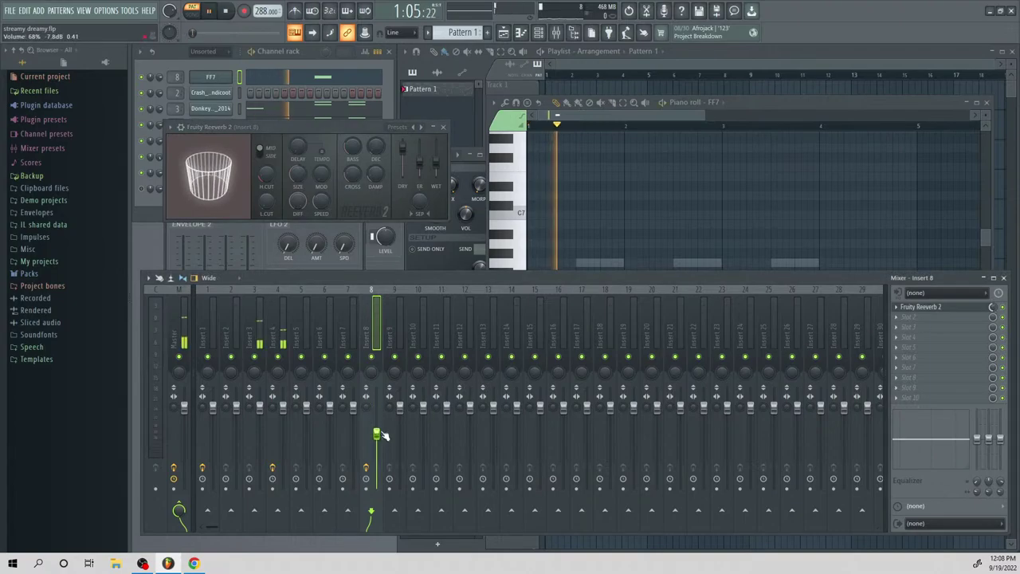
key("space")
key("space")
In the FF7 piano roll, add a short E6 late in bar 1 and a G6 filling bar 2
left_click(324, 77)
key("space")
left_click(325, 78)
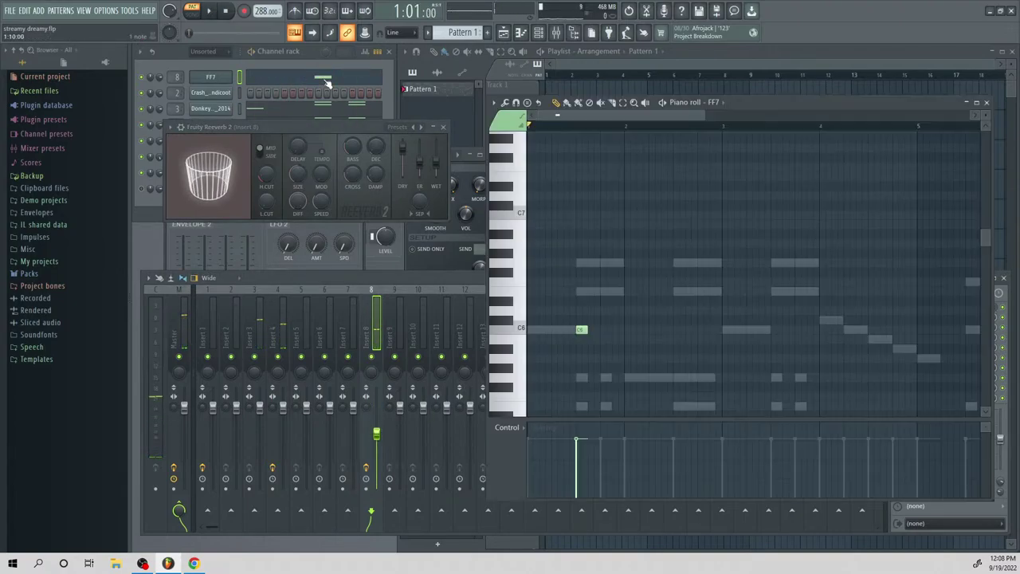
left_click(328, 79)
left_click(327, 79)
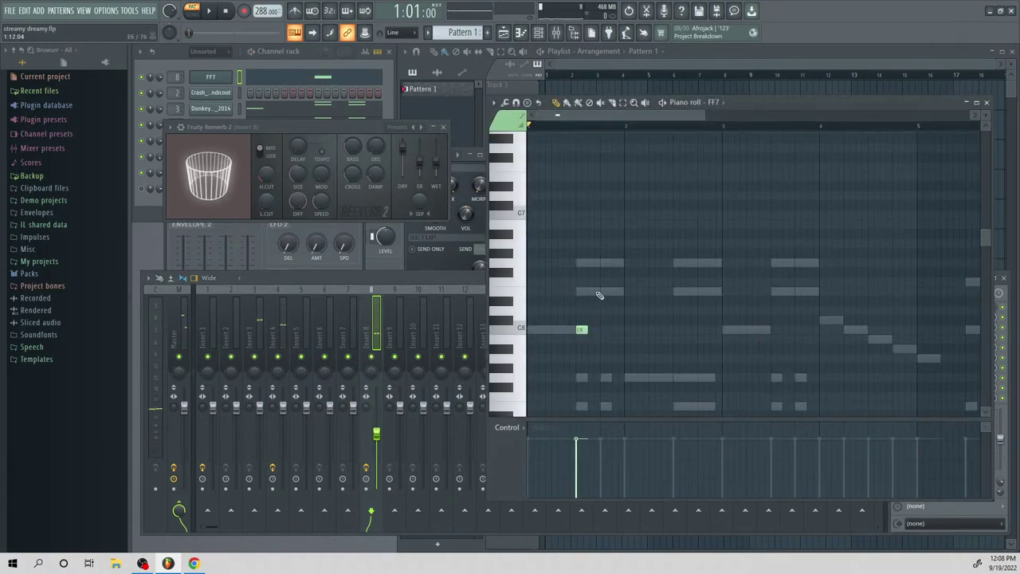
left_click(599, 293)
left_click(628, 264)
left_click_drag(677, 266, 717, 270)
right_click(698, 266)
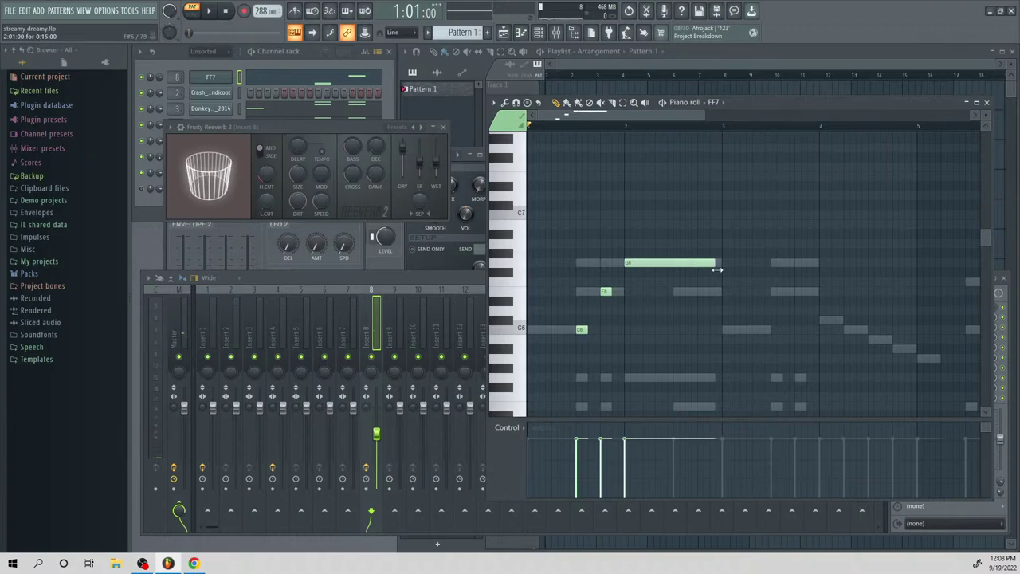
Add short A6, G6, F6 and G6 notes evenly across bar 3
left_click(725, 225)
left_click(726, 243)
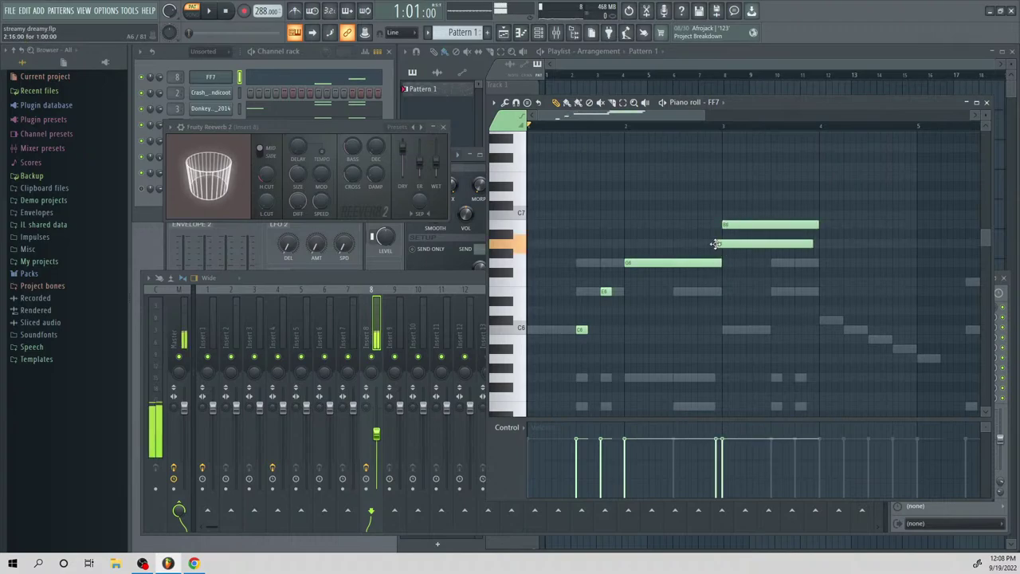
right_click(761, 227)
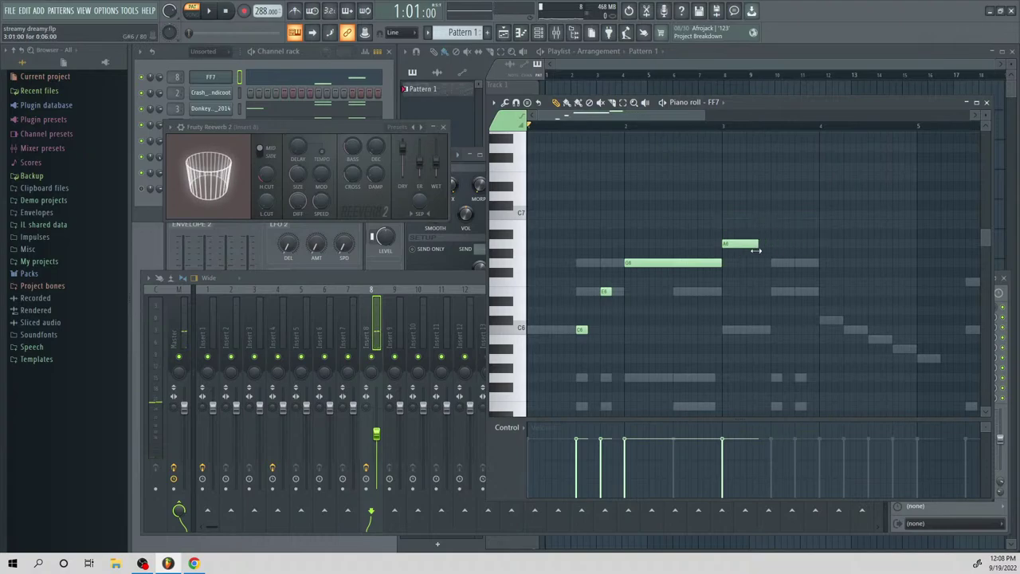
left_click(749, 262)
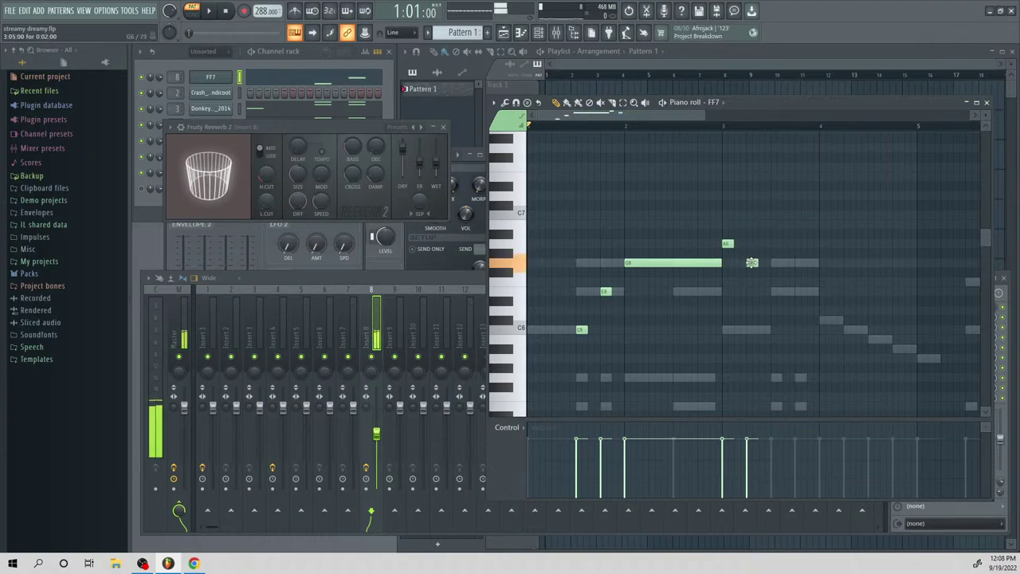
left_click(773, 282)
left_click(798, 263)
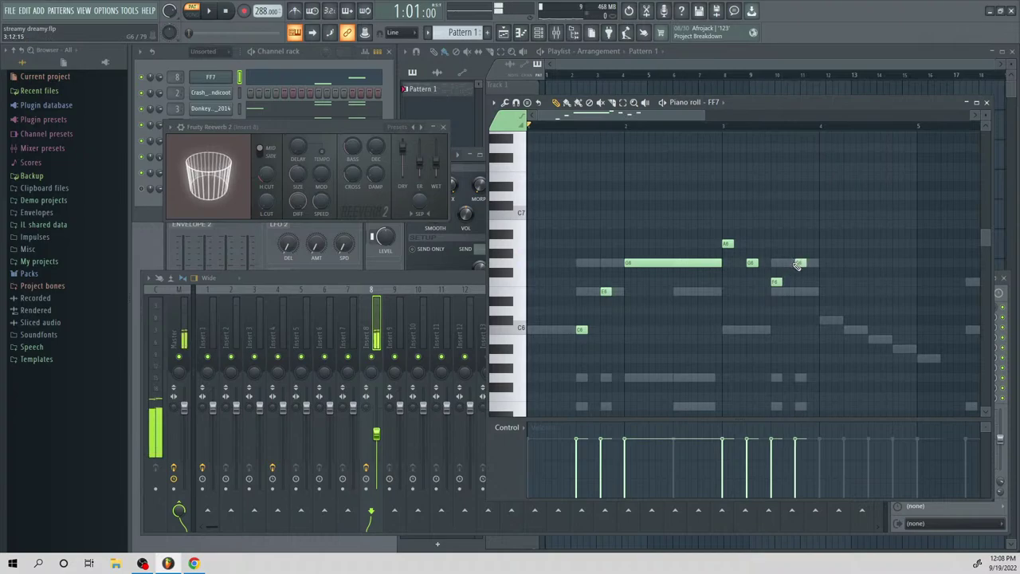
Play back the phrase and add a one-bar E6 note filling bar 4
key("space")
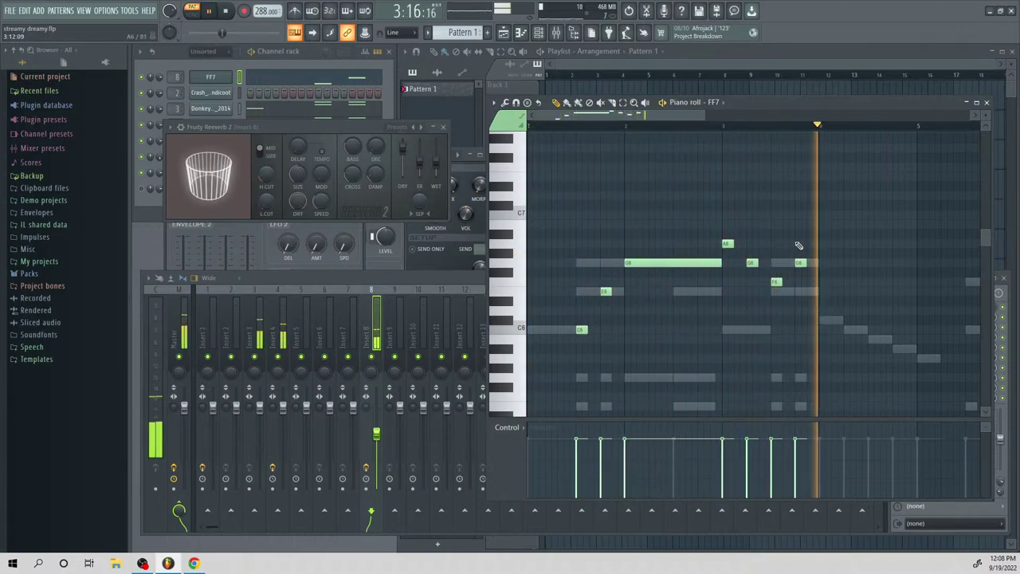
key("space")
left_click(826, 282)
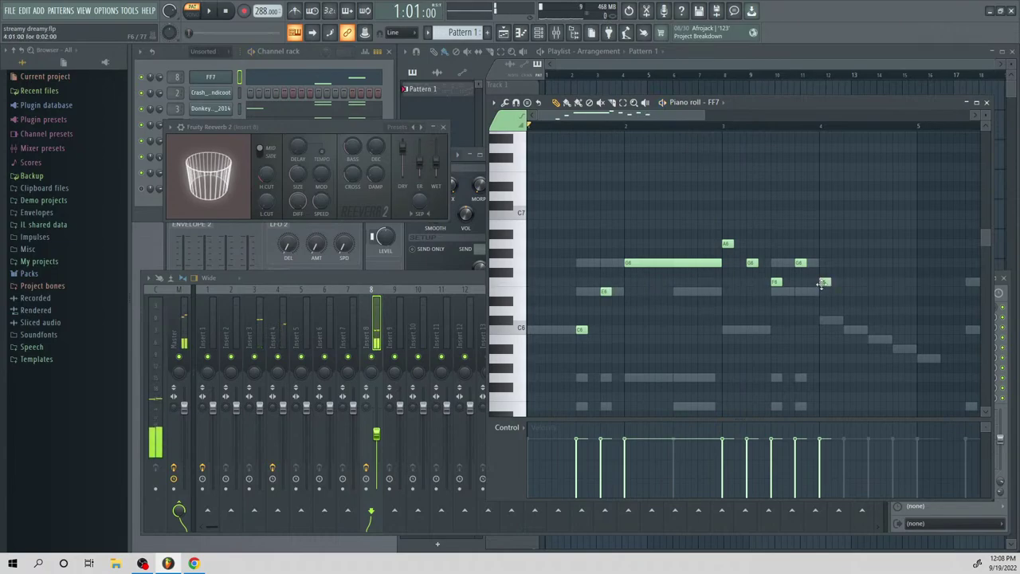
left_click_drag(823, 292, 927, 307)
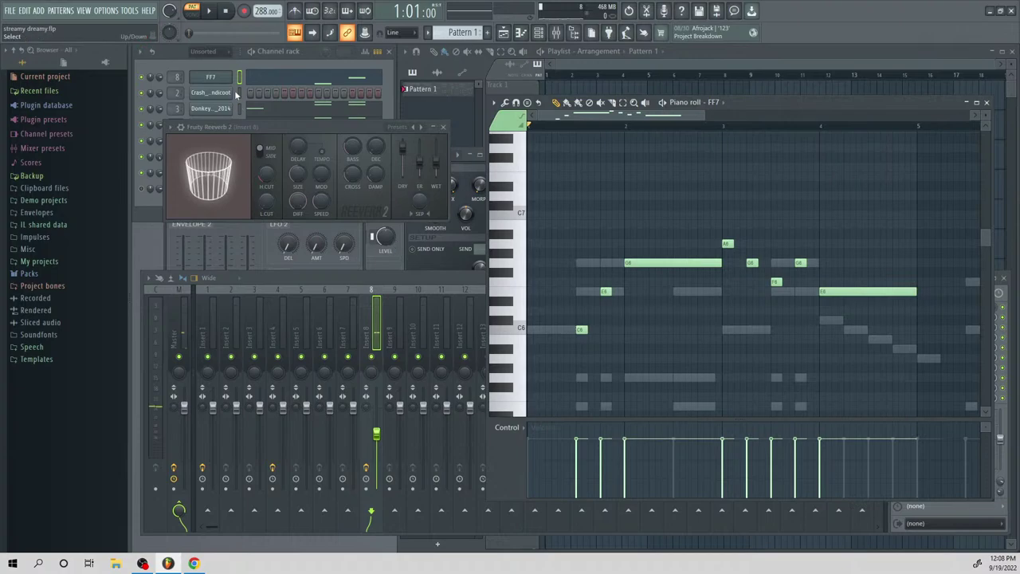
Switch to the empty Pattern 2 and open the FF7 channel's piano roll
left_click(210, 77)
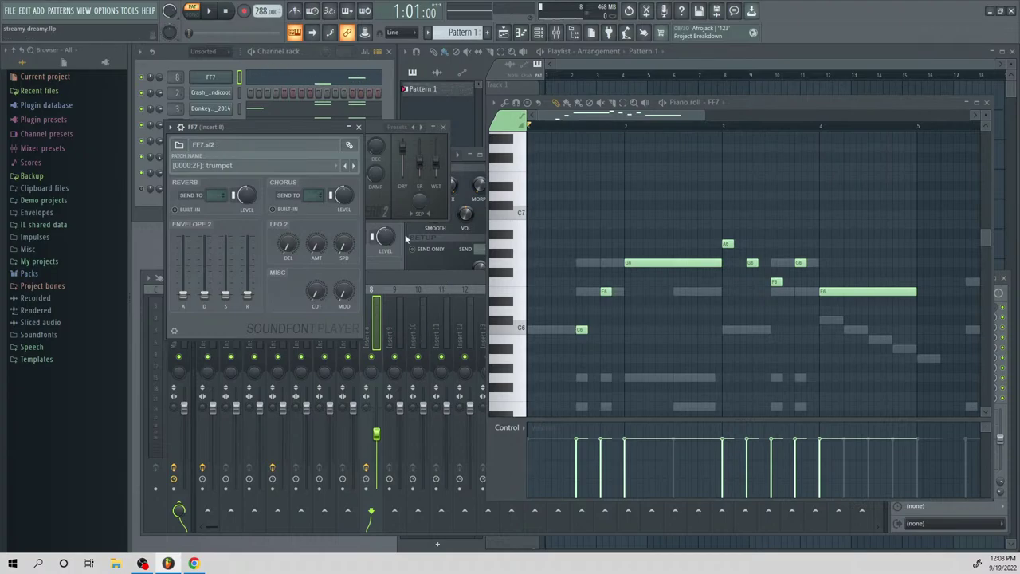
left_click(332, 61)
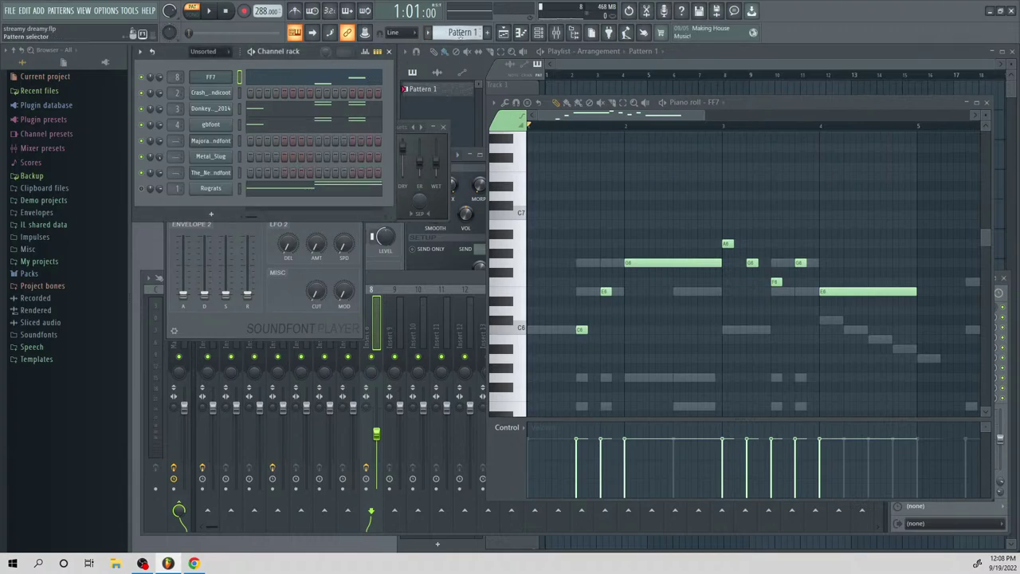
scroll(460, 32, "down", 1)
right_click(209, 80)
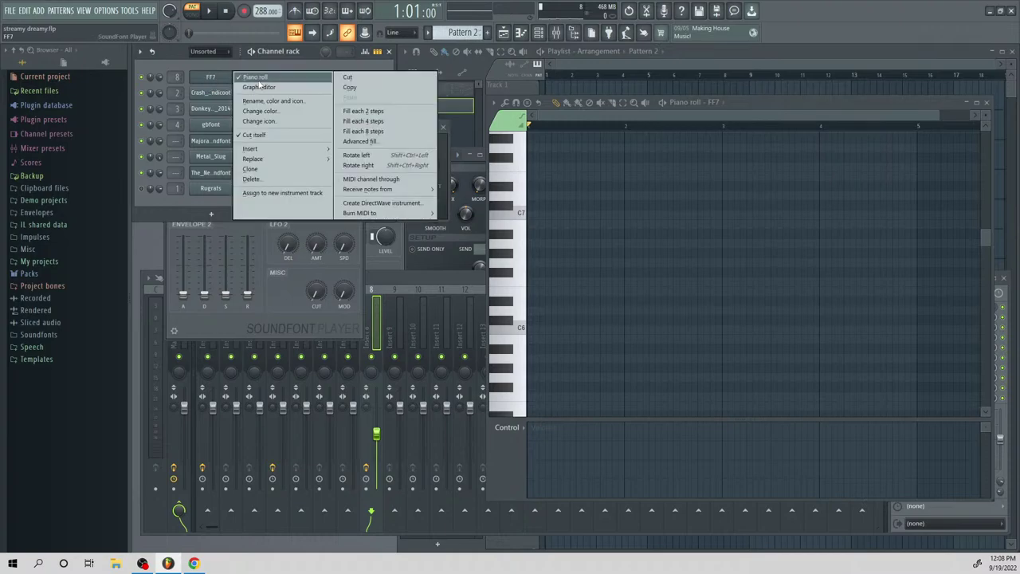
left_click(256, 76)
right_click(237, 83)
left_click(263, 78)
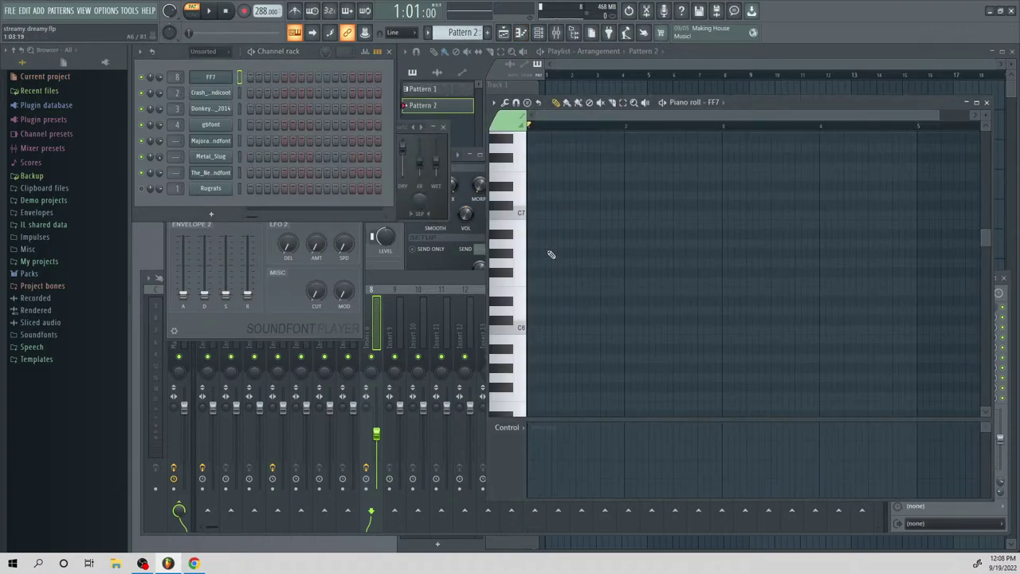
Enter short C6, E6 and G6 notes rising from mid-bar 1 to bar 2, and set the playback selection over bars 1 to 4
left_click(531, 329)
left_click_drag(626, 329, 580, 290)
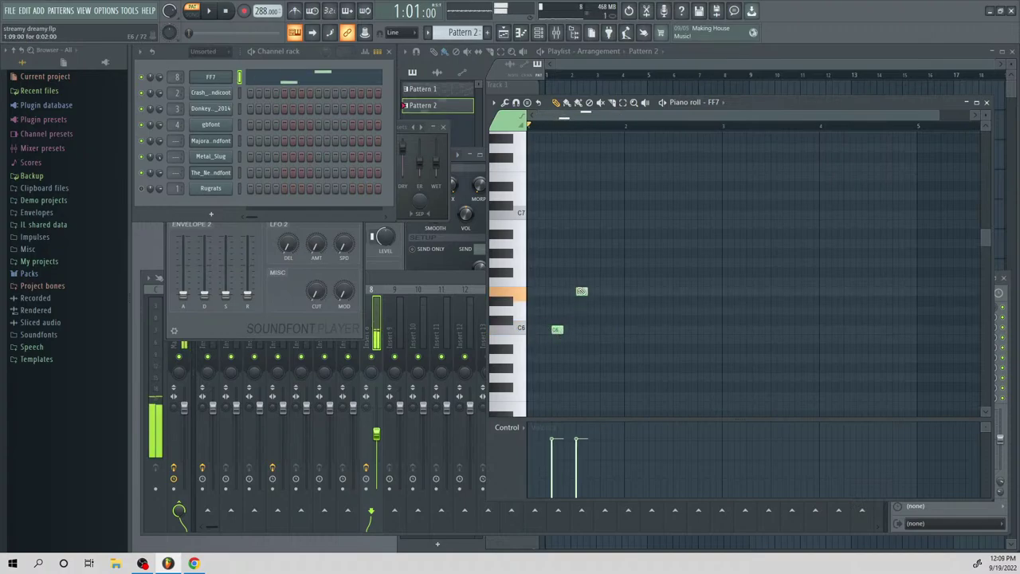
left_click_drag(602, 255, 606, 292)
key("ctrl+a")
key("ctrl+d")
key("space")
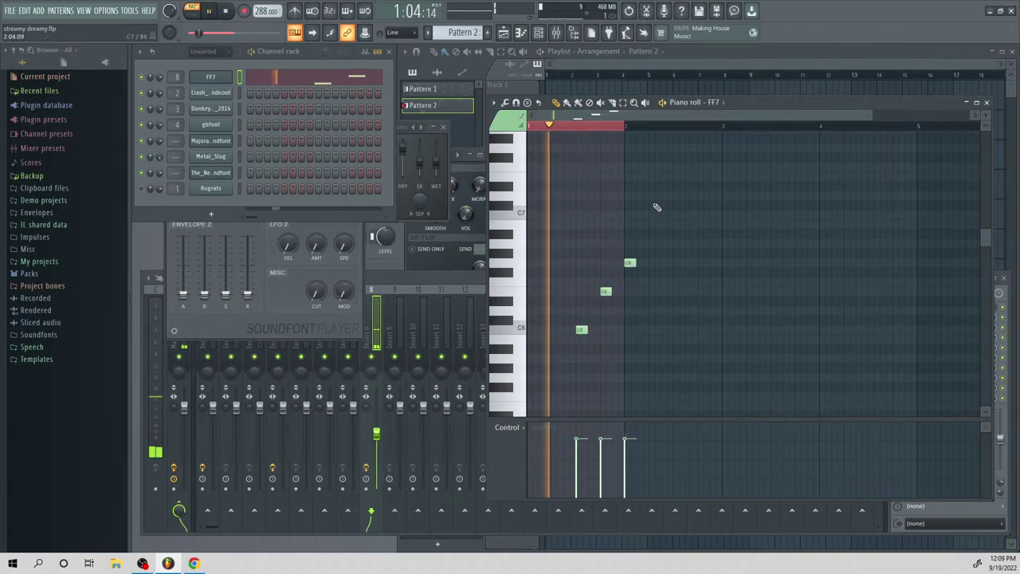
left_click_drag(747, 126, 922, 126)
key("space")
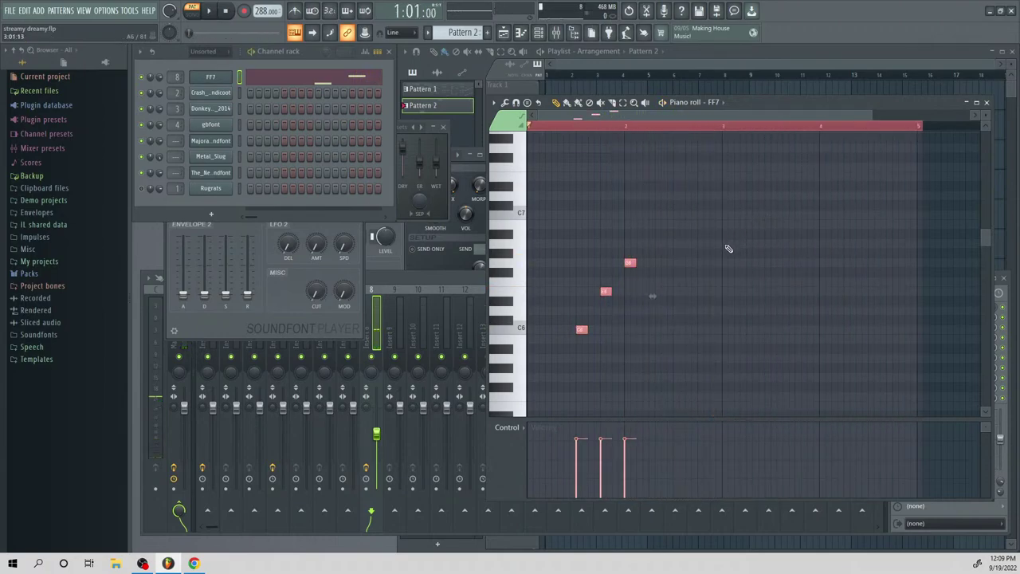
Try a quick run of short G6, F6, E6 and F6 notes at the start of bar 3 and play it back
left_click_drag(724, 235, 724, 213)
left_click(724, 253)
left_click_drag(724, 255, 725, 264)
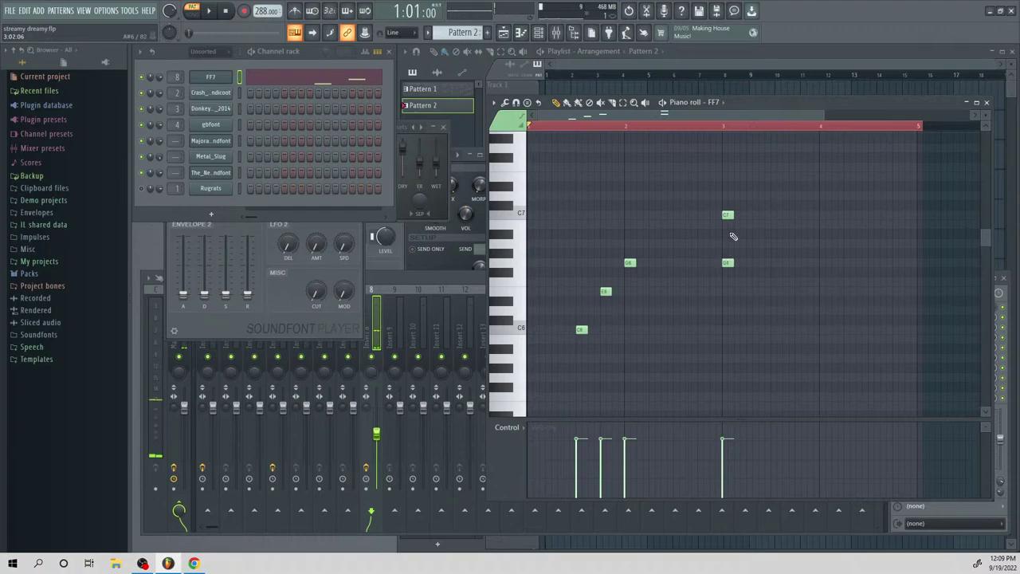
left_click(737, 282)
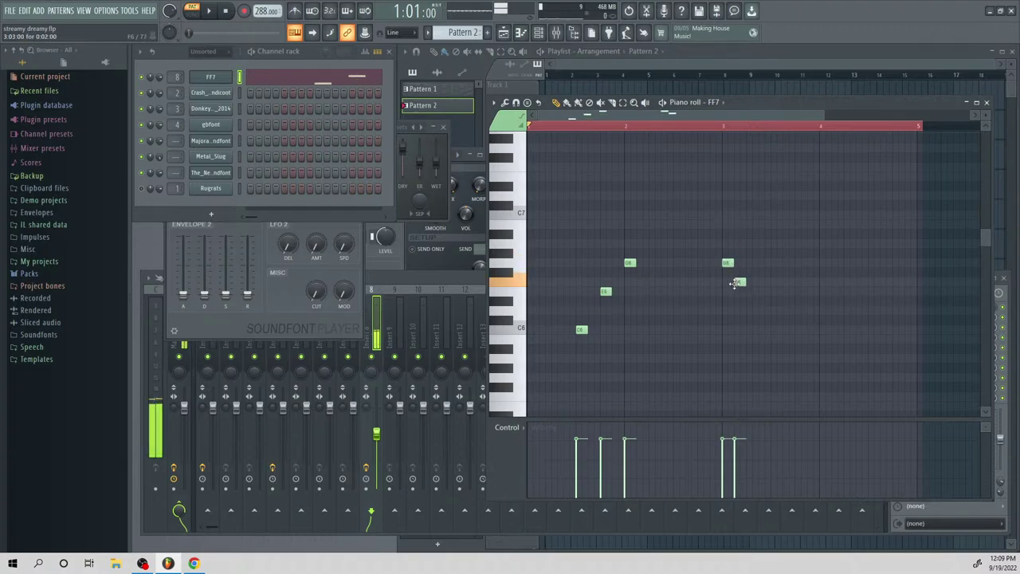
left_click(749, 291)
left_click(764, 282)
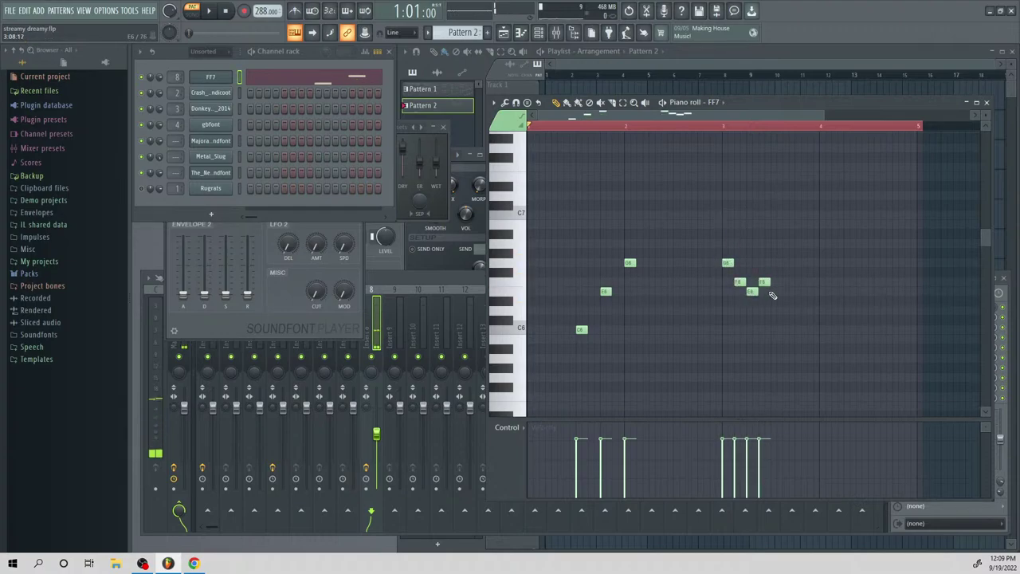
key("space")
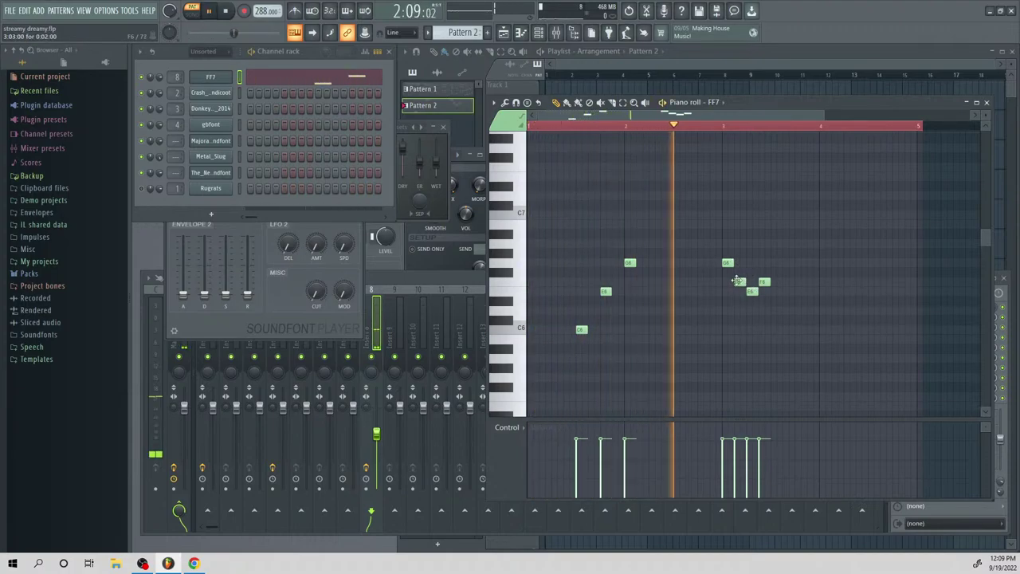
key("space")
Arrange bar 3 as short A6, G6, F6 and G6 notes, with a short E6 starting bar 4 and a D6 midway through it
left_click_drag(739, 281, 751, 281)
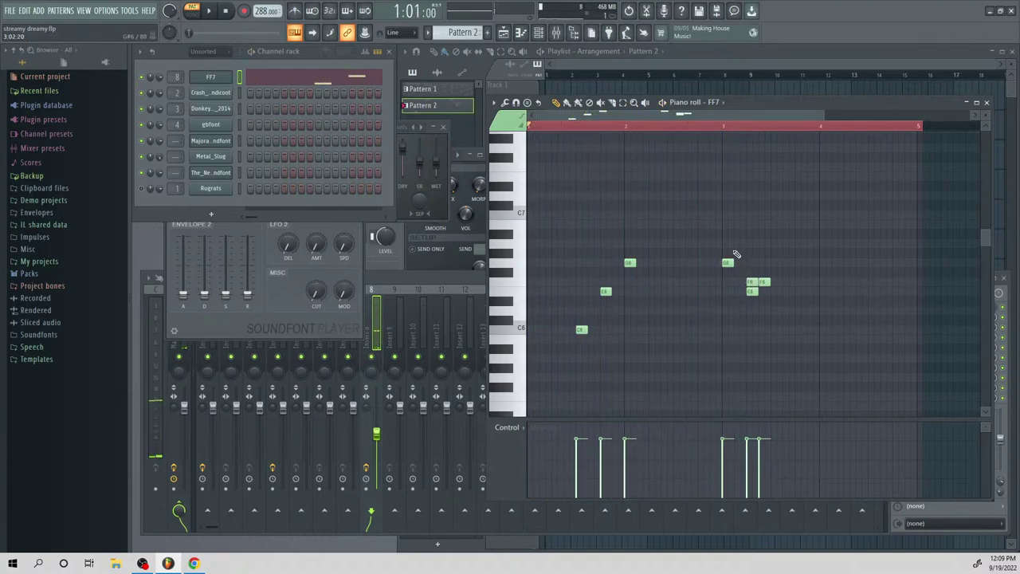
left_click(725, 233)
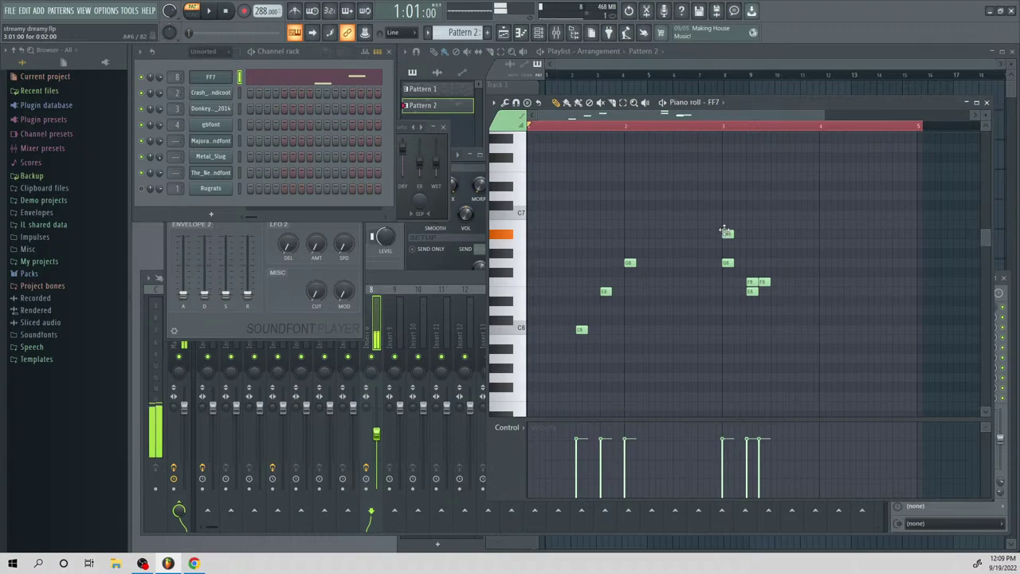
mouse_move(725, 231)
left_mouse_down()
mouse_move(724, 207)
mouse_move(722, 246)
left_mouse_up()
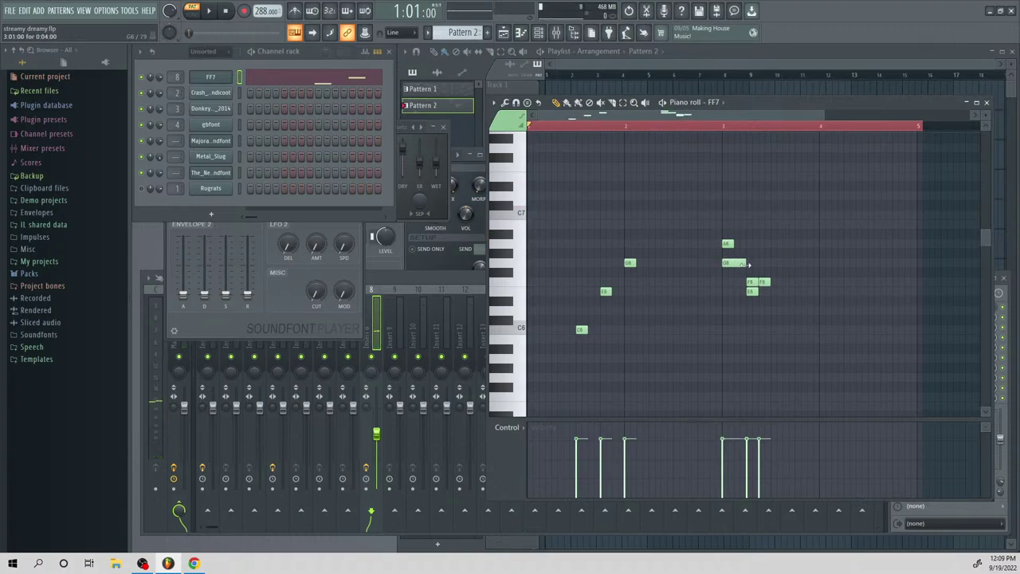
mouse_move(733, 264)
left_mouse_down()
mouse_move(860, 299)
mouse_move(866, 320)
left_mouse_up()
left_click(795, 262)
right_click(752, 291)
left_click(917, 302)
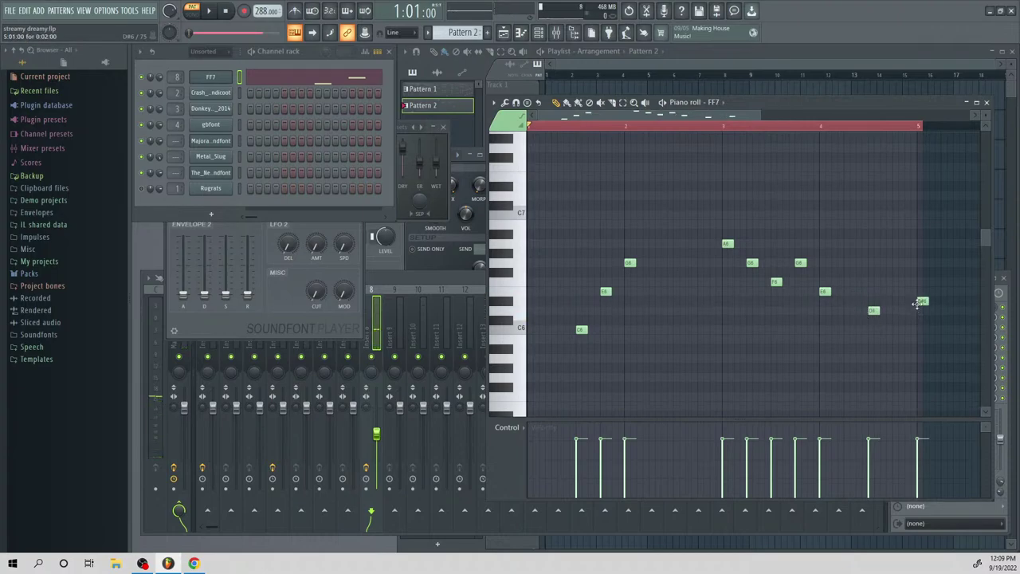
right_click(918, 303)
Play back the phrase and lengthen the G6 note to fill bar 2
key("space")
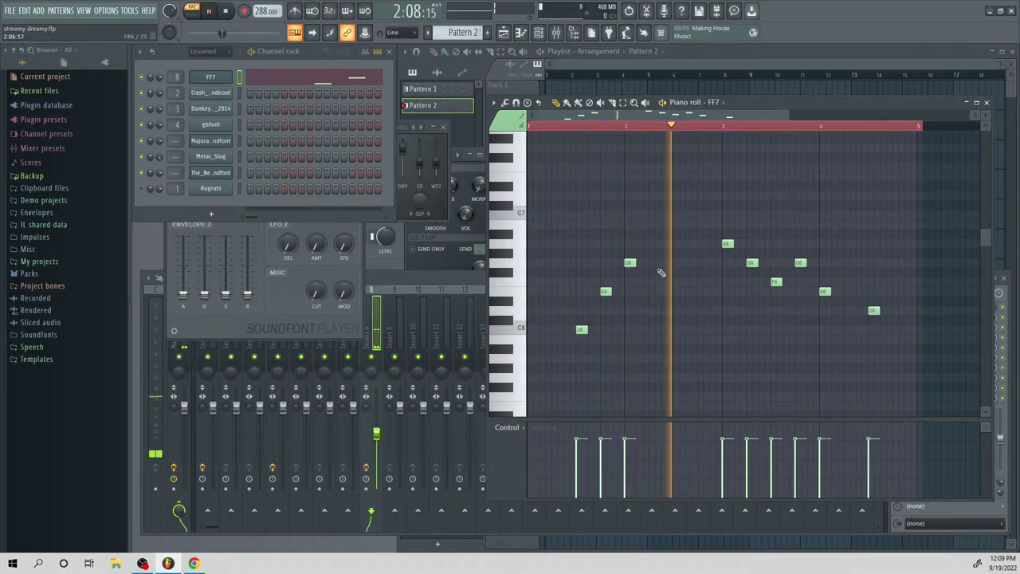
left_click_drag(631, 262, 721, 262)
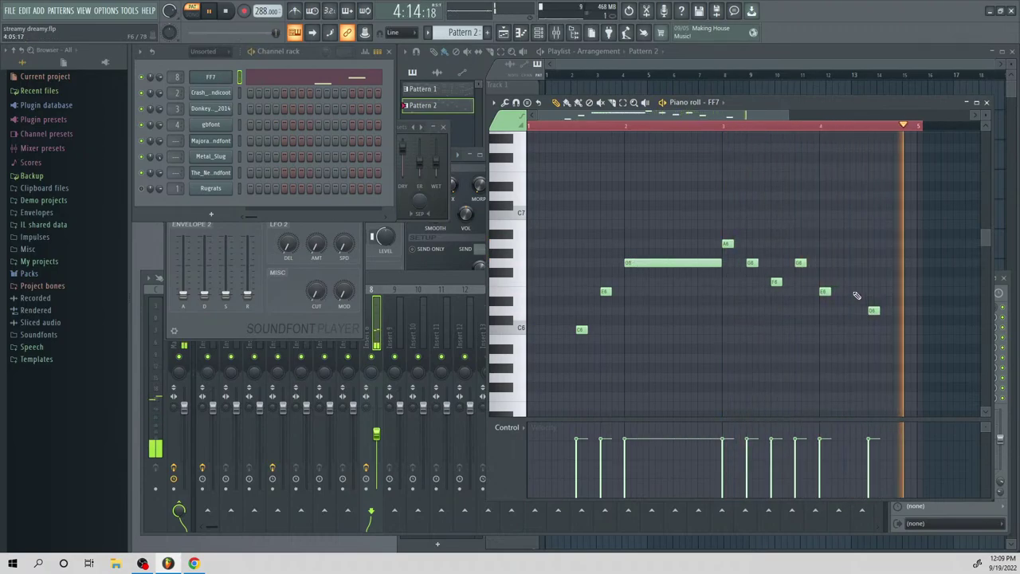
key("space")
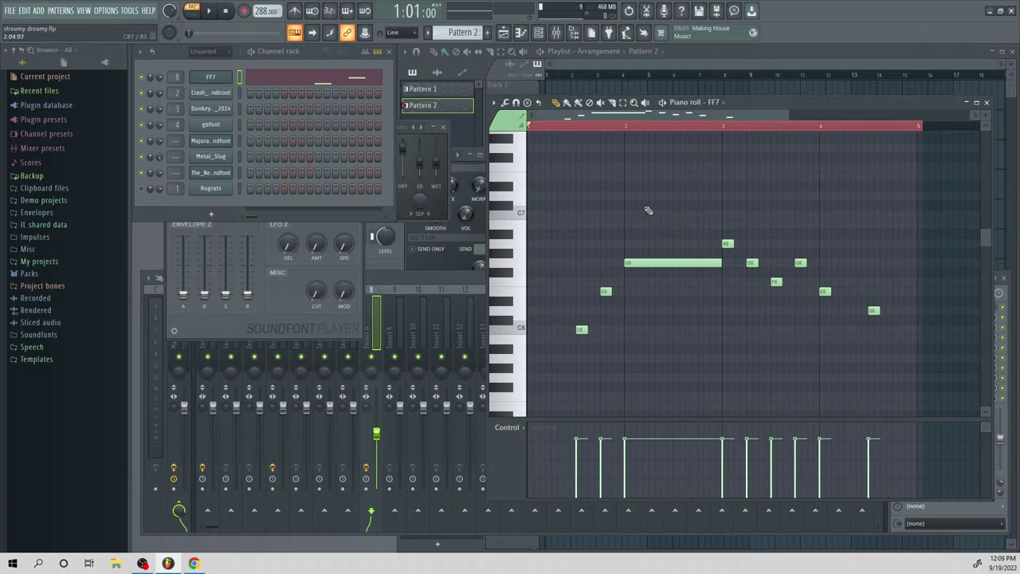
Duplicate the whole four-bar phrase and position the copy to start at bar 5
key("ctrl+a")
key("ctrl+b")
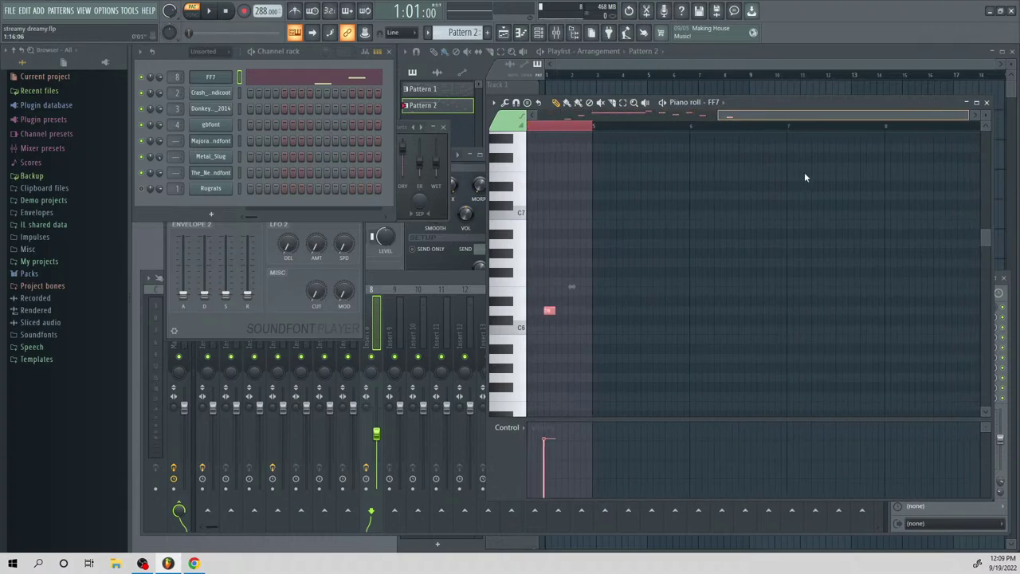
left_click_drag(635, 261, 684, 262)
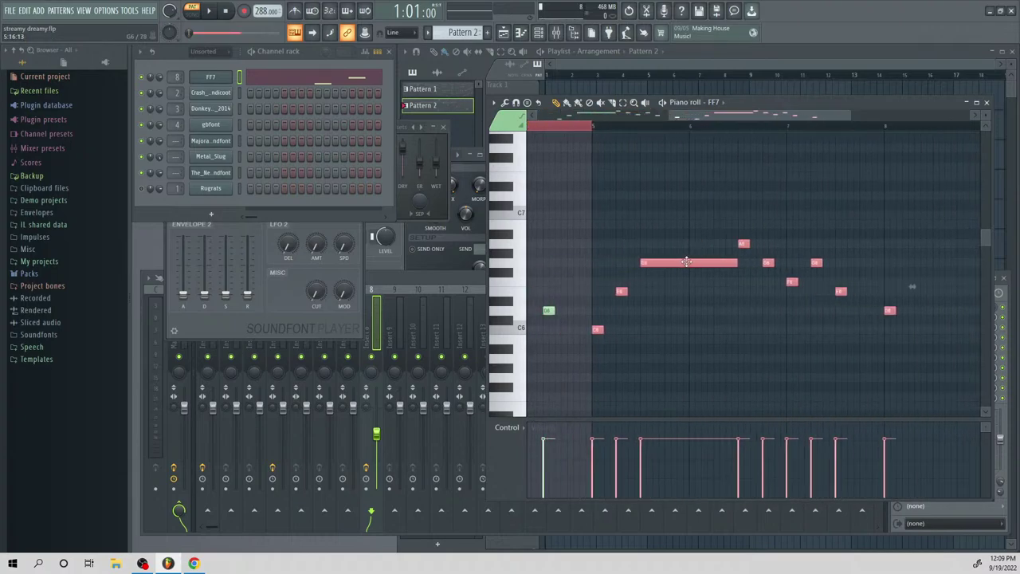
Transpose the copied phrase down three semitones to start on A5, and set its second note to C6
mouse_move(598, 330)
left_mouse_down()
mouse_move(597, 364)
mouse_move(615, 324)
left_mouse_up()
left_click(626, 362, "ctrl")
left_click(594, 359)
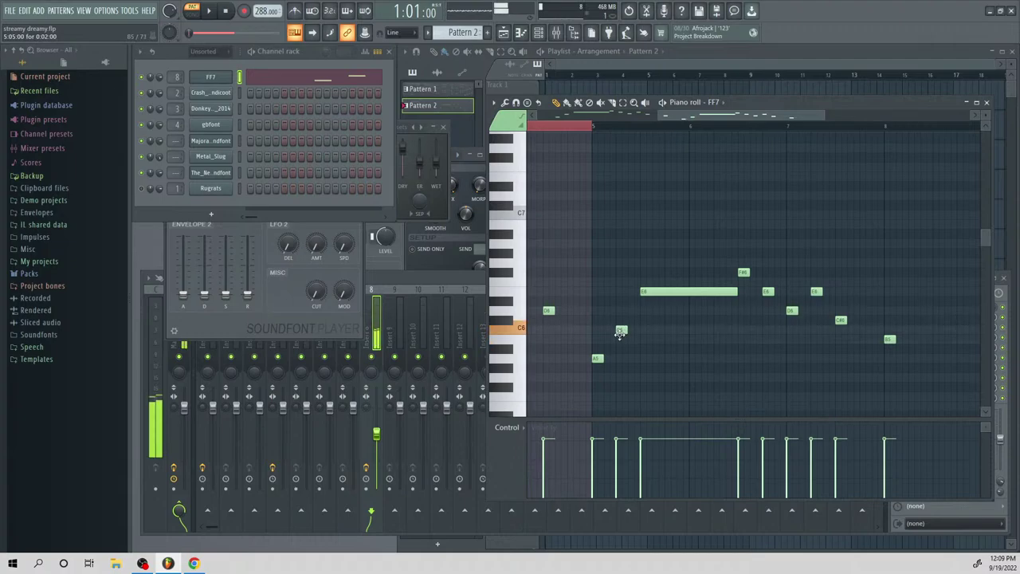
Play back the extended phrase from the beginning through the start of the transposed copy
key("space")
key("F5")
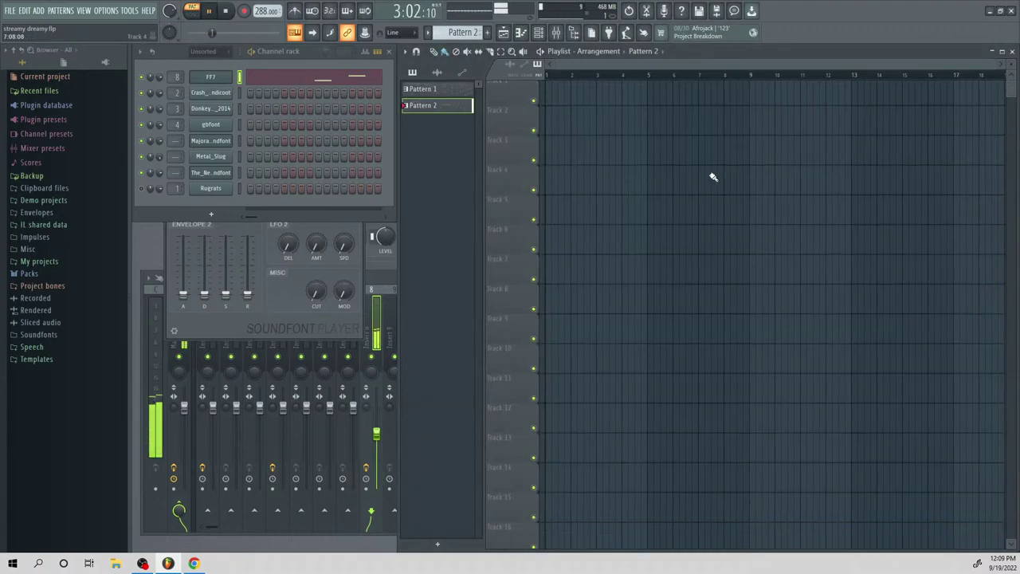
key("F7")
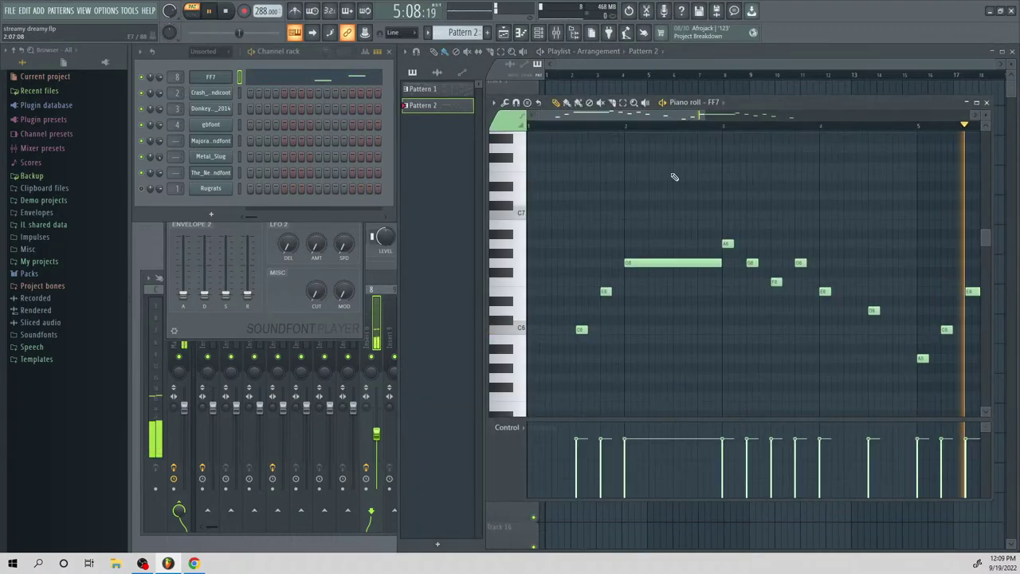
key("space")
scroll(701, 116, "down", 3)
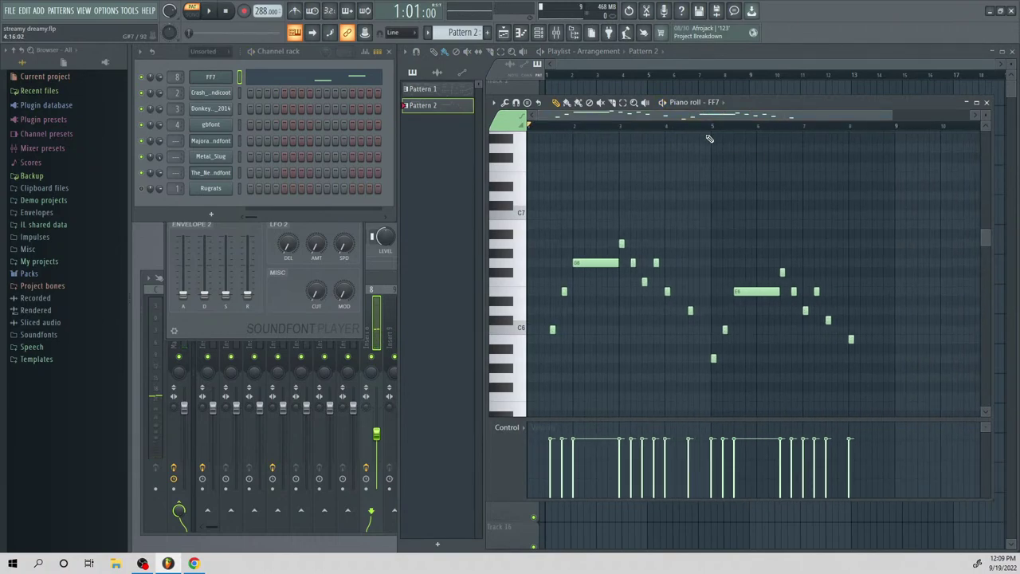
Shift the second phrase one beat later, lower the note right after its long E6 to F6, and play the result
left_click_drag(893, 211, 719, 389)
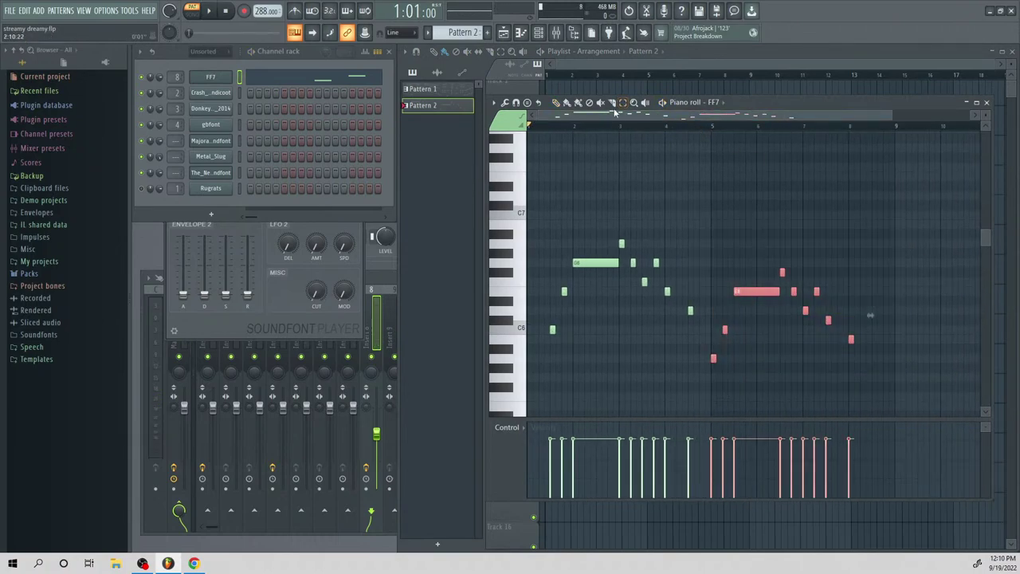
left_click_drag(760, 289, 770, 289)
key("space")
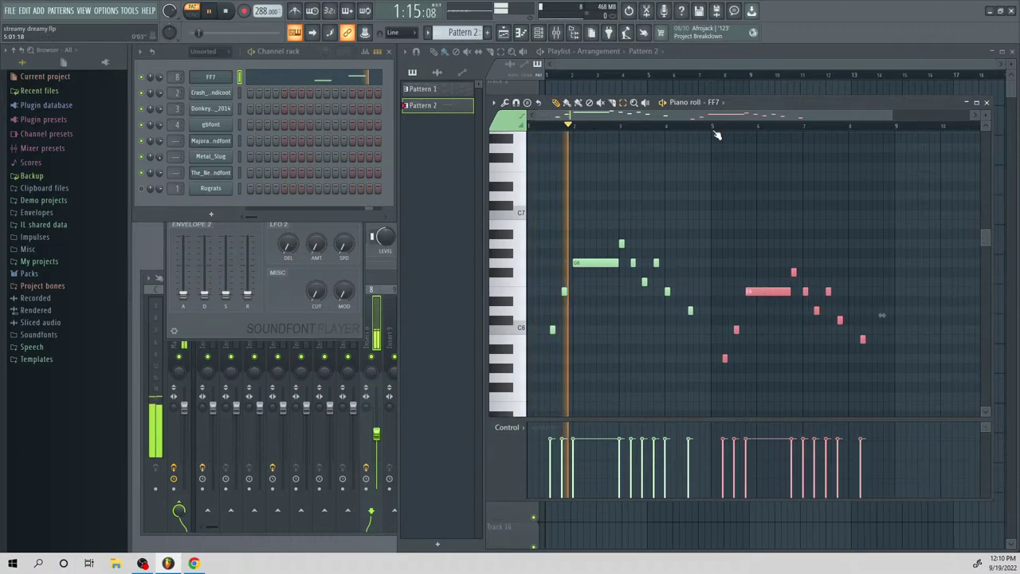
left_click(794, 262)
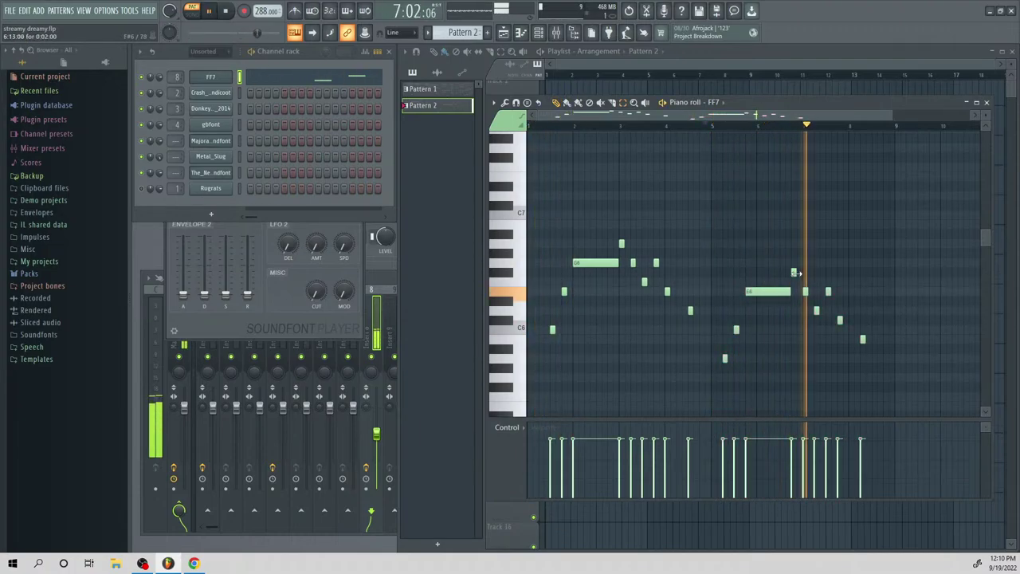
key("space")
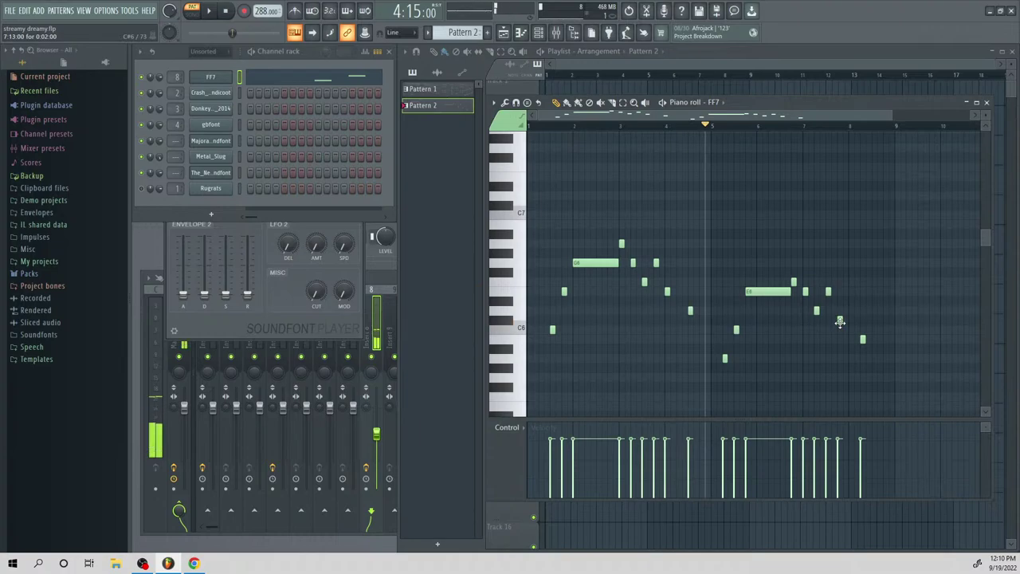
Replace the second phrase's final note with G6, lower the note before it to C6, and play back the ending
left_click(862, 293)
left_click_drag(863, 292, 862, 263)
right_click(864, 342)
key("space")
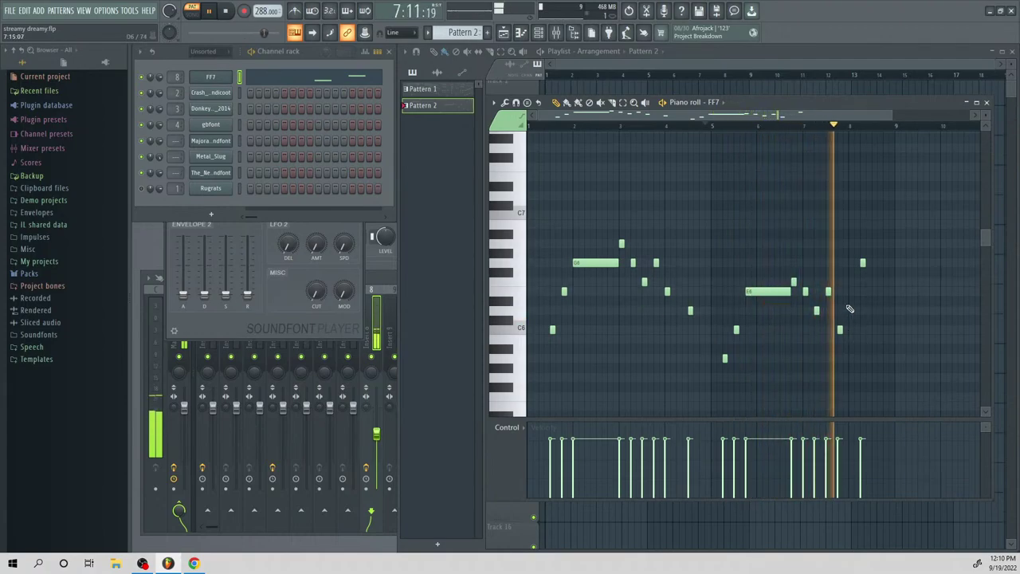
key("space")
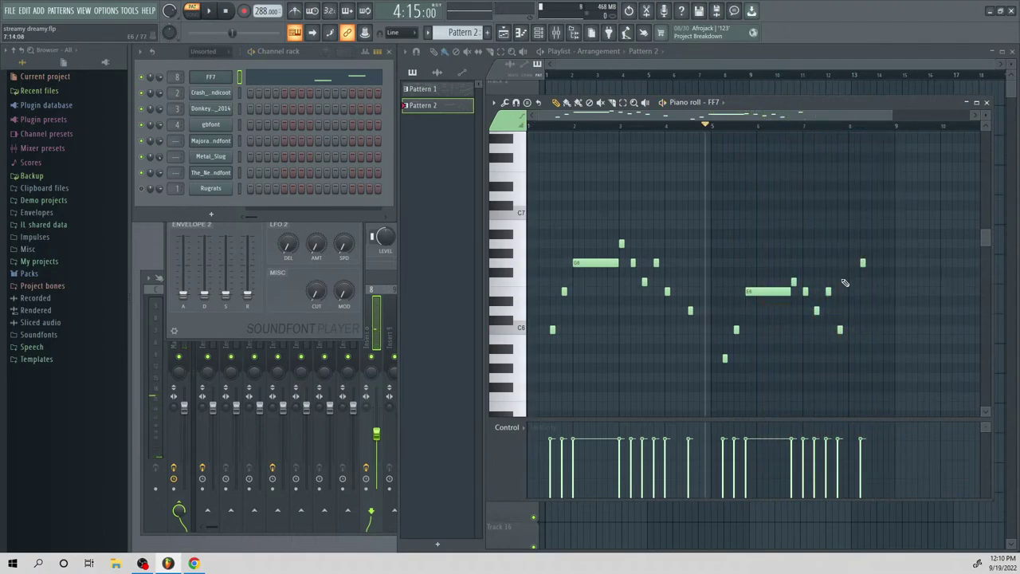
Audition the phrase's C6 note near the end and lower the final note to E6
left_click(840, 330)
left_click(840, 329)
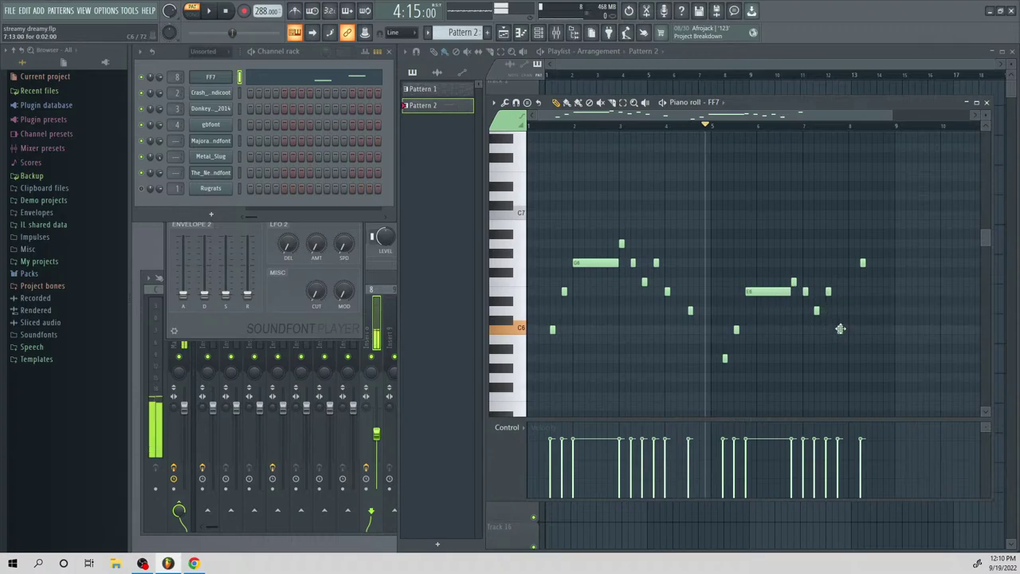
left_click(859, 300)
left_click_drag(859, 290, 862, 289)
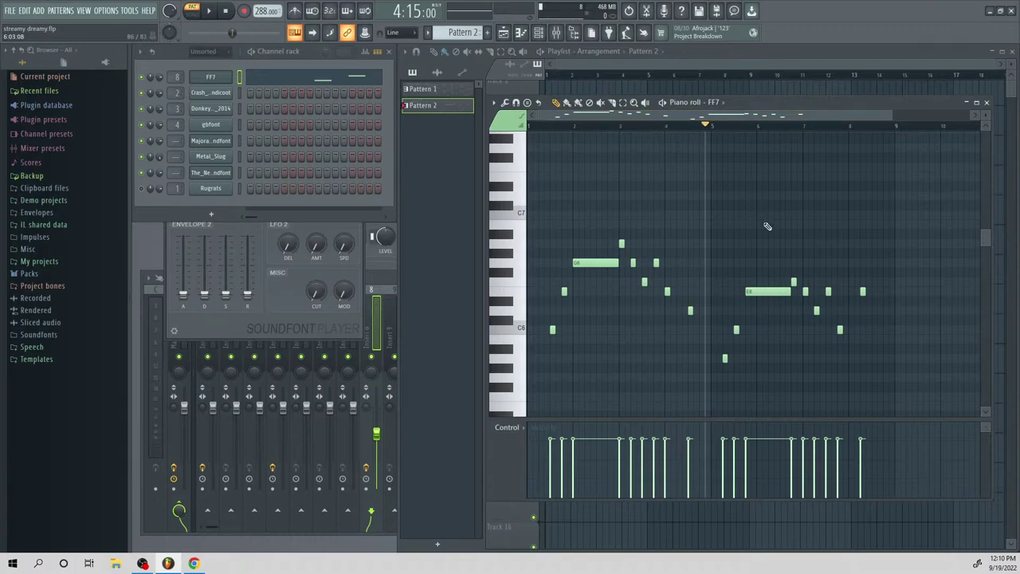
Place Pattern 2 on Track 1 and Pattern 1 on Track 2 of the playlist, both starting at bar 1, and play the song
left_click(682, 70)
left_click(644, 91)
left_click_drag(656, 100, 561, 94)
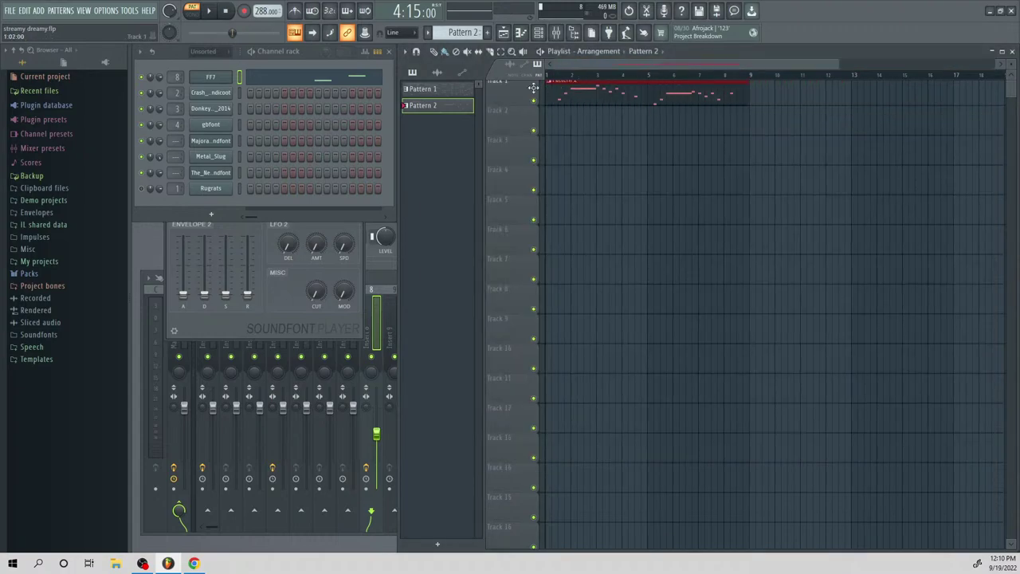
left_click(437, 88)
left_click_drag(629, 142, 549, 111)
key("space")
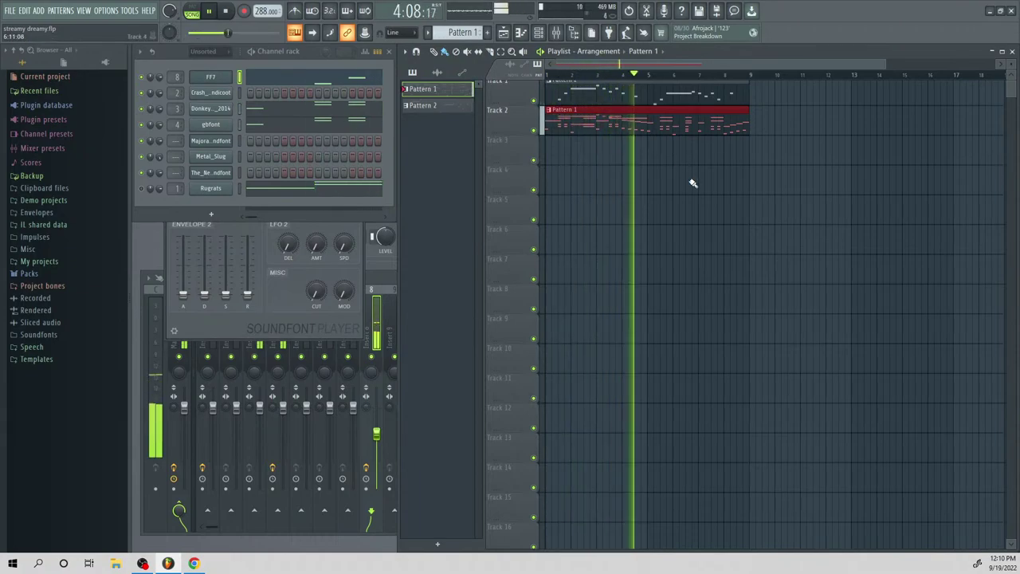
key("space")
Open Pattern 1's notes from the playlist and bring up the Rugrats channel in the piano roll
double_click(623, 118)
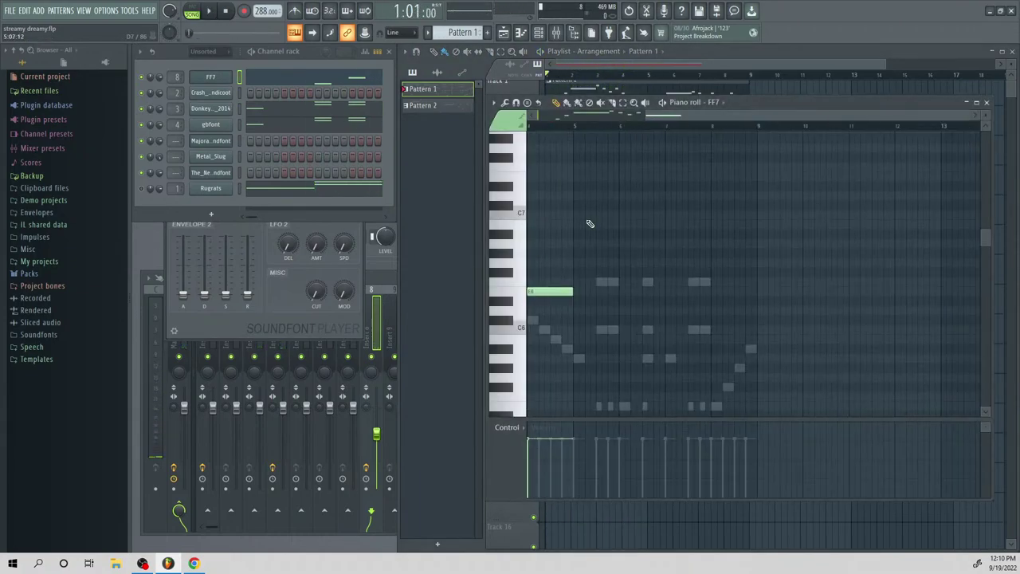
left_click_drag(684, 119, 601, 120)
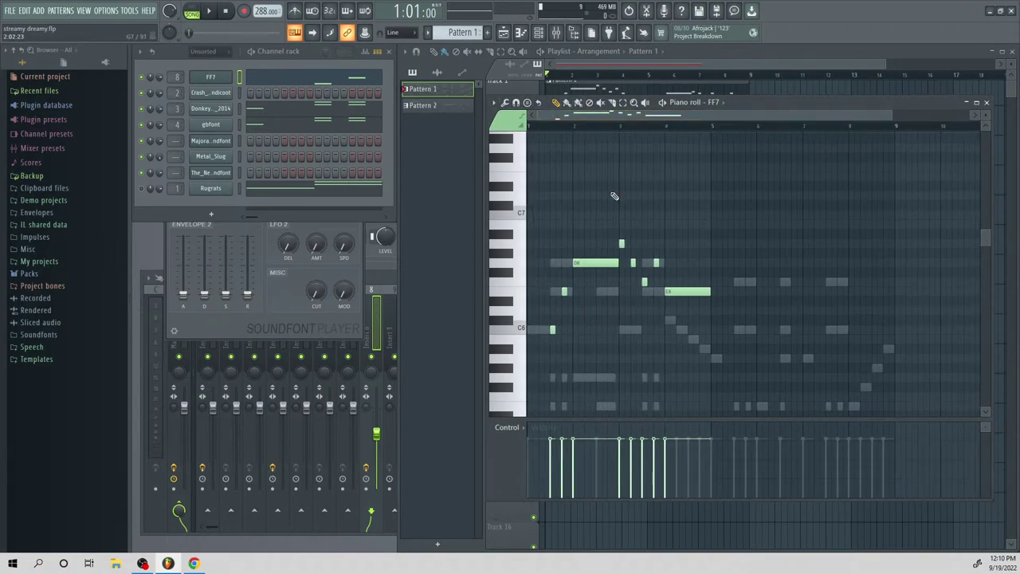
scroll(690, 248, "down", 3)
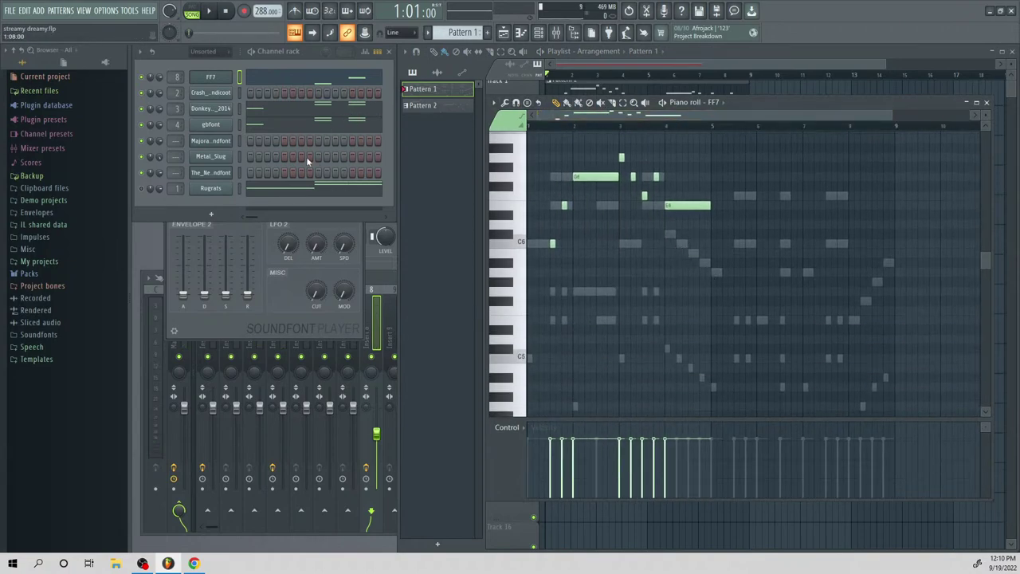
left_click(328, 193)
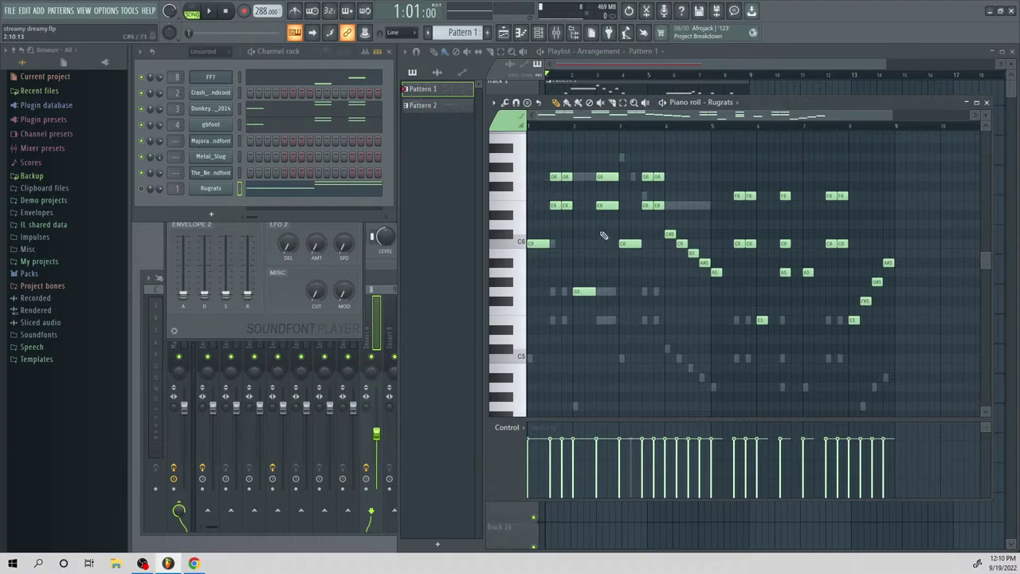
Try erasing the descending run in bar 4 of the Rugrats channel, undo the deletions, and clone Pattern 1
left_click_drag(669, 233, 709, 279)
key("ctrl+z")
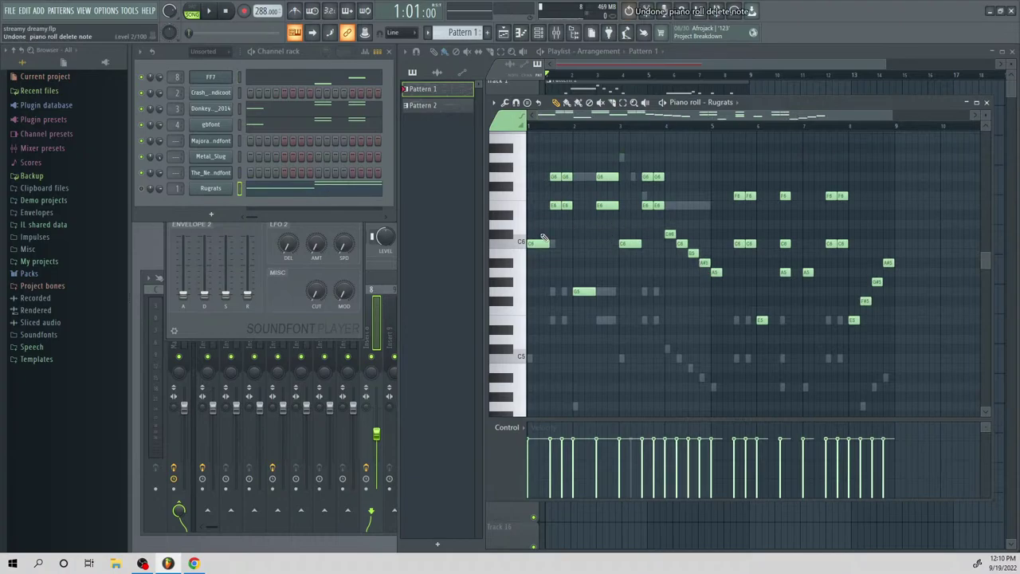
left_click(464, 34)
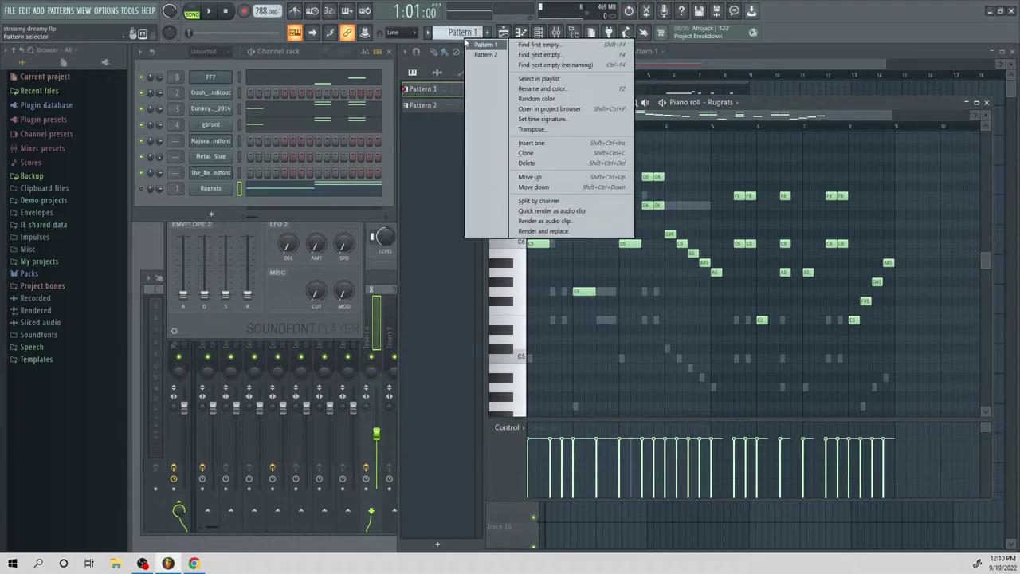
left_click(538, 153)
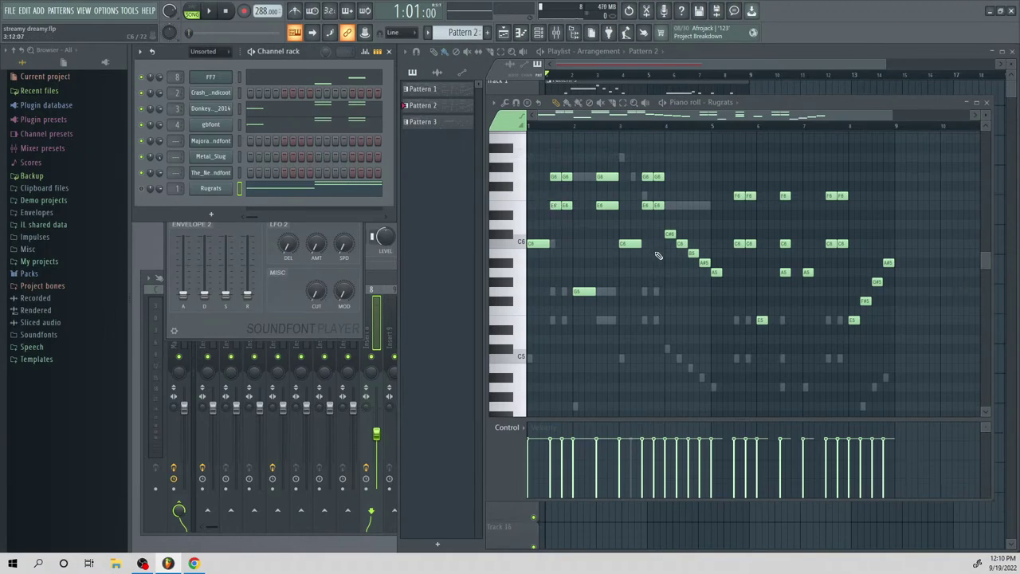
left_click_drag(671, 237, 698, 264)
key("ctrl+z")
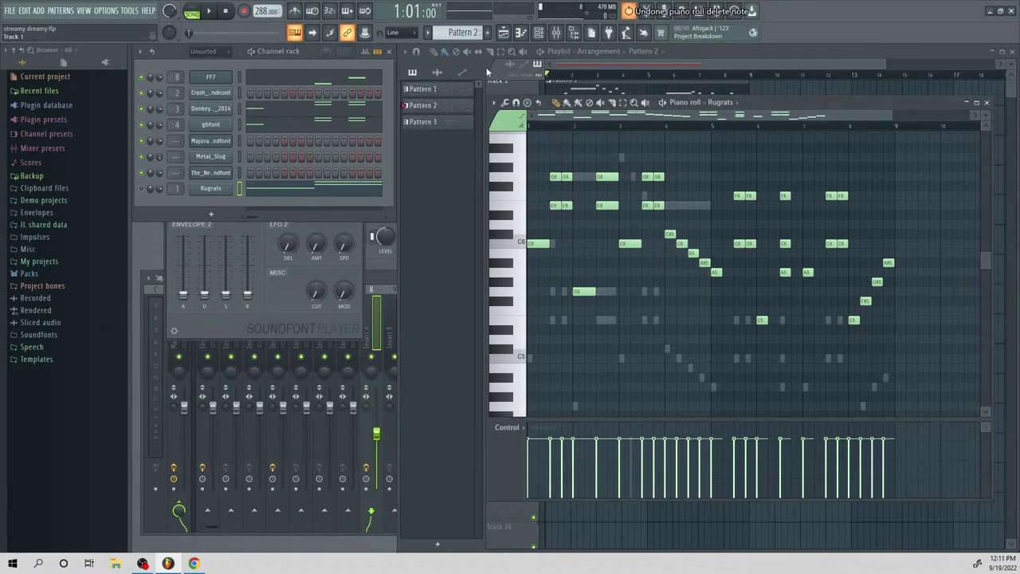
Erase the descending run in bar 4 of Pattern 1 from the Rugrats, Donkey_Kong_Country_2014 and gbfont channels
scroll(467, 33, "up", 1)
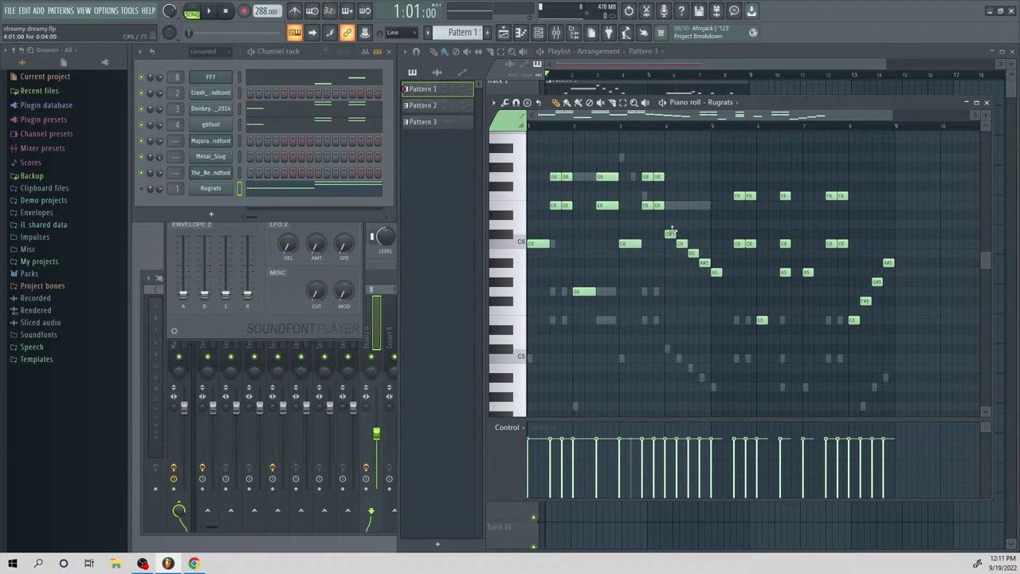
left_click_drag(671, 232, 698, 263)
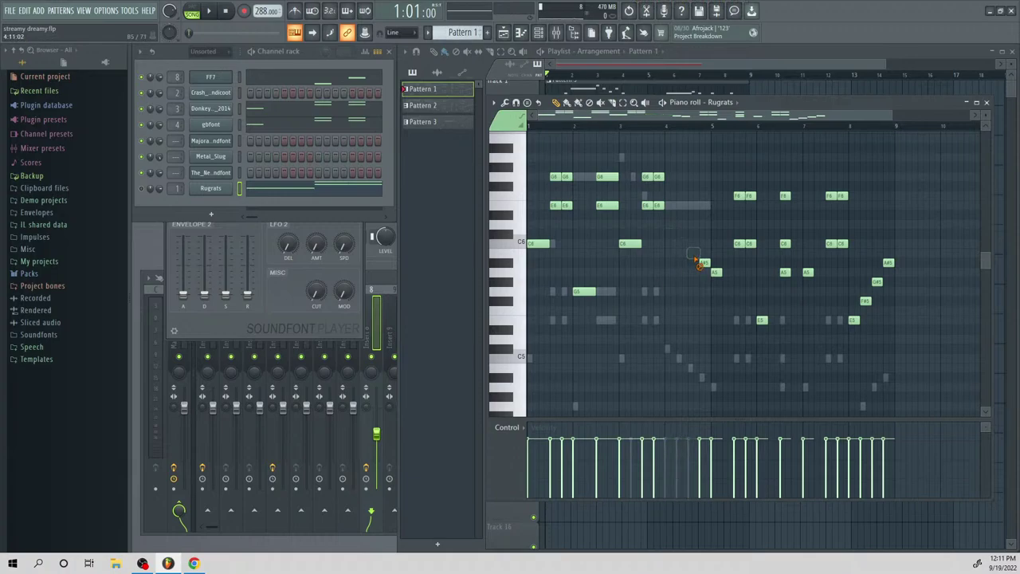
left_click(358, 83)
left_click(354, 118)
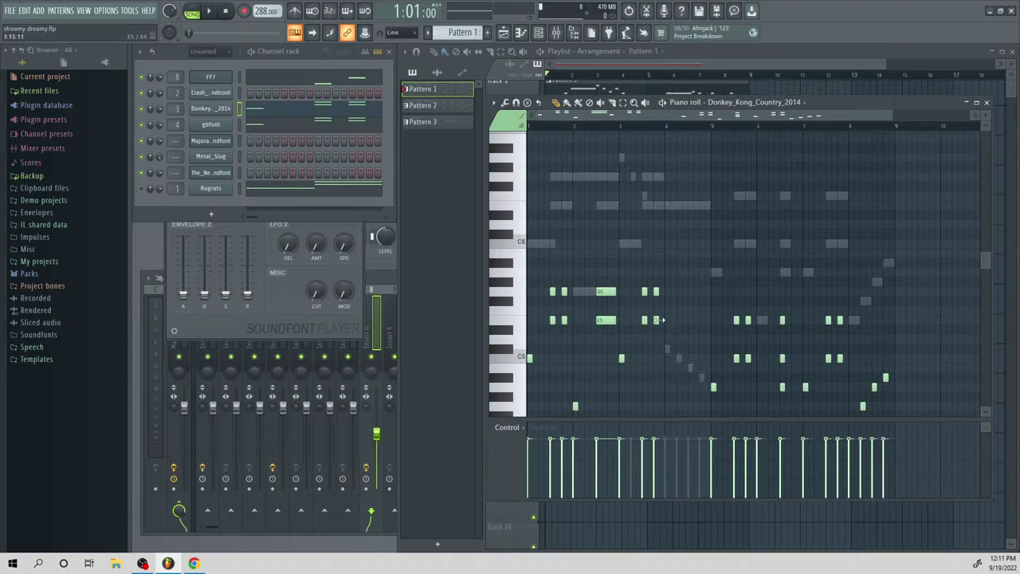
left_click(295, 131)
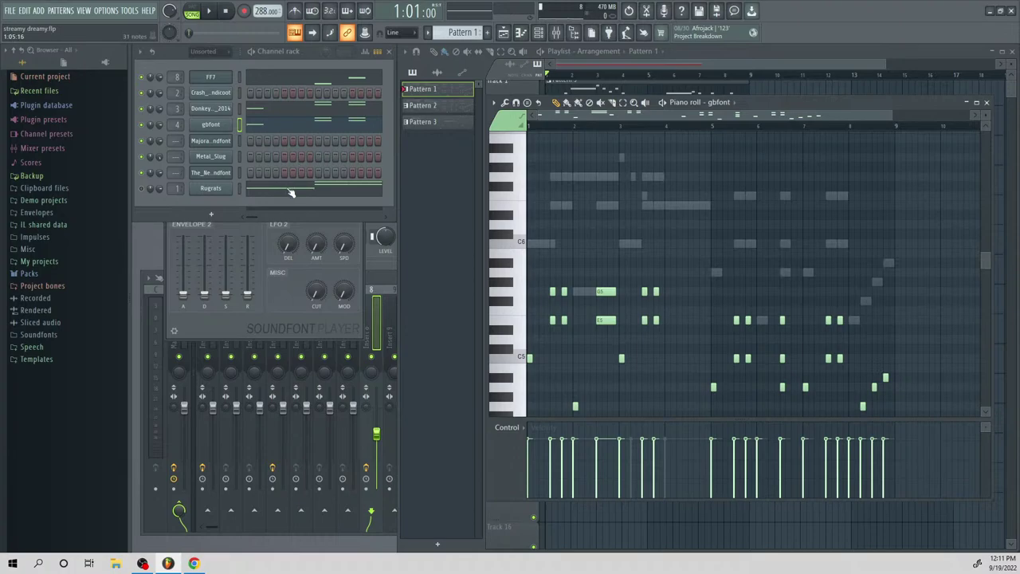
Play back the song from the start to hear the trumpet phrase without the descending run
key("space")
key("space")
key("space")
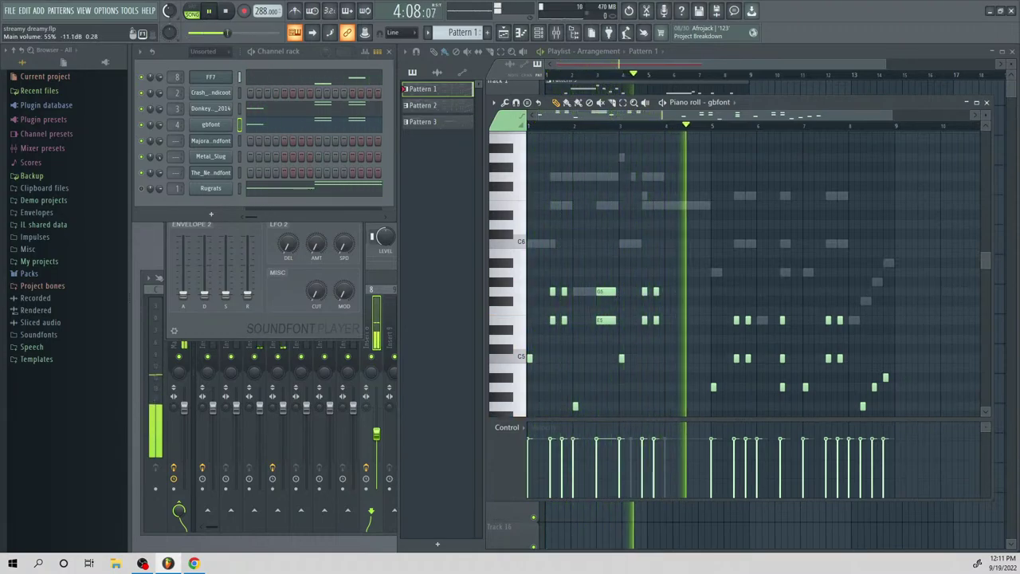
key("space")
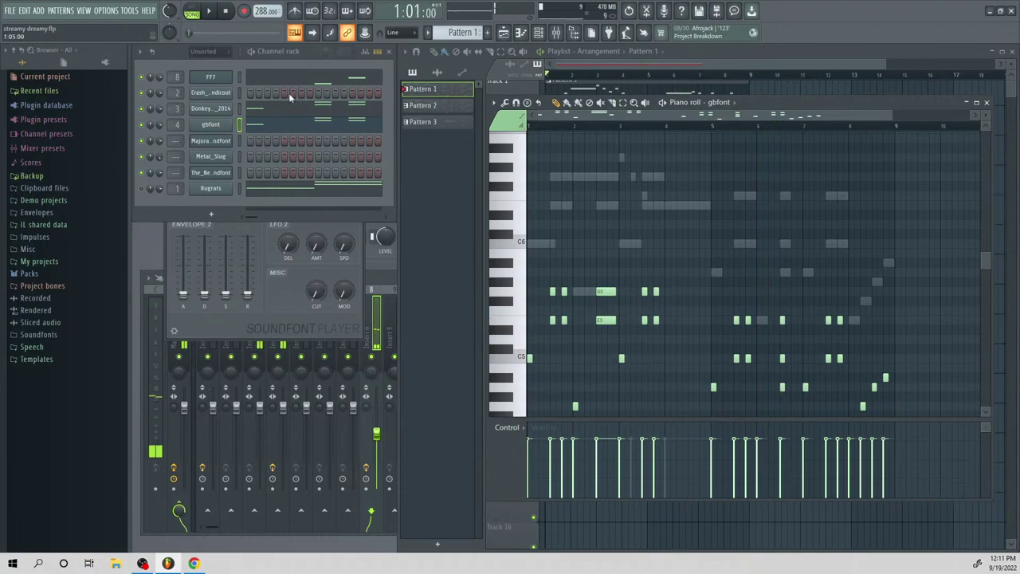
Open Pattern 3's FF7 notes around the second trumpet phrase and play the song briefly
double_click(655, 84)
left_click_drag(729, 118, 669, 120)
key("space")
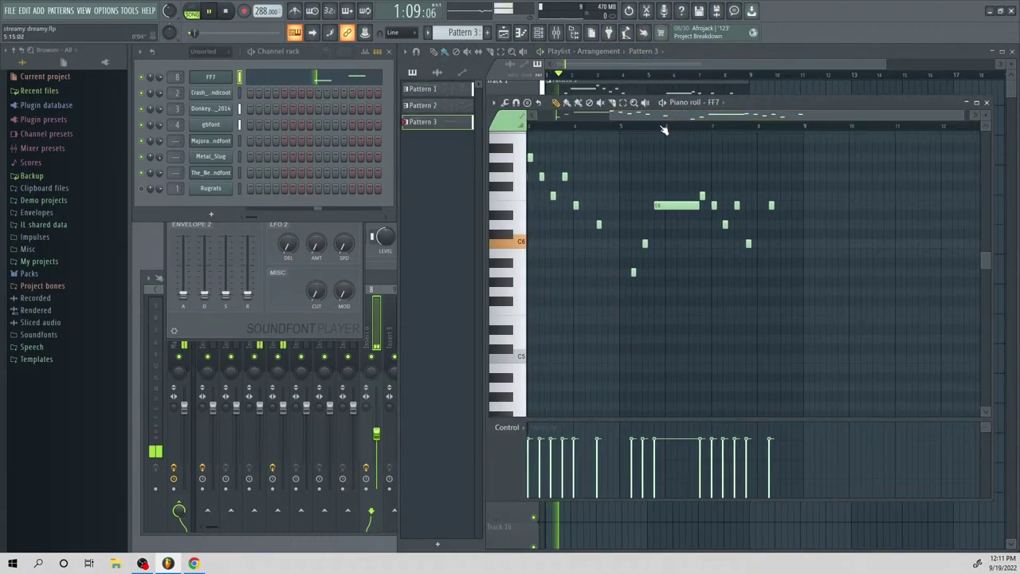
key("space")
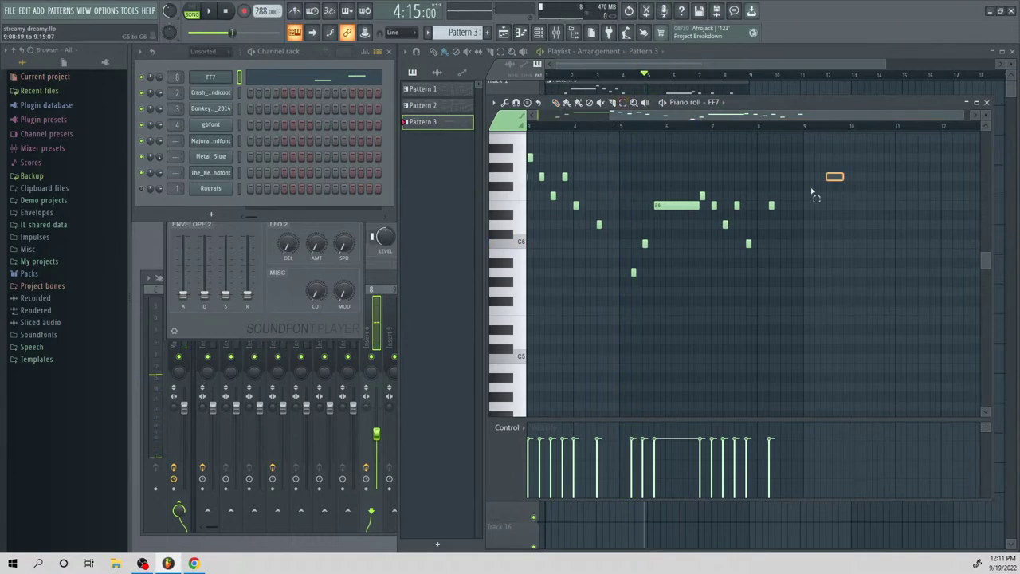
Shift Pattern 3's entire second trumpet phrase one beat later and play it back from bar 4
left_click_drag(812, 192, 624, 309)
key("space")
key("space")
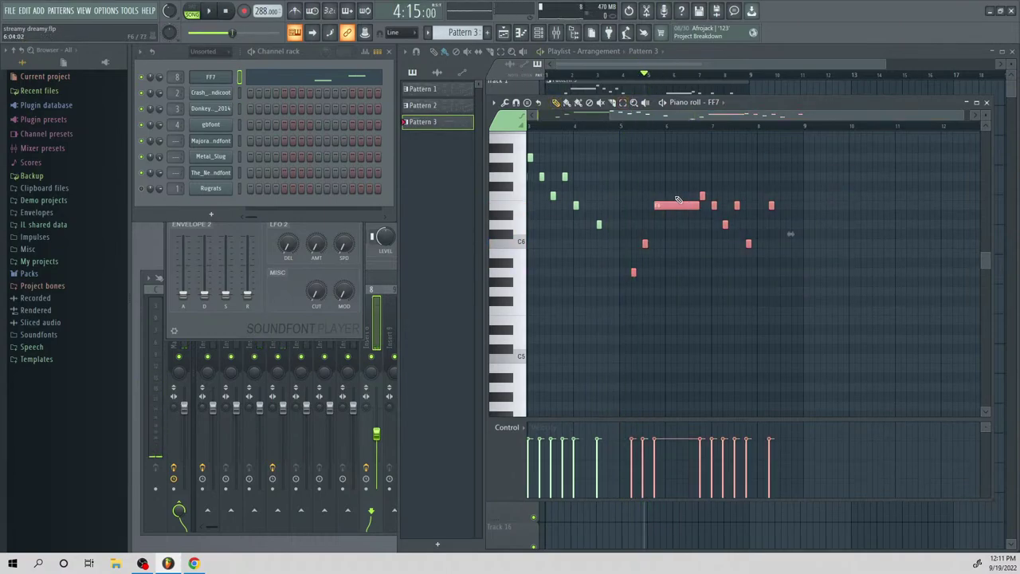
left_click_drag(675, 204, 687, 204)
key("space")
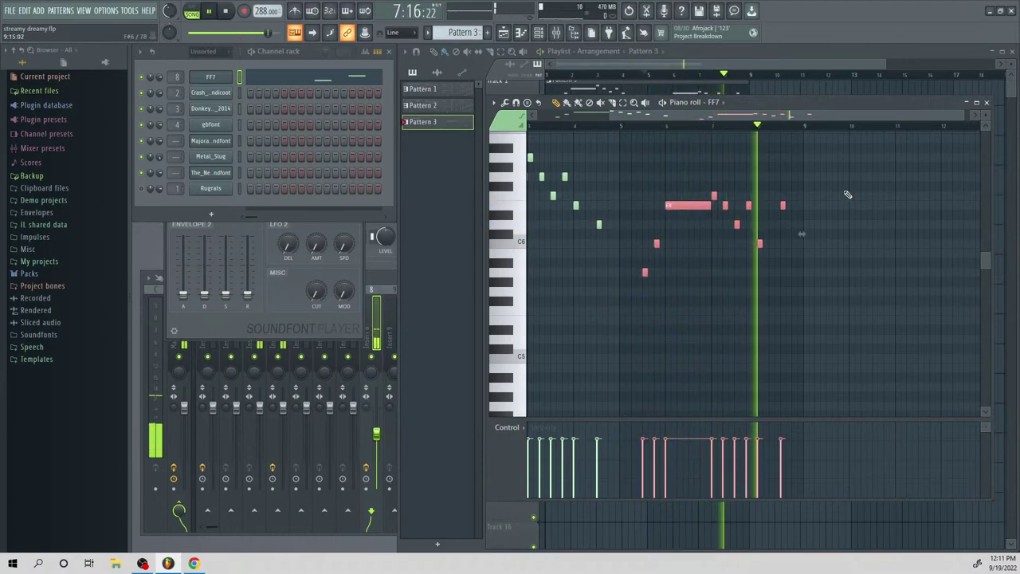
key("space")
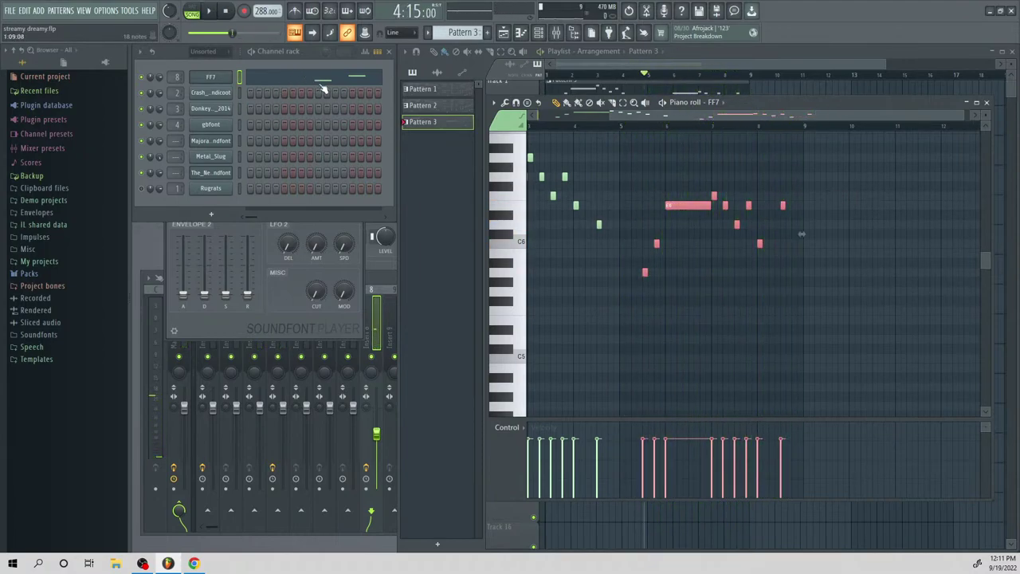
Erase the four-note ascending run in bar 8 from Pattern 1's gbfont channel
left_click(662, 85)
double_click(645, 129)
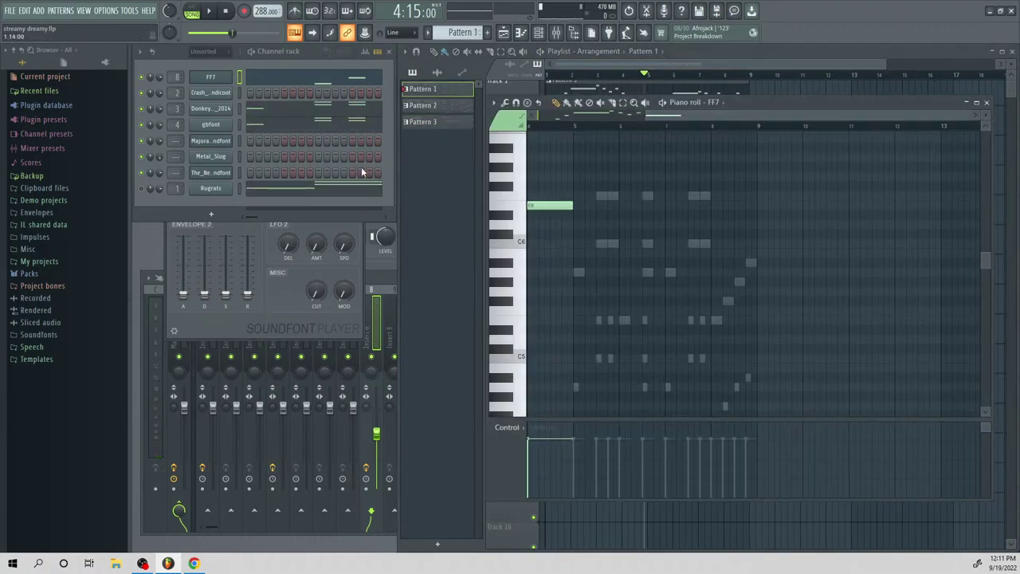
left_click(358, 130)
scroll(798, 310, "down", 3)
right_click(747, 291)
right_click(736, 300)
right_click(725, 319)
right_click(713, 338)
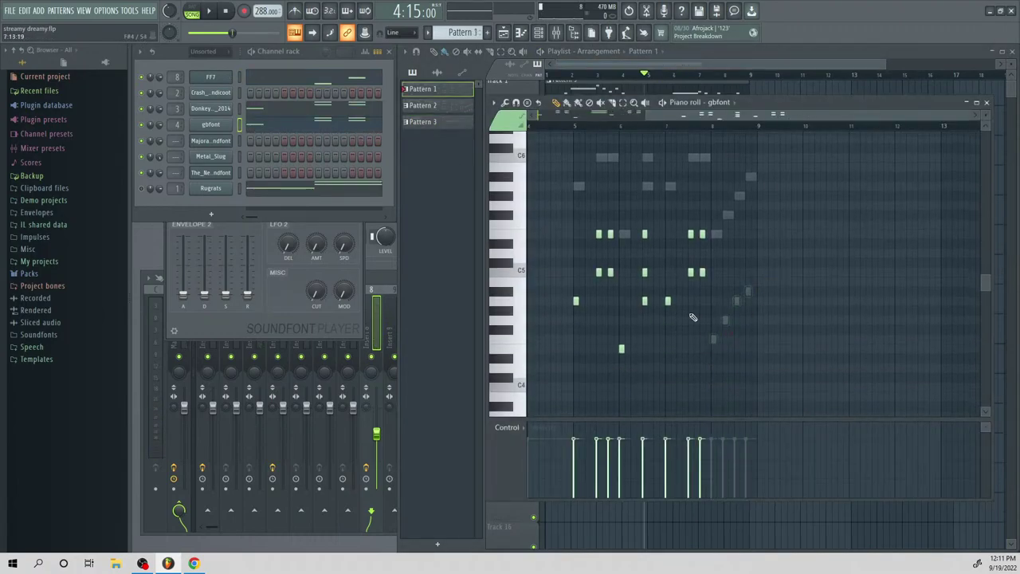
Erase the matching ascending run in bar 8 from Pattern 1's Donkey_Kong_Country_2014 and Rugrats channels
left_click(359, 112)
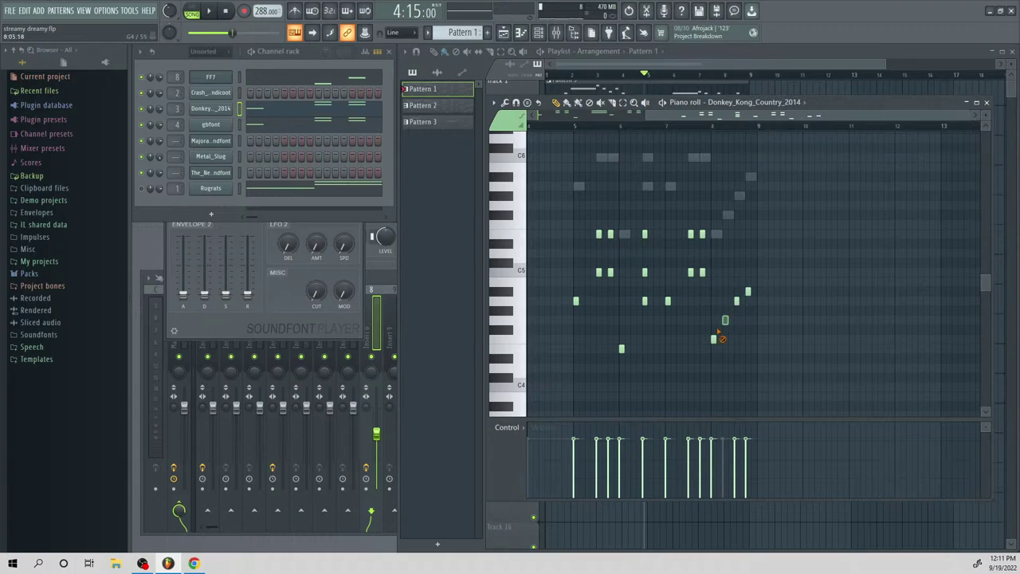
left_click(356, 80)
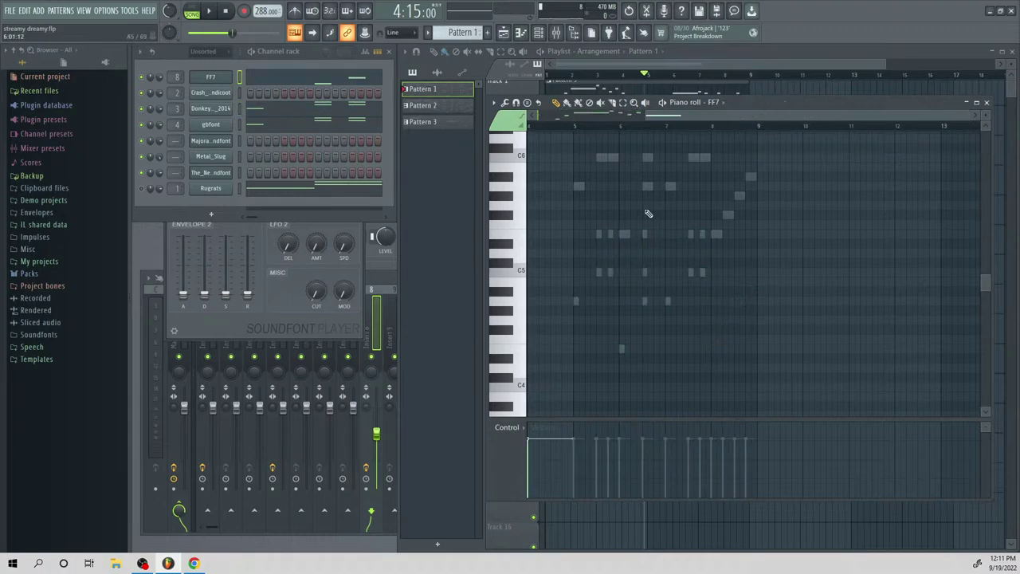
left_click(341, 188)
right_click(750, 176)
right_click(739, 195)
right_click(727, 214)
right_click(717, 233)
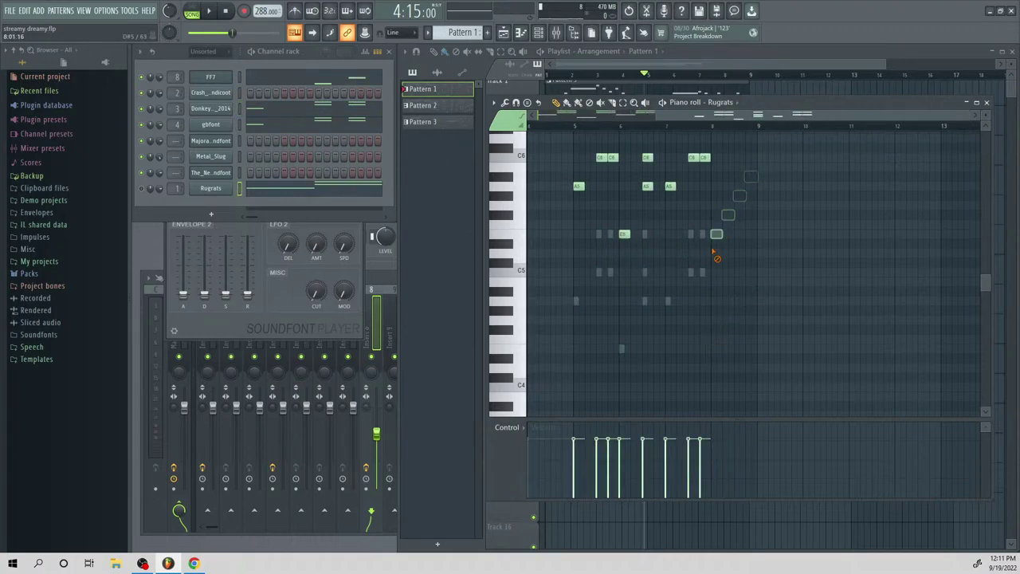
scroll(745, 246, "up", 3)
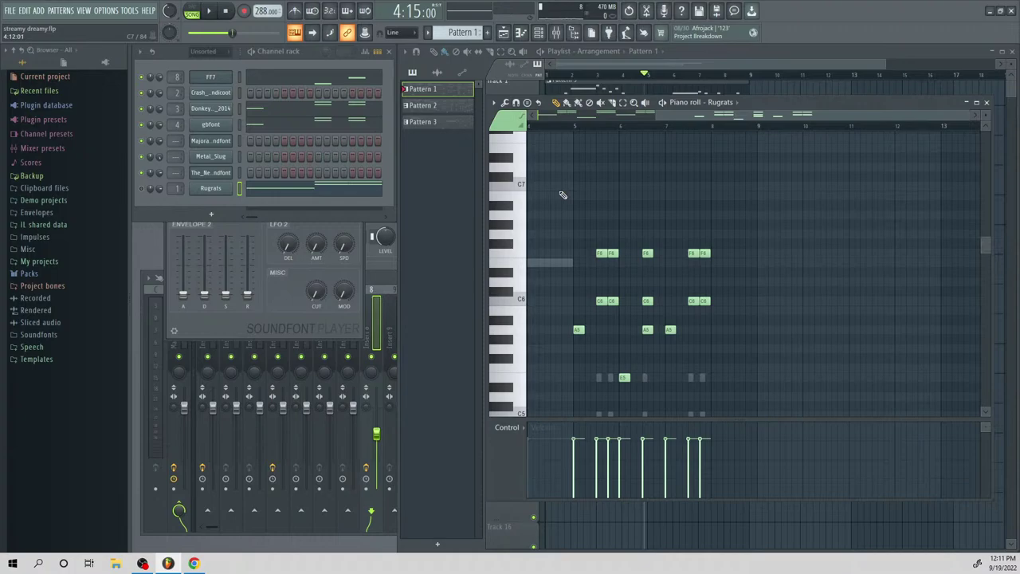
Play back the song to check the trimmed Pattern 1 and open the Metal_Slug channel's soundfont player
key("space")
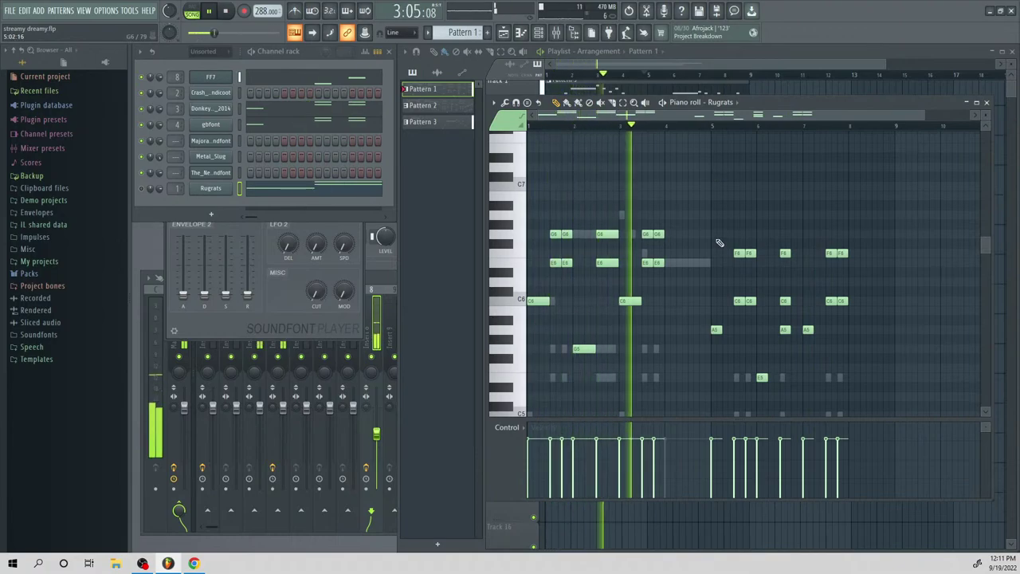
key("space")
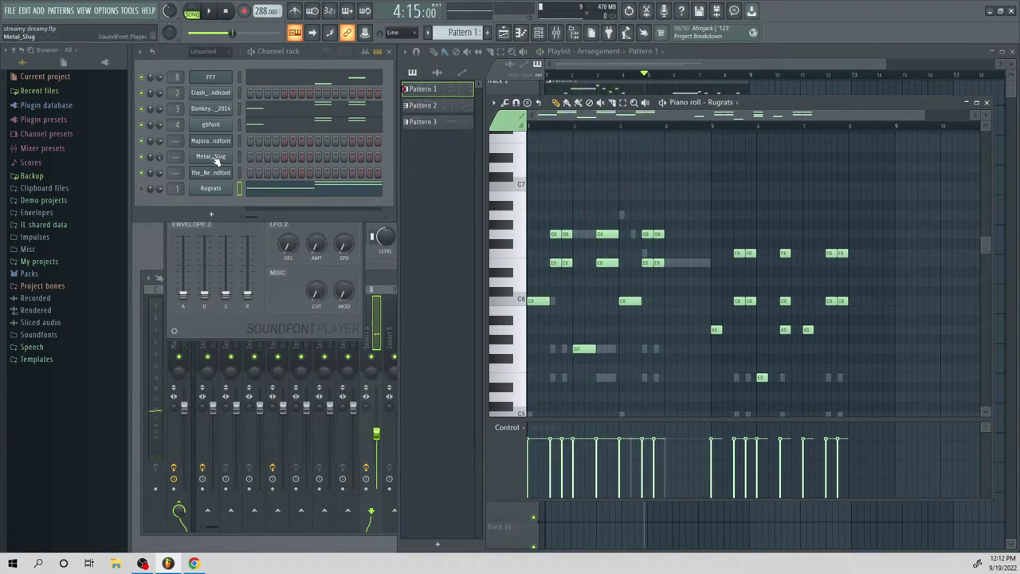
left_click(211, 157)
Clone the FF7 channel and set the copy's patch to shaker
right_click(225, 82)
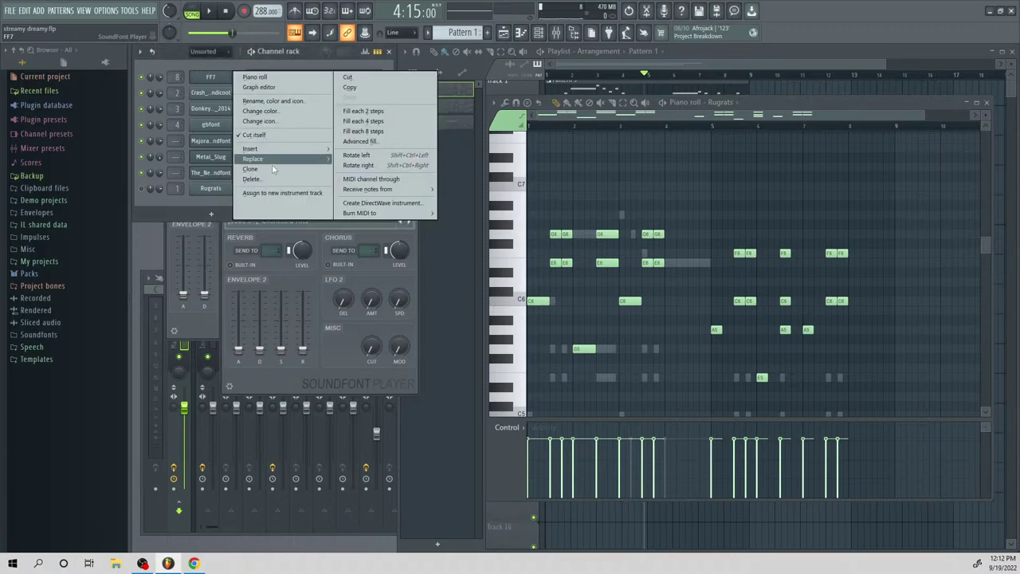
left_click(273, 169)
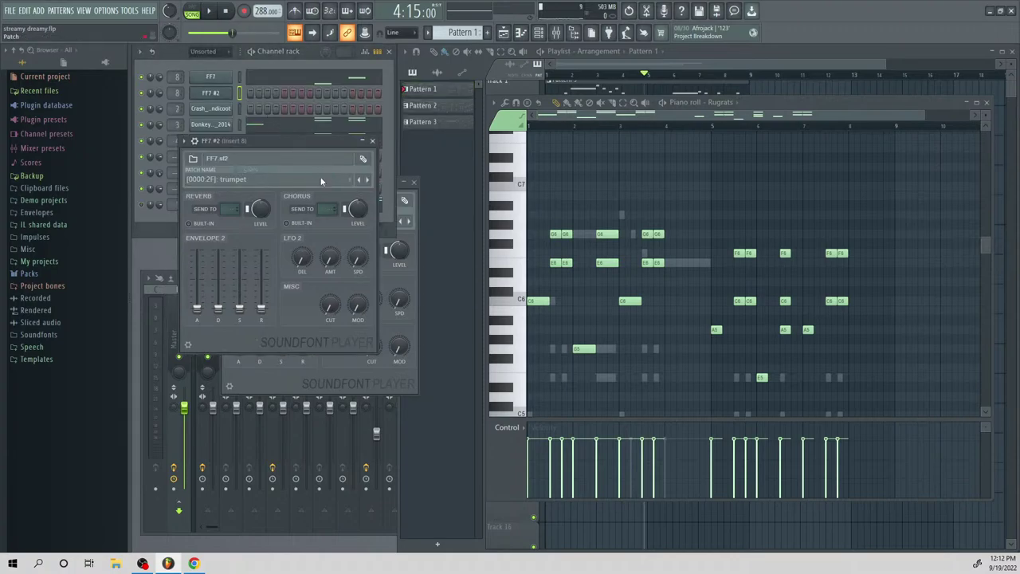
left_click(321, 180)
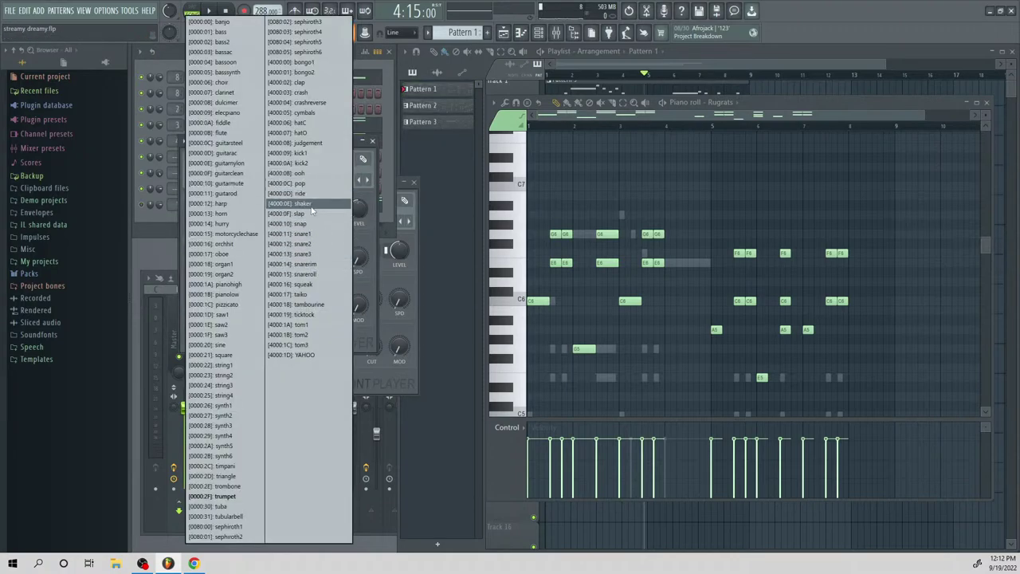
left_click(309, 204)
Open the piano roll of FF7 #2, audition shaker pitches and place a C5 hit at the start of bar 1
right_click(225, 95)
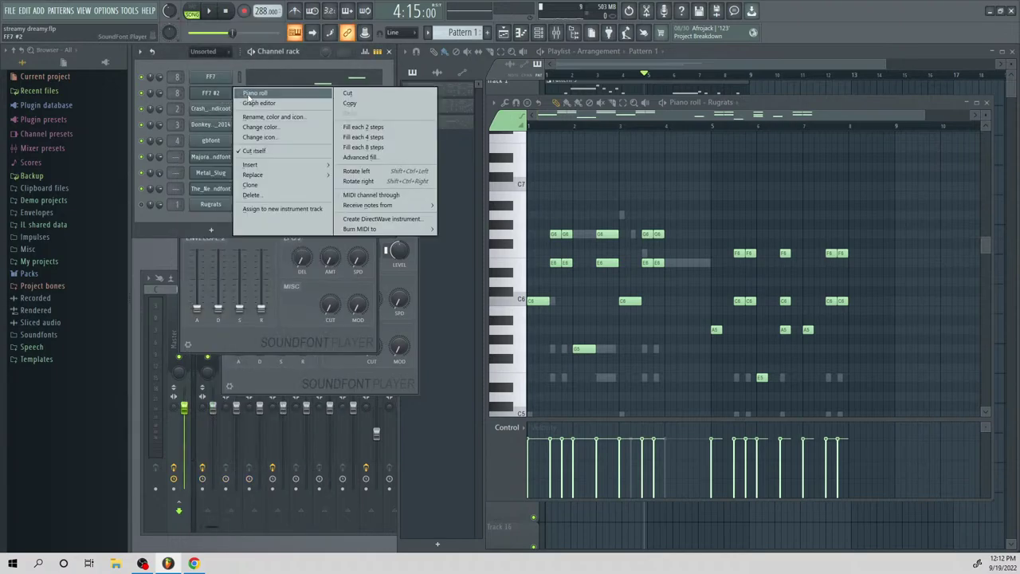
left_click(243, 96)
left_click(516, 267)
left_click(522, 301)
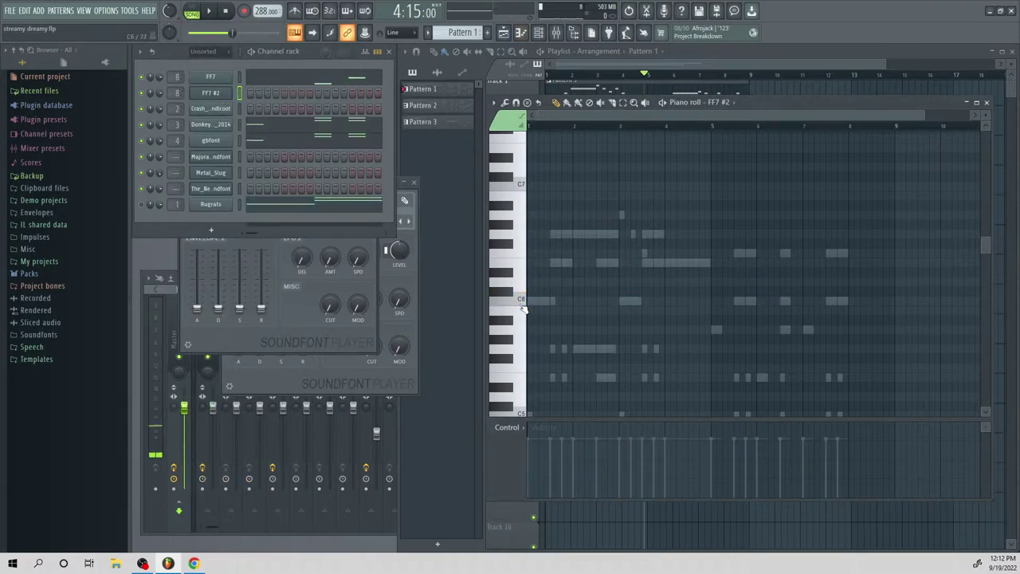
mouse_move(521, 289)
left_mouse_down()
mouse_move(530, 199)
mouse_move(539, 466)
mouse_move(536, 276)
left_mouse_up()
left_click(539, 280)
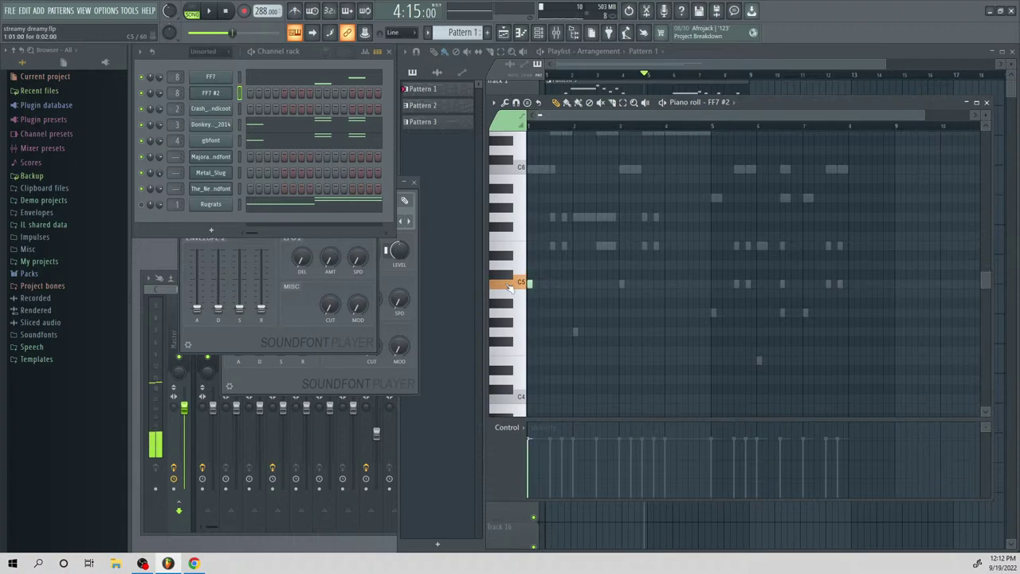
left_click_drag(928, 120, 713, 118)
key("space")
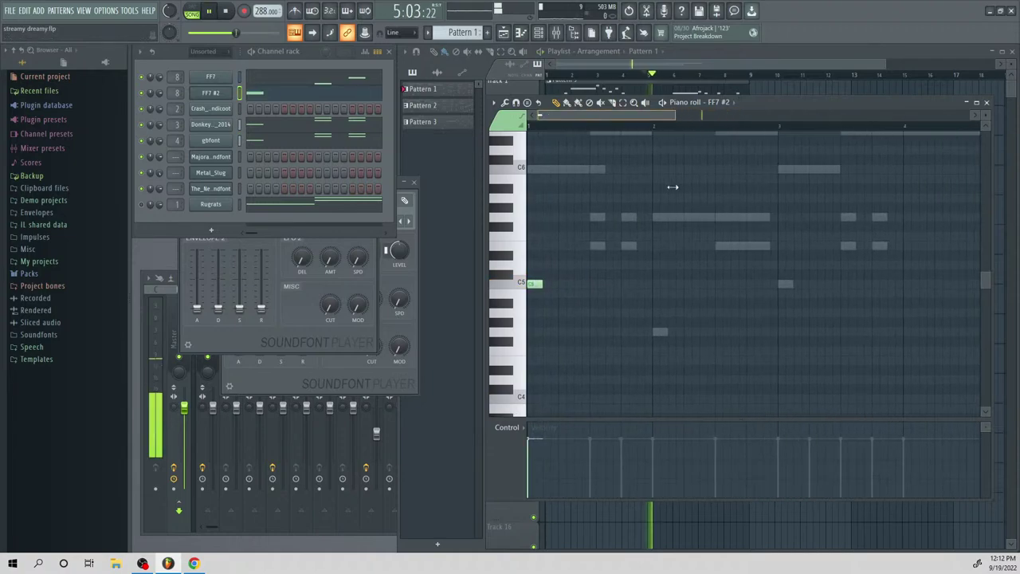
key("space")
Add shaker hits on A4 and F#4 at beats 3 and 4 of bar 1 and on C5 at the start of bar 2
left_click(582, 284)
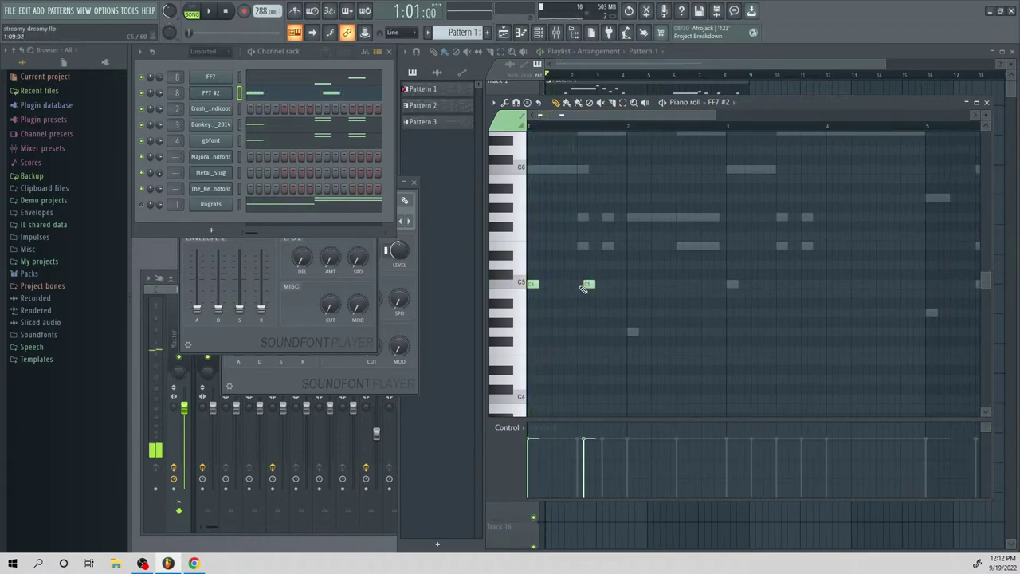
left_click(579, 310)
right_click(582, 284)
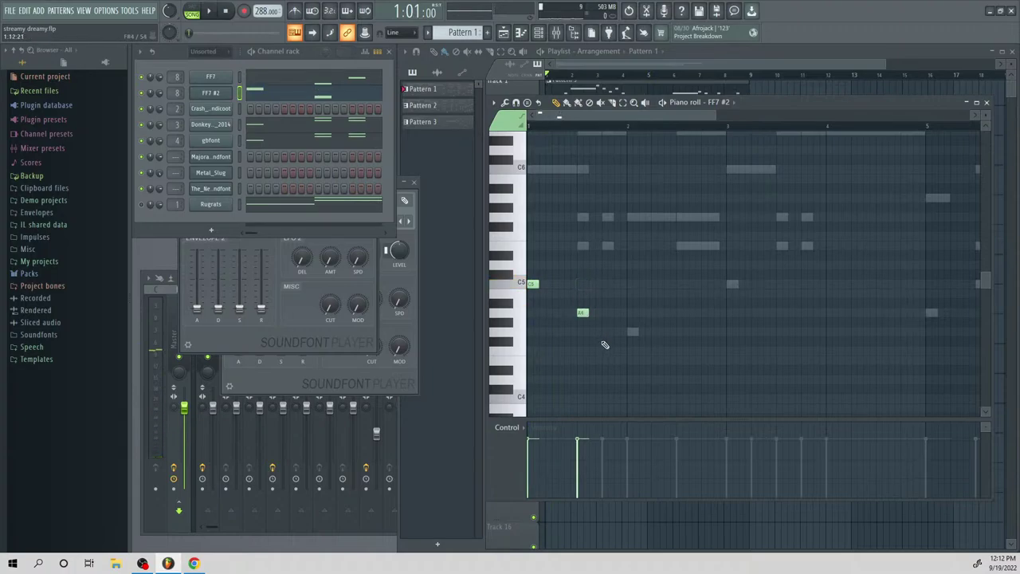
left_click(604, 341)
left_click(629, 284)
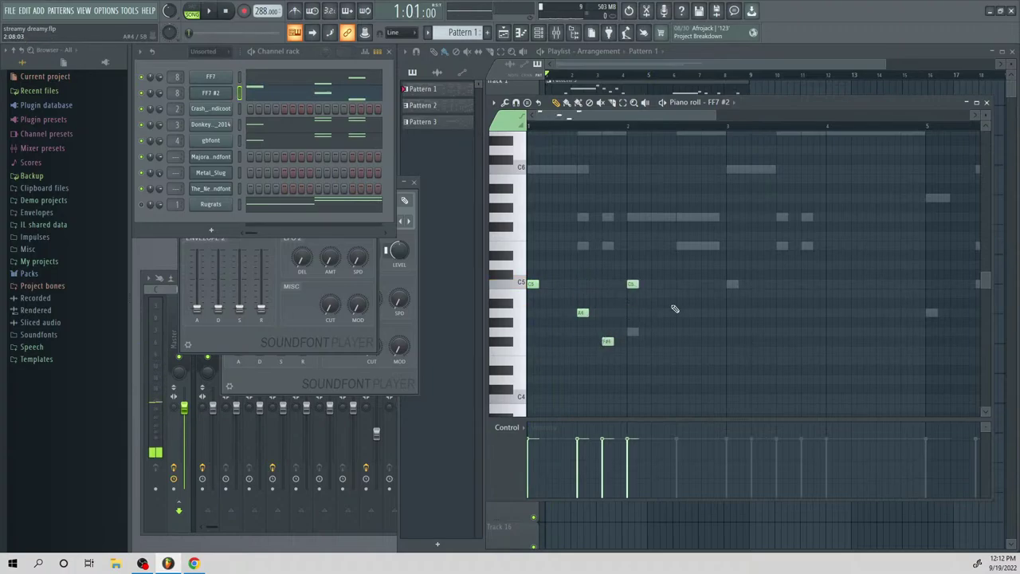
Lower the velocities of the A4 and F#4 shaker hits and add a G#4 hit halfway through bar 2
key("space")
mouse_move(578, 465)
left_mouse_down()
mouse_move(603, 474)
mouse_move(585, 455)
mouse_move(605, 461)
left_mouse_up()
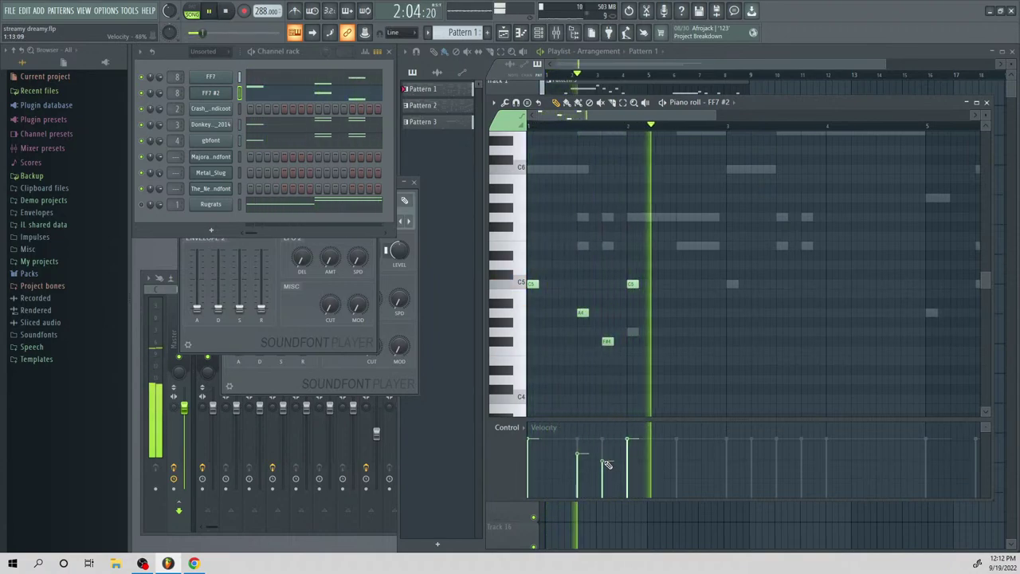
key("space")
left_click(676, 333)
left_click_drag(676, 329, 680, 322)
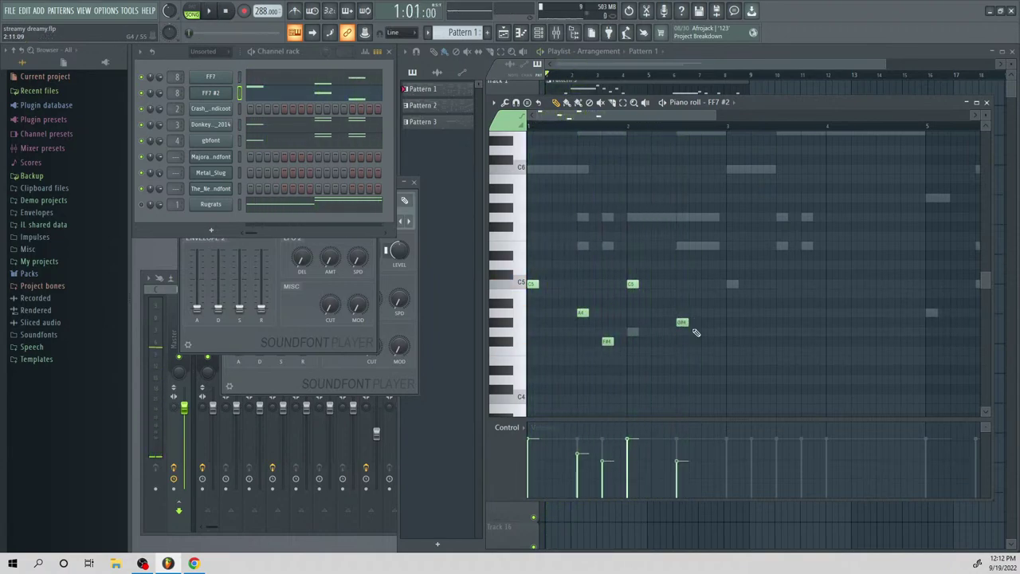
Duplicate the two-bar shaker pattern until it fills all eight bars
key("ctrl+a")
left_click_drag(664, 117, 846, 133)
key("ctrl+b")
left_click_drag(769, 130, 763, 130)
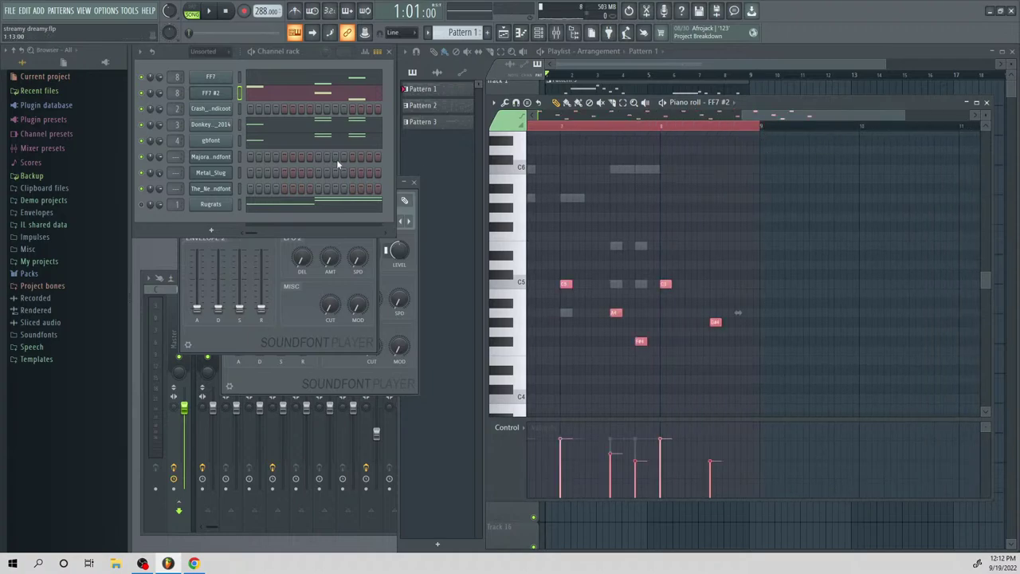
Clone the FF7 #2 shaker channel and set the copy's patch to tambourine
right_click(217, 96)
left_click(263, 179)
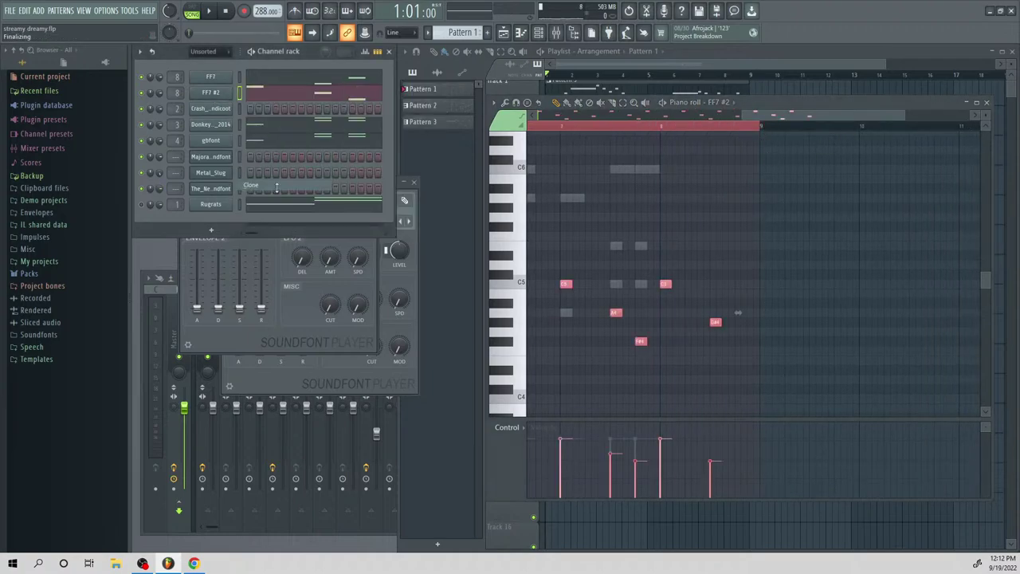
left_click(288, 196)
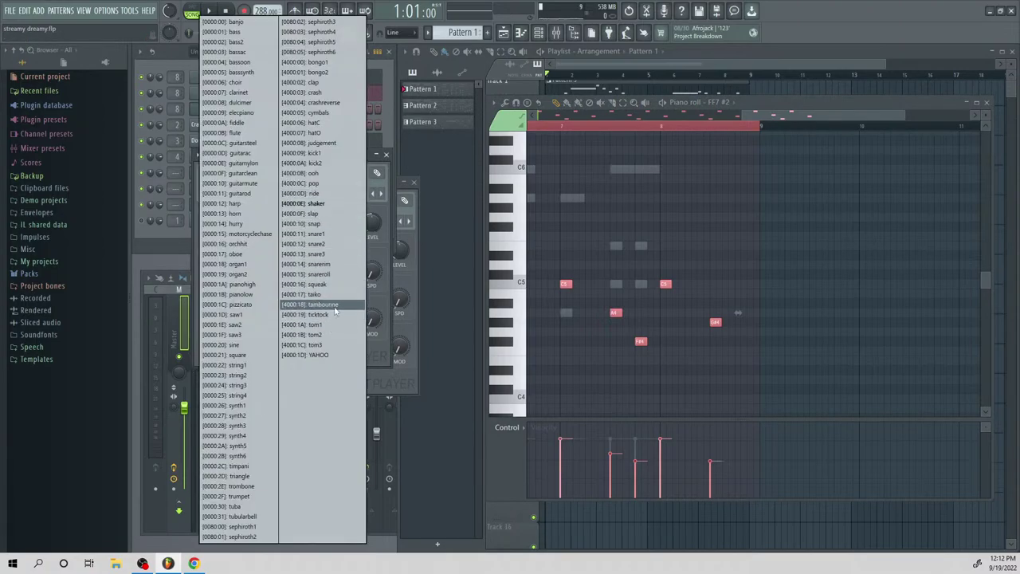
left_click(294, 304)
Open the piano roll of FF7 #3 and try tambourine pitches at the start of bar 1, settling on A4
right_click(231, 106)
left_click(259, 109)
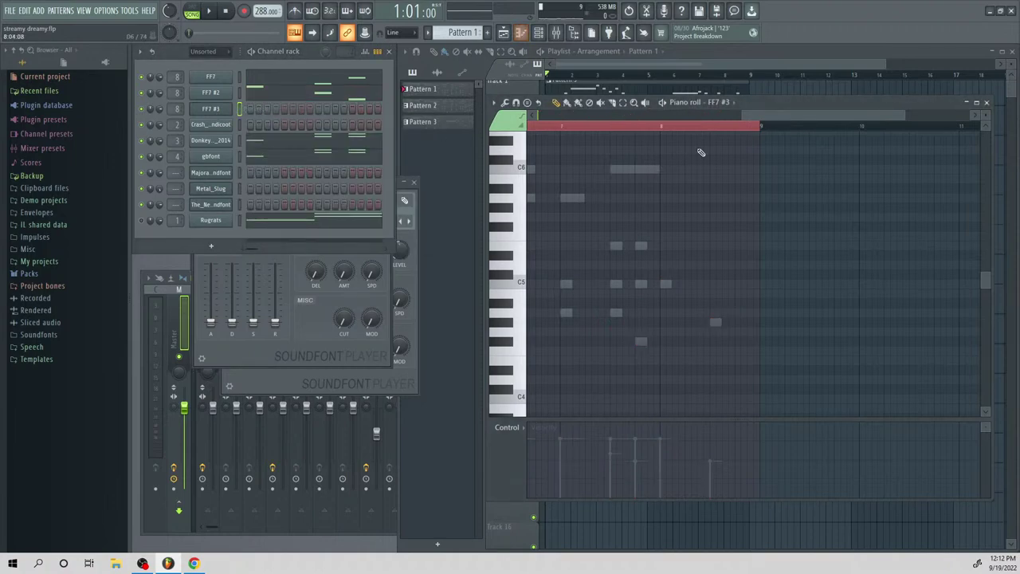
left_click_drag(757, 115, 547, 127)
mouse_move(570, 266)
left_mouse_down()
mouse_move(543, 268)
mouse_move(531, 284)
left_mouse_up()
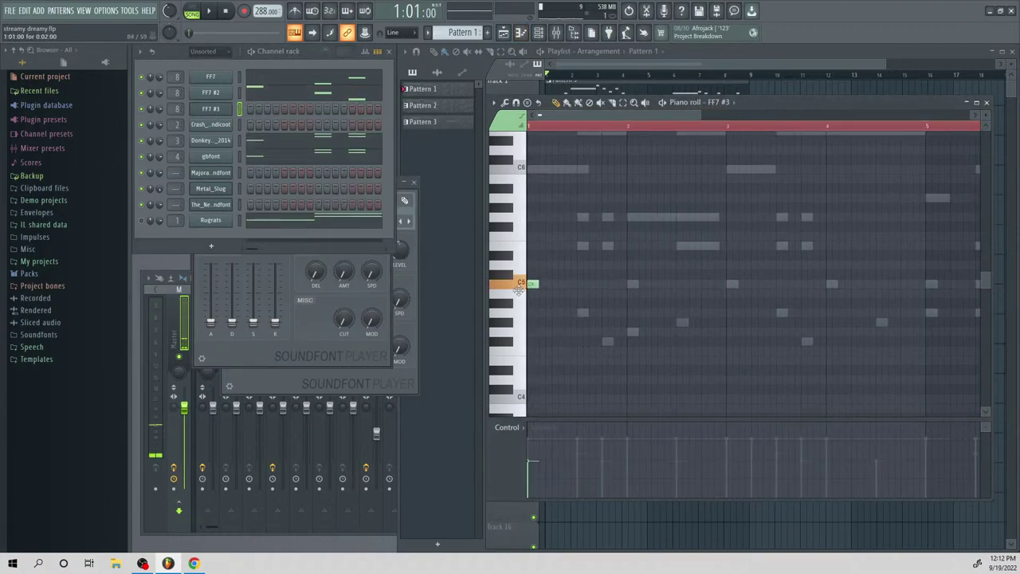
key("space")
key("space")
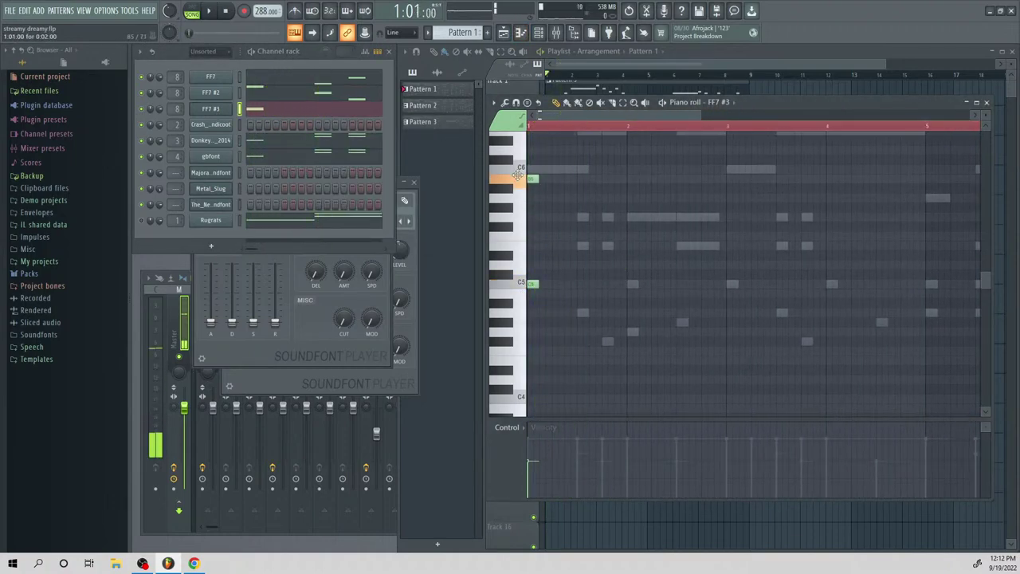
left_click_drag(556, 333, 527, 312)
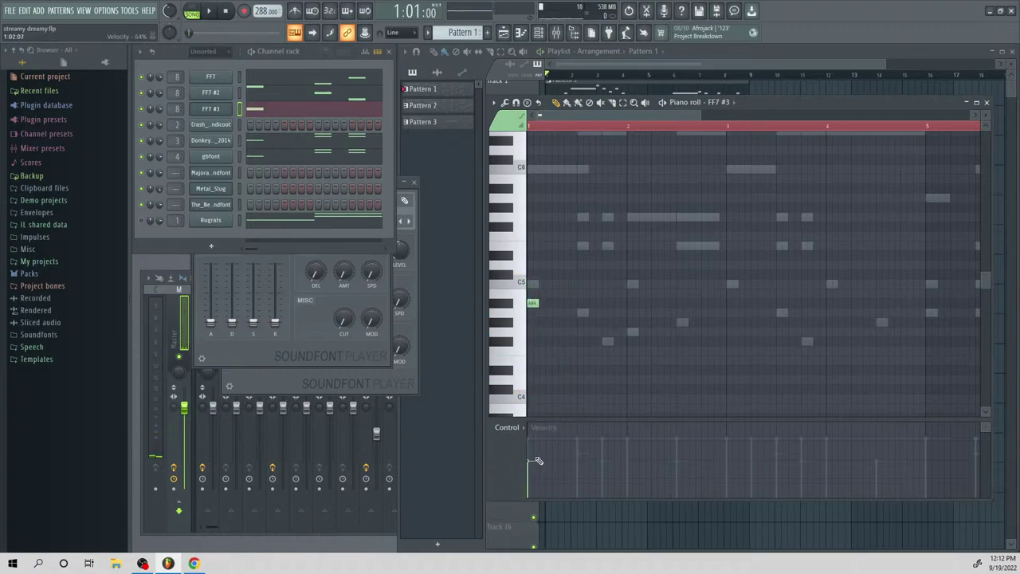
left_click_drag(529, 320, 530, 312)
right_click(530, 306)
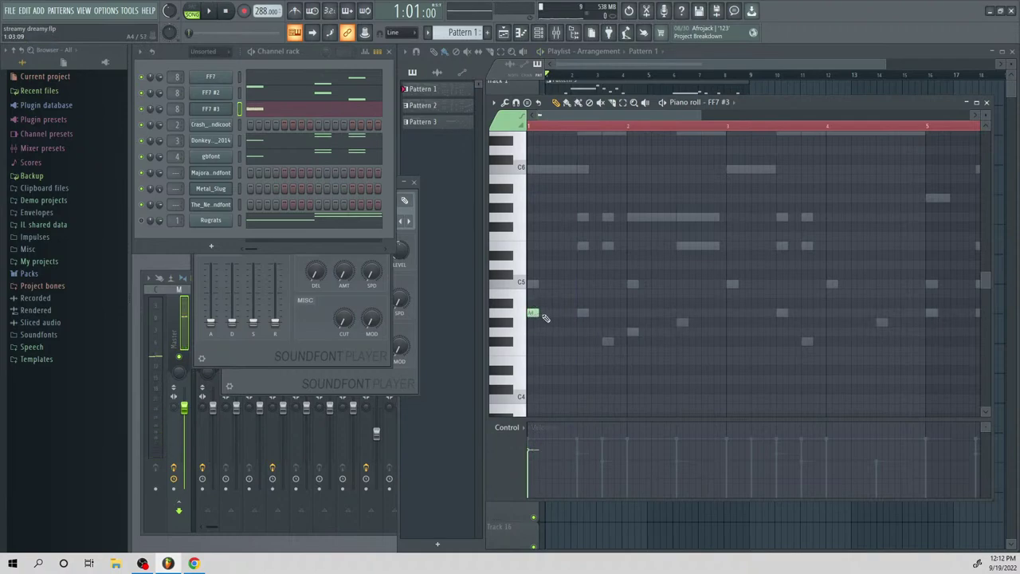
Try the A4 tambourine hit at the start, second beat and third beat of bar 1 during playback
key("space")
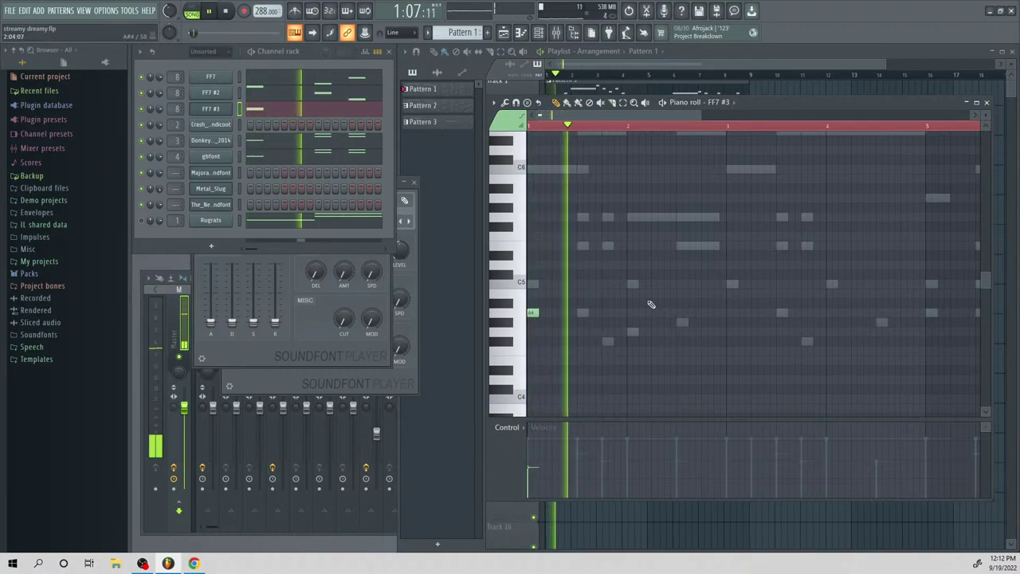
key("space")
right_click(535, 315)
key("space")
left_click(550, 311)
key("space")
left_click_drag(551, 312, 556, 311)
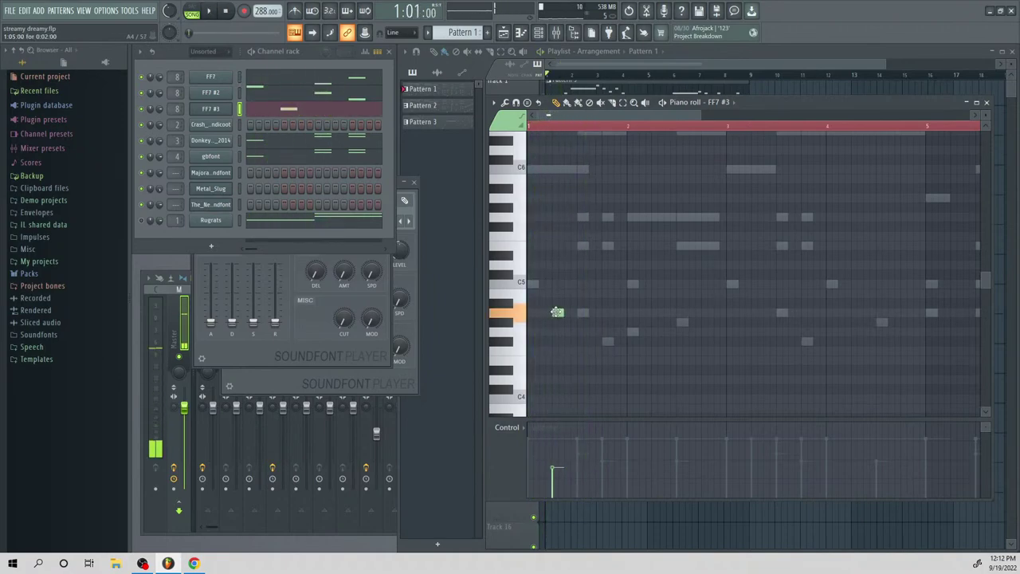
key("space")
key("space")
right_click(558, 313)
key("space")
left_click(582, 313)
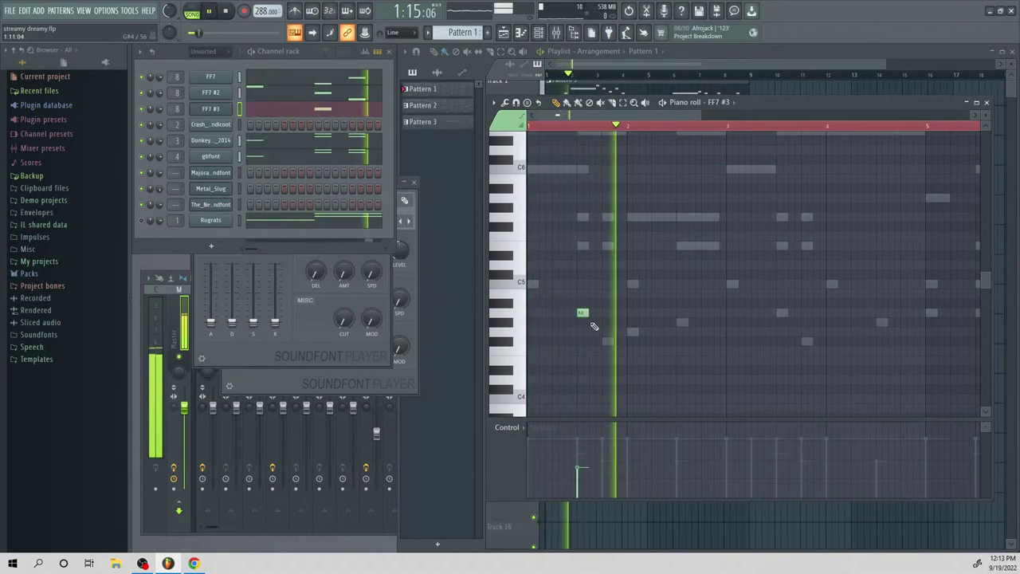
Place the A4 tambourine hit at the start of bar 2 instead and raise its velocity while checking playback
key("space")
left_click(627, 313)
key("space")
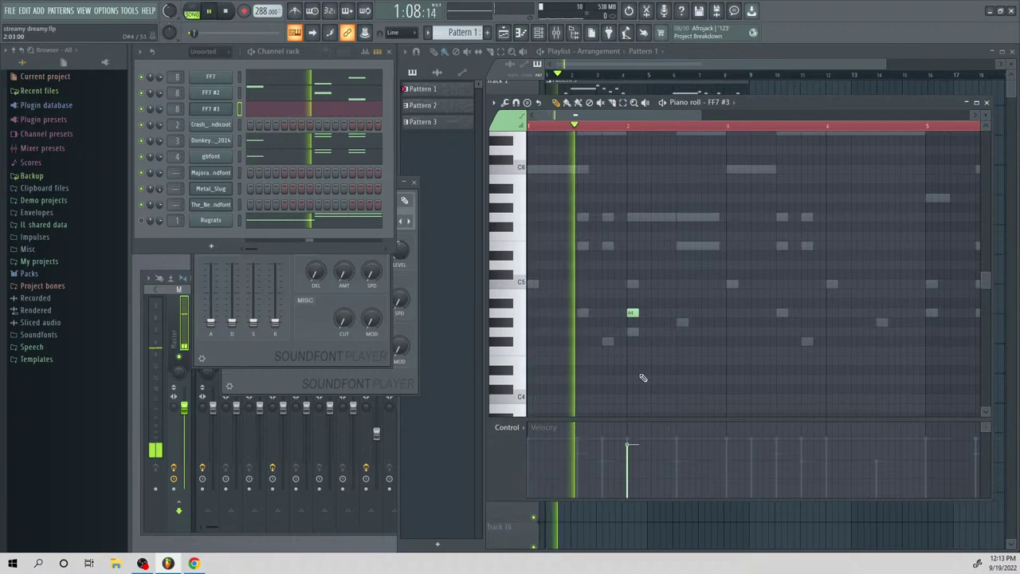
key("space")
key("space")
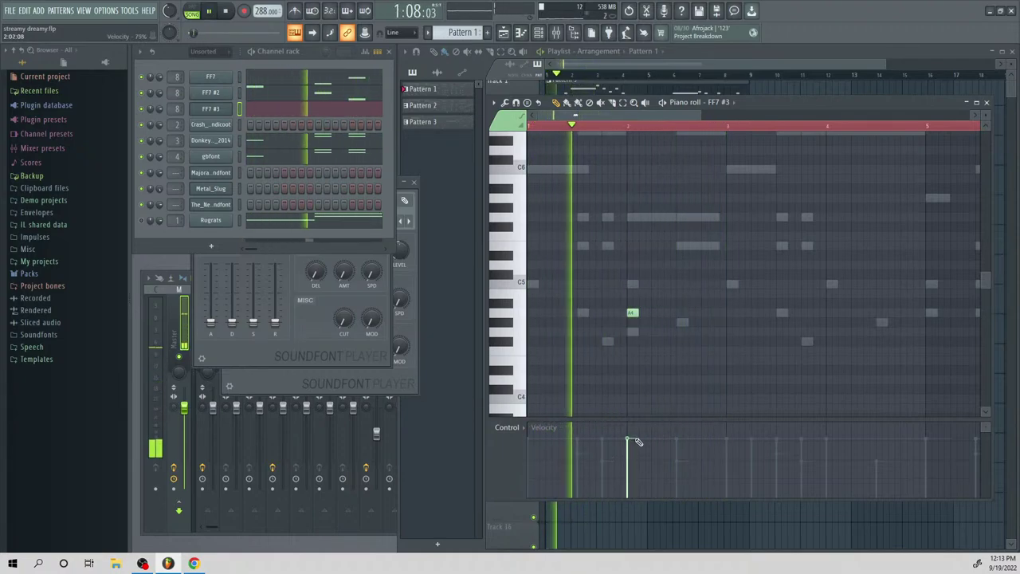
key("space")
Add A4 tambourine hits at the start of bars 4 and 6 and halfway through bar 4
left_click(831, 312)
key("space")
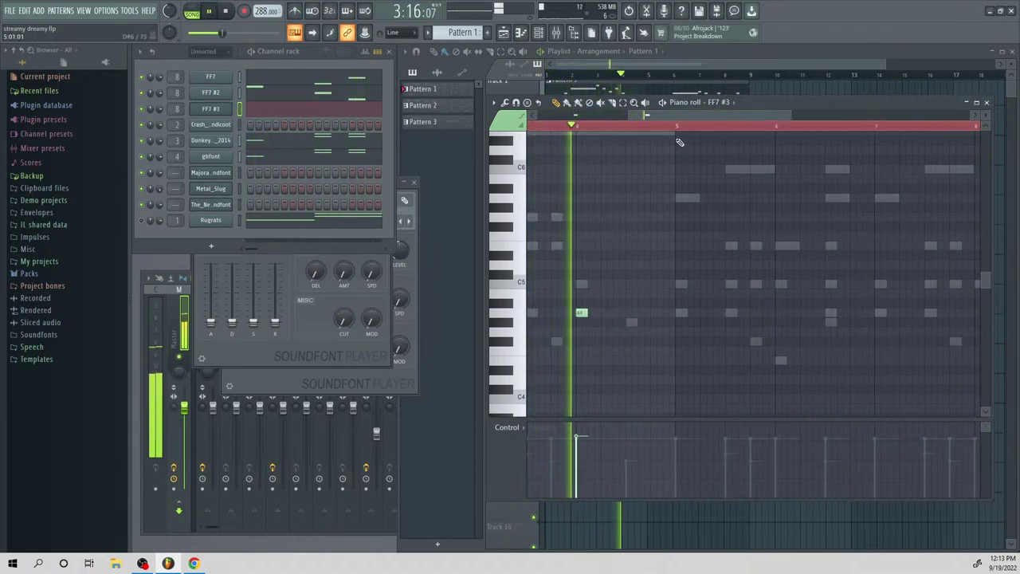
left_click(780, 312)
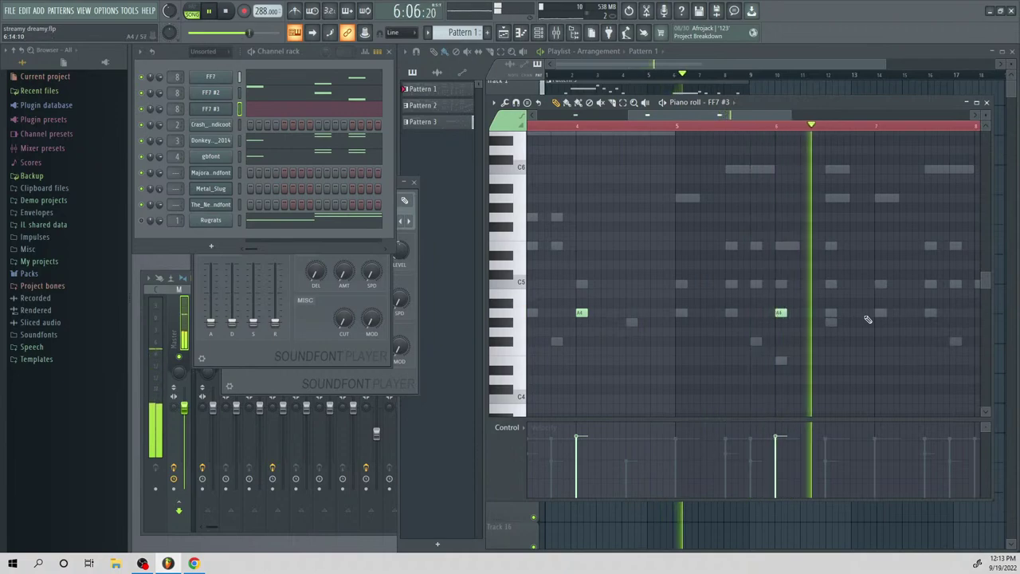
key("space")
left_click(631, 312)
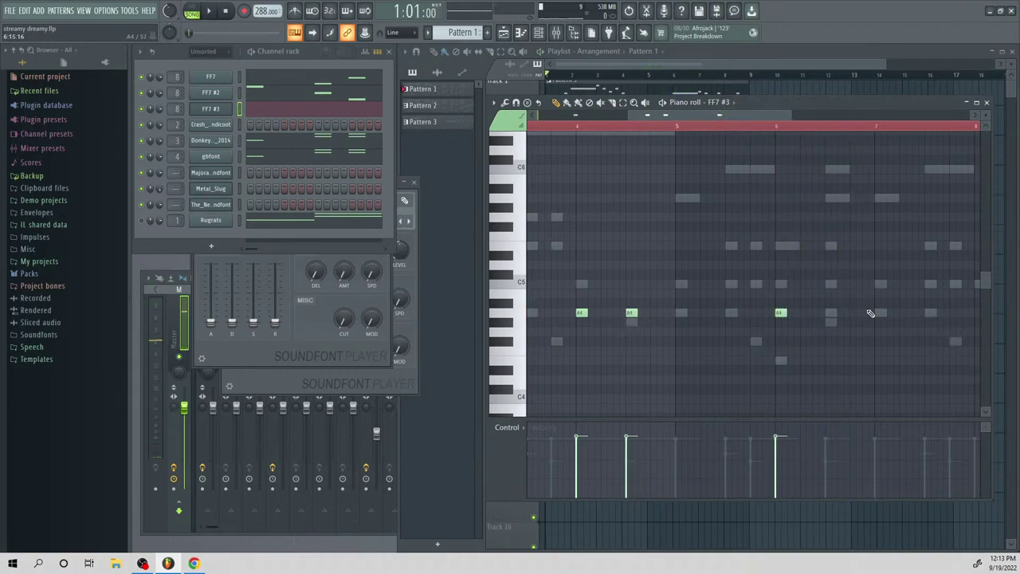
left_click(875, 312)
right_click(875, 312)
Add A4 tambourine hits at the start and halfway point of bar 8 while playing from late in bar 5
key("space")
left_click(755, 126)
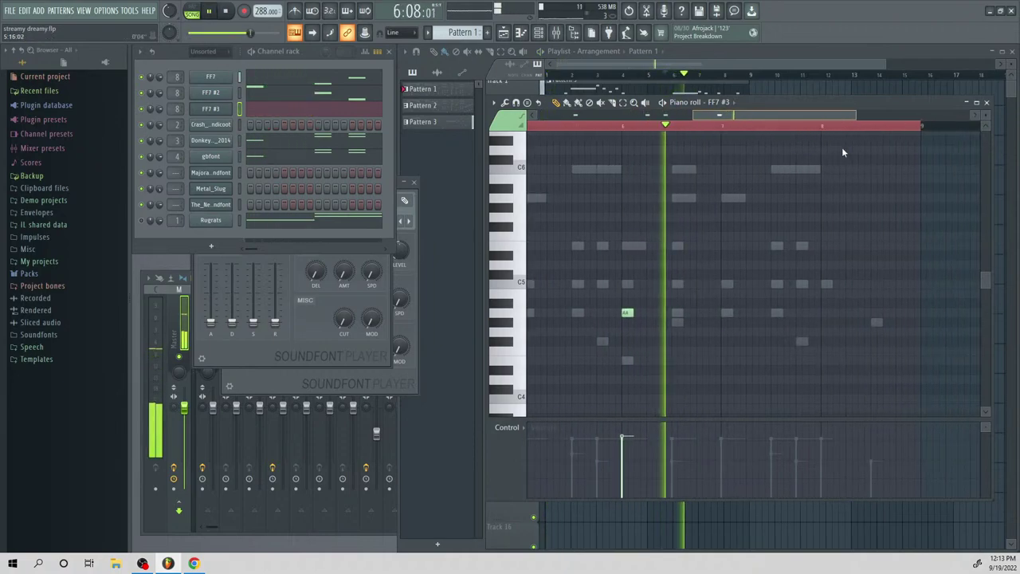
left_click(790, 313)
left_click(839, 313)
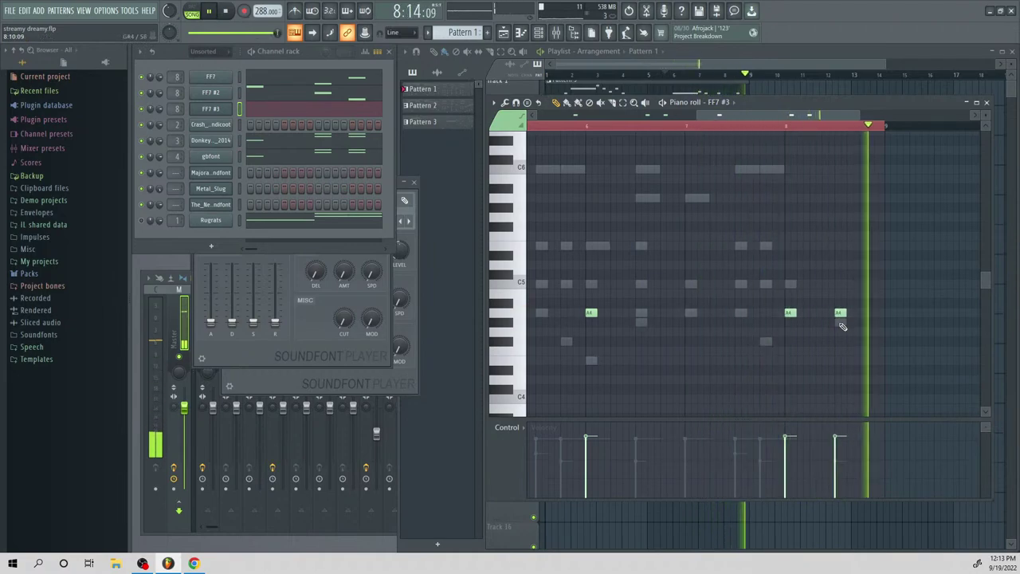
key("space")
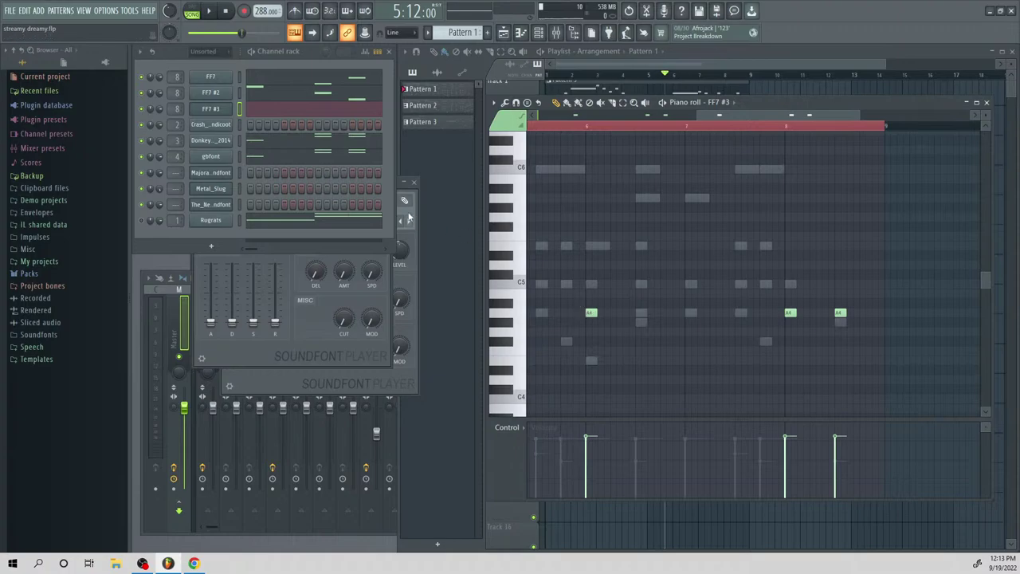
Clone the FF7 #3 channel, load the judgement patch in the clone, and audition it on D5 in its piano roll
right_click(223, 111)
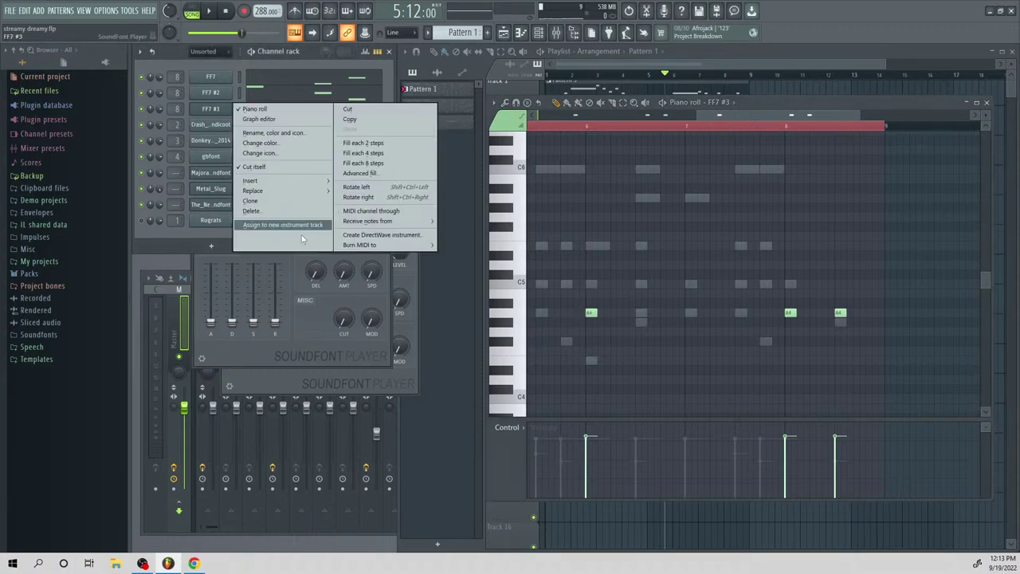
left_click(306, 202)
left_click(314, 209)
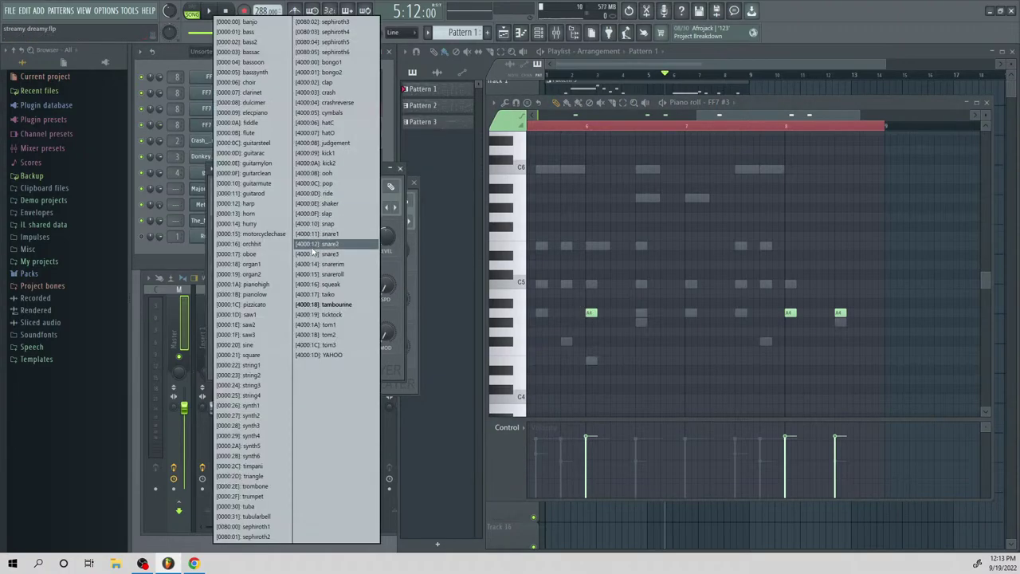
left_click(344, 143)
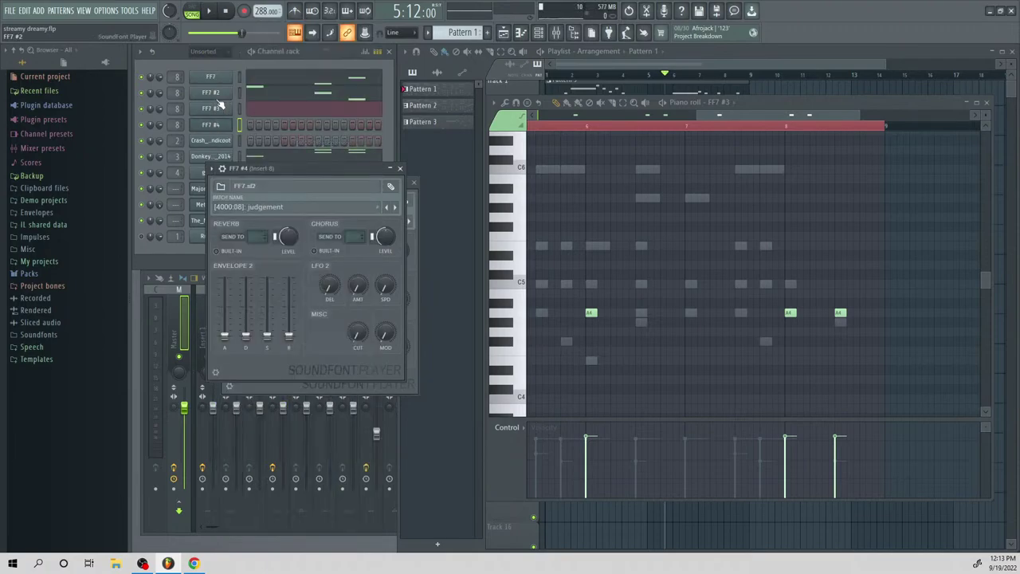
right_click(210, 128)
left_click(253, 125)
left_click(523, 267)
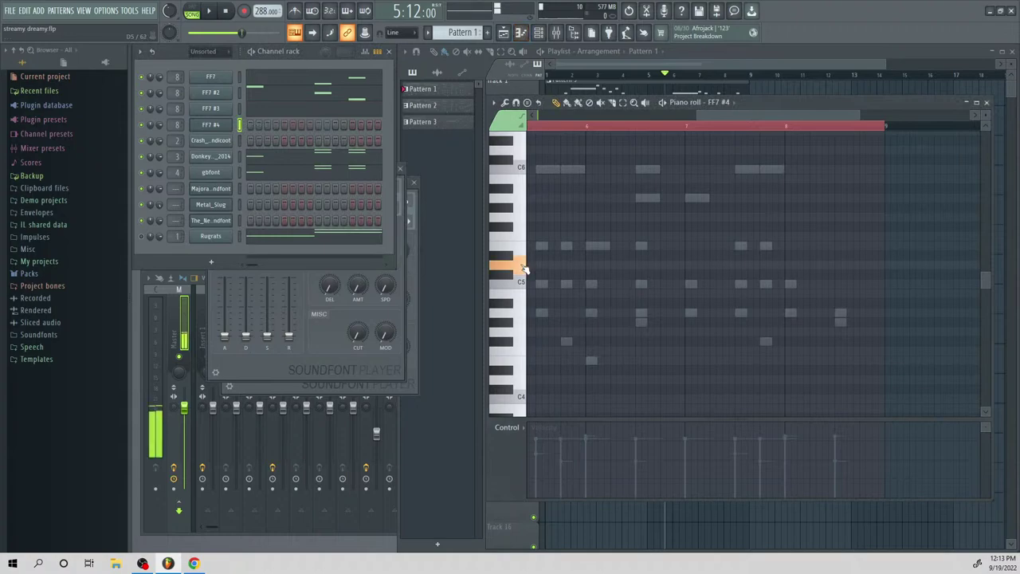
left_click_drag(729, 118, 567, 128)
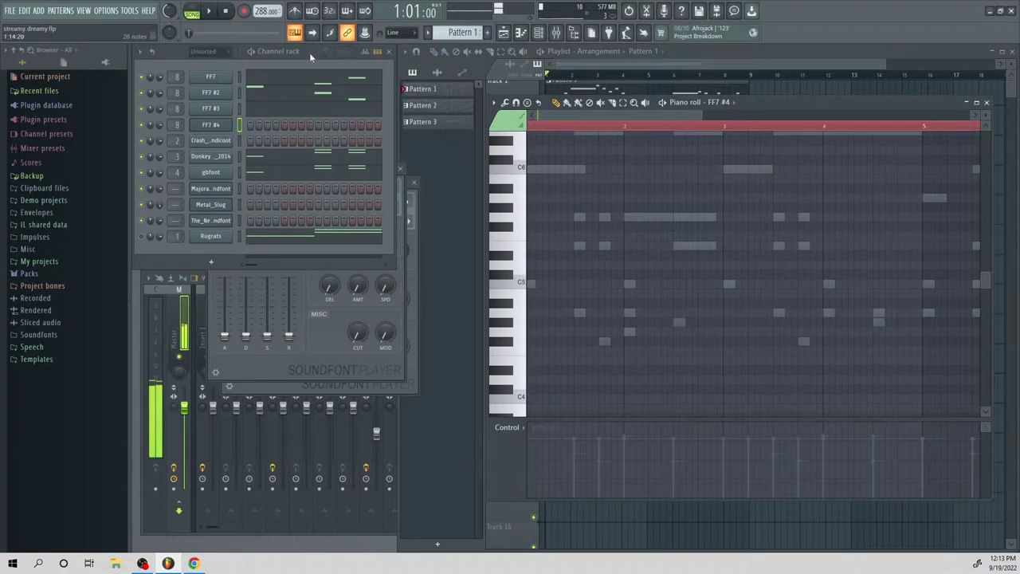
Try the sephiroth1 patch on FF7 #4 by auditioning the A4 and C5 keys
left_click(223, 130)
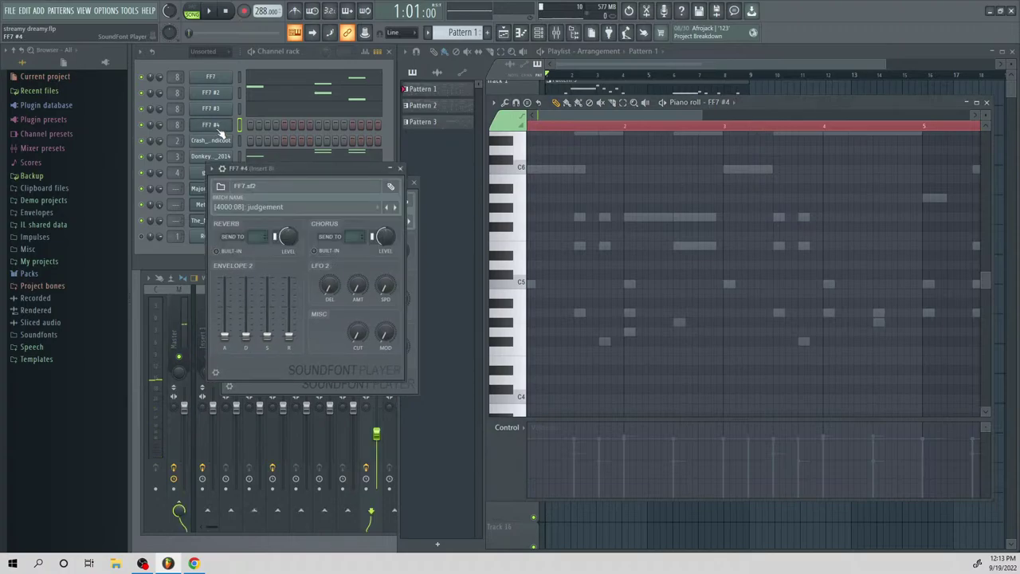
left_click(347, 207)
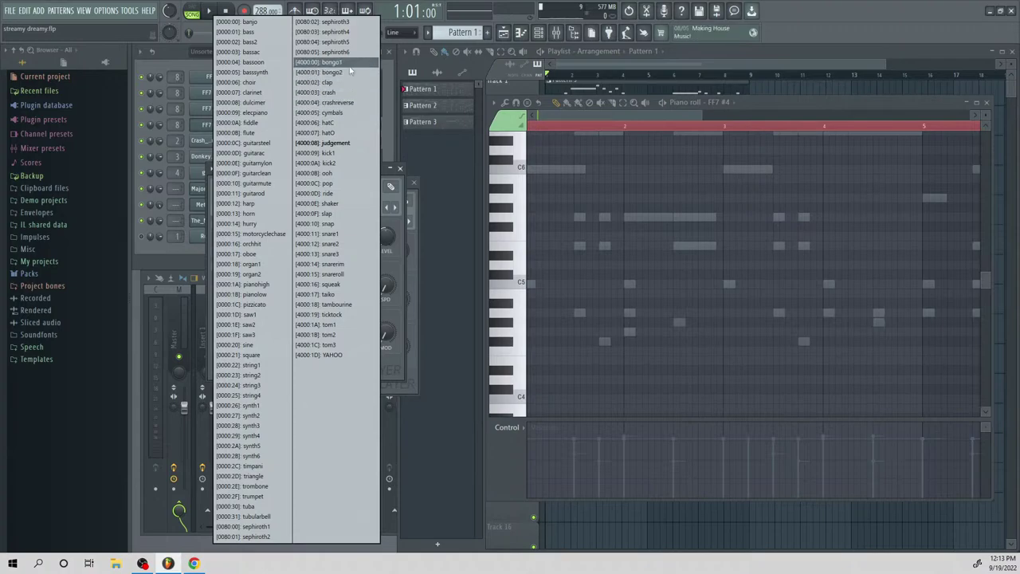
left_click(263, 527)
left_click(514, 314)
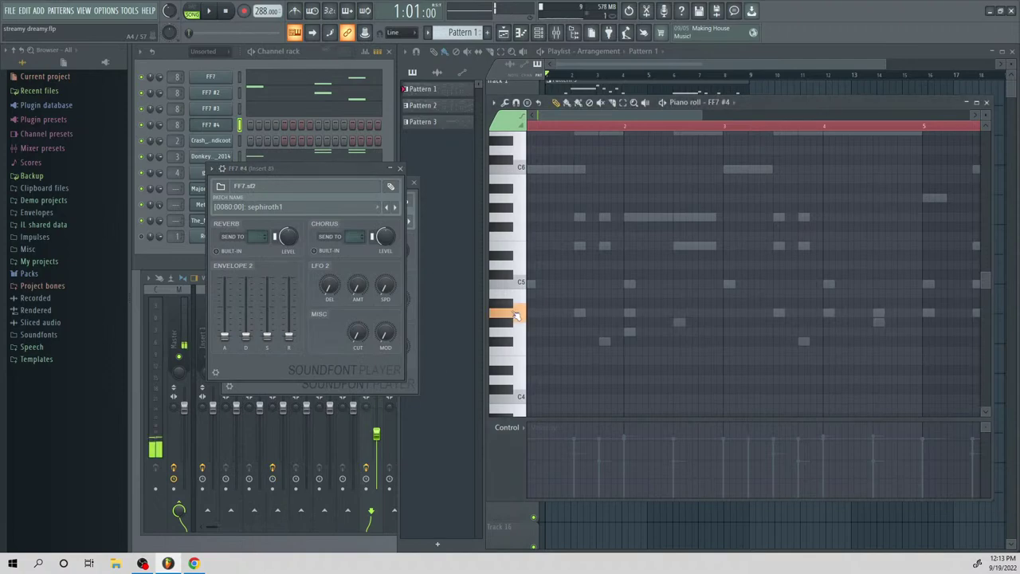
left_click(527, 315)
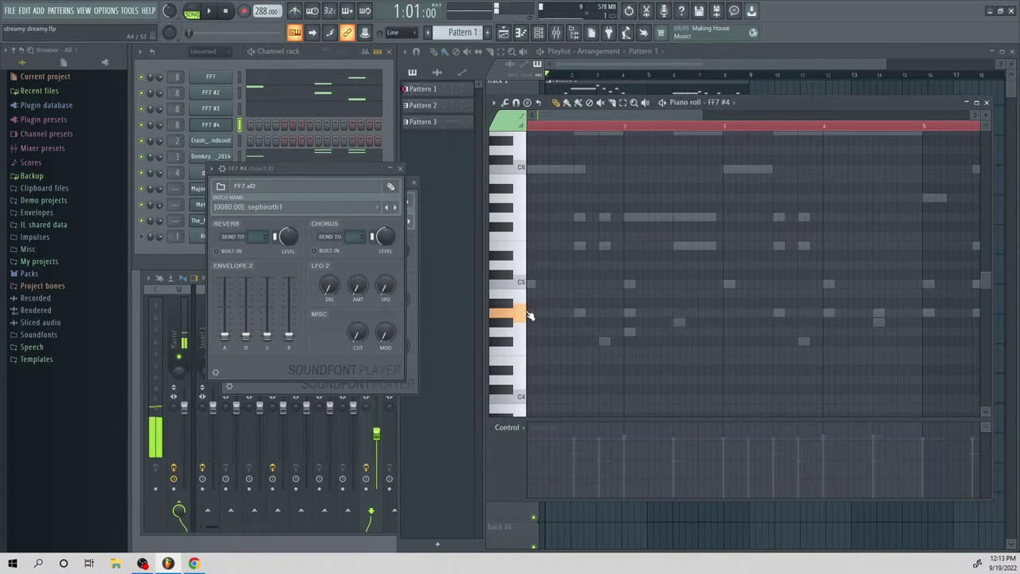
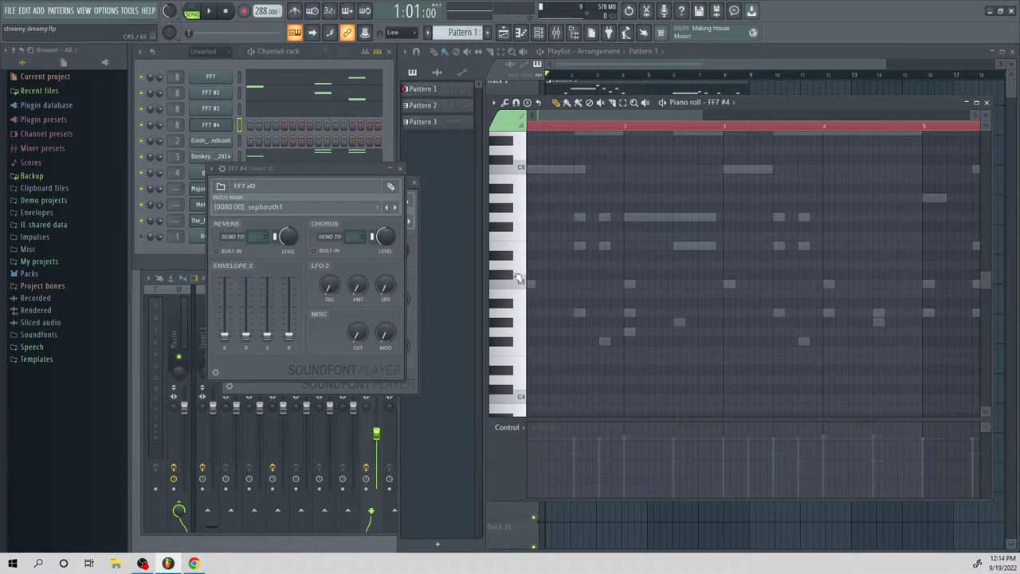
left_click(519, 283)
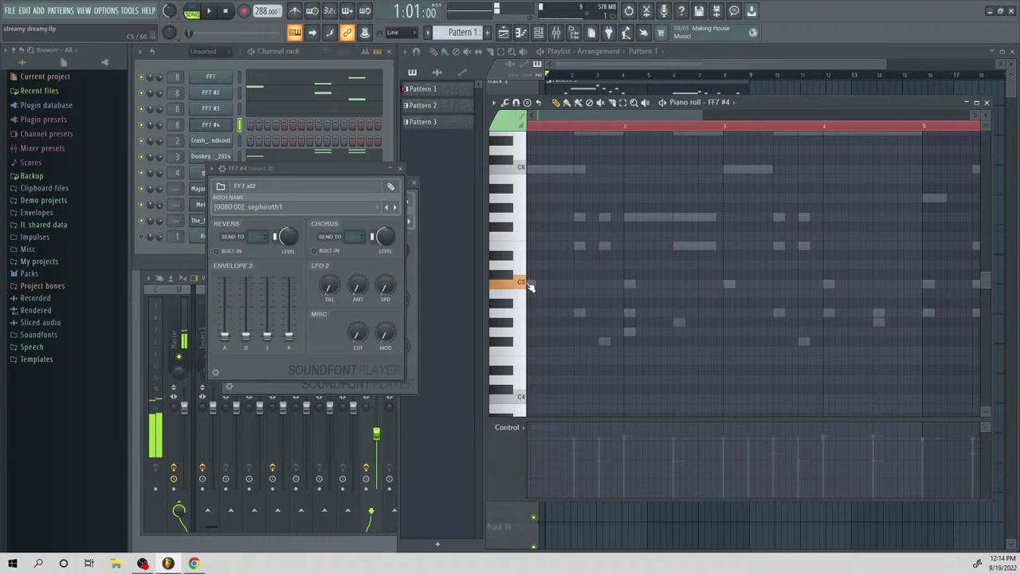
Try the sephiroth2 patch on FF7 #4 and play the arrangement from the start to find a spot for it
left_click(295, 206)
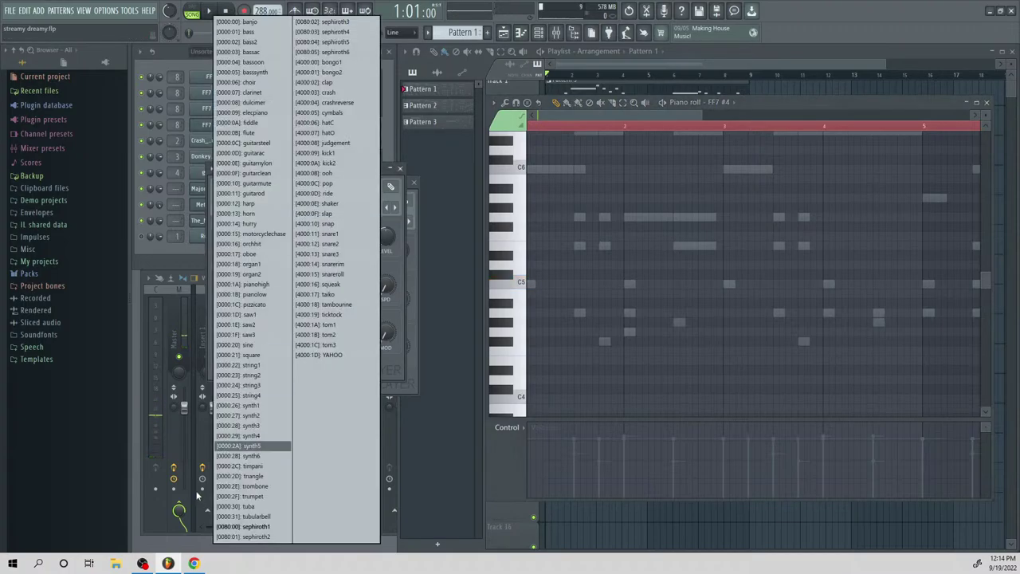
left_click(268, 522)
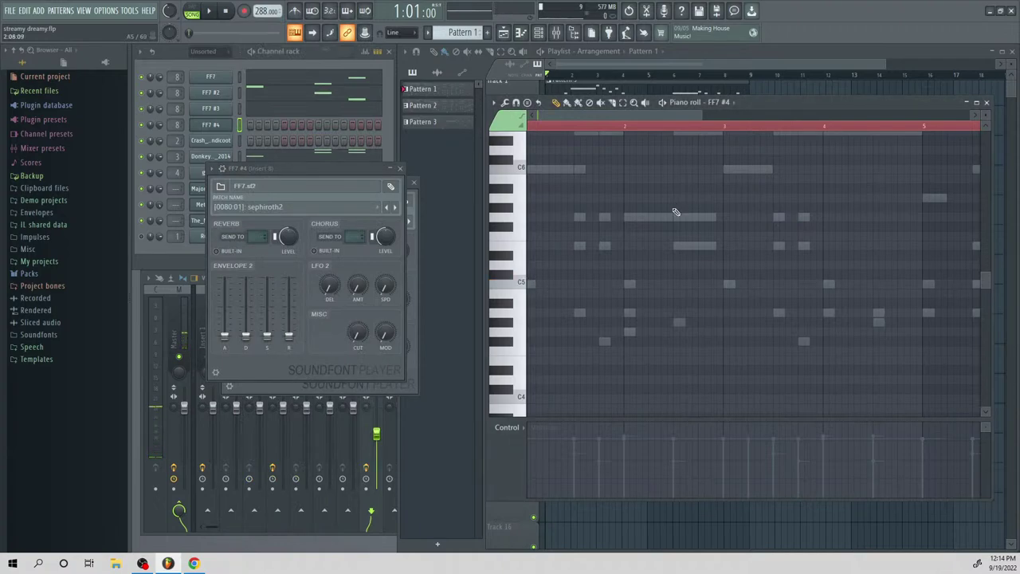
key("space")
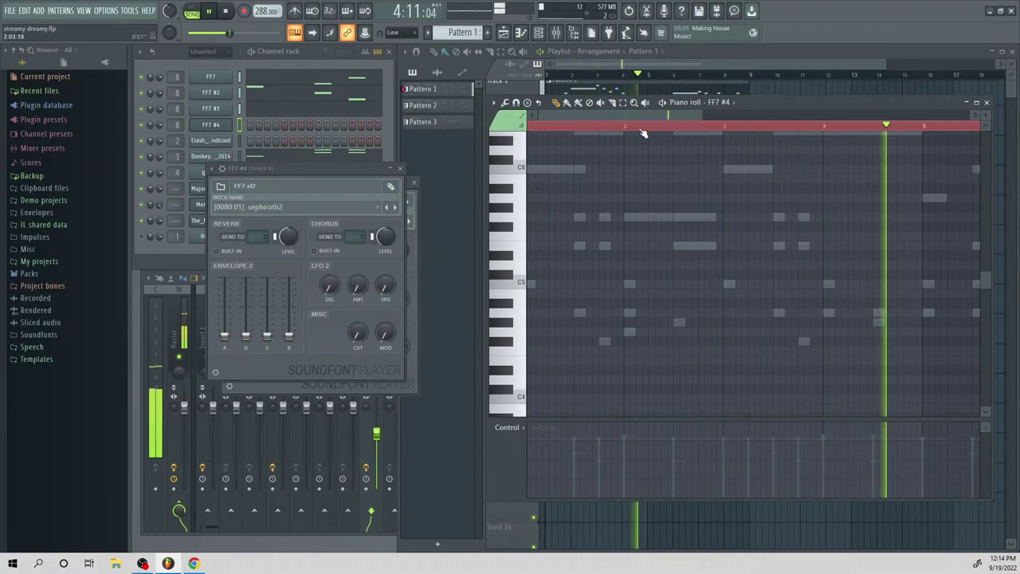
key("space")
Try a B4 sephiroth2 note halfway through bar 4, lengthened to 1:14:00, and play it back
left_click(876, 284)
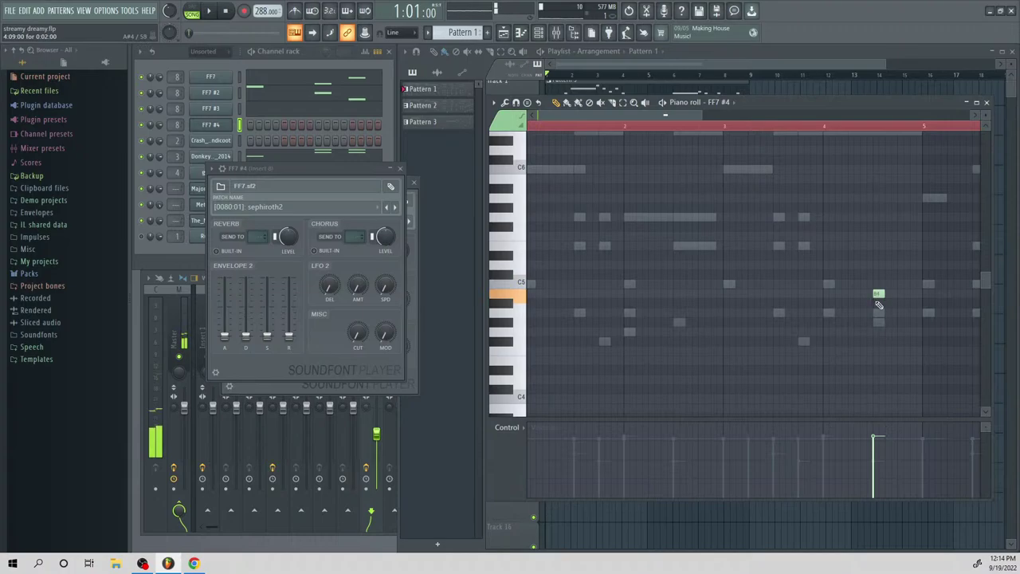
left_click_drag(883, 294, 801, 293)
key("space")
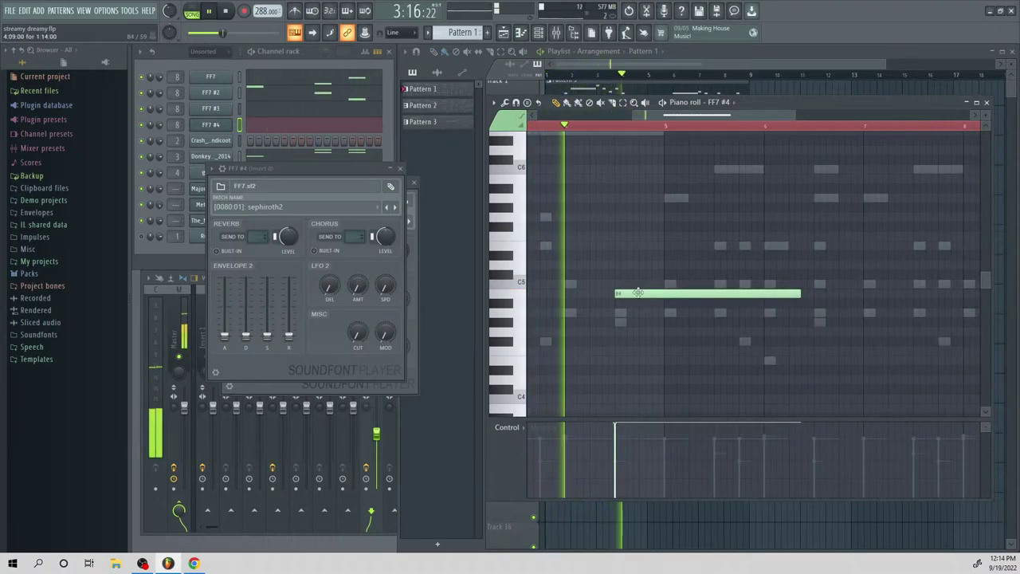
key("space")
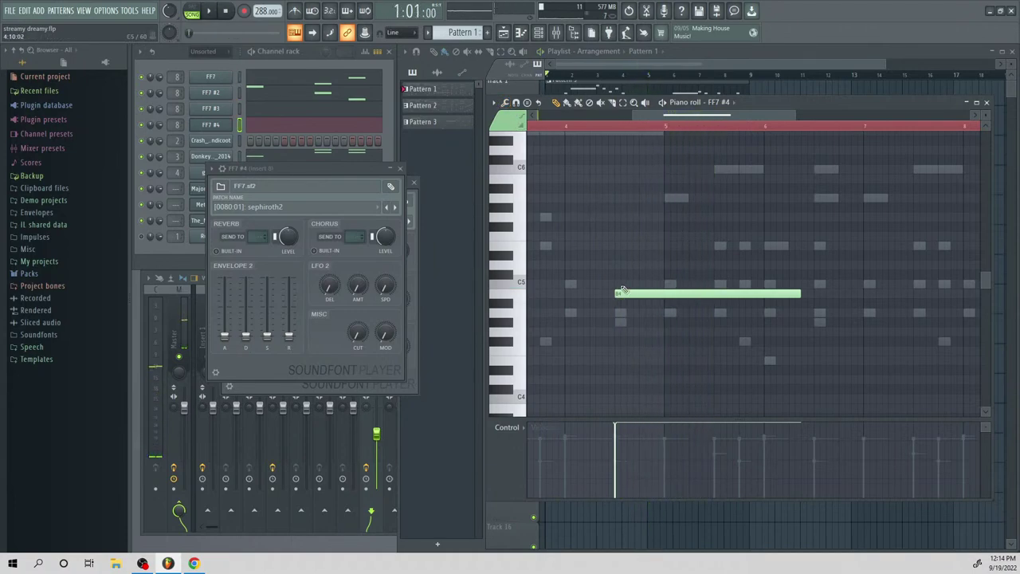
Change the piano roll snap, try the long B4 note earlier in bar 4 during playback, and delete it
left_click(514, 103)
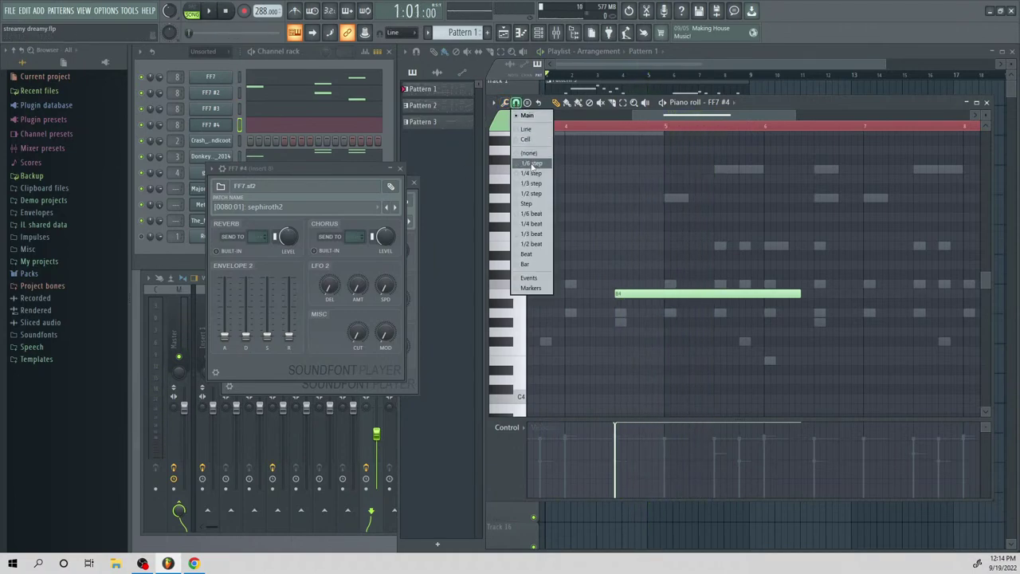
left_click_drag(656, 296, 637, 296)
key("space")
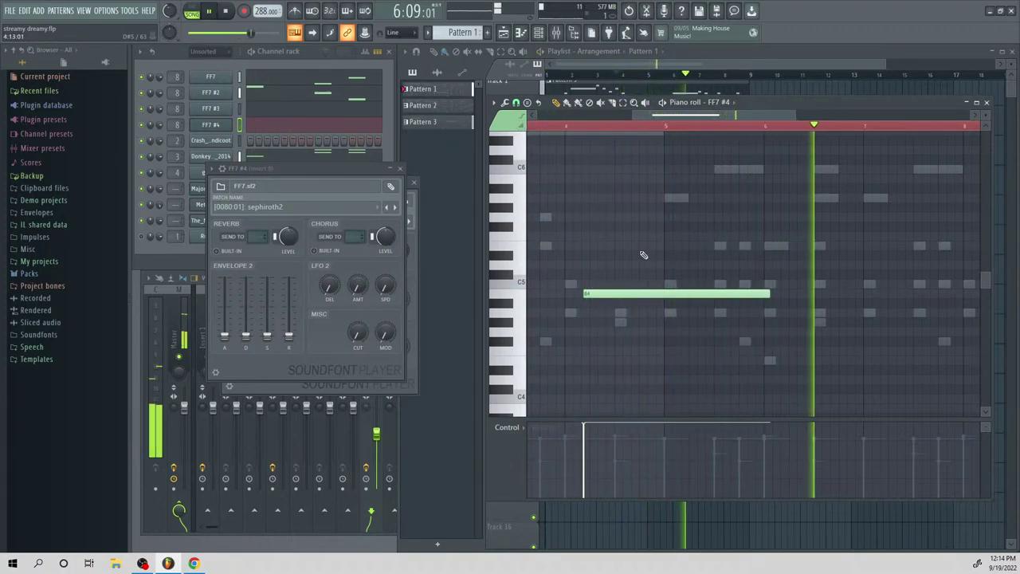
key("space")
right_click(665, 294)
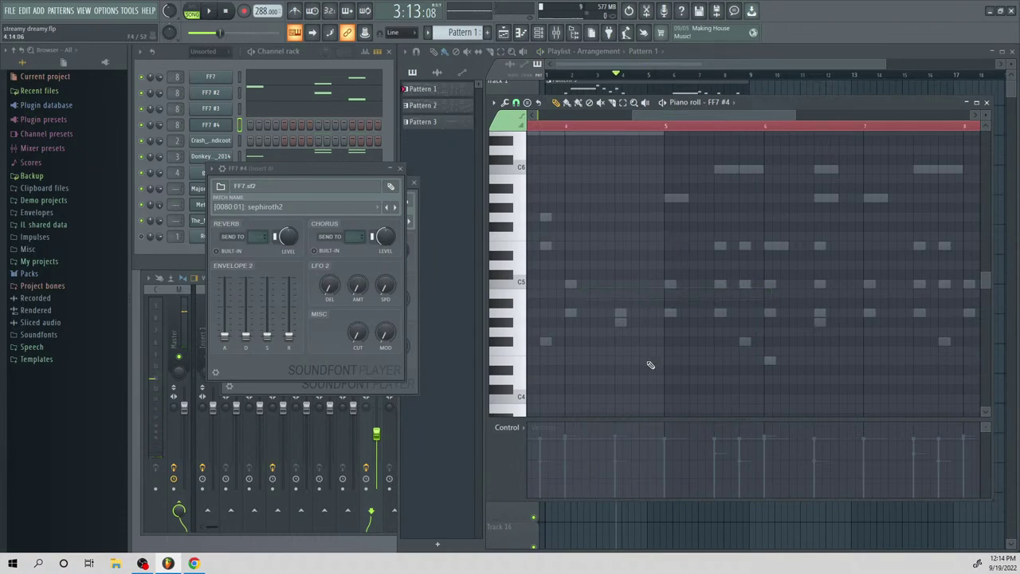
Try the motorcyclechase patch on FF7 #4 by sounding C5 and running down the piano keys
left_click(283, 210)
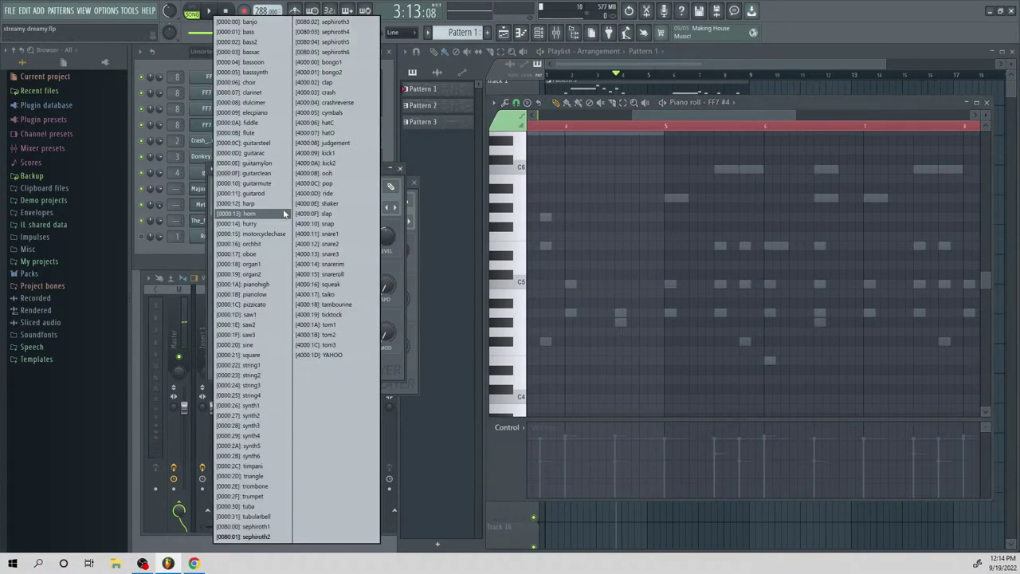
left_click(262, 235)
left_click(521, 282)
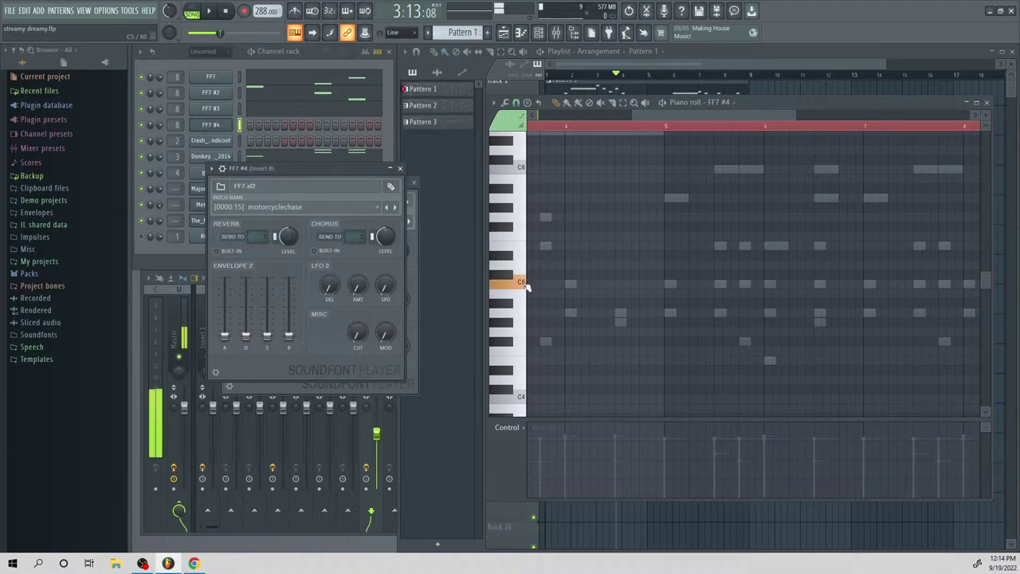
left_click_drag(522, 216, 537, 383)
Switch to the empty Pattern 4 and audition the motorcyclechase patch on F5 and A5
left_click(300, 209)
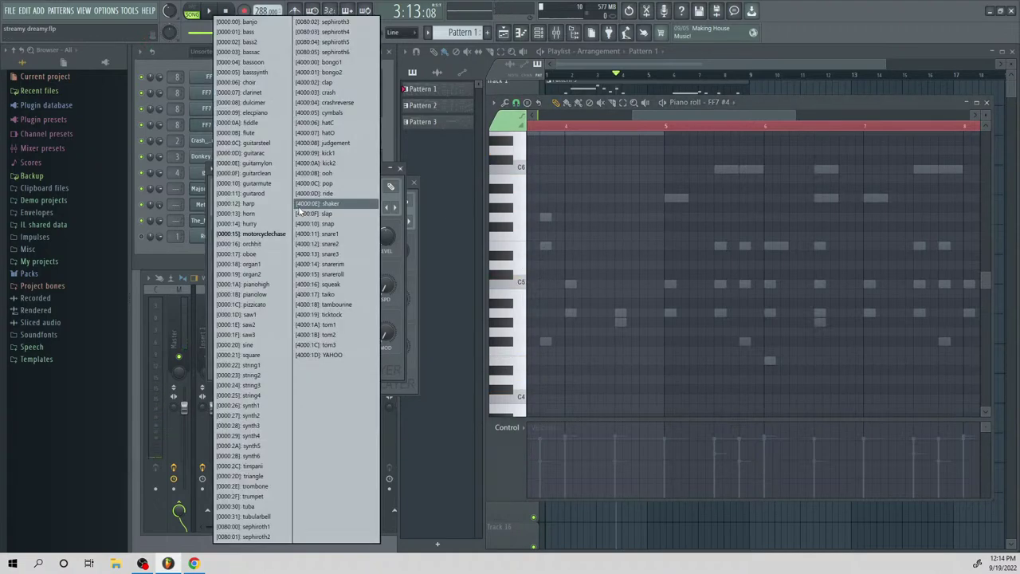
left_click(511, 40)
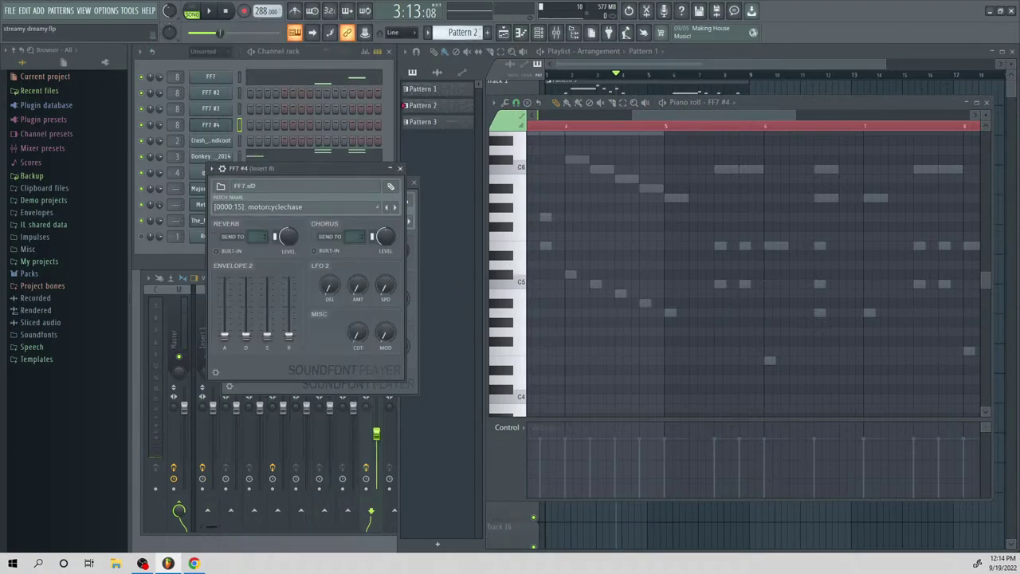
left_click(525, 236)
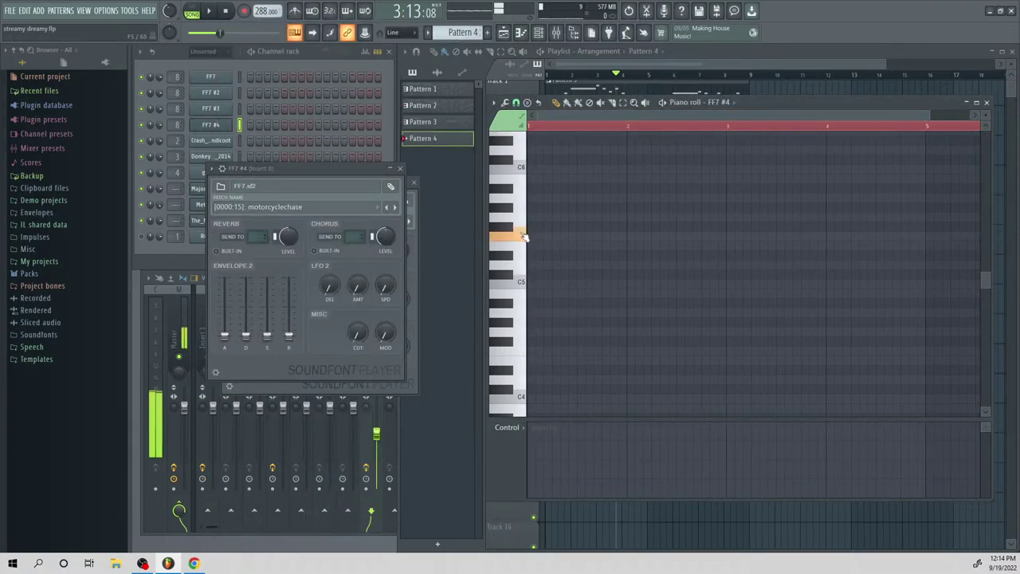
left_click(522, 202)
Try the hurry patch on FF7 #4 by auditioning the C5 and A5 keys
left_click(306, 209)
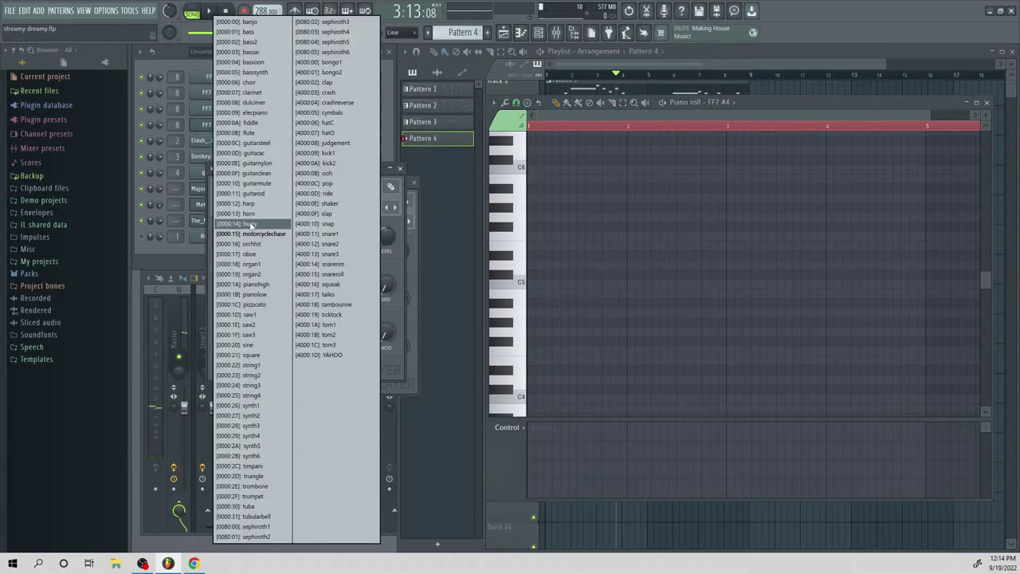
left_click(257, 224)
left_click(518, 281)
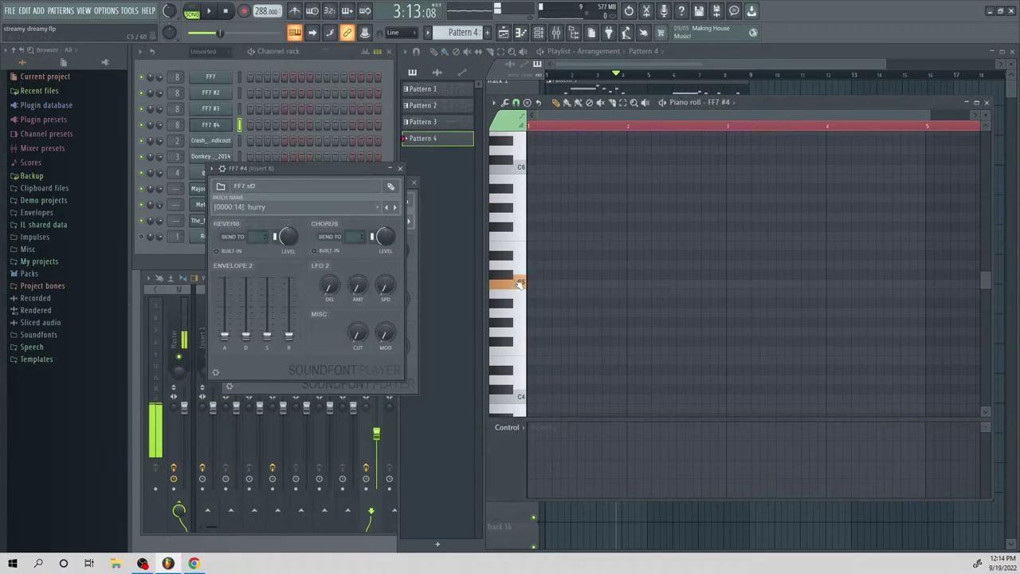
left_click(518, 199)
Load the fiddle patch on FF7 #4 and audition it on several keys between D5 and B5
left_click(258, 205)
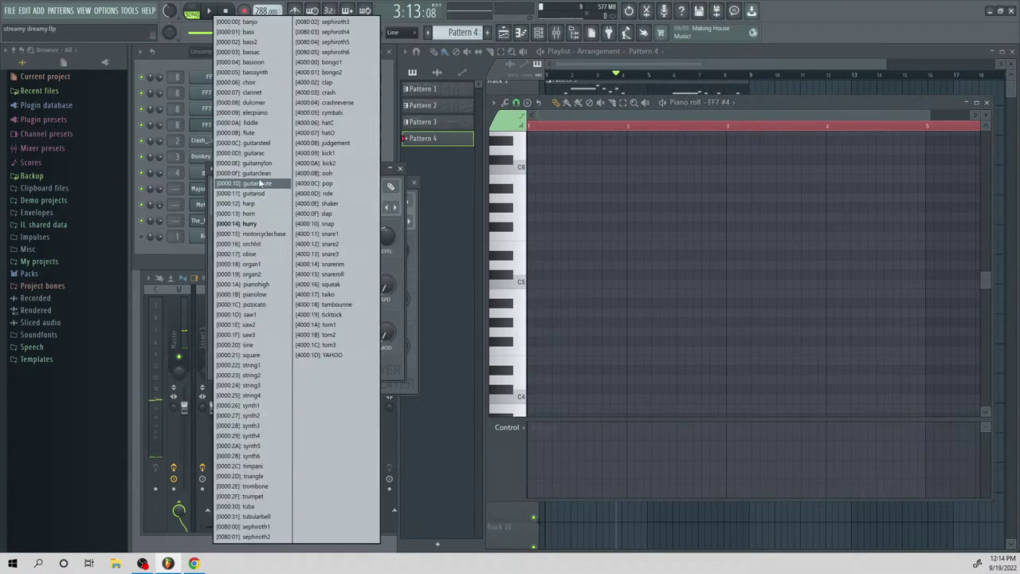
left_click(251, 122)
left_click(517, 266)
left_click(516, 182)
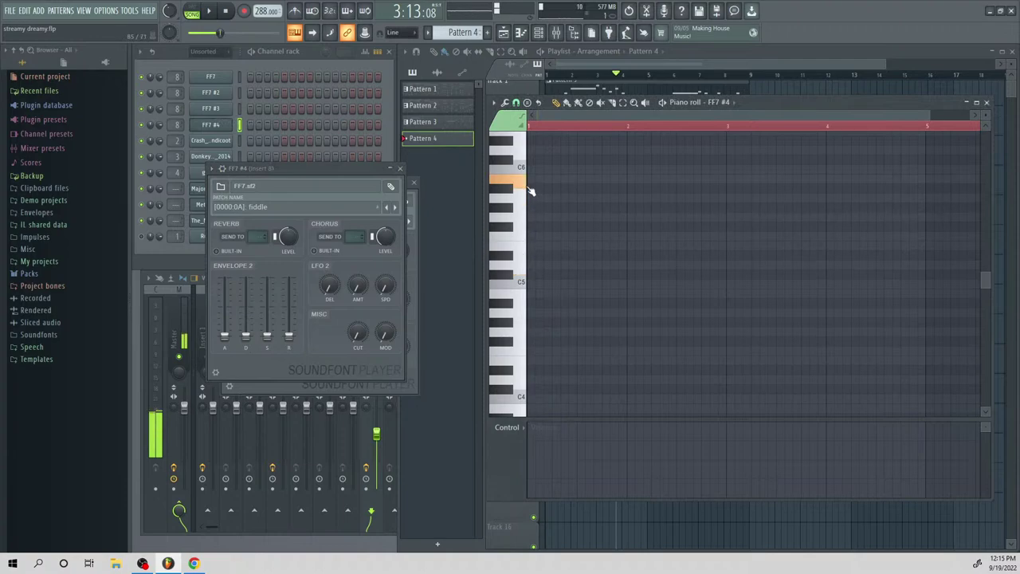
left_click(522, 204)
left_click(522, 185)
left_click(520, 241)
left_click(517, 266)
Return to Pattern 1 with the FF7 piano roll open and play the arrangement from late in bar 3
left_click(253, 60)
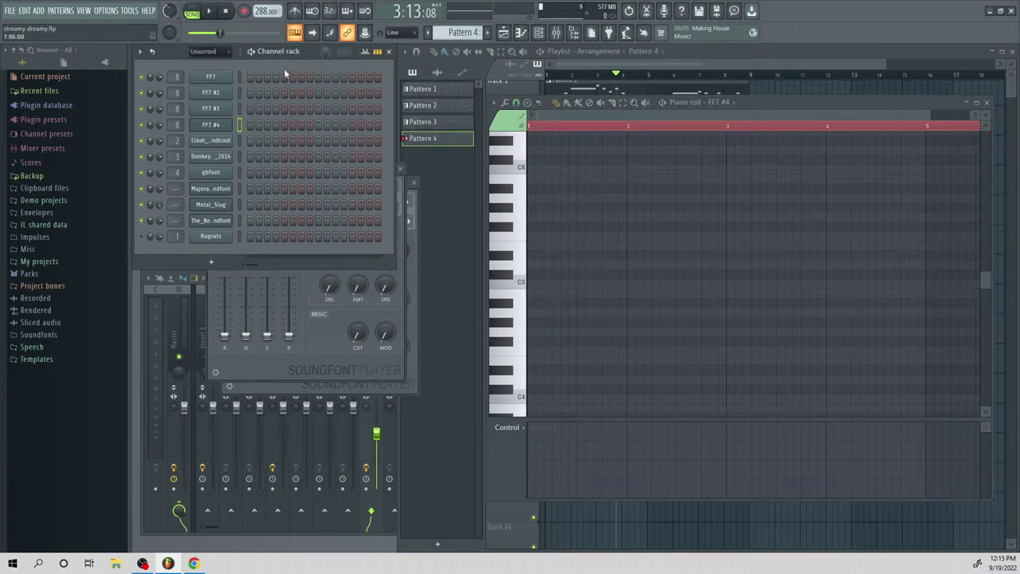
key("ctrl+z")
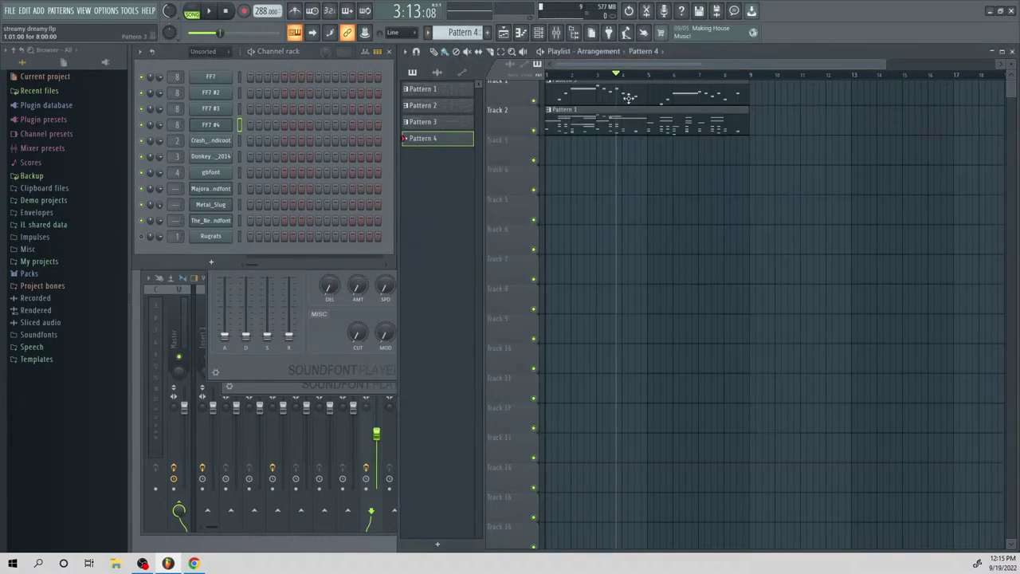
key("space")
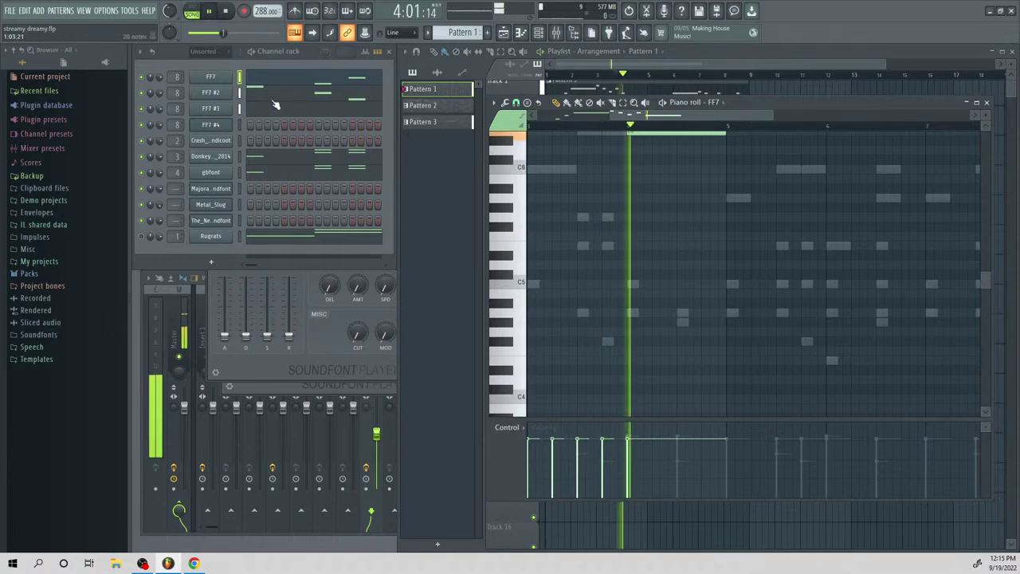
key("space")
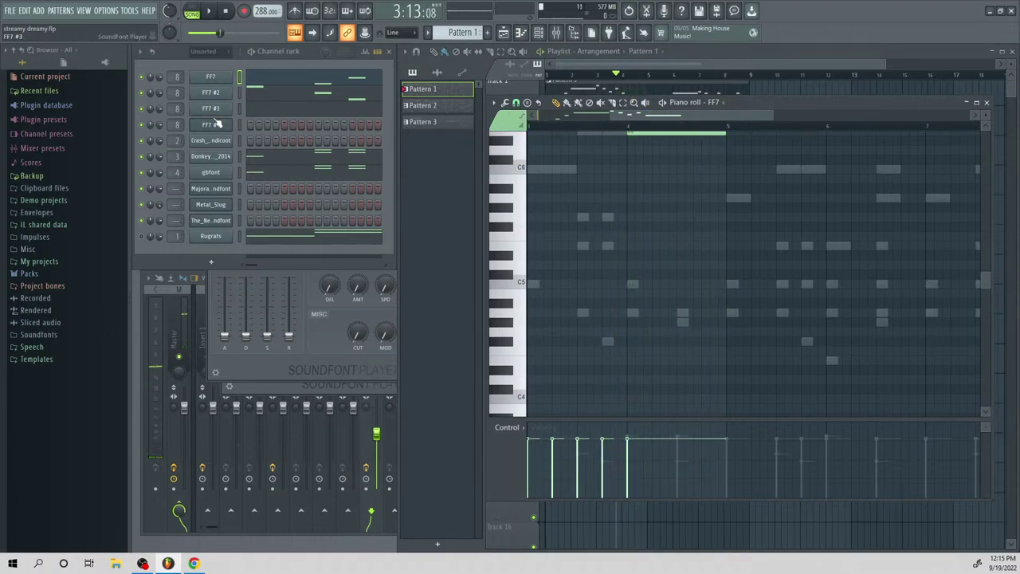
Open the FF7 #4 piano roll at the start of Pattern 1 and play the arrangement against its ghost notes
left_click(214, 124)
right_click(214, 125)
left_click(263, 126)
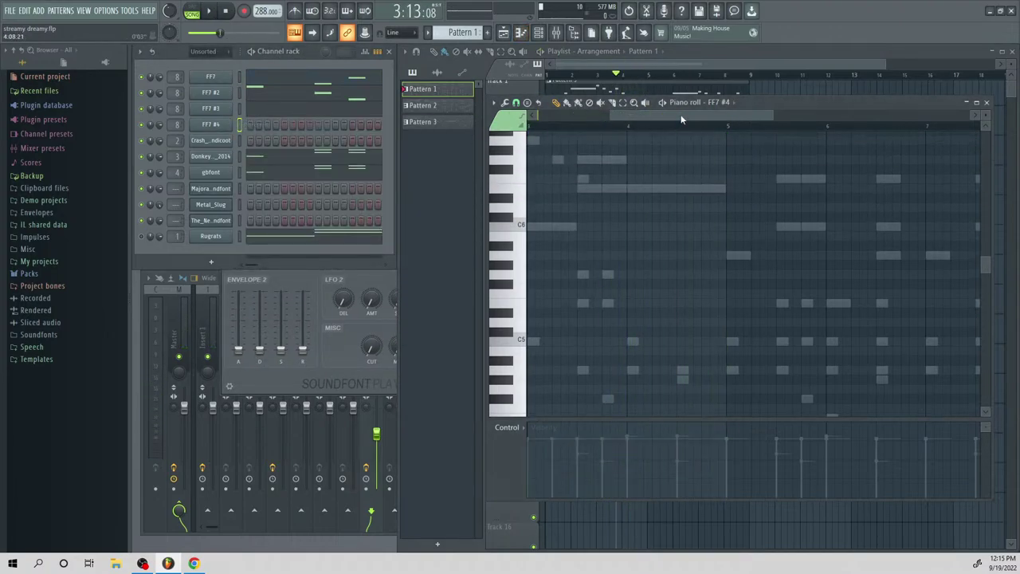
left_click_drag(681, 119, 584, 175)
key("space")
scroll(614, 239, "up", 3)
key("space")
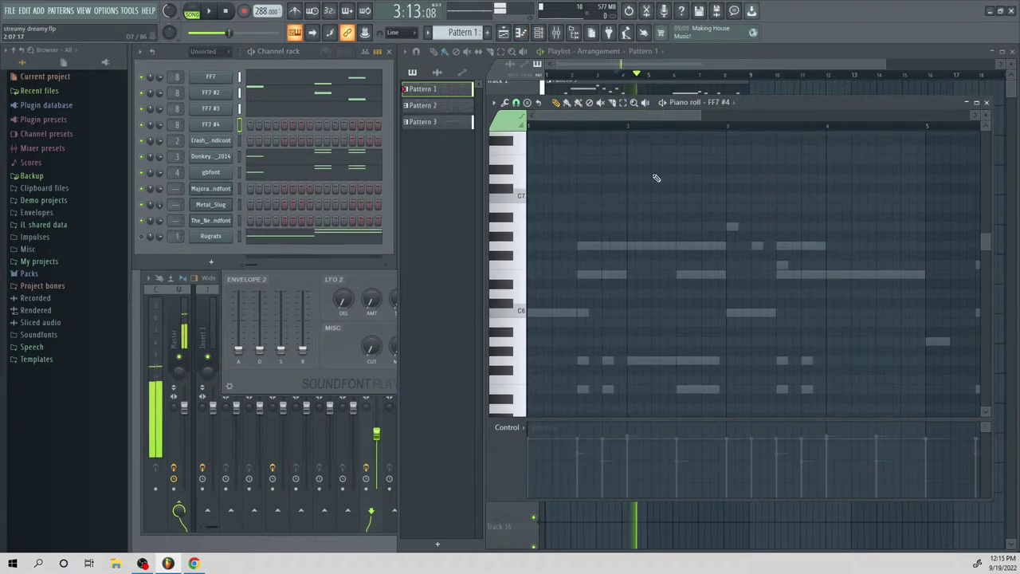
Replay the arrangement from the start of Pattern 1 with the FF7 #4 piano roll open
left_click(549, 126)
key("space")
key("space")
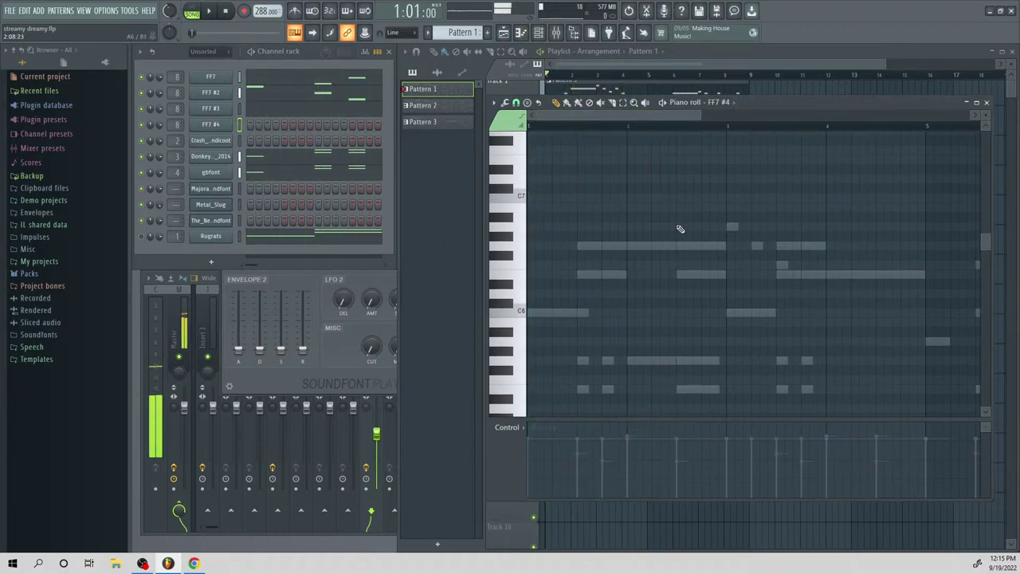
Remove the trial note placed around C7 in bar 2 and change the piano roll's snap setting
left_click_drag(678, 188, 677, 201)
right_click(678, 204)
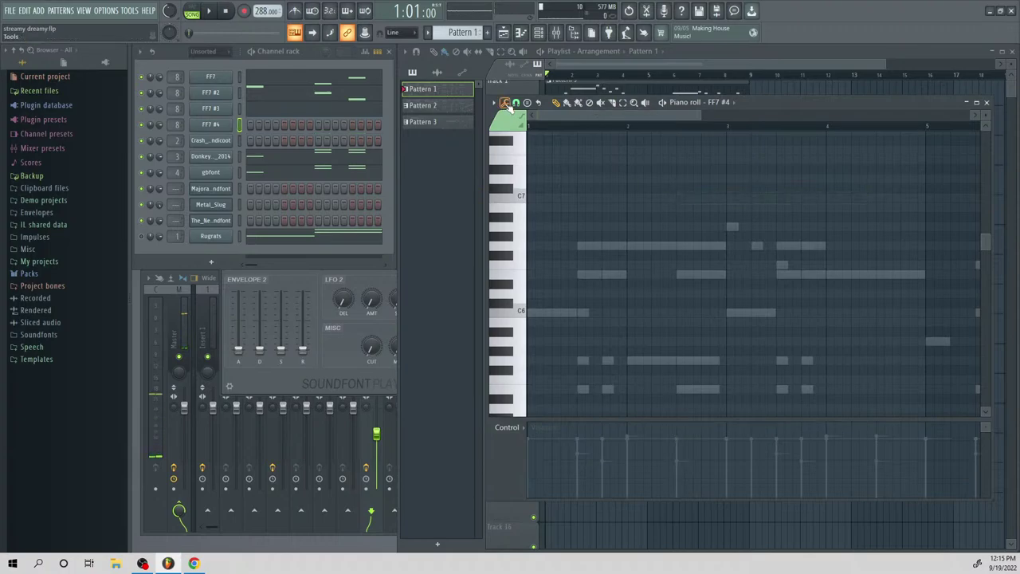
left_click(515, 102)
left_click(536, 227)
Place one-step FF7 #4 notes on C7 at 2:09 and B6 at 2:13, plus a two-bar G6 note starting at bar 3
left_click(678, 198)
left_click_drag(861, 198, 712, 199)
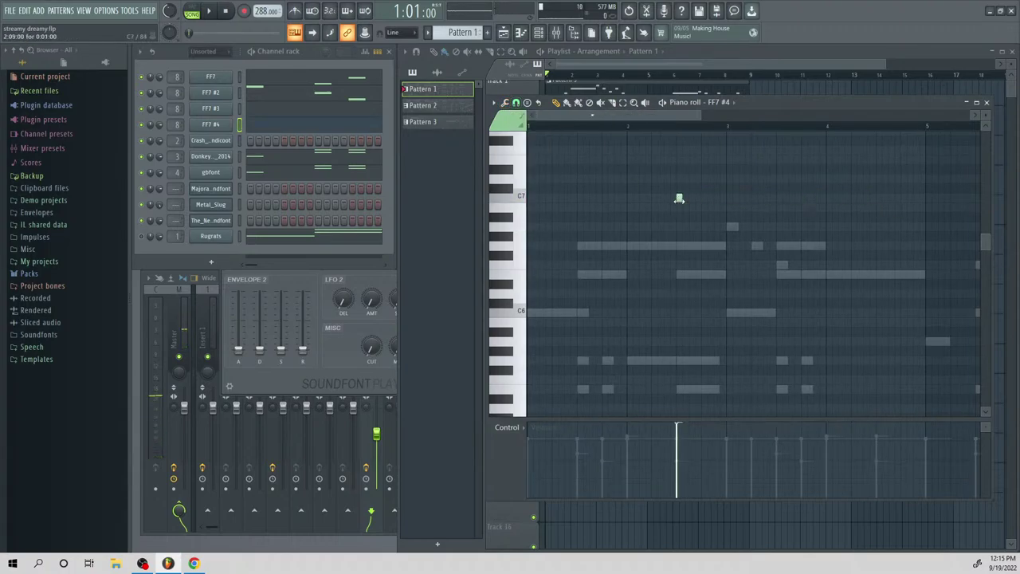
left_click(703, 208)
left_click(729, 246)
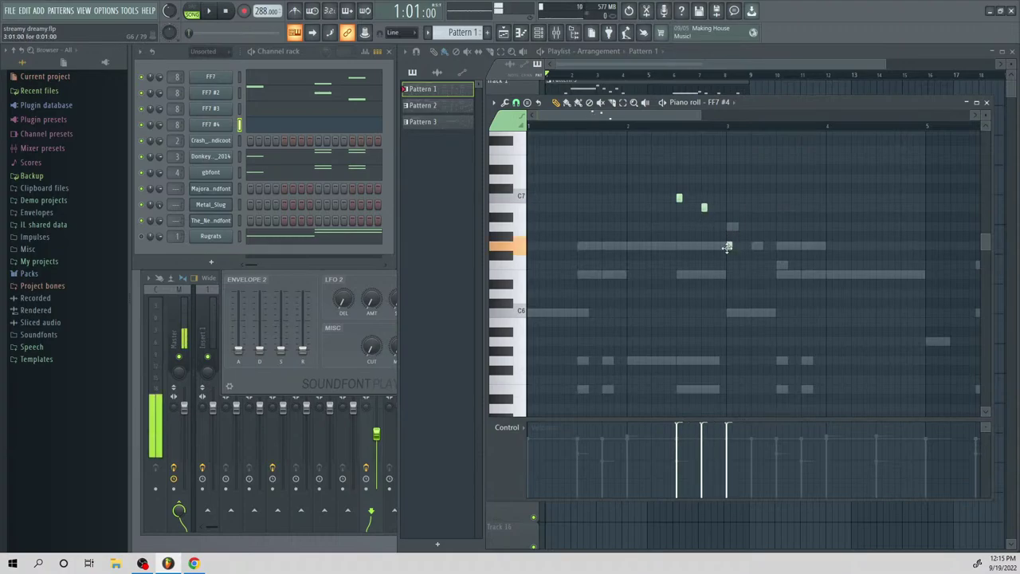
left_click_drag(737, 249, 820, 248)
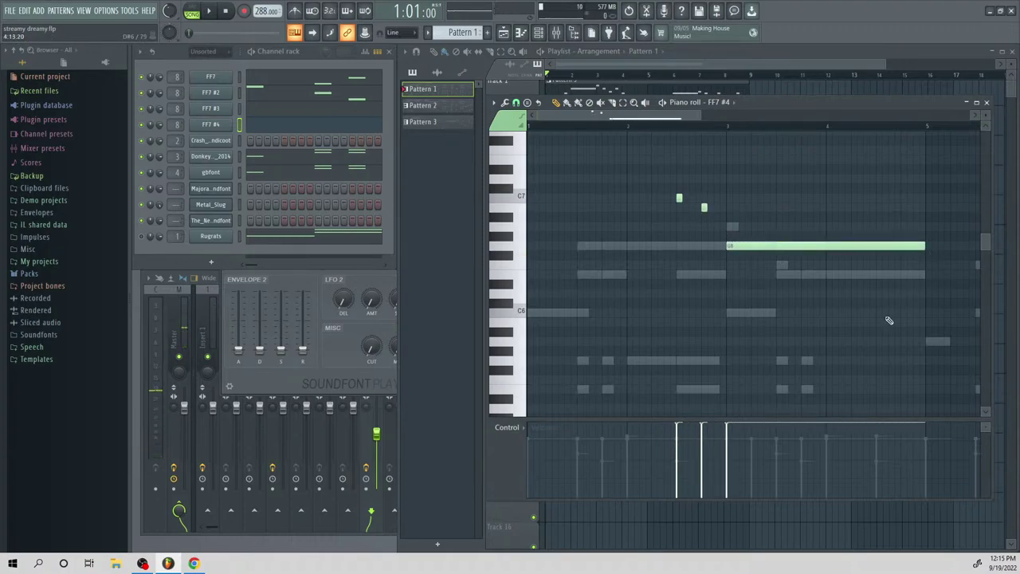
Lower the velocities of the three new FF7 #4 notes and audition the phrase from the start
key("space")
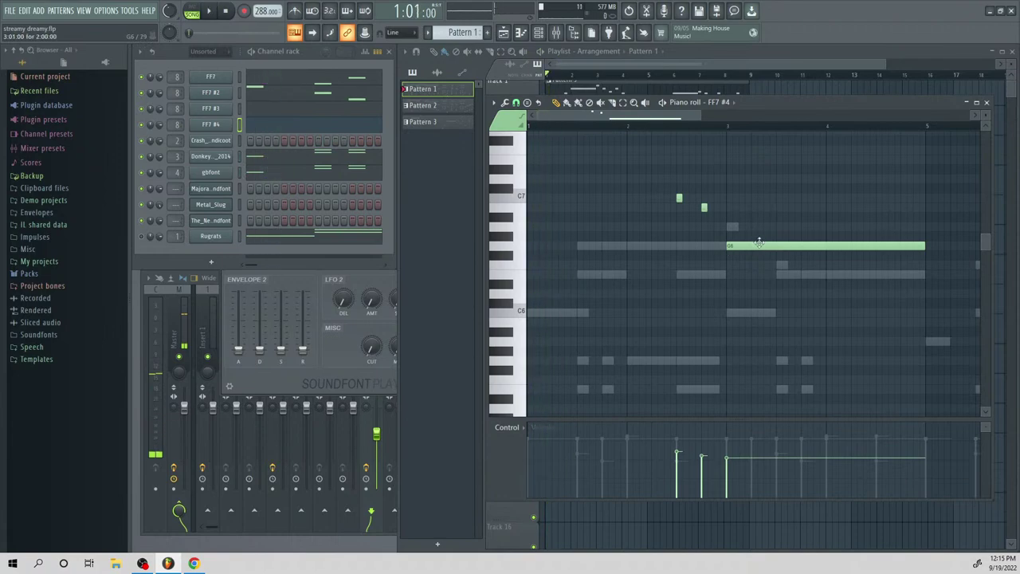
key("space")
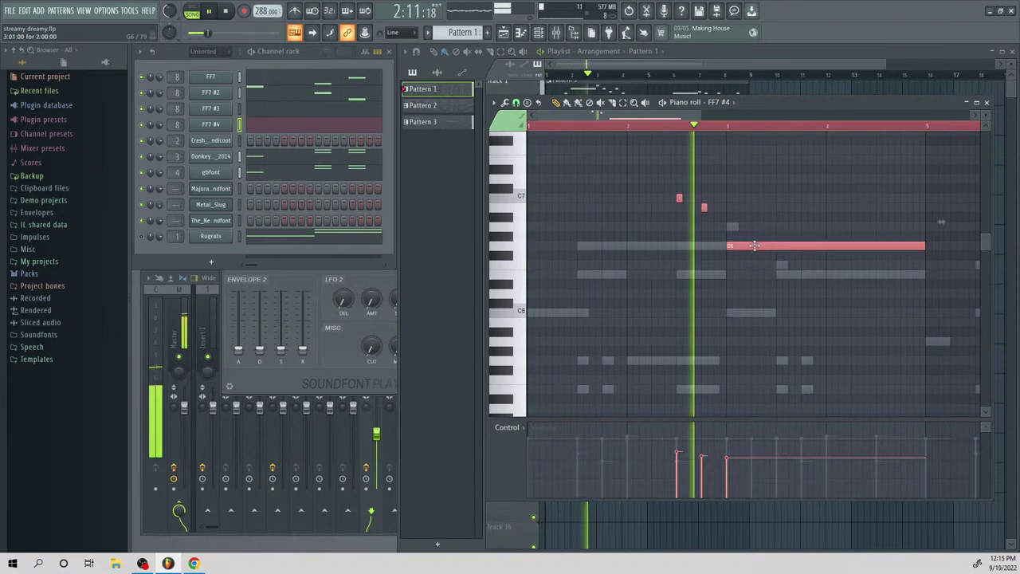
key("space")
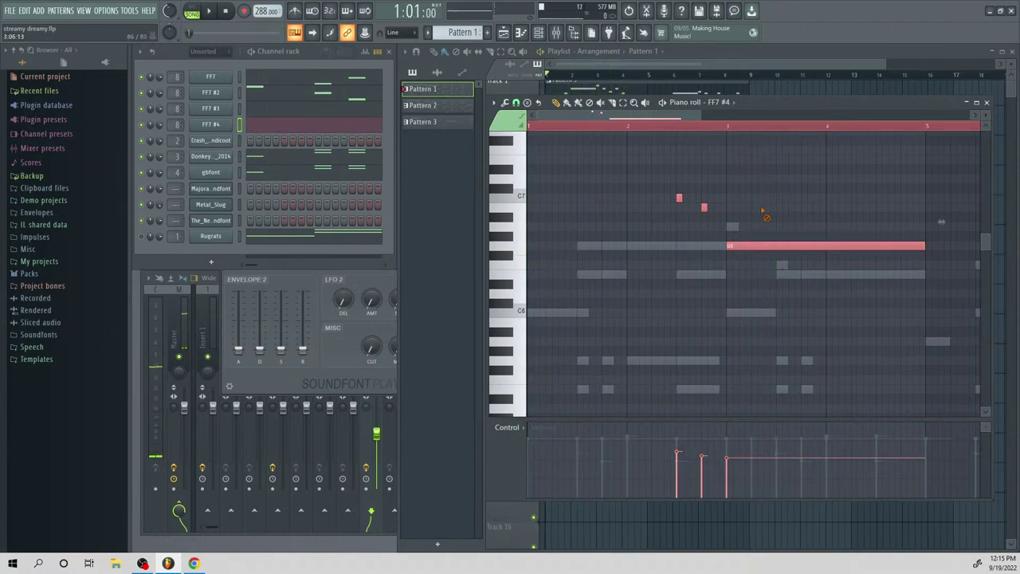
key("space")
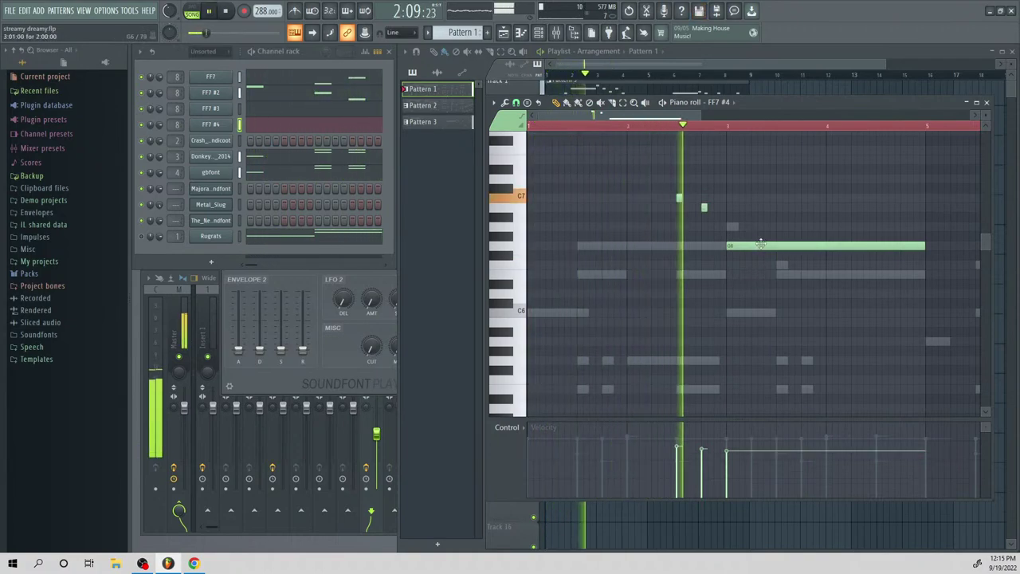
key("space")
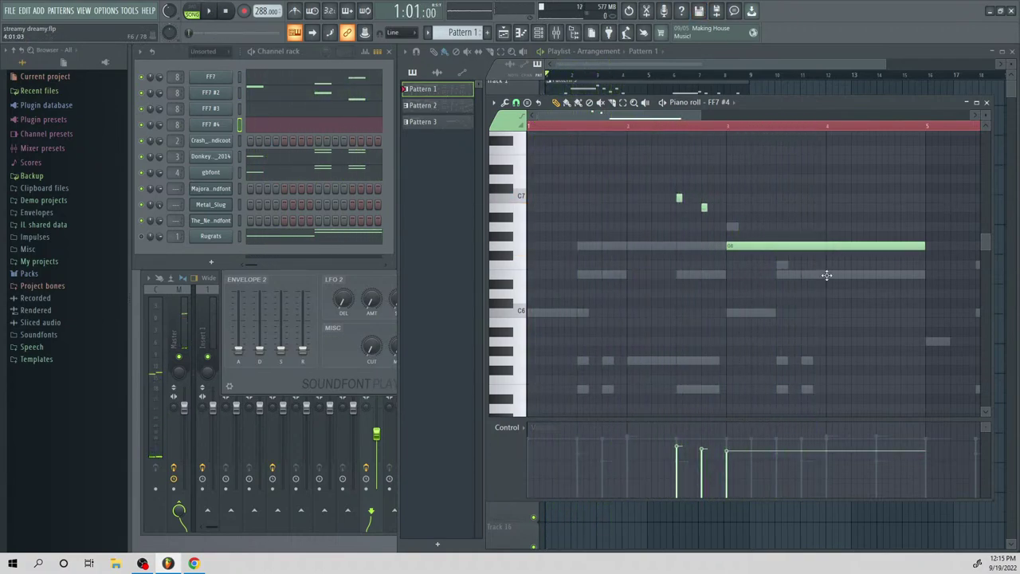
Shorten the long G6 note to one bar and add a one-bar E6 note at bar 4
left_click_drag(921, 246, 821, 256)
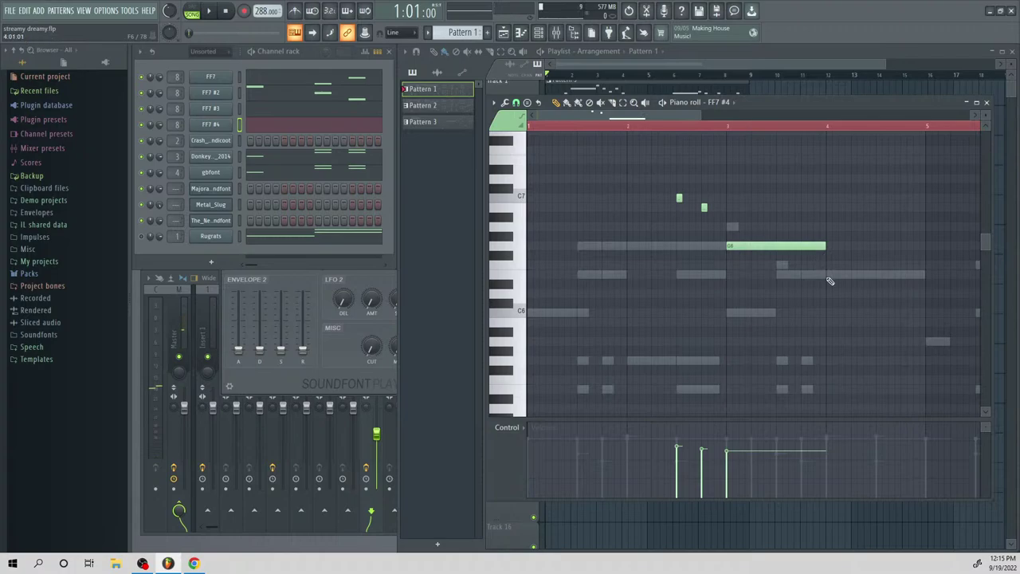
left_click(828, 275)
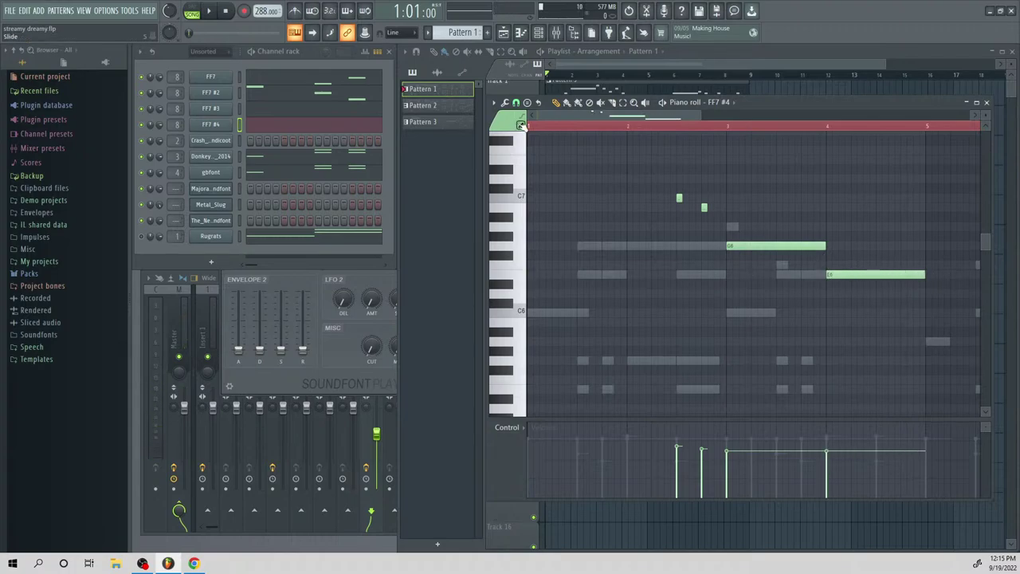
Add one-step slide notes on G6 at 4:05, E6 at 4:09 and D6 at 4:13, and play the phrase
left_click(854, 247)
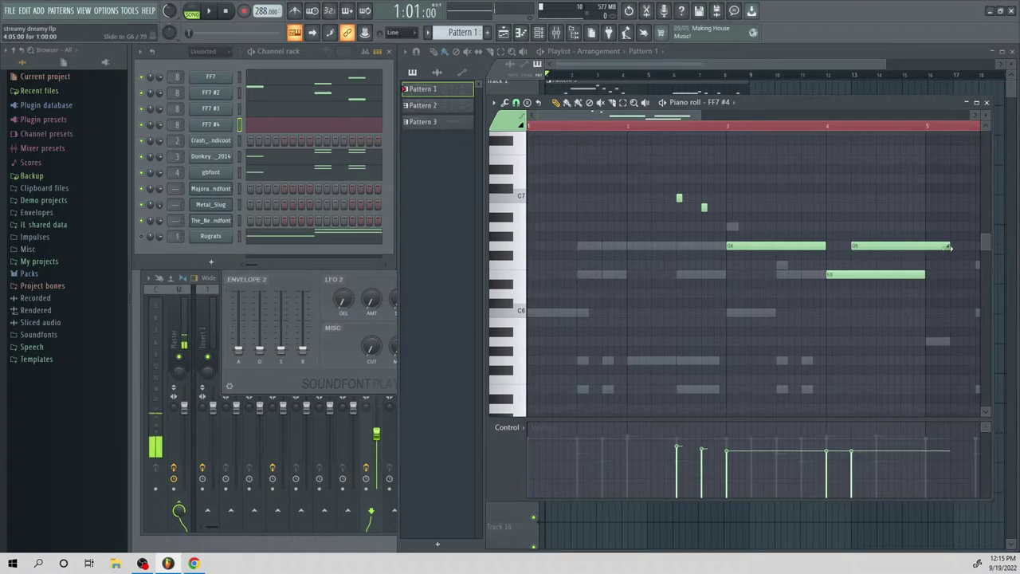
left_click_drag(881, 296, 881, 274)
left_click(897, 295)
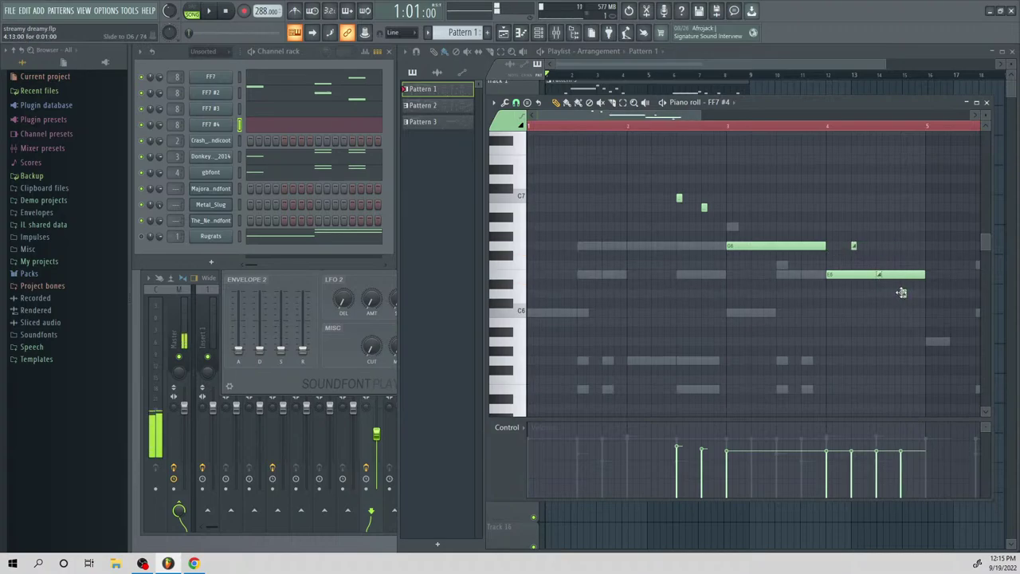
key("space")
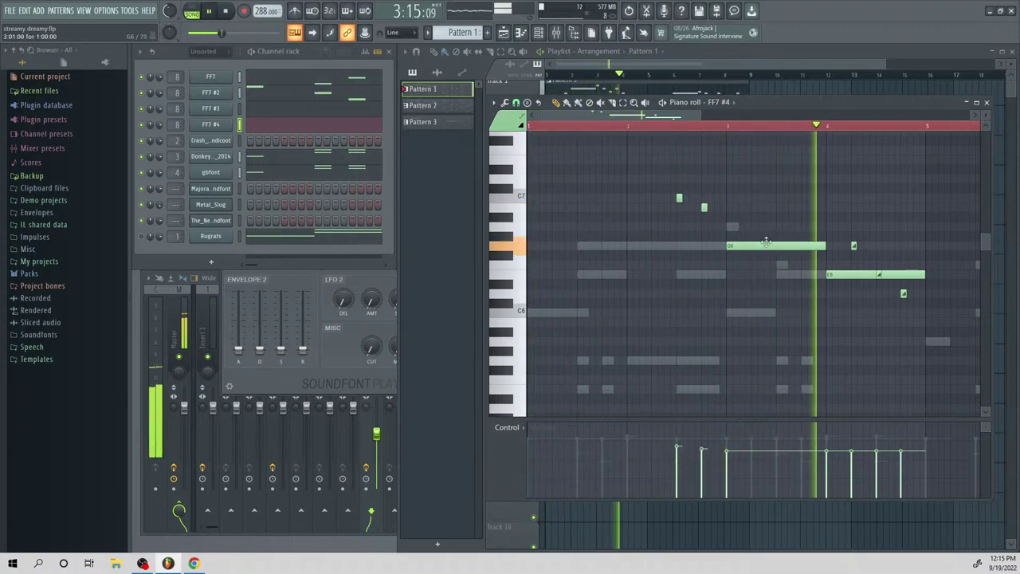
key("space")
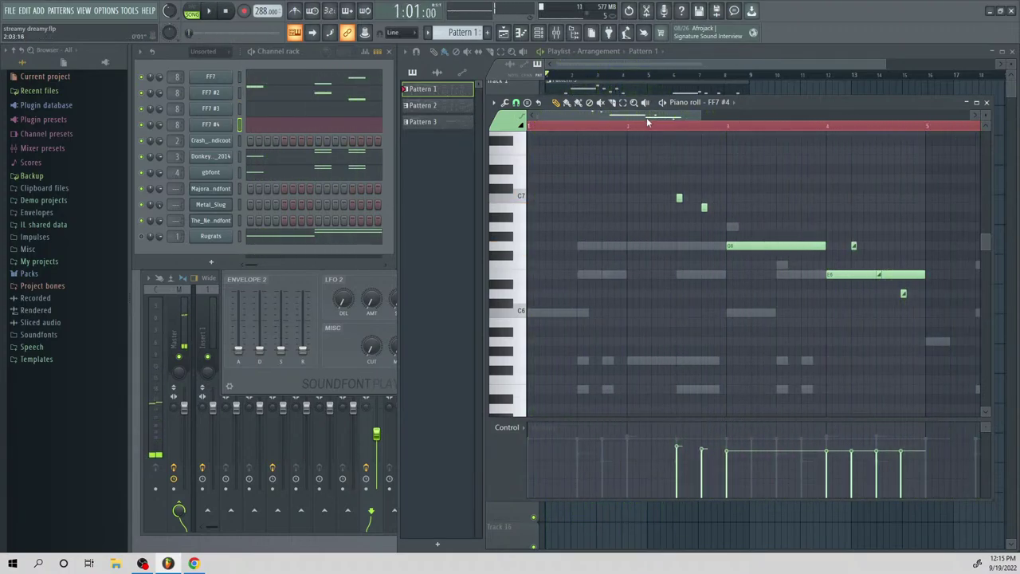
Duplicate the FF7 #4 phrase with its copy starting at 5:09 and play the result
left_click_drag(685, 120, 783, 141)
key("ctrl+b")
key("space")
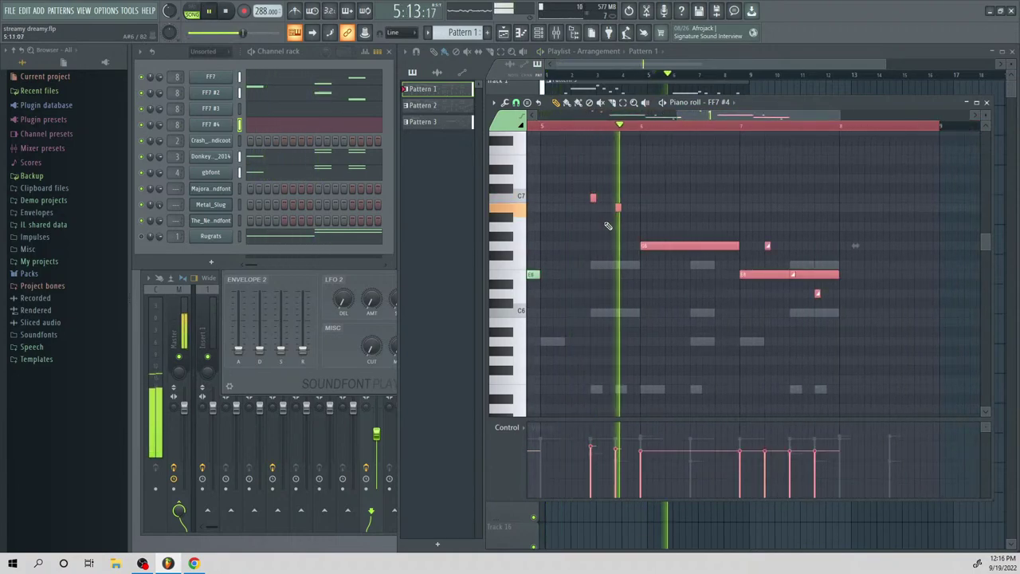
key("space")
Try the duplicated phrase half a bar earlier, starting at 5:01, and play it through bar 7
left_click_drag(652, 246, 608, 247)
key("space")
key("space")
key("space")
key("space")
key("space")
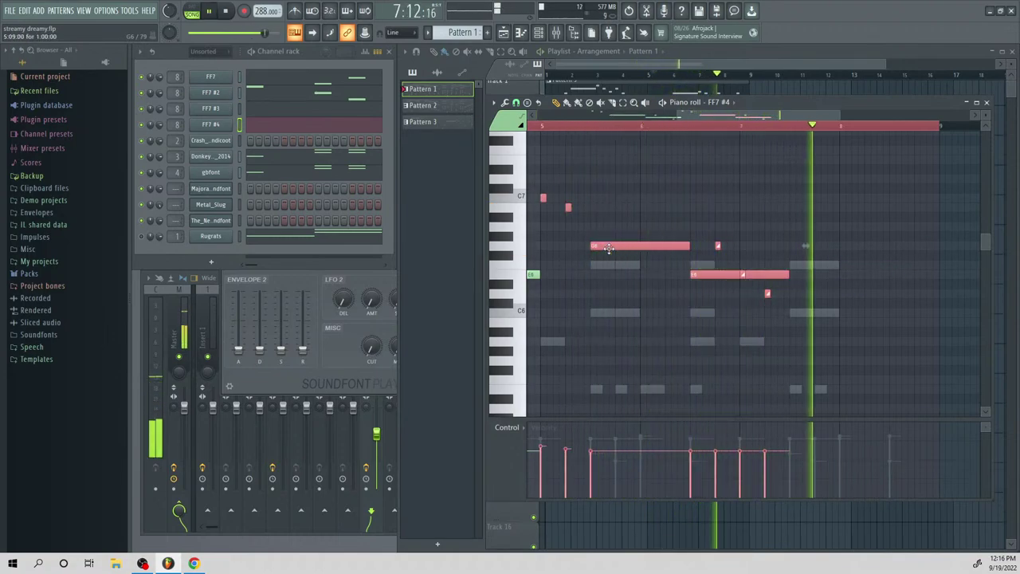
key("space")
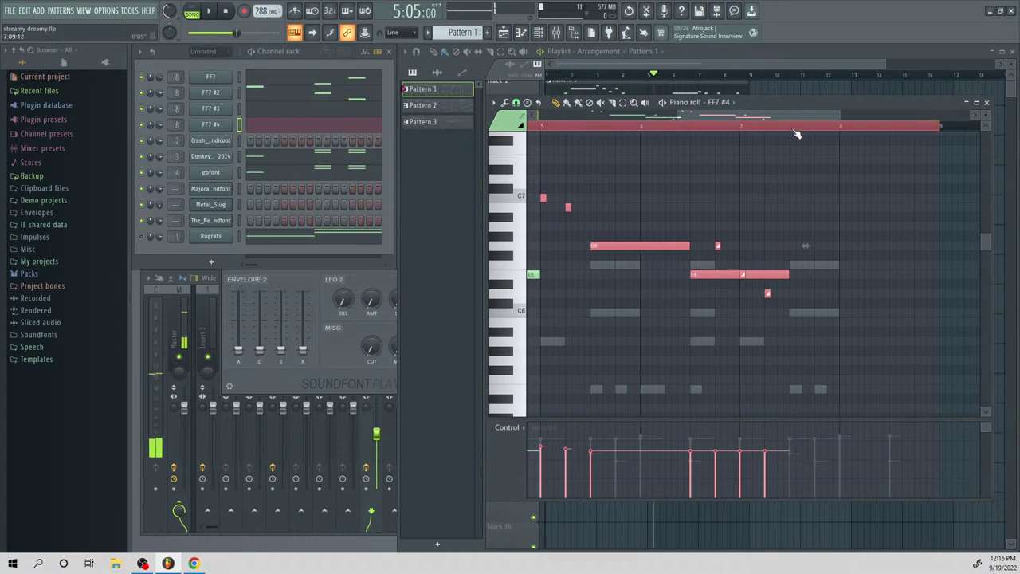
Play the duplicated phrase from 4:15 and try shifting it to start at 6:09
left_click_drag(787, 115, 726, 130)
scroll(726, 131, "right", 1)
key("space")
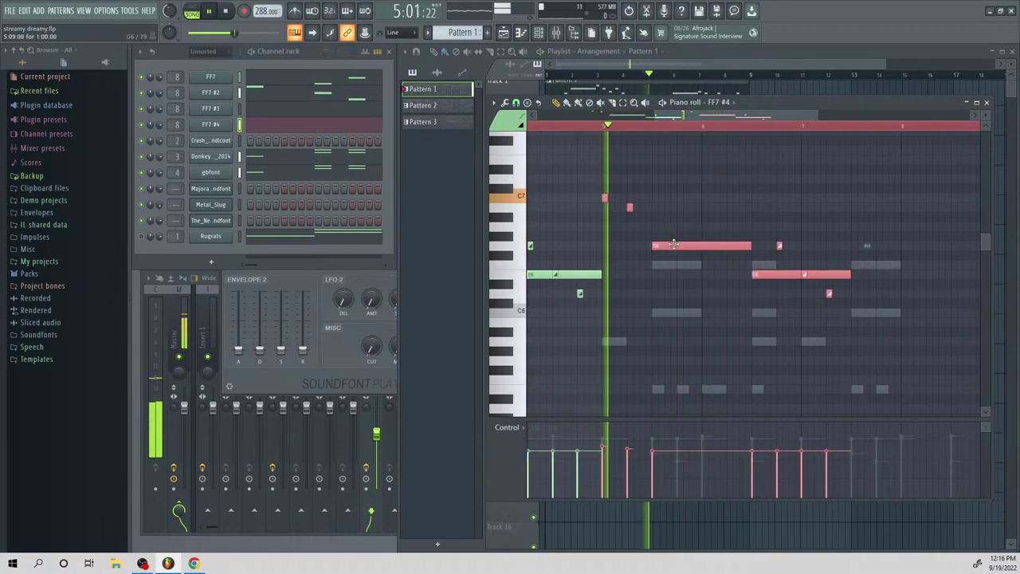
left_click_drag(671, 246, 821, 246)
key("space")
Try lowering the copy's two opening notes to B6 and A6, and its long G6 note to F6 and E6
left_click(754, 198)
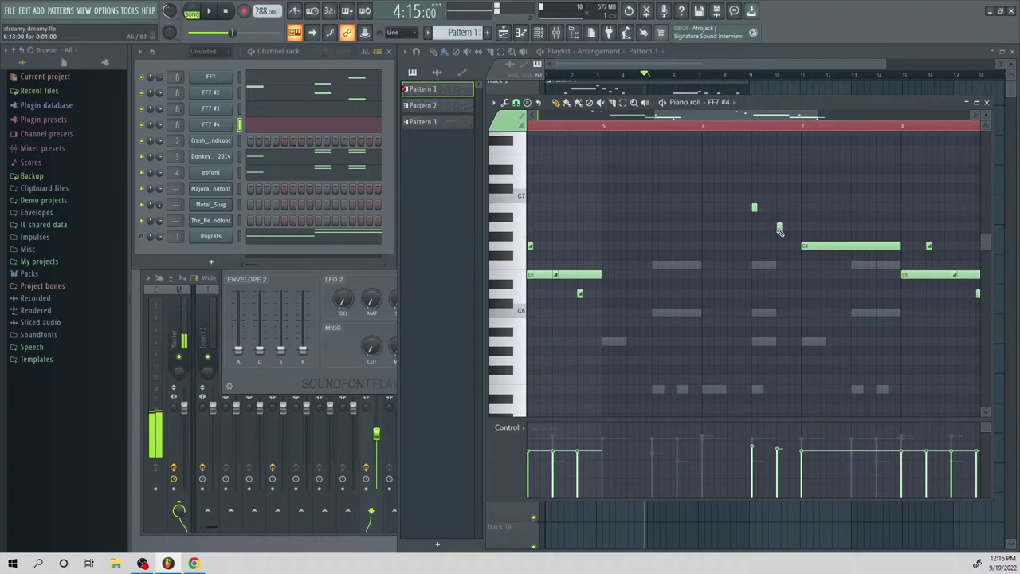
left_click_drag(807, 248, 807, 267)
key("space")
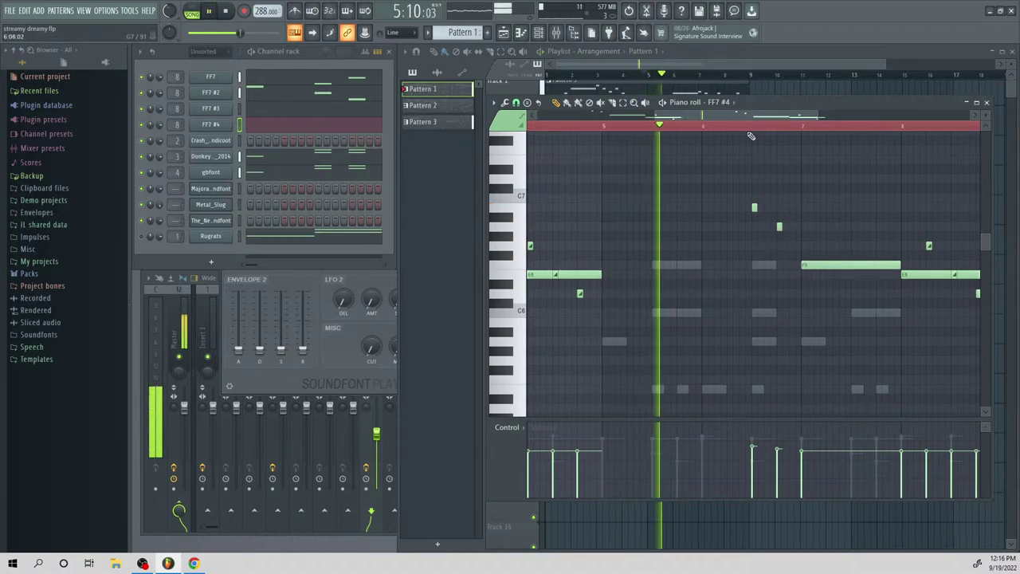
key("space")
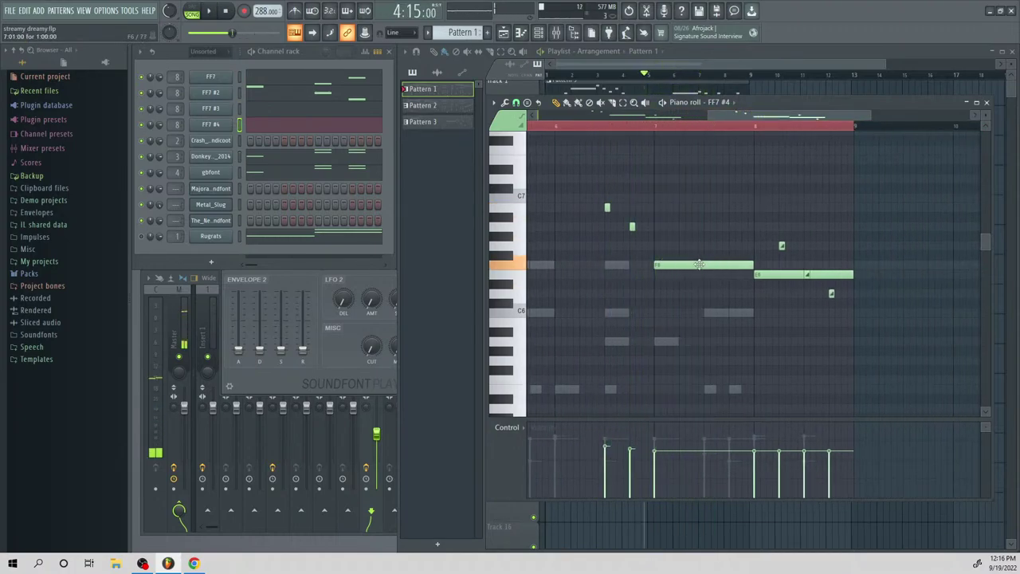
left_click_drag(699, 266, 699, 276)
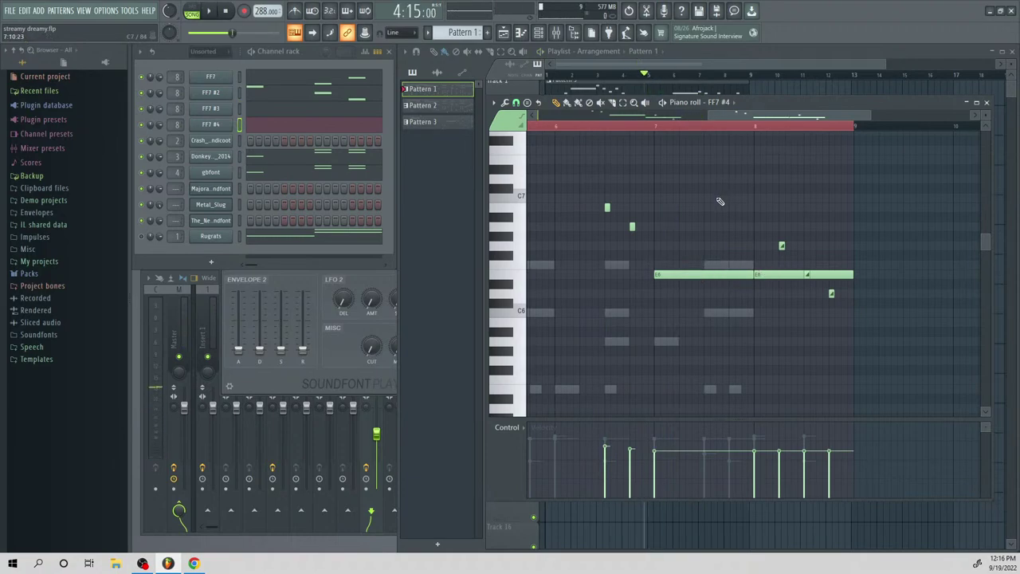
Undo the pitch changes and the last shift so the copy starts at 5:01, and play from 4:15
key("ctrl+z")
key("ctrl+z")
key("ctrl+z")
key("ctrl+z")
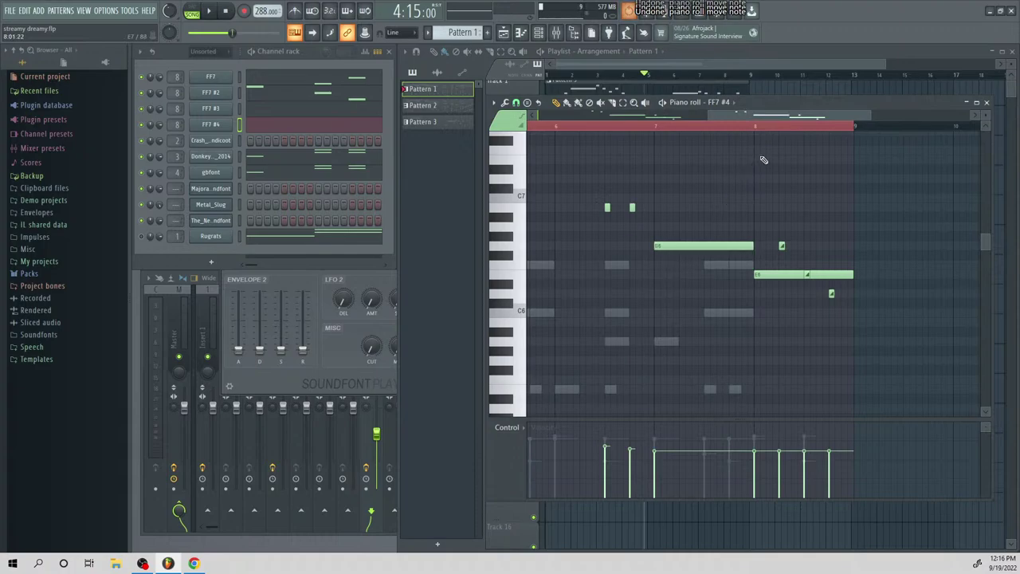
key("space")
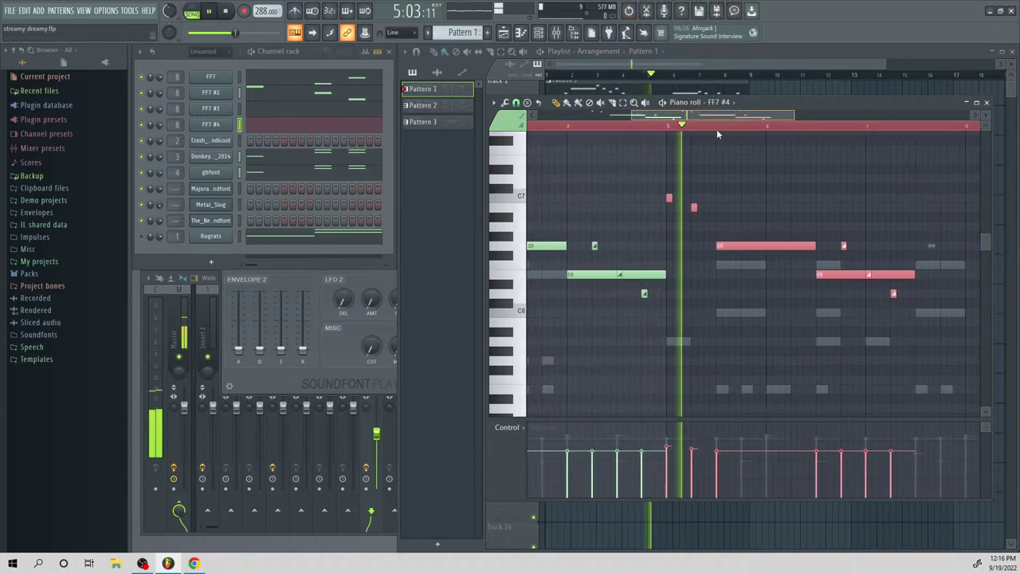
key("space")
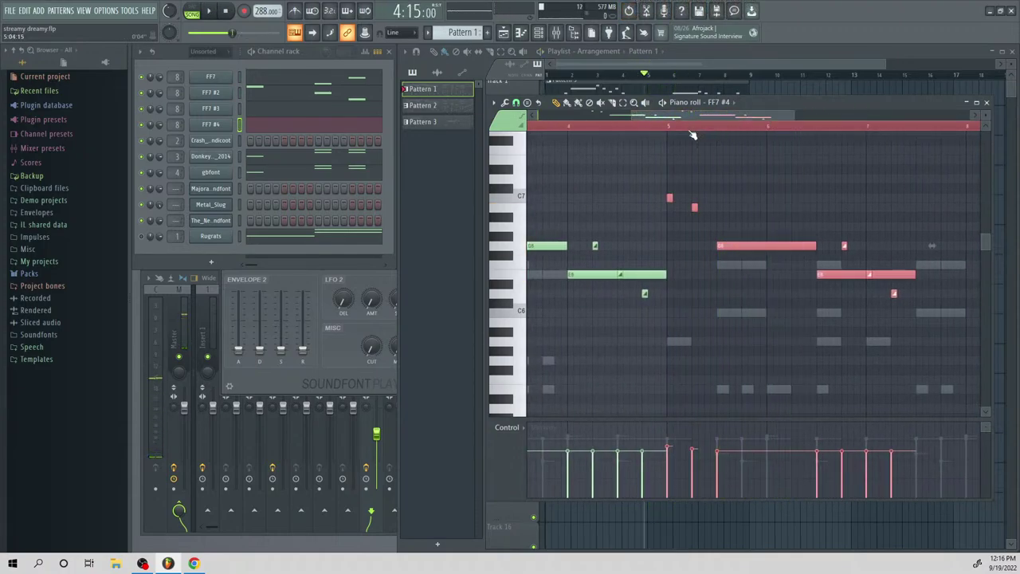
Undo the remaining moves of the copied phrase and restore the pasted copy starting at 5:09
key("ctrl+z")
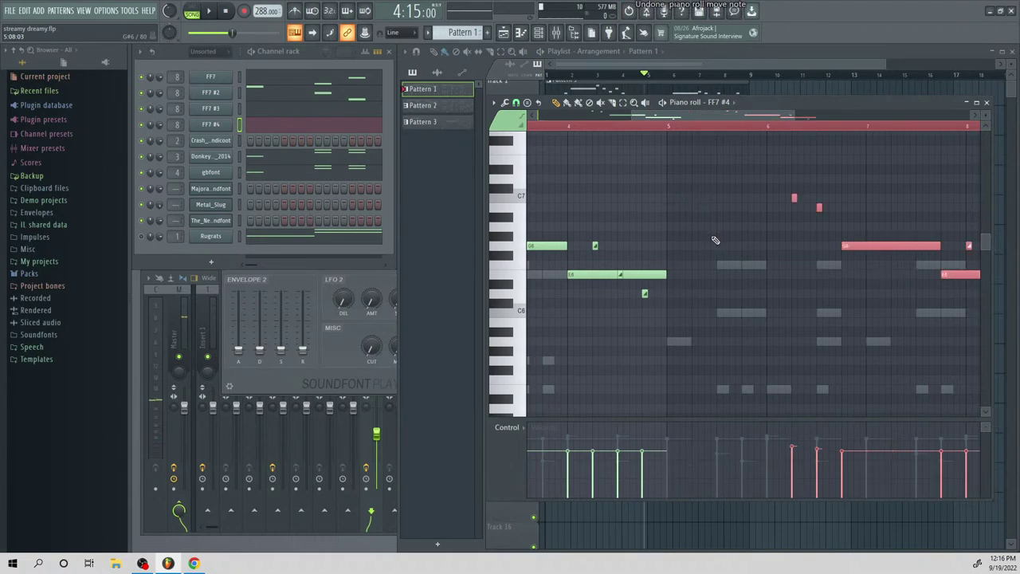
key("ctrl+z")
key("ctrl+z")
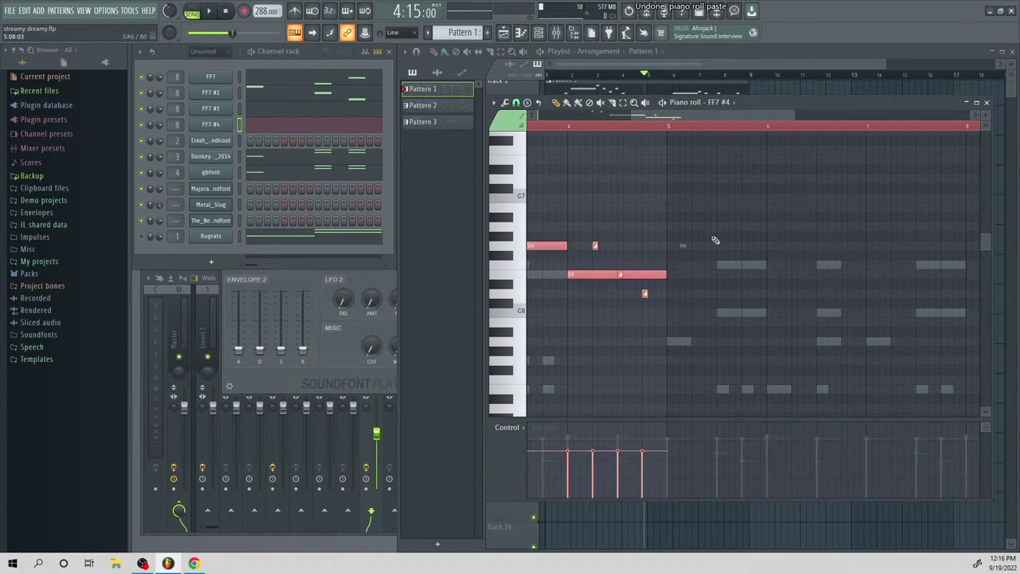
key("ctrl+shift+z")
Play the arrangement from 4:15 to check the copied phrase at 5:09 against the ghost notes
key("space")
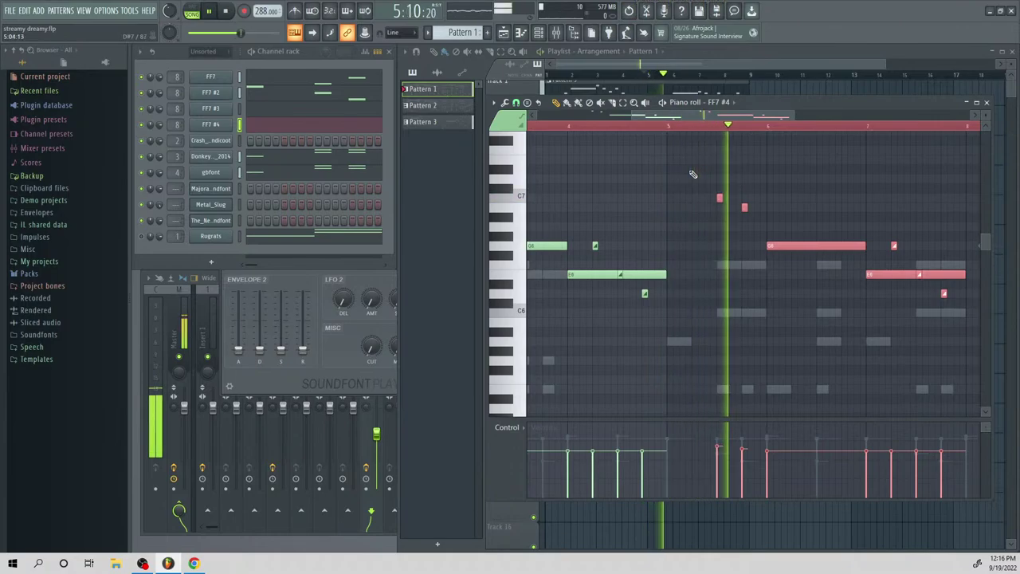
key("space")
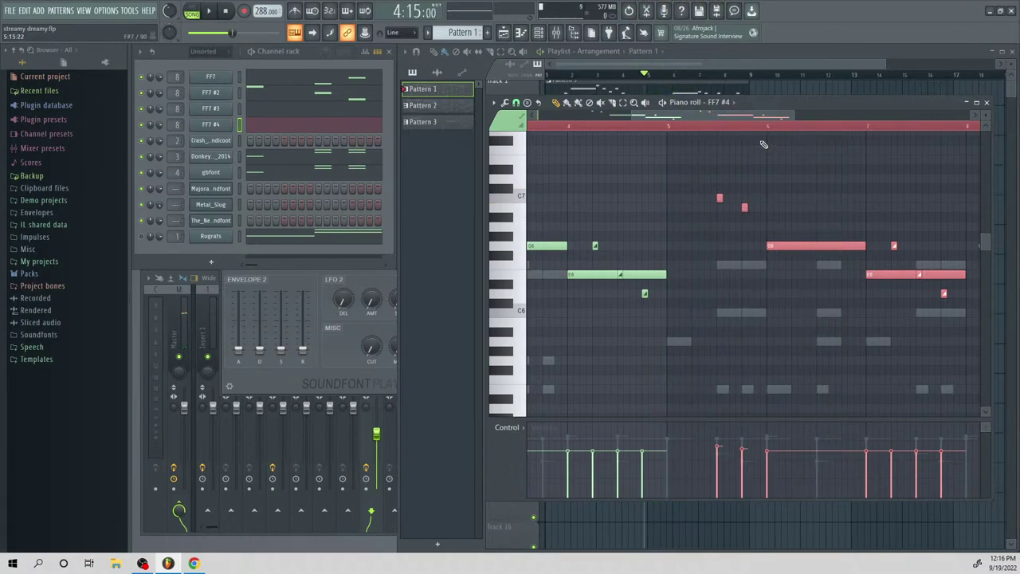
left_click_drag(767, 115, 803, 199)
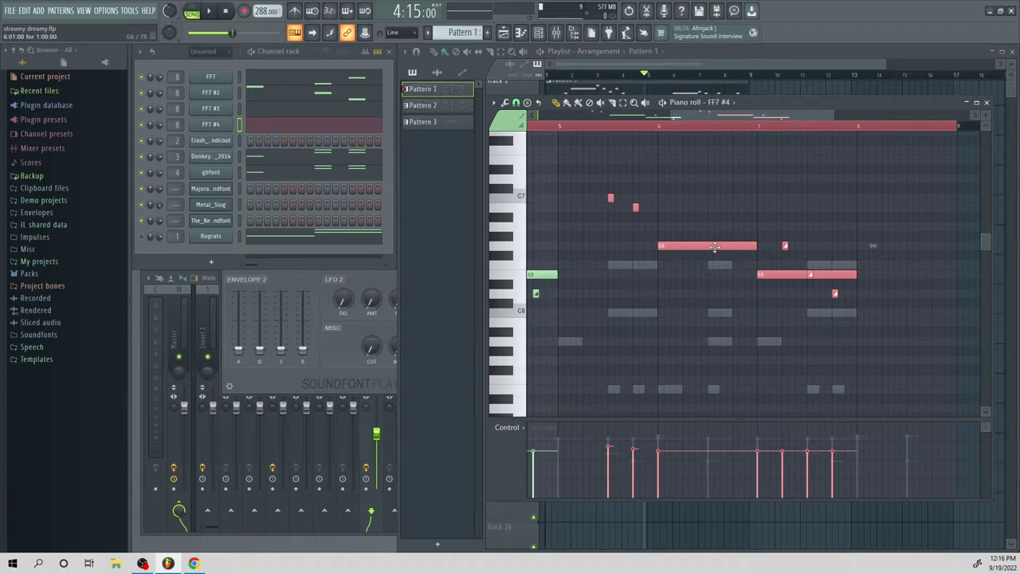
key("space")
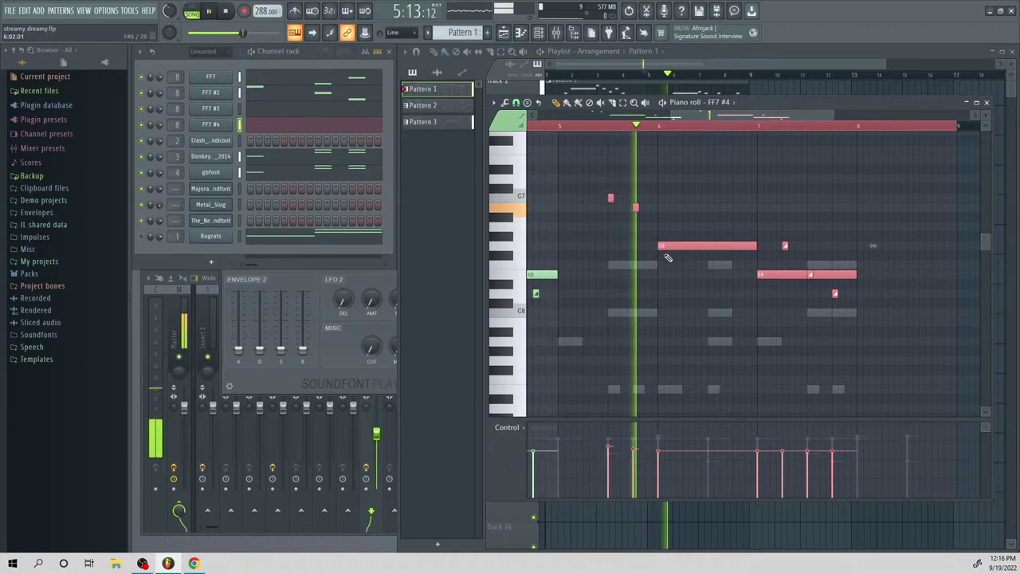
key("space")
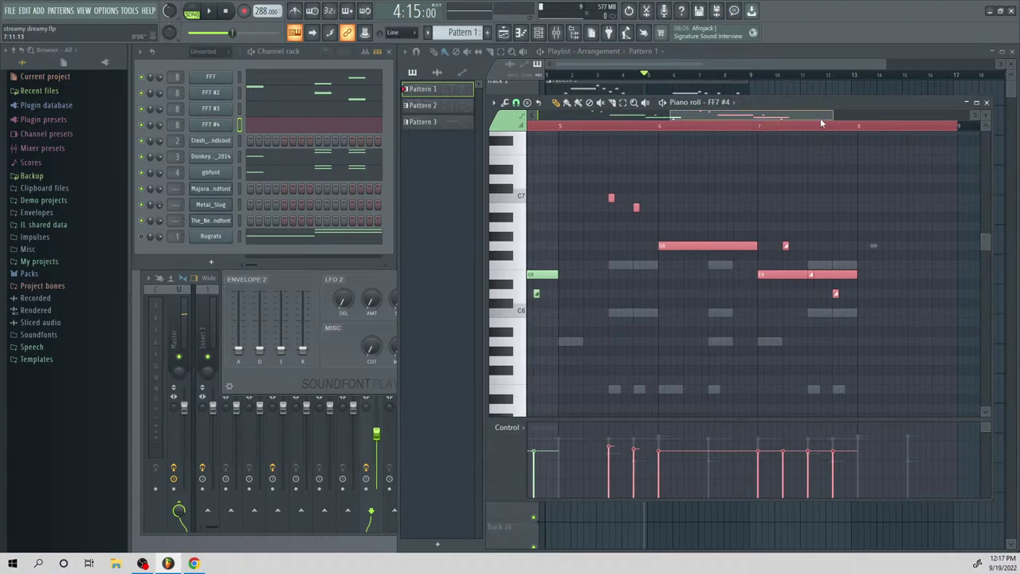
Move the copied phrase one bar later to start at 6:09 and play it from 4:15
left_click_drag(820, 118, 831, 132)
left_click_drag(760, 278, 858, 280)
key("space")
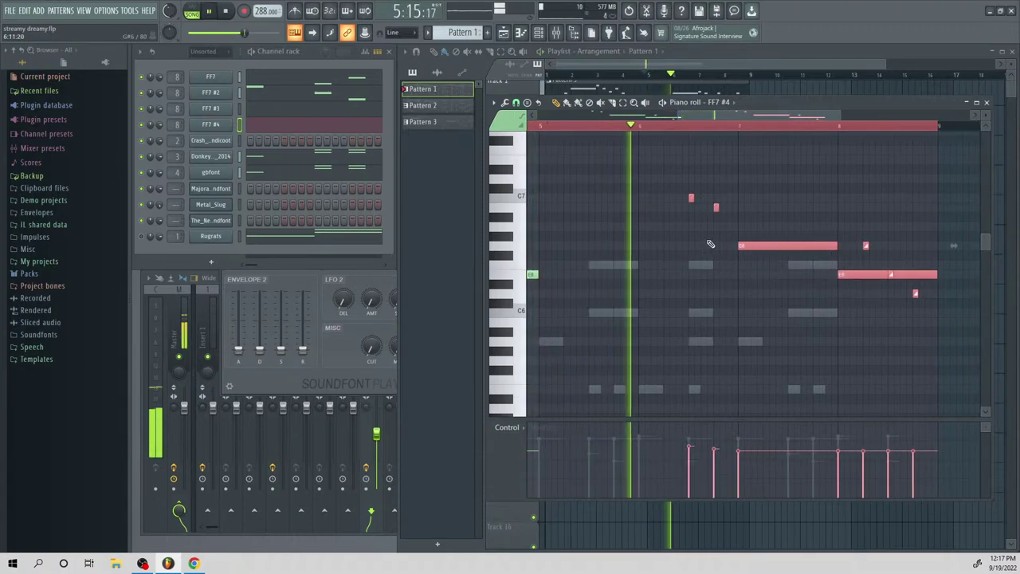
Lower the copied phrase's first two notes to A6 and G6 and its long note in bar 7 to E6, and play it back
key("space")
left_click(692, 227)
right_click(693, 227)
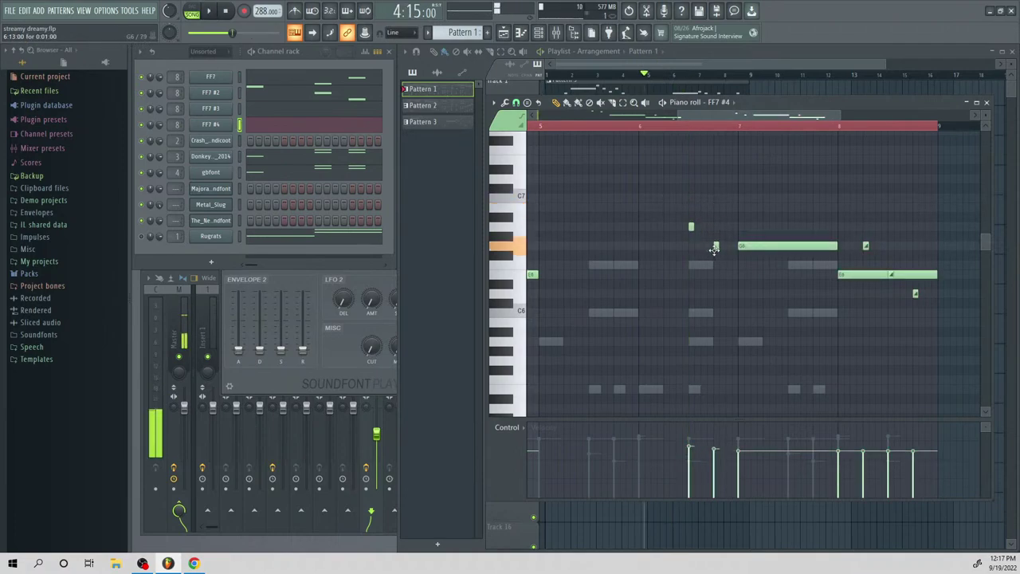
left_click_drag(747, 246, 750, 281)
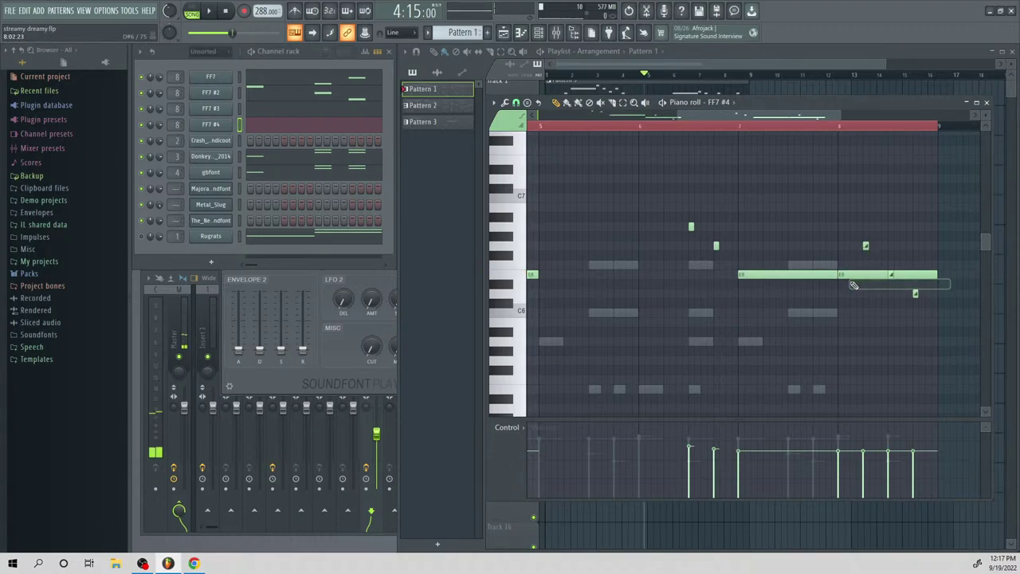
key("space")
scroll(771, 125, "right", 1)
scroll(772, 125, "right", 4)
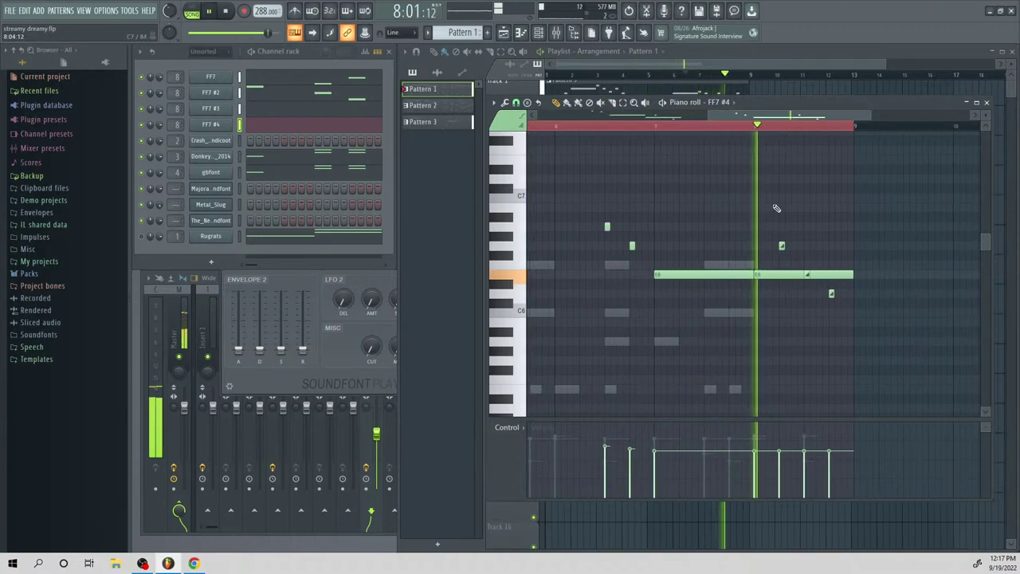
Lower the long note in bar 8 to D6 with its slides at E6, C6 and D6, and play from 6:09
key("space")
mouse_move(763, 274)
left_mouse_down()
mouse_move(765, 303)
mouse_move(768, 293)
left_mouse_up()
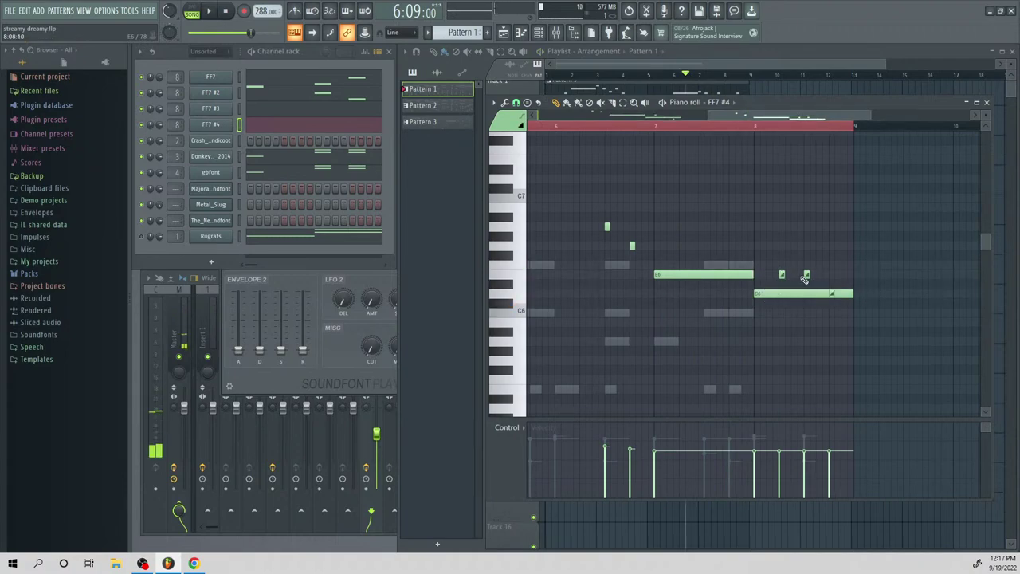
left_click_drag(806, 279, 807, 311)
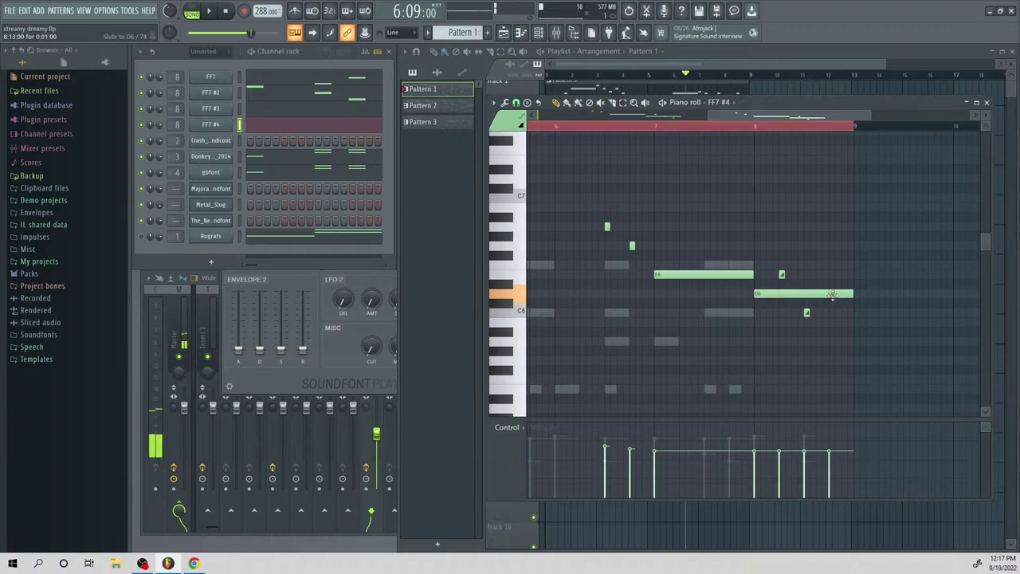
key("space")
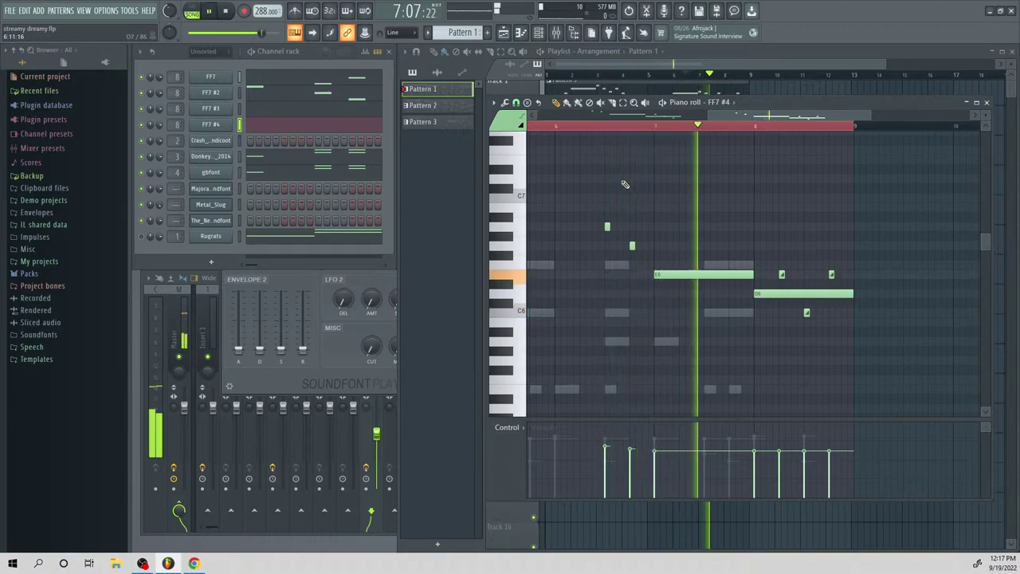
key("space")
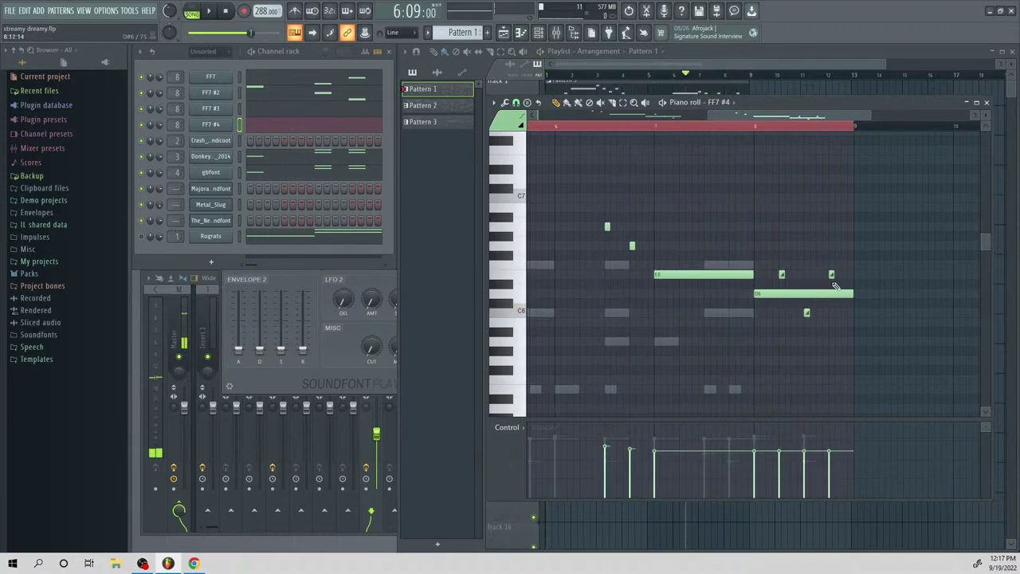
key("space")
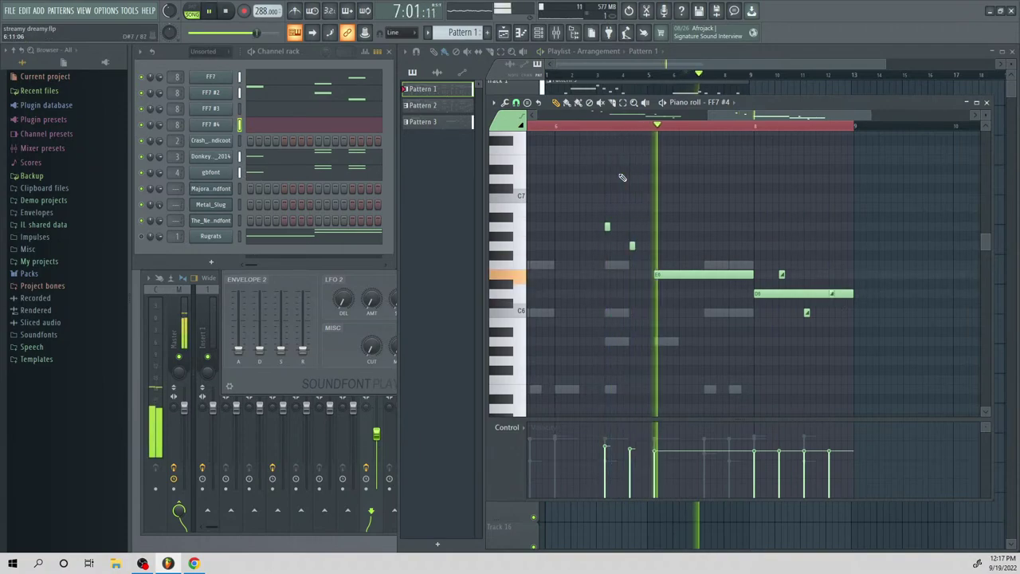
key("space")
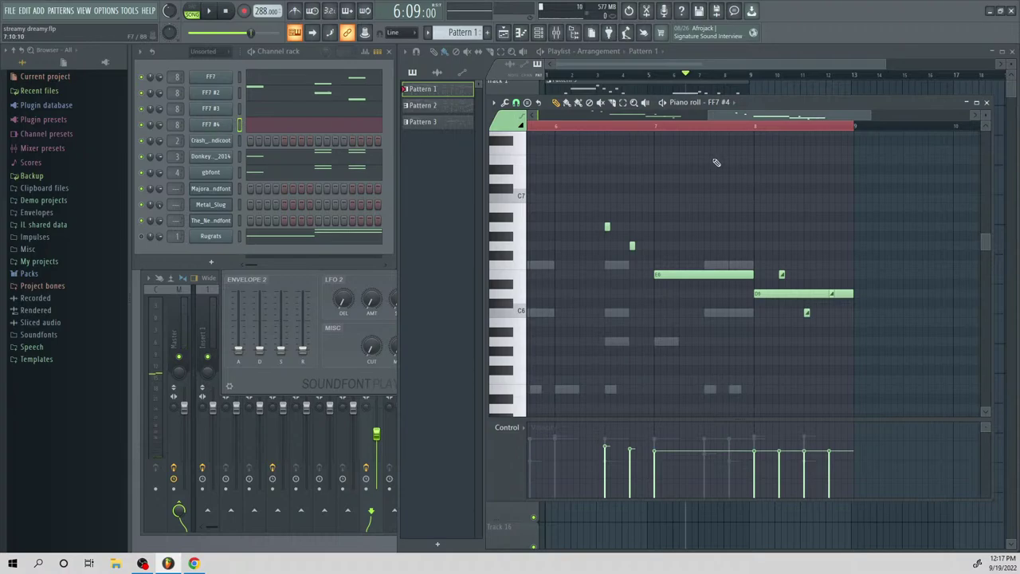
Play the arrangement from the start of bar 1 to check the fiddle phrase and its repeat
left_click(727, 76)
left_click(611, 74)
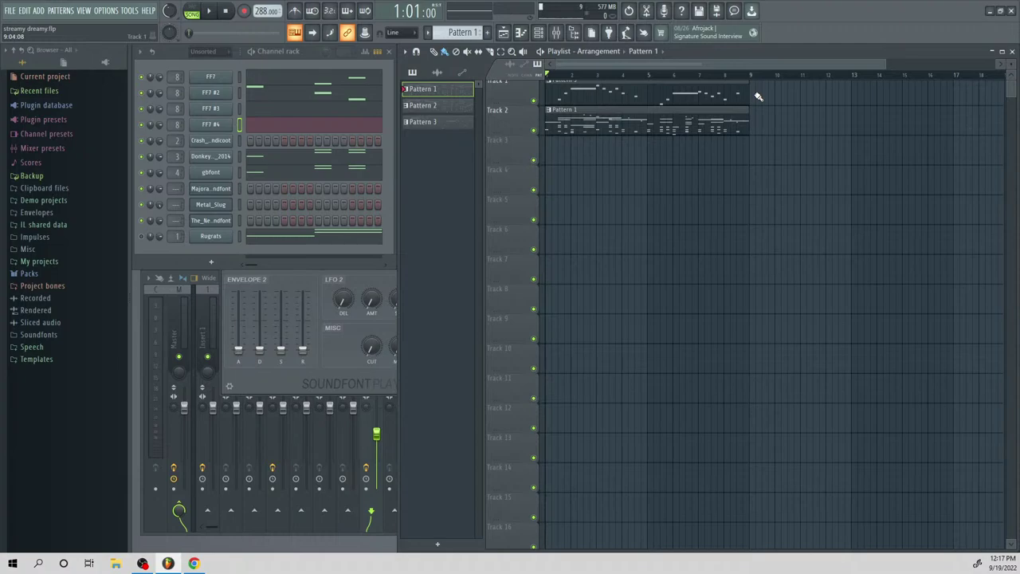
key("space")
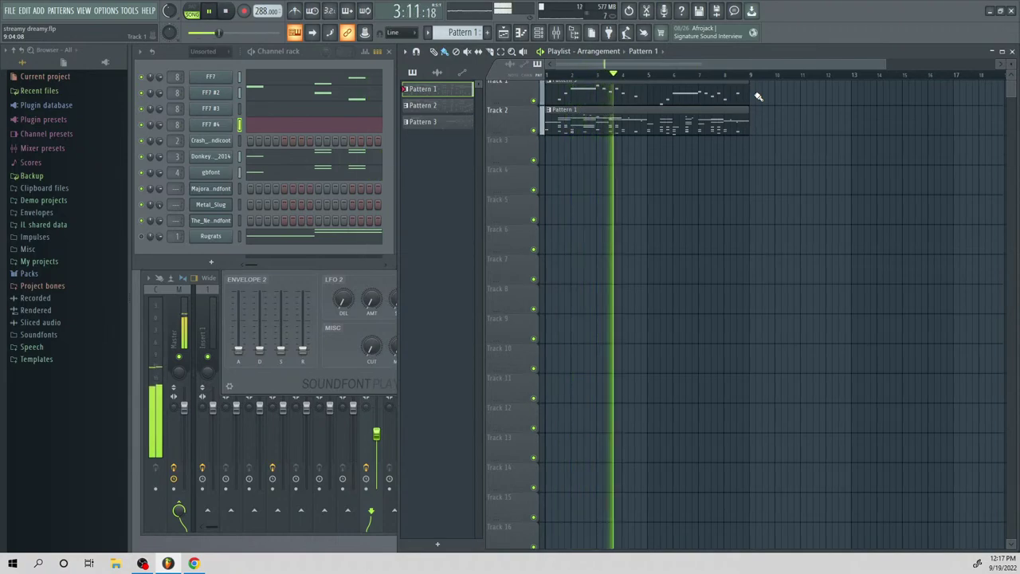
key("space")
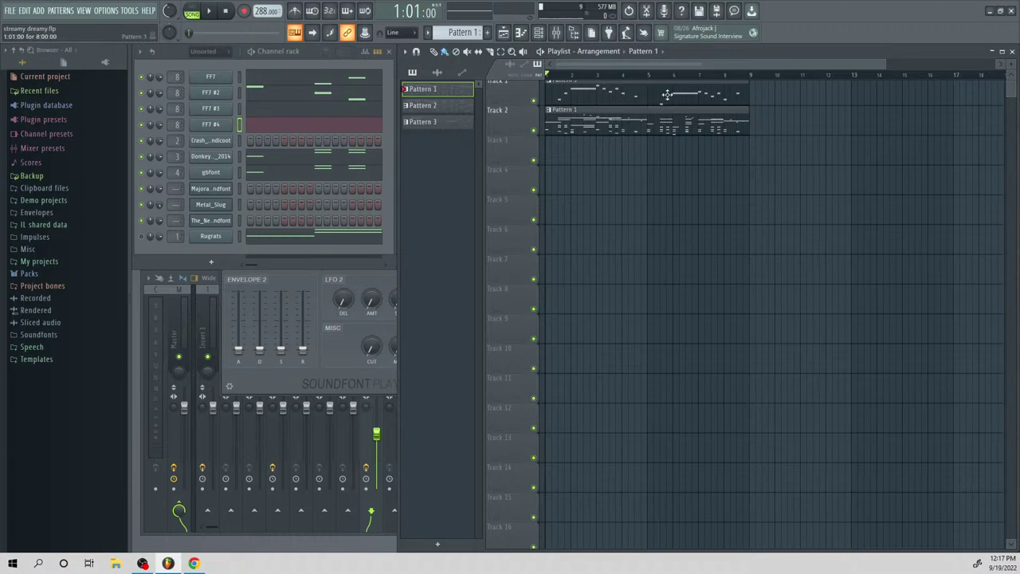
key("space")
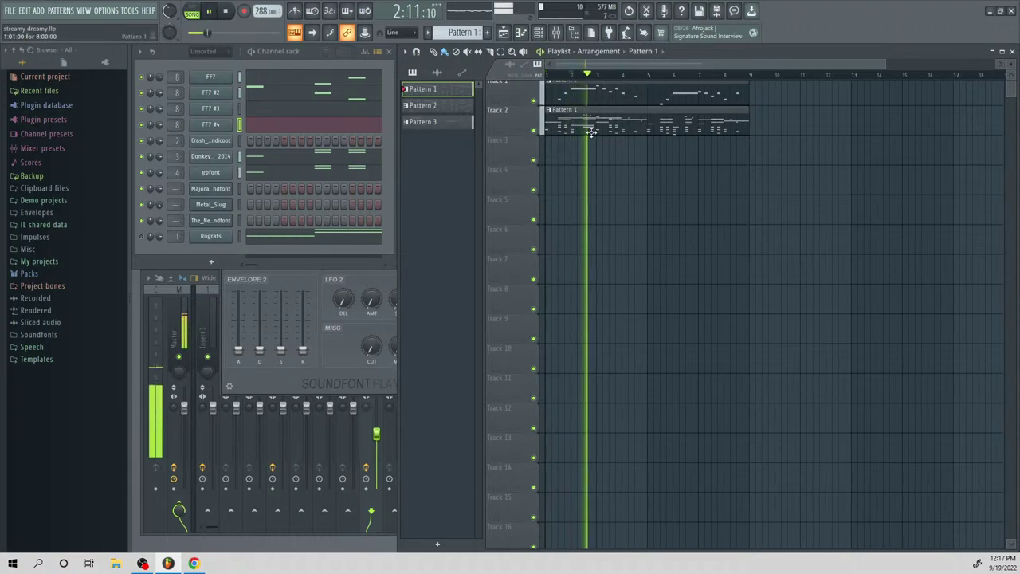
key("space")
Open Pattern 1's FF7 notes in the piano roll and set the playback start to 1:07
double_click(600, 120)
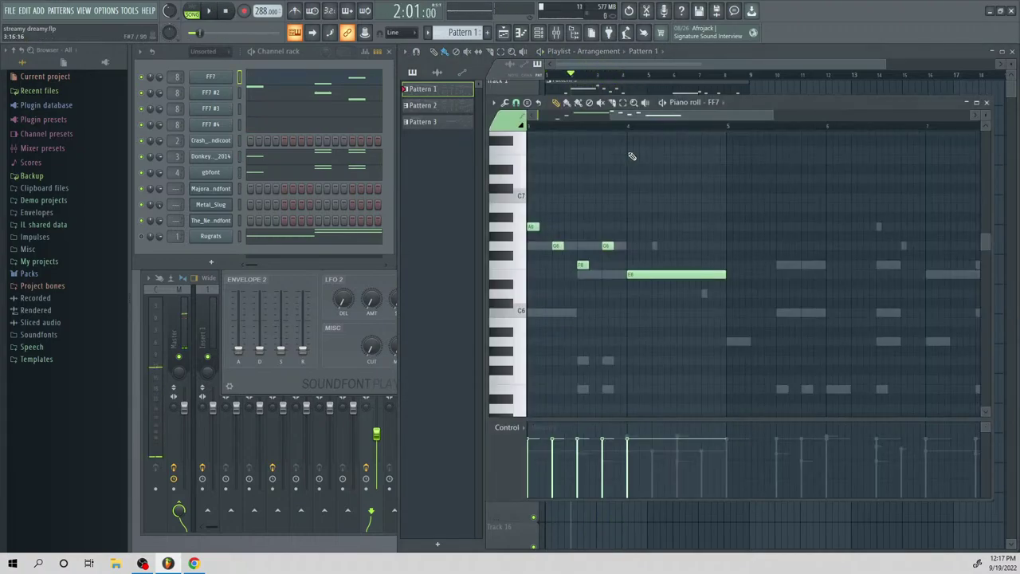
left_click_drag(666, 119, 597, 120)
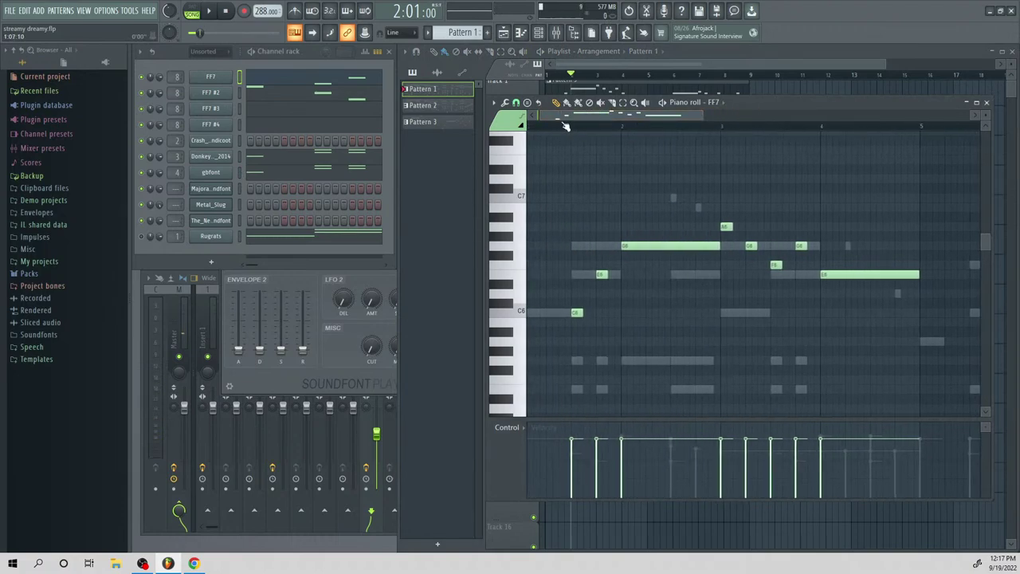
left_click(563, 127)
key("space")
key("space")
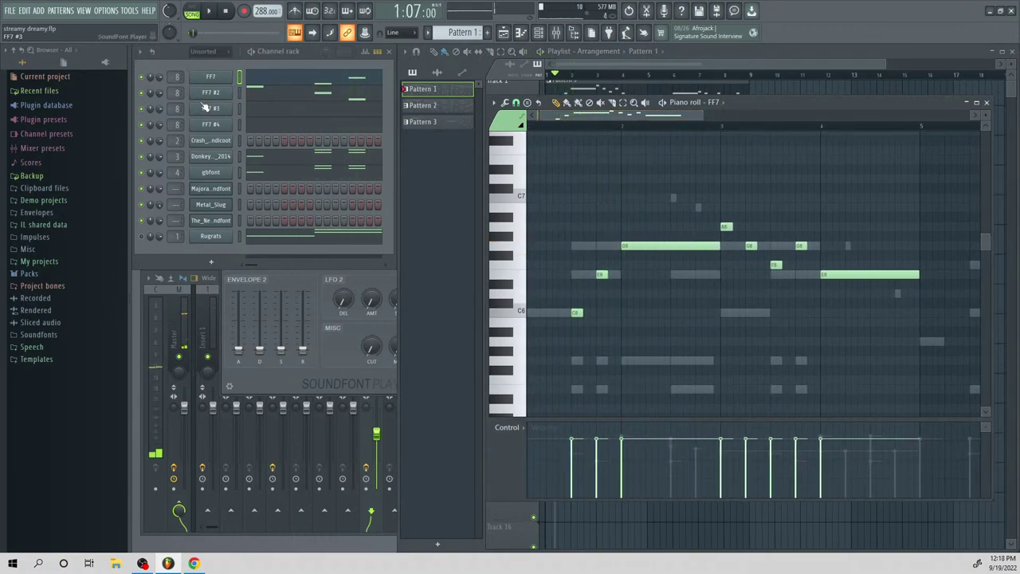
Solo FF7 #4, play it from 1:07 and open its soundfont player settings
left_click(143, 125, "ctrl")
key("space")
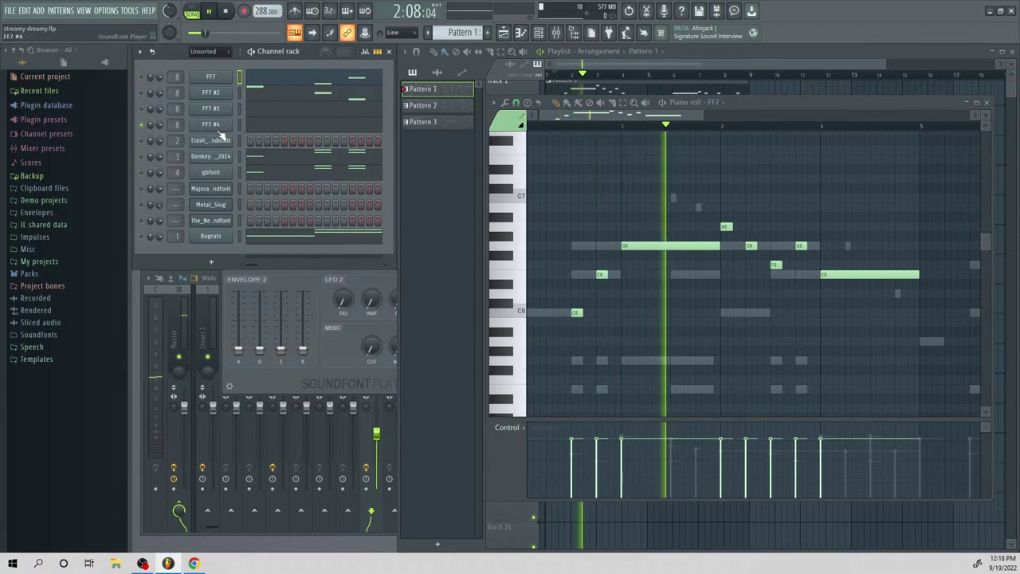
left_click(212, 126)
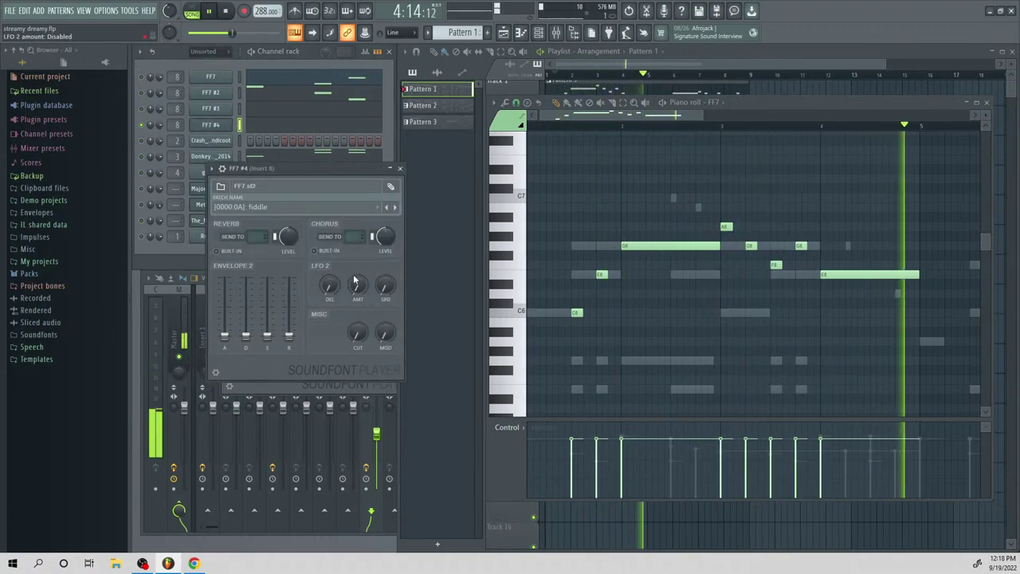
key("space")
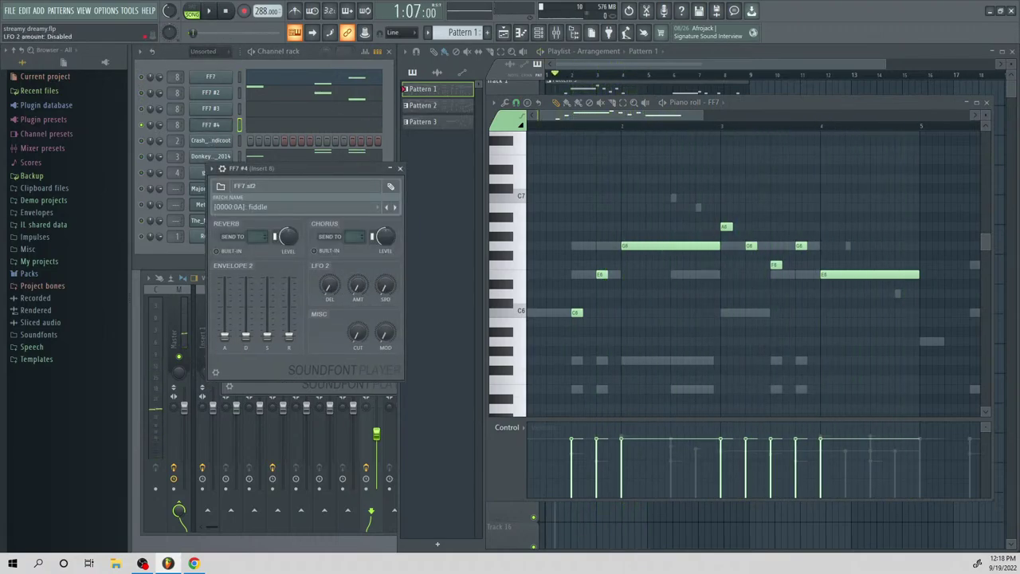
Add vibrato to the fiddle by raising FF7 #4's LFO 2 amount to about -12 while listening from 1:07
key("space")
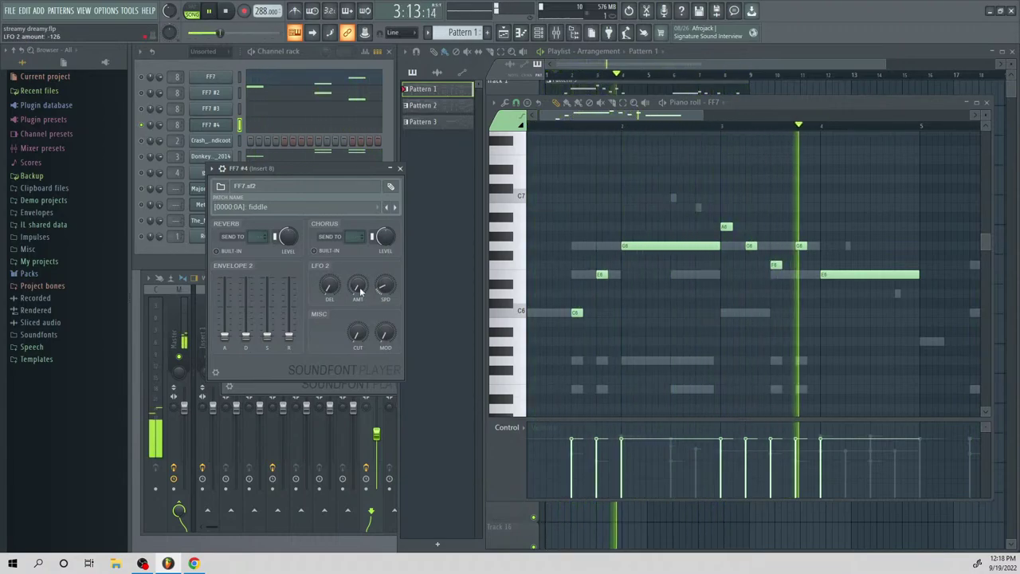
left_click_drag(360, 292, 360, 247)
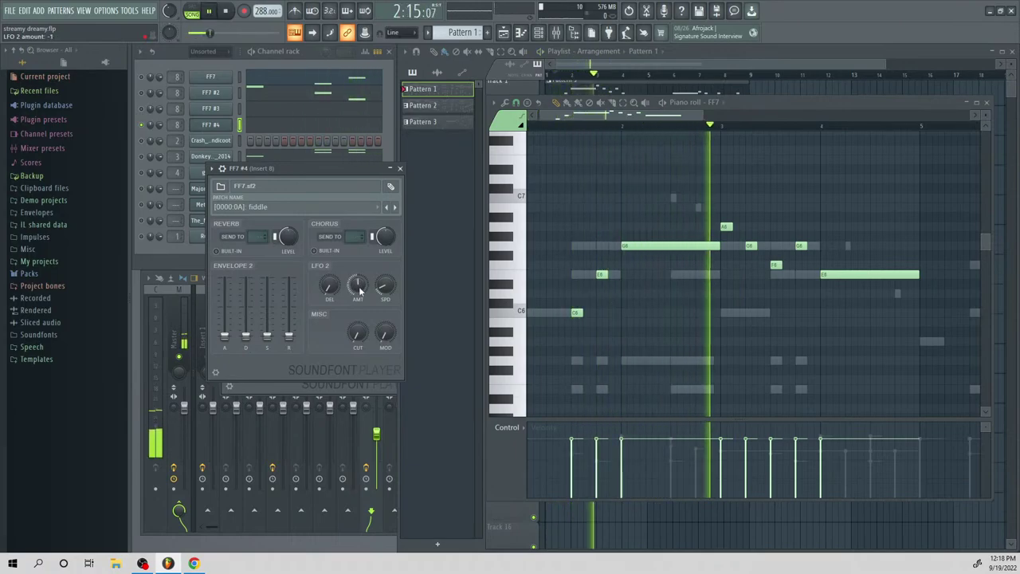
key("space")
key("space")
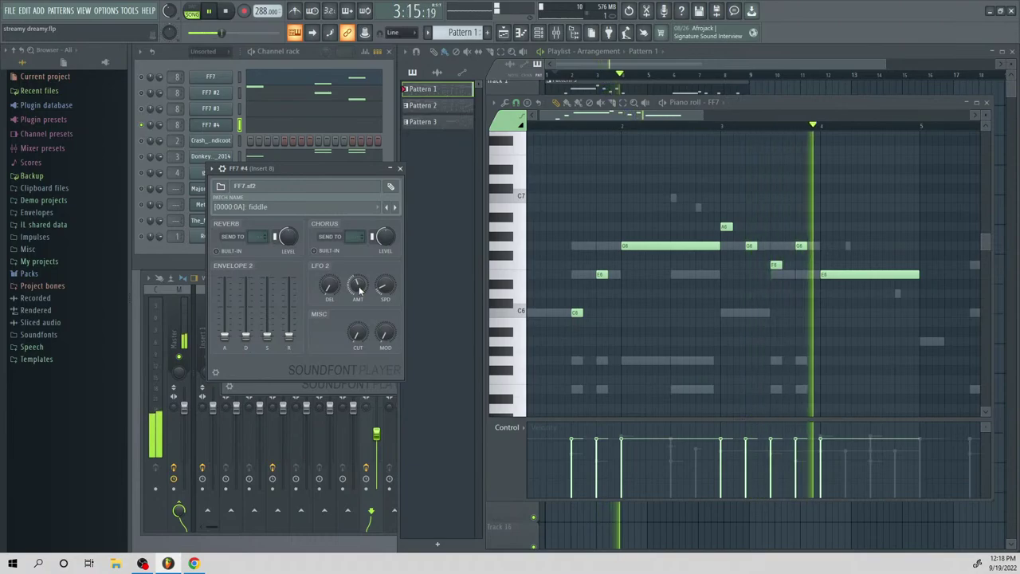
key("space")
key("space")
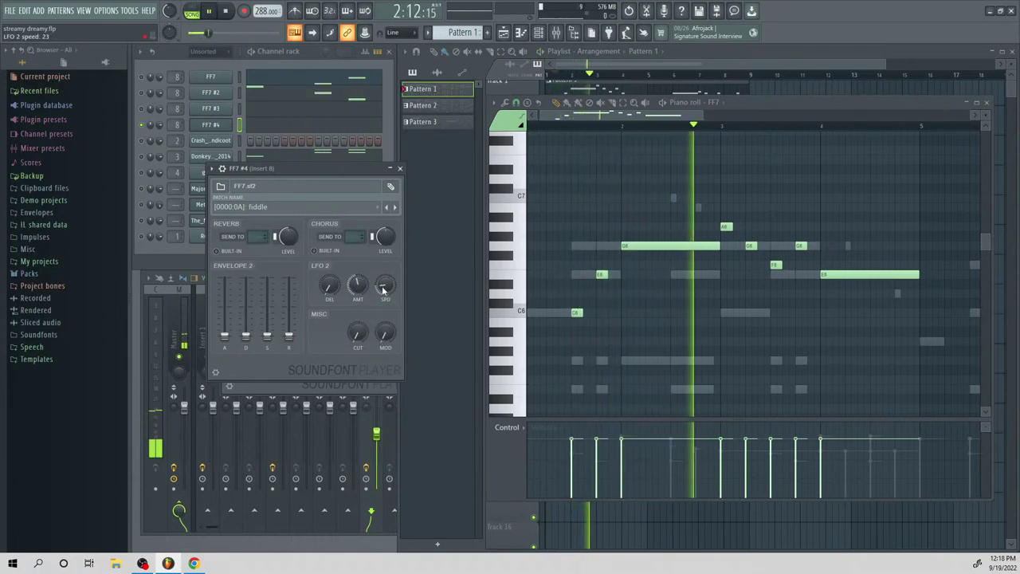
Raise FF7 #4's LFO 2 speed to nearly its midpoint and check the fiddle vibrato by playing from 1:07
left_click_drag(383, 290, 383, 254)
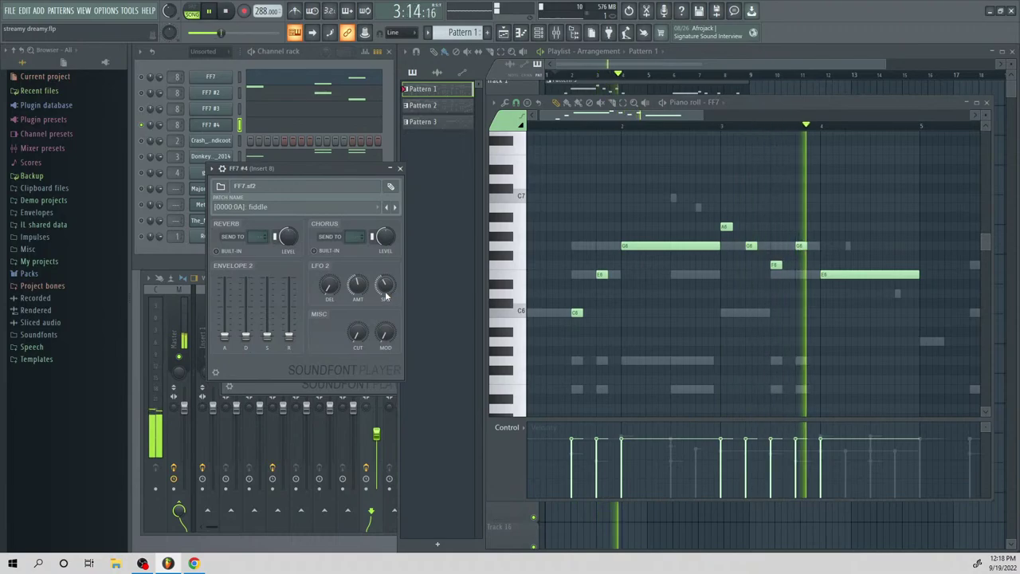
key("space")
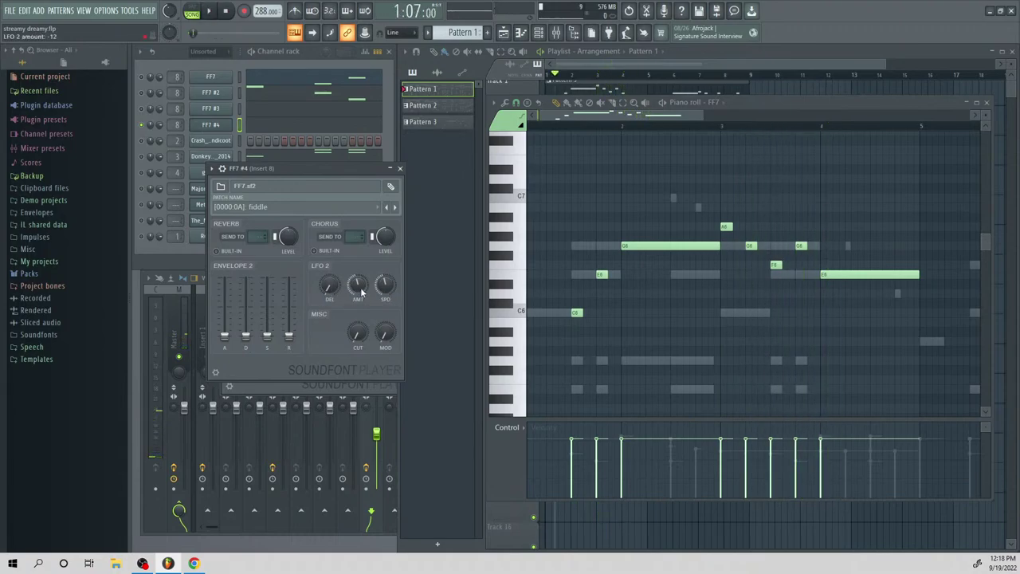
key("space")
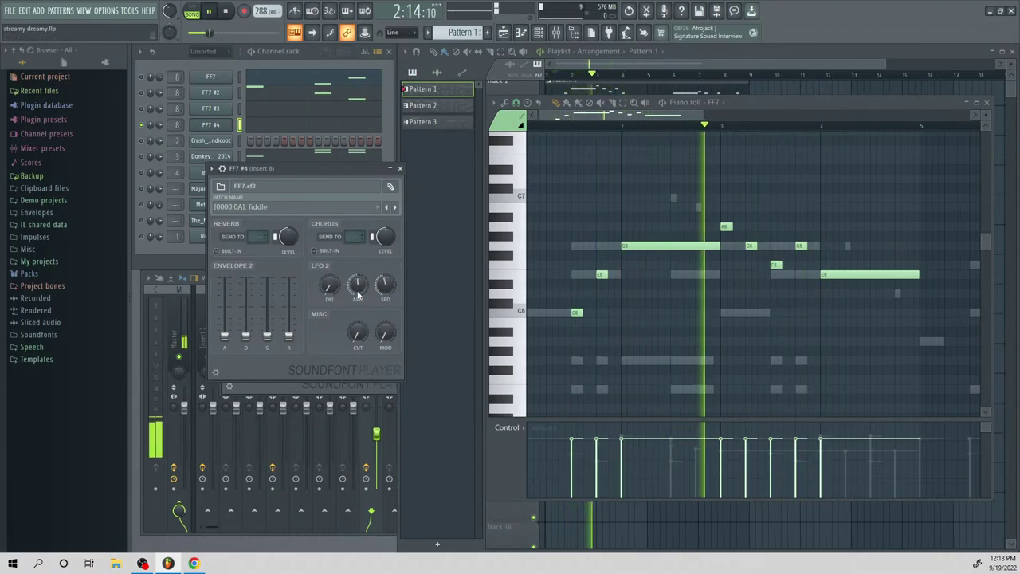
key("space")
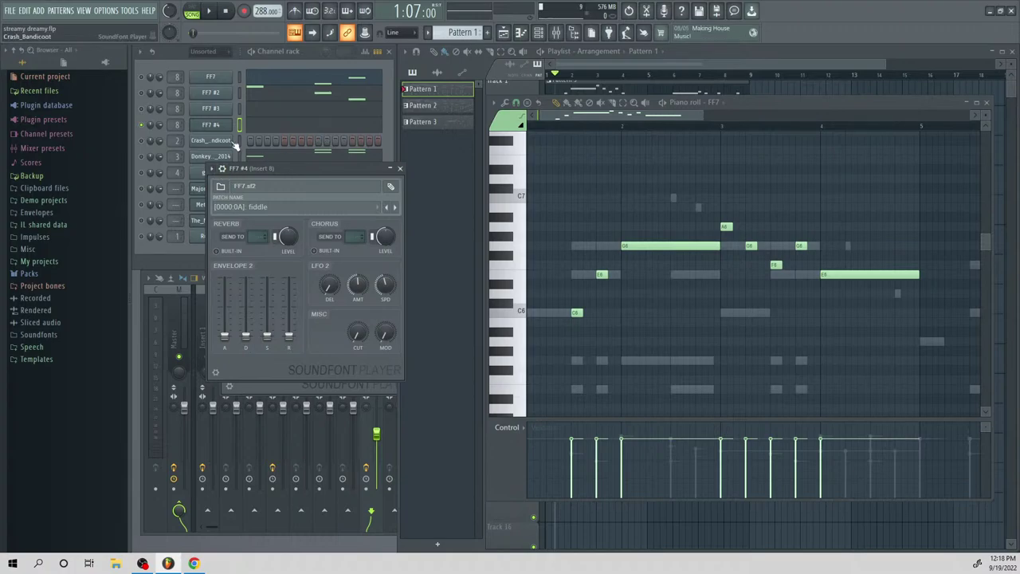
Unmute all channels and play the full mix from 1:07
left_click(144, 126)
key("space")
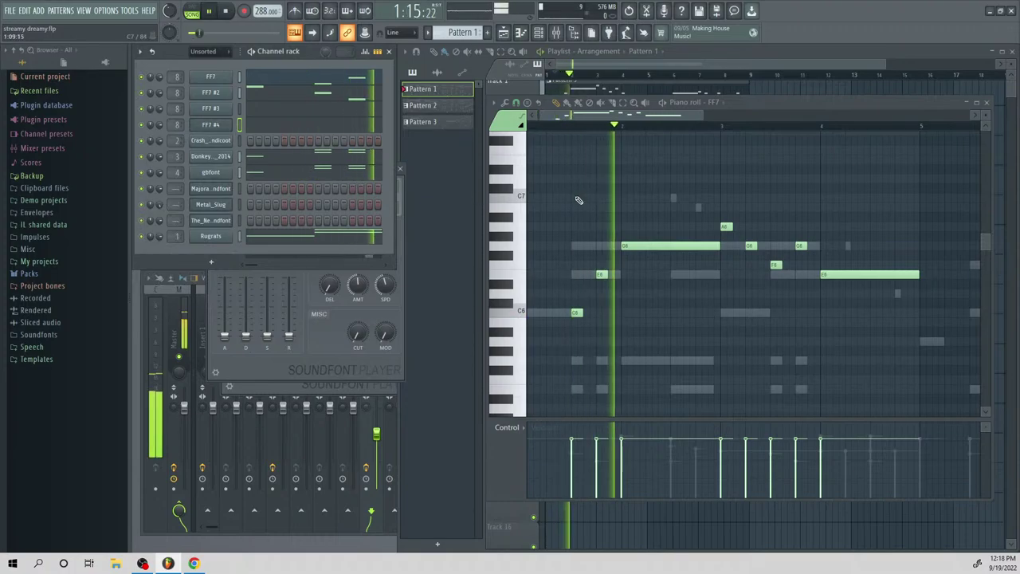
key("space")
Open the Rugrats channel's notes across all eight bars and play from 1:07
left_click(266, 240)
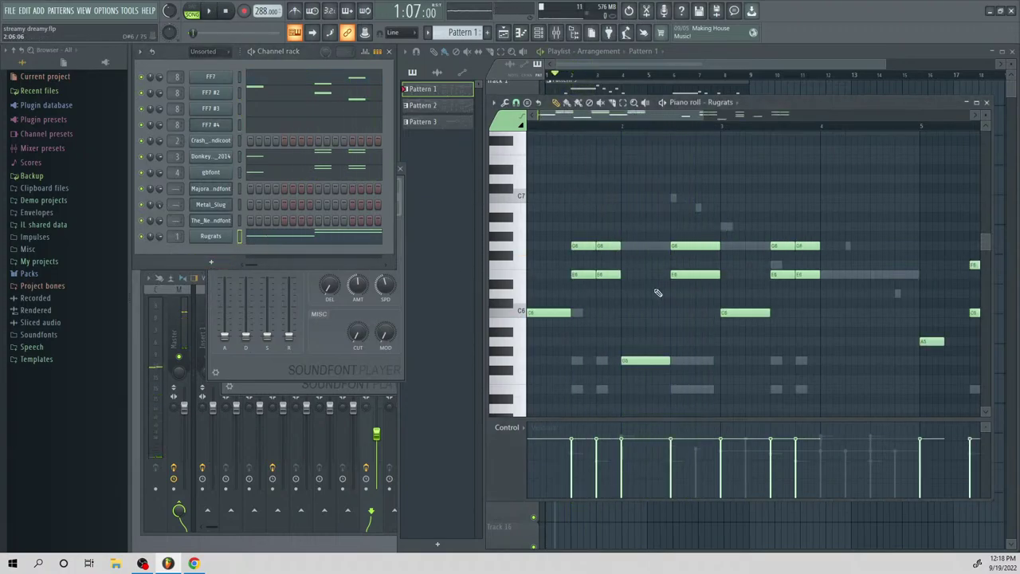
left_click_drag(698, 120, 932, 165)
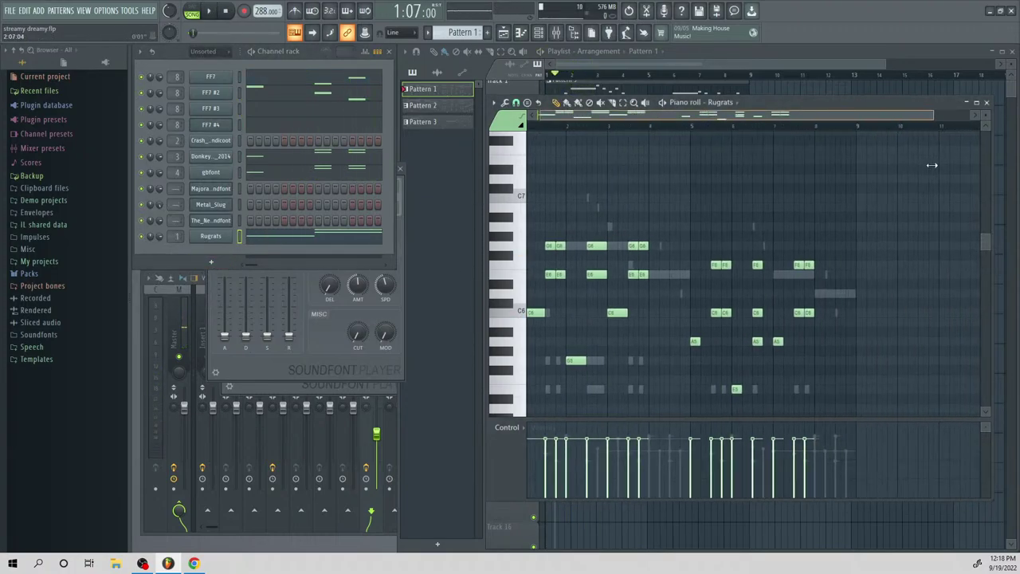
scroll(708, 219, "down", 2)
scroll(686, 226, "up", 2)
scroll(685, 226, "down", 3)
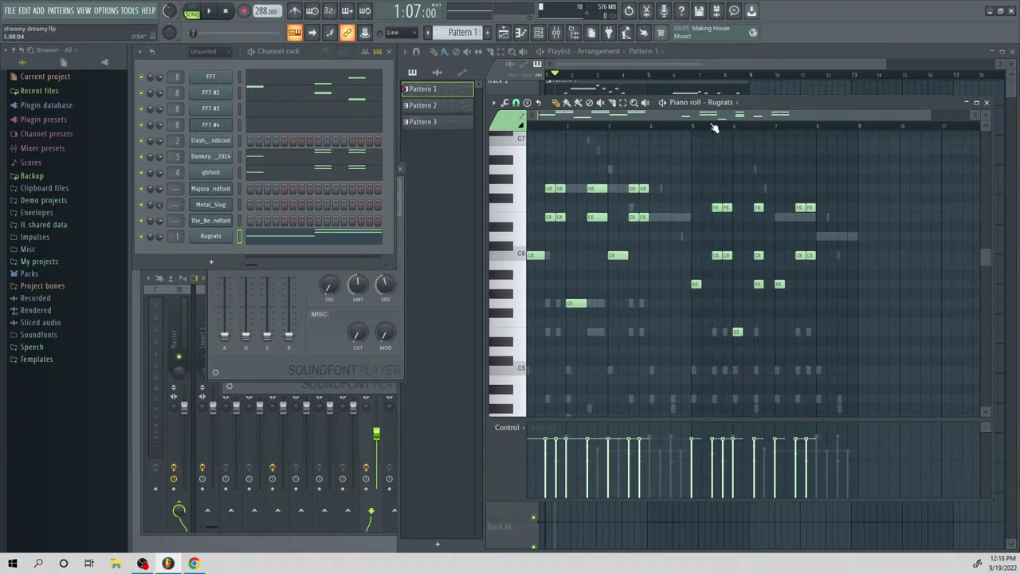
key("space")
scroll(721, 259, "up", 3)
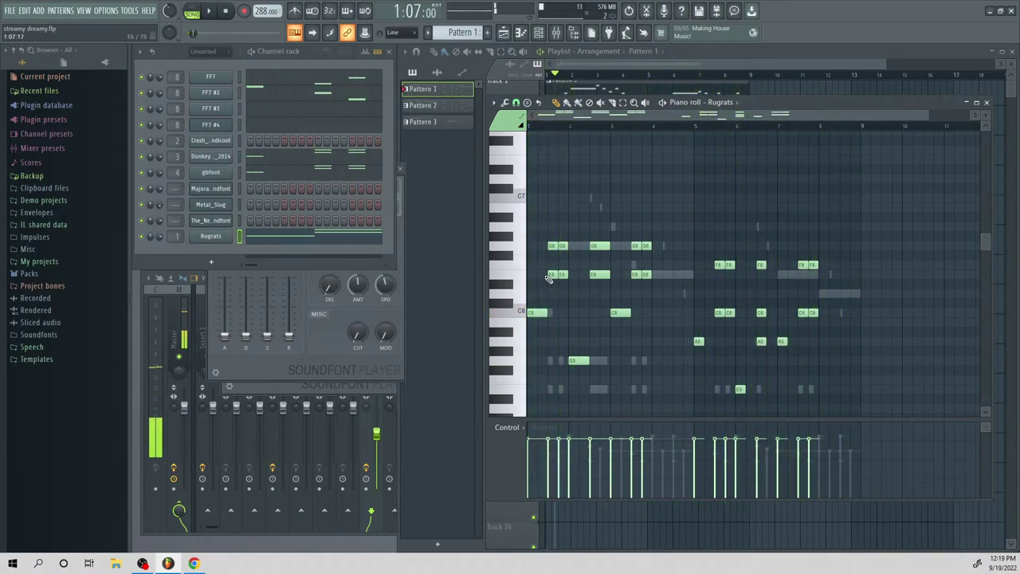
Delete the Rugrats chord notes on G6 and E6 in bars 1 to 3 during playback
key("space")
right_click(562, 246)
right_click(552, 246)
right_click(599, 246)
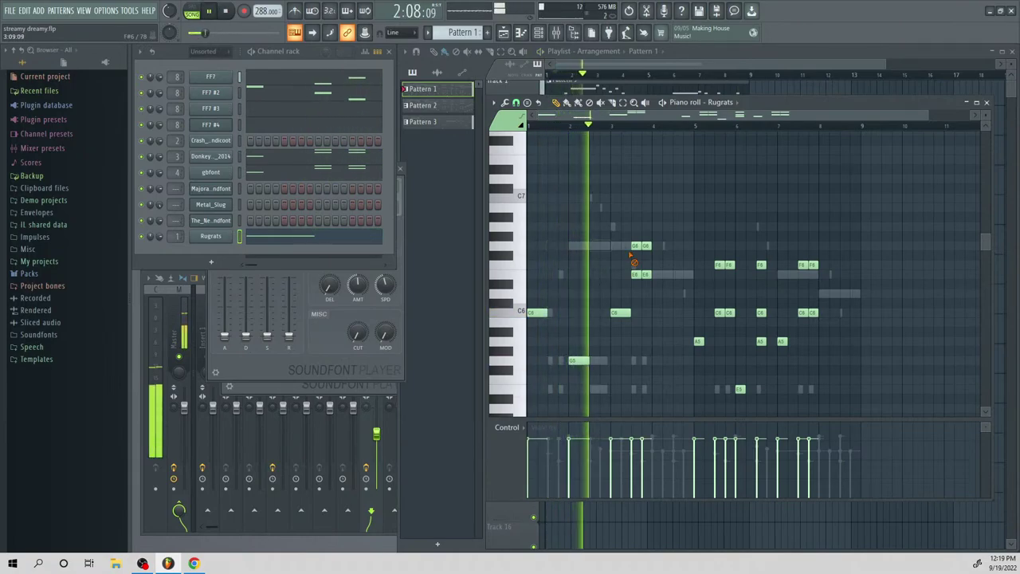
right_click(635, 245)
right_click(646, 245)
right_click(636, 274)
right_click(645, 275)
Delete the Rugrats chord notes on F6 and C6 in bars 5 to 7, keeping the bass notes
right_click(719, 265)
right_click(730, 265)
right_click(761, 264)
right_click(812, 264)
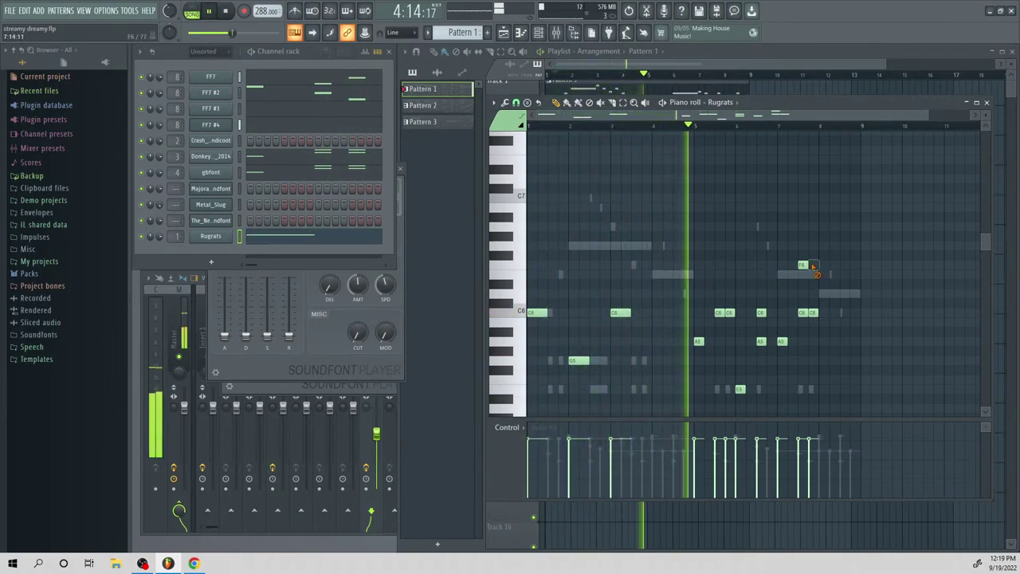
right_click(803, 265)
right_click(720, 313)
right_click(730, 312)
right_click(761, 312)
right_click(802, 312)
right_click(813, 312)
scroll(805, 314, "down", 3)
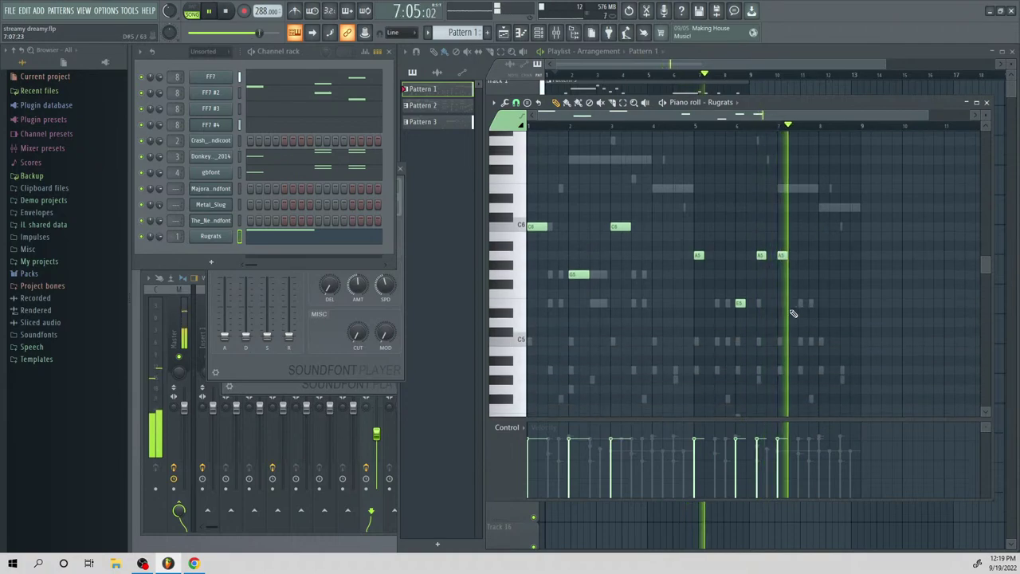
Stop playback and undo the Rugrats chord note deletions on G6, E6, F6 and C6 in bars 1 to 7
key("space")
scroll(717, 311, "up", 2)
key("space")
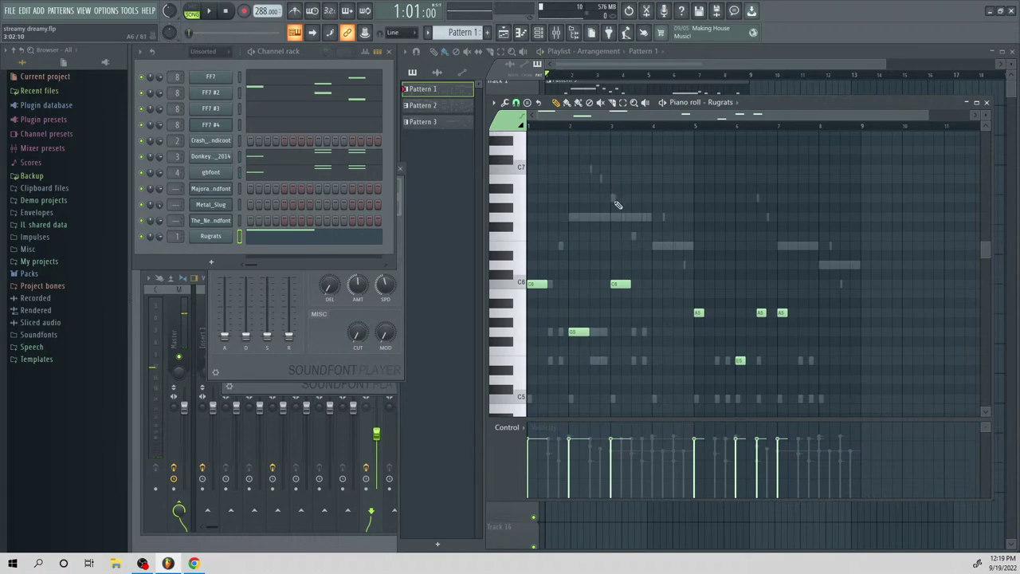
key("ctrl+z")
key("ctrl+z")
key("ctrl+z")
key("ctrl+z")
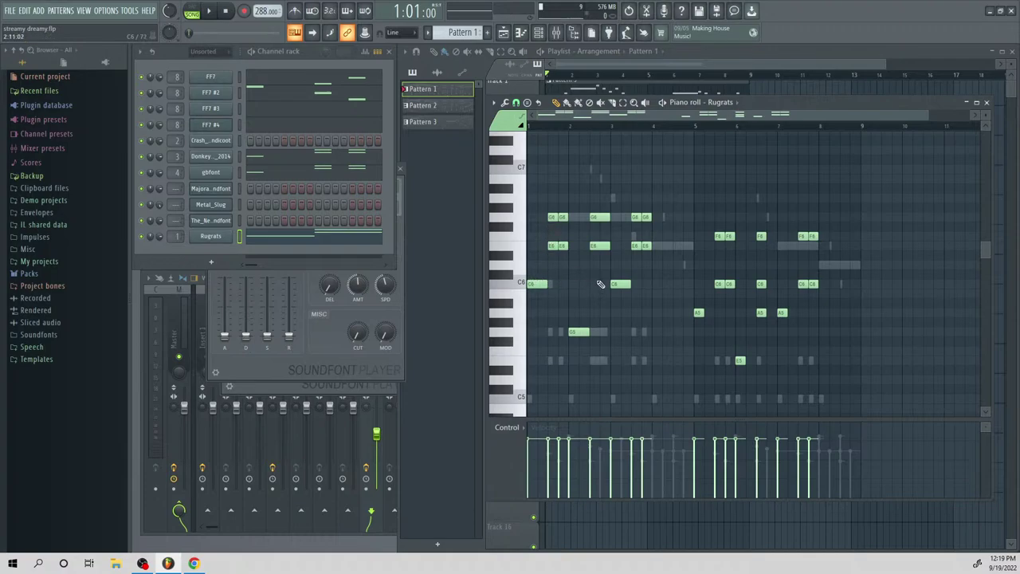
Delete only the top Rugrats chord notes, G6 in bars 1 to 3 and F6 in bars 5 to 7, and play the mix
key("space")
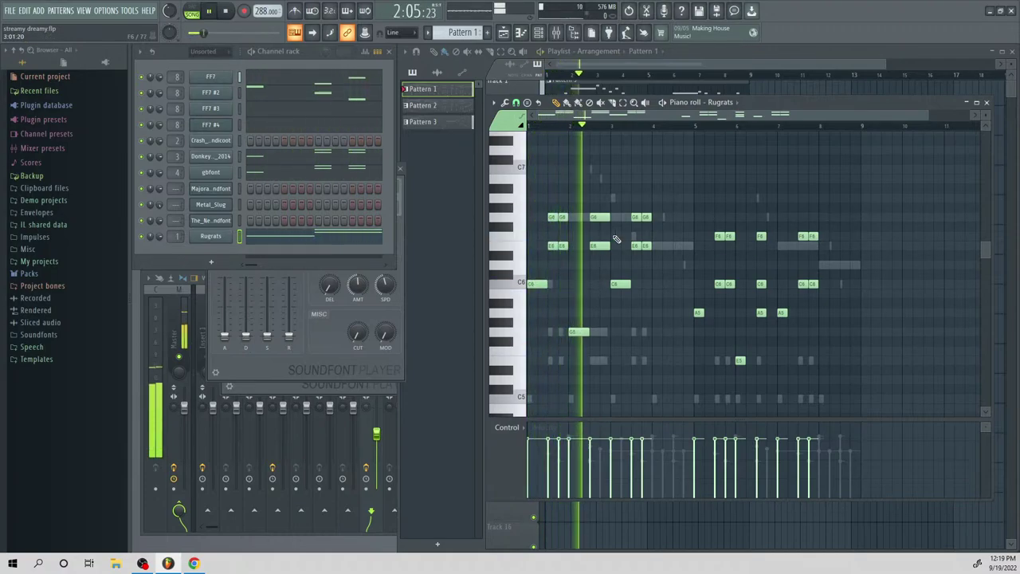
key("space")
right_click(551, 217)
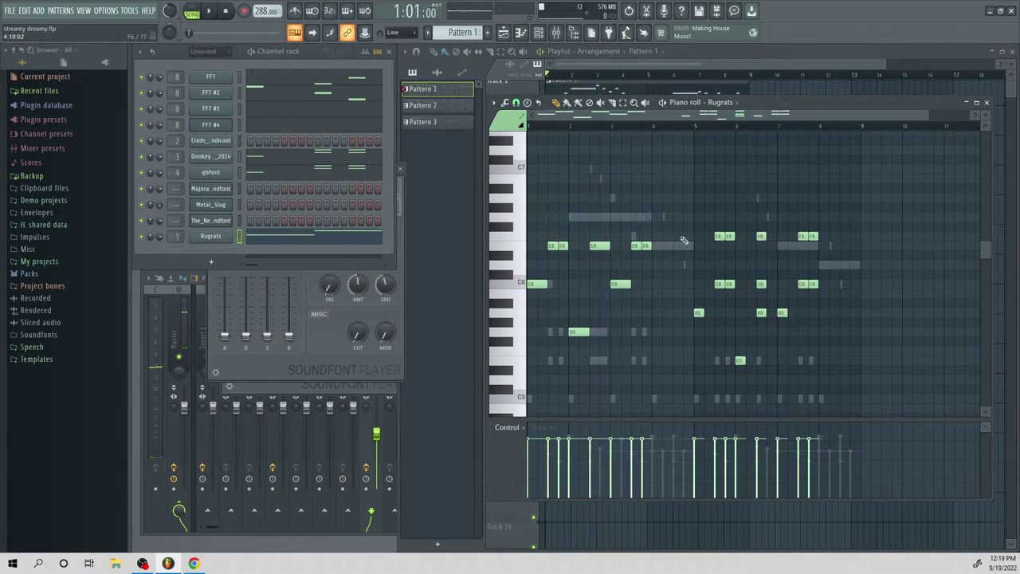
right_click(724, 235)
right_click(761, 236)
right_click(808, 236)
key("space")
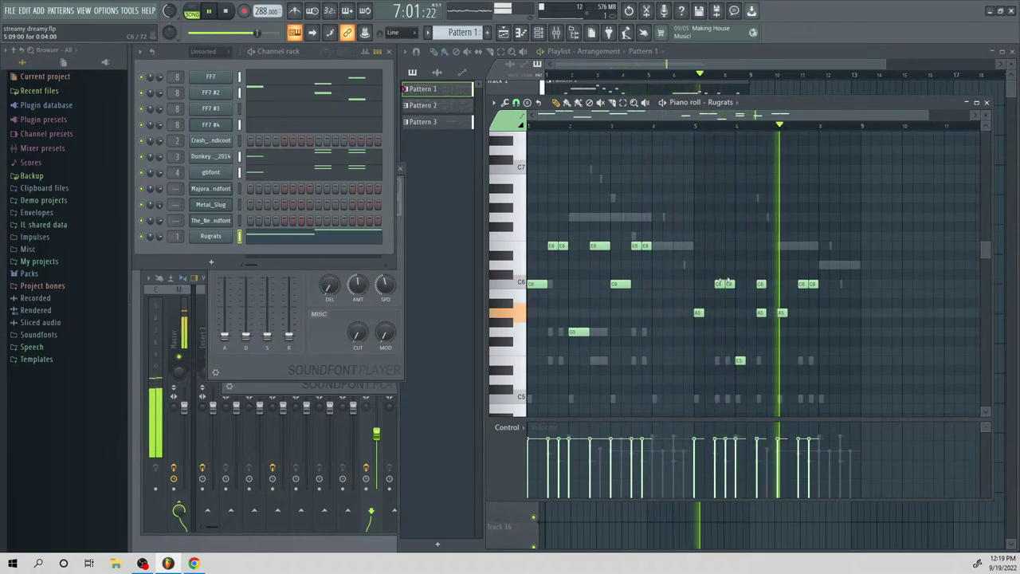
key("space")
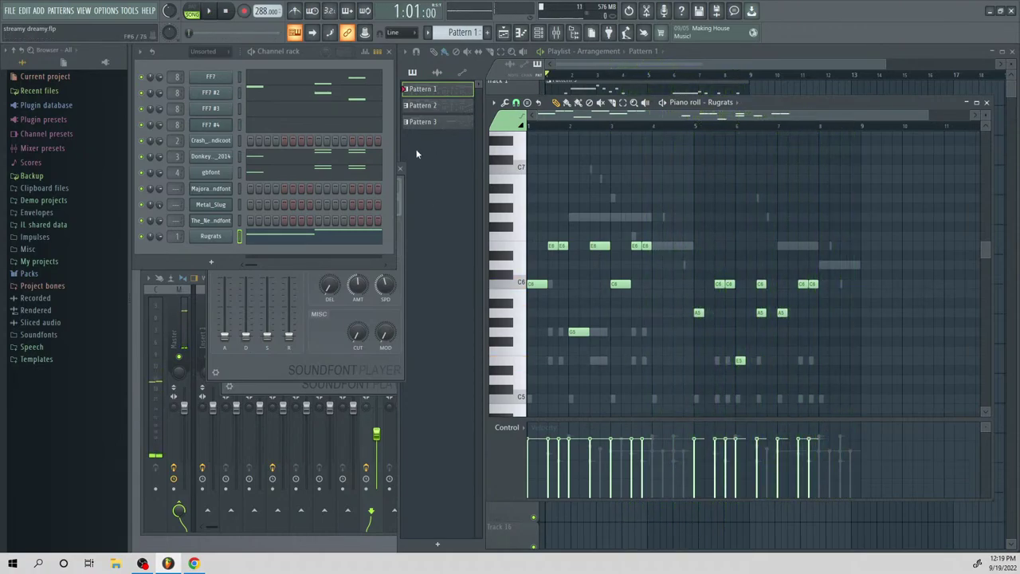
In the Playlist, place another eight-bar Pattern 3 clip on Track 1 starting at bar 9
left_click(730, 65)
left_click(729, 97)
left_click(755, 98)
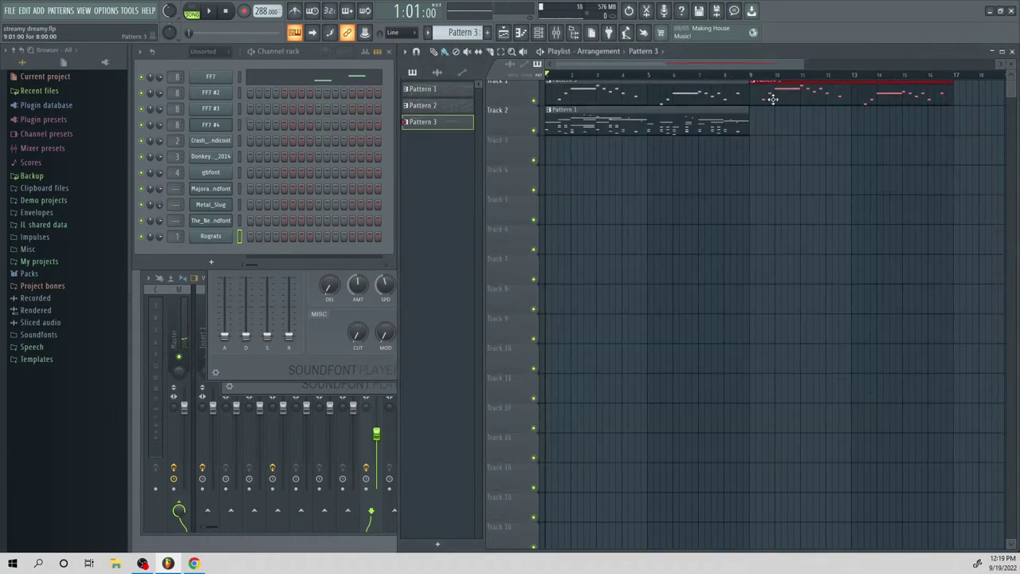
Place a second Pattern 1 clip at bar 9 on Track 2 of the playlist
left_click(737, 120)
left_click(761, 125)
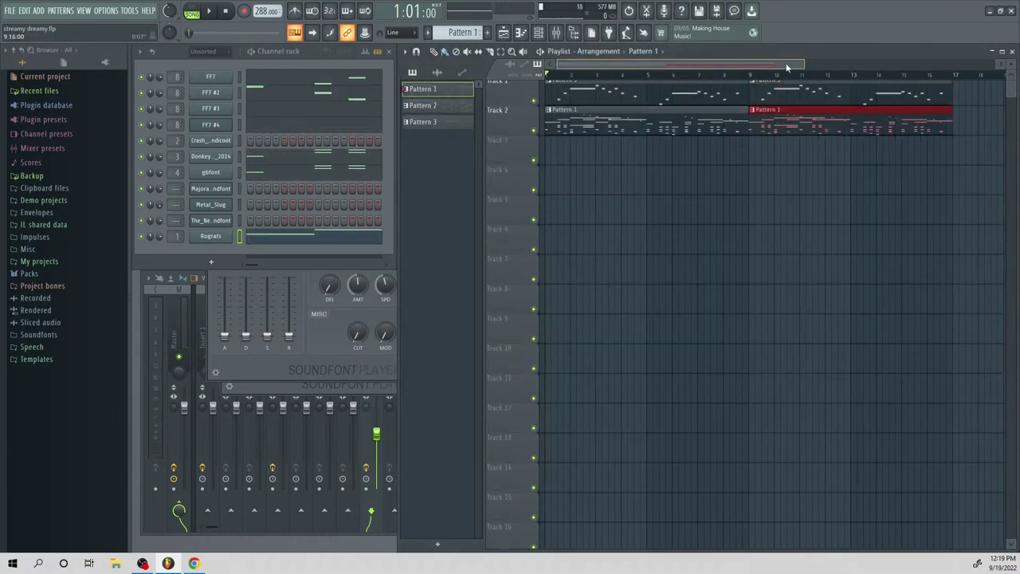
scroll(889, 86, "right", 5)
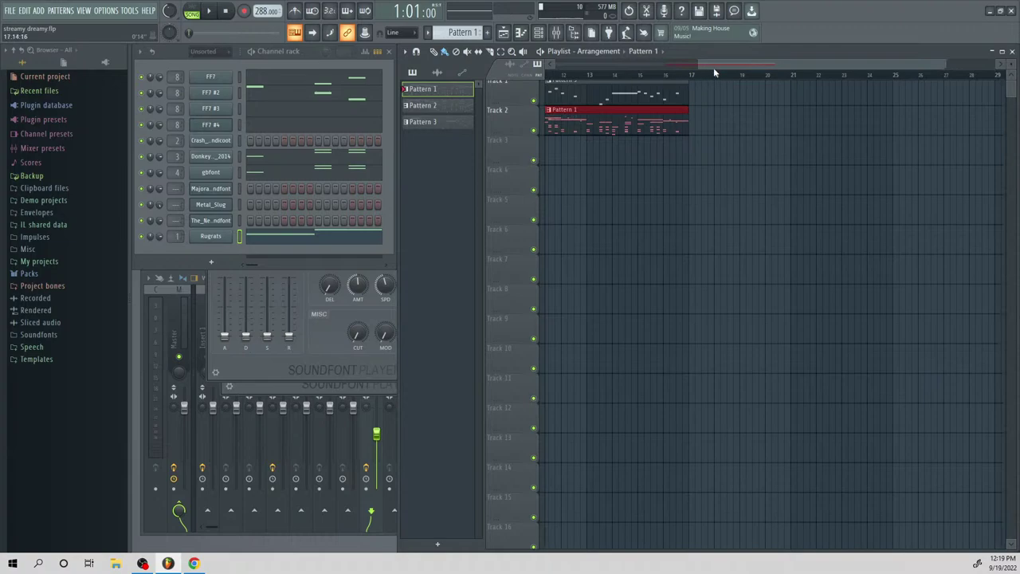
left_click_drag(713, 67, 763, 73)
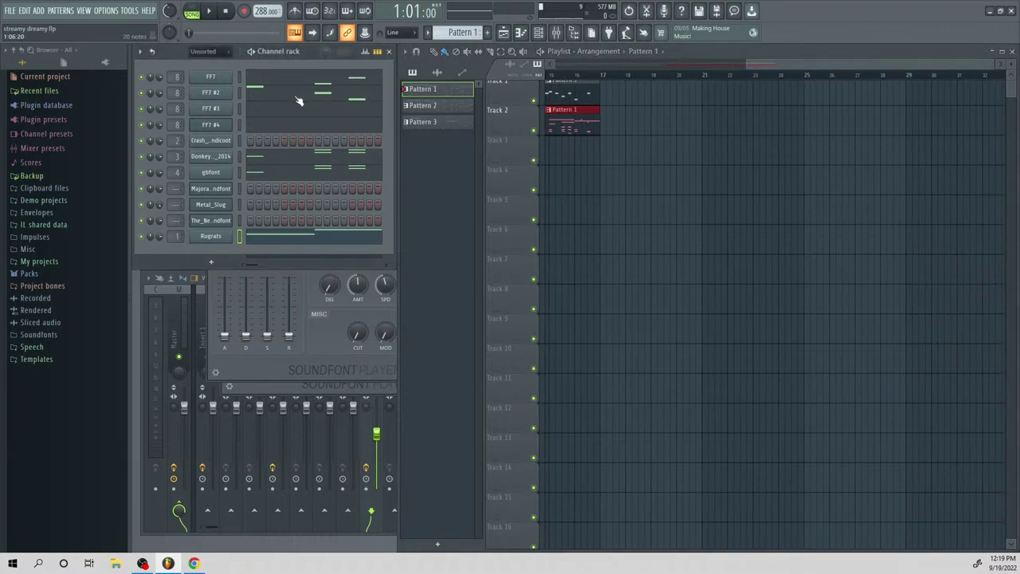
Clone the Donkey_Kong_Country_2014 channel and set the clone's patch to Gorilla Guitar
right_click(210, 161)
left_click(250, 249)
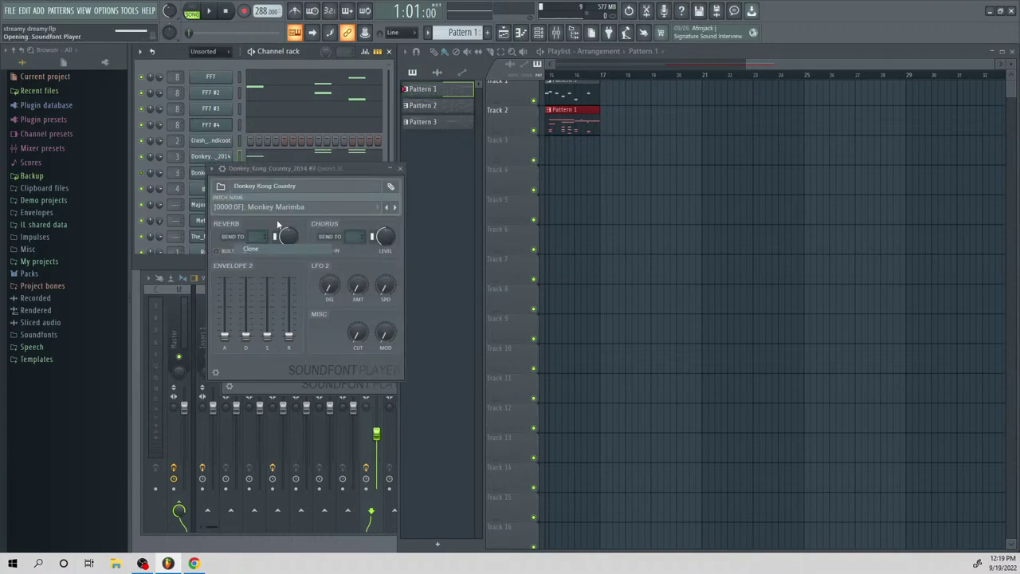
left_click(288, 211)
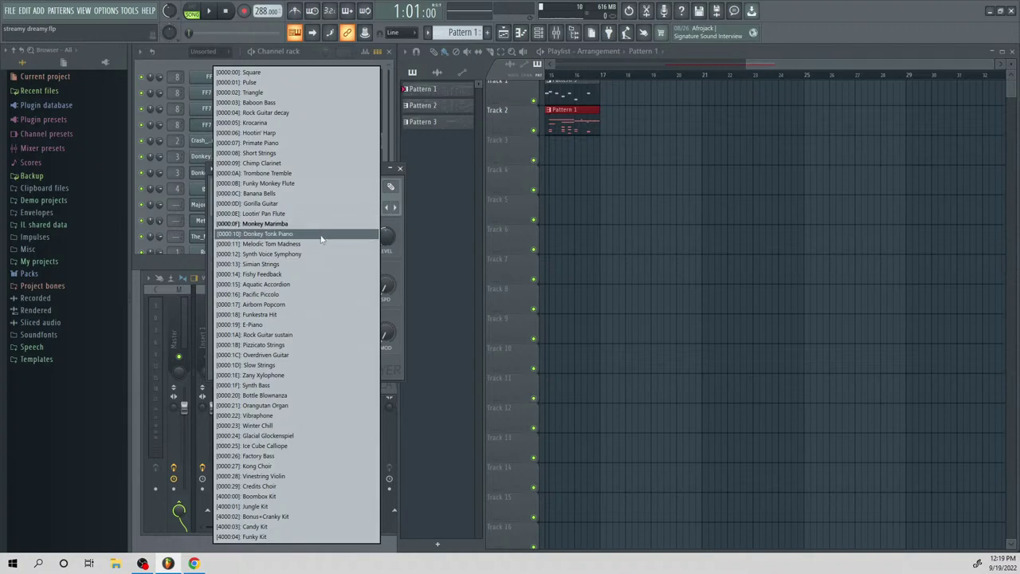
left_click(271, 204)
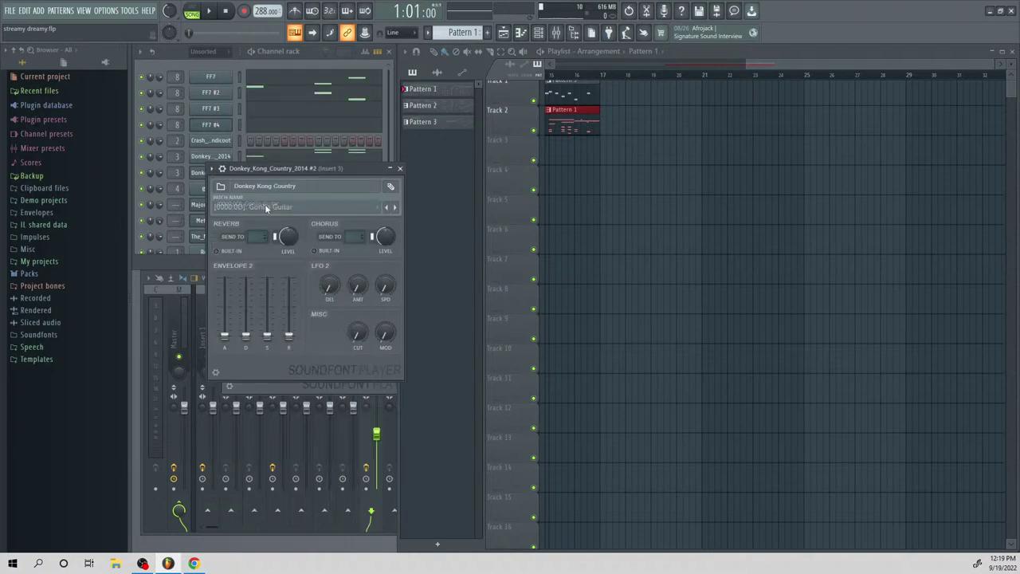
Switch to the empty Pattern 4 and open the piano roll of the cloned Donkey_Kong_Country_2014 #2 channel
left_click(254, 63)
scroll(457, 33, "down", 1)
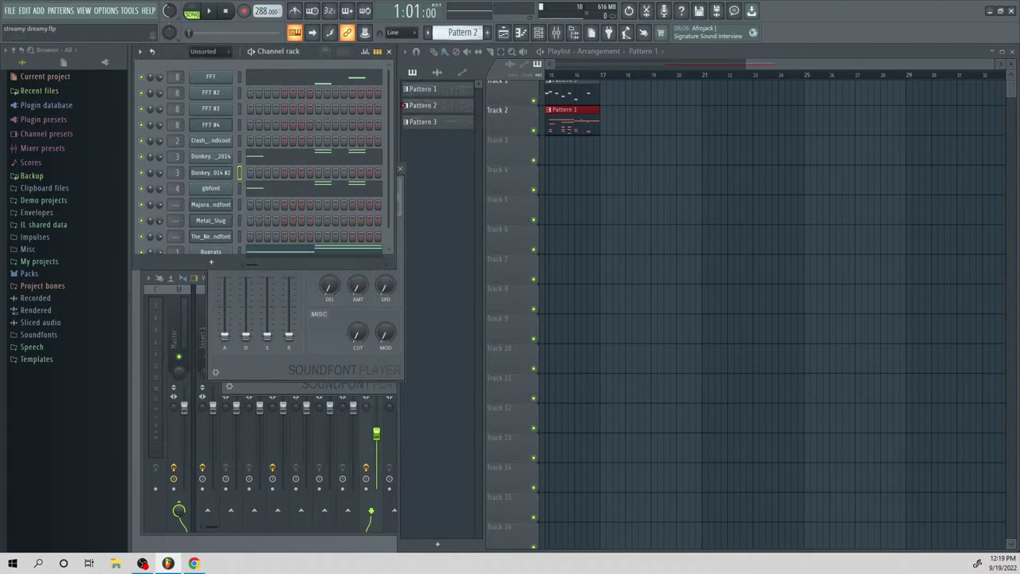
key("KP_Add")
key("KP_Add")
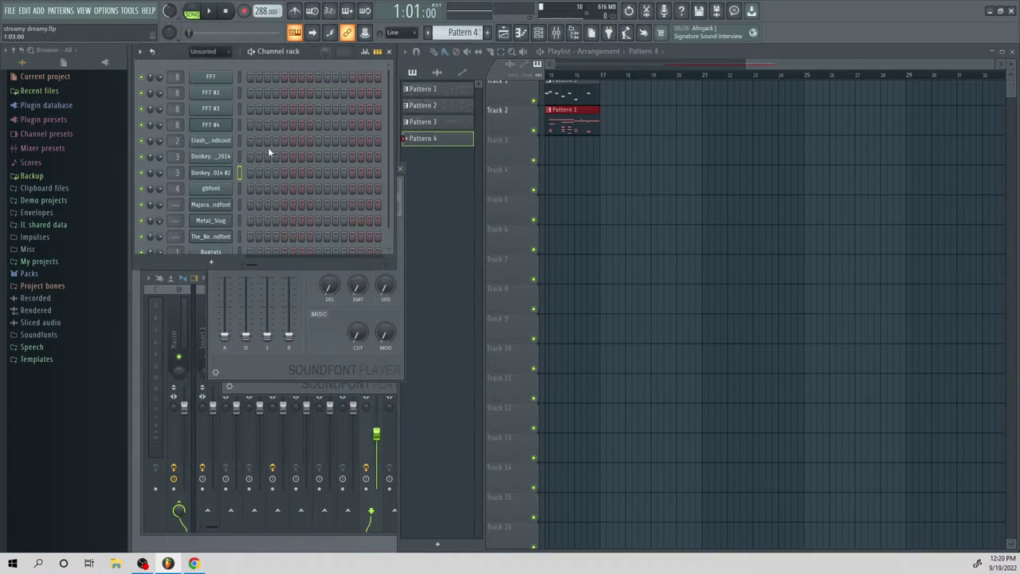
right_click(225, 173)
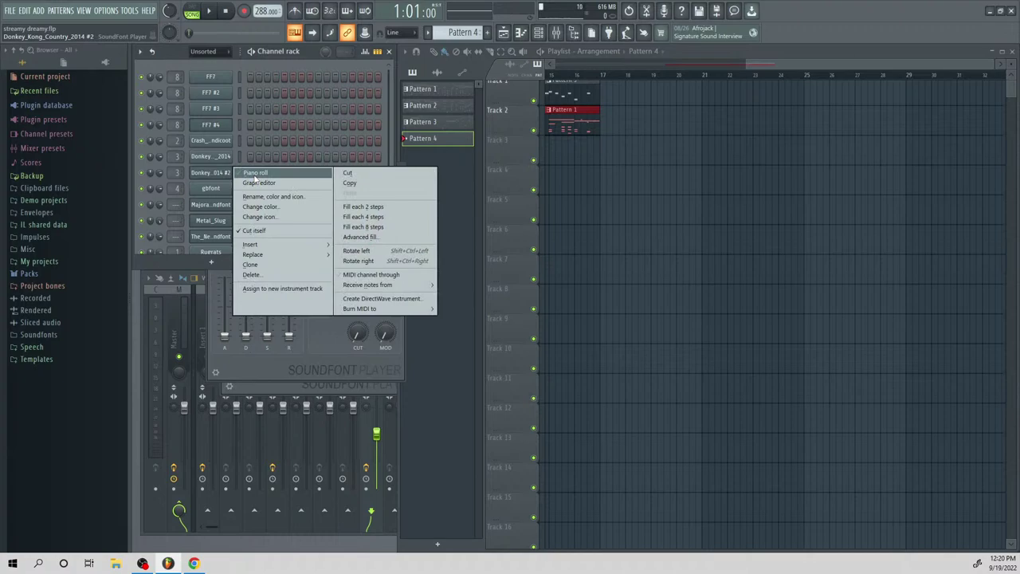
left_click(254, 174)
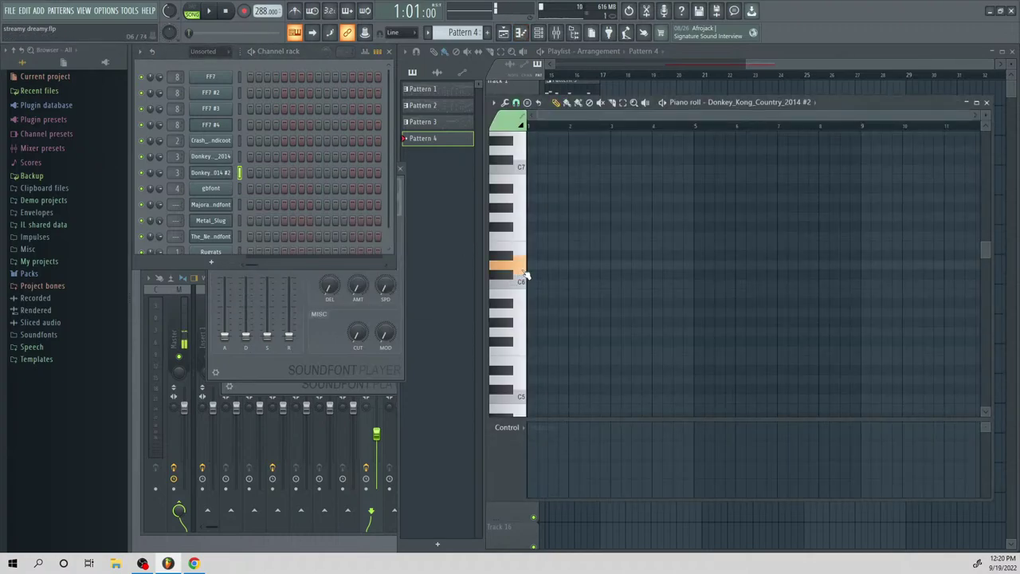
Audition several keys of the Gorilla Guitar patch in the piano roll and briefly play the song from the start
left_click(524, 331)
left_click(521, 379)
scroll(521, 378, "down", 3)
left_click(521, 378)
left_click(517, 412)
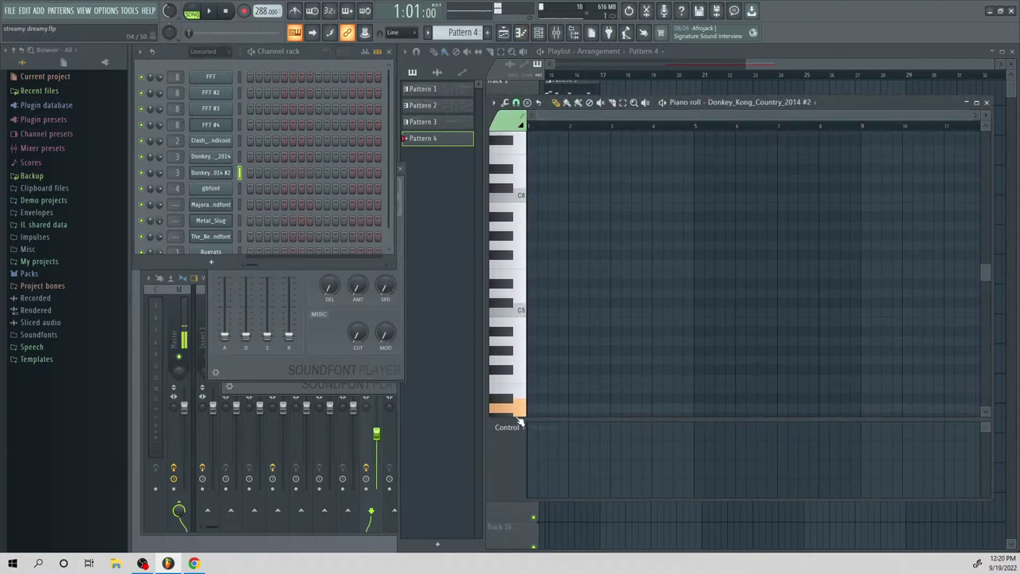
left_click_drag(517, 417, 519, 390)
key("space")
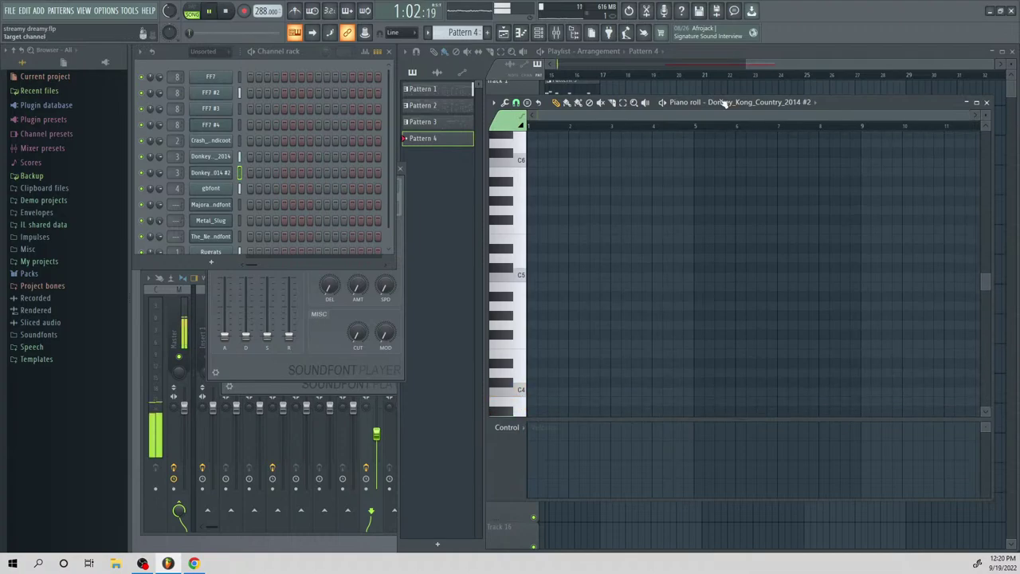
key("space")
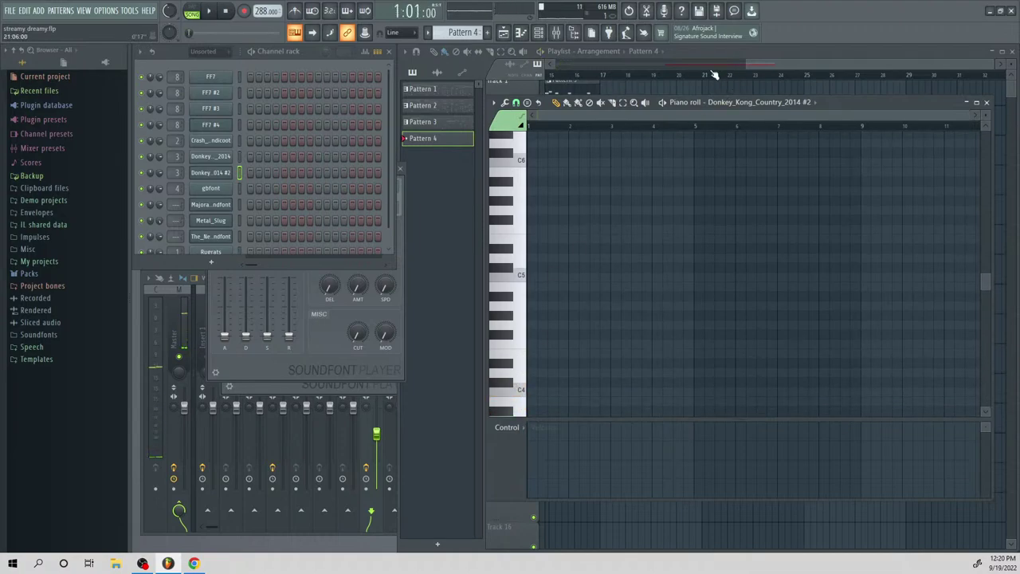
Open Pattern 1's FF7 piano roll from the playlist and audition the C5 and E5 keys against its opening notes
left_click_drag(761, 65, 598, 67)
double_click(570, 120)
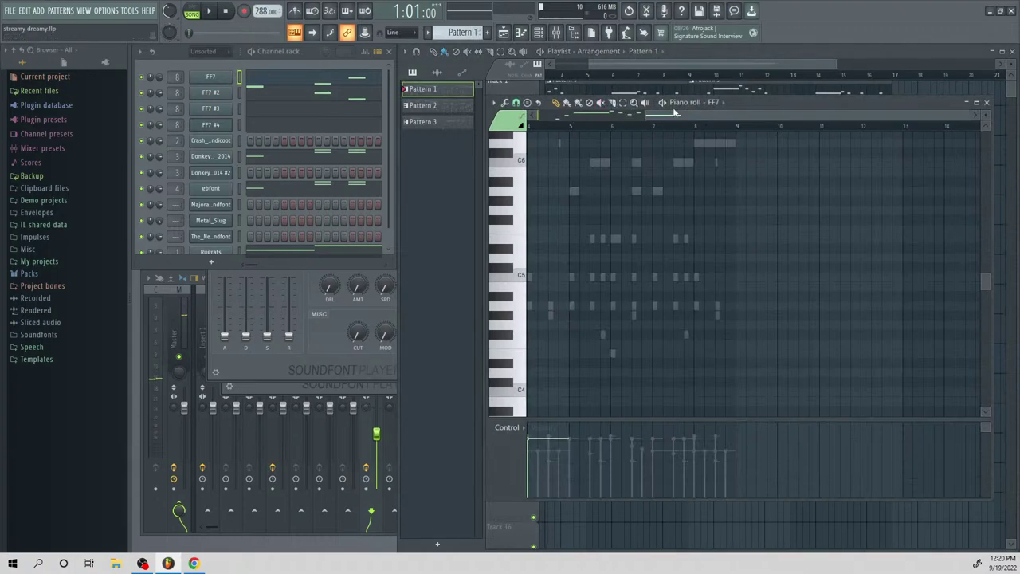
left_click_drag(674, 114, 566, 114)
left_click(522, 280)
left_click(524, 243)
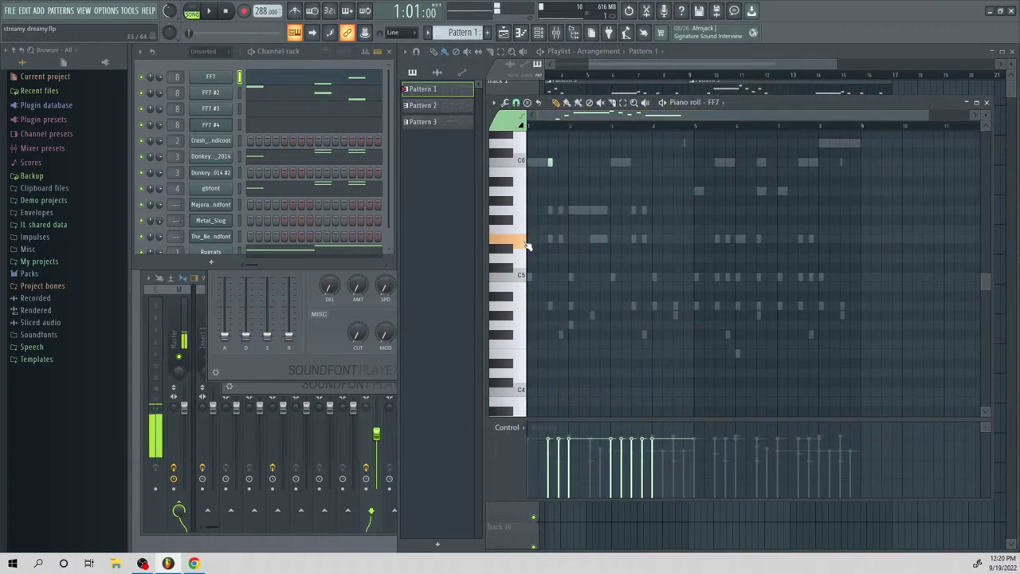
Return to the empty Pattern 4 and reopen the Donkey_Kong_Country_2014 #2 piano roll
left_click_drag(738, 65, 801, 77)
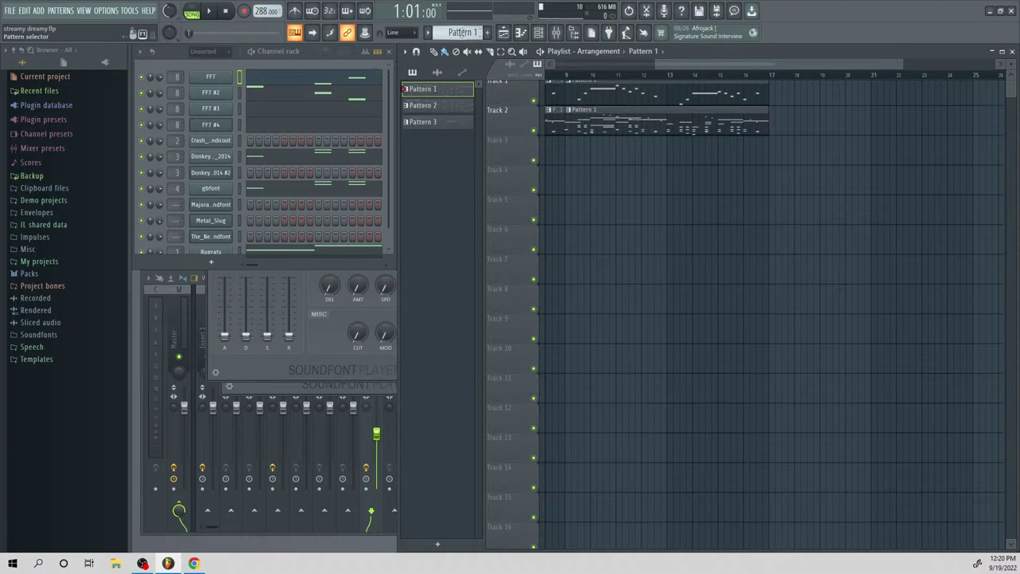
scroll(464, 33, "down", 3)
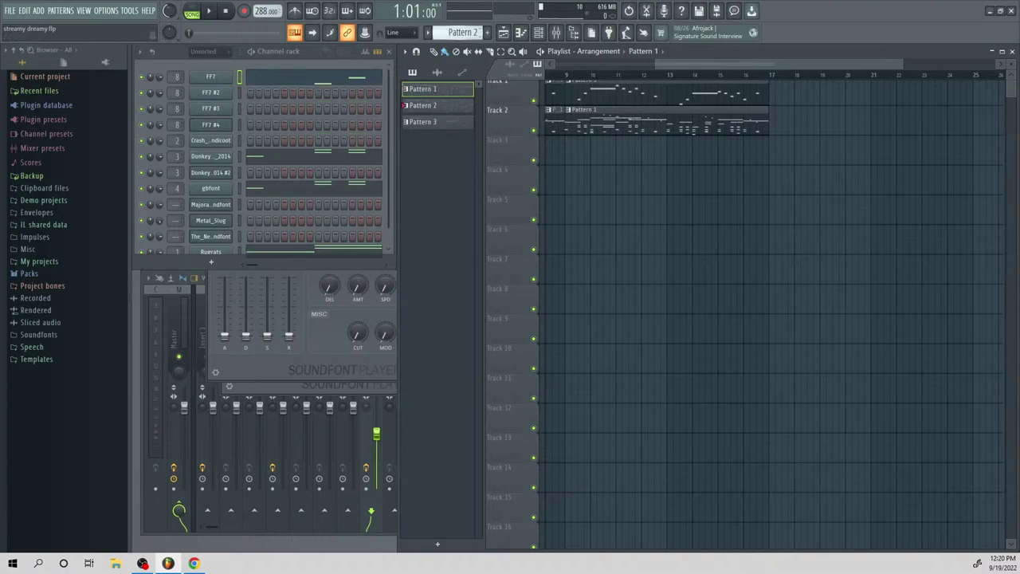
right_click(216, 176)
left_click(246, 172)
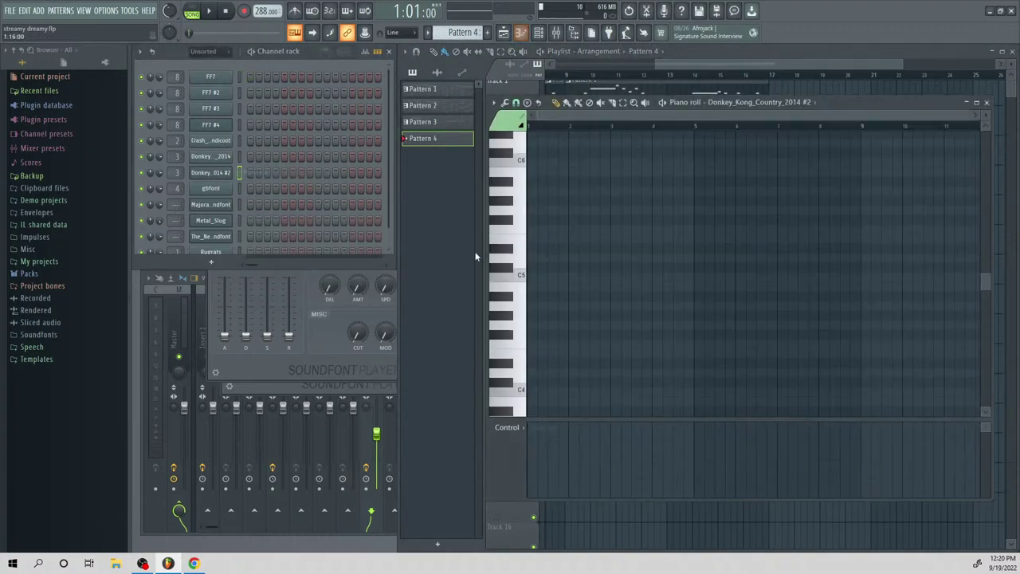
Place an F4 note at the start of bar 1, lengthen it to one full bar, and play it back
left_click(518, 273)
left_click(514, 326)
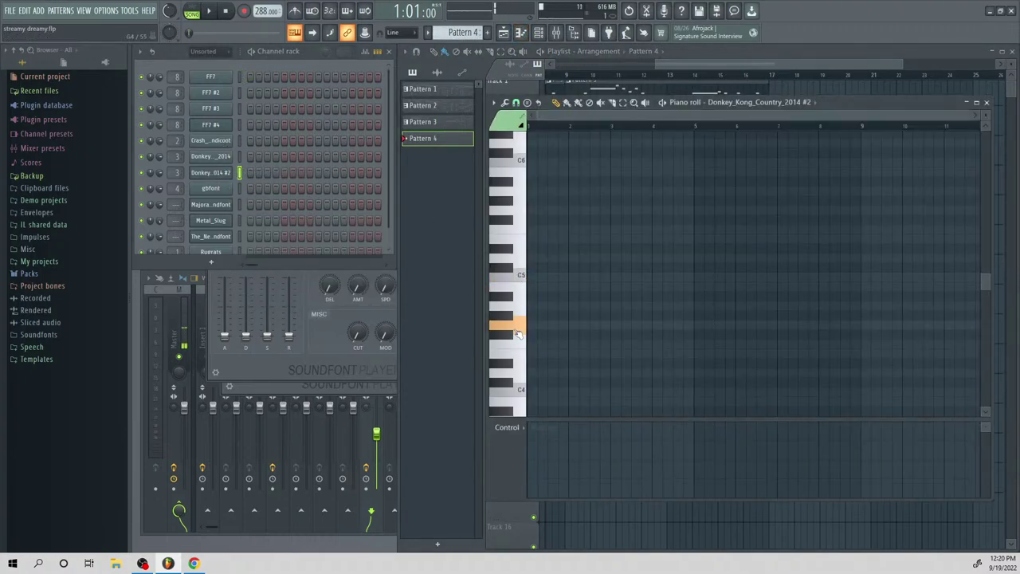
left_click(514, 343)
left_click(548, 349)
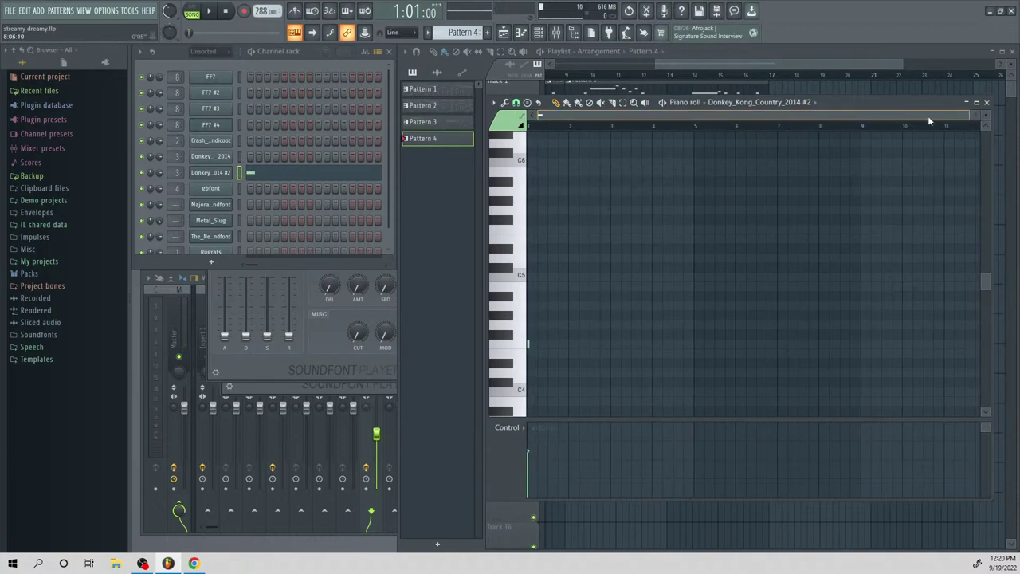
left_click_drag(971, 116, 854, 132)
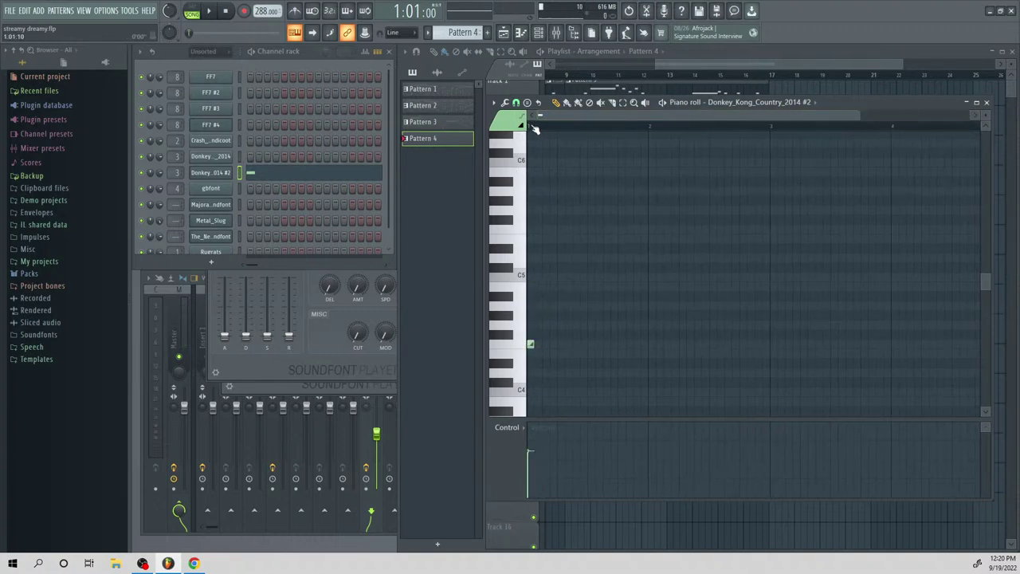
left_click(522, 125)
left_click(530, 345)
left_click_drag(531, 345, 646, 351)
key("space")
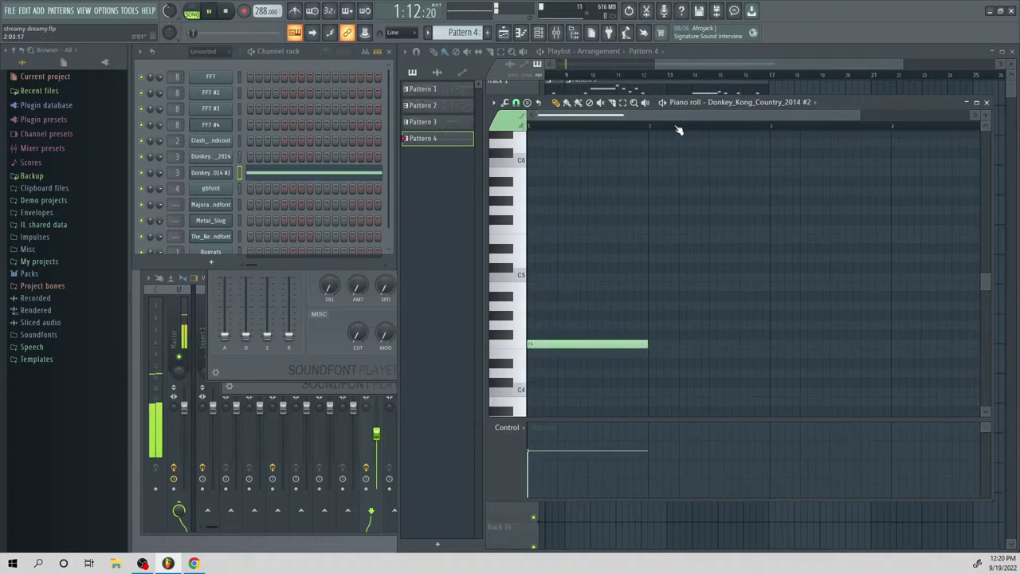
key("space")
Place a Pattern 4 clip on Track 3 at bar 17 and play the song from bar 16
left_click(722, 67)
left_click(778, 157)
left_click_drag(789, 156, 774, 153)
key("space")
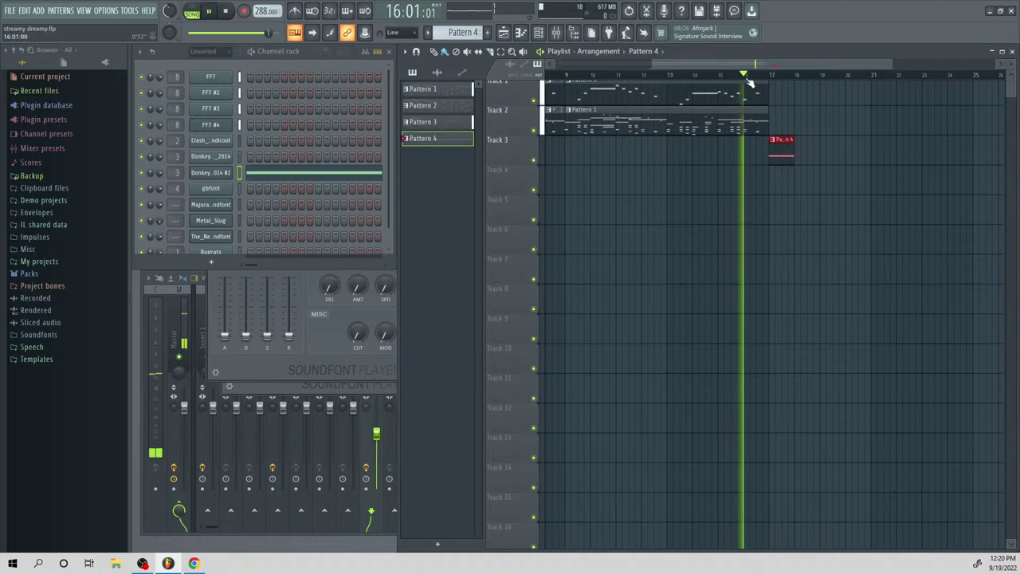
key("space")
In Pattern 4's piano roll, add an A4 note at the middle of bar 1 and shorten it to a quarter bar
double_click(780, 156)
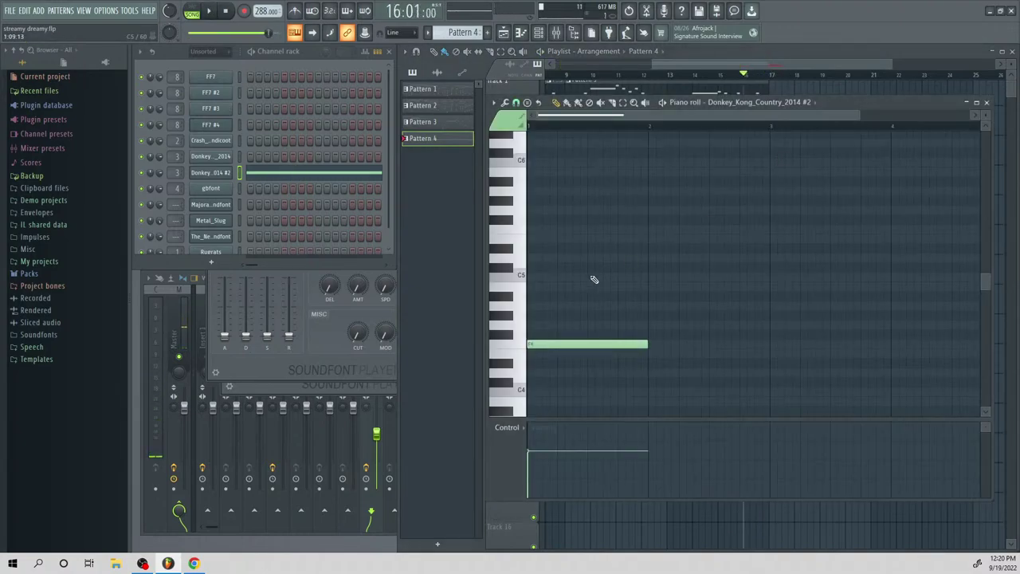
key("space")
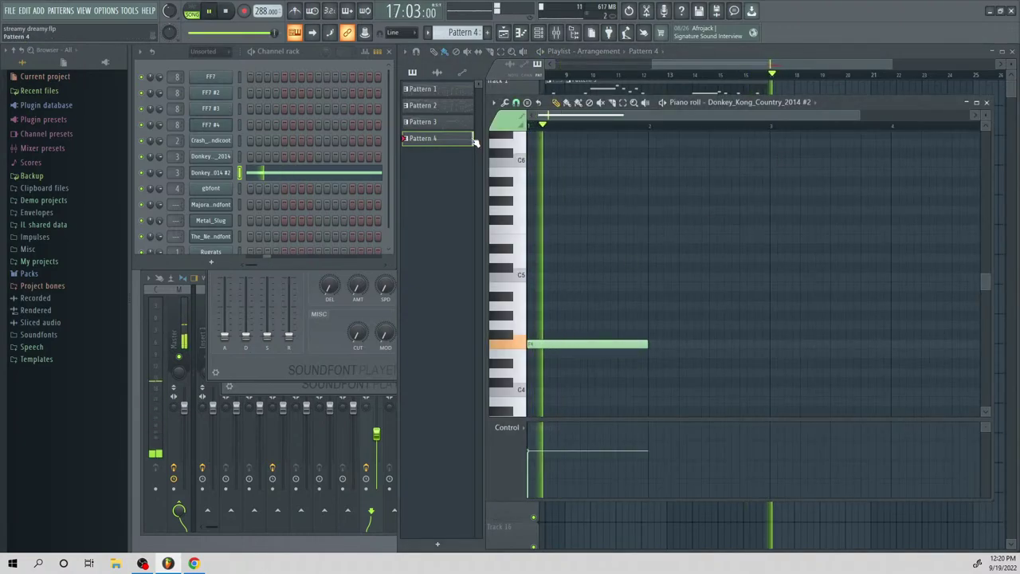
key("space")
left_click(586, 315)
left_click_drag(585, 315, 586, 306)
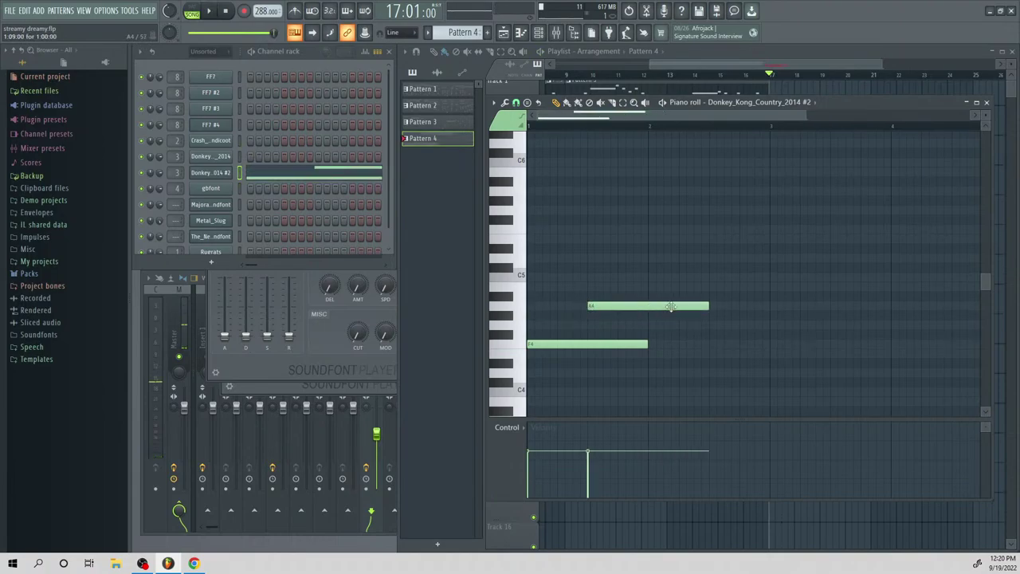
left_click_drag(708, 307, 617, 310)
Add quarter-bar notes D5 on the last quarter of bar 1 and C5 at the start of bar 2, and play the phrase
left_click(603, 267)
left_click_drag(603, 267, 656, 279)
left_click(621, 267)
key("space")
key("space")
key("space")
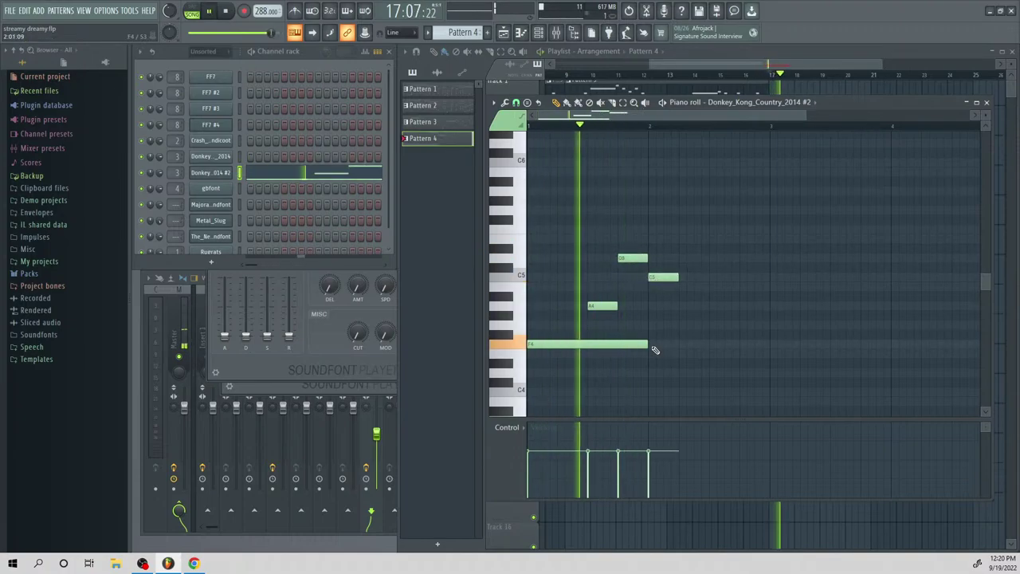
key("space")
Extend the F4 note to the middle of bar 2 and add equally long D4 and F#4 notes at mid-bar 2 and bar 3
left_click_drag(648, 345, 708, 346)
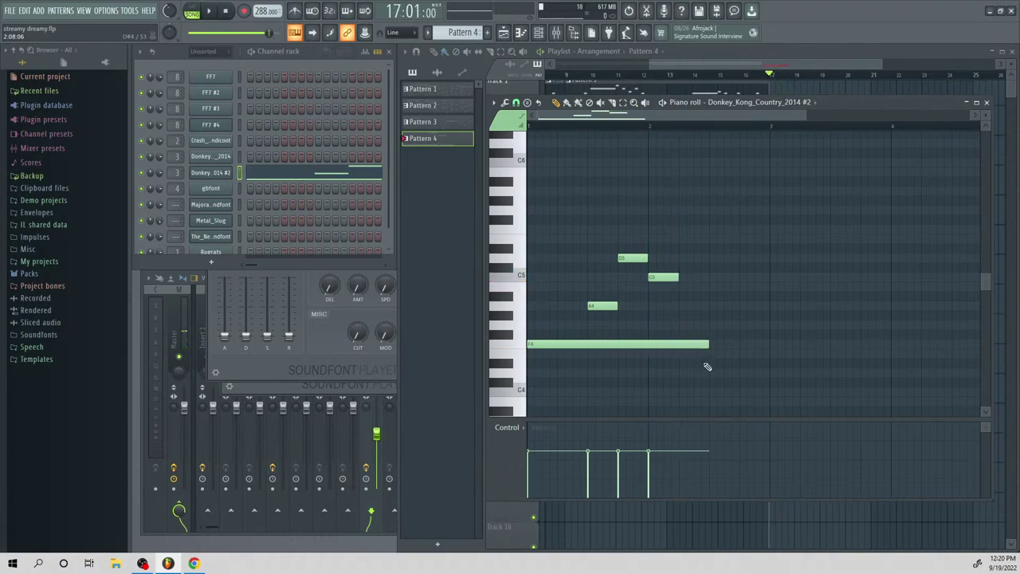
left_click(710, 372)
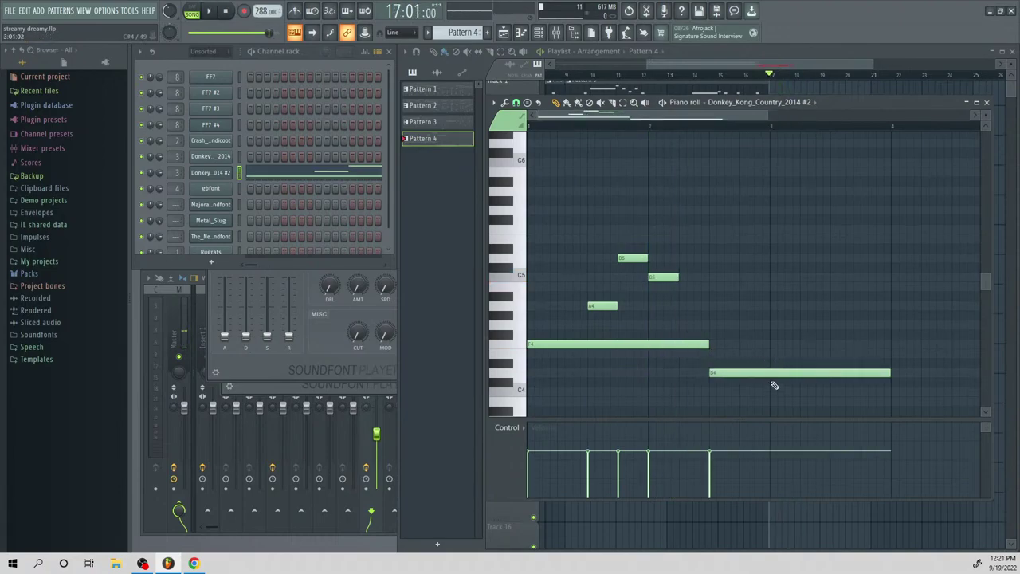
left_click_drag(770, 345, 770, 334)
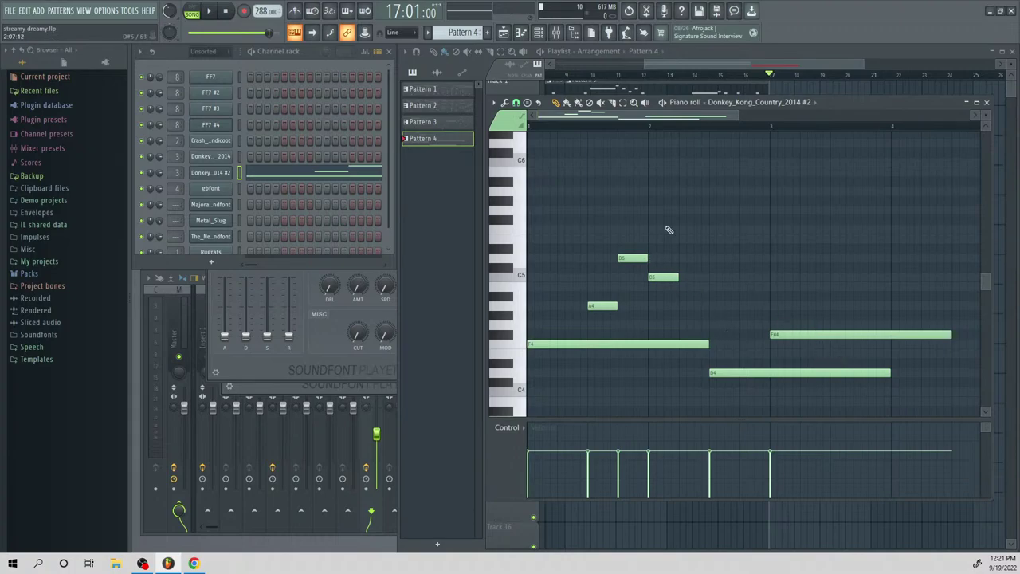
Open Pattern 1 and examine the piano roll notes of the FF7, FF7 #2 and Donkey_Kong_Country_2014 channels
left_click(699, 68)
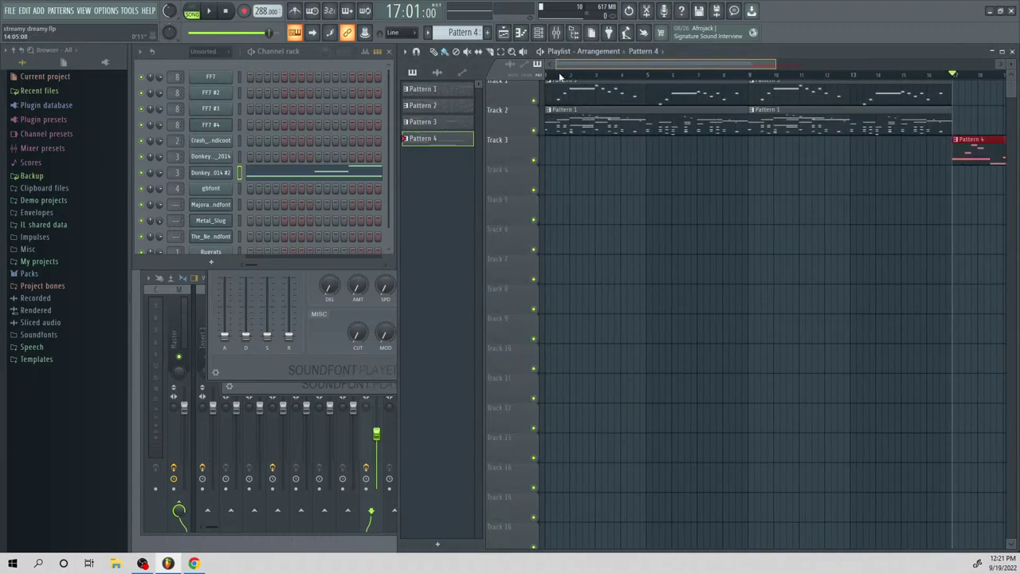
double_click(584, 129)
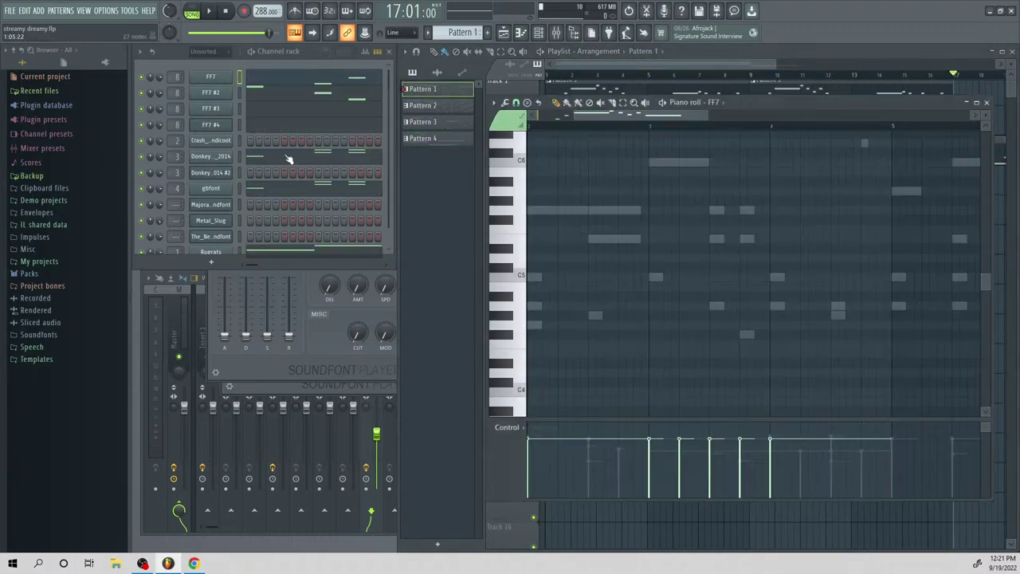
left_click(266, 97)
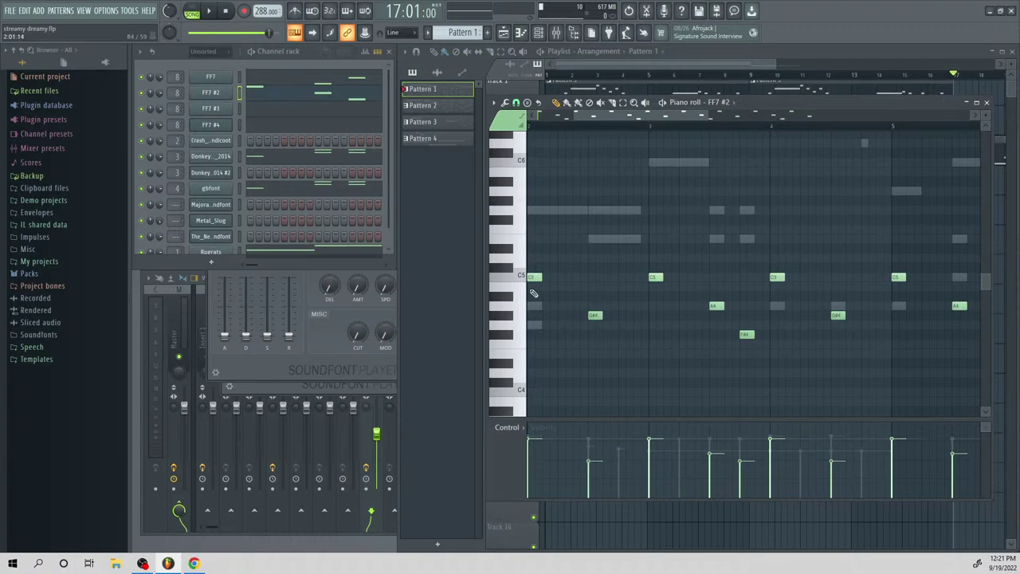
left_click(277, 84)
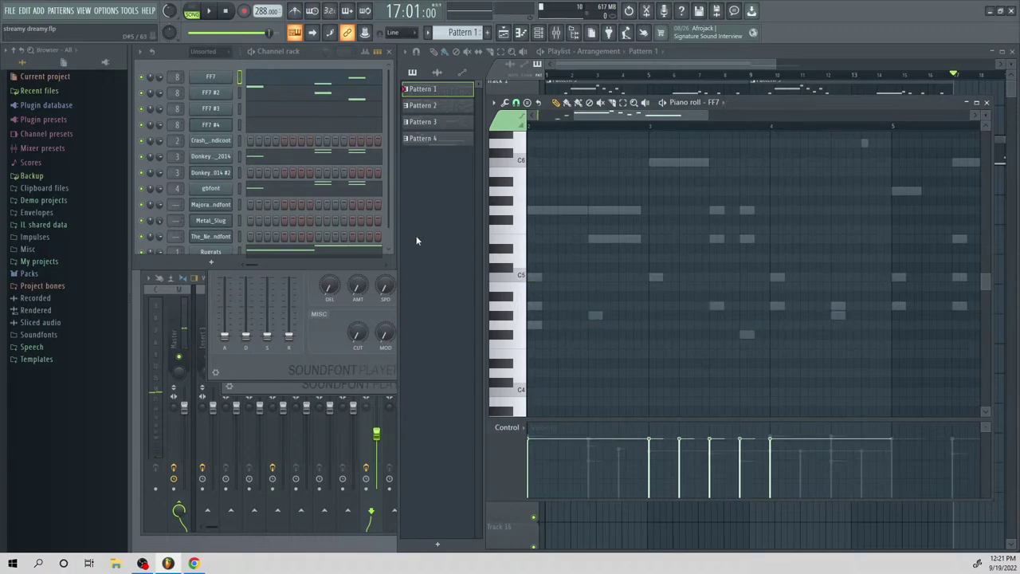
left_click(274, 160)
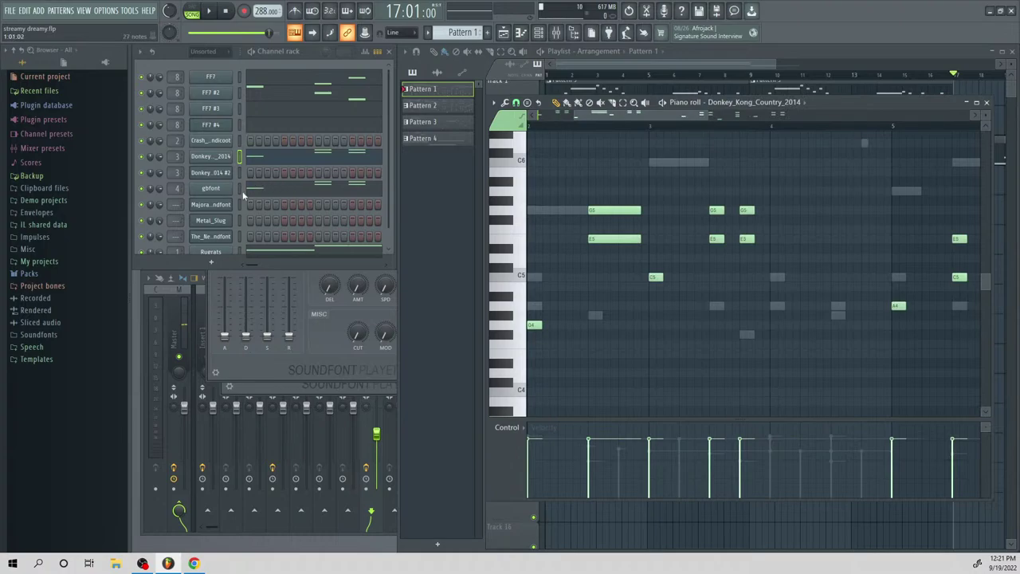
Examine the notes of the FF7 #3 and FF7 channels in Pattern 1's piano roll
left_click(290, 113)
left_click_drag(710, 115, 826, 116)
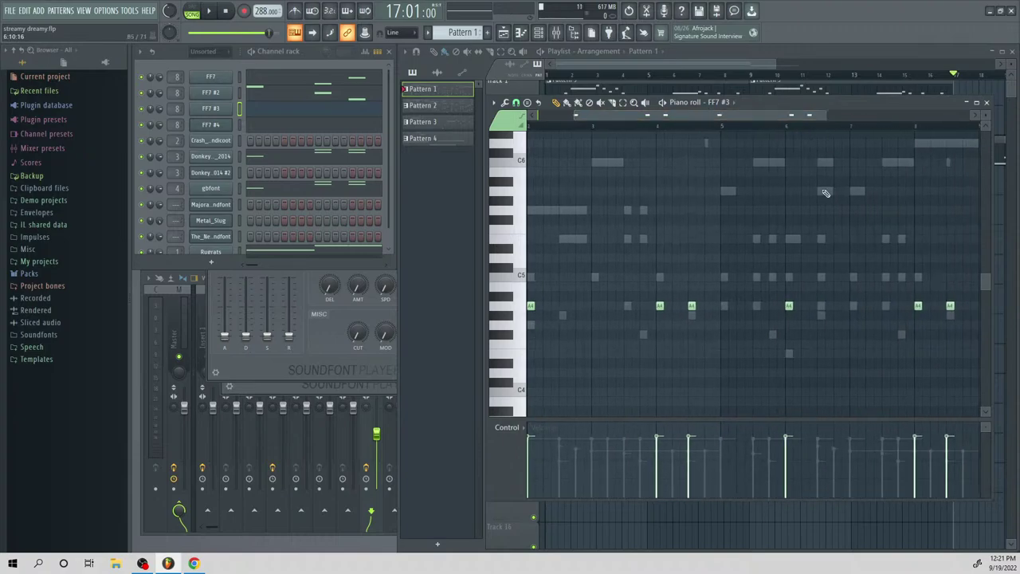
scroll(683, 239, "up", 2)
scroll(683, 239, "down", 1)
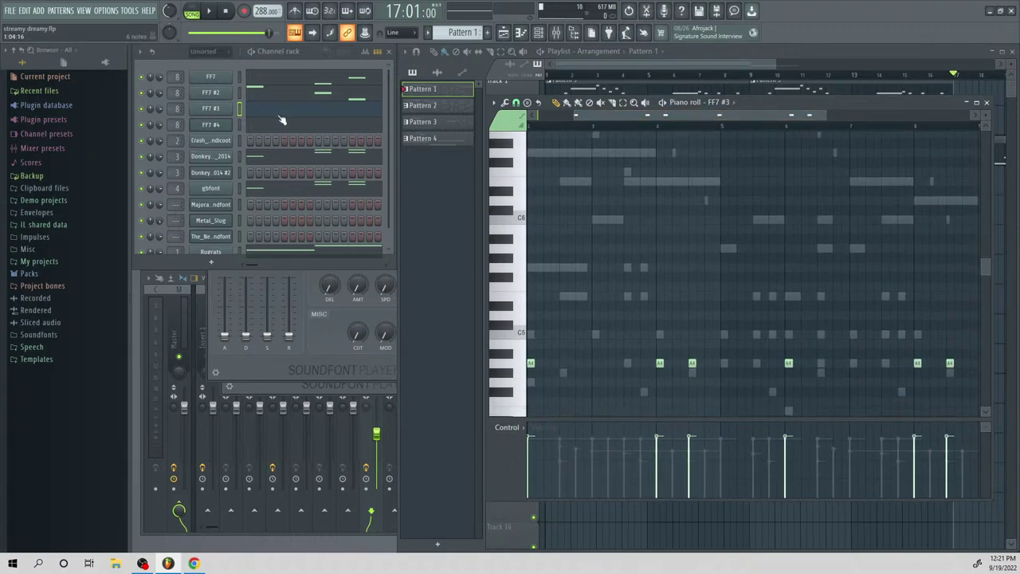
left_click(314, 81)
scroll(670, 194, "up", 7)
left_click_drag(690, 118, 558, 141)
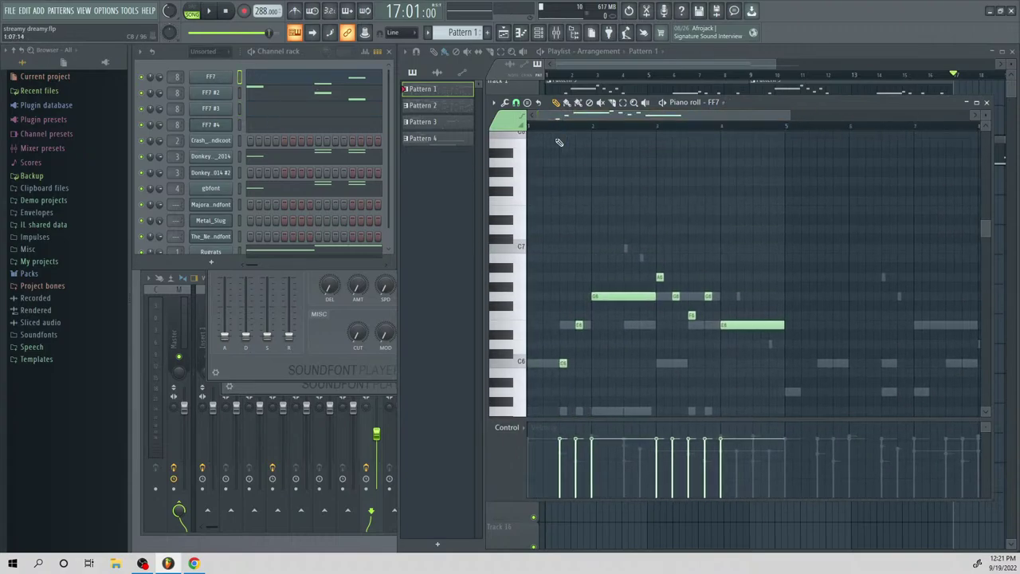
scroll(558, 141, "down", 4)
left_click(681, 65)
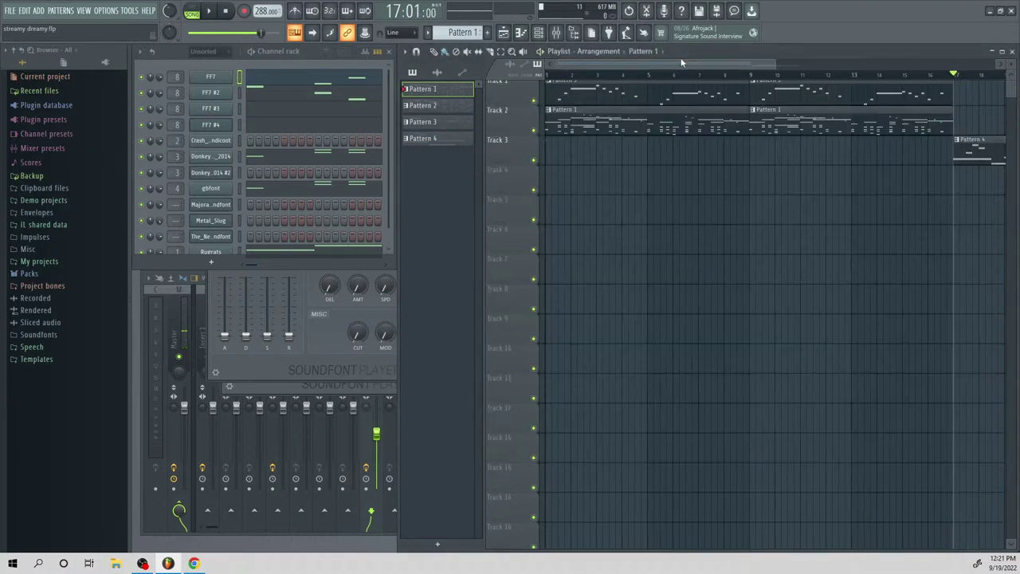
Copy all FF7 melody notes from Pattern 1, paste them into the Donkey_Kong_Country_2014 channel of Pattern 4, and play them
double_click(569, 128)
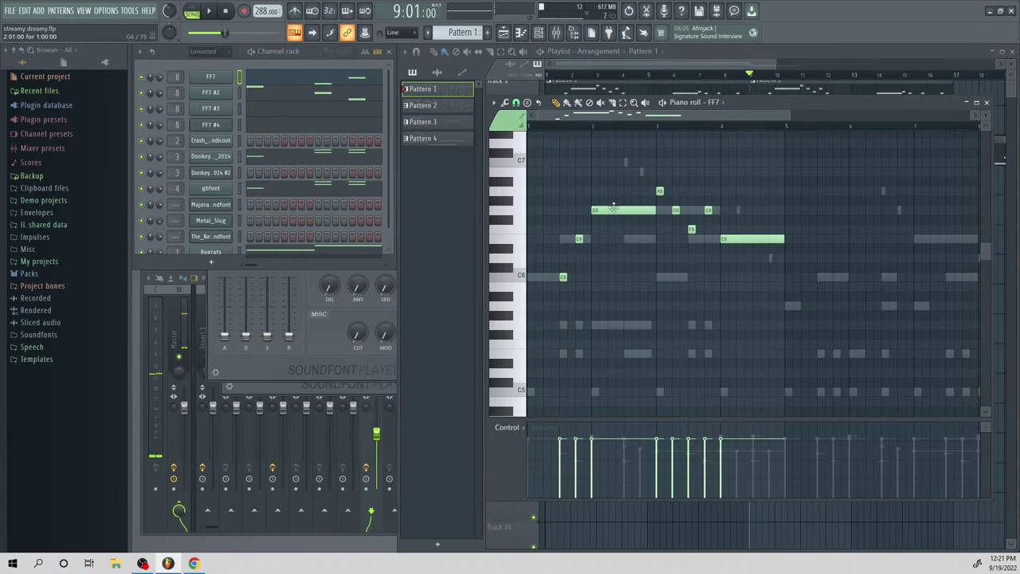
key("ctrl+a")
left_click_drag(728, 64, 752, 65)
double_click(953, 162)
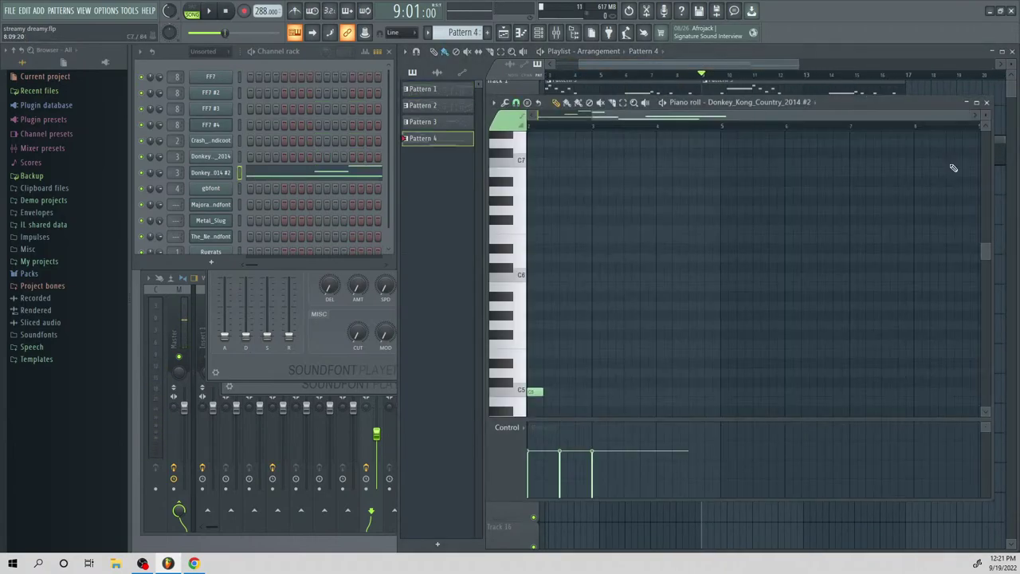
right_click(209, 159)
left_click(243, 156)
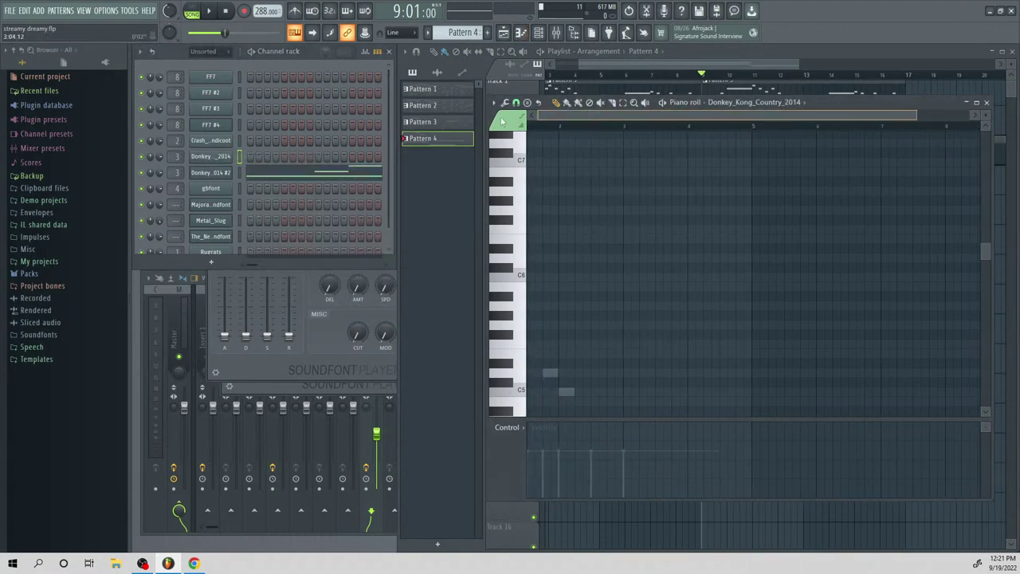
scroll(605, 295, "down", 3)
key("space")
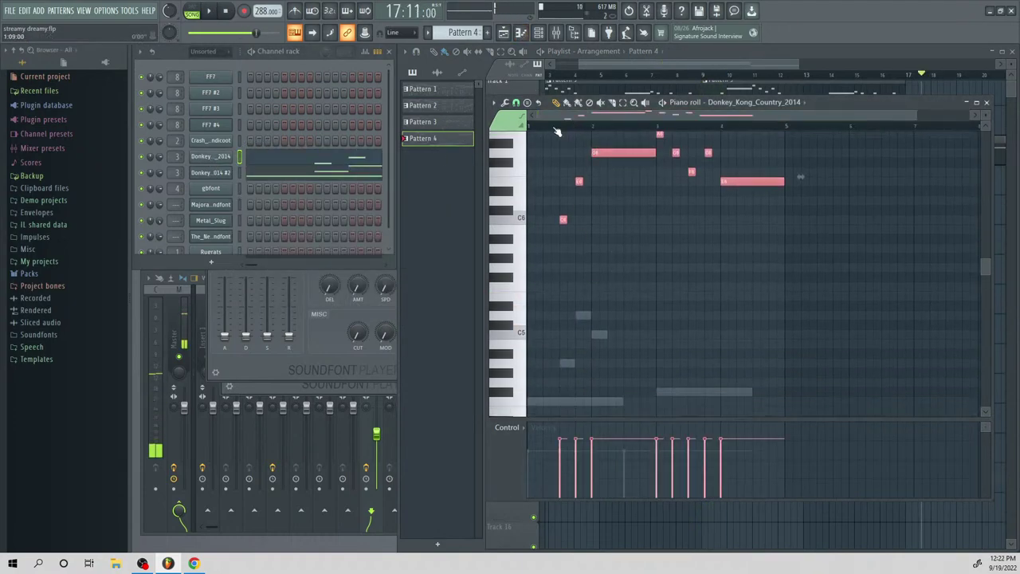
scroll(560, 200, "up", 2)
key("space")
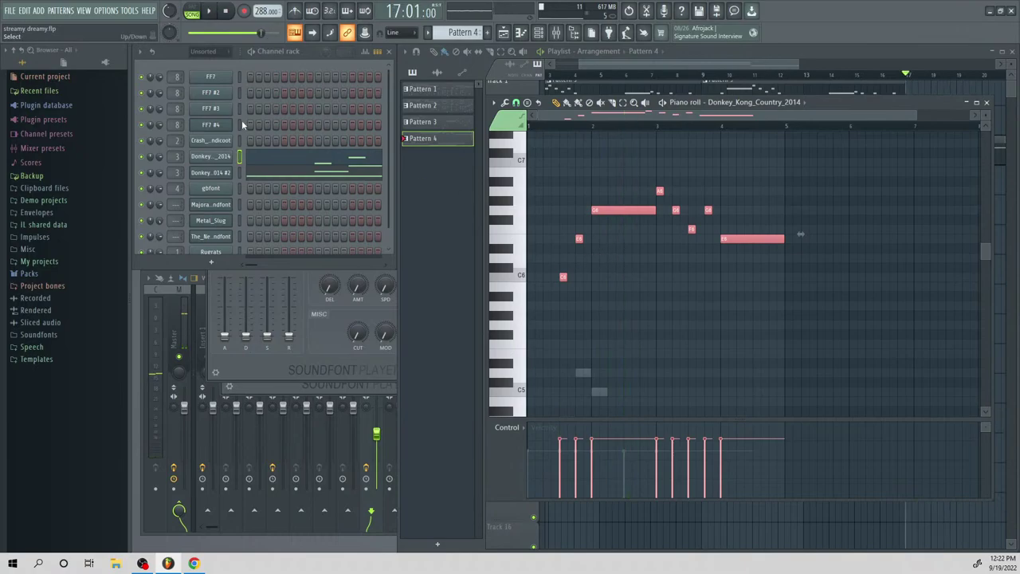
Transpose the pasted melody down so it starts on F5, deselect the notes and play the result
left_click_drag(562, 278, 564, 354)
key("space")
scroll(603, 327, "down", 1)
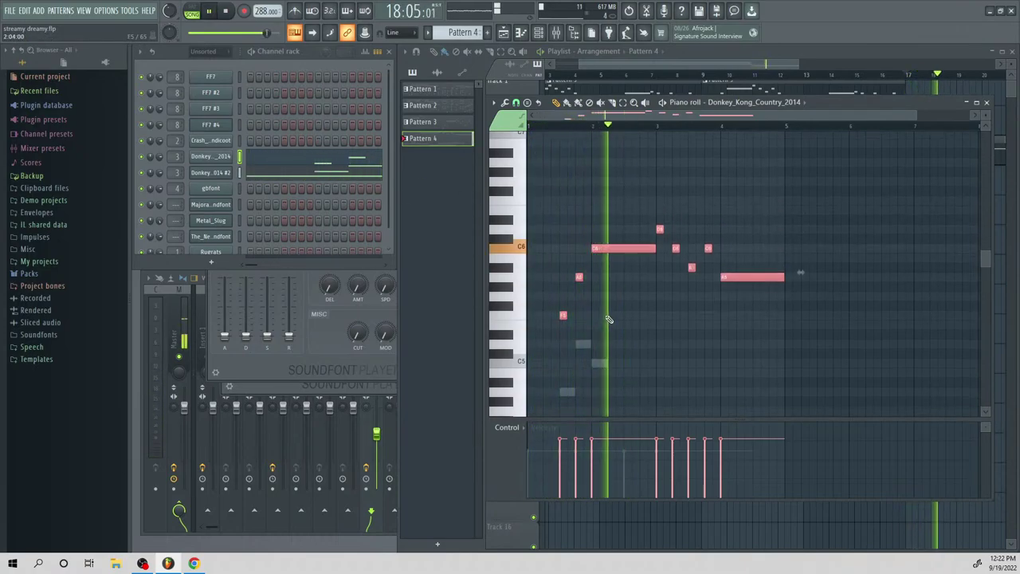
key("space")
left_click(634, 248)
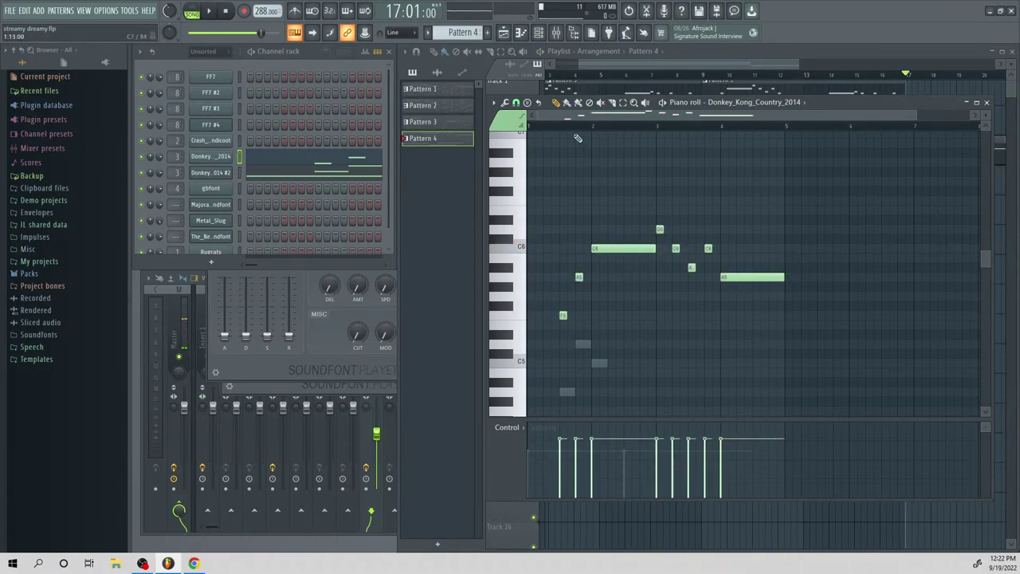
key("space")
key("space")
Add a quarter-bar D6 note at the middle of bar 2, shorten the long C6 note to half a bar, and play
left_click(660, 228)
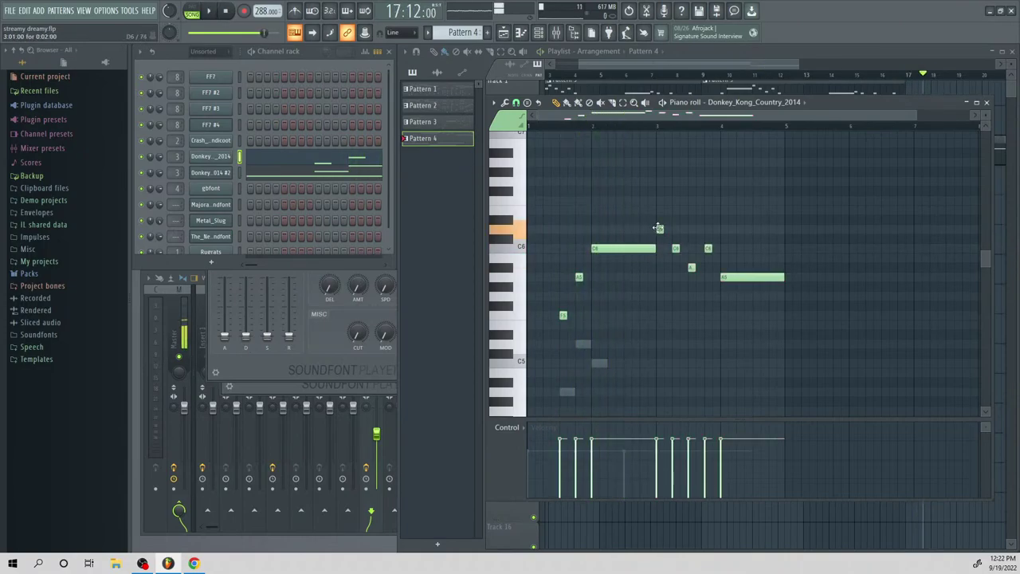
left_click(624, 229)
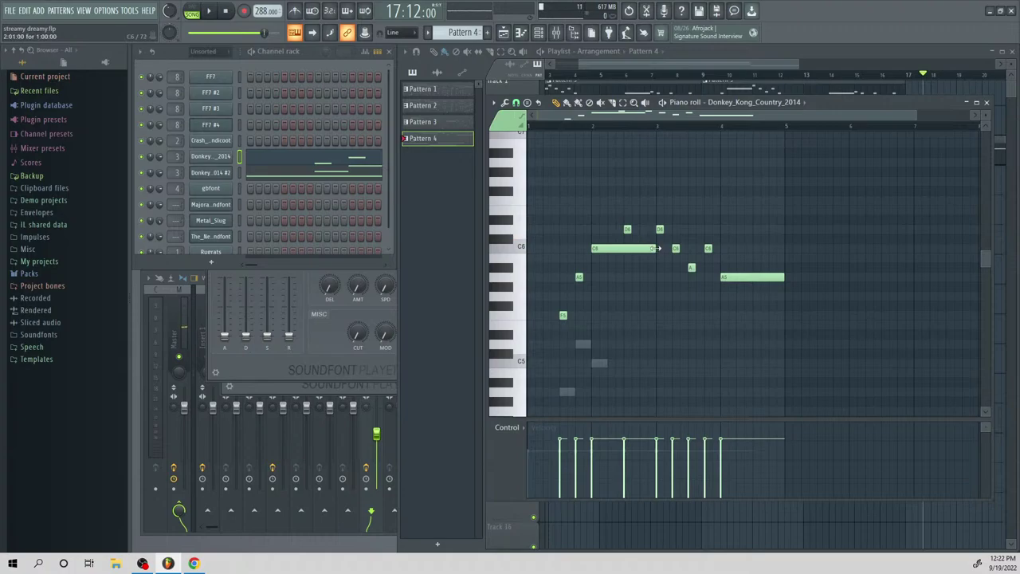
left_click_drag(654, 248, 627, 256)
left_click(627, 231)
key("space")
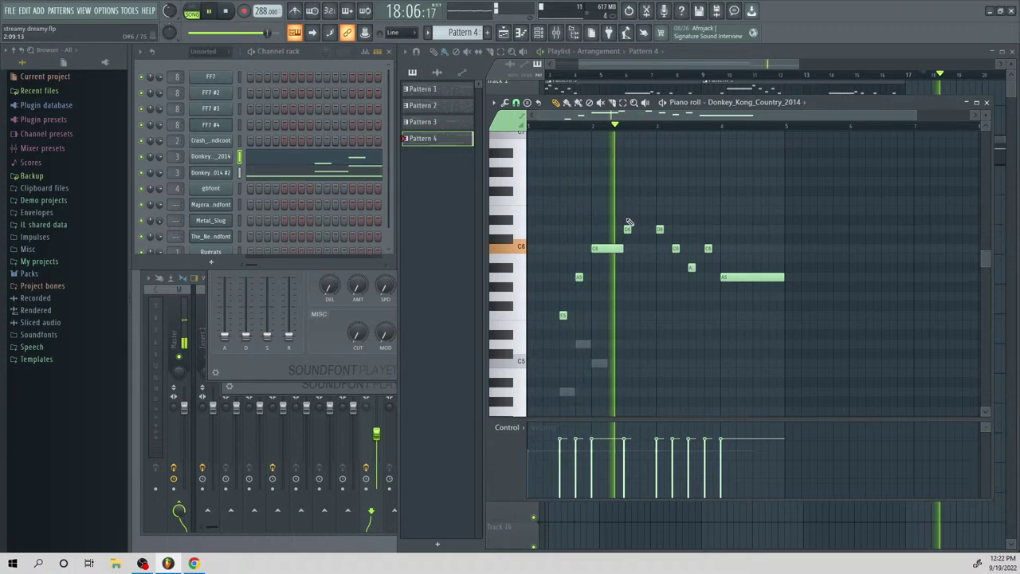
key("space")
Add a quarter-bar C6 note on the last quarter of bar 2 and play the melody
left_click(638, 249)
left_click_drag(638, 249, 665, 271)
right_click(664, 271)
key("space")
key("space")
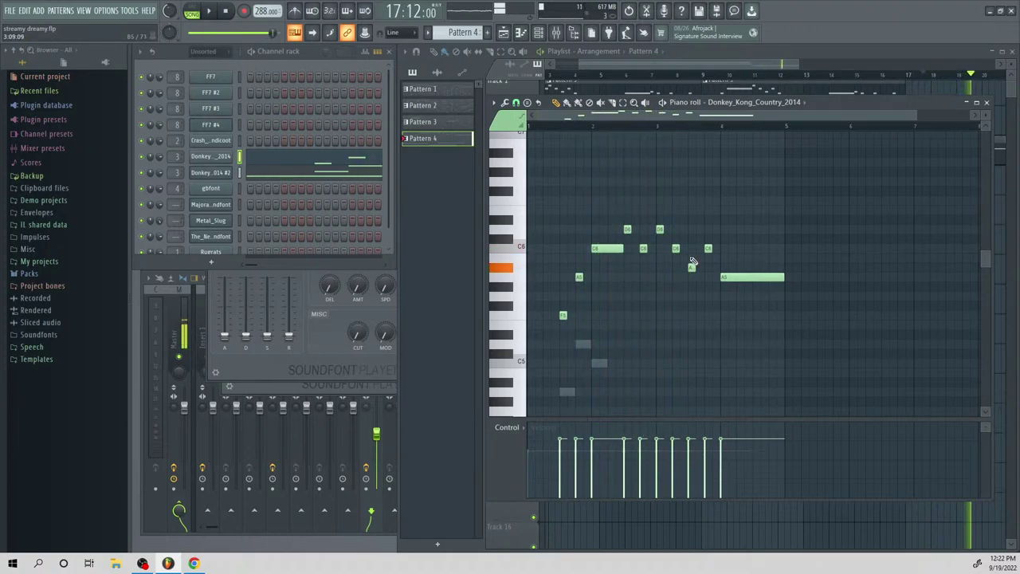
Delete the F#4 note at bar 3 of the Donkey_Kong_Country_2014 #2 channel and play the phrase
left_click(294, 176)
scroll(645, 323, "down", 1)
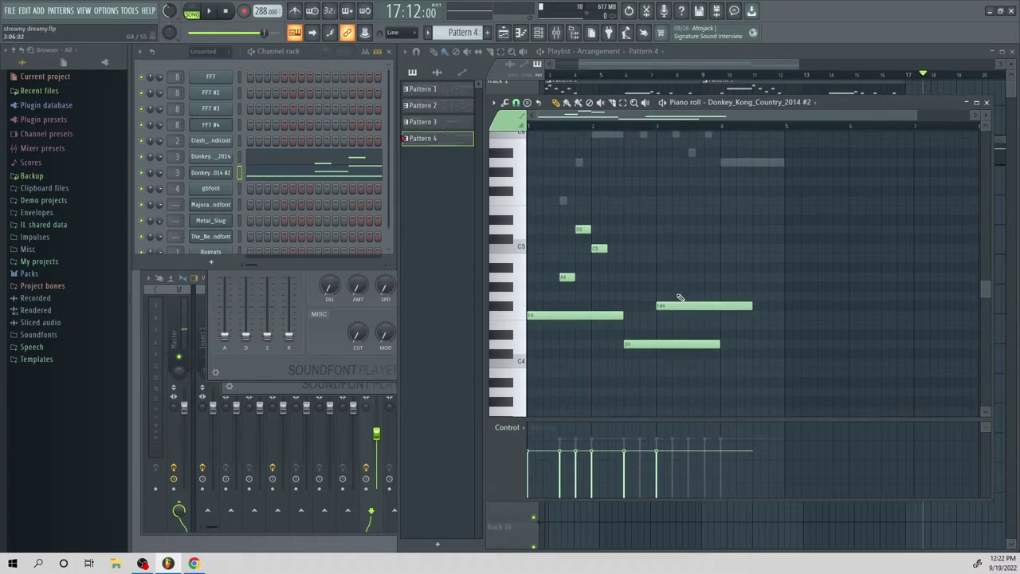
key("space")
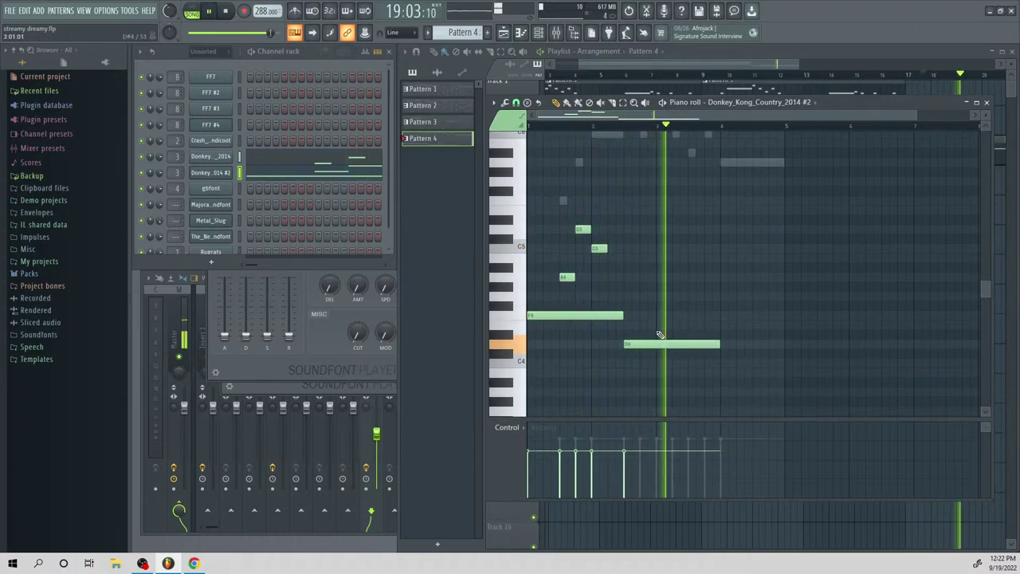
key("space")
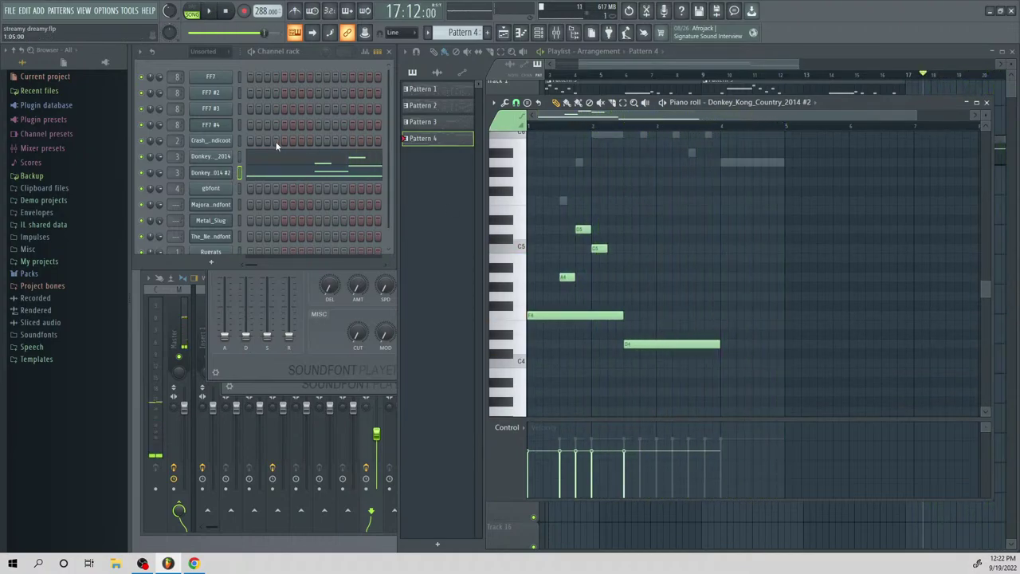
Play the Donkey_Kong_Country_2014 melody and audition single piano keys between D5 and F5
left_click(295, 158)
scroll(722, 200, "up", 1)
scroll(722, 200, "up", 2)
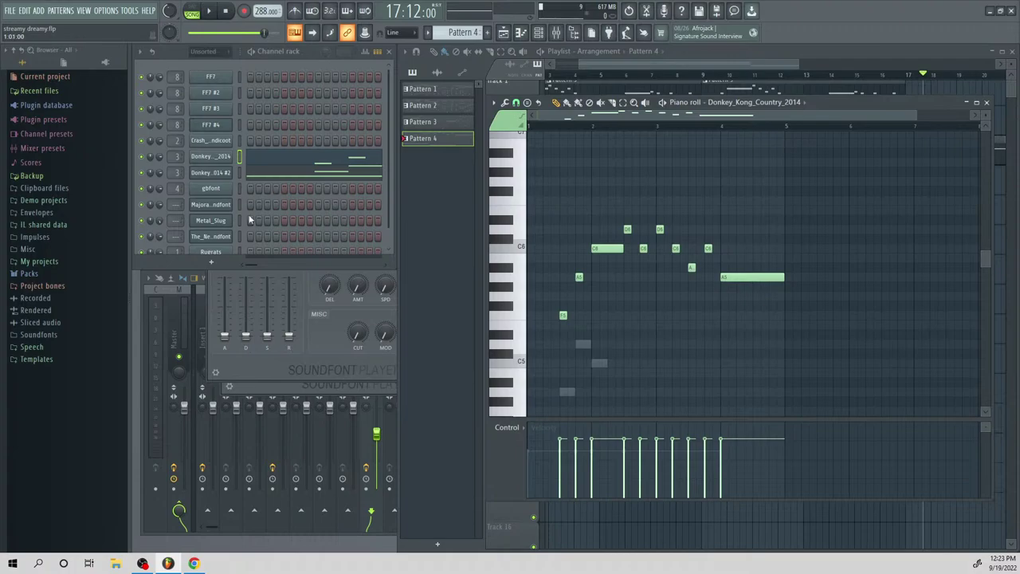
key("space")
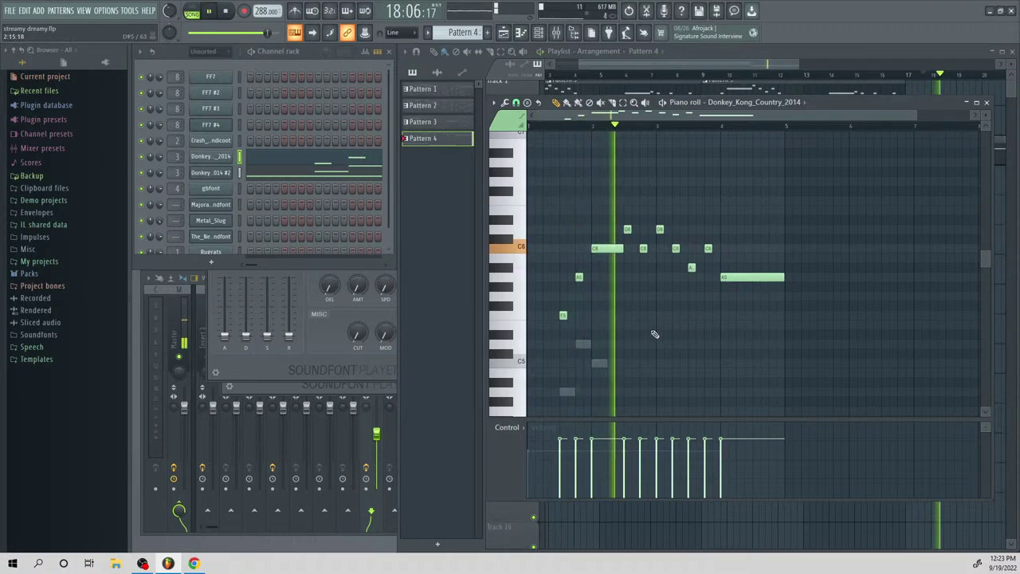
key("space")
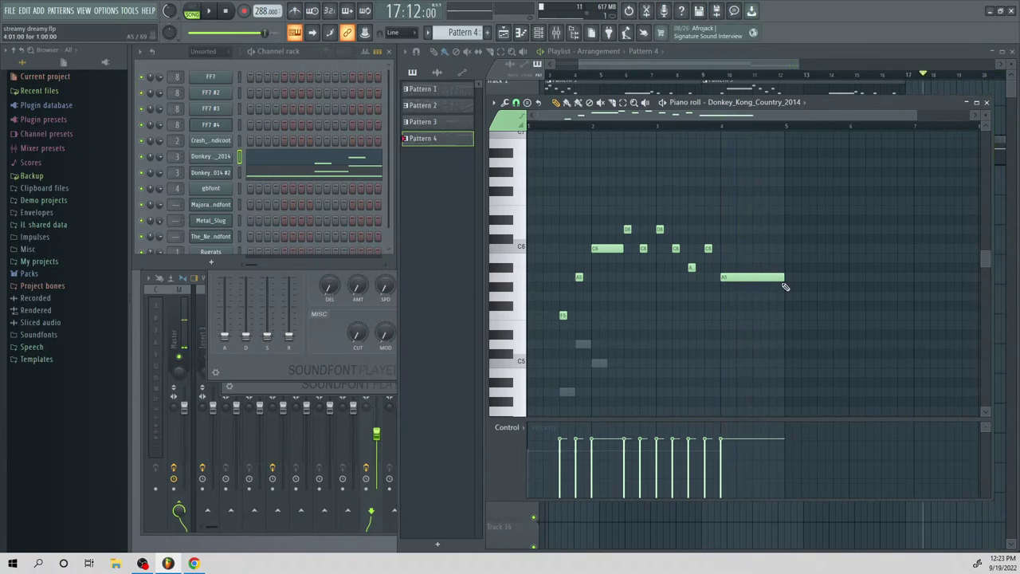
left_click(518, 313)
left_click(517, 350)
left_click(513, 338)
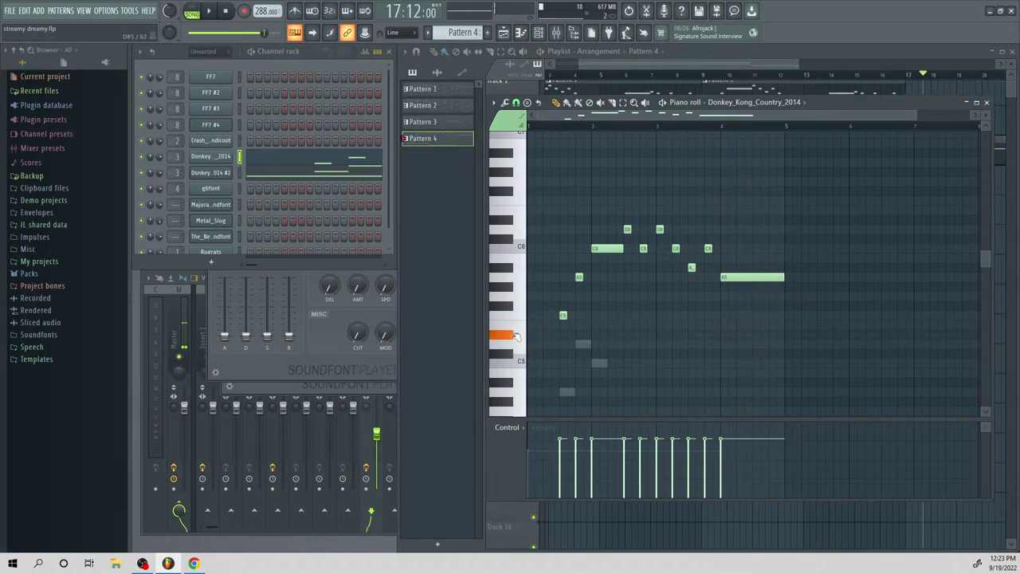
left_click(517, 328)
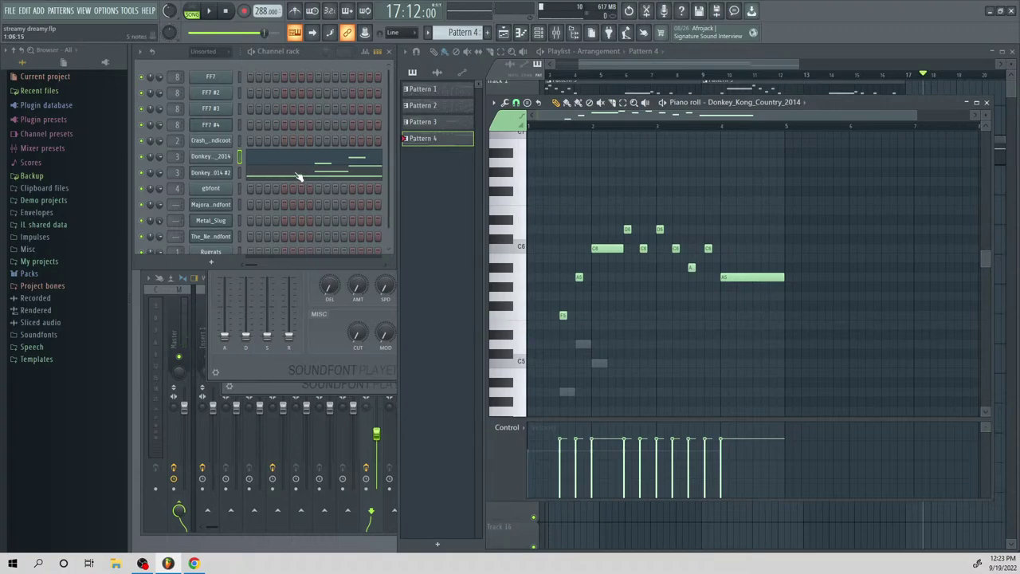
In the Donkey_Kong_Country_2014 #2 channel, add an E4 note as long as the F4 note at the start of bar 5, and play it
left_click(323, 180)
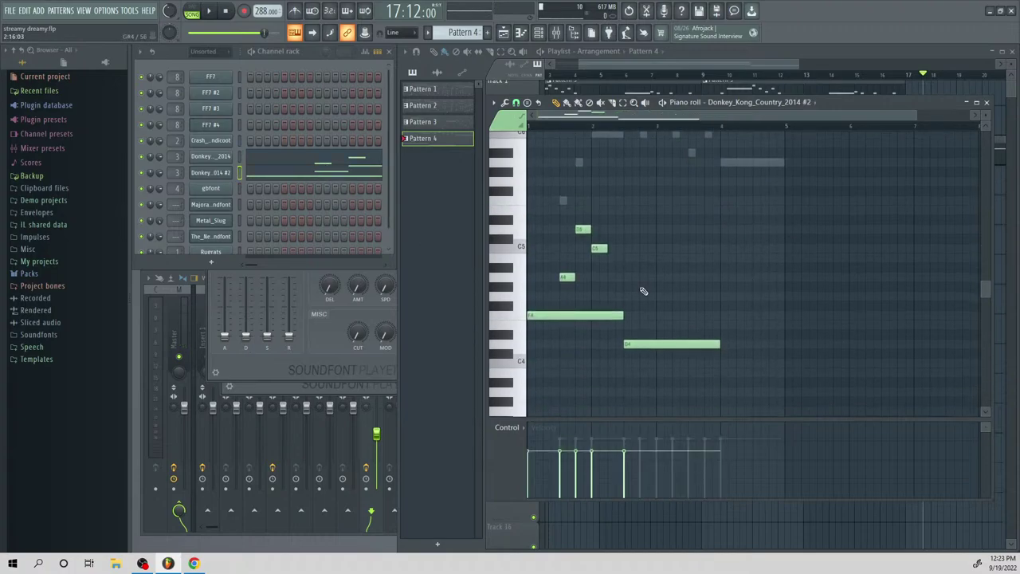
left_click(599, 314)
key("space")
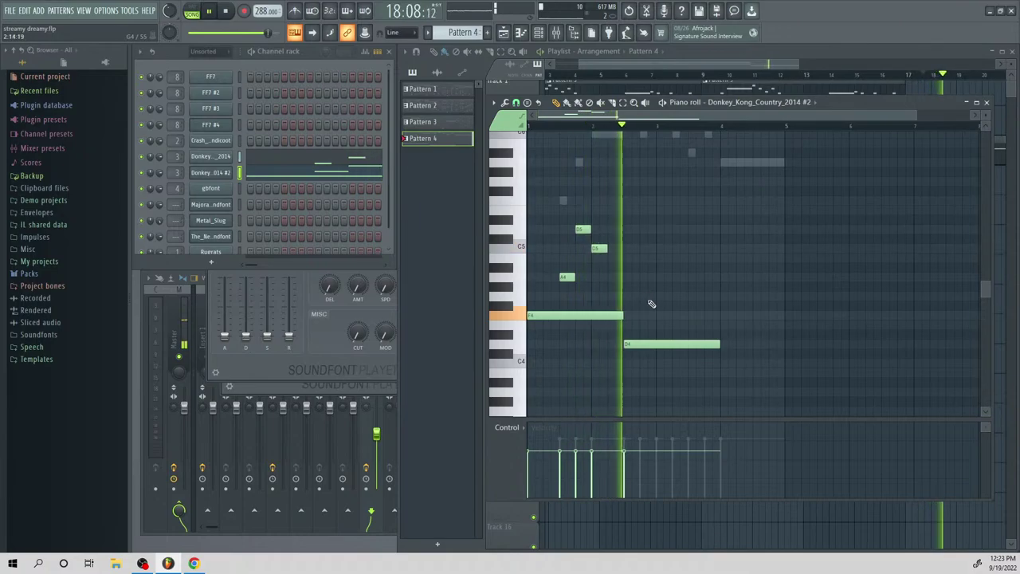
key("space")
left_click(768, 323)
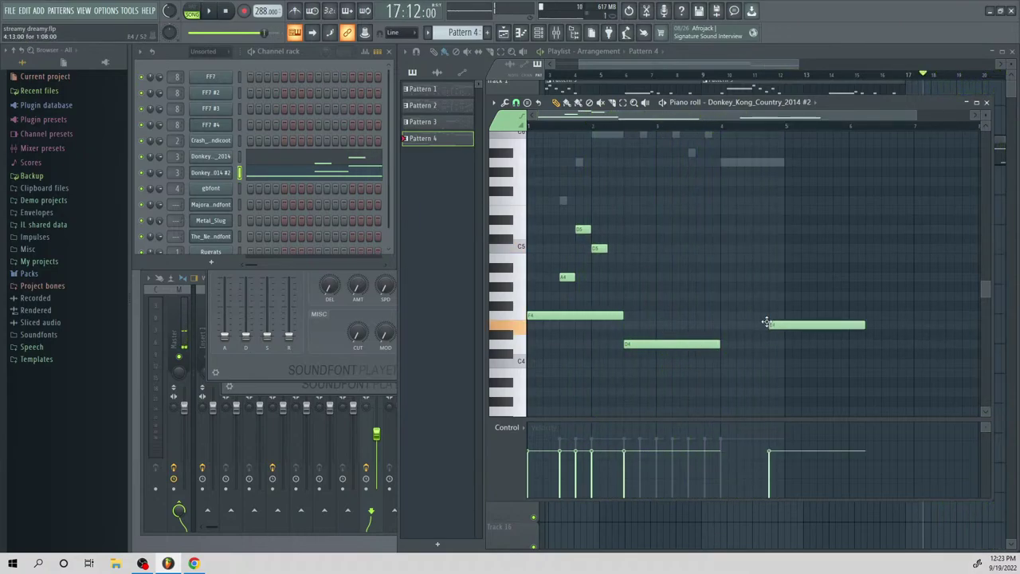
left_click_drag(767, 322, 783, 322)
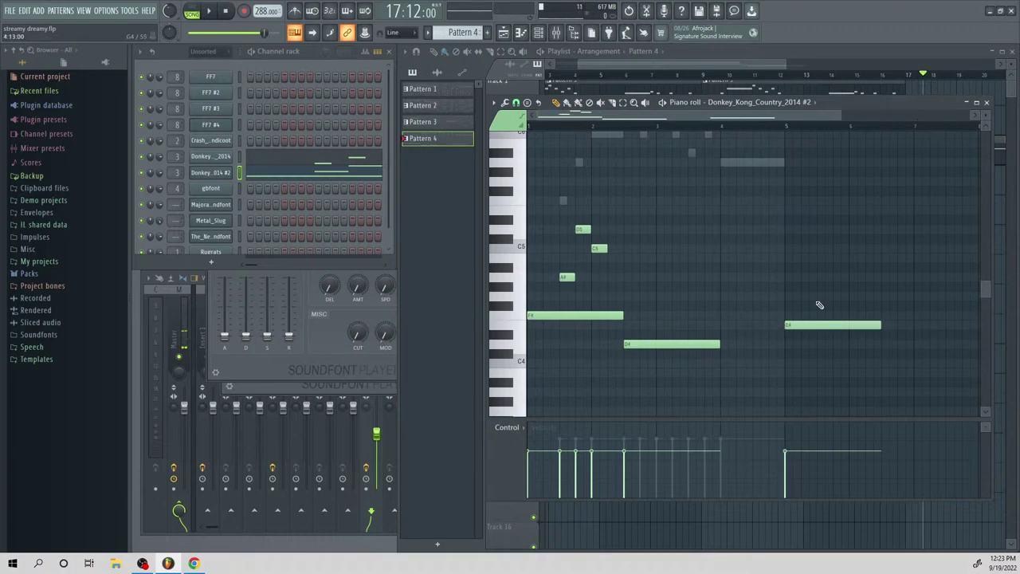
key("space")
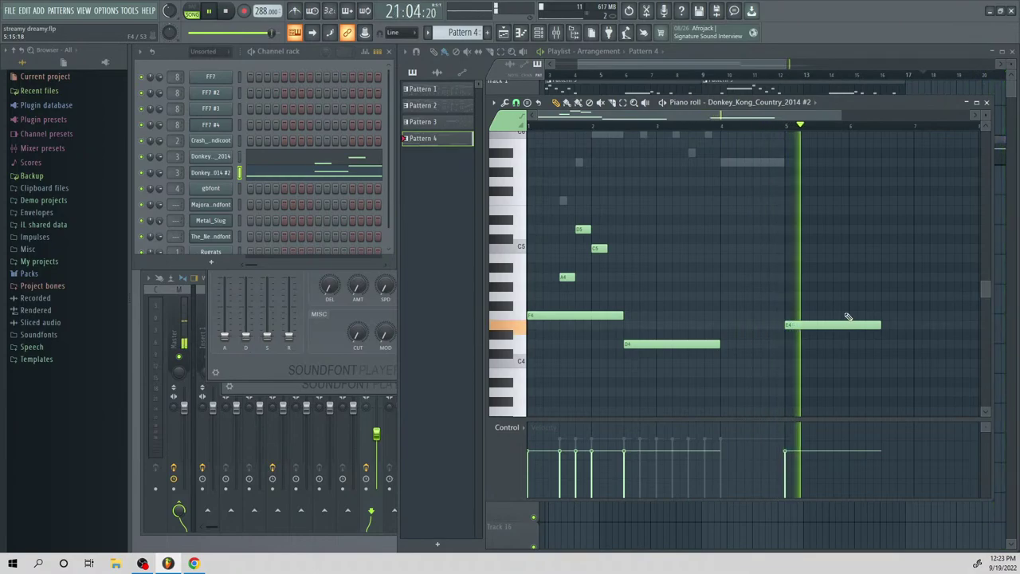
key("space")
Add quarter-bar notes G#4 at mid-bar 5, B4 on its last quarter and D5 at the start of bar 6, and play
left_click(824, 288)
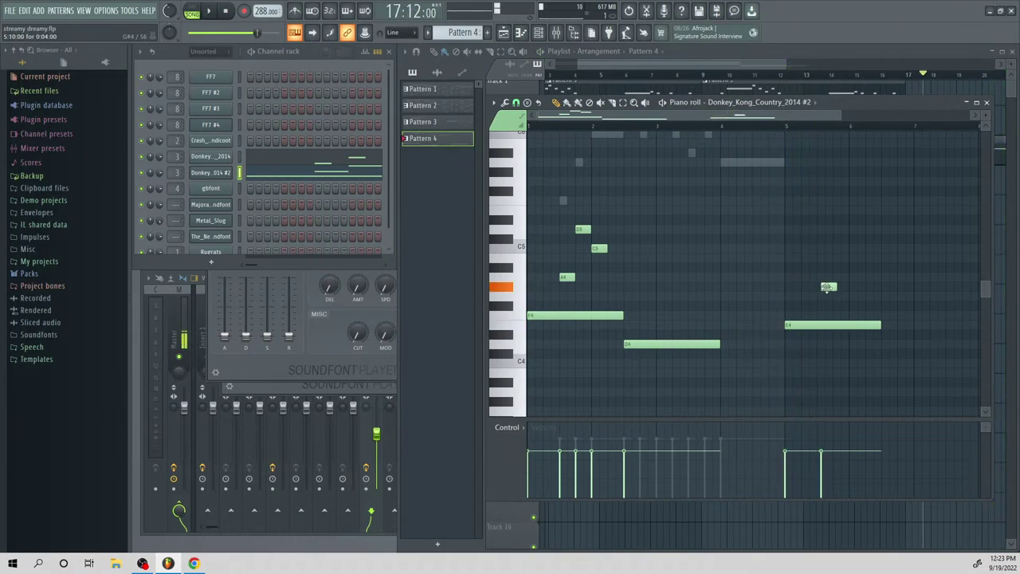
left_click(836, 258)
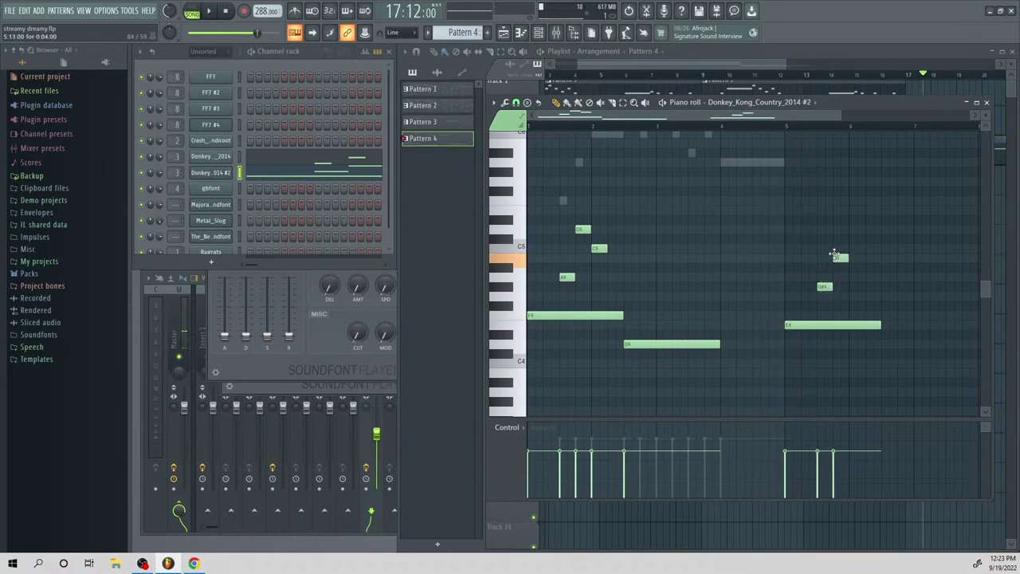
left_click_drag(848, 238, 852, 223)
key("space")
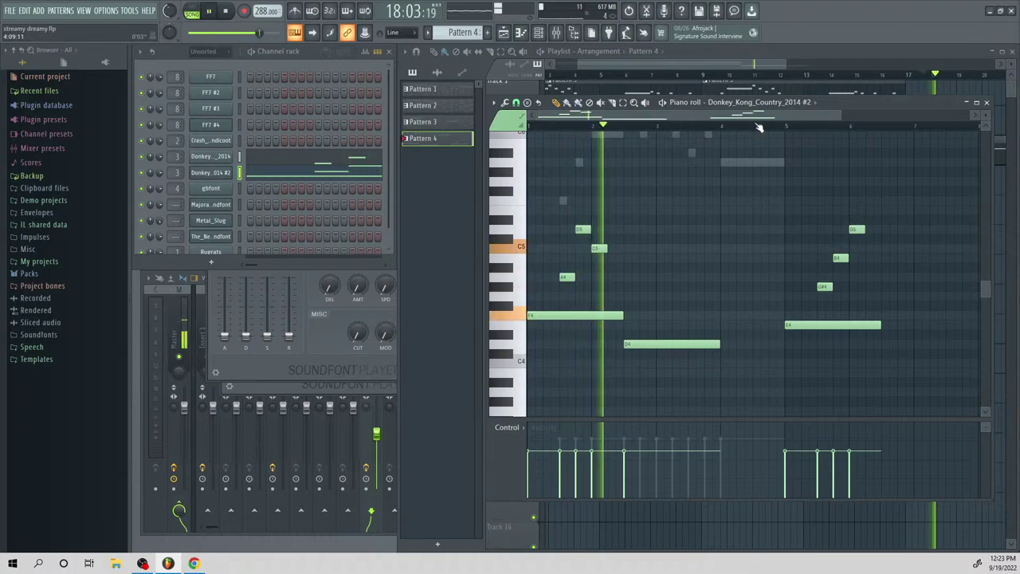
key("space")
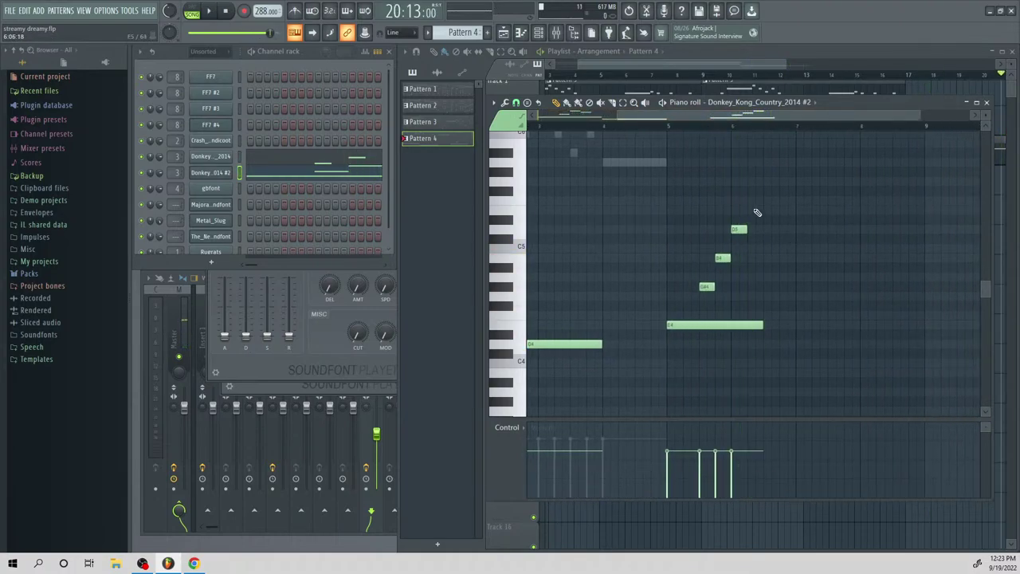
Continue with quarter-bar notes E5, D5, E5, D5, C5, B4, C5 and G#4 from bar 6's second quarter to bar 8, and play them
left_click(755, 210)
left_click_drag(770, 219, 859, 290)
left_click(786, 211)
left_click(830, 257)
left_click(847, 239)
left_click(863, 278)
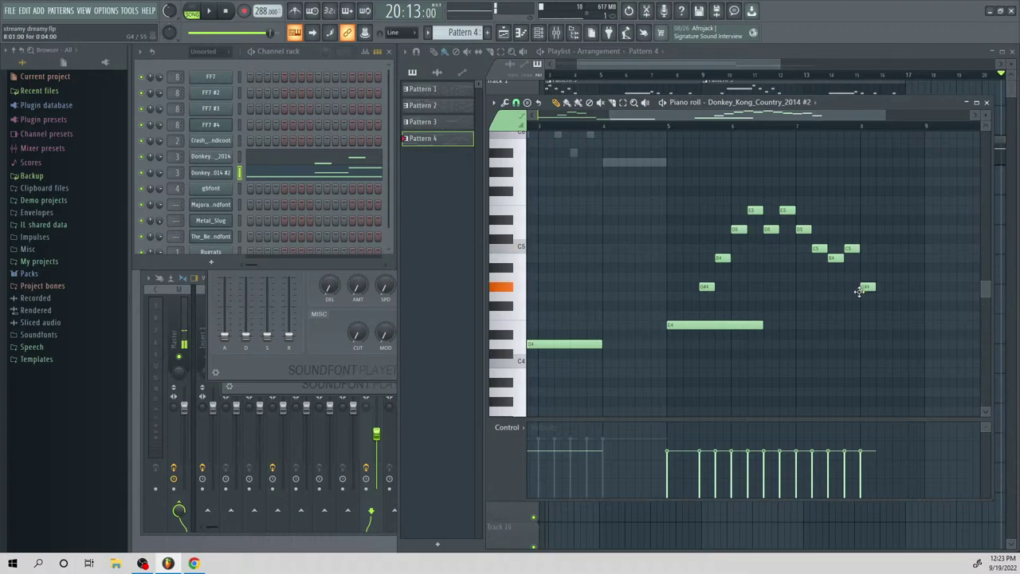
key("space")
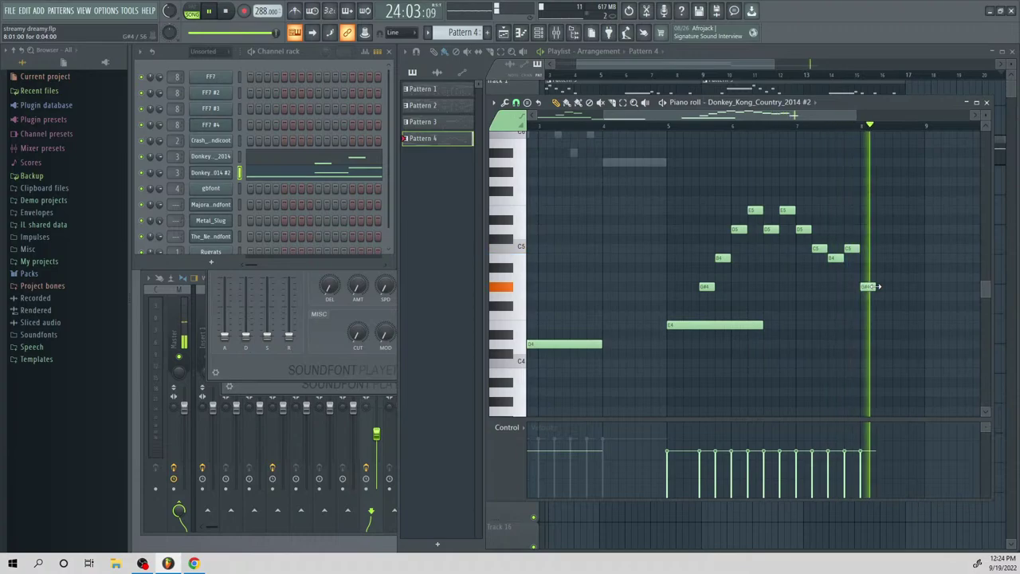
key("space")
key("space")
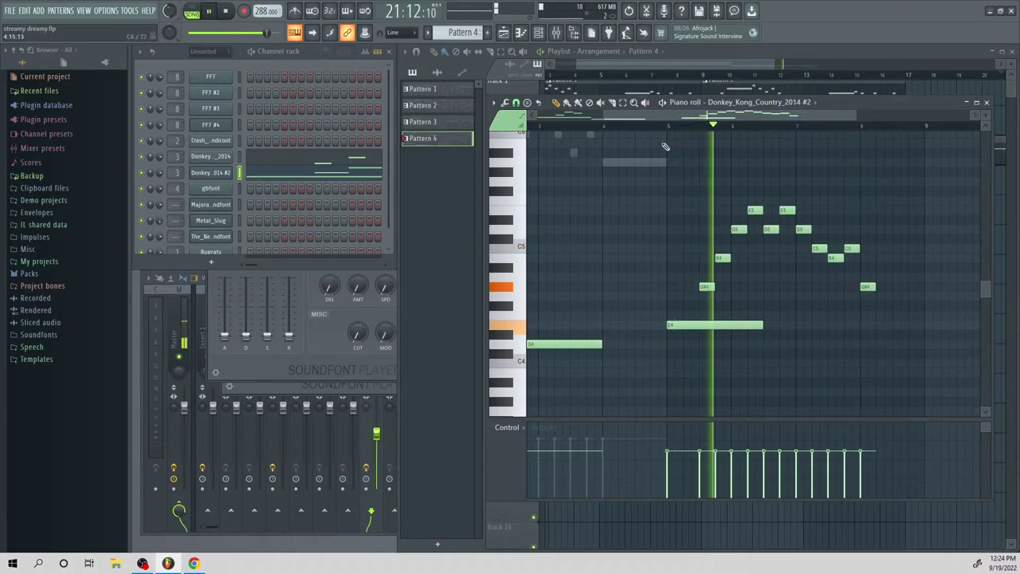
Delay the run from the first E5 to the last C5 by a quarter bar, and move the final G#4 to mid-bar 8
key("space")
key("space")
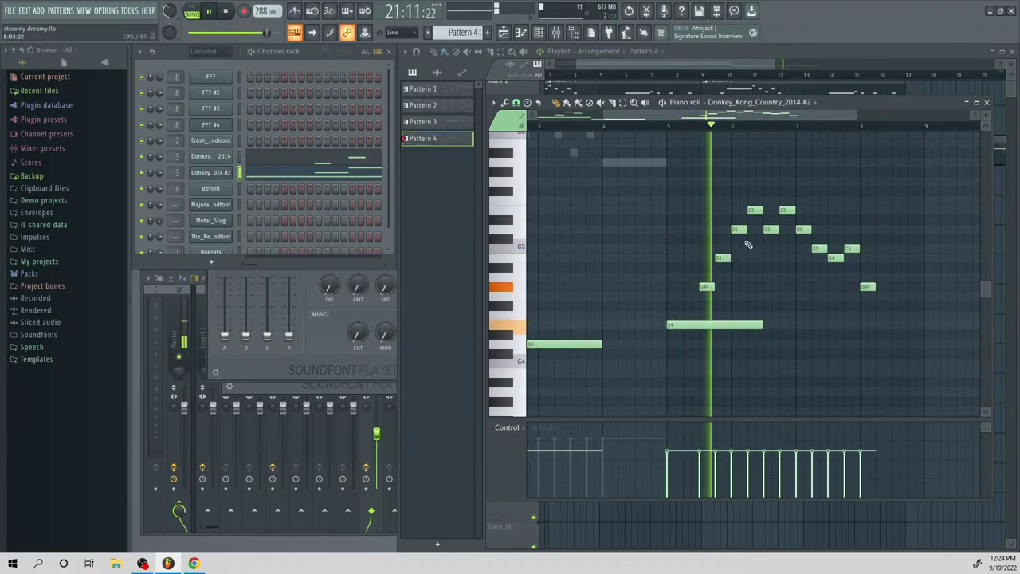
key("space")
left_click_drag(755, 211, 867, 249)
left_click_drag(866, 286, 899, 286)
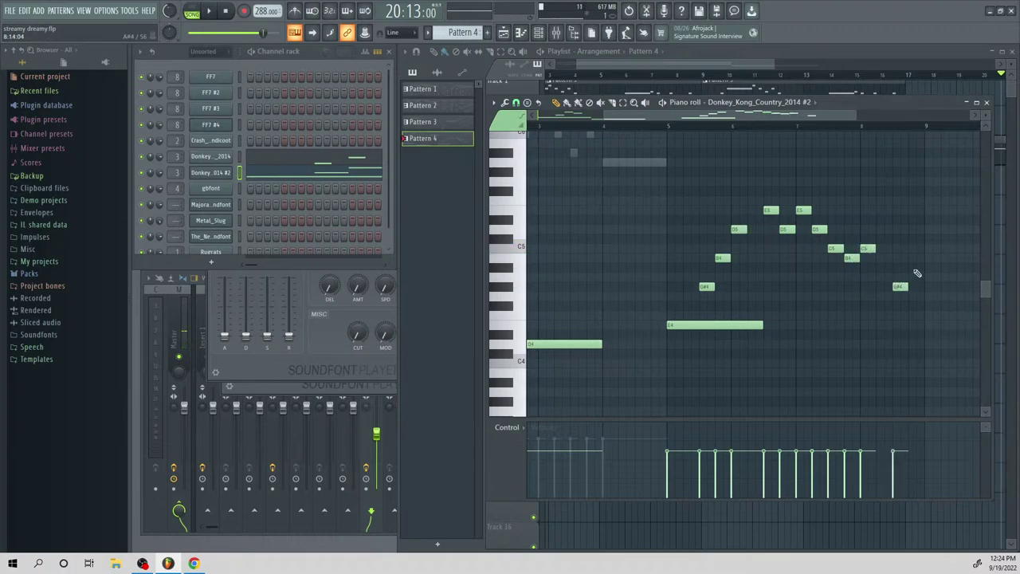
Lengthen the bar 5 E4 note to two bars, ending at bar 7, and play it
left_click_drag(764, 325, 800, 329)
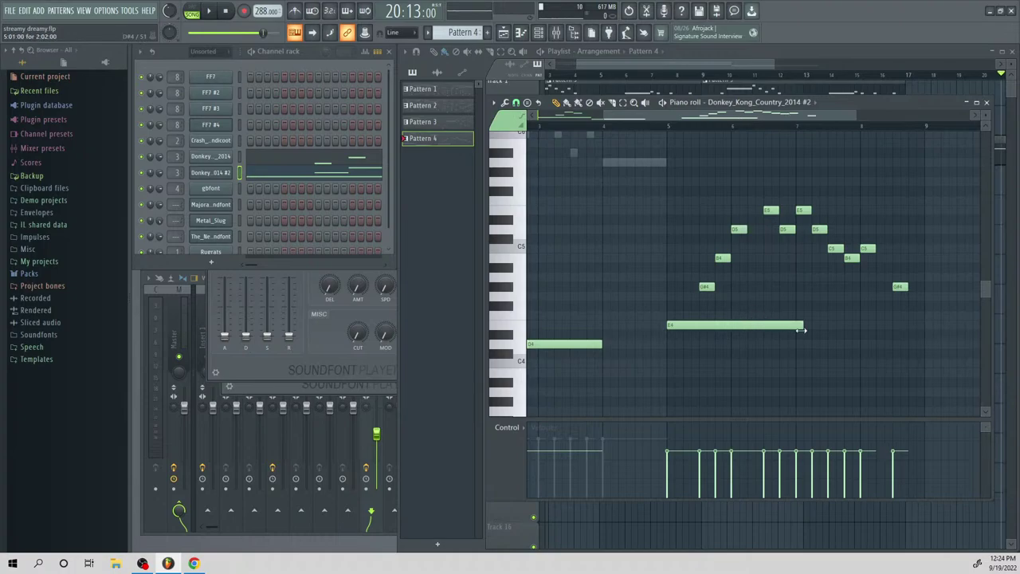
key("space")
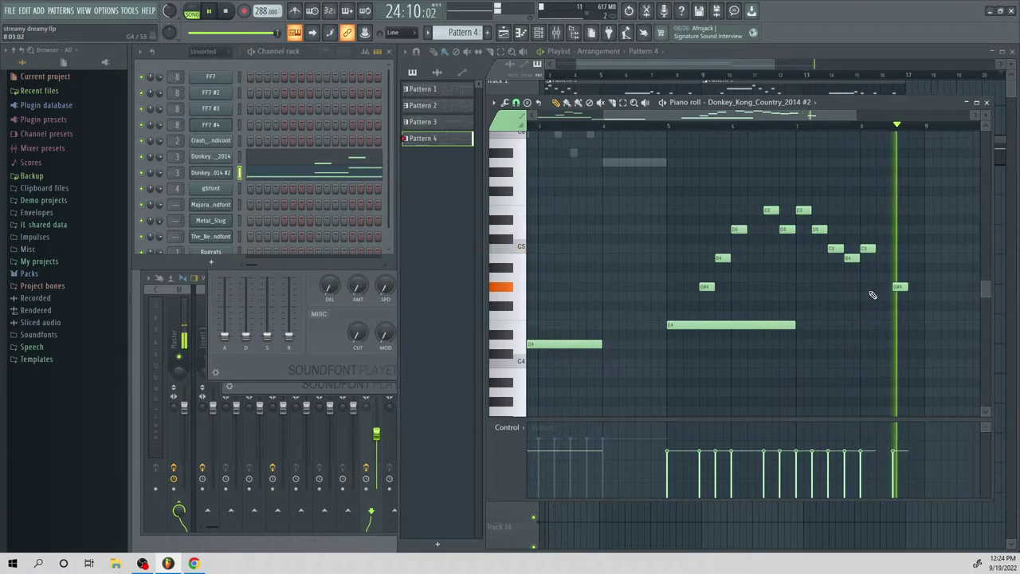
key("space")
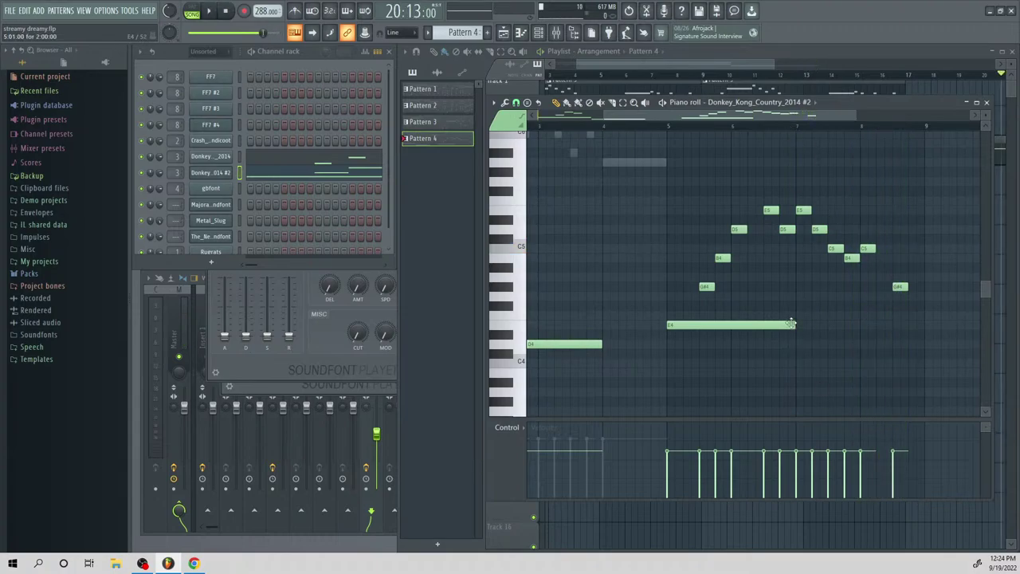
Add a two-bar B3 note at bar 7 and a one-bar F4 note at bar 4, and play the line
left_click_drag(795, 360, 795, 373)
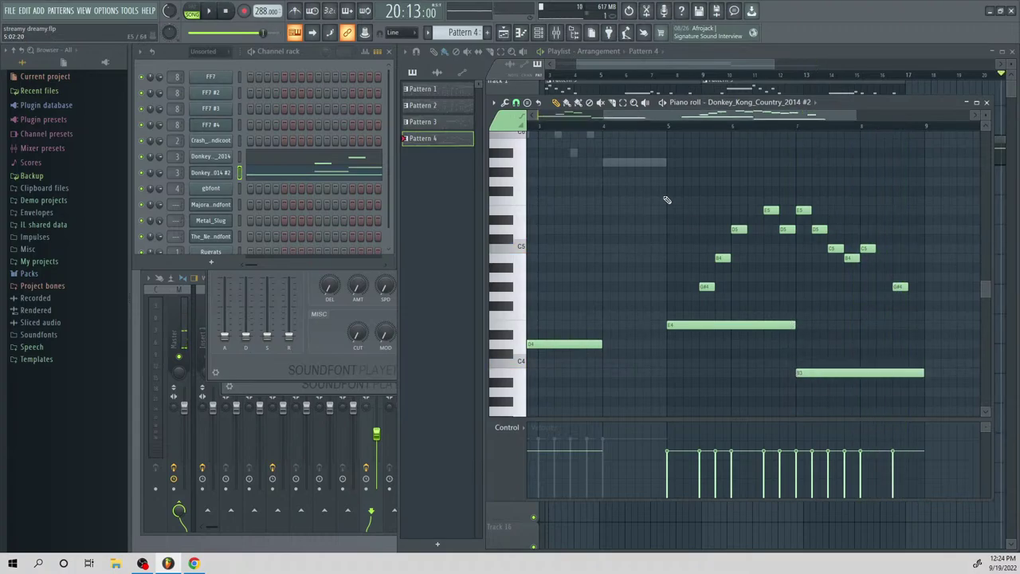
left_click_drag(674, 119, 583, 125)
left_click(596, 127)
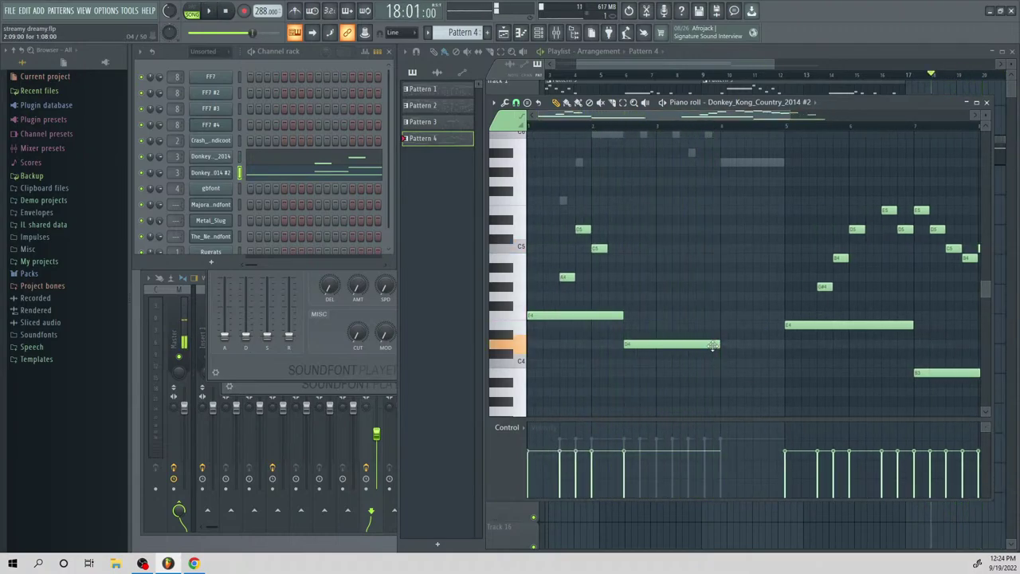
left_click_drag(722, 333, 720, 313)
key("space")
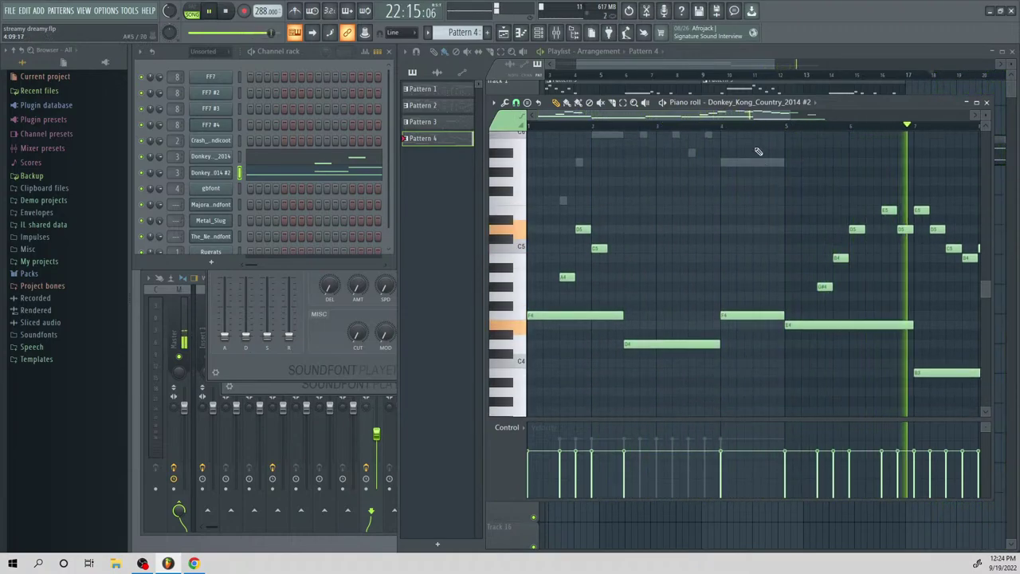
key("space")
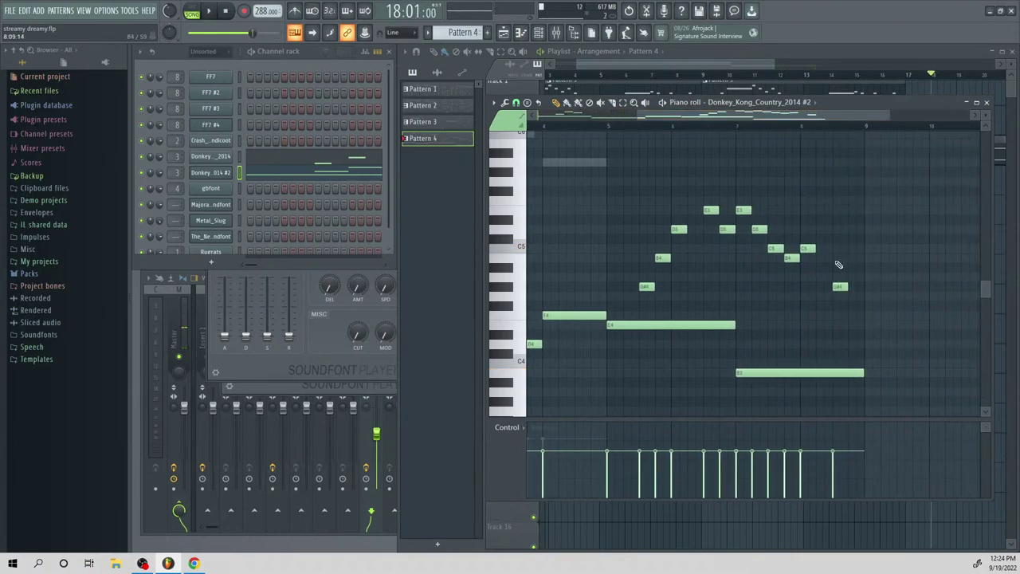
Compare the Donkey_Kong_Country_2014 melody with the #2 guitar line and play the #2 line from bar 5
left_click_drag(833, 115, 731, 115)
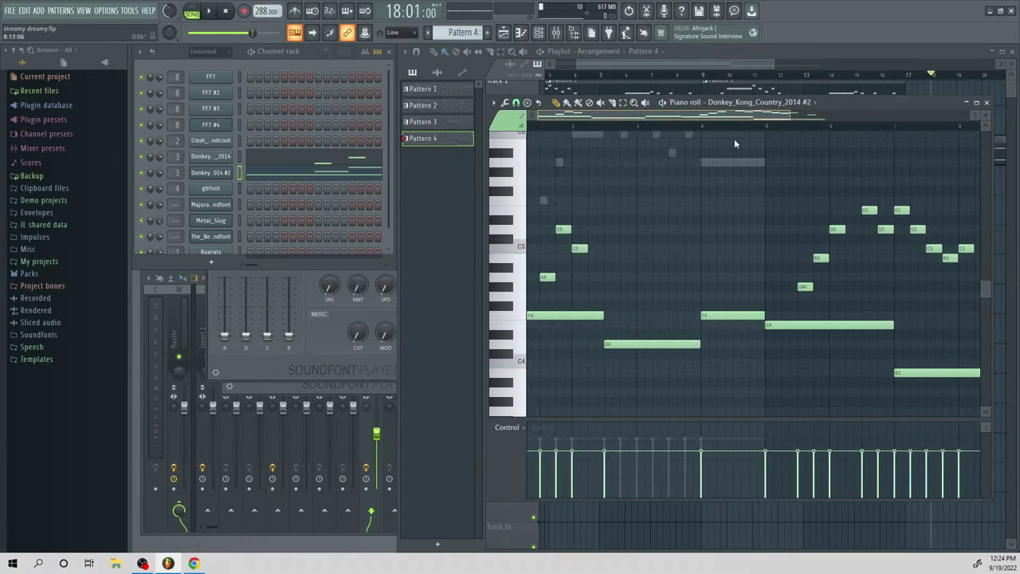
scroll(680, 252, "up", 2)
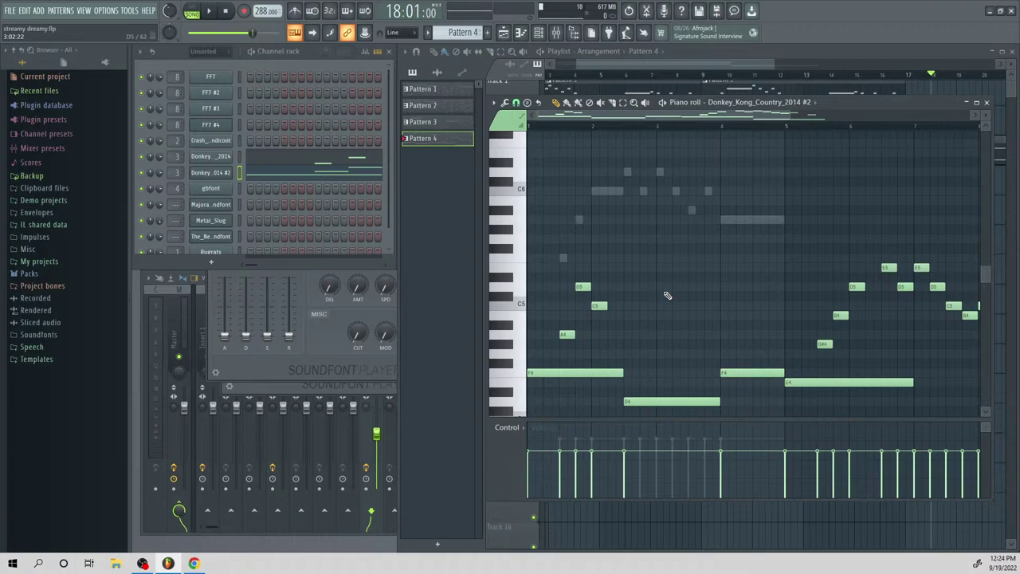
left_click(288, 160)
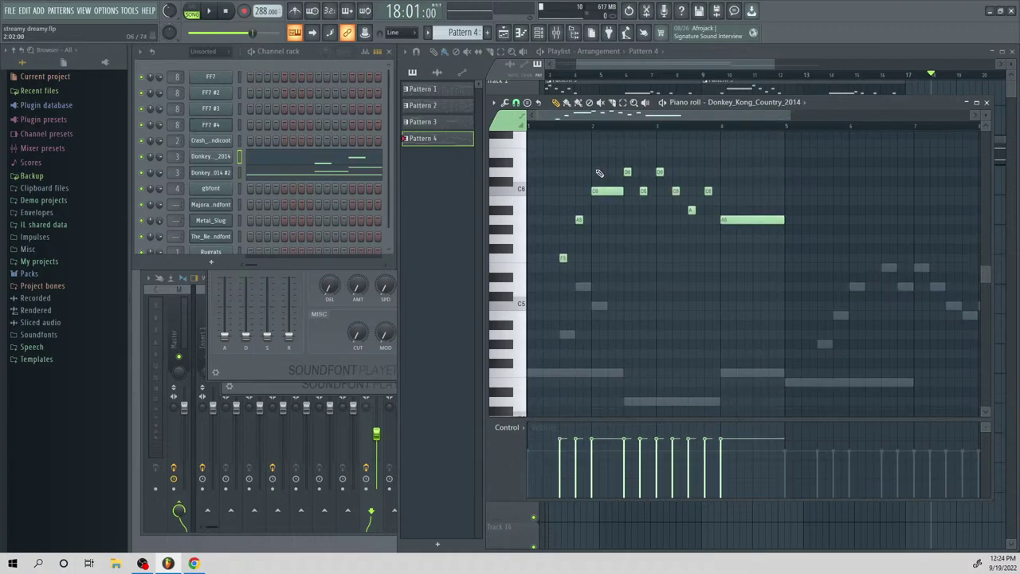
left_click(333, 176)
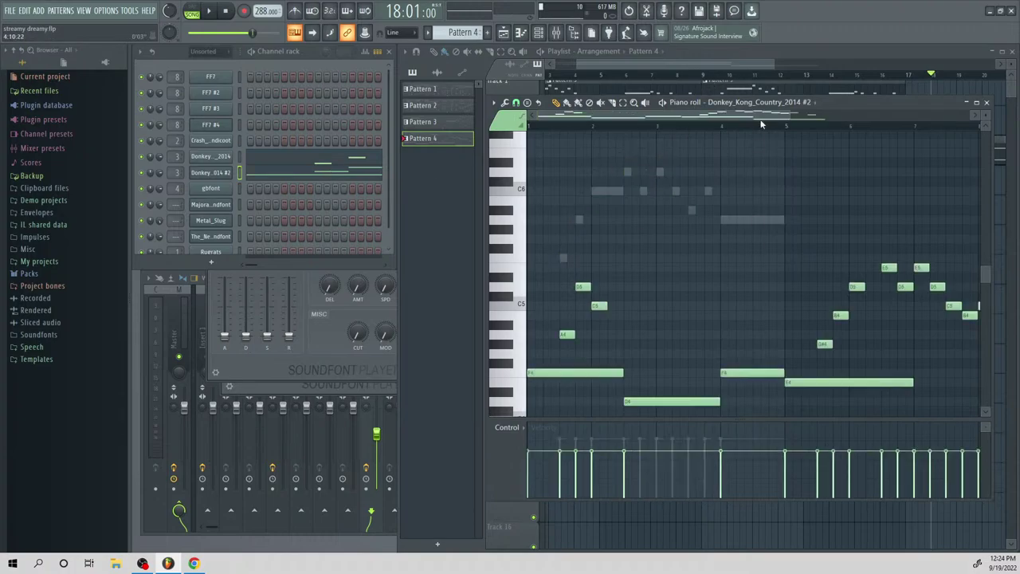
left_click_drag(760, 119, 886, 188)
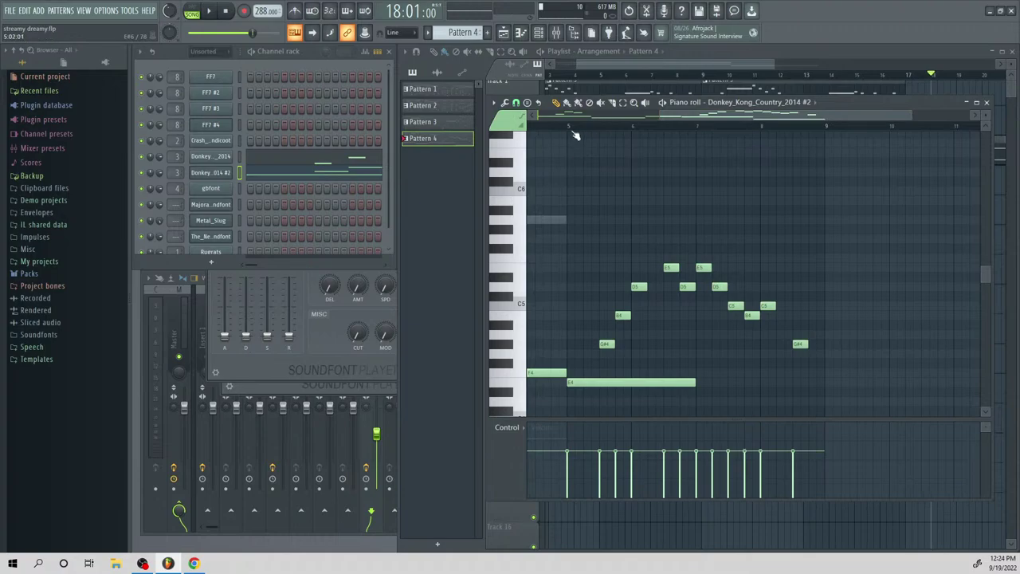
key("space")
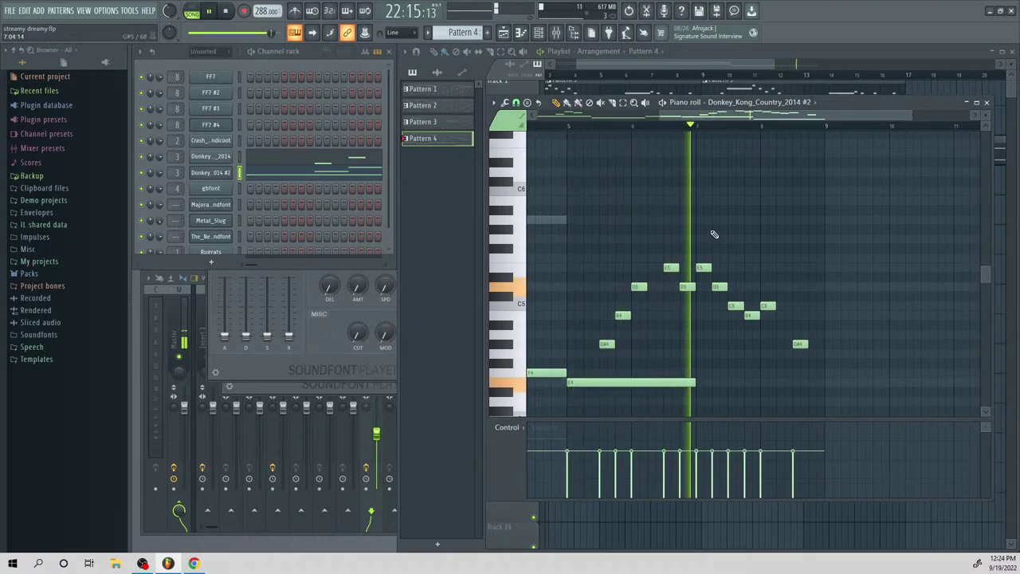
key("space")
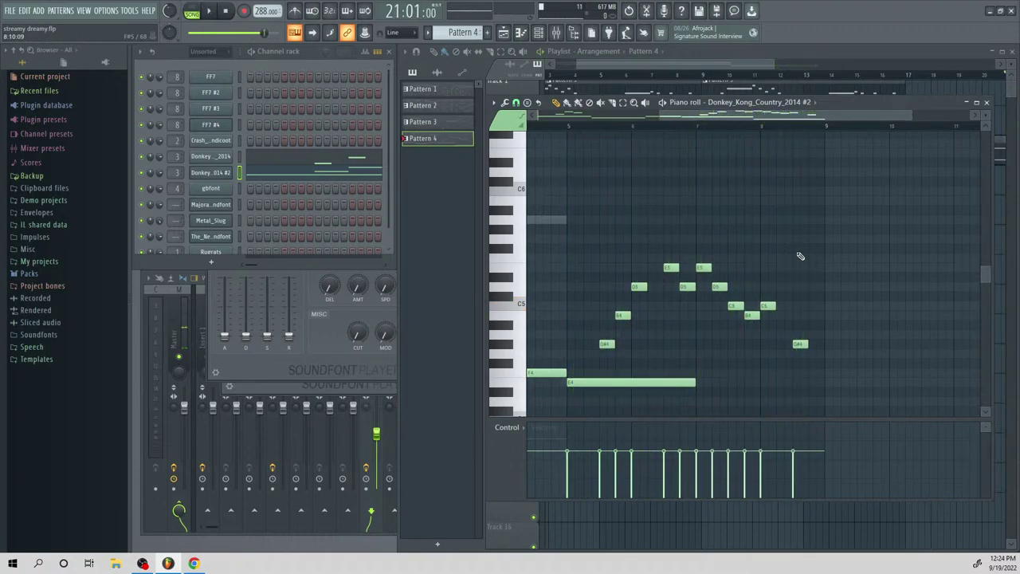
Duplicate the whole eight-bar #2 line into bars 9 to 16 and play the copy
key("ctrl+a")
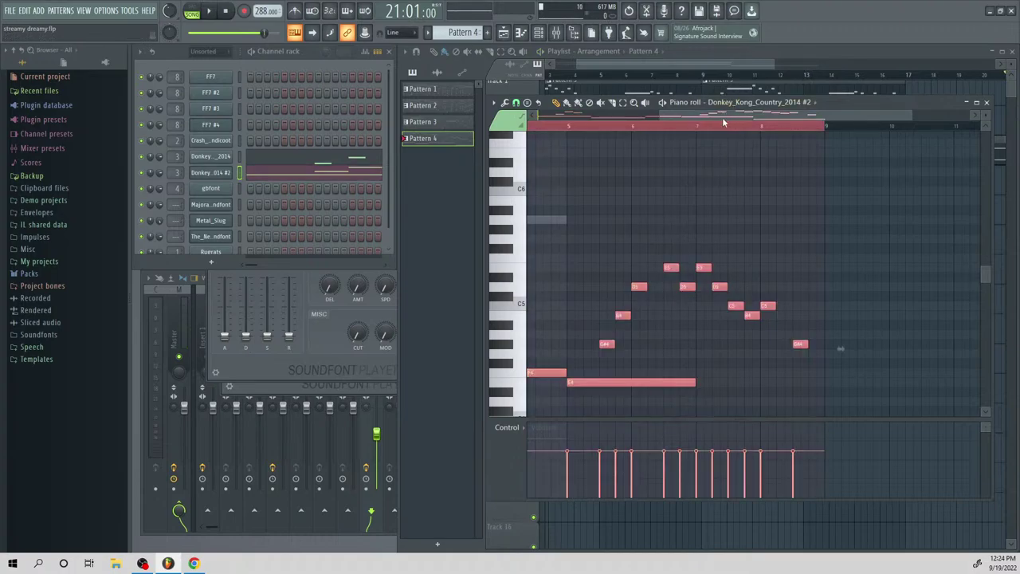
scroll(814, 146, "right", 5)
key("ctrl+b")
key("ctrl+a")
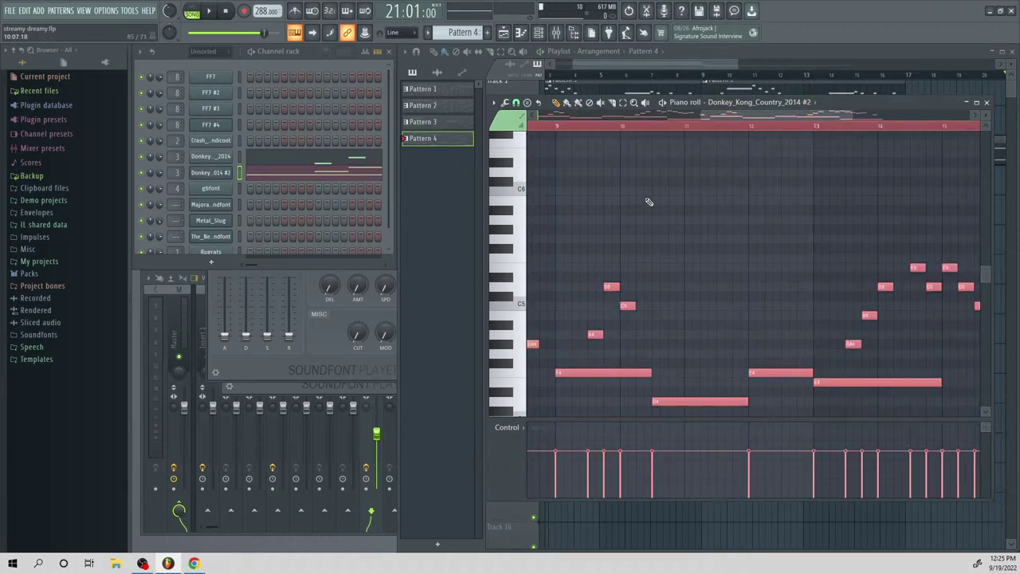
key("space")
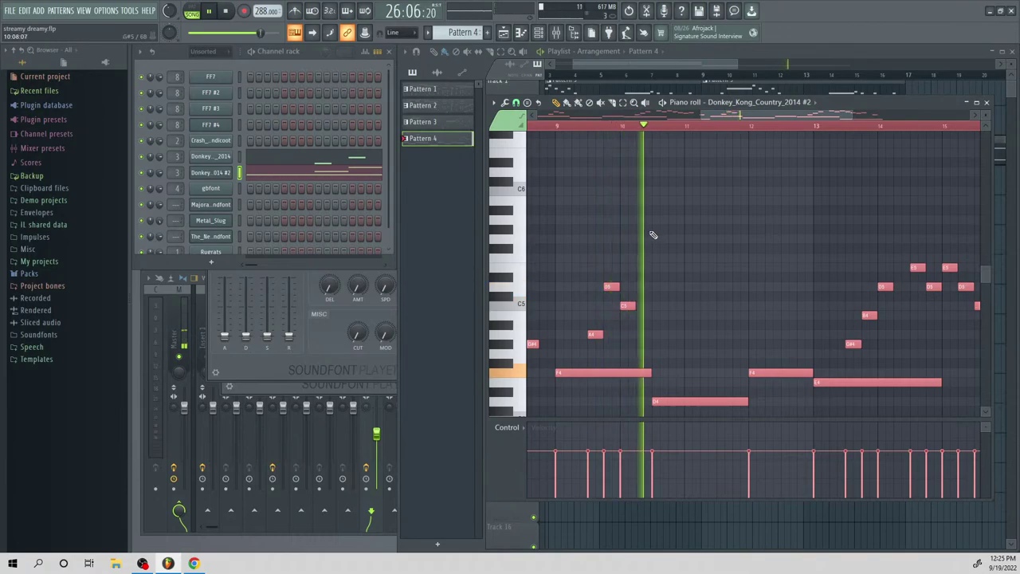
left_click_drag(786, 116, 867, 191)
key("ctrl+d")
key("space")
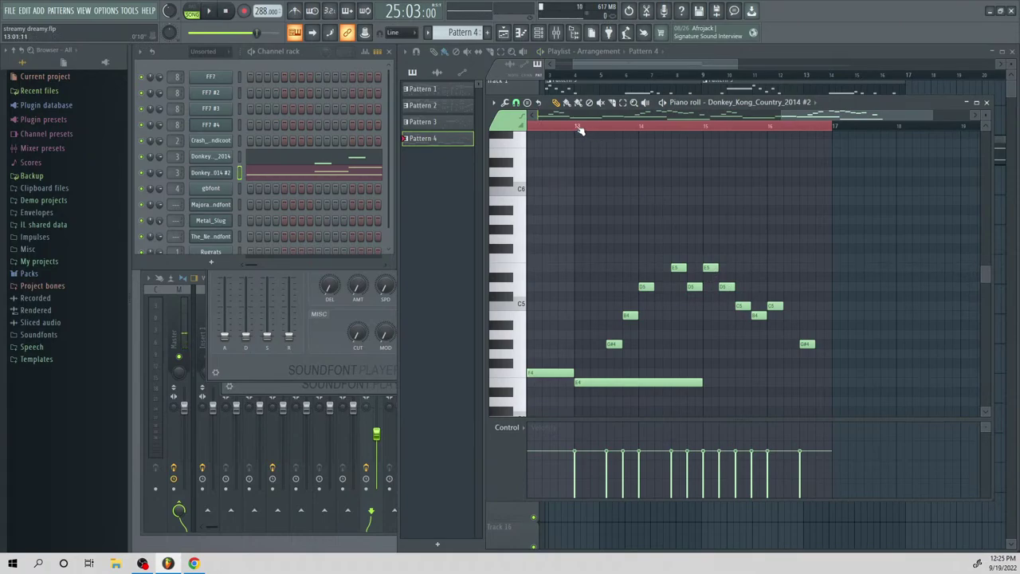
scroll(755, 140, "left", 3)
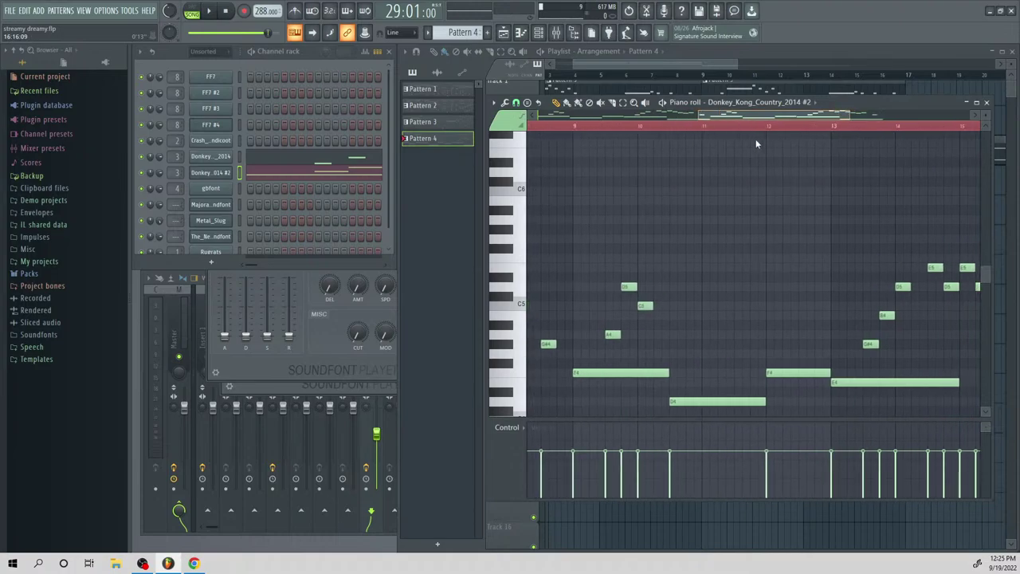
left_click_drag(864, 114, 866, 166)
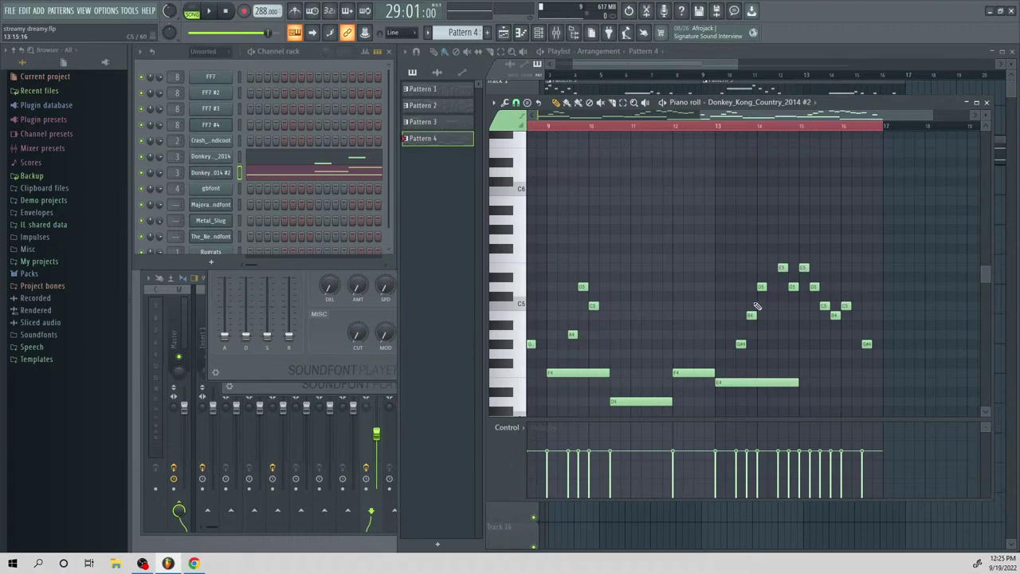
key("space")
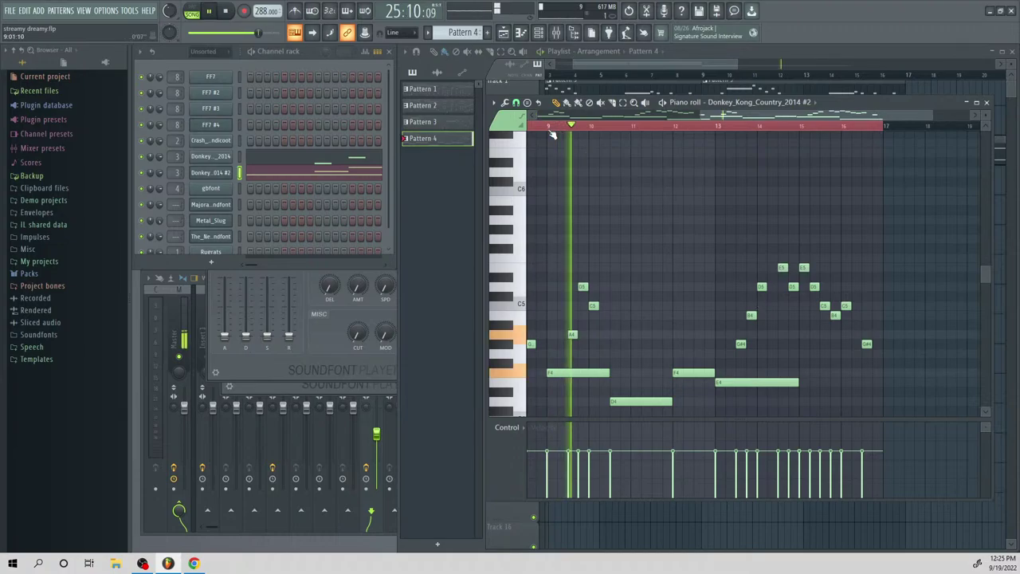
key("space")
In the Donkey_Kong_Country_2014 channel, play the melody, duplicate it into bars 5 to 8, and play from bar 5
left_click_drag(768, 114, 691, 124)
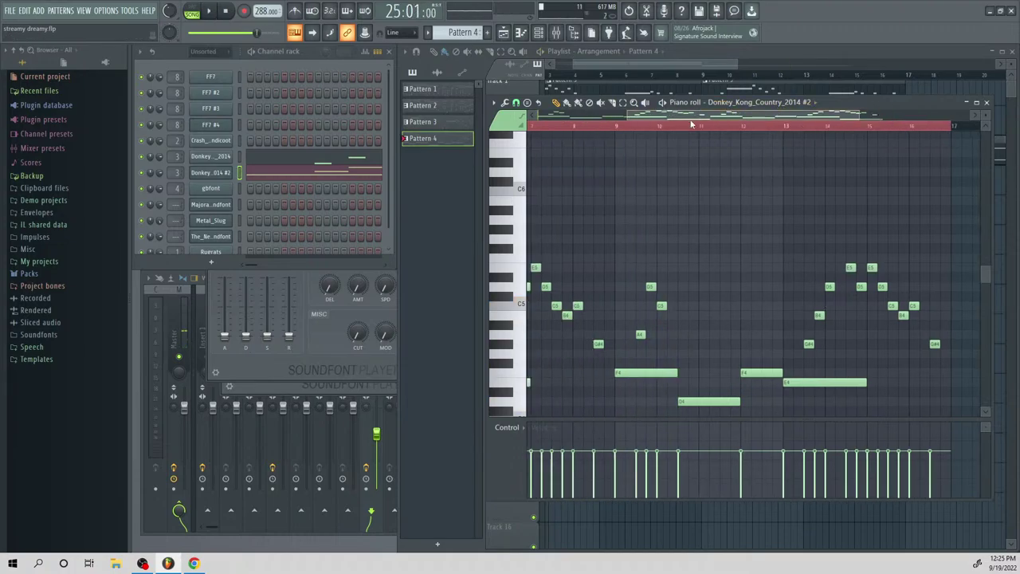
left_click(326, 158)
scroll(745, 257, "up", 3)
key("space")
scroll(634, 207, "down", 2)
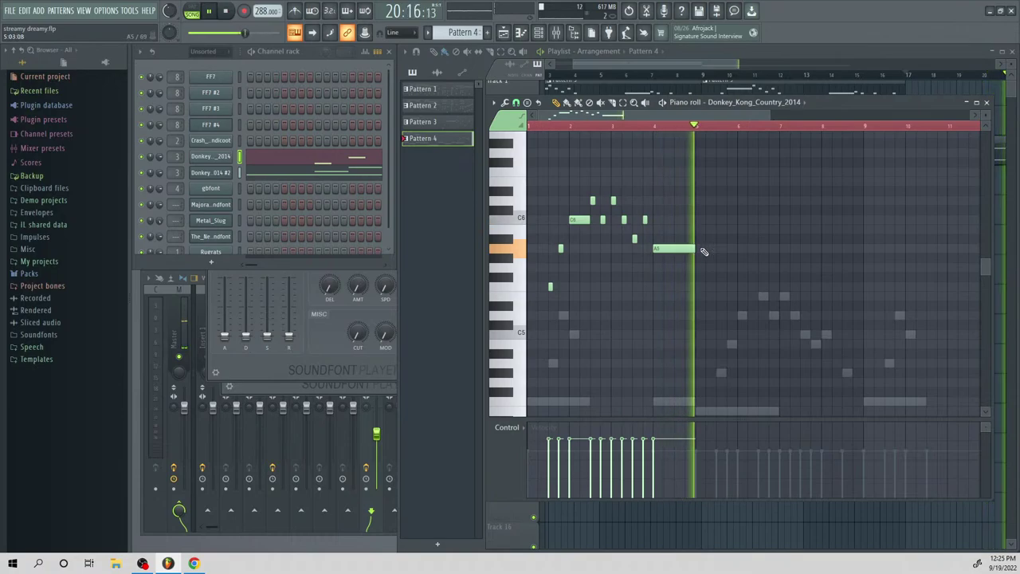
key("space")
left_click_drag(710, 119, 795, 142)
key("ctrl+b")
key("space")
left_click(535, 127)
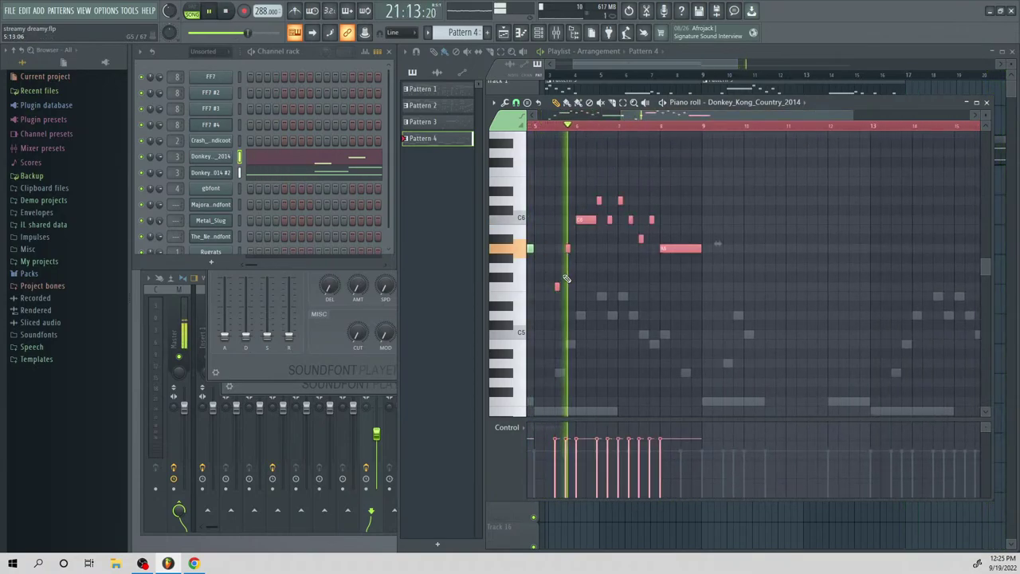
key("space")
Transpose the copied melody in bars 5 to 8 down one semitone, deselect it, and play it
left_click_drag(558, 287, 557, 297)
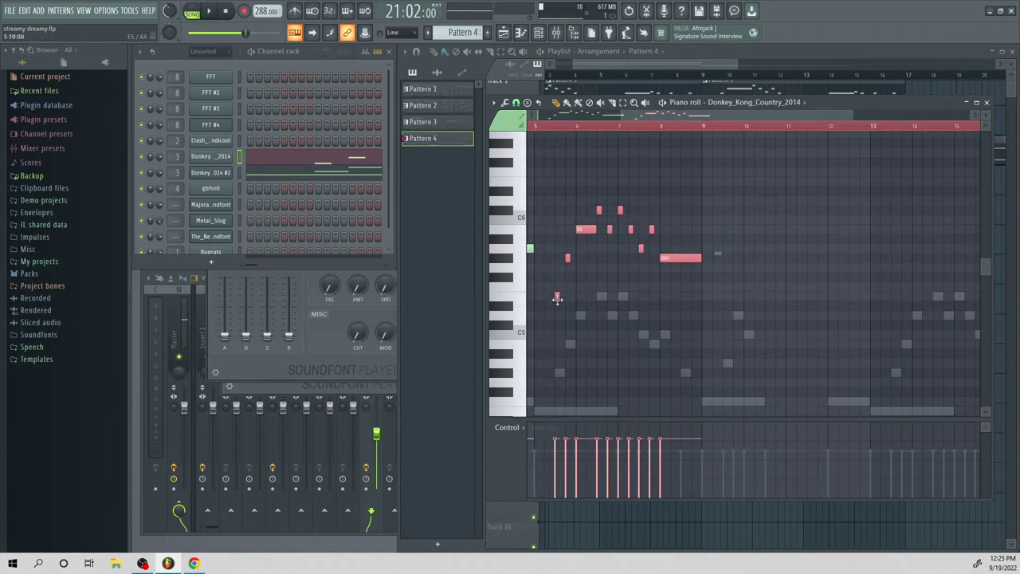
key("ctrl+d")
left_click(558, 295)
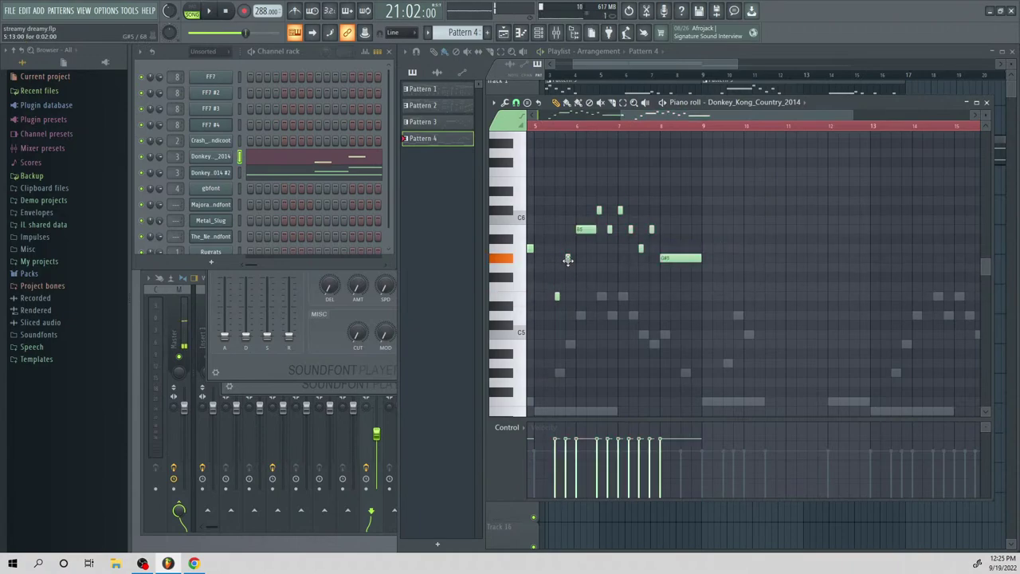
key("space")
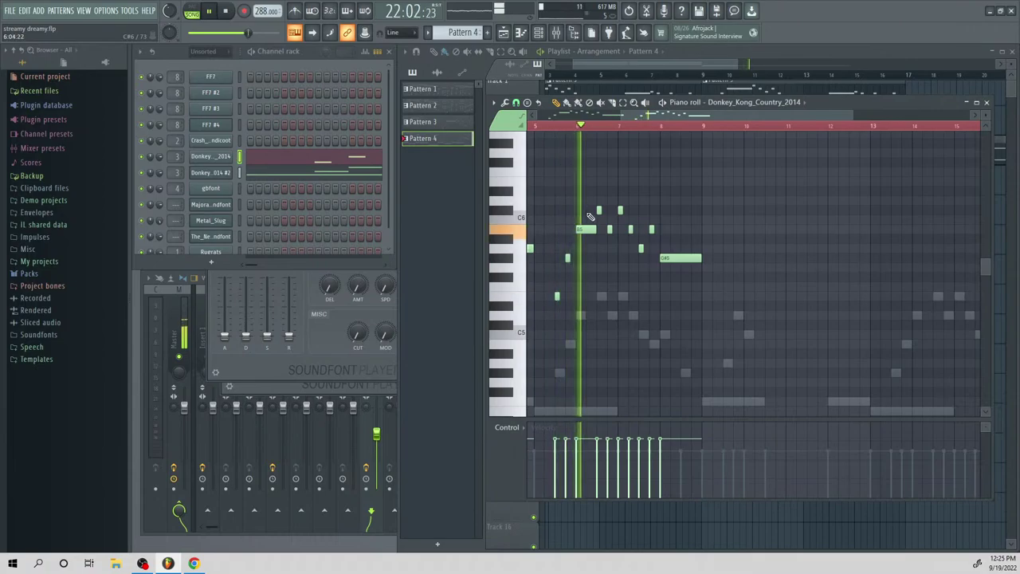
key("space")
Set the three copied notes from mid-bar 6 to the start of bar 7 to D6, C#6 and D6, and play
left_click_drag(598, 209, 630, 229)
left_click(641, 248)
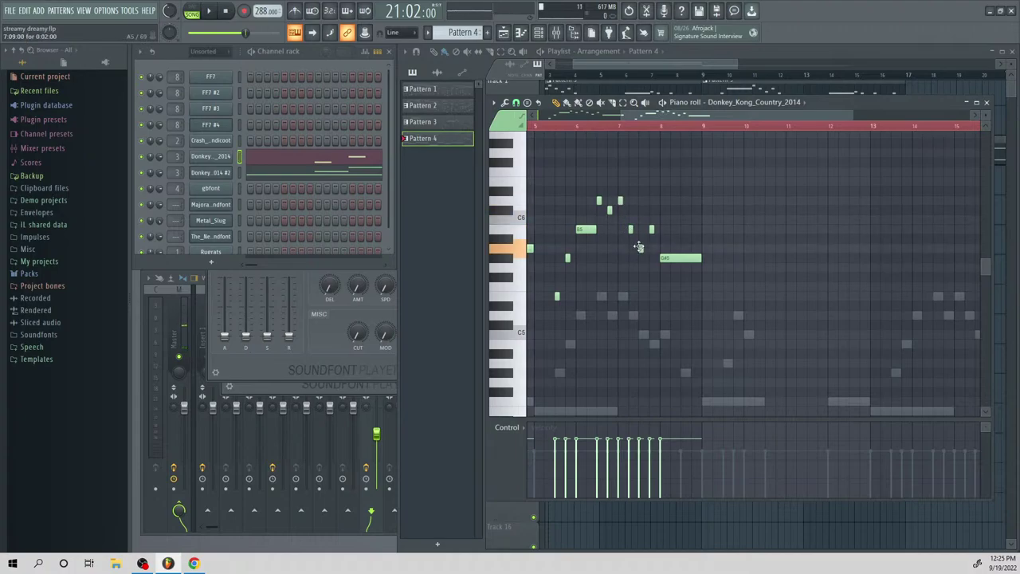
left_click(669, 257)
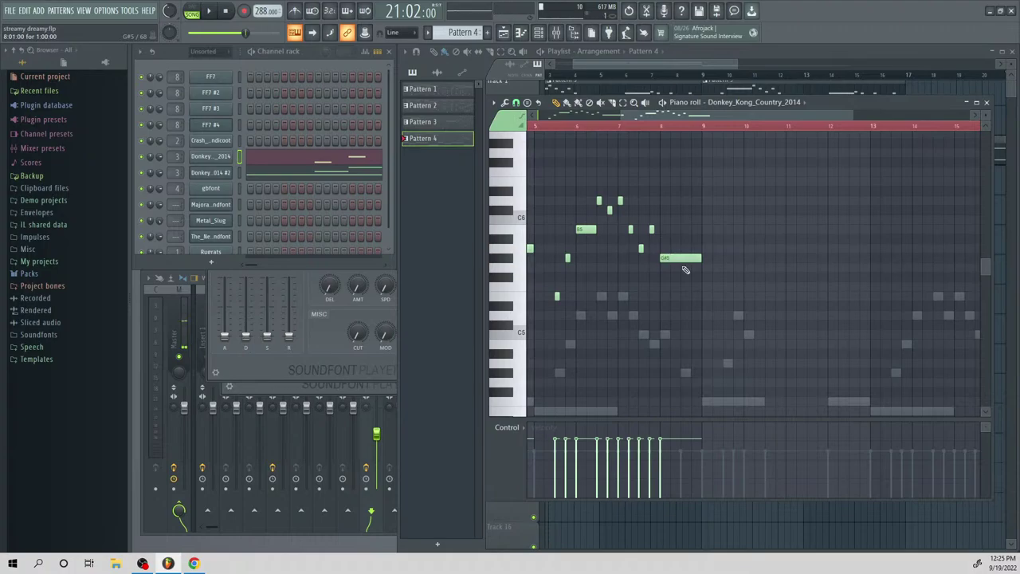
key("space")
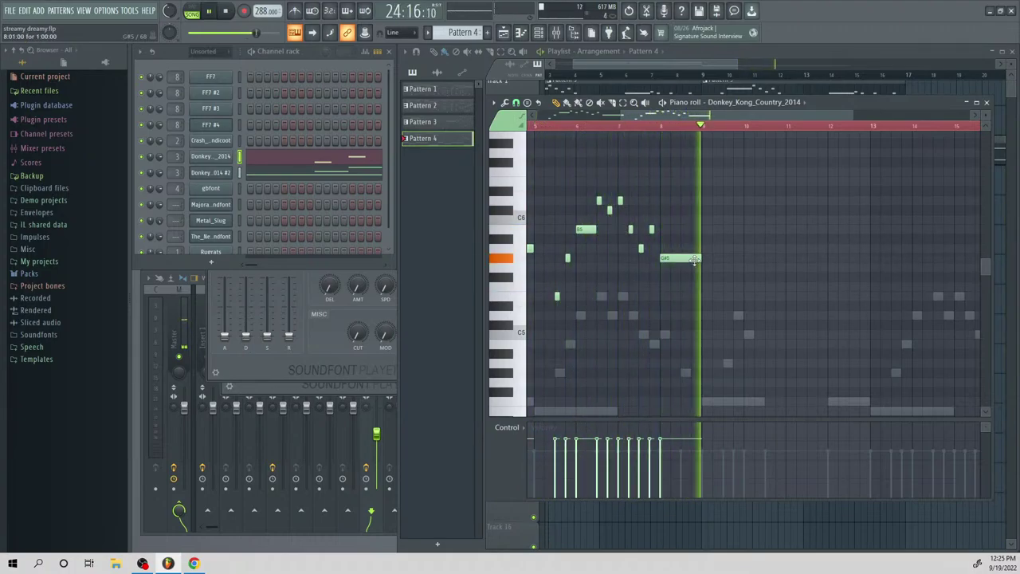
key("space")
Set the Crash_Bandicoot channel's soundfont patch to StringsEnsemble1 and move its plugin window out of the way
scroll(670, 120, "left", 2)
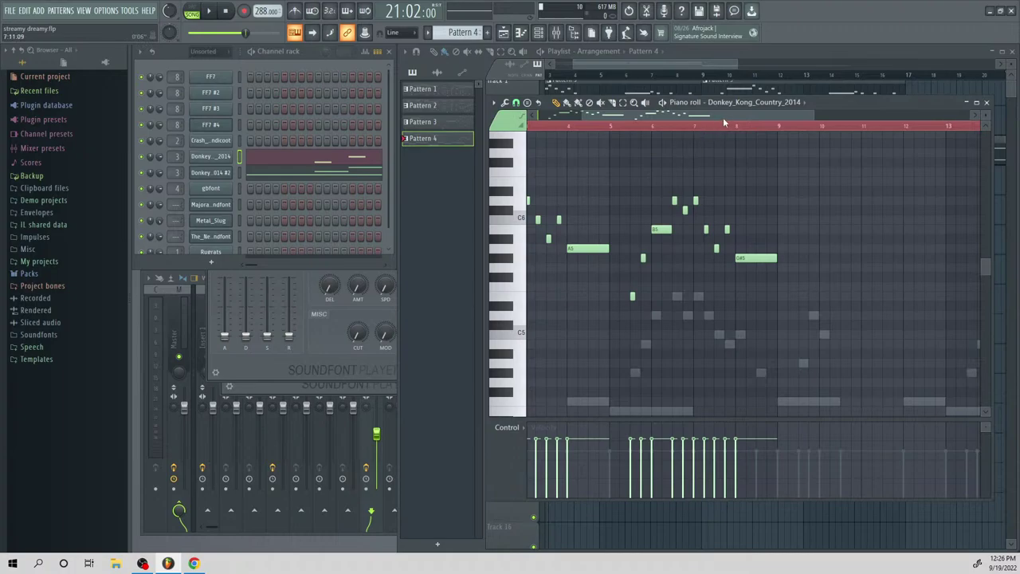
scroll(664, 124, "left", 2)
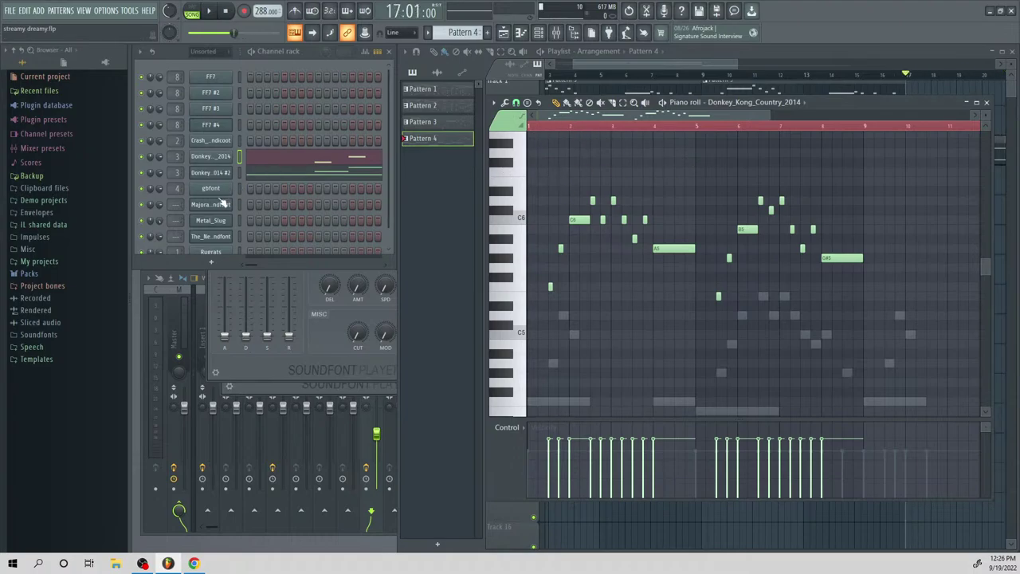
left_click(211, 141)
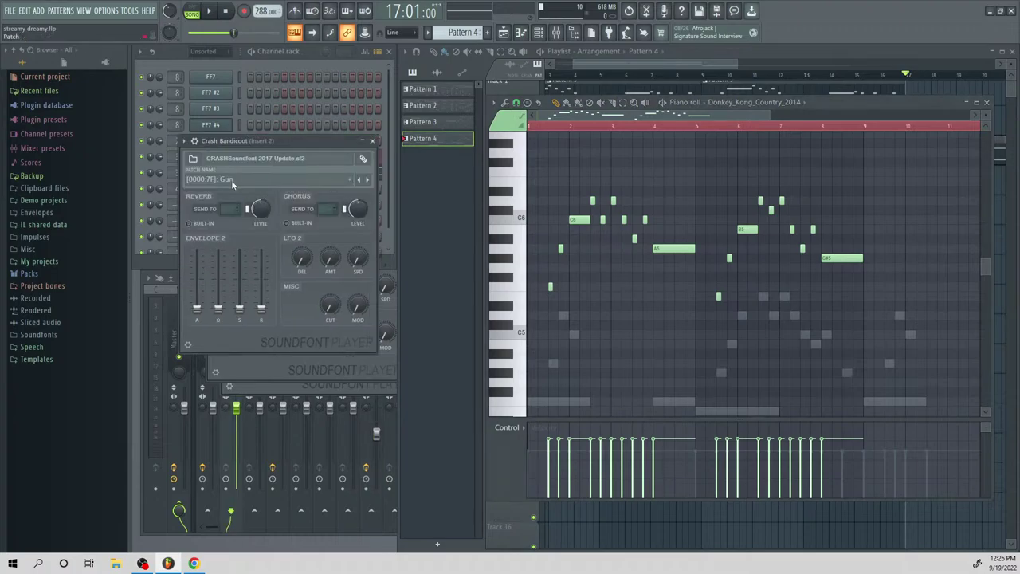
left_click(233, 182)
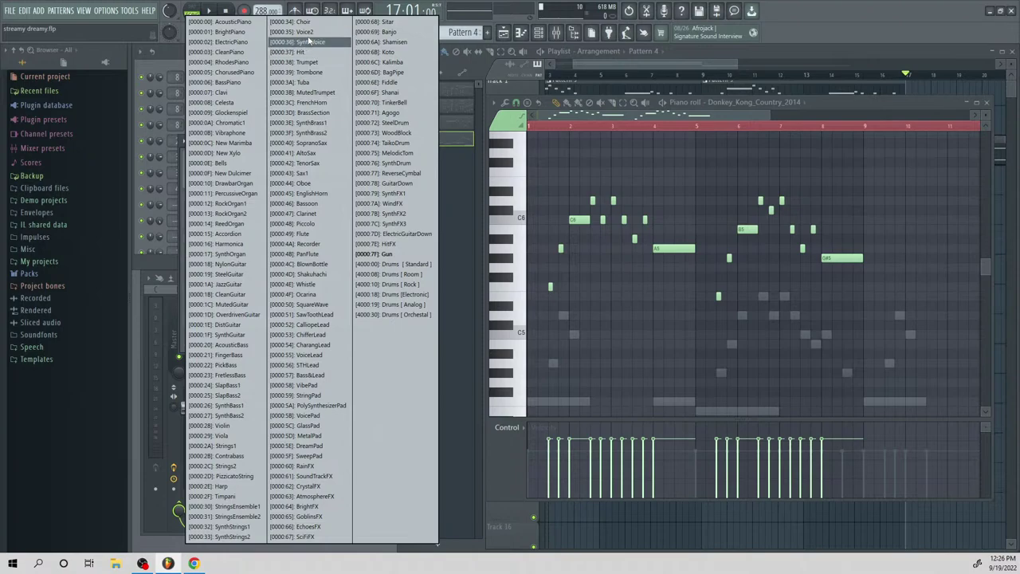
left_click(239, 508)
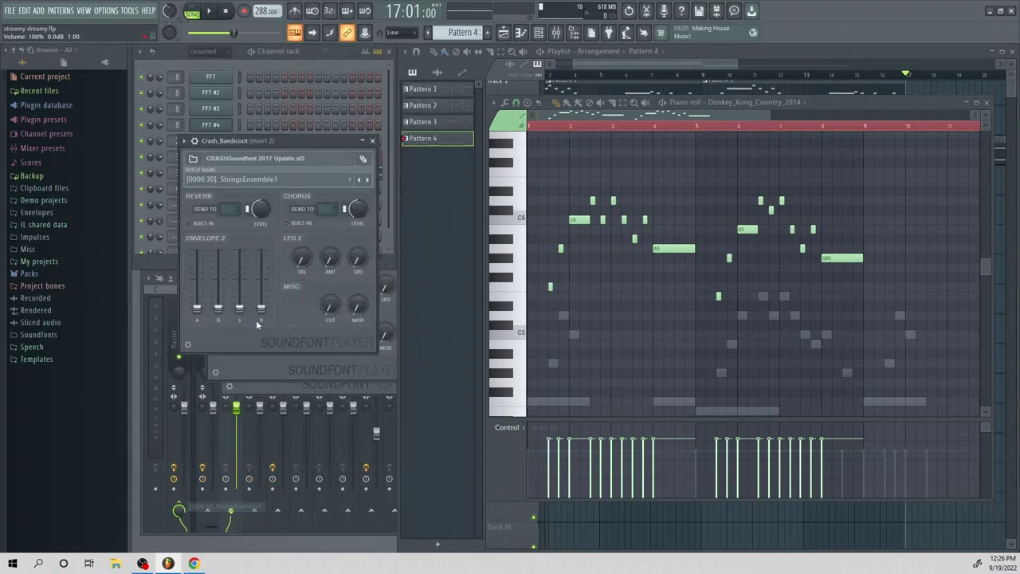
left_click_drag(301, 141, 314, 225)
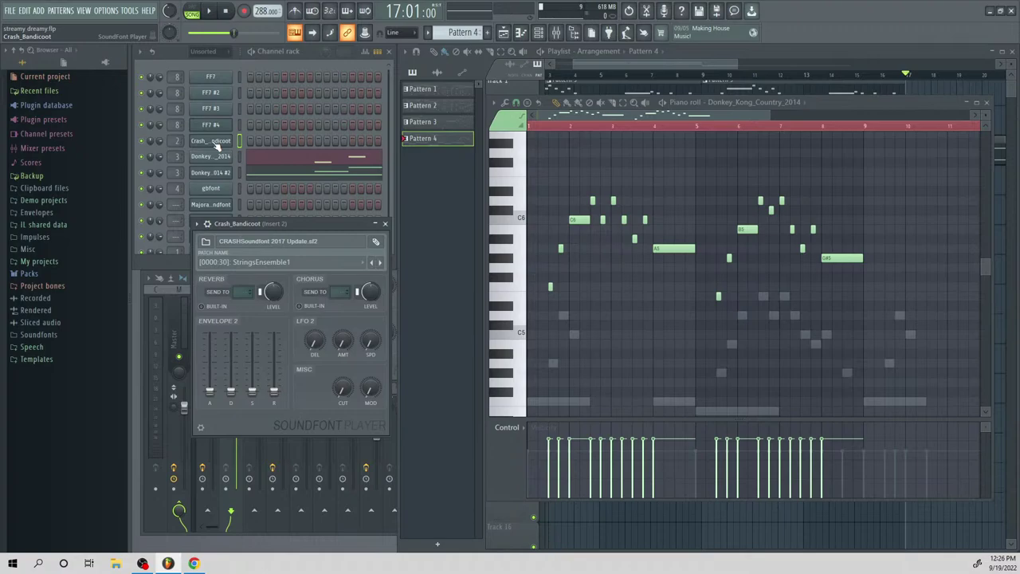
Open the Crash_Bandicoot channel's piano roll and audition string notes in the upper octaves, such as A5 and C5
right_click(216, 146)
left_click(247, 143)
left_click(515, 252)
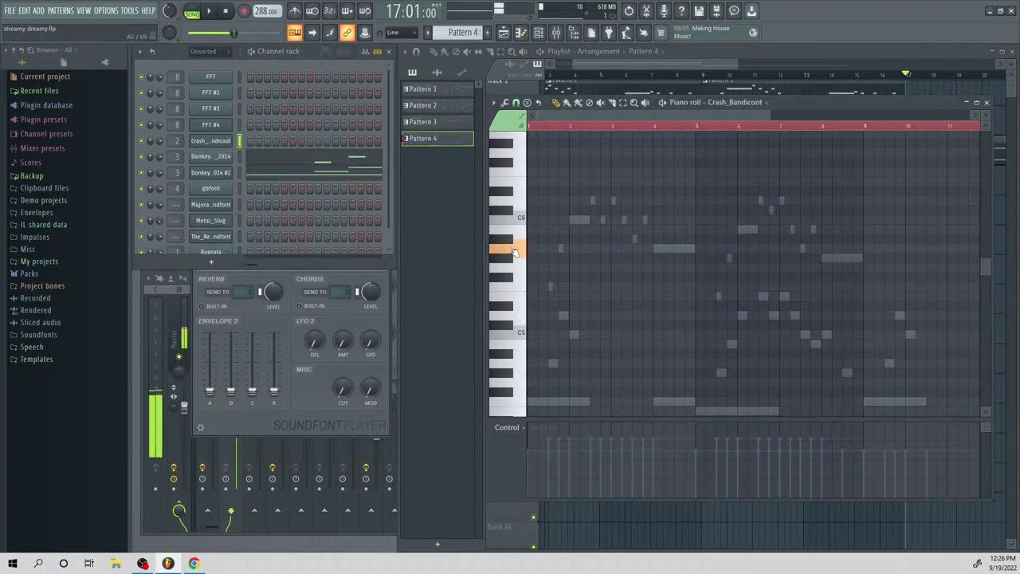
left_click(515, 333)
left_click(518, 382)
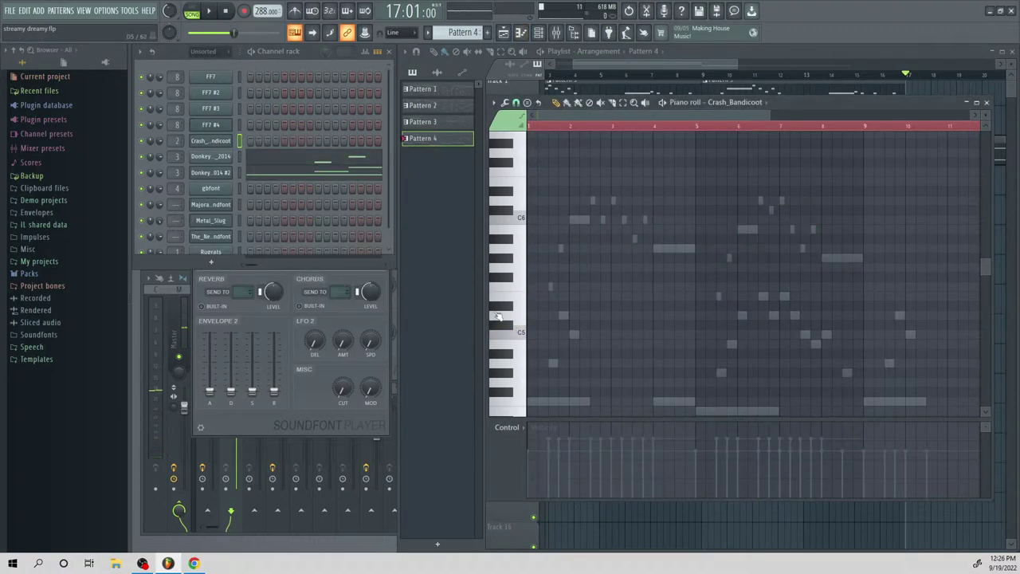
left_click_drag(514, 256, 542, 277)
Audition lower string notes between G#3 and F4 to find matching pitches, and play Pattern 4 for reference
scroll(534, 319, "down", 7)
left_click(522, 376)
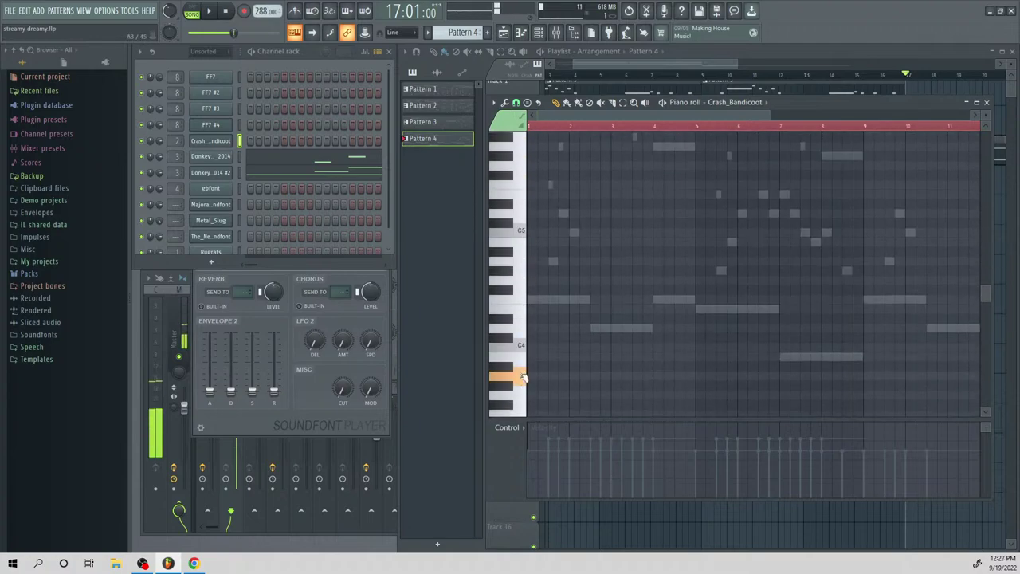
left_click(522, 357)
left_click(522, 347)
left_click(523, 311)
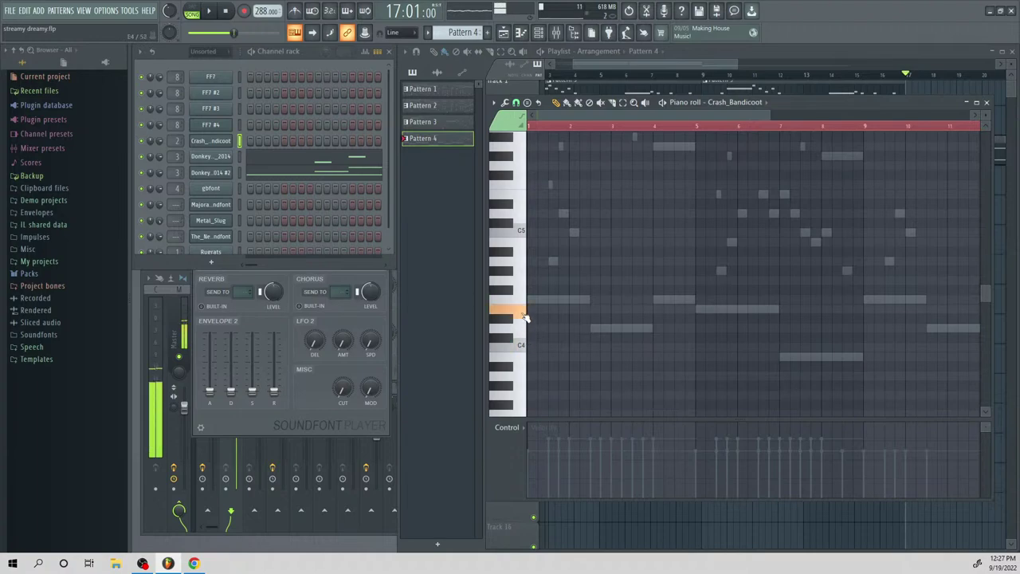
left_click(510, 322)
left_click(512, 375)
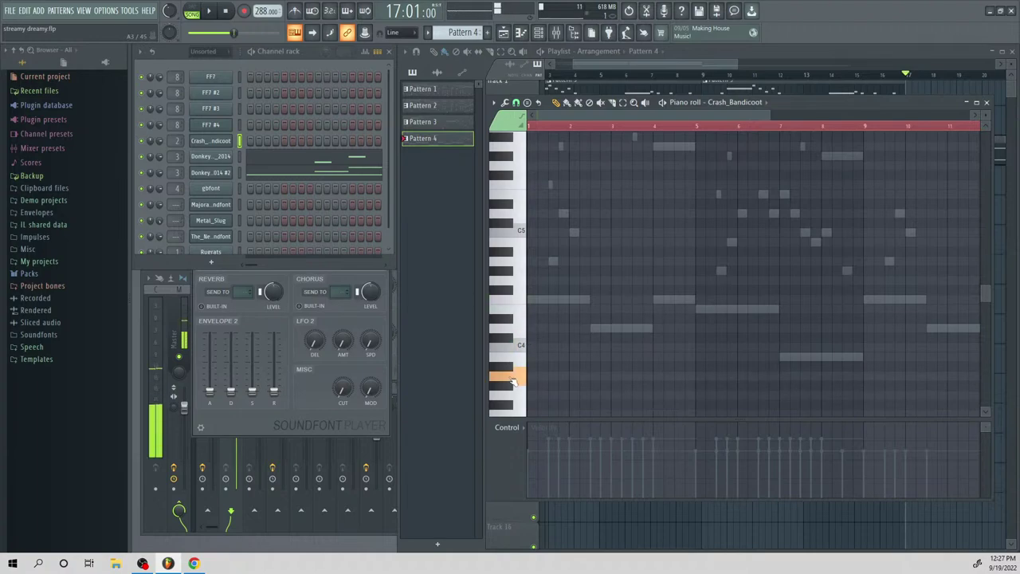
left_click(517, 338)
left_click(509, 388)
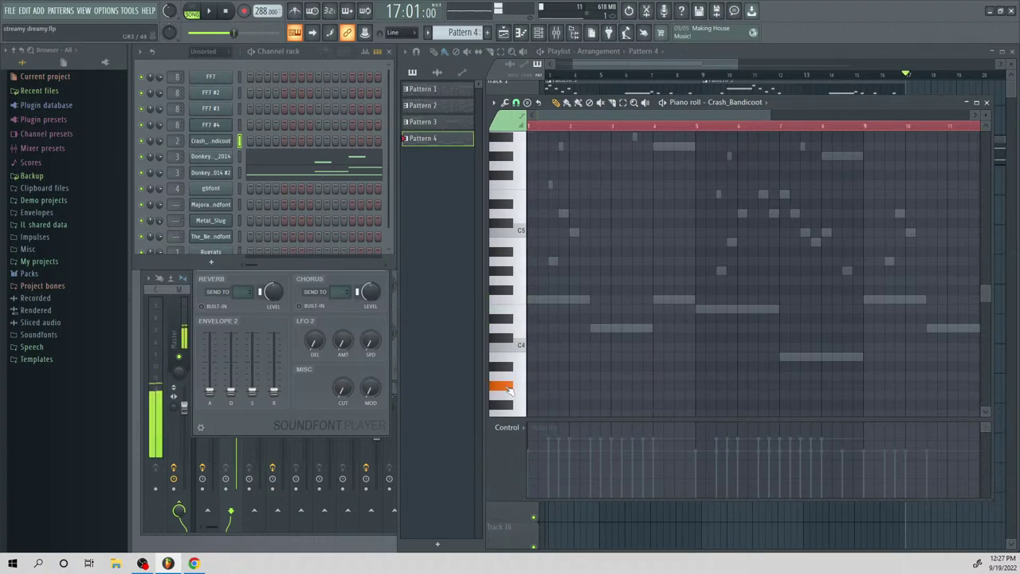
left_click(510, 378)
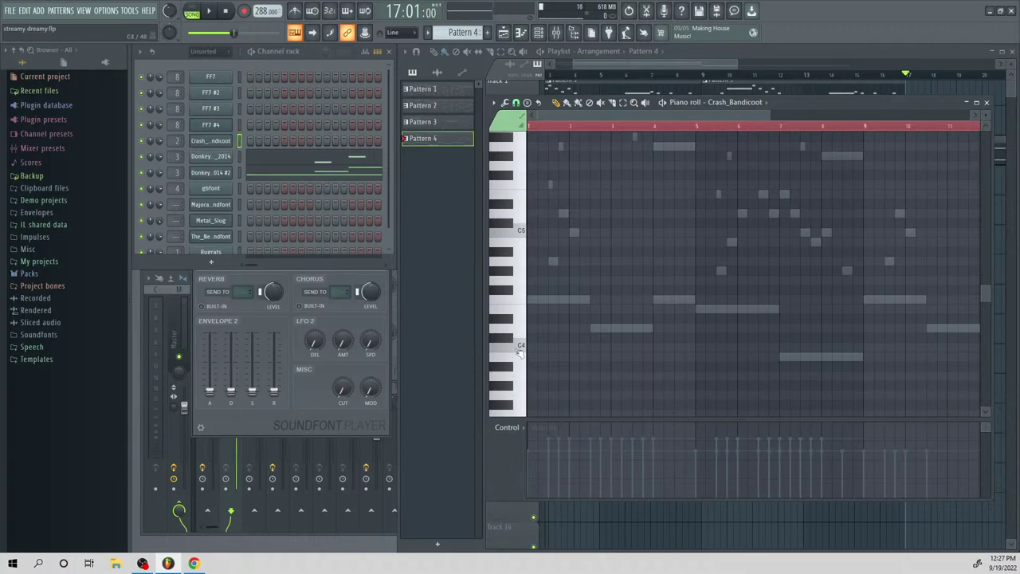
left_click(519, 302)
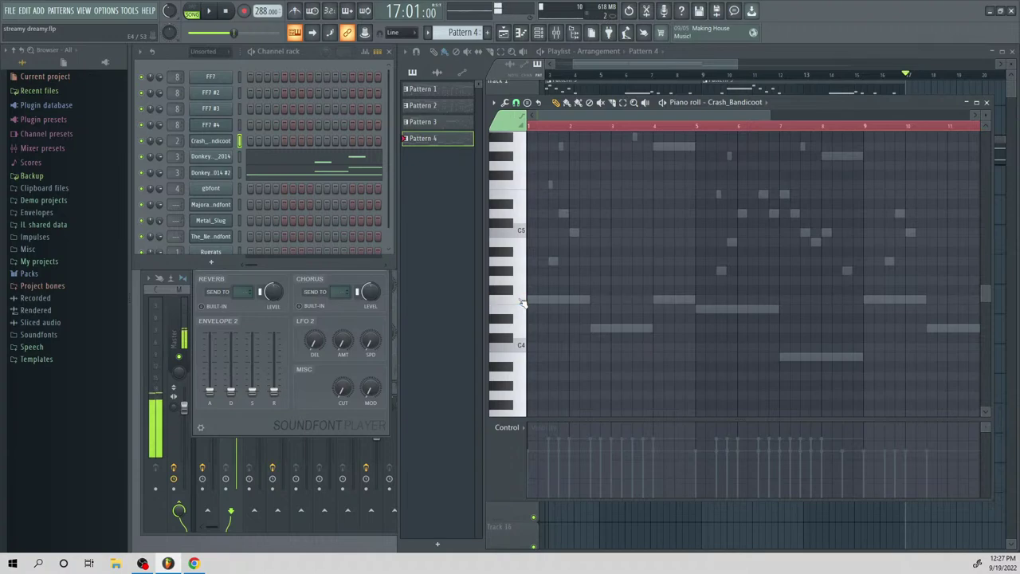
left_click(524, 303)
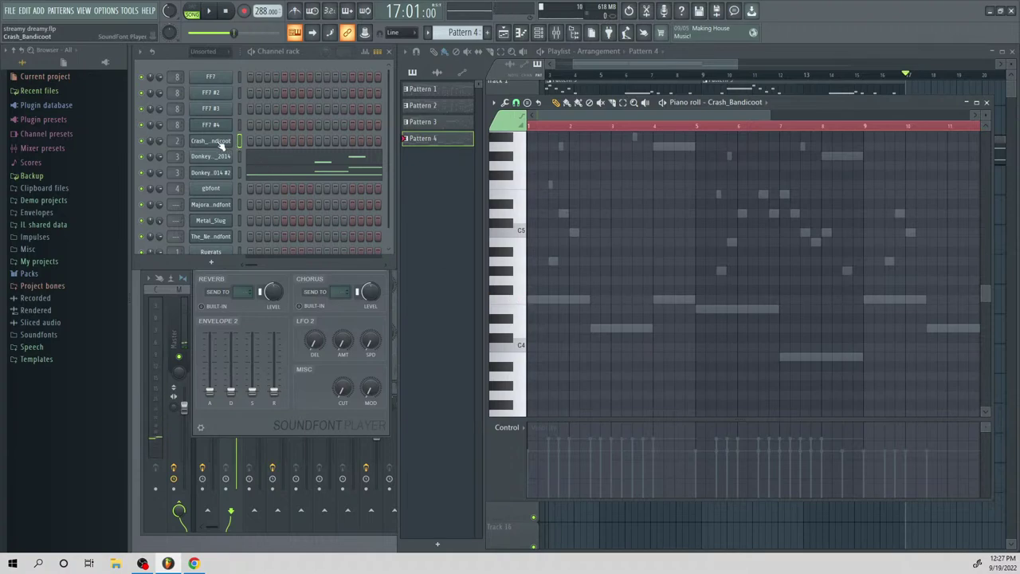
left_click(524, 303)
key("space")
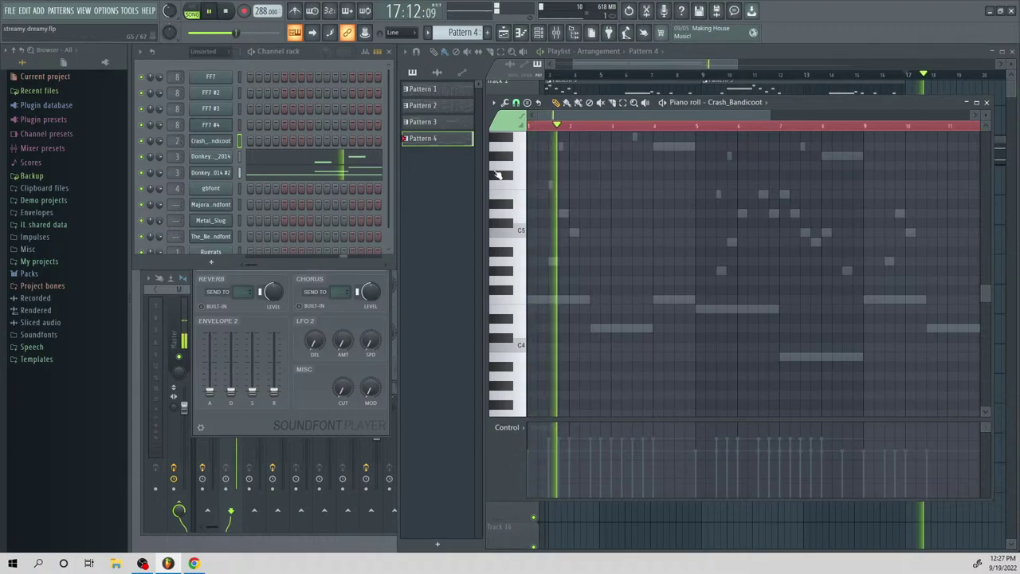
key("space")
In the Crash_Bandicoot piano roll, draw a long F4 over bars 1 to 4 and a long E4 over bars 5 to 8
right_click(233, 139)
left_click(256, 140)
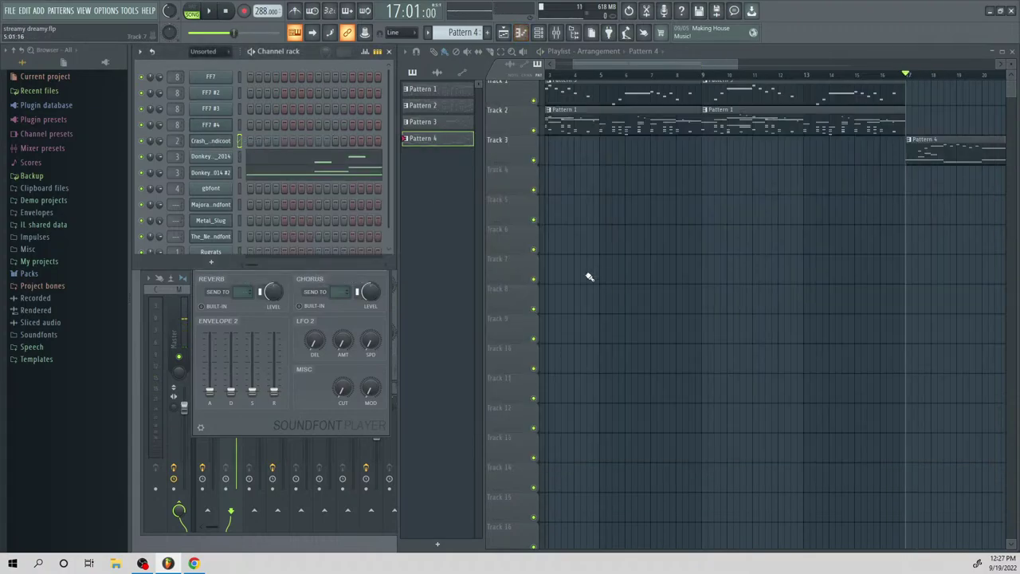
right_click(214, 144)
left_click(255, 141)
left_click_drag(590, 293, 686, 336)
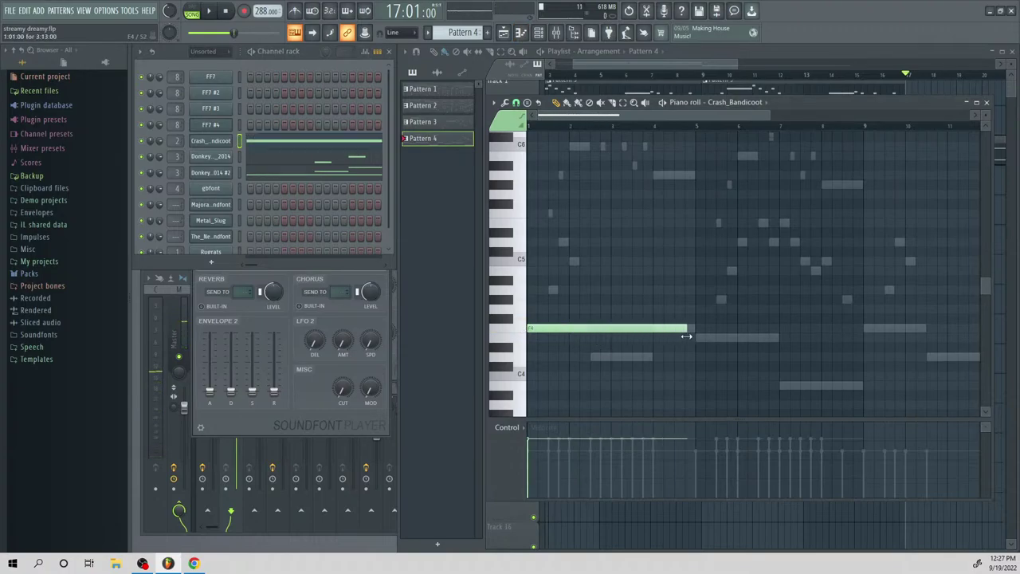
key("space")
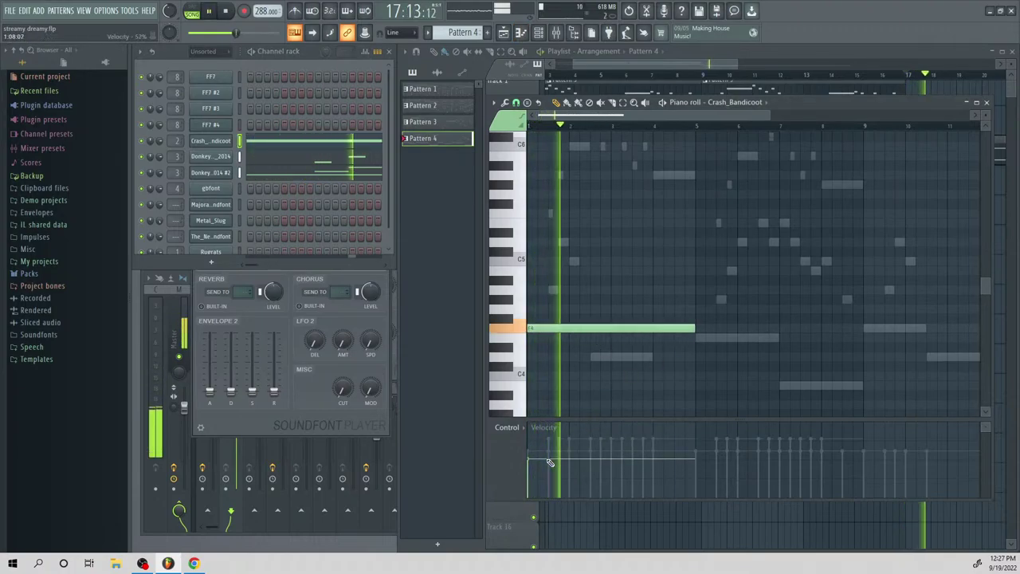
left_click(688, 340)
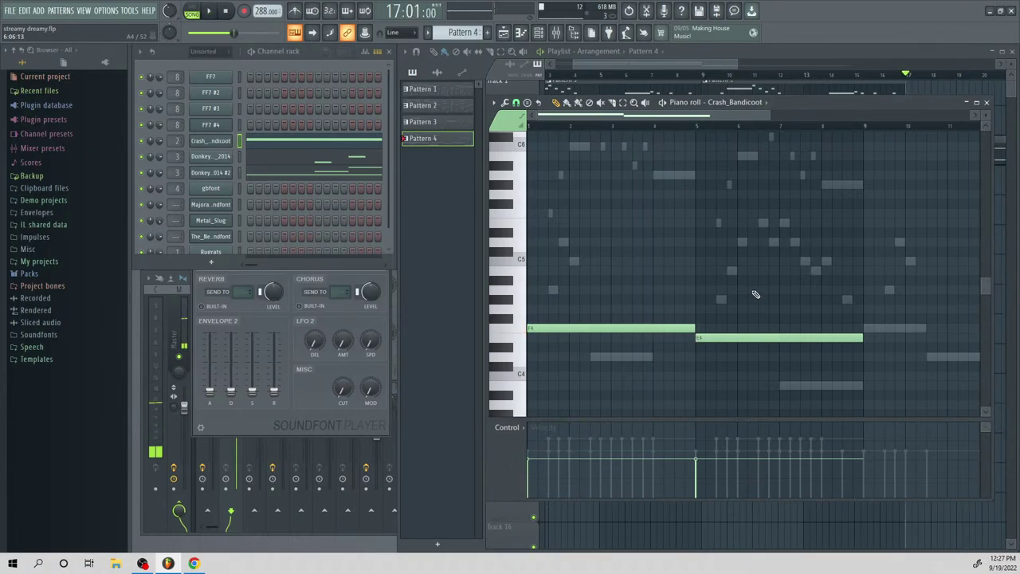
Transpose both long string notes up two octaves to F6 and E6, and lower their velocities to about 27% during playback
key("ctrl+Up")
key("Delete")
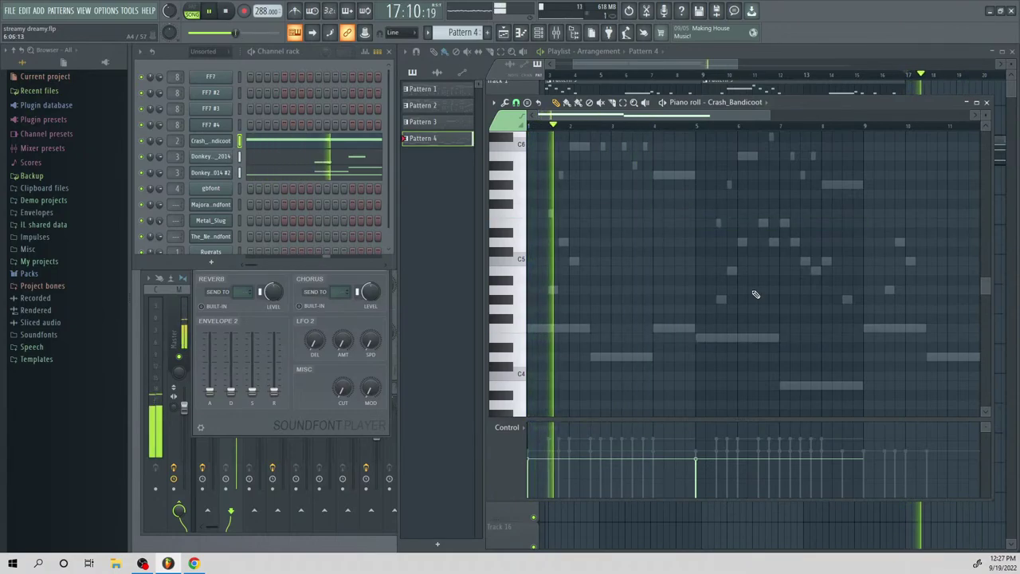
key("space")
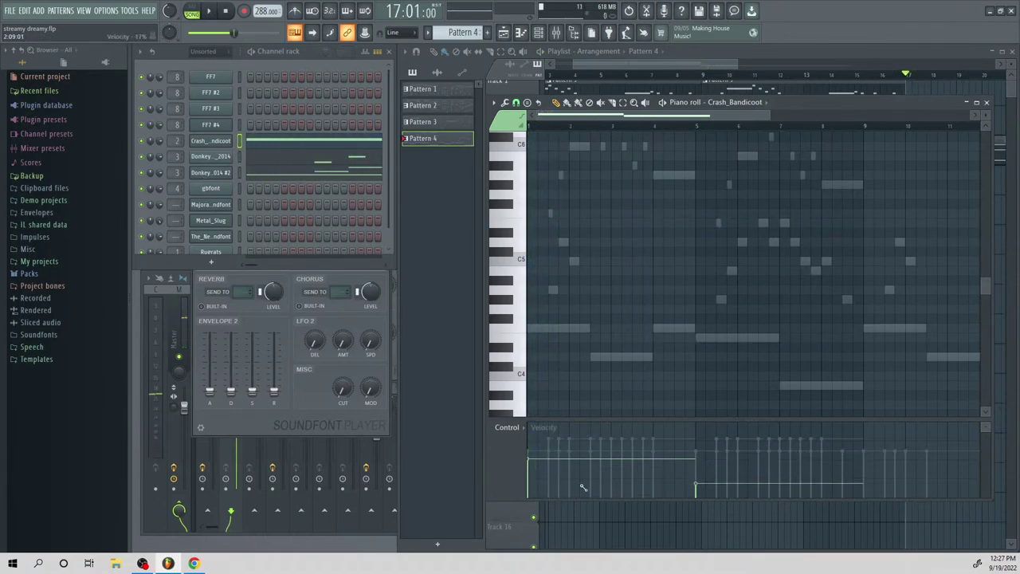
key("space")
left_click_drag(706, 479, 529, 475)
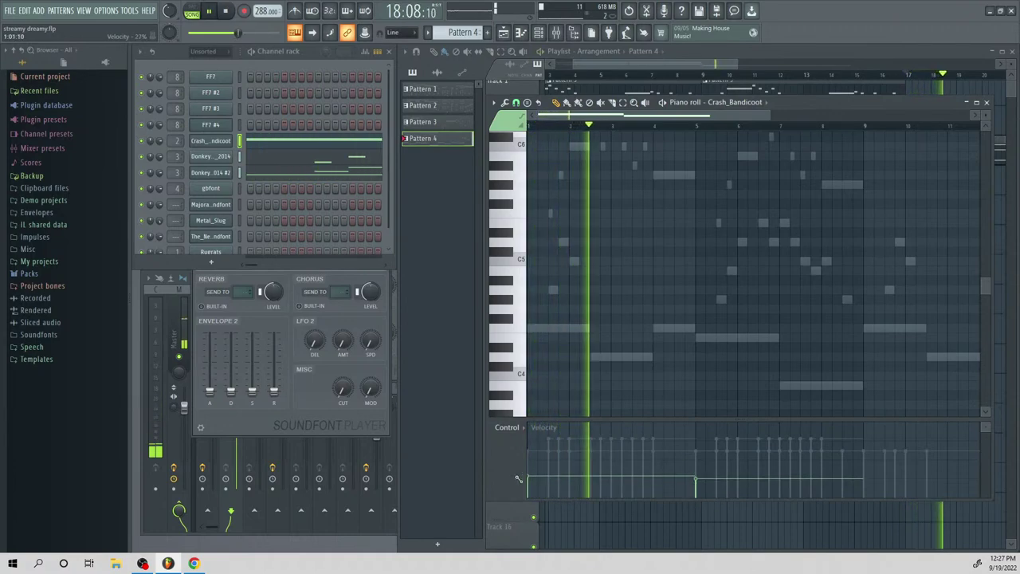
scroll(694, 298, "up", 3)
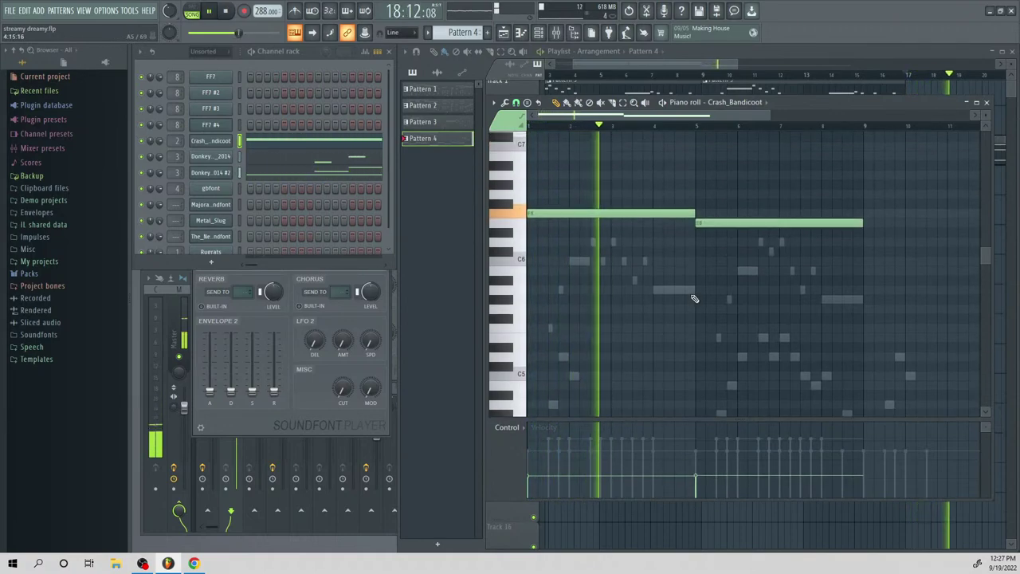
Add four-bar C6 and A5 notes under the F6 and four-bar B5 and G#5 notes under the E6, checking with playback
key("space")
left_click_drag(592, 261, 518, 263)
left_click(710, 275)
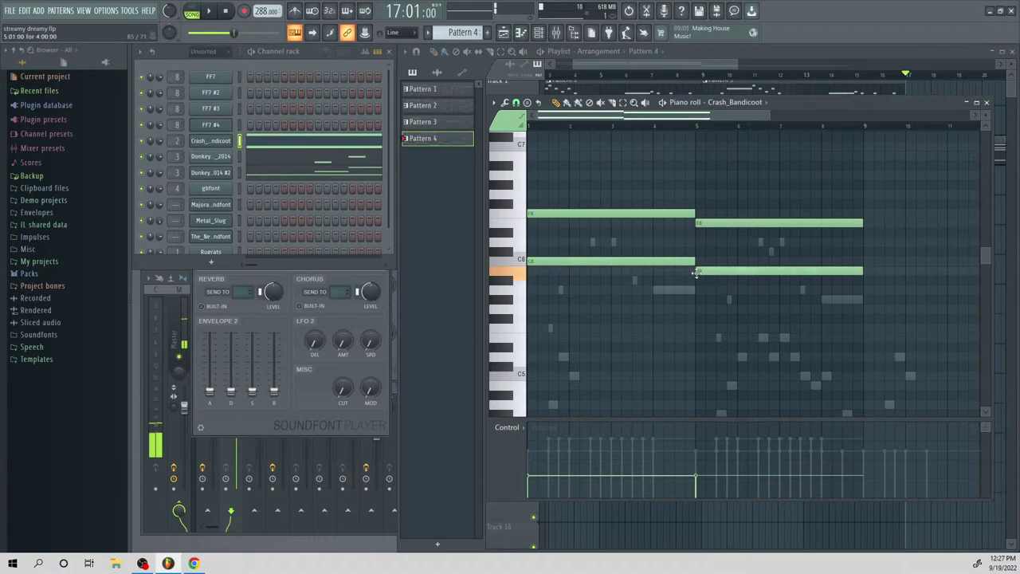
key("space")
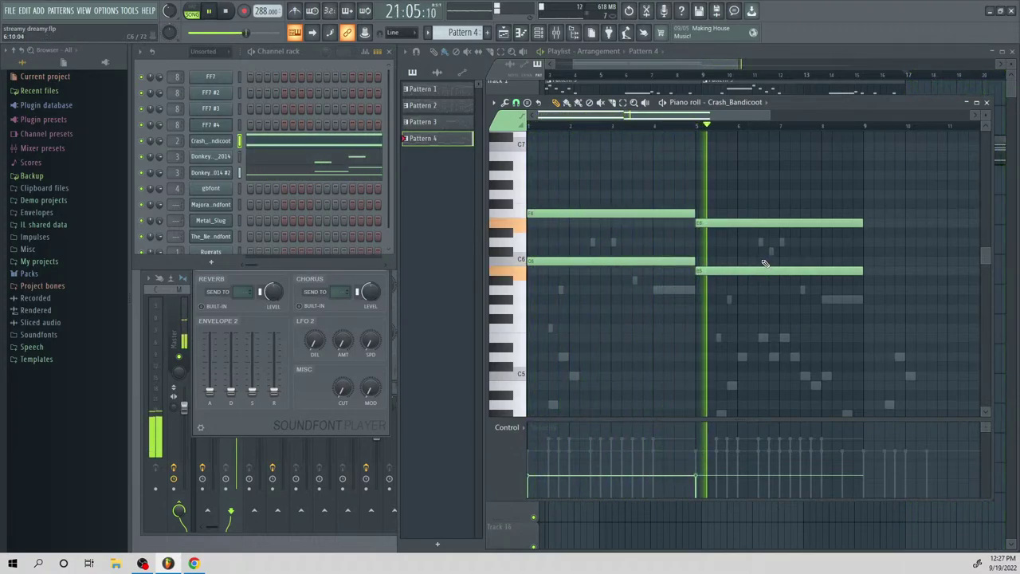
left_click(729, 300)
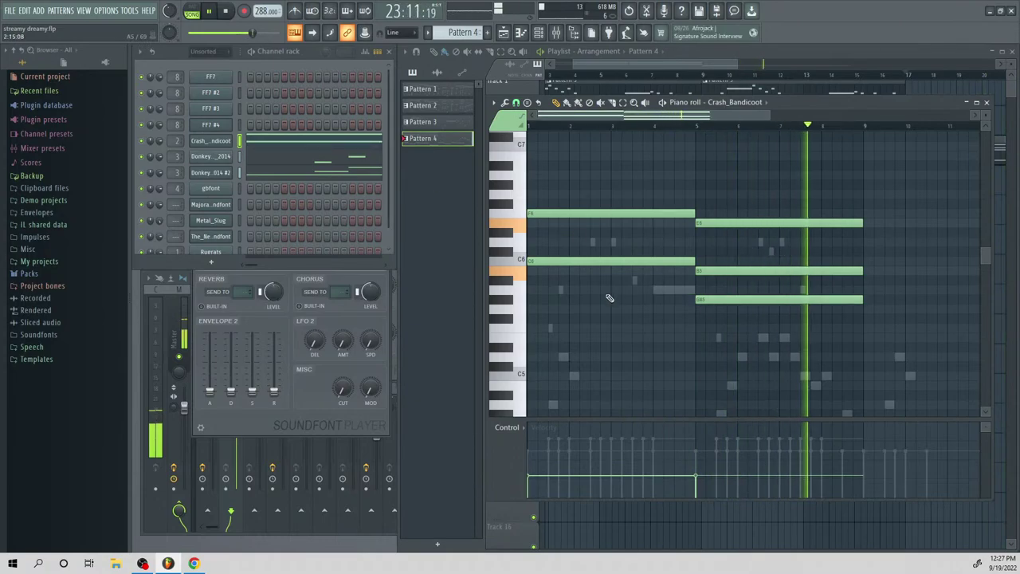
left_click(630, 288)
key("space")
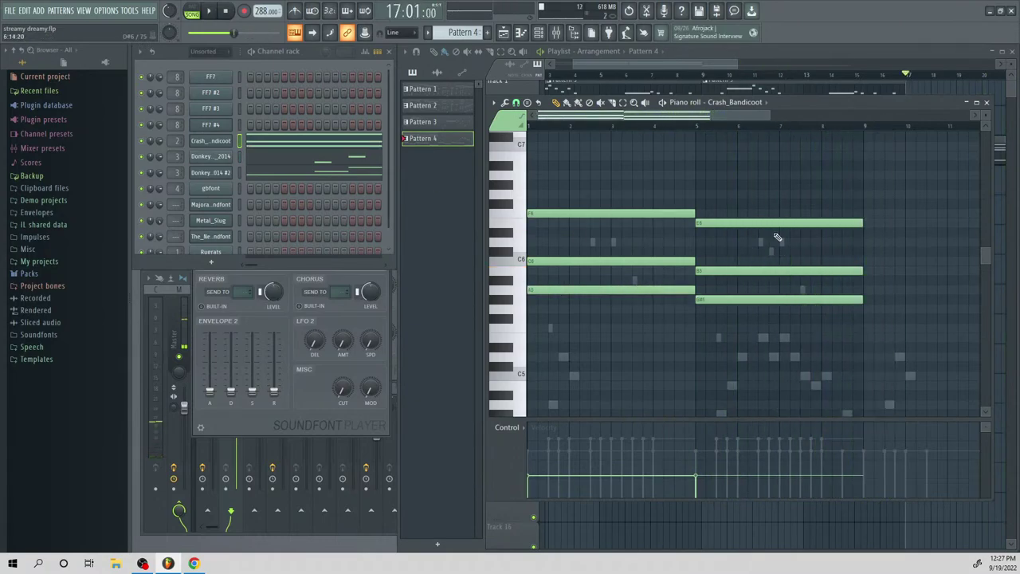
Duplicate all the string chords and align the copy to fill bars 9 to 16
key("ctrl+a")
key("ctrl+b")
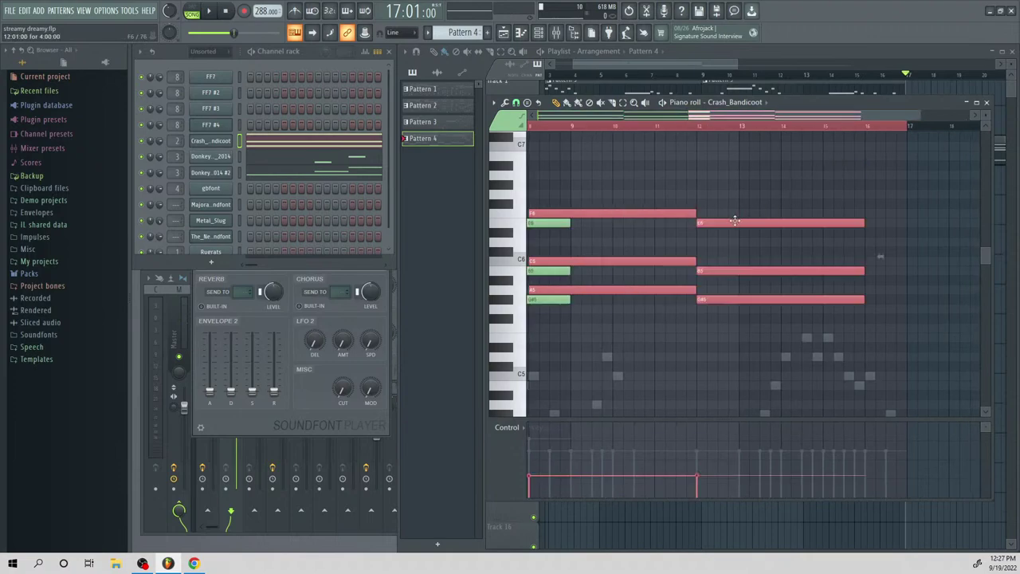
left_click_drag(629, 288, 660, 288)
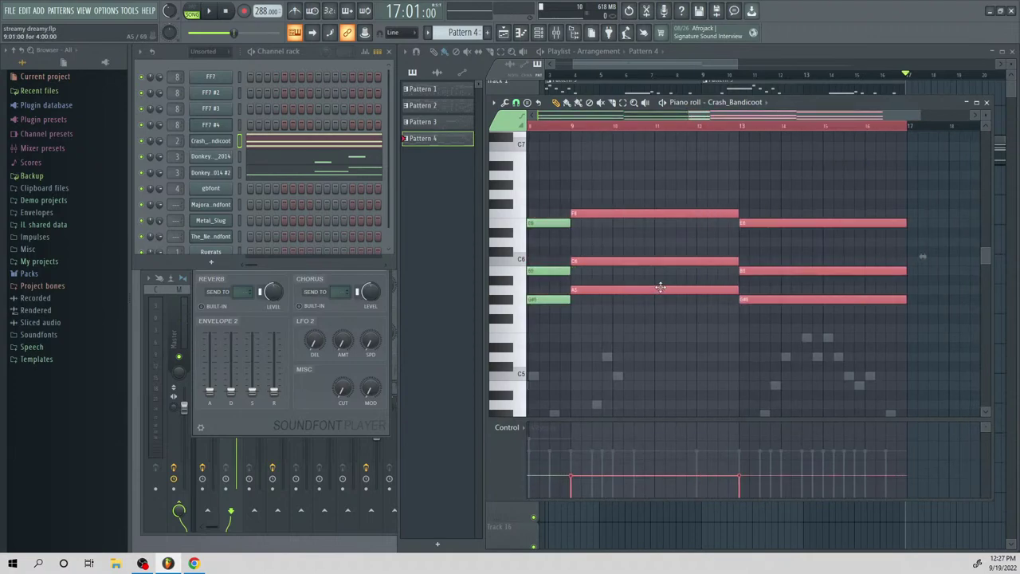
Set the The_Nes_Soundfont channel's patch to BASS 1 and open its piano roll
left_click(221, 189)
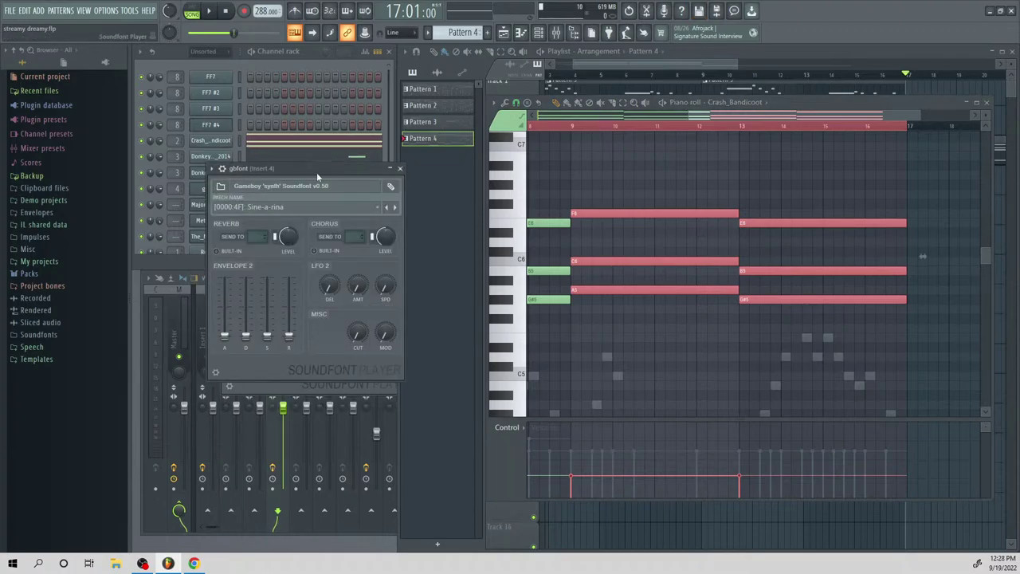
left_click_drag(316, 172, 503, 169)
scroll(221, 193, "down", 1)
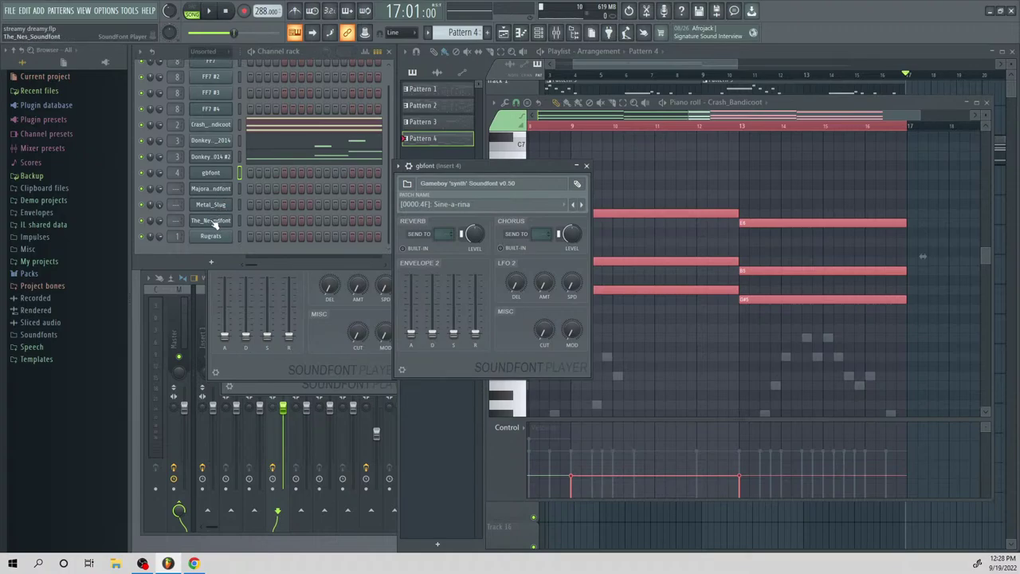
left_click(211, 221)
left_click(304, 235)
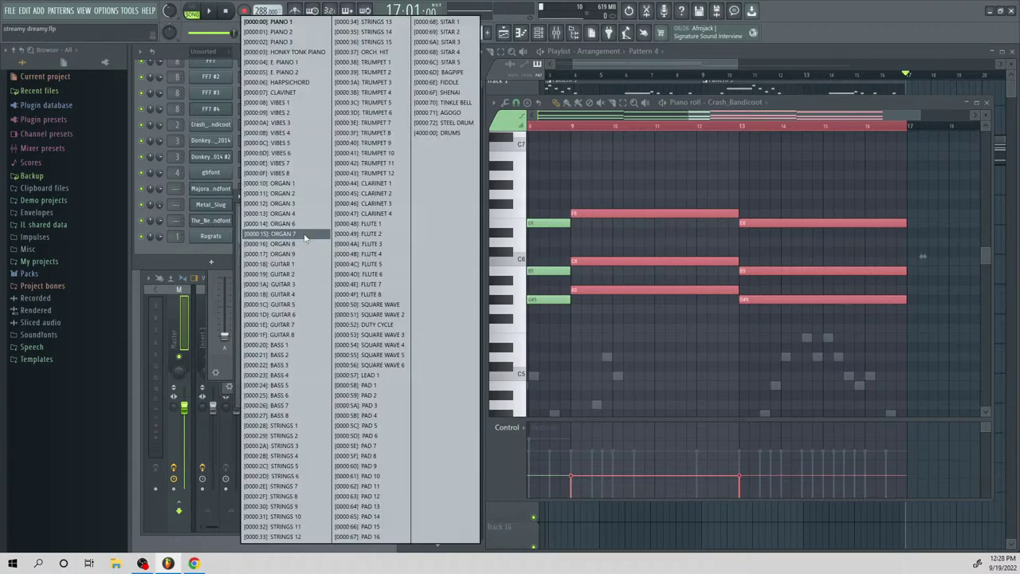
left_click(286, 344)
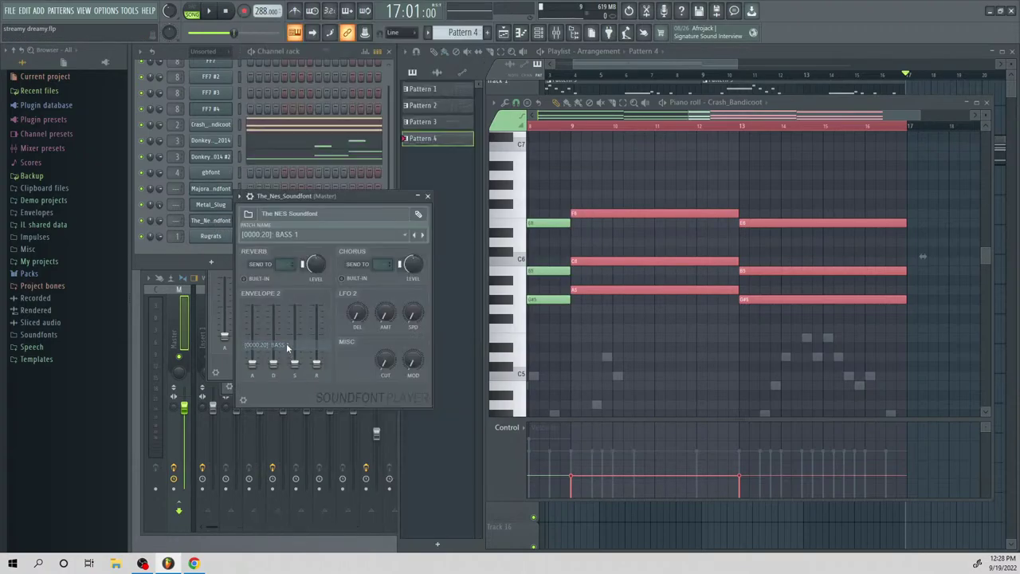
right_click(211, 223)
left_click(267, 277)
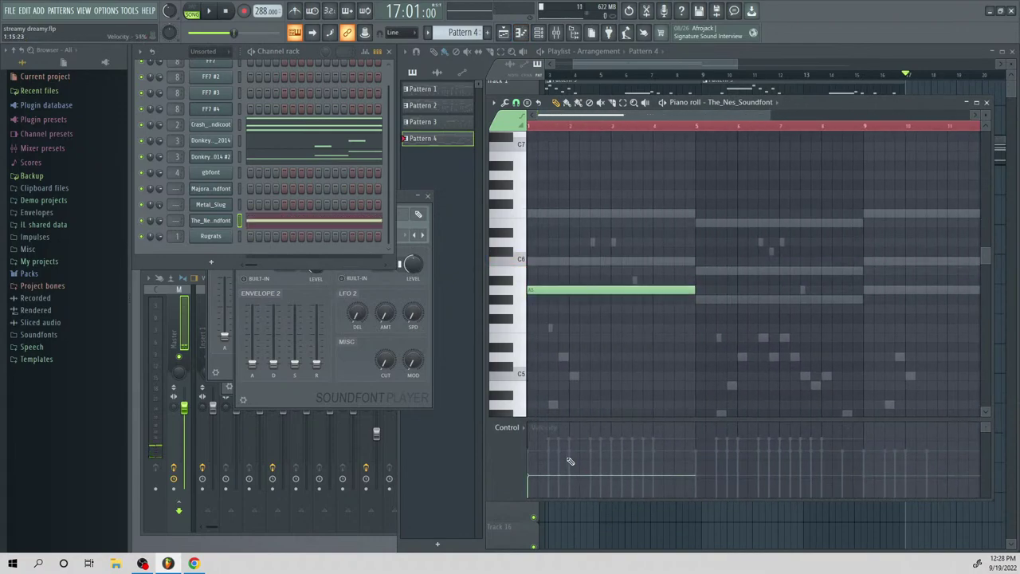
Replace the long A5 note in the NES bass part with a four-bar F3 note starting at bar 1, checking with playback
key("space")
key("space")
scroll(596, 323, "down", 3)
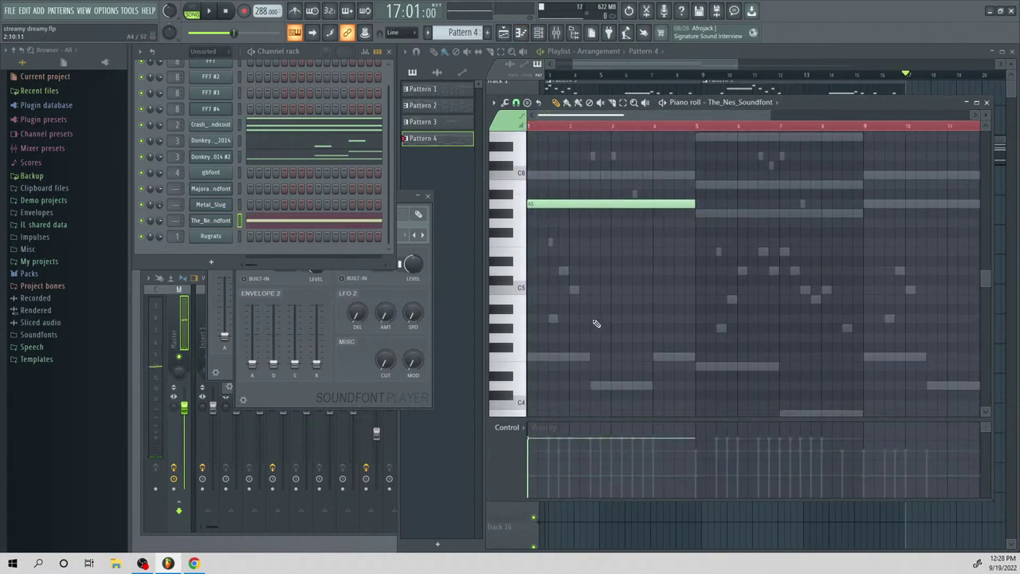
left_click_drag(558, 242, 532, 242)
right_click(605, 204)
right_click(599, 241)
scroll(587, 318, "down", 2)
left_click_drag(569, 348, 538, 407)
scroll(783, 348, "down", 3)
key("space")
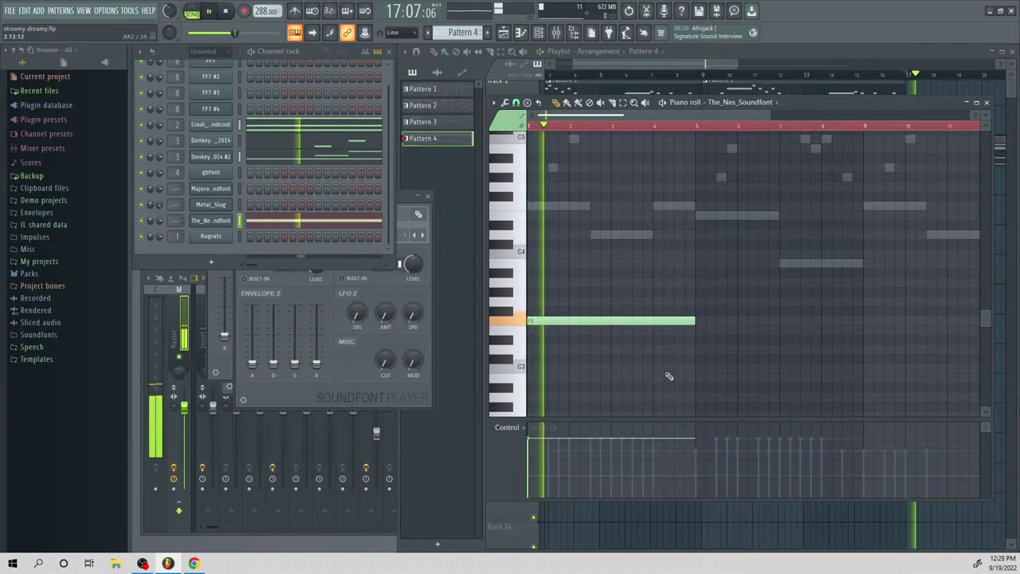
key("space")
Shorten the four-bar F3 bass note to one beat and check it with playback
left_click_drag(693, 322, 537, 325)
key("space")
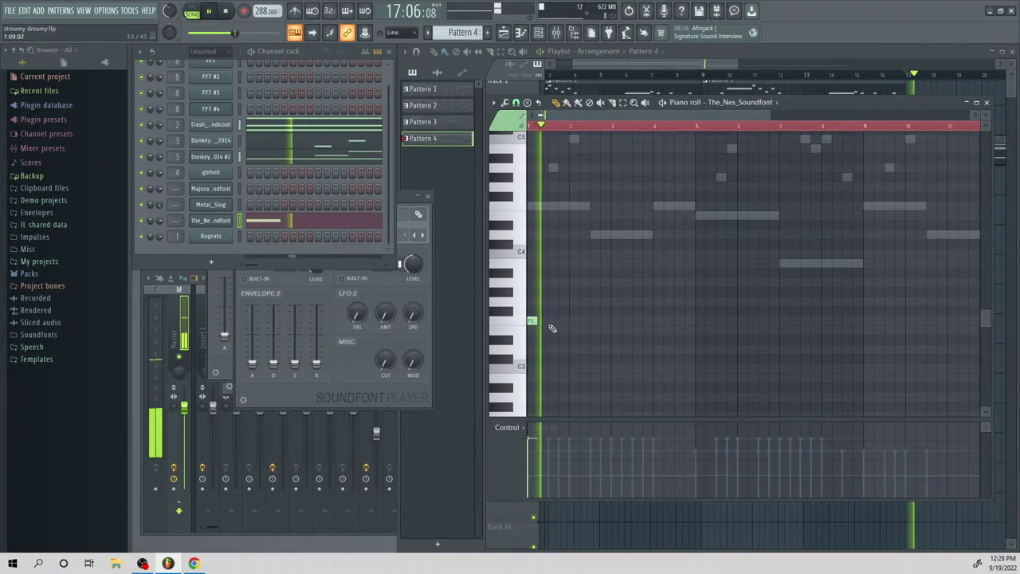
key("space")
Complete a two-bar bass phrase with one-beat F3 notes on beats 1 and 3 and C4 on beat 4, checking with playback
left_click(552, 320)
left_click(557, 282)
left_click_drag(558, 279, 561, 252)
left_click(574, 321)
left_click(592, 321)
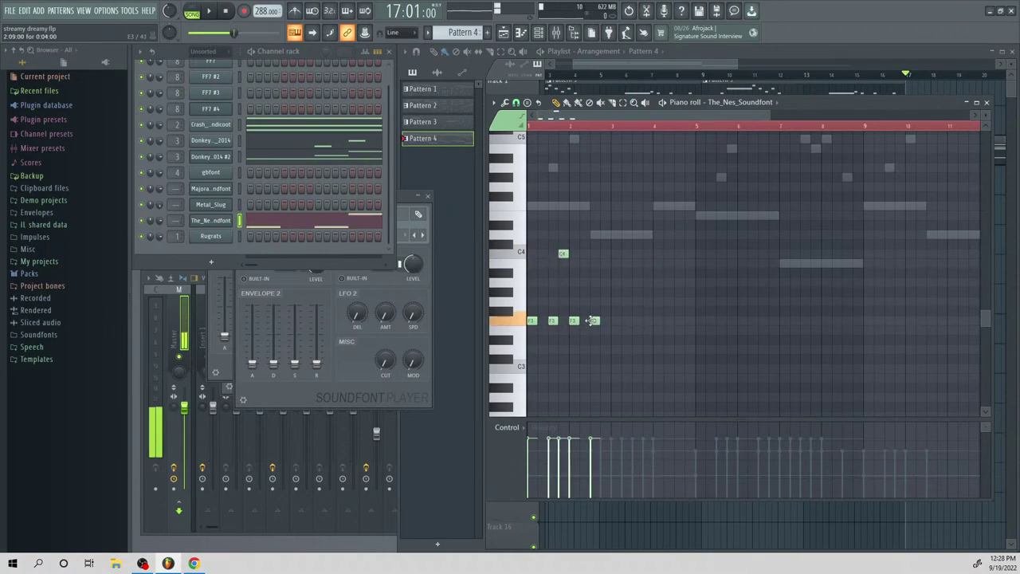
left_click(605, 253)
key("space")
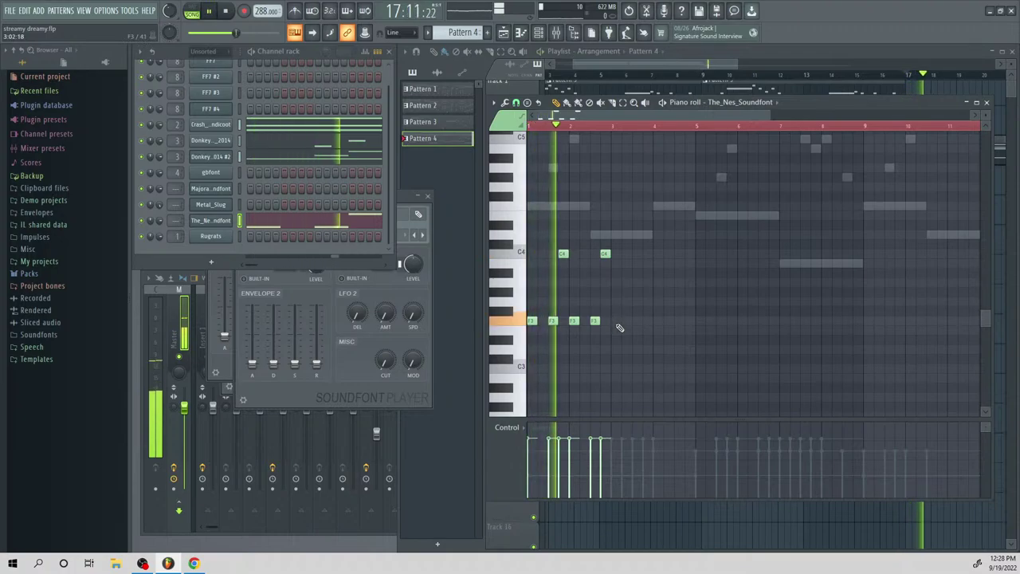
key("space")
Duplicate the two-bar bass phrase into bars 3 and 4 and play it back
key("ctrl+a")
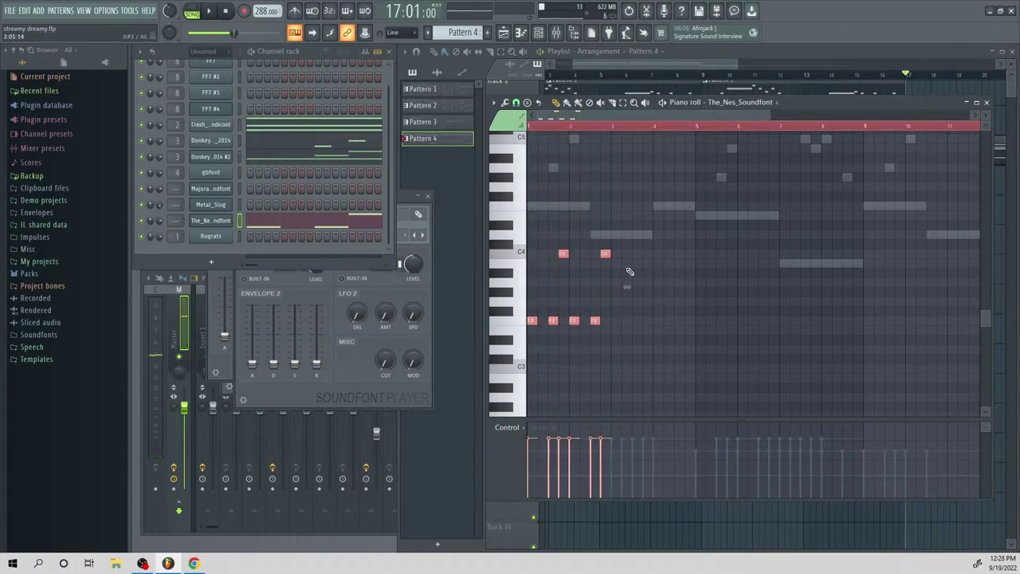
key("ctrl+b")
left_click_drag(541, 320, 615, 314)
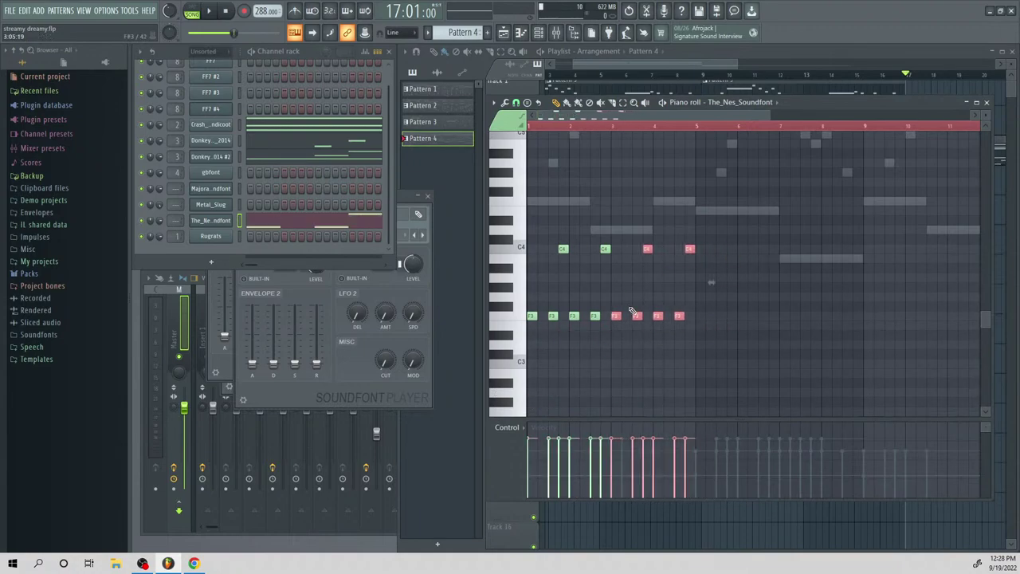
key("space")
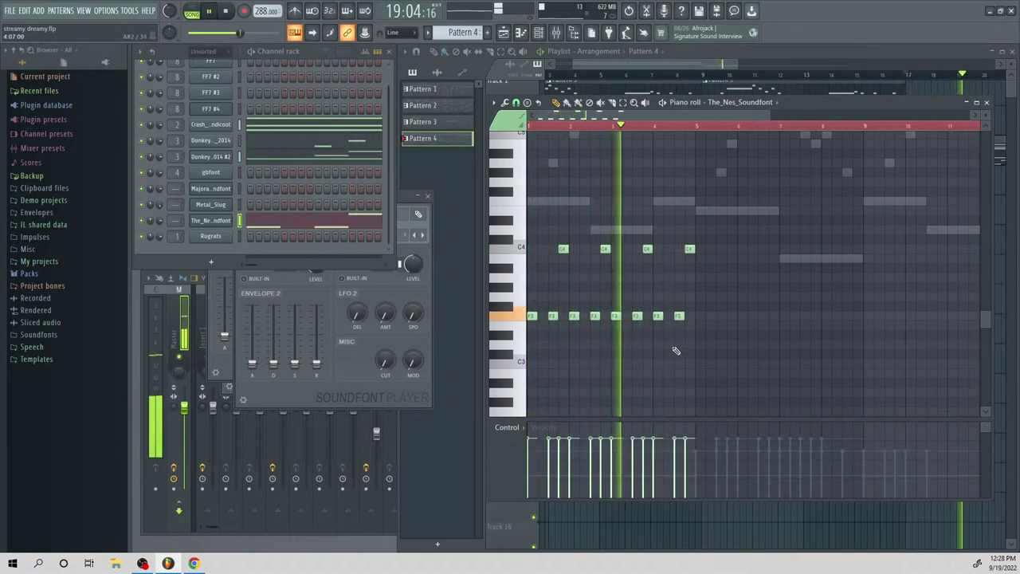
key("space")
Vary bar 4 of the bass with F4, C4 and A3 on beats 1 to 3, removing its two F3 notes and checking with playback
left_click(660, 212)
left_click_drag(660, 212, 659, 201)
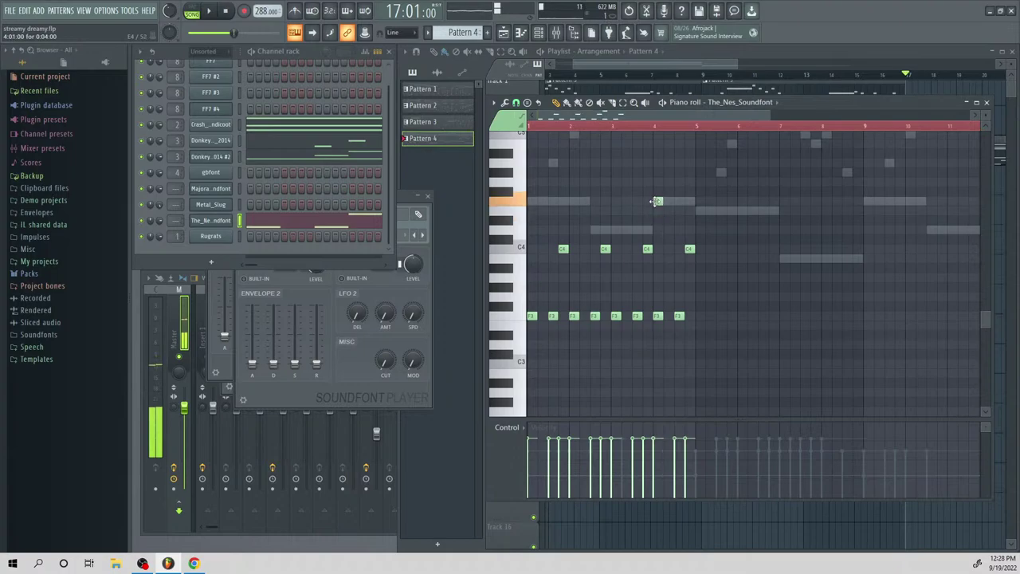
left_click(670, 249)
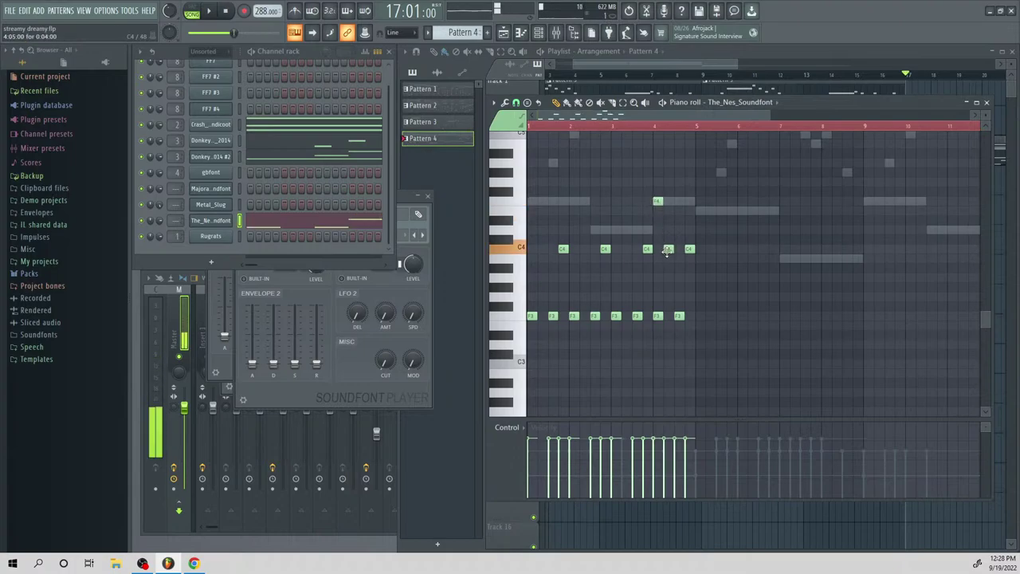
right_click(657, 203)
left_click(657, 201)
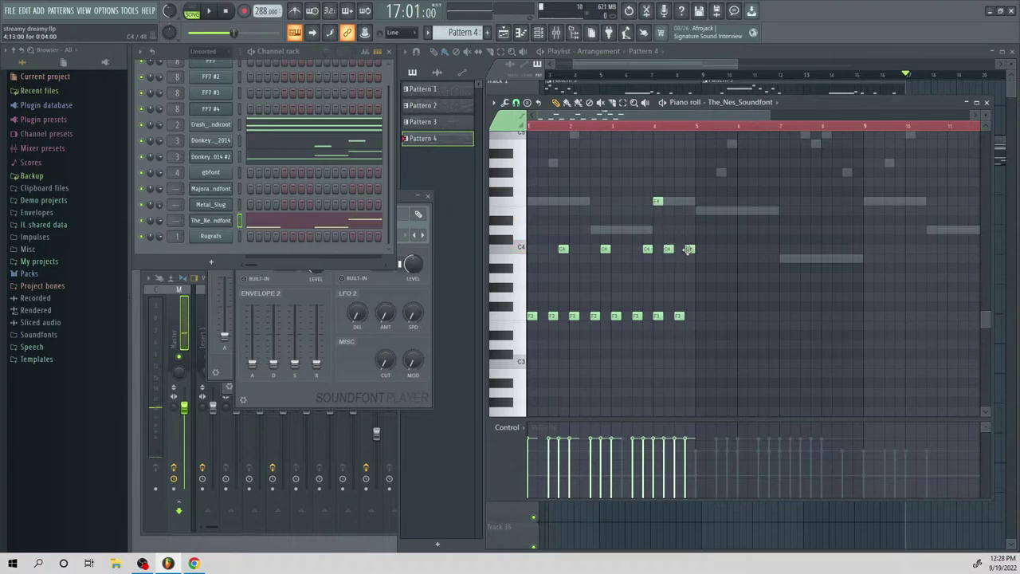
left_click(675, 270)
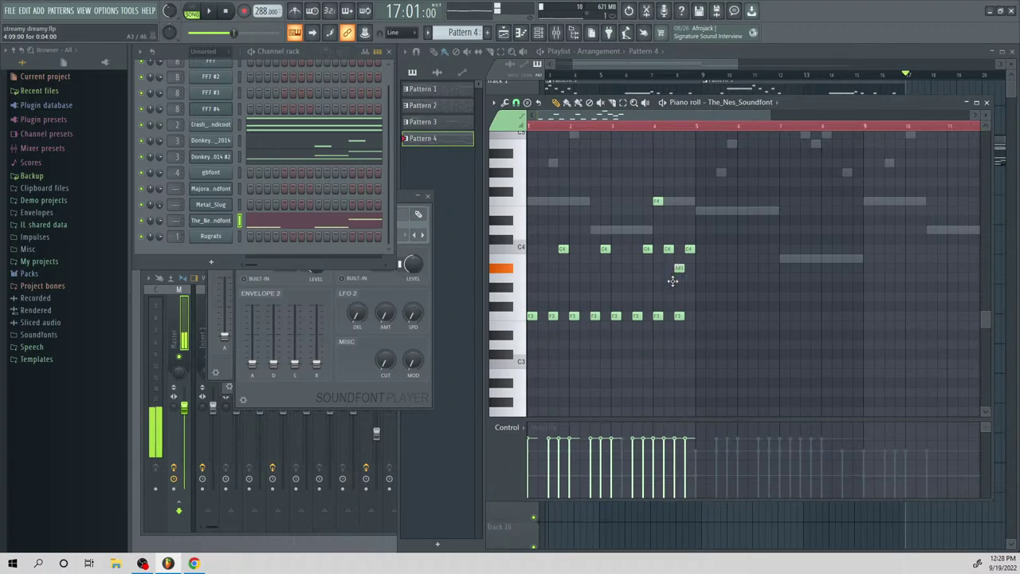
left_click_drag(673, 280, 676, 278)
right_click(678, 317)
key("space")
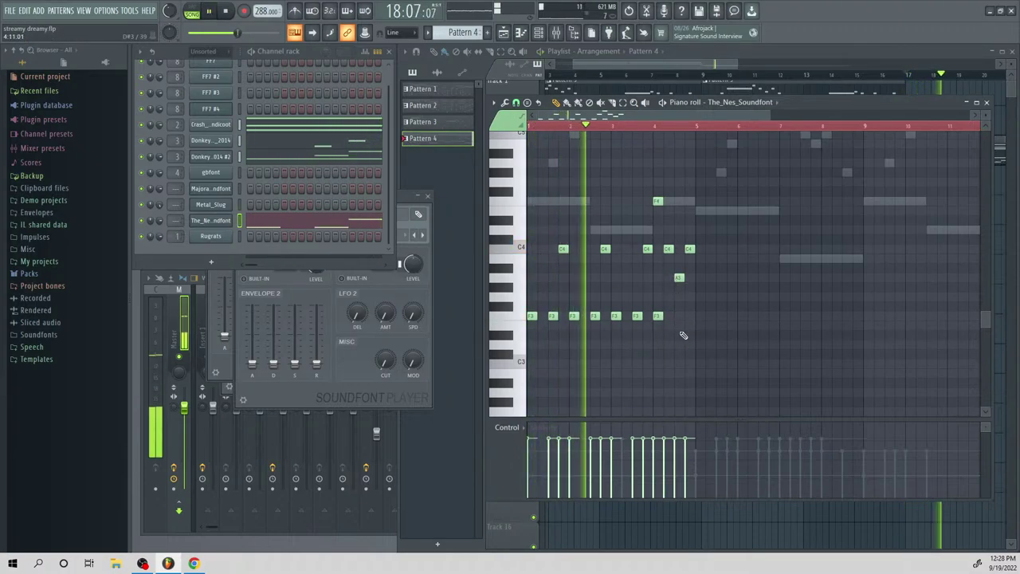
right_click(658, 316)
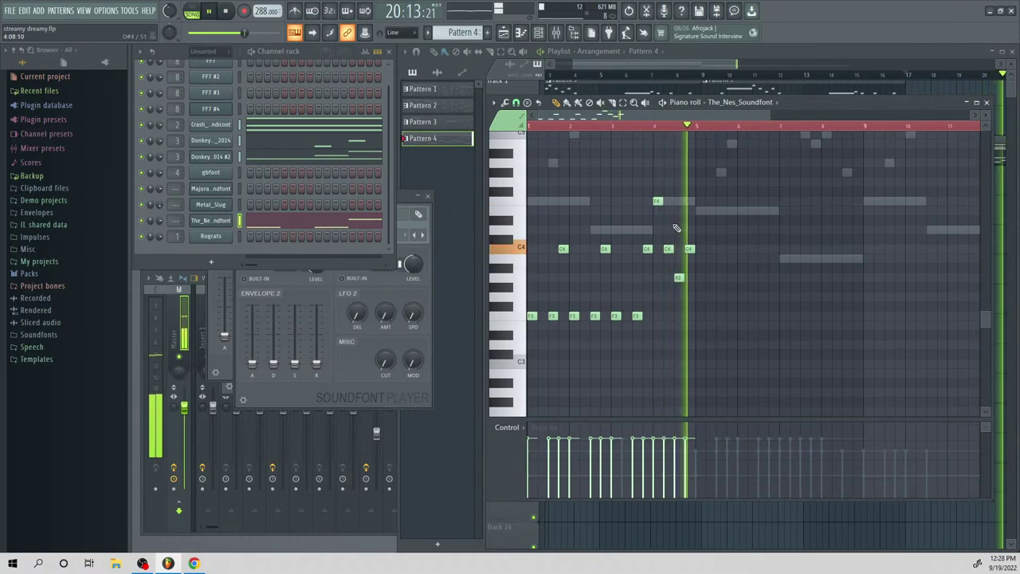
Duplicate the four-bar bass phrase into bars 5 to 8, transposed down one semitone to start on E3, and play it back
key("ctrl+a")
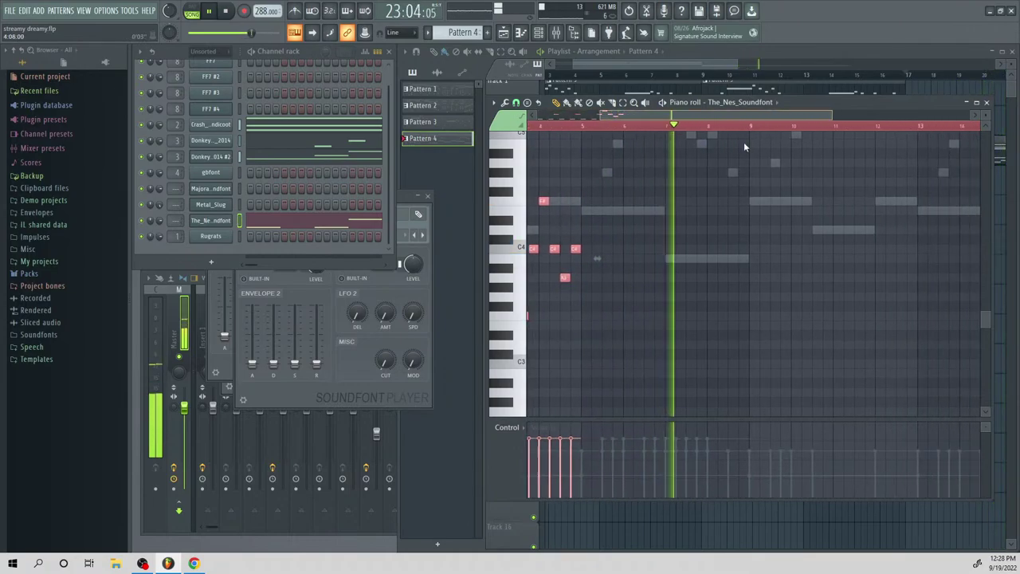
key("ctrl+b")
key("space")
left_click_drag(569, 316, 611, 327)
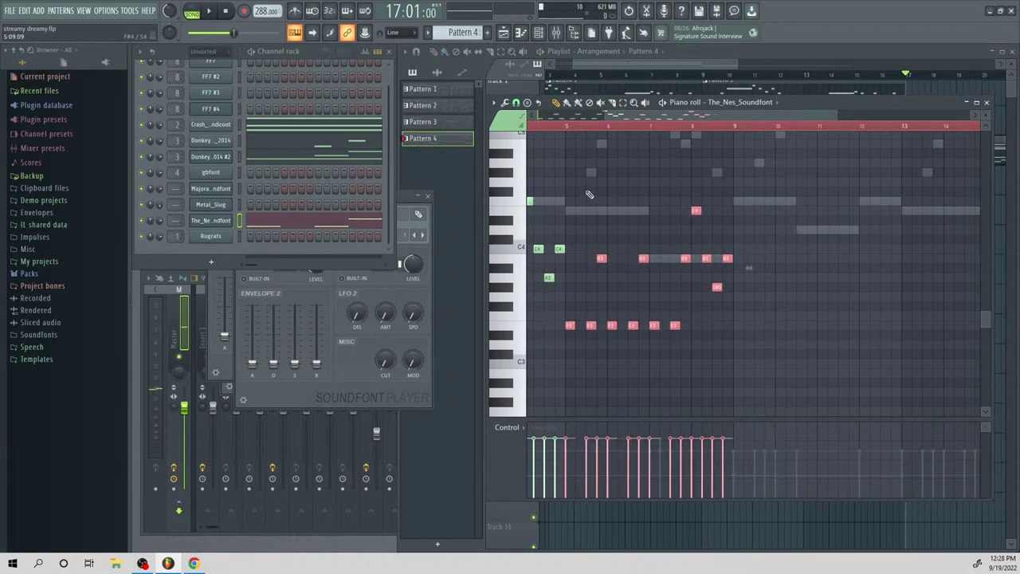
key("space")
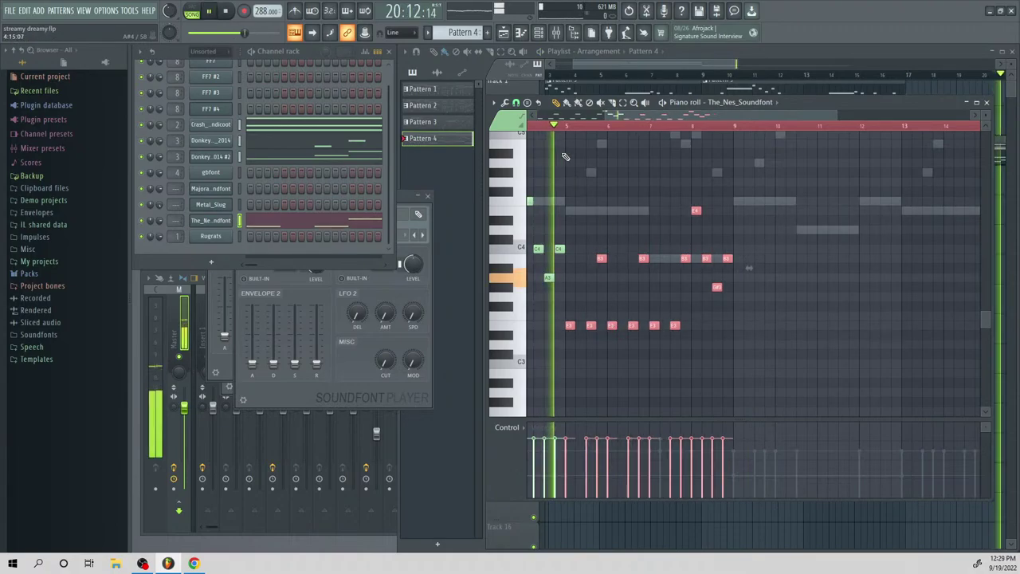
left_click(635, 288)
key("space")
Add an E4 at the start of bar 7, clear that bar's E3 notes and last B3, and undo the bar 8 deletions
left_click(653, 210)
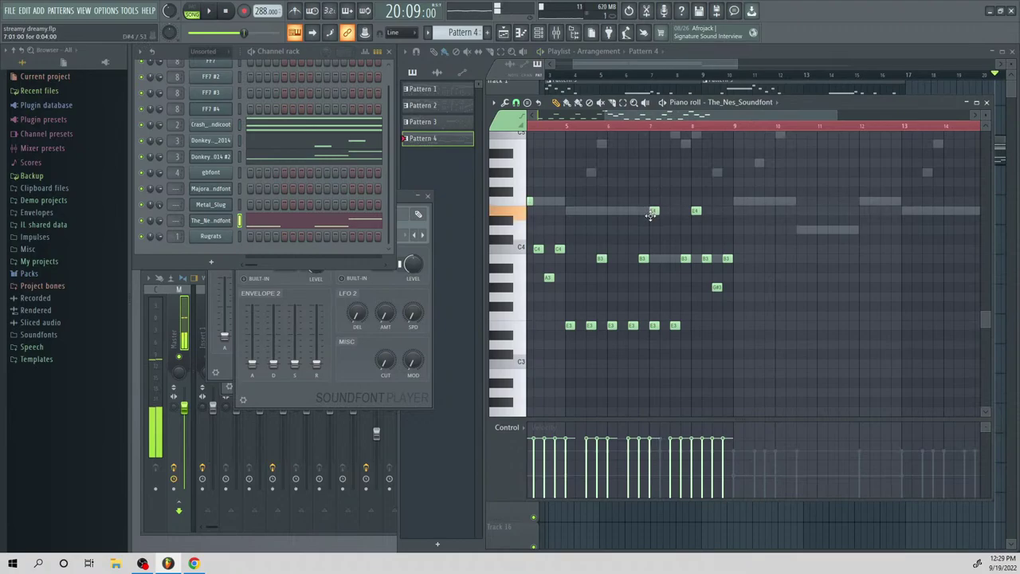
right_click(705, 258)
right_click(717, 286)
right_click(727, 258)
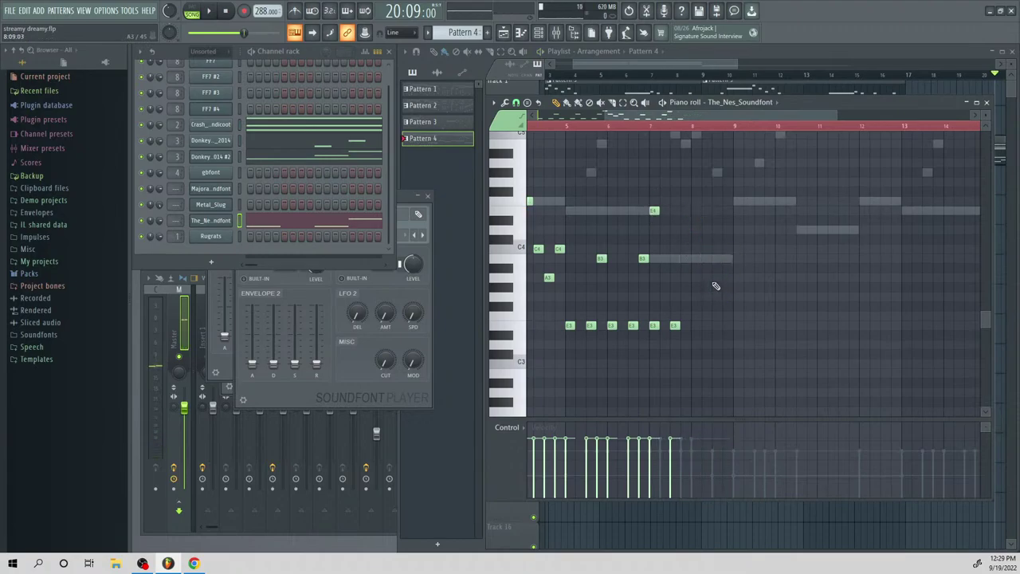
key("ctrl+z")
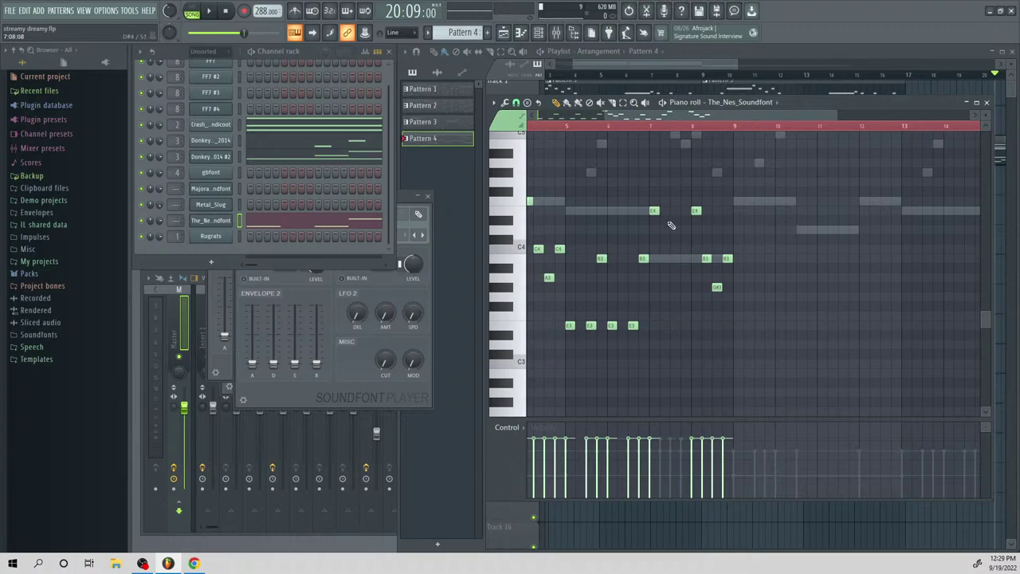
Fill bar 7 with a one-bar B3 note and a one-beat E4 slide note at its start, checking with playback
left_click_drag(655, 210, 662, 257)
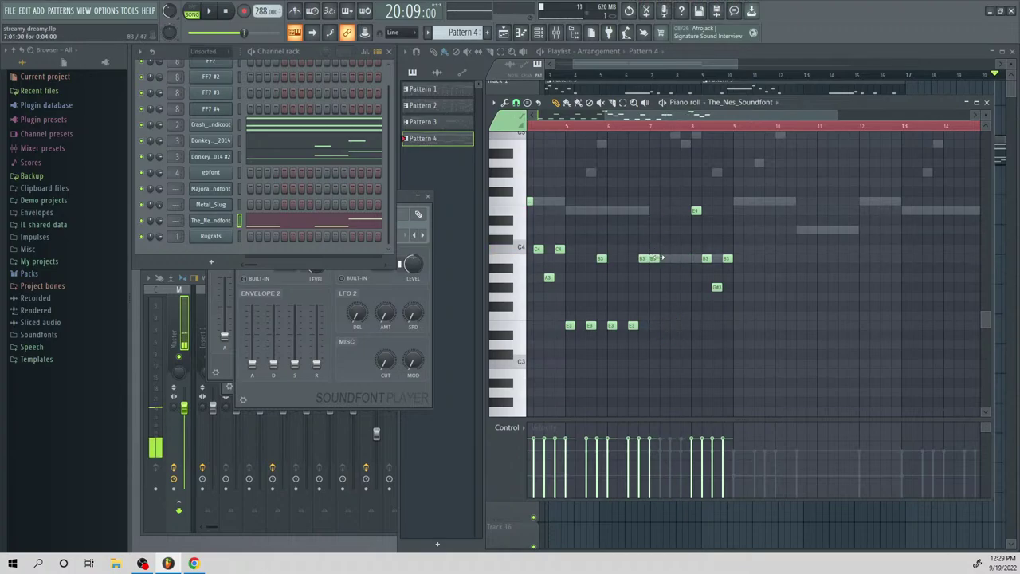
left_click(652, 210)
left_click_drag(662, 226, 657, 226)
key("space")
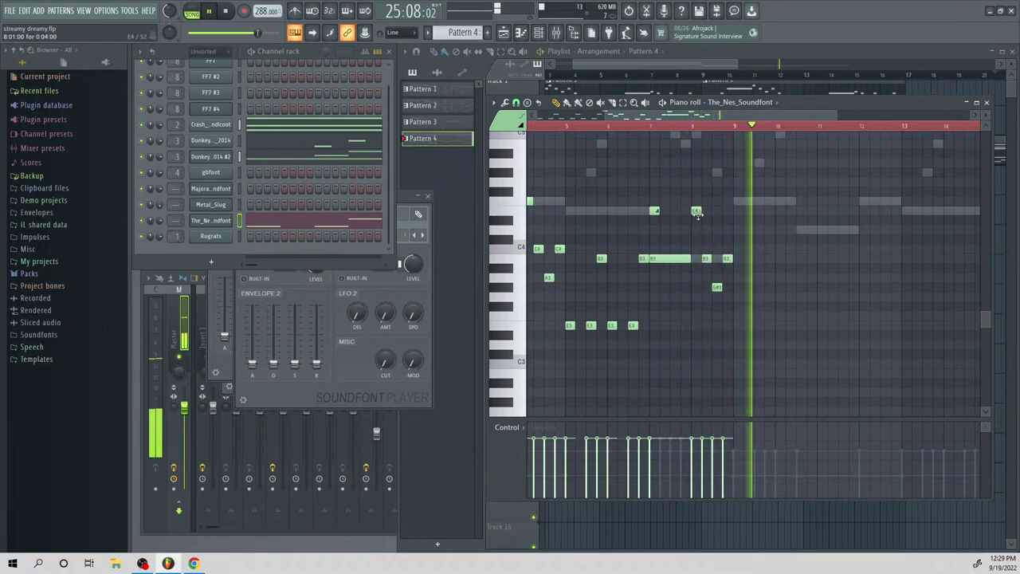
Duplicate the whole eight-bar bass line and align the copy to fill bars 9 to 16
key("ctrl+a")
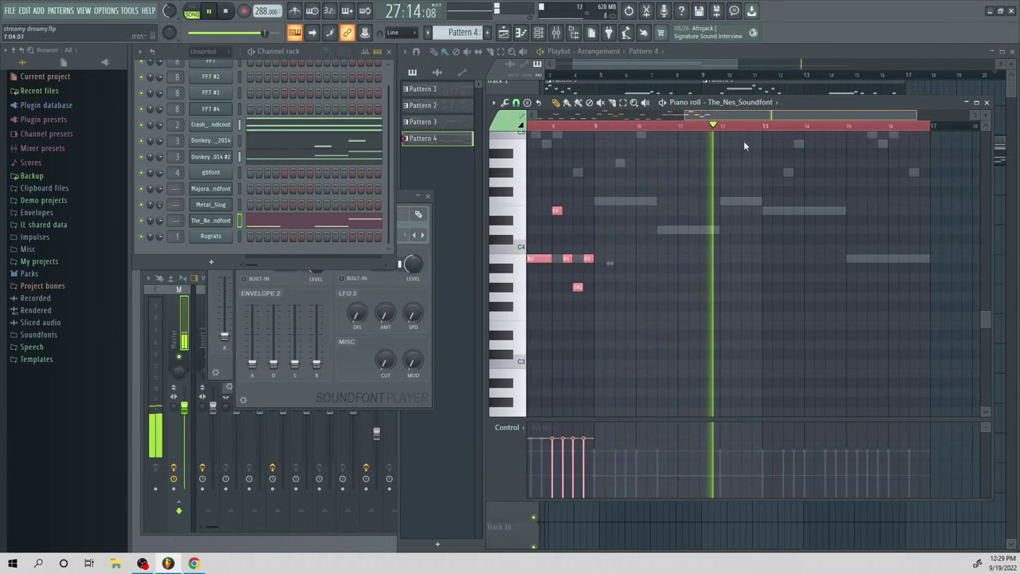
key("space")
left_click_drag(593, 250, 635, 249)
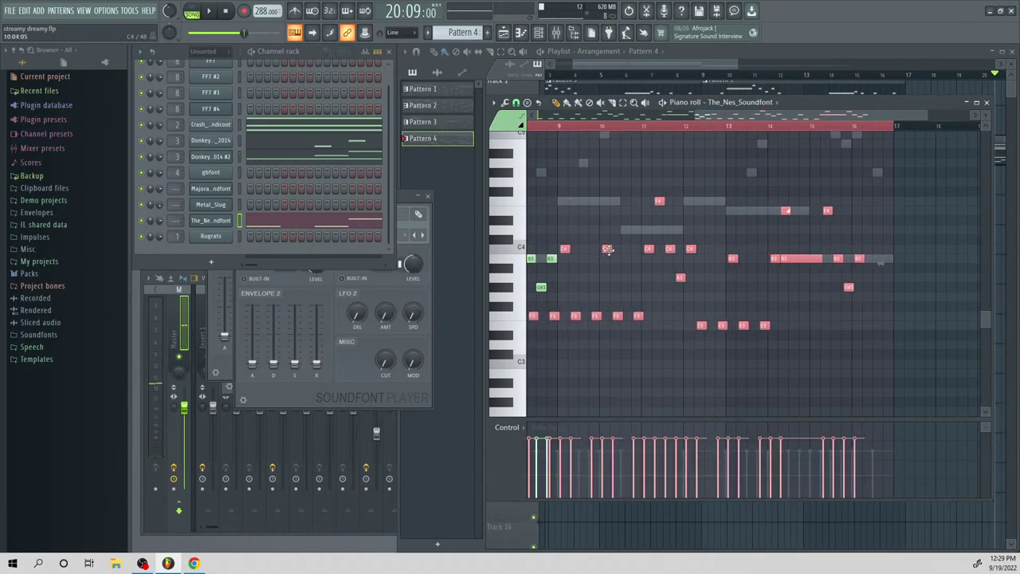
left_click(674, 298)
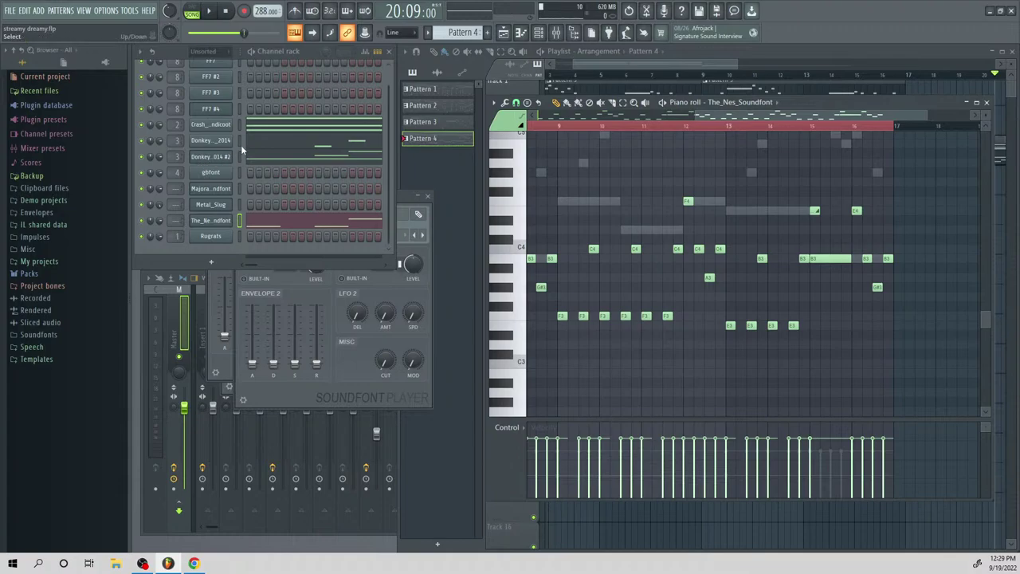
Check the patches of the FF7 and FF7 #2 channels and open the FF7 #2 piano roll at bar 1
scroll(233, 127, "up", 1)
left_click(223, 77)
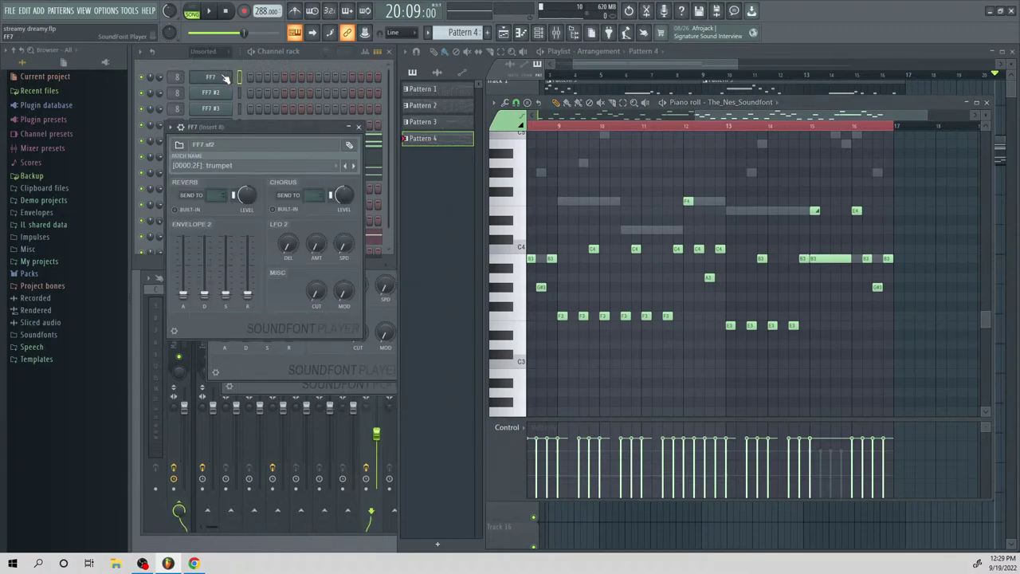
left_click(220, 76)
left_click(211, 93)
left_click(212, 93)
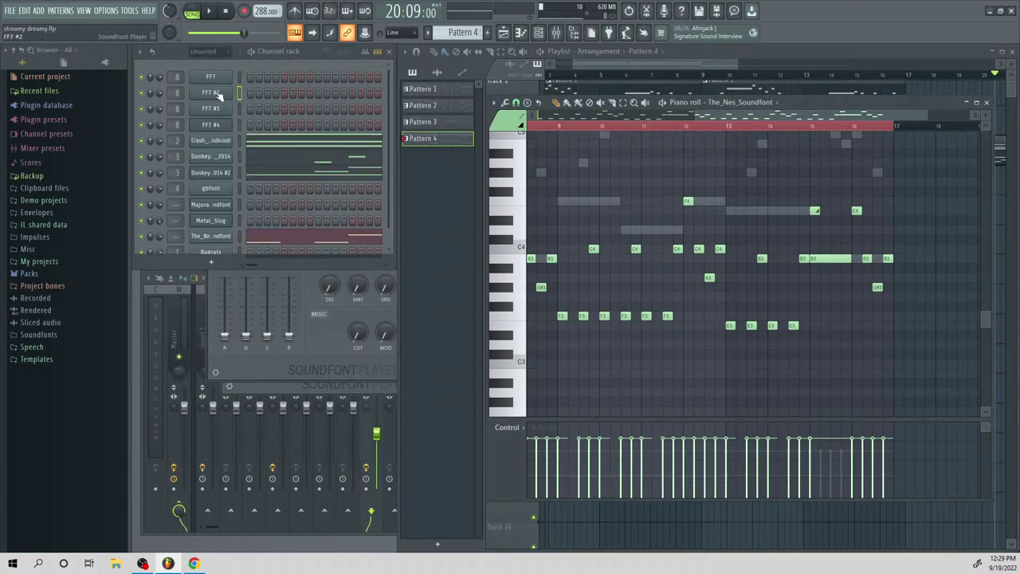
right_click(211, 93)
left_click(246, 94)
left_click_drag(650, 119, 582, 160)
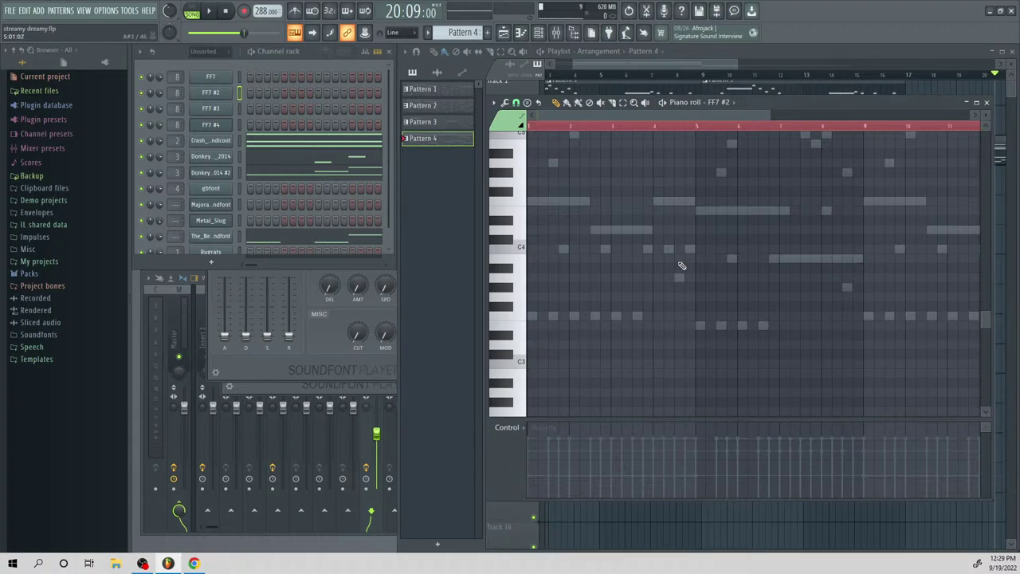
Add a C5 note in the FF7 #2 part, shortened to half a beat and placed on beat 3 of bar 1, checking with playback
left_click(532, 249)
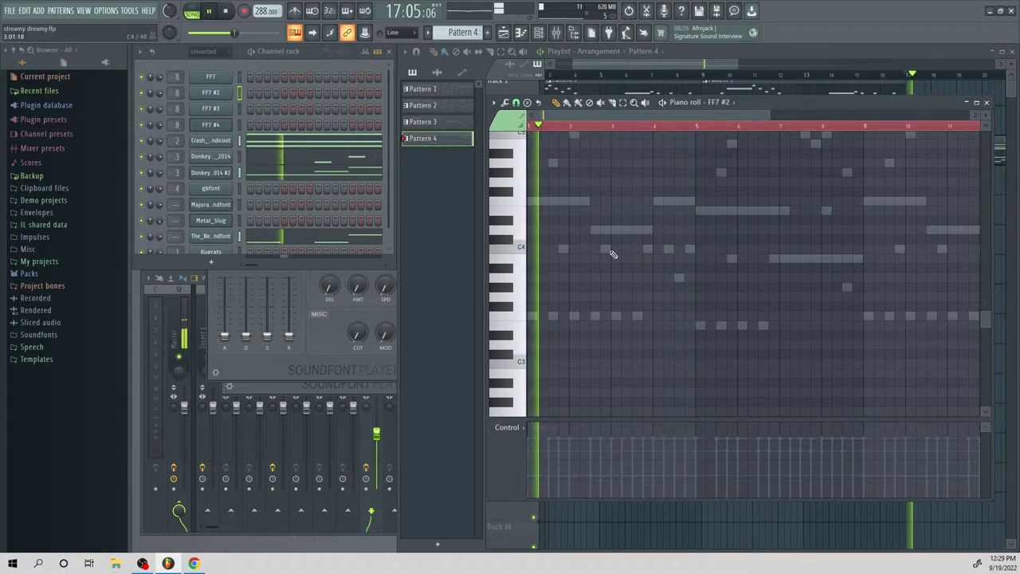
key("space")
left_click_drag(545, 279, 543, 169)
key("space")
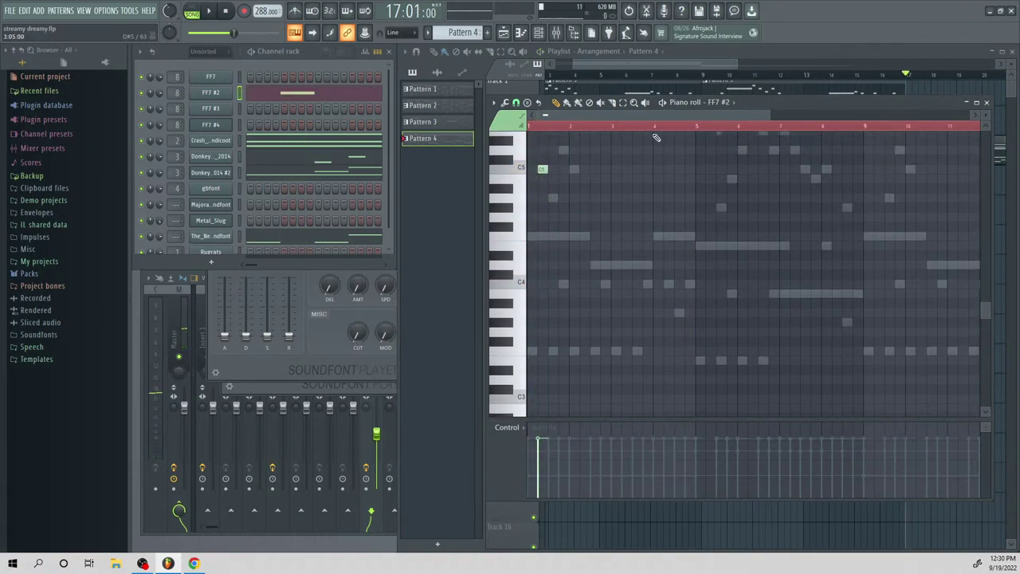
left_click_drag(773, 114, 657, 115)
key("space")
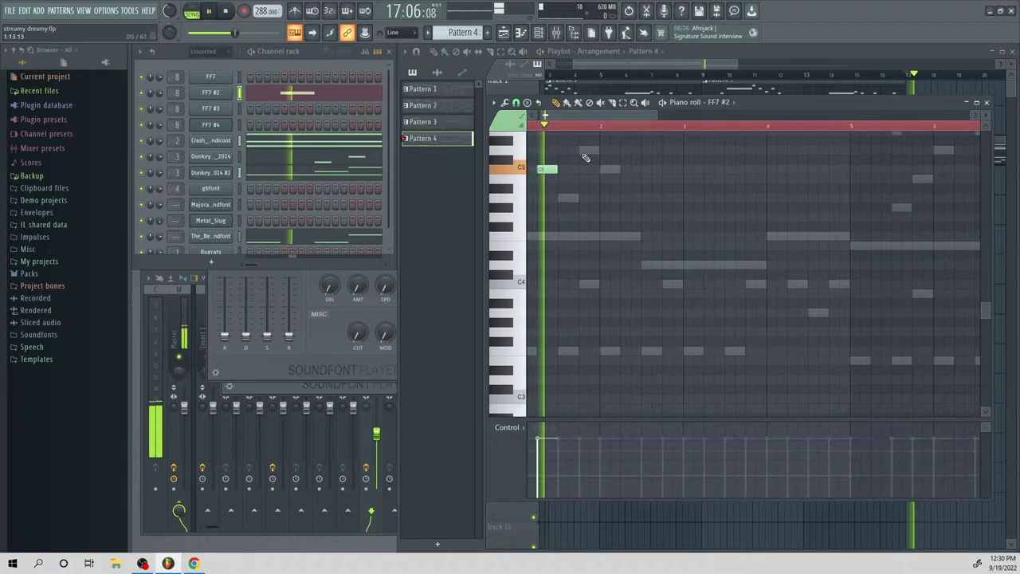
key("space")
left_click_drag(559, 169, 573, 172)
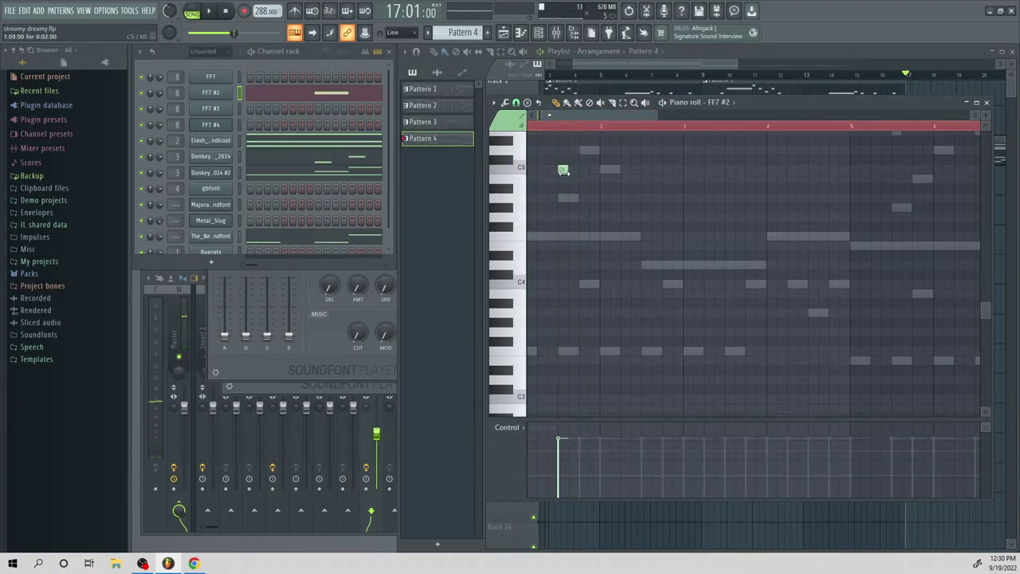
Add half-beat C5 notes on bar 1 beat 4 and bar 2 beat 3, plus softer D#4 notes starting bars 1 and 2
key("space")
left_click(582, 170)
key("space")
key("space")
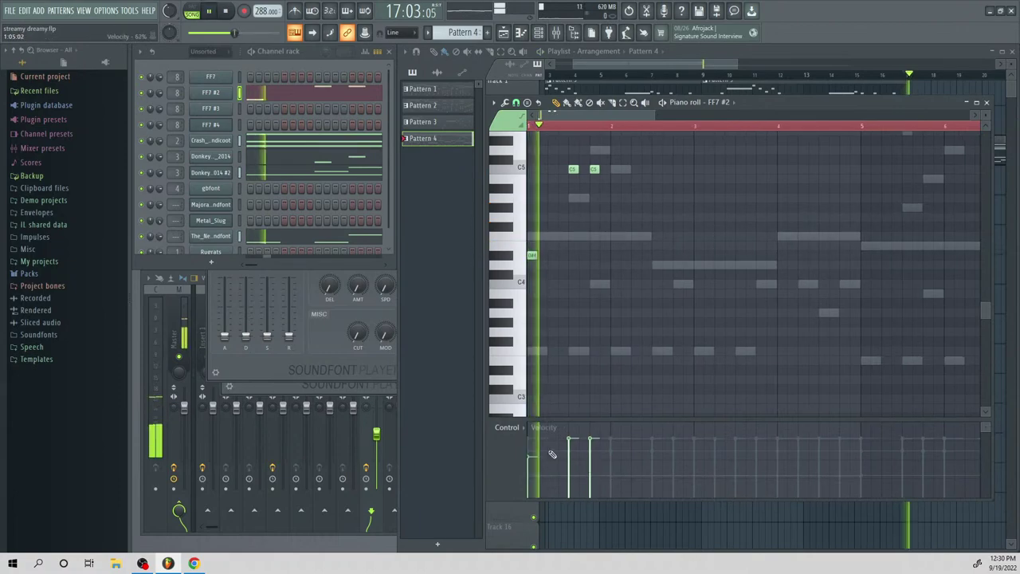
left_click(618, 256)
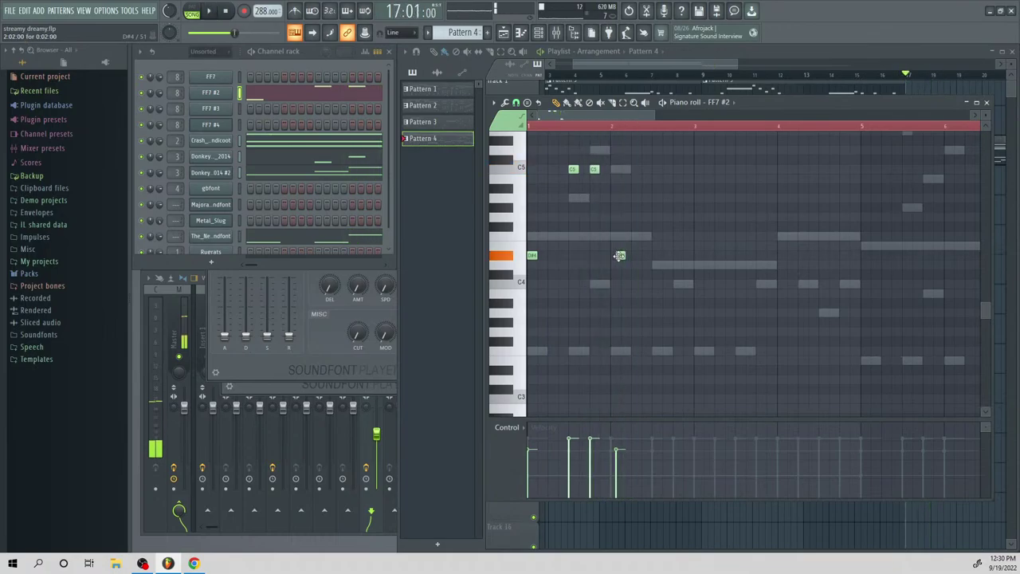
left_click(655, 169)
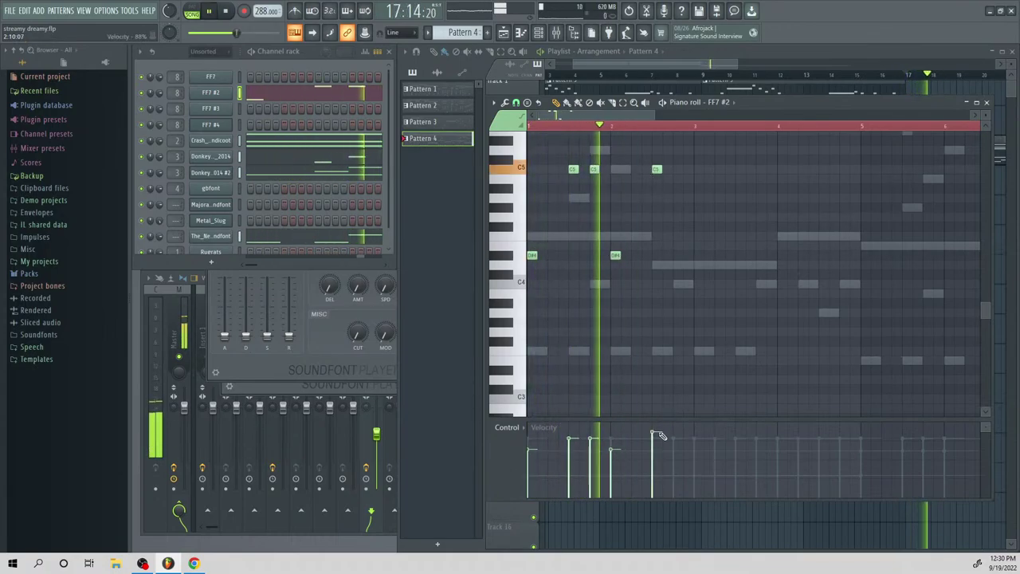
Duplicate the two-bar FF7 #2 phrase into bars 3 and 4 and raise the D#4 starting bar 4 to C5
key("ctrl+a")
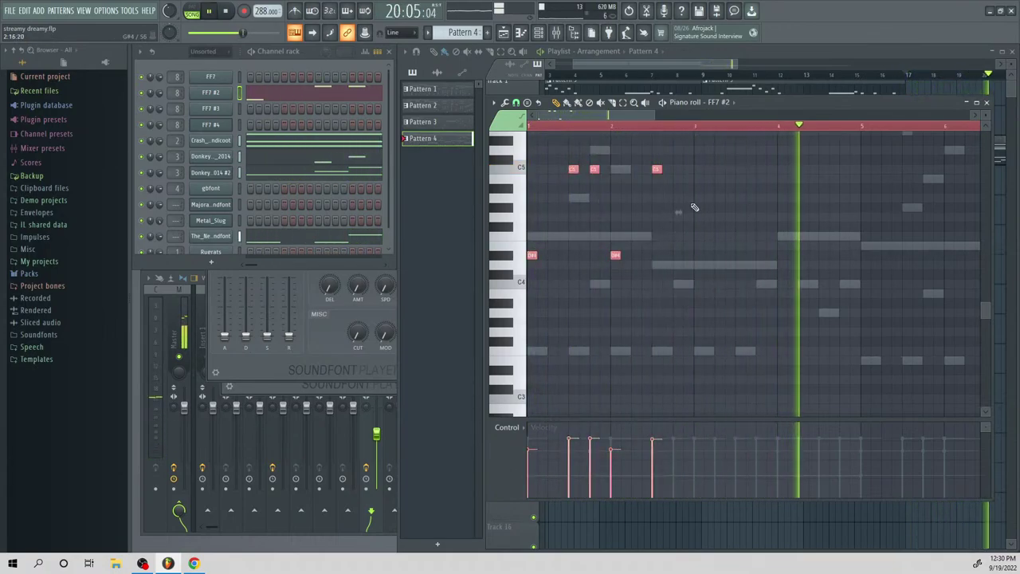
left_click_drag(637, 116, 674, 126)
key("ctrl+b")
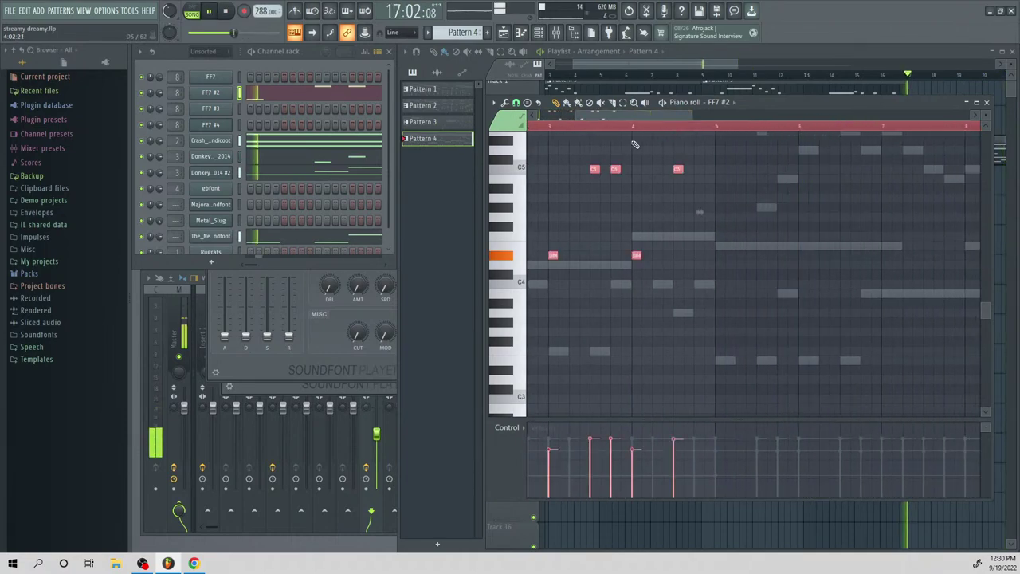
key("ctrl+d")
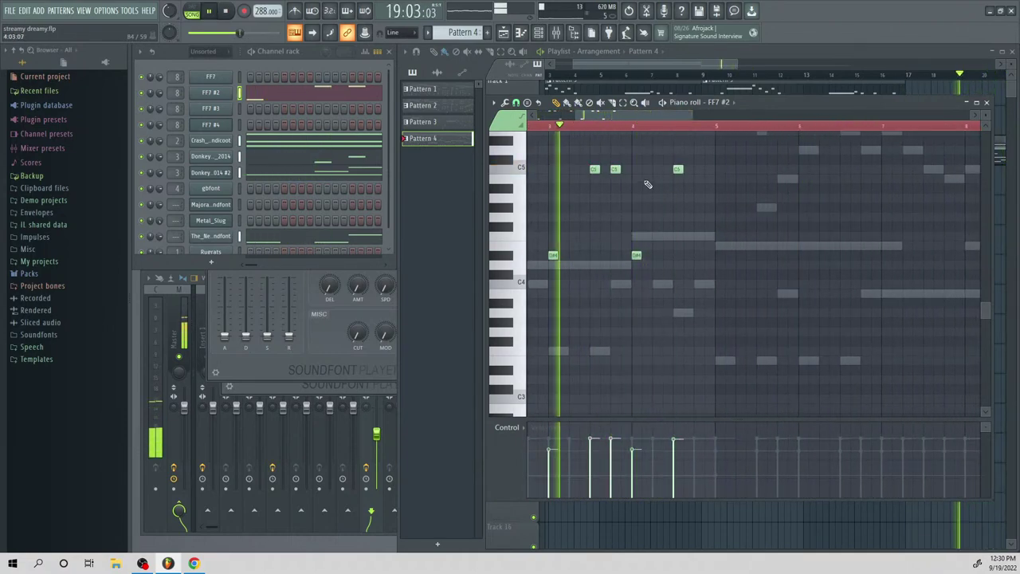
key("space")
left_click_drag(634, 257, 635, 169)
key("space")
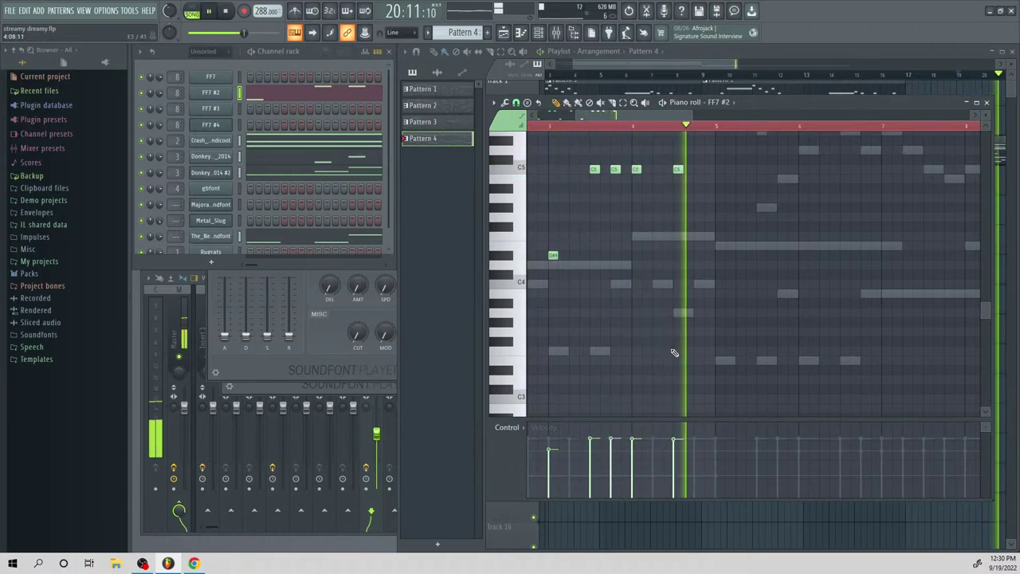
Repeat the four-bar FF7 #2 phrase through bar 16, shifting the misplaced copies one bar later to align them
key("ctrl+a")
key("ctrl+b")
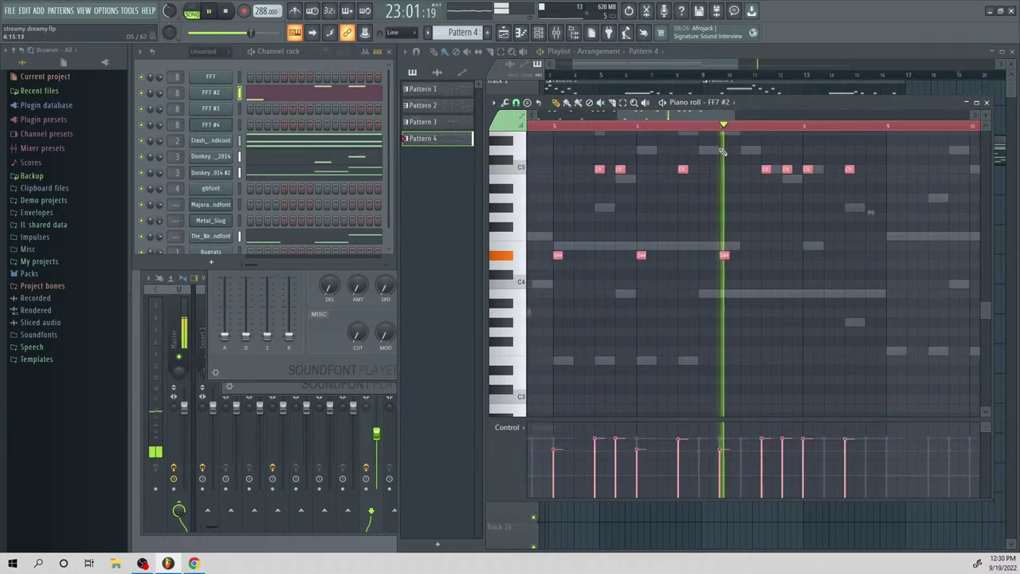
scroll(844, 164, "down", 2)
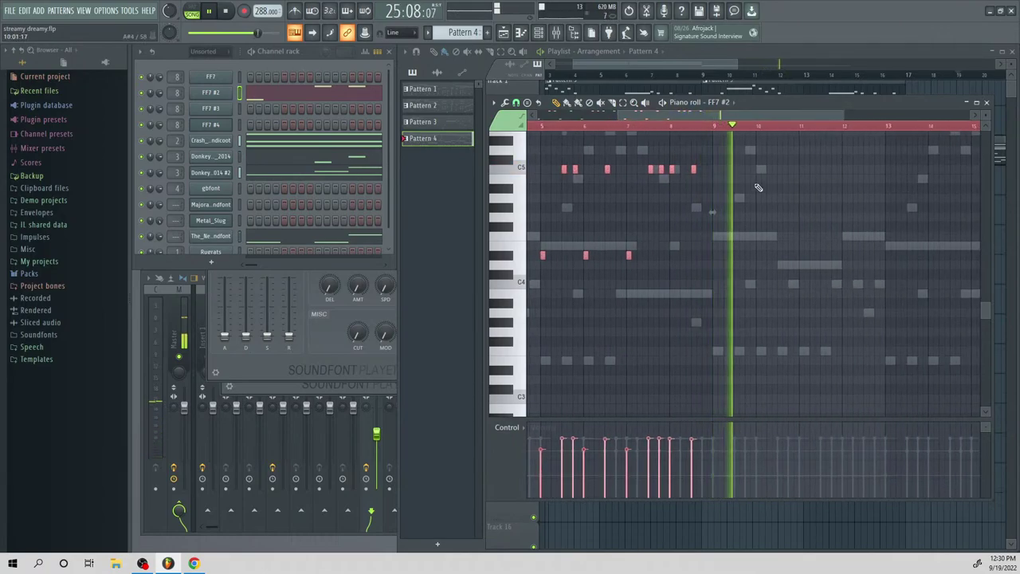
key("ctrl+b")
key("ctrl+b")
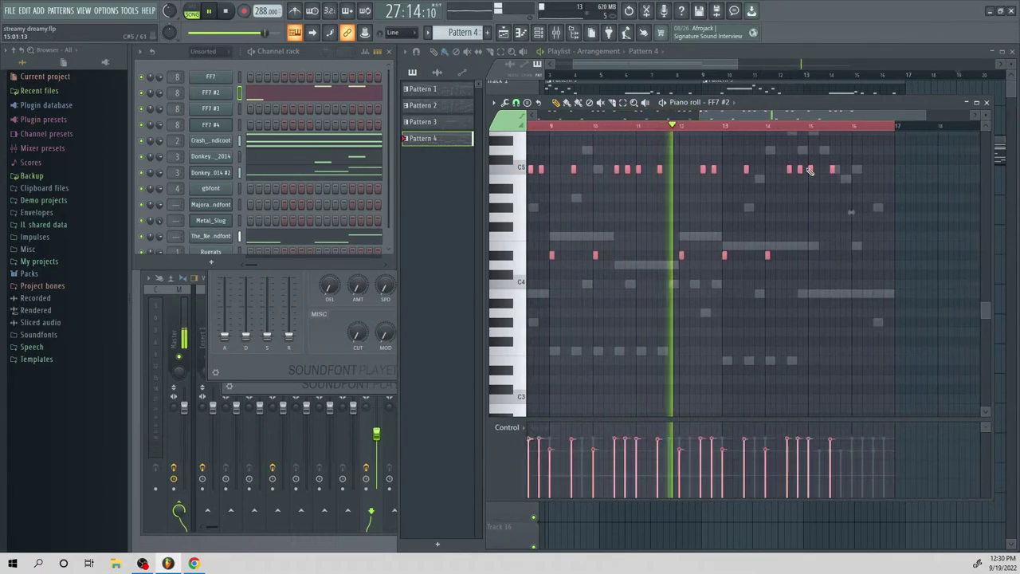
left_click_drag(573, 169, 617, 169)
scroll(747, 237, "up", 1)
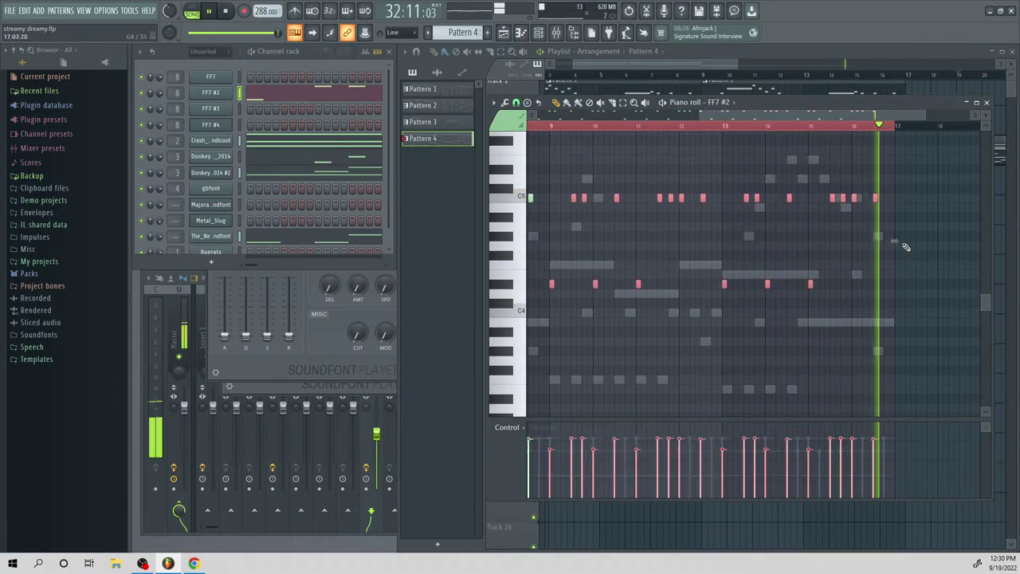
scroll(892, 255, "up", 1)
key("space")
Play the arrangement from bar 1 through the start of Pattern 4
left_click_drag(723, 68, 633, 71)
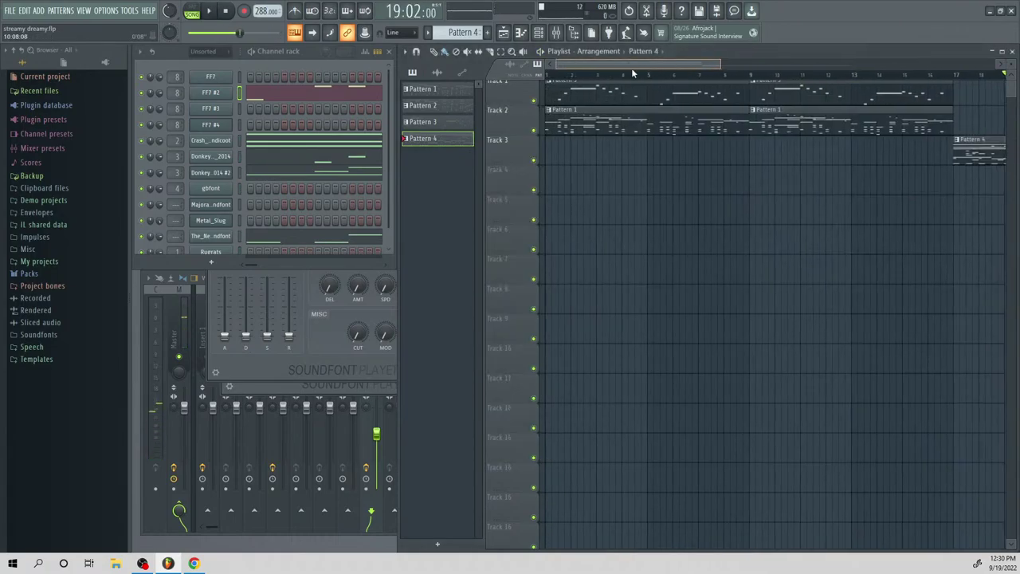
left_click(813, 75)
left_click_drag(813, 74, 547, 75)
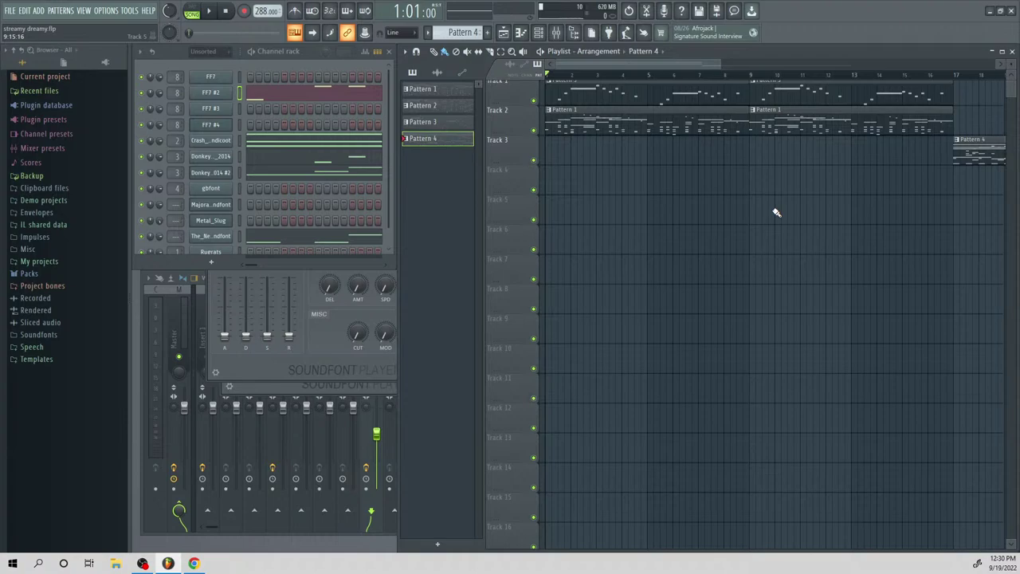
key("space")
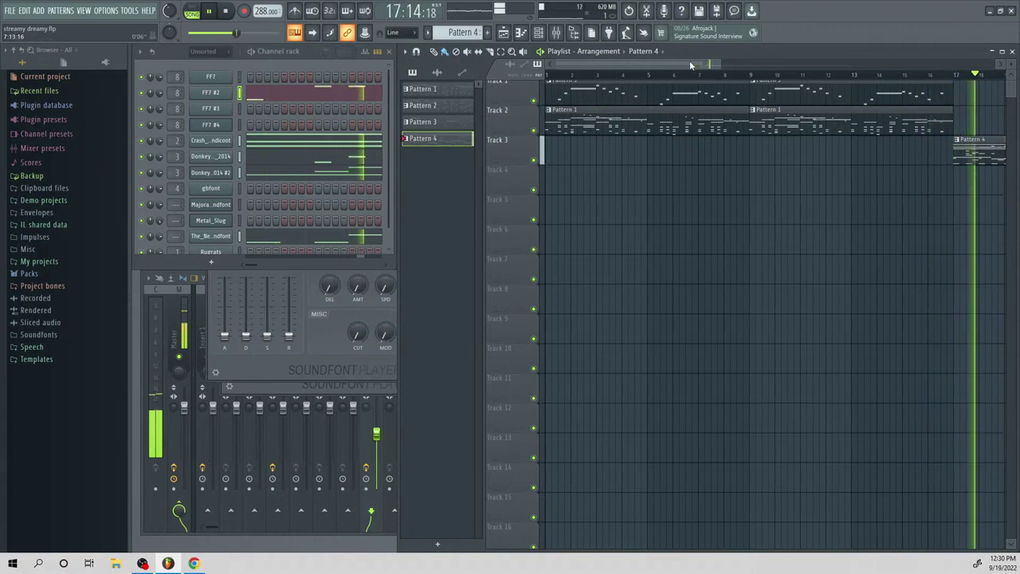
key("space")
Cut all Crash Bandicoot notes out of Pattern 4 and paste them into the same channel of the empty Pattern 7
left_click(666, 76)
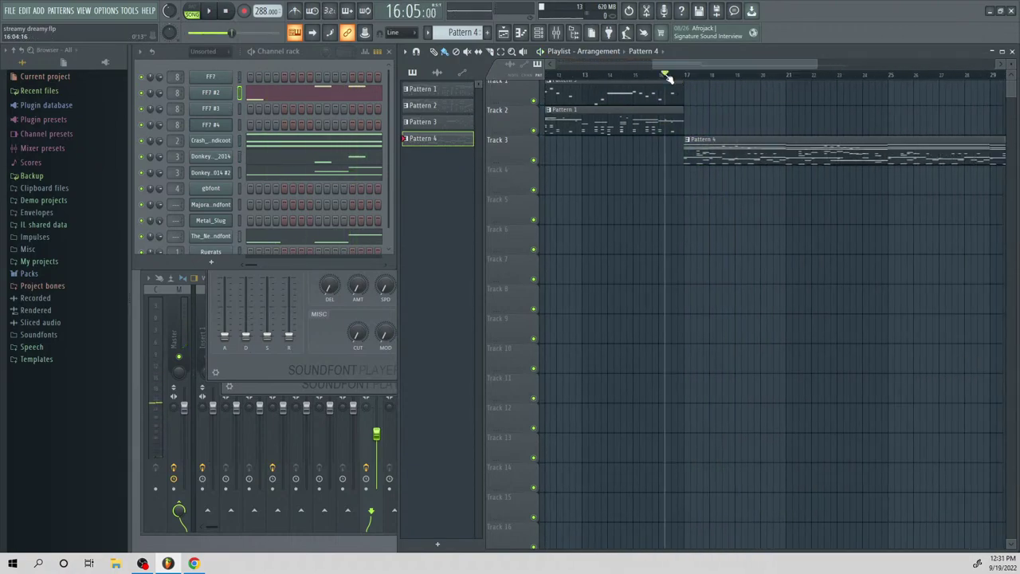
double_click(721, 155)
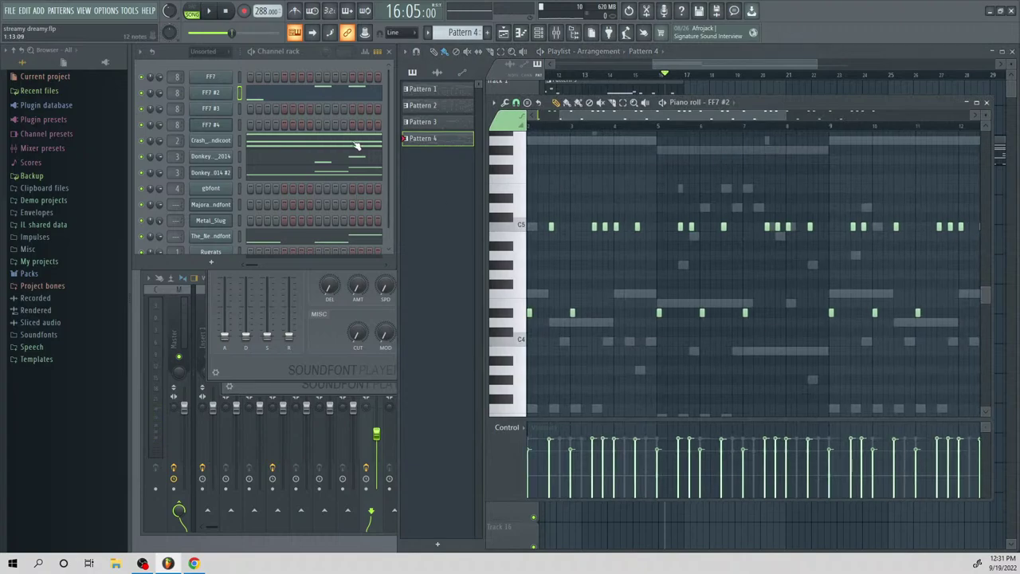
left_click(305, 146)
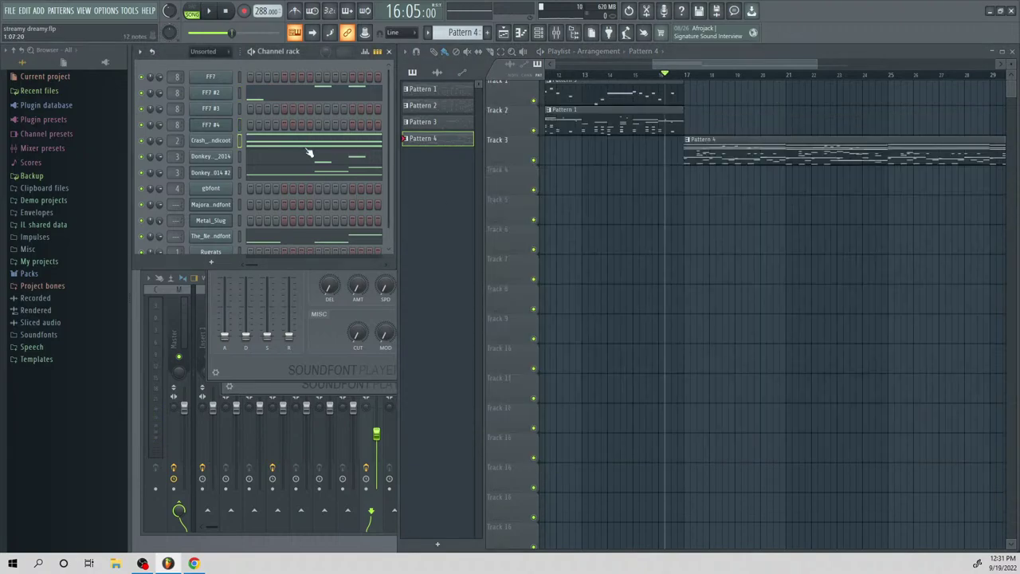
left_click(305, 147)
key("ctrl+a")
key("ctrl+x")
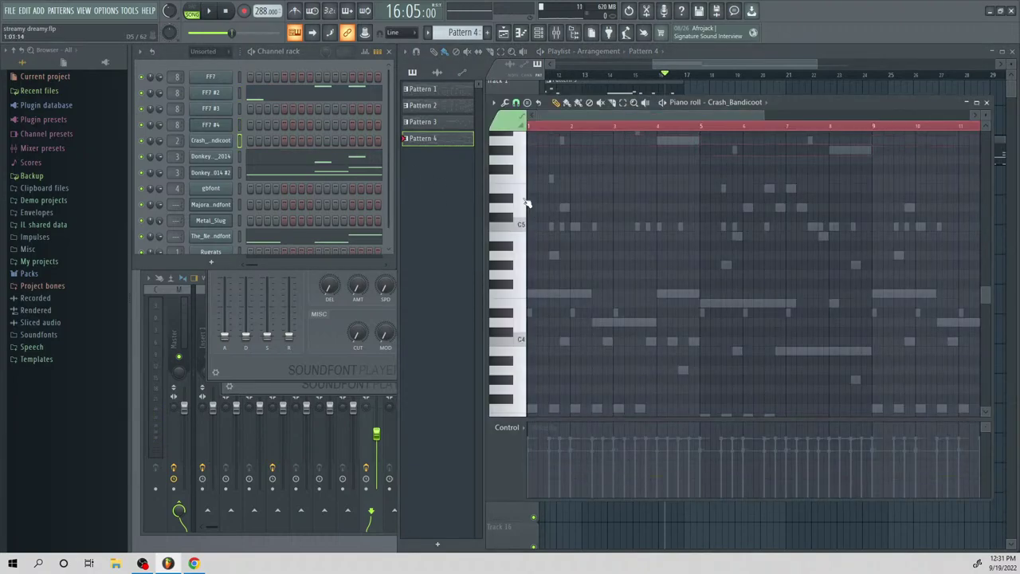
key("plus")
key("plus")
key("plus")
key("ctrl+v")
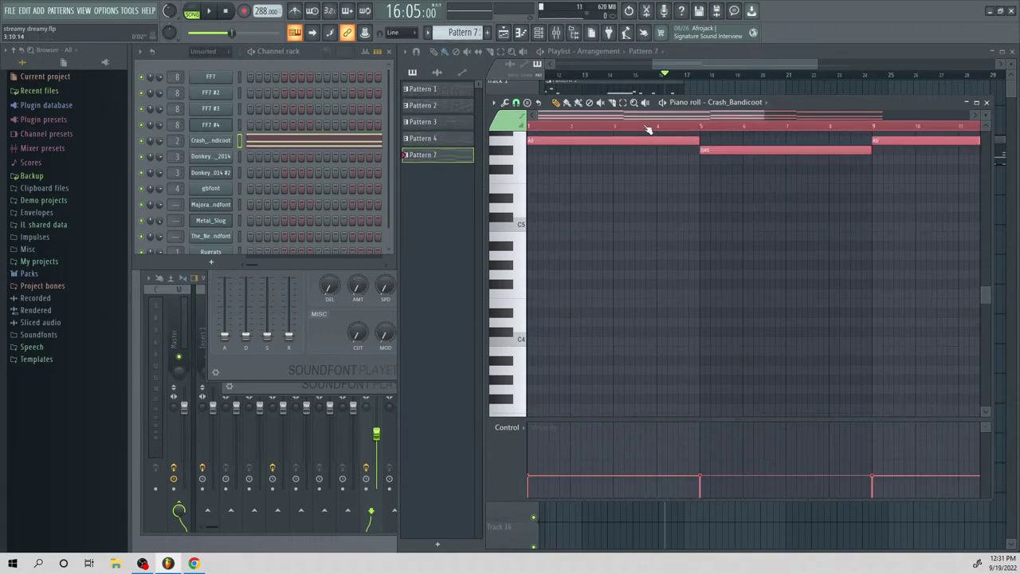
Play the arrangement from around bar 15 to check the transition into Pattern 4 without the Crash Bandicoot strings
key("F7")
left_click(649, 74)
key("space")
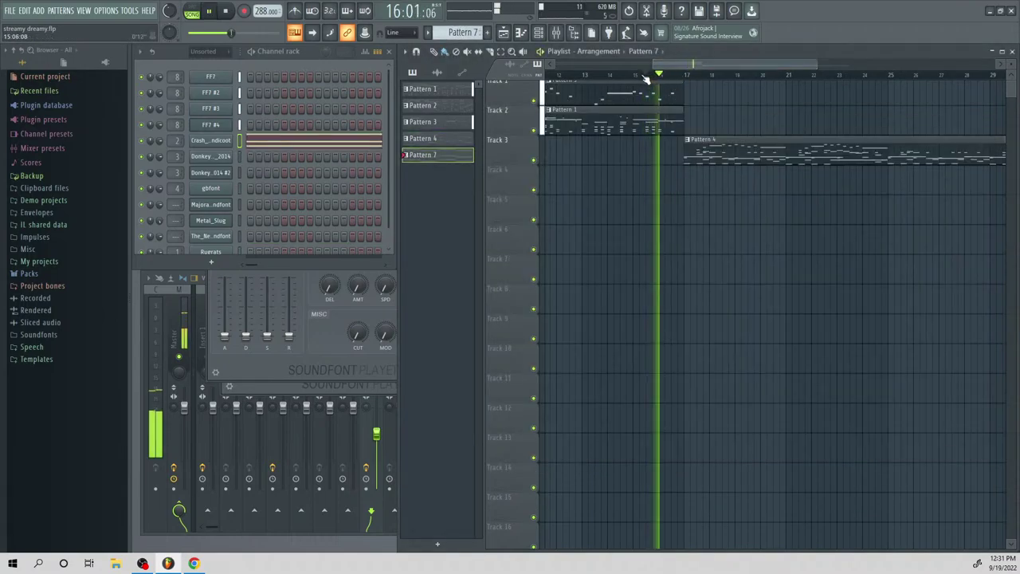
left_click(638, 74)
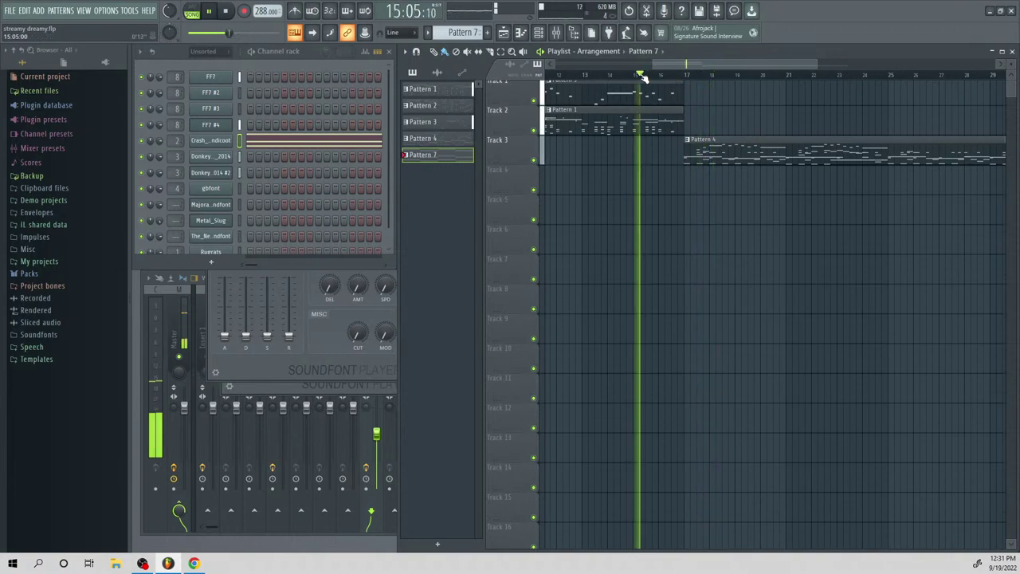
key("space")
key("space")
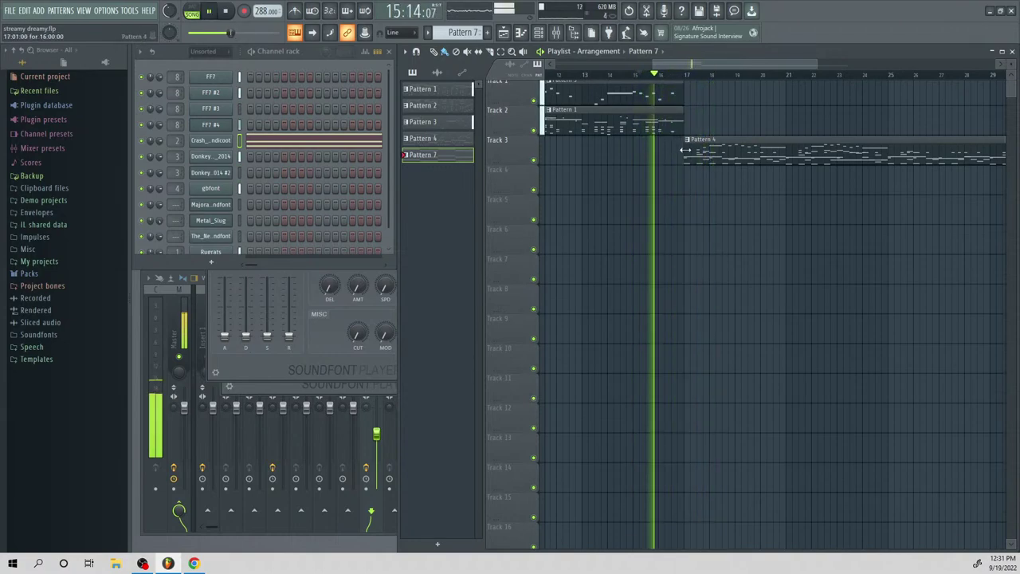
key("space")
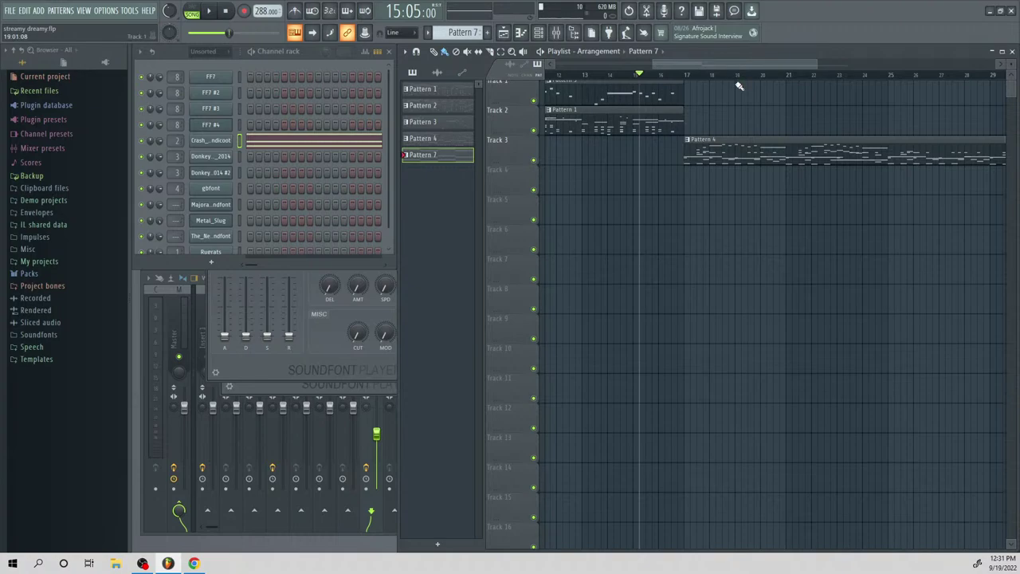
Copy all gbfont notes from Pattern 1 and paste them into the gbfont channel of Pattern 4
mouse_move(702, 66)
left_mouse_down()
mouse_move(723, 70)
mouse_move(714, 90)
left_mouse_up()
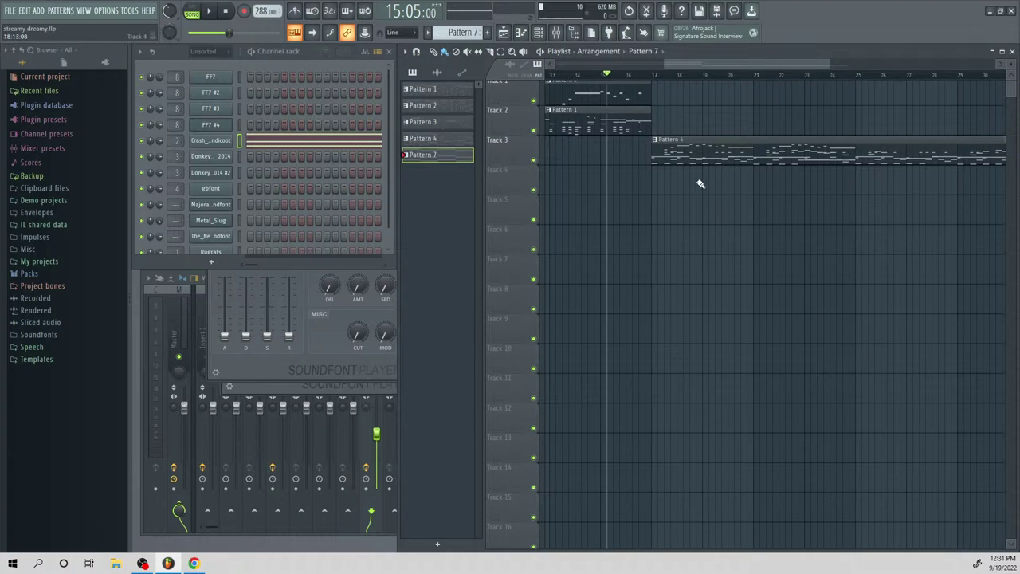
left_click_drag(732, 61, 741, 100)
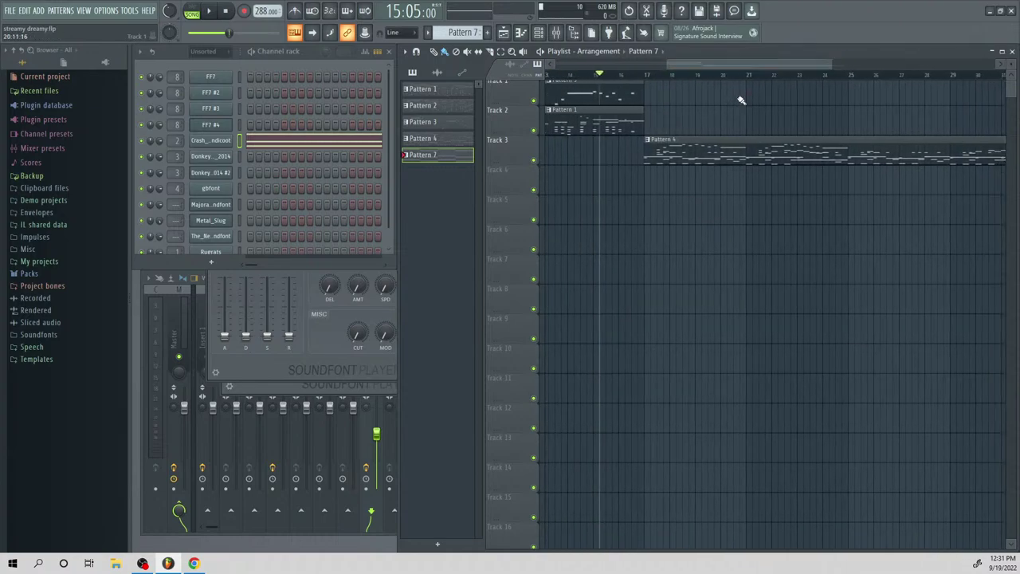
double_click(627, 127)
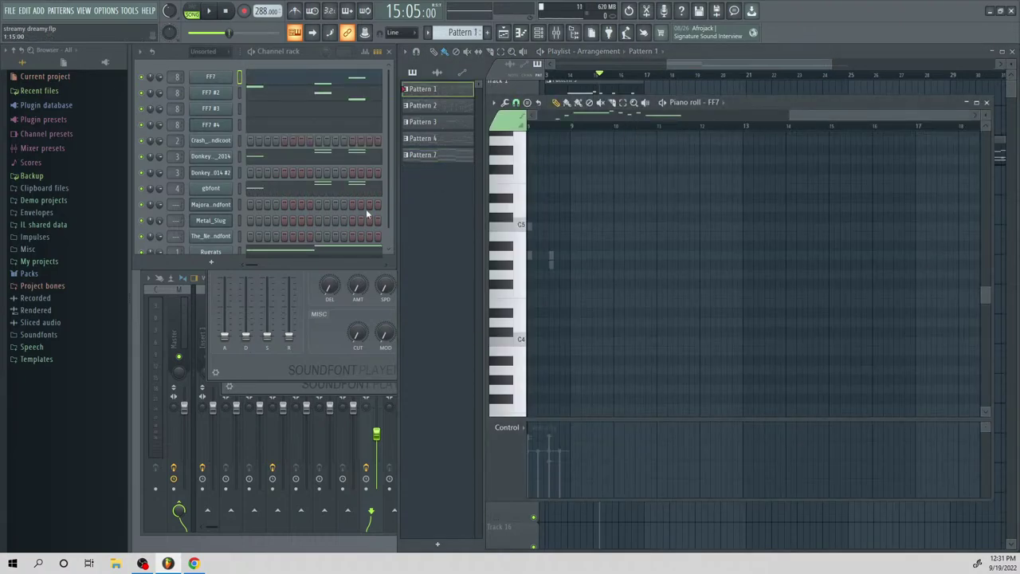
left_click(334, 191)
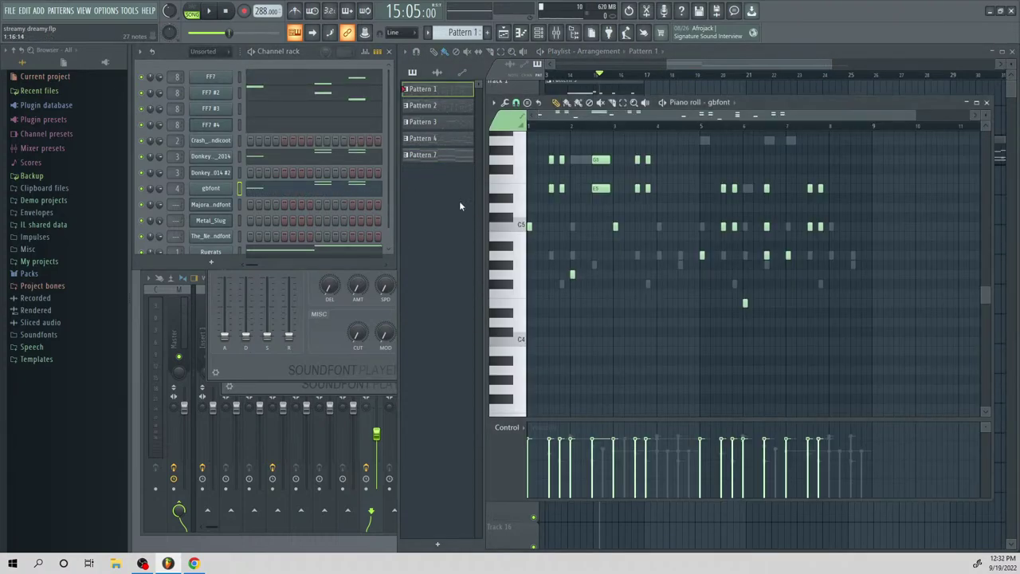
key("ctrl+a")
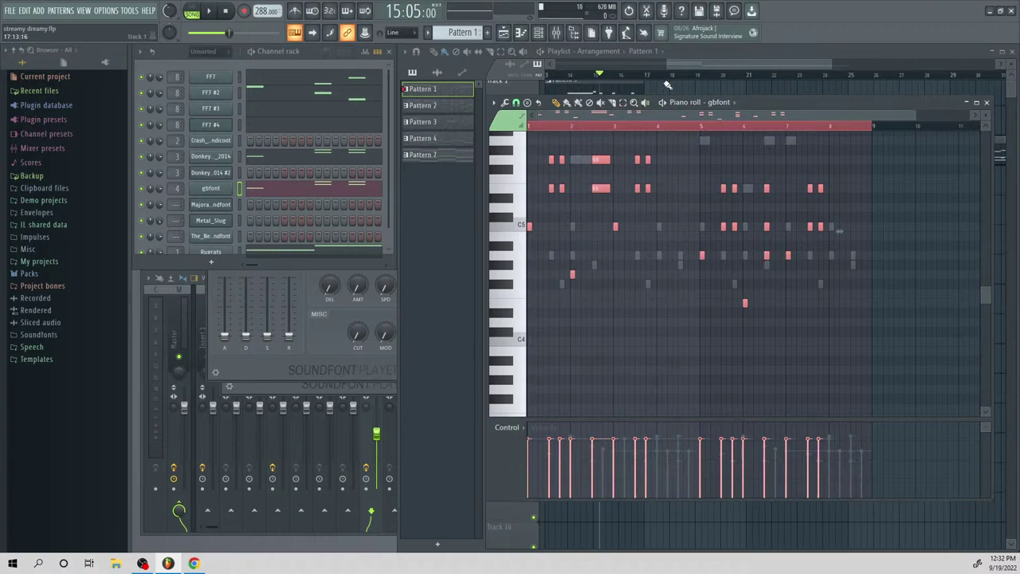
left_click(701, 63)
double_click(667, 150)
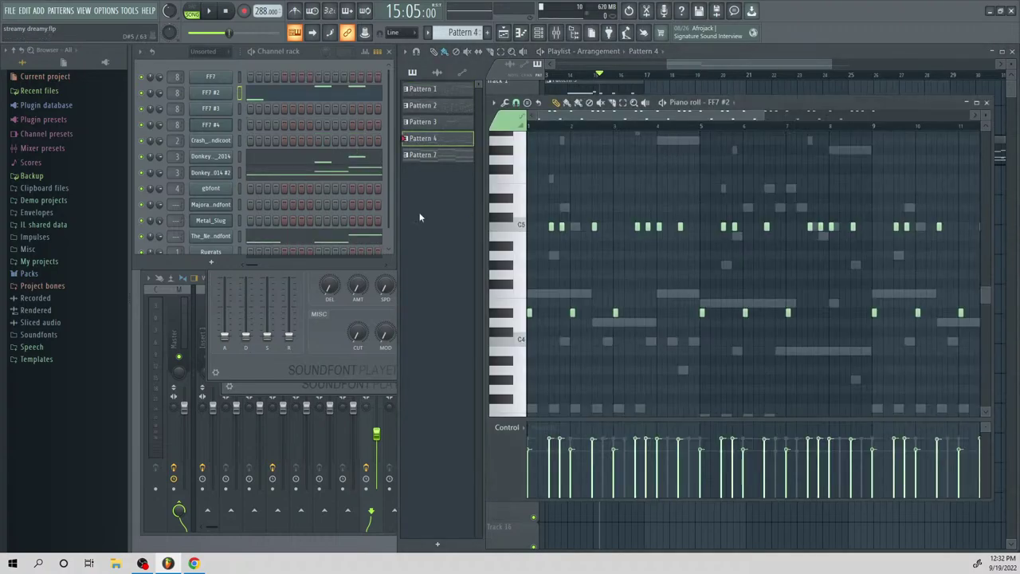
left_click(222, 193)
key("ctrl+v")
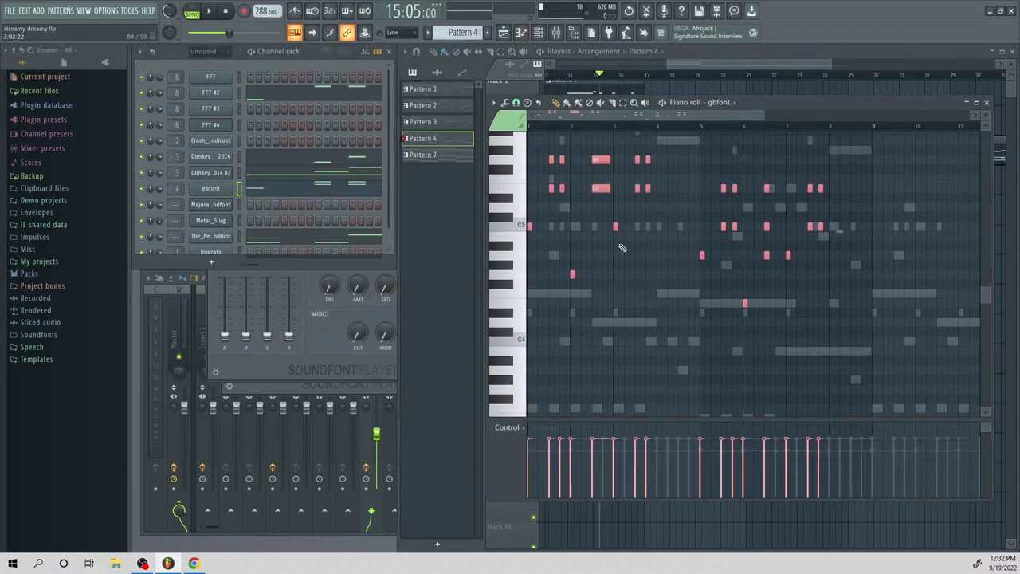
Audition the pasted gbfont notes and transpose them all down three semitones so the first note is A4
left_click(529, 228)
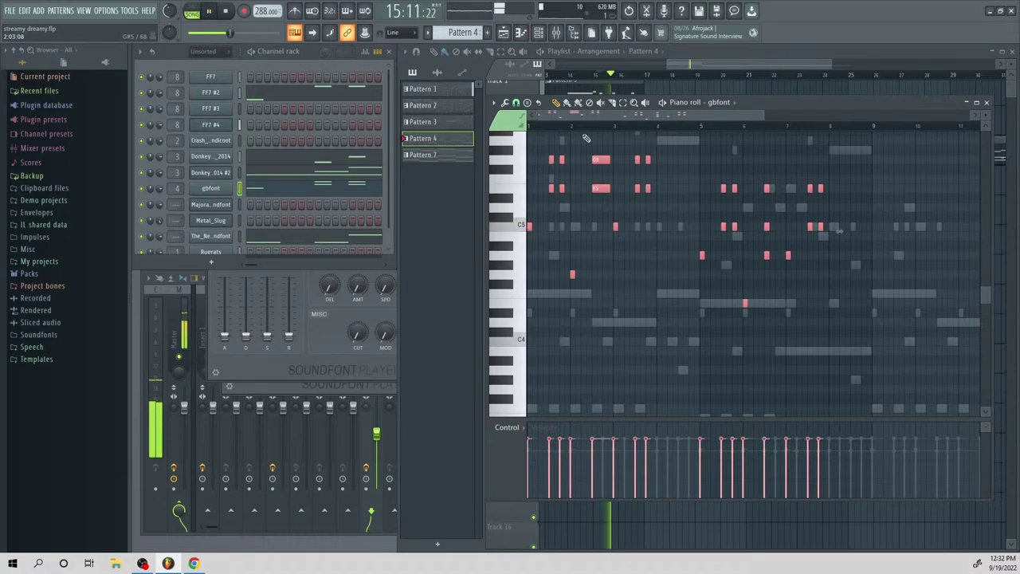
key("space")
key("space")
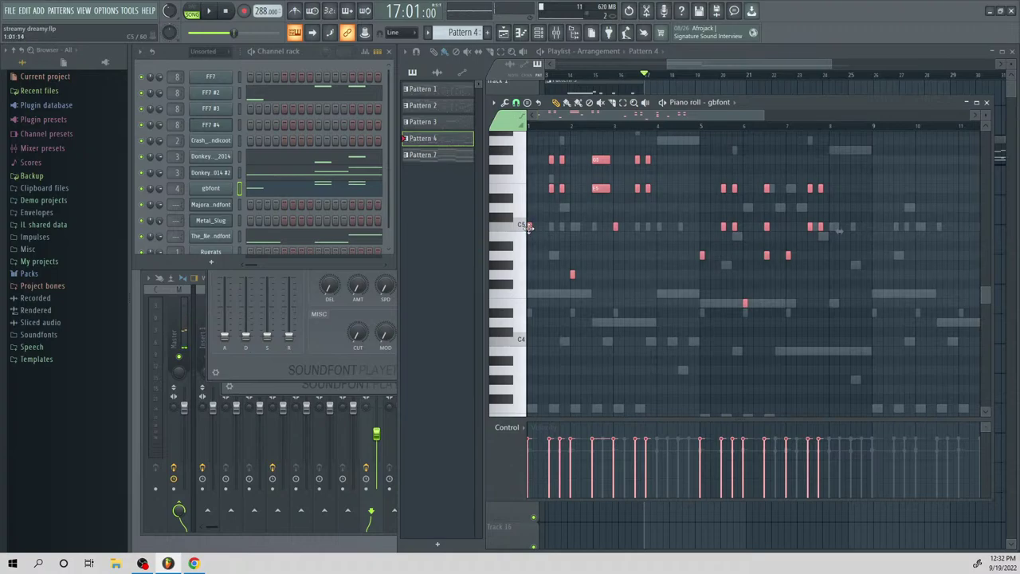
left_click_drag(529, 226, 528, 267)
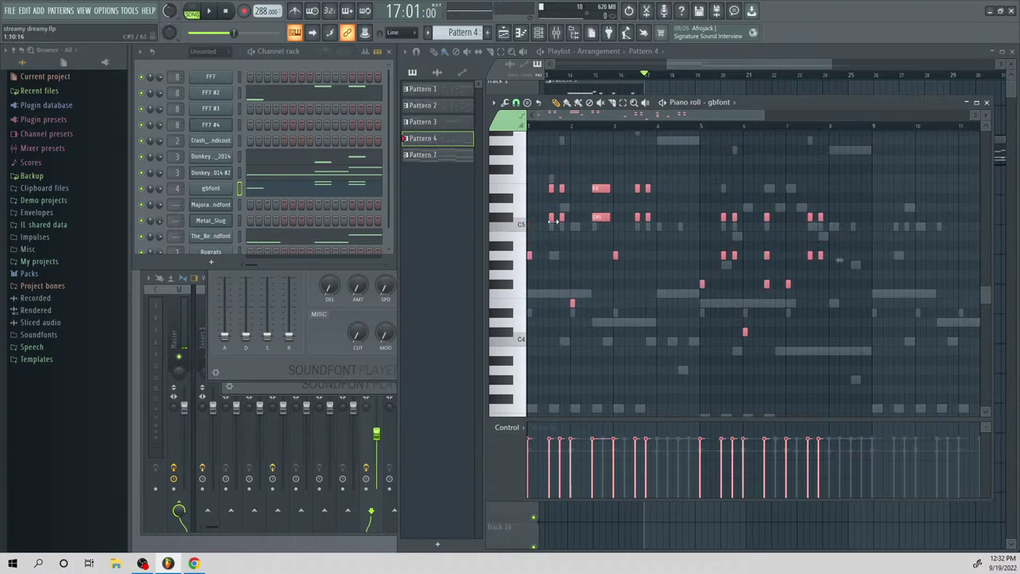
Retune the lower notes of bar 1's gbfont chords to C5, the first chord's top note to F5, and bar 2's opening note to D#4
left_click(553, 227)
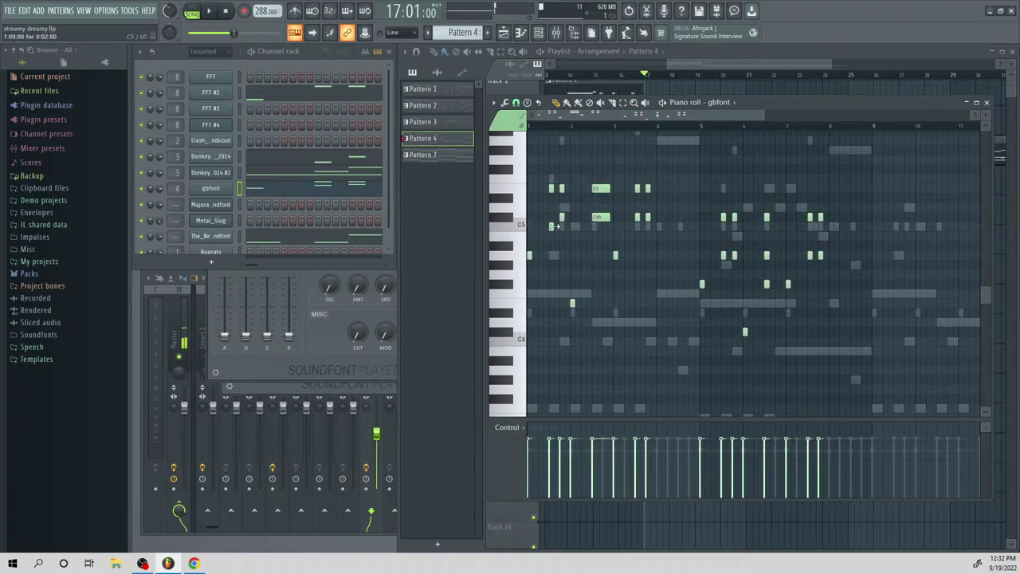
left_click_drag(561, 221, 561, 226)
left_click_drag(551, 190, 552, 179)
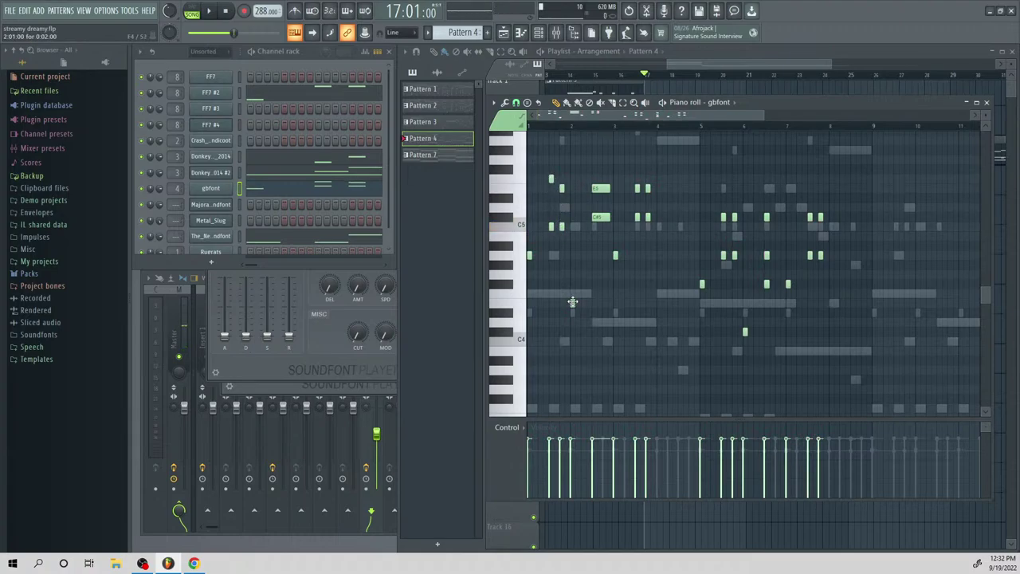
left_click(572, 309)
key("space")
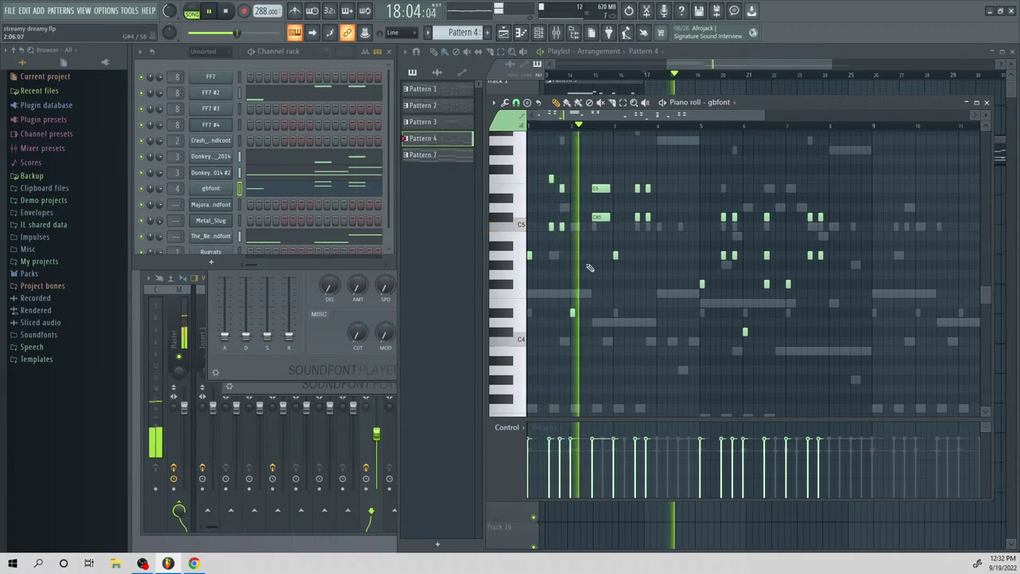
key("space")
Retune the long gbfont chord on bar 2 beat 3 to C5 and F5, checking with playback
left_click_drag(601, 216, 601, 226)
left_click(601, 189)
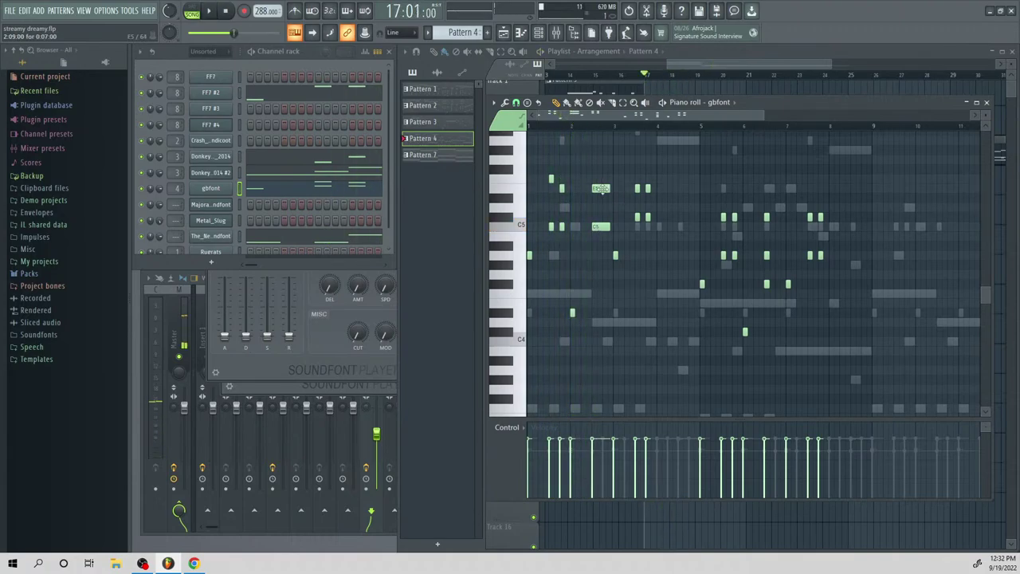
left_click_drag(601, 189, 601, 179)
key("space")
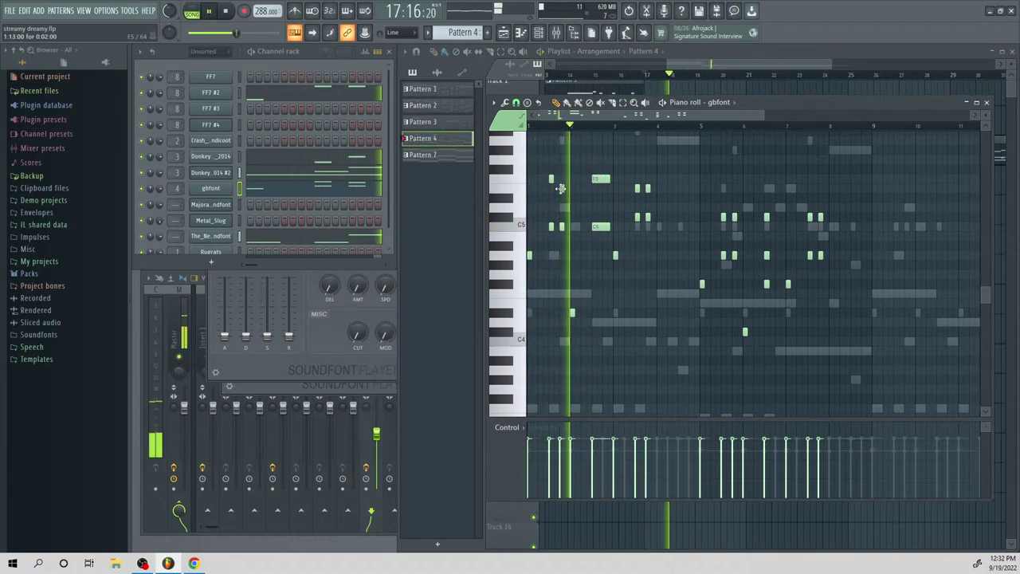
Raise the opening note of gbfont's bar 2 to F4 and check it with playback
key("space")
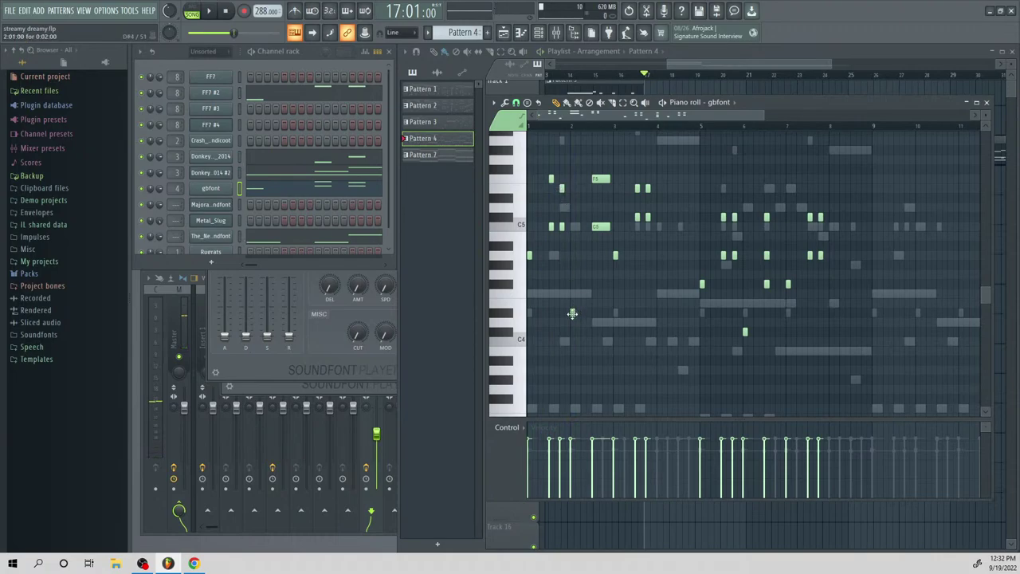
left_click_drag(572, 313, 574, 291)
key("space")
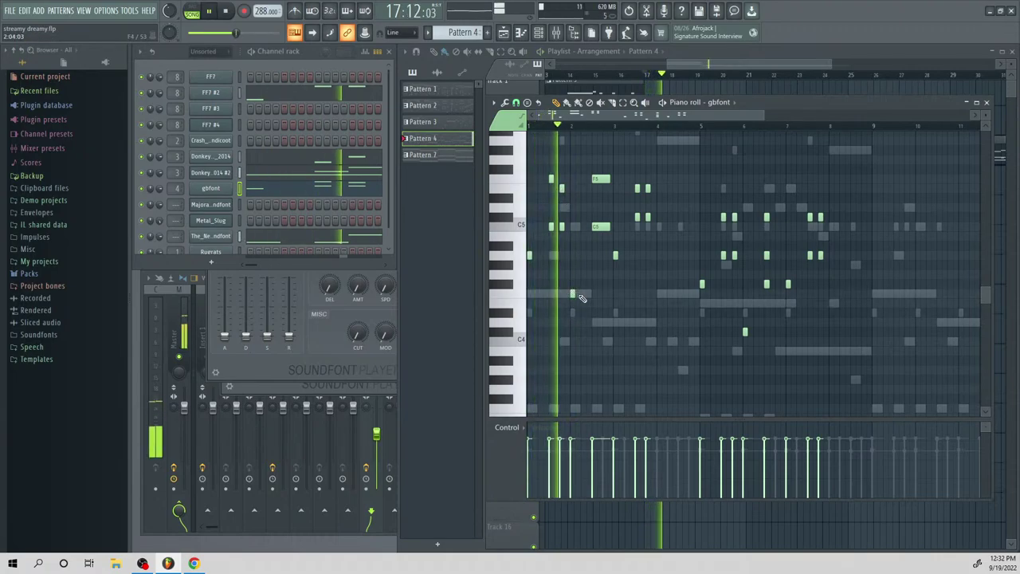
key("space")
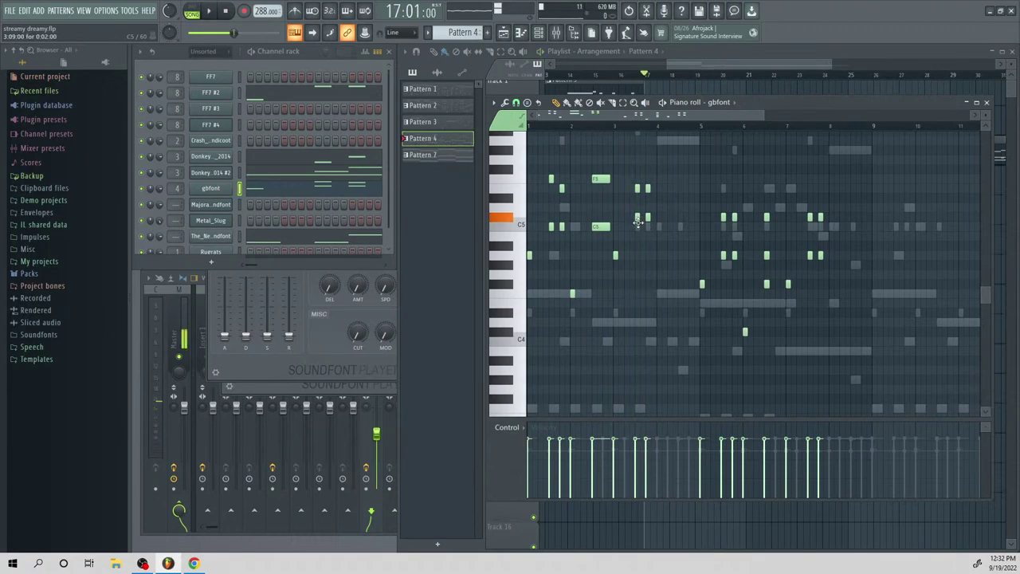
Retune the lower notes of both gbfont chords in bar 3 to C5 and play the passage
left_click_drag(637, 222, 642, 227)
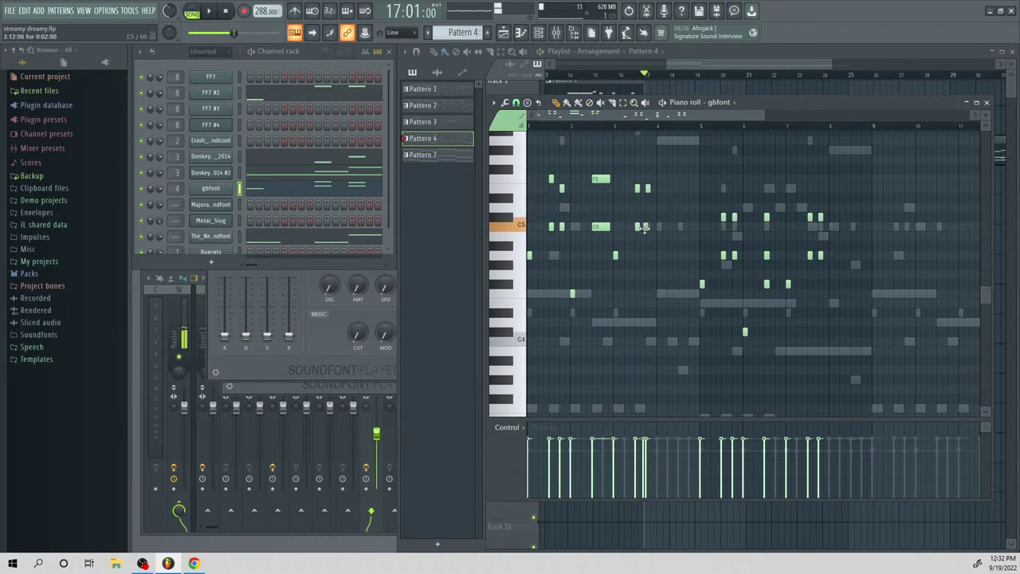
key("space")
scroll(667, 221, "up", 3)
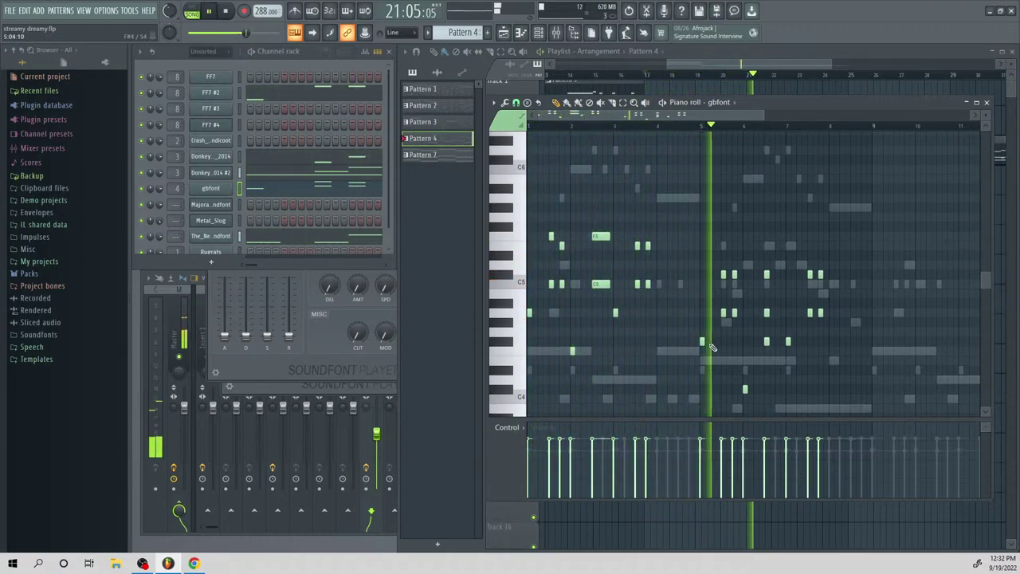
Retune bar 5's opening gbfont note to E4 and the bar's two chords to G#4 and B4
key("space")
left_click_drag(703, 342, 702, 362)
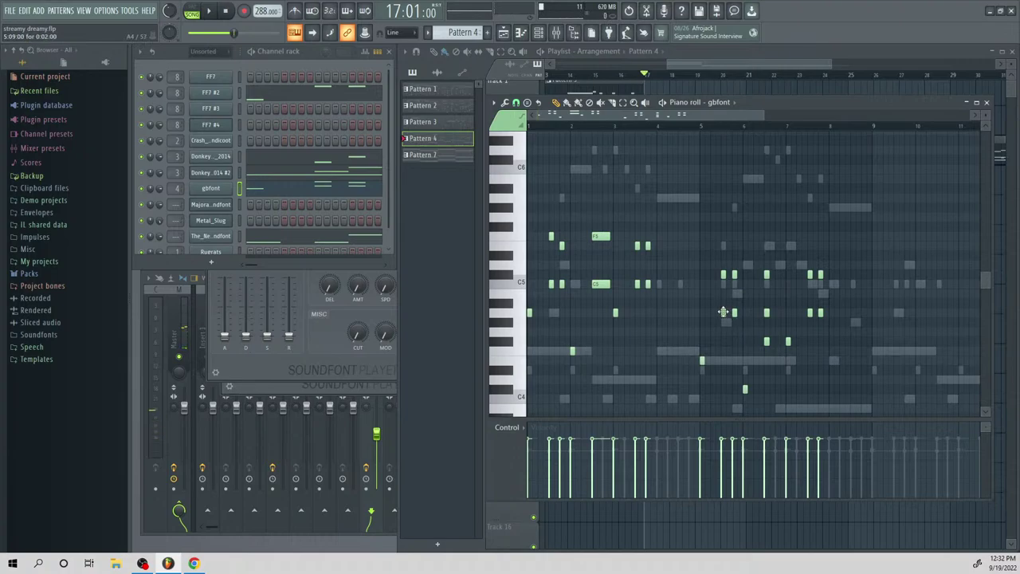
left_click_drag(724, 310, 725, 317)
left_click_drag(721, 272, 734, 288)
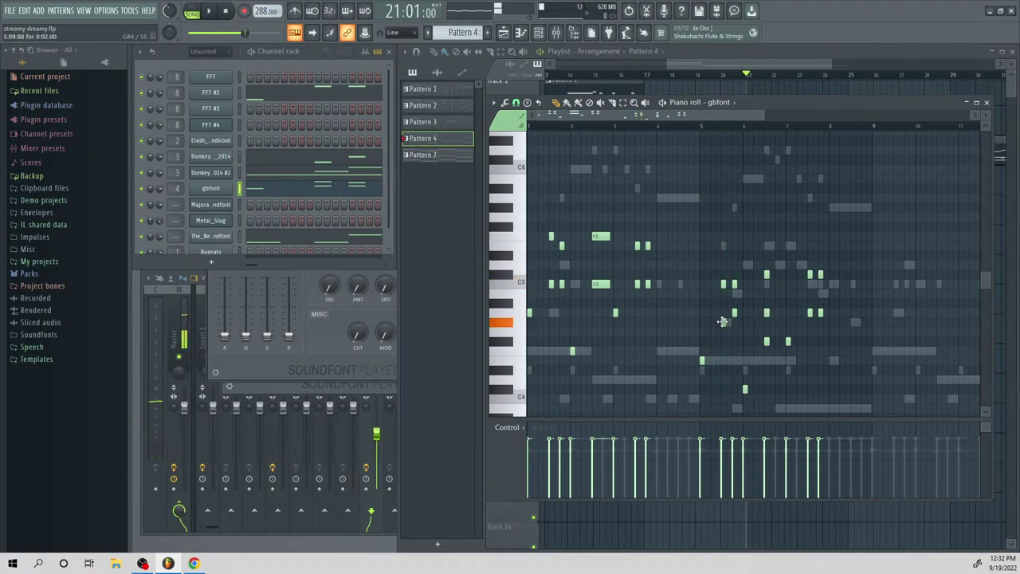
mouse_move(722, 317)
left_mouse_down()
mouse_move(722, 297)
mouse_move(735, 322)
left_mouse_up()
key("space")
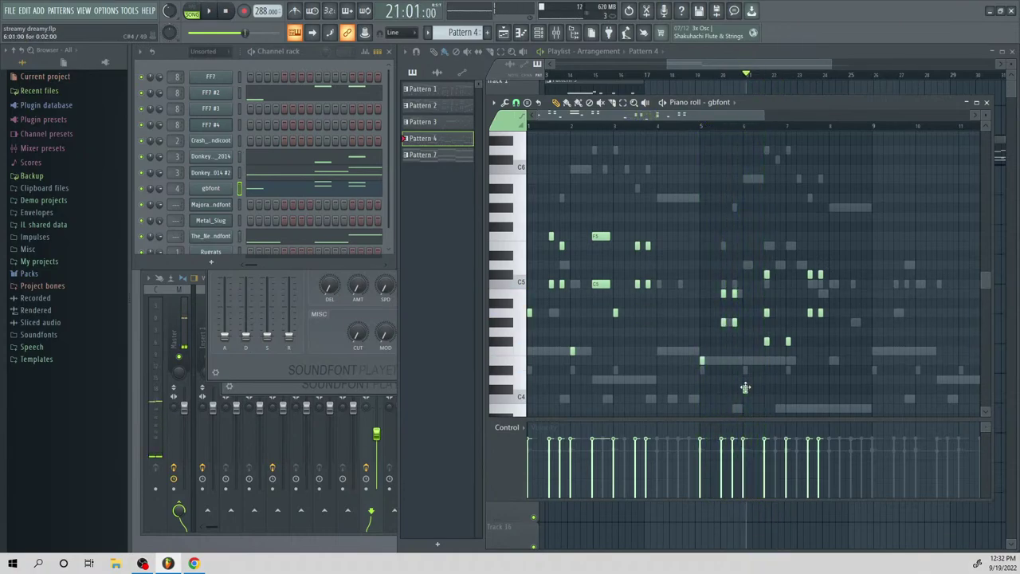
Retune bar 6's opening gbfont note to B3 and its chord to E4, G#4 and B4, checking with playback
left_click_drag(745, 388, 745, 370)
key("space")
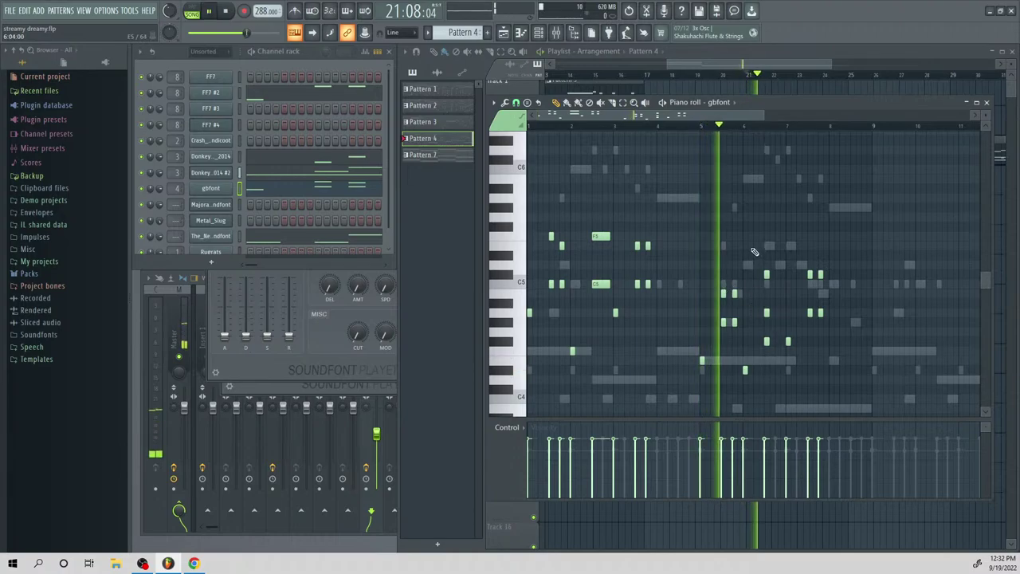
key("space")
left_click_drag(745, 370, 745, 411)
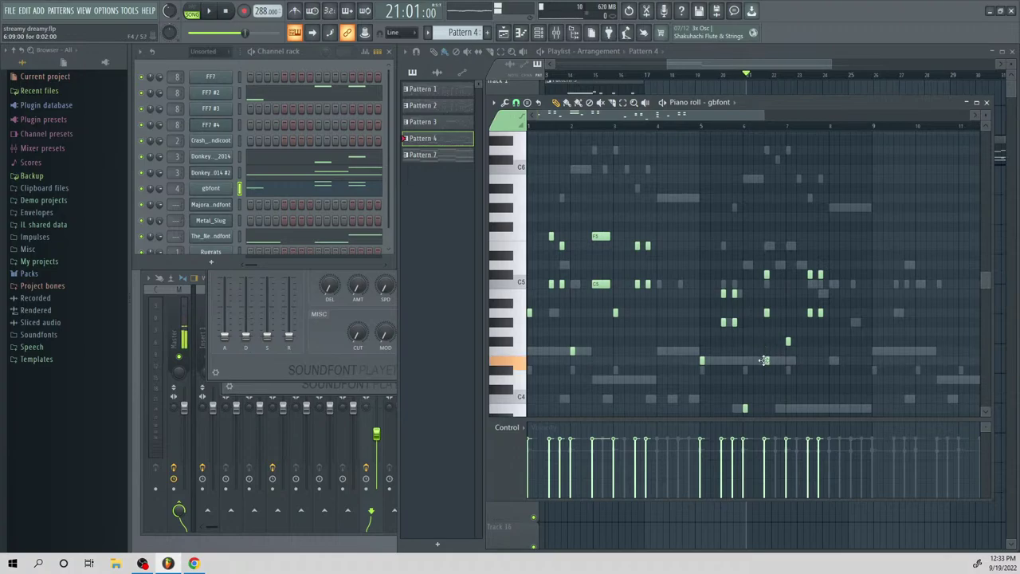
key("space")
key("space")
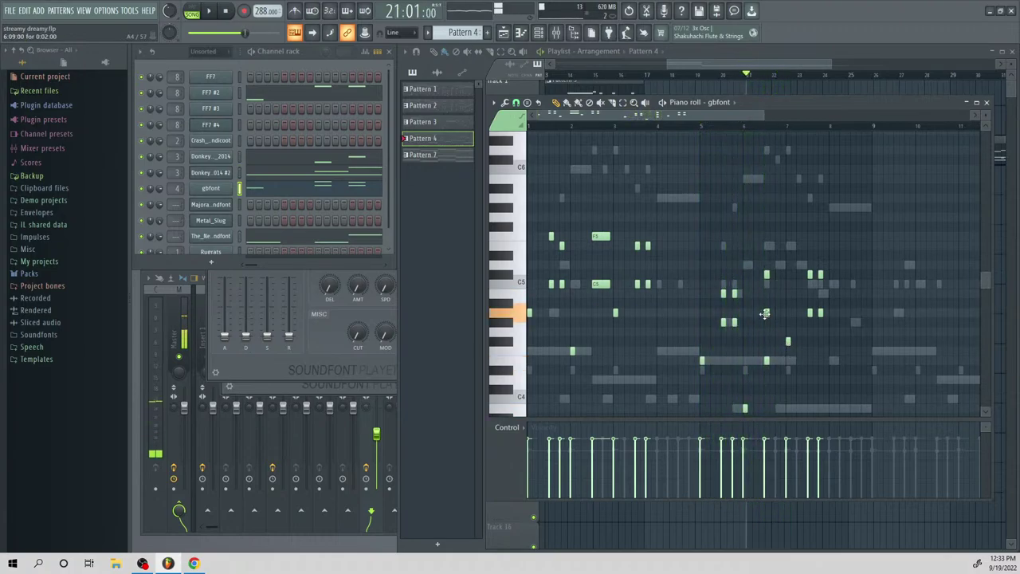
left_click_drag(764, 313, 765, 322)
key("space")
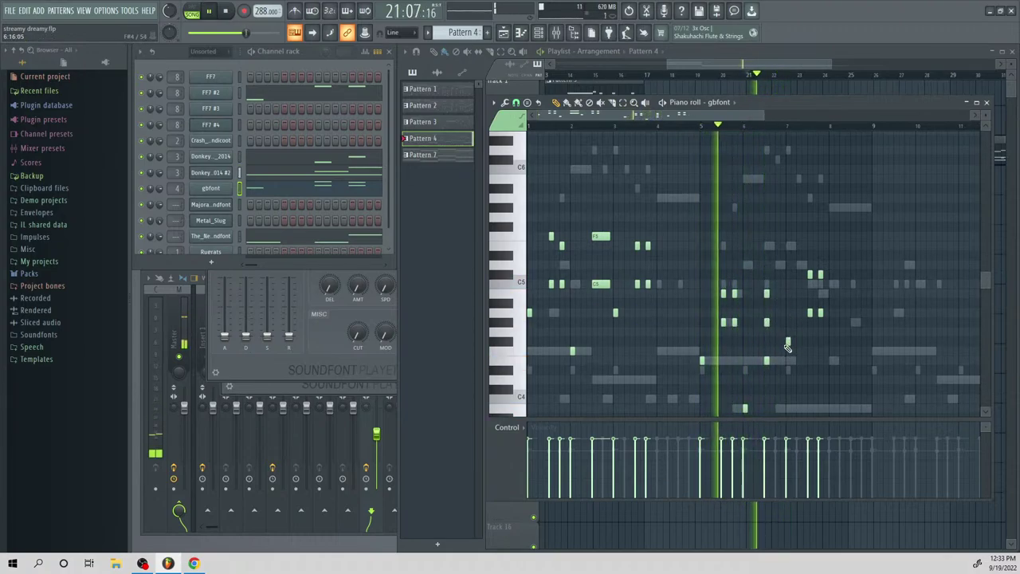
Retune bar 7's opening gbfont note to E4 and its two chords to G#4 and B4, auditioning from bar 5
key("space")
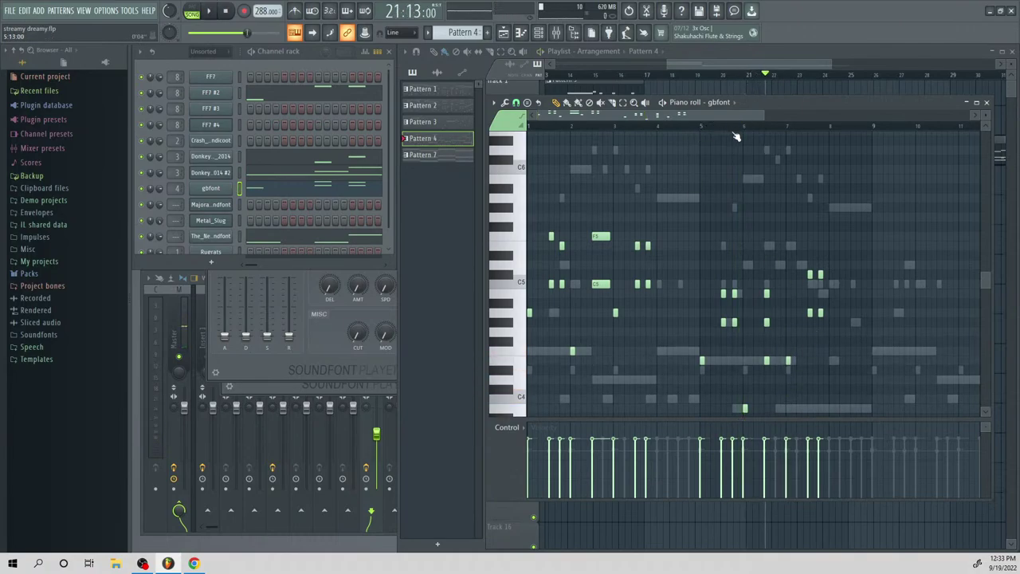
left_click_drag(721, 118, 769, 131)
key("space")
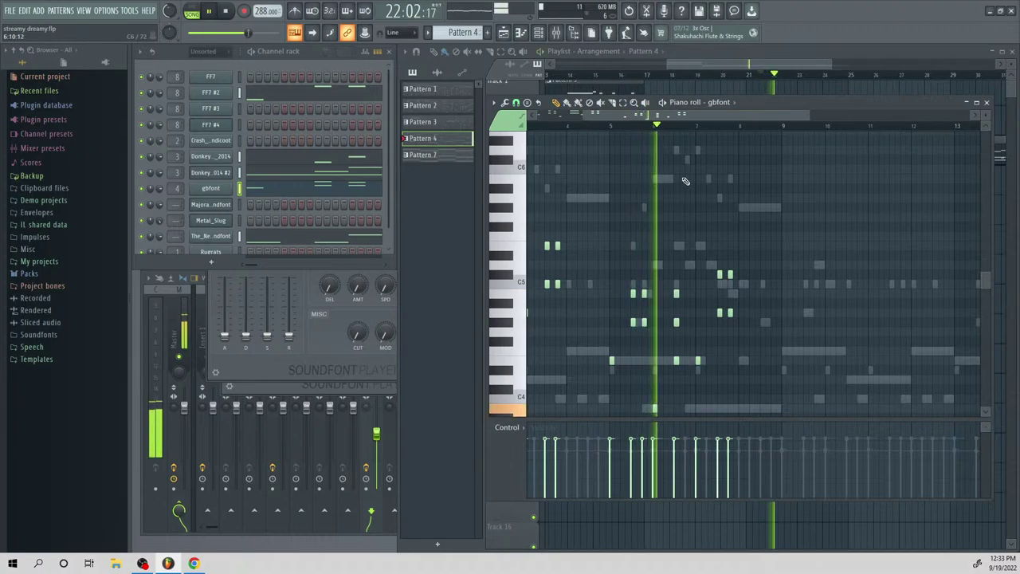
key("space")
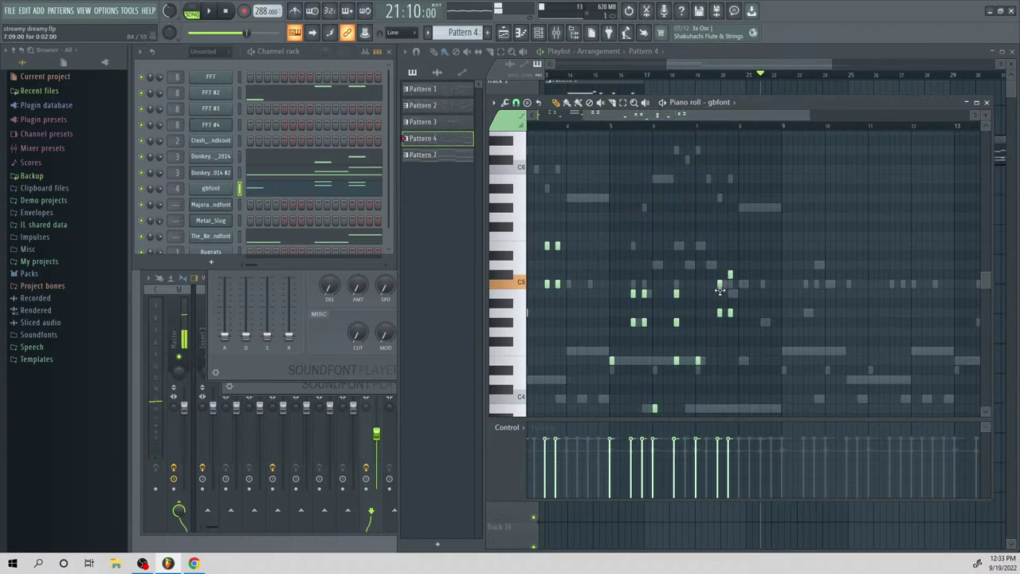
left_click_drag(720, 290, 718, 297)
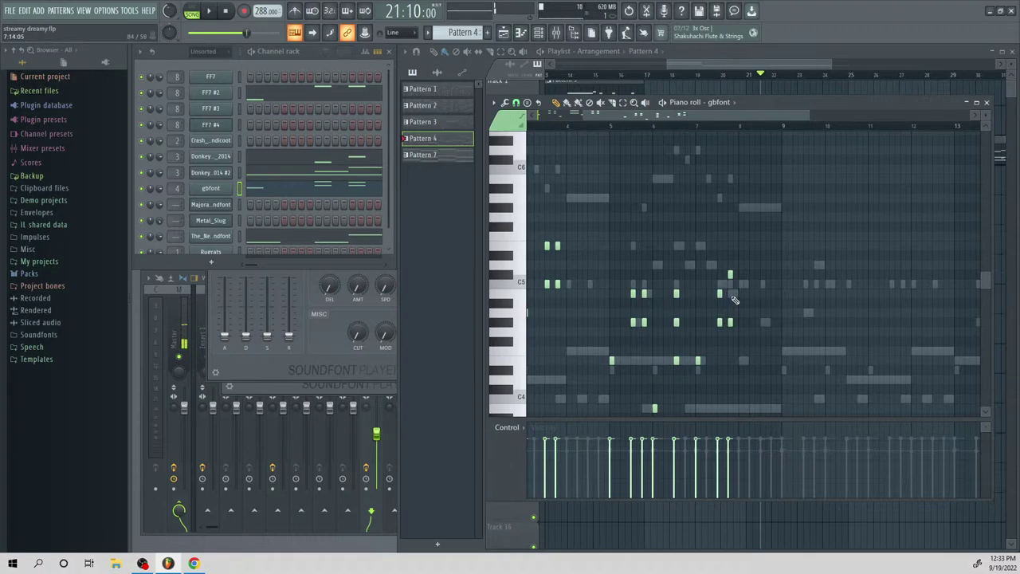
key("space")
Lower the top notes of bar 1's first gbfont chord and bar 2's long chord to E5, checking with playback
scroll(733, 287, "down", 3)
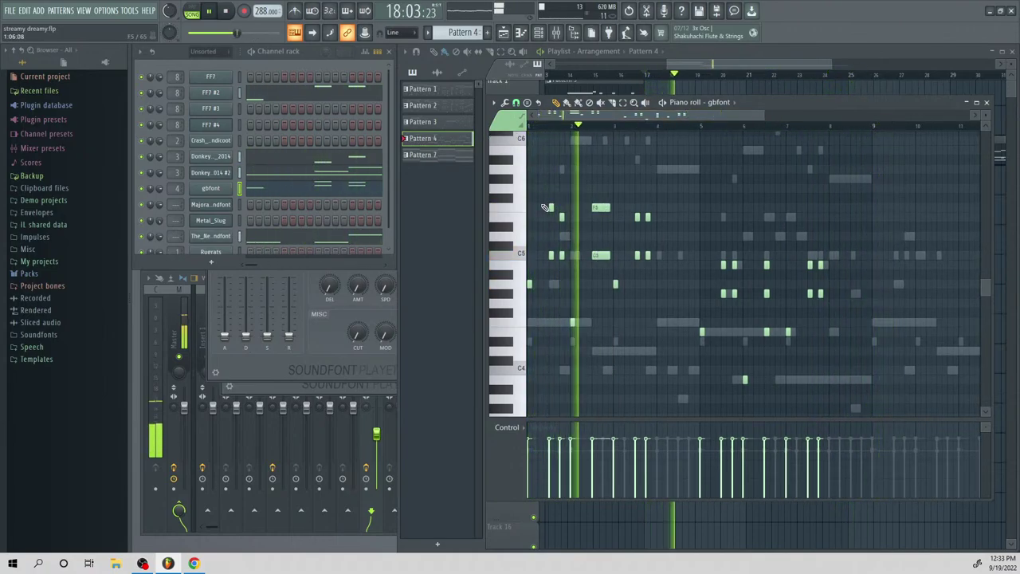
key("space")
key("space")
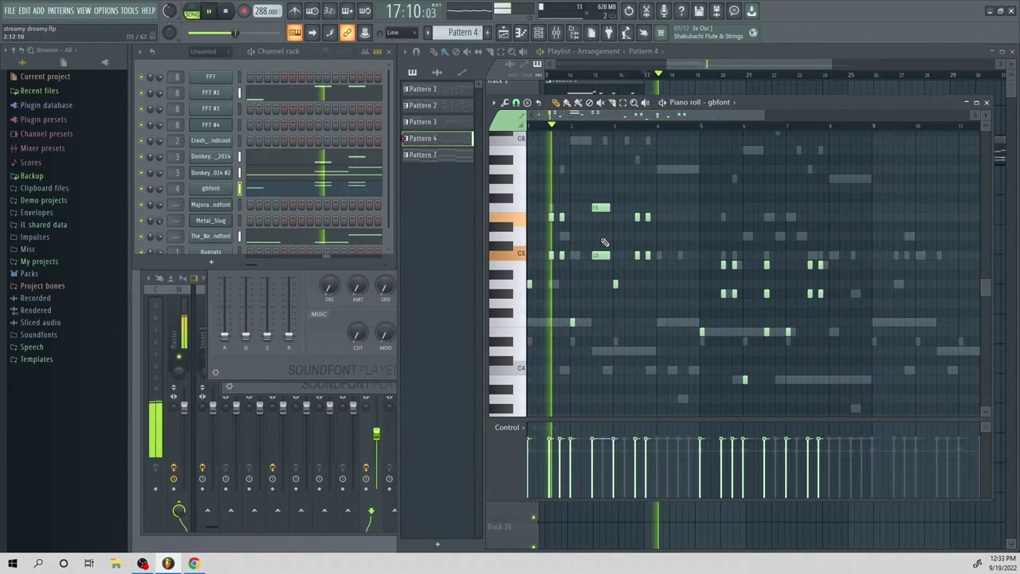
key("space")
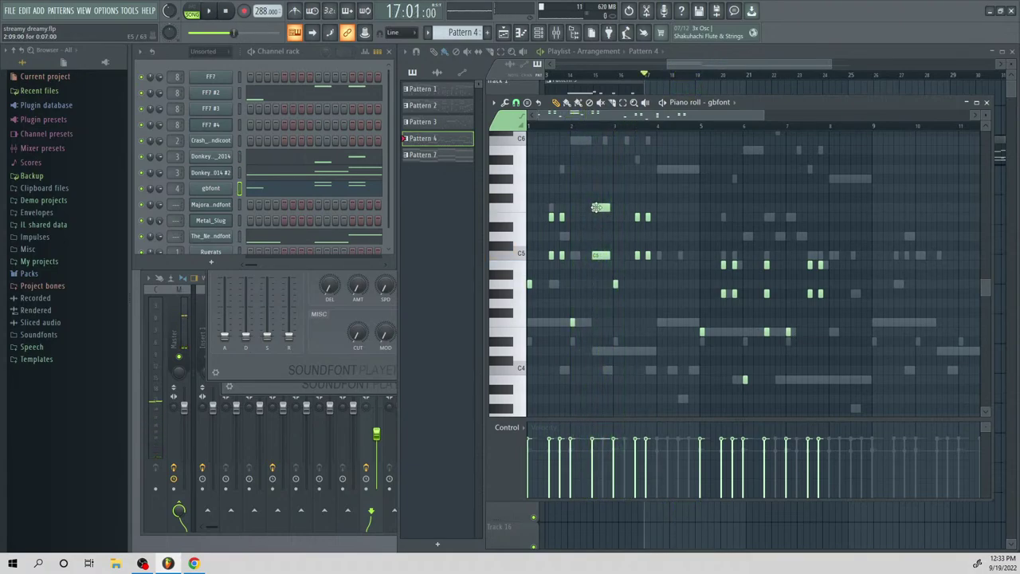
left_click_drag(600, 208, 600, 218)
key("space")
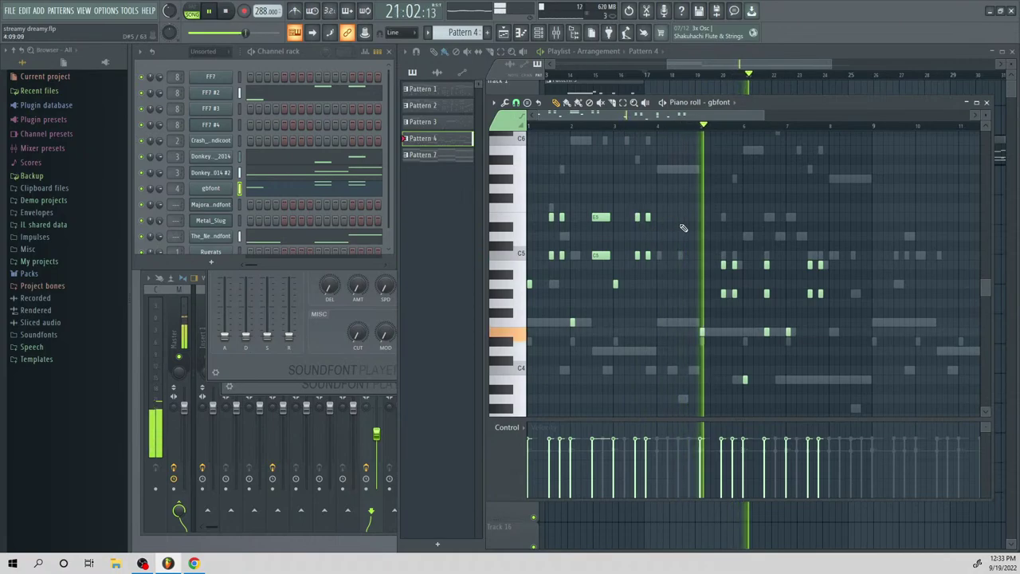
Add a D5 note on top of the gbfont chord at bar 6 beat 3 and audition it
key("space")
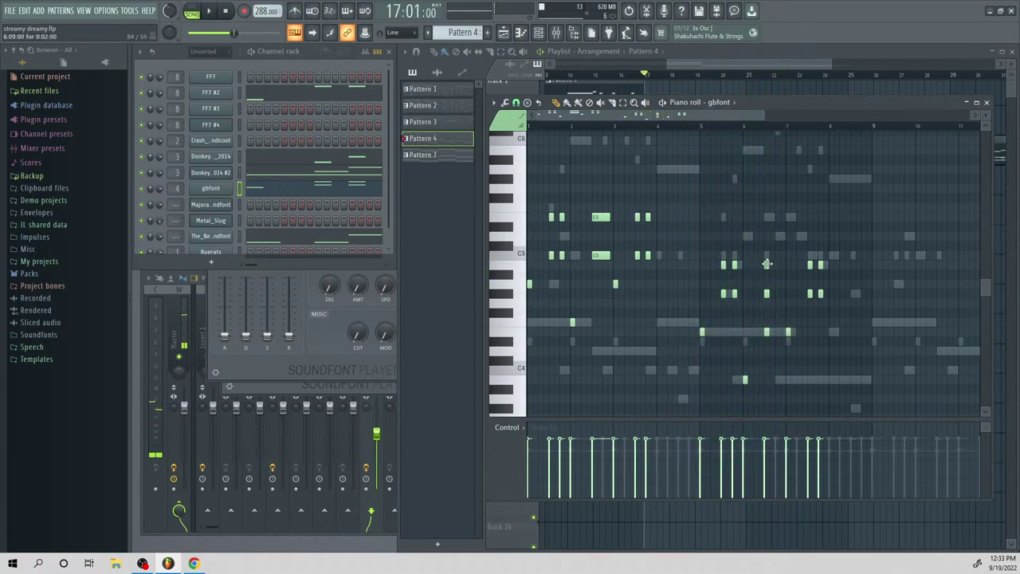
left_click(767, 237)
key("space")
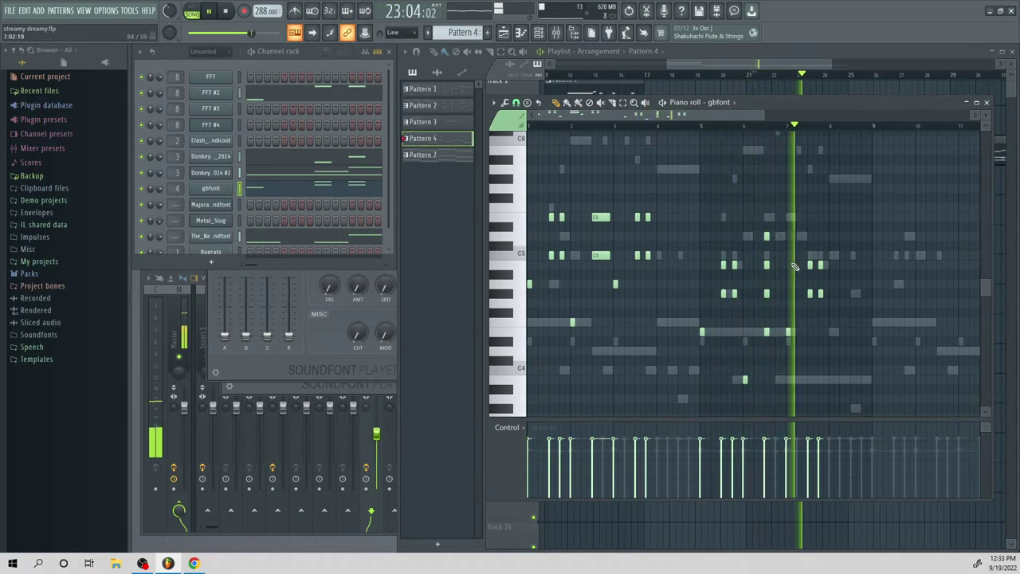
Duplicate all gbfont notes so the eight-bar phrase repeats from bar 9, and audition the end of the copy
key("ctrl+a")
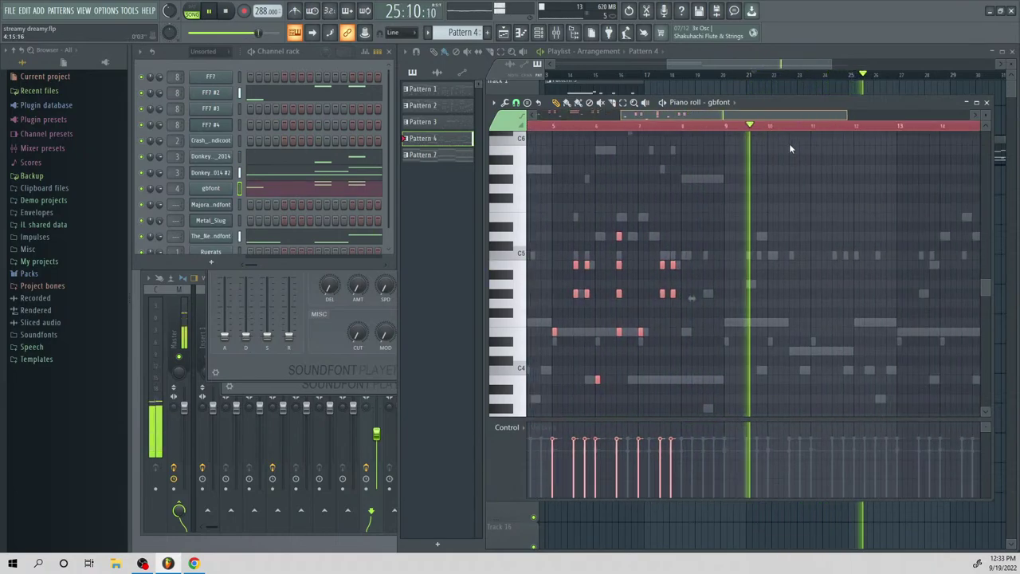
left_click_drag(585, 251, 628, 251)
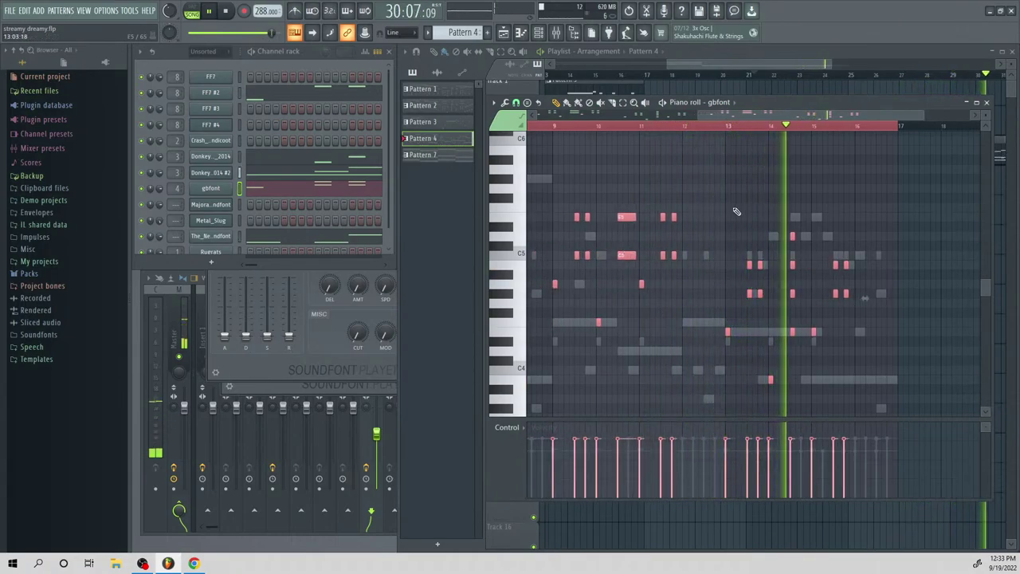
key("space")
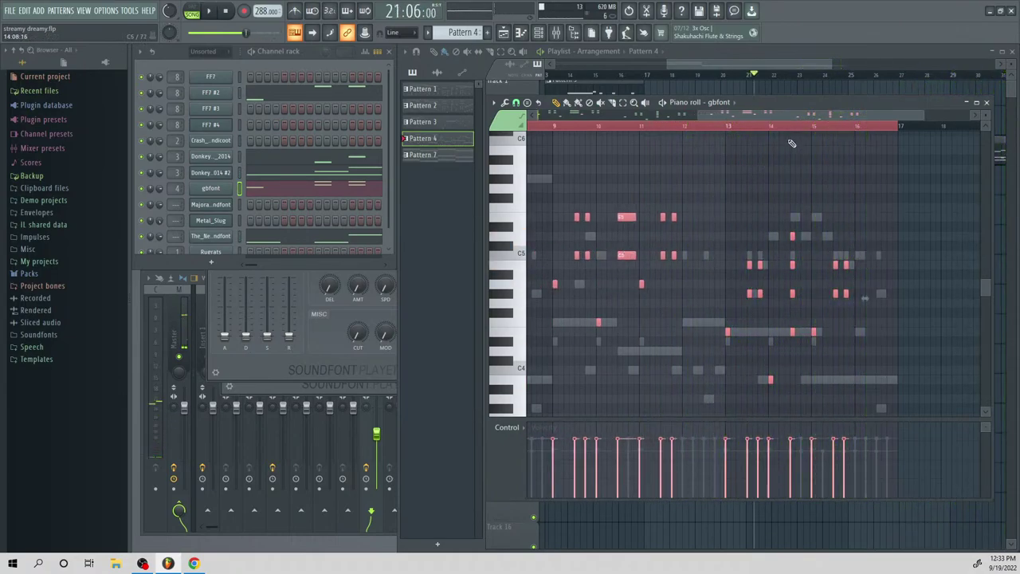
left_click(771, 125)
key("space")
key("space")
key("space")
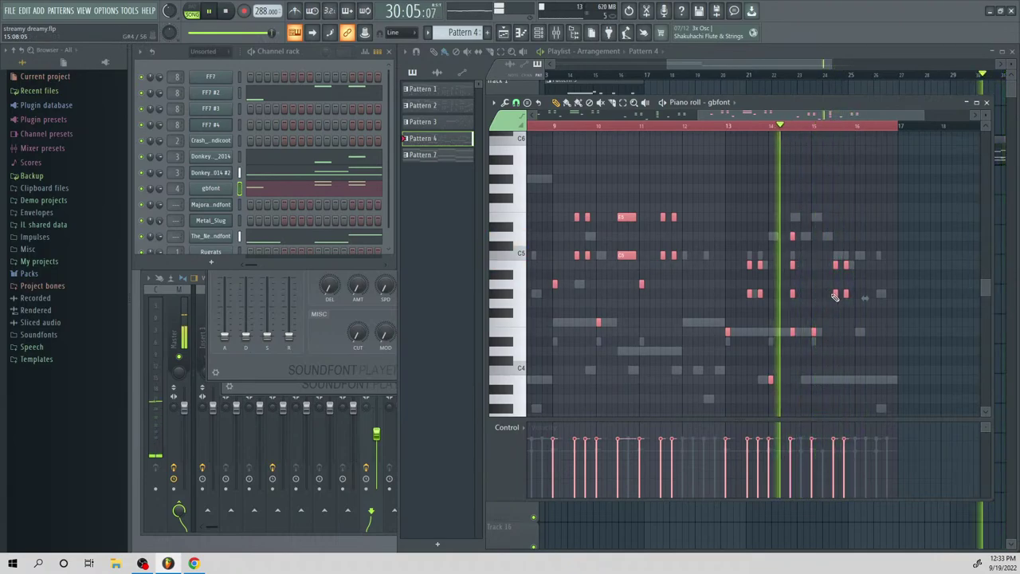
Delete the two G#4–B4 chords in bar 15 of the gbfont part and replay the ending
right_click(835, 293)
right_click(845, 293)
right_click(845, 264)
right_click(835, 264)
key("space")
key("space")
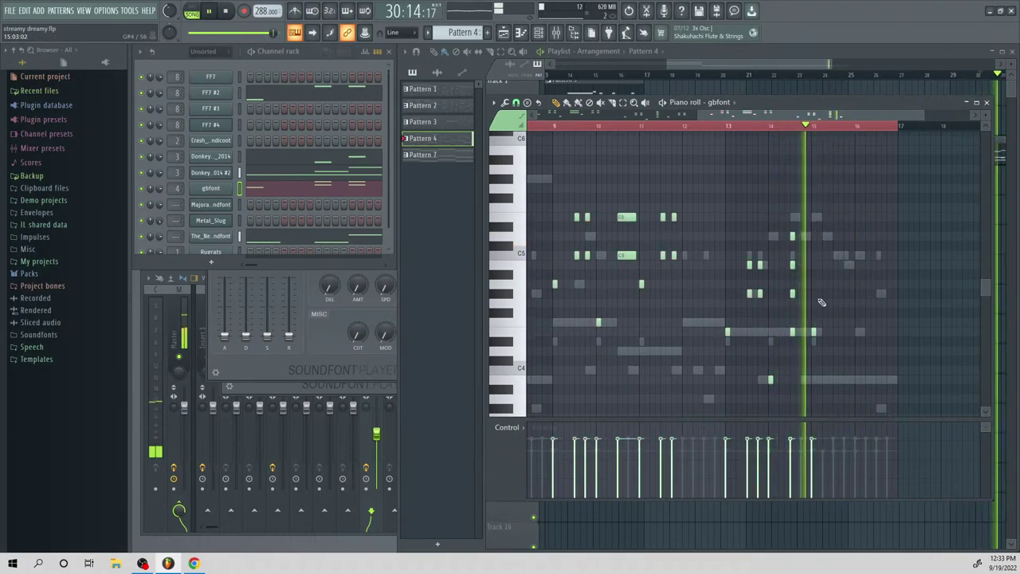
Lengthen bar 15's opening E4 note to the end of bar 16 and add a half-bar B4 slide note above its start
key("space")
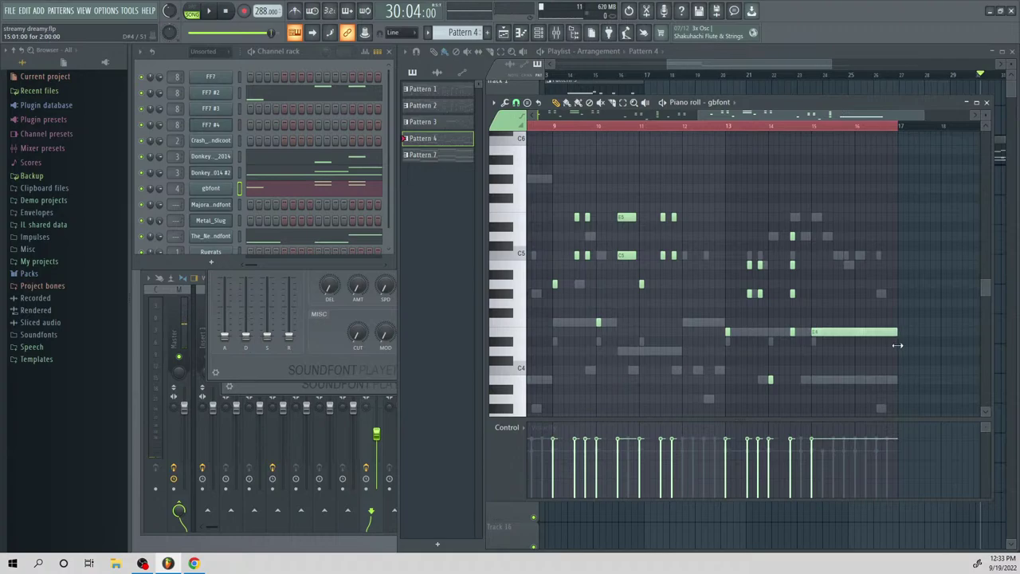
left_click_drag(821, 293, 812, 265)
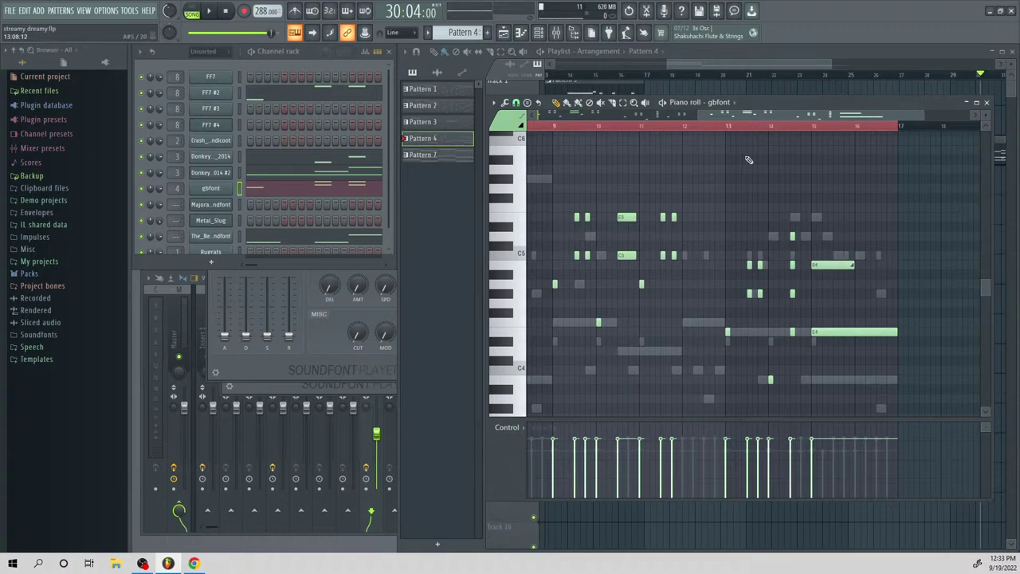
key("space")
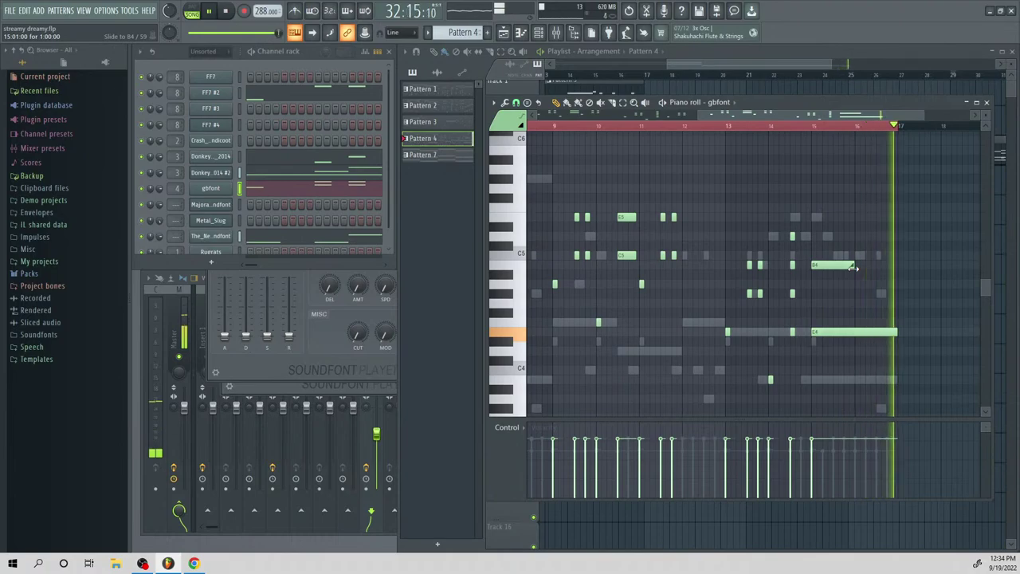
key("space")
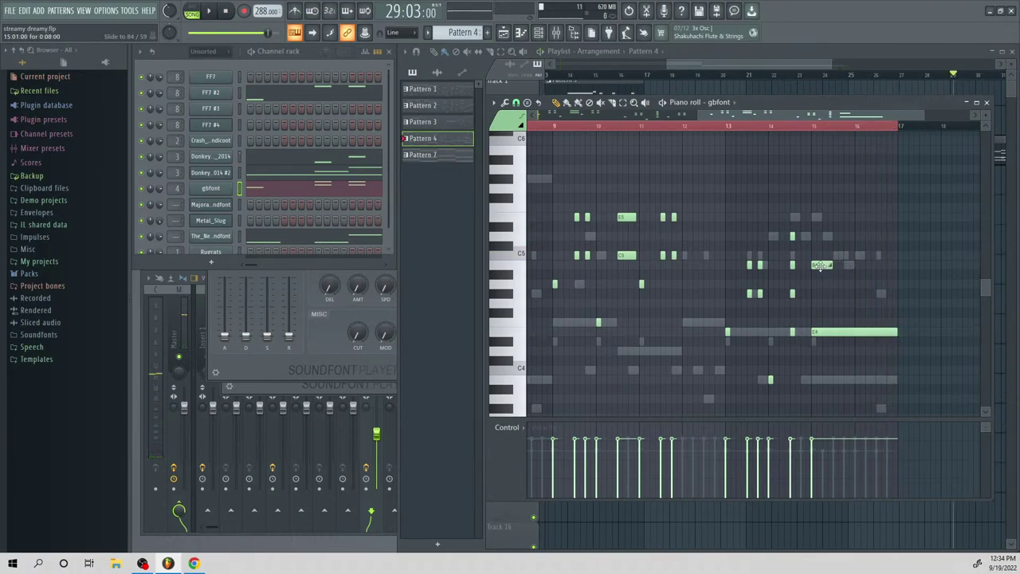
Try a second slide note at the start of bar 15 on E5 and G#4, and delete it
left_click(811, 217)
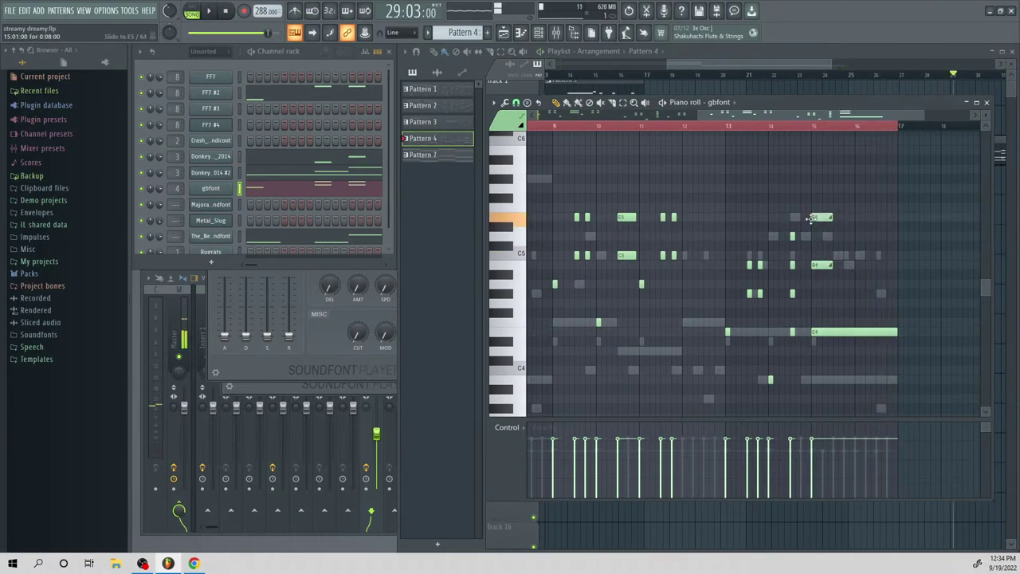
key("space")
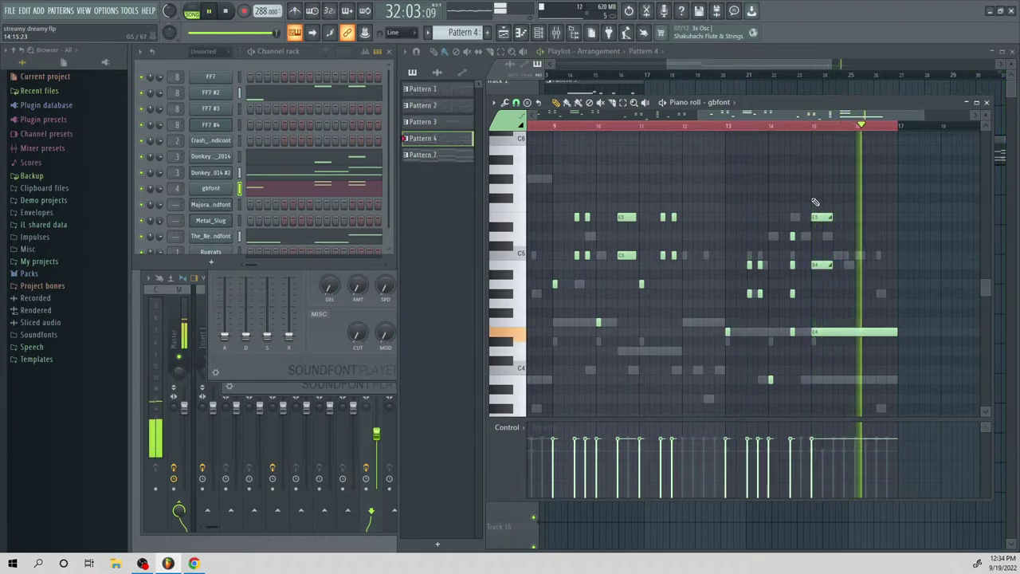
left_click_drag(818, 220, 820, 294)
key("space")
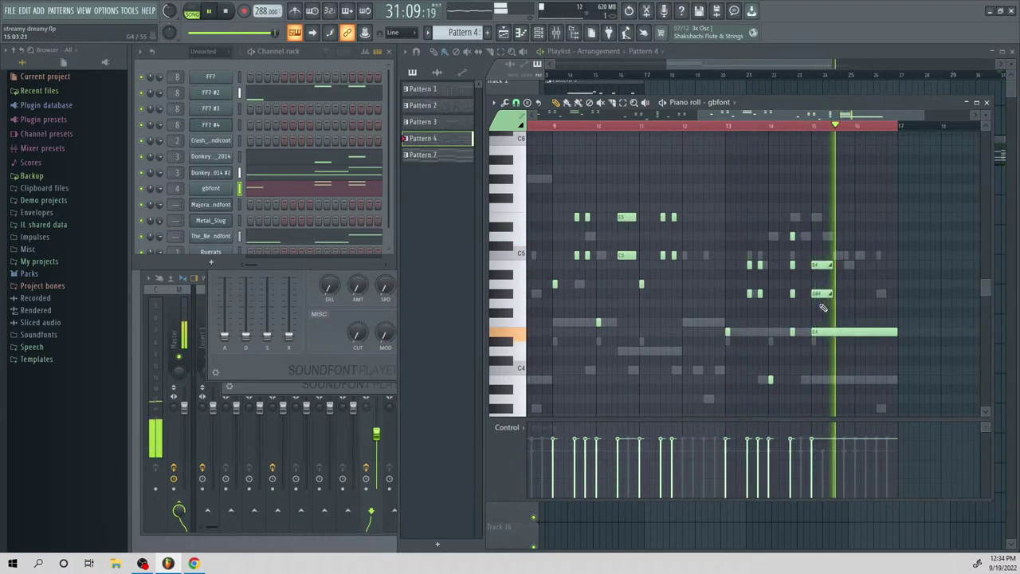
right_click(821, 294)
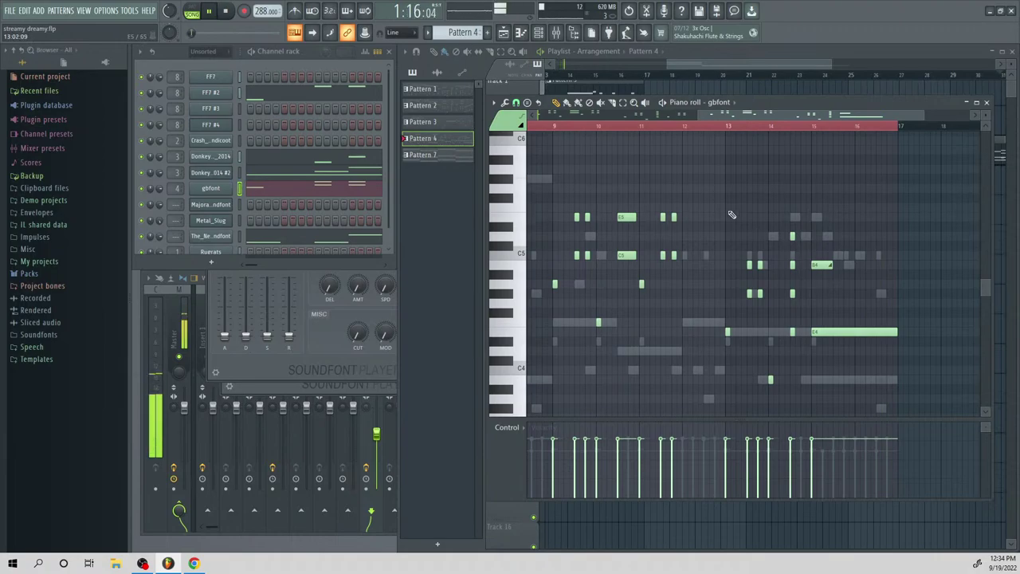
Move the half-bar slide note at the start of bar 15 from B4 down to G#4
key("space")
left_click_drag(820, 267, 822, 296)
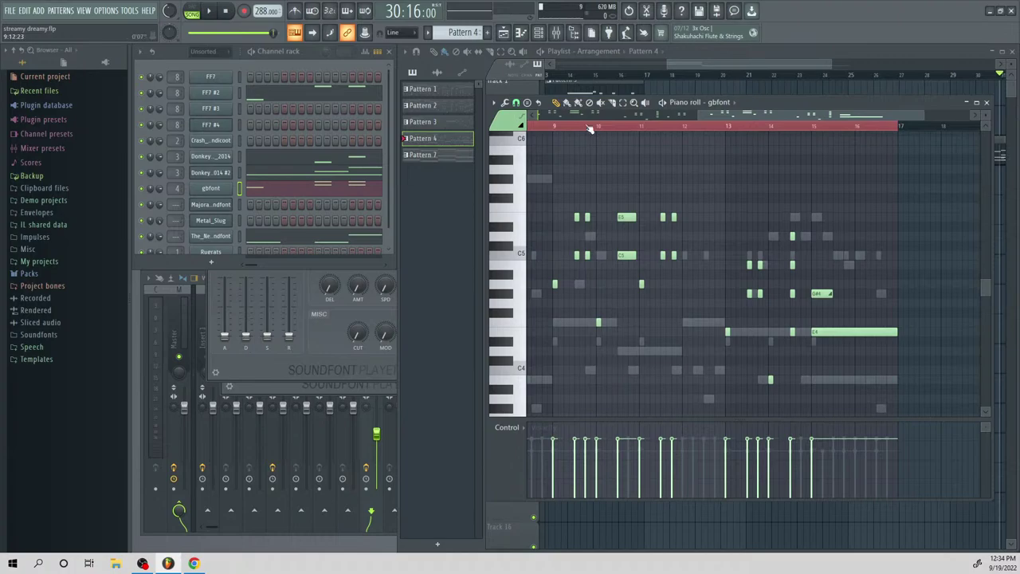
Inspect the Donkey_Kong_Country_2014 notes in Pattern 1 and play the song's opening
left_click_drag(713, 65, 671, 66)
double_click(670, 127)
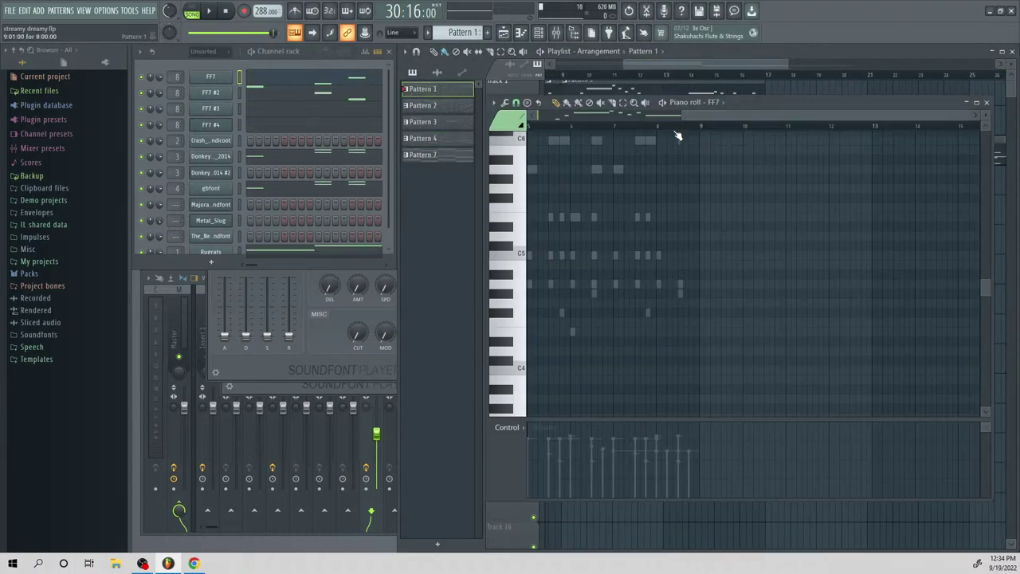
left_click(296, 160)
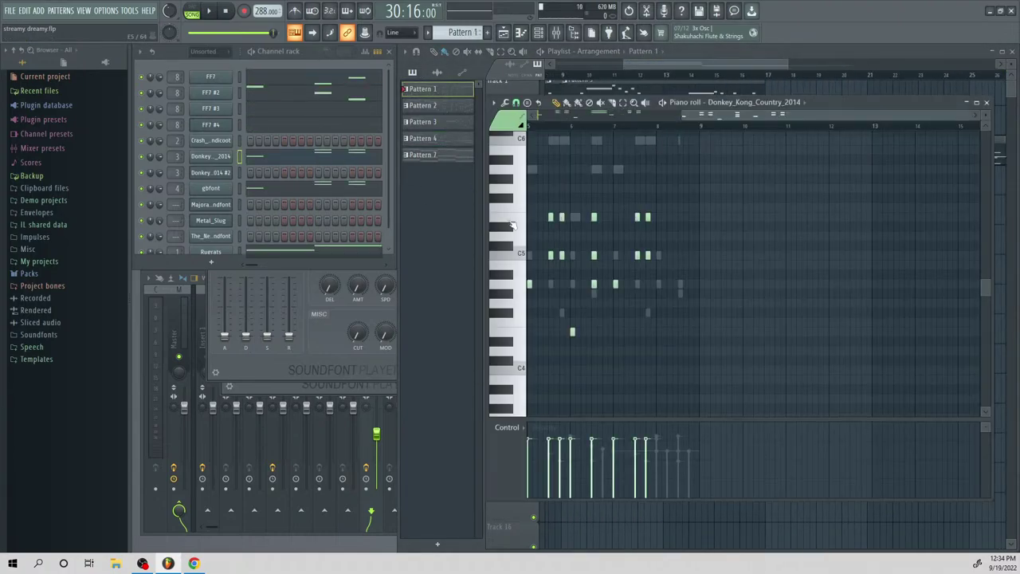
key("ctrl+a")
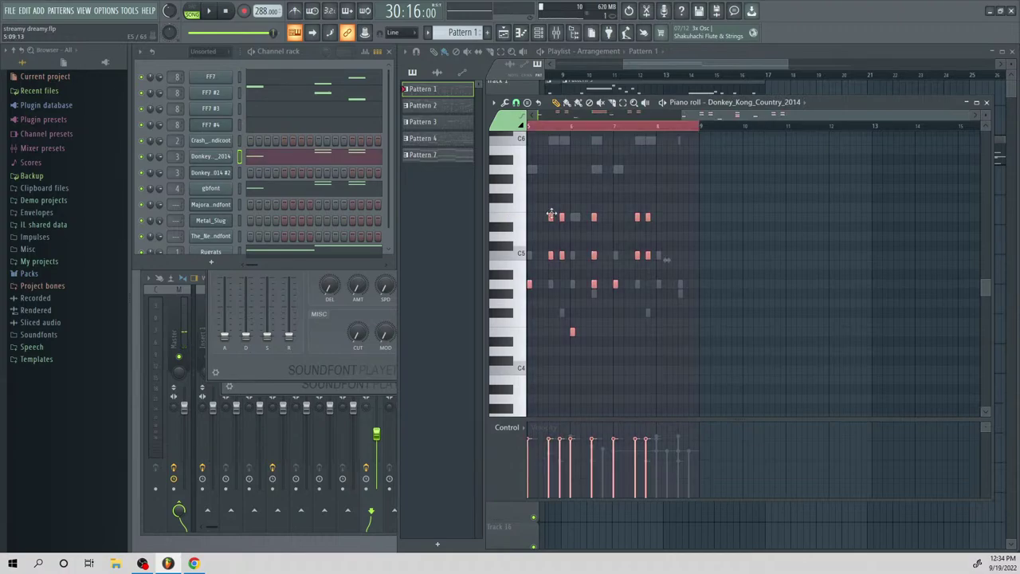
left_click(757, 82)
key("space")
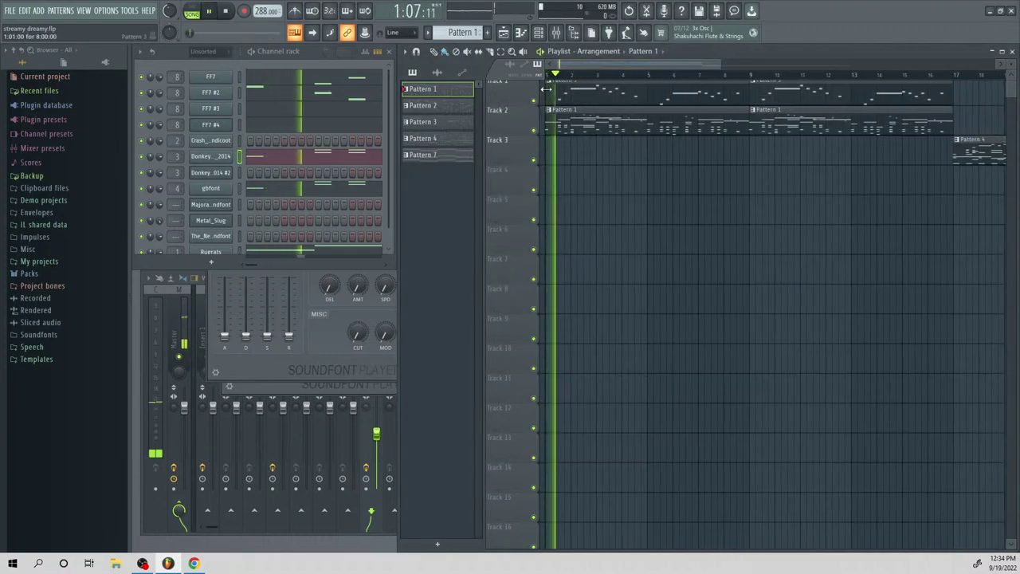
key("space")
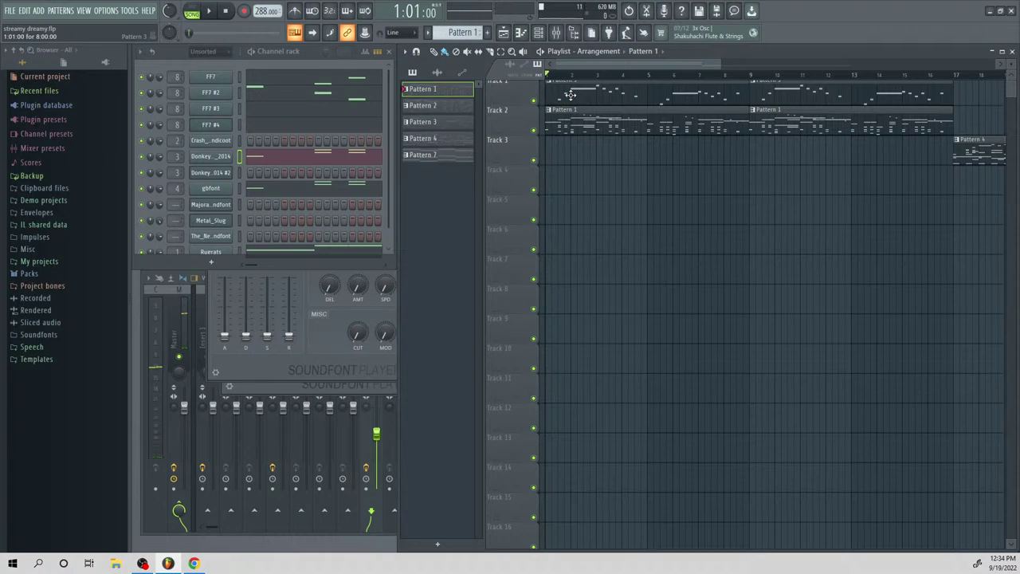
Route FF7, FF7 #2, FF7 #3 and FF7 #4 to mixer tracks 9, 11, 12 and 13, then check them in the mixer during playback
key("space")
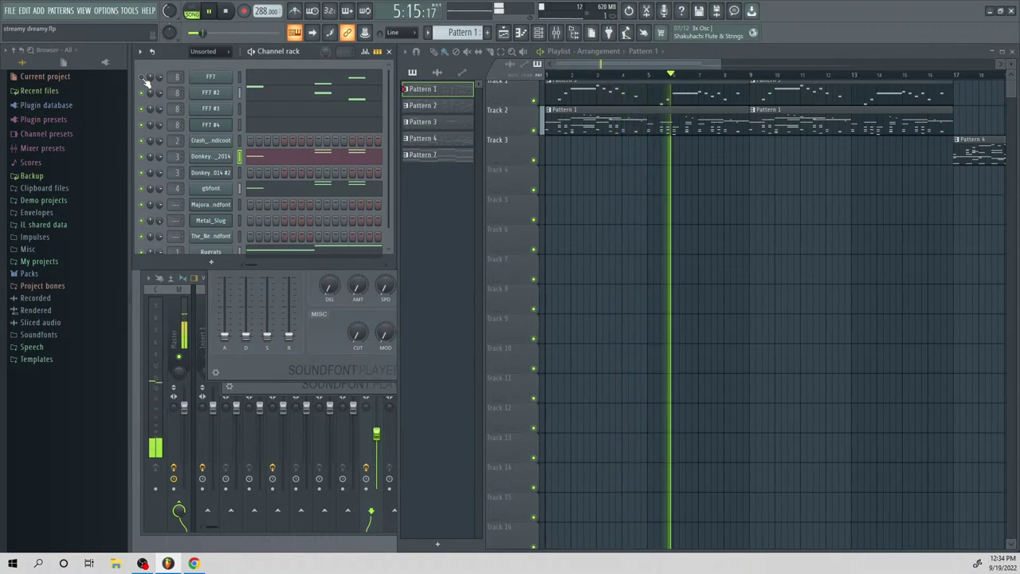
key("space")
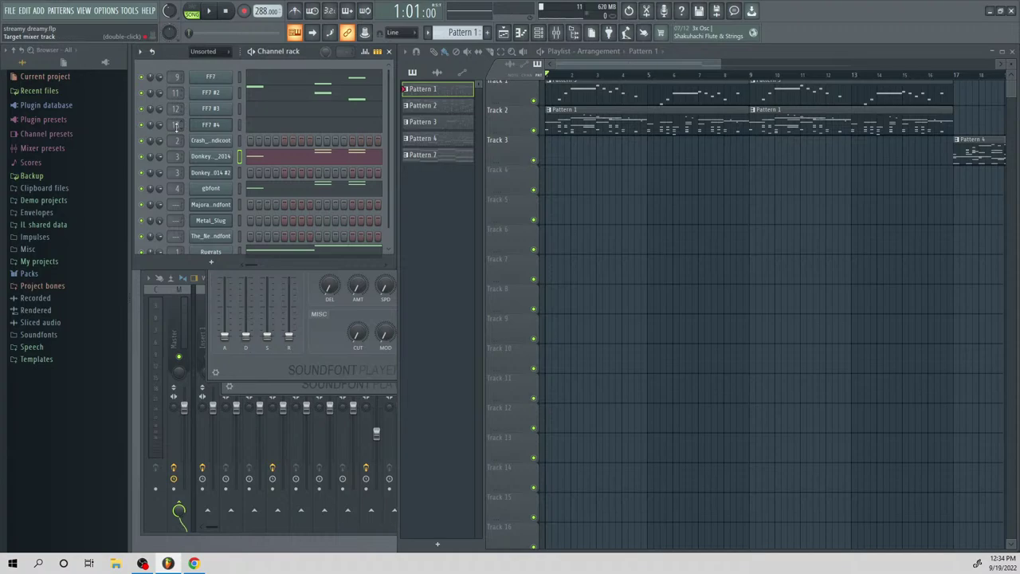
left_click(556, 32)
key("space")
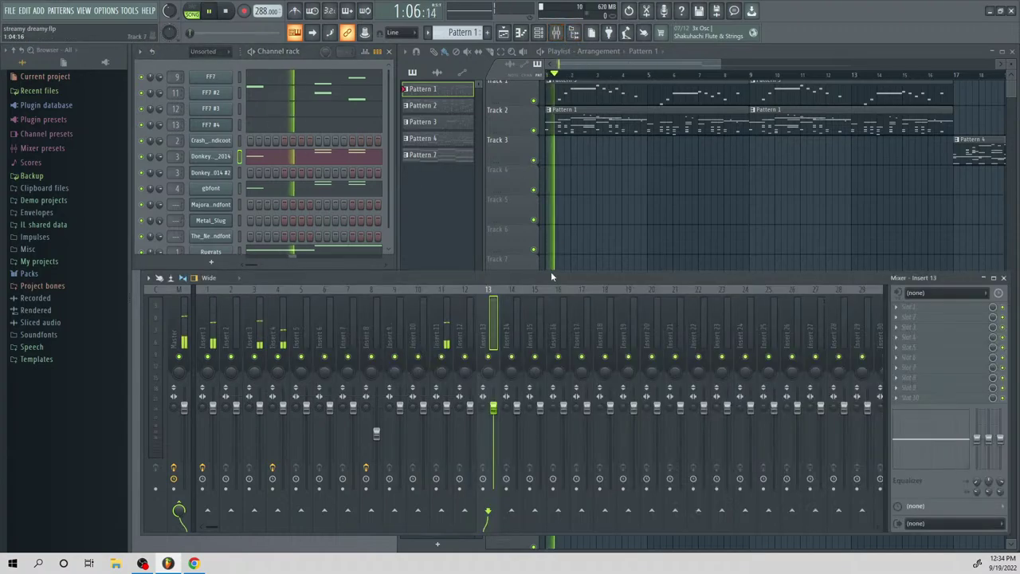
key("space")
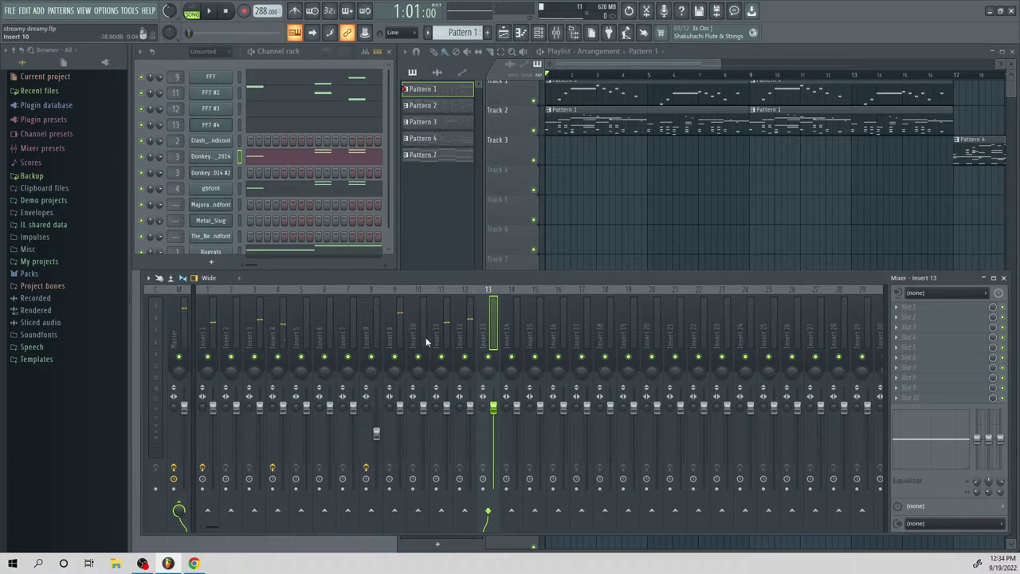
Lower the volume fader of mixer Insert 9 while the song plays
left_click(393, 312)
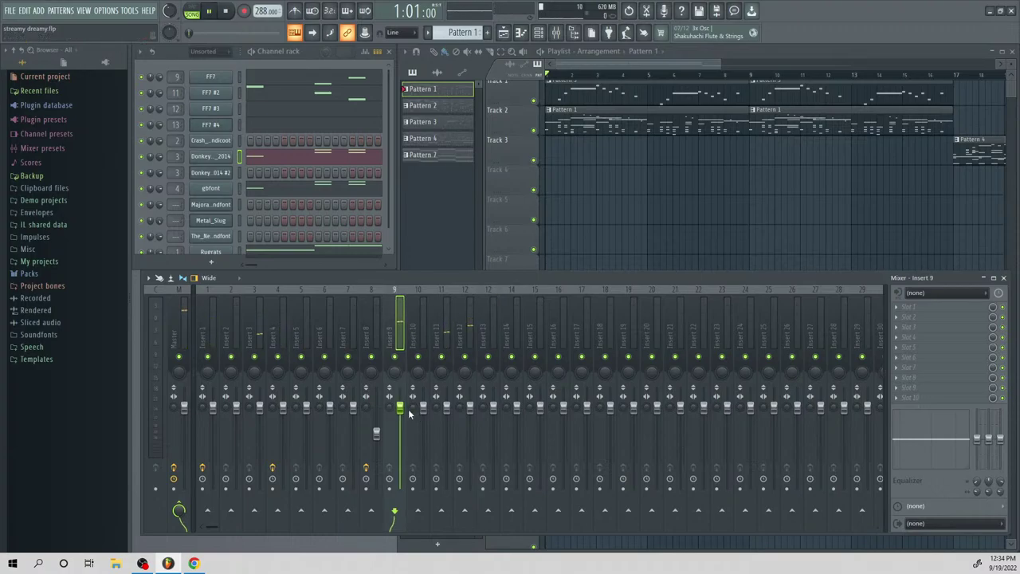
key("space")
left_click_drag(408, 413, 407, 443)
key("space")
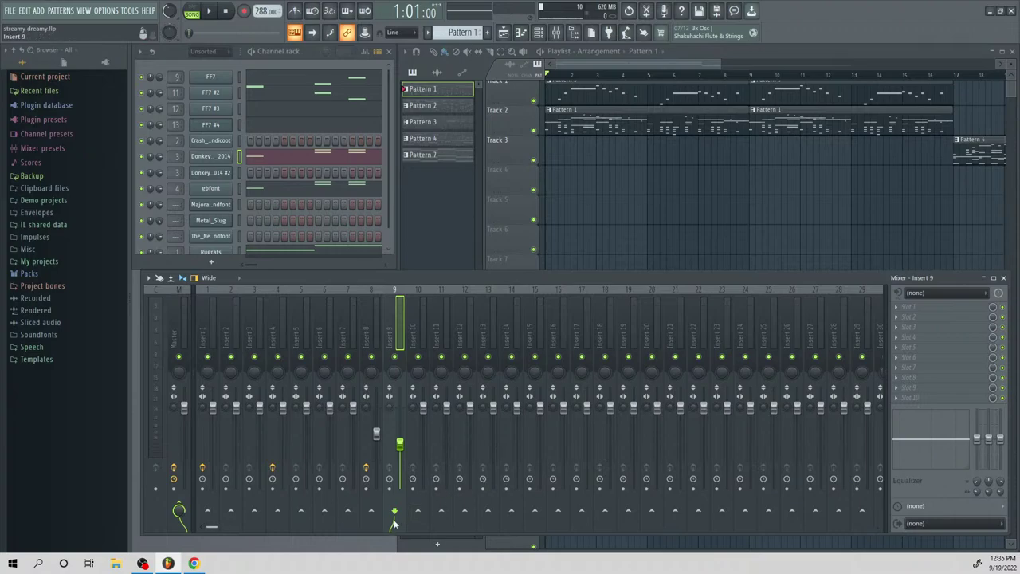
Add Fruity Reeverb 2 to the first effect slot of Insert 9 and audition the song with it
key("space")
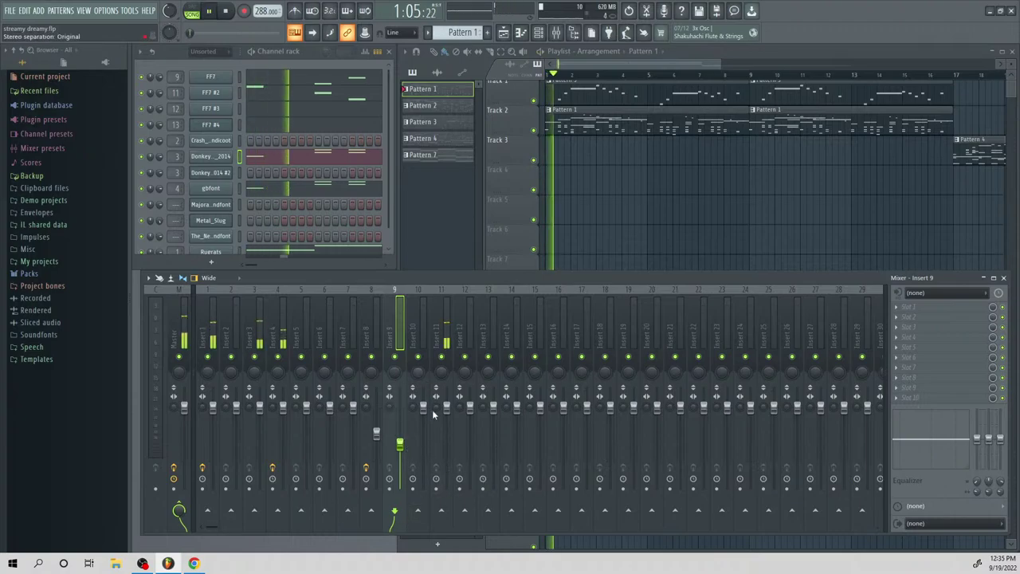
key("space")
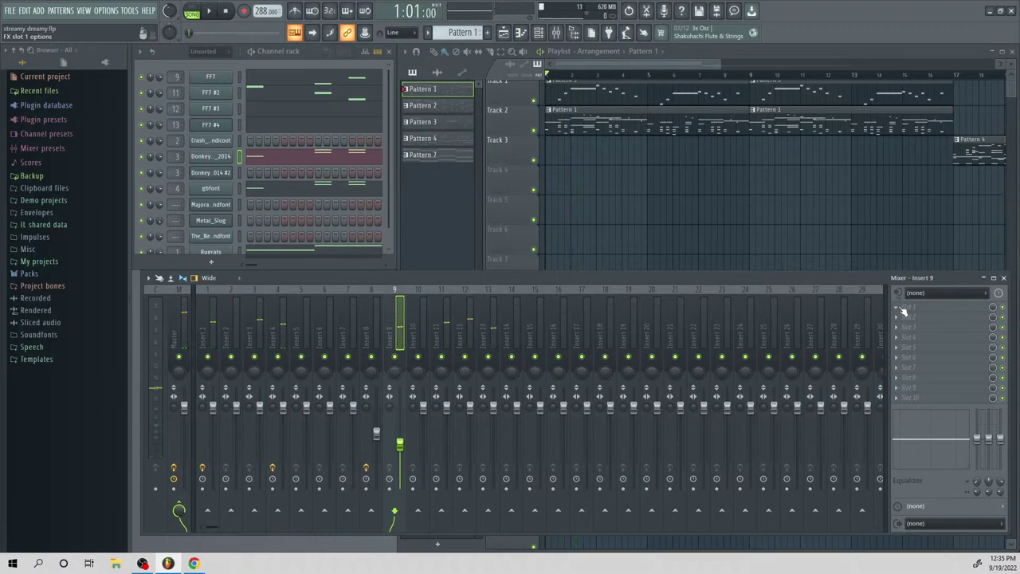
left_click(902, 311)
left_click(757, 142)
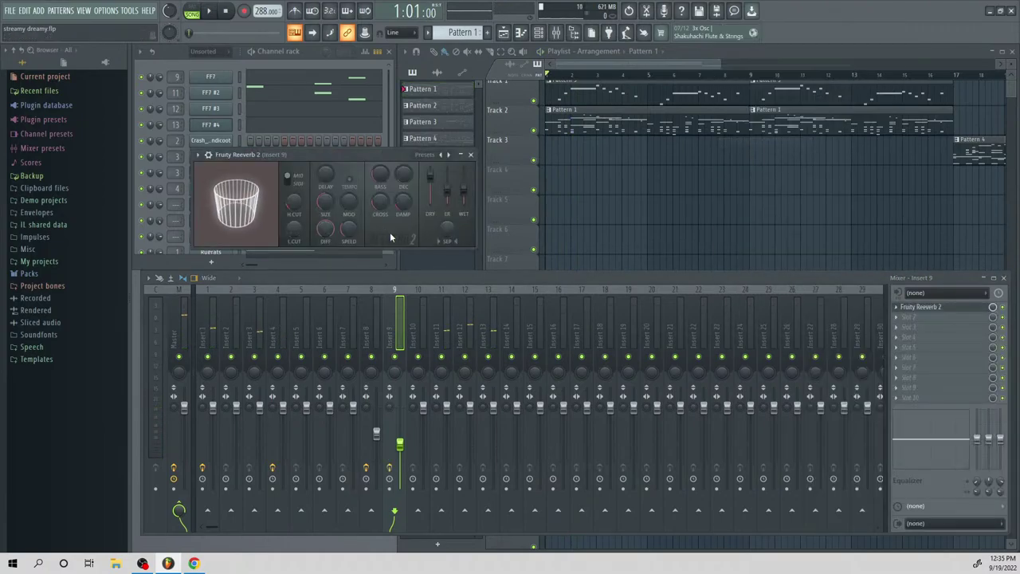
key("space")
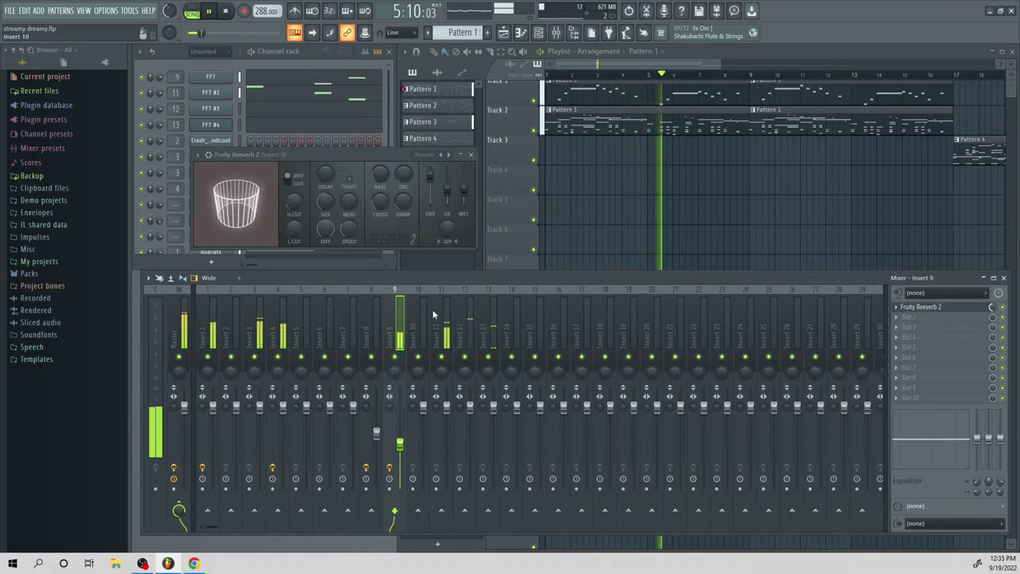
Set the song position to 15:13:00 and audition the approach to Pattern 4 at bar 17
left_click_drag(674, 64, 727, 83)
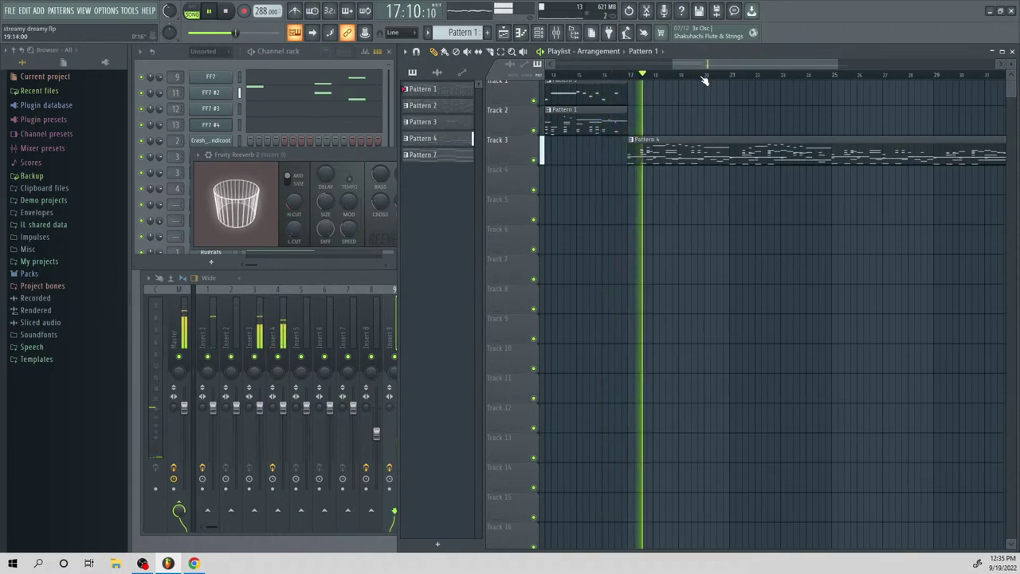
left_click(611, 75)
key("space")
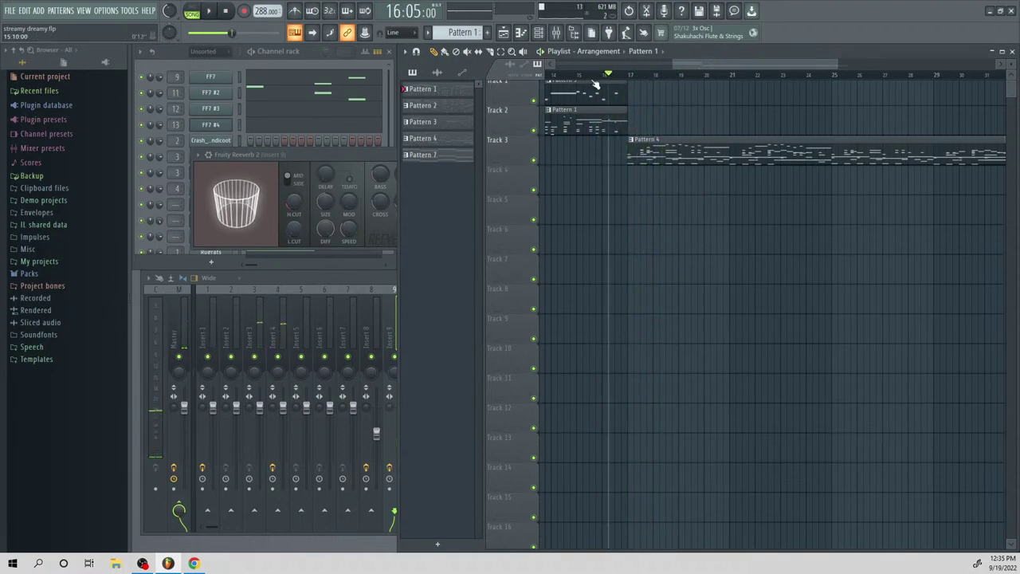
left_click(596, 75)
key("space")
key("space")
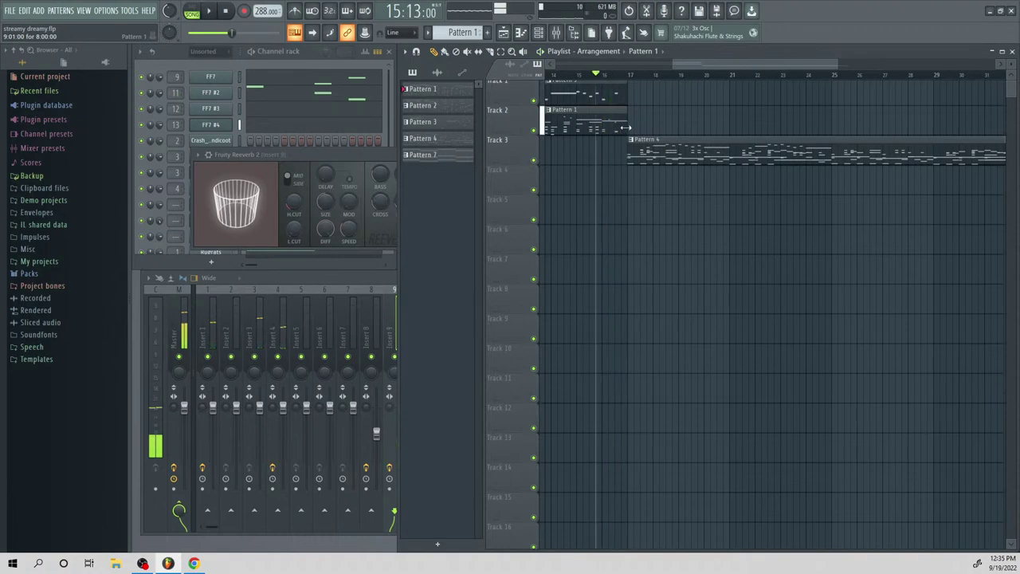
Trim about half a bar off the end of the Track 1 clip before bar 17 and replay the transition
key("space")
key("space")
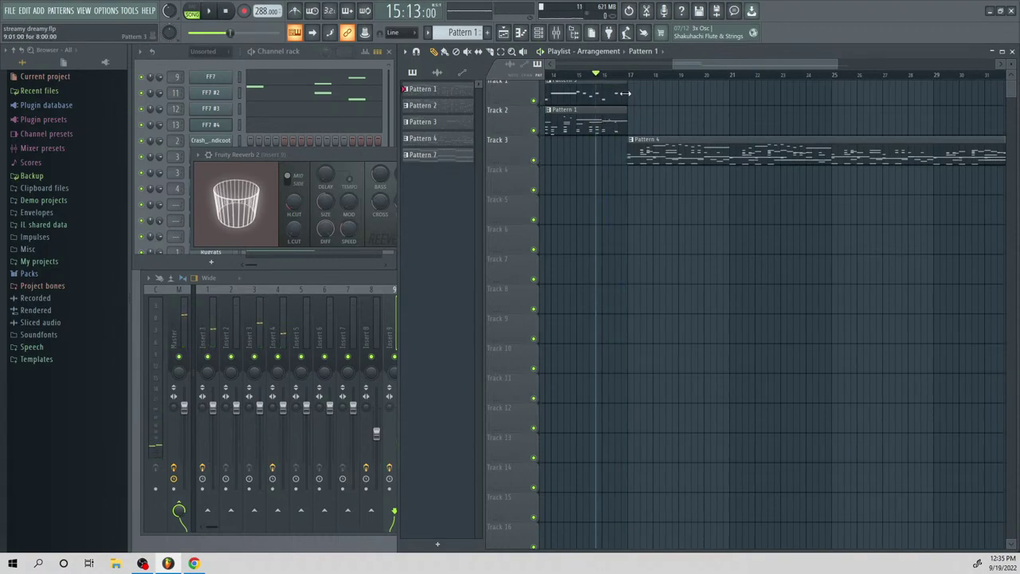
key("space")
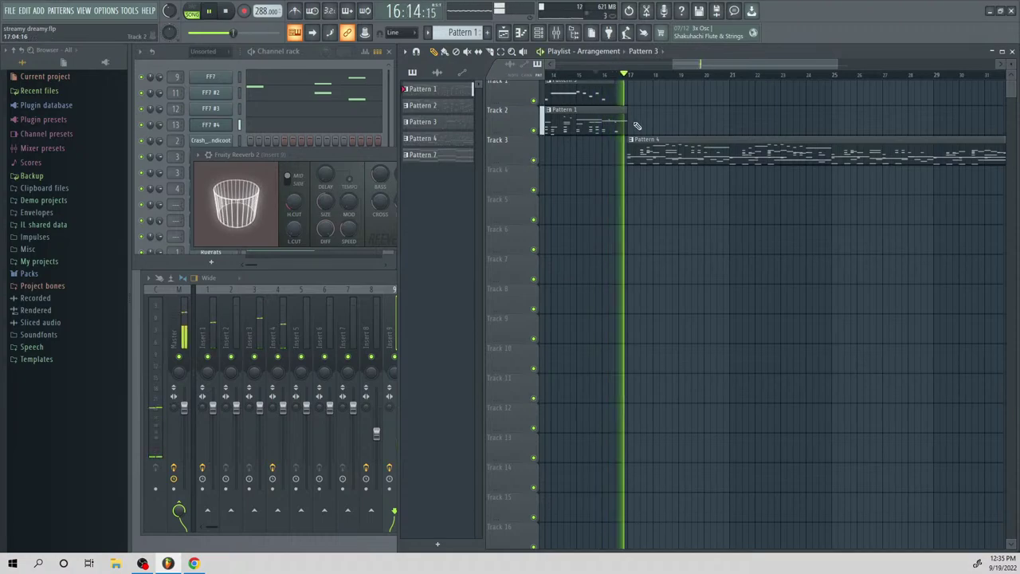
key("space")
key("space")
key("space")
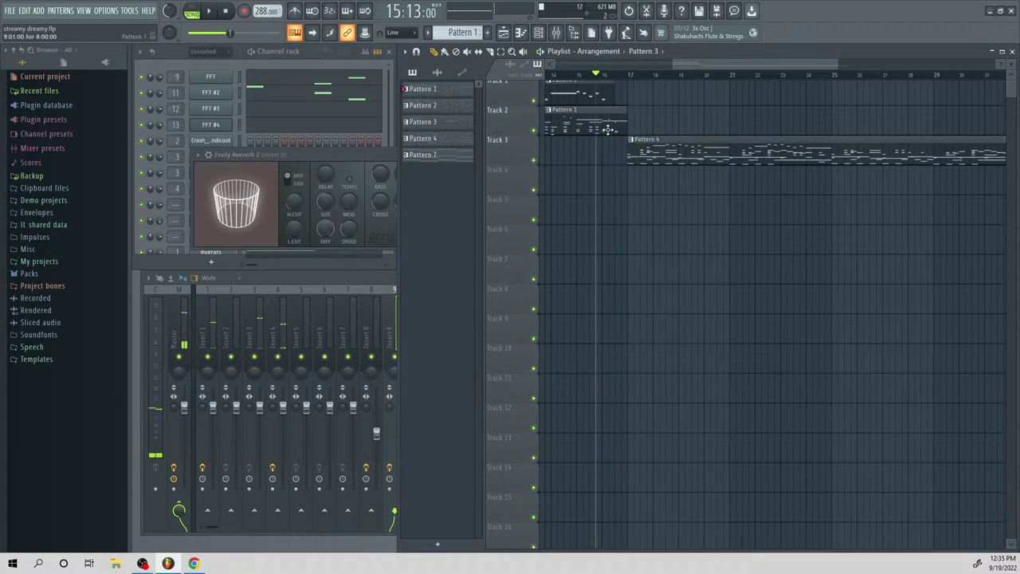
Check Pattern 1's channels and replay the transition into bar 17 in the playlist
double_click(612, 134)
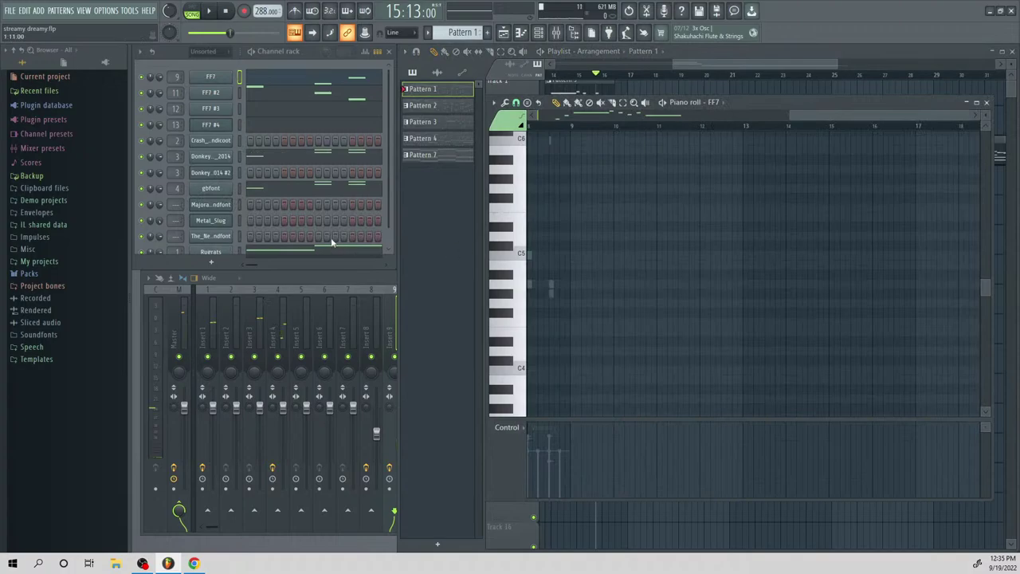
scroll(329, 202, "down", 1)
key("F7")
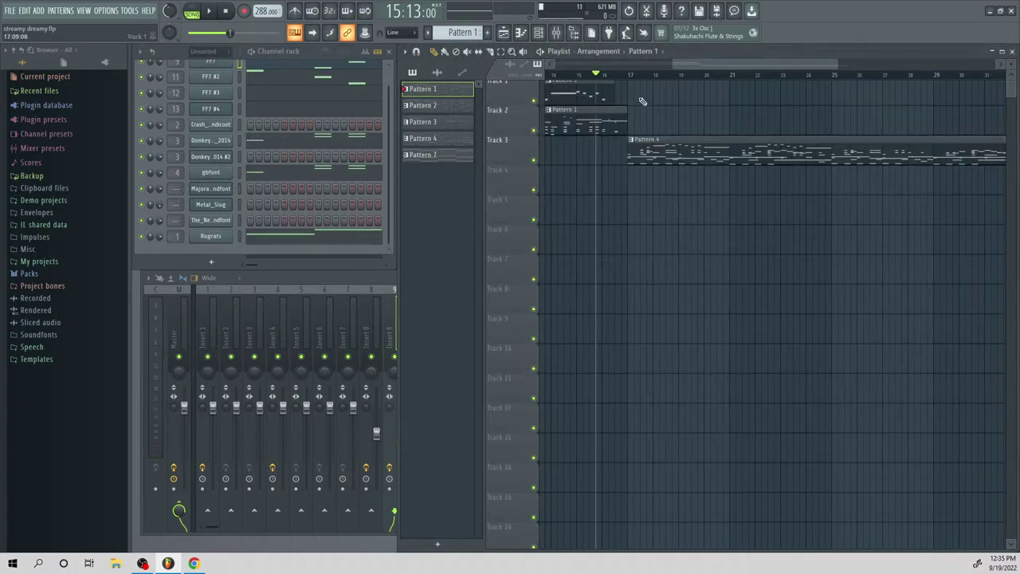
key("space")
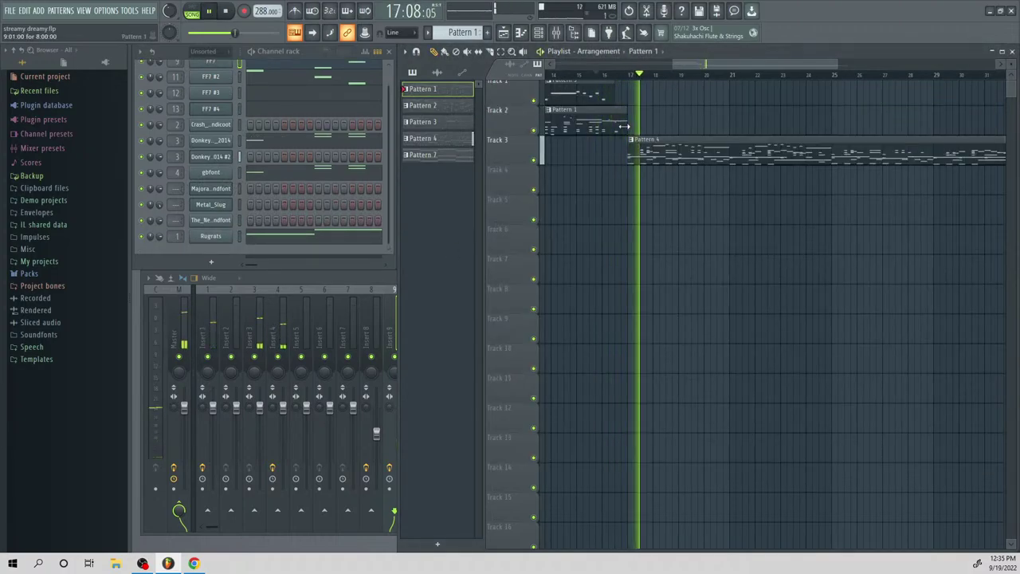
Open the FF7 part of Pattern 4, add an F6 note nearly a bar long at the start of bar 1, and audition it
double_click(649, 154)
scroll(294, 160, "up", 1)
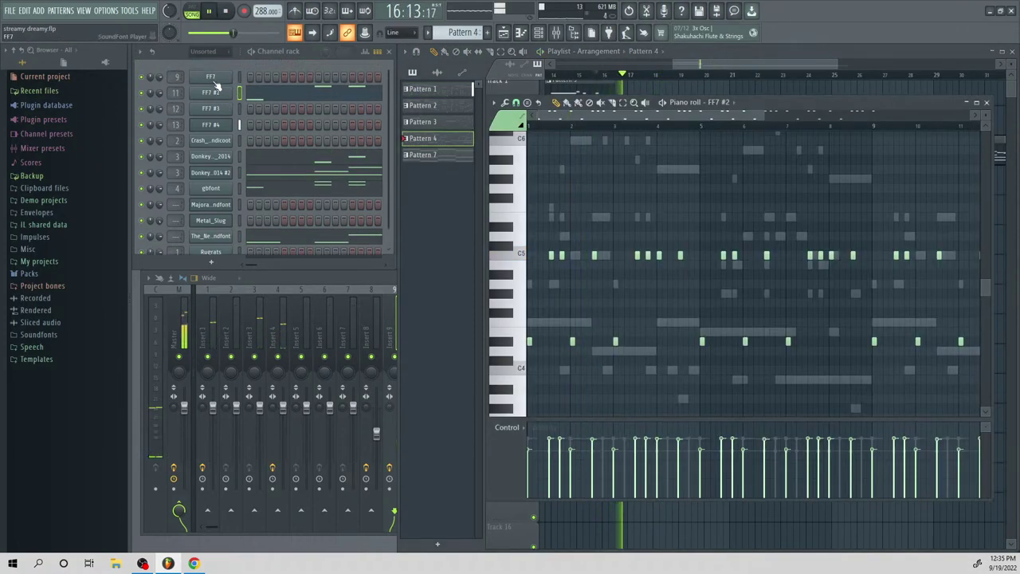
right_click(239, 77)
left_click(250, 79)
key("space")
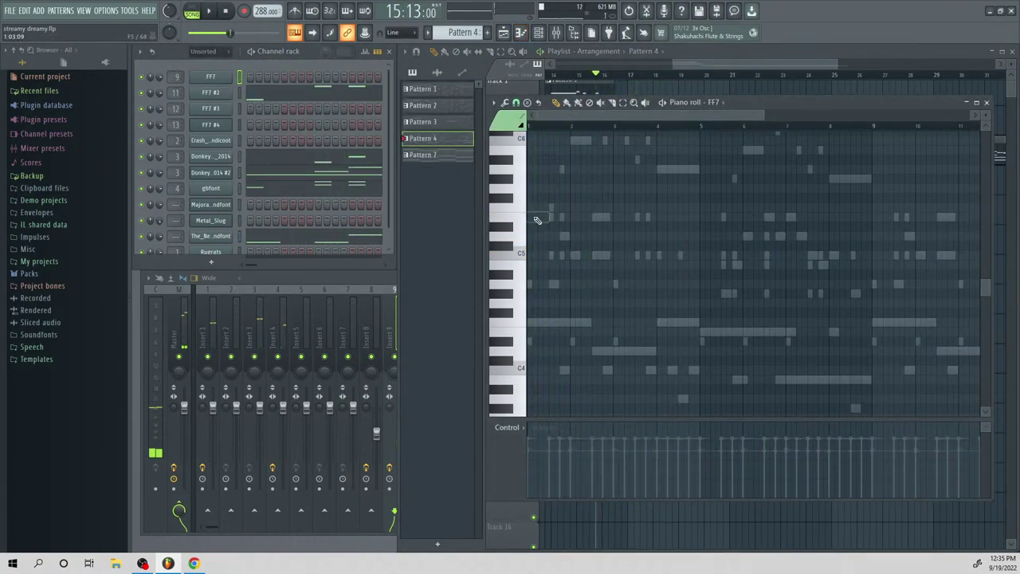
left_click_drag(535, 176, 487, 158)
key("space")
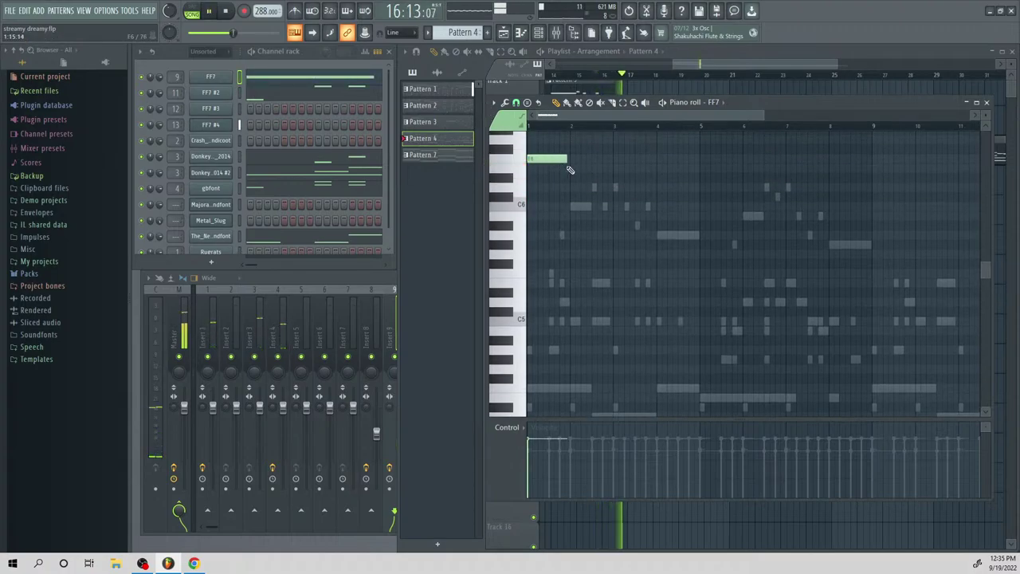
Extend the F6 to the end of bar 1, start it a quarter bar in, and precede it with short C6 and D6 notes
left_click_drag(762, 115, 654, 116)
key("space")
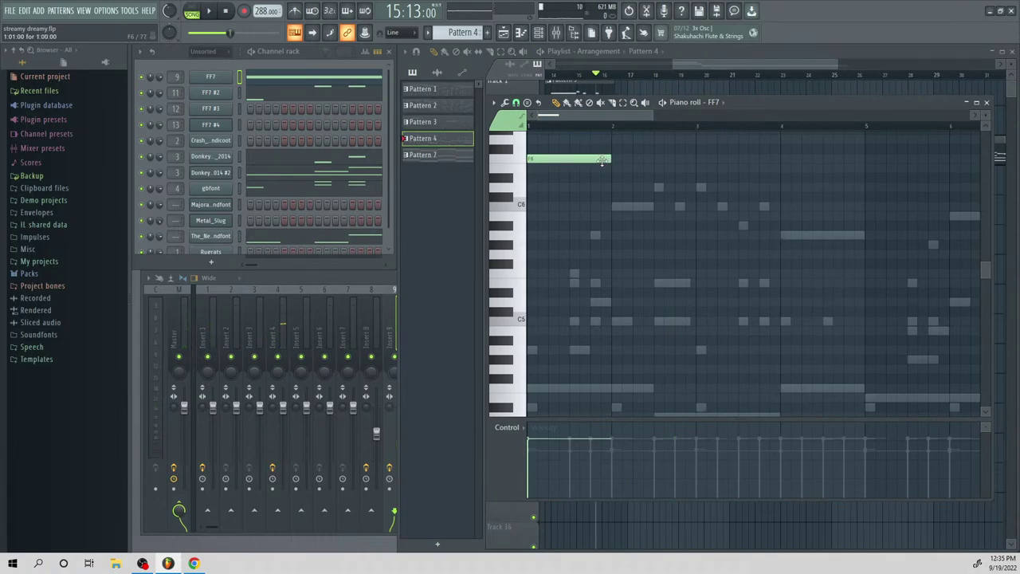
left_click_drag(565, 158, 517, 204)
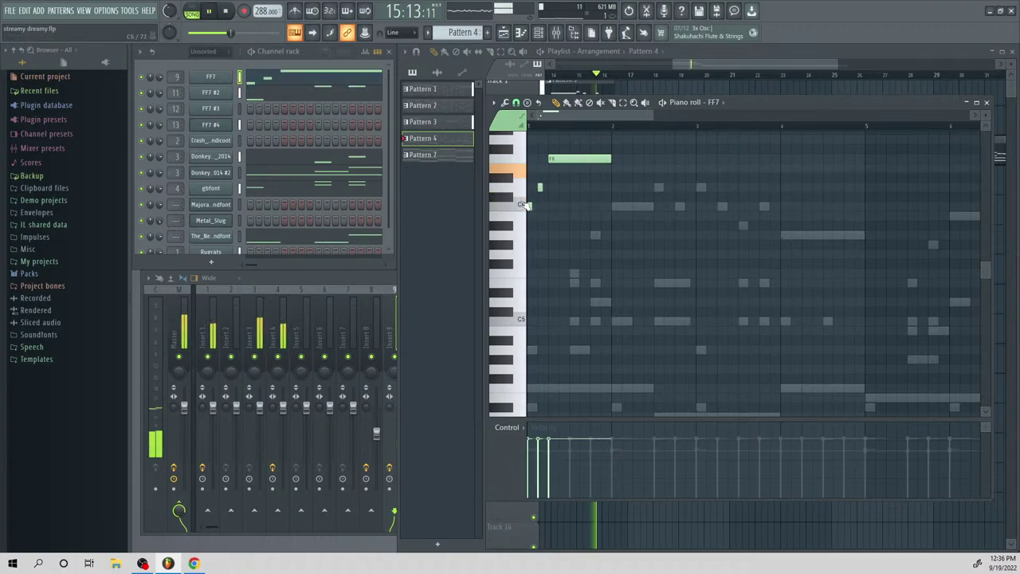
key("space")
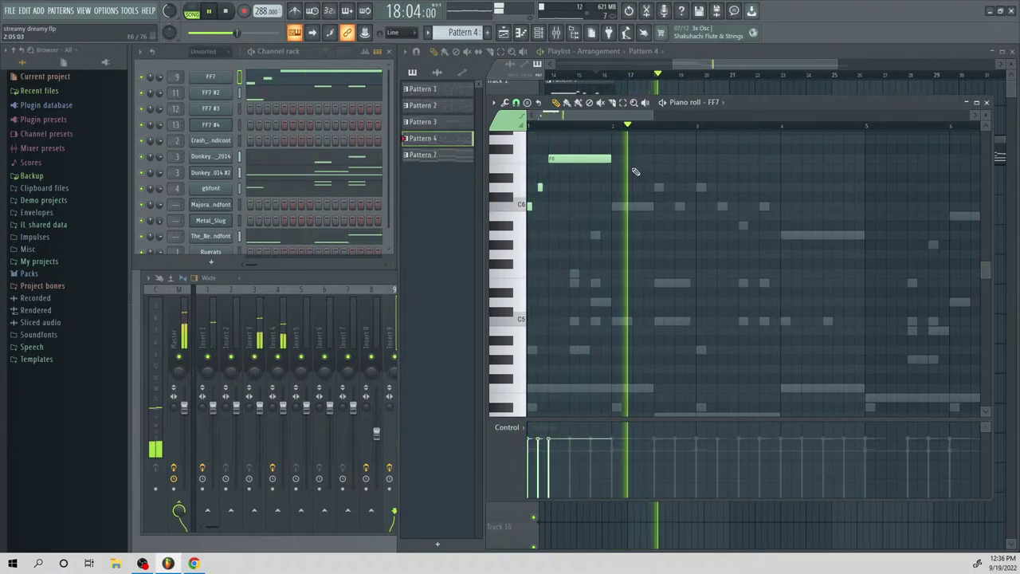
Add short FF7 notes G6, F6, G6, F6, E6 and F6, a quarter bar apart, from the middle of bar 2 through bar 3
scroll(648, 220, "up", 3)
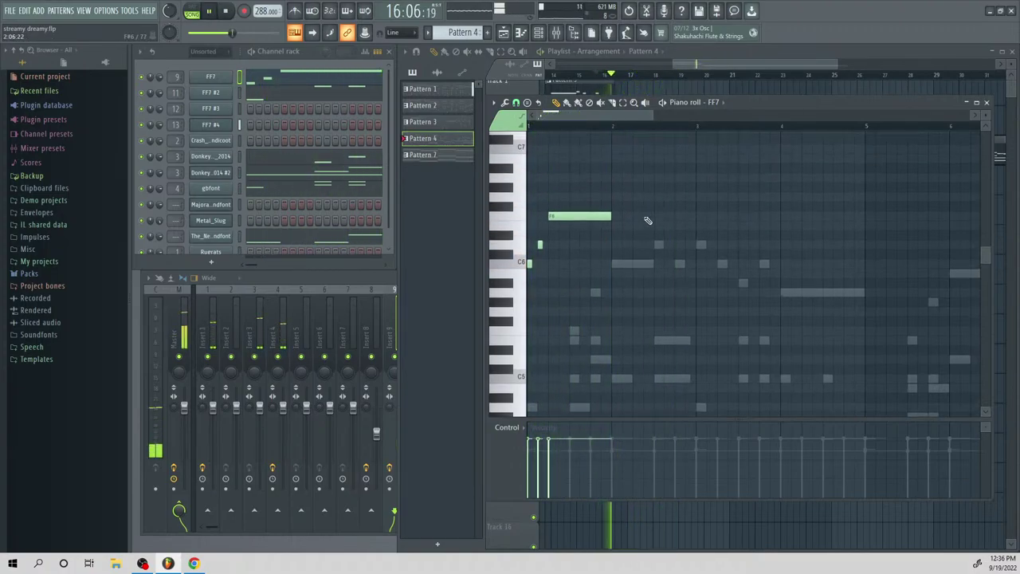
key("space")
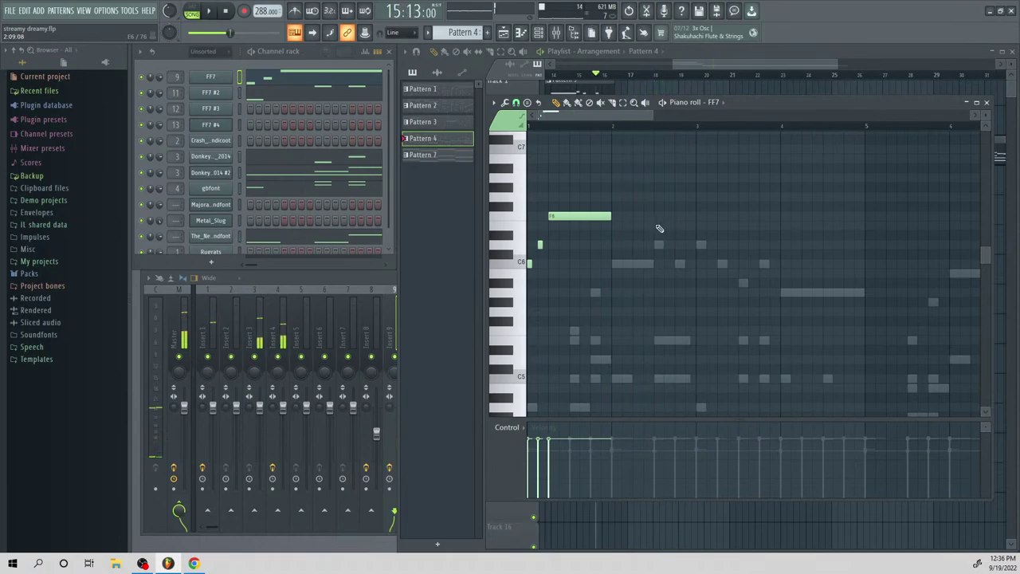
left_click(656, 196)
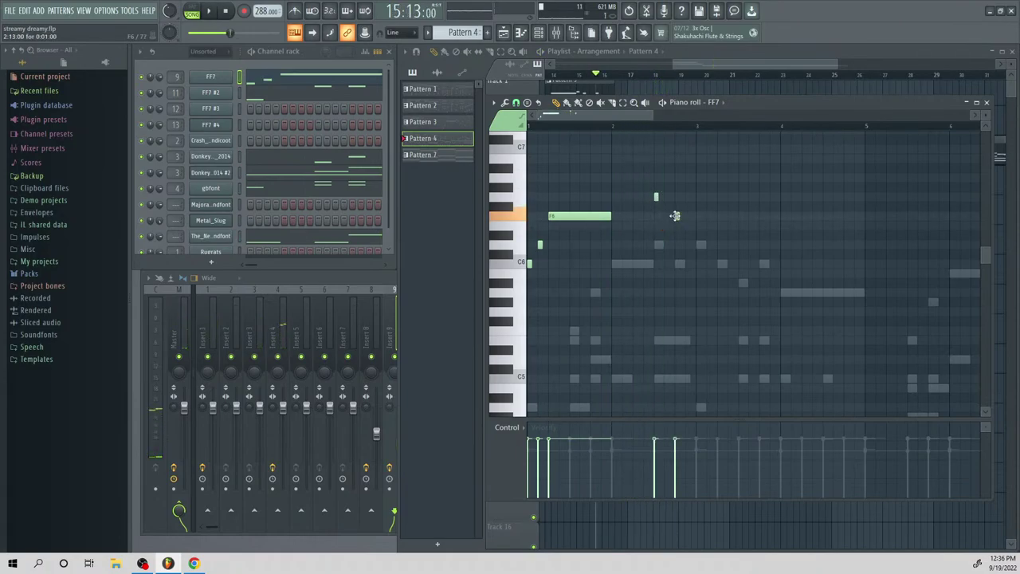
left_click(697, 197)
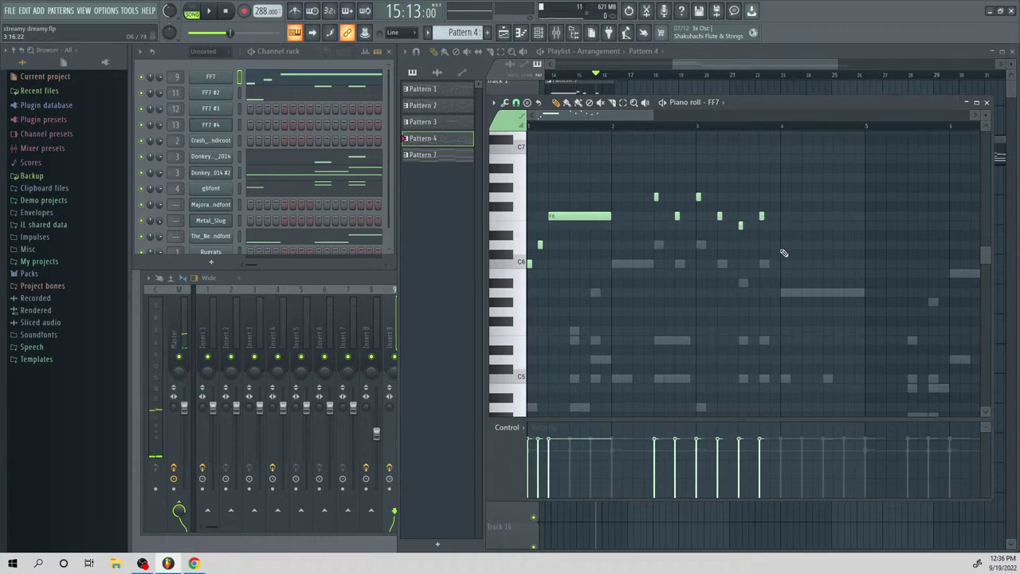
Add a one-bar C6 in bar 4 of the FF7 part, audition it, and lengthen the six short notes before it
left_click_drag(778, 255, 860, 264)
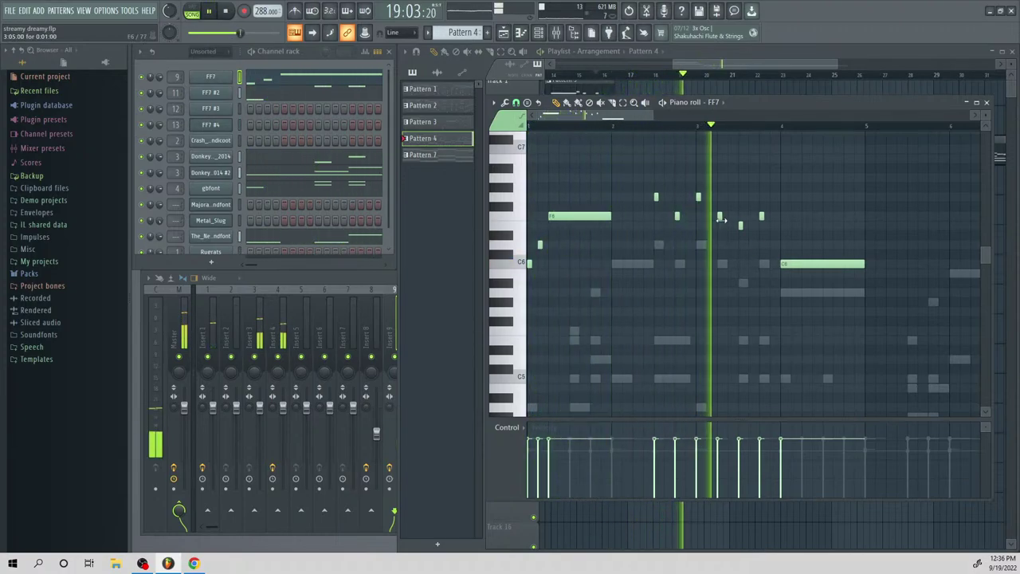
left_click(624, 103)
key("space")
left_click_drag(644, 164, 769, 231)
left_click_drag(660, 201, 671, 195)
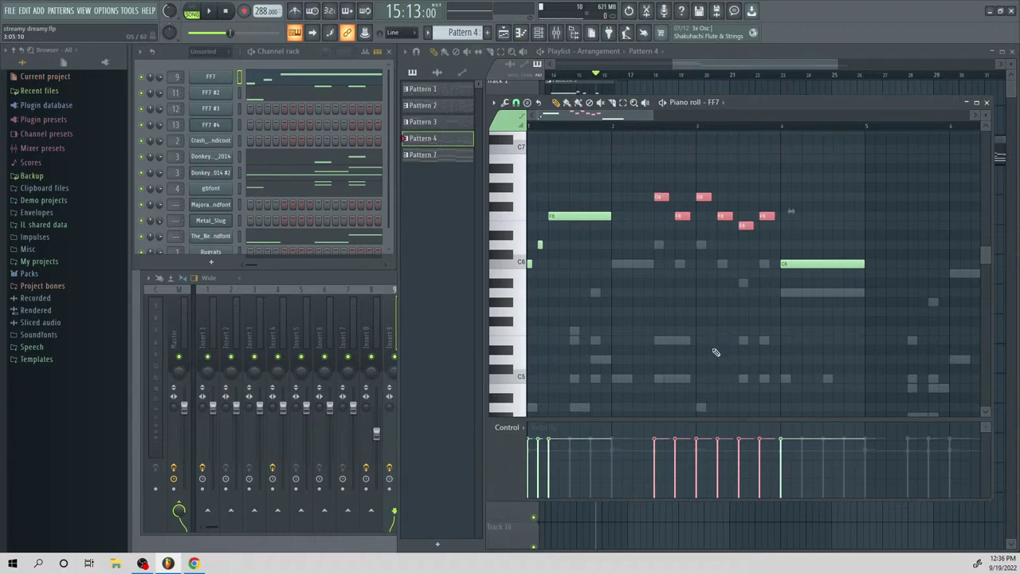
Raise the volume of FF7's mixer insert 9 slightly, deselect the notes, and audition the melody
left_click(310, 282)
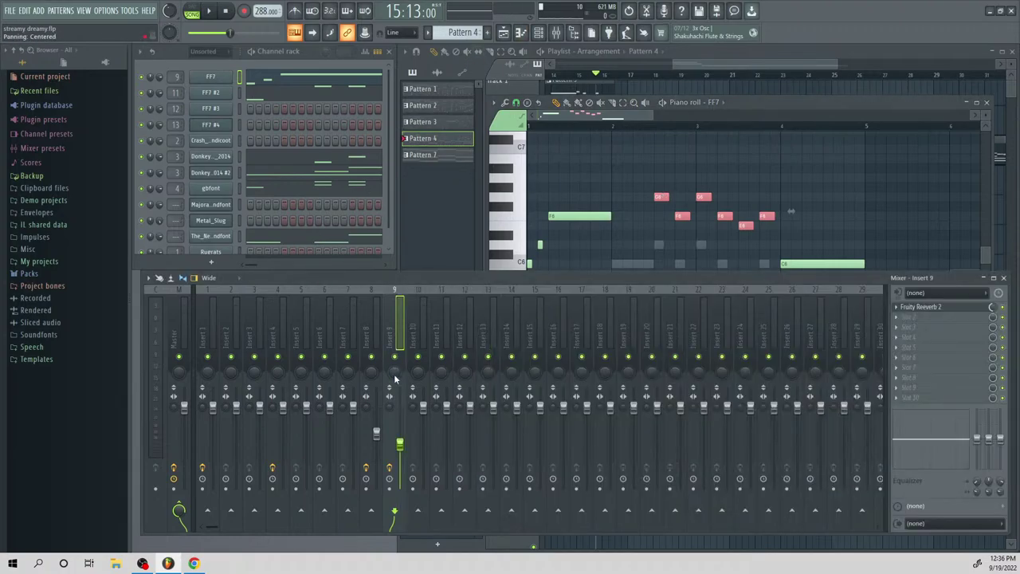
right_click(650, 182)
key("space")
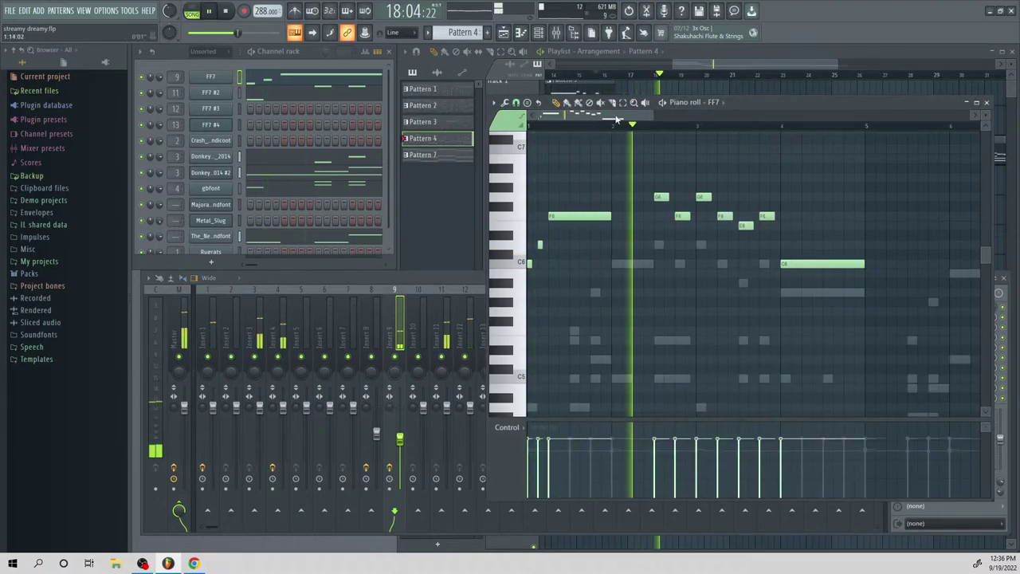
key("space")
Extend the long F6 to the middle of bar 2 and play the part from bar 17
left_click_drag(610, 216, 667, 232)
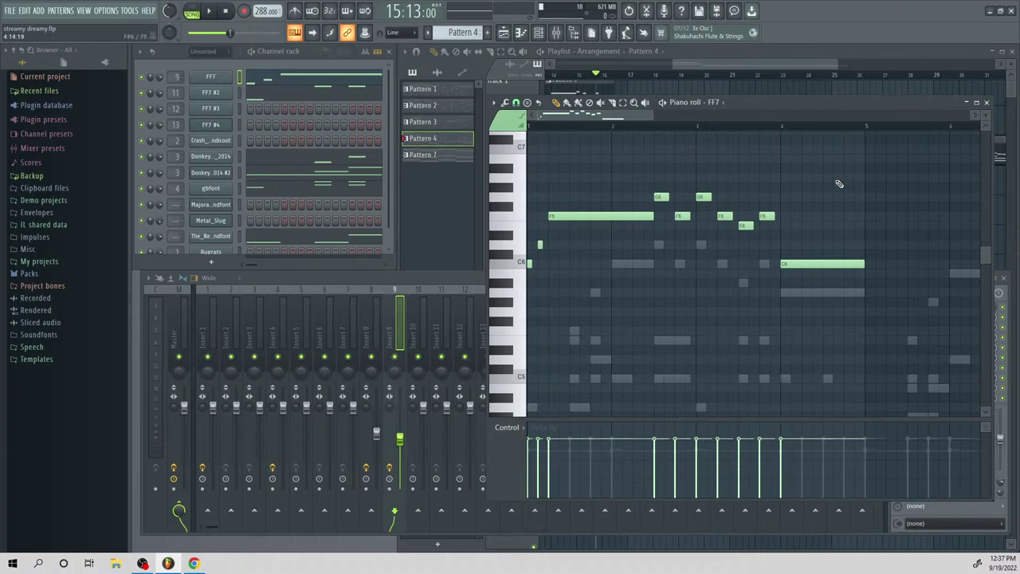
key("space")
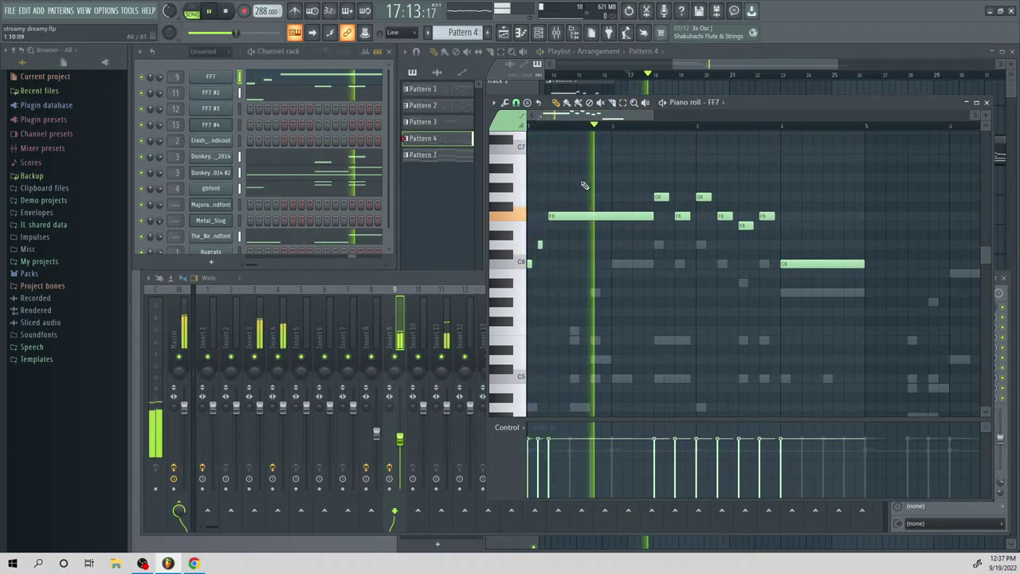
key("space")
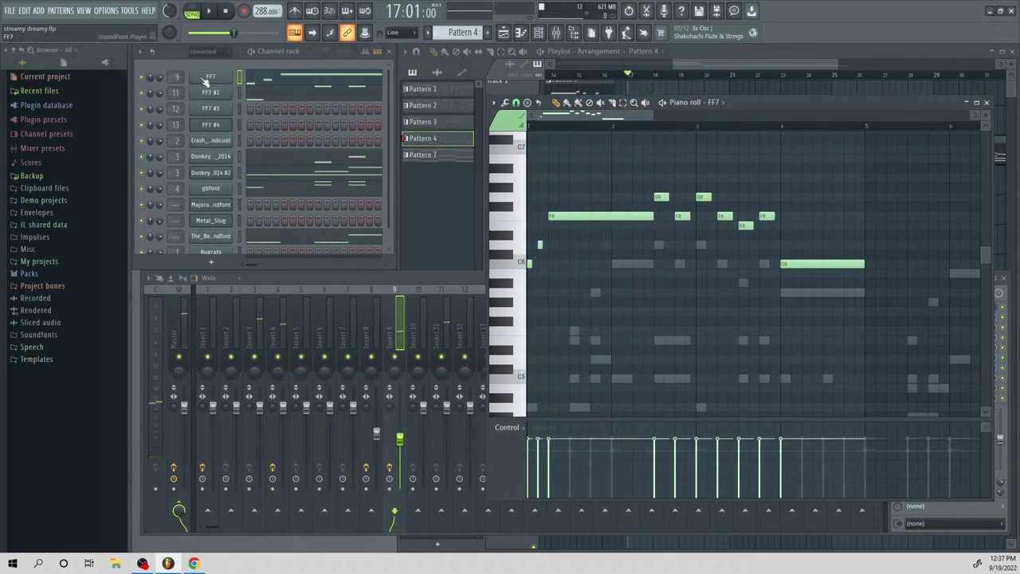
Check the LFO 2 delay value of the FF7 trumpet channel
left_click(212, 77)
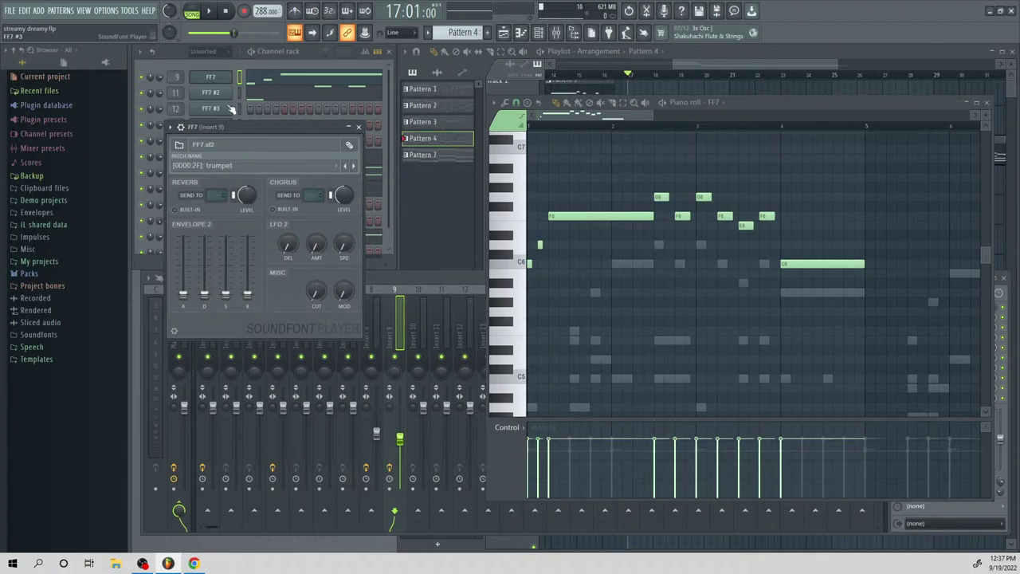
right_click(288, 249)
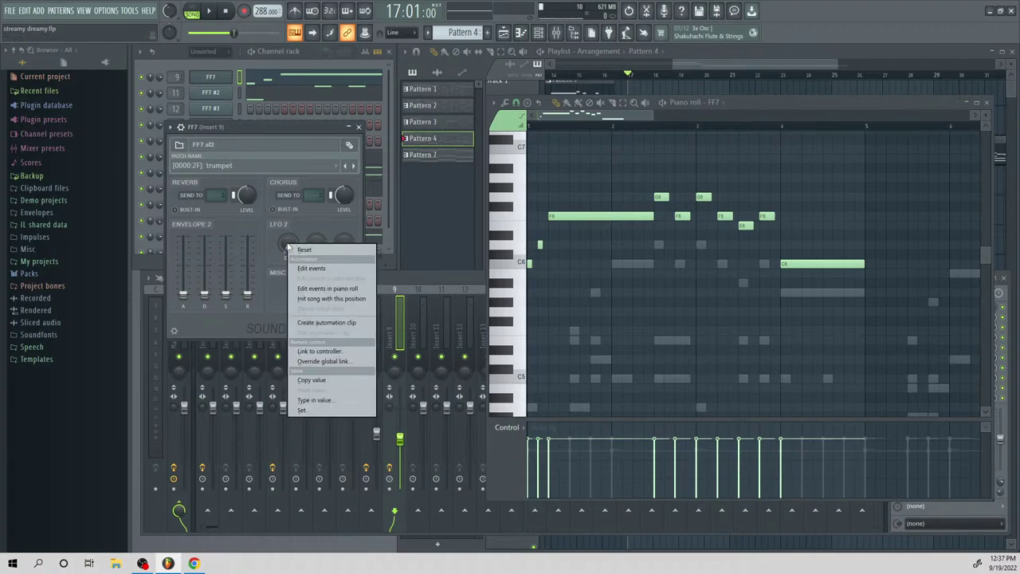
left_click(323, 399)
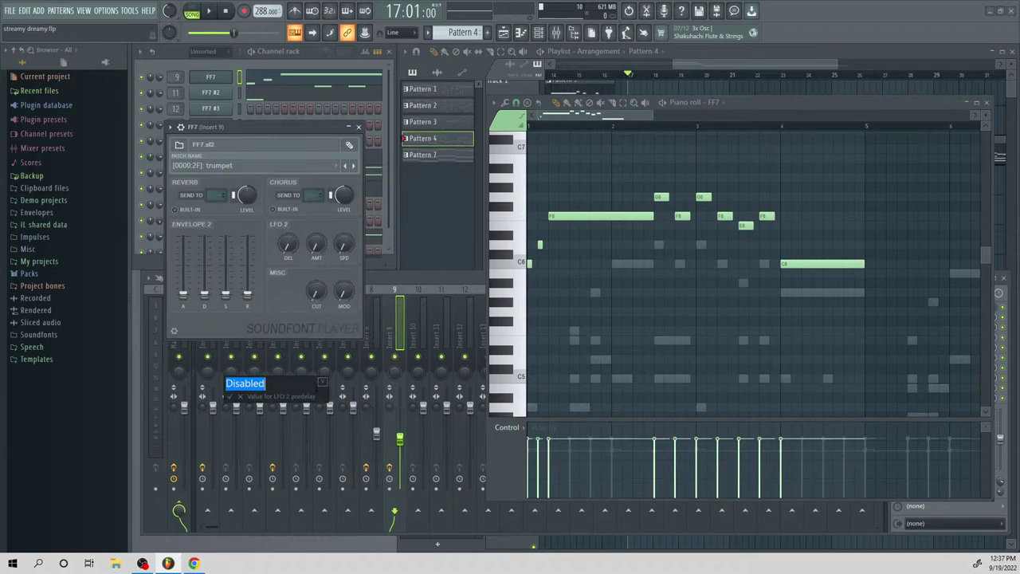
left_click(239, 396)
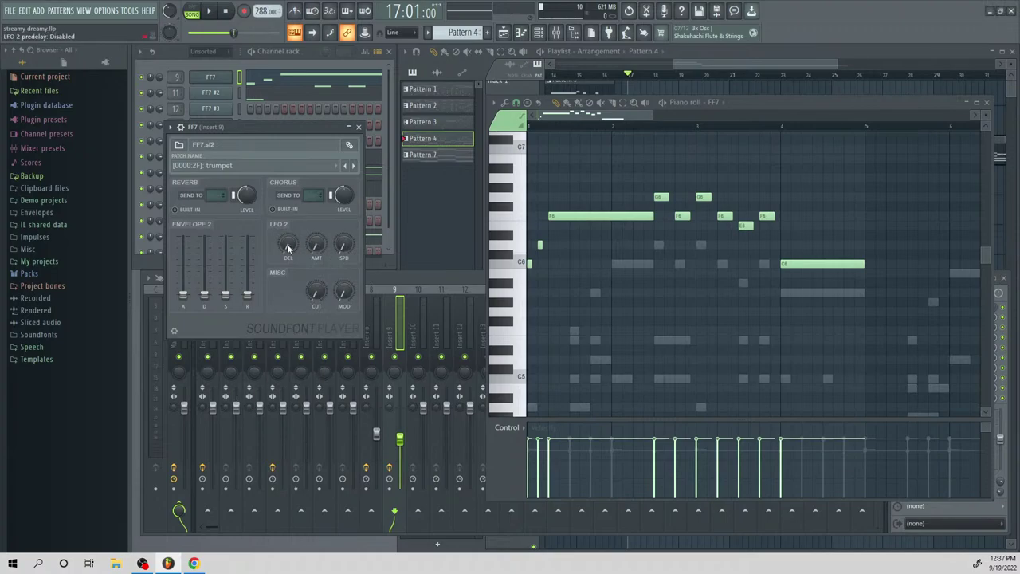
left_click(359, 128)
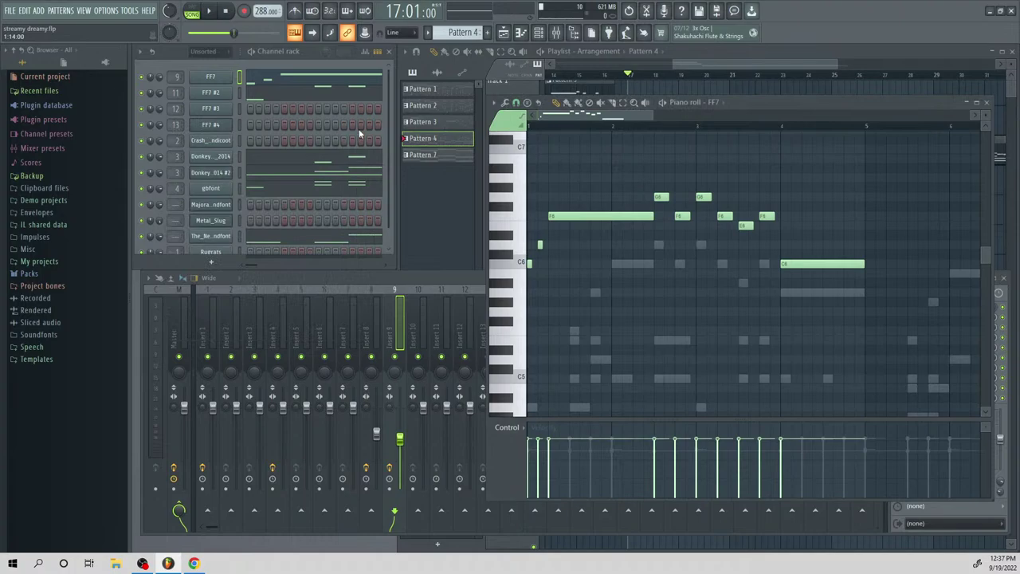
Copy the 2% LFO 2 delay from the FF7 #4 fiddle channel to the FF7 trumpet channel
left_click(217, 96)
left_click(212, 112)
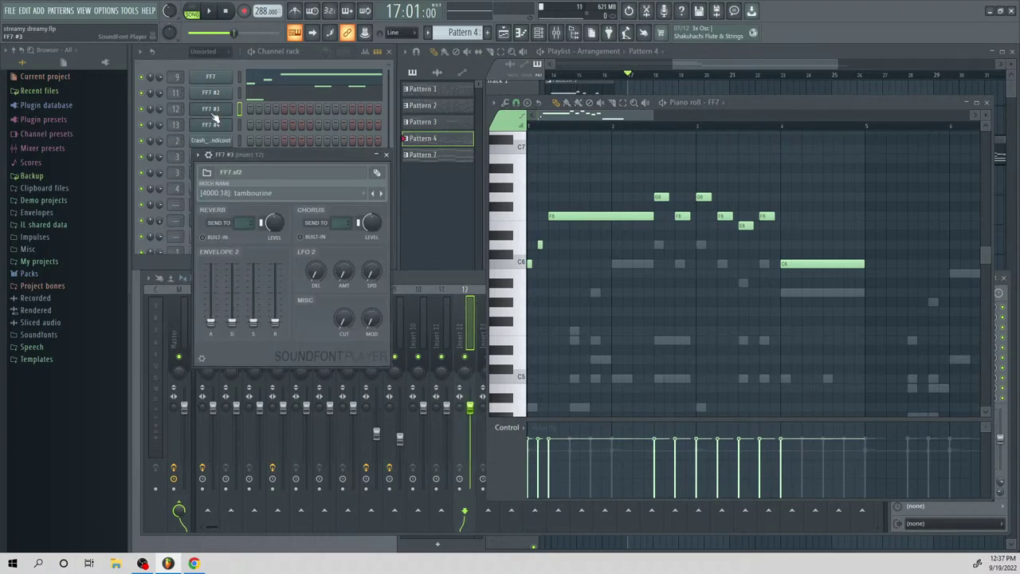
left_click(211, 125)
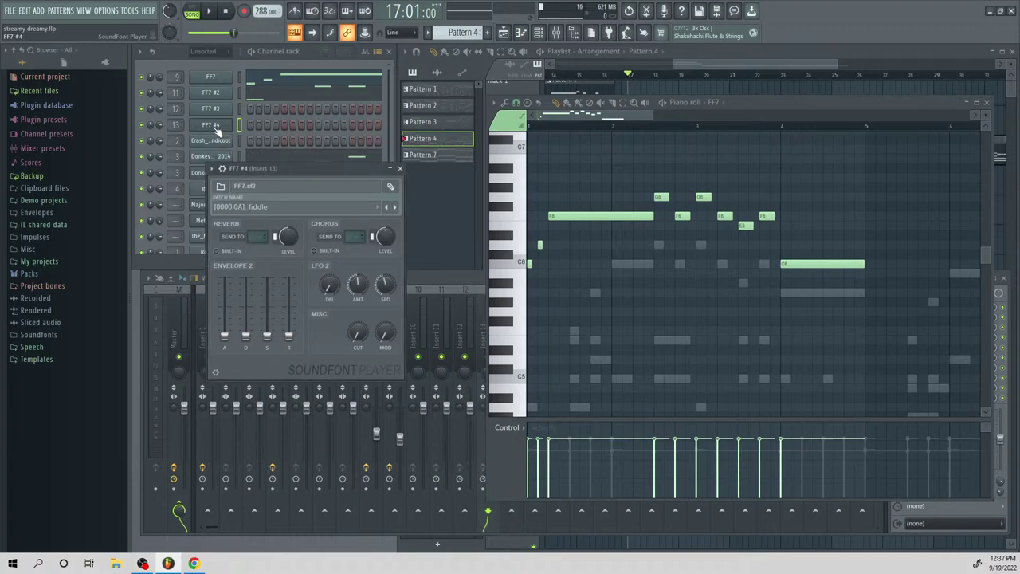
right_click(333, 289)
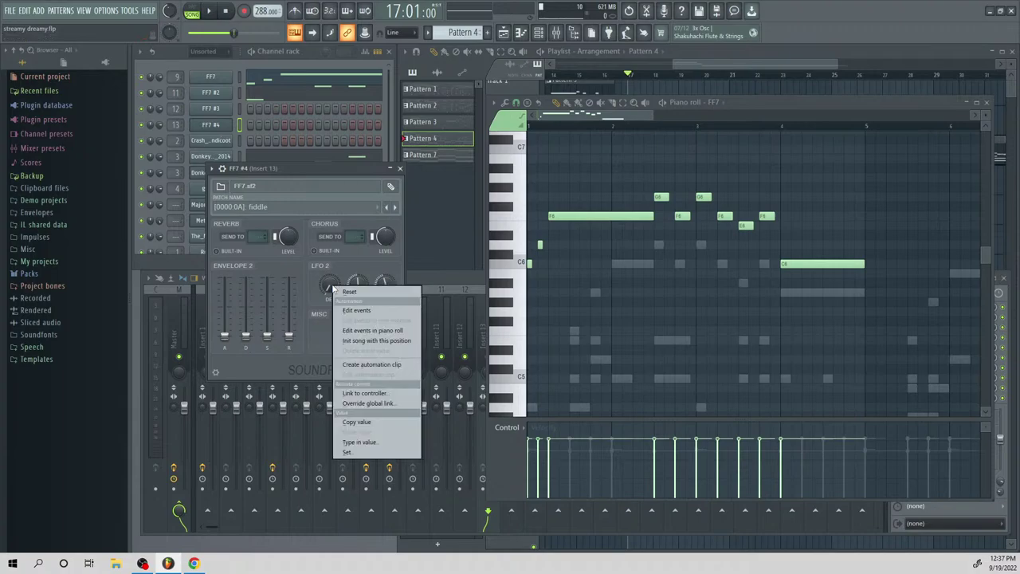
left_click(373, 424)
left_click(211, 76)
right_click(289, 247)
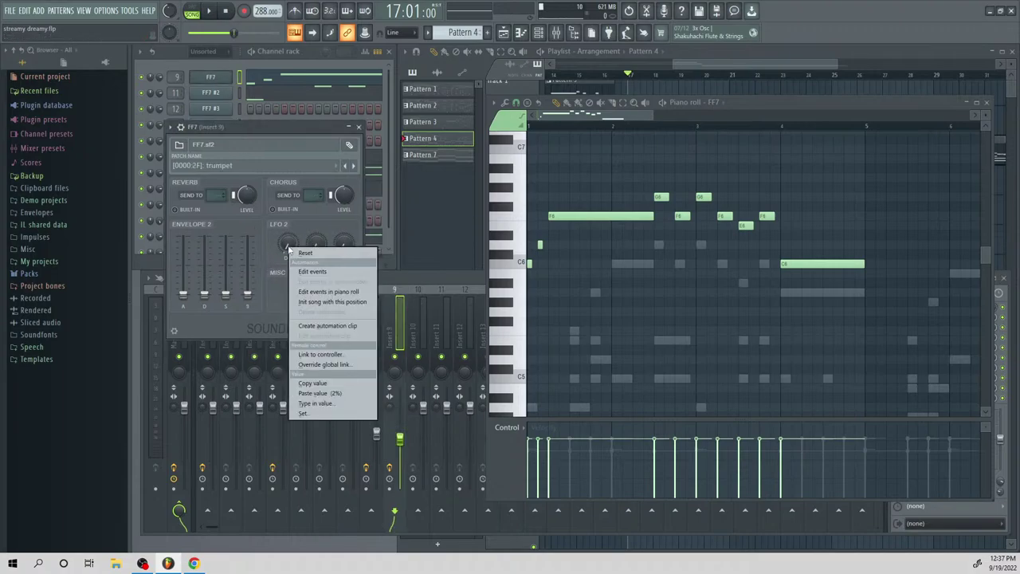
left_click(323, 393)
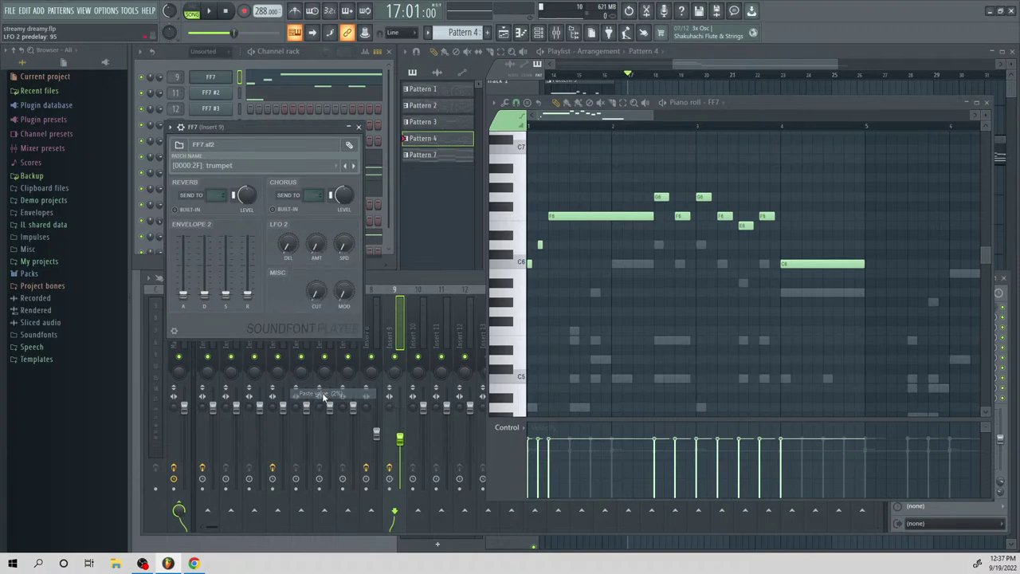
Copy the 49% LFO 2 amount from the FF7 #4 fiddle channel to the FF7 trumpet channel
left_click(212, 108)
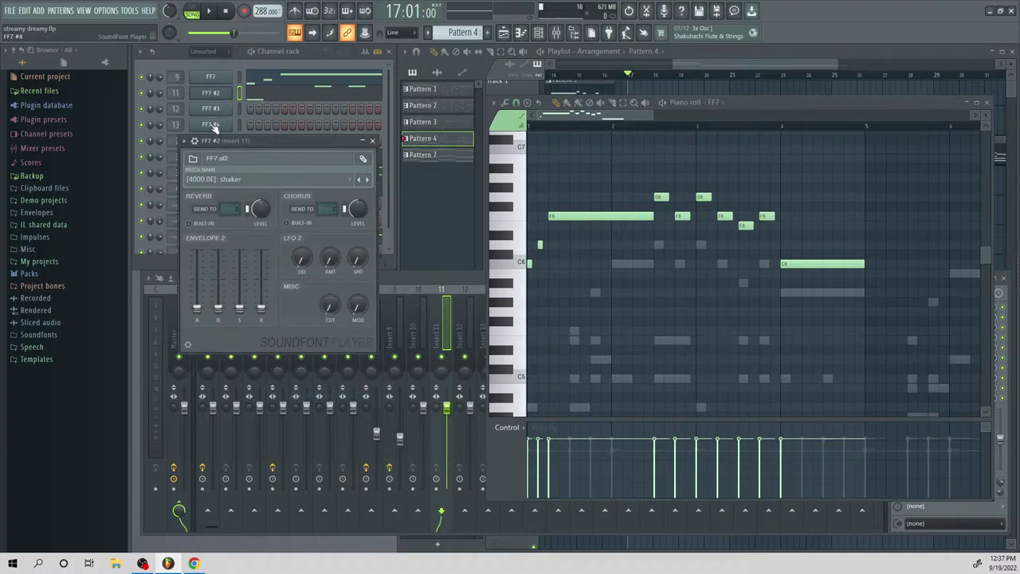
left_click(211, 125)
right_click(356, 284)
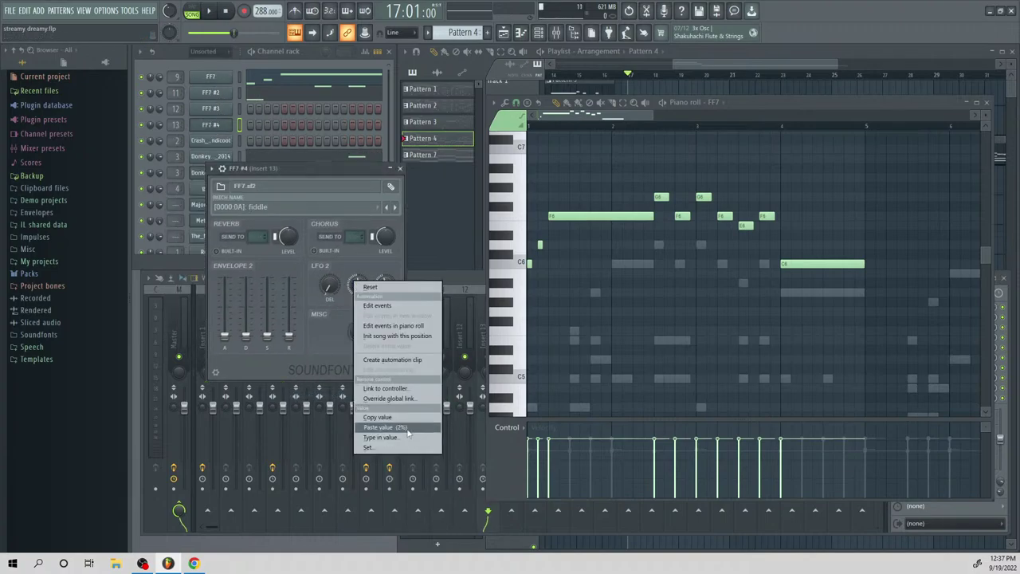
left_click(396, 426)
left_click(210, 76)
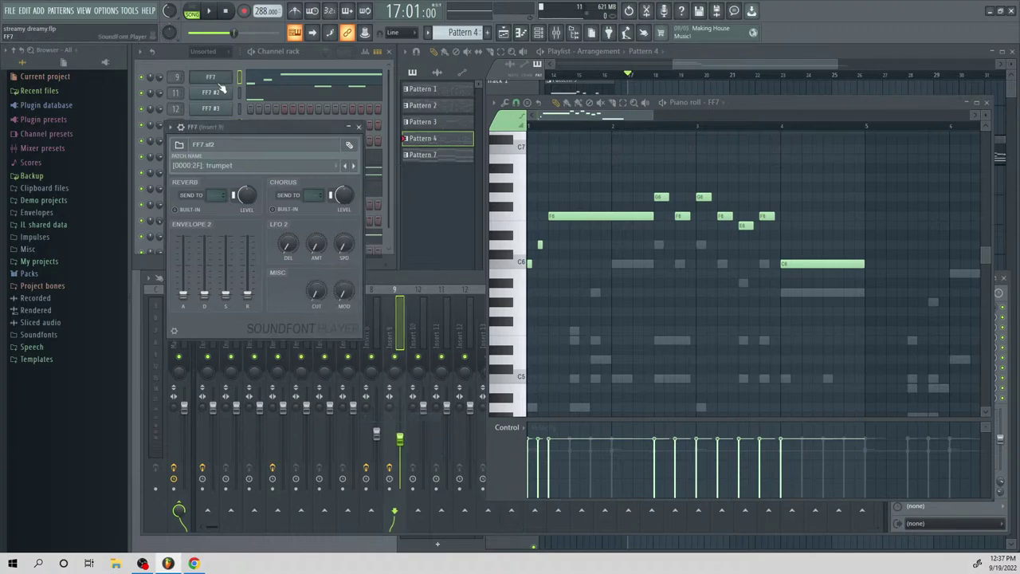
right_click(316, 244)
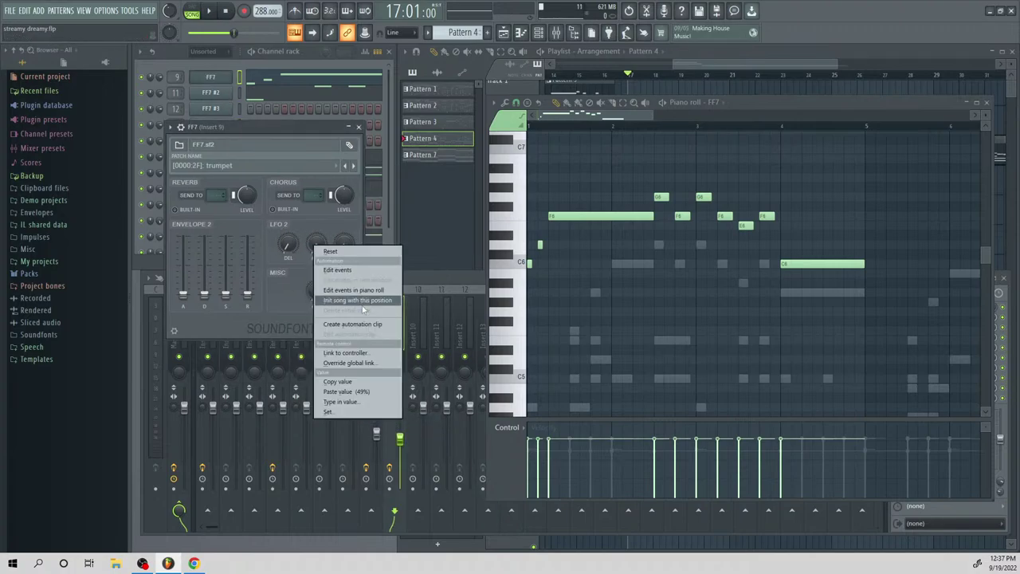
left_click(341, 392)
Copy the 45% LFO 2 speed from the FF7 #4 fiddle channel to the FF7 trumpet channel
left_click(210, 108)
left_click(211, 125)
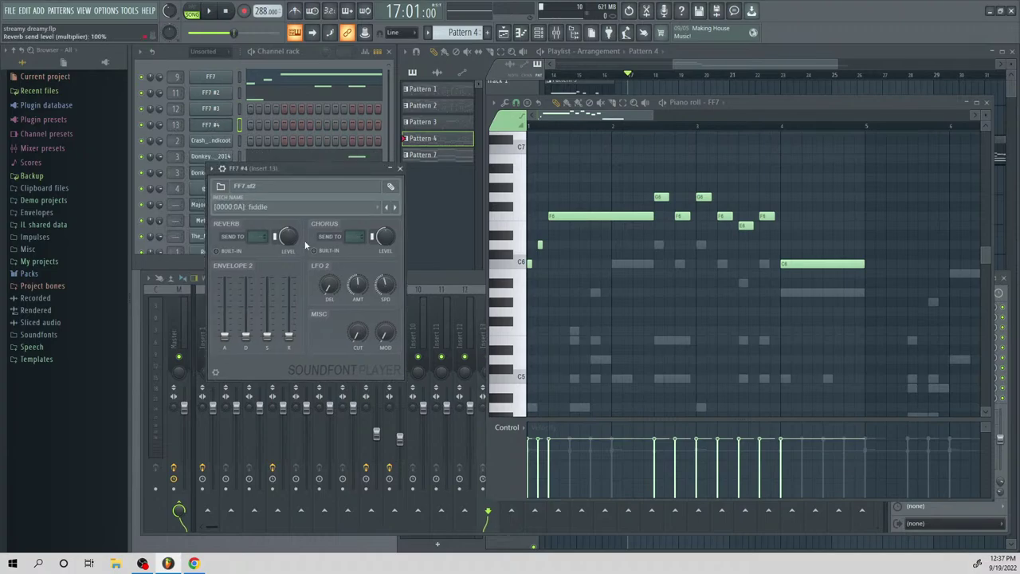
right_click(385, 285)
left_click(405, 417)
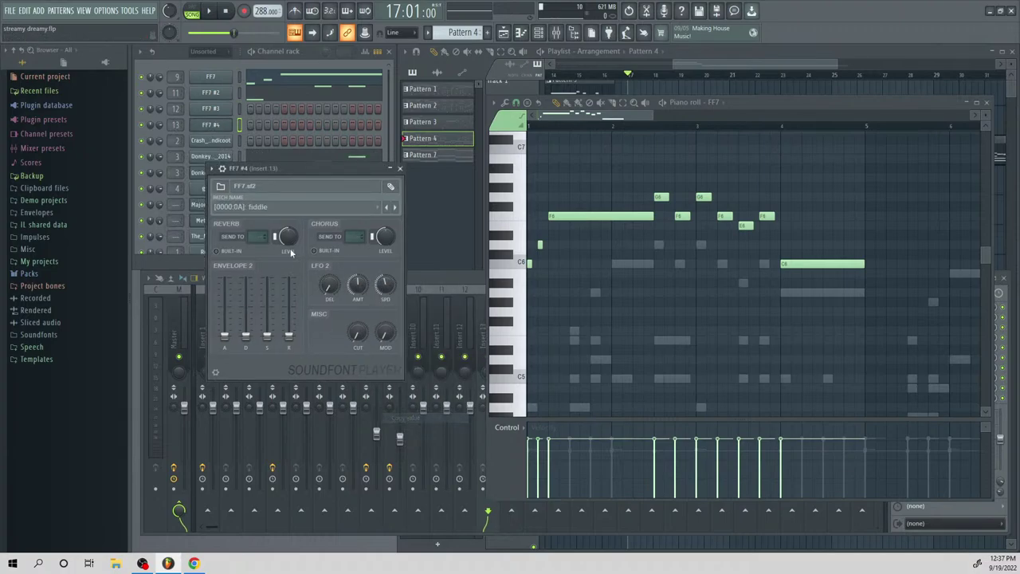
left_click(213, 77)
right_click(345, 247)
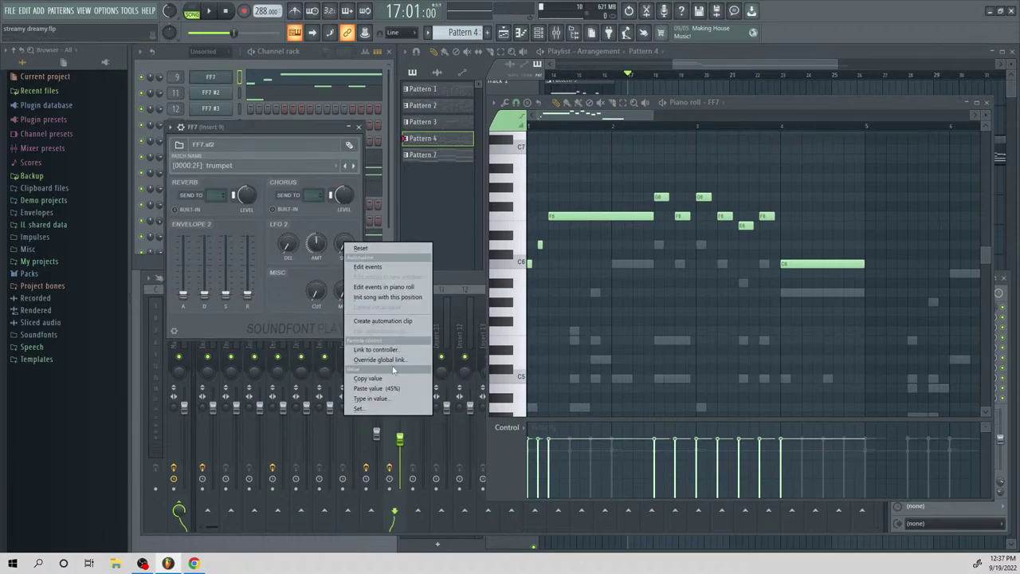
left_click(371, 389)
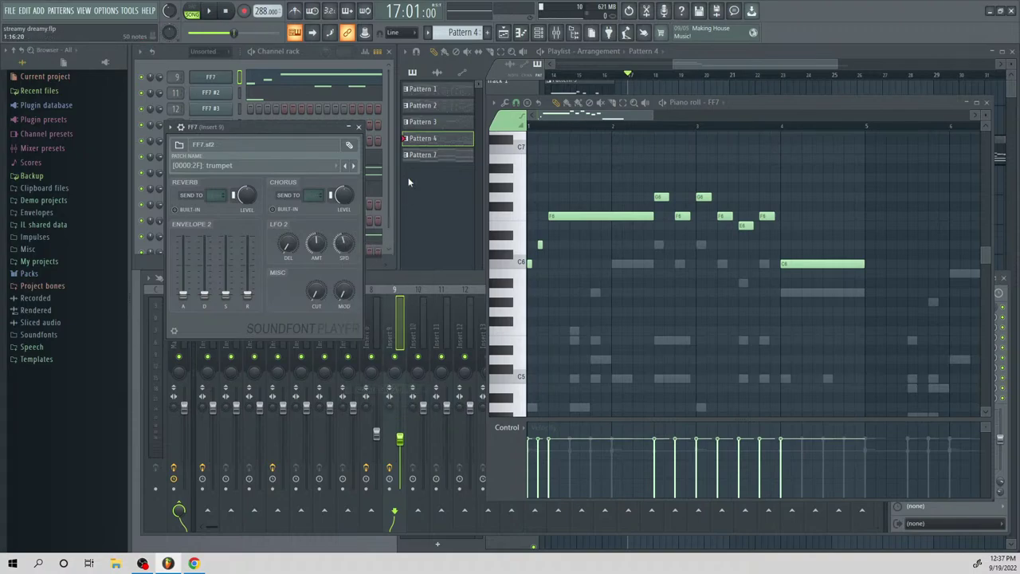
Play the song from bar 17 to hear the trumpet melody with its new LFO settings
key("space")
key("space")
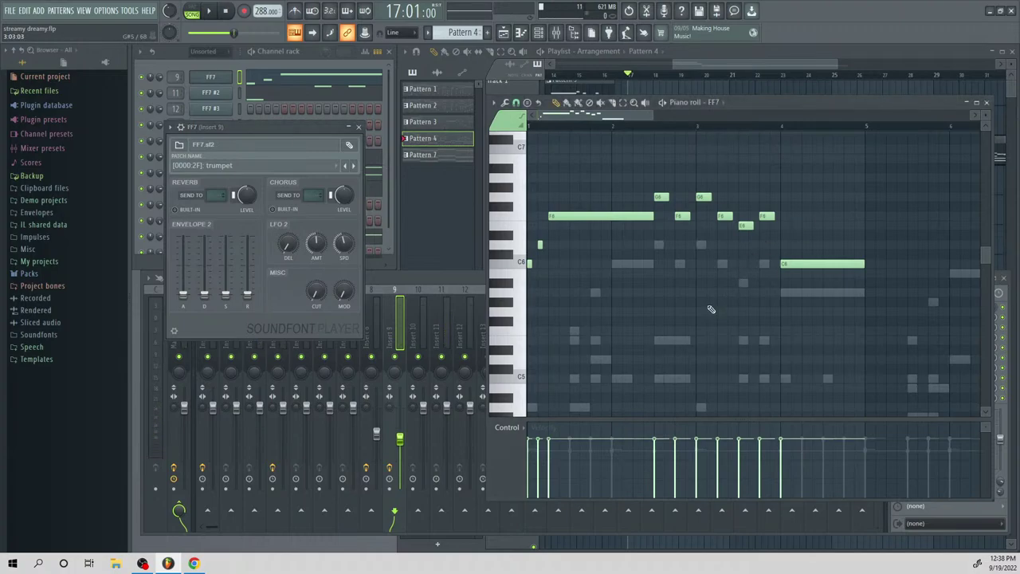
key("space")
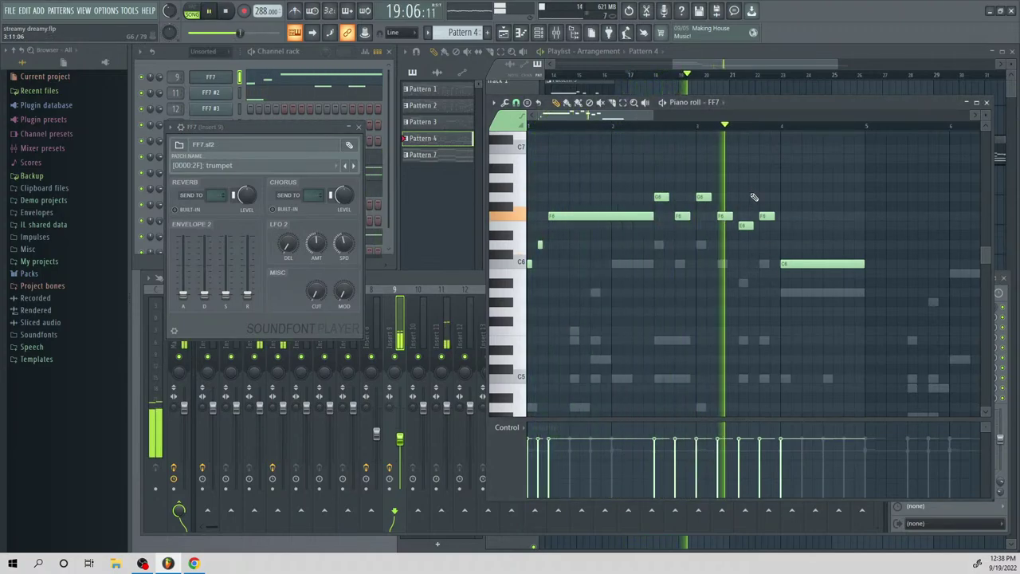
key("space")
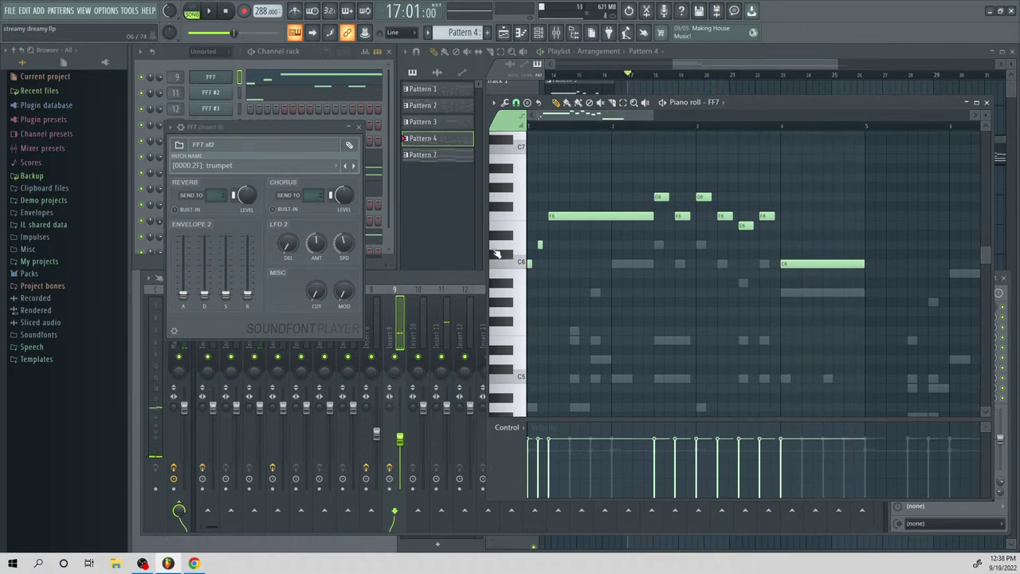
Add short B5 and D#6 notes an eighth of a bar apart at the start of bar 5 and audition the melody
left_click(531, 264)
left_click_drag(871, 294, 867, 274)
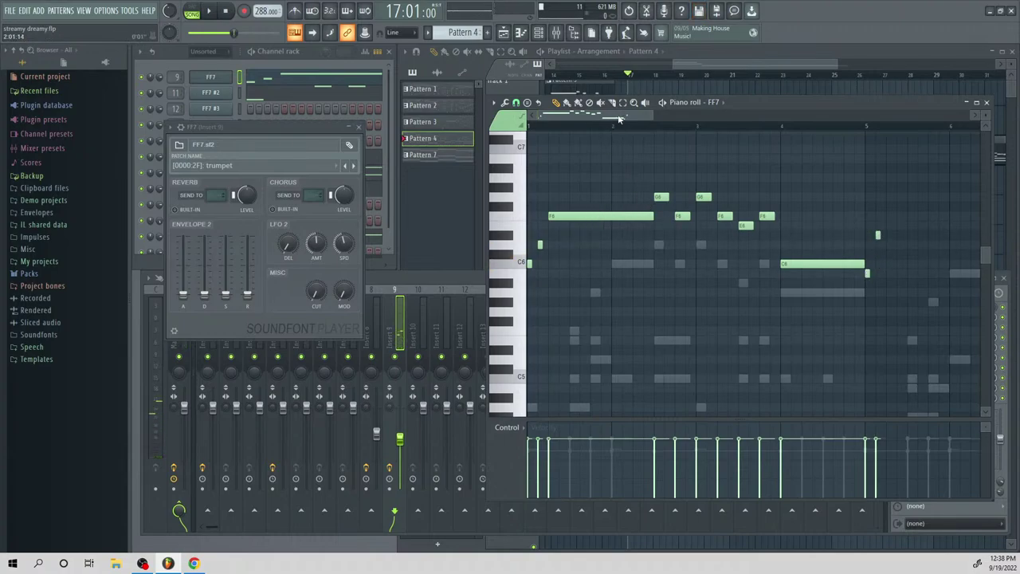
left_click_drag(619, 118, 566, 167)
key("space")
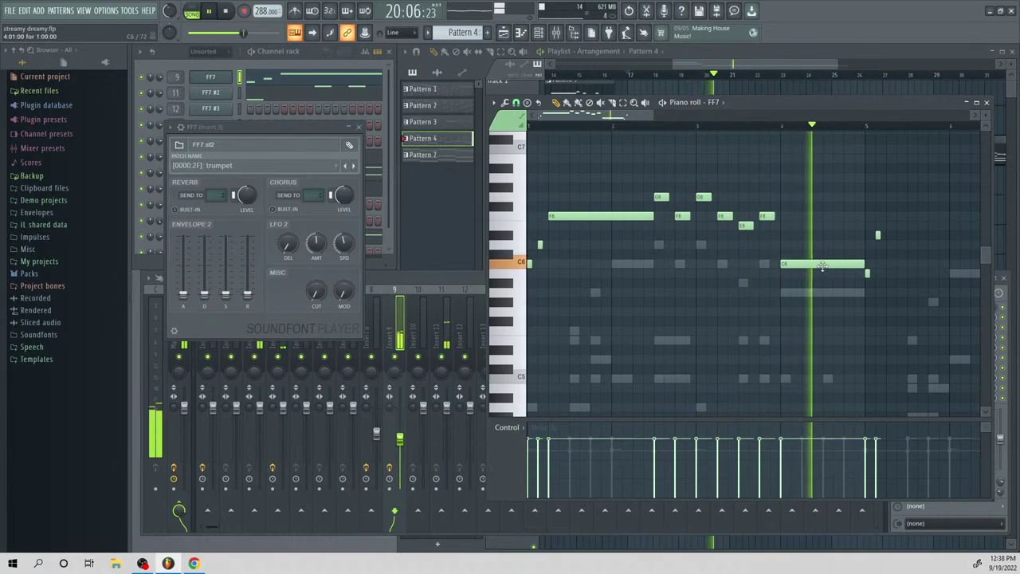
key("space")
Lower the short D#6 in bar 5 to D6, follow it with an E6 lasting to the bar's end, and audition
left_click(866, 275)
left_click_drag(872, 256, 832, 239)
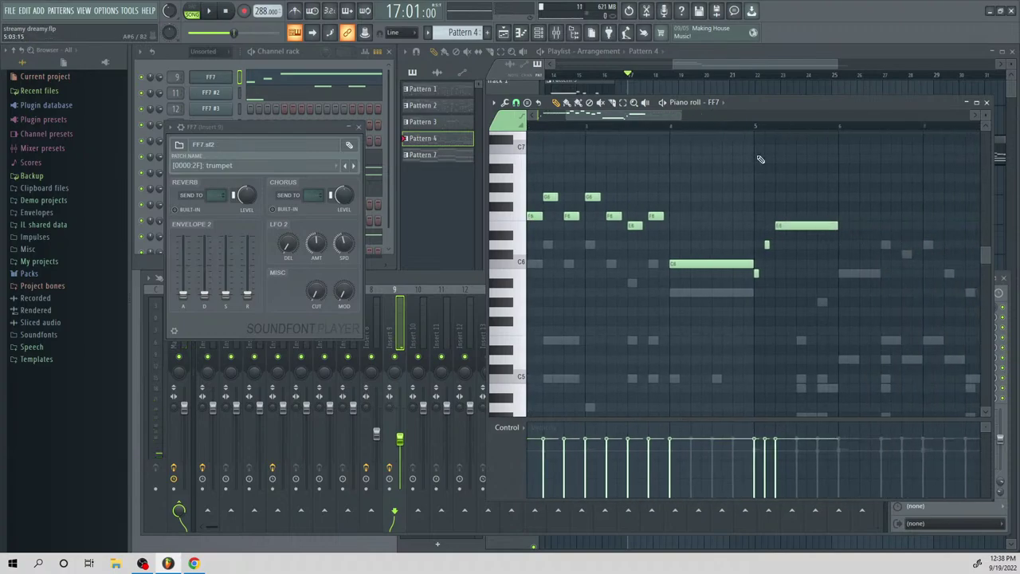
left_click_drag(598, 116, 543, 124)
key("space")
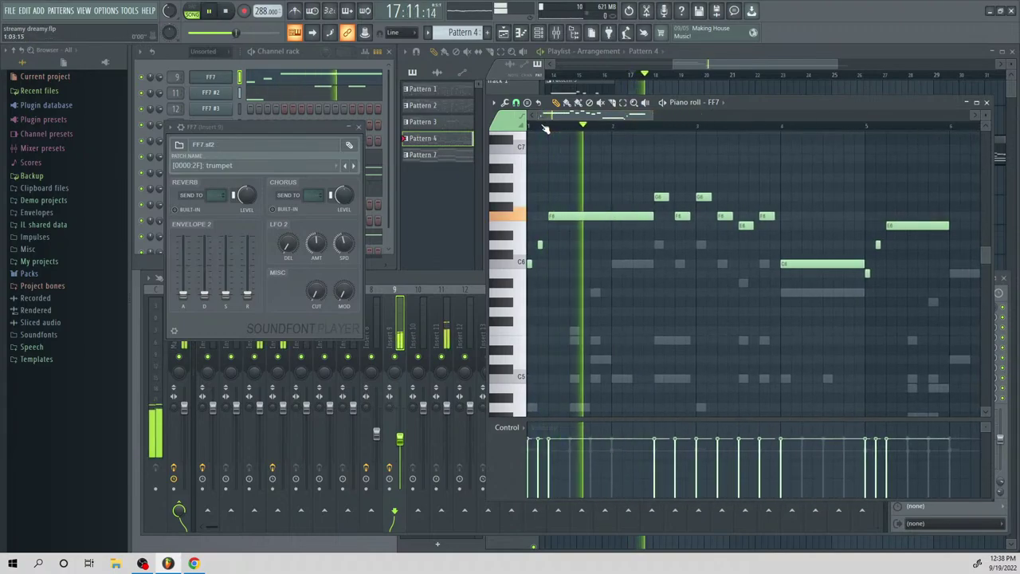
key("space")
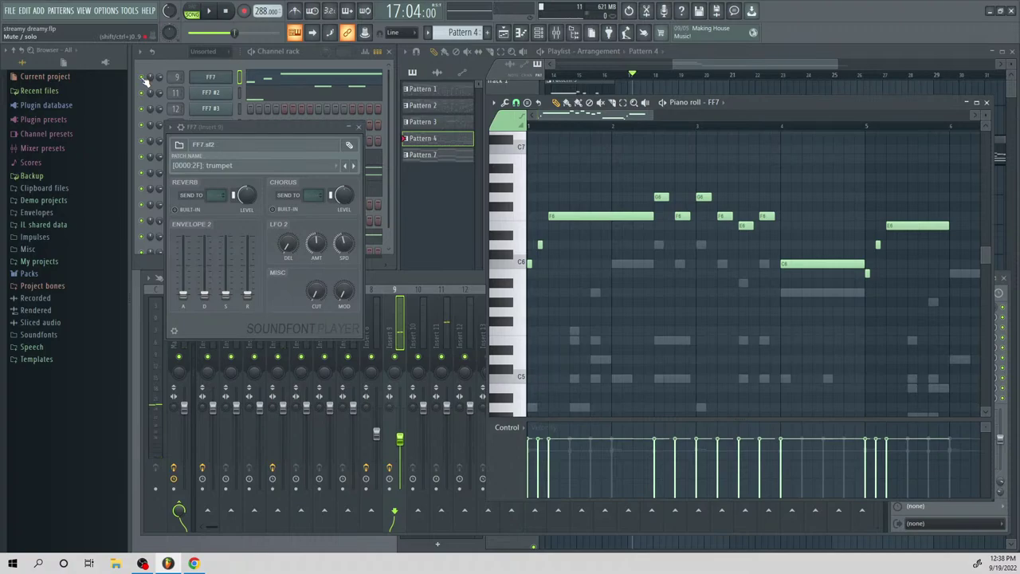
Mute the FF7 channel and play the song to hear the backing under bars 5 to 8 of the pattern
left_click(142, 77)
key("space")
key("space")
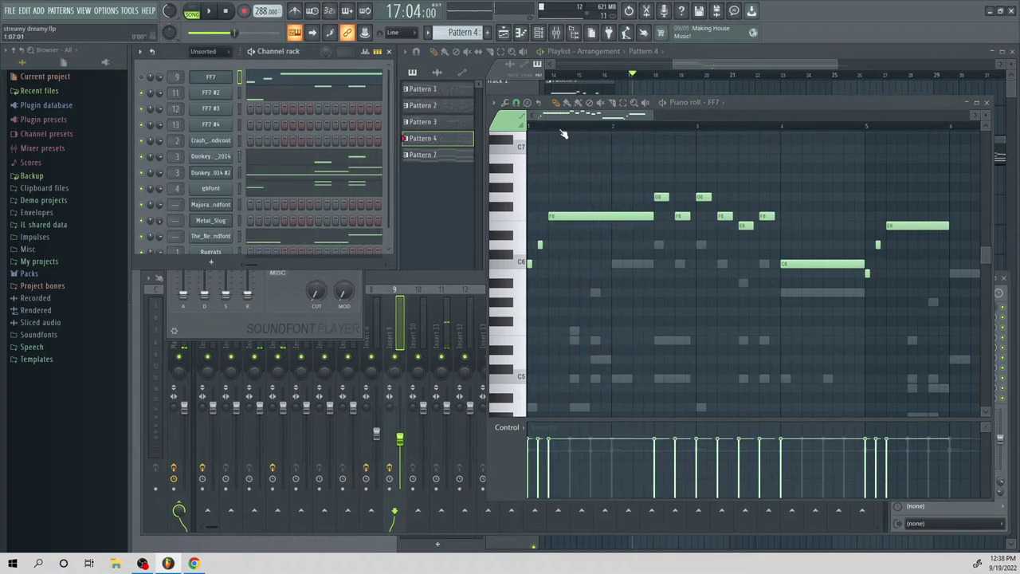
key("space")
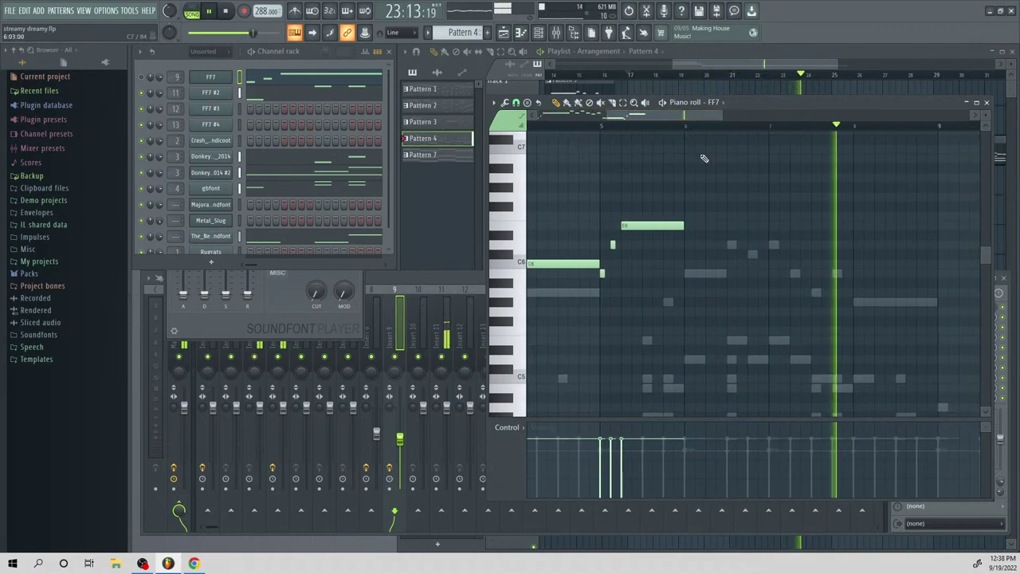
Add a quarter-bar G#5 at the end of bar 5 and a quarter-bar F#5 at the start of bar 6, and audition them
key("space")
left_click(599, 126)
key("space")
key("space")
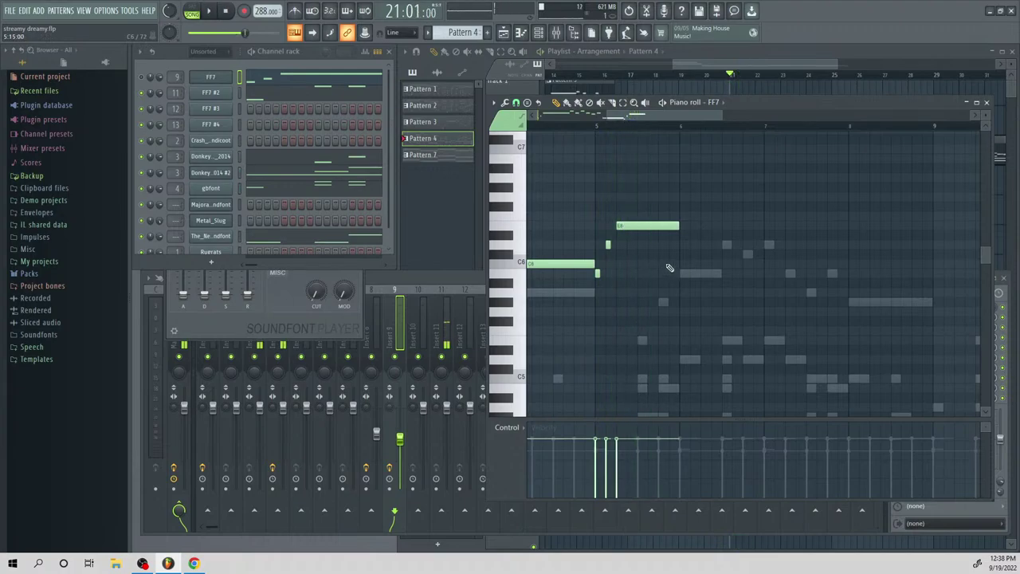
mouse_move(661, 253)
left_mouse_down()
mouse_move(653, 249)
mouse_move(661, 310)
mouse_move(661, 300)
mouse_move(679, 309)
left_mouse_up()
right_click(656, 253)
key("space")
key("space")
left_click(686, 321)
key("space")
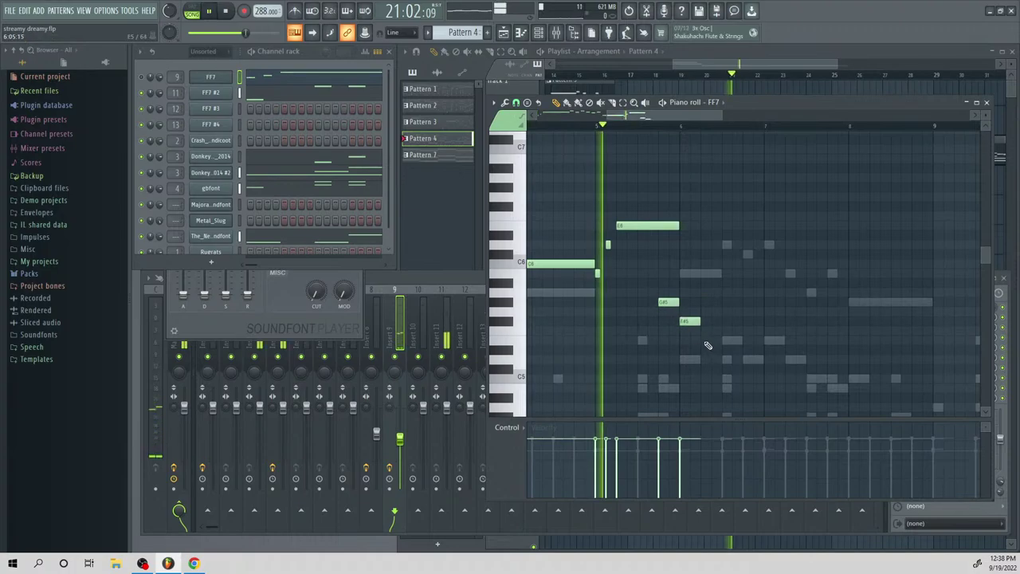
Rearrange the phrase into quarter-bar G#5 and F#5 notes in the second half of bar 5, followed by E5 at the start of bar 6
key("space")
left_click_drag(666, 302, 689, 341)
key("space")
key("space")
left_click(661, 321)
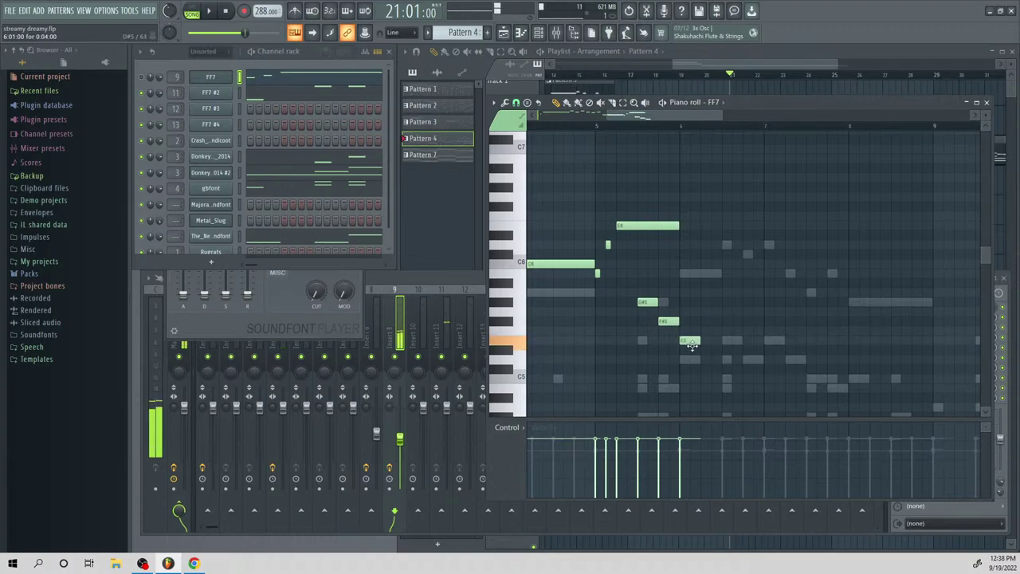
Add a B4 filling the second half of bar 6 and an E5 lasting about three quarters of bar 7
scroll(724, 357, "down", 3)
left_click(728, 330)
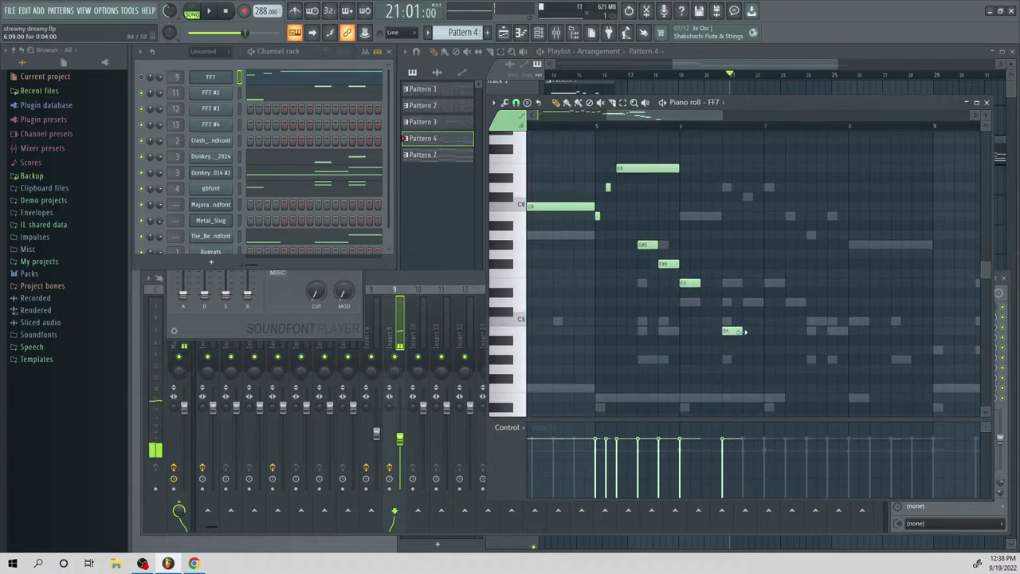
left_click_drag(743, 330, 768, 332)
left_click_drag(776, 292, 828, 289)
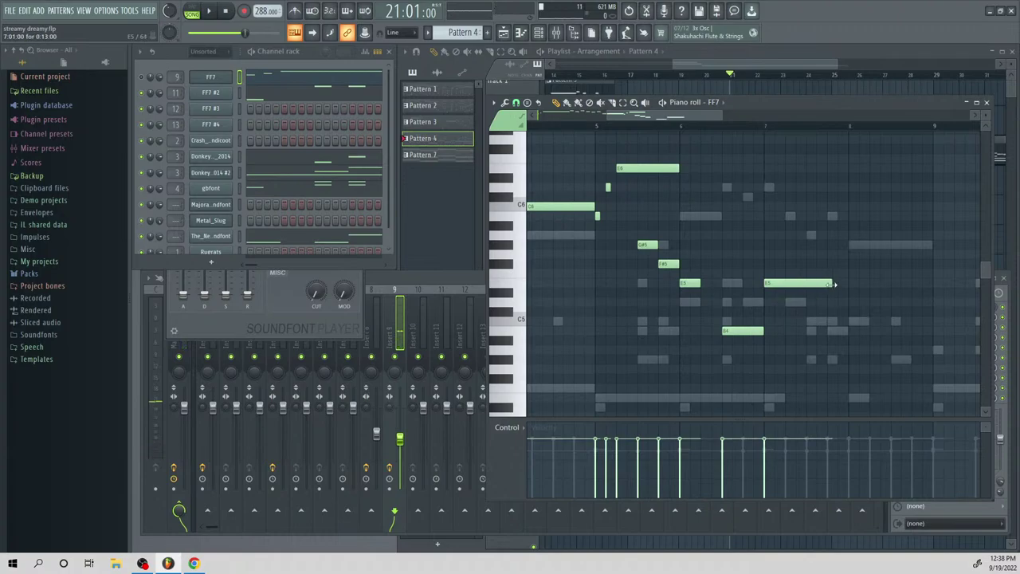
Add short E5 and F#5 pickup notes at the end of bar 7, leading into a G#5 that fills bar 8
left_click(838, 286)
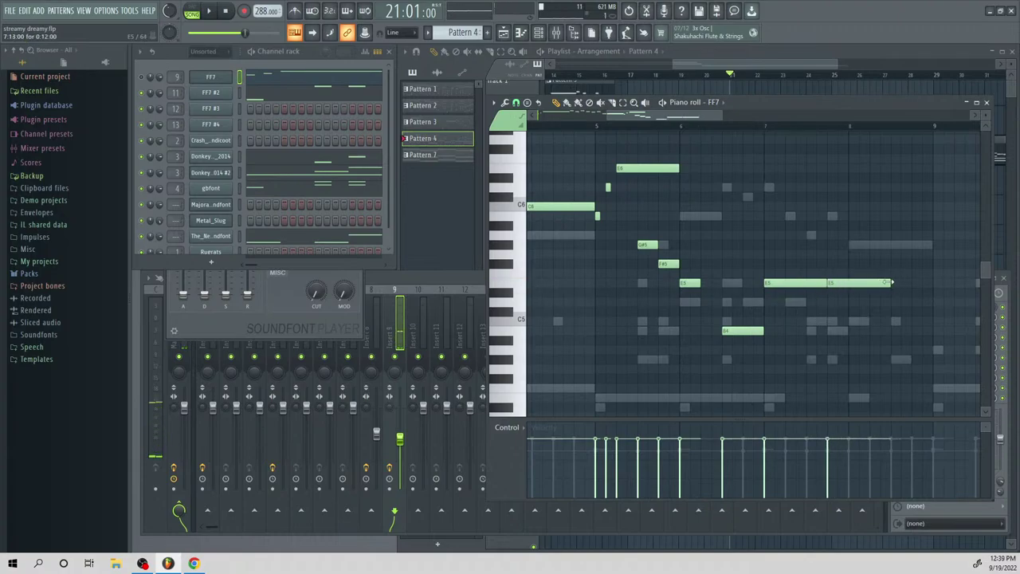
left_click_drag(892, 283, 839, 283)
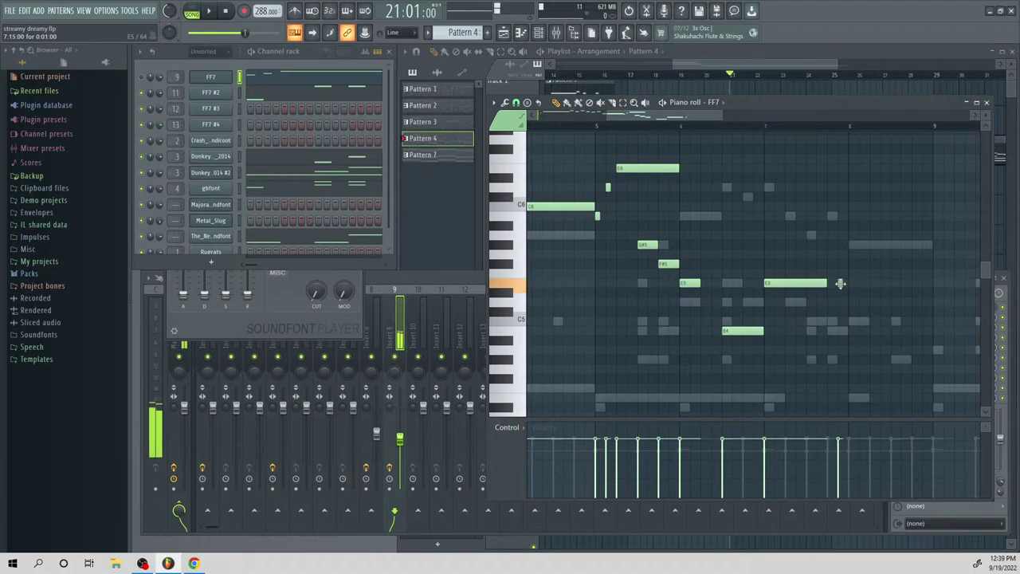
left_click(843, 263)
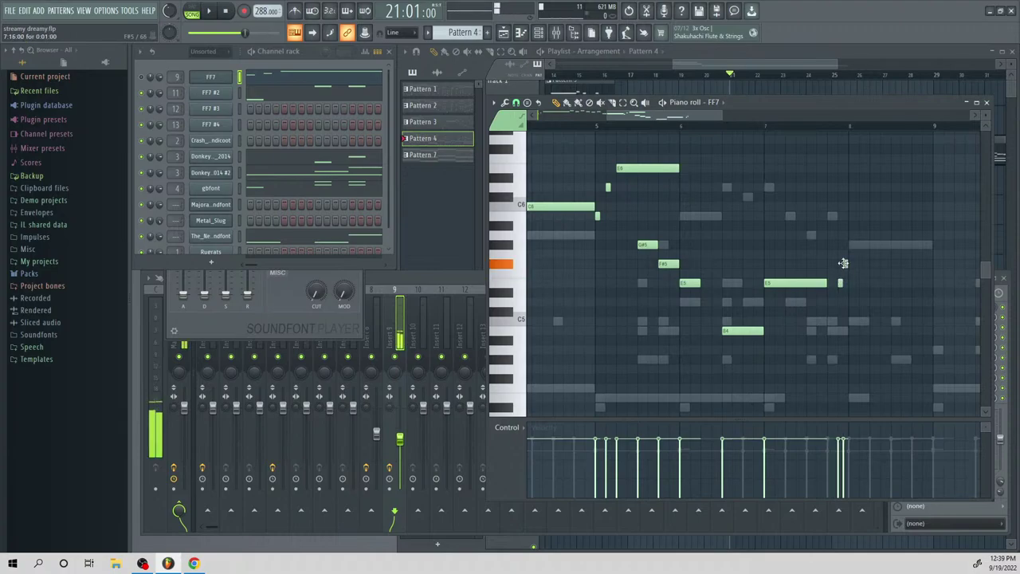
left_click(853, 246)
left_click_drag(858, 245, 927, 255)
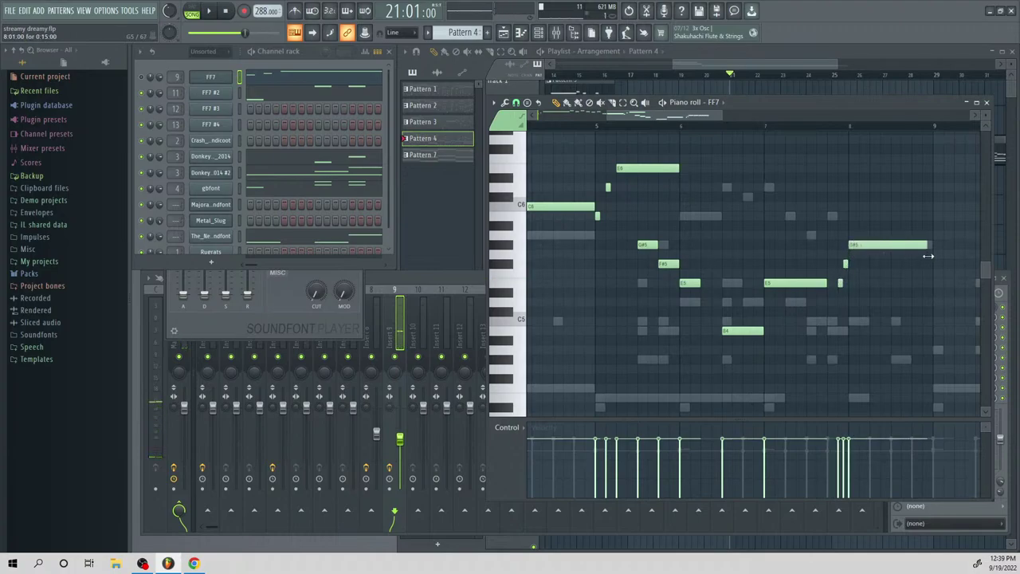
Delete the short B5, the short D6 and the long E6 from bar 5, and audition the melody from there
key("space")
right_click(627, 168)
right_click(608, 187)
right_click(598, 216)
key("space")
key("space")
key("space")
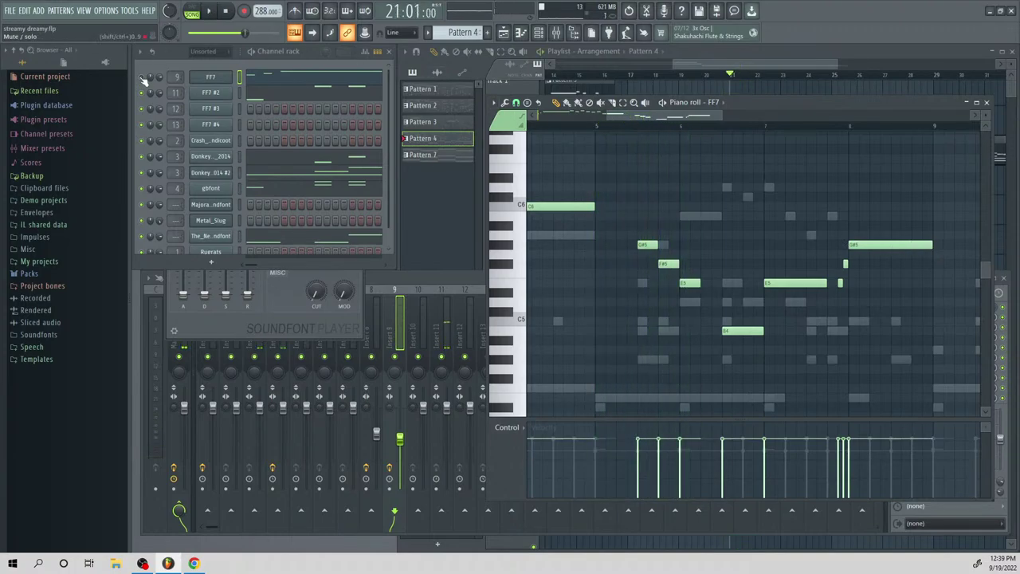
key("space")
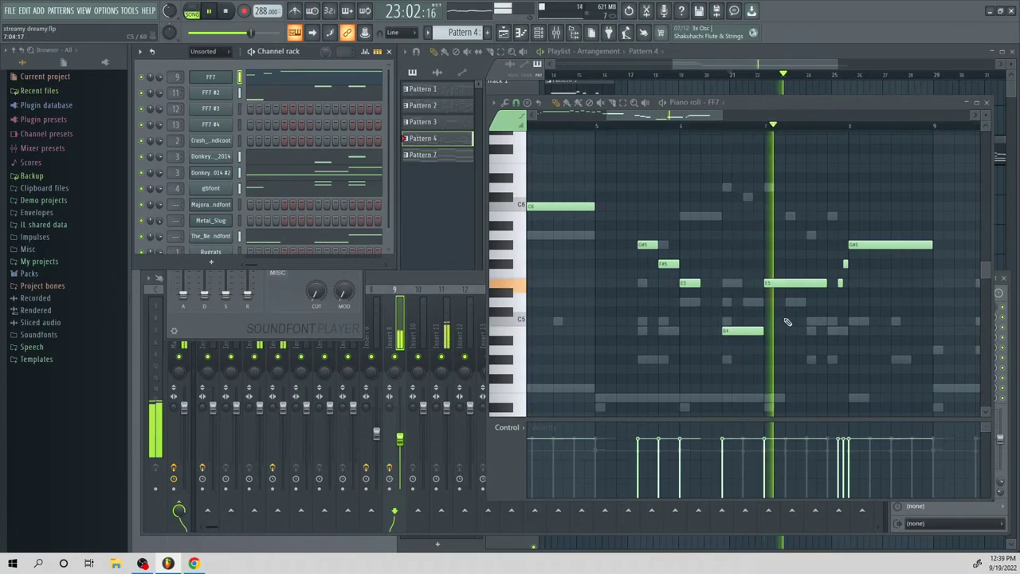
key("space")
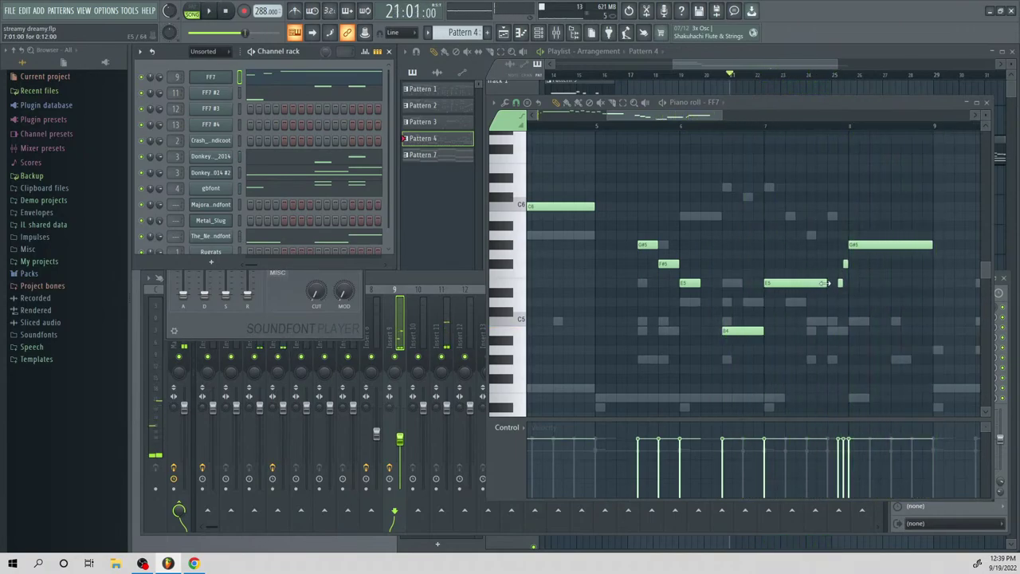
Lengthen the E5 notes in bars 6 and 7 to meet the following notes, and play the whole melody from bar 1
left_click_drag(825, 283, 835, 286)
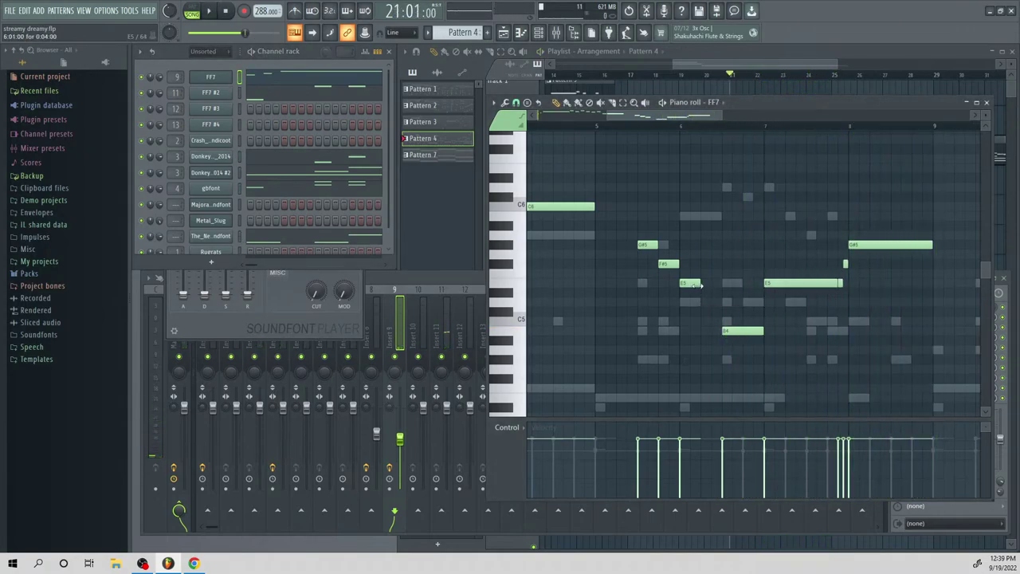
left_click_drag(678, 118, 585, 136)
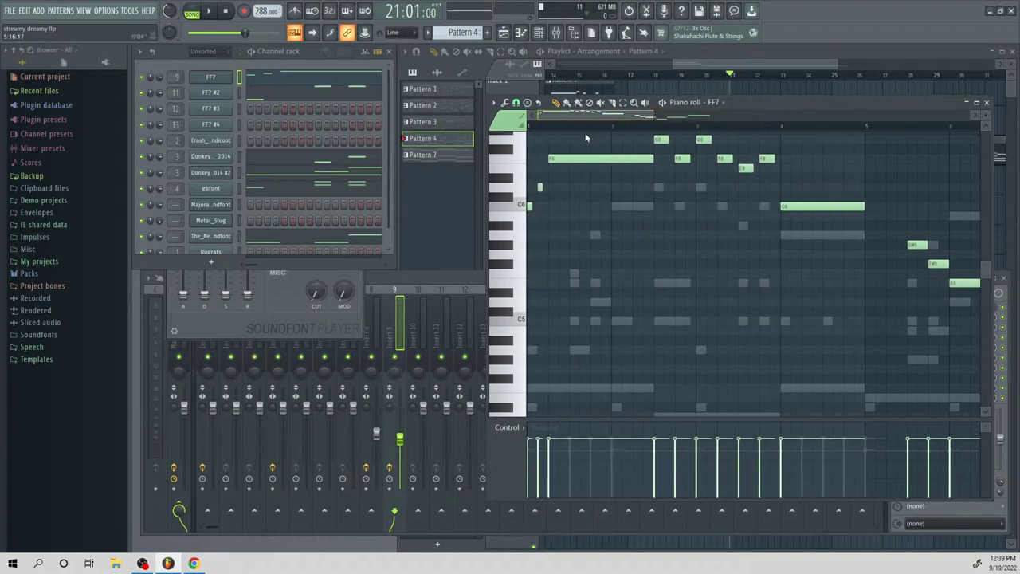
scroll(614, 171, "up", 2)
key("space")
left_click(559, 126)
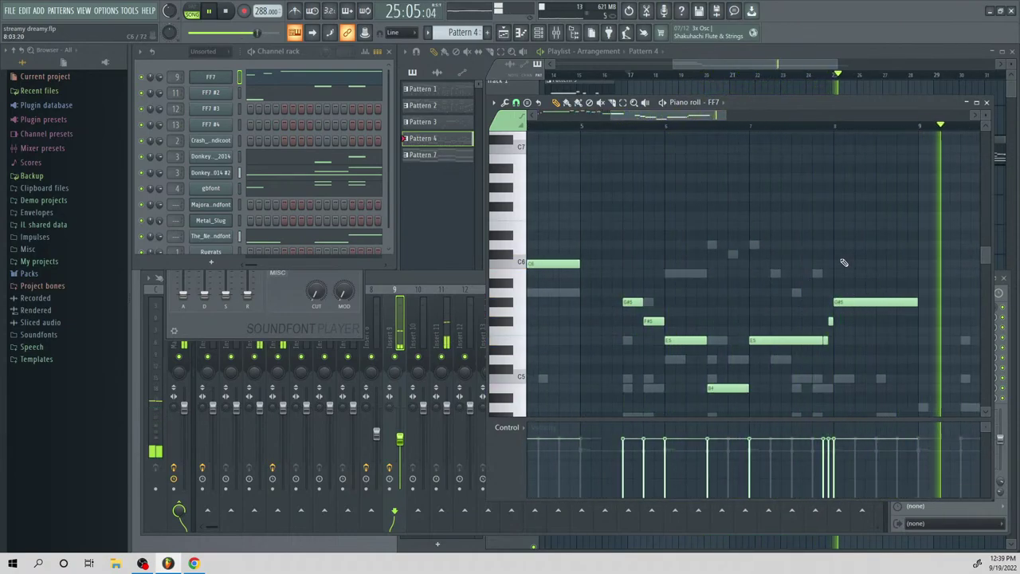
key("space")
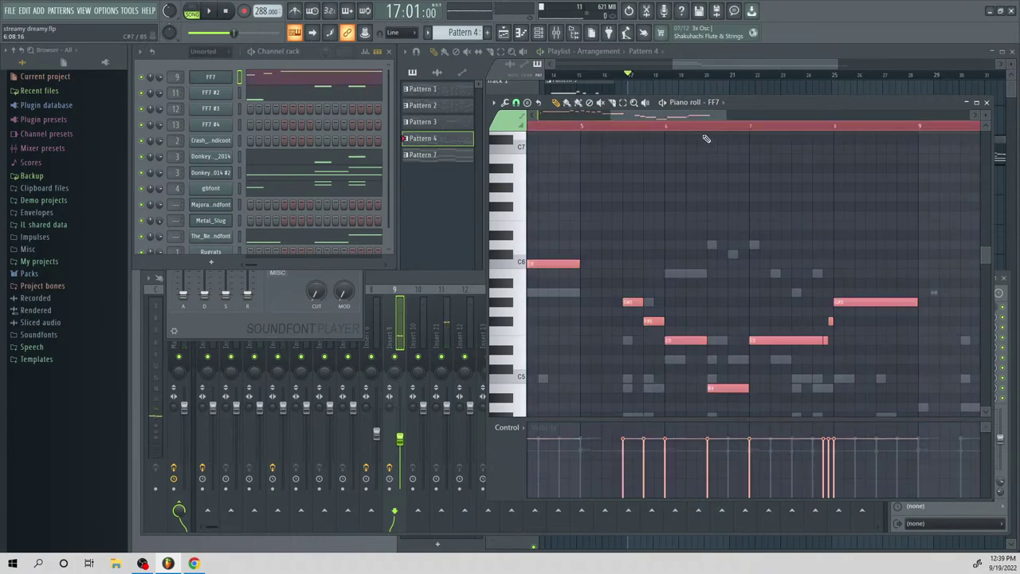
Duplicate the eight-bar trumpet melody into bars 9 to 16 and audition the copy
left_click_drag(725, 115, 826, 149)
key("space")
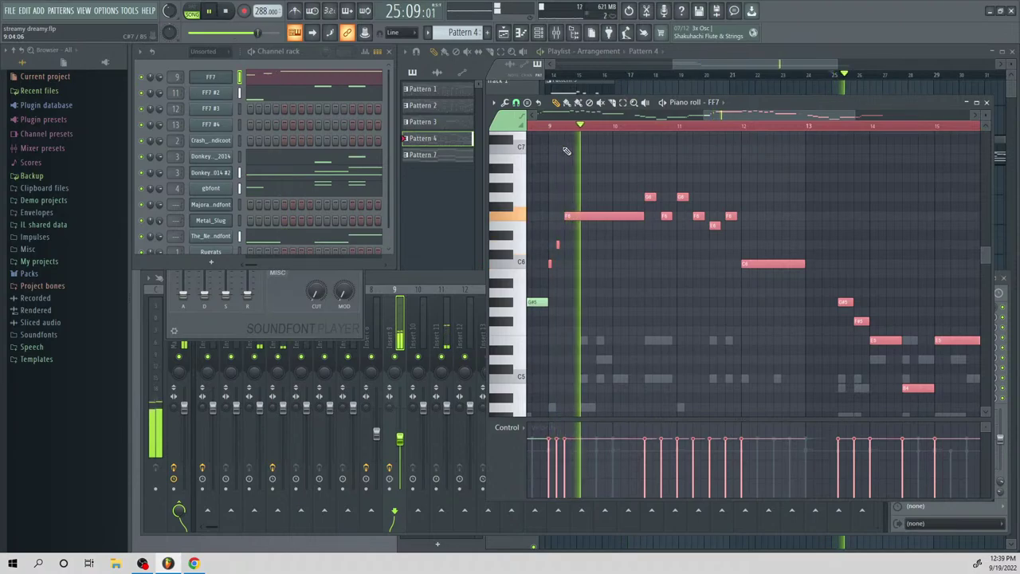
key("space")
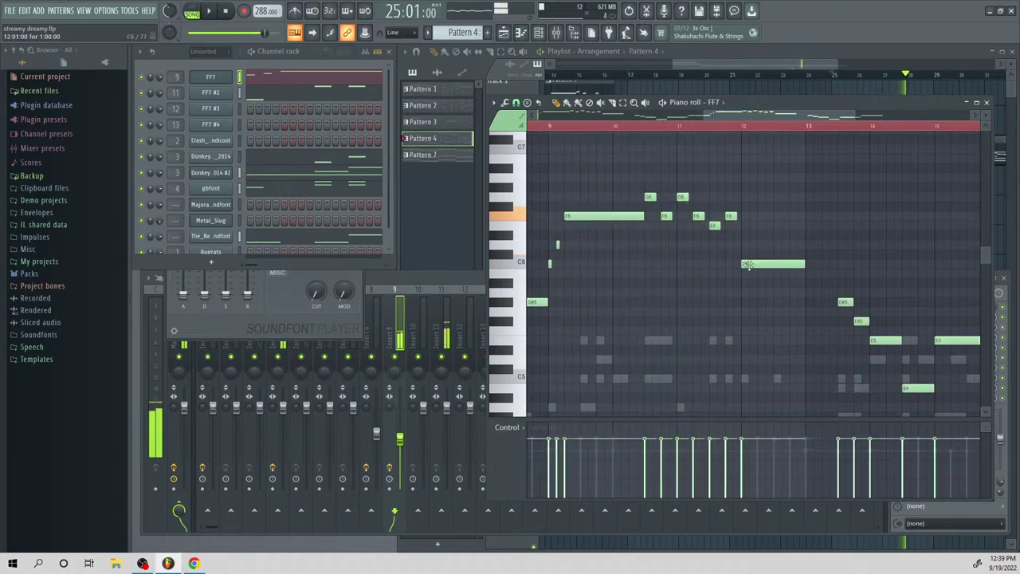
Raise the C6 in bar 12 an octave to C7, add a short slide to D#6 halfway through it, and audition
left_click_drag(755, 263, 753, 148)
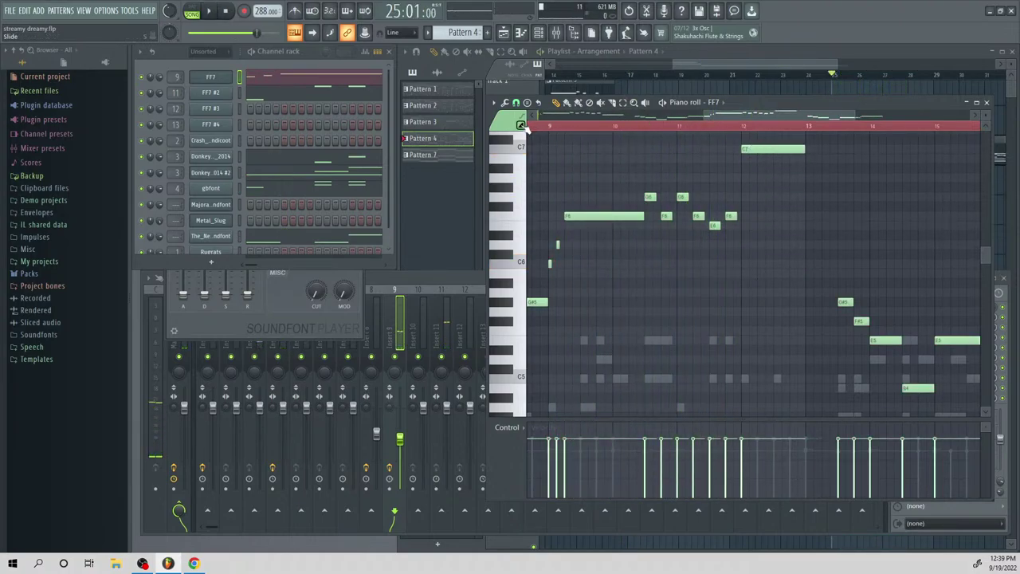
left_click(777, 246)
left_click_drag(777, 247, 778, 234)
key("space")
scroll(769, 143, "up", 1)
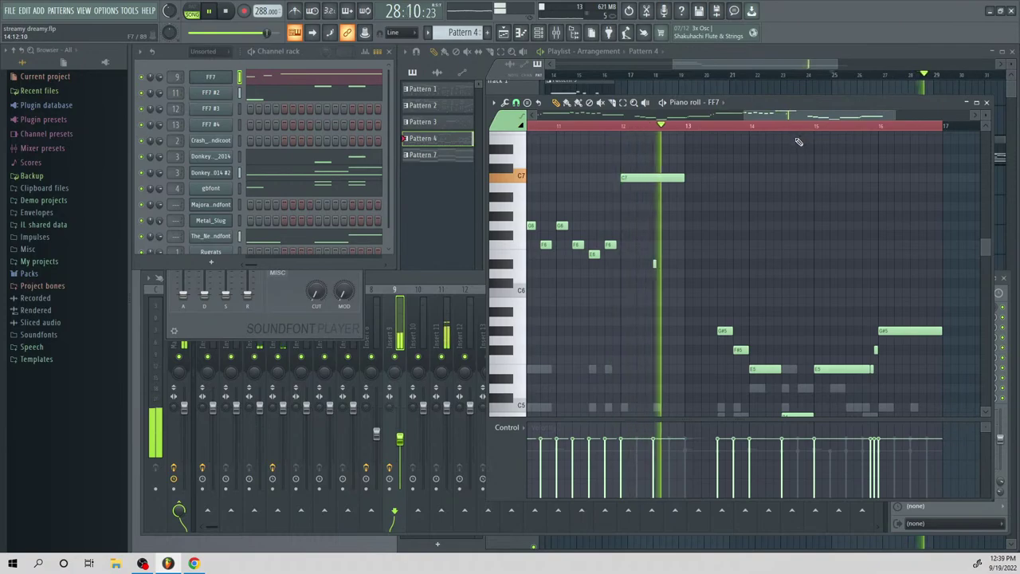
key("space")
Change the short slide note in bar 12 to E6 and audition the phrase from bar 11
left_click_drag(655, 263, 656, 255)
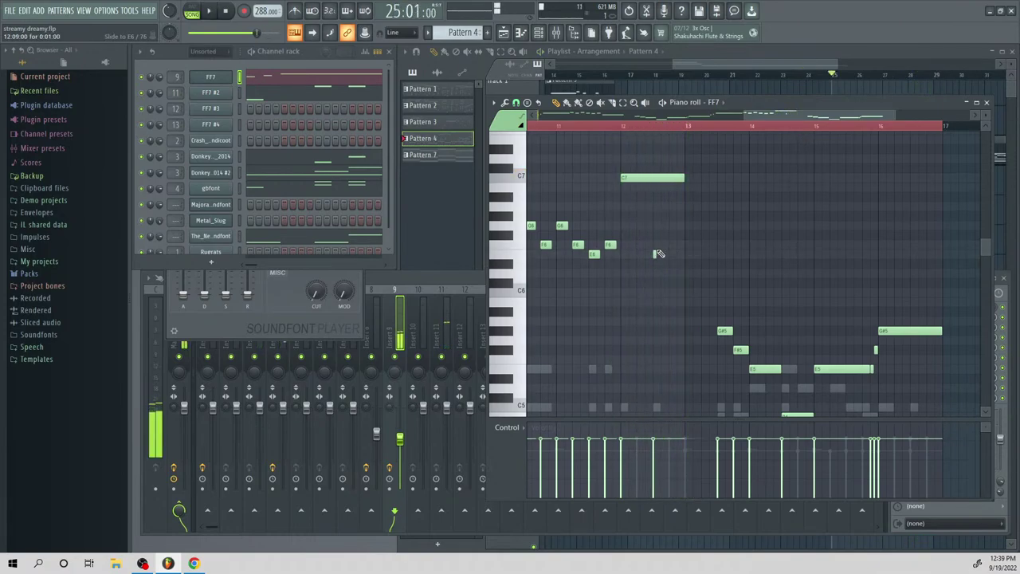
key("space")
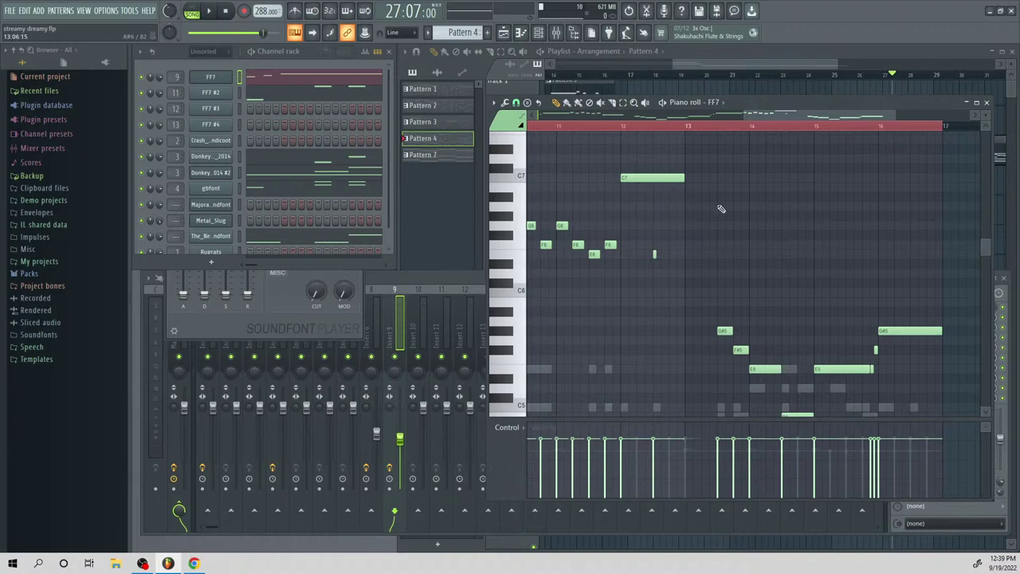
key("space")
key("space")
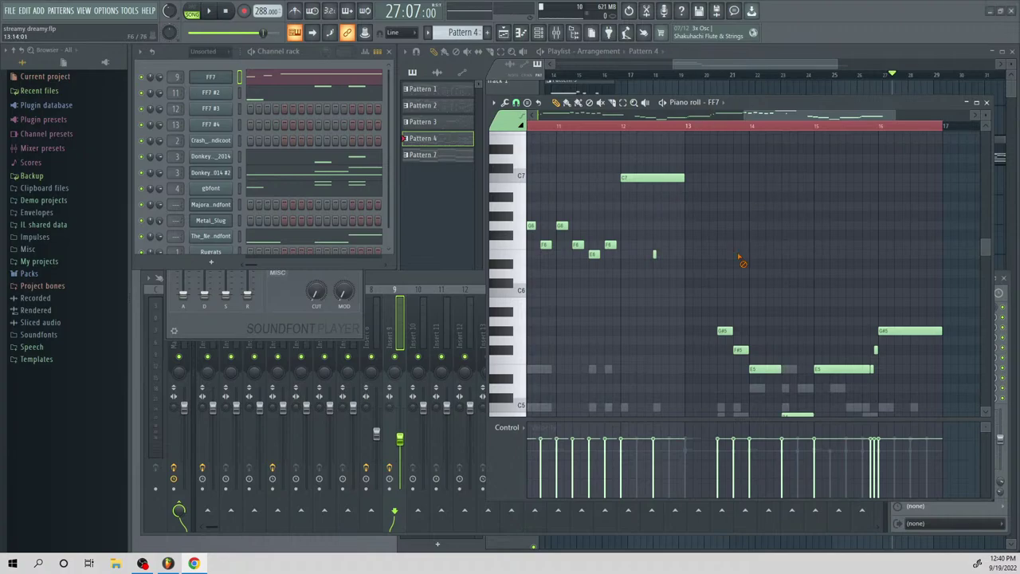
left_click(575, 123)
key("space")
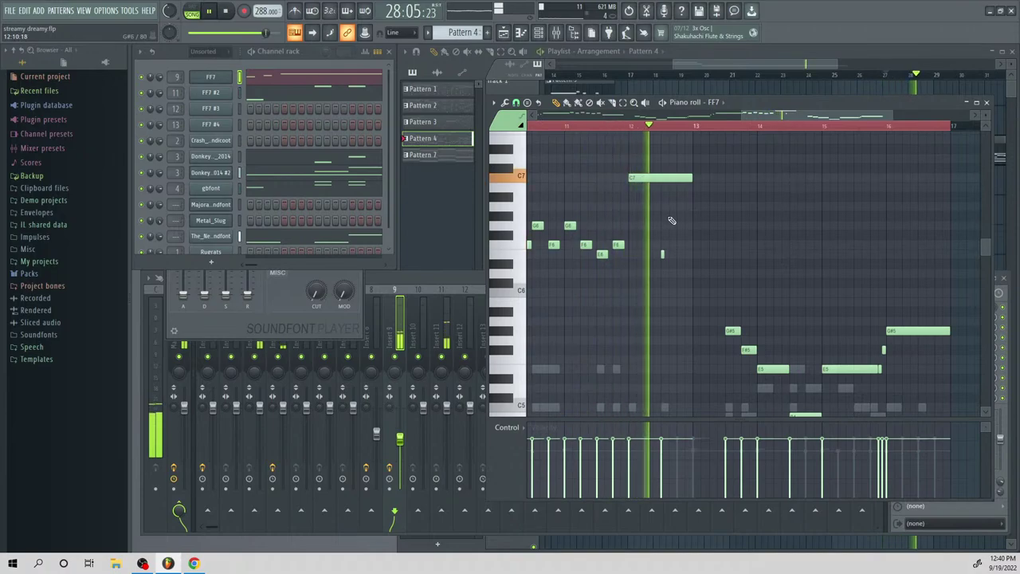
key("space")
Lower the long bar 12 note to A6, add a short slide note to C7 at its start, and audition
left_click_drag(649, 179, 650, 216)
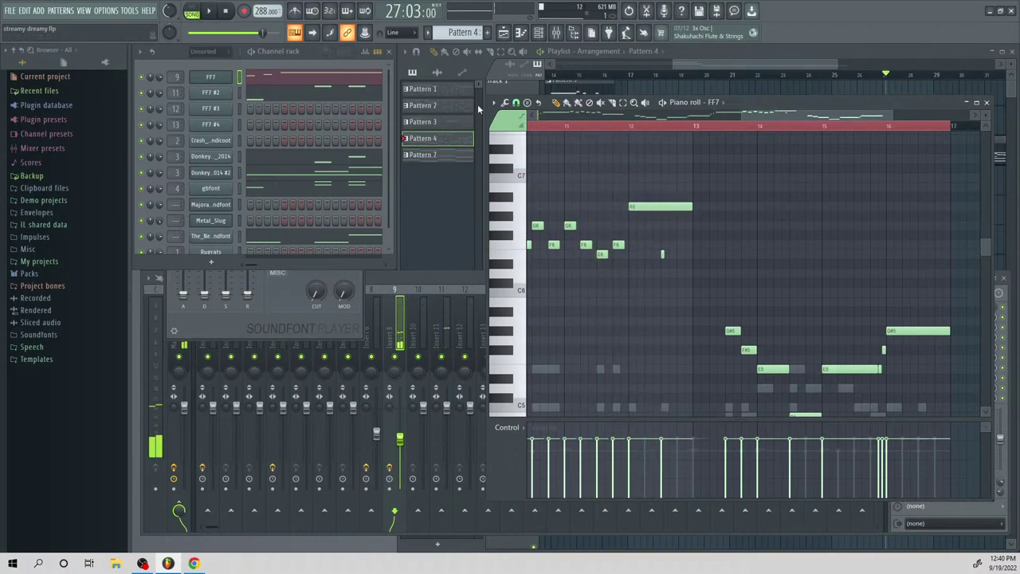
left_click(642, 178)
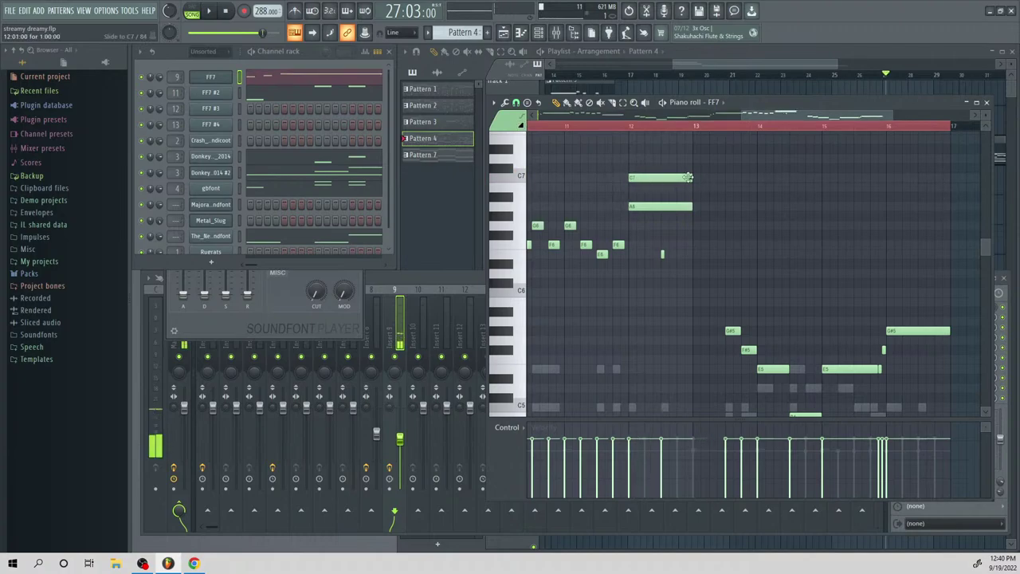
key("space")
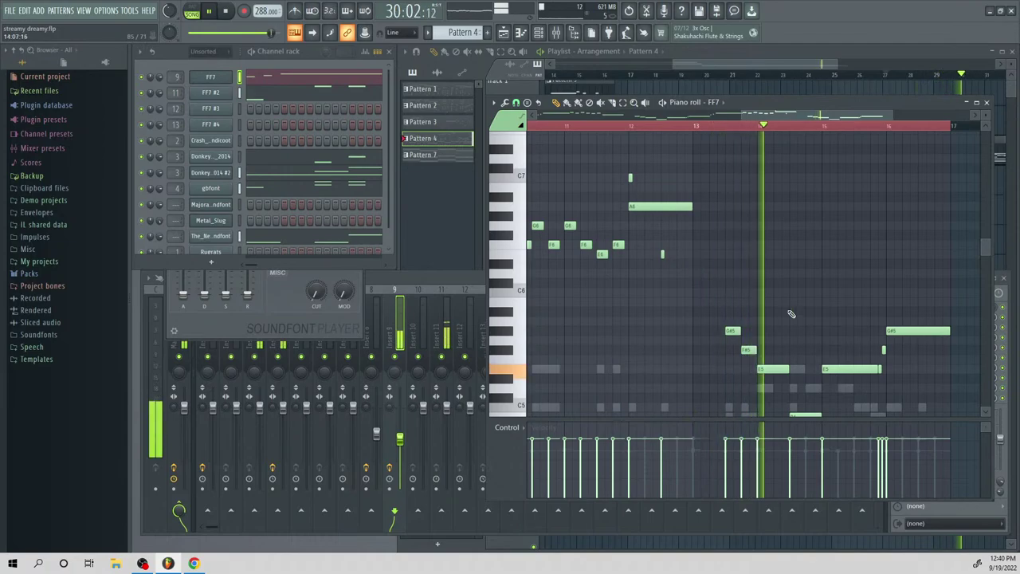
key("space")
Transpose all the notes in bars 13 to 16 up an octave, audition them, and clear the selection
scroll(700, 183, "down", 3)
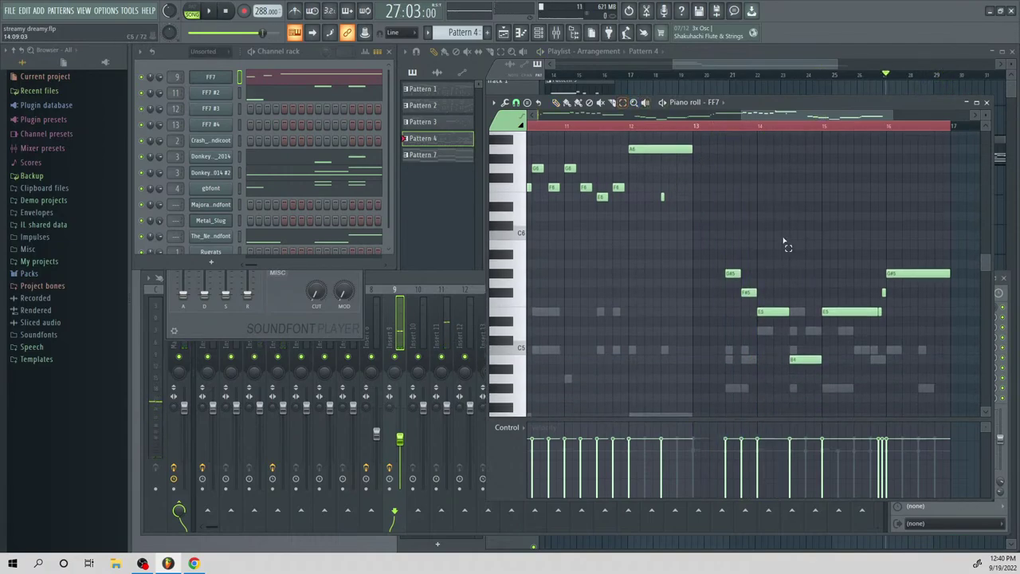
left_click_drag(708, 215, 930, 383)
key("ctrl+Up")
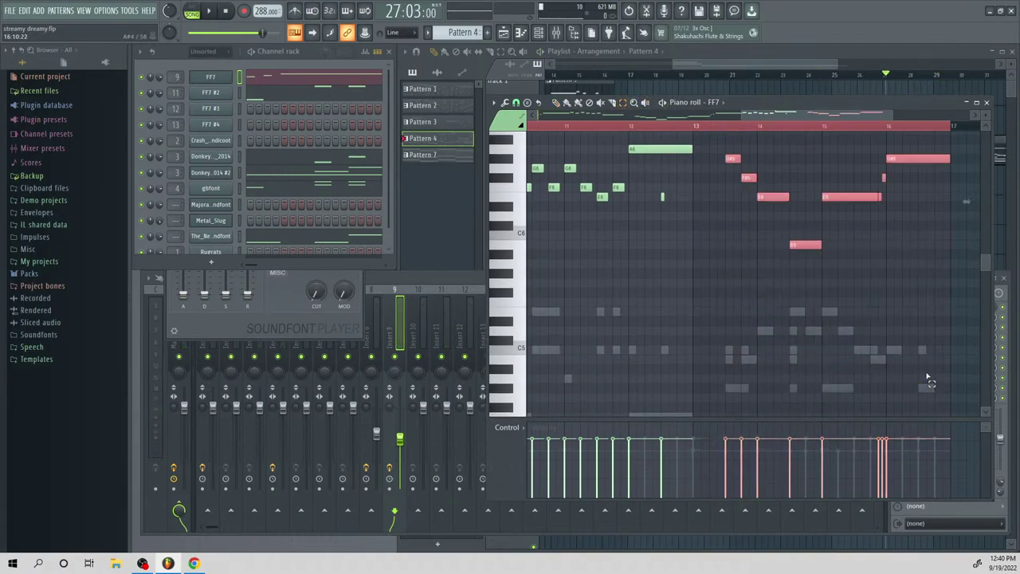
scroll(797, 289, "up", 4)
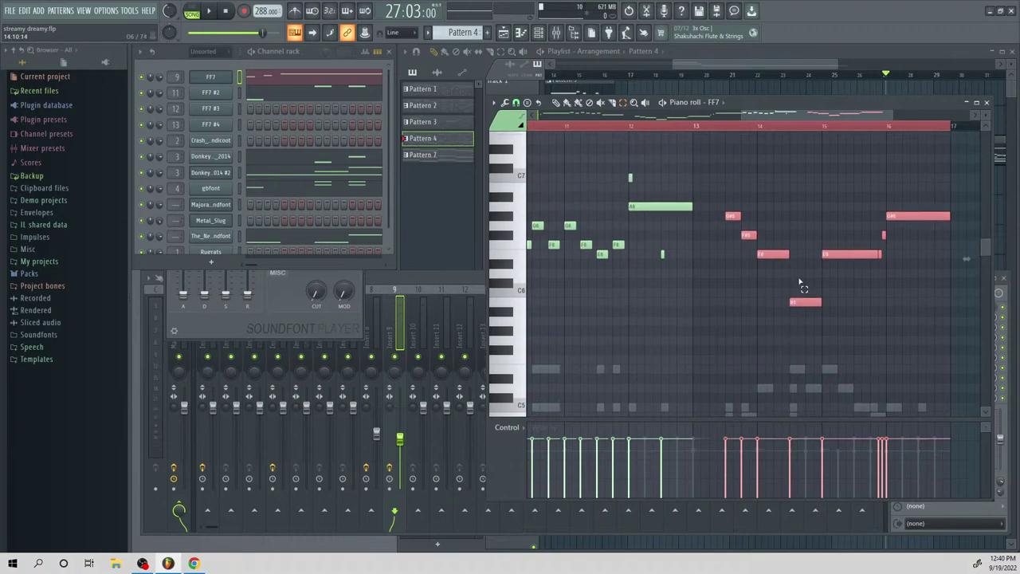
key("space")
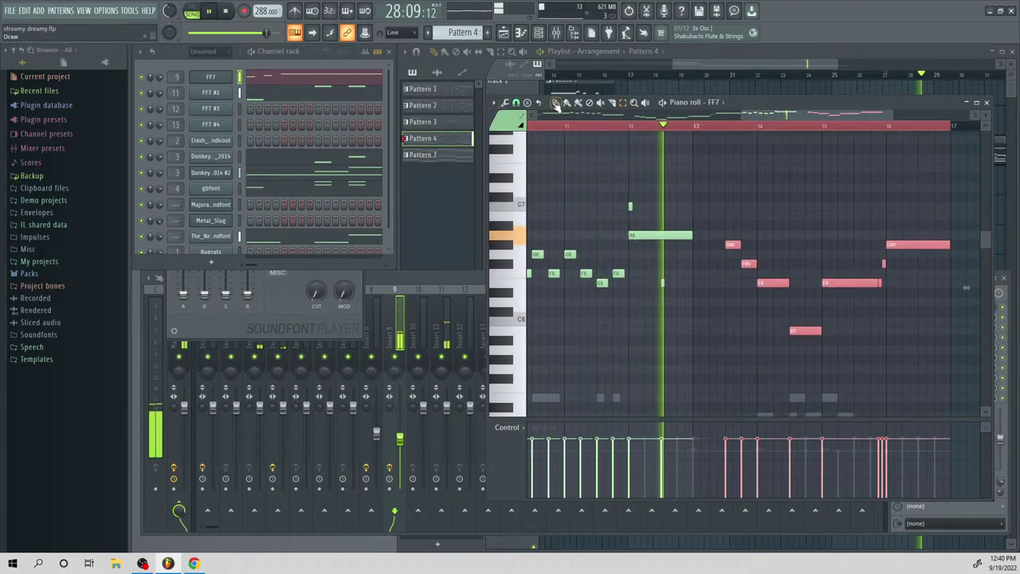
key("space")
key("ctrl+d")
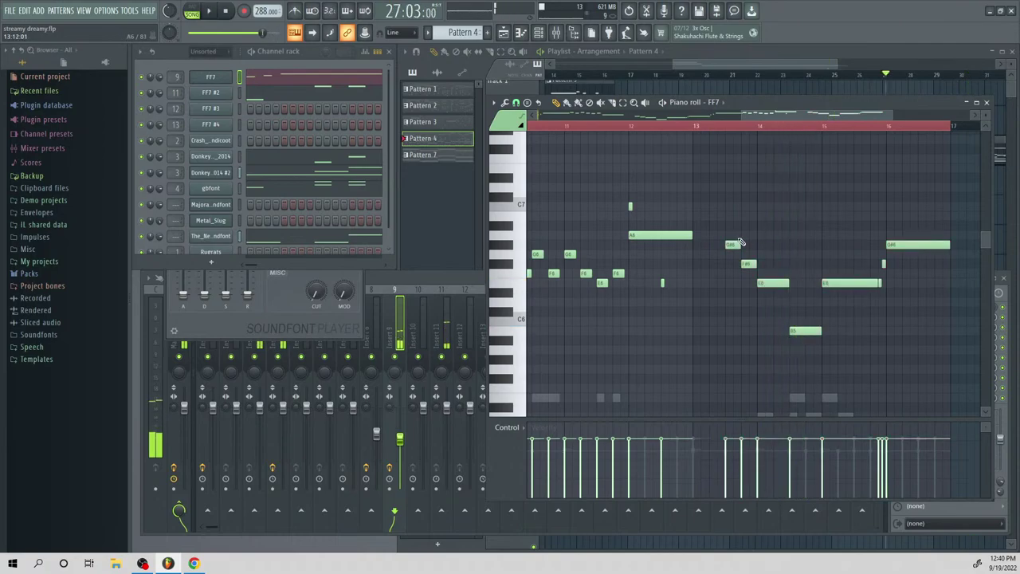
Halve the G#6 and F#6 notes in bar 13, audition, and hold the bar 15 E6 to the end of bar 16 in place of the closing notes
left_click_drag(751, 265, 747, 264)
key("space")
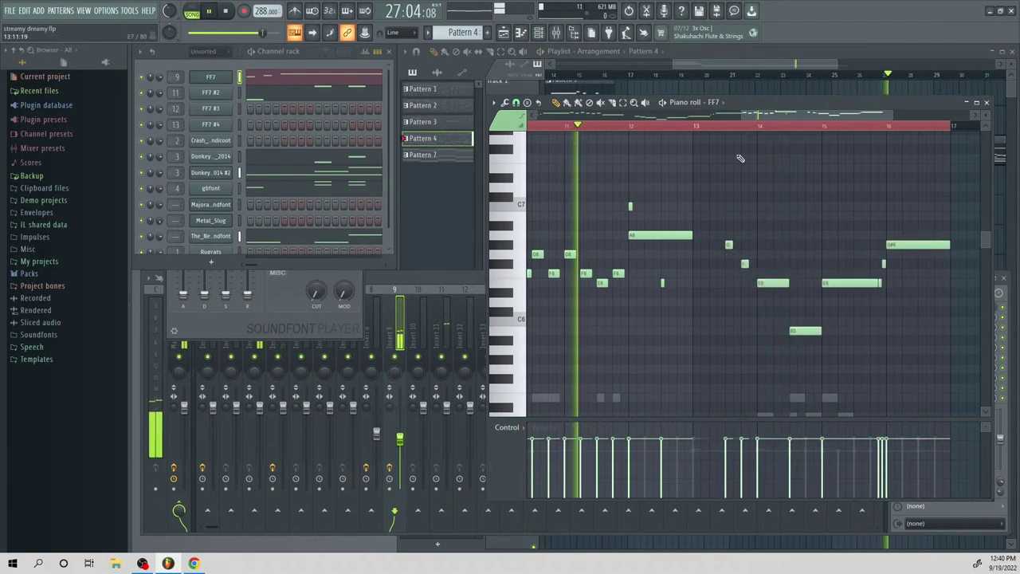
key("space")
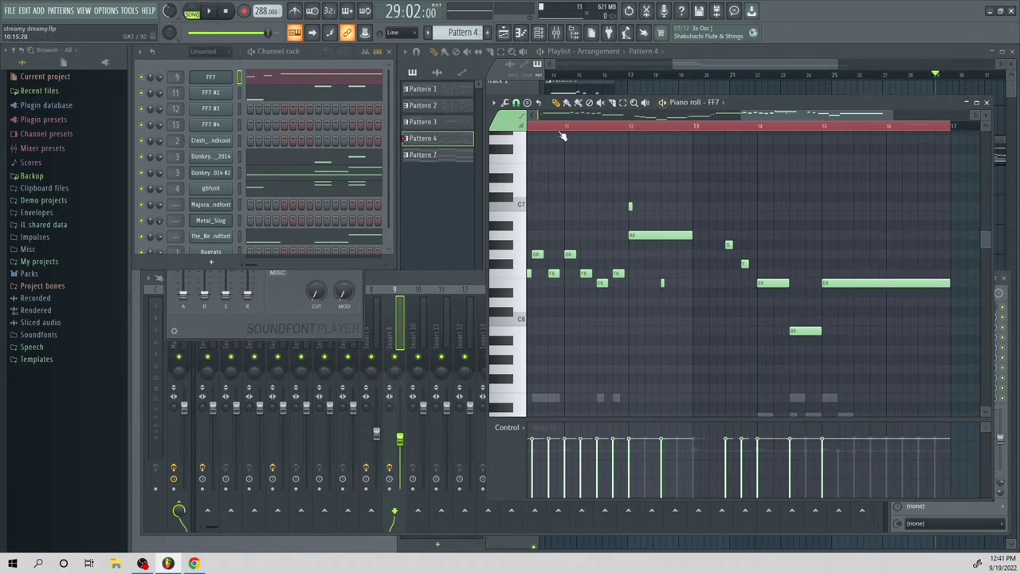
Add a long slide note to B6 at the start of bar 16 and audition the ending
left_click(889, 225)
left_click_drag(890, 225, 889, 216)
key("space")
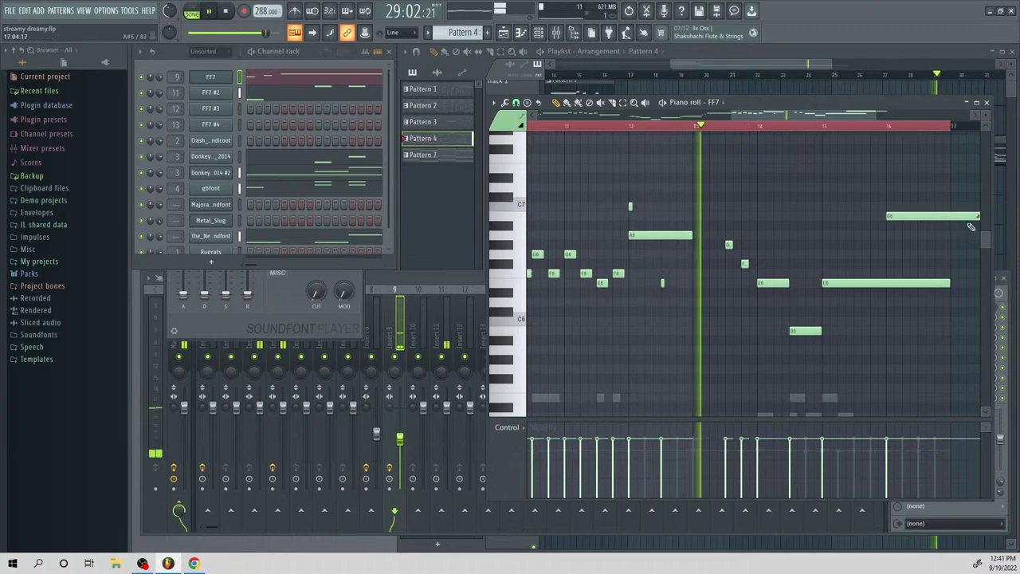
Shorten the B6 slide note at the start of bar 16 to a brief slide and audition the ending
left_click_drag(979, 218, 804, 215)
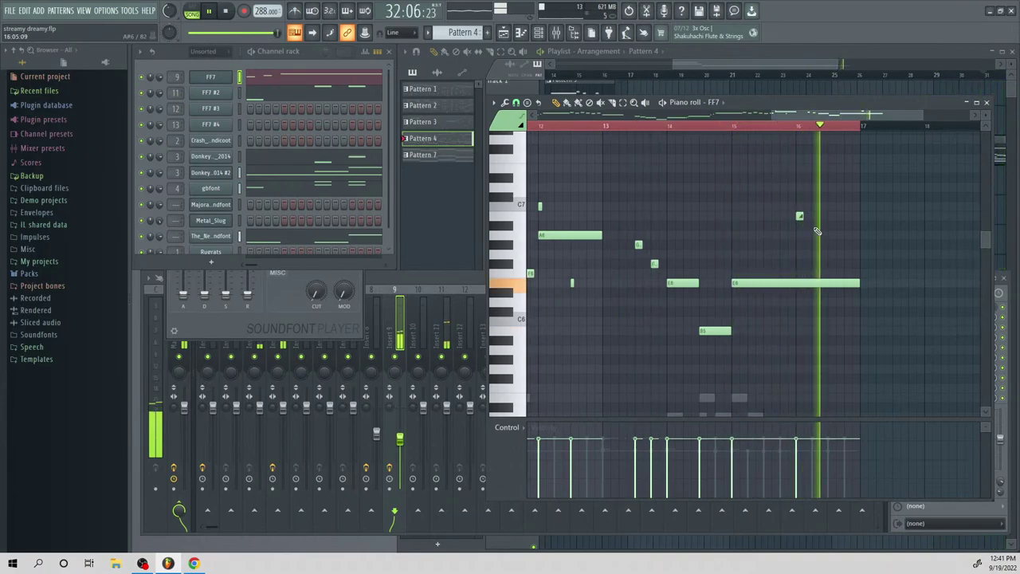
key("space")
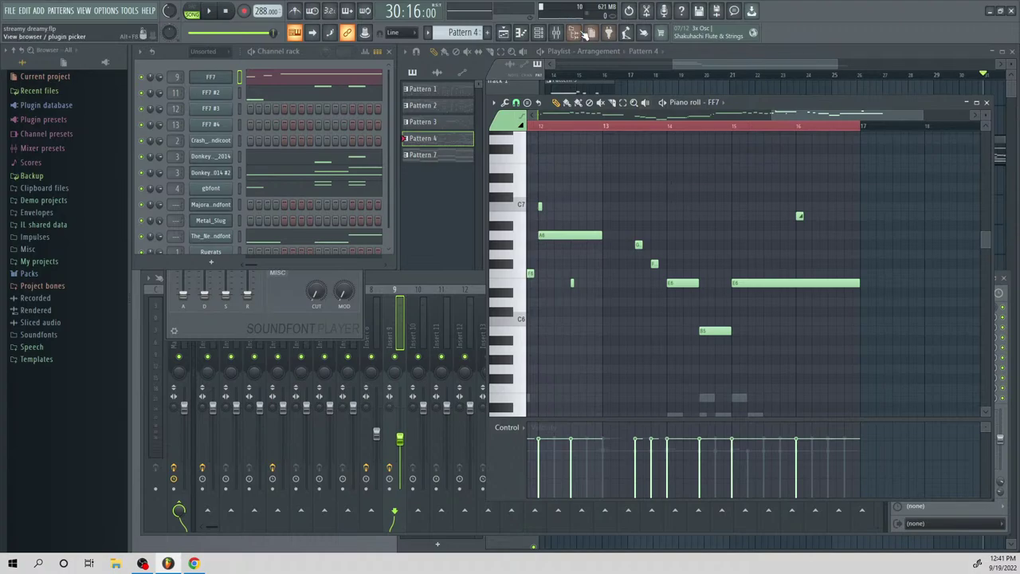
Add Fruity Reeverb 2 to the first effect slot of the Master mixer track
left_click(569, 32)
left_click(183, 329)
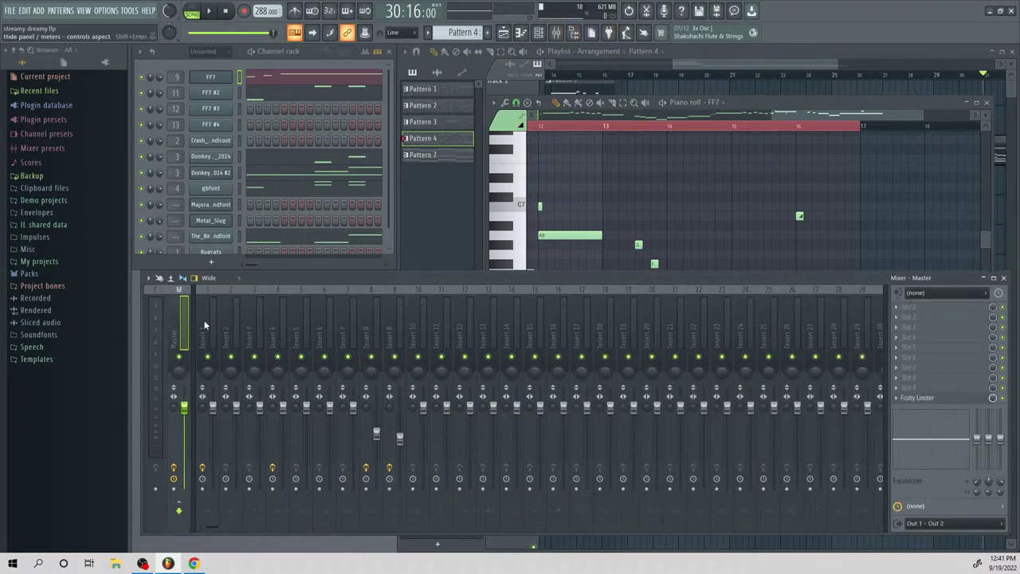
left_click(915, 310)
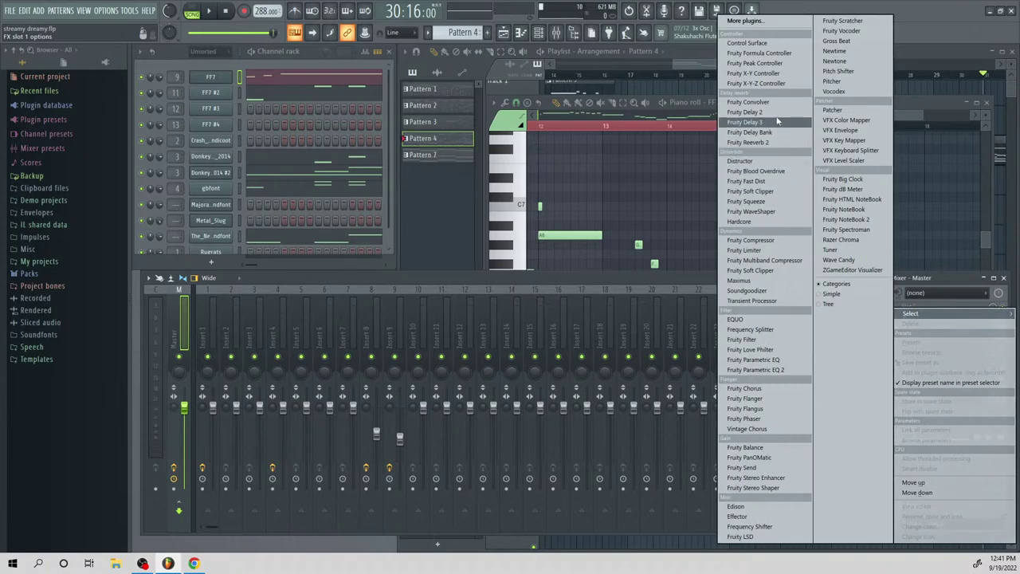
left_click(761, 141)
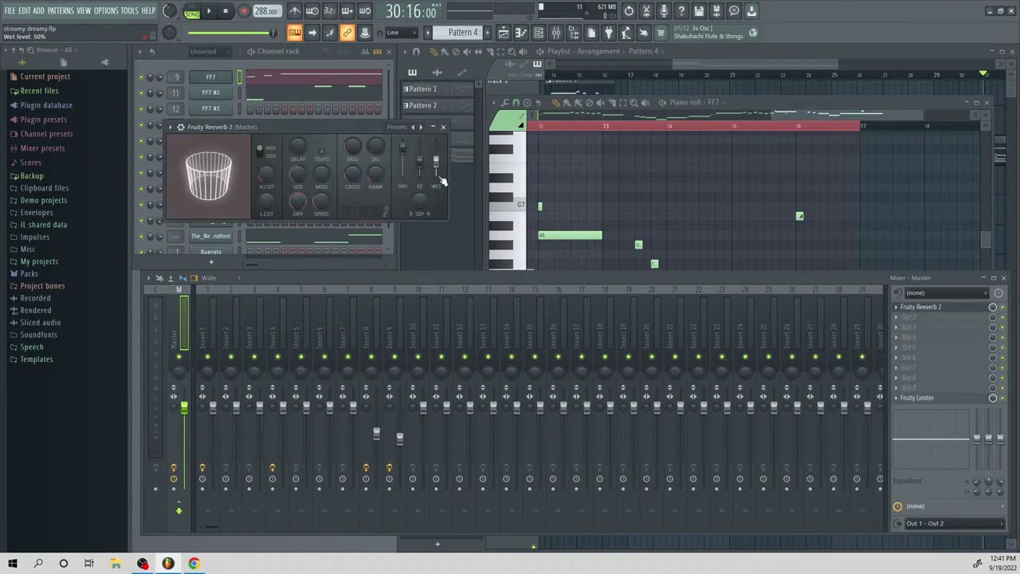
Play the whole arrangement from bar 1 and lower the Master reverb's mix level to about 19%
left_click(734, 71)
left_click_drag(720, 63, 925, 103)
left_click_drag(661, 74, 545, 76)
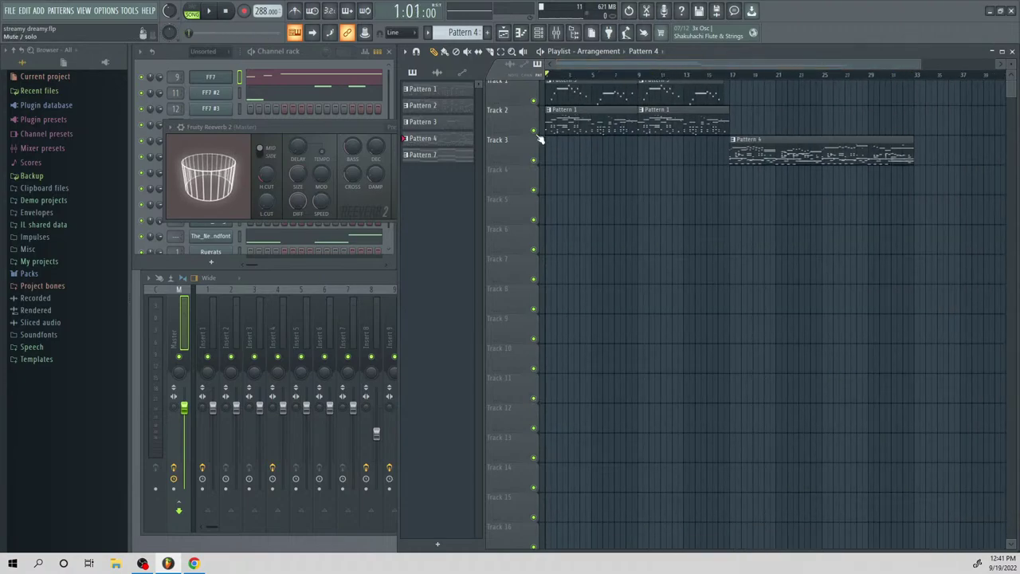
key("space")
key("space")
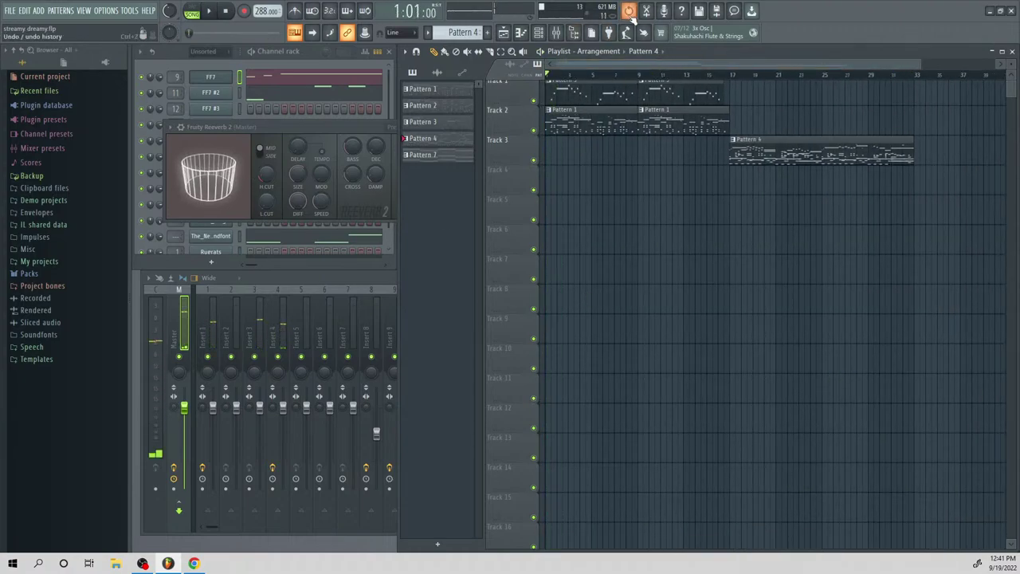
key("F9")
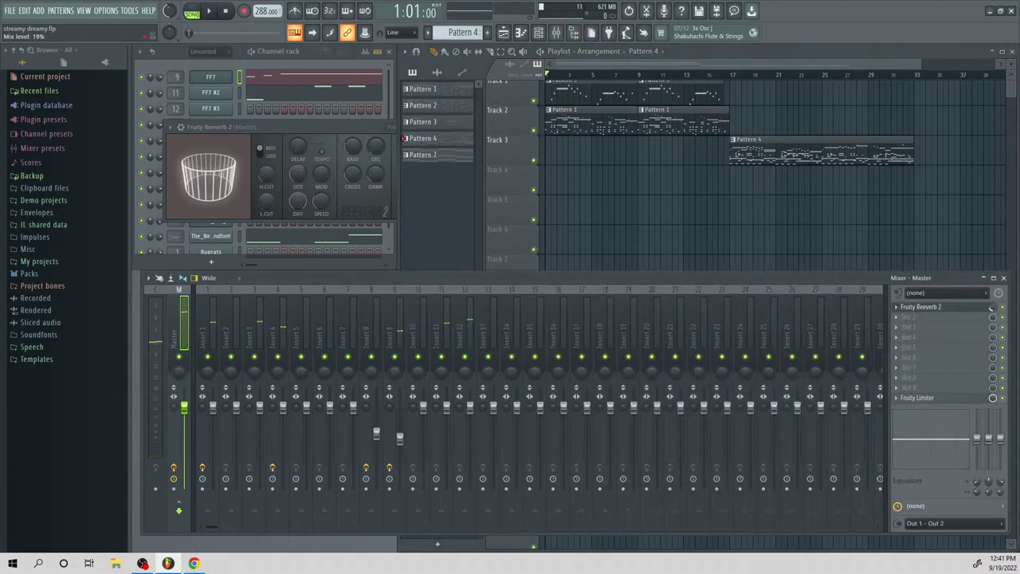
key("space")
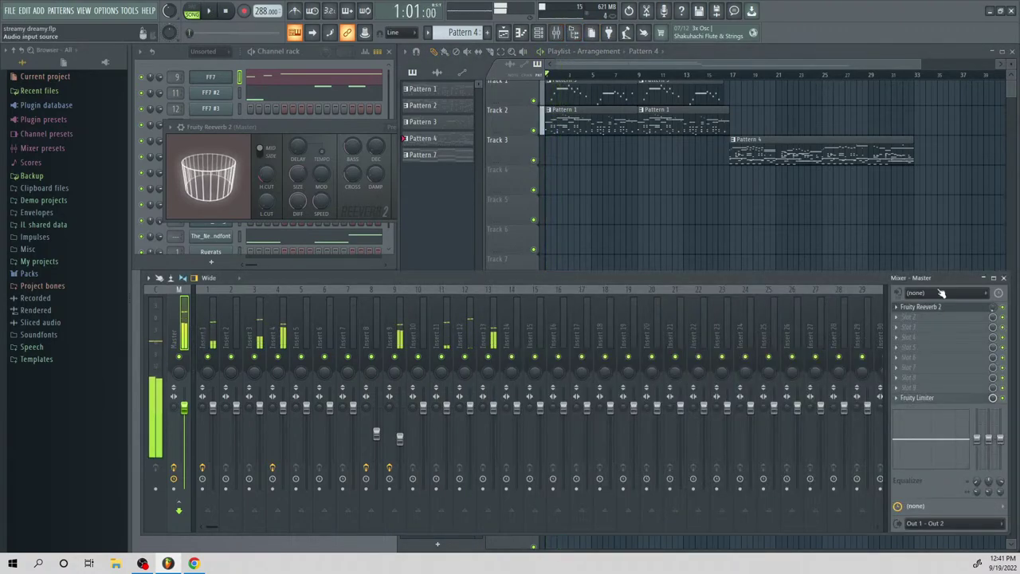
Play the arrangement from the start and lower the volume of mixer Insert 13 to 70%
left_click_drag(588, 75, 547, 75)
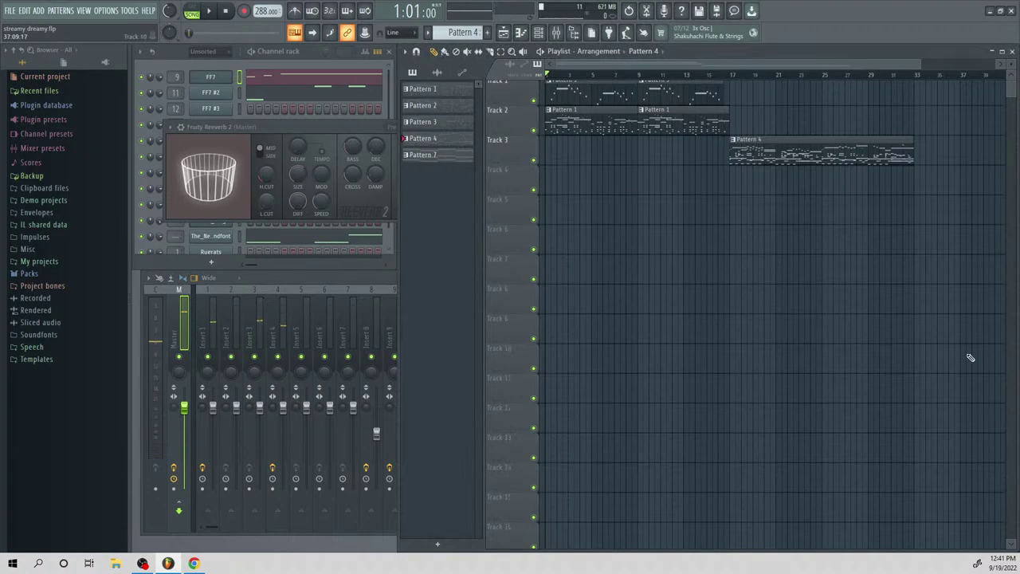
key("space")
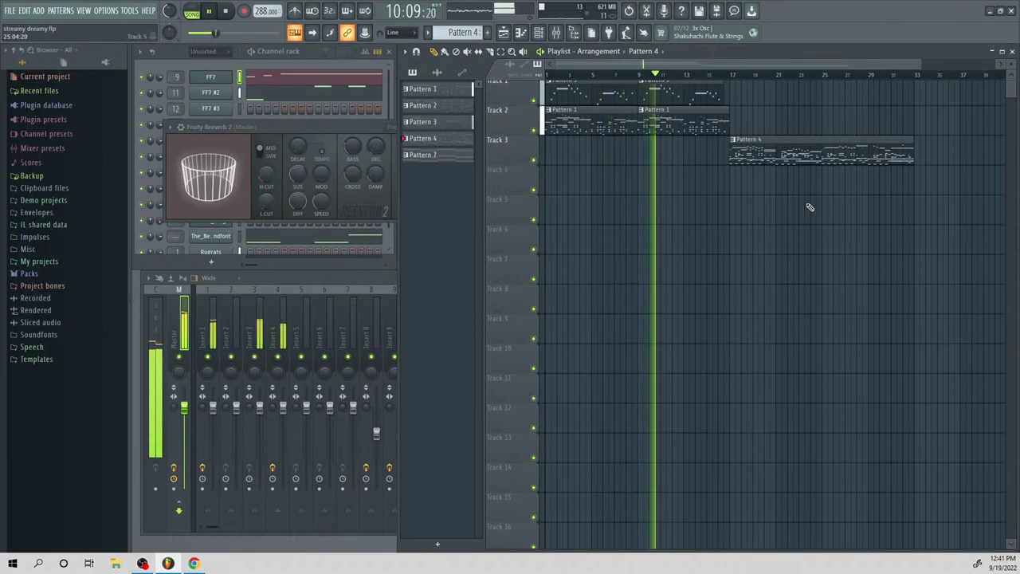
key("space")
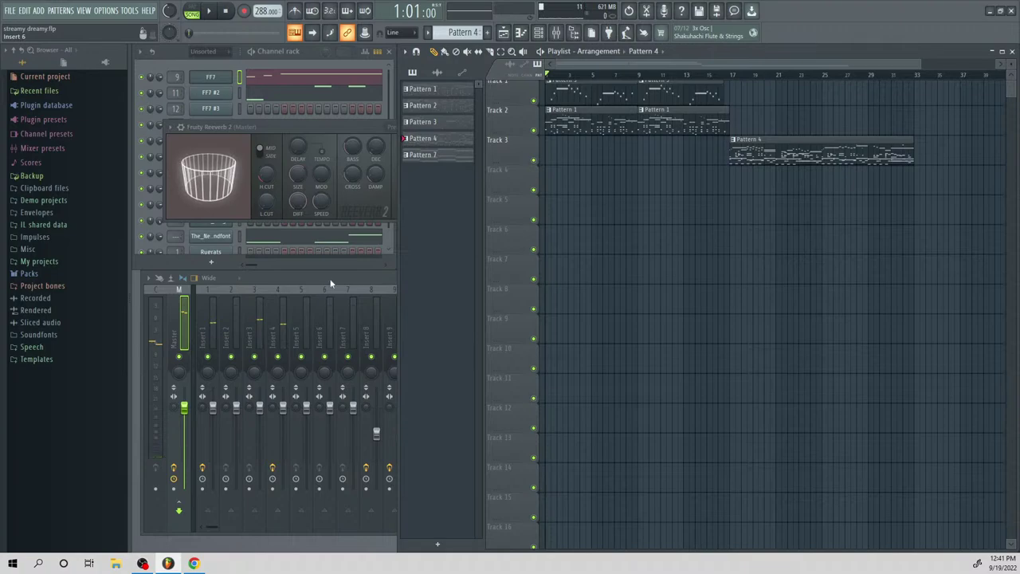
key("space")
left_click(313, 276)
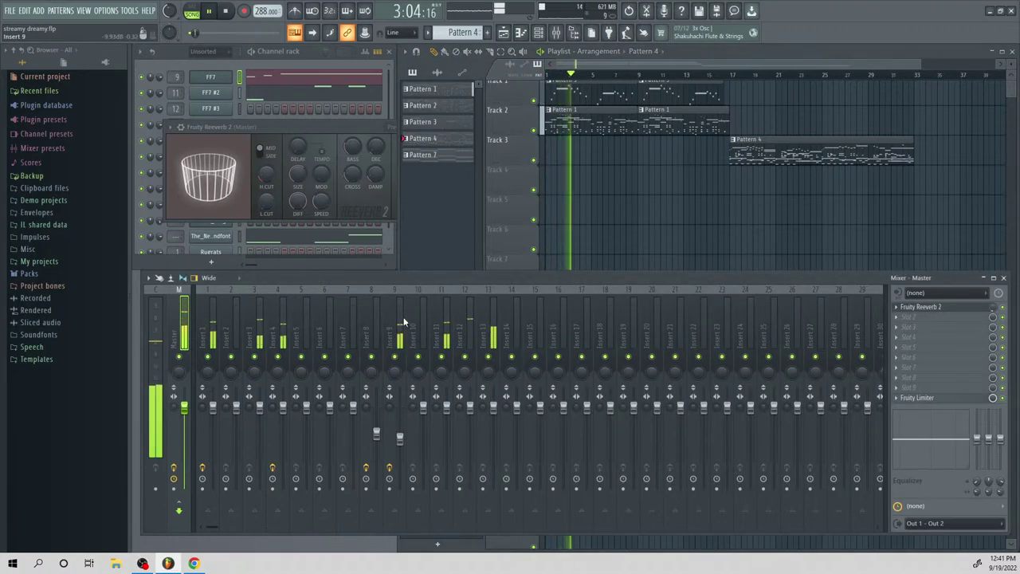
left_click_drag(493, 407, 493, 433)
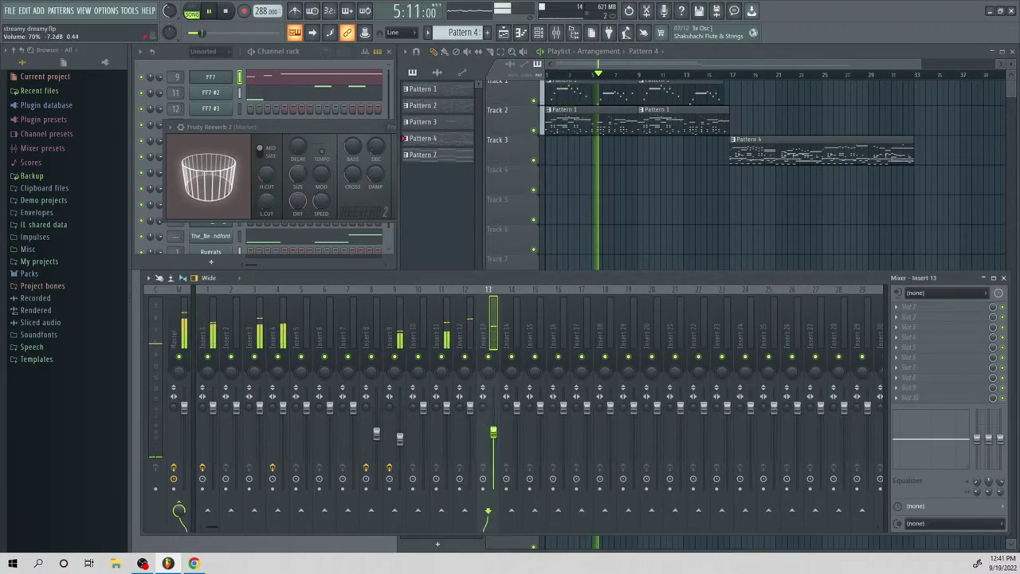
Stop playback and add Fruity Reeverb 2 to the first effect slot of mixer Insert 13
key("space")
left_click(905, 315)
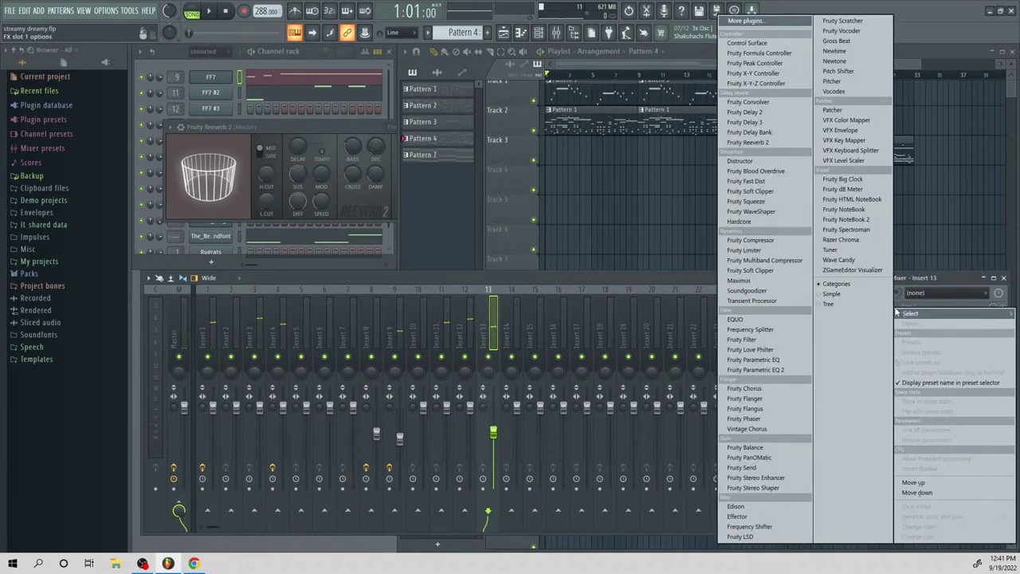
left_click(766, 142)
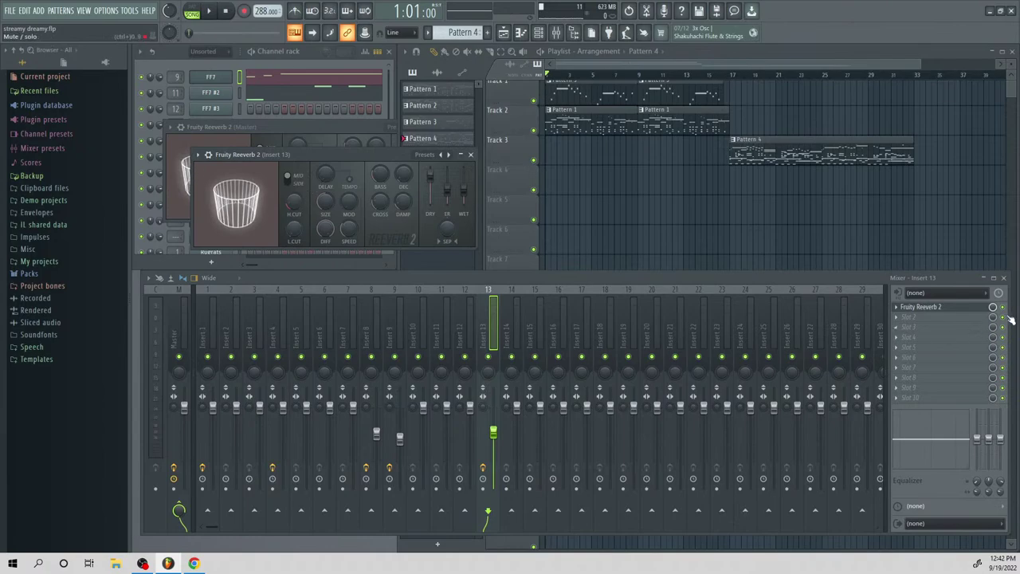
Replay the arrangement while lowering Insert 9's volume to 54% and Insert 13's volume slightly further, listening through to the end
right_click(767, 231)
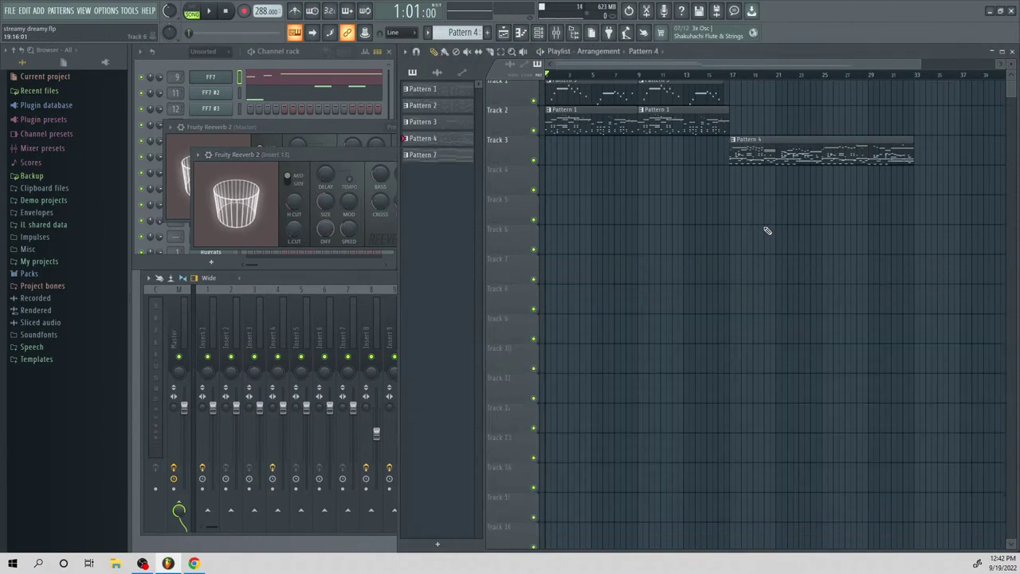
key("space")
key("space")
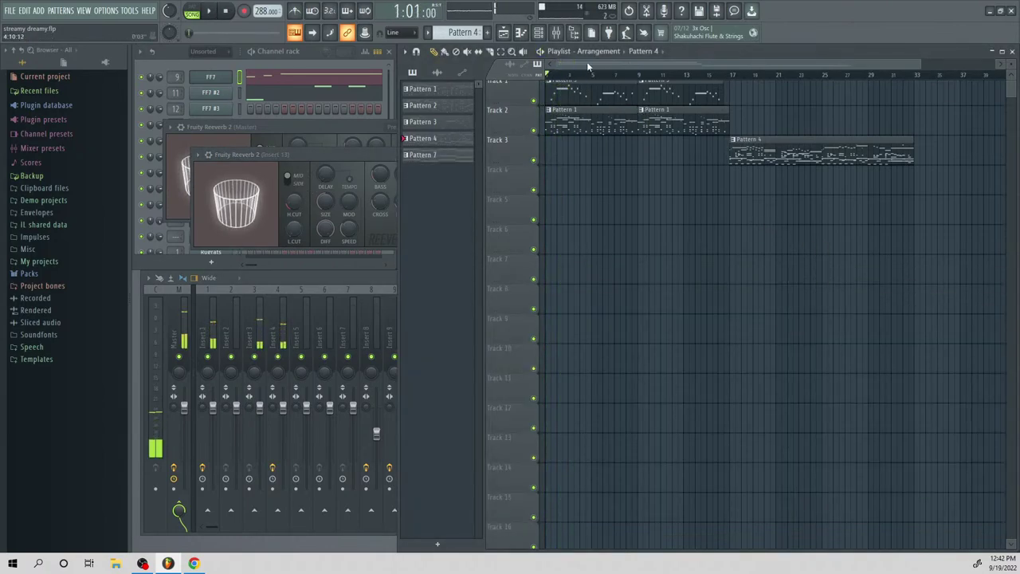
left_click(555, 32)
key("space")
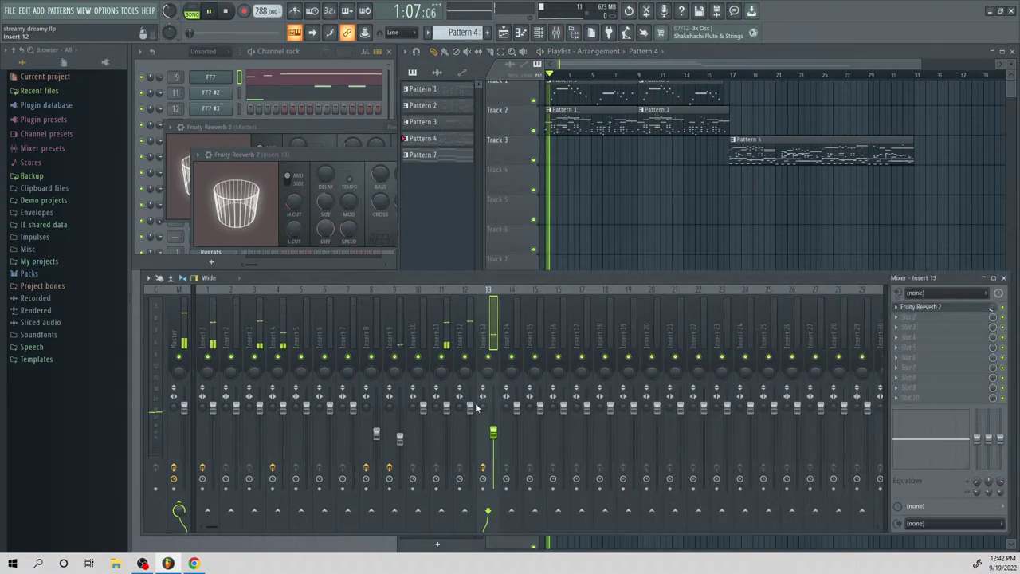
left_click_drag(399, 435, 400, 446)
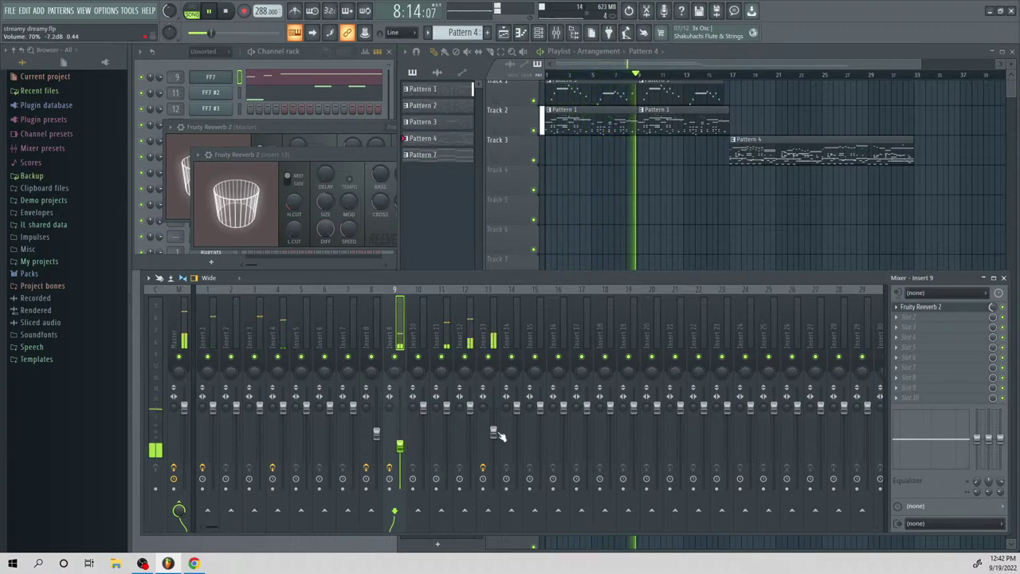
left_click_drag(493, 433, 493, 437)
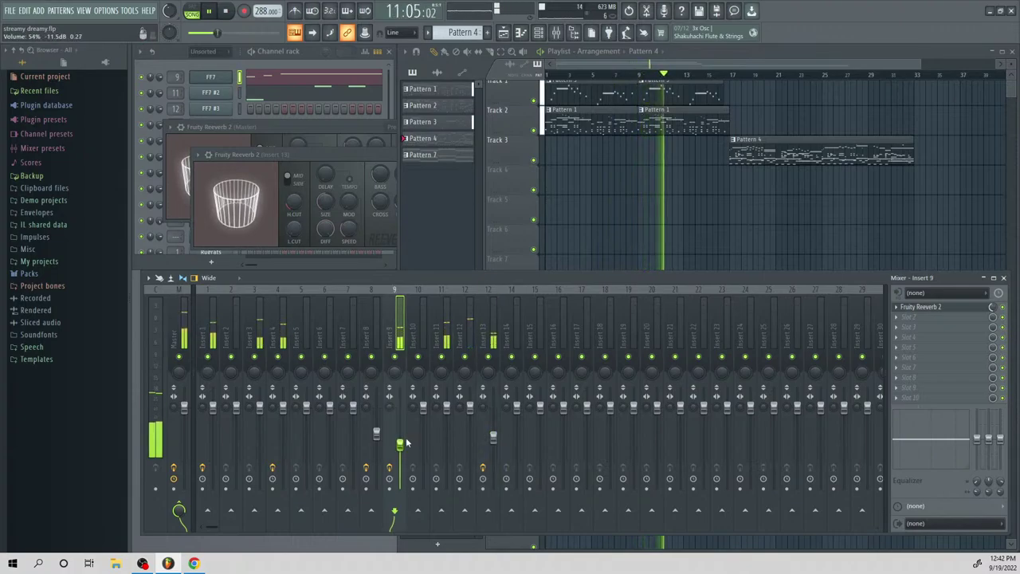
left_click(754, 246)
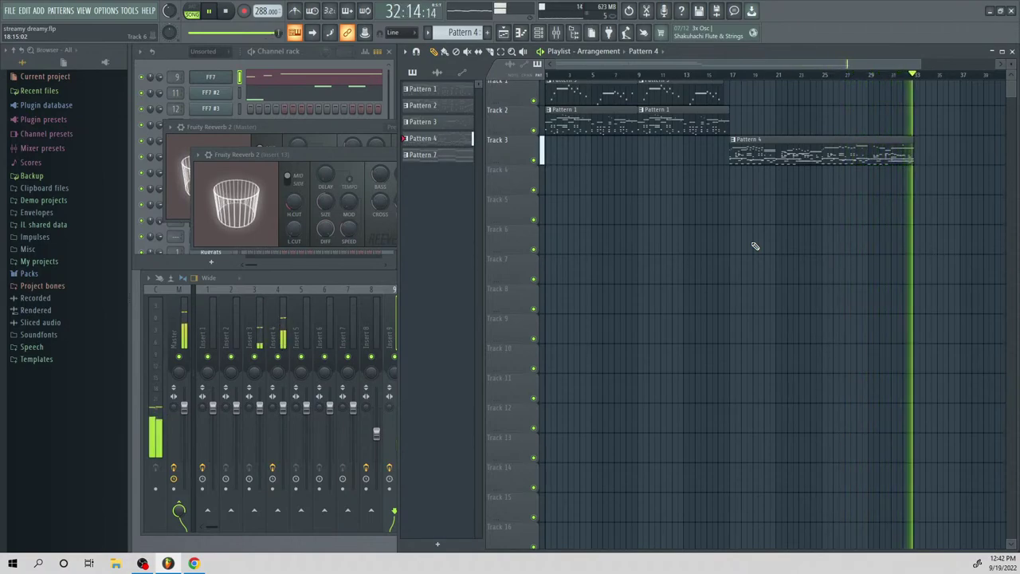
key("space")
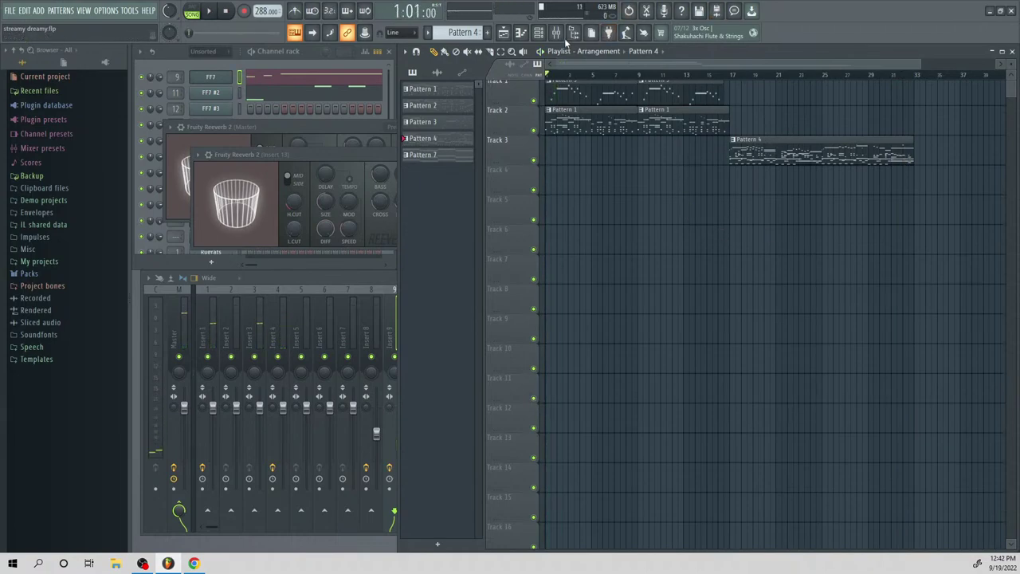
Add Soundgoodizer to the second effect slot of the Master track and play the arrangement through with it
left_click(183, 313)
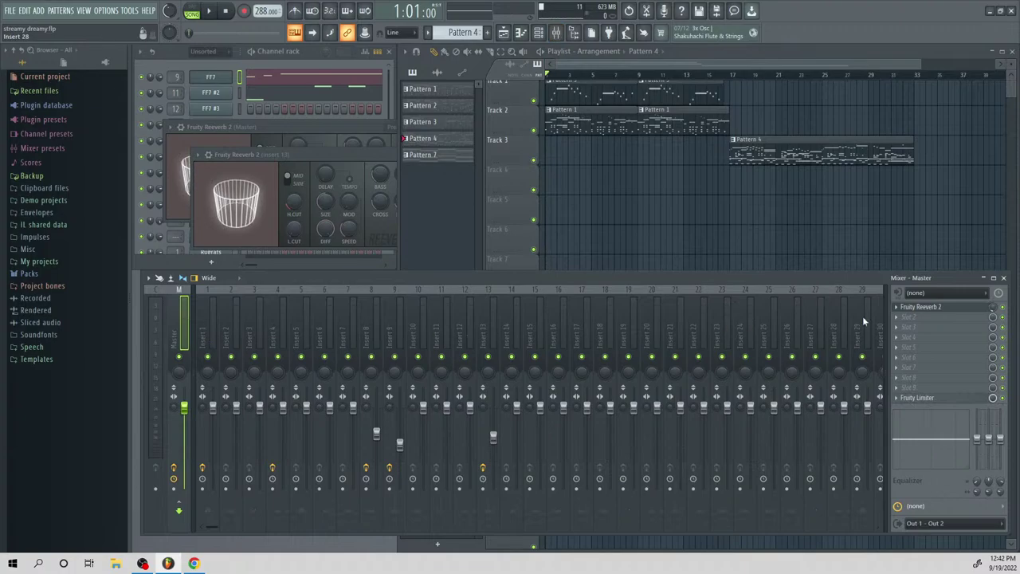
left_click(909, 316)
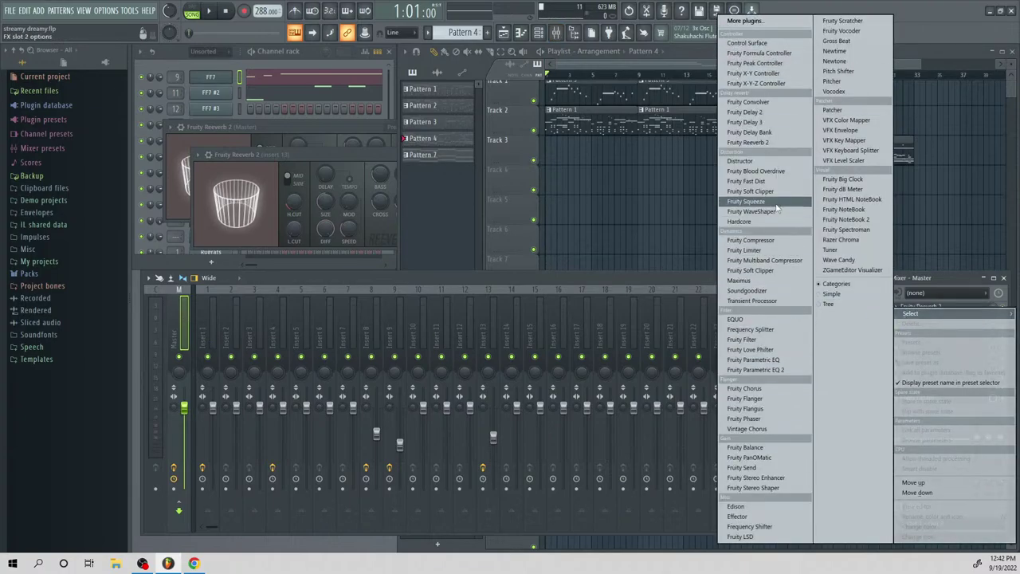
left_click(749, 291)
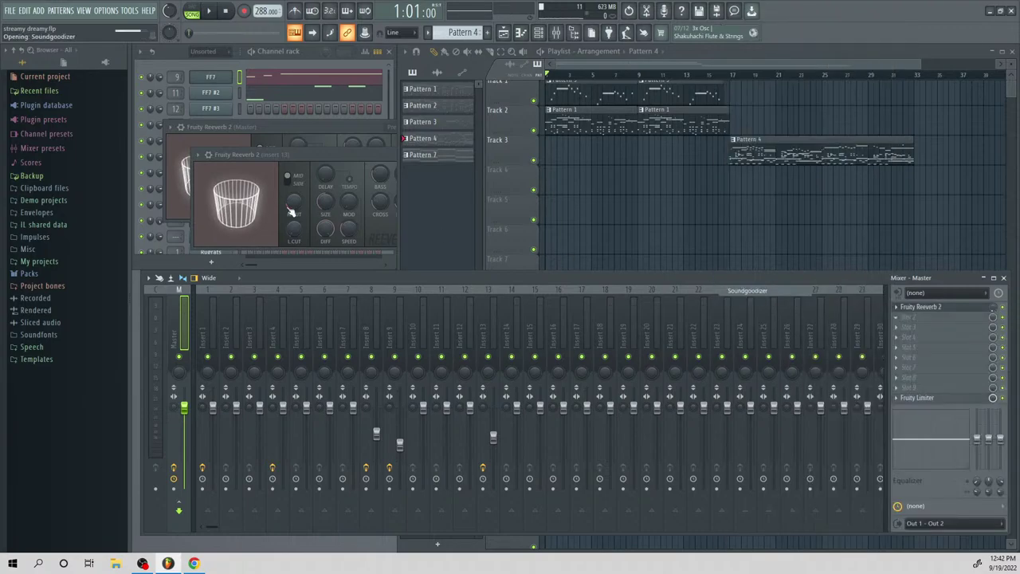
key("space")
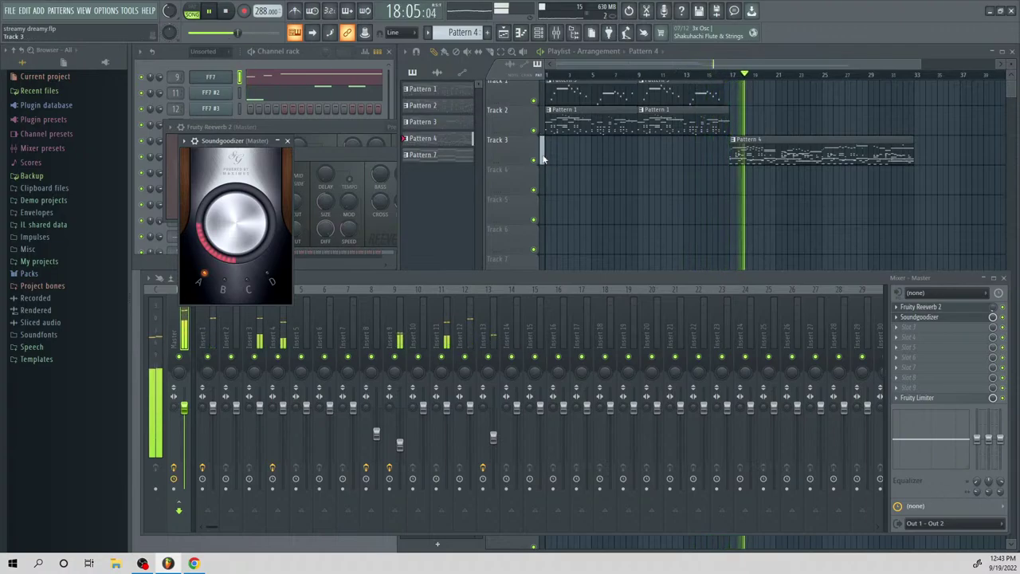
left_click(765, 215)
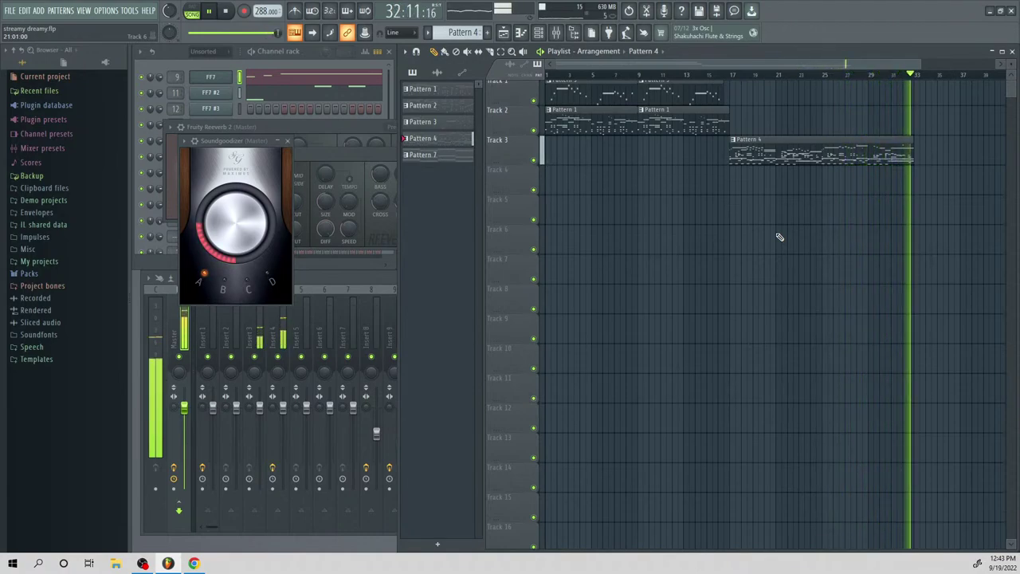
key("space")
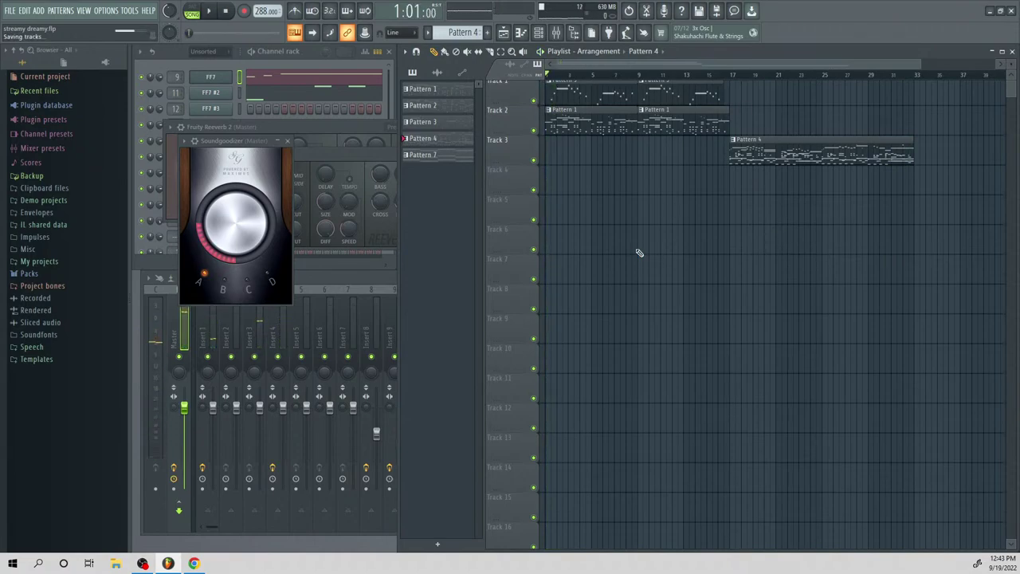
Create a new empty pattern and clone the FF7 #4 channel in the channel rack
left_click(348, 69)
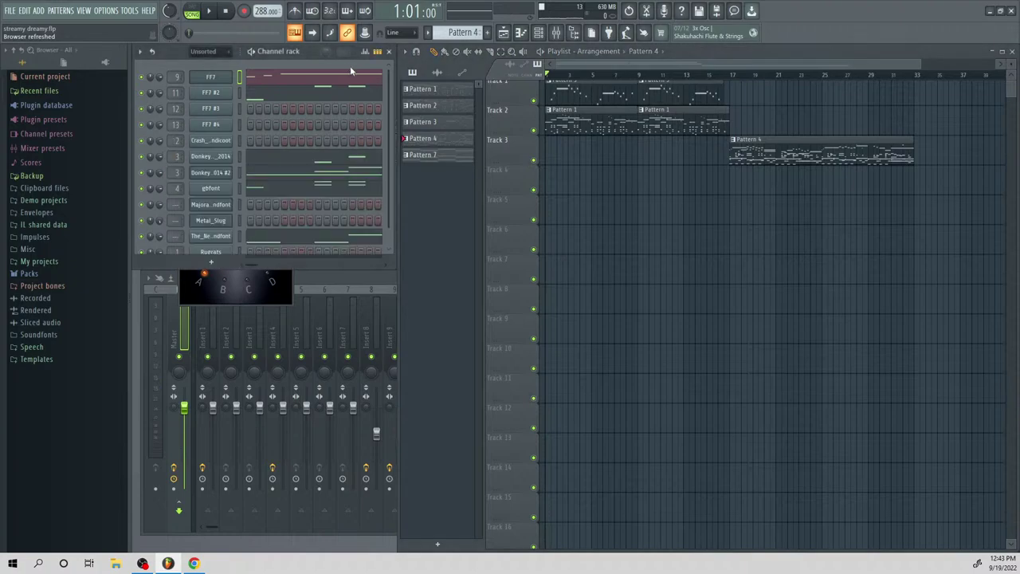
key("F4")
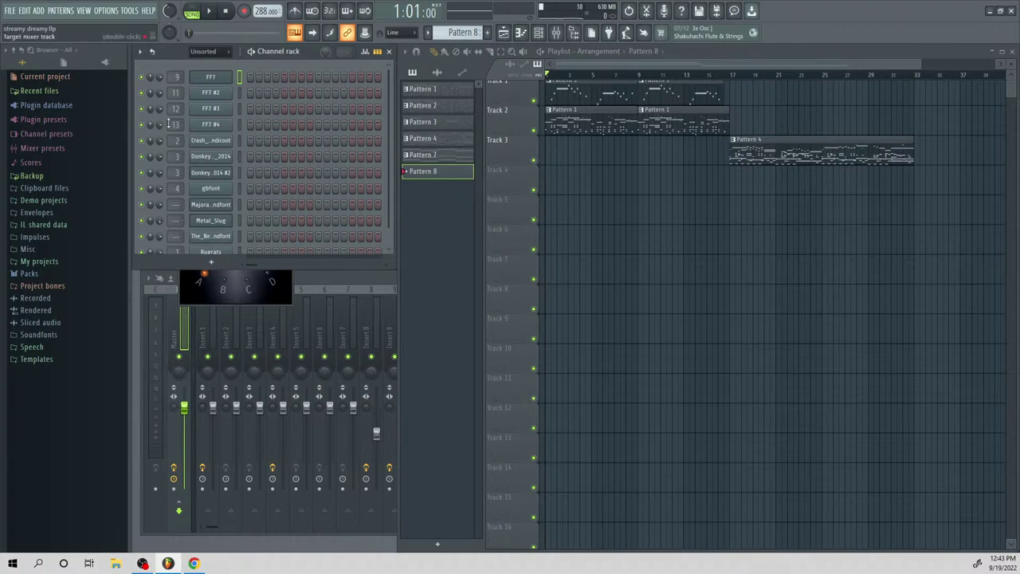
right_click(223, 82)
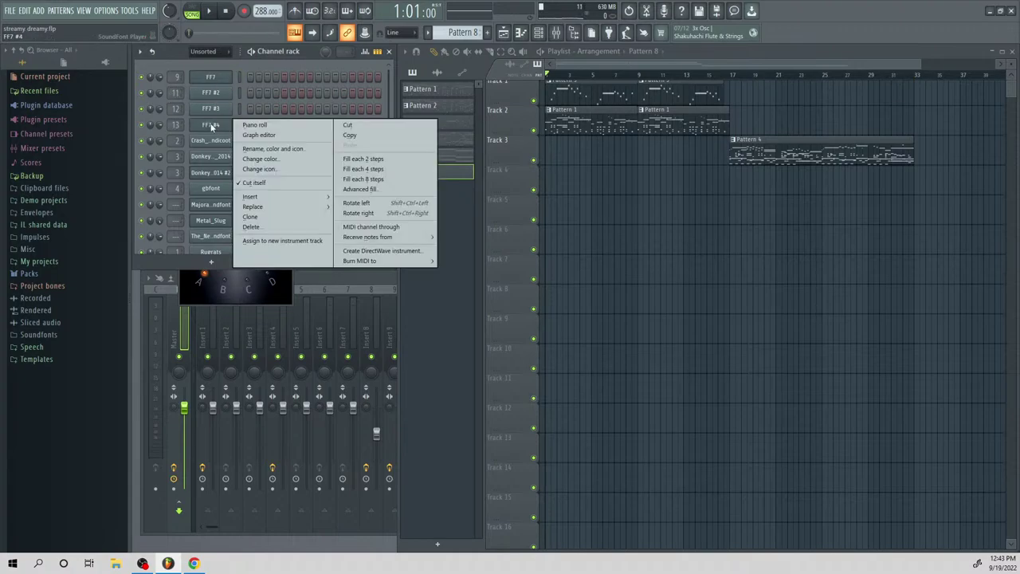
left_click(277, 210)
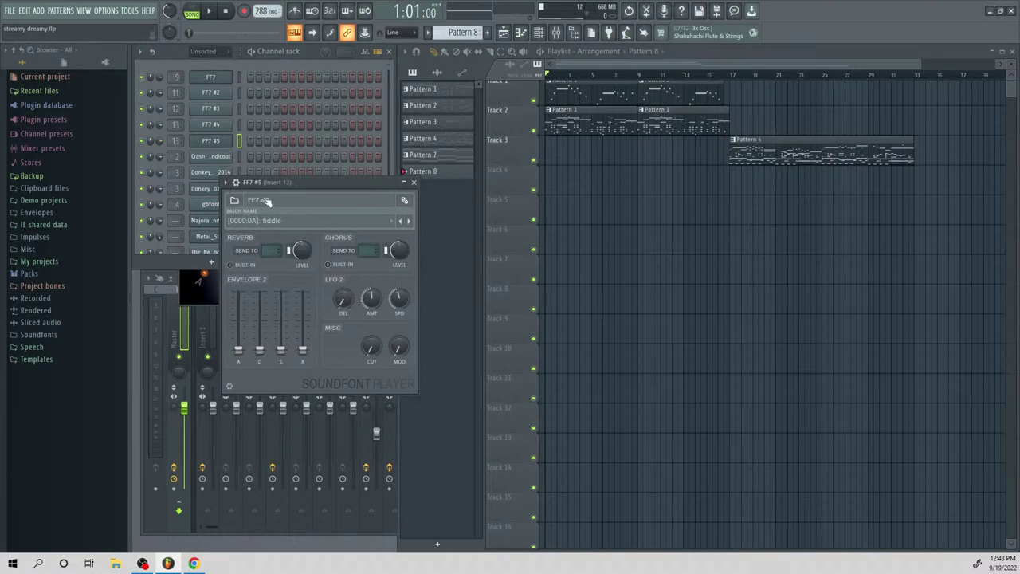
Rename the cloned channel as FH and set its soundfont patch to horn
right_click(227, 143)
left_click(297, 172)
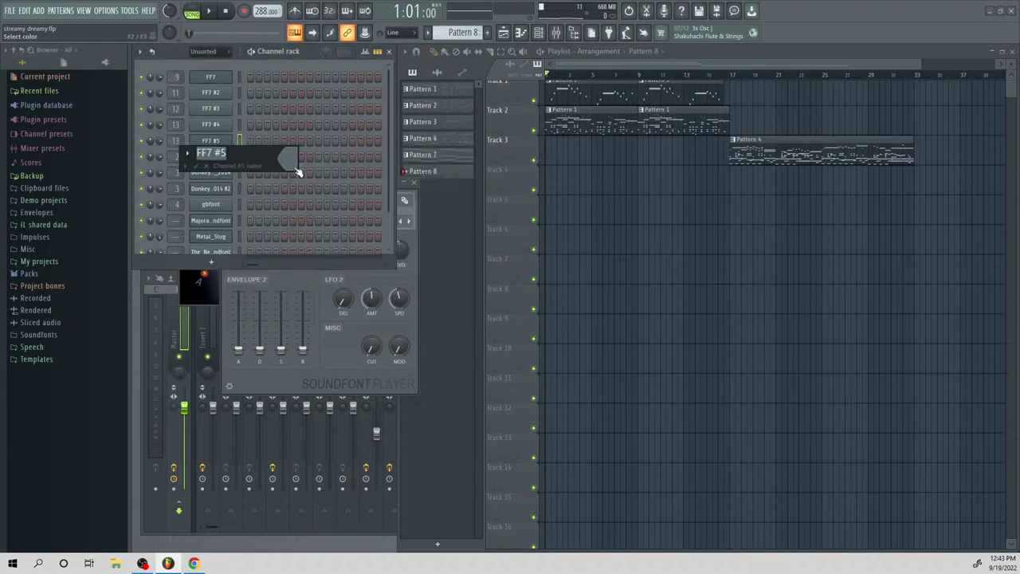
type("FH")
key("Return")
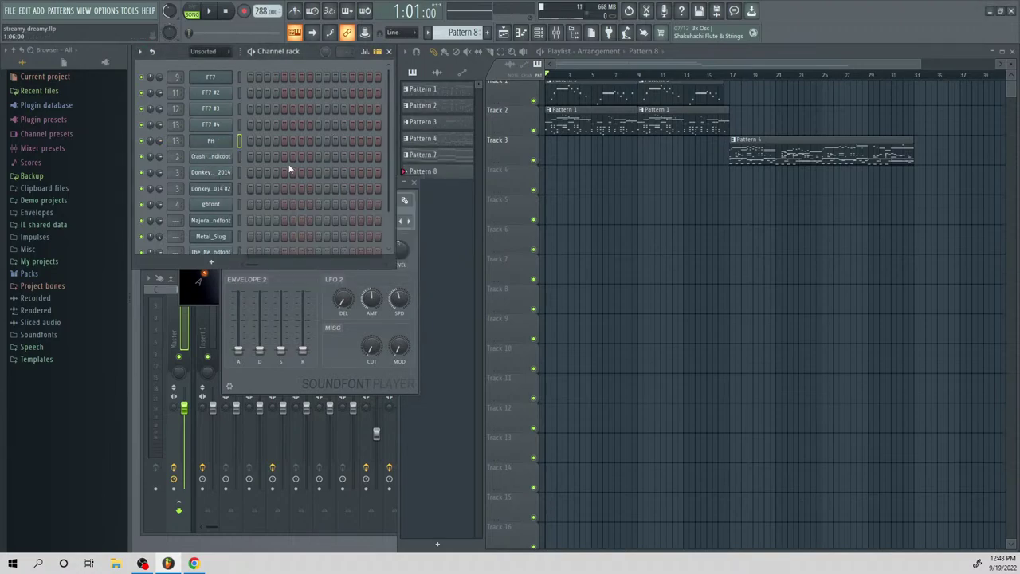
left_click(229, 148)
left_click(267, 221)
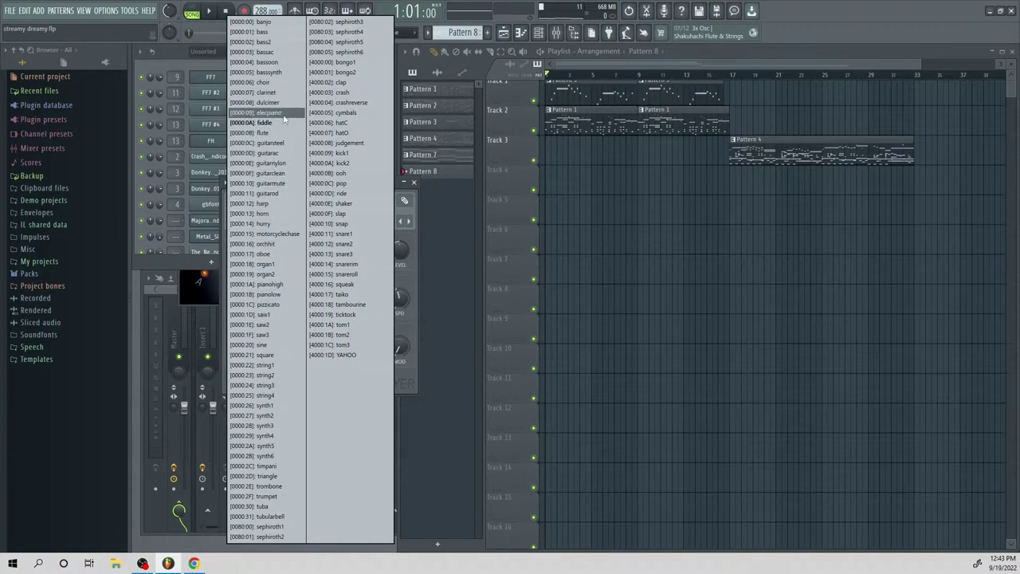
left_click(283, 214)
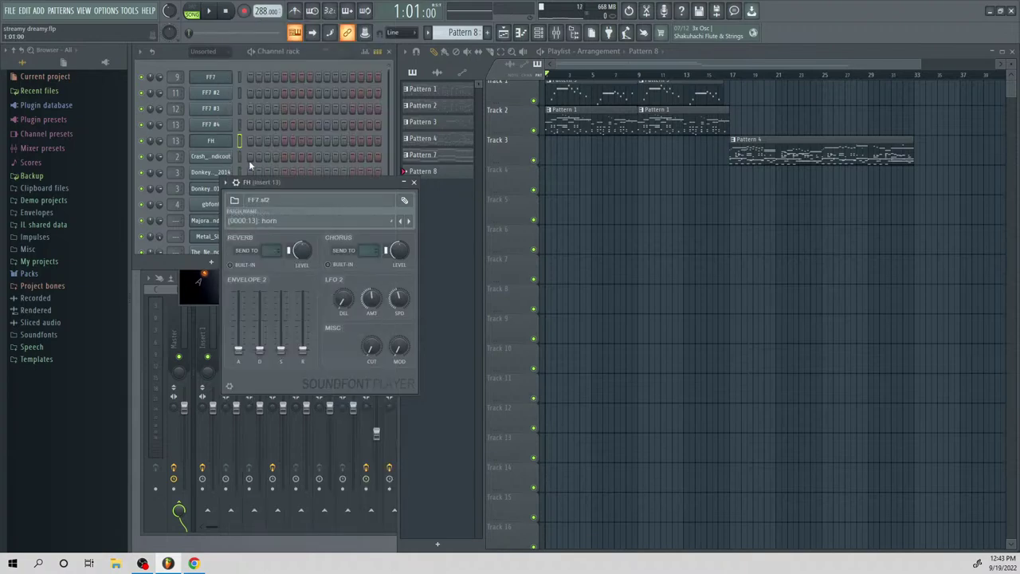
Rename the FF7 #4 channel, which plays the fiddle patch, as Fiddle
left_click(223, 129)
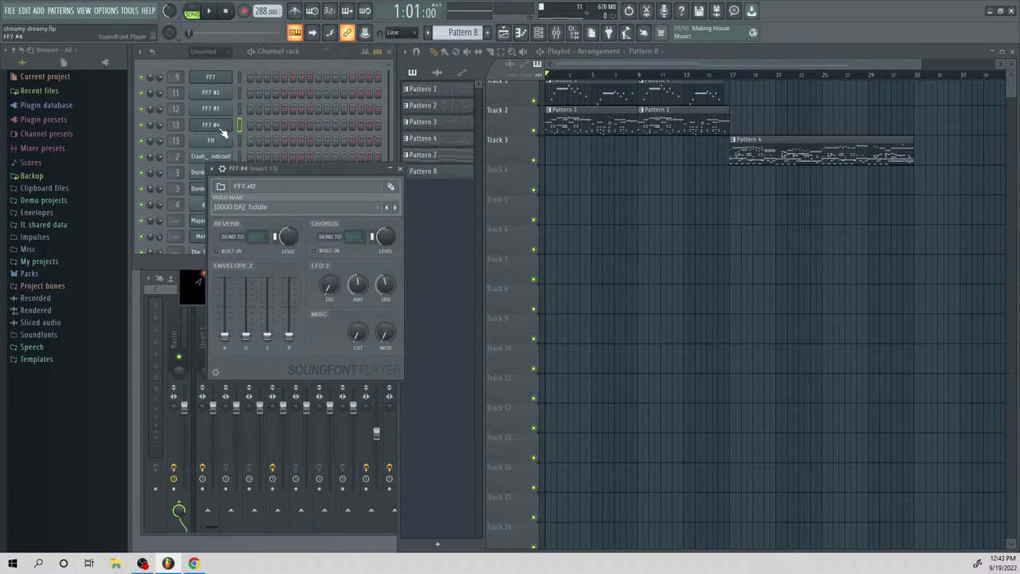
right_click(220, 132)
left_click(263, 148)
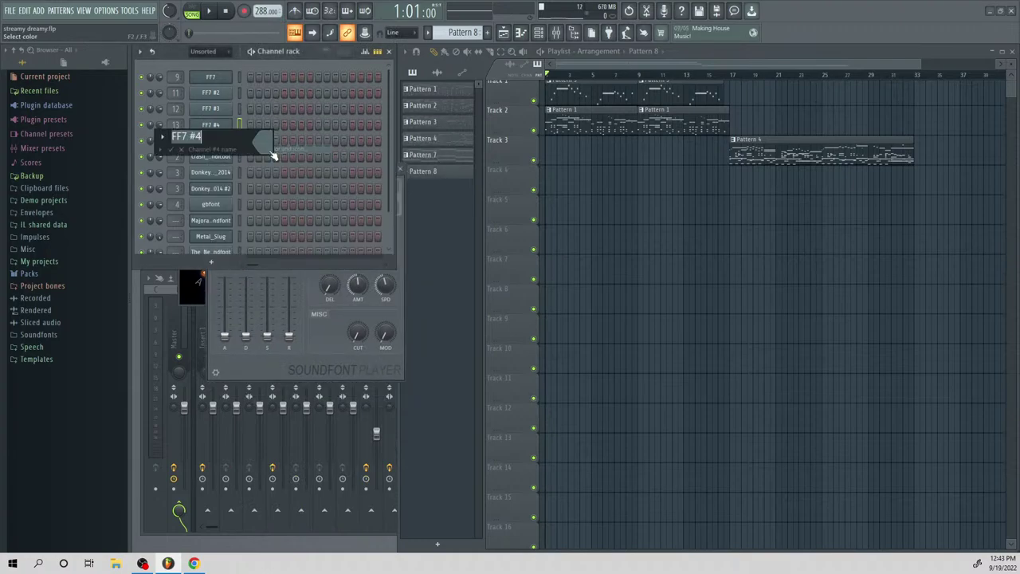
type("Fiddle")
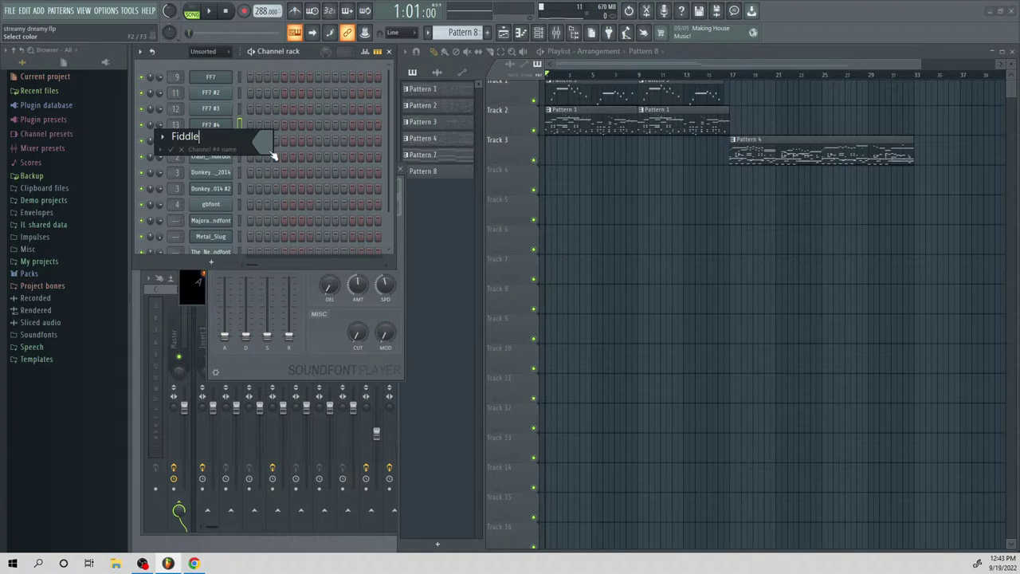
key("Return")
Rename the FF7 #3 channel, which plays the tambourine patch, as Tamborine
left_click(227, 112)
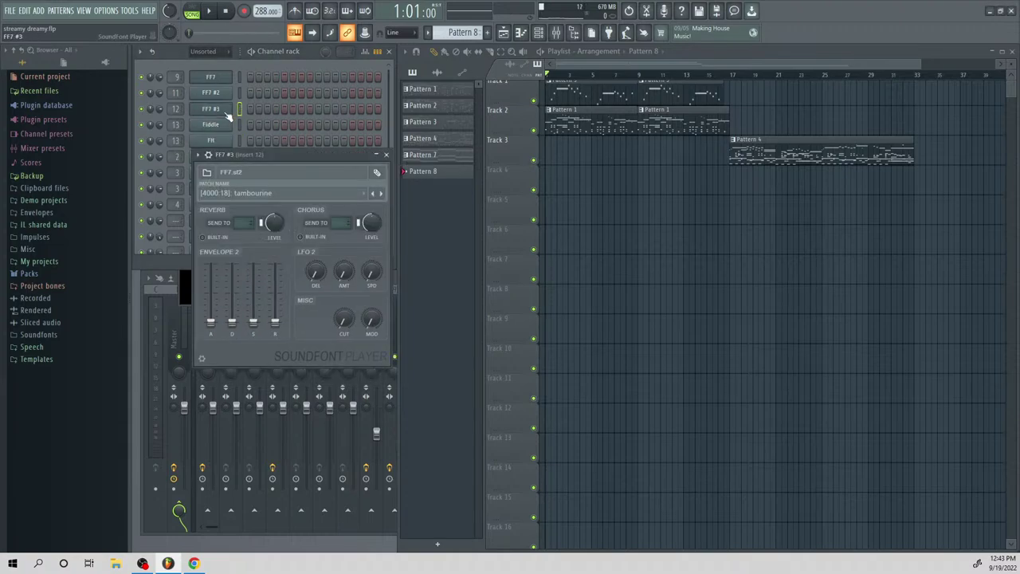
right_click(227, 116)
left_click(271, 135)
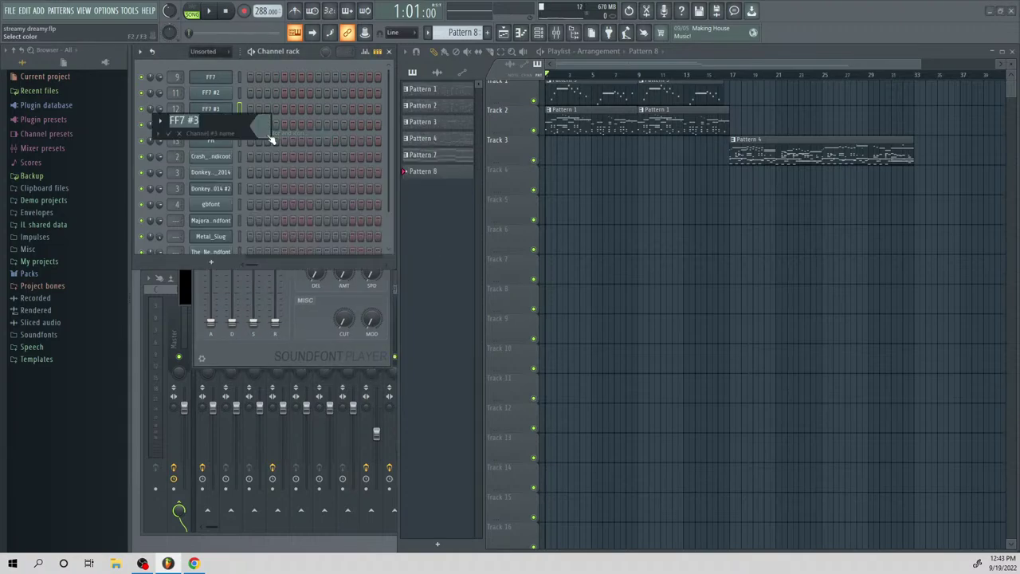
type("Tamborine")
key("Return")
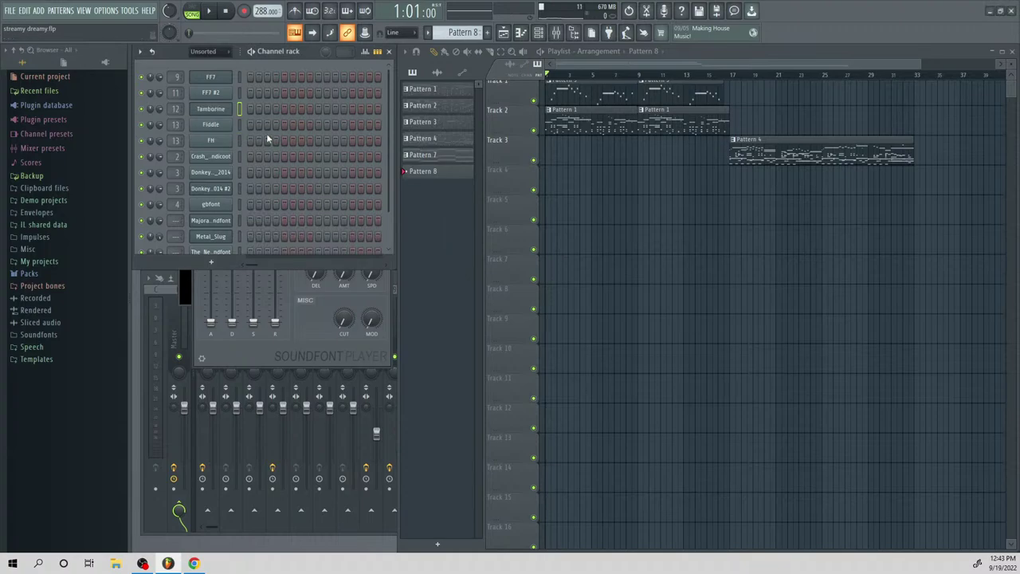
Rename the FF7 #2 channel in the channel rack as Shaker
left_click(210, 93)
right_click(211, 94)
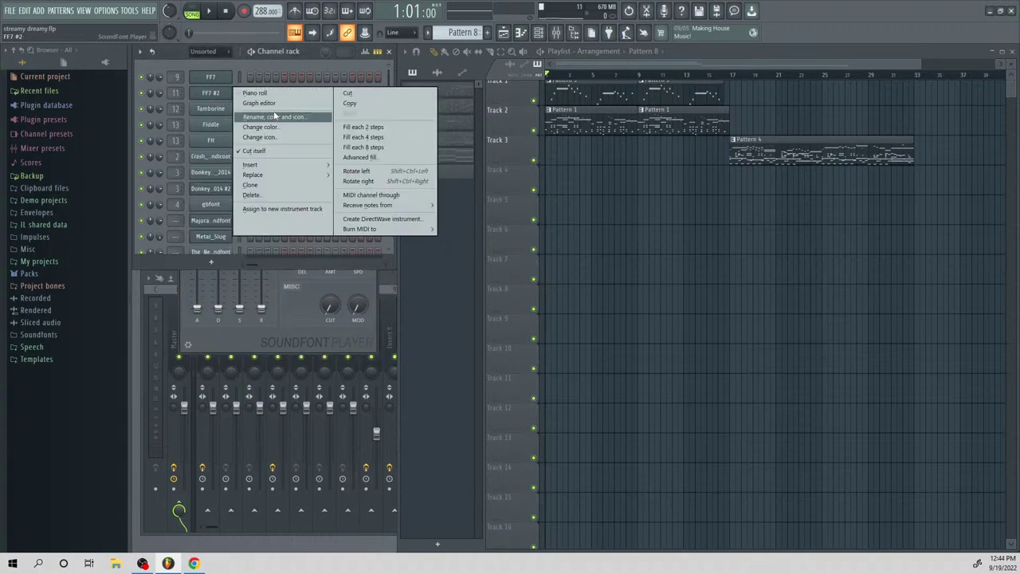
left_click(271, 117)
type("Shaker")
key("Return")
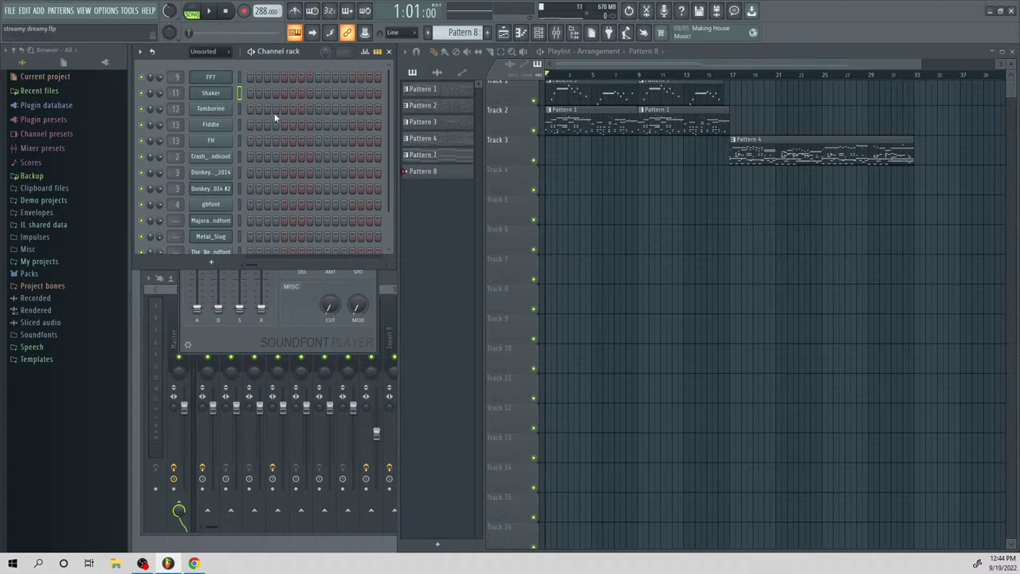
Rename the FF7 channel at the start of the channel rack as Trumpet
left_click(228, 78)
right_click(228, 77)
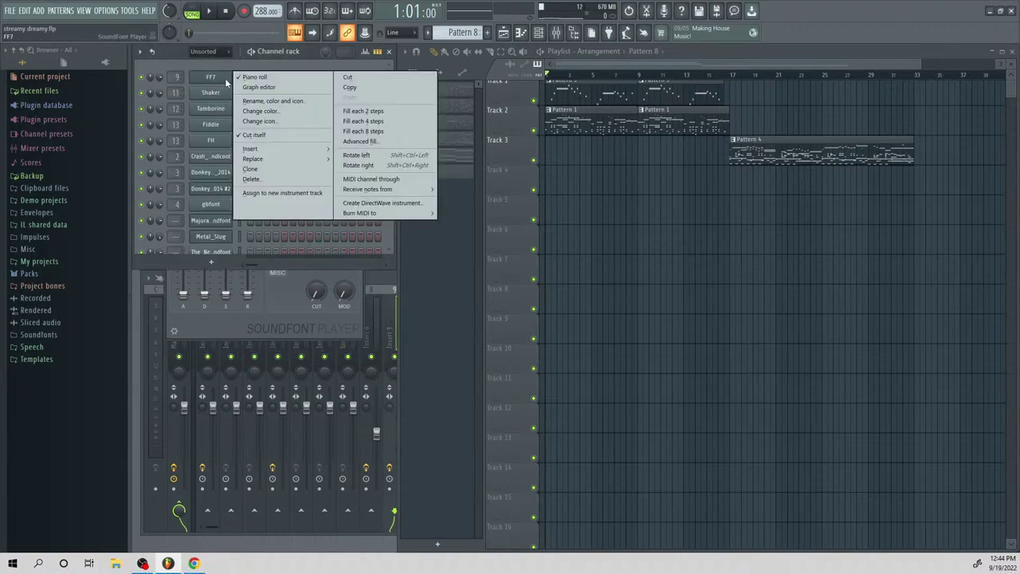
left_click(260, 102)
type("Trum")
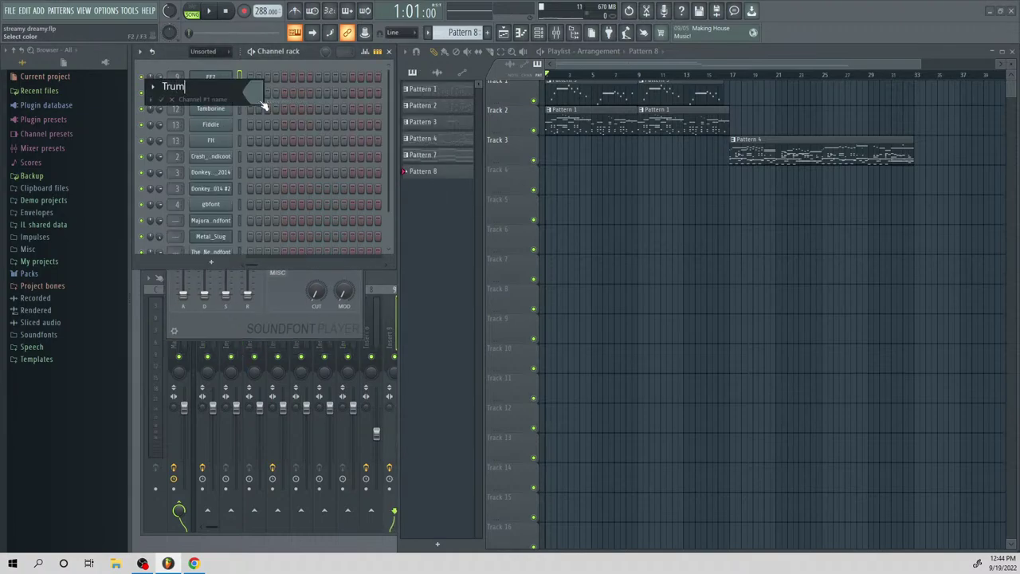
type("pet")
key("Return")
Set the Crash_Bandicoot channel's soundfont patch to Bells and audition notes in its piano roll
left_click(212, 158)
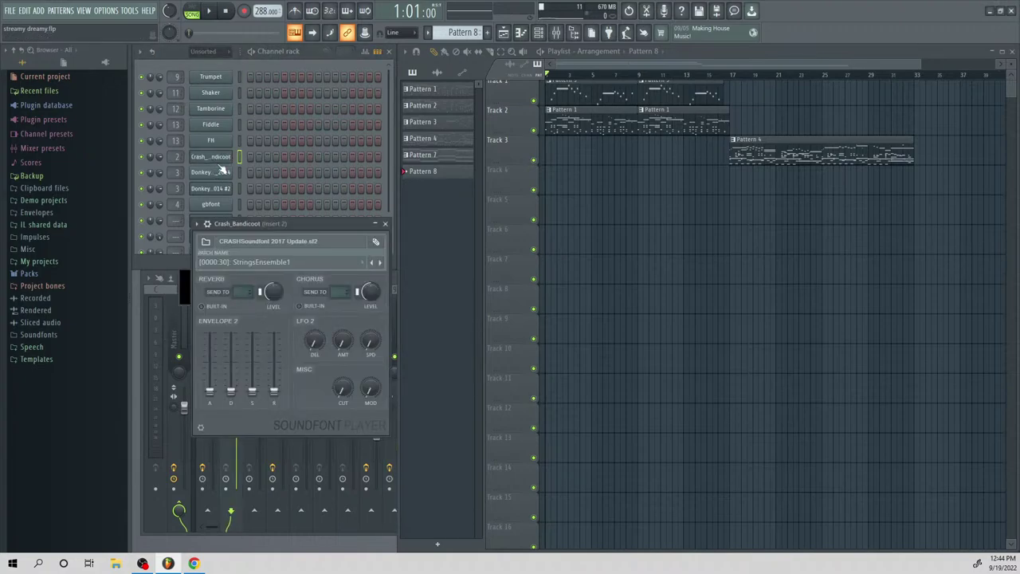
left_click(284, 263)
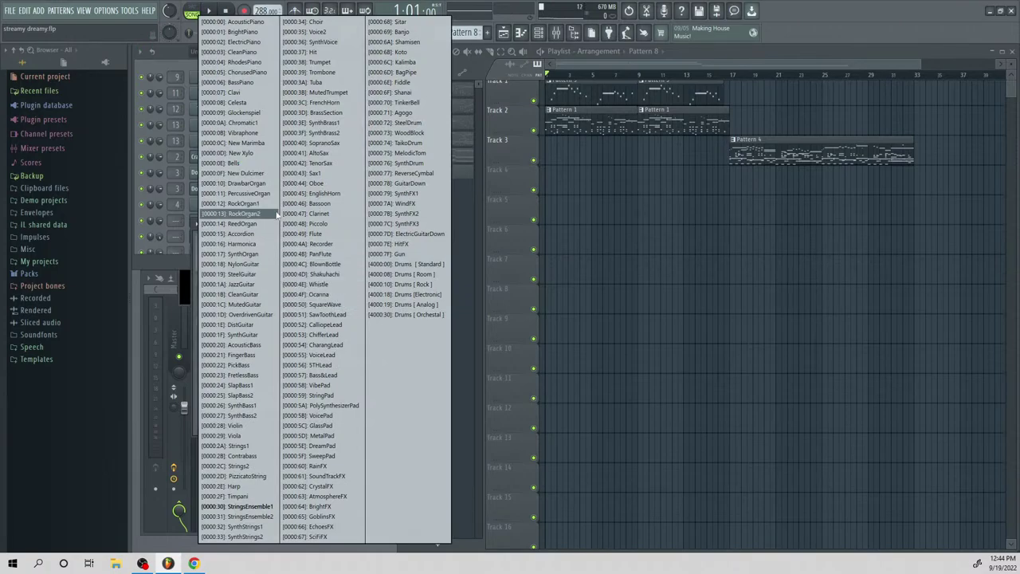
left_click(254, 162)
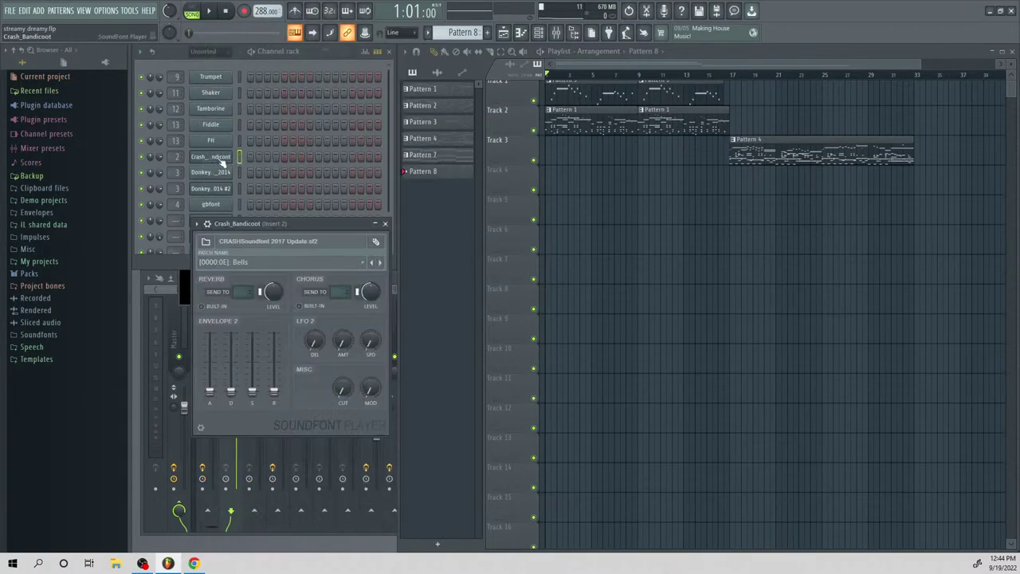
right_click(223, 159)
left_click(246, 157)
left_click(516, 238)
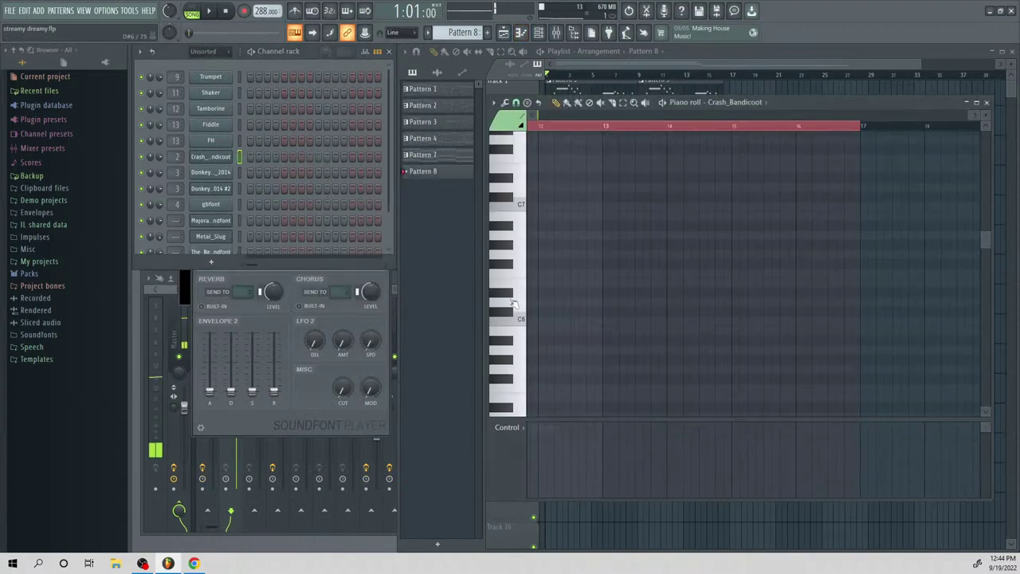
left_click(516, 326)
Rename the Crash_Bandicoot channel, which plays the Bells patch, as Bell CB
right_click(223, 156)
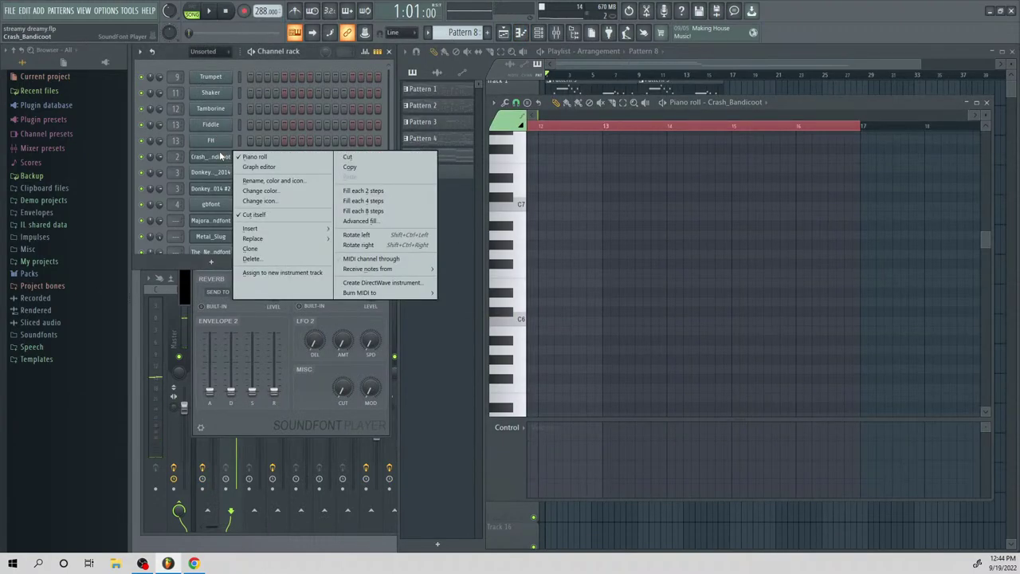
left_click(271, 180)
type("Bell")
key("Return")
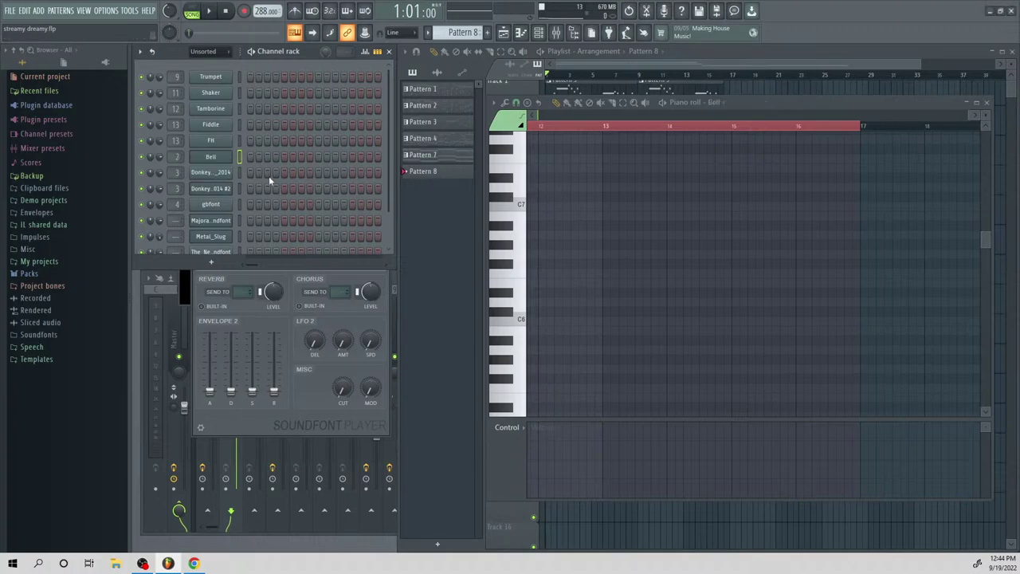
right_click(223, 157)
left_click(268, 181)
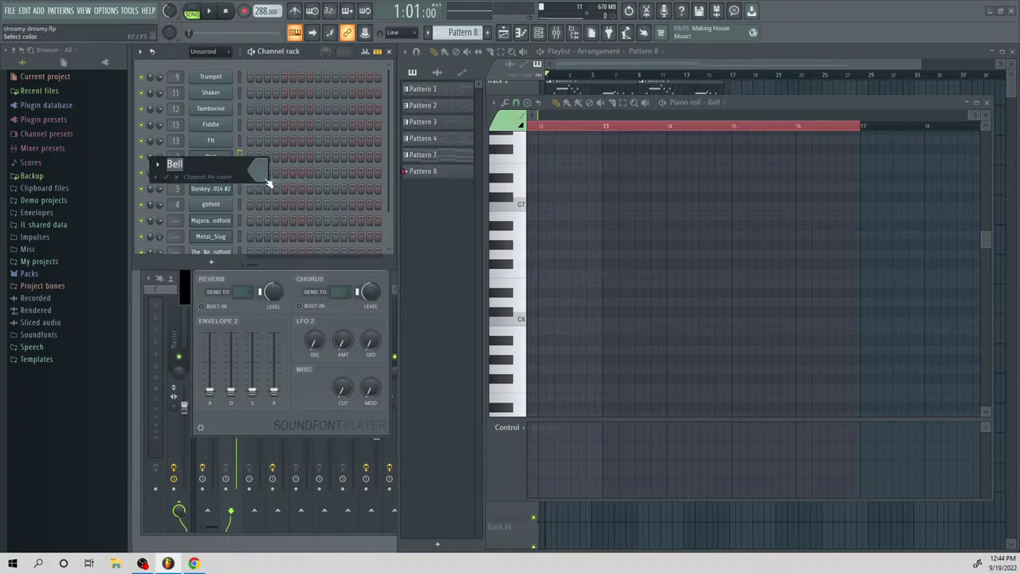
type("C8")
key("Return")
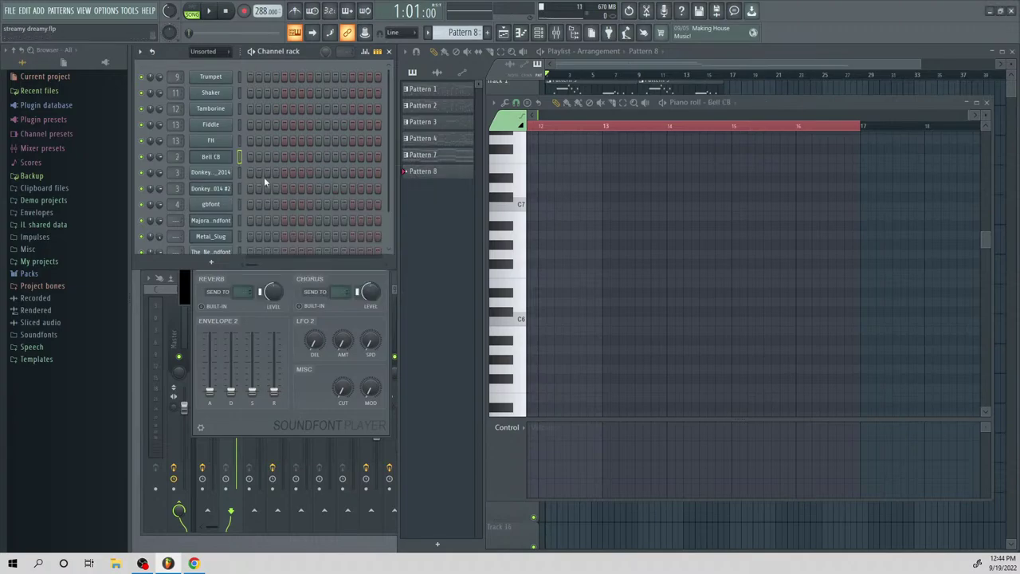
Check the patch of the Donkey_Kong_Country_2014 channel and rename the channel as Marimba
left_click(207, 172)
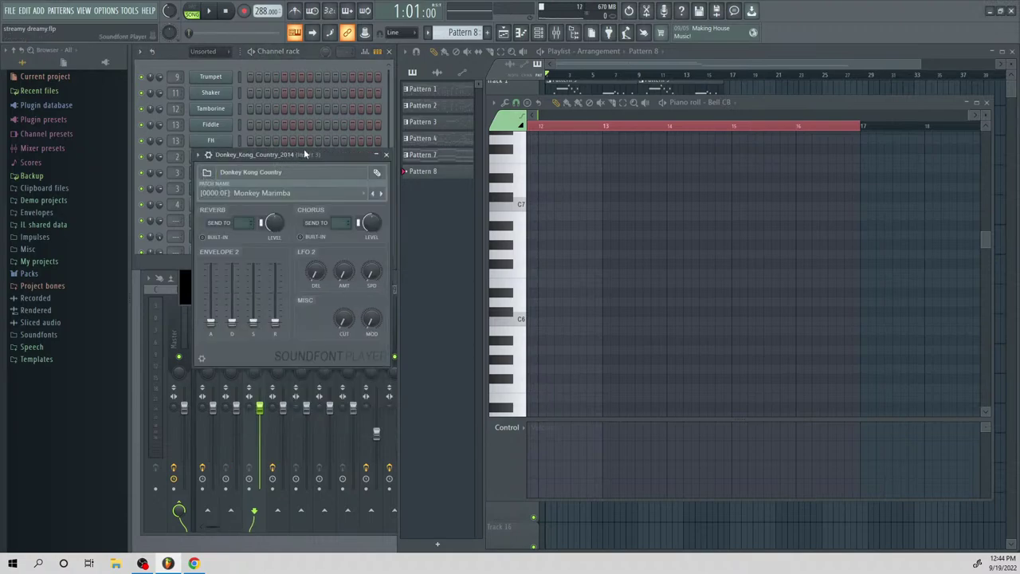
left_click_drag(306, 154, 654, 167)
right_click(231, 189)
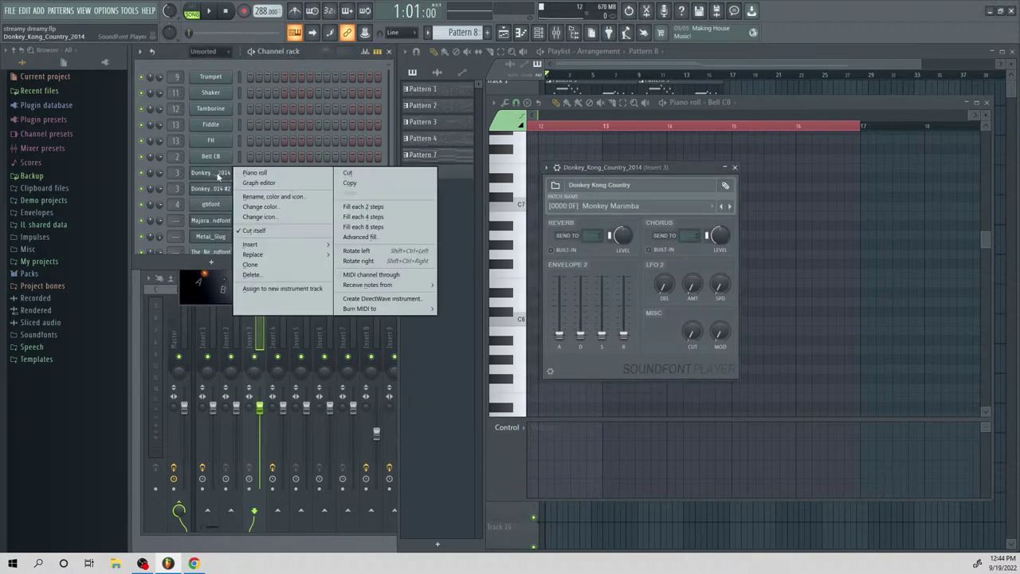
left_click(267, 198)
type("Marimba")
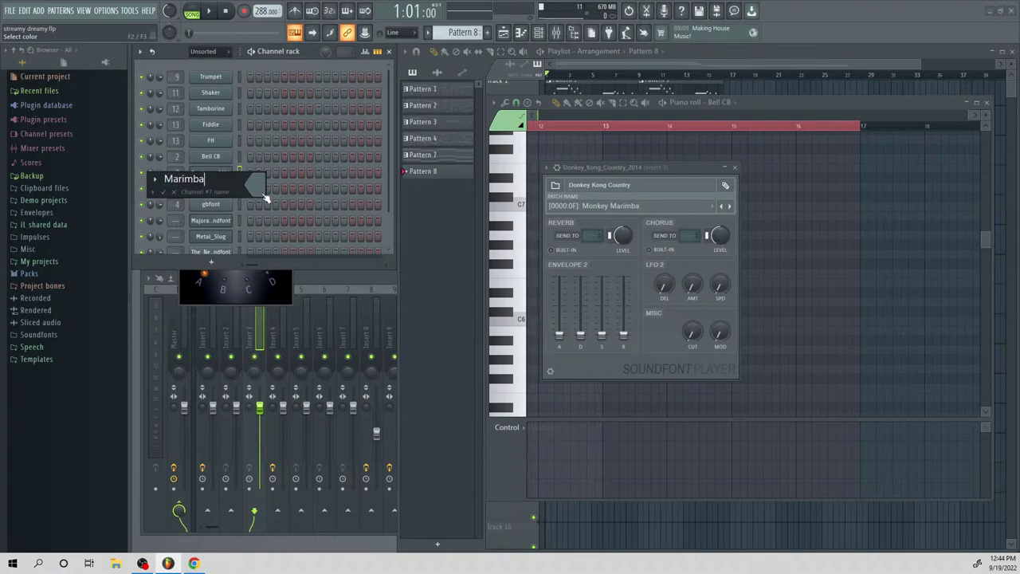
key("Return")
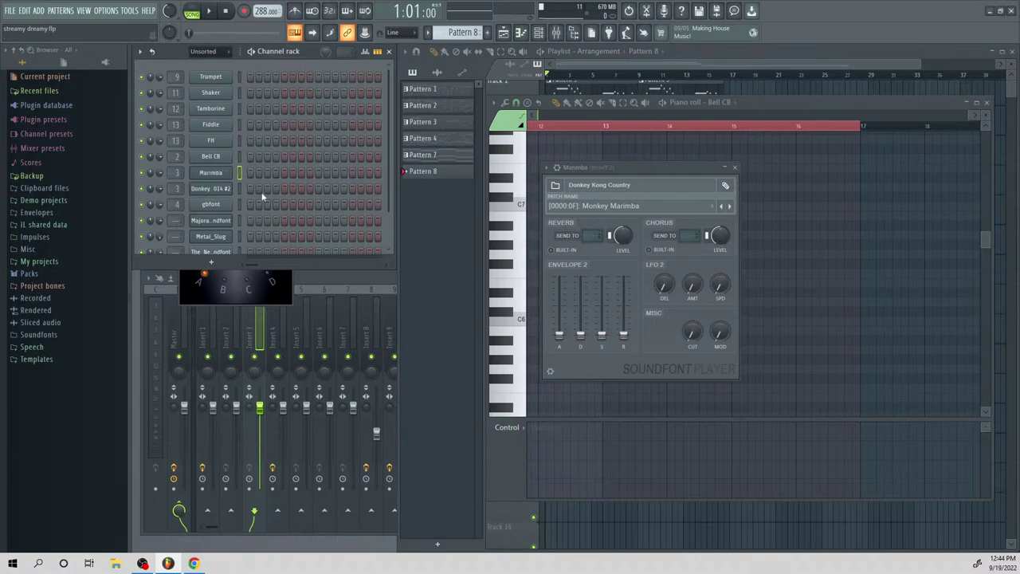
Check the patch of the second Donkey Kong Country channel and rename the channel as Guitar DK
left_click(222, 190)
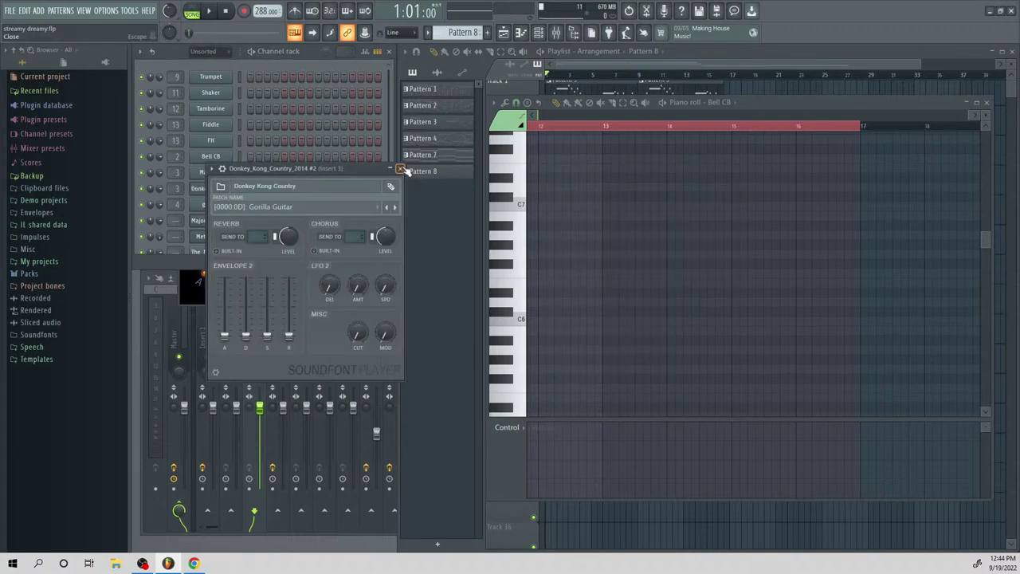
left_click(400, 169)
right_click(233, 188)
left_click(271, 212)
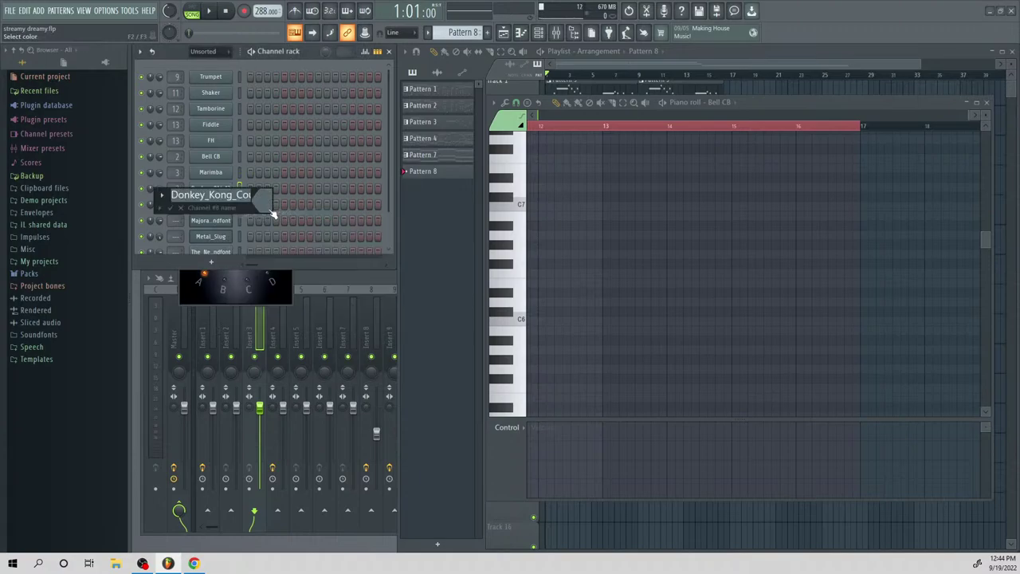
type("Guitar DK")
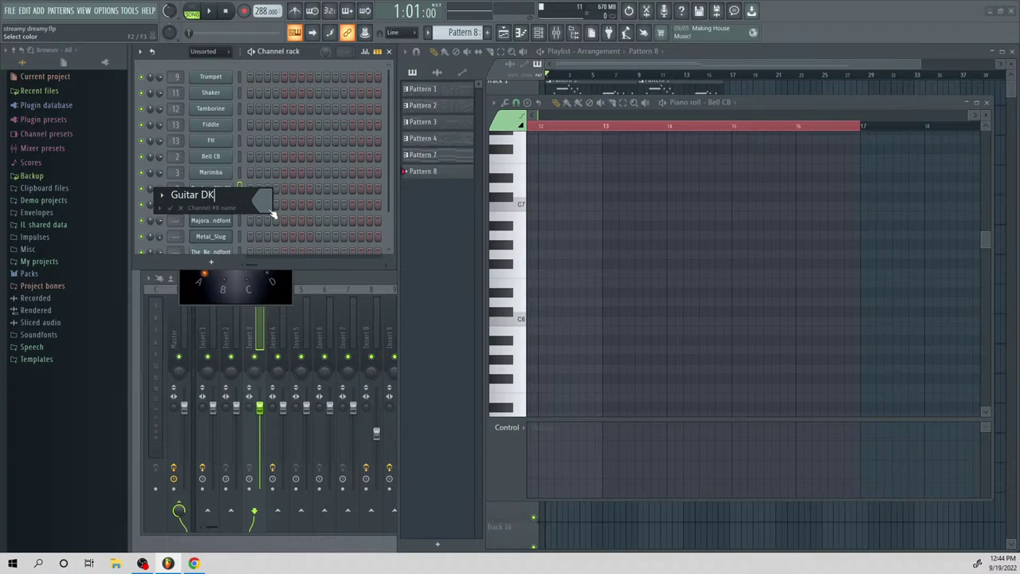
key("Return")
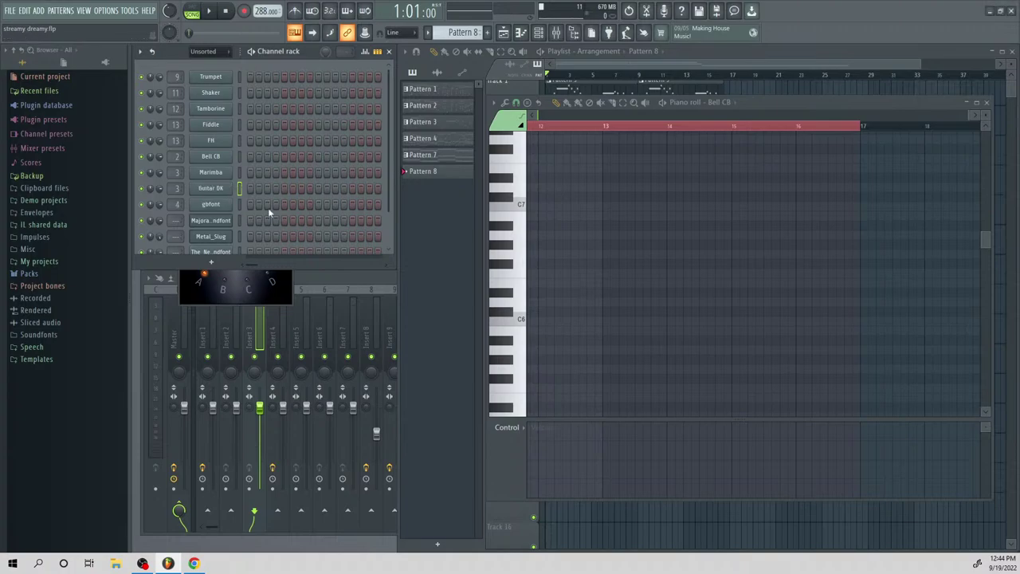
Set the Metal_Slug channel's soundfont patch to Mute Guitar
scroll(224, 214, "down", 2)
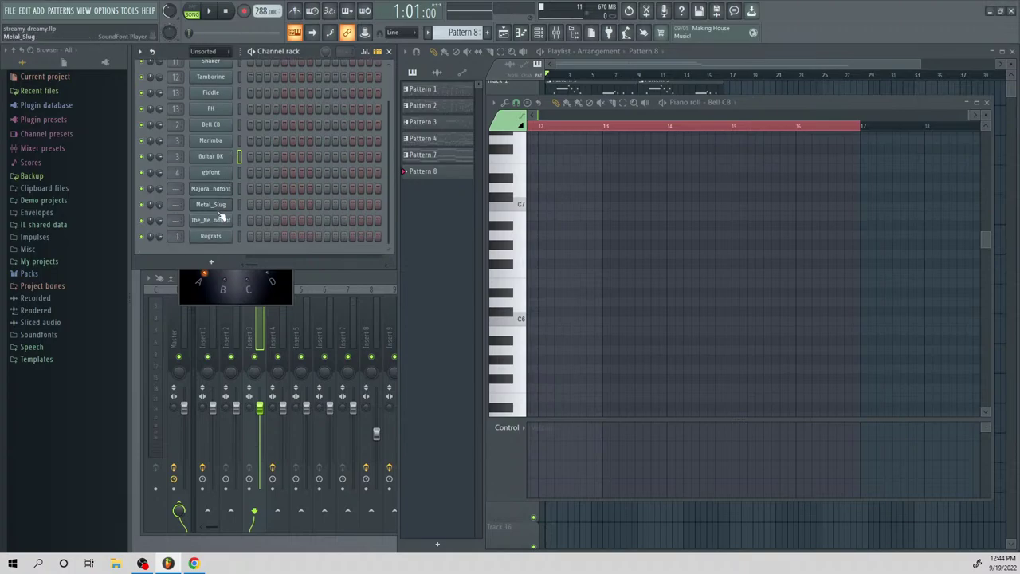
right_click(218, 204)
left_click(229, 205)
left_click(227, 205)
left_click(306, 221)
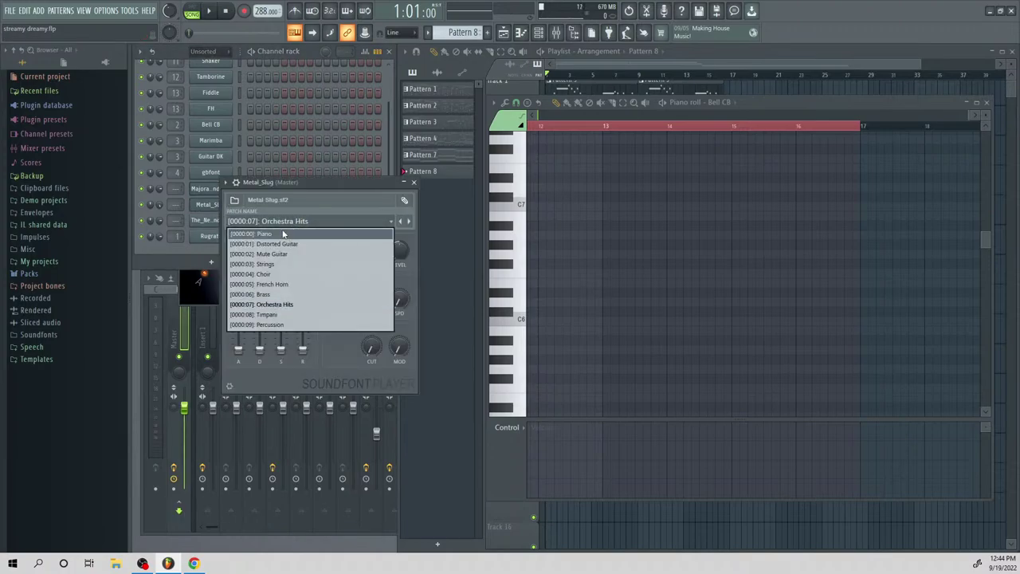
left_click(294, 254)
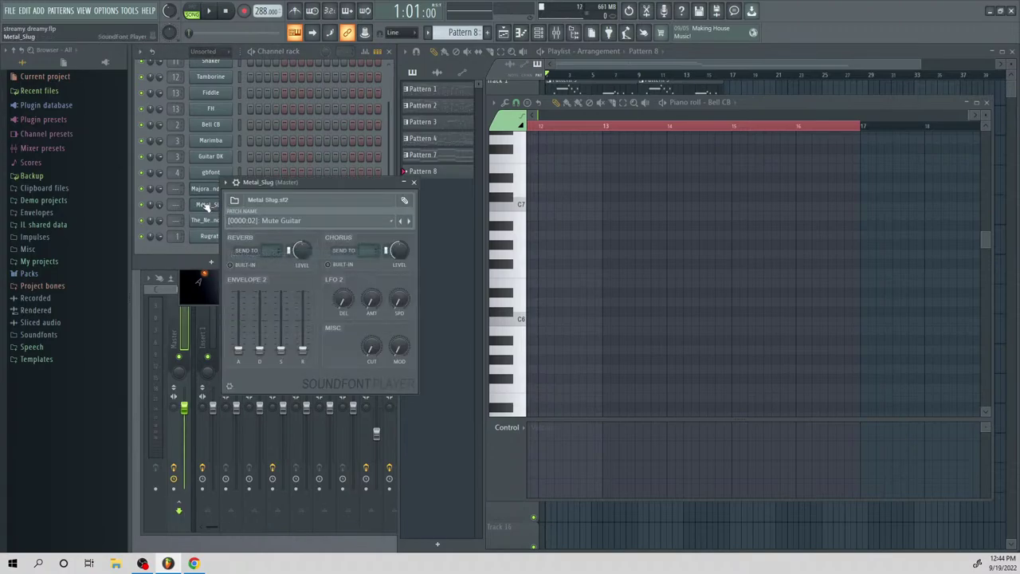
Rename the Metal_Slug channel, which plays the Mute Guitar patch, as Chugs
left_click(208, 205)
right_click(210, 205)
left_click(262, 228)
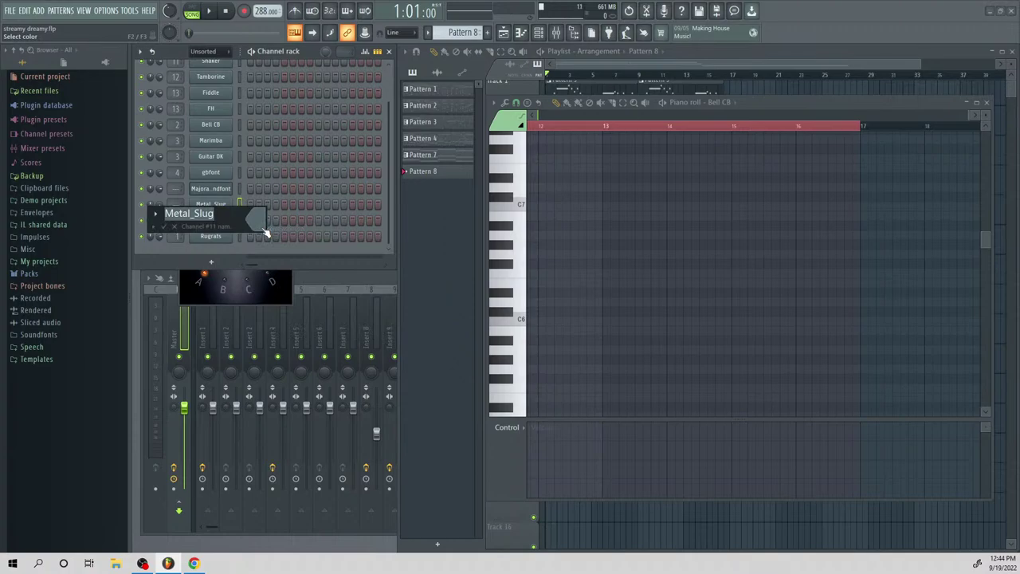
type("Chugs")
key("Return")
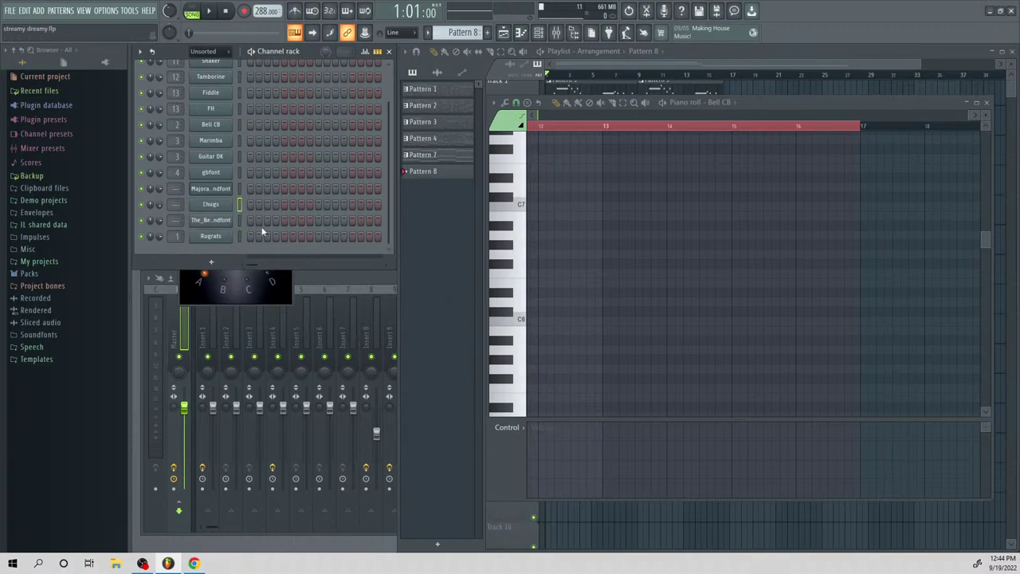
Clone the Chugs channel and set the clone's soundfont patch to Timpani
right_click(211, 204)
left_click(258, 305)
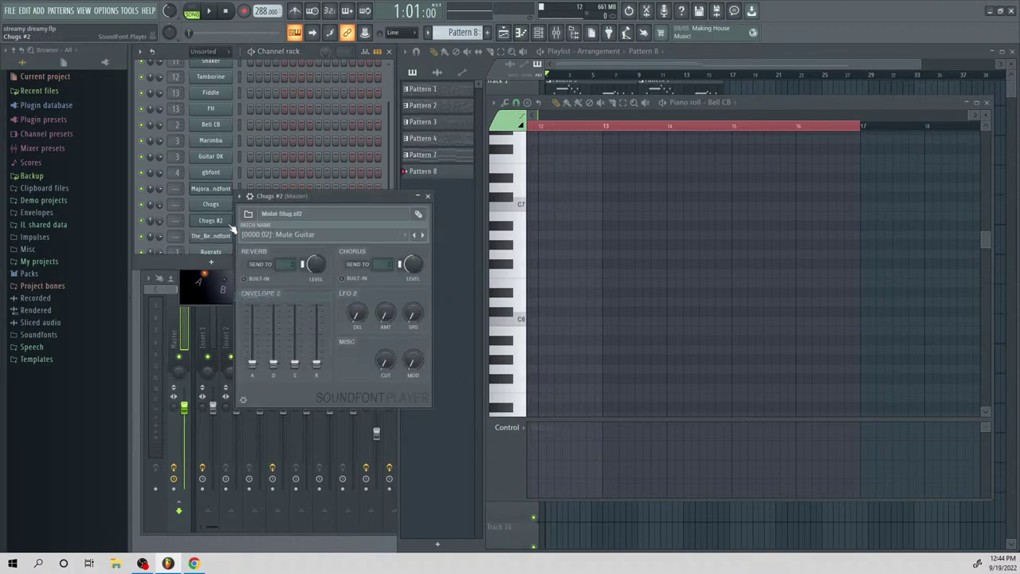
left_click(315, 235)
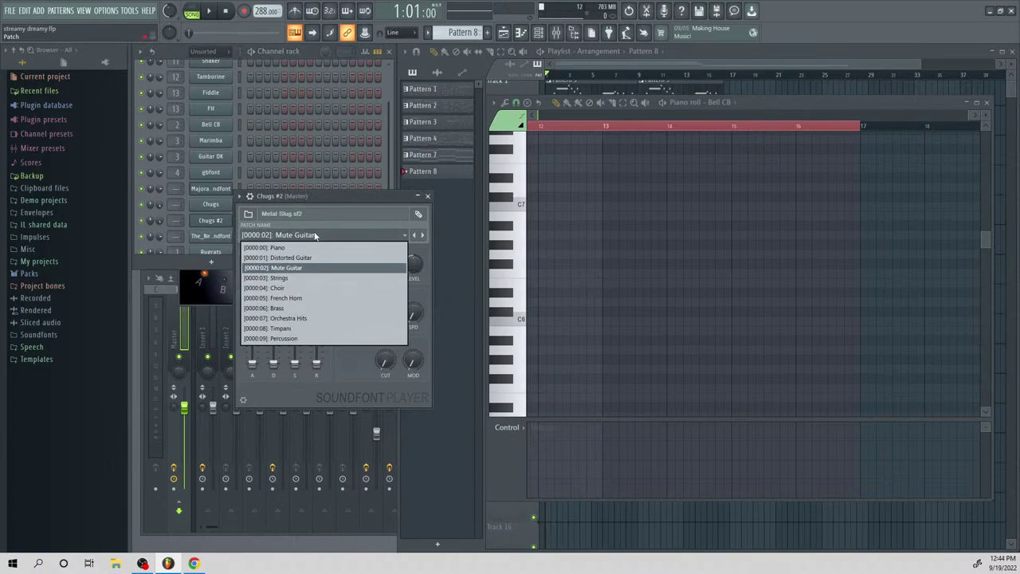
left_click(301, 328)
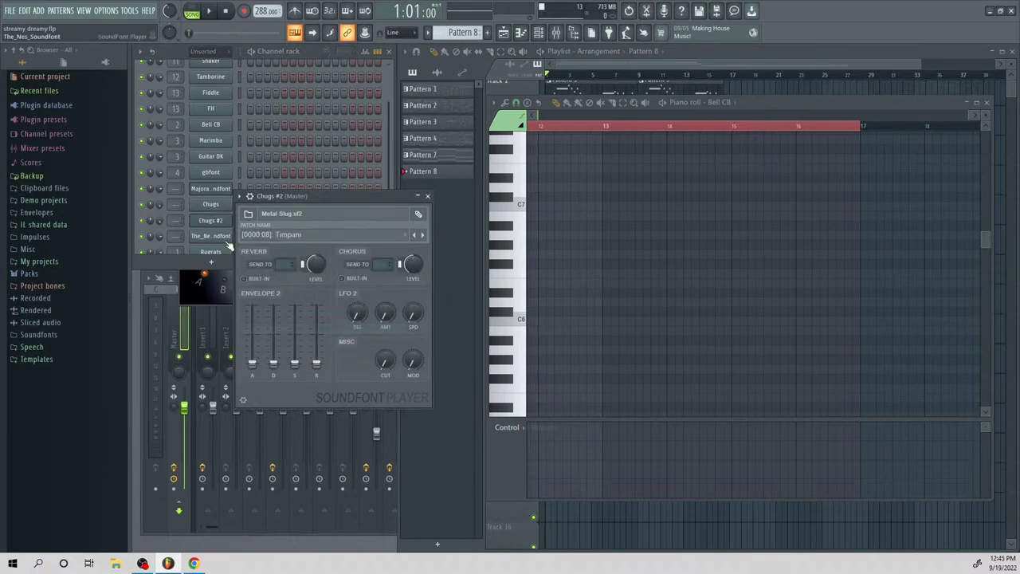
Rename the cloned Chugs #2 channel as Timpani
left_click(214, 224)
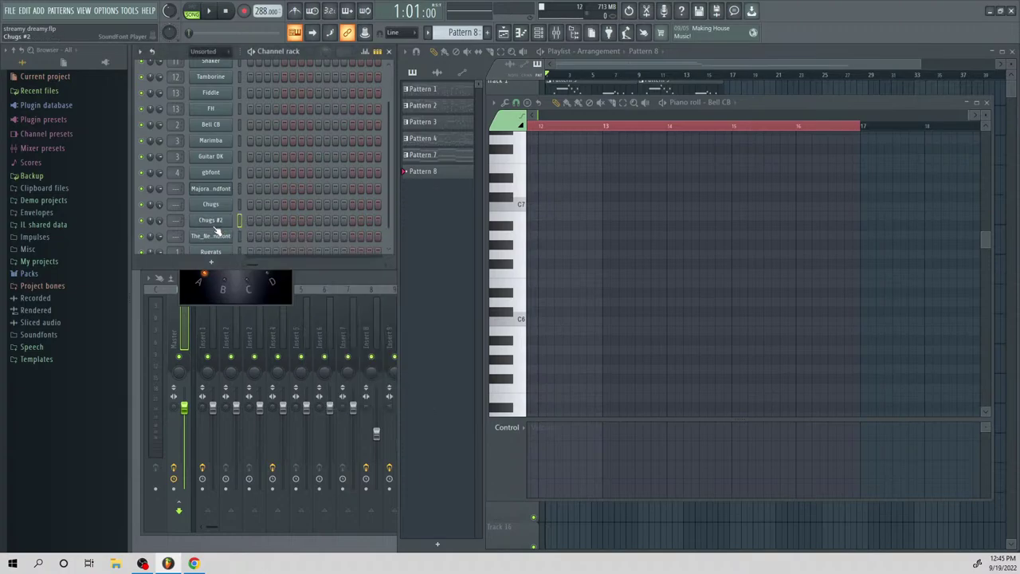
right_click(214, 231)
left_click(276, 244)
type("Ti")
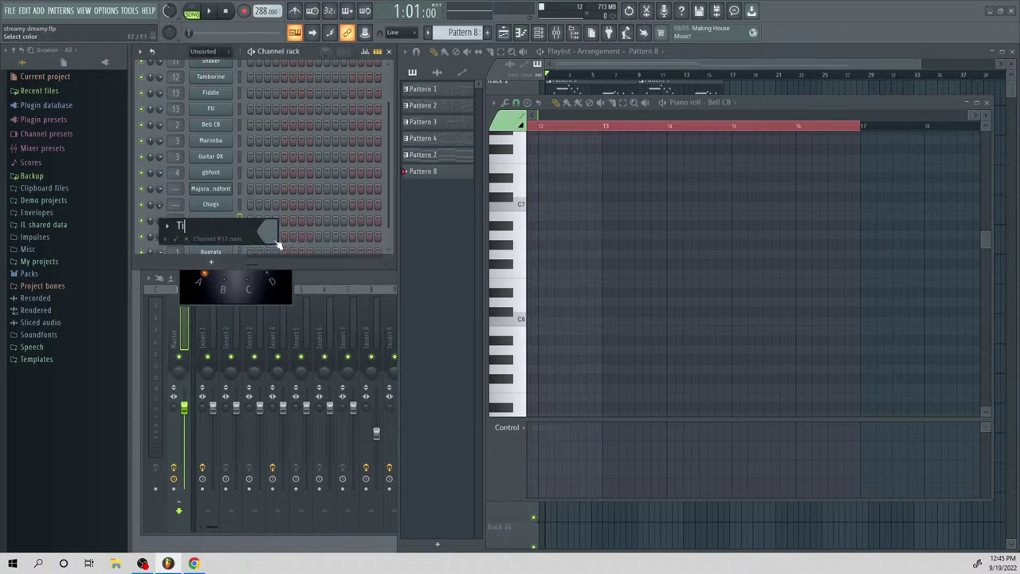
type("mpani")
key("Return")
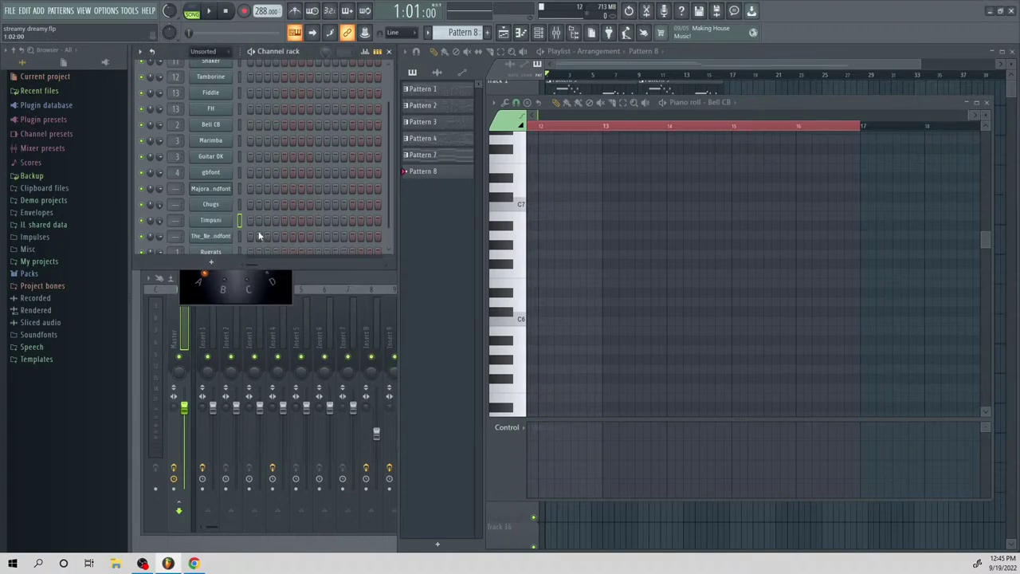
Clone the Timpani channel and set the clone's soundfont patch to Percussion
right_click(214, 223)
left_click(293, 313)
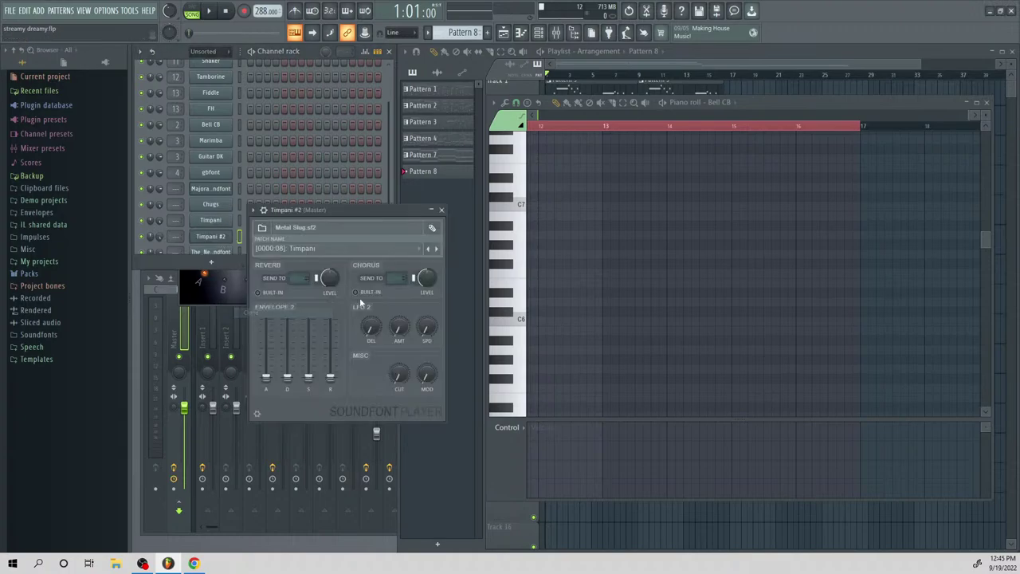
left_click(321, 248)
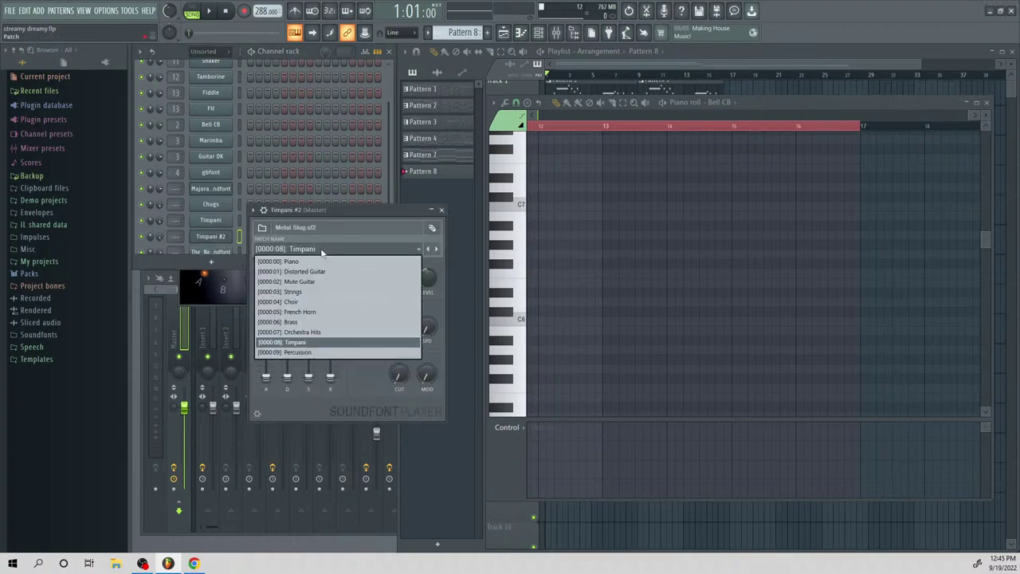
left_click(303, 352)
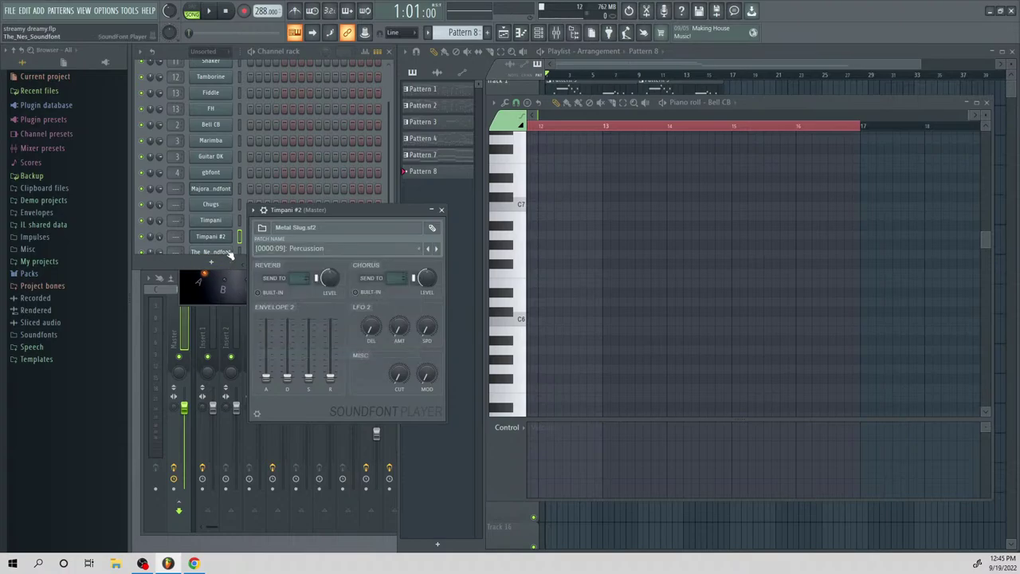
left_click(331, 249)
left_click(331, 250)
Rename the Timpani #2 channel, which plays the Percussion patch, as Percussion
right_click(227, 237)
left_click(274, 261)
type("P")
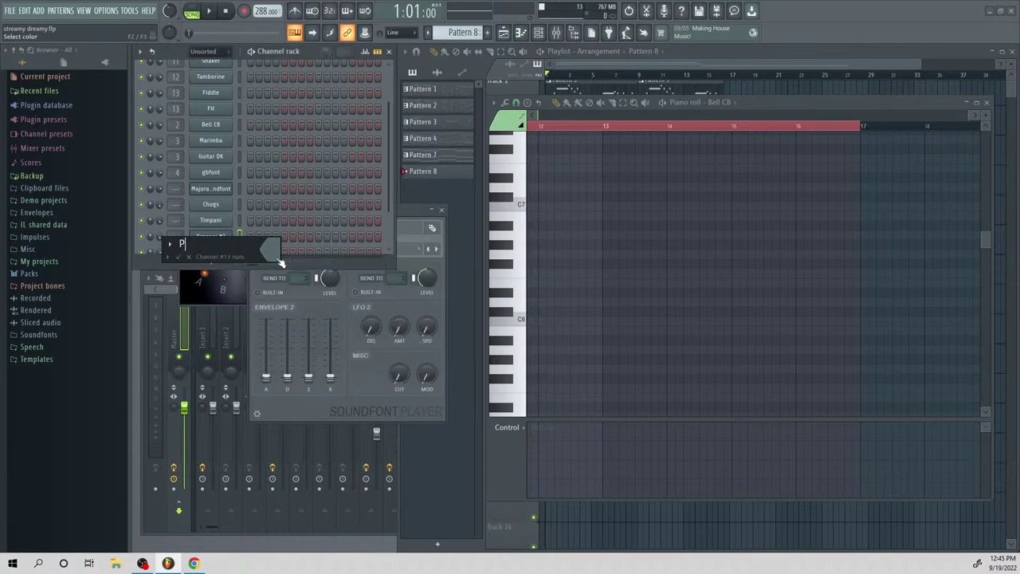
type("ercussion")
key("Return")
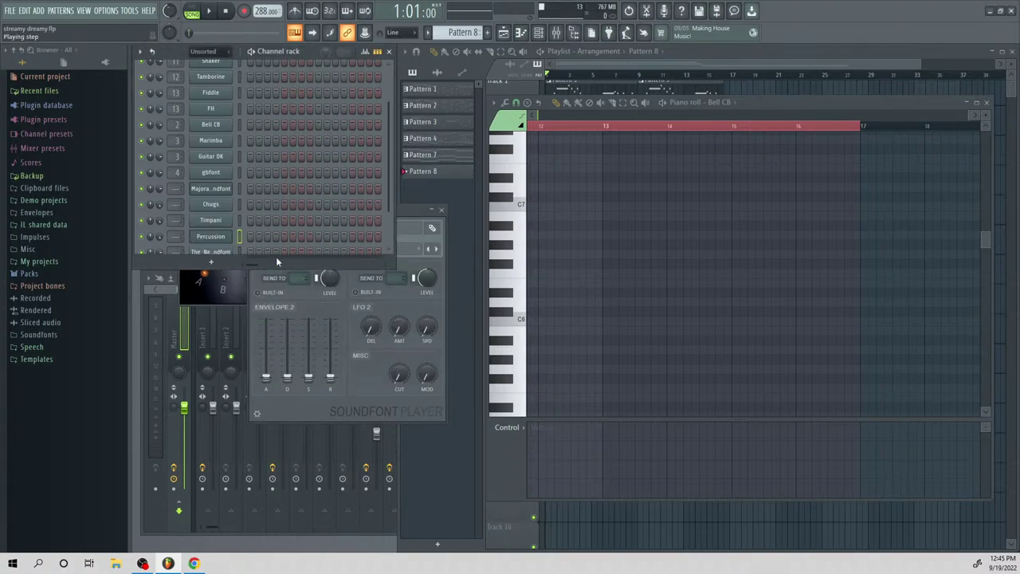
Rename the Rugrats channel at the end of the channel list as Rugrats Bas
scroll(273, 215, "up", 2)
scroll(239, 184, "down", 2)
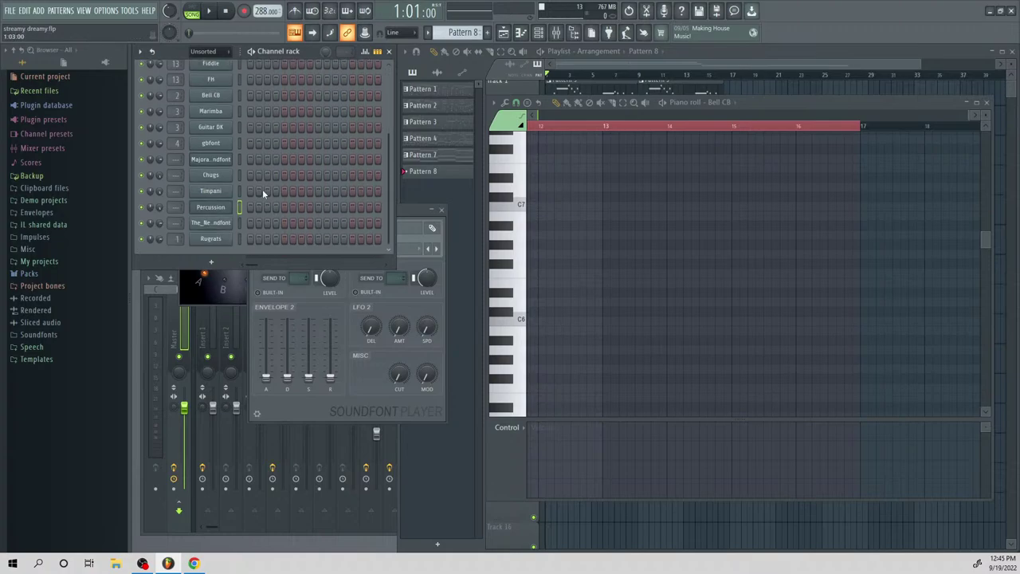
right_click(221, 236)
left_click(253, 258)
left_click(212, 253)
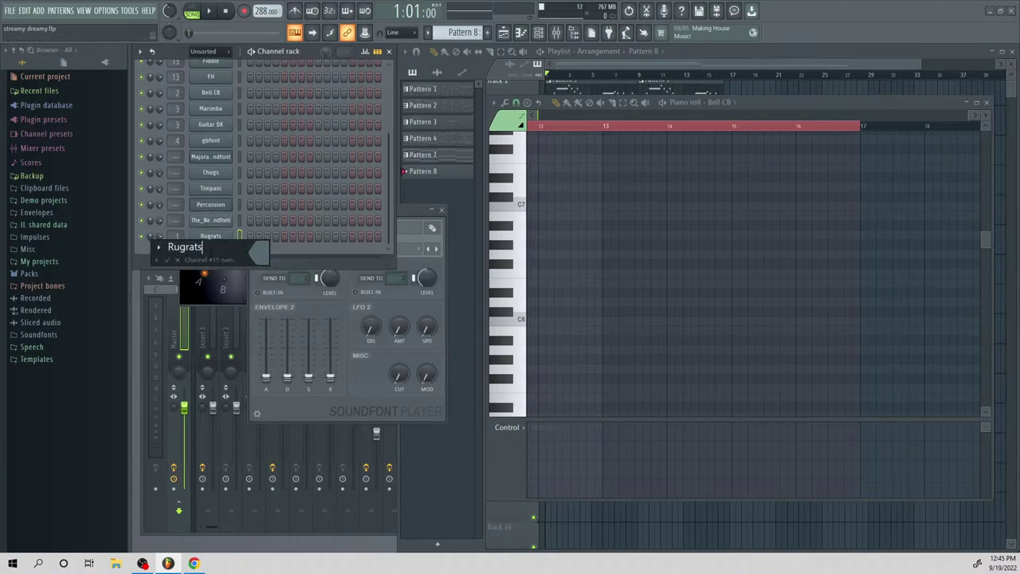
type("Ba")
key("Return")
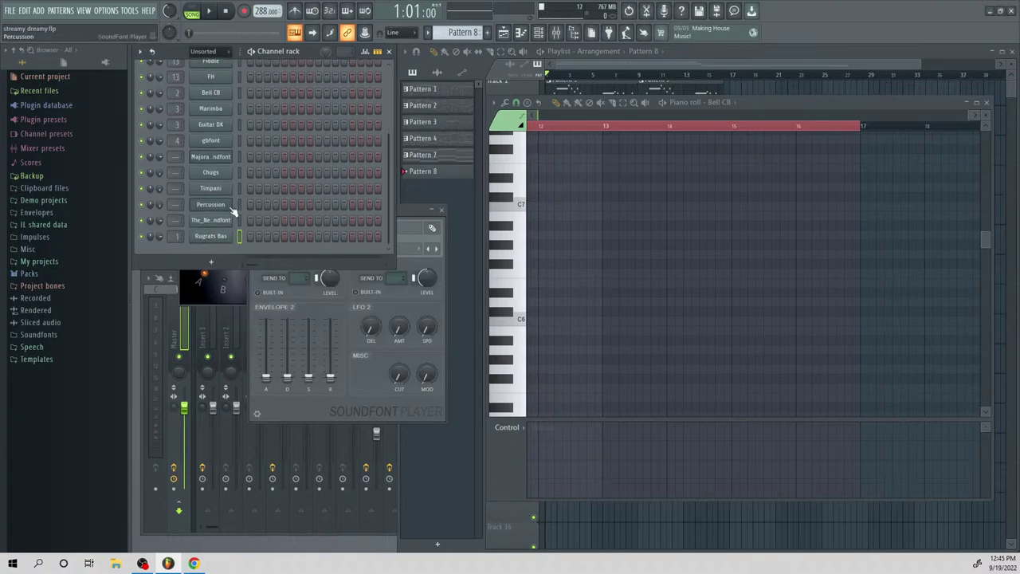
Clone the Trumpet channel and set the clone's soundfont patch to string1
scroll(299, 192, "up", 2)
left_click(217, 80)
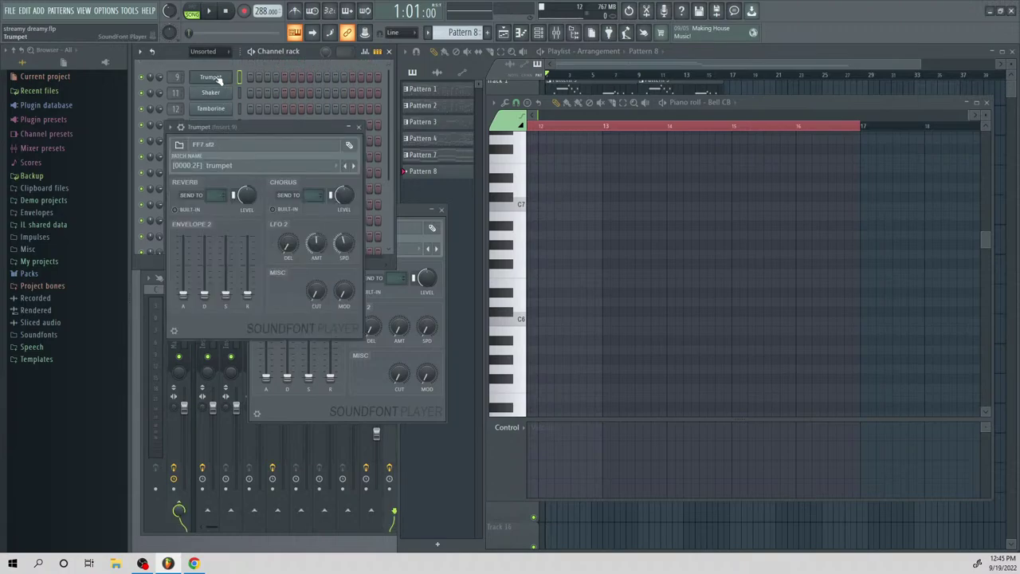
right_click(217, 80)
left_click(302, 167)
left_click(239, 179)
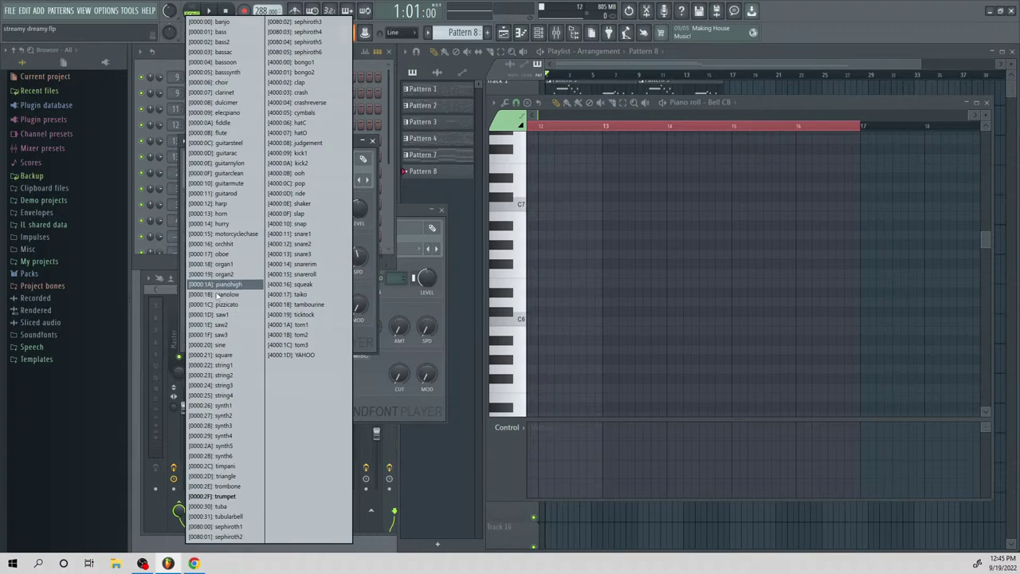
left_click(219, 364)
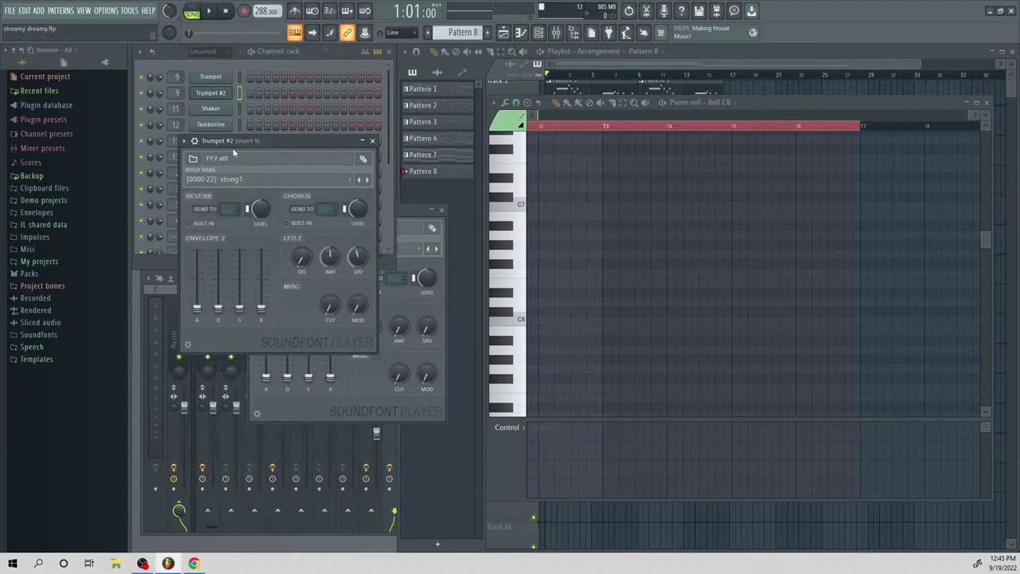
Rename the cloned Trumpet #2 channel as ff7 Strings
right_click(215, 89)
left_click(292, 125)
type("ff")
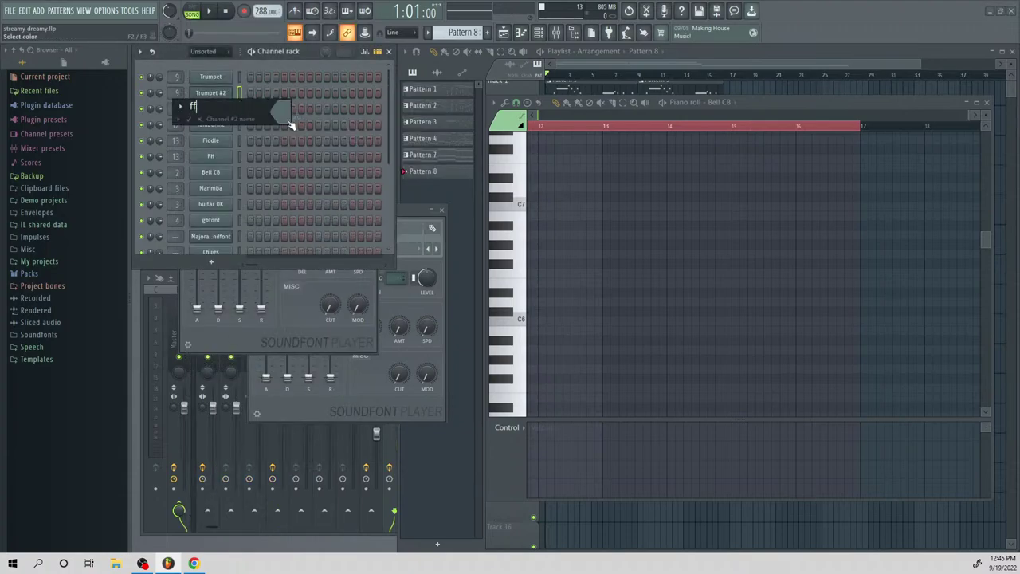
type("7 Strings")
key("Return")
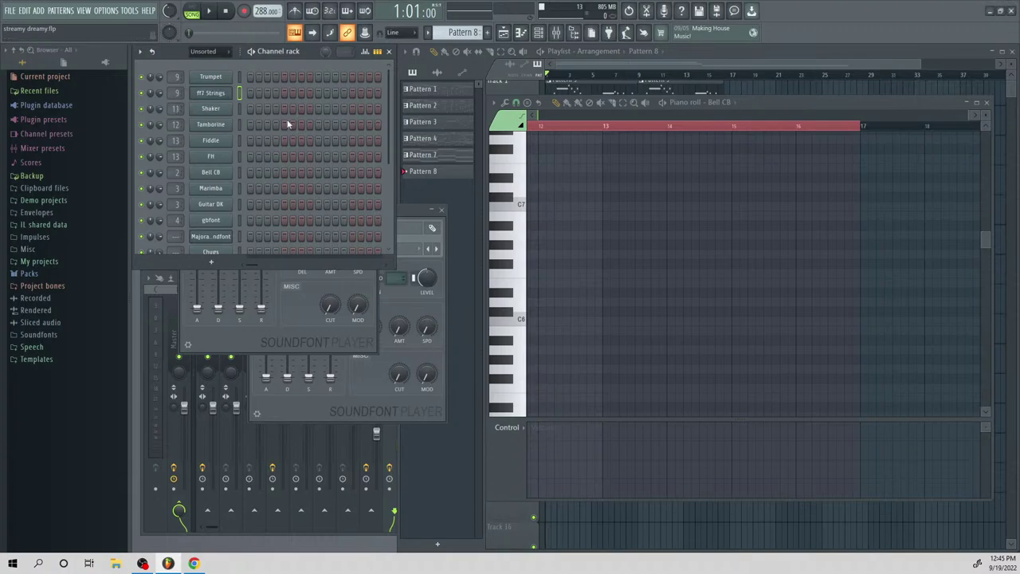
Open the ff7 Strings channel's piano roll at the first bar of Pattern 8
right_click(217, 93)
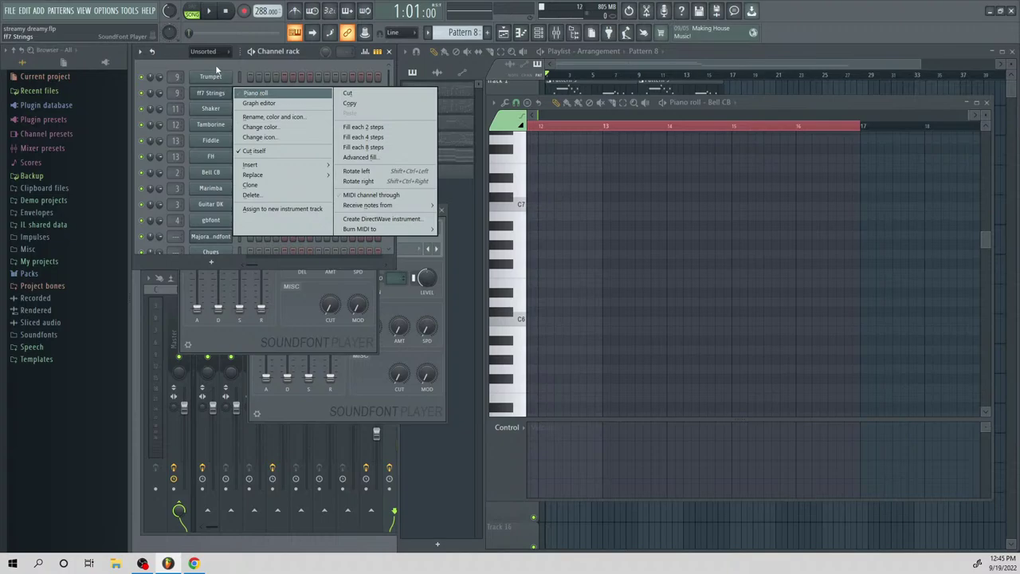
left_click(275, 94)
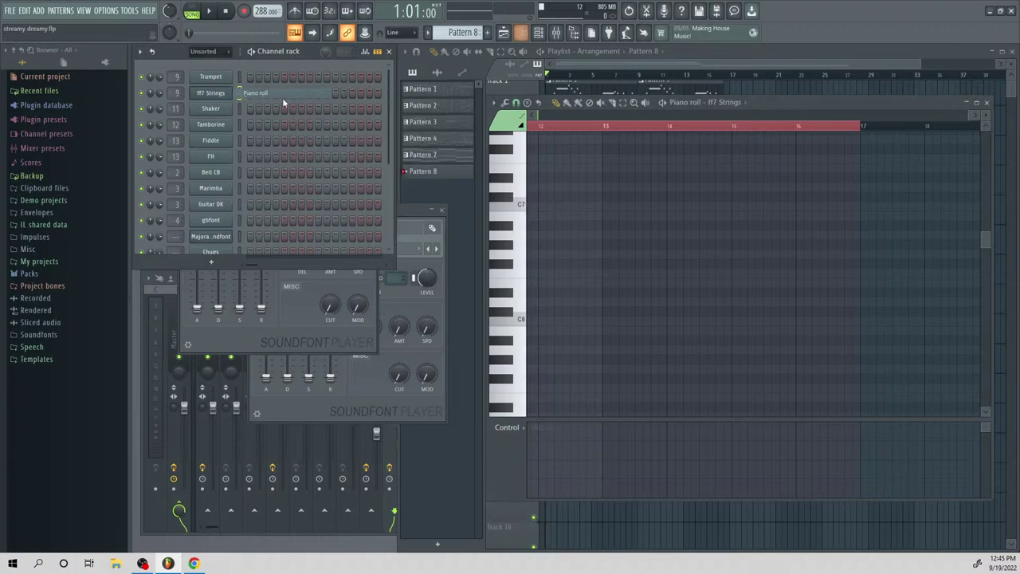
left_click(524, 220)
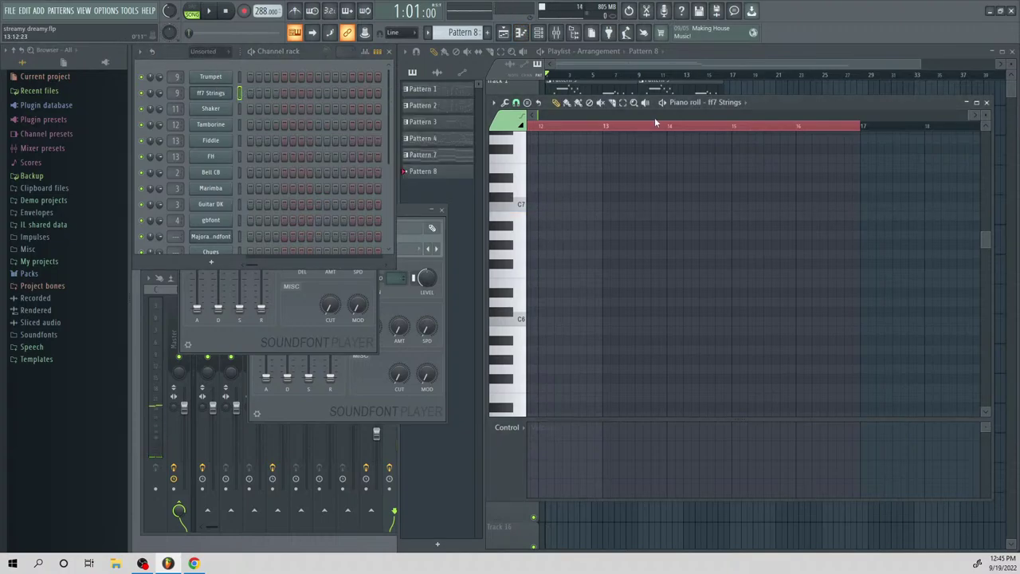
left_click_drag(966, 115, 526, 115)
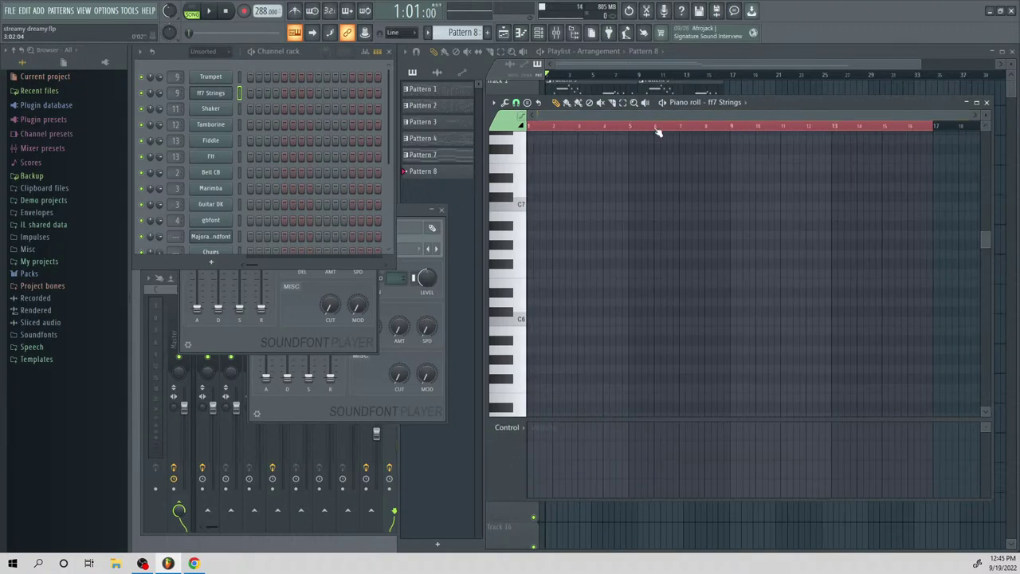
left_click_drag(970, 116, 542, 116)
left_click(544, 236)
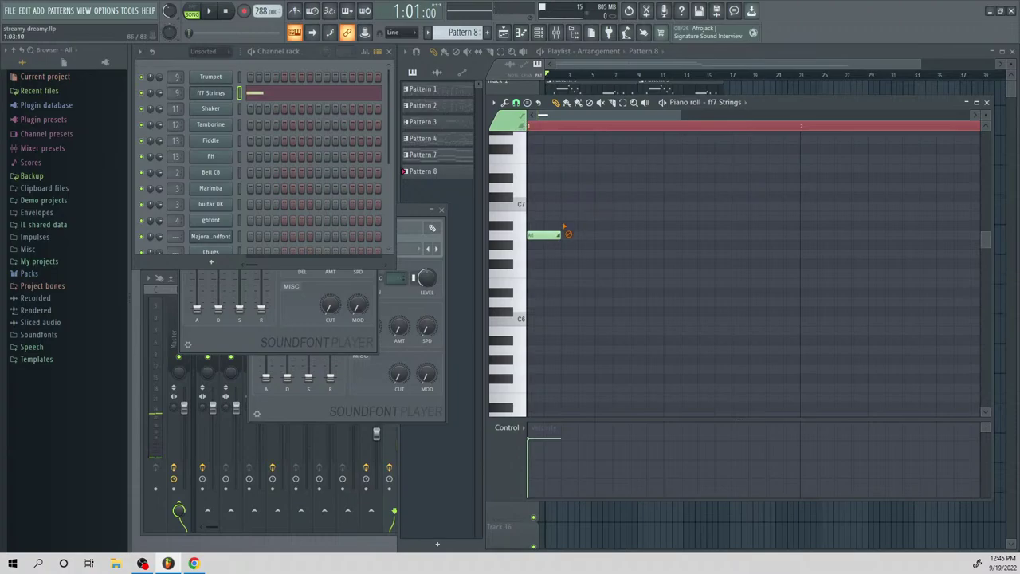
left_click(567, 233)
left_click(567, 235)
Set the piano roll snap to 1/3 beat and replace the existing notes with three evenly spaced A6 notes from the bar's start
left_click(517, 103)
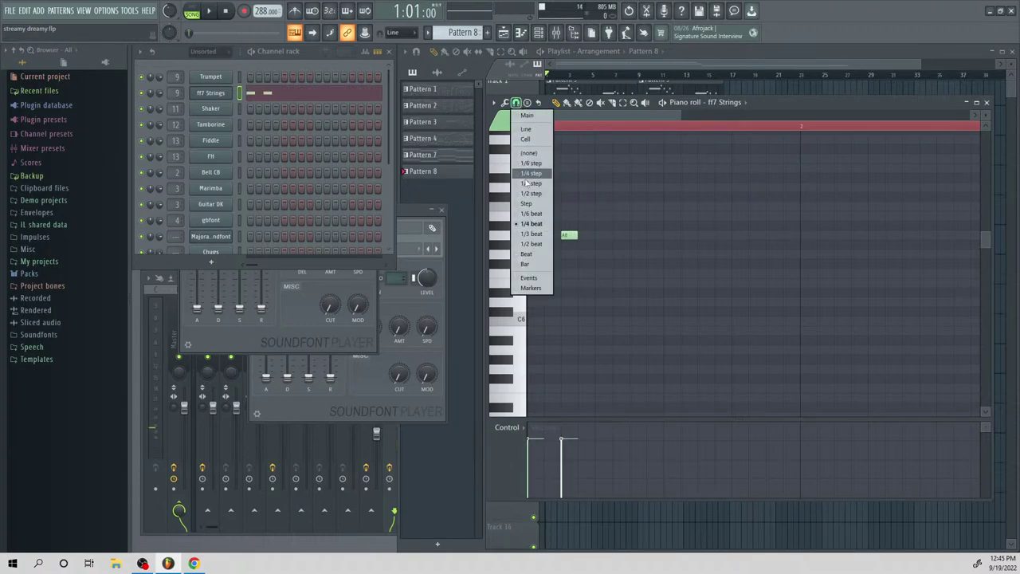
left_click(537, 235)
right_click(569, 235)
right_click(539, 236)
left_click(540, 236)
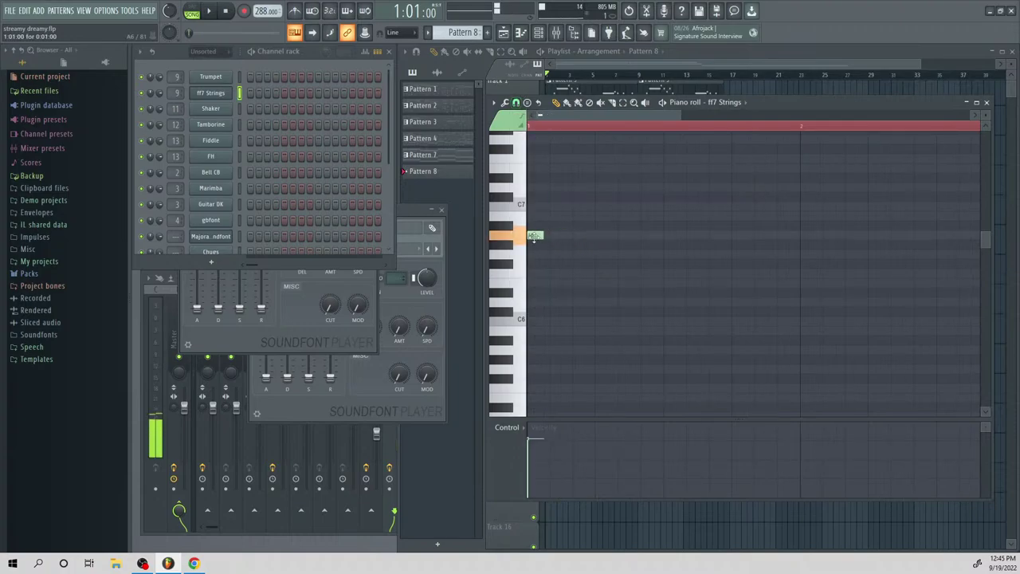
left_click(559, 235)
left_click(581, 235)
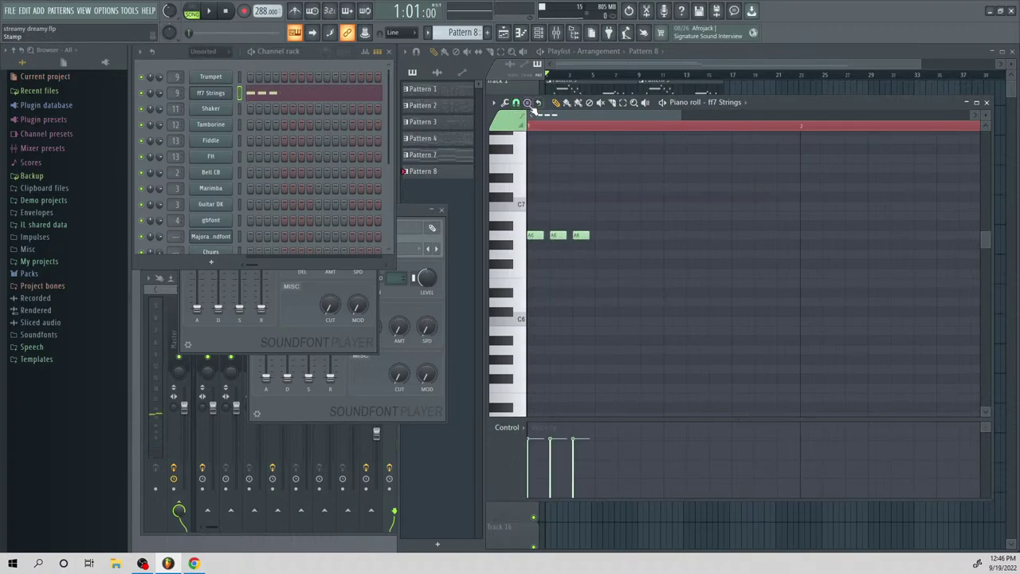
Set the piano roll snap to 1/4 step and shorten all three A6 notes to about half their length
left_click(515, 103)
left_click(536, 173)
key("ctrl+a")
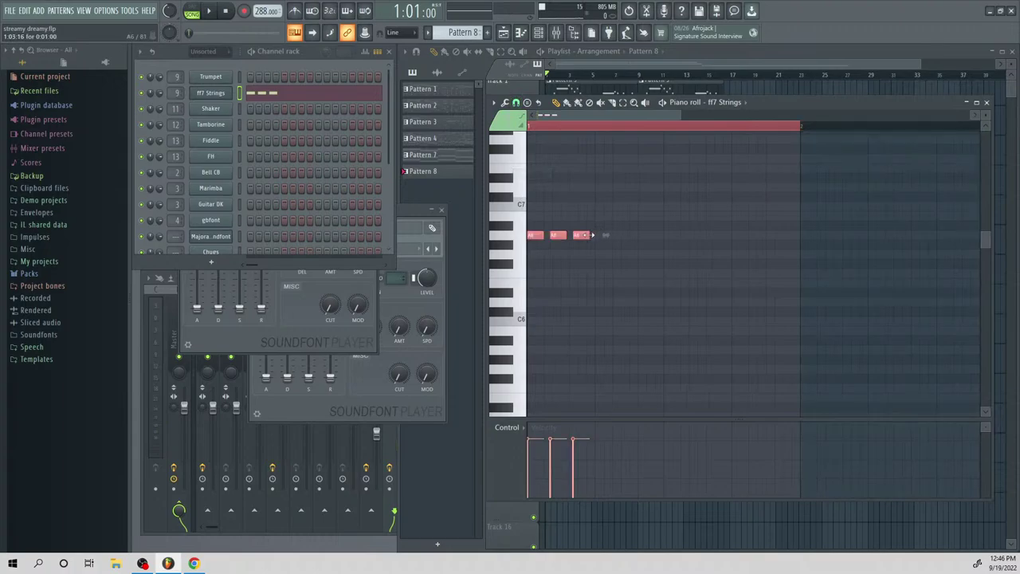
left_click_drag(588, 235, 580, 236)
Switch playback from song mode to pattern mode to audition the ff7 Strings notes
key("space")
key("space")
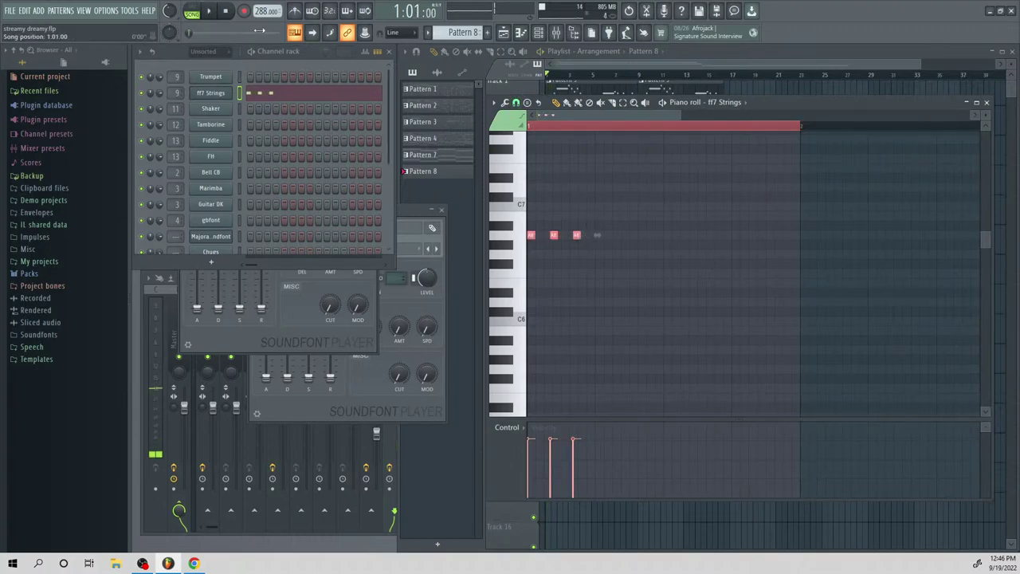
left_click(207, 12)
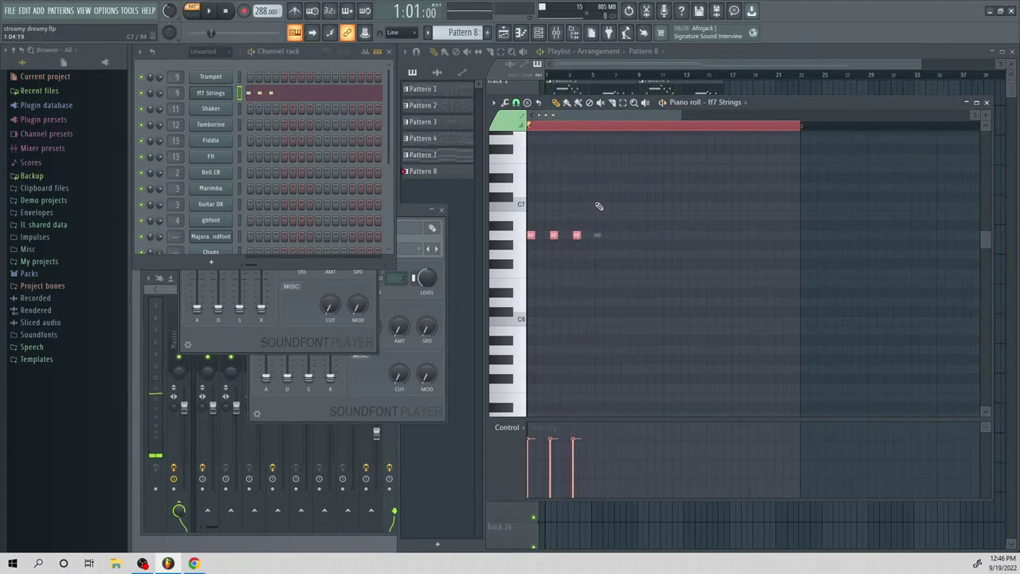
Delete the second and third A6 notes and place two new ones at twice the spacing after the first note
right_click(555, 235)
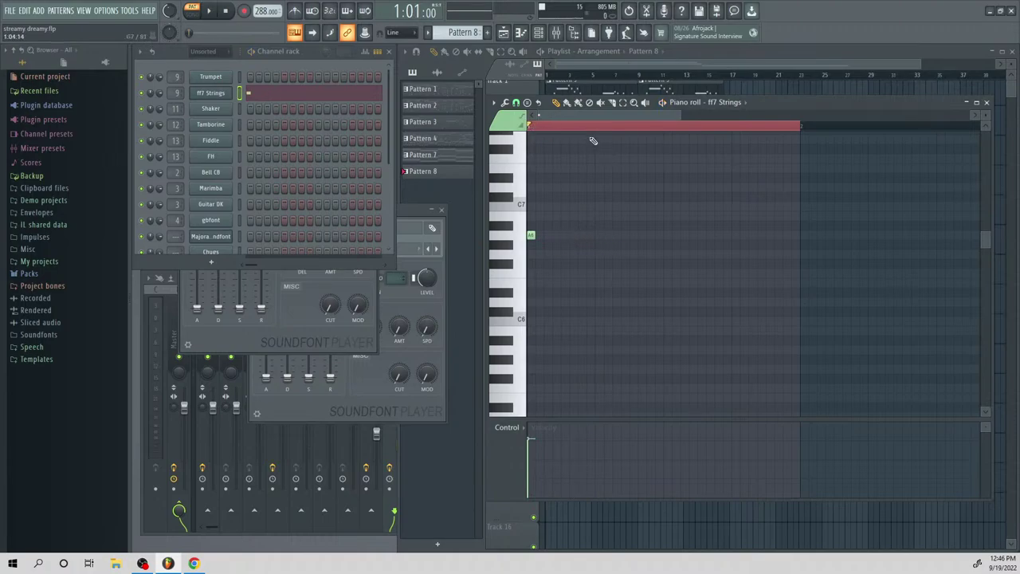
left_click(526, 103)
left_click(532, 232)
left_click(576, 236)
left_click(622, 235)
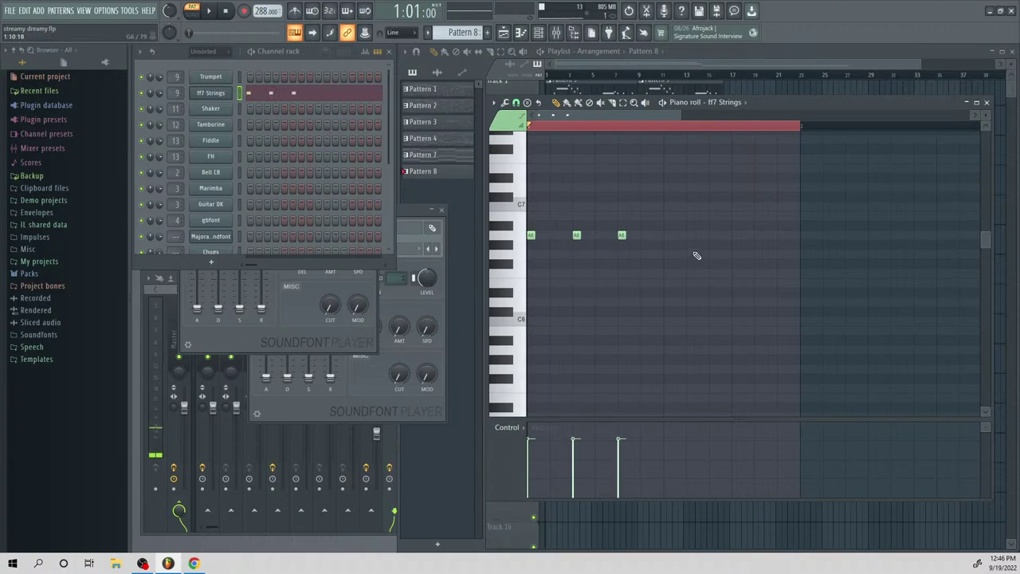
Add three more A6 notes at the same spacing during playback, filling the first bar with six even notes
key("space")
left_click(668, 235)
left_click(712, 235)
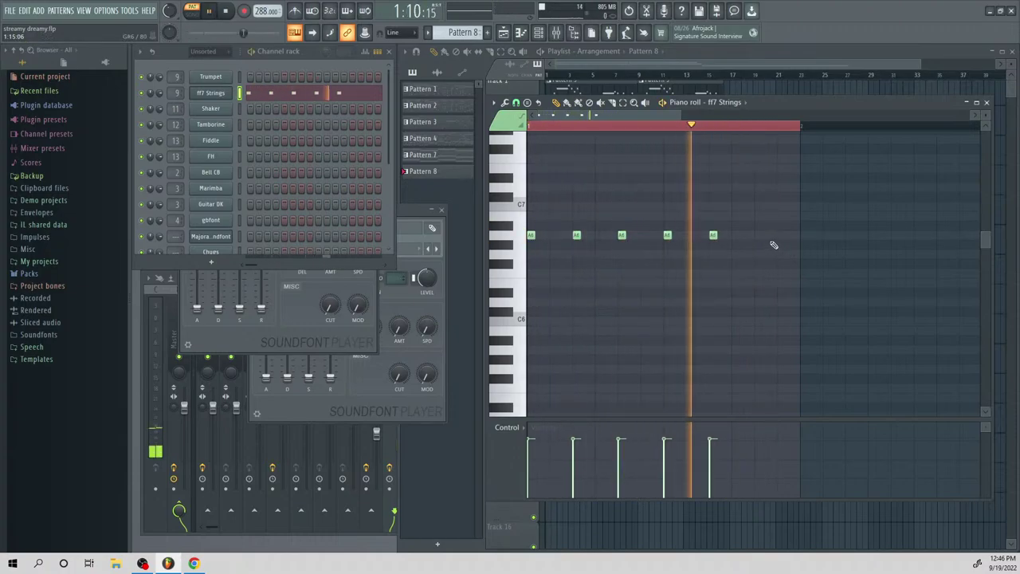
left_click(757, 235)
key("space")
Lengthen all six A6 notes together to about double their length and deselect them
left_click(515, 103)
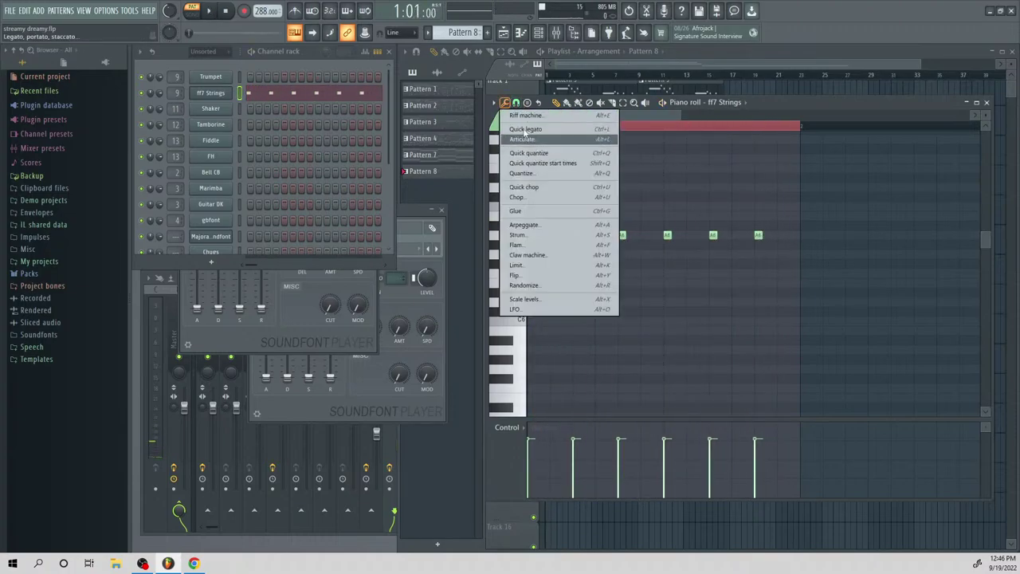
left_click(529, 163)
key("ctrl+a")
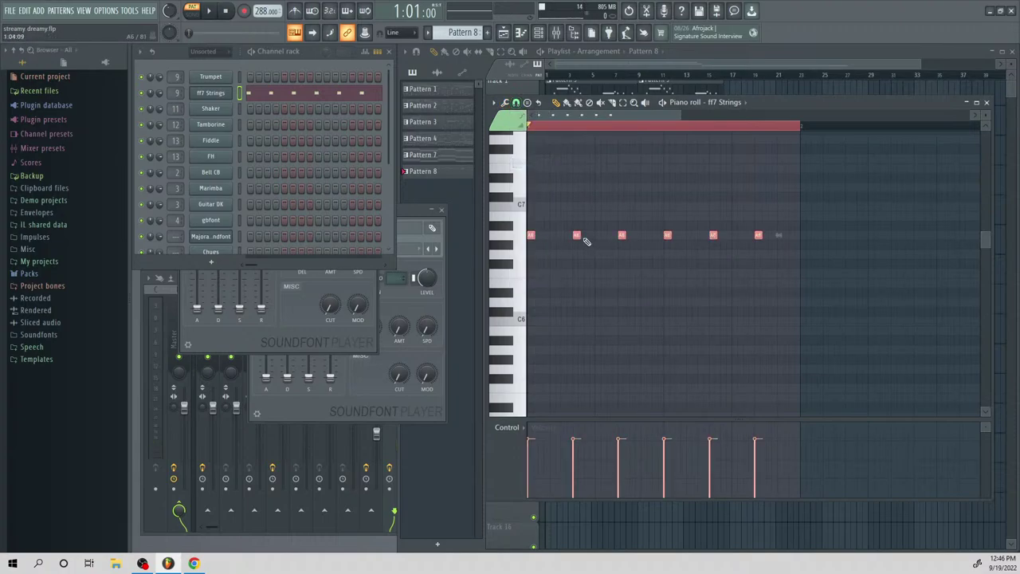
left_click_drag(580, 237, 590, 237)
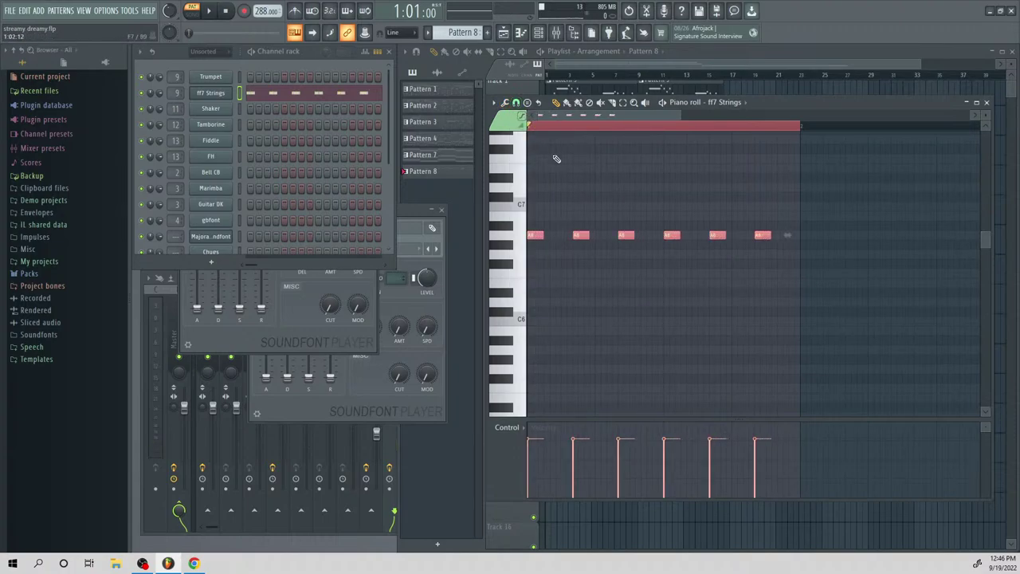
key("ctrl+d")
Add an E6 and a C6 note beneath each of the six A6 notes to form repeated three-note chords
left_click(516, 103)
left_click(529, 225)
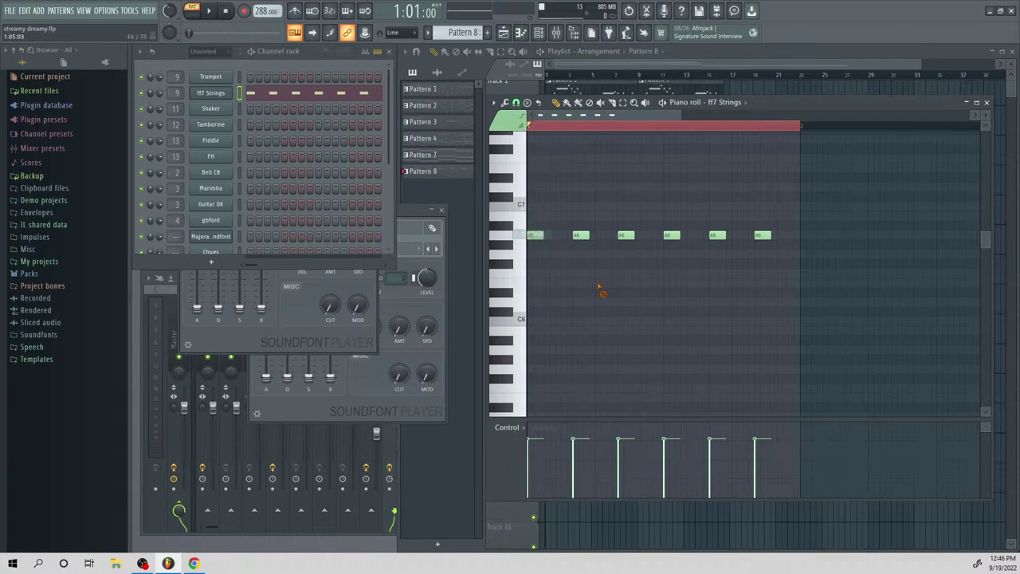
left_click(535, 283)
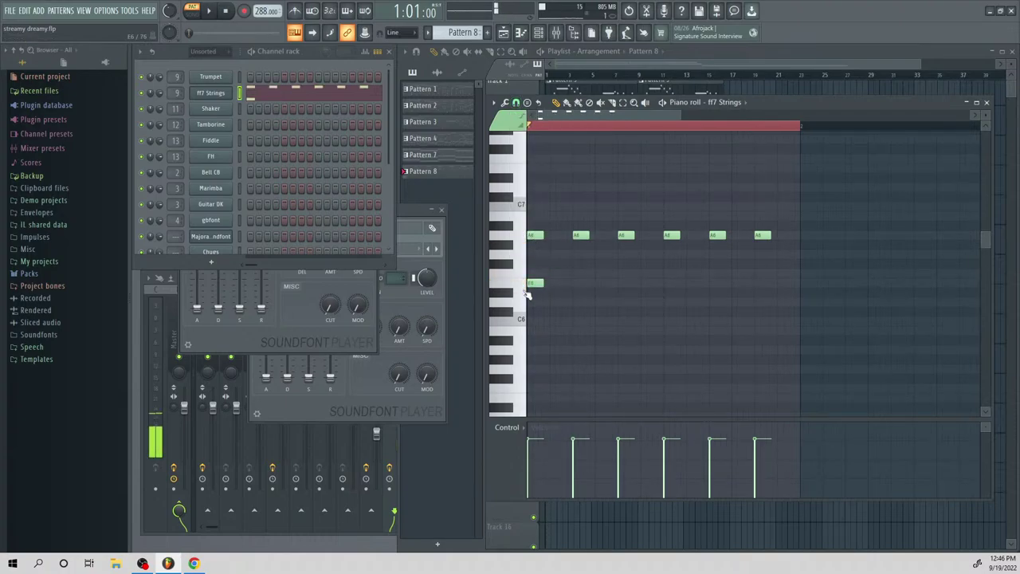
left_click(558, 331)
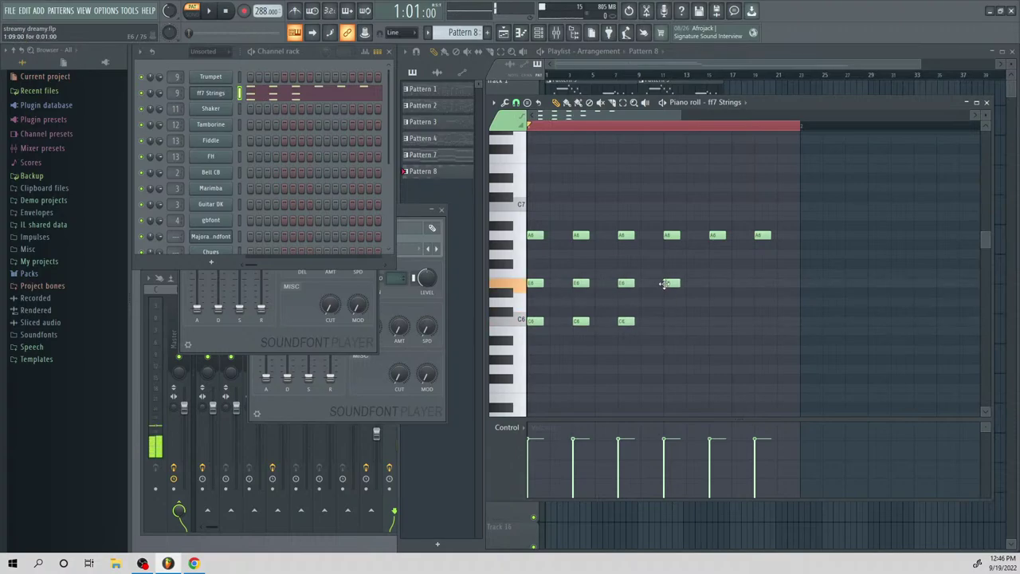
left_click(689, 321)
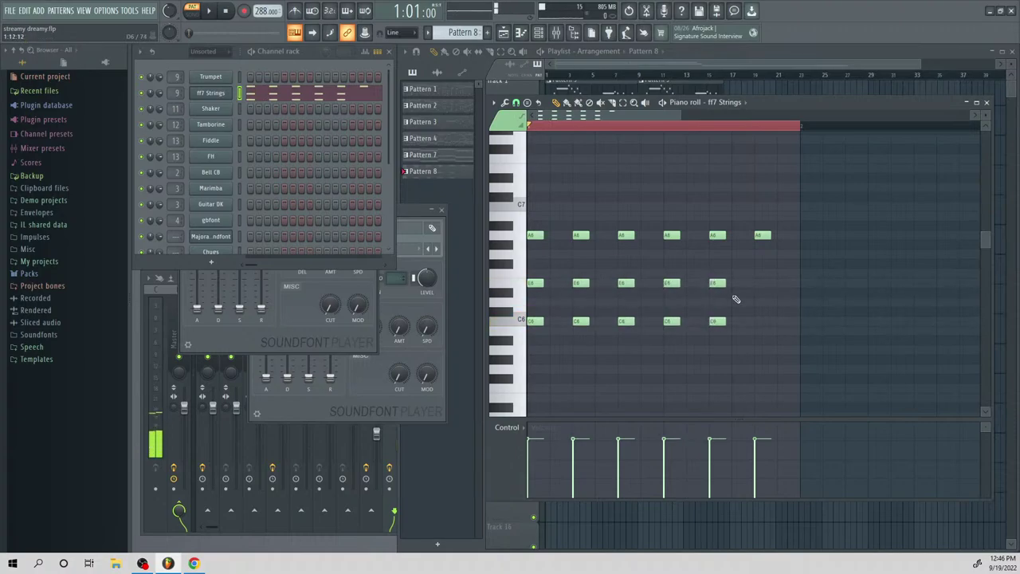
left_click_drag(755, 317, 753, 324)
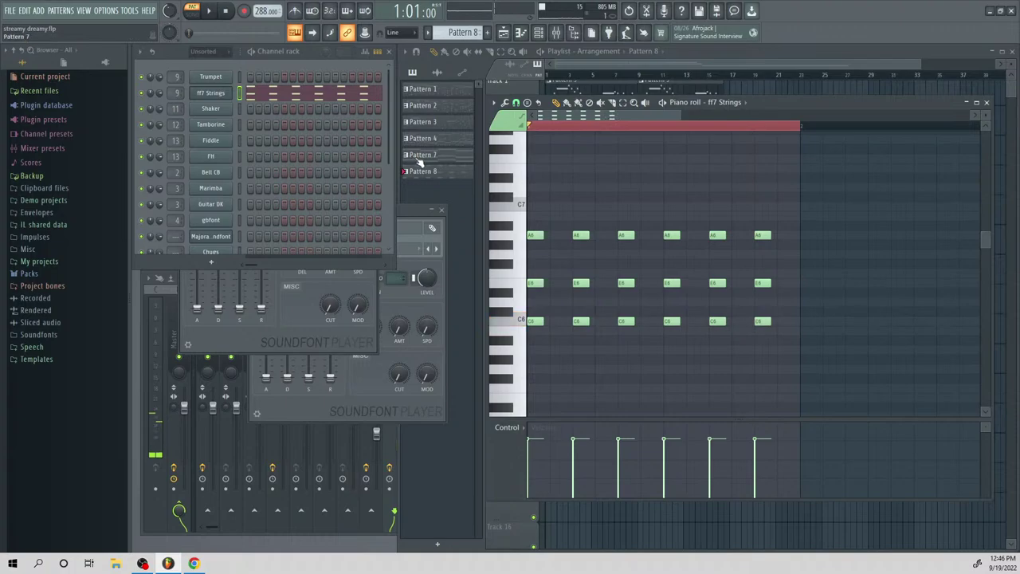
Lower the velocities of the second, third, fifth and sixth chords so each group of three fades, and play the pattern
scroll(610, 232, "up", 4)
left_click_drag(514, 203, 517, 208)
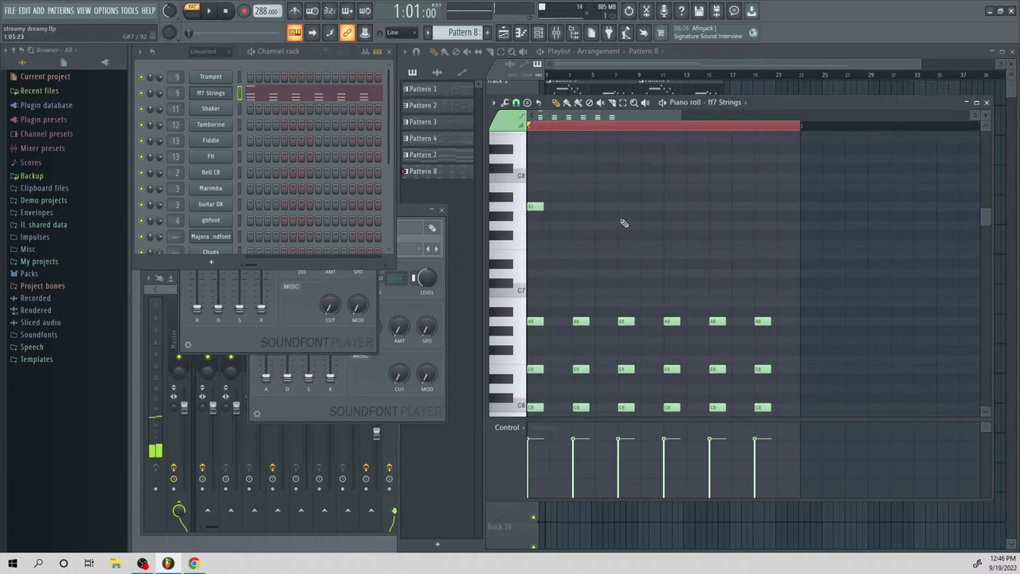
scroll(572, 218, "down", 5)
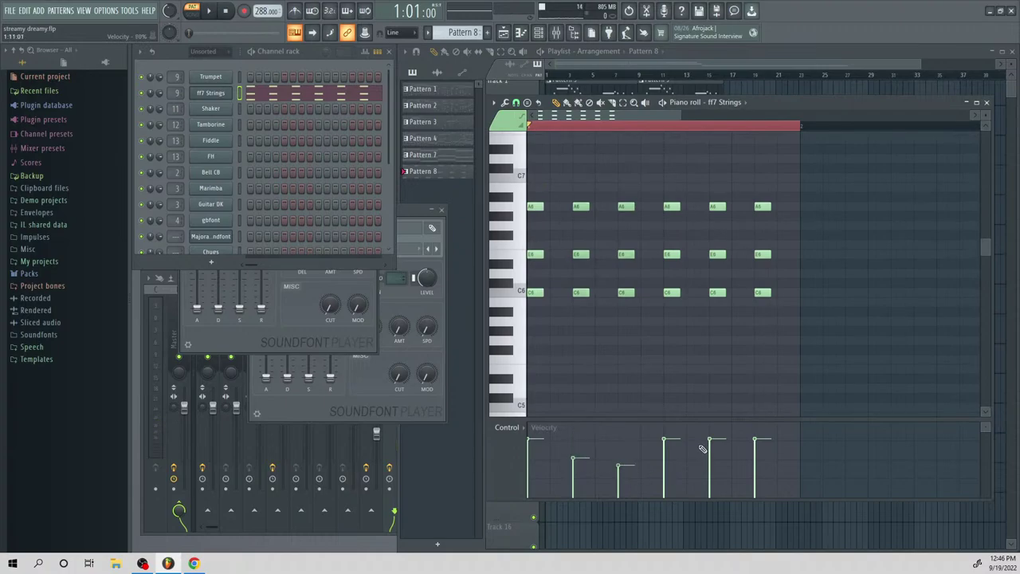
key("space")
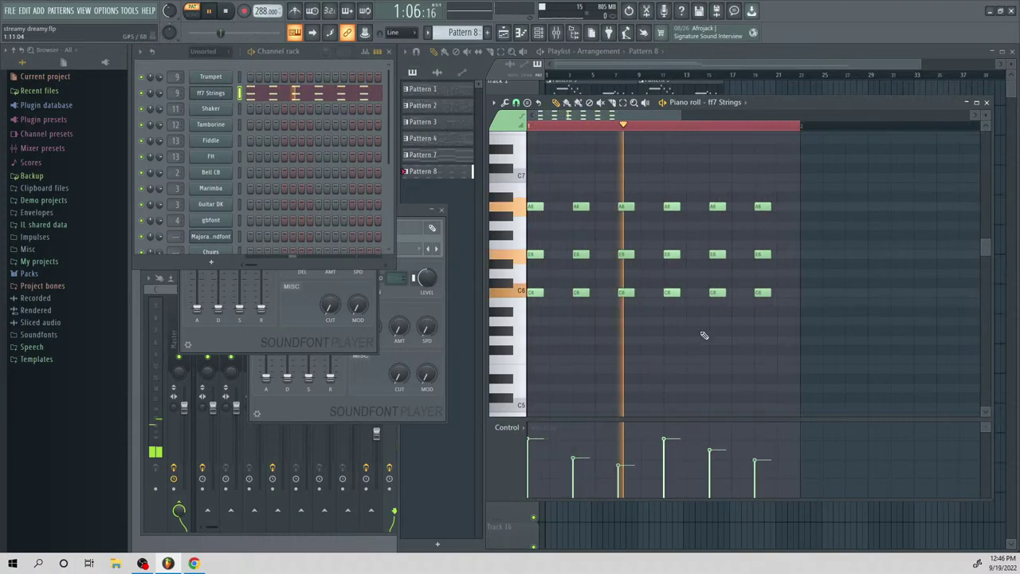
Stop playback and place four consecutive Pattern 8 clips on Track 5 of the playlist, starting at bar 37
key("space")
scroll(709, 310, "up", 1)
scroll(709, 311, "up", 10)
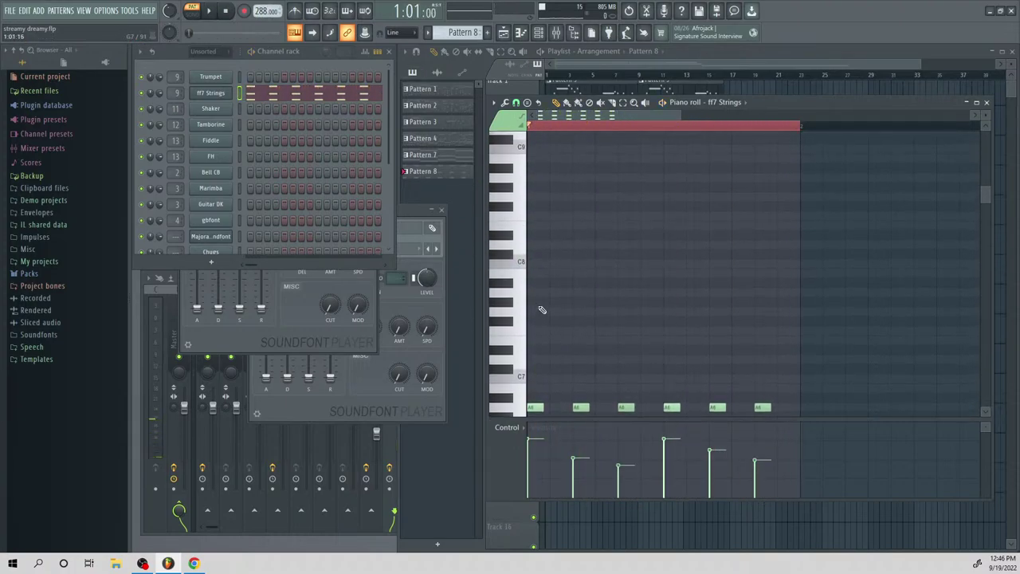
scroll(516, 298, "down", 18)
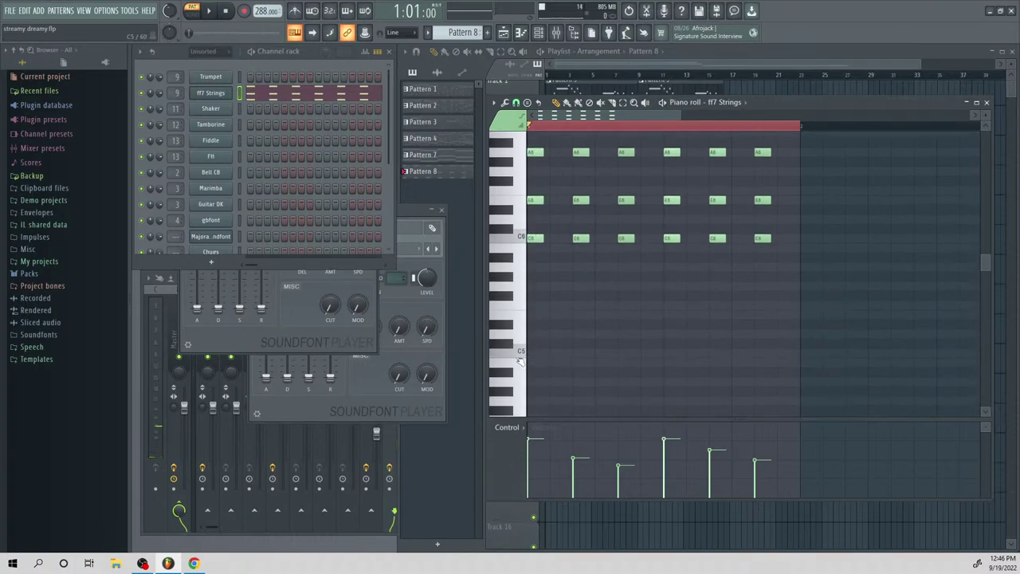
left_click_drag(794, 64, 831, 64)
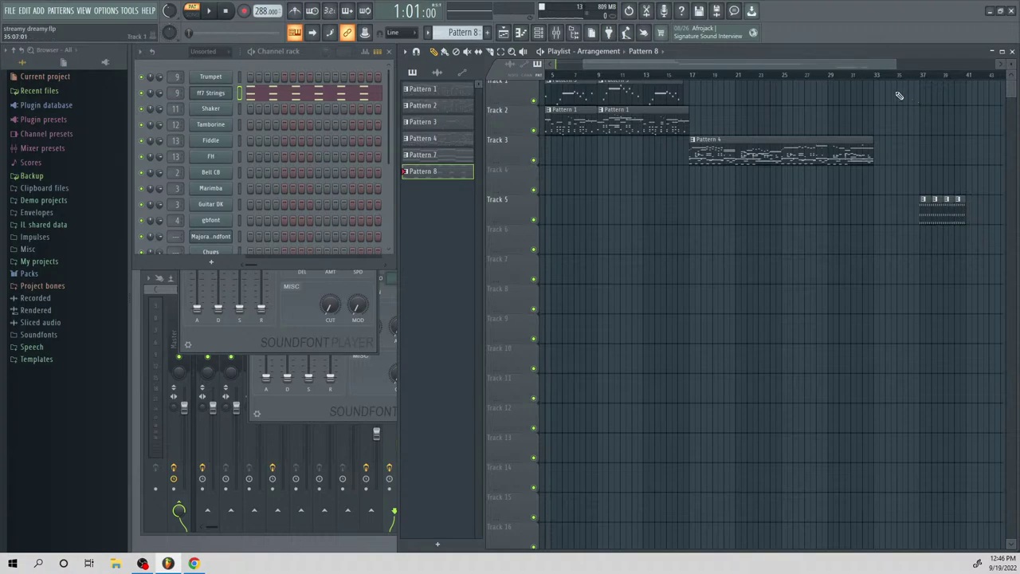
scroll(899, 96, "right", 5)
left_click_drag(994, 66, 833, 66)
left_click_drag(800, 66, 920, 82)
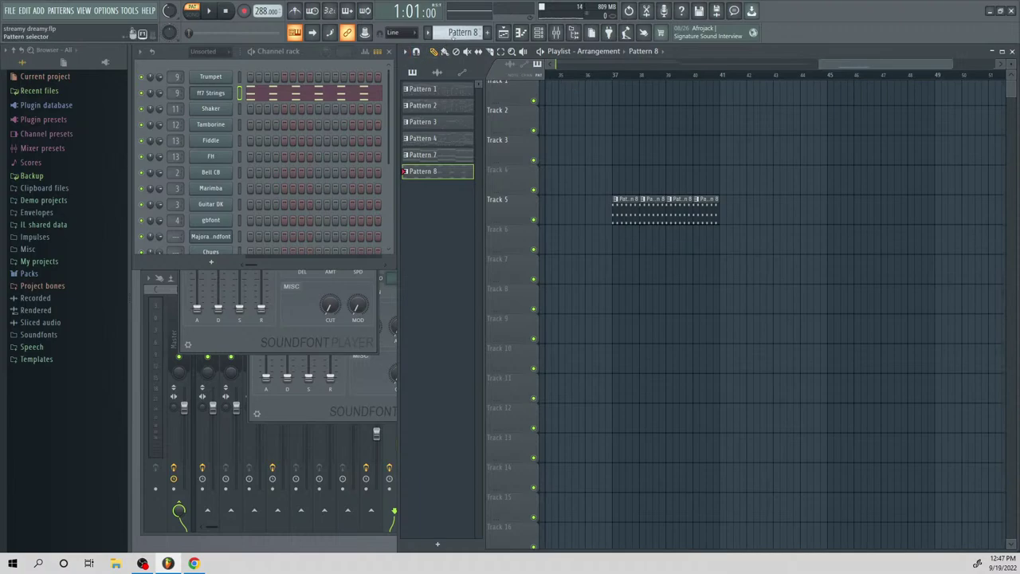
Create Pattern 9, add a short A4 note at the start of its FH part, and preview it
key("F4")
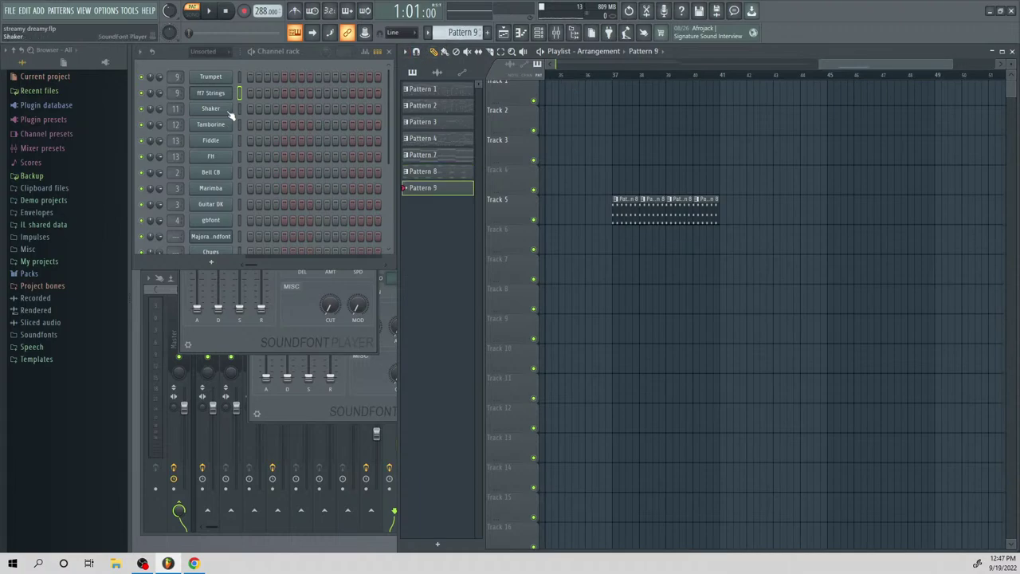
right_click(213, 155)
left_click(231, 158)
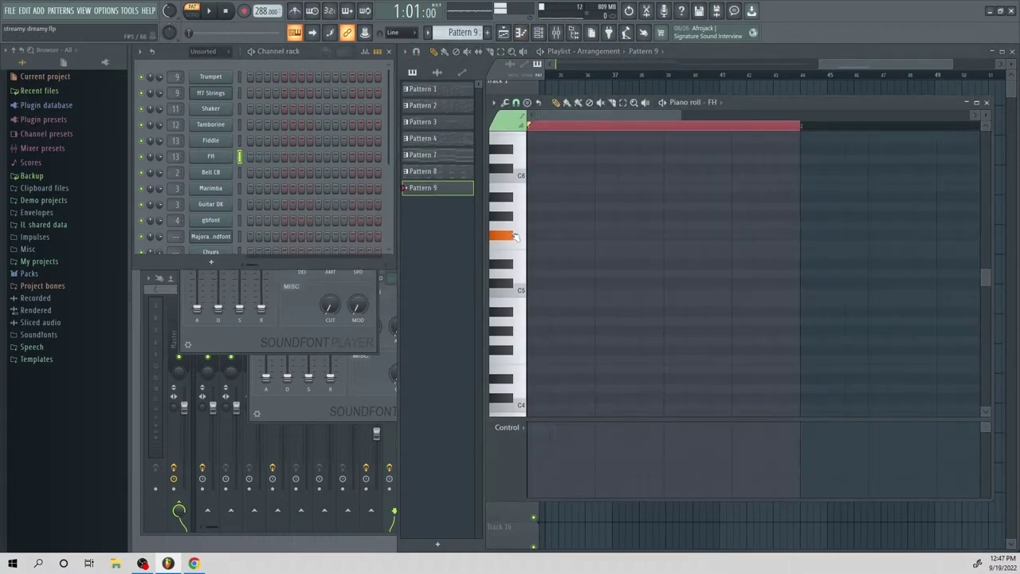
left_click(522, 323)
left_click(531, 321)
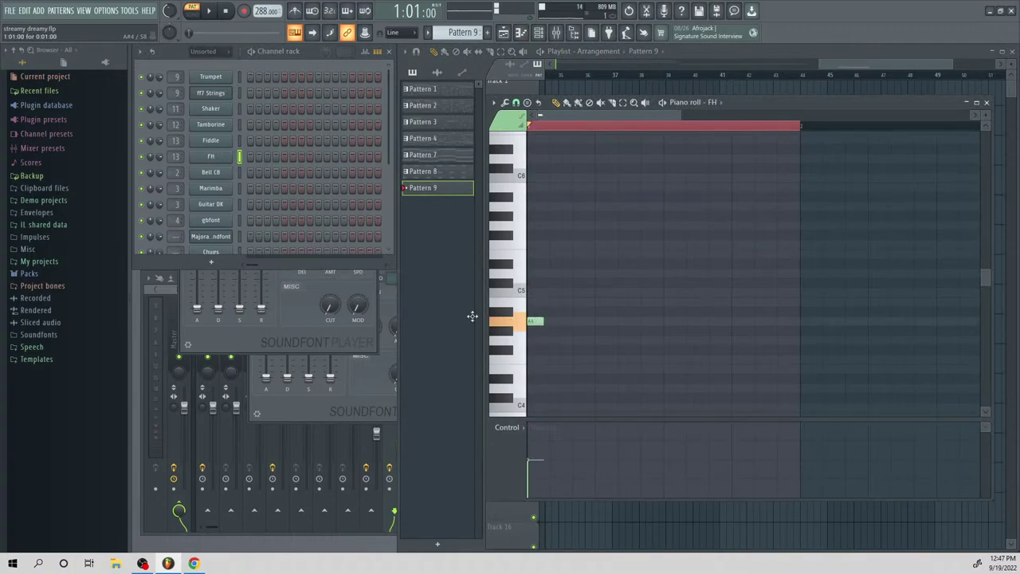
key("space")
key("space")
Place a Pattern 9 clip on Track 6 at bar 37 and switch playback to song mode
left_click(831, 61)
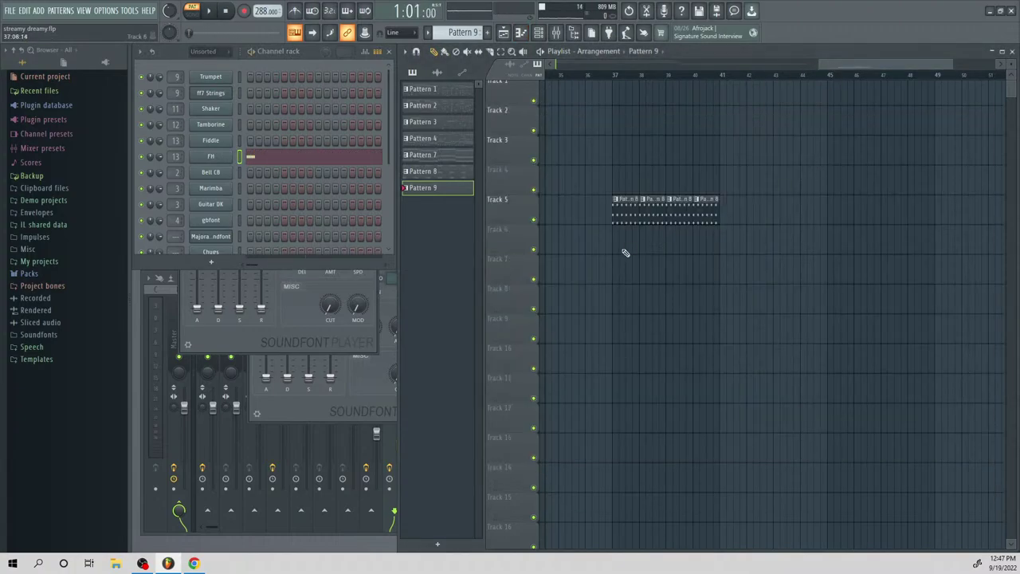
left_click_drag(606, 263, 622, 242)
double_click(621, 242)
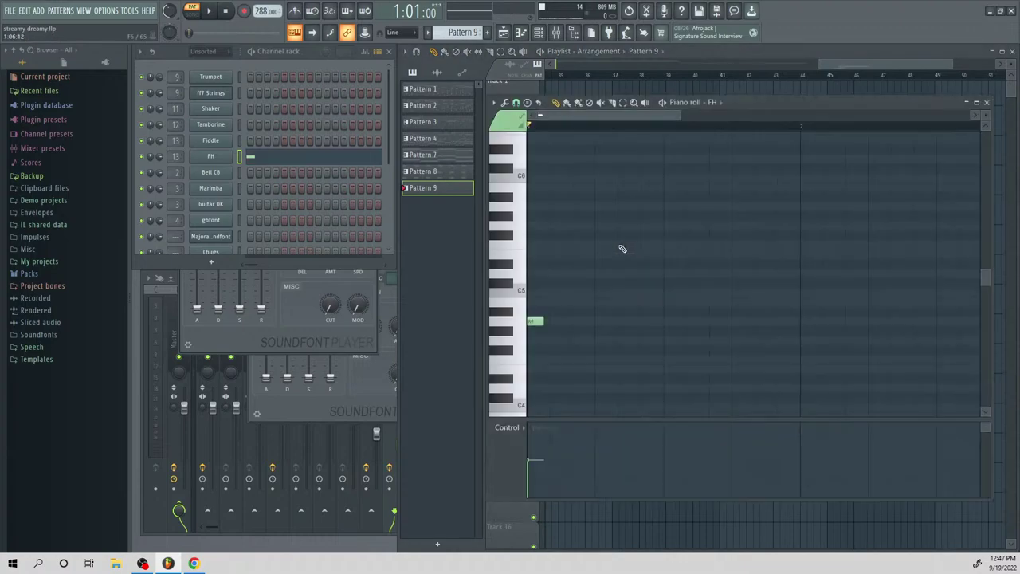
key("space")
key("space")
key("l")
Select the playlist clips and set the looped playback region from bar 36 to bar 49
left_click(858, 68)
key("ctrl+a")
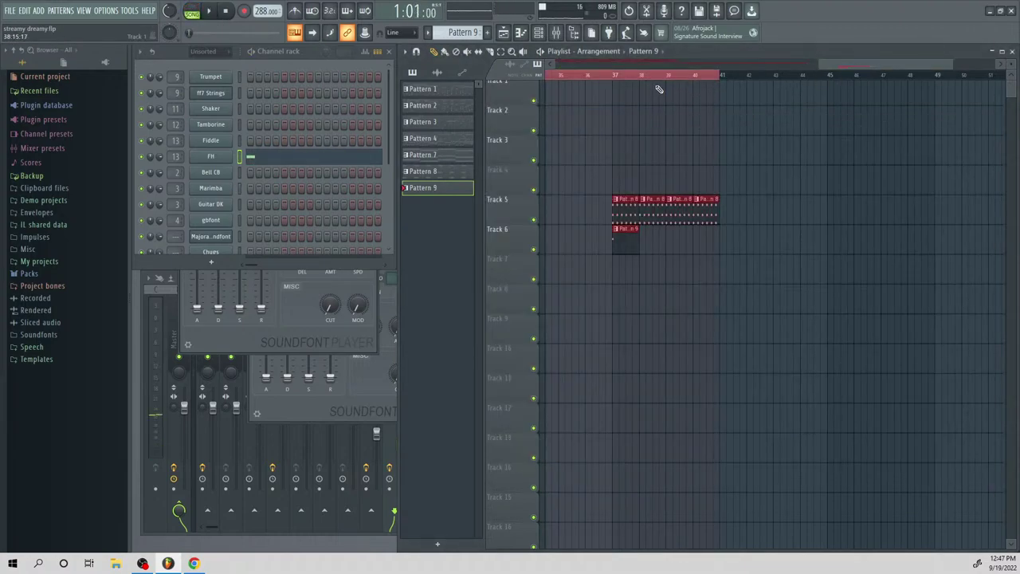
left_click_drag(823, 67, 558, 66)
left_click_drag(661, 66, 883, 66)
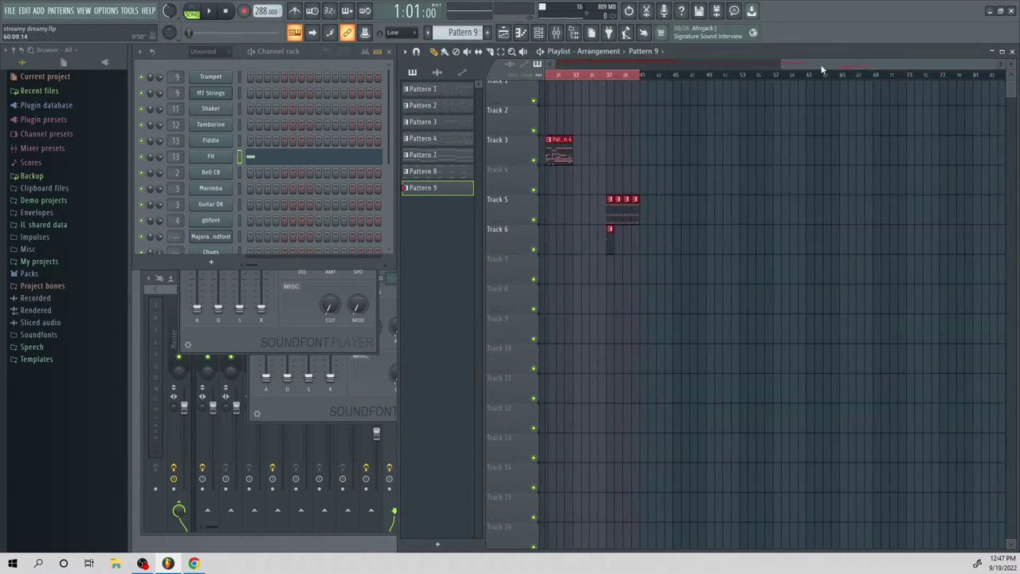
mouse_move(822, 66)
left_mouse_down()
mouse_move(637, 75)
mouse_move(825, 75)
left_mouse_up()
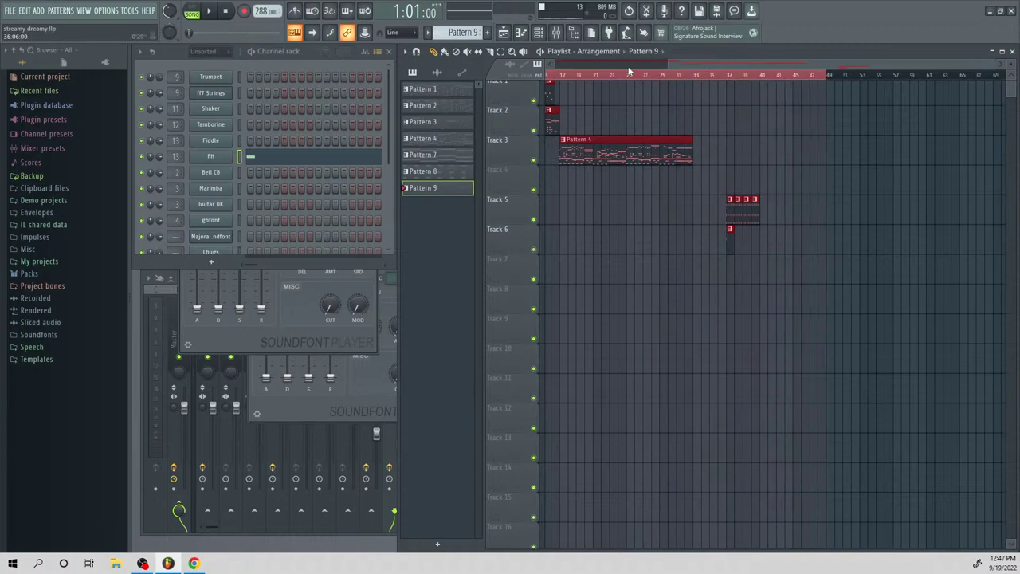
left_click_drag(684, 68, 555, 69)
left_click_drag(547, 74, 842, 118)
left_click_drag(892, 67, 951, 68)
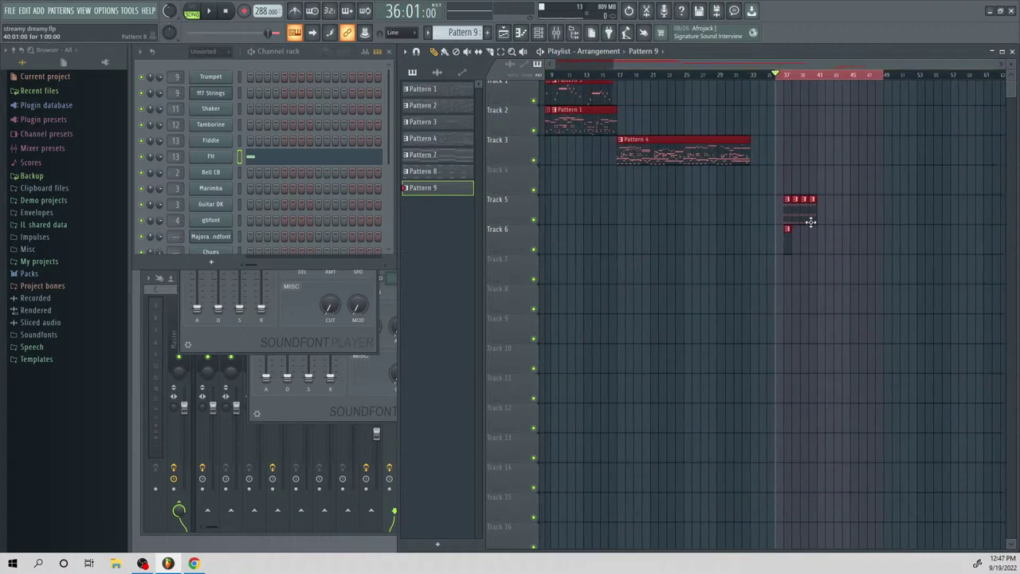
Lengthen the opening A4 note of Pattern 9's FH part to about half a bar
double_click(788, 236)
key("space")
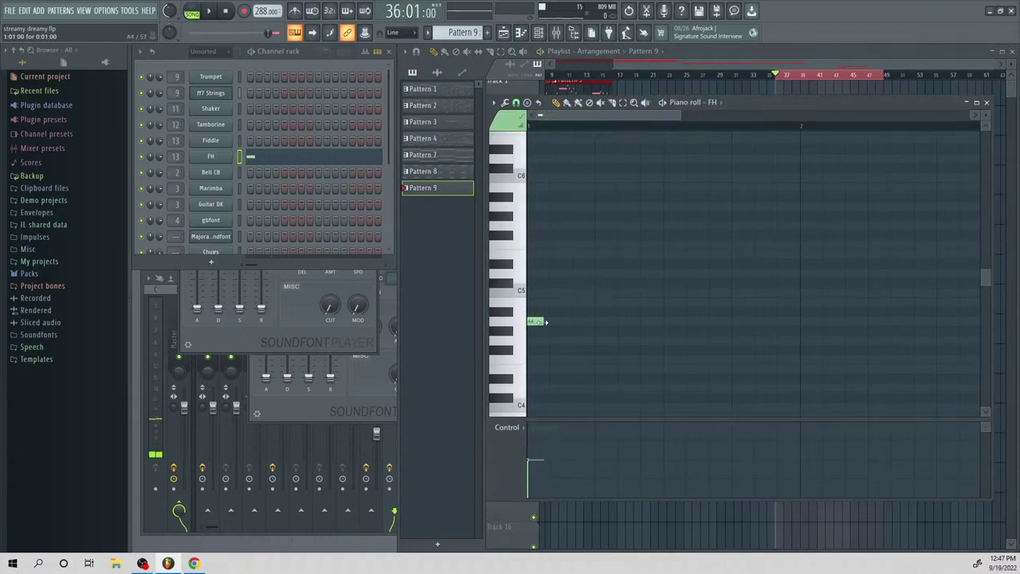
left_click_drag(540, 321, 657, 322)
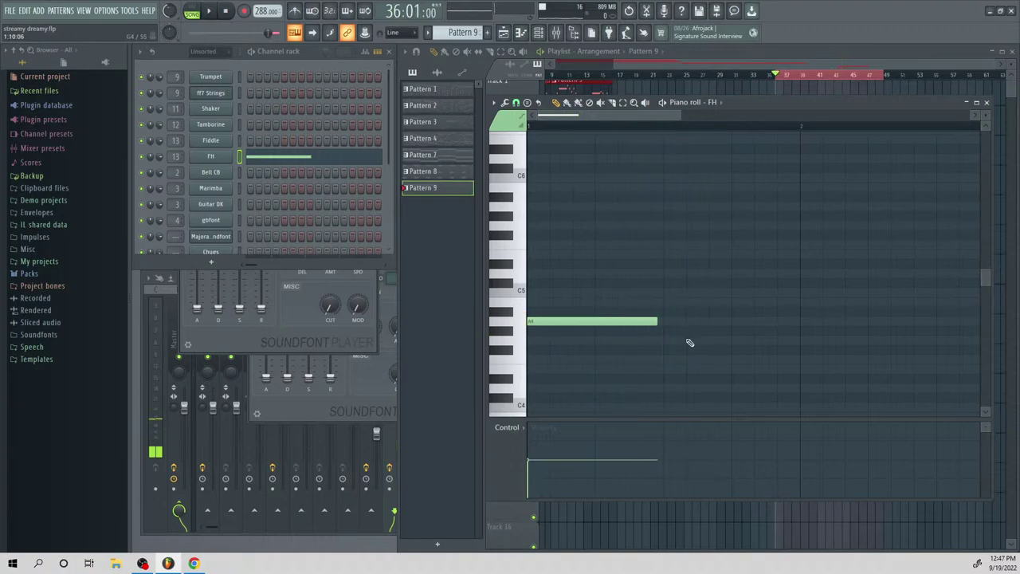
Add short E4 and A4 notes near the end of bar 1 and a B4 at the start of bar 2
left_click(730, 379)
left_click_drag(730, 379, 732, 368)
left_click_drag(862, 368, 761, 319)
left_click(758, 340)
left_click_drag(781, 284, 786, 321)
key("space")
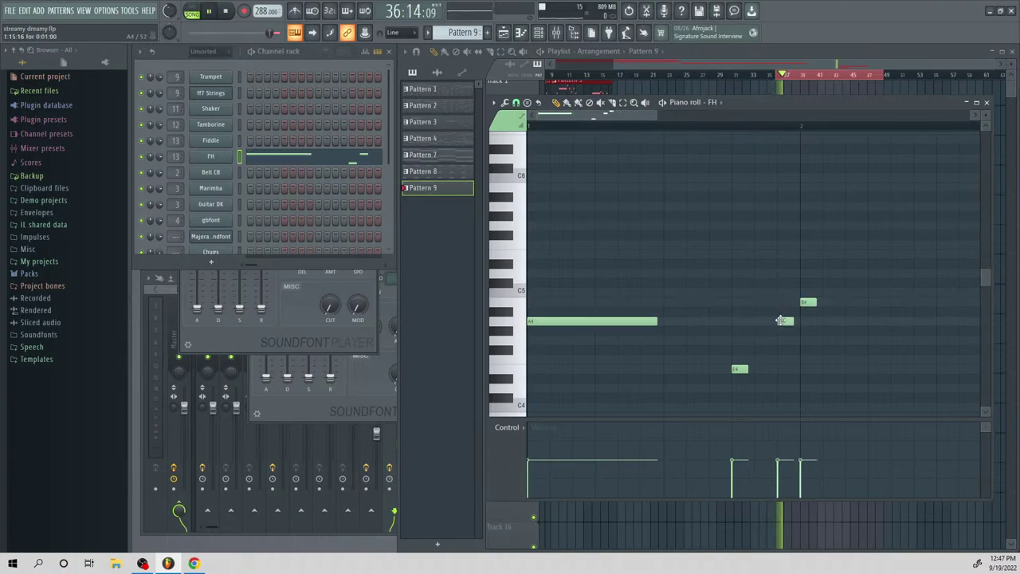
left_click_drag(738, 365, 761, 369)
key("space")
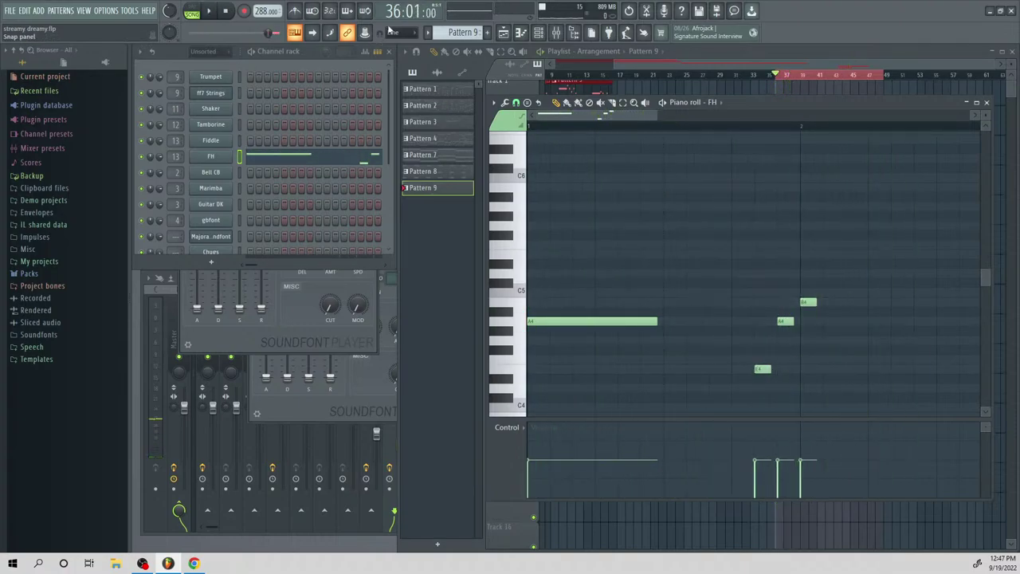
Lower the song tempo to 247 BPM while previewing the FH melody with the strings
left_click_drag(263, 11, 262, 44)
key("space")
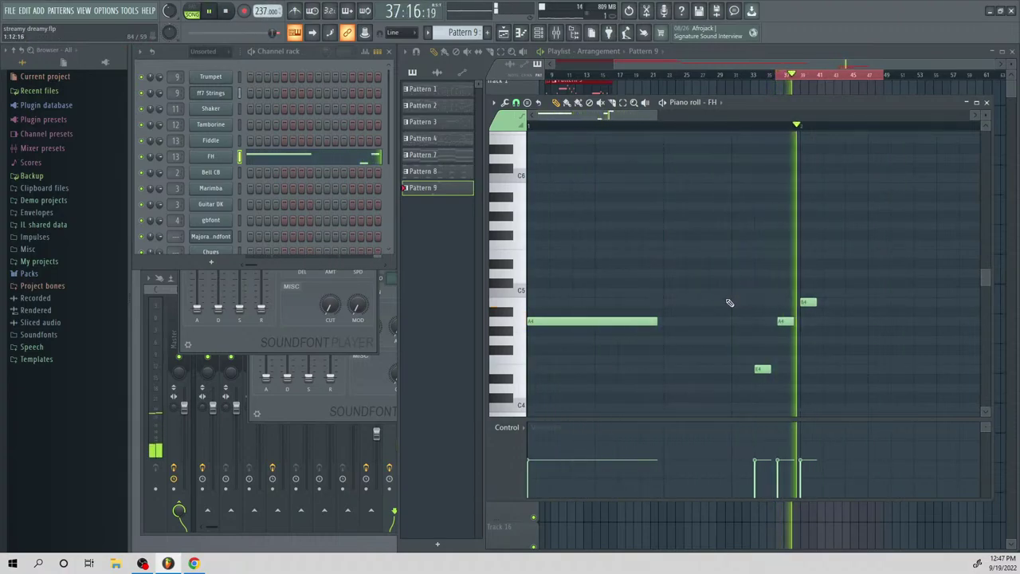
key("space")
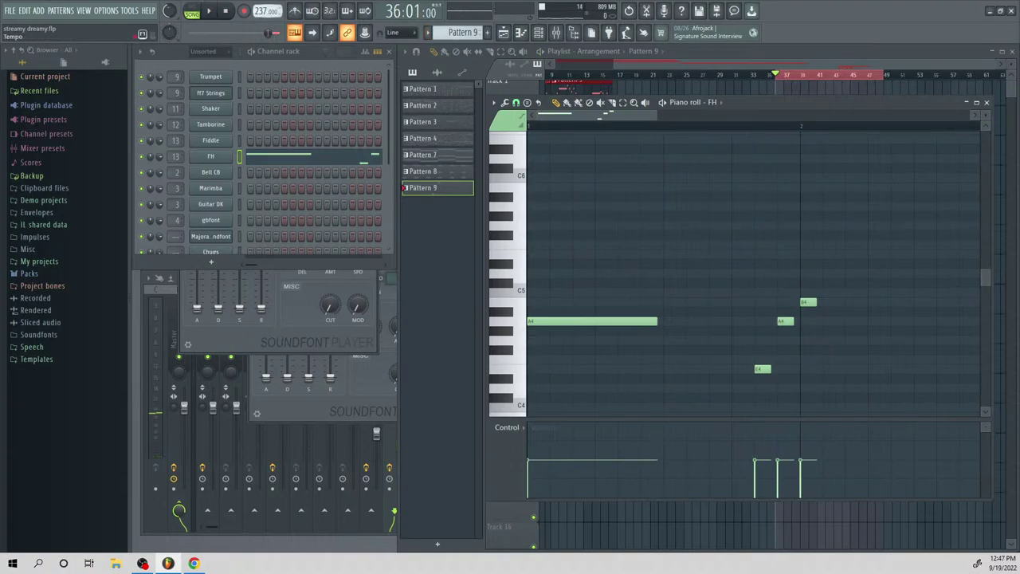
key("space")
Replace the E4 pickup with a G4 on a 1/4 beat snap and shift the following A4 slightly earlier
right_click(761, 369)
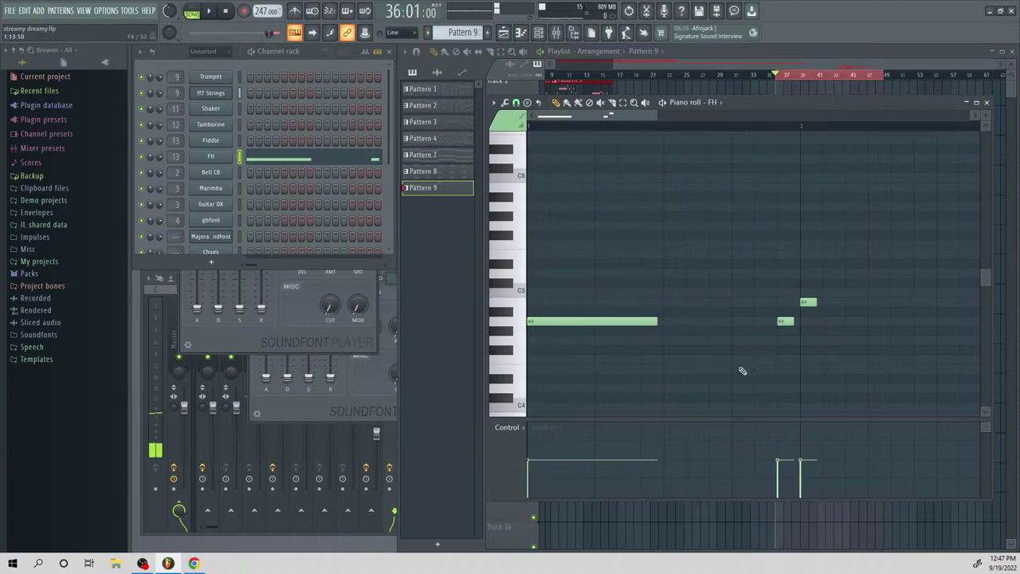
left_click(514, 104)
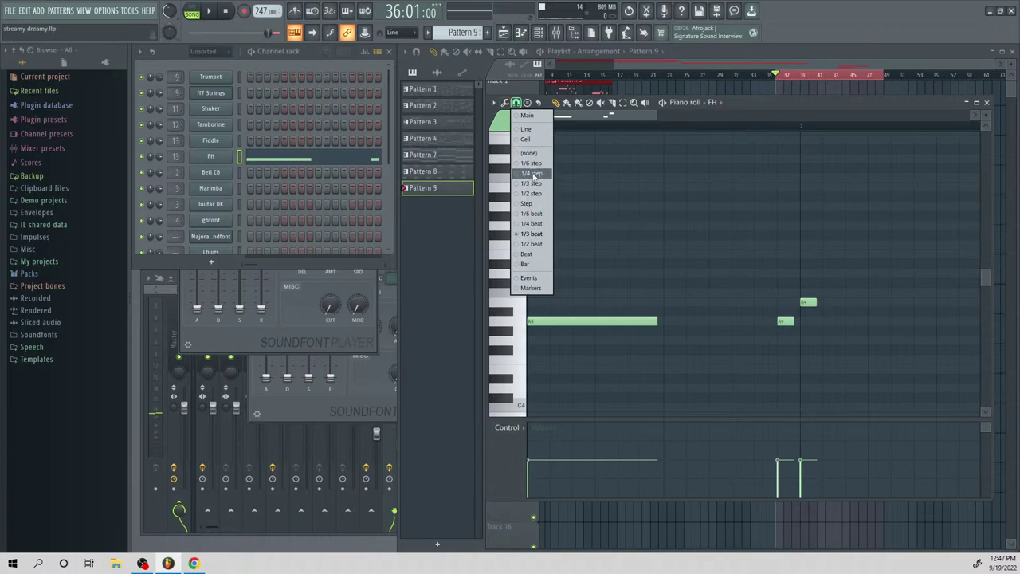
left_click(532, 174)
left_click(515, 103)
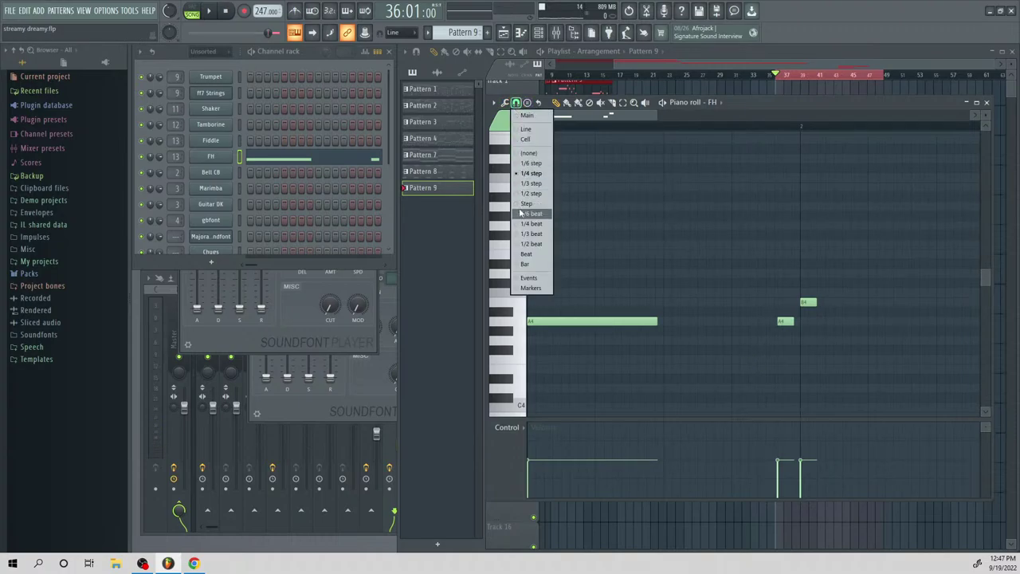
left_click(532, 226)
left_click(737, 340)
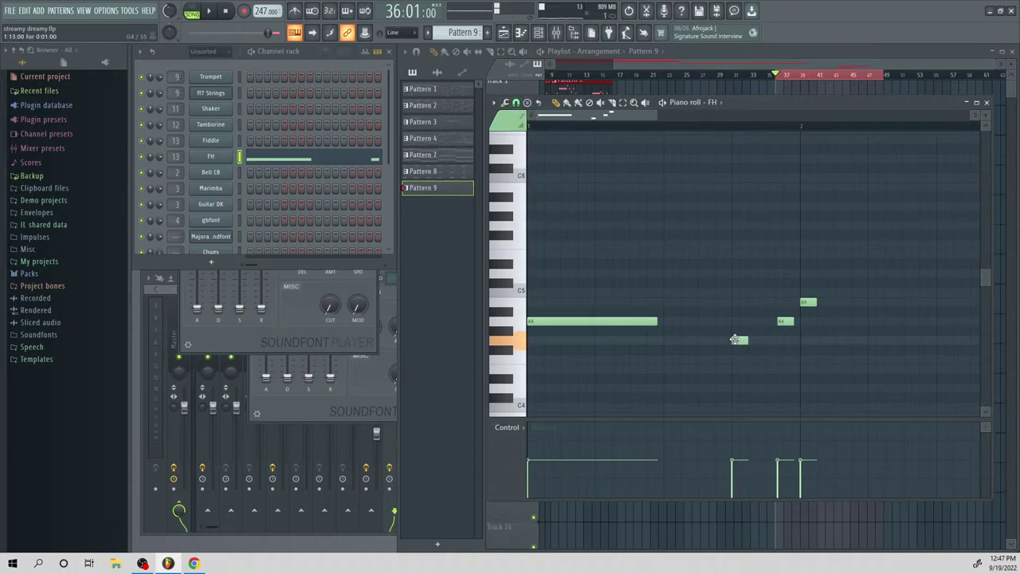
left_click(766, 321)
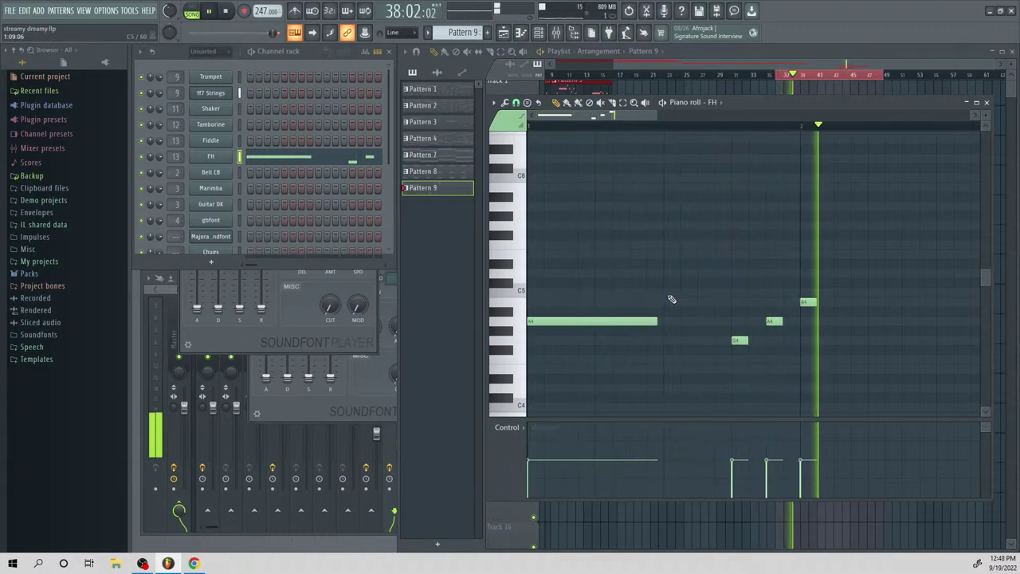
key("space")
Stretch the B4 note across bar 2 and apply legato to the melody notes, then play it
left_click_drag(818, 302, 938, 310)
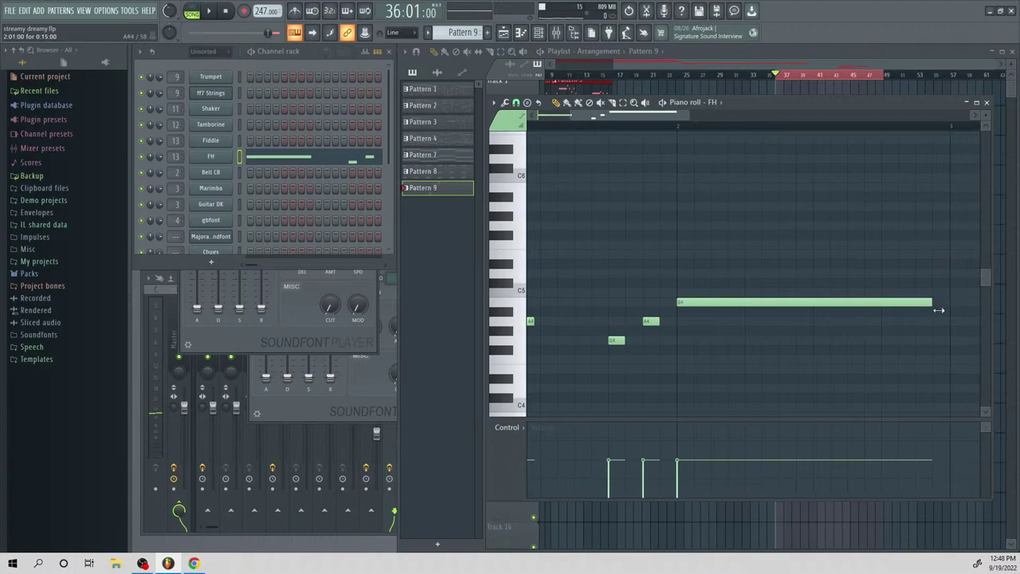
key("ctrl+l")
key("space")
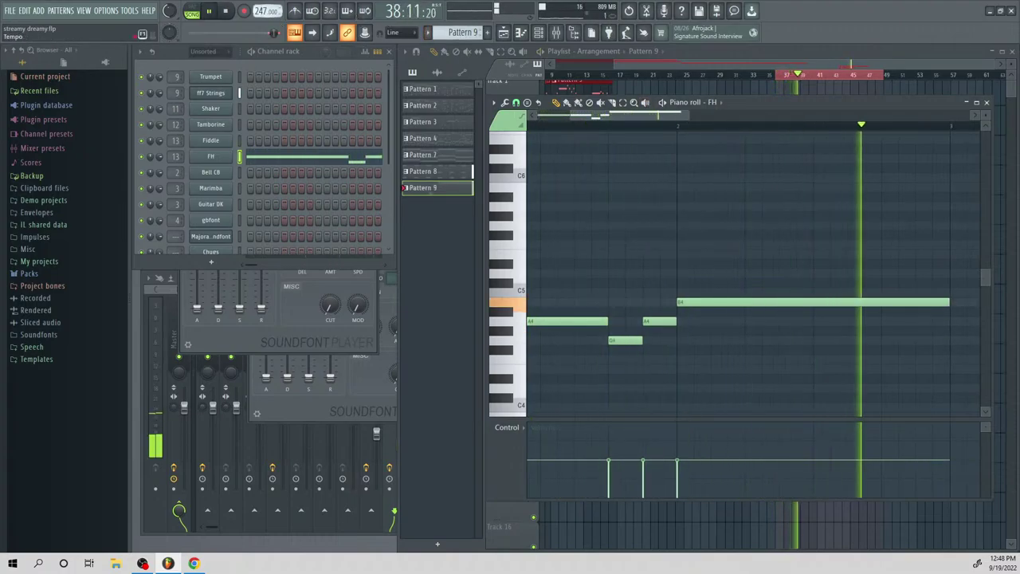
Set the tempo to 252 BPM and reset the FH channel's LFO 2 delay, amount and speed
key("space")
left_click(220, 161)
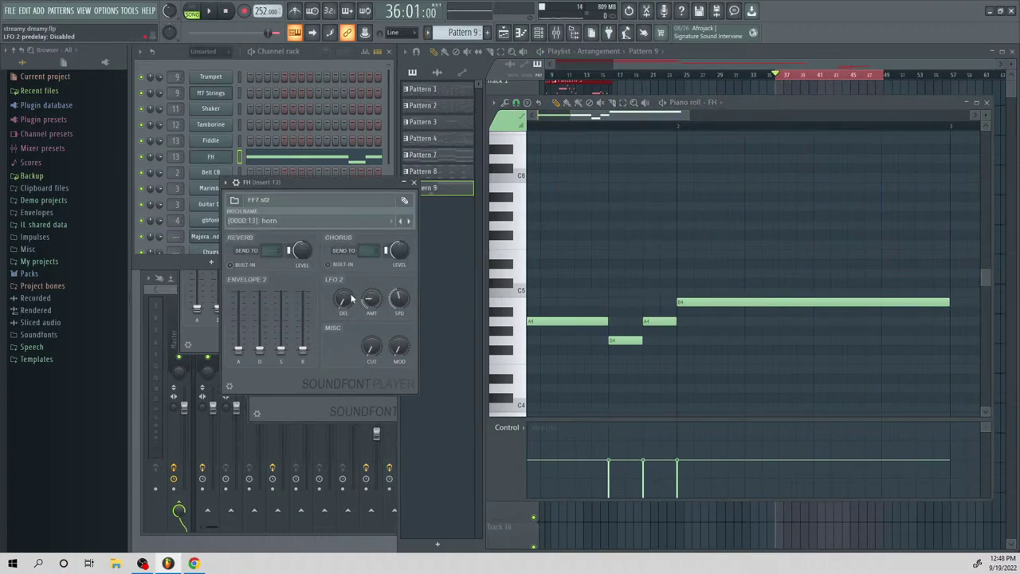
right_click(344, 295)
left_click(358, 303)
right_click(370, 296)
left_click(389, 303)
right_click(400, 301)
key("space")
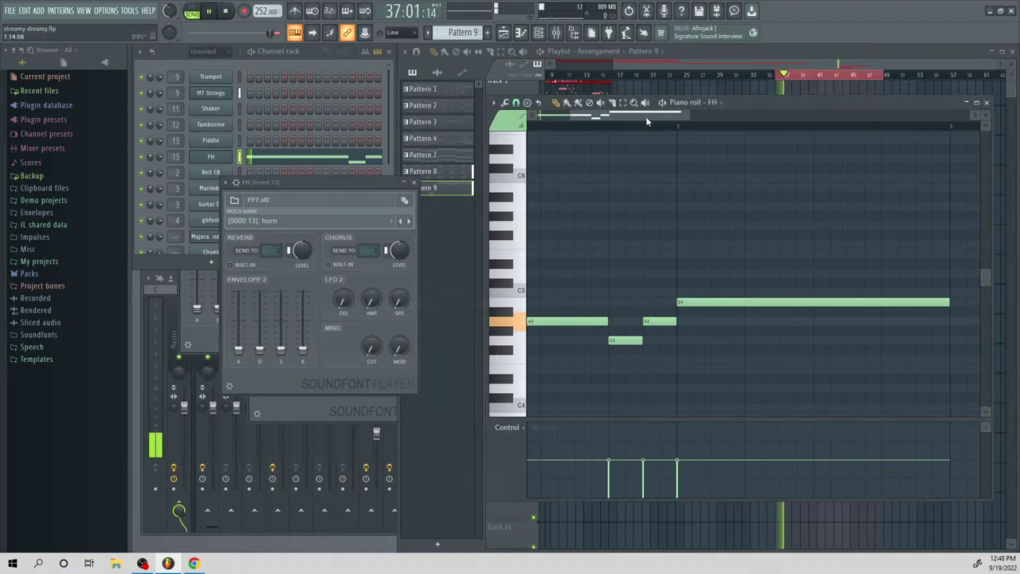
Continue the FH melody with A4 and B4 closing bar 2, followed by C5, B4, A4 and G#4 in bar 3
left_click_drag(663, 117, 741, 177)
key("space")
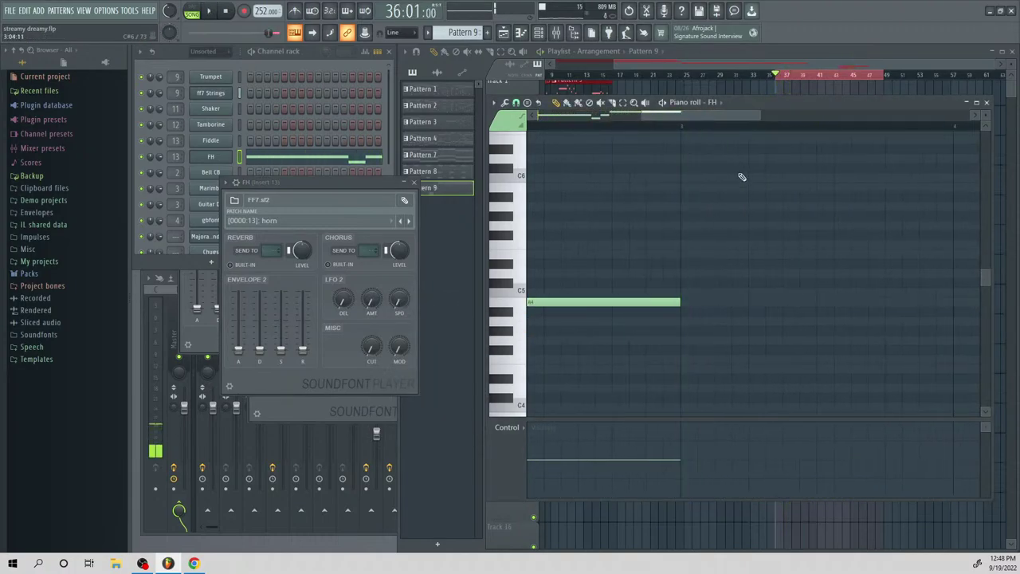
left_click_drag(643, 116, 603, 117)
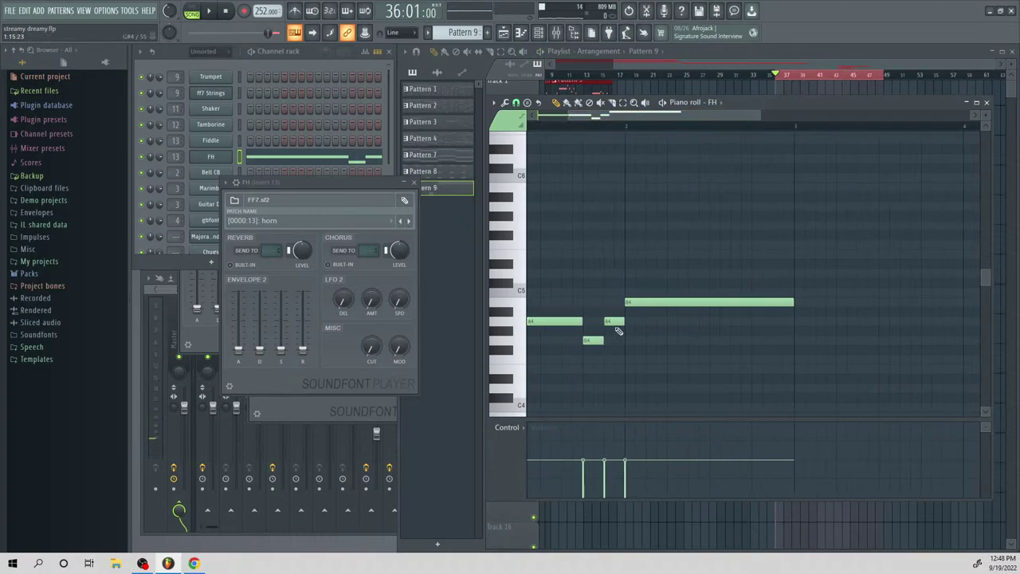
left_click_drag(751, 339, 776, 303)
left_click(794, 291)
left_click(840, 302)
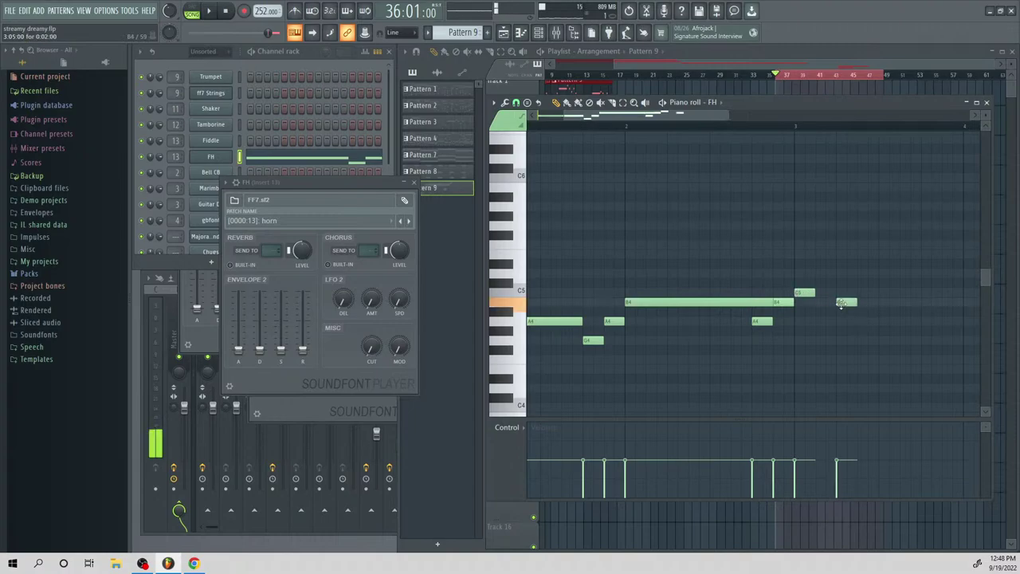
left_click(858, 322)
left_click(881, 331)
key("space")
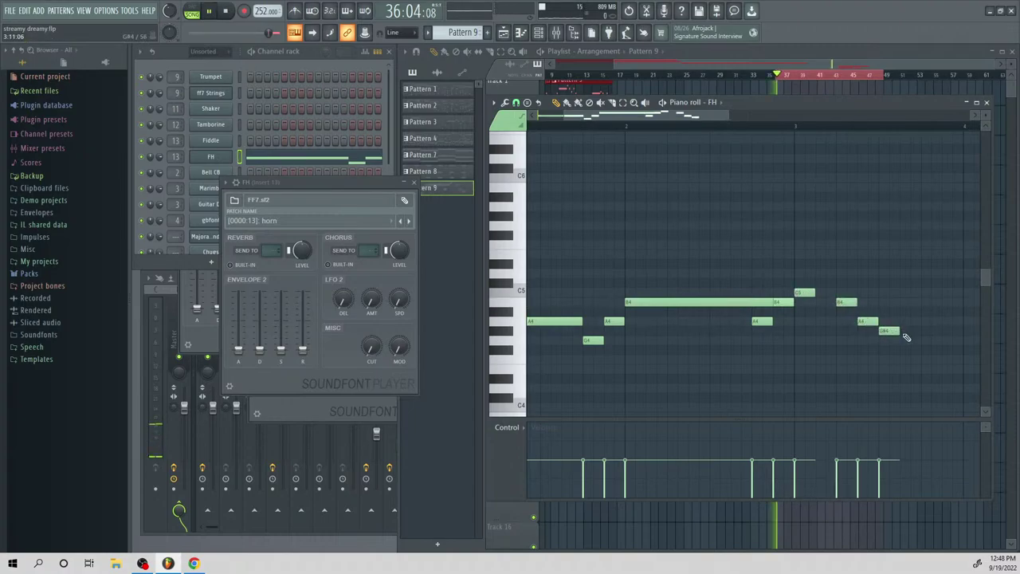
Extend the final G#4 to the end of bar 4, apply legato to the melody, and play it back
mouse_move(900, 332)
left_mouse_down()
mouse_move(981, 335)
mouse_move(908, 342)
left_mouse_up()
key("ctrl+l")
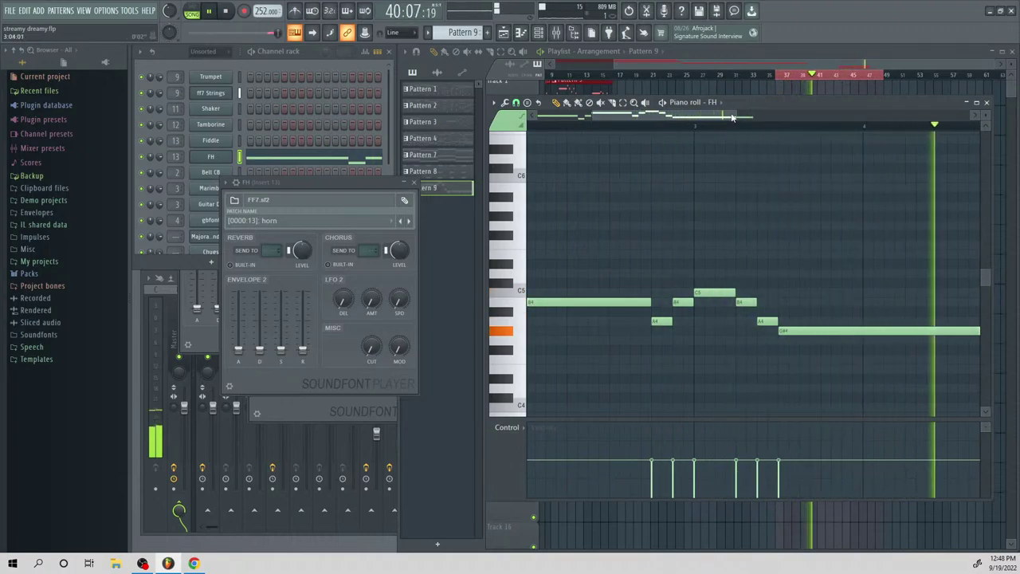
scroll(710, 124, "down", 2)
key("space")
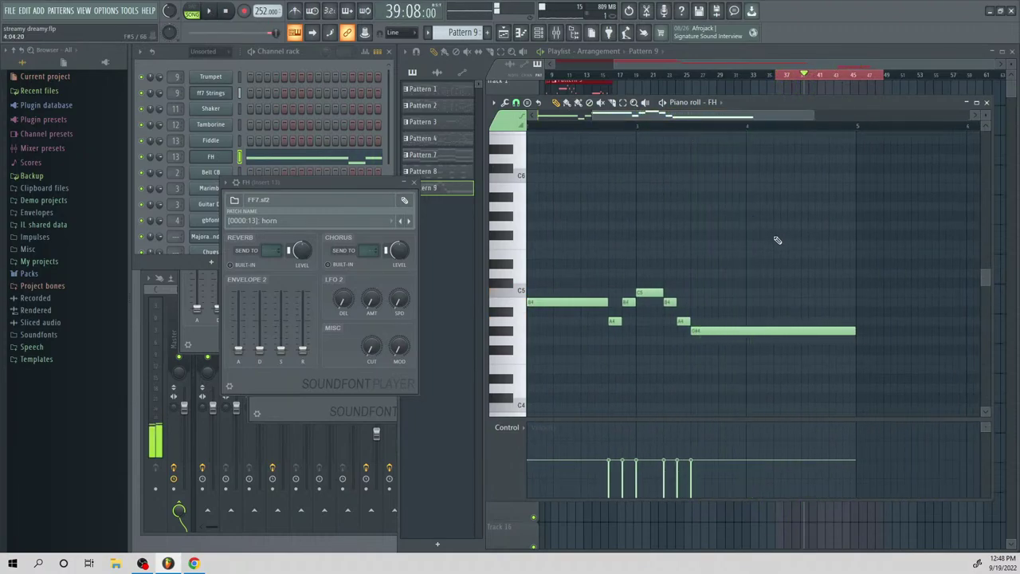
key("space")
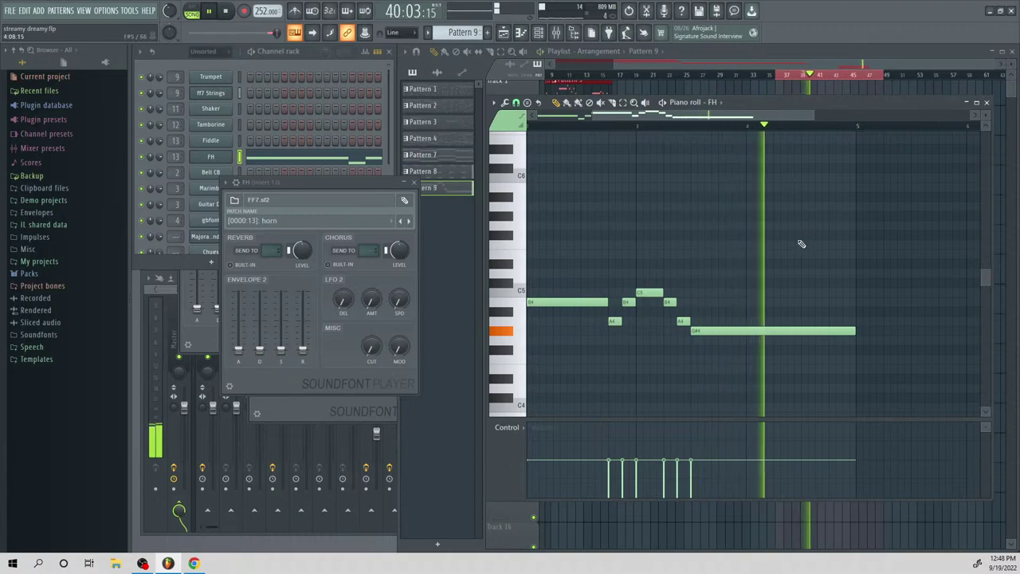
Continue the FH melody with A4 from the middle of bar 4 and E4 at the start of bar 5, and apply legato
key("space")
left_click(803, 319)
left_click_drag(833, 358, 859, 370)
key("space")
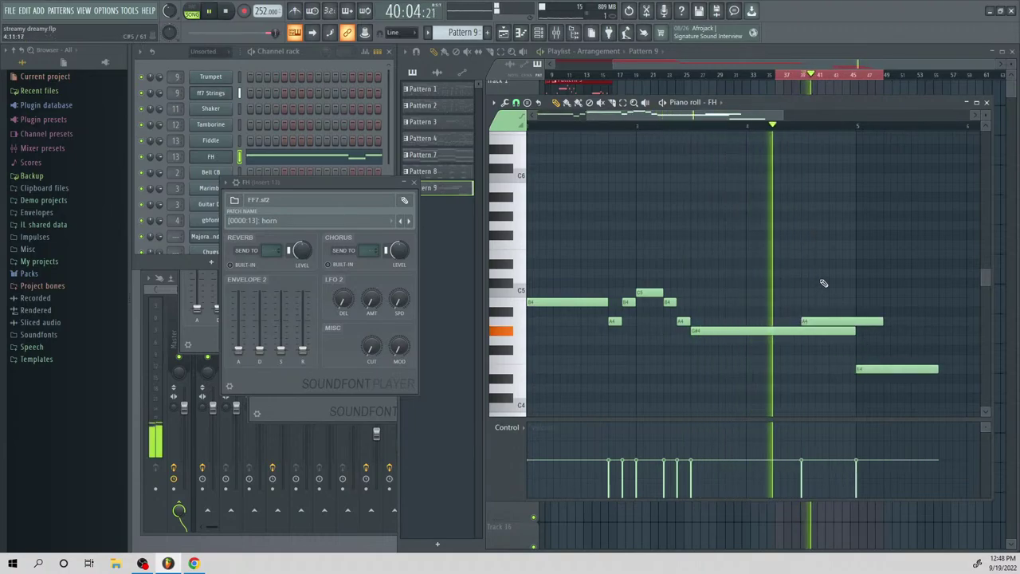
key("ctrl+l")
key("space")
Add F4 in the second half of bar 5 plus D4 and E4 in bar 6, join the notes end to end, and play them
left_click(915, 359)
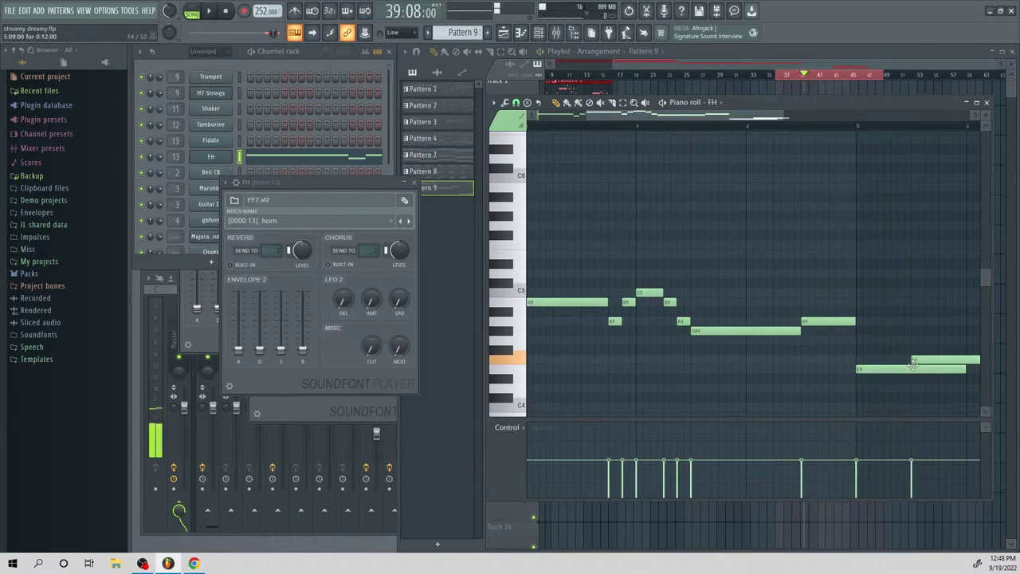
left_click_drag(994, 394, 879, 386)
left_click_drag(967, 379, 976, 380)
scroll(975, 380, "right", 2)
left_click_drag(865, 378, 857, 366)
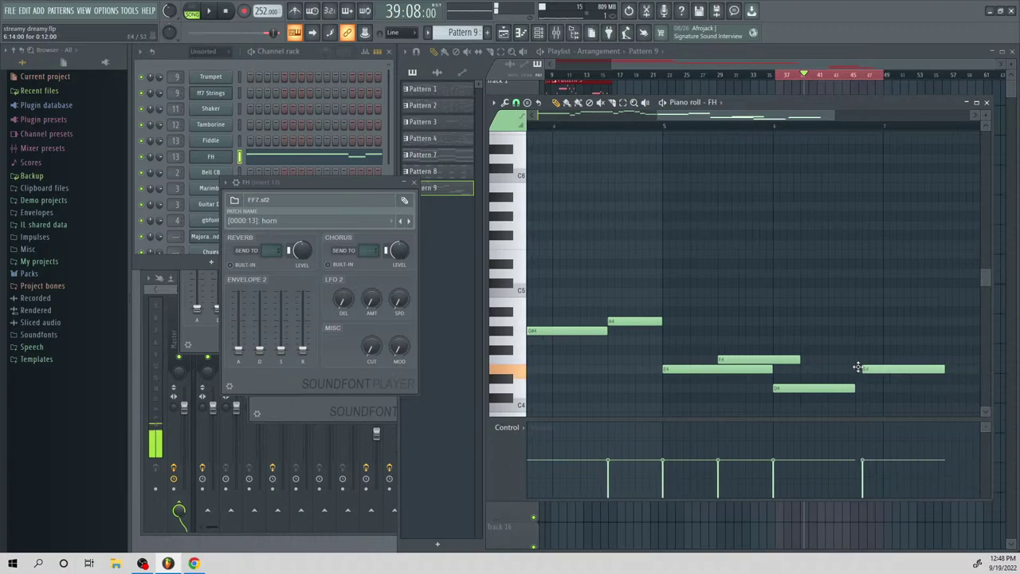
left_click_drag(722, 118, 884, 171)
key("ctrl+z")
key("space")
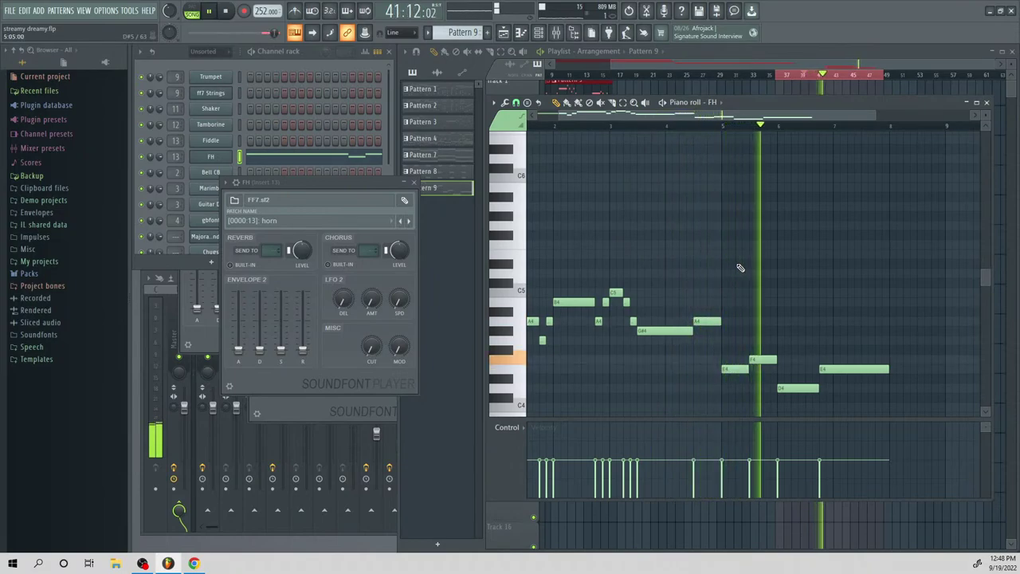
key("space")
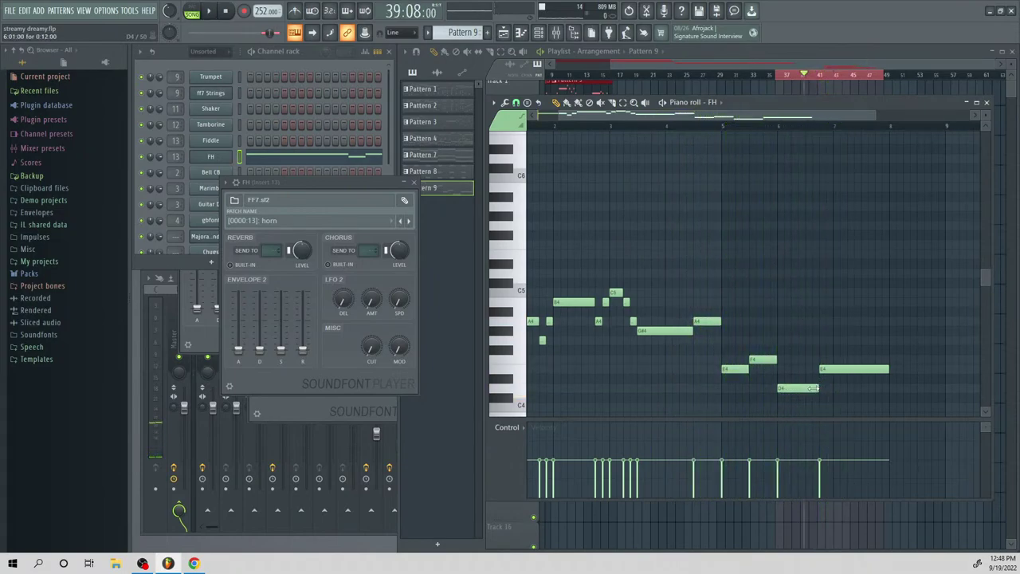
Move the final E4 to the middle of bar 6, directly after a shortened D4, and play the melody back
left_click_drag(836, 373, 822, 373)
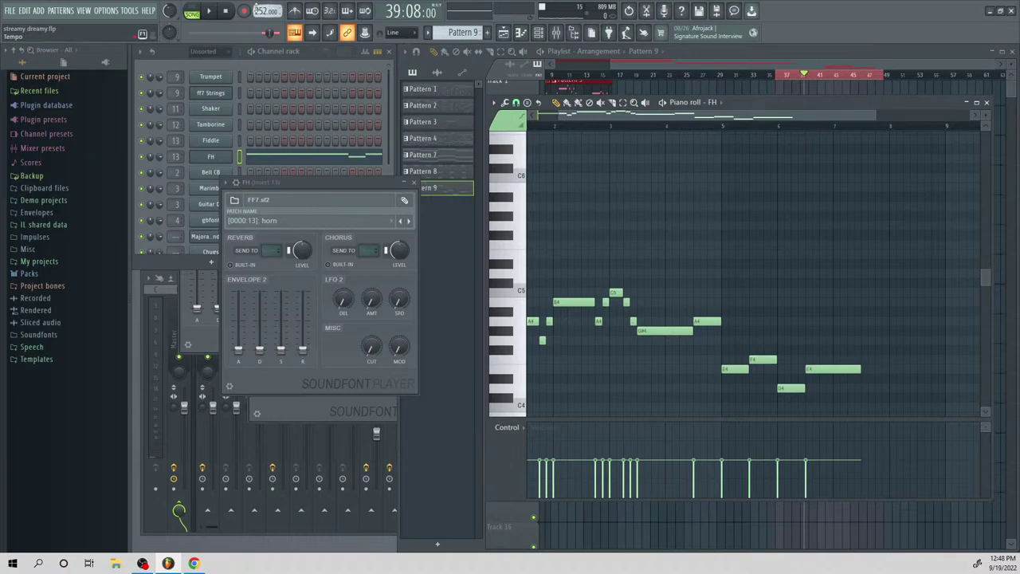
left_click_drag(775, 117, 502, 130)
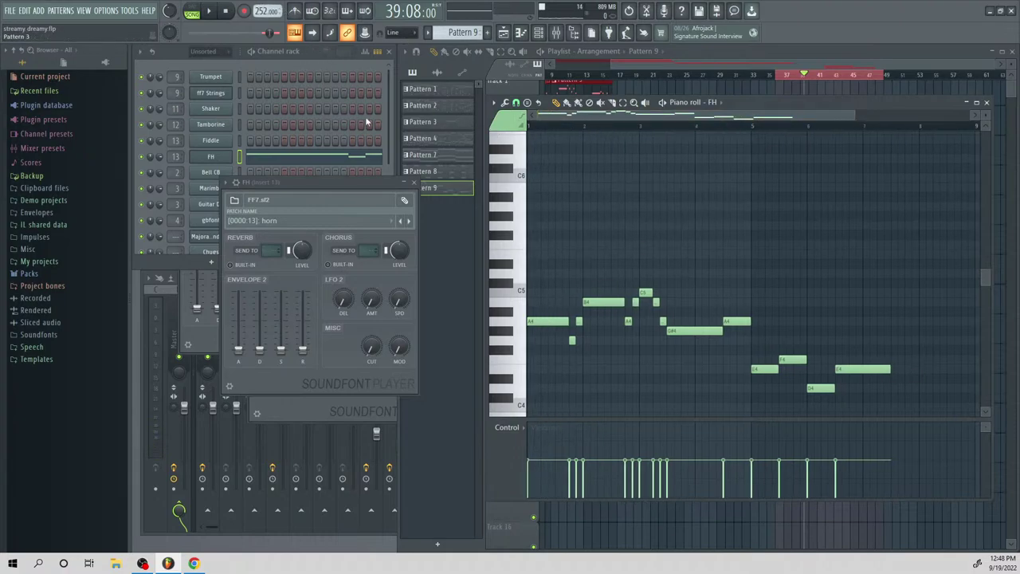
key("space")
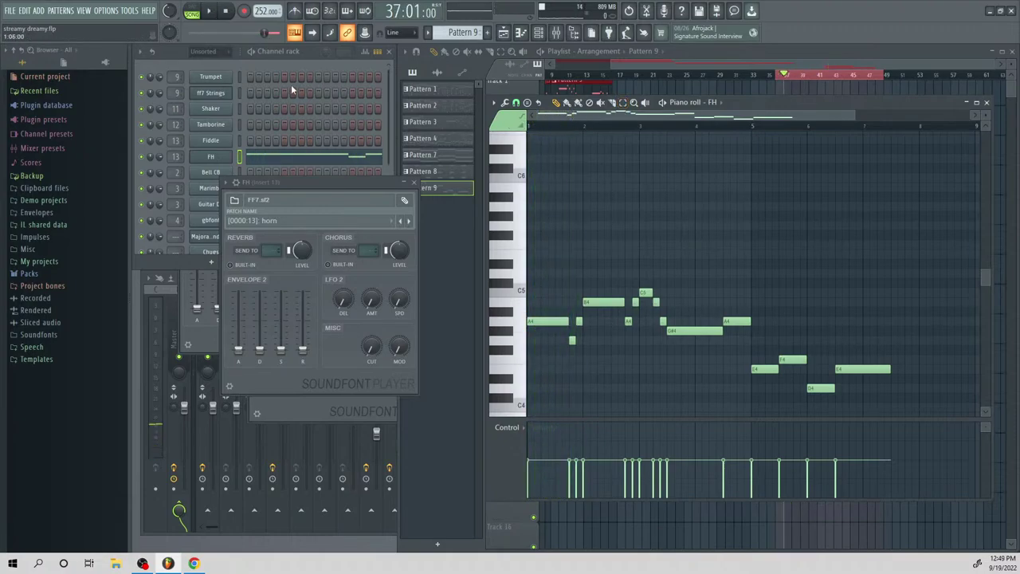
Clone the Trumpet channel and set the copy's soundfont patch to snare1
left_click(266, 70)
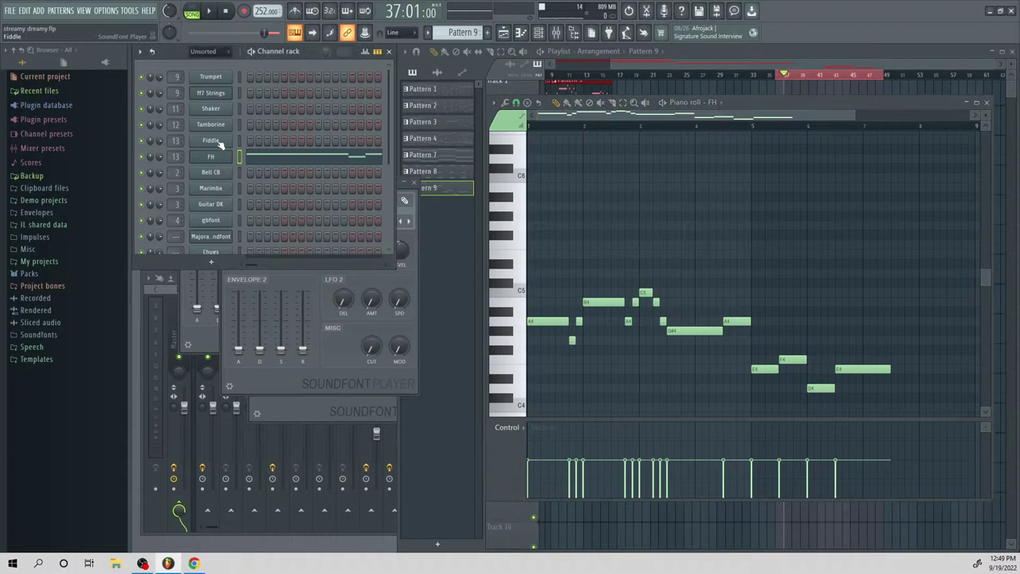
right_click(221, 79)
left_click(266, 168)
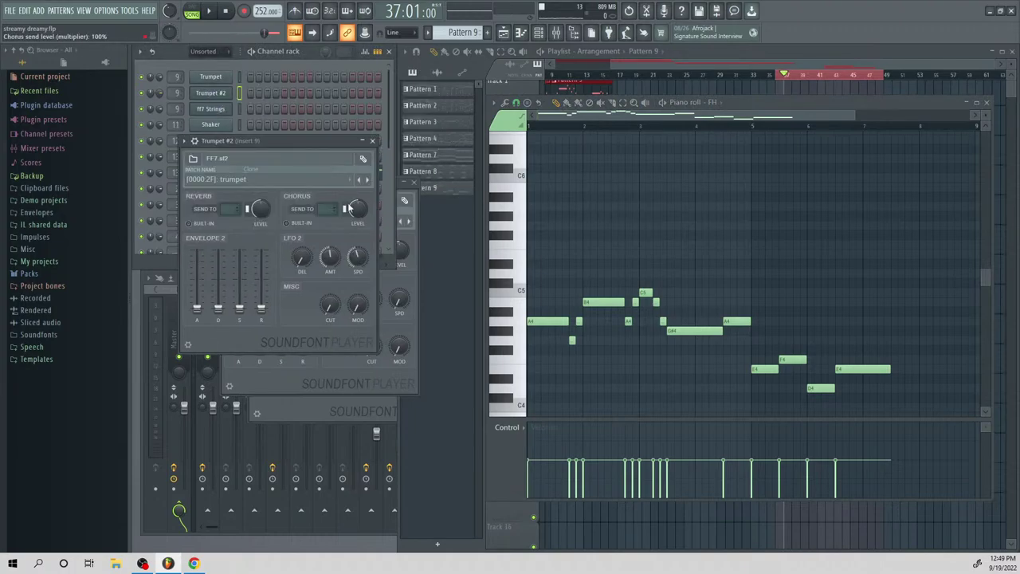
left_click(239, 178)
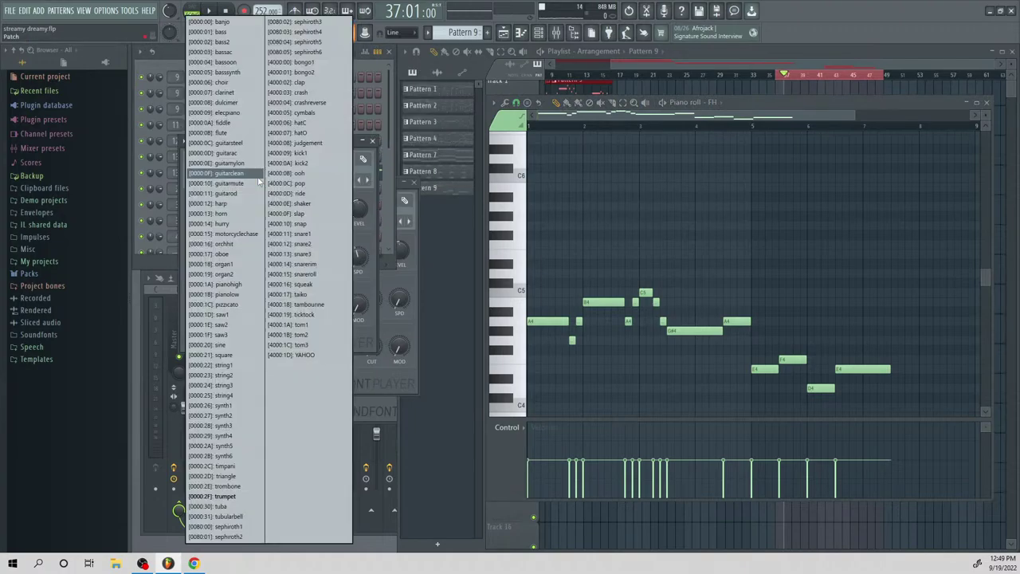
left_click(309, 233)
Rename the cloned trumpet channel as Snare
right_click(226, 109)
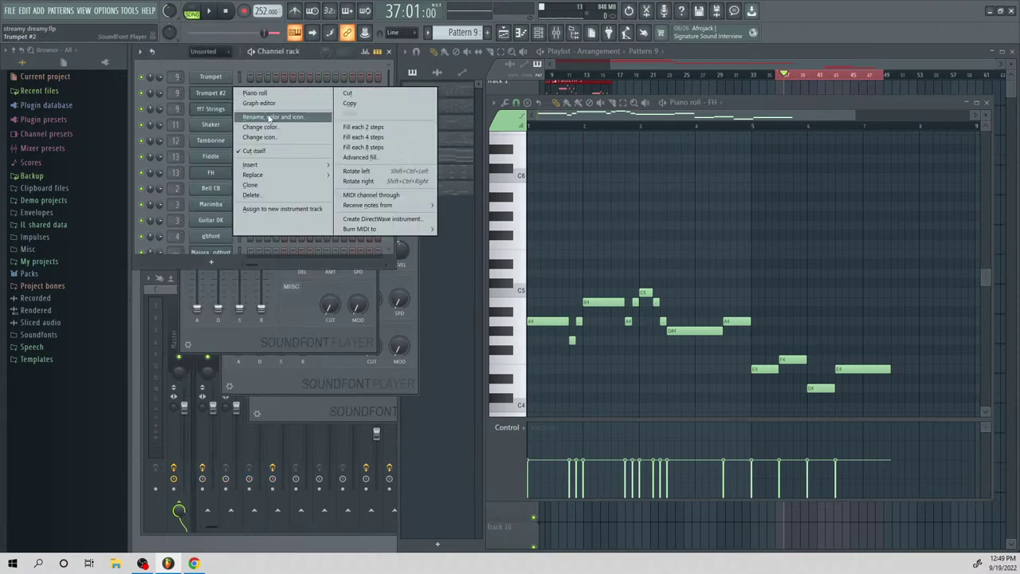
left_click(269, 114)
type("Snare")
key("Return")
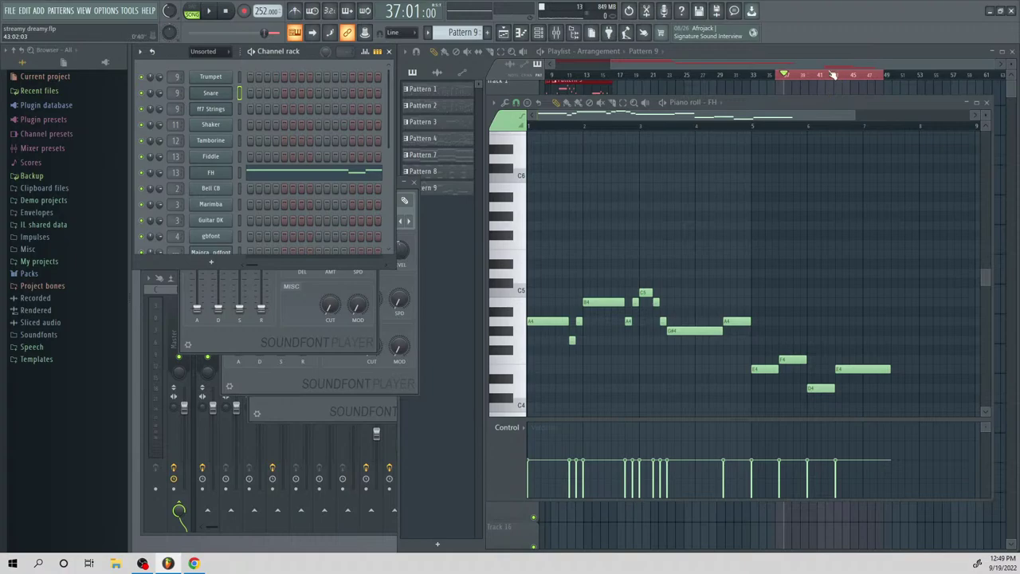
Open the Snare channel's piano roll in Pattern 8 and place a one-bar C5 note at the start of bar 1
left_click(792, 70)
double_click(802, 219)
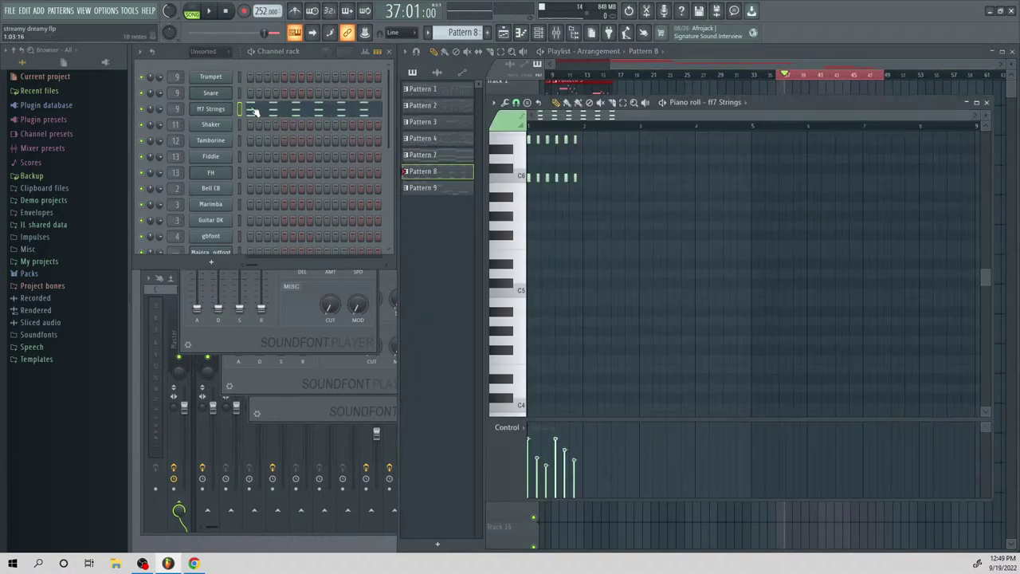
right_click(230, 88)
left_click(253, 94)
mouse_move(557, 208)
left_mouse_down()
mouse_move(528, 208)
mouse_move(531, 301)
left_mouse_up()
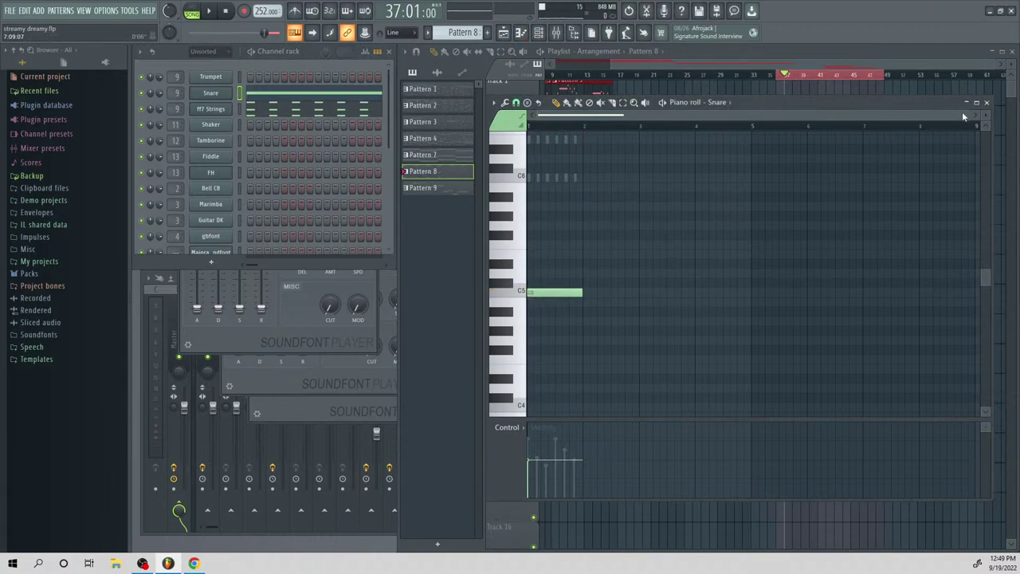
left_click_drag(970, 114, 737, 114)
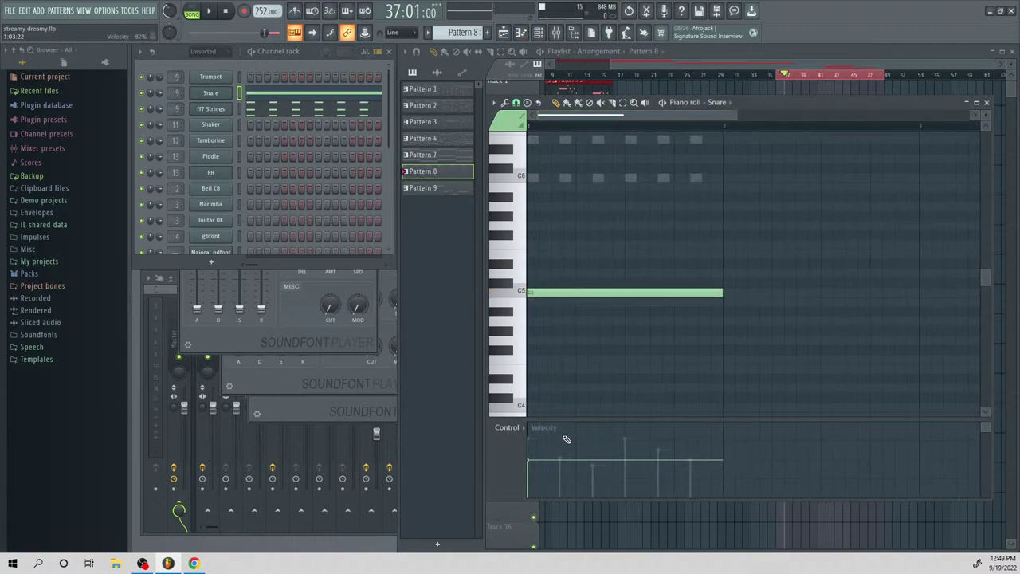
Shorten the opening C5 snare note to half a beat, raise its velocity, and set the piano roll snap to 1/3 beat
key("space")
left_click_drag(722, 293, 623, 294)
left_click(575, 293)
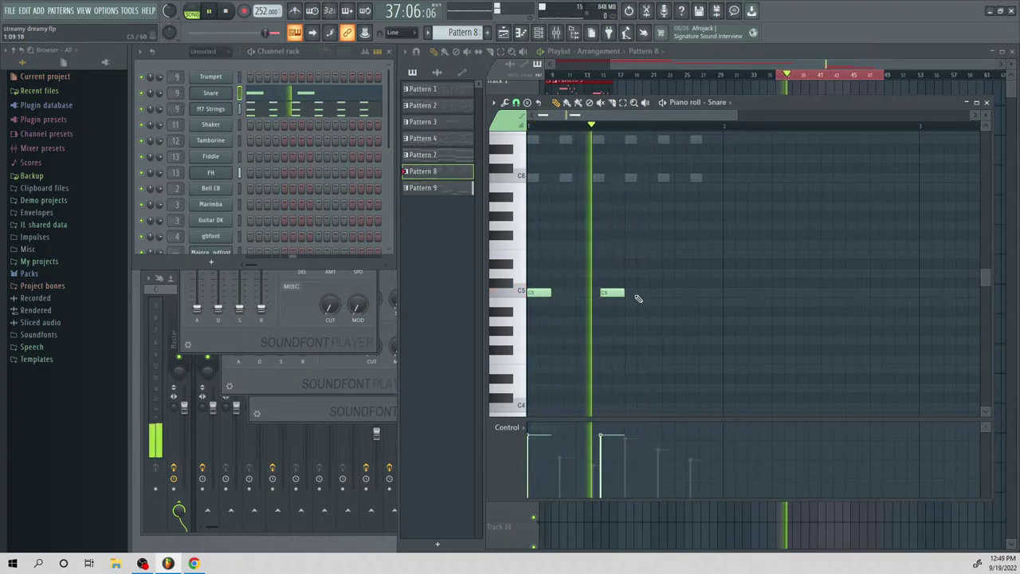
key("space")
left_click(507, 128)
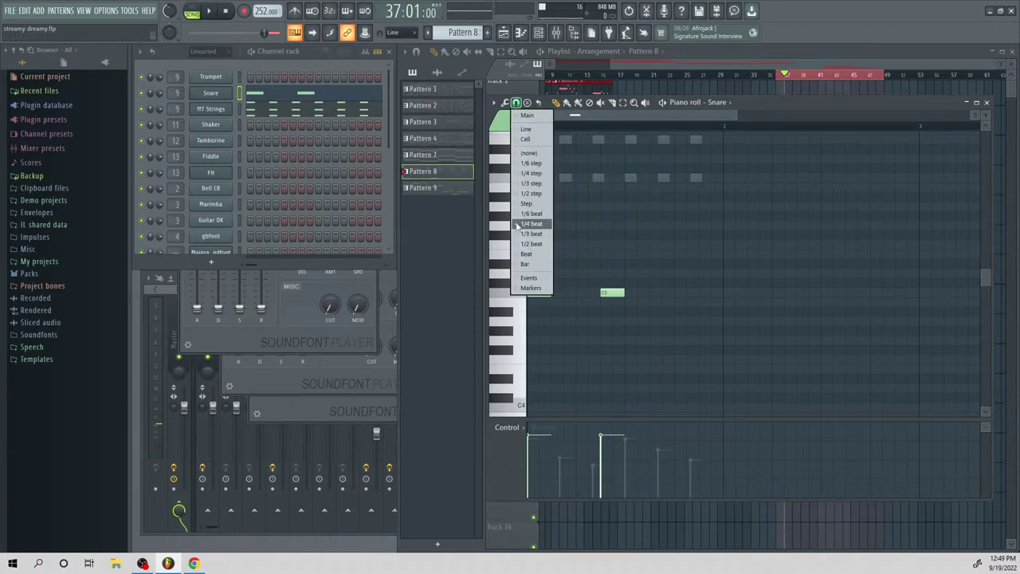
left_click(519, 234)
left_click_drag(613, 298, 638, 298)
key("space")
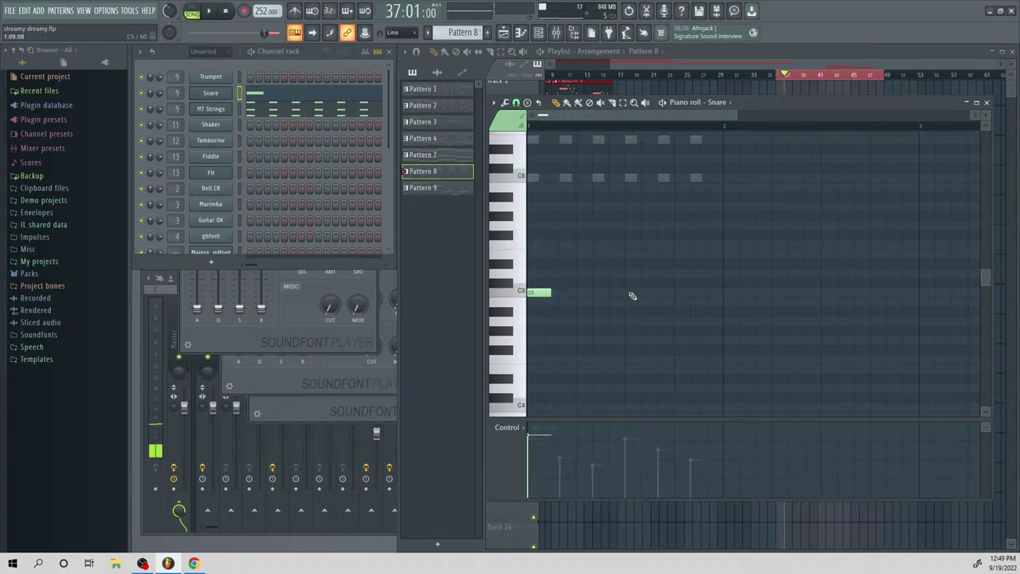
Add a C5 snare triplet on beat 2 with rising velocities, leading into a louder, longer C5 on beat 3
key("space")
left_click(587, 293)
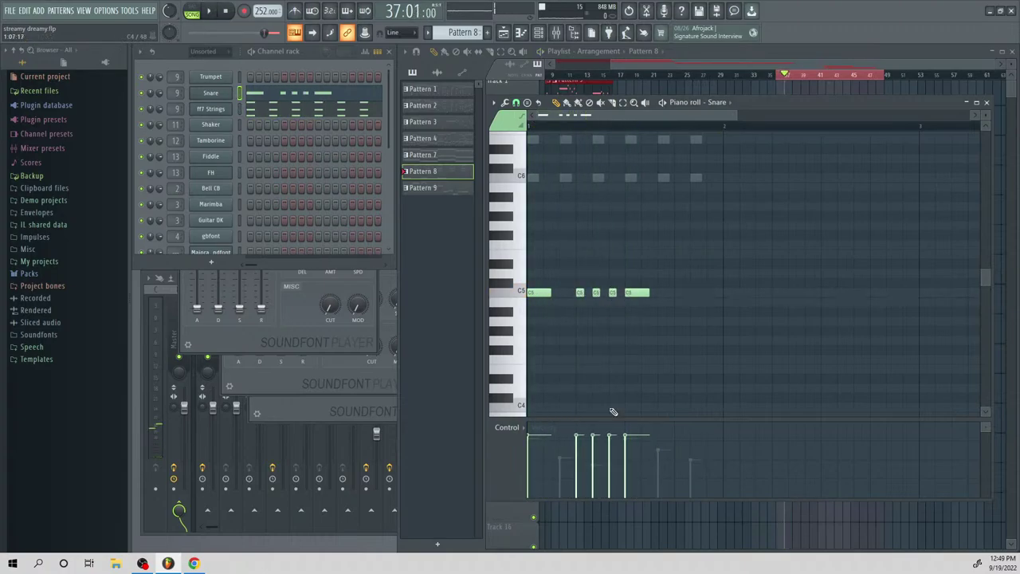
key("space")
left_click_drag(576, 464, 626, 436)
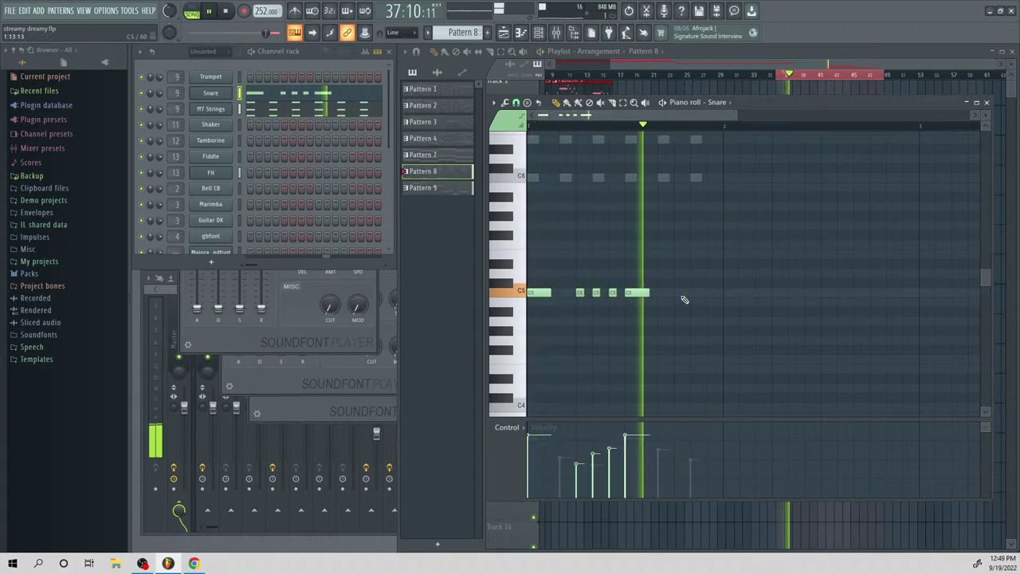
left_click(677, 292)
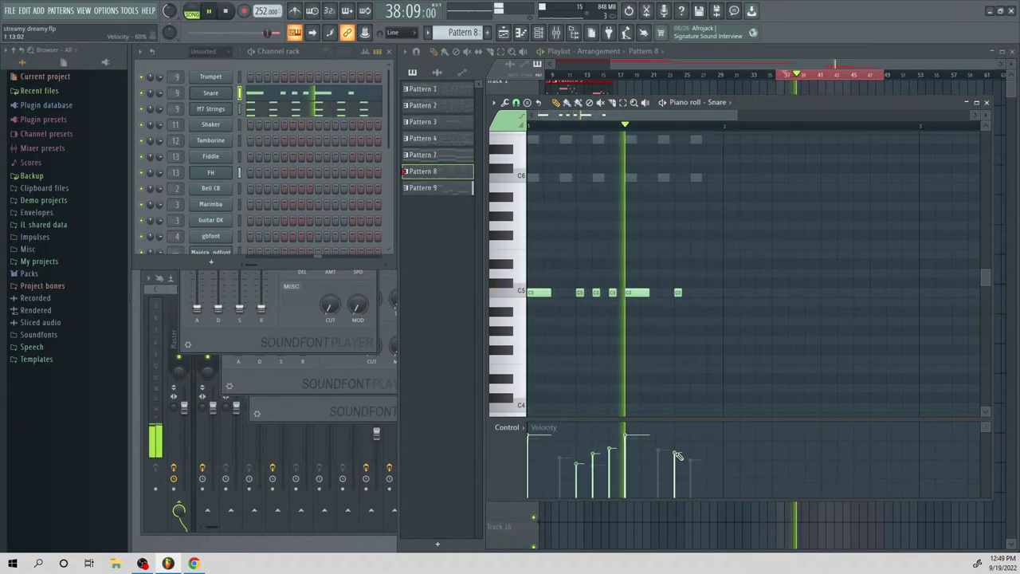
right_click(678, 293)
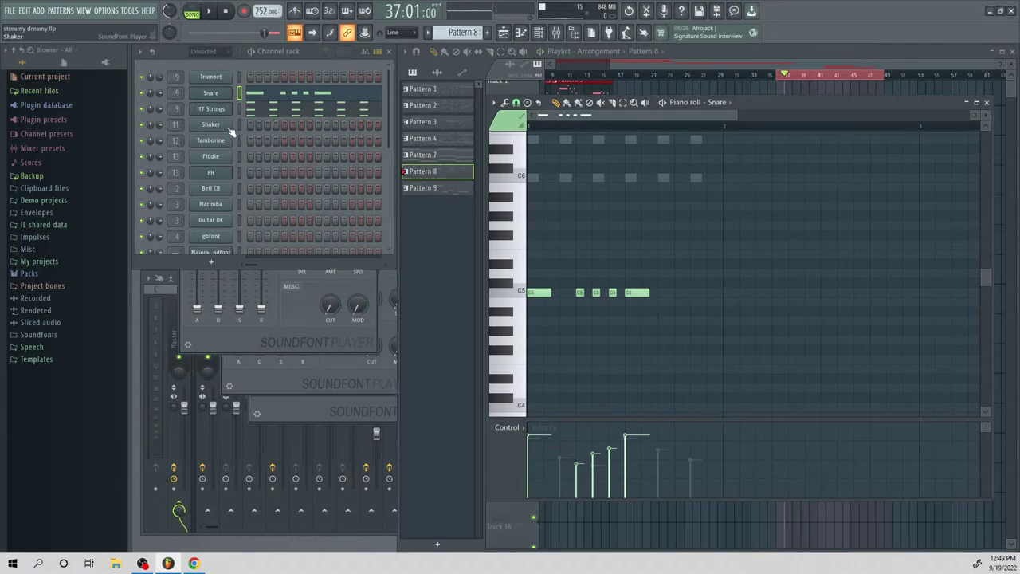
Route the FH channel to mixer insert 14 and play the section
key("space")
key("space")
left_click_drag(177, 172, 177, 164)
key("space")
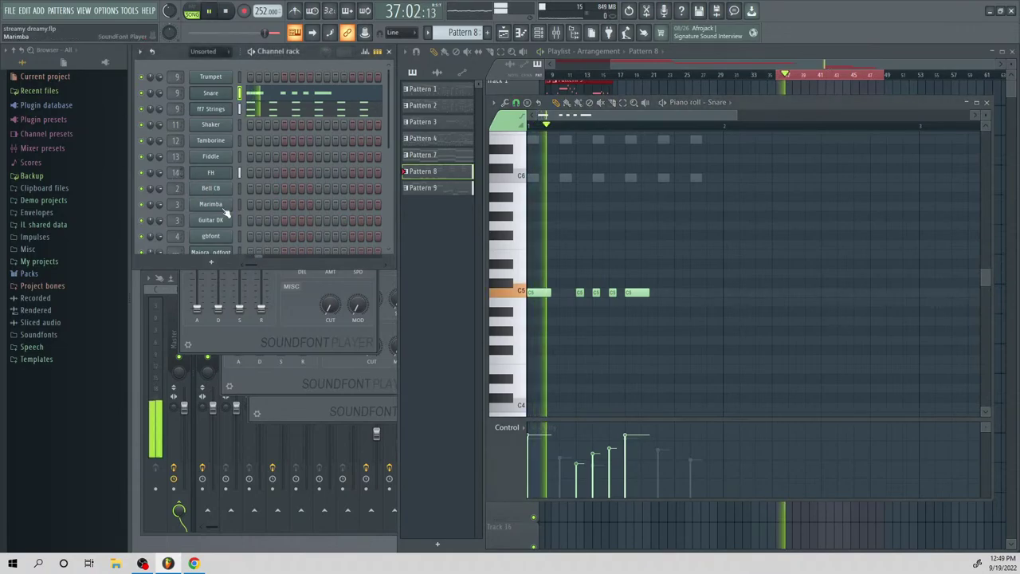
key("space")
Lower the volume of mixer insert 14 slightly while the section plays
left_click(311, 529)
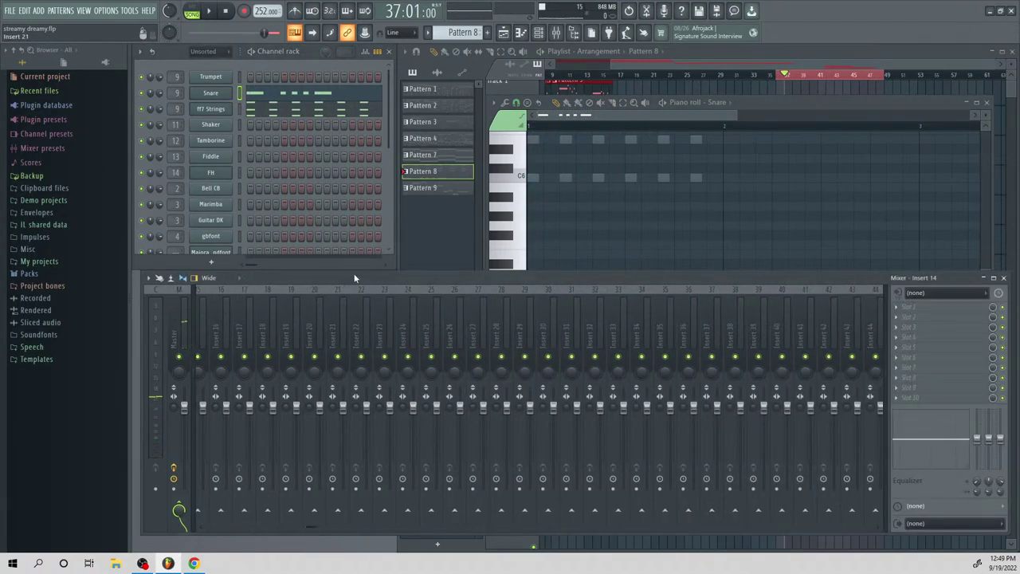
scroll(355, 319, "up", 4)
key("space")
key("space")
key("space")
left_click_drag(460, 407, 459, 411)
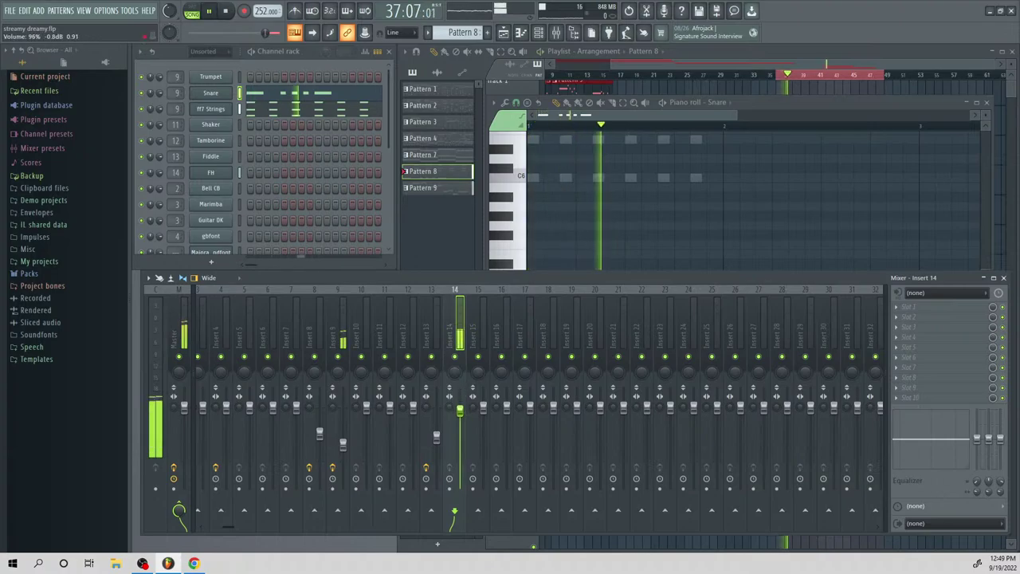
key("space")
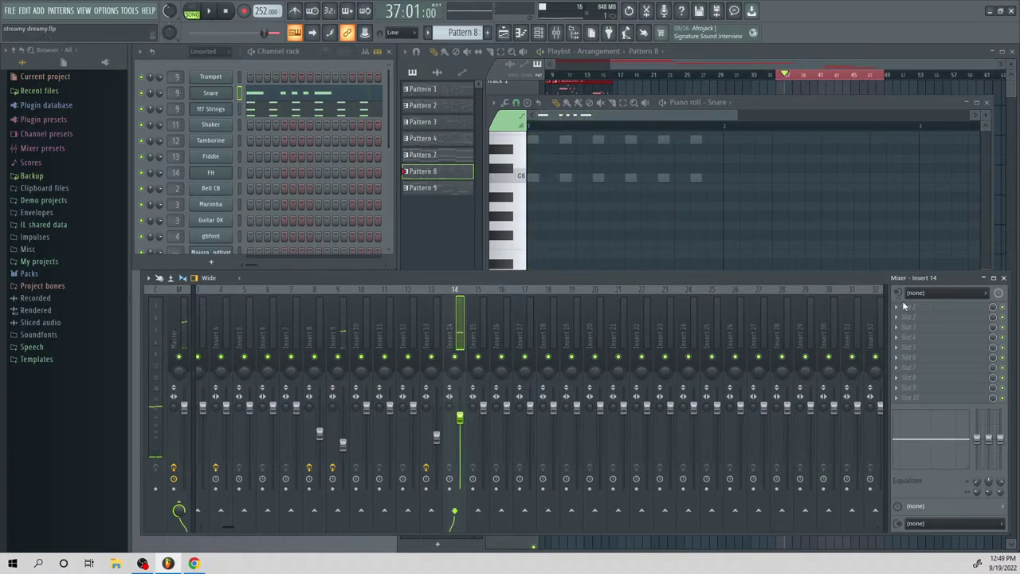
Add Fruity Reeverb 2 to insert 14's first effect slot and lower its mix level to about 58% while listening
left_click(902, 301)
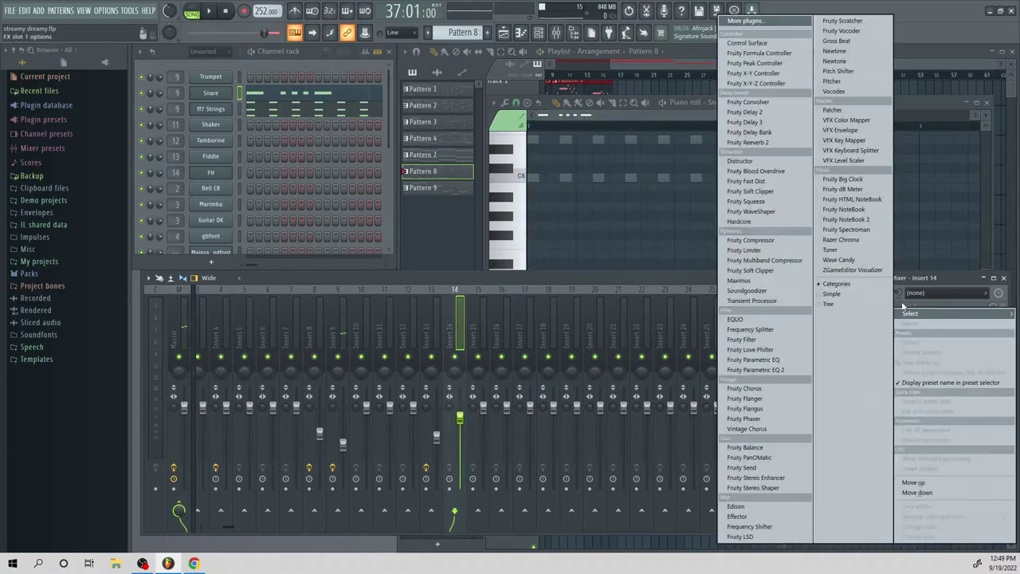
left_click(747, 142)
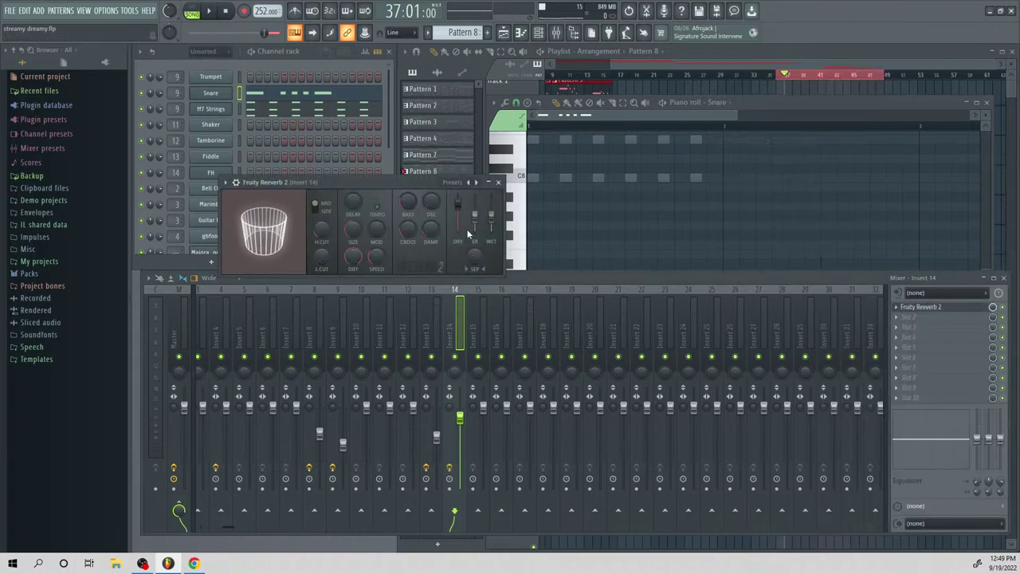
key("space")
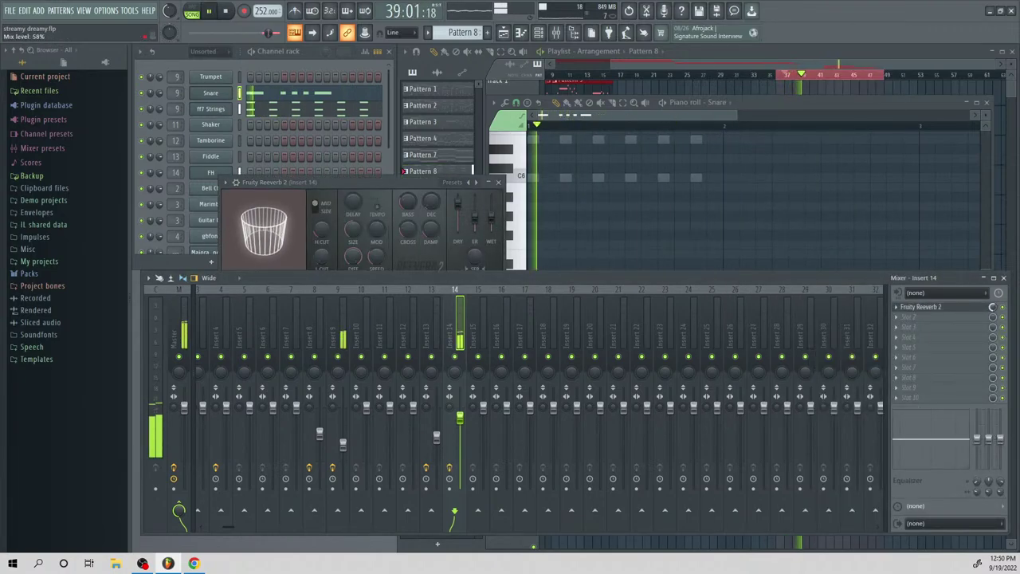
left_click(333, 114)
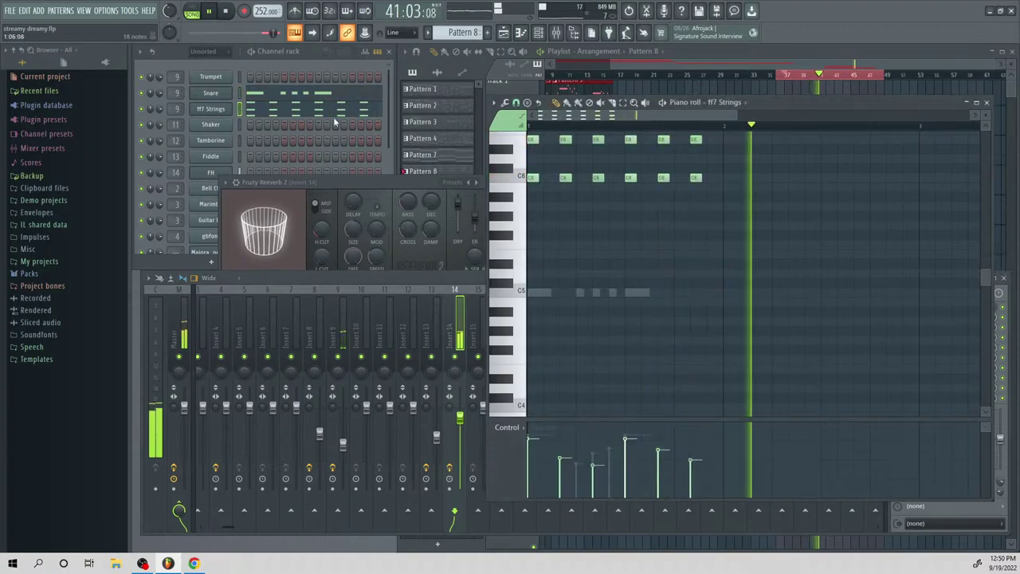
key("space")
left_click(773, 62)
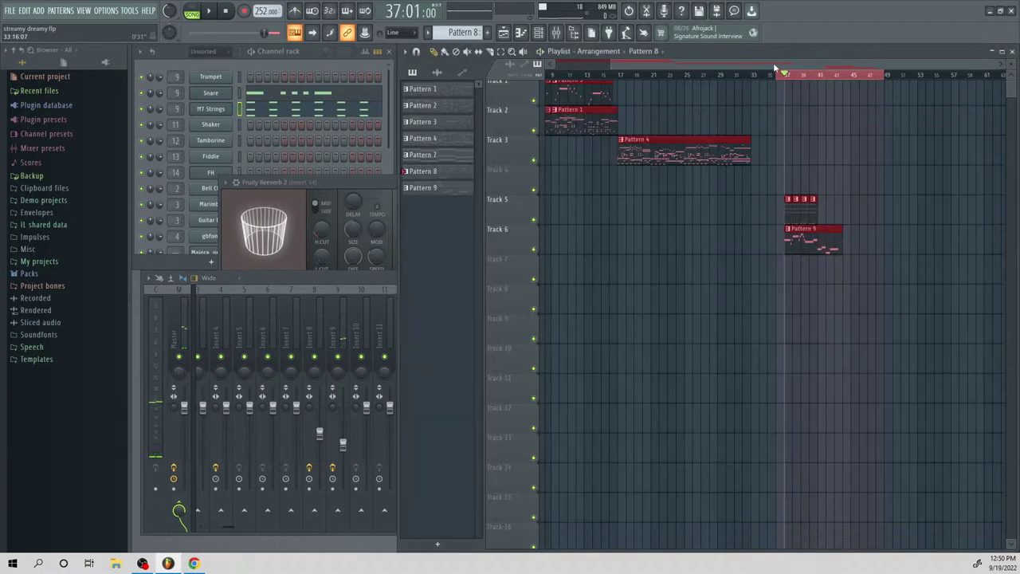
left_click(826, 200)
left_click(828, 200)
right_click(839, 184)
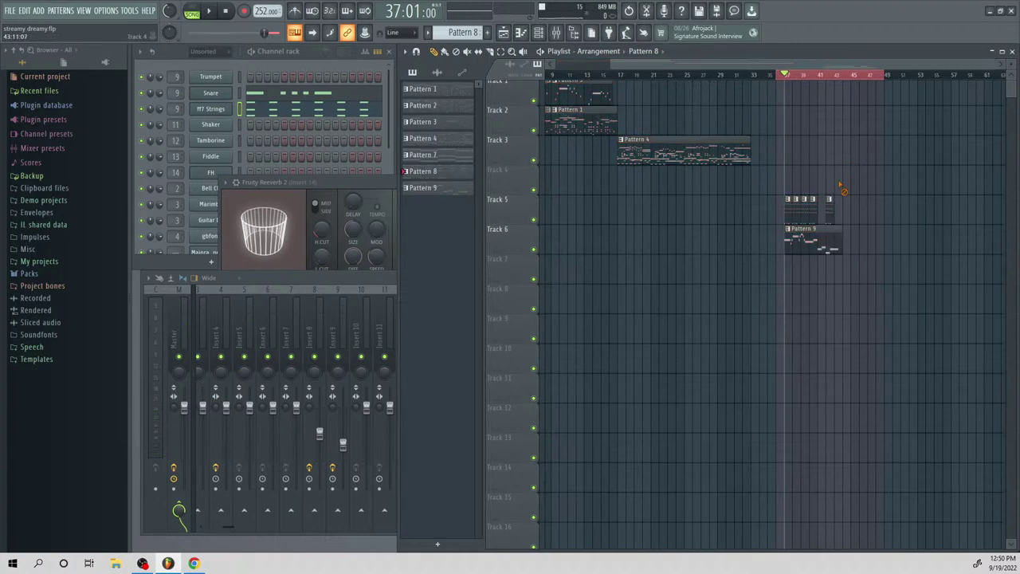
Play the Pattern 8 and Pattern 9 clips in the playlist from bar 37
left_click_drag(996, 65, 987, 108)
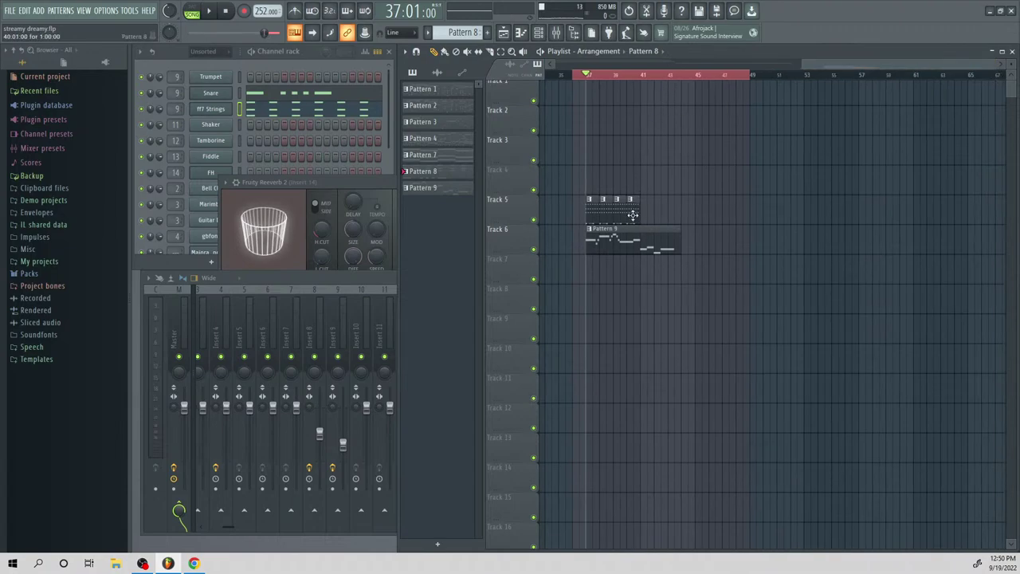
key("space")
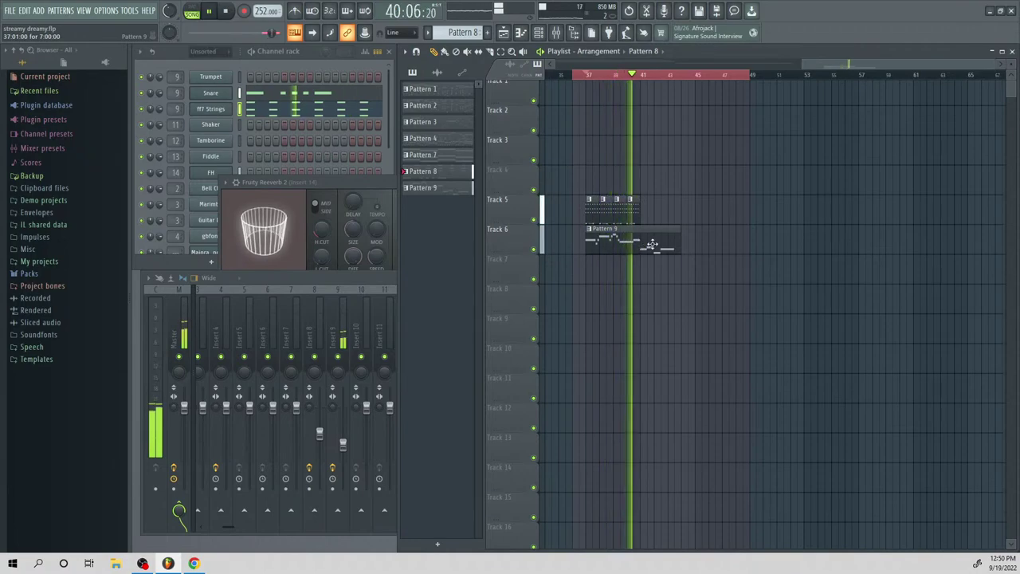
Add more Pattern 8 clips on Track 5 to carry the backing from bar 41 past the Pattern 9 clip's end
double_click(652, 244)
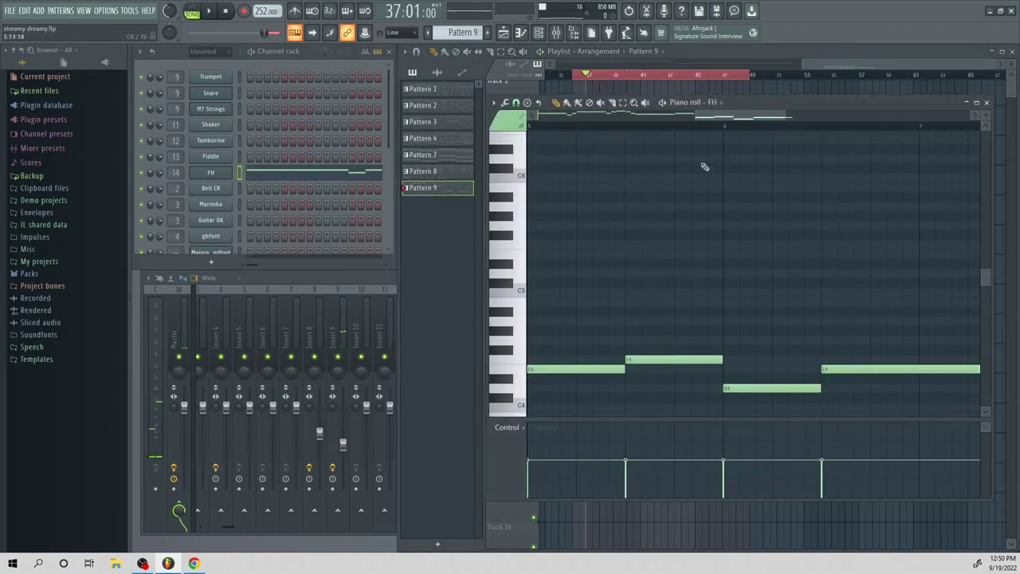
left_click_drag(696, 116, 639, 128)
left_click(877, 65)
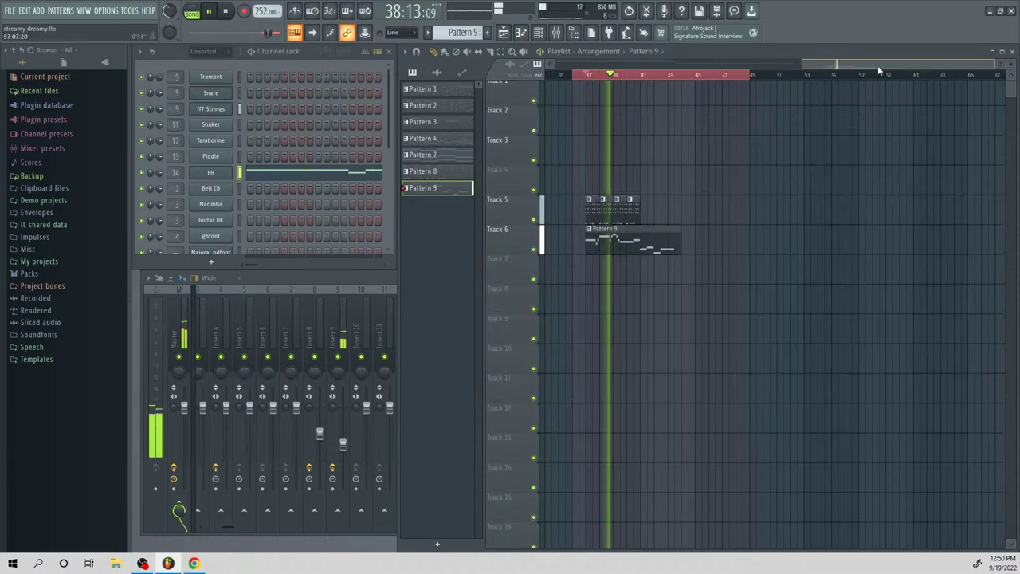
mouse_move(654, 210)
left_mouse_down()
mouse_move(645, 209)
mouse_move(674, 210)
left_mouse_up()
left_click(664, 209)
key("space")
key("space")
left_click(692, 207)
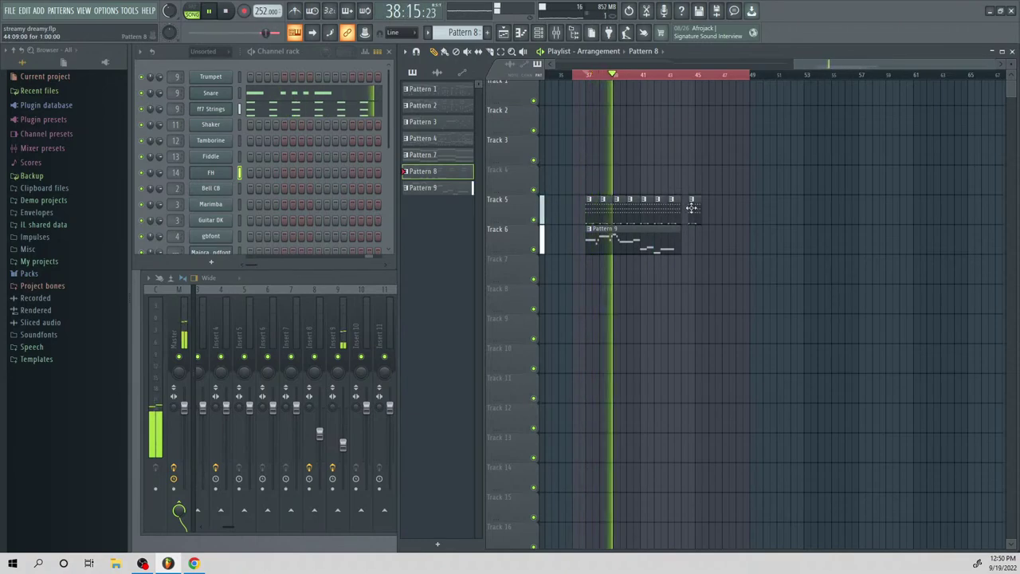
In Pattern 9's FH piano roll, lengthen the E4 at bar 5 to a full bar and move the following F4 to bar 6
double_click(646, 243)
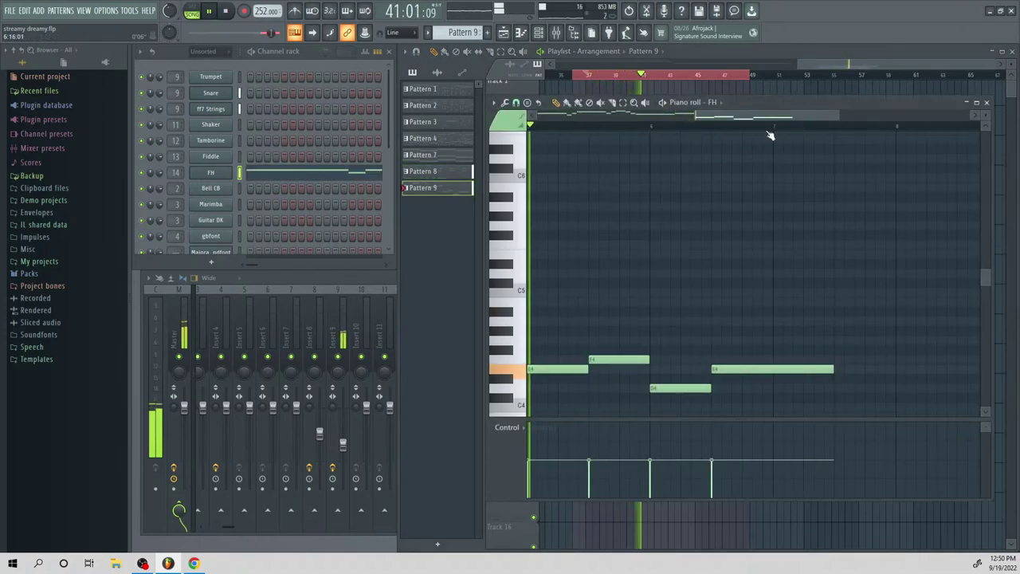
key("space")
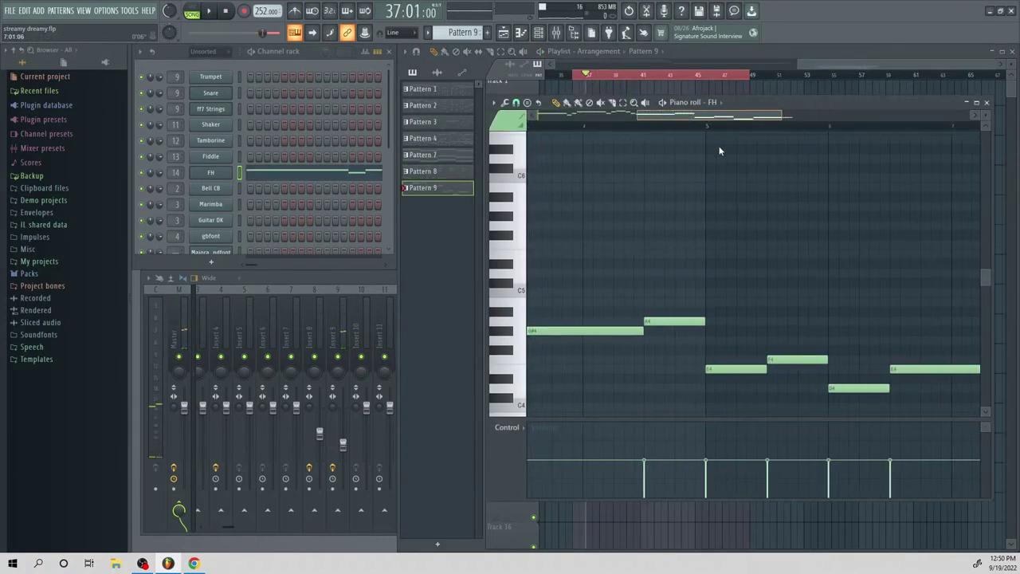
key("space")
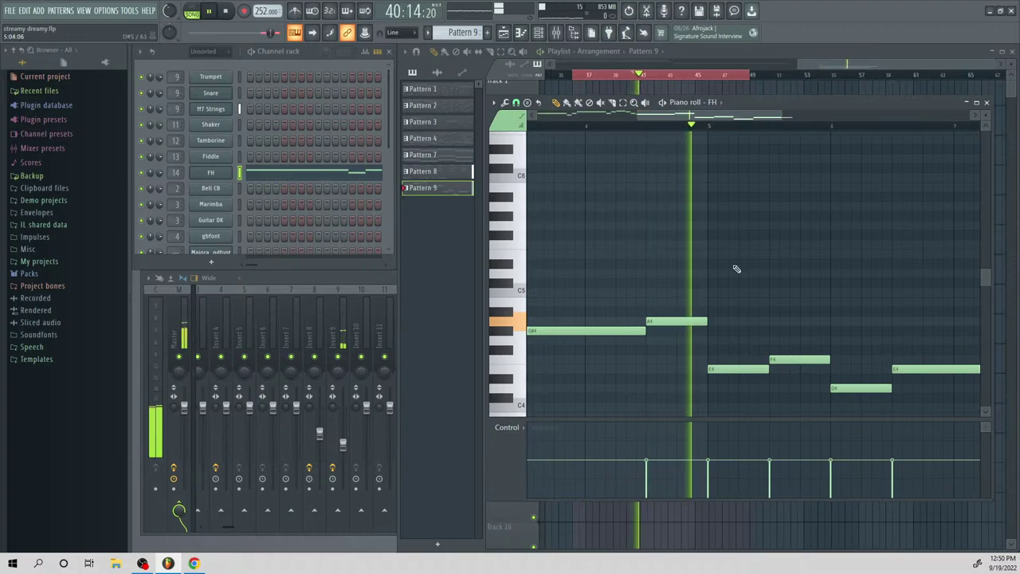
key("space")
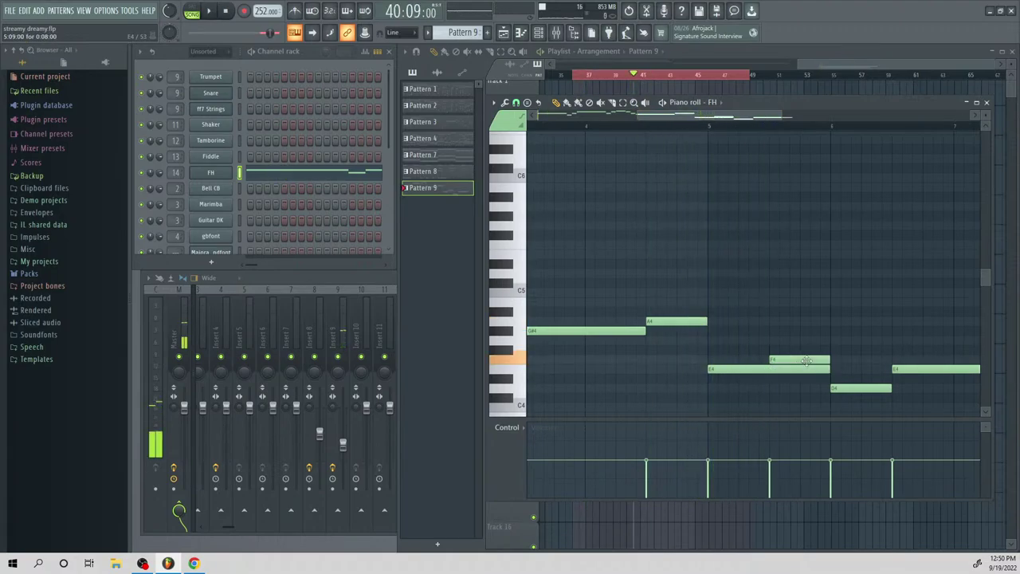
left_click_drag(807, 361, 840, 363)
key("space")
key("space")
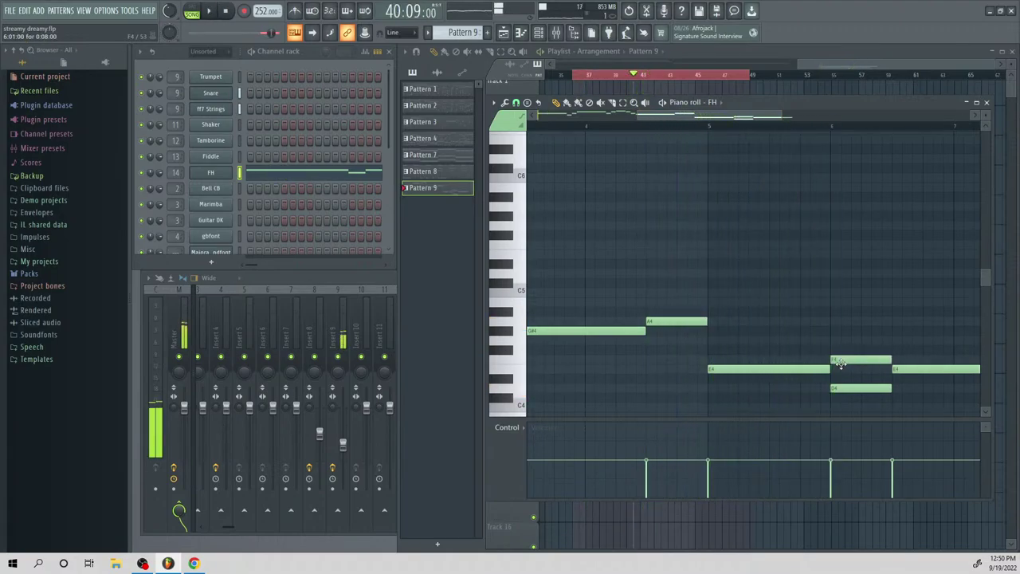
Shift the F4 to the second half of bar 6, the D4 to bar 7 and the last E4 directly after it, and listen
mouse_move(860, 388)
left_mouse_down()
mouse_move(995, 396)
mouse_move(861, 389)
left_mouse_up()
key("space")
left_click_drag(788, 367, 910, 367)
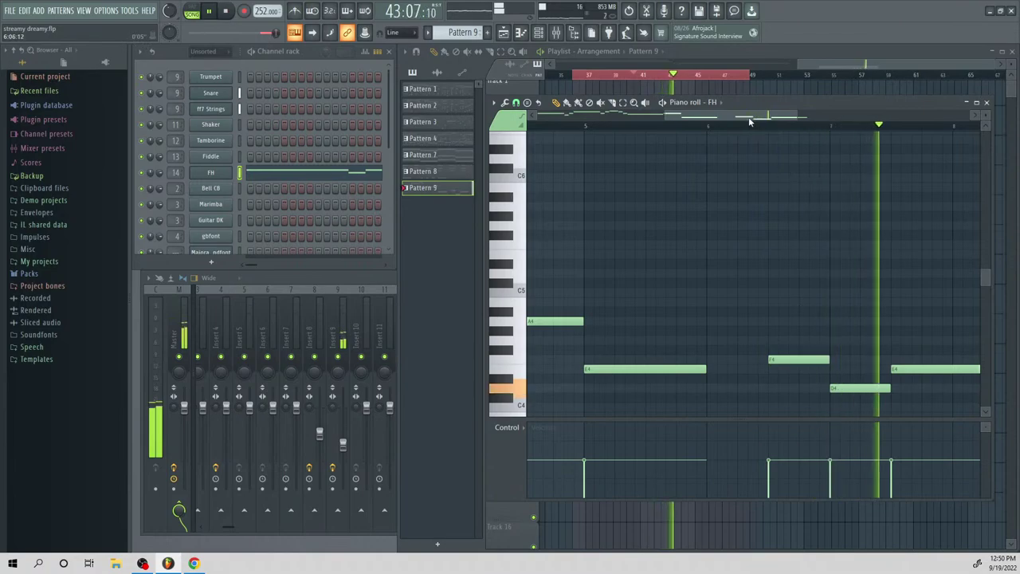
left_click_drag(749, 118, 818, 157)
key("space")
key("space")
left_click(602, 126)
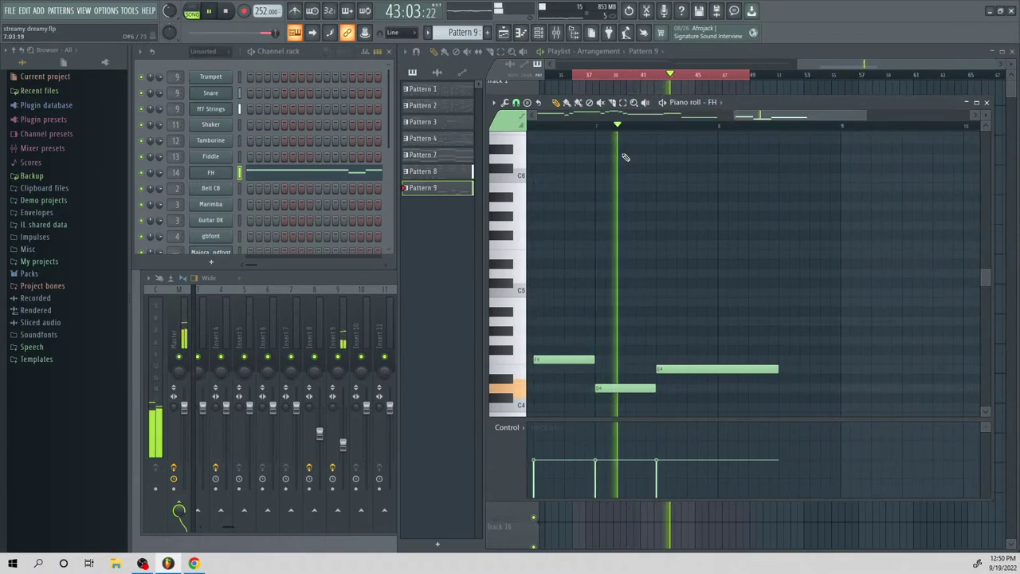
Move the final E4 to the start of bar 8 and play the phrase
key("space")
left_click(753, 360)
right_click(754, 361)
left_click_drag(715, 368, 776, 369)
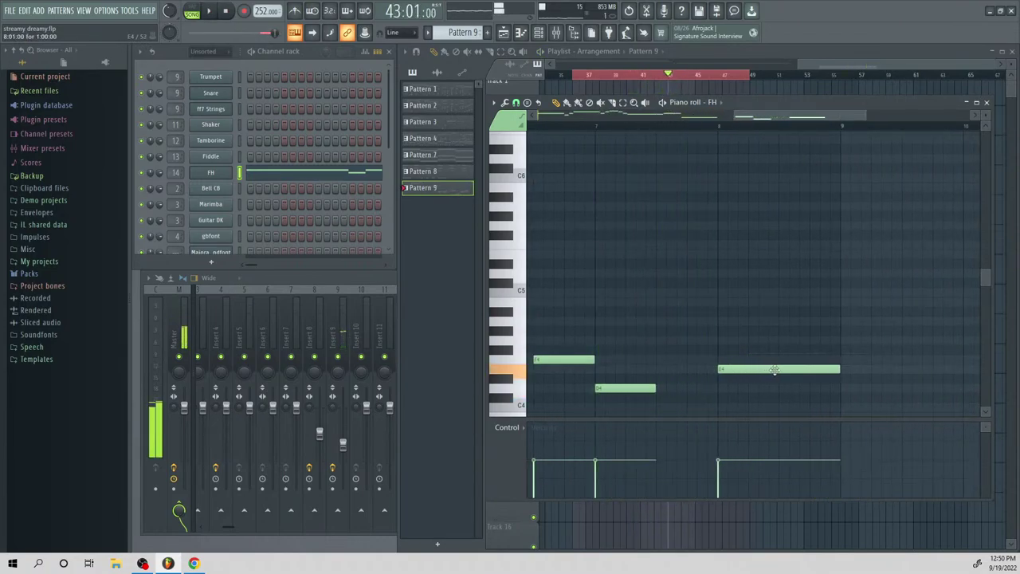
key("space")
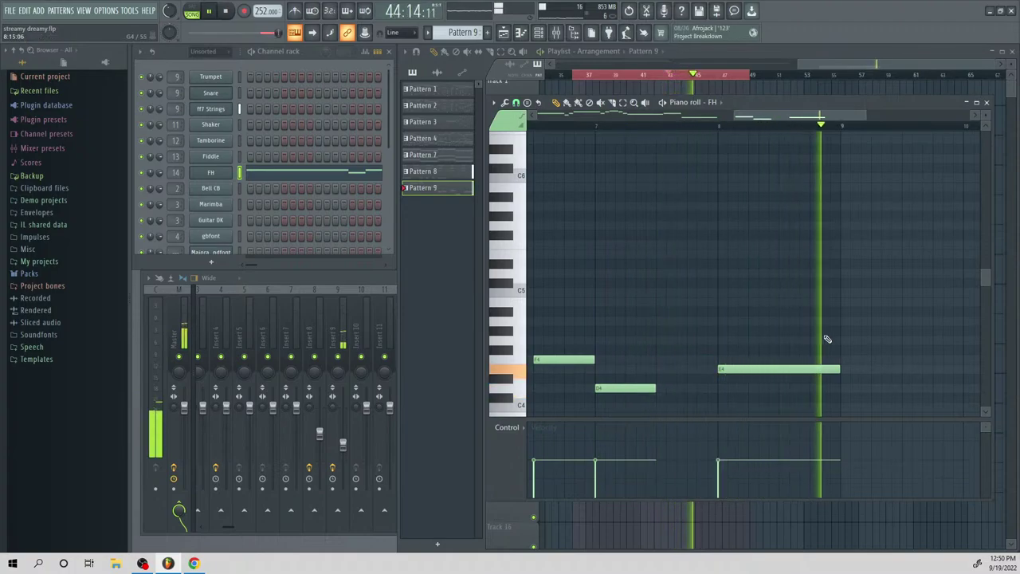
Apply quick legato to the FH notes to close the gaps and play the melody back
left_click_drag(744, 118, 635, 131)
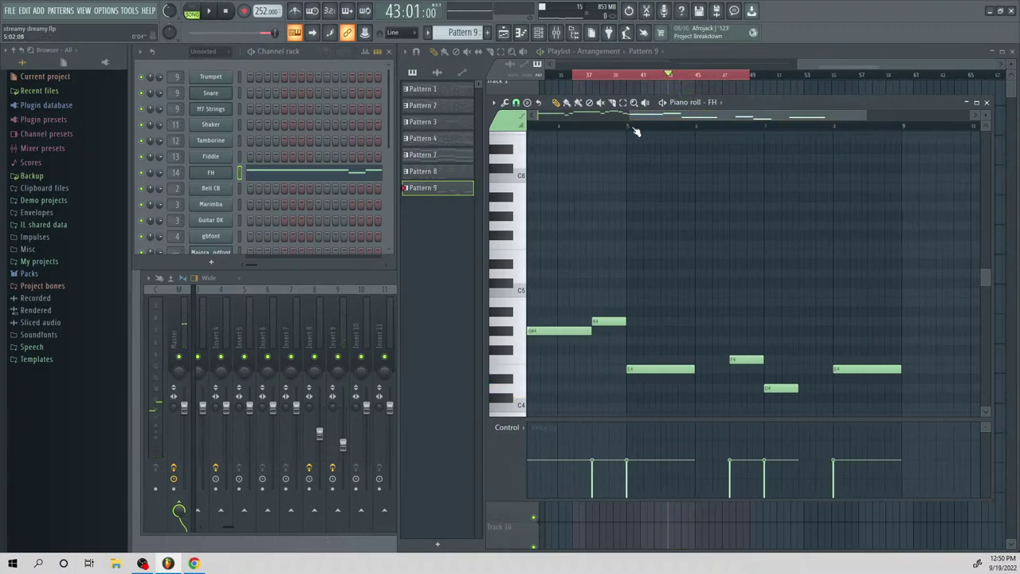
key("ctrl+l")
key("space")
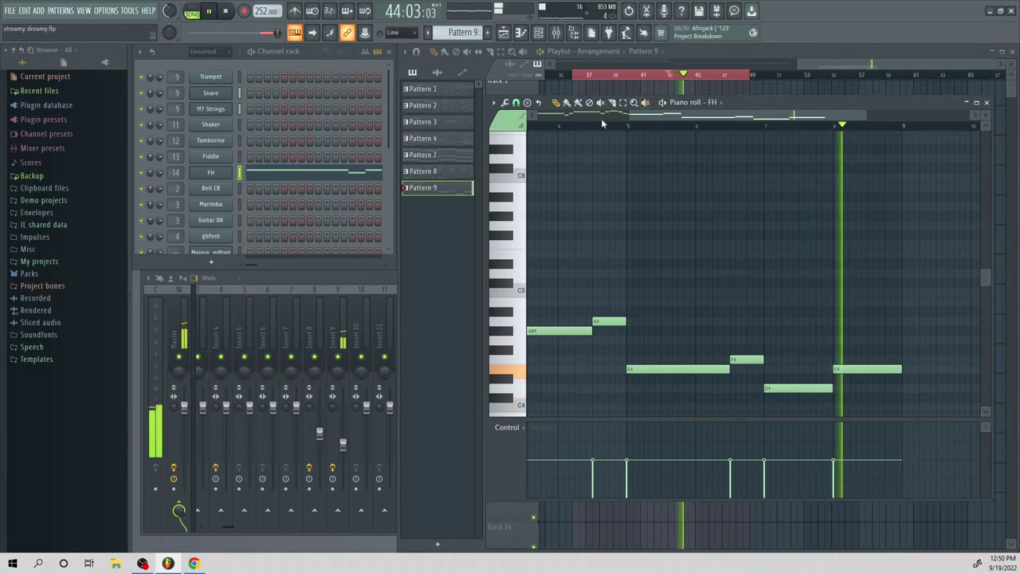
left_click(574, 126)
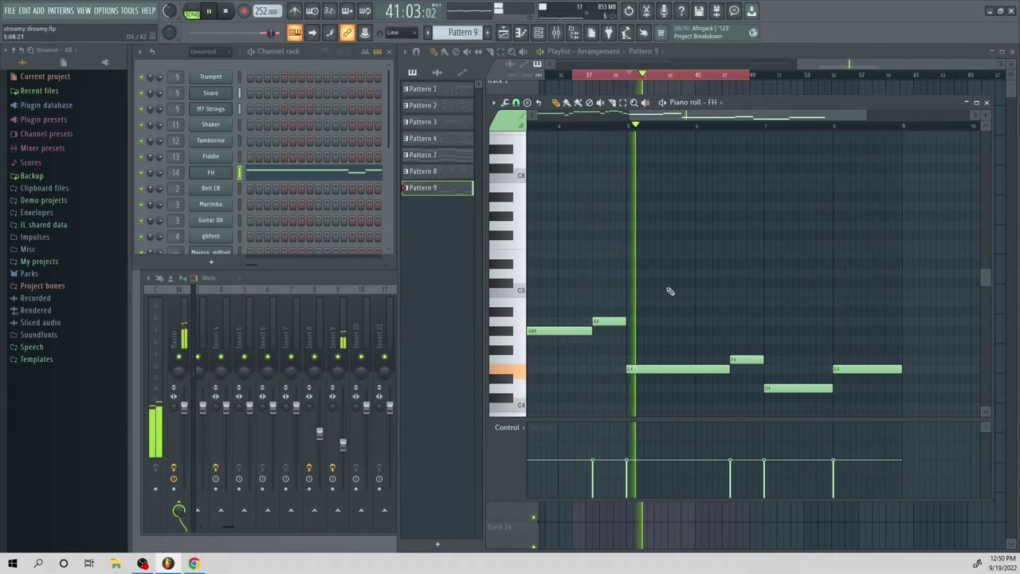
key("space")
left_click_drag(772, 125, 733, 125)
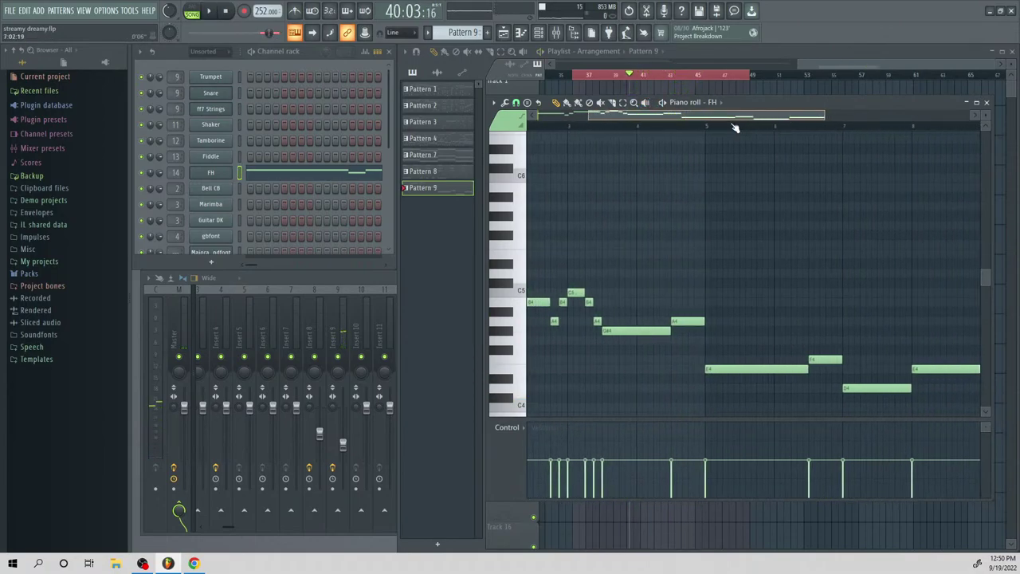
left_click(569, 125)
key("space")
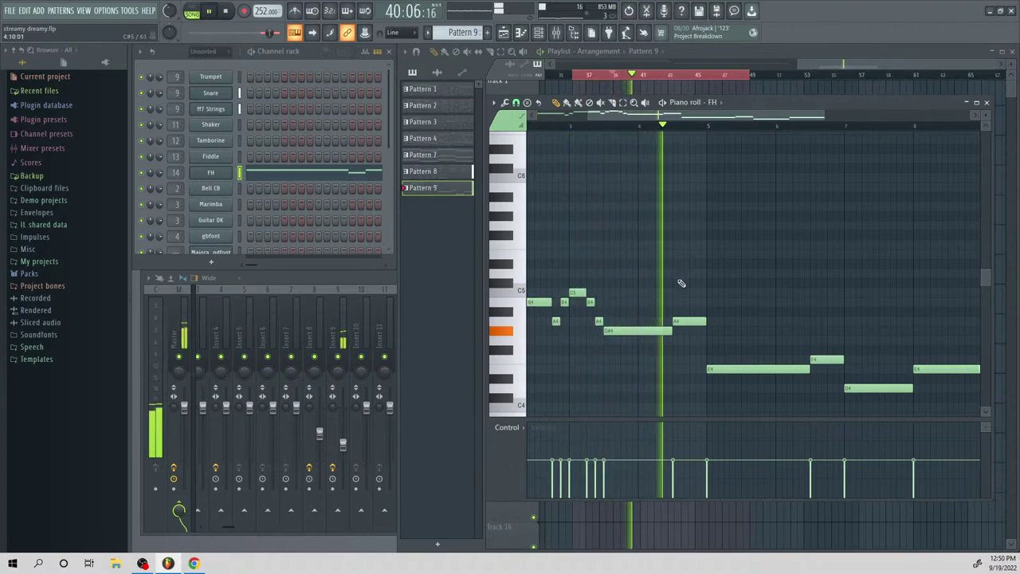
Lower the F4 late in bar 6 to E4 and replace bar 7's D4 with half-bar F4 and D4 notes
key("space")
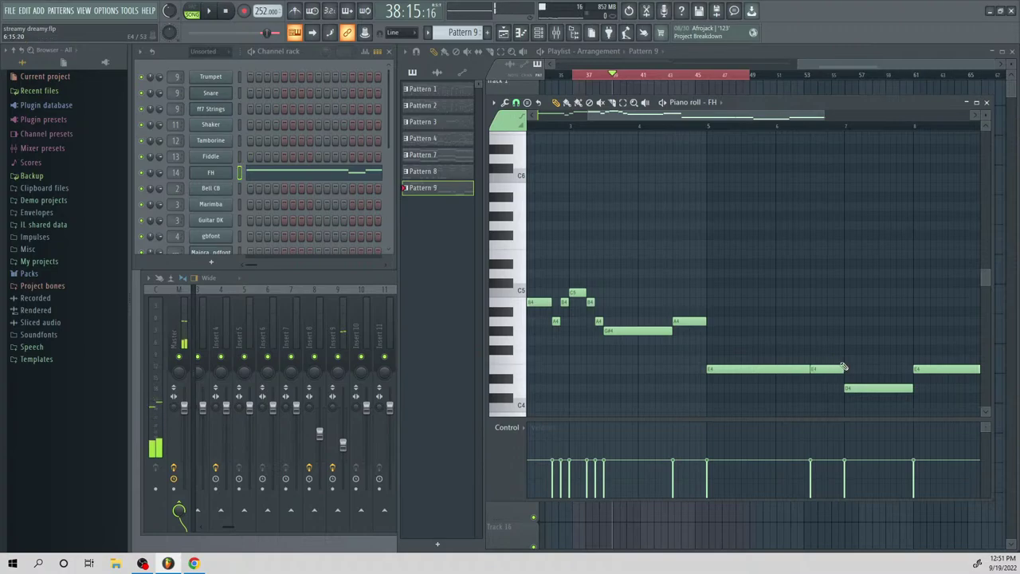
right_click(880, 390)
left_click(882, 388)
Replace the bar 8 E4 with half-bar E4, C4, D4 and B3 notes, ending on a C4 about three bars long from bar 10
right_click(919, 369)
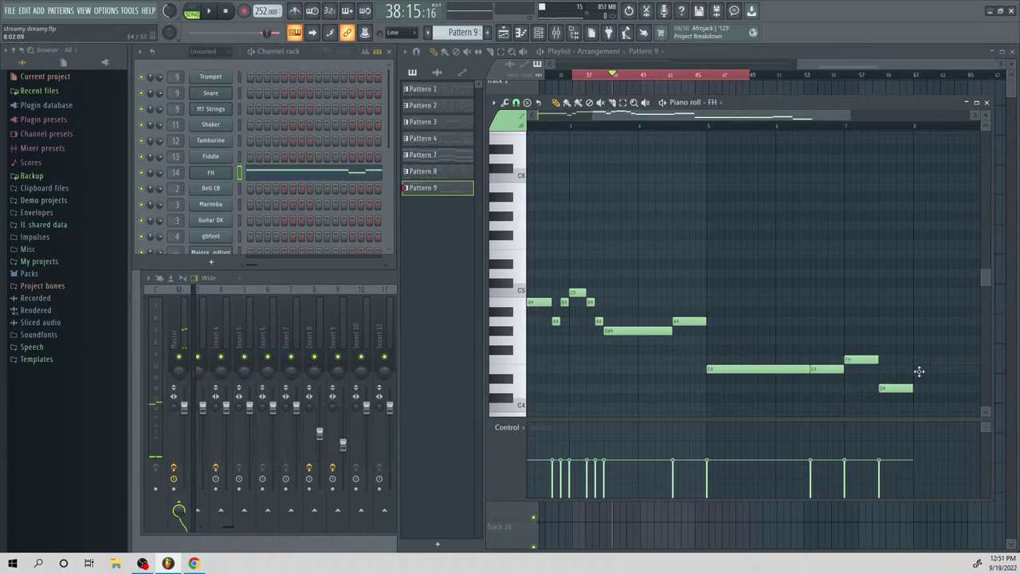
left_click(919, 369)
left_click_drag(948, 388, 803, 379)
left_click(850, 360)
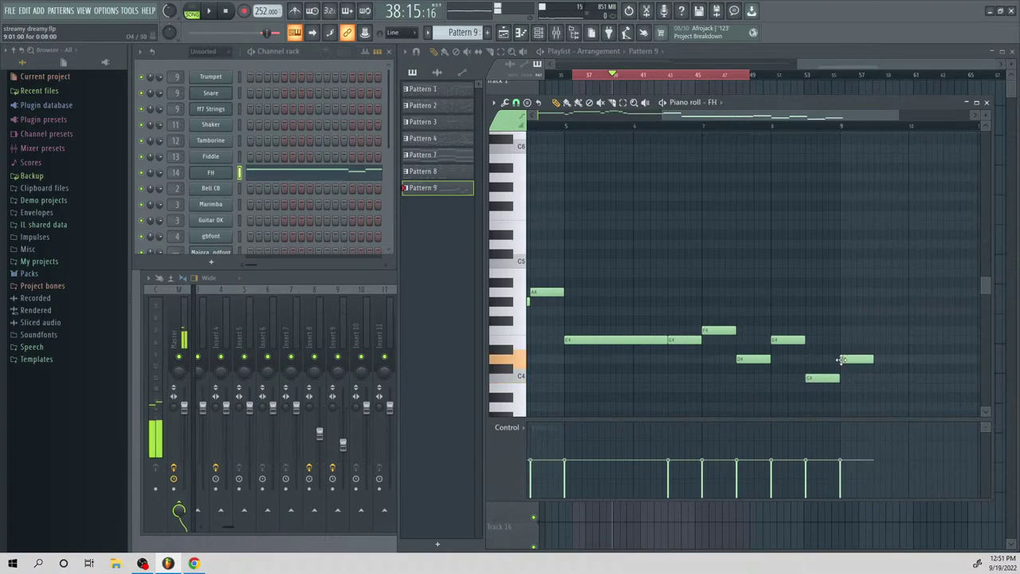
left_click(874, 388)
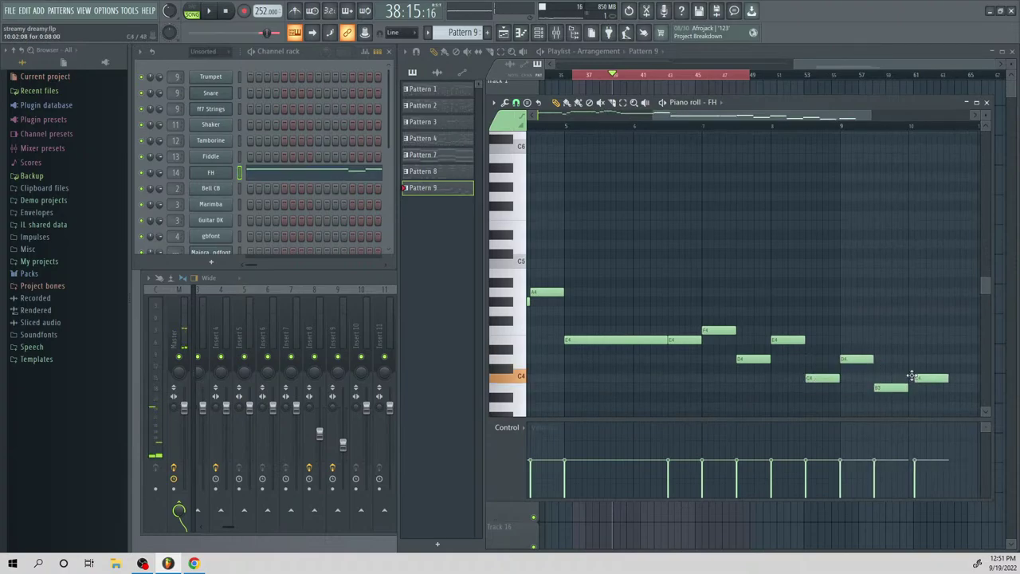
mouse_move(941, 377)
left_mouse_down()
mouse_move(979, 381)
mouse_move(940, 389)
left_mouse_up()
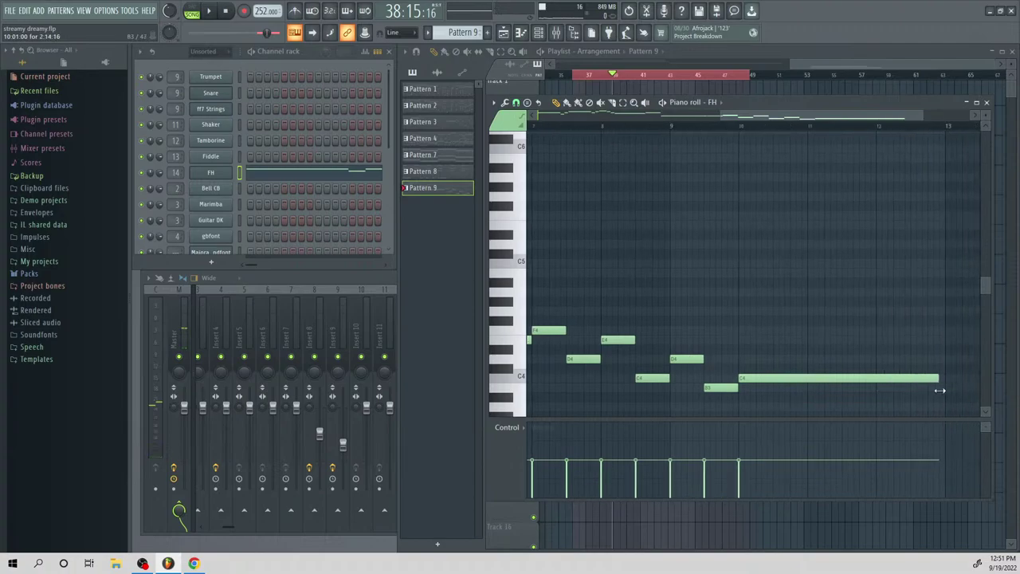
Transpose the whole FH melody up one octave and listen to it from the start
left_click_drag(696, 116, 557, 120)
left_click_drag(696, 114, 672, 117)
key("space")
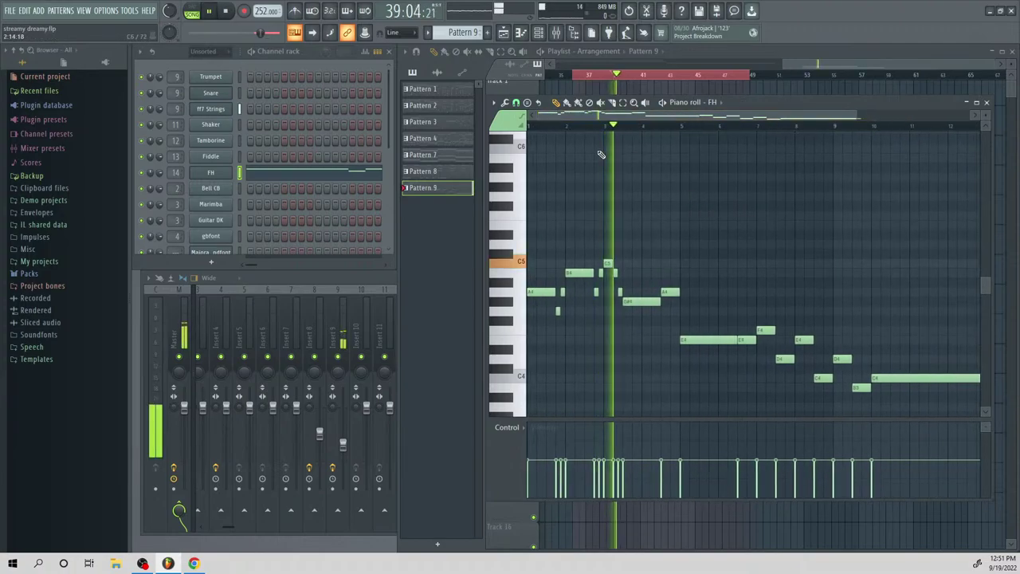
key("space")
left_click(544, 127)
key("ctrl+Up")
key("space")
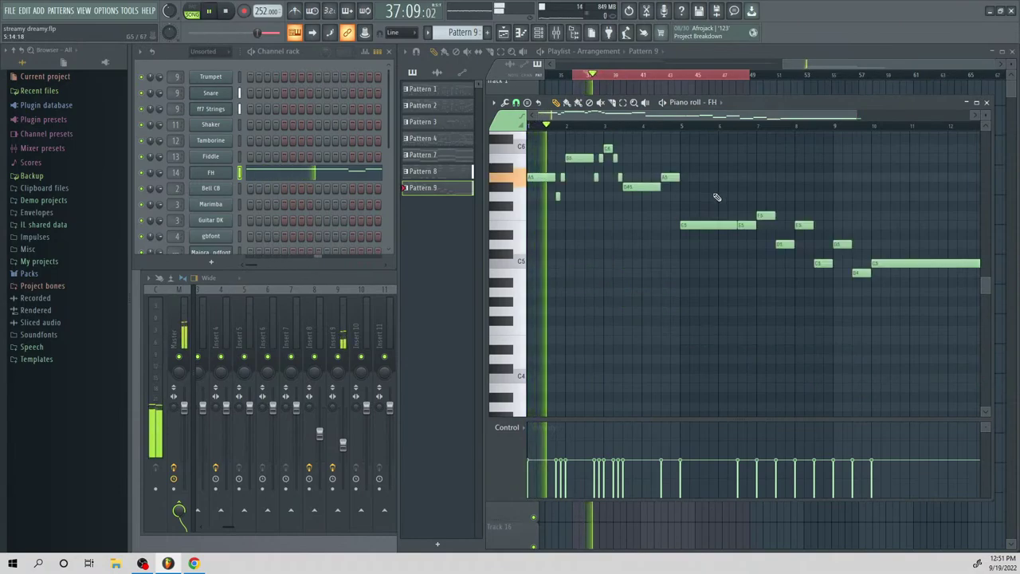
scroll(717, 207, "up", 3)
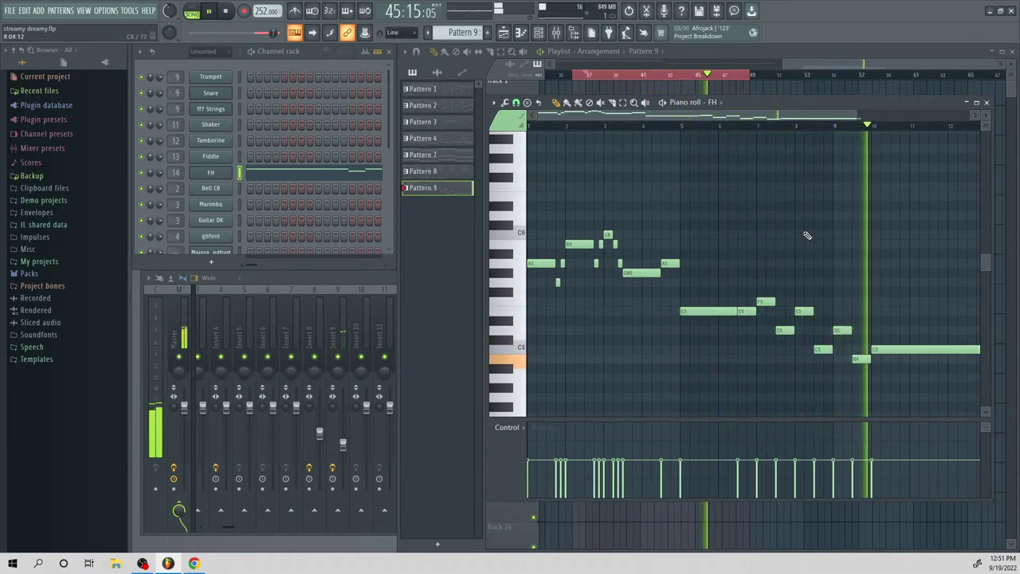
key("space")
left_click_drag(909, 388, 912, 378)
scroll(912, 378, "down", 2)
left_click(912, 386)
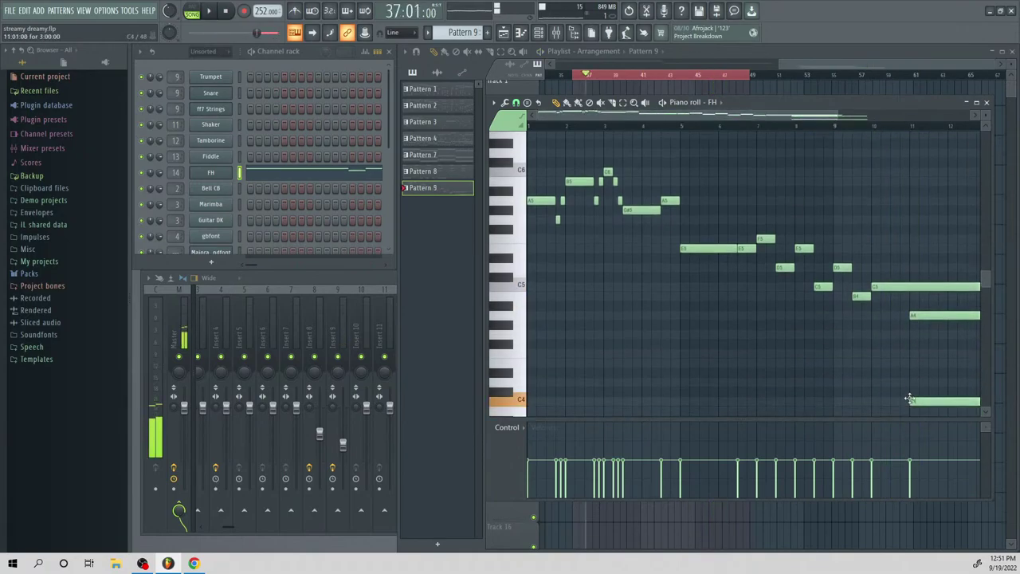
right_click(913, 383)
right_click(927, 317)
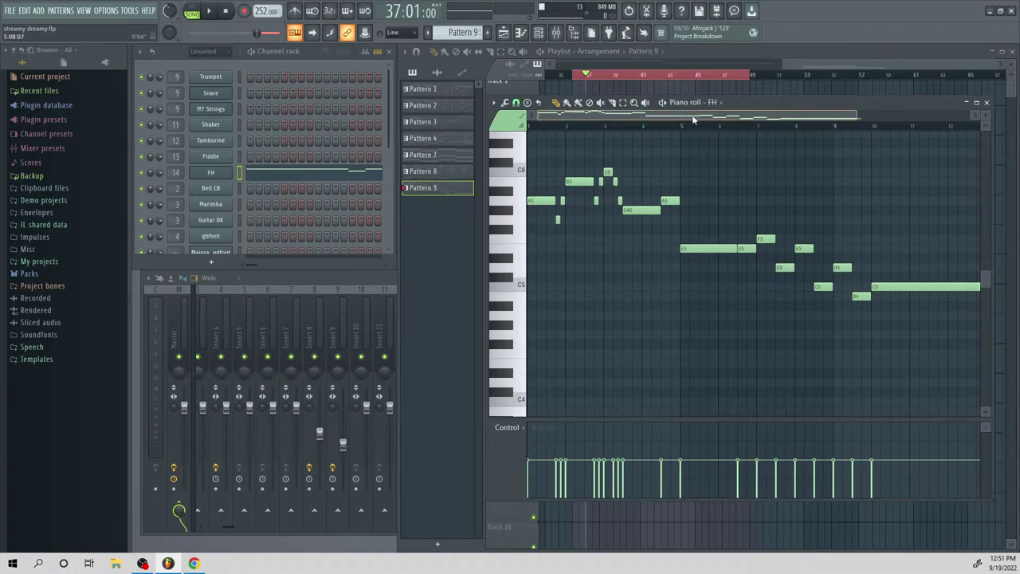
Play the opening of the melody briefly, and move all FH notes four bars later so they start at bar 5
scroll(646, 212, "up", 1)
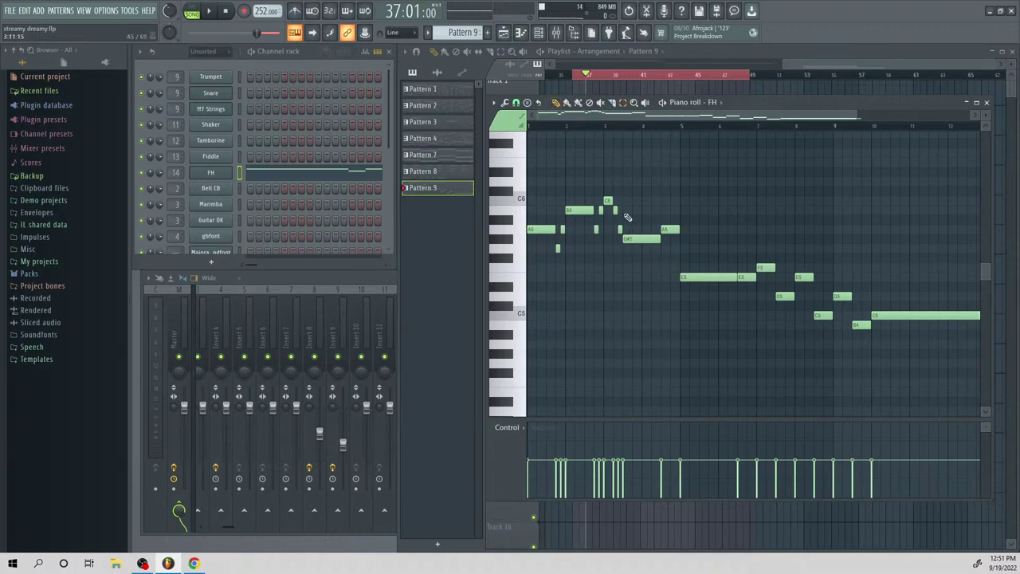
key("space")
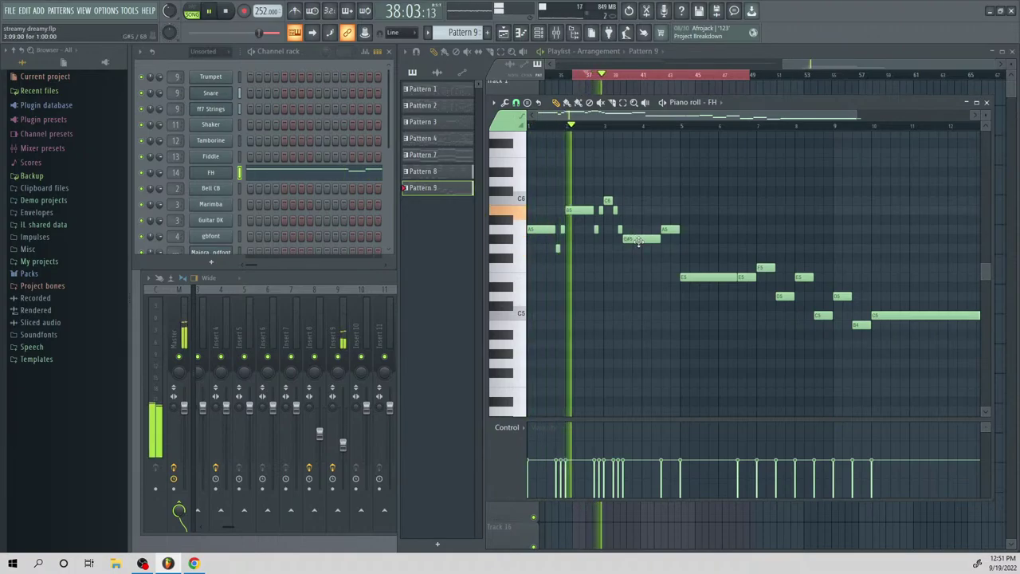
key("space")
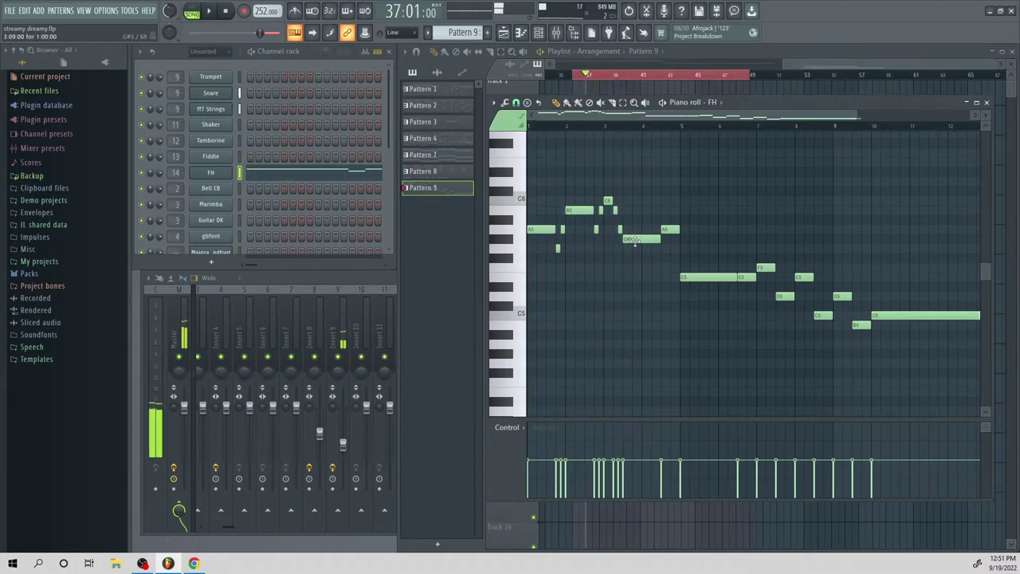
key("ctrl+a")
left_click_drag(633, 242, 787, 251)
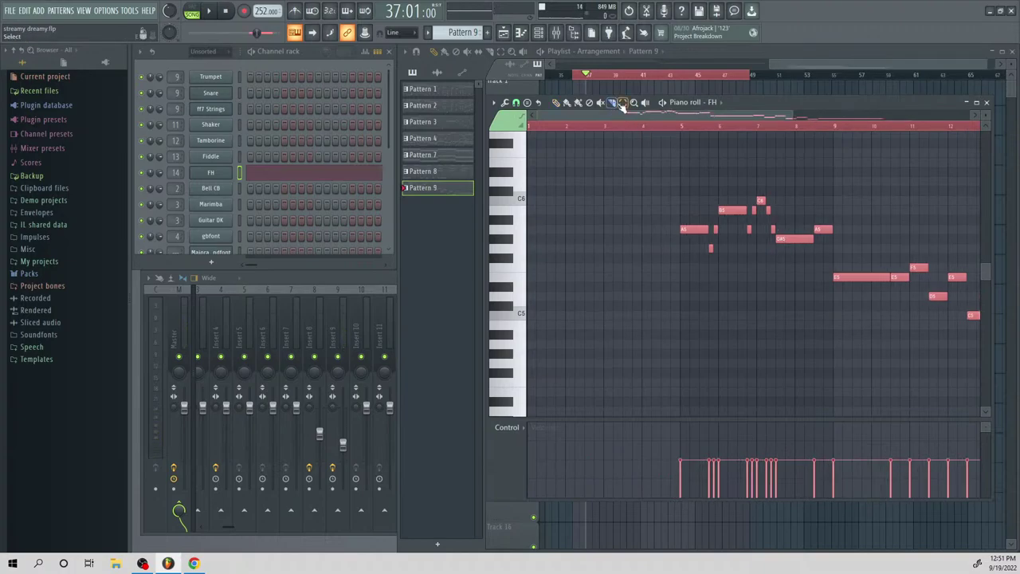
Copy the four-bar phrase in bars 5 to 8 back to bar 1 and play the extended melody
left_click_drag(652, 175, 827, 281)
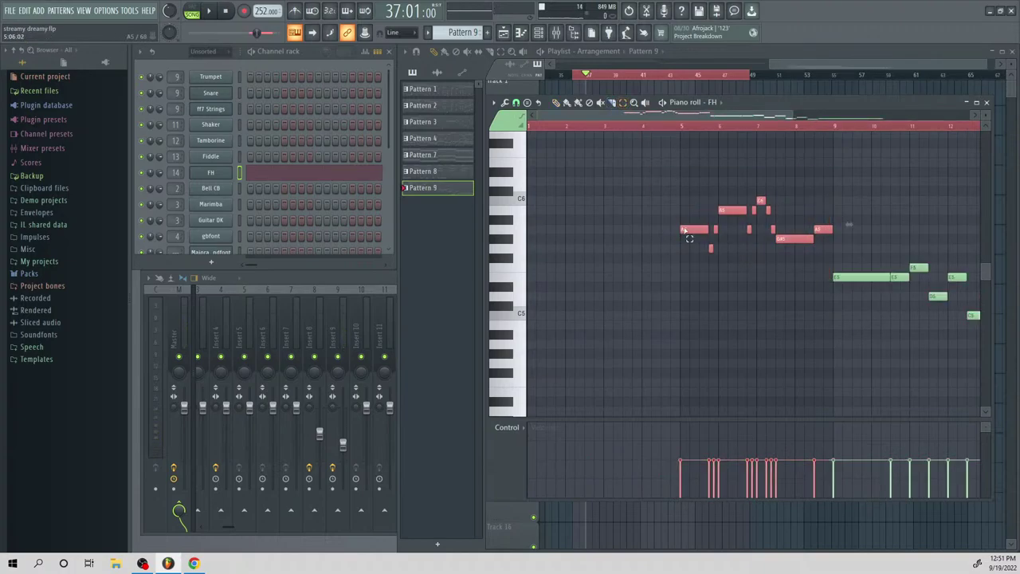
left_click_drag(683, 229, 530, 228)
key("space")
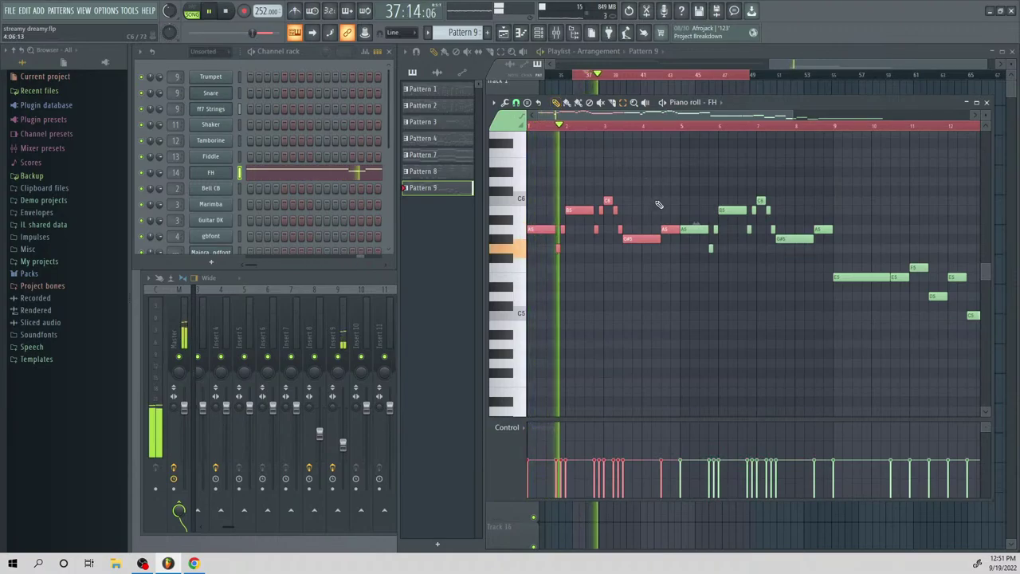
left_click_drag(701, 118, 772, 137)
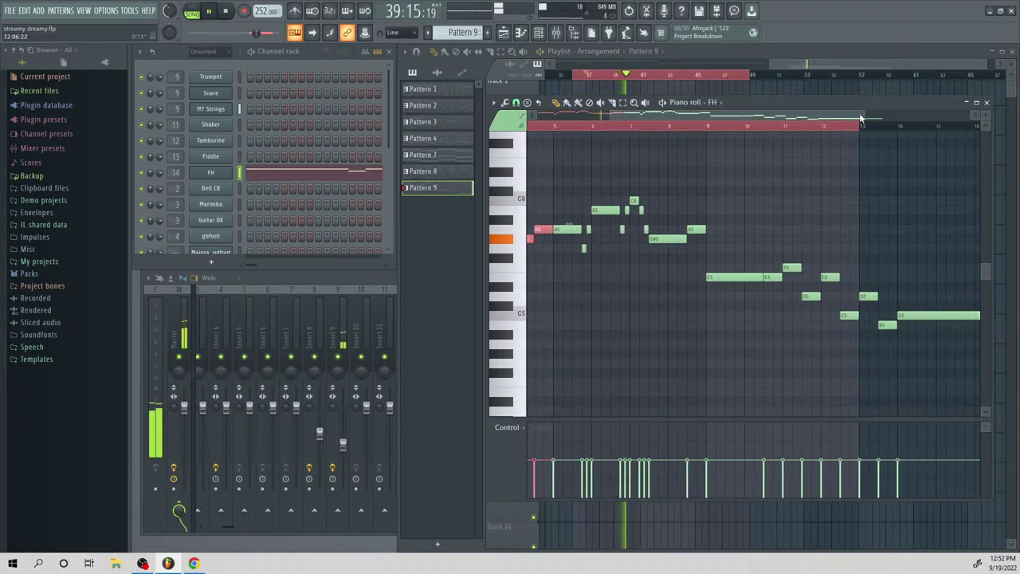
left_click_drag(862, 117, 776, 138)
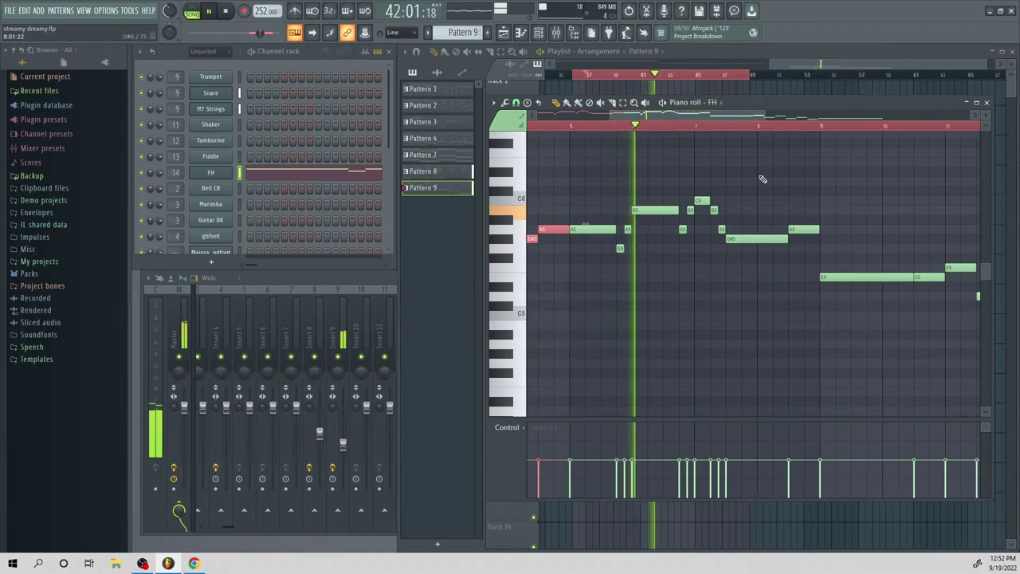
Stop playback, clone the Snare channel and set the clone's SoundFont patch to flute
scroll(706, 217, "up", 1)
key("space")
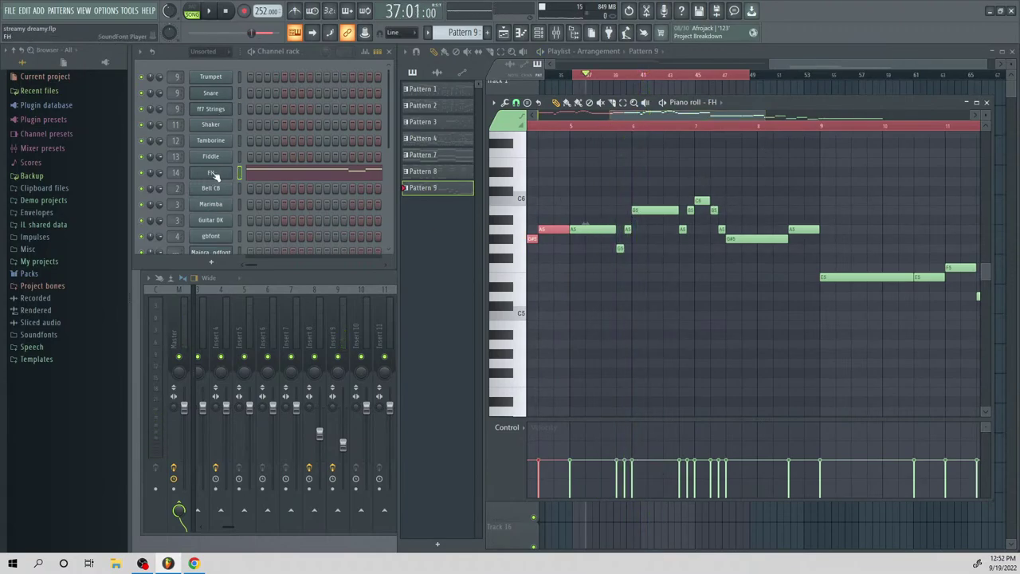
right_click(223, 94)
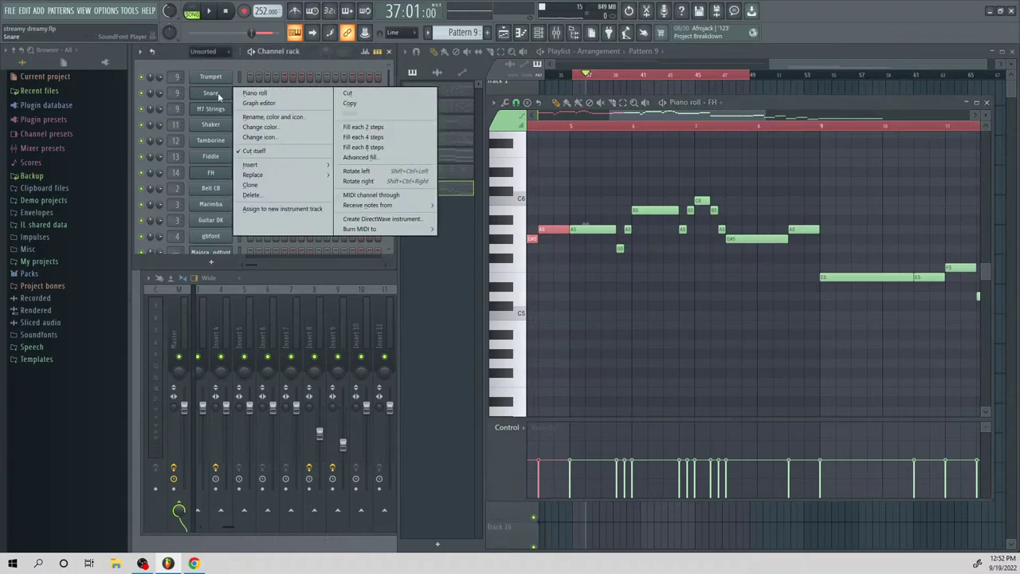
left_click(263, 180)
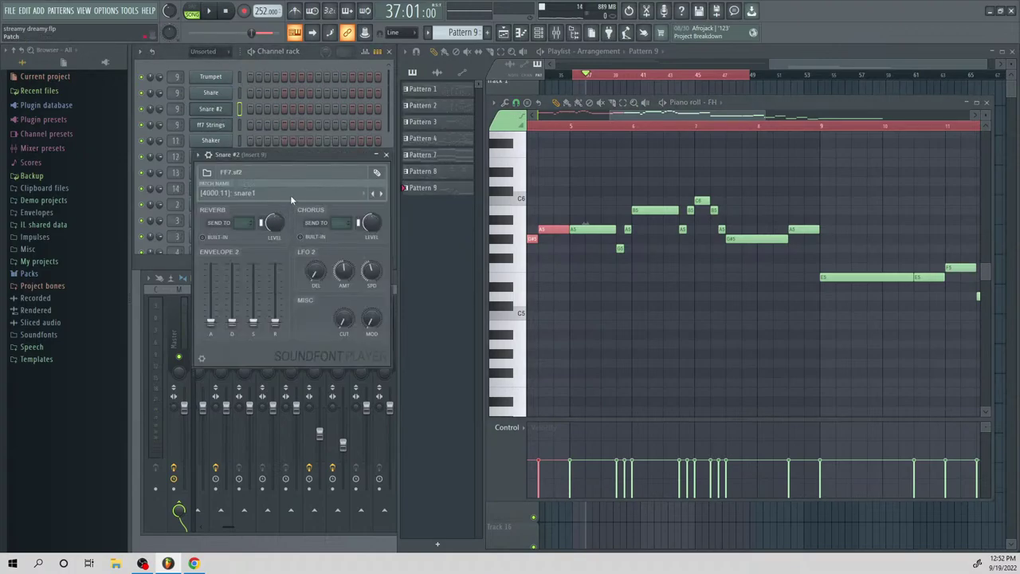
left_click(291, 196)
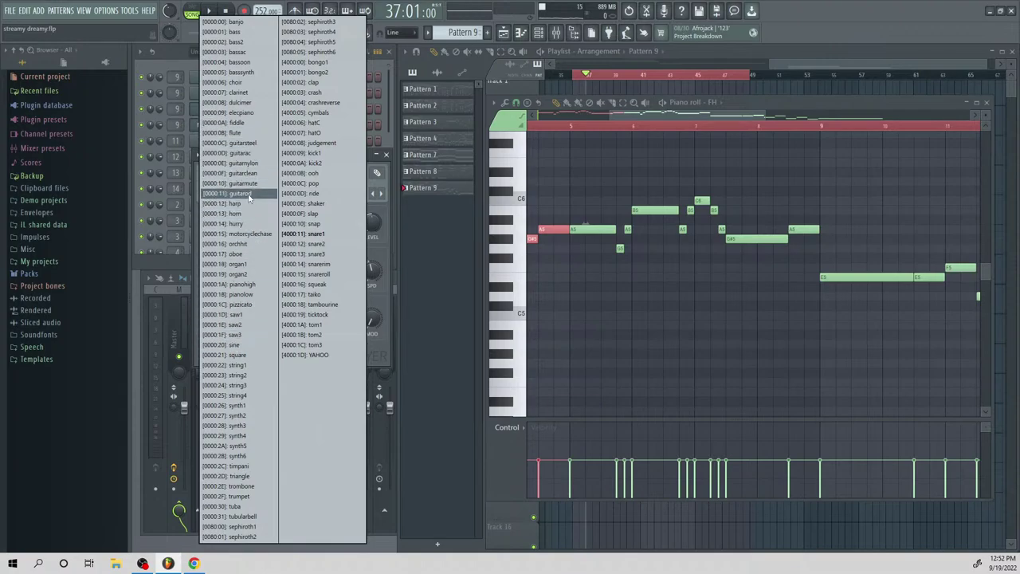
left_click(247, 134)
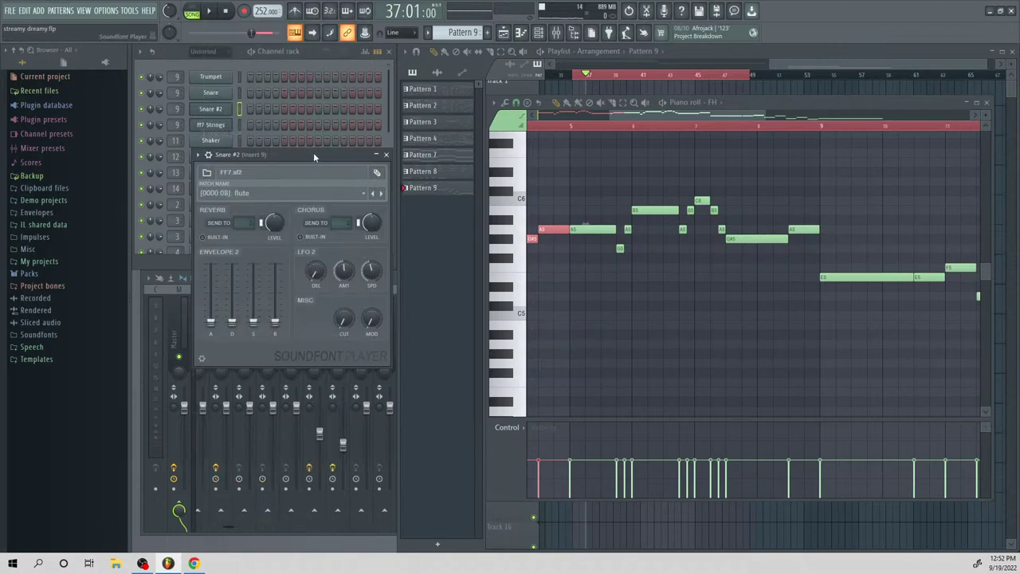
Rename the cloned Snare channel as Flute and route it to mixer track 17
right_click(223, 115)
left_click(247, 130)
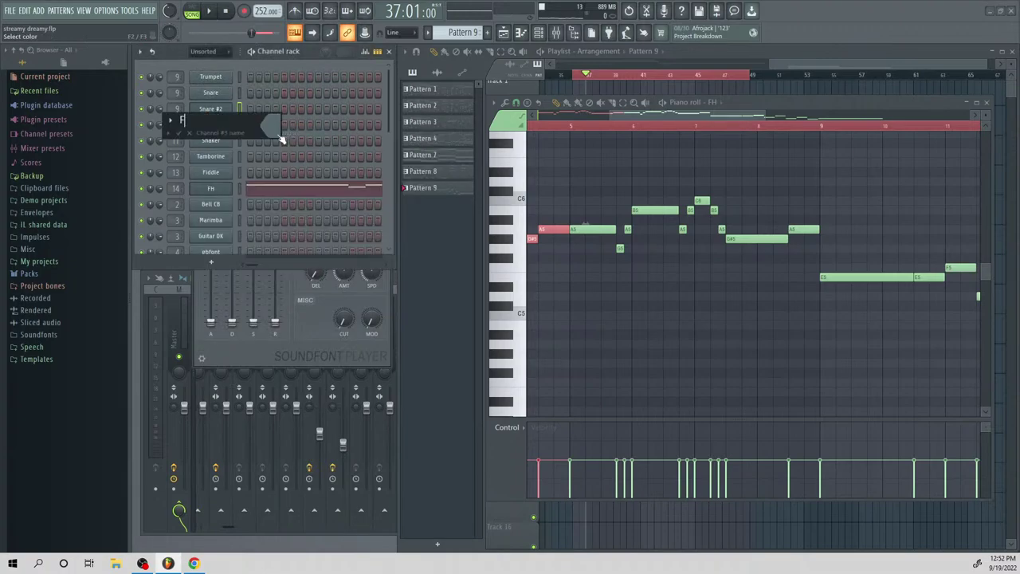
type("Flute")
key("Return")
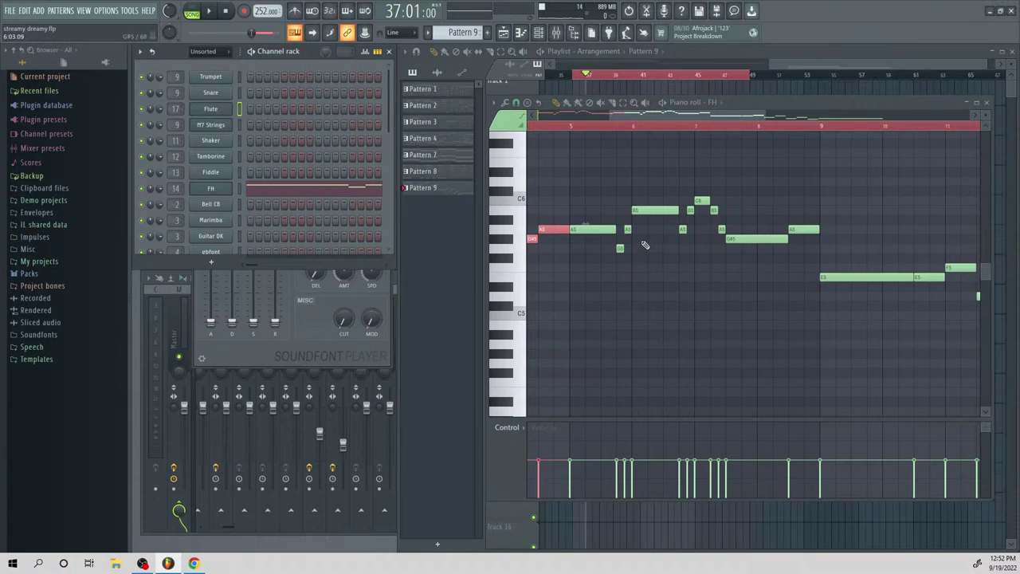
Place two short A7 notes half a bar apart from bar 4 in the Flute's piano roll and play them briefly
right_click(214, 113)
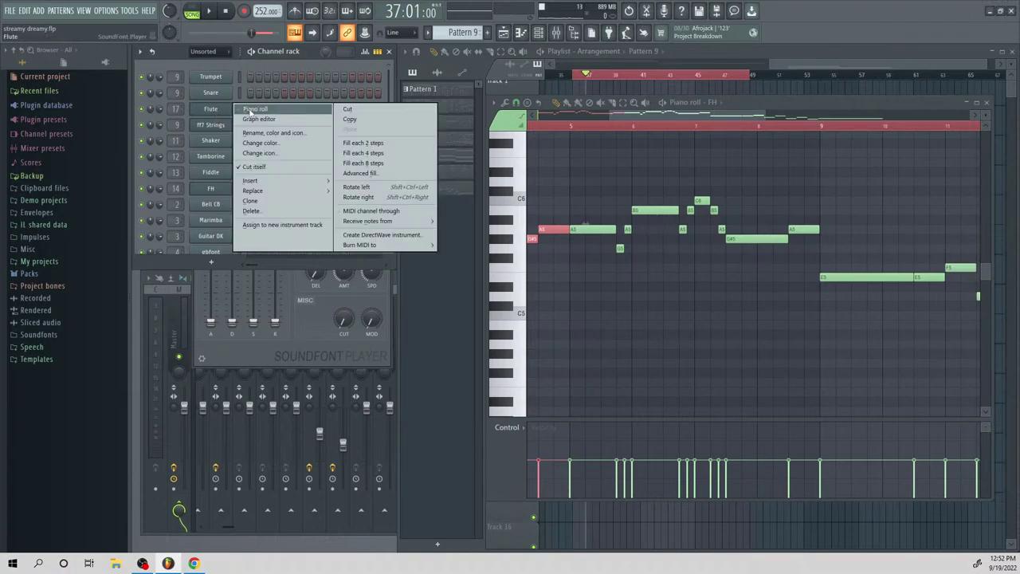
left_click(248, 109)
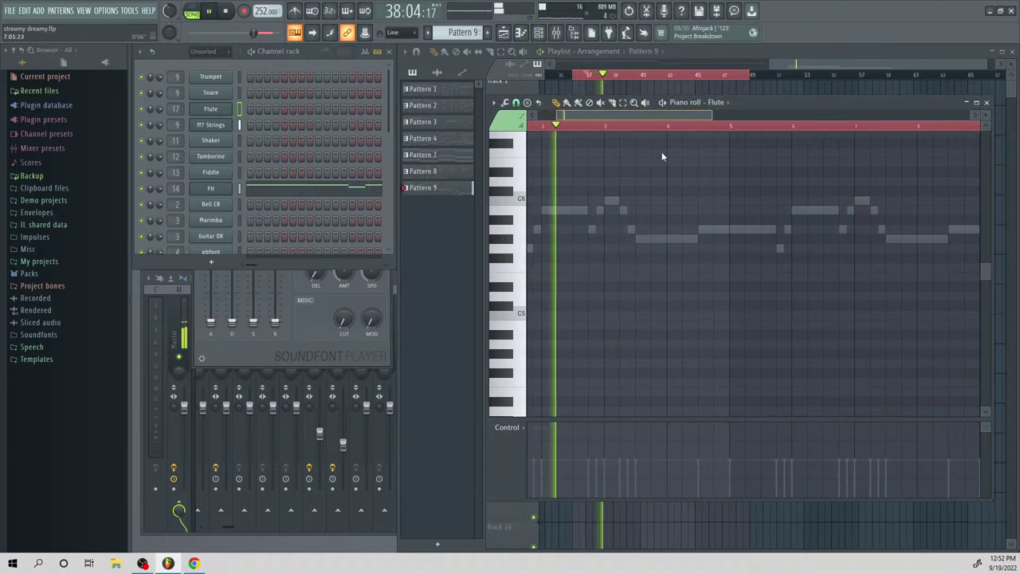
scroll(718, 257, "up", 4)
key("space")
left_click_drag(664, 246, 665, 133)
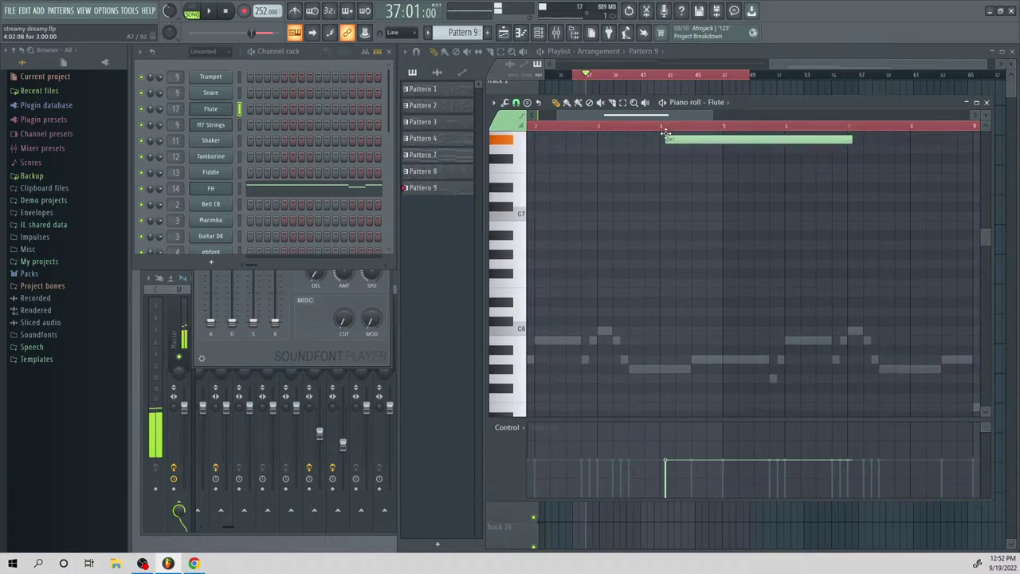
scroll(863, 240, "up", 3)
left_click_drag(848, 226, 611, 226)
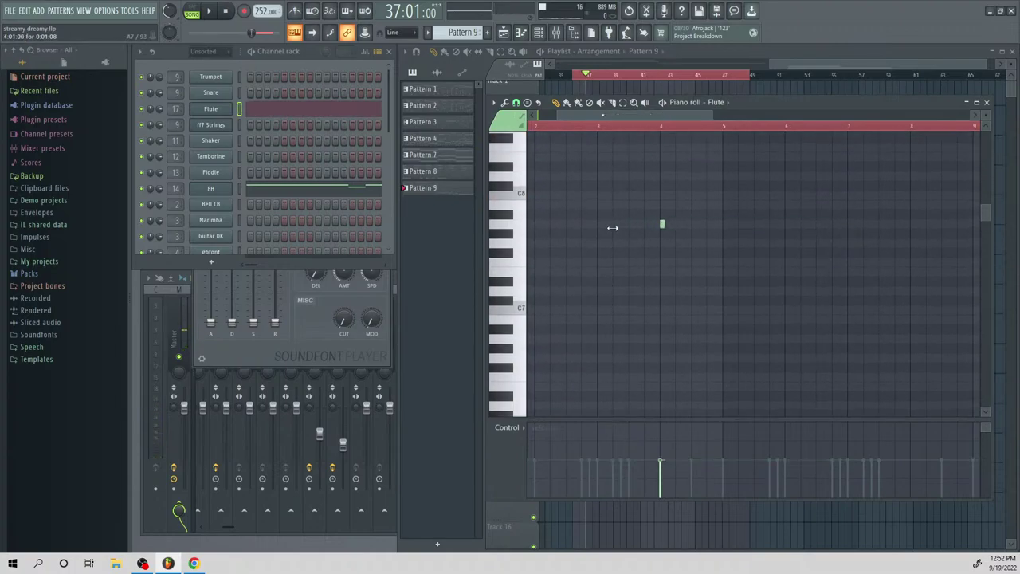
left_click(693, 224)
key("space")
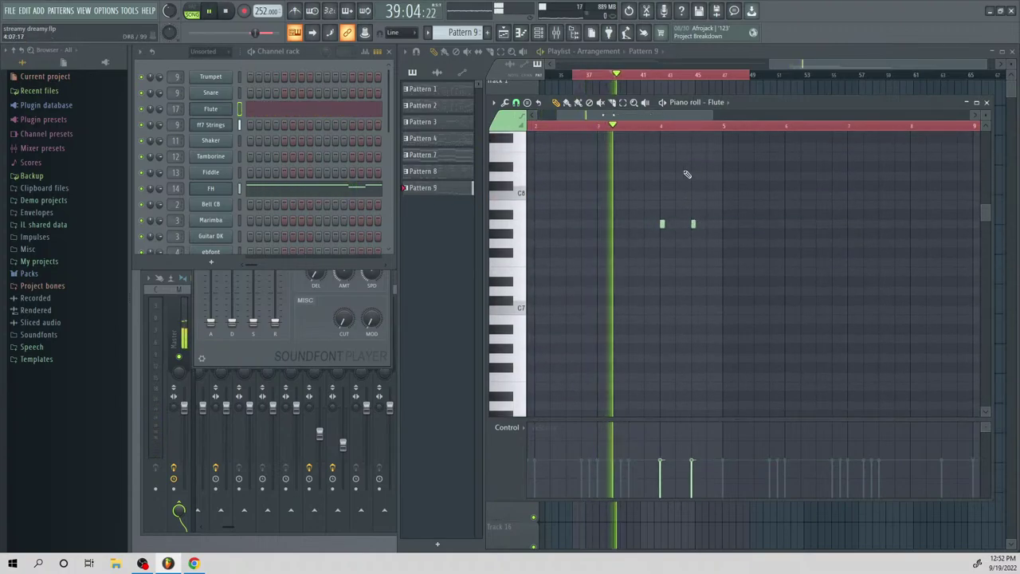
key("space")
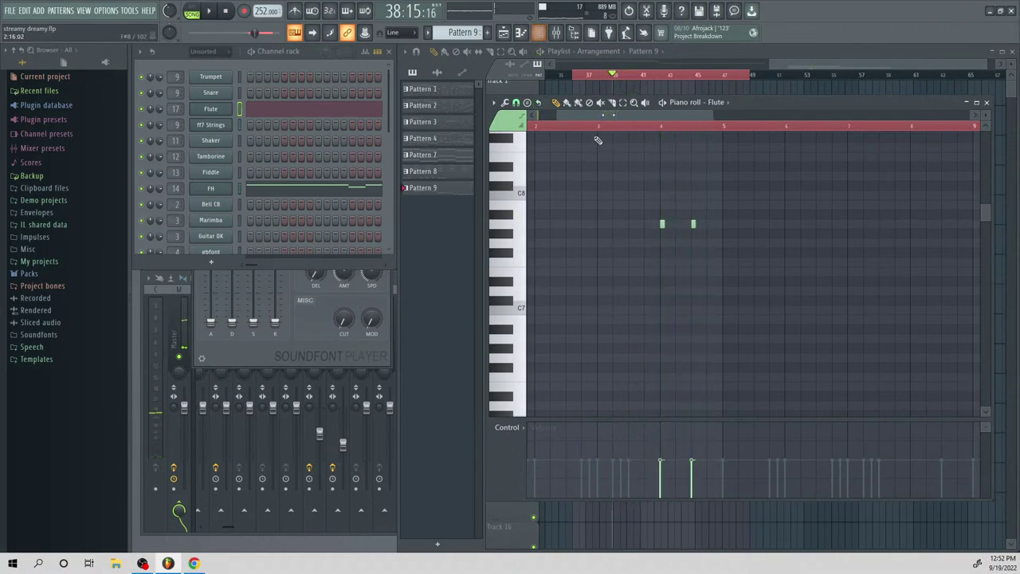
Set the piano roll snap to 1/6 beat and add rising E7, F7, G7 run-up notes before each Flute A7
left_click(515, 103)
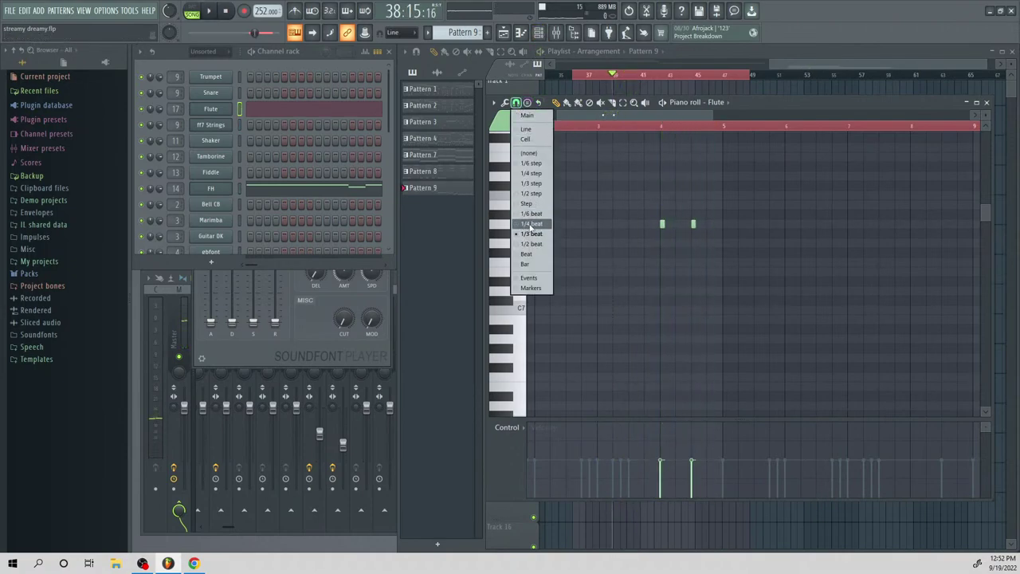
left_click(533, 214)
left_click(674, 234)
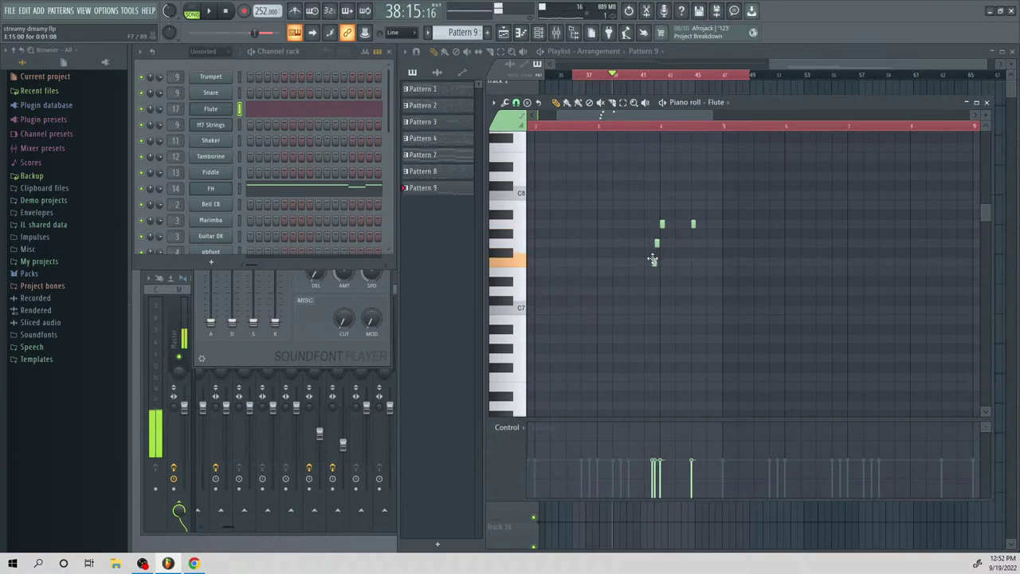
left_click(646, 274)
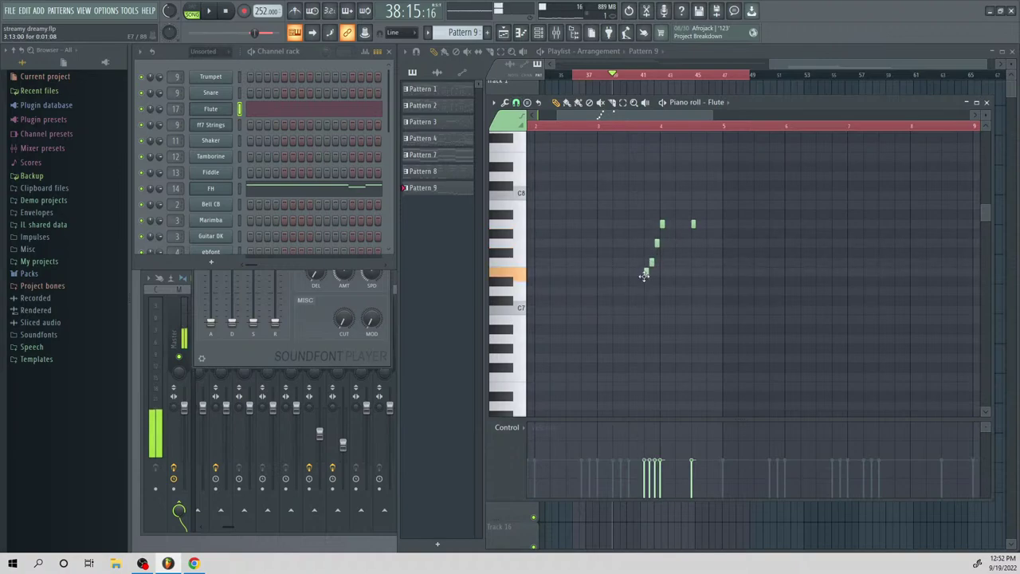
left_click(685, 244)
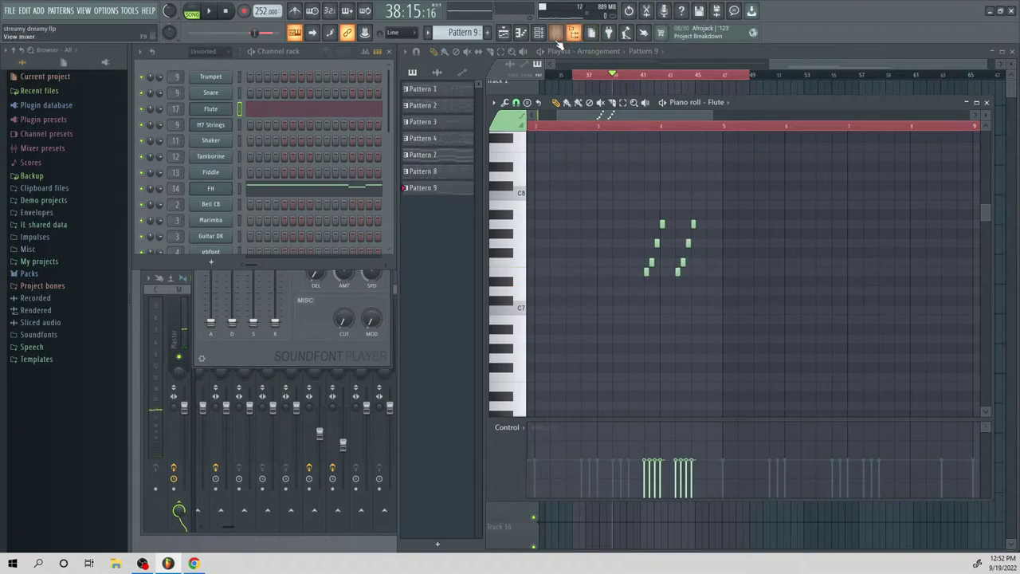
Add Fruity Reeverb 2 to the Flute's mixer track 17 at about 40% mix level and listen to the runs
left_click(566, 36)
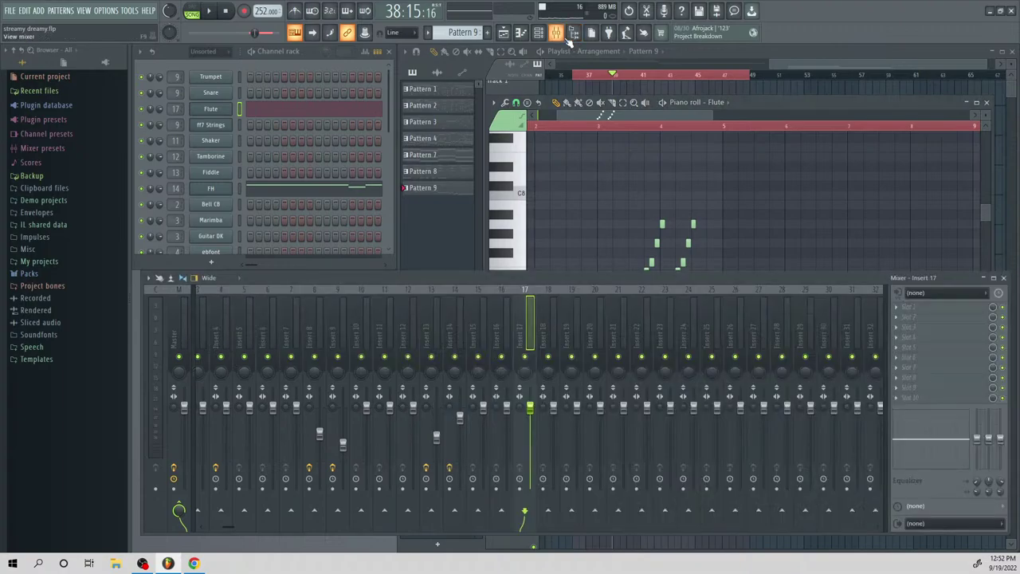
left_click(903, 312)
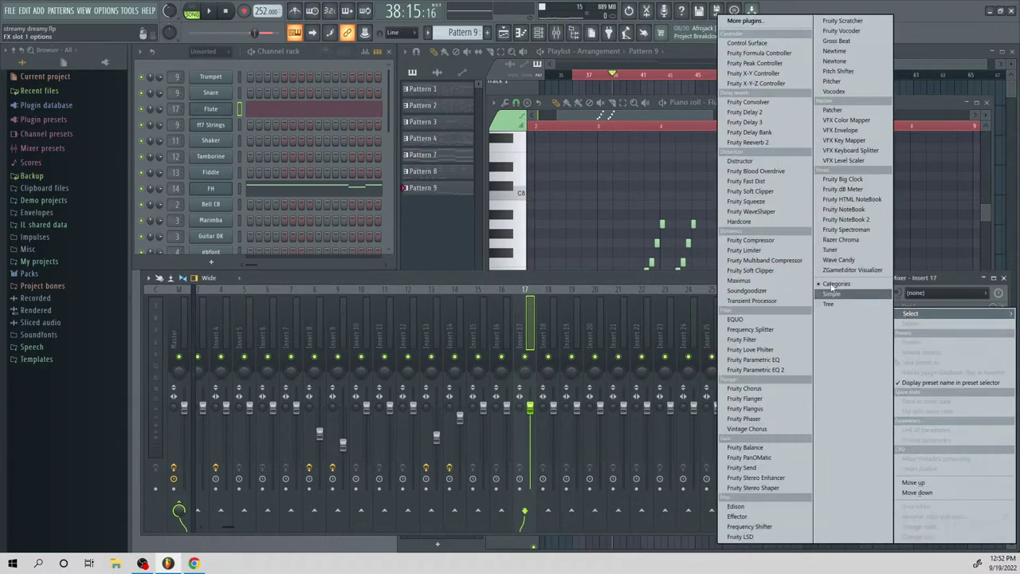
left_click(753, 140)
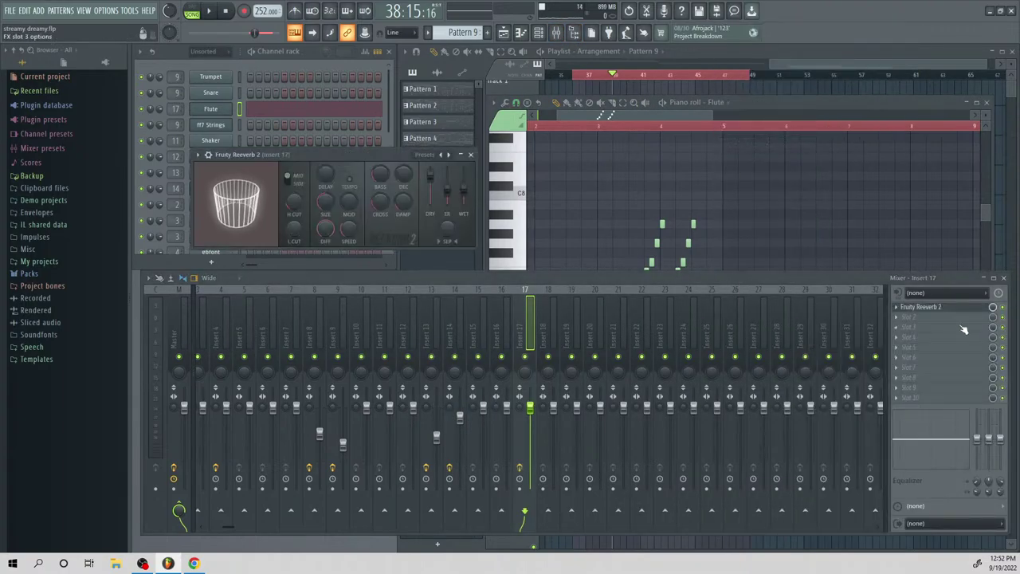
key("space")
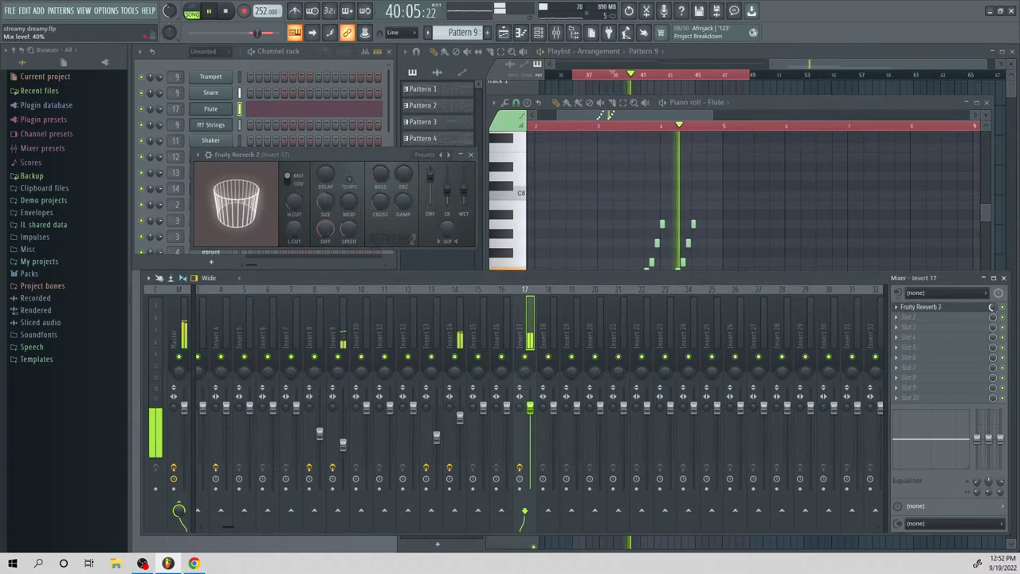
key("space")
left_click(791, 230)
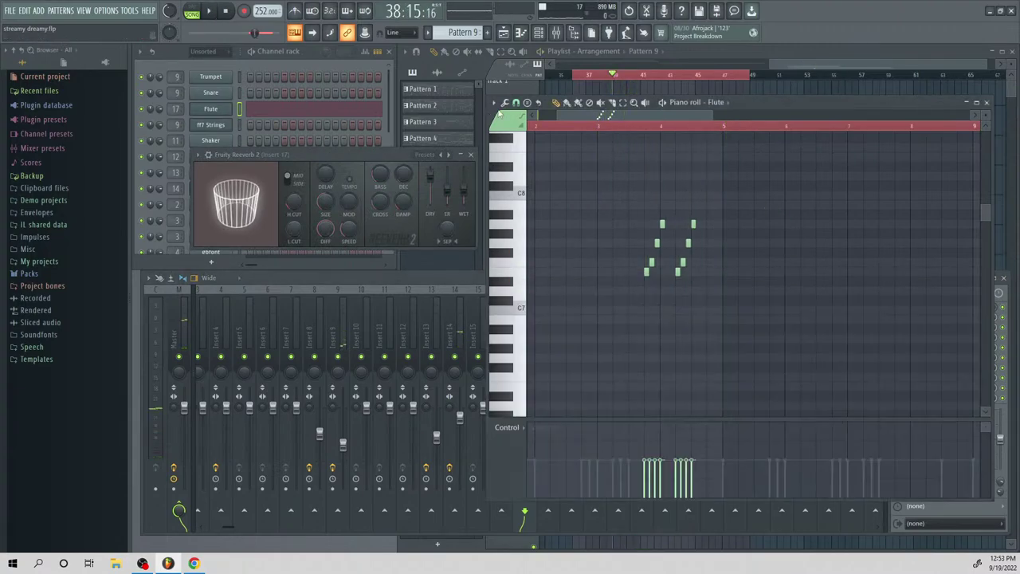
Lower the Flute's volume on mixer track 17 and check its balance in playback
left_click_drag(530, 407, 530, 423)
key("space")
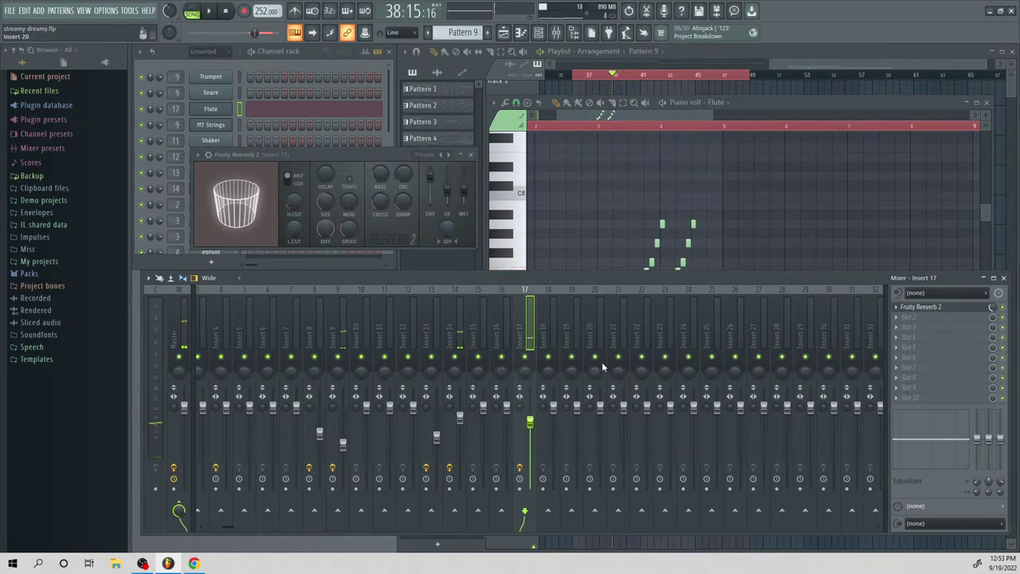
key("space")
left_click_drag(527, 375, 527, 396)
key("space")
left_click(793, 192)
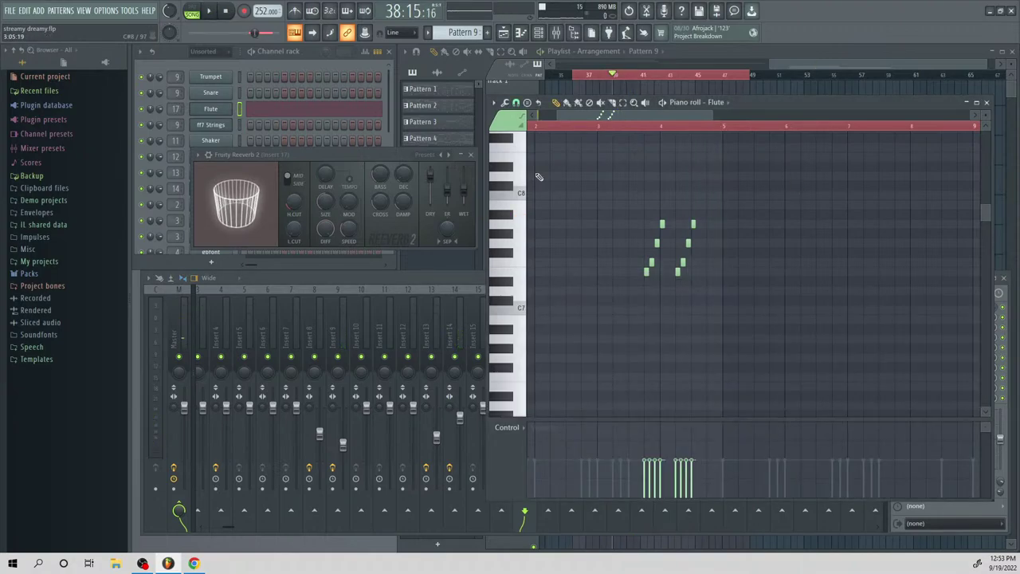
Copy all ff7 Strings notes from Pattern 8 into the same channel of a new Pattern 10
left_click(656, 72)
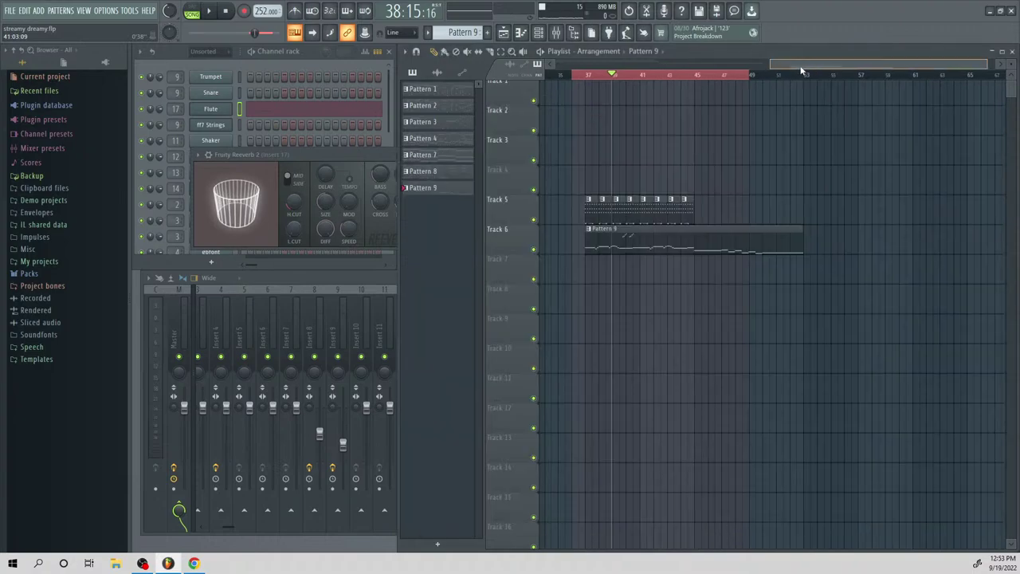
double_click(602, 217)
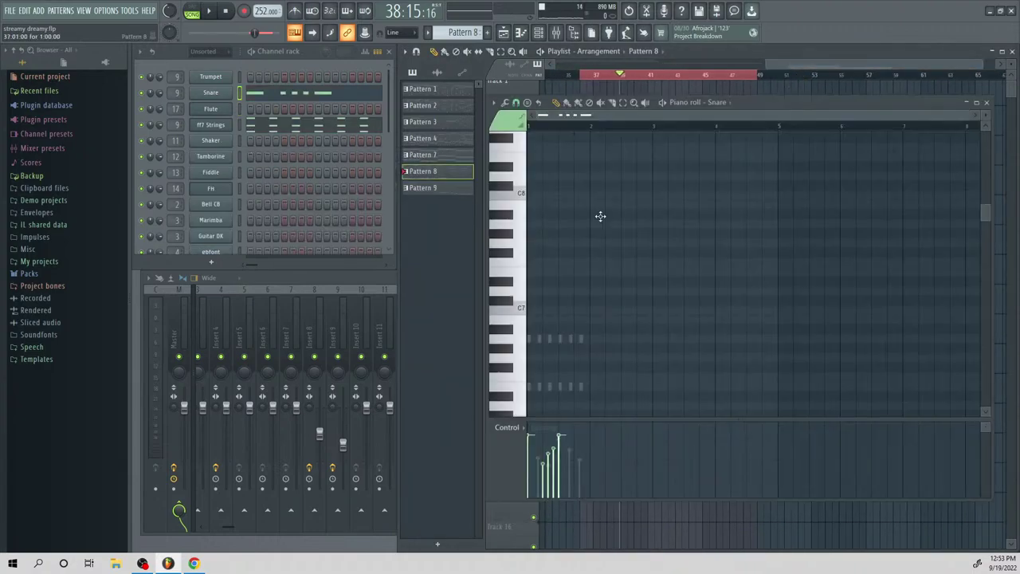
left_click(277, 130)
key("ctrl+a")
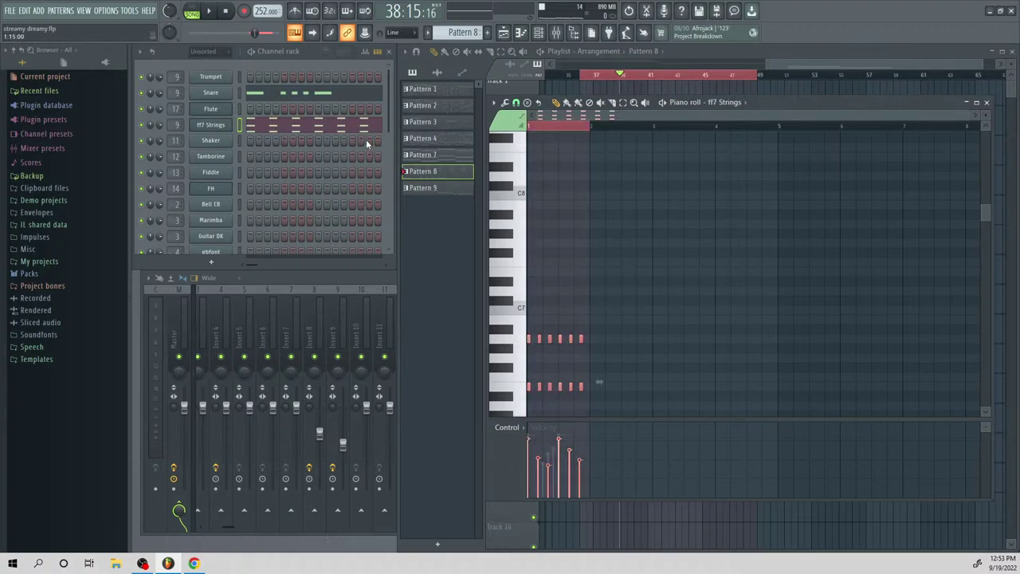
scroll(459, 32, "down", 2)
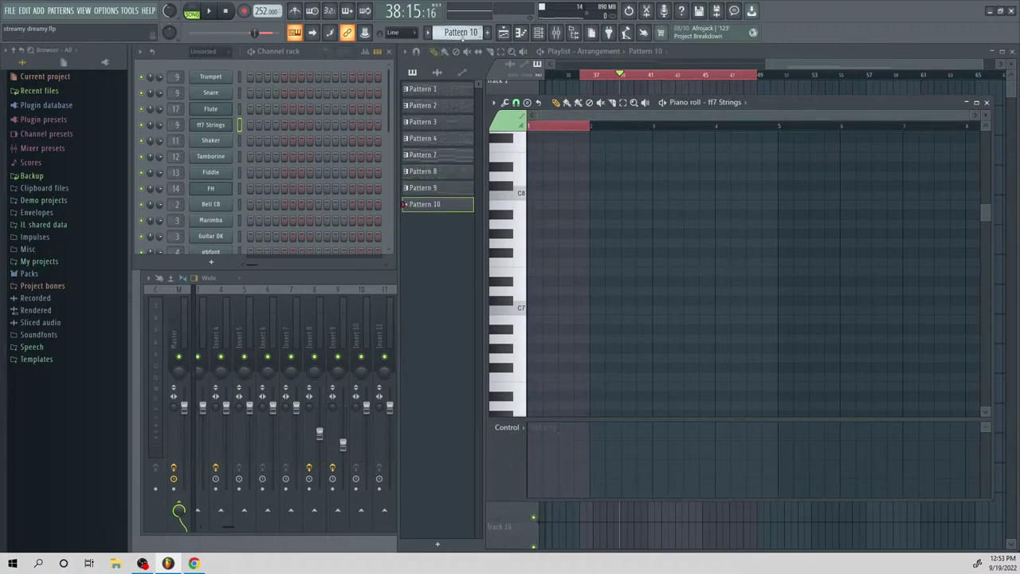
key("ctrl+v")
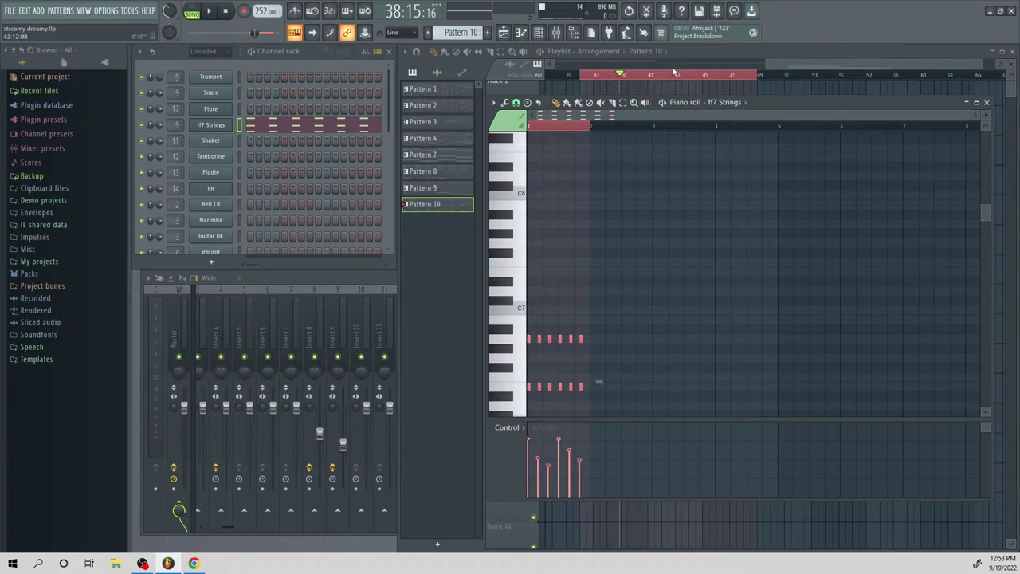
Place four Pattern 10 clips on Track 8 from bar 37 and move the Pattern 8 and 9 clips to bar 41 on Tracks 6 and 7
left_click_drag(787, 65, 761, 65)
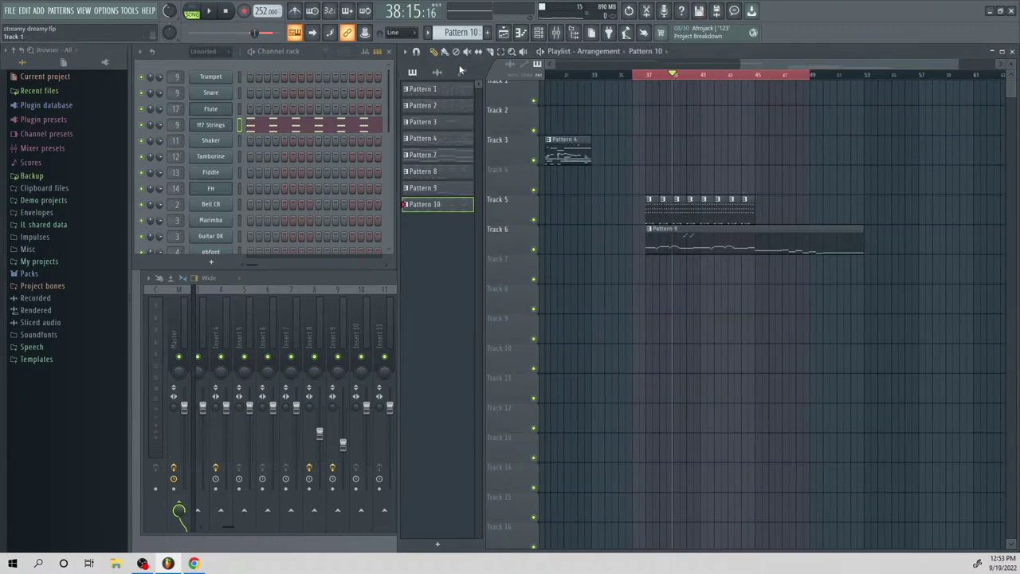
left_click(663, 311)
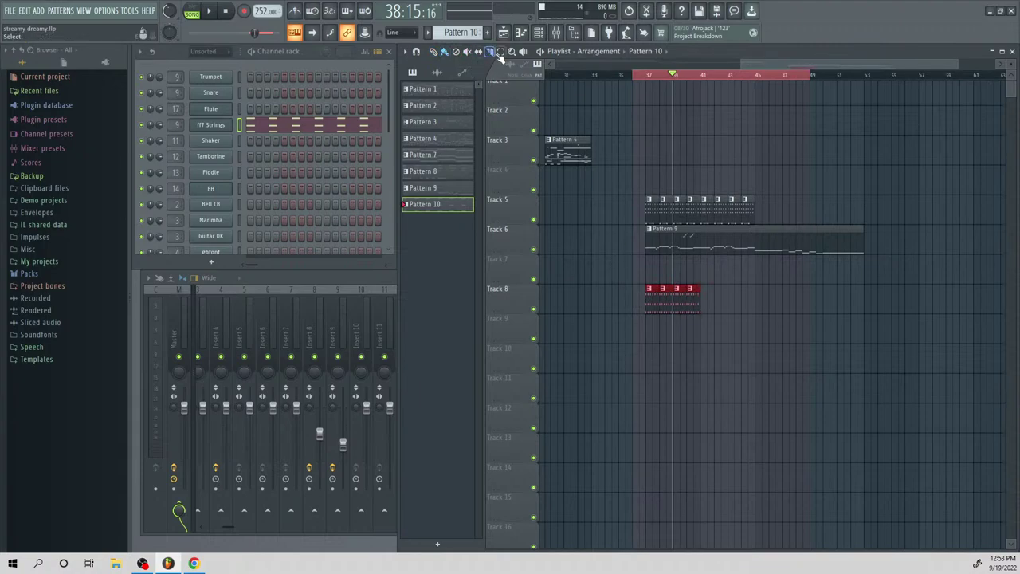
left_click_drag(628, 165, 784, 281)
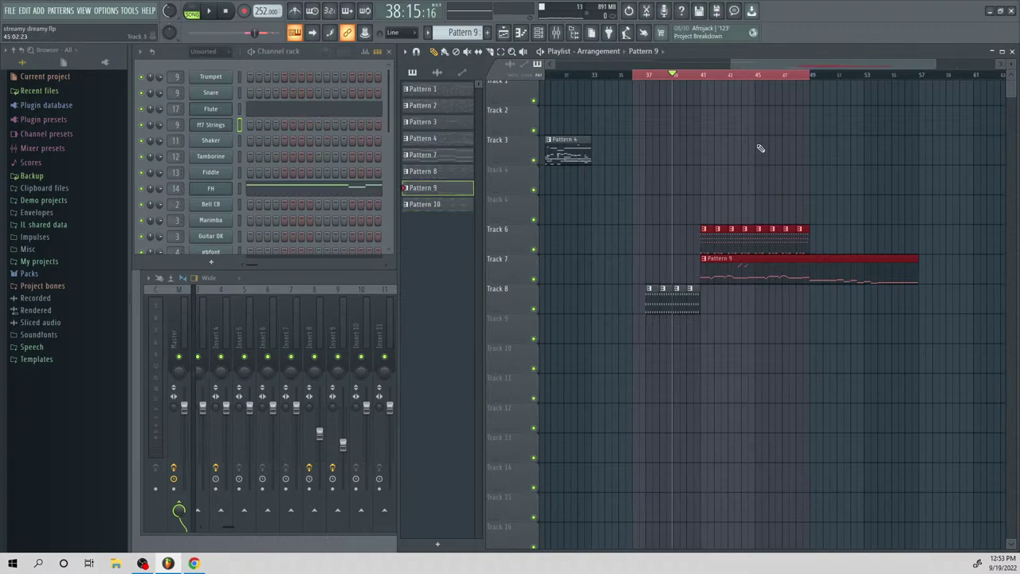
Extend the playlist's time selection to about bar 60 and play the strings-only lead-in from bar 36
left_click_drag(859, 75, 966, 74)
key("space")
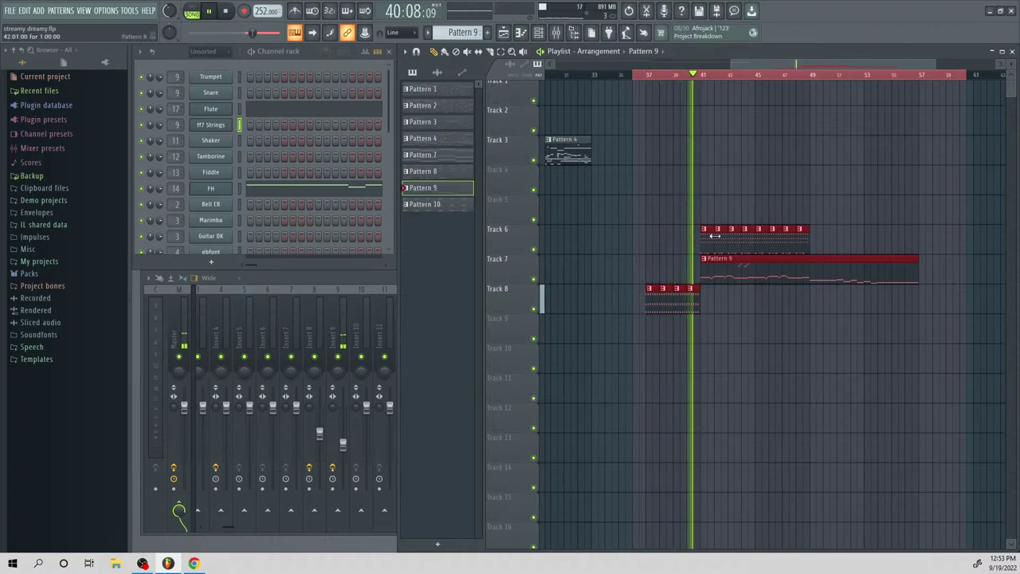
key("space")
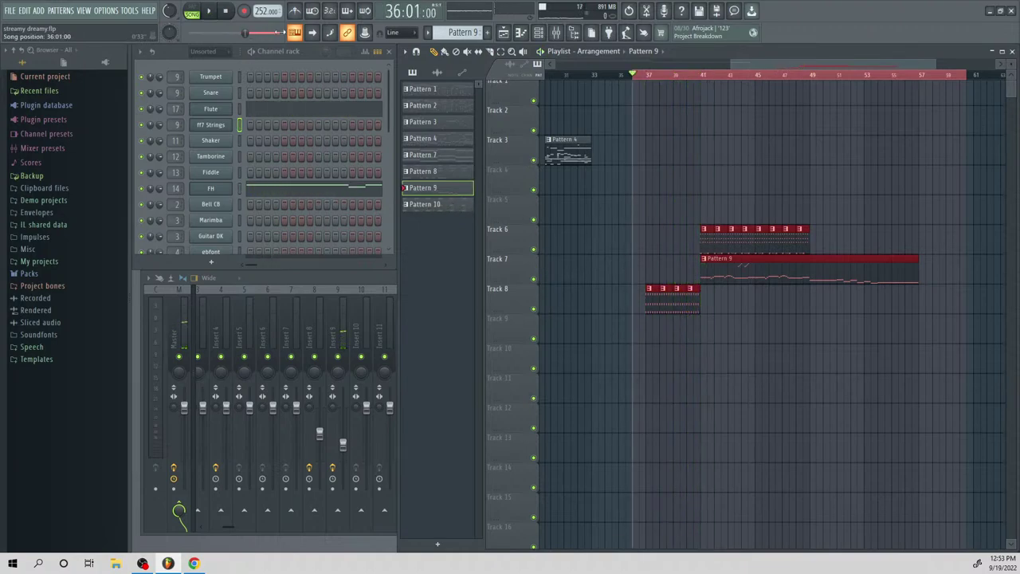
left_click(283, 60)
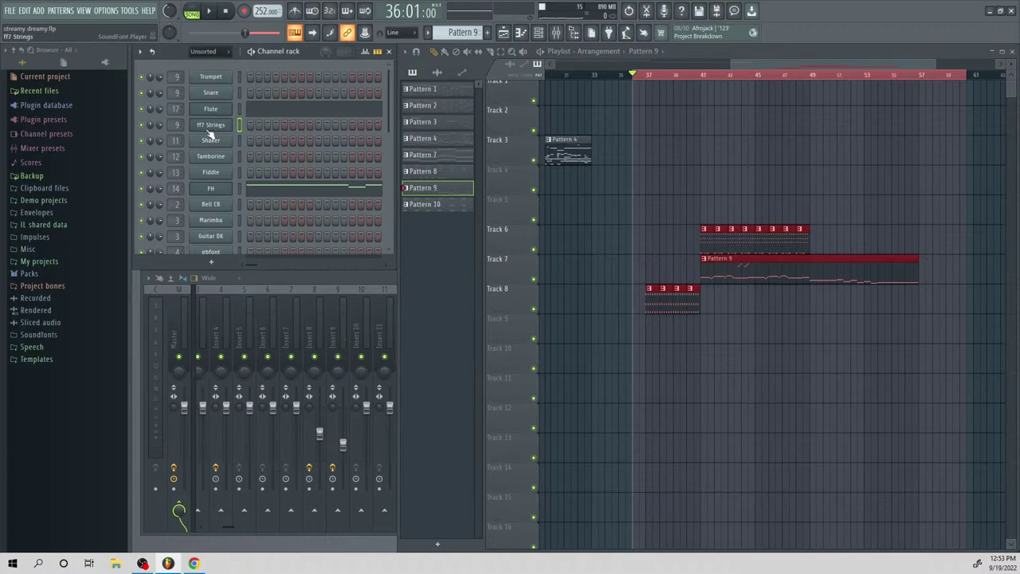
Clone the Flute channel, set the copy's soundfont patch to tuba and rename the channel Tuba
right_click(214, 112)
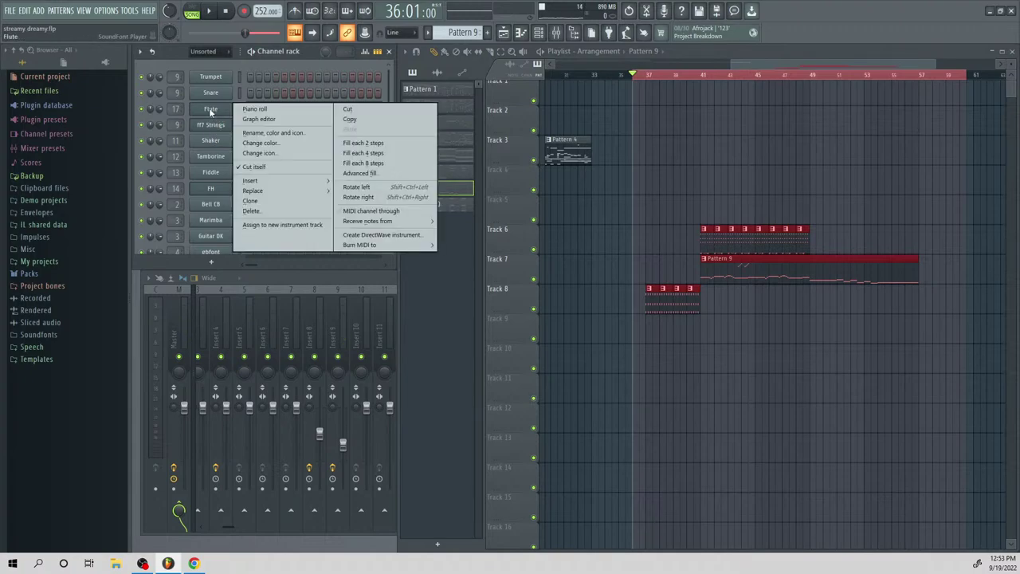
left_click(244, 201)
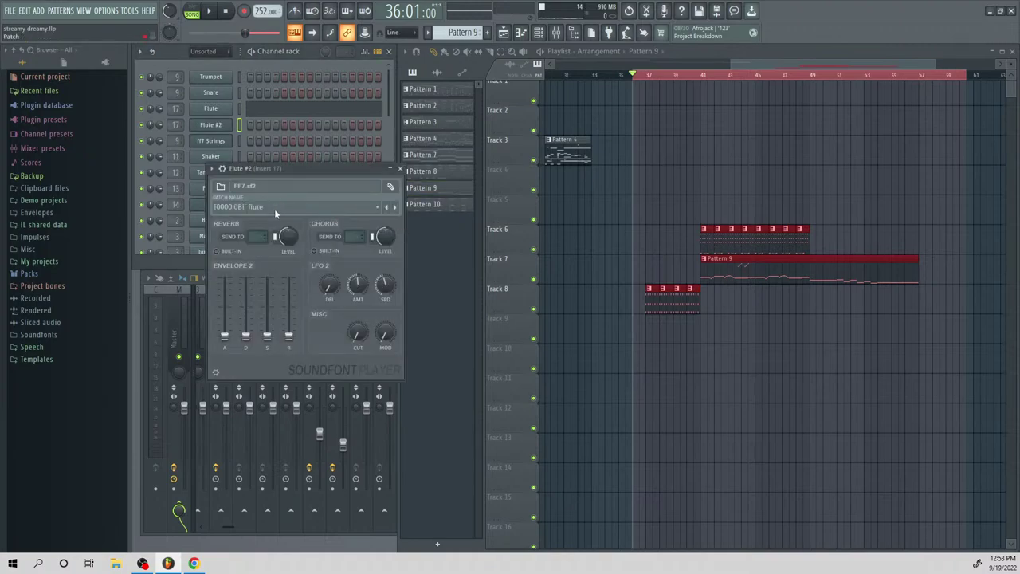
left_click(274, 208)
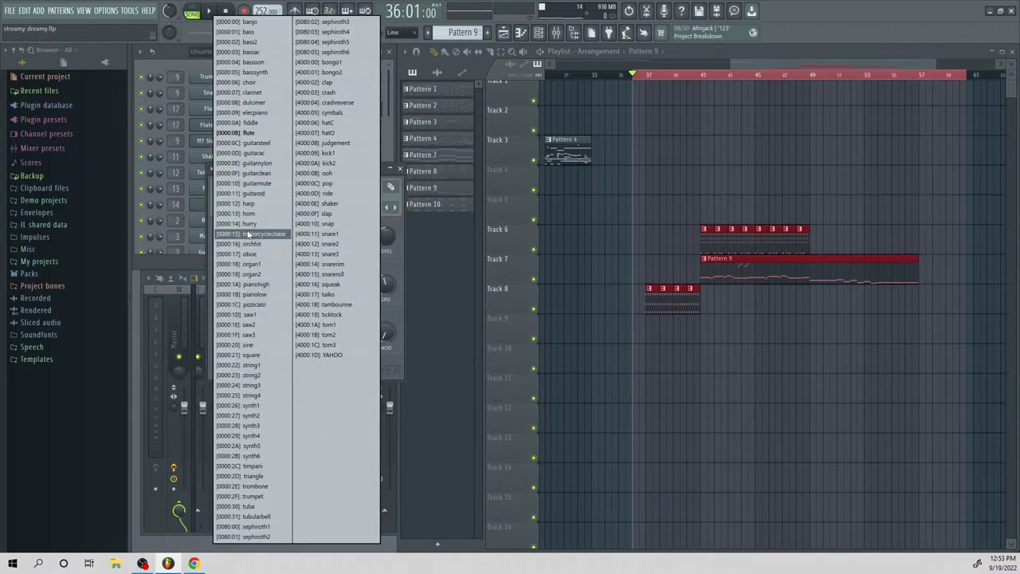
left_click(247, 506)
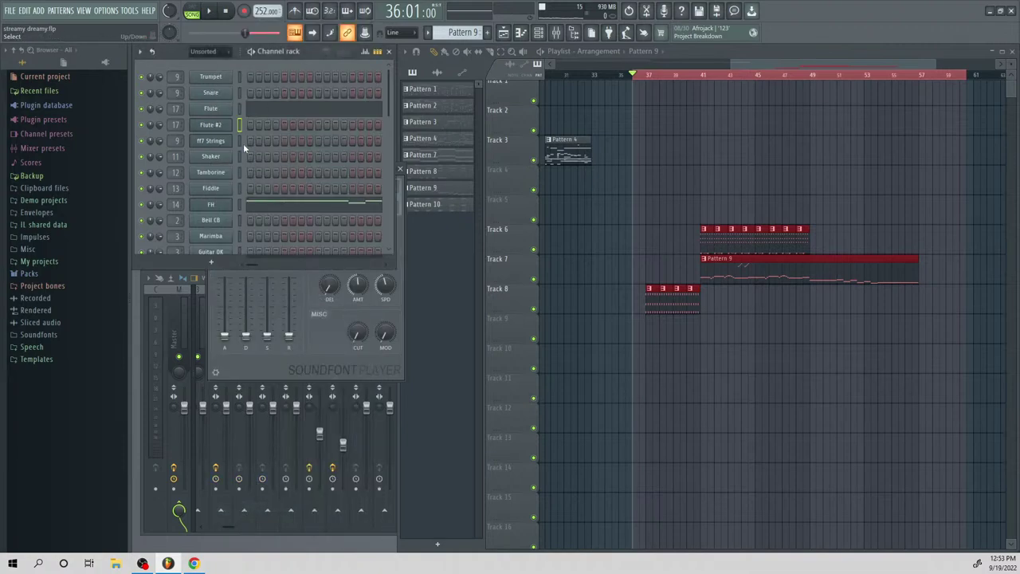
right_click(225, 136)
left_click(302, 151)
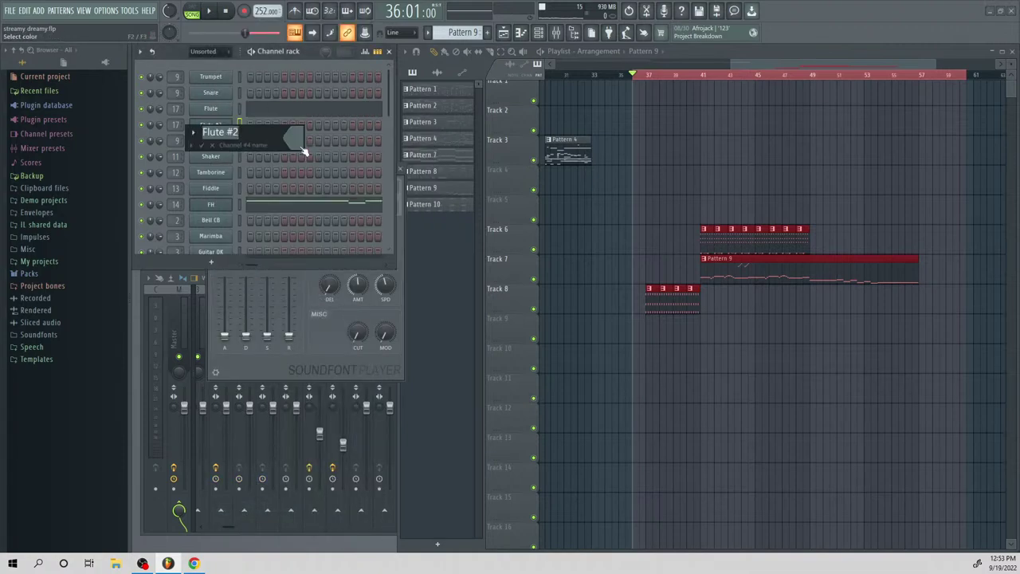
key("Return")
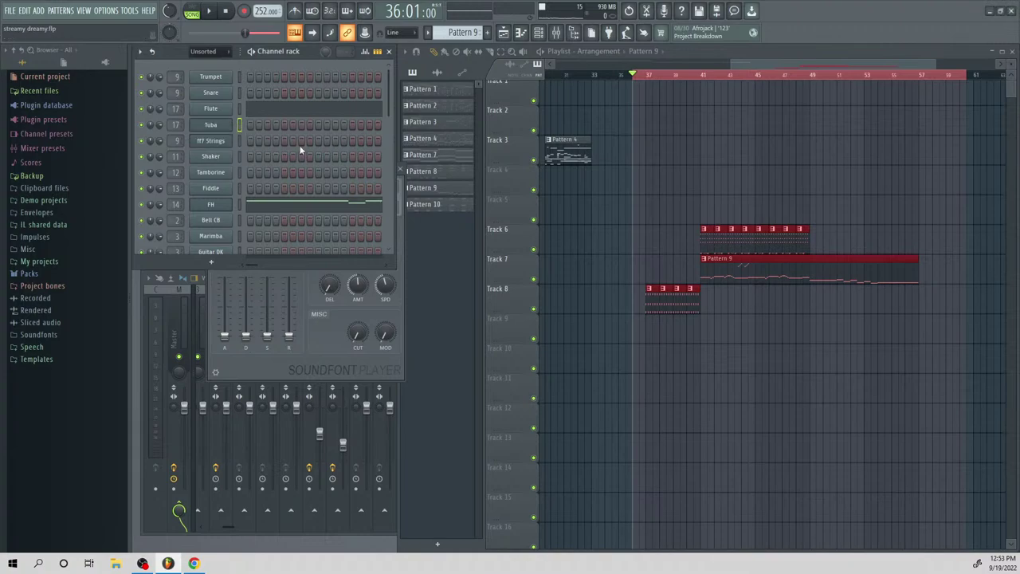
Start a new Pattern 11 and draw a one-bar E3 note at bar 1 in the Tuba channel
scroll(448, 35, "up", 2)
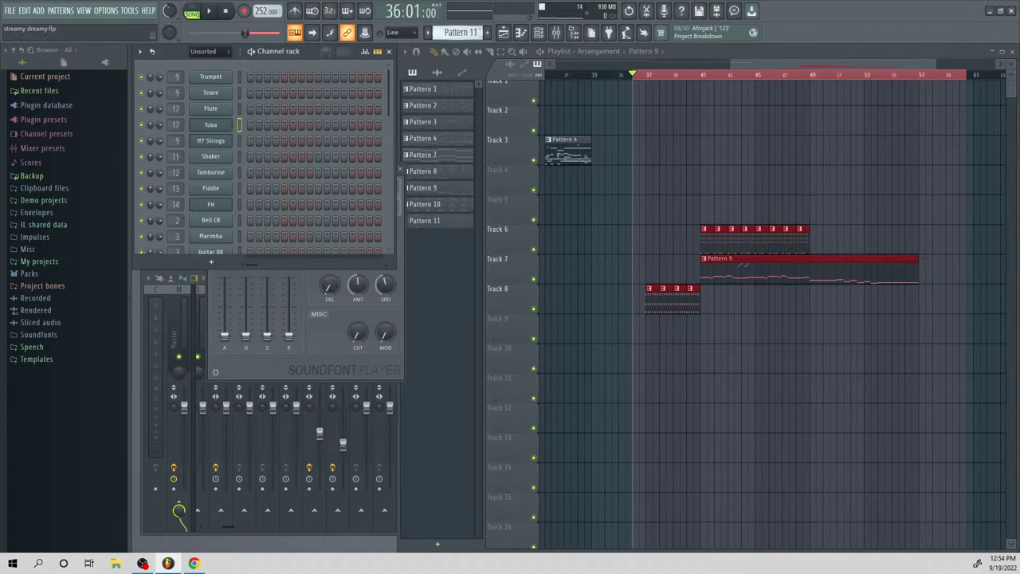
right_click(227, 125)
left_click(256, 125)
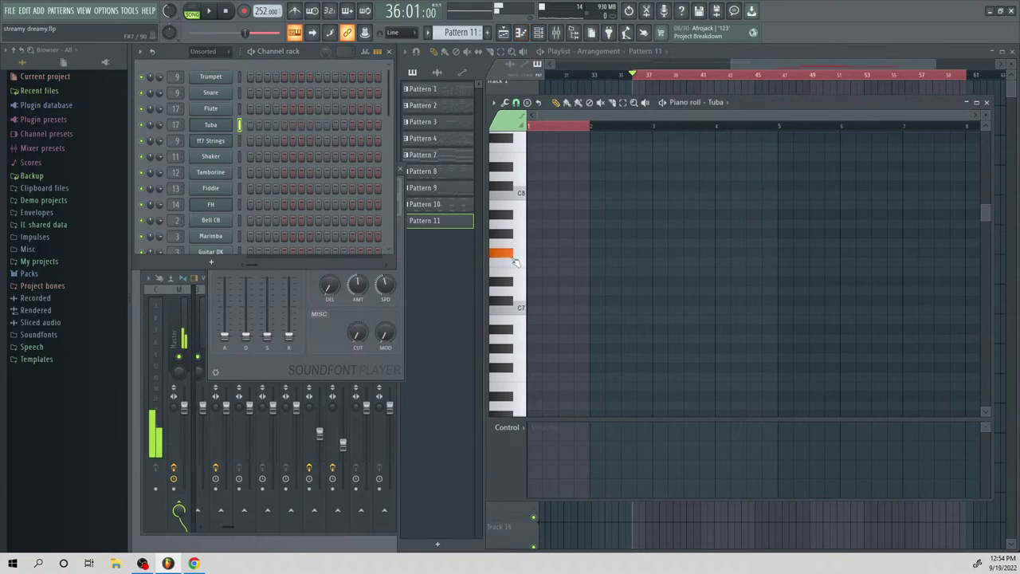
scroll(520, 358, "down", 8)
scroll(524, 358, "down", 3)
left_click(525, 355)
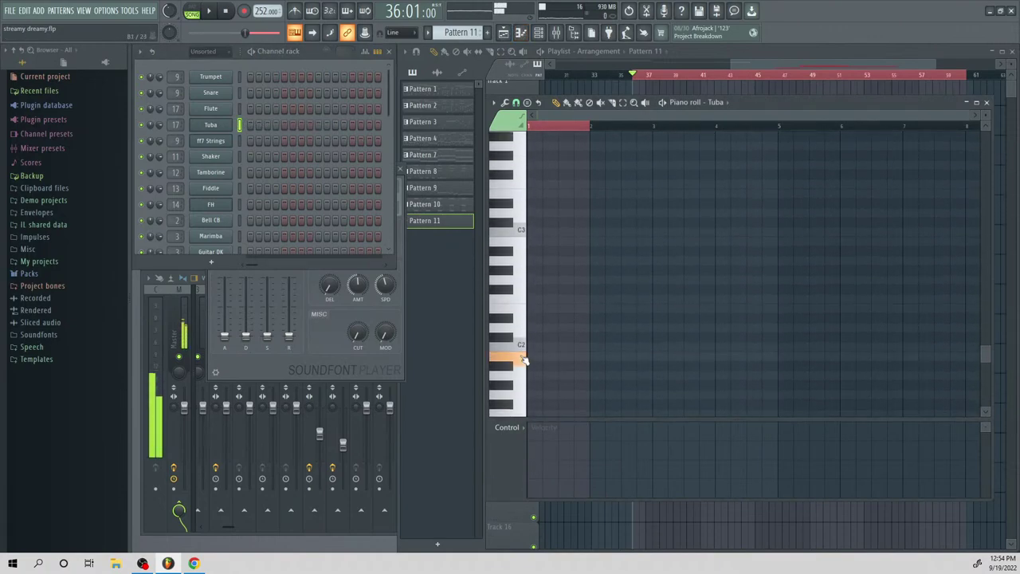
left_click(526, 240)
scroll(524, 247, "up", 2)
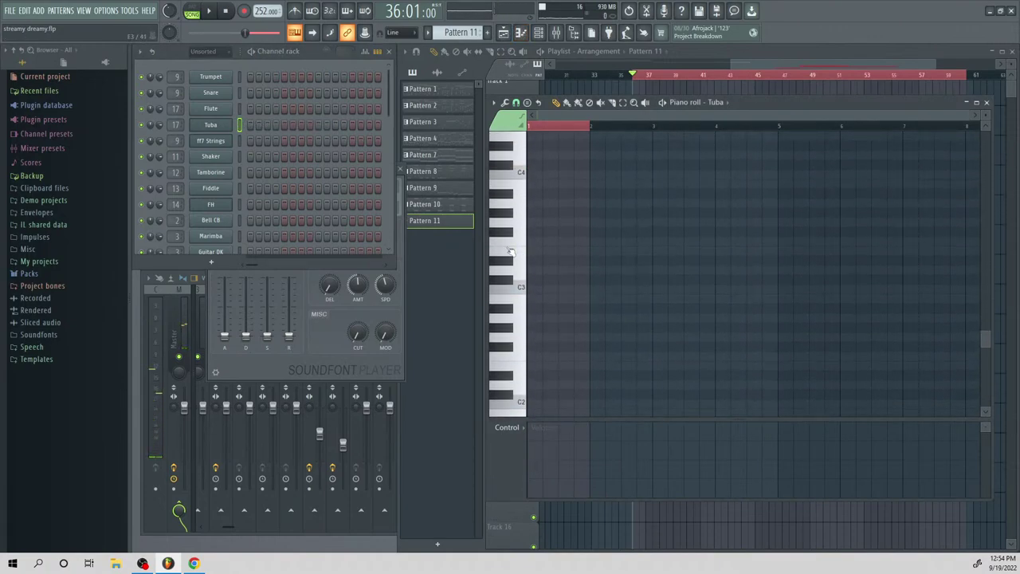
left_click(529, 252)
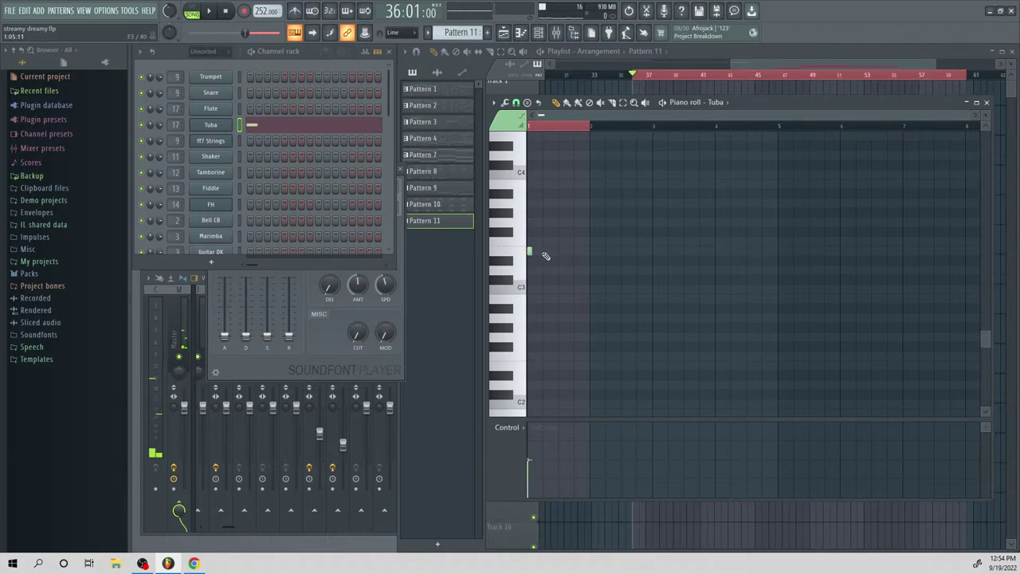
left_click_drag(532, 251, 590, 249)
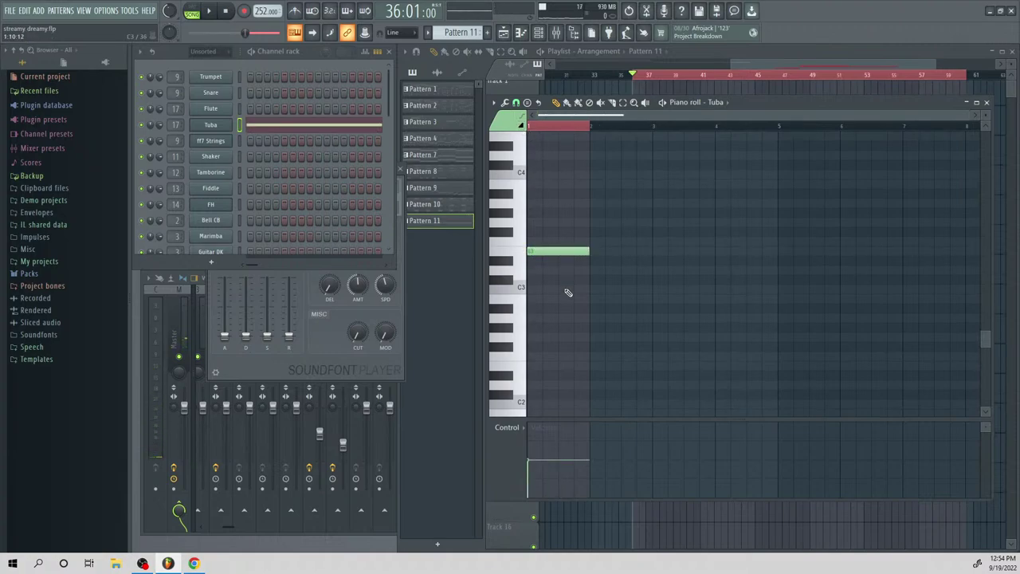
Try a second one-bar Tuba note at C3 and A2 in pattern playback and delete it
left_click(567, 290)
left_click(191, 11)
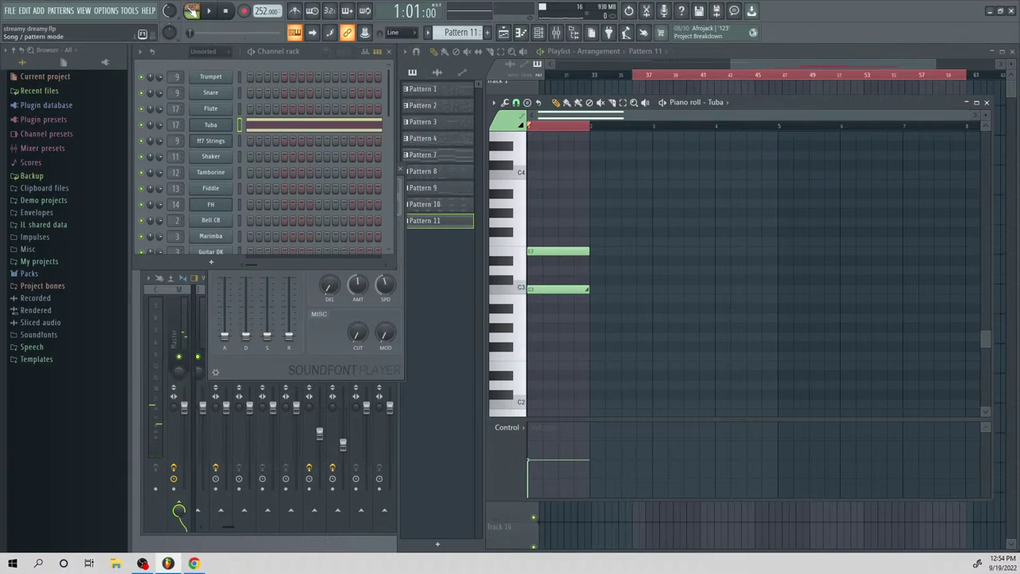
key("space")
key("space")
left_click_drag(574, 290, 571, 319)
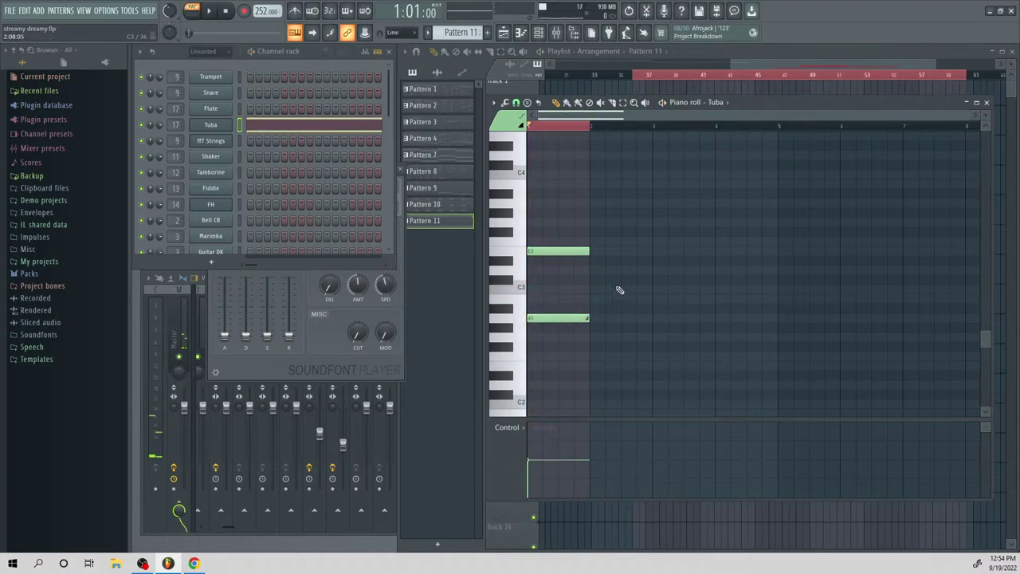
key("space")
key("space")
right_click(567, 321)
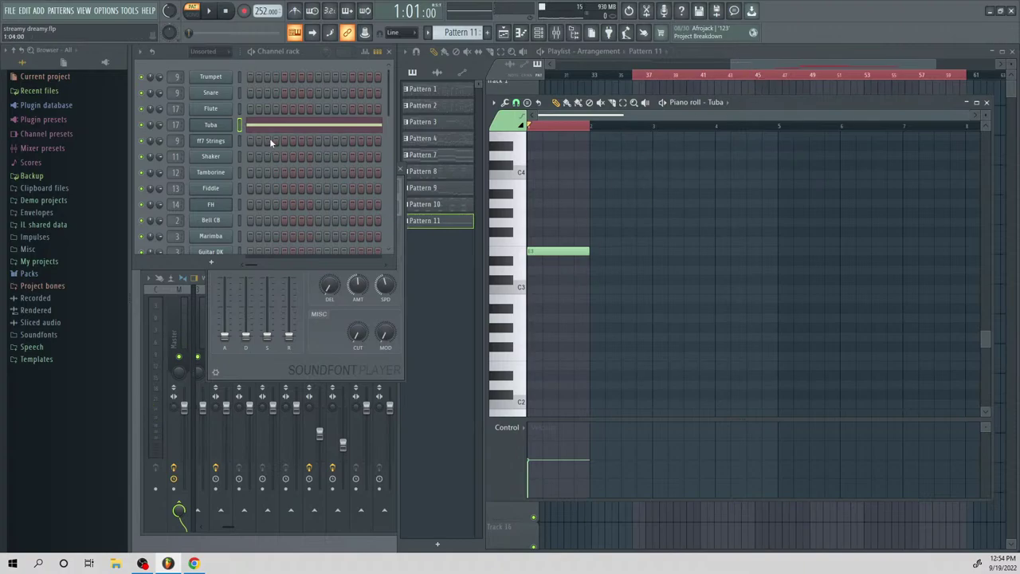
Clone the Tuba channel and set the copy's soundfont patch to trombone
right_click(230, 122)
left_click(263, 210)
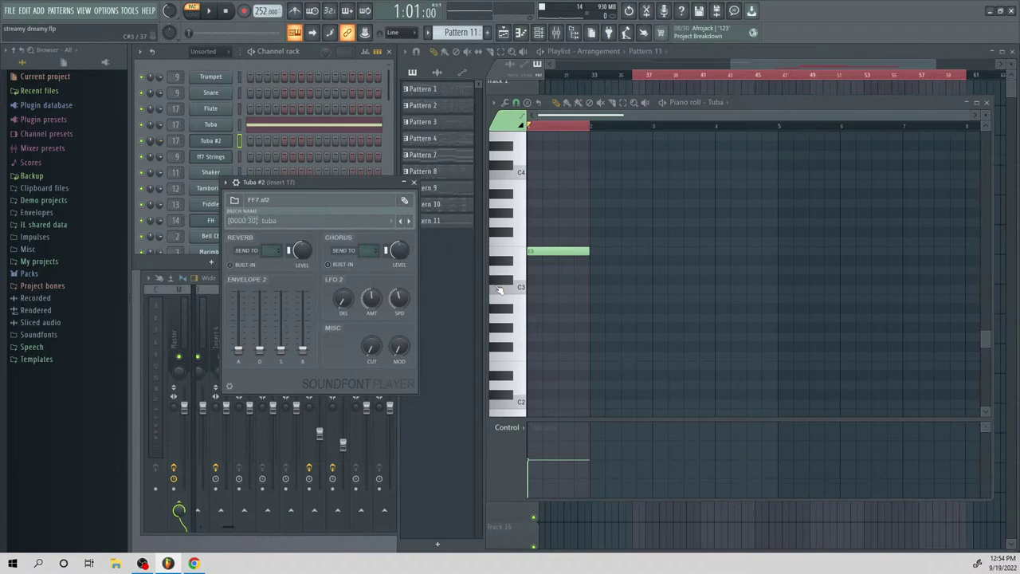
left_click(301, 223)
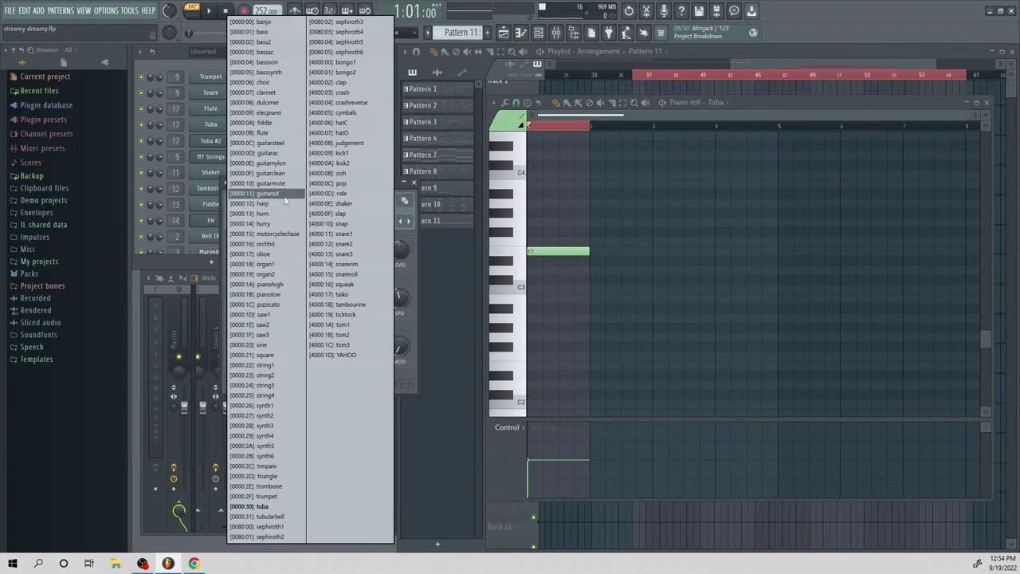
left_click(255, 486)
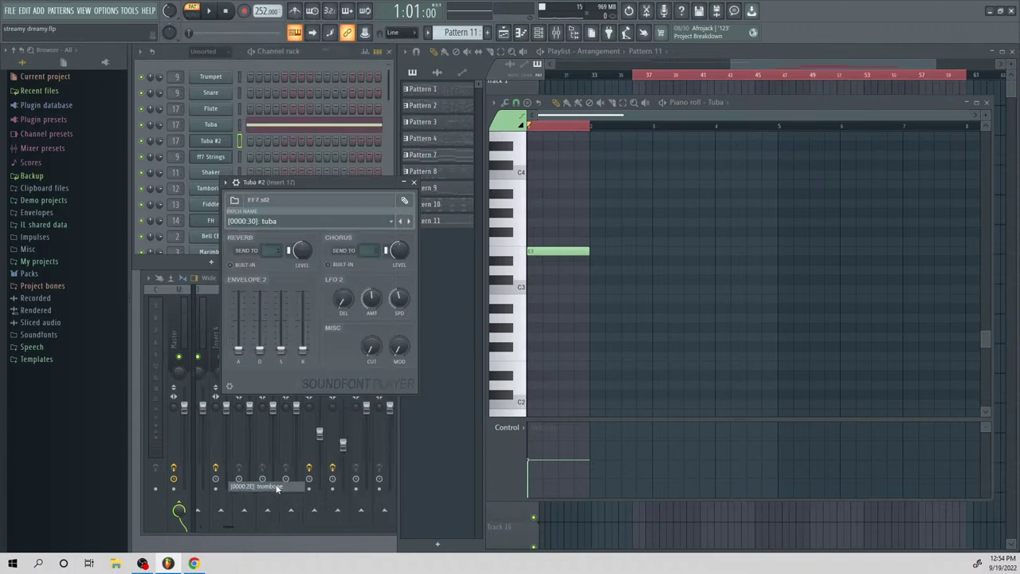
Switch back to song mode, set the playback start to bar 37 and play the arrangement
left_click(298, 69)
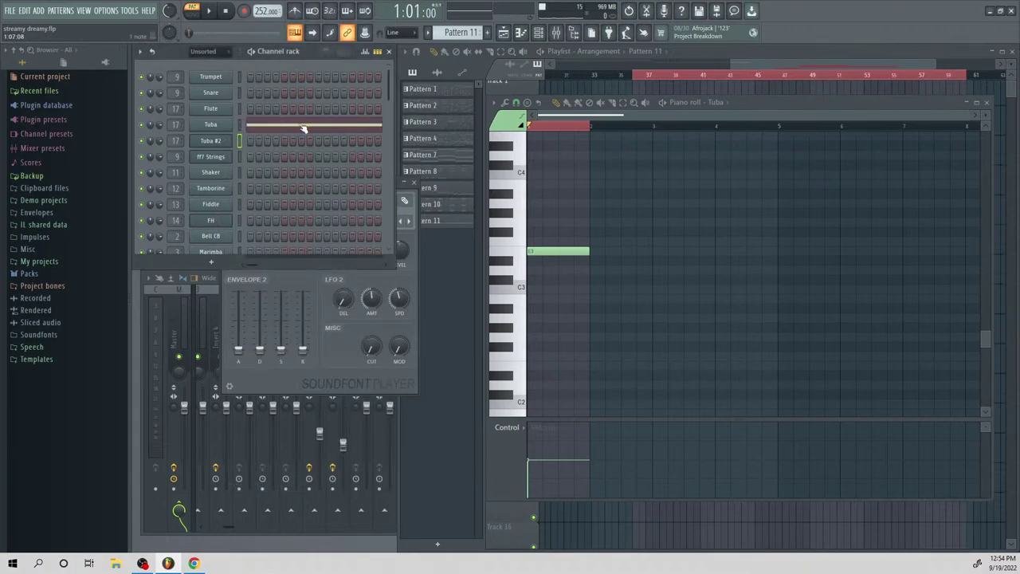
left_click(299, 126)
key("space")
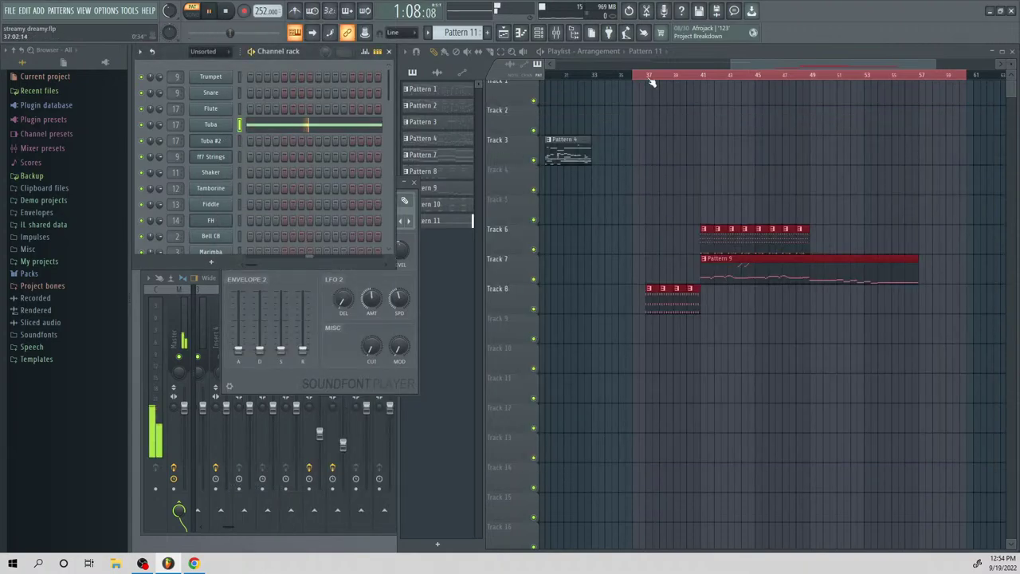
left_click(649, 75)
scroll(944, 77, "up", 3)
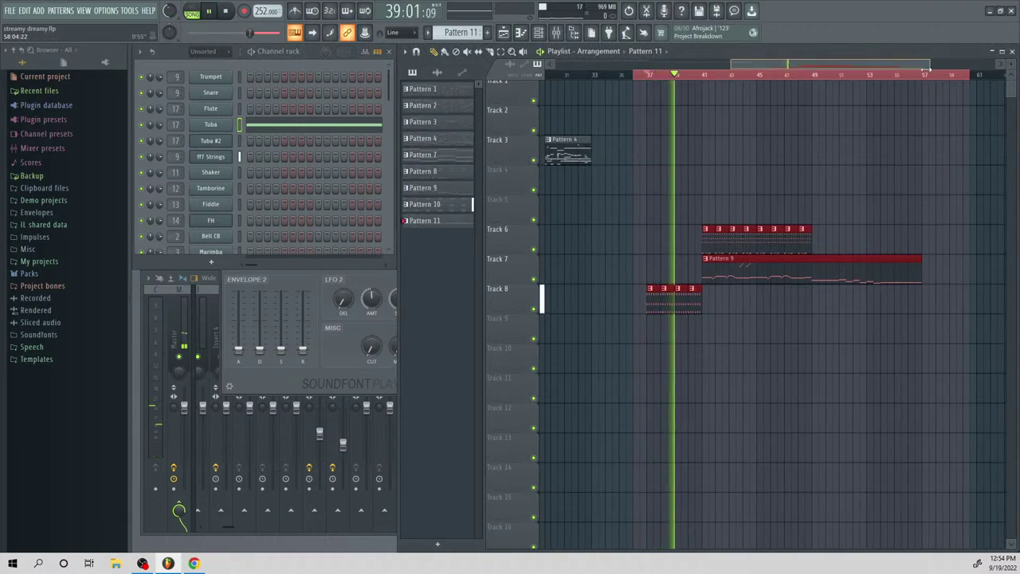
key("space")
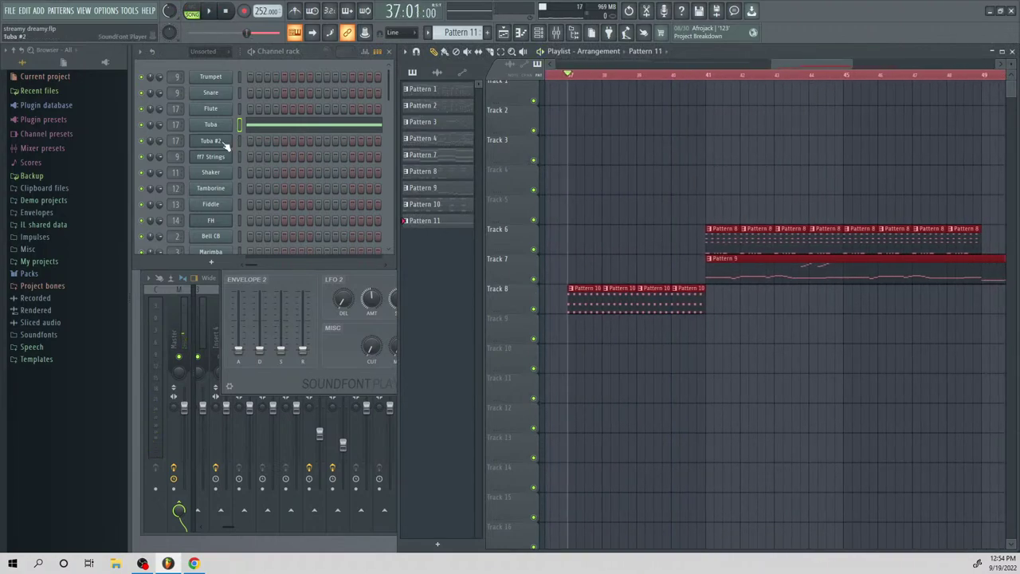
Rename the Tuba #2 channel to Trombone
right_click(226, 144)
left_click(271, 166)
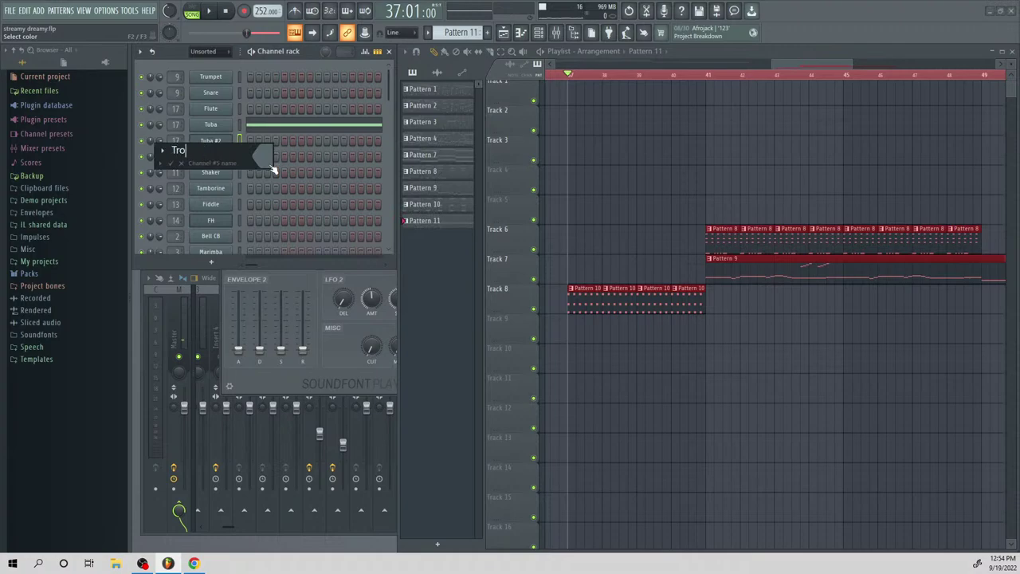
type("Trombone")
key("Return")
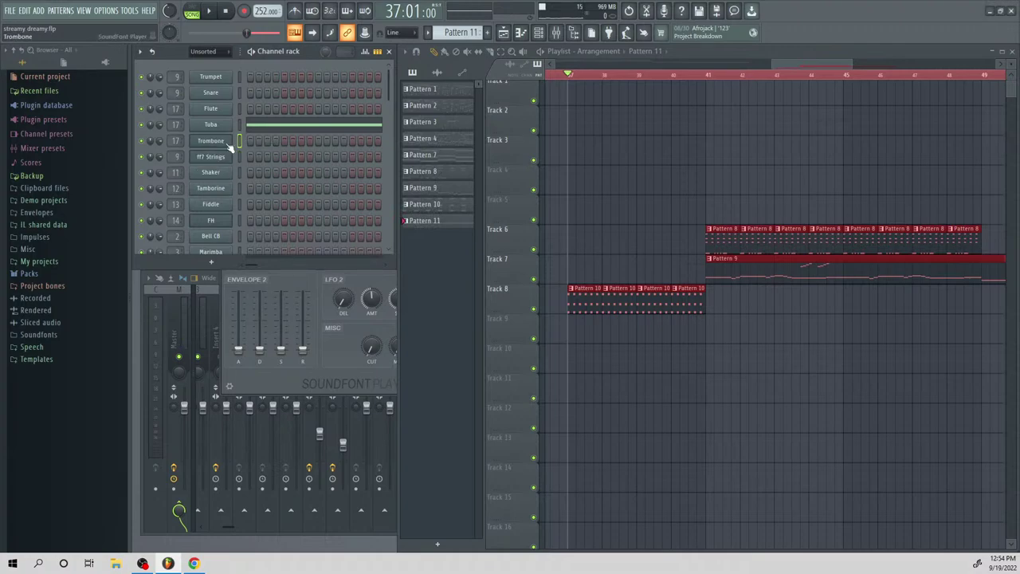
Draw two one-bar Trombone notes in Pattern 11, an E3 starting within bar 4 and a C4 at bar 5
left_click(249, 141)
left_click(739, 254)
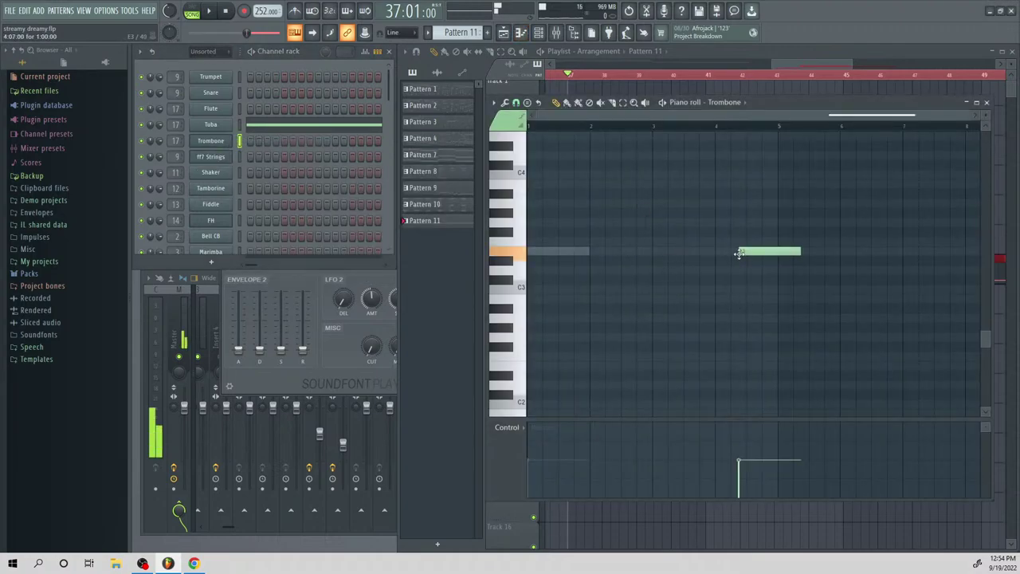
left_click_drag(779, 184, 780, 169)
left_click(779, 165)
right_click(778, 165)
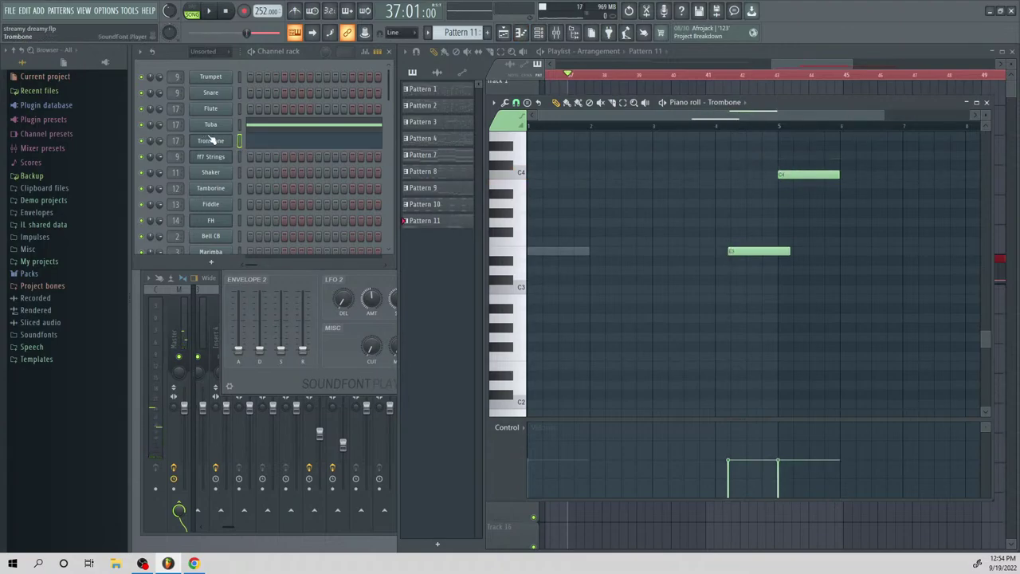
Reset the Trombone's LFO 2 delay, amount and speed, and play the song from bar 37
left_click(211, 140)
right_click(340, 294)
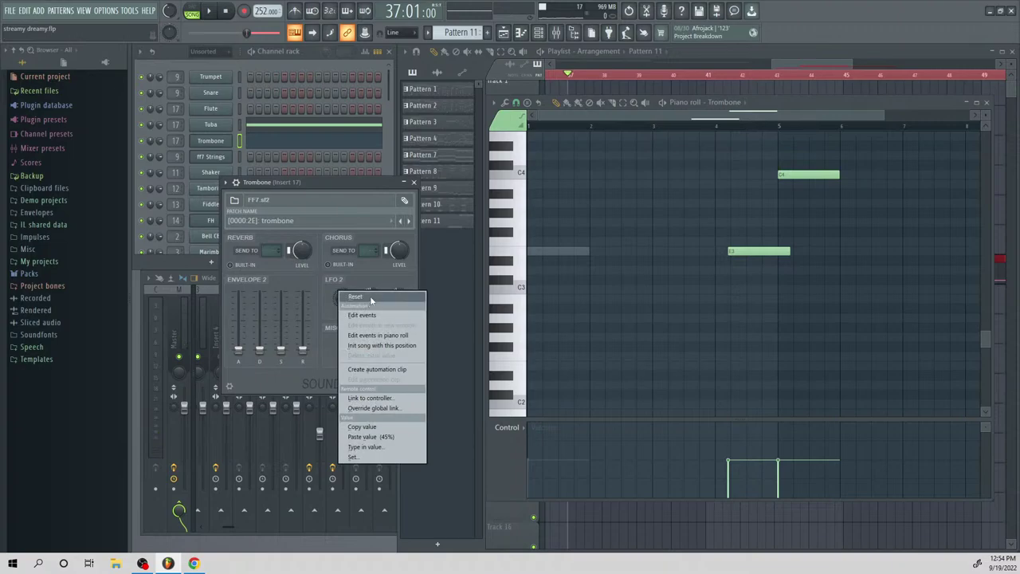
left_click(370, 295)
right_click(374, 296)
left_click(400, 301)
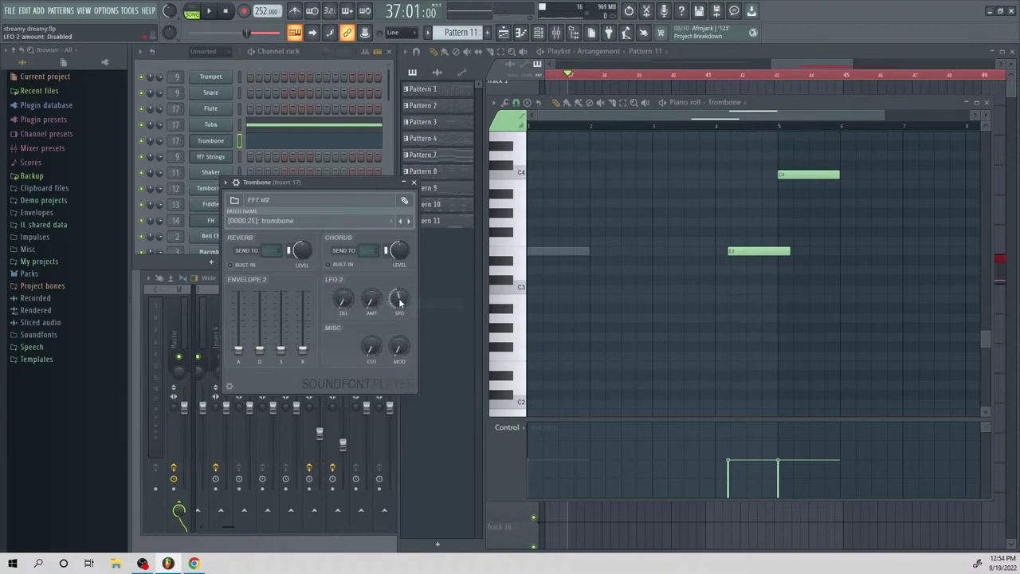
right_click(397, 300)
left_click(406, 306)
key("space")
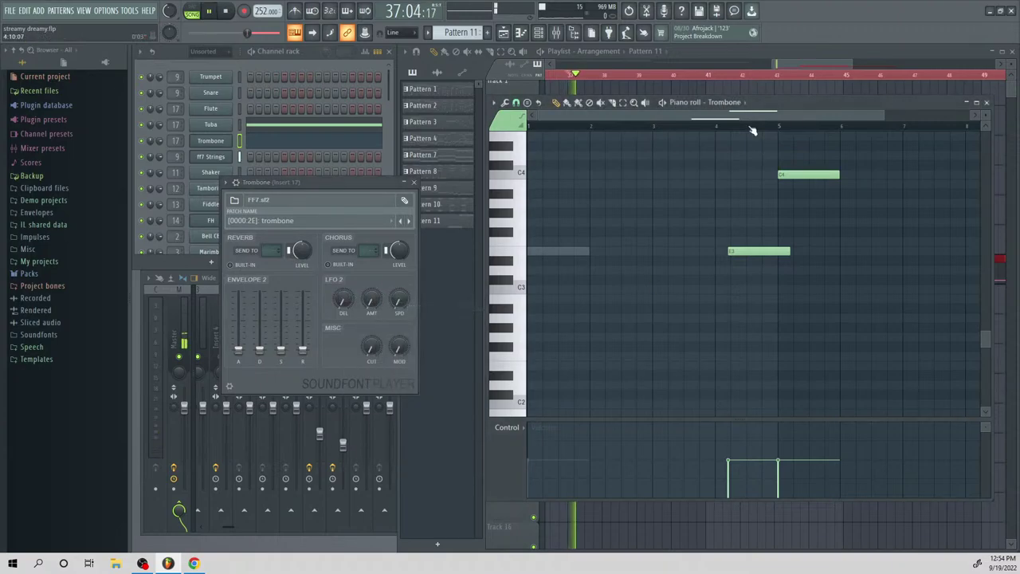
key("space")
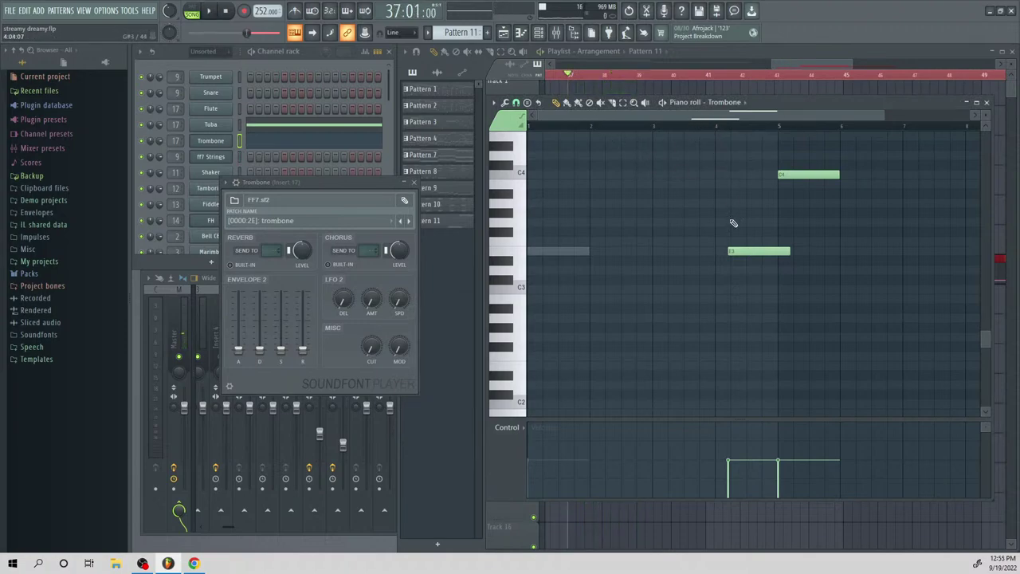
Shorten the Trombone's E3 note and add short B3 and E3 notes leading into the C4 at bar 5
left_click_drag(766, 248, 754, 249)
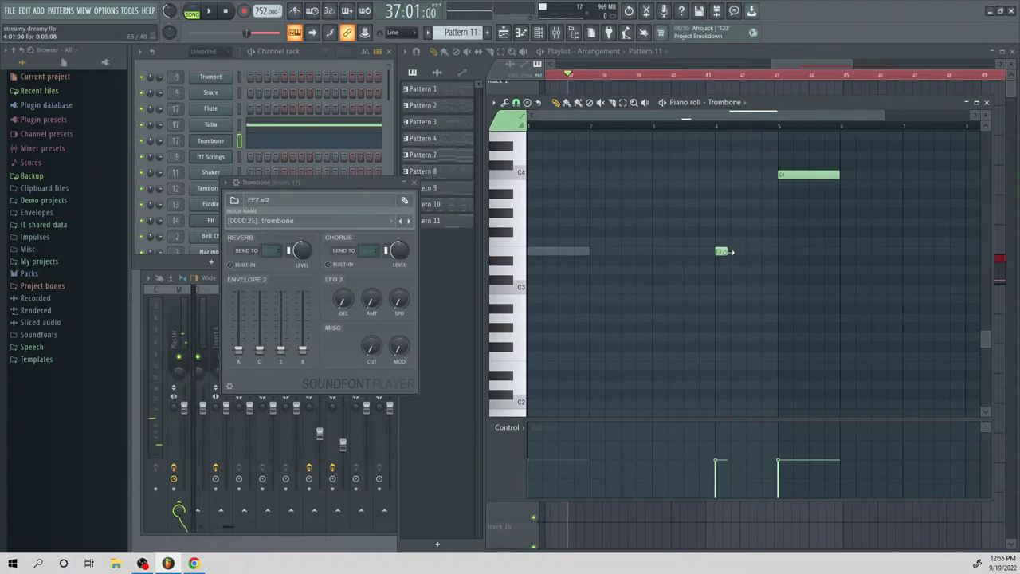
left_click_drag(722, 251, 732, 251)
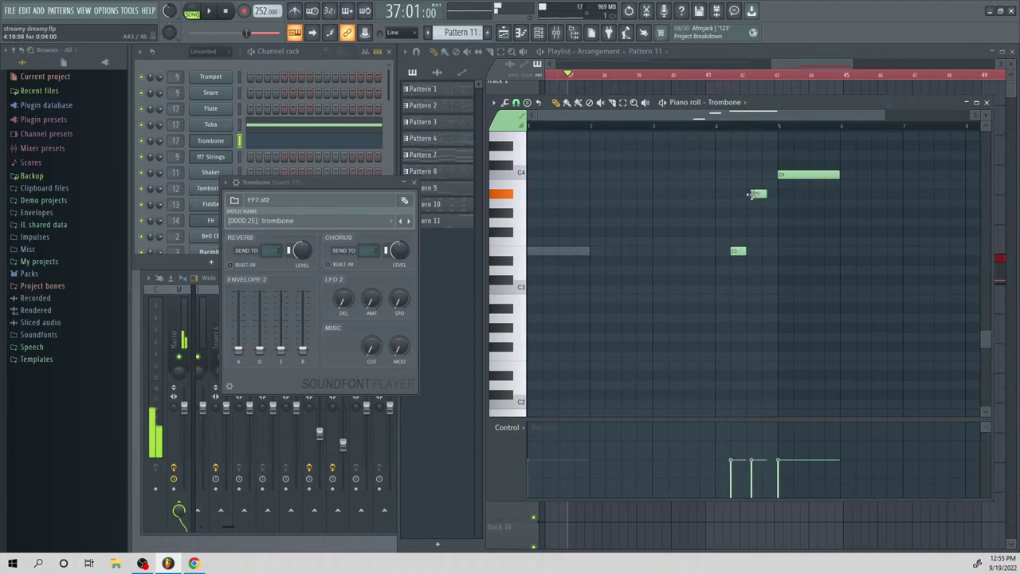
left_click(752, 184)
left_click(766, 243)
left_click_drag(763, 249, 765, 257)
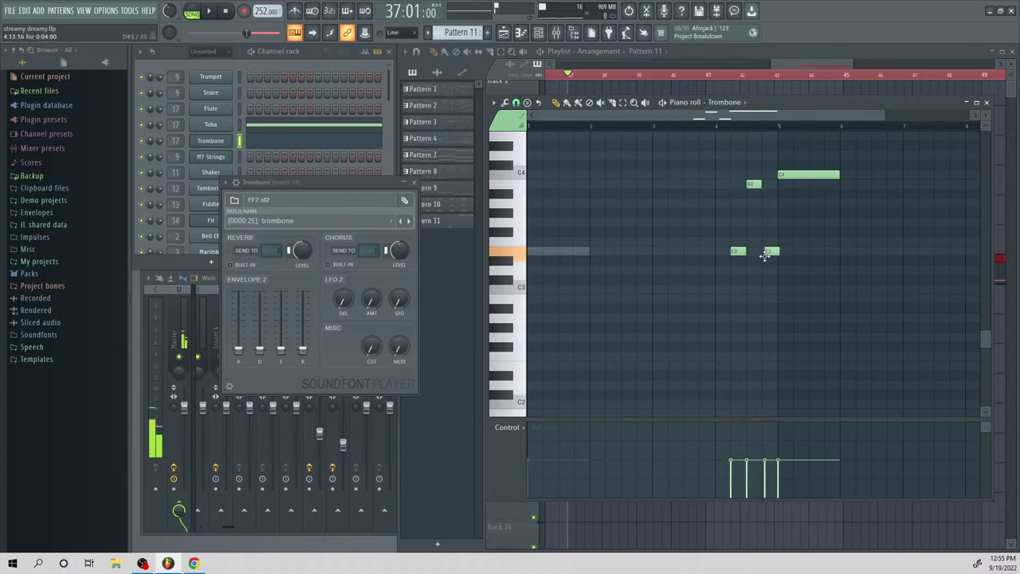
key("space")
key("space")
Shorten all the Trombone notes slightly and play the song from bar 37
key("ctrl+a")
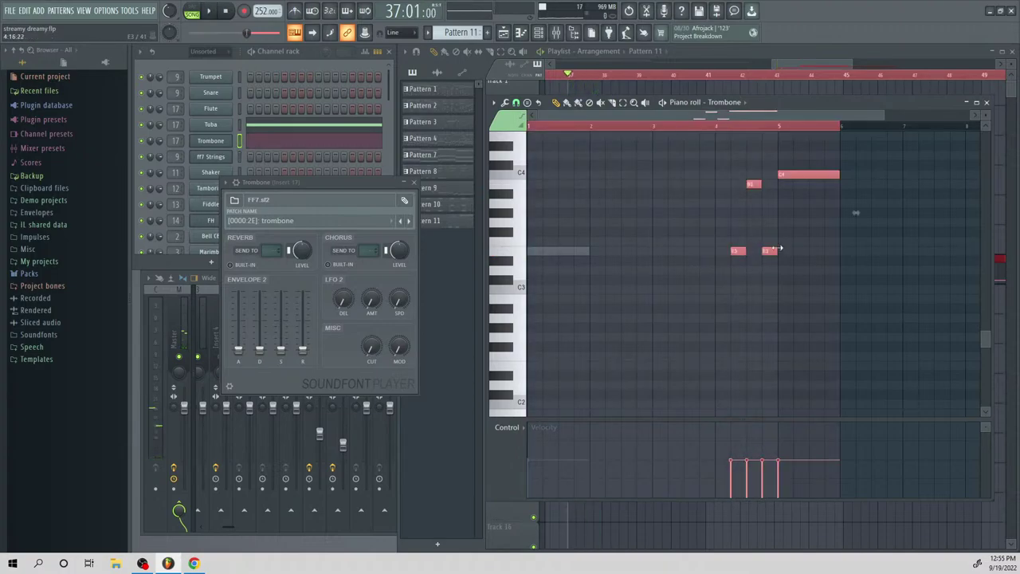
left_click(807, 288)
key("space")
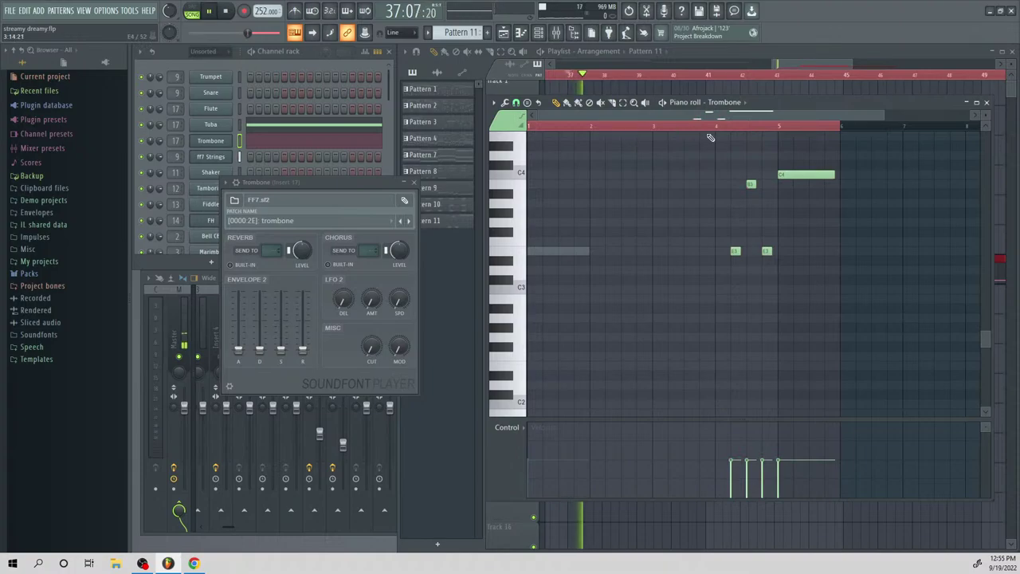
Move the Pattern 11 clip to bar 37 on Track 4 and play the song from there
left_click(730, 91)
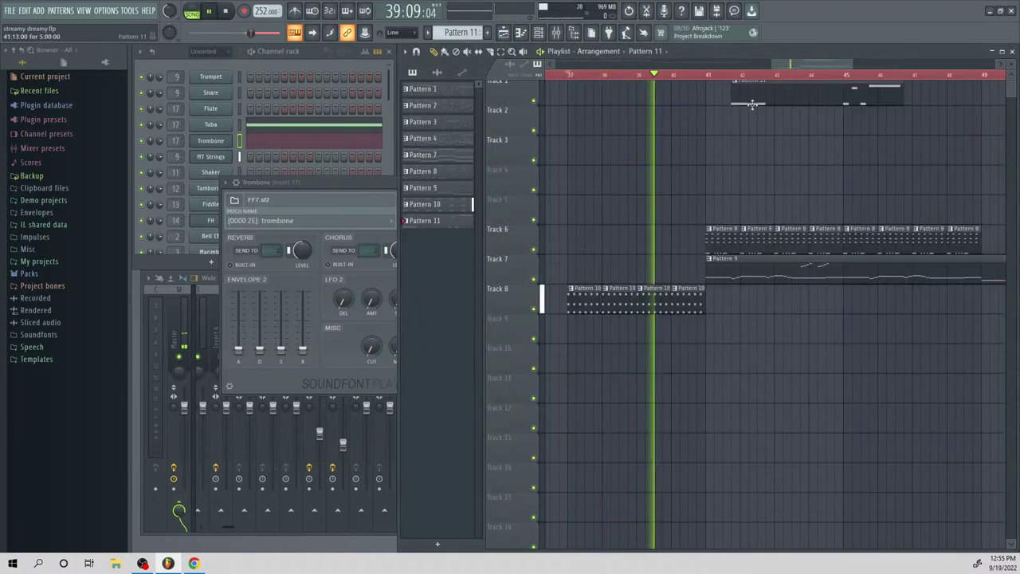
key("space")
left_click_drag(751, 103, 573, 181)
key("space")
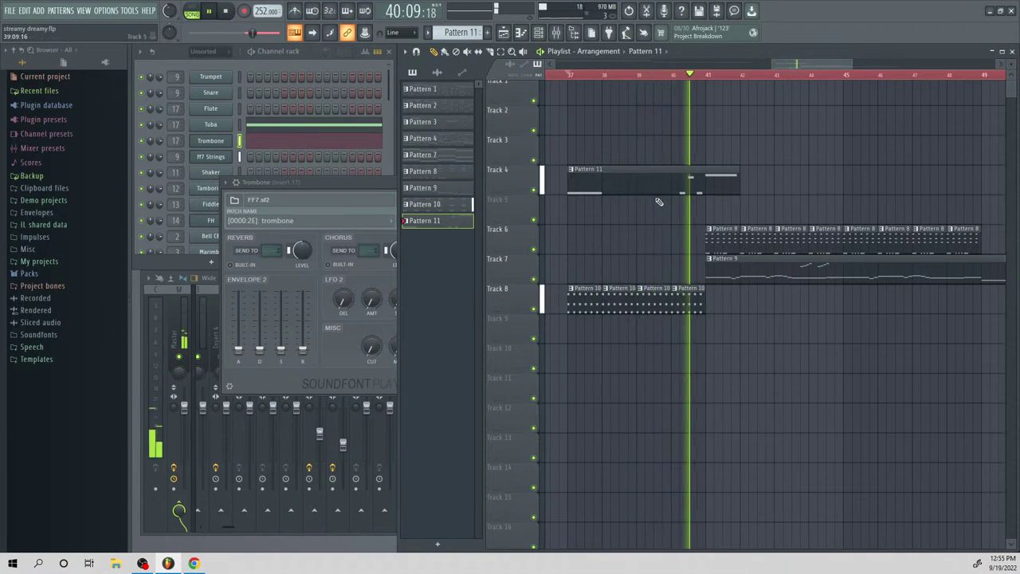
Open Pattern 11's Trombone notes, set the snap to 1/3 beat, and redraw the last short E3 before bar 5
double_click(677, 187)
key("space")
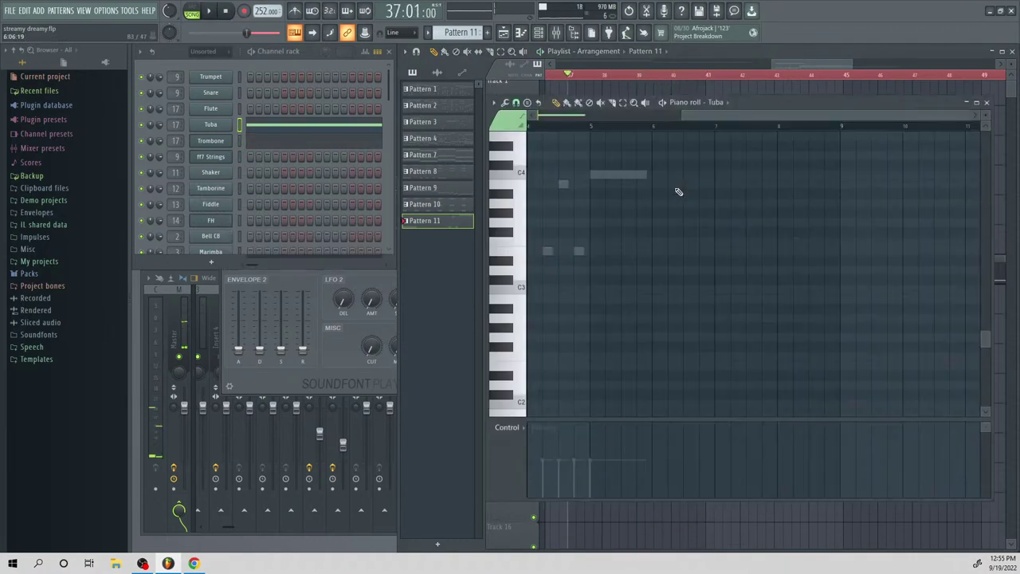
left_click(279, 141)
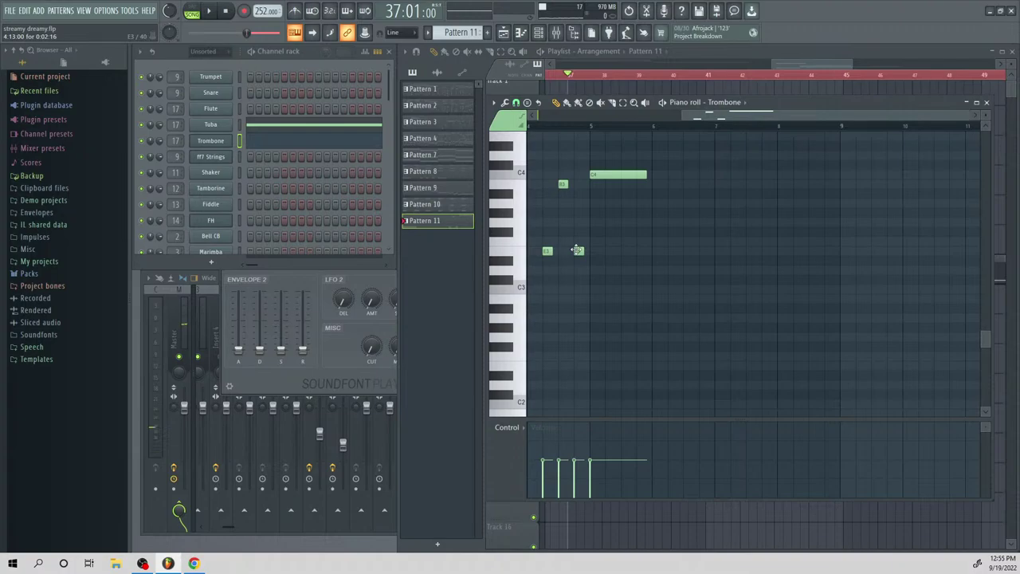
left_click(516, 102)
left_click(535, 214)
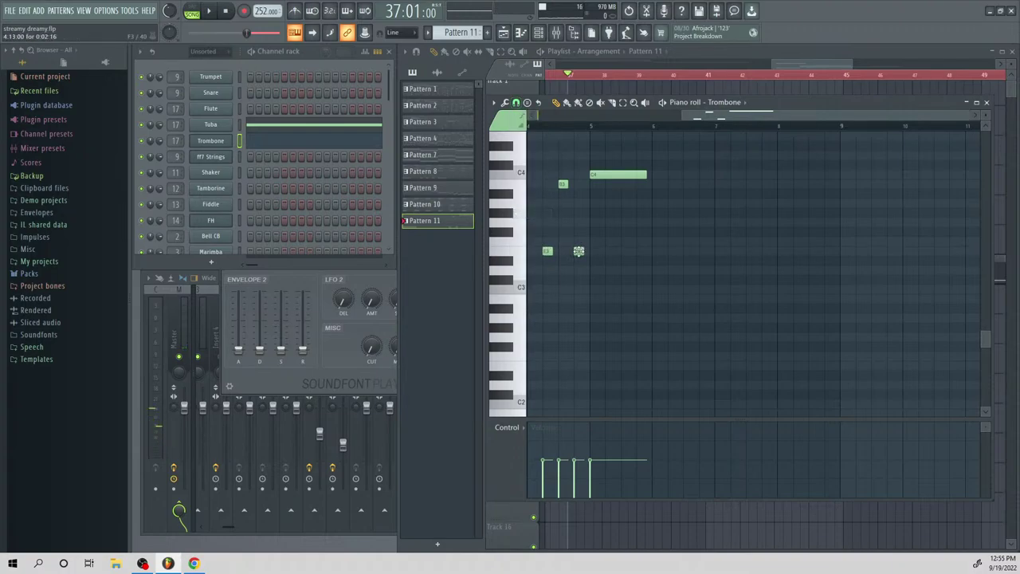
right_click(579, 251)
left_click(517, 104)
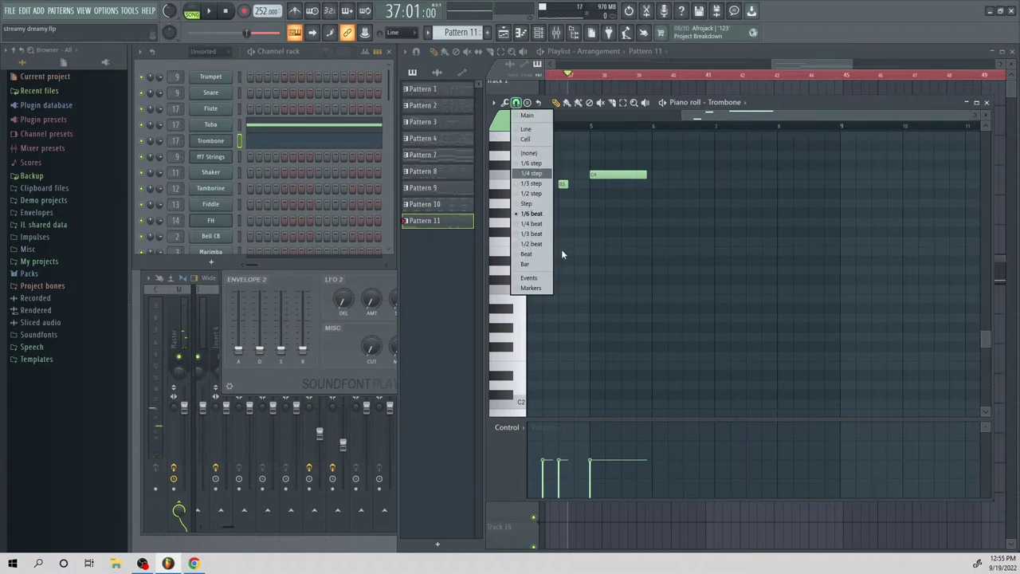
left_click(538, 237)
left_click(561, 251)
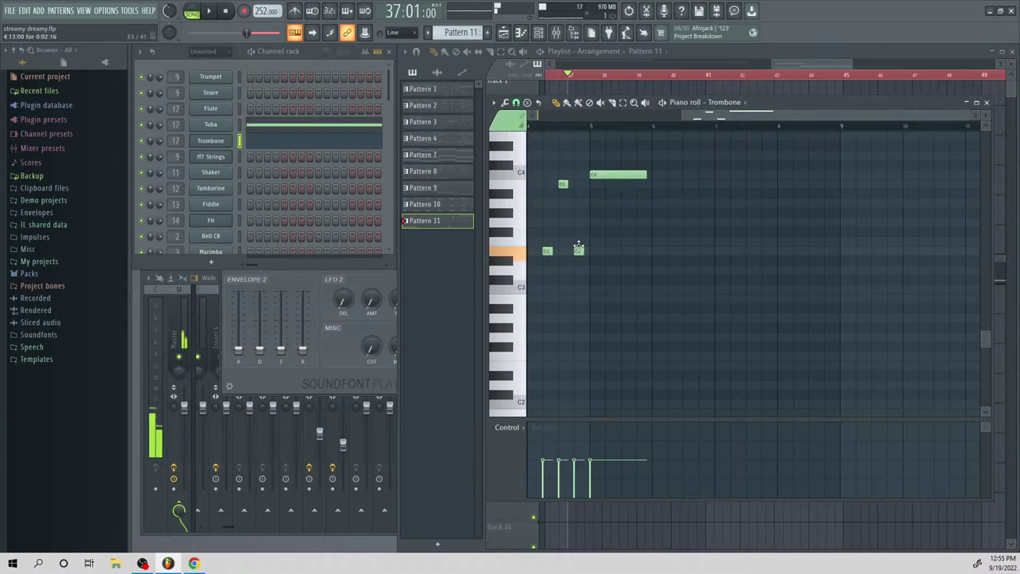
Move the Trombone's last E3 and the B3 closer to bar 5, add an E3 before the B3, and delete the first E3
left_click_drag(576, 250, 582, 248)
left_click_drag(581, 184, 567, 251)
key("space")
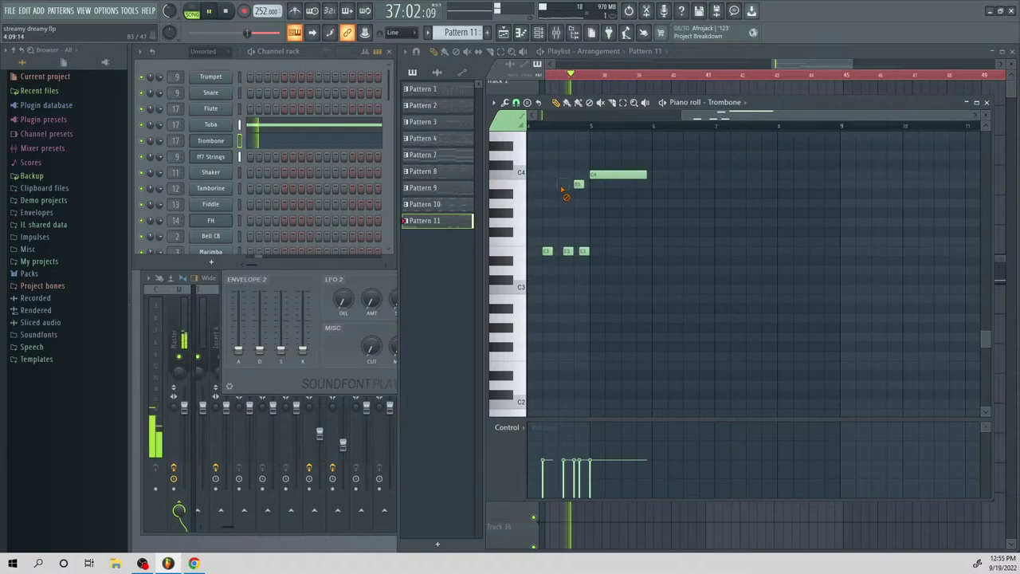
right_click(547, 250)
left_click(540, 136)
right_click(544, 141)
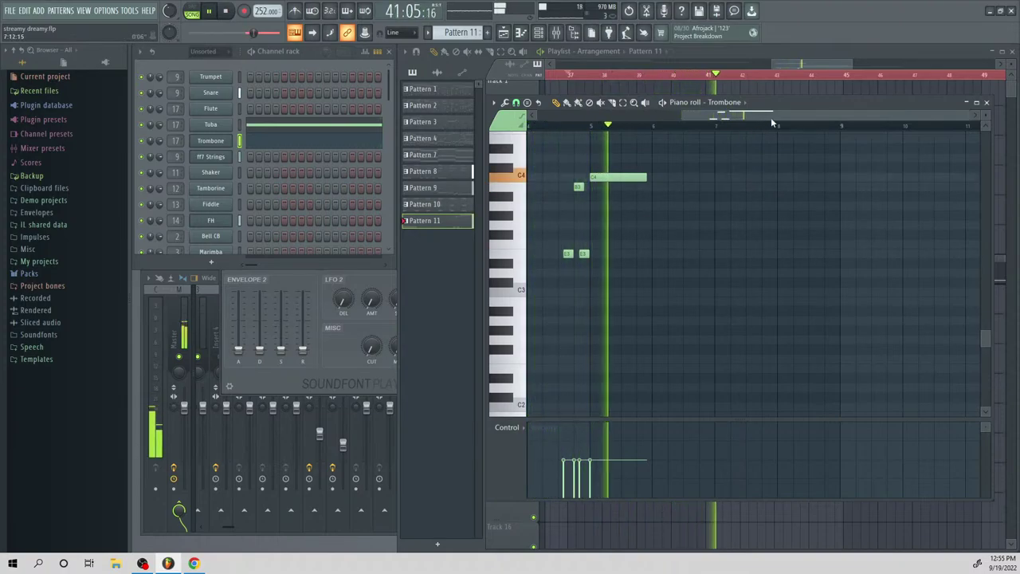
Shift the Trombone's first E3 and B3 1/3 beat earlier for an even triplet lead-in, and shorten the lead-in notes to 1/3 beat
key("space")
left_click_drag(966, 114, 775, 114)
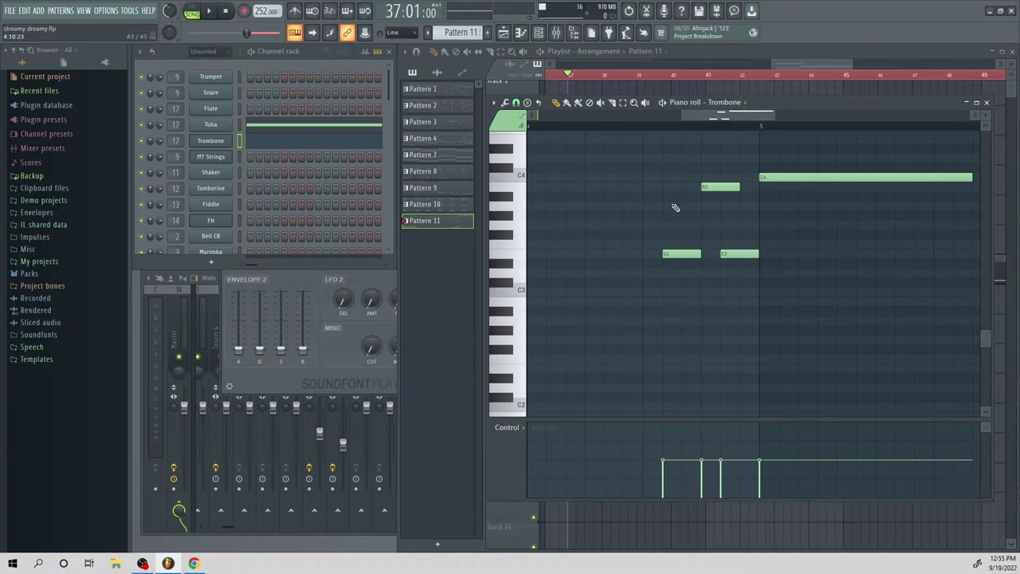
left_click_drag(691, 255, 671, 255)
left_click_drag(721, 187, 702, 187)
key("space")
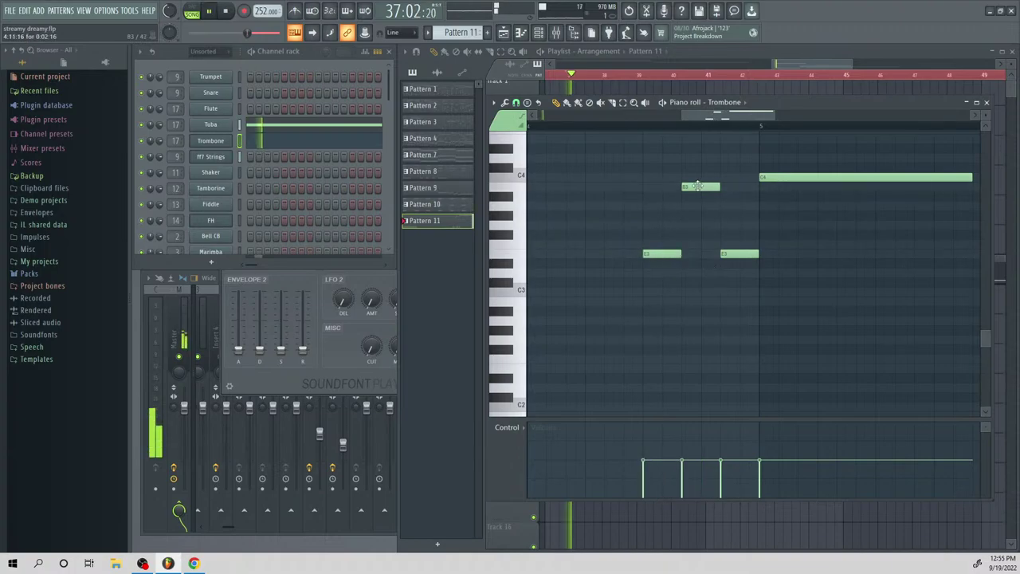
key("space")
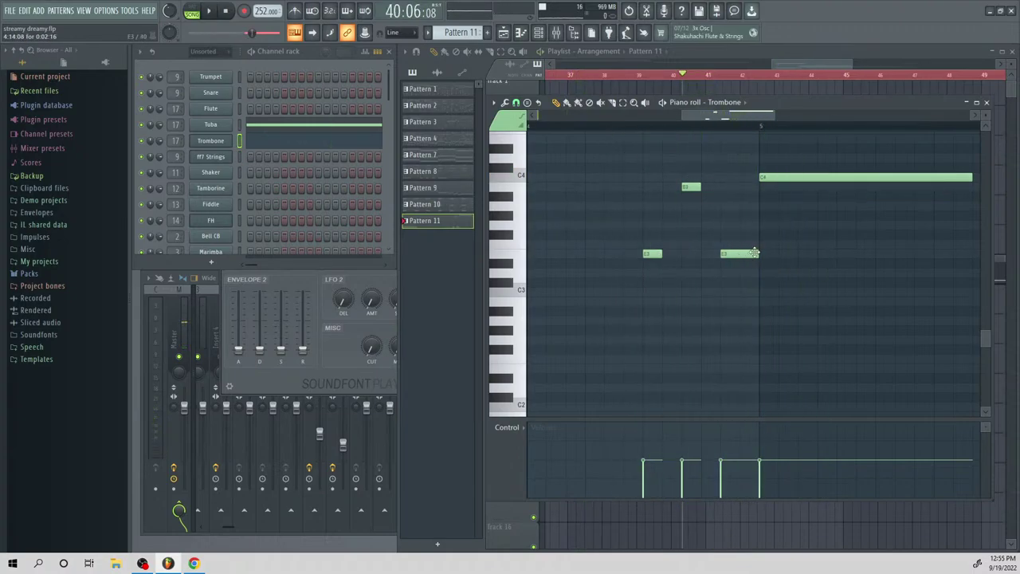
Copy the Trombone line into the Tuba by drawing short E3, B3 and E3 notes and a one-bar C4 at bar 5
left_click(279, 126)
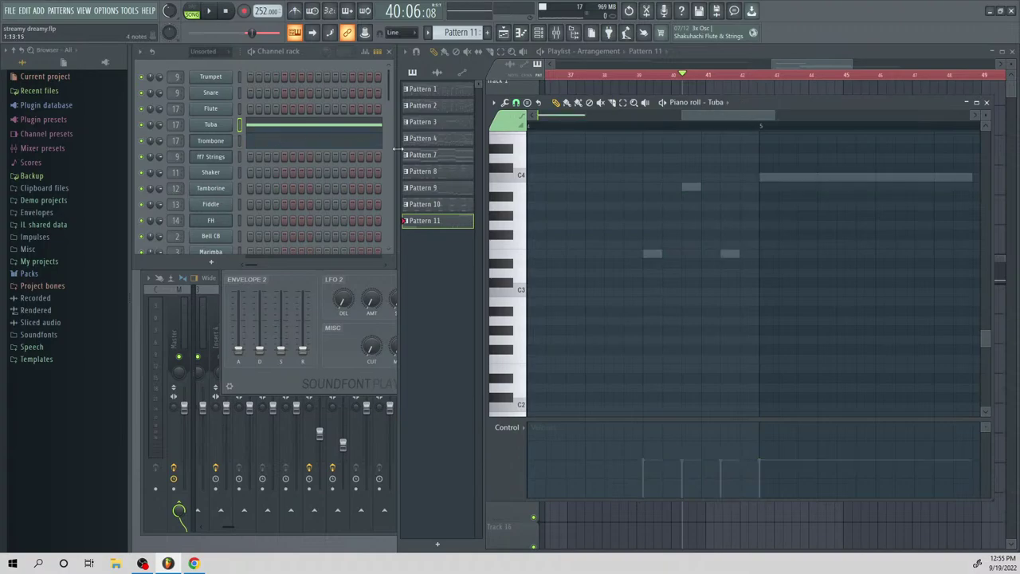
left_click(652, 253)
left_click(686, 188)
left_click(730, 254)
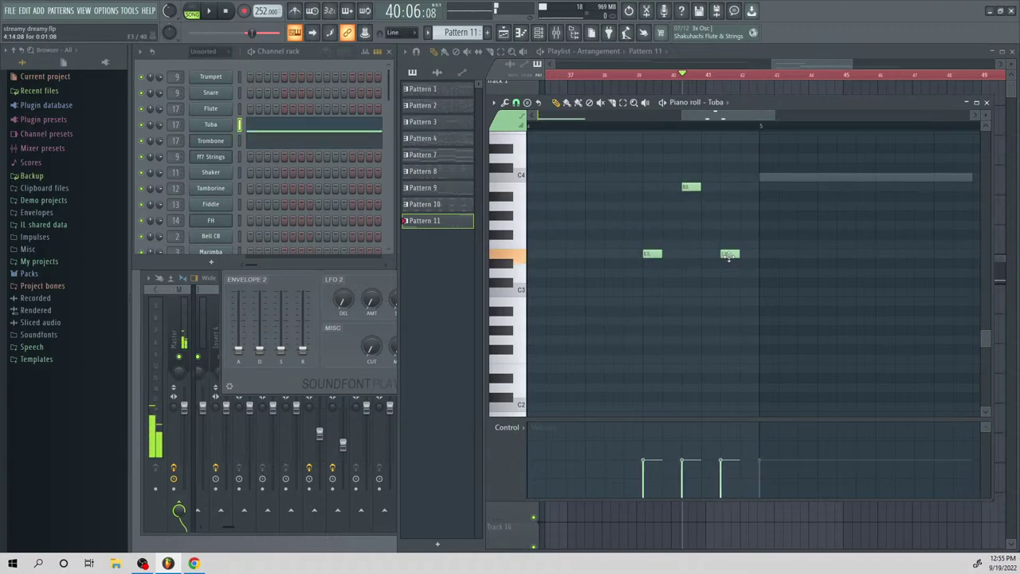
left_click(768, 176)
left_click_drag(777, 177, 880, 177)
left_click_drag(774, 116, 853, 165)
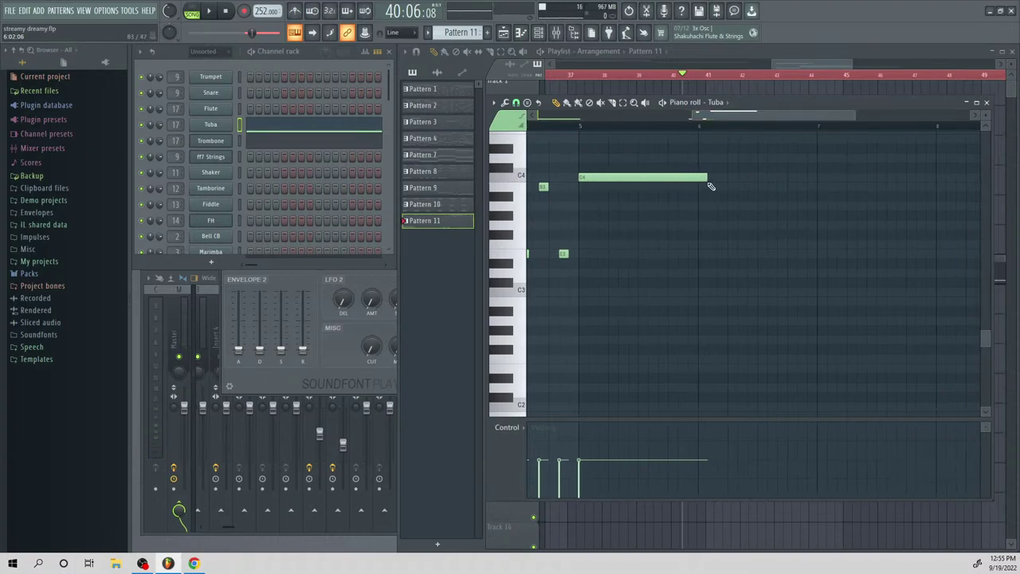
left_click_drag(700, 180, 692, 180)
left_click_drag(746, 118, 696, 141)
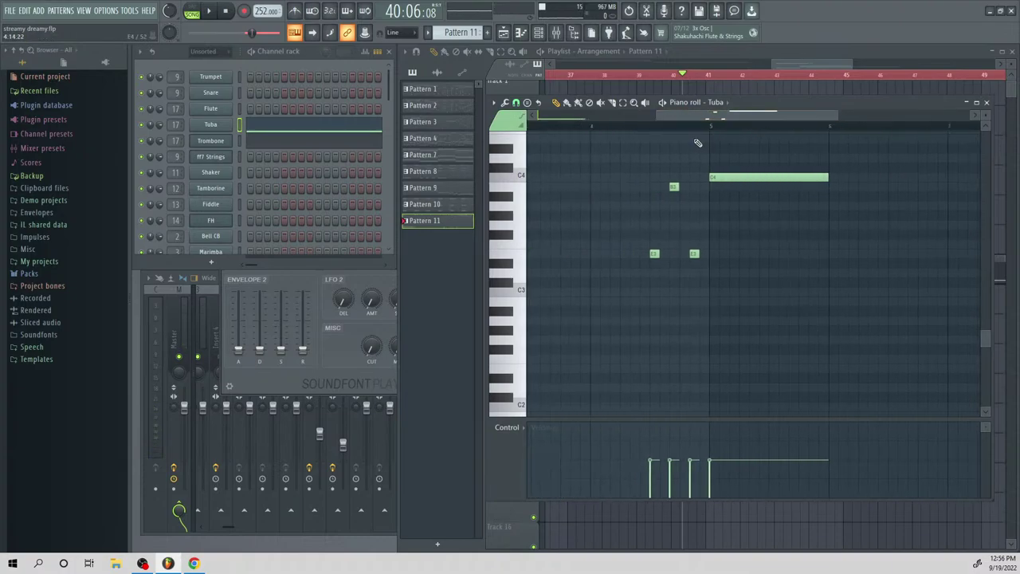
Transpose the Tuba notes down one octave and raise their velocities to about 82%
key("ctrl+Down")
key("space")
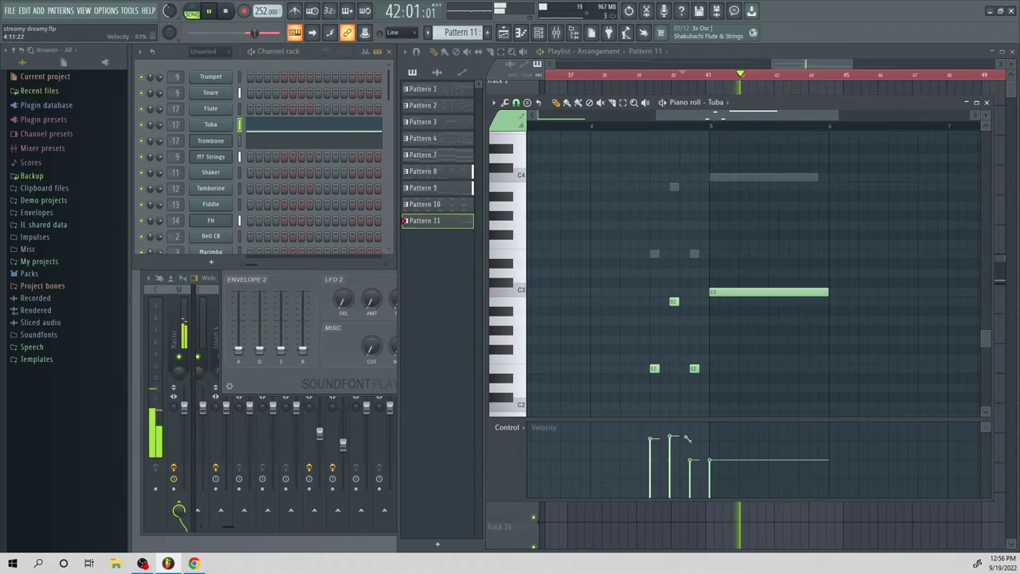
left_click_drag(687, 438, 693, 441)
key("space")
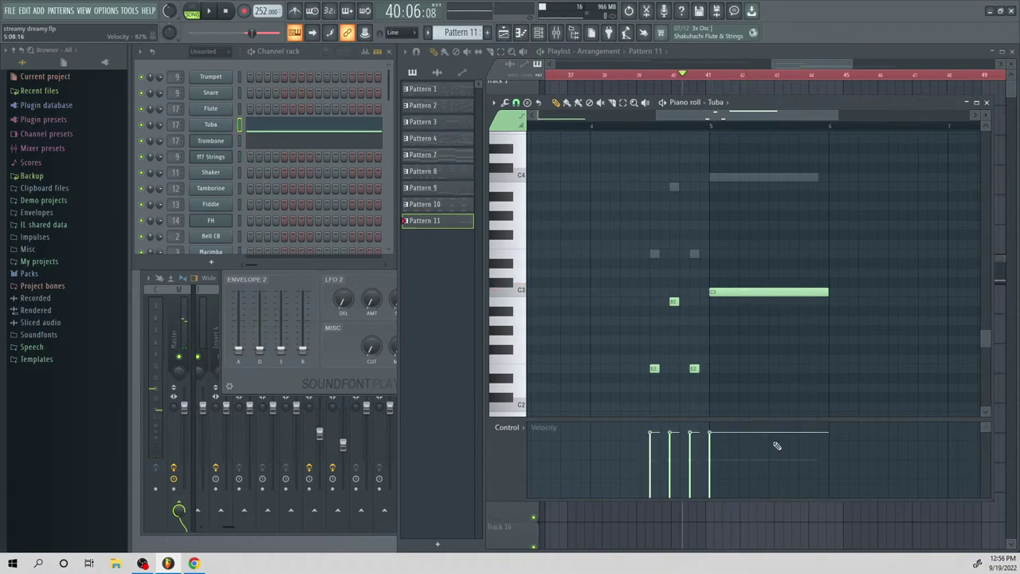
Extend the Trombone's C4 at bar 5 to a full bar and add a one-bar B3 at bar 6
left_click(294, 141)
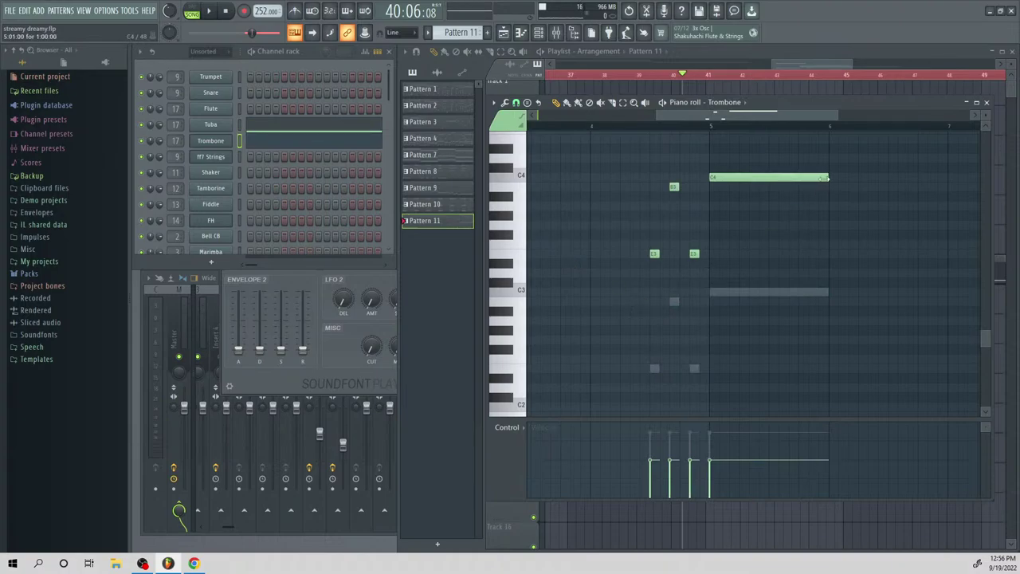
key("space")
key("space")
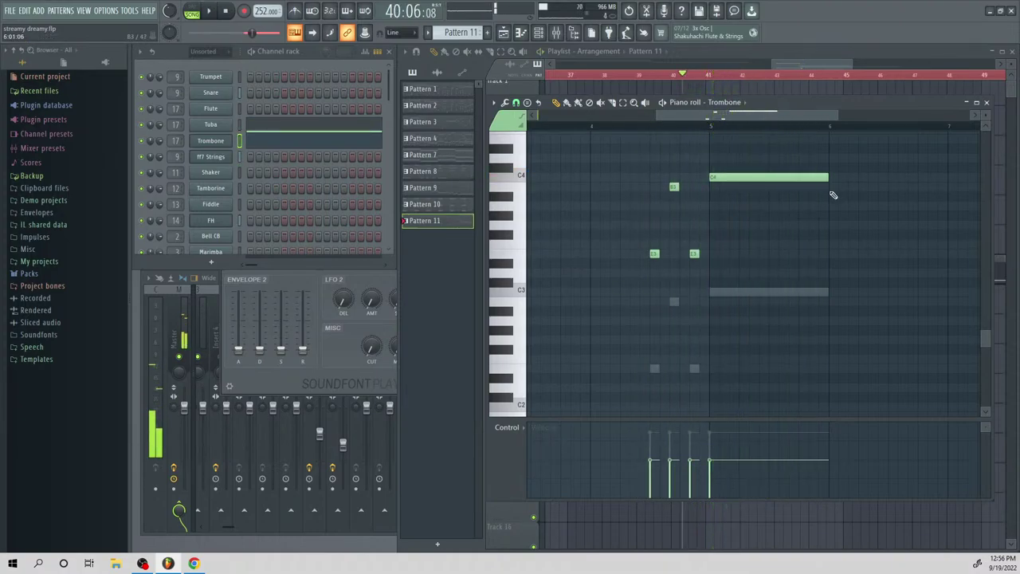
left_click_drag(831, 194, 831, 185)
Add a two-bar Trombone E4 at bar 7 and play back the extended line
left_click_drag(786, 114, 822, 163)
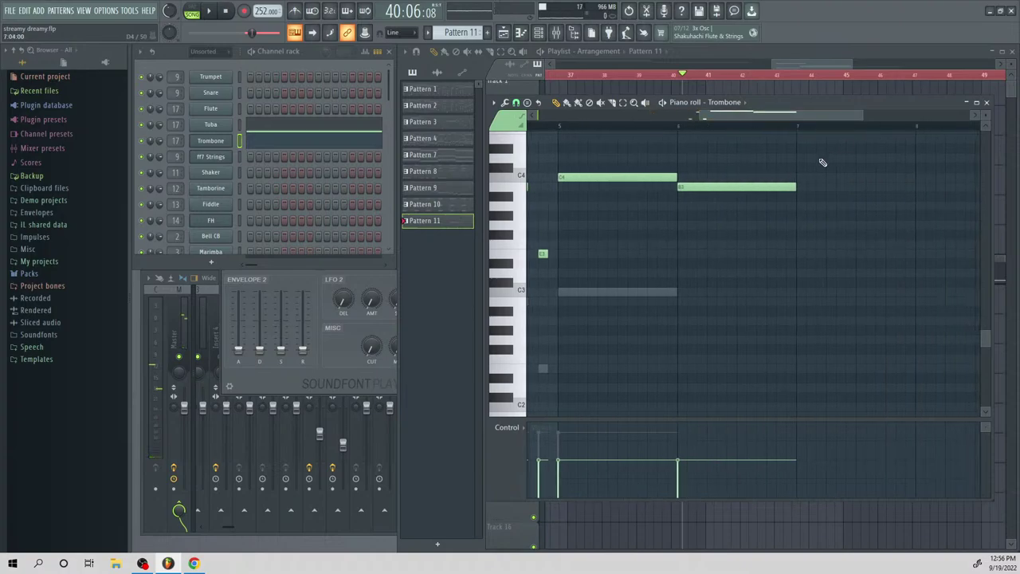
scroll(822, 163, "up", 2)
left_click(797, 205)
left_click_drag(797, 195, 799, 191)
key("space")
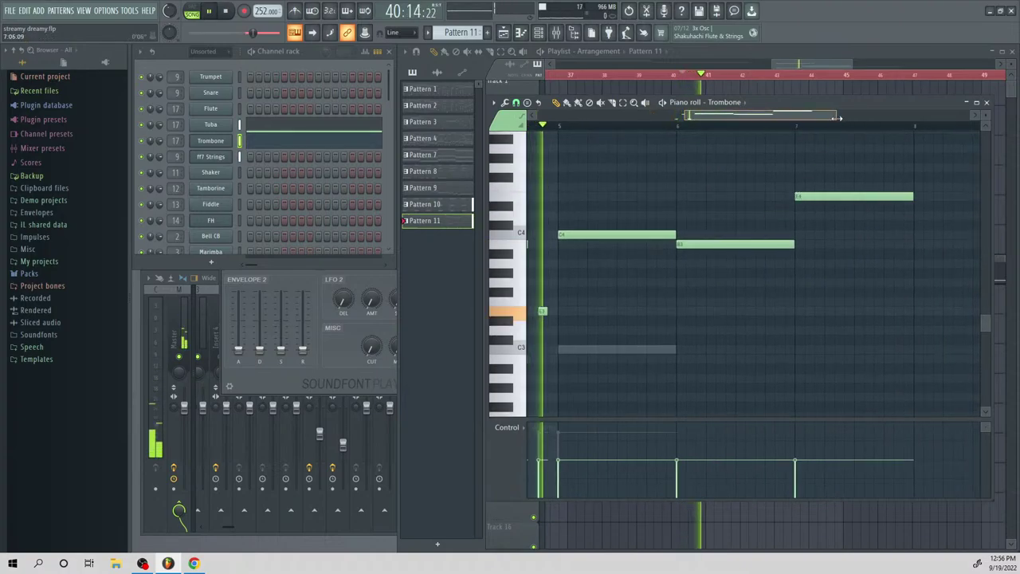
left_click_drag(834, 115, 866, 116)
left_click_drag(840, 199, 934, 211)
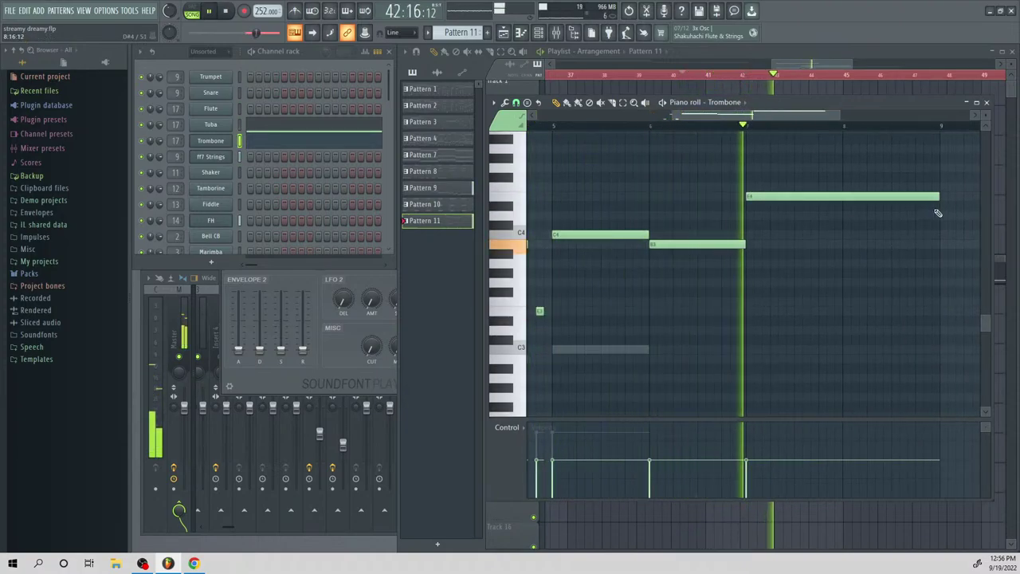
key("space")
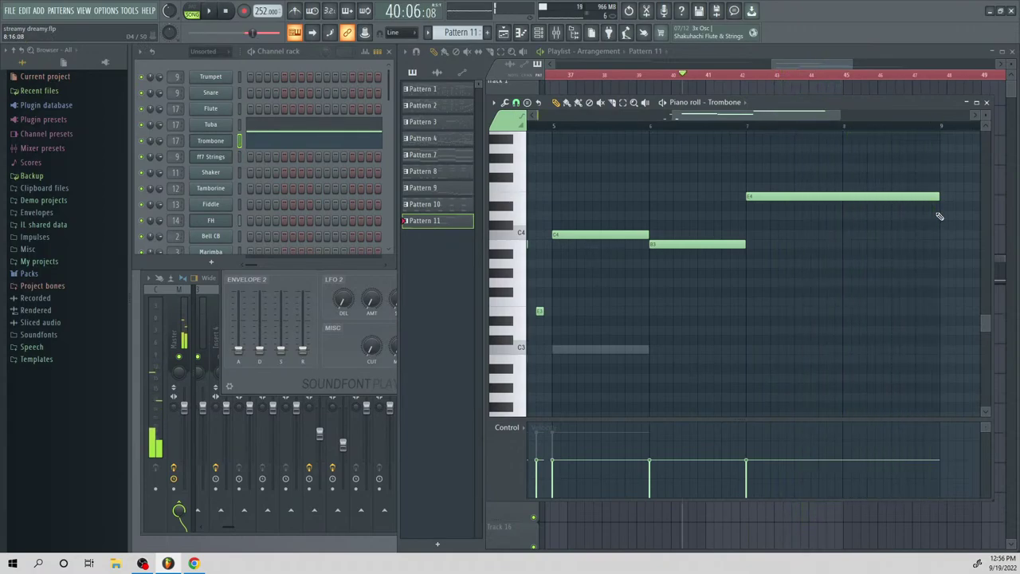
Add a one-bar Trombone C4 at bar 9 and a one-bar B3 at bar 10, and play them back
left_click(941, 215)
left_click_drag(941, 215, 941, 234)
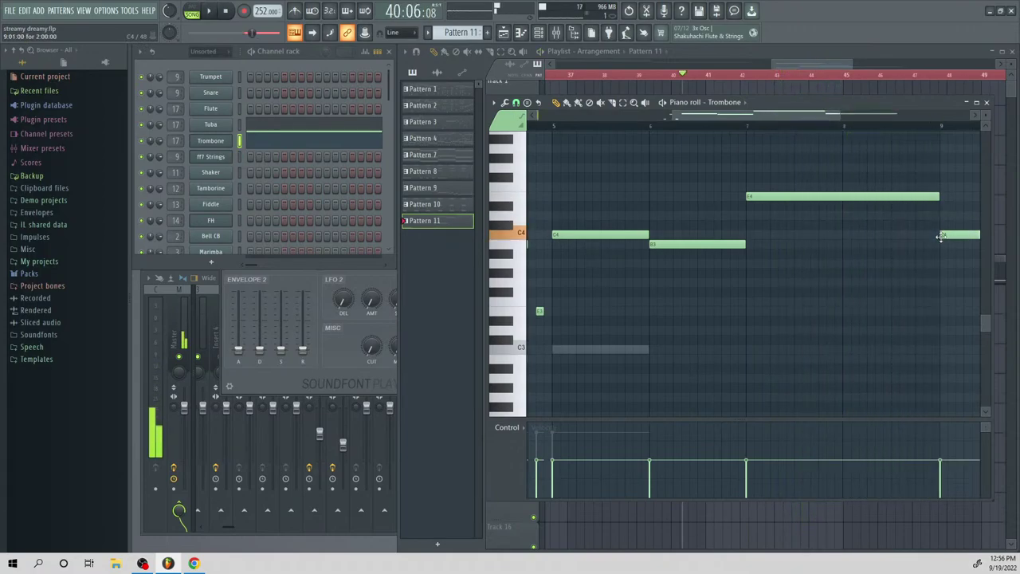
key("space")
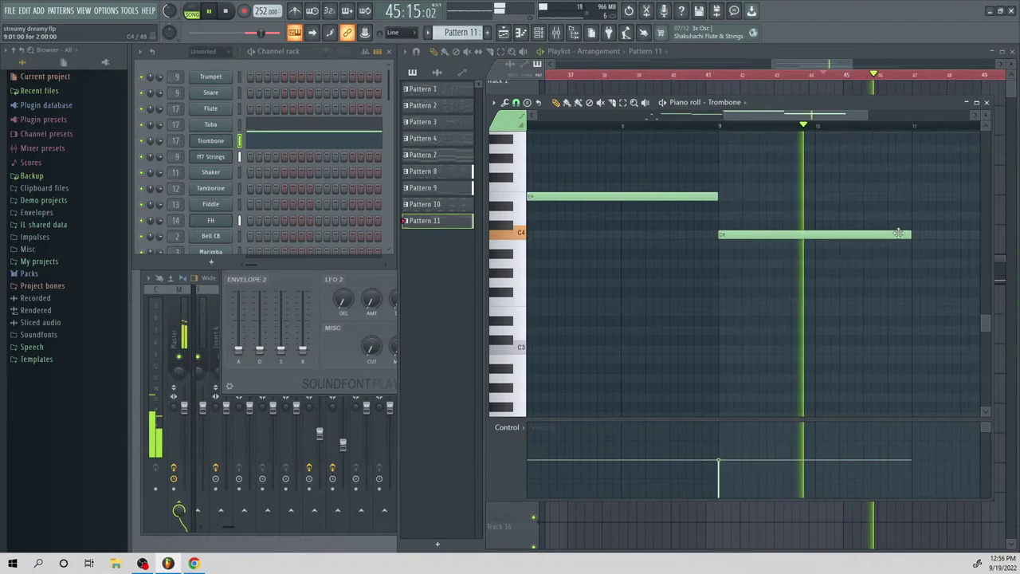
left_click_drag(912, 235, 808, 239)
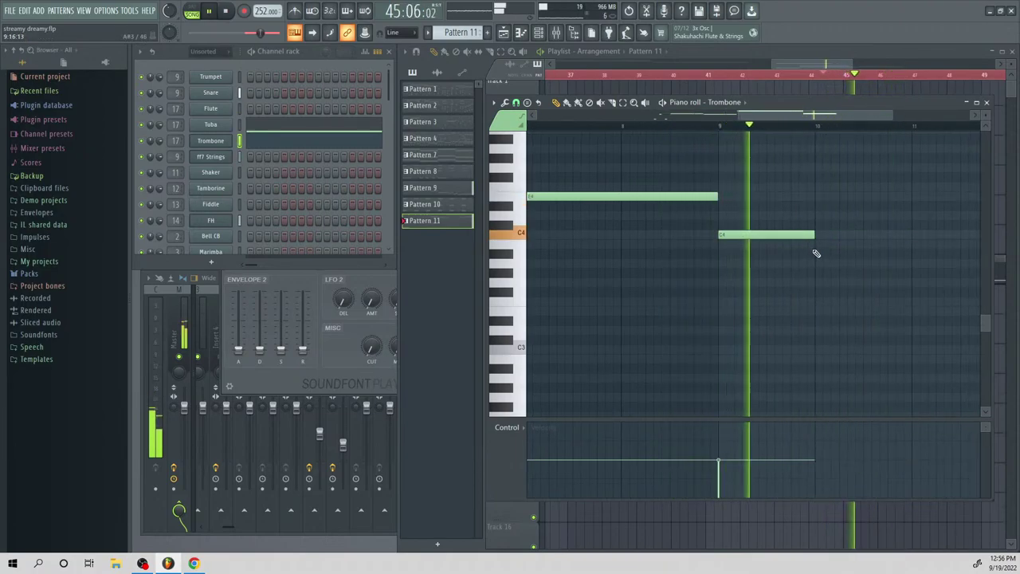
left_click(821, 243)
key("space")
key("space")
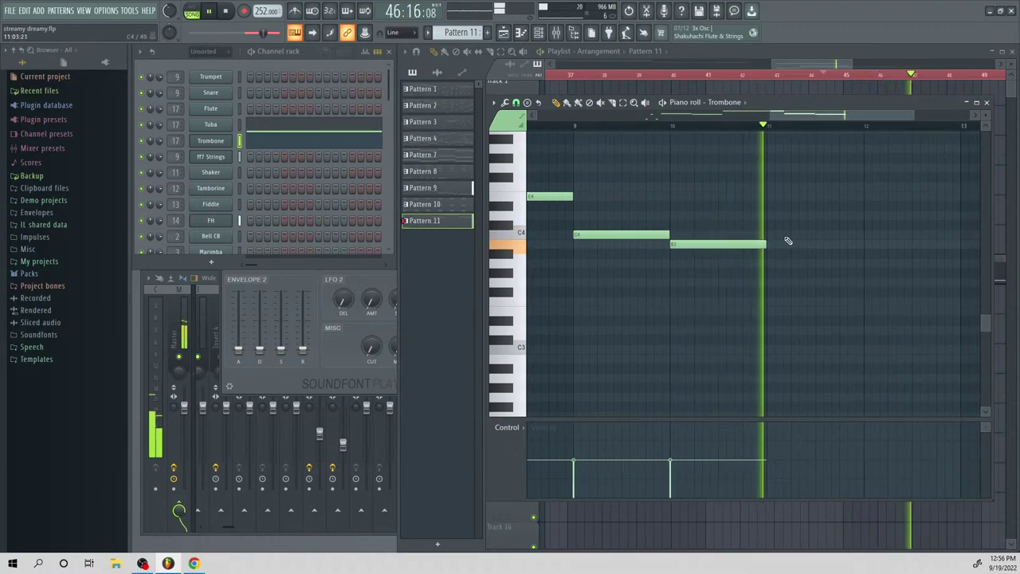
Add a Trombone A3 at bar 11, held for almost two bars
key("space")
left_click(769, 264)
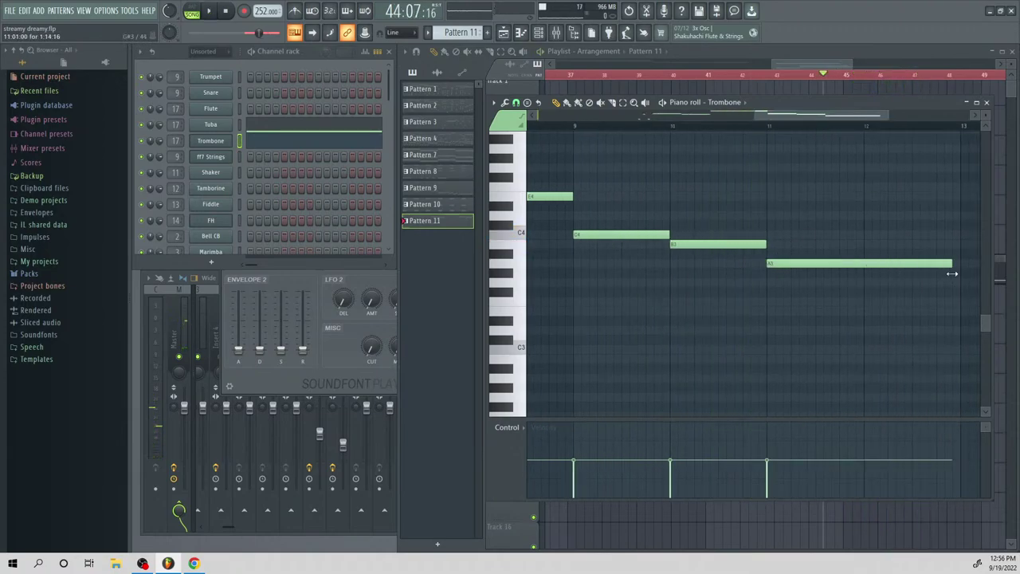
left_click_drag(824, 119, 714, 207)
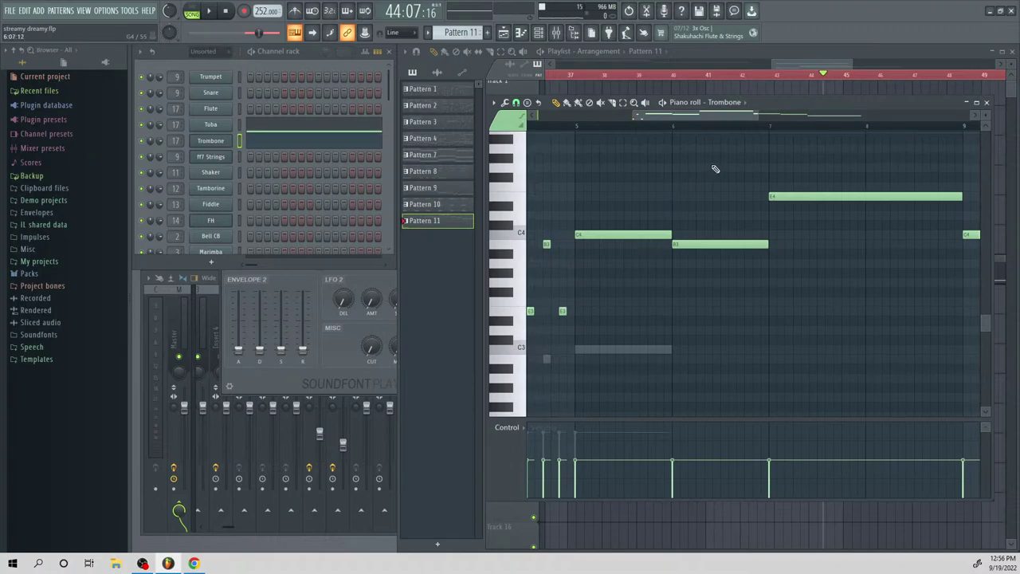
Play the arrangement from bar 41 to check the Trombone line against the melody
left_click(798, 65)
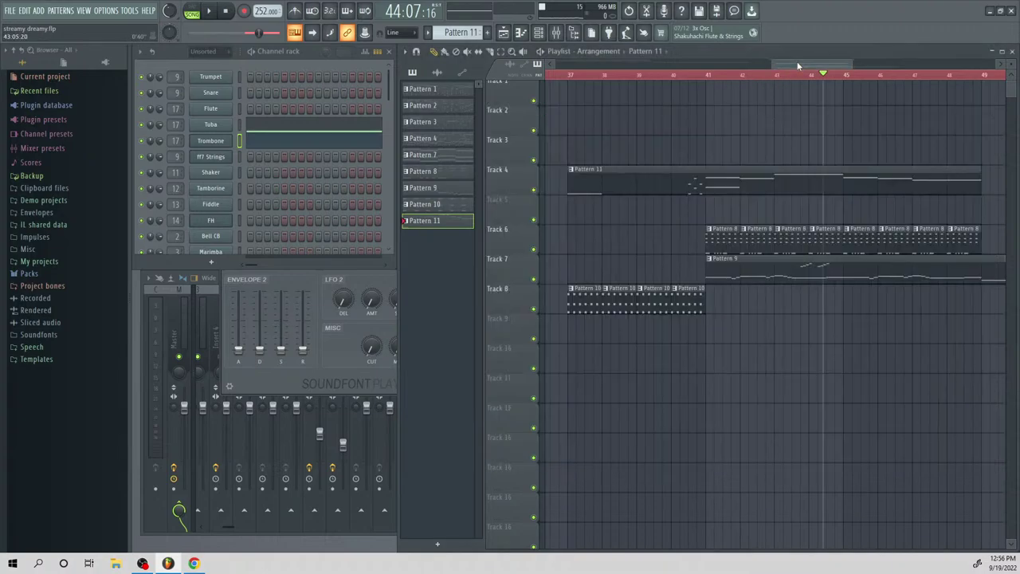
left_click(706, 80)
key("space")
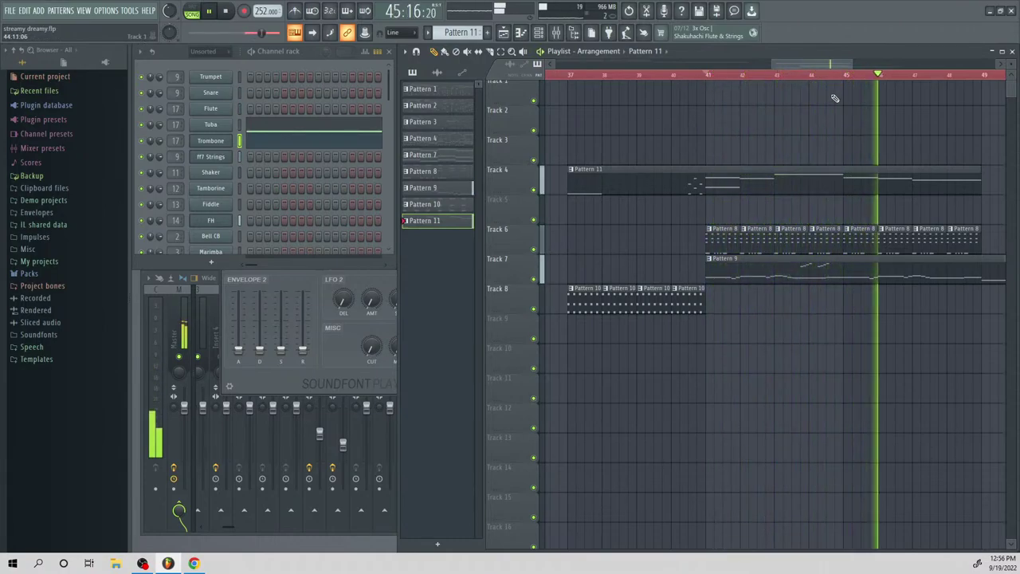
left_click_drag(831, 65, 862, 79)
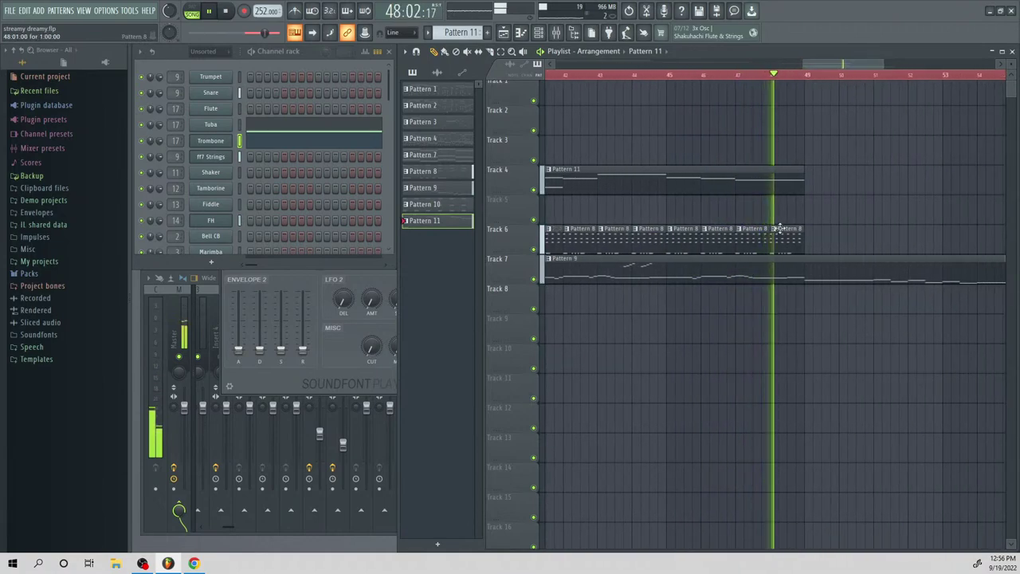
key("space")
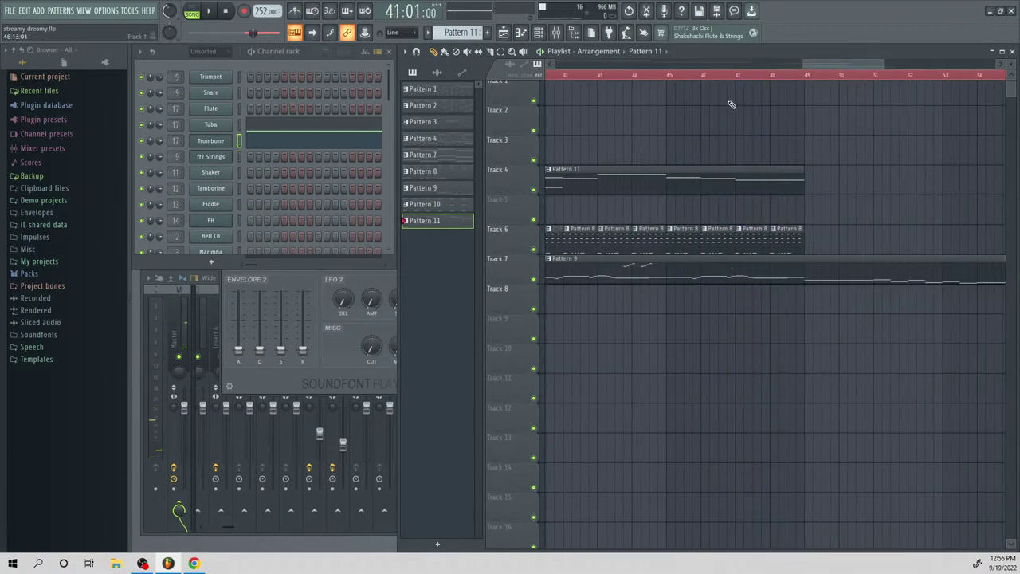
Paste two copies of the Flute's pair of E7-F7-G7-A7 runs in Pattern 9 around bars 7 and 8
double_click(699, 264)
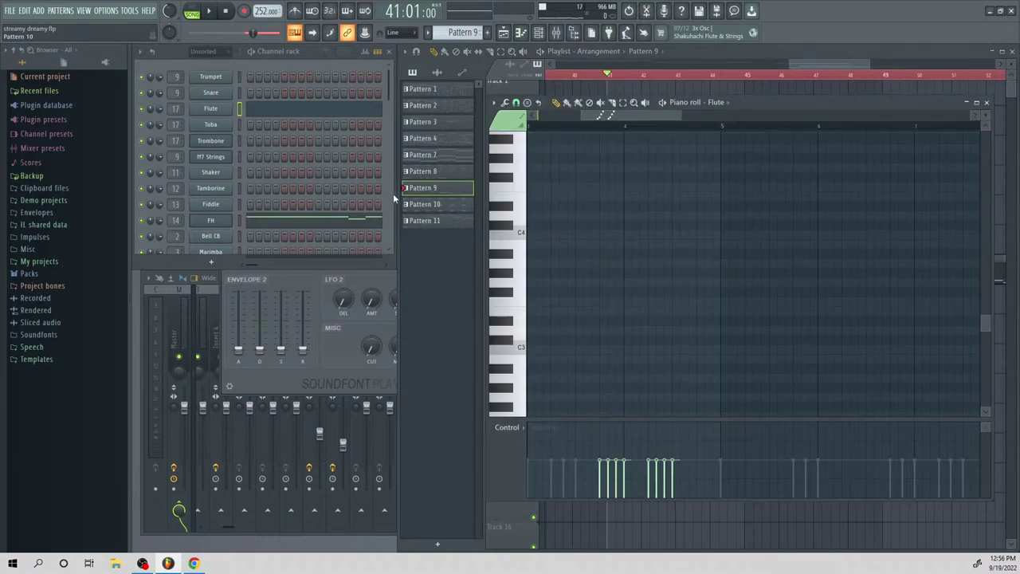
left_click(283, 111)
left_click(332, 115)
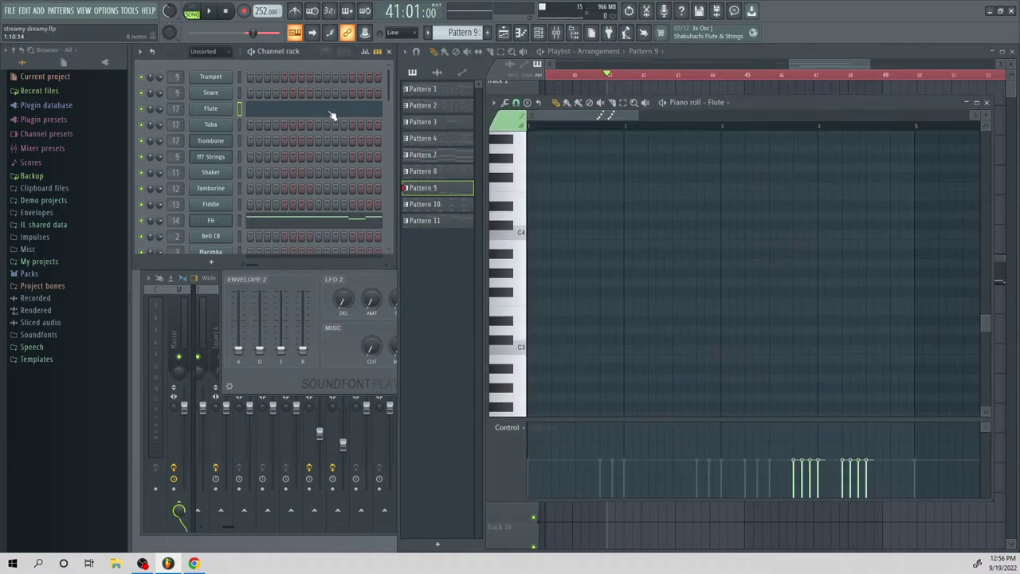
scroll(739, 231, "up", 12)
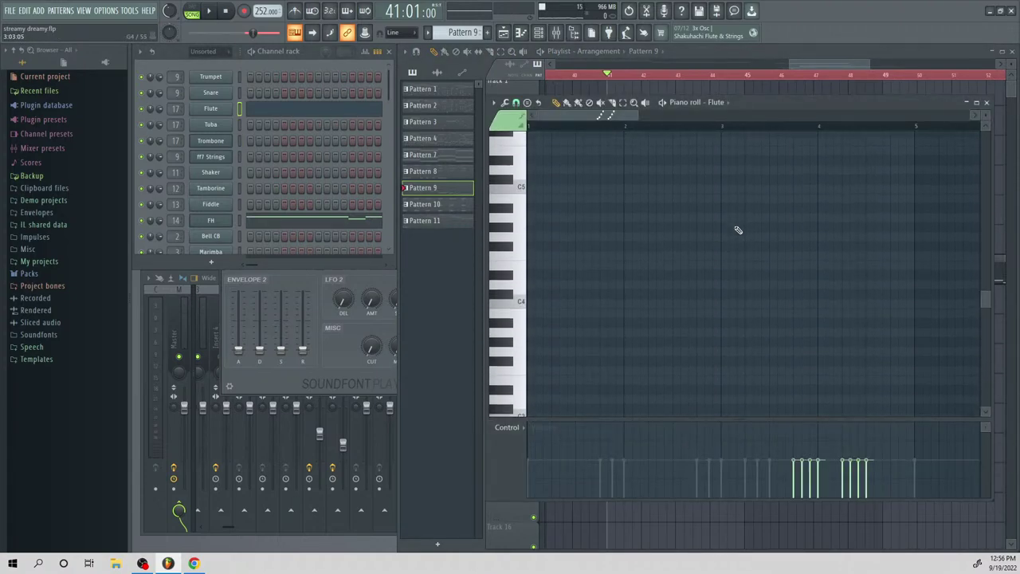
scroll(737, 231, "down", 3)
key("ctrl+a")
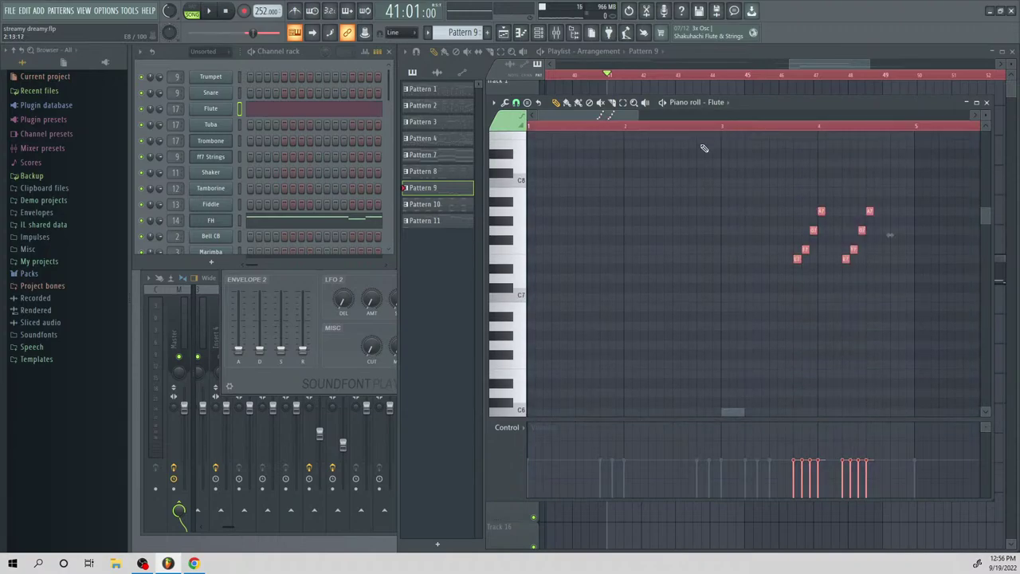
left_click_drag(603, 118, 675, 240)
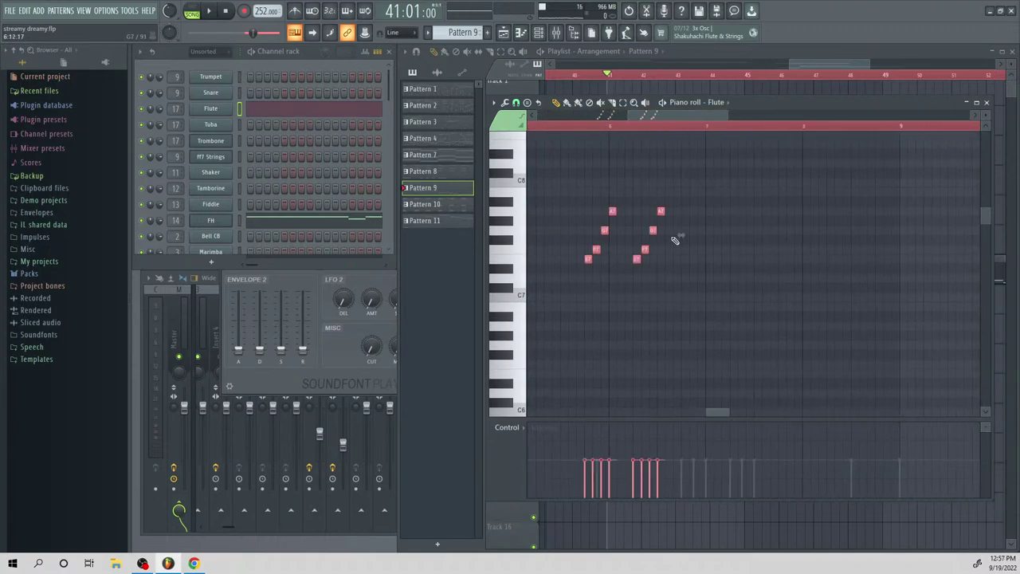
mouse_move(676, 128)
left_mouse_down()
mouse_move(712, 129)
mouse_move(725, 115)
mouse_move(679, 122)
left_mouse_up()
key("ctrl+v")
key("ctrl+v")
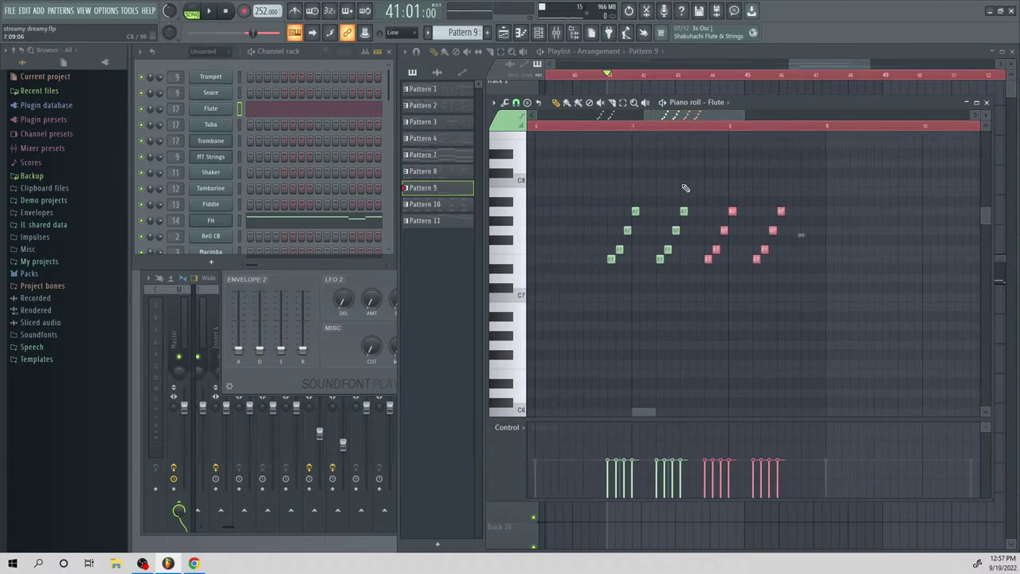
Delete the first pasted pair of Flute runs around bar 7 and play back the run leading into bar 8
right_click(683, 211)
right_click(675, 230)
right_click(660, 259)
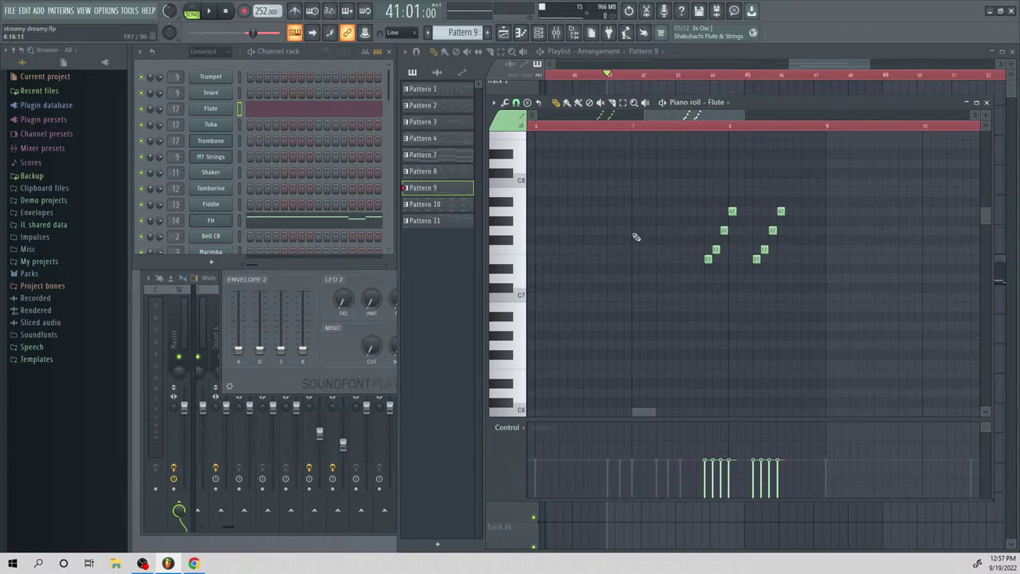
key("space")
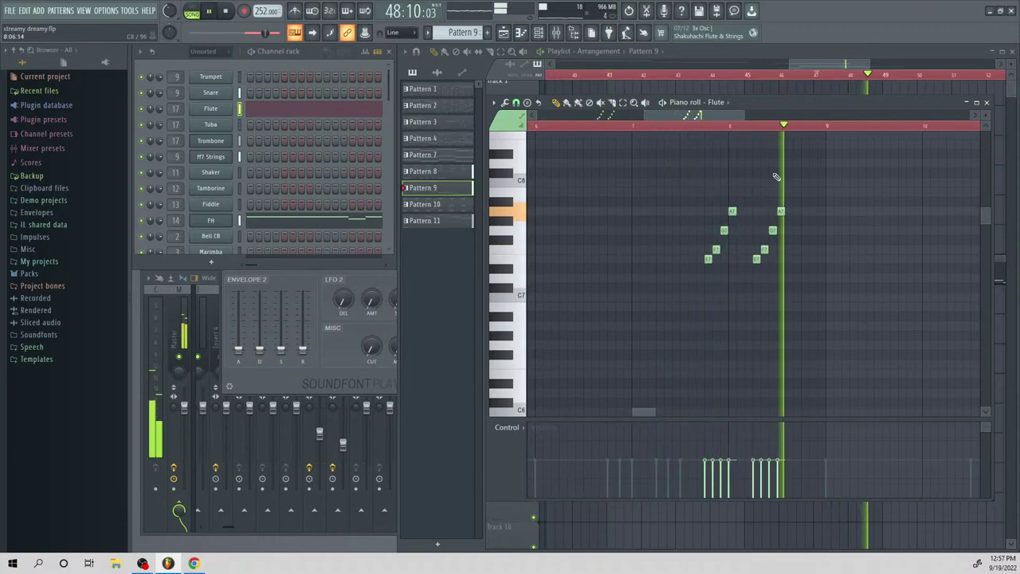
left_click_drag(823, 66, 832, 124)
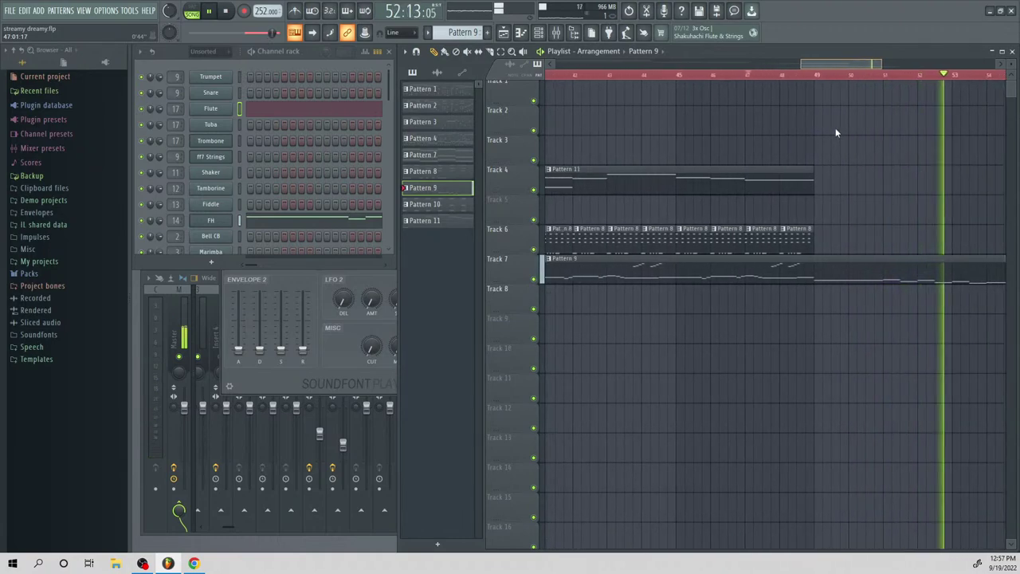
key("space")
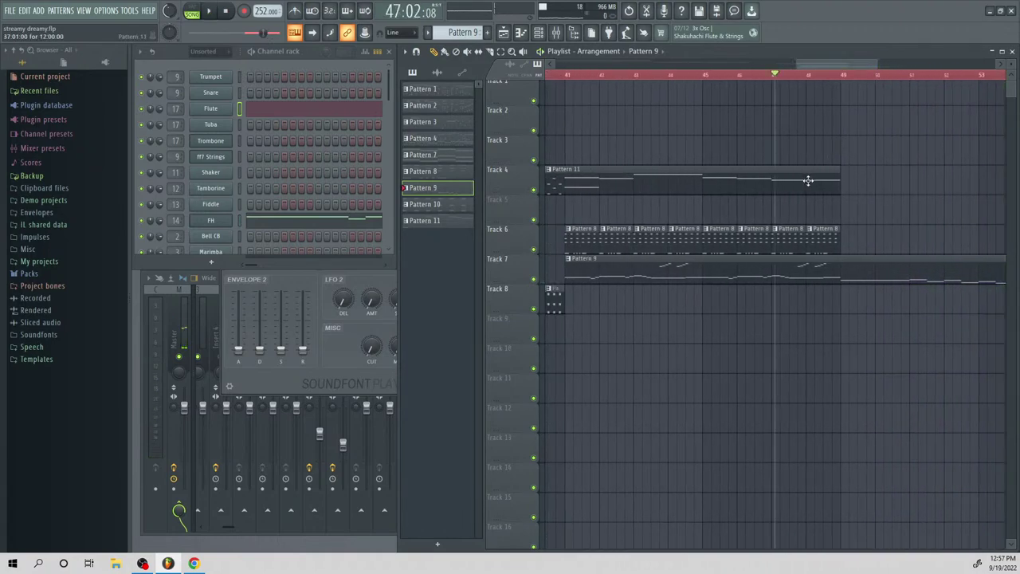
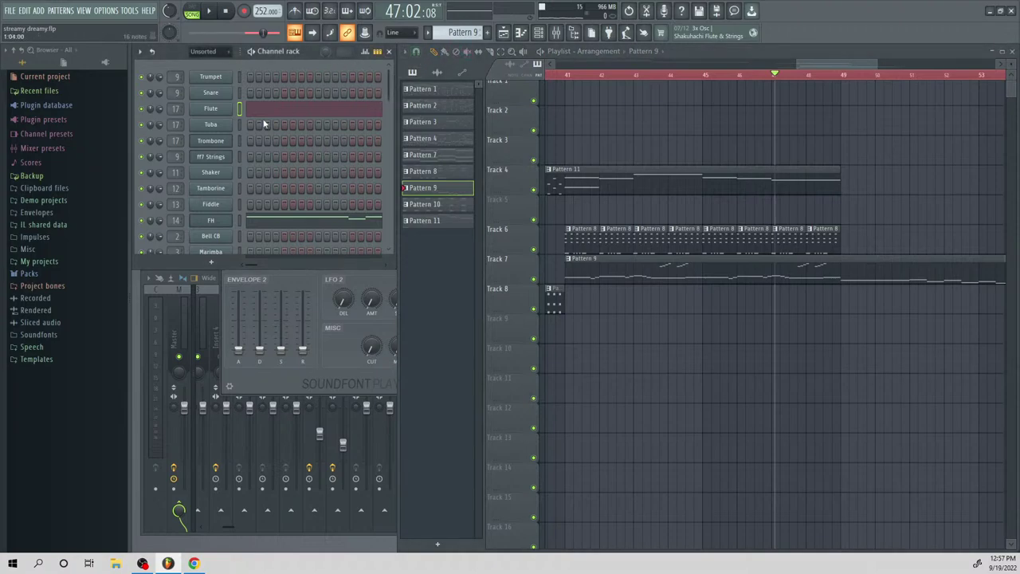
Clone the Percussion channel and switch the clone's Metal Slug soundfont to the Choir patch
scroll(215, 159, "down", 3)
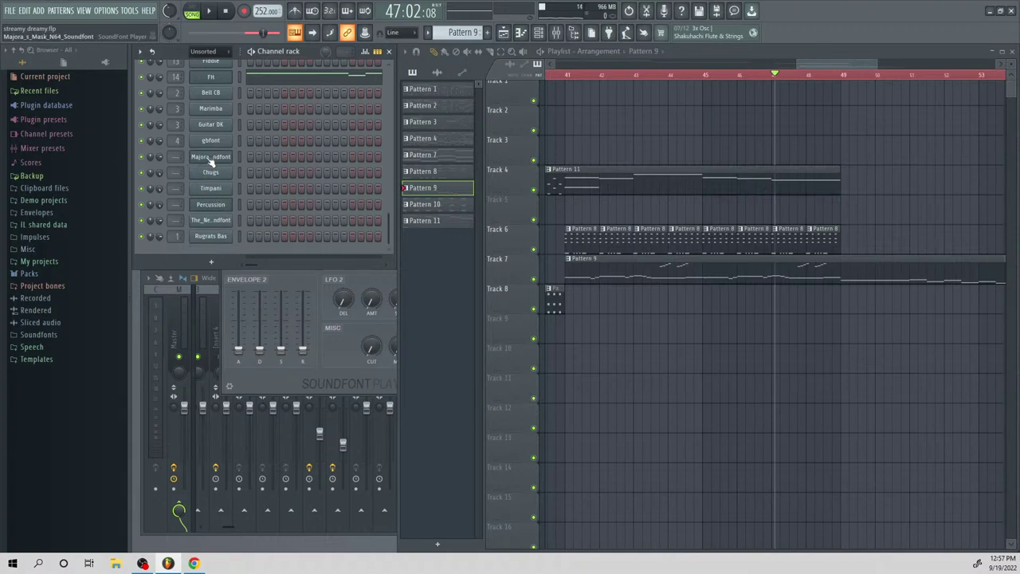
right_click(214, 221)
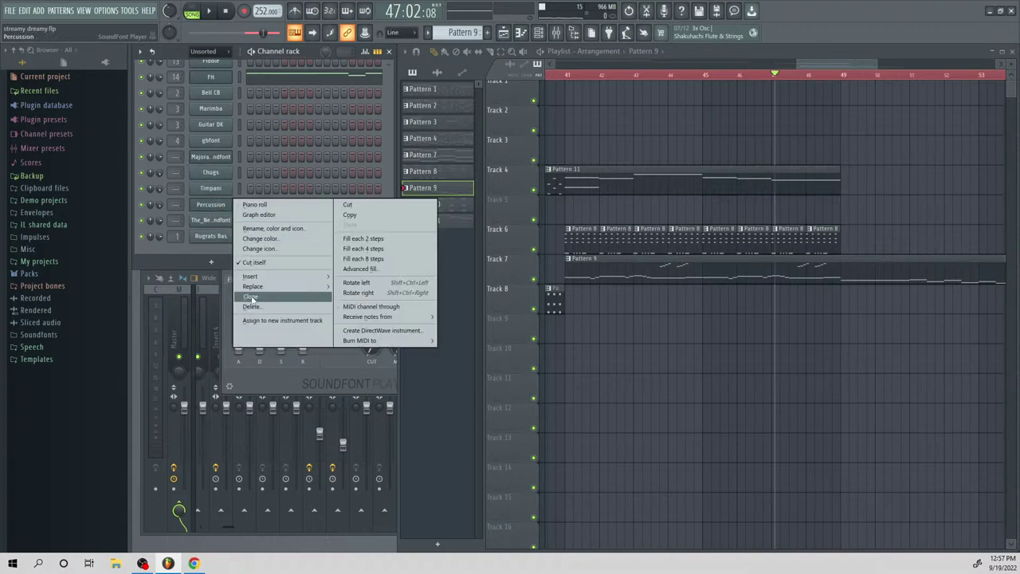
left_click(327, 298)
left_click(335, 263)
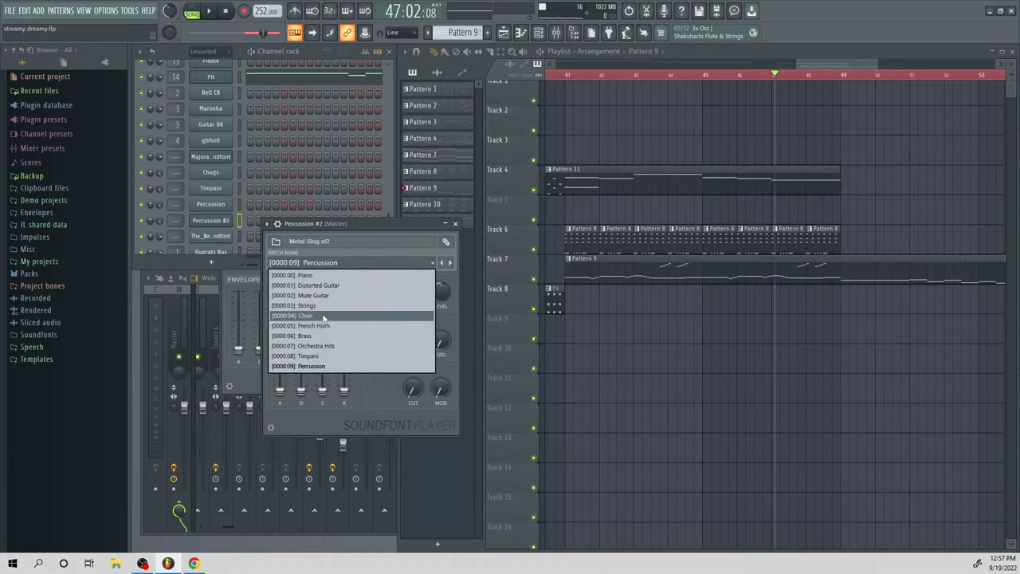
Rename the cloned channel as Metal SLug Choir
right_click(211, 221)
left_click(265, 244)
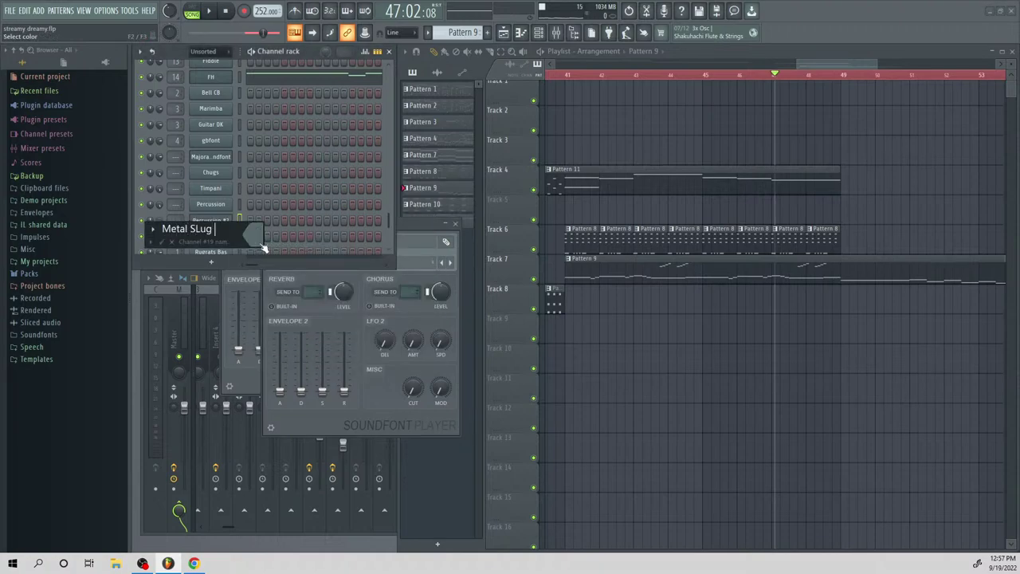
type("Metal SLug Choir")
key("Return")
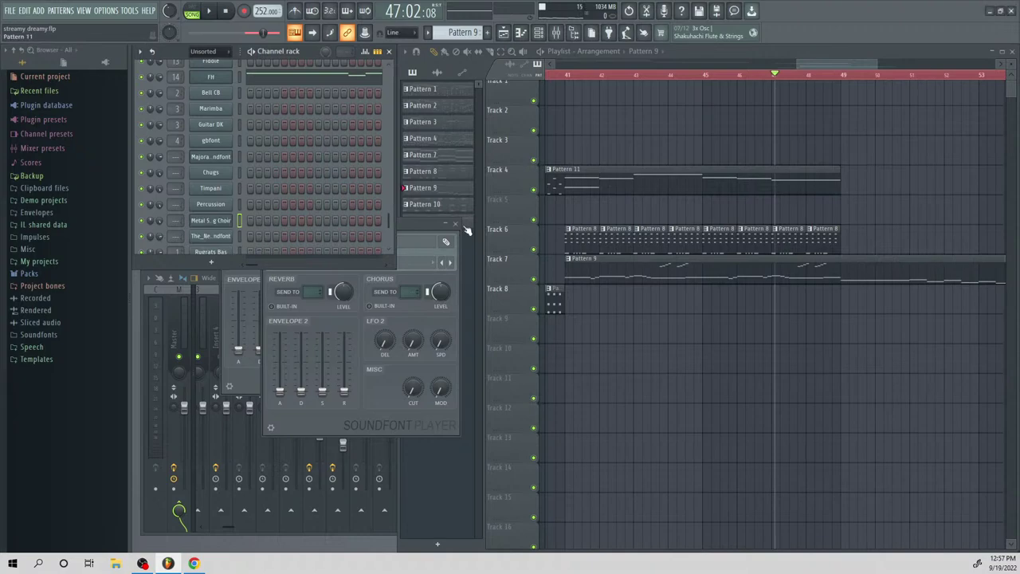
Add half-bar A6 and E6 choir notes in bar 1 of Pattern 10 and play them back in pattern mode
scroll(458, 32, "down", 1)
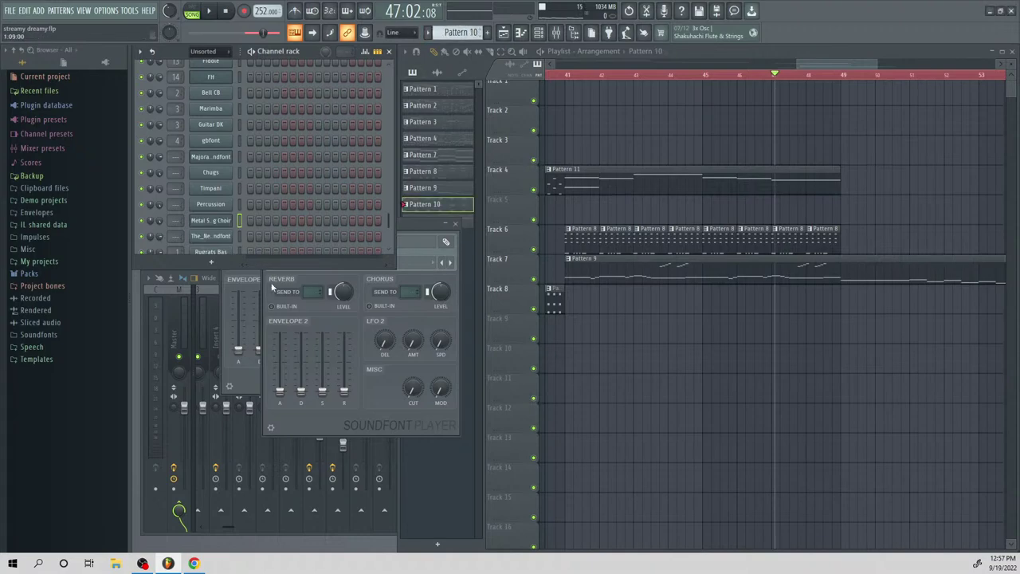
right_click(226, 218)
left_click(263, 222)
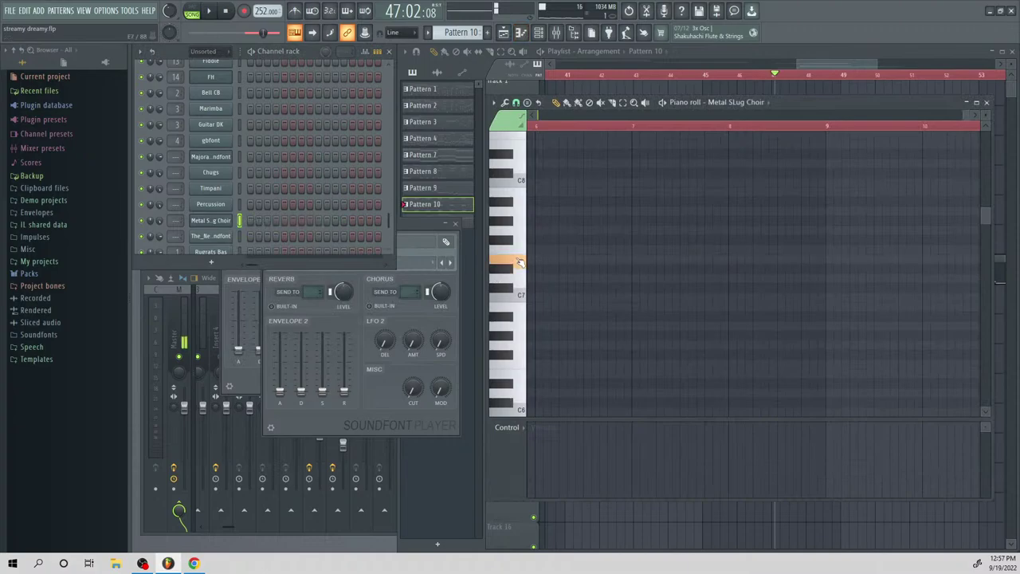
left_click(531, 326)
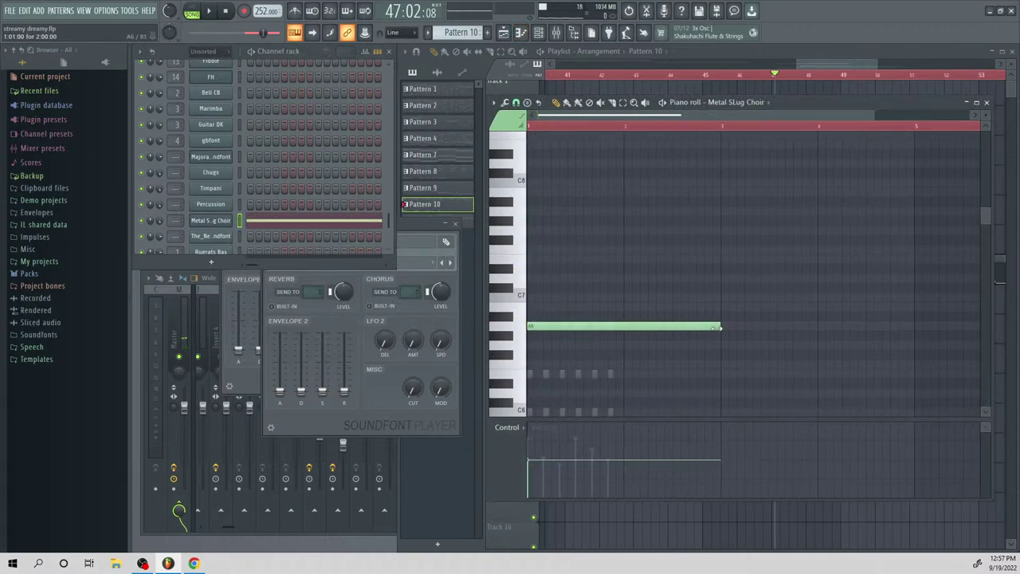
left_click_drag(718, 326, 580, 373)
key("space")
key("space")
left_click(193, 10)
key("space")
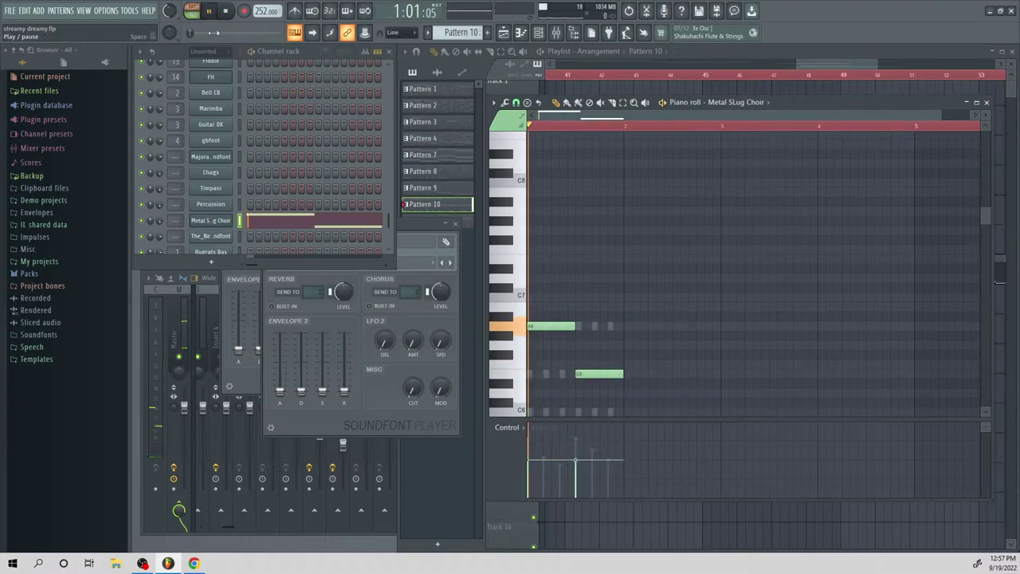
key("space")
Extend the choir line with half-bar F6 and D6 notes in bar 2 and a two-bar G#6 at bar 3
left_click(634, 364)
left_click(679, 393)
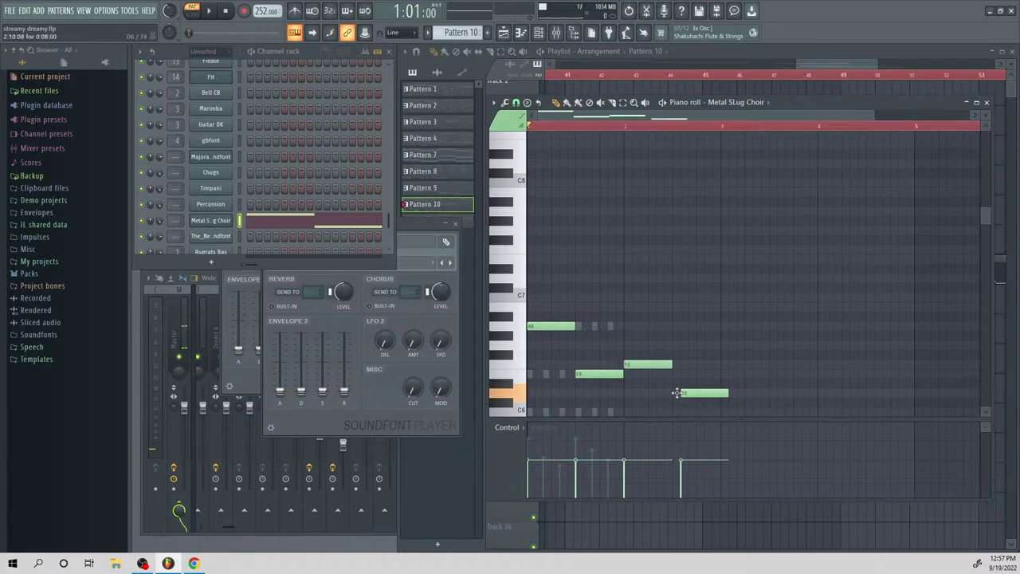
left_click(723, 326)
left_click_drag(722, 328, 879, 348)
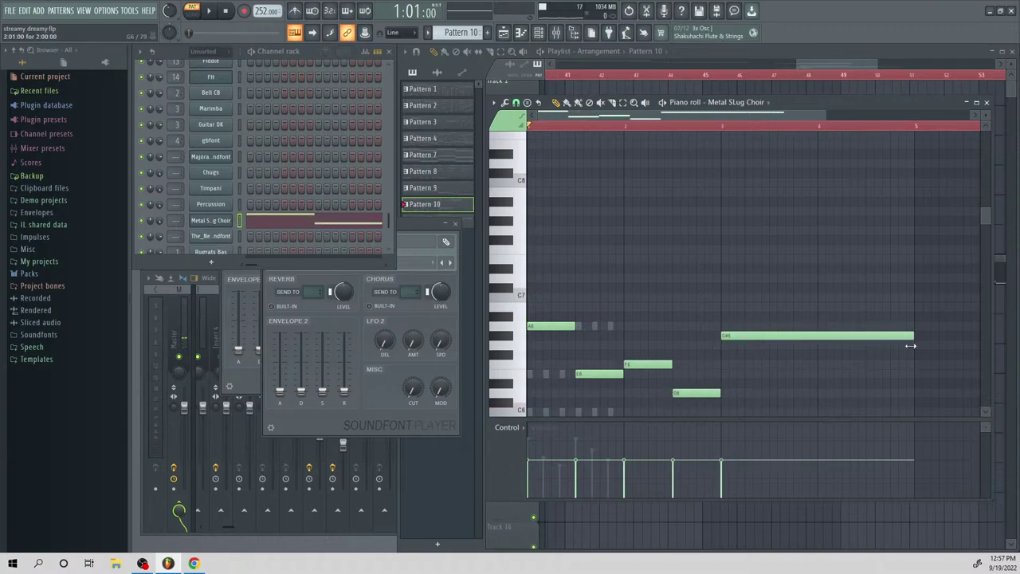
Move all choir notes from Pattern 10 into Pattern 11
key("ctrl+a")
key("ctrl+x")
scroll(462, 32, "down", 1)
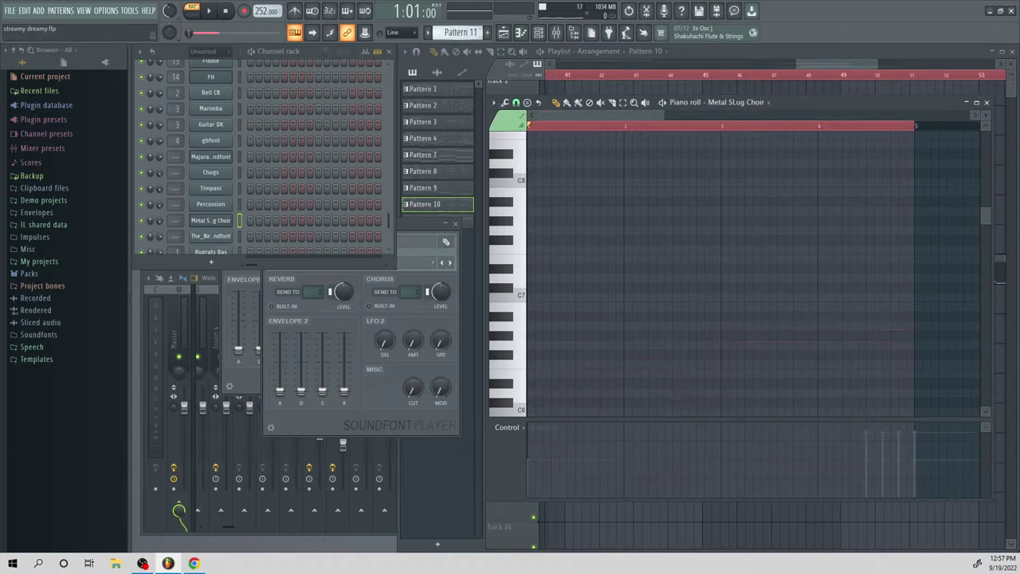
key("ctrl+v")
scroll(637, 263, "down", 3)
key("ctrl+d")
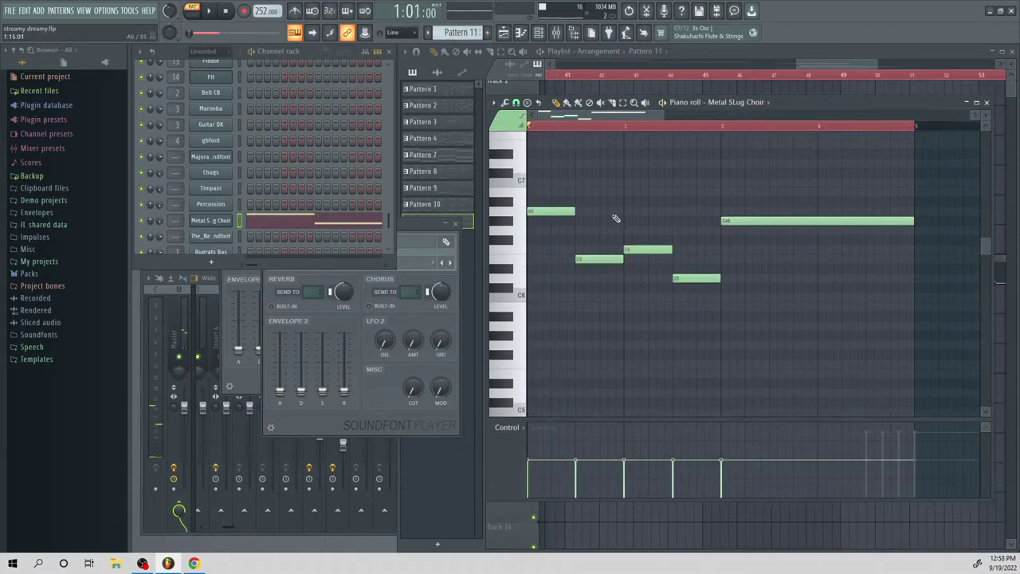
Transfer the choir notes from Pattern 11 into a new Pattern 12
key("ctrl+a")
key("F4")
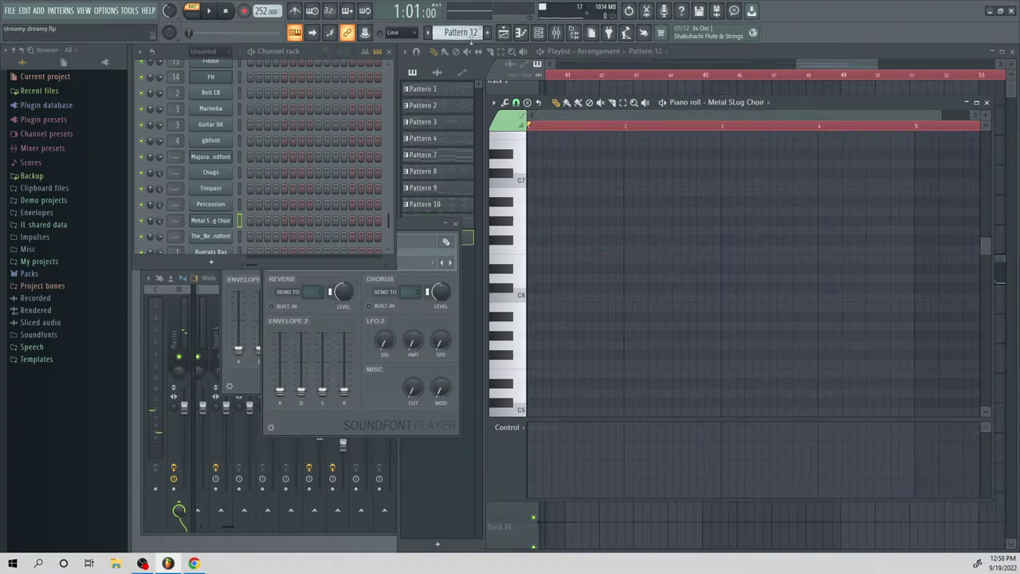
key("ctrl+v")
key("ctrl+d")
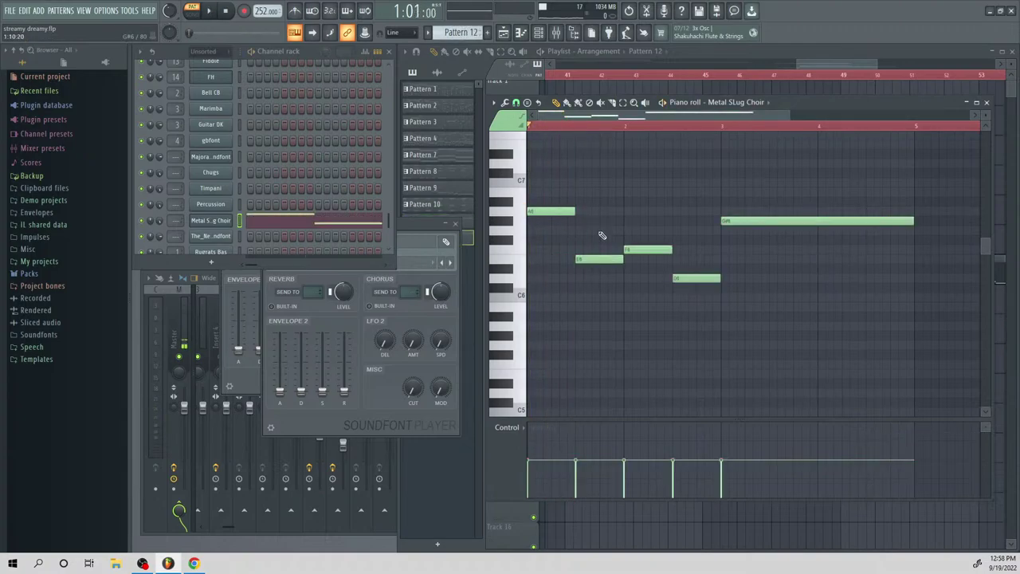
Double the whole choir line one octave higher, aligned with the original notes at bar 1, and play it back
scroll(637, 255, "up", 2)
key("ctrl+a")
key("shift+Right")
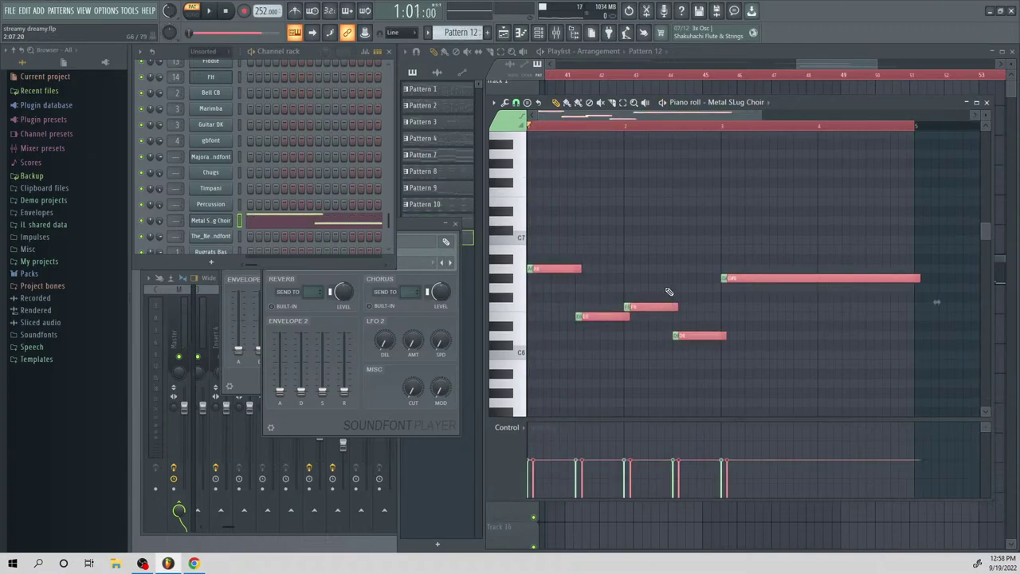
key("ctrl+c")
key("ctrl+v")
key("ctrl+Up")
left_click_drag(596, 203, 577, 204)
key("space")
scroll(619, 248, "up", 2)
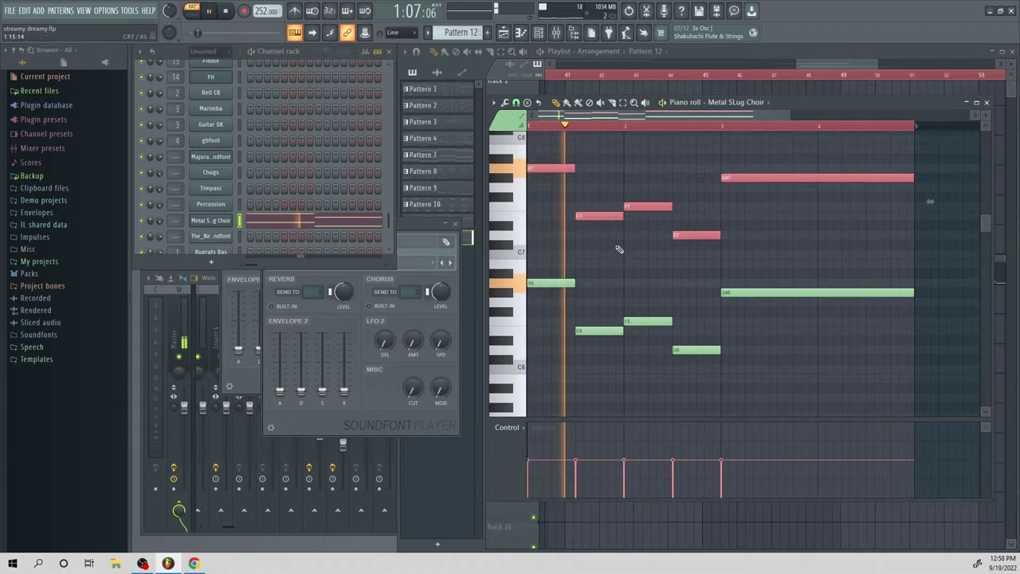
scroll(654, 283, "down", 2)
key("space")
key("ctrl+d")
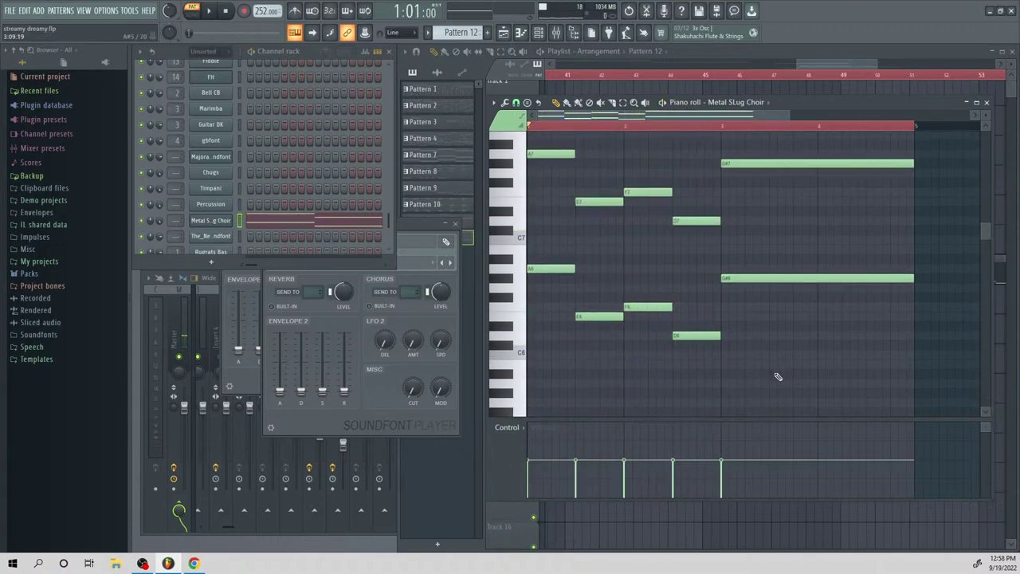
Raise the choir note velocities to about 81%, add two-bar E7 and B6 notes at bar 3, and play back
key("space")
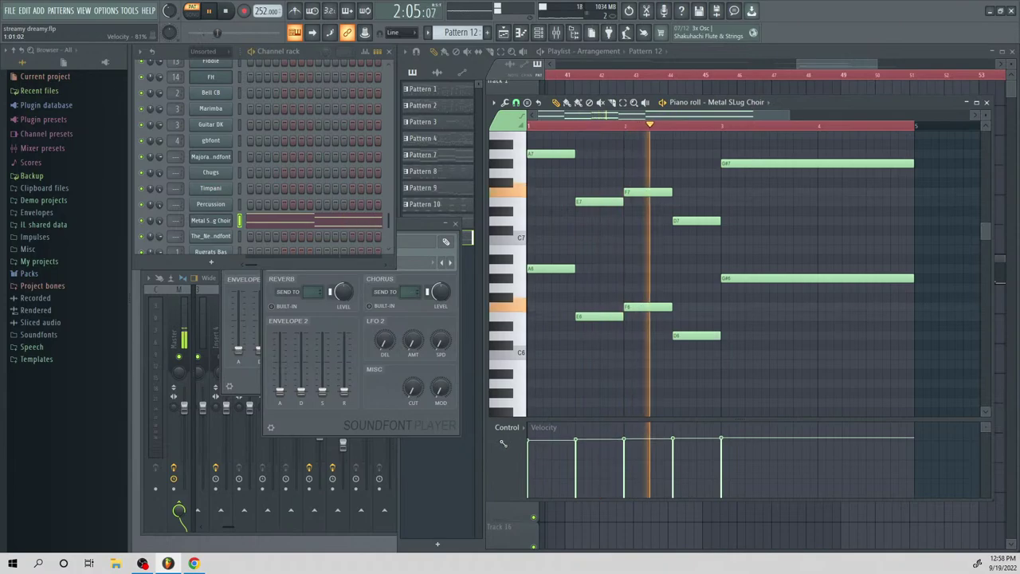
key("space")
left_click(726, 201)
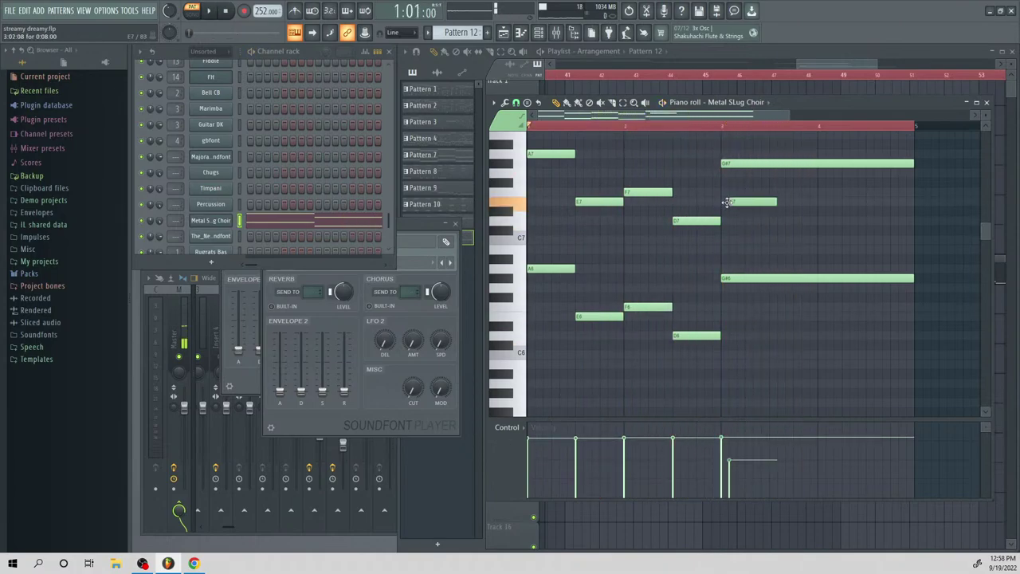
left_click_drag(763, 202, 914, 223)
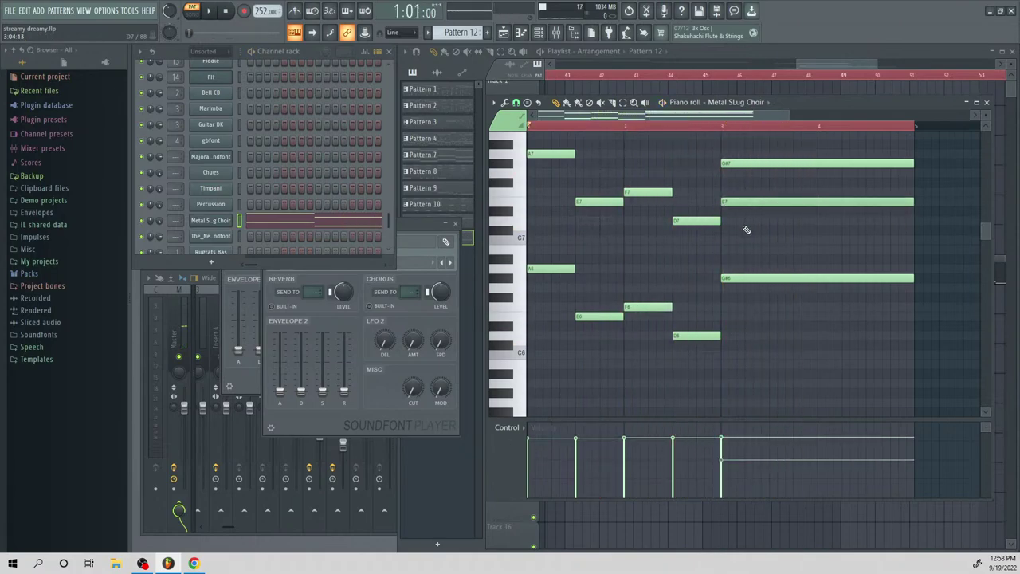
left_click_drag(741, 230, 720, 250)
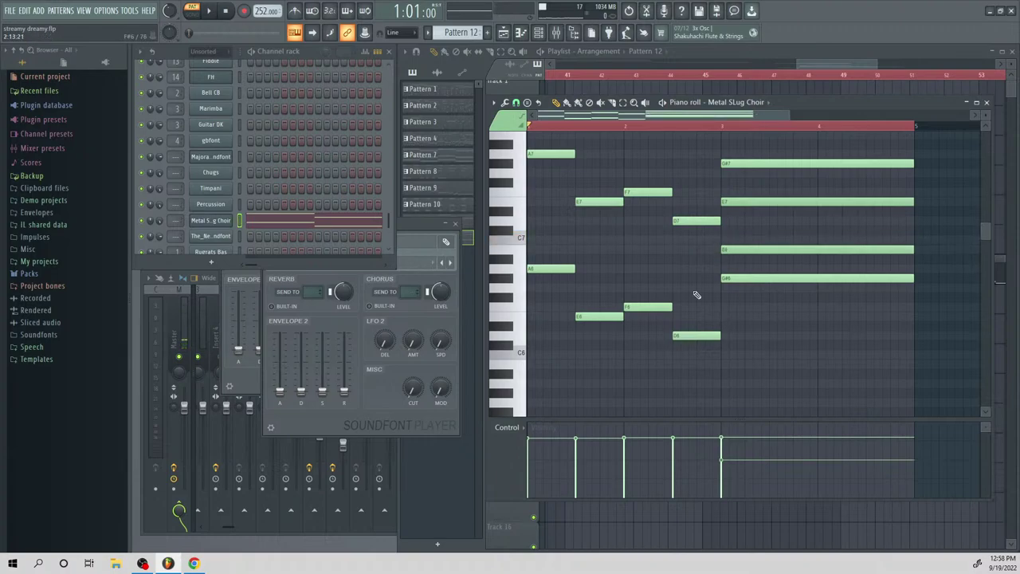
key("space")
scroll(614, 260, "up", 2)
key("space")
Add half-bar E7, C7, D7 and B6 harmony notes across bars 1–2, play back, and add a two-bar D7 at bar 3
left_click(550, 259)
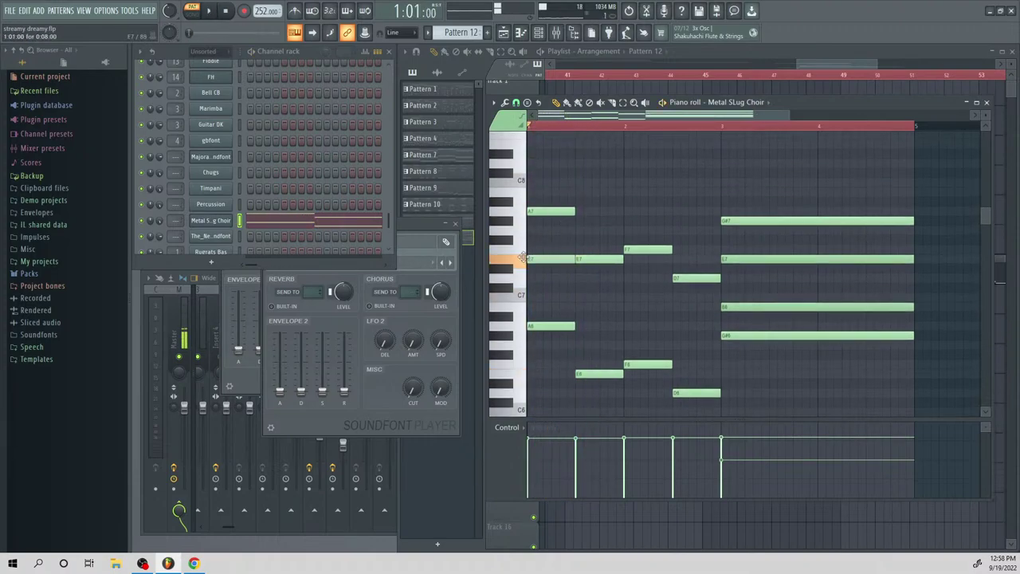
left_click(581, 297)
left_click(633, 278)
left_click(667, 307)
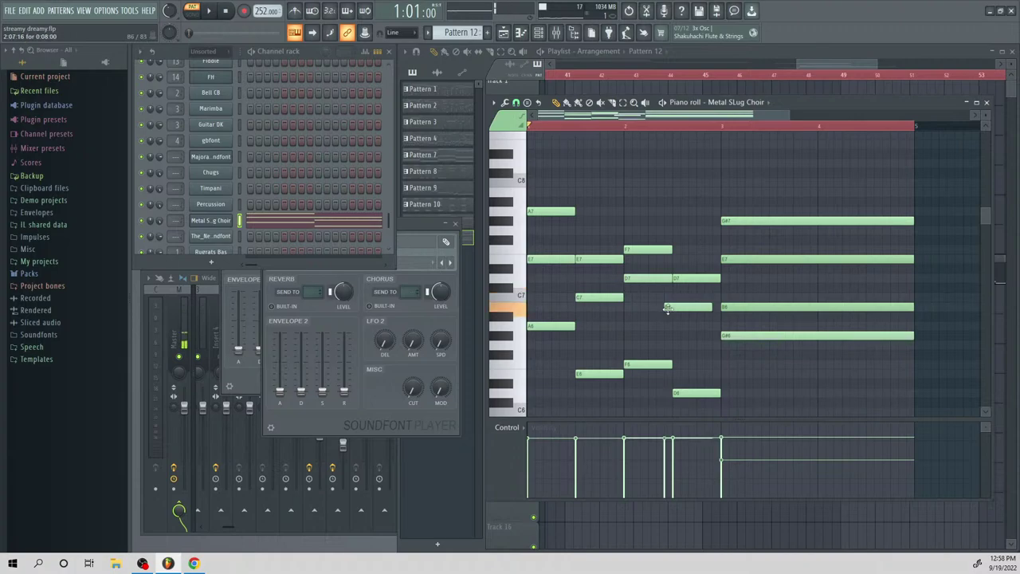
key("space")
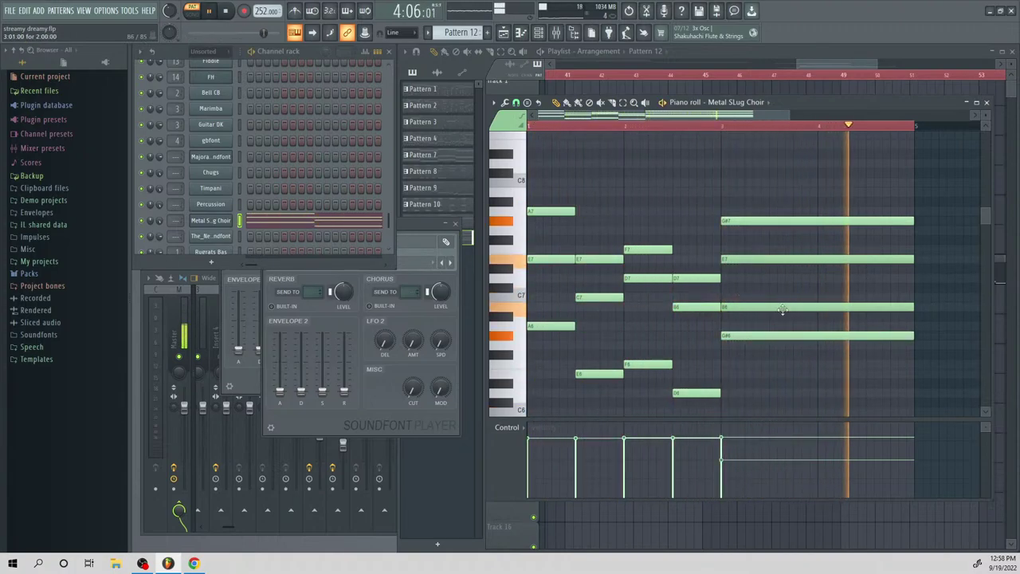
key("space")
left_click(742, 279)
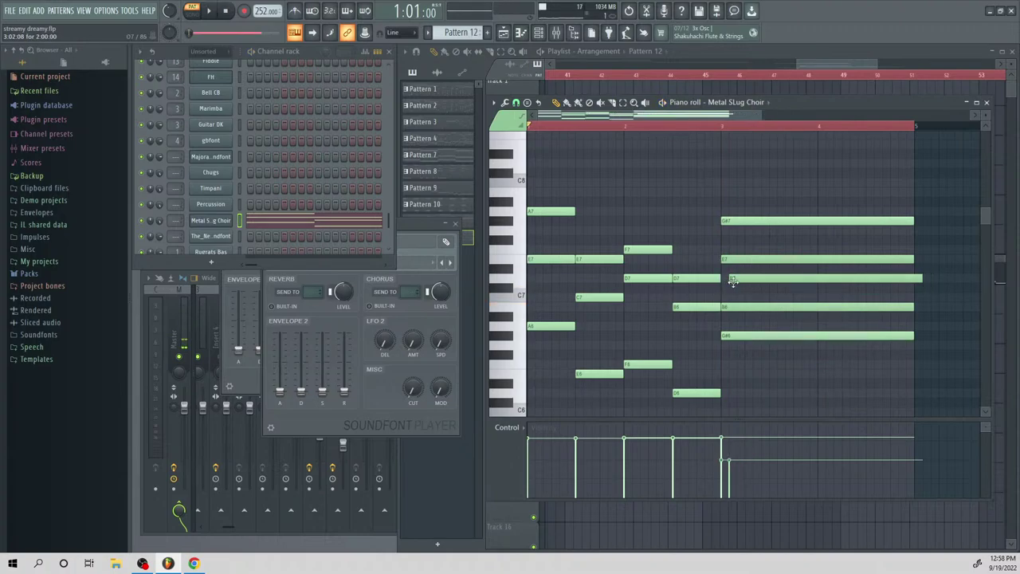
right_click(731, 281)
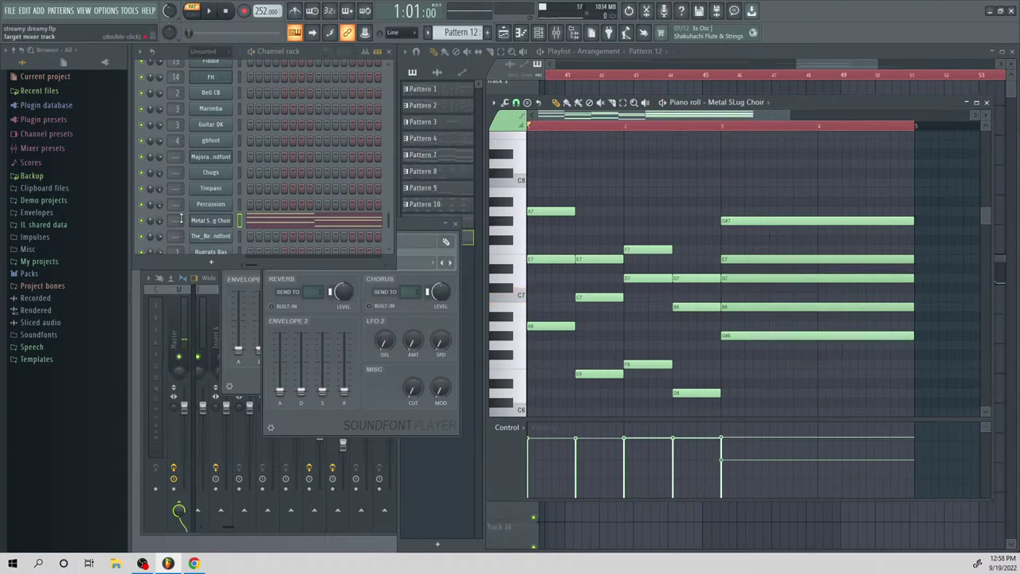
Route the Metal Slug choir to mixer track 21 and add Fruity Reeverb 2 there with a reduced mix level
left_click_drag(171, 221, 170, 195)
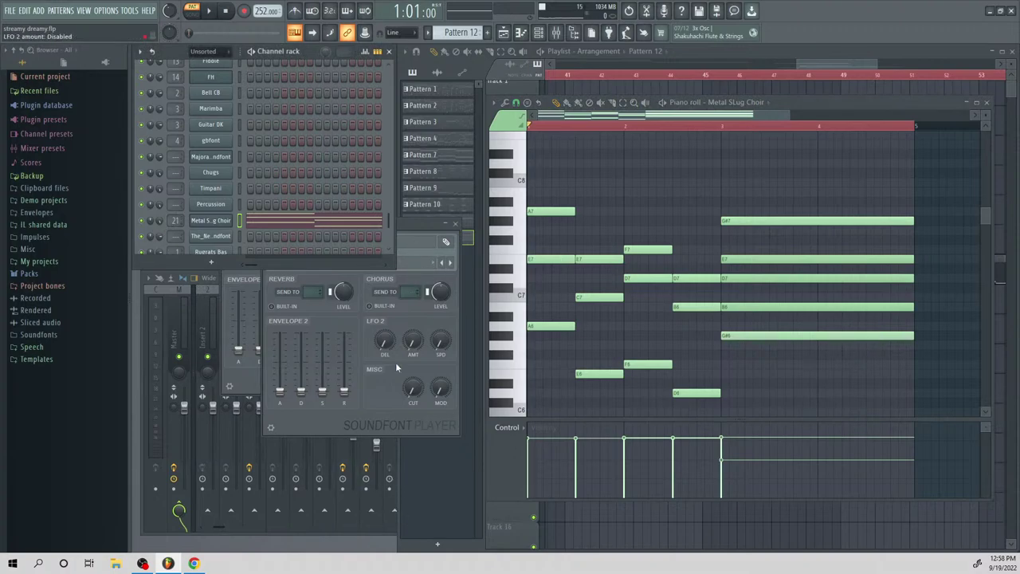
left_click(327, 527)
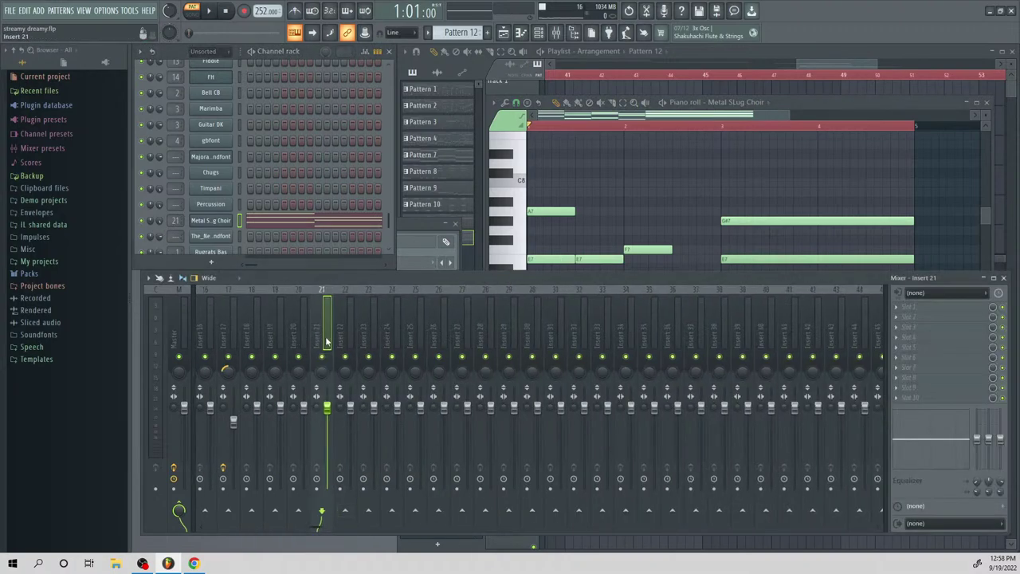
left_click(916, 307)
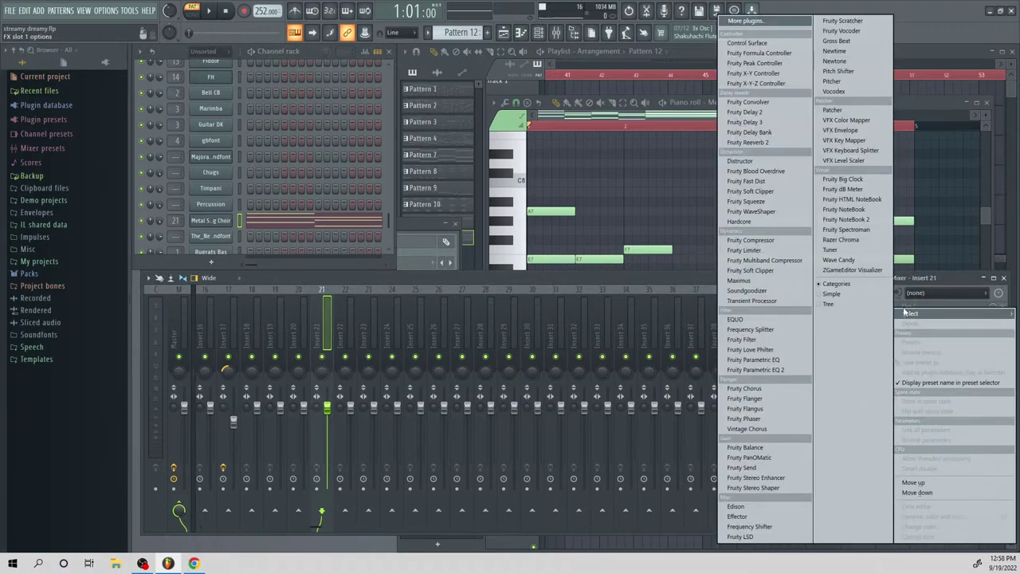
left_click(761, 142)
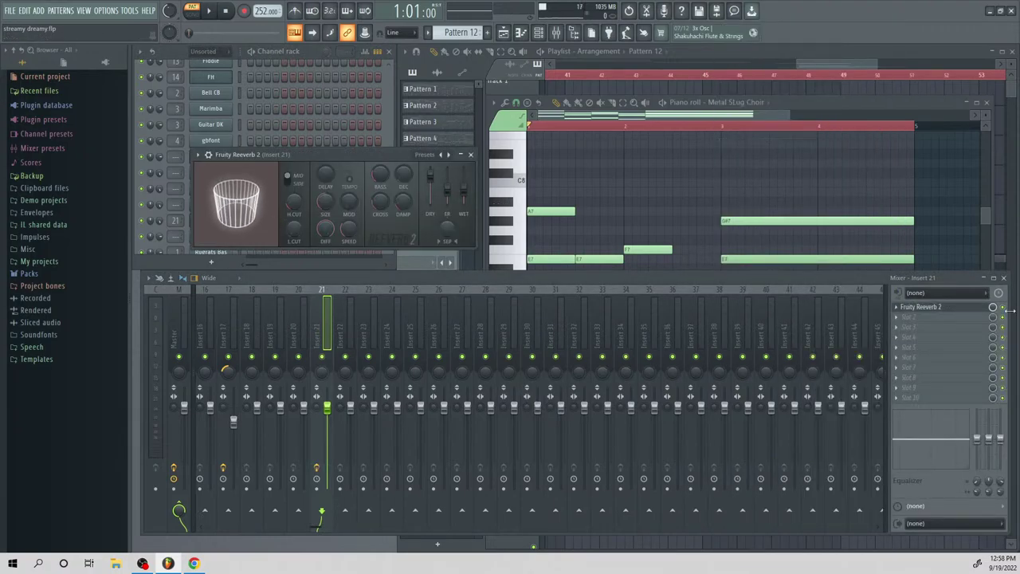
left_click_drag(992, 307, 992, 343)
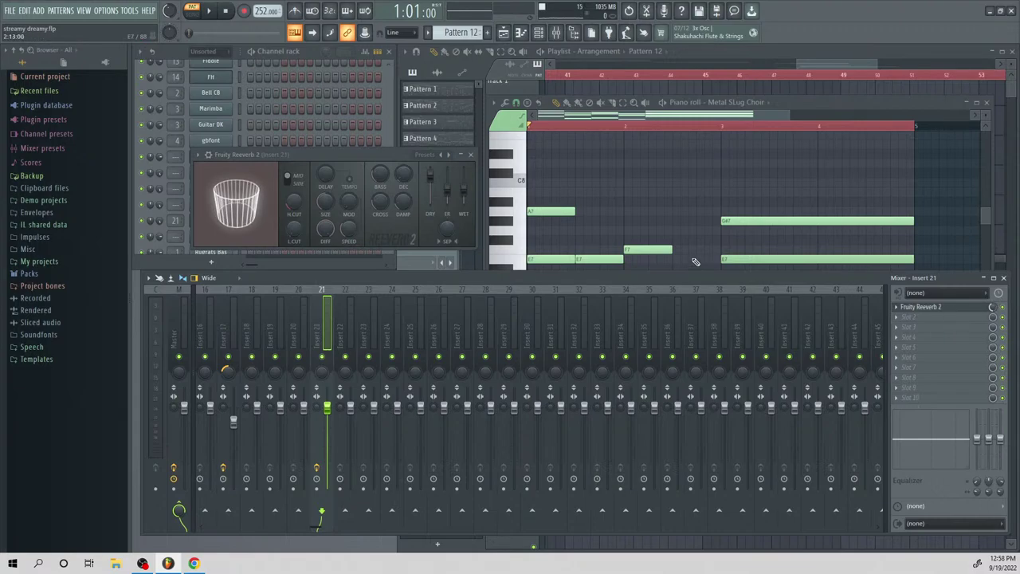
Create an automation clip for the volume fader of mixer track Insert 21
left_click_drag(393, 157, 602, 171)
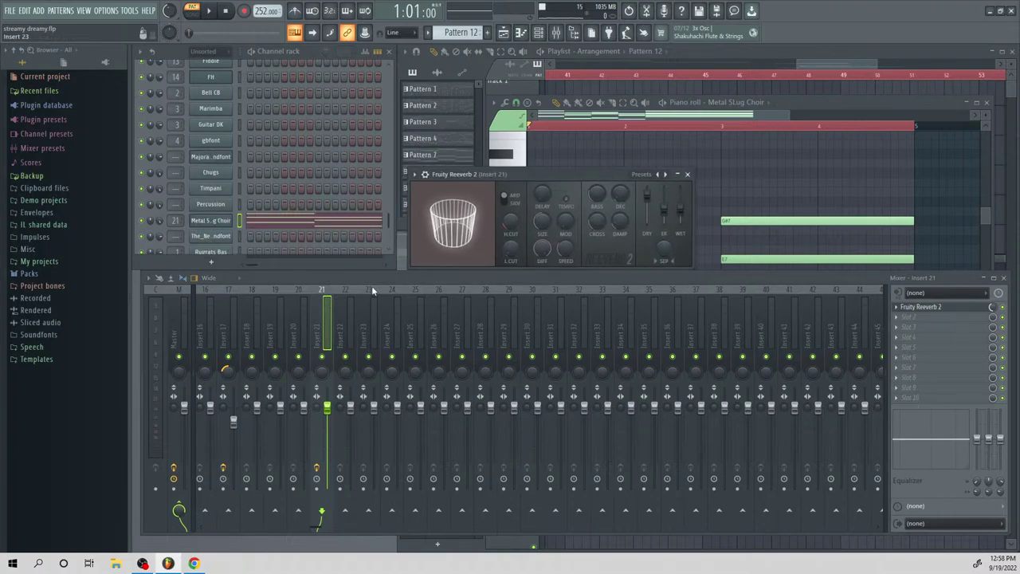
right_click(328, 408)
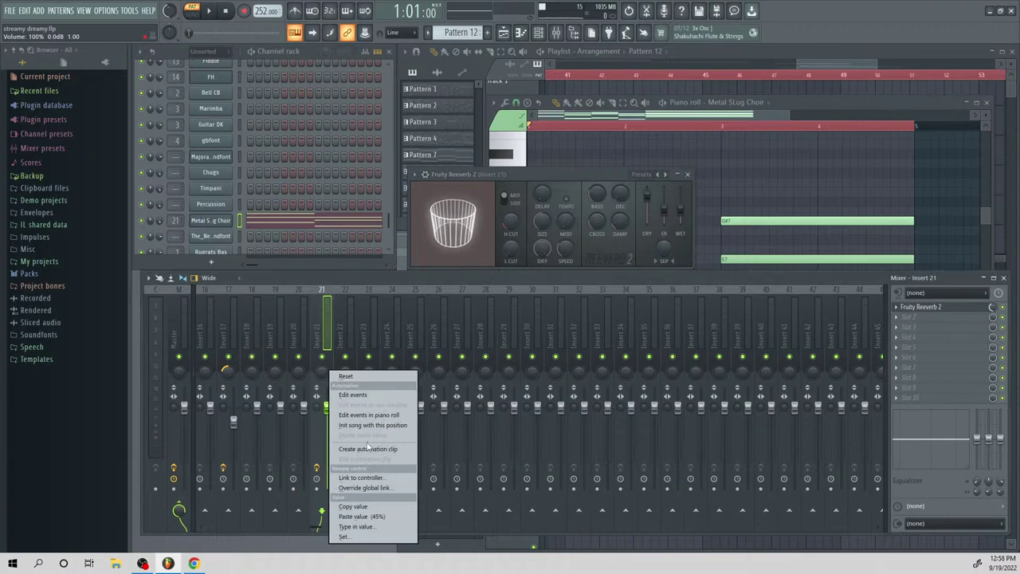
left_click(367, 448)
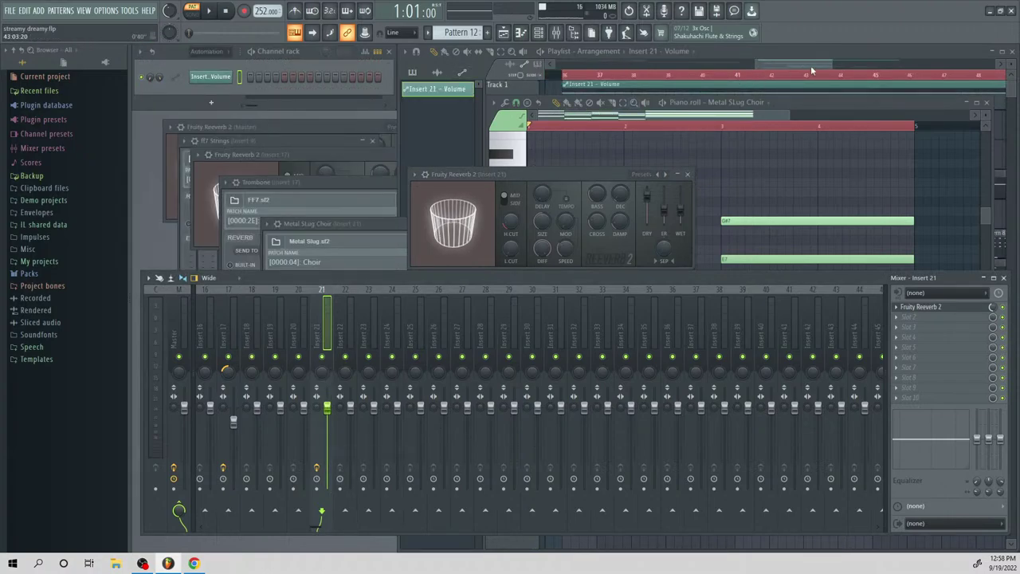
Move the Insert 21 volume automation clip to Track 9 so it starts at bar 45
left_click_drag(811, 69, 809, 94)
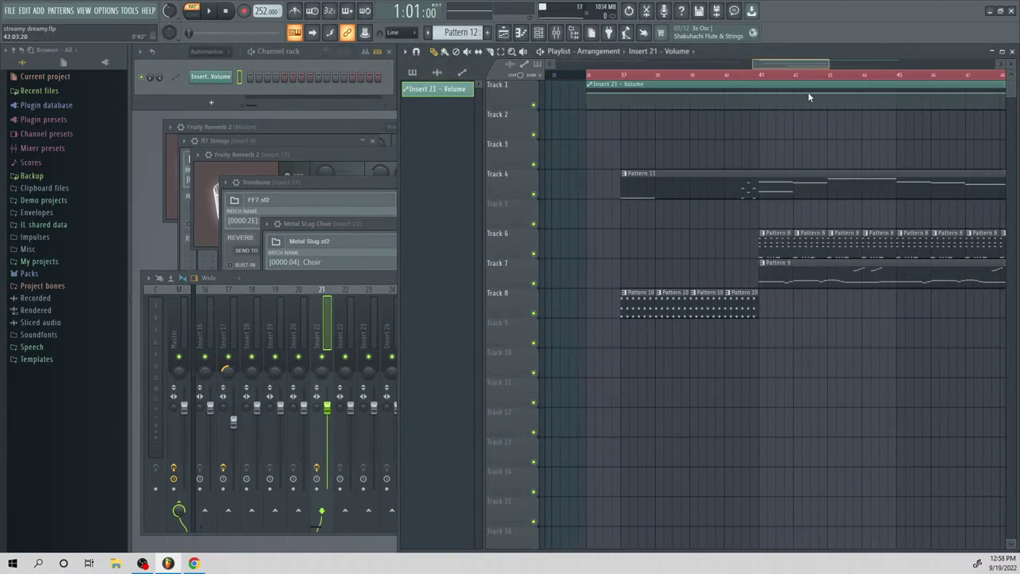
key("space")
scroll(808, 93, "right", 1)
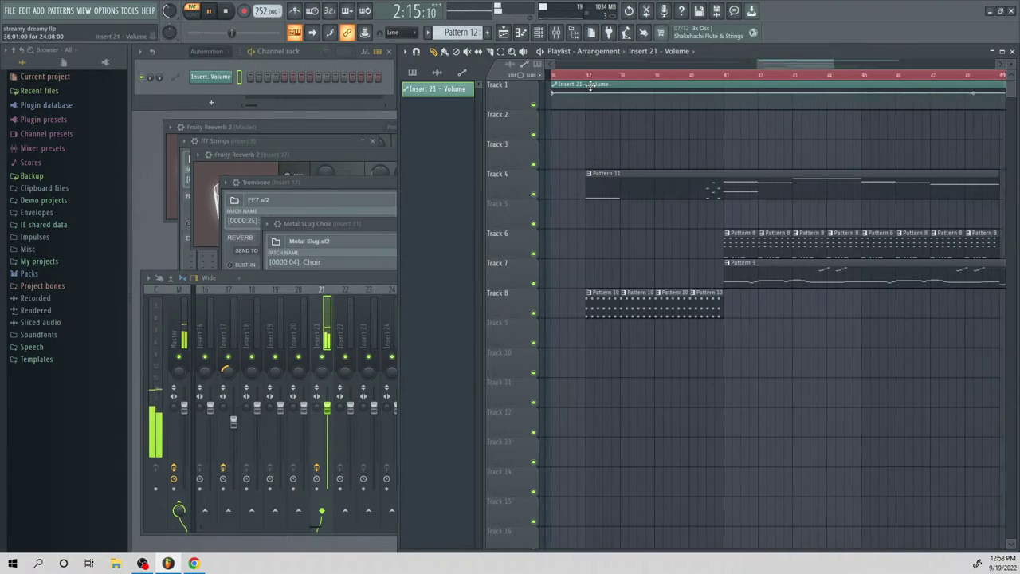
left_click_drag(590, 86, 691, 330)
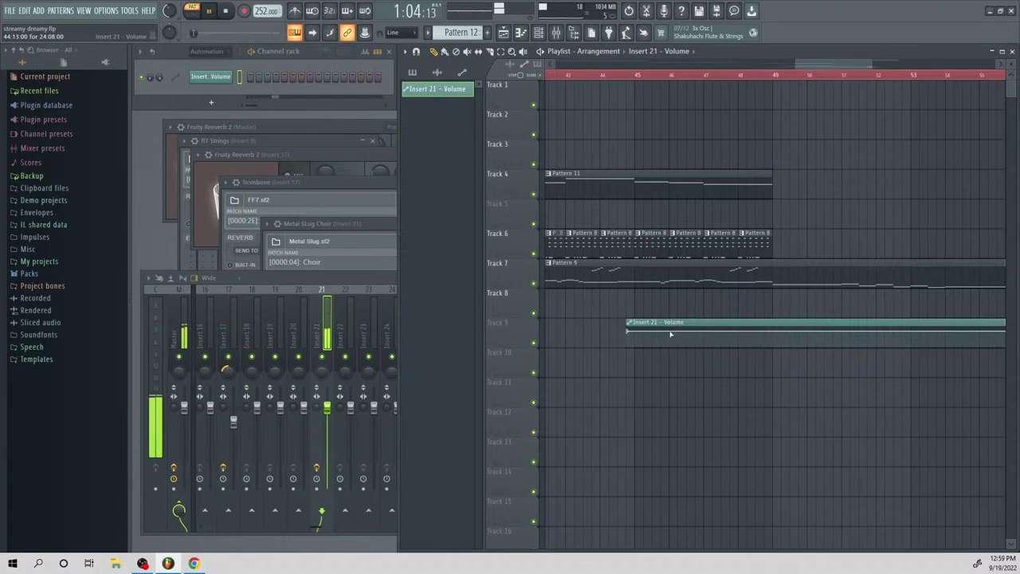
key("space")
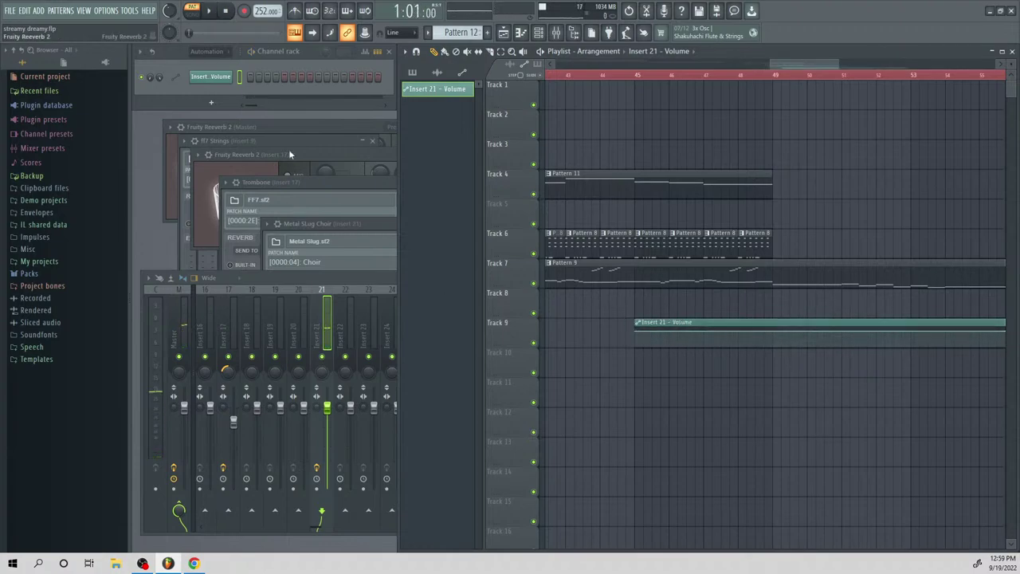
Place Pattern 12 on Track 10 at bar 45, directly beneath the volume automation clip
scroll(456, 31, "up", 1)
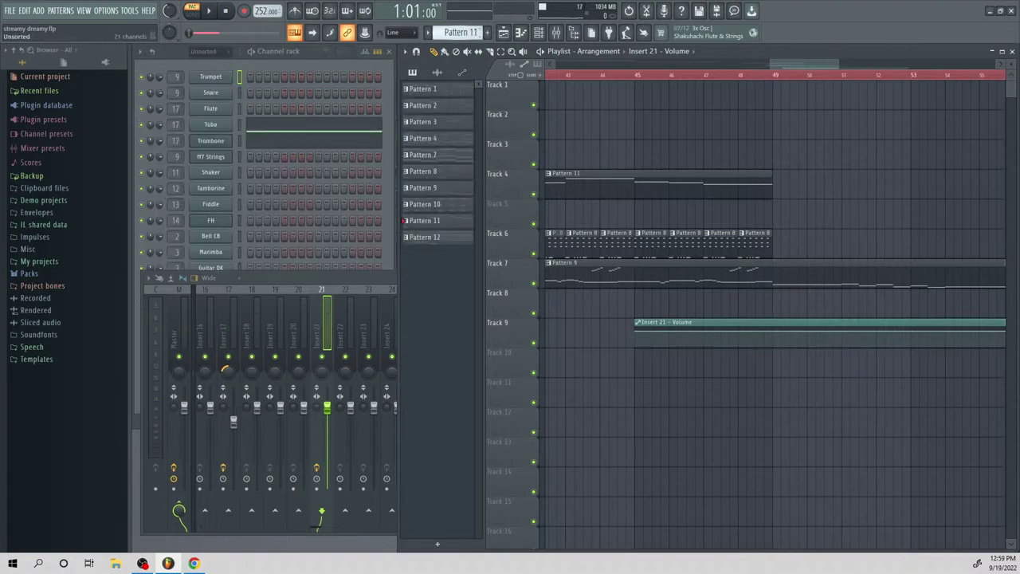
scroll(461, 32, "down", 1)
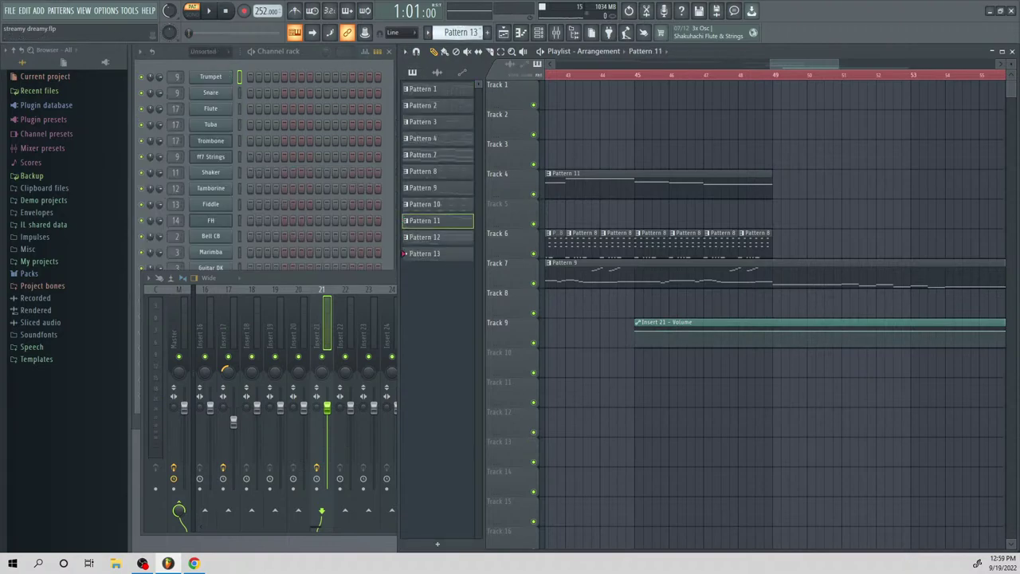
scroll(462, 31, "up", 8)
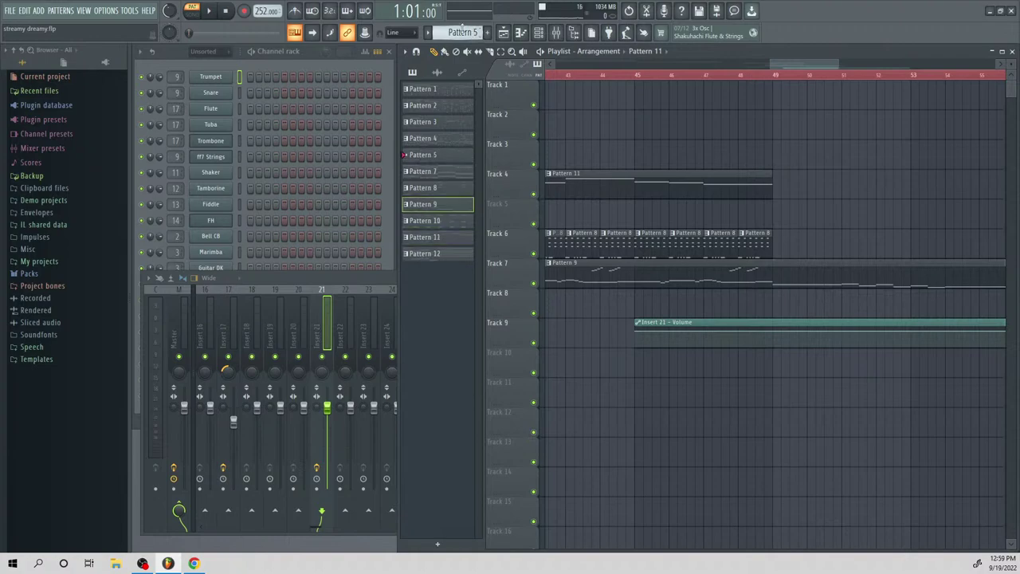
left_click(267, 63)
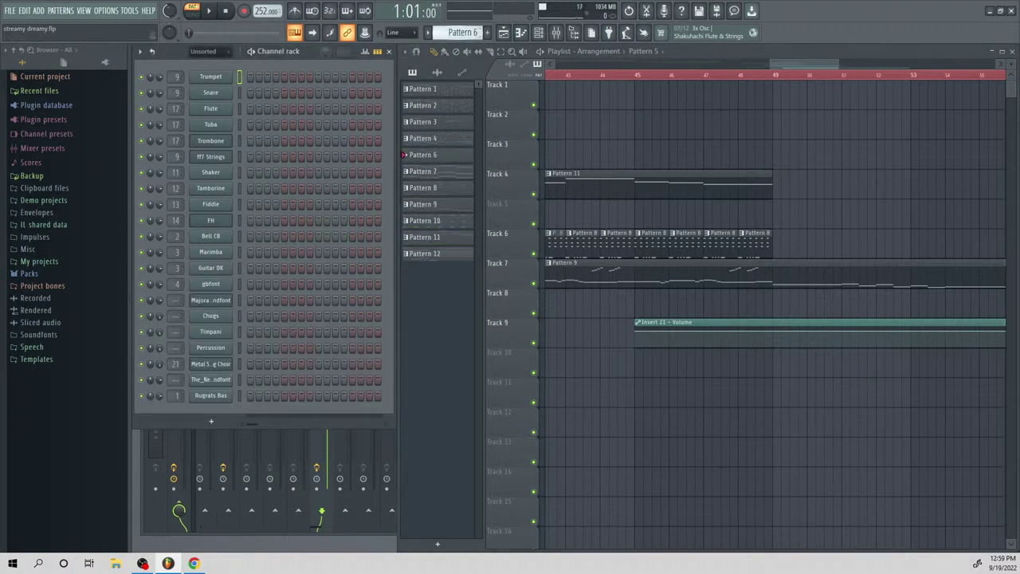
scroll(460, 32, "down", 7)
scroll(461, 32, "up", 1)
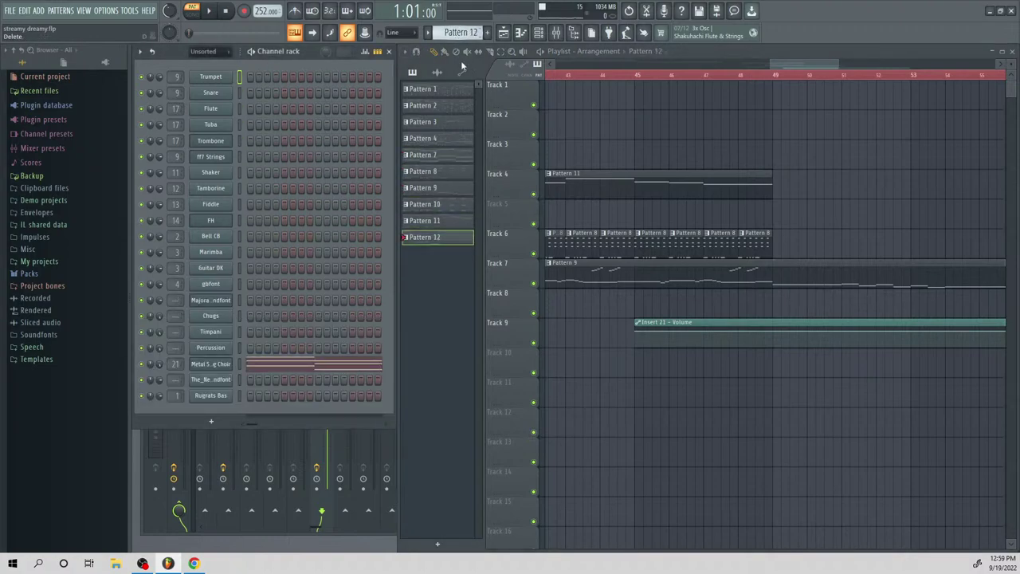
left_click_drag(692, 385, 668, 342)
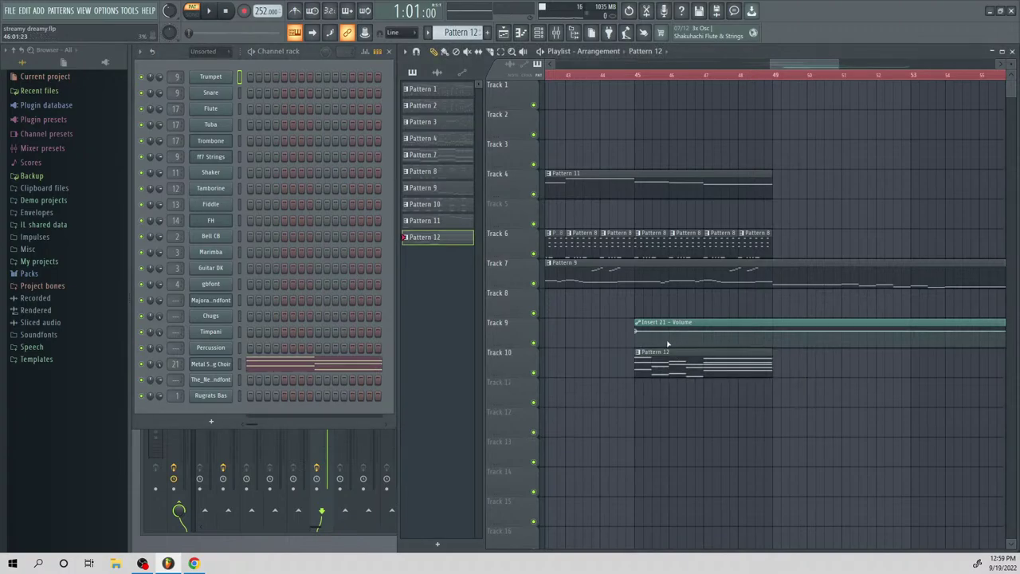
Play the passage around bar 45 and add a lowered point at bar 48 in the Insert 21 volume automation
left_click(666, 79)
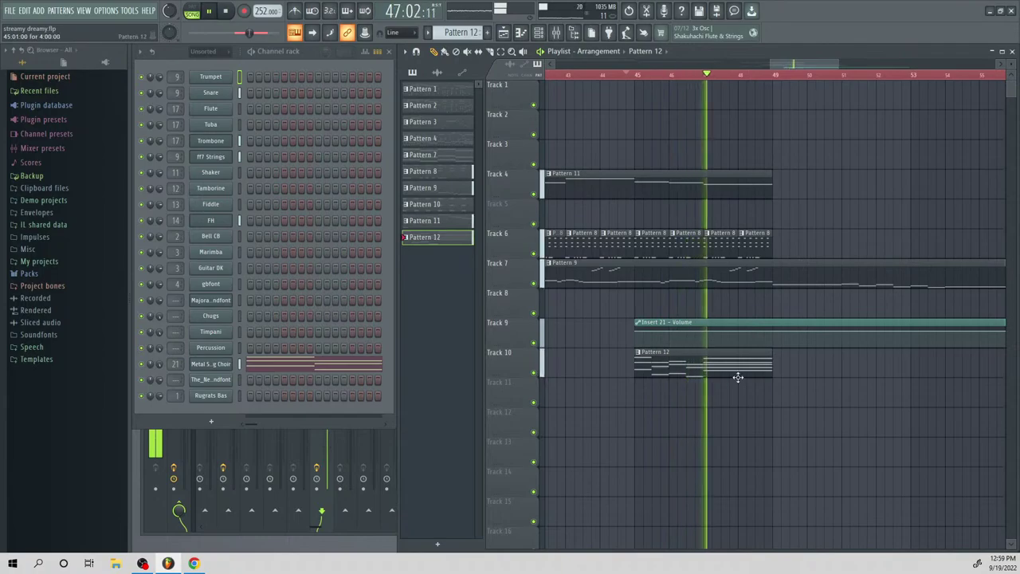
key("space")
right_click(741, 342)
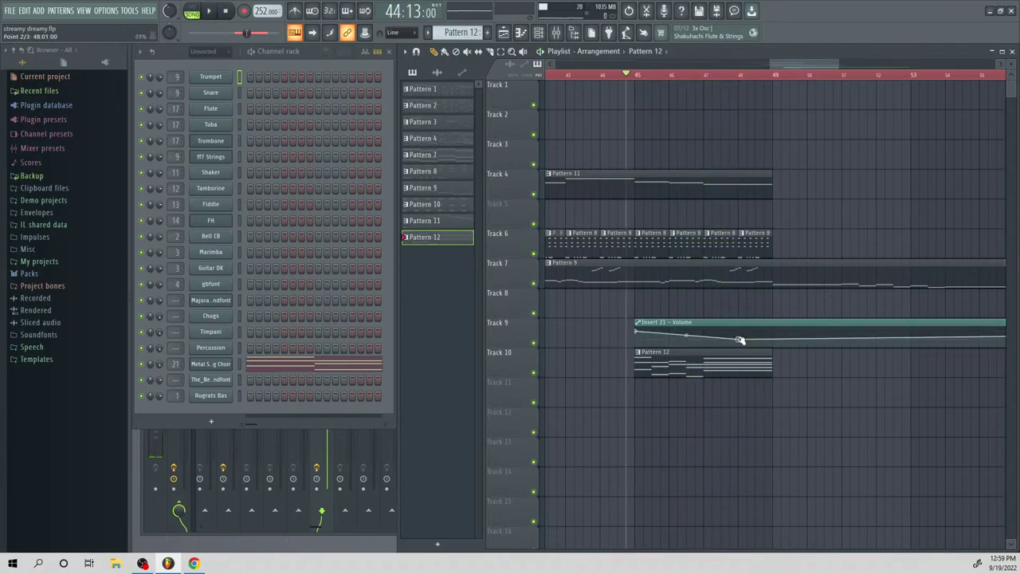
Copy the automation clip's first point value of 80% onto points at bars 47 and 49
right_click(638, 331)
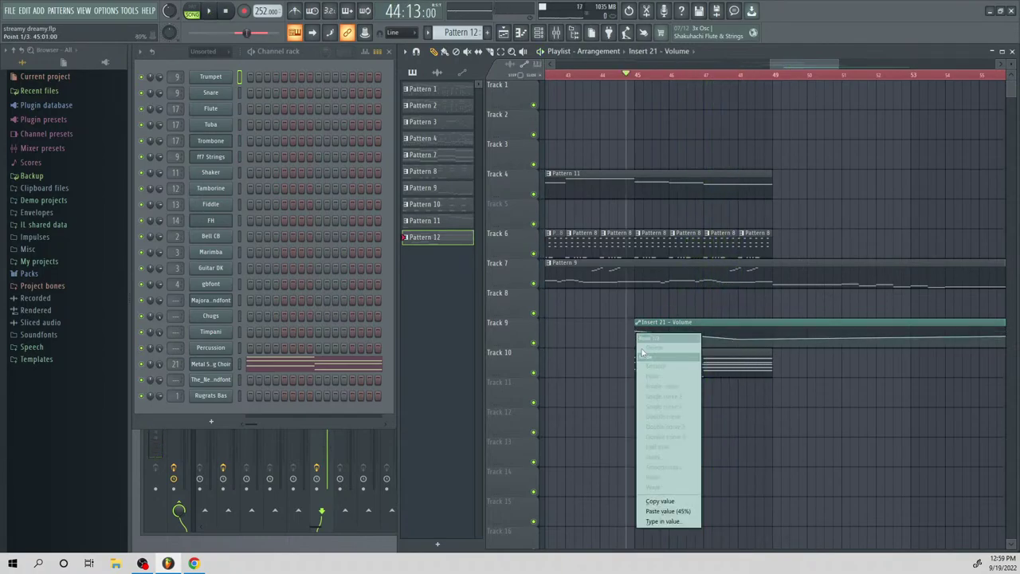
left_click(652, 501)
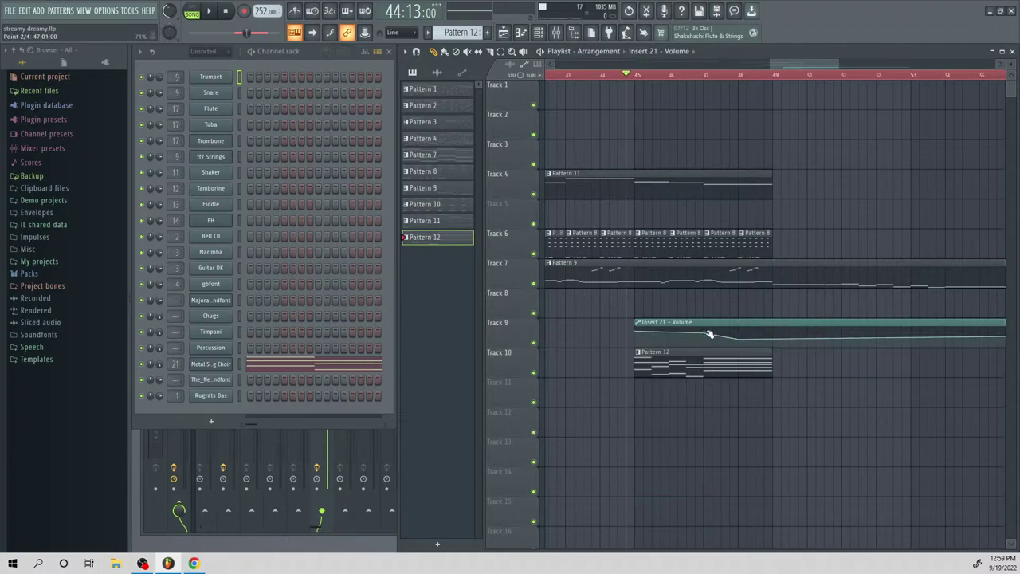
right_click(709, 333)
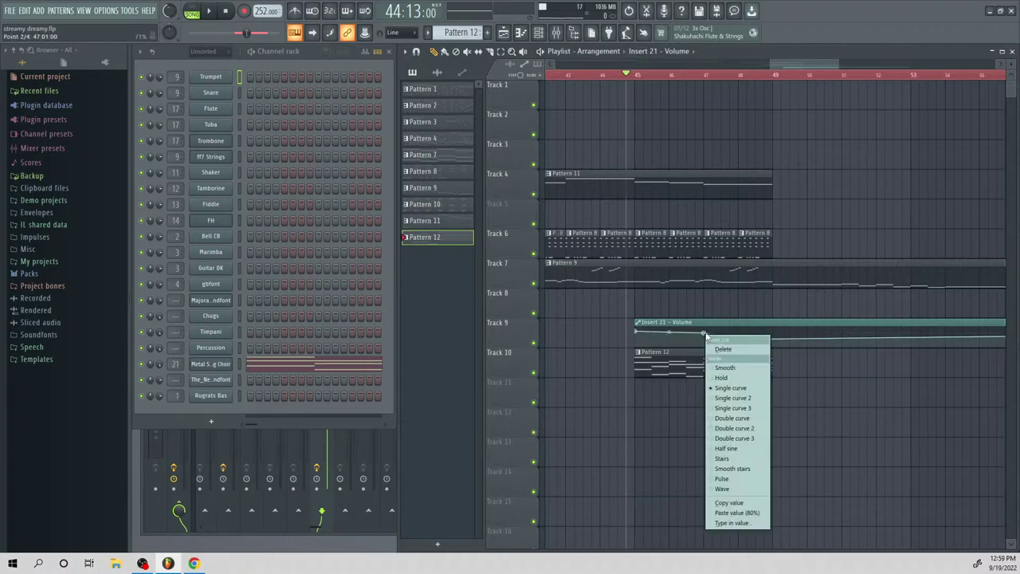
left_click(732, 512)
right_click(774, 332)
right_click(774, 332)
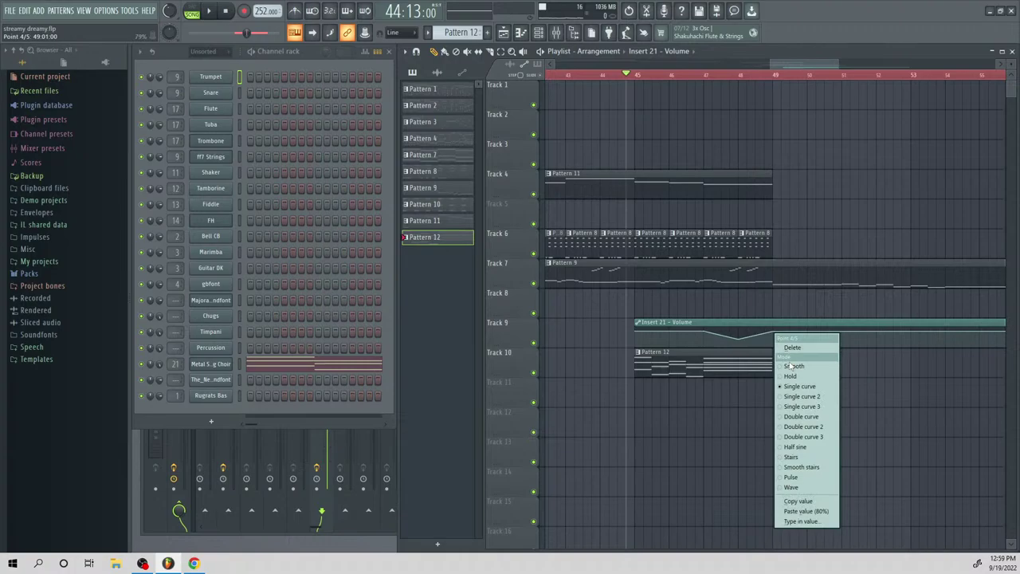
left_click(799, 510)
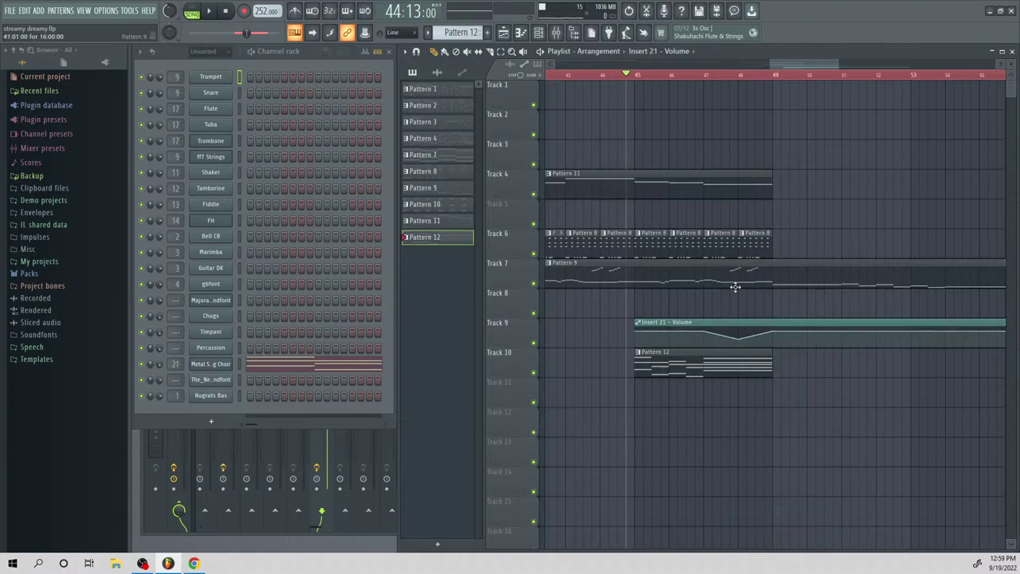
Solo Track 10 together with Track 9 and play the choir with its volume automation
key("space")
key("space")
right_click(535, 343)
right_click(535, 372)
key("space")
key("space")
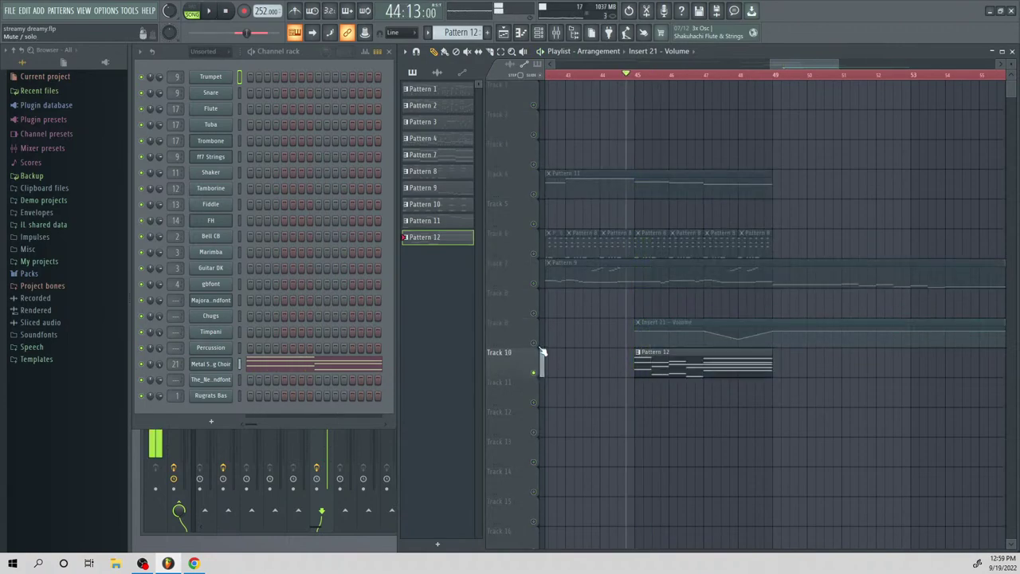
left_click(536, 344)
key("space")
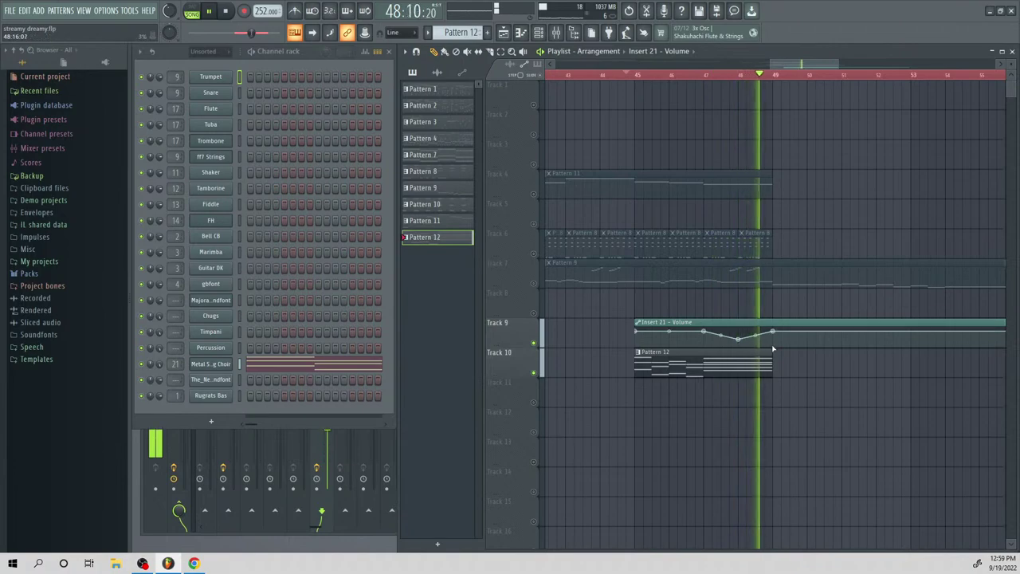
Bend the automation segments on both sides of the bar 48 dip into smooth curves and play the result
key("space")
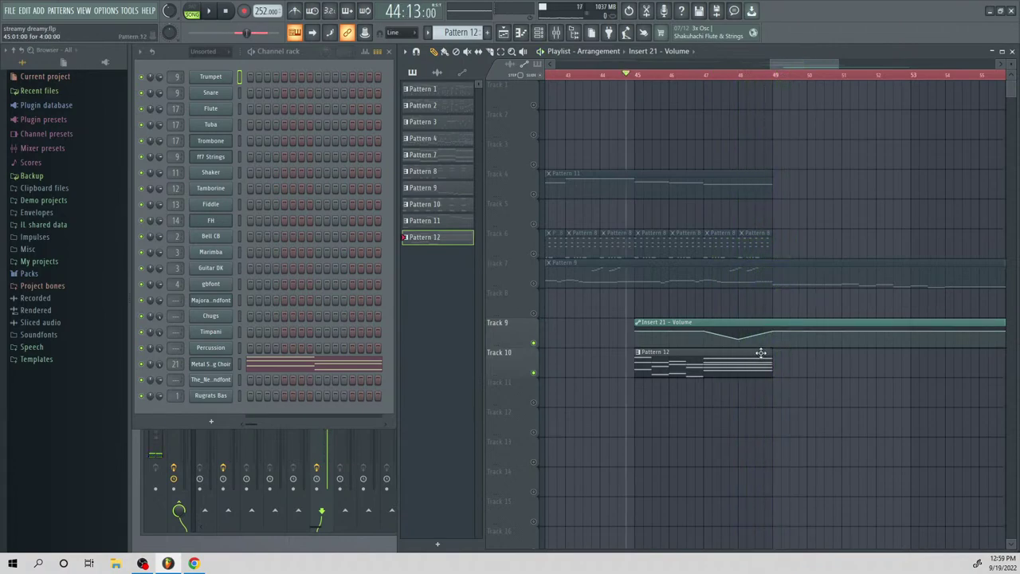
key("space")
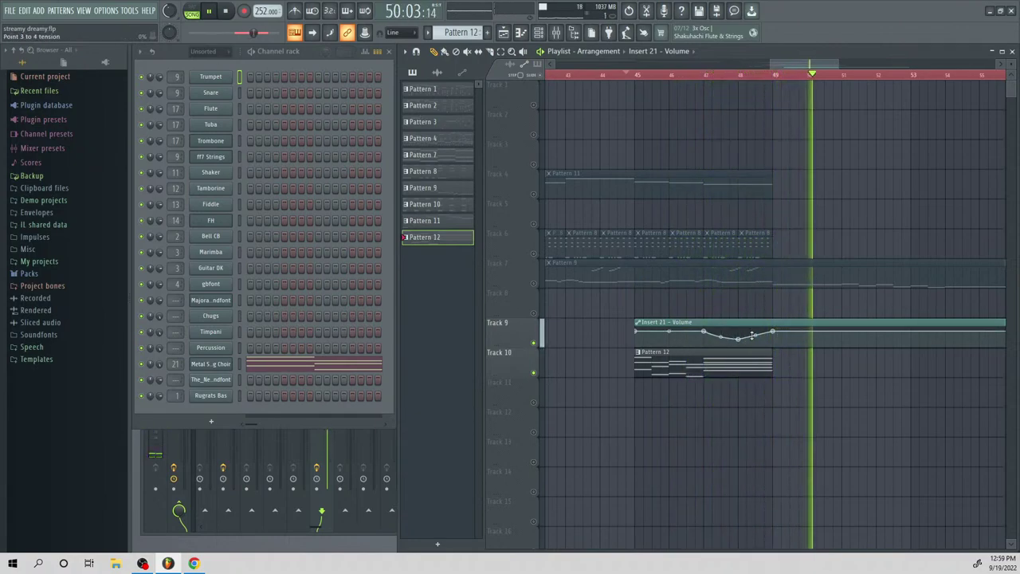
key("space")
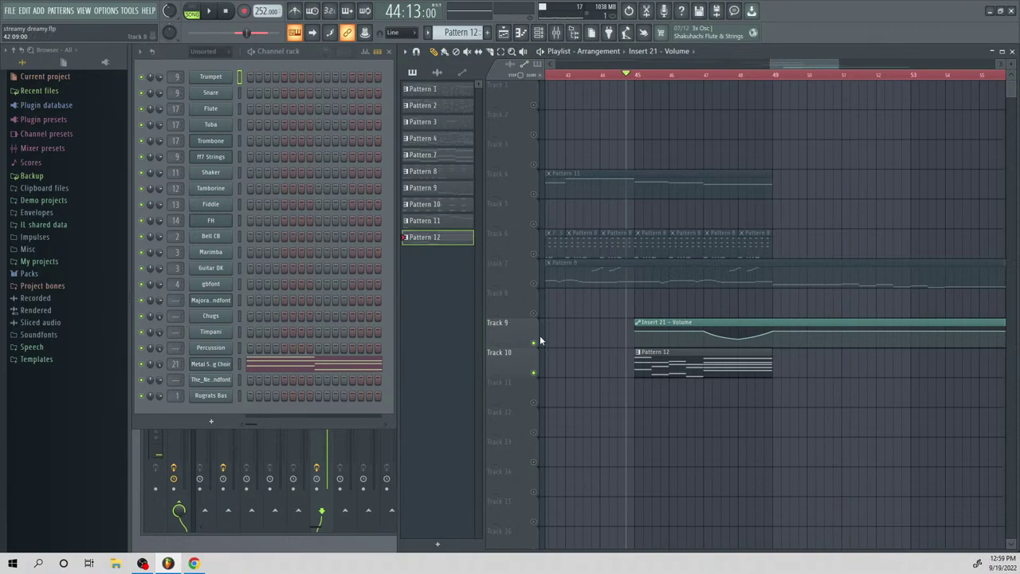
Turn off the track solo and play the full arrangement around bar 45
right_click(532, 370)
right_click(532, 370)
key("space")
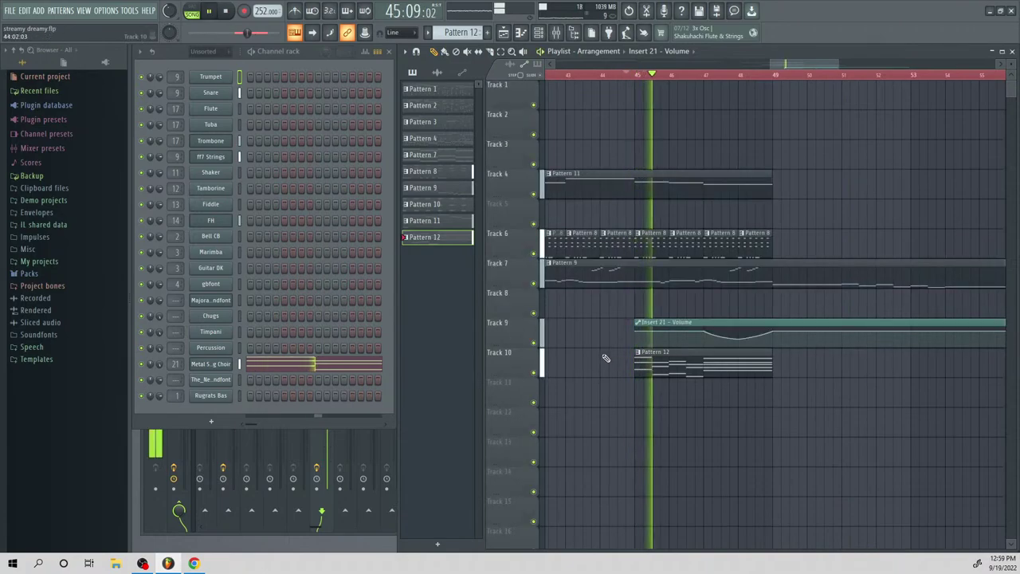
key("space")
Set playback to start at bar 37 and open the Tuba notes of Pattern 11 in the piano roll
scroll(737, 74, "left", 5)
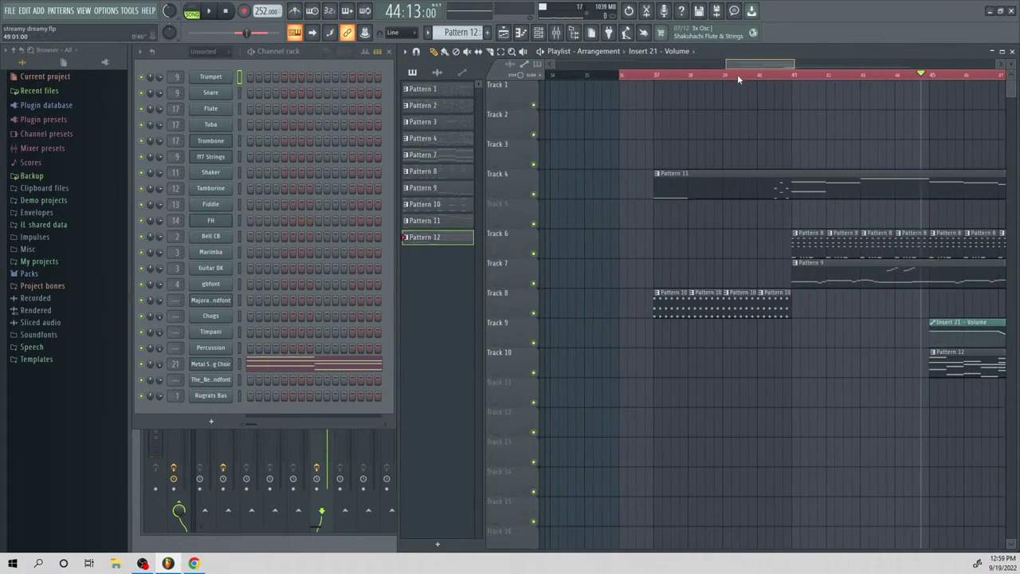
left_click(652, 76)
key("space")
double_click(662, 190)
key("space")
left_click(265, 127)
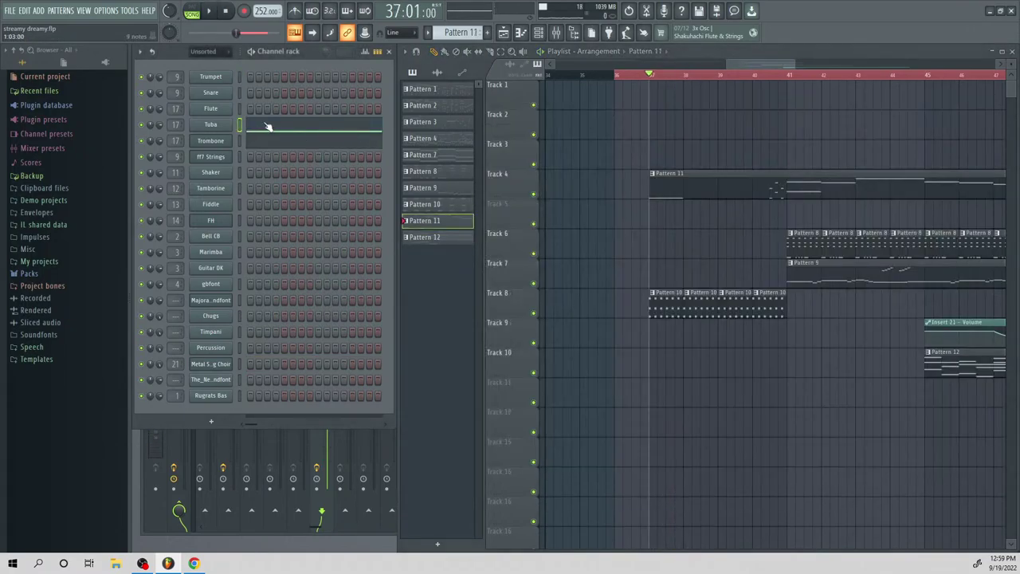
left_click(329, 132)
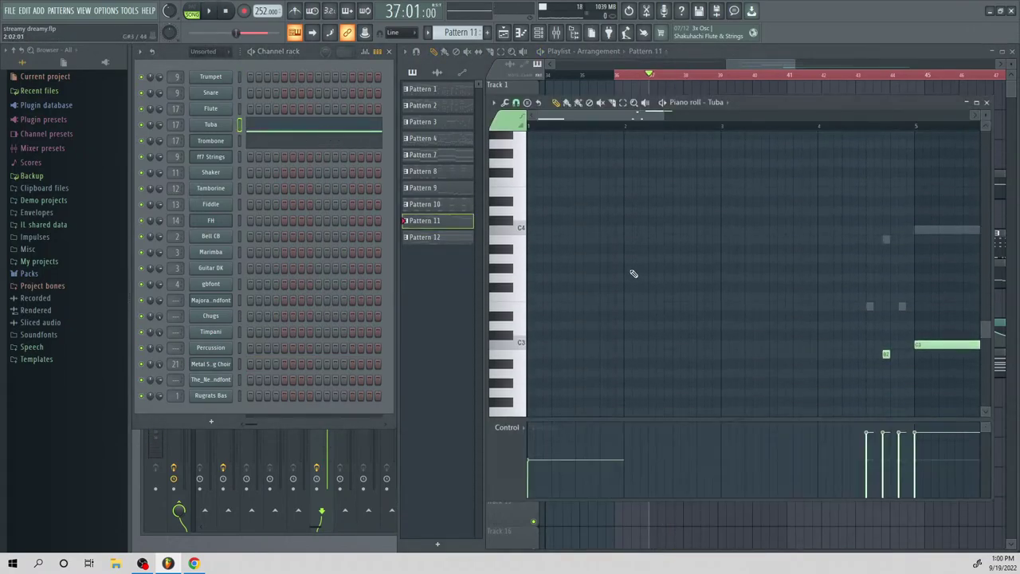
Delete the long low note in bar 1 of the Tuba part and play the song from bar 37
scroll(629, 270, "down", 3)
right_click(598, 346)
key("space")
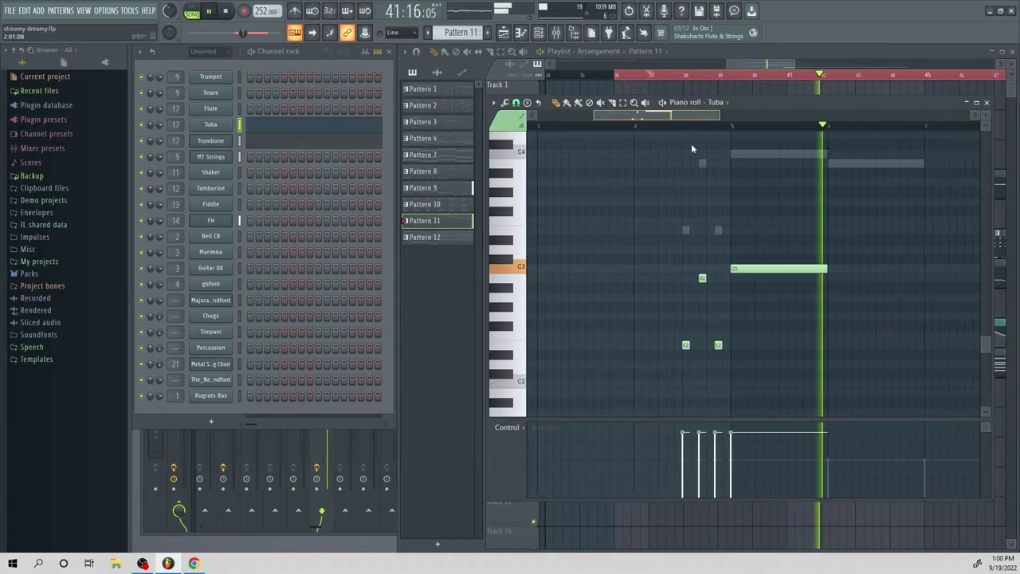
key("space")
Add a one-bar B2 note at bar 6 and a two-bar E3 note at bar 7 to the Tuba part
left_click(692, 278)
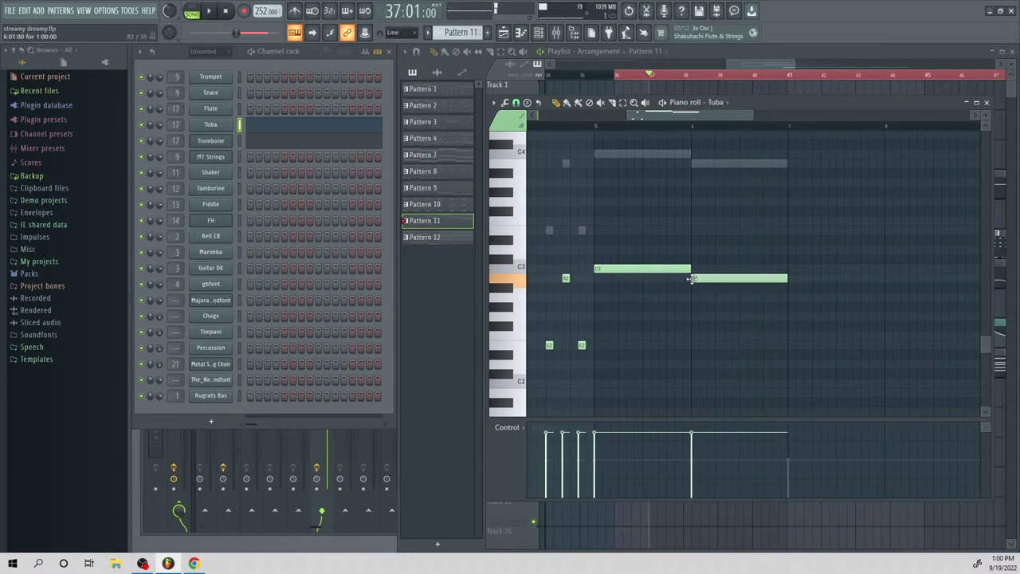
scroll(788, 311, "up", 3)
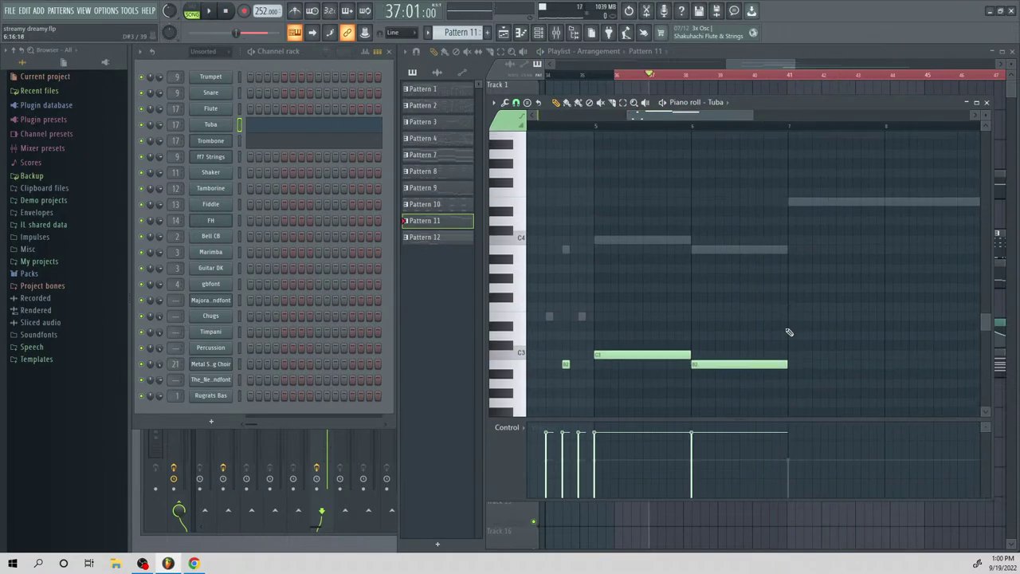
left_click_drag(790, 298, 794, 323)
key("space")
left_click_drag(881, 318, 831, 335)
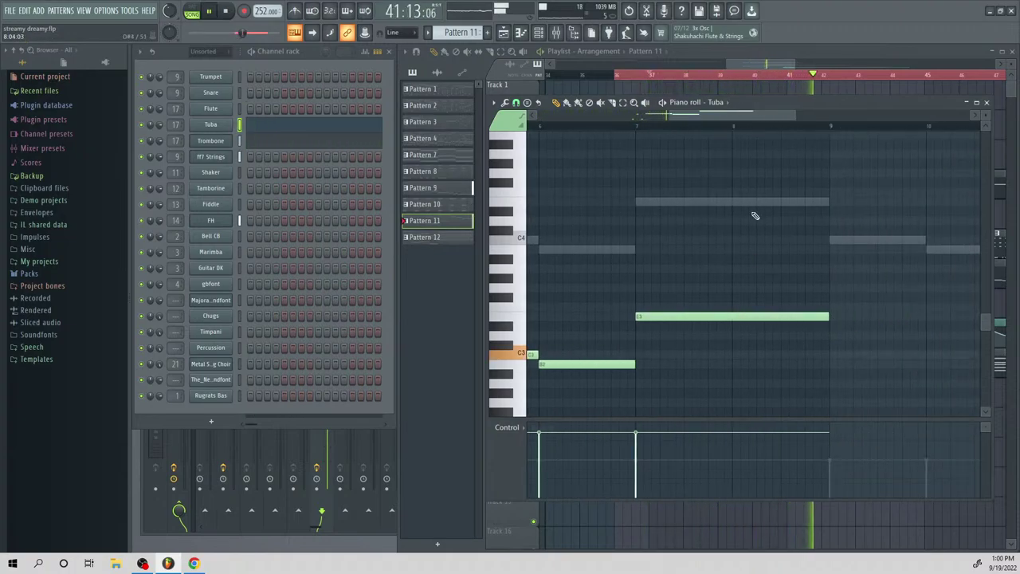
Try a two-bar D3 note at bar 9 of the Tuba part and delete it
left_click(830, 335)
key("space")
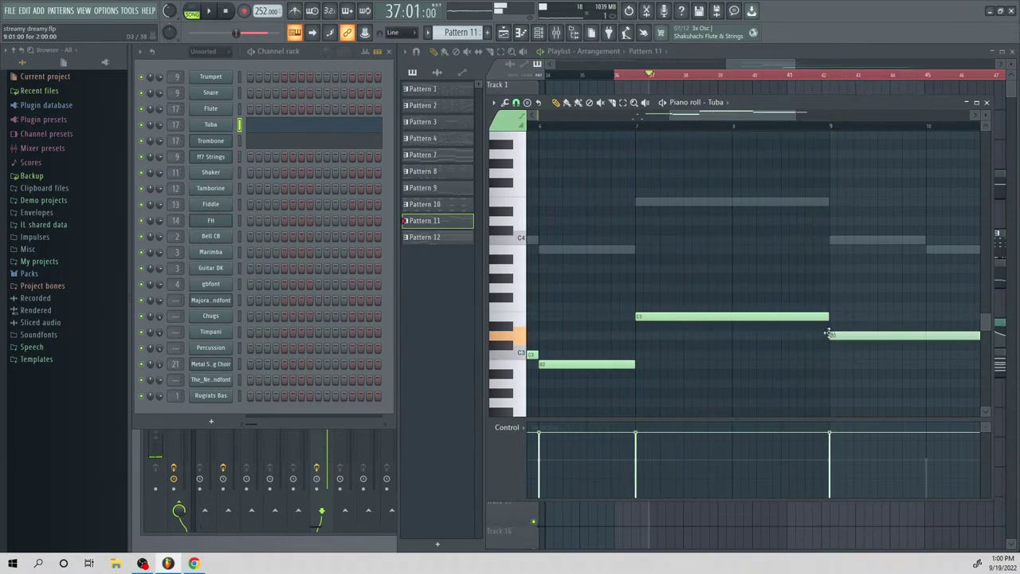
right_click(829, 335)
left_click_drag(765, 120, 787, 123)
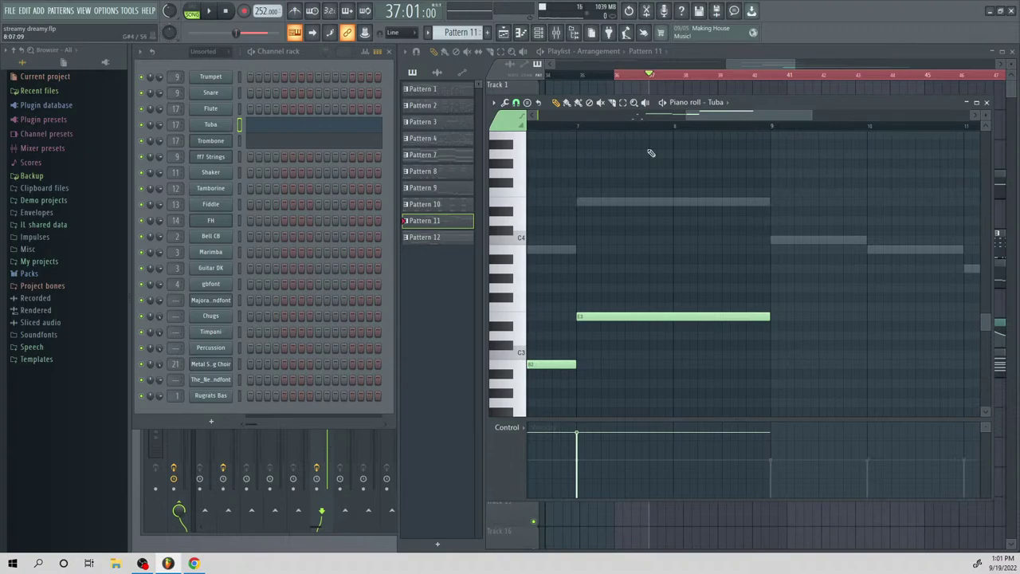
Play the song from late in bar 5 of the Tuba part to check its B2 and E3 notes
scroll(737, 225, "down", 3)
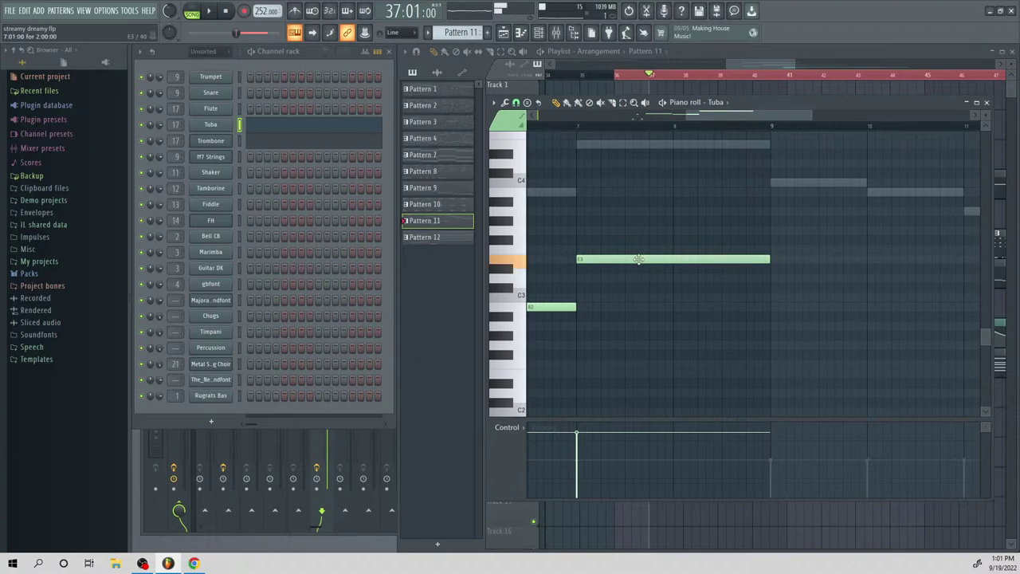
scroll(743, 151, "left", 2)
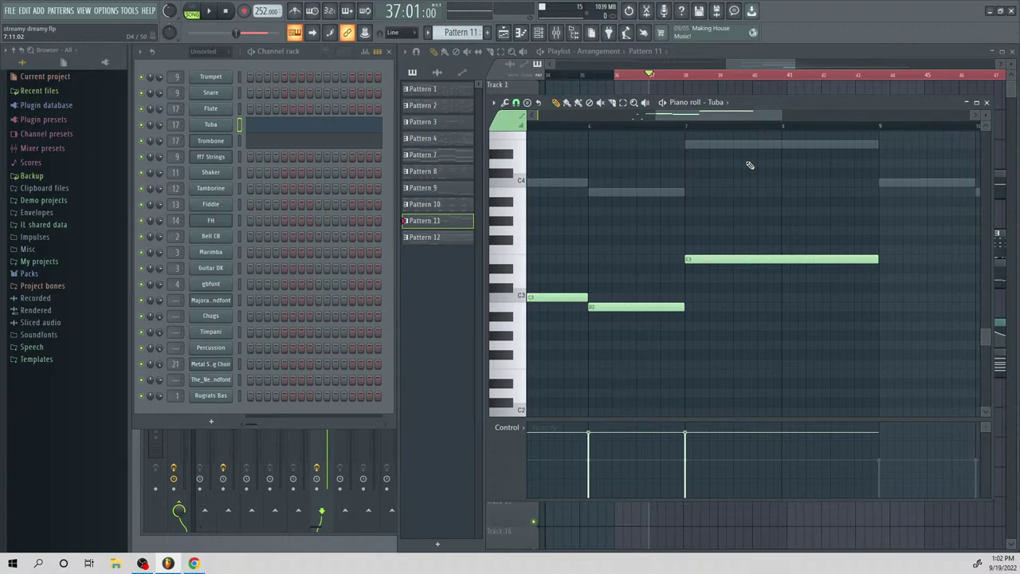
left_click(567, 127)
key("space")
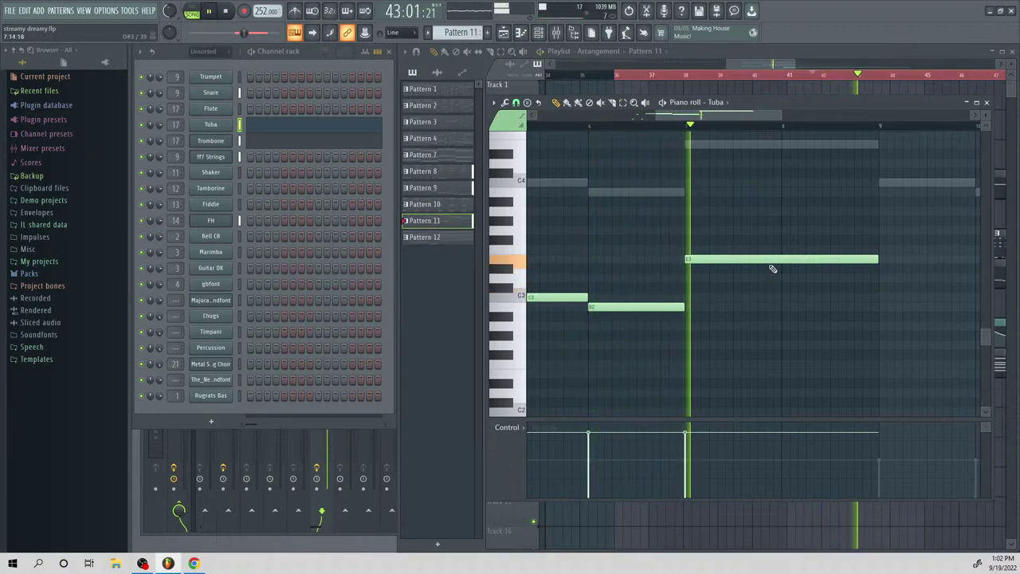
key("space")
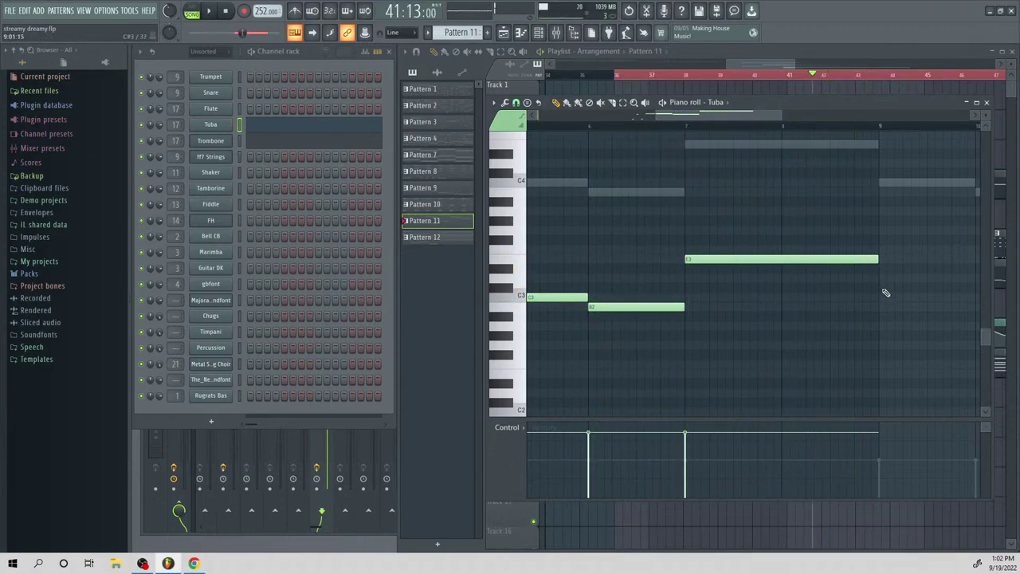
Add a one-bar C3 note at bar 9 of the Tuba part and play the song from just before it
left_click(879, 297)
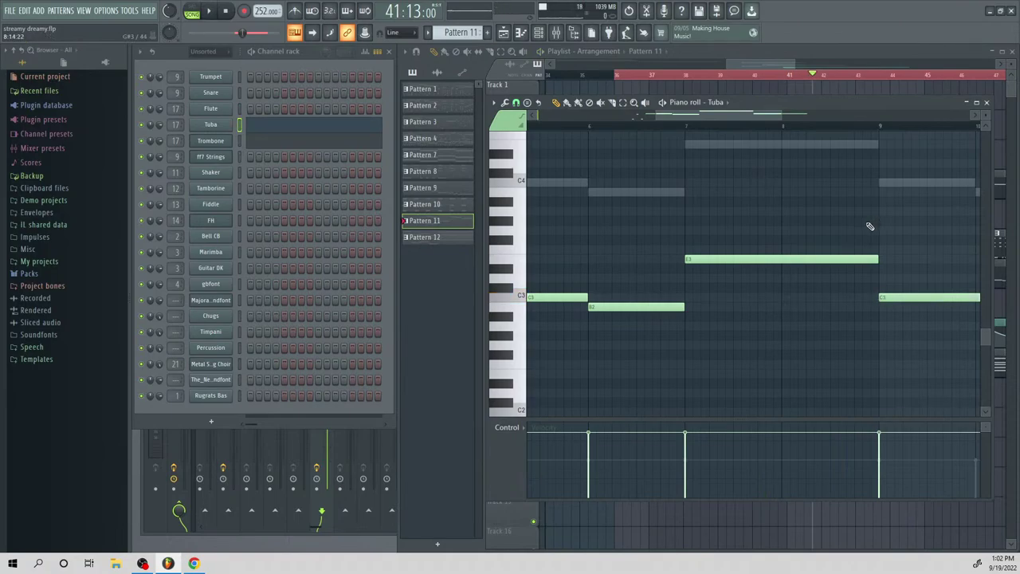
left_click_drag(752, 117, 831, 117)
key("space")
left_click(586, 126)
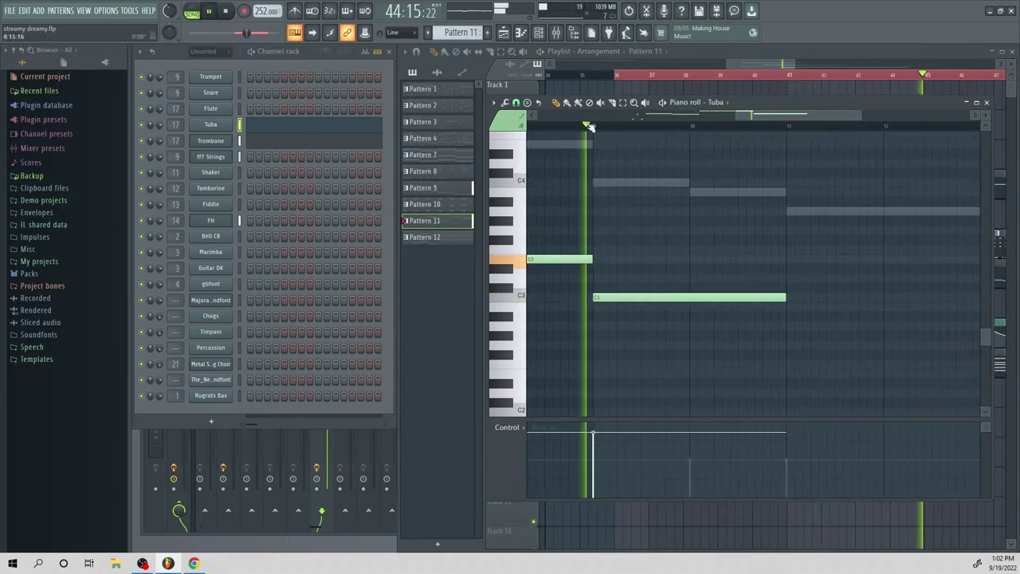
key("space")
left_click_drag(783, 295, 690, 297)
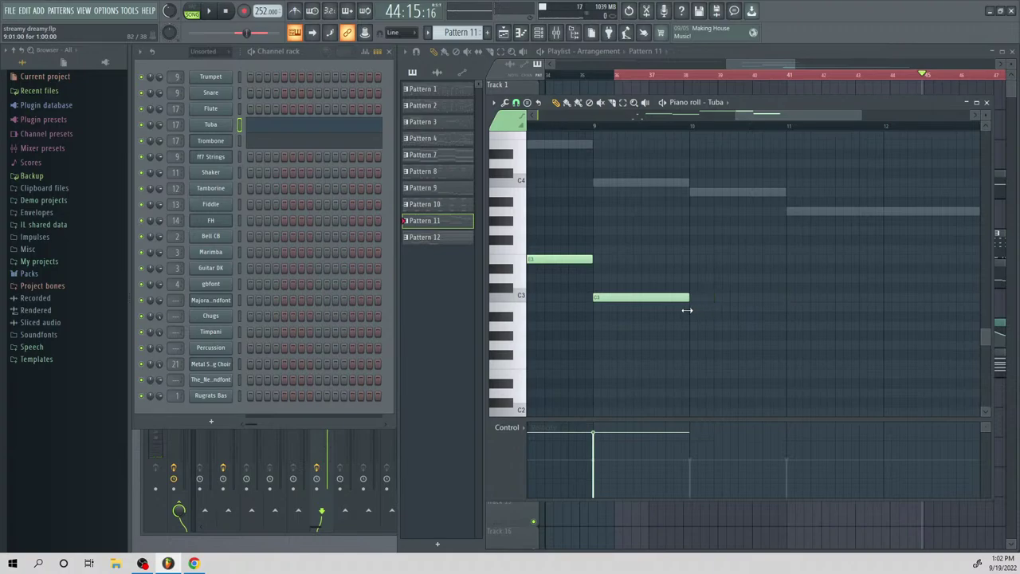
Add a one-bar B2 note at bar 10 and a two-bar A2 note at bar 11 of the Tuba part
left_click(691, 308)
left_click(792, 327)
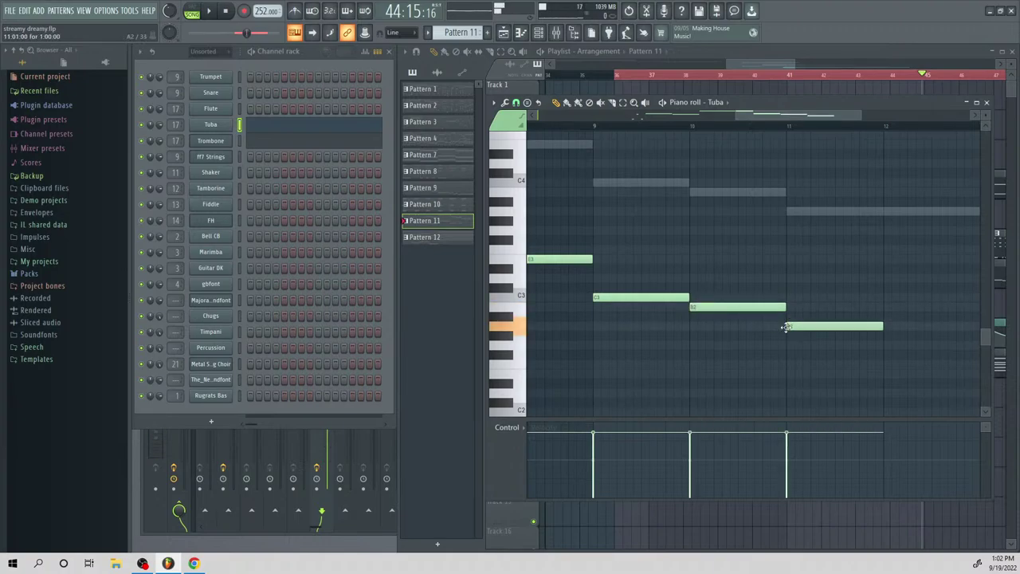
key("space")
mouse_move(892, 325)
left_mouse_down()
mouse_move(979, 327)
mouse_move(892, 341)
left_mouse_up()
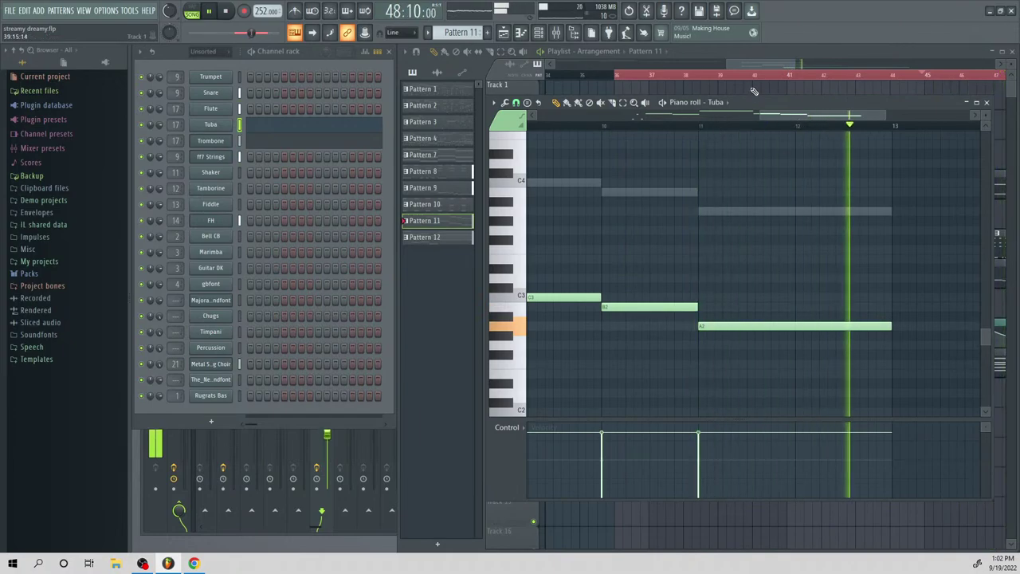
Mute Track 4 with Pattern 11 in the playlist and play the song from just before bar 45 without it
left_click(775, 68)
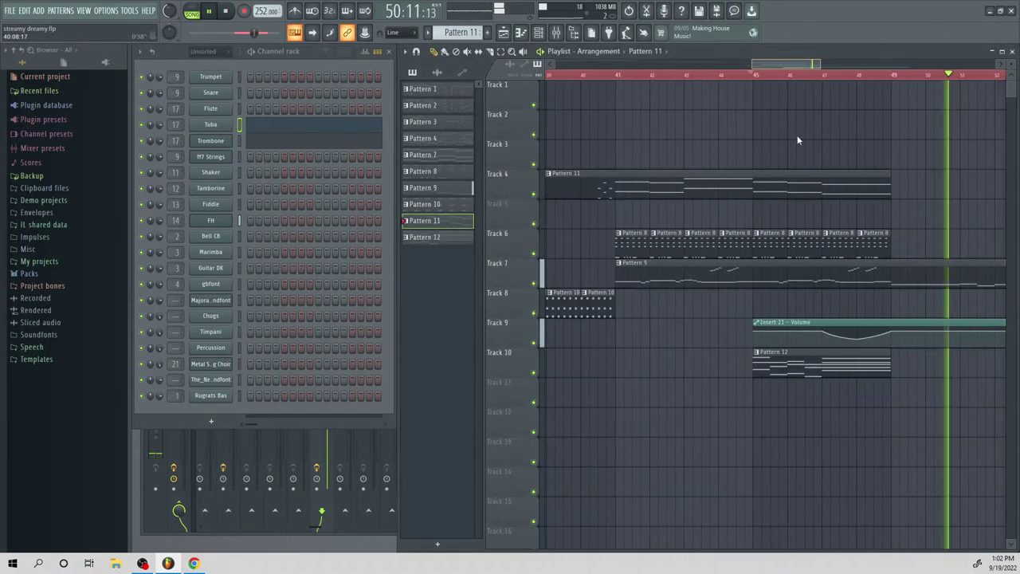
key("space")
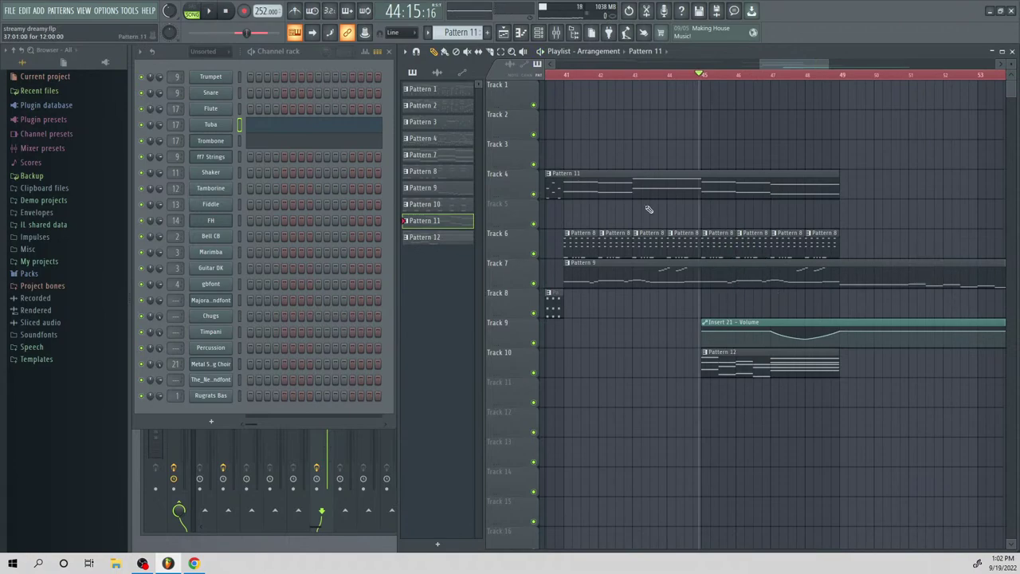
left_click(533, 194)
key("space")
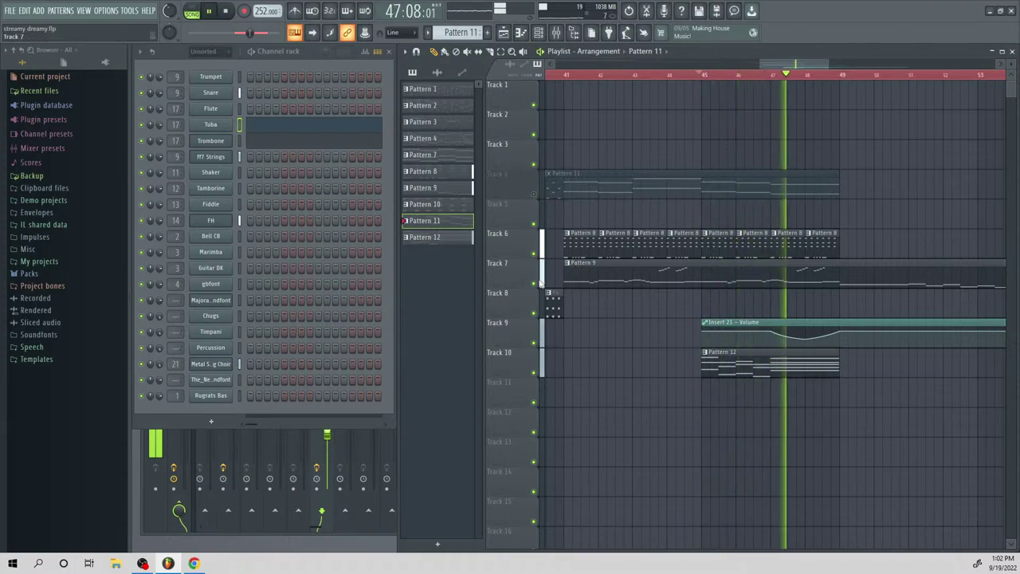
key("space")
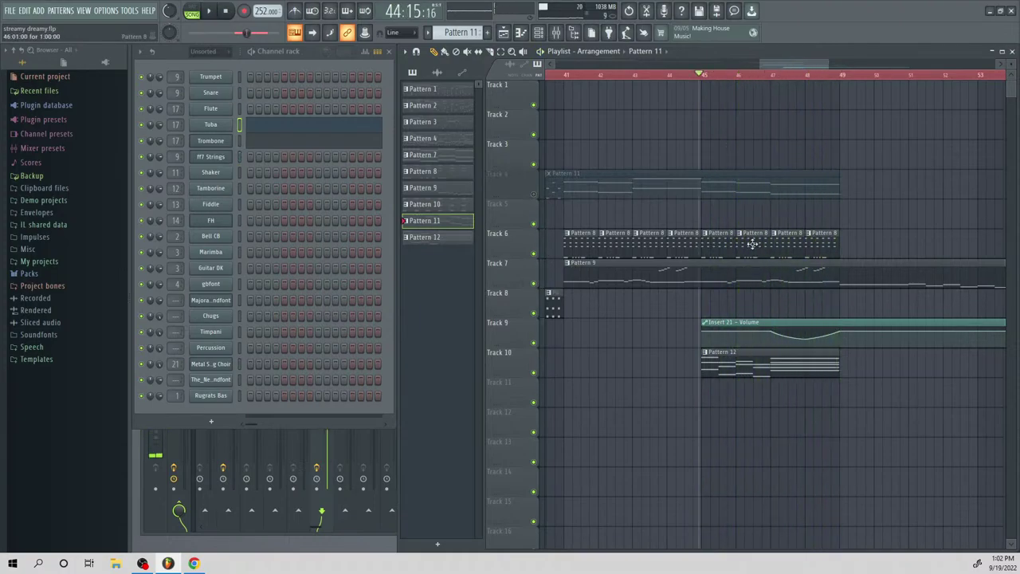
Open Pattern 9 and examine the volume fader options of Insert 14 in the mixer
double_click(600, 267)
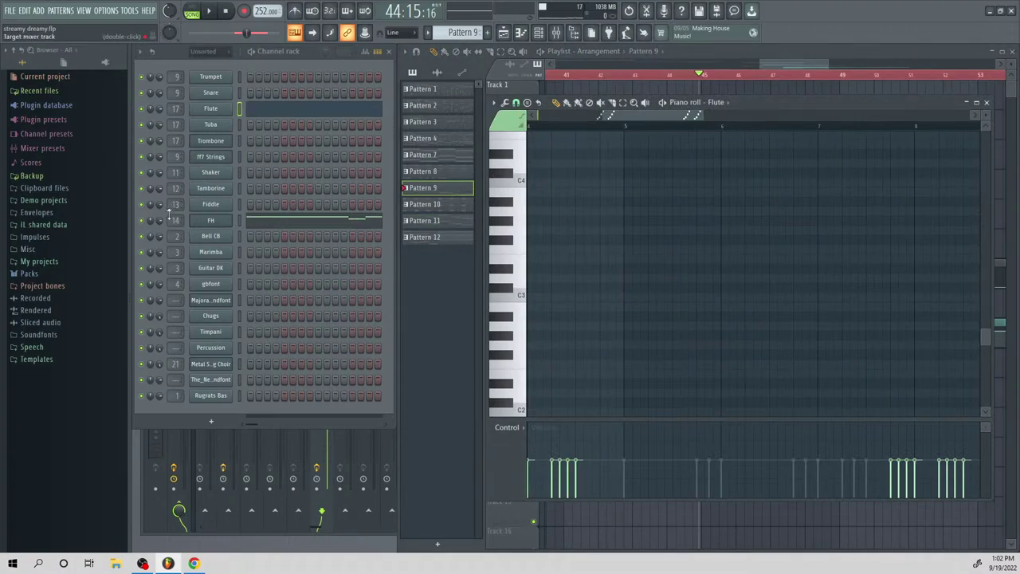
left_click(324, 528)
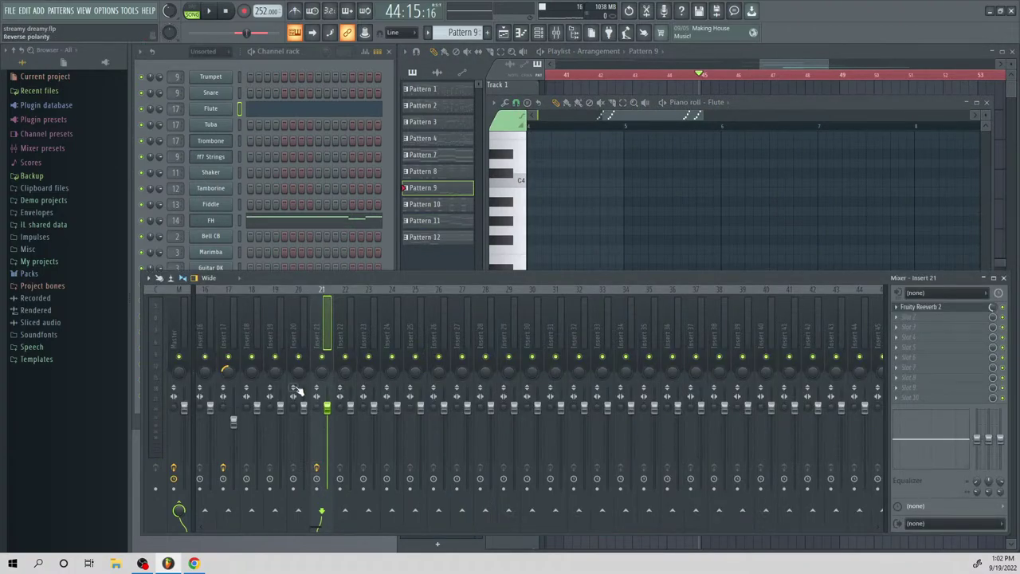
scroll(323, 342, "left", 3)
scroll(349, 339, "left", 6)
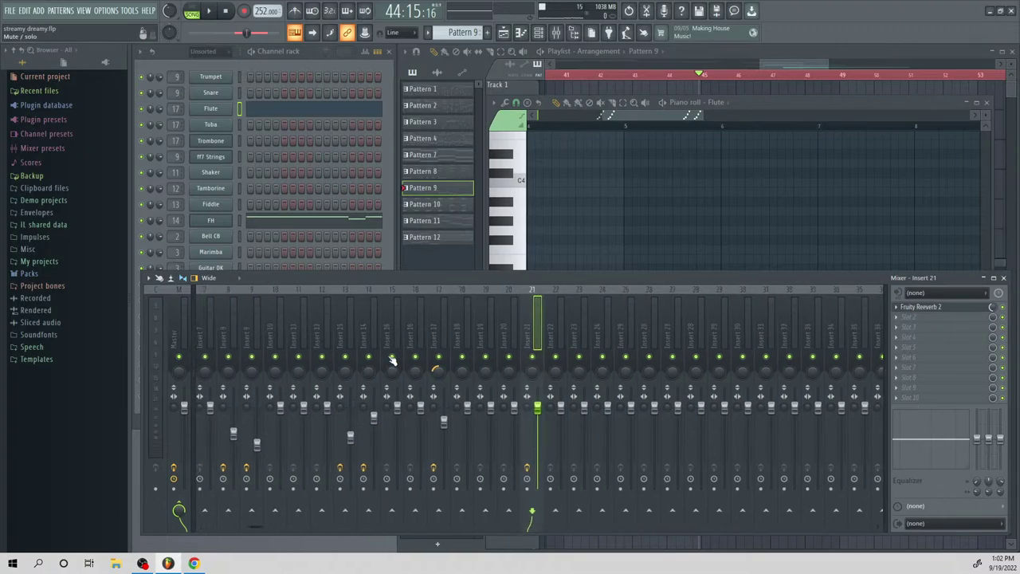
left_click(373, 416)
right_click(374, 419)
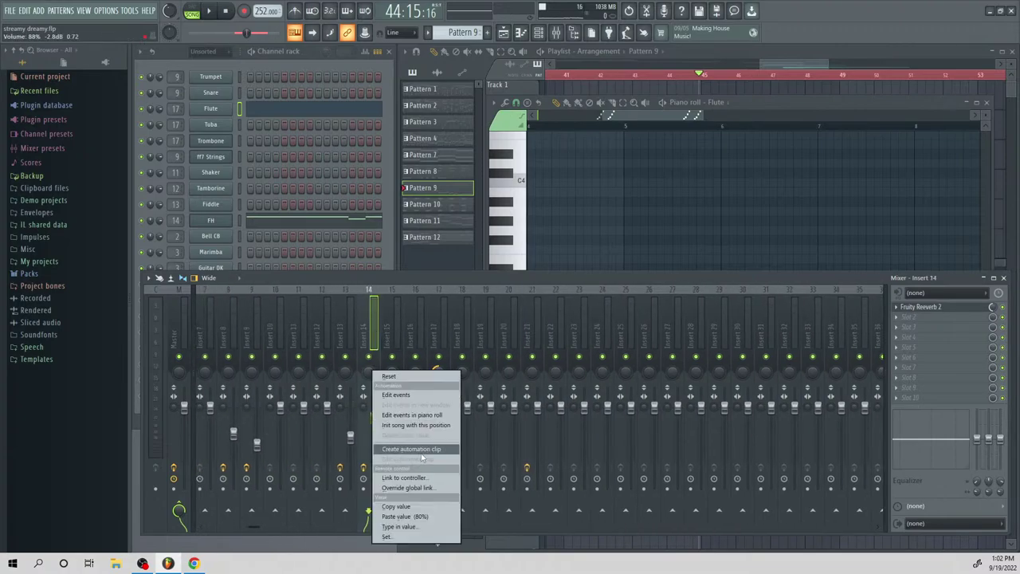
left_click(366, 320)
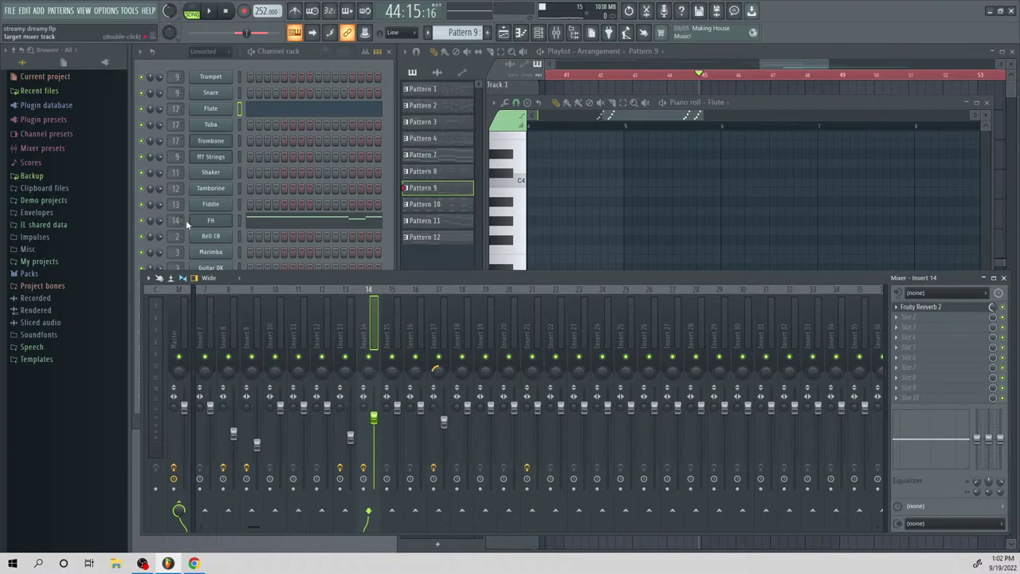
Assign the FH and Trumpet channels to new instrument tracks
right_click(211, 221)
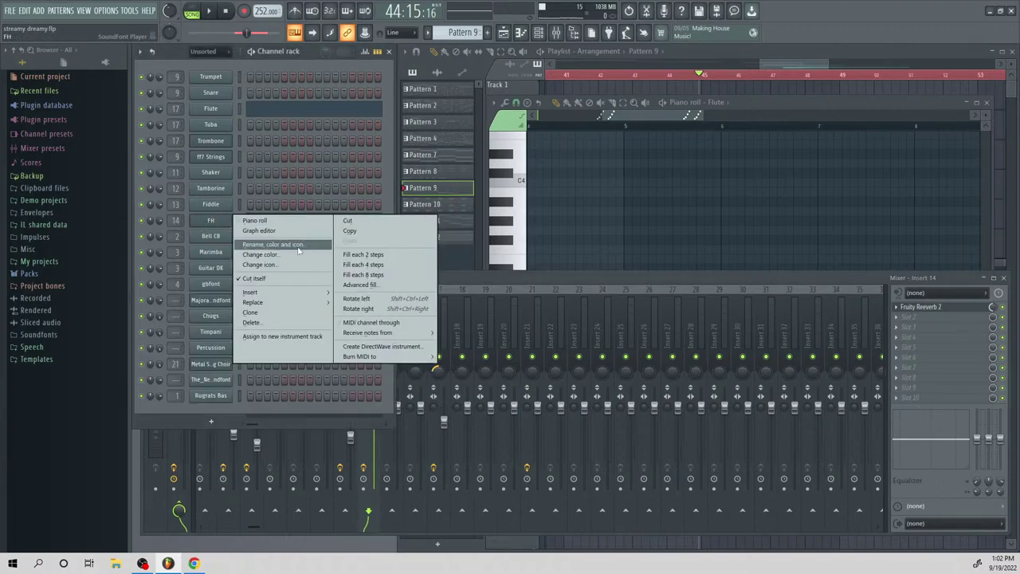
left_click(297, 335)
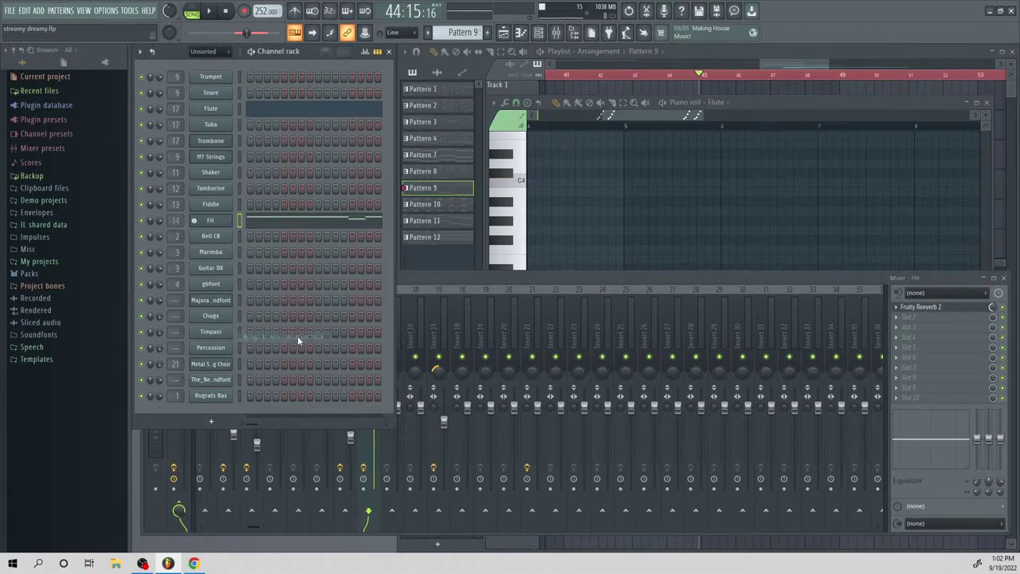
left_click(675, 273)
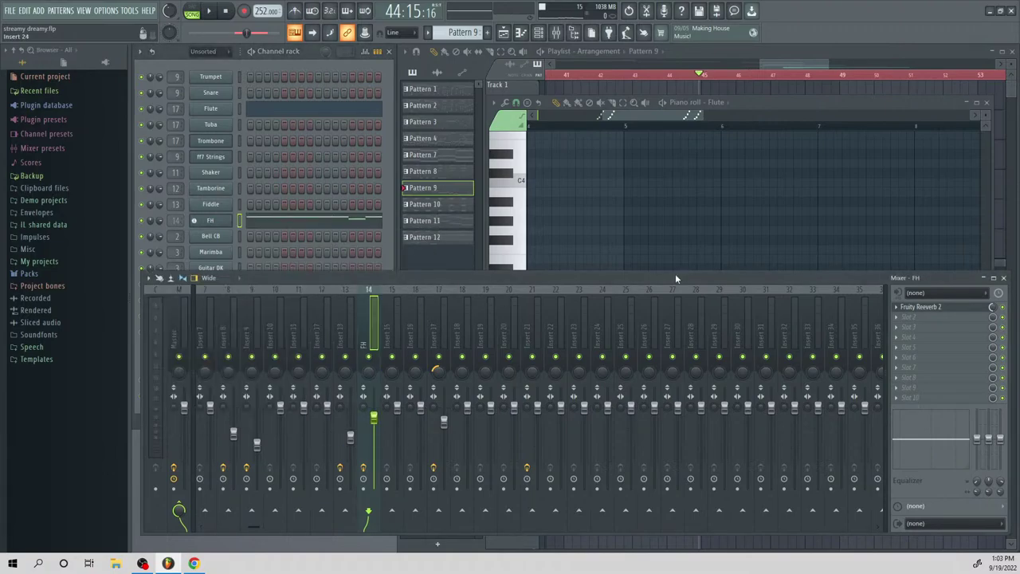
right_click(217, 77)
left_click(273, 193)
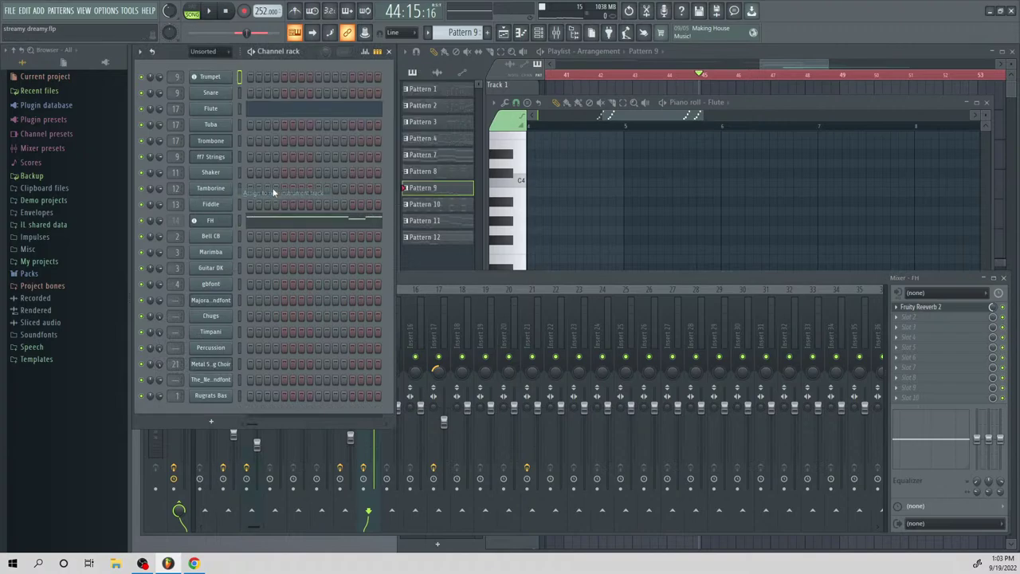
right_click(229, 90)
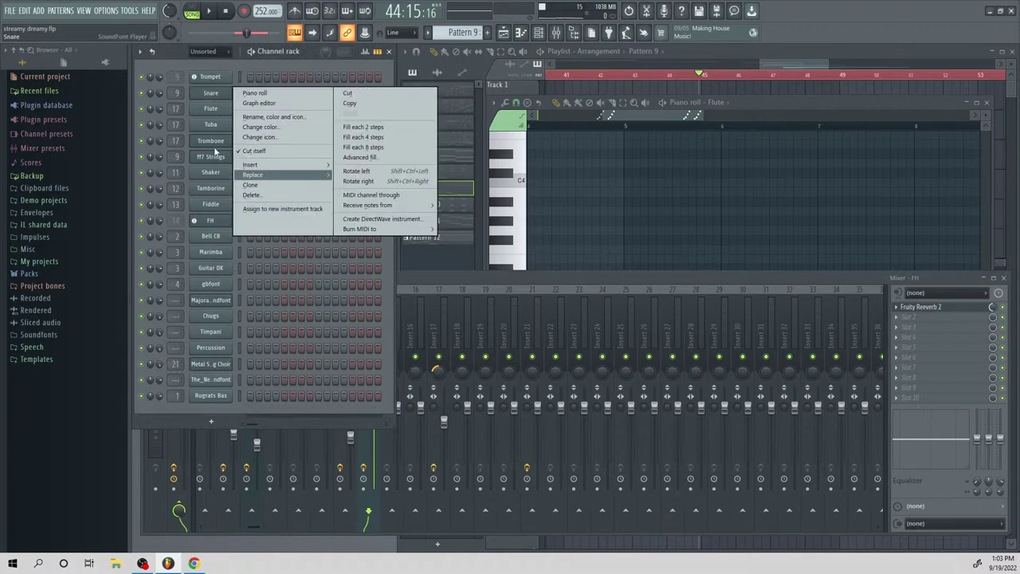
left_click(204, 94)
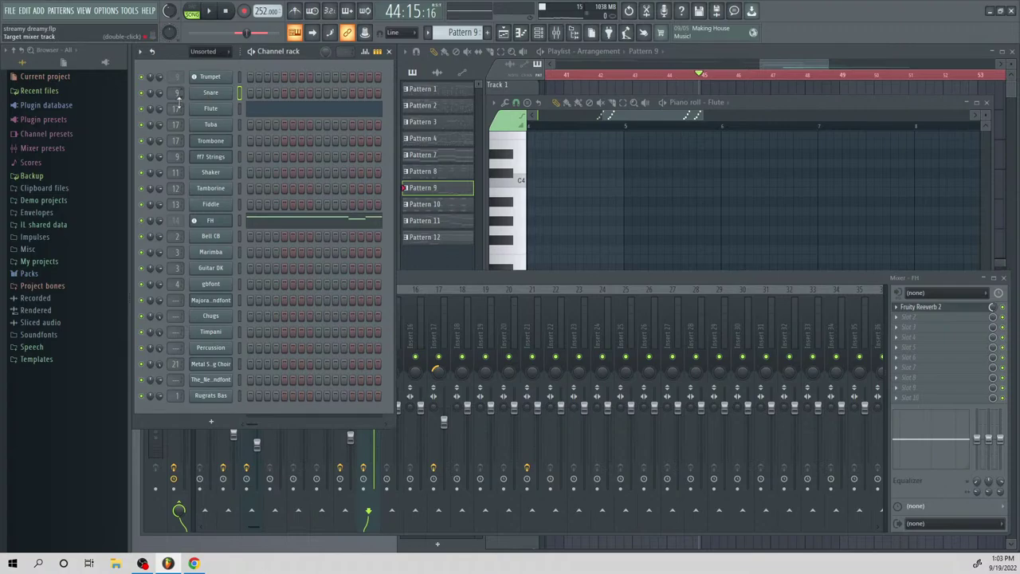
Route the ff7 Strings channel to mixer track 23 and return to the playlist around bar 45
left_click_drag(176, 156, 176, 130)
scroll(175, 156, "up", 1)
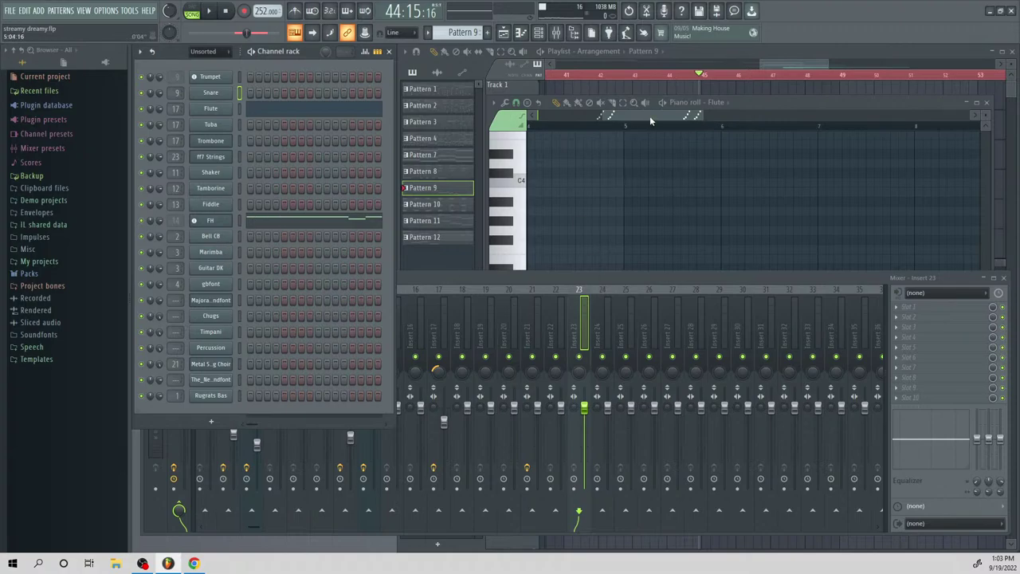
left_click_drag(650, 116, 601, 120)
left_click_drag(782, 67, 763, 109)
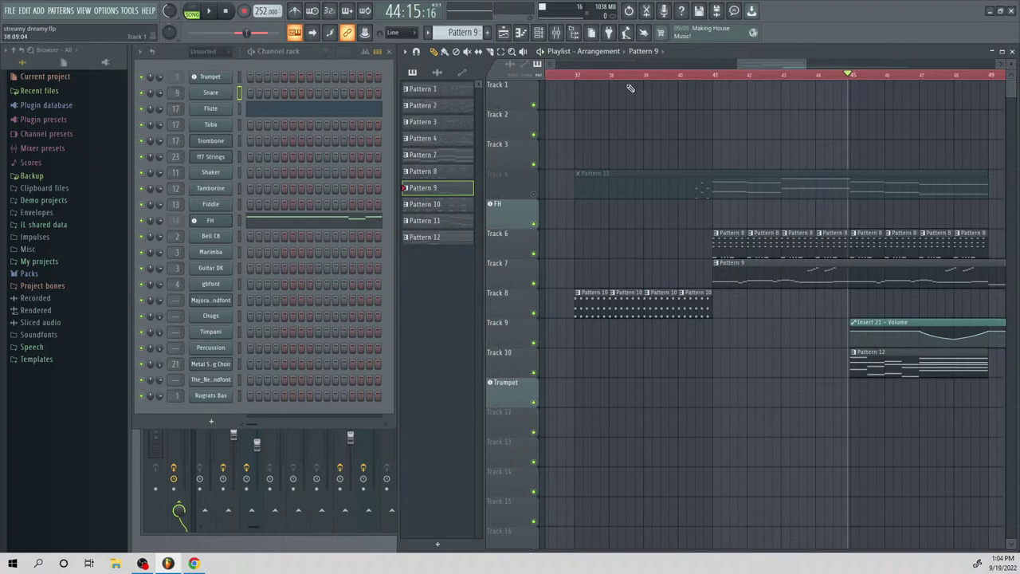
scroll(781, 92, "right", 4)
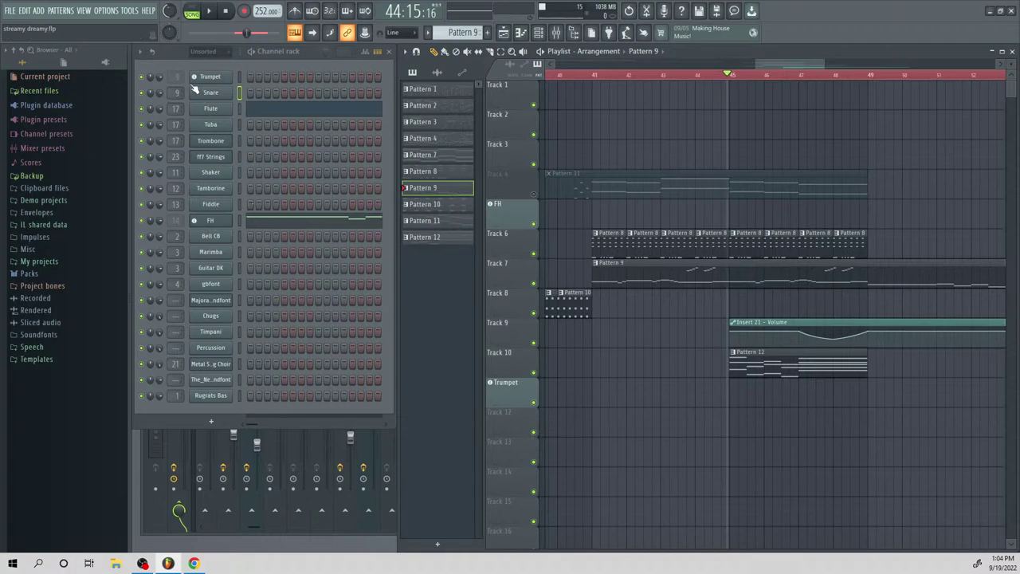
Clone the ff7 Strings channel and route the clone to mixer track 24
right_click(221, 162)
left_click(263, 246)
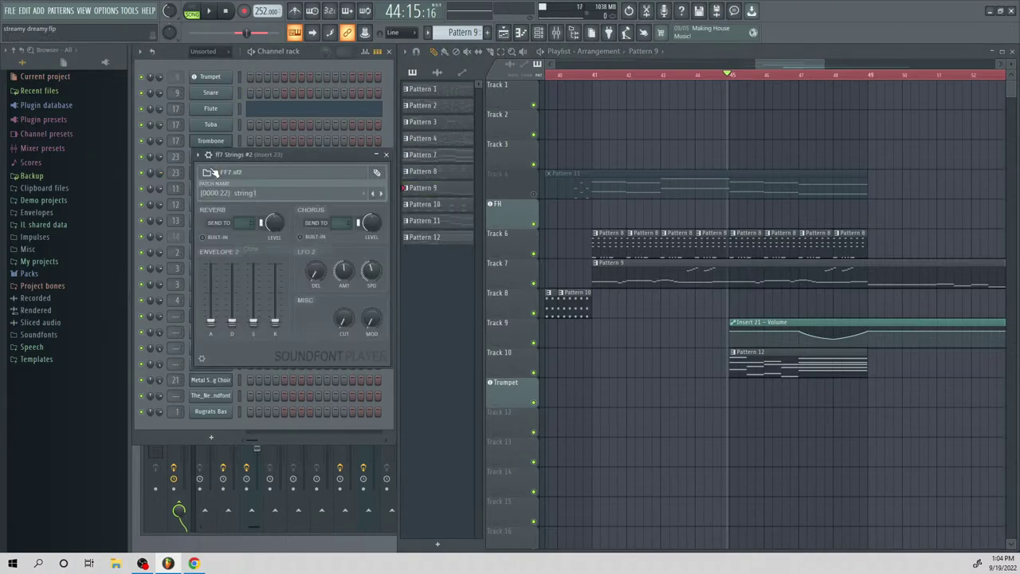
left_click(181, 172)
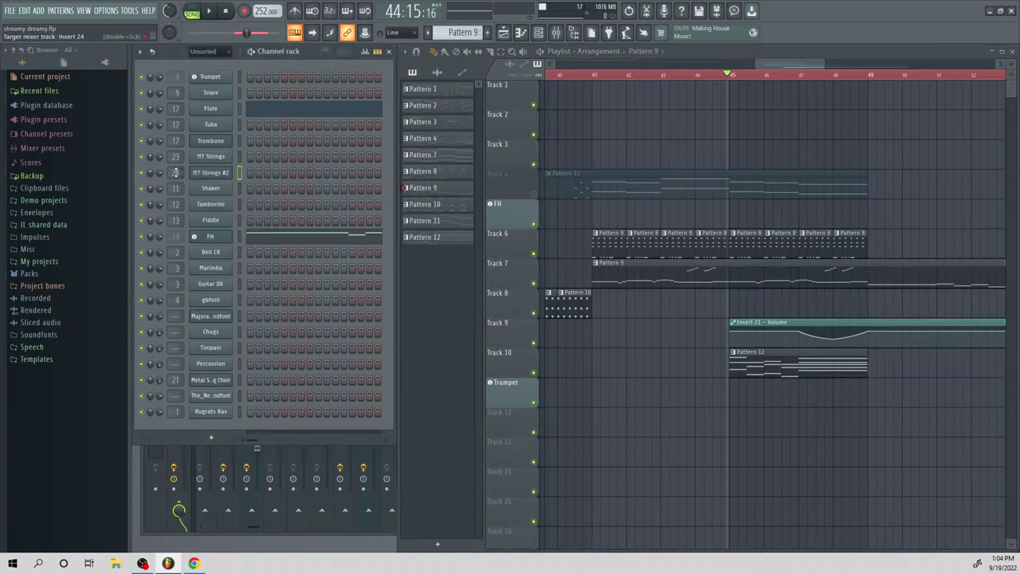
right_click(209, 173)
left_click(290, 66)
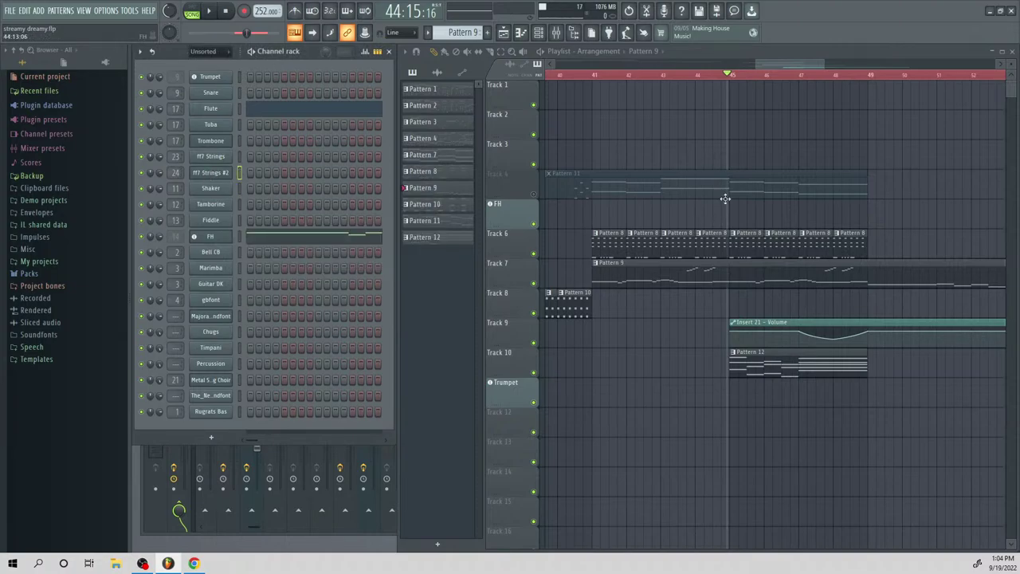
Open the piano roll of ff7 Strings #2 in Pattern 9 and play the song from just before bar 45
right_click(226, 181)
left_click(255, 175)
key("space")
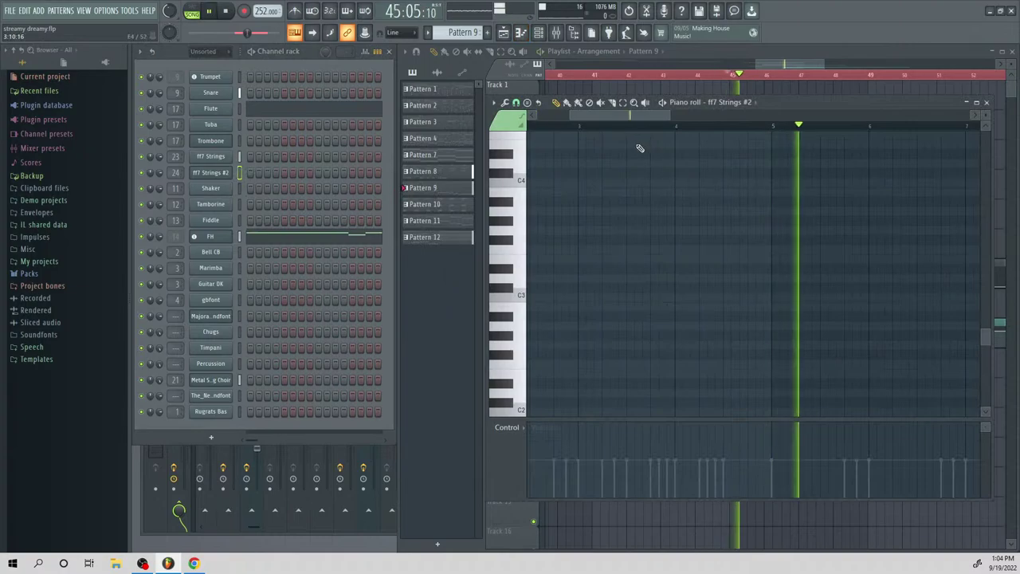
left_click_drag(800, 66, 808, 67)
key("space")
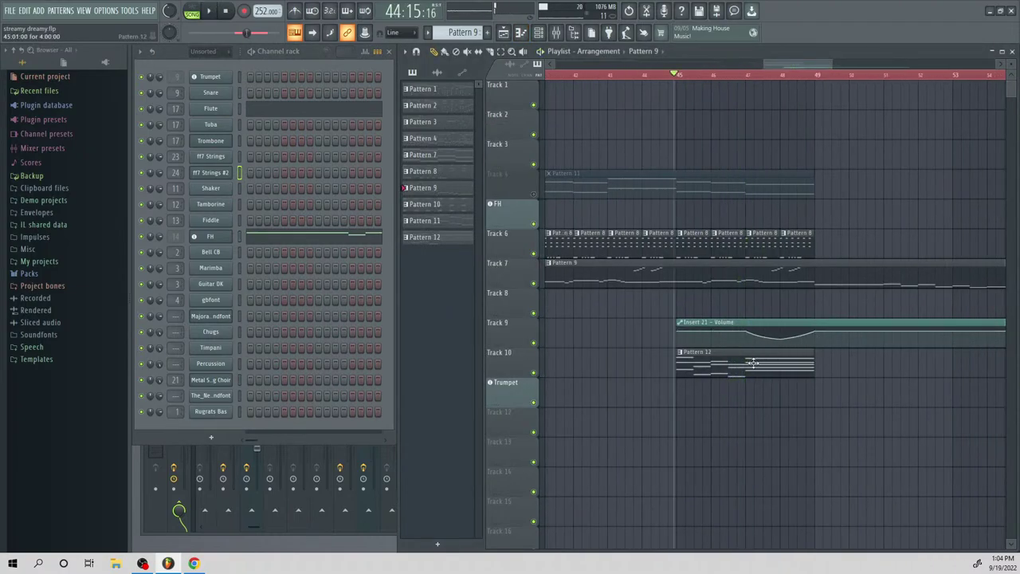
Open the choir notes of Pattern 12 in the piano roll and play that pattern on its own
double_click(752, 363)
left_click(200, 11)
key("space")
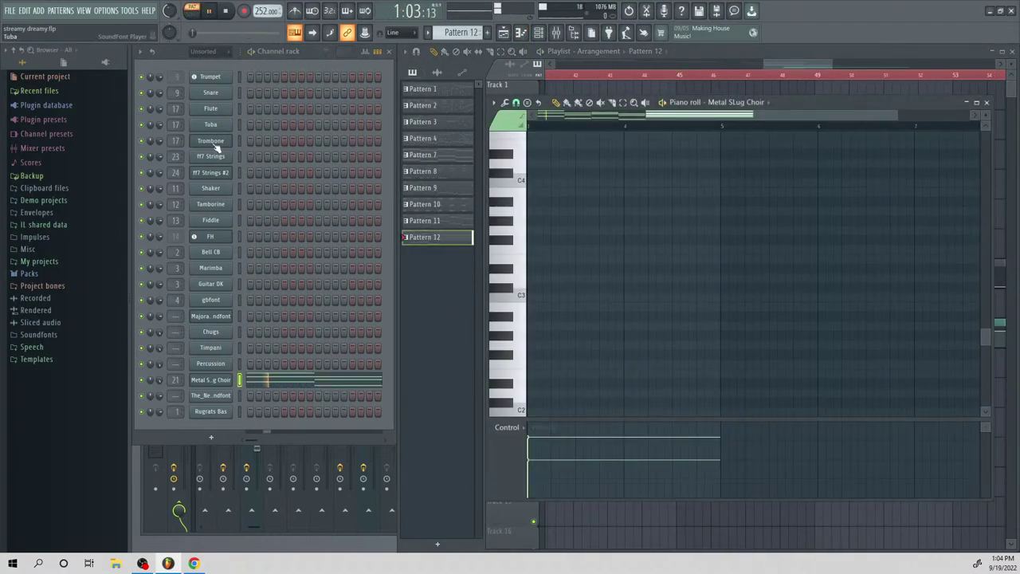
left_click(287, 379)
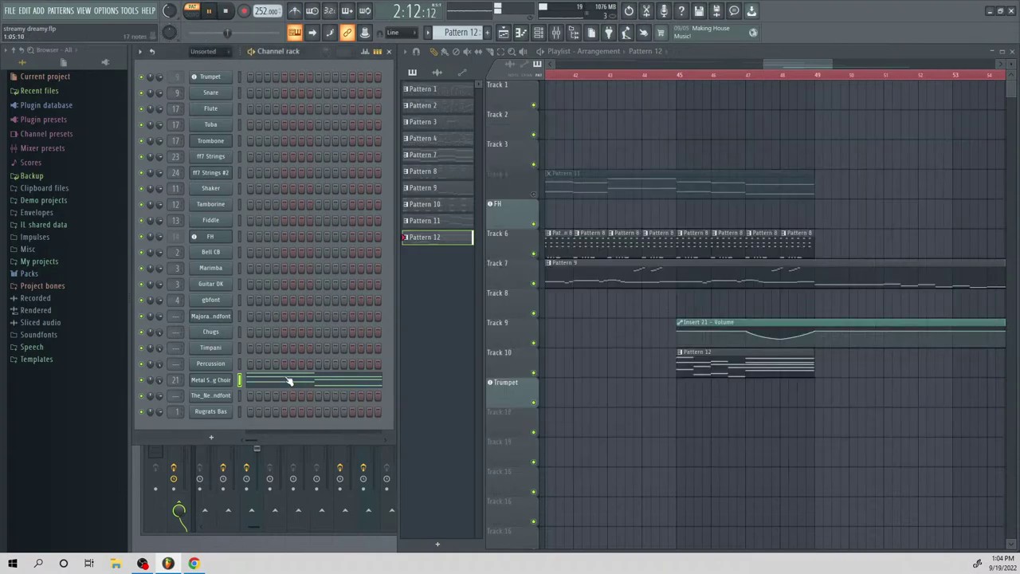
left_click(347, 380)
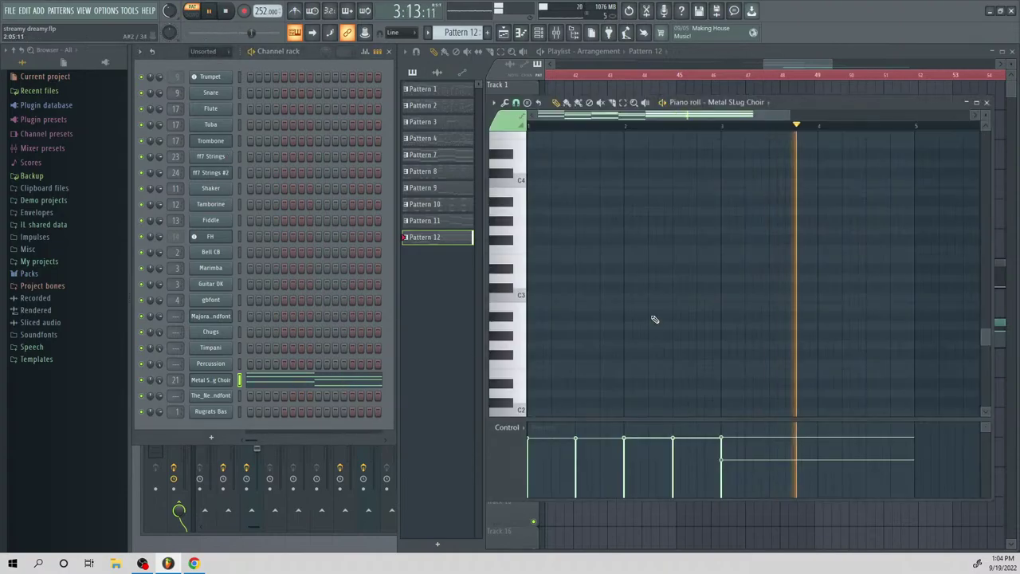
Paste the choir notes into the ff7 Strings #2 piano roll in Pattern 12 and play the pattern
right_click(230, 167)
left_click(244, 173)
key("ctrl+v")
key("space")
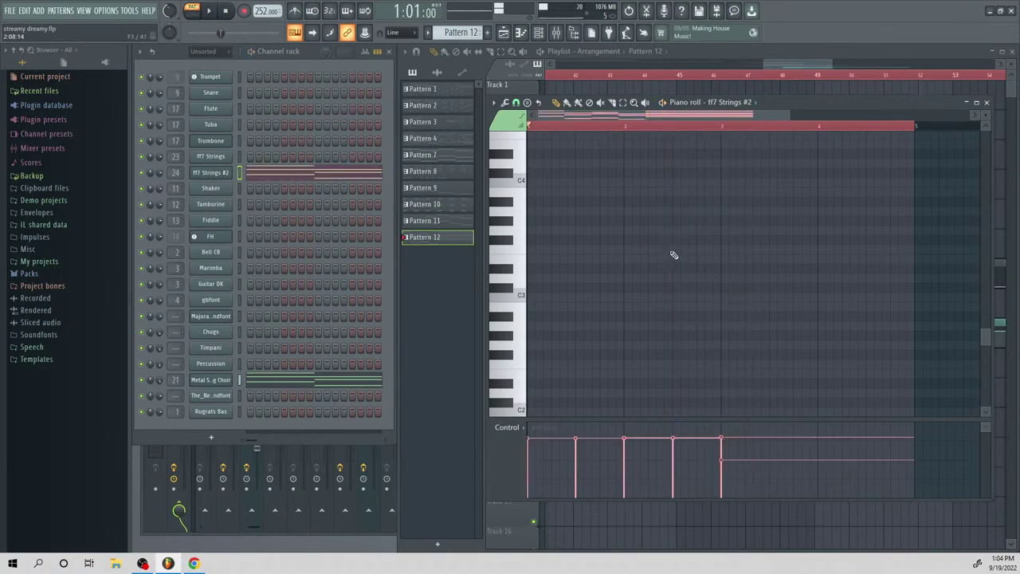
key("space")
Set the pasted strings notes to one even, slightly lower velocity and play Pattern 12 again
scroll(674, 256, "down", 4)
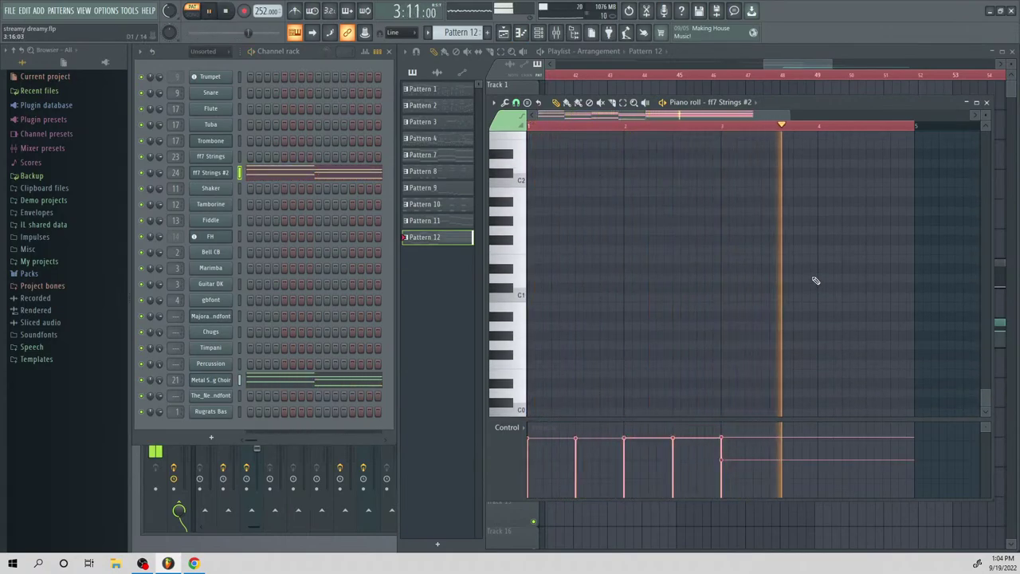
scroll(797, 303, "up", 9)
key("space")
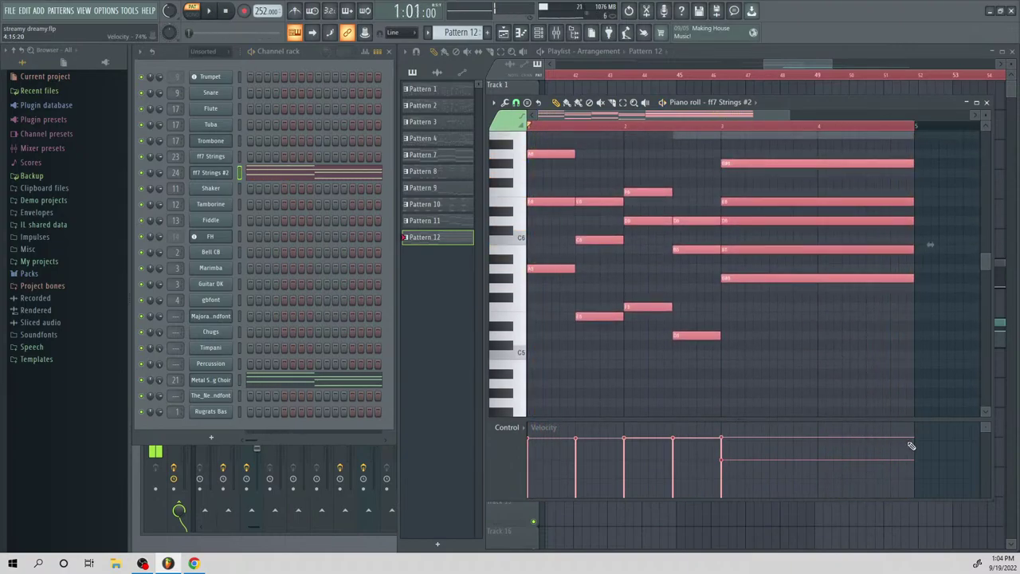
key("space")
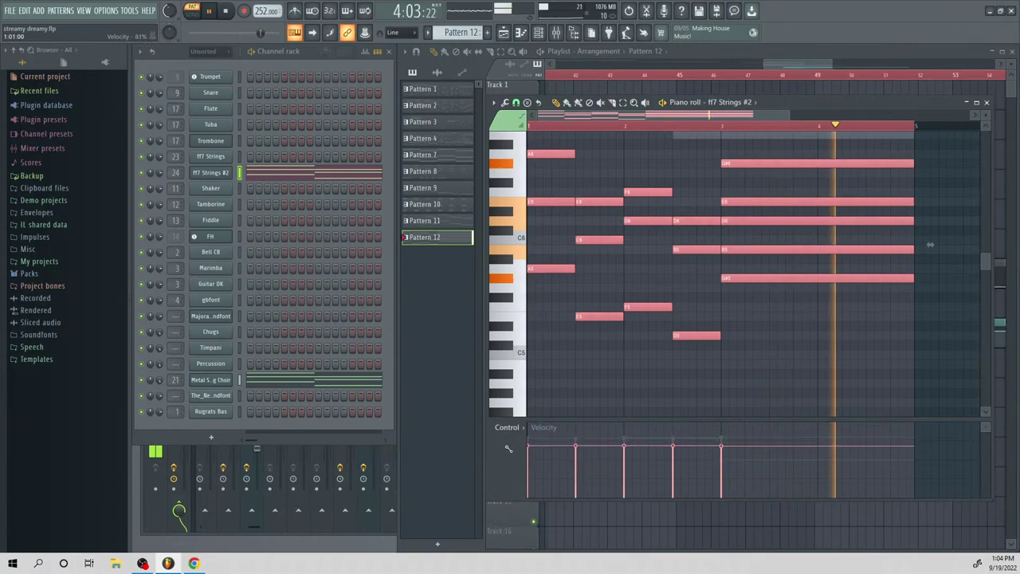
key("space")
Rename the ff7 Strings #2 channel to Strings Mid and make it a linked instrument track in the playlist and mixer
right_click(236, 170)
left_click(257, 197)
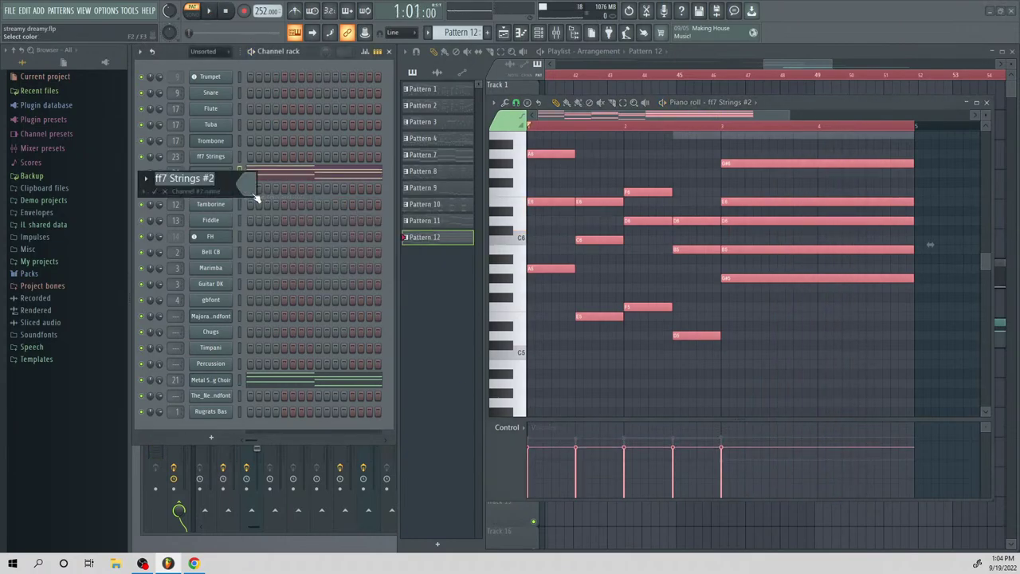
type("S")
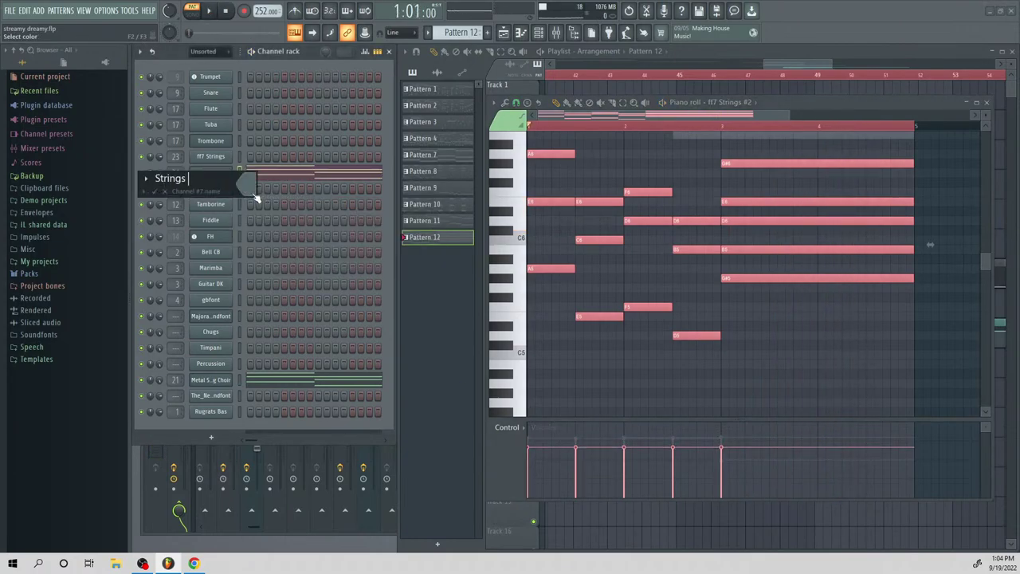
key("Return")
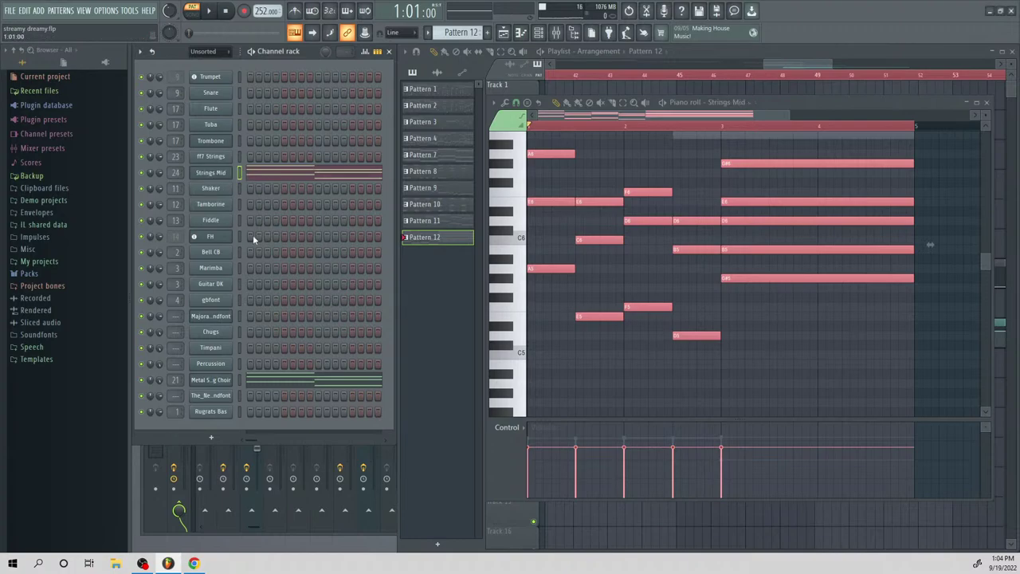
right_click(221, 174)
left_click(280, 288)
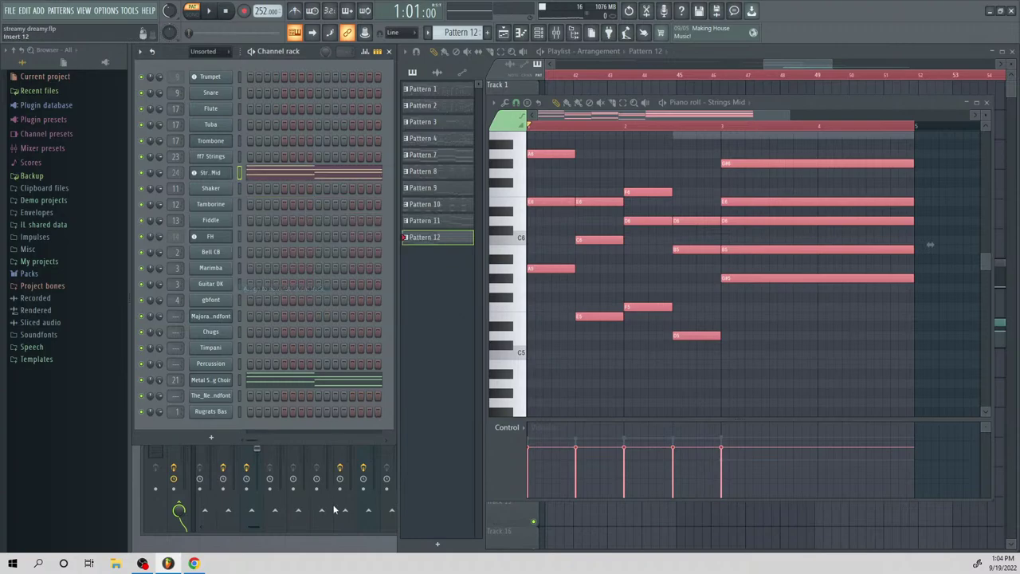
Create a volume automation clip for the Strings Mid mixer track and place it at bar 45 on the Strings Mid playlist track
left_click(327, 530)
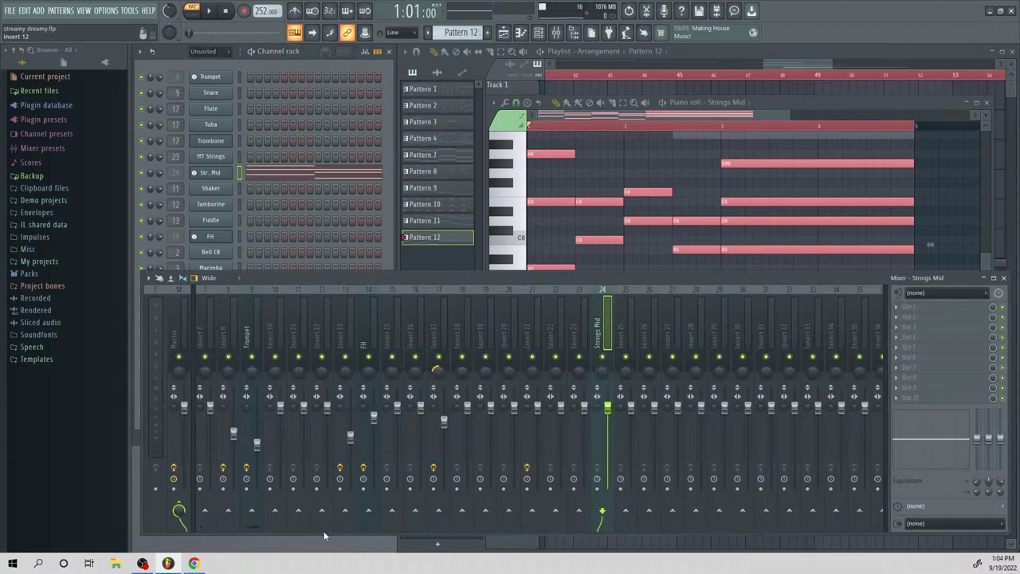
right_click(606, 411)
left_click(644, 449)
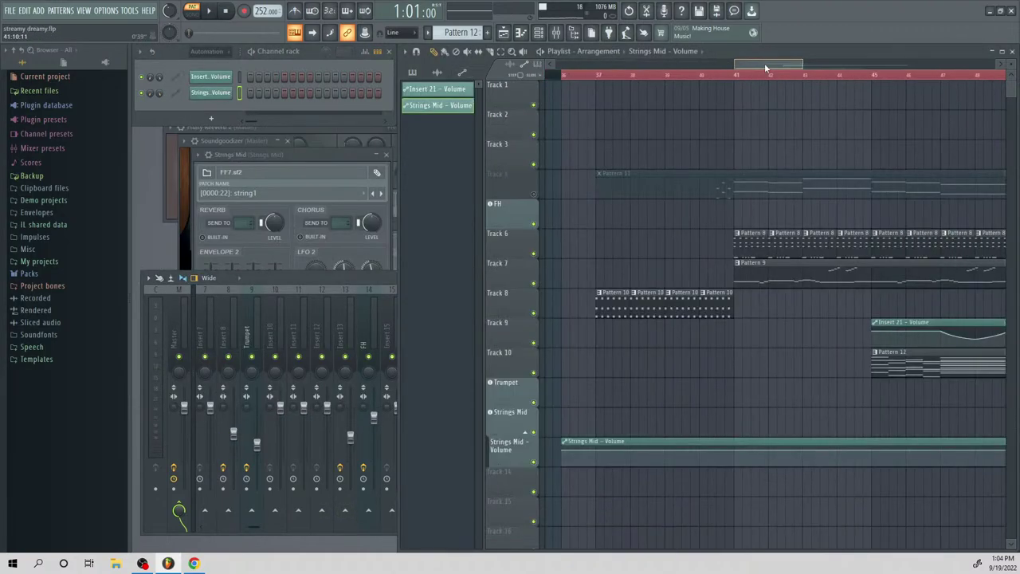
left_click_drag(763, 67, 801, 135)
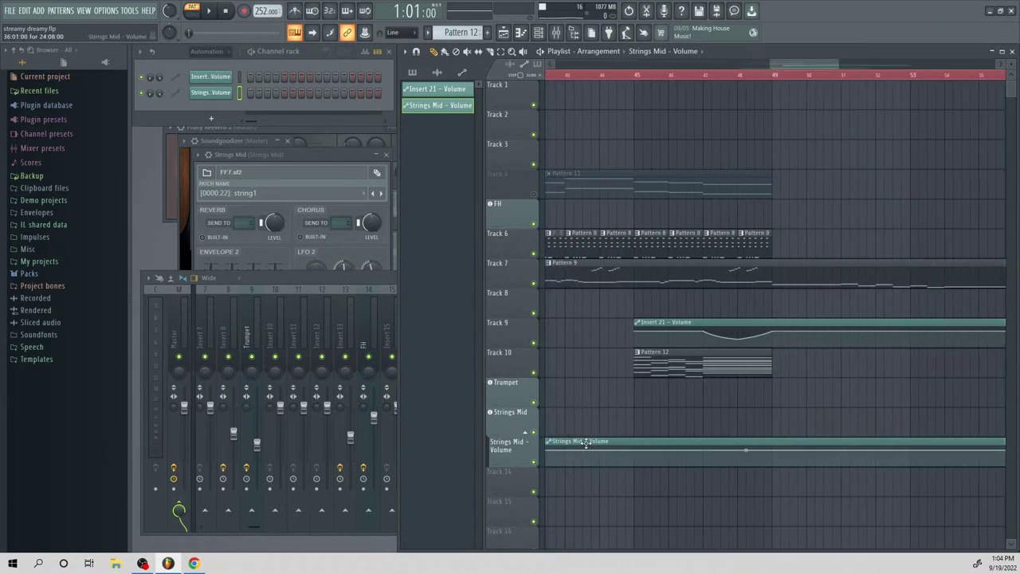
left_click_drag(585, 443, 914, 411)
left_click(678, 404)
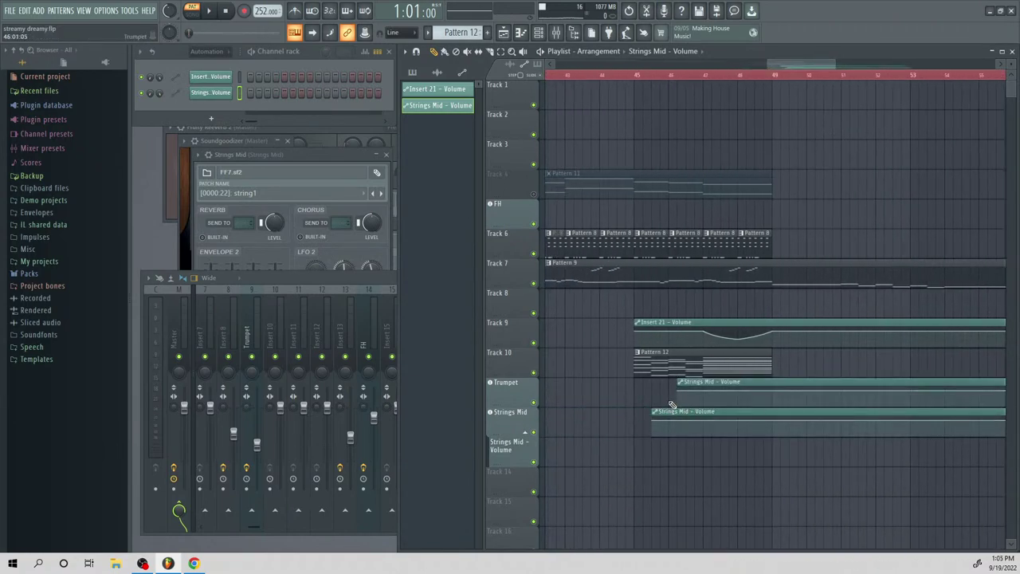
right_click(677, 403)
left_click_drag(744, 413, 723, 414)
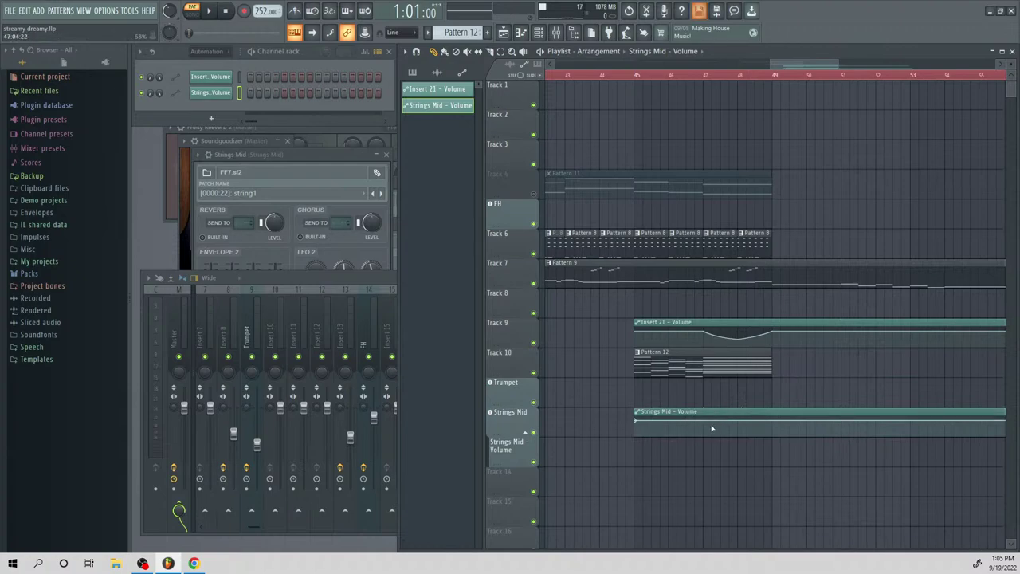
Shape a dip in the Strings Mid volume automation from bar 47 to bar 49, lowest at bar 48, and play the song from bar 46
right_click(703, 420)
right_click(738, 425)
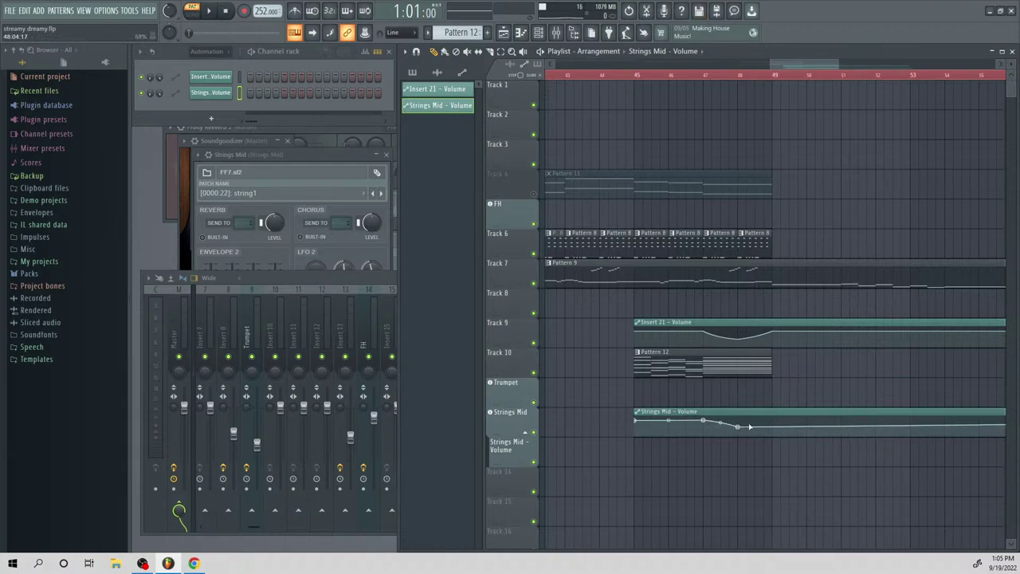
right_click(772, 421)
key("space")
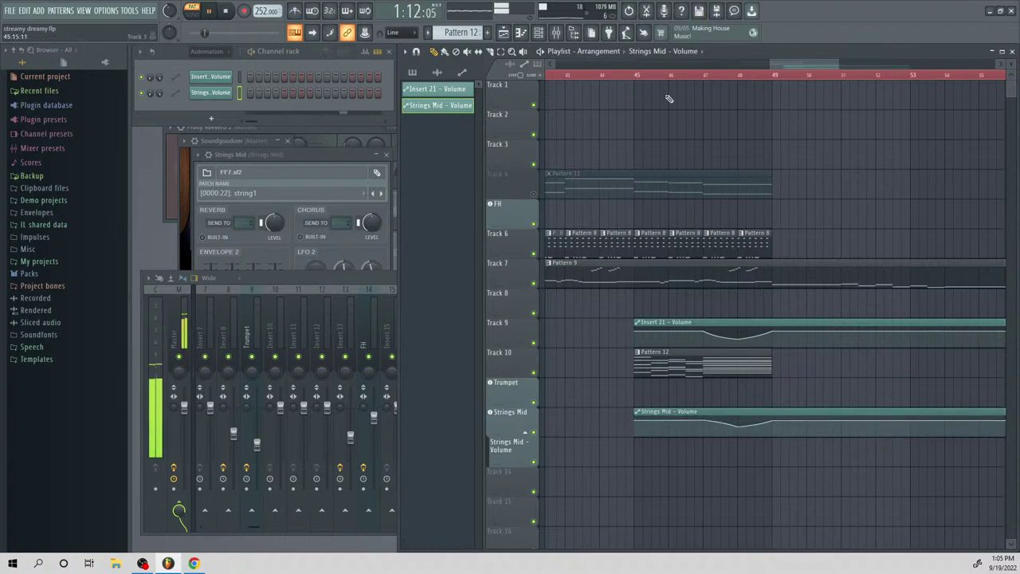
left_click(691, 78)
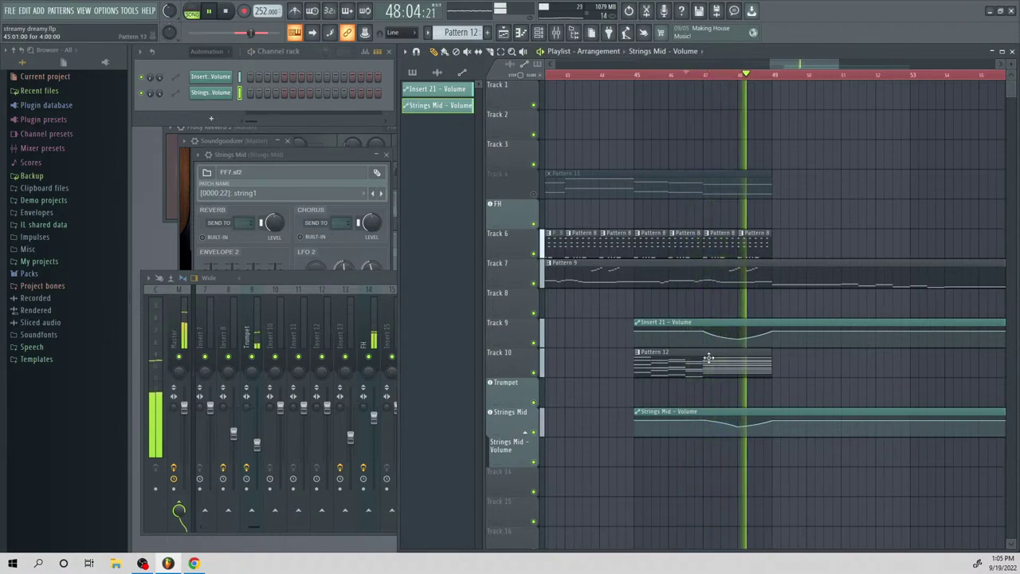
key("space")
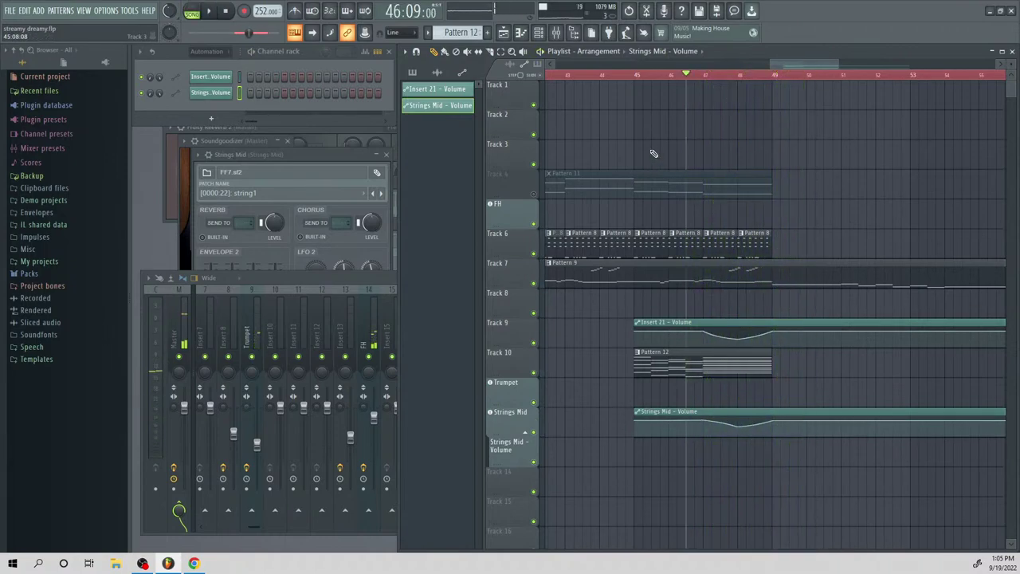
Play the song from bar 37, where the Pattern 10 clips begin
scroll(777, 75, "left", 8)
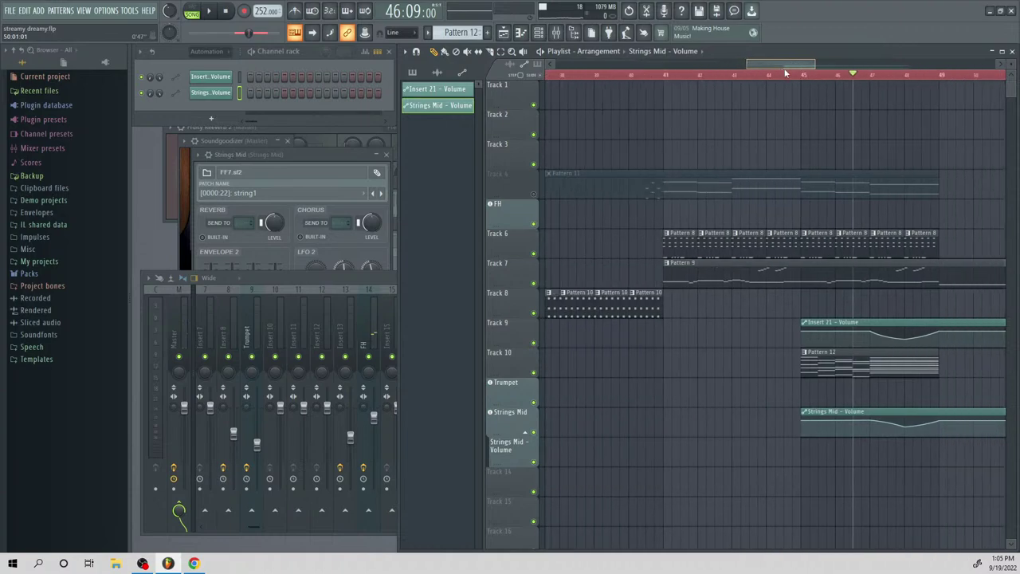
left_click(617, 75)
key("space")
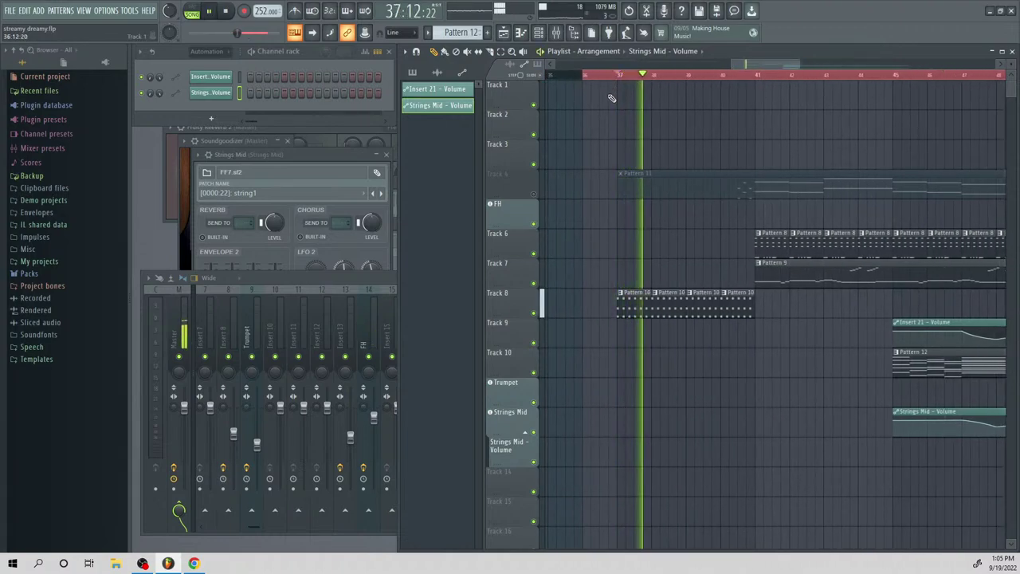
key("space")
Make Pattern 10's ff7 Strings channel a linked instrument track and create an automation clip for its mixer volume
double_click(631, 310)
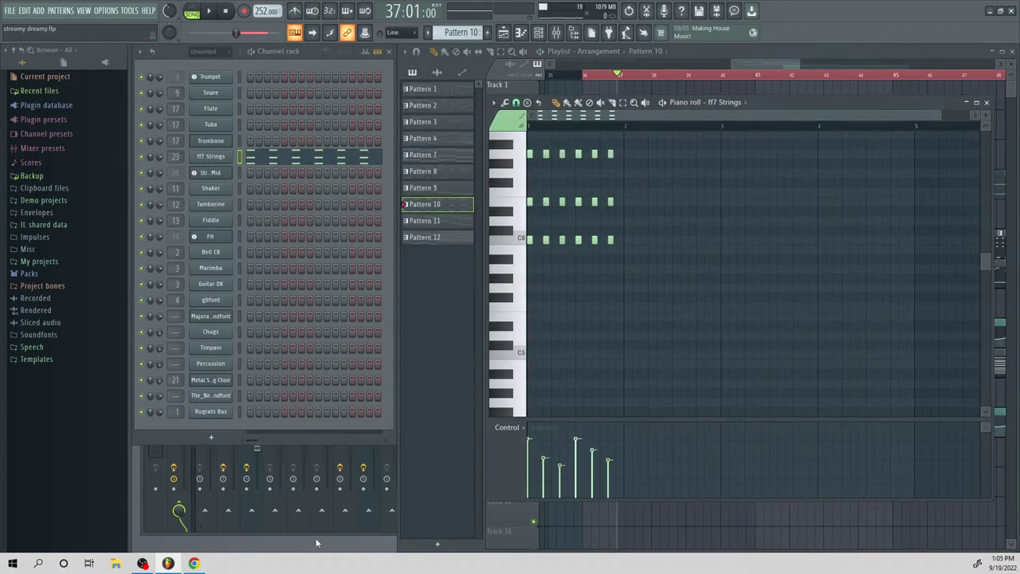
right_click(209, 159)
left_click(285, 273)
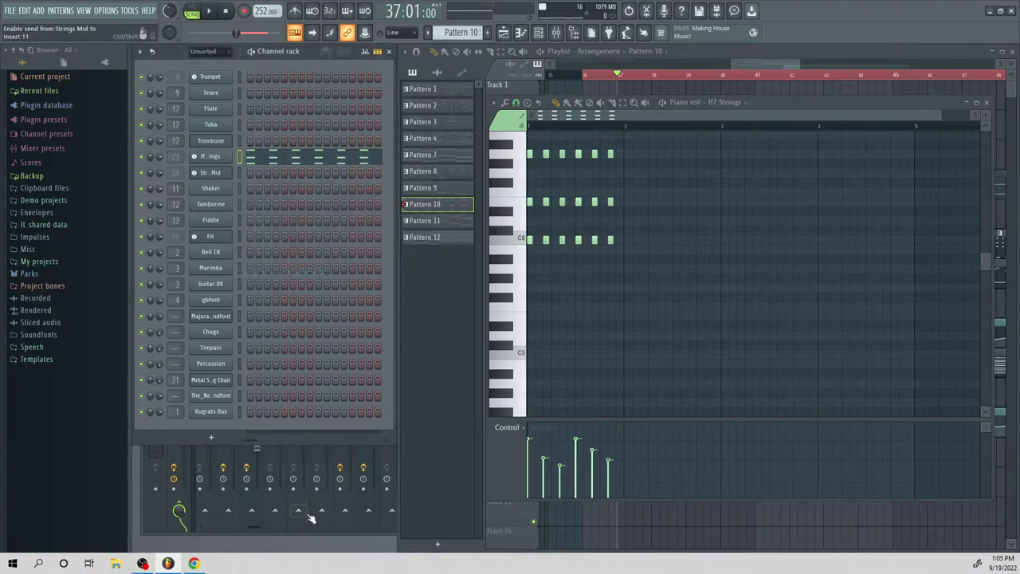
left_click(304, 534)
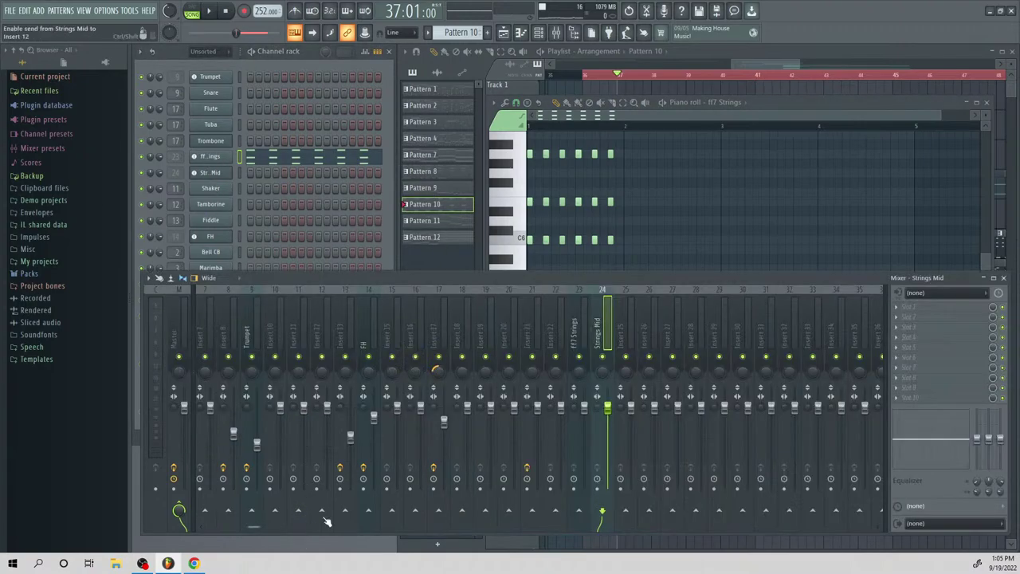
right_click(586, 412)
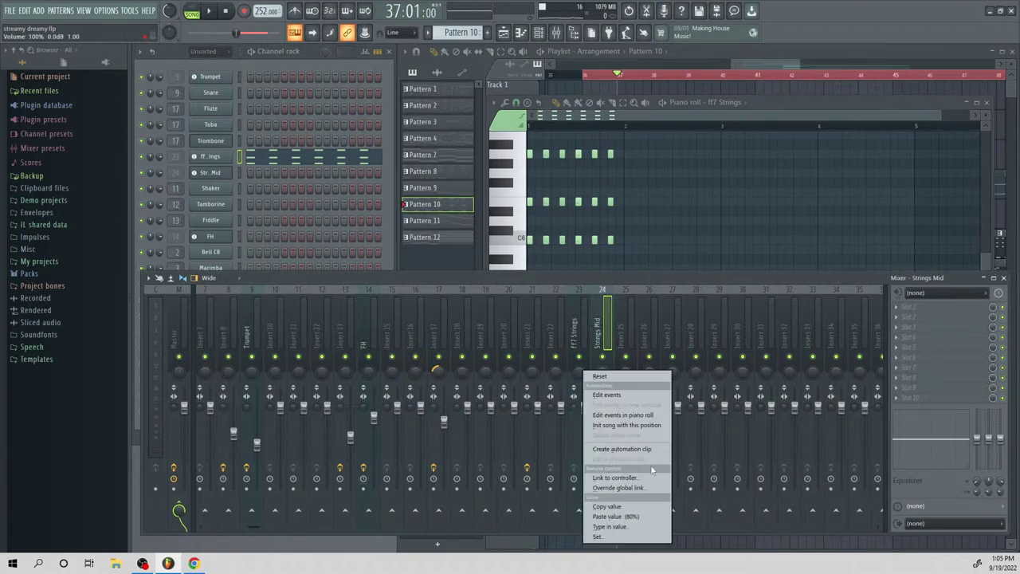
left_click(645, 451)
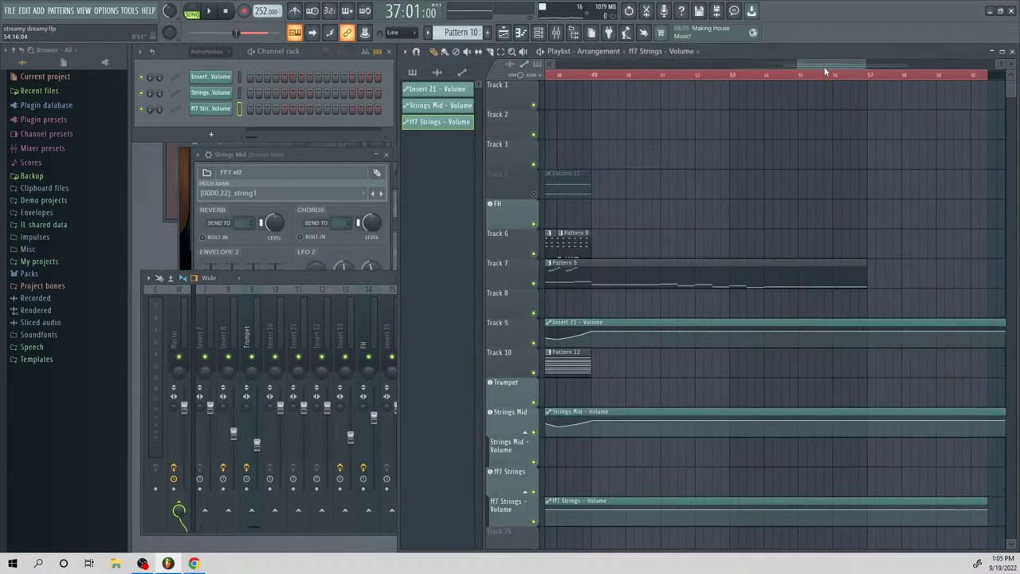
Move the ff7 Strings volume clip up one free row to just after bar 37 and add a point at bar 41 matching its starting value
left_click_drag(833, 58, 768, 60)
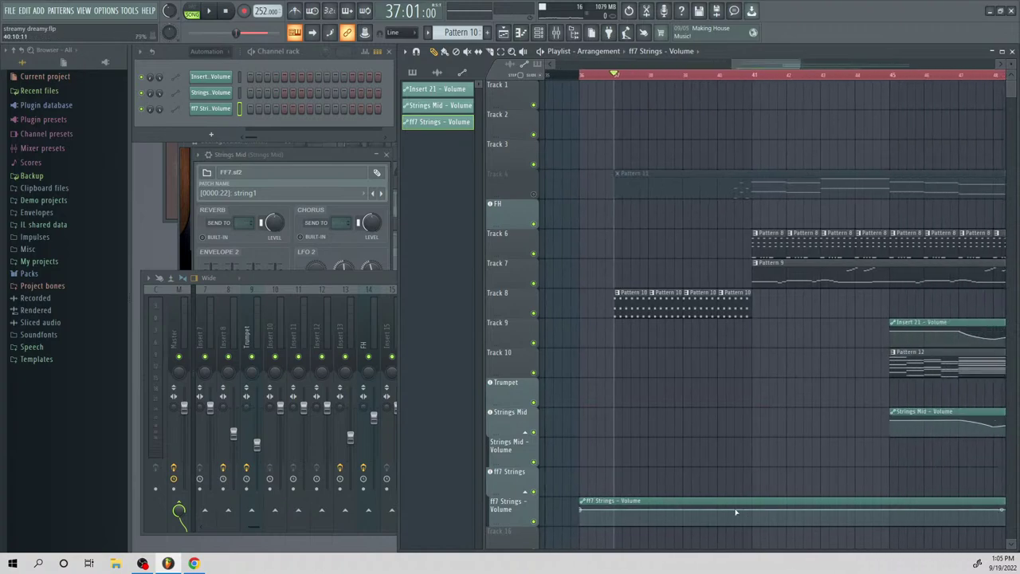
left_click_drag(586, 500, 633, 429)
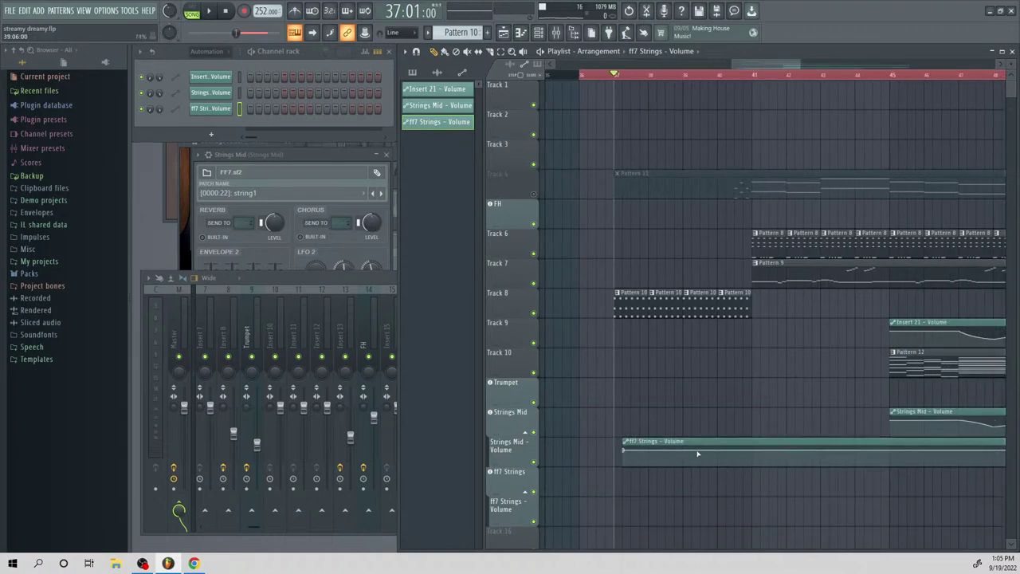
right_click(627, 450)
left_click(644, 516)
right_click(751, 451)
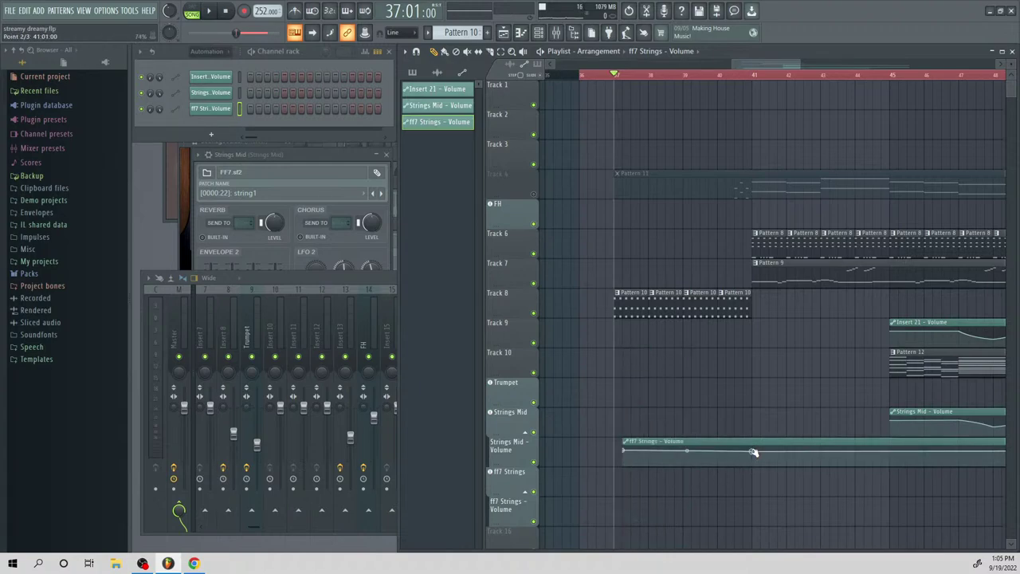
right_click(753, 452)
left_click(785, 526)
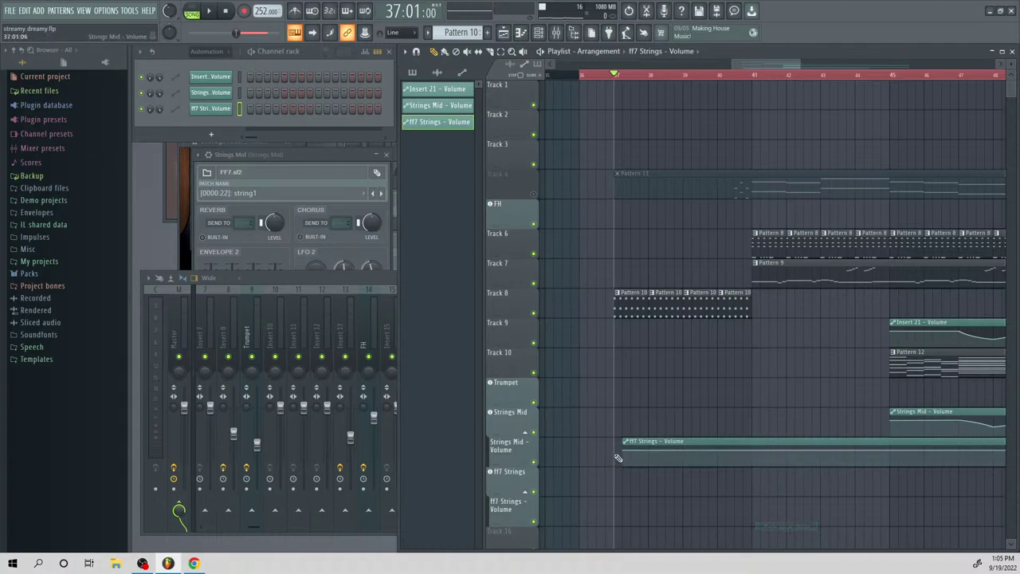
Lower the clip's starting point to form a fade-in, play it, and align the ff7 Strings volume clip with bar 37
left_click_drag(617, 458, 619, 471)
key("space")
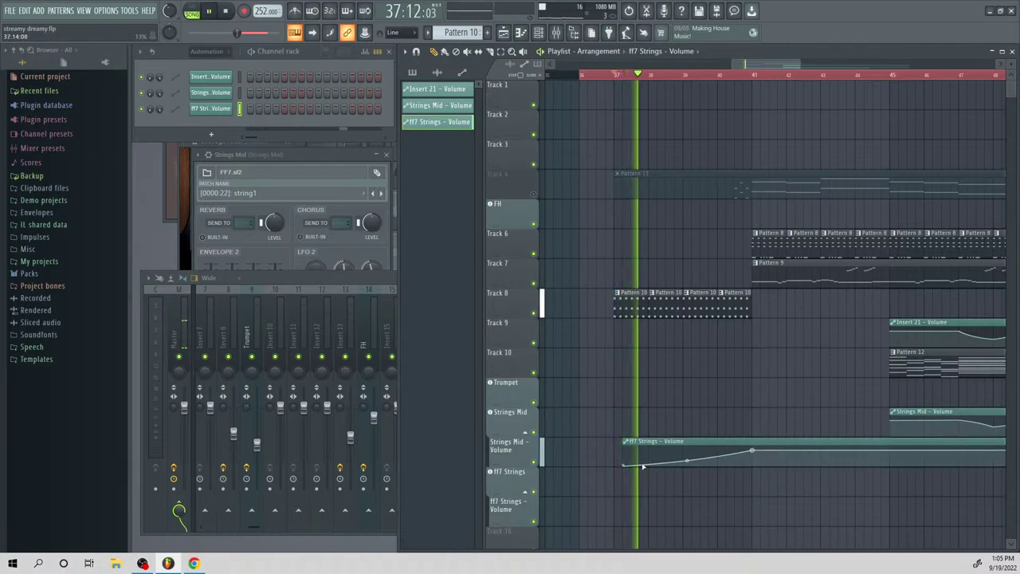
key("space")
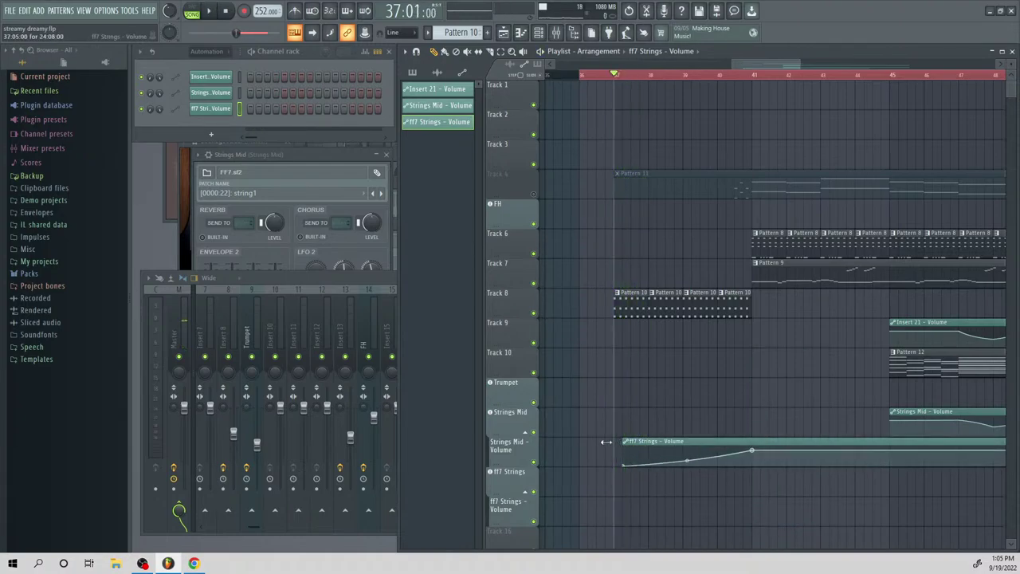
left_click_drag(671, 443, 661, 443)
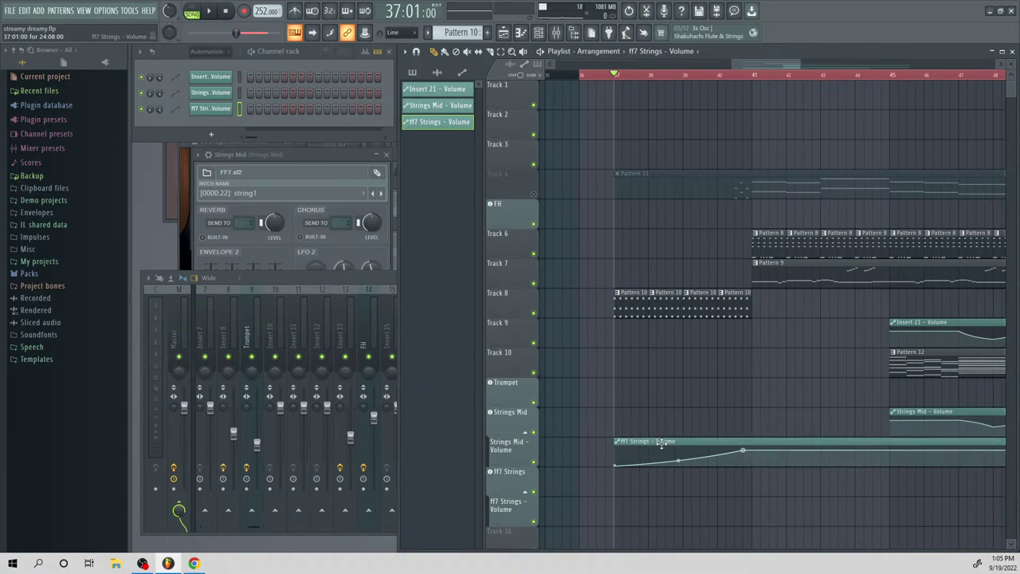
Move the end point of the ff7 Strings fade-in to bar 41, restore its copied 80% value, and play from bar 37
right_click(745, 451)
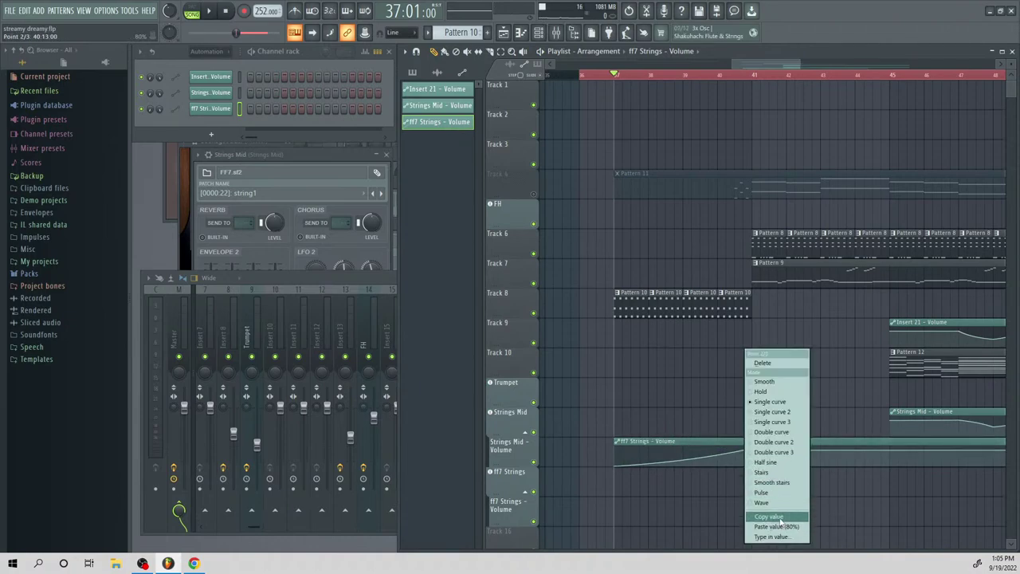
left_click(773, 516)
right_click(751, 450)
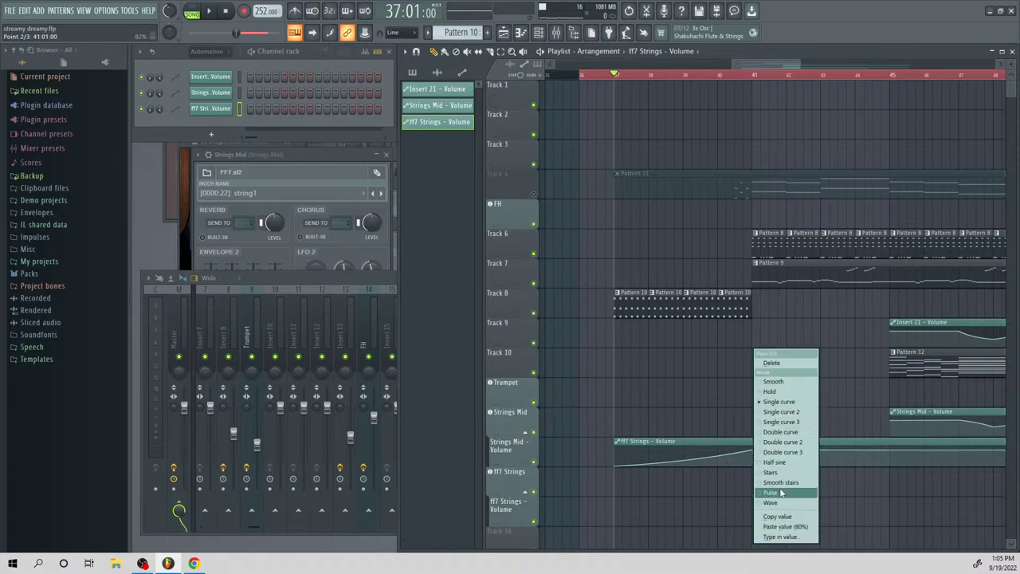
left_click(784, 527)
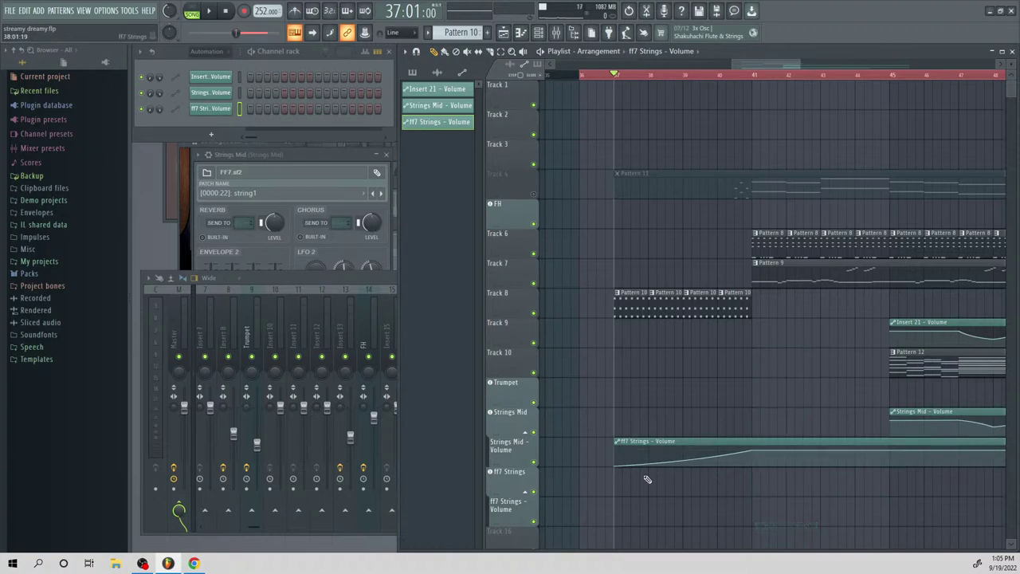
key("space")
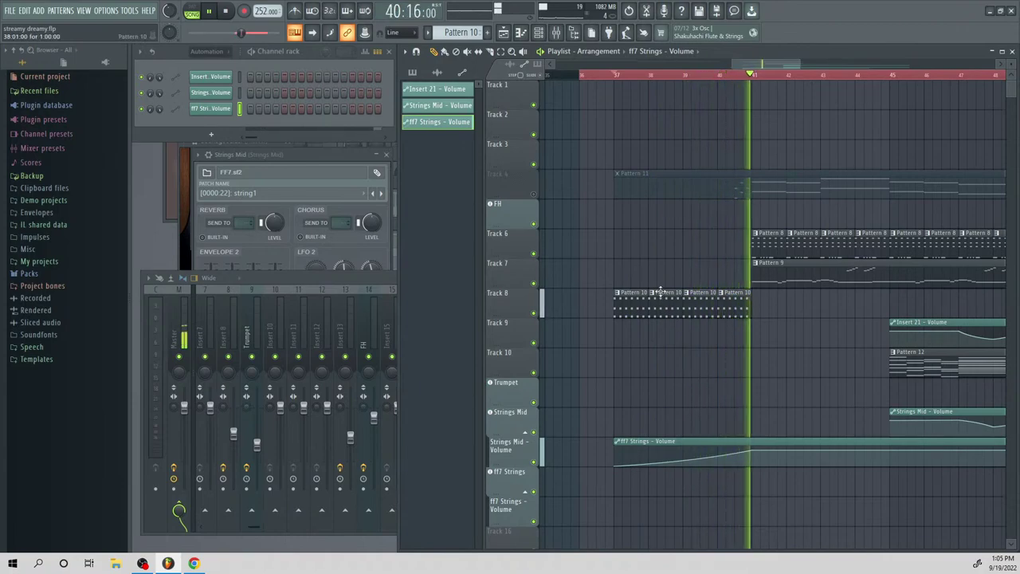
Listen to the arrangement past bar 45 and replay the section from bar 41
left_click_drag(764, 65, 784, 88)
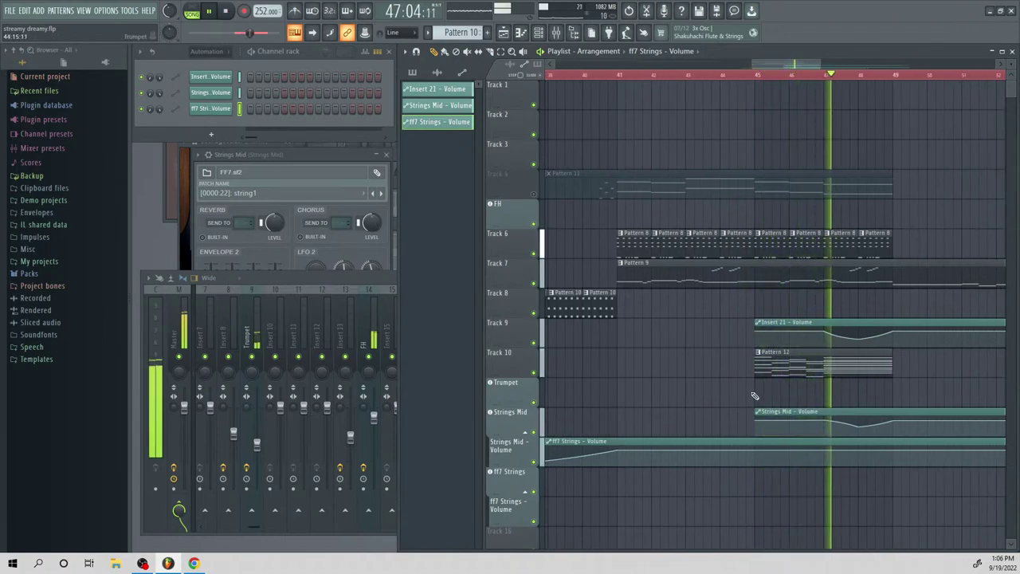
key("space")
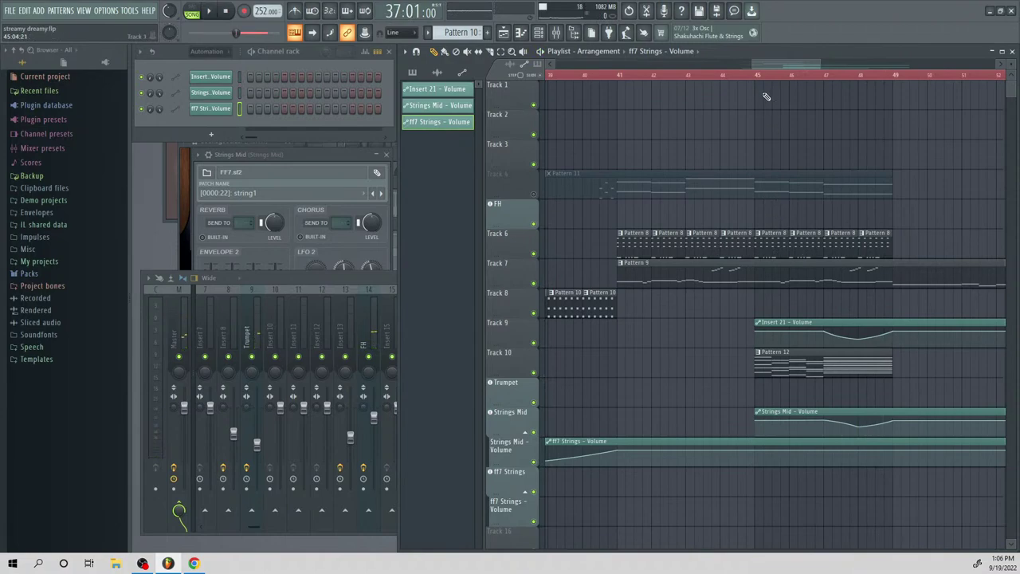
left_click(619, 80)
key("space")
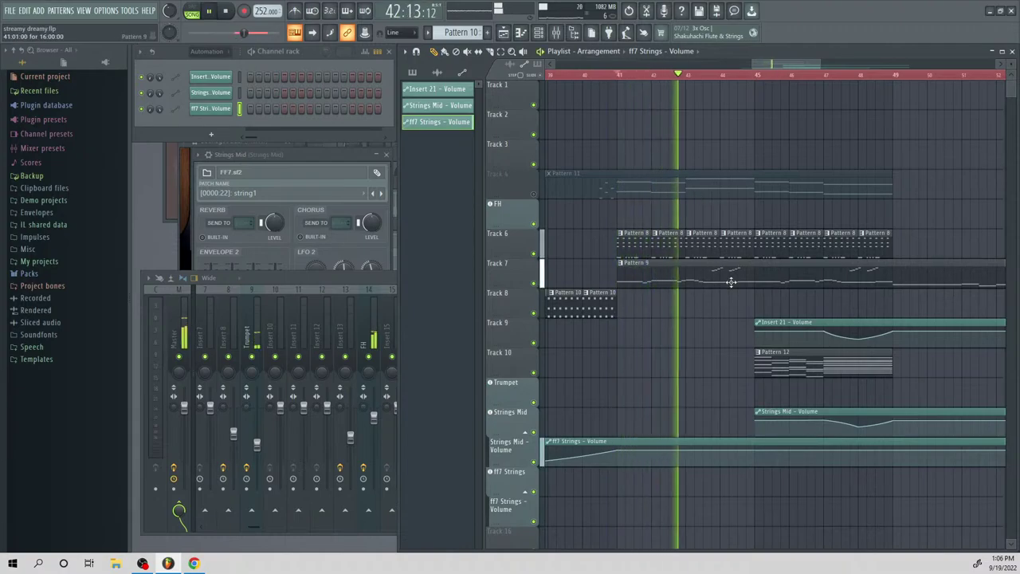
key("space")
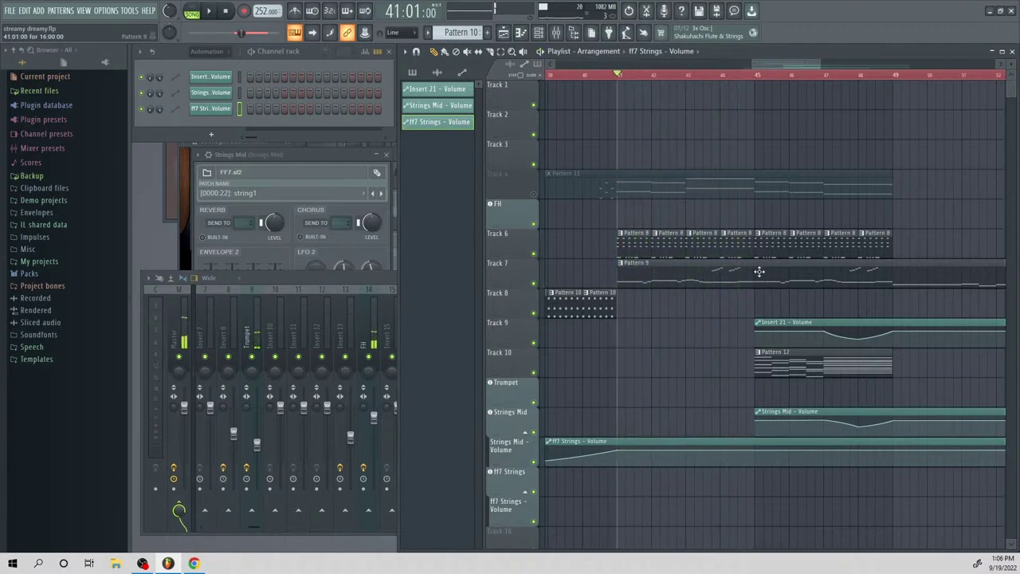
Open Pattern 9's FH melody, set snapping to Bar, and move all notes from bar 5 onward to bar 9
double_click(758, 272)
key("space")
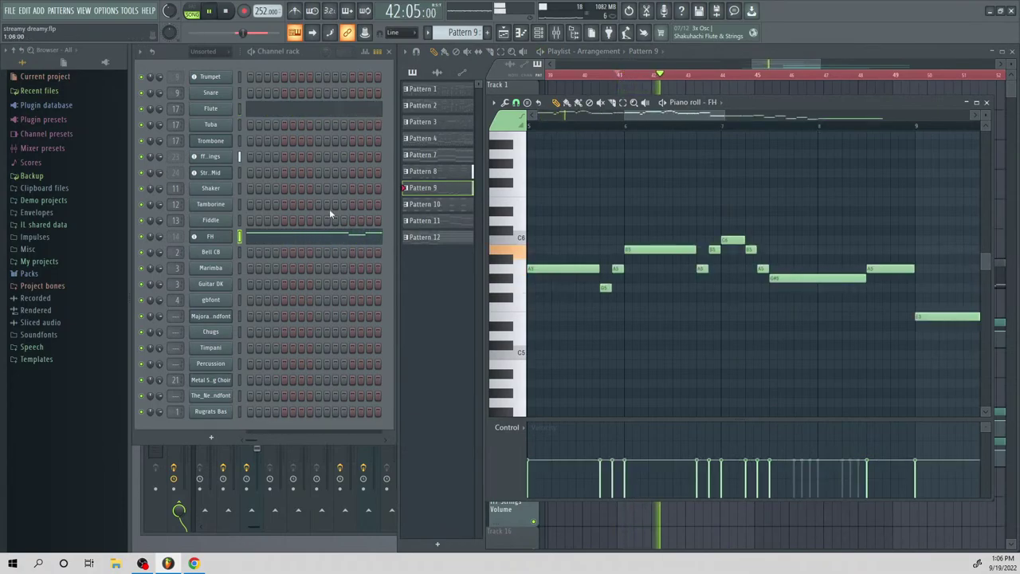
mouse_move(724, 115)
left_mouse_down()
mouse_move(872, 125)
mouse_move(725, 134)
left_mouse_up()
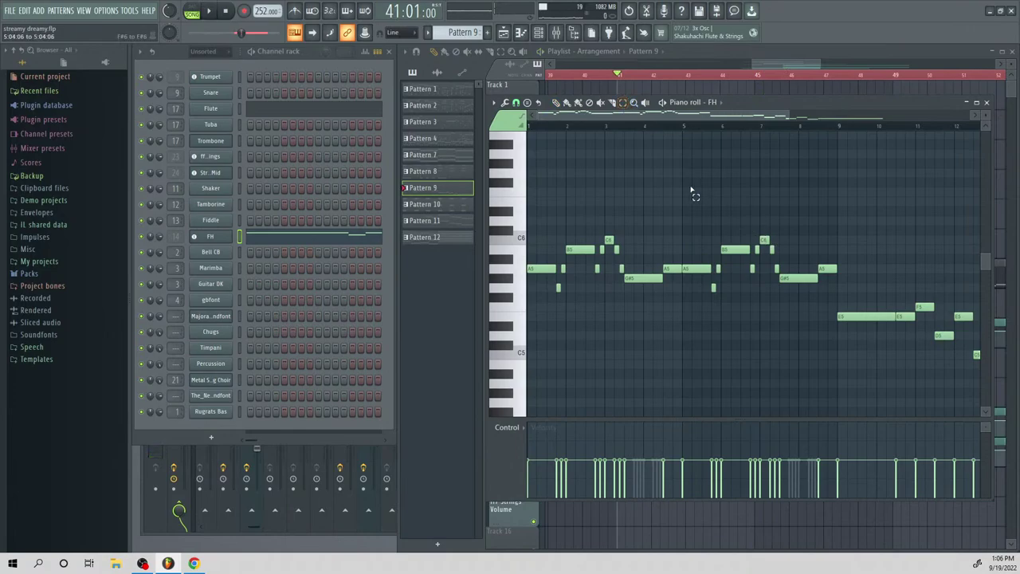
left_click_drag(690, 178, 826, 360)
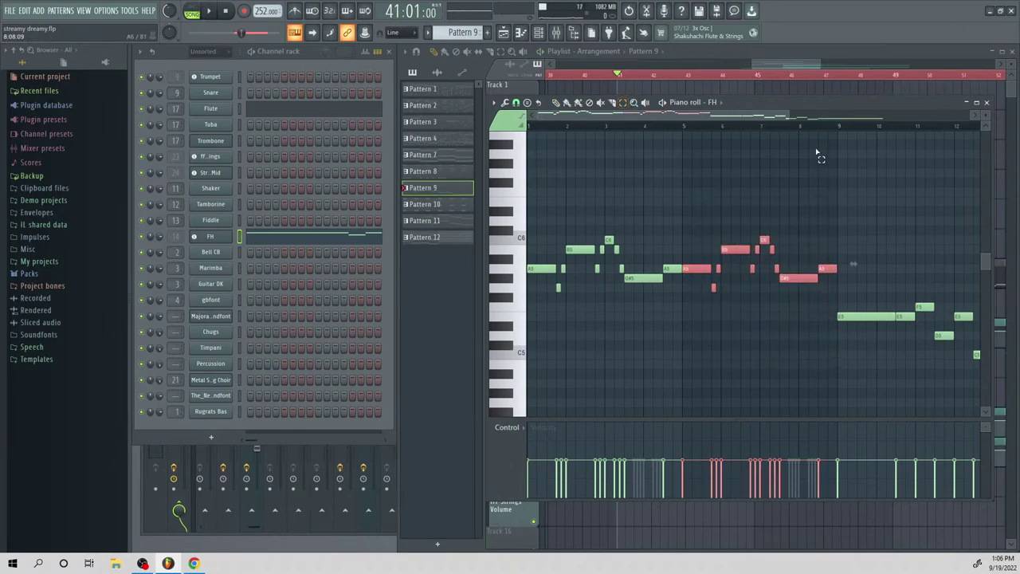
left_click_drag(787, 113, 895, 187)
left_click_drag(649, 188, 894, 410)
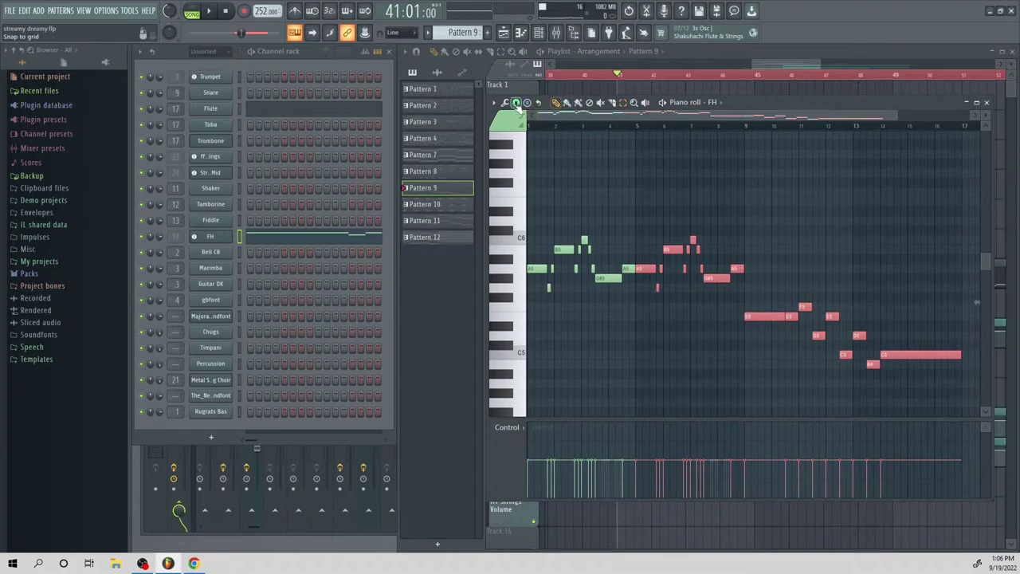
left_click(516, 104)
left_click(534, 264)
left_click_drag(640, 268, 761, 268)
key("space")
left_click(619, 127)
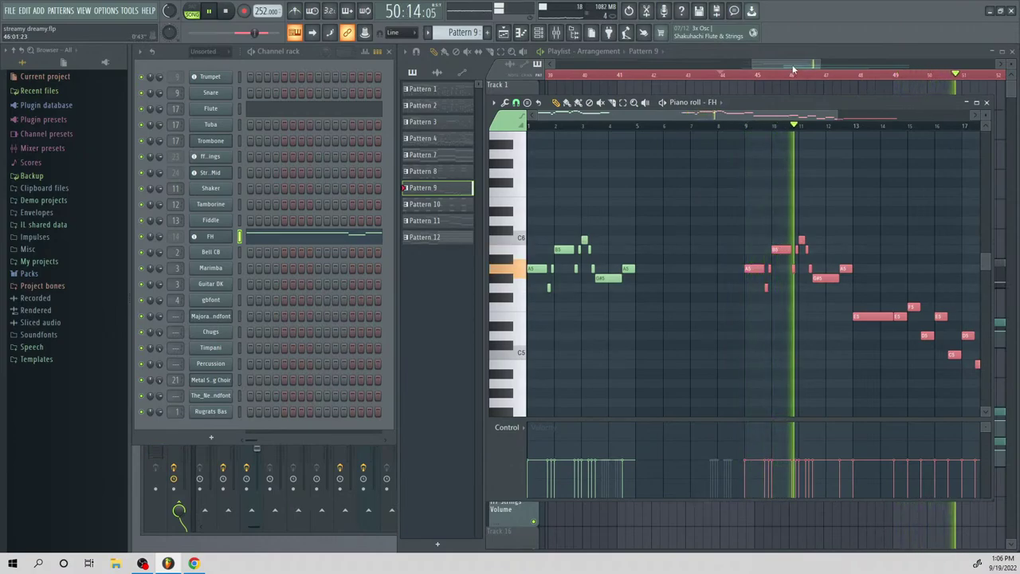
key("space")
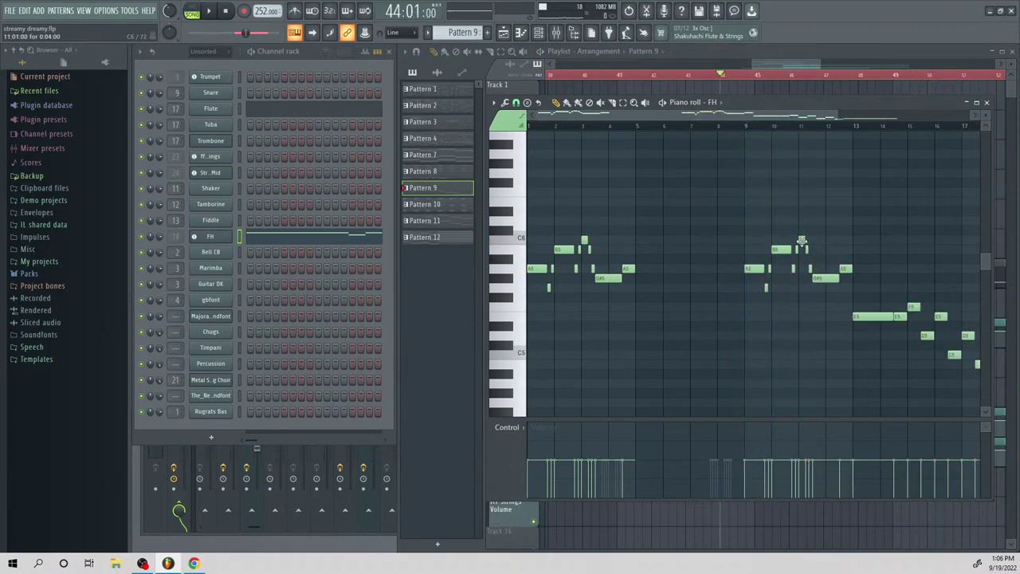
In the FH melody, raise the long G#5 in bar 11 to E6 and the following A5 to F6, and play the result
left_click_drag(827, 278, 825, 201)
key("space")
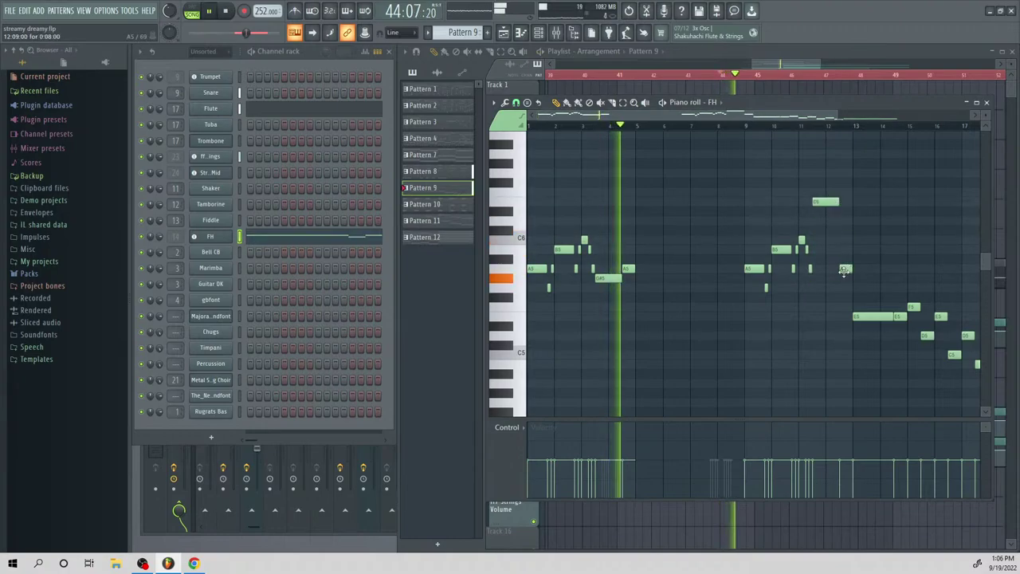
key("space")
left_click_drag(837, 202, 838, 202)
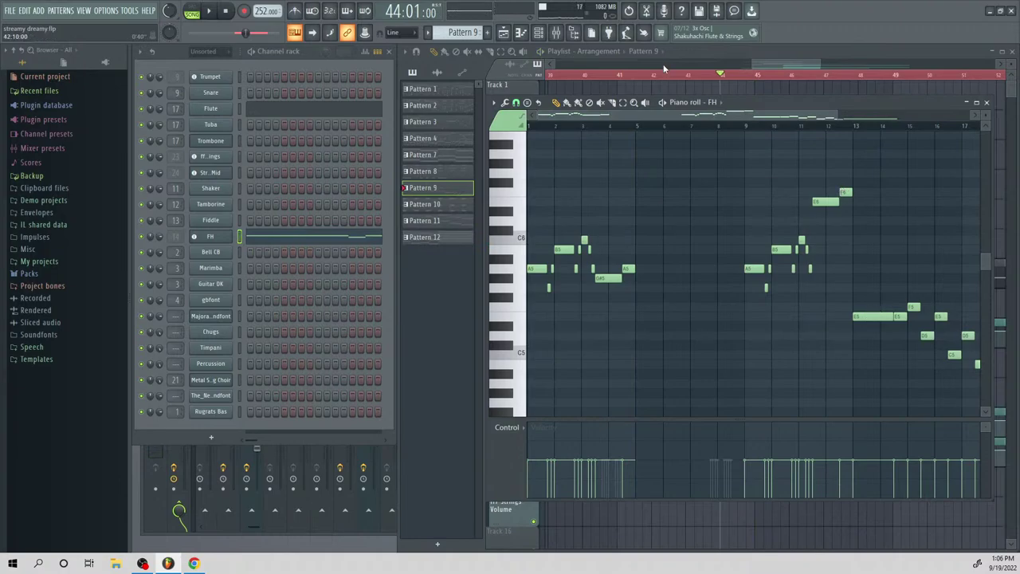
key("space")
key("space")
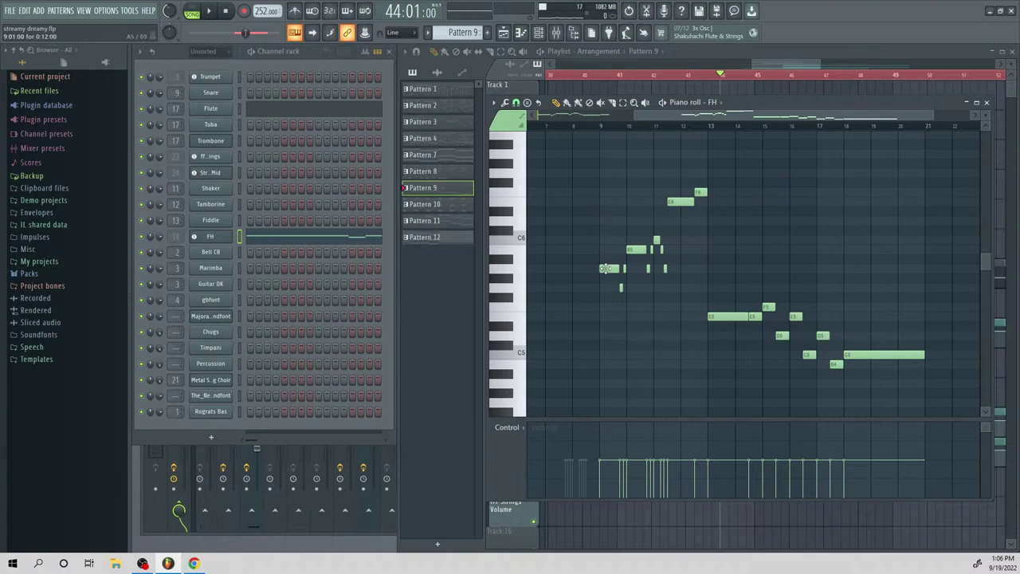
key("space")
left_click(603, 126)
key("space")
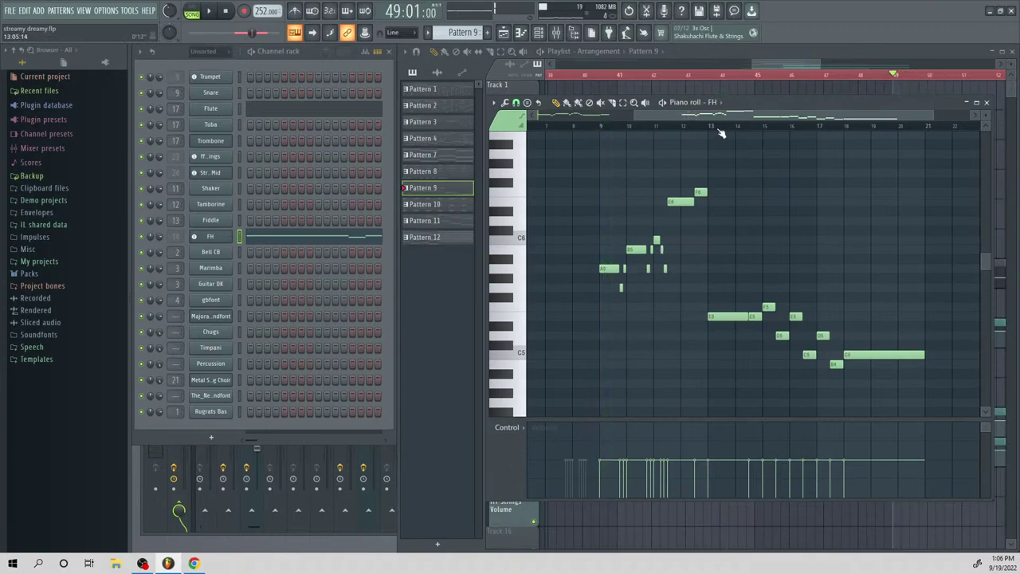
Delete the A5 before bar 5, set snapping to 1/6 beat, lengthen the preceding G#5 to bar 5, and play from bar 41
left_click_drag(722, 117, 583, 124)
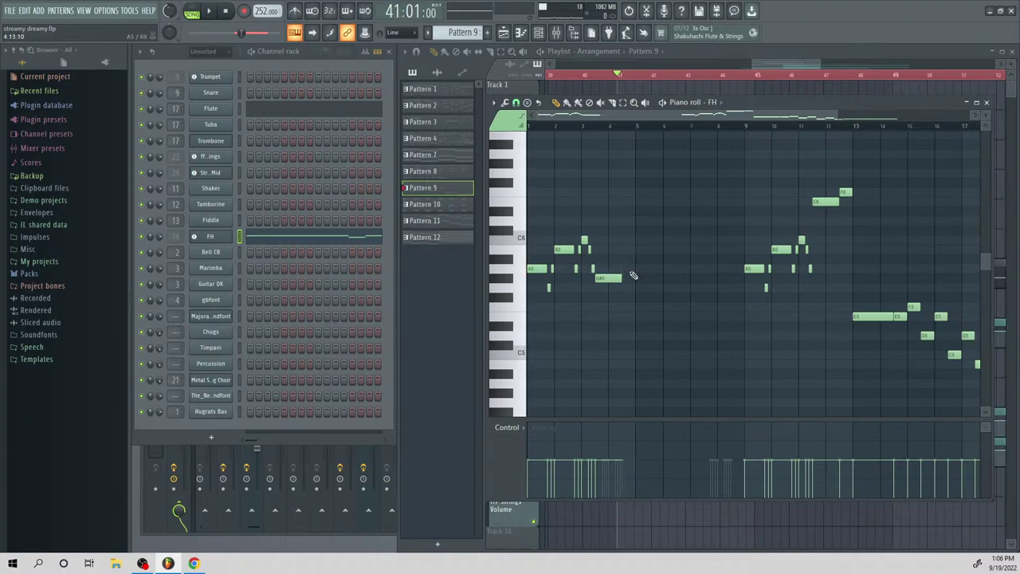
left_click(515, 103)
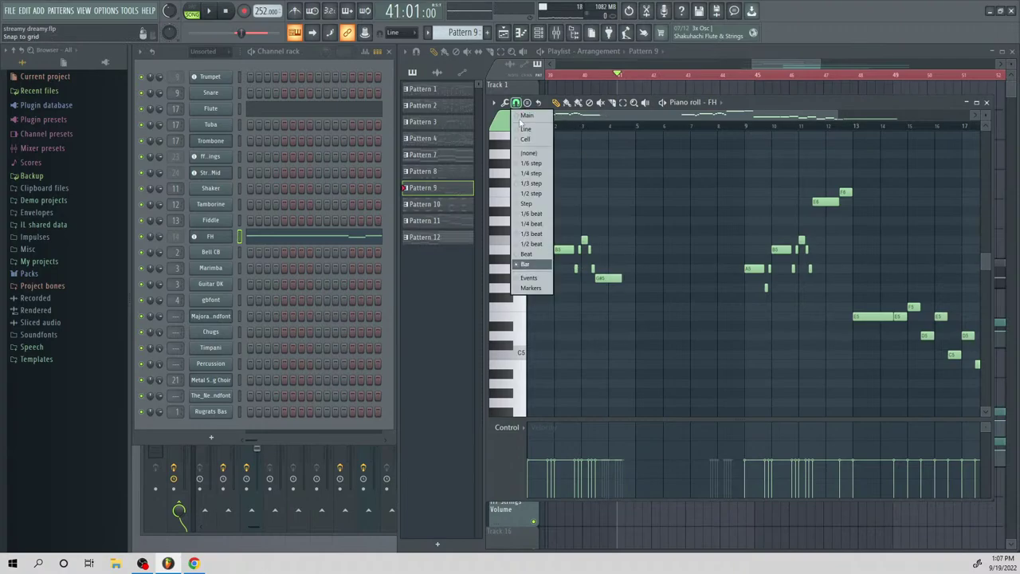
left_click(538, 215)
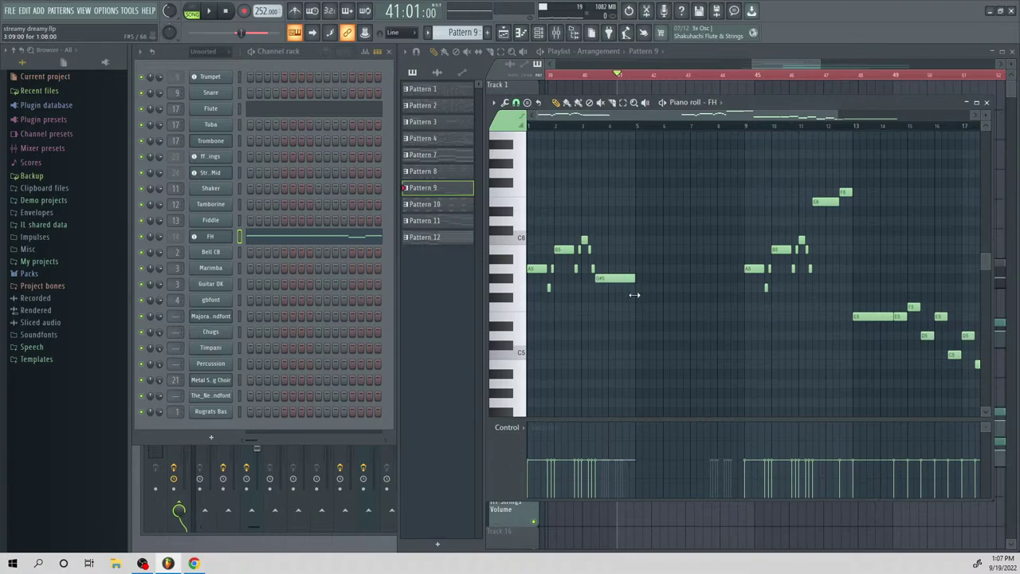
key("space")
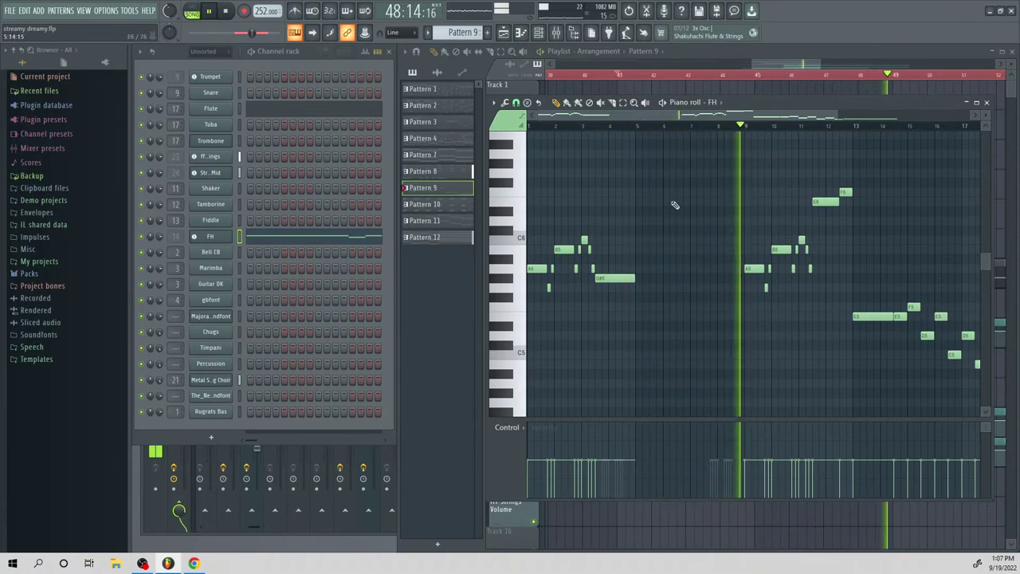
key("space")
Repeat Pattern 8 along Track 6 from bar 49 to bar 57 and play the song from bar 41
left_click_drag(788, 63, 806, 64)
left_click(753, 243)
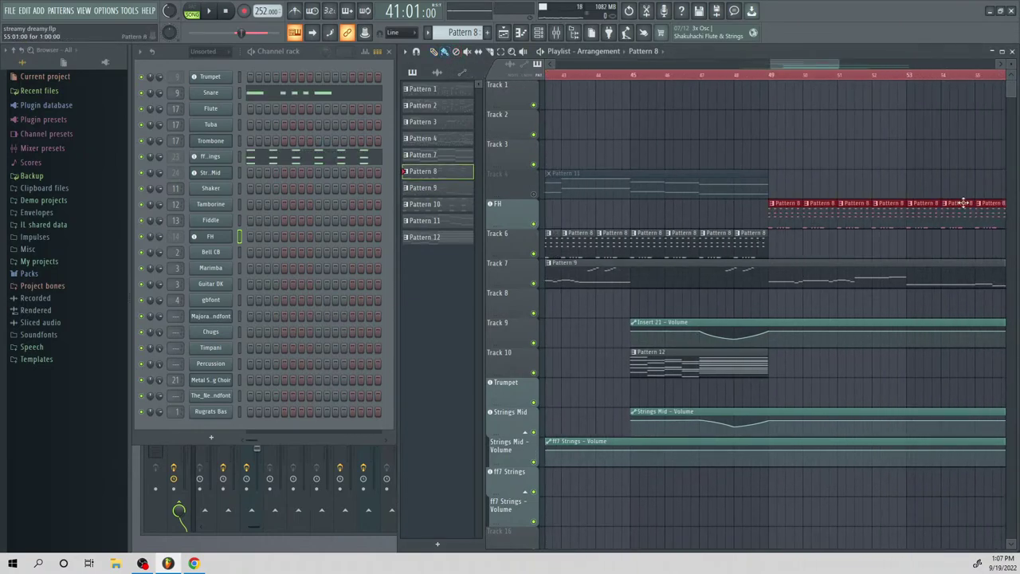
left_click_drag(809, 68, 832, 70)
key("space")
left_click(865, 214)
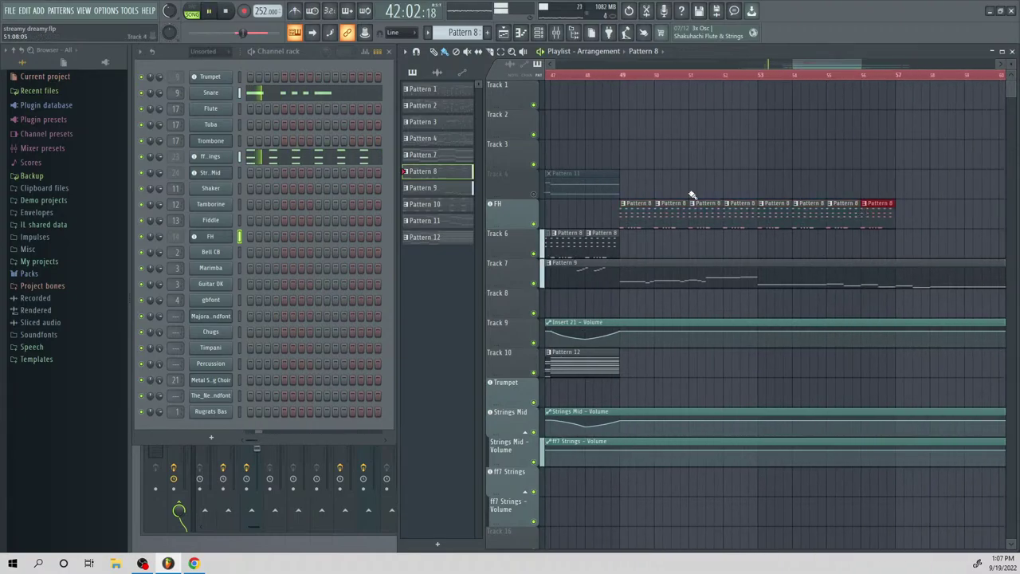
mouse_move(916, 229)
left_mouse_down()
mouse_move(619, 197)
mouse_move(635, 246)
left_mouse_up()
left_click(433, 52)
key("ctrl+d")
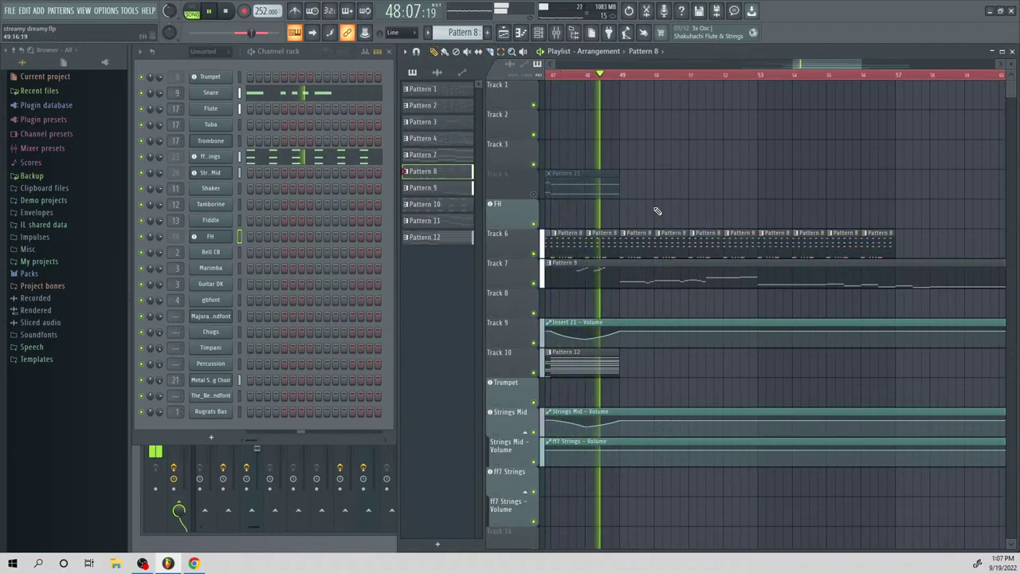
left_click_drag(823, 68, 805, 75)
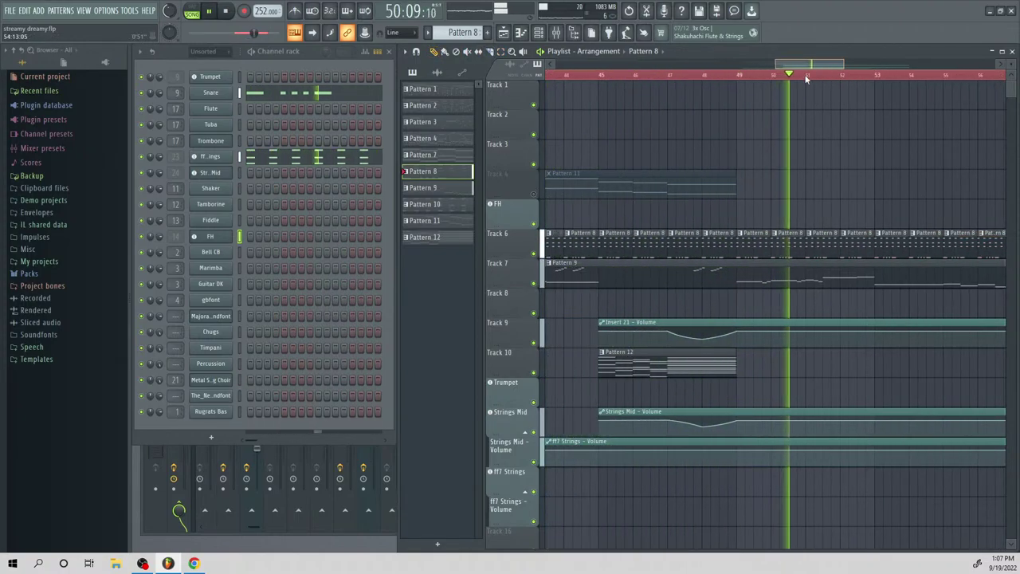
key("space")
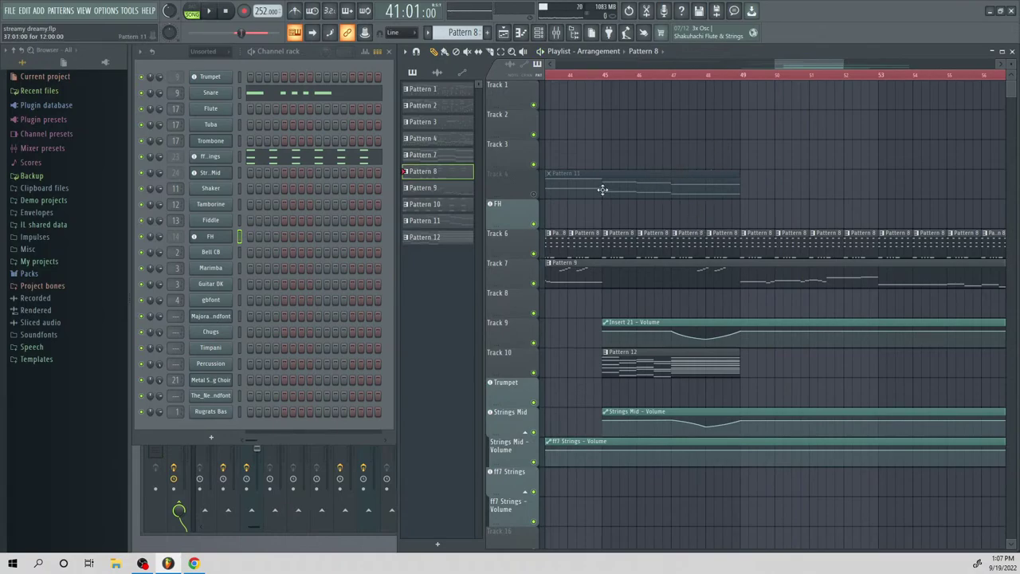
Unmute Track 4 with Pattern 11 and play it with the arrangement from bar 41 and again around bar 45
left_click_drag(823, 65, 797, 97)
left_click(680, 187)
left_click(533, 194)
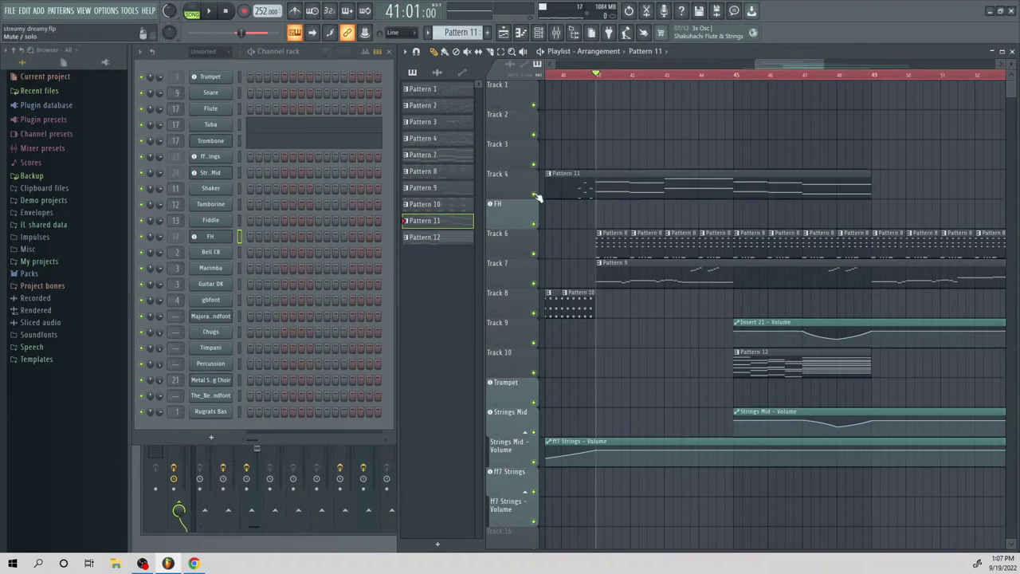
key("space")
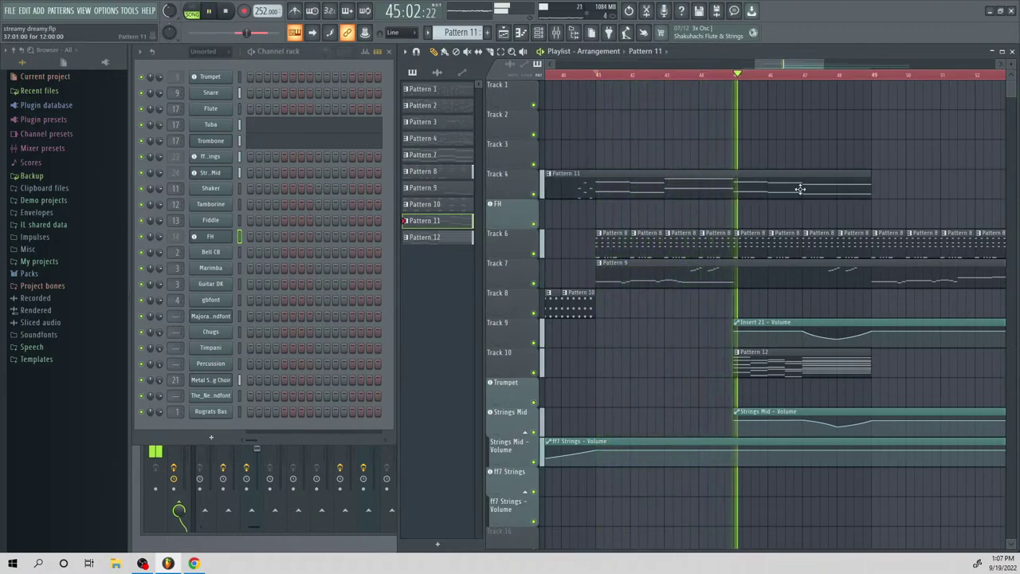
key("space")
left_click(732, 76)
key("space")
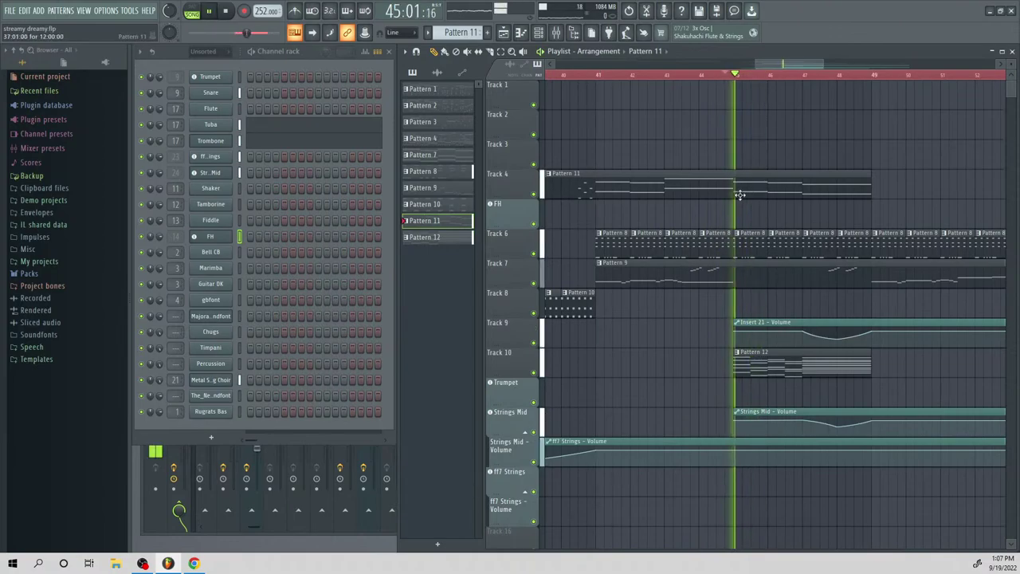
key("space")
Delete the Tuba and Trombone notes from bar 9 onward in Pattern 11
double_click(820, 184)
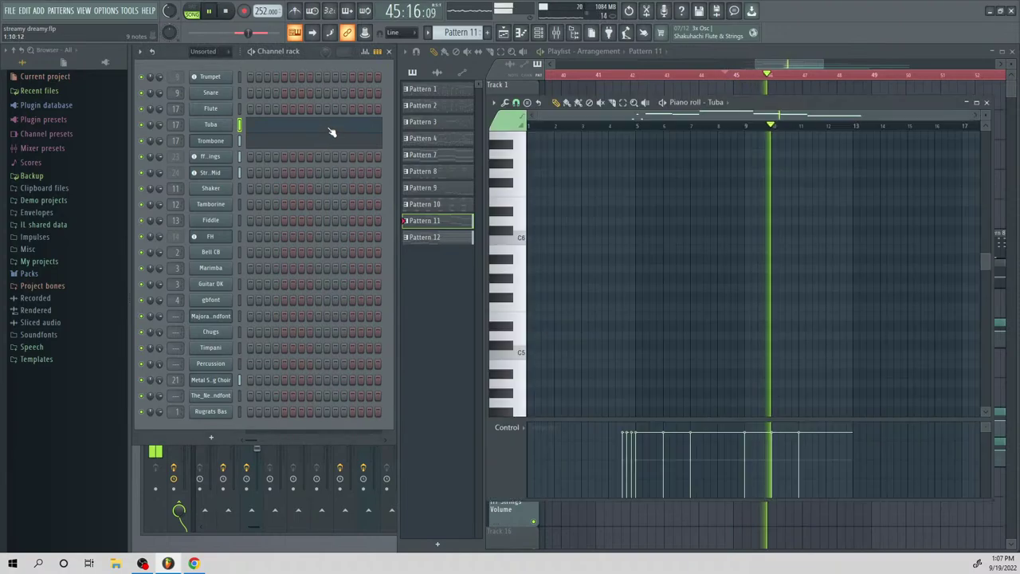
scroll(749, 259, "down", 8)
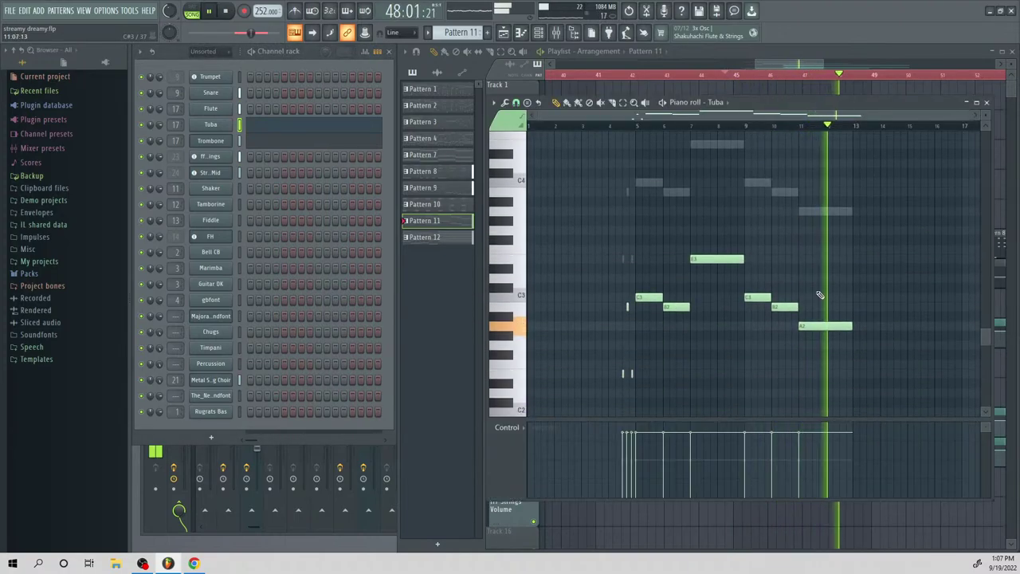
key("space")
right_click(819, 325)
right_click(784, 307)
right_click(763, 297)
key("space")
left_click(263, 140)
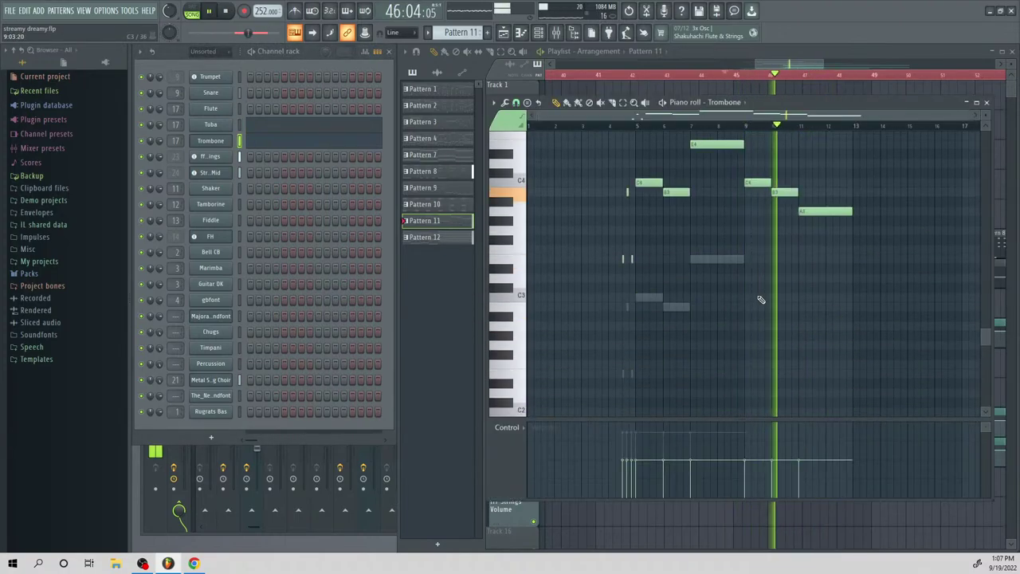
key("space")
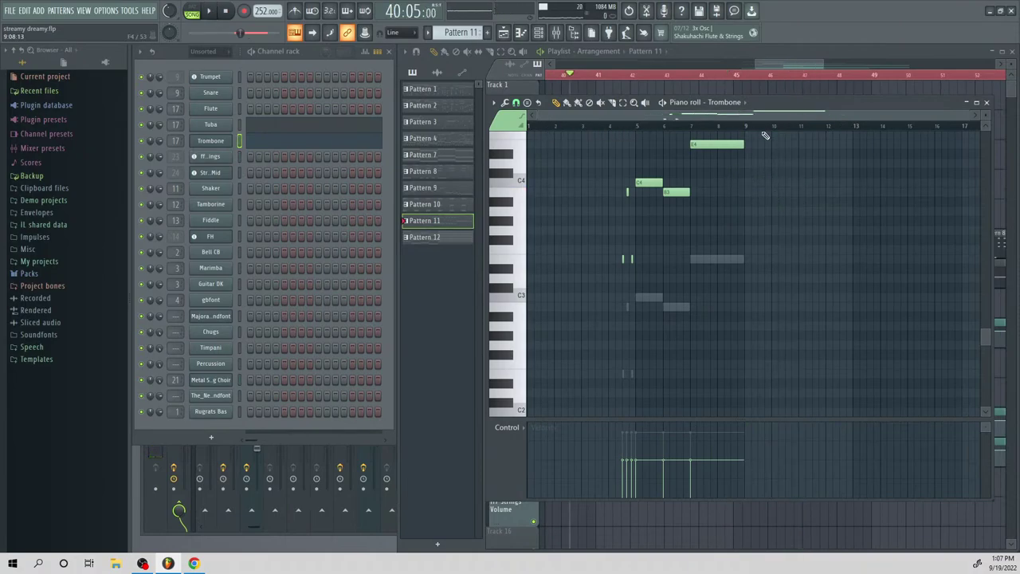
Replace the Trombone's held notes between bars 5 and 9 with a single short A3 at bar 5
left_click_drag(965, 116, 810, 139)
key("space")
key("space")
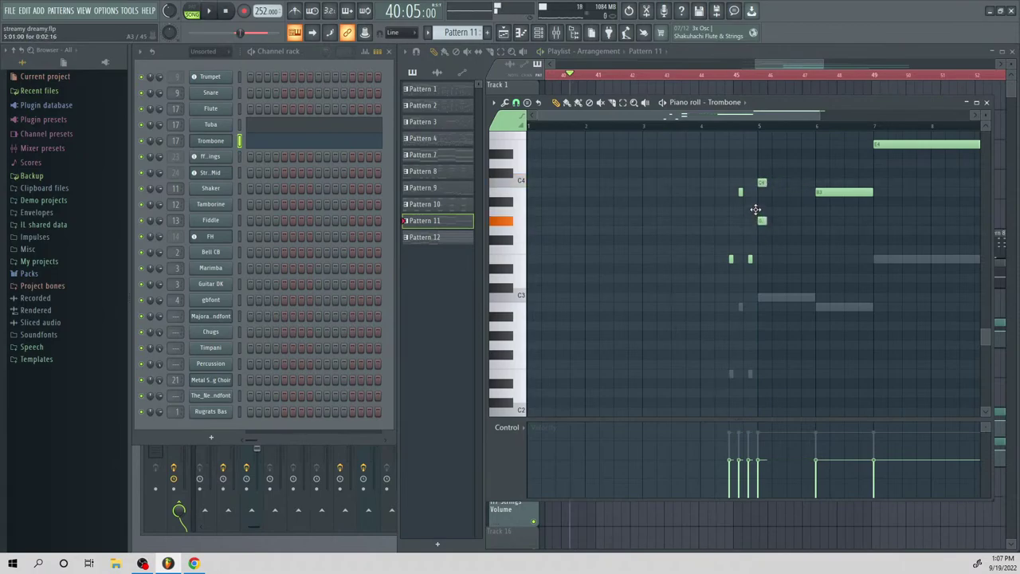
right_click(821, 193)
right_click(887, 146)
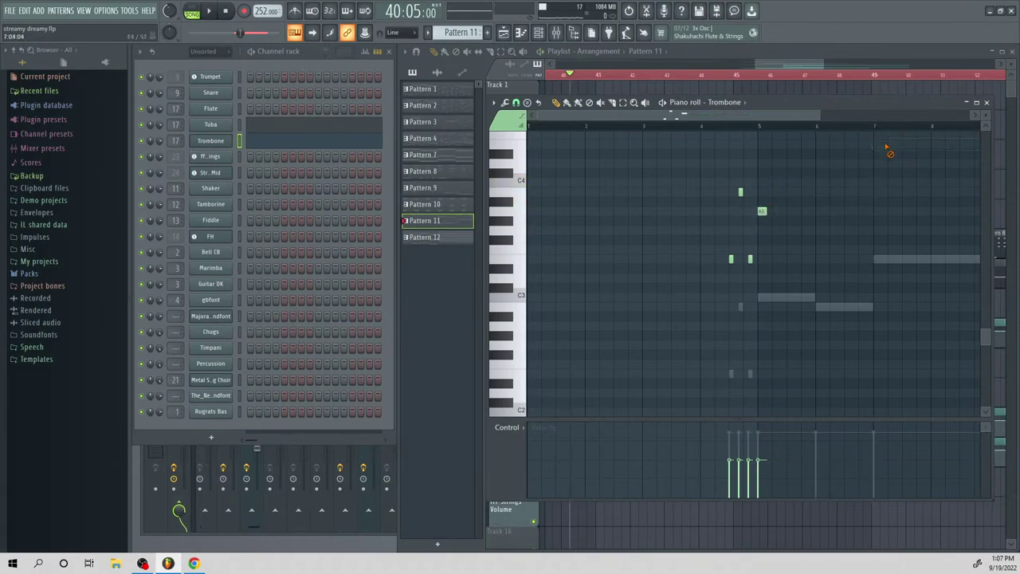
Replace the Tuba's held notes between bars 5 and 9 with a single short A2 at bar 5
left_click(290, 129)
right_click(786, 298)
right_click(926, 259)
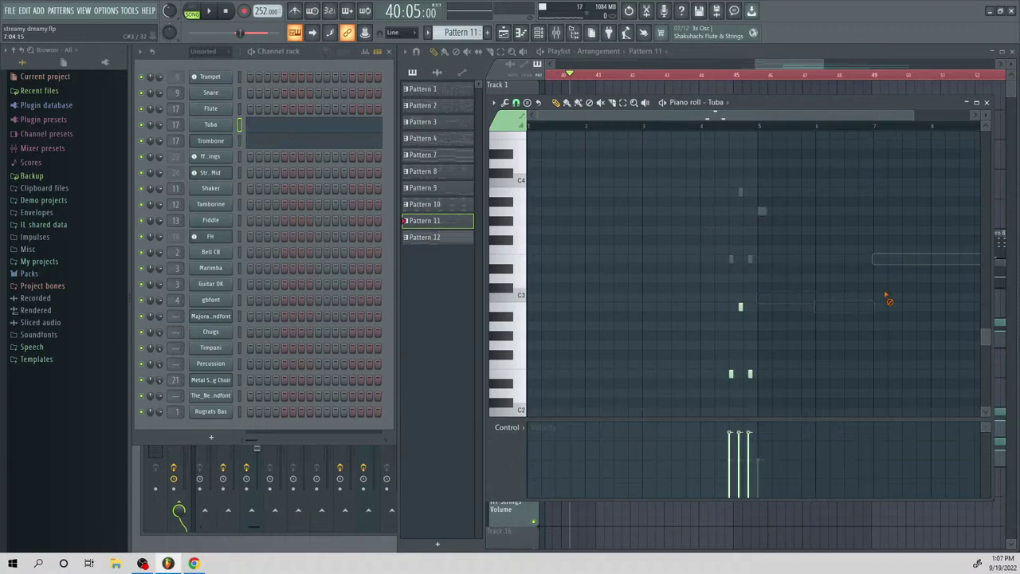
right_click(853, 306)
scroll(786, 311, "down", 3)
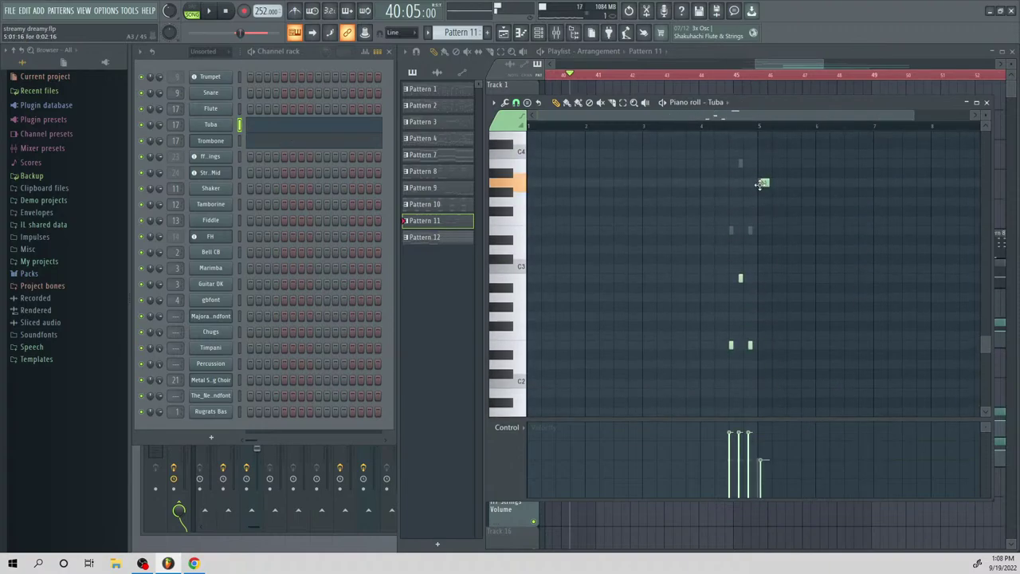
left_click_drag(760, 184, 753, 304)
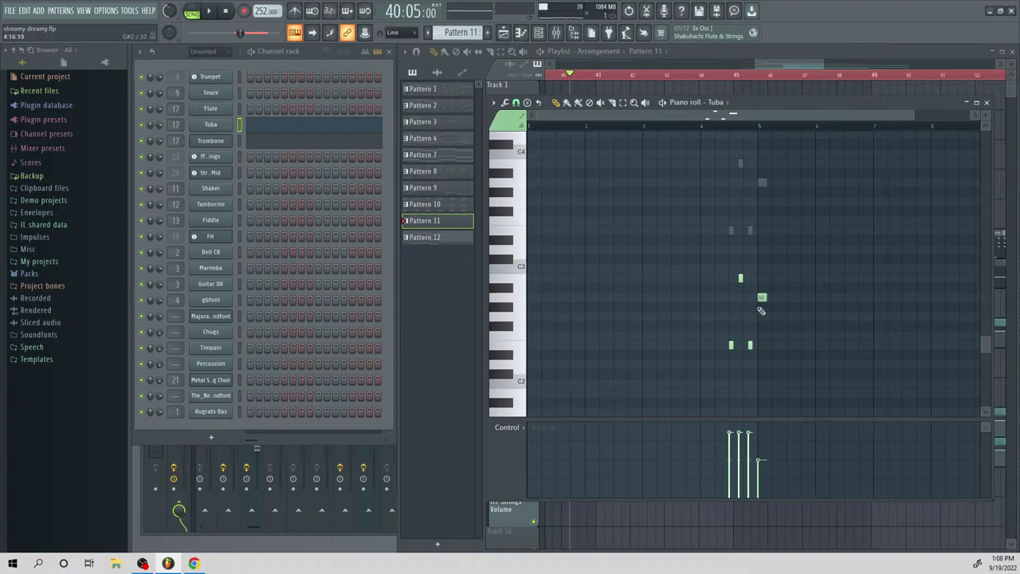
Raise the velocities of the Trombone's four notes in Pattern 11 and play them with the arrangement
left_click(336, 145)
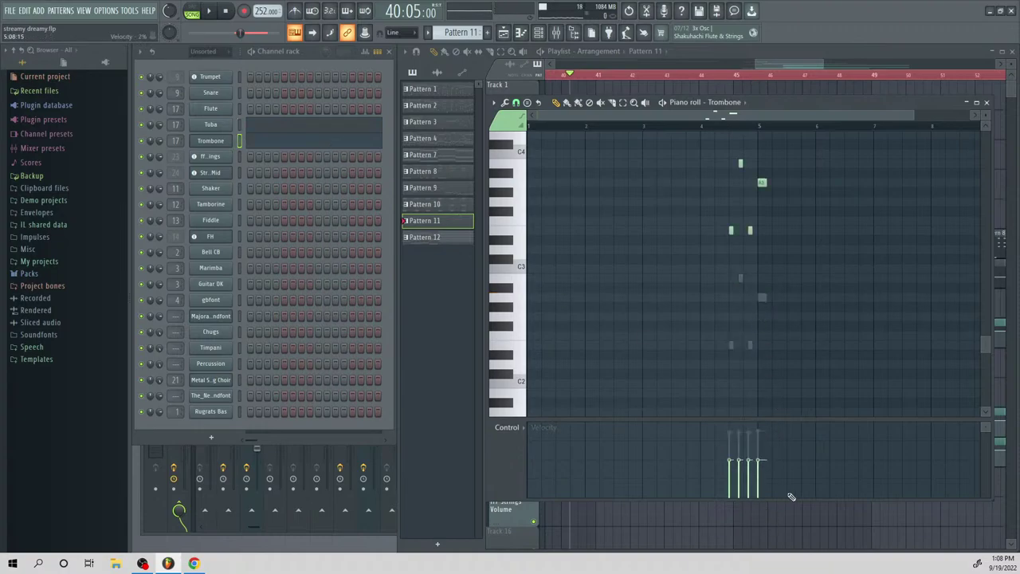
key("space")
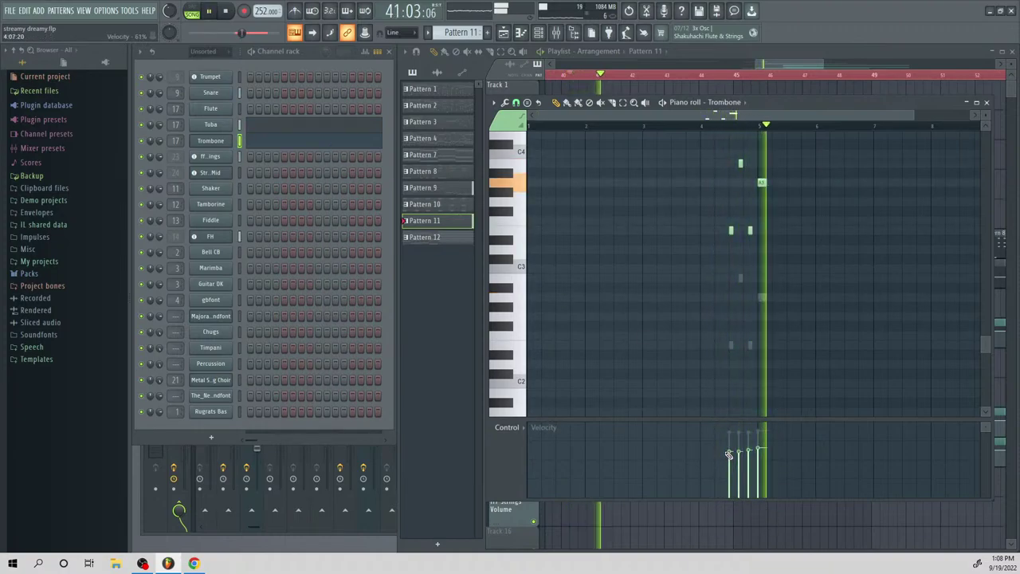
key("space")
Turn off grid snapping and slightly lengthen the Trombone notes, holding the A3 at bar 5 longest, checking with playback
left_click(516, 103)
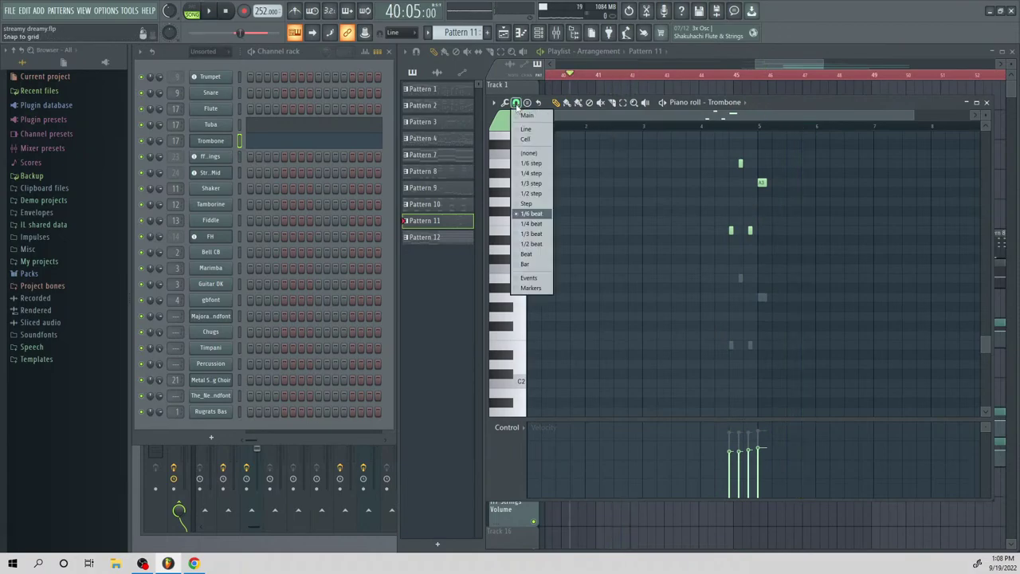
left_click(524, 155)
key("ctrl+a")
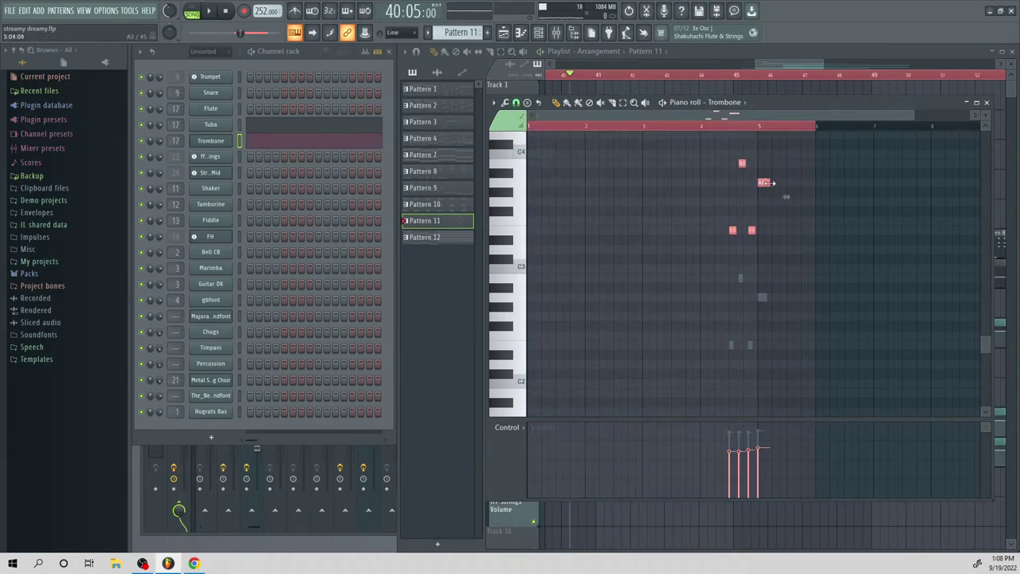
key("ctrl+d")
key("space")
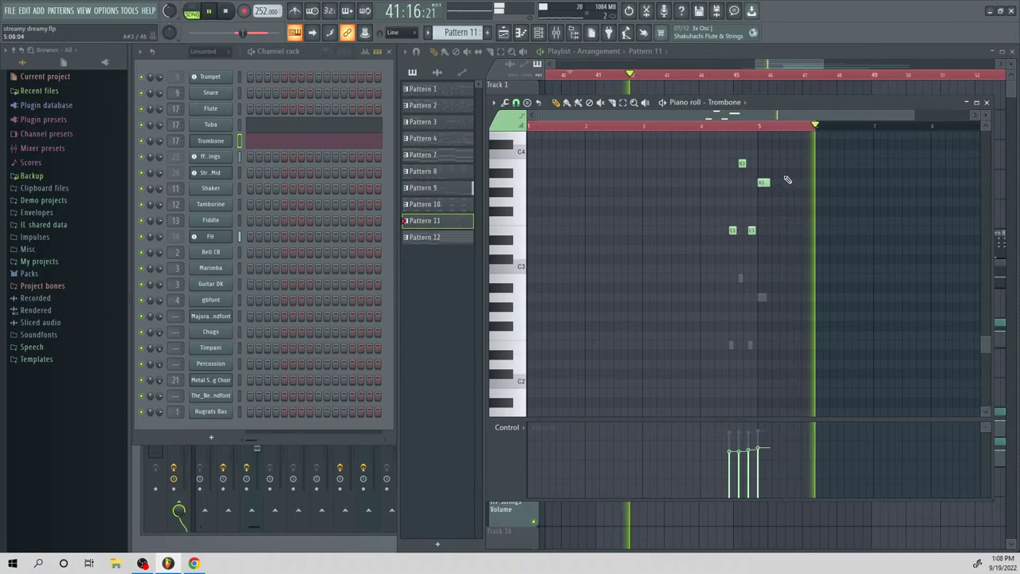
key("space")
key("space")
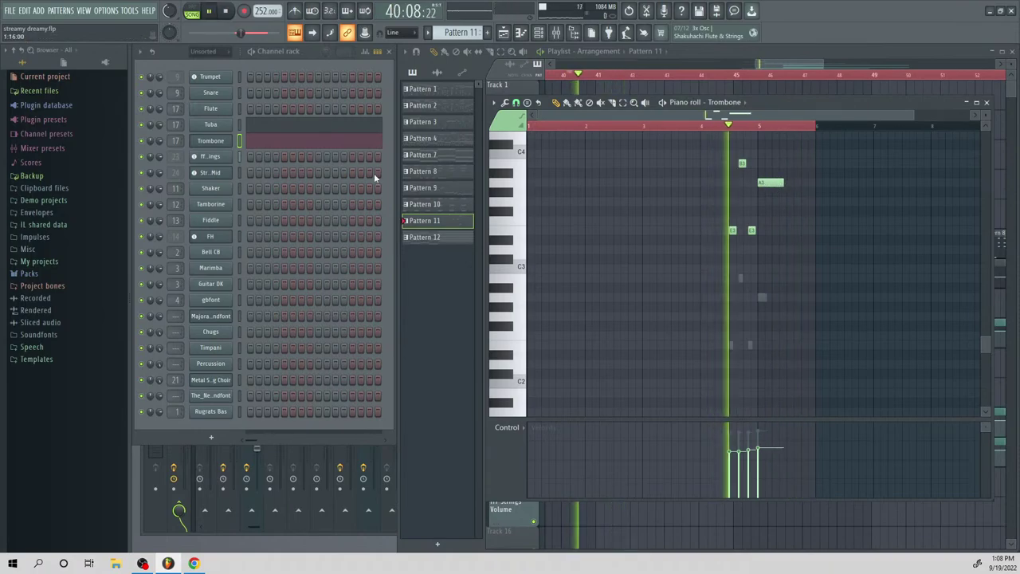
key("space")
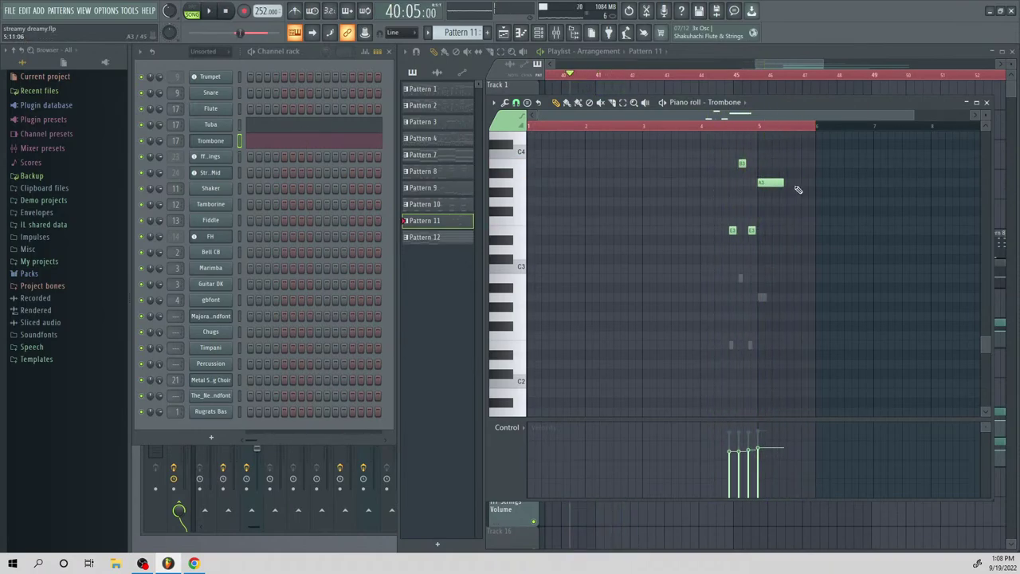
key("space")
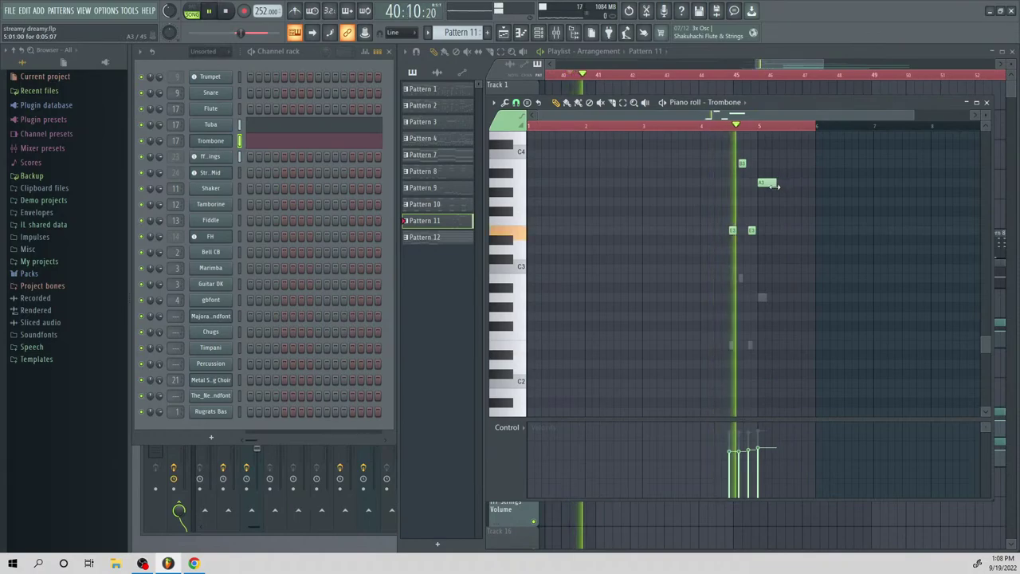
Lengthen the Tuba's A2 at bar 5 to about 0:04:07 and play the arrangement through bar 44
left_click(284, 125)
key("space")
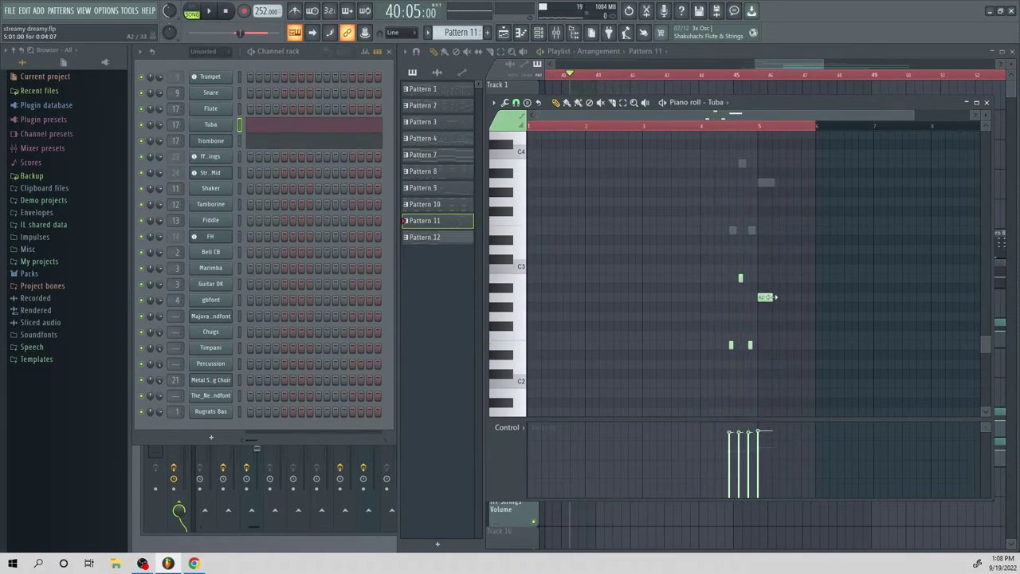
key("space")
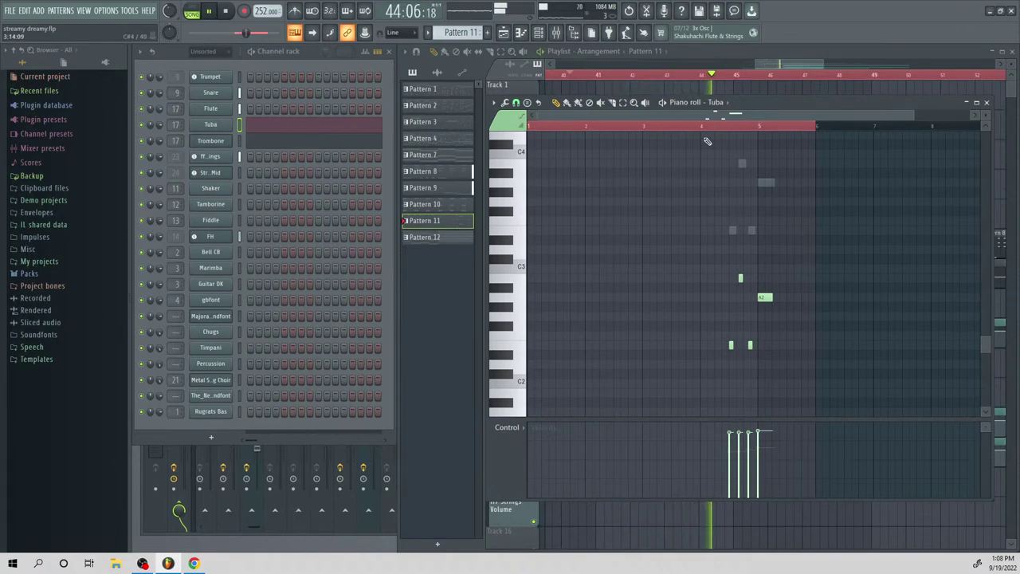
left_click_drag(813, 66, 822, 66)
key("space")
Open the Tuba's piano roll in Pattern 12, turn grid snapping back on and find the ghosted string and choir notes
left_click(702, 362)
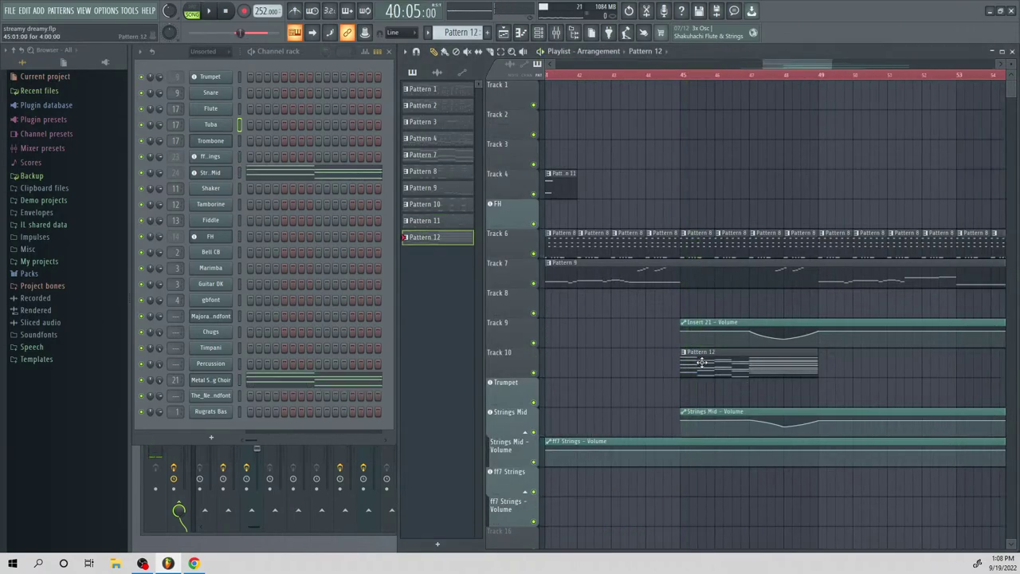
double_click(701, 363)
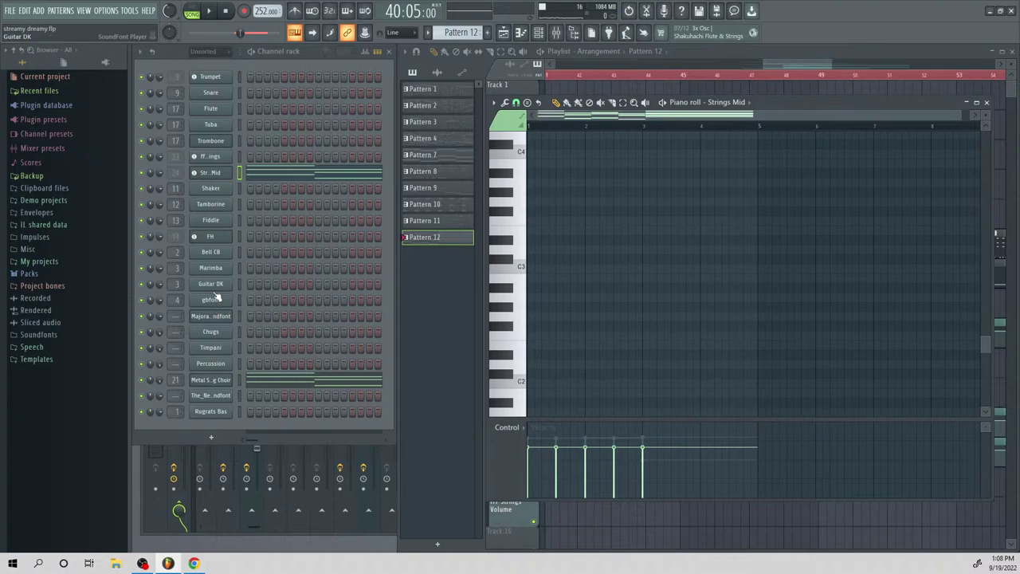
left_click(223, 125)
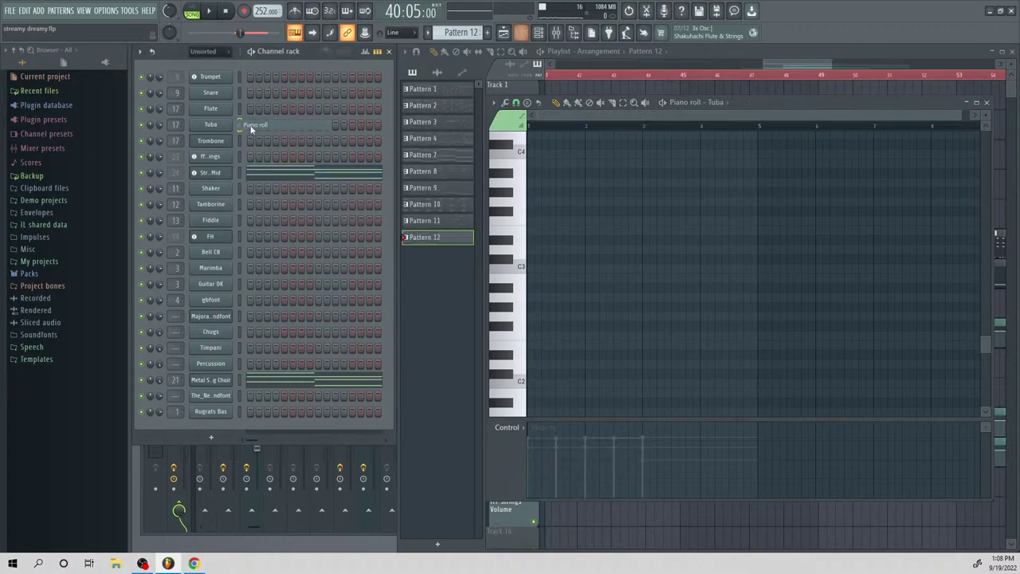
left_click(527, 102)
left_click(532, 249)
scroll(618, 278, "down", 4)
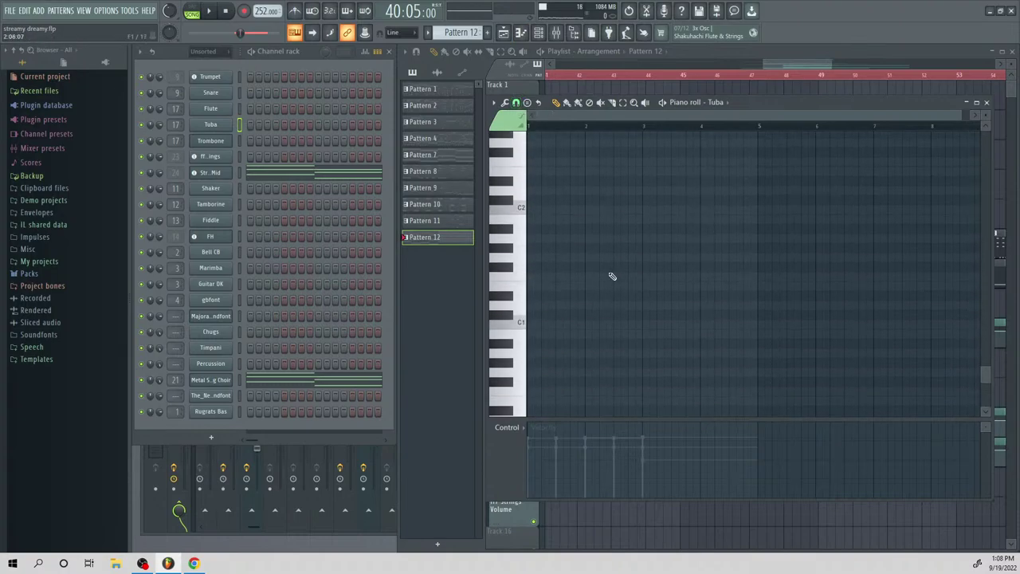
scroll(612, 277, "up", 8)
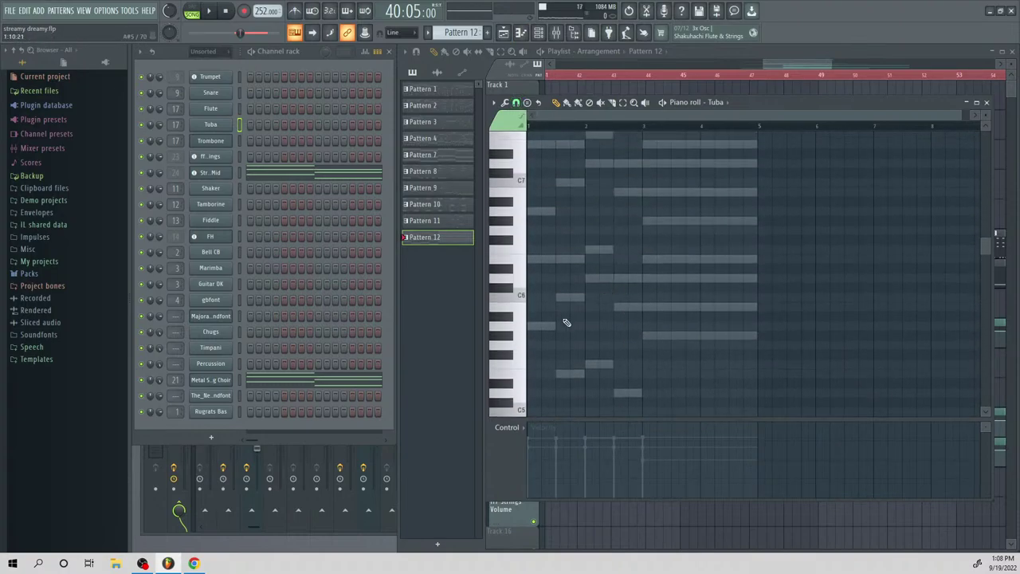
Draw a Tuba line of half-bar notes A5, E5, F5 and D5 from bar 1, plus a two-bar G#5 at bar 3
left_click(532, 325)
left_click_drag(558, 364, 558, 373)
left_click(587, 364)
left_click(614, 392)
left_click(643, 335)
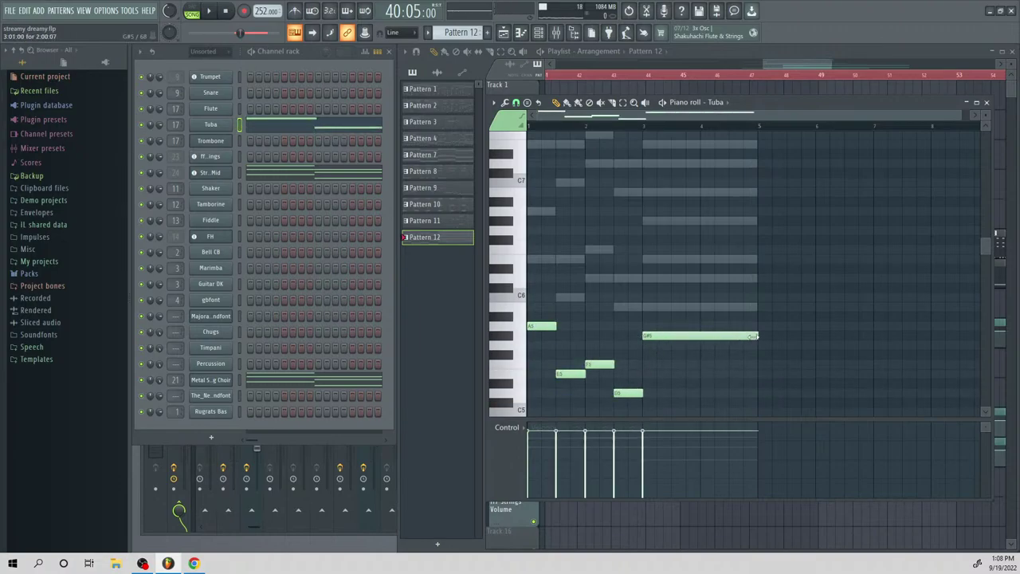
Transpose the Tuba line in Pattern 12 down two octaves to start on A3 and play it
key("ctrl+Down")
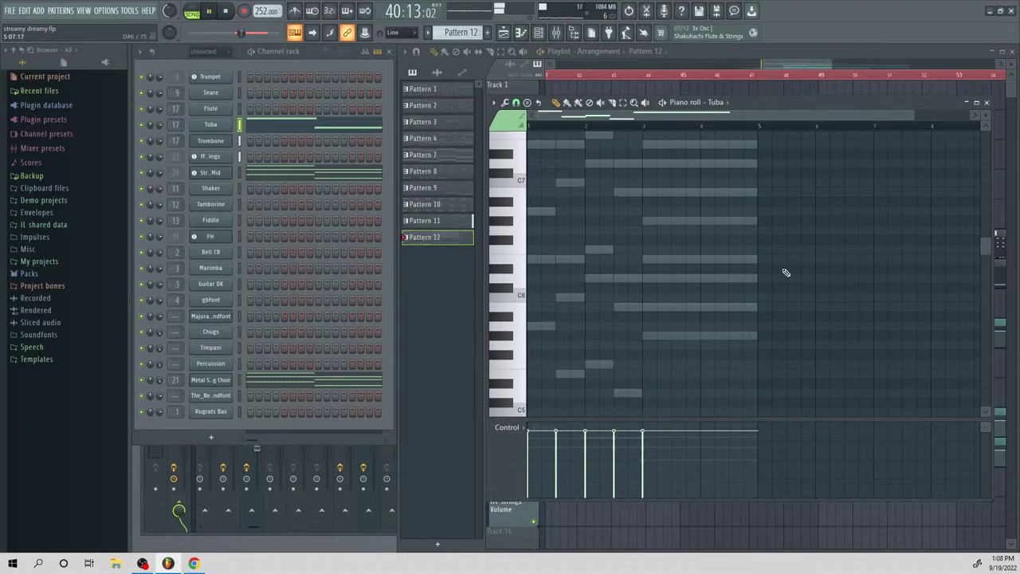
scroll(757, 255, "down", 6)
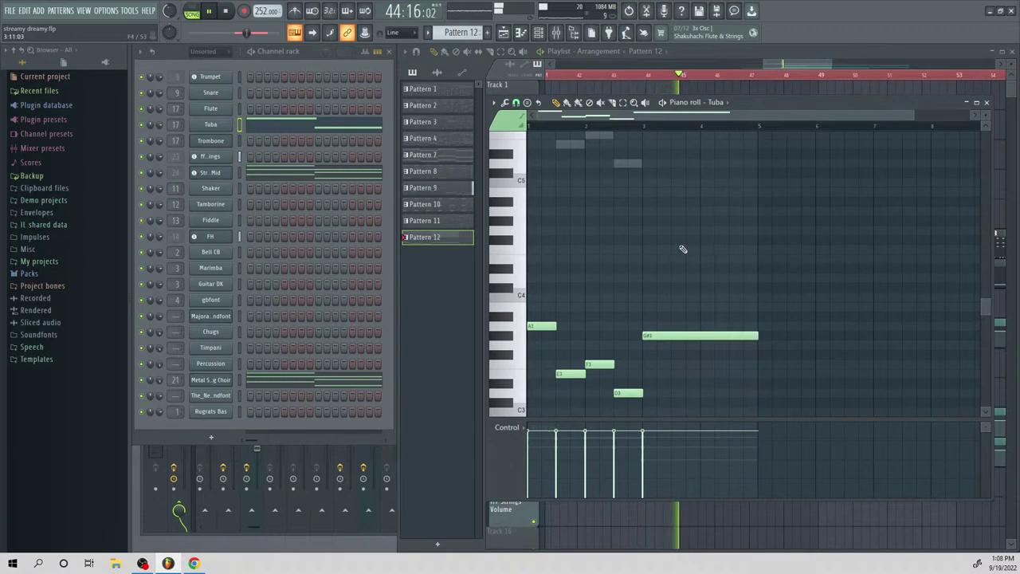
scroll(683, 249, "down", 2)
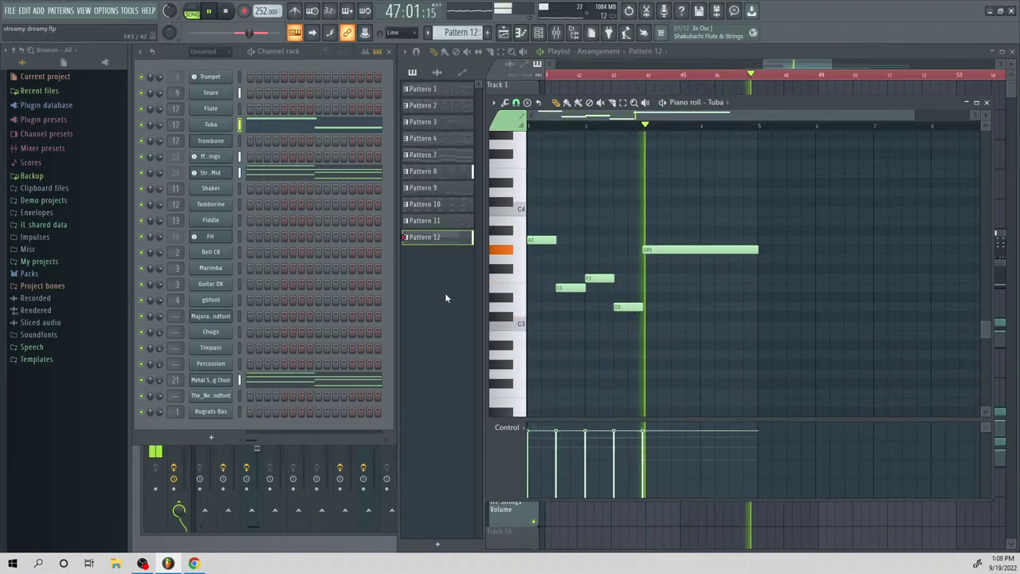
key("space")
Try the Tuba line one octave lower, starting on A2, and play it from bar 45
key("ctrl+Down")
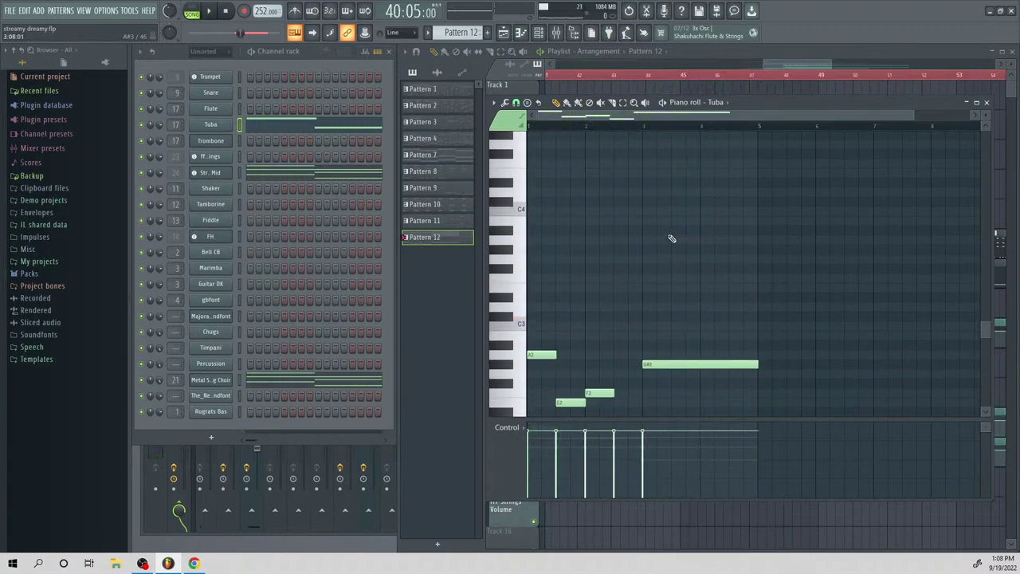
key("space")
scroll(618, 291, "down", 2)
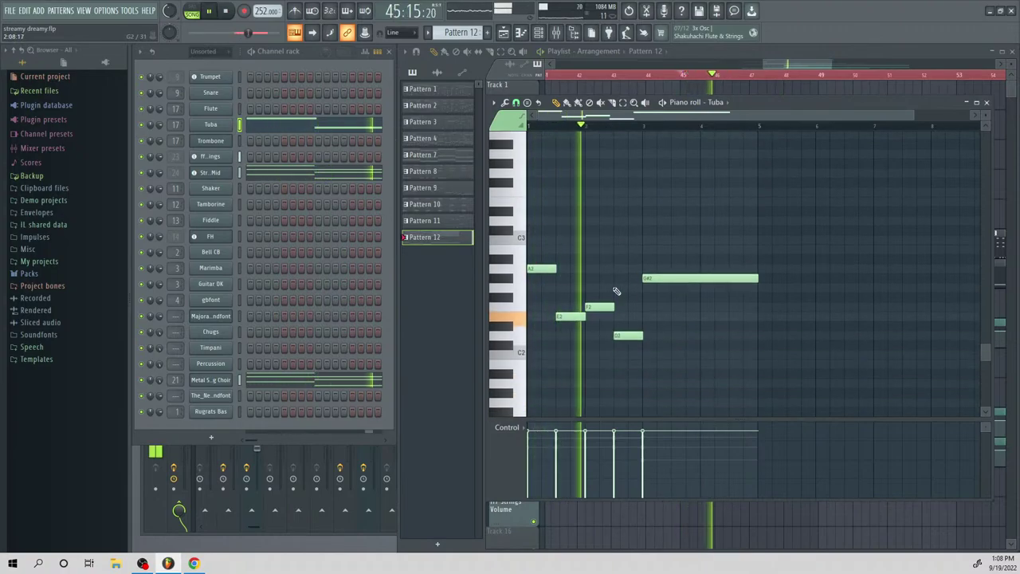
key("space")
Raise the Tuba line one octave to start on A3, play it from bar 45 and copy all its notes
key("ctrl+Up")
key("space")
key("ctrl+a")
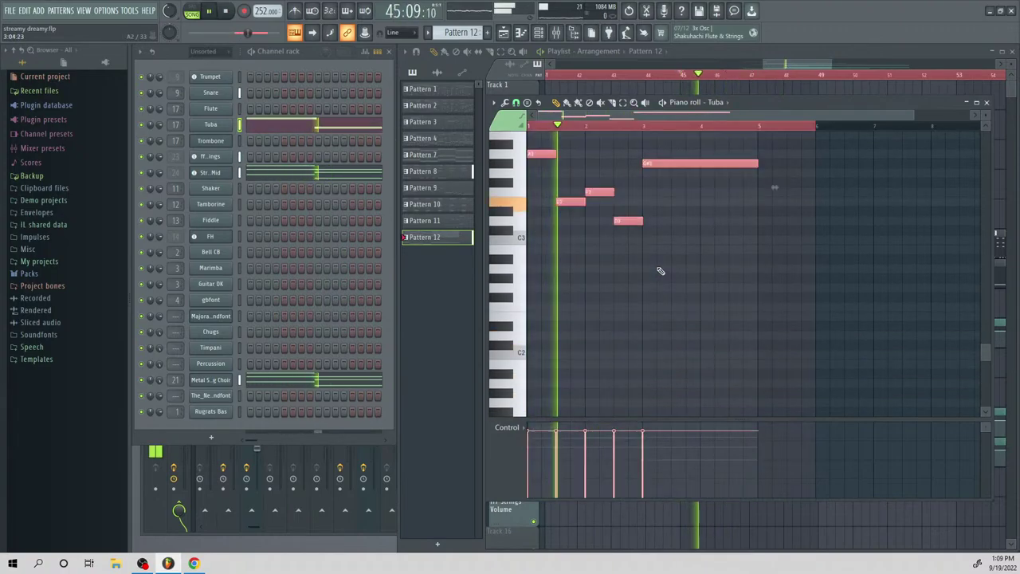
key("space")
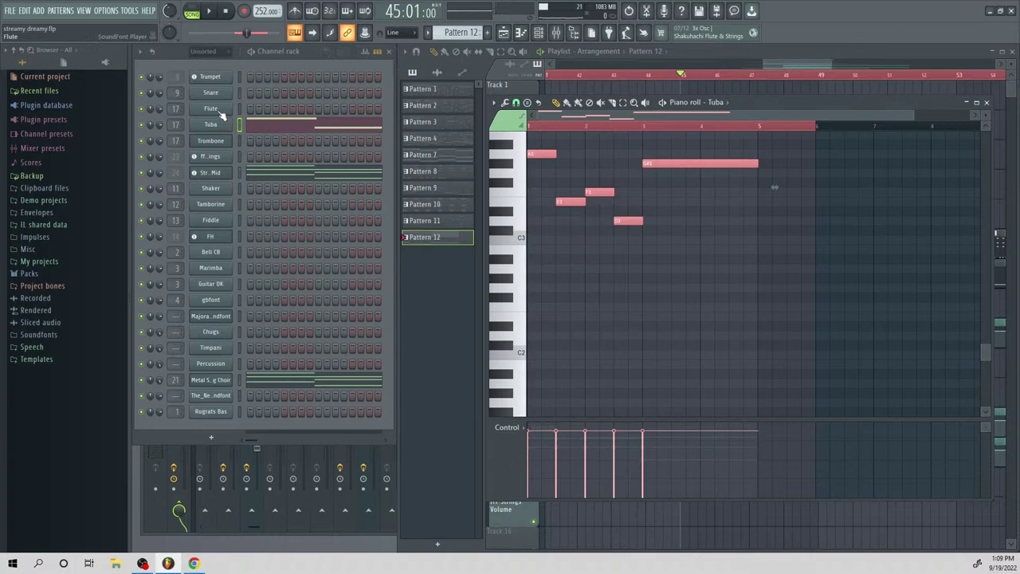
Paste the copied Tuba line into the Tamborine channel, audition C3 and check the channel's SoundFont patch
left_click(222, 206)
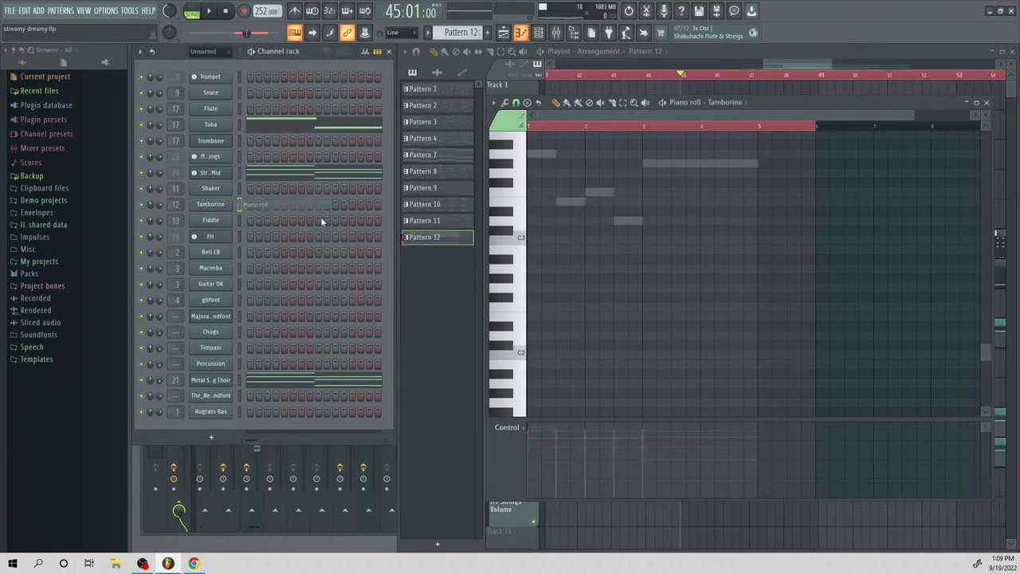
key("ctrl+v")
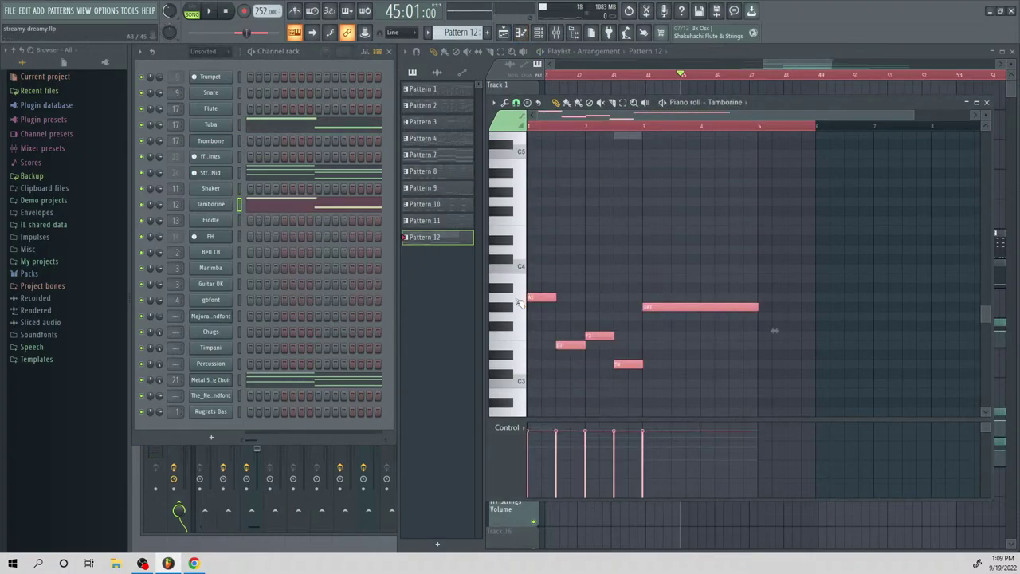
left_click(517, 379)
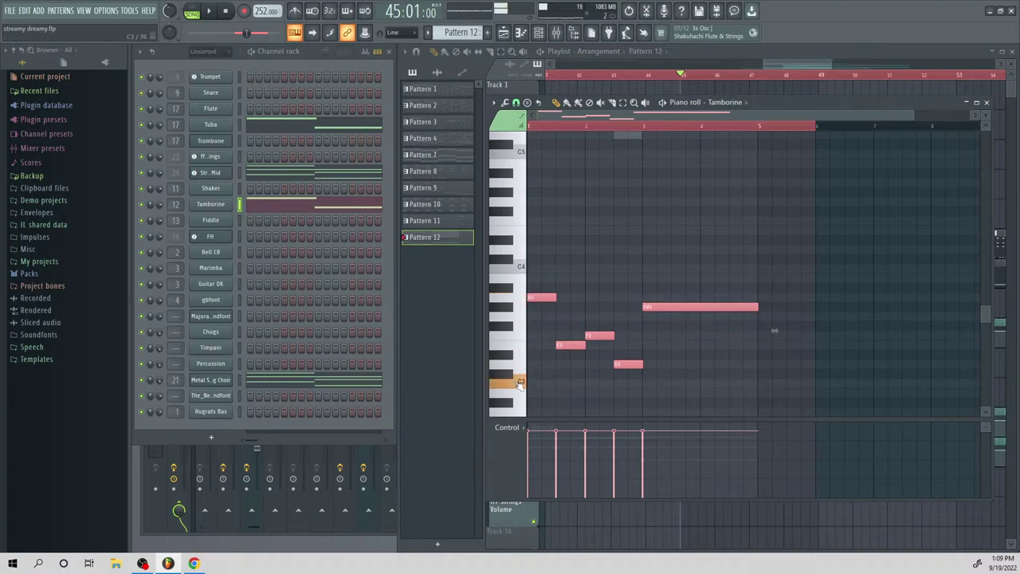
left_click(219, 208)
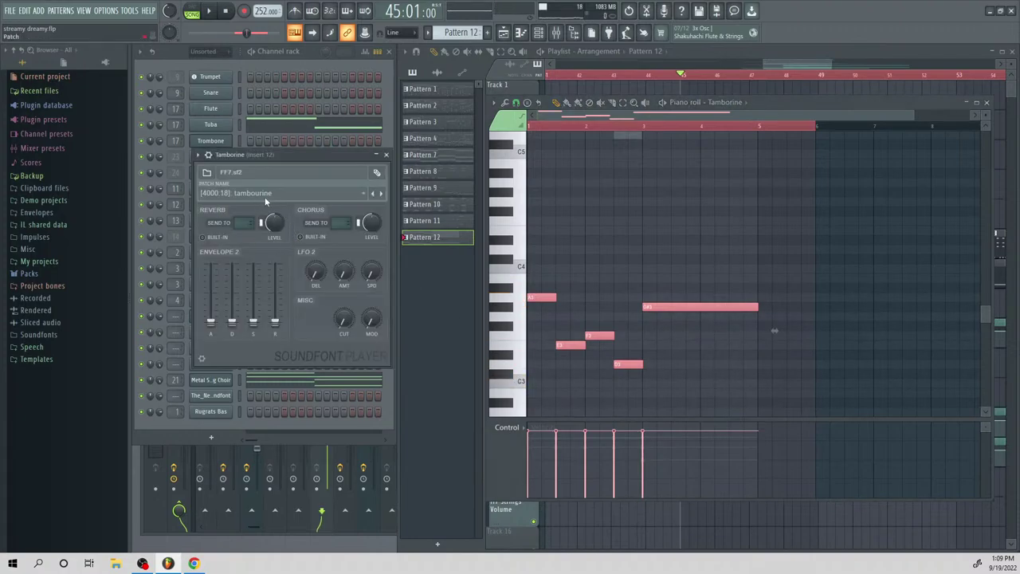
left_click(386, 156)
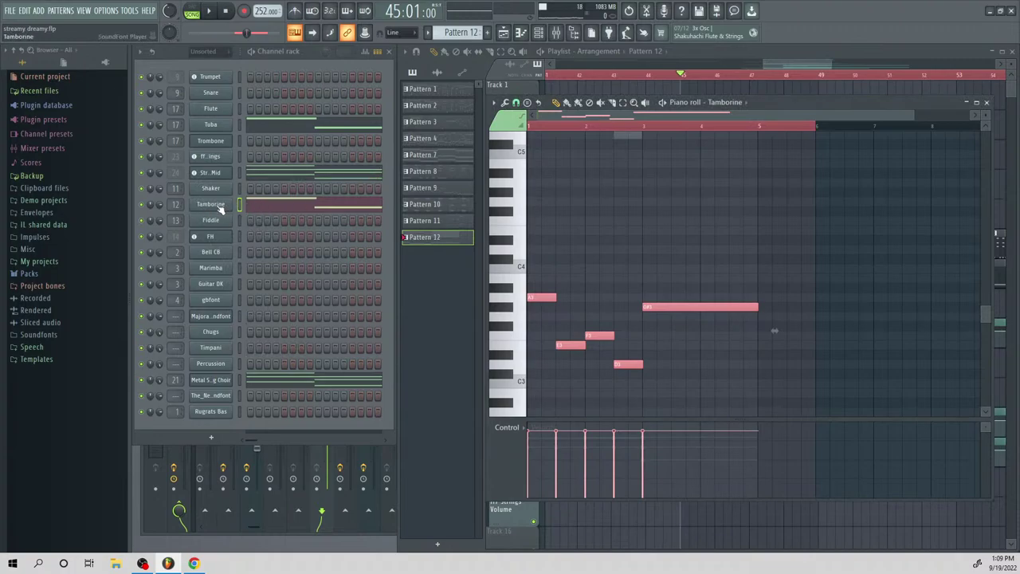
Paste the copied Tuba line into the Trombone's piano roll in Pattern 12
right_click(223, 140)
left_click(252, 141)
key("ctrl+v")
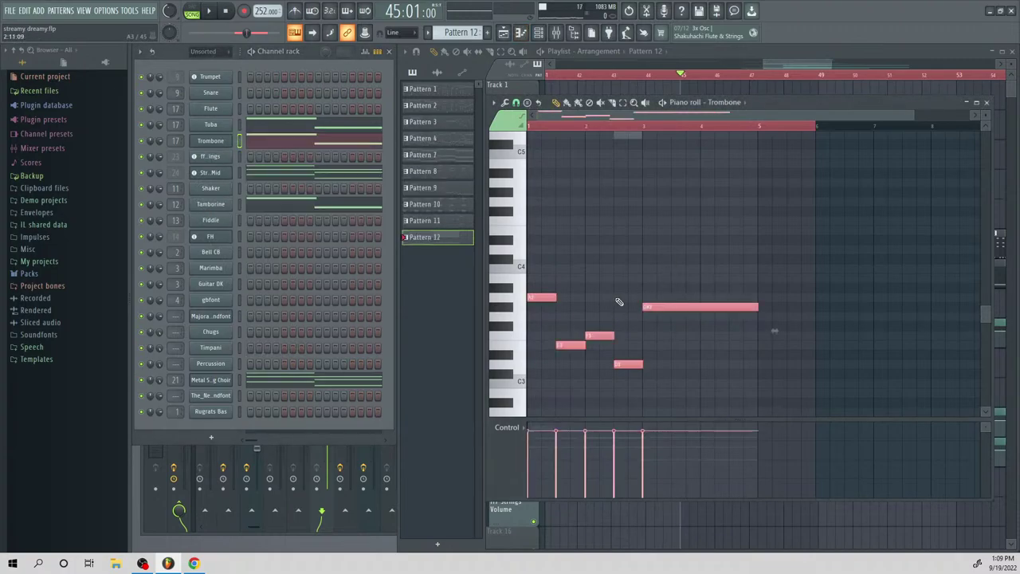
Delete the five pasted notes from the Tamborine in Pattern 12 and play the arrangement from bar 45
key("F5")
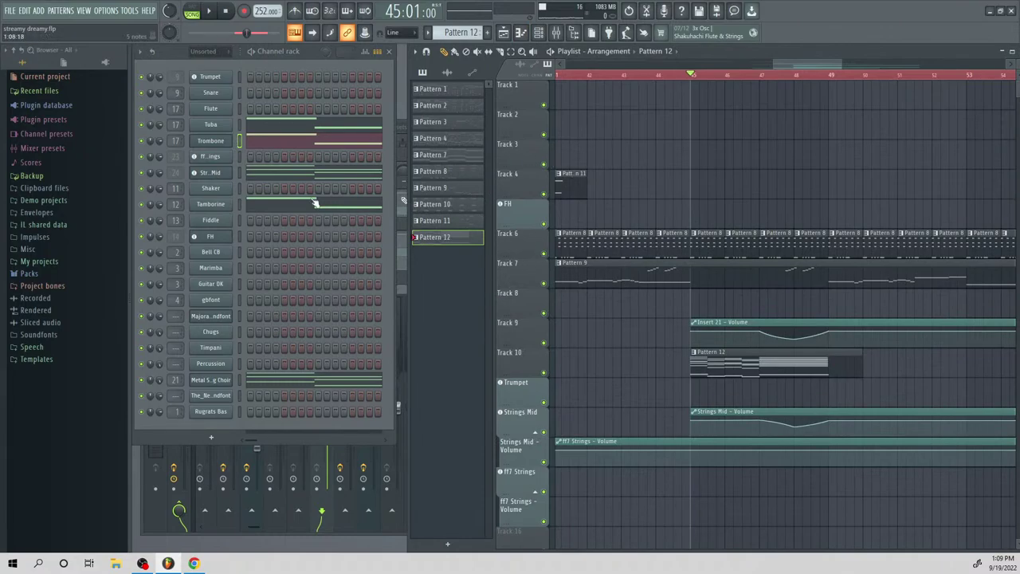
left_click(304, 143)
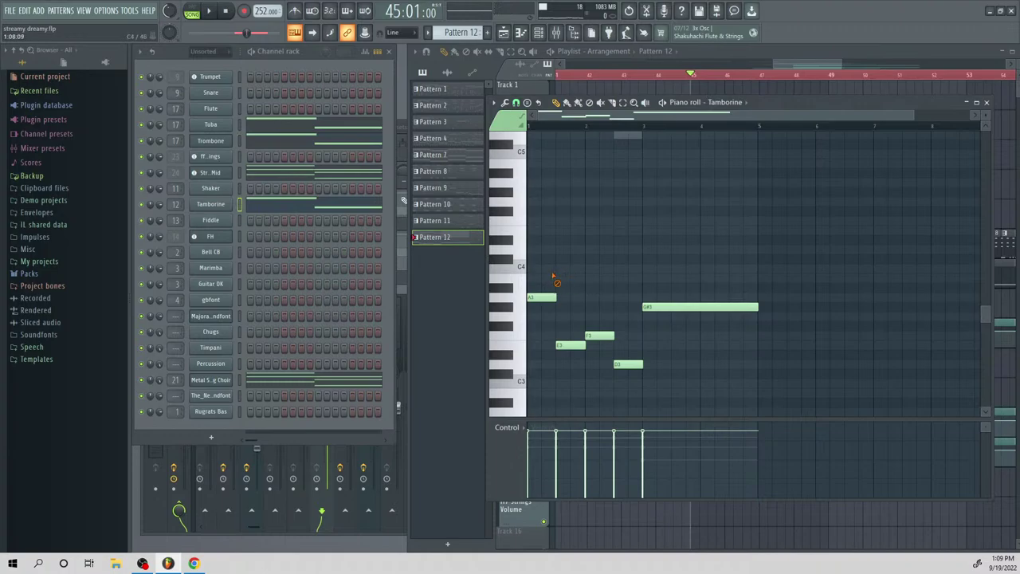
right_click(551, 297)
right_click(570, 345)
right_click(628, 364)
right_click(661, 307)
right_click(610, 334)
key("space")
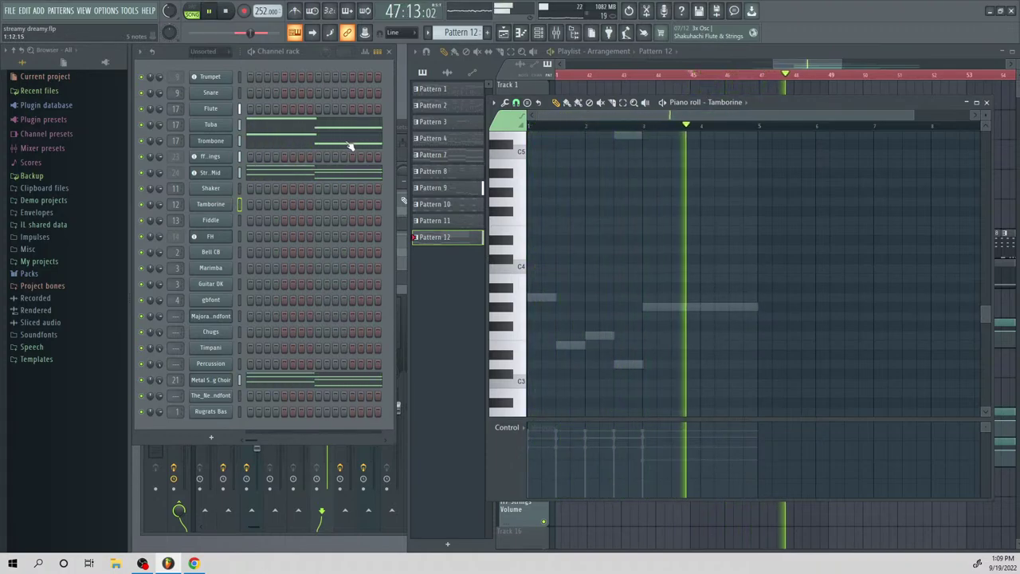
key("space")
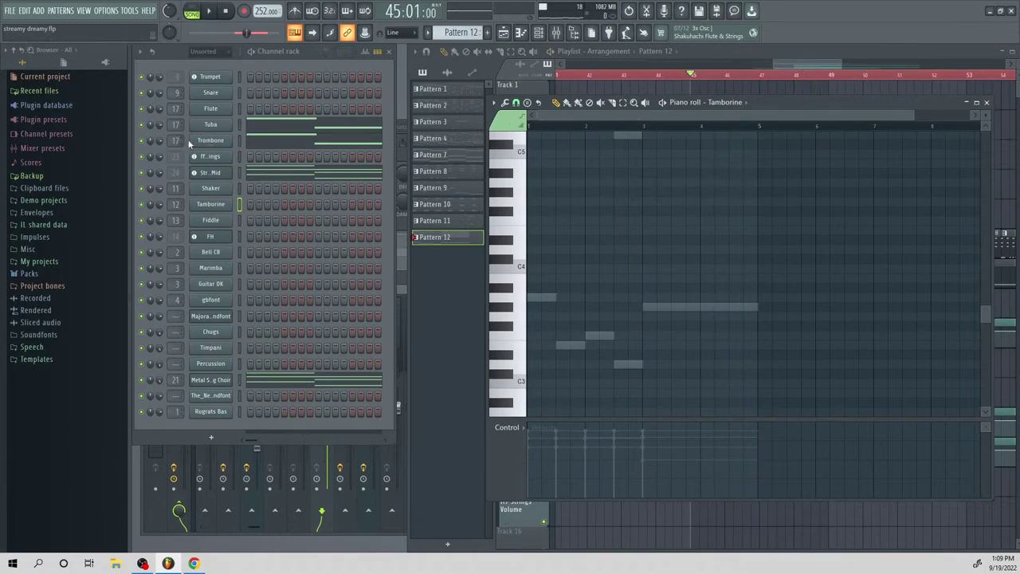
Assign the Trombone channel to its own instrument track in the playlist and mixer, and show the mixer
right_click(209, 141)
left_click(282, 256)
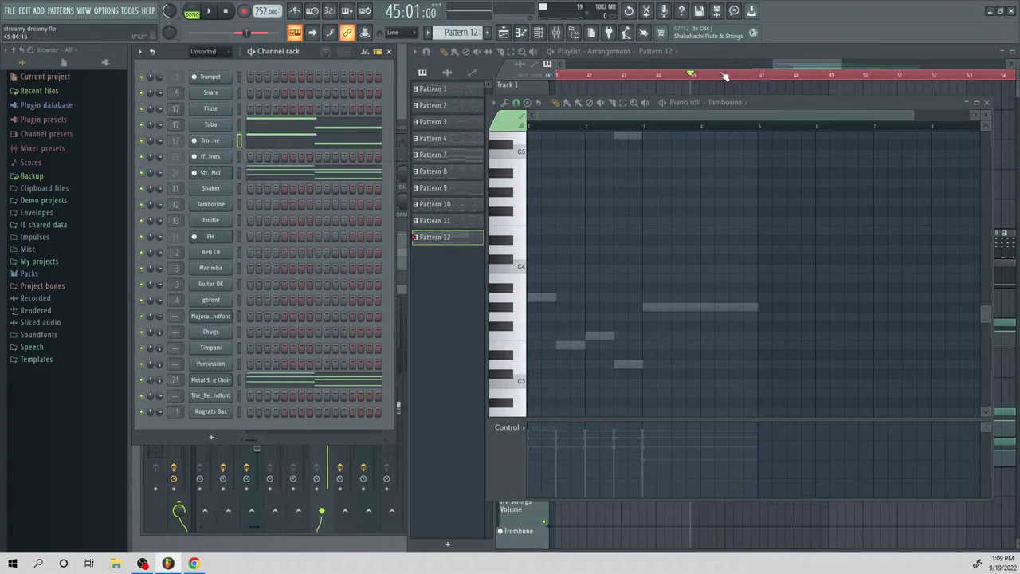
left_click(785, 64)
key("F9")
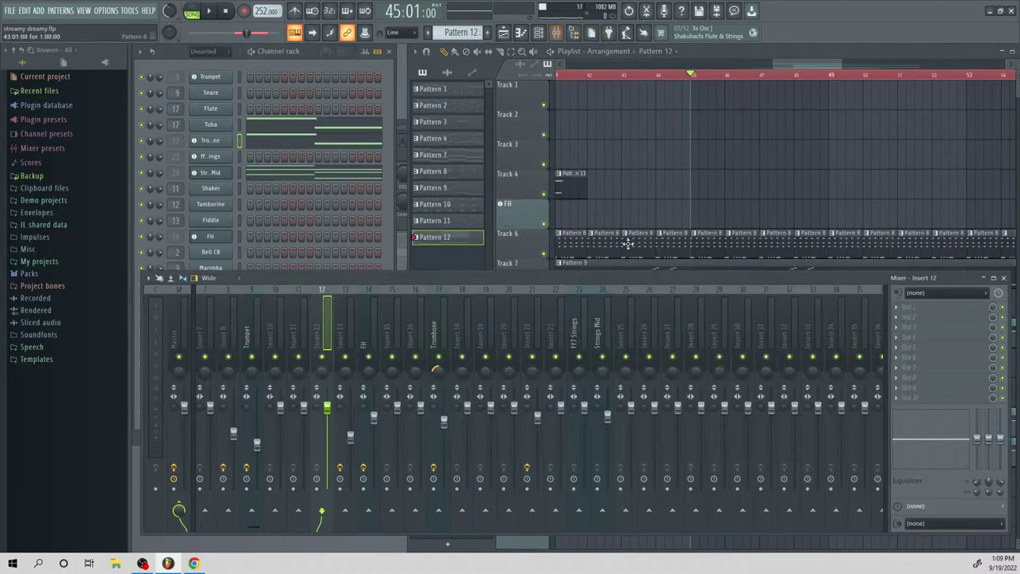
Create a volume automation clip for the Trombone mixer track
left_click(445, 307)
right_click(449, 426)
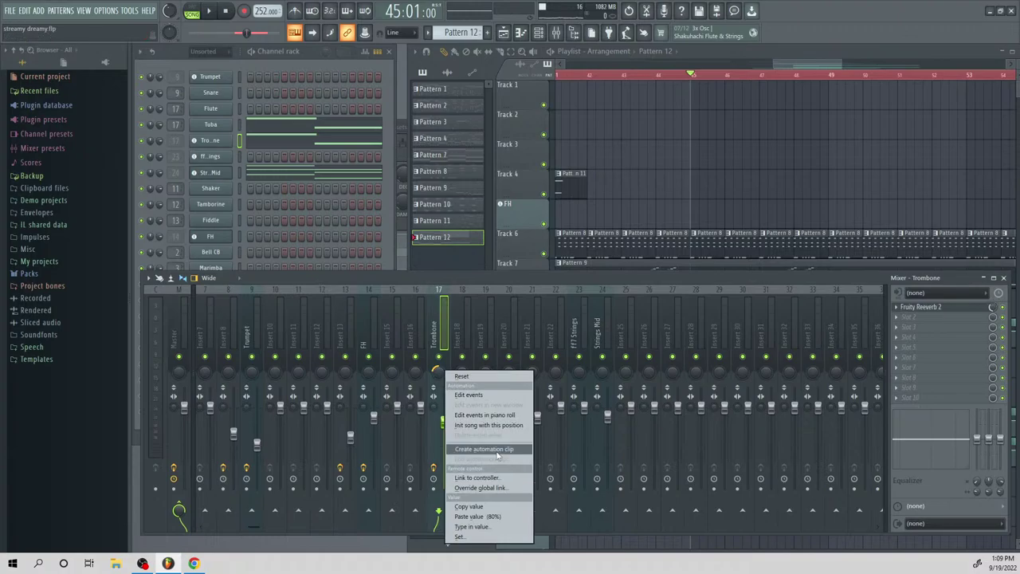
left_click(483, 449)
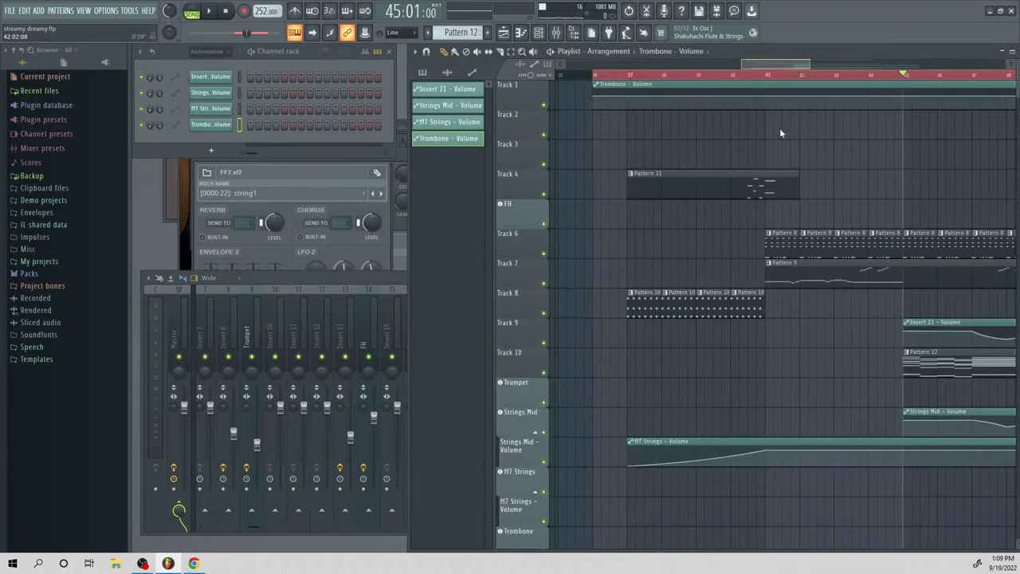
Add points at bars 47, 48 and 49 of the Trombone volume automation, dipping the curve at bar 48
left_click_drag(780, 129, 808, 110)
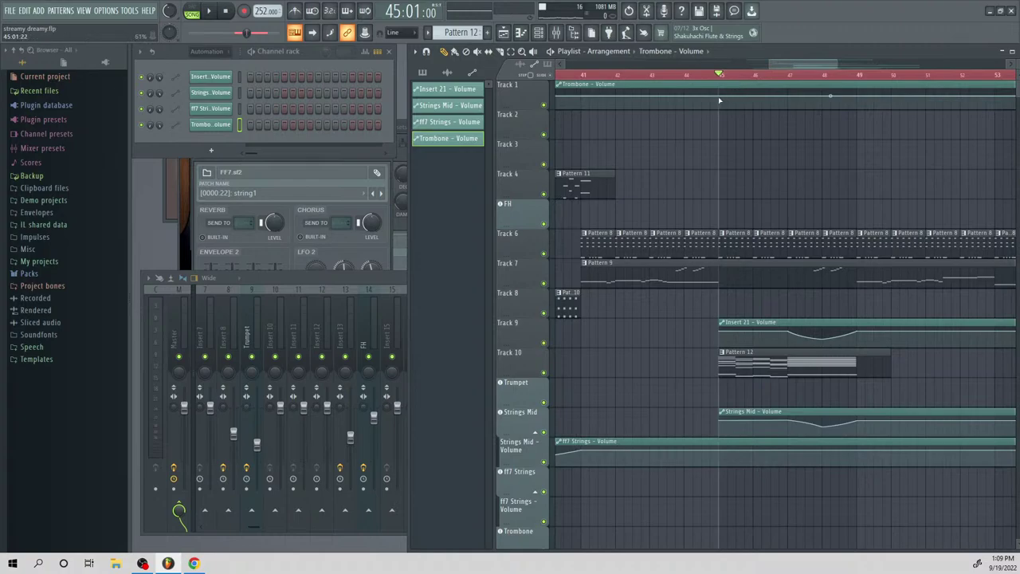
scroll(783, 63, "left", 4)
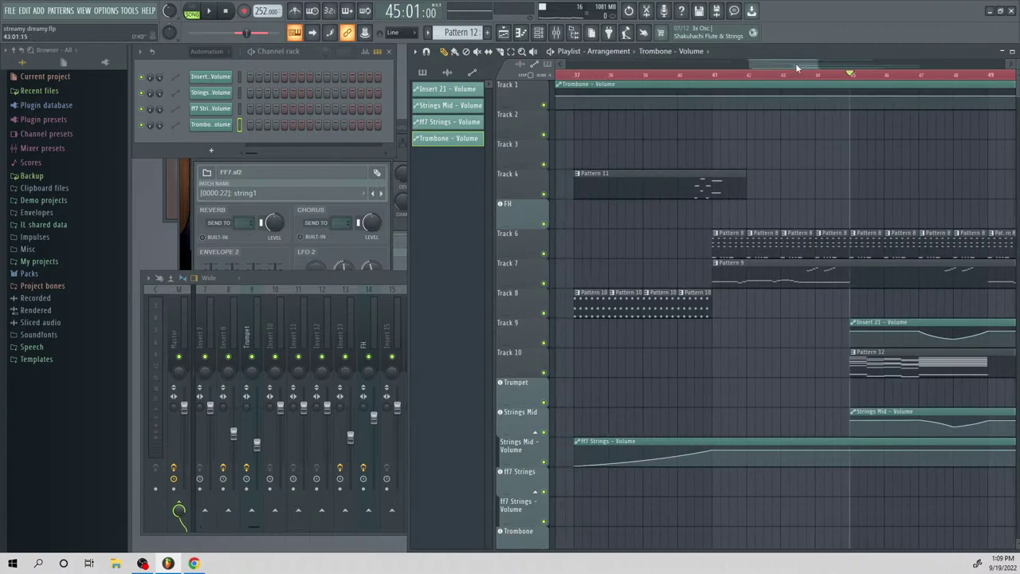
left_click_drag(795, 63, 833, 96)
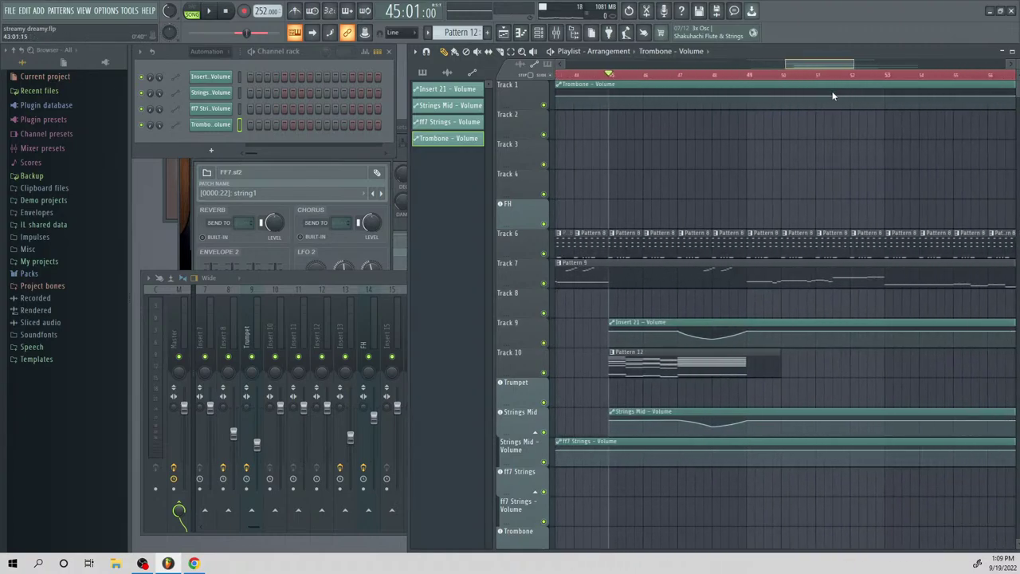
left_click(720, 95)
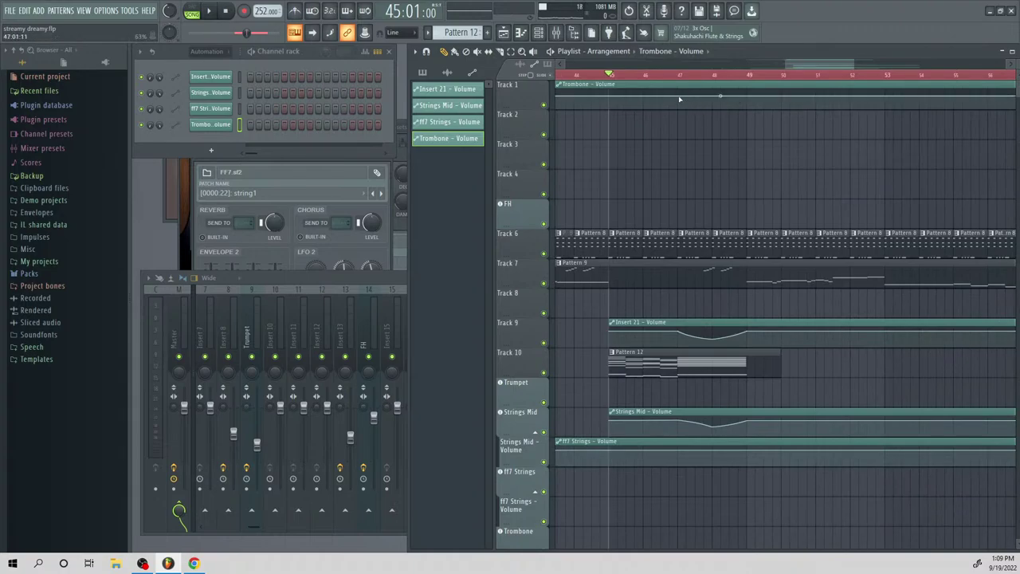
right_click(677, 97)
right_click(713, 104)
right_click(747, 94)
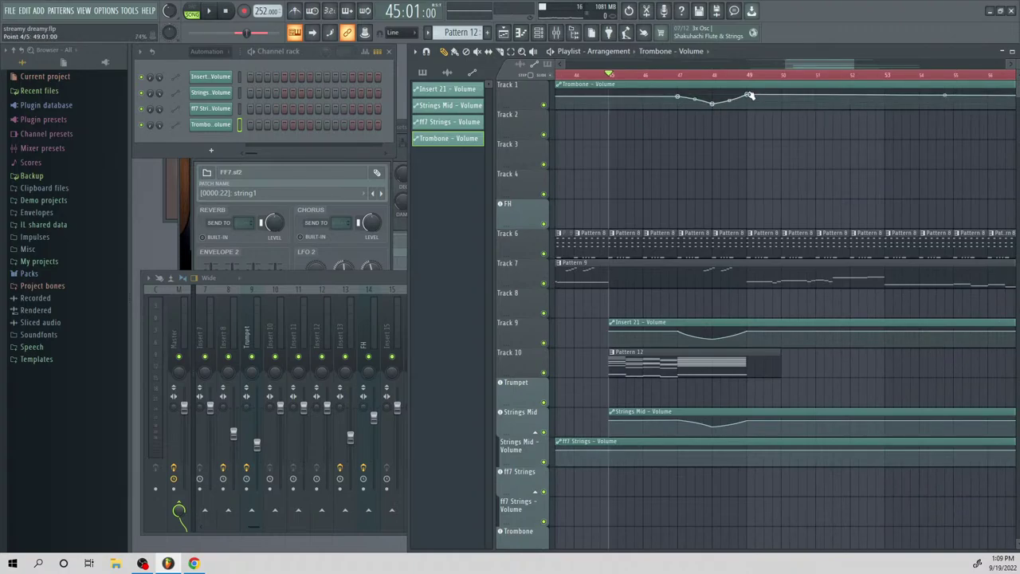
Paste the copied 80% value into the Trombone automation points at bars 49 and 47 and at the clip's start
right_click(749, 95)
left_click(769, 275)
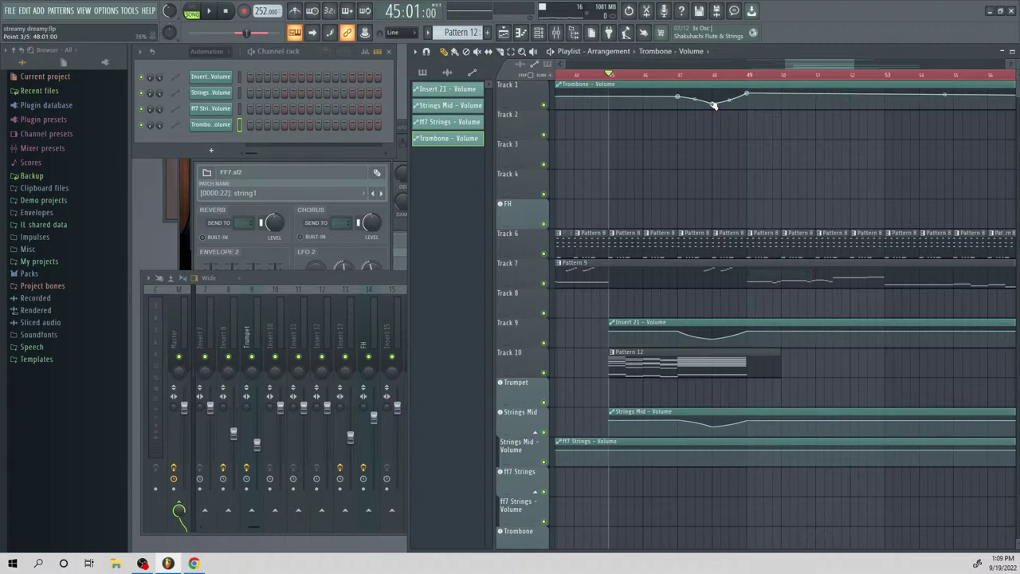
right_click(680, 97)
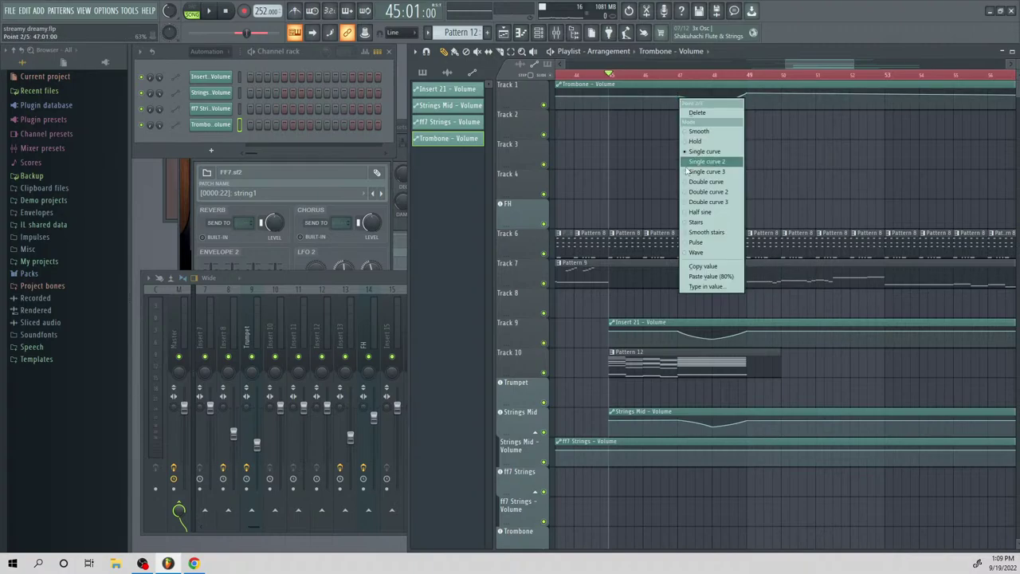
left_click(701, 276)
left_click_drag(806, 66, 752, 82)
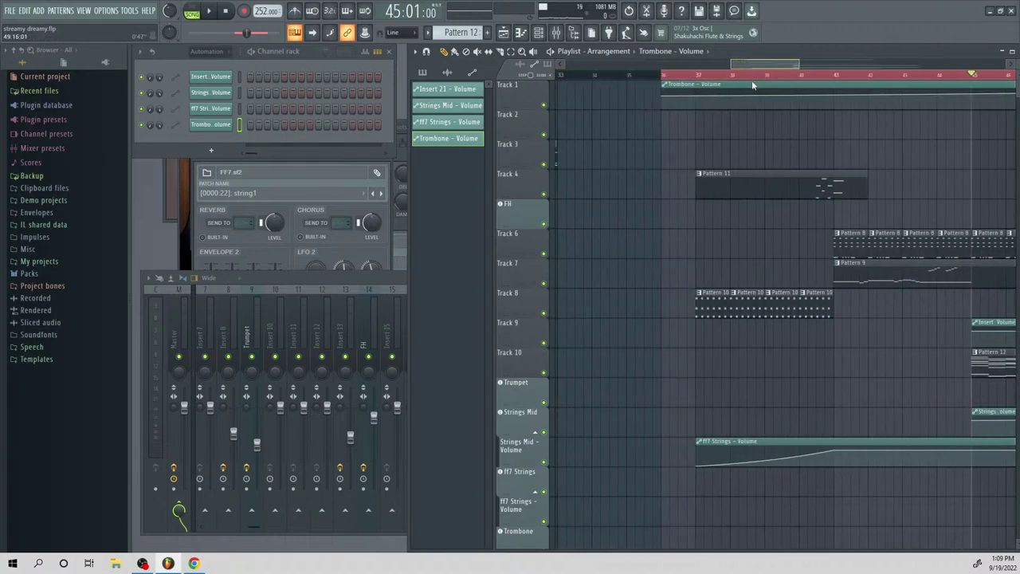
right_click(667, 98)
left_click(690, 276)
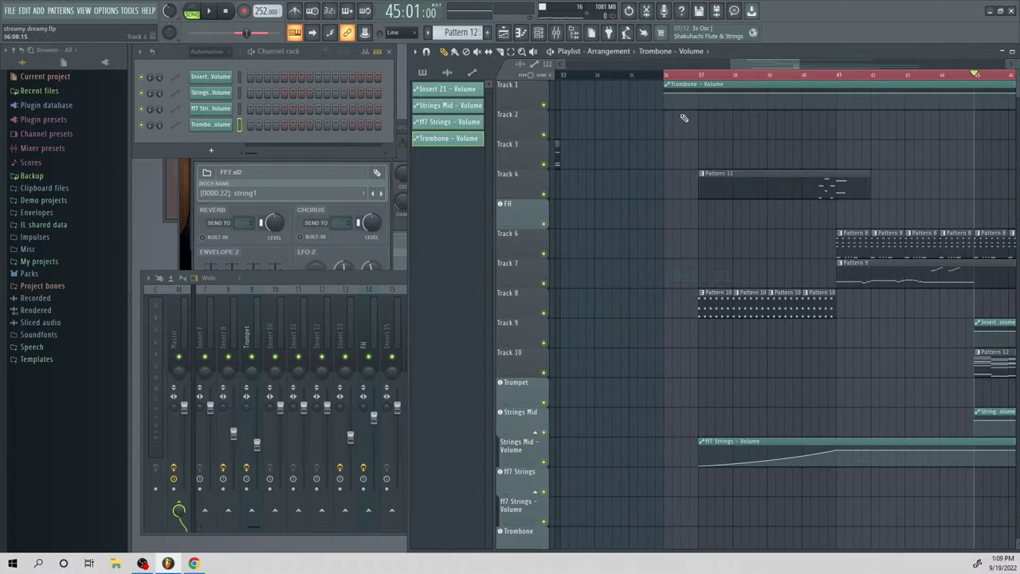
Play the arrangement from bar 37 to hear the automated passage, then move the playhead back to 40:13
left_click(704, 77)
key("space")
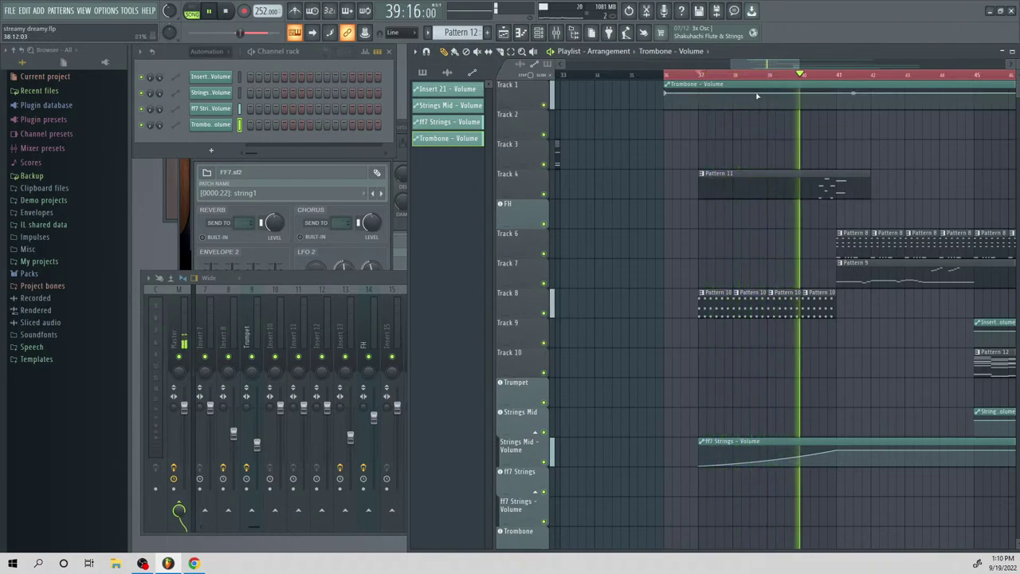
left_click_drag(785, 65, 822, 95)
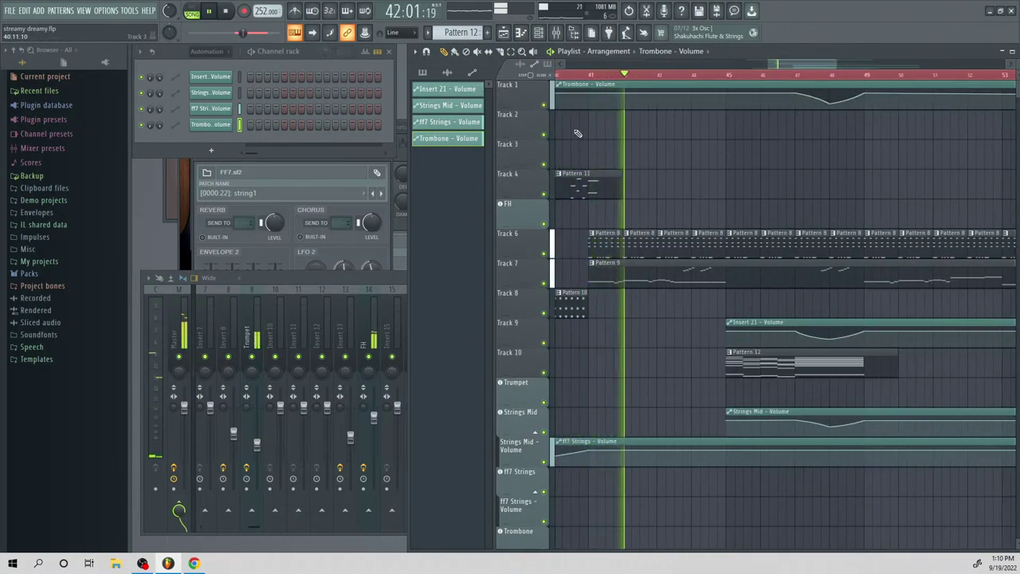
left_click(580, 75)
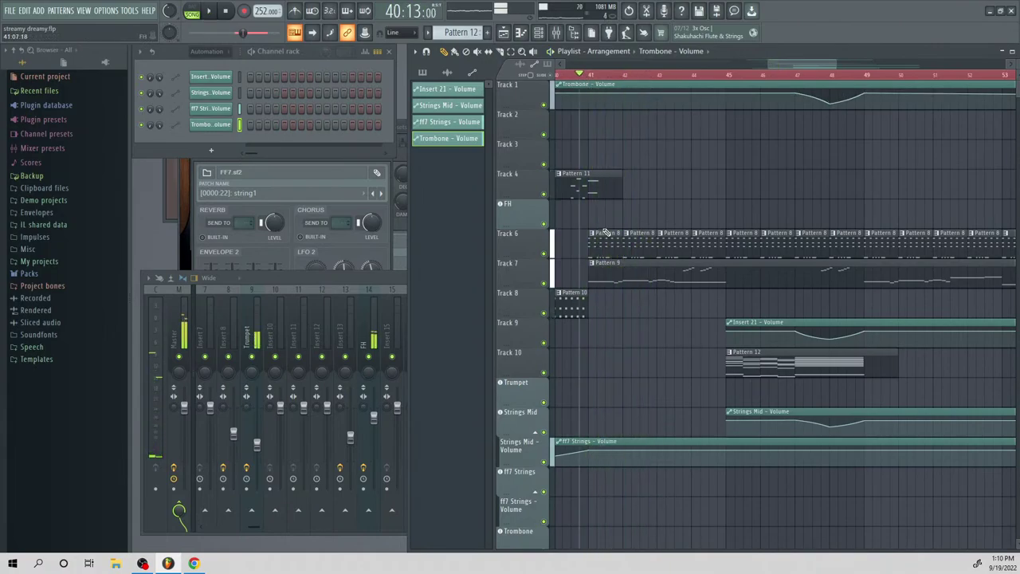
Open the Tuba's piano roll in Pattern 11 and add A2 at bar 5, G#2 at bar 6 and A2 at bar 7
double_click(586, 185)
left_click(306, 129)
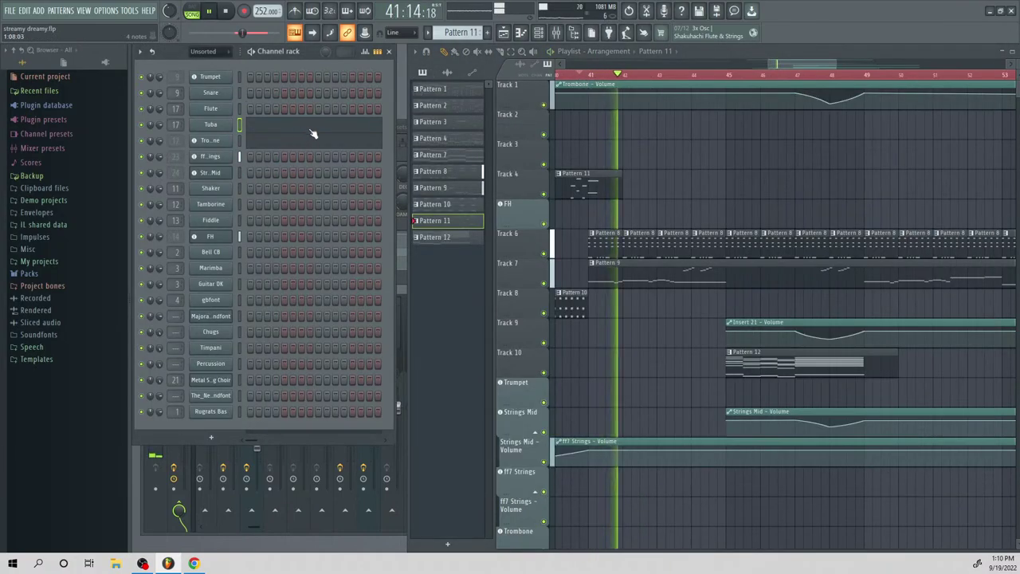
left_click(311, 128)
scroll(662, 237, "down", 3)
key("space")
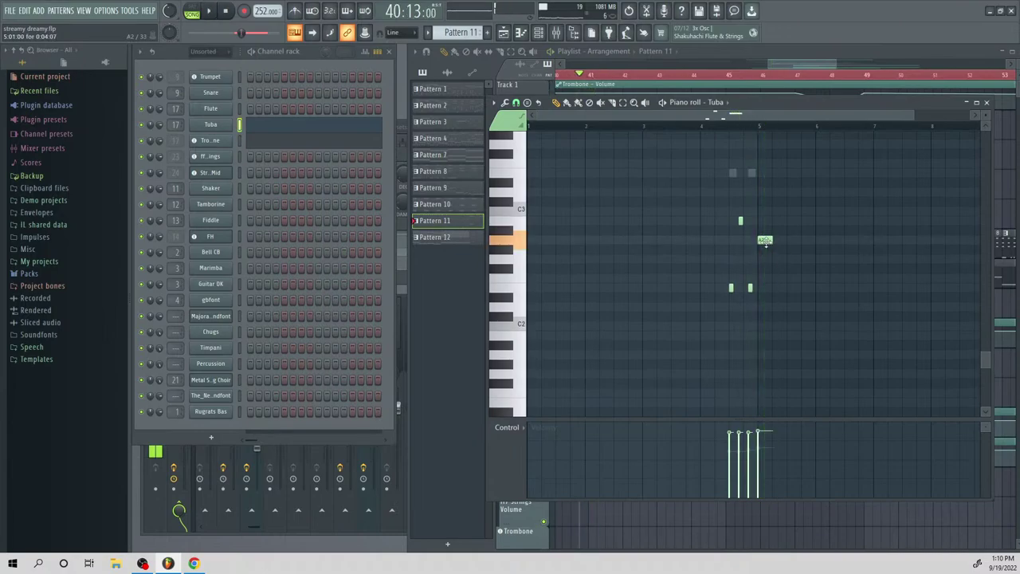
left_click(877, 240)
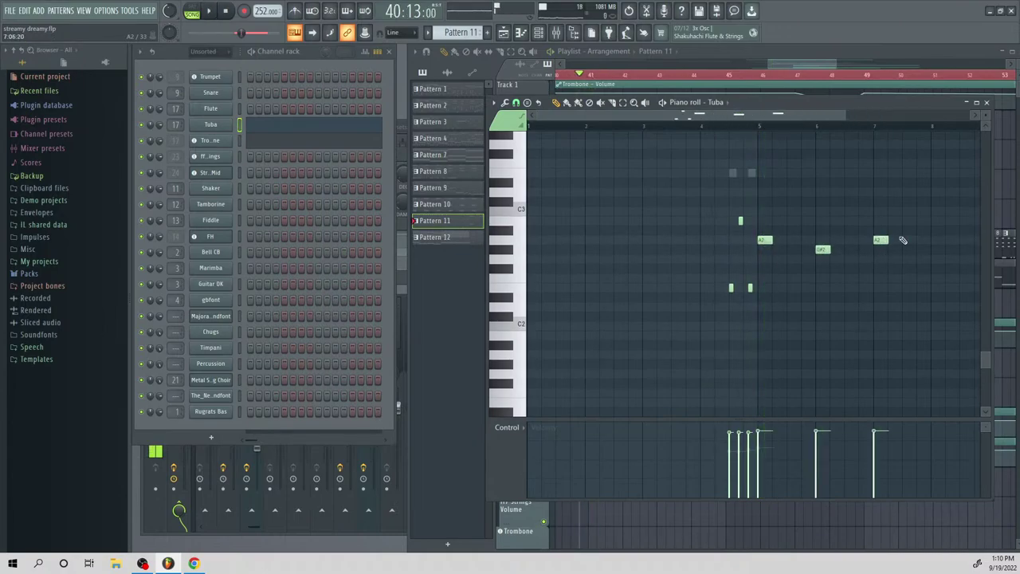
Add an E3 to end the Tuba line, audition it and place the note midway through bar 7
left_click_drag(925, 192, 938, 172)
key("space")
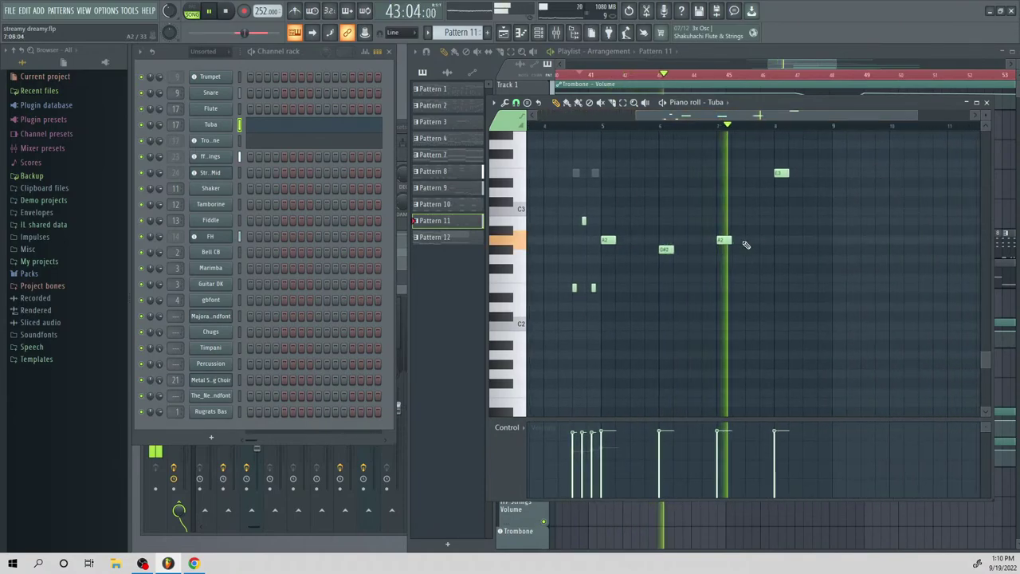
key("space")
left_click(748, 180)
Copy the new Tuba line by hand into the Trombone of Pattern 11: A2, G#2, A2 and E3 over bars 5 to 7
left_click(288, 144)
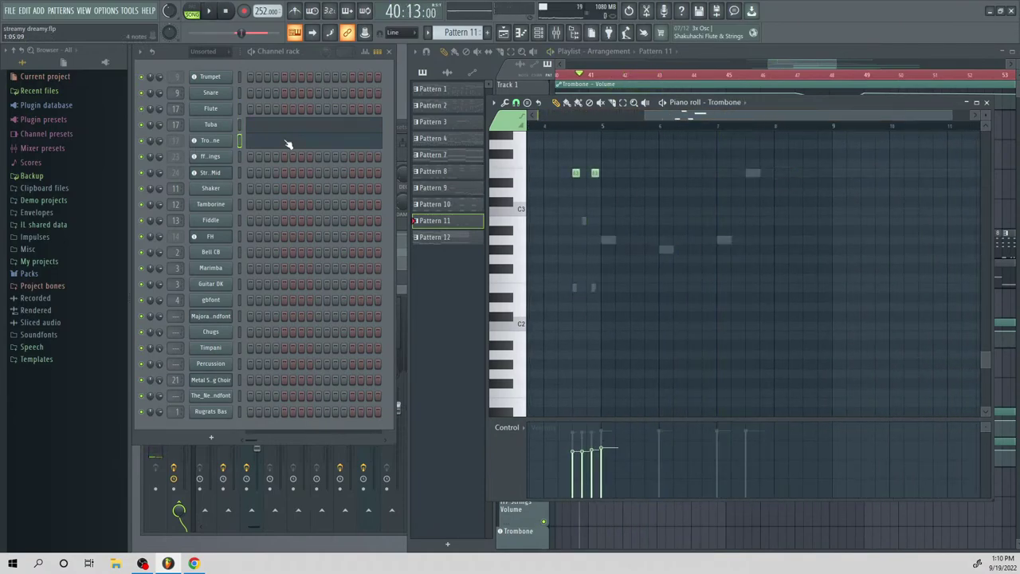
left_click(605, 241)
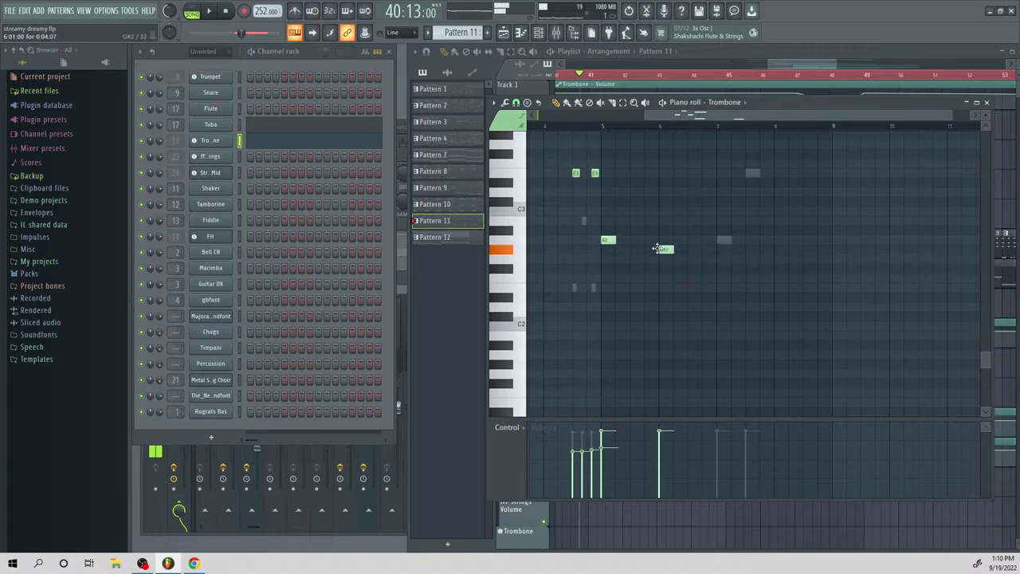
left_click(720, 241)
left_click(752, 173)
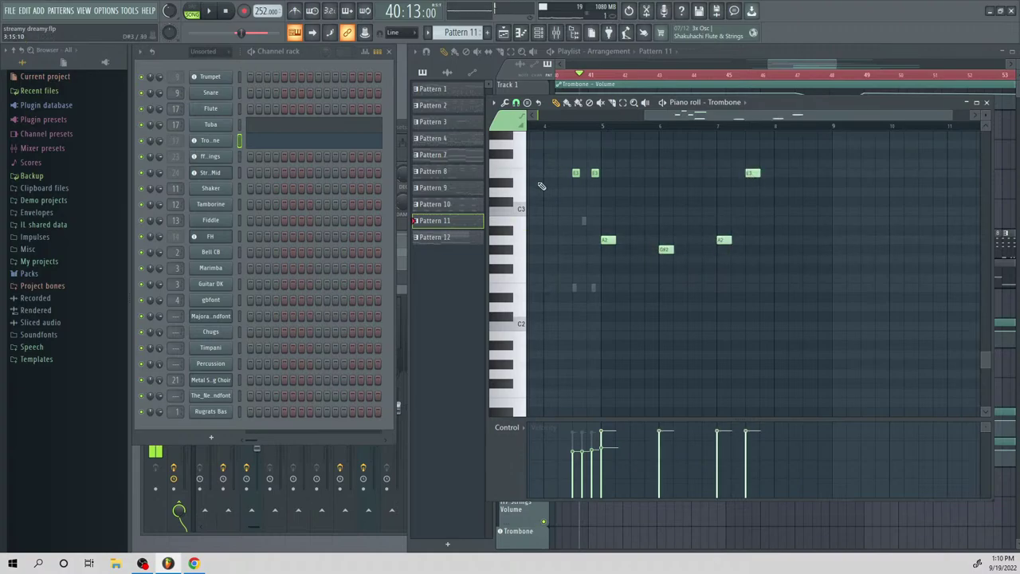
Delete the Trombone's old A3 at bar 5, raise its four new notes by an octave and play the result
scroll(616, 210, "up", 4)
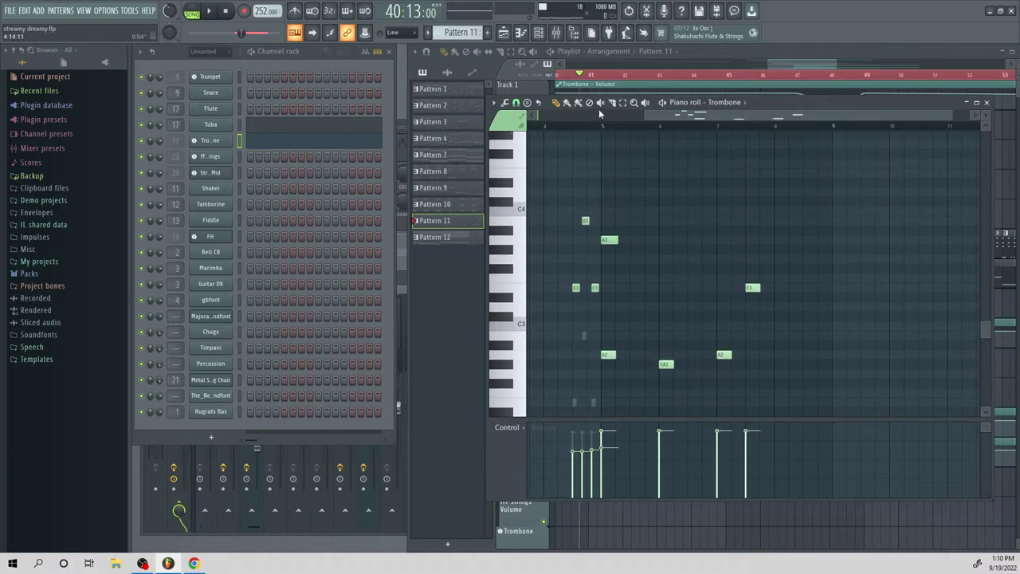
left_click_drag(646, 197, 614, 246)
scroll(782, 250, "down", 1)
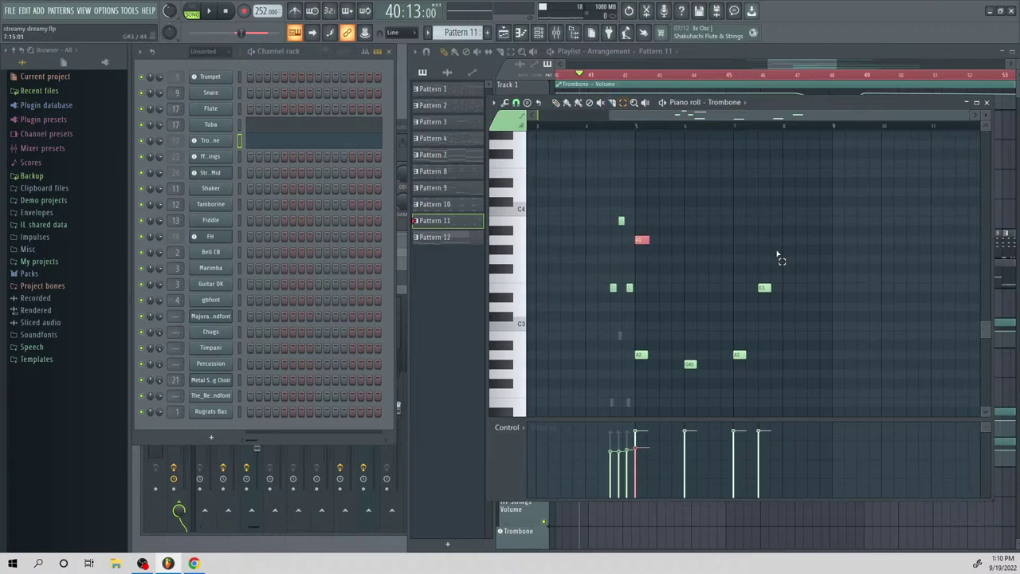
left_click_drag(791, 275, 644, 387)
key("ctrl+Up")
key("space")
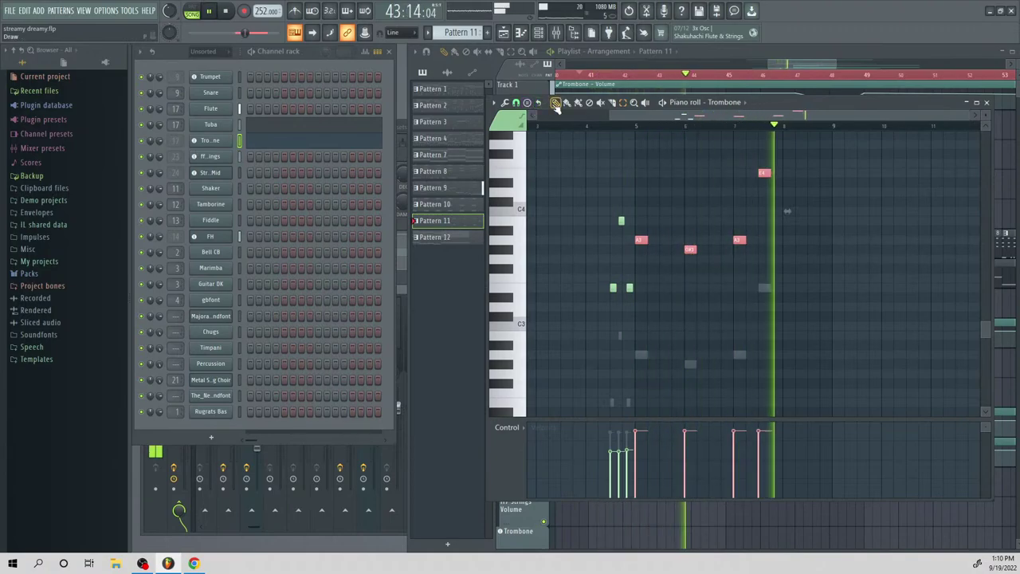
Replay the passage from 47:13 several times to check the brass and flute balance around bar 48
left_click_drag(793, 64, 825, 91)
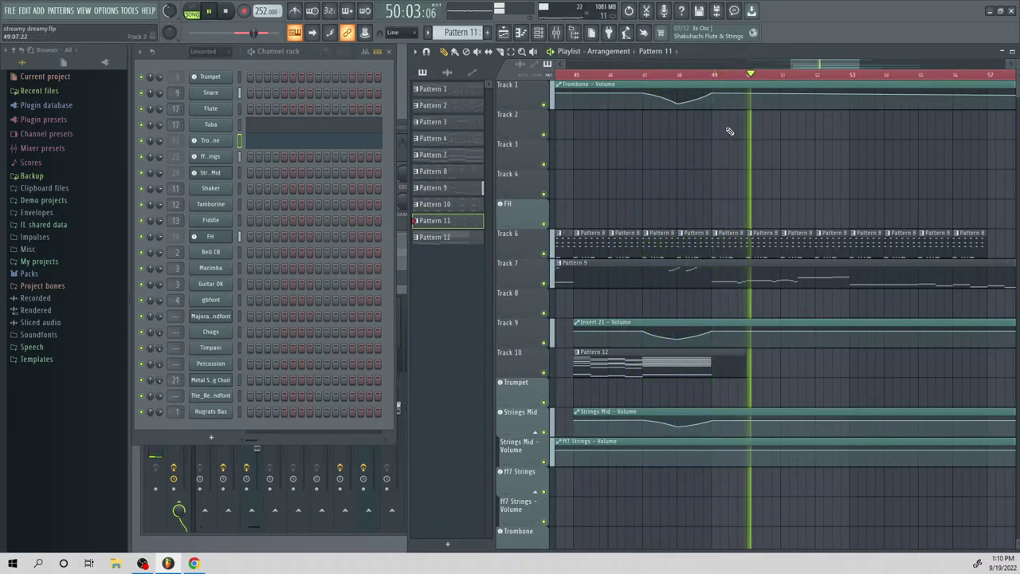
left_click(668, 74)
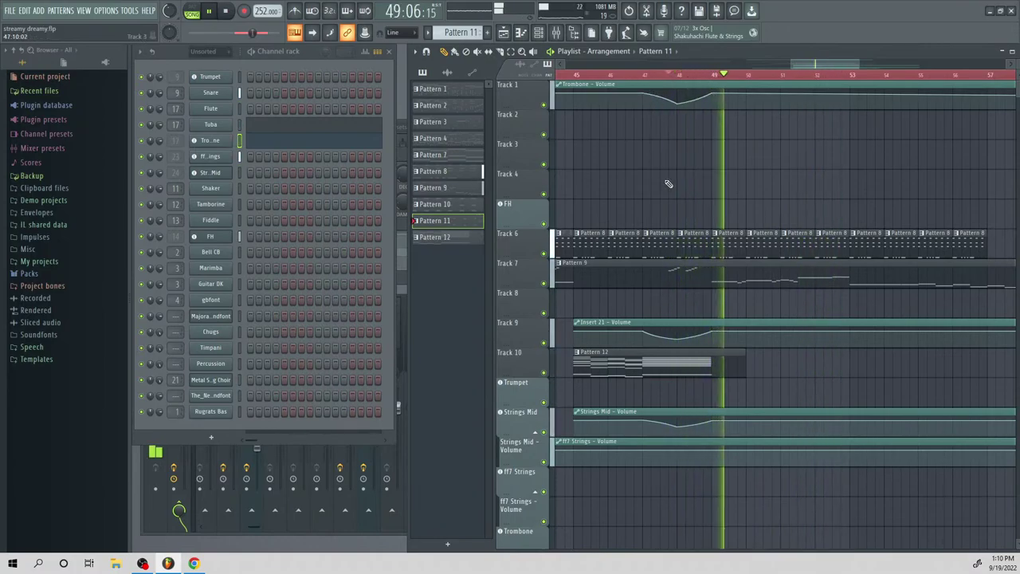
key("space")
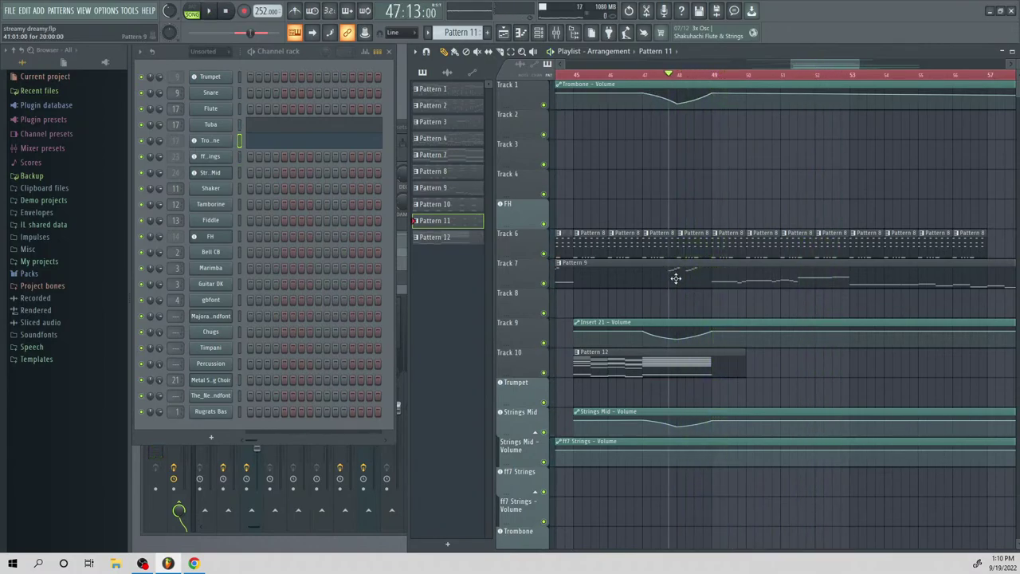
key("space")
key("space")
key("space")
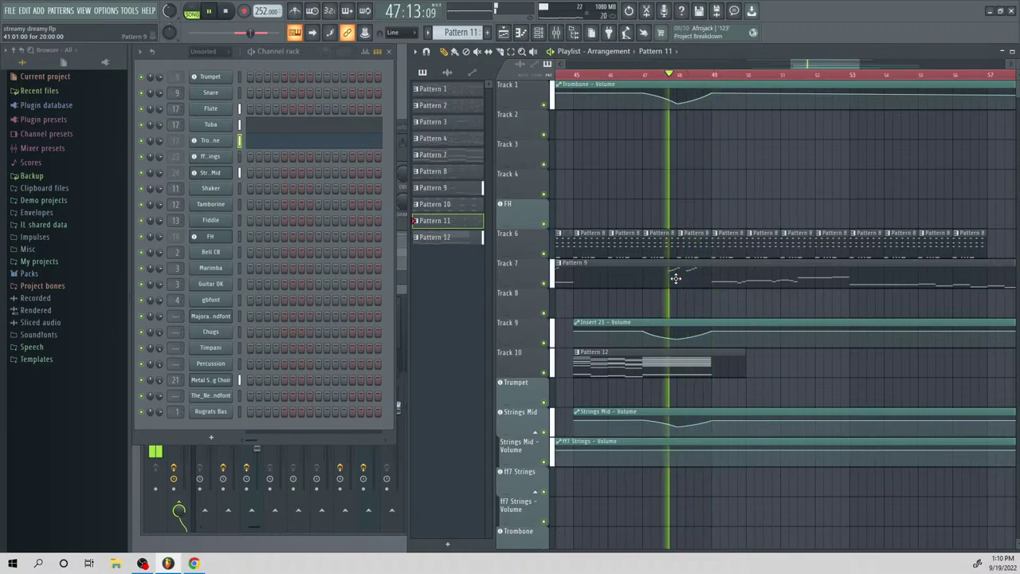
key("space")
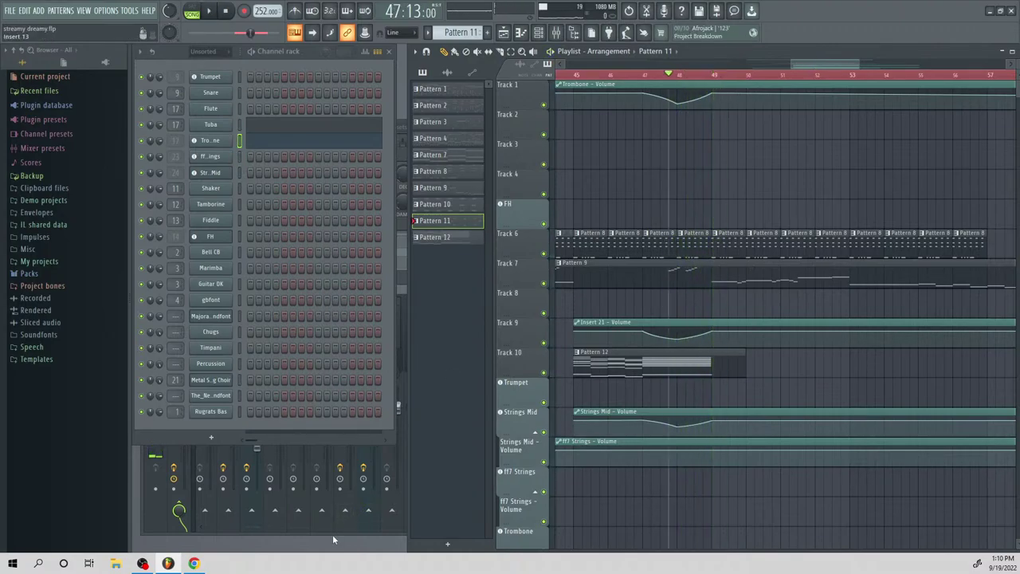
Show the mixer and play from 47:13 to check the Trombone's level against the other tracks
left_click(330, 536)
key("space")
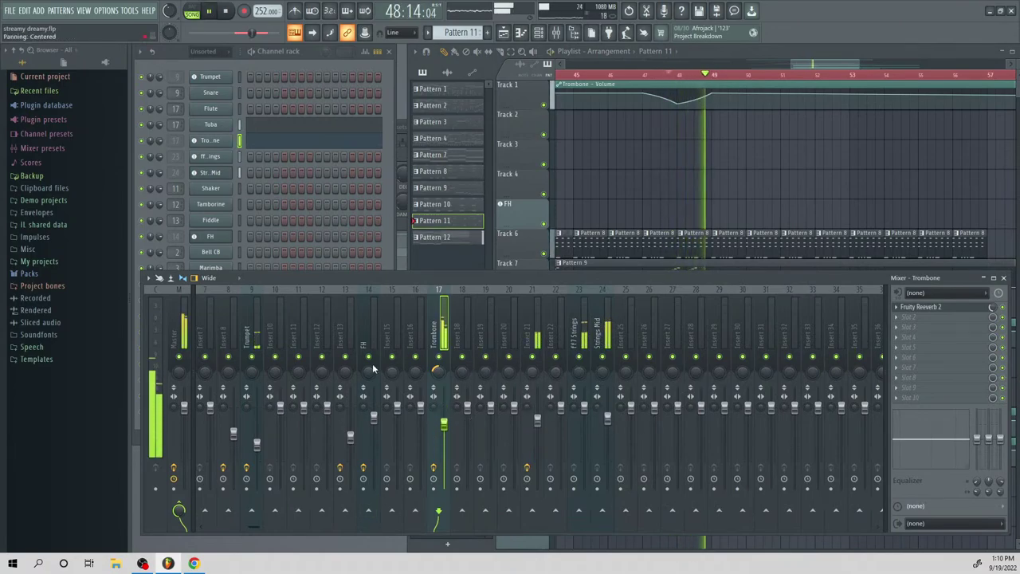
key("space")
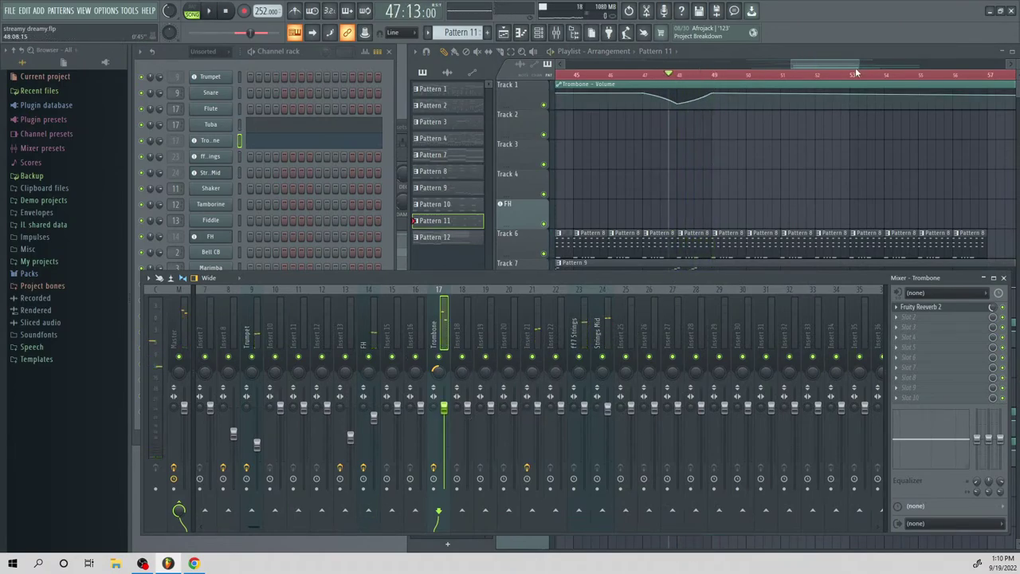
Route the Flute channel of Pattern 9 to mixer track 25 and carry its name over to that track
left_click(855, 73)
double_click(685, 278)
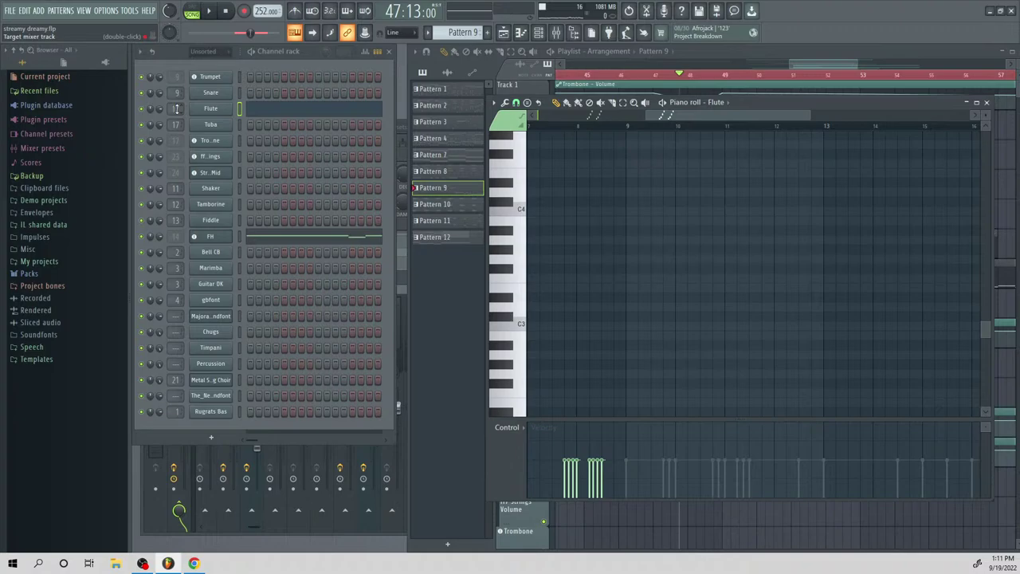
left_click_drag(176, 109, 176, 101)
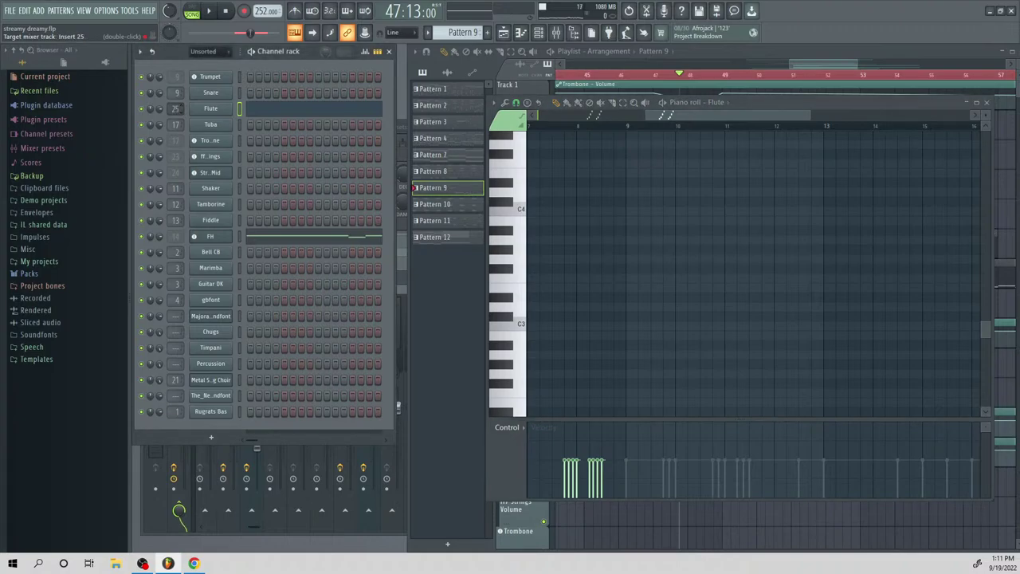
right_click(177, 110)
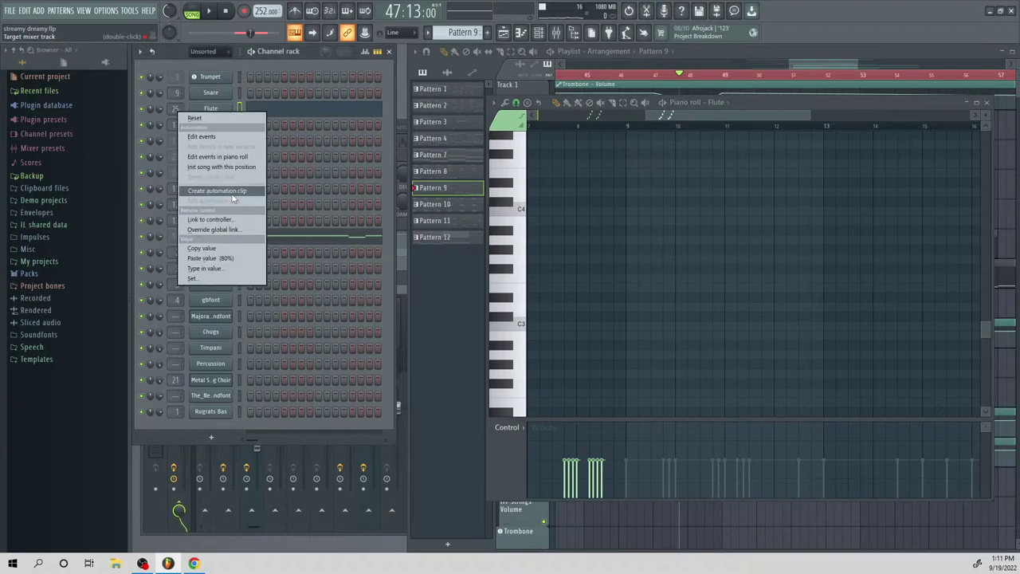
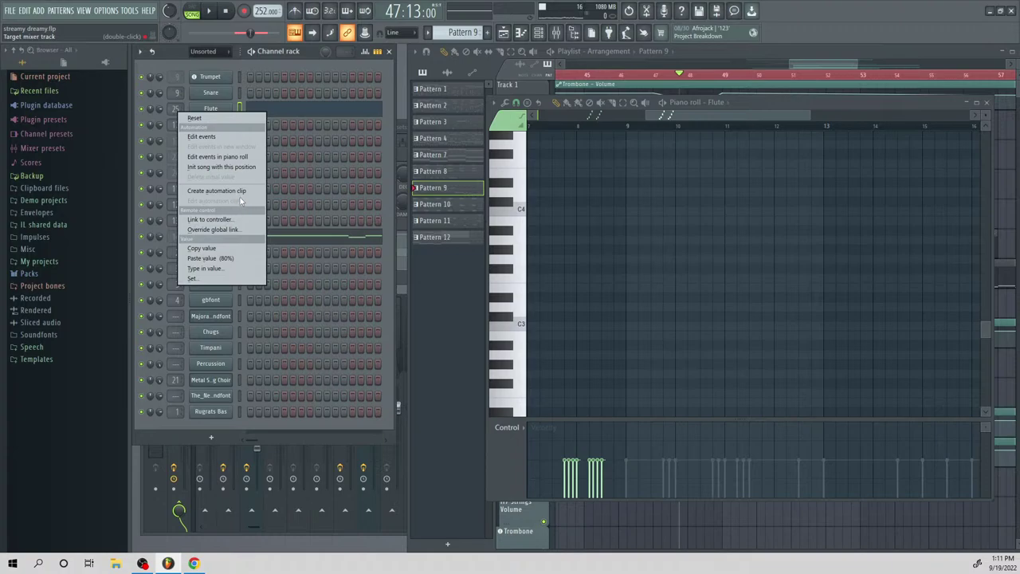
left_click(211, 109)
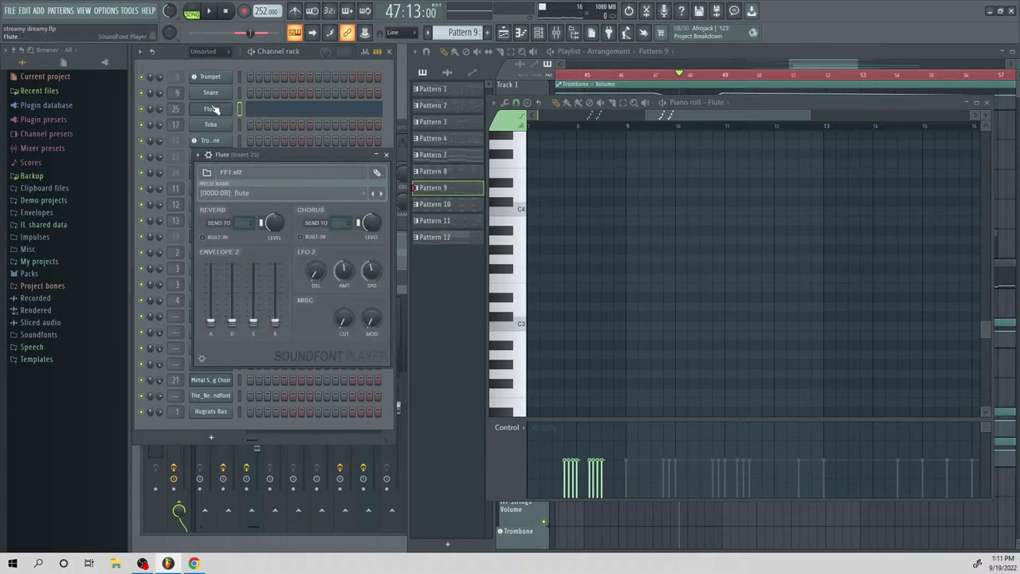
right_click(213, 110)
left_click(305, 226)
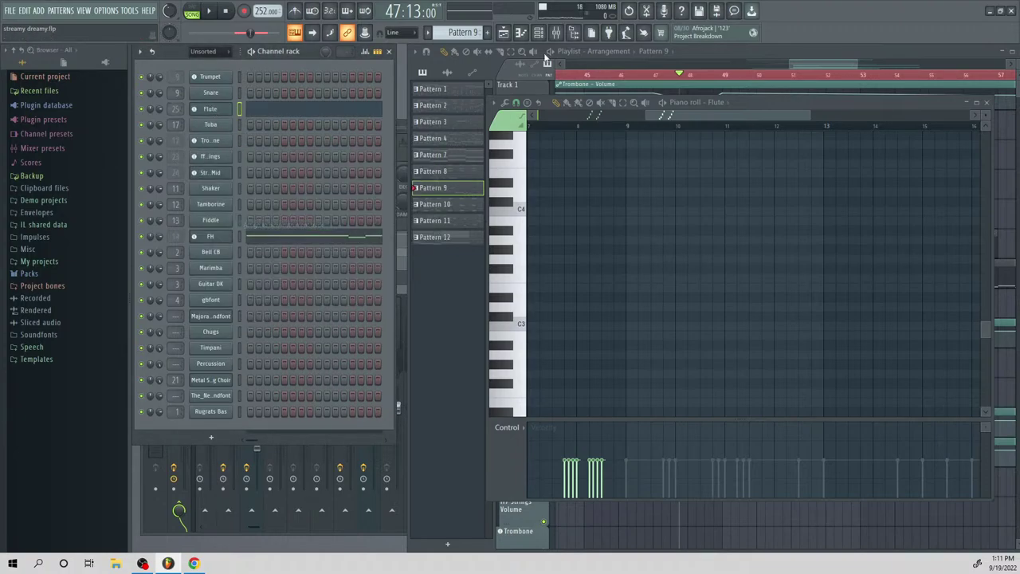
Add Fruity Reeverb 2 to the Flute's mixer track, lower its mix level to about 37% and play the passage
left_click(558, 35)
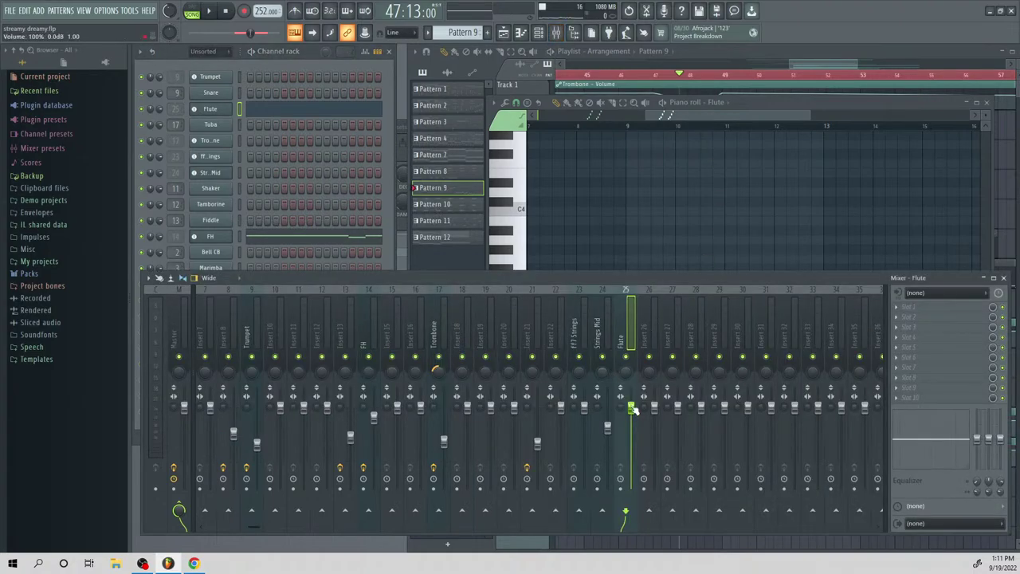
left_click(907, 306)
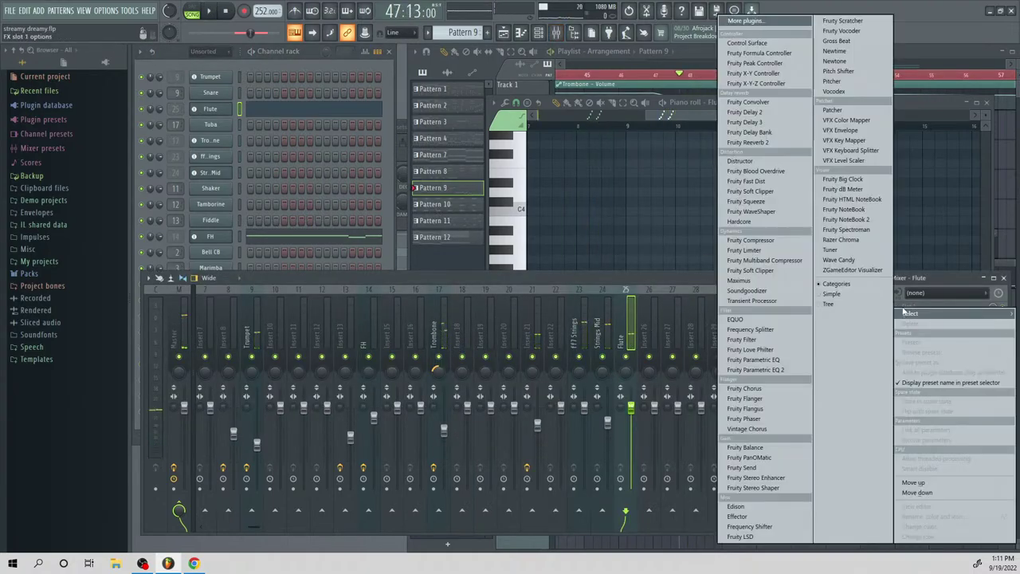
left_click(799, 142)
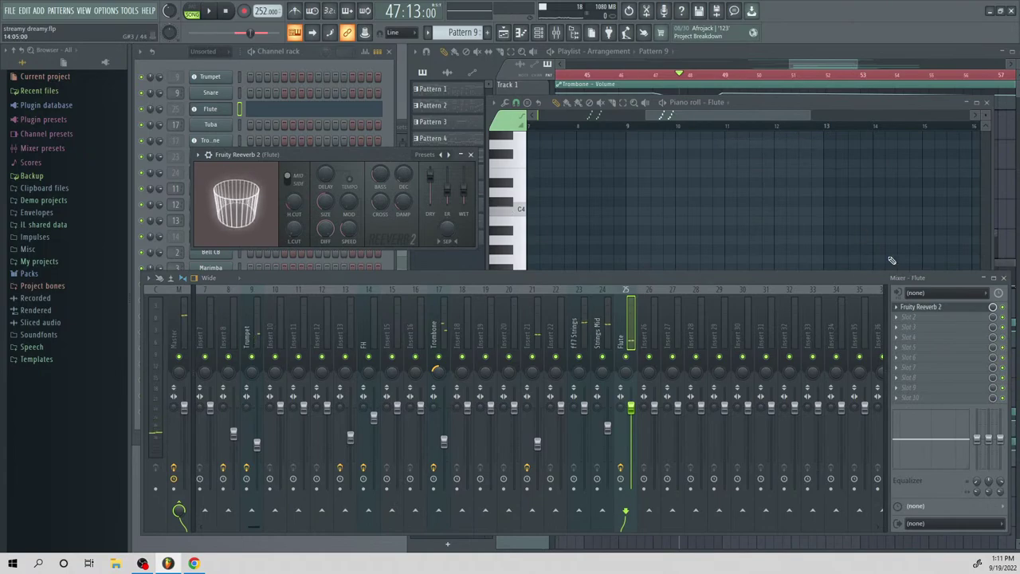
key("space")
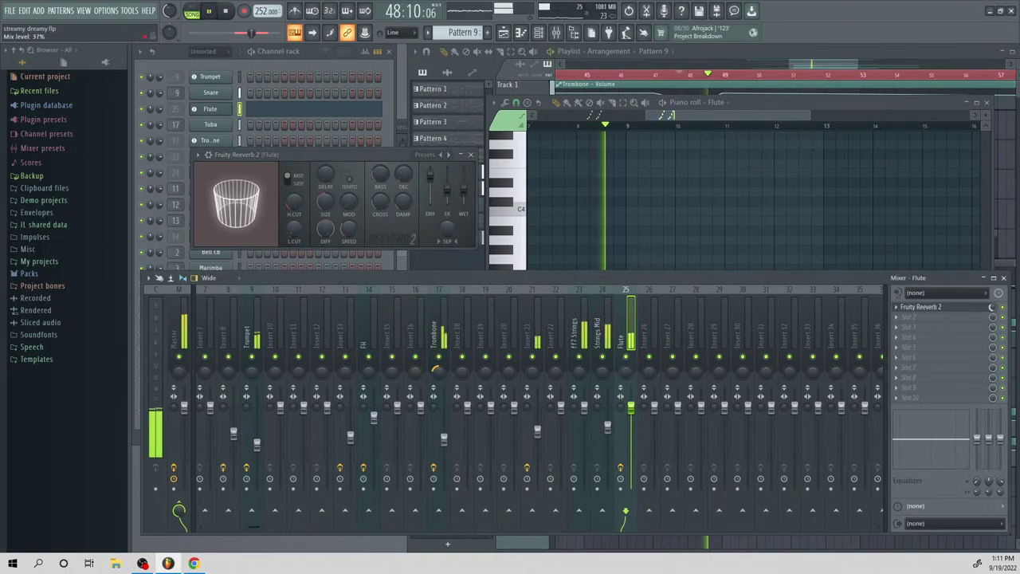
key("space")
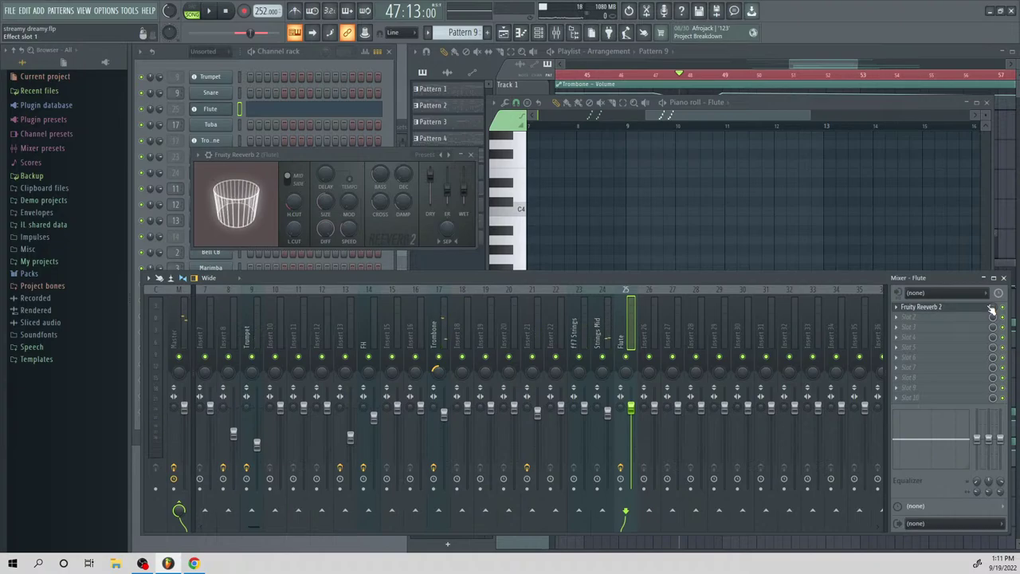
Return to the arrangement and play from bar 37 to hear the start of the Pattern 10 strings
left_click(717, 206)
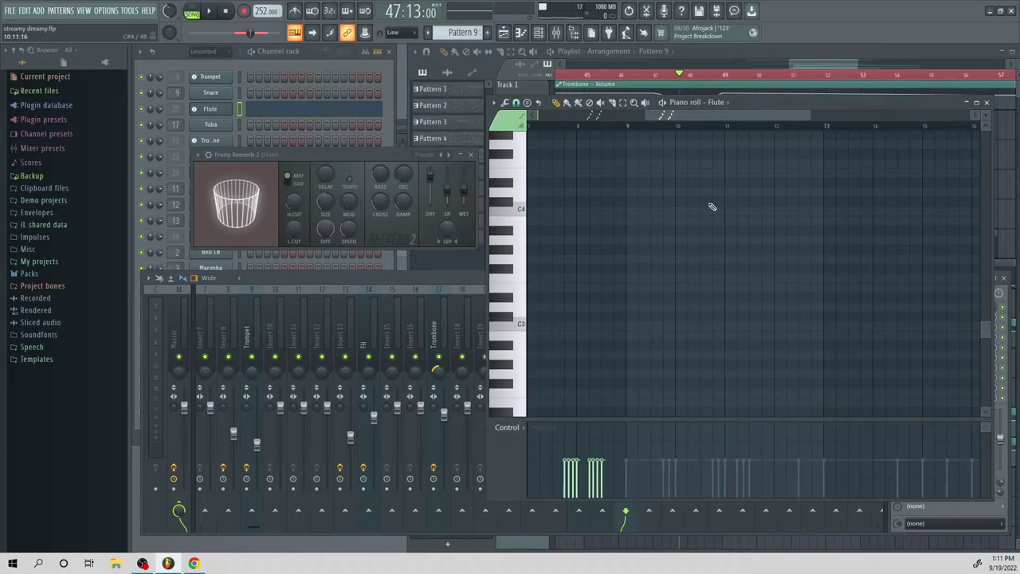
left_click(767, 82)
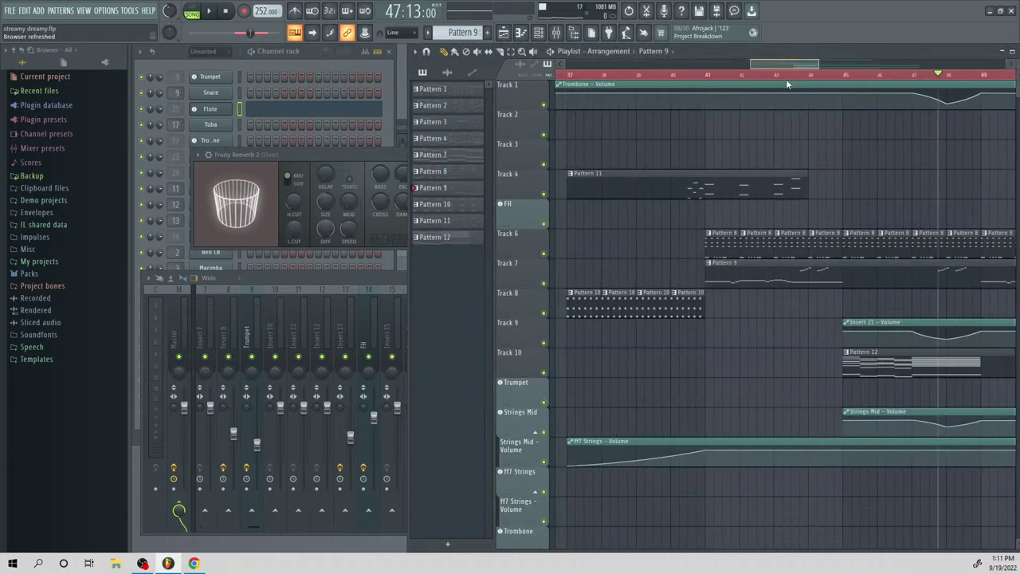
left_click(571, 76)
key("space")
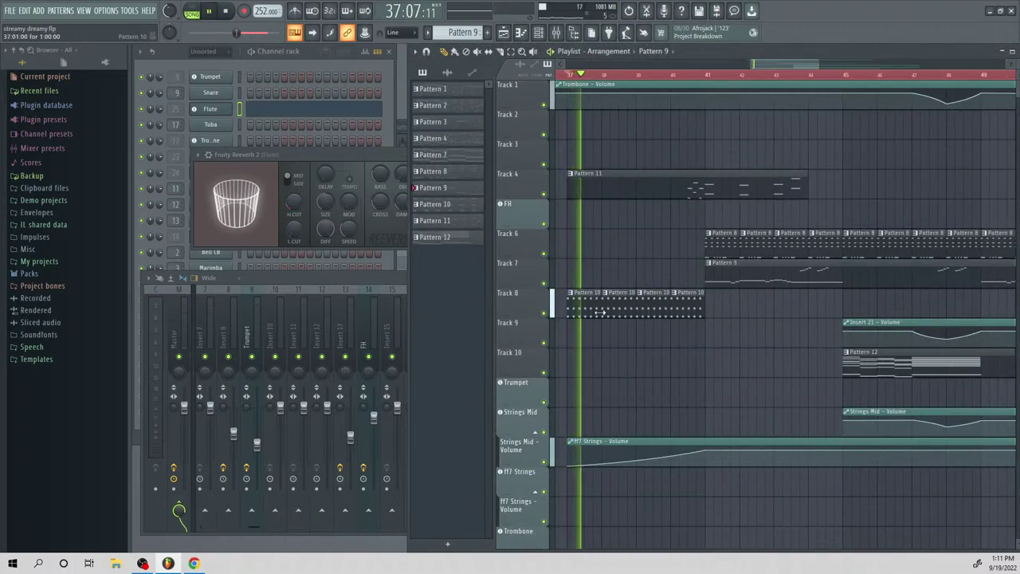
key("space")
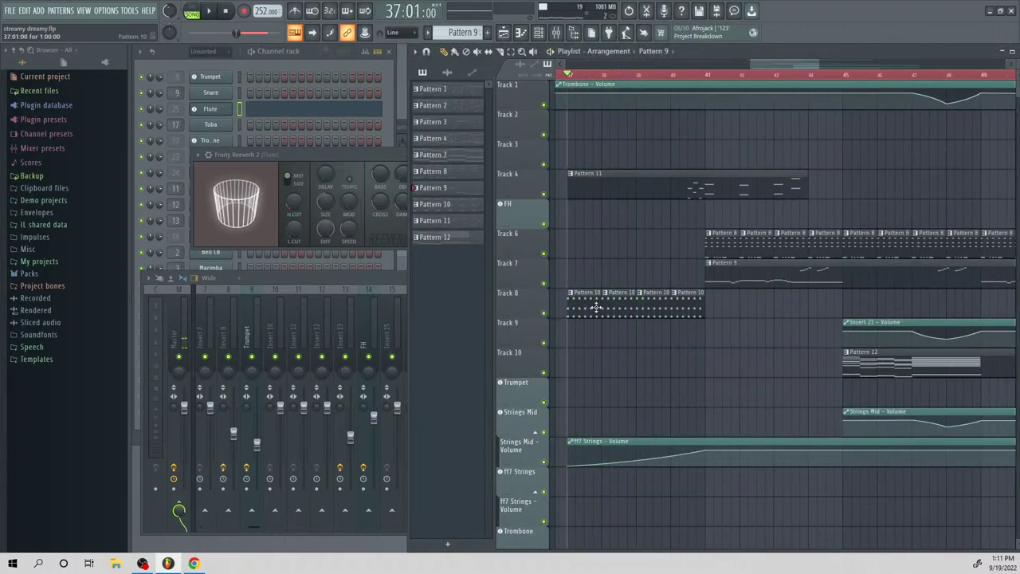
In the ff7 Strings of Pattern 10, set snap to 1/3 beat and raise the second and fifth A6 notes to A#6
double_click(600, 311)
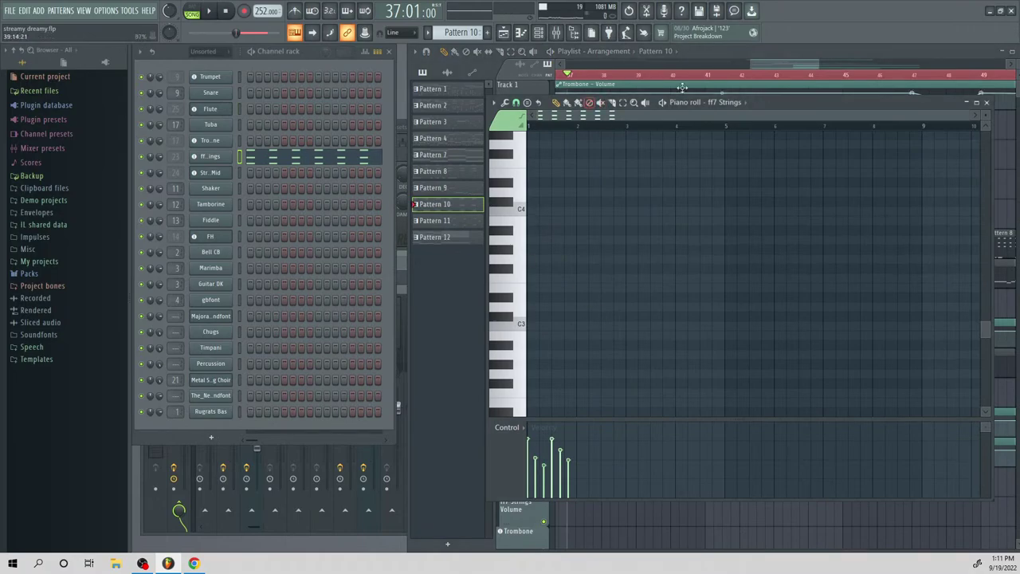
left_click(295, 158)
left_click(307, 160)
scroll(560, 244, "up", 3)
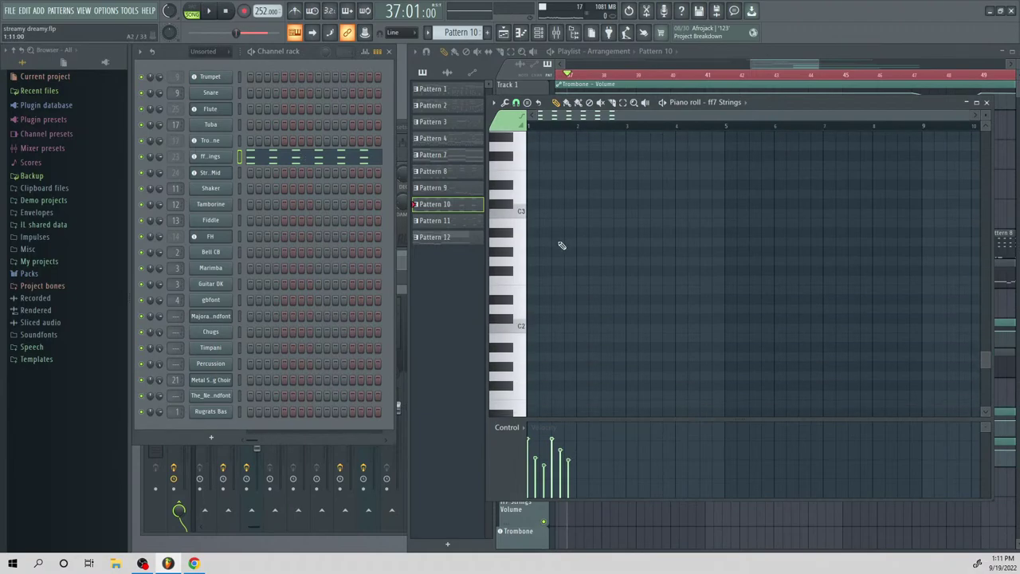
scroll(579, 241, "up", 7)
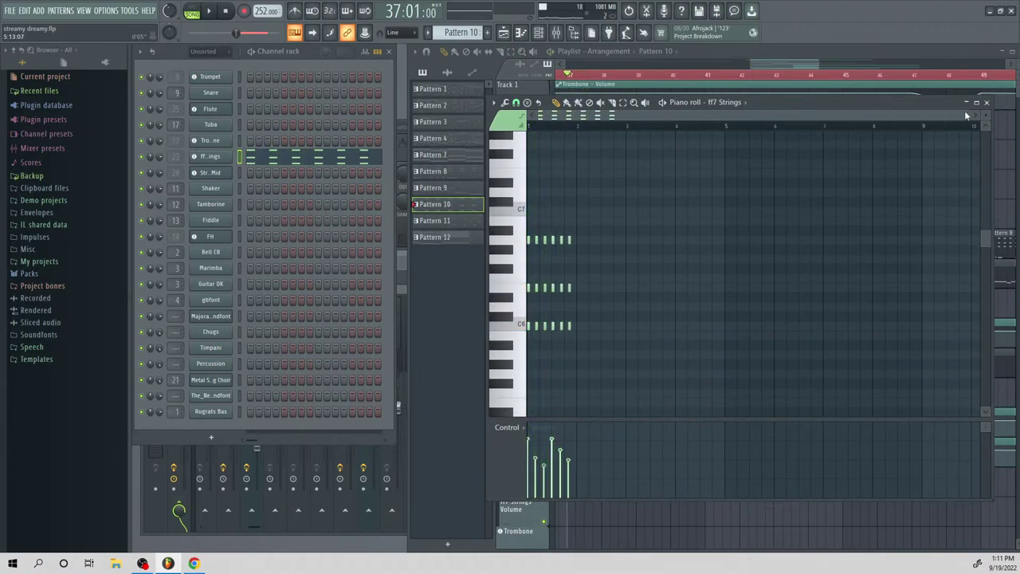
left_click_drag(964, 112, 724, 170)
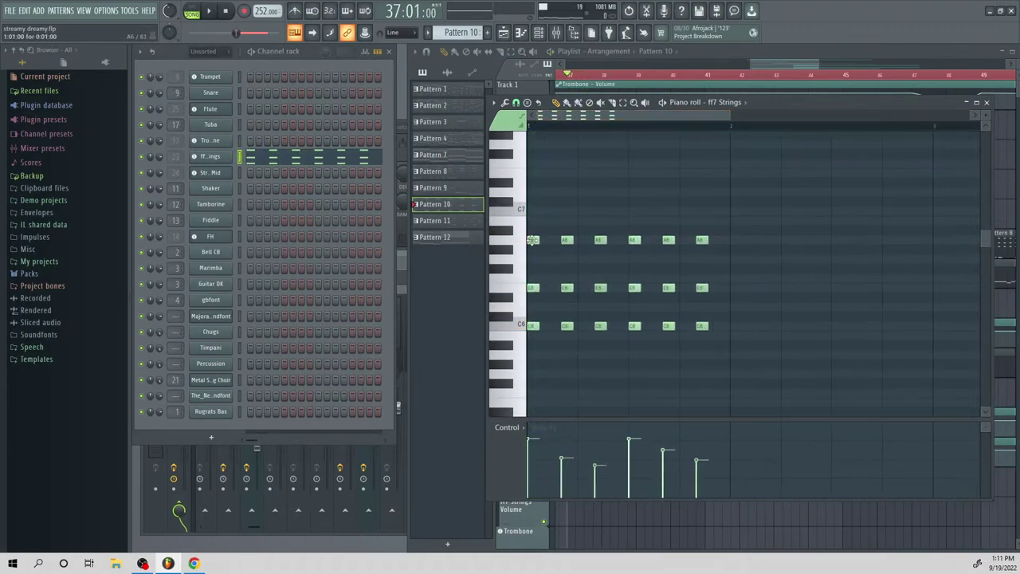
left_click(515, 103)
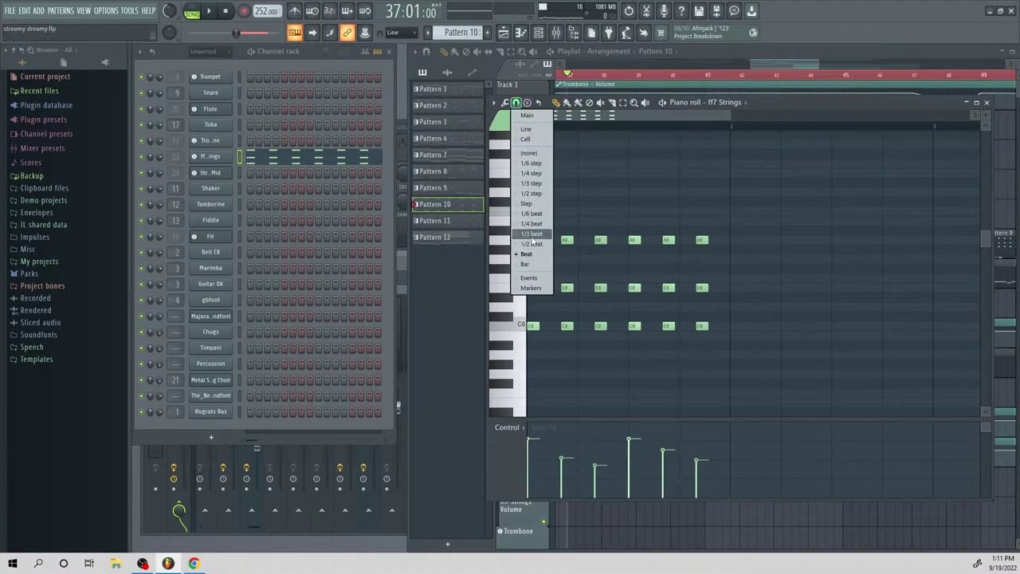
left_click(531, 234)
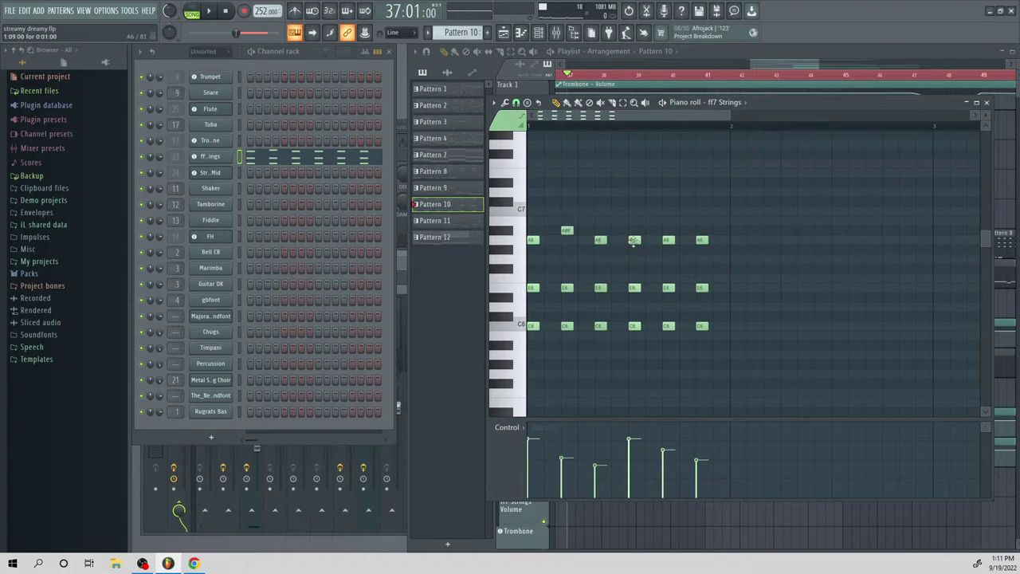
left_click_drag(670, 233, 668, 231)
Play the arrangement from bar 37 to about bar 49 to check the changed strings in context
key("space")
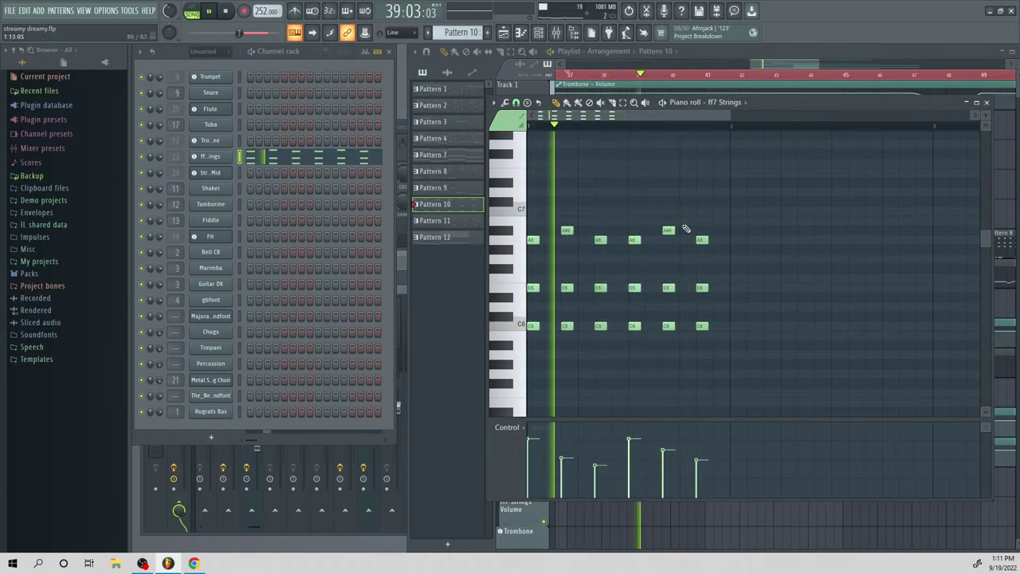
left_click(775, 63)
left_click_drag(773, 65, 794, 80)
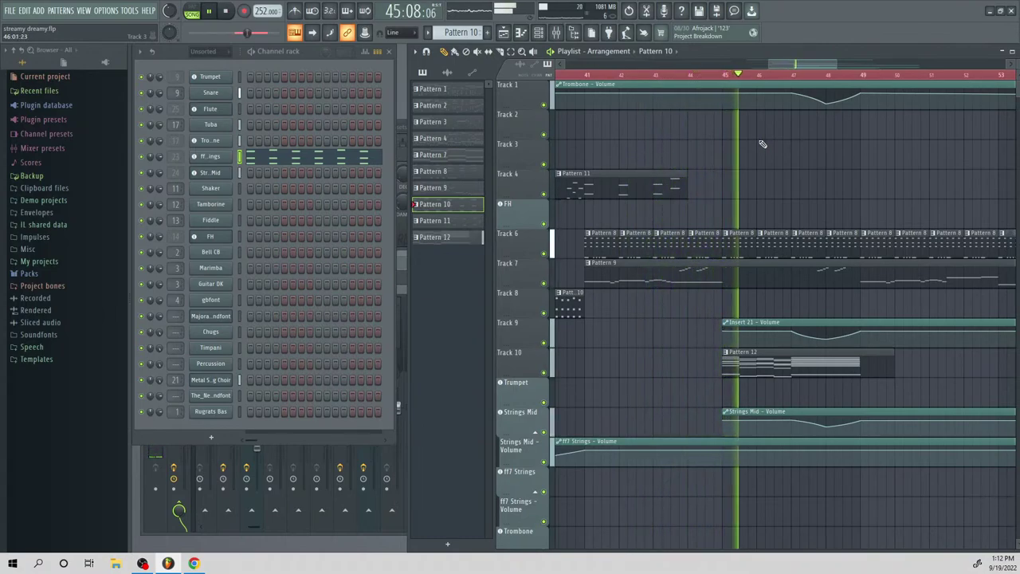
left_click_drag(801, 65, 825, 81)
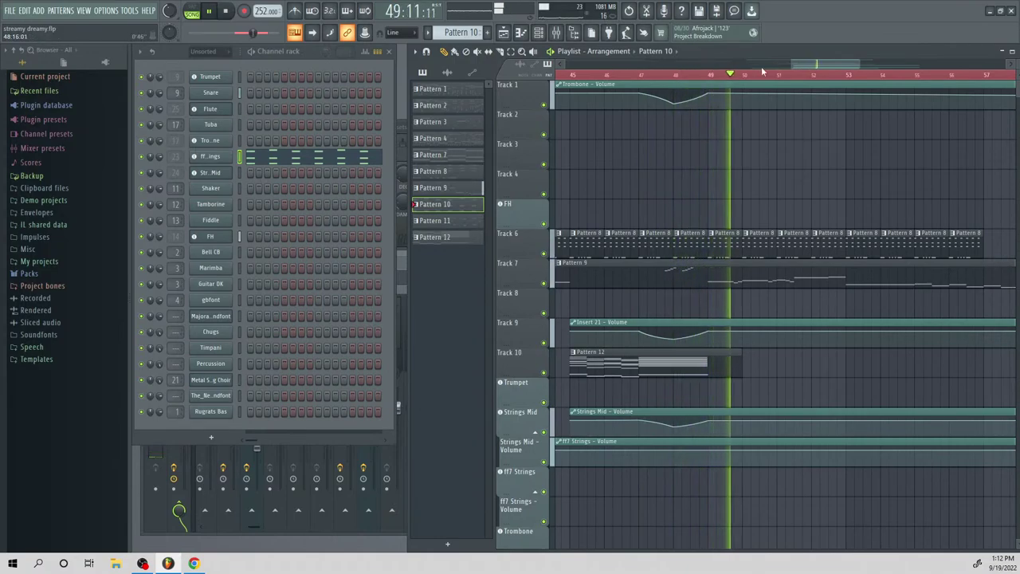
key("space")
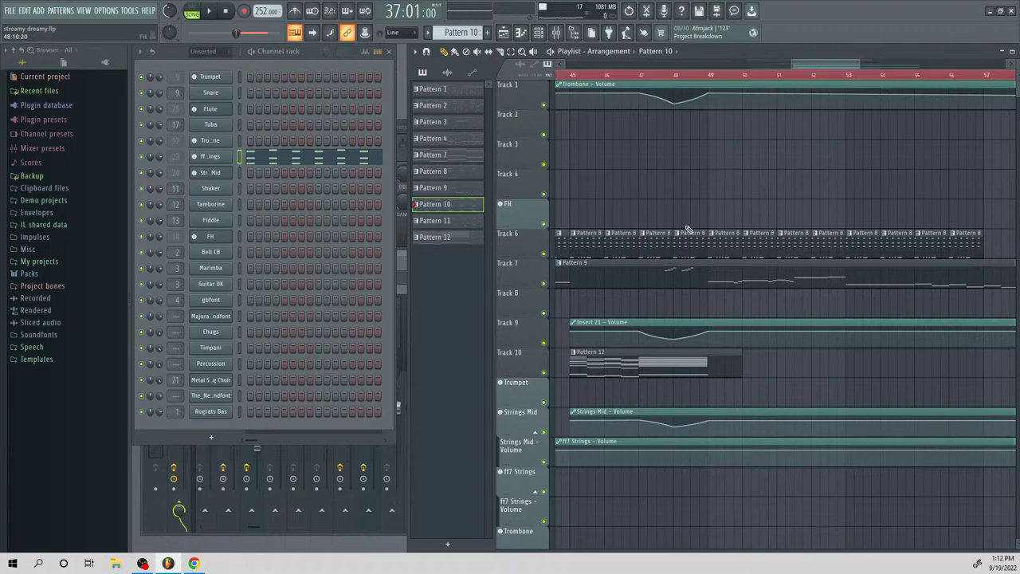
In the Flute of Pattern 9, place a G#7 in bar 7 and delete the two rising E7, F7, G7, A7 runs
double_click(653, 277)
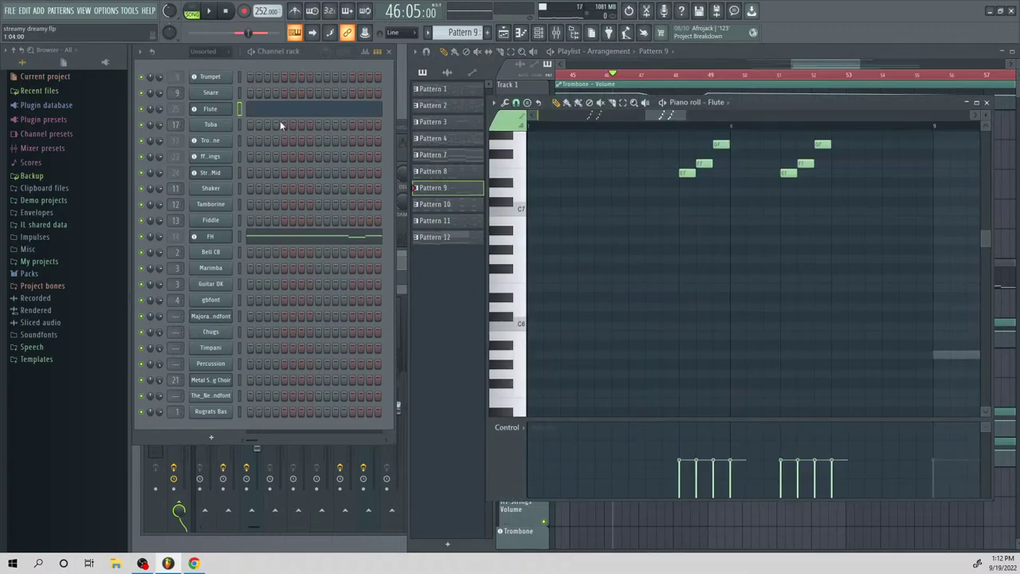
scroll(623, 160, "up", 2)
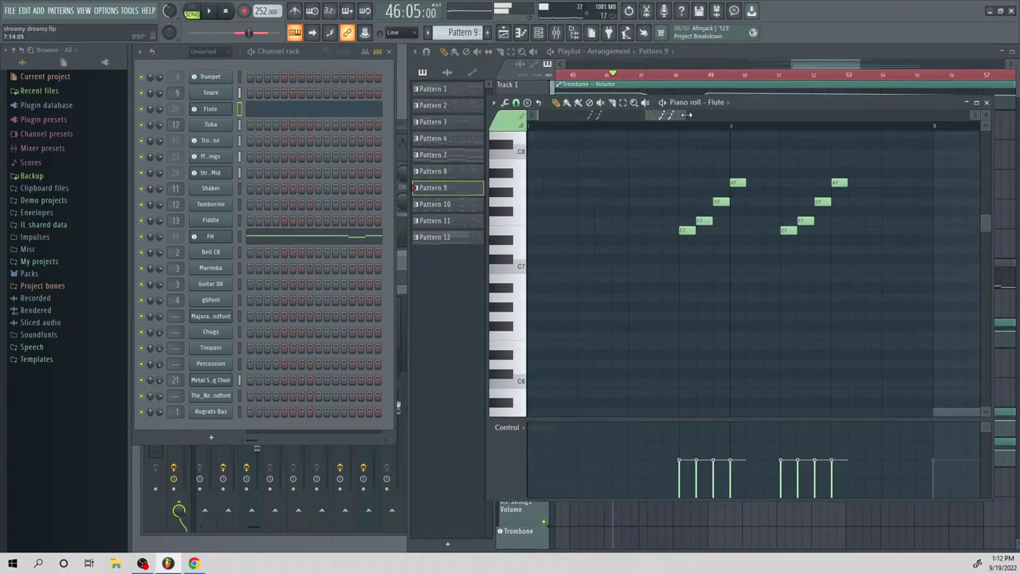
left_click_drag(582, 231, 593, 189)
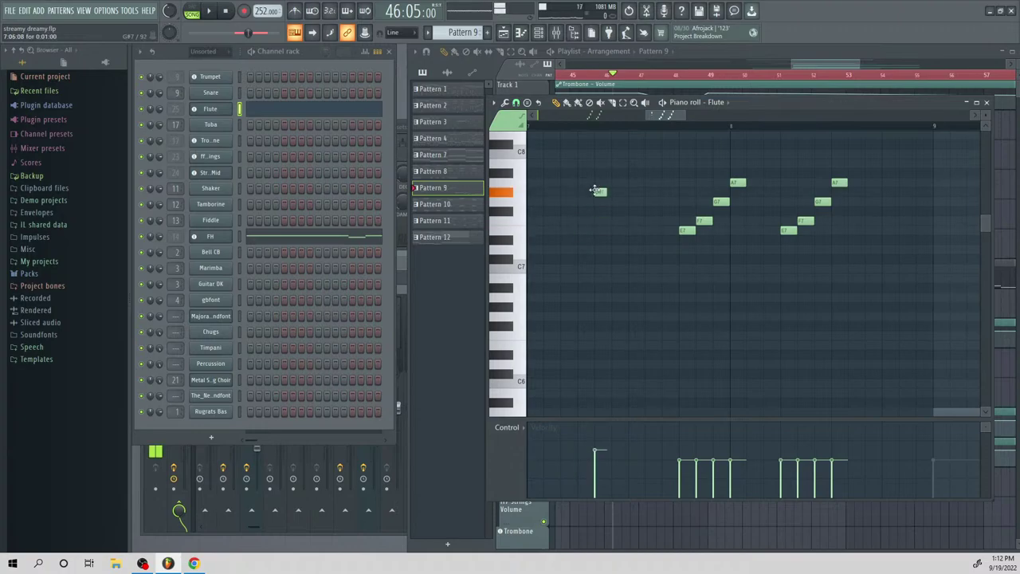
right_click(686, 230)
right_click(703, 221)
right_click(721, 201)
right_click(737, 183)
right_click(839, 182)
right_click(823, 202)
right_click(805, 221)
right_click(788, 230)
Set snap to 1/6 beat, draw a seven-note Flute trill alternating G#7 and A7 from 7:05, and play it
left_click(516, 104)
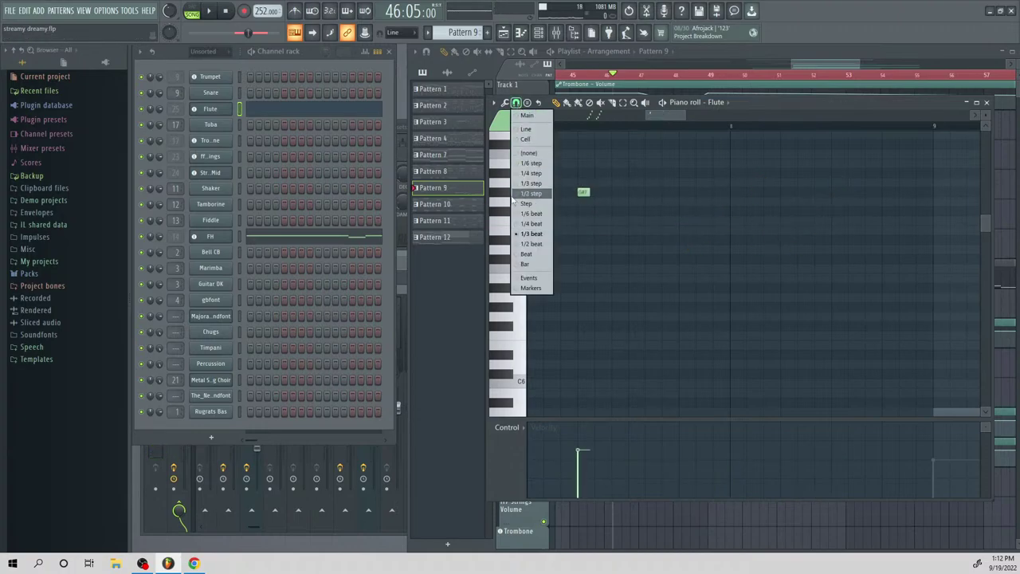
left_click(533, 215)
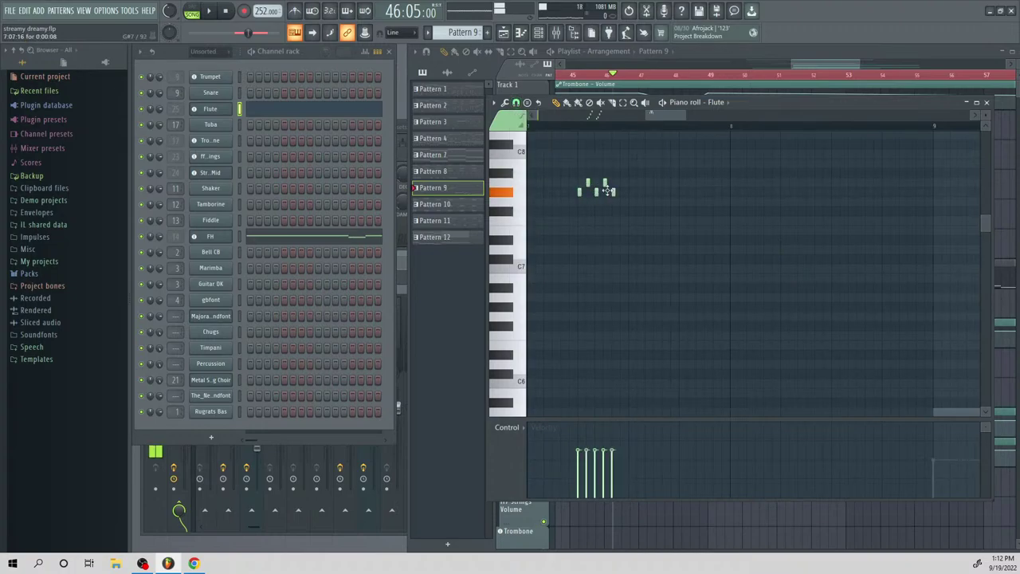
key("space")
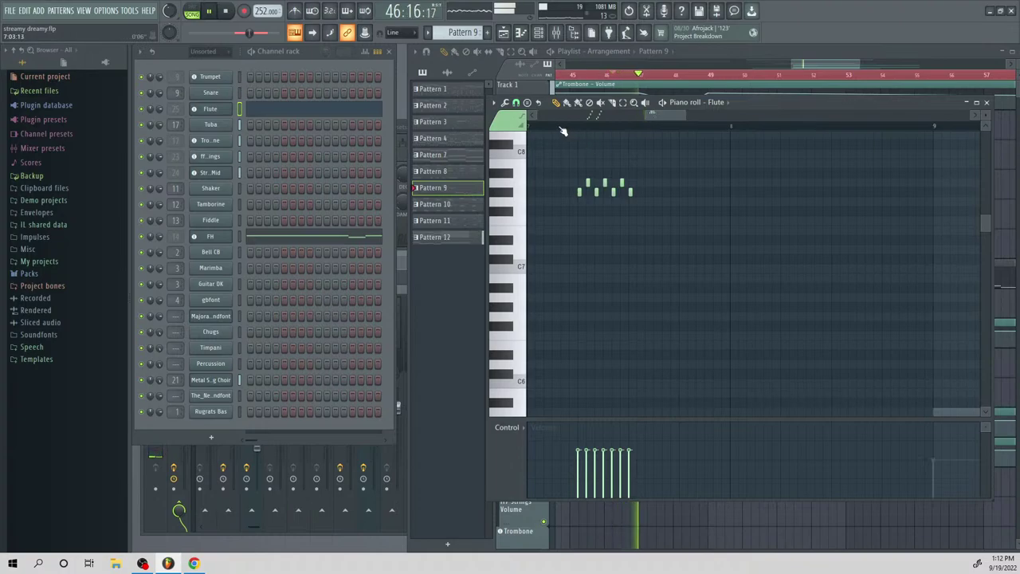
key("space")
Move the Flute trill to the start of bar 7, trim it to six longer notes and play it
scroll(682, 130, "left", 3)
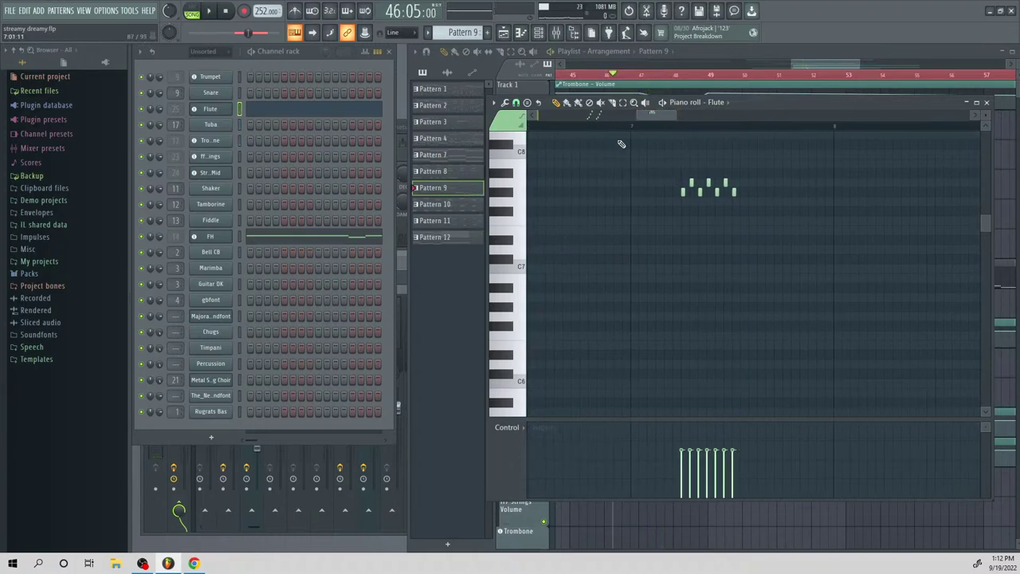
left_click_drag(754, 212, 604, 126)
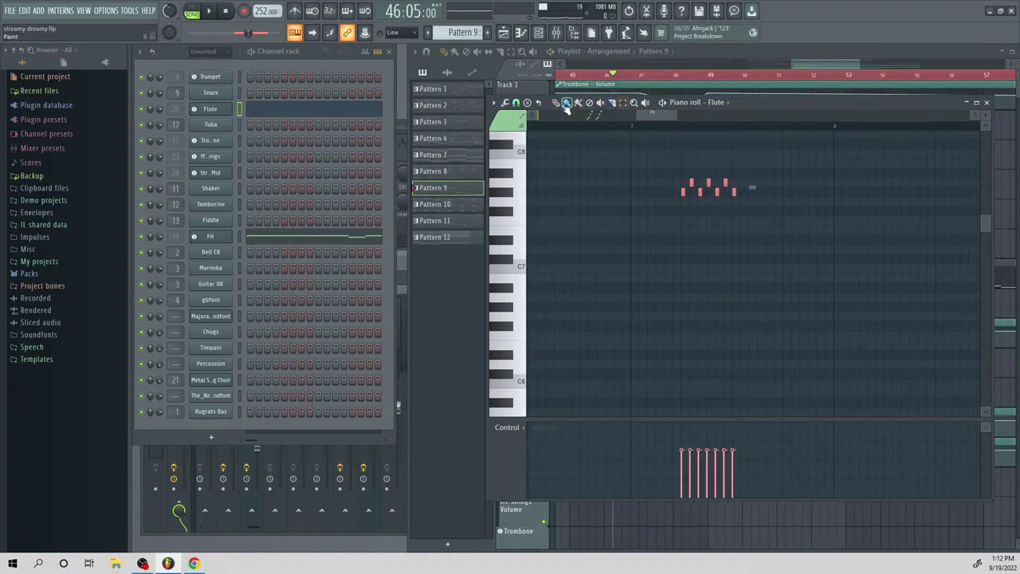
left_click_drag(683, 193, 635, 193)
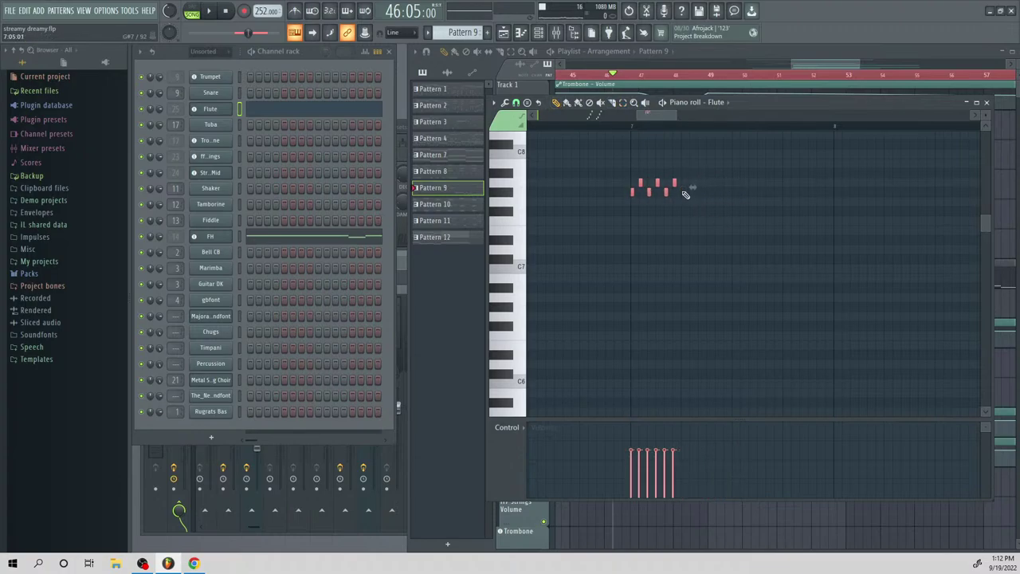
key("space")
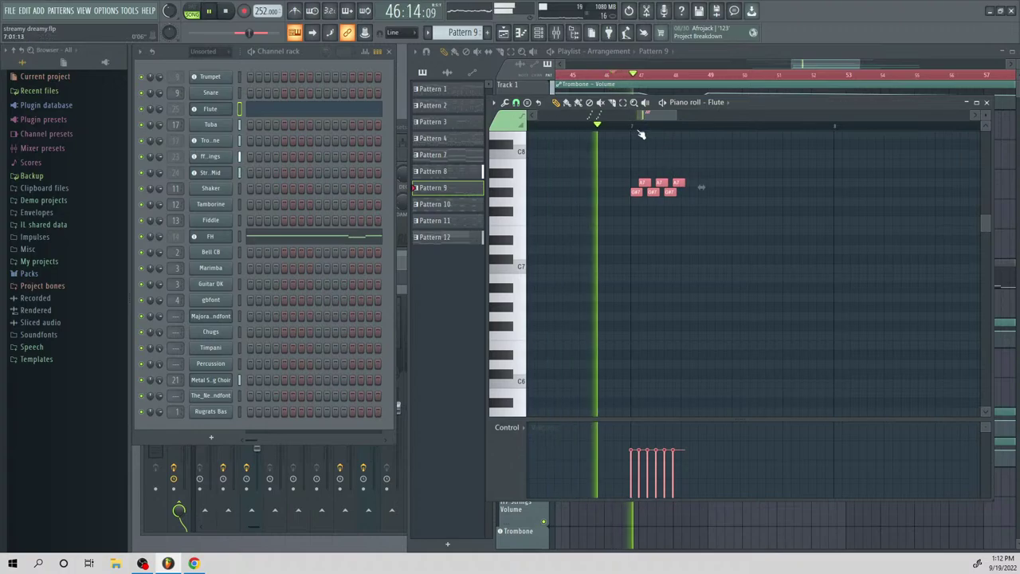
key("space")
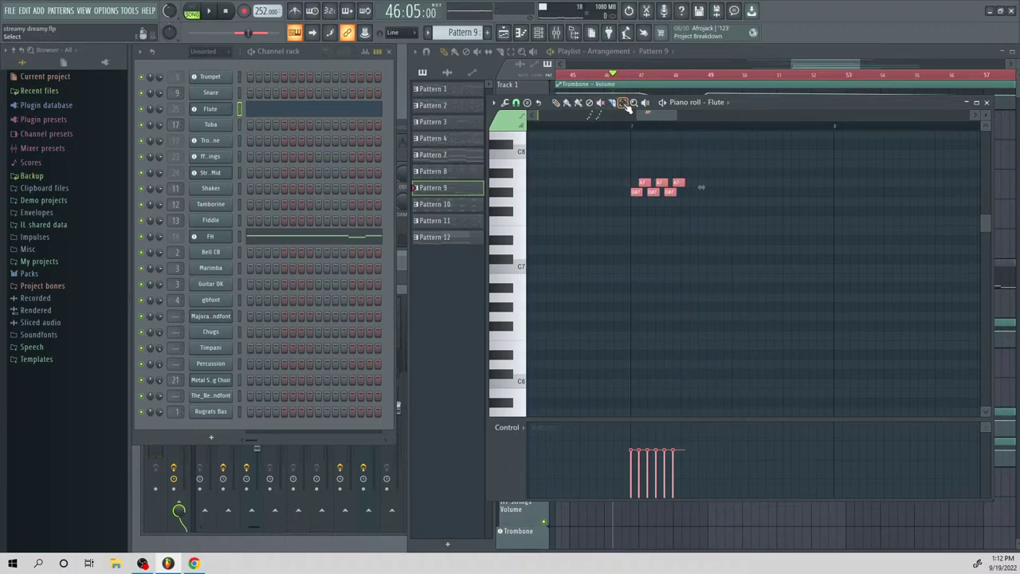
mouse_move(666, 116)
left_mouse_down()
mouse_move(683, 118)
mouse_move(655, 129)
left_mouse_up()
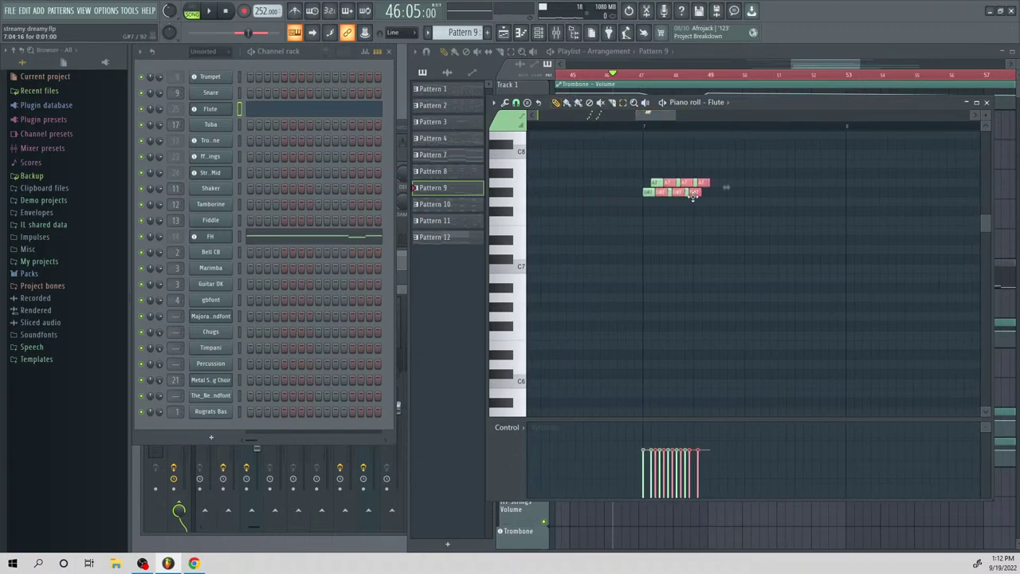
left_click_drag(666, 193, 653, 213)
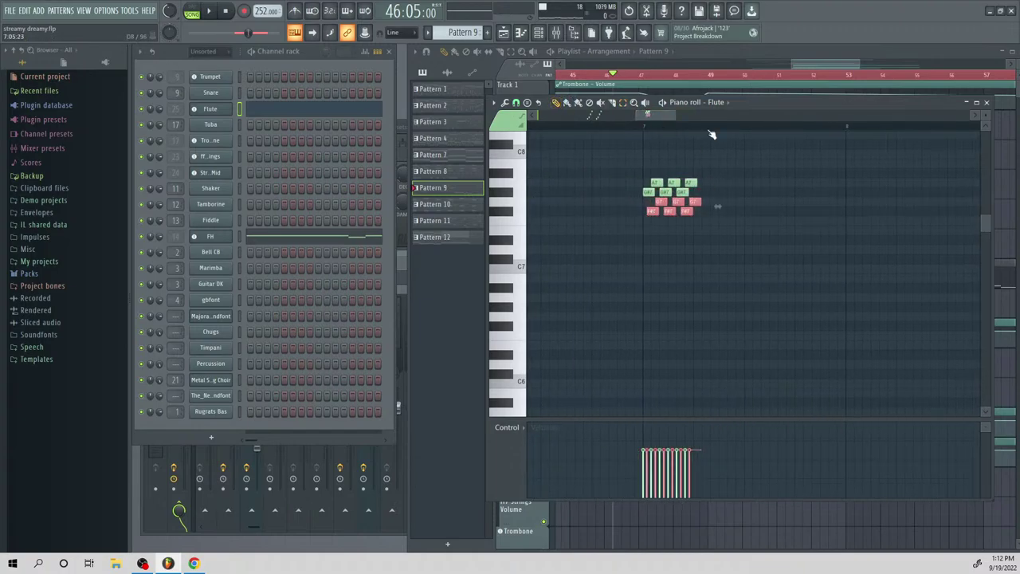
key("Delete")
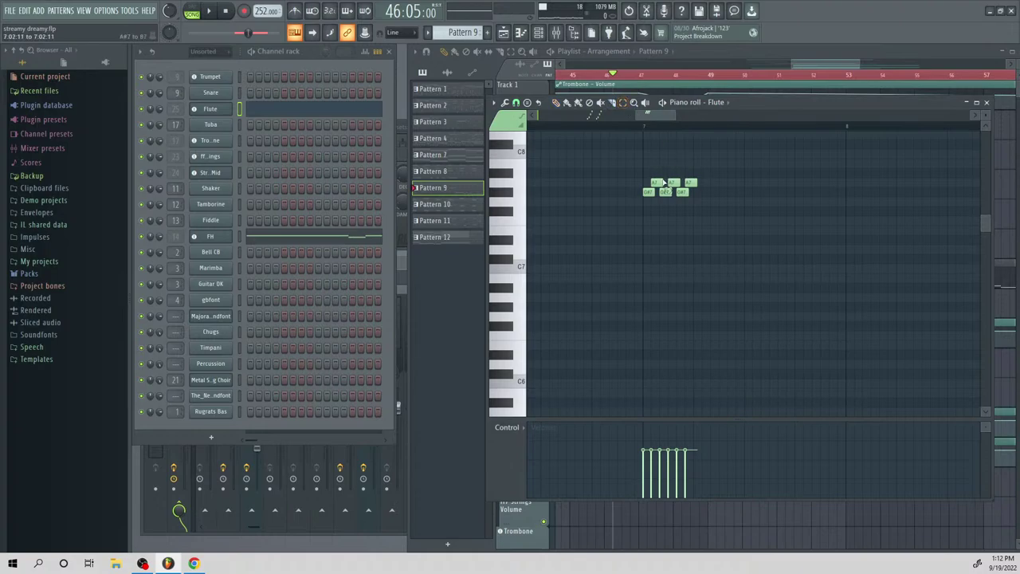
Duplicate the six-note Flute trill and attach the copy directly after it, making twelve alternating G#7 and A7 notes
left_click_drag(721, 168, 651, 204)
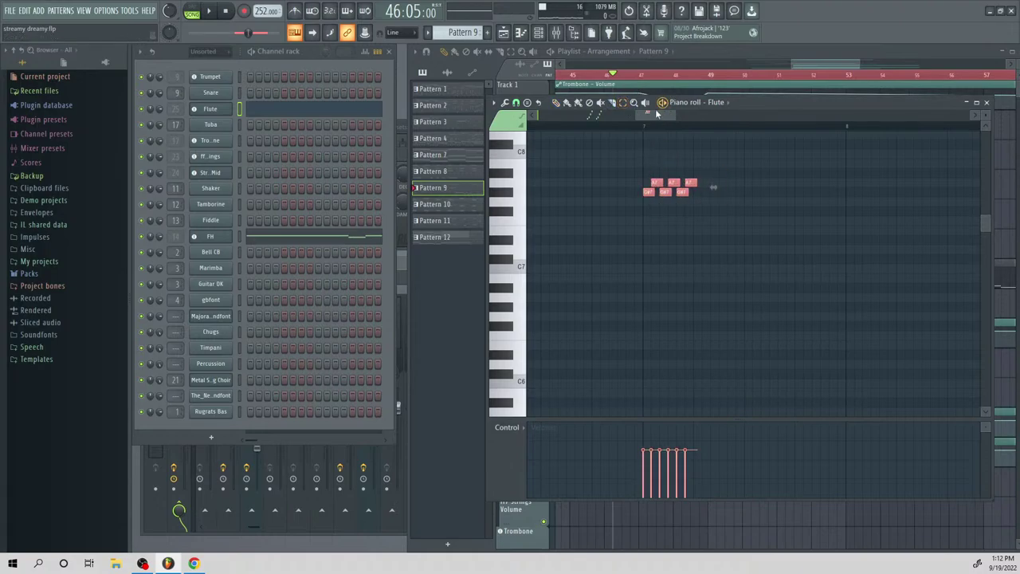
left_click_drag(656, 111, 696, 126)
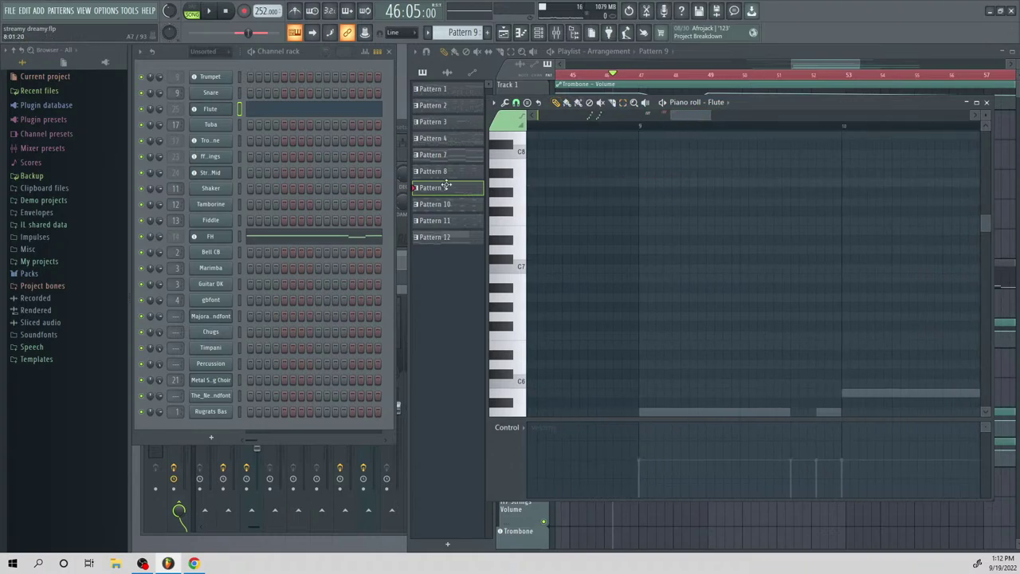
key("ctrl+b")
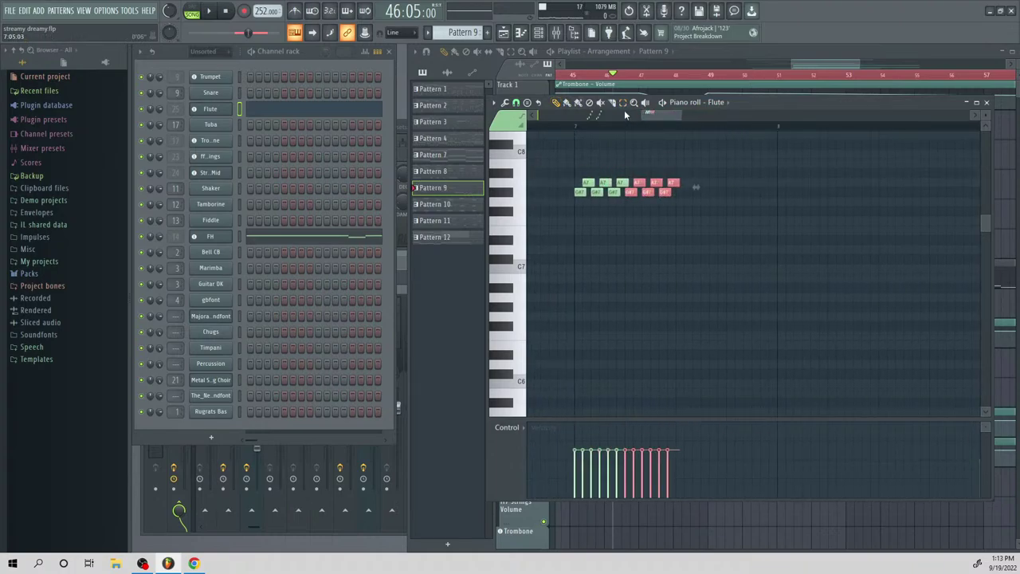
left_click_drag(707, 237, 561, 177)
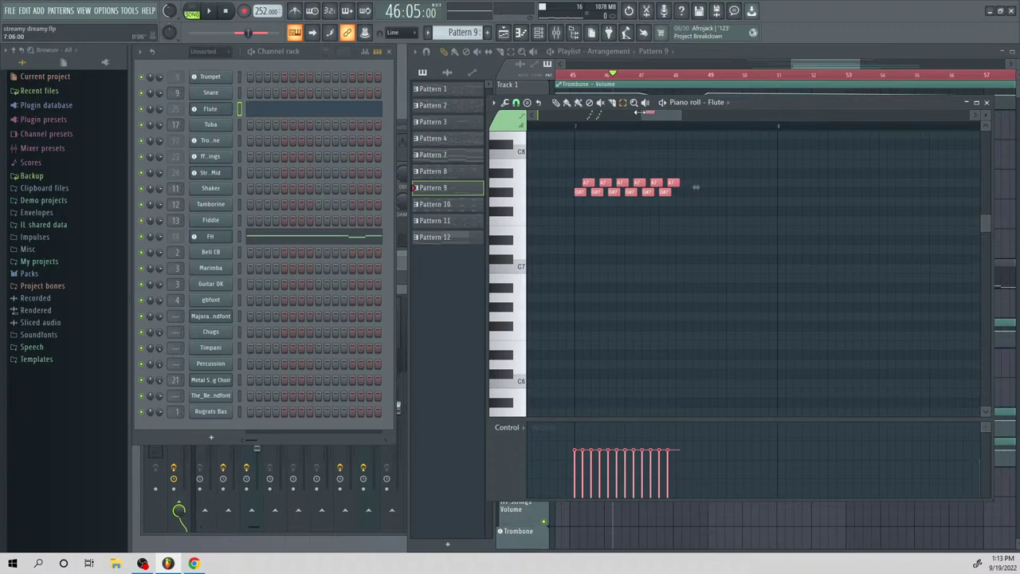
Duplicate the twelve-note Flute trill and move the copy directly behind the original so the trill fills bar 7
mouse_move(644, 112)
left_mouse_down()
mouse_move(678, 121)
mouse_move(652, 116)
left_mouse_up()
key("Delete")
left_click_drag(845, 255, 595, 148)
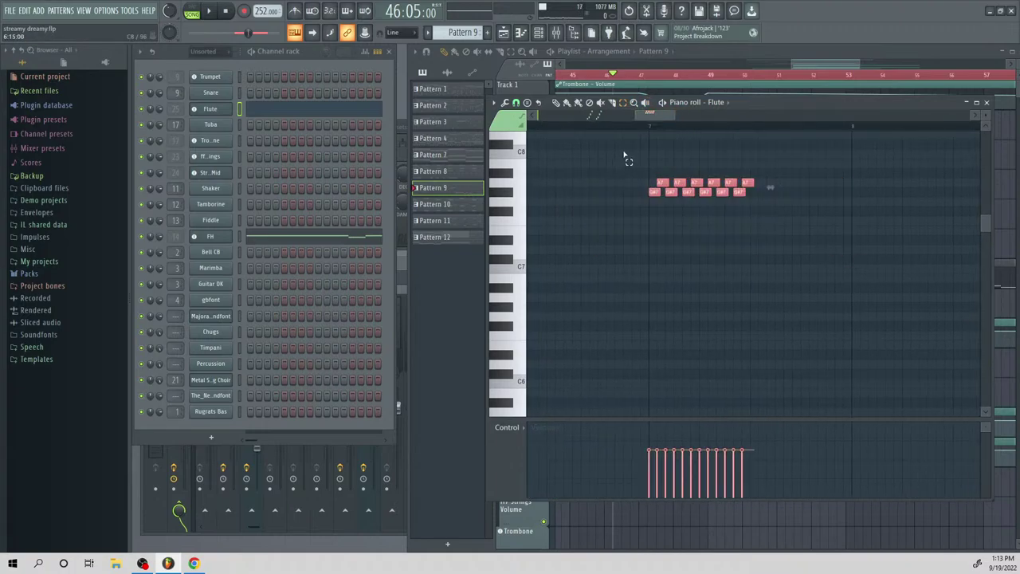
left_click_drag(655, 116, 685, 116)
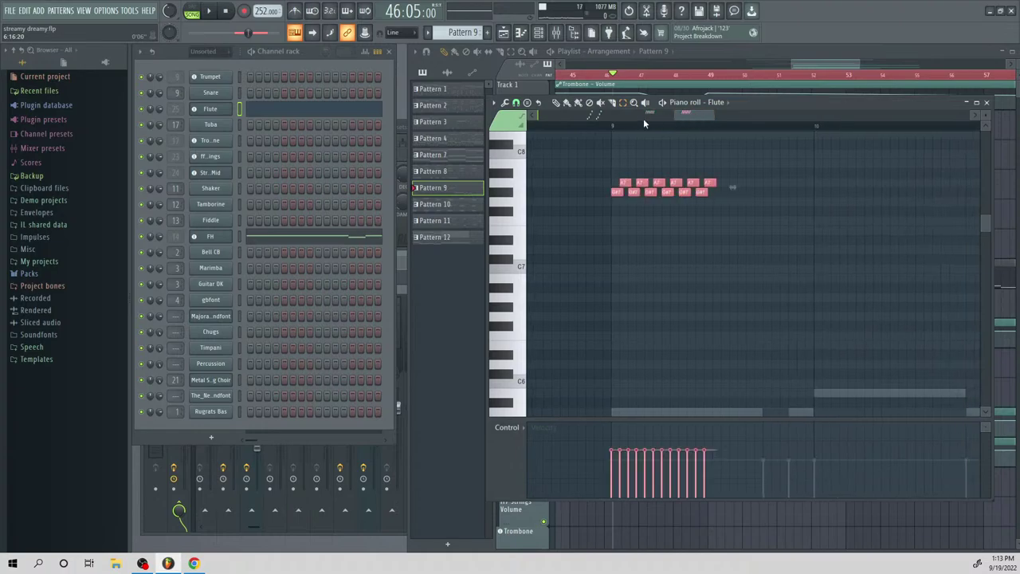
left_click_drag(617, 191, 706, 200)
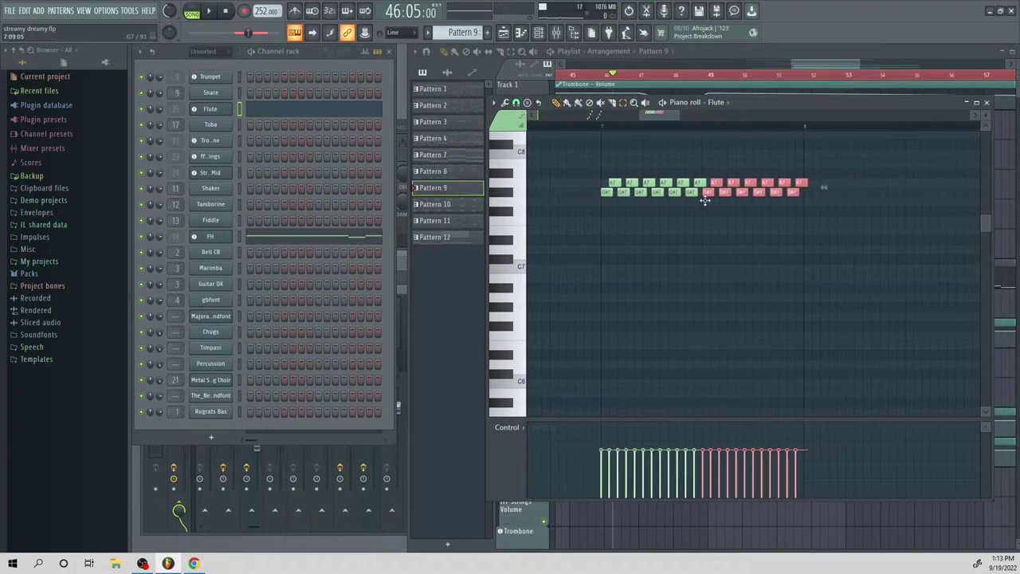
scroll(537, 120, "down", 4)
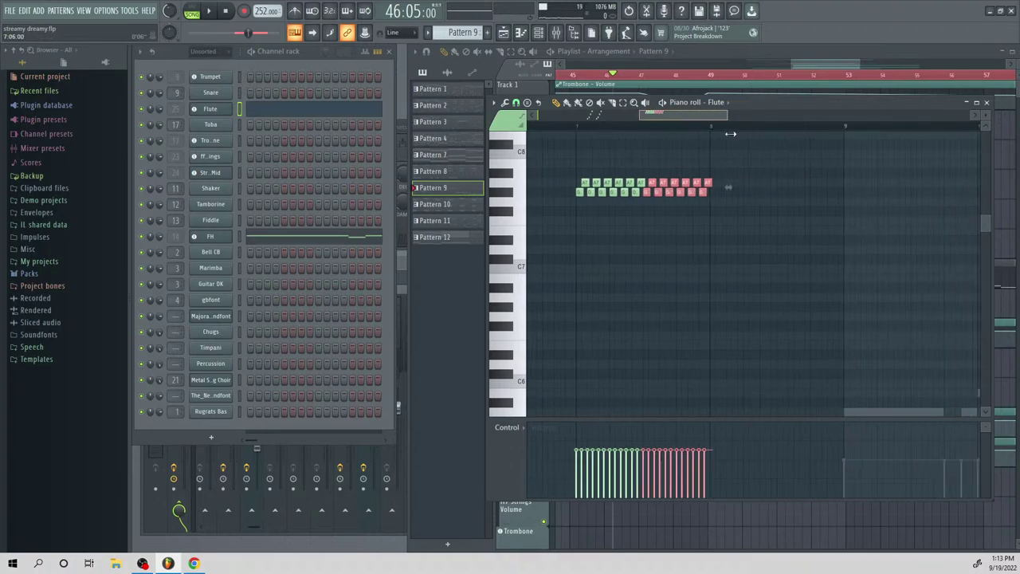
Lengthen the trill's last A7 to bar 9, and stretch the whole trill so its short notes span bars 7 and 8
left_click(545, 126)
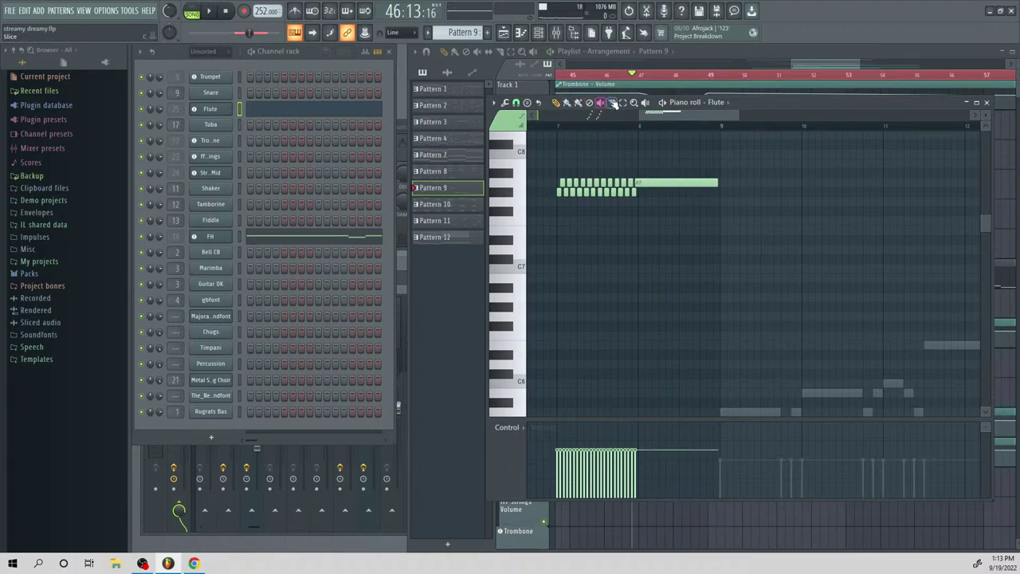
left_click_drag(665, 141, 557, 221)
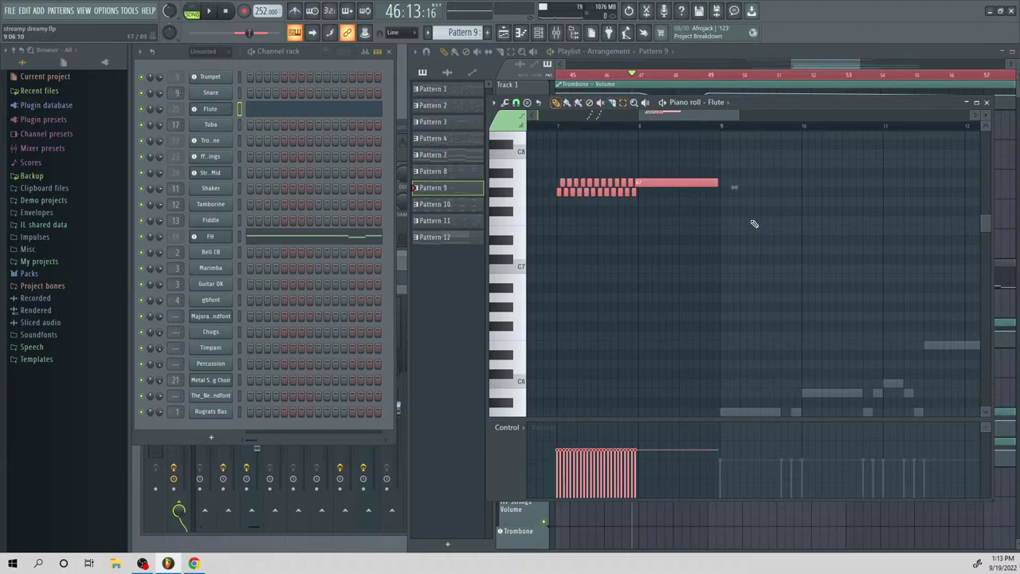
left_click_drag(733, 187, 876, 191)
key("space")
key("space")
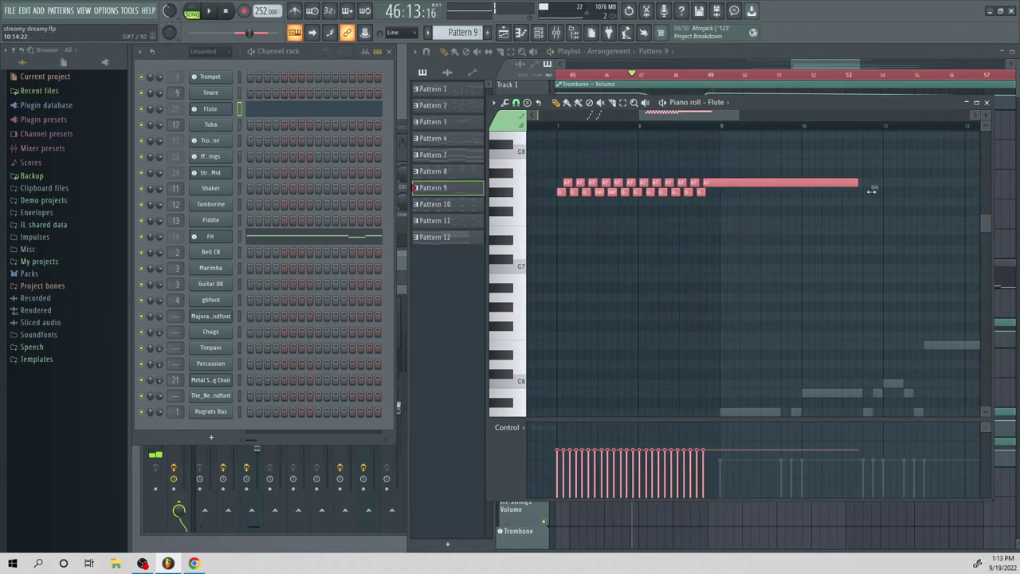
left_click(855, 195)
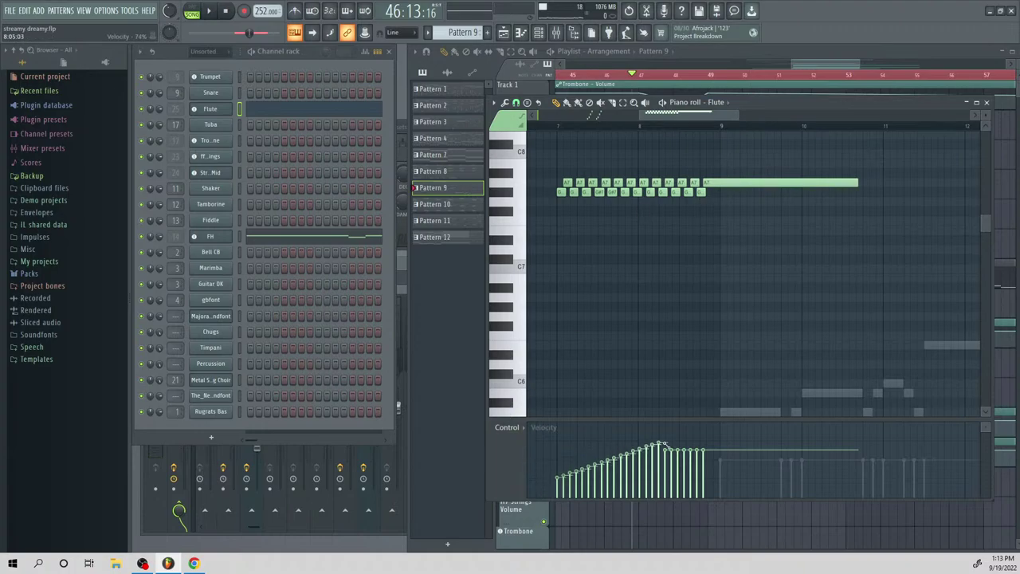
Shape the Flute trill's velocities into one steady rise from the first note to the last, and play it
left_click_drag(665, 444, 705, 455)
key("space")
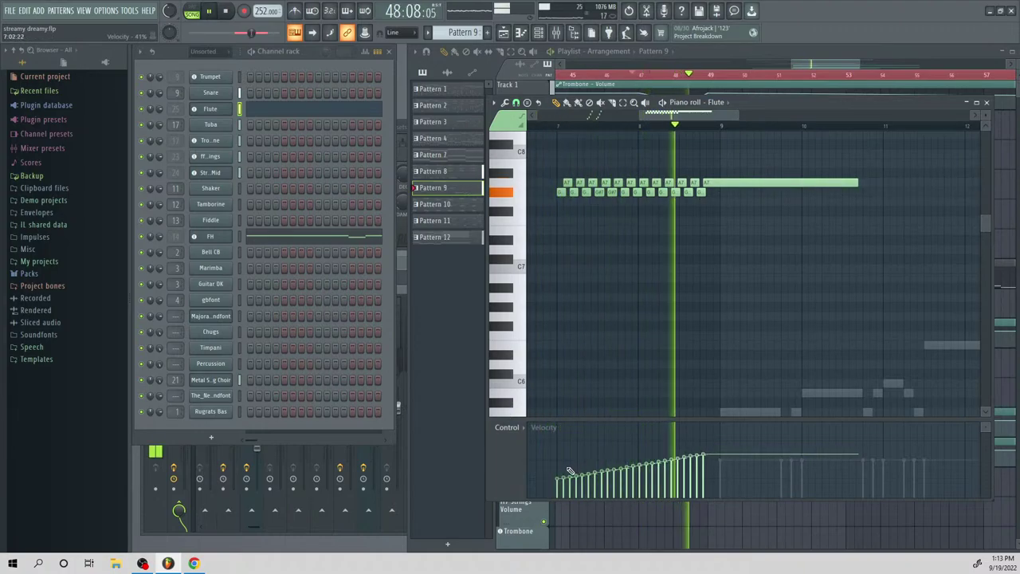
key("space")
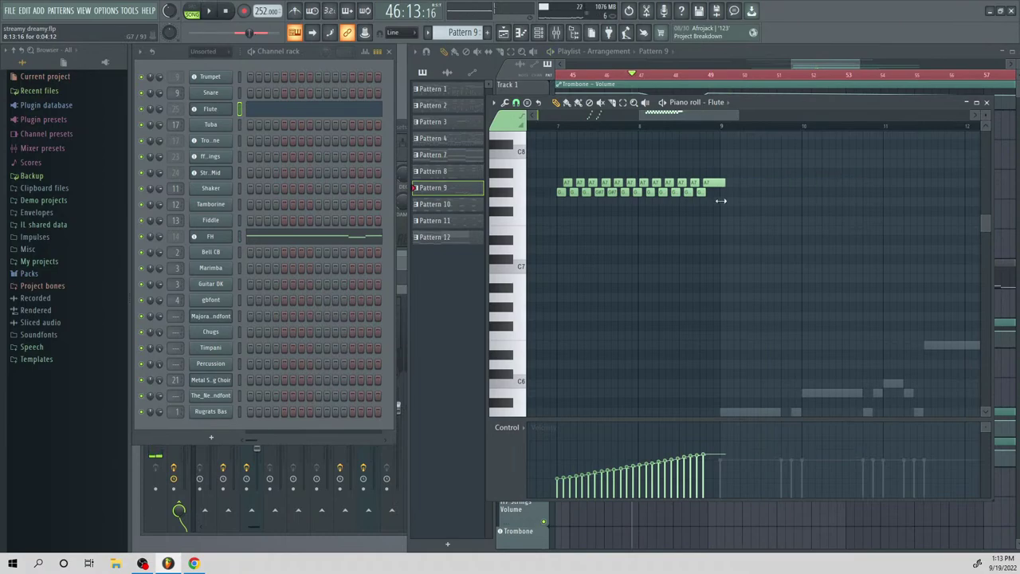
Shorten the trill's last A7 to end at bar 9, and play the arrangement through the following bars
left_click_drag(720, 201, 715, 201)
key("space")
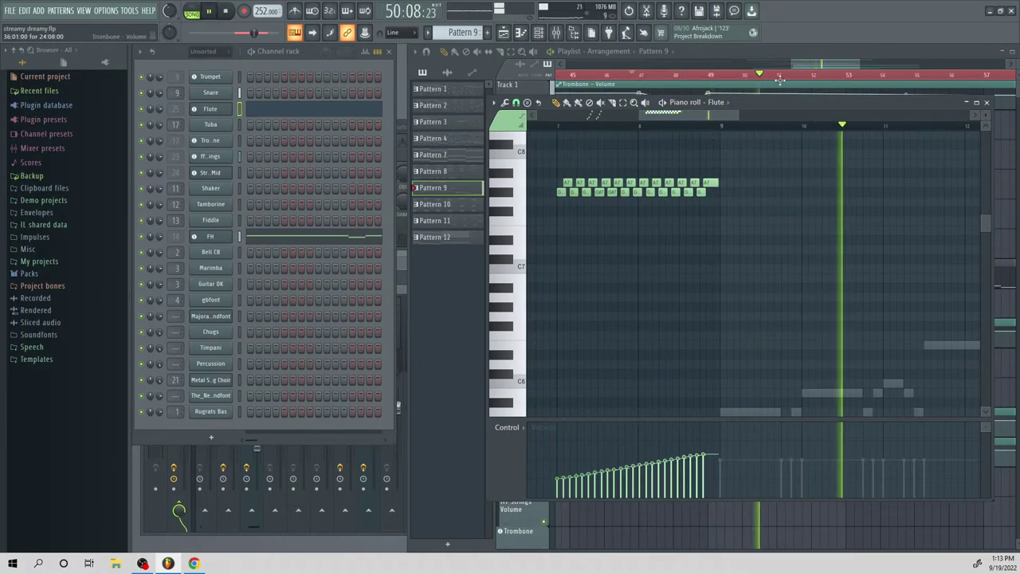
left_click_drag(821, 64, 839, 64)
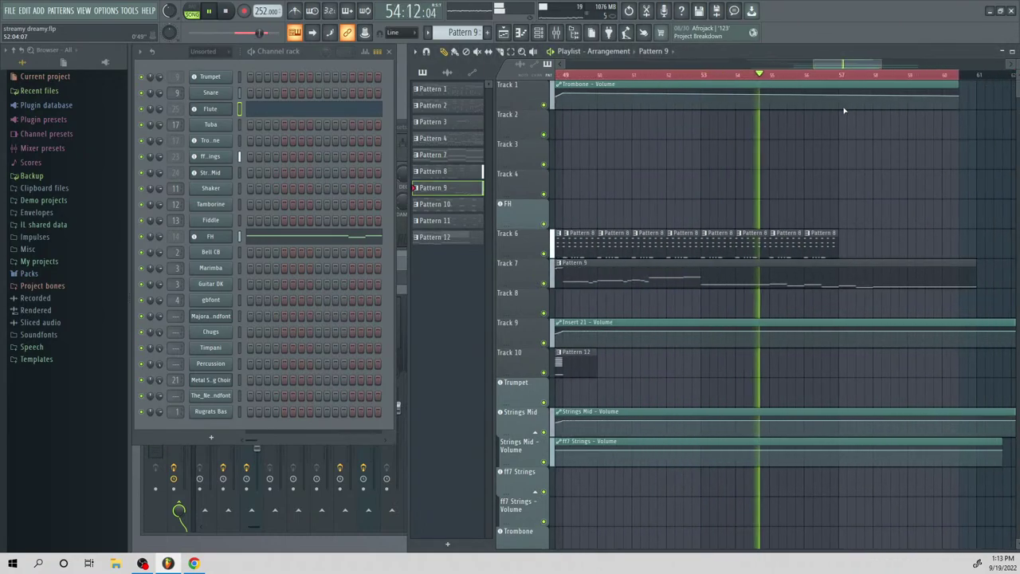
key("space")
double_click(715, 269)
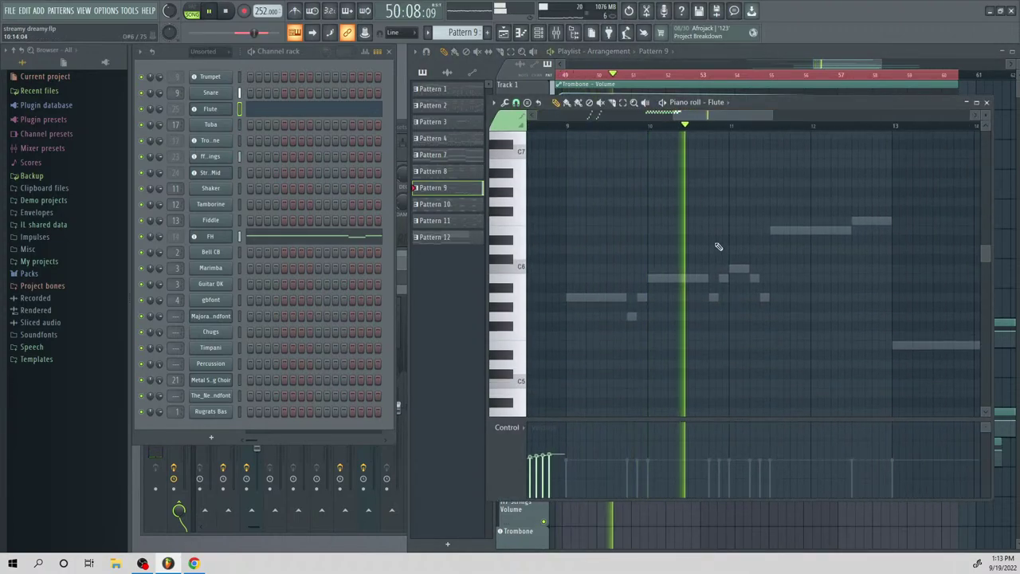
key("space")
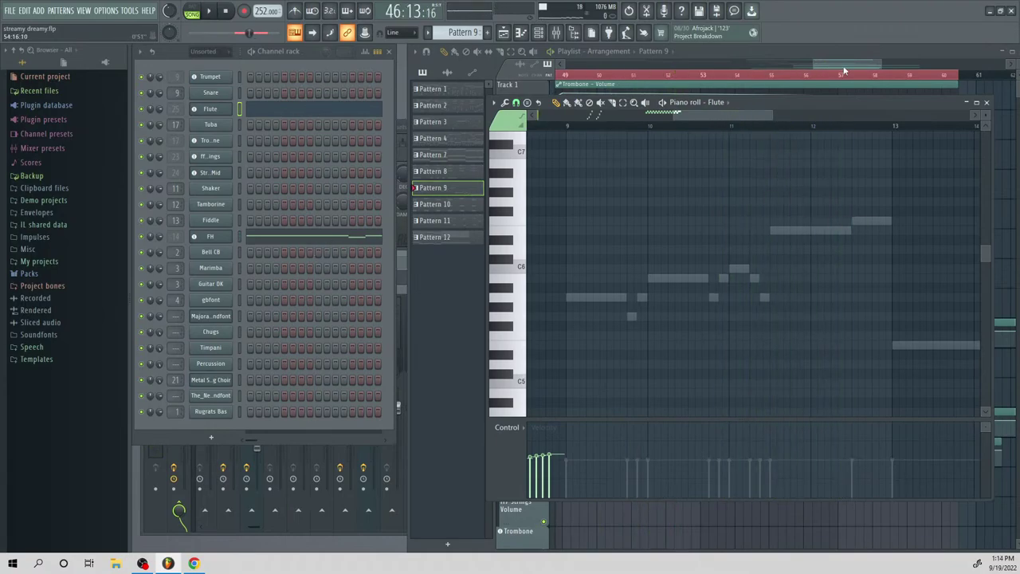
Play the arrangement from the middle of bar 55 and again from about bar 52 to check the Pattern 9 melody
left_click_drag(844, 68, 855, 88)
key("space")
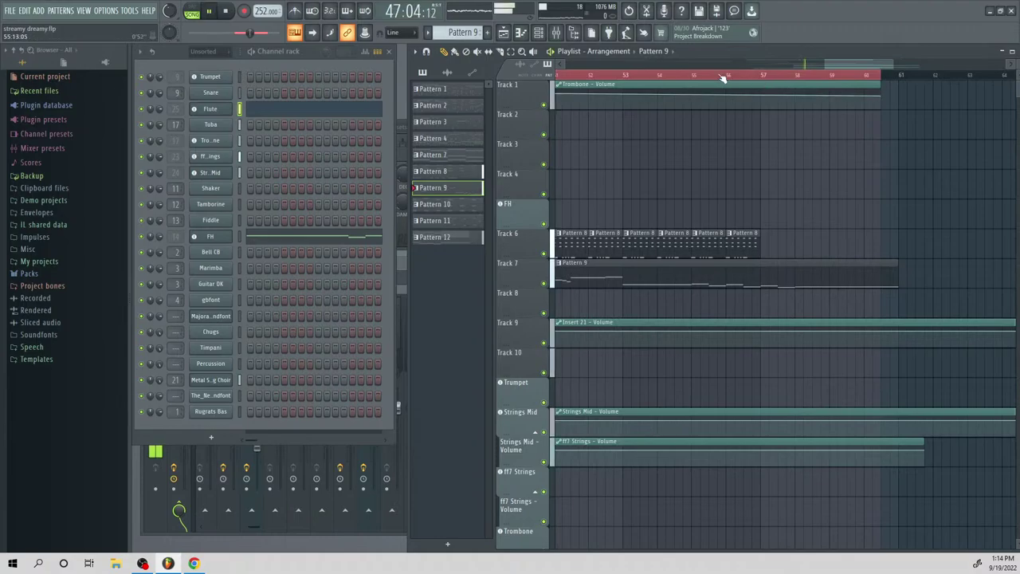
left_click(710, 75)
key("space")
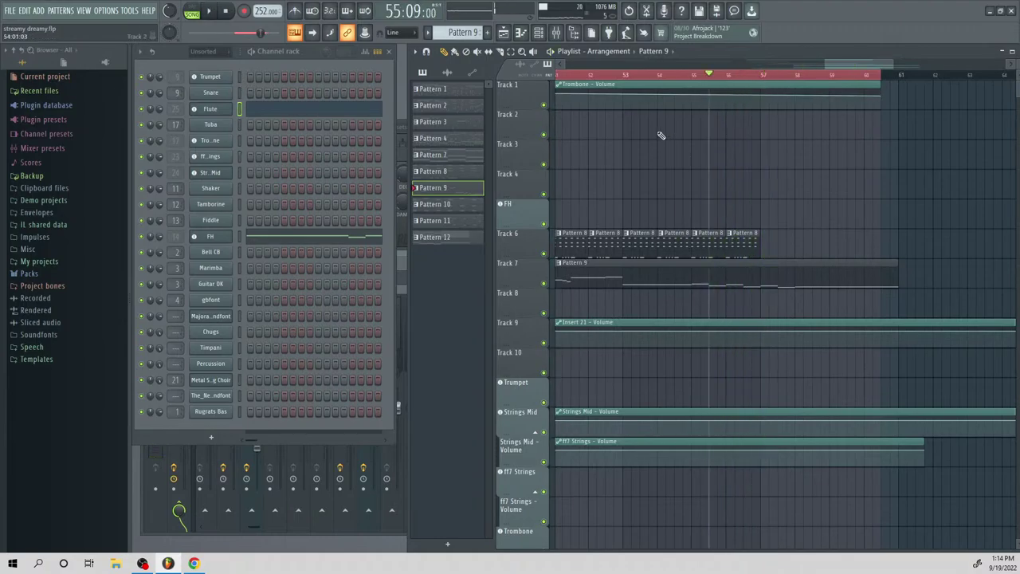
key("space")
left_click(605, 75)
double_click(652, 283)
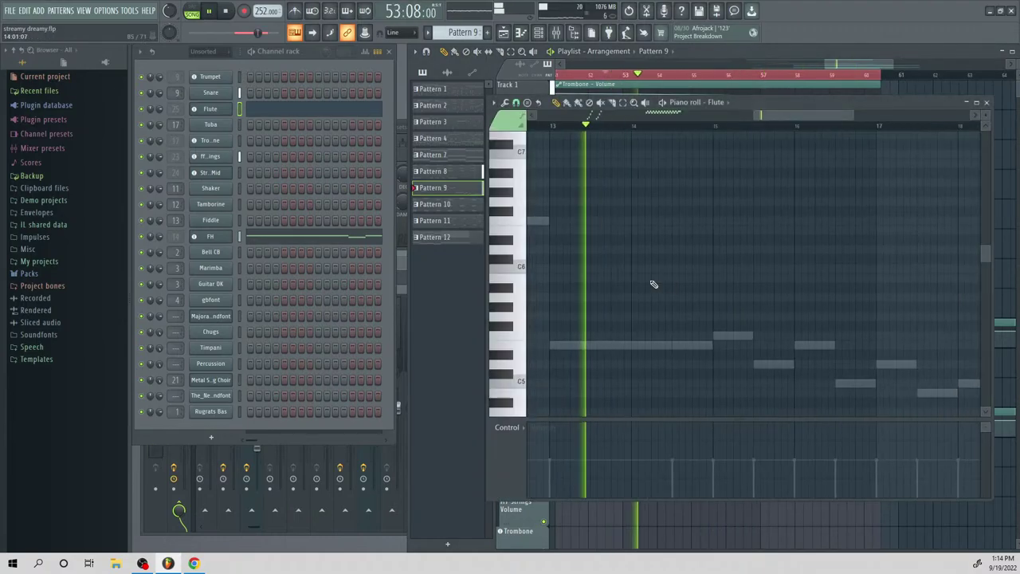
In the FH part of Pattern 9, delete the long E5 at the start of bar 13
left_click(315, 237)
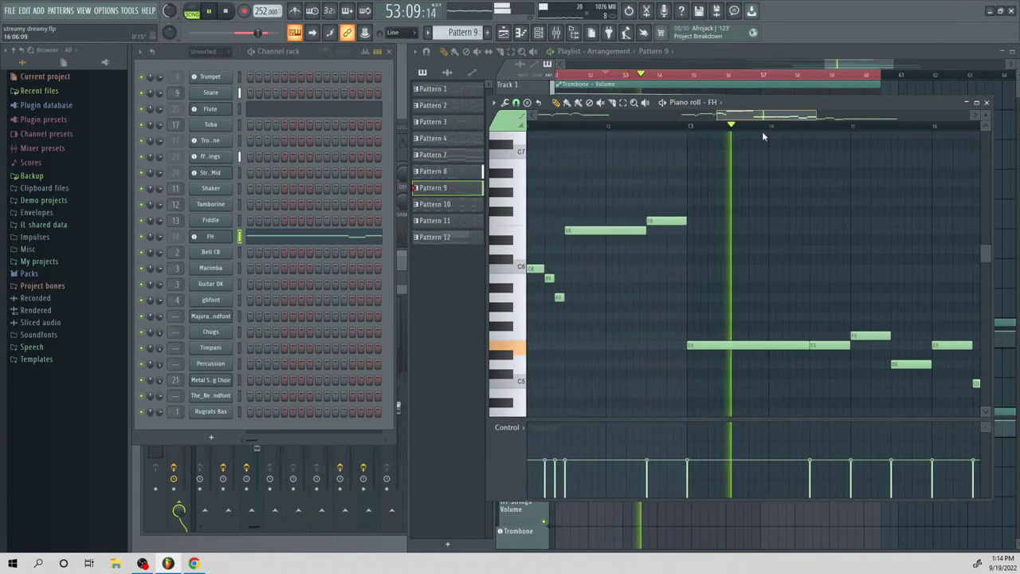
key("space")
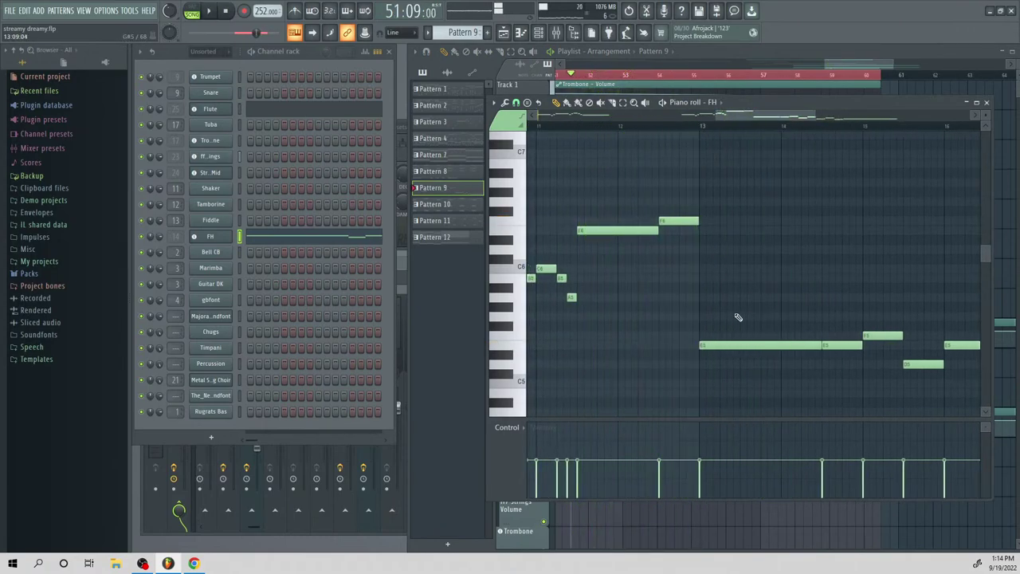
left_click_drag(721, 344, 718, 347)
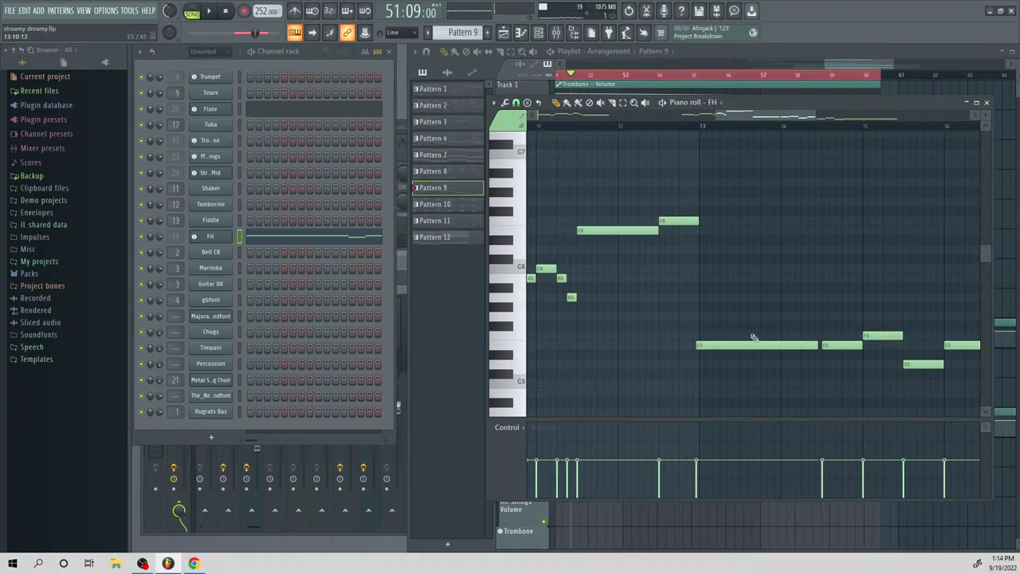
key("ctrl+z")
left_click(827, 346)
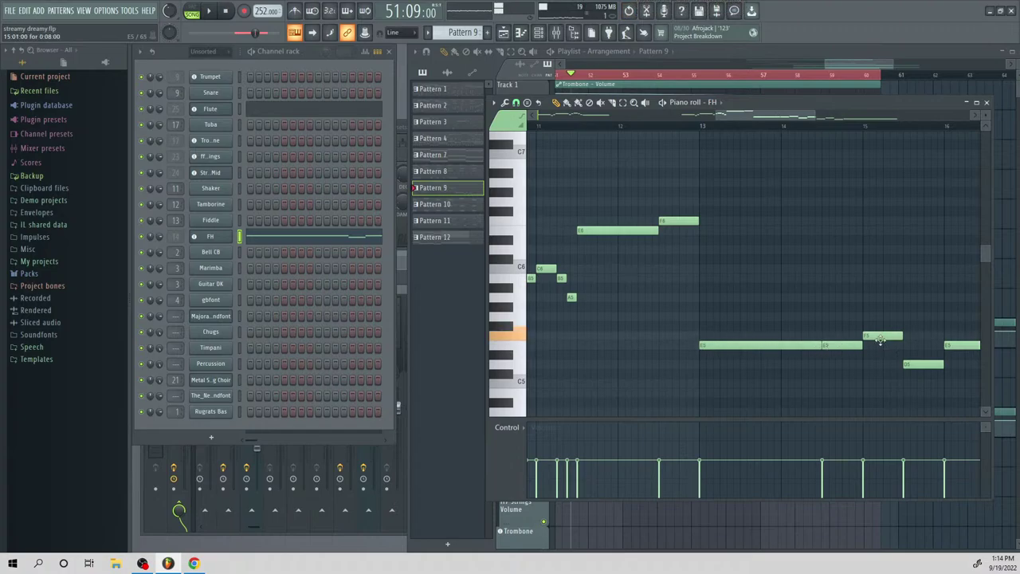
right_click(743, 340)
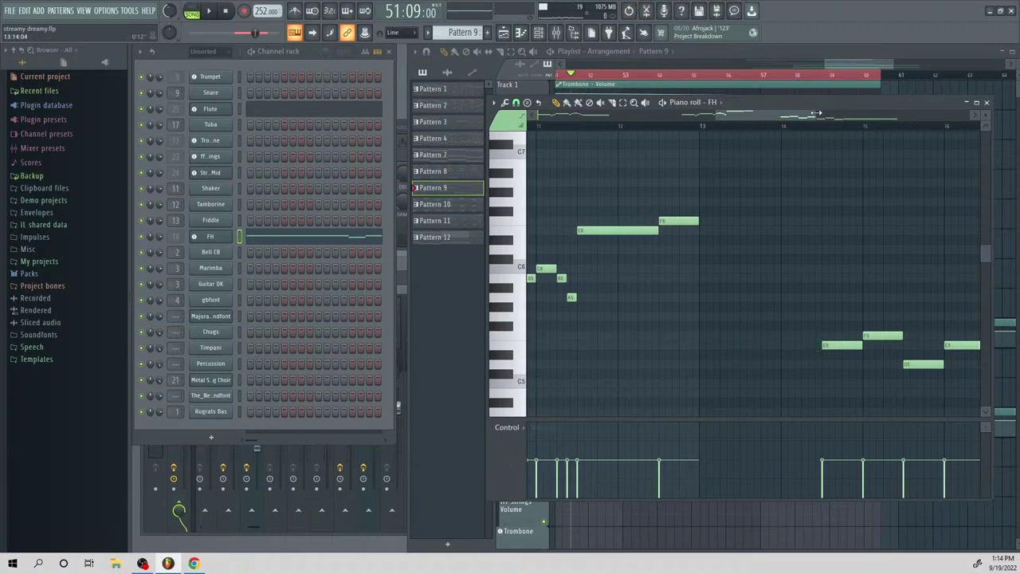
Select the FH notes from the E5 in the middle of bar 14 onward and move them one bar earlier
left_click_drag(816, 112, 900, 178)
left_click_drag(683, 263, 831, 388)
key("ctrl+z")
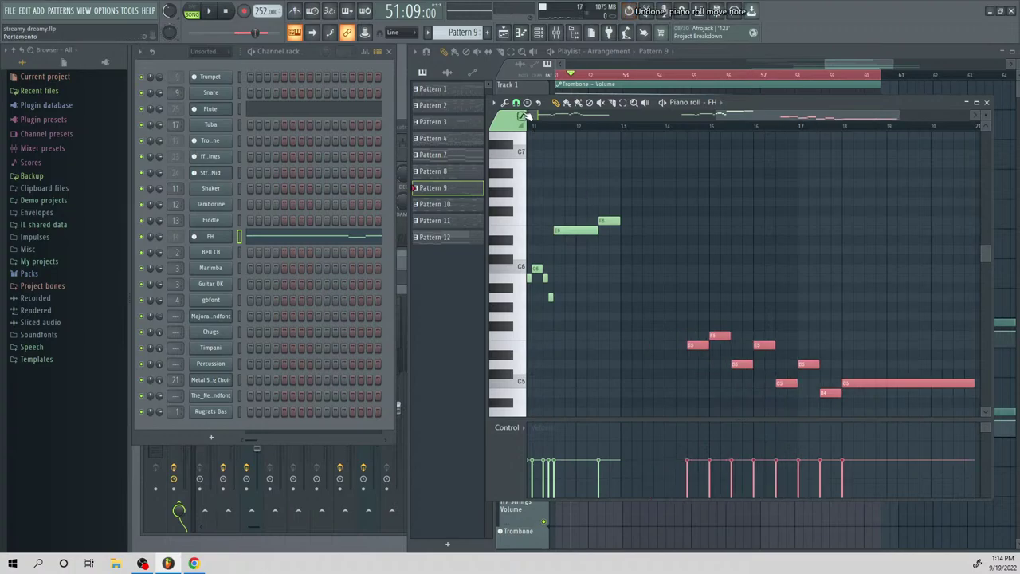
left_click(524, 116)
left_click(535, 261)
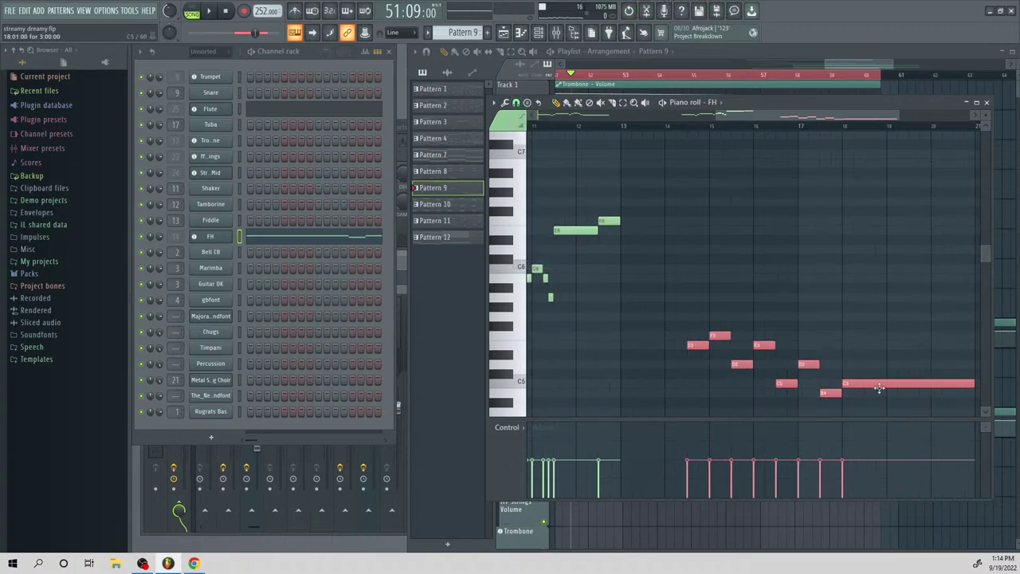
left_click_drag(879, 388, 844, 388)
Deselect the moved FH notes and play the arrangement from bar 51 to check them
key("space")
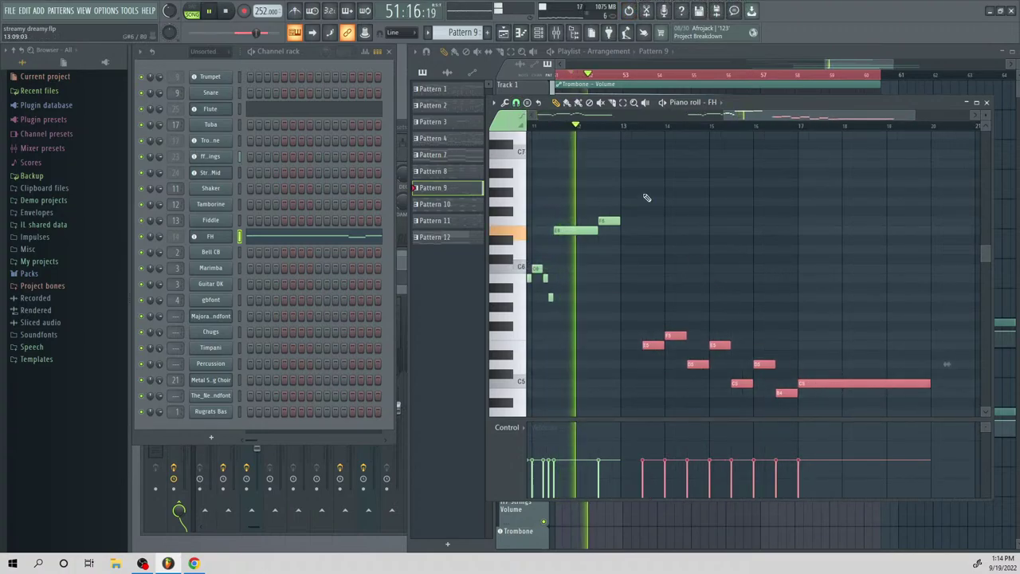
key("ctrl+d")
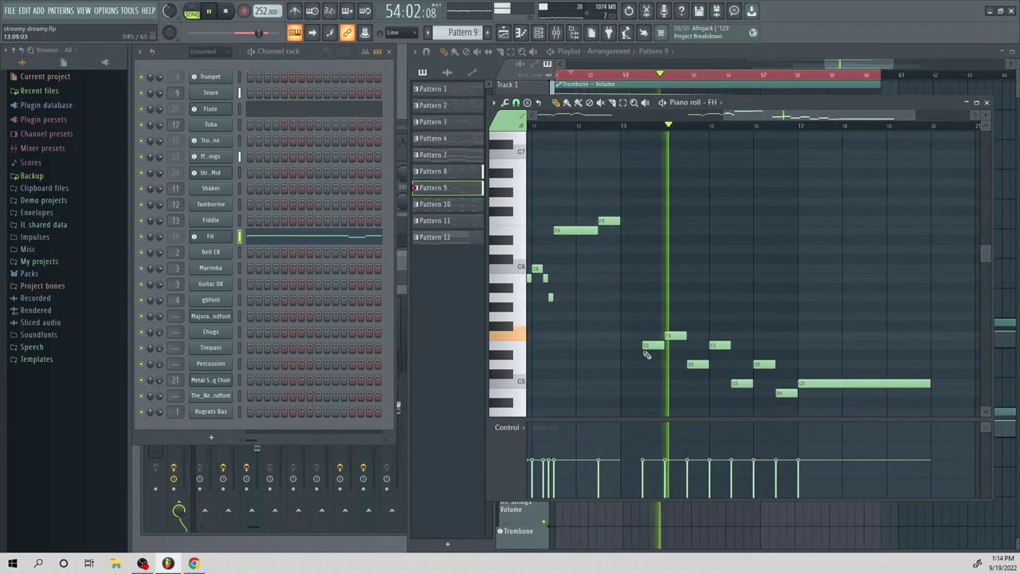
key("space")
Rework bars 13 and 14 of the FH melody into half-bar notes E5, C5, D5 and B4, and play them back
left_click_drag(626, 338, 627, 383)
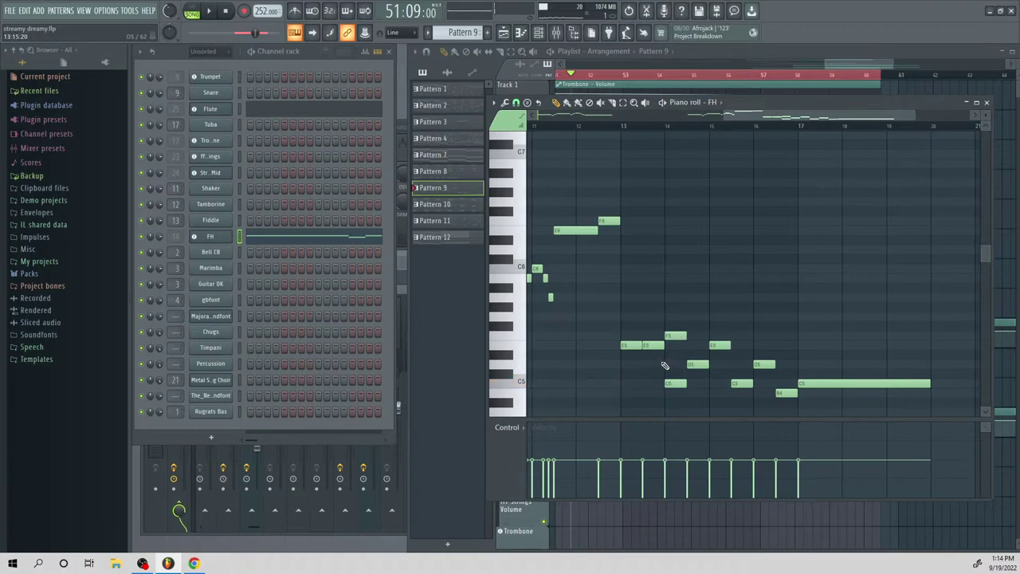
left_click_drag(652, 346, 652, 387)
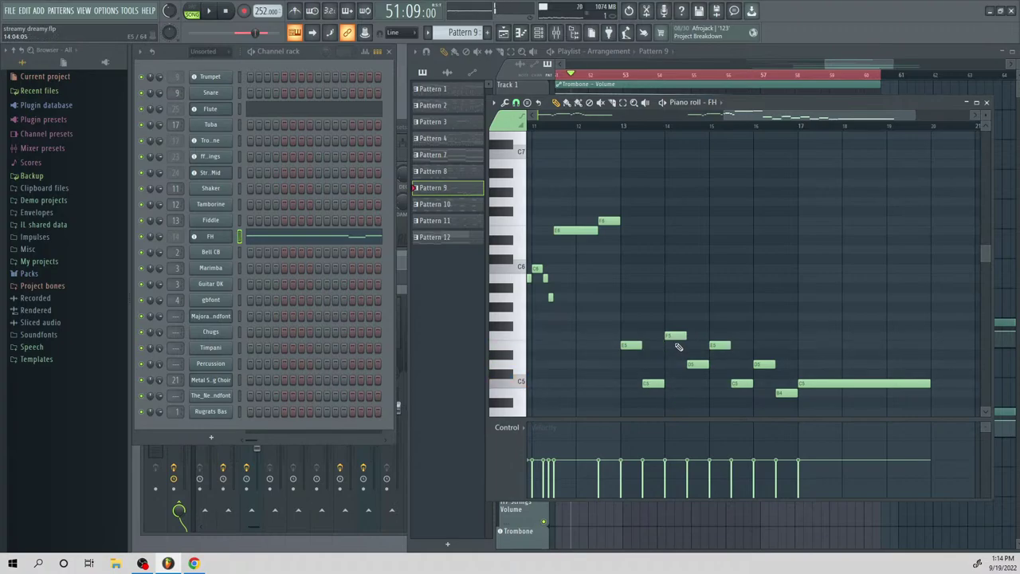
left_click_drag(676, 338, 700, 396)
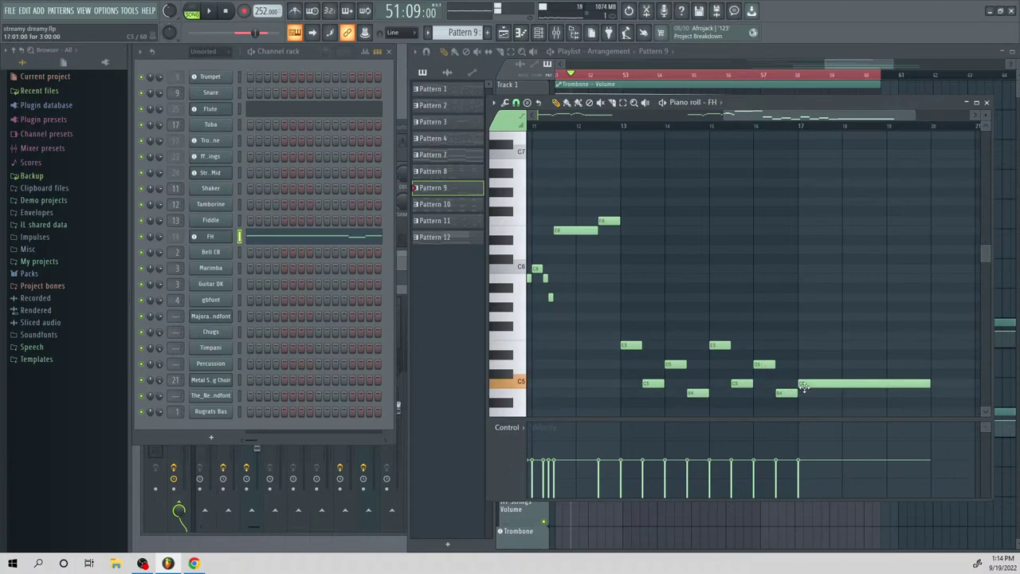
key("space")
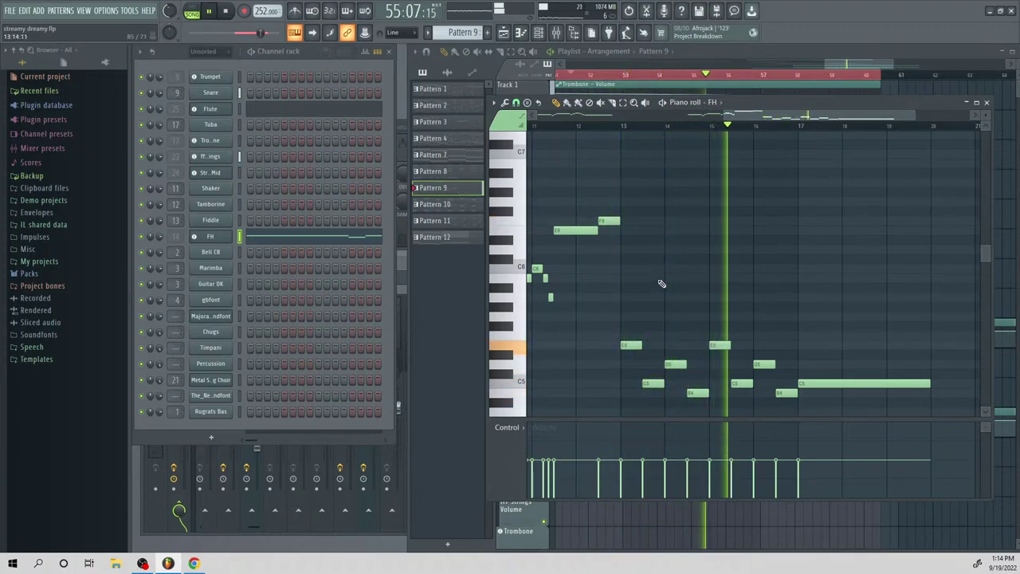
key("space")
Repitch the FH notes in bars 15 and 16 to C5, D5, B4 and G4 and the long bar 17 note to A4, checking by playback
left_click_drag(720, 348, 720, 383)
scroll(744, 375, "down", 2)
left_click_drag(748, 326, 787, 374)
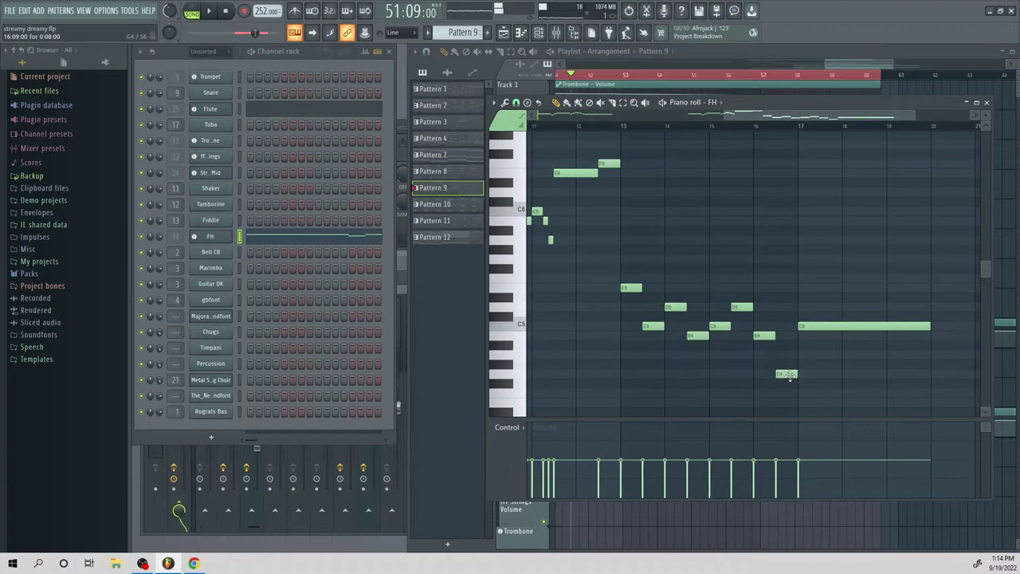
left_click_drag(812, 326, 815, 354)
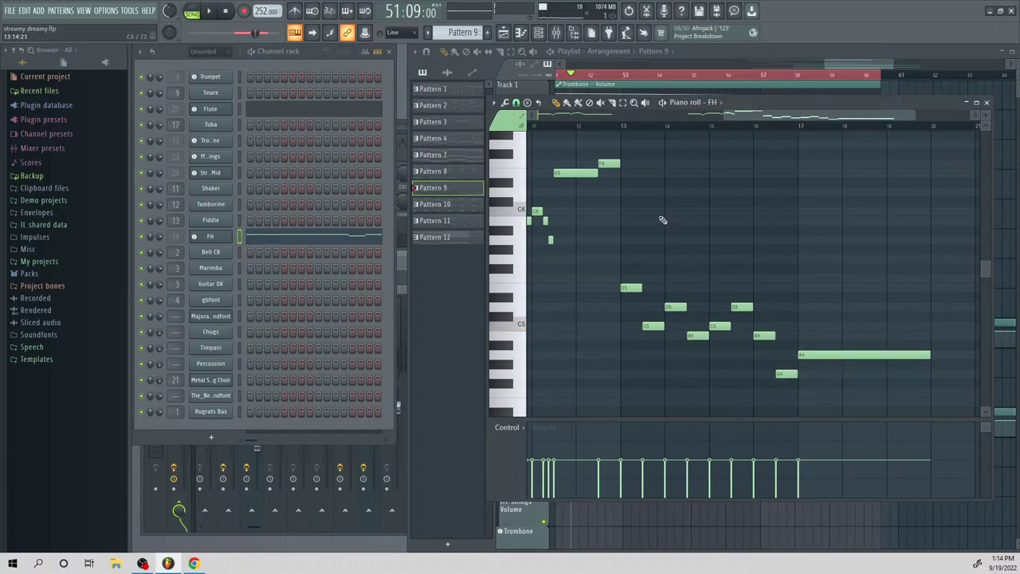
key("space")
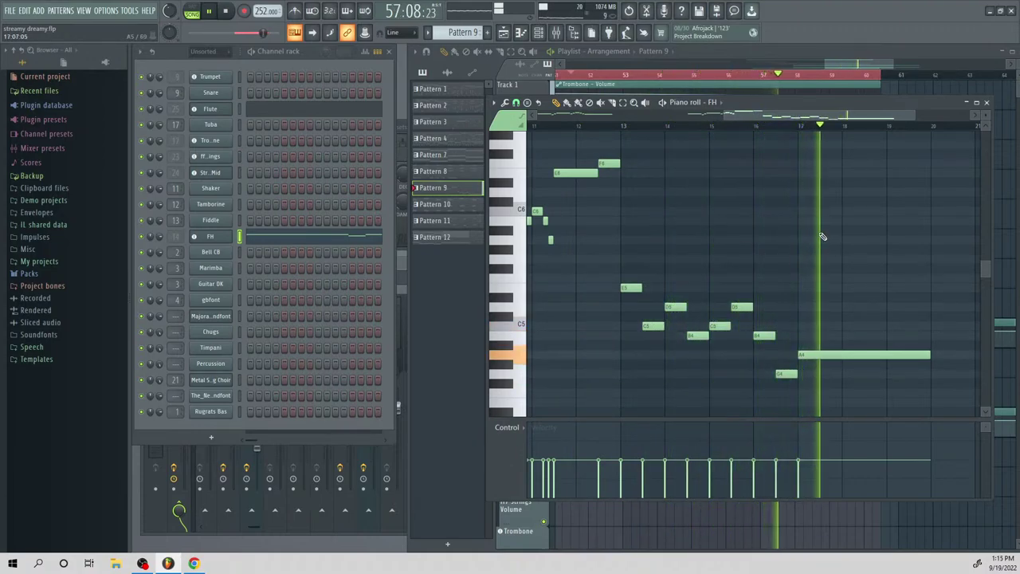
key("space")
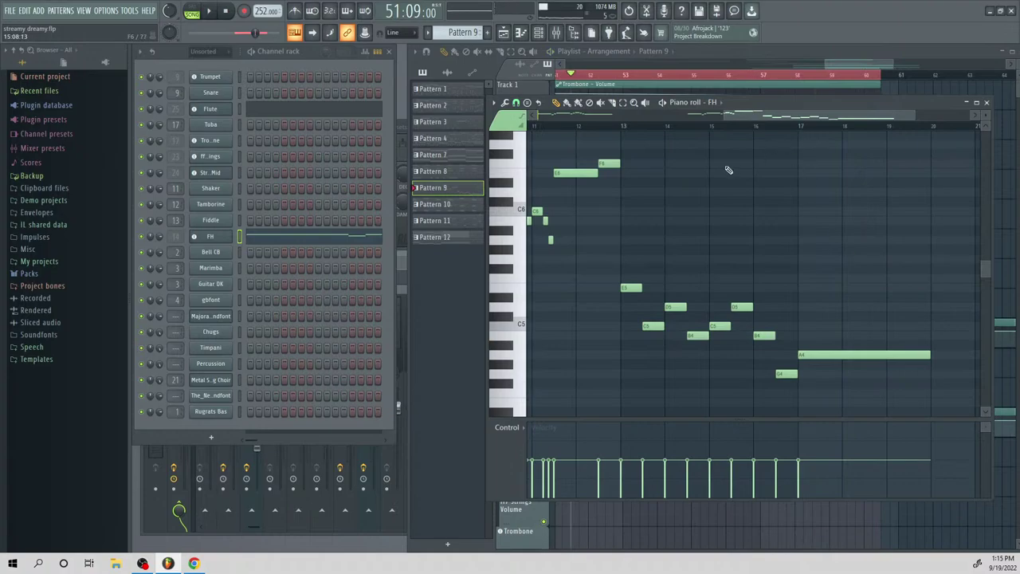
Bring up the Playlist and play the arrangement from bar 51
left_click_drag(855, 65, 850, 211)
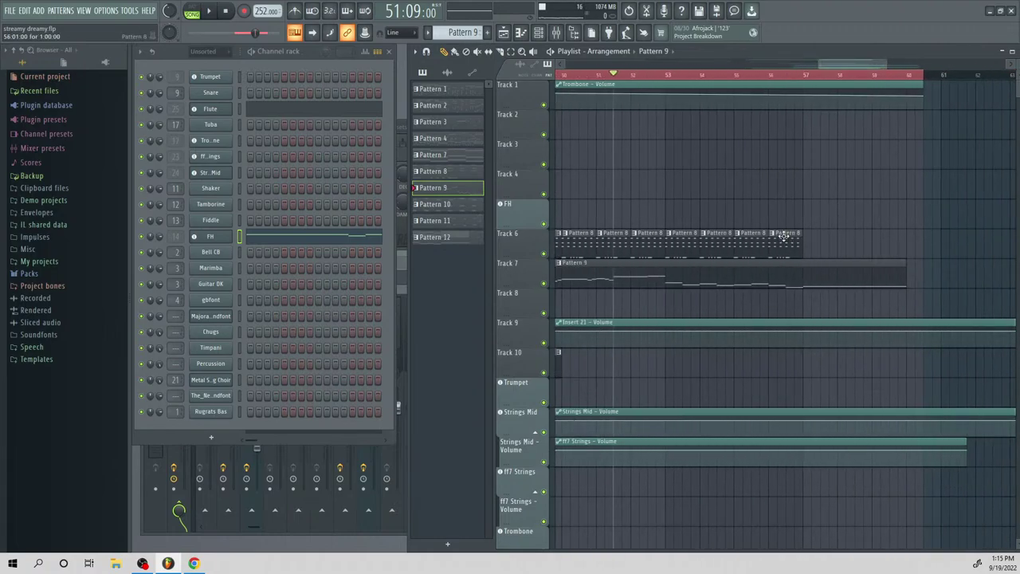
key("space")
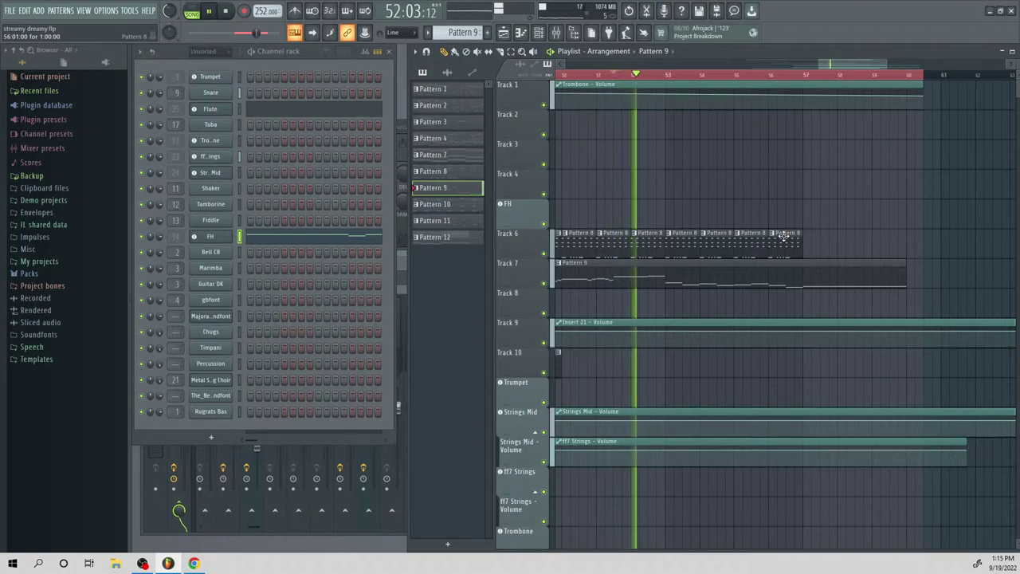
key("space")
Cut all Snare notes from Pattern 8 and paste them into a new Pattern 13, and play the arrangement briefly
double_click(683, 246)
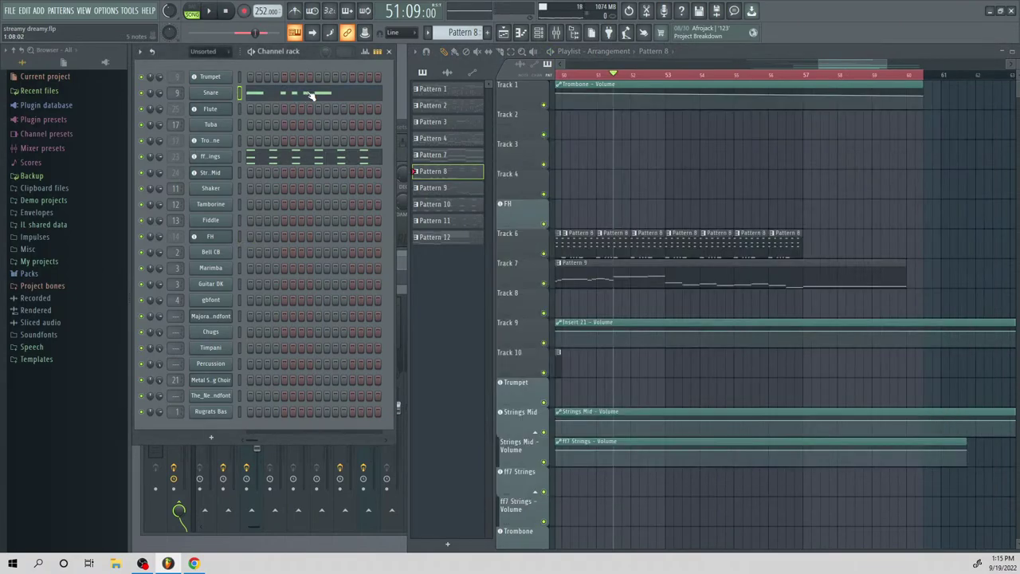
key("ctrl+a")
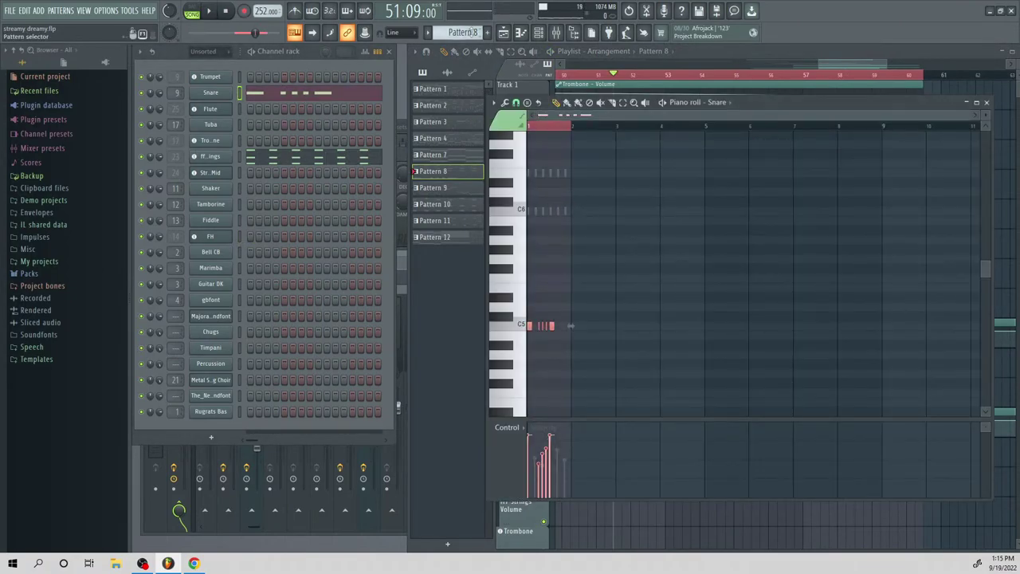
key("ctrl+x")
key("F4")
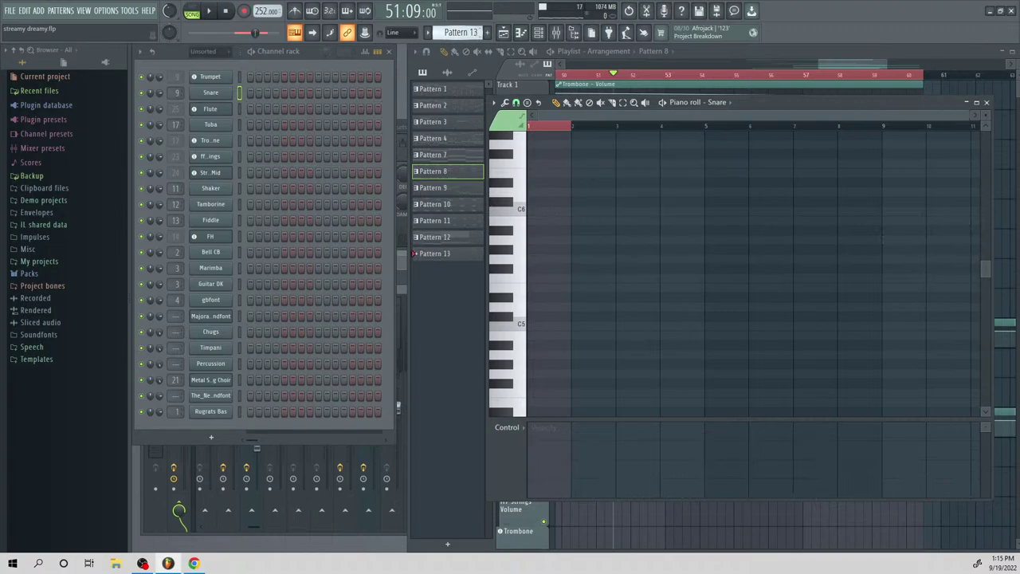
key("ctrl+v")
key("space")
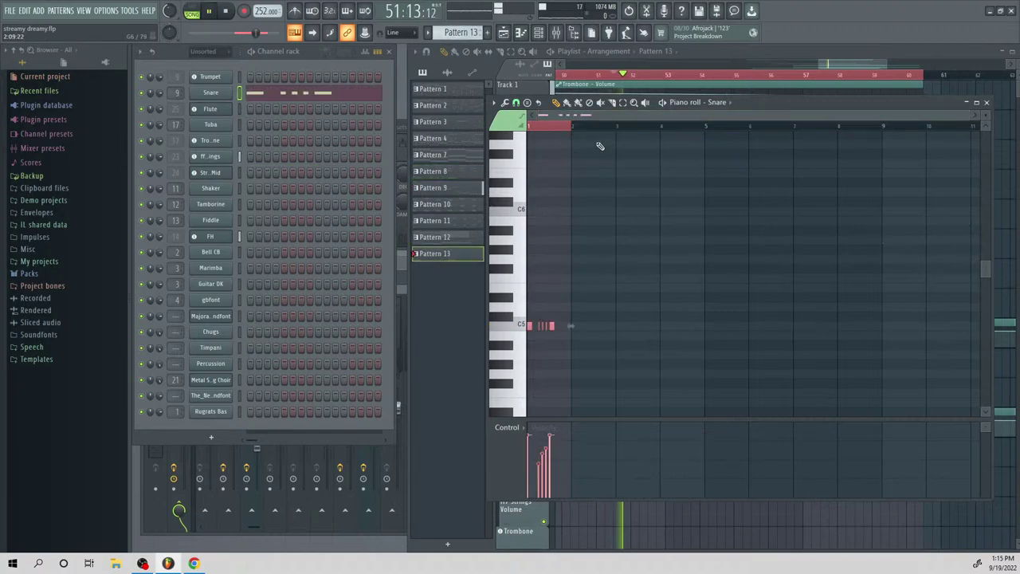
key("space")
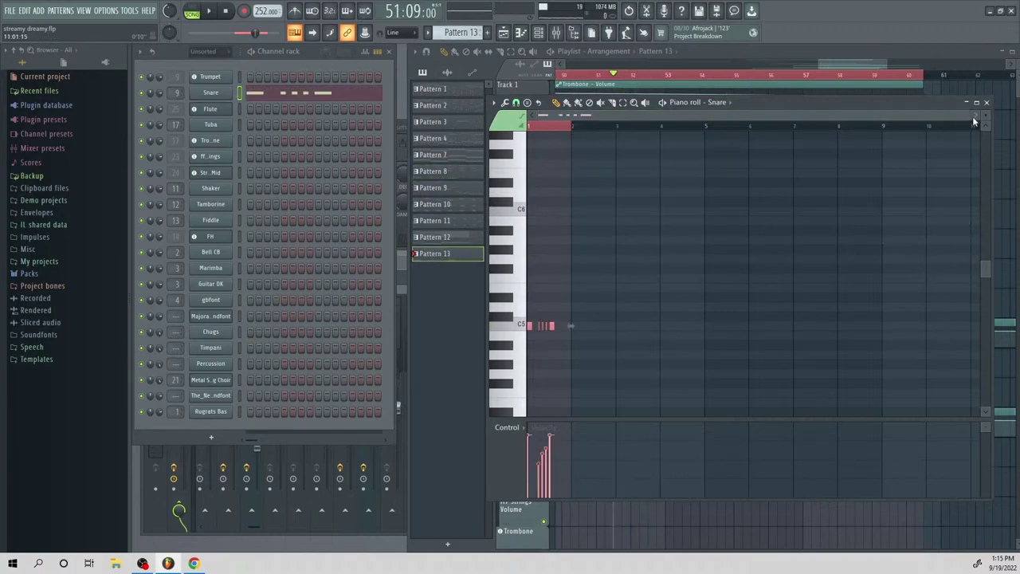
Select bars 1 to 4 in Pattern 13's Snare piano roll, and play the arrangement from bar 51
left_click_drag(970, 116, 926, 118)
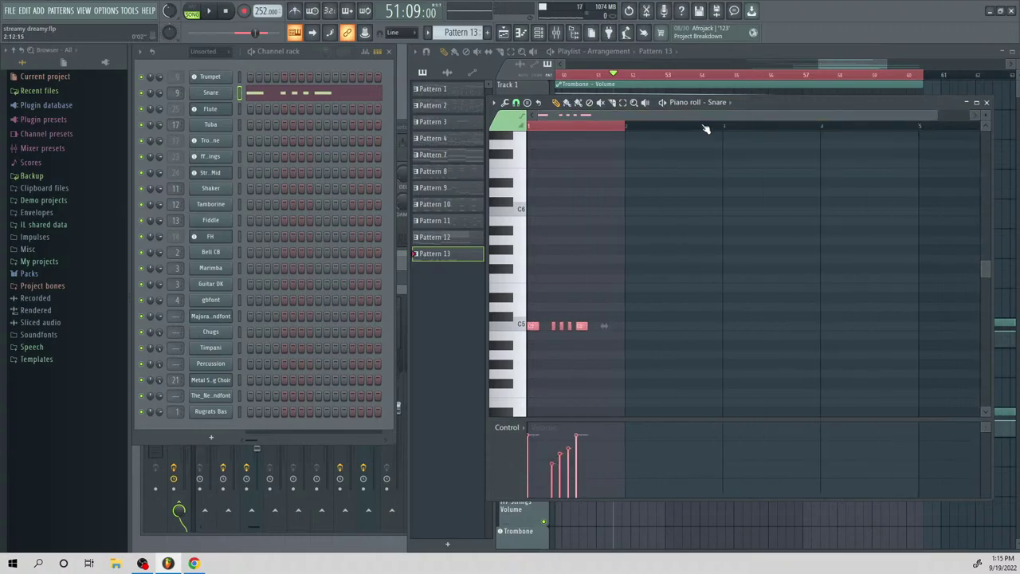
left_click(896, 128)
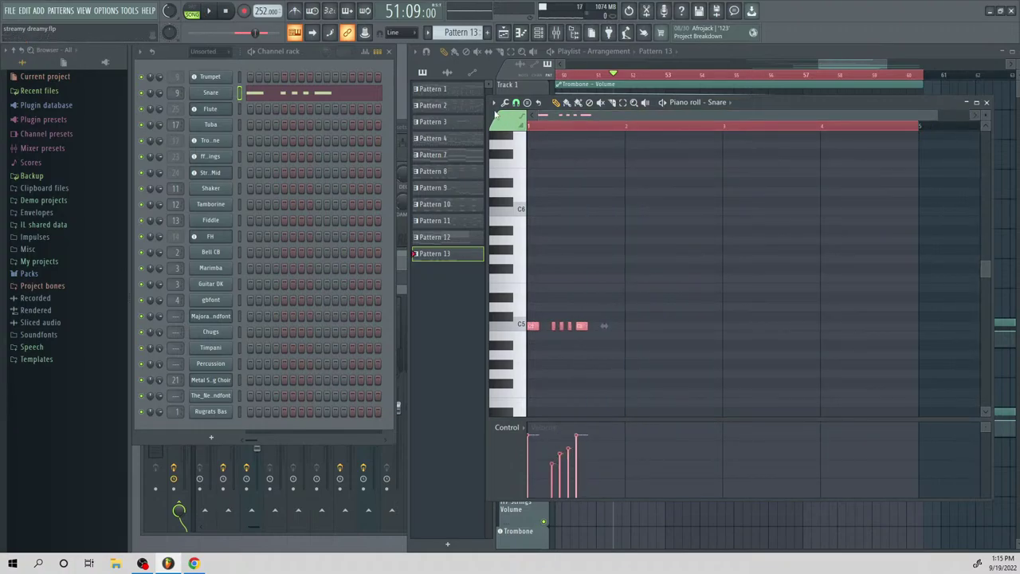
left_click(839, 69)
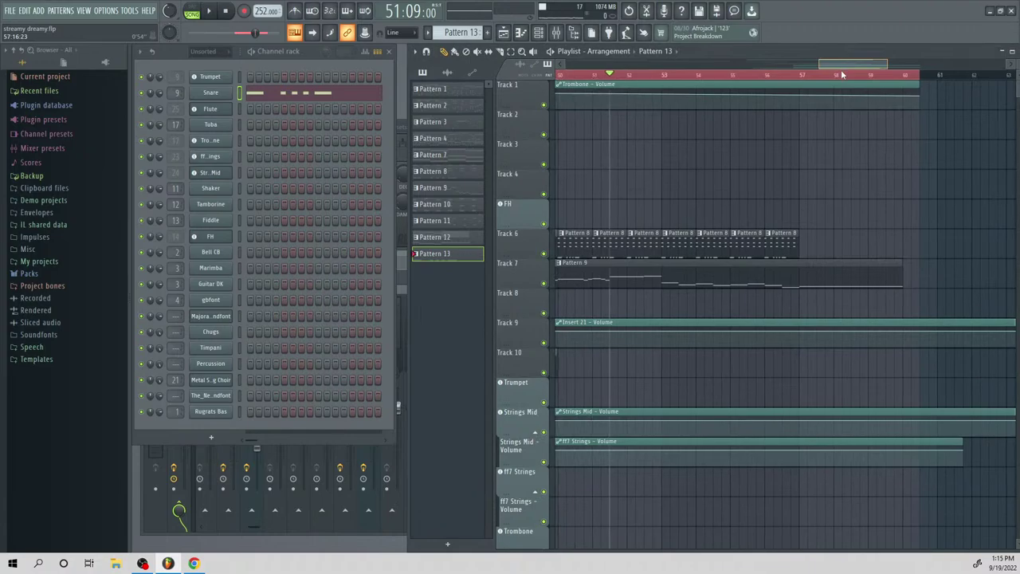
key("space")
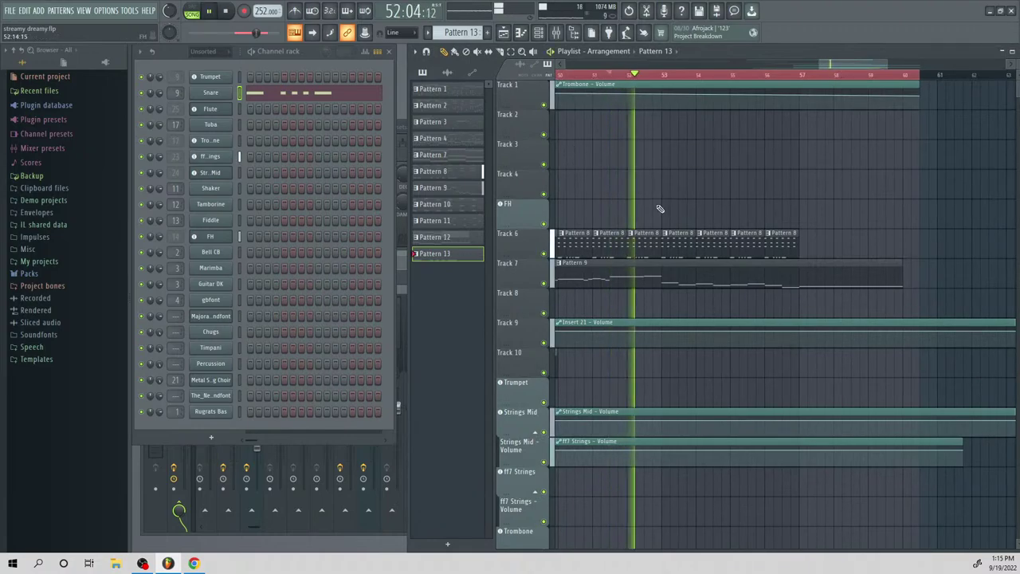
key("space")
Open Pattern 9 and examine the beginning of its Flute part
left_click(669, 274)
double_click(669, 274)
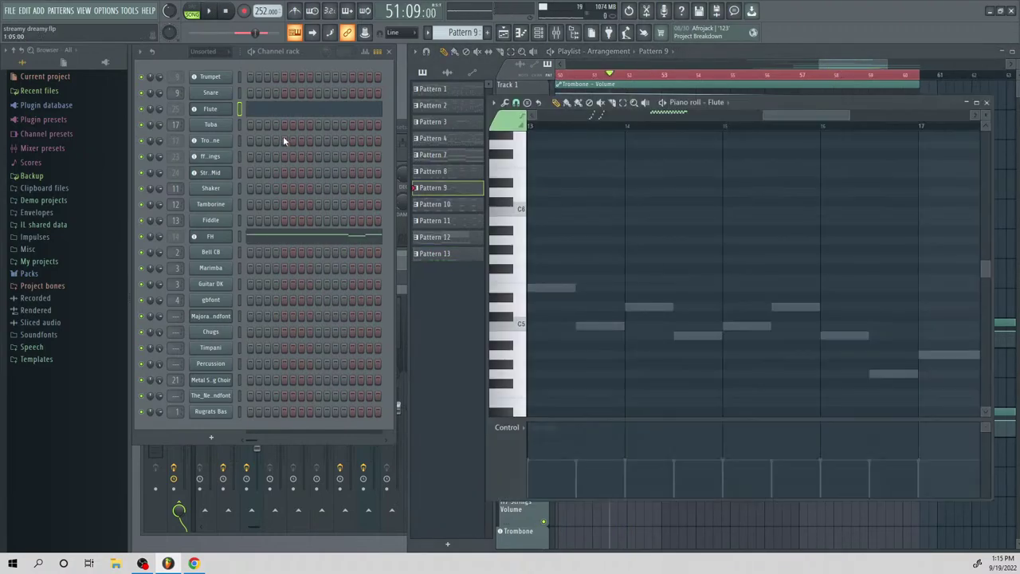
left_click(268, 115)
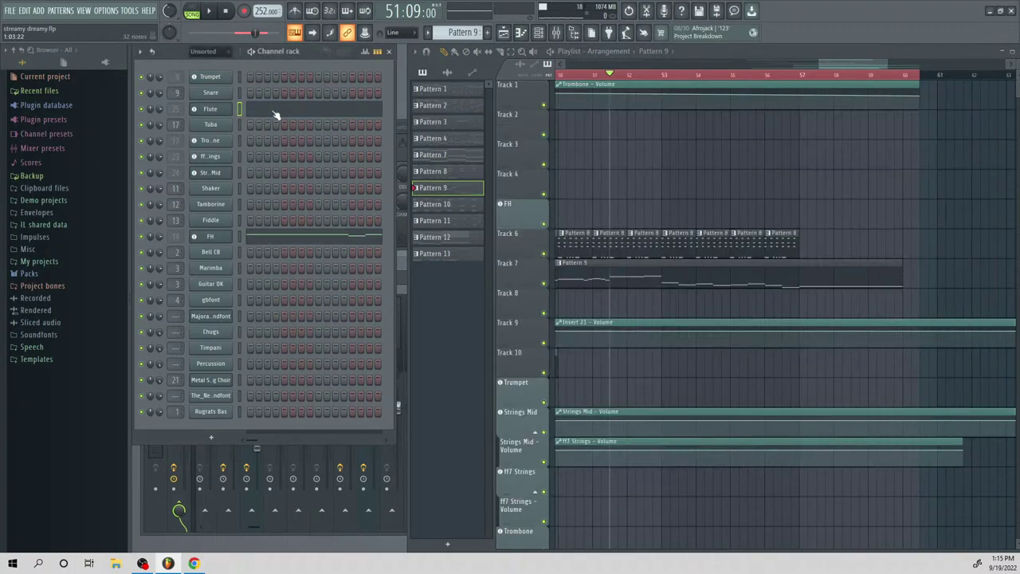
left_click(306, 115)
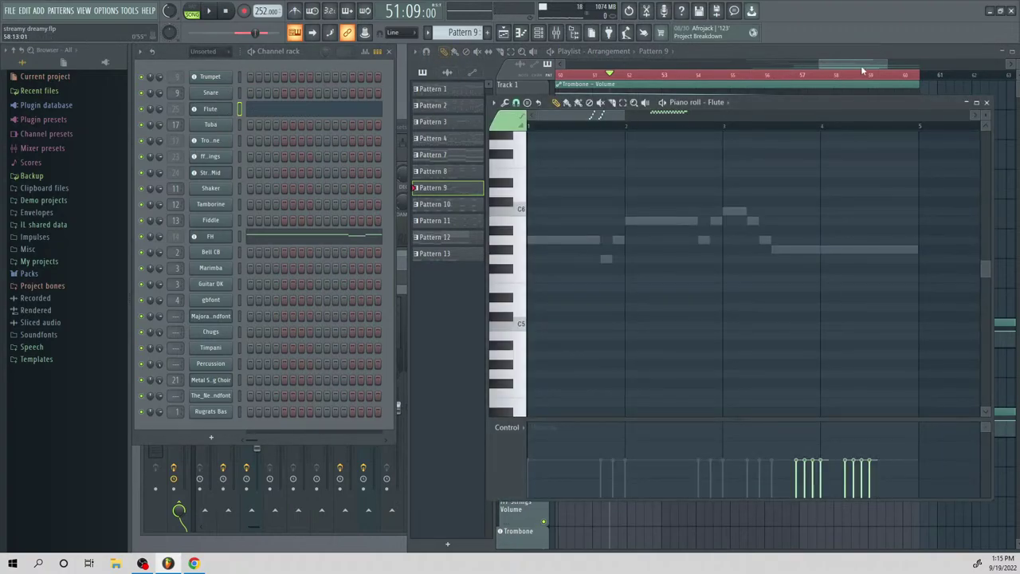
Create Pattern 14 and paste the copied Snare rhythm into bar 1 of its Snare part
left_click_drag(861, 68, 893, 69)
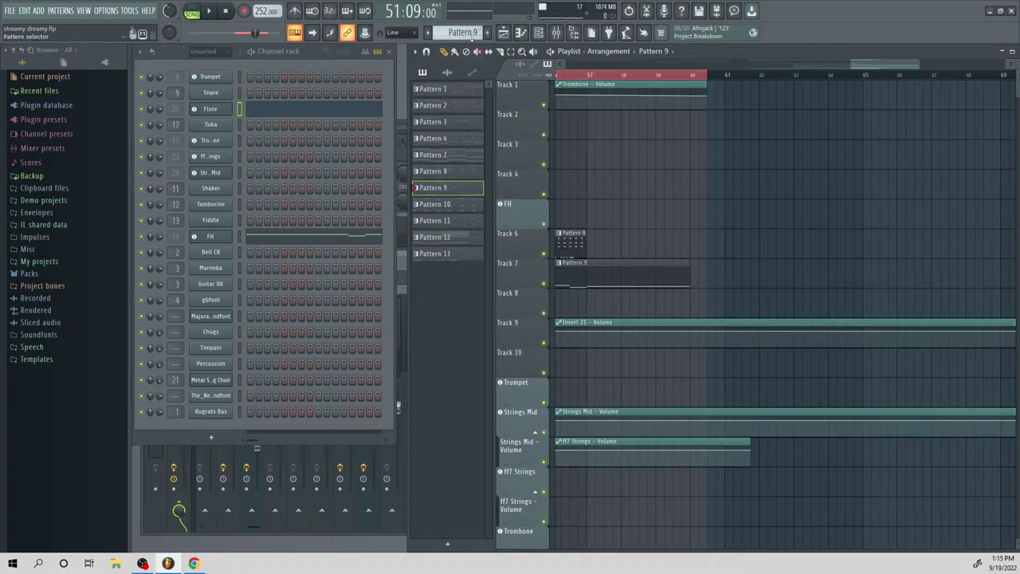
scroll(473, 30, "down", 4)
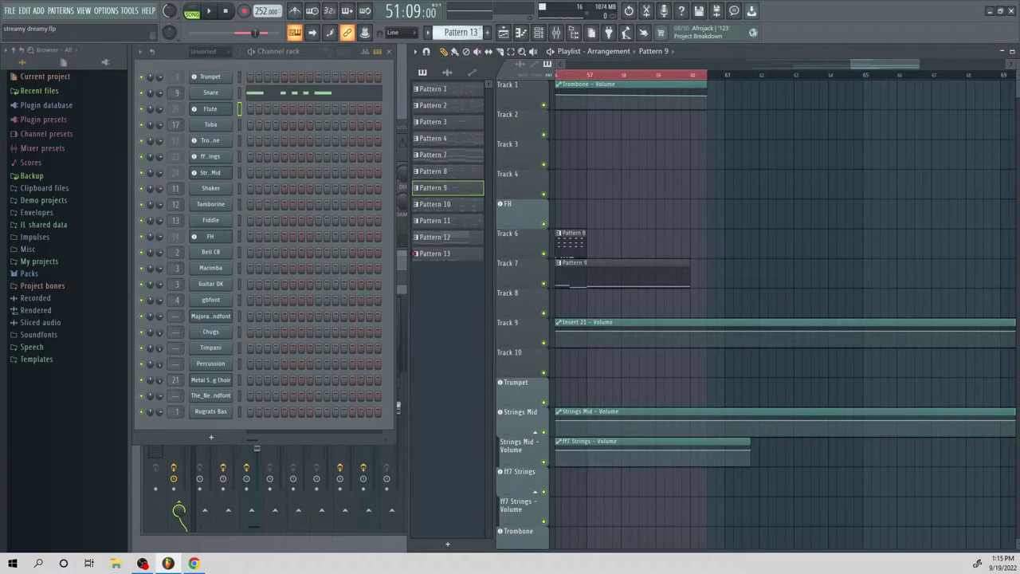
scroll(459, 32, "down", 1)
right_click(231, 89)
left_click(254, 93)
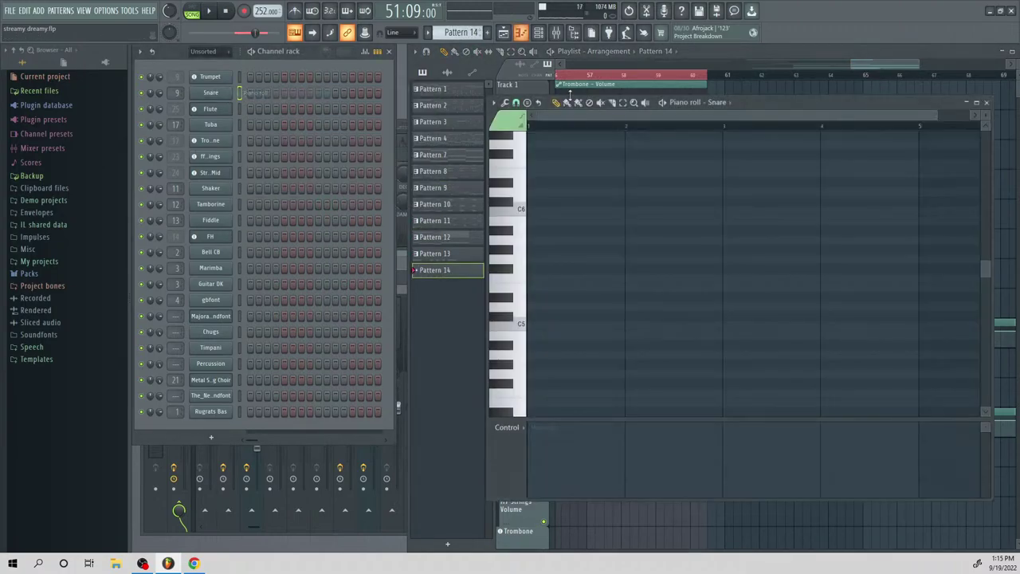
key("ctrl+v")
Repeat the one-bar Snare rhythm so that it fills bars 1 to 4 of Pattern 14
left_click_drag(676, 117, 805, 124)
key("ctrl+v")
key("ctrl+a")
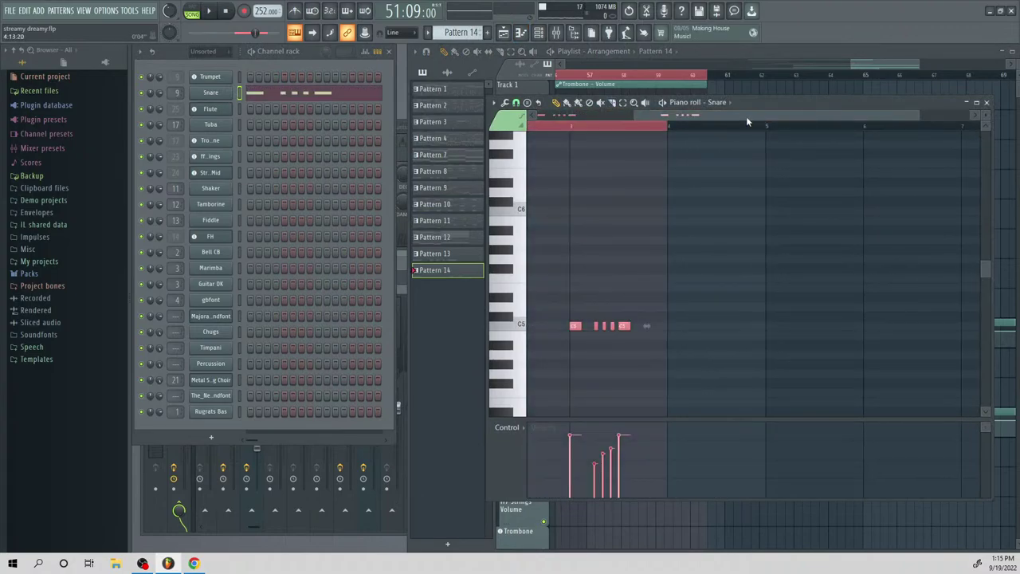
left_click_drag(746, 117, 863, 138)
key("ctrl+b")
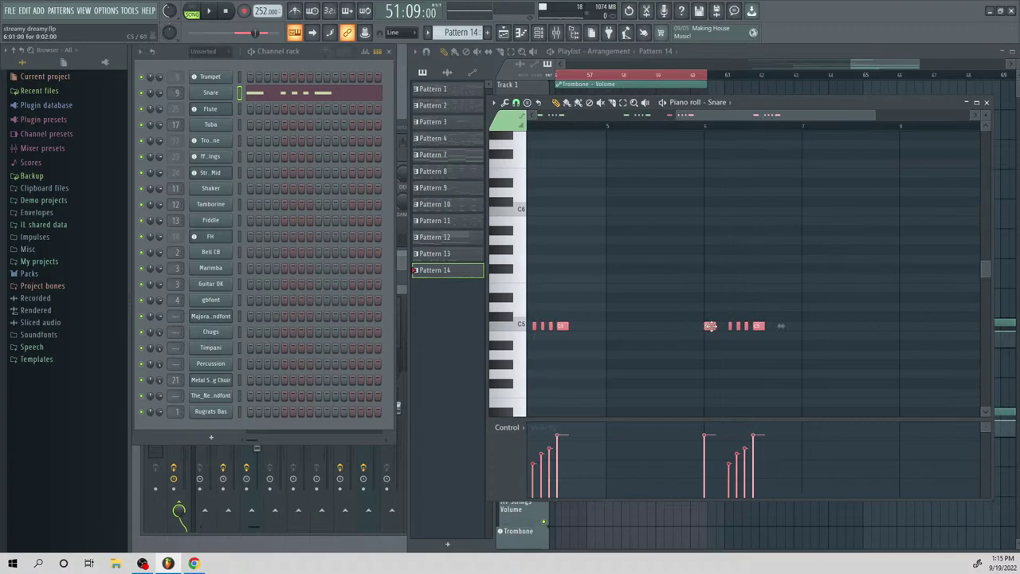
left_click_drag(710, 326, 790, 319)
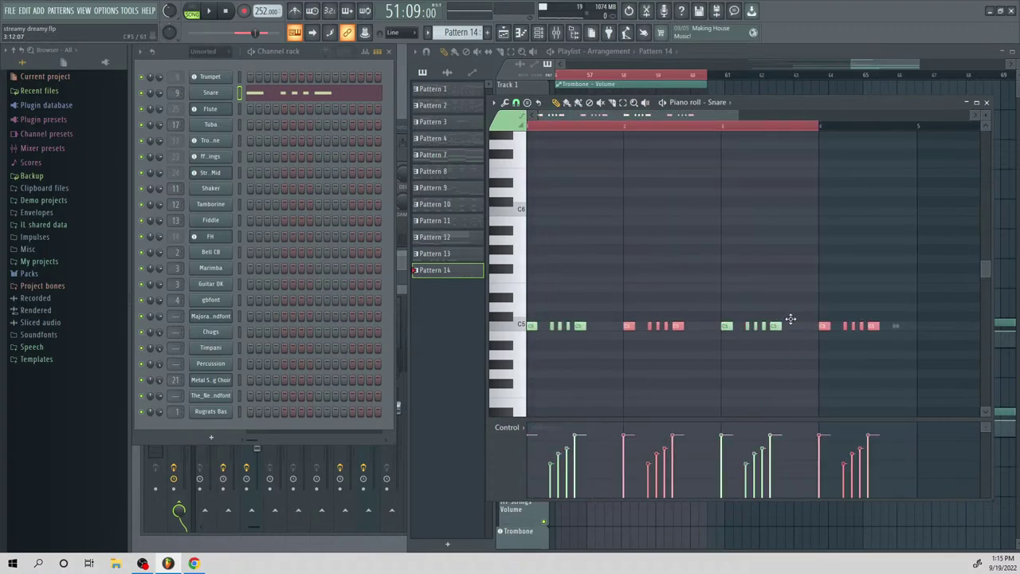
Draw an E5 at the start of Pattern 14's Flute part, and change the grid snap to shorten it to about a third of a bar
right_click(231, 104)
left_click(256, 110)
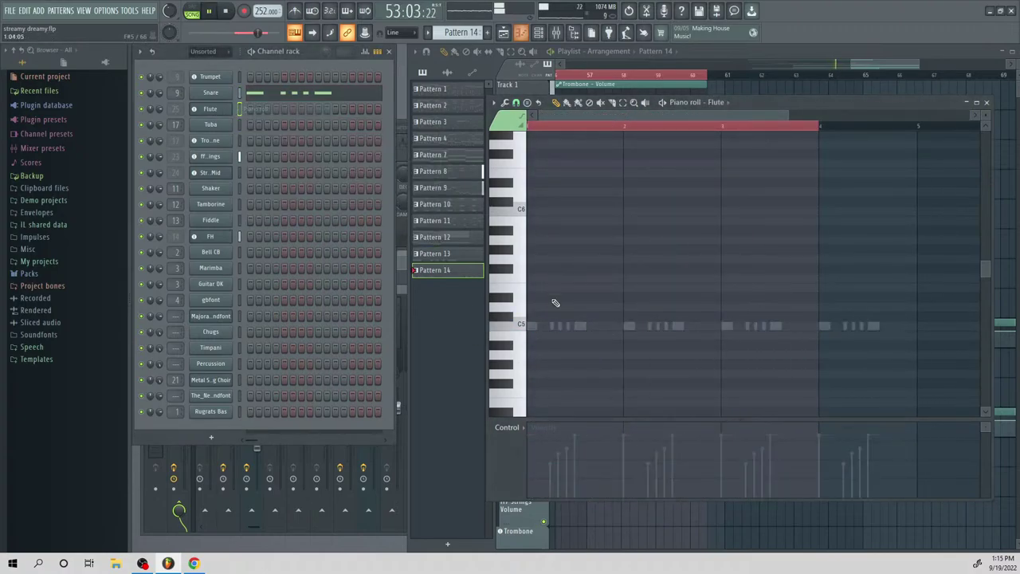
key("space")
mouse_move(629, 335)
left_mouse_down()
mouse_move(510, 320)
mouse_move(510, 288)
left_mouse_up()
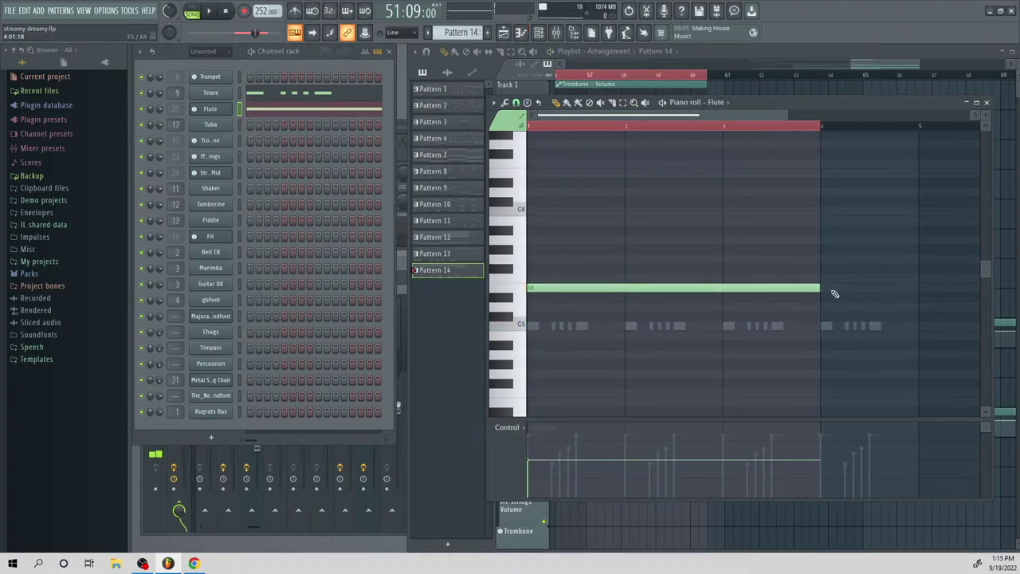
left_click_drag(821, 289, 547, 296)
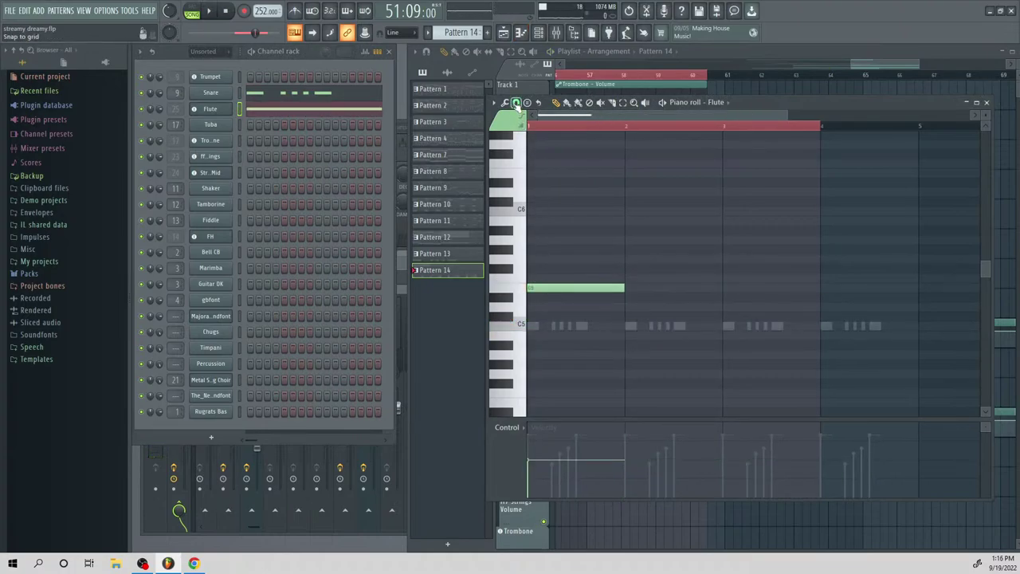
left_click(516, 103)
left_click(534, 163)
Switch playback from song to pattern mode and add a second short E5 near bar 2 of Pattern 14's Flute part
key("space")
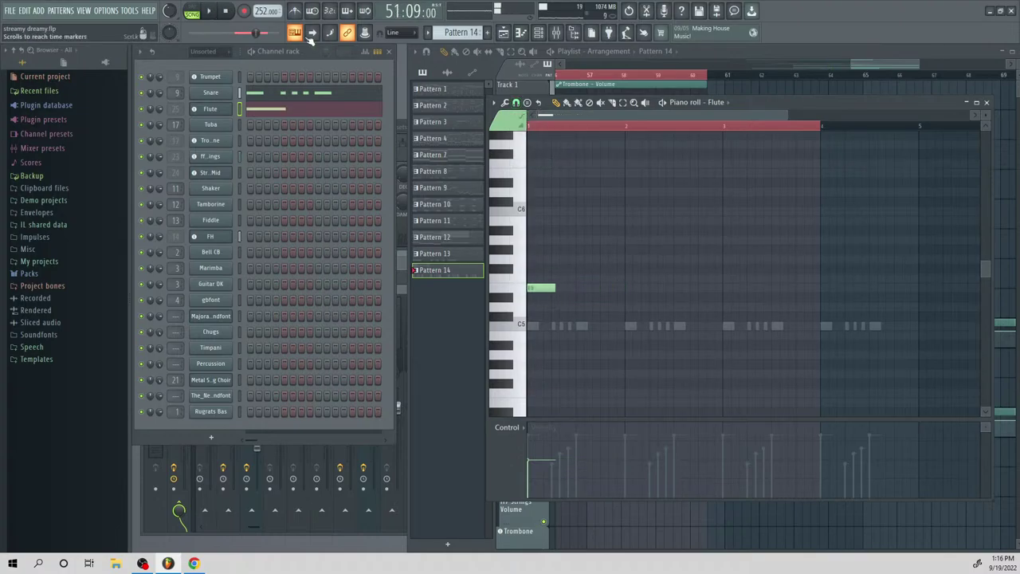
left_click(192, 14)
key("space")
left_click(623, 287)
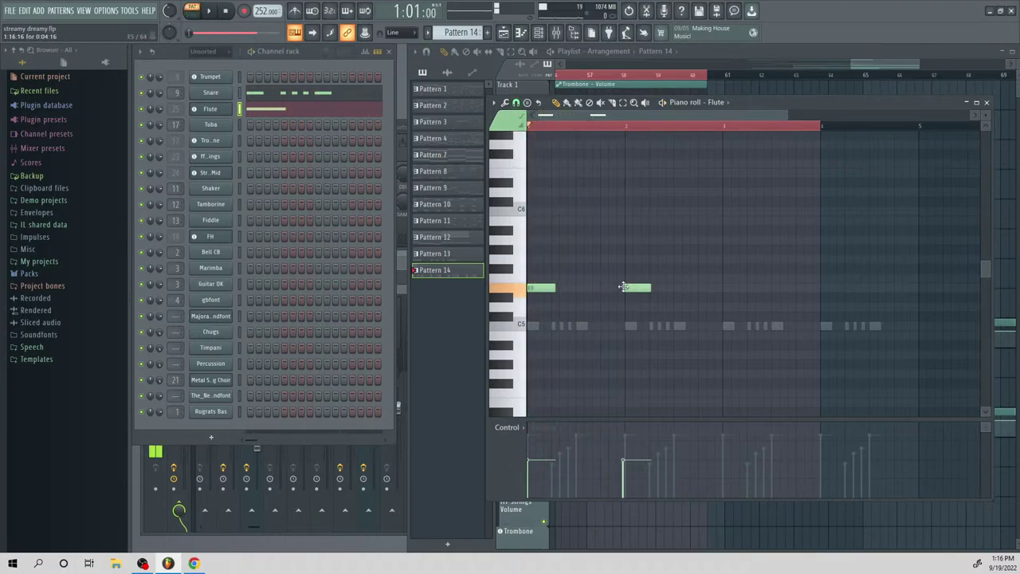
Set the grid snap to 1/4 beat, align the second E5 with the start of bar 2, and play the pattern
left_click(508, 103)
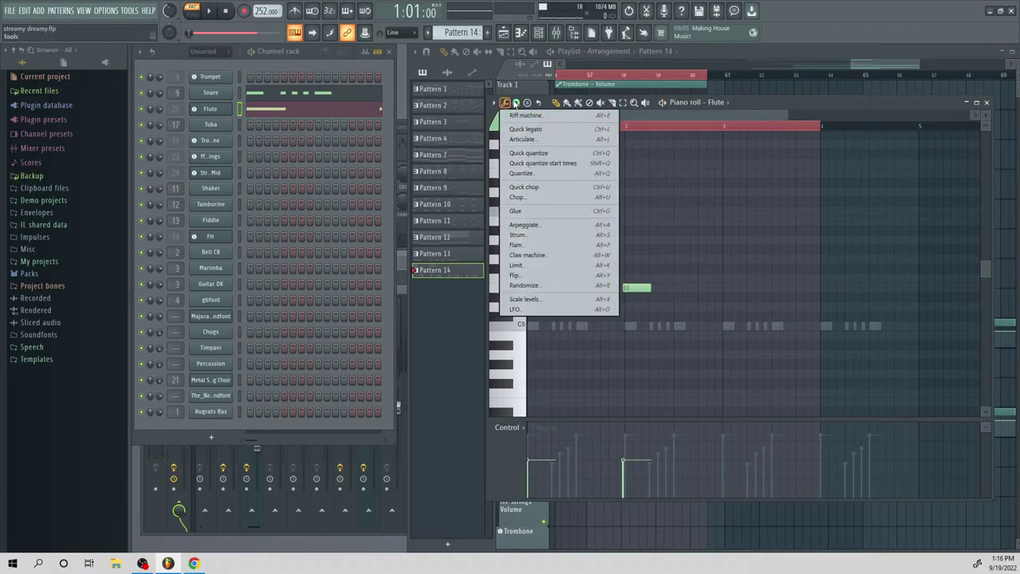
left_click(516, 103)
left_click(531, 184)
left_click_drag(641, 289, 645, 290)
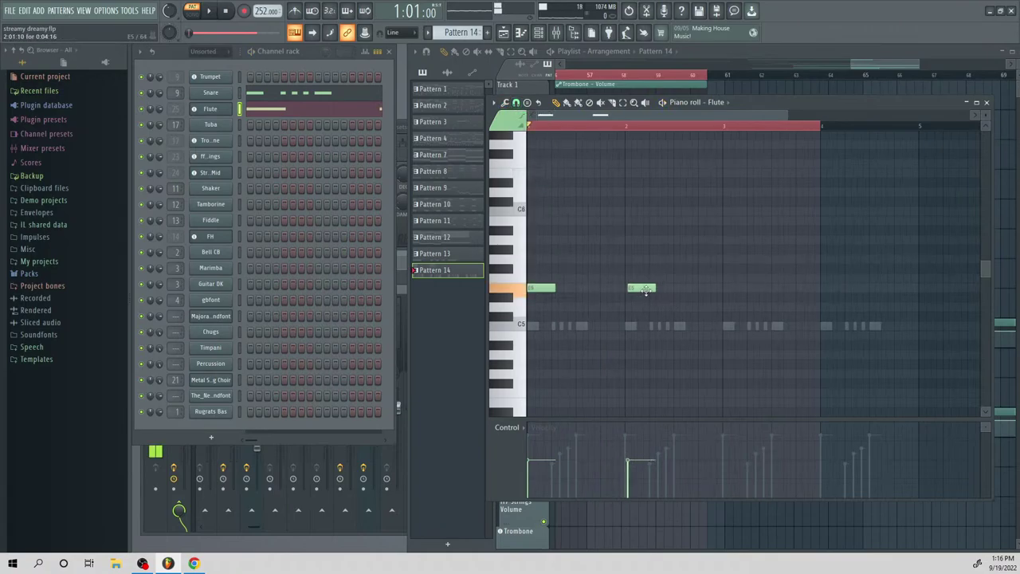
left_click(630, 290)
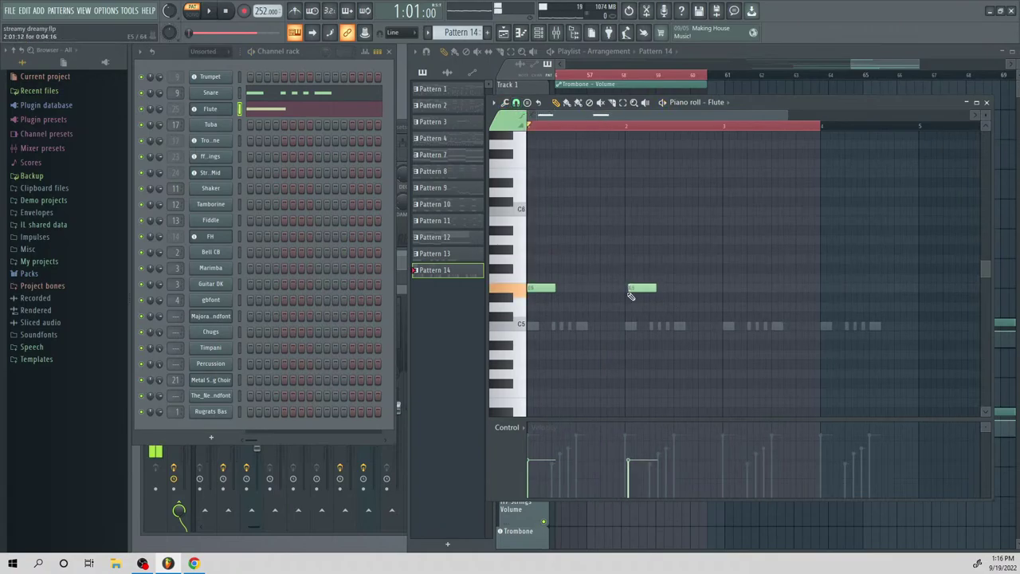
left_click(516, 103)
left_click(540, 234)
left_click_drag(631, 288, 624, 288)
key("space")
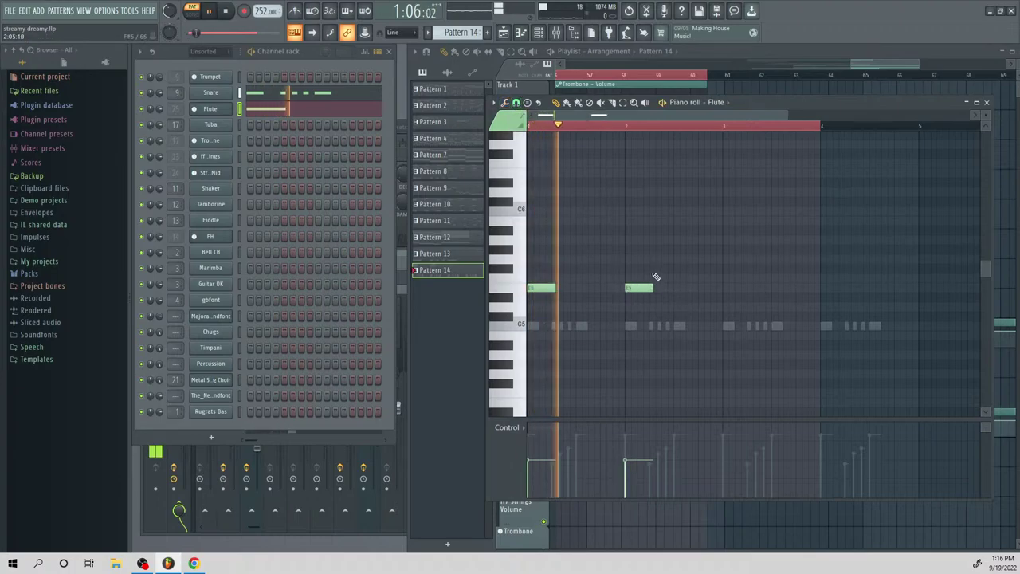
key("space")
Draw a run of short alternating D#5 and E5 notes through most of bar 3 and play the pattern
left_click(725, 297)
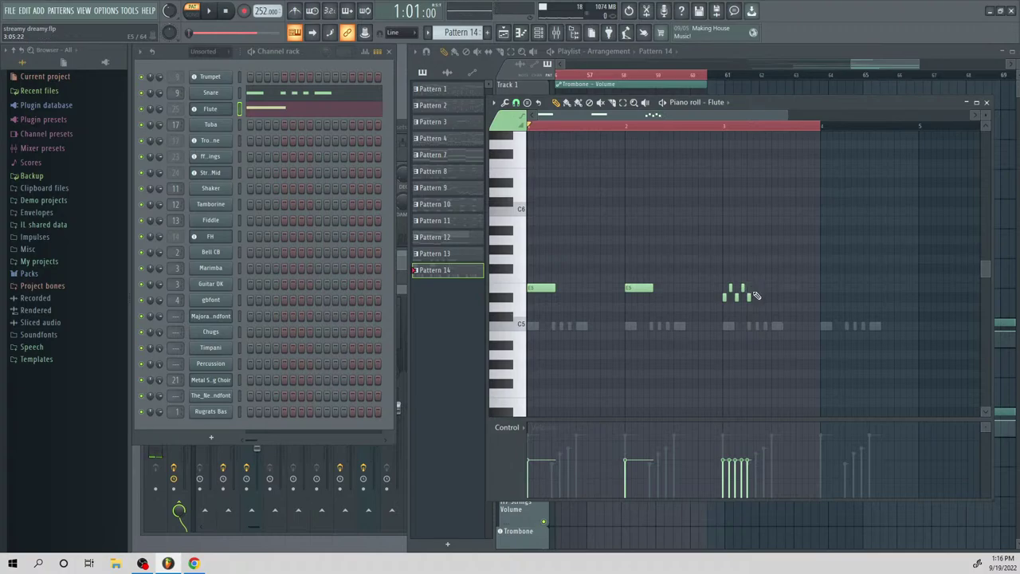
left_click(756, 288)
left_click(761, 296)
left_click(767, 289)
left_click(773, 296)
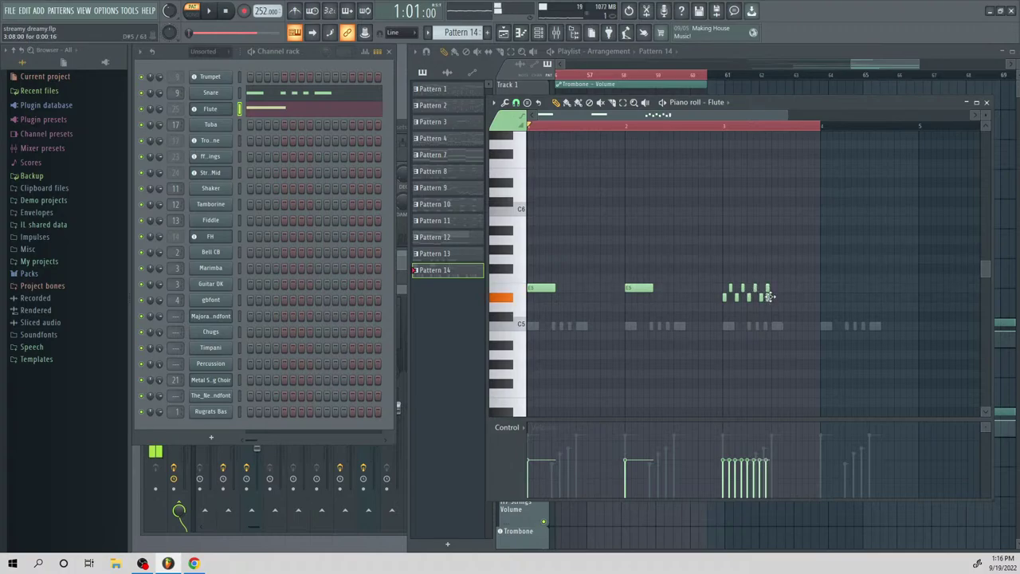
left_click(779, 288)
left_click(786, 297)
left_click(791, 287)
left_click(798, 297)
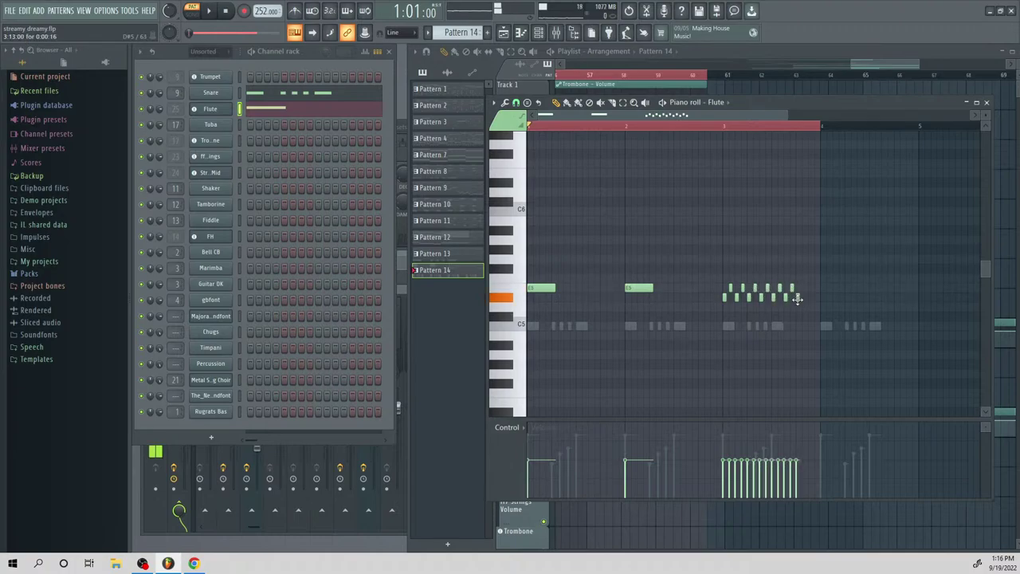
key("space")
Draw a one-bar E5 in bar 4 of the Flute part and complete the alternating run up to it
left_click_drag(818, 126, 982, 128)
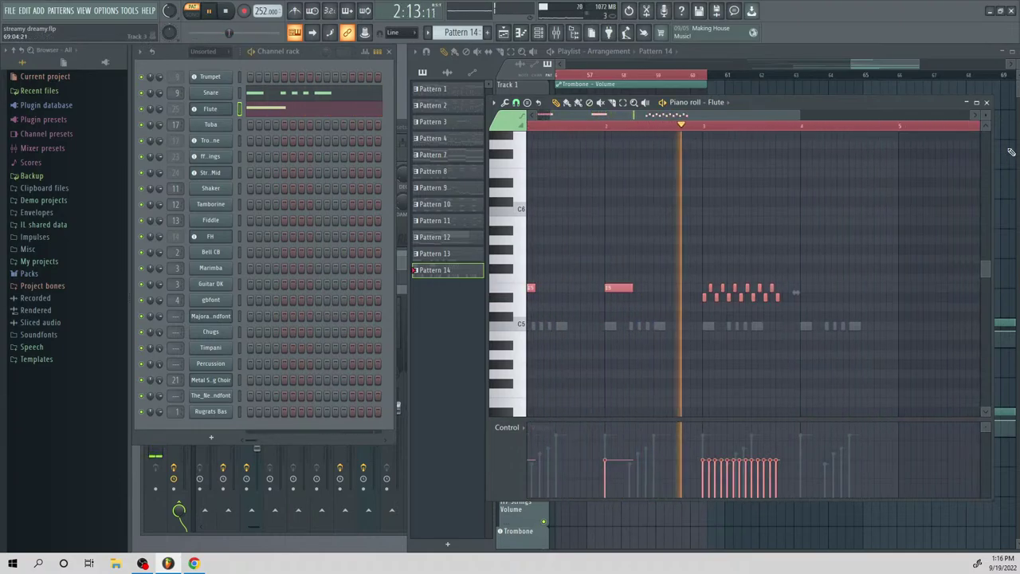
key("space")
left_click(796, 282)
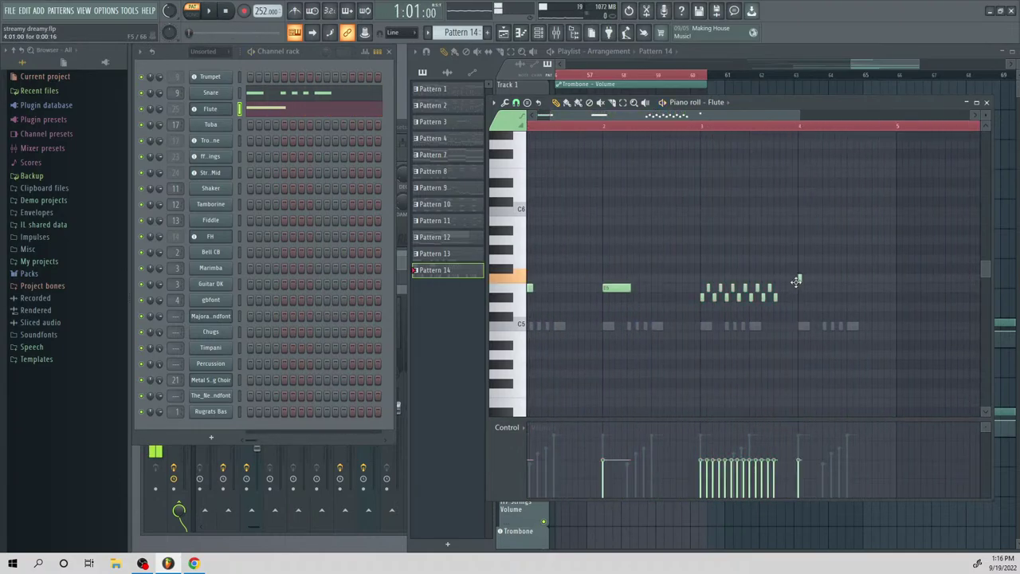
left_click(798, 288)
left_click_drag(801, 288, 888, 297)
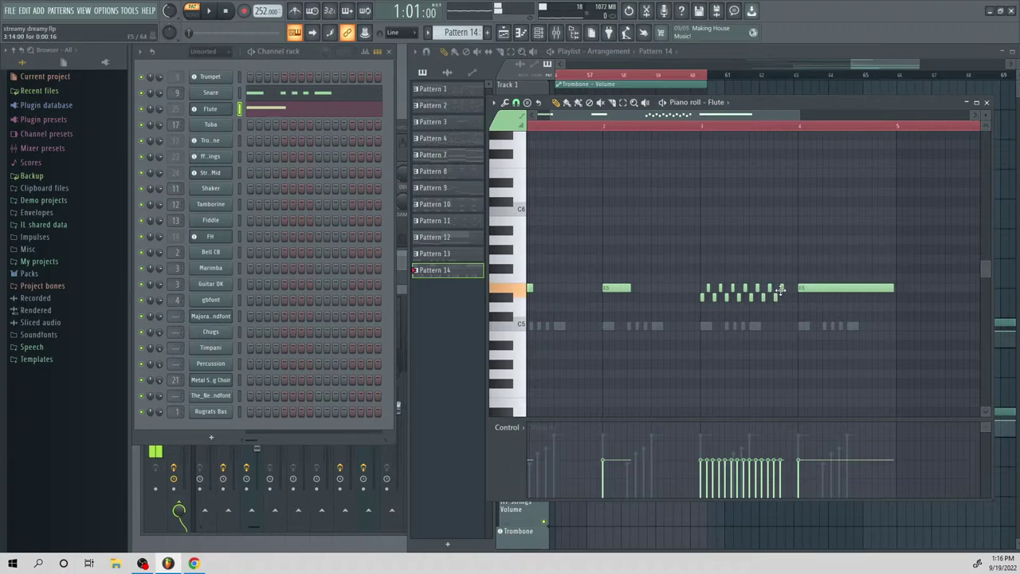
left_click(789, 288)
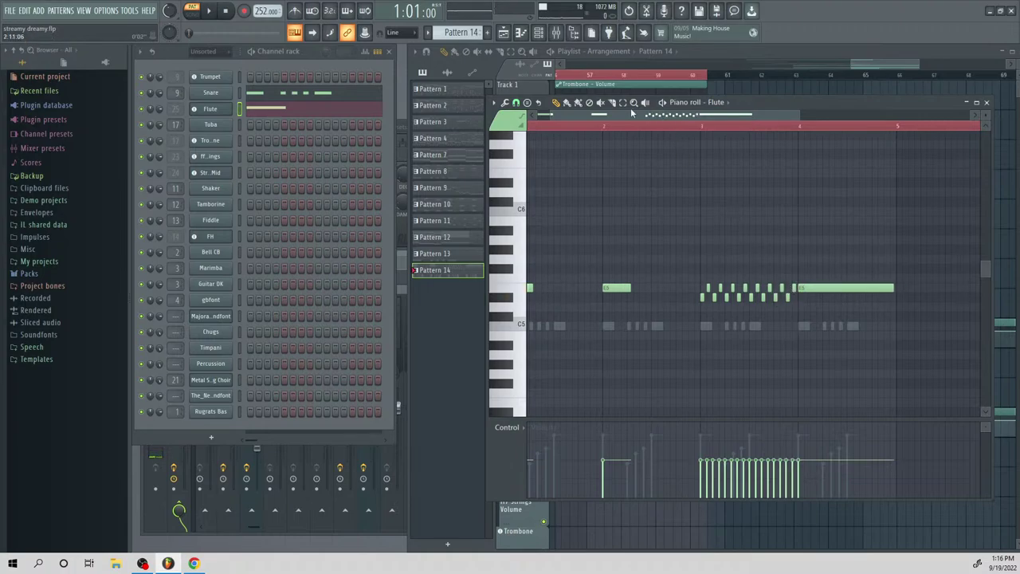
Transpose all of Pattern 14's Flute notes up two octaves while playing the pattern
left_click_drag(675, 183, 842, 326)
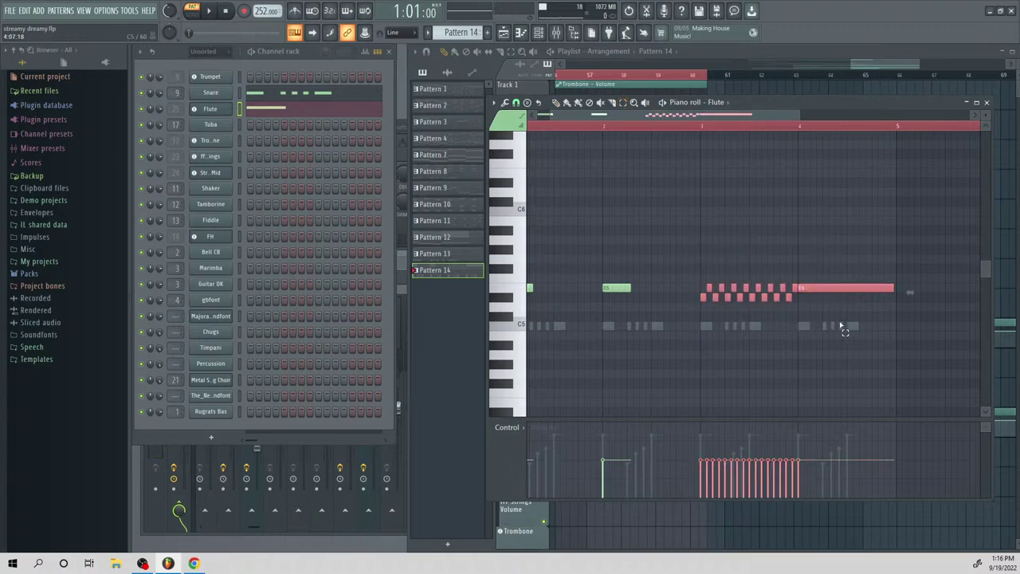
key("space")
key("ctrl+a")
key("ctrl+Up")
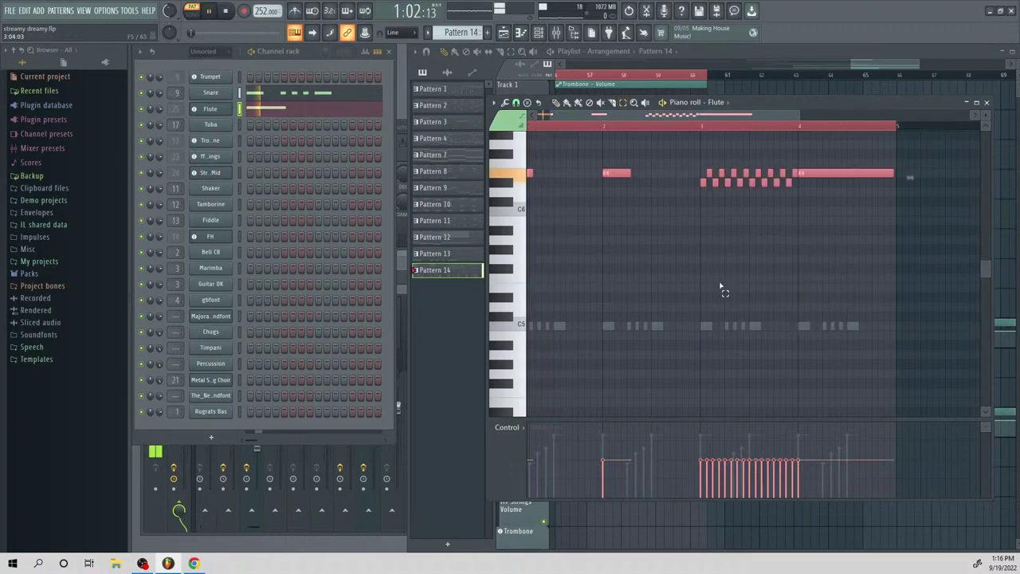
key("ctrl+Up")
scroll(696, 276, "up", 5)
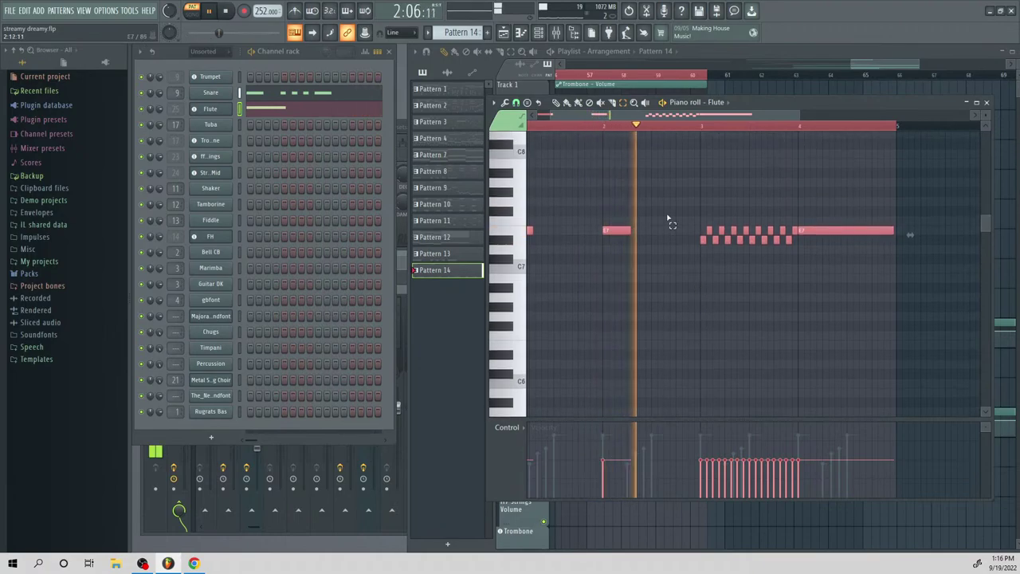
key("space")
left_click_drag(615, 117, 589, 120)
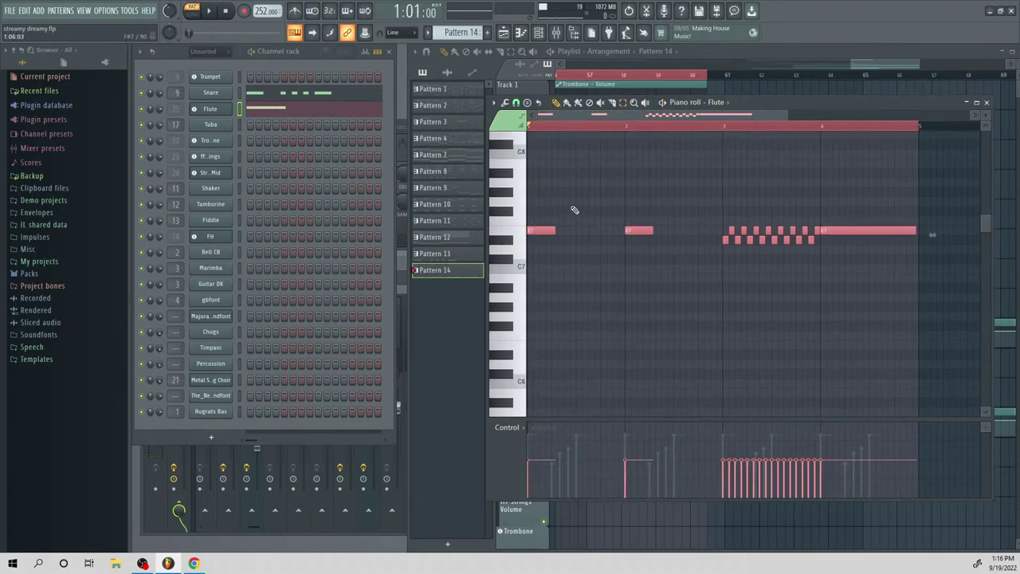
key("ctrl+d")
left_click_drag(789, 116, 749, 164)
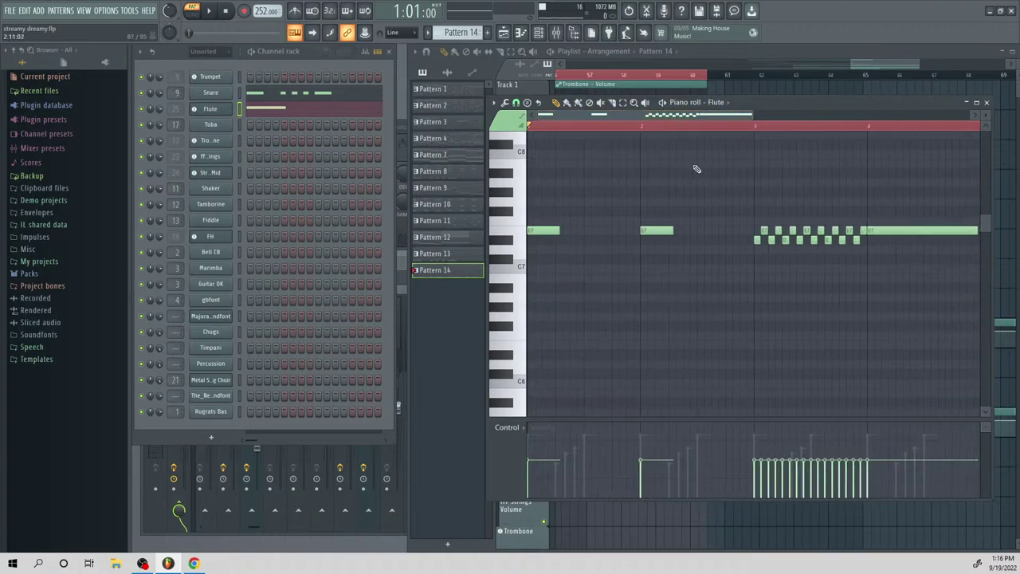
key("ctrl+a")
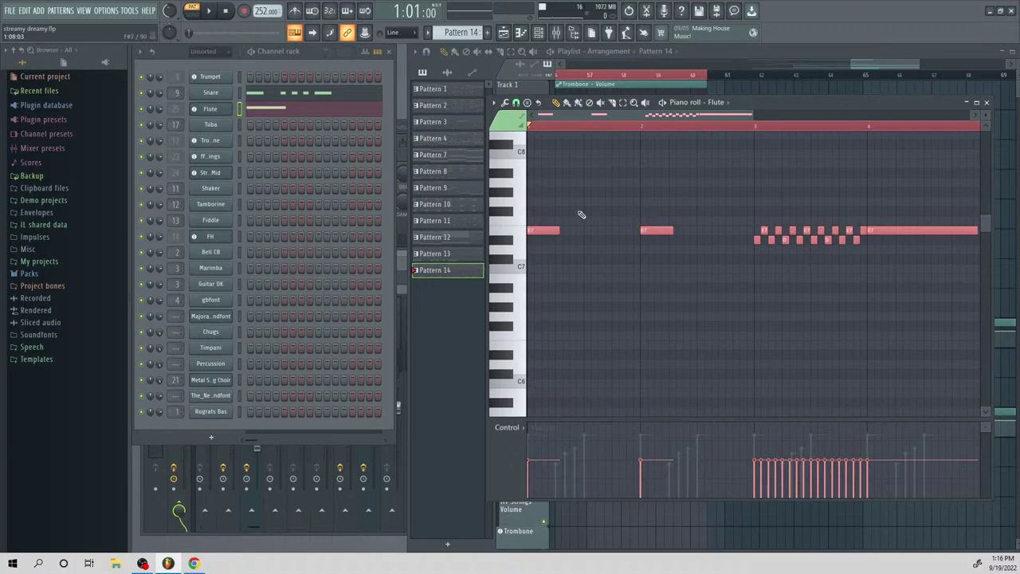
Place two back-to-back Pattern 14 clips on the FH playlist track from bar 60 and play the song from there
mouse_move(874, 67)
left_mouse_down()
mouse_move(883, 66)
mouse_move(868, 66)
left_mouse_up()
left_click(721, 203)
left_click(902, 210)
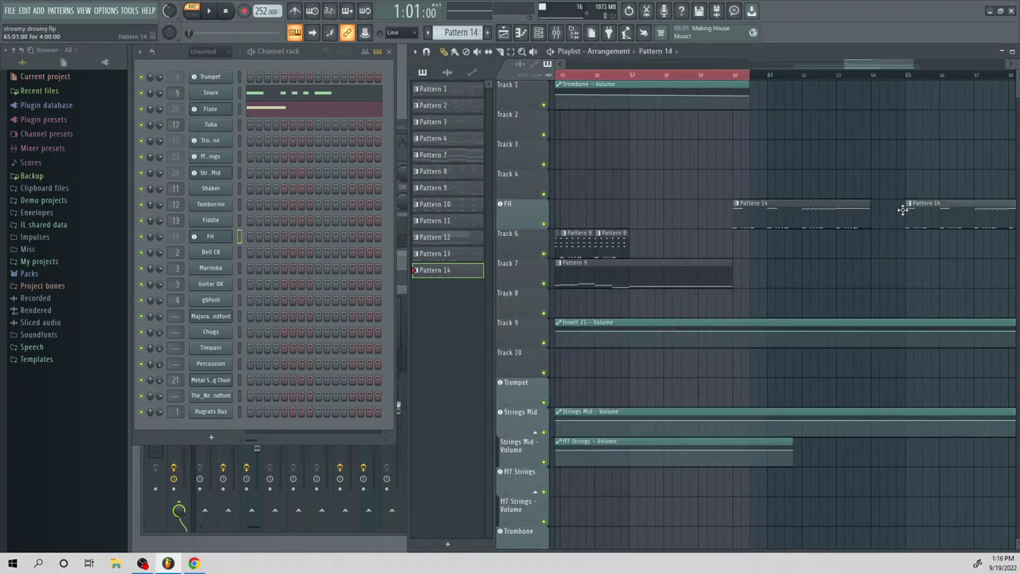
left_click_drag(889, 213, 882, 212)
key("ctrl+a")
key("space")
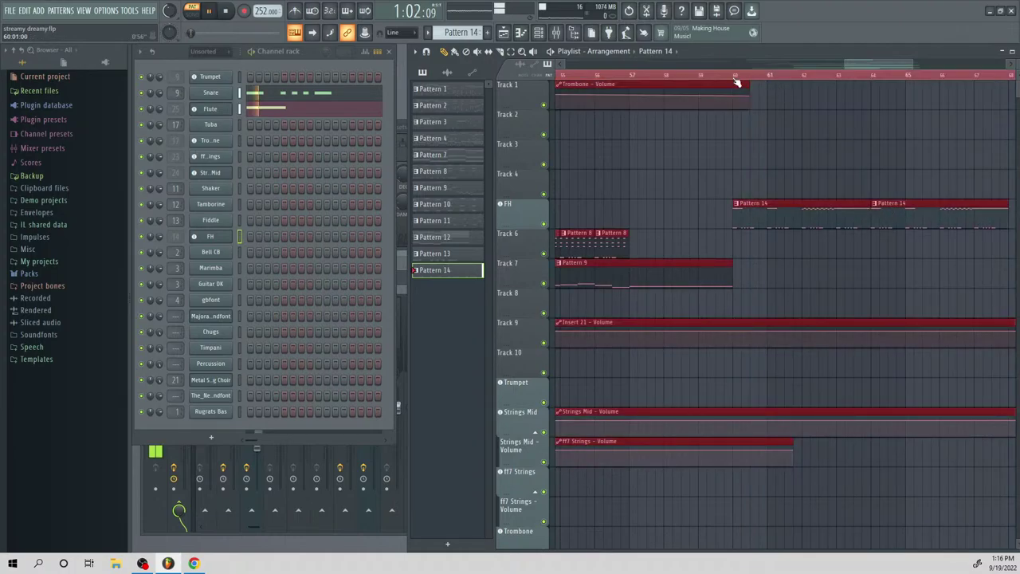
left_click(733, 75)
key("space")
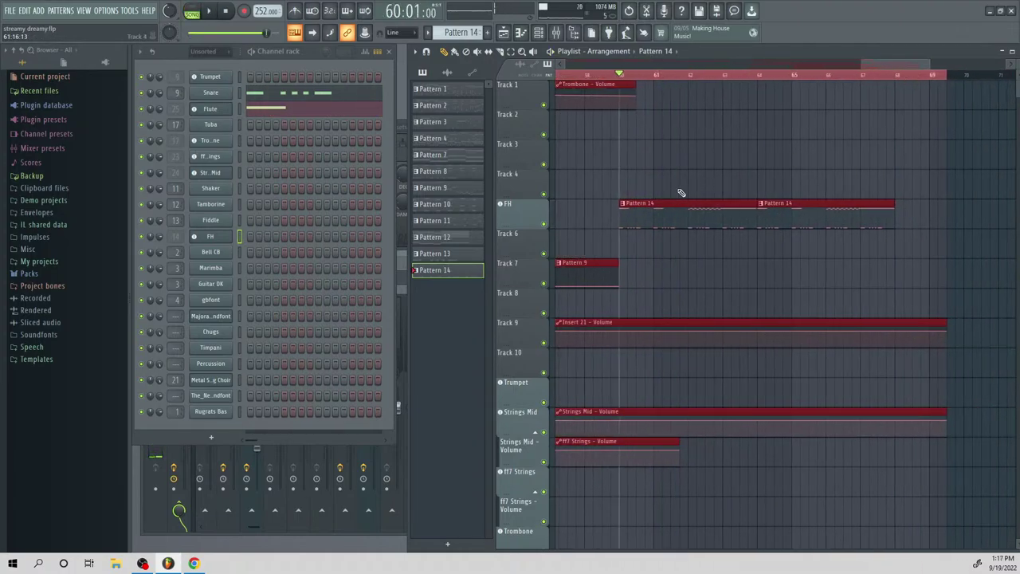
Move the Flute notes out of Pattern 14 into a new Pattern 15, starting them at bar 2
left_click(338, 94)
left_click(353, 112)
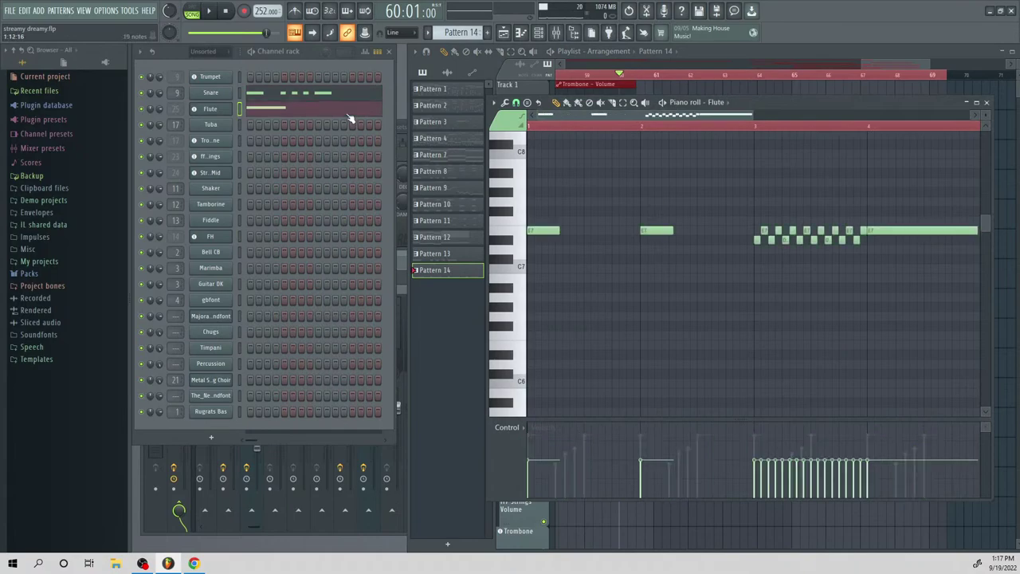
key("ctrl+a")
key("Delete")
scroll(479, 36, "down", 1)
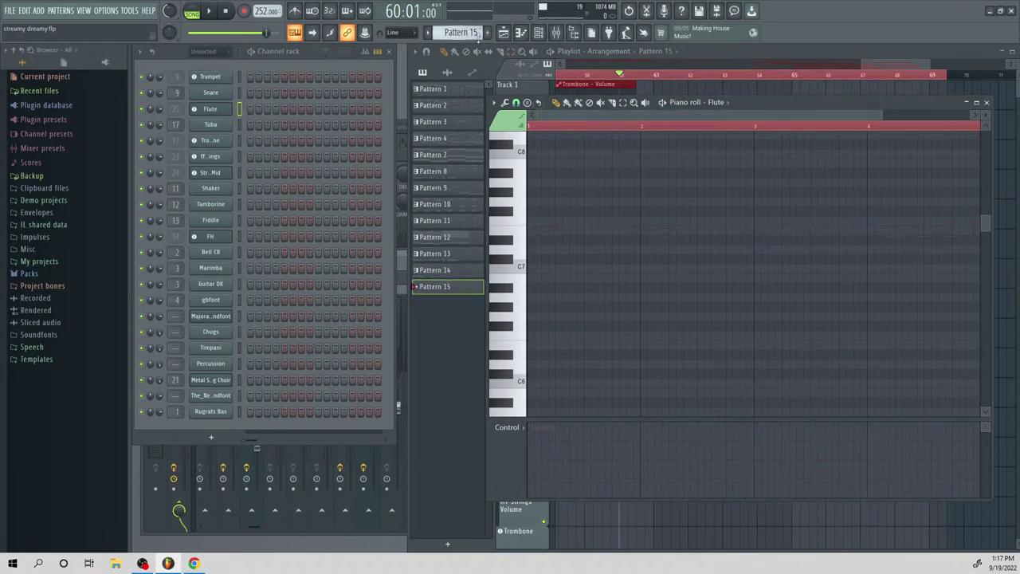
key("ctrl+v")
left_click_drag(549, 230, 663, 230)
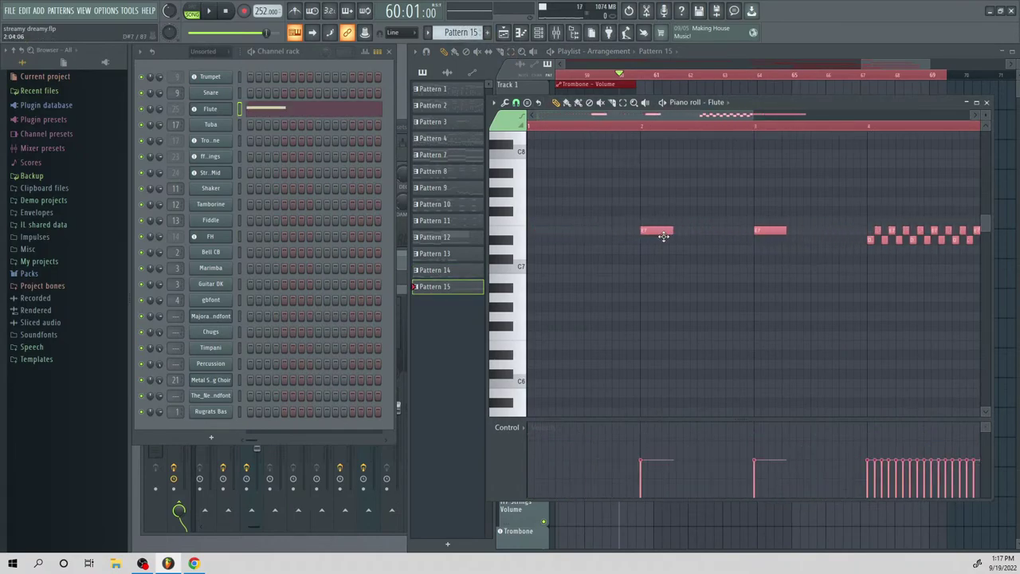
Add short B6 and C#7 lead-in notes just before bar 2 of Pattern 15's Flute part and play the song
left_click(664, 246)
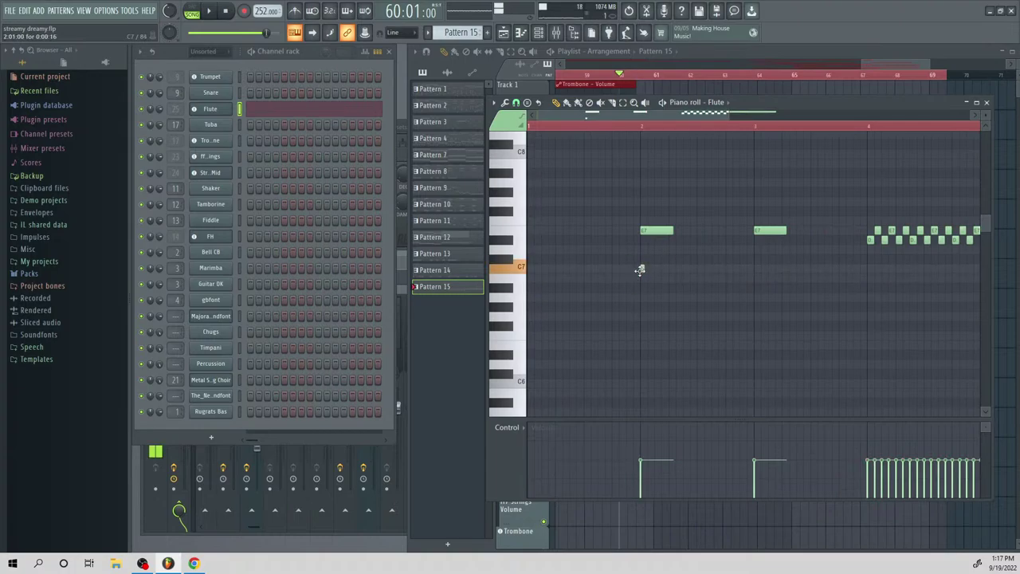
left_click(635, 278)
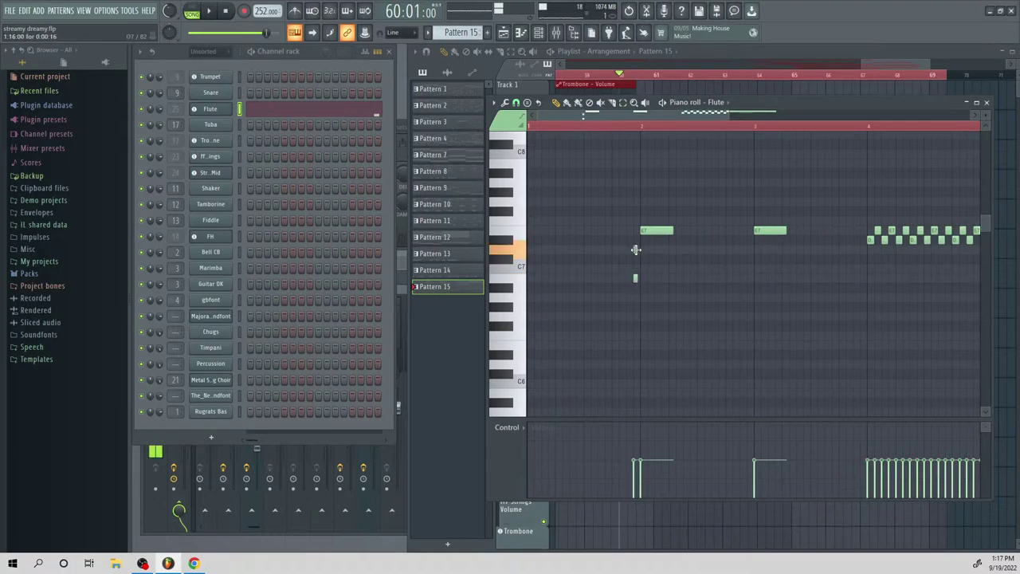
left_click(629, 278)
key("space")
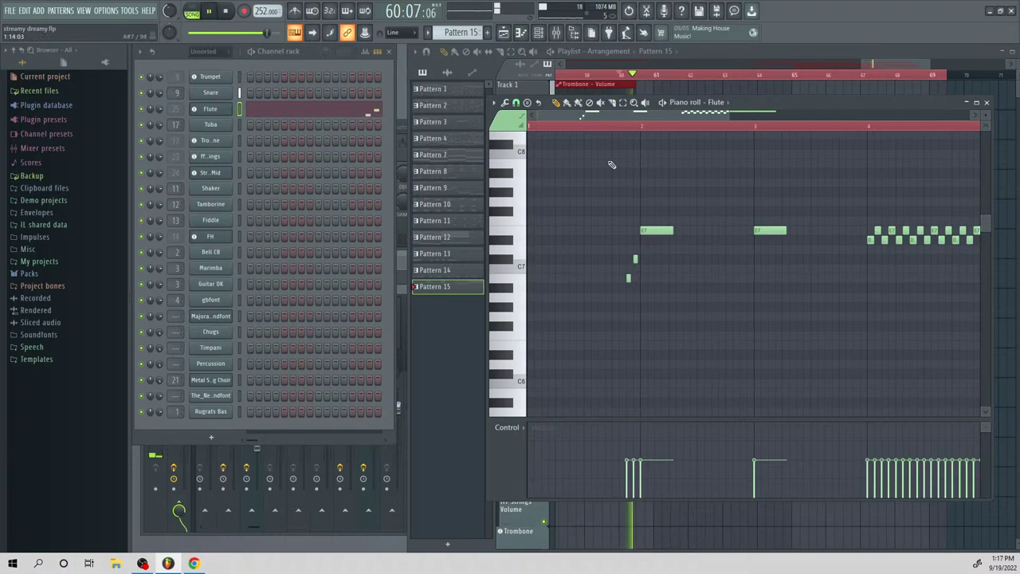
Place a Pattern 15 clip on Track 3 starting at bar 59 and play the transition into bar 60
left_click(870, 62)
key("space")
left_click(614, 164)
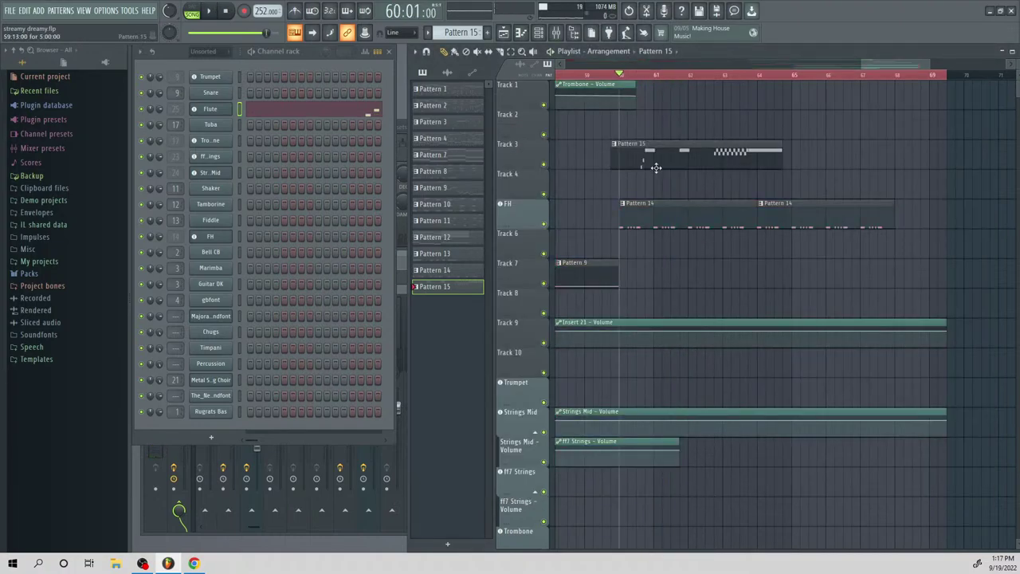
left_click_drag(660, 164, 638, 161)
left_click(604, 76)
key("space")
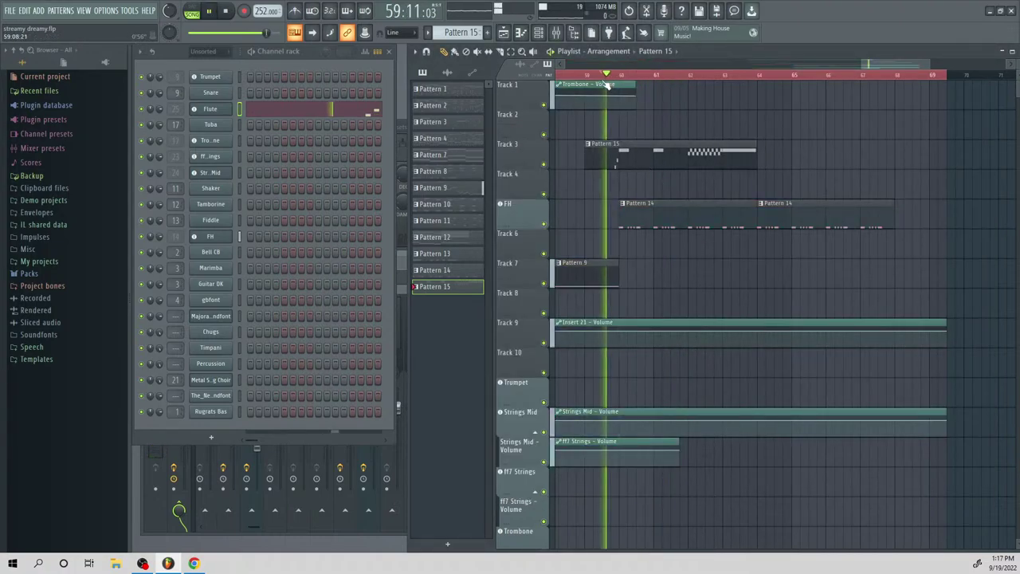
key("space")
Rework Pattern 15's lead-in into a tighter B6, C#7, D#7 run before bar 2 using 1/6 step snap, and play it
double_click(635, 159)
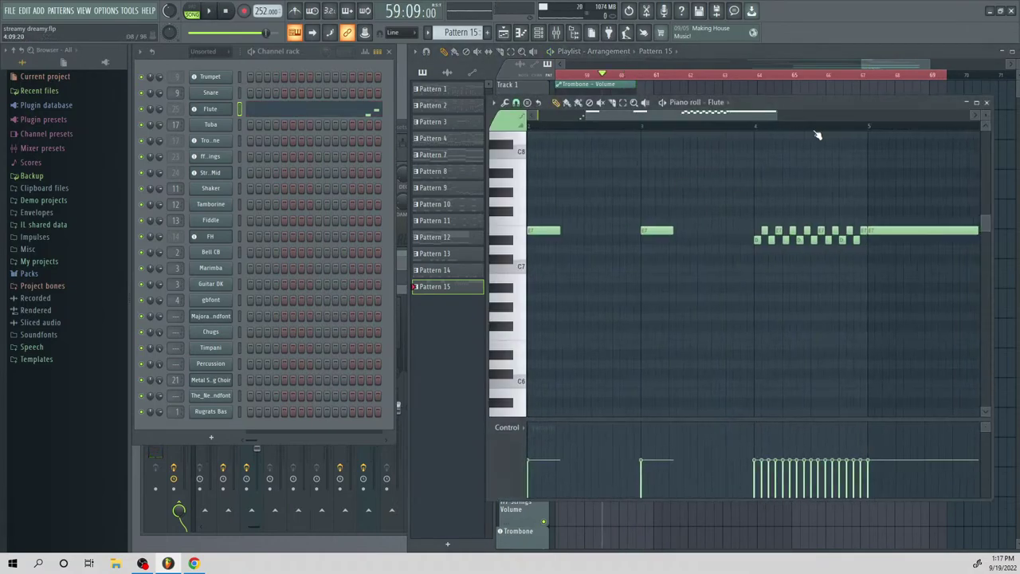
left_click(516, 103)
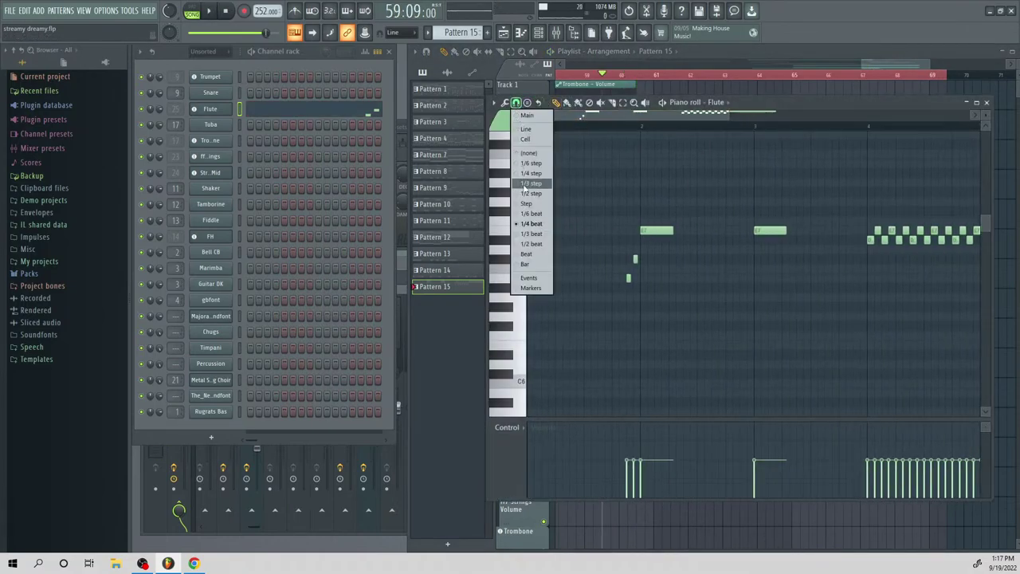
left_click(538, 163)
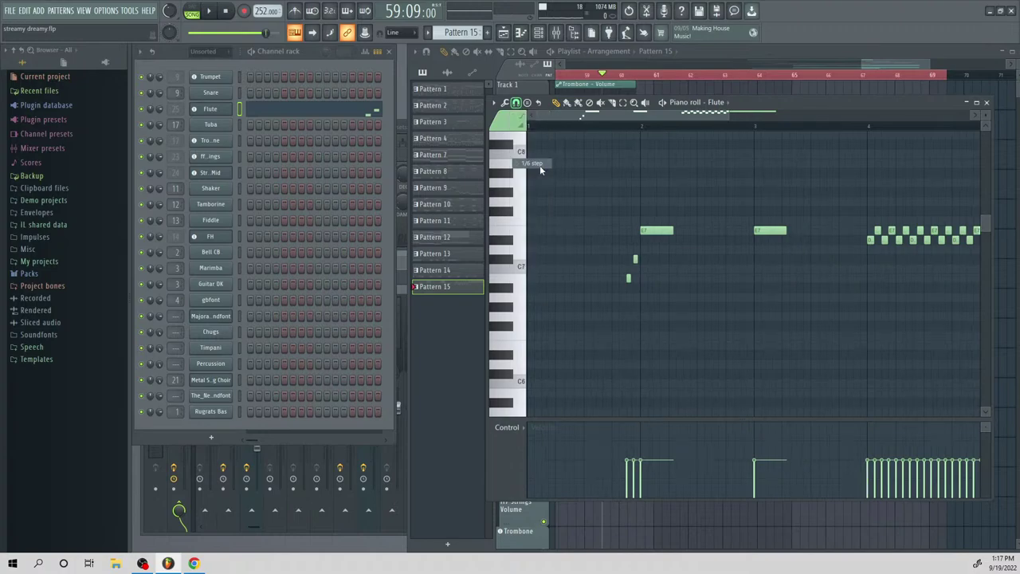
left_click_drag(640, 262, 636, 240)
left_click(632, 258)
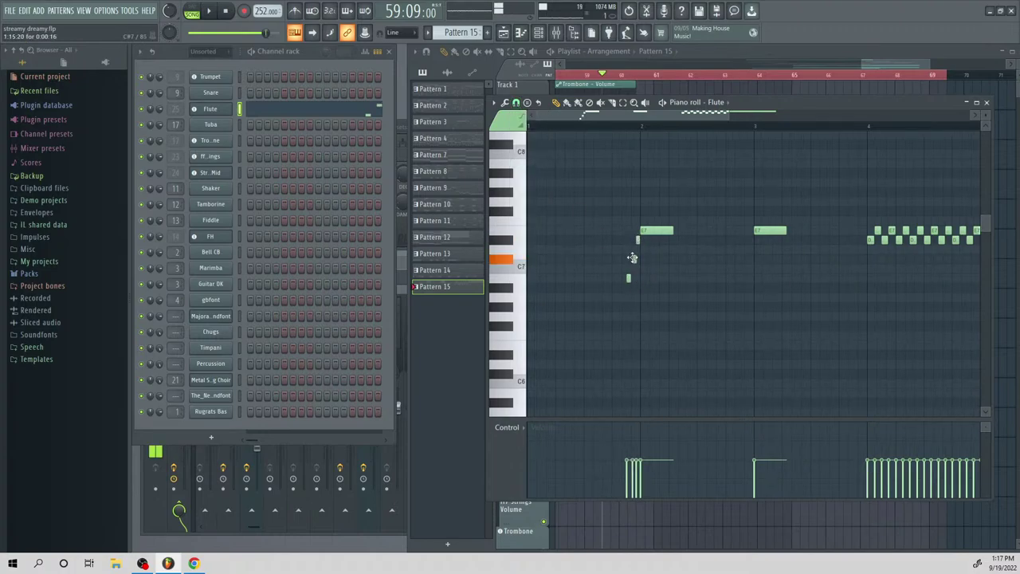
left_click_drag(635, 277, 637, 277)
key("space")
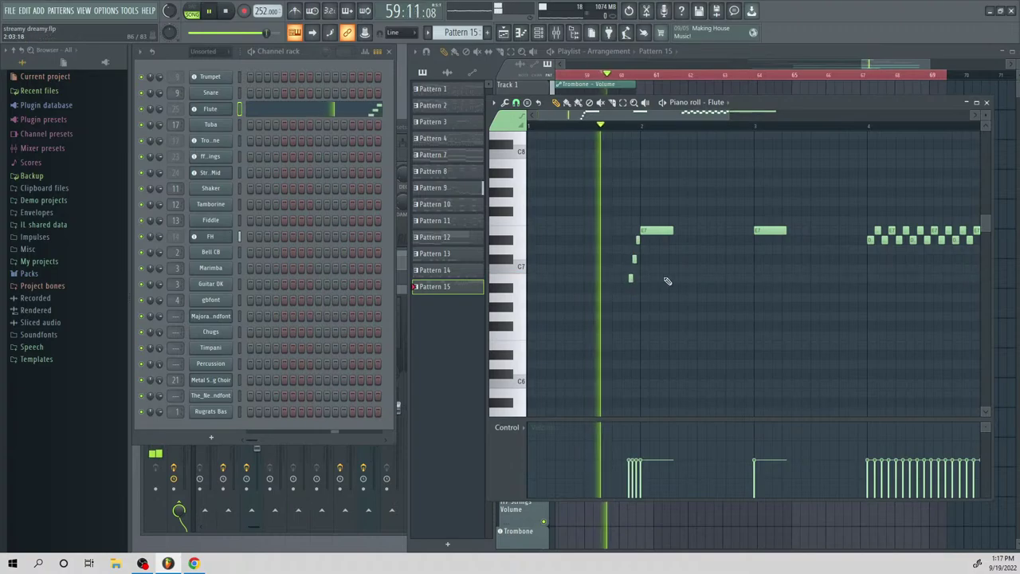
Change the snap setting and rework the Flute lead-in before bar 2 into a wider-spaced B6, C7, D7 run, then play it
key("space")
left_click_drag(728, 116, 621, 116)
left_click(516, 102)
left_click(534, 214)
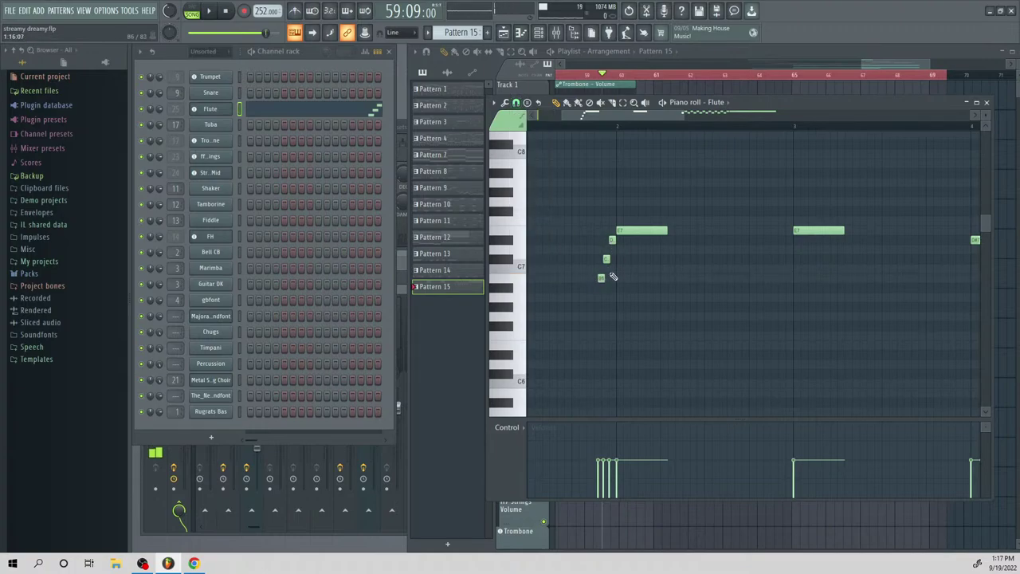
left_click(610, 250)
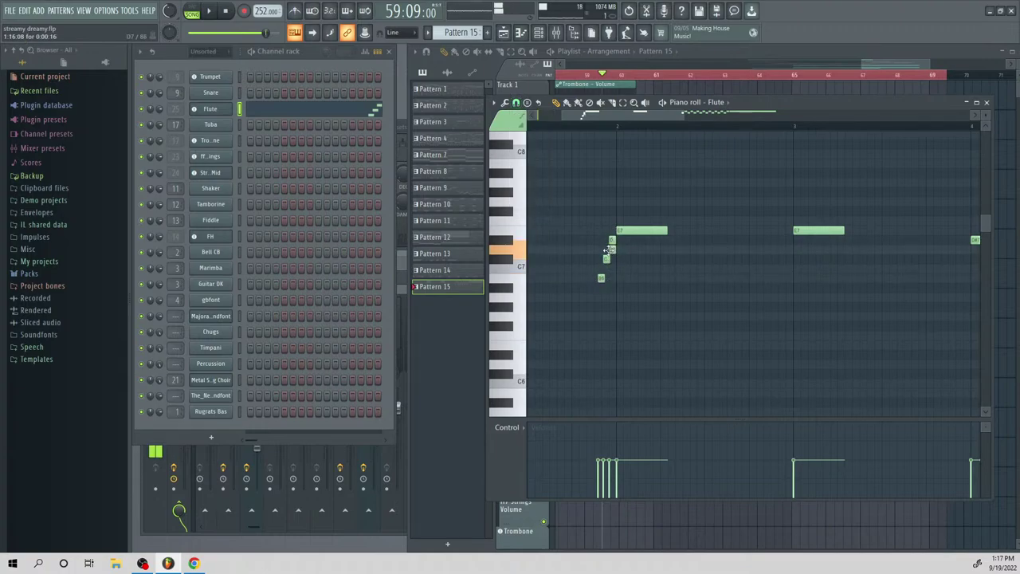
left_click(605, 268)
left_click_drag(598, 278, 599, 280)
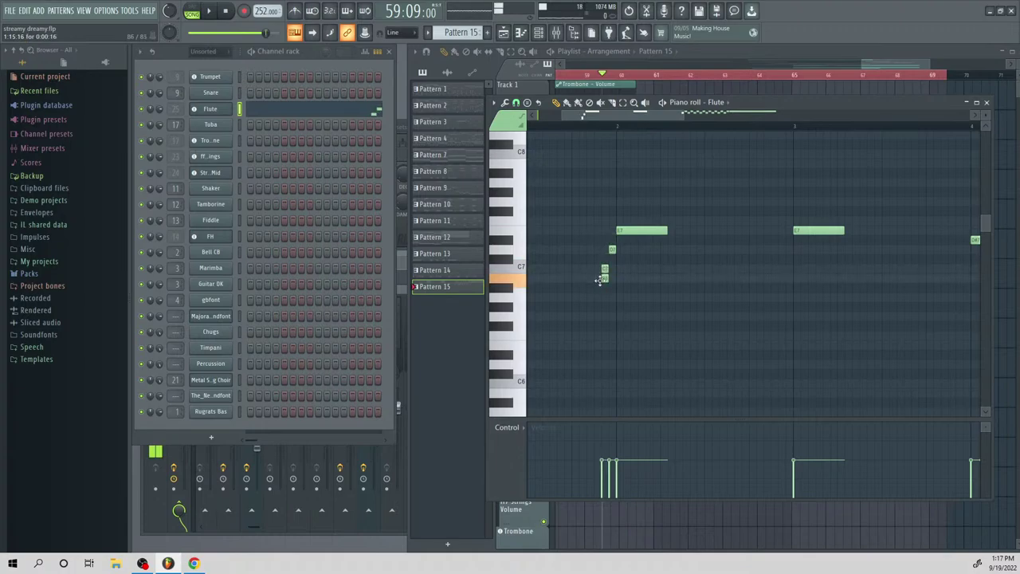
key("space")
key("space")
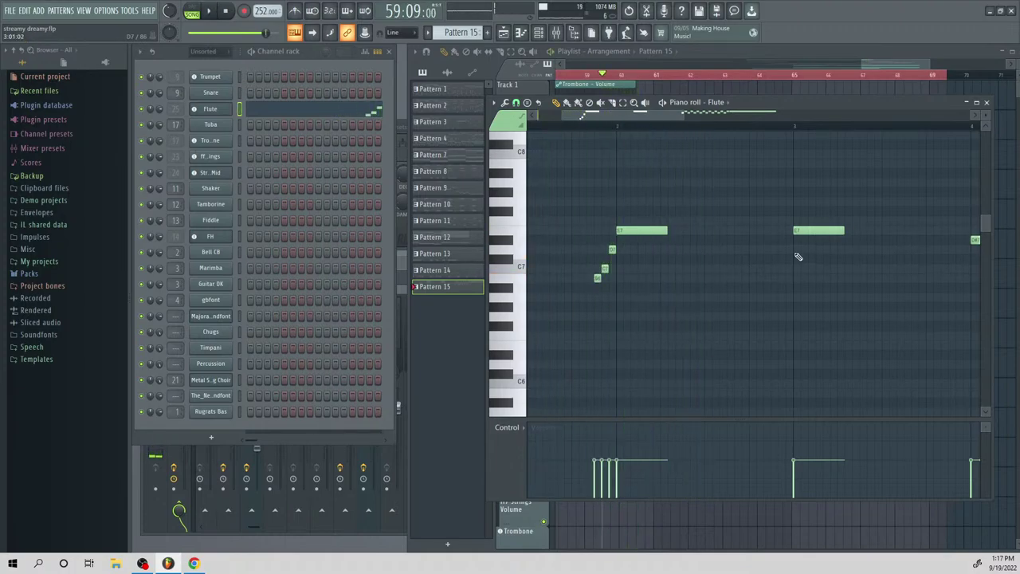
Add the same B6, C7, D7 lead-in run just before bar 3 of the Flute part and play the song
left_click(792, 248)
left_click(779, 267)
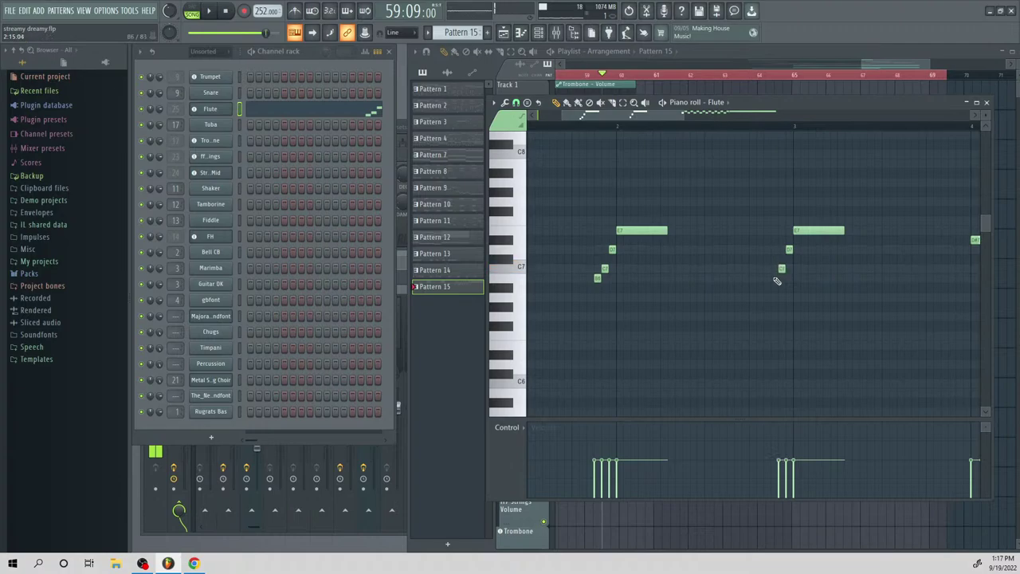
left_click(777, 280)
key("space")
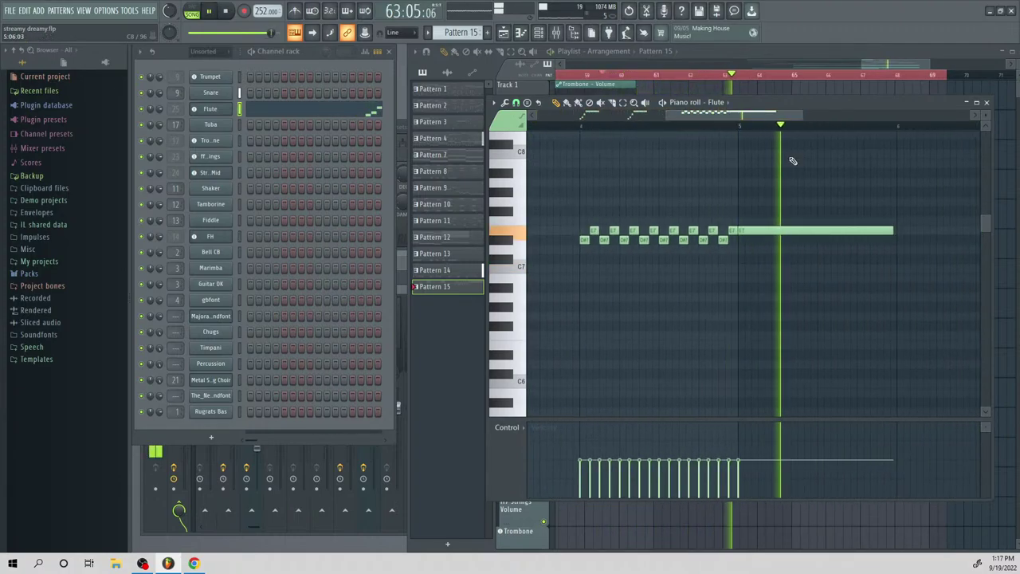
Add a matching B6, C7, D7 lead-in run just before the trill at bar 4 of the Flute part
key("space")
left_click_drag(731, 116, 671, 160)
left_click(772, 252)
left_click_drag(776, 255, 769, 278)
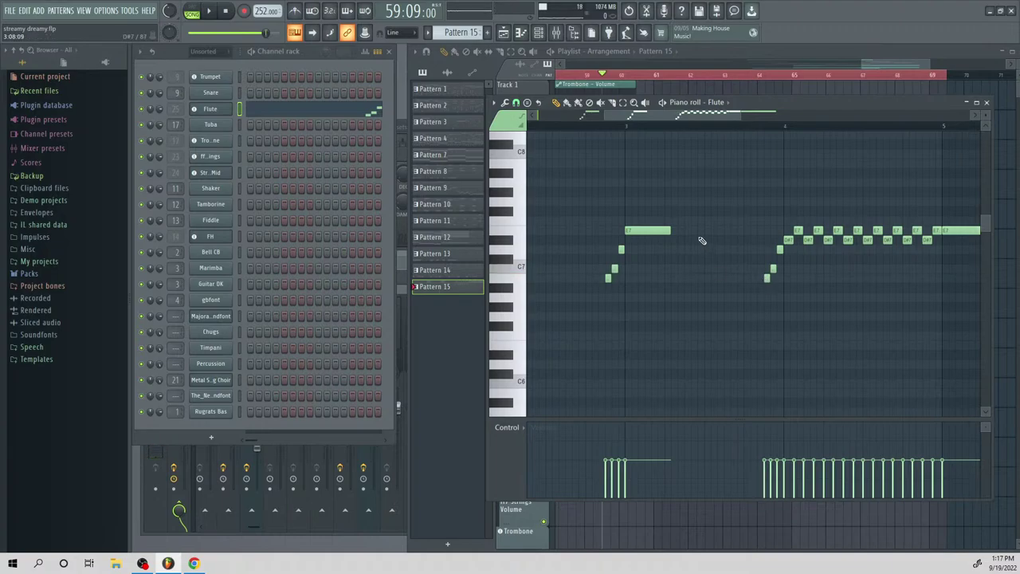
Copy all of Pattern 15's Flute notes into the ff7 Strings channel and play both parts together
key("ctrl+a")
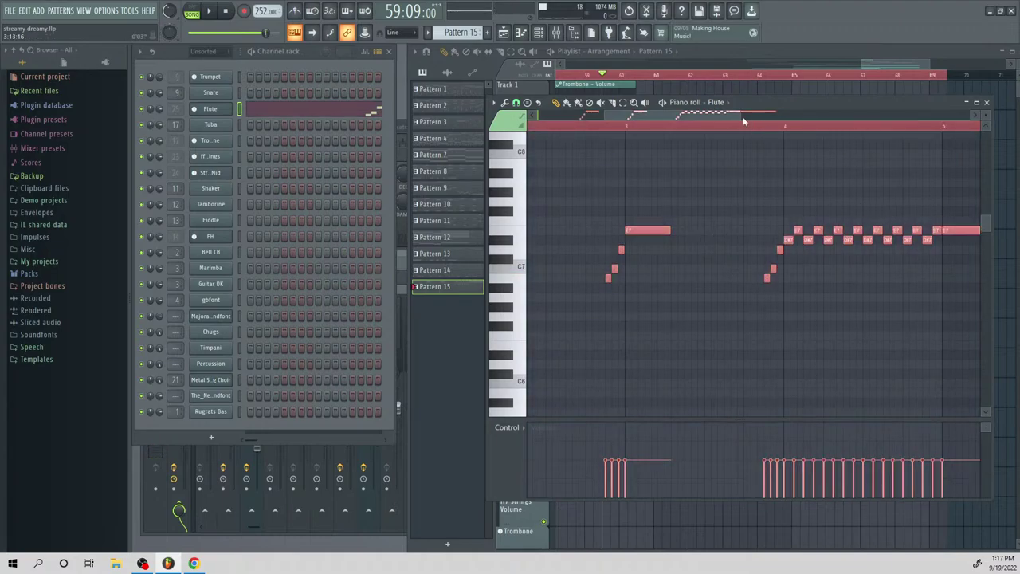
left_click_drag(742, 118, 790, 136)
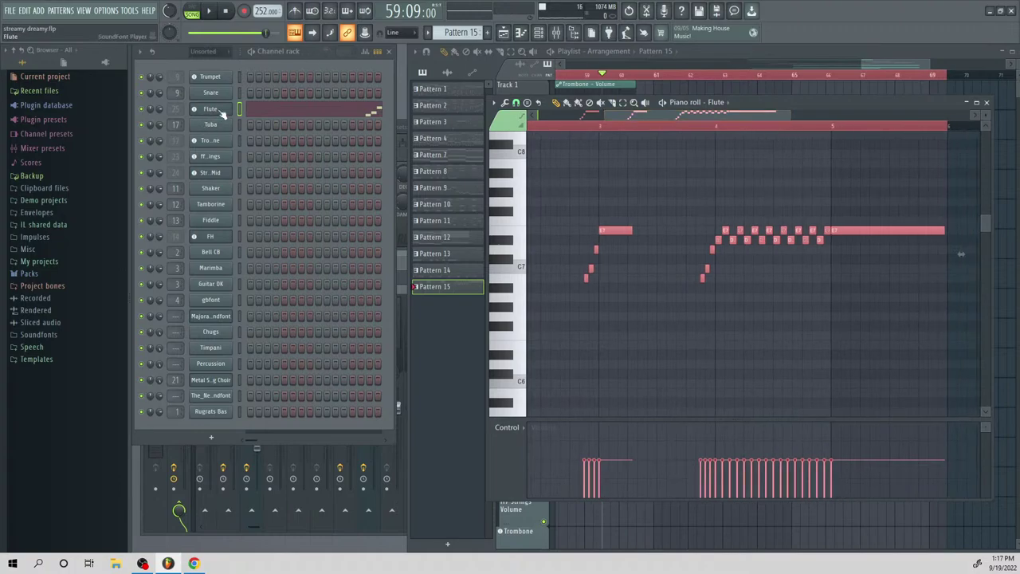
right_click(227, 155)
left_click(249, 157)
left_click_drag(686, 115, 622, 116)
key("ctrl+v")
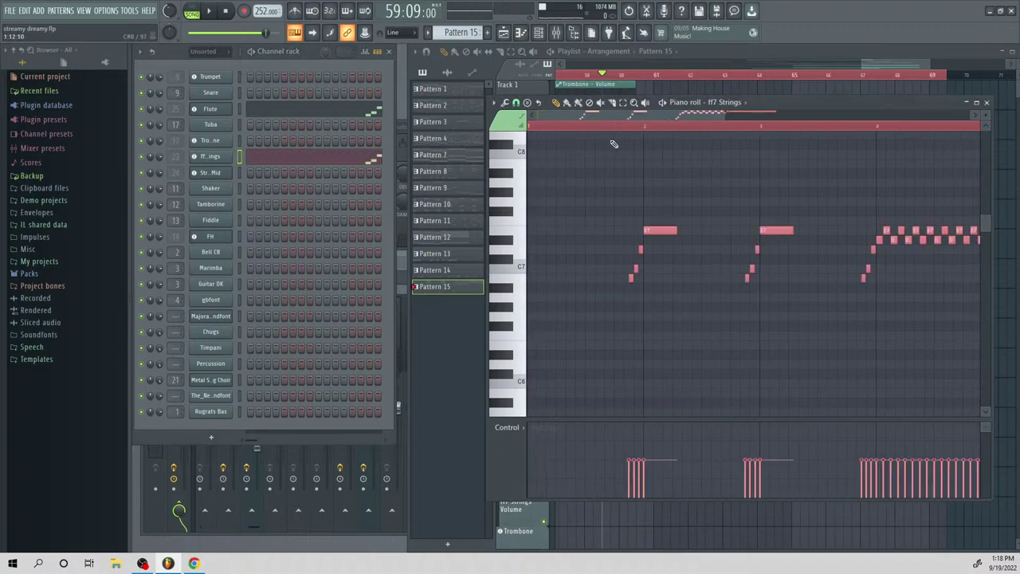
key("space")
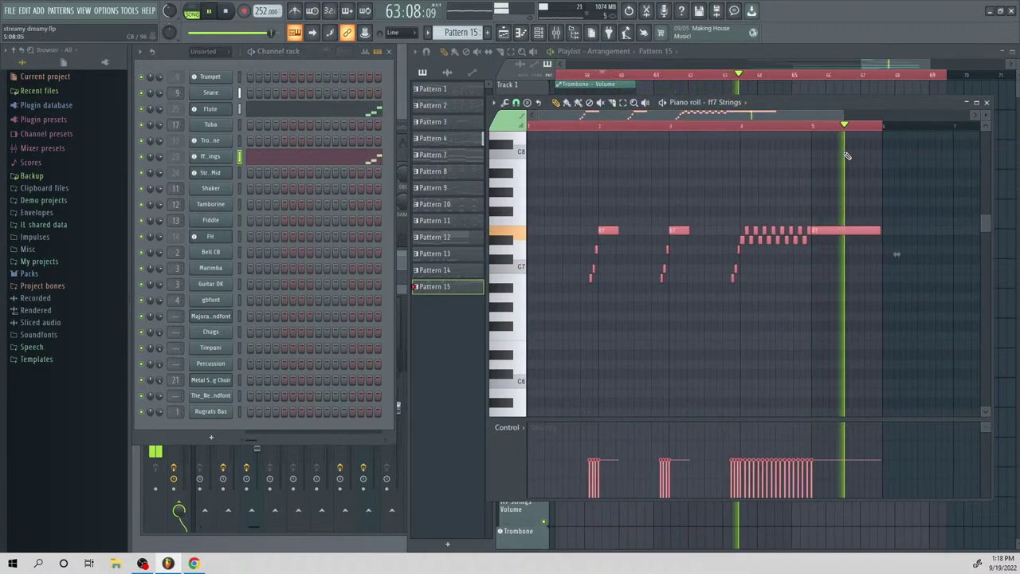
key("space")
Continue the ff7 Strings melody in bar 6 with short F7, D7 and F7 notes, playing the song to check the timing
left_click(885, 221)
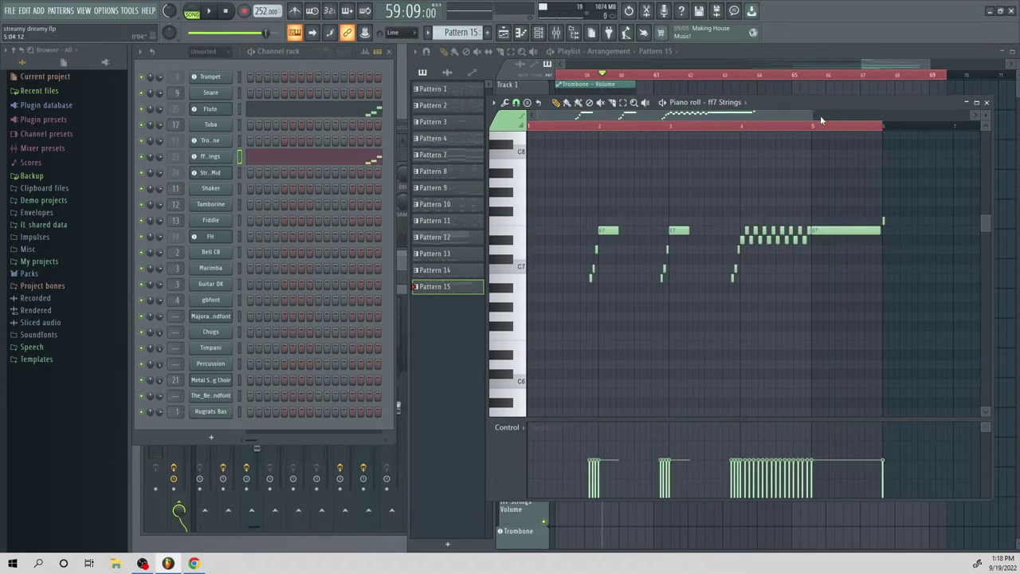
left_click_drag(801, 114, 824, 141)
key("ctrl+a")
left_click_drag(1006, 153, 1000, 158)
key("ctrl+d")
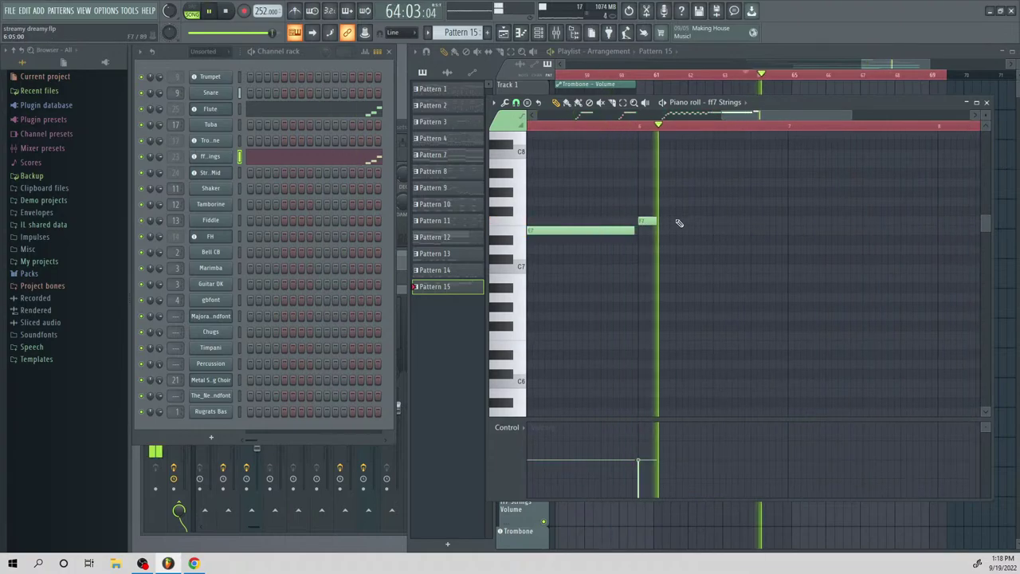
left_click(678, 249)
left_click(701, 222)
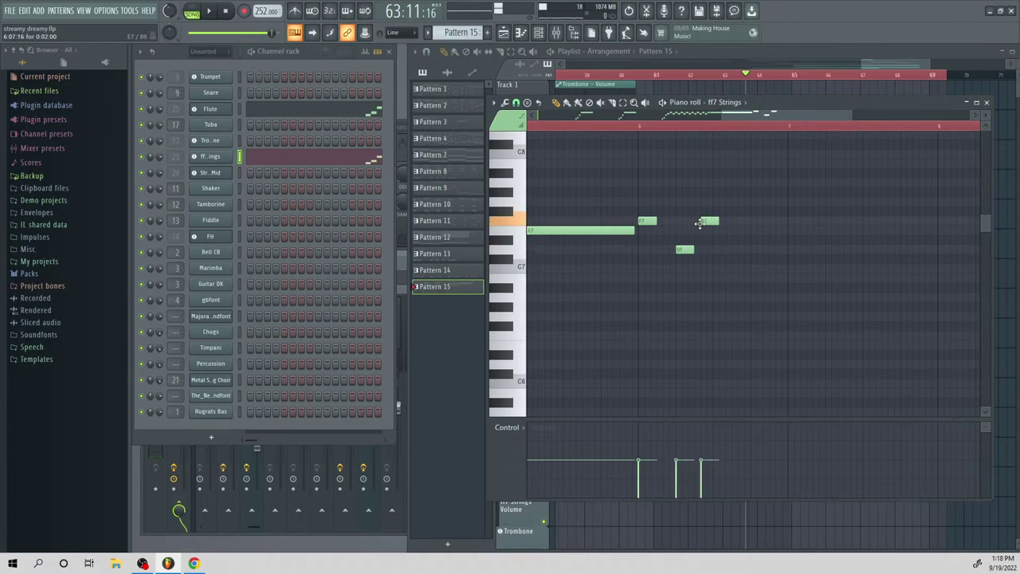
Continue the ff7 Strings melody through bars 6 and 7 with short notes A7, D7, E7, C7, E7, A7 and E7
left_click(718, 182)
left_click(754, 249)
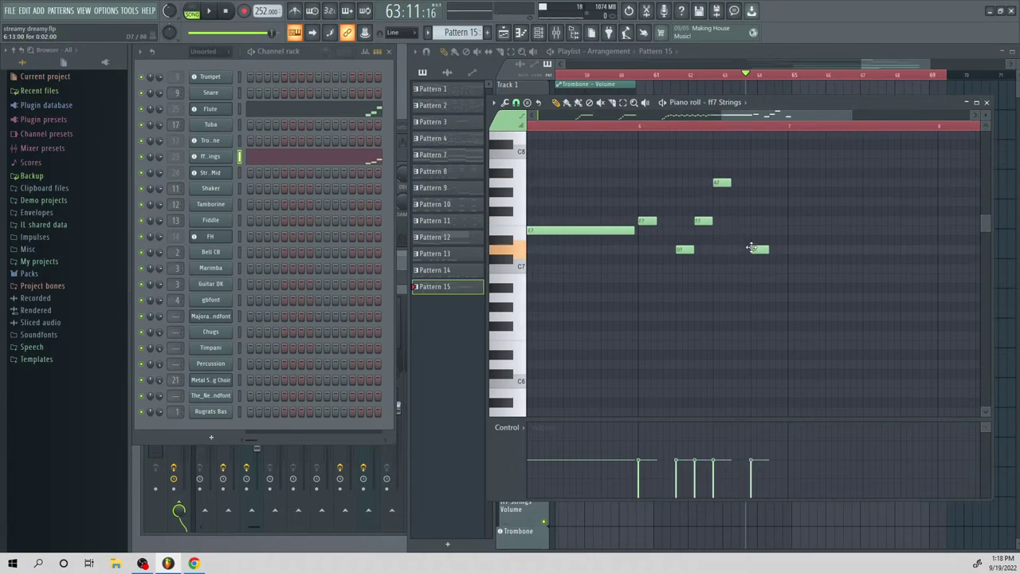
left_click(792, 230)
left_click(829, 269)
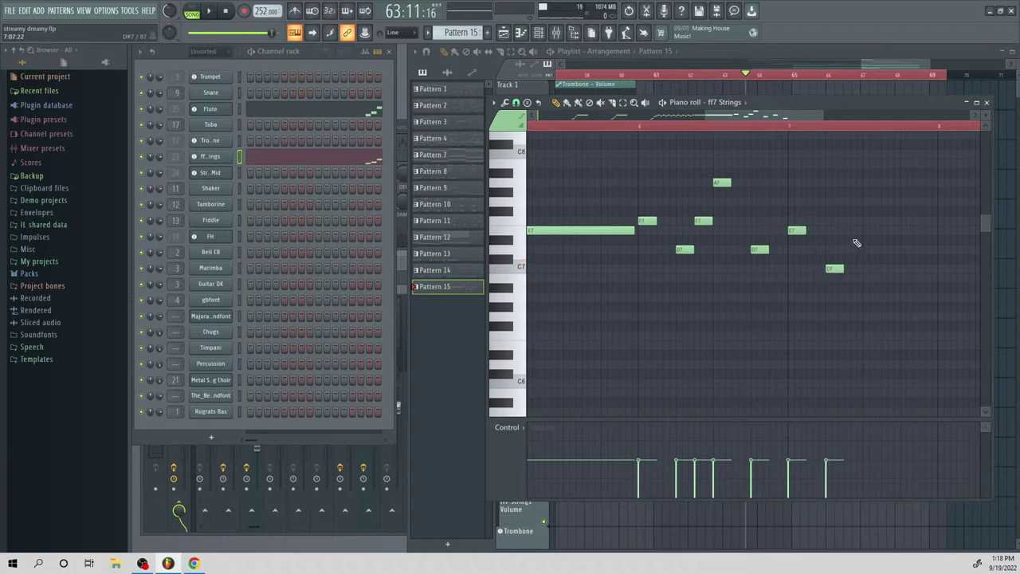
left_click(850, 230)
left_click(867, 182)
scroll(879, 263, "up", 3)
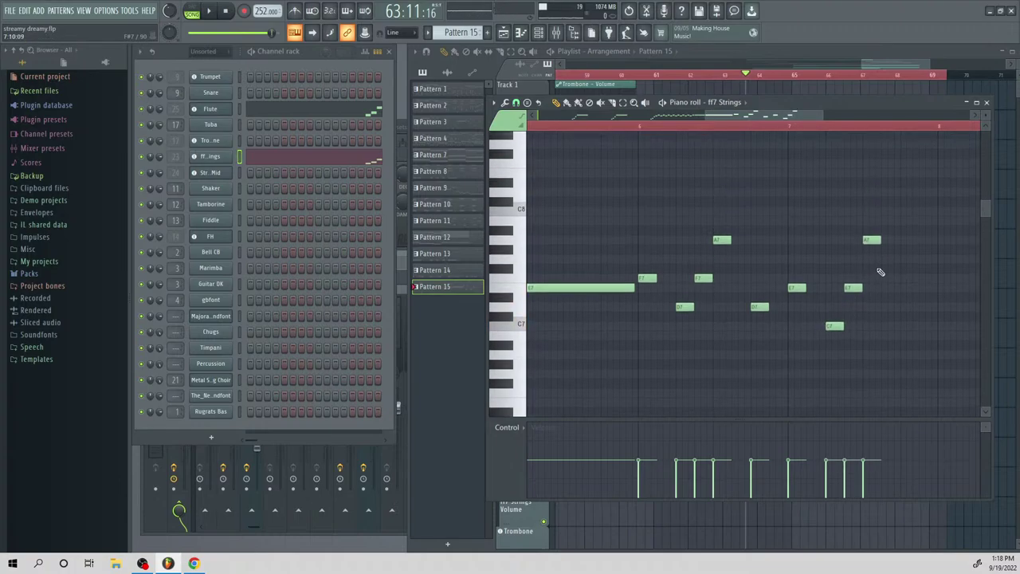
left_click(890, 287)
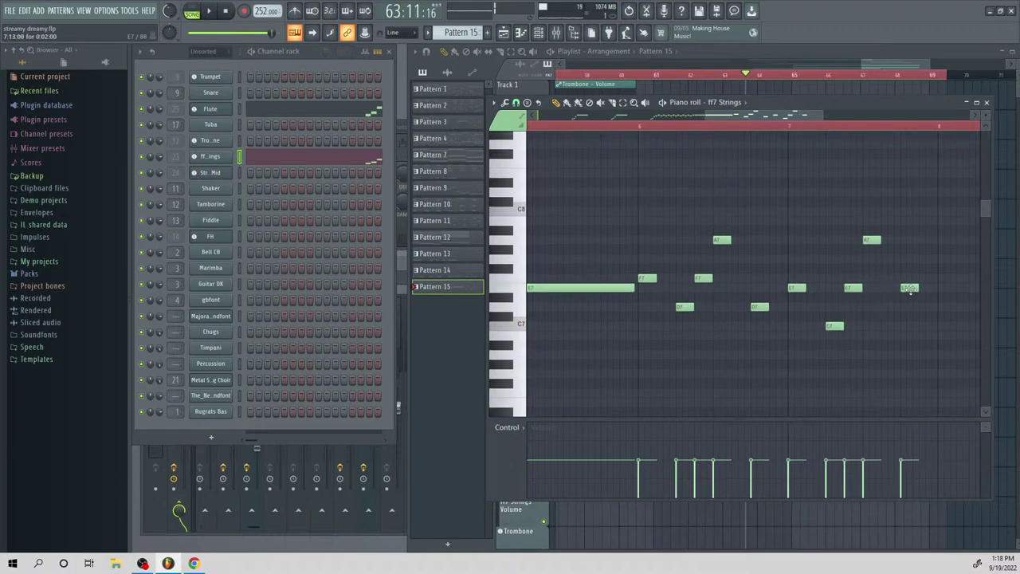
End the ff7 Strings melody with one-bar notes F#7 at bar 8 and G7 at bar 9
left_click(939, 269)
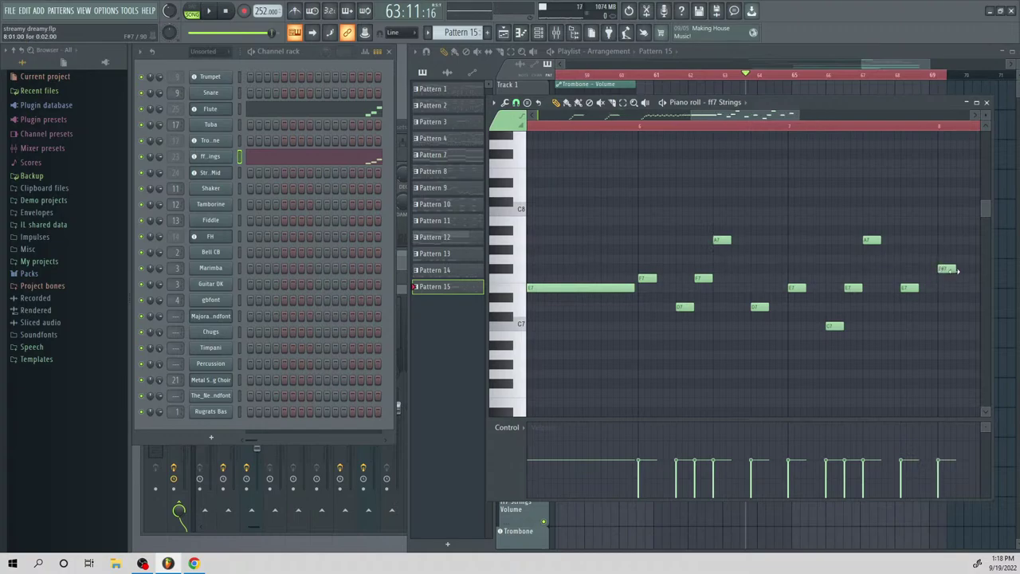
left_click_drag(956, 270, 817, 273)
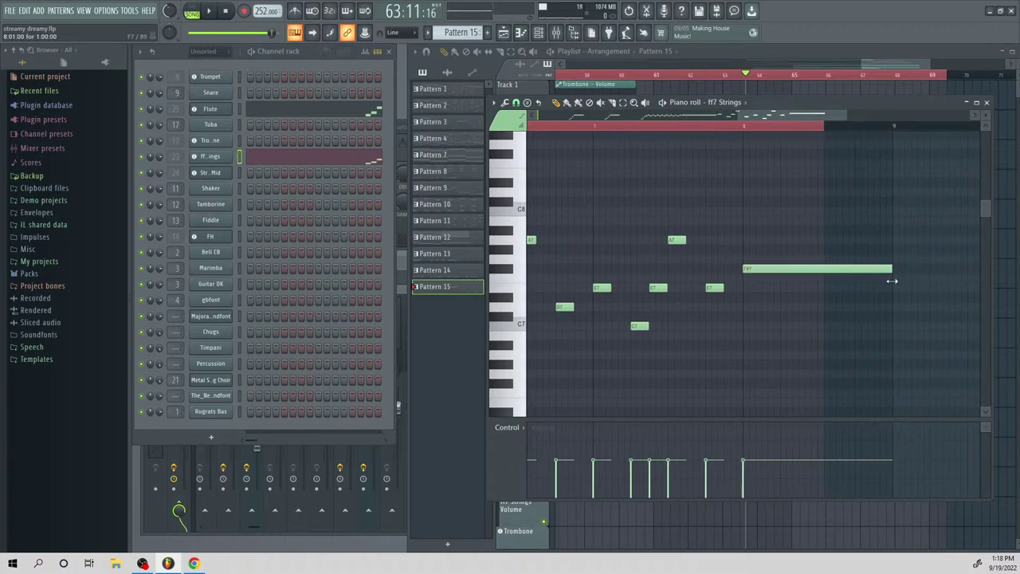
left_click(895, 260)
Select all the ff7 Strings notes and play the phrase back from song bar 63
key("ctrl+a")
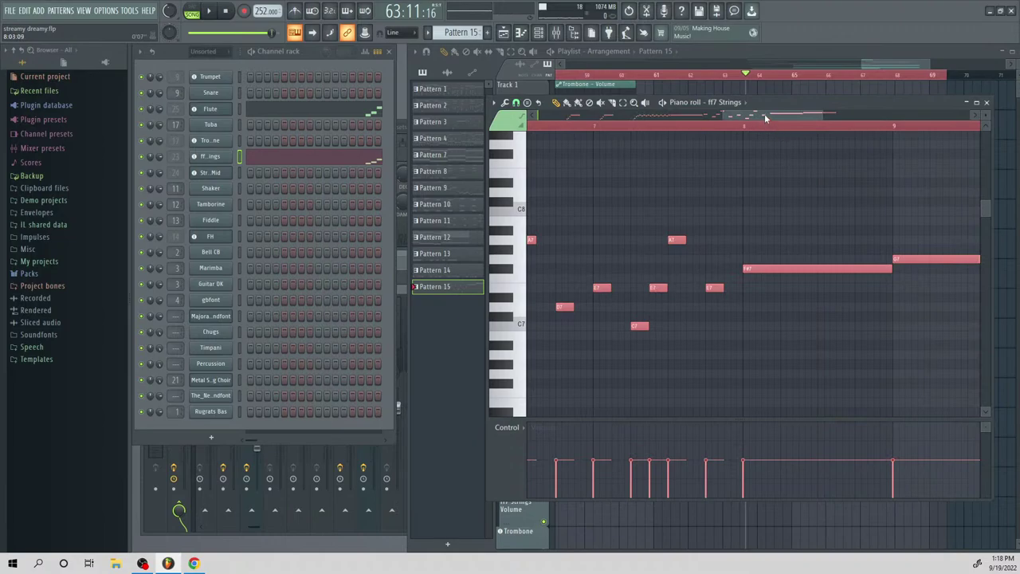
left_click_drag(765, 118, 666, 140)
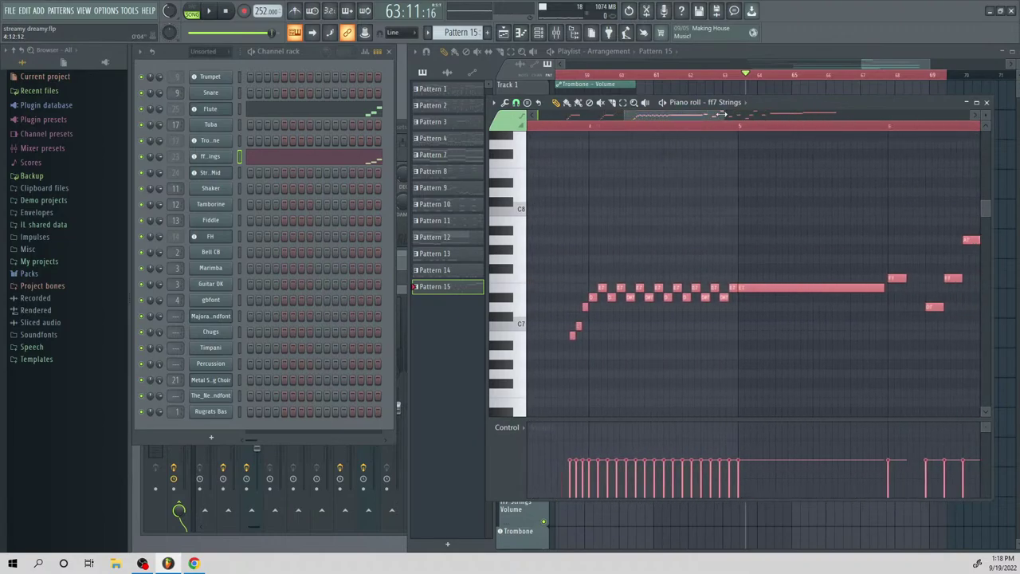
left_click_drag(719, 114, 742, 140)
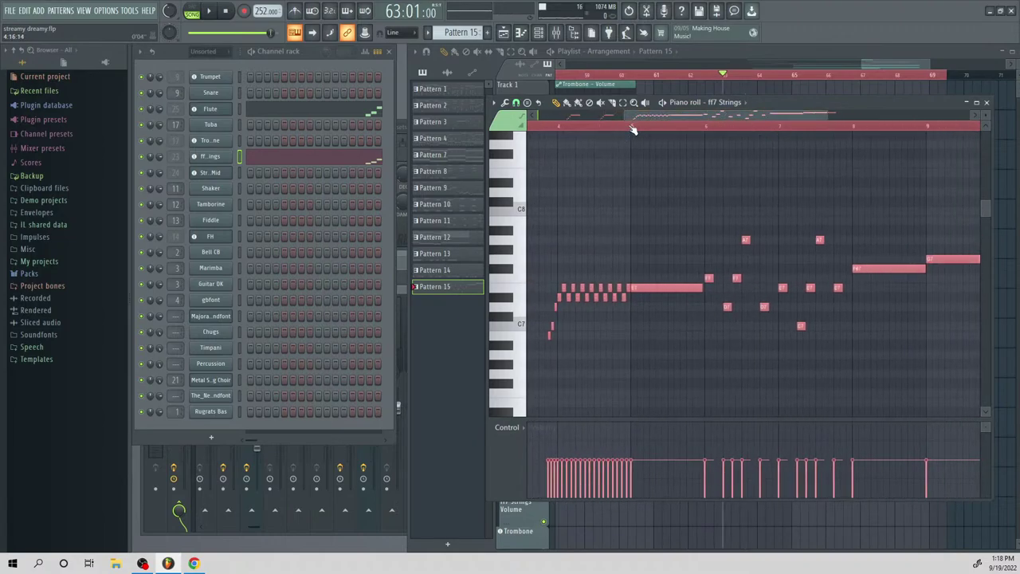
key("space")
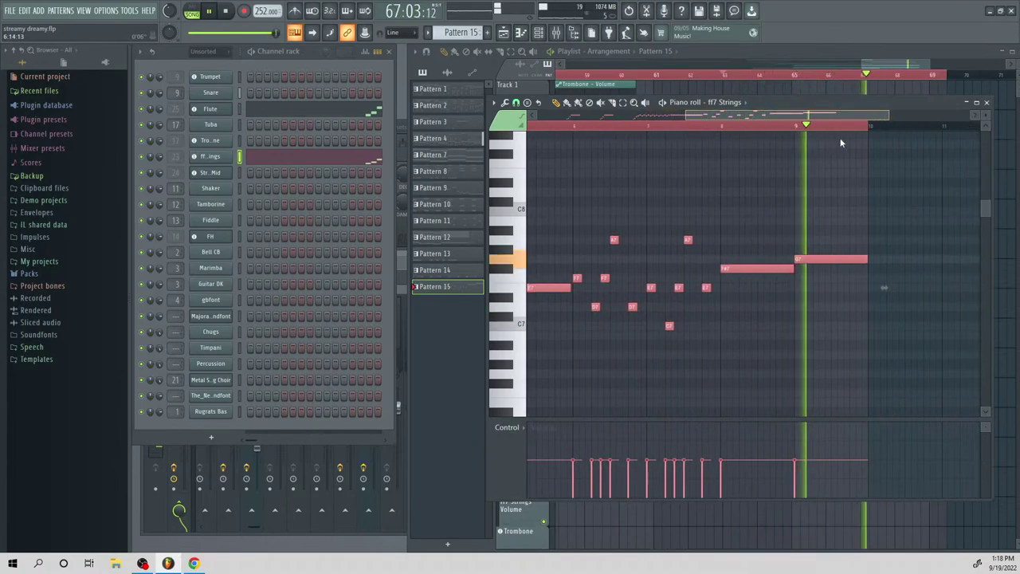
key("space")
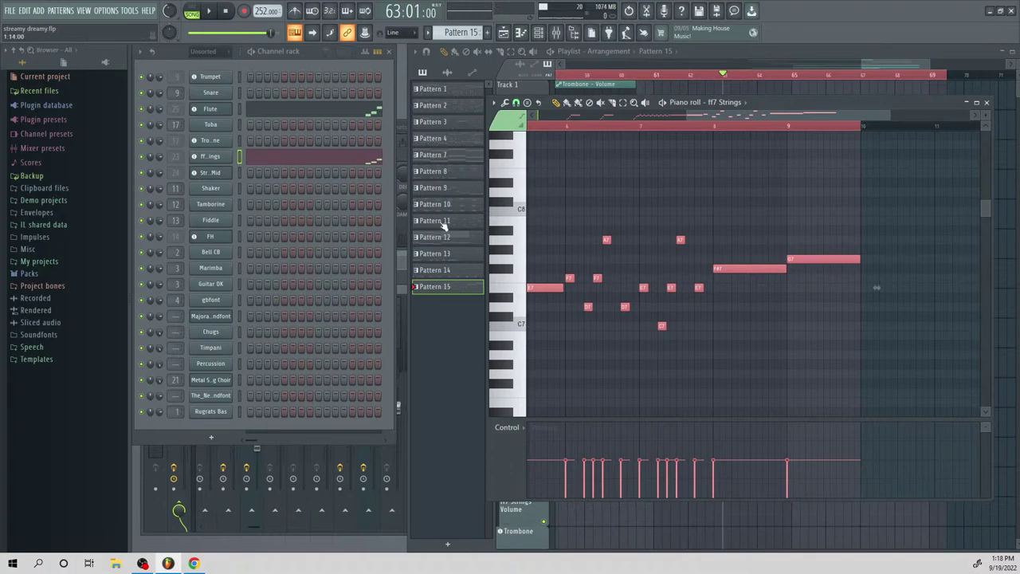
left_click_drag(801, 116, 746, 152)
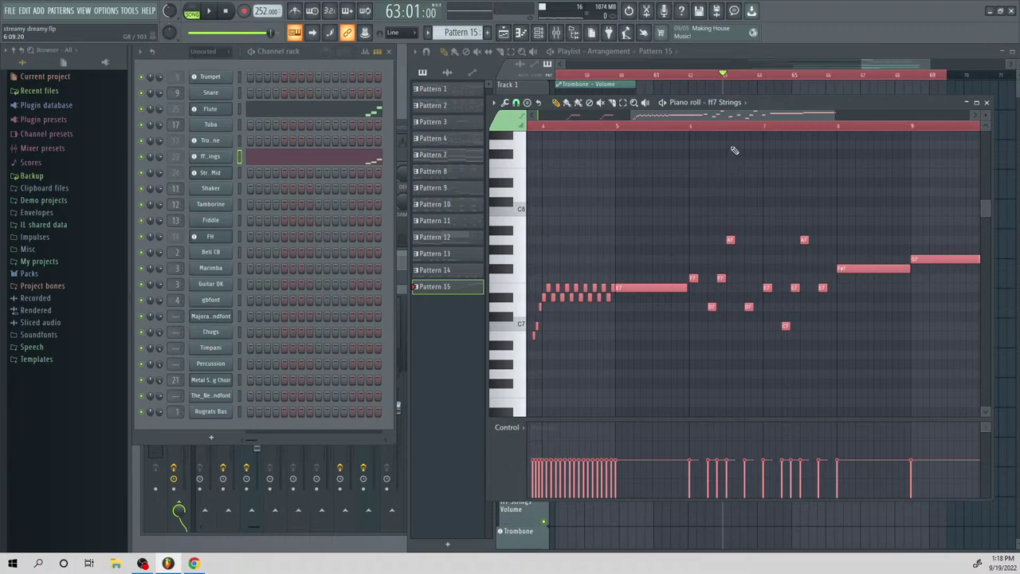
scroll(734, 150, "right", 5)
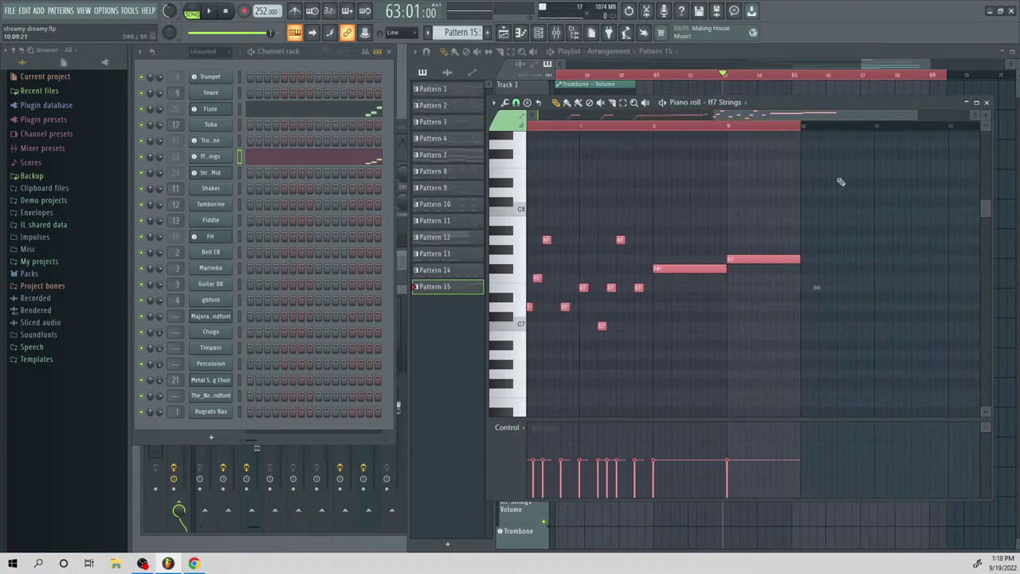
key("space")
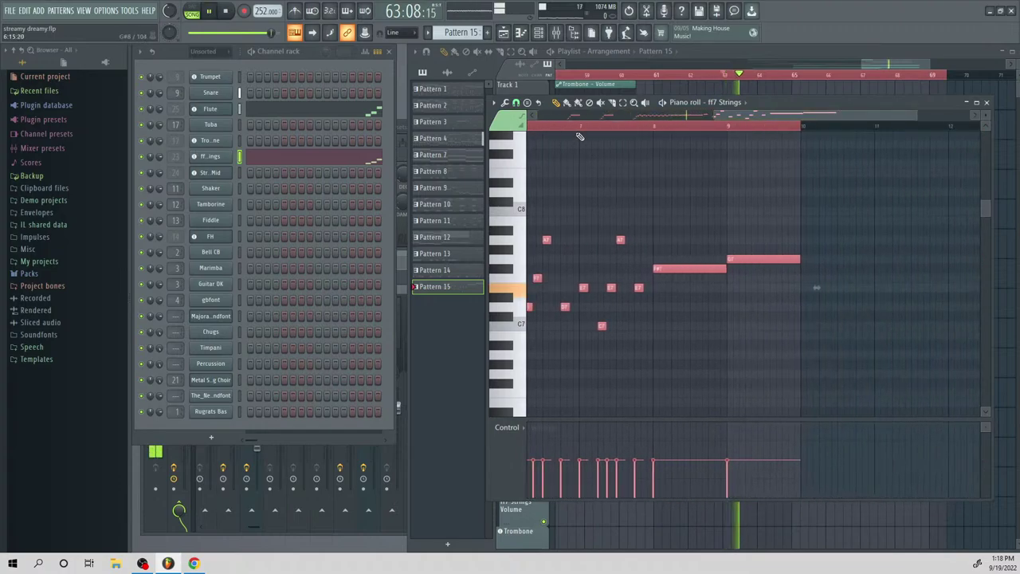
In the Metal Slug Choir piano roll, build a one-bar chord of F#7, D#7, B6 and F#6 at bar 8 and audition it
right_click(223, 381)
left_click(236, 381)
key("space")
left_click(665, 268)
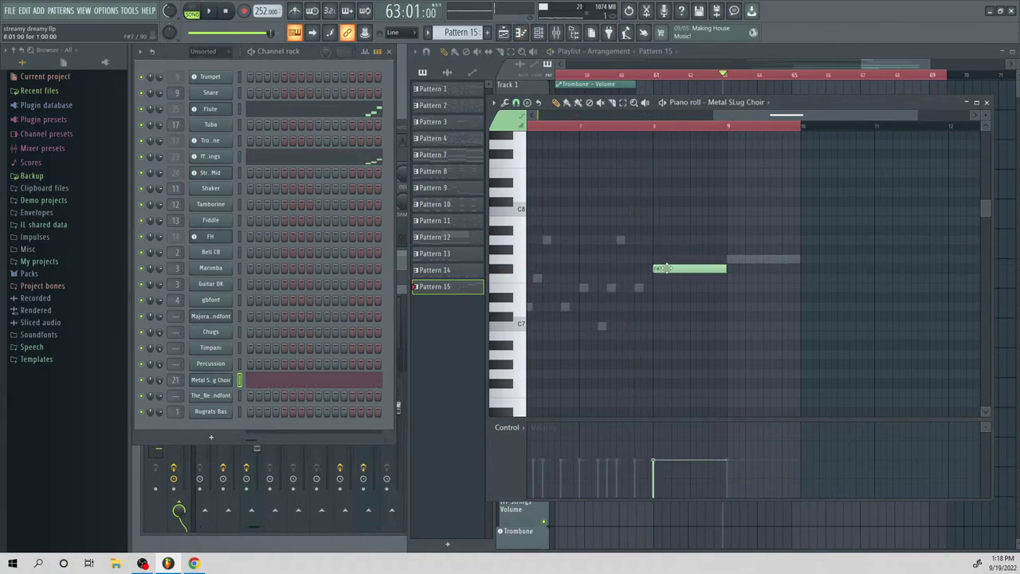
left_click(655, 306)
left_click_drag(657, 297, 656, 294)
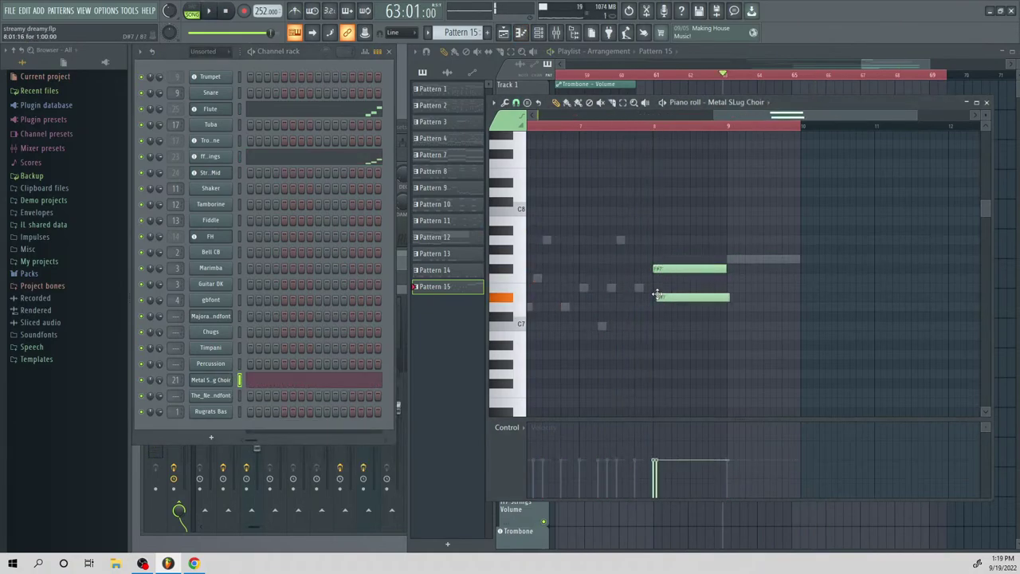
left_click(650, 335)
left_click_drag(658, 362, 655, 386)
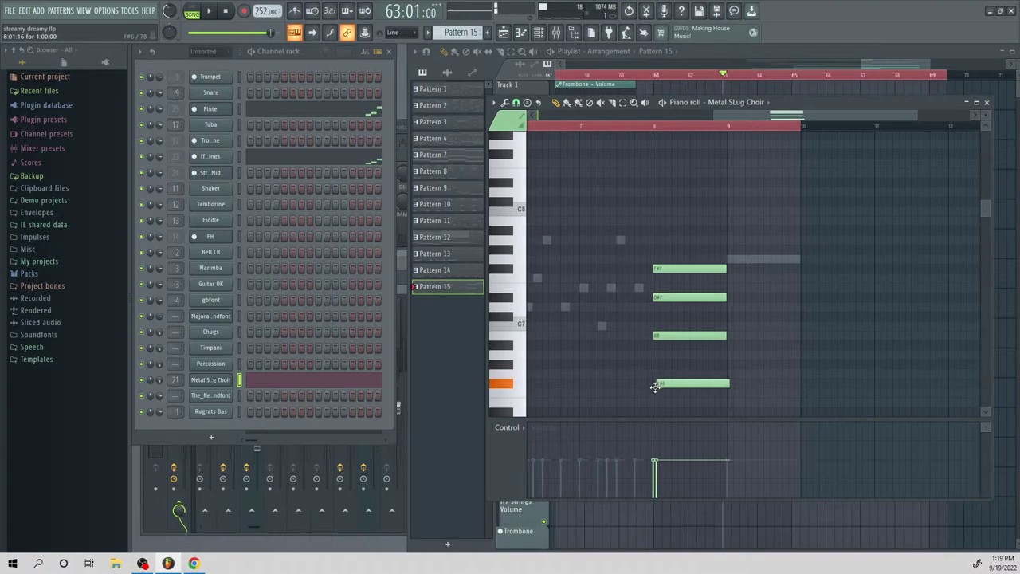
key("space")
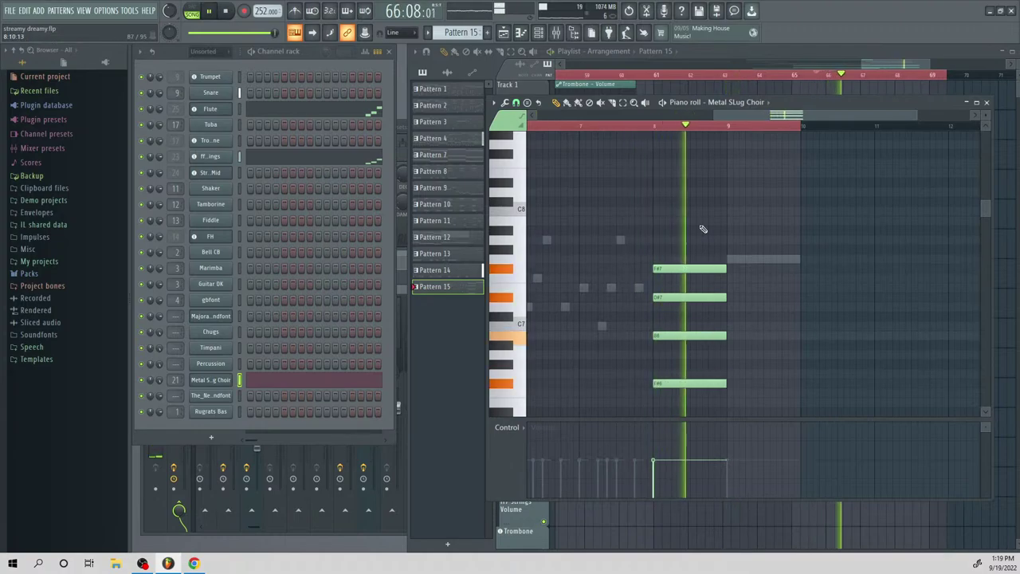
key("space")
Add a second one-bar choir chord of G7, D#7, B6 and G6 at bar 9 and play it back
left_click(731, 259)
left_click(729, 287)
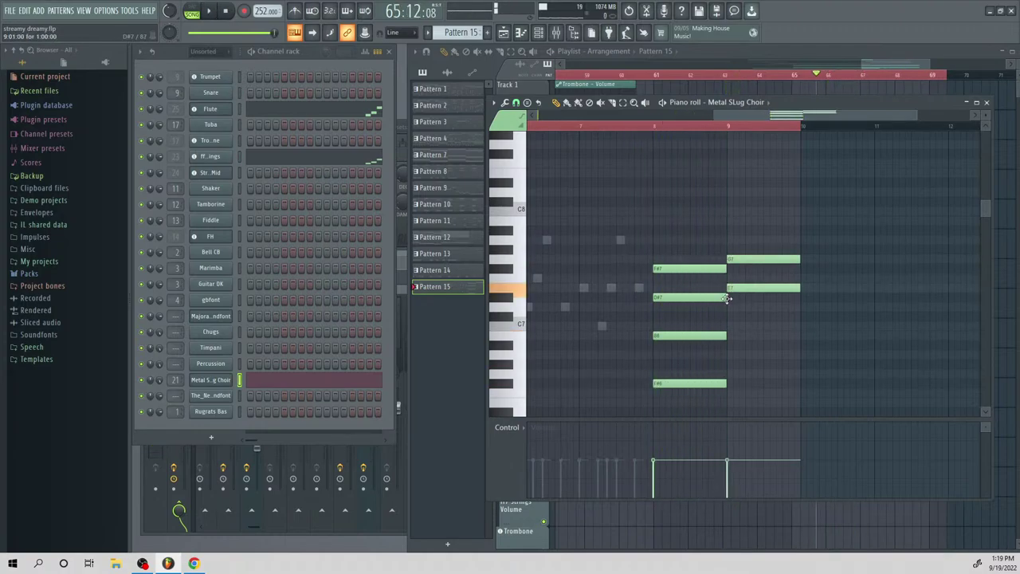
left_click_drag(727, 298, 727, 340)
left_click(733, 326)
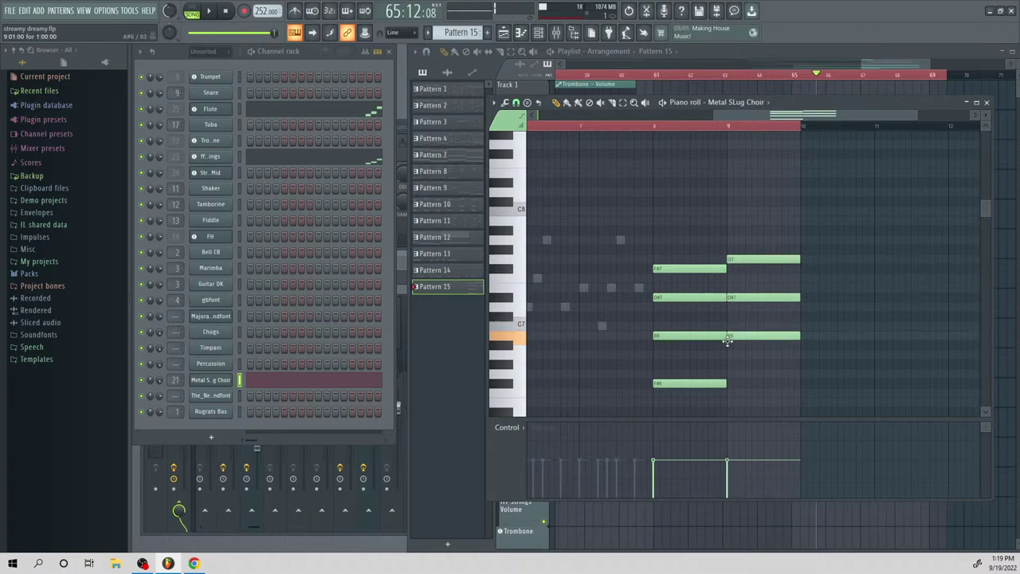
key("space")
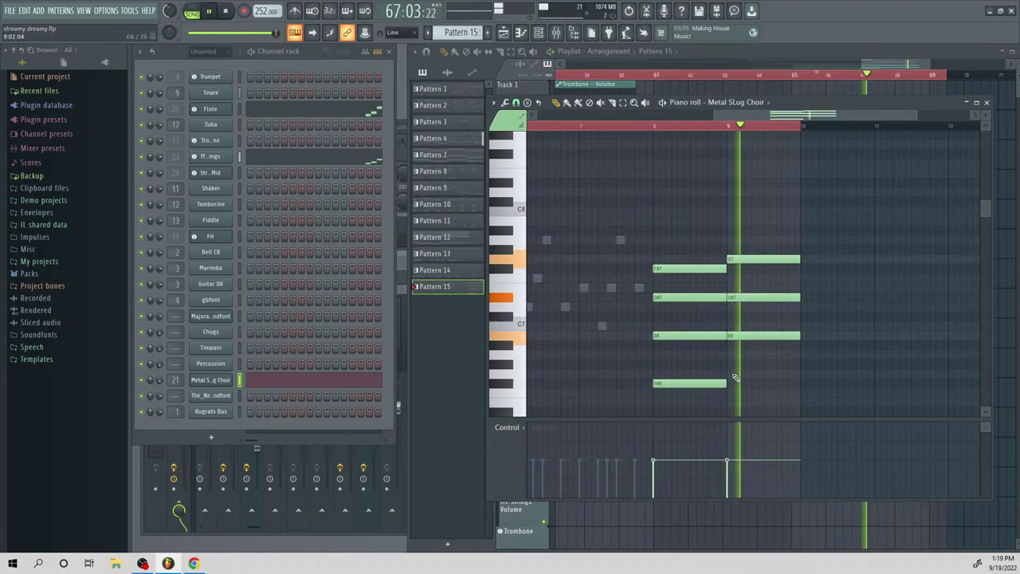
key("space")
left_click(728, 374)
key("space")
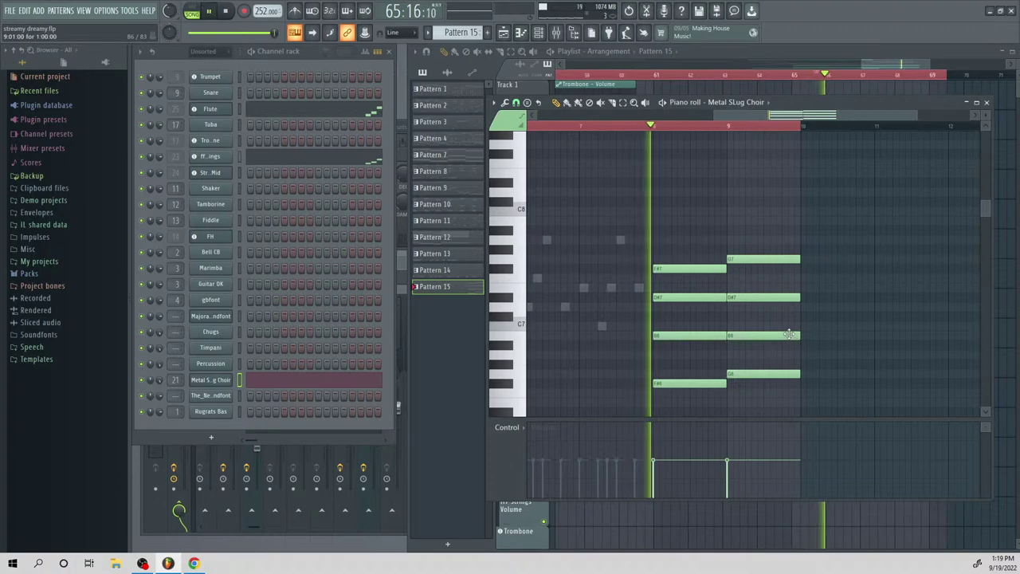
key("space")
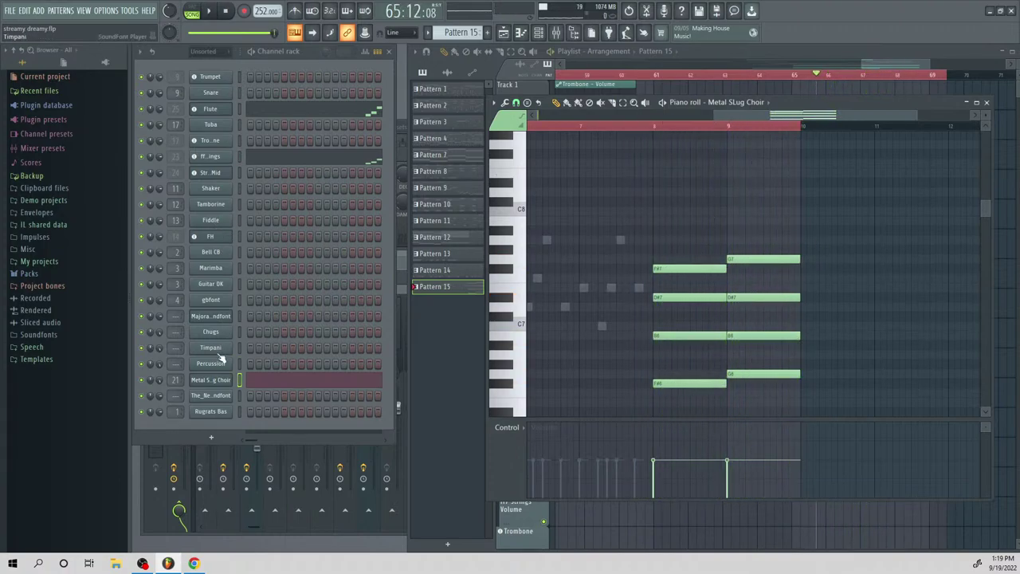
Play the playlist arrangement from bar 41 to review the earlier section
left_click_drag(885, 63, 766, 132)
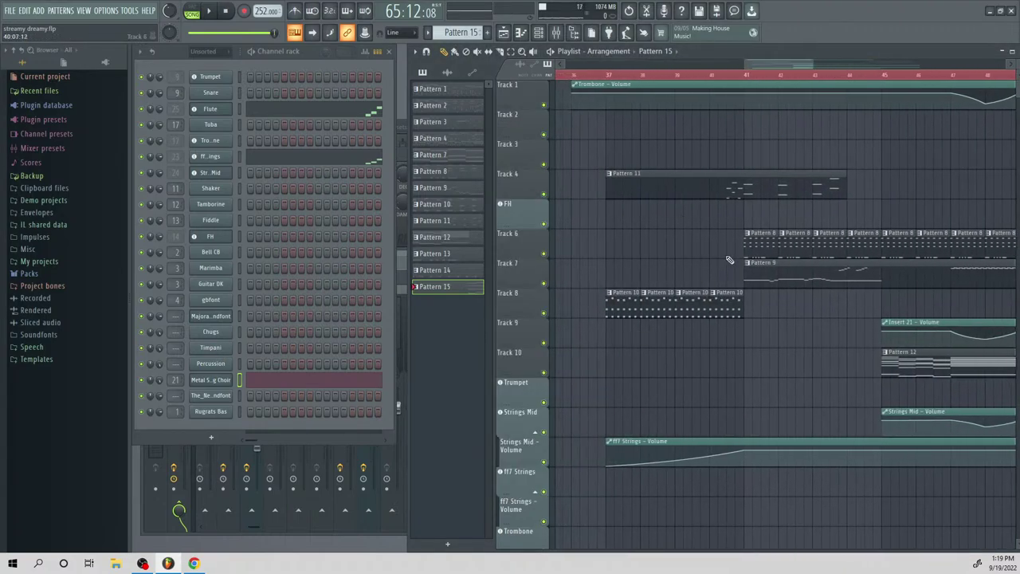
left_click(746, 76)
key("space")
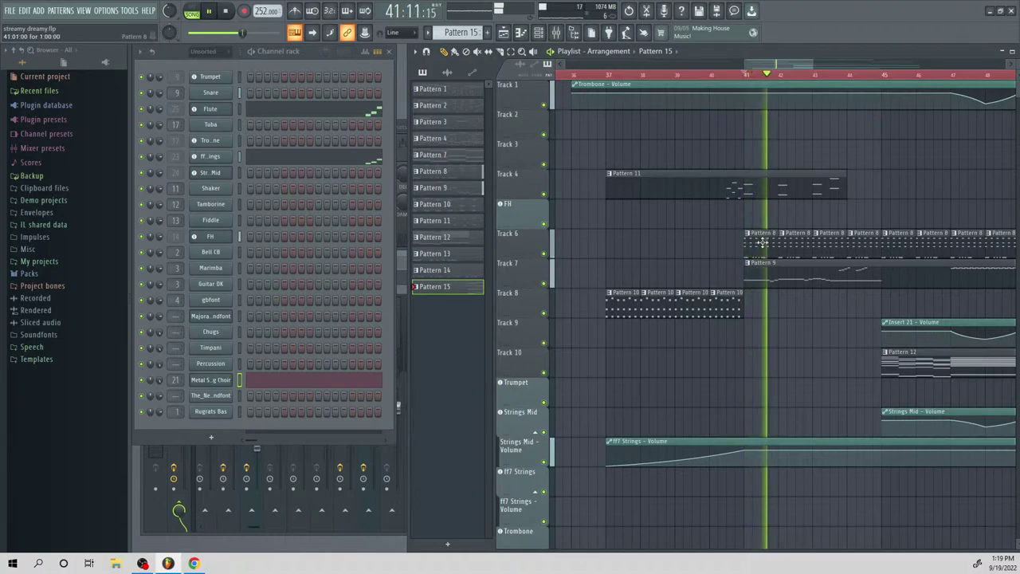
key("space")
key("space")
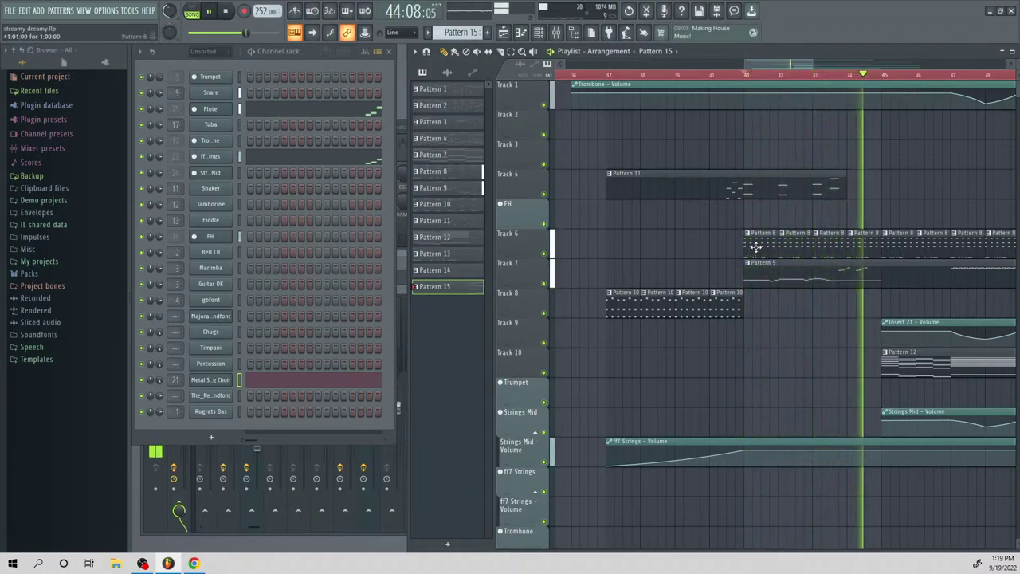
key("space")
Create Pattern 16 and open the Timpani channel's piano roll in its low octaves
key("F4")
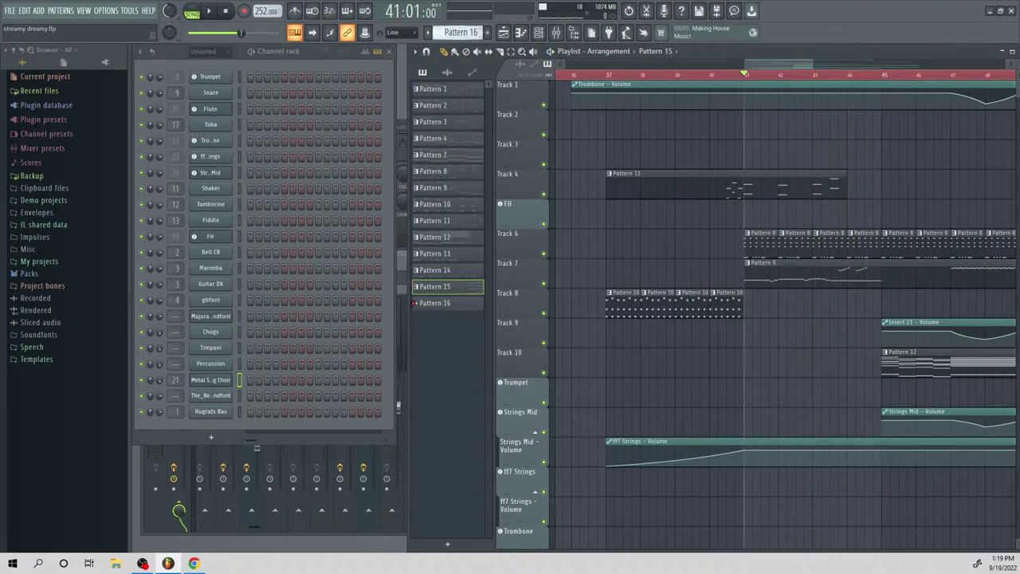
right_click(228, 348)
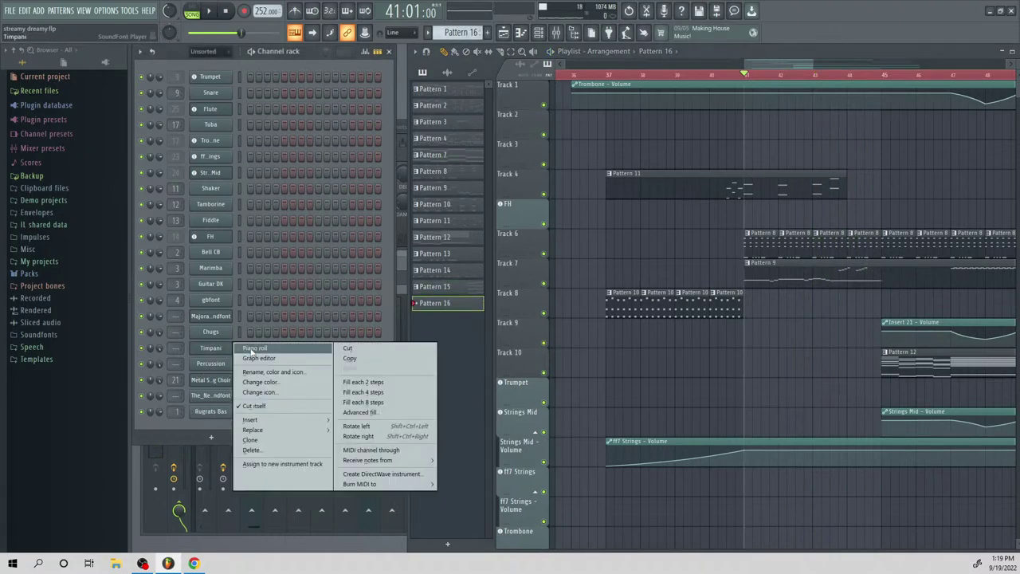
left_click(255, 347)
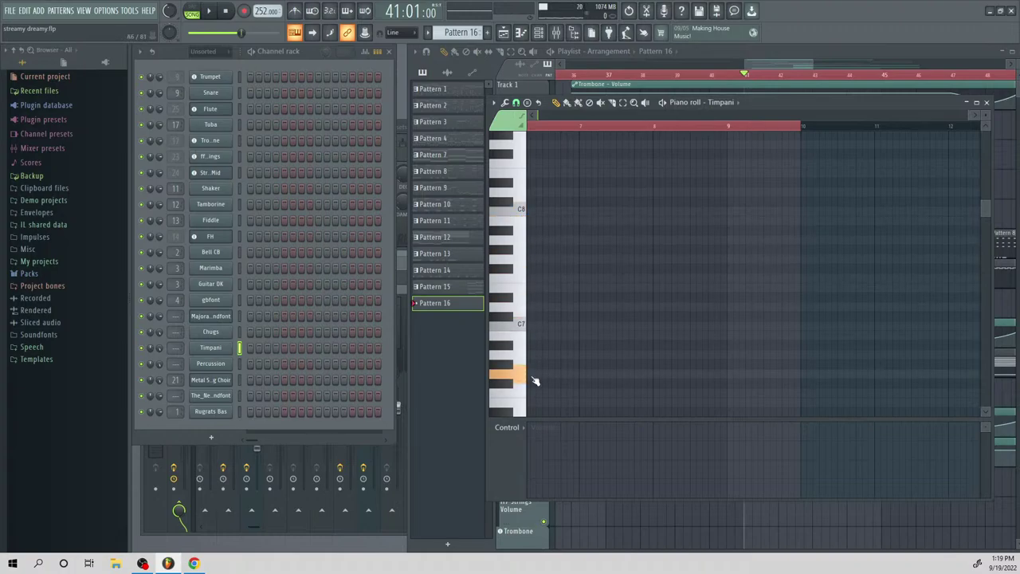
scroll(547, 210, "down", 2)
scroll(518, 353, "down", 9)
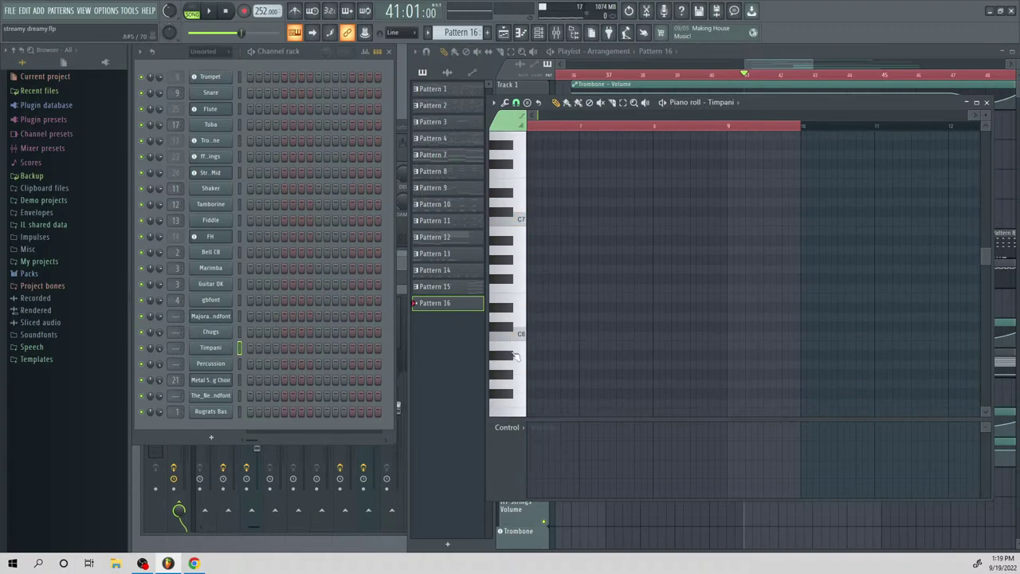
scroll(519, 350, "down", 9)
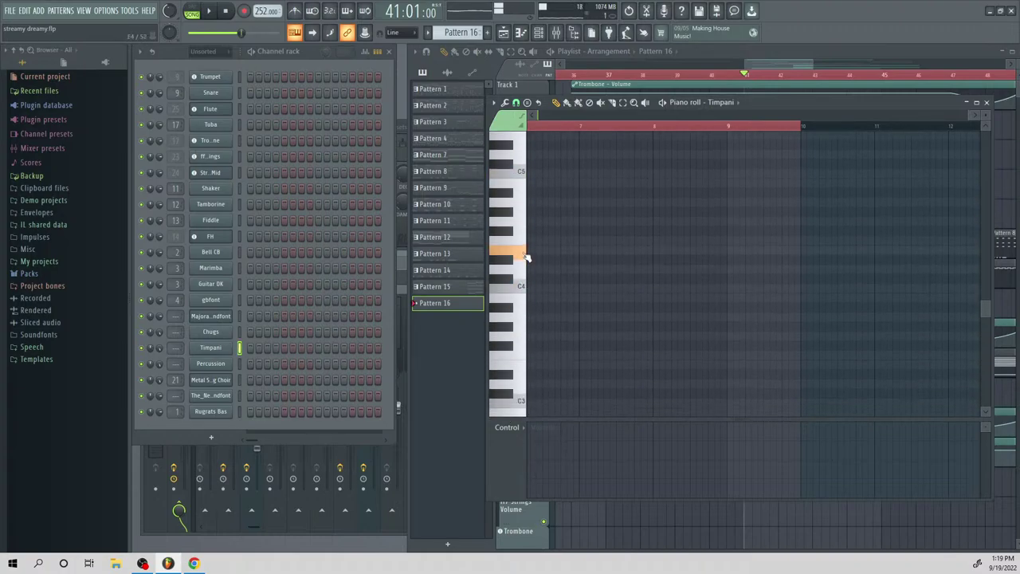
Add a one-bar A4 timpani note at bar 1 and raise its velocity close to the maximum
left_click_drag(531, 203, 451, 205)
left_click(546, 433)
key("space")
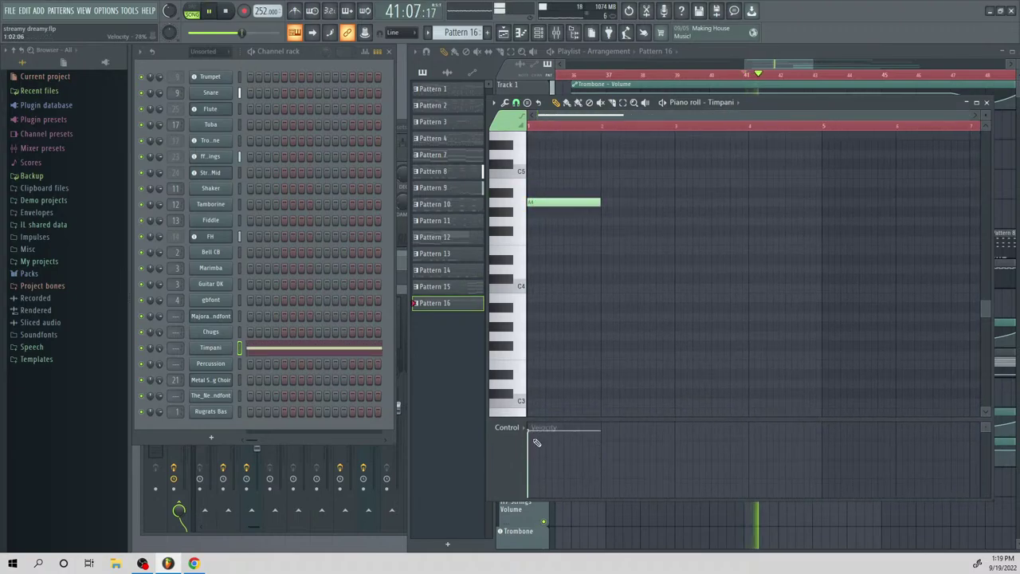
key("space")
Place Pattern 16 at bar 41 on the ff7 Strings - Volume playlist track and reopen its Timpani notes for editing
key("F7")
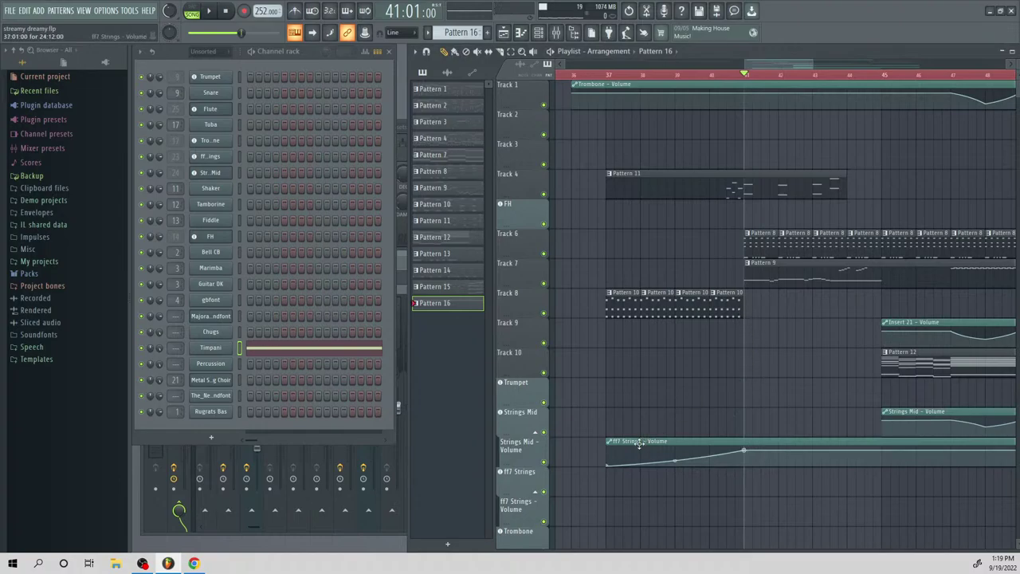
key("space")
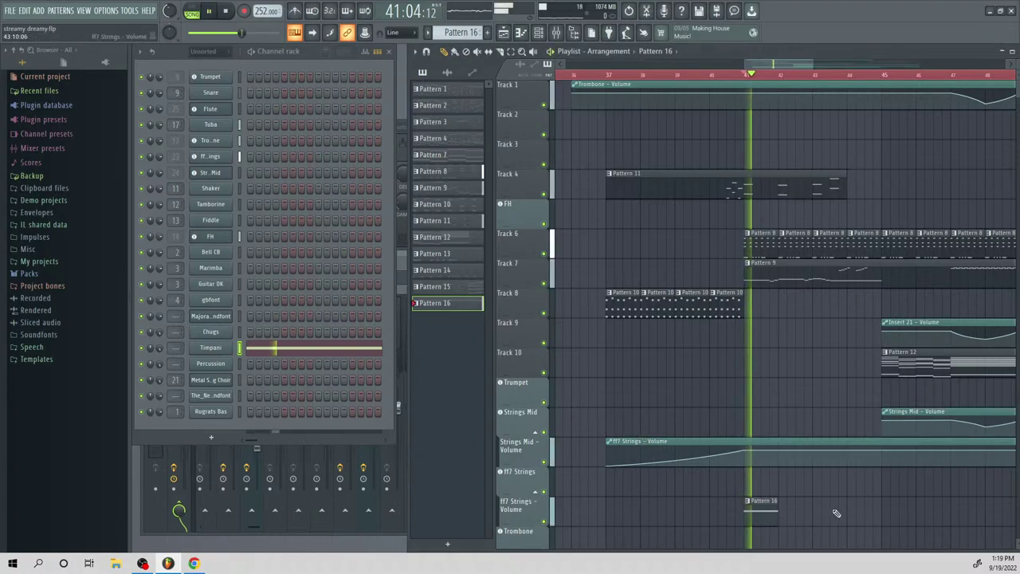
double_click(758, 510)
key("space")
key("space")
key("space")
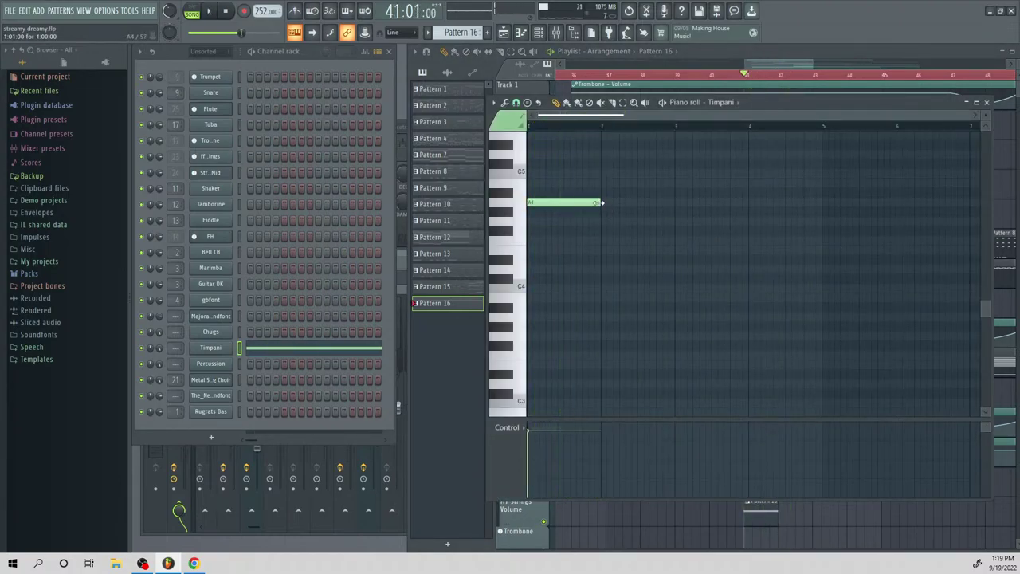
Shorten the A4 timpani note in bar 1 and fill the end of the bar with two short A4 hits
left_click_drag(580, 206, 637, 206)
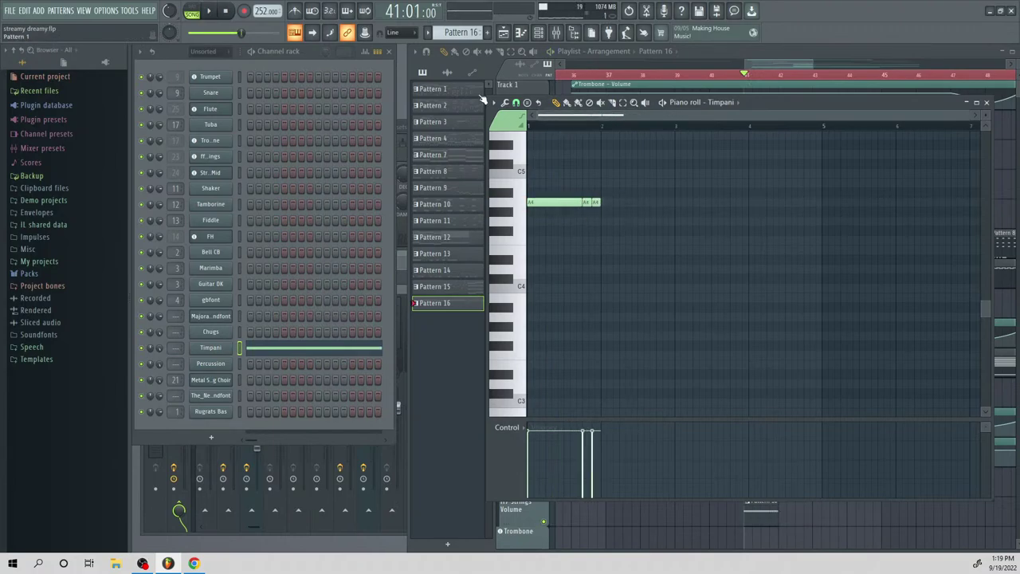
key("space")
key("space")
Repeat the bar 1 rhythm on G#4 in bar 2, with one long note followed by two short hits
left_click(603, 222)
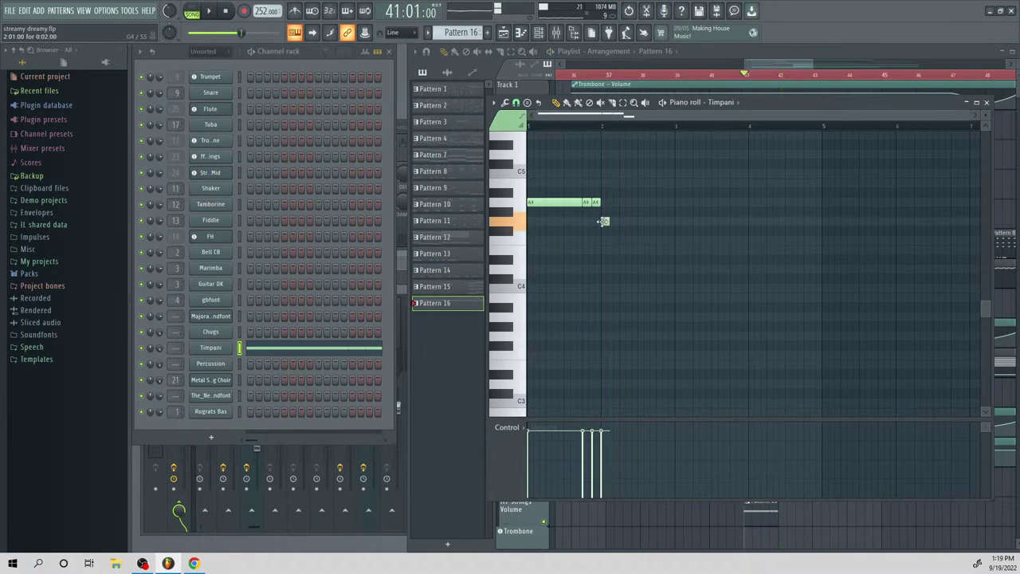
left_click_drag(604, 222, 610, 212)
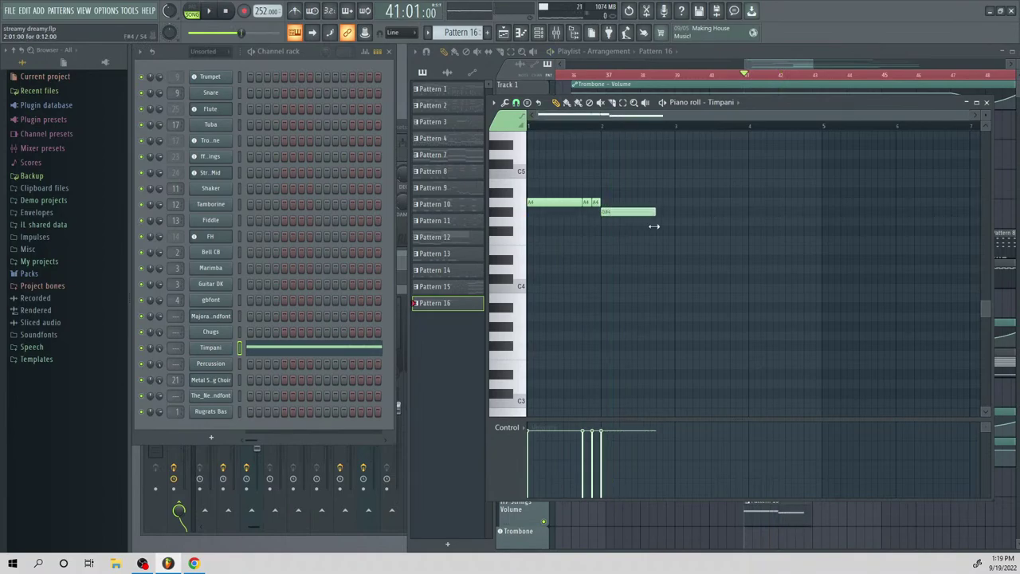
left_click(659, 211)
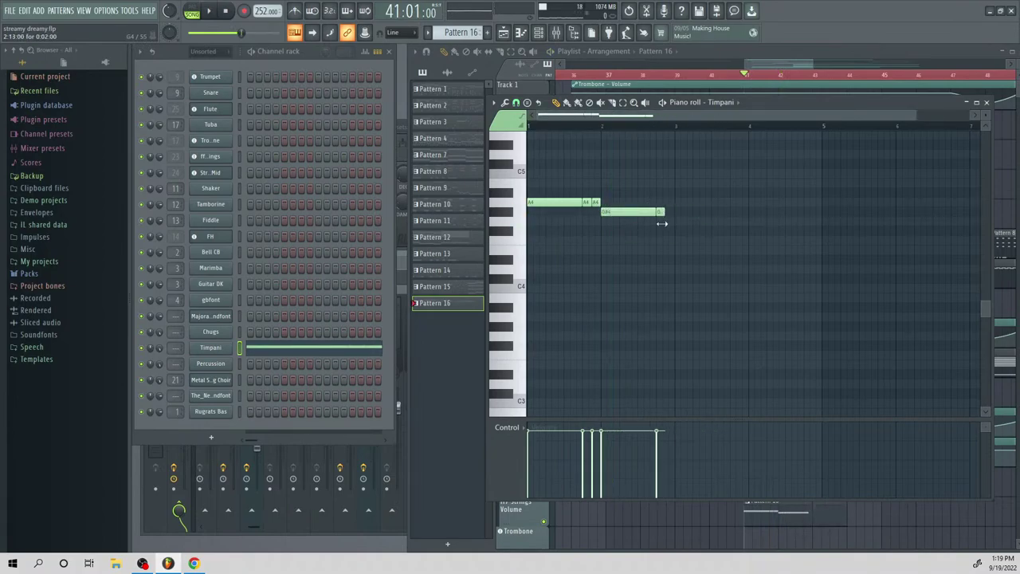
left_click(664, 211)
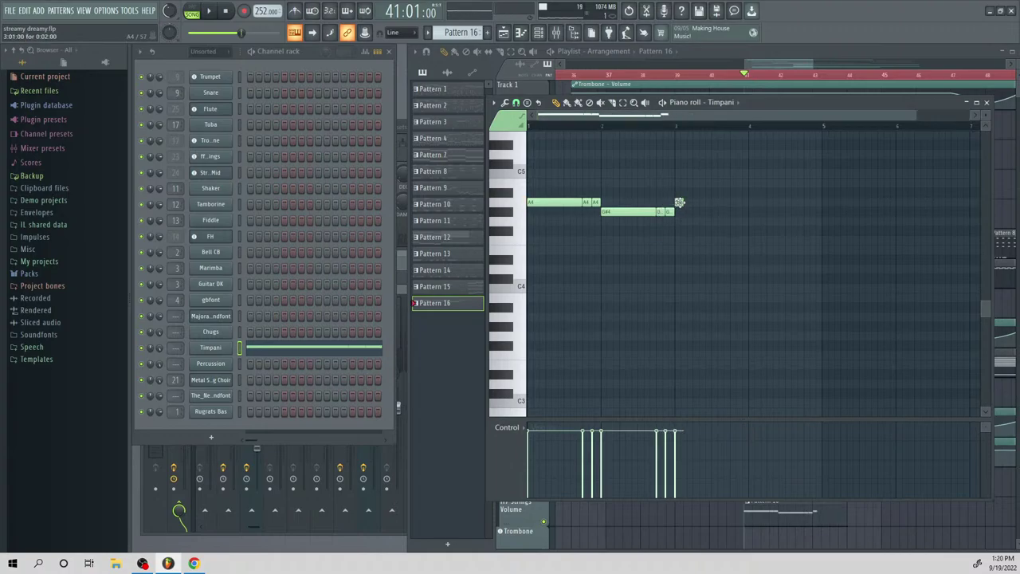
Add a half-bar A4 note at bar 3 and an E4 note in the second half of that bar
left_click_drag(708, 205, 712, 205)
left_click(709, 240)
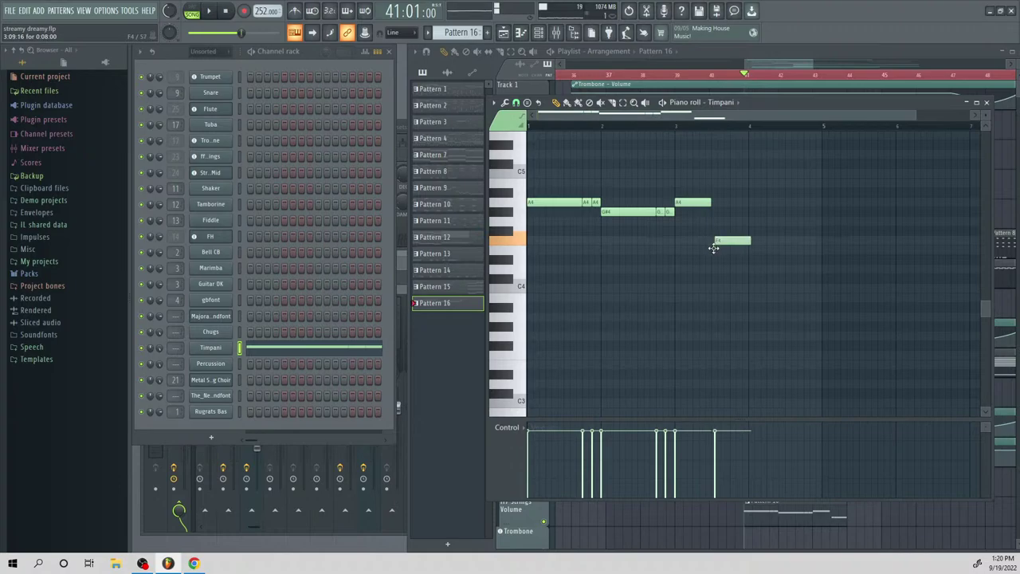
left_click_drag(713, 248, 719, 250)
key("space")
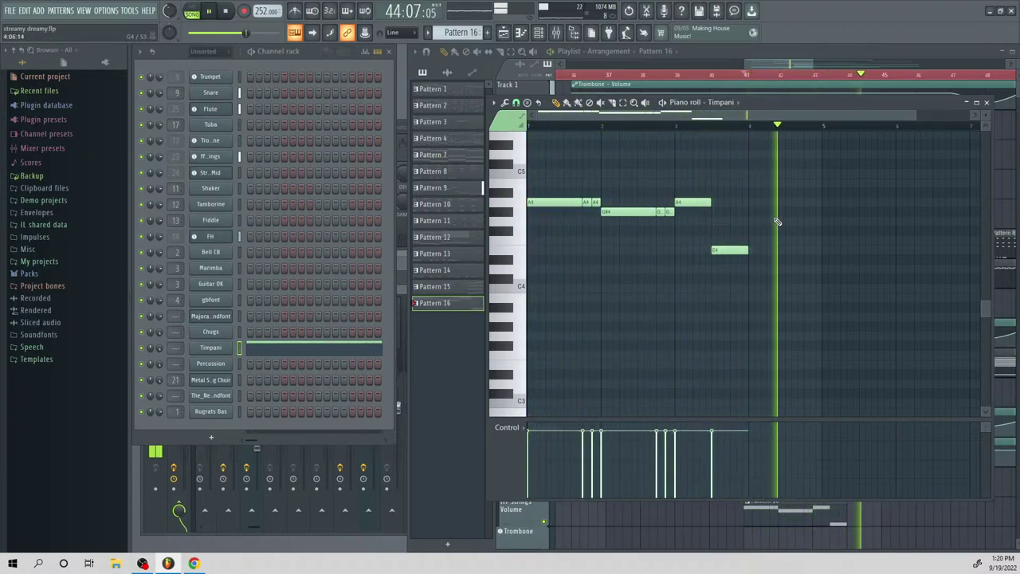
Extend the E4 note into bar 4 and end the bar with three short E4 hits at rising velocities
key("space")
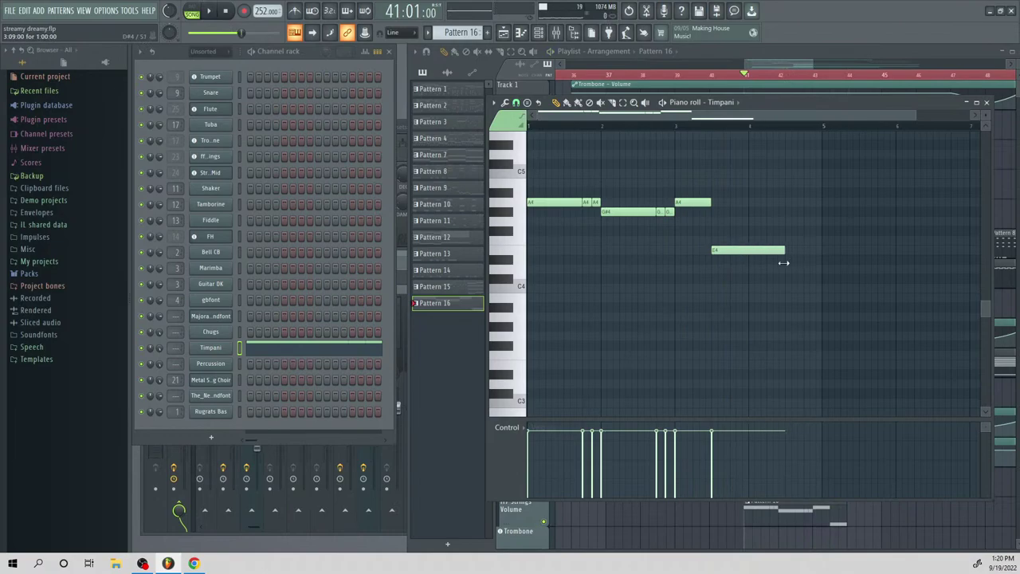
left_click(802, 250)
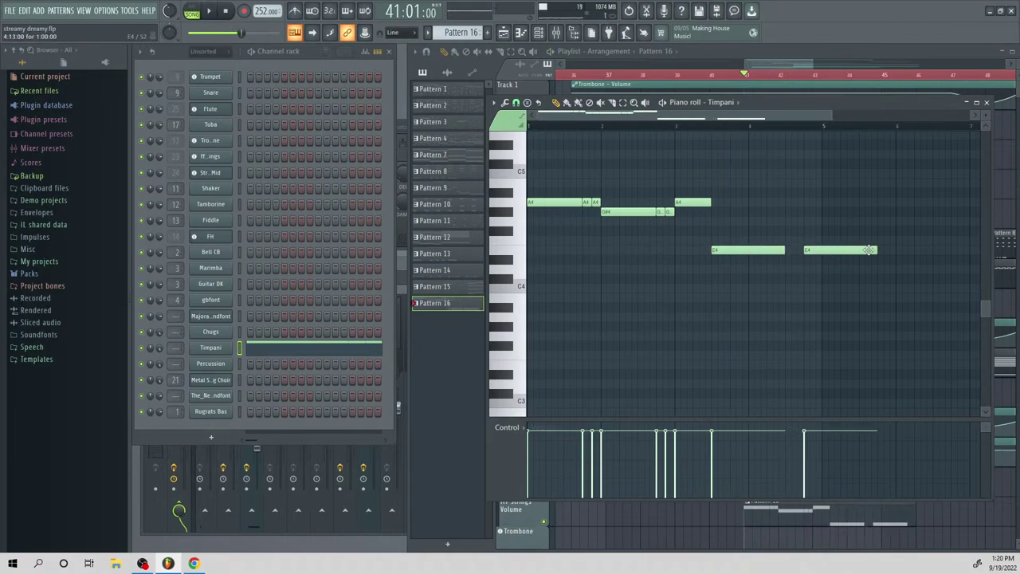
left_click(809, 249)
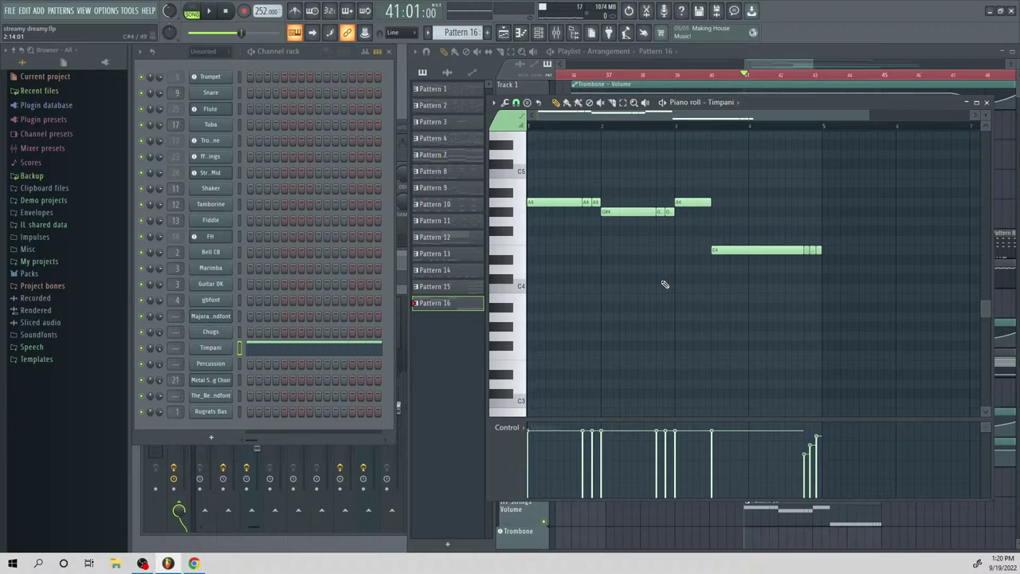
Duplicate the four-bar timpani phrase at bar 9 and play it back with the arrangement
key("space")
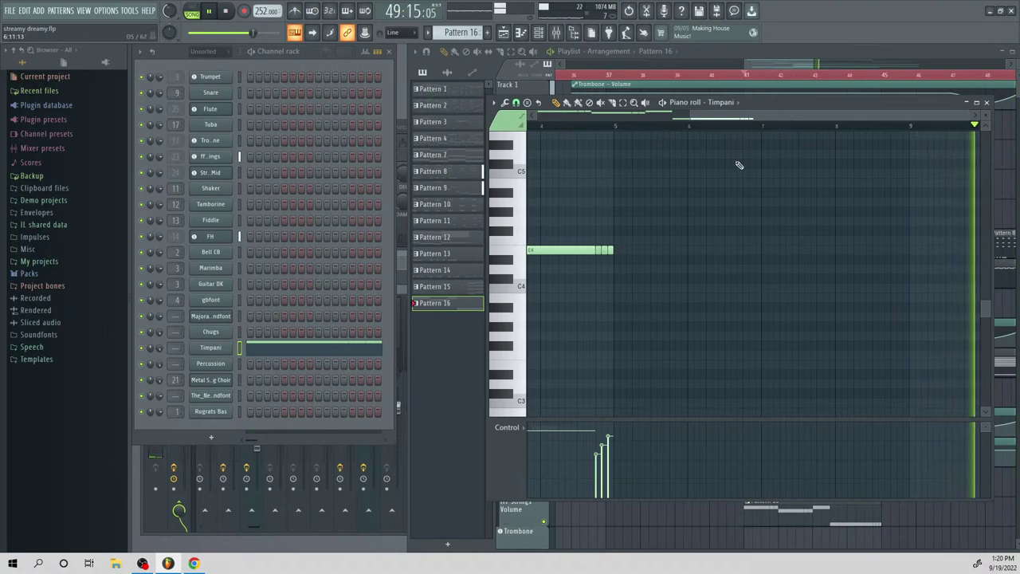
key("space")
key("space")
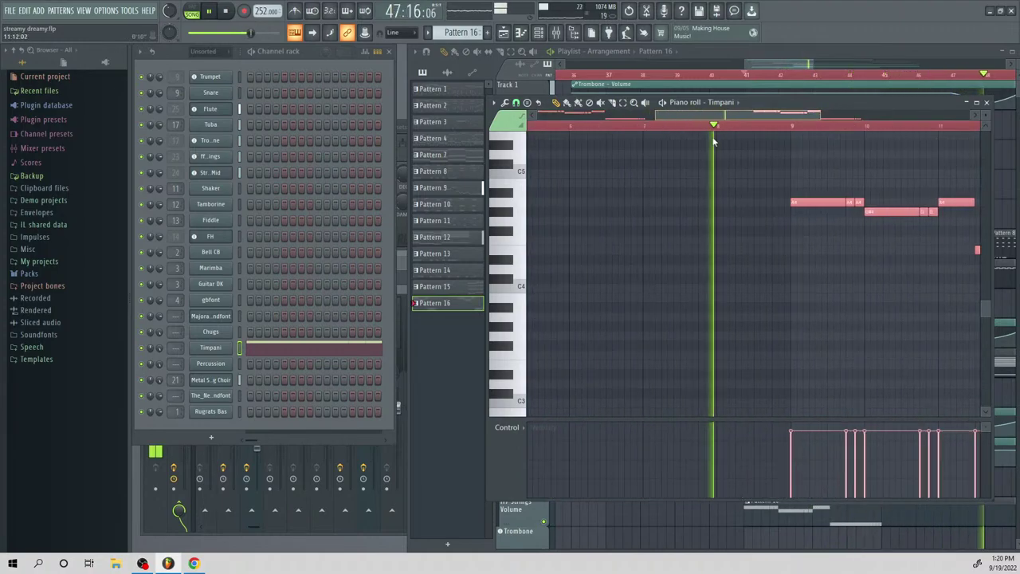
key("space")
Draw a roll of short repeated G#4 hits from the middle of bar 7 up to bar 9
left_click(687, 212)
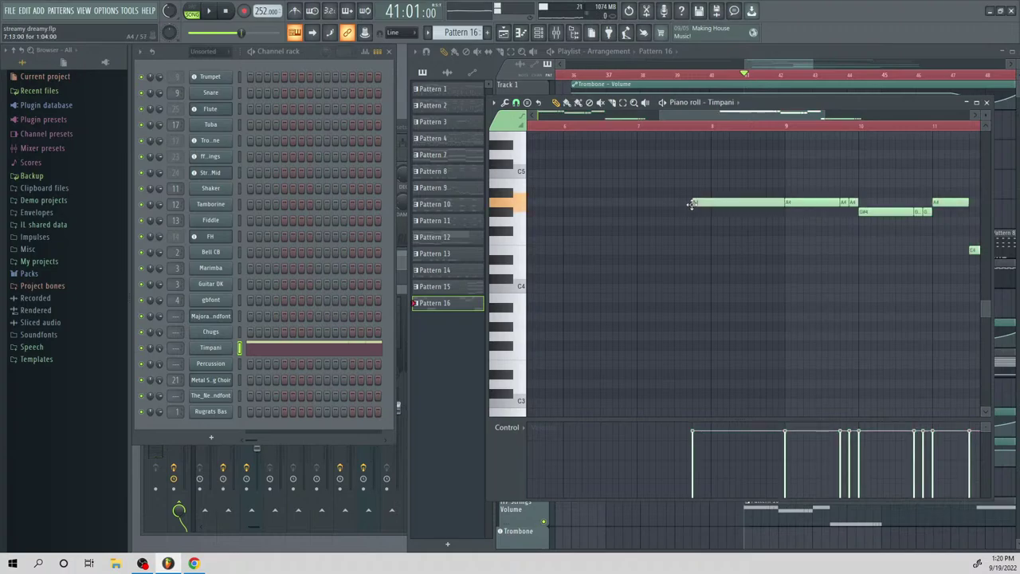
left_click_drag(781, 214, 695, 215)
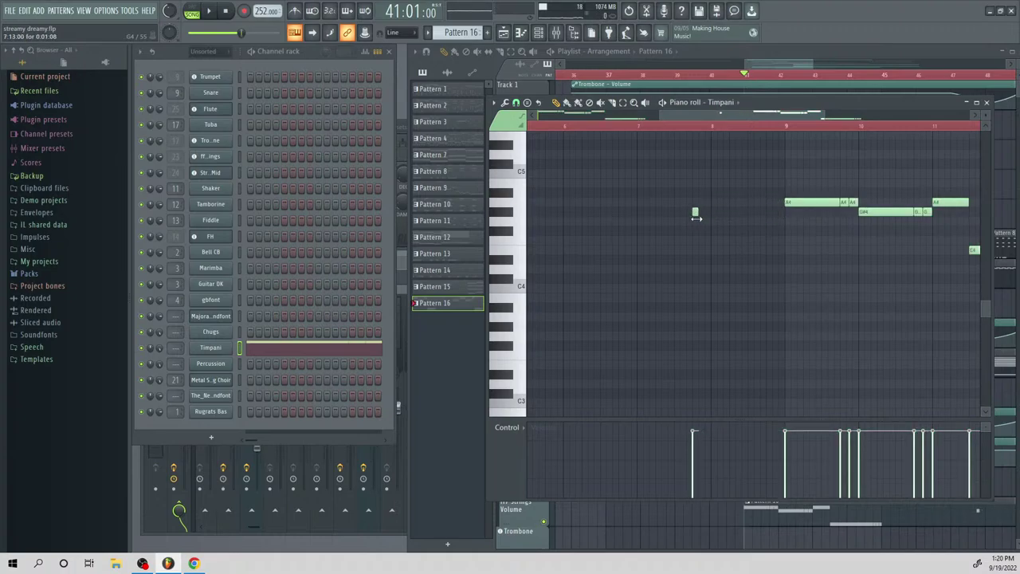
left_click(699, 210)
key("space")
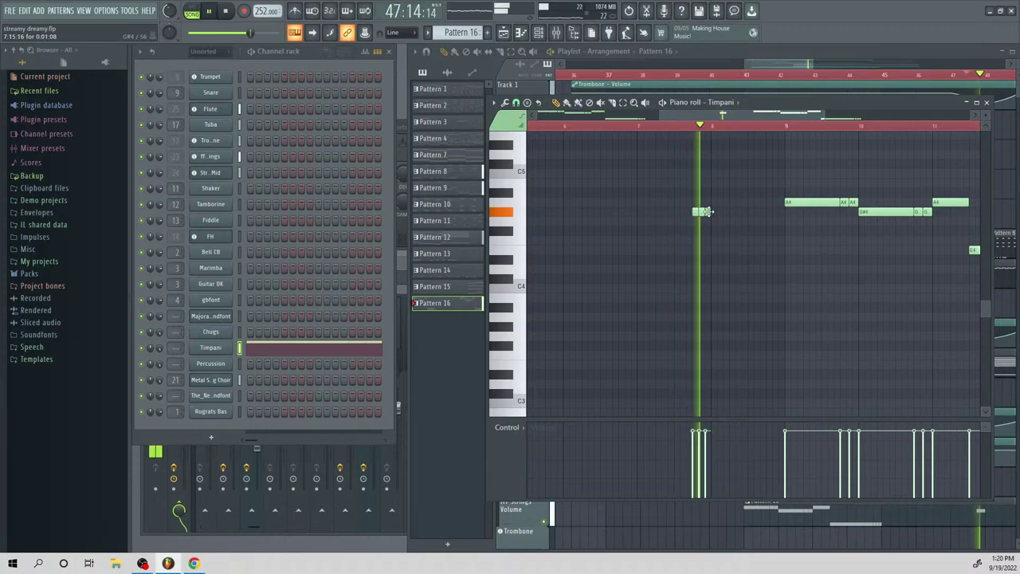
key("space")
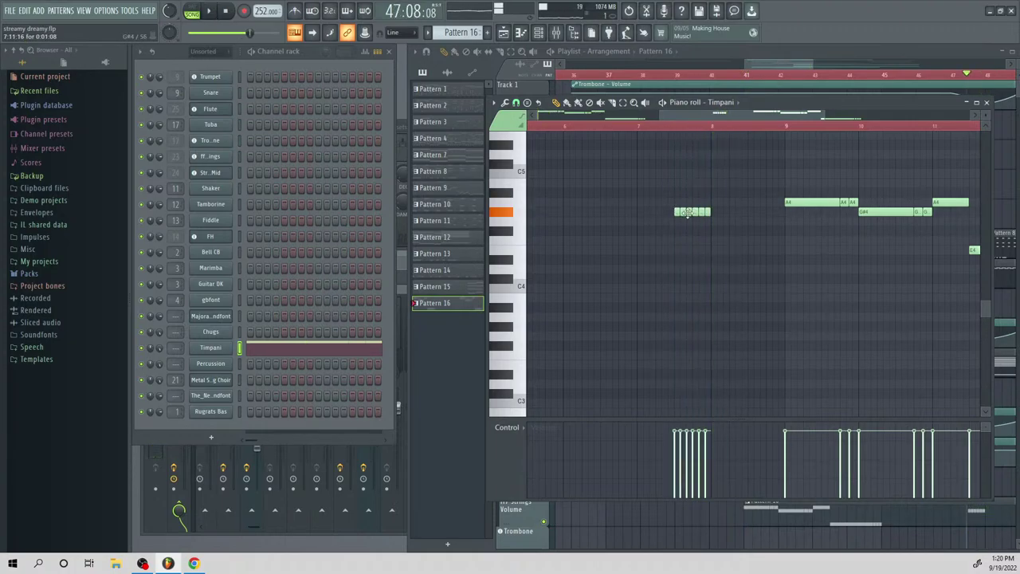
left_click(712, 211)
left_click(718, 212)
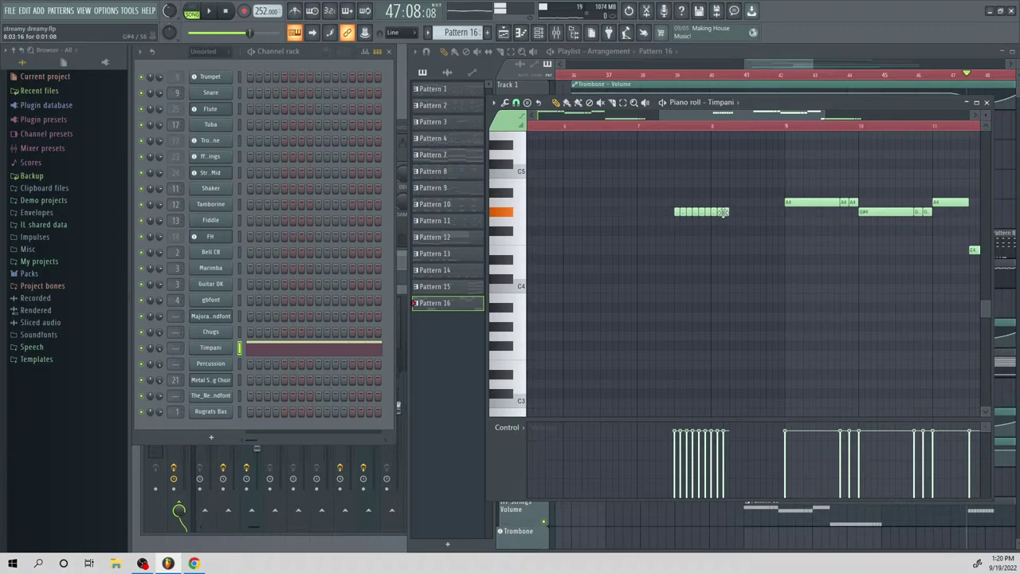
left_click(730, 211)
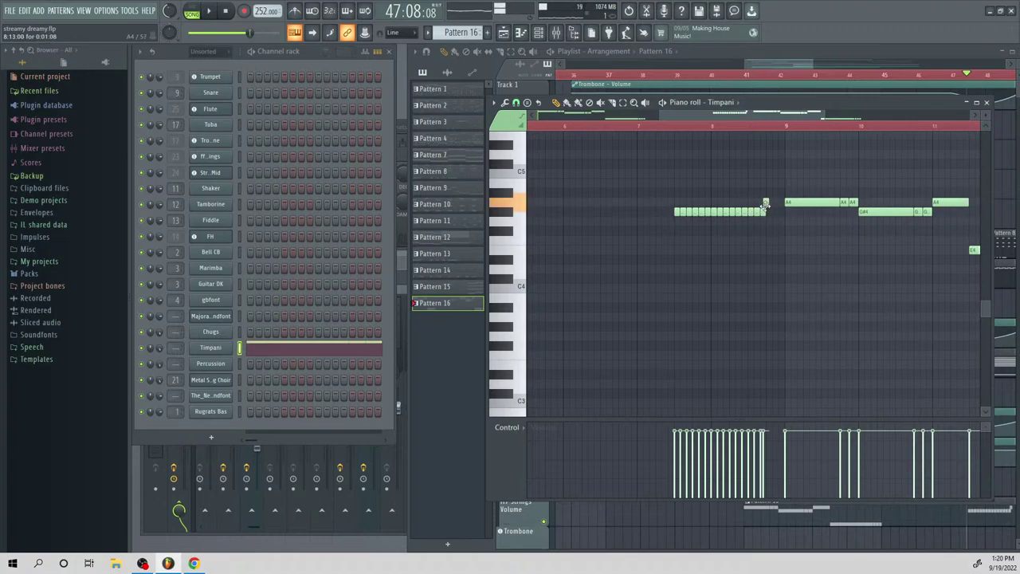
left_click(769, 212)
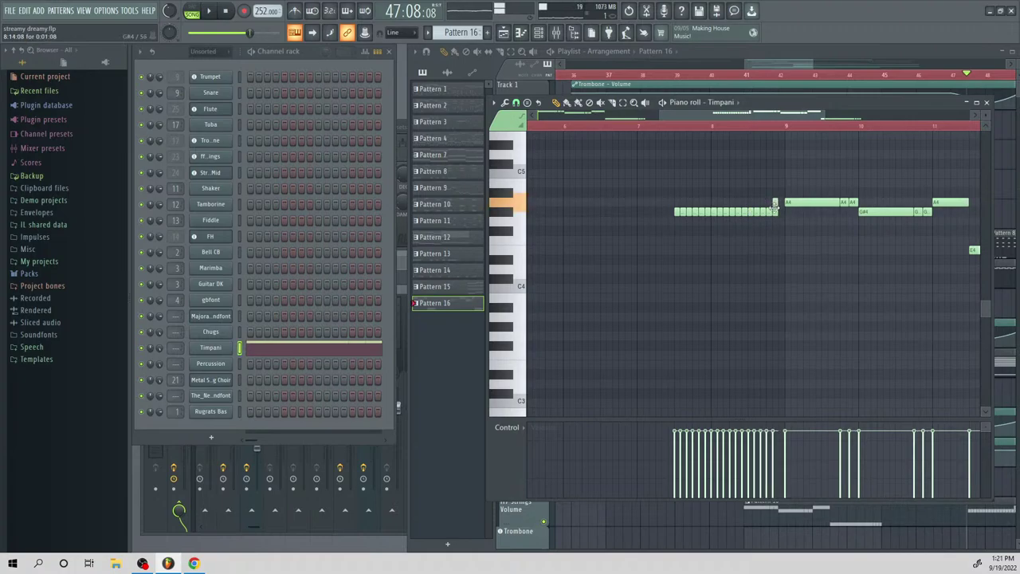
left_click(779, 211)
Shape the G#4 roll's velocities into a rising ramp and play the passage
key("space")
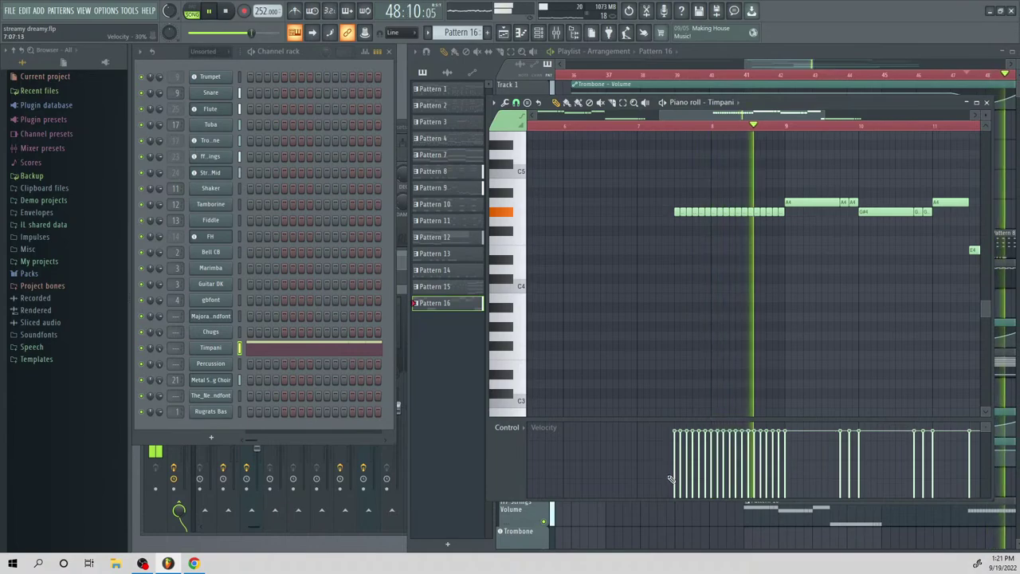
key("space")
left_click_drag(673, 487, 757, 445)
key("space")
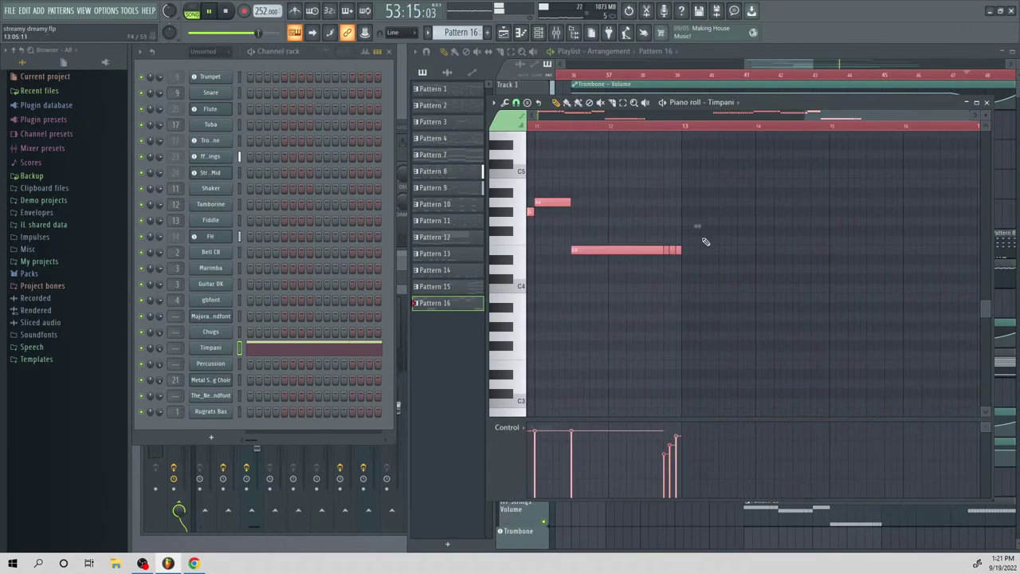
Add one-bar timpani notes on E4 at bar 13, D4 at bar 14 and A4 at bar 15
key("space")
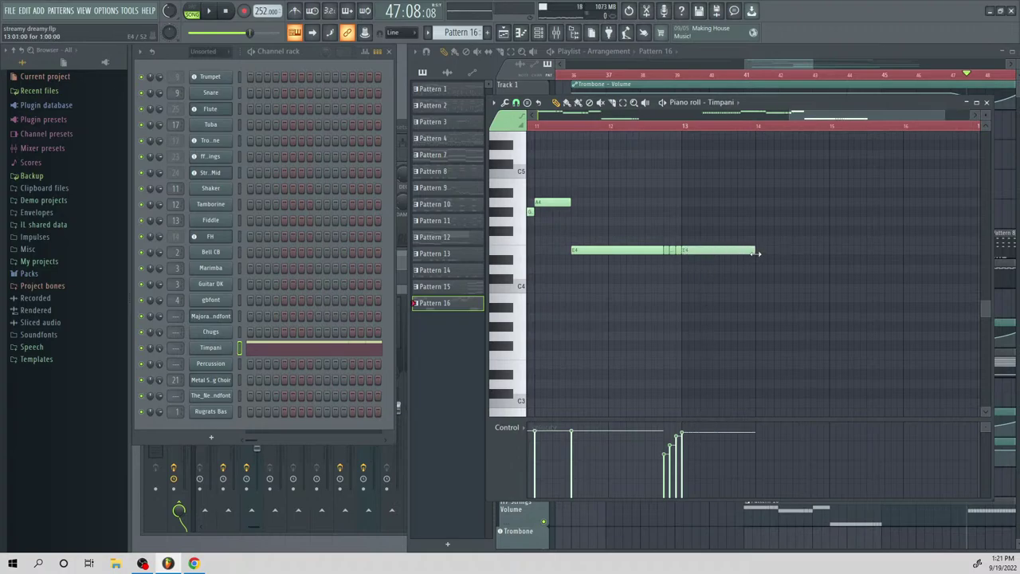
key("space")
left_click(757, 269)
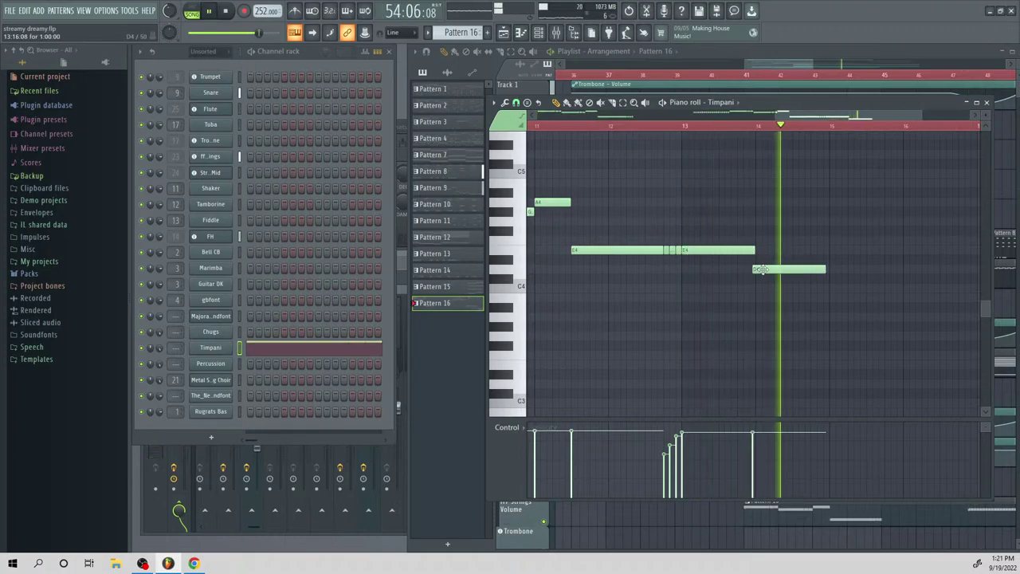
key("space")
left_click_drag(761, 270, 765, 268)
left_click(831, 288)
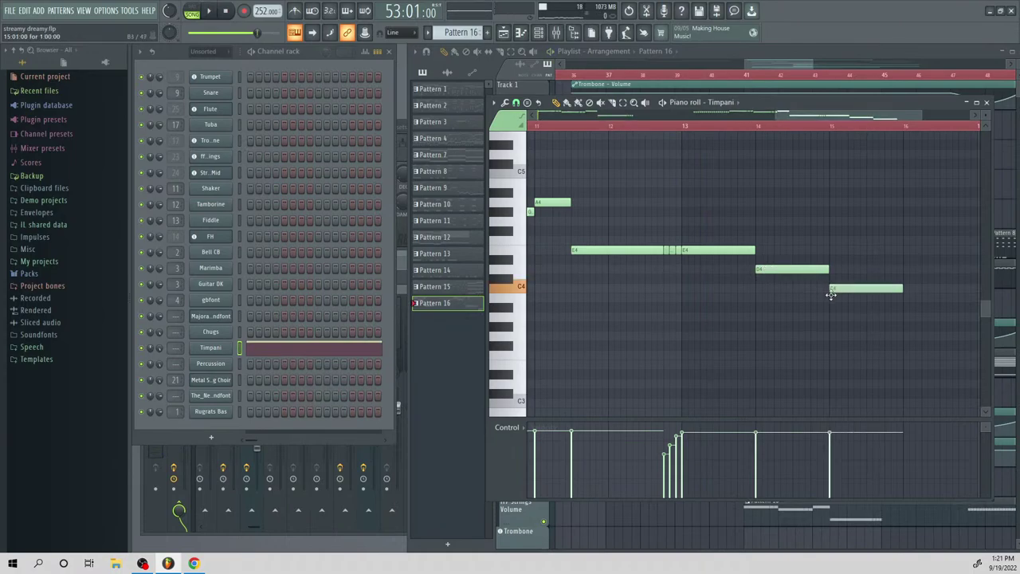
left_click_drag(831, 293, 831, 202)
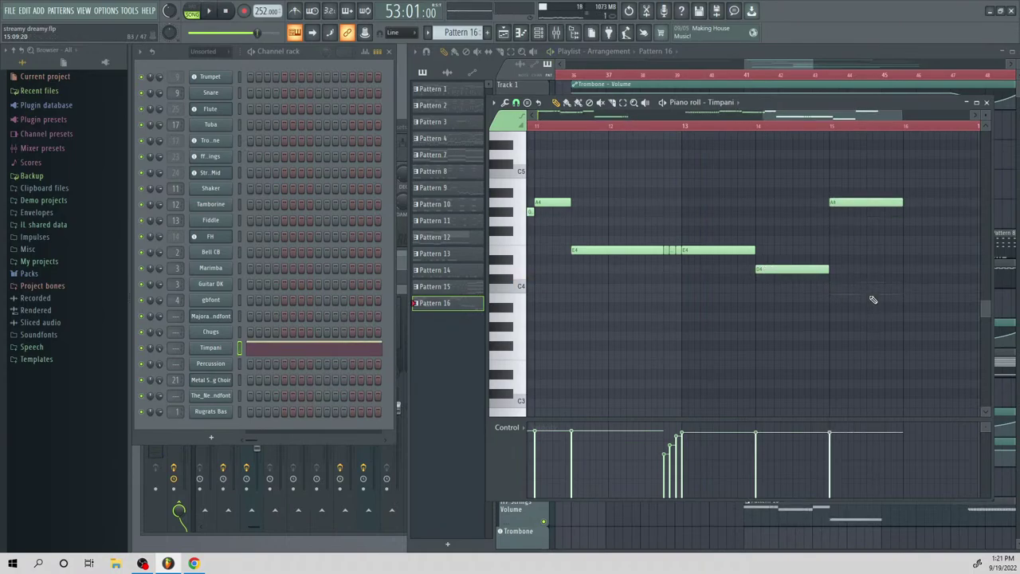
Continue the timpani line with a one-bar E4 note at bar 16 and a one-bar A4 note at bar 17
key("space")
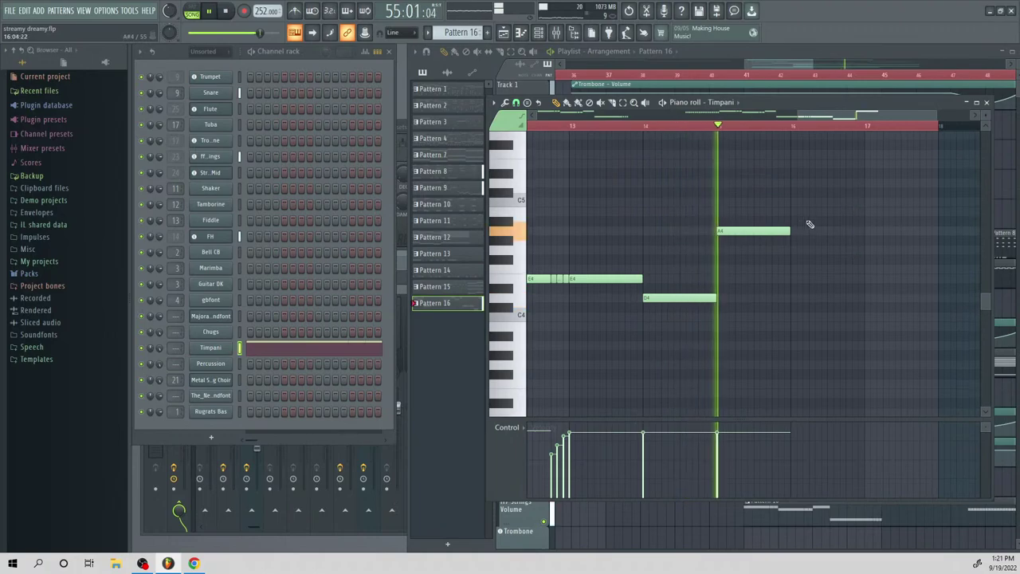
key("space")
left_click_drag(791, 251, 791, 279)
key("space")
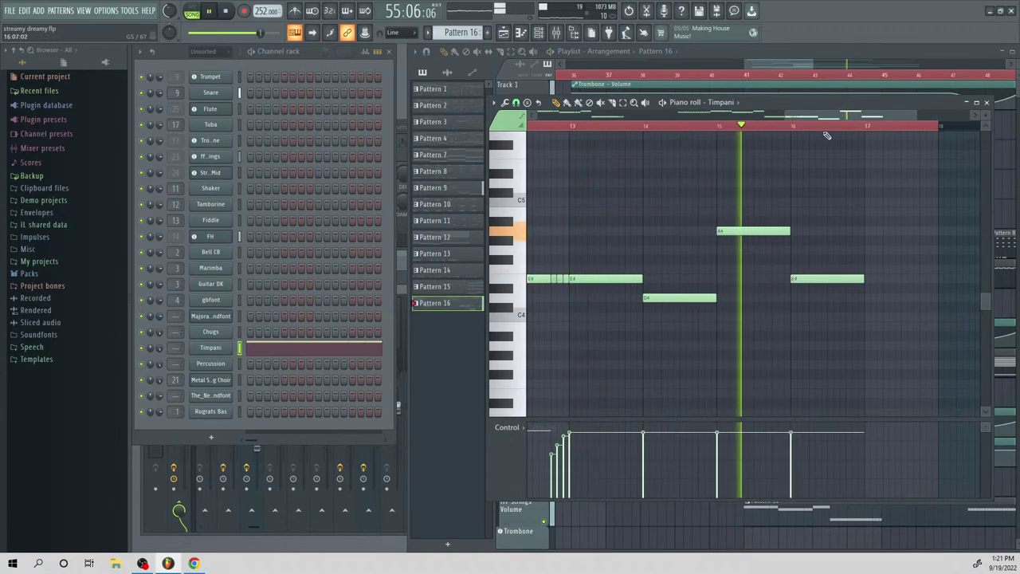
left_click_drag(859, 117, 922, 119)
key("ctrl+a")
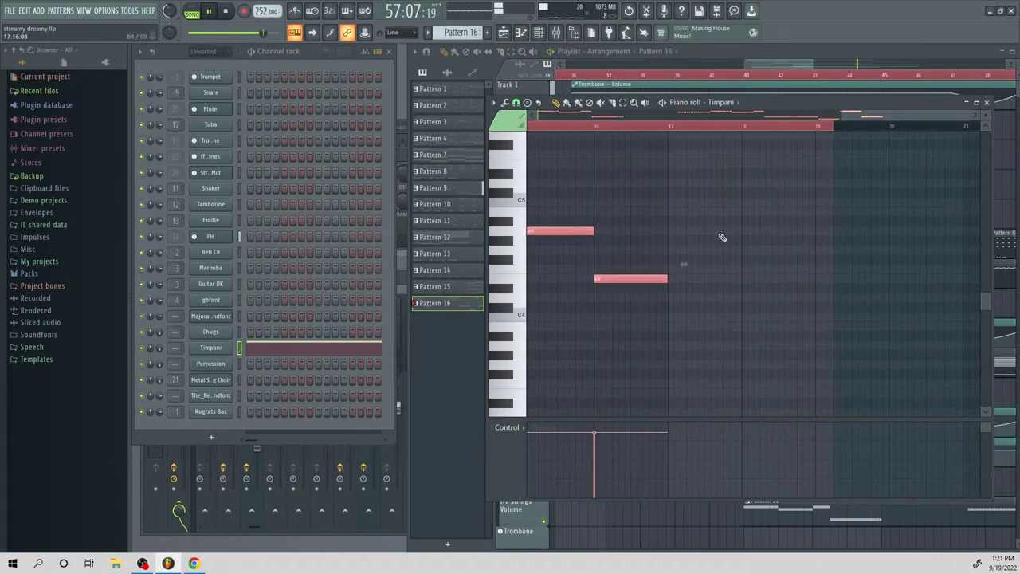
left_click_drag(667, 262, 677, 230)
key("space")
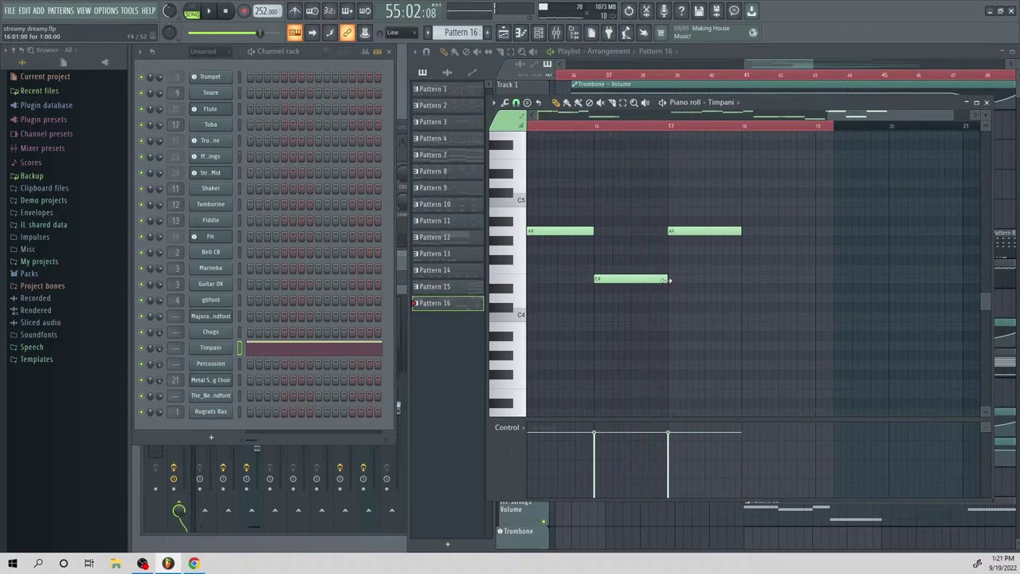
Shorten the bar 16 E4 note and add three short E4 hits after it with rising velocities
left_click(660, 279)
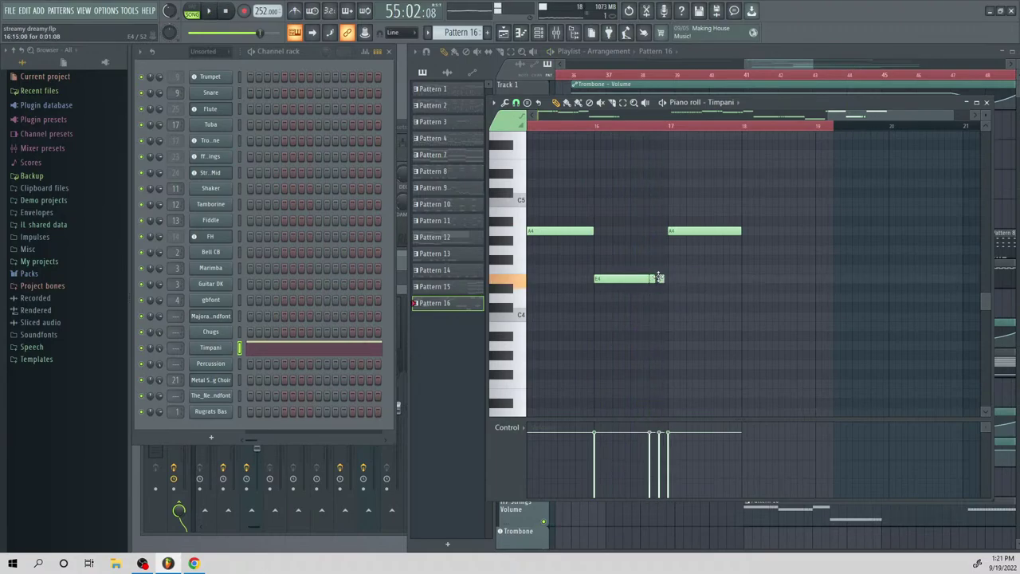
left_click(664, 278)
key("space")
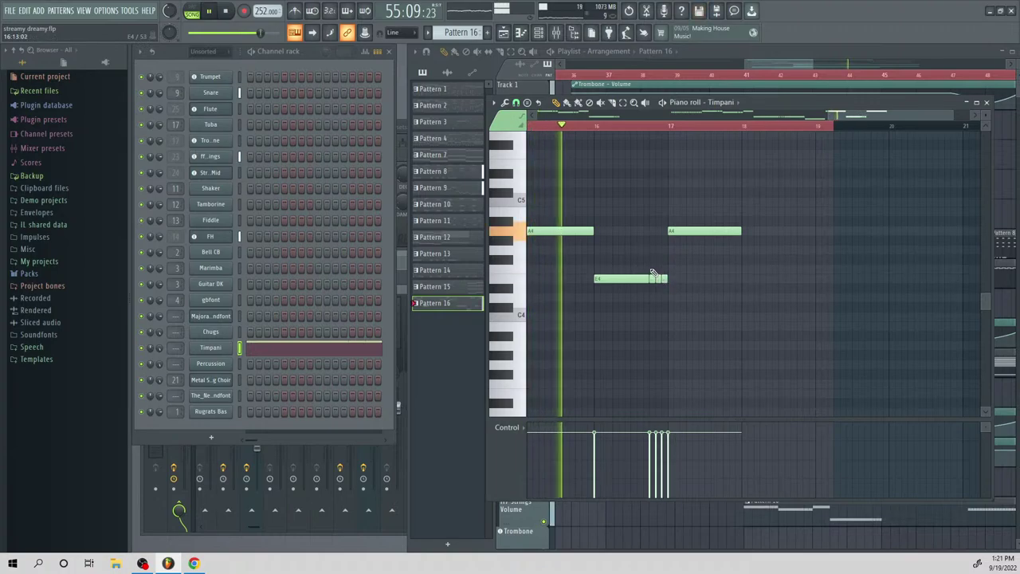
left_click_drag(646, 452, 668, 432)
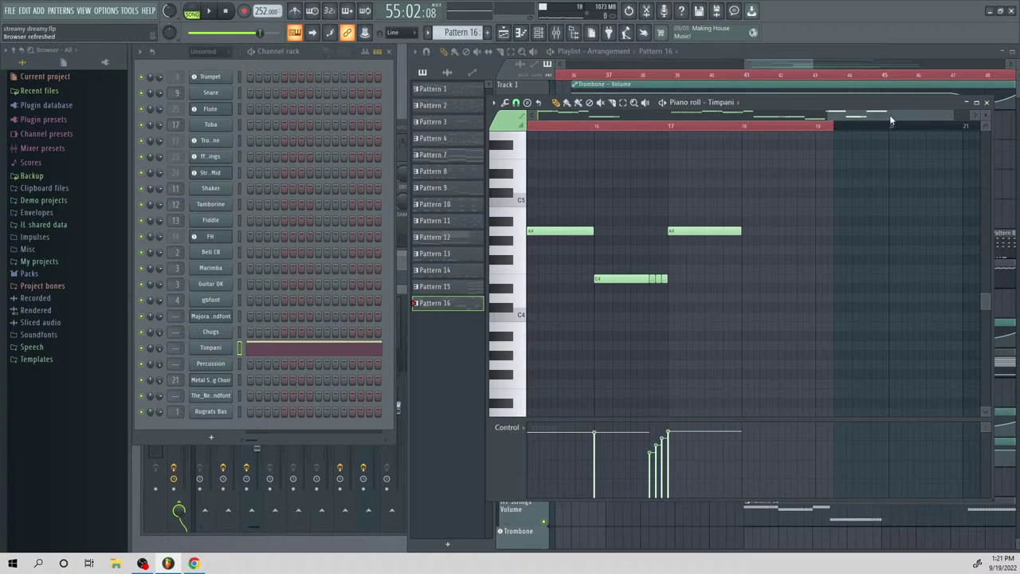
Return to the playlist and play the arrangement from just before bar 37
left_click(795, 74)
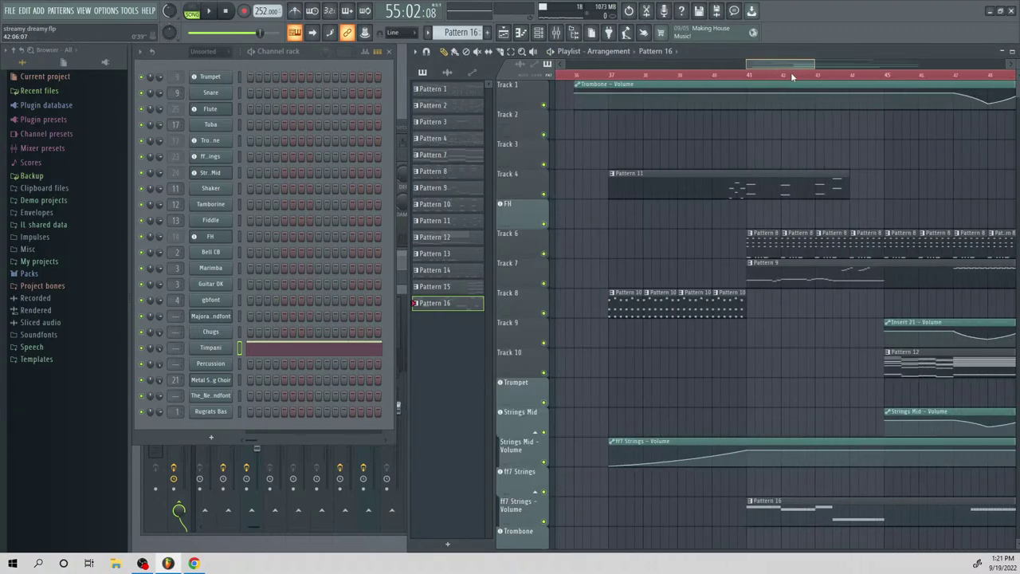
left_click(584, 76)
key("space")
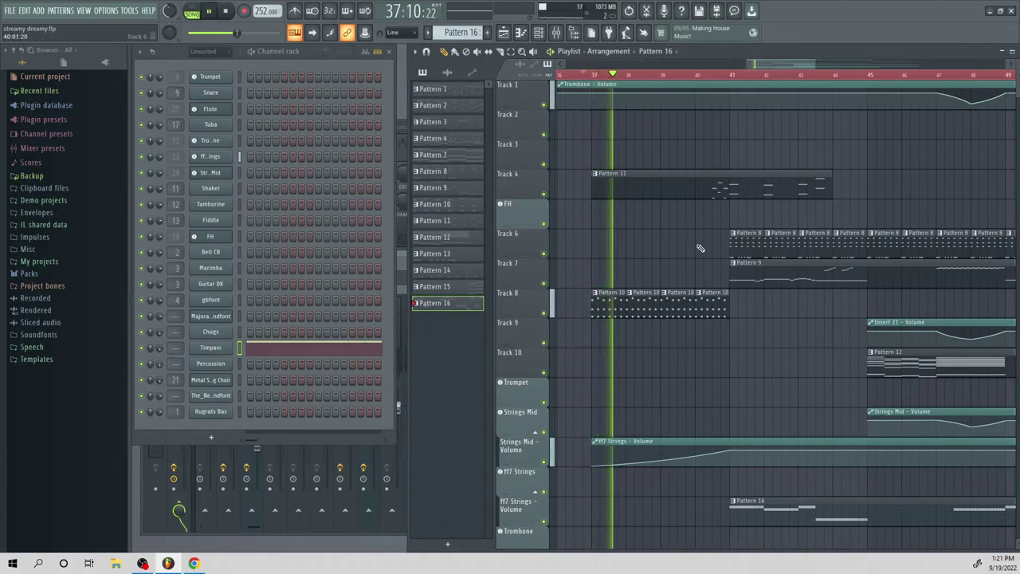
key("space")
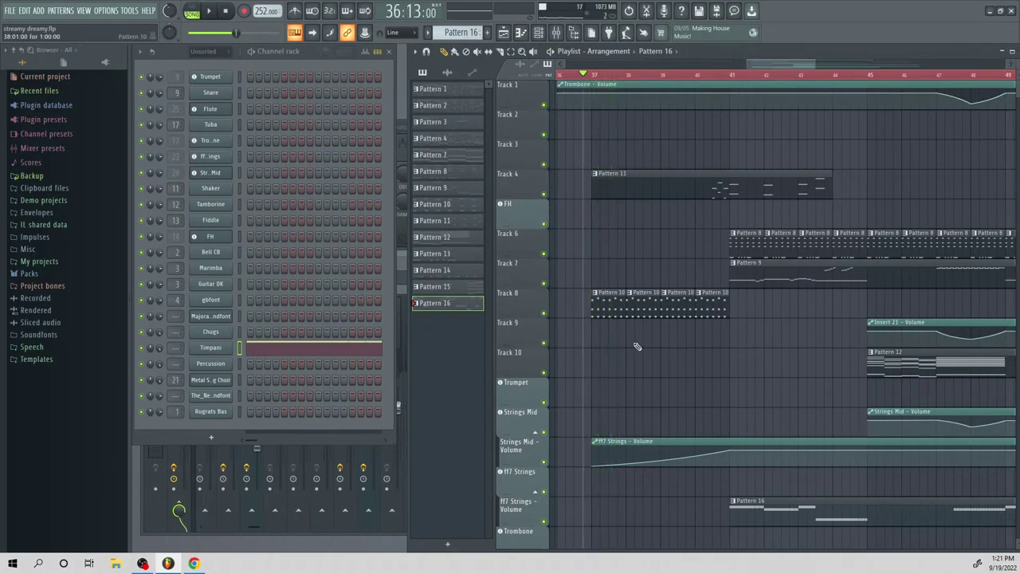
Place a copy of the ff7 Strings - Volume automation clip on the Trumpet track near bar 33 and make it unique
key("space")
key("space")
left_click(612, 441)
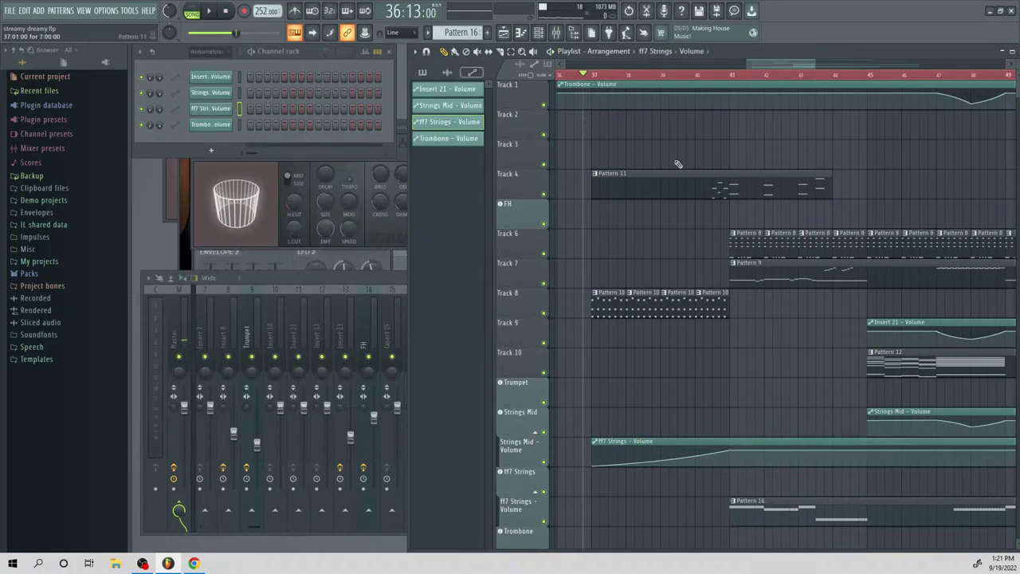
left_click_drag(772, 66, 753, 80)
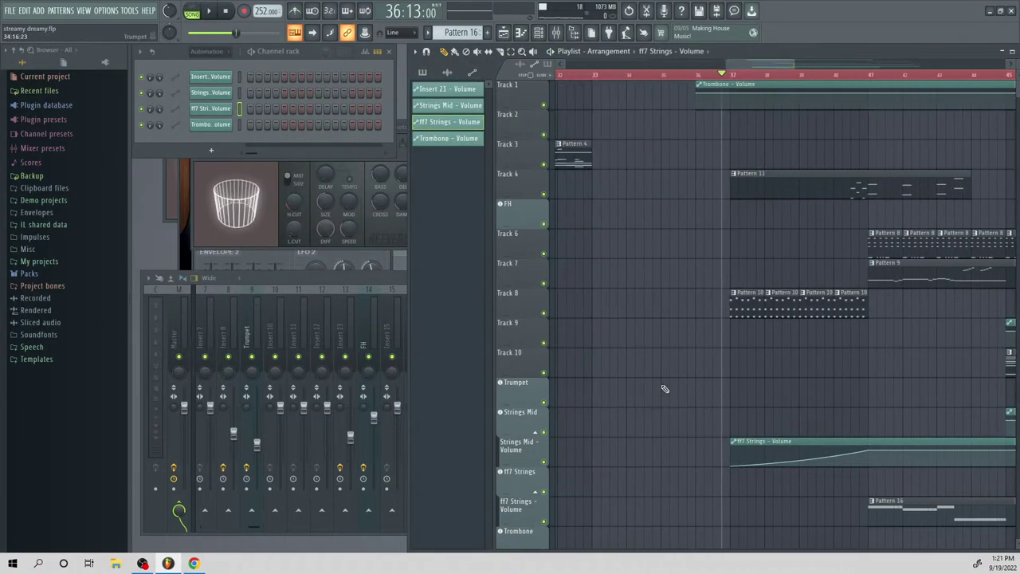
left_click(602, 390)
left_click(604, 384)
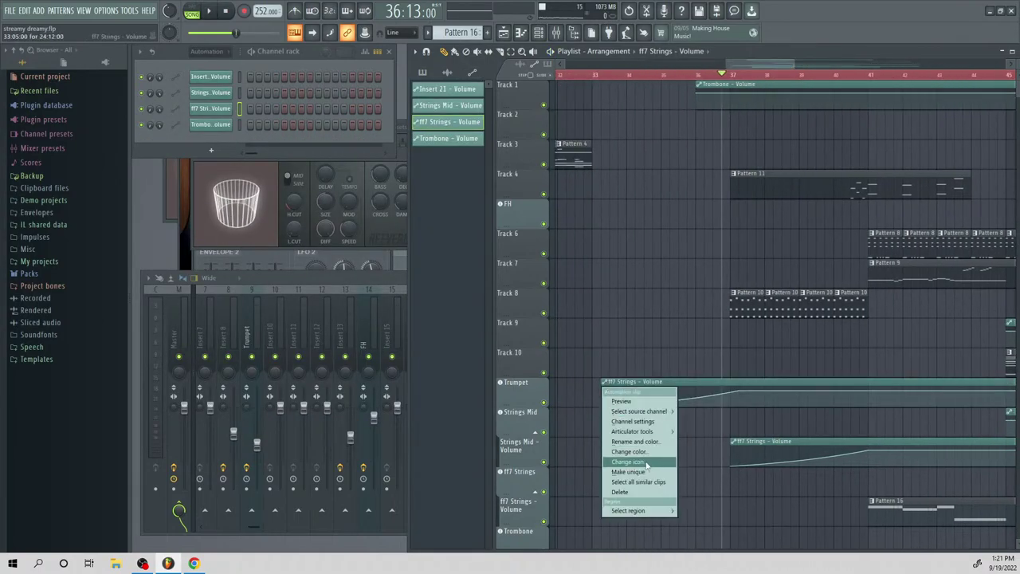
left_click(640, 472)
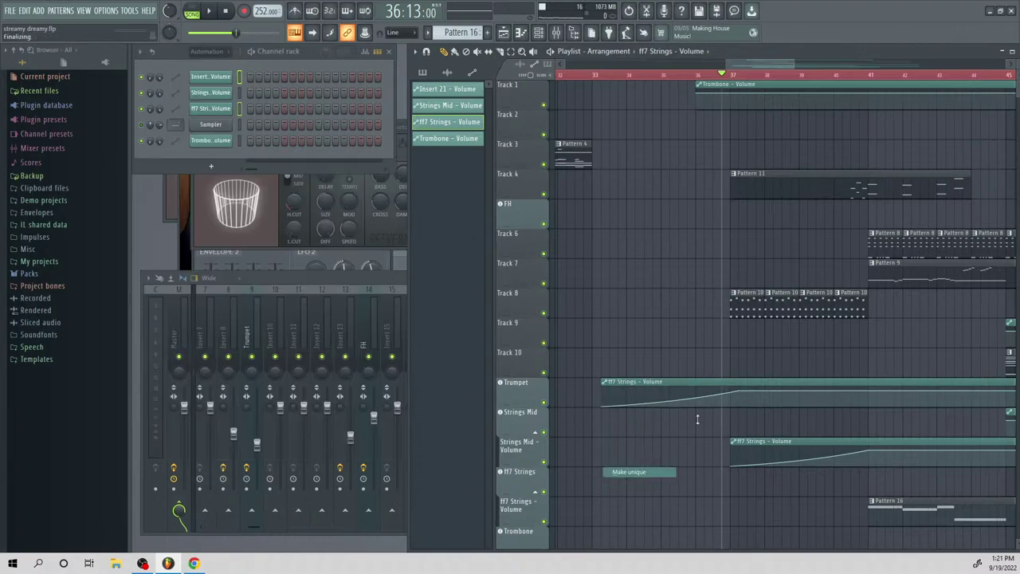
Flatten the start of the unique volume clip at its low level, trim it to under two bars and move it to end at bar 37
left_click_drag(735, 401, 732, 418)
right_click(740, 393)
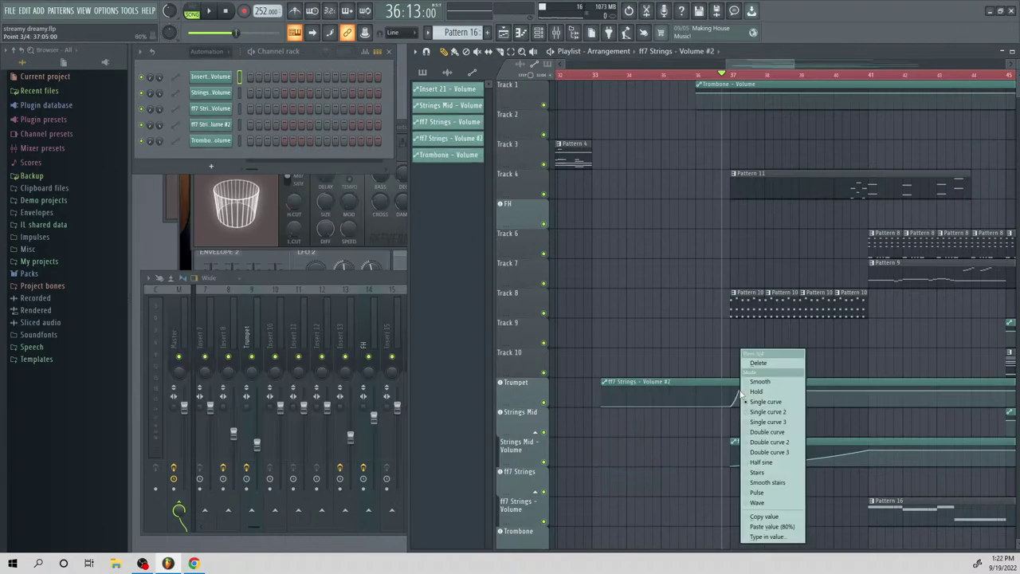
left_click(777, 364)
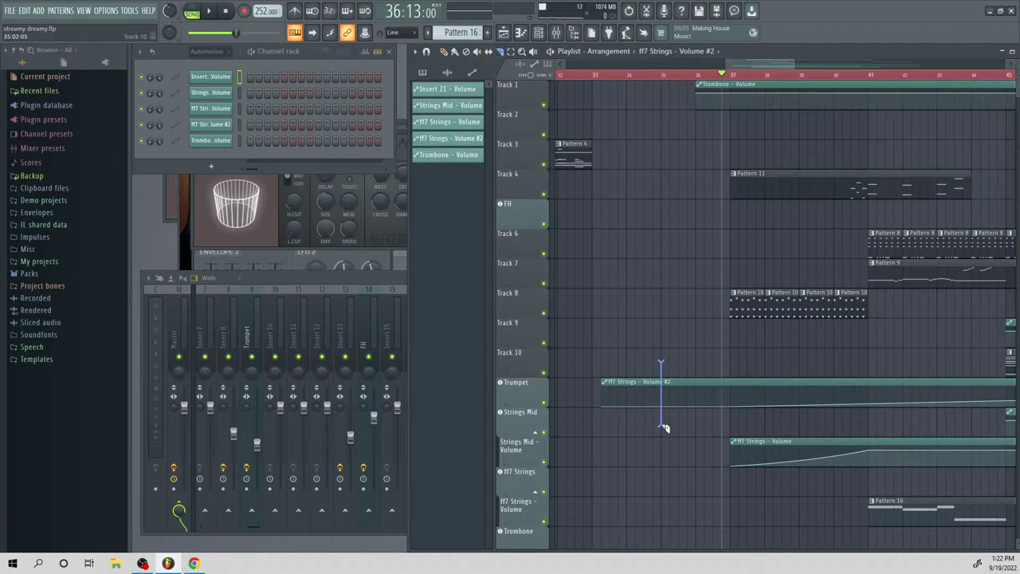
right_click(712, 398)
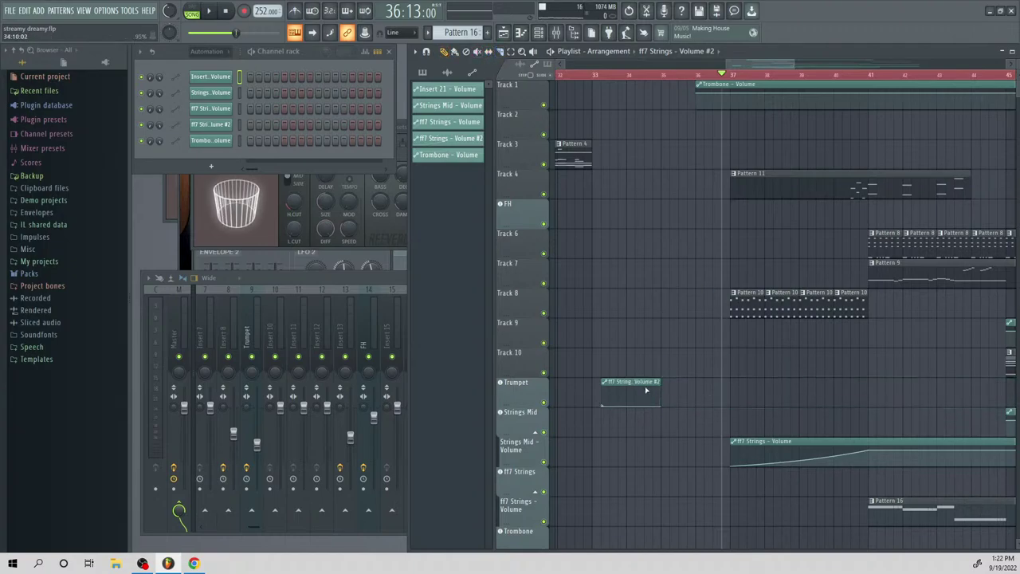
left_click_drag(642, 389, 705, 386)
Play the arrangement from just before bar 37 to about bar 52 to check the strings, trumpet and timpani together
key("space")
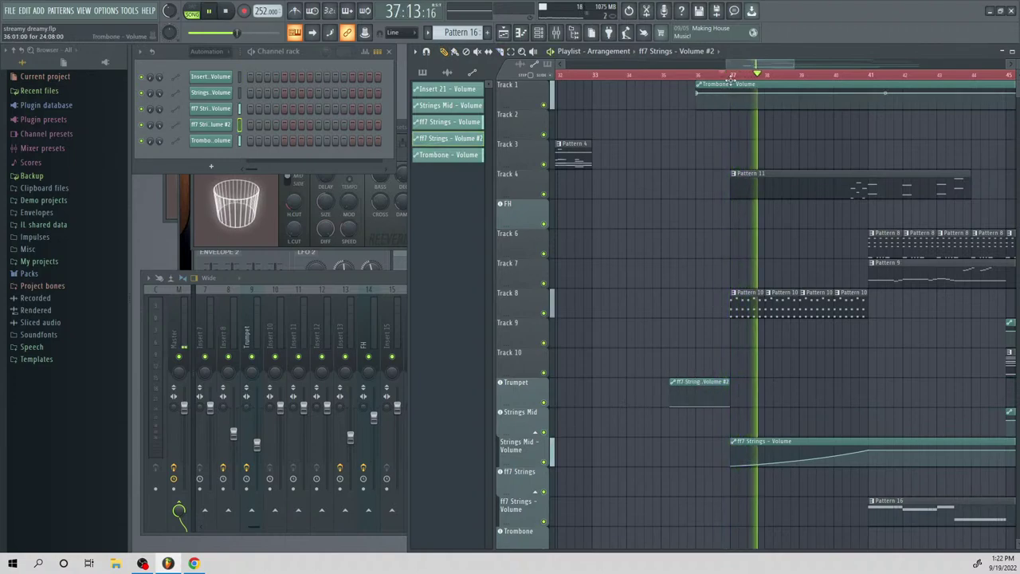
left_click_drag(757, 66, 785, 109)
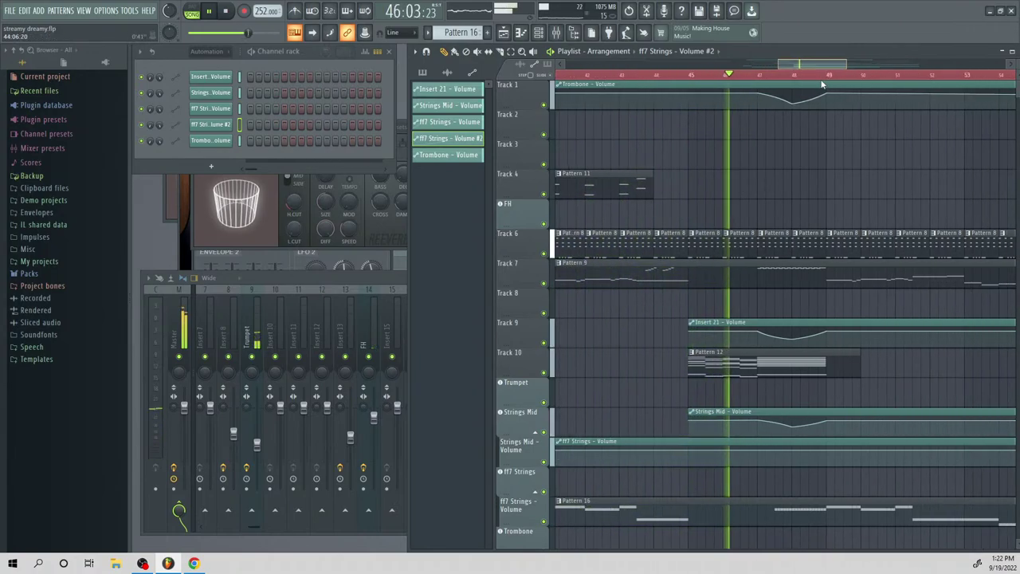
scroll(813, 199, "right", 5)
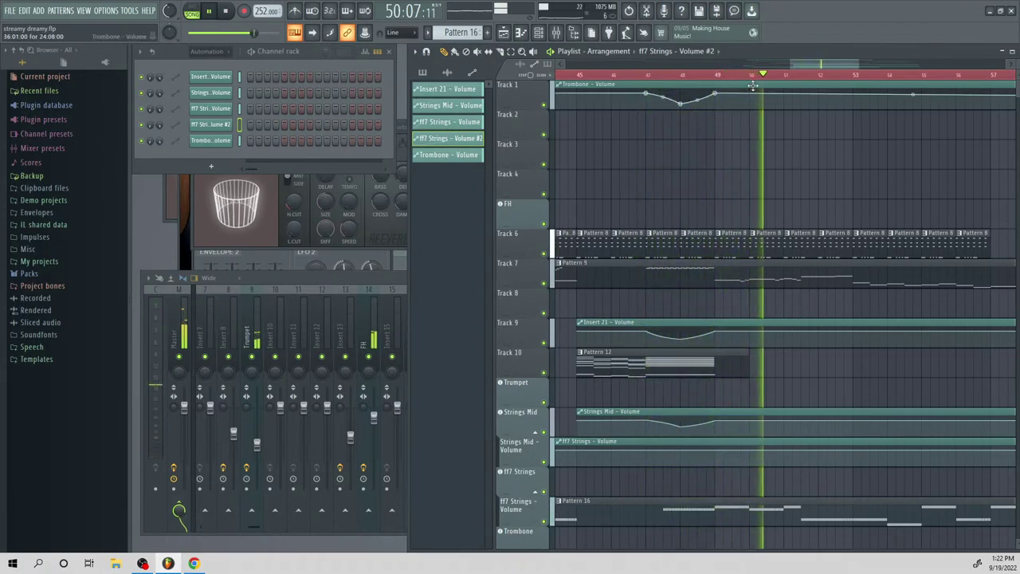
scroll(843, 78, "right", 3)
scroll(789, 223, "down", 2)
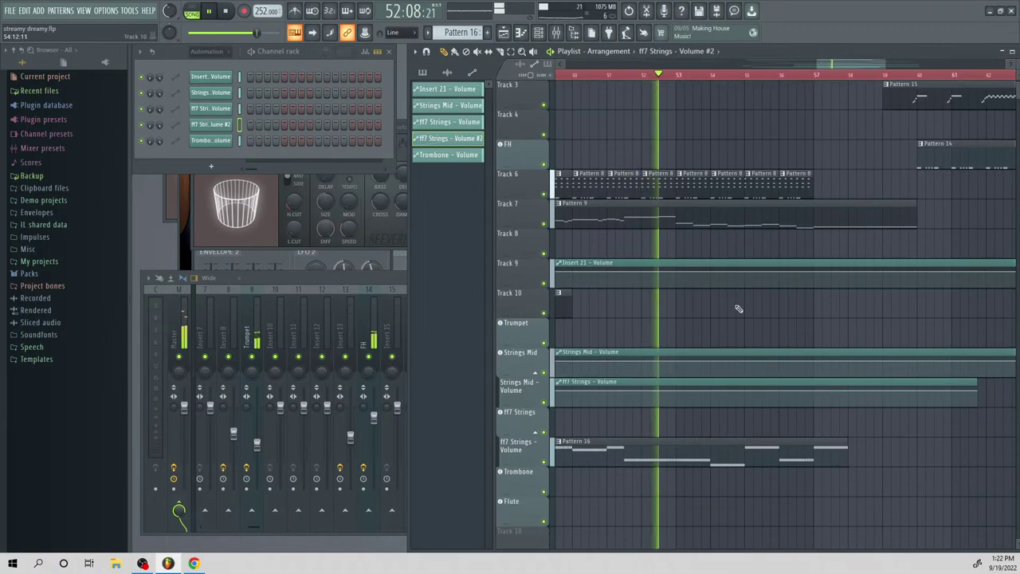
key("space")
Open Pattern 9's FH part in the piano roll around bar 13
double_click(687, 209)
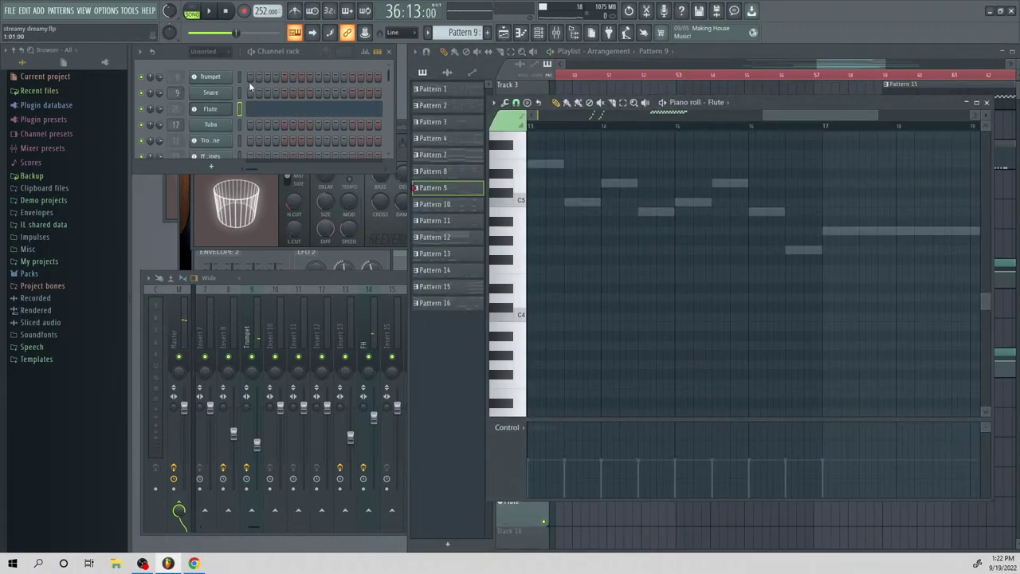
key("F7")
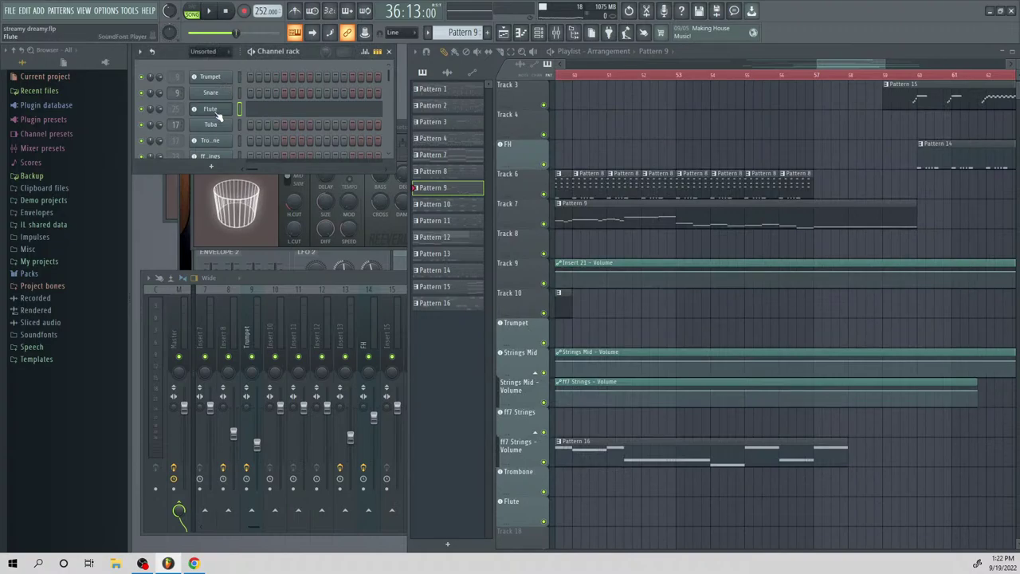
left_click(317, 113)
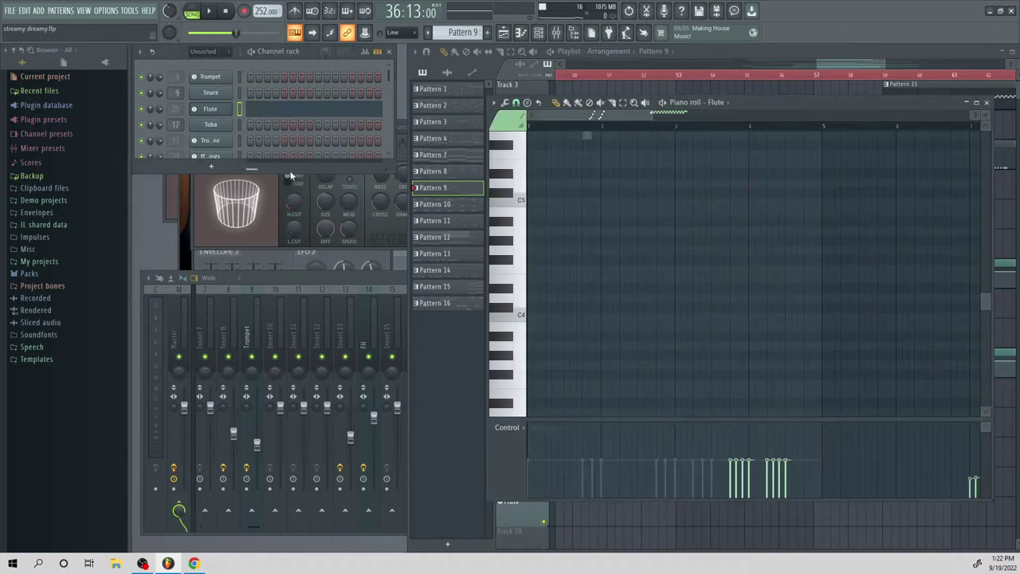
left_click_drag(283, 174, 256, 438)
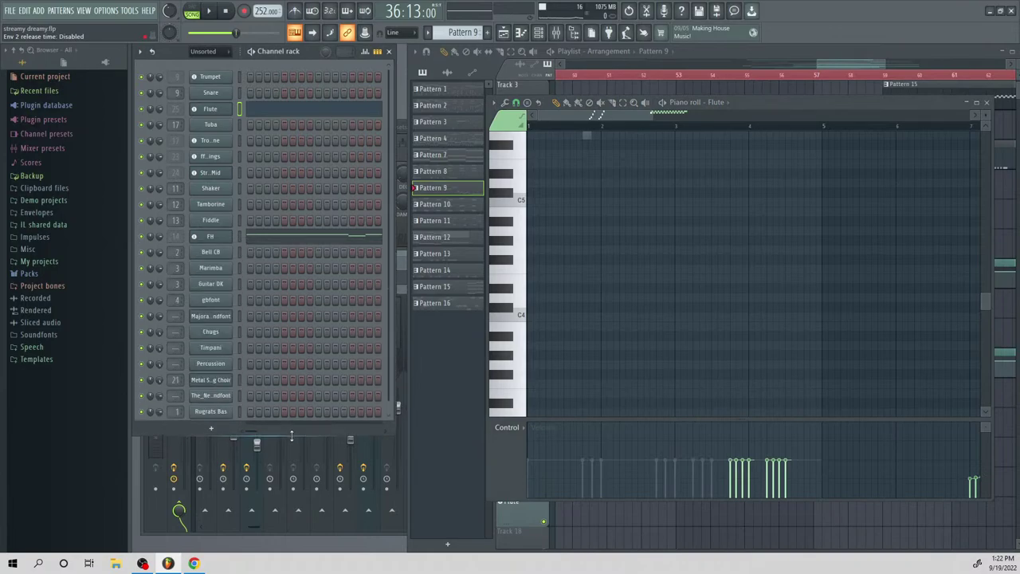
left_click(277, 236)
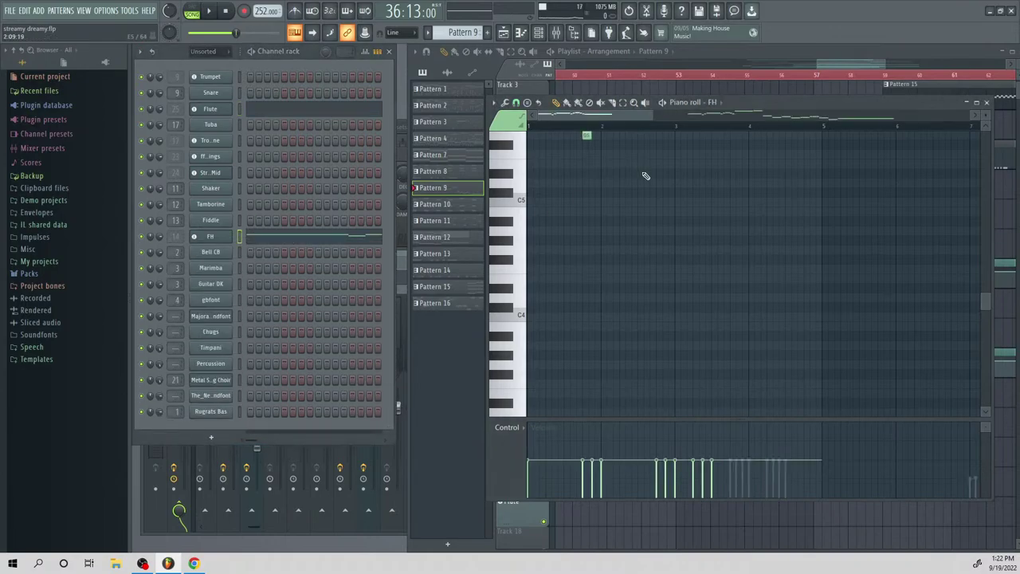
key("space")
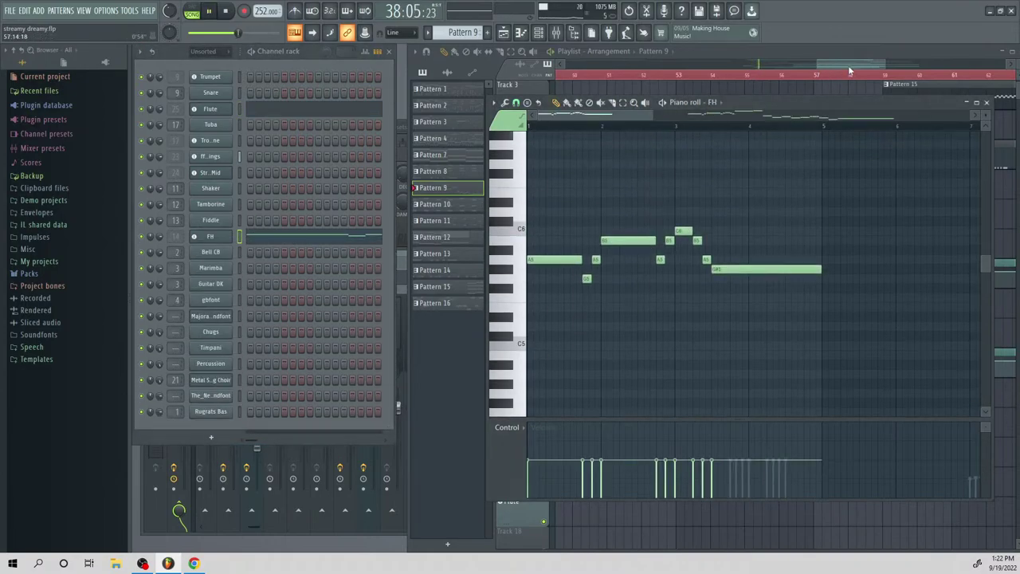
left_click(849, 67)
double_click(704, 212)
left_click(322, 237)
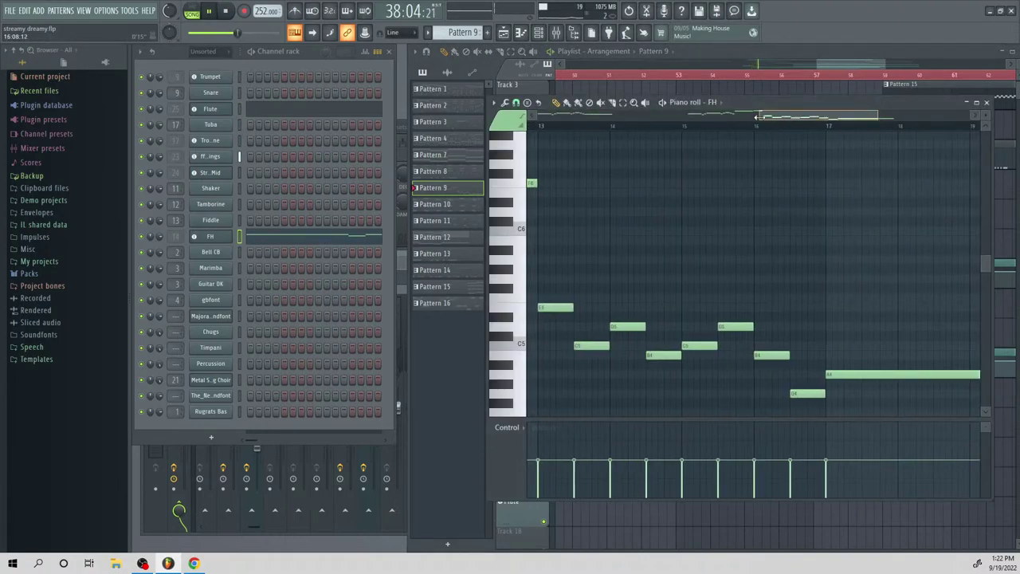
Copy Pattern 9's FH notes from bar 13 to the end into the Metal Slug Choir channel
left_click(644, 126)
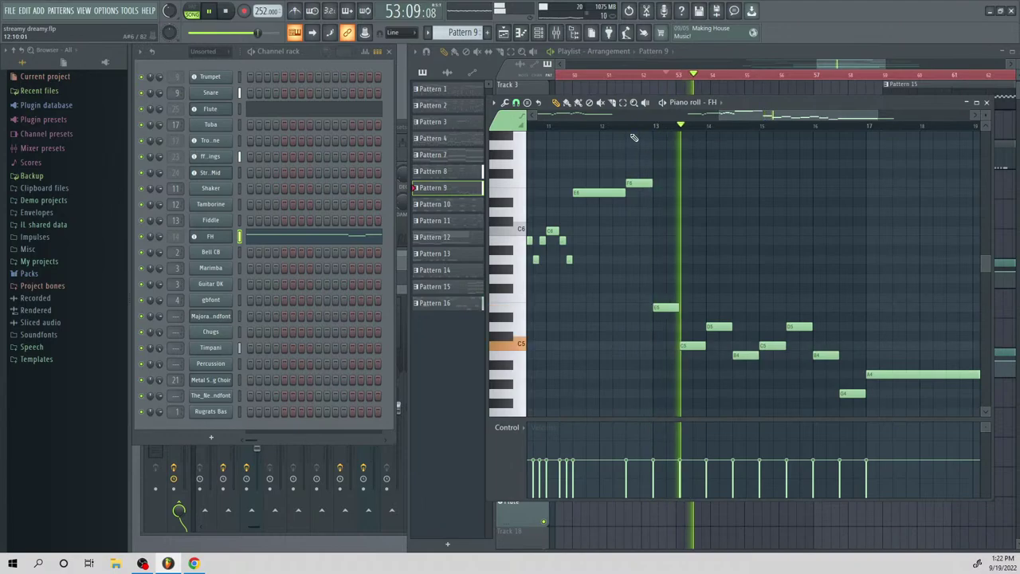
left_click_drag(661, 237, 884, 367)
key("space")
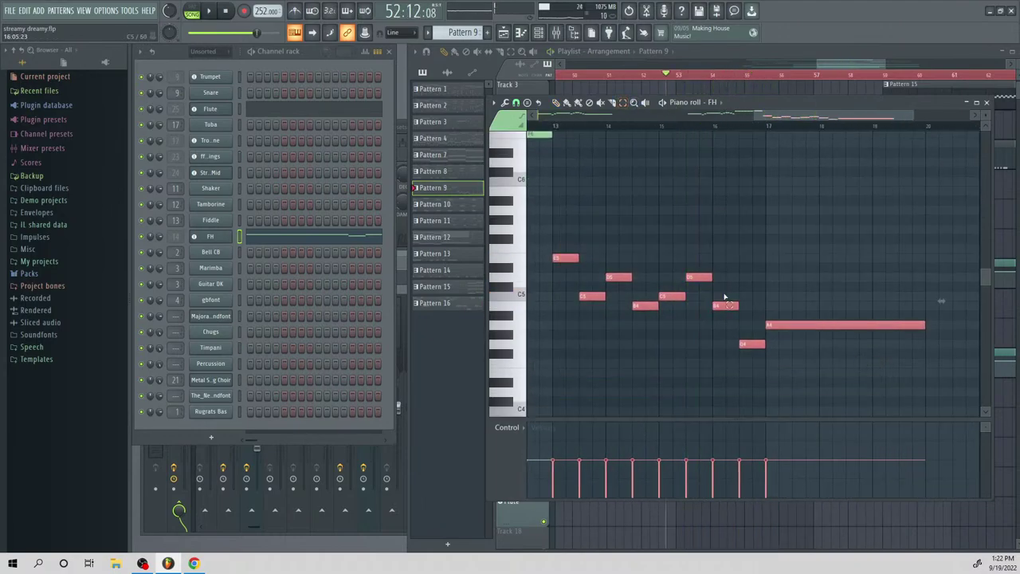
right_click(221, 381)
left_click(255, 381)
key("ctrl+v")
Raise the pasted choir notes by one octave and set all their velocities to about 79%
key("space")
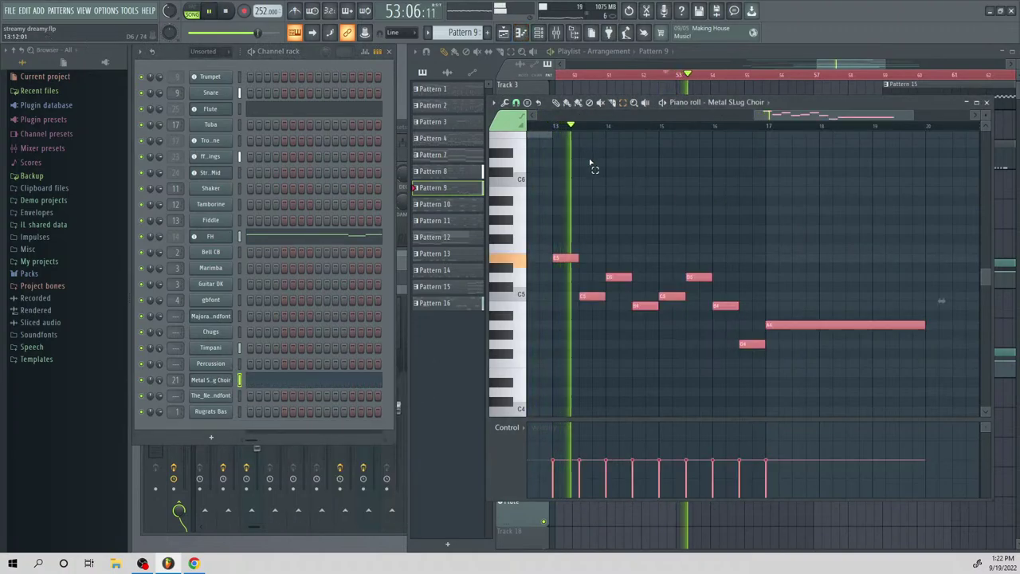
key("ctrl+Up")
key("space")
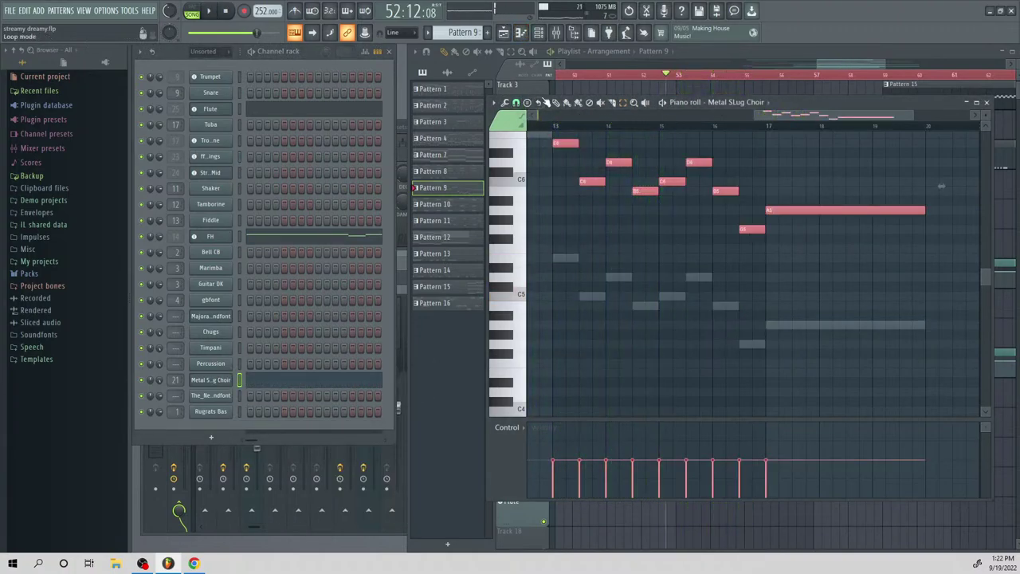
left_click_drag(560, 443, 792, 441)
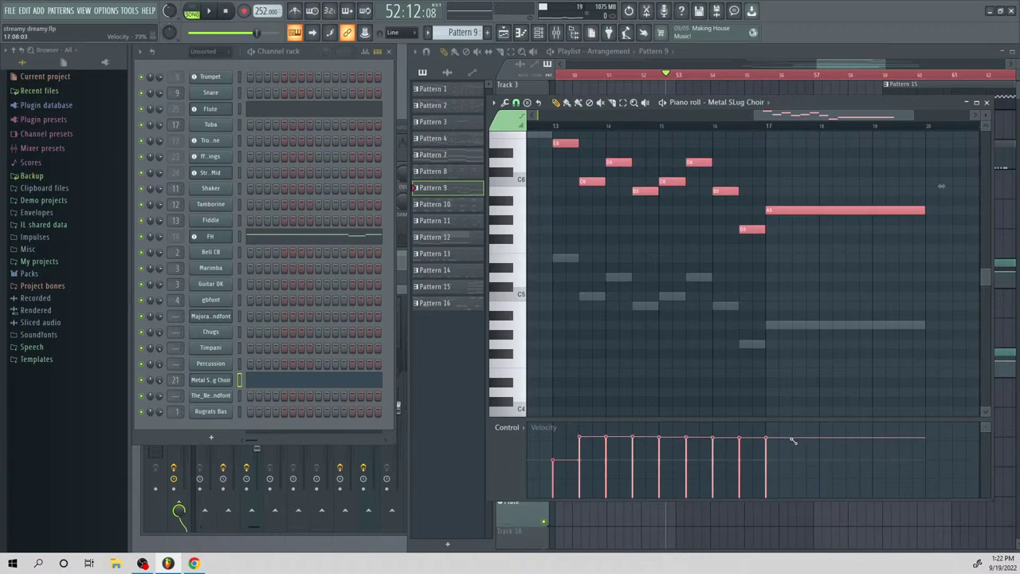
key("space")
key("space")
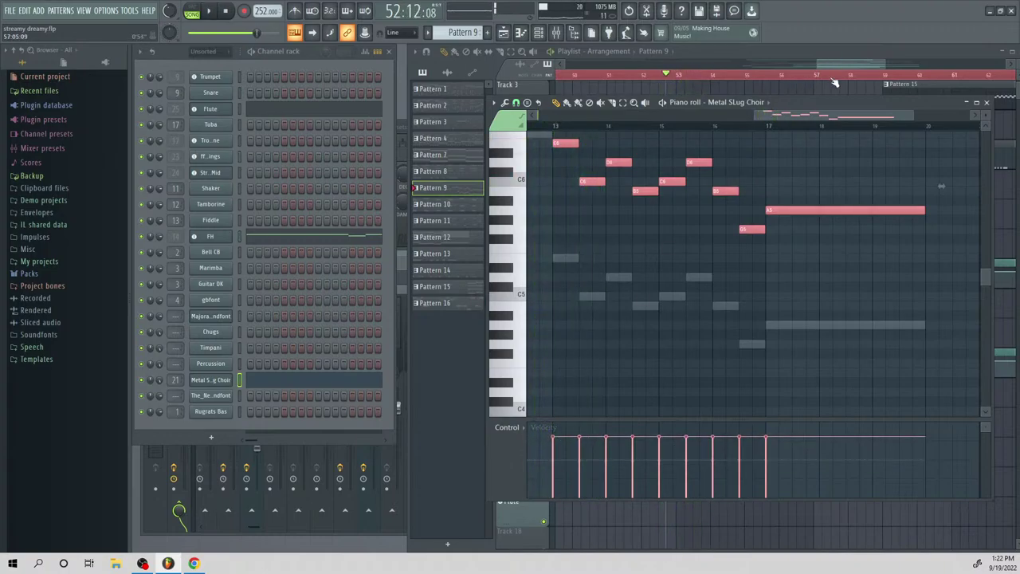
Review the arrangement around bars 45 to 60 and play back the choir melody from bar 13 of Pattern 9
left_click(852, 64)
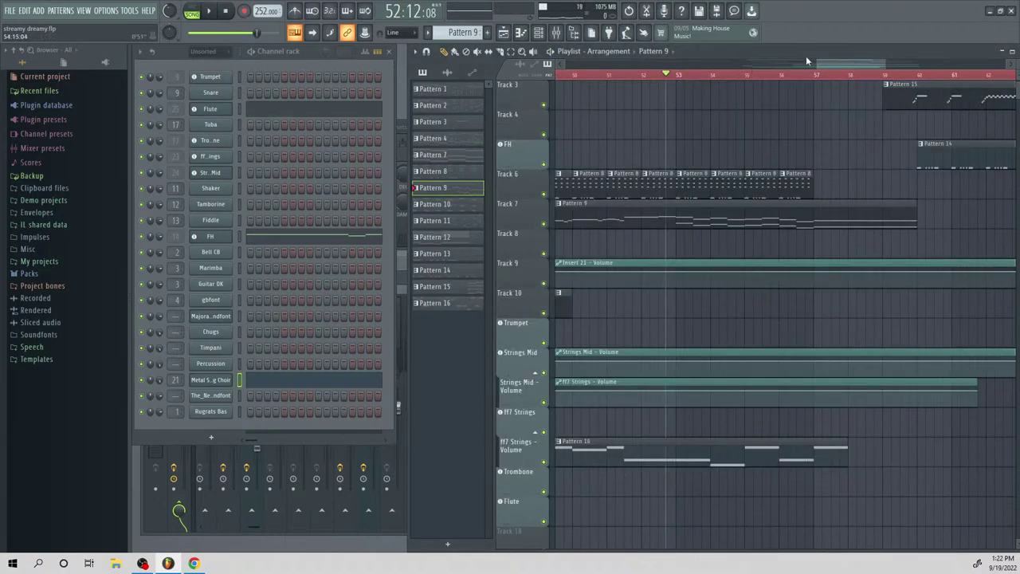
left_click_drag(819, 62, 792, 137)
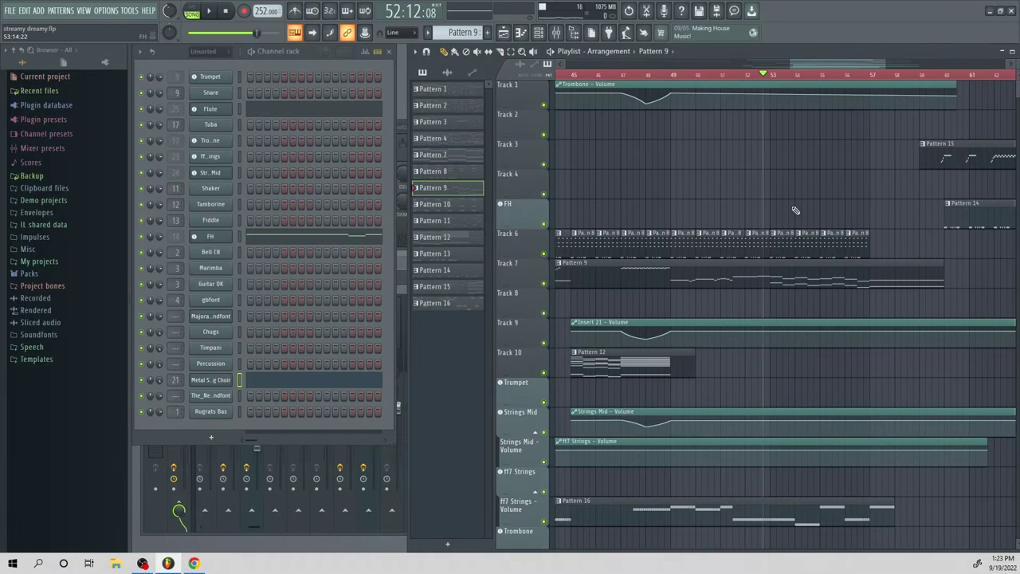
scroll(797, 214, "down", 5)
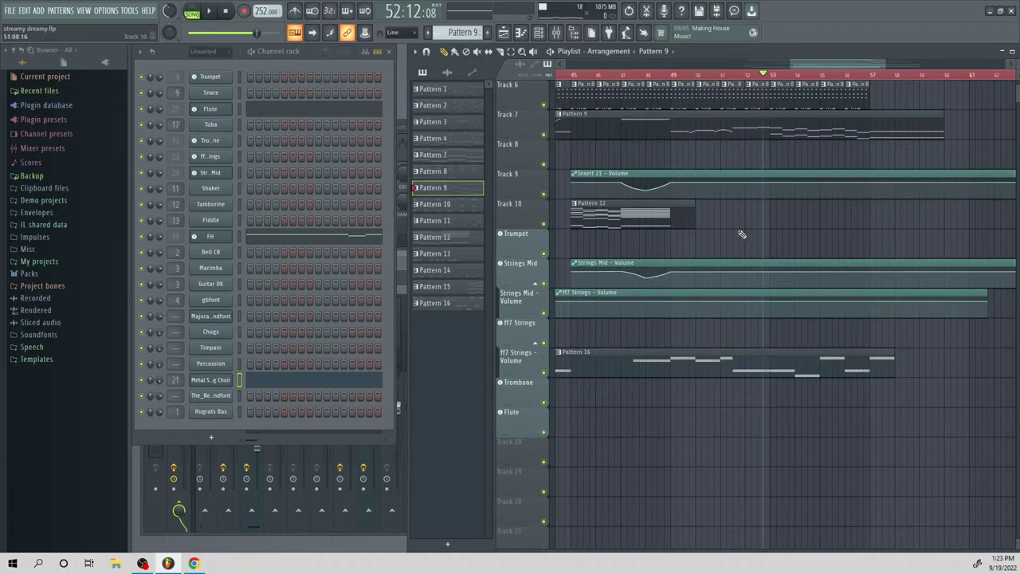
left_click(306, 381)
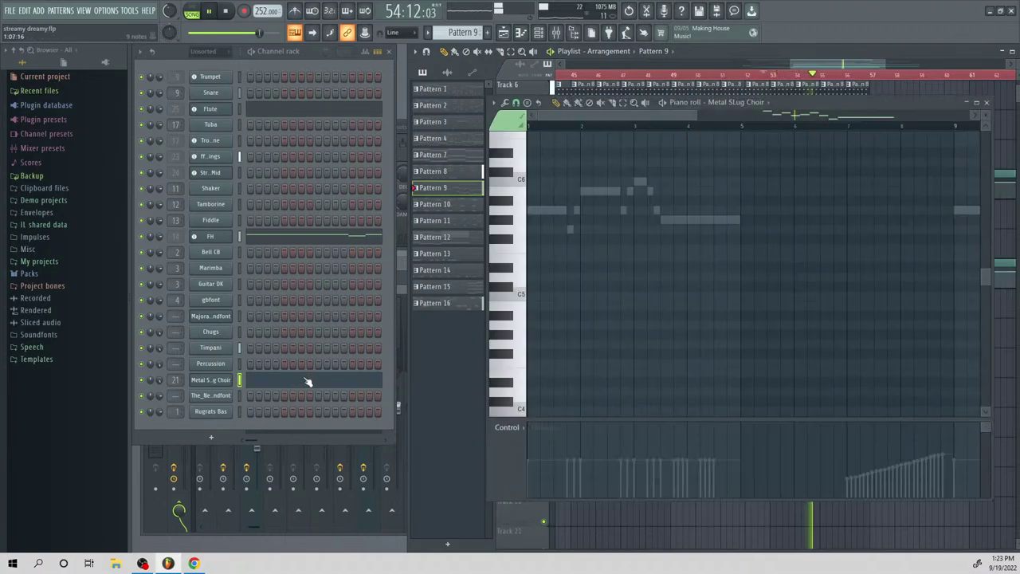
scroll(692, 301, "down", 3)
scroll(675, 296, "up", 4)
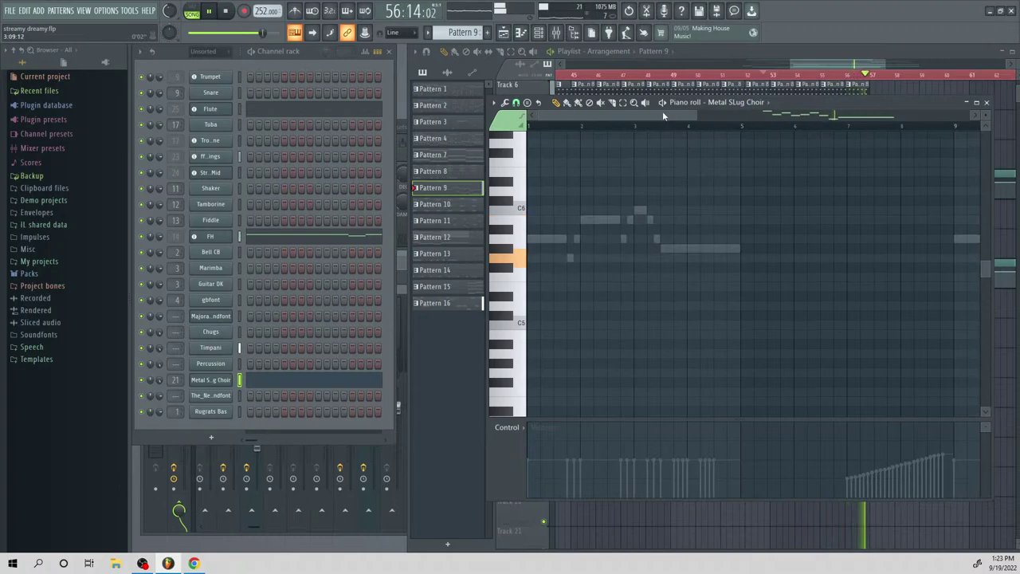
left_click_drag(662, 114, 880, 205)
key("space")
key("space")
scroll(799, 247, "up", 3)
key("space")
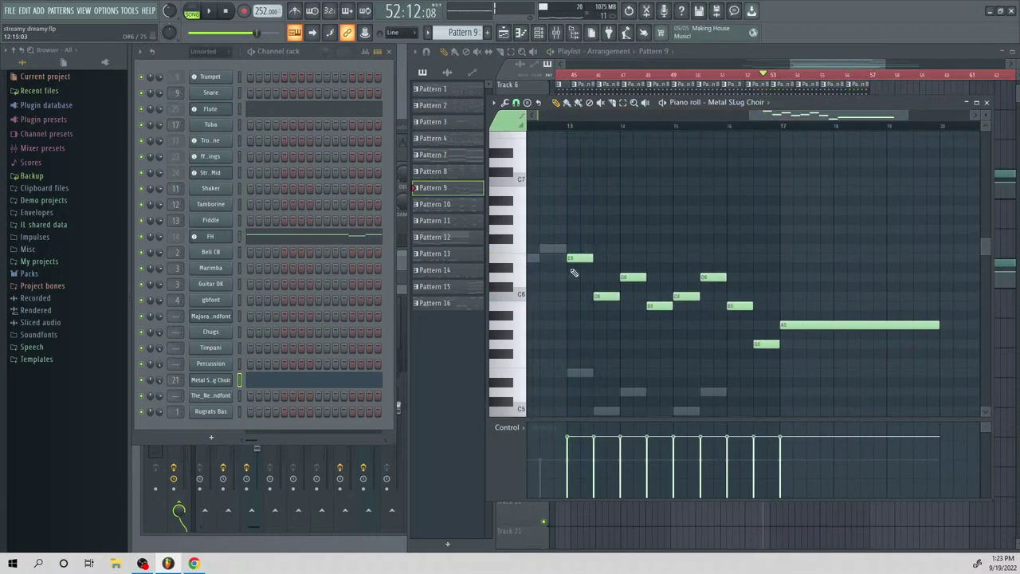
Add half-bar choir harmony notes above the melody: A6 at bar 13, F6 halfway through bar 13 and F6 at bar 14
left_click_drag(567, 199, 565, 210)
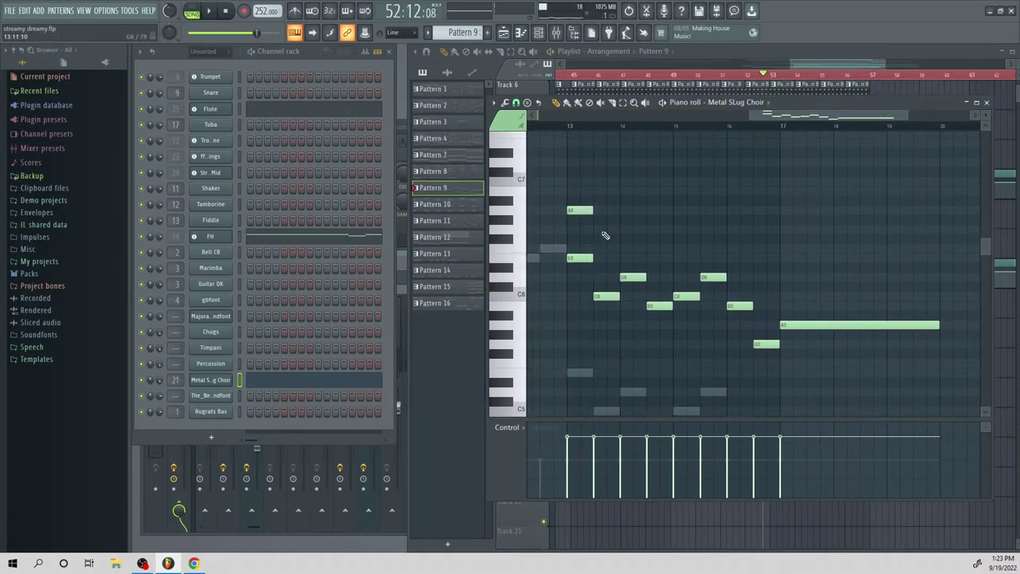
key("space")
key("space")
left_click(593, 230)
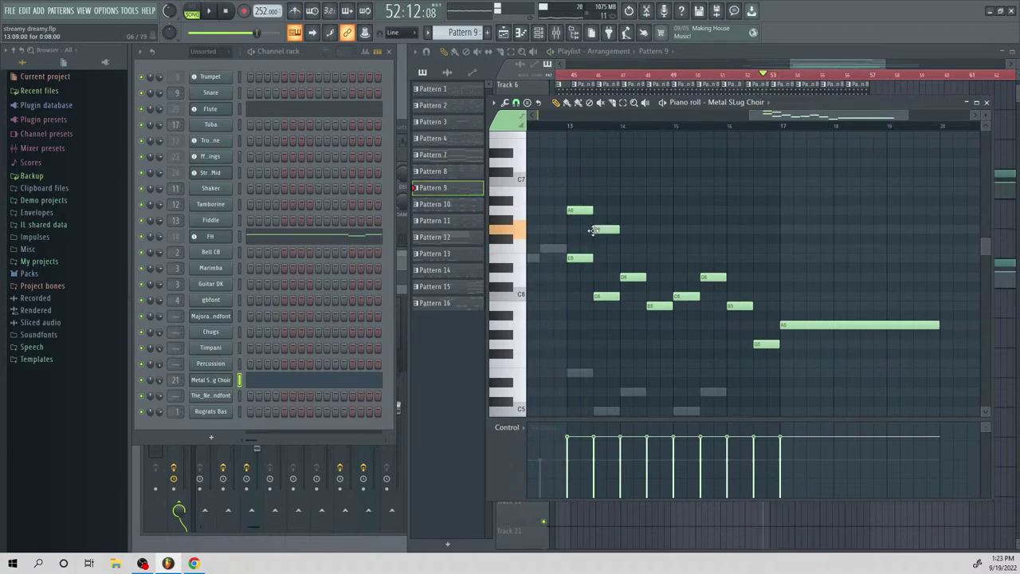
left_click_drag(594, 230, 626, 249)
Replace the F6 harmony note halfway through bar 13 with E6 and play the passage
key("space")
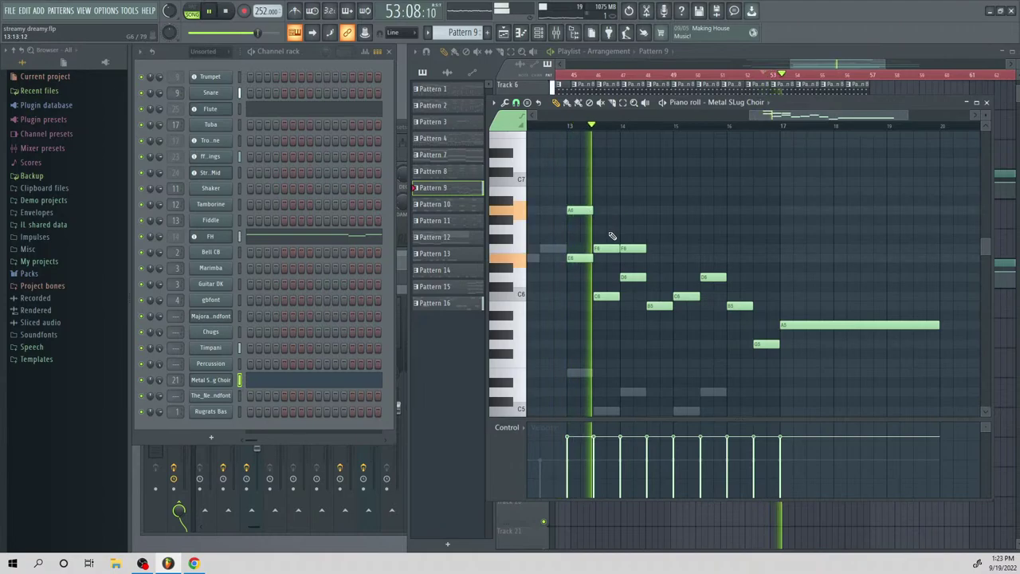
key("space")
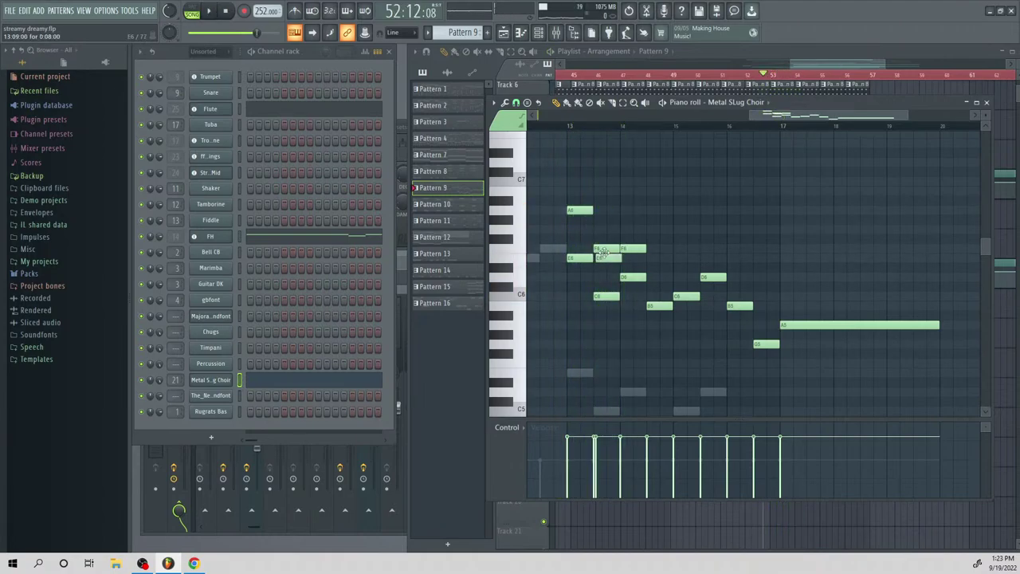
right_click(604, 250)
key("space")
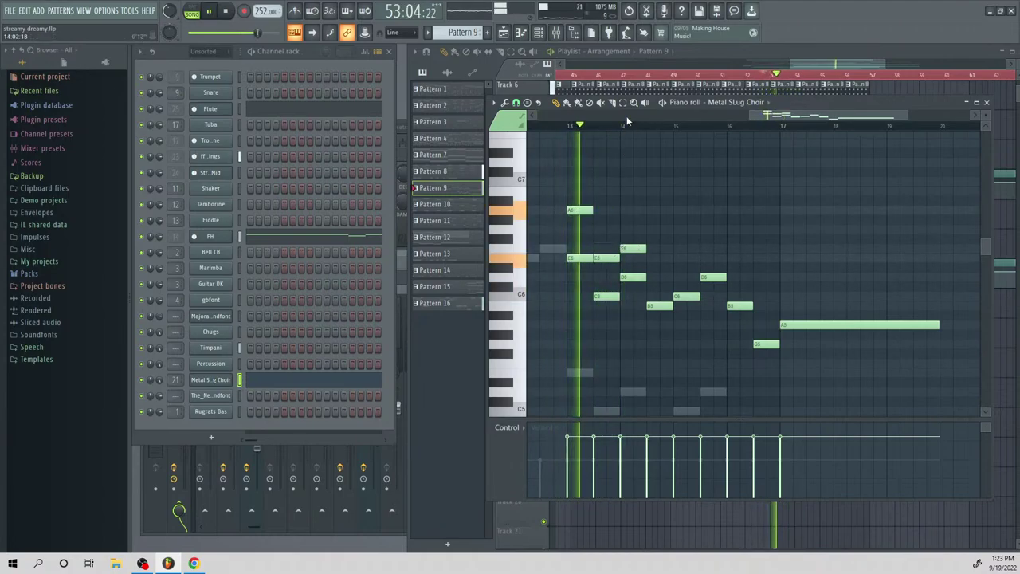
Raise all the Metal Slug Choir notes from bar 13 onward by one octave
key("space")
left_click_drag(589, 165, 831, 355)
key("ctrl+Up")
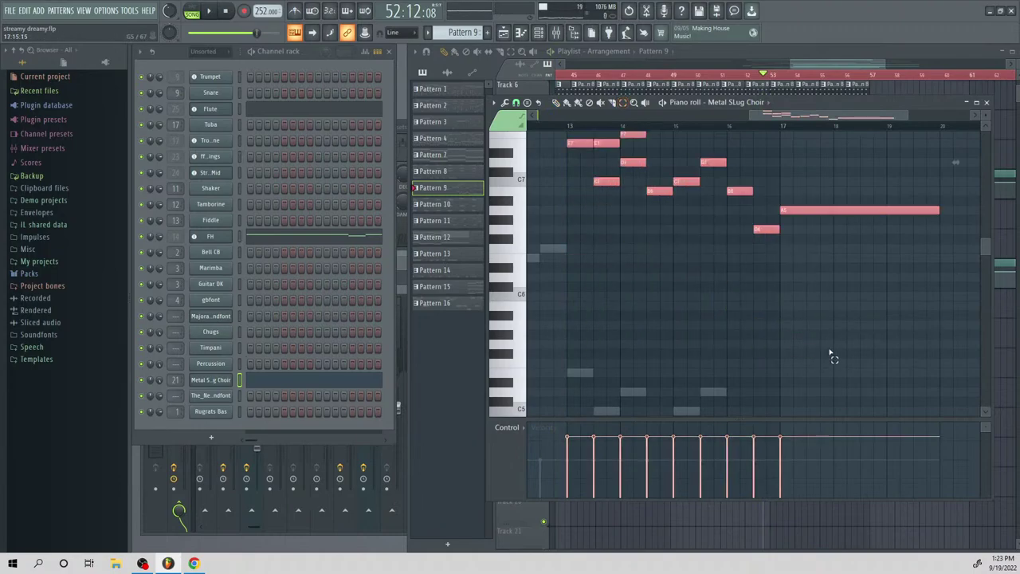
key("space")
scroll(831, 356, "up", 4)
key("space")
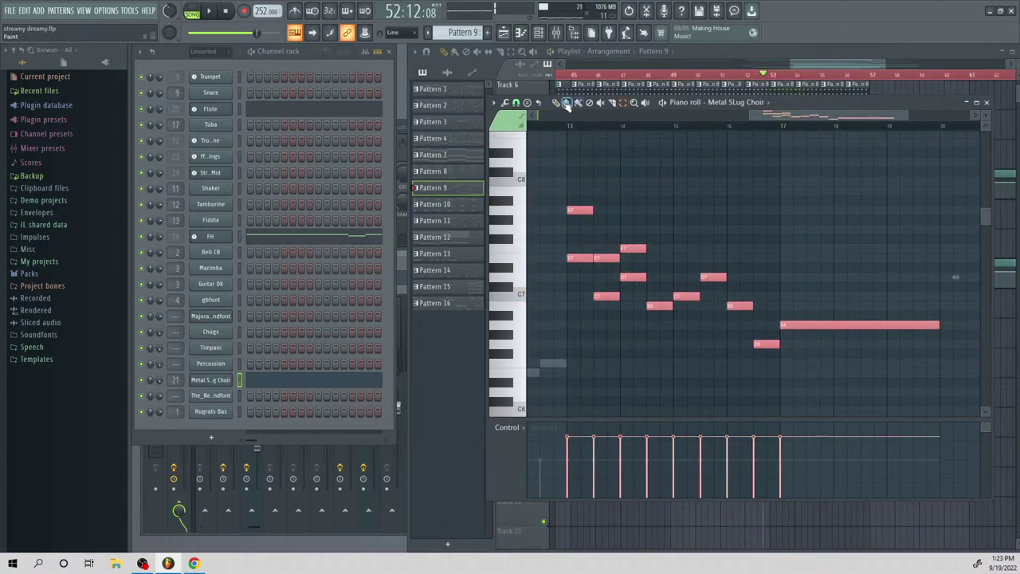
Add half-bar choir harmony notes: D7 halfway through bar 14, E7 at bar 15, F7 halfway through bar 15 and D7 at bar 16
left_click(668, 247)
left_click(647, 277)
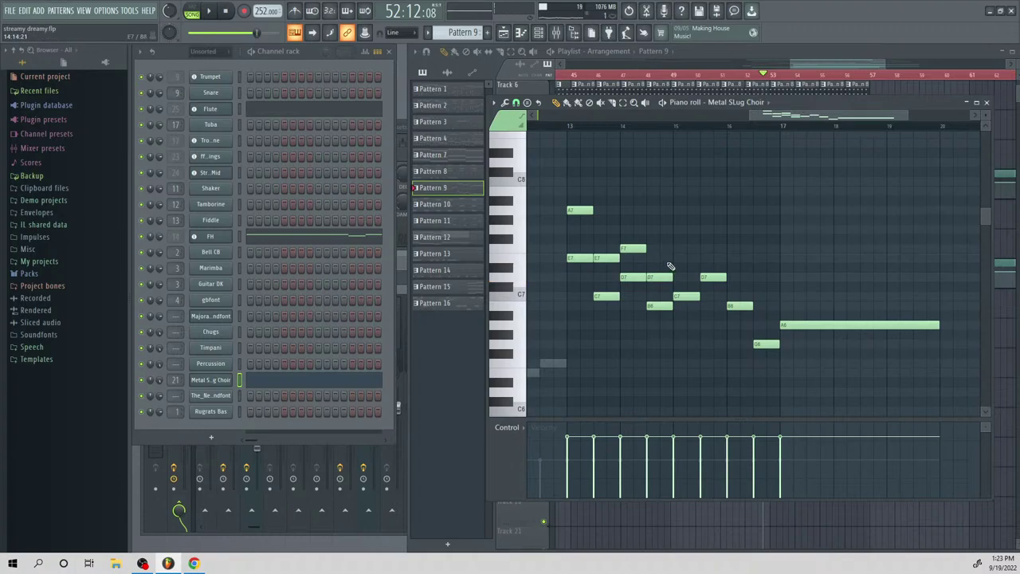
left_click(672, 258)
left_click(698, 249)
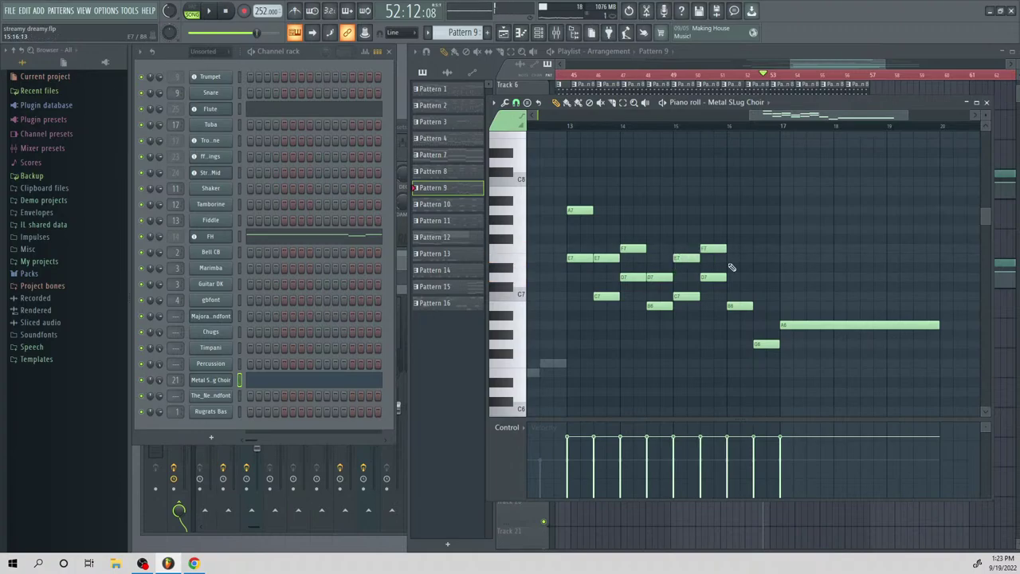
left_click(729, 259)
left_click_drag(725, 260, 726, 278)
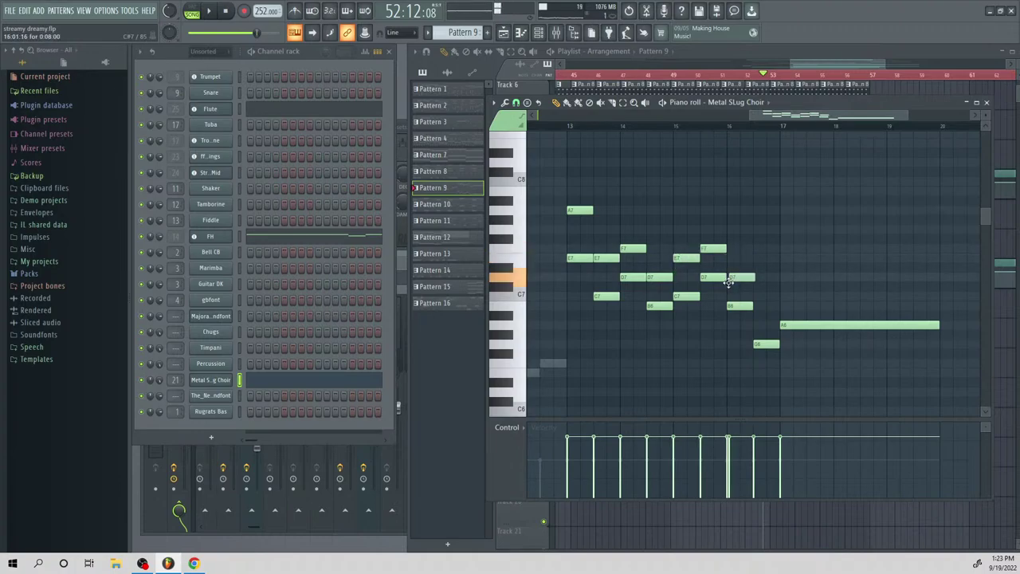
Add a B6 choir harmony note halfway through bar 16 and a three-bar C7 at bar 17, and play the passage
left_click(767, 306)
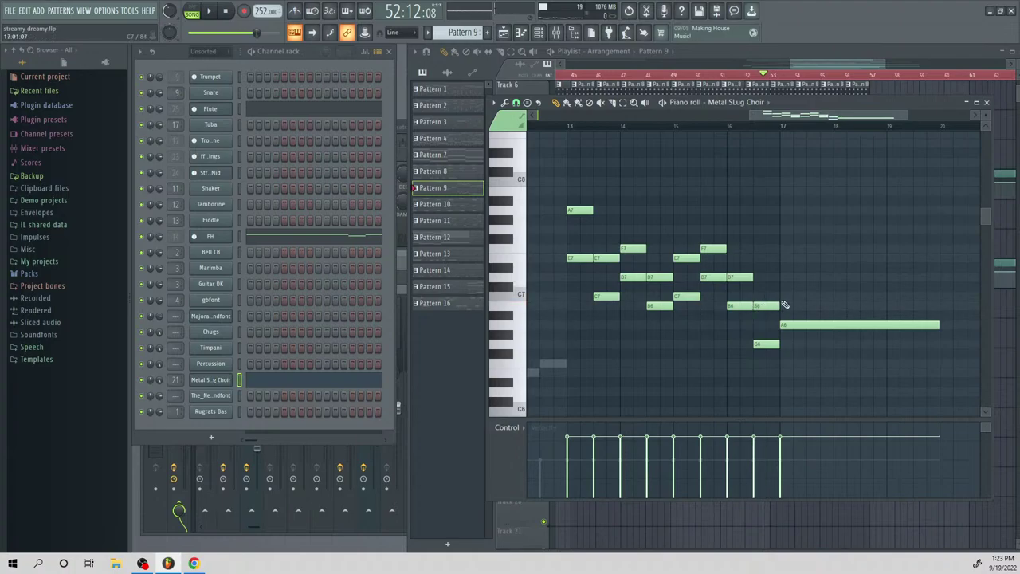
left_click(789, 296)
key("space")
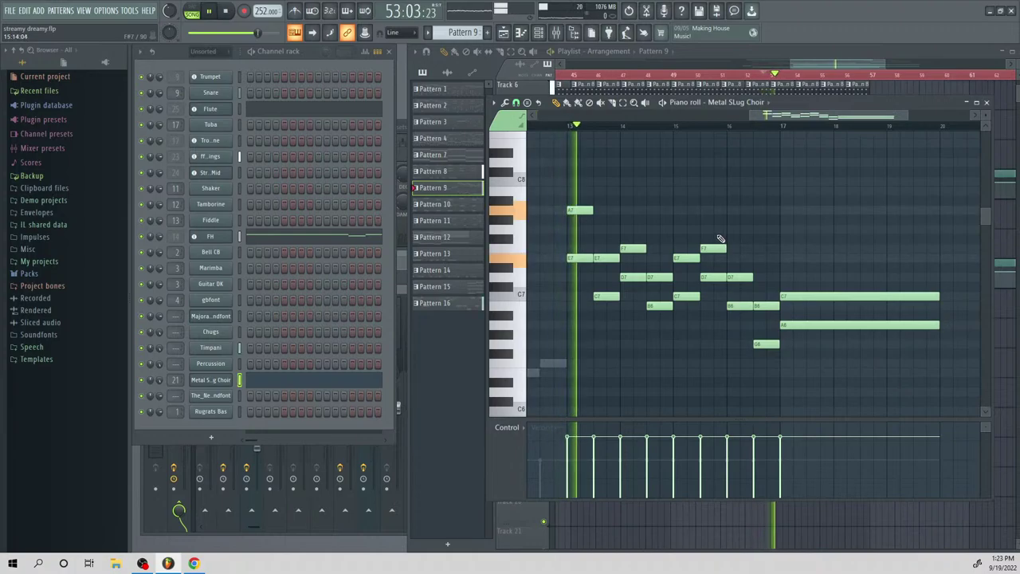
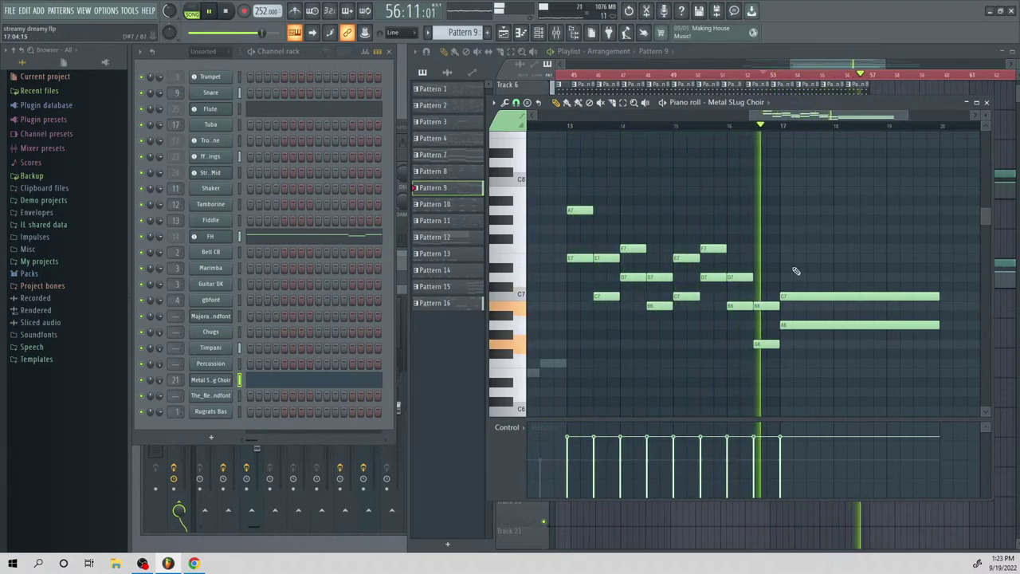
key("space")
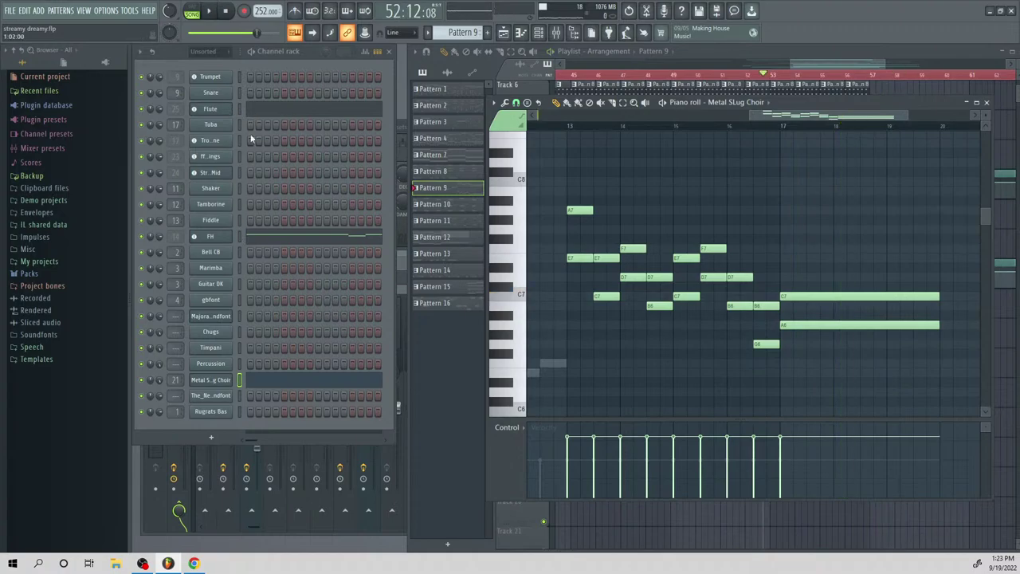
Open the Trumpet piano roll and add half-bar notes: A7 at bar 13, E7 mid-13, F7 at 14, D7 mid-14 and E7 at 15
right_click(223, 78)
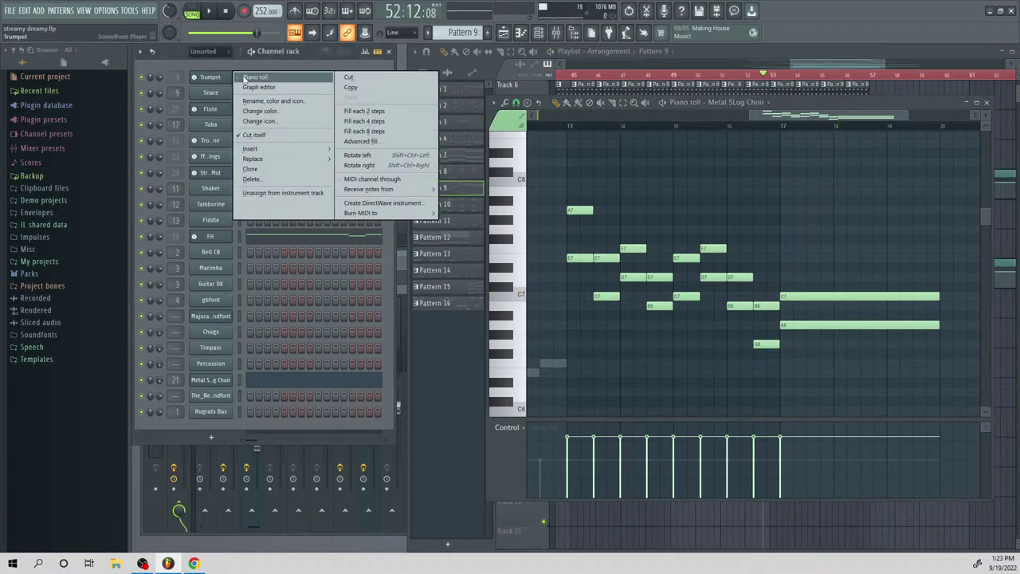
left_click(255, 77)
left_click(572, 211)
mouse_move(572, 211)
left_mouse_down()
mouse_move(573, 301)
mouse_move(572, 210)
left_mouse_up()
left_click_drag(728, 210, 595, 230)
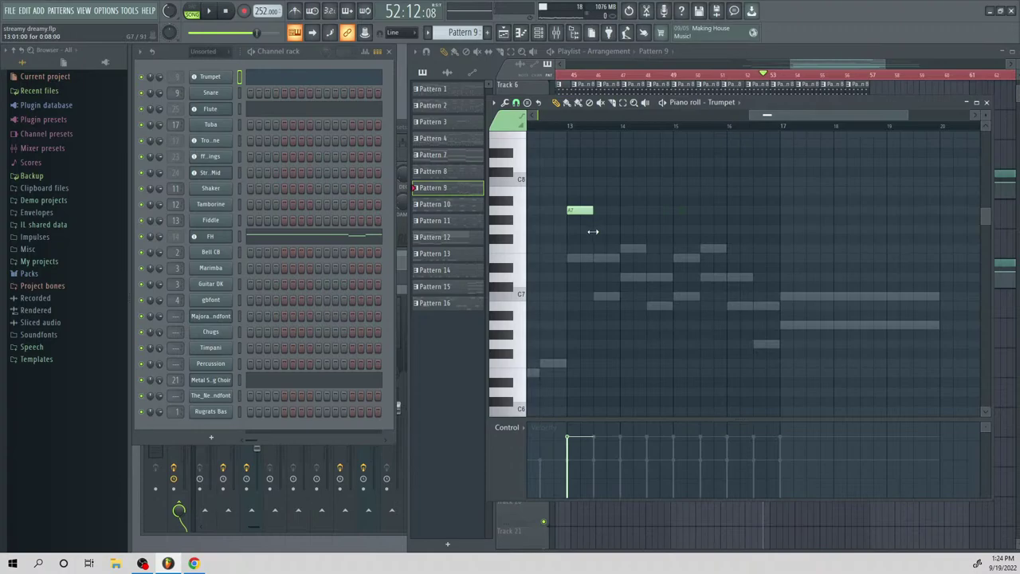
left_click(594, 257)
left_click(615, 248)
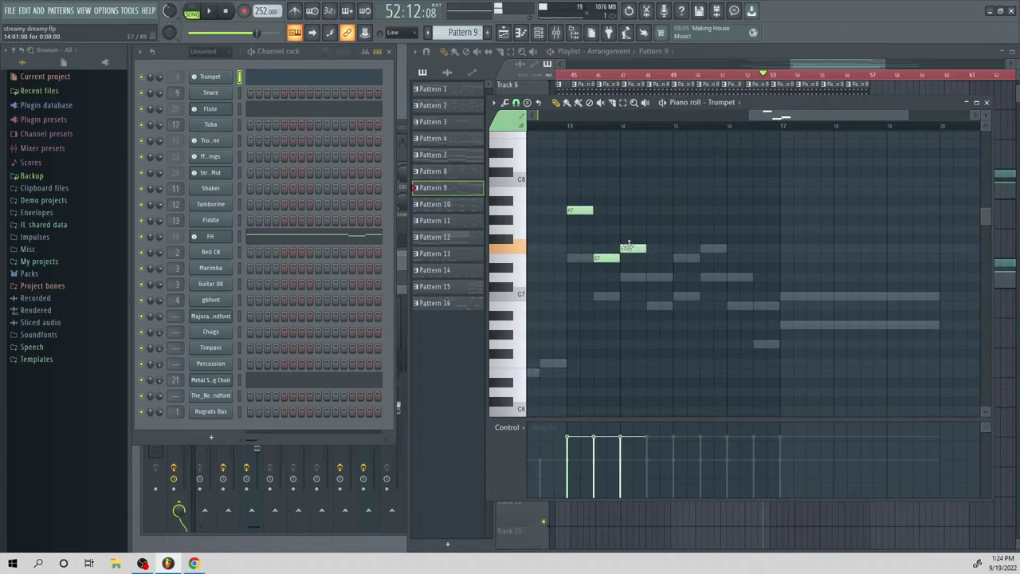
left_click(650, 277)
left_click(674, 258)
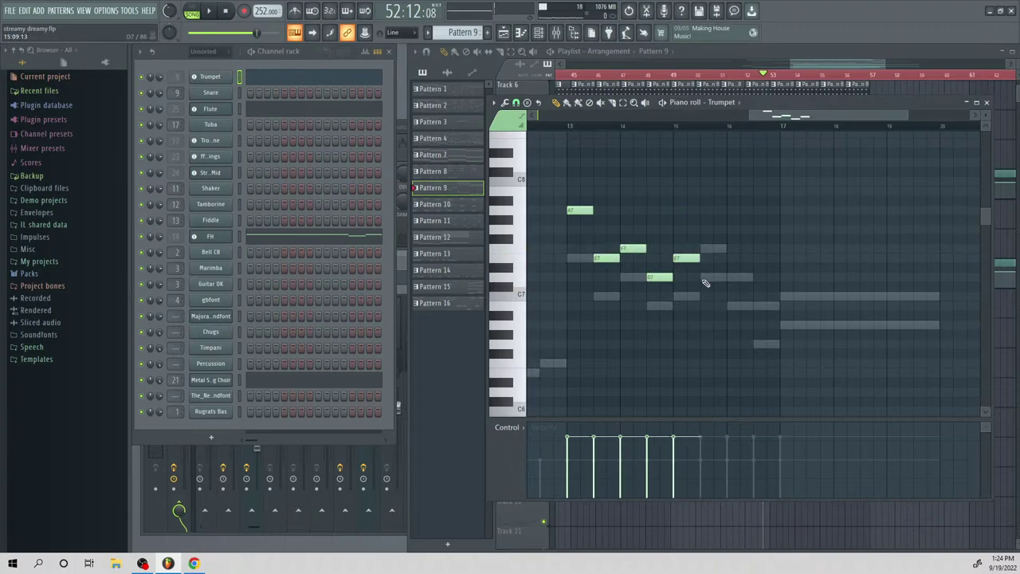
Complete the trumpet line with C7 halfway through bar 15, D7 at bar 16, B6 halfway through bar 16 and a three-bar C7 at bar 17
left_click(701, 296)
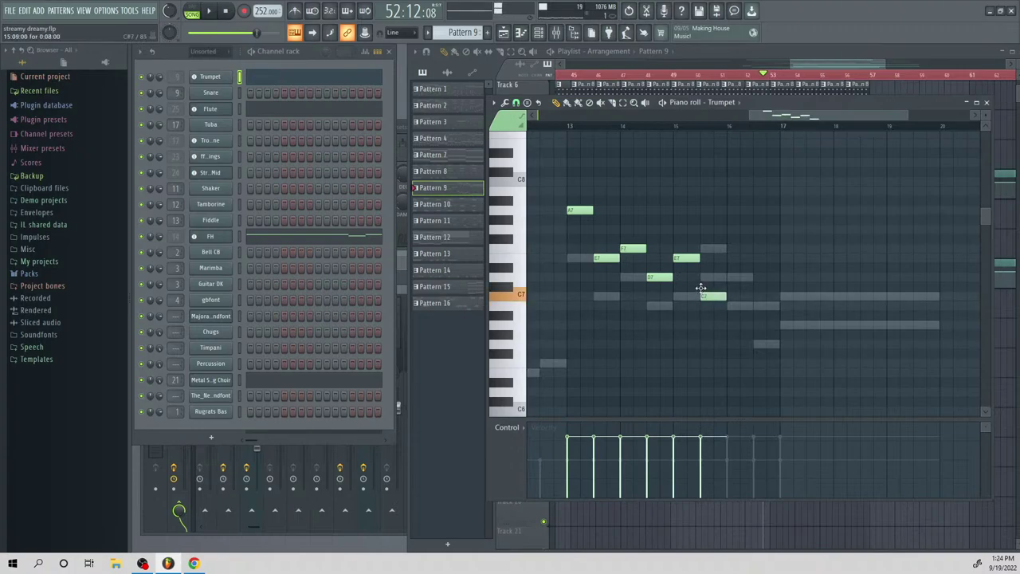
left_click(726, 278)
left_click(755, 306)
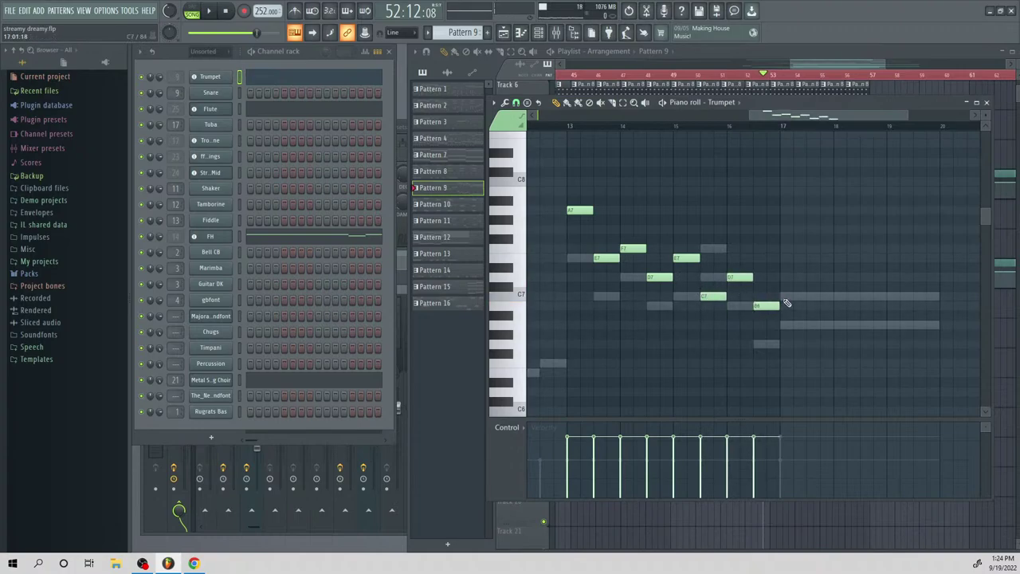
left_click(796, 298)
left_click_drag(807, 298, 928, 315)
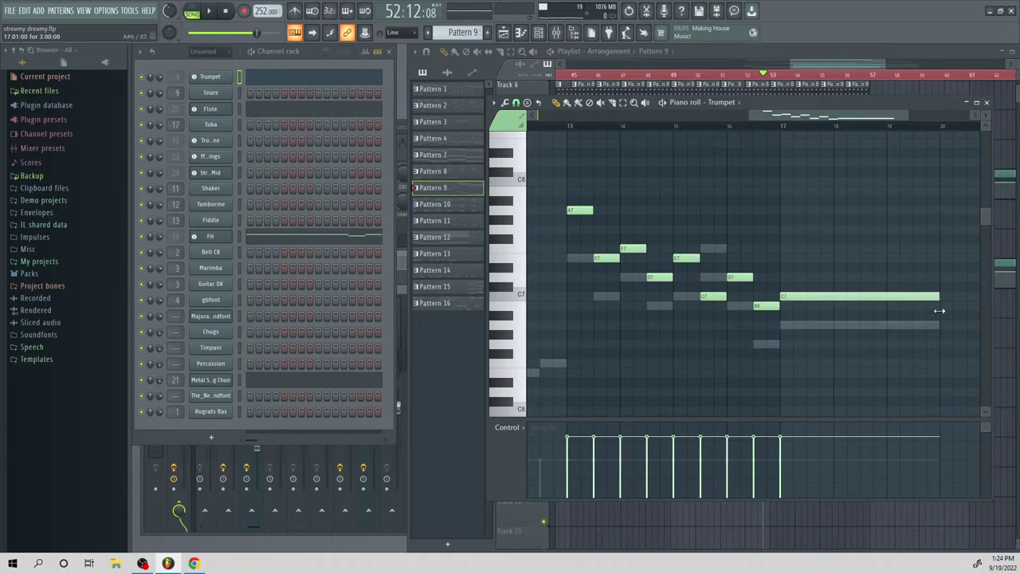
Lower all the trumpet notes by one octave and play the passage
left_click_drag(599, 166, 785, 312)
key("ctrl+Down")
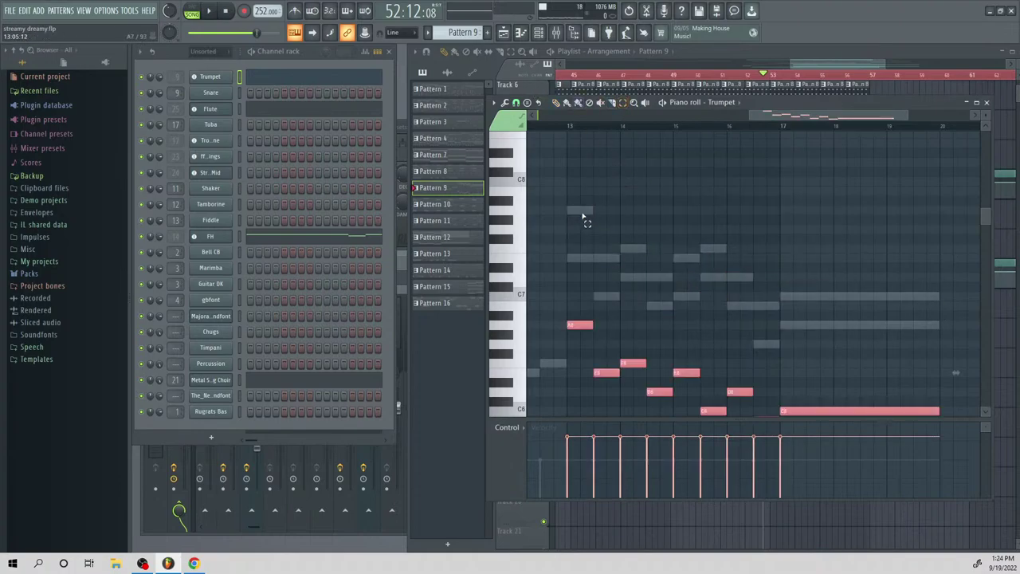
key("space")
scroll(626, 220, "down", 3)
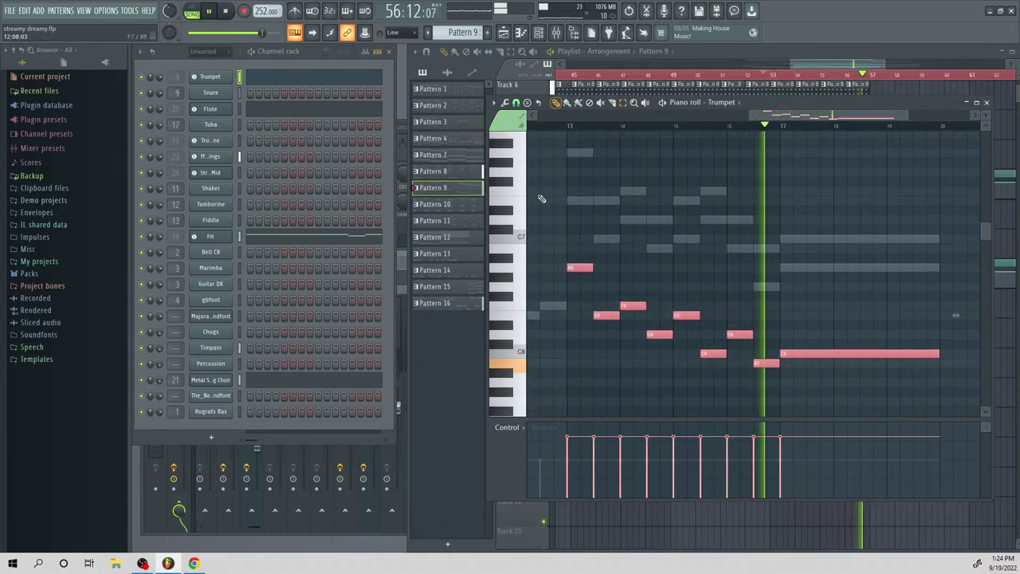
key("space")
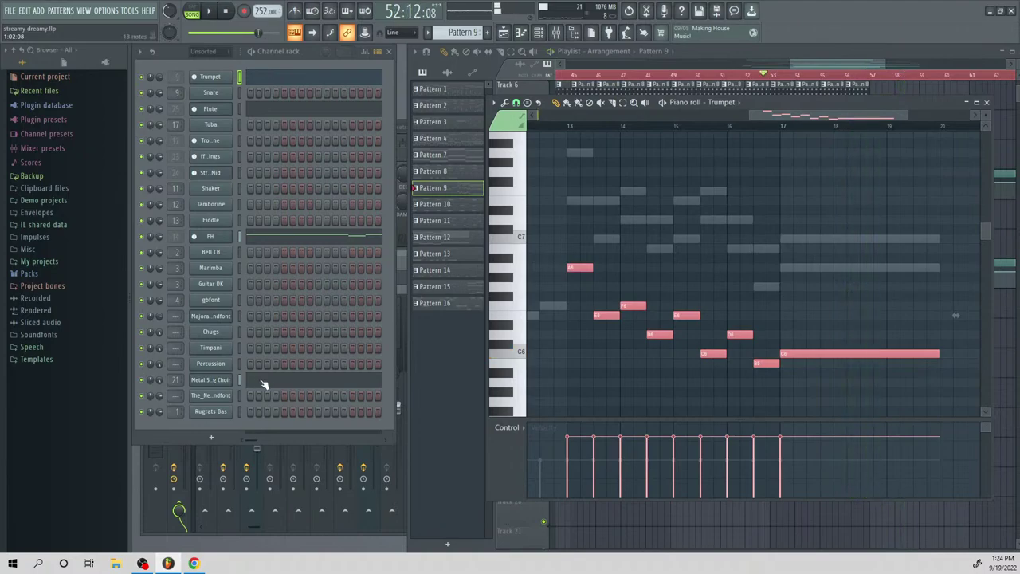
Lower all the Metal Slug Choir notes by one octave and play the passage
left_click(262, 381)
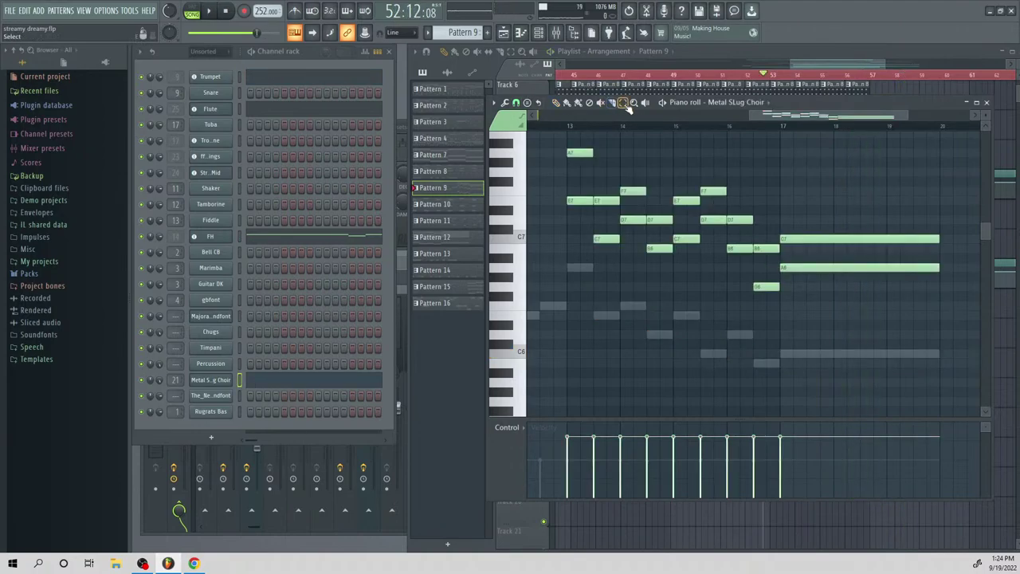
left_click_drag(873, 175, 592, 337)
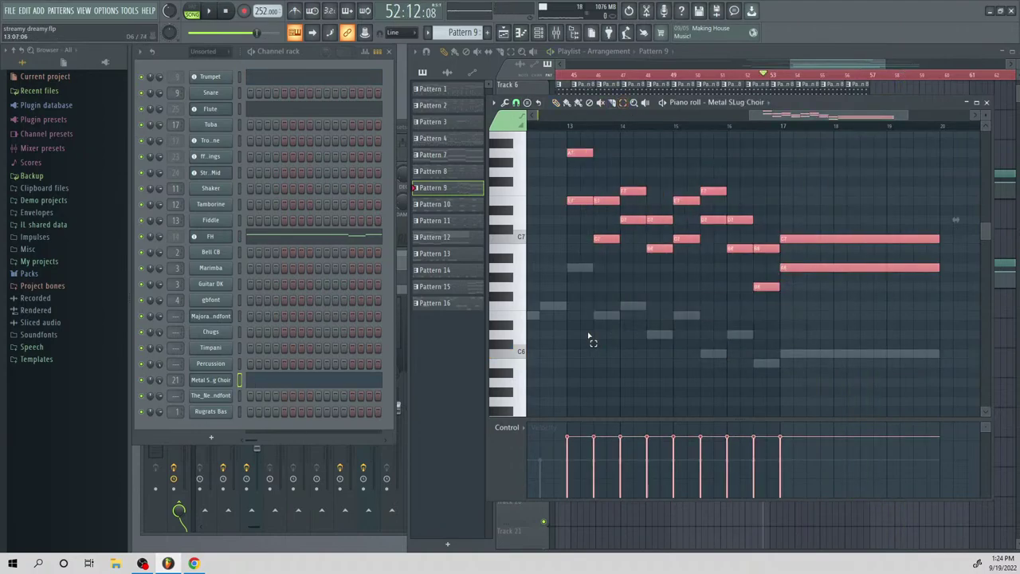
key("ctrl+Down")
key("space")
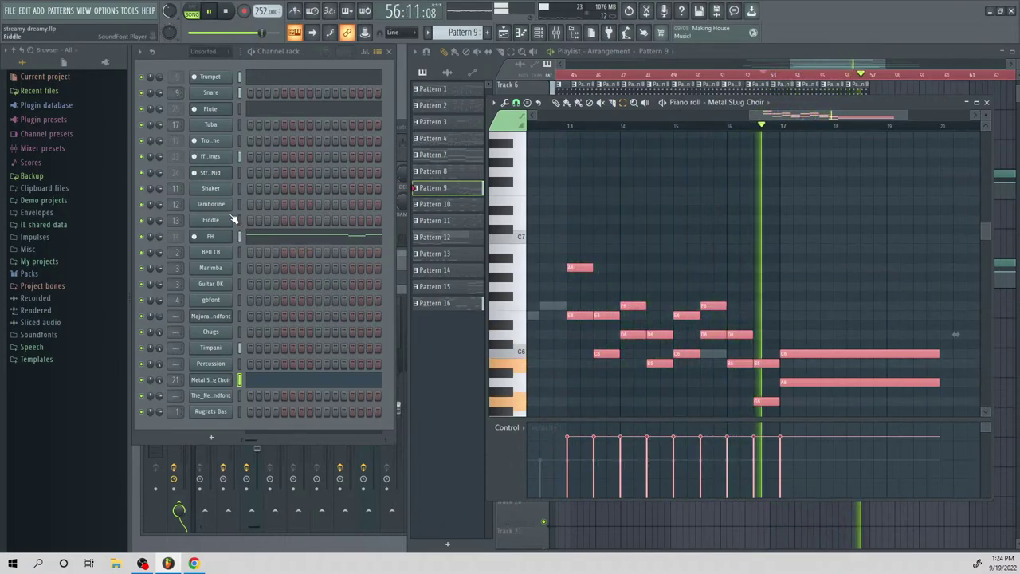
key("space")
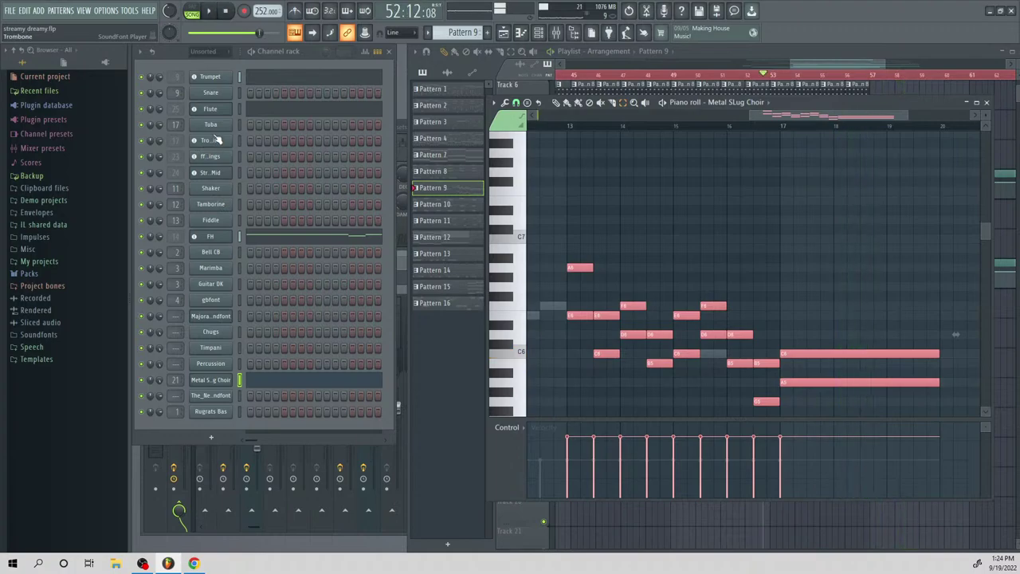
Open the Tuba piano roll, add an E5 note at bar 13 shortened to two steps, and play it
right_click(209, 124)
left_click(239, 134)
scroll(573, 289, "down", 5)
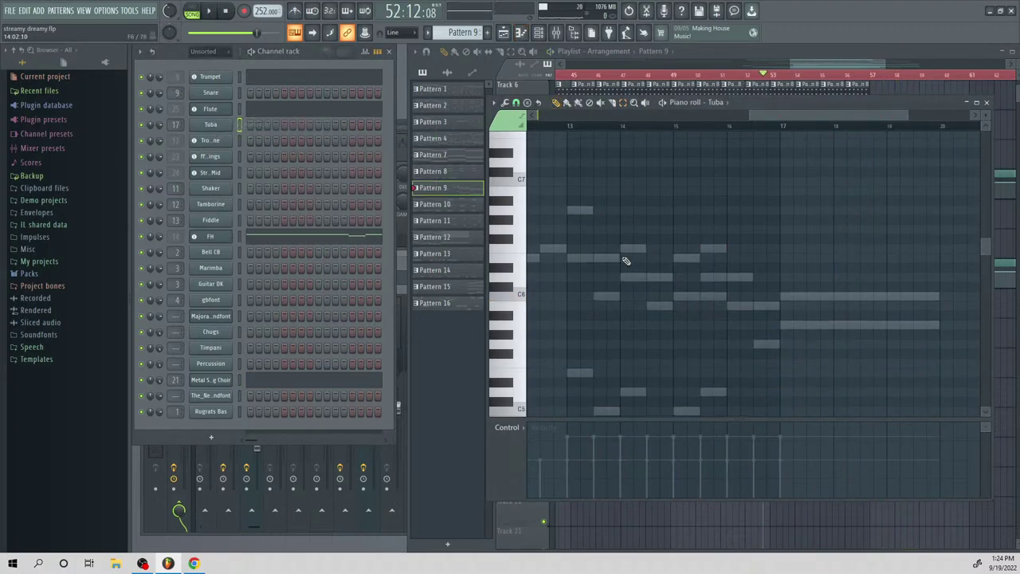
left_click(568, 289)
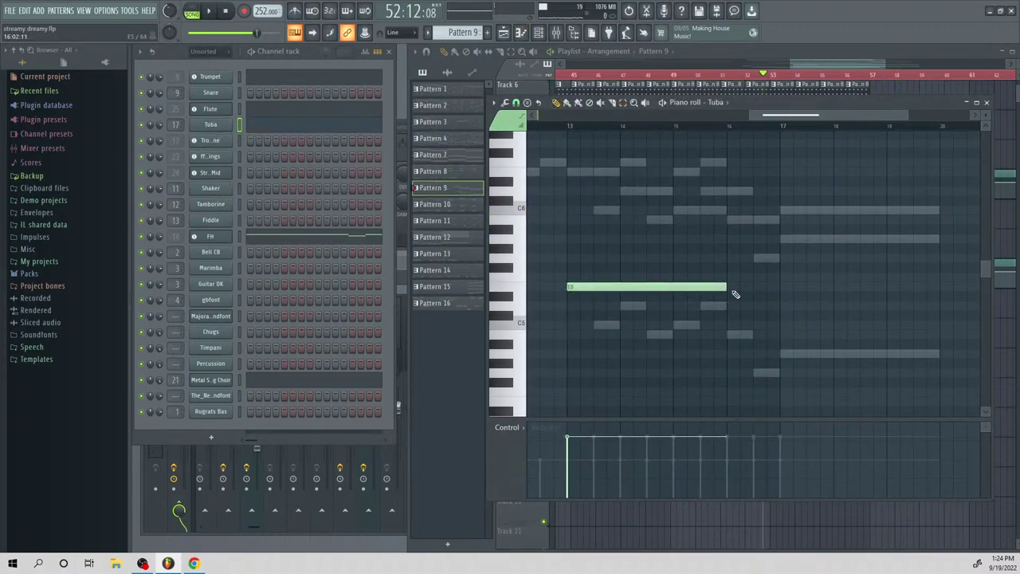
left_click_drag(710, 292, 576, 298)
key("space")
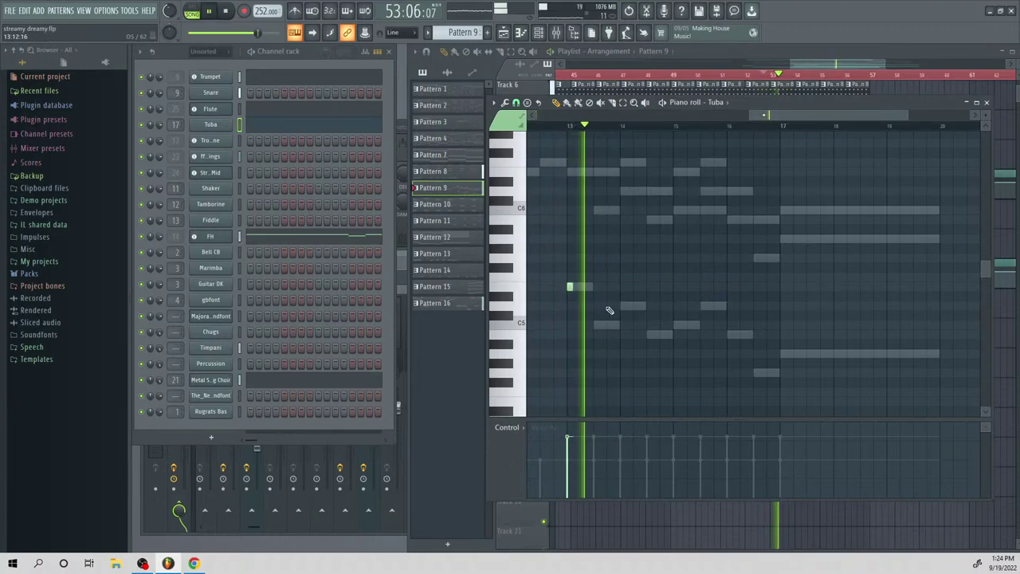
Add a second two-step E5 tuba note late in bar 13, play it and shift it slightly later to 13:14:08
left_click(609, 286)
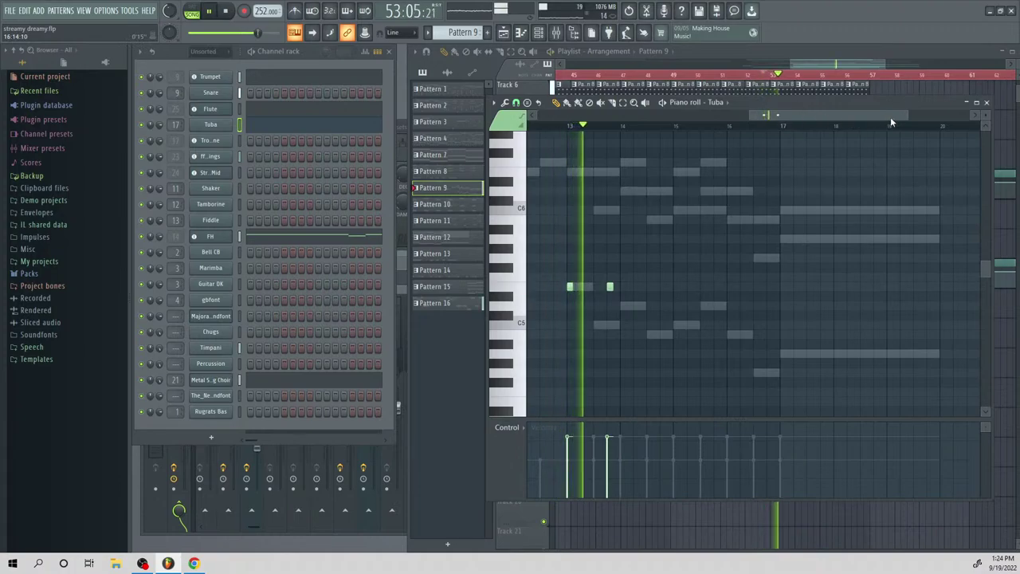
scroll(652, 284, "up", 2)
key("space")
key("space")
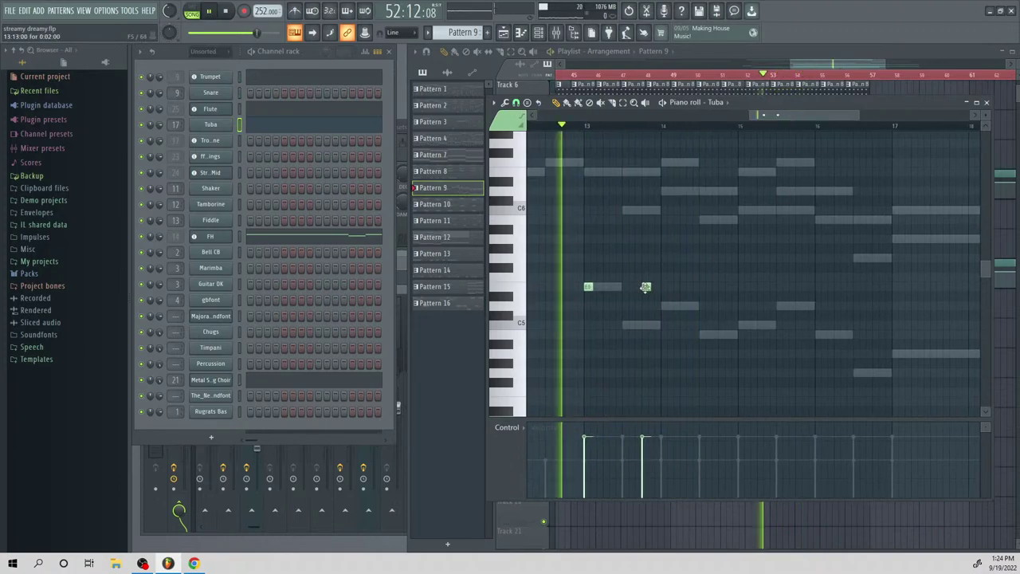
key("space")
left_click_drag(645, 286, 651, 288)
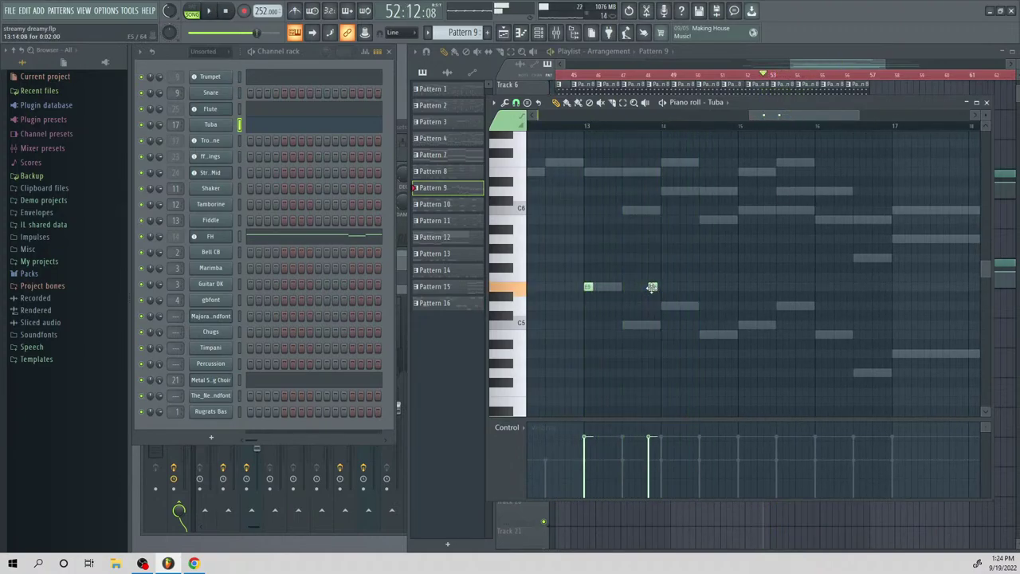
Set the piano roll snap to a fraction of a beat and play the two E5 tuba notes
left_click(516, 104)
left_click(532, 235)
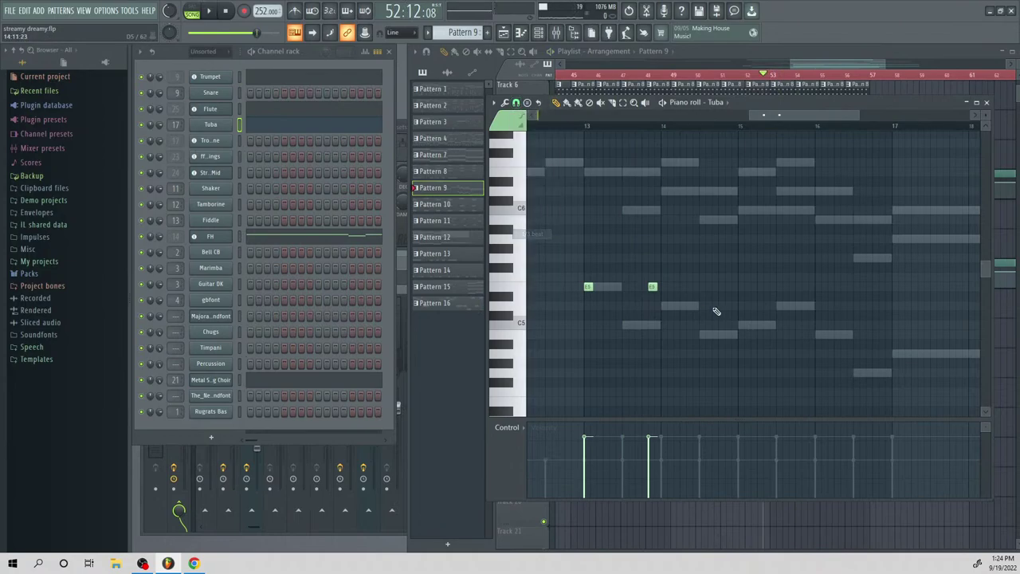
left_click(650, 288)
key("space")
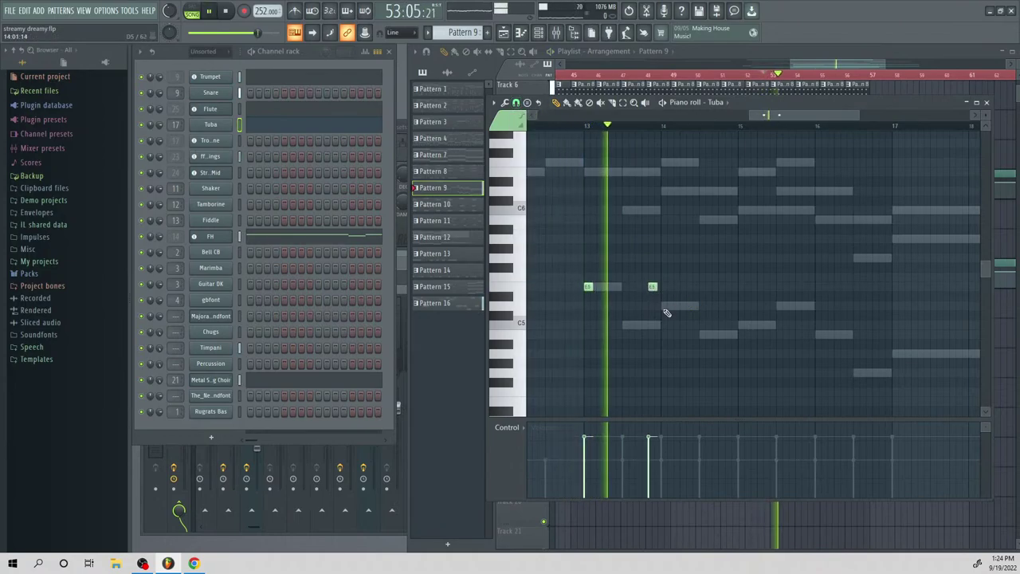
key("space")
Add short tuba notes: D5 at bar 14, B4 late in 14, C5 at 15, D5 late in 15, B4 at 16, G4 mid-16, A4 at 17
left_click(666, 306)
left_click(730, 334)
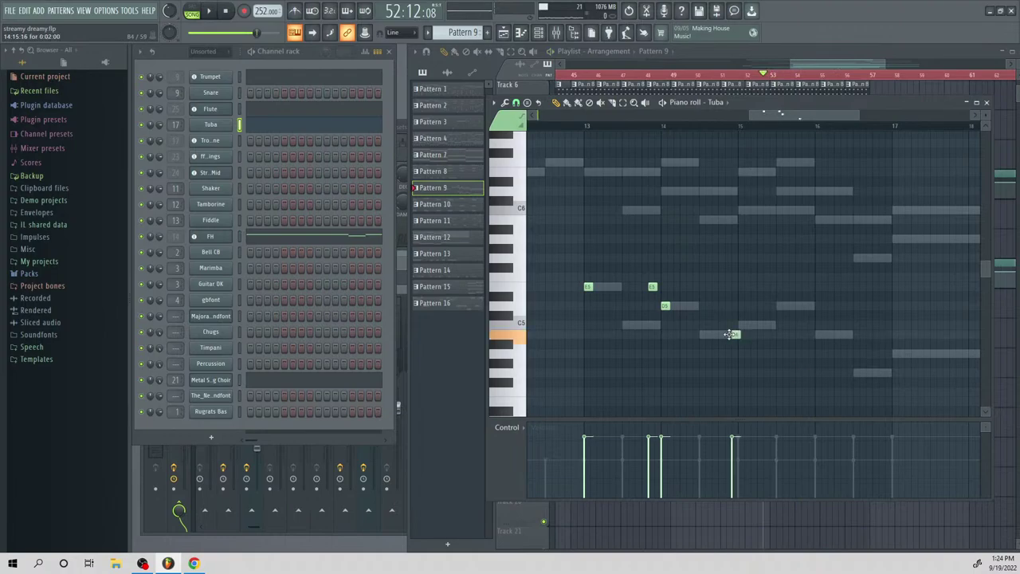
left_click(741, 325)
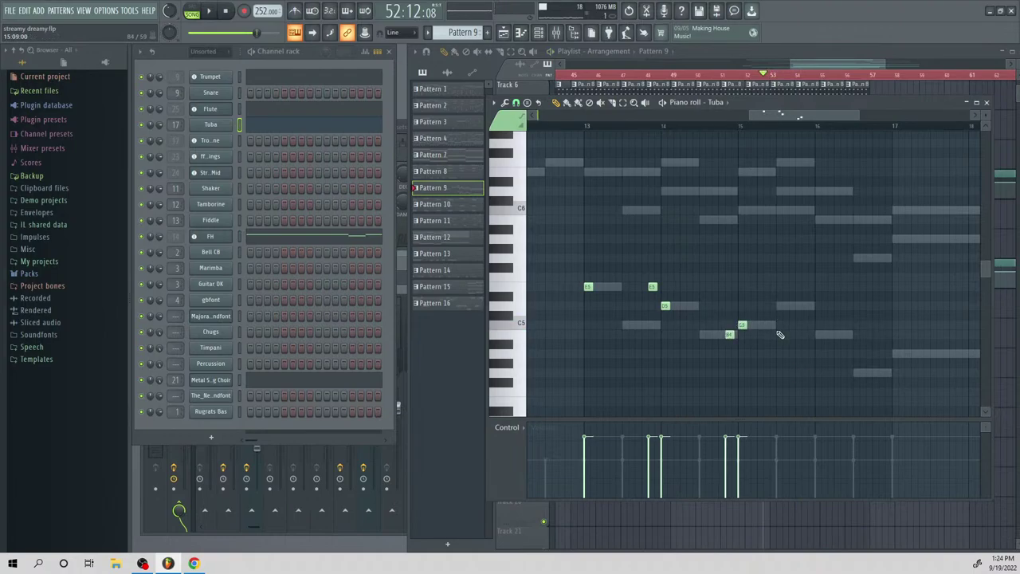
left_click(804, 306)
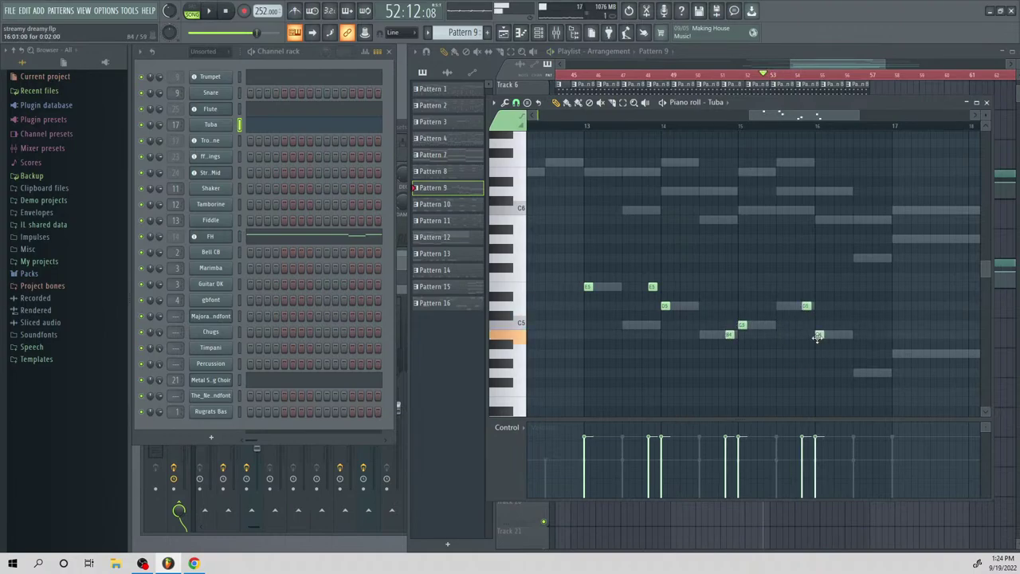
left_click(855, 373)
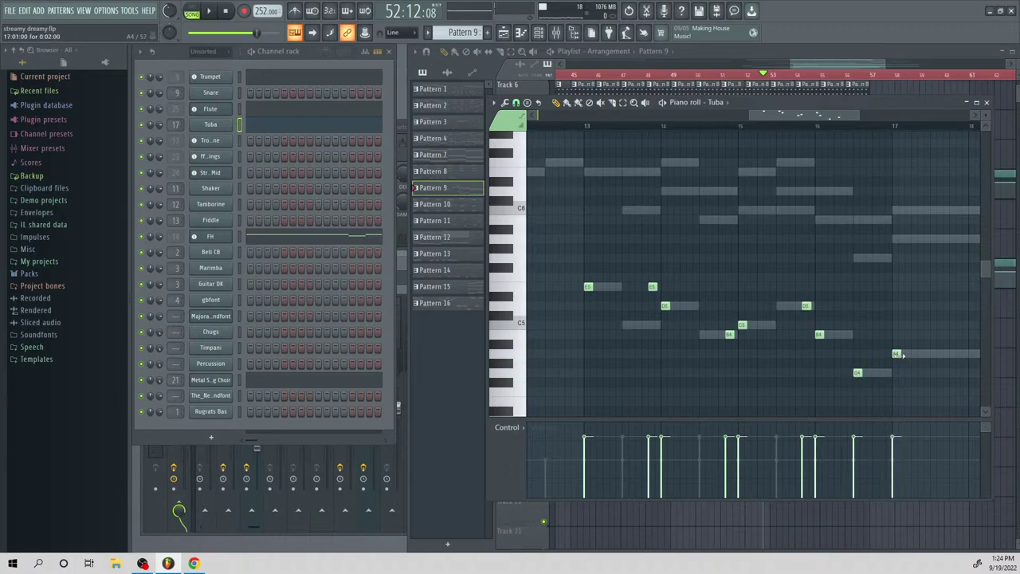
Add a second short A4 tuba note in the middle of bar 17 and play the passage
left_click_drag(900, 356, 784, 355)
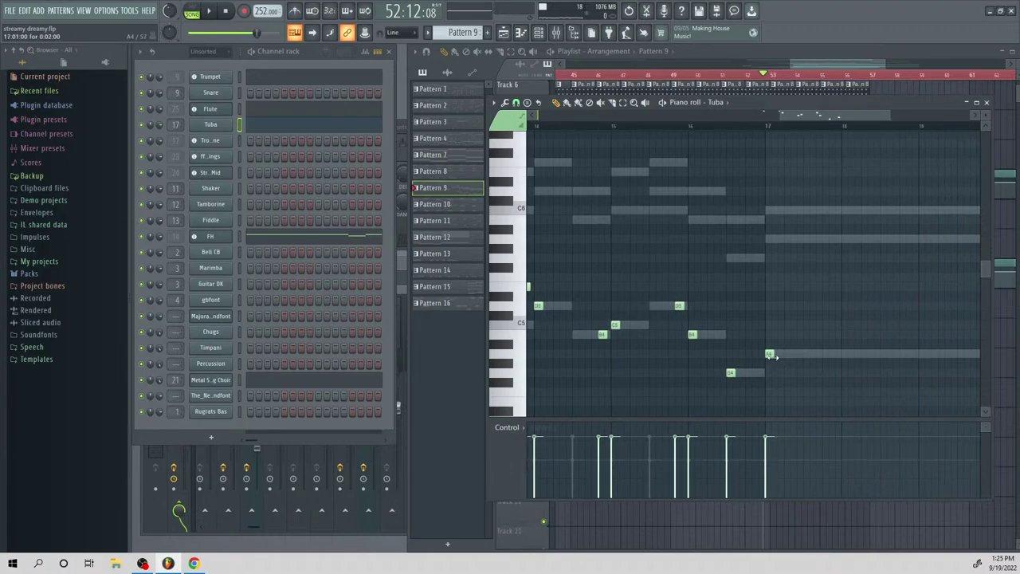
left_click(803, 355)
key("space")
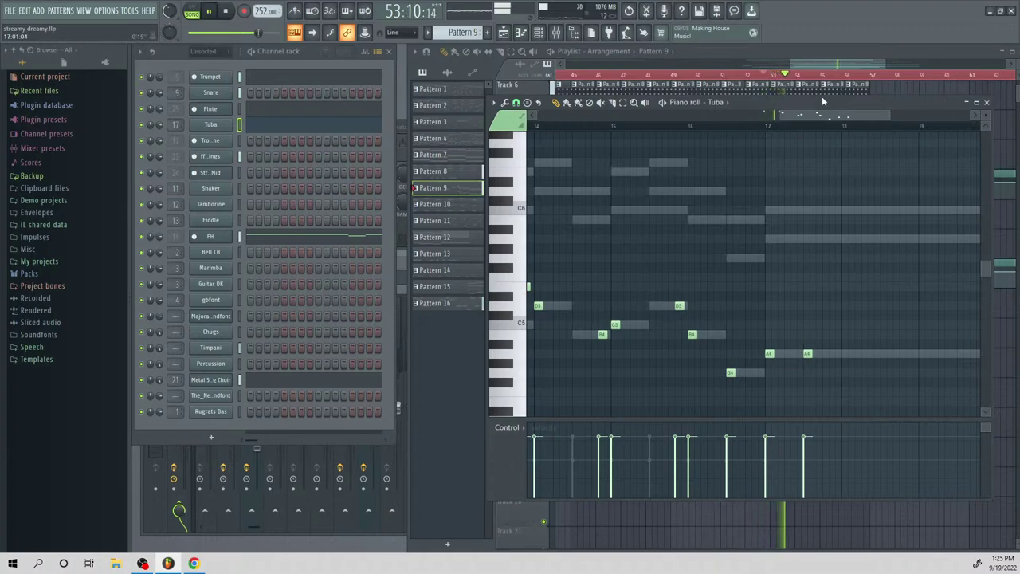
left_click_drag(813, 115, 796, 125)
scroll(898, 254, "down", 4)
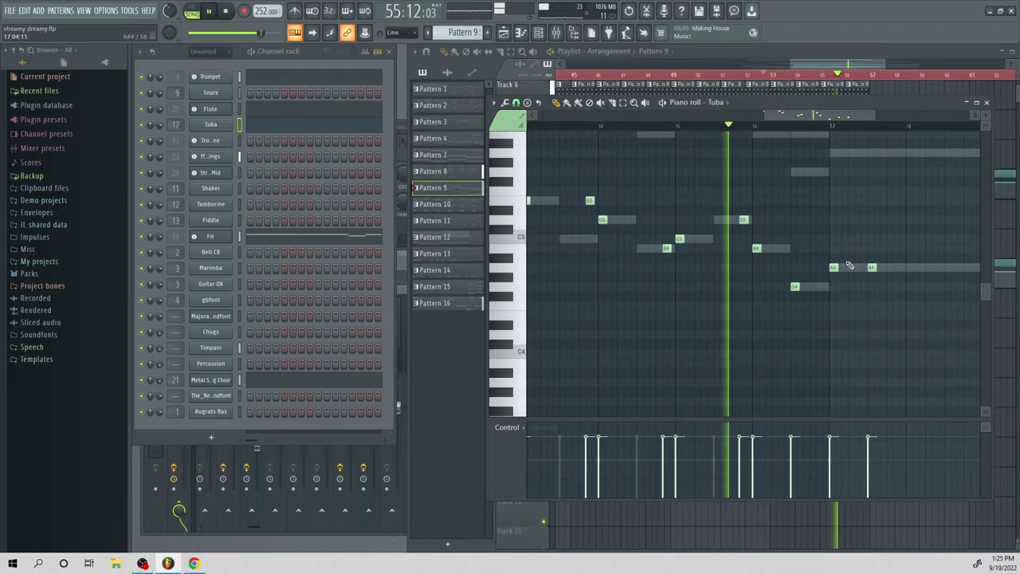
scroll(821, 294, "up", 2)
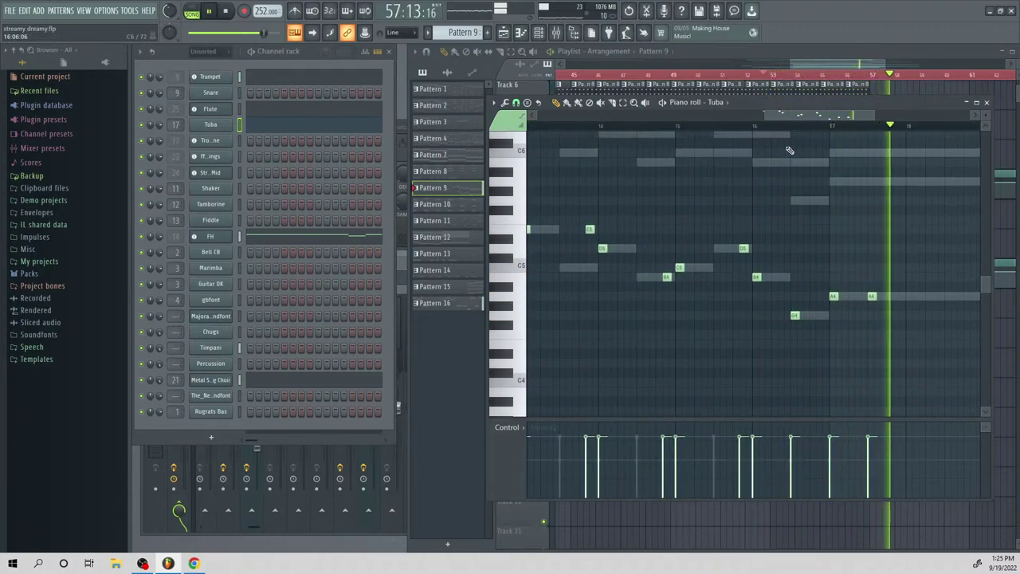
key("space")
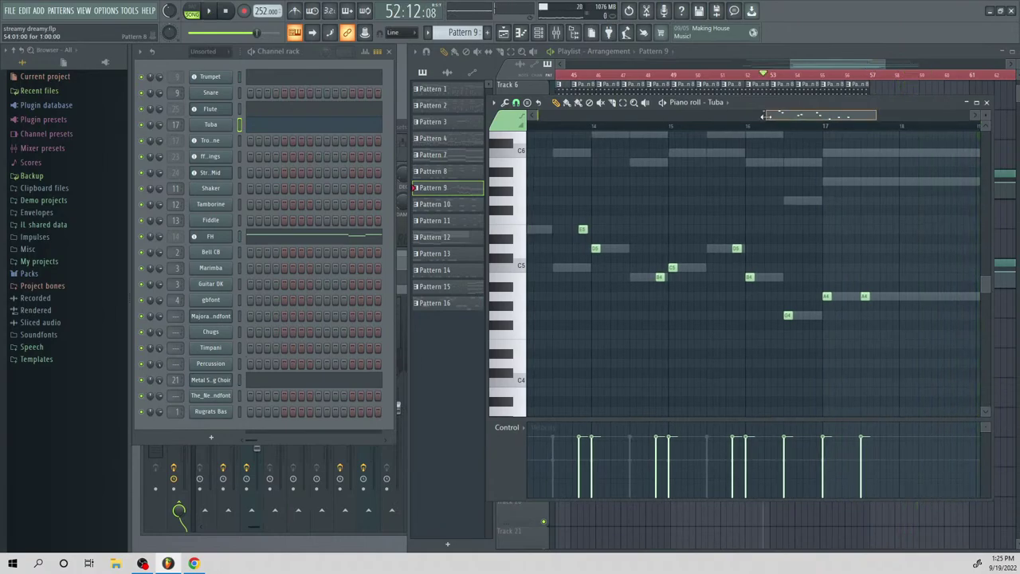
Select all the tuba notes from bar 13 to bar 17, transpose them down two octaves and play the passage
left_click_drag(763, 116, 685, 113)
left_click_drag(625, 186, 899, 358)
key("ctrl+Down")
key("space")
scroll(877, 339, "down", 3)
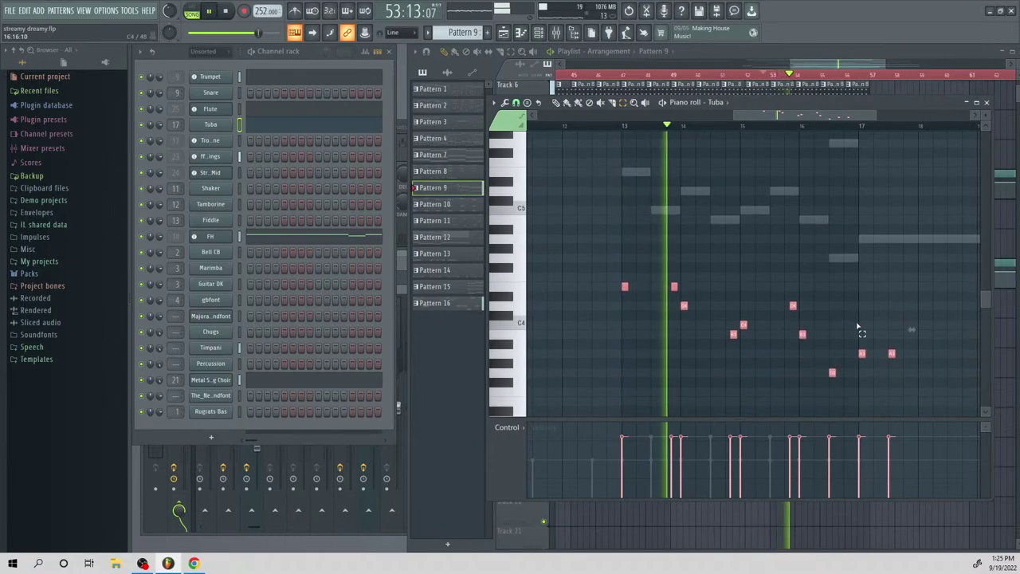
key("space")
key("space")
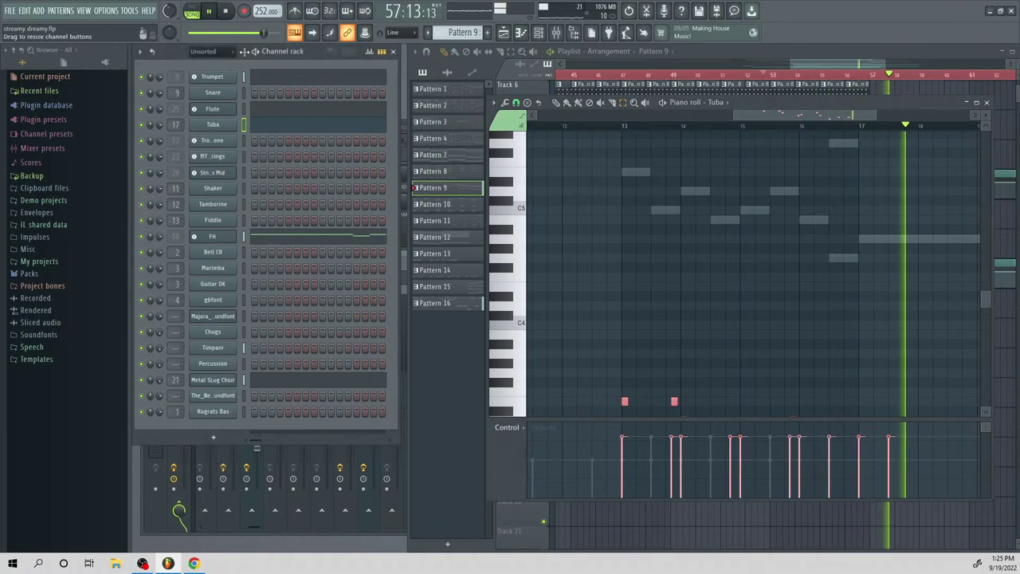
Copy the tuba notes into the Trombone piano roll, align them to start with E3 at bar 13, and play them
right_click(226, 143)
left_click(285, 141)
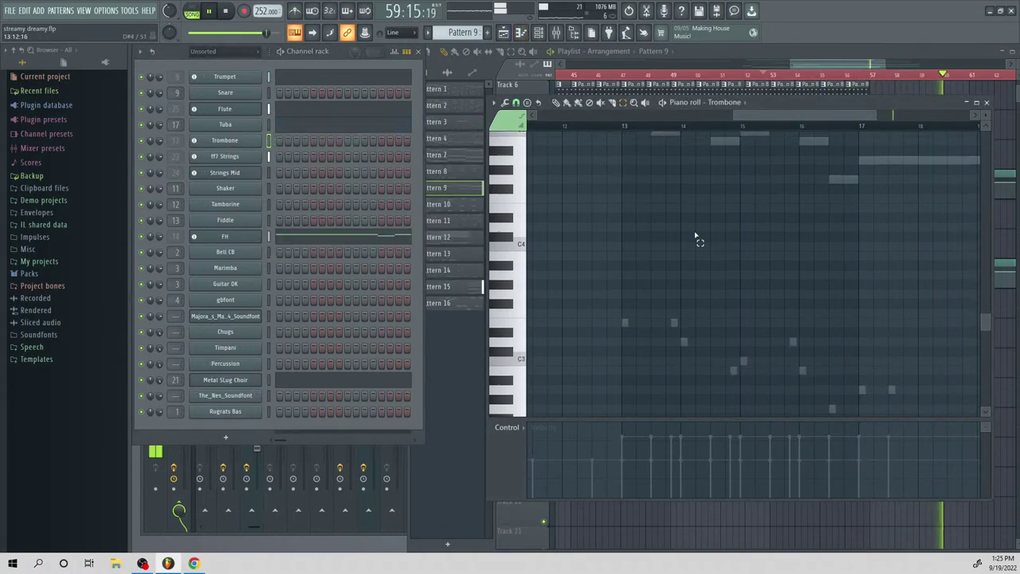
key("space")
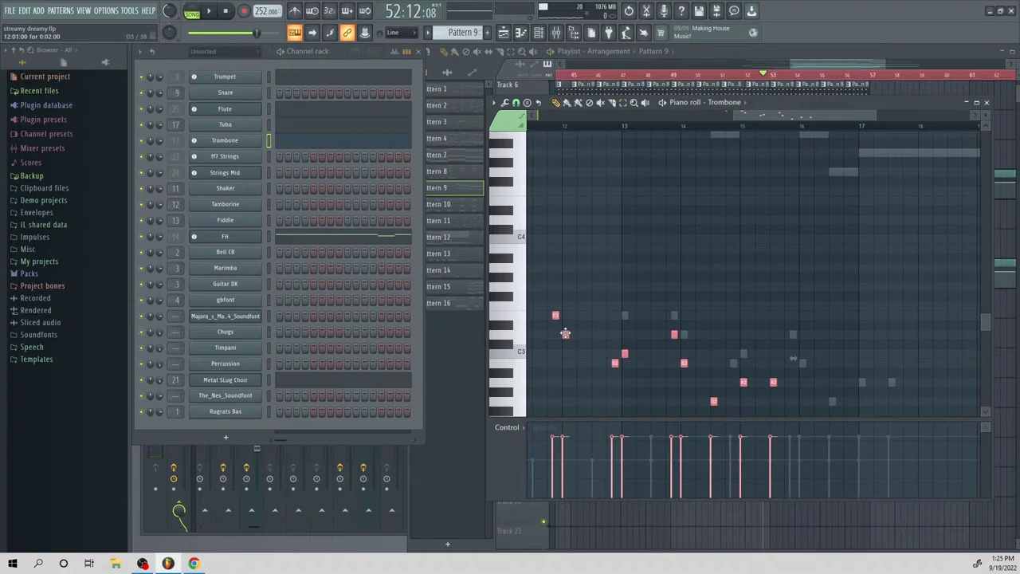
left_click_drag(565, 333, 684, 338)
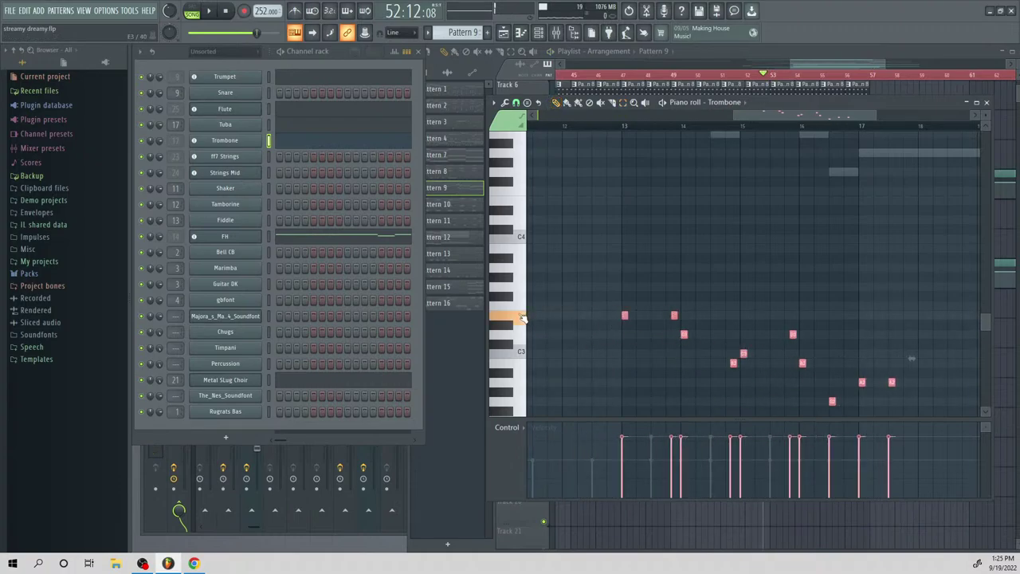
key("space")
key("space")
Lengthen all the short trombone and tuba notes to about three steps and play the passage
left_click(636, 318)
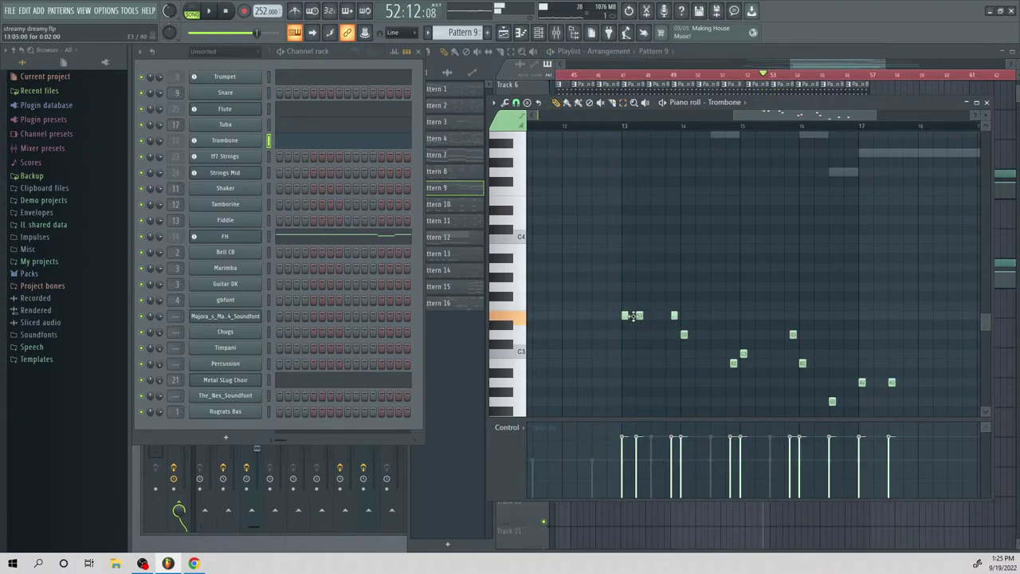
key("ctrl+z")
key("space")
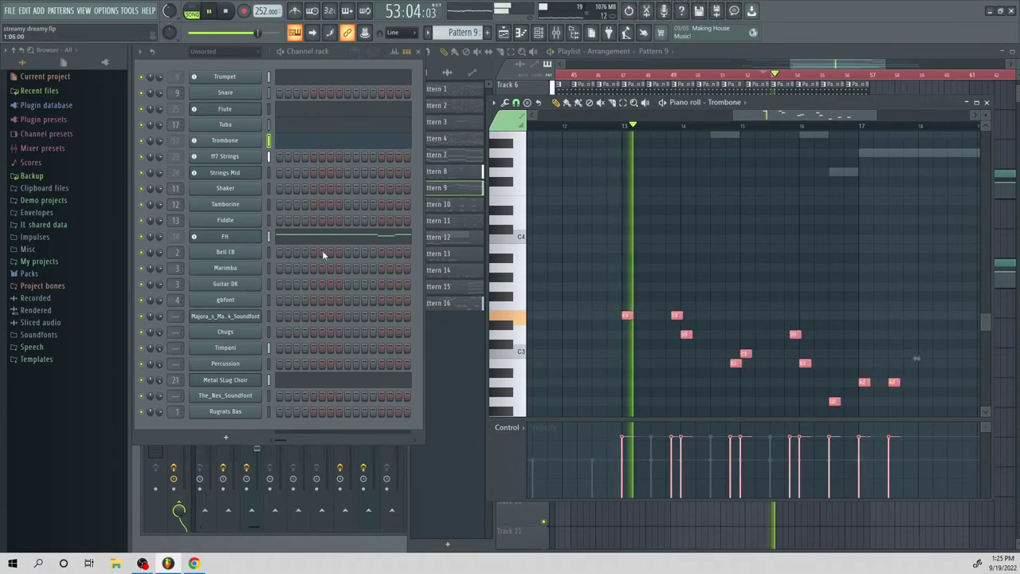
left_click(308, 126)
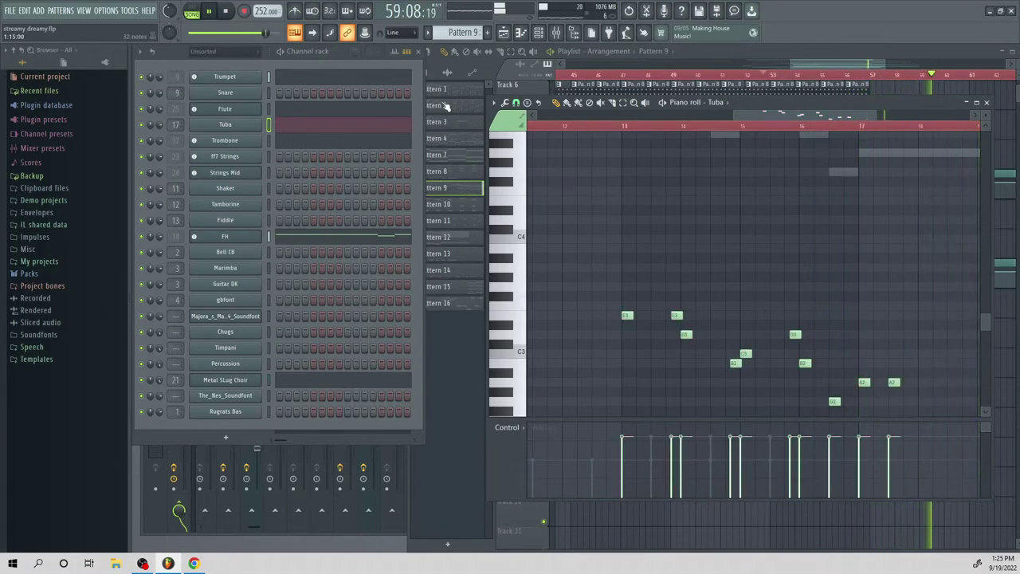
key("space")
Open the Pattern 9 clip from the playlist, switch to pattern playback and play its beginning
left_click(829, 83)
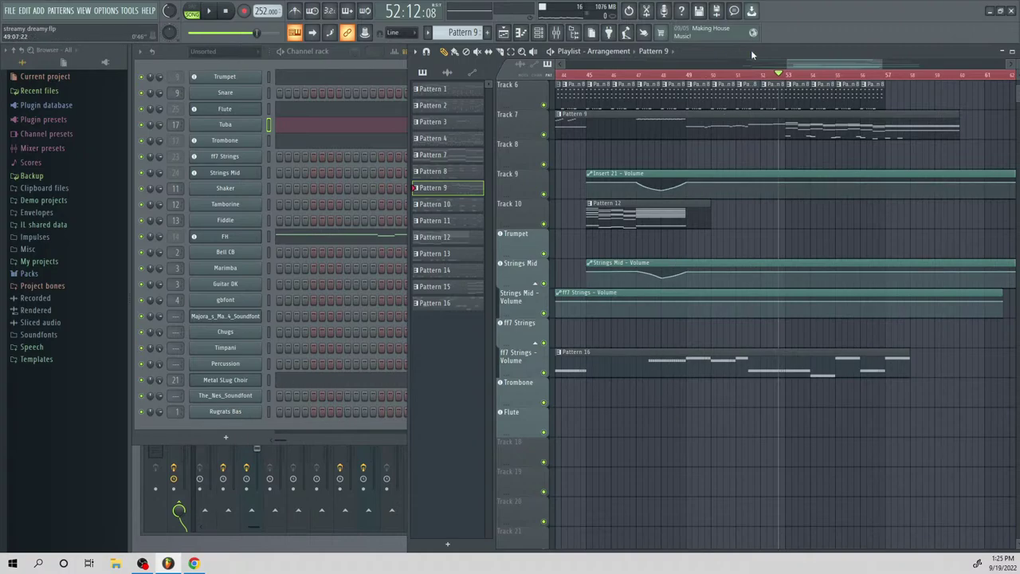
left_click_drag(827, 69, 789, 70)
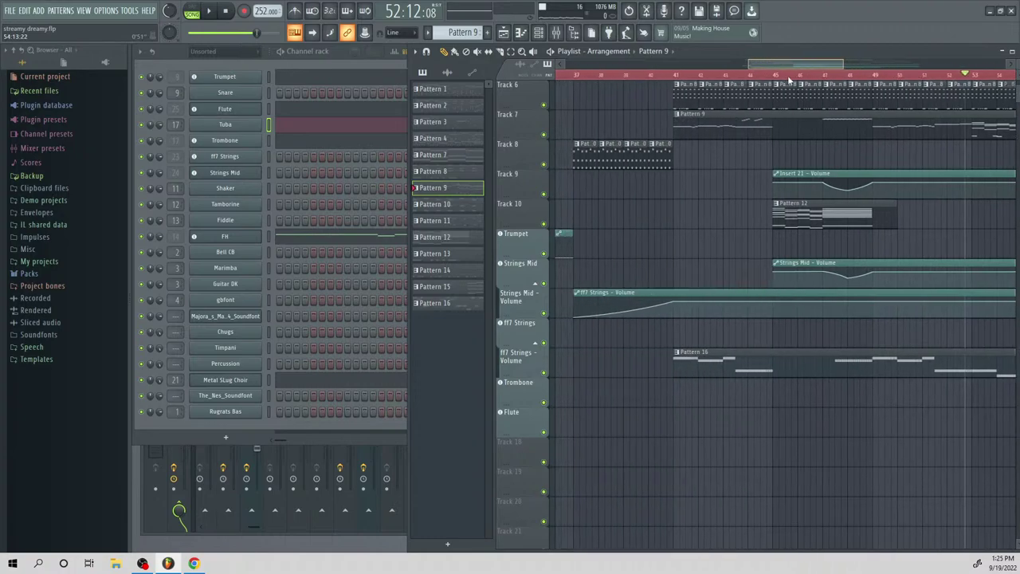
double_click(708, 129)
left_click(191, 11)
key("space")
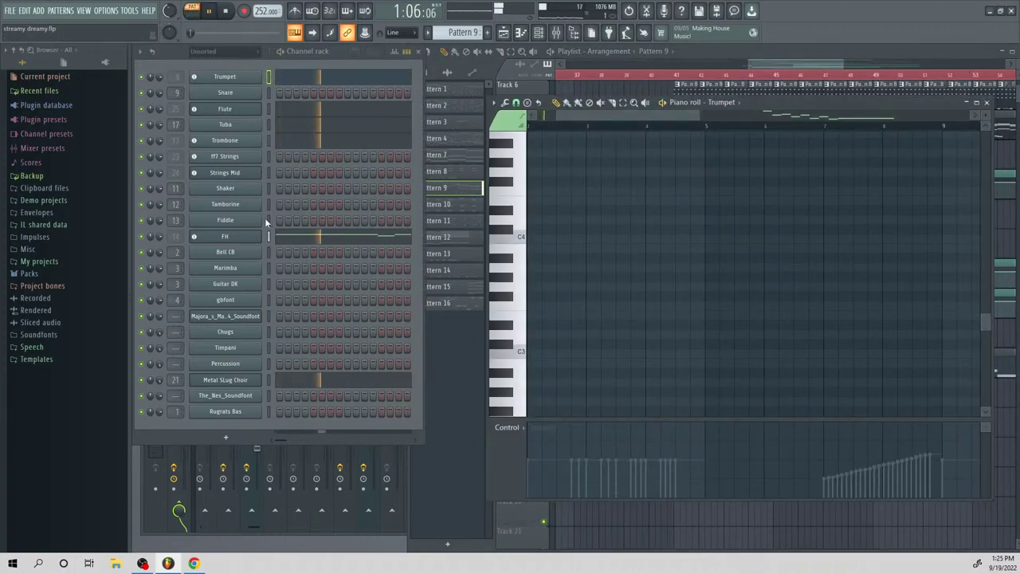
key("space")
Copy the FH melody from bars 1 to 4 into the Rugrats Bas piano roll at bar 1 and play it
left_click(294, 237)
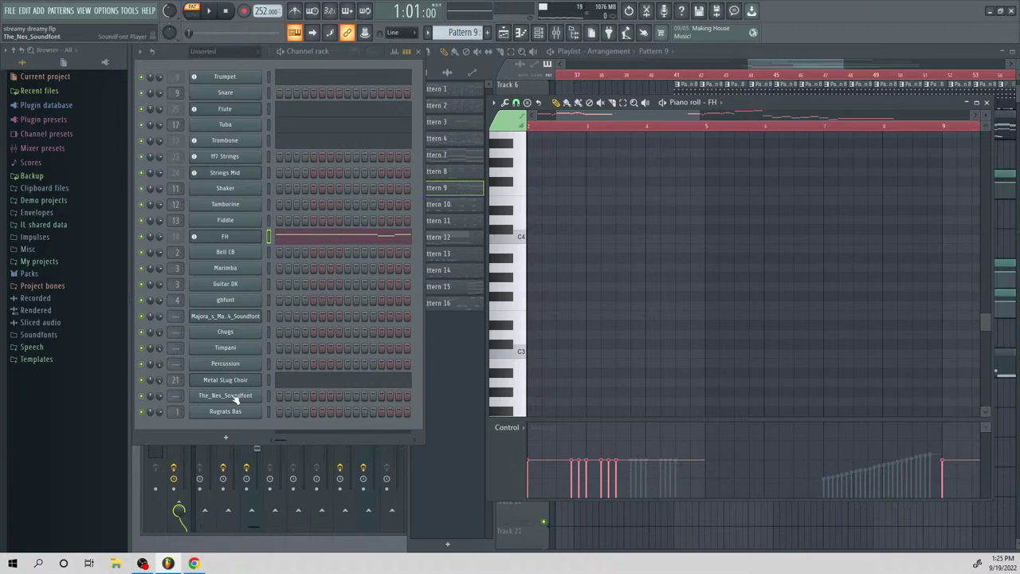
right_click(241, 413)
left_click(286, 401)
left_click_drag(620, 115, 595, 118)
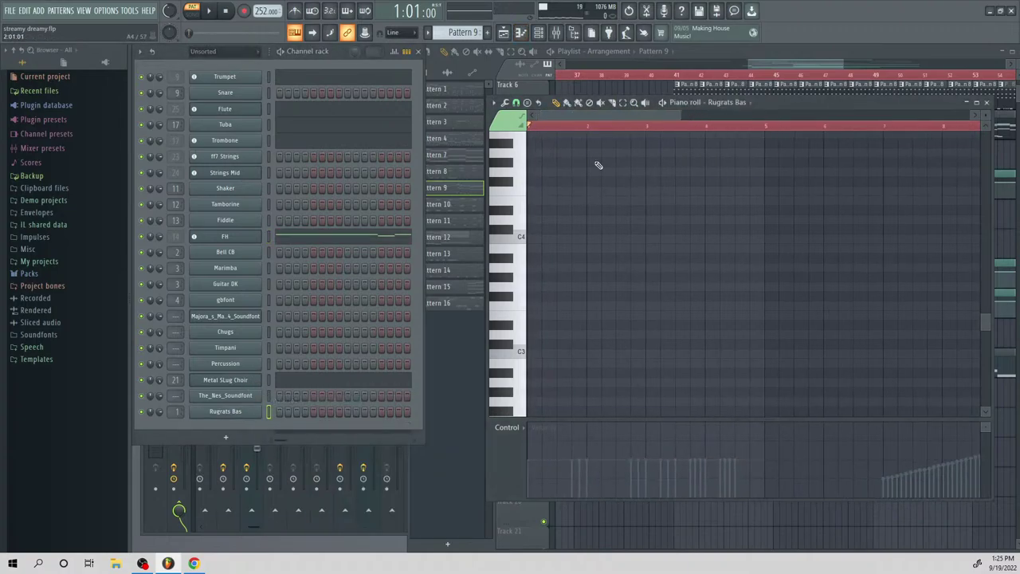
key("ctrl+v")
scroll(626, 250, "down", 8)
scroll(596, 266, "up", 7)
scroll(598, 267, "up", 4)
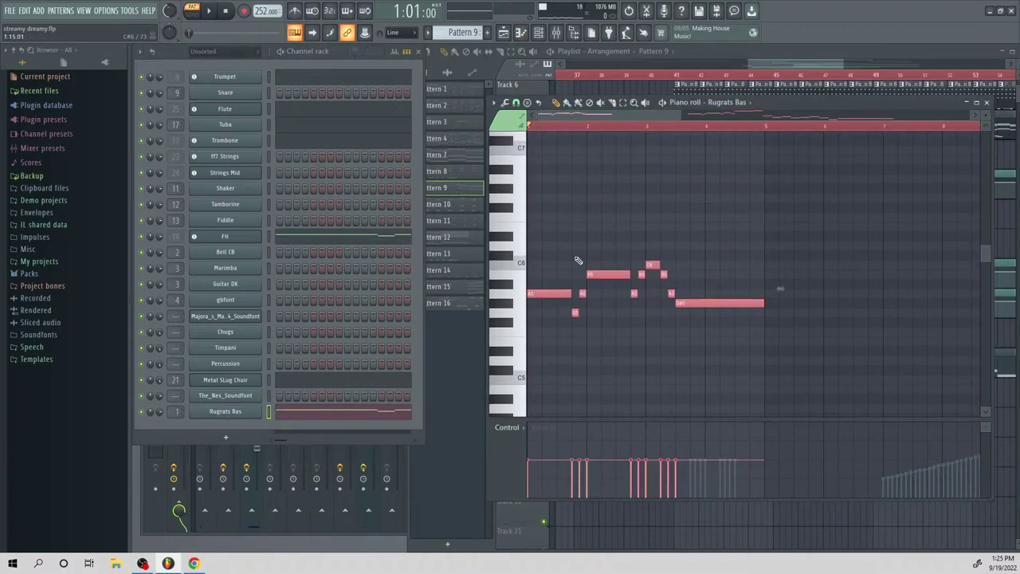
key("space")
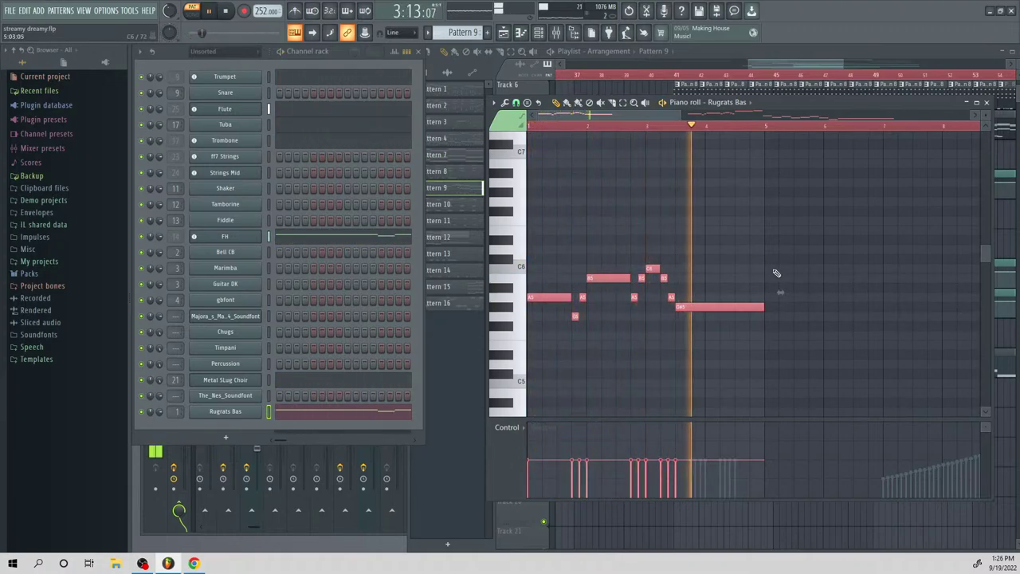
key("space")
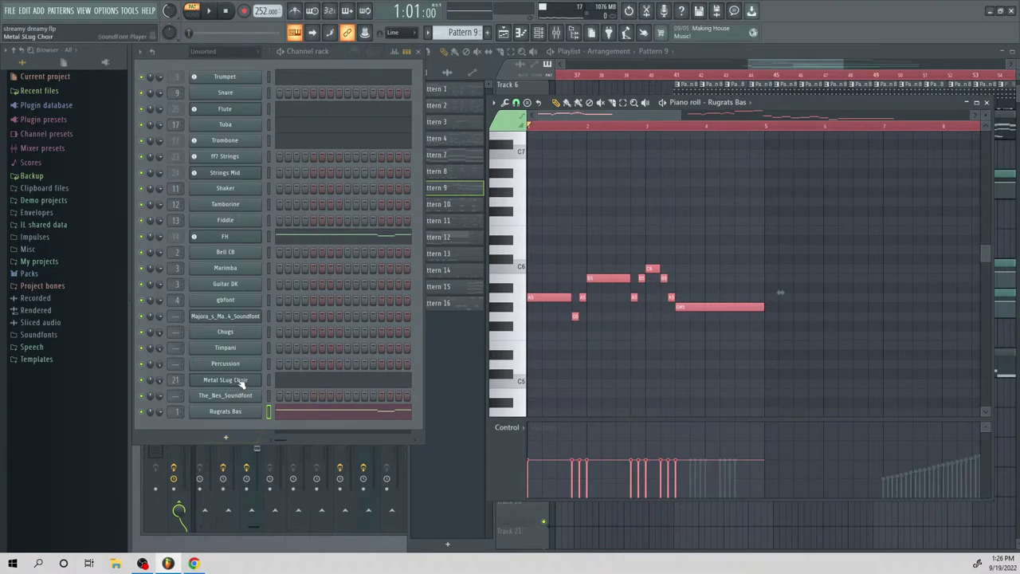
Check the Bell CB instrument settings, open its piano roll and play the pattern
left_click(239, 253)
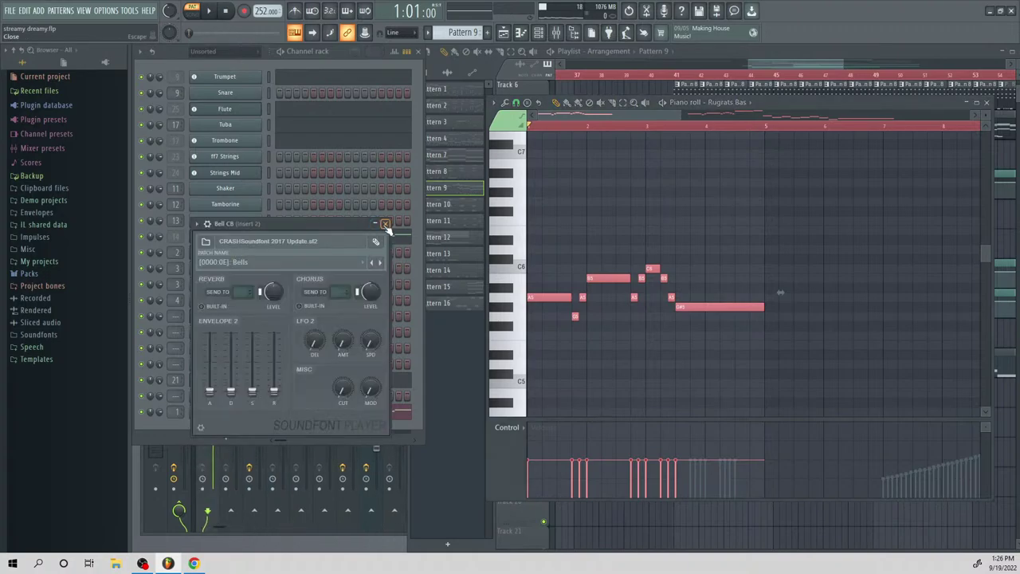
left_click(385, 225)
right_click(234, 257)
left_click(278, 252)
key("space")
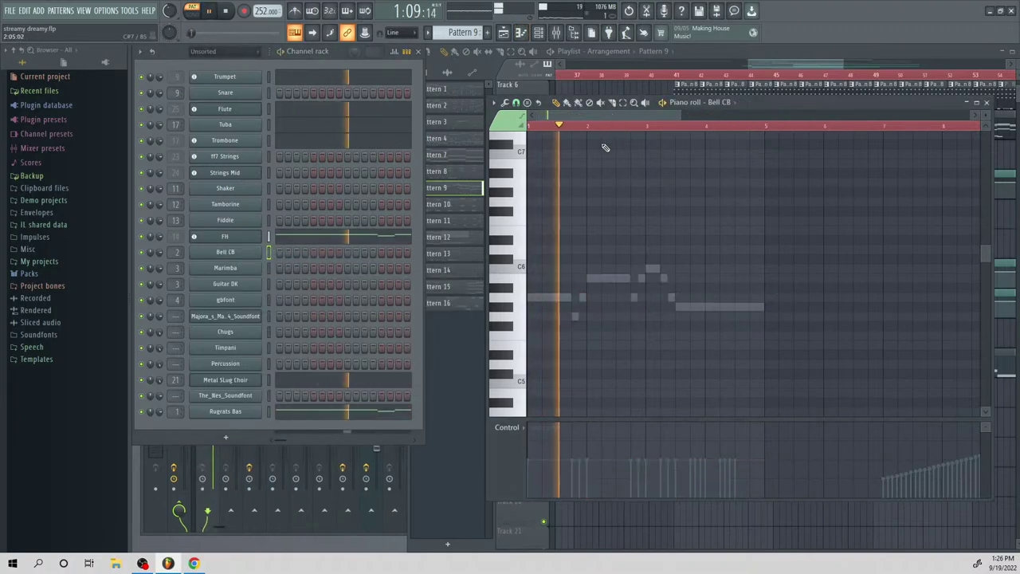
Play the song from just before bar 41 with Pattern 9's Bell CB piano roll open
left_click_drag(779, 64, 791, 64)
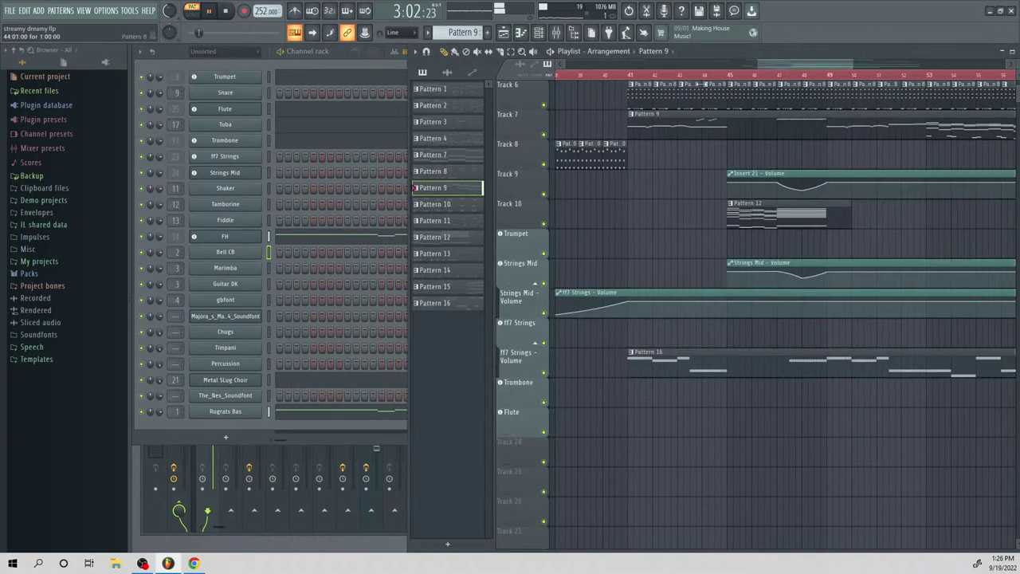
left_click(627, 81)
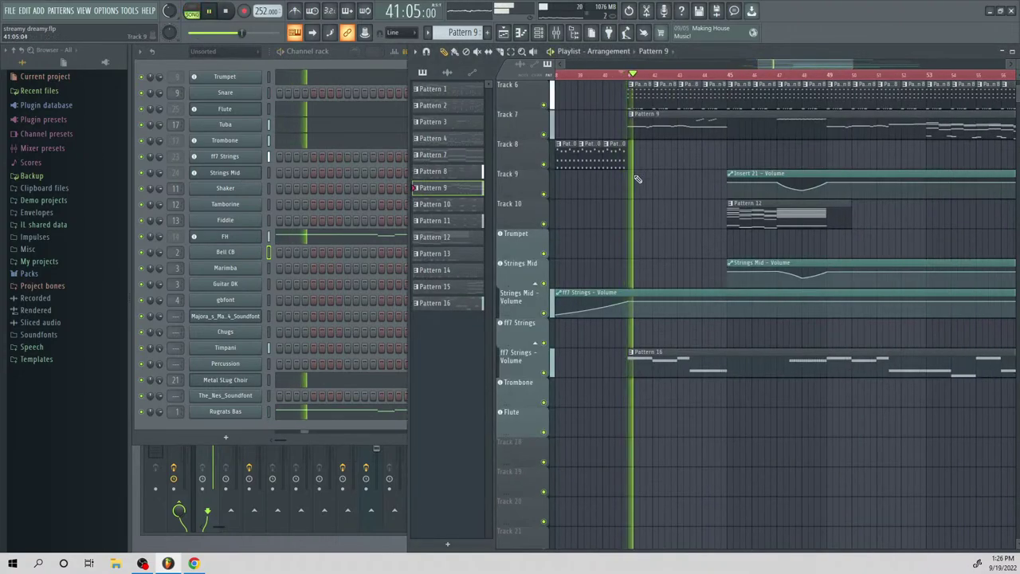
double_click(682, 131)
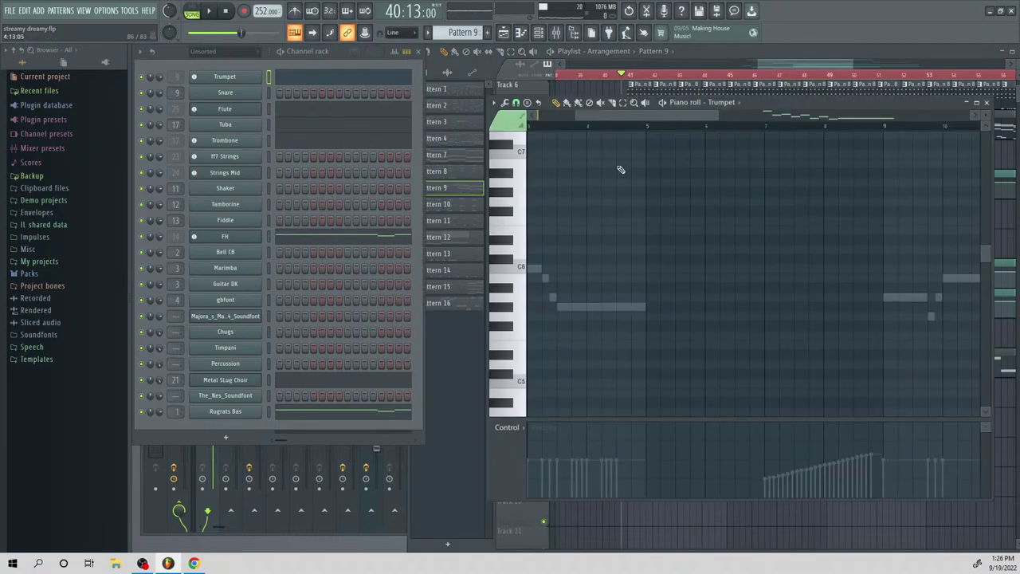
key("space")
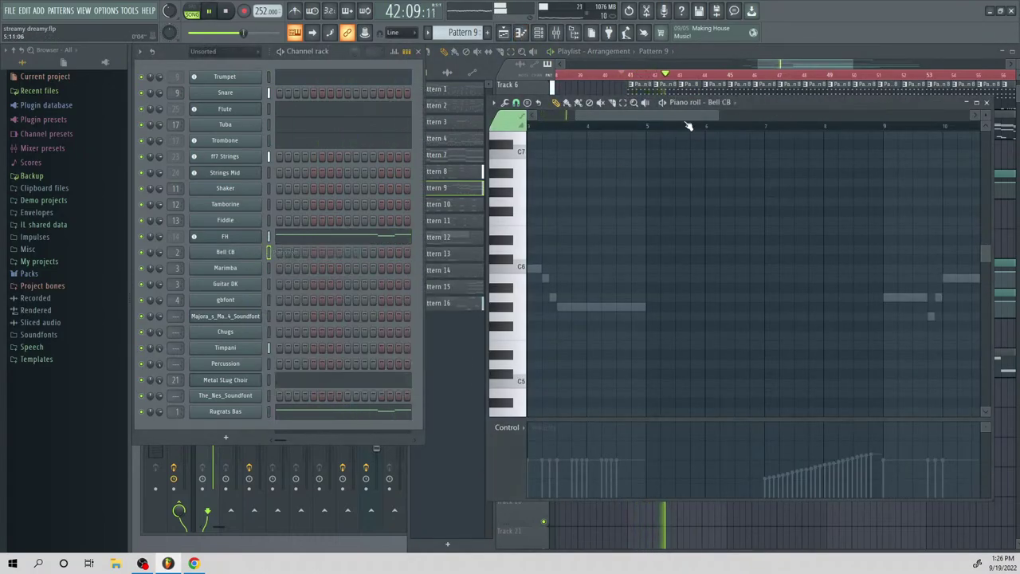
key("space")
Add a softer A5 Bell CB note at bar 4 and lengthen it to 1:14:00 while playing the song
left_click(657, 269)
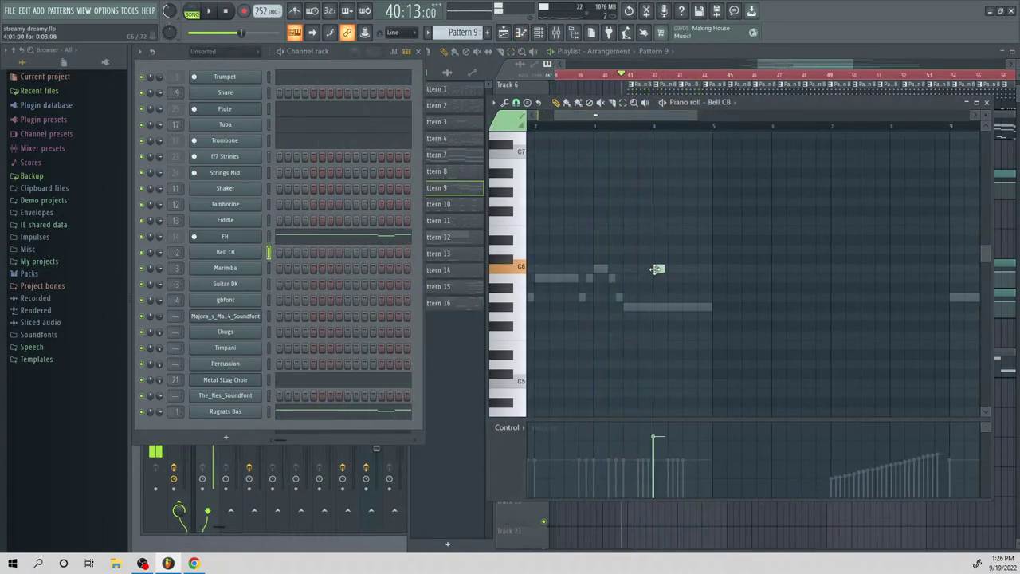
left_click(658, 297)
right_click(657, 269)
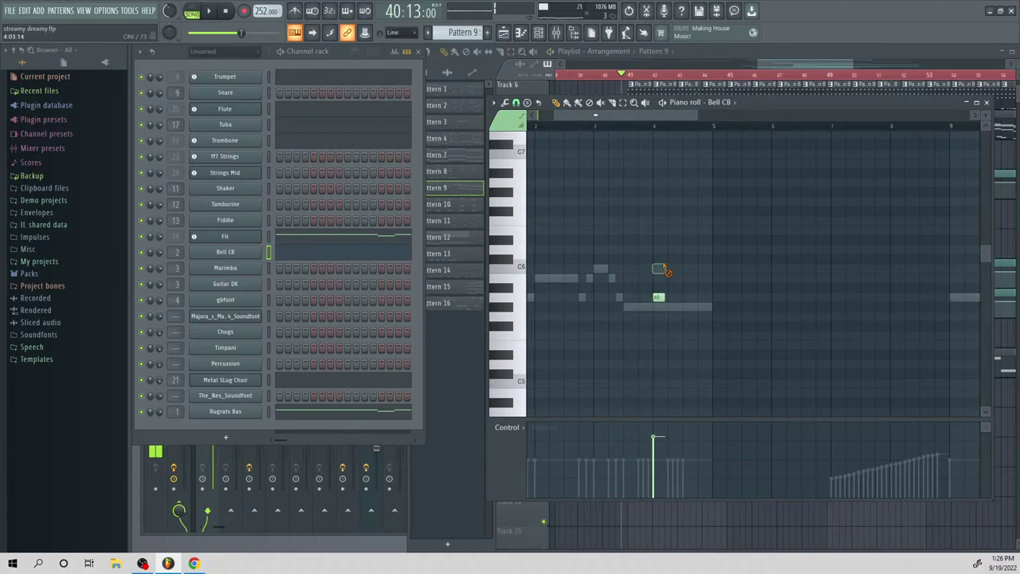
key("space")
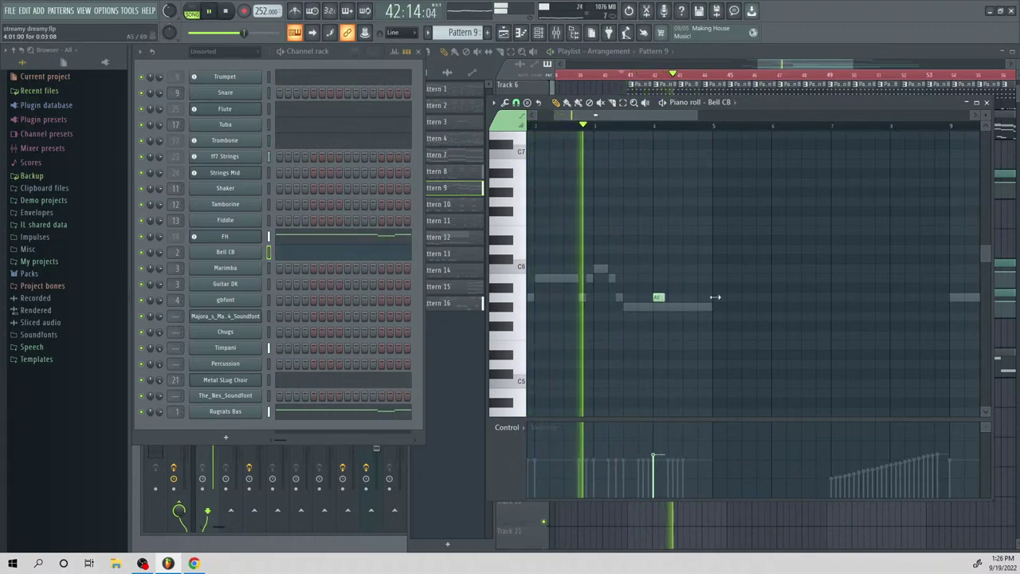
left_click_drag(662, 297, 763, 297)
key("space")
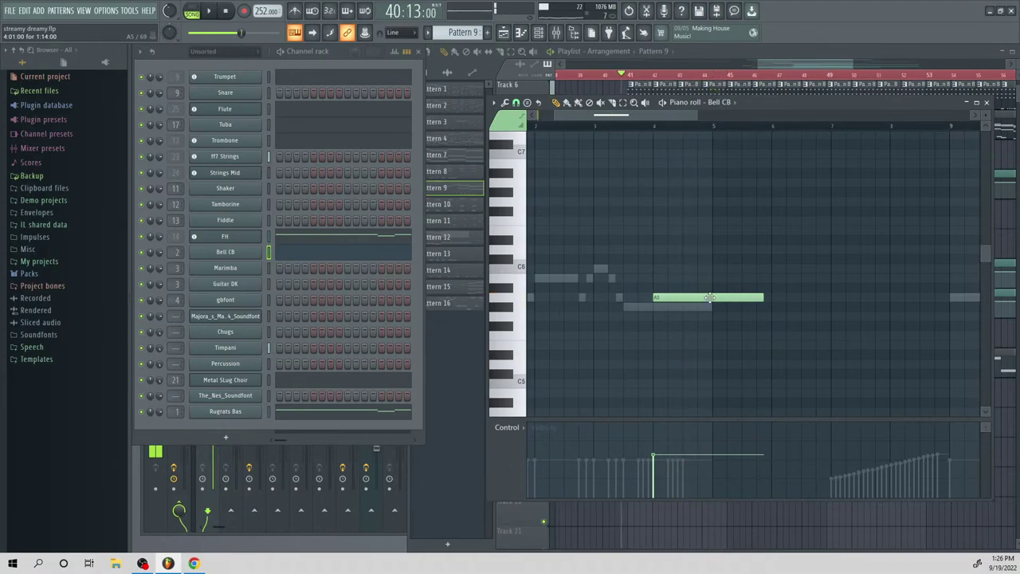
Replace the A5 bell note with an E6 note starting halfway through bar 3 and play the song from there
left_click_drag(627, 247, 624, 228)
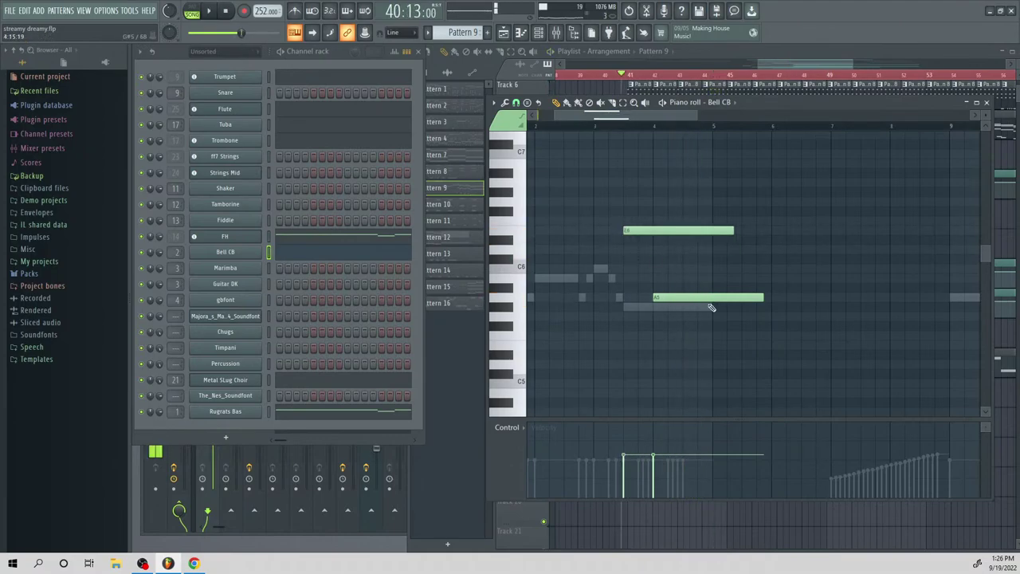
right_click(708, 300)
key("space")
left_click(583, 127)
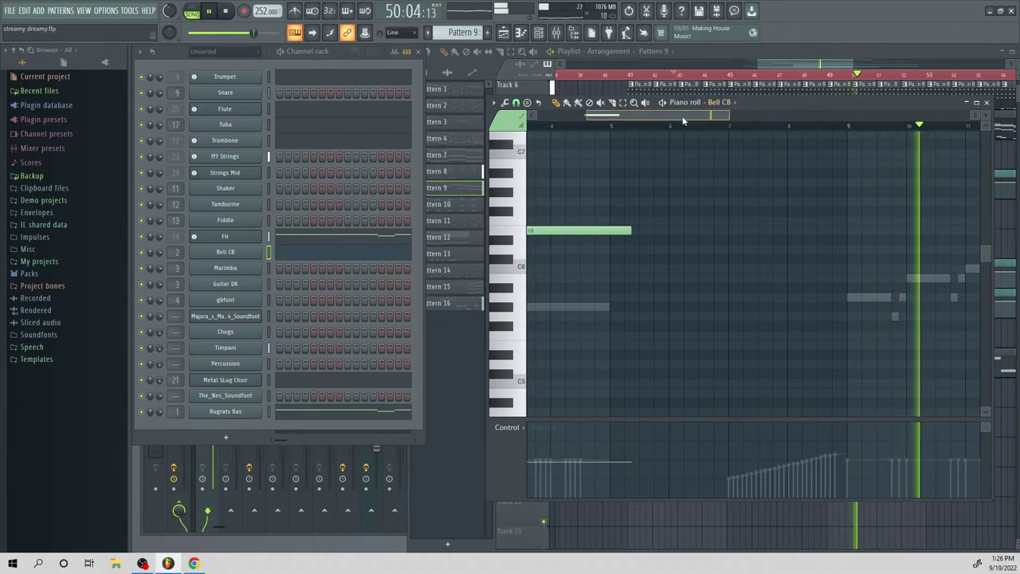
Add an E6 Bell CB note at 11:09:00, play it and shorten it to end at bar 13
left_click_drag(682, 116, 758, 166)
left_click(765, 231)
key("space")
left_click_drag(785, 232, 781, 231)
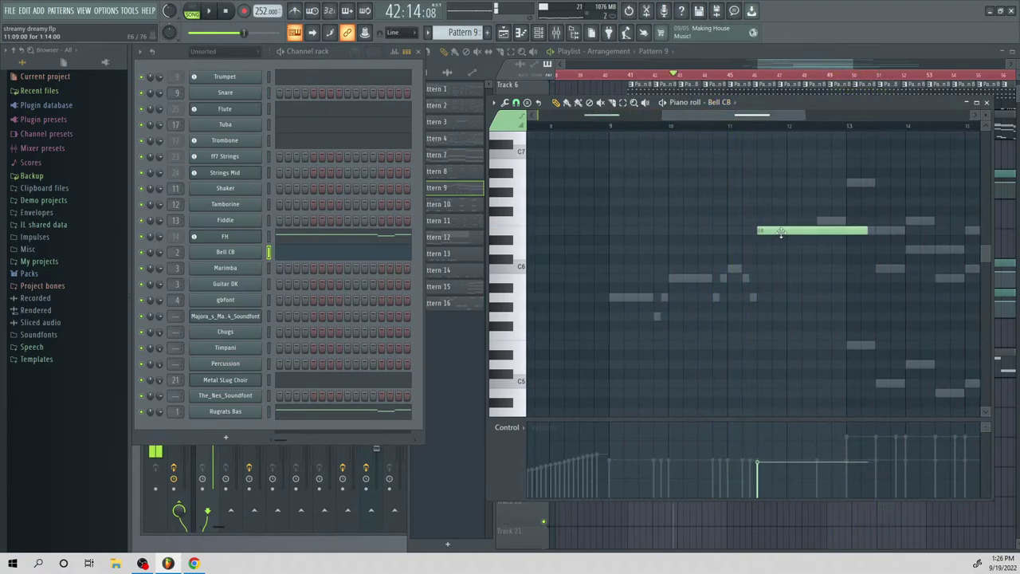
key("space")
left_click_drag(869, 231, 848, 232)
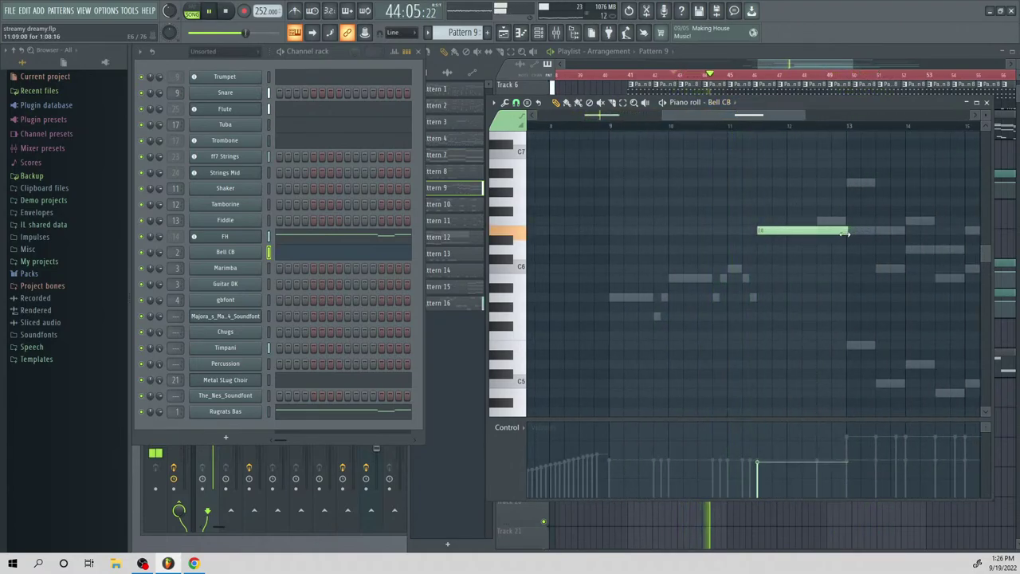
Play the song onward through the Bell CB part, return to the playlist and stop playback
left_click(706, 125)
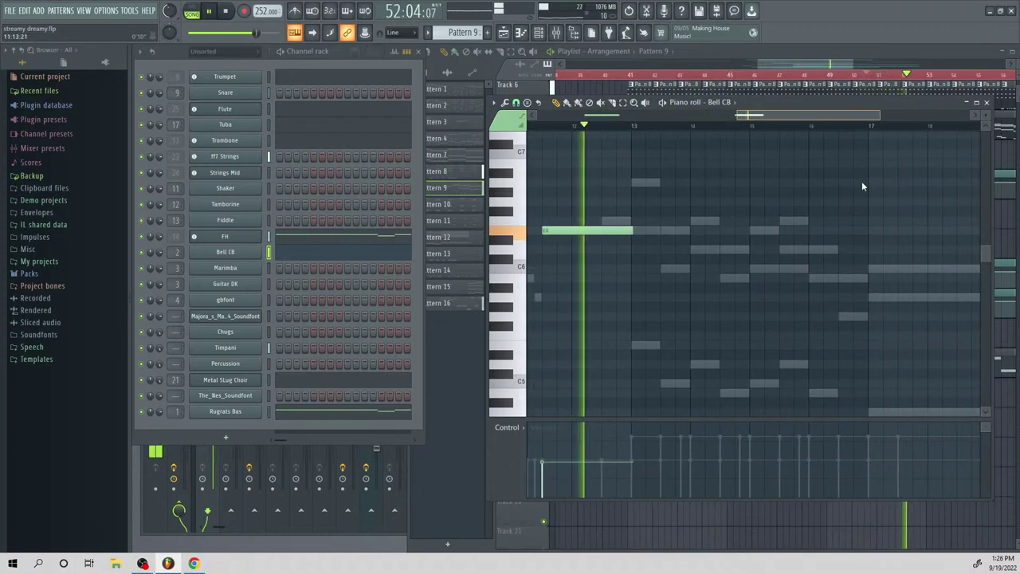
scroll(780, 254, "down", 3)
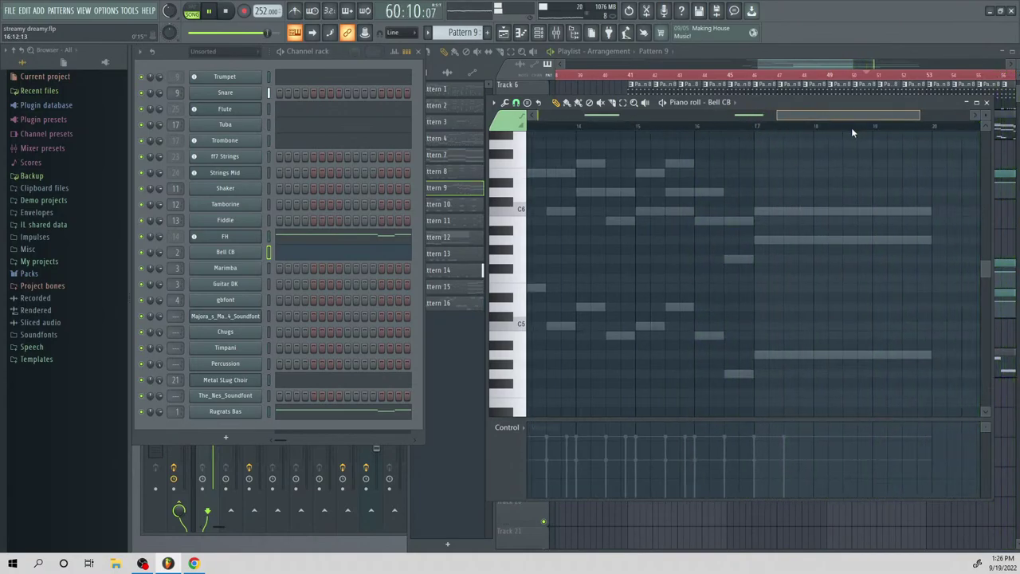
left_click(781, 61)
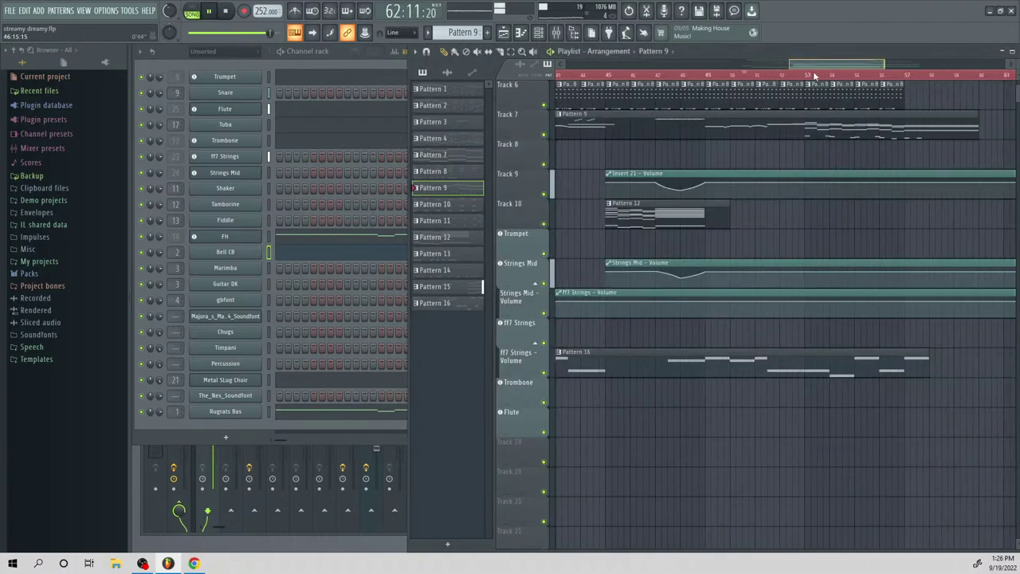
key("space")
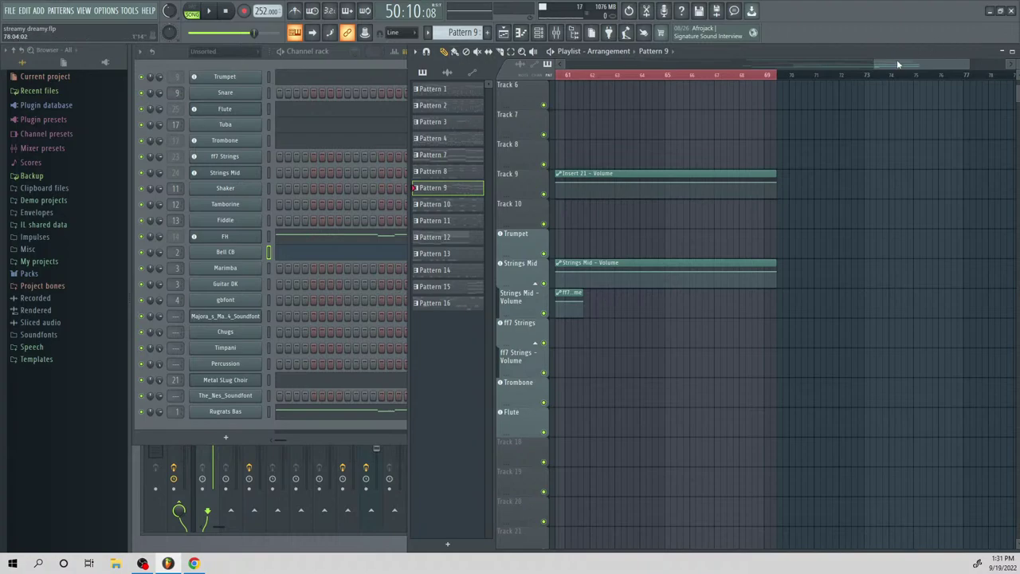
Review the arrangement around bars 37 to 60 and play the song briefly from bar 37
left_click_drag(897, 65, 774, 160)
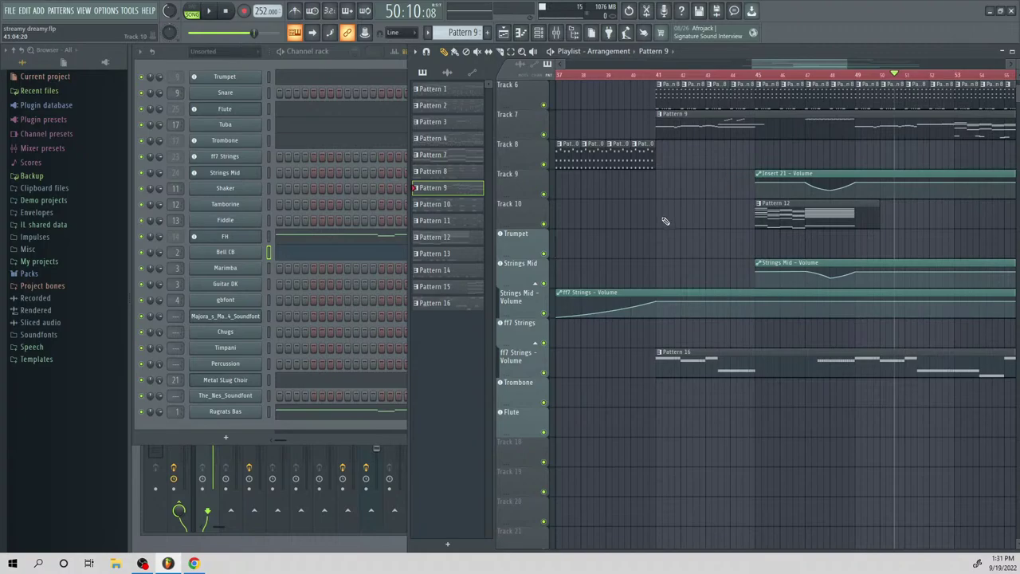
left_click_drag(799, 65, 859, 101)
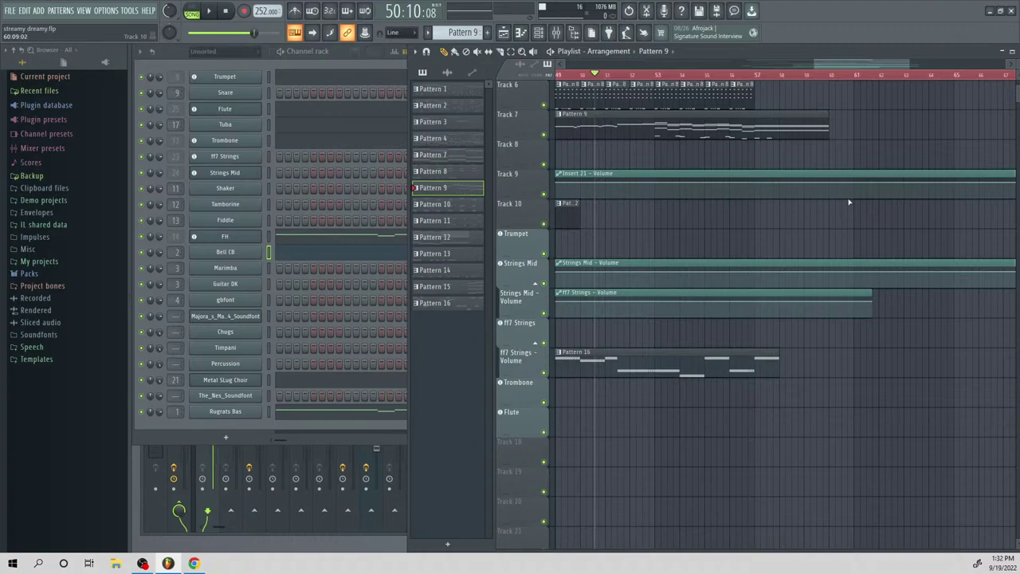
key("space")
key("space")
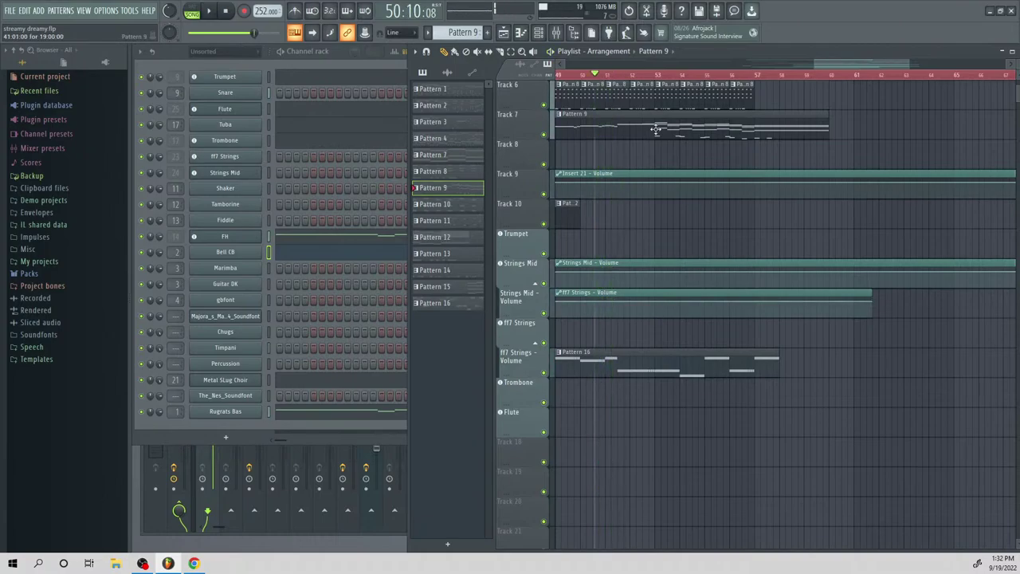
left_click_drag(861, 59, 761, 86)
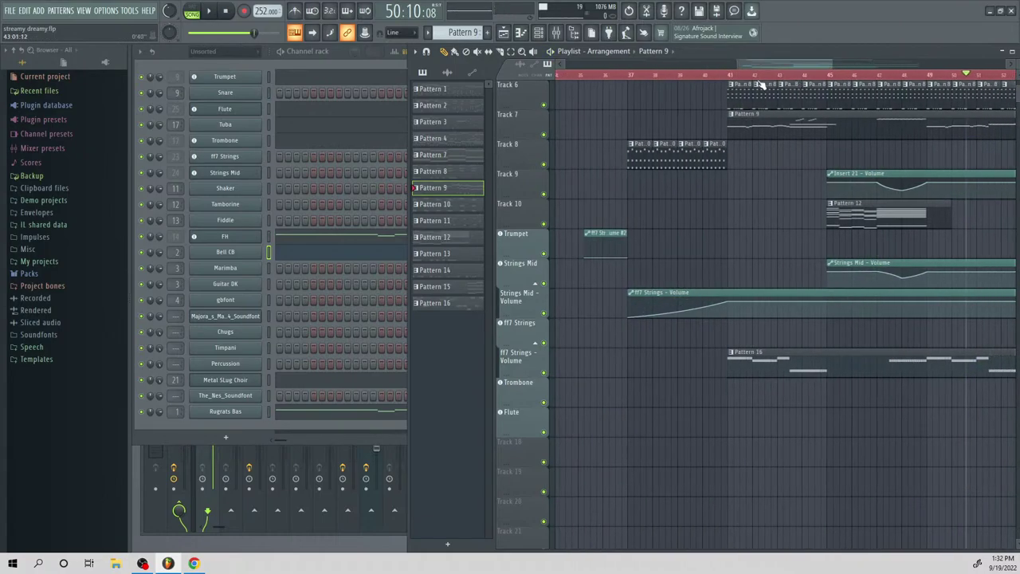
left_click(626, 75)
key("space")
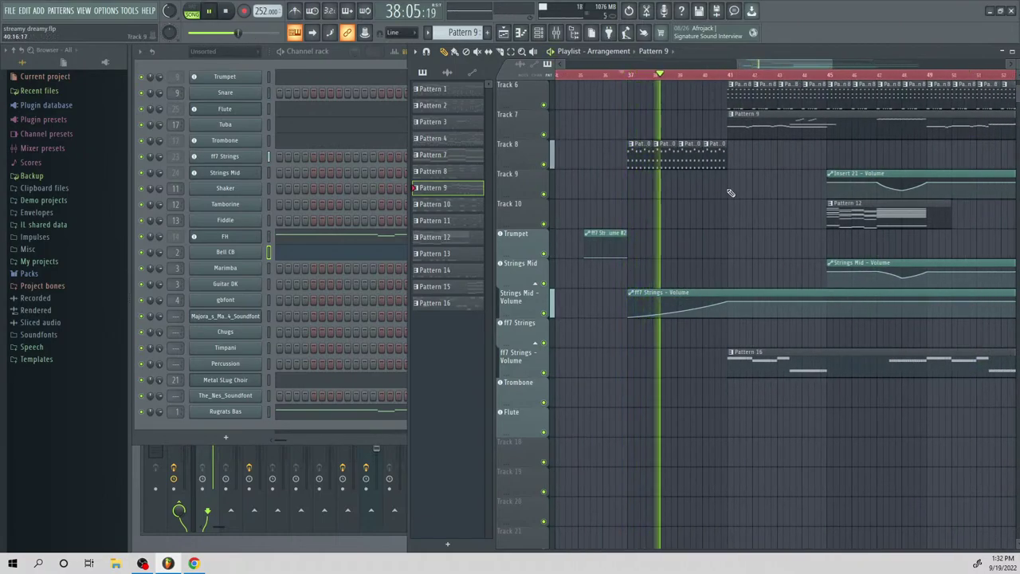
key("space")
left_click(629, 75)
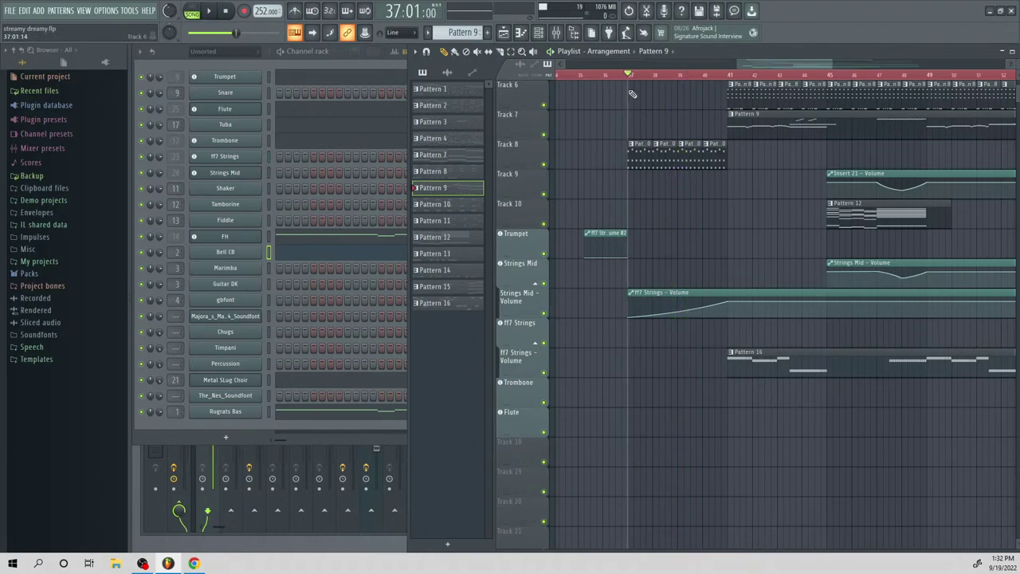
Open the ff7 Strings notes of Pattern 10 and play the song from bar 37
double_click(637, 145)
left_click(284, 157)
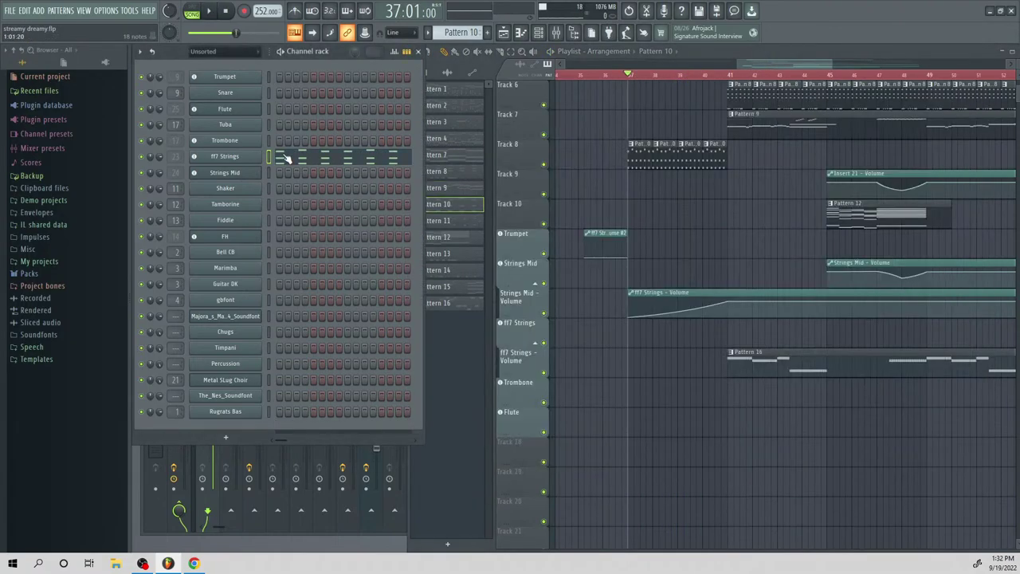
left_click(358, 159)
key("space")
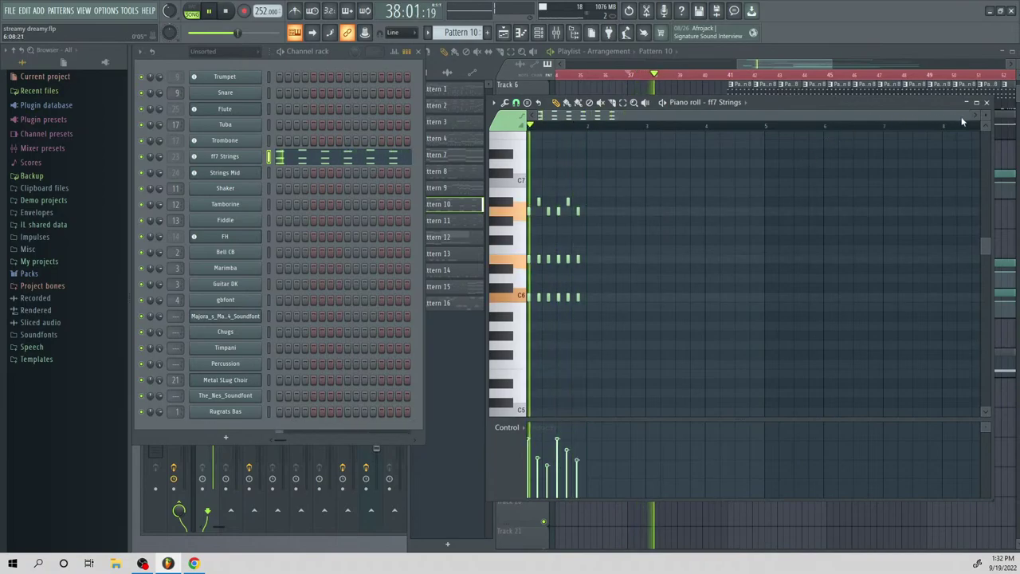
scroll(662, 211, "up", 4)
key("space")
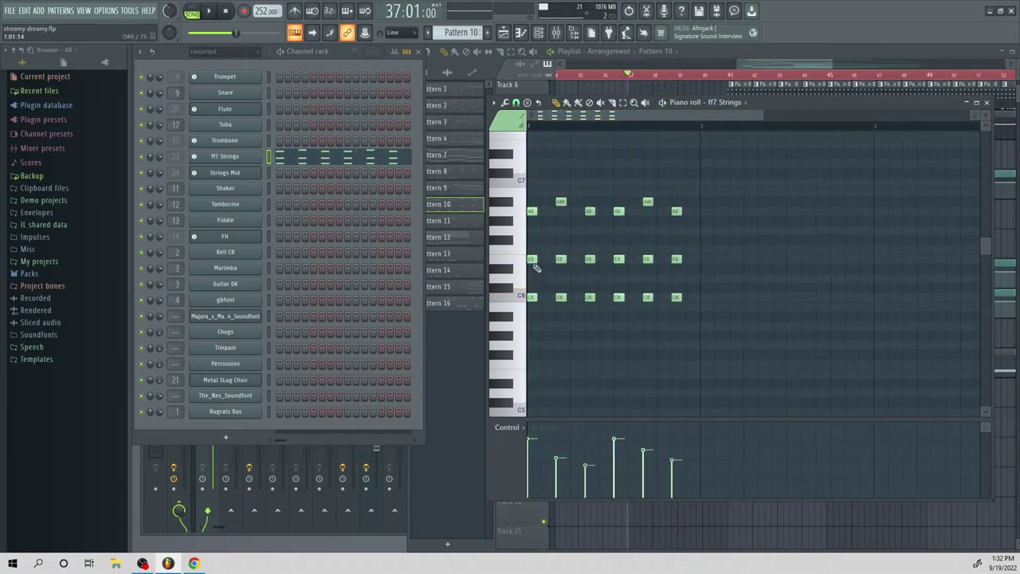
Lower the second, fourth and sixth E6 notes of Pattern 10's ff7 Strings to D#6 and play the song
left_click_drag(561, 259, 674, 270)
key("space")
key("space")
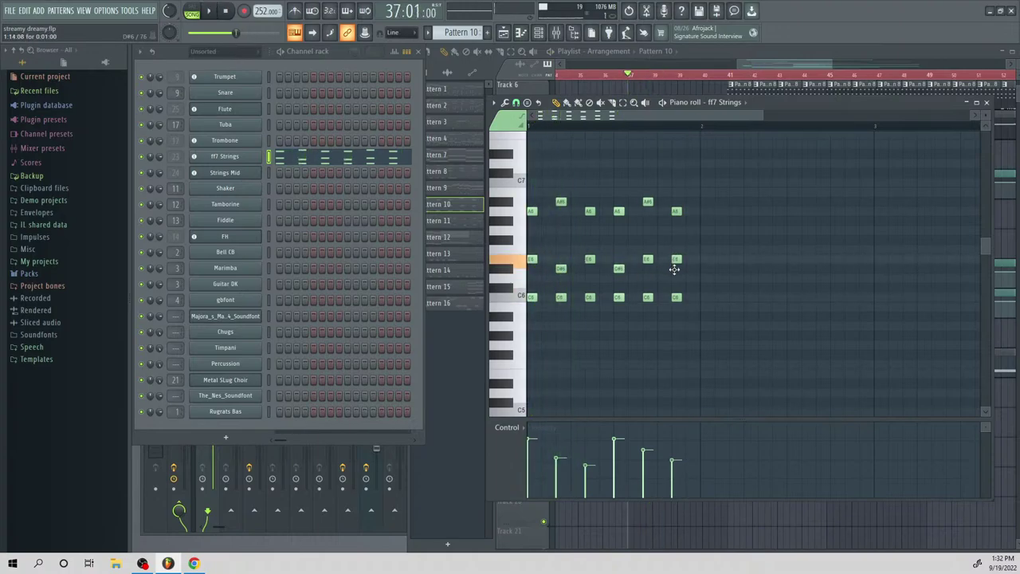
key("space")
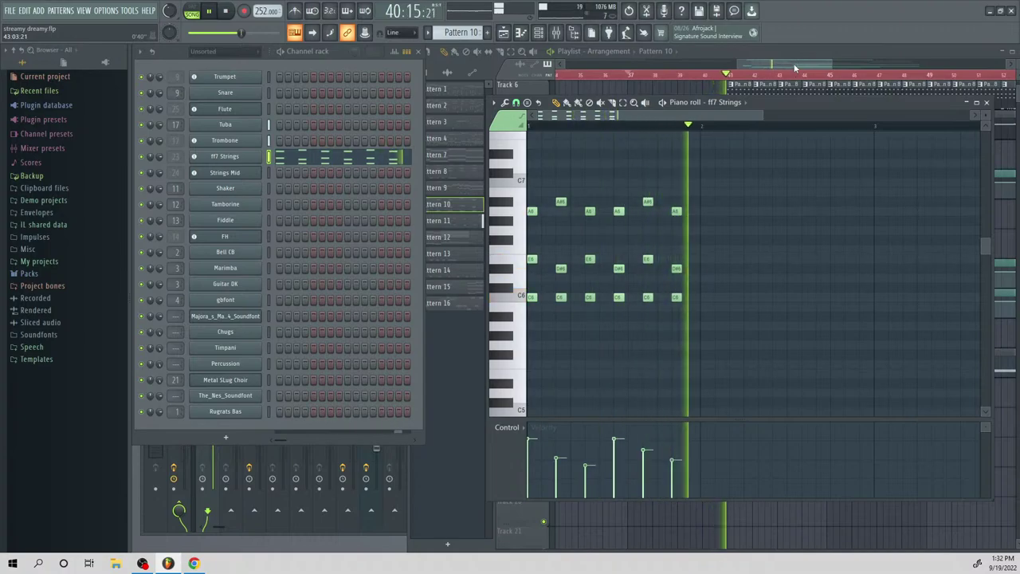
Listen to the song up to bar 55, then play it briefly from 56:09:00
left_click_drag(794, 68, 840, 105)
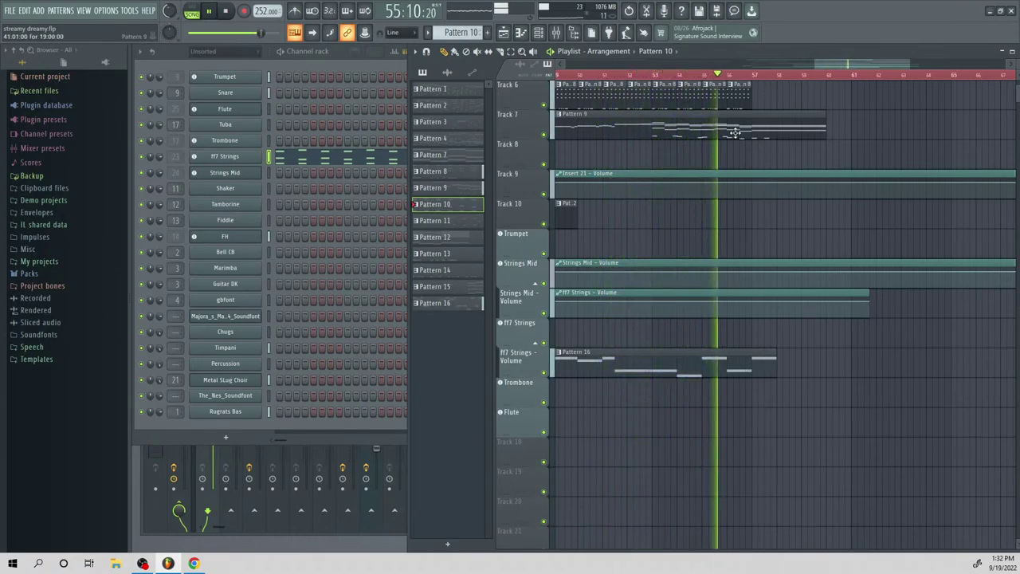
key("space")
left_click(740, 75)
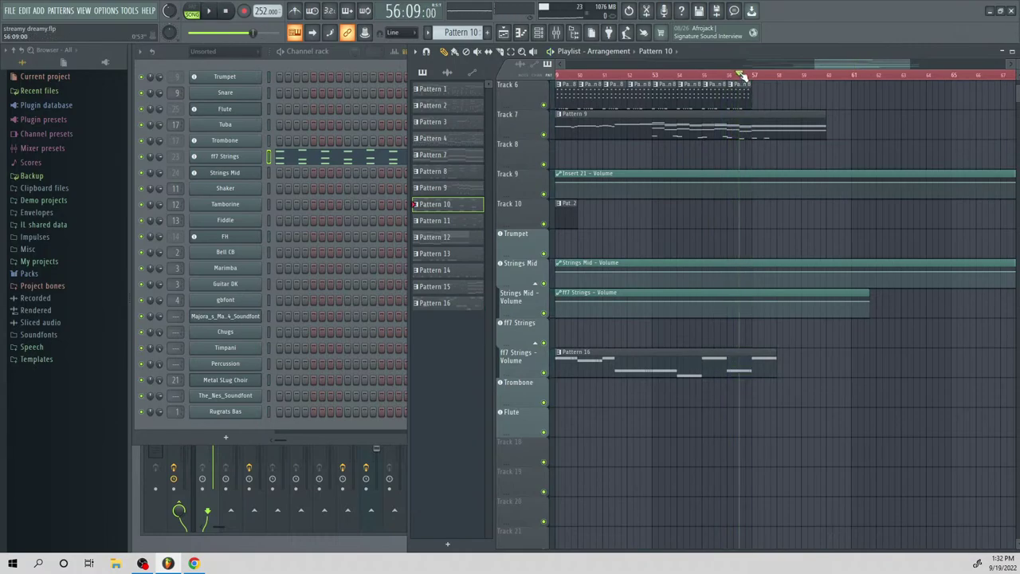
key("space")
key("space")
Lower the long Trumpet C6 note at bar 17 of Pattern 9 to A#5
double_click(761, 132)
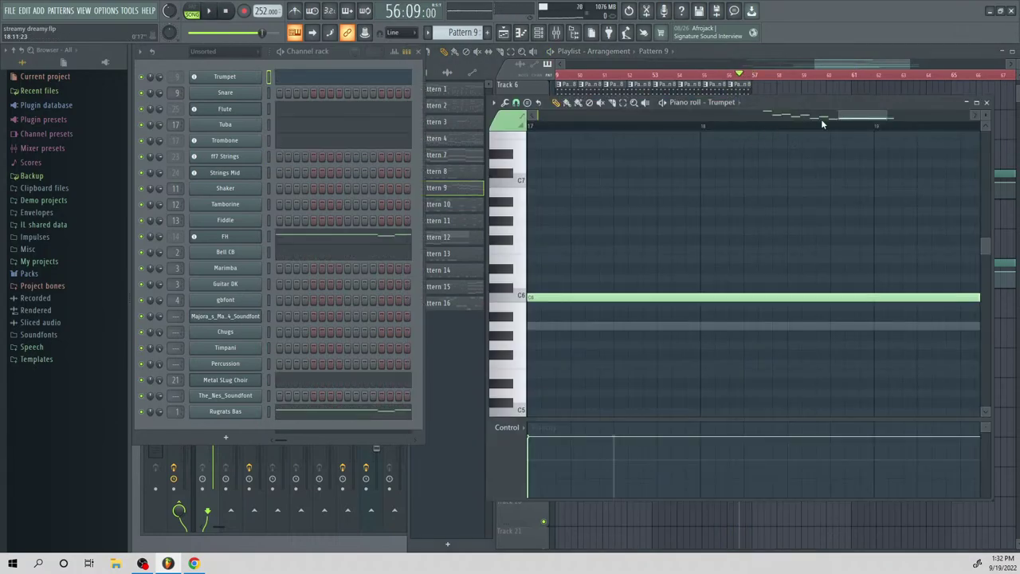
left_click_drag(839, 116, 751, 143)
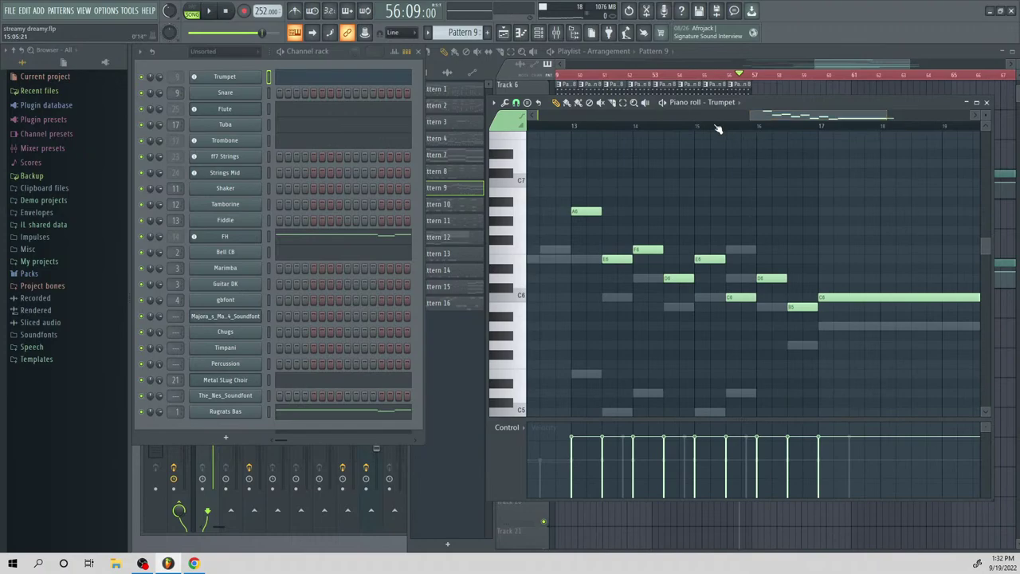
key("space")
key("space")
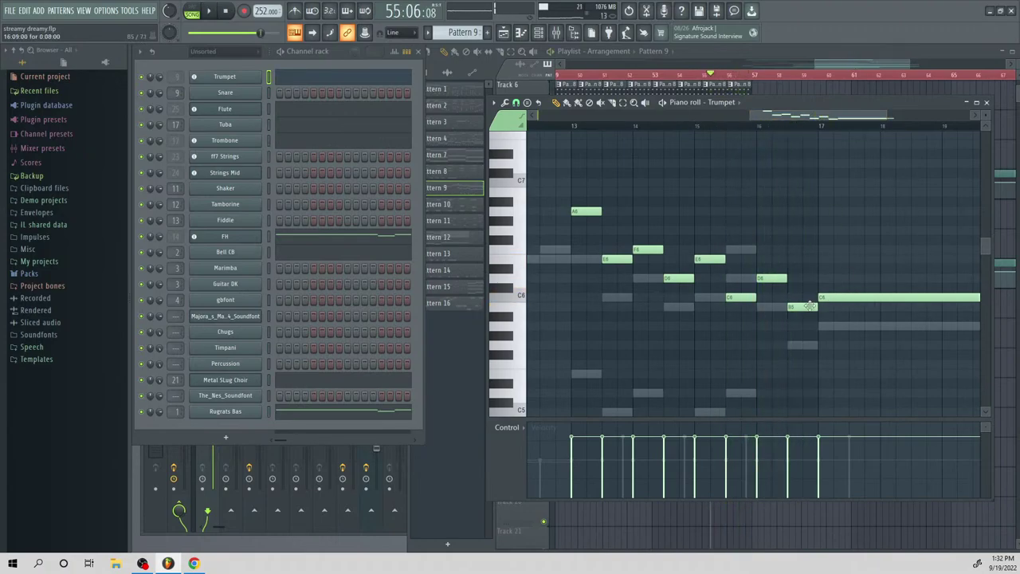
left_click_drag(825, 298, 826, 319)
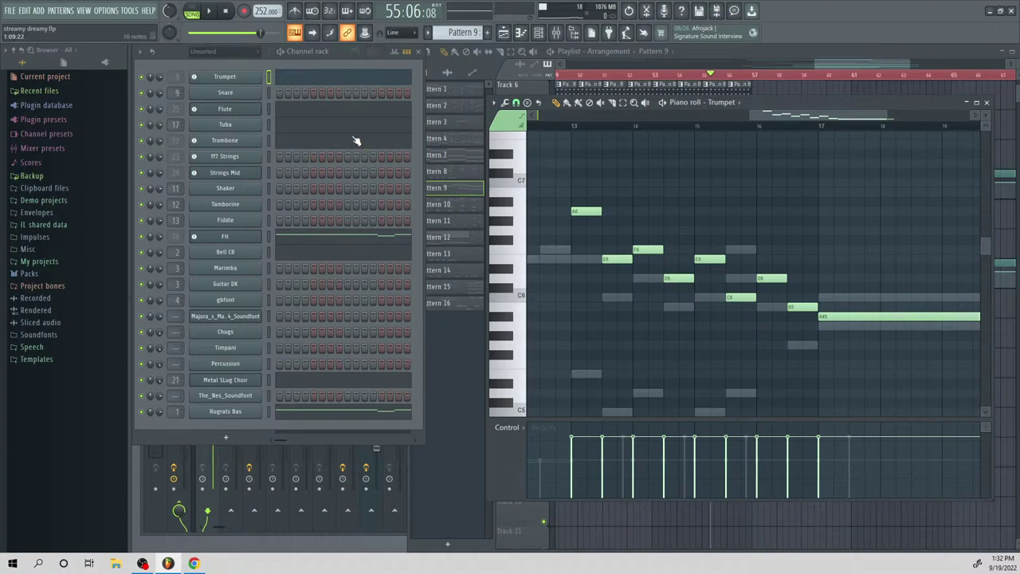
Delete the two Tuba A2 notes in bar 17 of Pattern 9
left_click(313, 111)
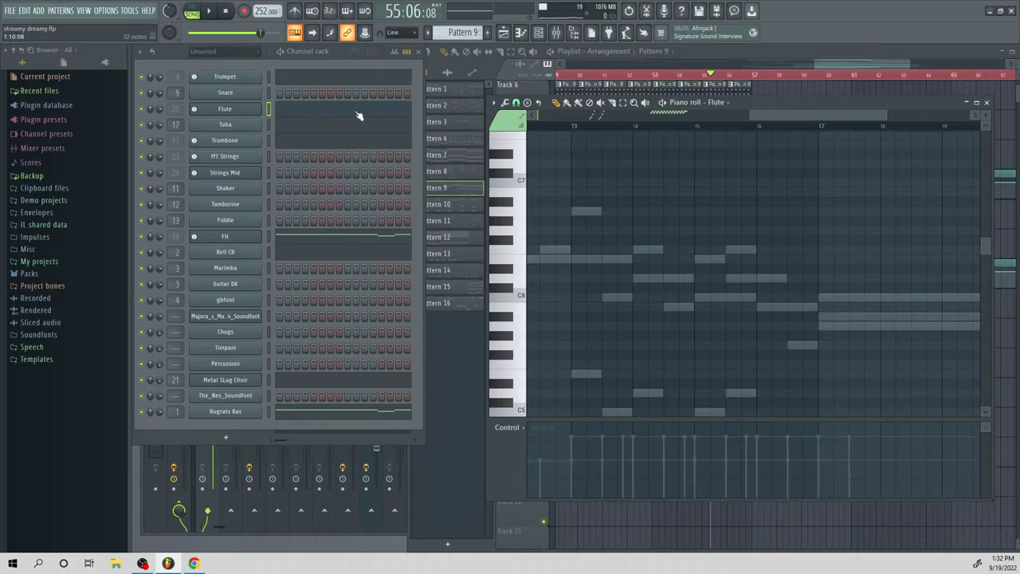
left_click(318, 128)
key("space")
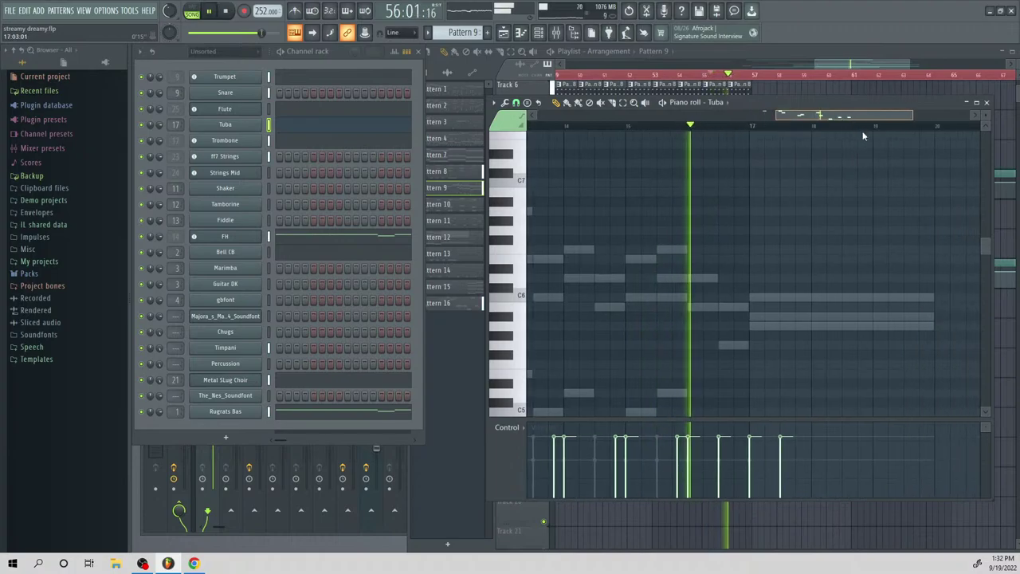
scroll(751, 346, "down", 6)
key("space")
scroll(751, 346, "up", 1)
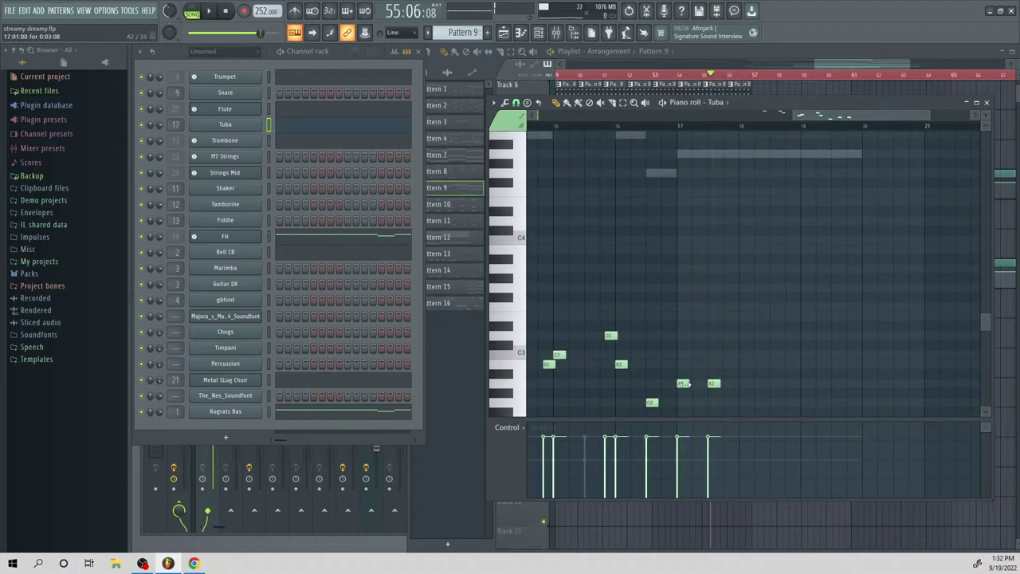
mouse_move(683, 384)
left_mouse_down()
mouse_move(683, 394)
mouse_move(683, 383)
left_mouse_up()
key("space")
right_click(683, 383)
right_click(713, 383)
key("space")
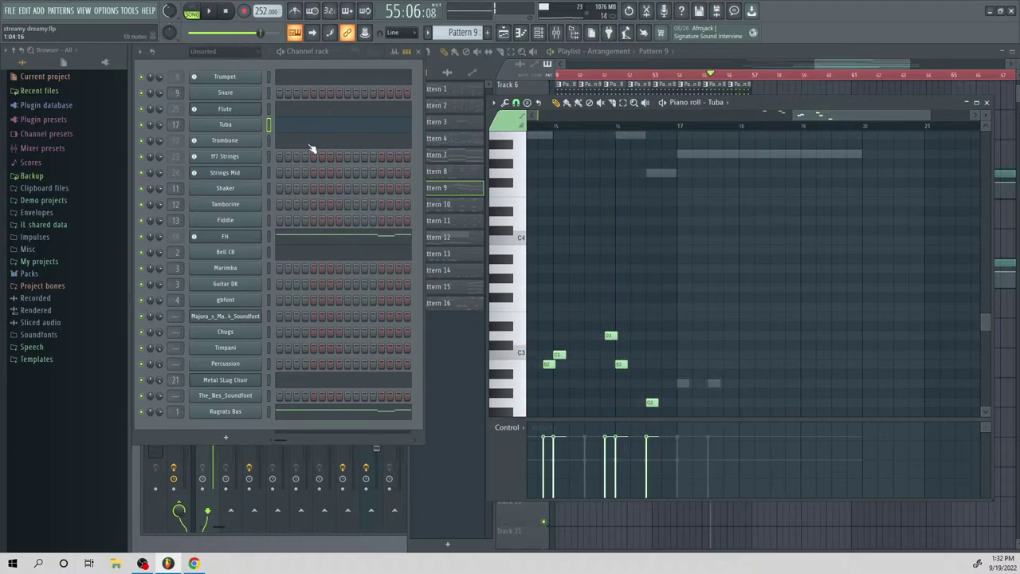
Delete the two Trombone A2 notes in bar 17 of Pattern 9
left_click(310, 143)
scroll(721, 307, "down", 1)
left_click(683, 326)
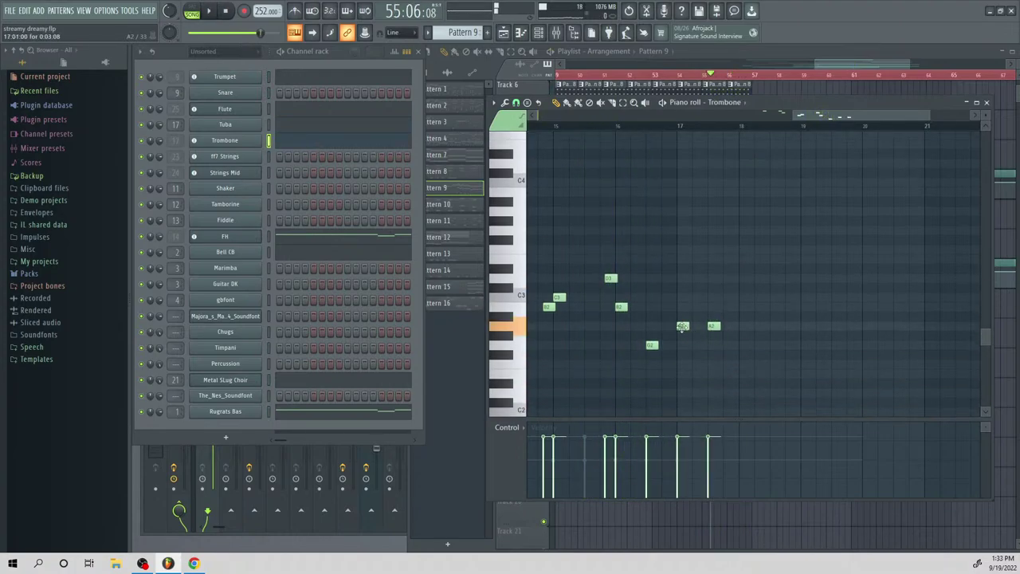
right_click(682, 326)
right_click(713, 326)
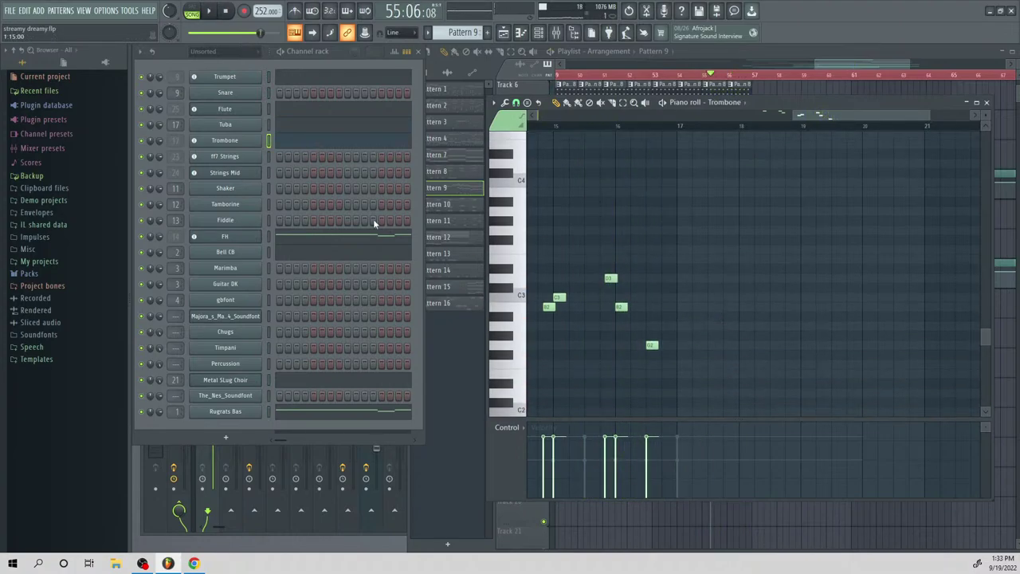
Delete the long FH note starting at bar 17 of Pattern 9 and play the passage
left_click(302, 237)
scroll(626, 279, "up", 6)
right_click(688, 299)
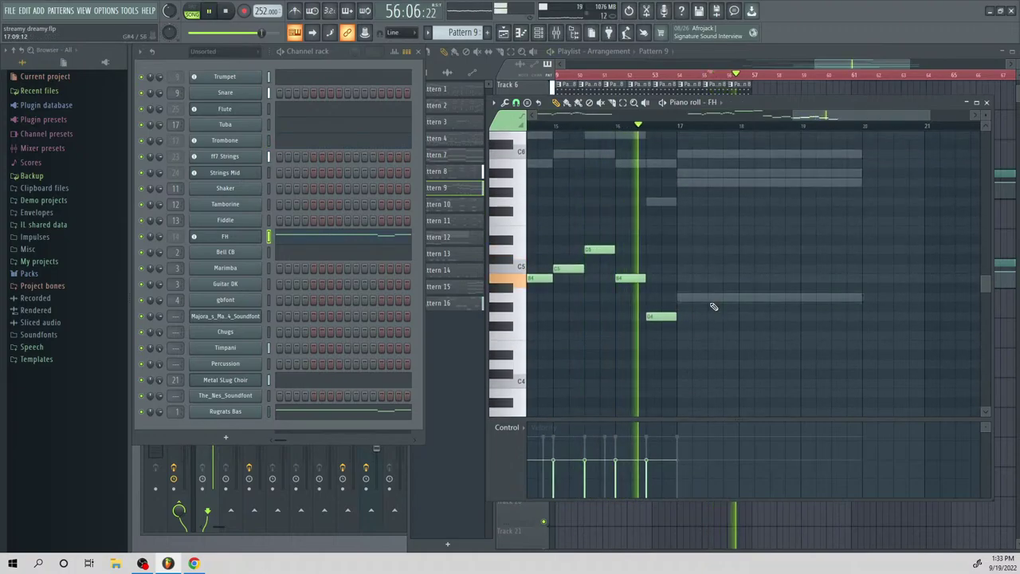
key("space")
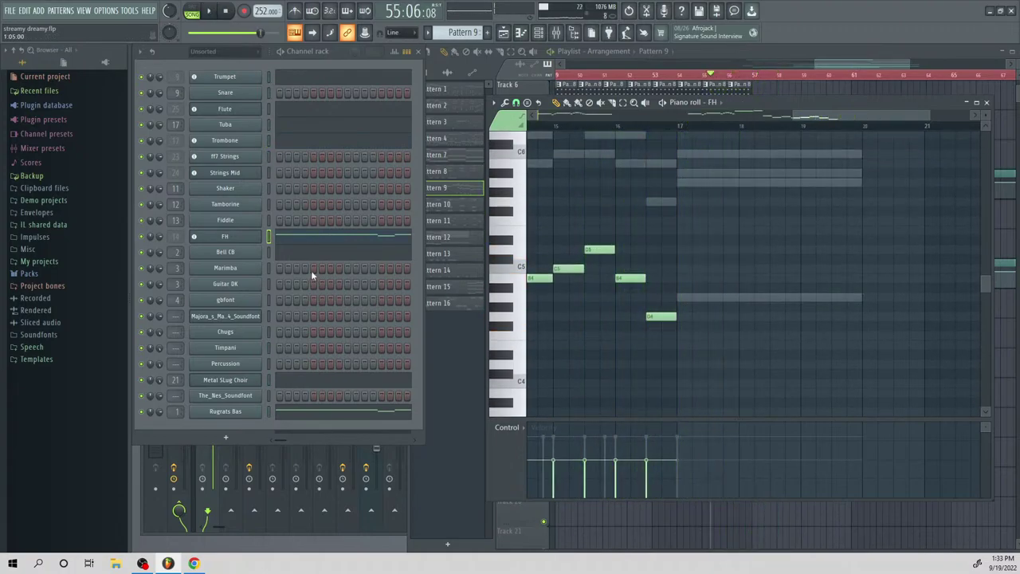
Change the long Metal SLug Choir chord at bar 17 of Pattern 9 to A#5, D6 and F6
left_click(317, 383)
scroll(661, 262, "up", 4)
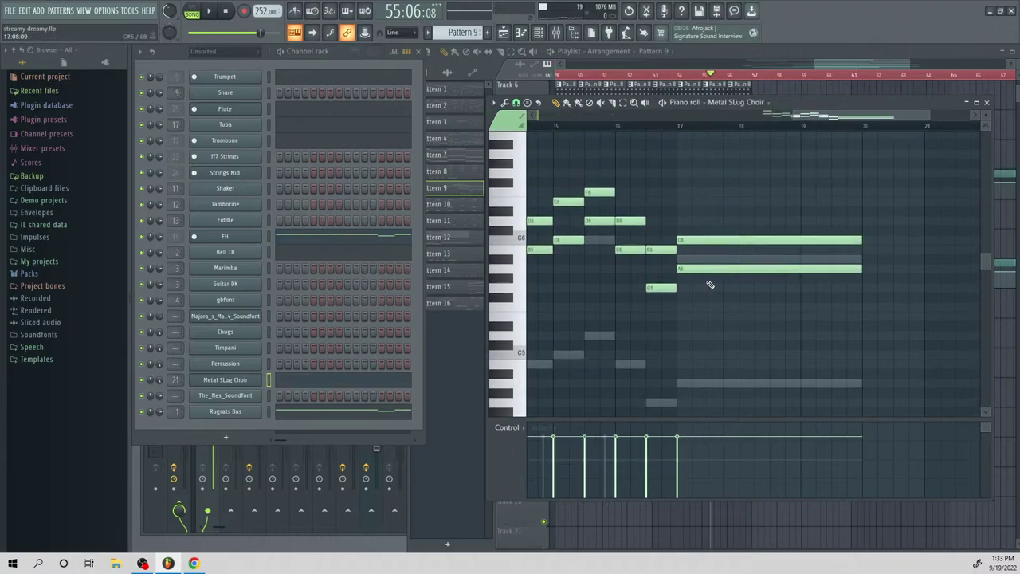
left_click_drag(690, 242, 686, 249)
key("space")
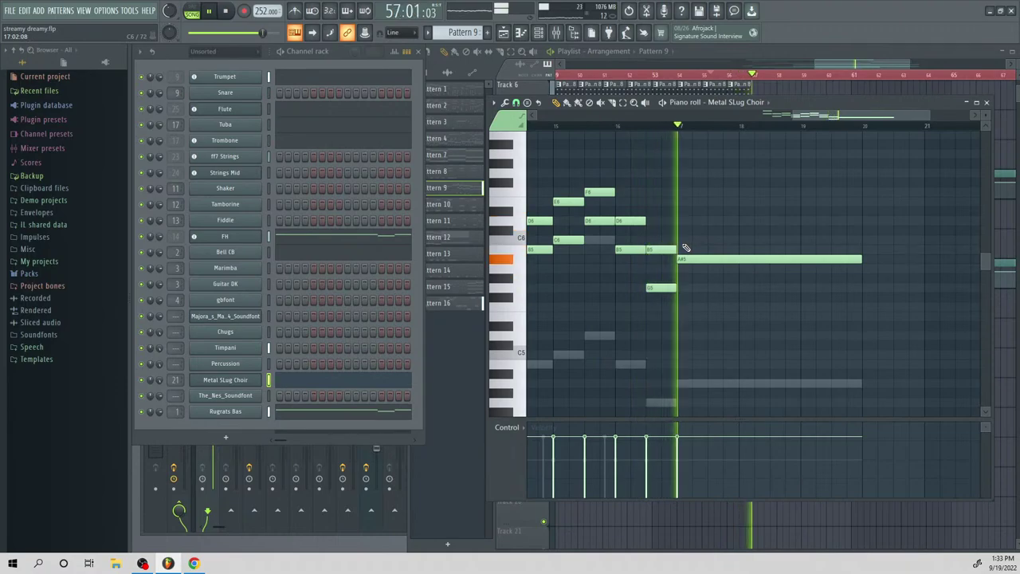
key("space")
left_click(678, 230)
left_click_drag(677, 229, 679, 193)
scroll(679, 240, "up", 3)
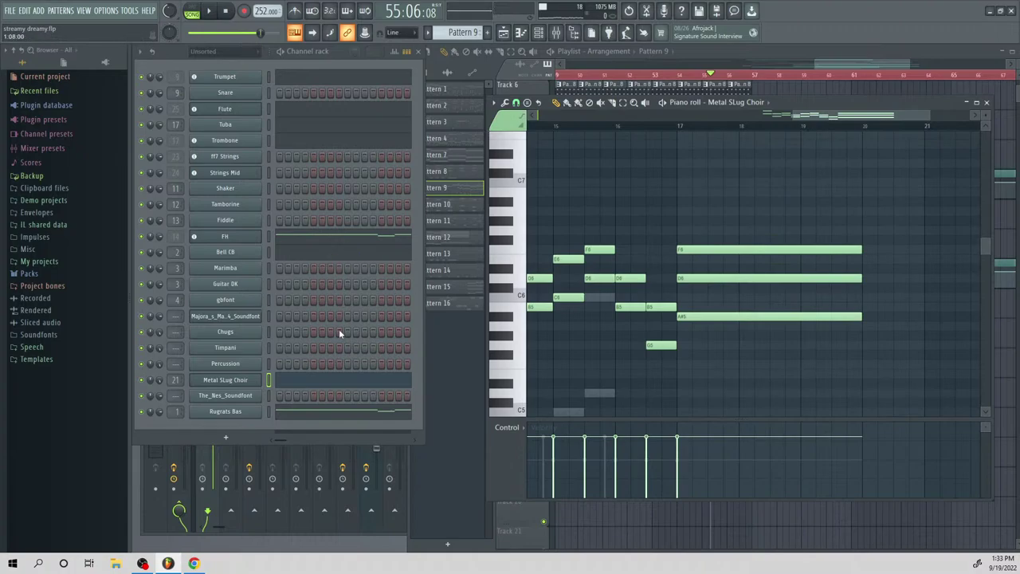
Open the Rugrats Bas notes of Pattern 9 and play the song from 55:06:08
left_click(351, 412)
key("space")
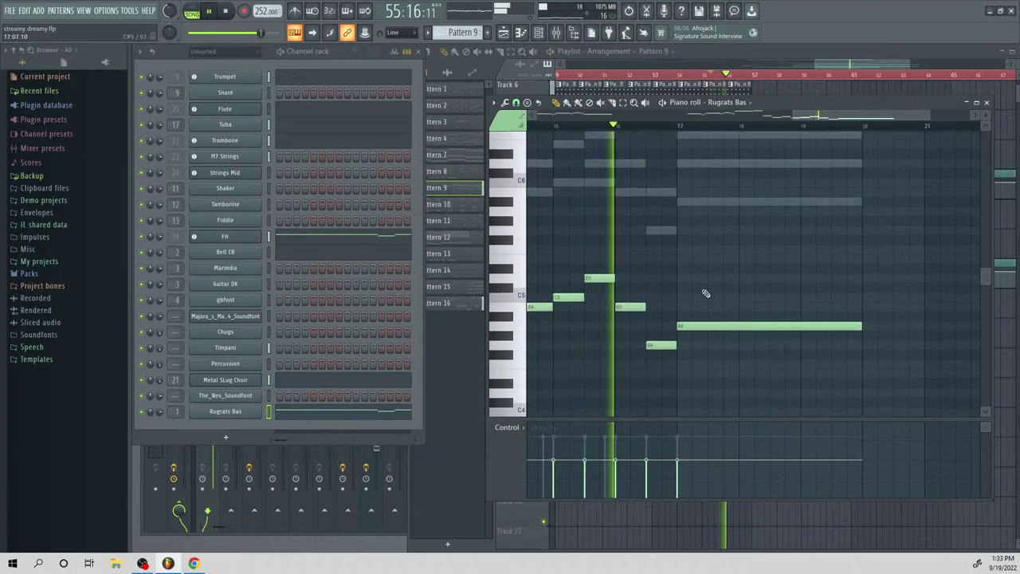
scroll(708, 303, "down", 1)
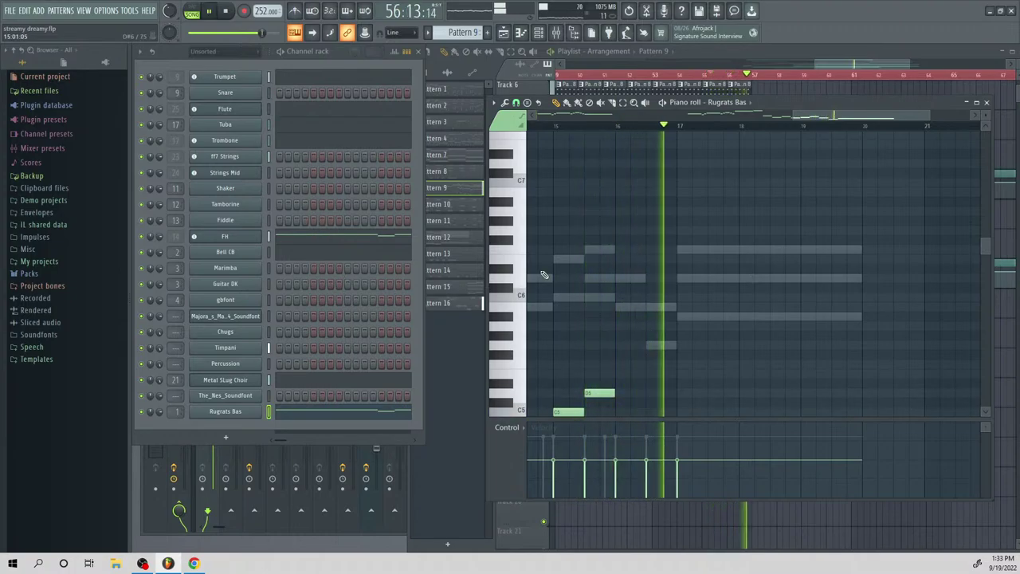
key("space")
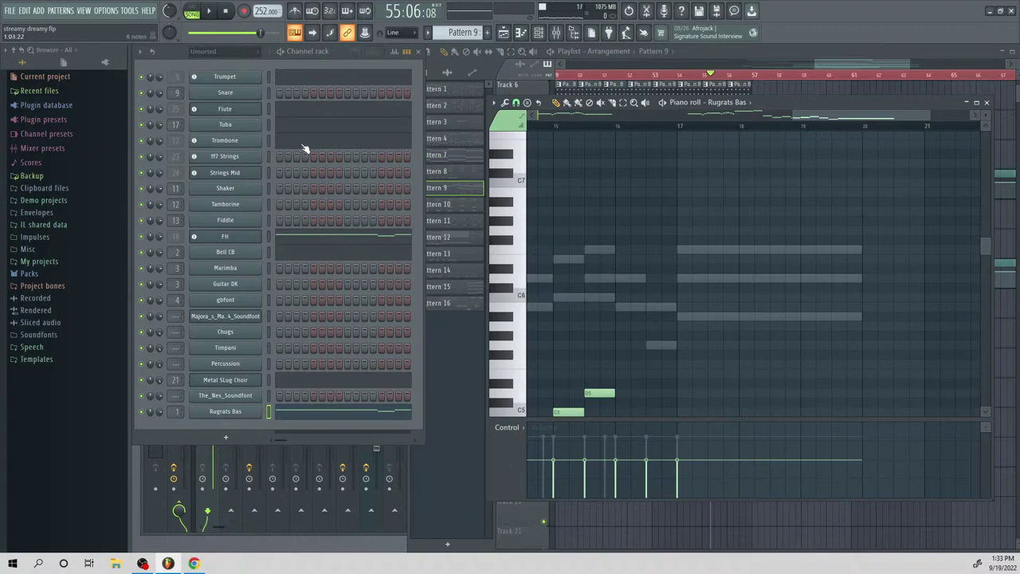
Try a fourth long note above the Metal SLug Choir chord at bar 17, at G#6 and A#6, and delete it
left_click(333, 381)
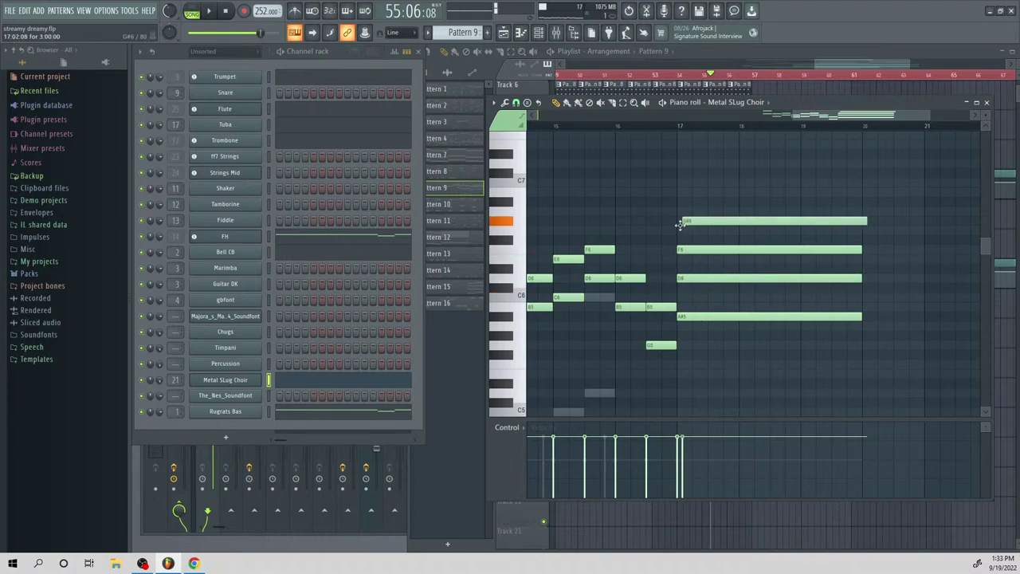
key("space")
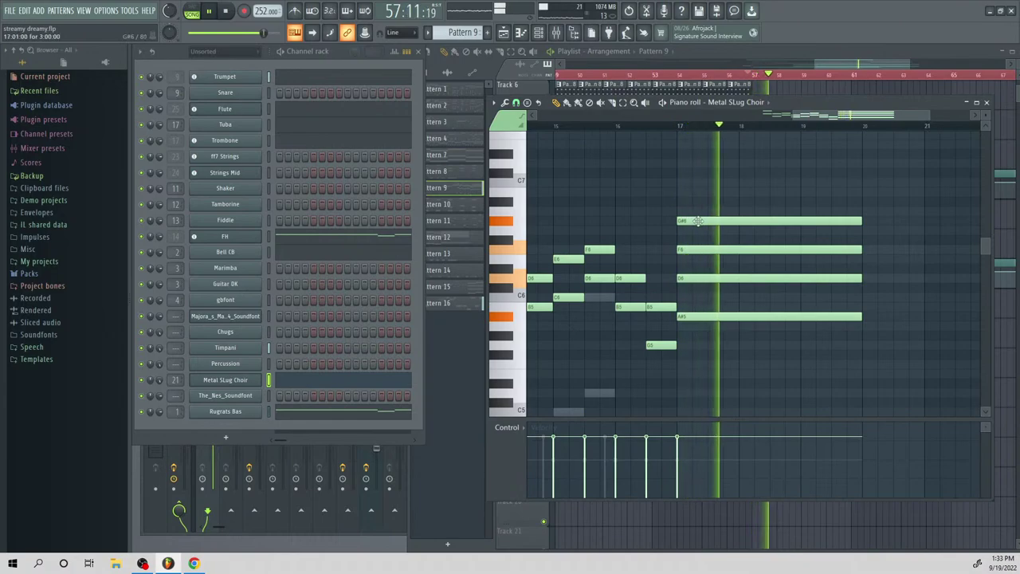
key("space")
left_click_drag(699, 226, 693, 200)
key("space")
key("space")
key("space")
key("space")
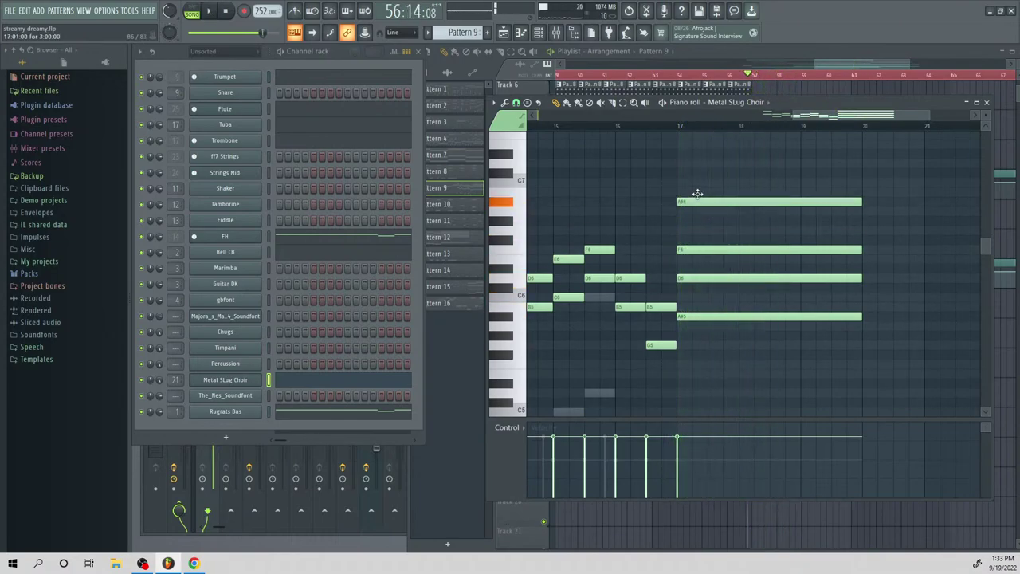
key("space")
right_click(694, 201)
key("space")
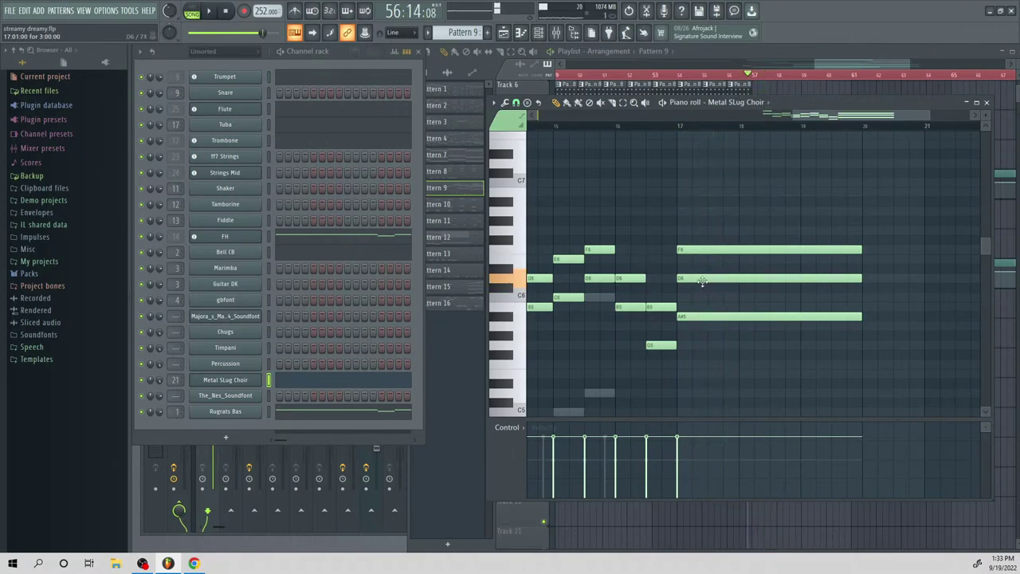
Replace the D6 of the choir chord at bar 17 with C#6, trying D#6 and C6, and play the passage
mouse_move(702, 280)
left_mouse_down()
mouse_move(701, 298)
mouse_move(690, 269)
left_mouse_up()
key("space")
key("space")
key("space")
key("space")
key("space")
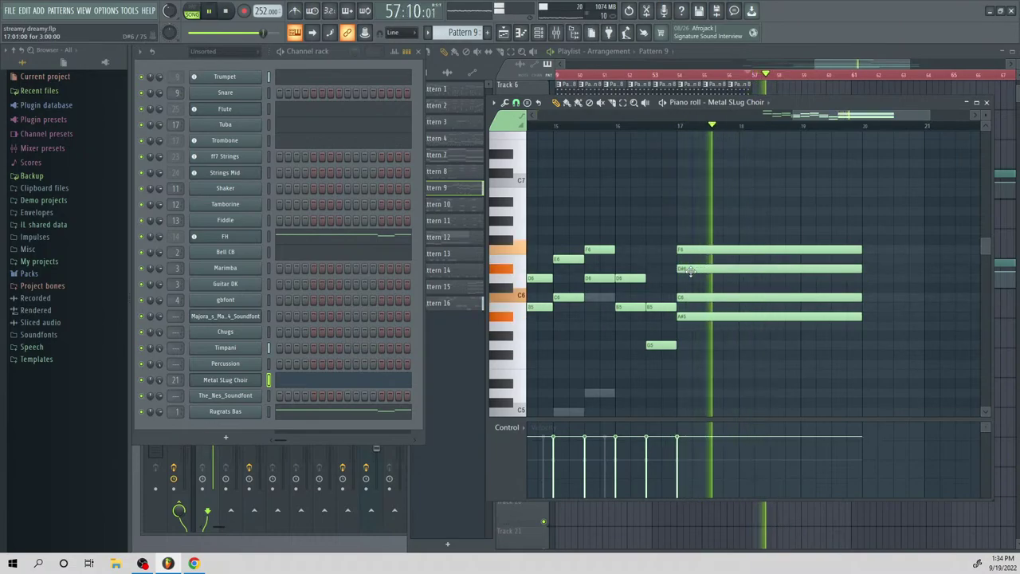
right_click(689, 270)
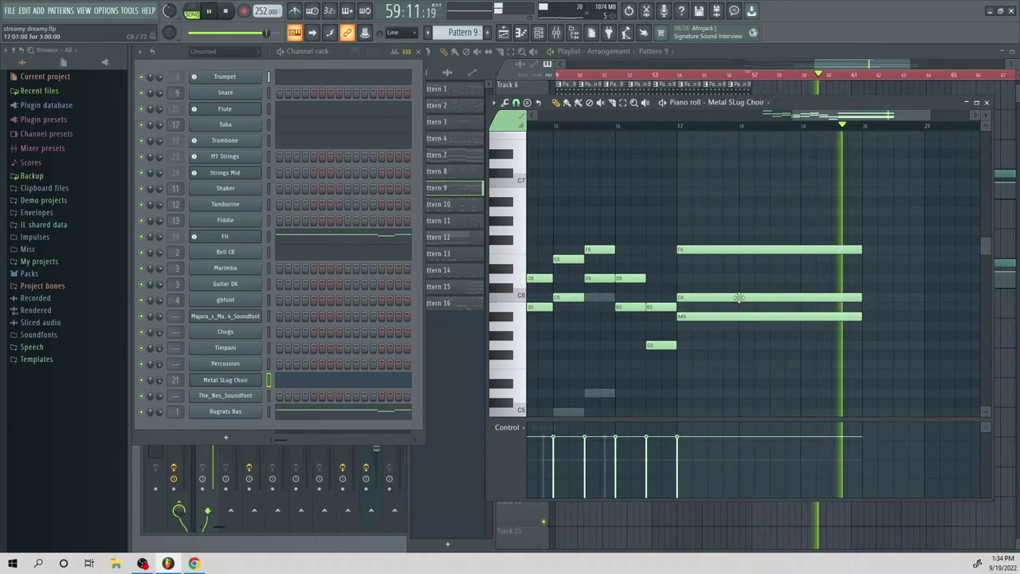
key("space")
left_click_drag(731, 298, 731, 287)
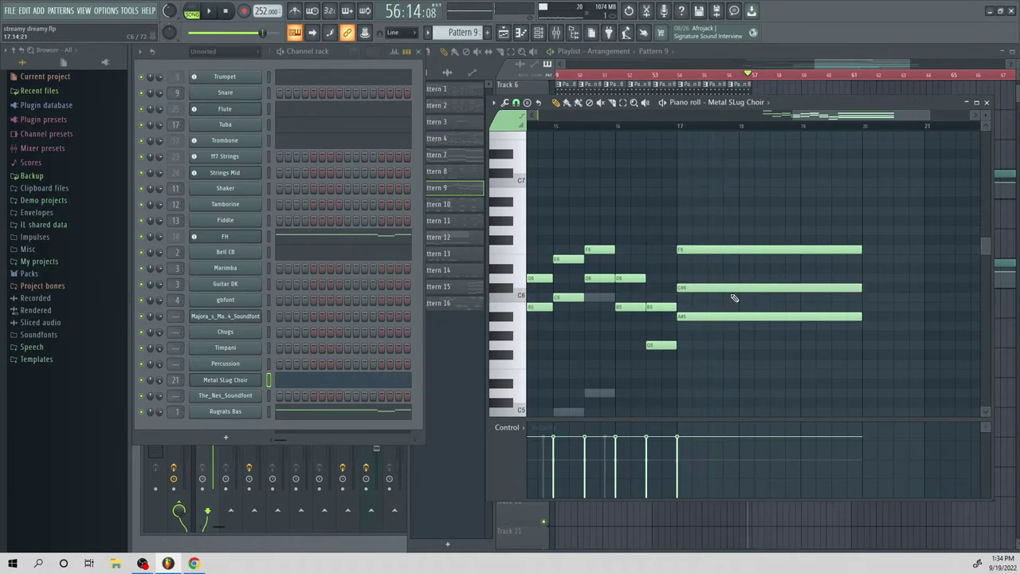
key("space")
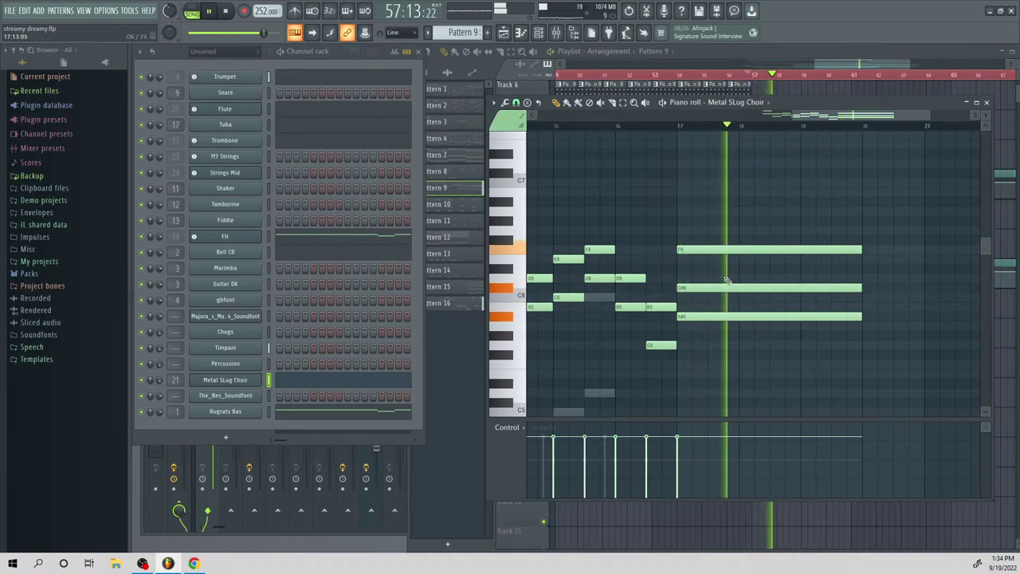
key("space")
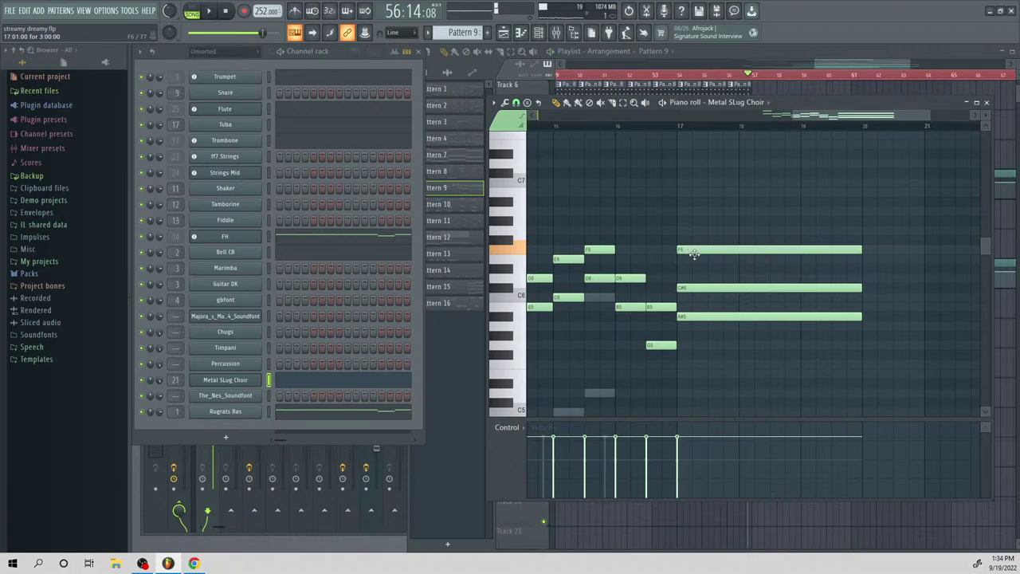
Try the top note of the bar 17 choir chord at E6, return it to F6 and play the passage
left_click_drag(695, 253, 693, 260)
key("space")
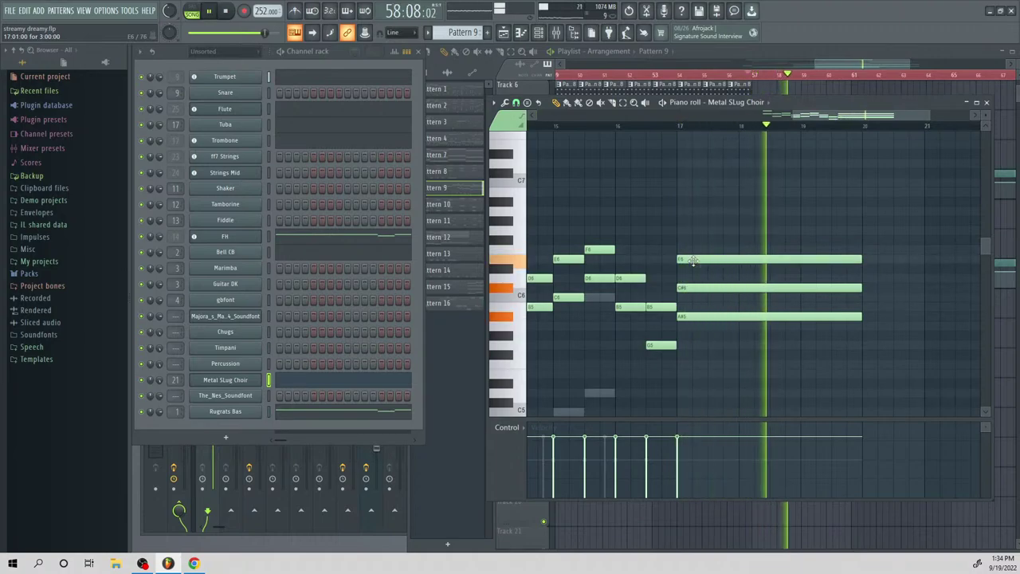
key("space")
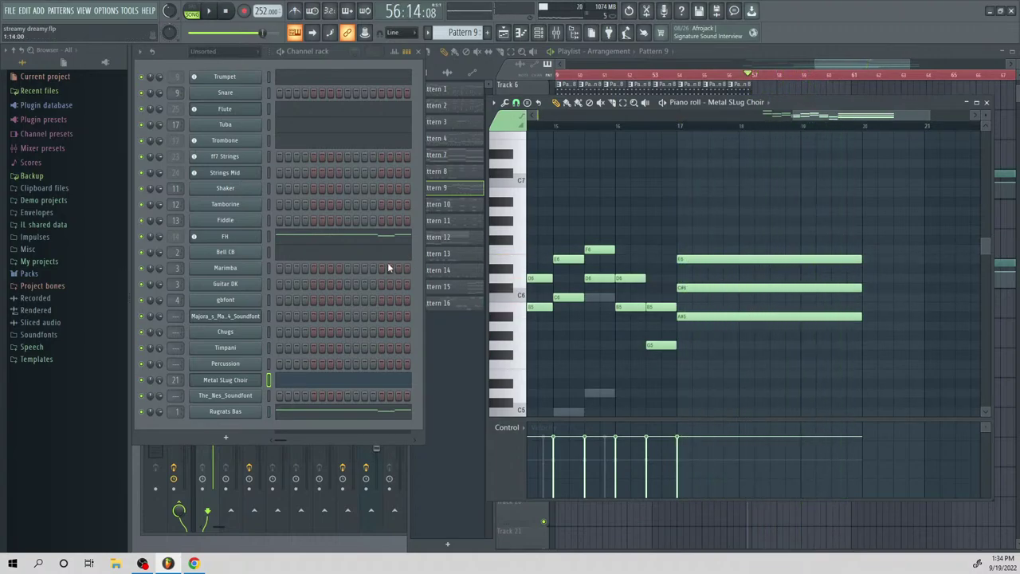
left_click_drag(691, 259, 690, 249)
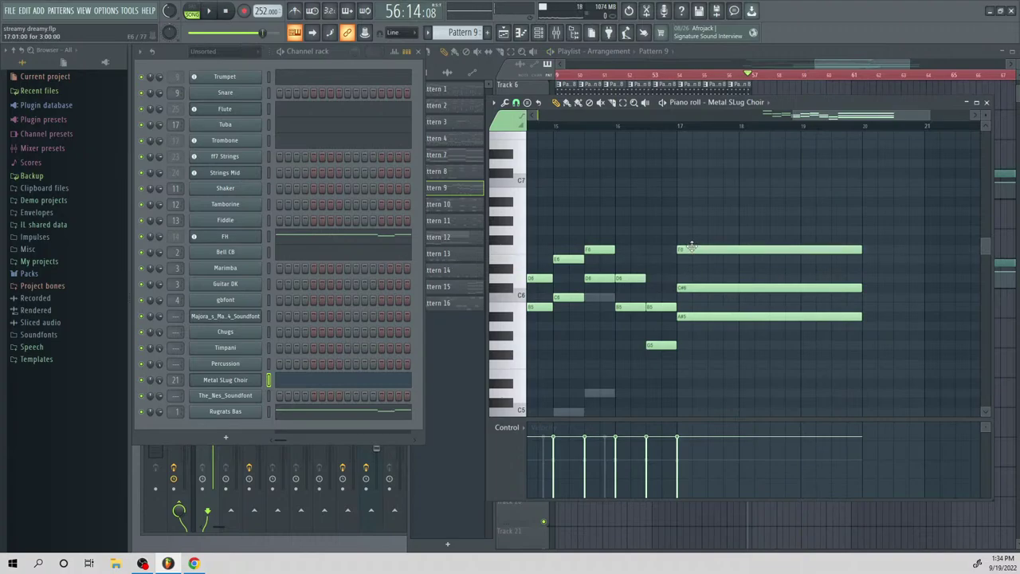
key("space")
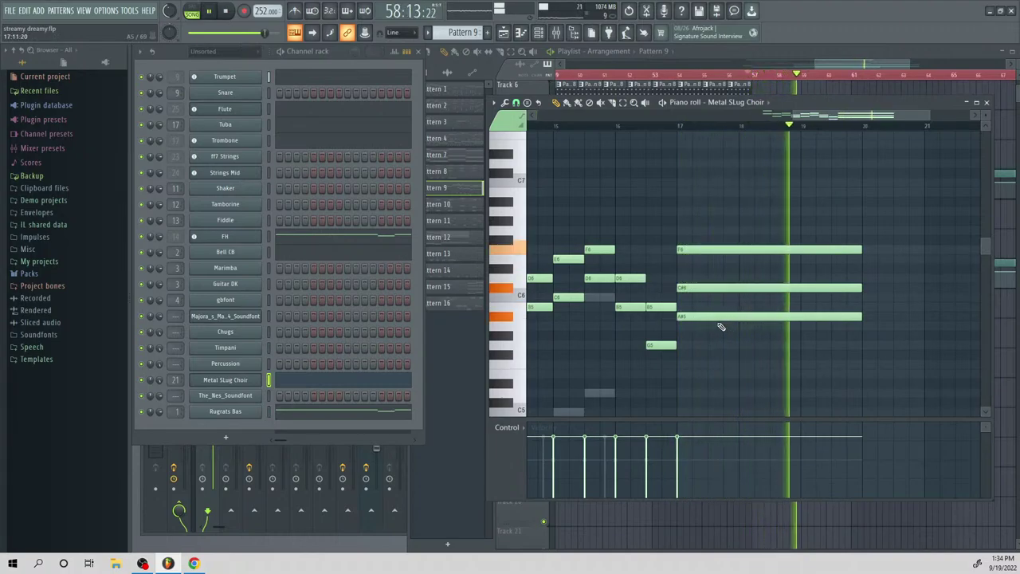
Extend the three long choir notes from bar 17 to bar 21 and play the song over them
key("space")
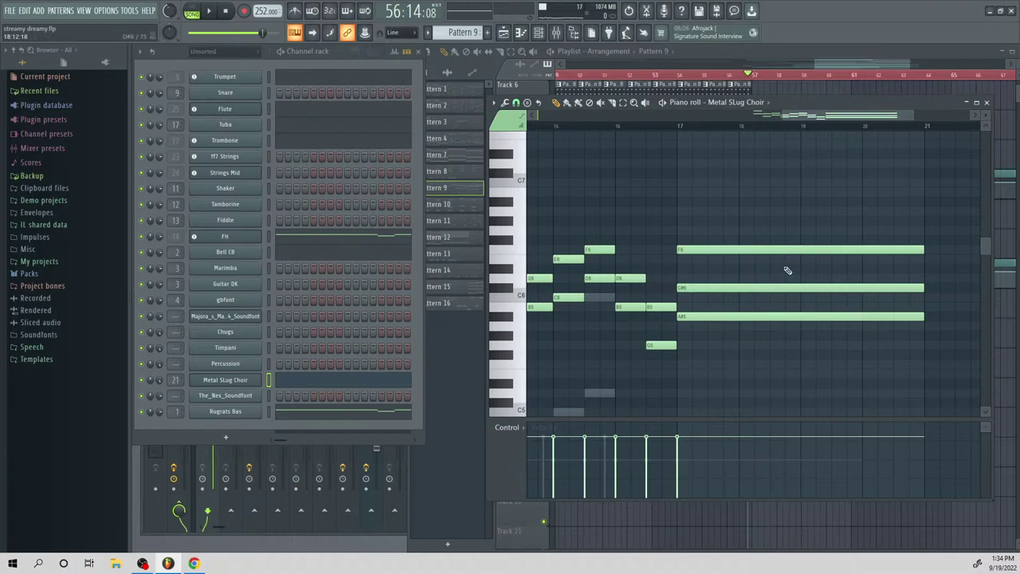
left_click_drag(843, 67, 880, 83)
key("space")
left_click(295, 91)
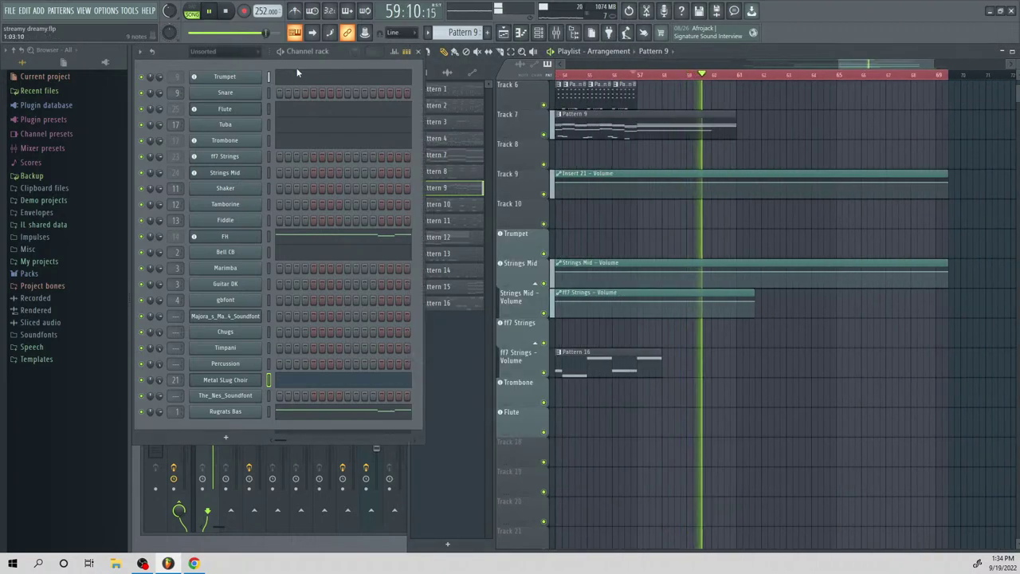
Open the Flute notes of the Pattern 15 clip on Track 3 of the playlist
left_click(194, 11)
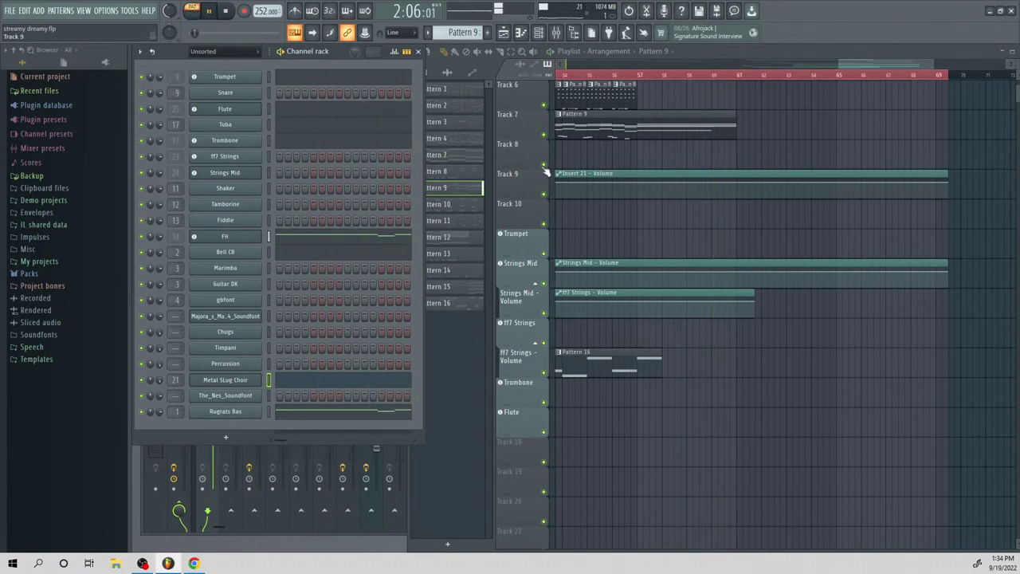
left_click(191, 14)
scroll(634, 212, "up", 5)
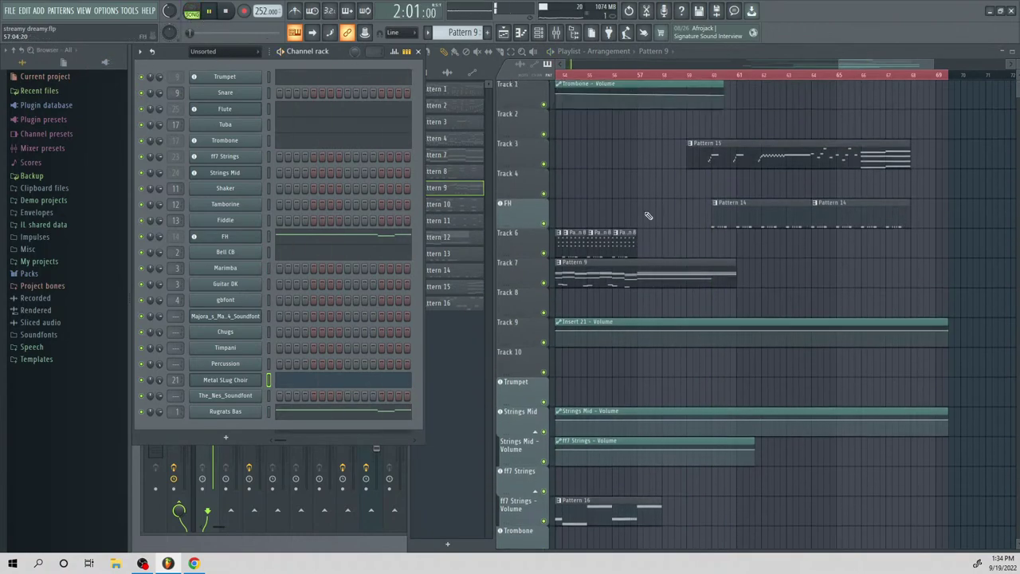
key("space")
left_click(721, 157)
double_click(718, 157)
Play the song from the beginning and follow the playlist through the Pattern 4 section
key("space")
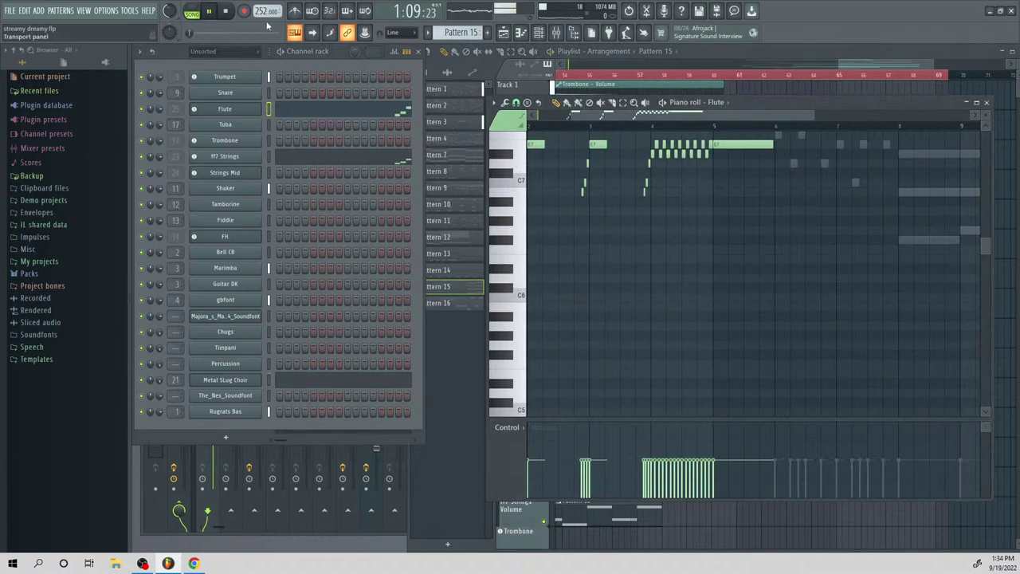
left_click_drag(862, 66, 625, 102)
mouse_move(694, 65)
left_mouse_down()
mouse_move(774, 65)
mouse_move(702, 73)
left_mouse_up()
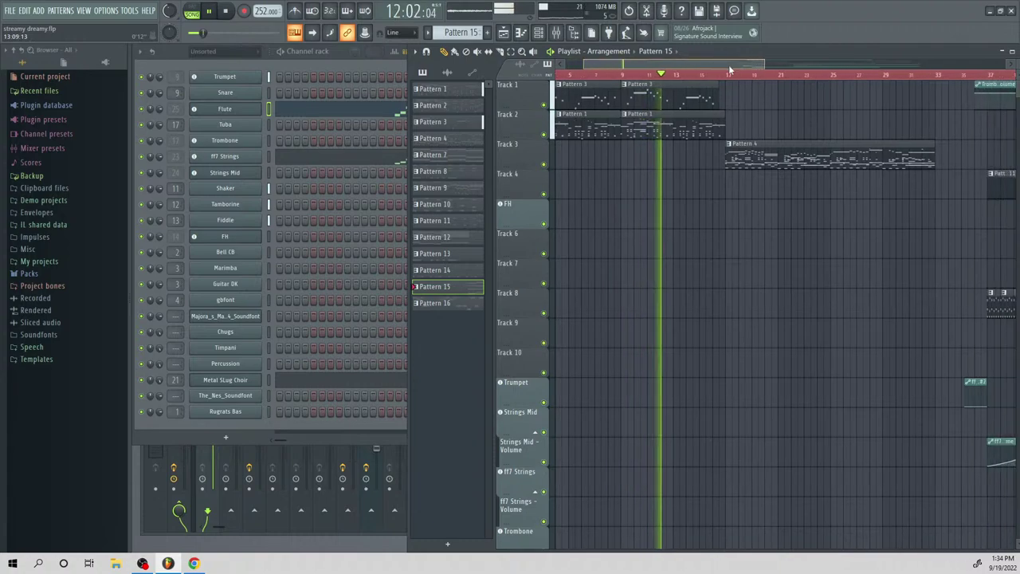
left_click_drag(729, 65, 771, 78)
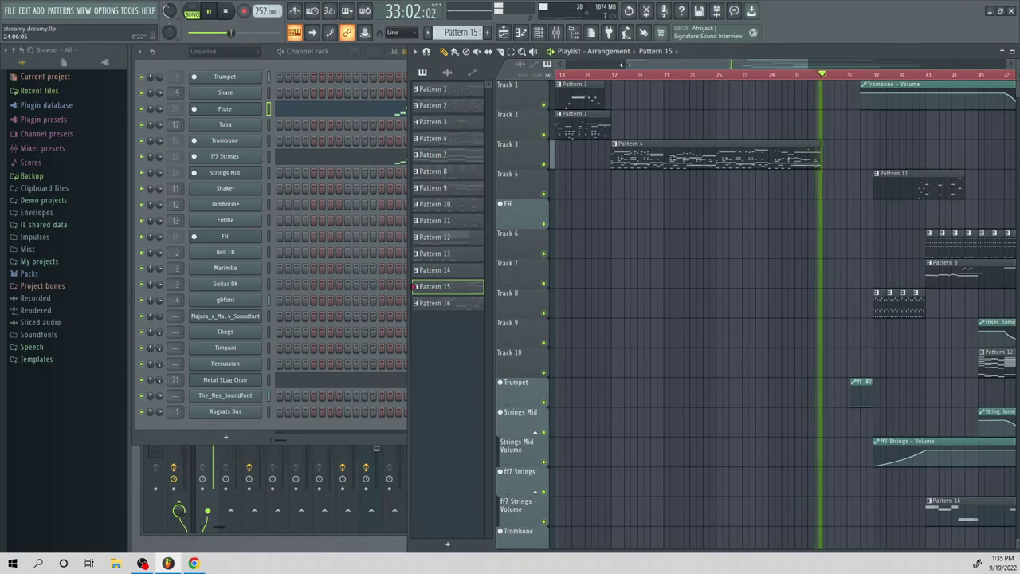
Select the playlist range from bar 35 to bar 69 and play from bar 60 over Pattern 15's Flute notes
left_click_drag(628, 64, 880, 112)
key("space")
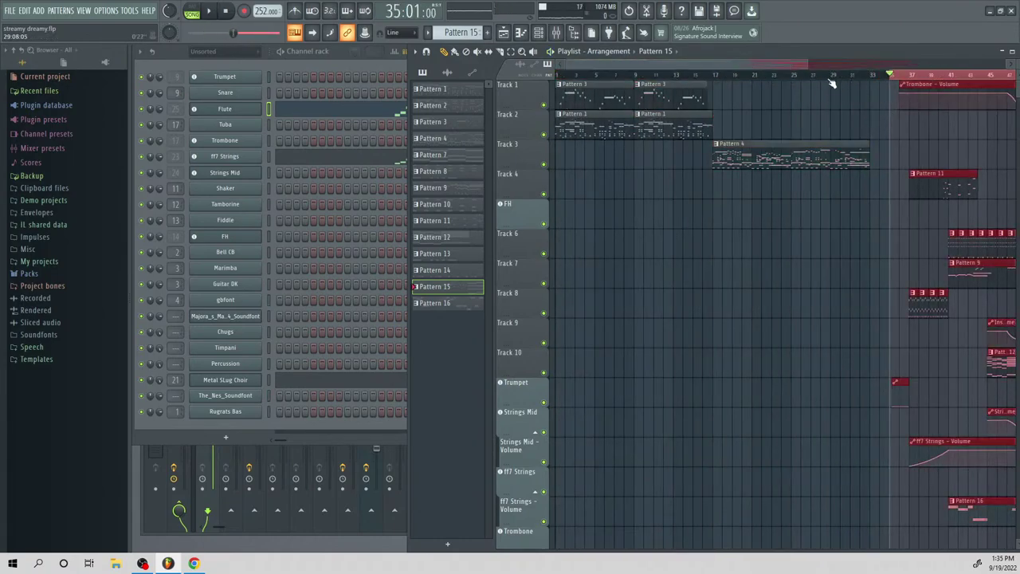
scroll(831, 82, "right", 5)
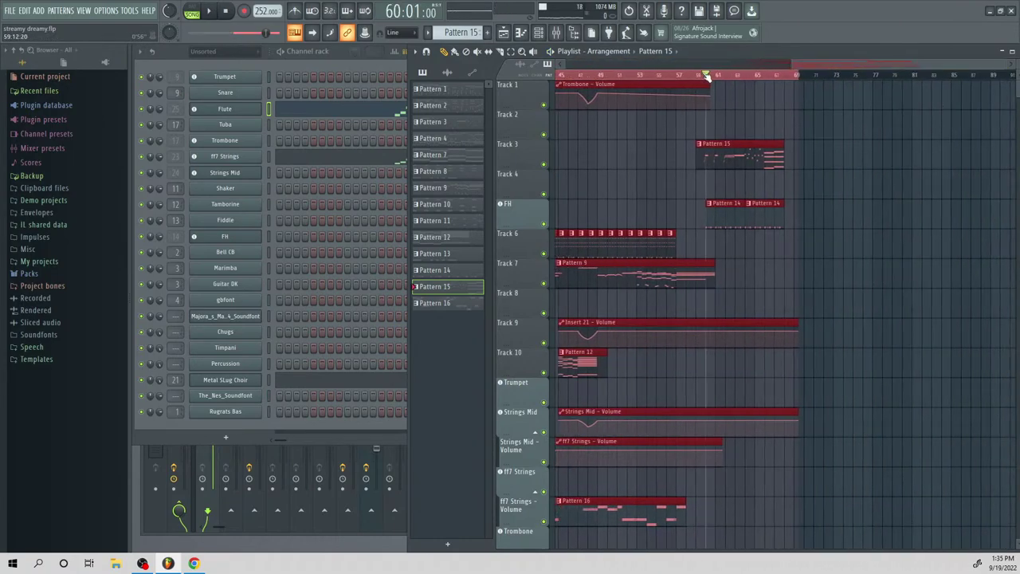
key("space")
key("F7")
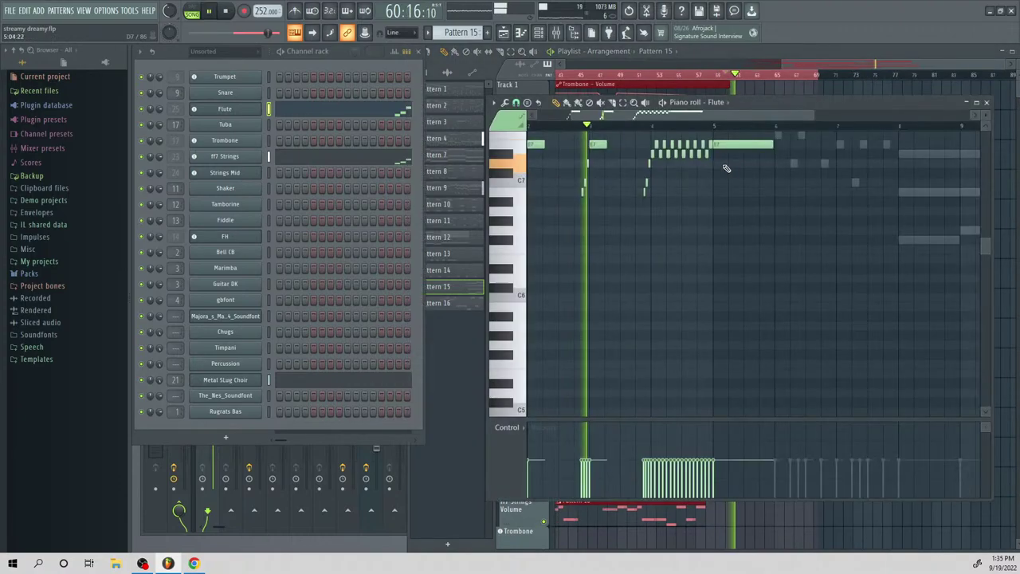
key("space")
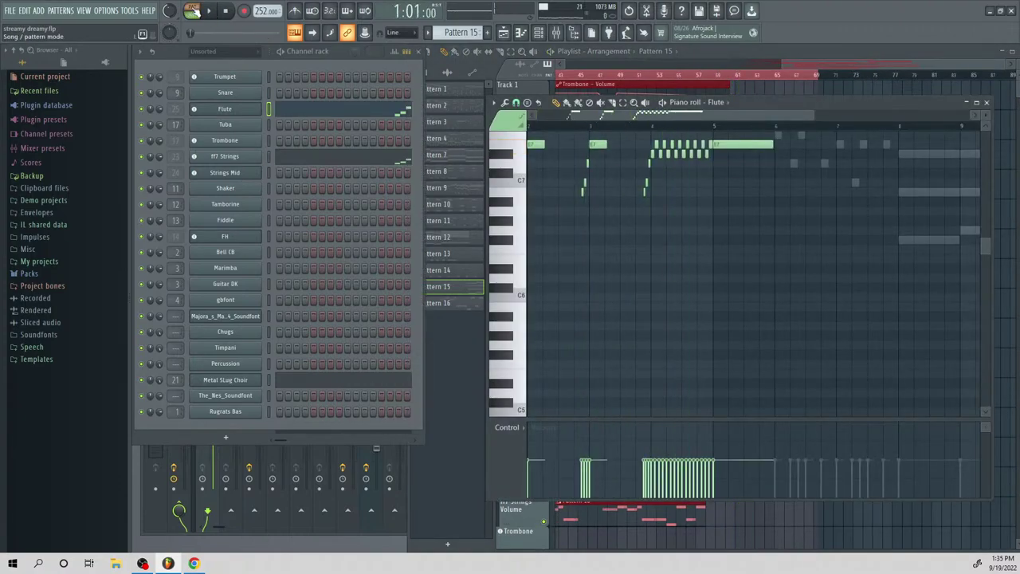
Open the Percussion notes of Pattern 15, audition its sounds and add a four-bar C5 note at bar 1
right_click(233, 363)
left_click(283, 365)
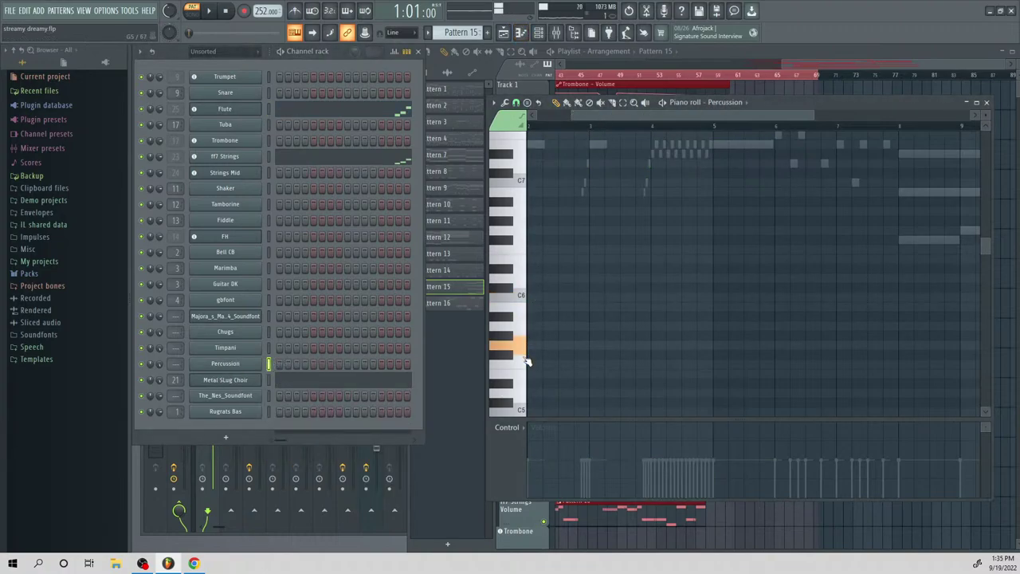
scroll(522, 408, "down", 3)
left_click_drag(532, 326, 442, 326)
key("space")
key("space")
scroll(642, 248, "up", 4)
key("space")
scroll(592, 333, "down", 3)
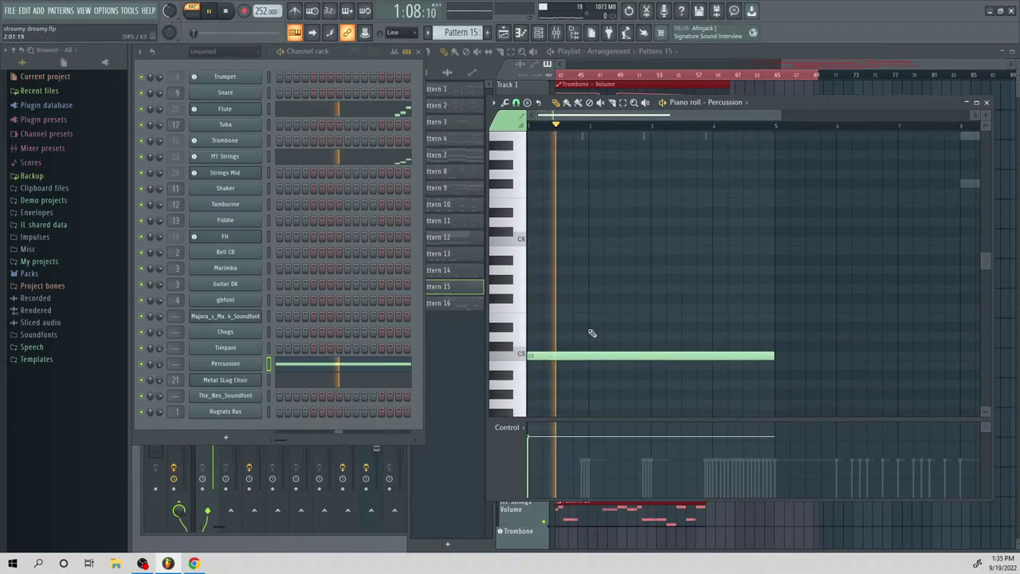
Move the Percussion C5 note to bar 2, shorten it to one beat and add three more C5 notes every half bar
key("space")
left_click_drag(563, 345, 603, 346)
right_click(604, 347)
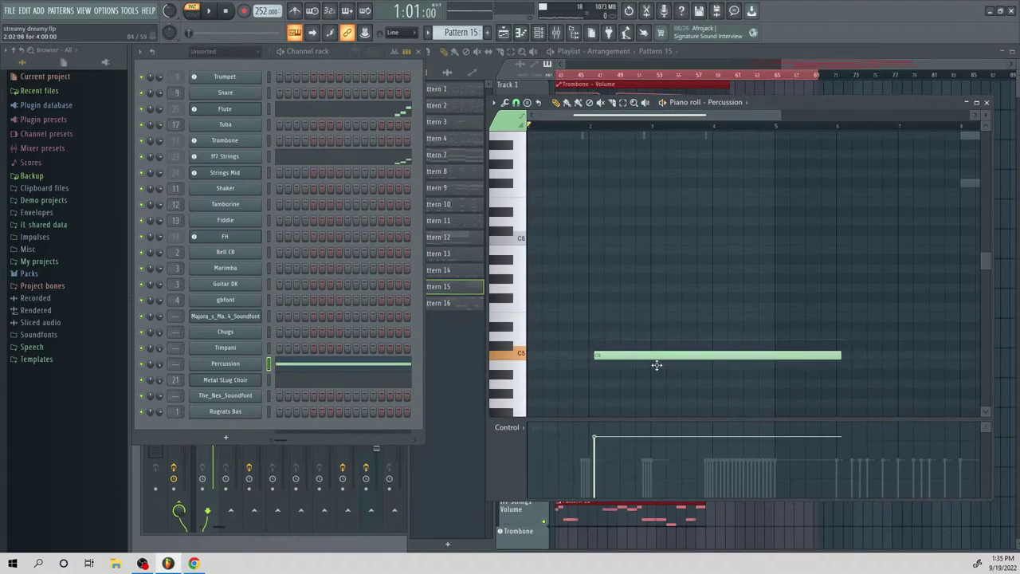
key("space")
left_click_drag(833, 356, 627, 354)
left_click(622, 355)
left_click(658, 354)
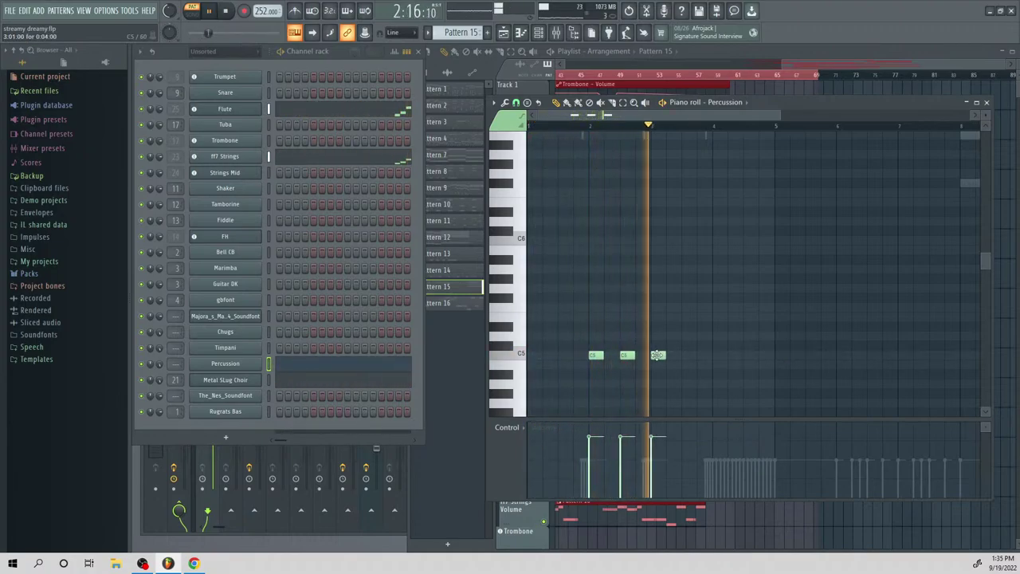
left_click(688, 355)
Add four G#5 notes offset one beat after the C5 notes and lengthen all Percussion notes to half a bar
key("space")
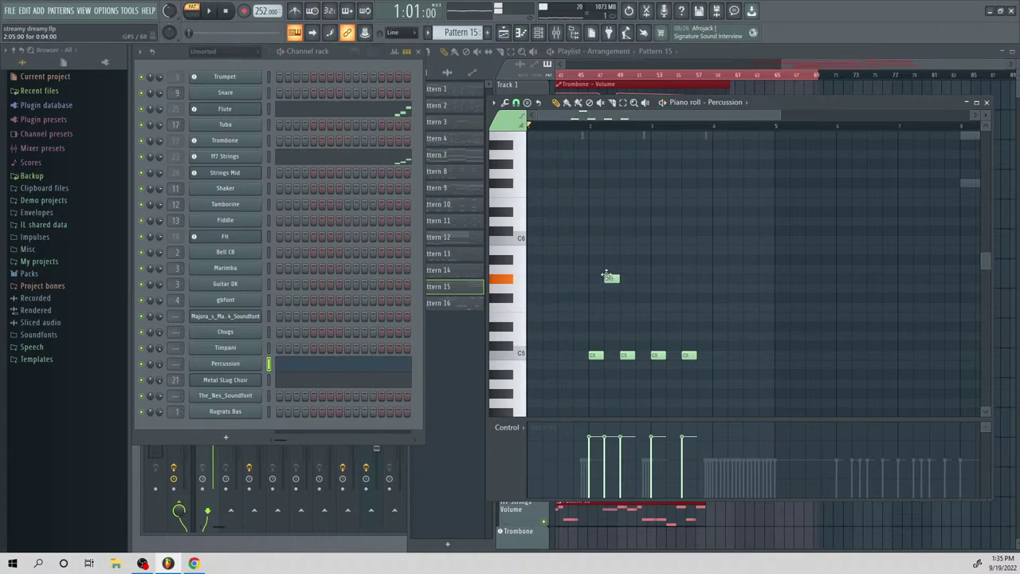
key("space")
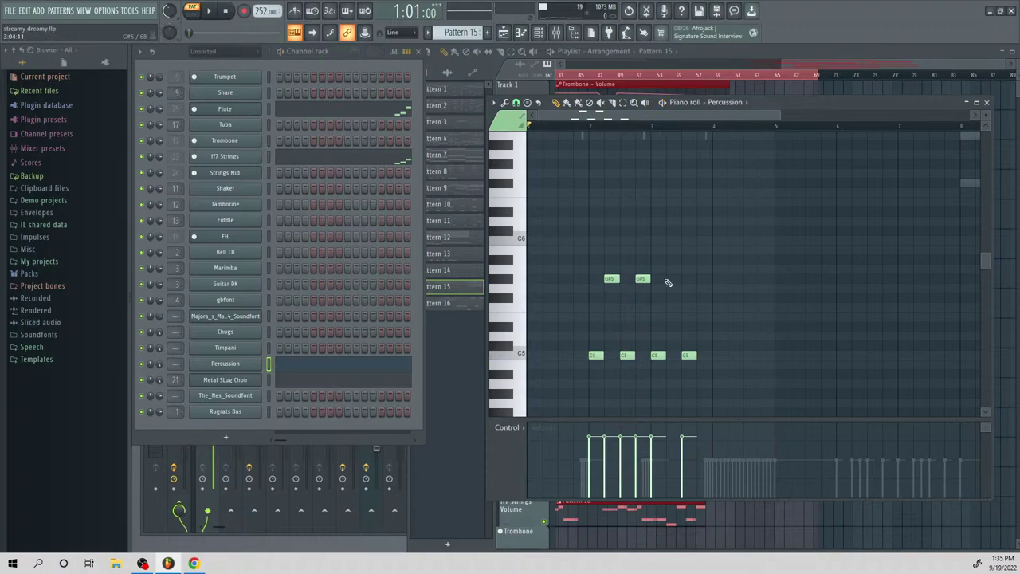
key("ctrl+a")
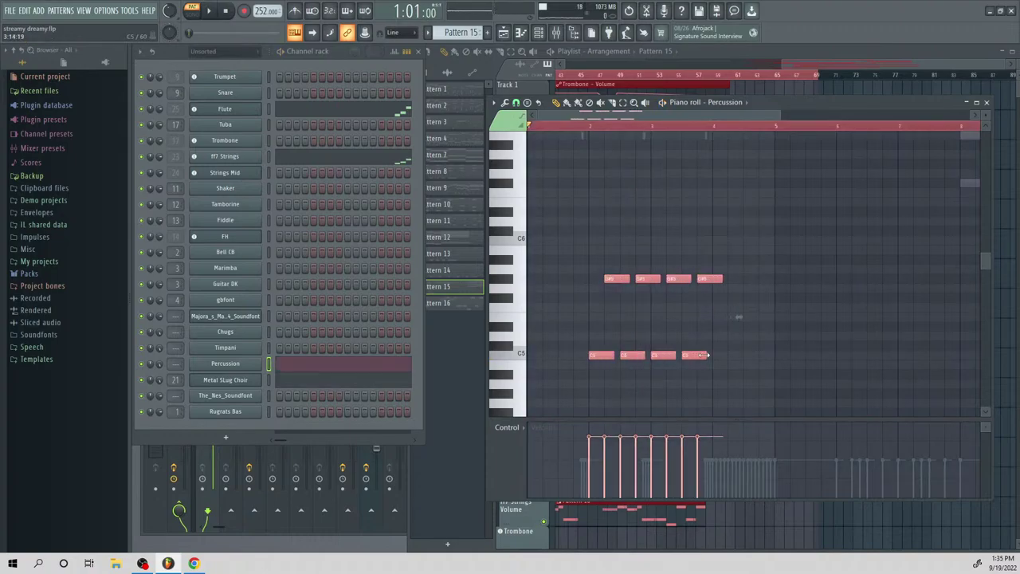
key("space")
key("ctrl+d")
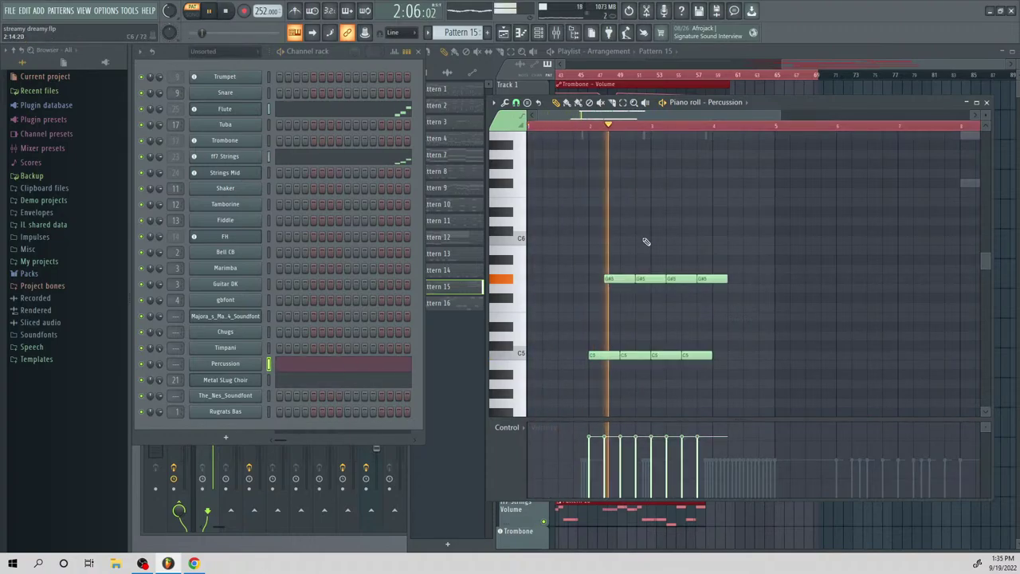
key("space")
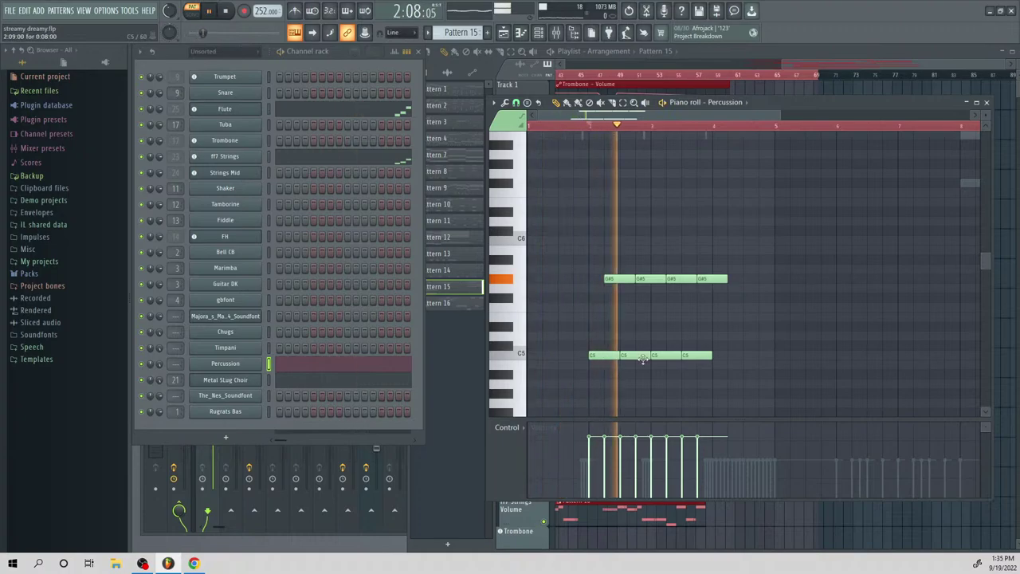
key("space")
Break the last Percussion C5 into short repeated notes with a finer snap and add a B5 note at bar 2
left_click_drag(706, 354, 699, 360)
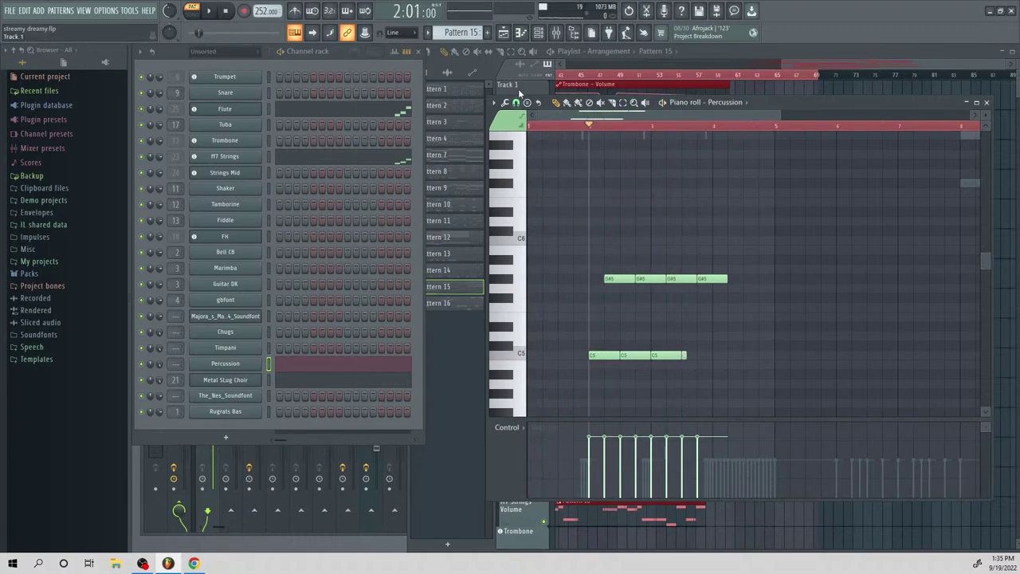
left_click(517, 103)
left_click(526, 233)
key("space")
left_click_drag(691, 355, 712, 355)
key("space")
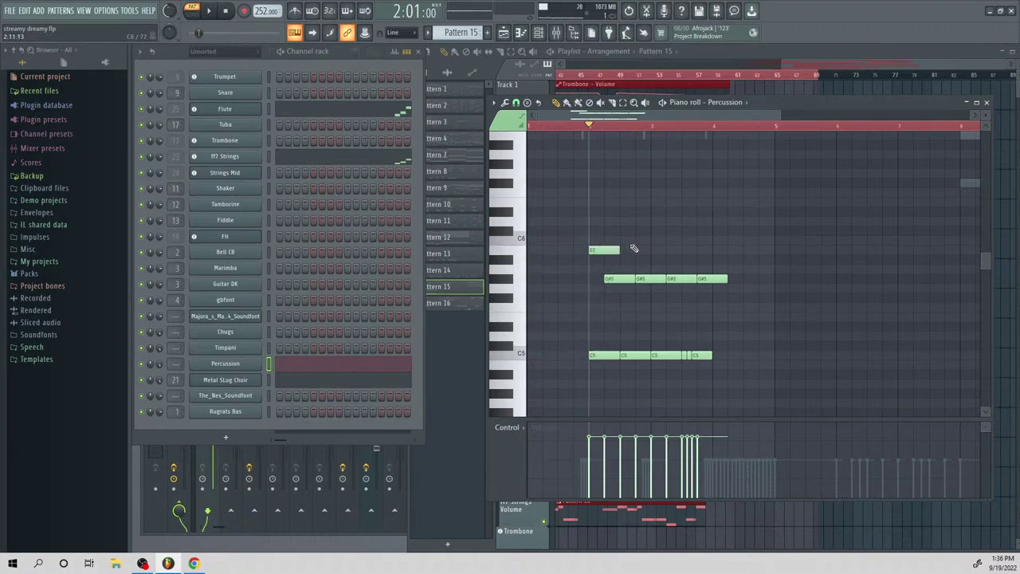
Add three more half-bar B5 notes to the Percussion row so it runs through bar 3
key("space")
left_click_drag(661, 251, 685, 251)
key("space")
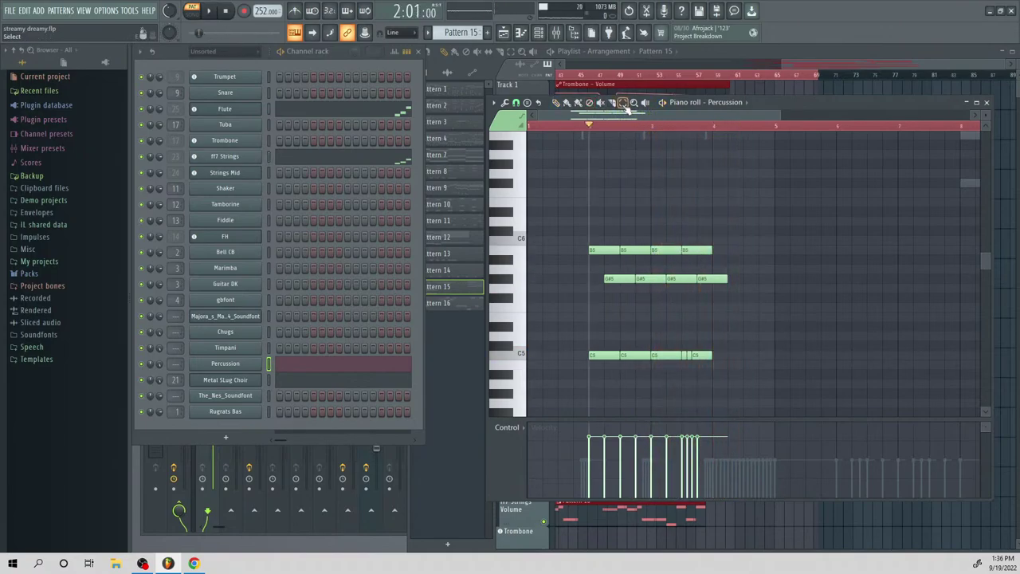
Select all the Percussion notes and duplicate the two-bar phrase into bars 4 and 5
left_click(623, 102)
left_click_drag(771, 200, 599, 384)
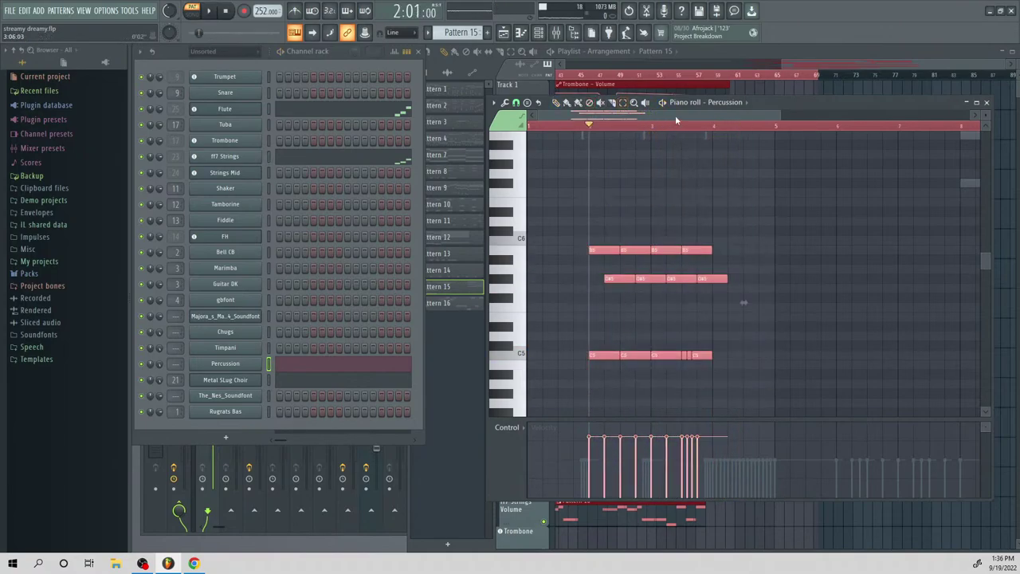
left_click_drag(675, 116, 773, 140)
key("ctrl+b")
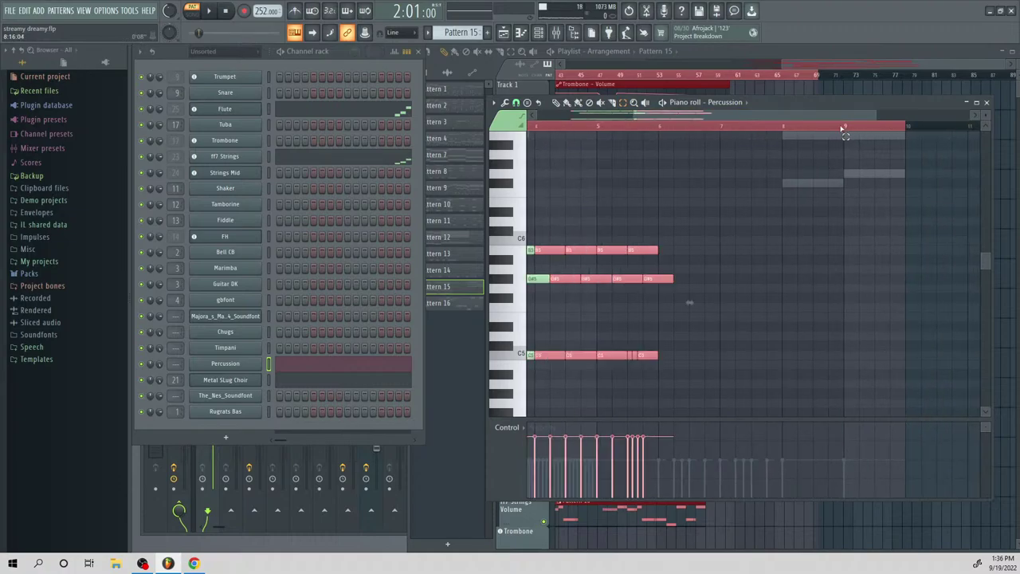
left_click_drag(837, 116, 744, 139)
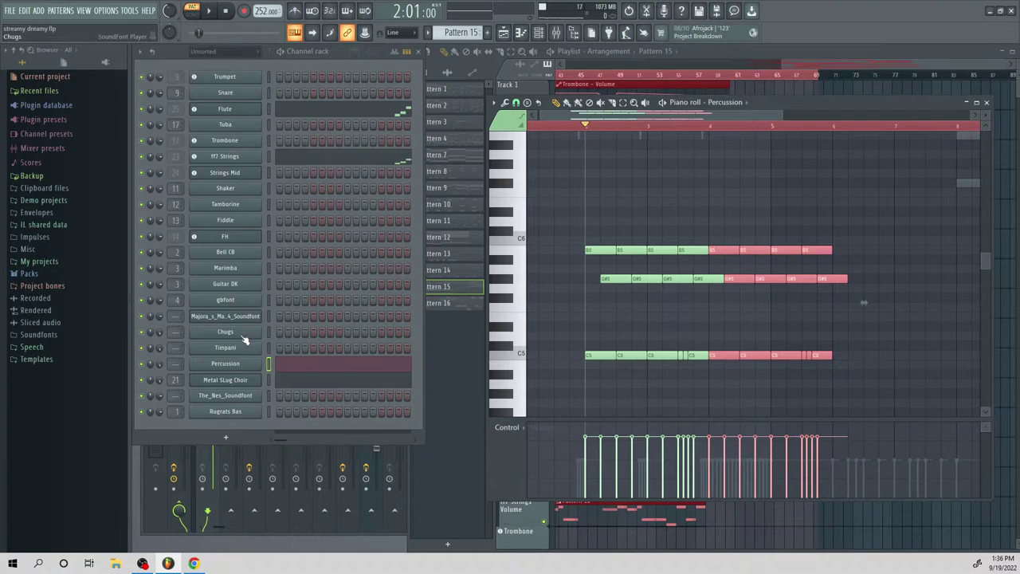
Open the Chugs notes of Pattern 15 and audition its sounds alongside the pattern's playback
right_click(243, 333)
left_click(279, 331)
left_click_drag(591, 354, 577, 323)
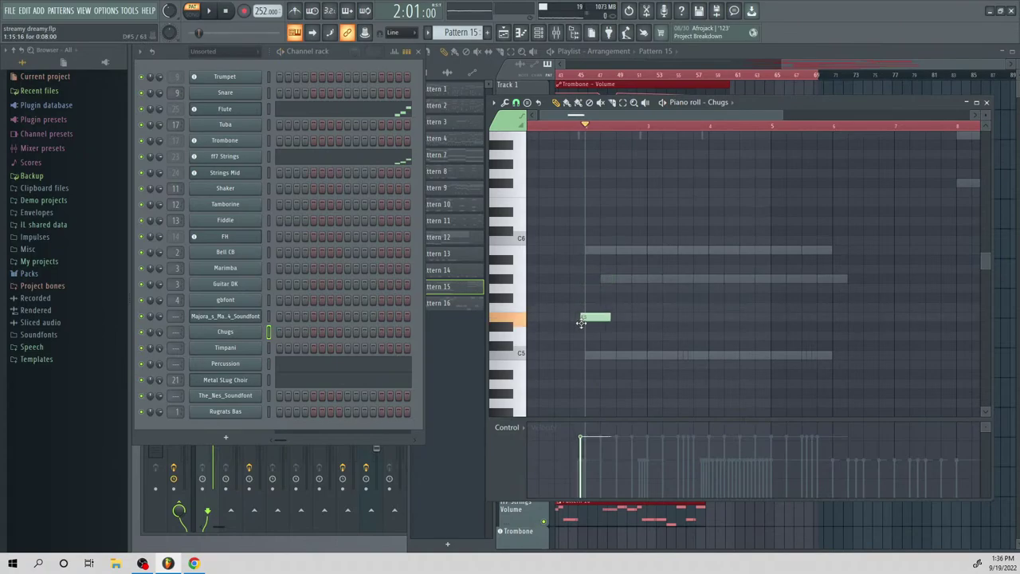
right_click(581, 322)
key("space")
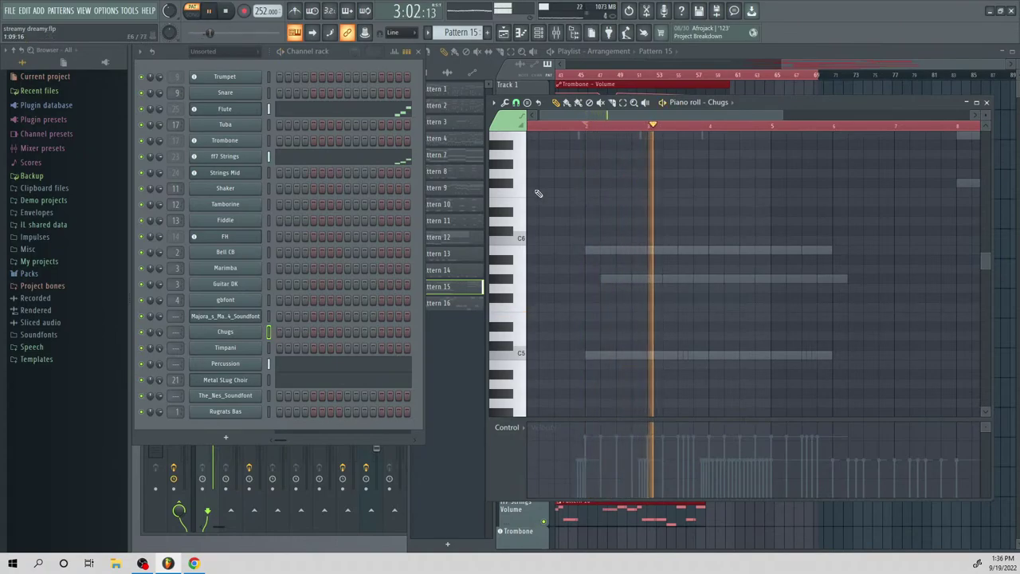
key("space")
left_click(516, 160)
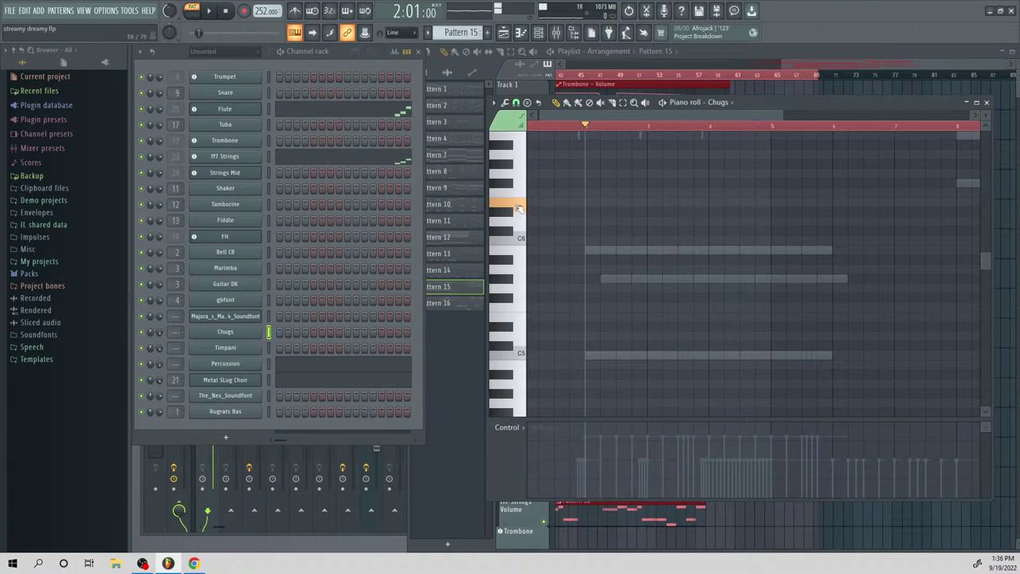
Add five consecutive one-beat E5 notes to Chugs from the start of bar 2, testing the rhythm in playback
mouse_move(597, 321)
left_mouse_down()
mouse_move(586, 321)
mouse_move(601, 324)
left_mouse_up()
key("space")
key("space")
key("space")
key("space")
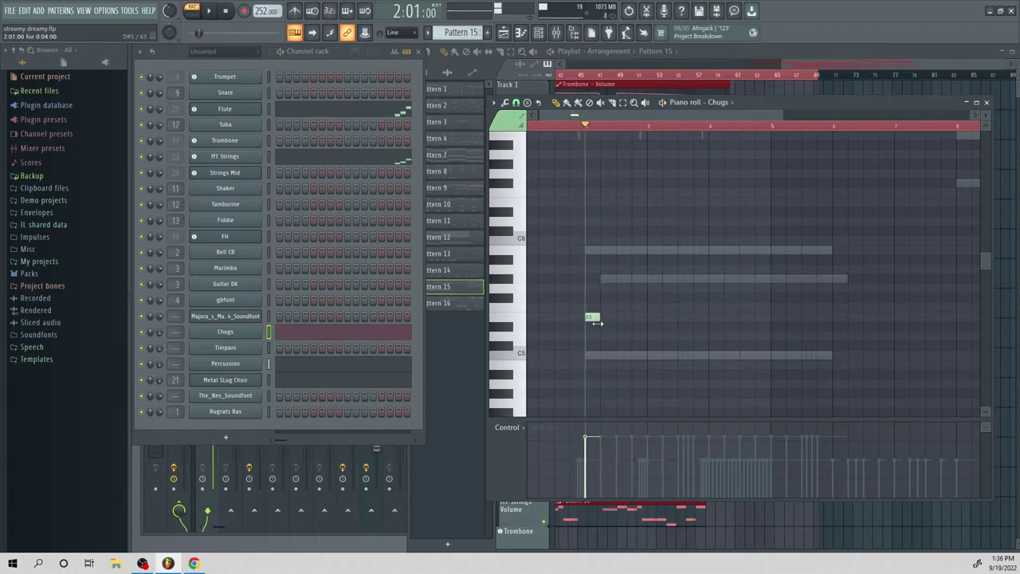
left_click(606, 318)
key("space")
key("space")
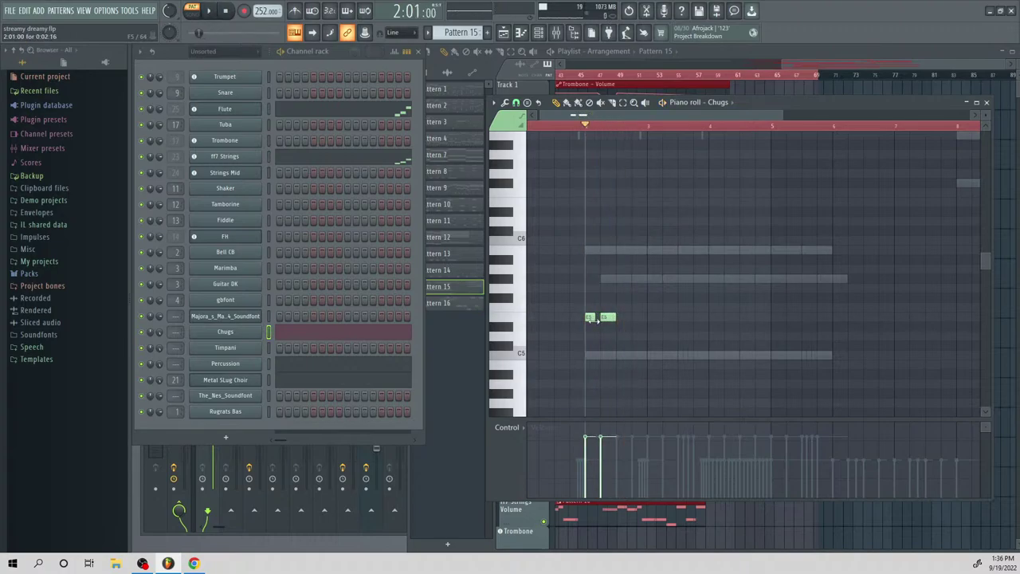
left_click_drag(622, 318, 617, 318)
key("space")
left_click(641, 318)
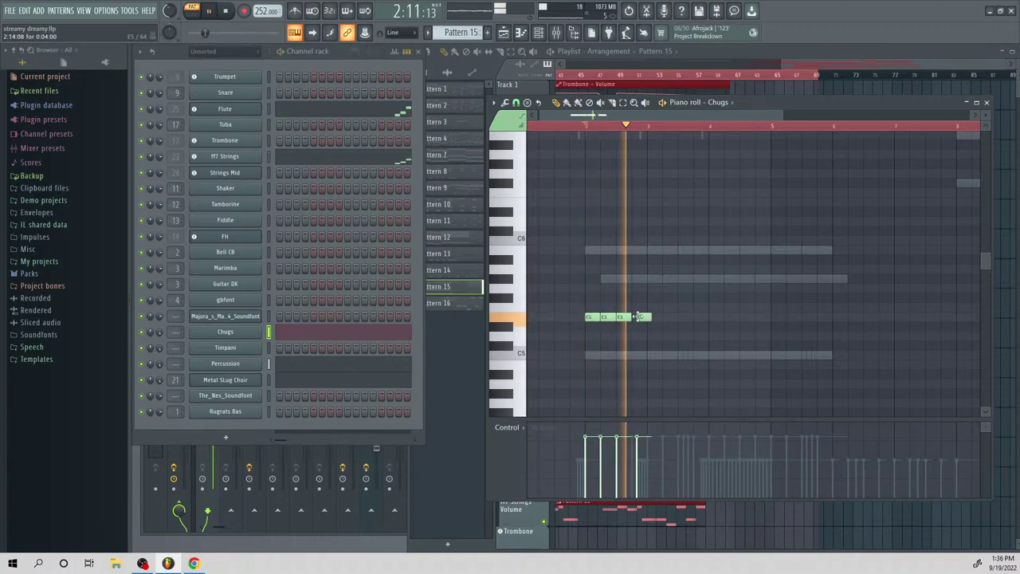
key("space")
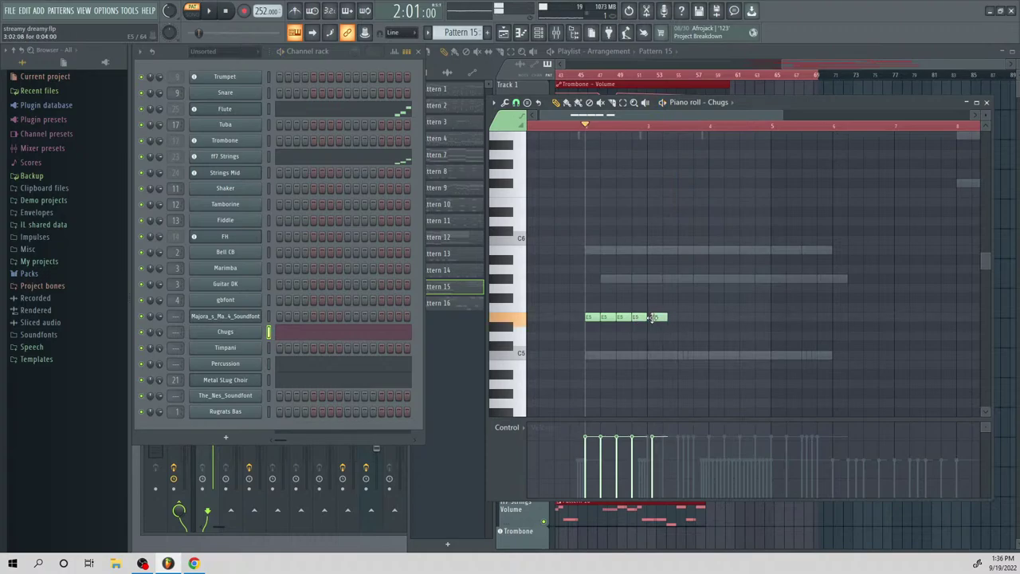
Shorten the third Chugs note and fill the rest of bar 2 with two matching 0:02:16 E5 notes, deleting the bar 3 note
key("space")
key("space")
left_click_drag(781, 119, 656, 114)
key("space")
key("space")
key("space")
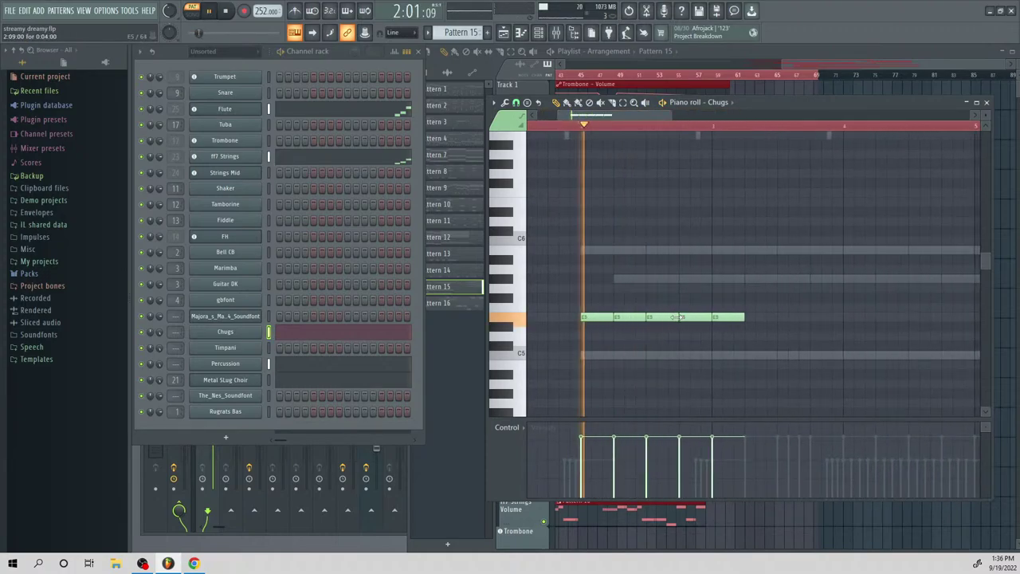
key("space")
left_click_drag(677, 318, 665, 319)
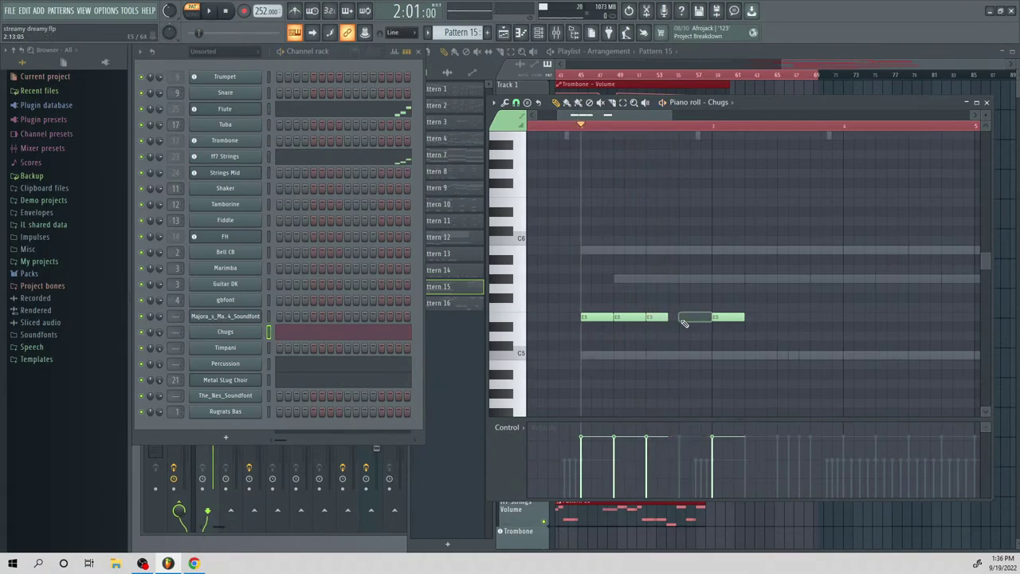
left_click(683, 319)
left_click(690, 318)
key("space")
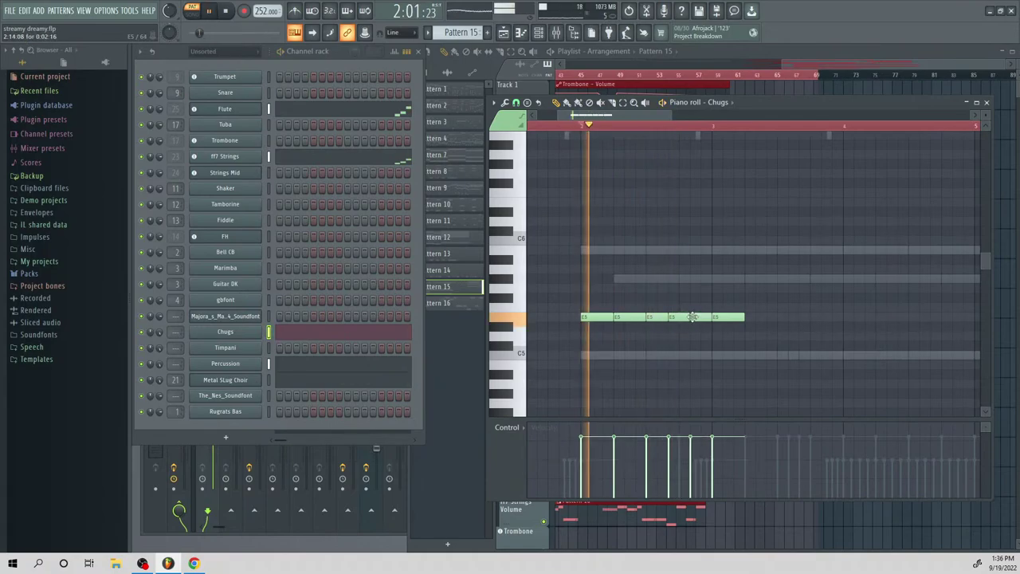
right_click(743, 318)
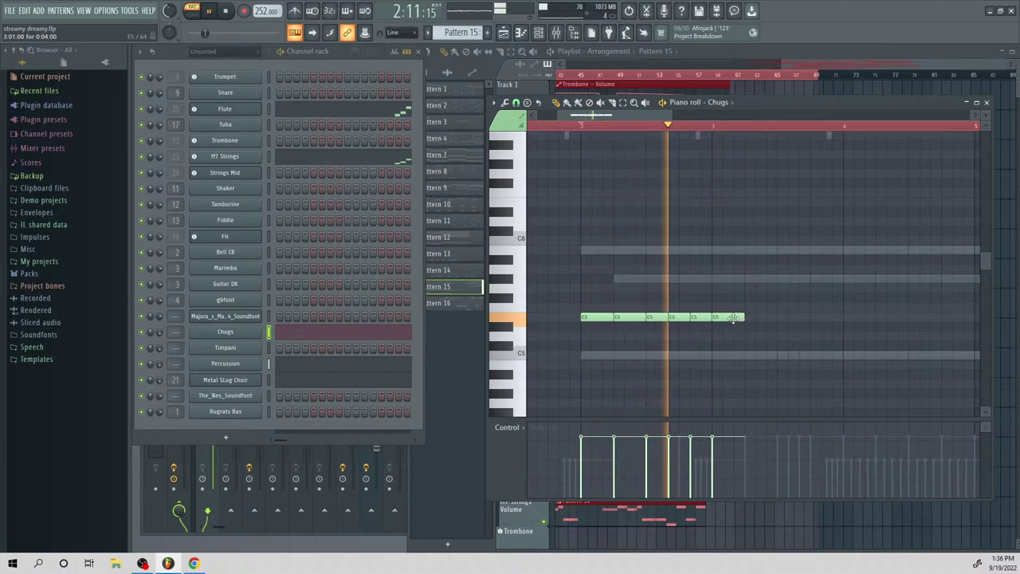
key("space")
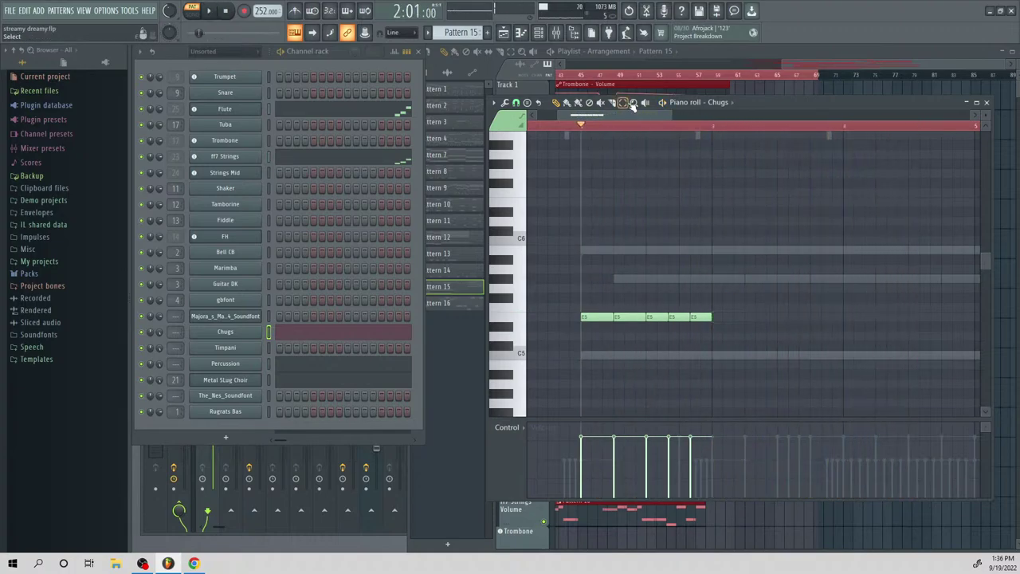
Duplicate the one-bar Chugs E5 phrase three times to fill bars 3 to 5 and play it back
left_click_drag(746, 257, 582, 321)
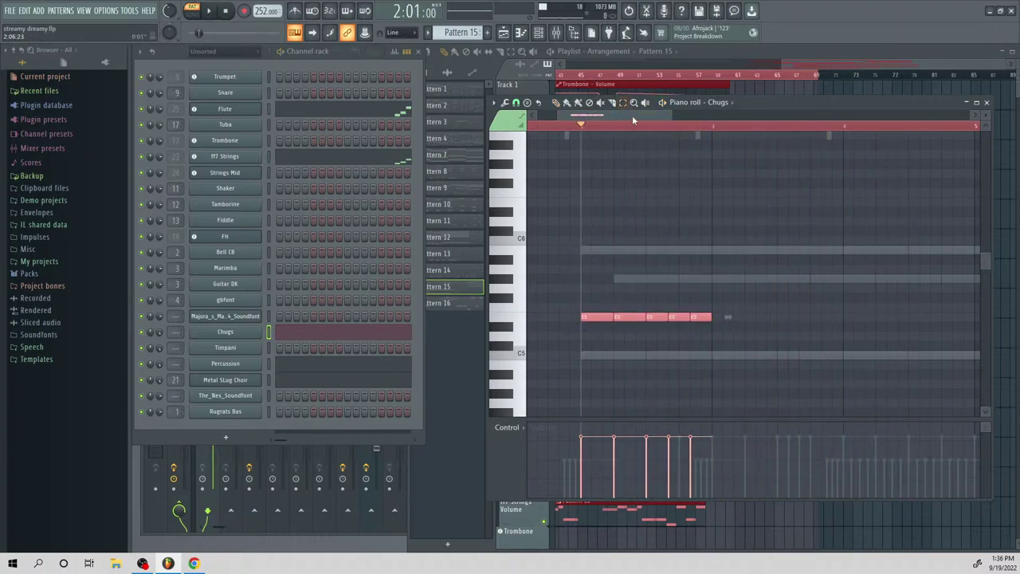
key("ctrl+b")
left_click_drag(680, 116, 725, 134)
key("ctrl+b")
key("ctrl+b")
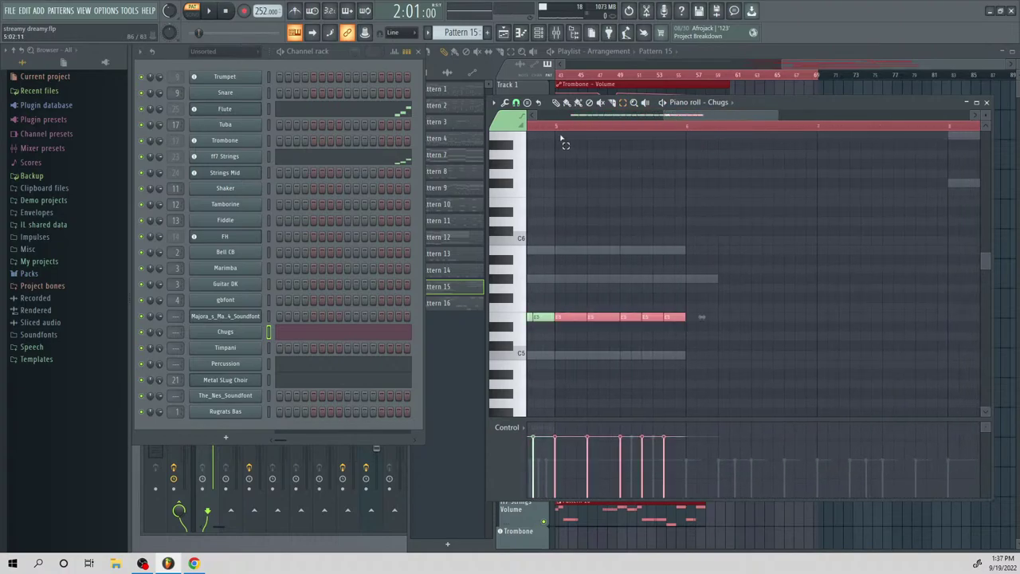
key("space")
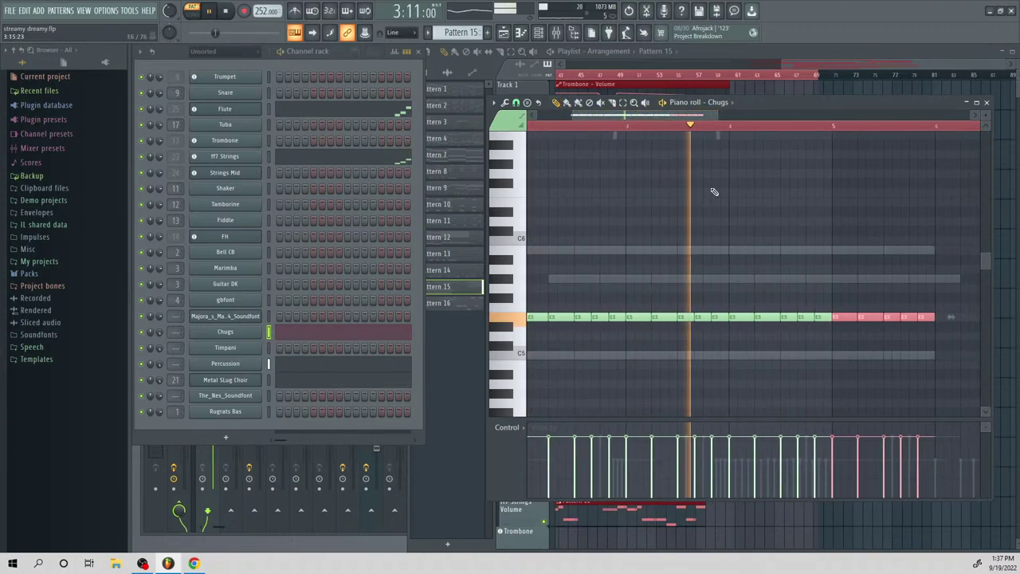
key("space")
Raise the Chugs notes in bar 4 to G5, with the fourth at F5, and play the result
left_click_drag(741, 317, 739, 284)
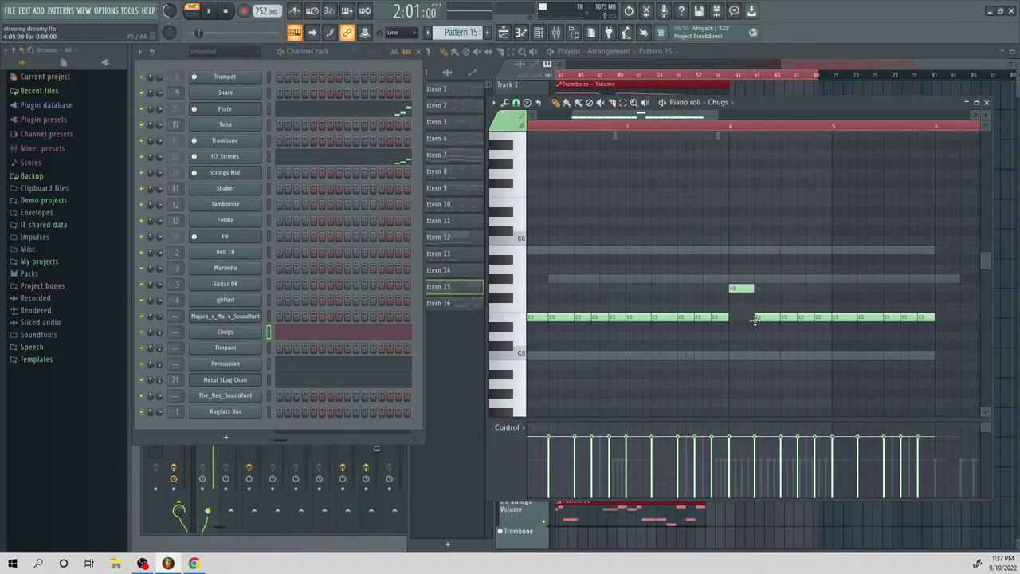
left_click_drag(787, 317, 789, 284)
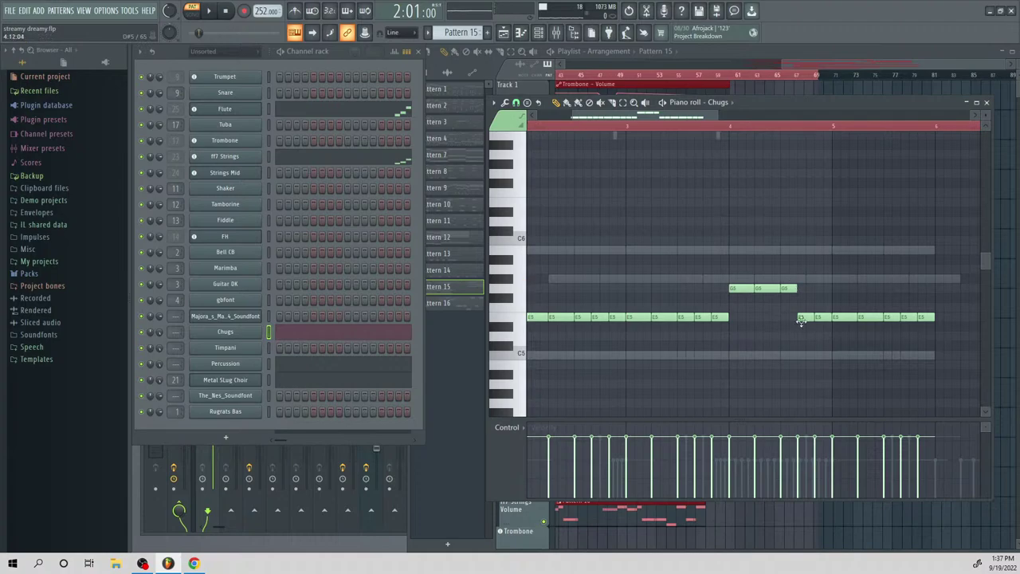
left_click_drag(801, 321, 825, 280)
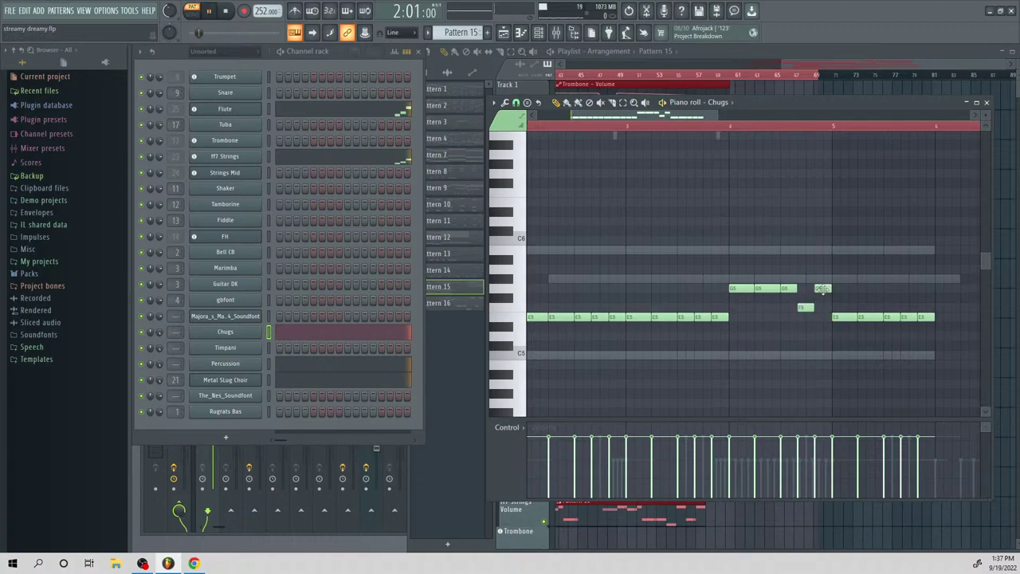
key("space")
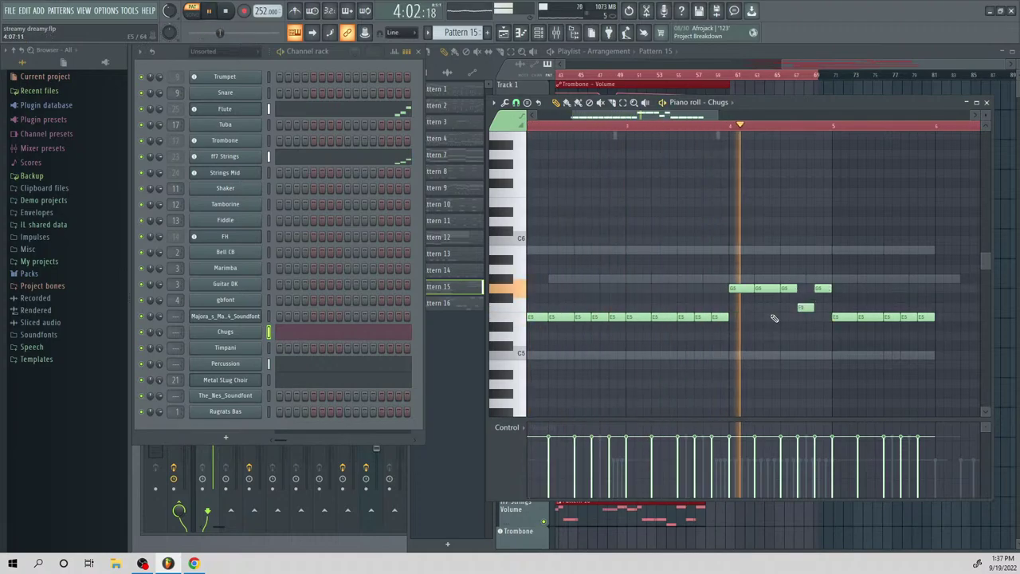
key("space")
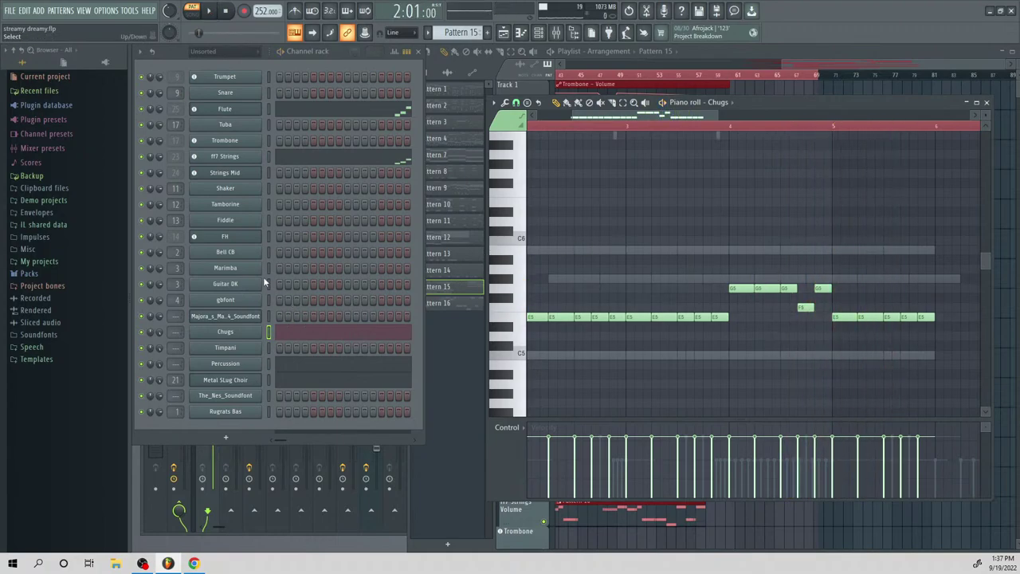
Open the Bell CB notes of Pattern 15 and add a four-bar E5 note from bar 2
right_click(227, 253)
left_click(286, 255)
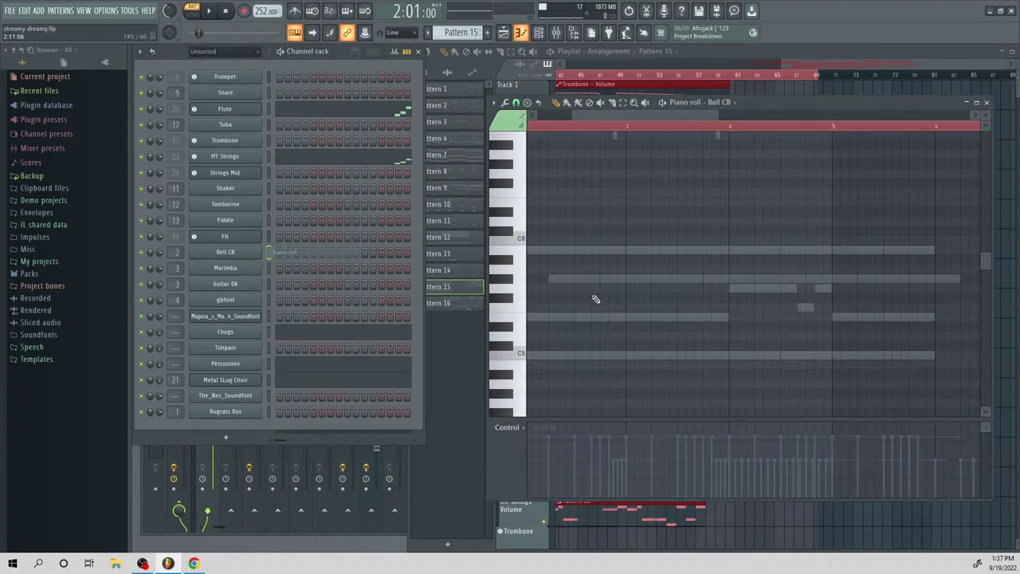
left_click(653, 318)
left_click_drag(654, 324, 977, 335)
key("space")
key("space")
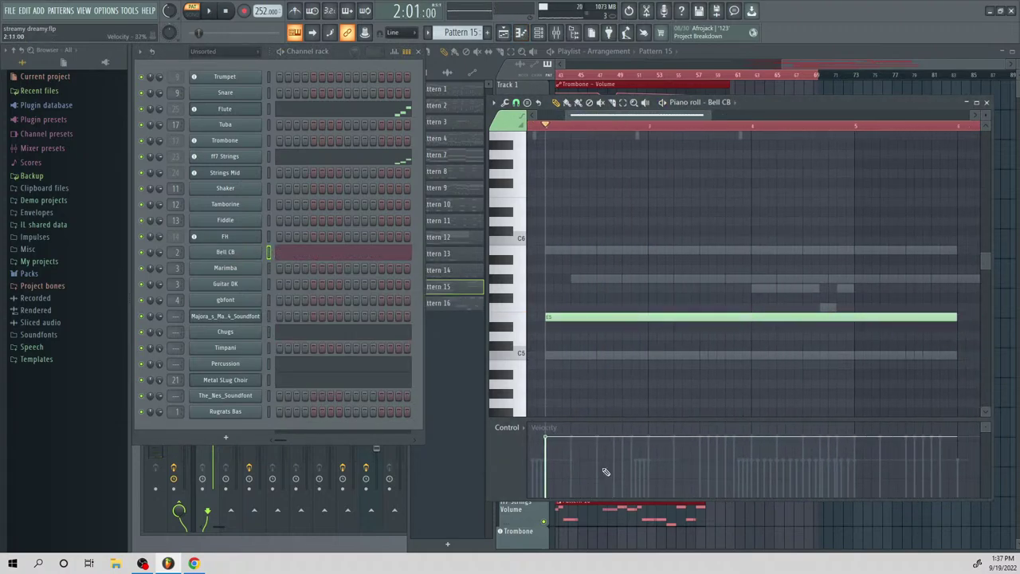
Lower the velocity of the Bell CB note, checking its level in playback
left_click(548, 460)
key("space")
left_click(548, 464)
key("space")
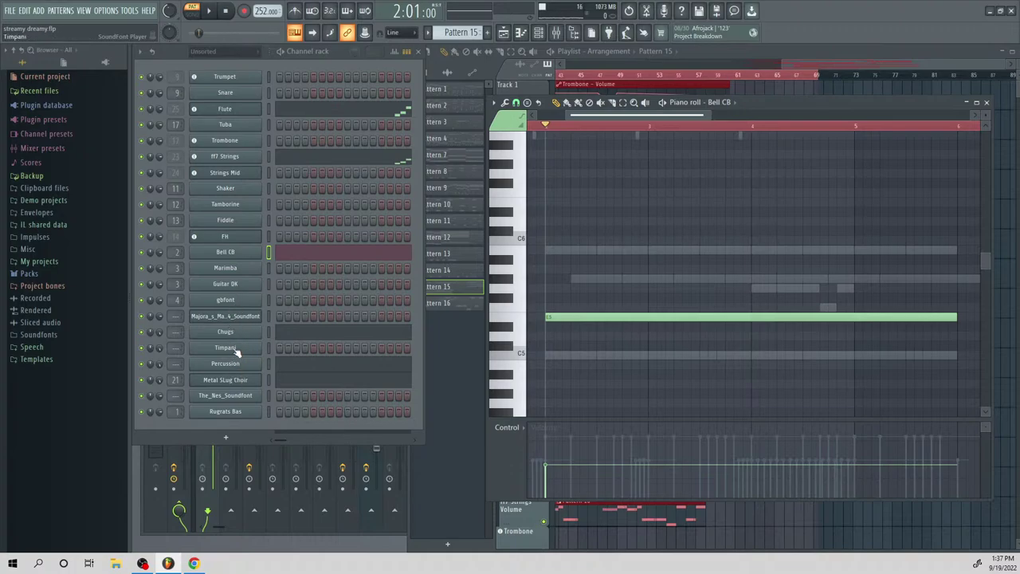
left_click(230, 302)
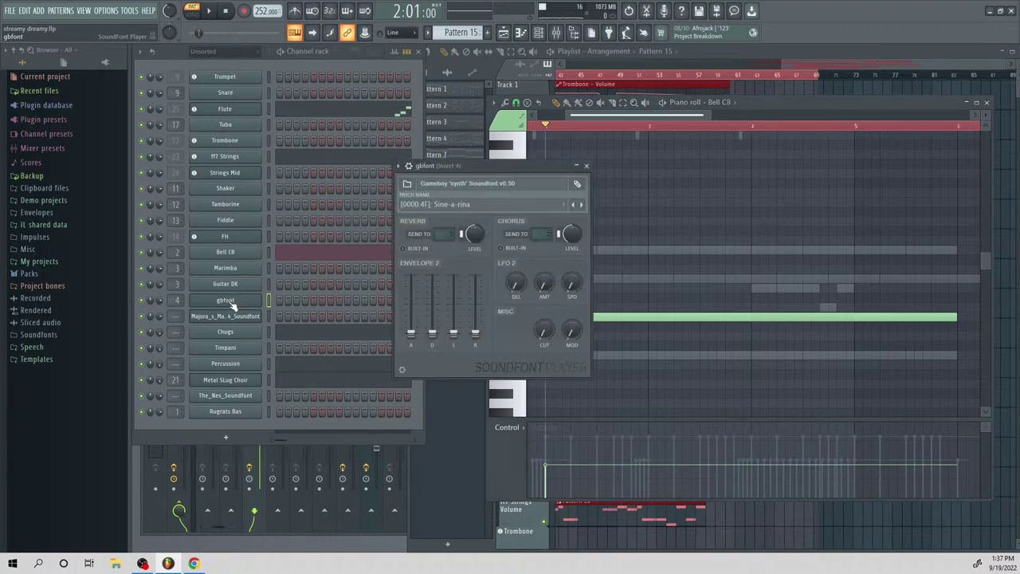
right_click(233, 305)
left_click(302, 302)
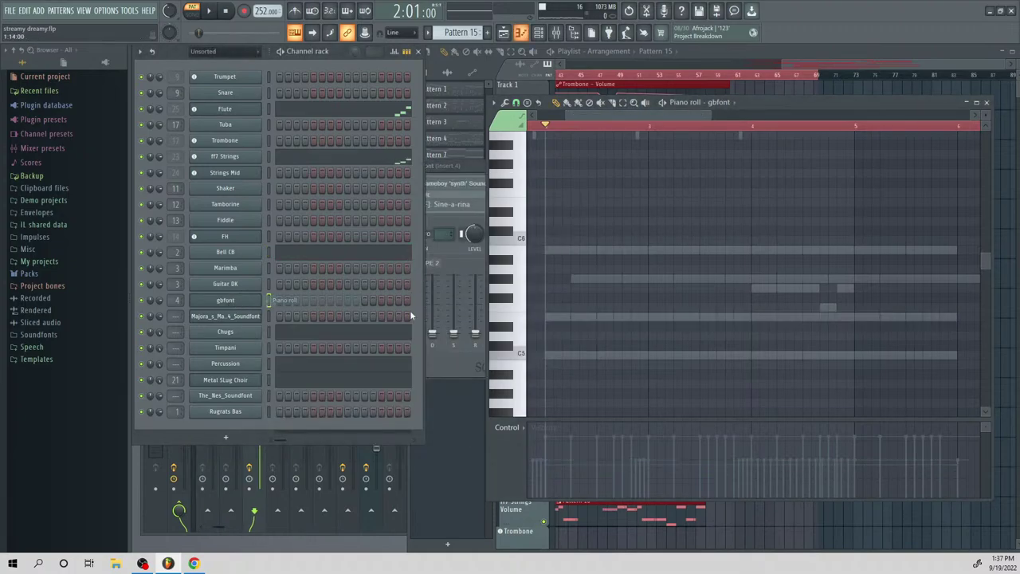
left_click_drag(565, 425, 547, 346)
right_click(546, 346)
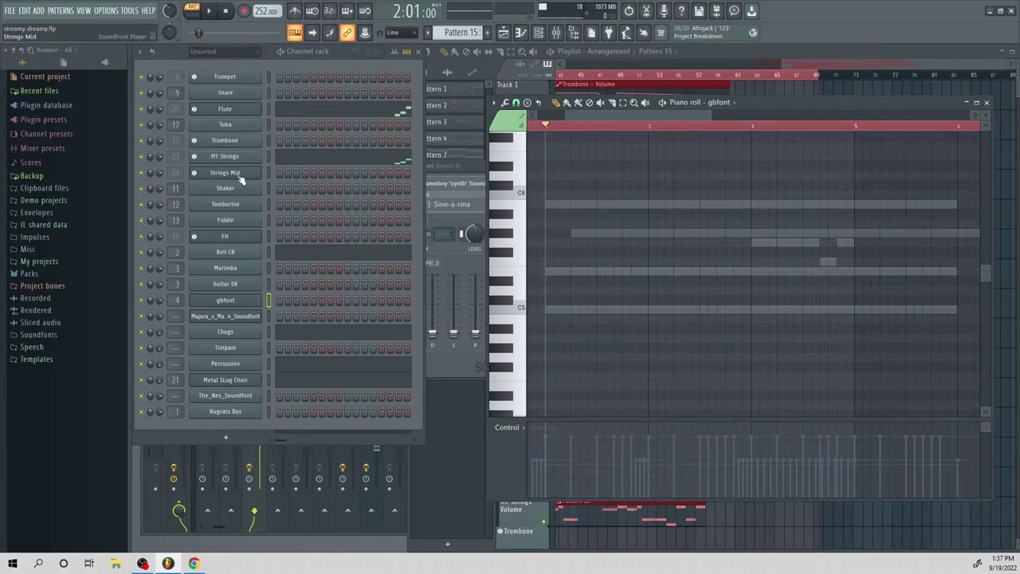
Check the The_Nes_Soundfont channel and rename it to BASS
left_click(227, 396)
right_click(225, 396)
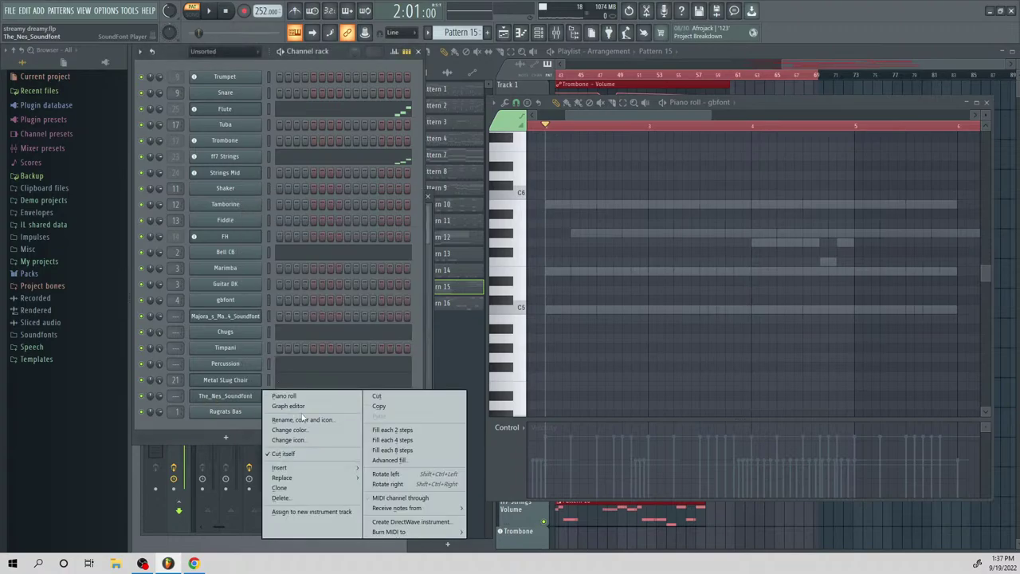
left_click(307, 420)
type("BASS")
key("Return")
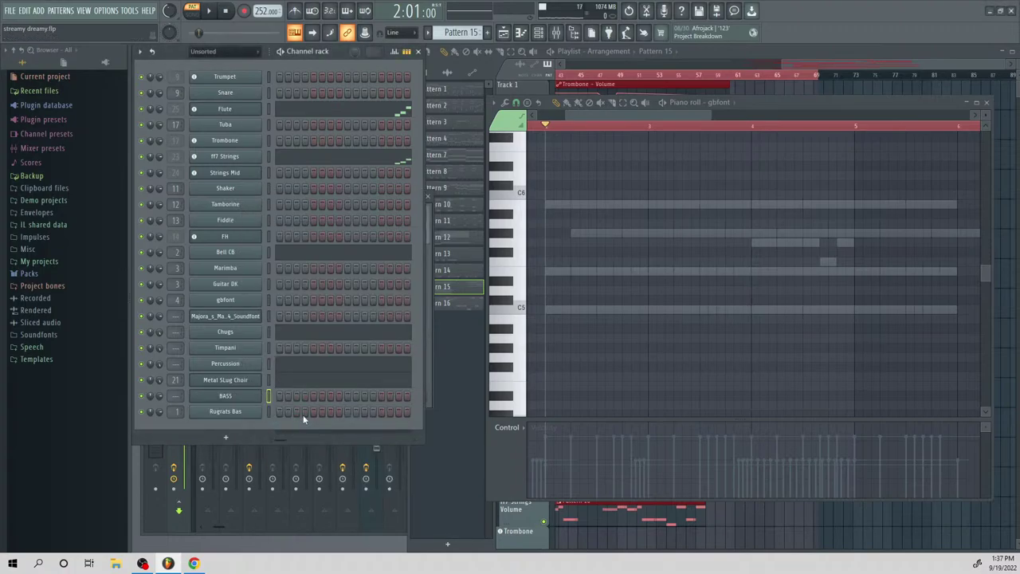
Open the BASS notes of Pattern 15 and add a short E5 note at the start of bar 2
right_click(243, 398)
left_click(285, 395)
left_click_drag(593, 298, 546, 265)
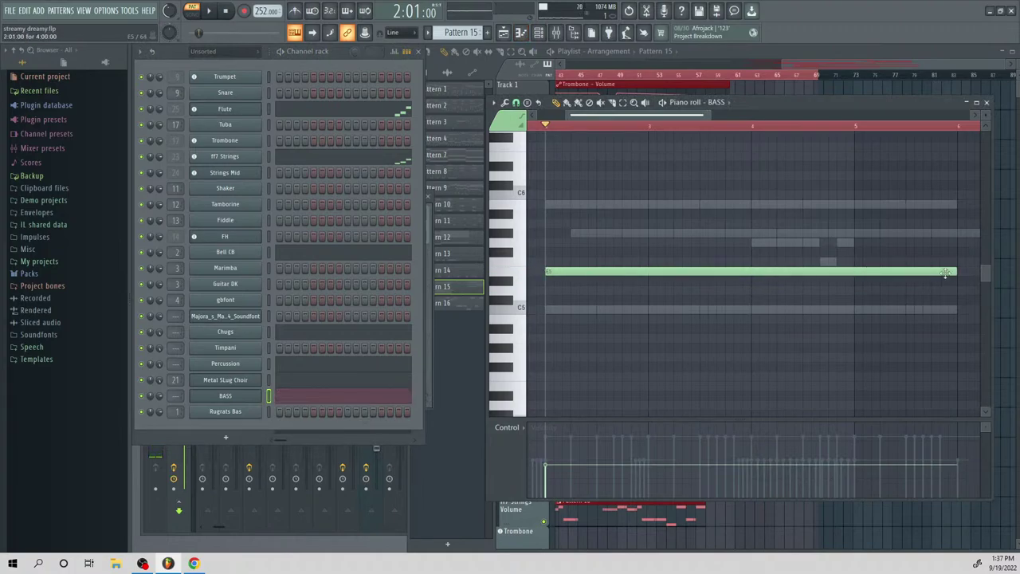
left_click_drag(955, 271, 560, 272)
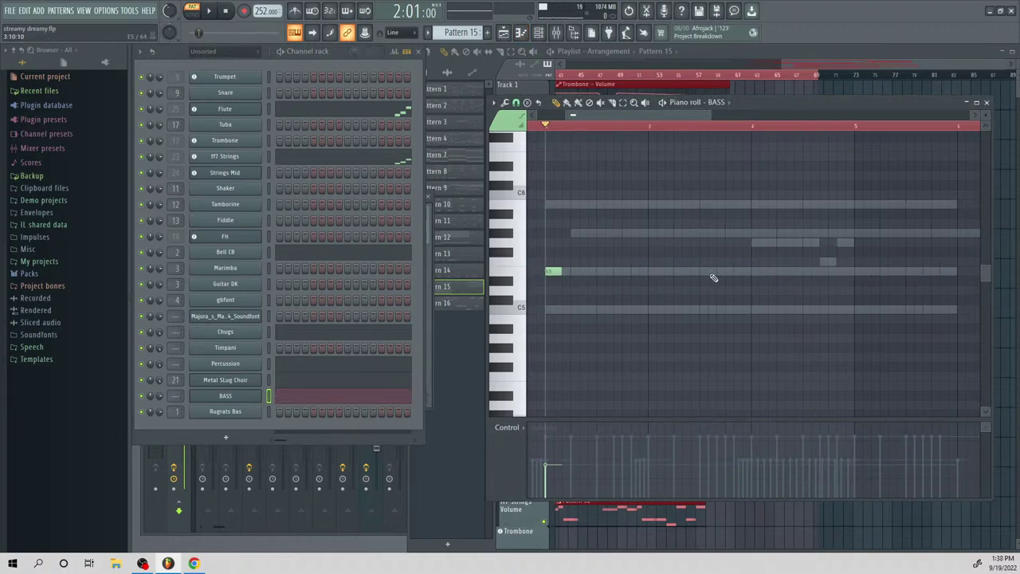
Add short BASS notes following the existing rhythm: G5, G5, G5, F5, G5 in bar 4 and five E5 notes in bar 5
left_click(752, 243)
left_click(781, 243)
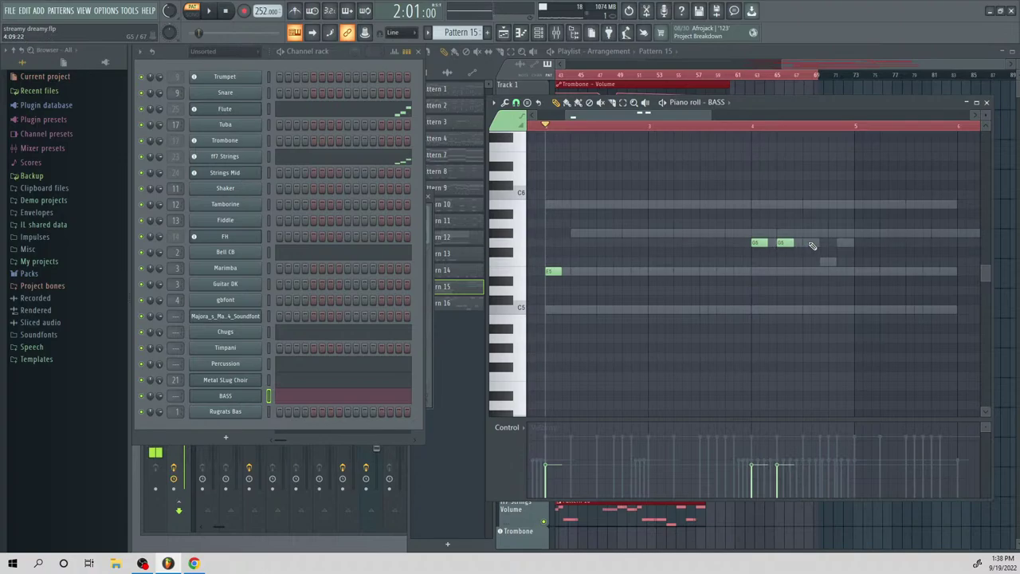
left_click(806, 243)
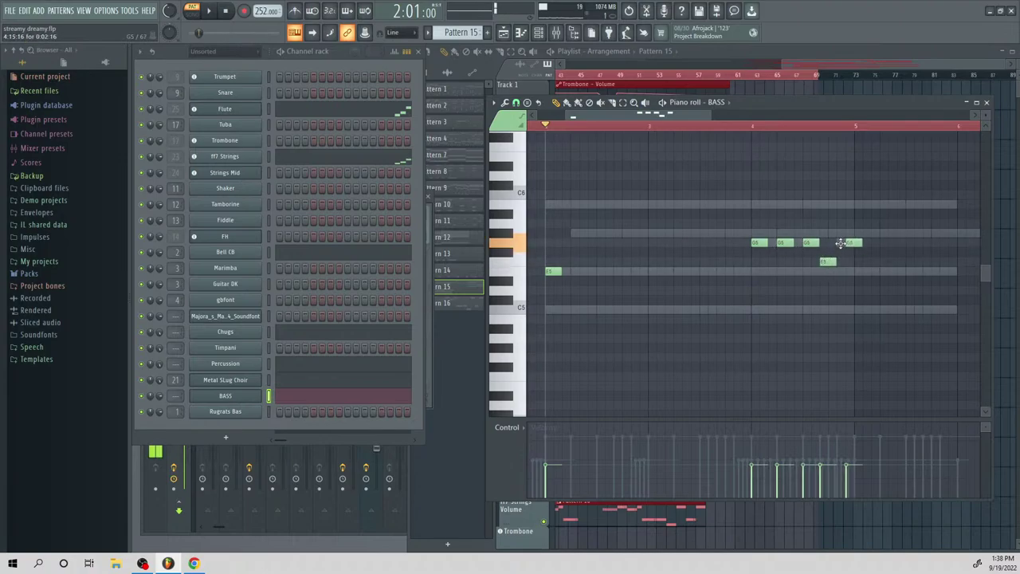
left_click(881, 271)
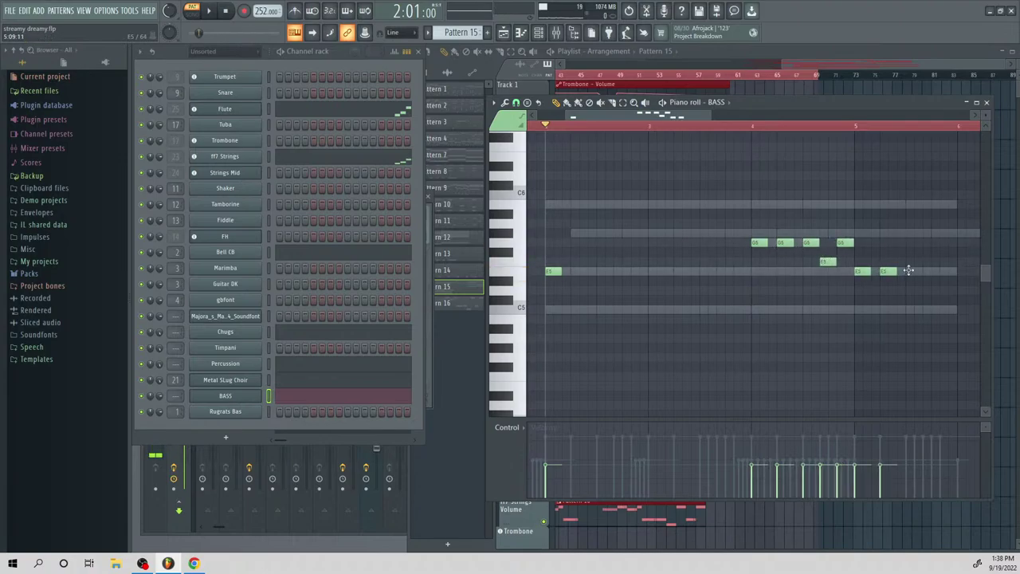
left_click(908, 271)
left_click(928, 271)
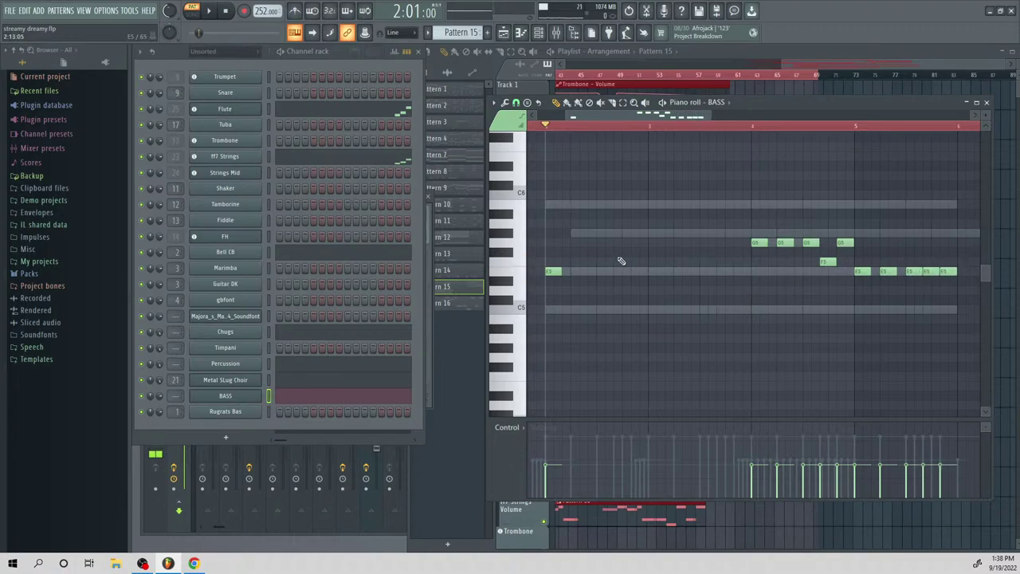
Fill bars 2 and 3 of the BASS part with five short E5 notes each in the same rhythm
left_click(577, 271)
left_click(602, 271)
left_click(620, 271)
left_click(638, 262)
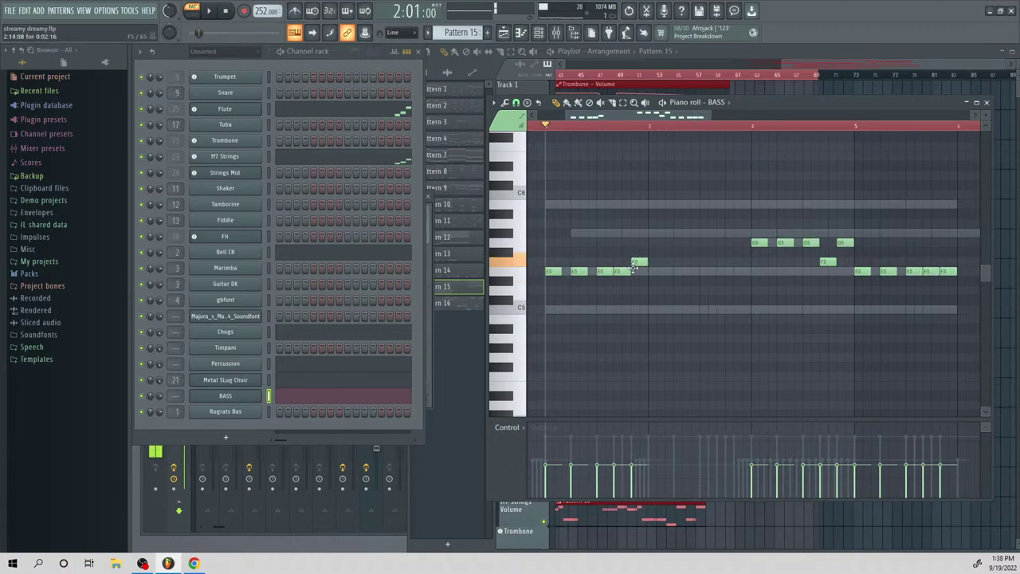
left_click_drag(652, 265, 720, 272)
left_click(676, 277)
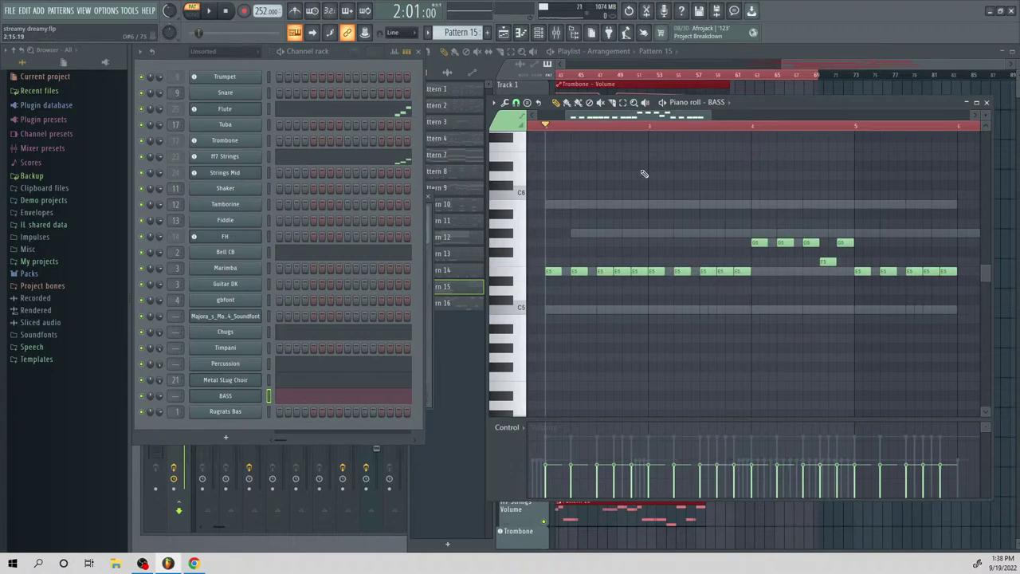
Transpose all the BASS notes down one octave to start on E4 and raise their velocities to maximum, checking in playback
key("space")
key("ctrl+Down")
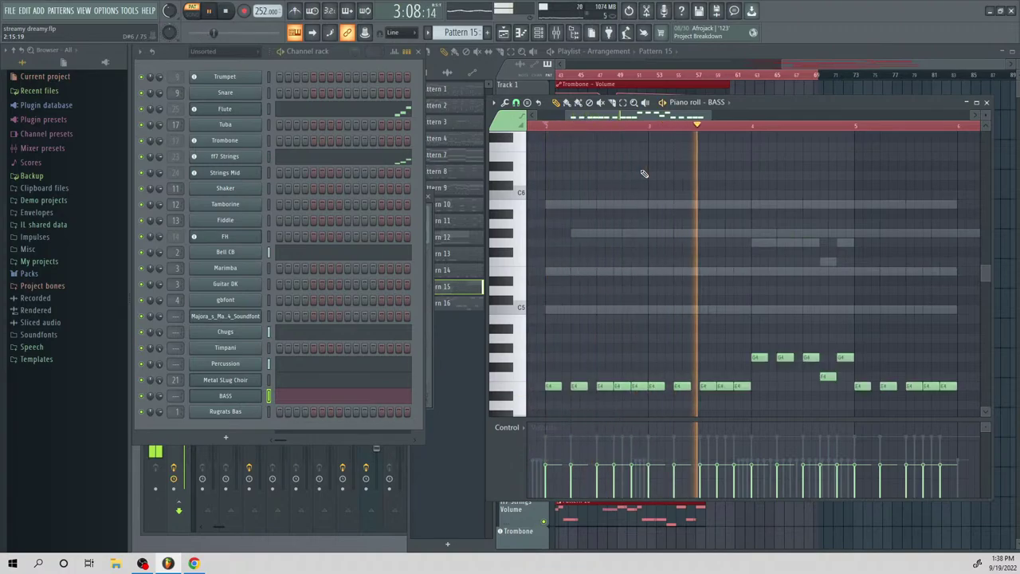
key("space")
left_click_drag(555, 439, 962, 439)
left_click_drag(703, 450, 542, 435)
key("space")
key("space")
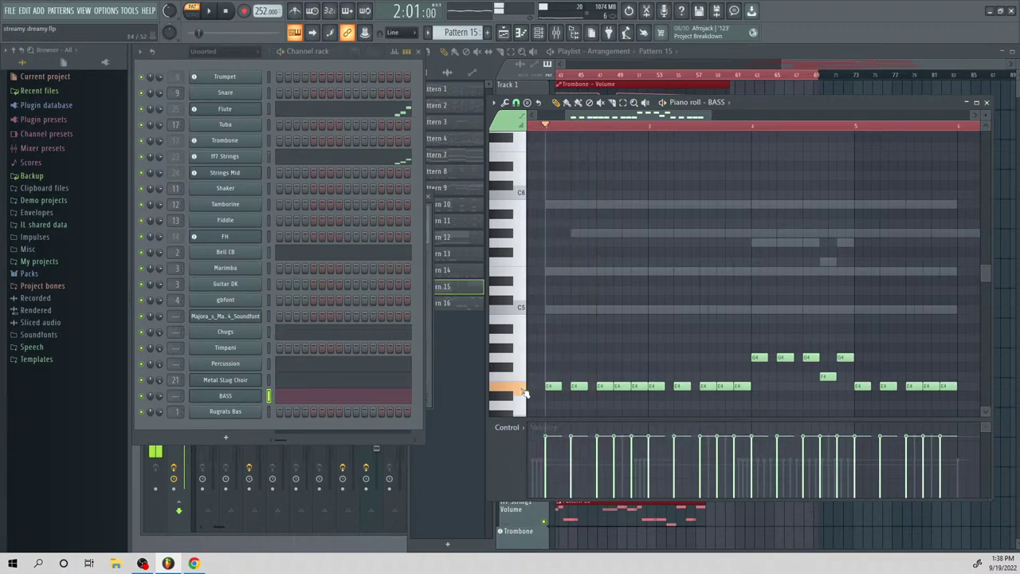
Transpose the BASS notes down another octave to start on E3 and play the pattern
scroll(580, 325, "down", 3)
key("ctrl+Down")
key("space")
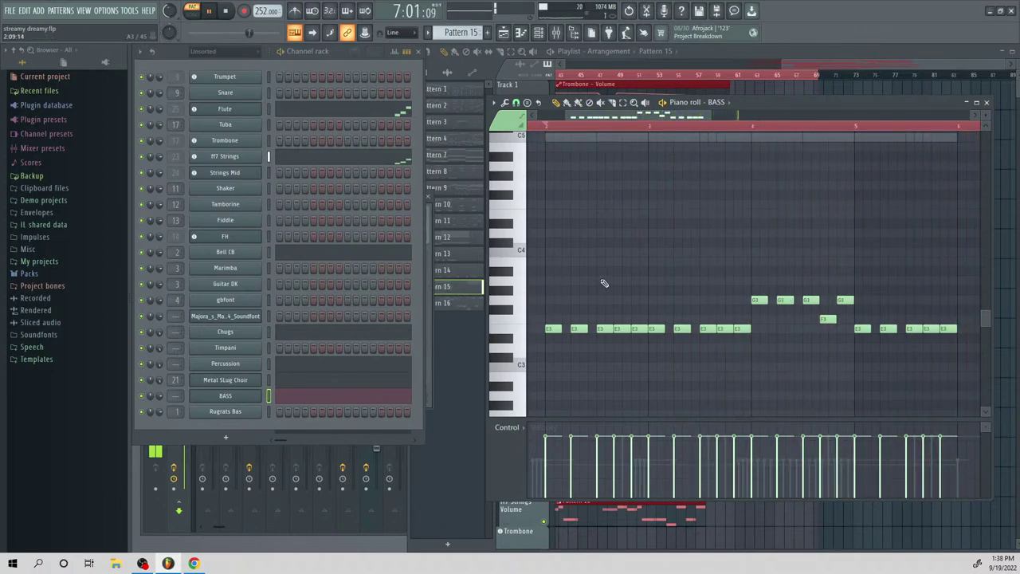
Deselect the playlist clips and play the arrangement from bar 57 to hear the lead-in to Pattern 15
left_click(809, 58)
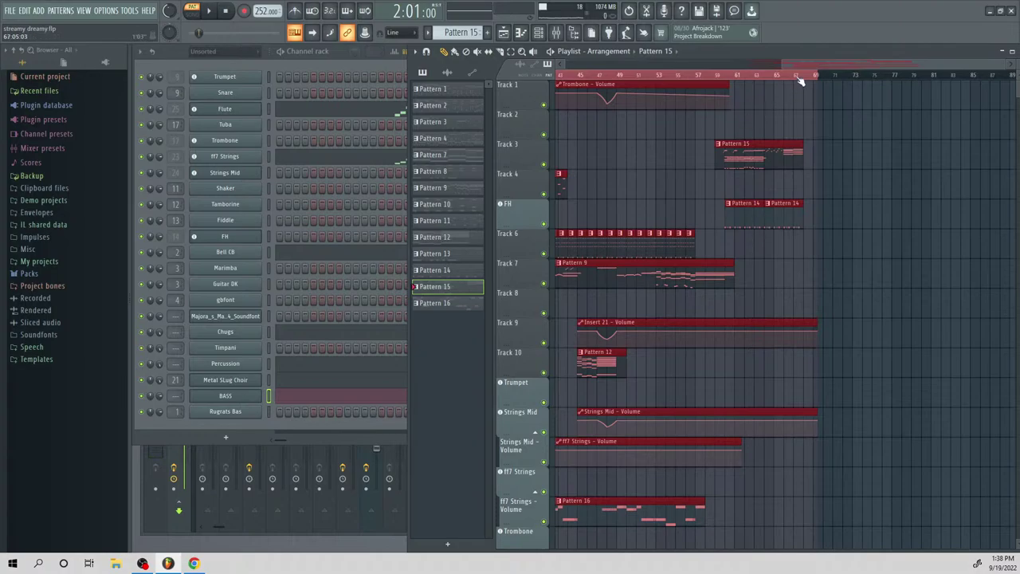
scroll(801, 80, "left", 1)
left_click(715, 75)
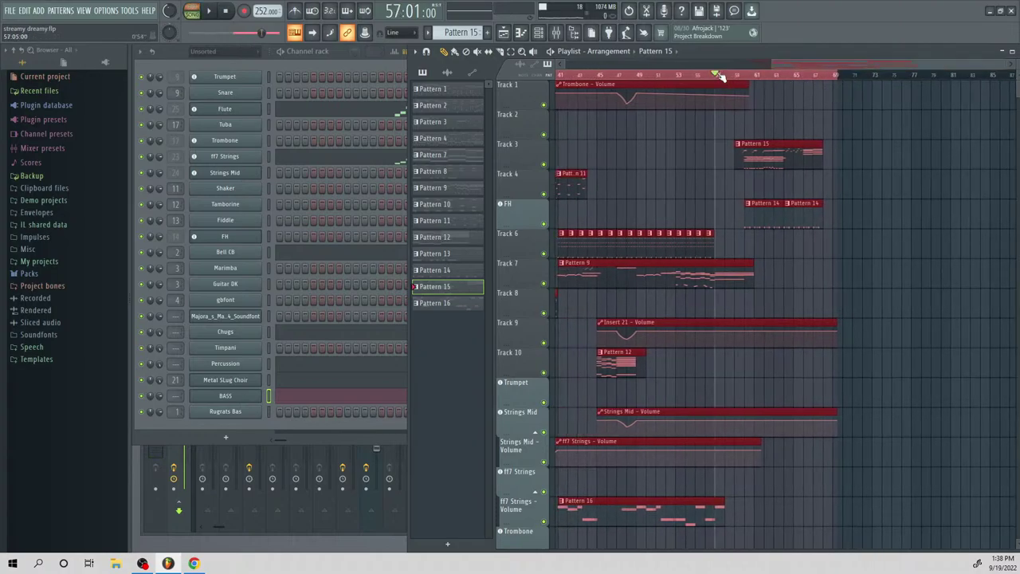
key("space")
key("ctrl+d")
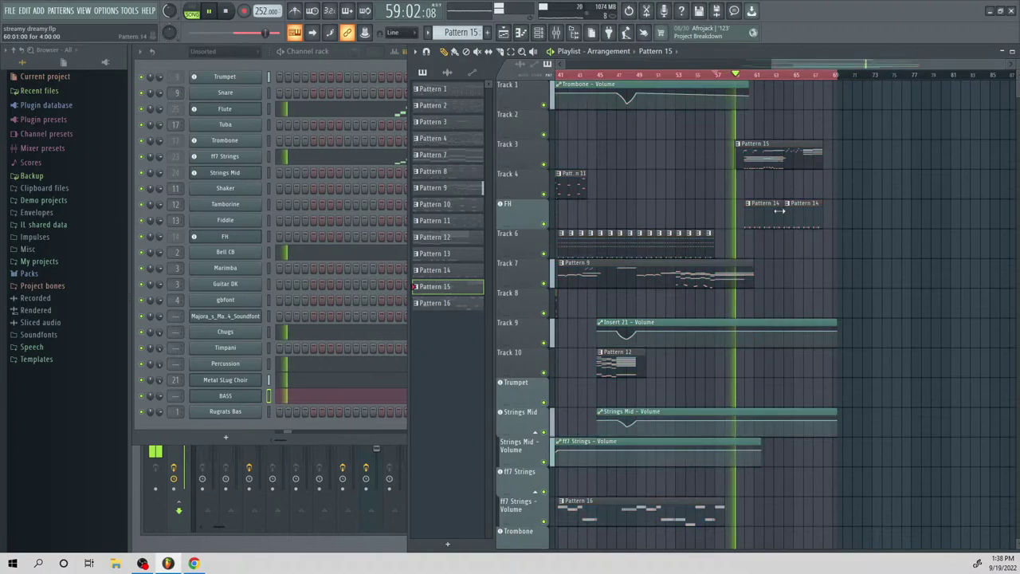
key("space")
Open the Trumpet notes of Pattern 9 and examine the final held notes from bar 17 while playing the song
double_click(729, 273)
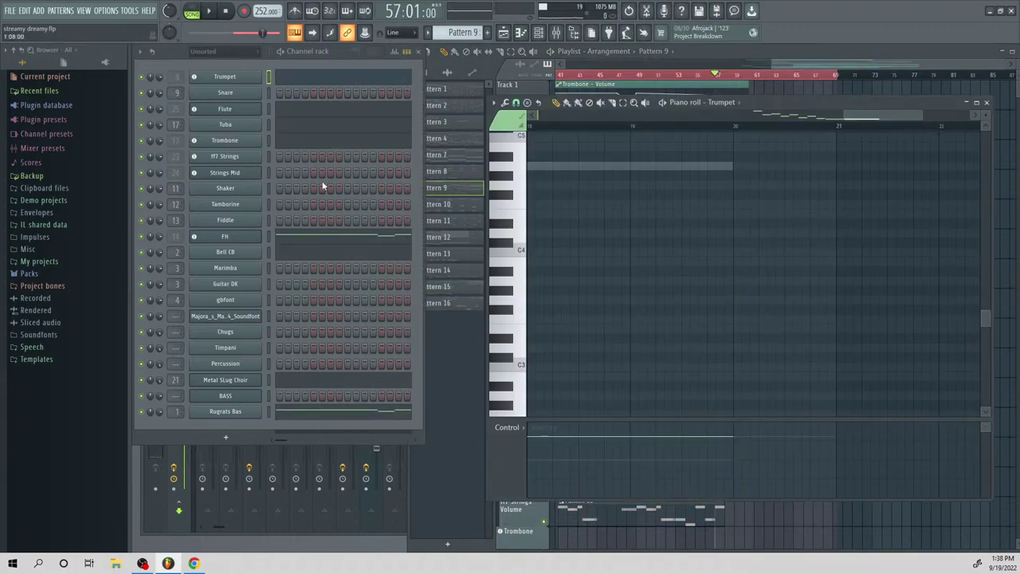
key("space")
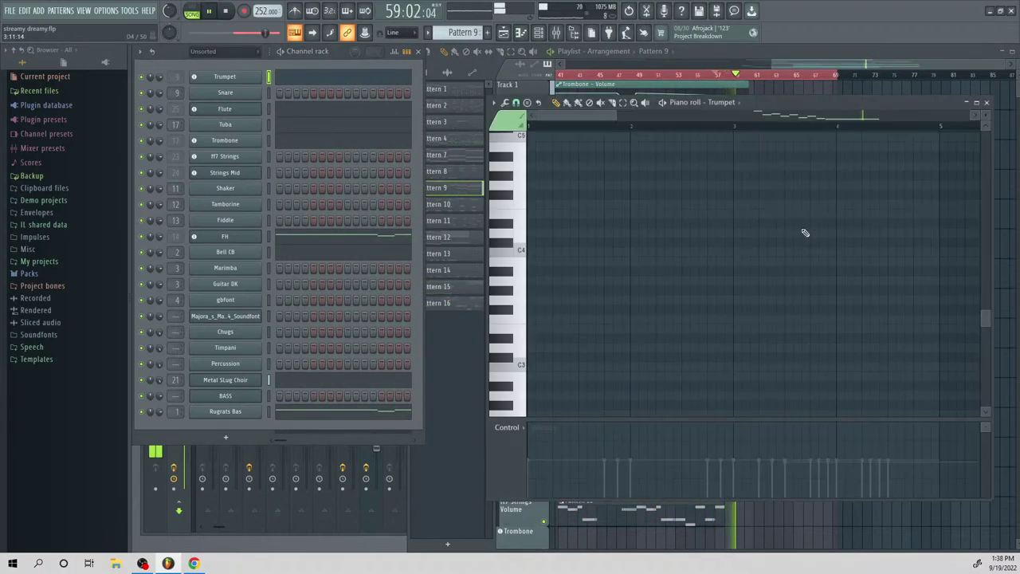
key("space")
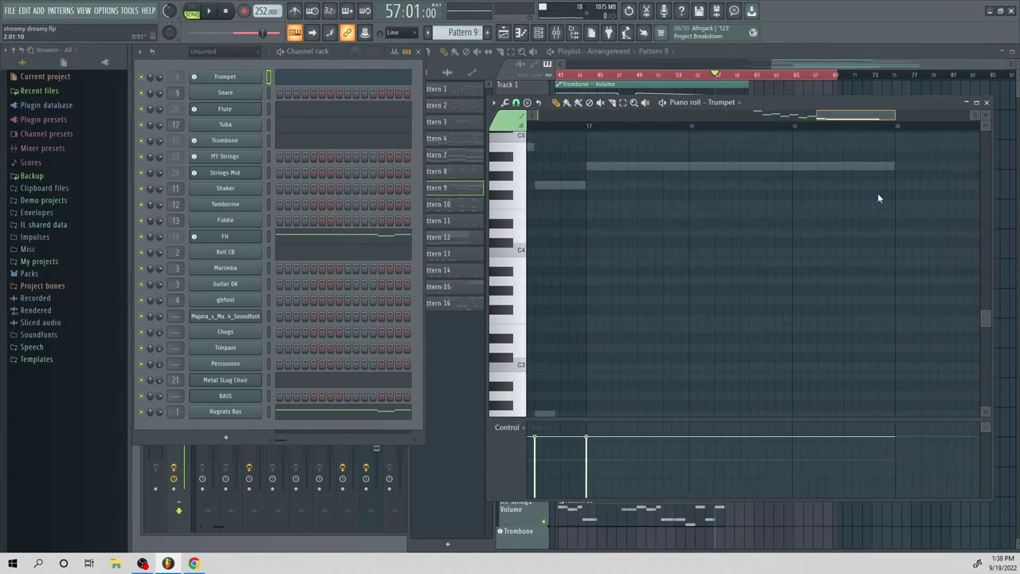
key("space")
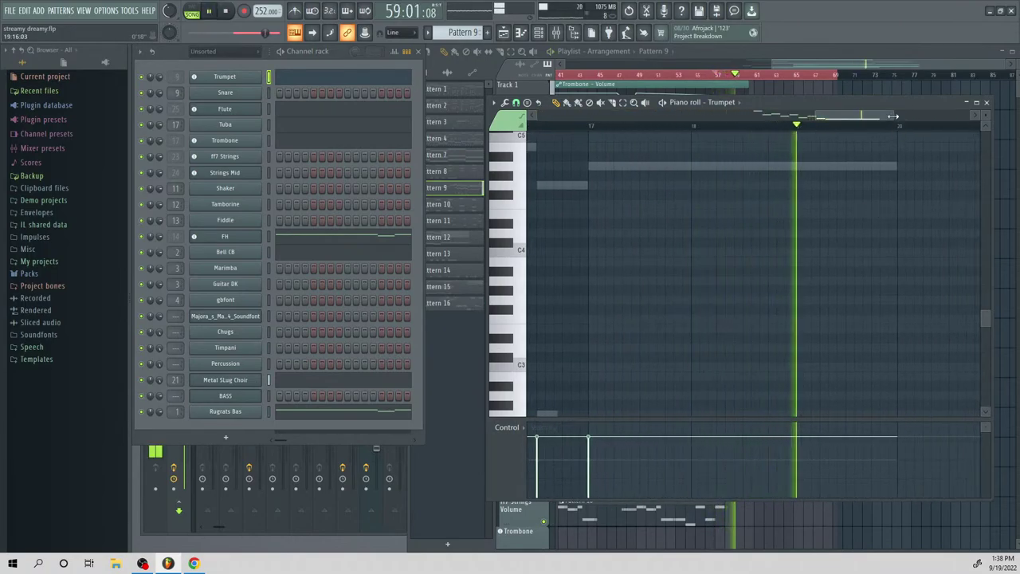
left_click_drag(893, 117, 929, 116)
key("space")
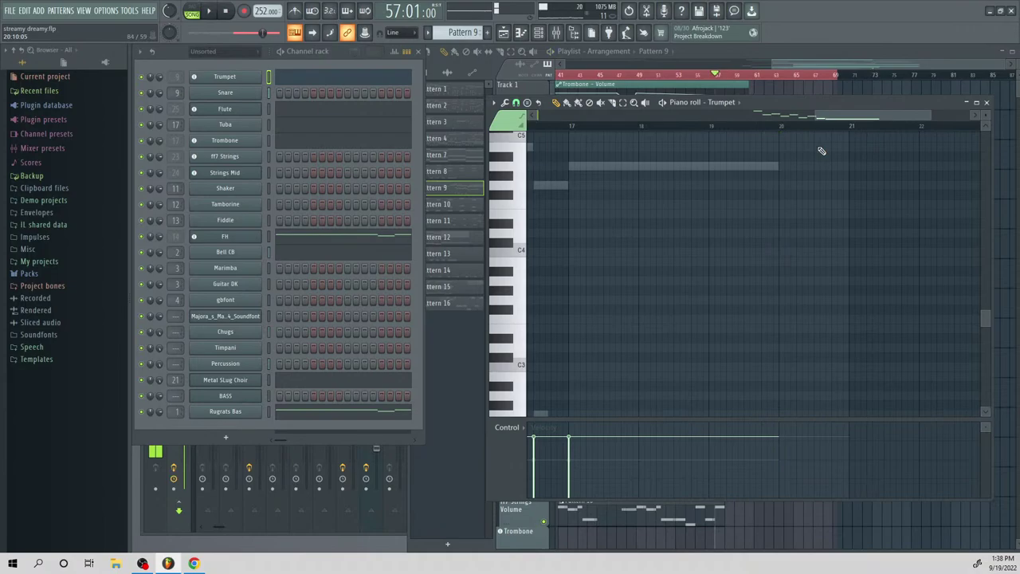
Replay the song from bar 57 and compare the end of Pattern 9 with the start of the Pattern 15 clip
left_click(813, 68)
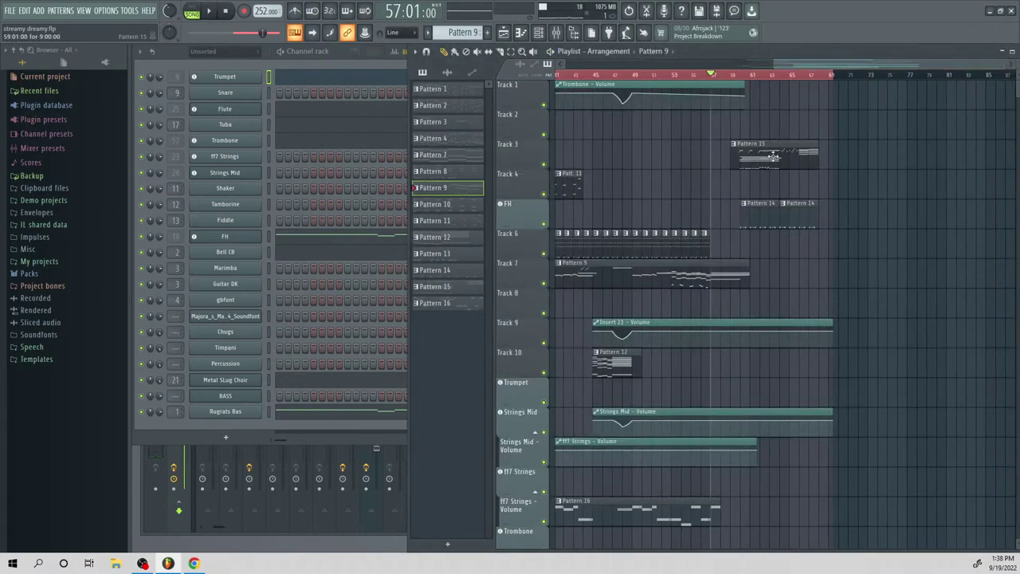
key("space")
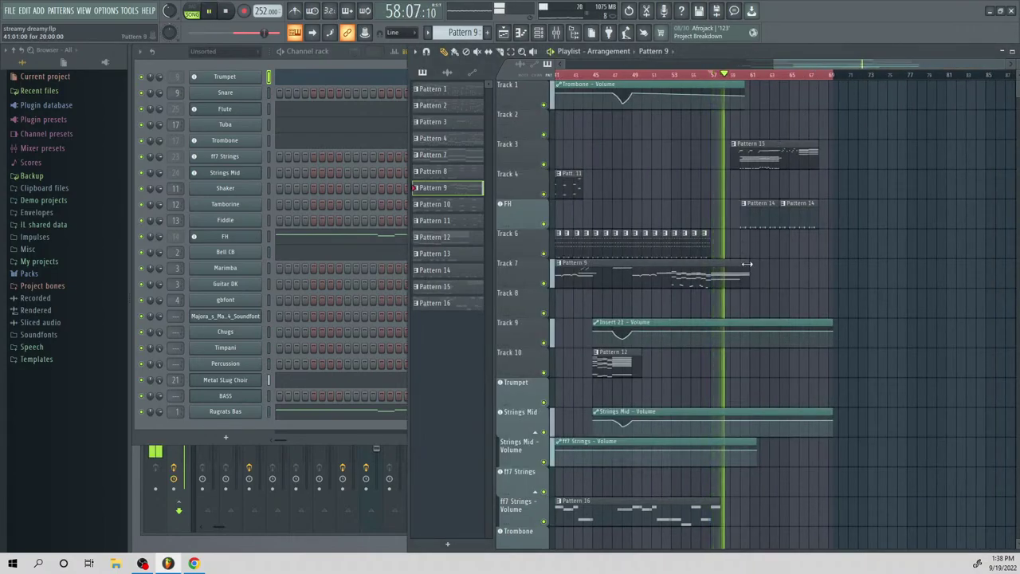
key("space")
double_click(734, 282)
key("space")
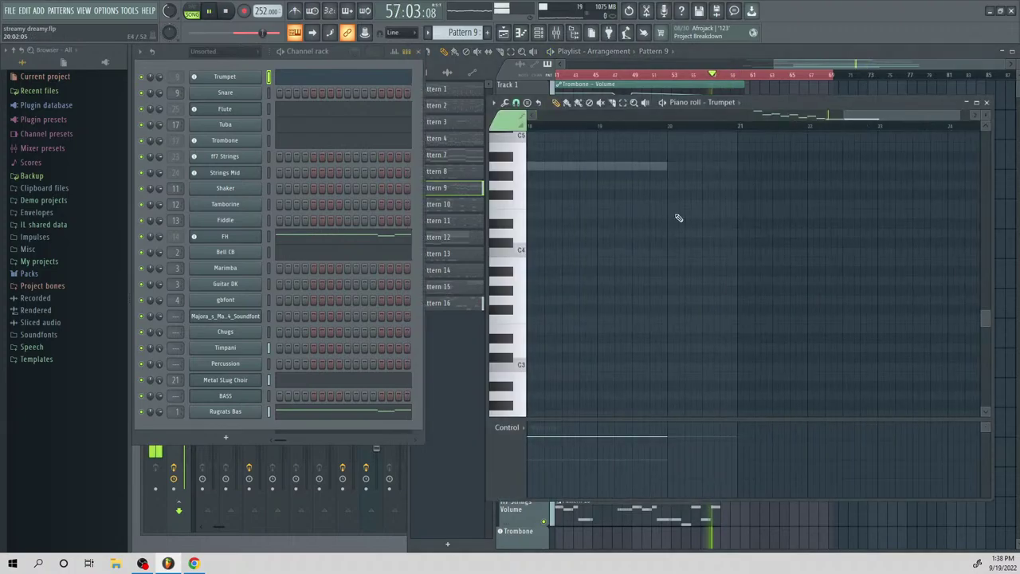
key("space")
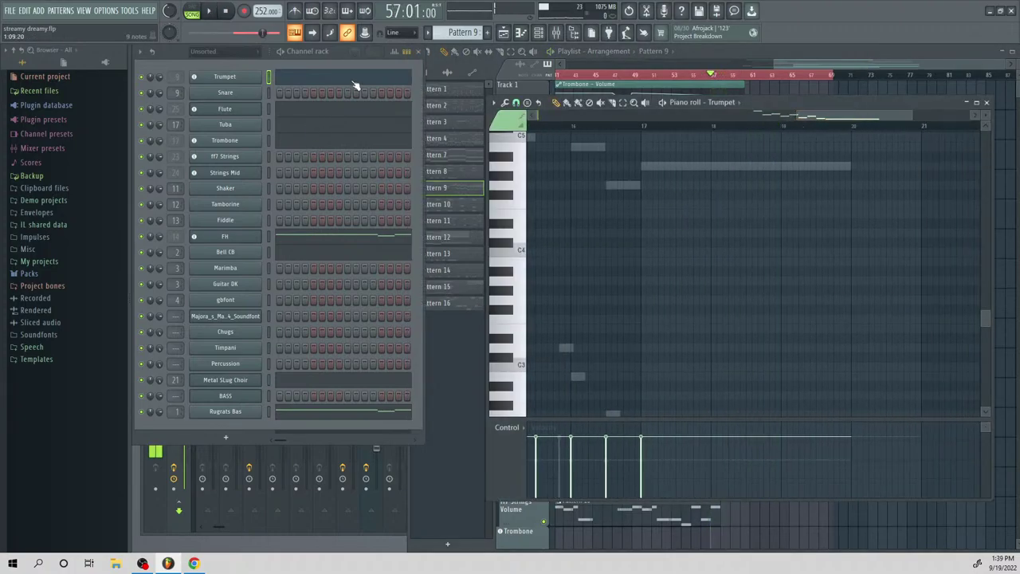
Shorten the last A#5 Trumpet note in Pattern 9 to two bars and play from bar 57
left_click(361, 79)
left_click(360, 79)
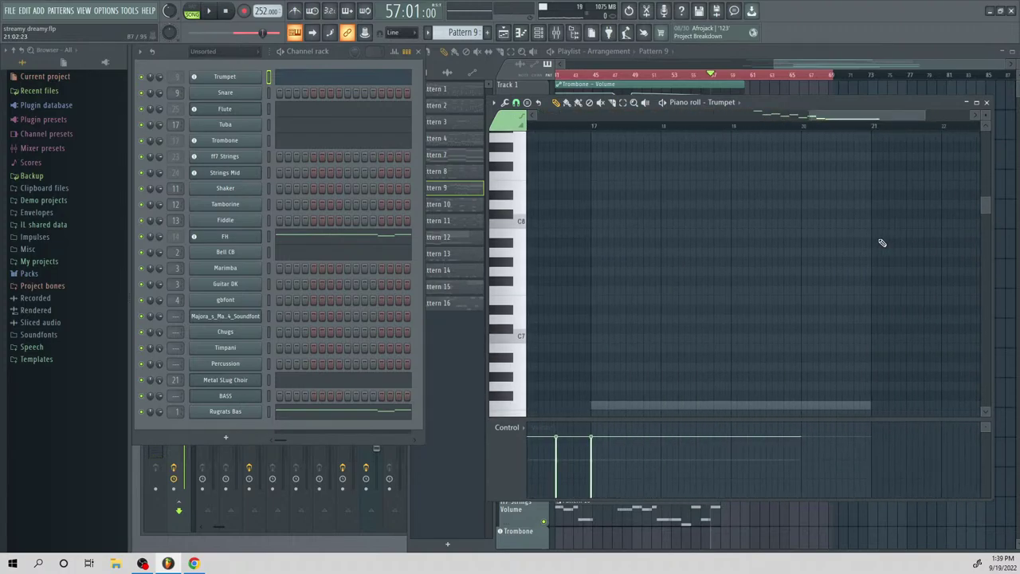
key("space")
key("space")
left_click_drag(800, 301, 732, 305)
key("space")
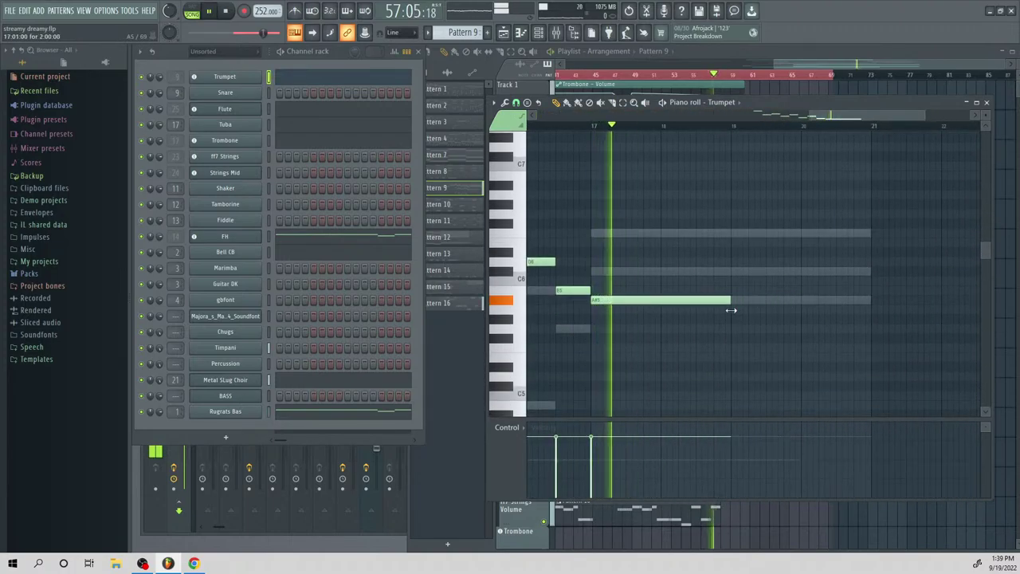
Move the piano roll clear of the playlist clips and lengthen the last A#5 Trumpet note to four bars
left_click_drag(874, 103, 570, 61)
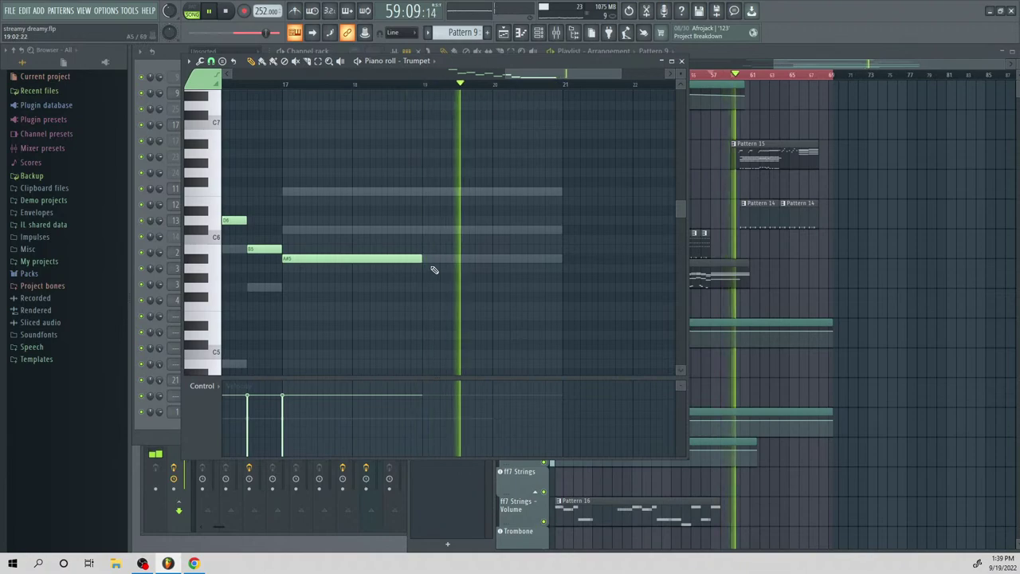
key("space")
left_click_drag(423, 258, 527, 265)
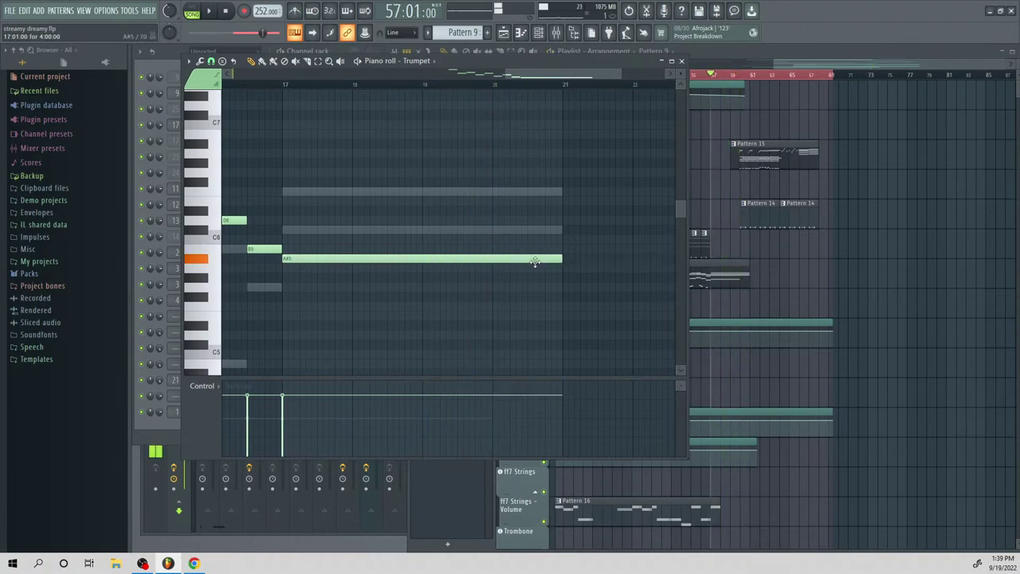
Select the Pattern 15 clip and both Pattern 14 clips in the playlist and trim one bar off their starts
left_click(821, 62)
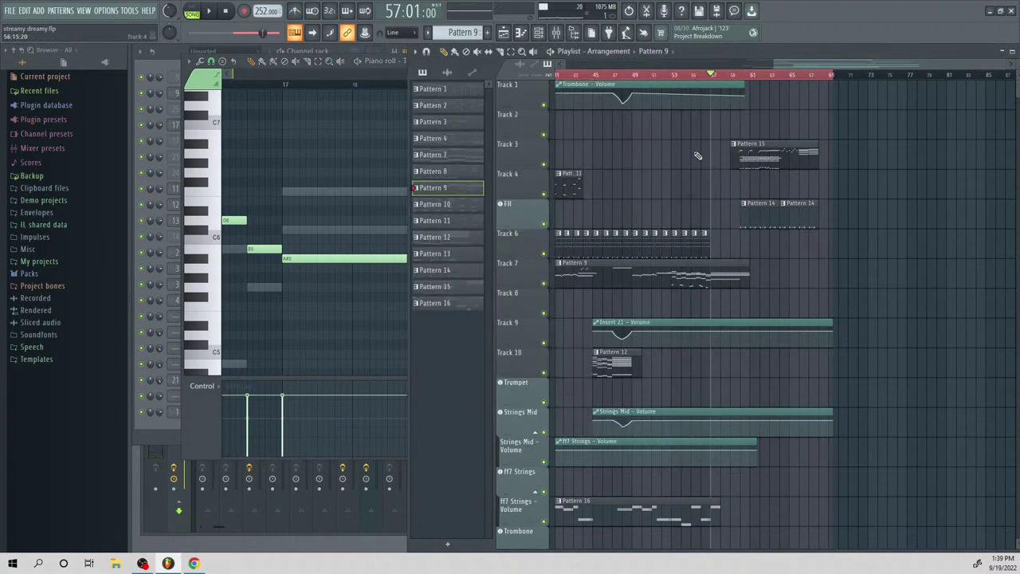
left_click_drag(874, 140, 724, 231)
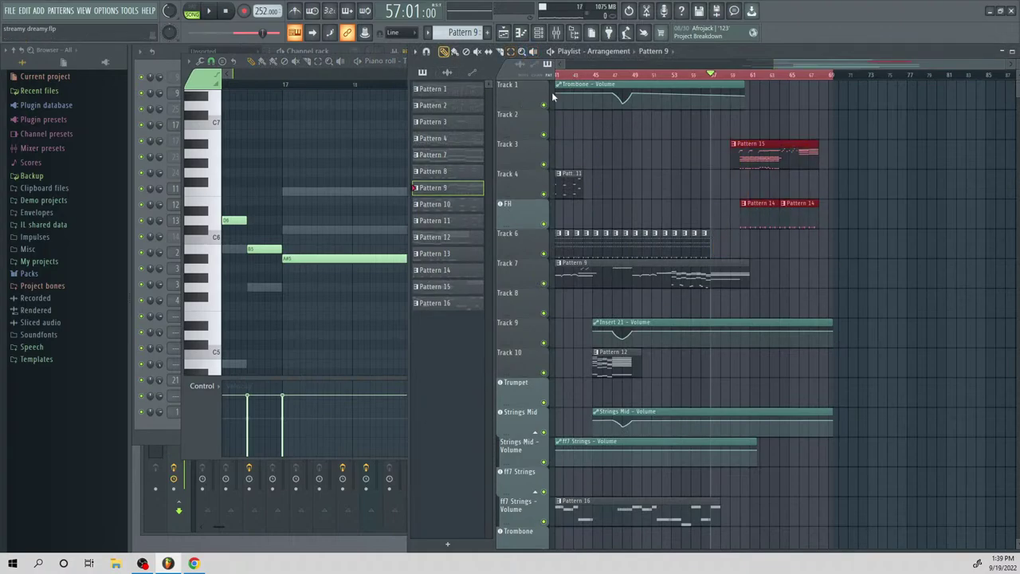
left_click_drag(781, 217, 790, 218)
Move the selected clips one bar later so Pattern 15 starts at bar 61, listening to the transition
key("space")
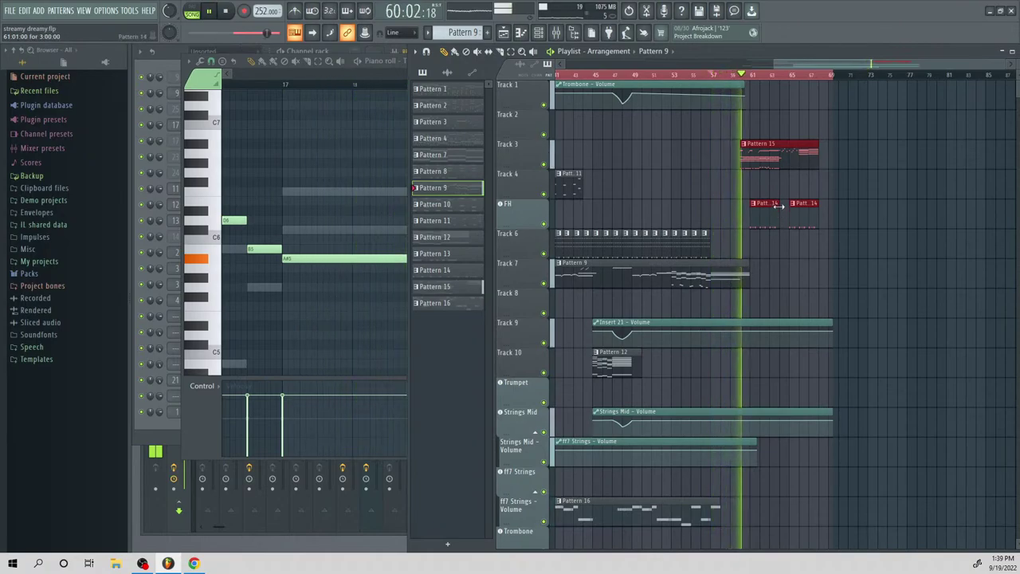
left_click_drag(768, 158, 778, 158)
left_click(786, 255)
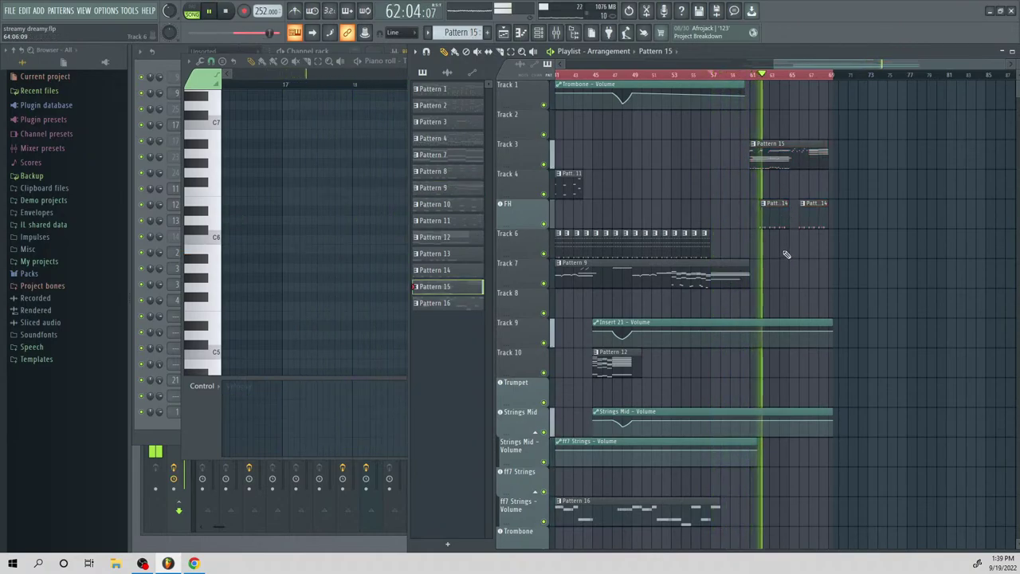
key("space")
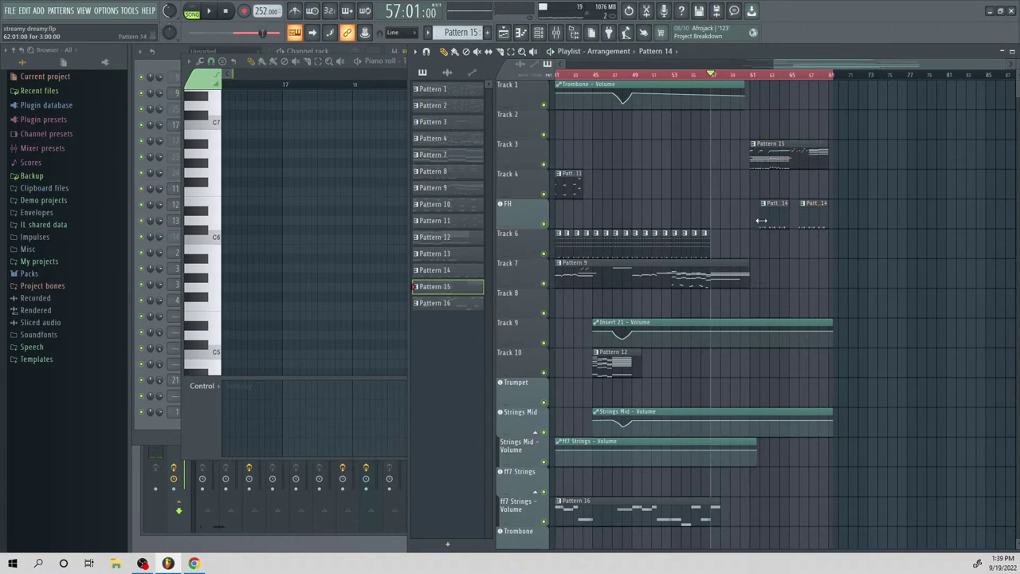
Remove the two Pattern 14 clips from the FH track and play the arrangement from bar 57
key("space")
double_click(735, 274)
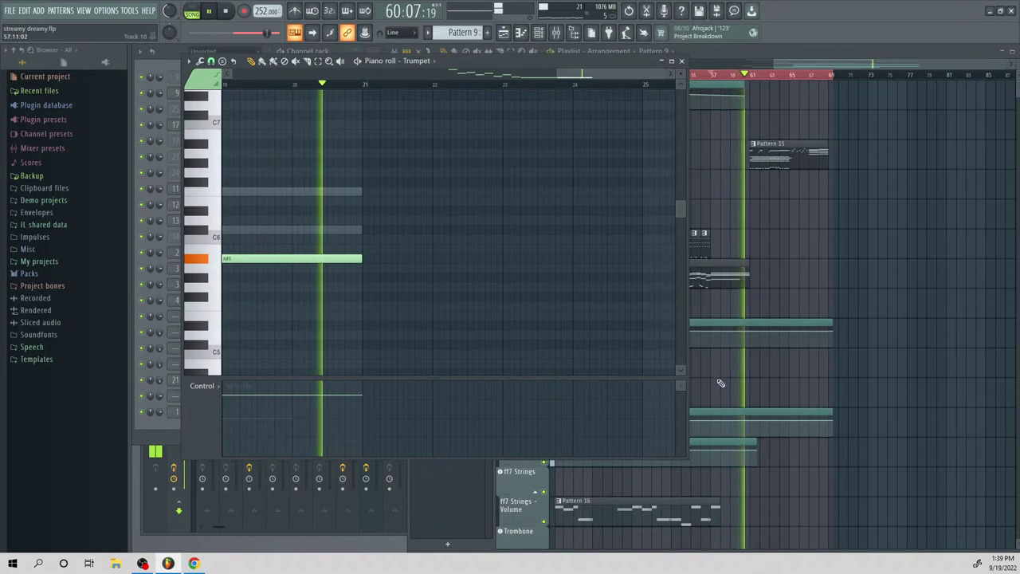
left_click(845, 90)
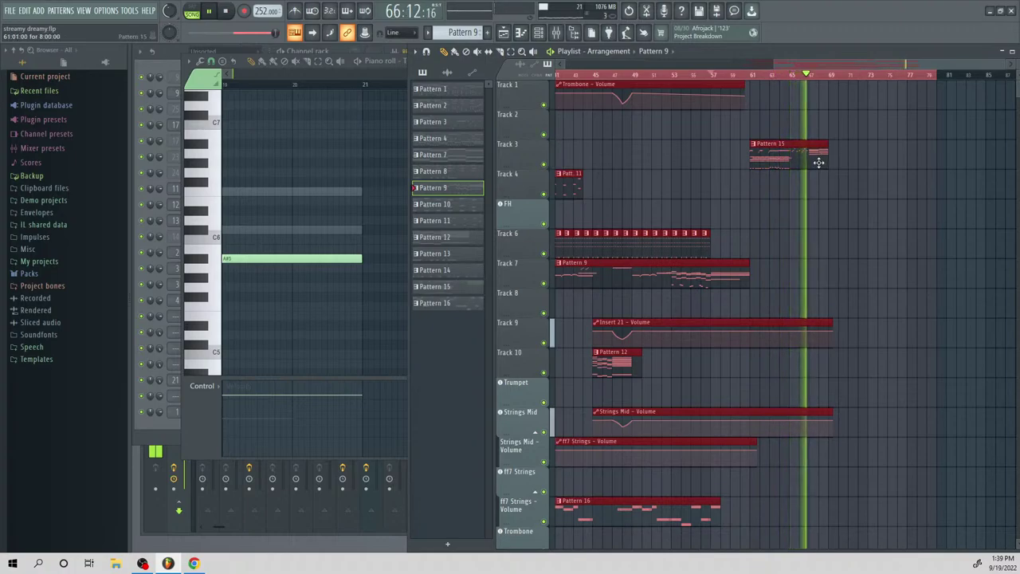
key("space")
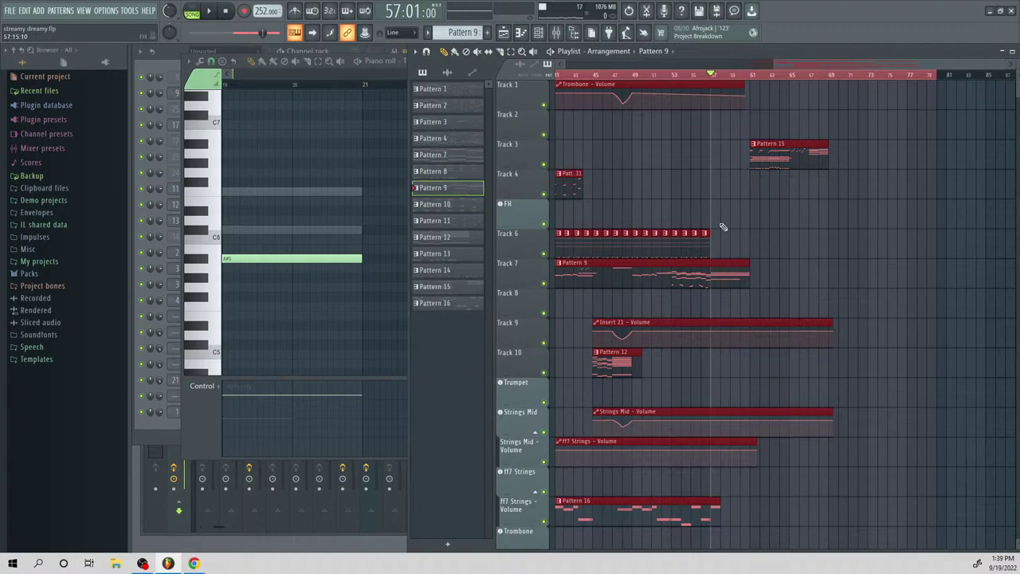
Play the arrangement from bar 56 up to Pattern 15's entry and inspect Pattern 9's Trumpet notes and the volume automation clips
left_click(701, 75)
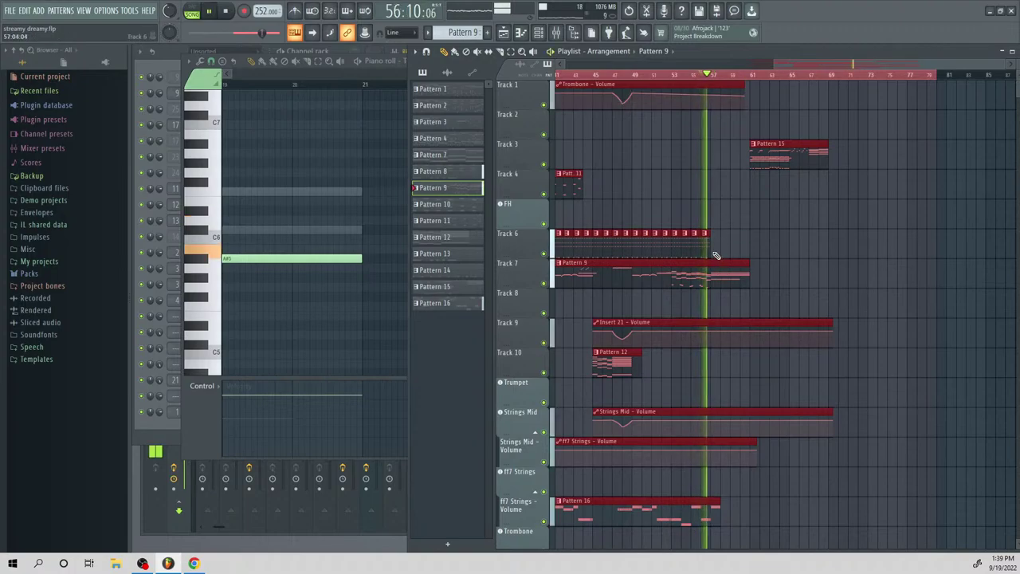
double_click(719, 273)
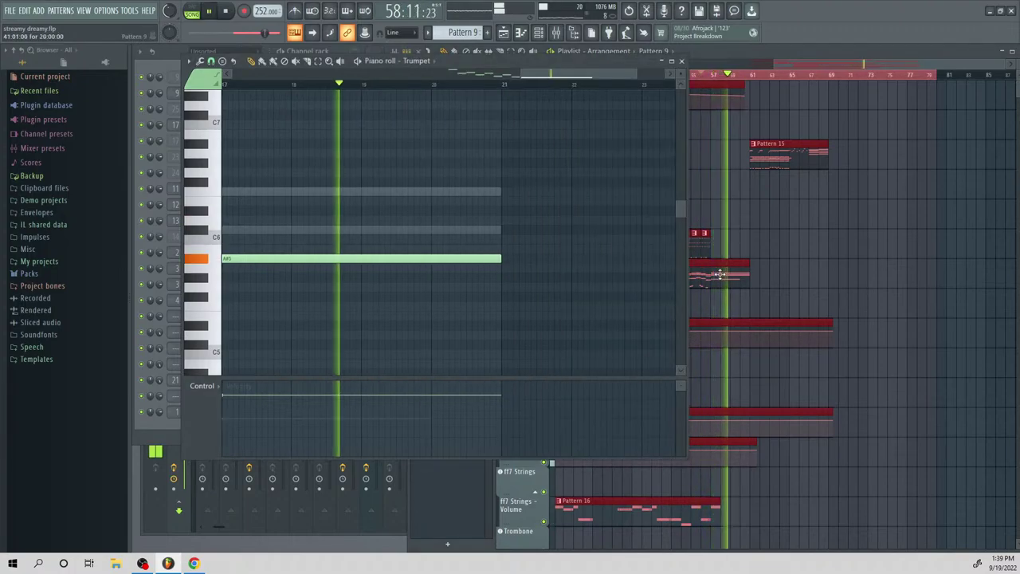
key("space")
left_click(682, 62)
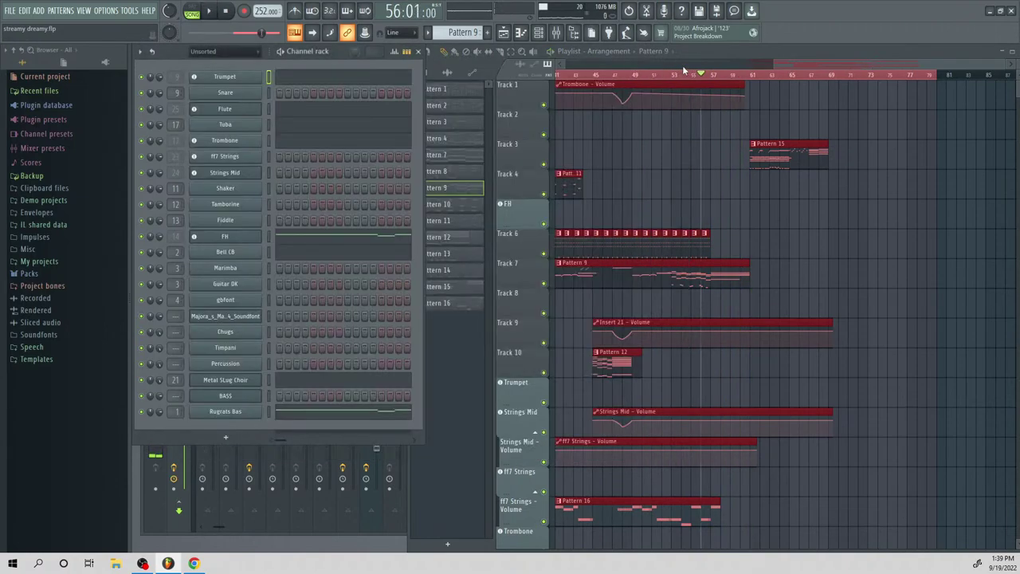
left_click(807, 264)
scroll(765, 287, "down", 2)
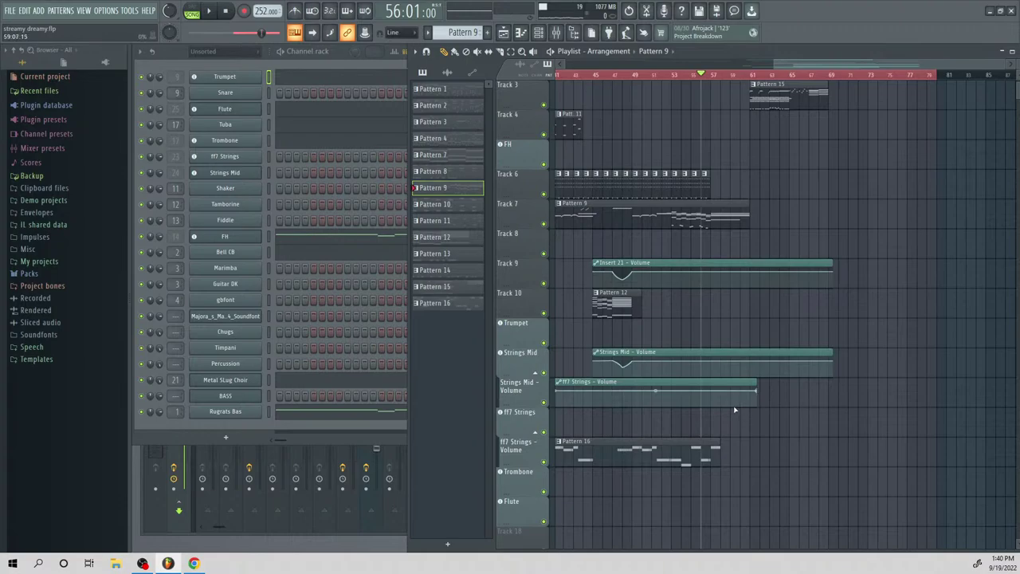
scroll(723, 426, "up", 2)
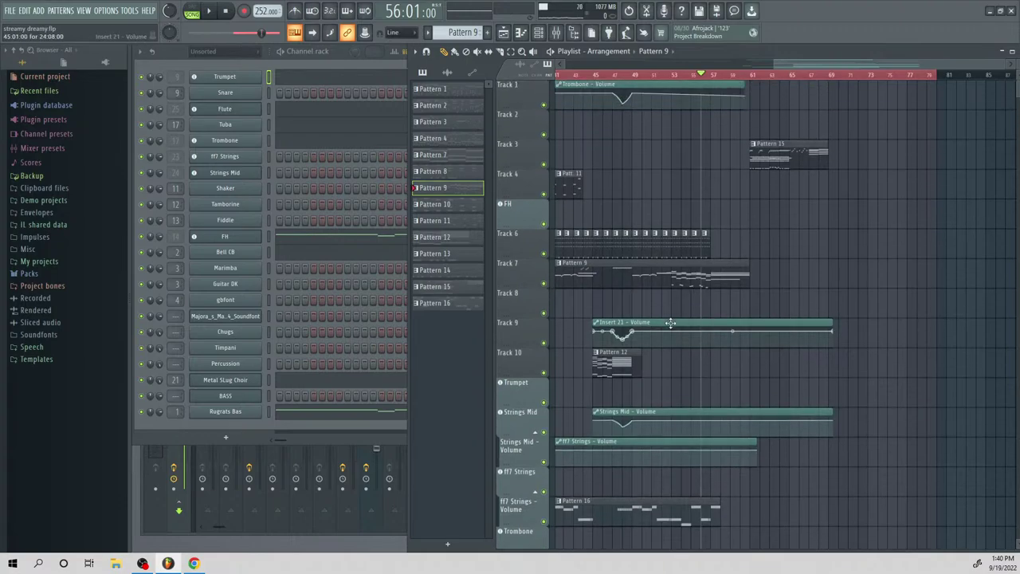
key("space")
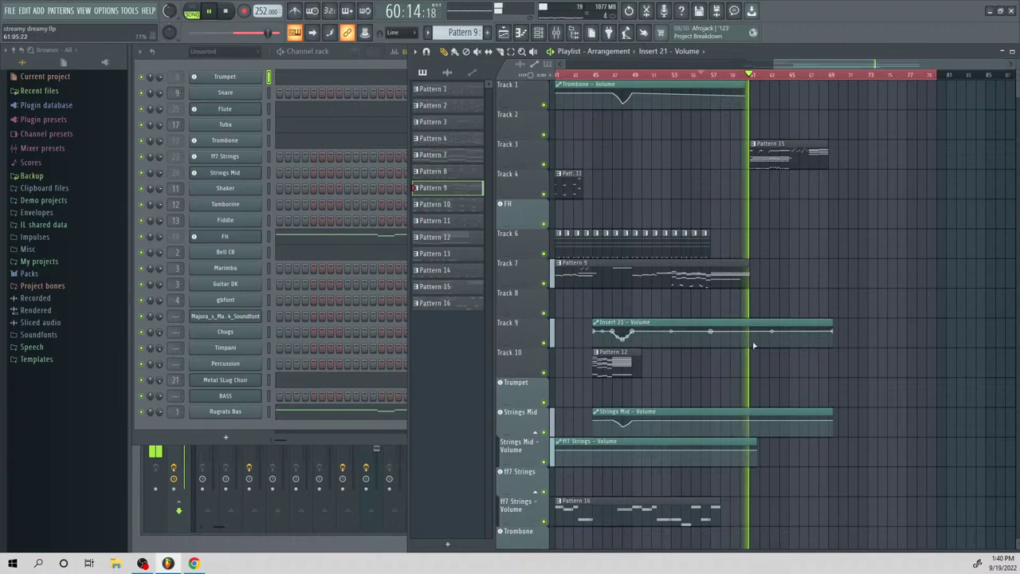
key("space")
Add a slight dip between bars 57 and 61 in the Insert 21 volume automation, reusing the 80% value of the bar 49 point
right_click(635, 332)
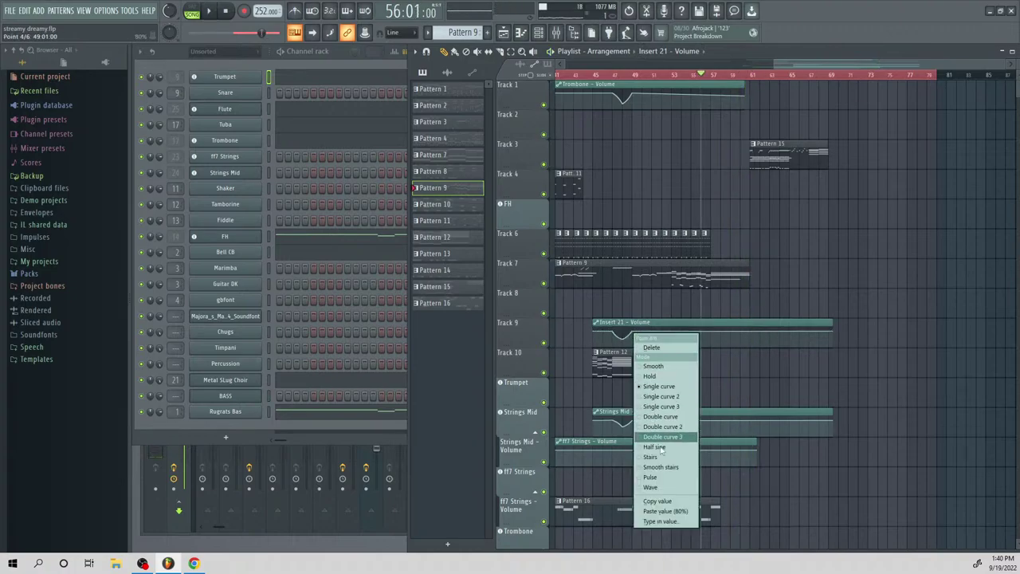
left_click(651, 501)
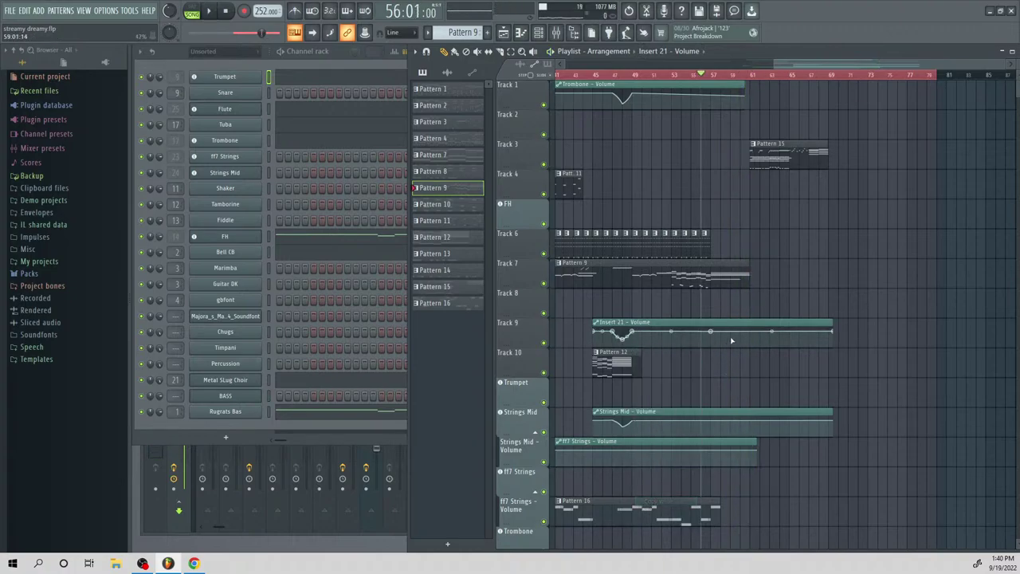
left_click(751, 332)
right_click(751, 331)
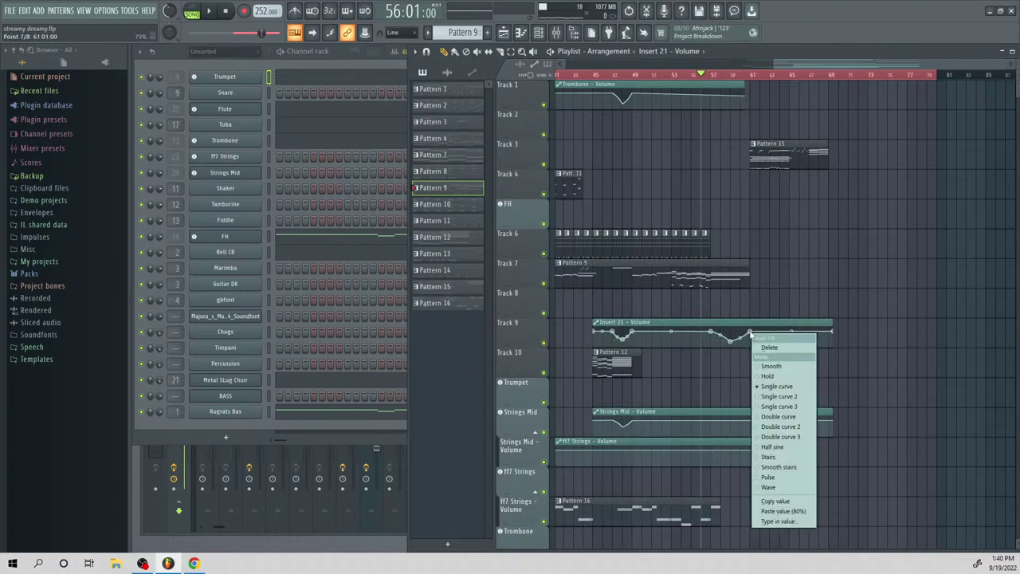
left_click(779, 511)
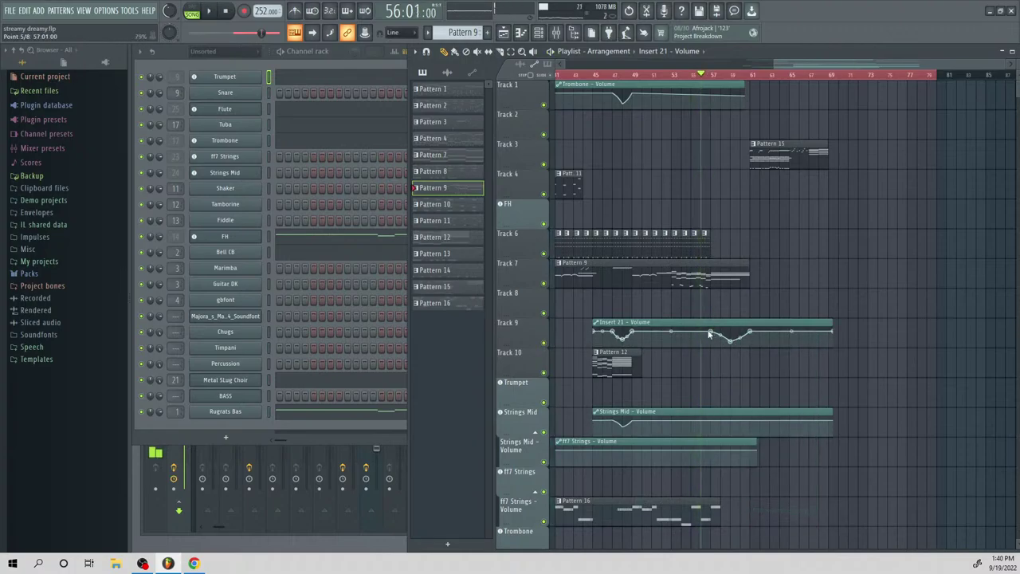
right_click(712, 334)
left_click(729, 502)
key("space")
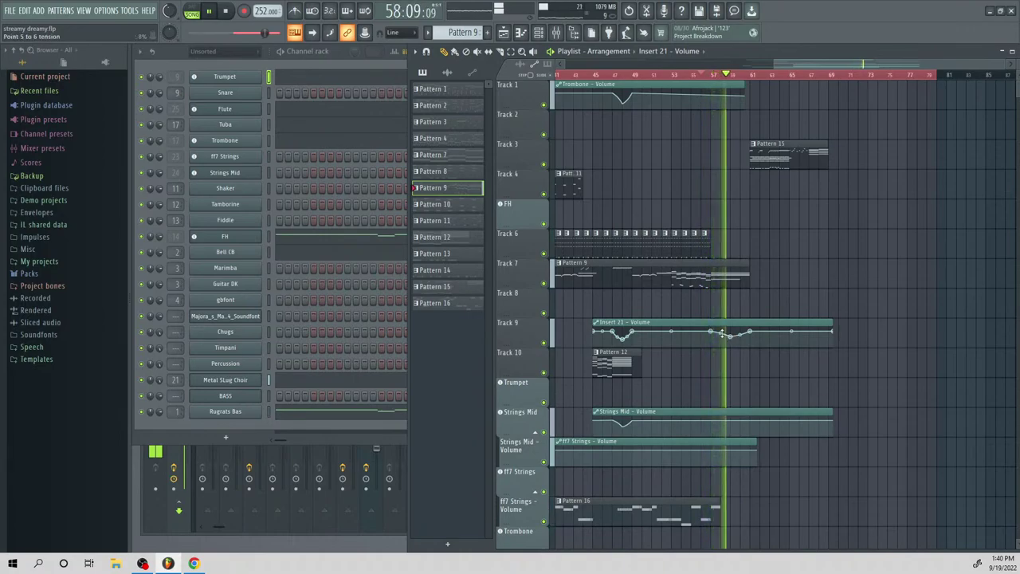
key("space")
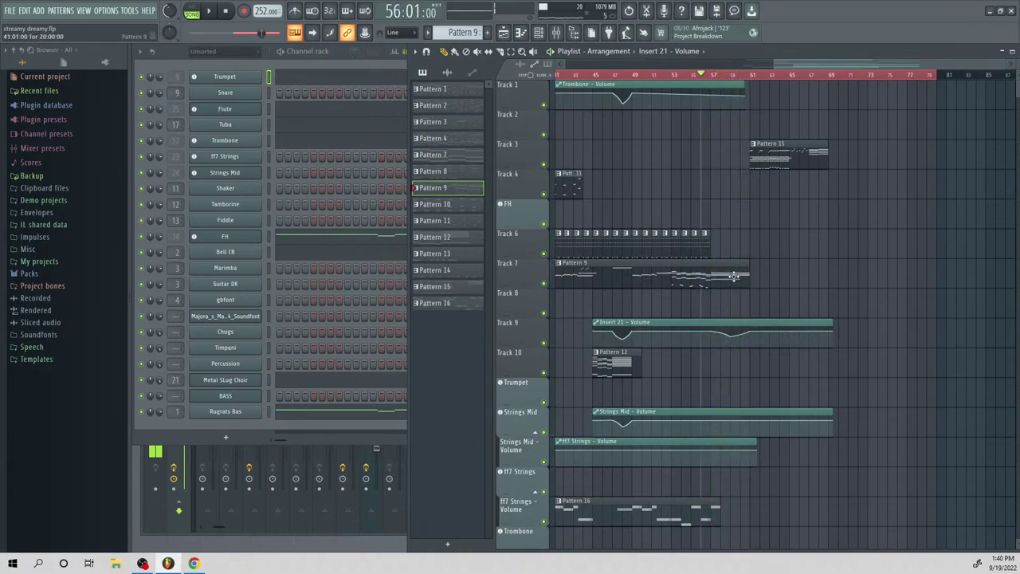
Open Pattern 9's Metal SLug Choir notes and listen to the final held chord starting at bar 17
left_click(303, 386)
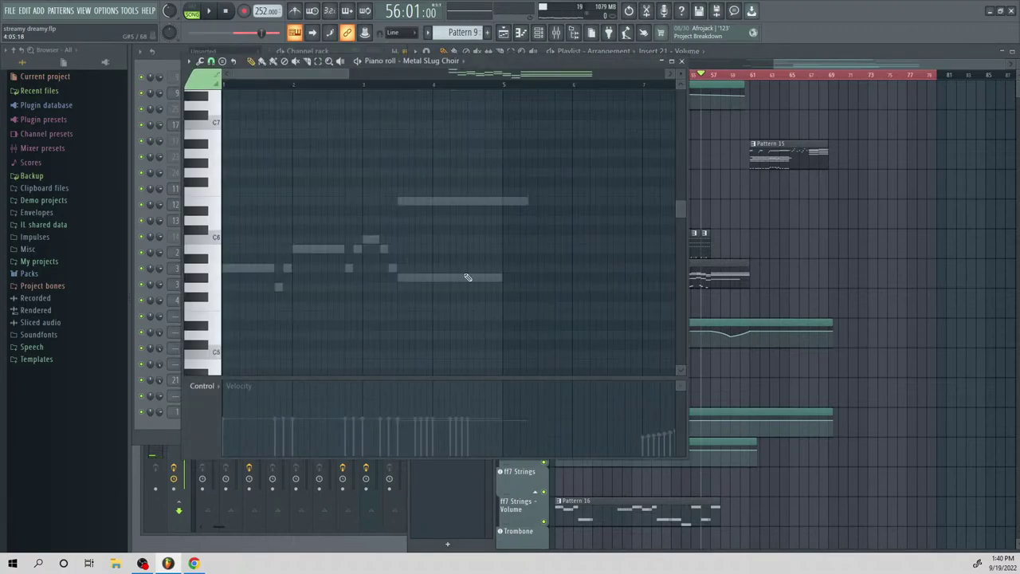
scroll(486, 255, "down", 3)
key("space")
left_click_drag(339, 74, 569, 176)
scroll(568, 199, "up", 4)
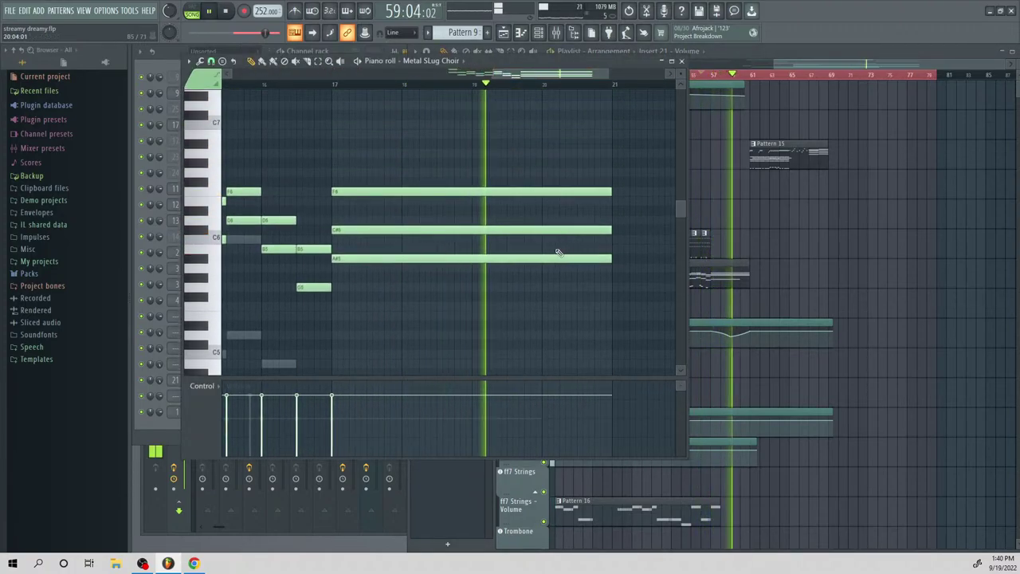
key("space")
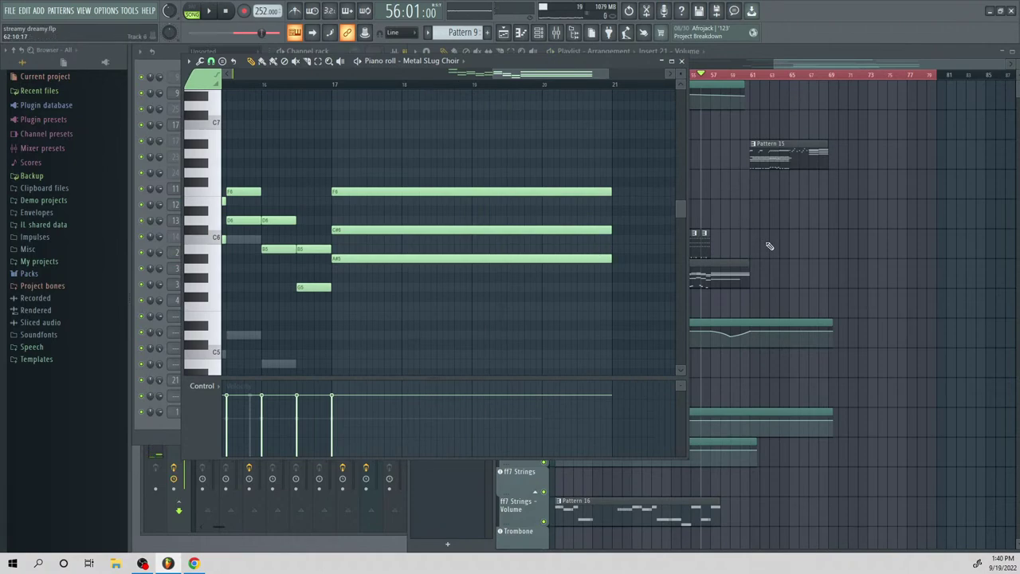
key("space")
left_click(337, 86)
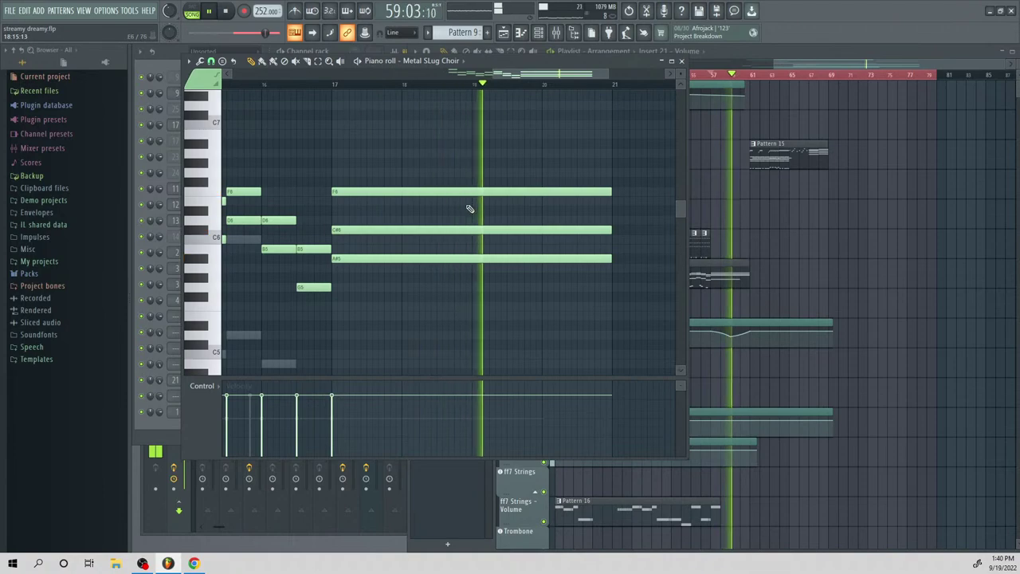
key("space")
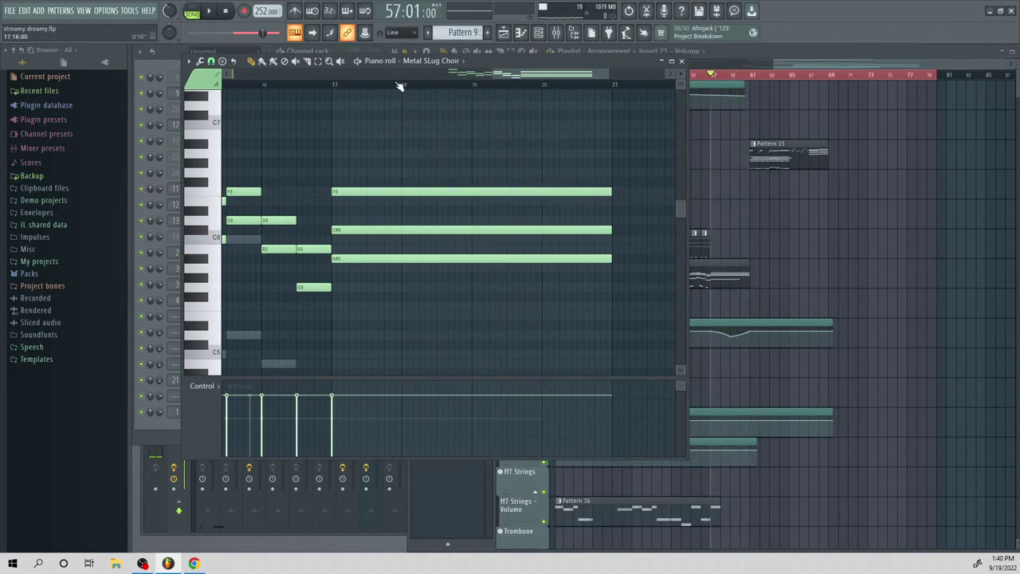
Split the choir's final F6, C#6 and A#5 chord into two two-bar chords starting at bars 17 and 19
left_click_drag(433, 154, 479, 268)
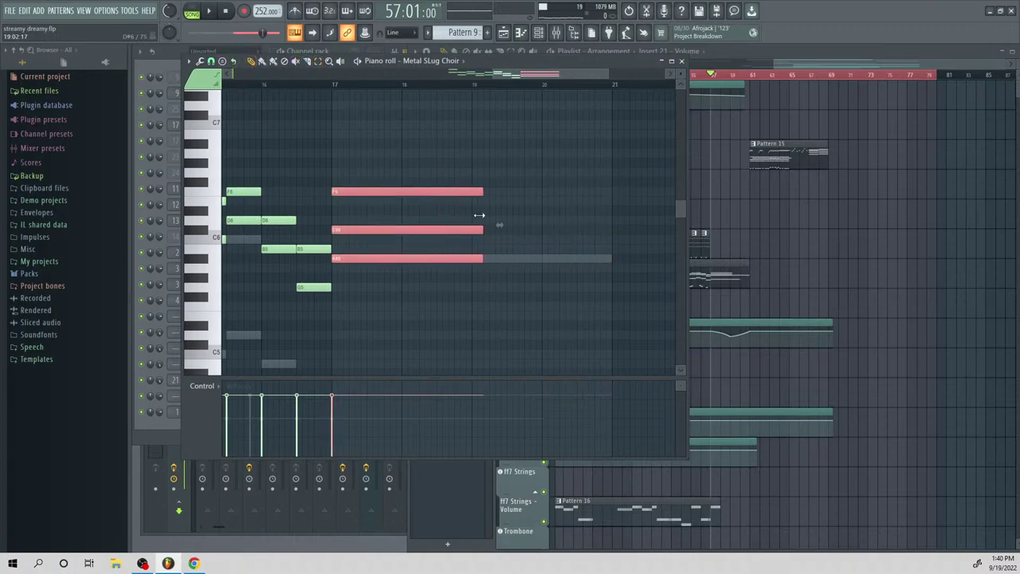
left_click_drag(530, 77, 558, 75)
left_click_drag(280, 229, 342, 225)
key("space")
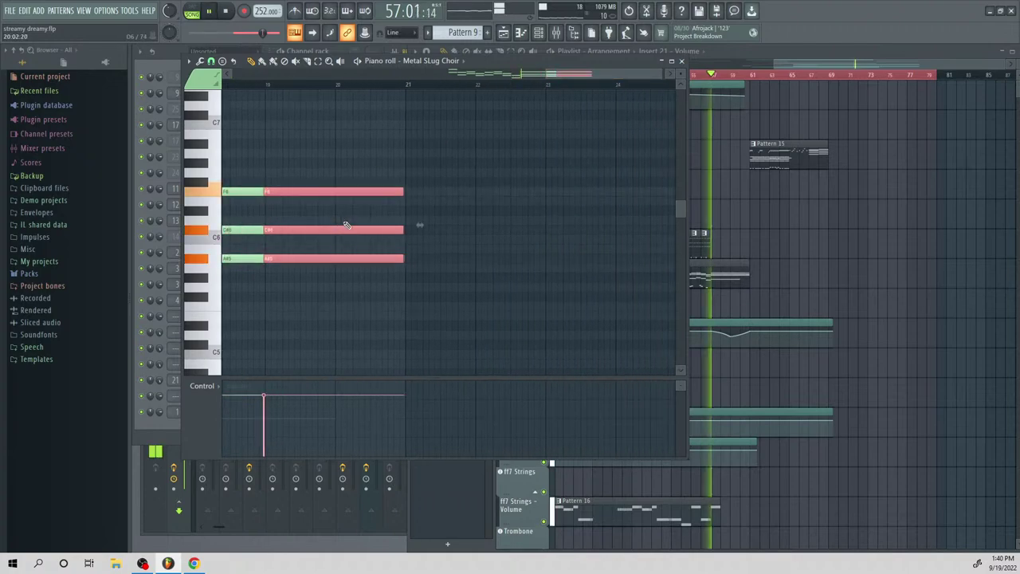
left_click_drag(530, 80, 512, 86)
left_click(318, 62)
left_click_drag(388, 143, 383, 282)
key("space")
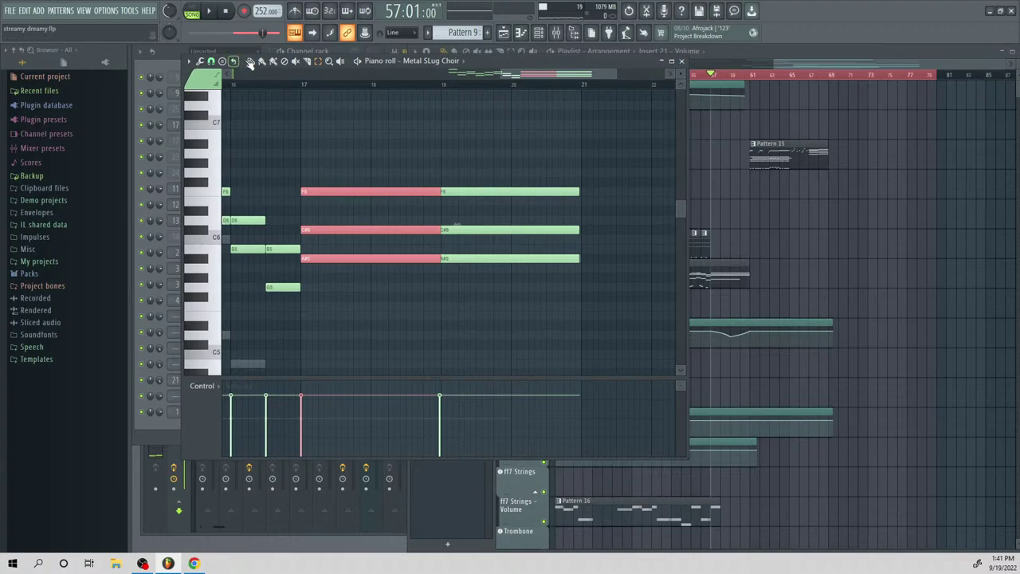
Listen to the transition into Pattern 15 from bar 57 and check Pattern 9's final Trumpet note
key("space")
left_click(787, 64)
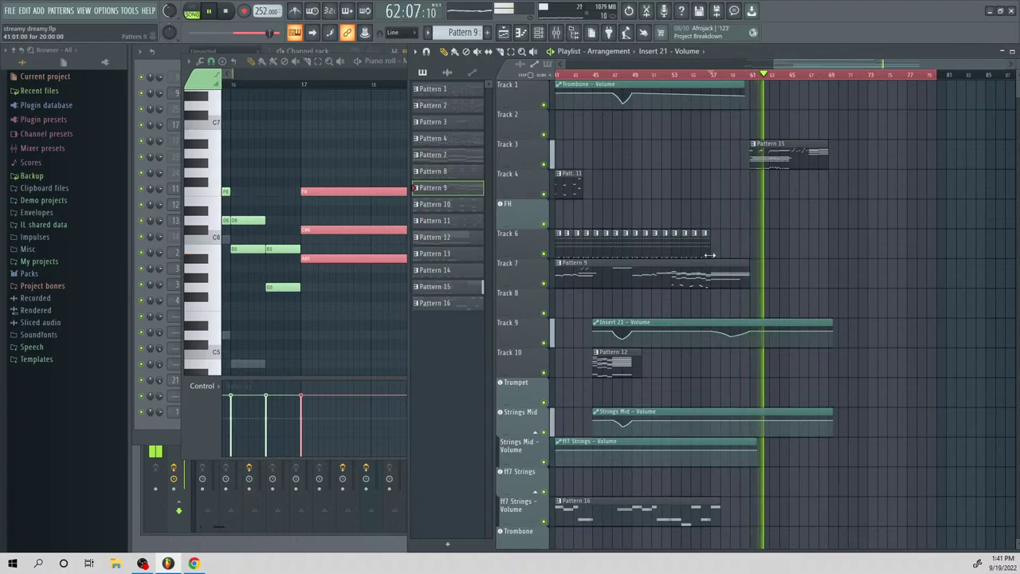
key("space")
left_click(714, 82)
key("space")
double_click(714, 280)
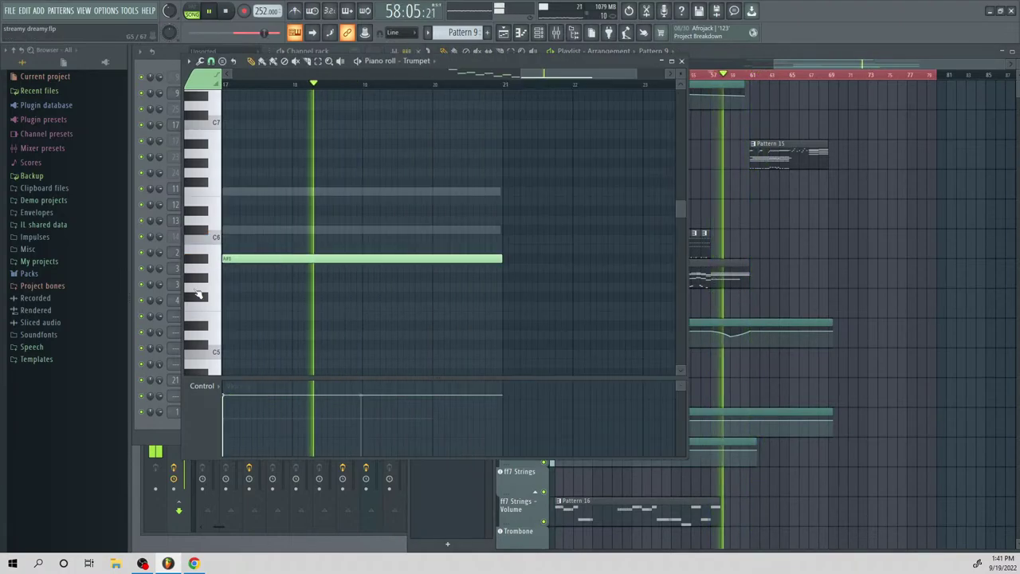
key("space")
Add short A#4 Timpani hits to Pattern 9 at bar 19, bar 20 and midway through bar 20
left_click(168, 65)
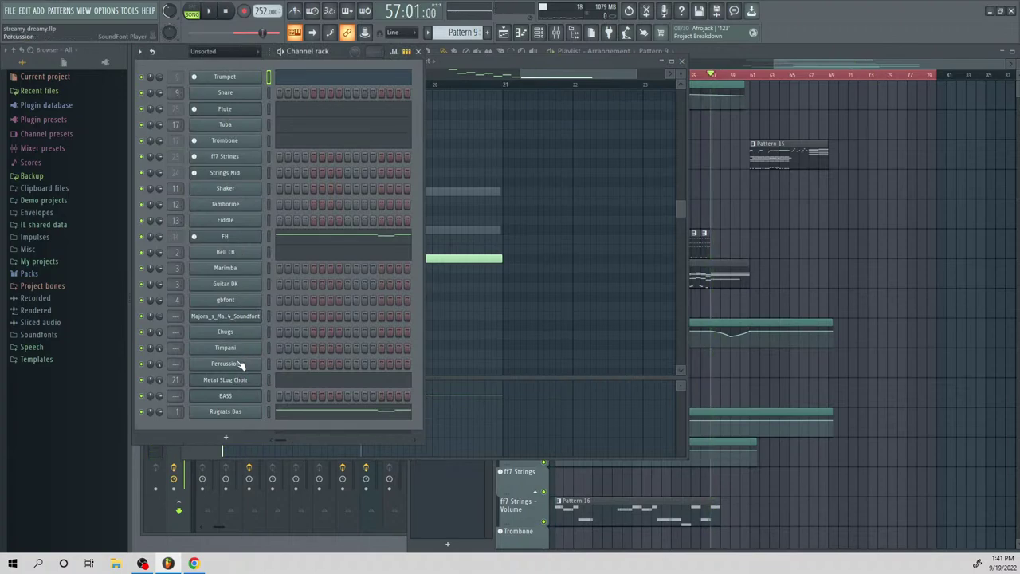
right_click(235, 349)
left_click(287, 349)
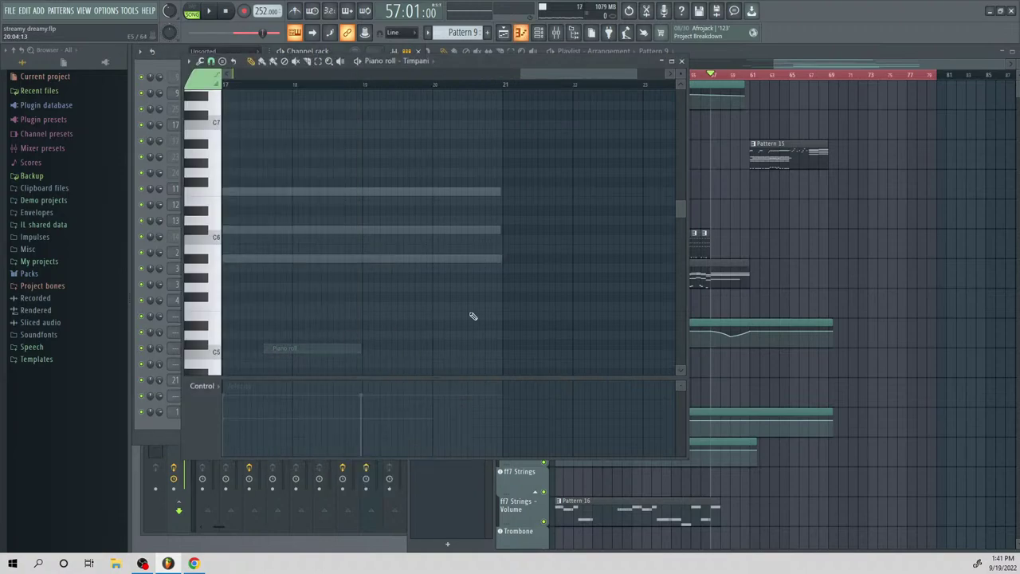
mouse_move(449, 268)
left_mouse_down()
mouse_move(355, 241)
mouse_move(372, 327)
mouse_move(359, 366)
left_mouse_up()
key("space")
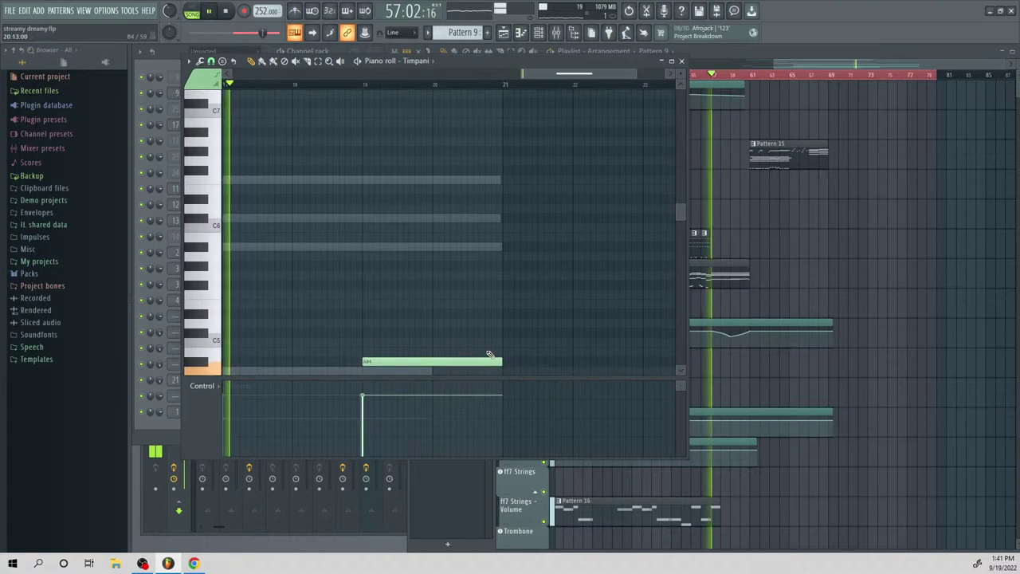
scroll(495, 296, "down", 3)
left_click_drag(501, 276, 367, 276)
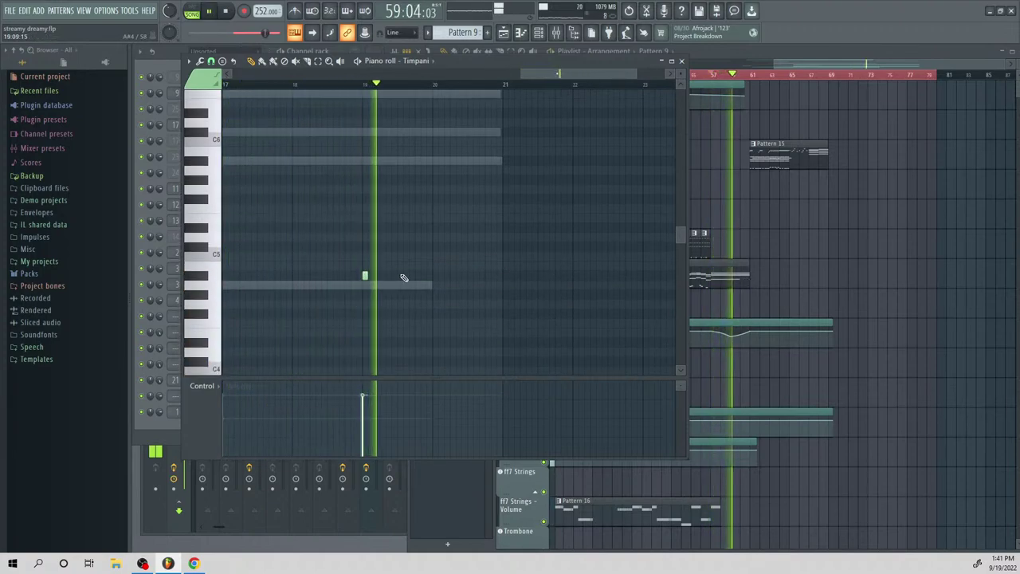
key("space")
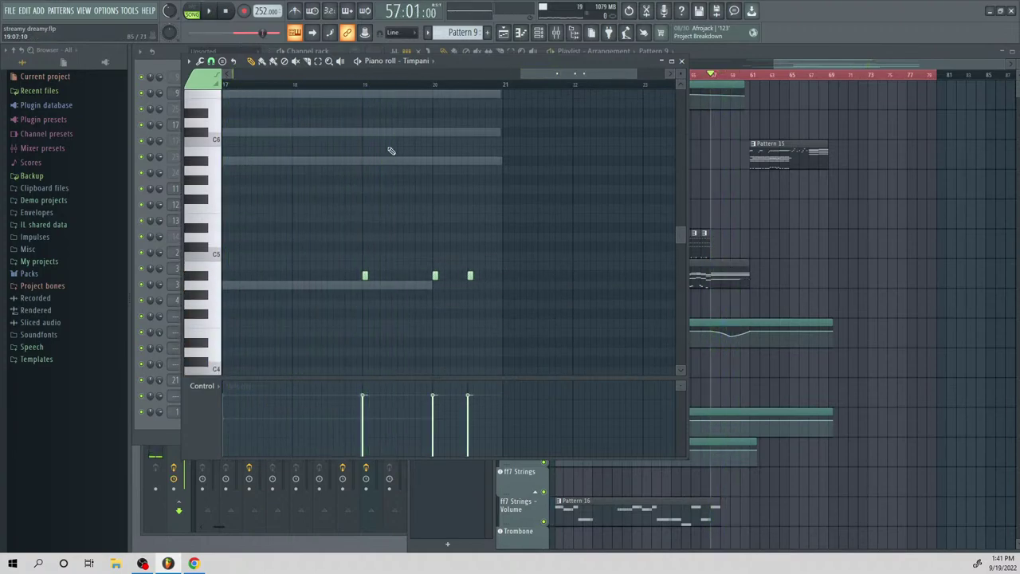
Fill the second half of bar 20 with a roll of six short A#4 Timpani notes with rising velocities
left_click_drag(636, 73, 596, 86)
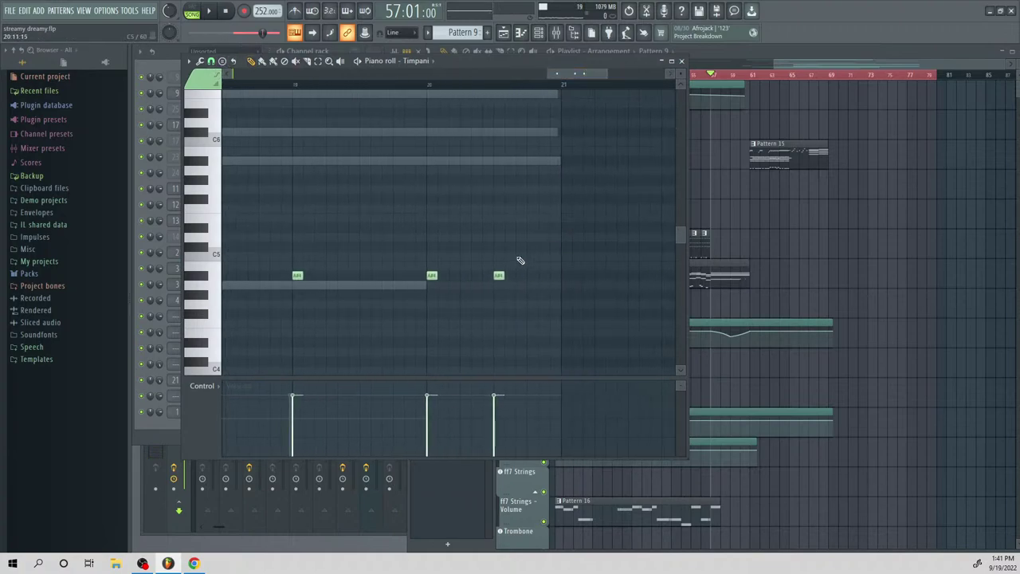
key("space")
left_click_drag(506, 276, 556, 271)
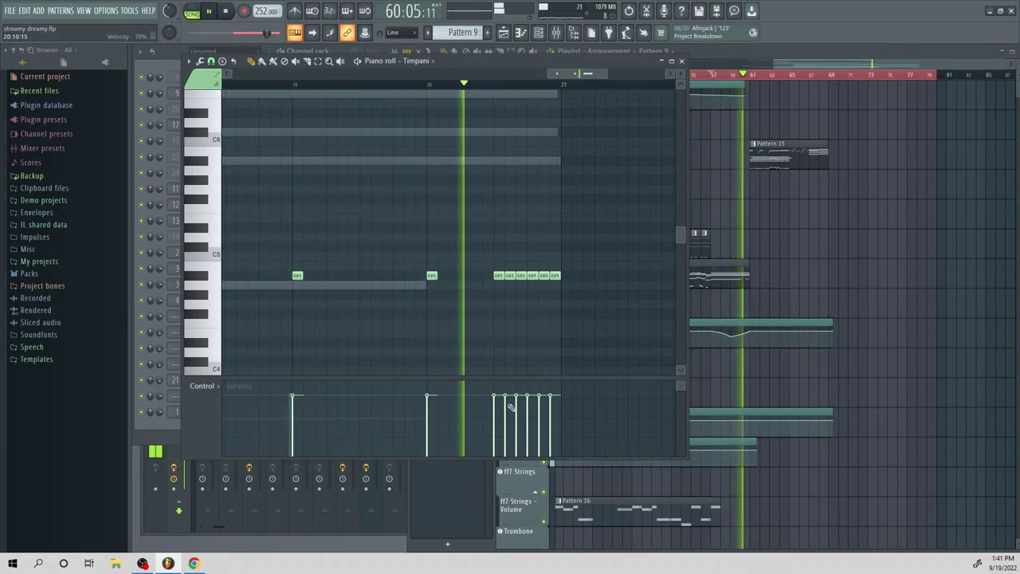
key("space")
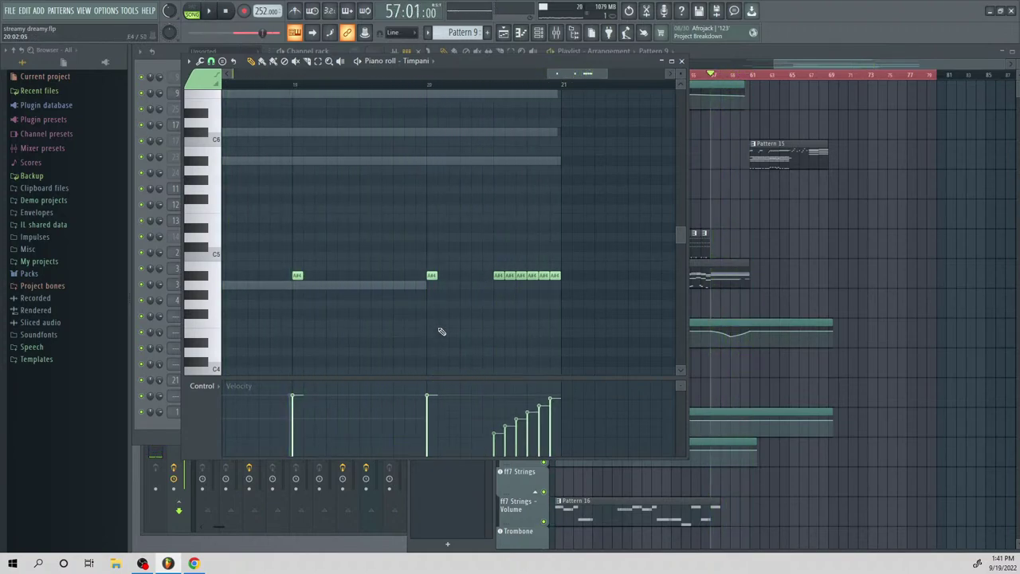
Complete a quarter-bar series of A#4 Timpani hits from bar 19 to the roll and lengthen them to run back to back
left_click(331, 276)
left_click(364, 276)
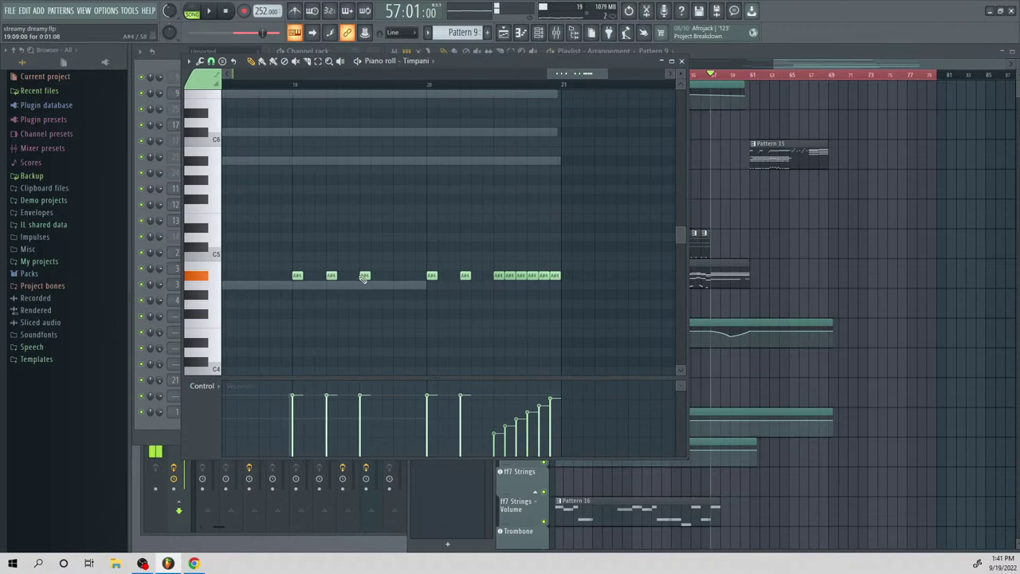
left_click(318, 64)
left_click_drag(258, 194, 483, 325)
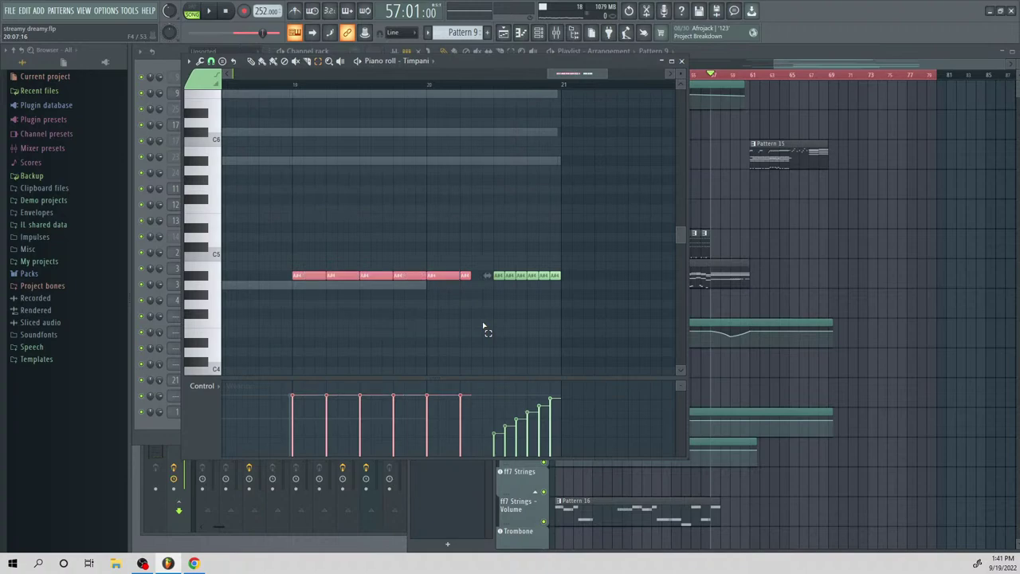
left_click(482, 261)
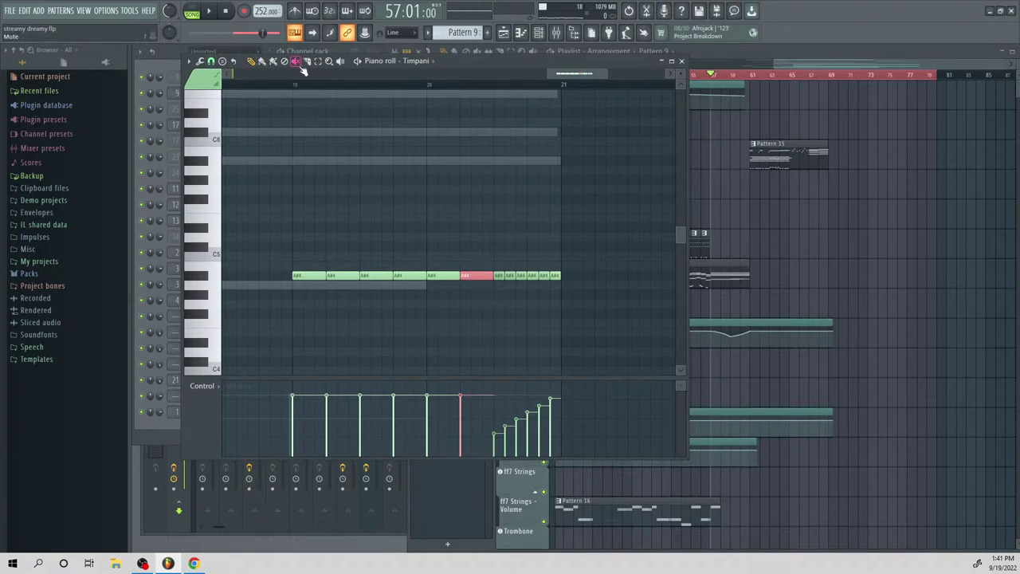
Shape the six longer Timpani notes' velocities into a gradual fall that levels off into the roll, and play the result
left_click_drag(293, 216, 491, 311)
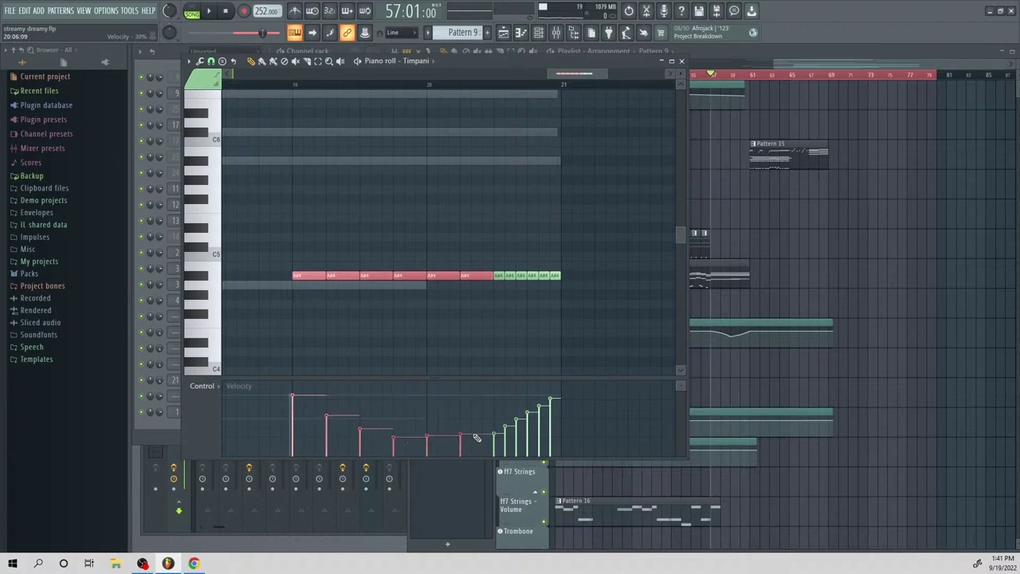
key("space")
left_click(333, 201, "ctrl")
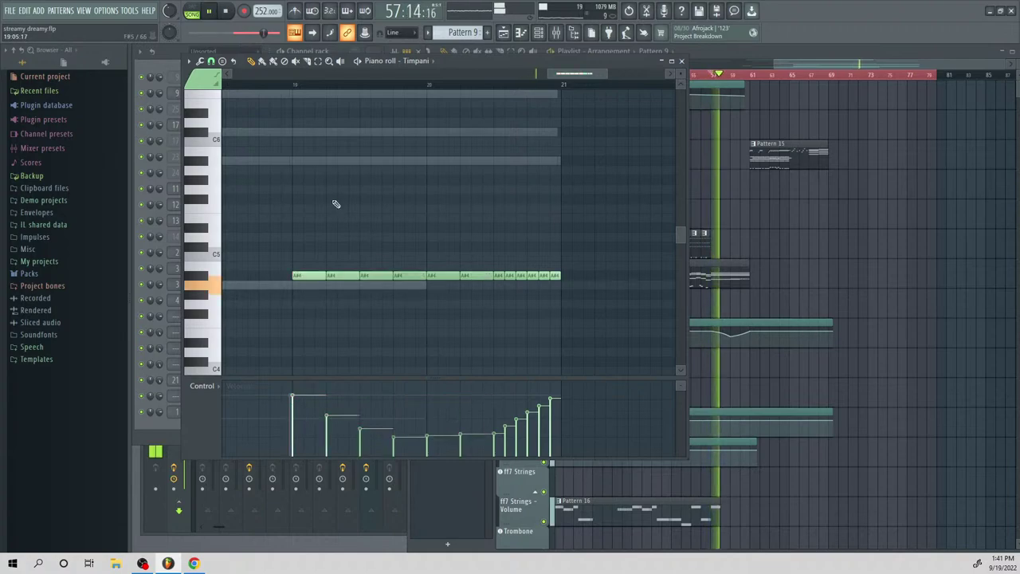
Delete the second and fourth A#4 Timpani notes in bar 19 and lengthen the two remaining ones to half a bar each
right_click(347, 275)
right_click(414, 275)
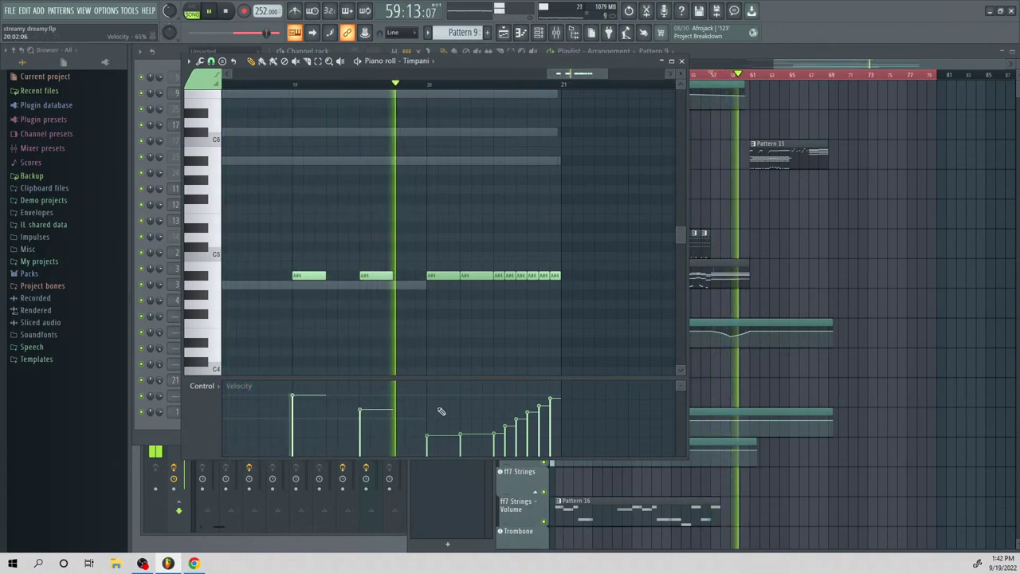
key("space")
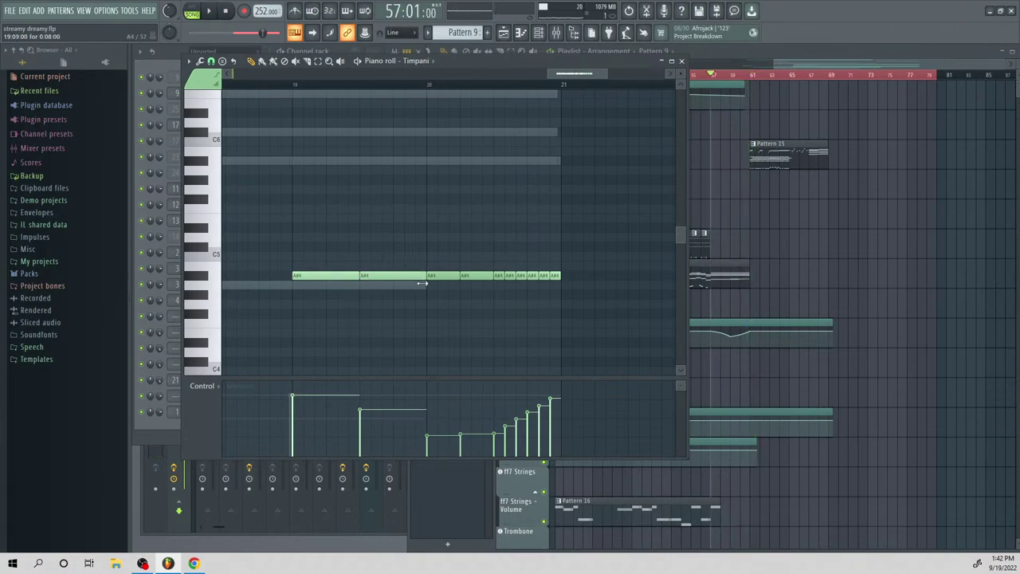
Play the arrangement from bar 41 through the Timpani build-up and reopen Pattern 9's Trumpet notes in the piano roll
left_click(795, 65)
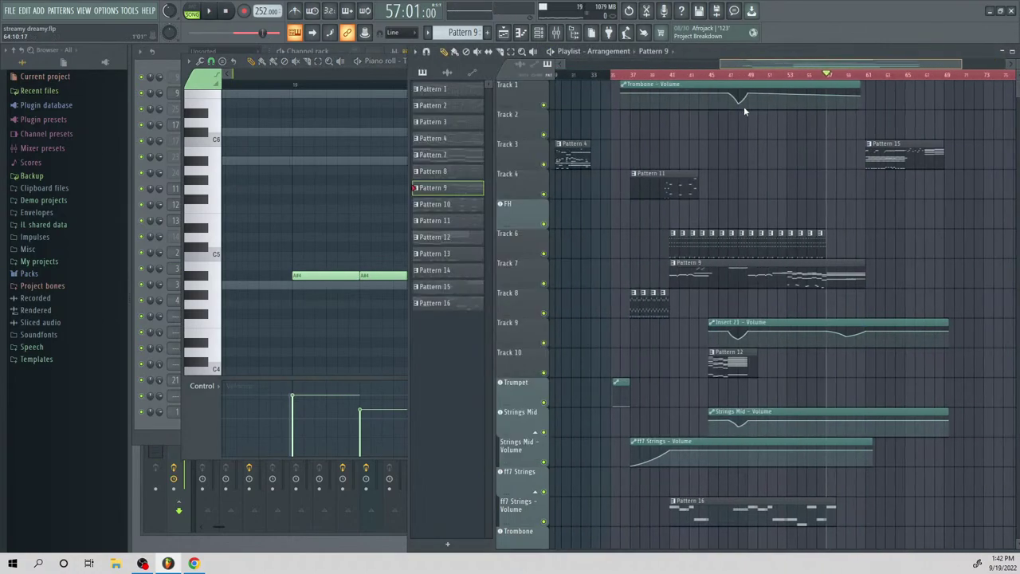
key("space")
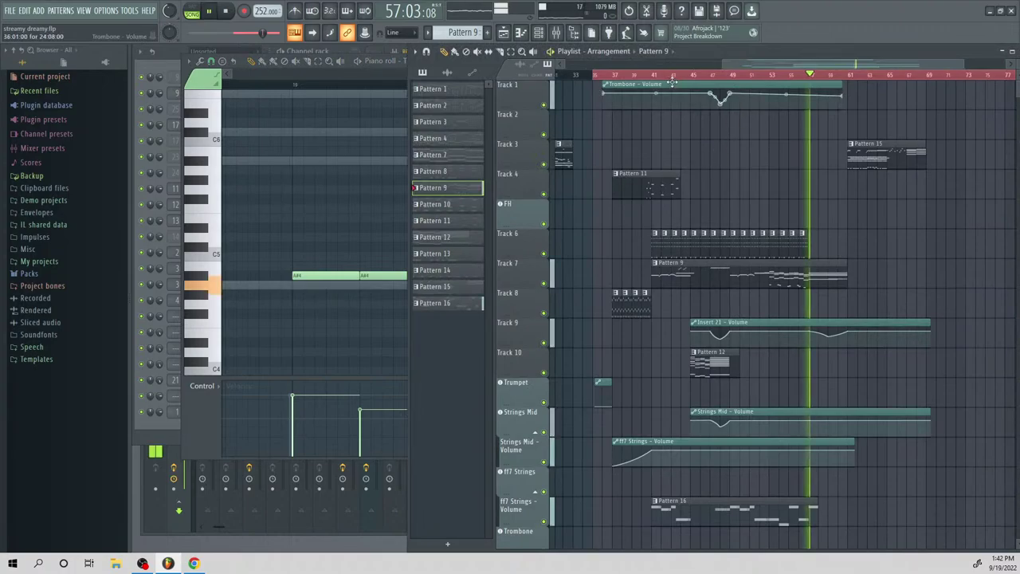
left_click(654, 74)
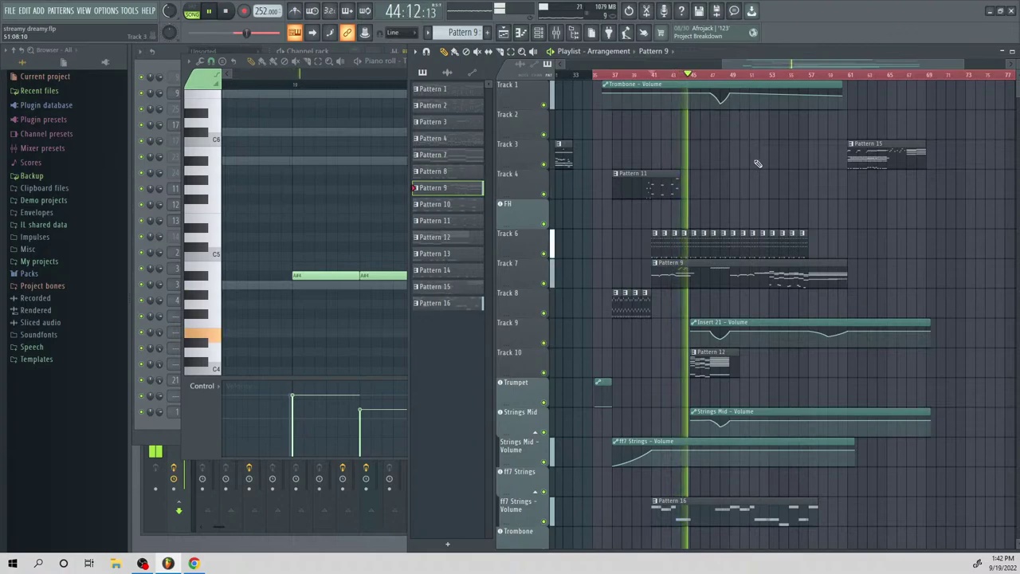
key("space")
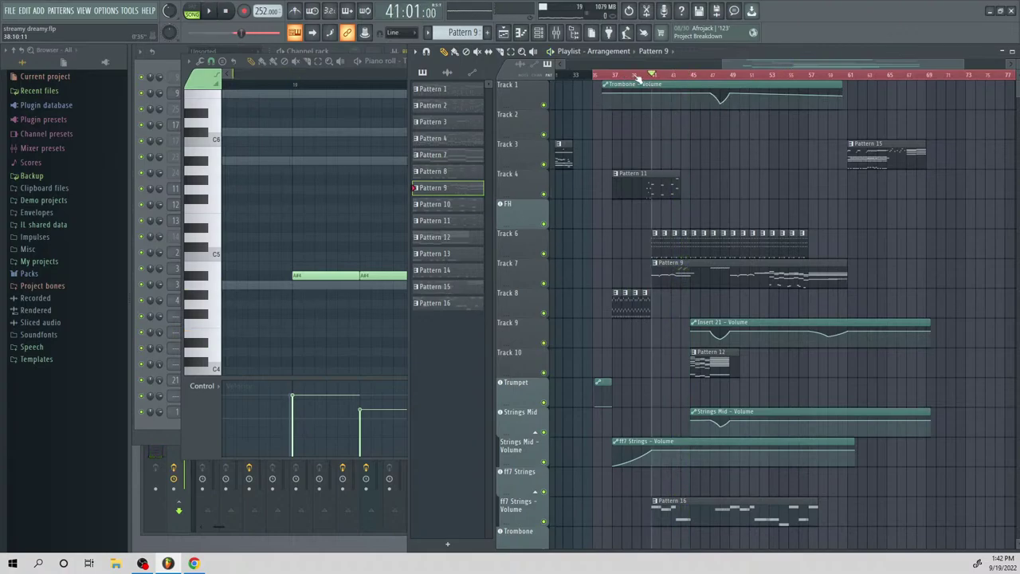
key("space")
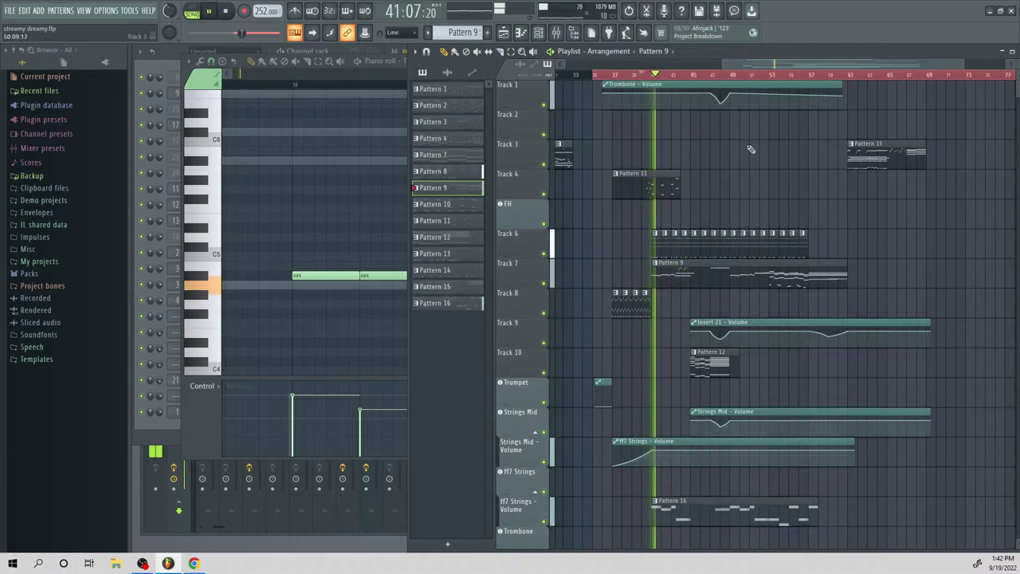
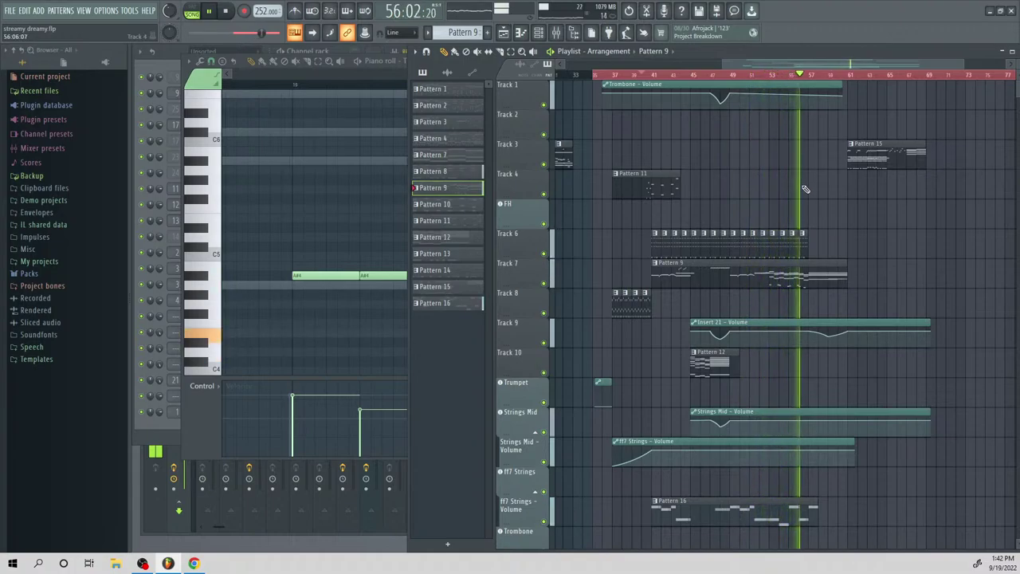
double_click(815, 278)
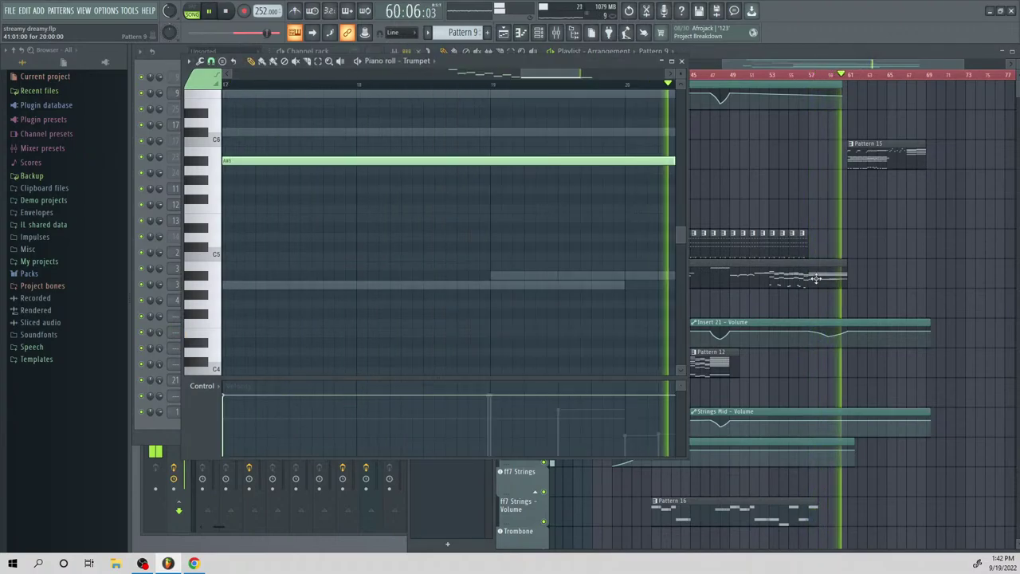
In Pattern 9's Tuba part, draw an A#2 note spanning bar 19 to bar 21
key("space")
left_click(162, 75)
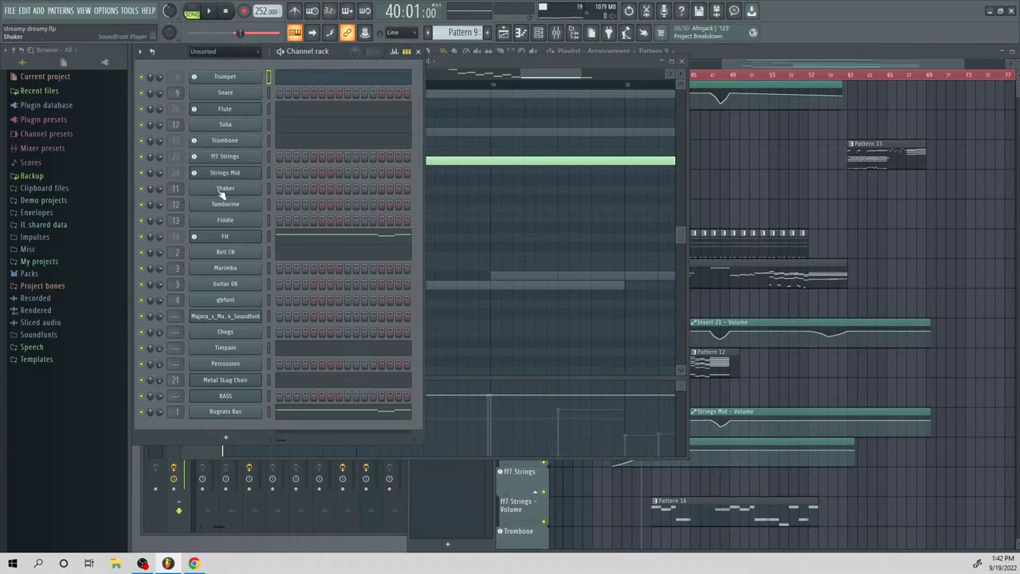
right_click(230, 126)
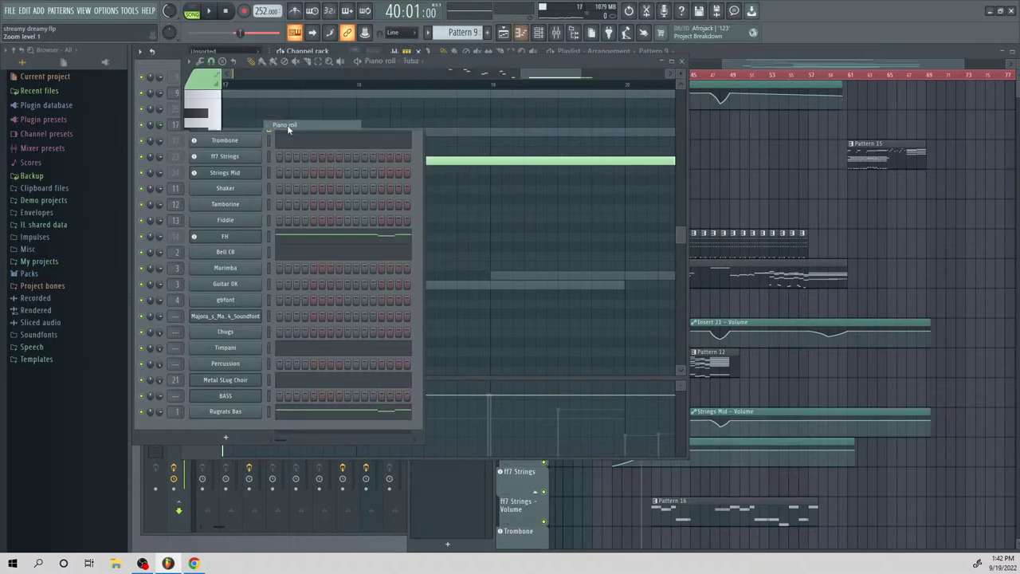
left_click(287, 125)
left_click(513, 82)
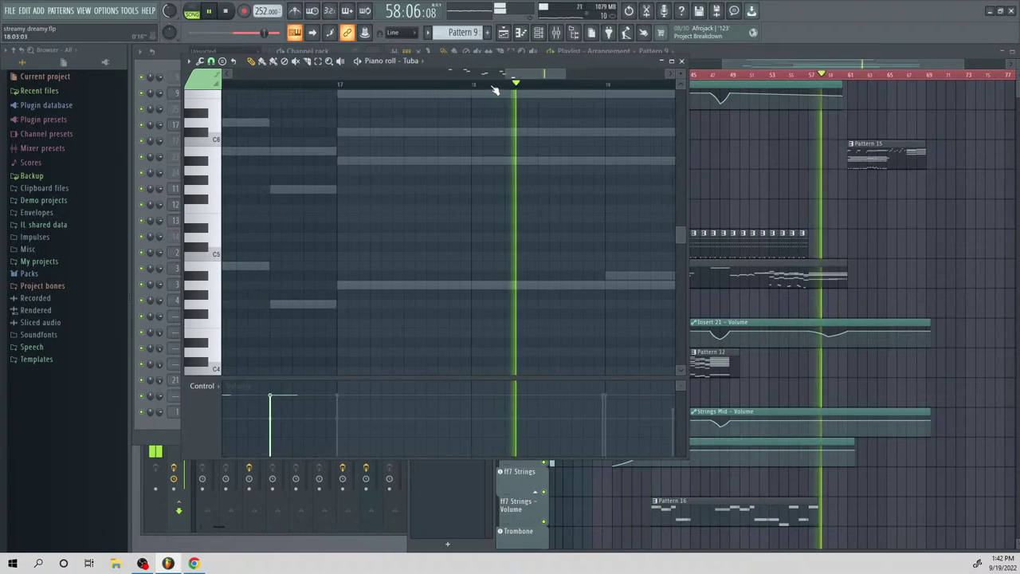
key("space")
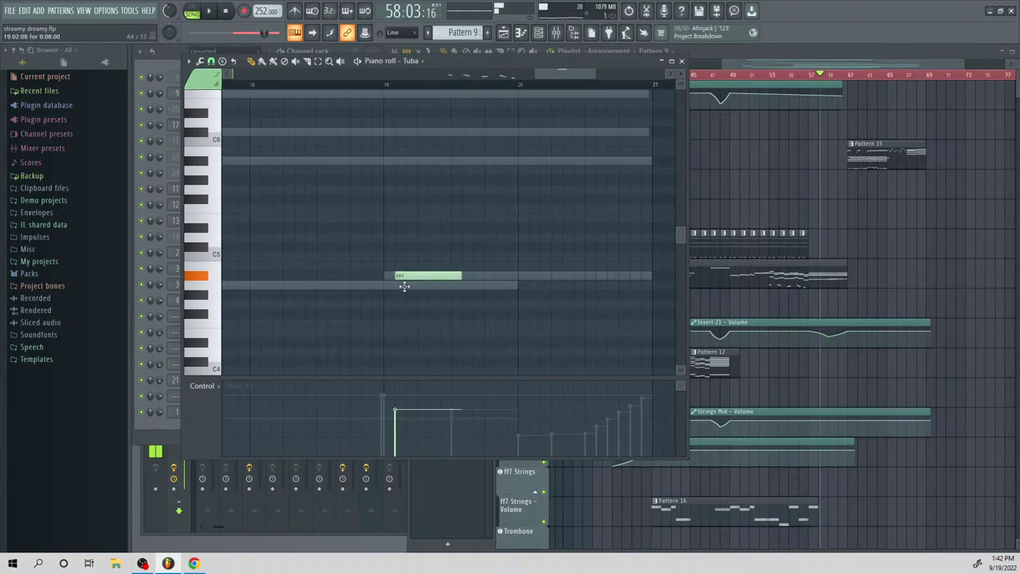
left_click_drag(391, 288, 387, 335)
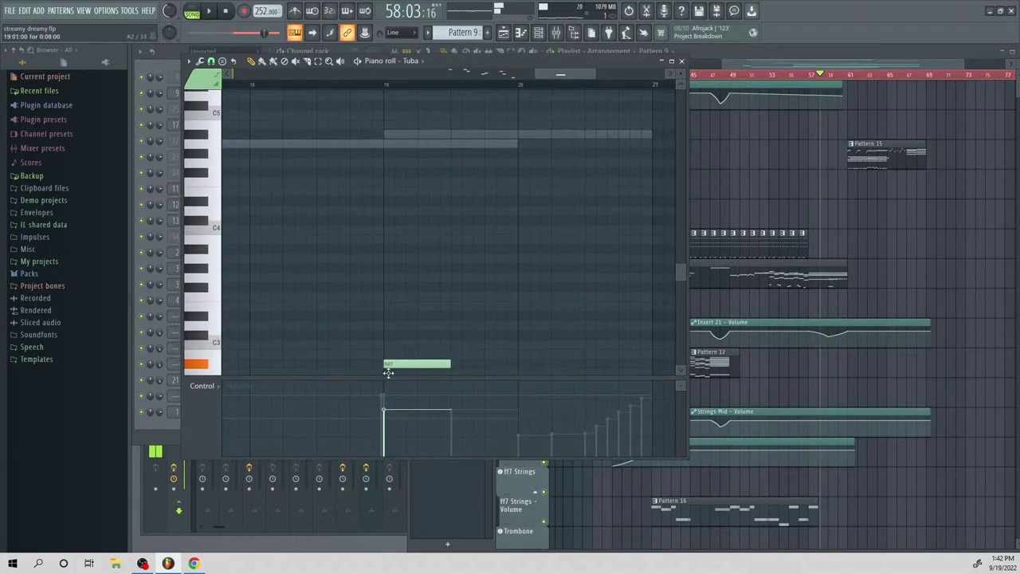
left_click_drag(388, 372, 386, 348)
key("space")
left_click_drag(450, 344, 648, 349)
key("space")
Try an extra note an octave lower at bar 19 in the Tuba part, then remove it
scroll(473, 287, "down", 3)
left_click_drag(397, 301, 387, 317)
right_click(394, 316)
key("space")
key("space")
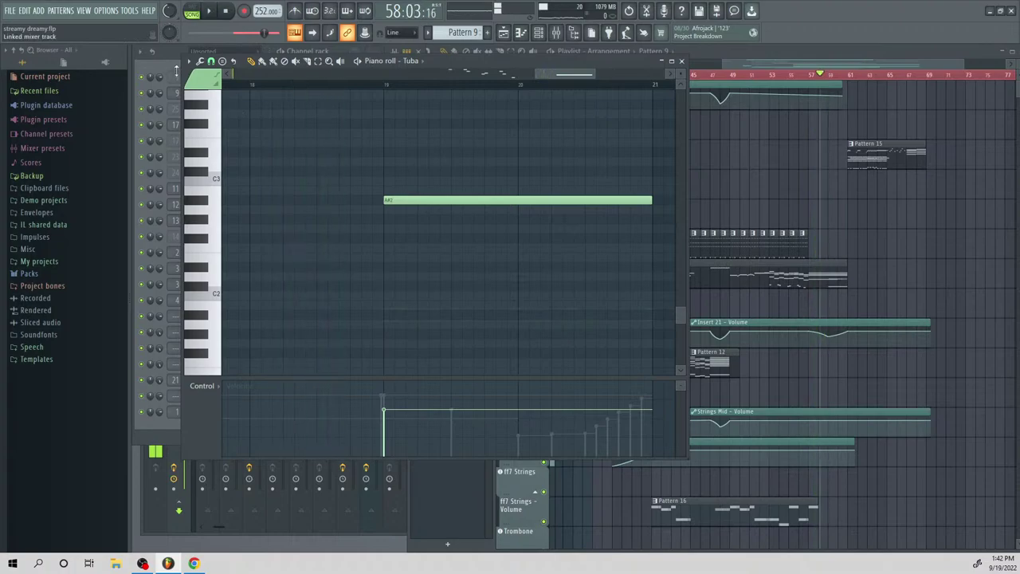
Add an A#2 note from bar 19 to bar 21 in Pattern 9's Trombone part and raise its velocity
key("F6")
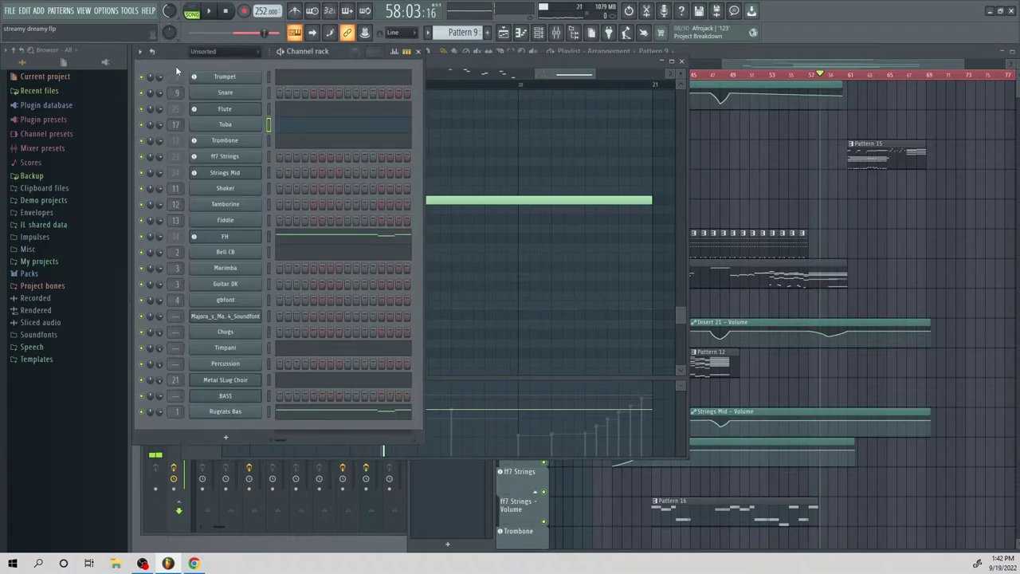
left_click(293, 147)
key("space")
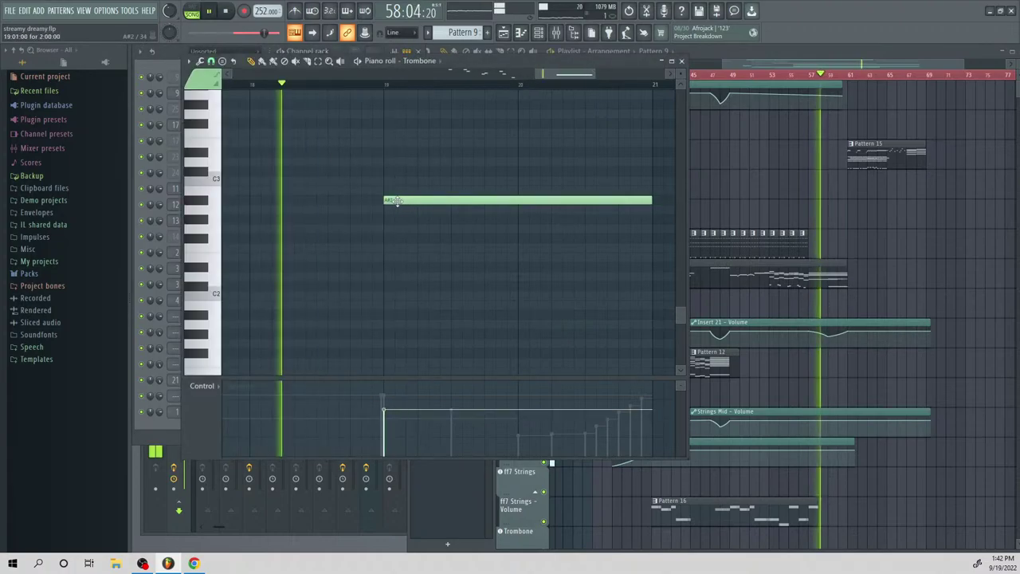
scroll(467, 314, "up", 4)
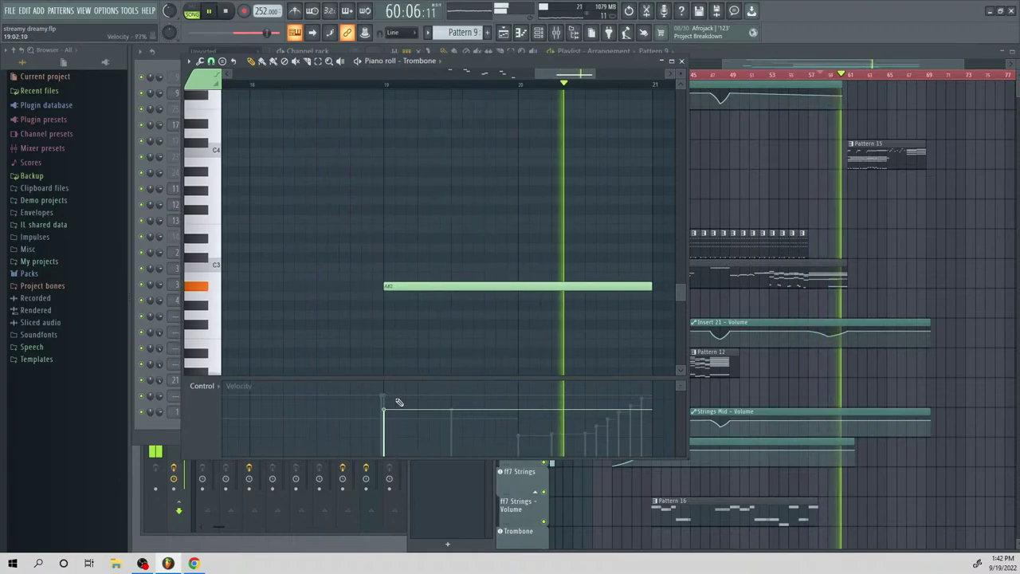
left_click_drag(383, 410, 383, 394)
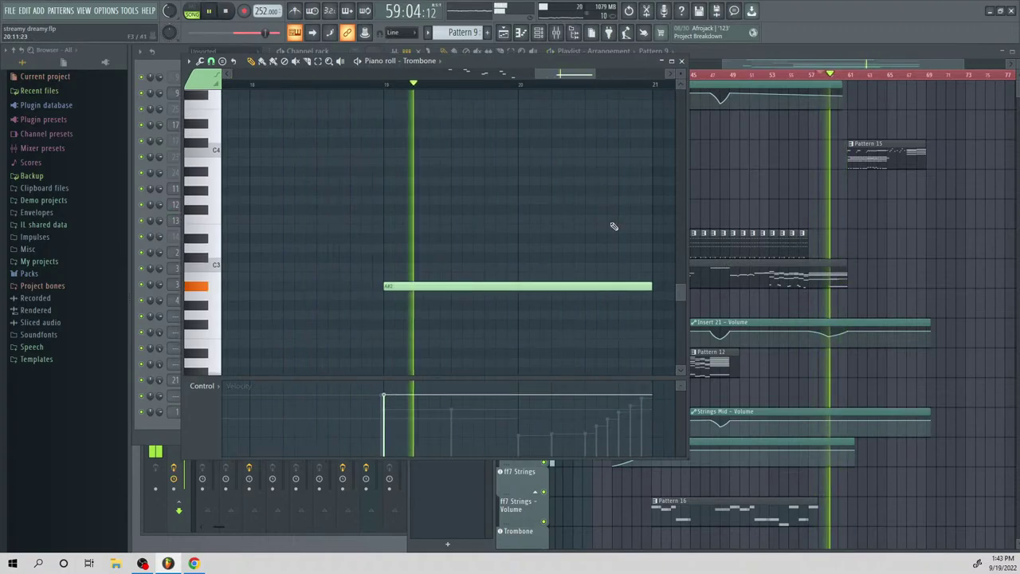
left_click(681, 61)
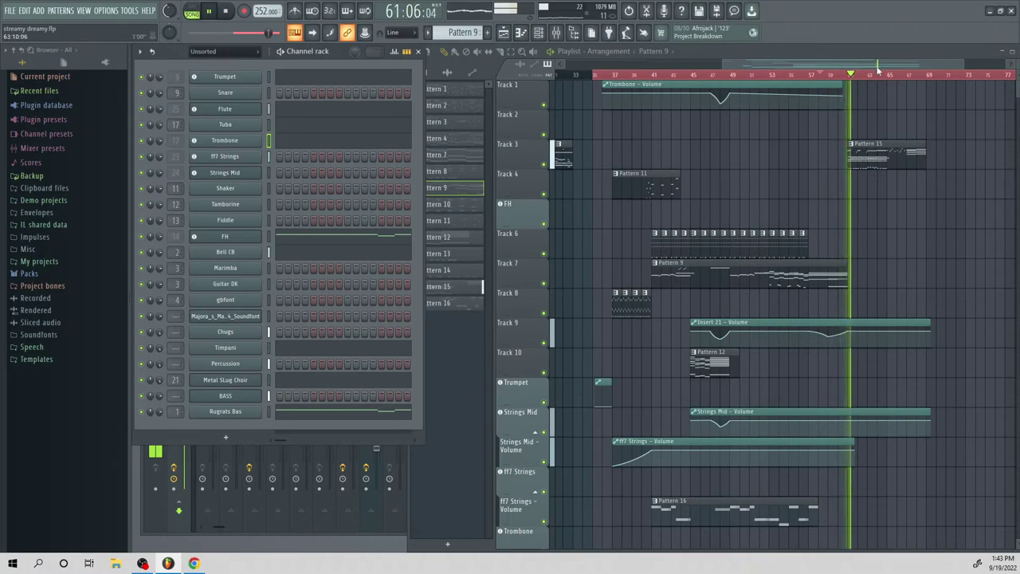
Move the Pattern 15 clip on Track 3 to bar 65 and place a copy of its first four bars at bar 61
left_click_drag(802, 66, 925, 103)
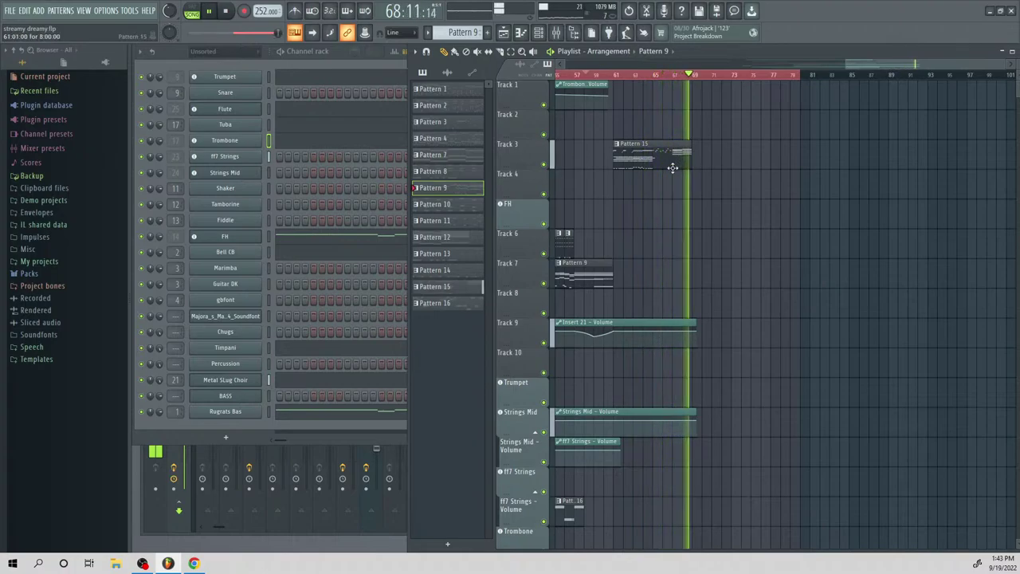
key("space")
double_click(684, 159)
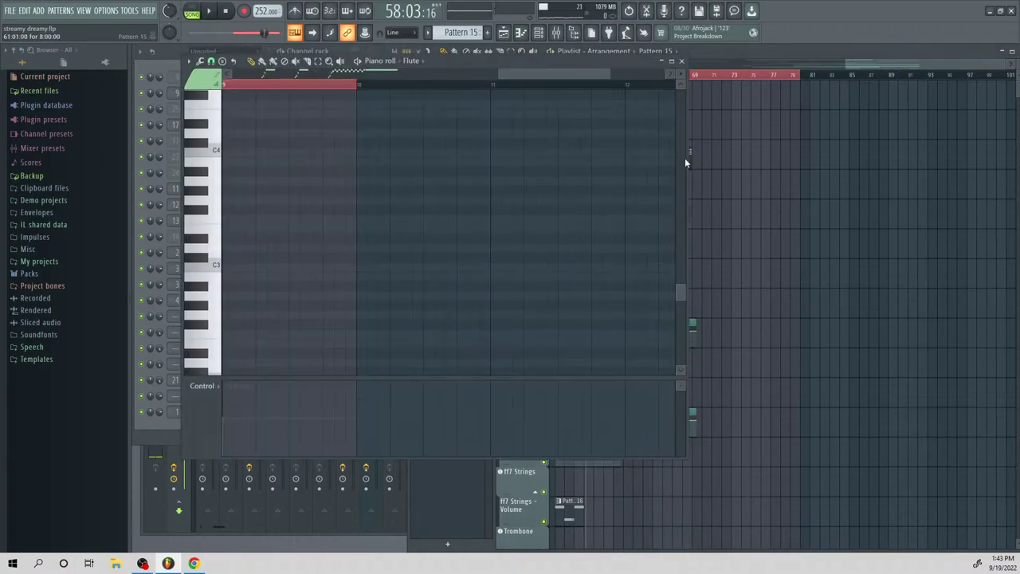
left_click(682, 62)
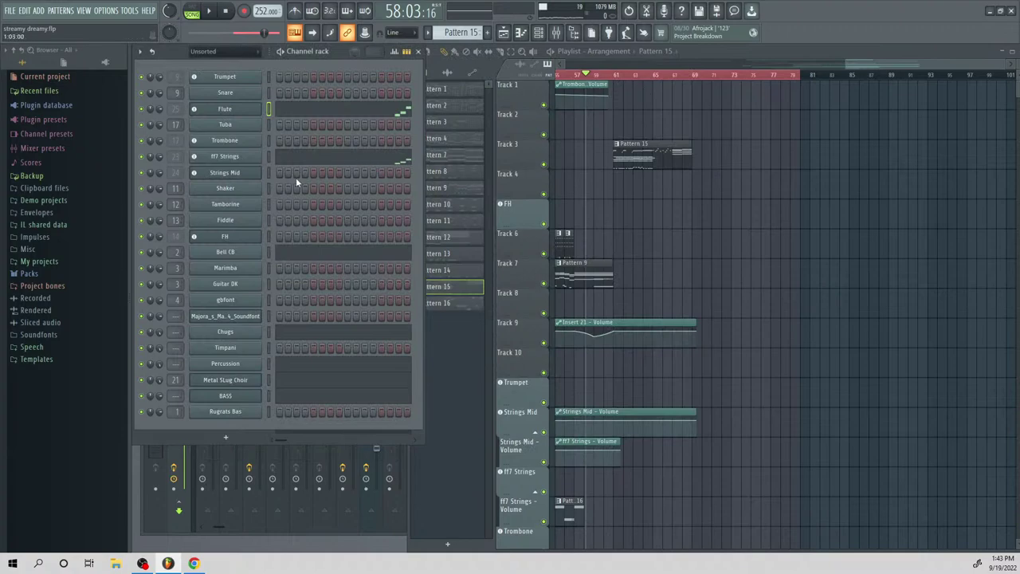
left_click(650, 151)
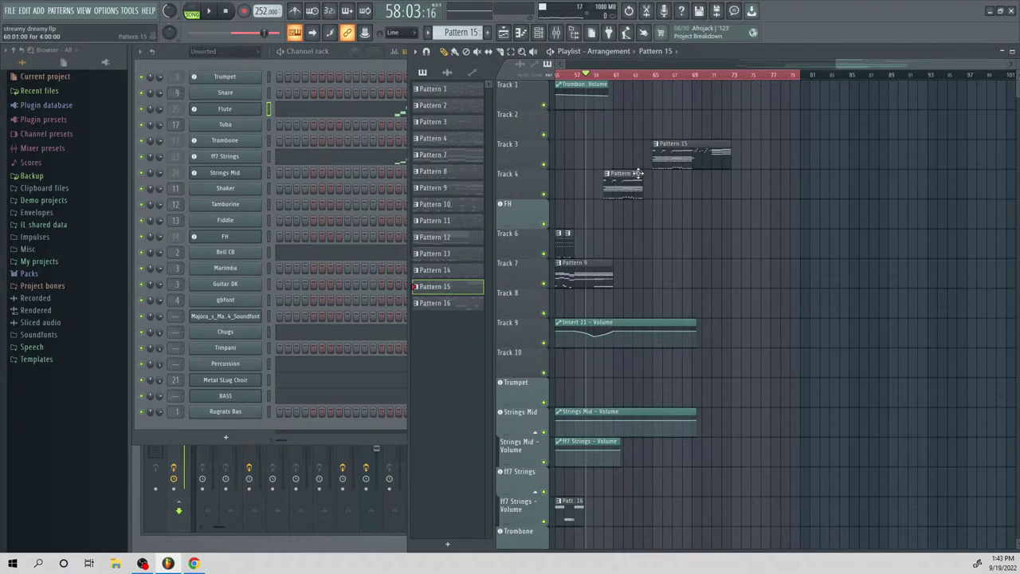
key("space")
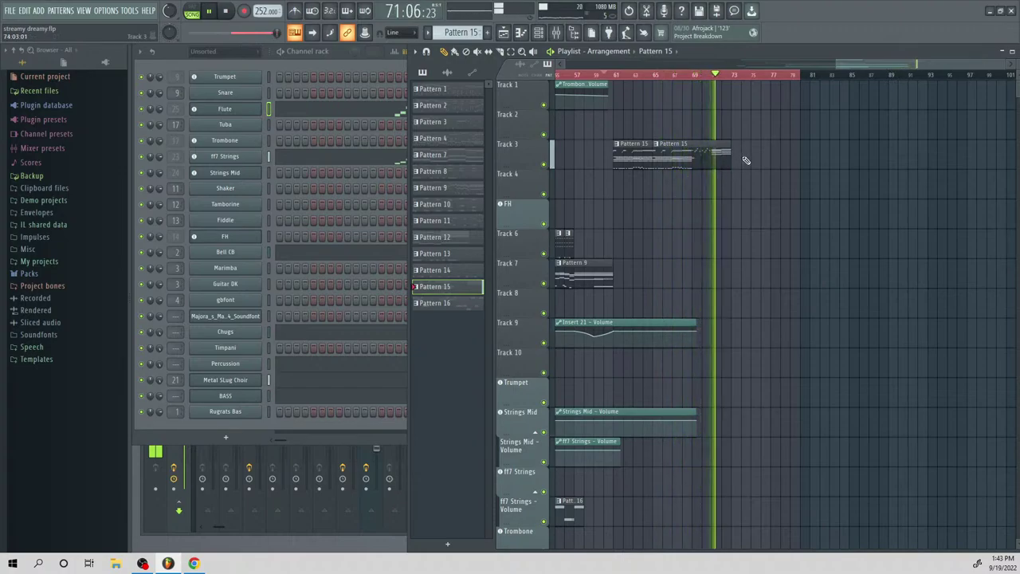
Place the last four bars of Pattern 15 on Track 4 at bar 73 and trim the Track 3 clip to end at bar 69
key("space")
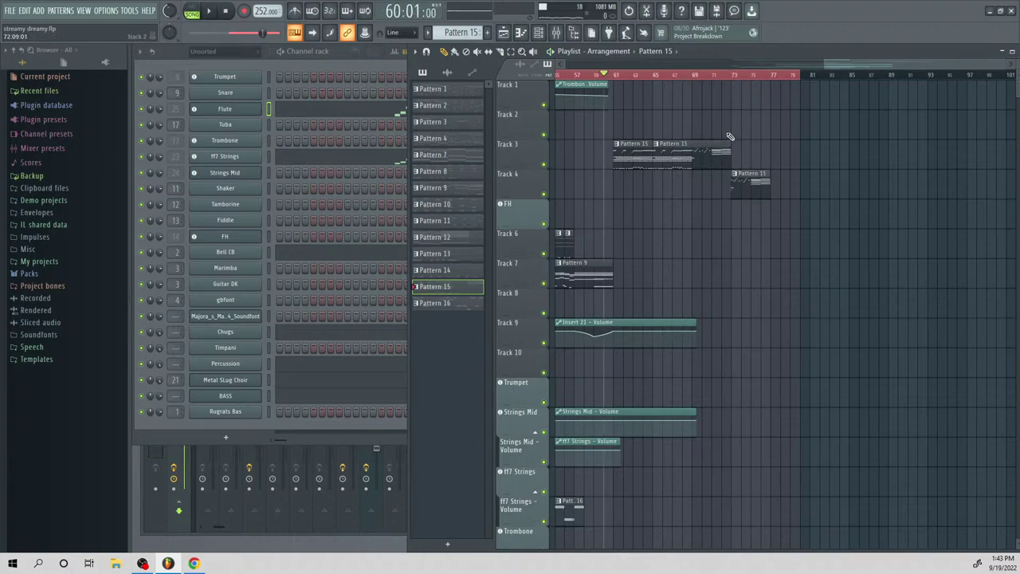
key("space")
key("space")
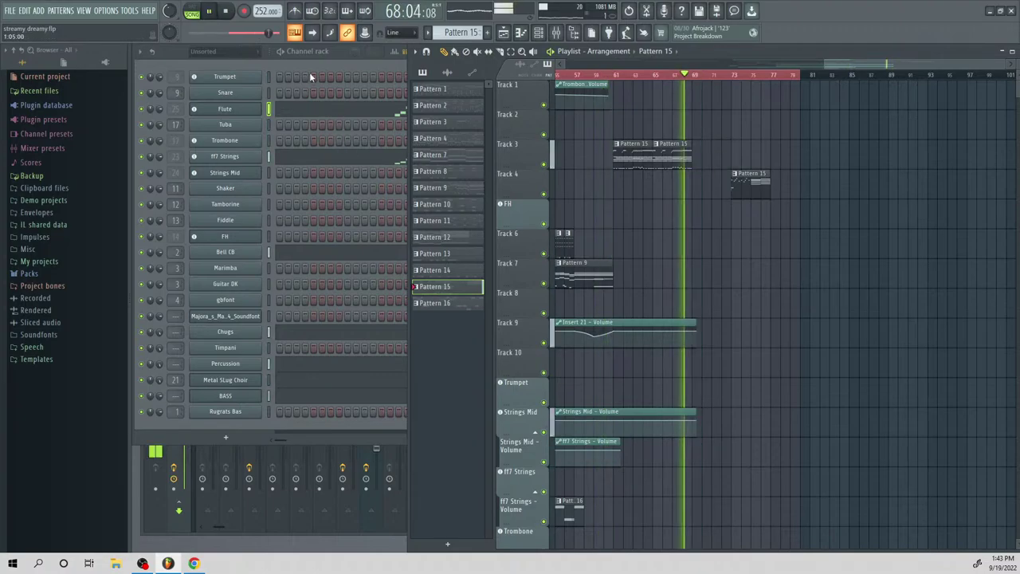
key("space")
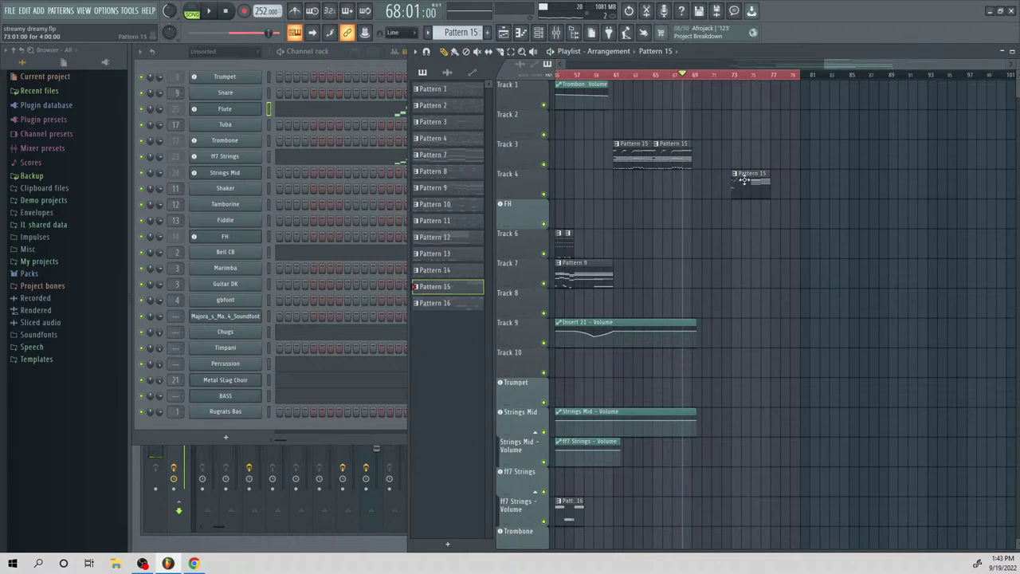
Open the Pattern 15 clip on Track 4 and clone Pattern 15 into a new pattern
double_click(743, 180)
left_click(459, 33)
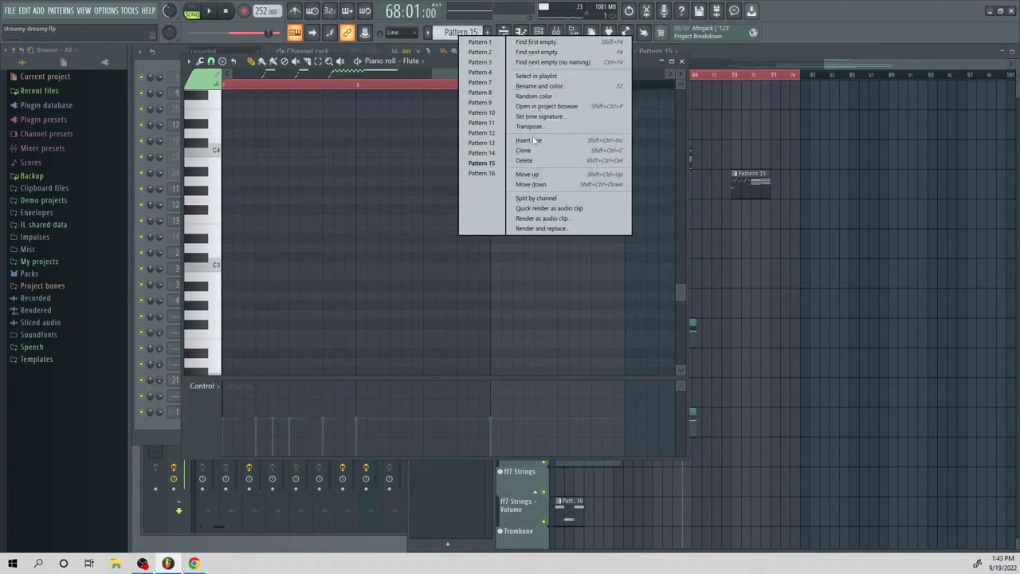
left_click(524, 150)
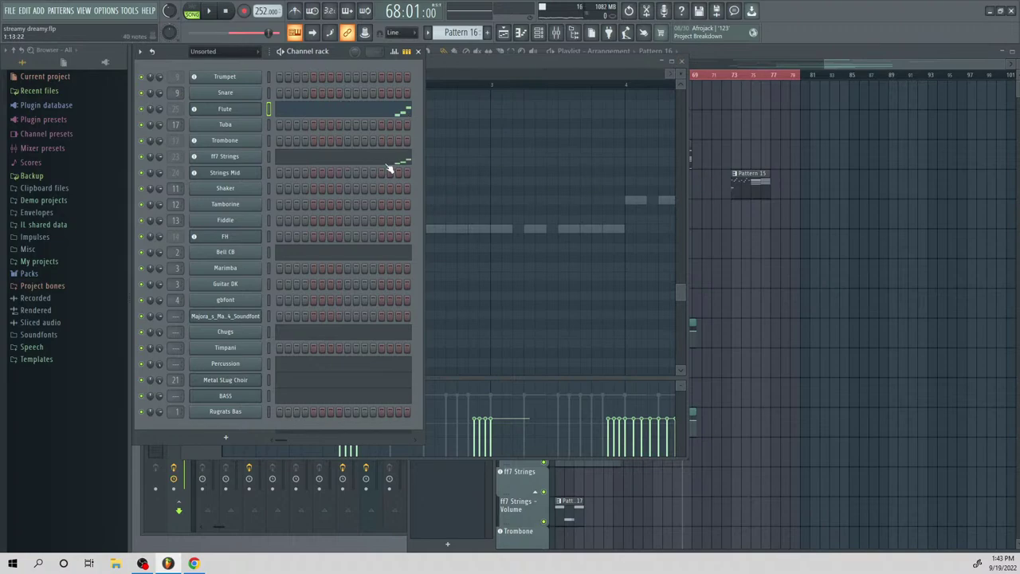
Open the Metal Slug Choir notes in Pattern 16 and play the bar 8 and 9 chords in pattern mode
left_click(321, 384)
scroll(586, 115, "up", 3)
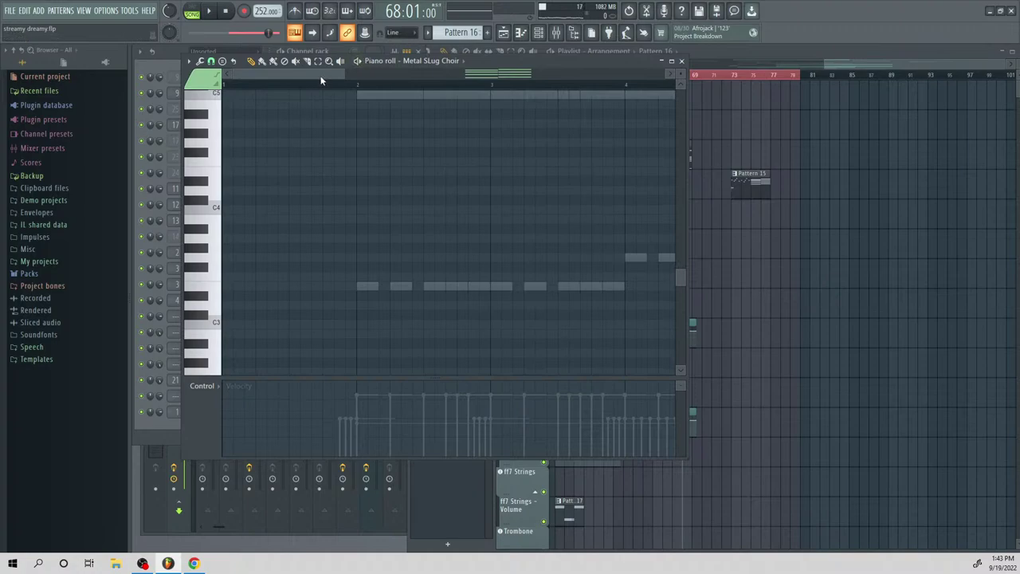
left_click_drag(321, 78, 533, 141)
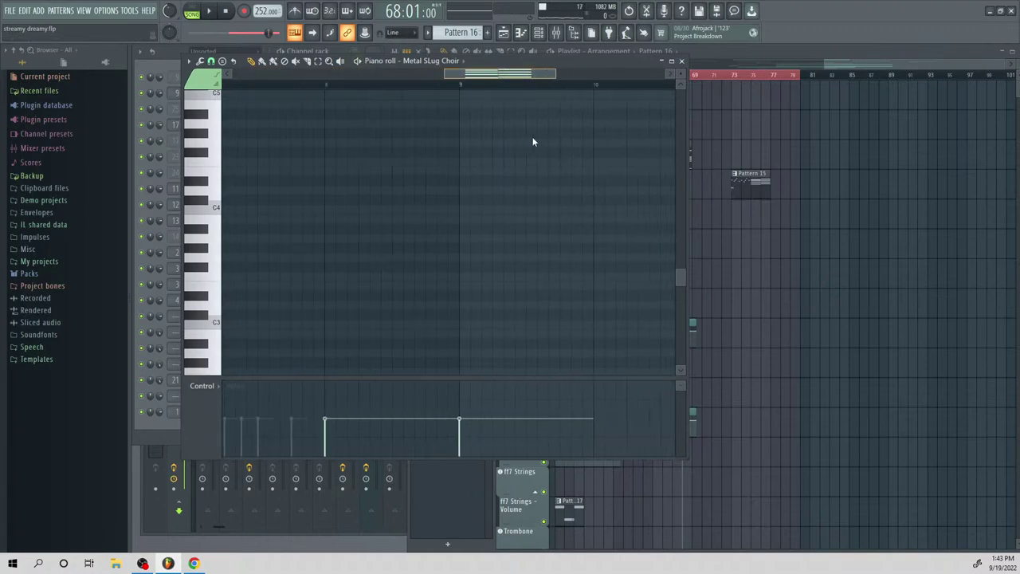
scroll(487, 215, "up", 7)
scroll(488, 215, "up", 15)
key("space")
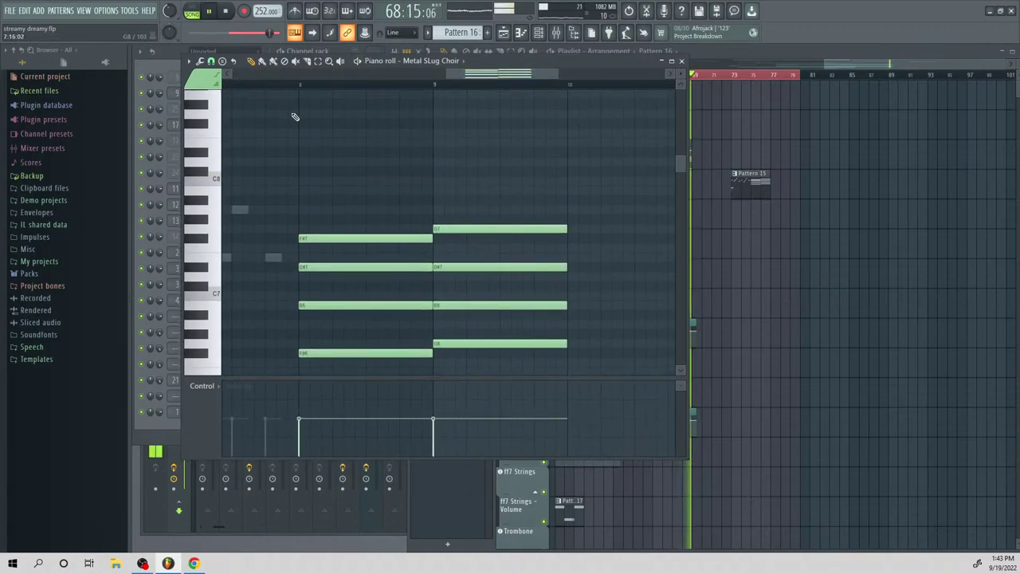
key("l")
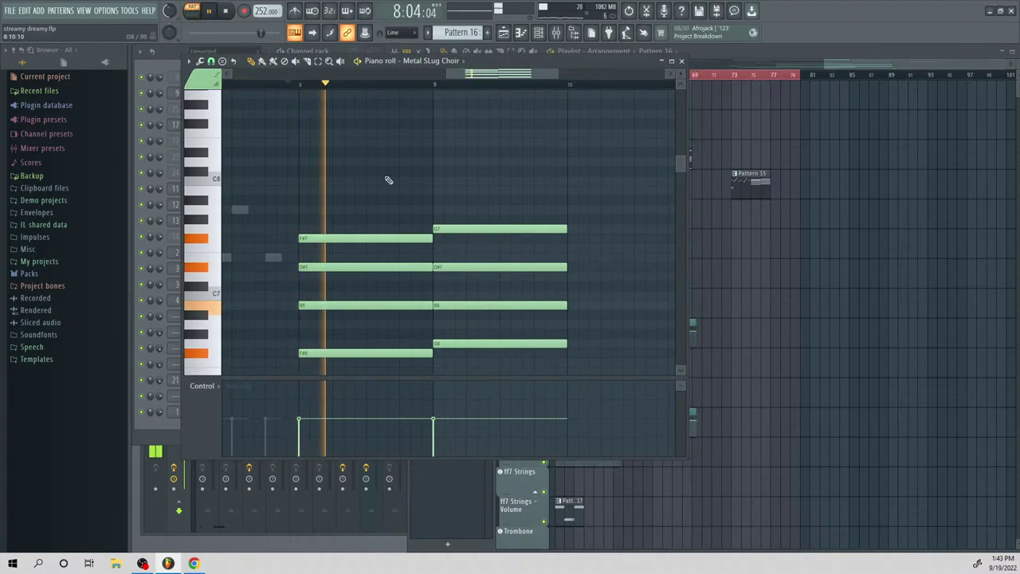
Revoice the choir's bar 9 chord by deleting G7, lowering G6 to F#6 and adding D#6
scroll(422, 192, "down", 3)
key("space")
left_click(439, 199)
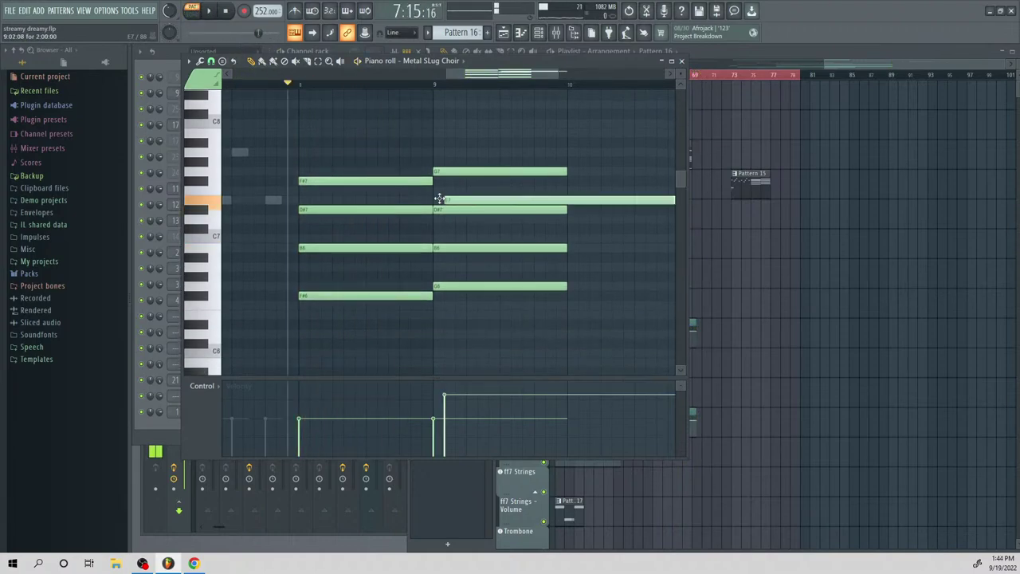
right_click(440, 199)
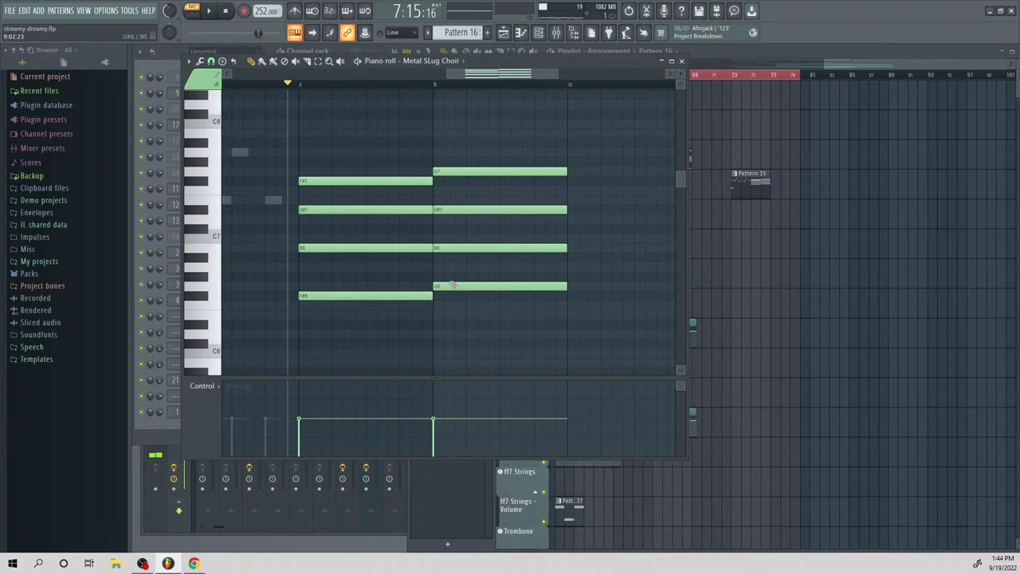
key("space")
right_click(464, 172)
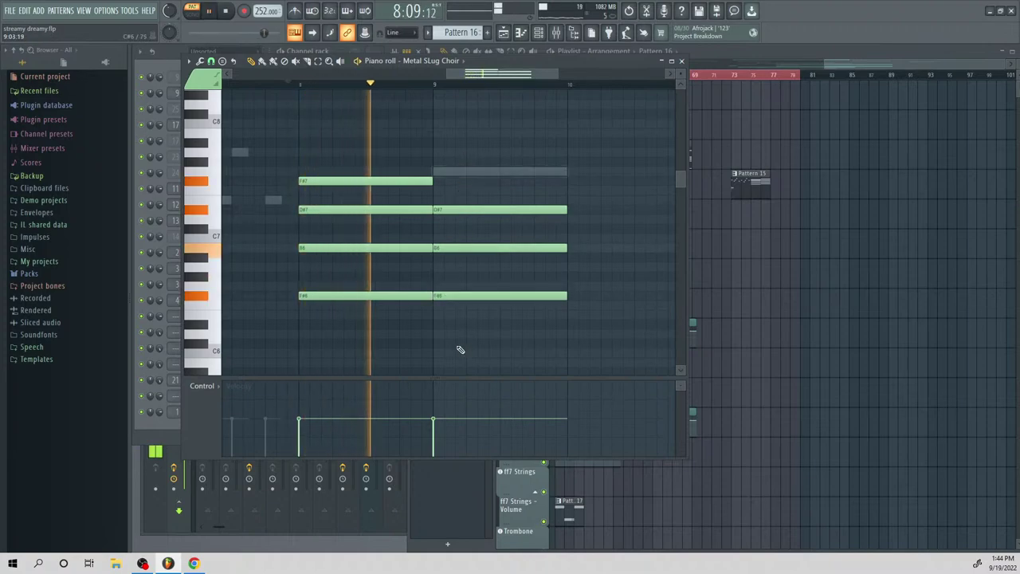
key("space")
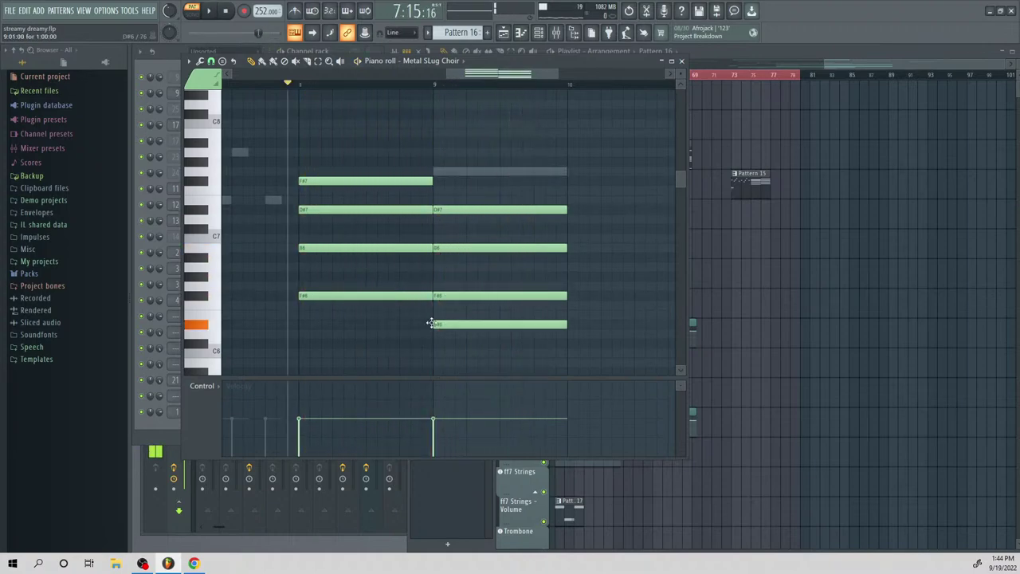
key("space")
left_click(681, 60)
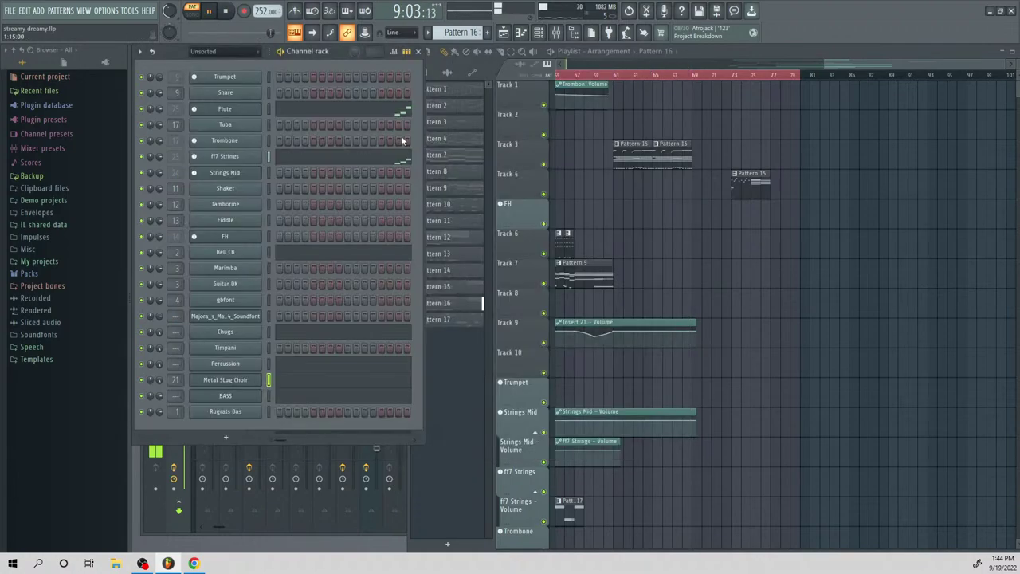
In Pattern 16's ff7 Strings part, move the top note at bar 9 to D#7 and add B6 beneath it
left_click(325, 158)
key("space")
left_click_drag(318, 74, 534, 139)
key("space")
key("space")
key("space")
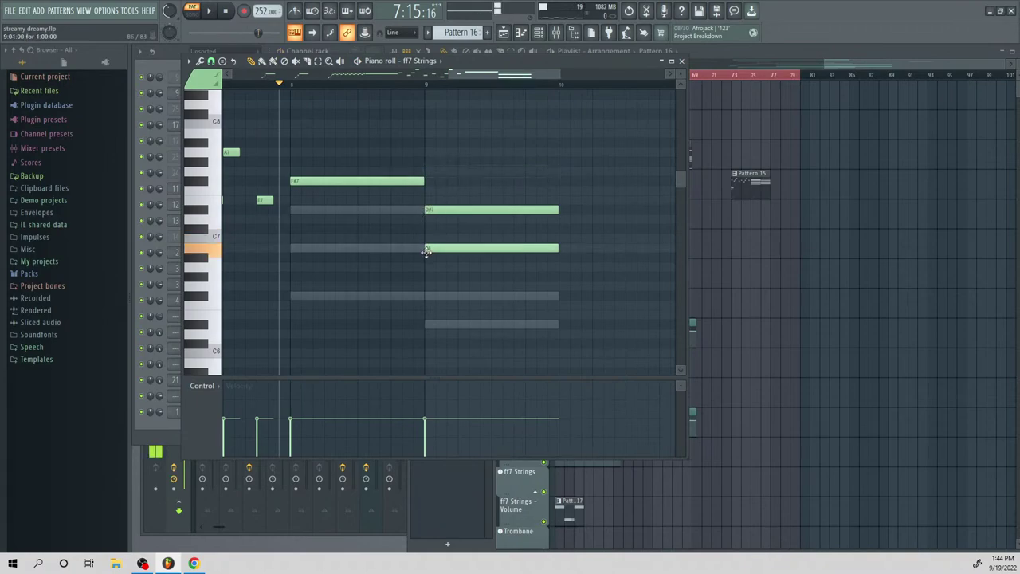
Lower the strings' B6 note at bar 9 to A#6 and add a G6 note below it
left_click_drag(422, 286, 443, 262)
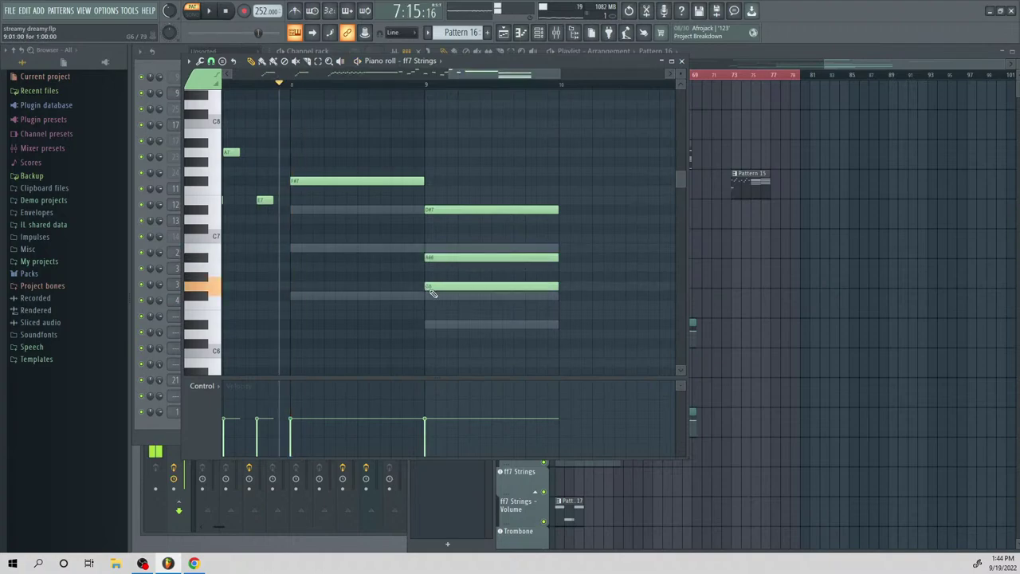
key("space")
key("space")
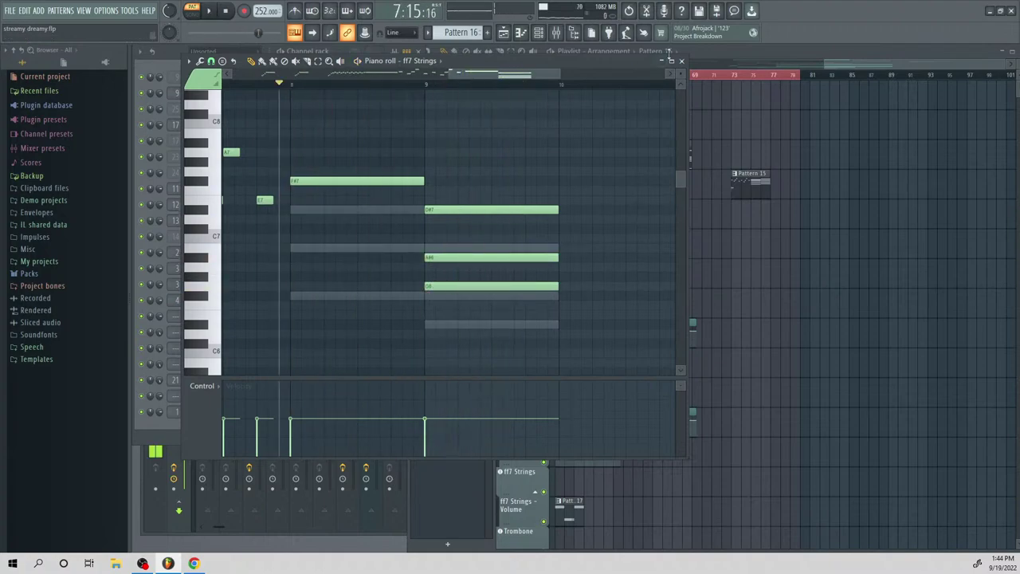
left_click(682, 62)
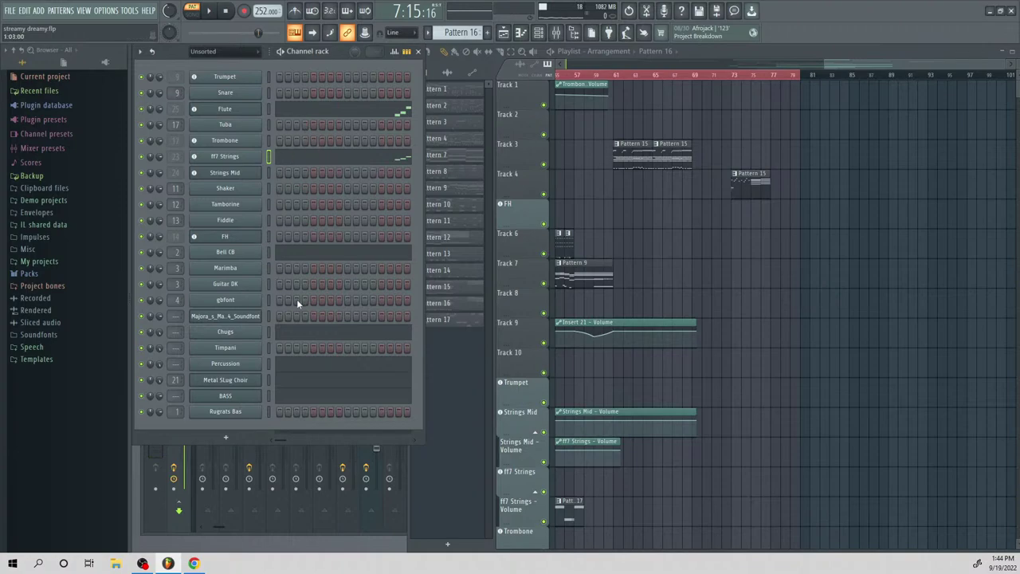
Lower the B6 note at bar 9 of the Metal Slug Choir part to A#6
left_click(319, 382)
left_click_drag(299, 74, 529, 144)
key("space")
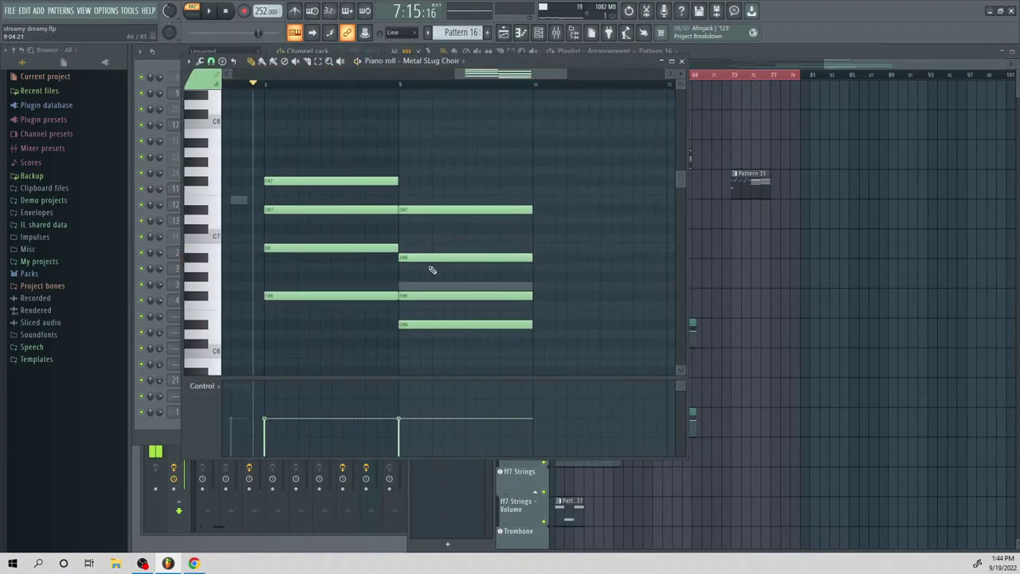
Revoice the Metal Slug Choir's bar 9 chord by replacing F#6 and D#6 with G6 and adding G7 on top
right_click(415, 300)
right_click(416, 323)
key("space")
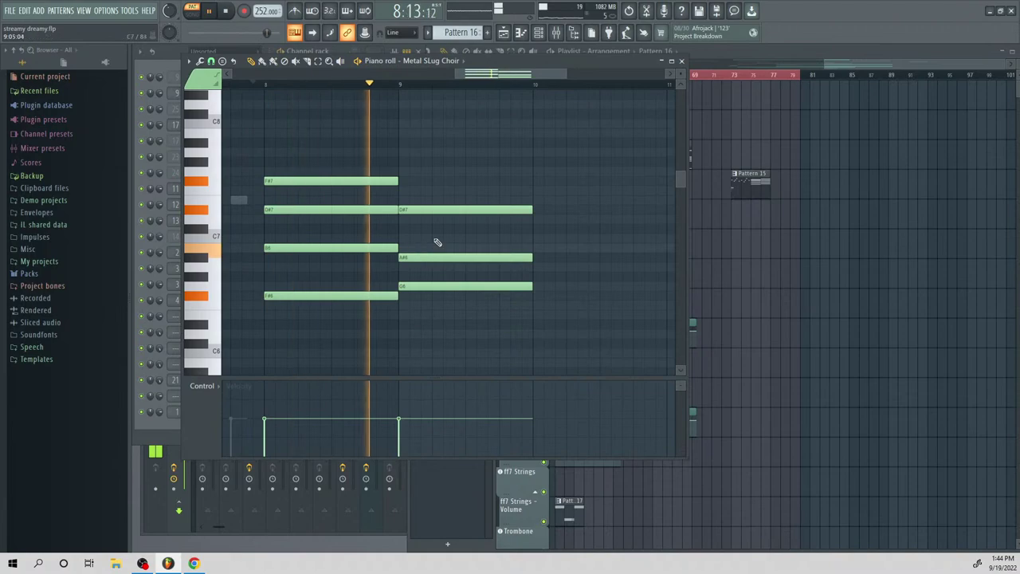
key("space")
left_click(402, 170)
key("space")
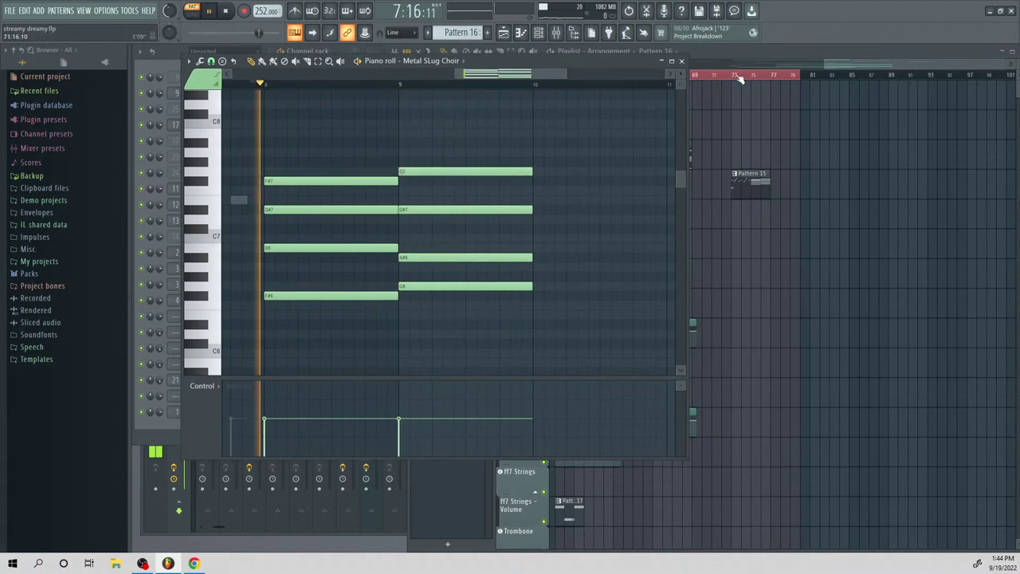
Switch playback to song mode and listen to the Pattern 16 clip within the arrangement
left_click(835, 68)
key("space")
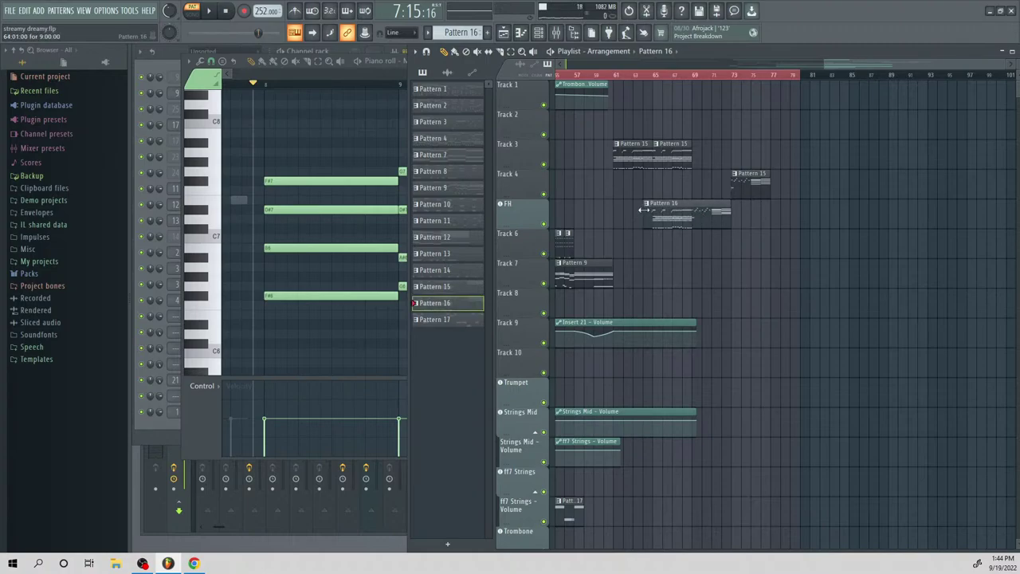
key("space")
key("l")
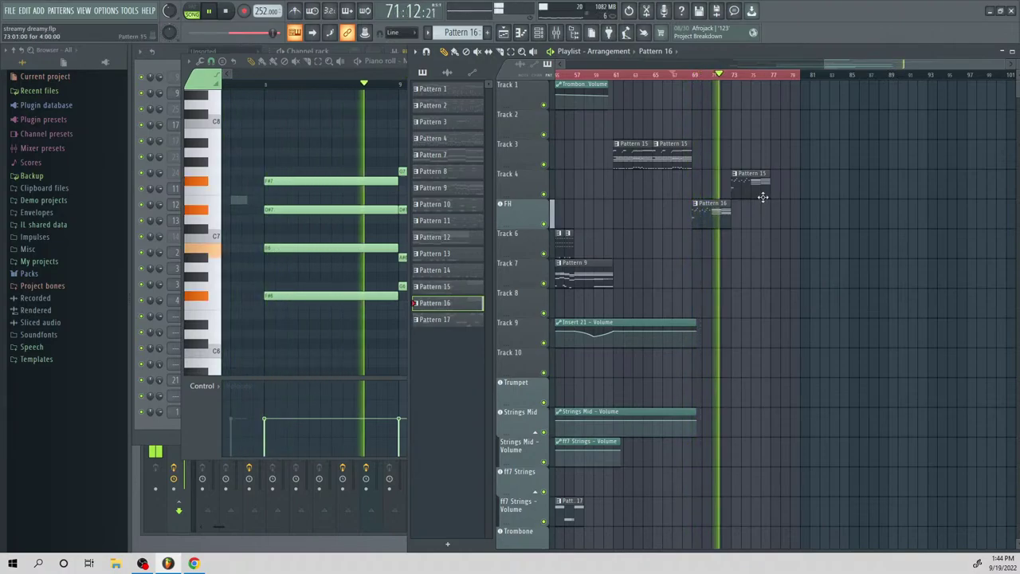
key("space")
Audition the last two bars of Pattern 16 in song playback, starting from bar 72 and from bar 71
left_click(722, 78)
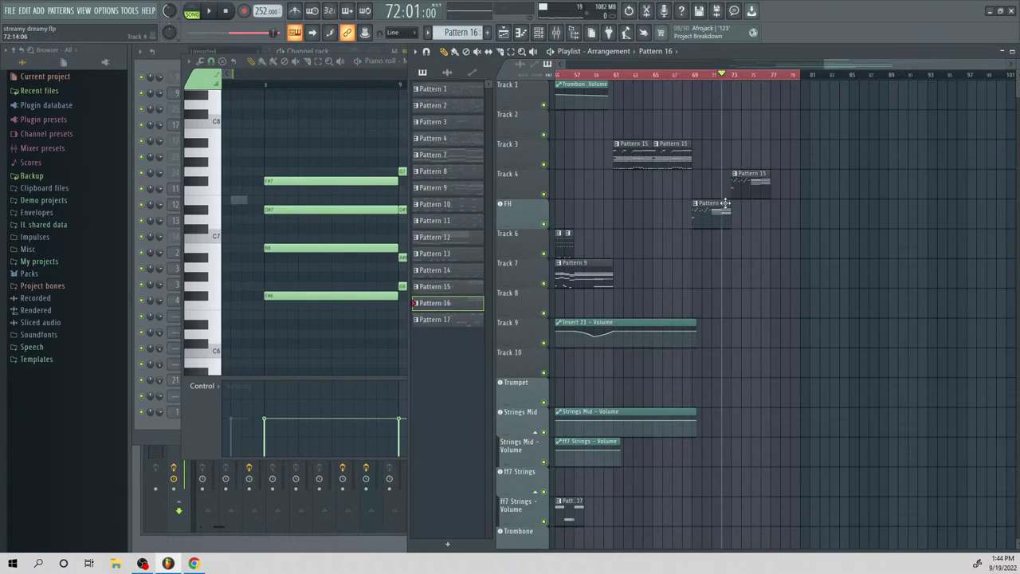
double_click(698, 218)
key("space")
left_click_drag(473, 72, 526, 88)
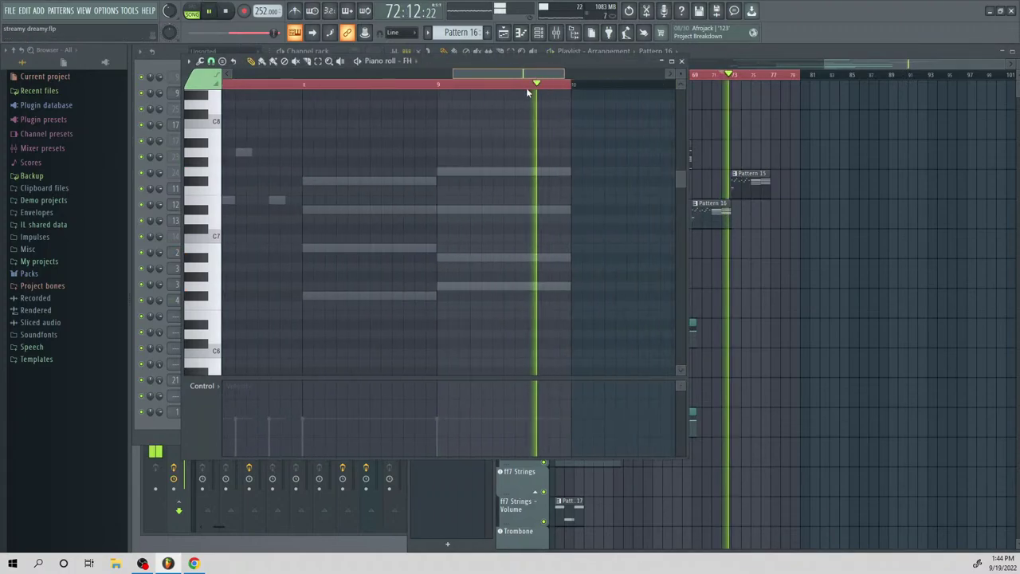
key("space")
key("space")
left_click(275, 86)
key("space")
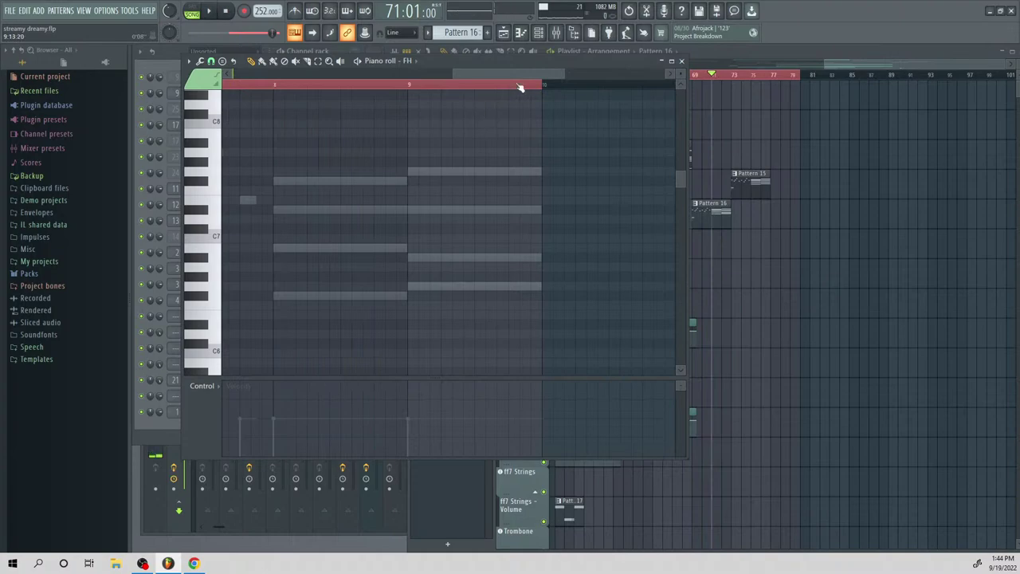
Delete the bar 9 chord notes G7, D#7, A#6 and G6 from Pattern 16's Metal Slug Choir part
left_click(682, 62)
key("space")
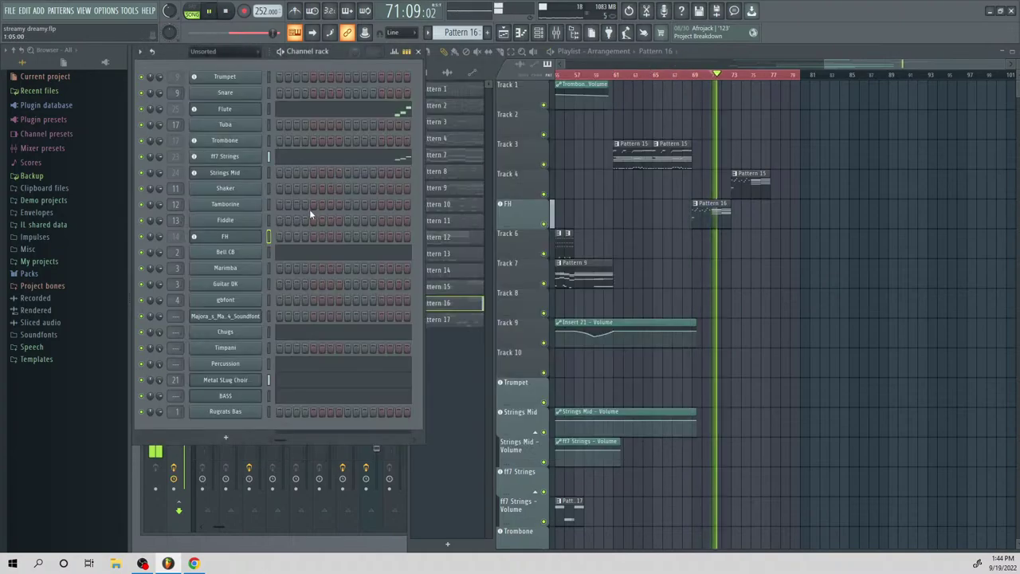
key("space")
left_click(291, 382)
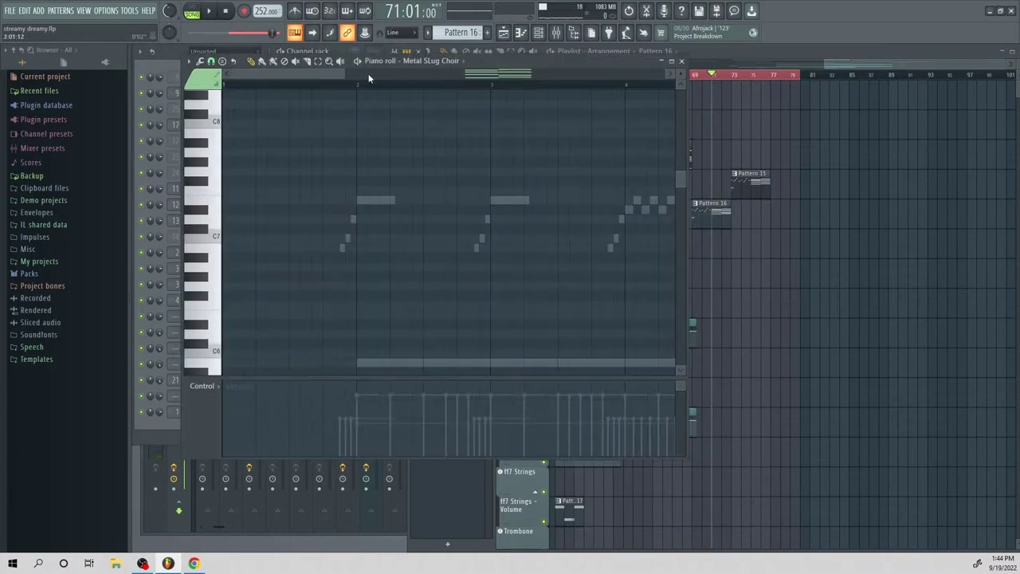
left_click_drag(331, 73, 539, 133)
key("space")
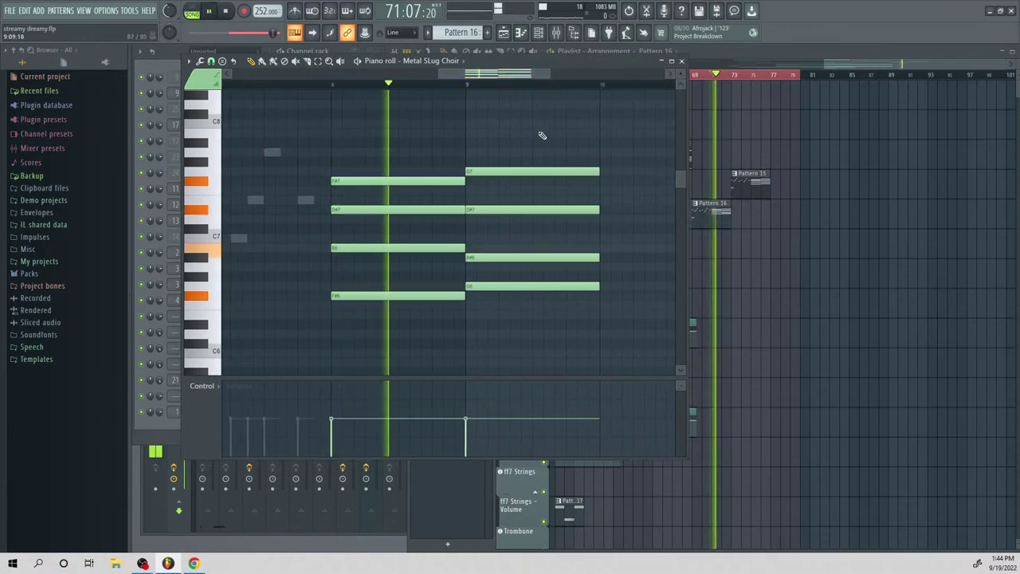
key("space")
right_click(536, 172)
right_click(530, 209)
right_click(526, 257)
right_click(518, 286)
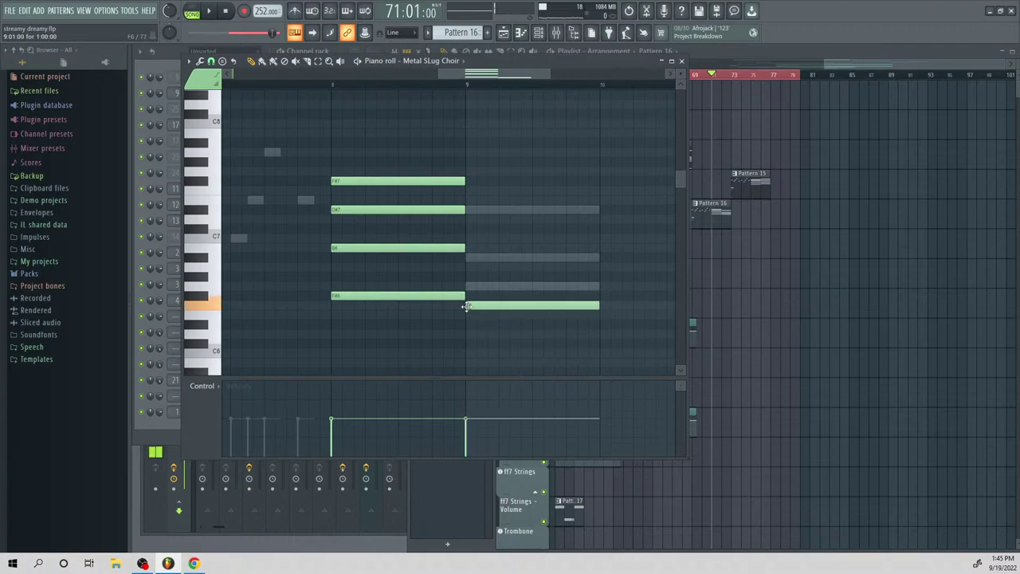
Build a one-bar choir chord at bar 9 from F6, G#6, C#7 and F7, leaving out the low C#6
left_click_drag(466, 335, 466, 343)
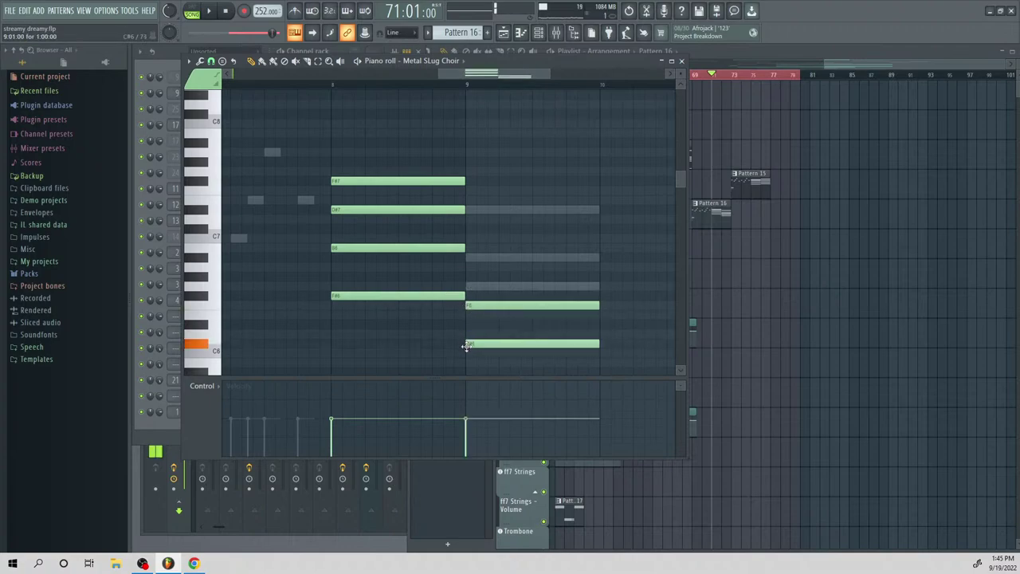
left_click(467, 276)
left_click(468, 229)
left_click(468, 190)
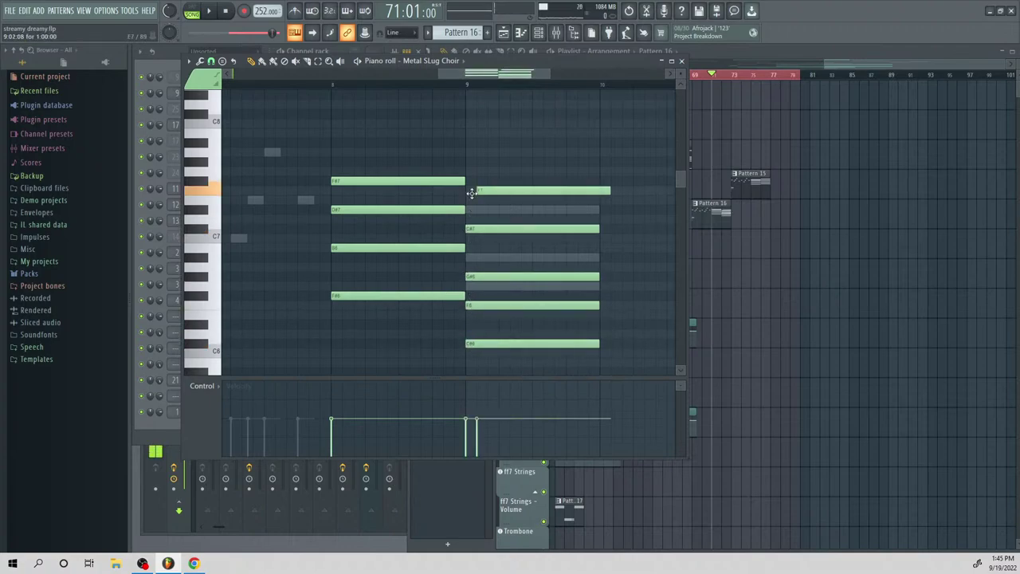
key("space")
right_click(494, 345)
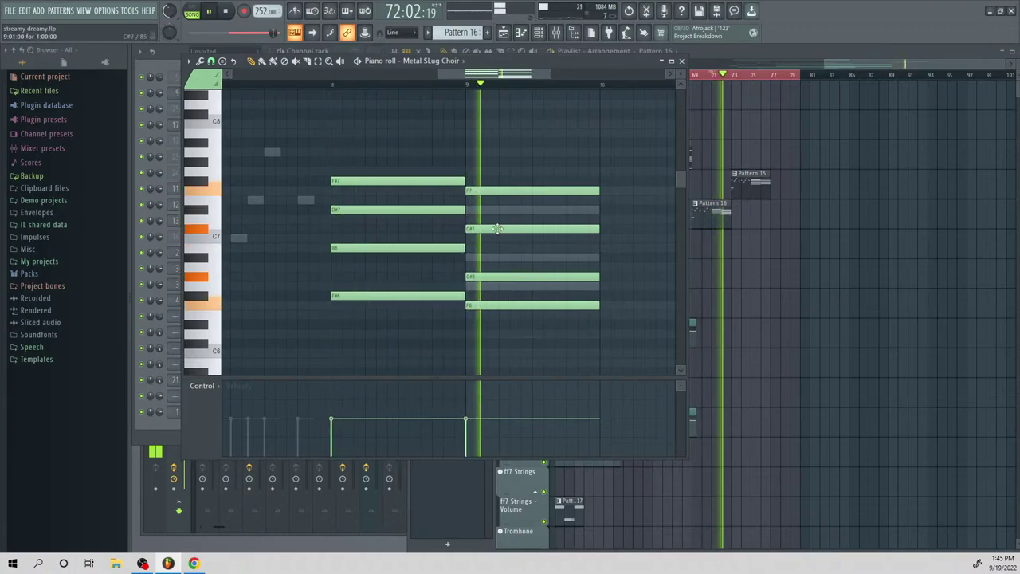
key("space")
Delete the ff7 Strings' long notes at bars 8 and 9 in Pattern 16
left_click(681, 62)
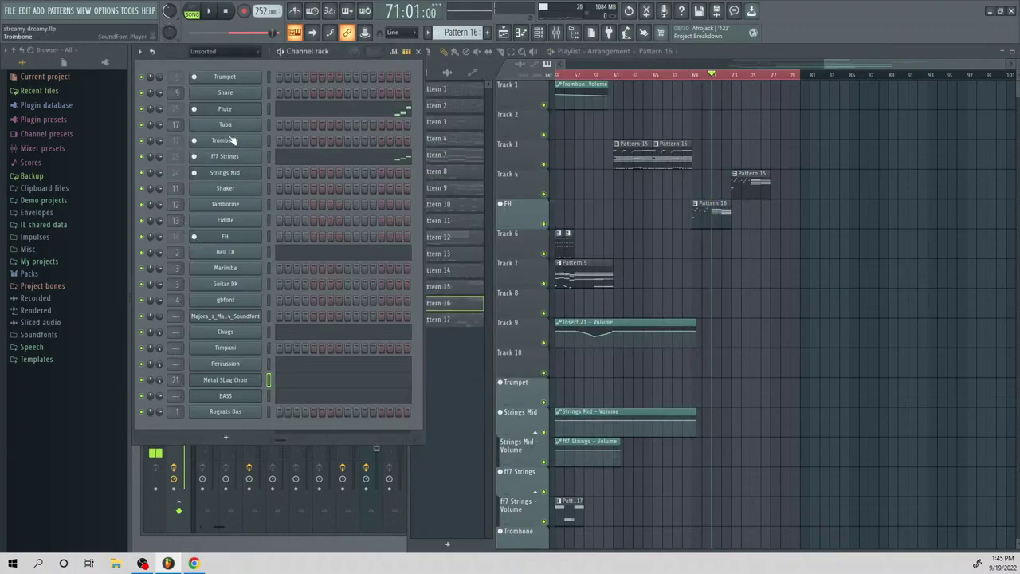
left_click(314, 158)
key("space")
key("space")
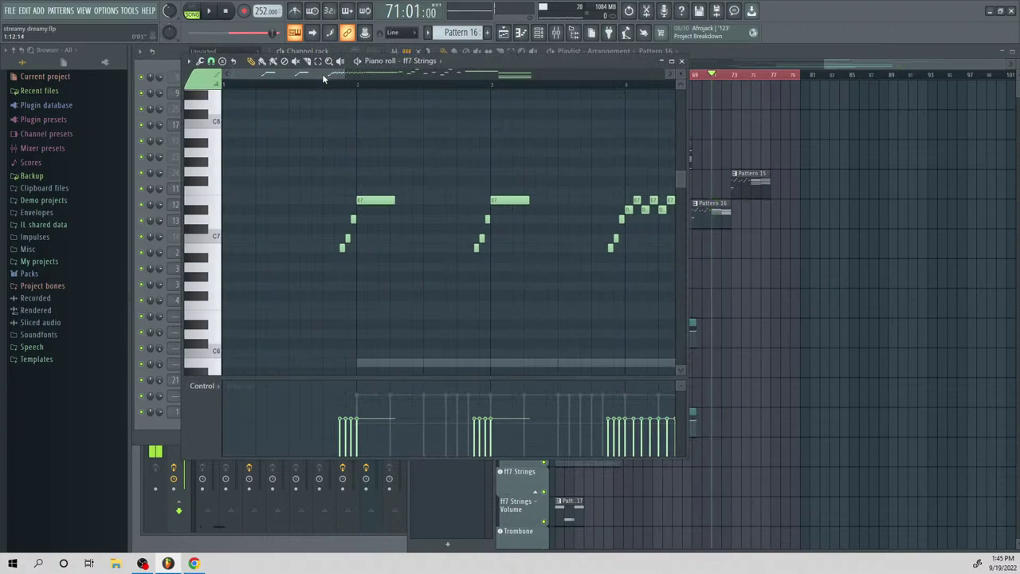
left_click_drag(323, 73, 541, 130)
key("space")
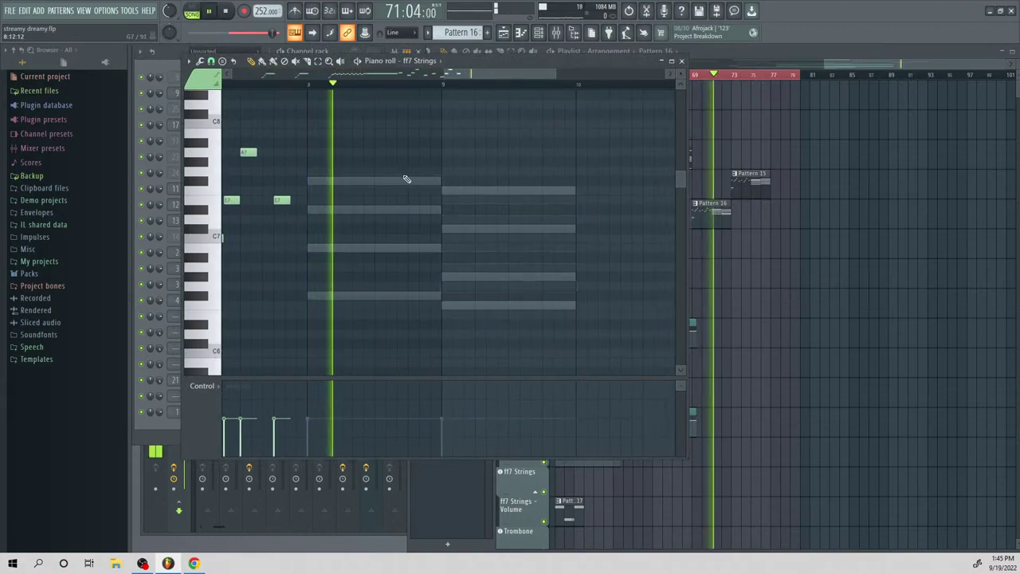
Play the arrangement from bar 69 to review the revised Pattern 16
left_click(682, 61)
left_click(706, 74)
left_click(693, 74)
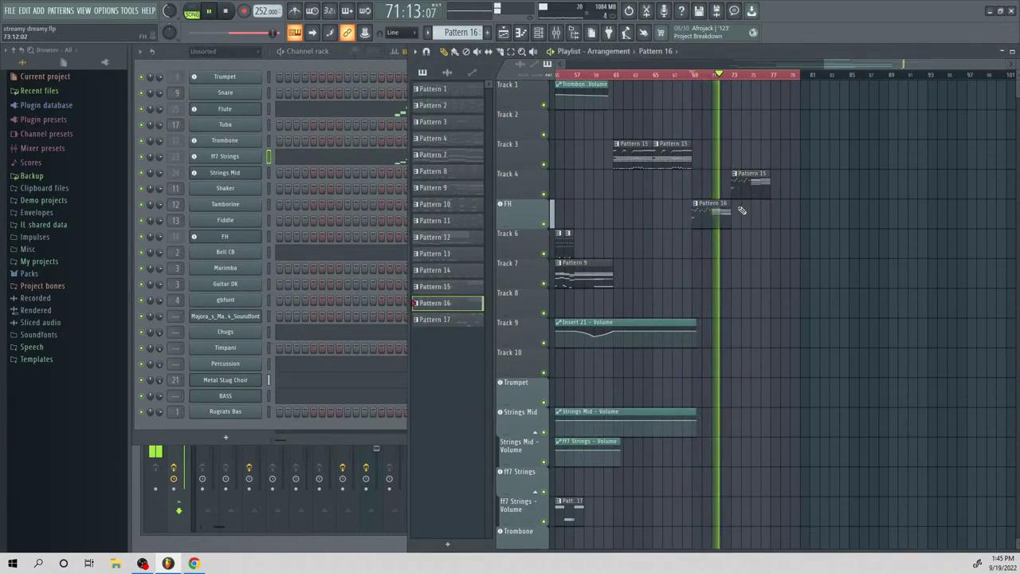
key("space")
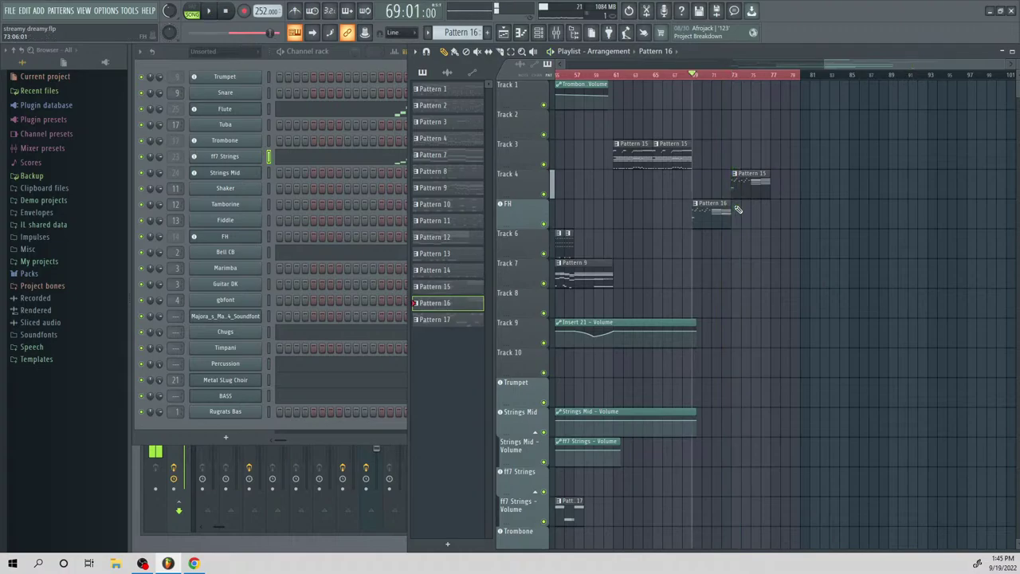
double_click(716, 222)
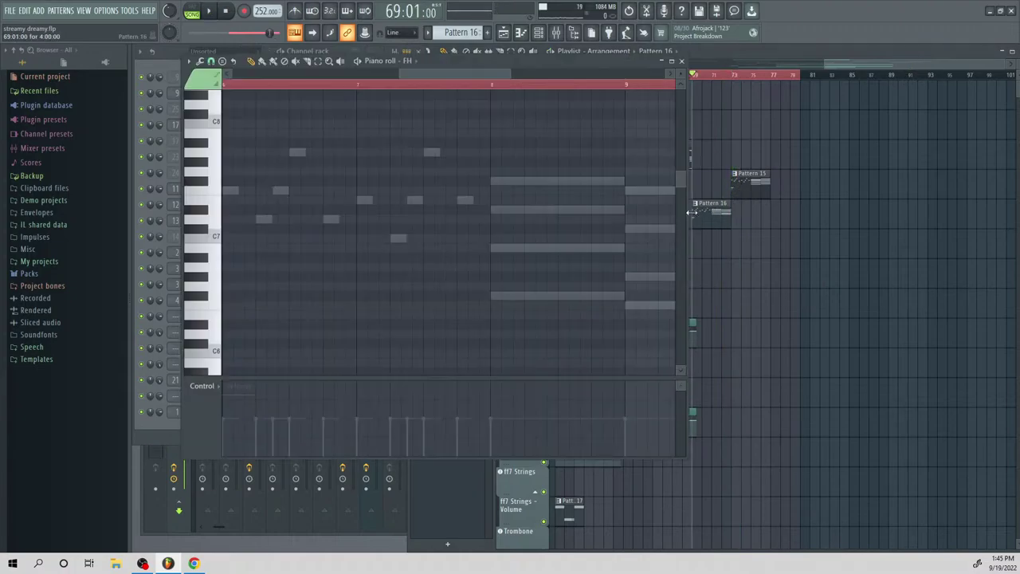
key("space")
key("space")
In Pattern 16's Percussion part, shorten the last G#5 note so it ends at bar 6
left_click(681, 62)
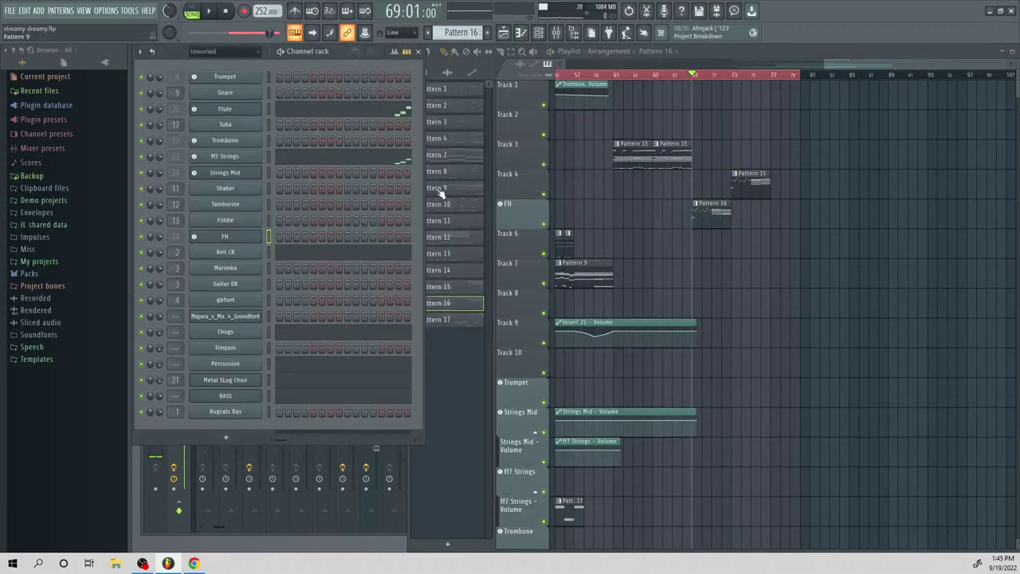
left_click(287, 365)
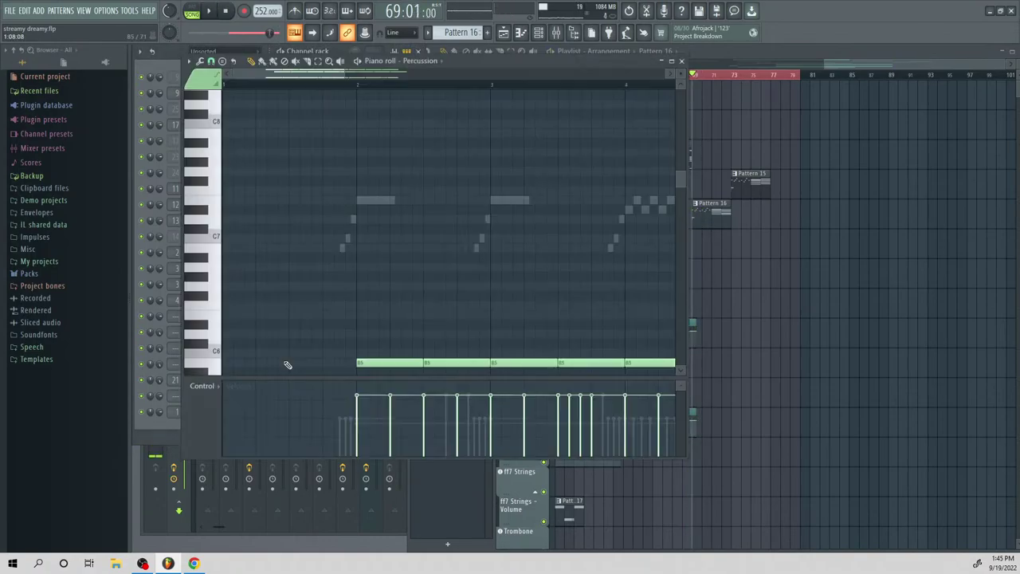
scroll(454, 209, "down", 5)
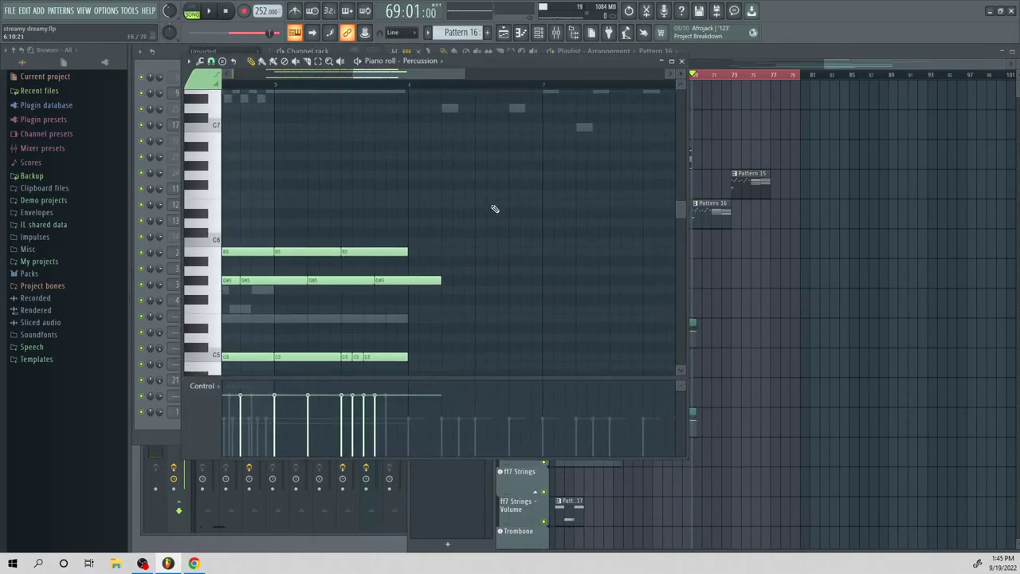
key("space")
key("space")
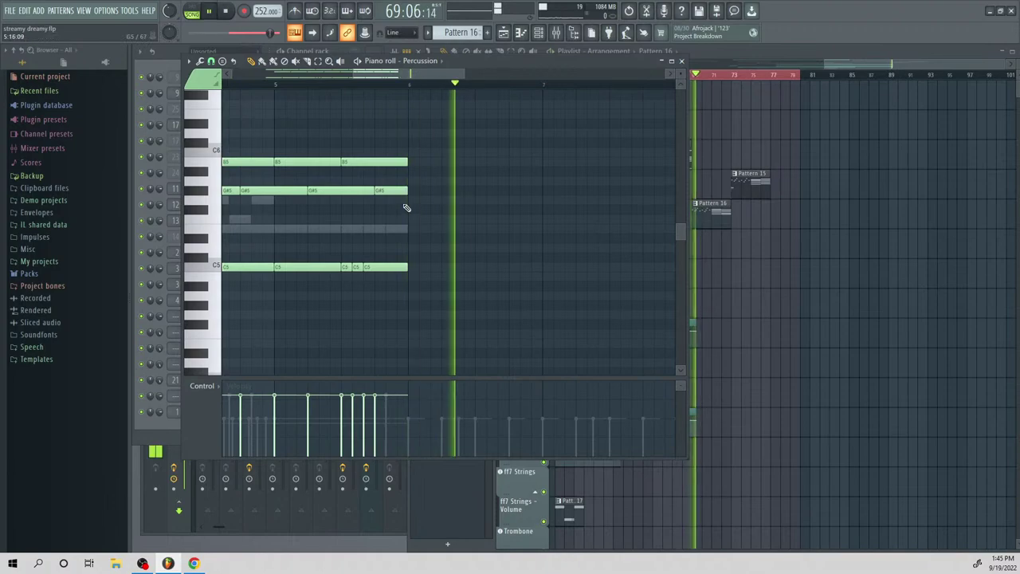
Trim the last G#5 note in Pattern 15's Percussion part to end at bar 6
double_click(750, 177)
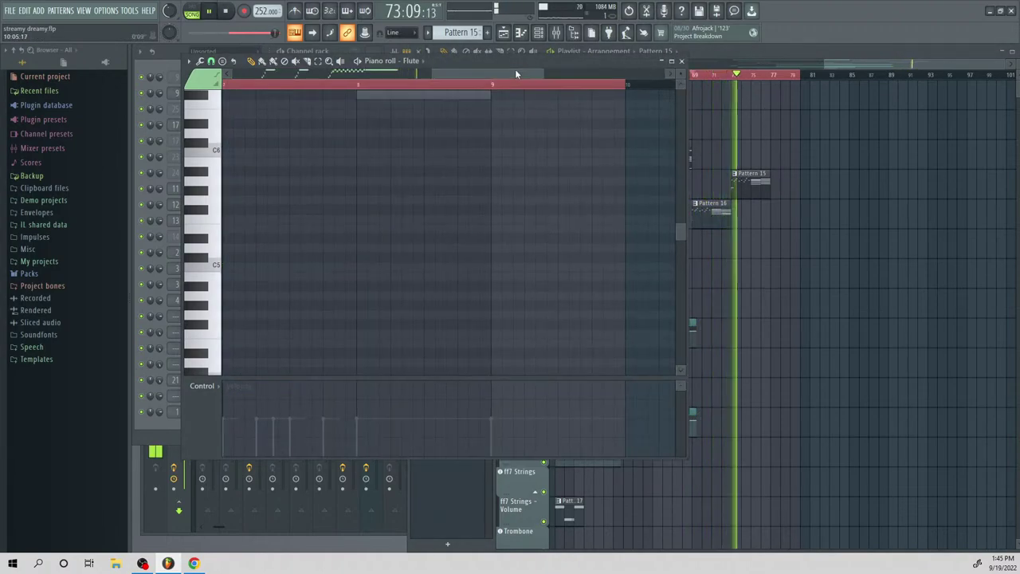
left_click(682, 60)
key("space")
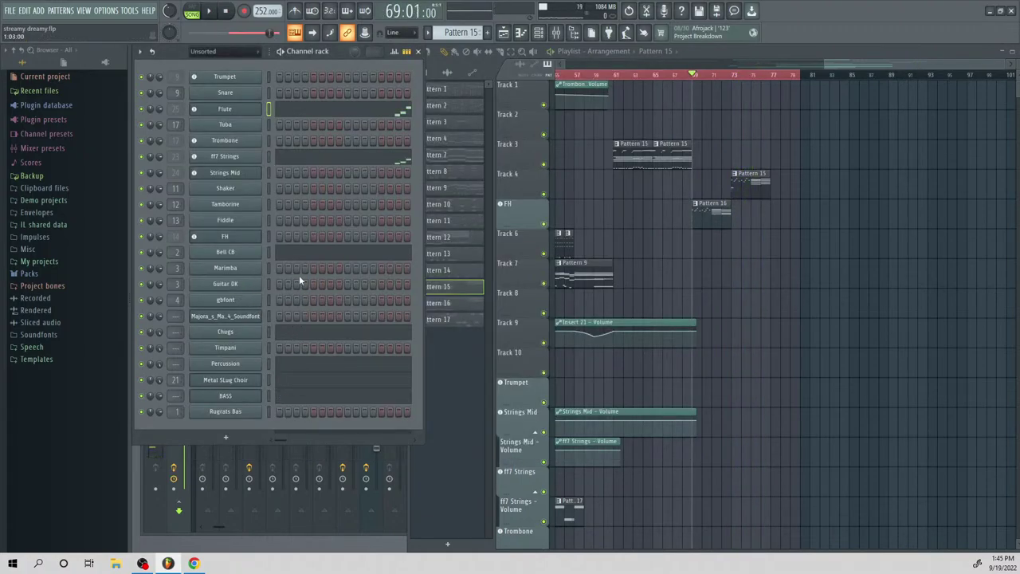
left_click(317, 369)
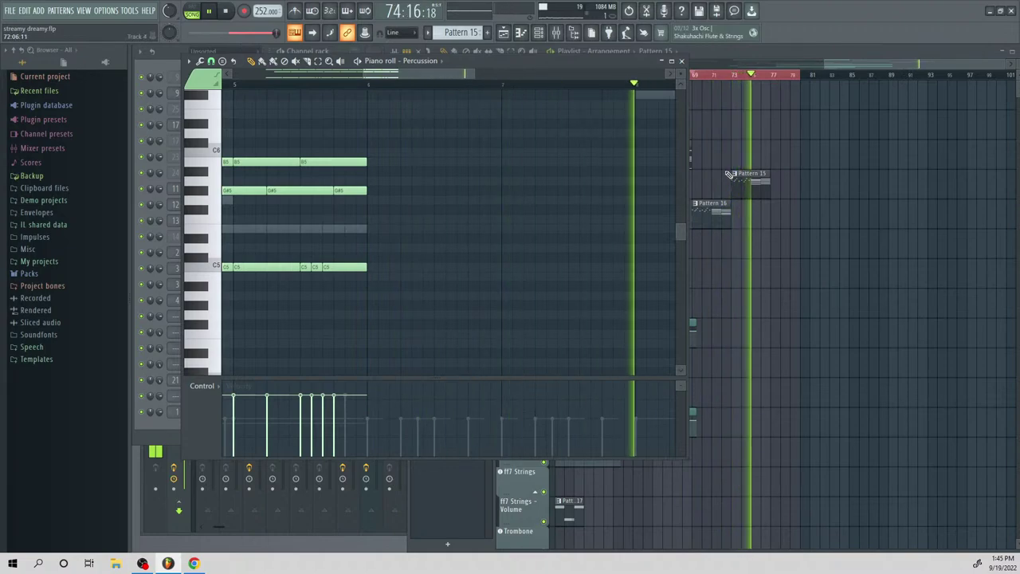
Delete the G7 note at bar 9 from Pattern 15's ff7 Strings part
left_click(762, 173)
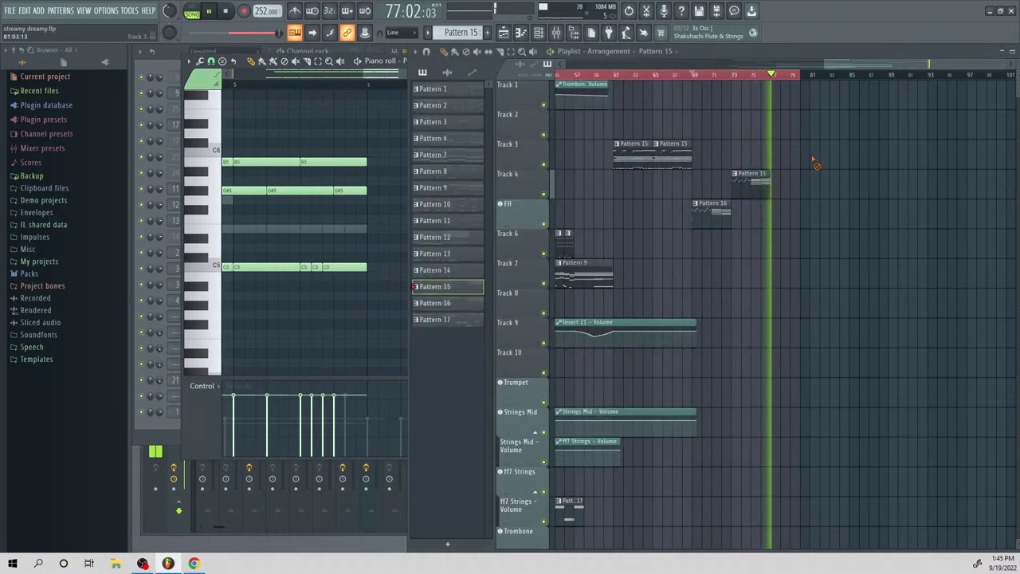
key("space")
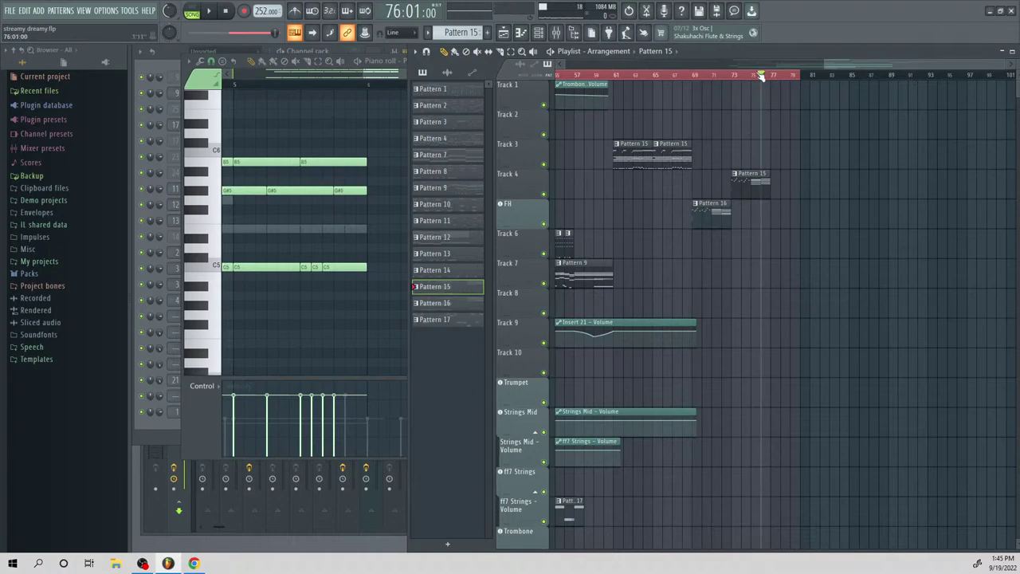
double_click(759, 171)
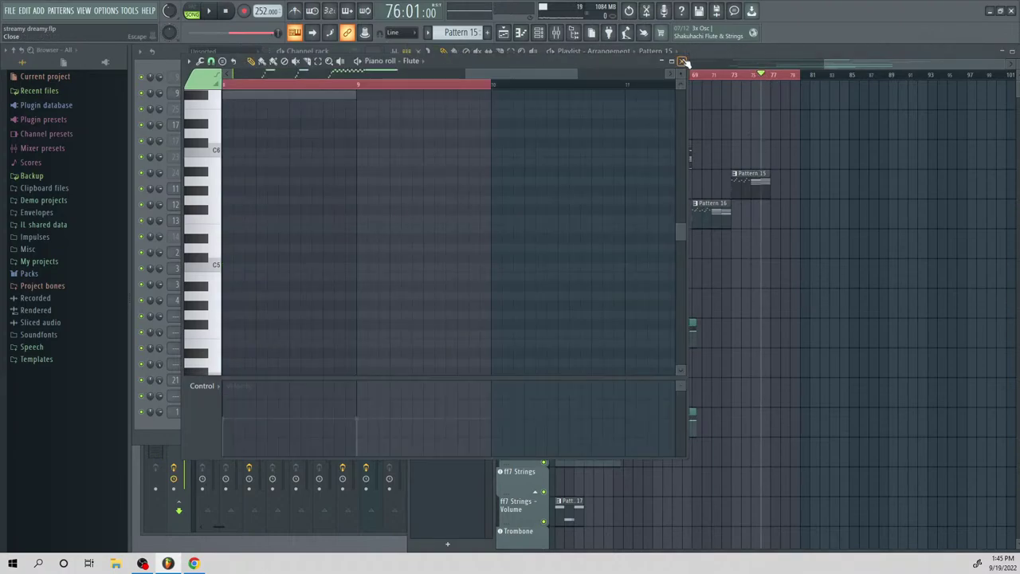
left_click(682, 61)
left_click(375, 160)
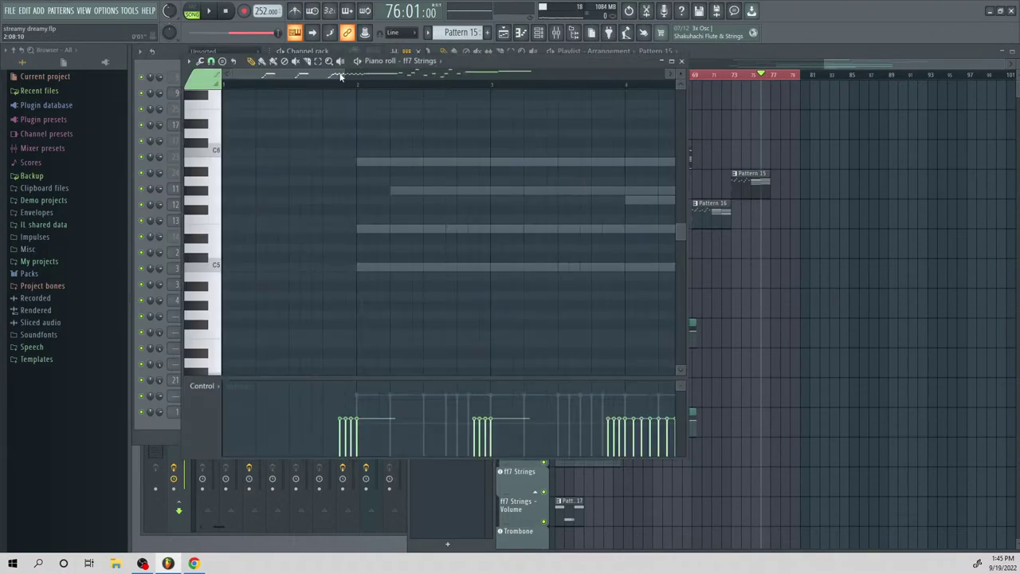
left_click_drag(341, 74, 556, 159)
scroll(360, 209, "up", 6)
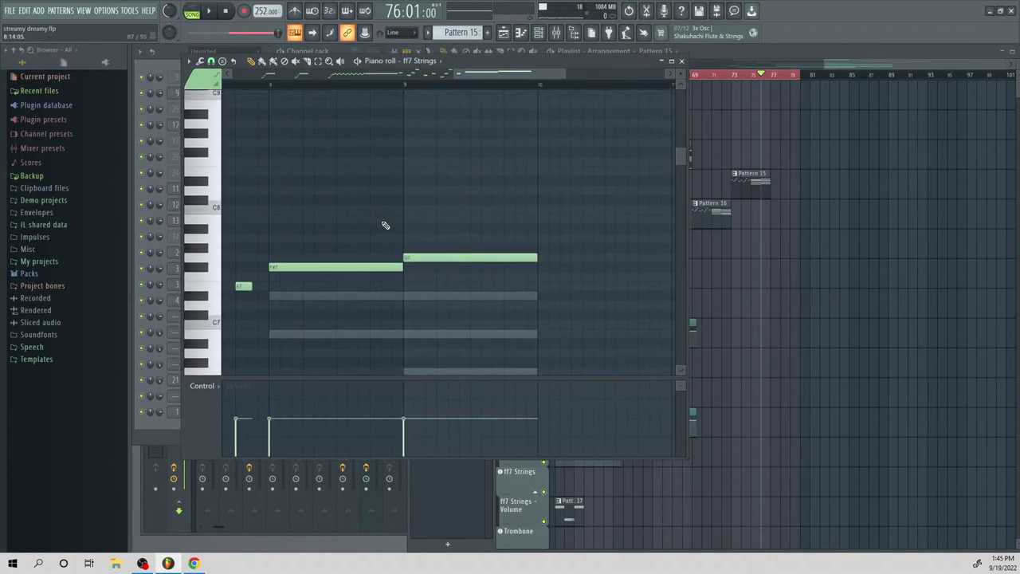
key("space")
scroll(385, 225, "down", 1)
right_click(441, 228)
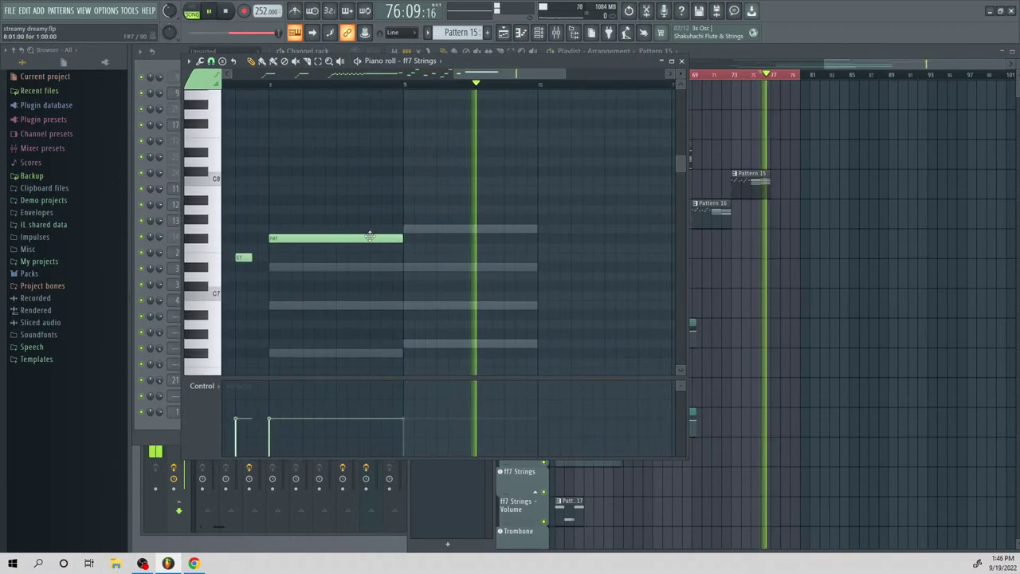
Audition the strings from bar 75, add a one-bar D#7 note at pattern bar 9 and raise its velocity to about 85%
key("space")
left_click(272, 85)
key("space")
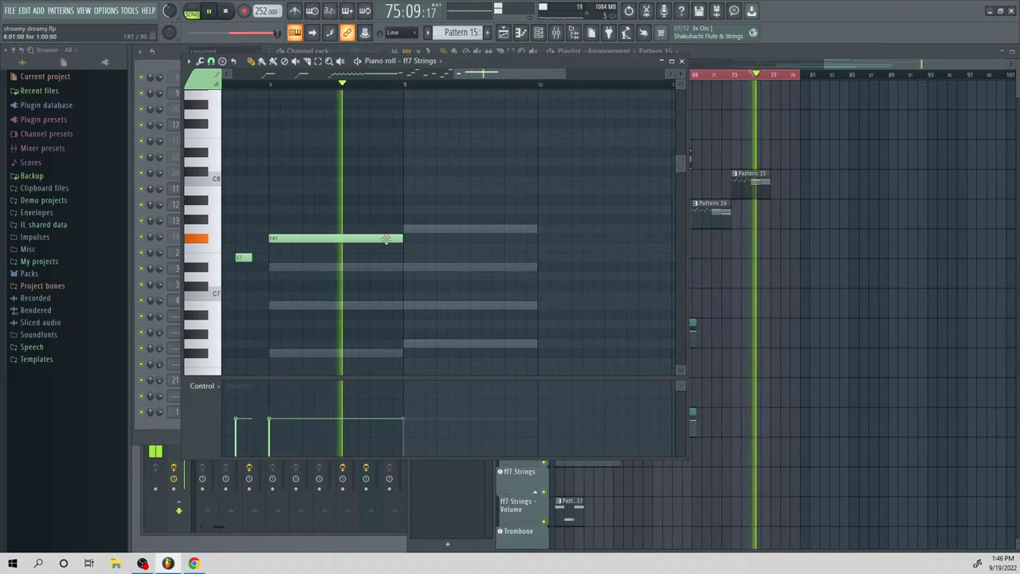
key("space")
left_click(408, 267)
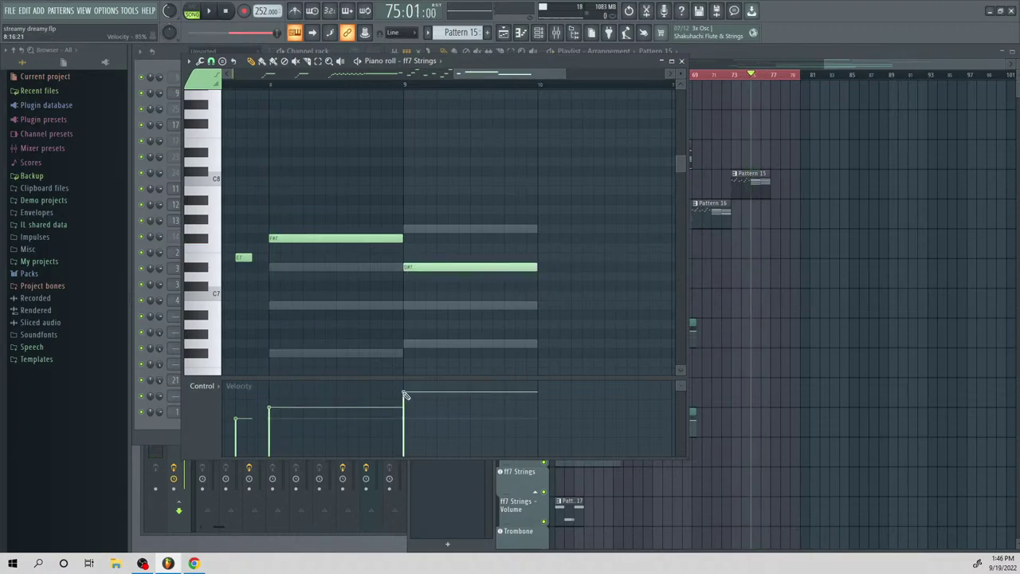
Audition from bar 75, then delete the G7, B6 and G6 notes at bar 9 of Pattern 15's Metal SLug Choir part
key("space")
left_click(681, 60)
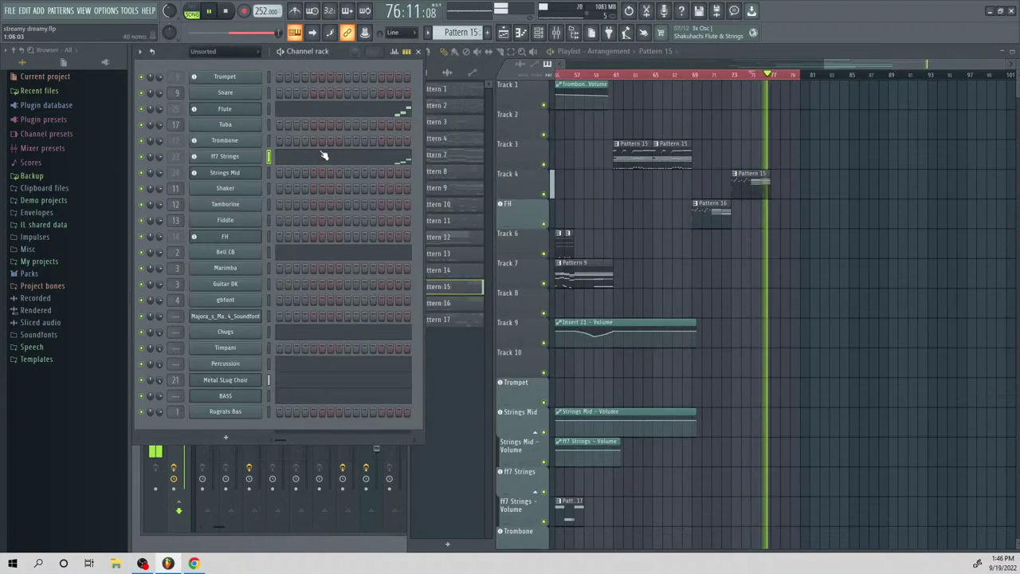
key("space")
left_click(329, 382)
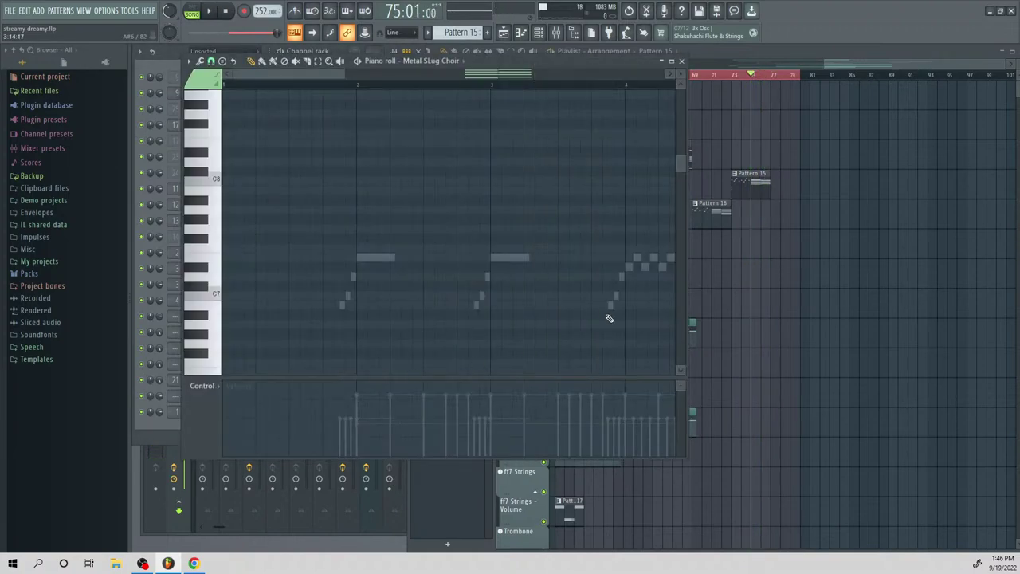
key("space")
key("space")
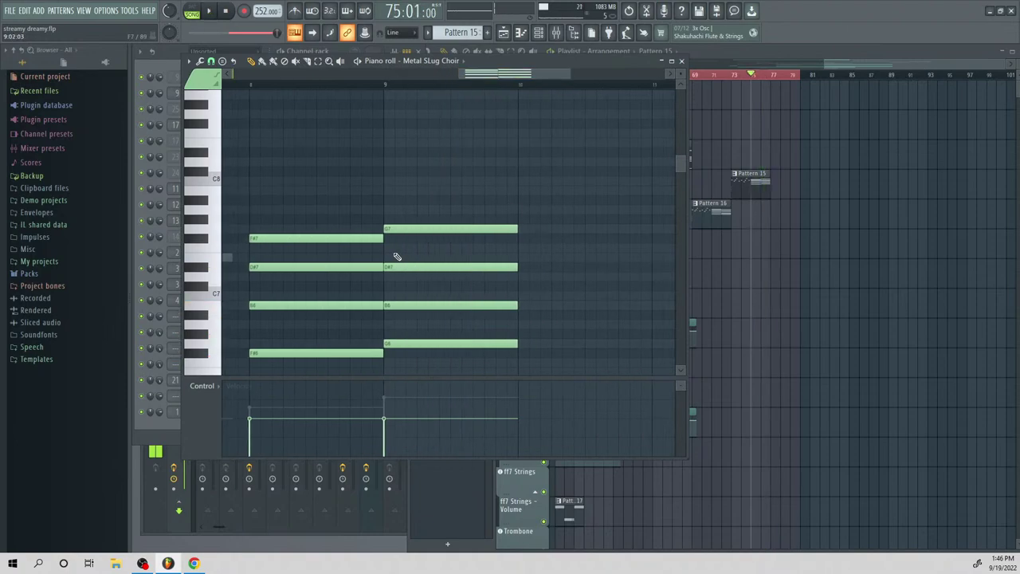
left_click_drag(415, 231, 417, 249)
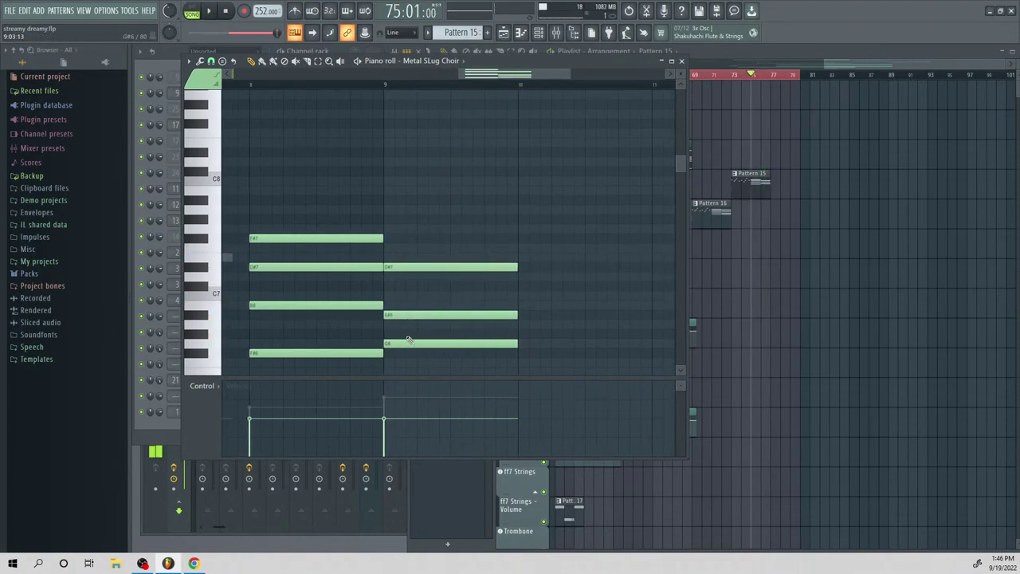
key("space")
right_click(403, 345)
right_click(416, 316)
scroll(415, 287, "down", 2)
key("space")
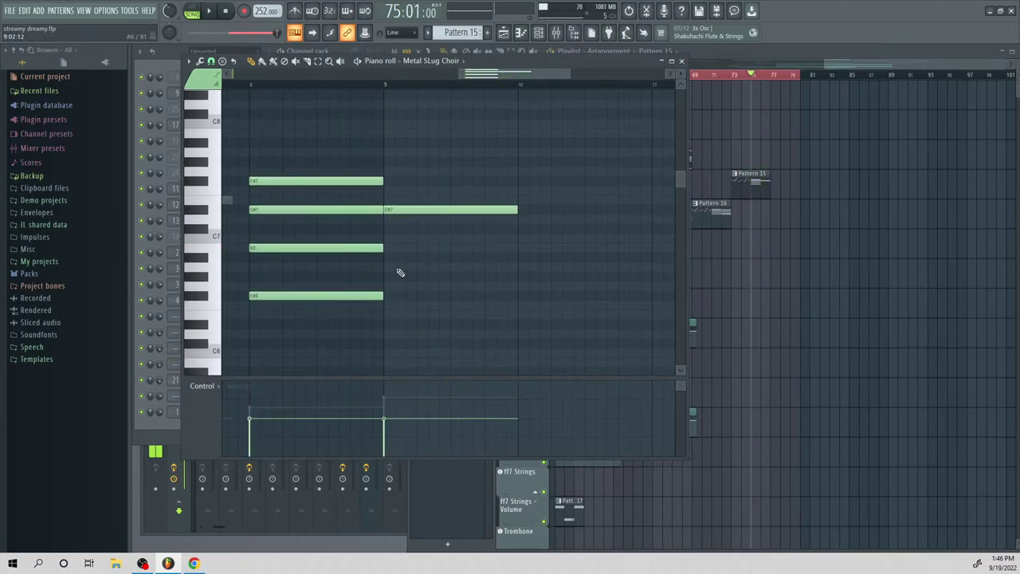
Add one-bar A#6 and G6 notes at bar 9 of the choir part and raise the velocity of the chords at bars 8 and 9
left_click_drag(391, 266, 383, 256)
left_click_drag(391, 309, 379, 299)
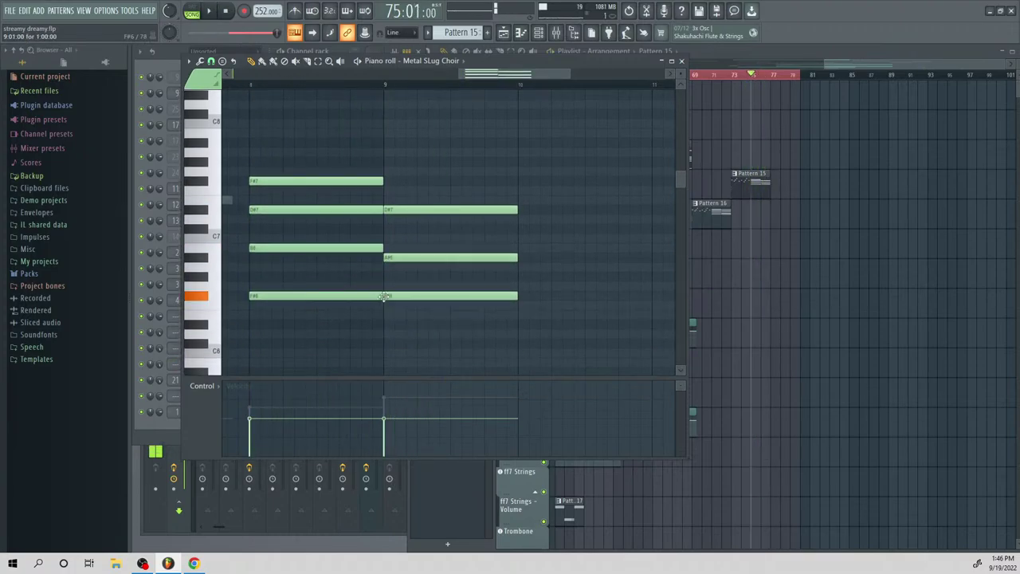
key("space")
key("space")
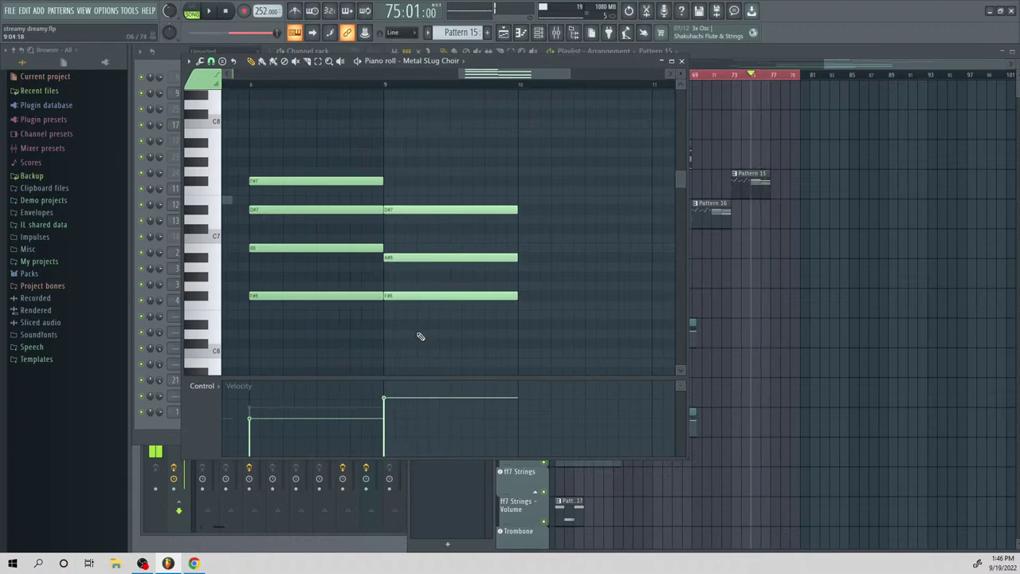
left_click_drag(430, 291, 431, 281)
key("space")
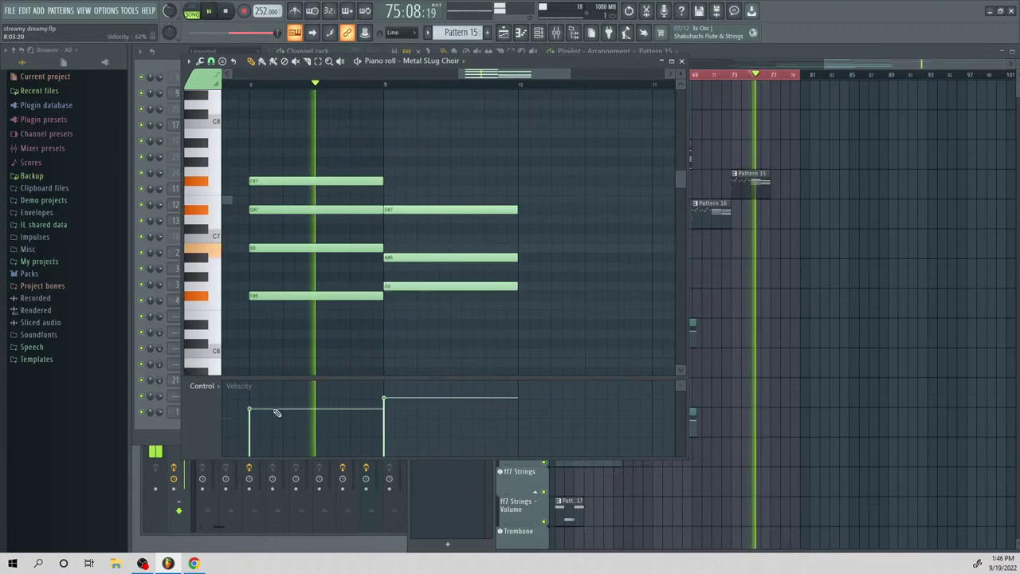
key("space")
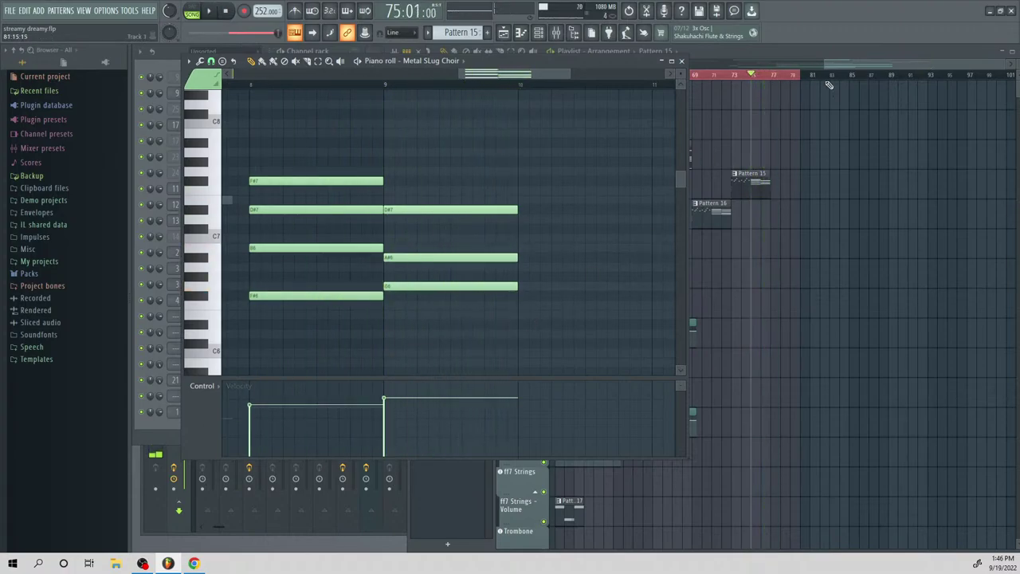
Play the arrangement from bar 61 to review the passage leading into Pattern 16
mouse_move(861, 65)
left_mouse_down()
mouse_move(878, 76)
mouse_move(861, 81)
left_mouse_up()
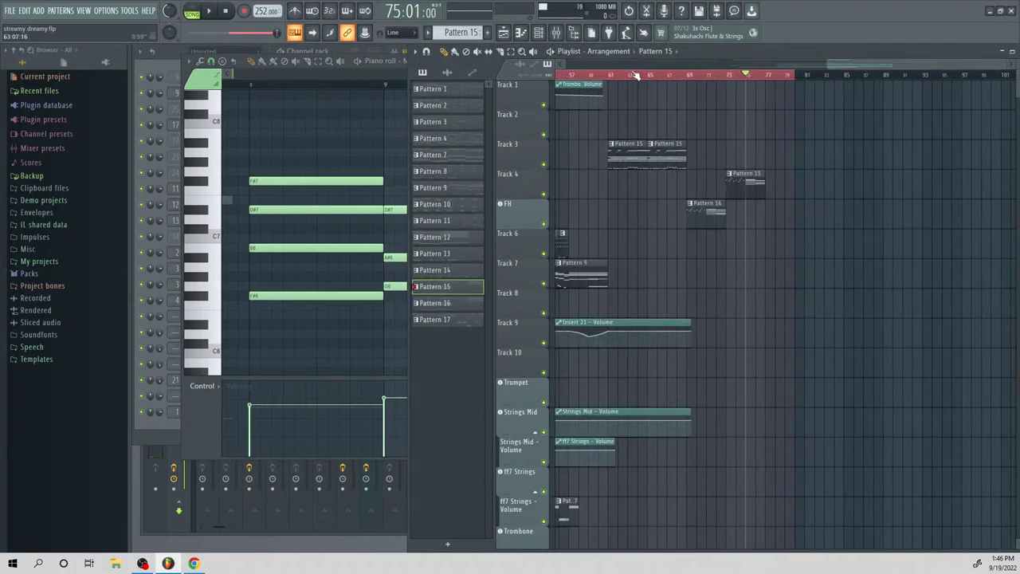
key("space")
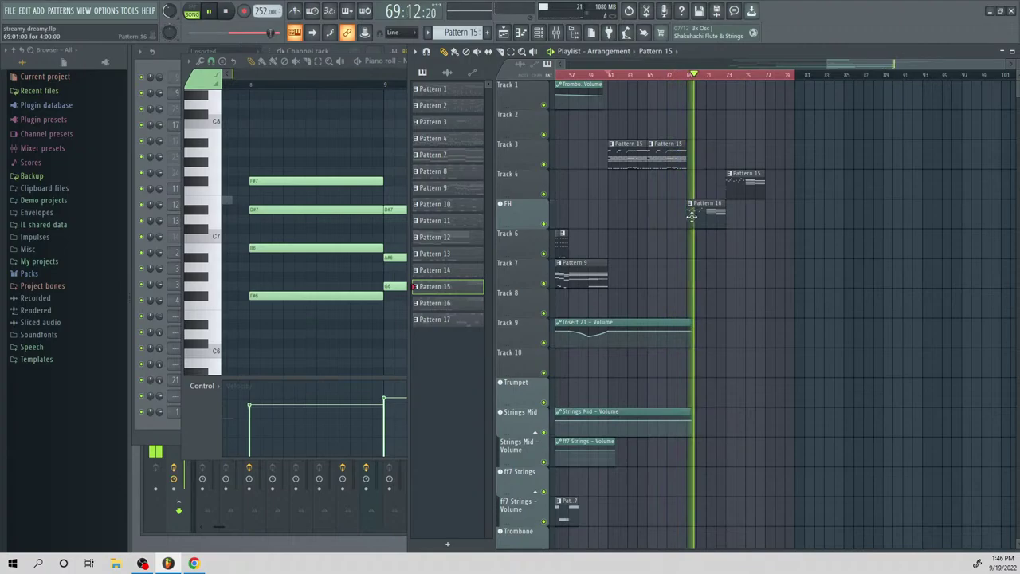
key("space")
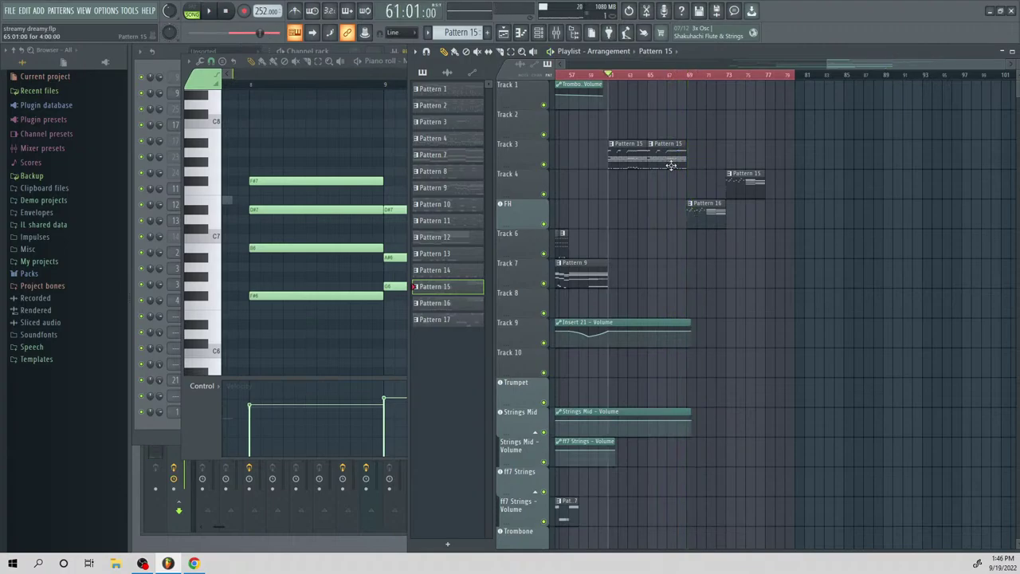
In Pattern 16's Chugs part, add short F5, F5, A5, F5 and A5 notes across bar 6
double_click(698, 218)
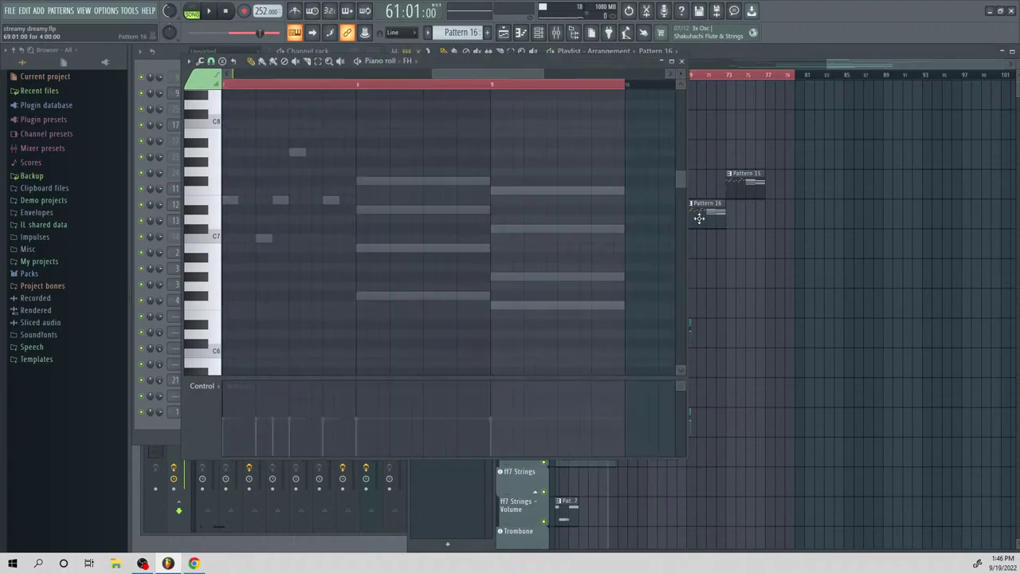
left_click(680, 63)
key("space")
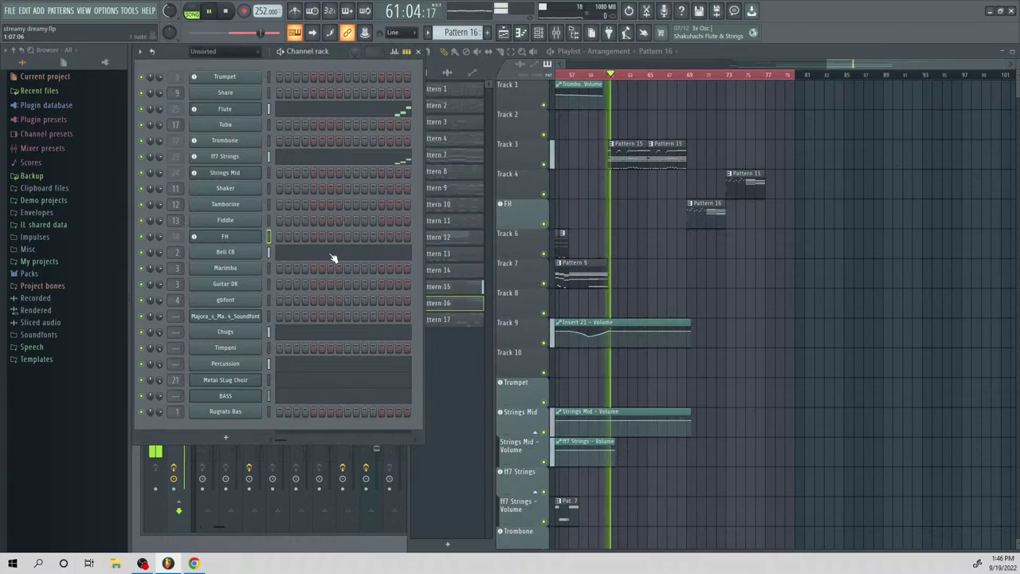
left_click(301, 336)
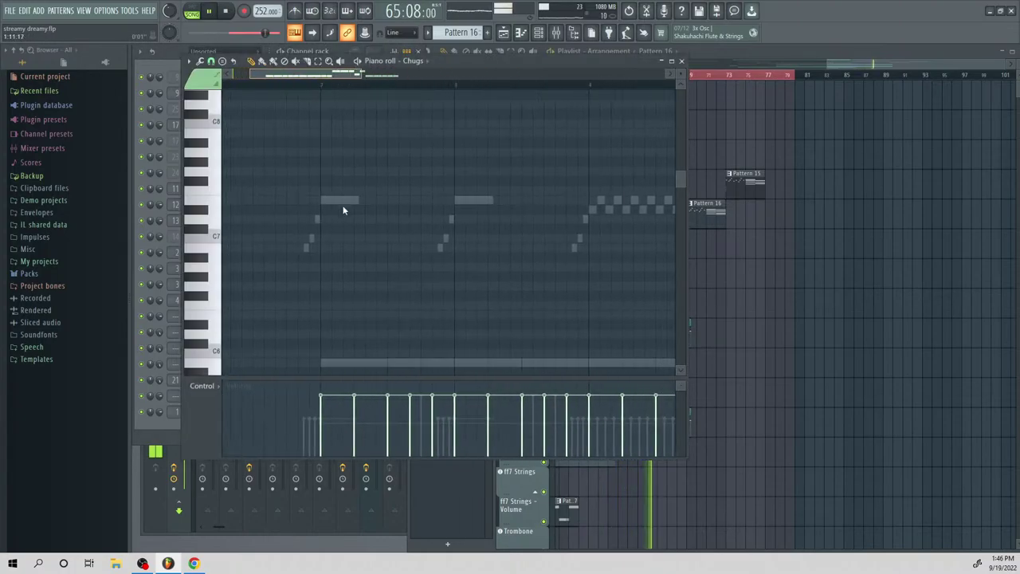
scroll(458, 213, "right", 4)
scroll(455, 223, "down", 6)
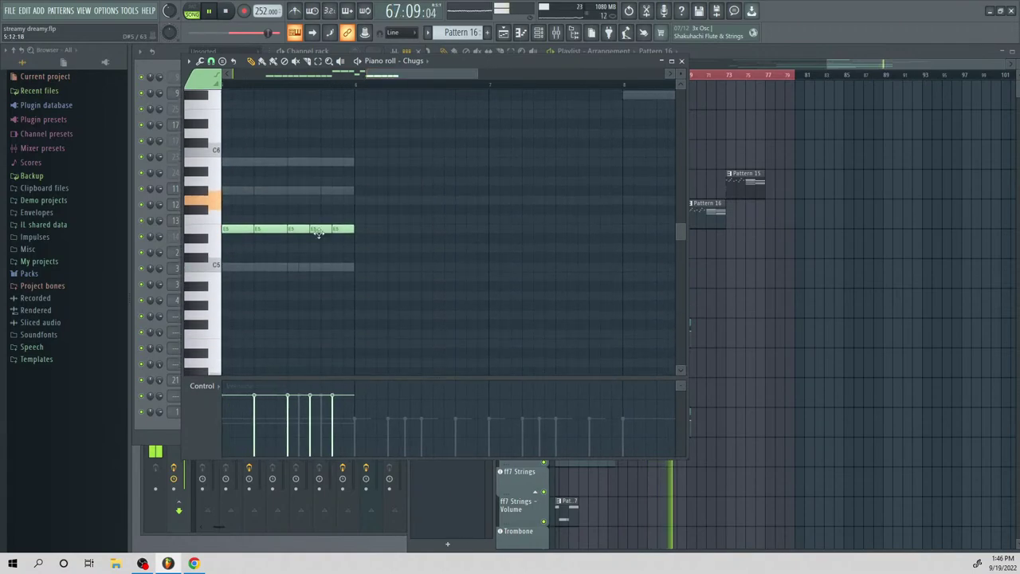
scroll(321, 230, "up", 4)
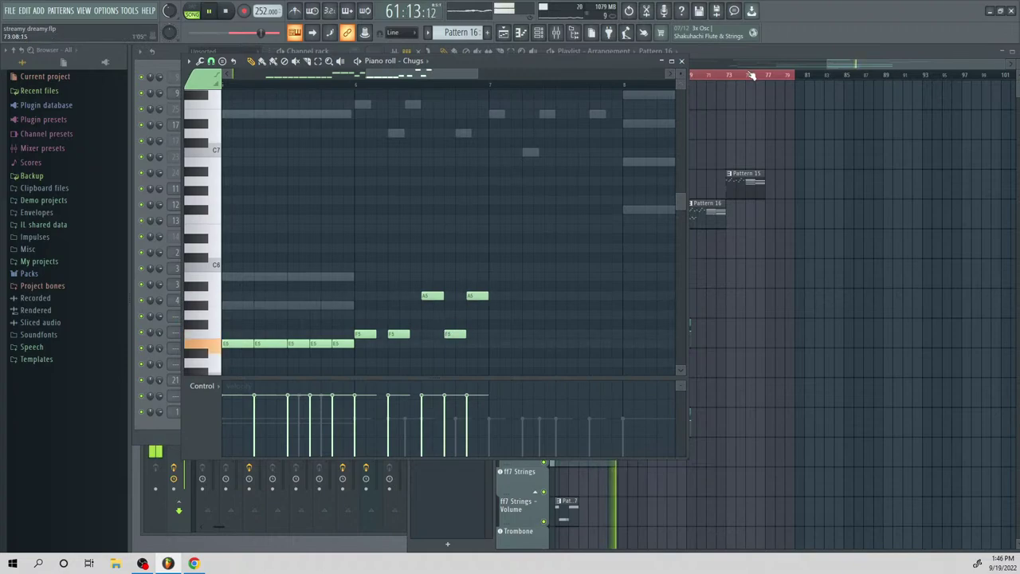
Audition the Chugs part from bar 61 and lengthen the first two F5 notes of bar 6 to four steps each
left_click(843, 70)
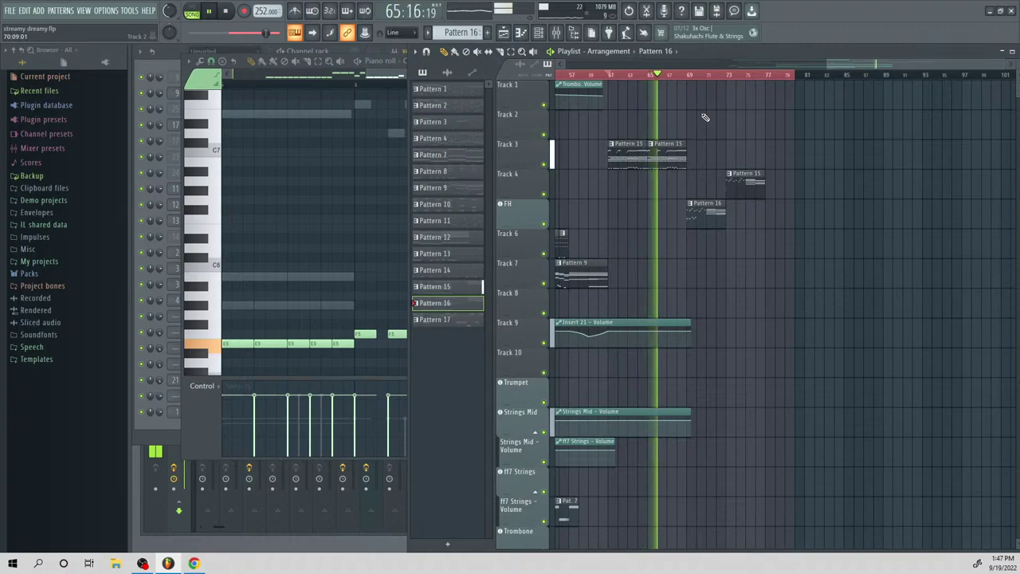
key("space")
double_click(699, 215)
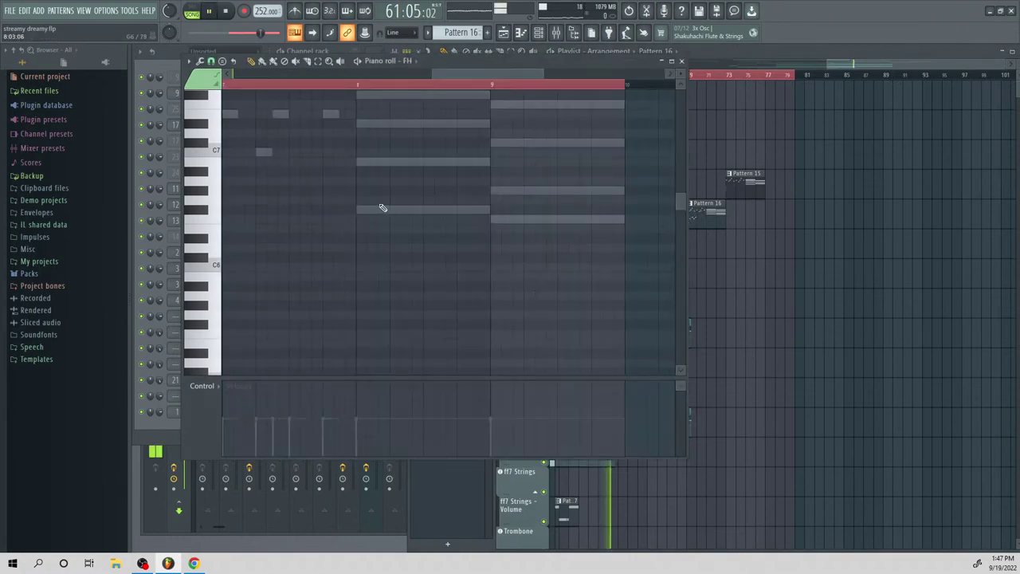
left_click(681, 61)
key("space")
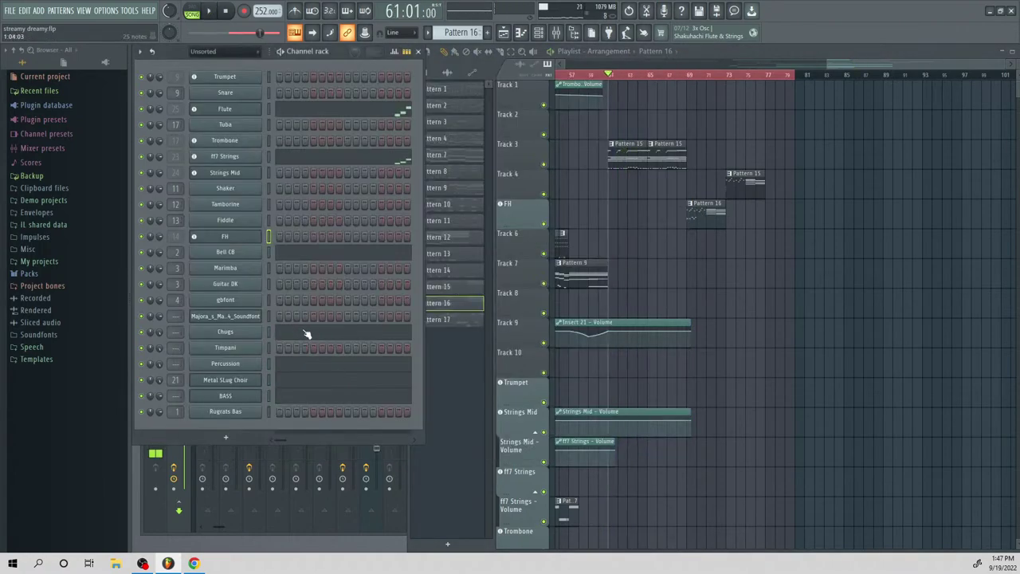
left_click(306, 333)
key("space")
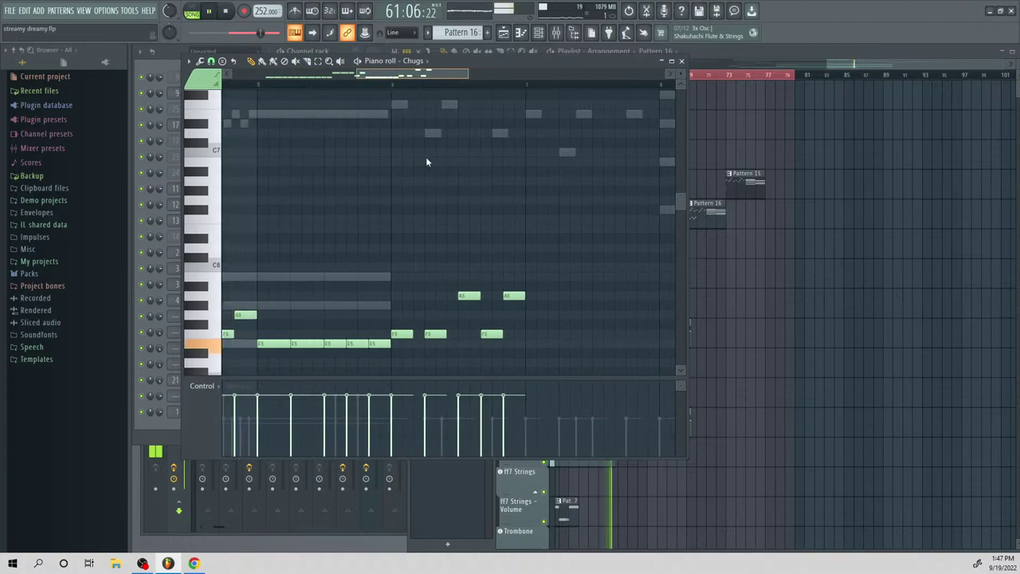
left_click_drag(394, 334, 437, 334)
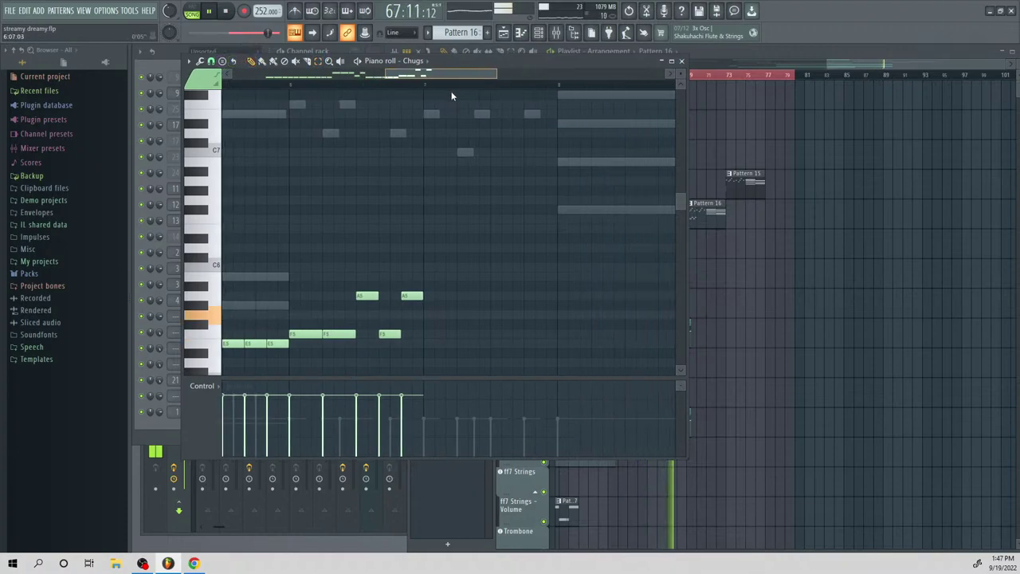
Fill bar 7 of the Chugs part with two long E5 notes followed by short A5, E5 and A5 notes, and audition them
scroll(451, 258, "down", 3)
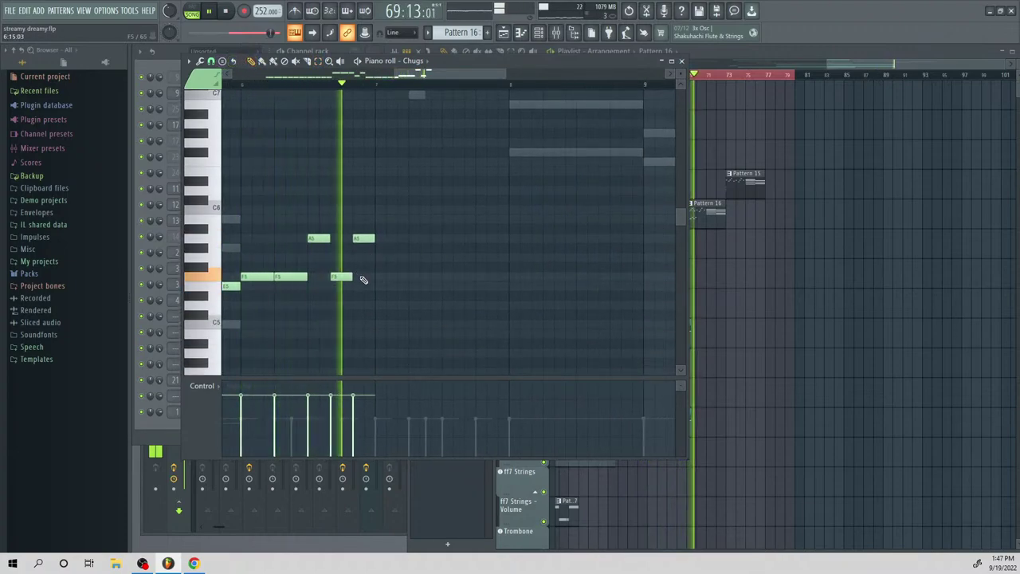
key("space")
left_click(381, 304)
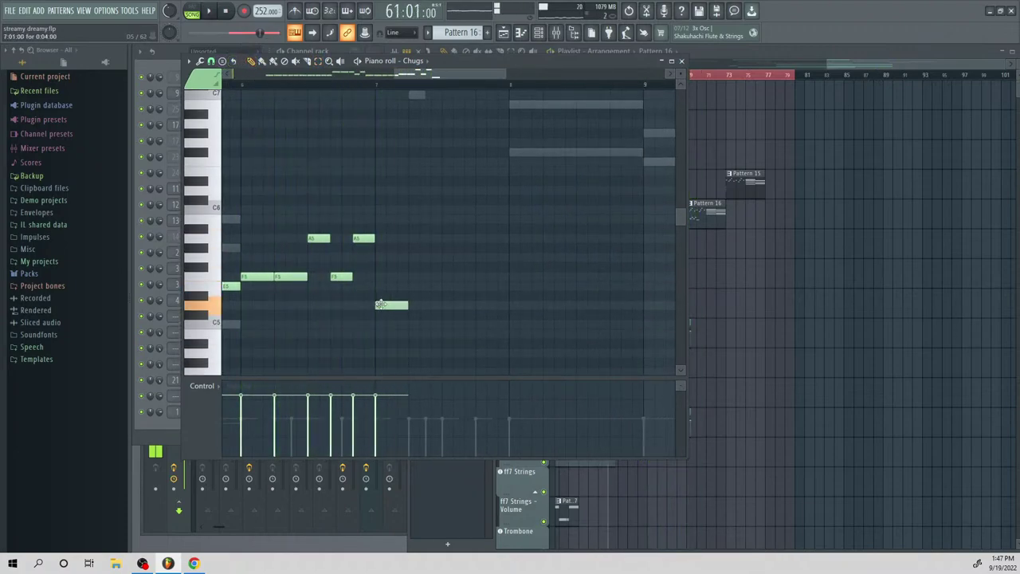
left_click(488, 236)
key("space")
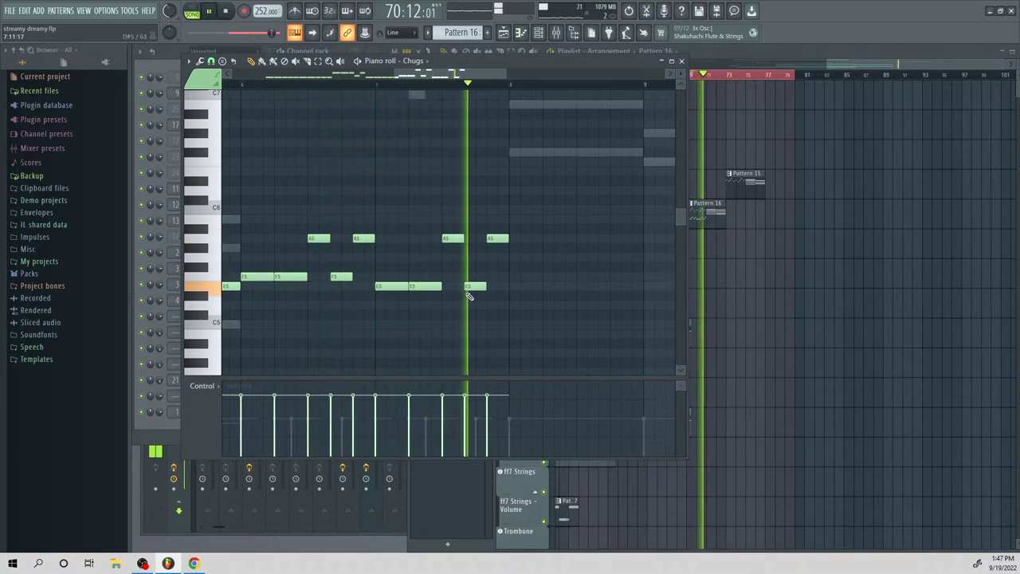
key("space")
key("space")
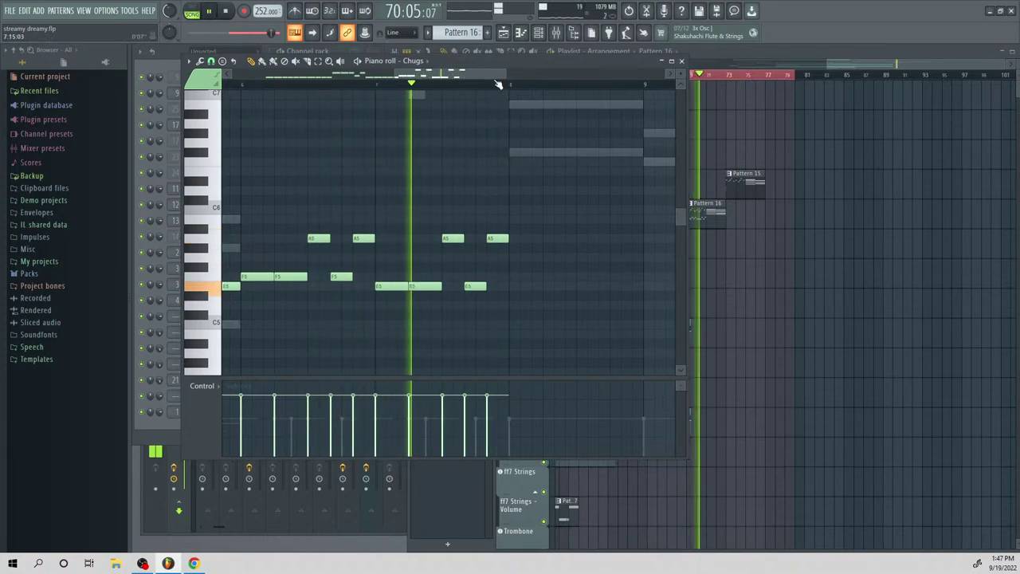
Add three F#5 notes, a D#5 and a final F#5 across bar 8 of the Chugs part, plus two G#5 notes in bar 9
key("space")
left_click(405, 275)
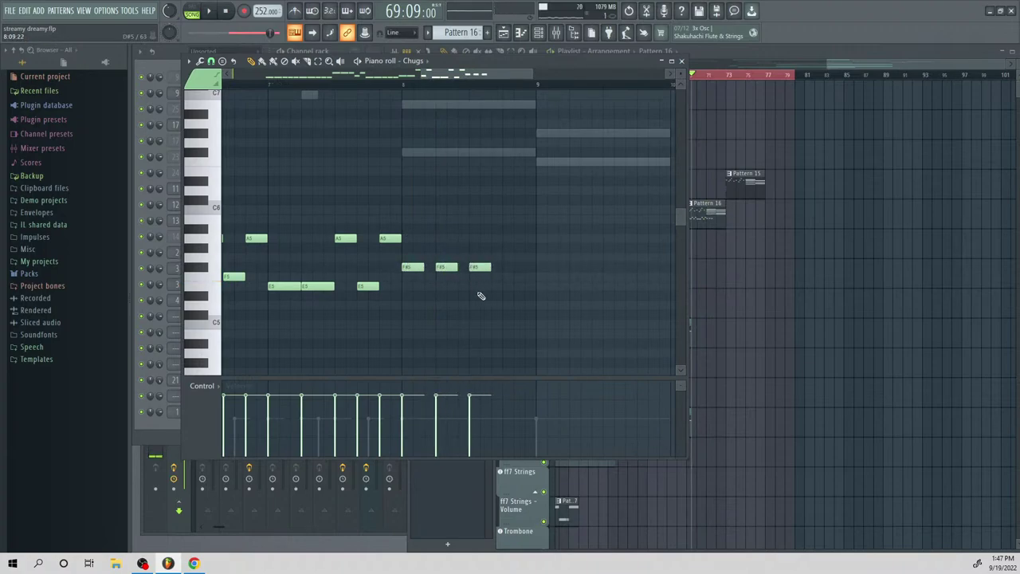
key("space")
scroll(505, 223, "up", 3)
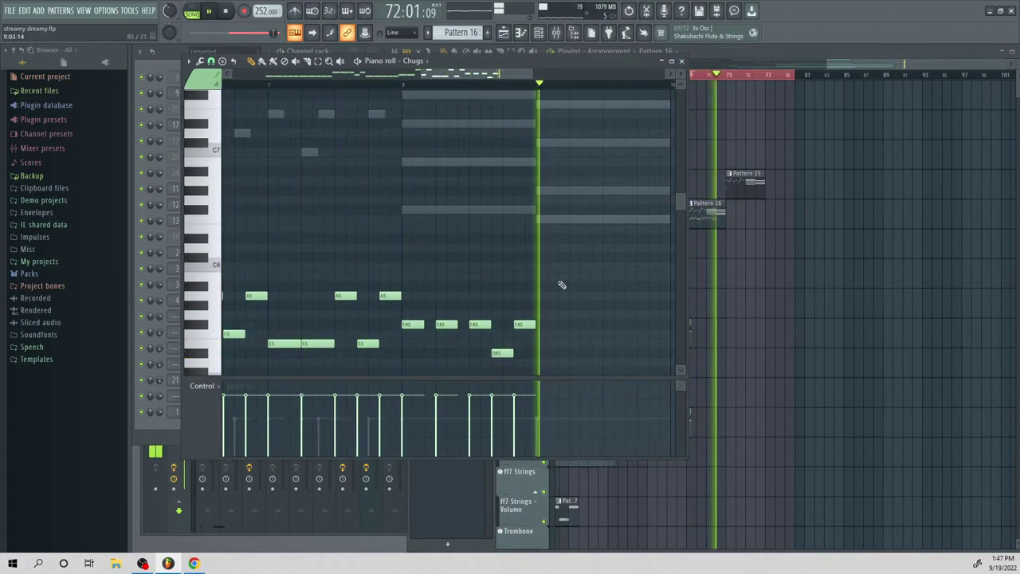
key("space")
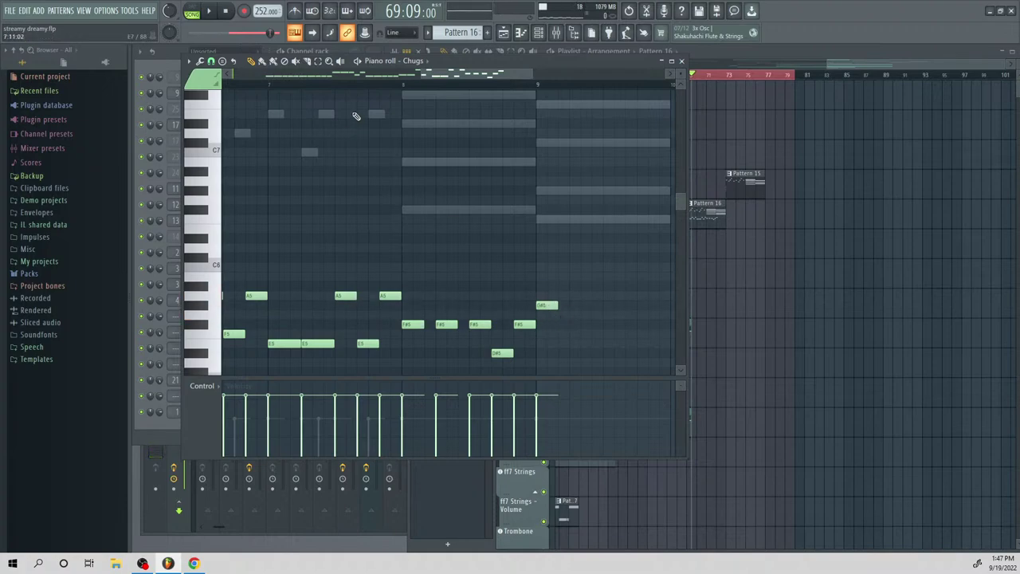
key("space")
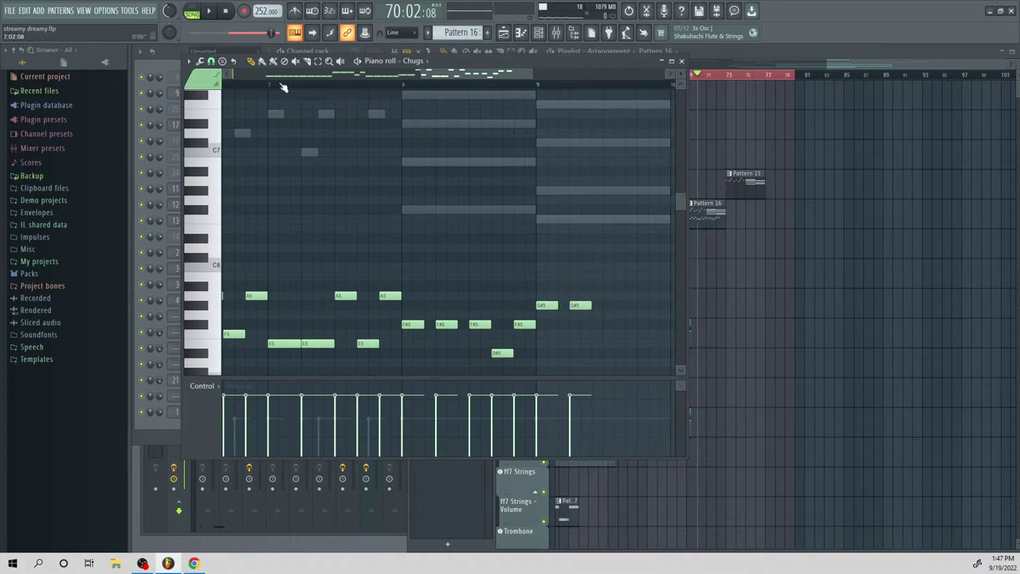
key("space")
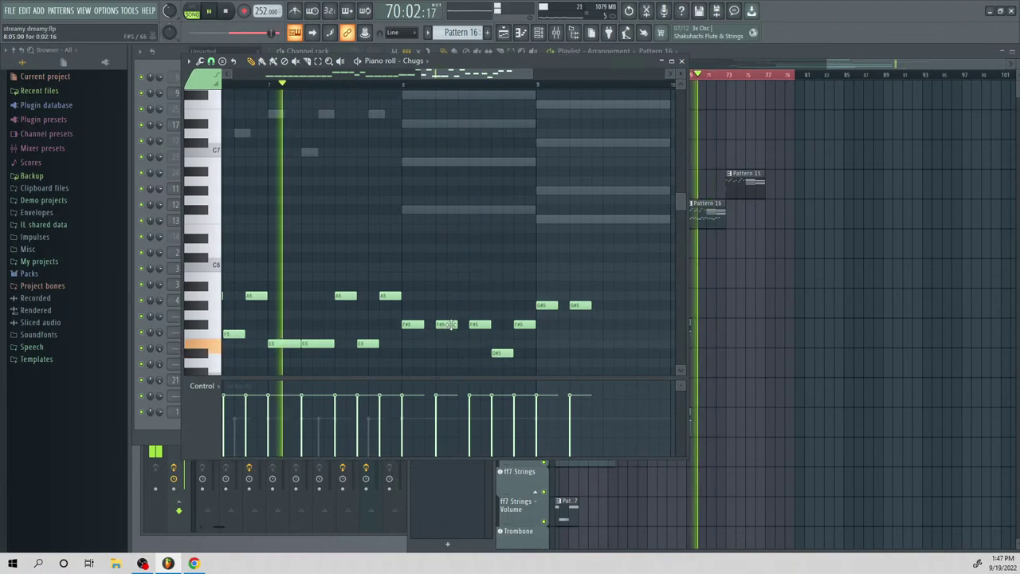
Rework bar 8 of the Chugs part into three evenly spaced F#5 notes, removing the D#5 and the extra F#5
key("space")
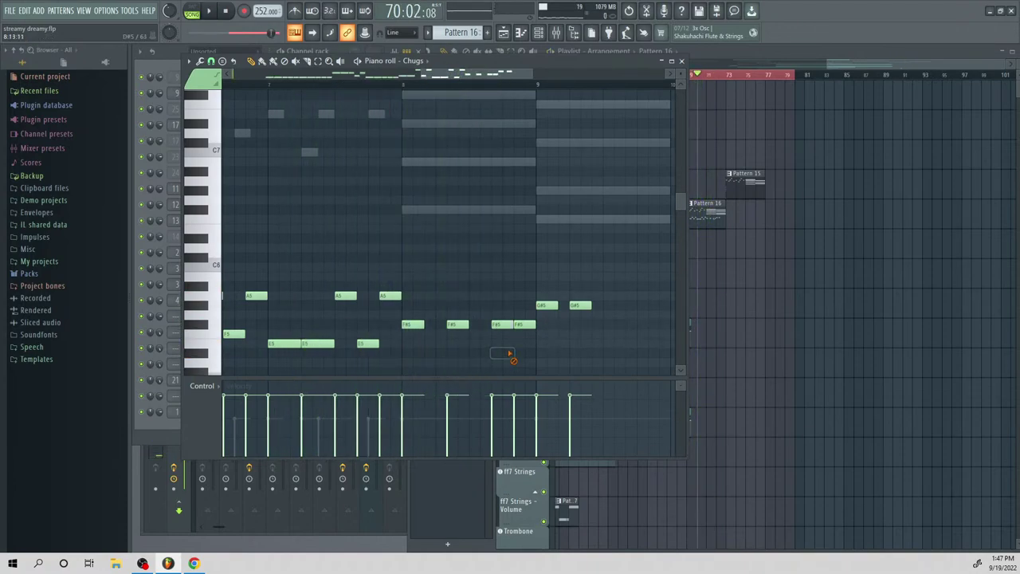
right_click(523, 324)
key("space")
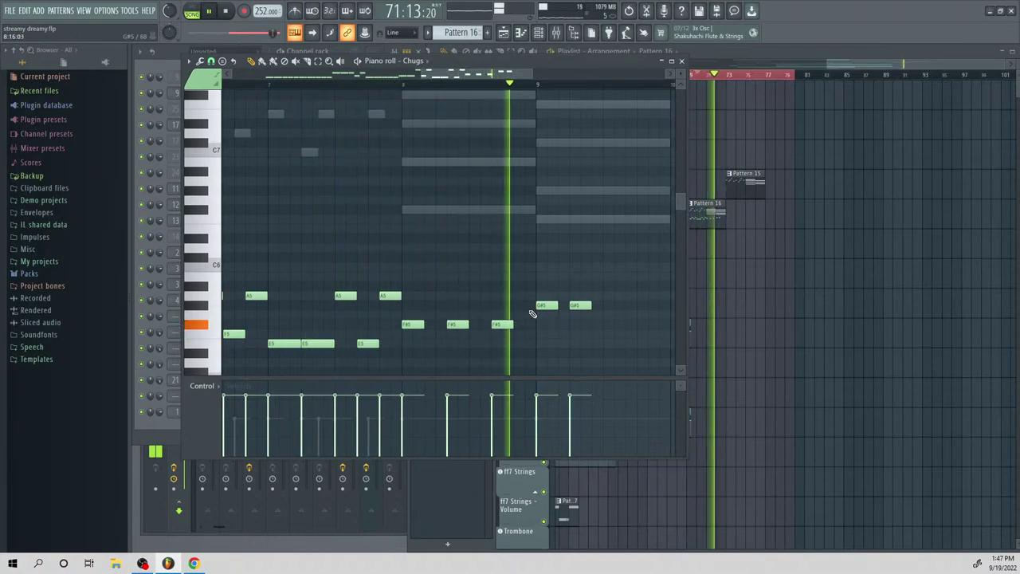
Shift the second G#5 in bar 9 and add a third so the three are evenly spaced, and audition from bar 70
key("space")
left_click_drag(579, 306, 631, 305)
key("space")
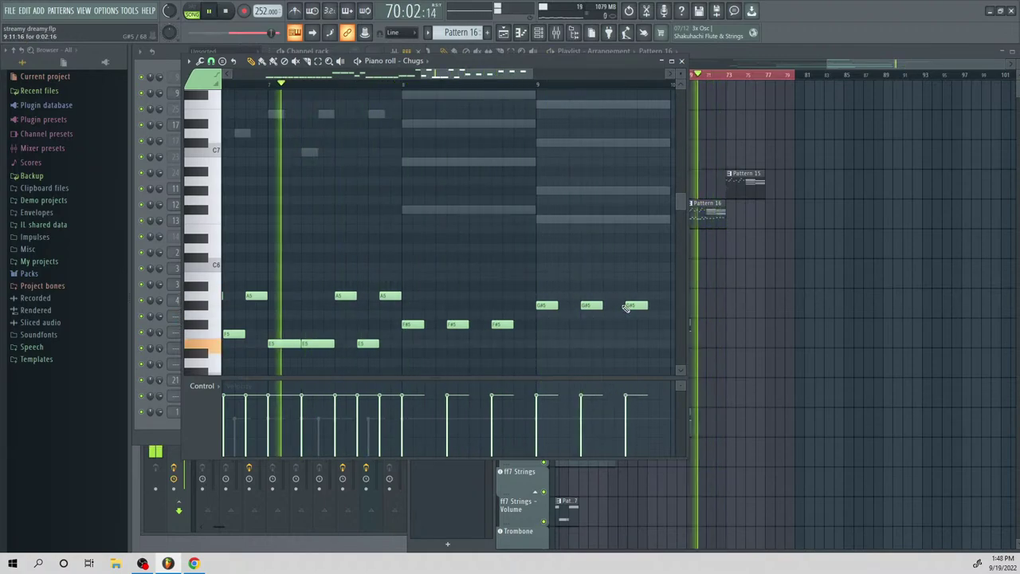
left_click_drag(529, 76, 559, 91)
key("space")
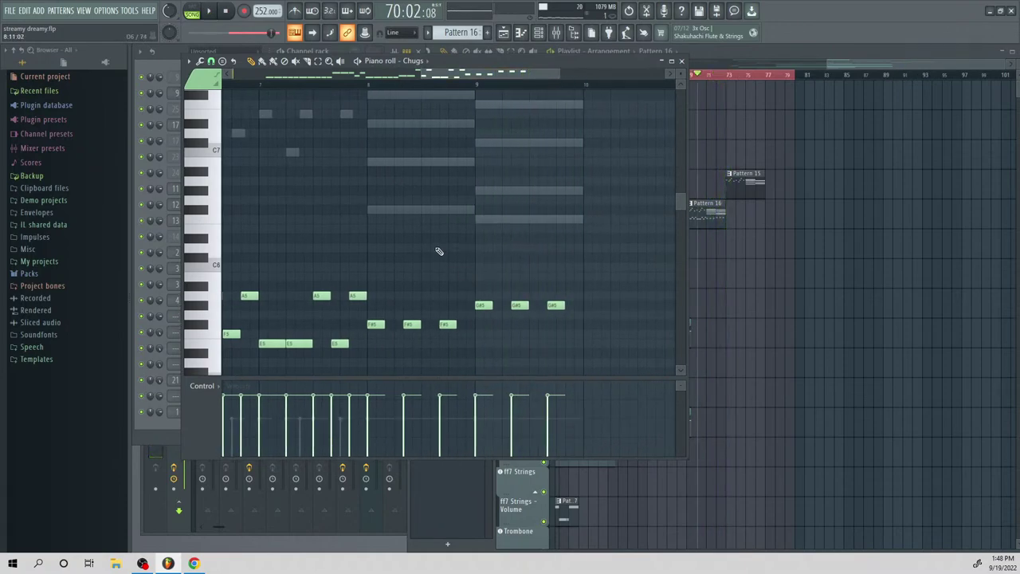
Move the second G#5 of the Chugs part to the middle of bar 9, delete the third, and audition
scroll(439, 251, "up", 3)
scroll(438, 251, "down", 4)
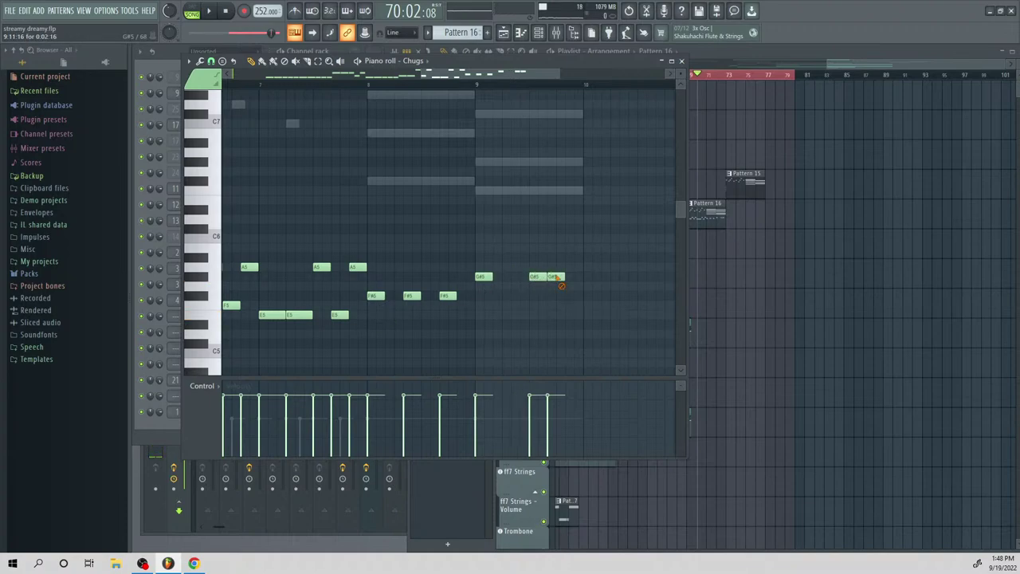
right_click(556, 278)
key("space")
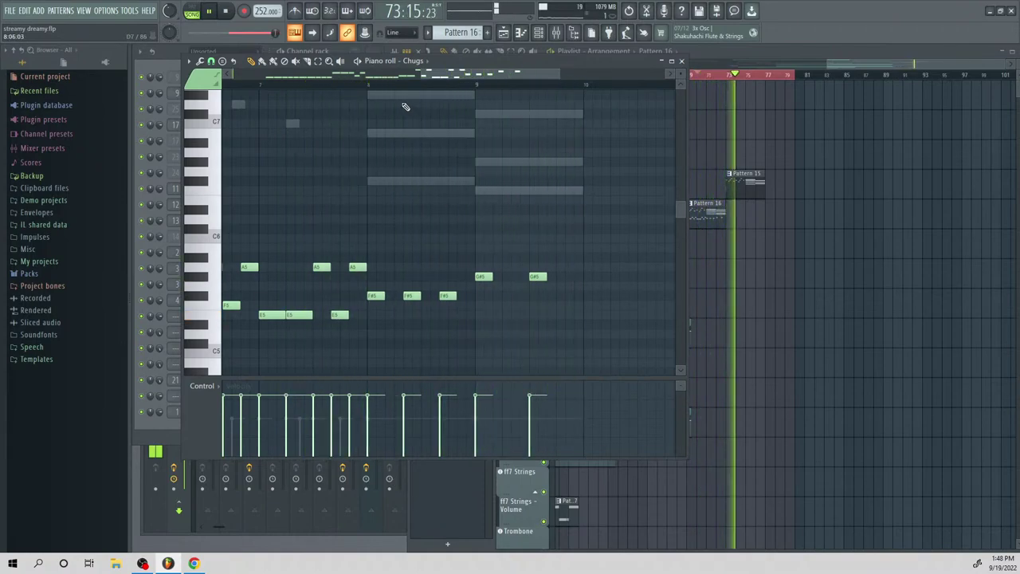
Rework bar 8 of the Chugs part into three closer F#5 notes followed by E5 and F#5, audition it and close the part
key("space")
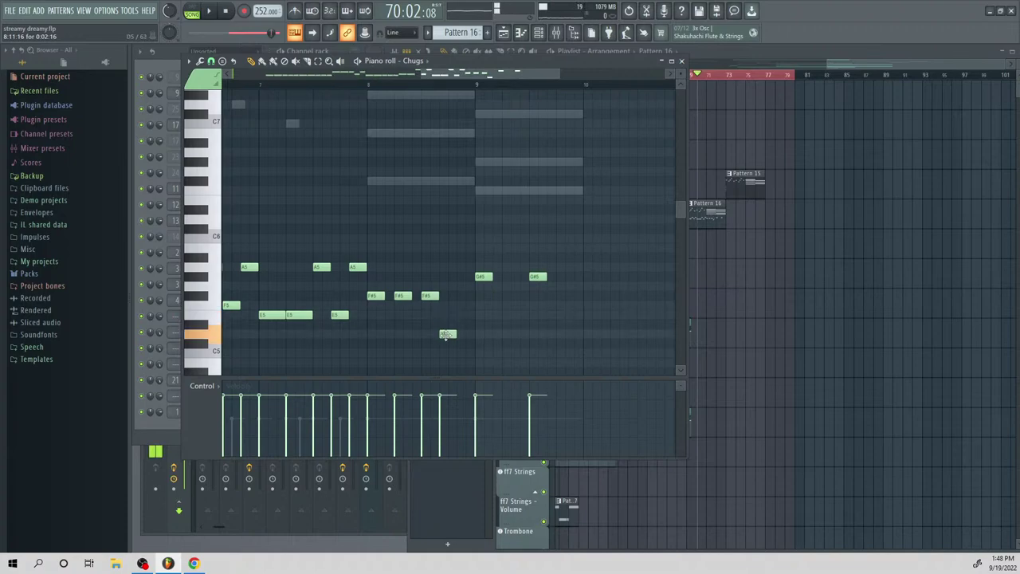
left_click(458, 298)
key("space")
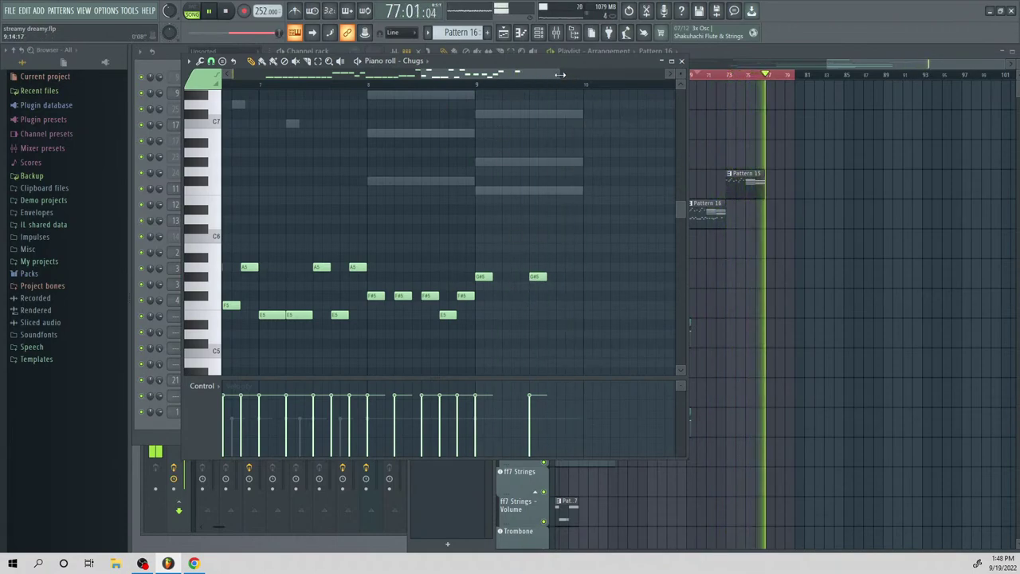
key("ctrl+a")
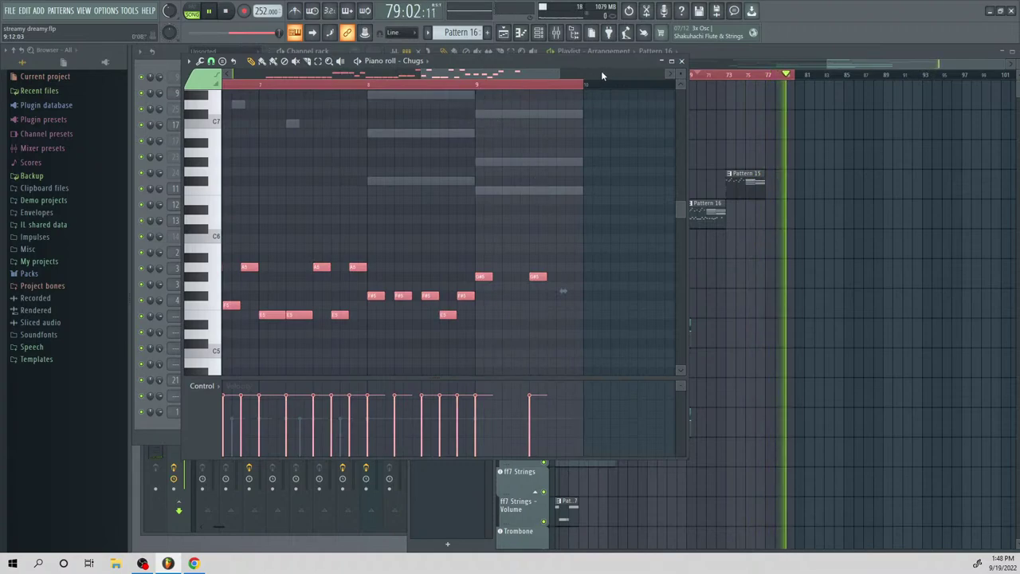
left_click(681, 60)
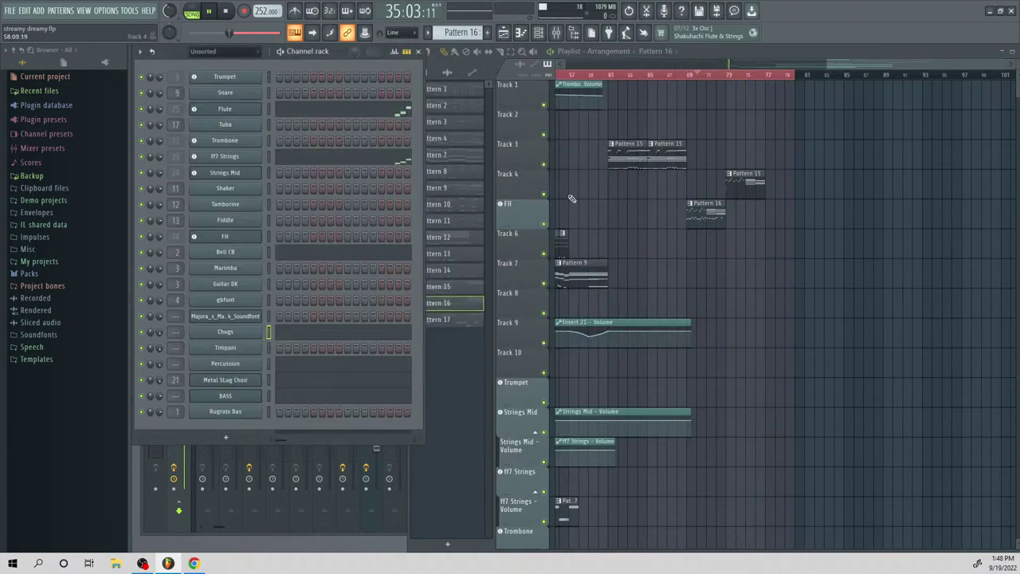
Fill bar 8 of the ff7 Strings part in Pattern 16 with three F#7 notes, a D#7 and a final F#7, auditioning along the way
left_click(341, 158)
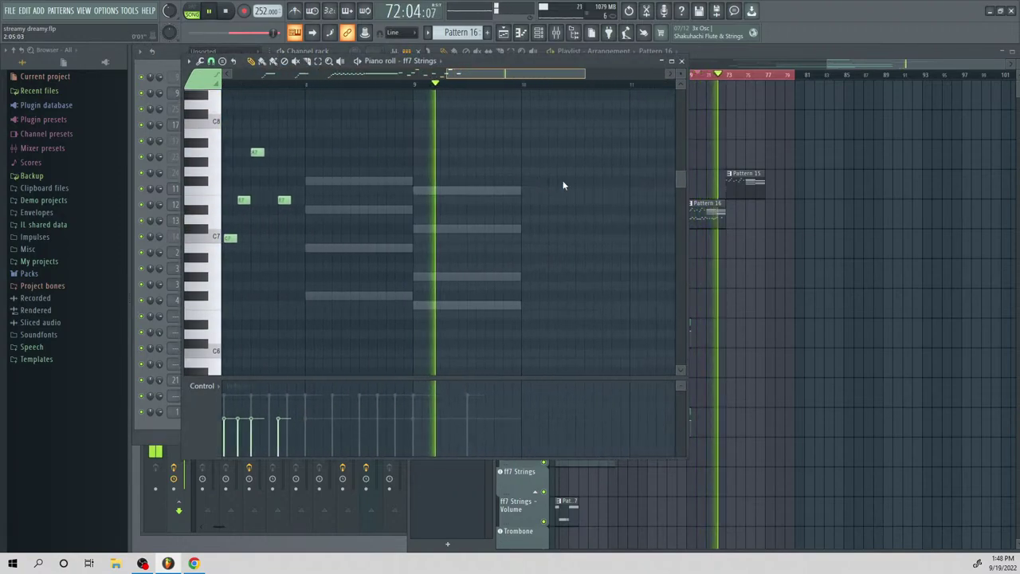
scroll(515, 210, "up", 3)
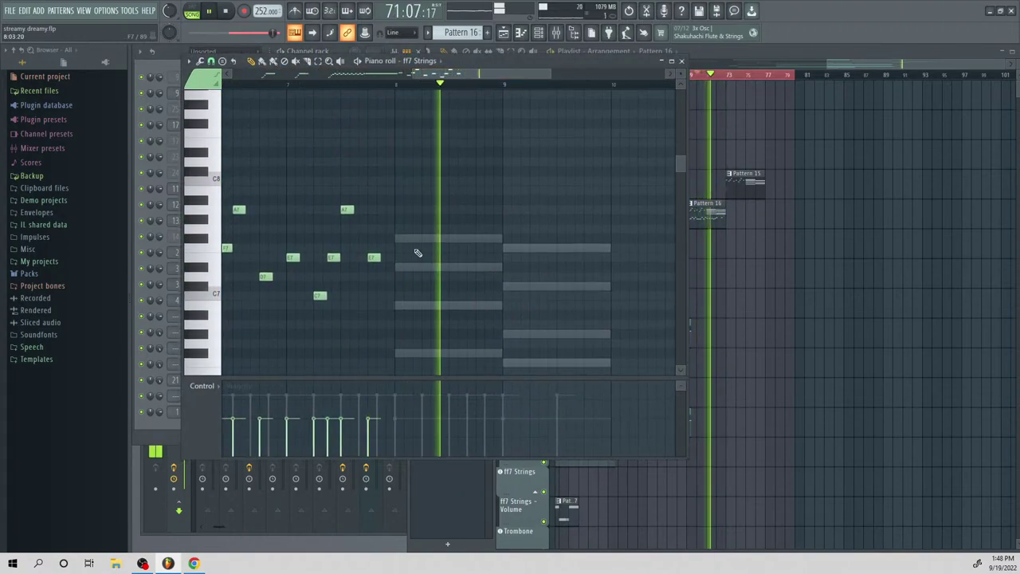
key("space")
left_click(403, 239)
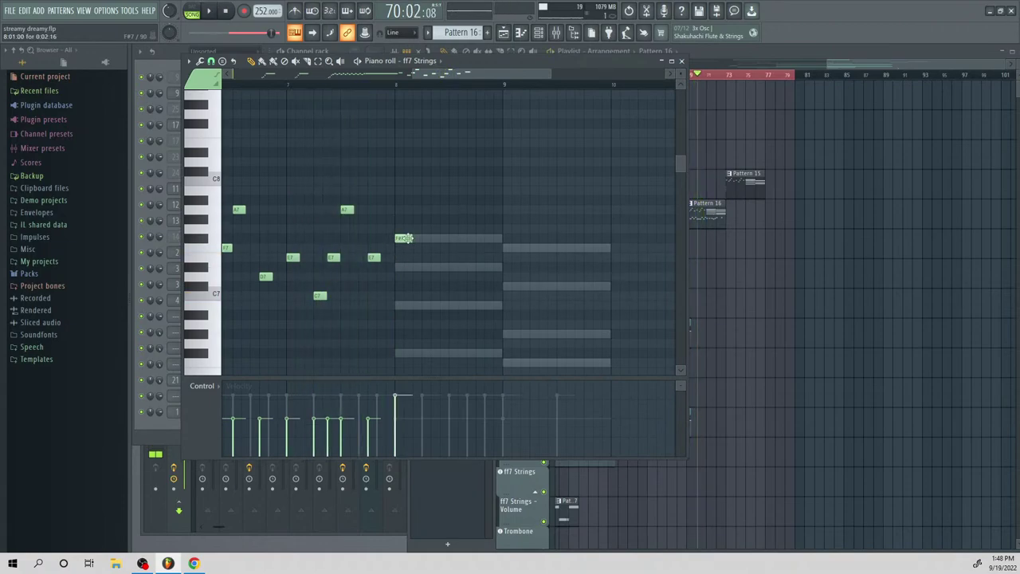
key("space")
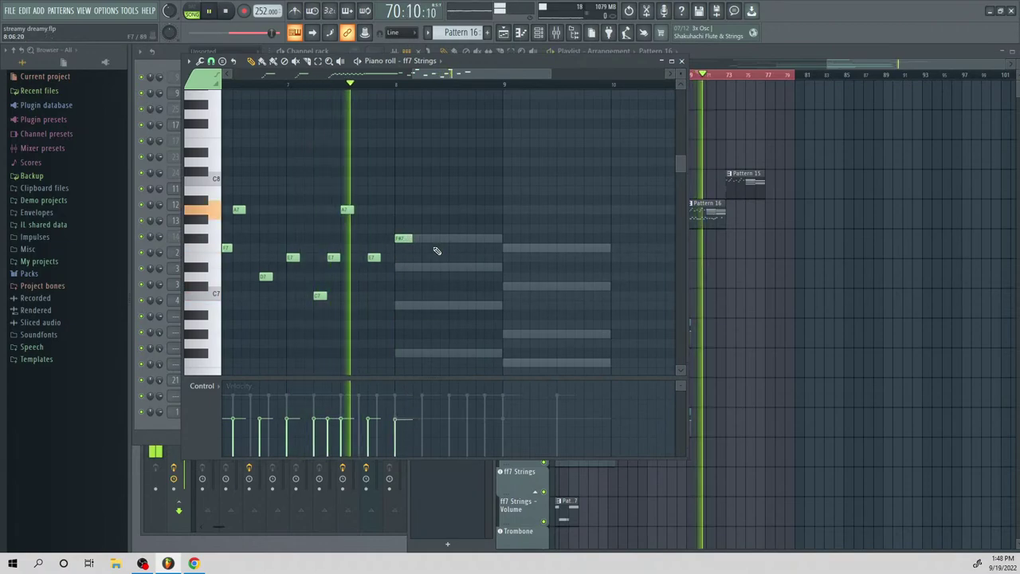
key("space")
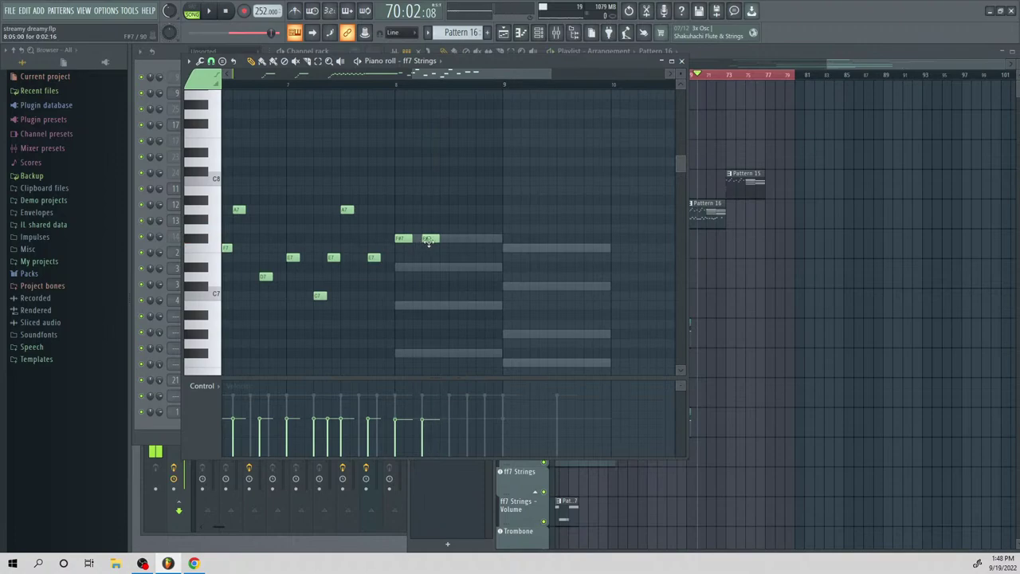
key("space")
Add F7 and A7 together at the start and middle of bar 9 in ff7 Strings, and raise their velocity slightly
left_click(508, 249)
left_click(558, 248)
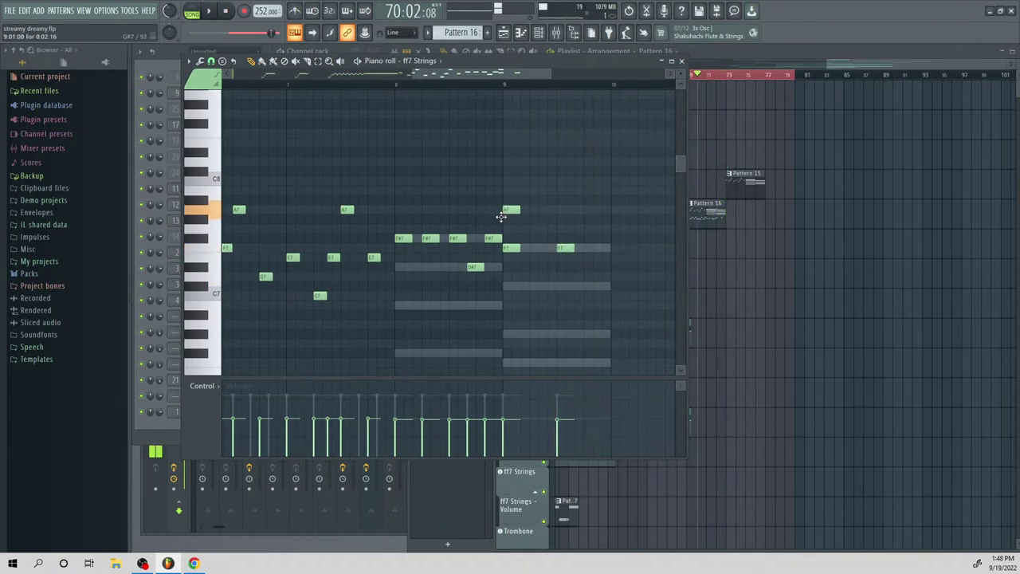
key("space")
left_click(565, 209)
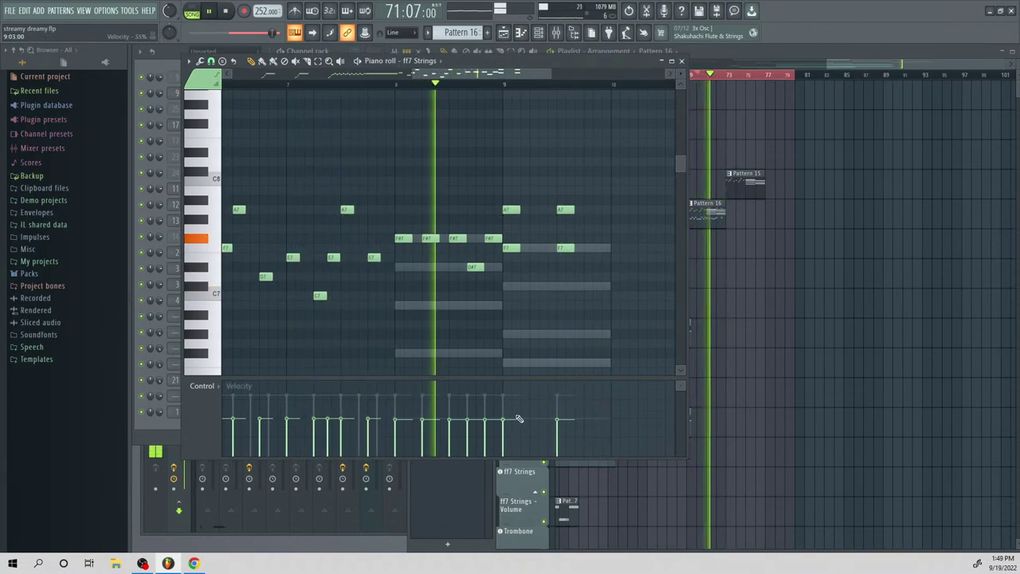
key("space")
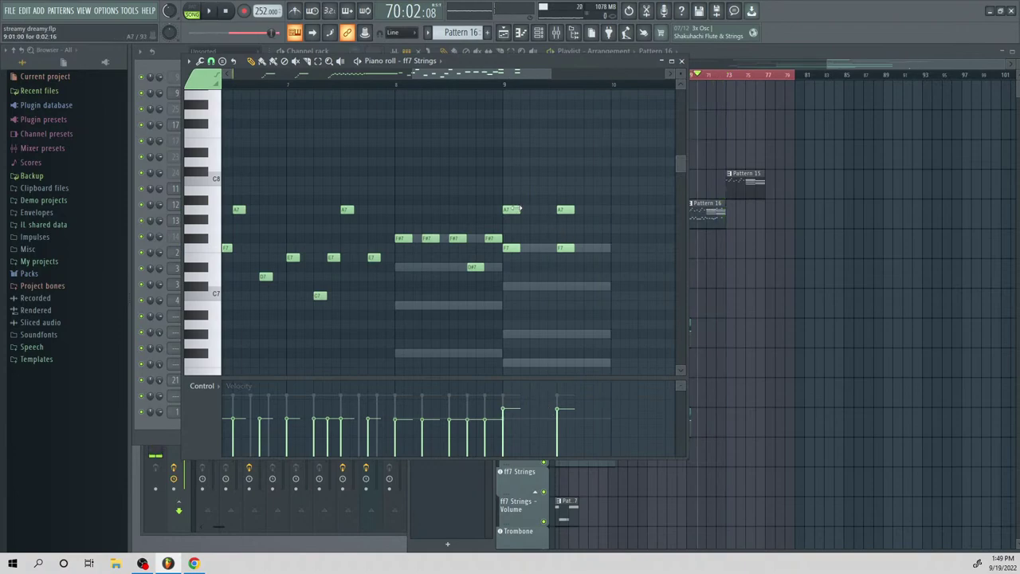
Reduce bar 9 of ff7 Strings to two G#7 notes, extend the second to the bar's end, and lower their velocity slightly
left_click_drag(563, 211, 563, 220)
key("space")
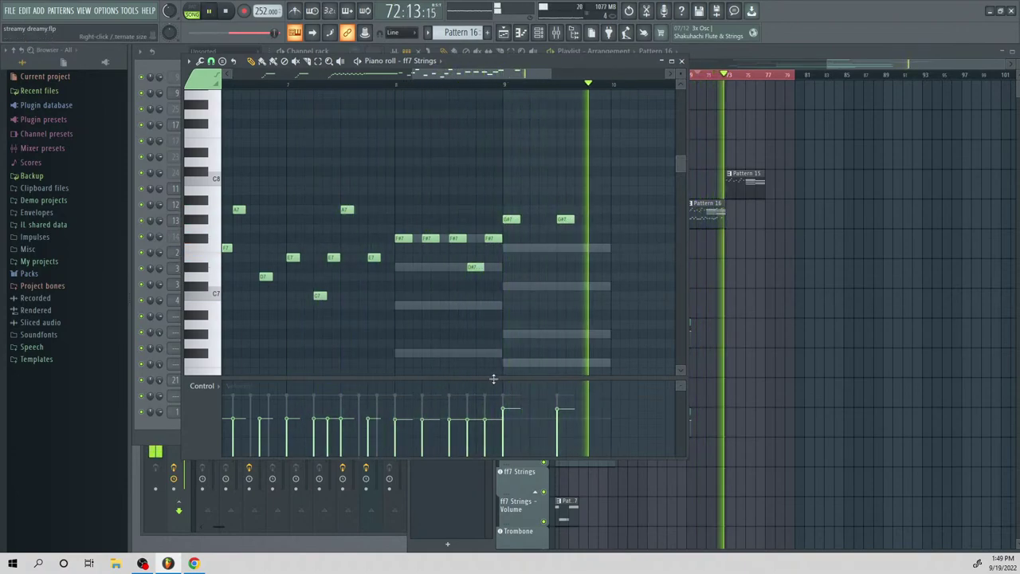
key("space")
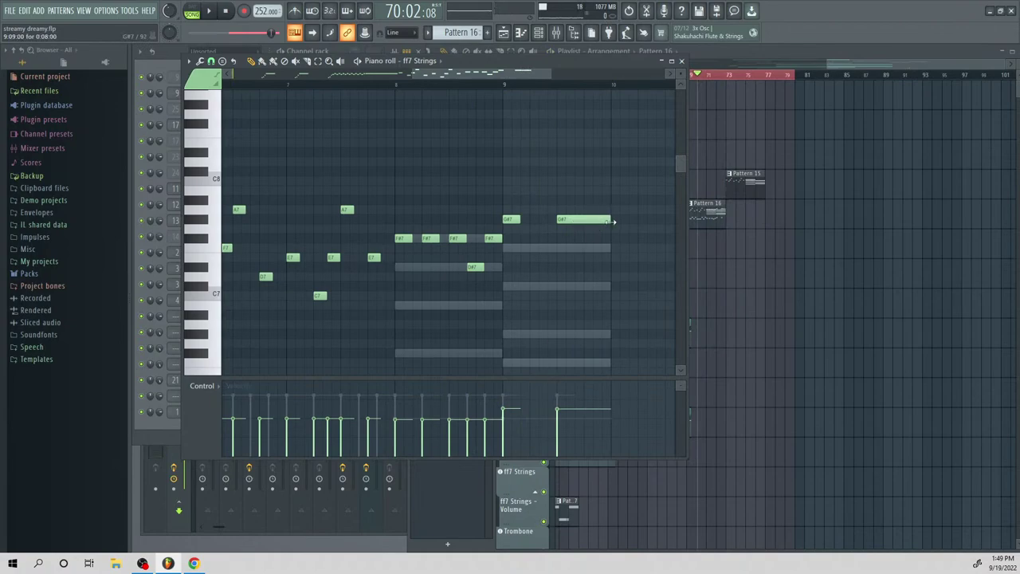
key("space")
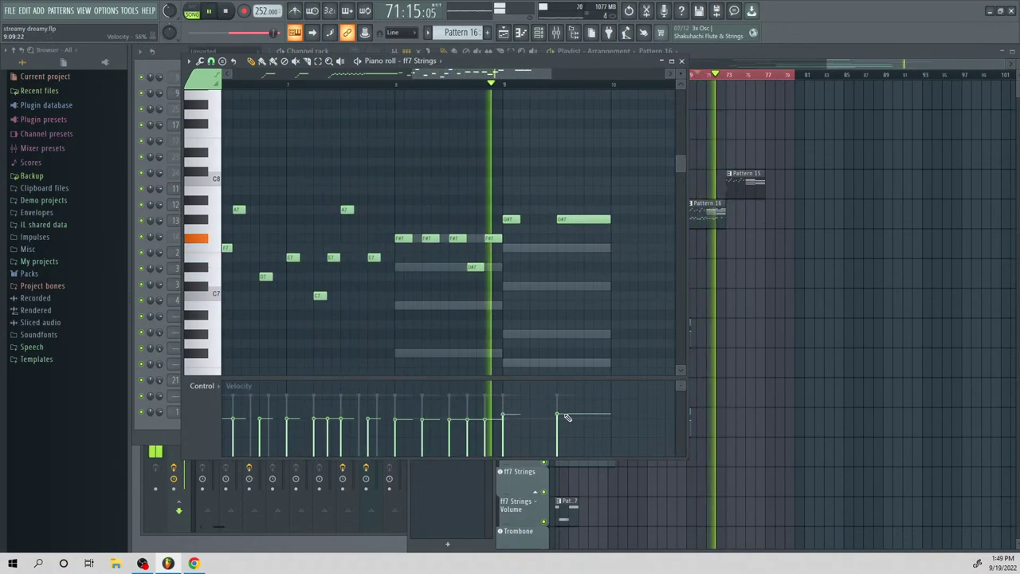
key("space")
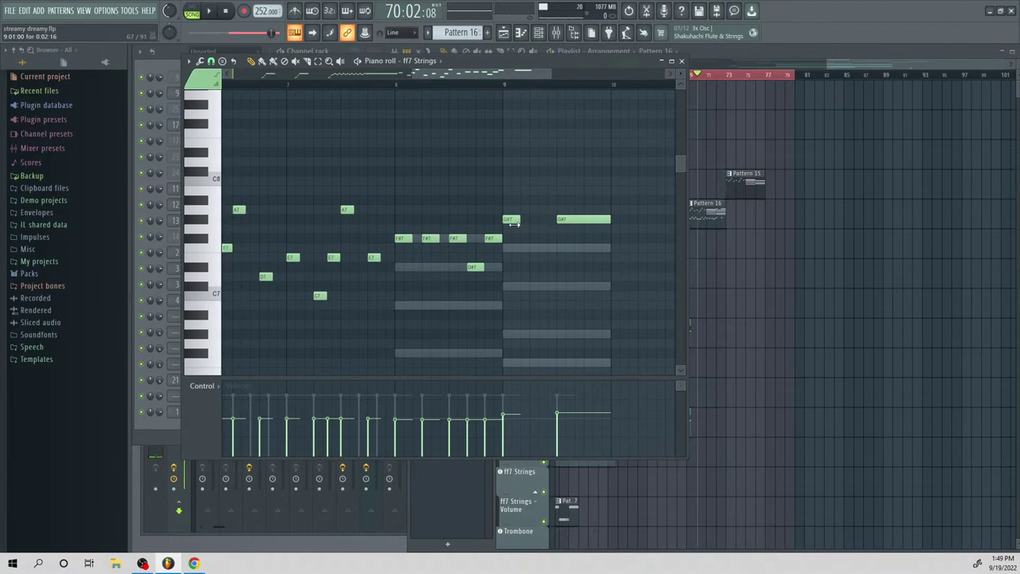
Try a shorter first G#7 in bar 9 of ff7 Strings and audition it
left_click_drag(514, 223, 503, 220)
key("space")
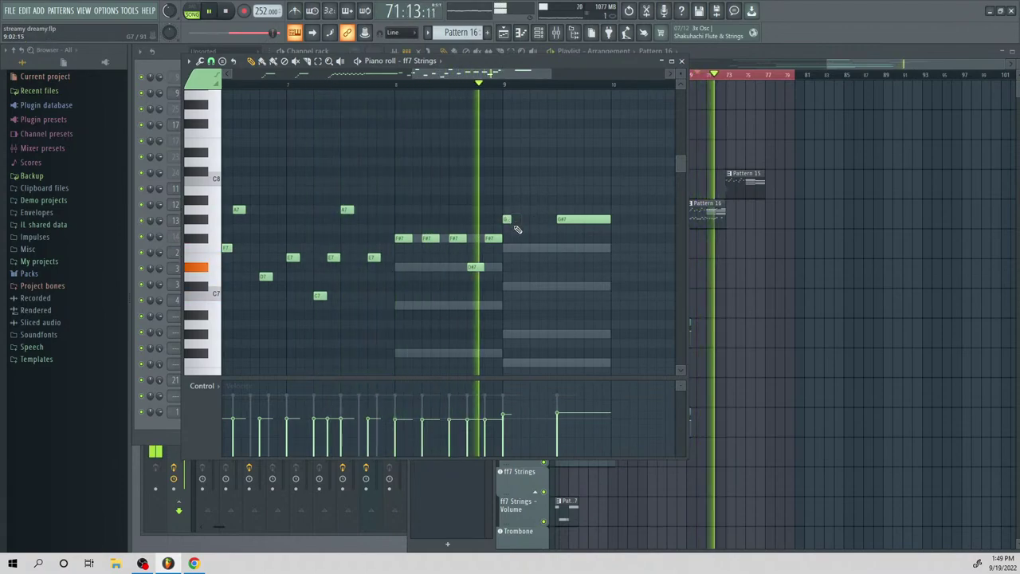
key("space")
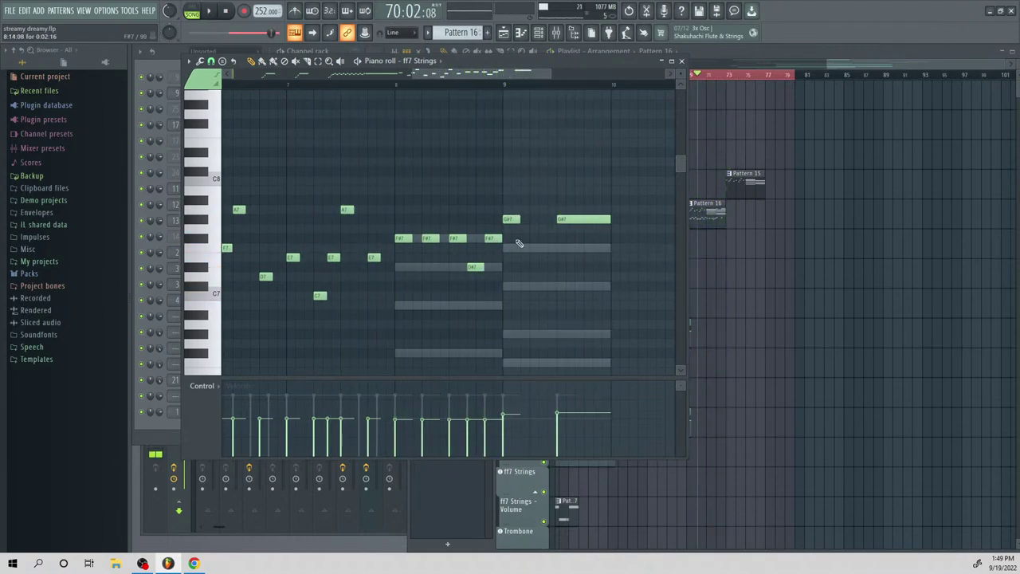
Close the ff7 Strings part, open the Flute part of Pattern 16, and briefly play from bar 70
left_click(681, 61)
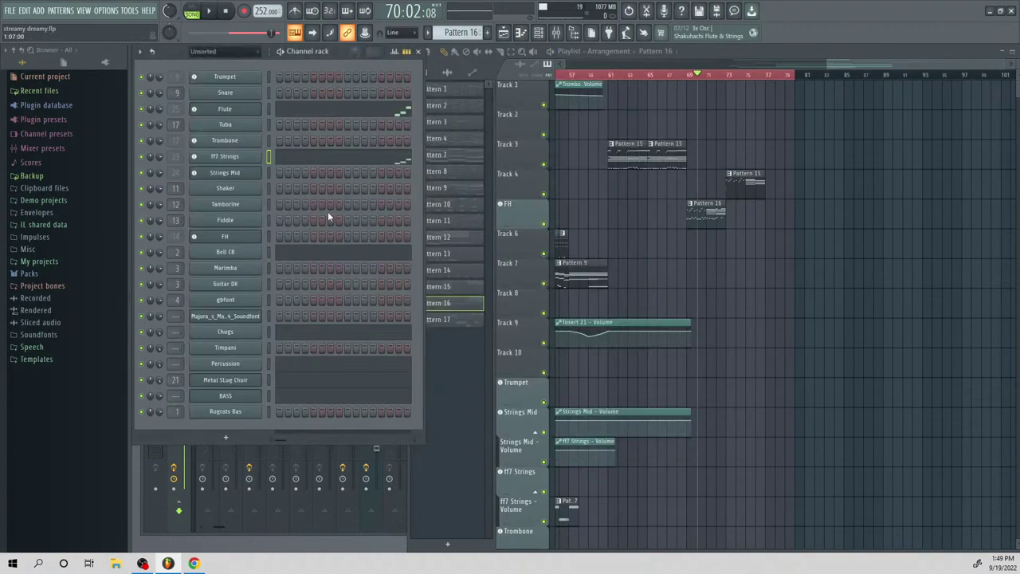
left_click(389, 110)
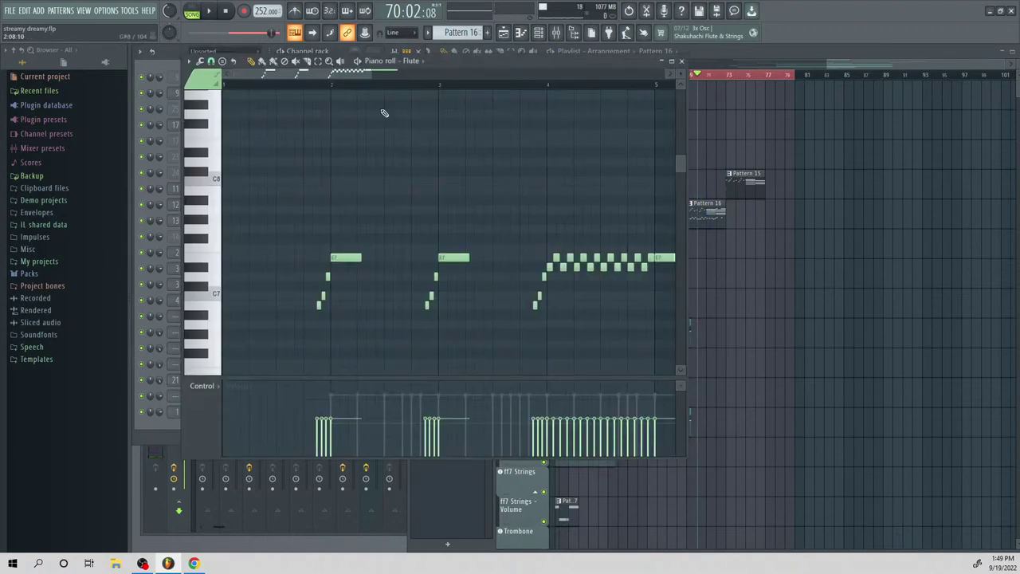
left_click_drag(876, 66, 891, 65)
key("space")
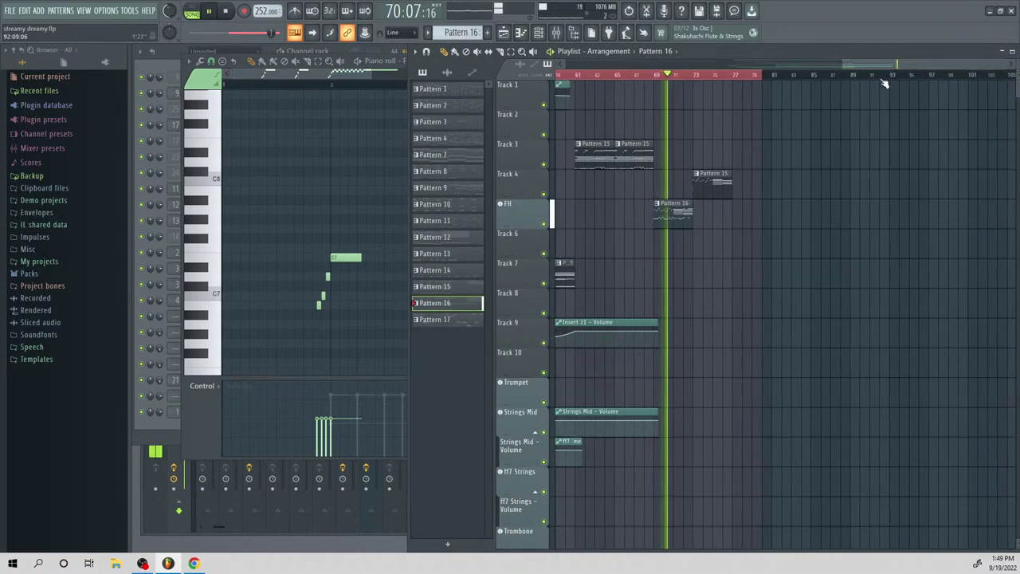
key("space")
Switch to Pattern 15, open its Percussion part for editing, and start playback
left_click(626, 158)
left_click(293, 176)
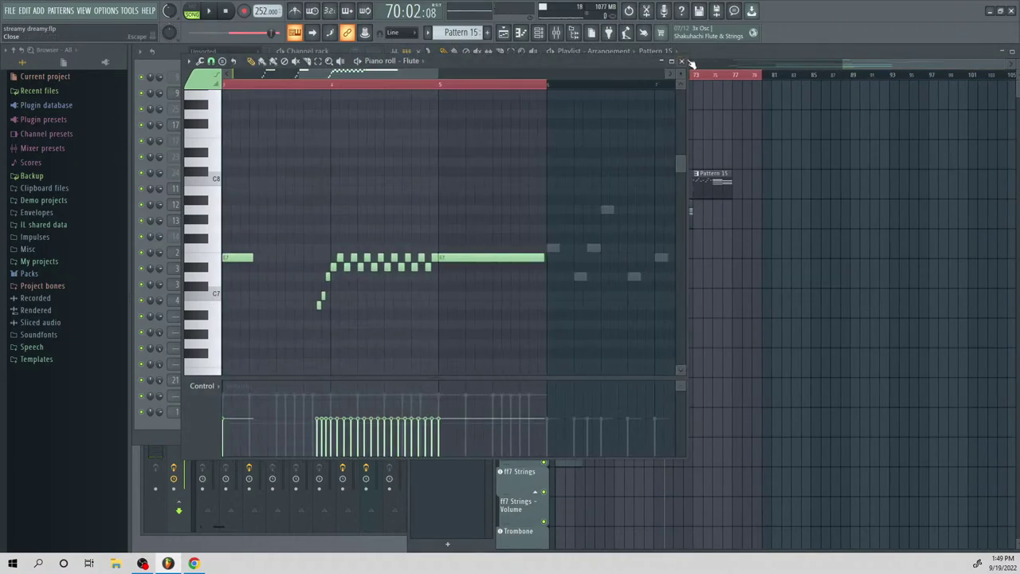
left_click(682, 61)
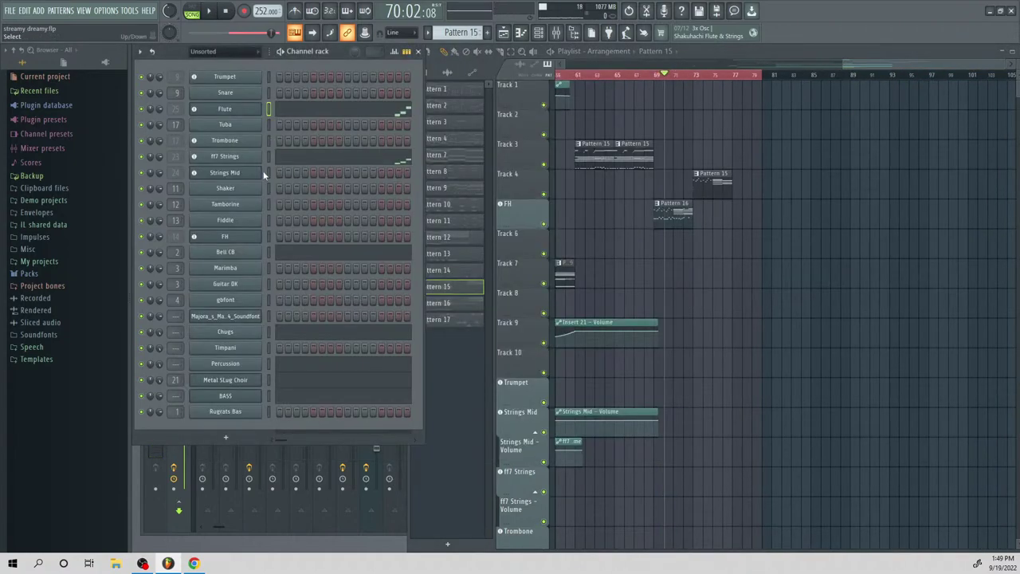
left_click(287, 368)
key("space")
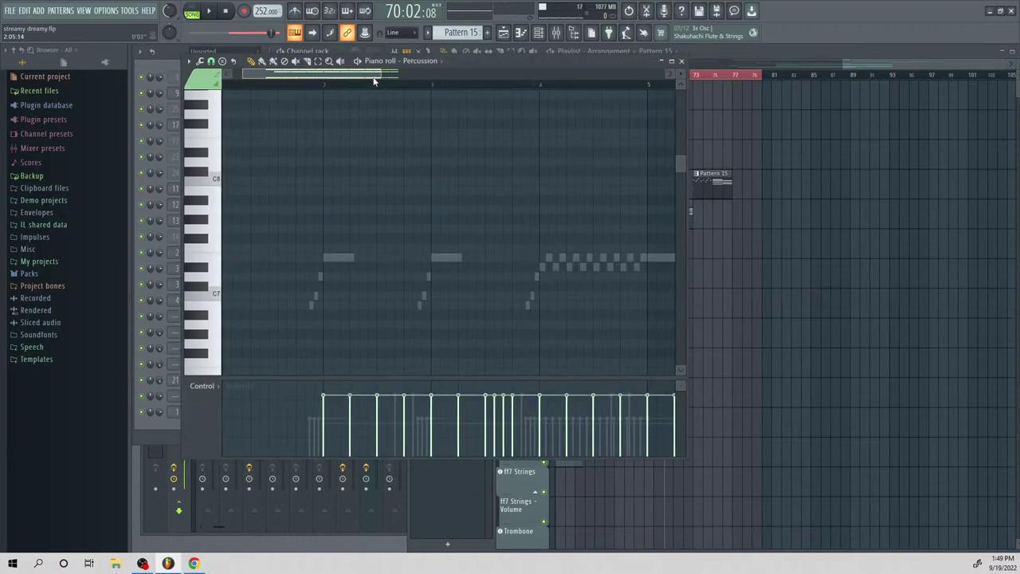
Select the Percussion notes of bars 2 to 5 in Pattern 15 and duplicate them across bars 6 to 9
scroll(403, 180, "down", 3)
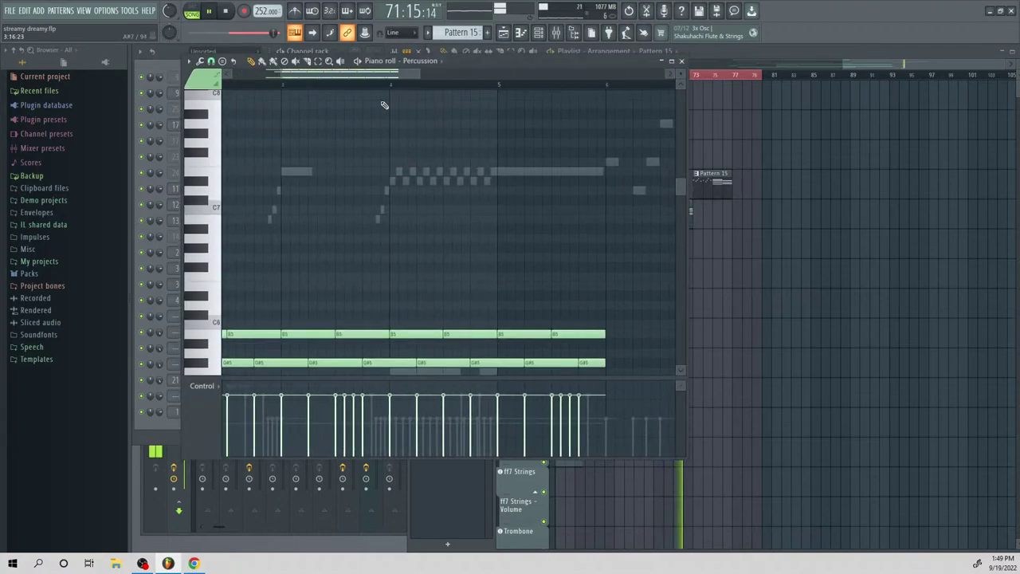
left_click(369, 85)
scroll(467, 166, "down", 6)
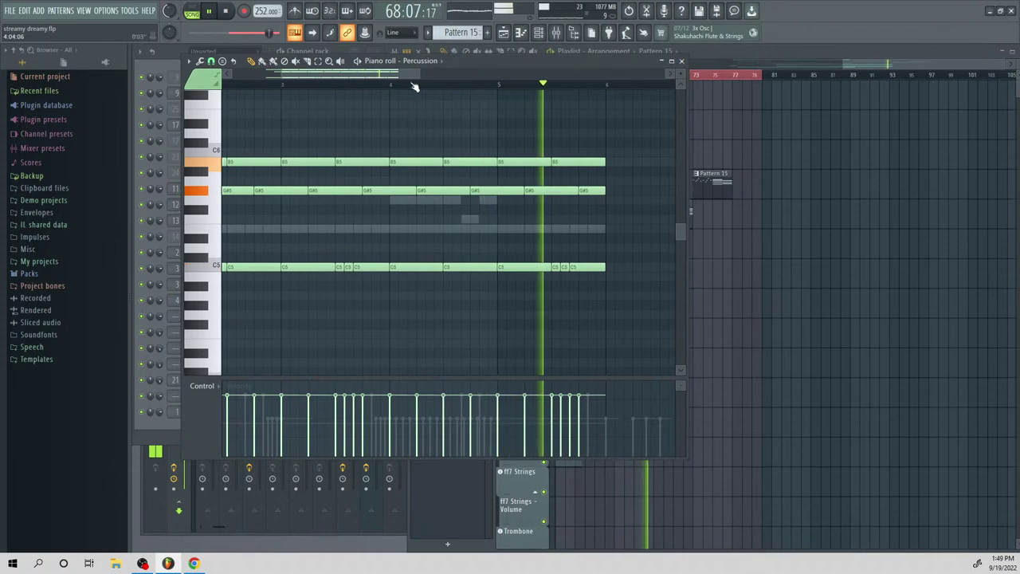
left_click_drag(418, 74, 523, 118)
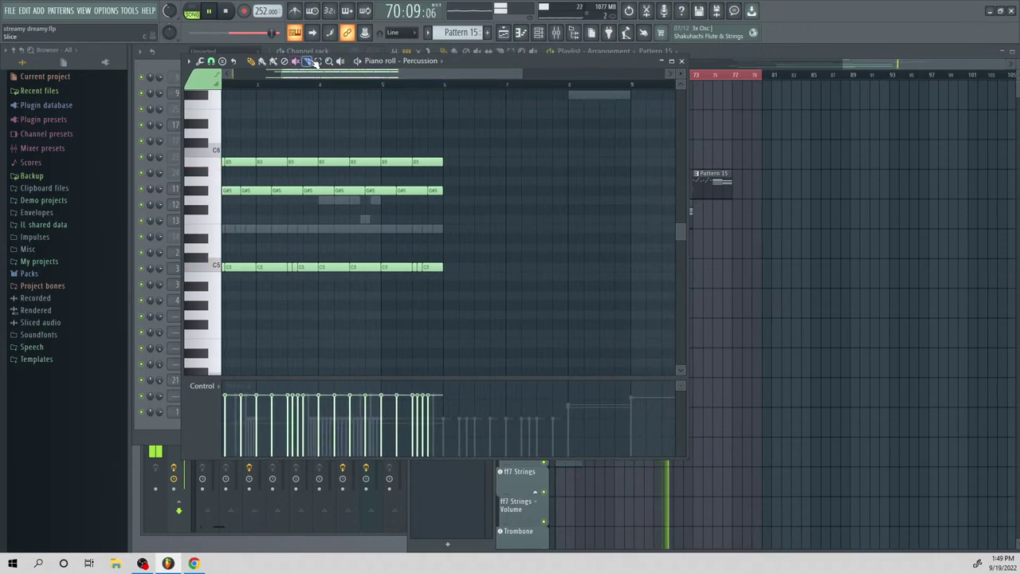
left_click_drag(368, 75, 322, 76)
left_click_drag(608, 291, 293, 141)
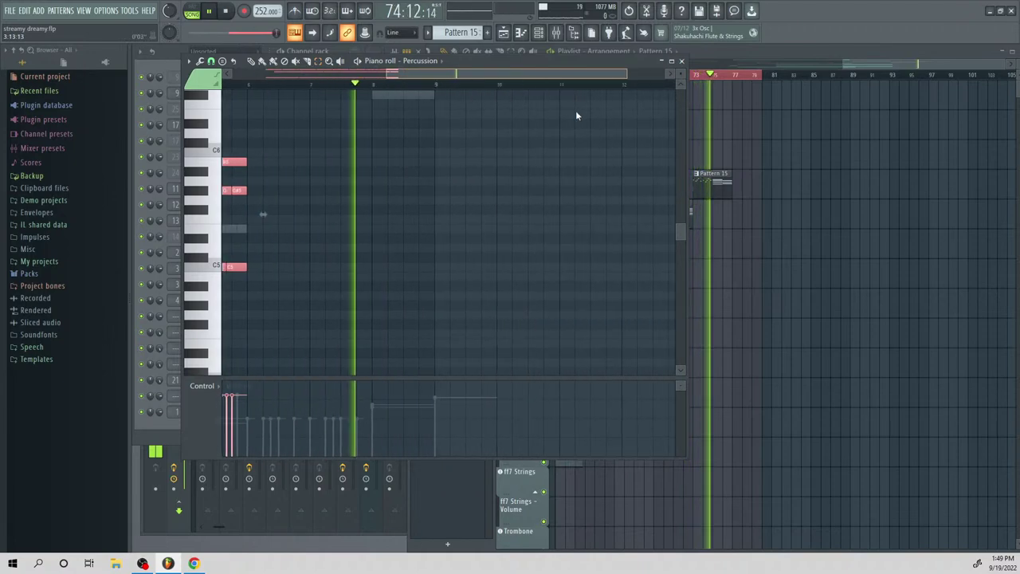
key("ctrl+b")
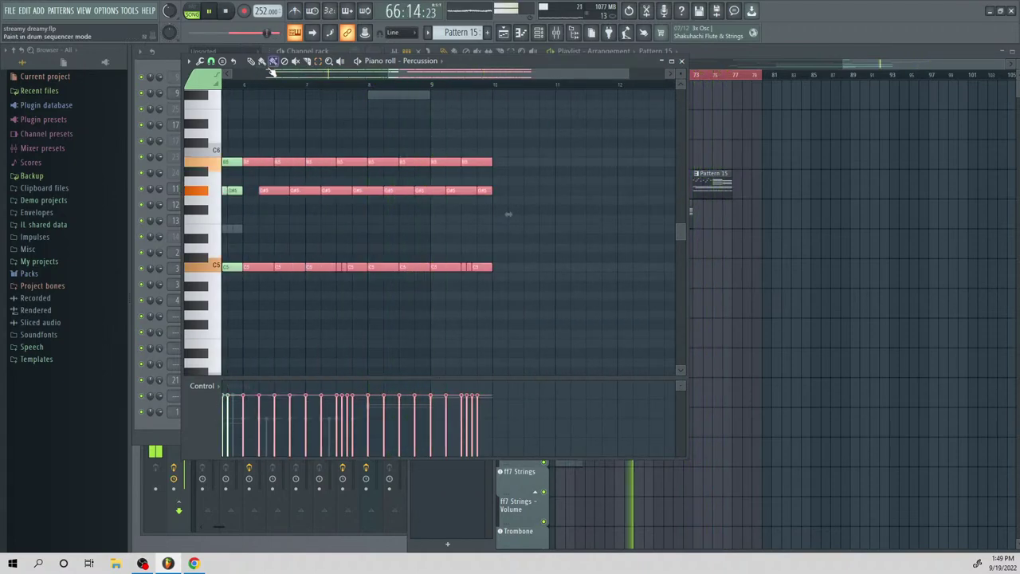
scroll(352, 142, "up", 1)
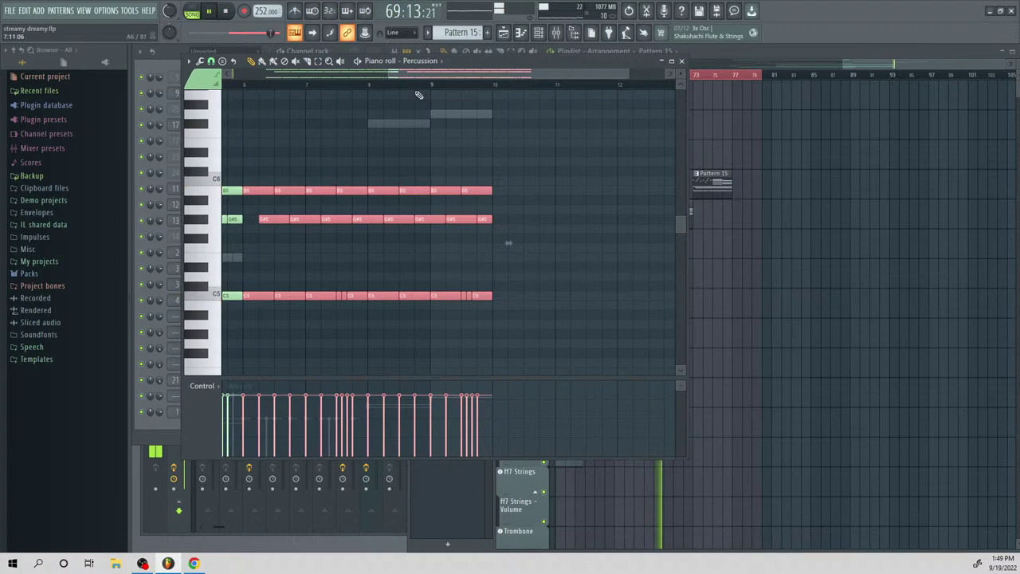
Open Pattern 16 from the playlist for editing and show its bars 2 to 9
left_click(842, 69)
double_click(676, 209)
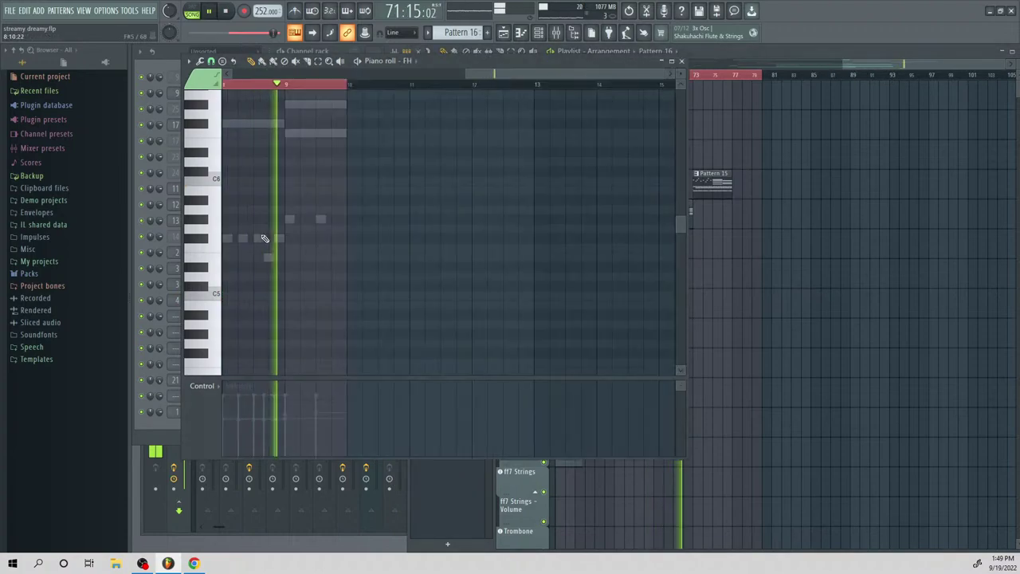
left_click_drag(526, 73, 347, 102)
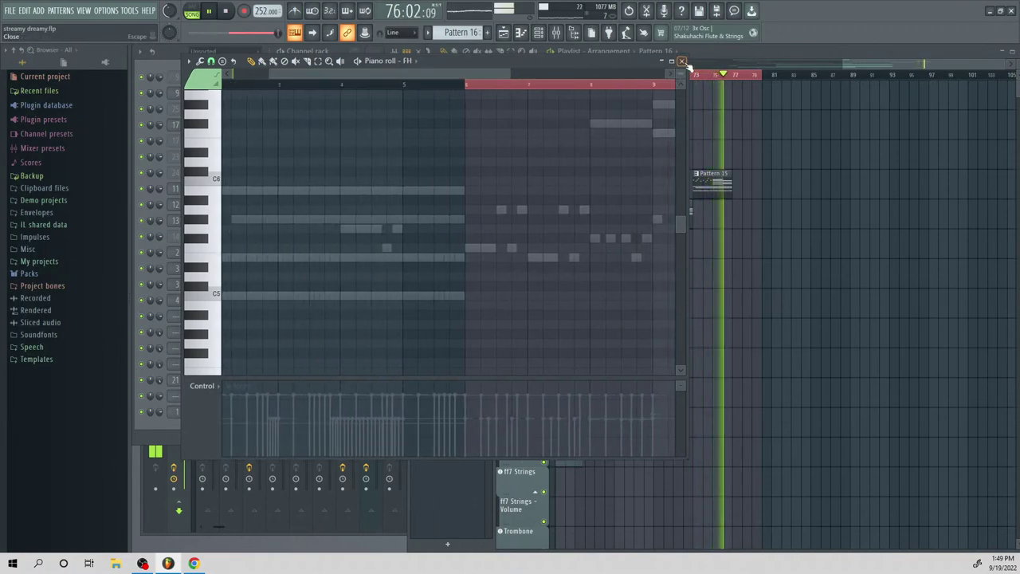
key("ctrl+a")
key("ctrl+b")
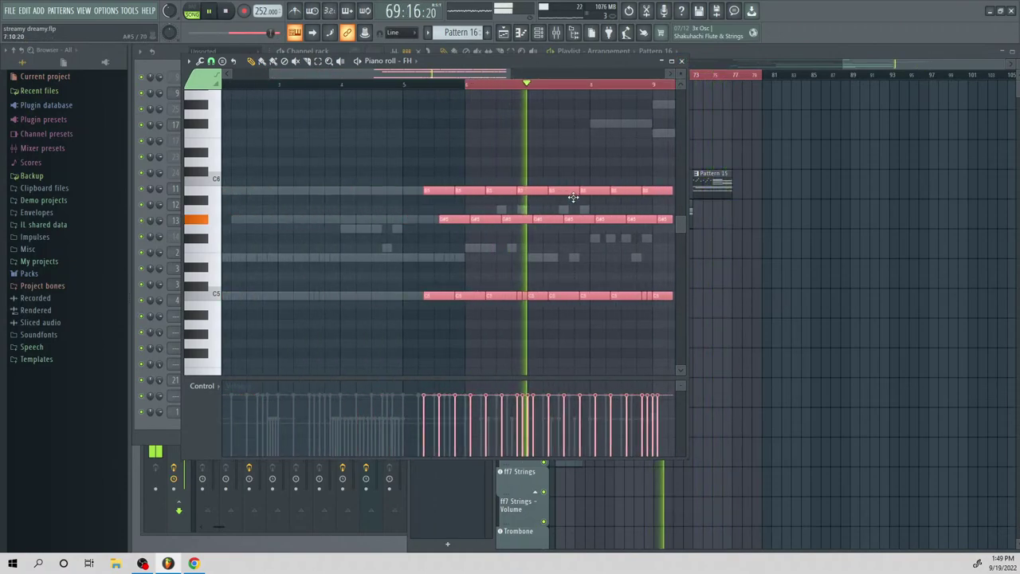
left_click_drag(589, 193, 595, 192)
key("space")
key("Delete")
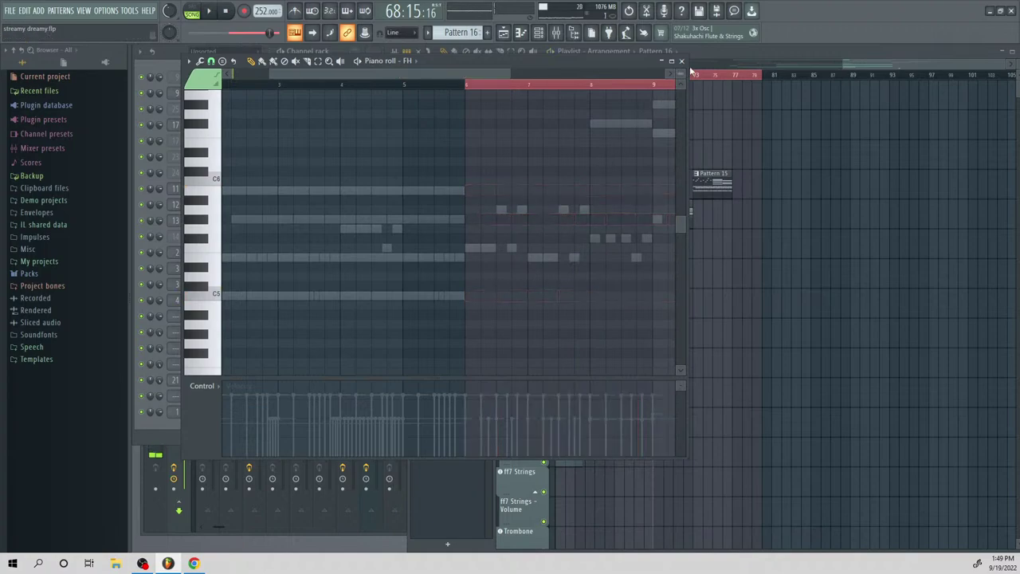
In Pattern 16's Percussion part, duplicate the notes of bars 2 to 5 across bars 6 to 9 and audition them
left_click(683, 61)
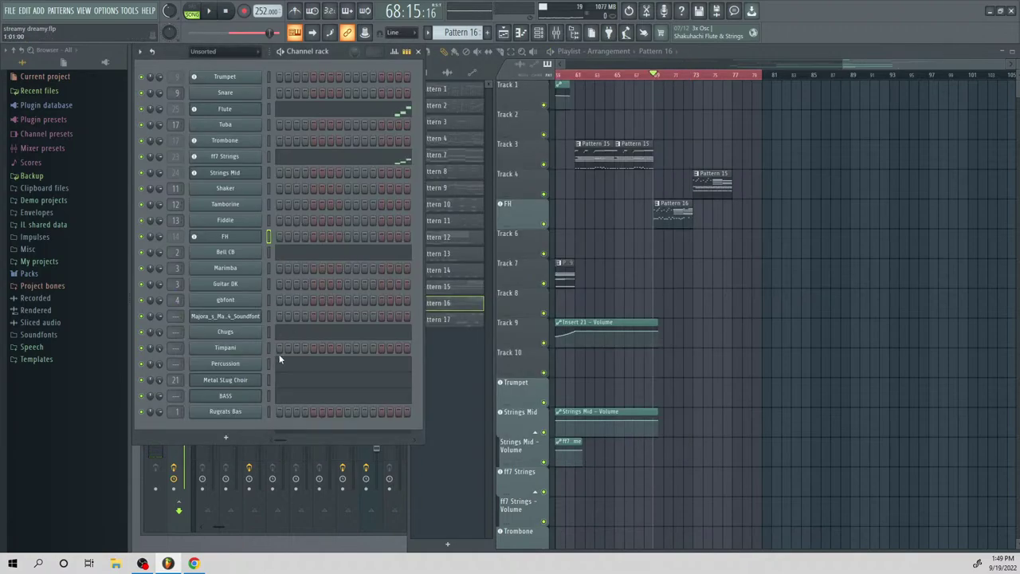
left_click(300, 368)
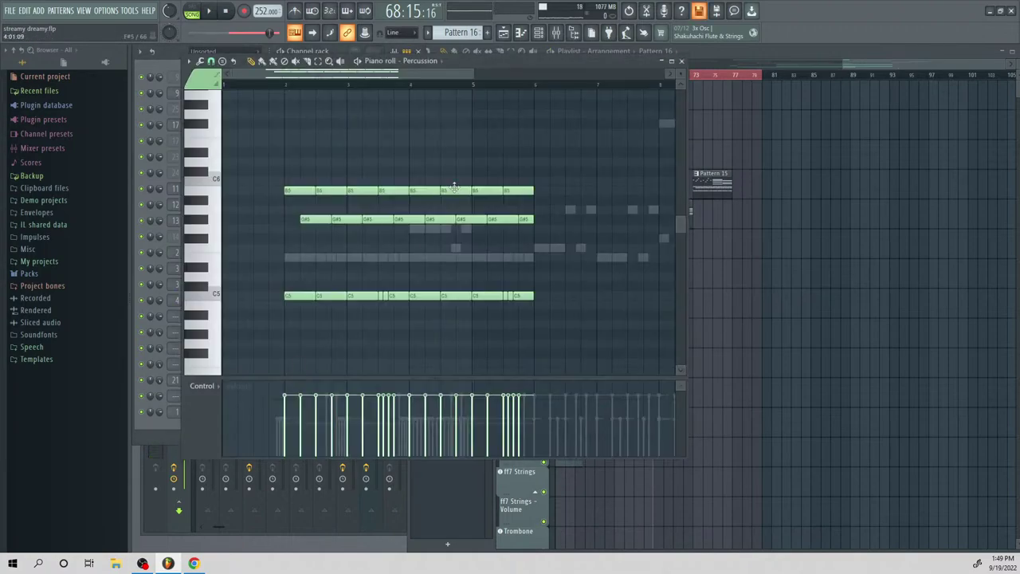
left_click_drag(439, 74, 590, 94)
key("ctrl+b")
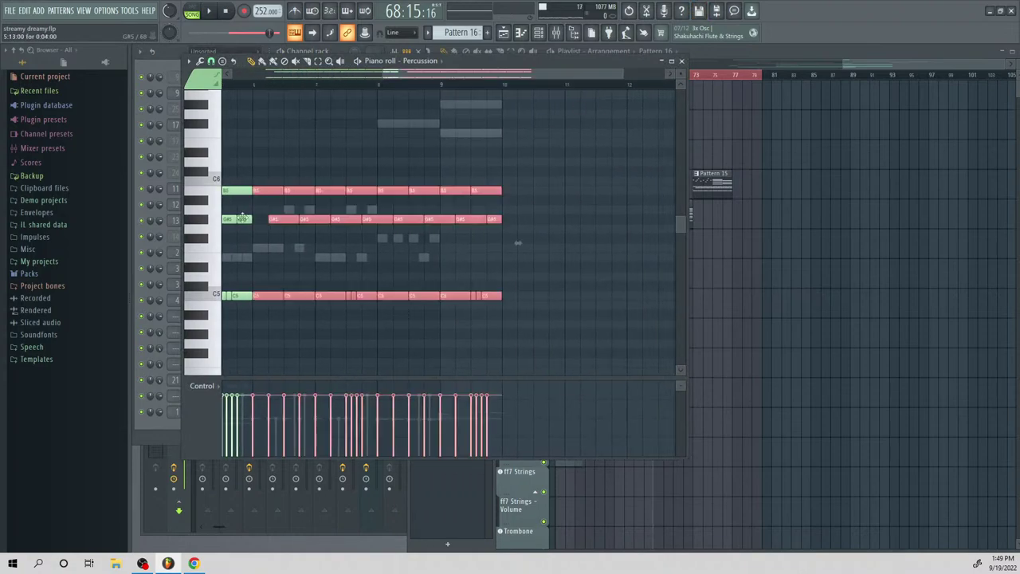
key("space")
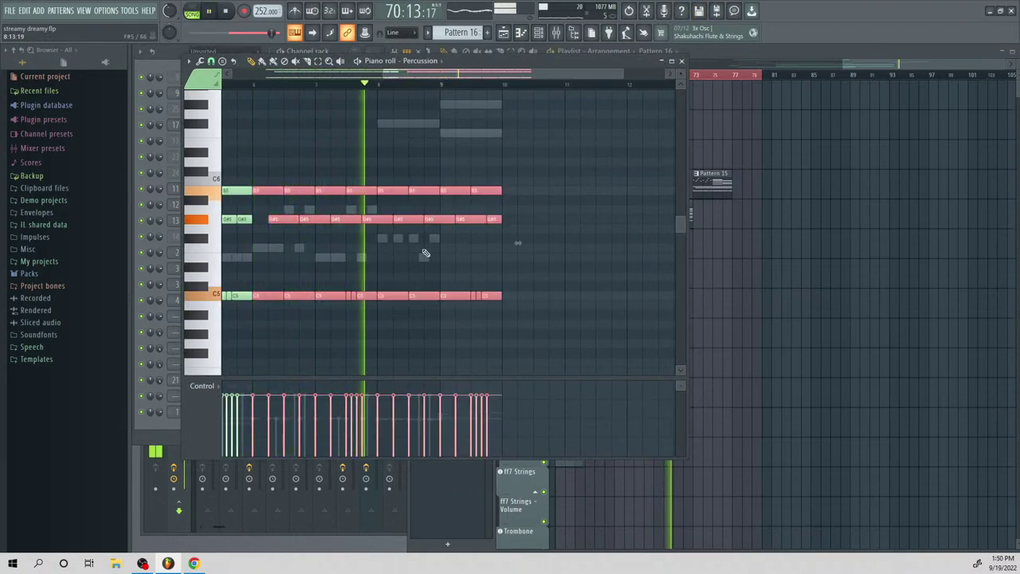
key("space")
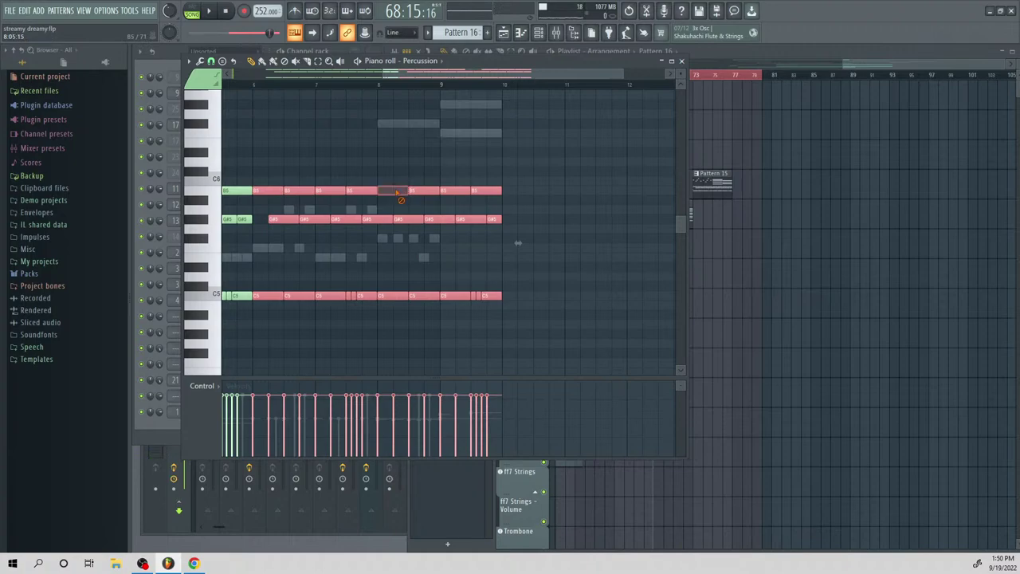
Clear the B5 and G#5 Percussion notes from bars 8 and 9, then place two half-bar G#5 notes in bar 9
left_click(389, 220)
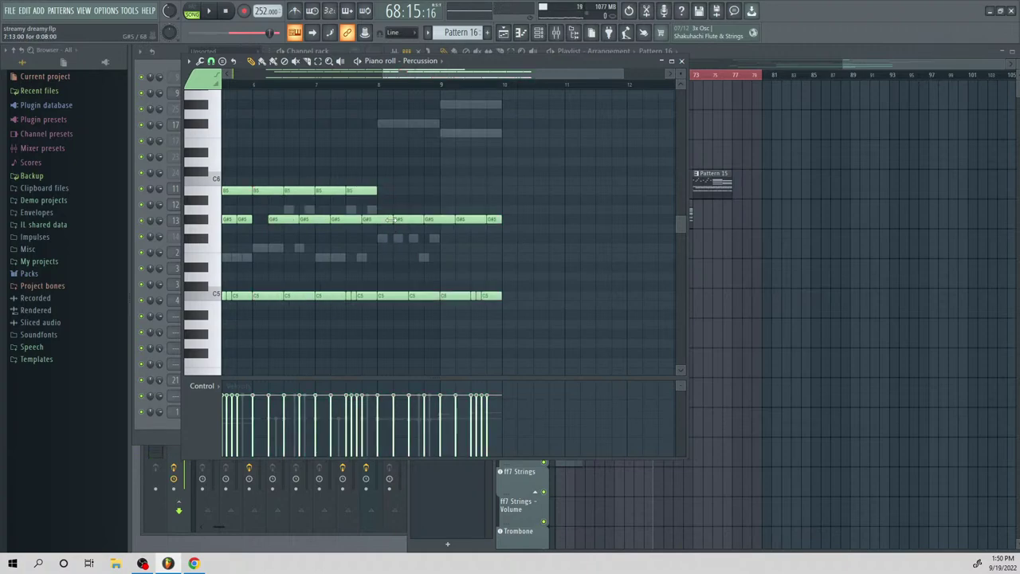
left_click_drag(392, 220, 514, 229)
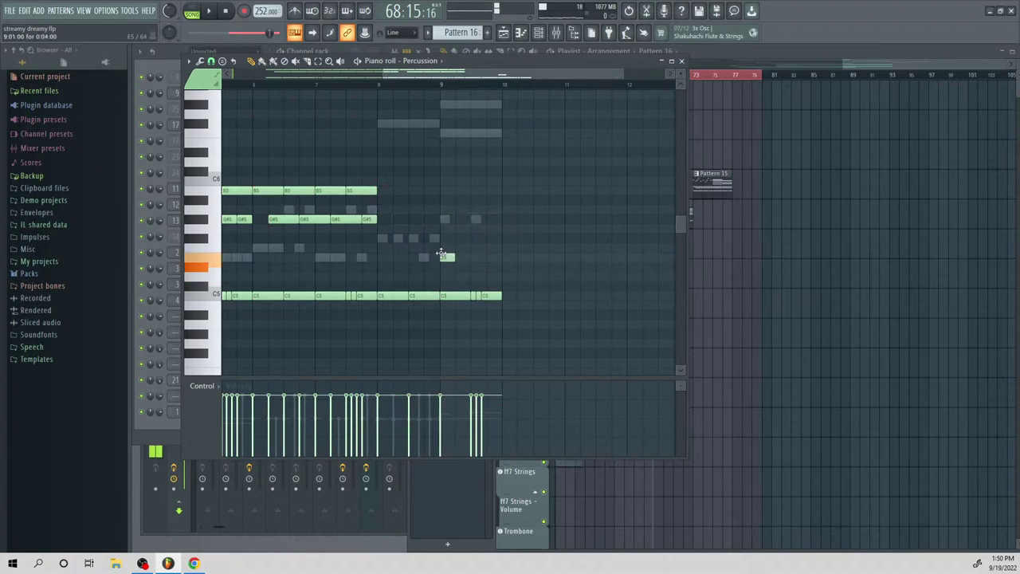
left_click(444, 218)
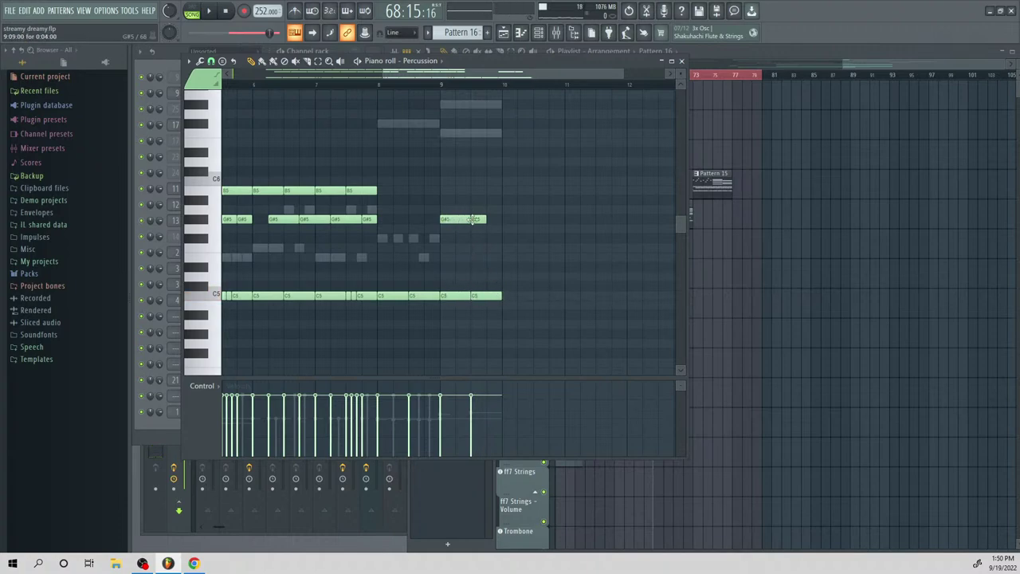
key("space")
left_click_drag(485, 219, 501, 219)
scroll(467, 237, "up", 2)
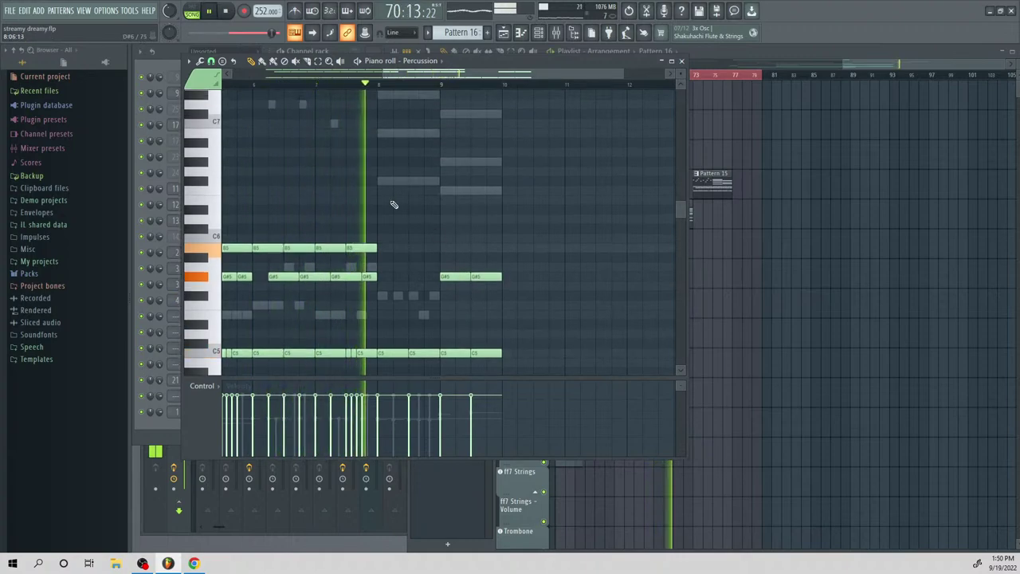
key("space")
Change the piano roll's snap resolution and place a short B7 Percussion note at the start of bar 8
left_click_drag(383, 182, 376, 129)
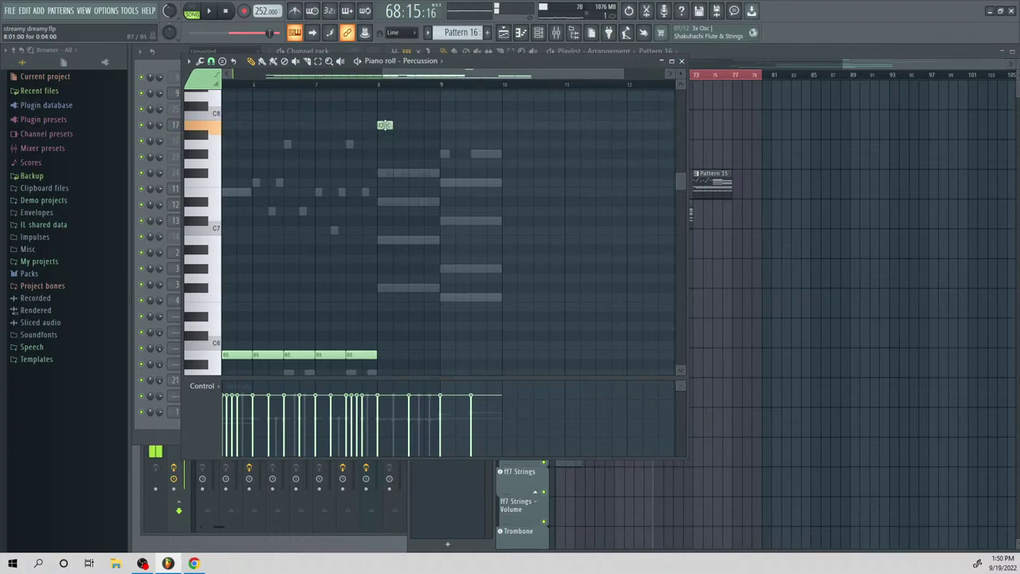
left_click(211, 61)
left_click(215, 142)
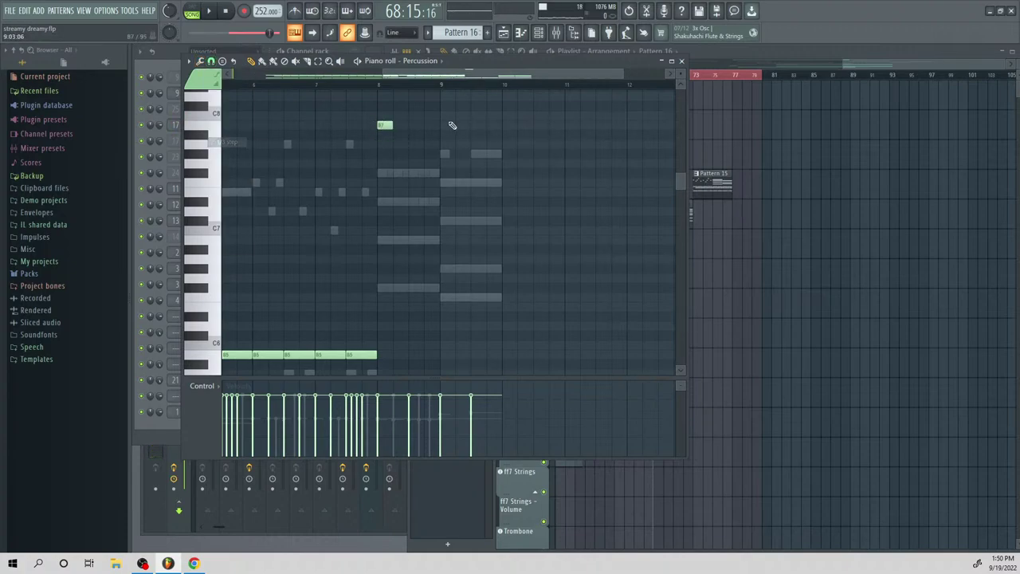
left_click(210, 61)
left_click(225, 193)
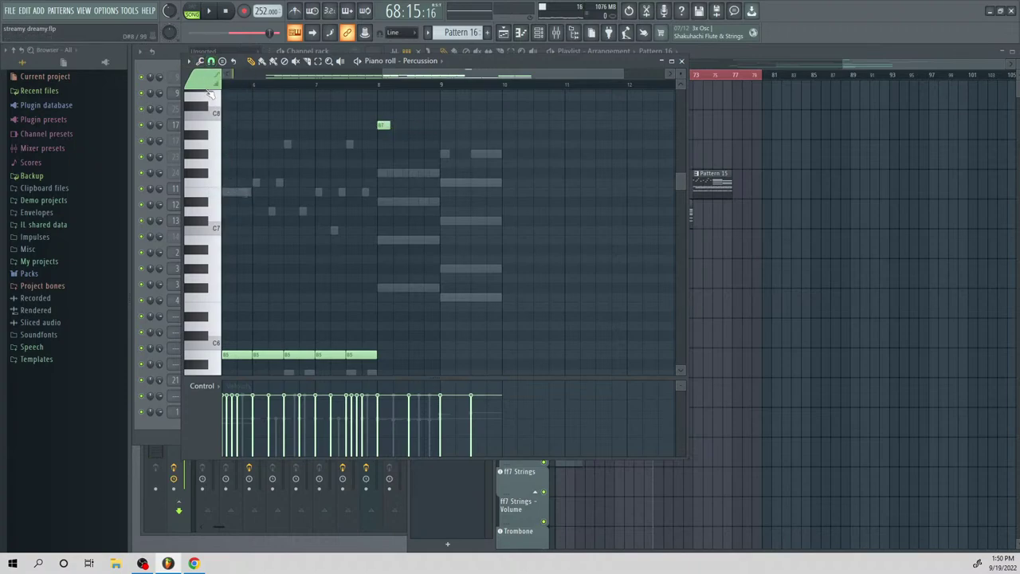
left_click(211, 61)
left_click(219, 213)
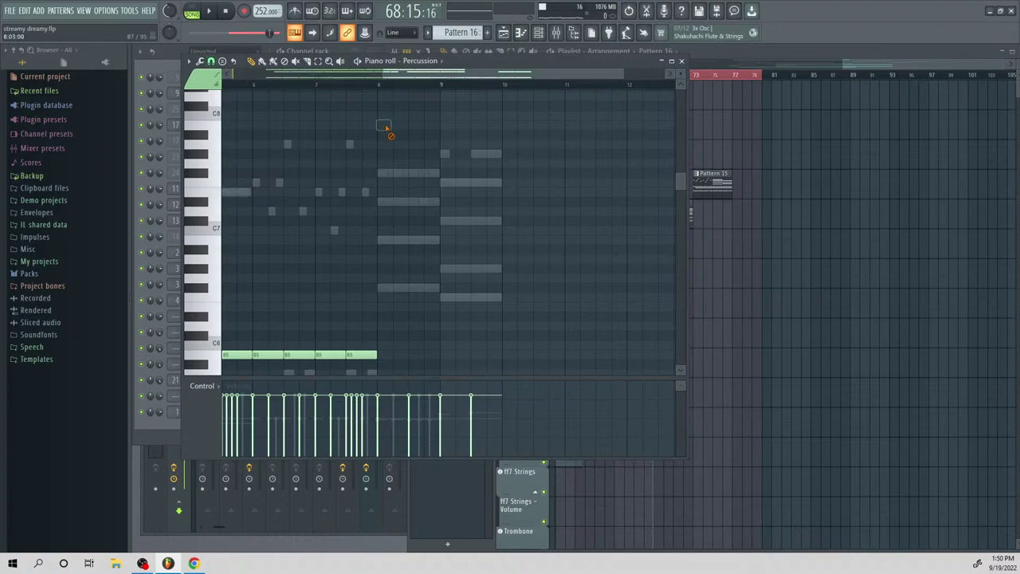
left_click(380, 128)
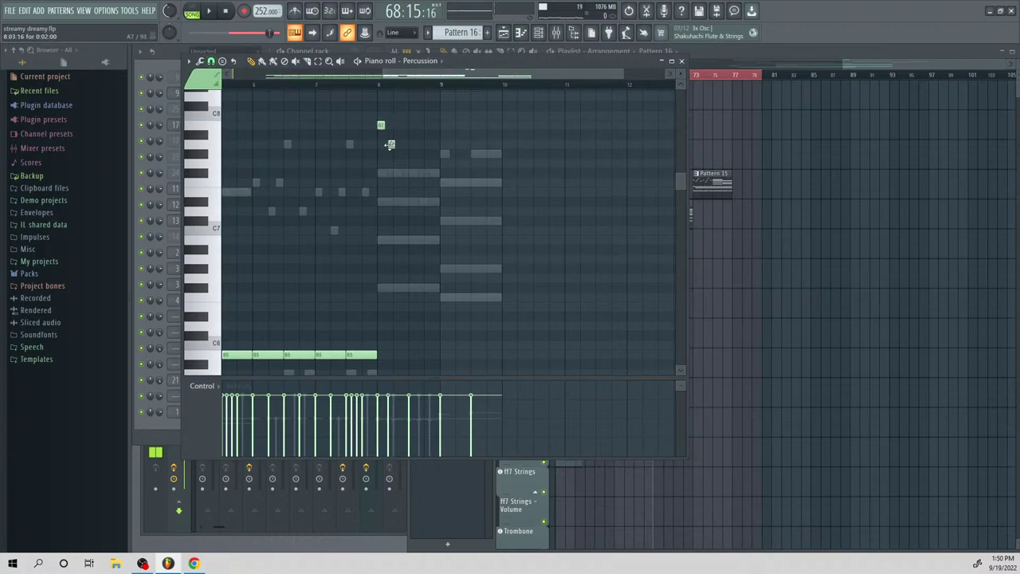
Try a short A7 after the B7 in bar 8, replace it with A#7, and audition it
left_click(390, 144)
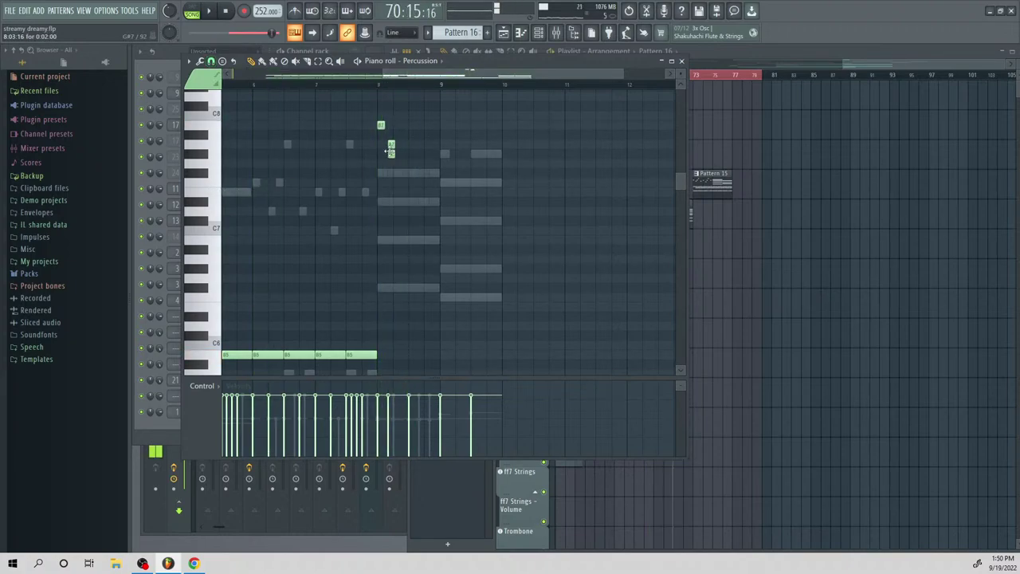
right_click(391, 154)
key("space")
key("space")
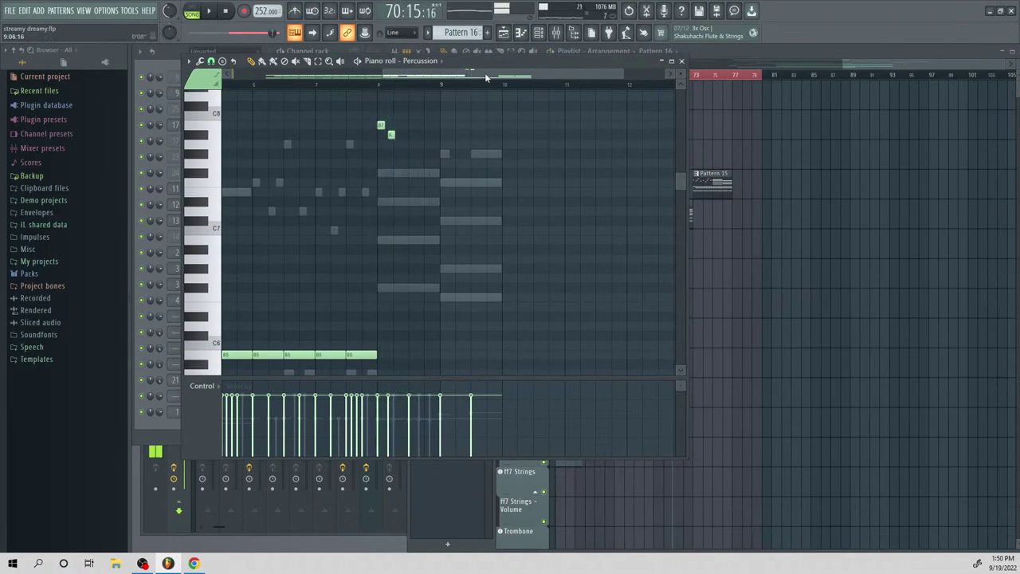
Space out the bar 8 run as short B7, A#7, A7, A#7 and A7 notes and play it
scroll(390, 134, "up", 4)
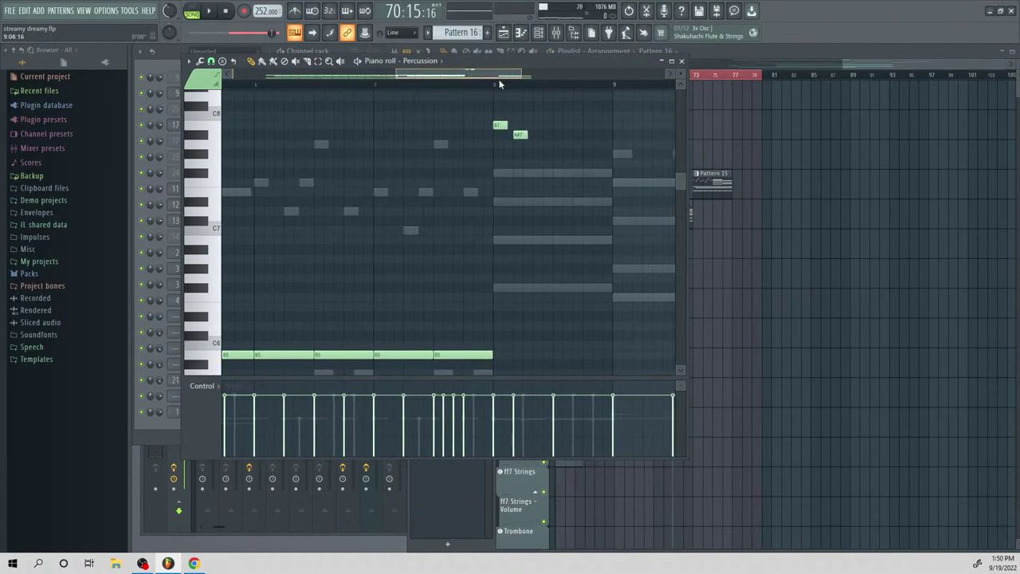
left_click(394, 135)
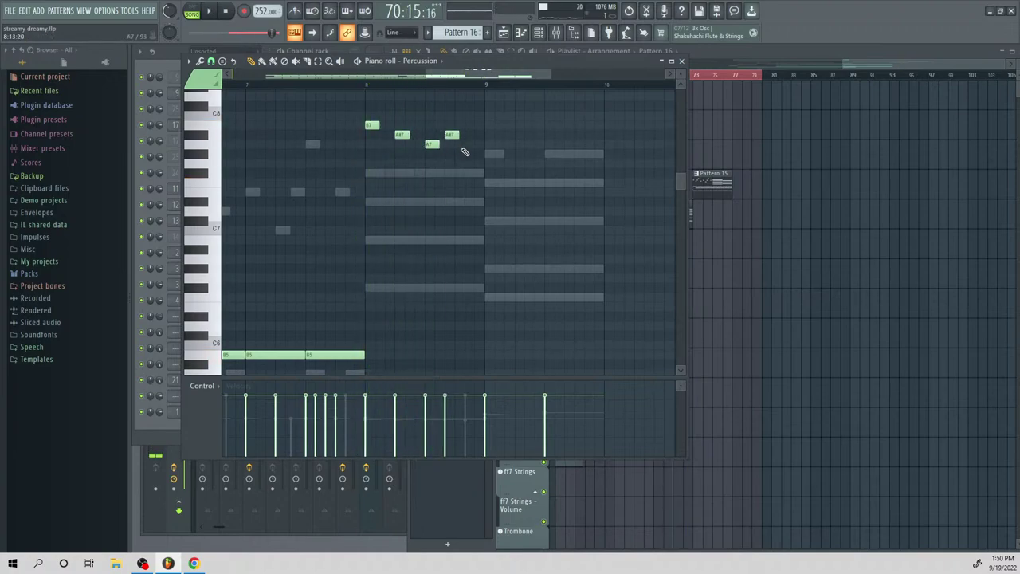
key("space")
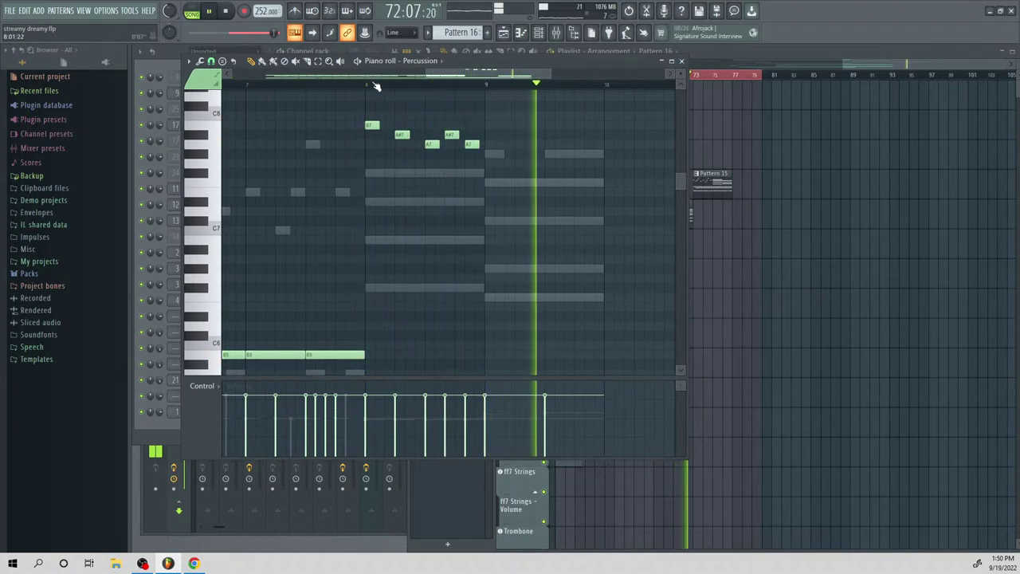
Stop playback and add two nearly half-bar B5 notes above the G#5 notes in bar 9
key("space")
scroll(488, 237, "down", 3)
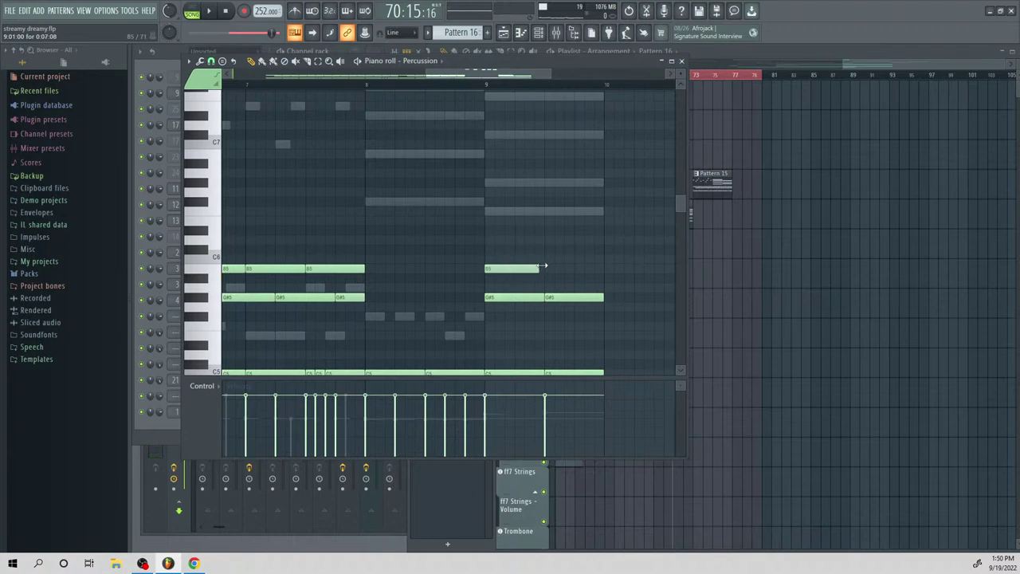
scroll(545, 265, "up", 6)
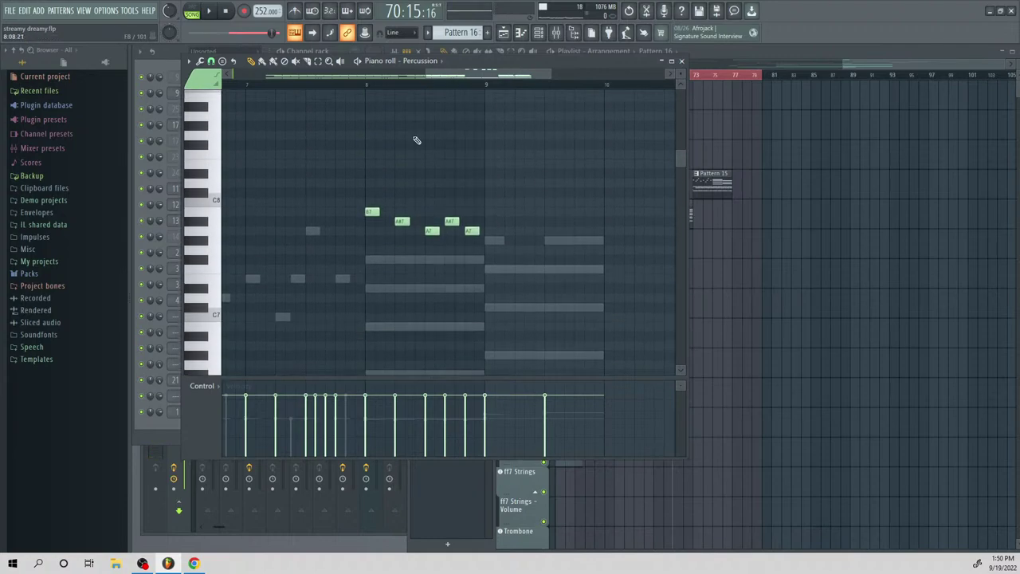
Select the five high Percussion notes in bar 8, lengthen them together until they overlap, and audition the result
left_click_drag(396, 222, 482, 235)
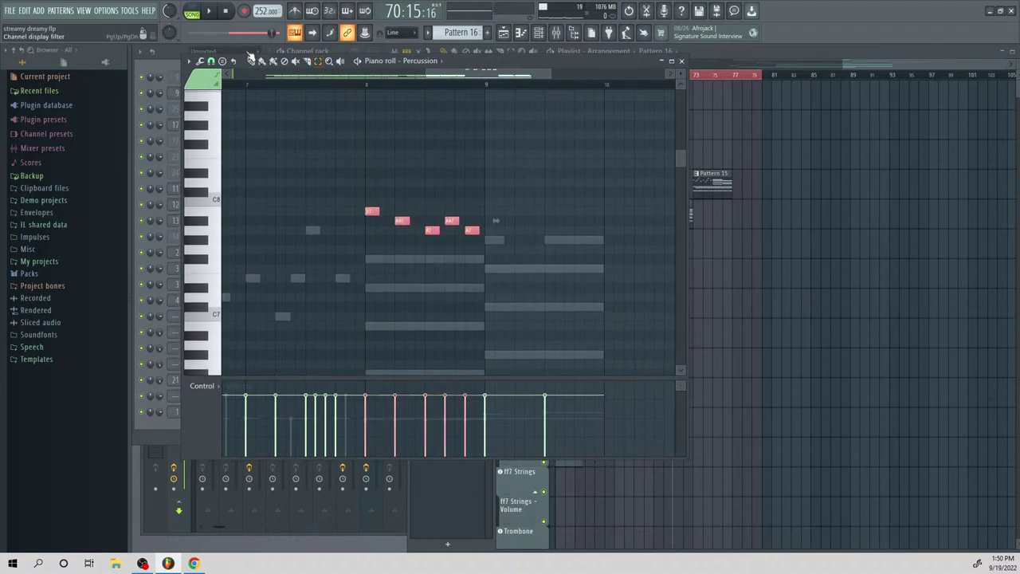
left_click_drag(379, 210, 410, 211)
key("space")
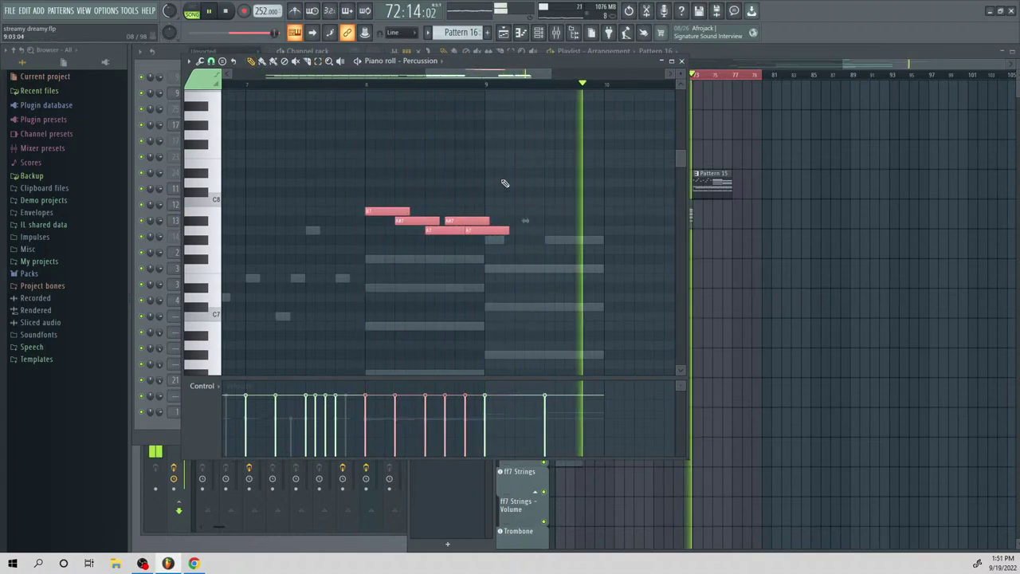
scroll(510, 195, "down", 10)
key("space")
key("space")
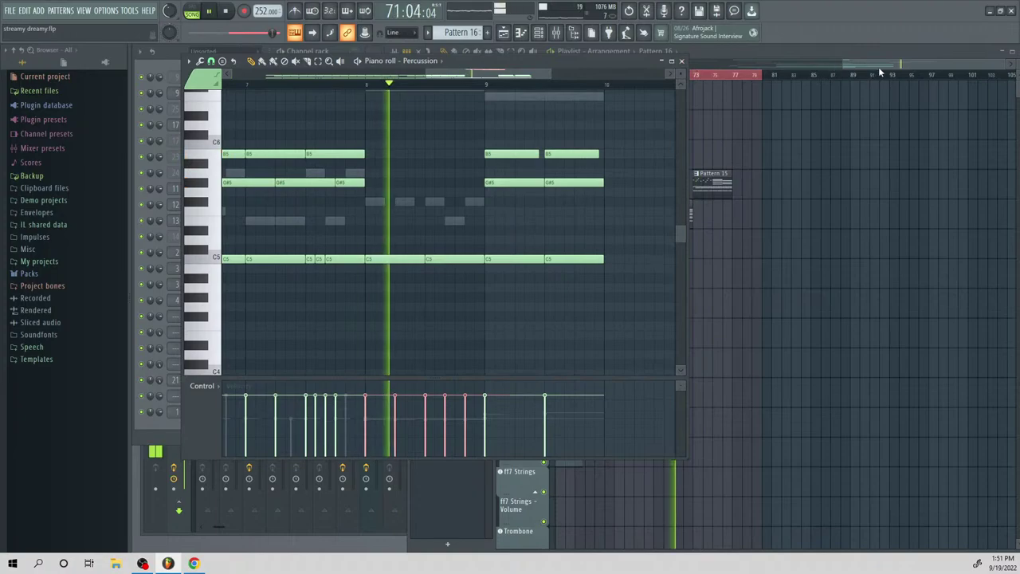
Bring the playlist forward and audition the arrangement from bar 61 into Pattern 16
left_click(877, 68)
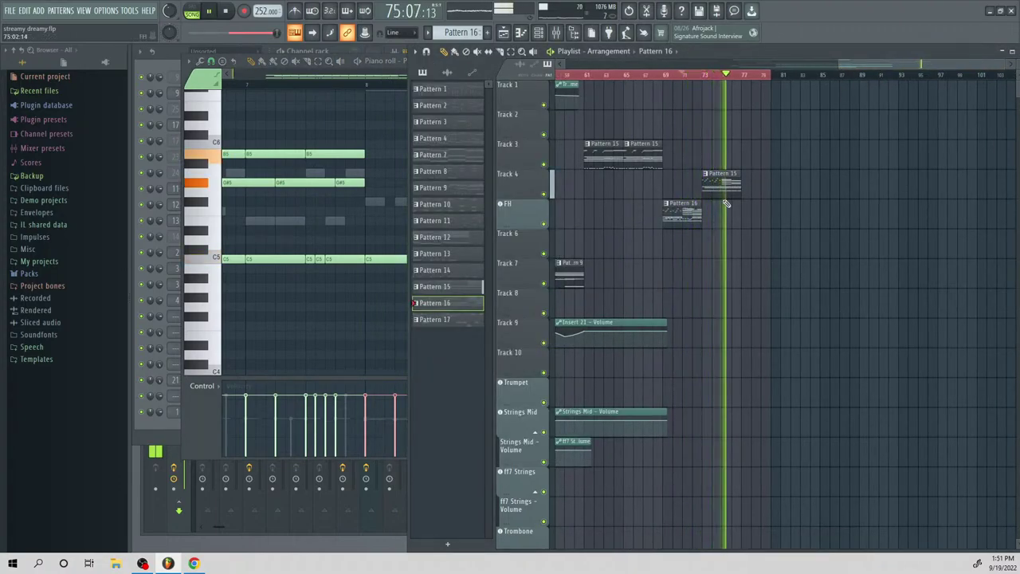
key("space")
left_click(587, 74)
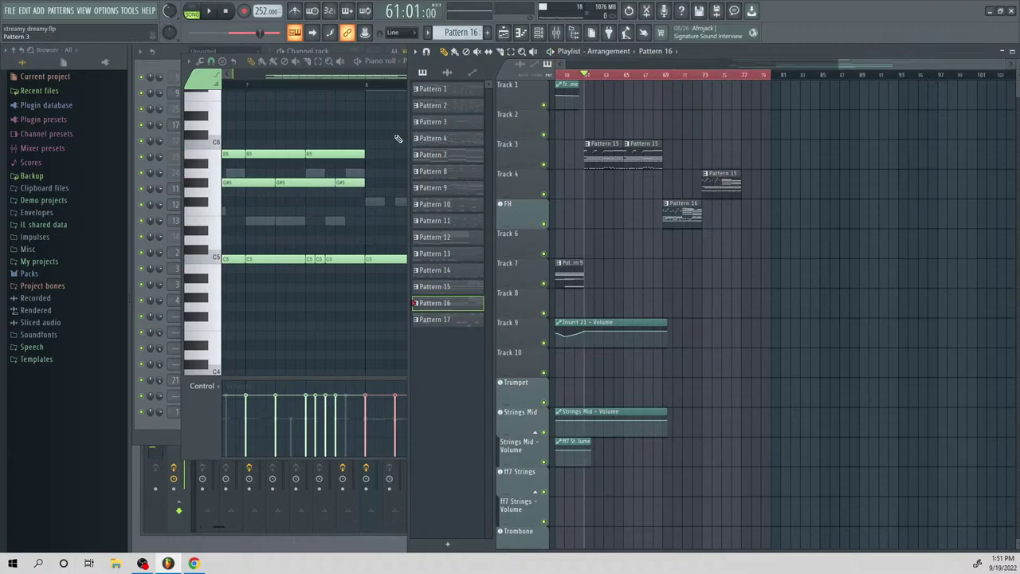
key("space")
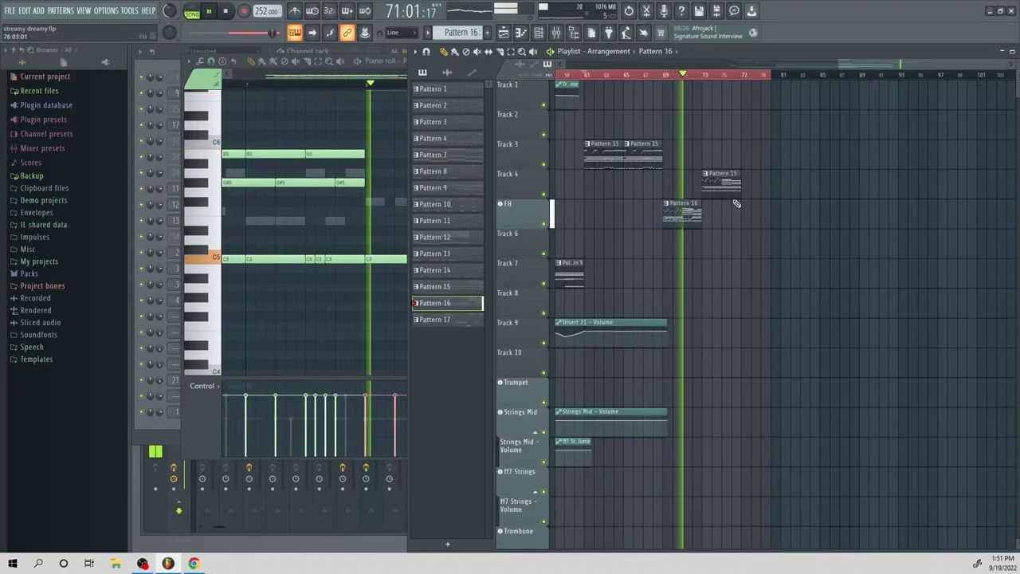
key("space")
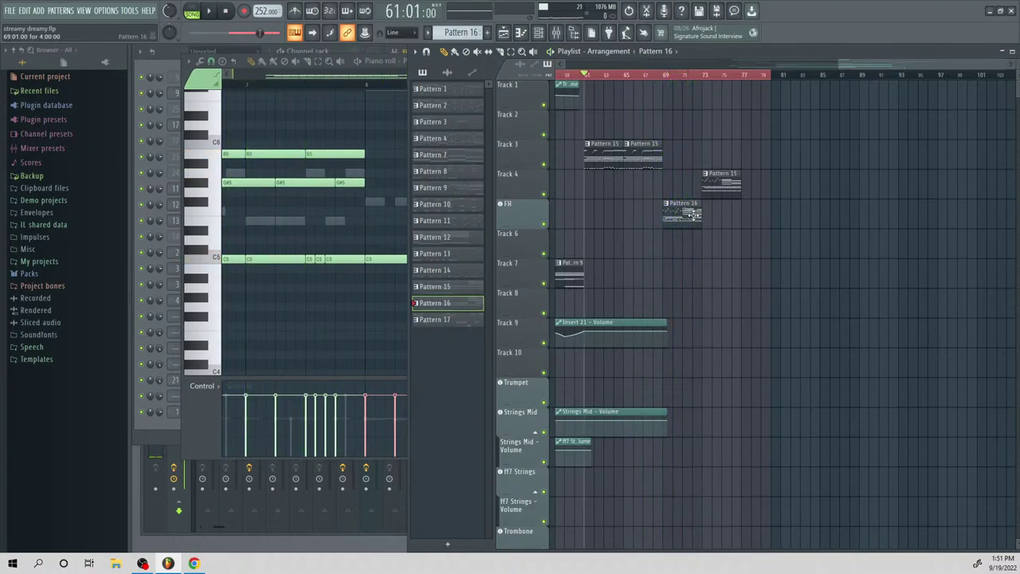
Reopen the Percussion part of Pattern 16 and show all its notes from bar 2 to bar 9
double_click(690, 213)
left_click(682, 61)
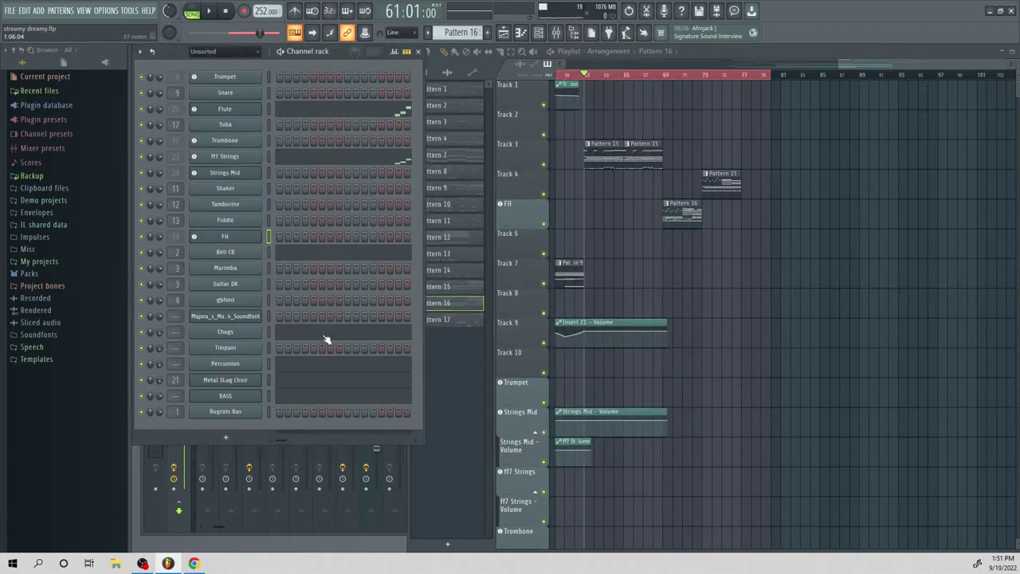
left_click(309, 368)
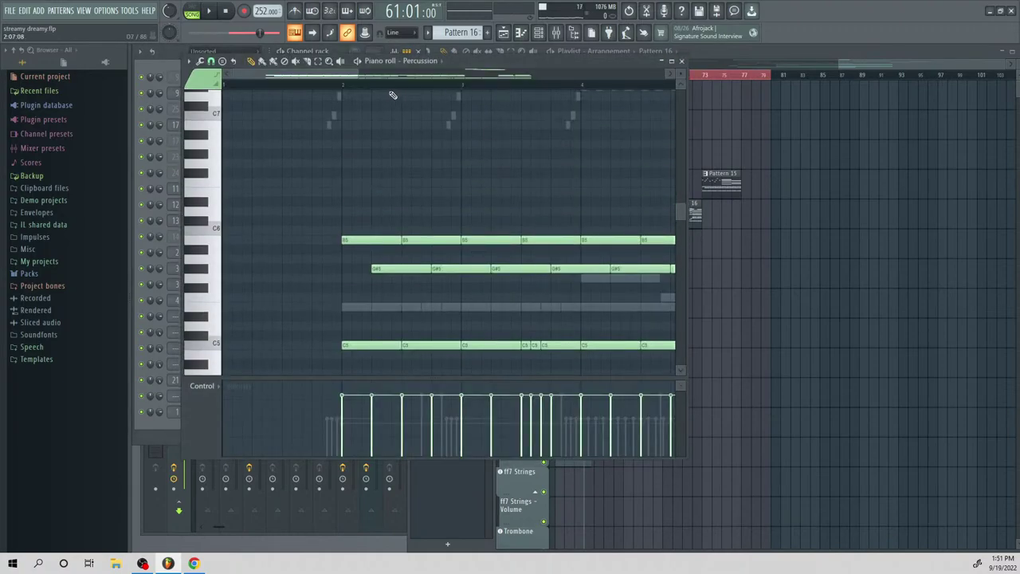
left_click_drag(355, 71, 614, 127)
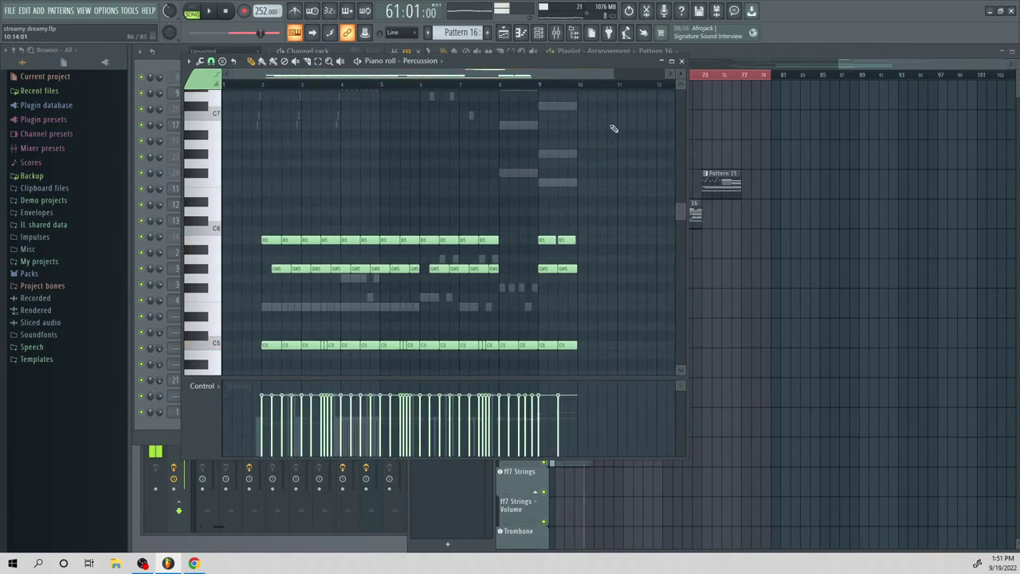
Delete the high Percussion notes in bar 8 of Pattern 16 and audition the passage without them
scroll(514, 192, "up", 1)
scroll(514, 191, "up", 3)
scroll(467, 122, "down", 1)
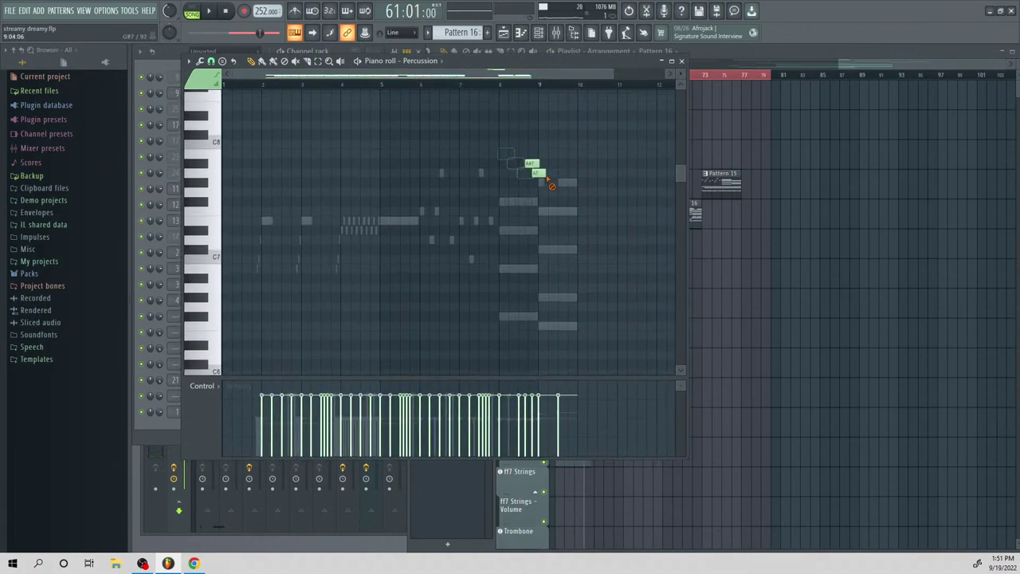
scroll(530, 160, "down", 3)
key("space")
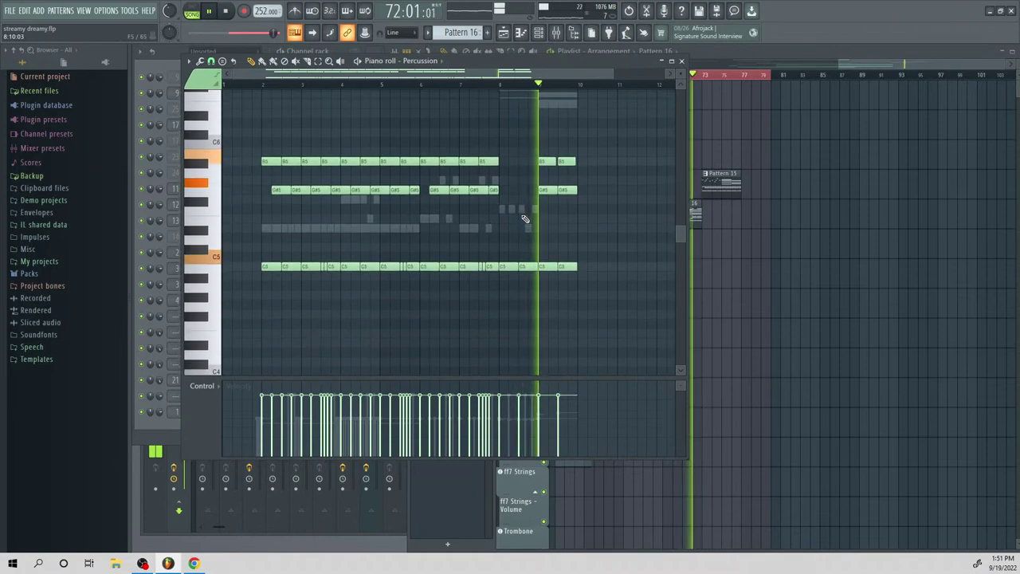
scroll(528, 228, "up", 3)
scroll(526, 255, "down", 2)
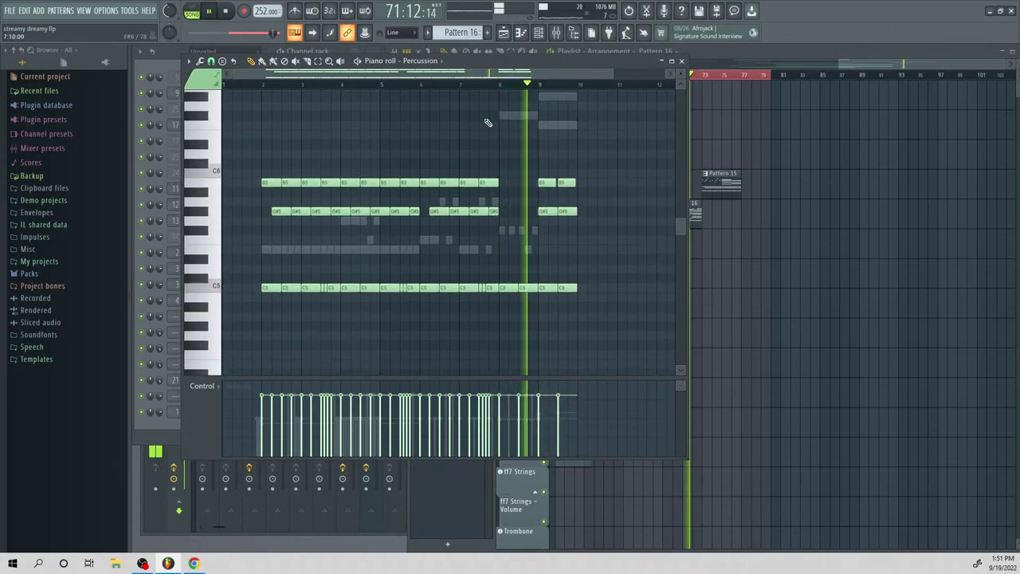
key("space")
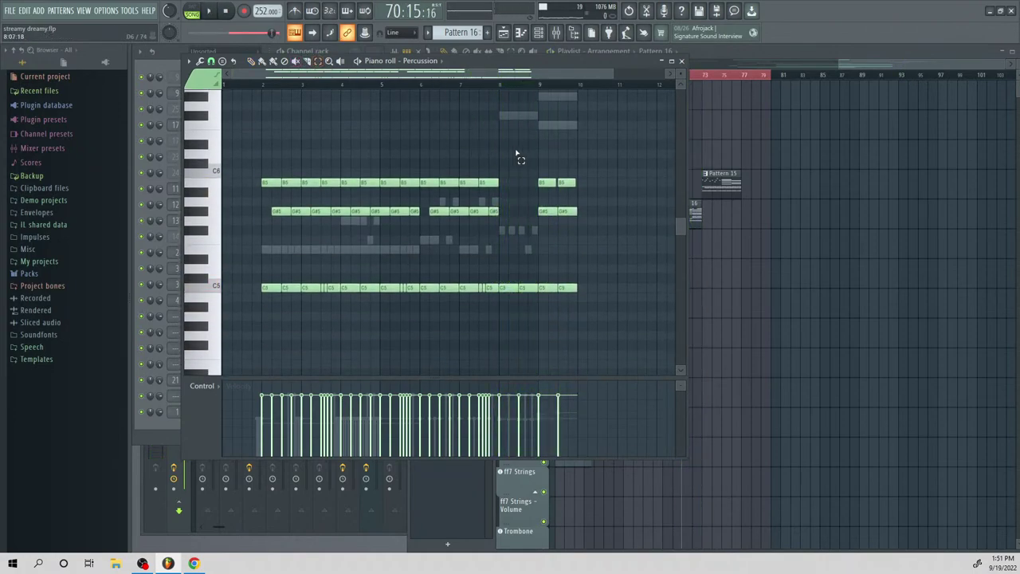
Replace the Percussion notes in bars 8 and 9 with a duplicate of those in bars 6 and 7, and audition the result
left_click_drag(588, 141, 510, 295)
key("Delete")
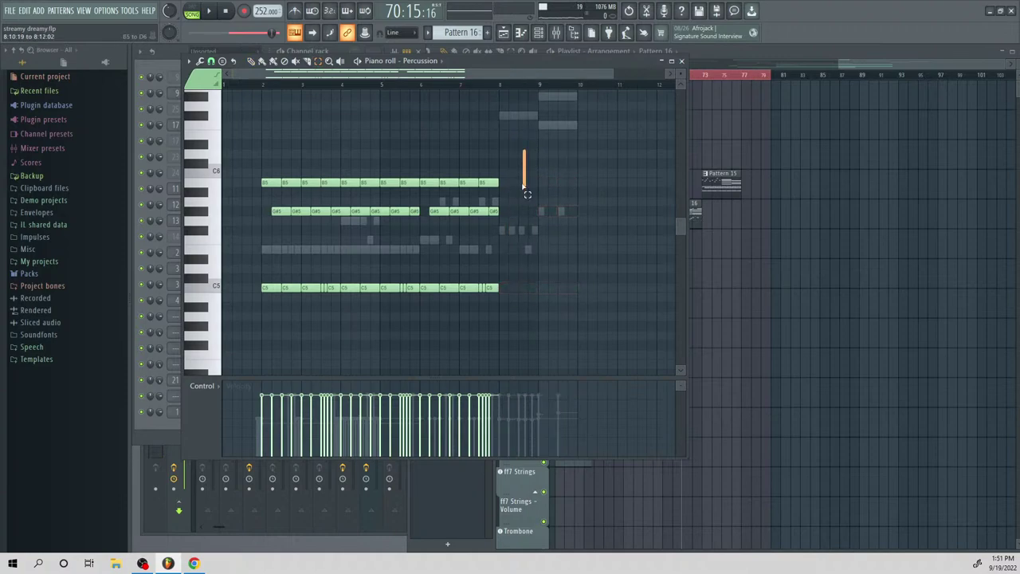
left_click_drag(524, 189, 436, 307)
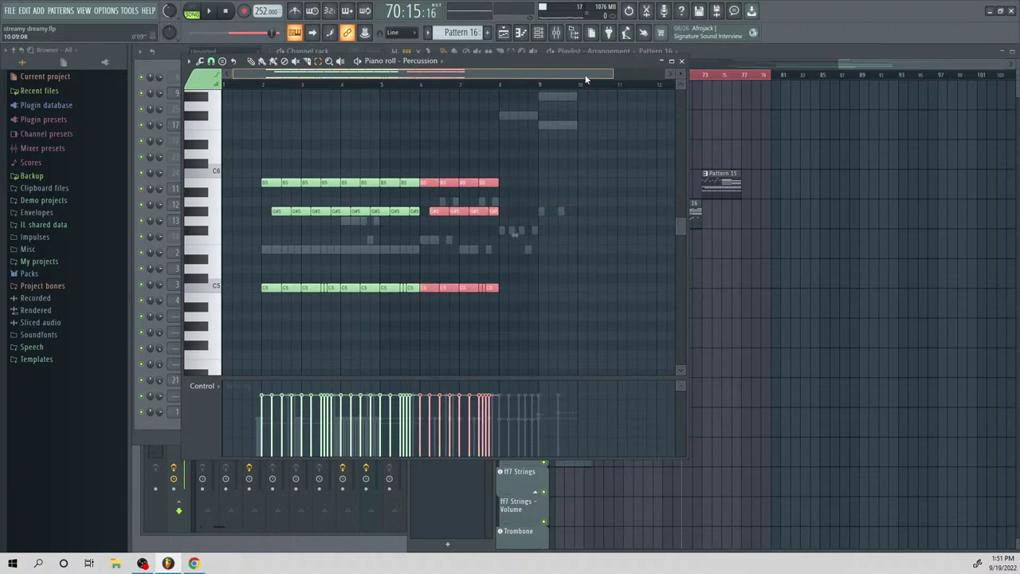
left_click_drag(585, 78, 808, 103)
key("ctrl+b")
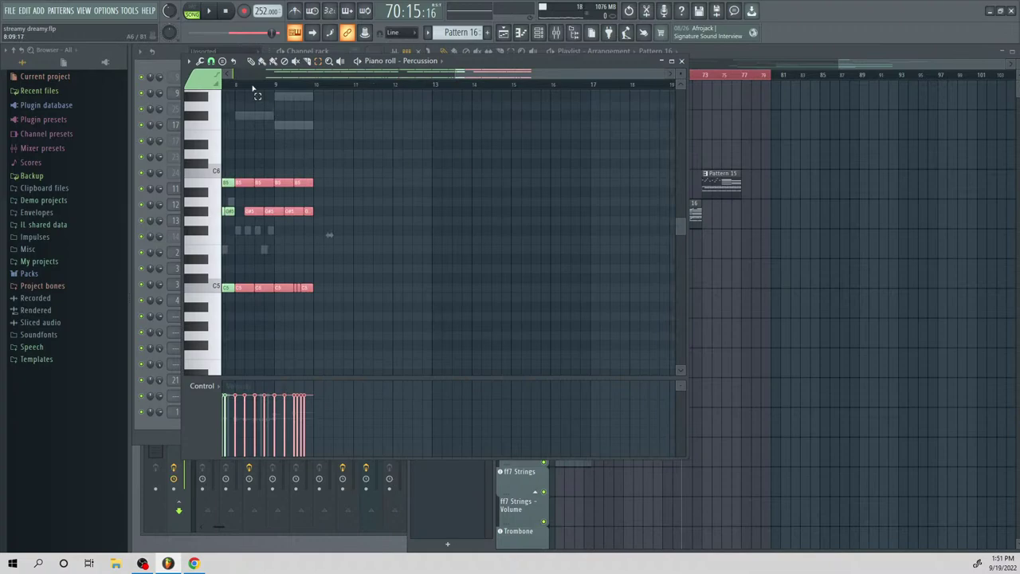
key("space")
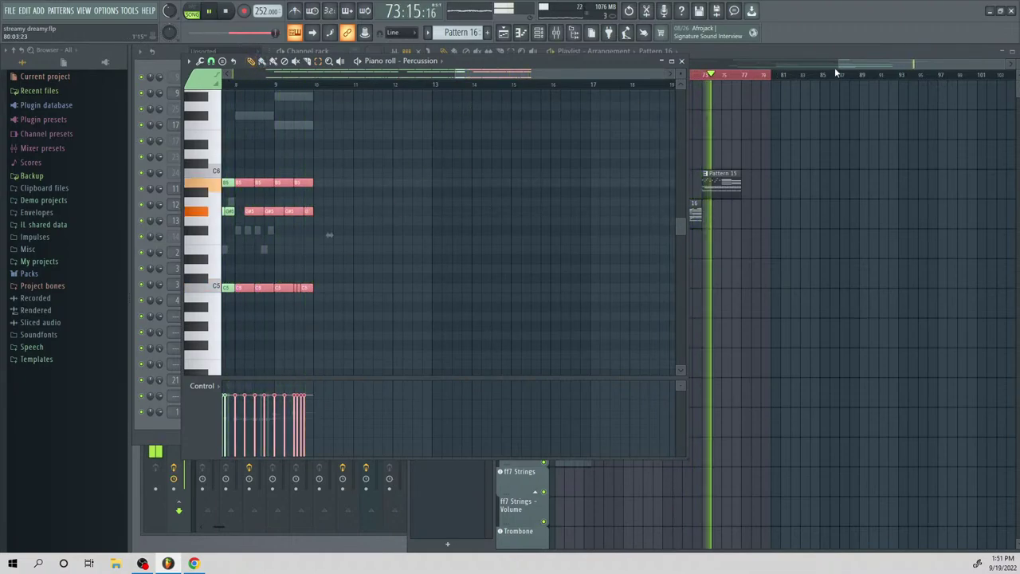
left_click(862, 67)
double_click(718, 188)
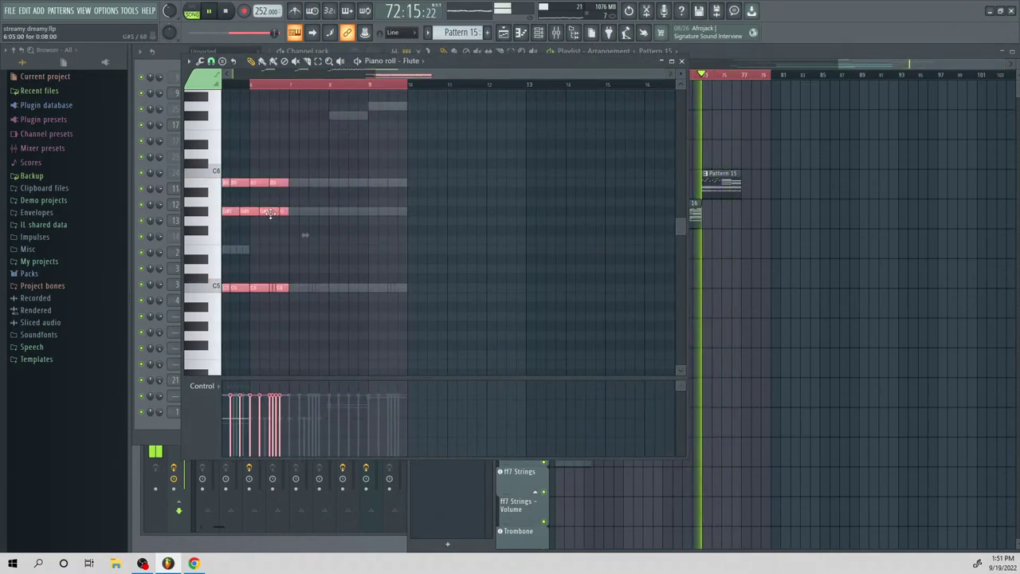
key("space")
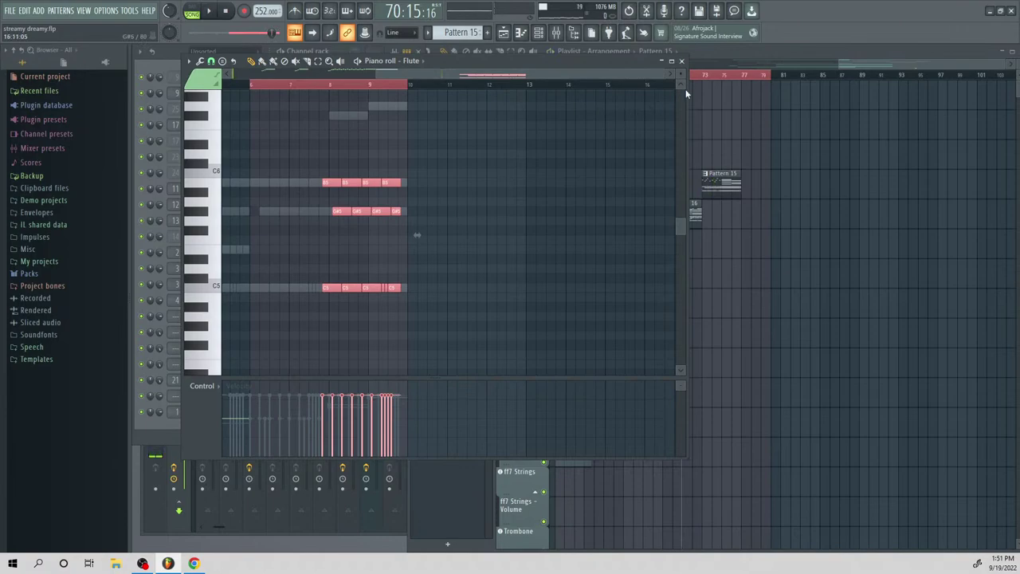
left_click(680, 61)
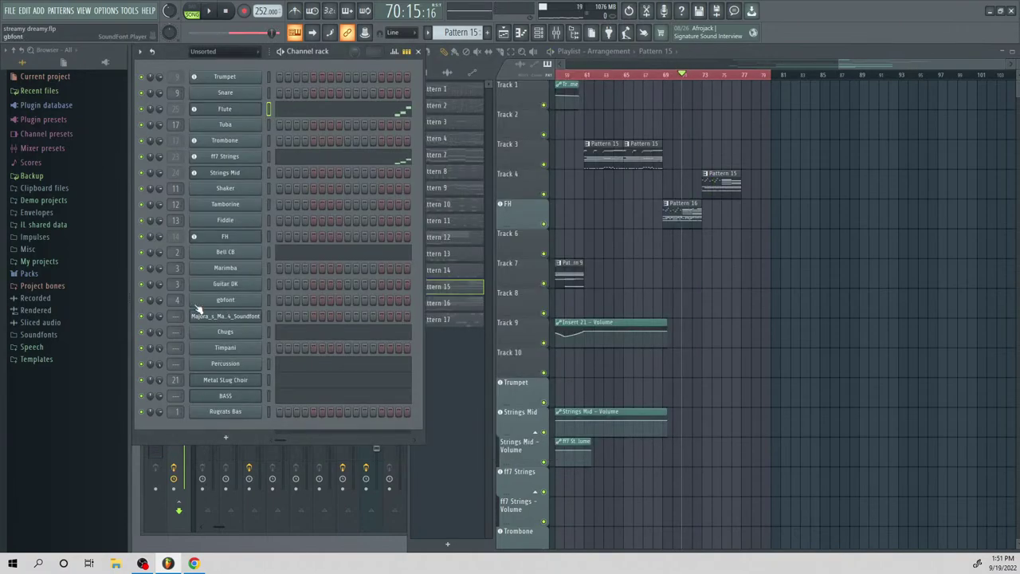
Move the piano roll clear of the channel rack, show the Percussion part of Pattern 15 in it, and start playback
left_click(274, 366)
double_click(718, 180)
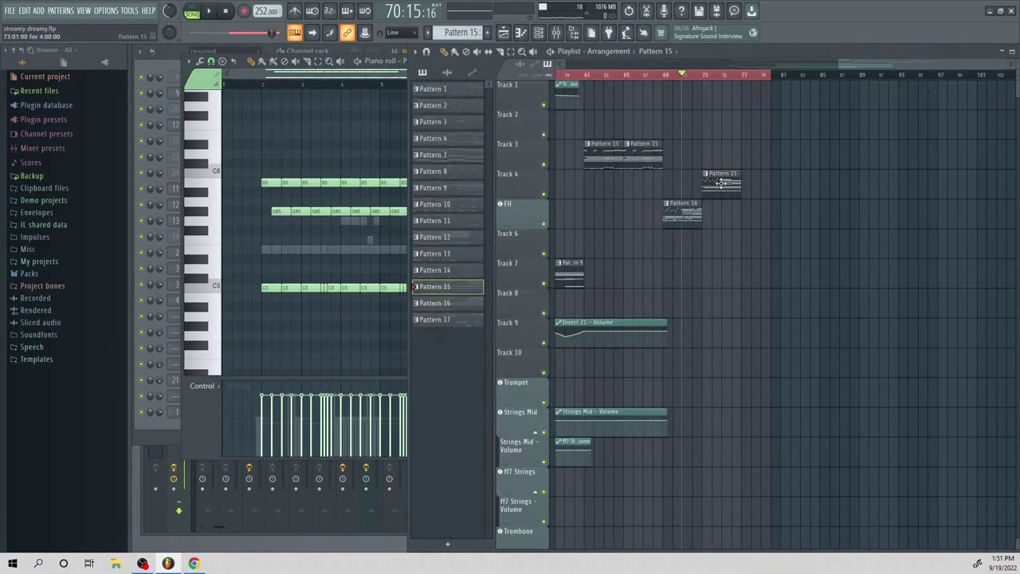
left_click_drag(502, 61, 828, 148)
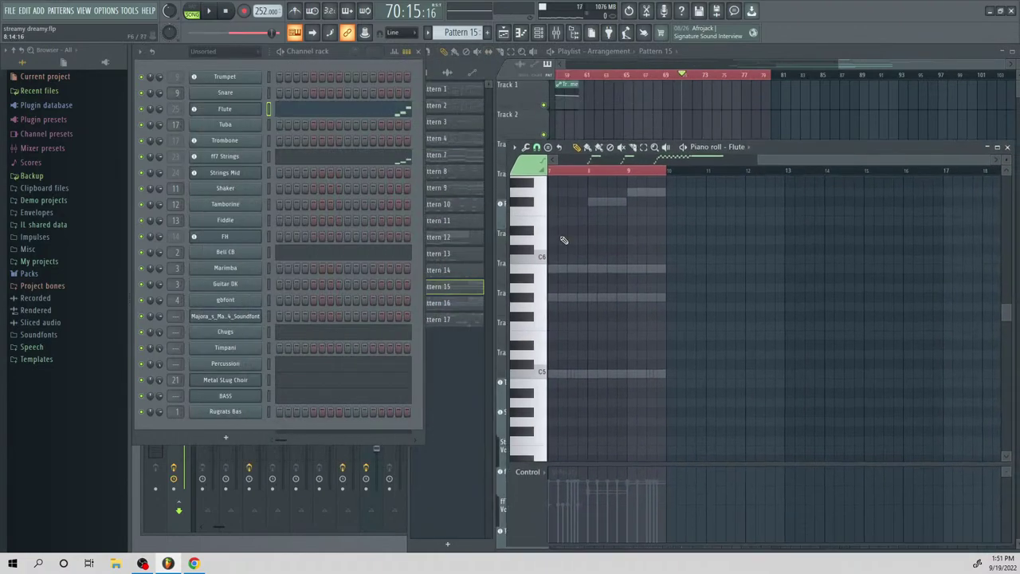
left_click(282, 364)
key("space")
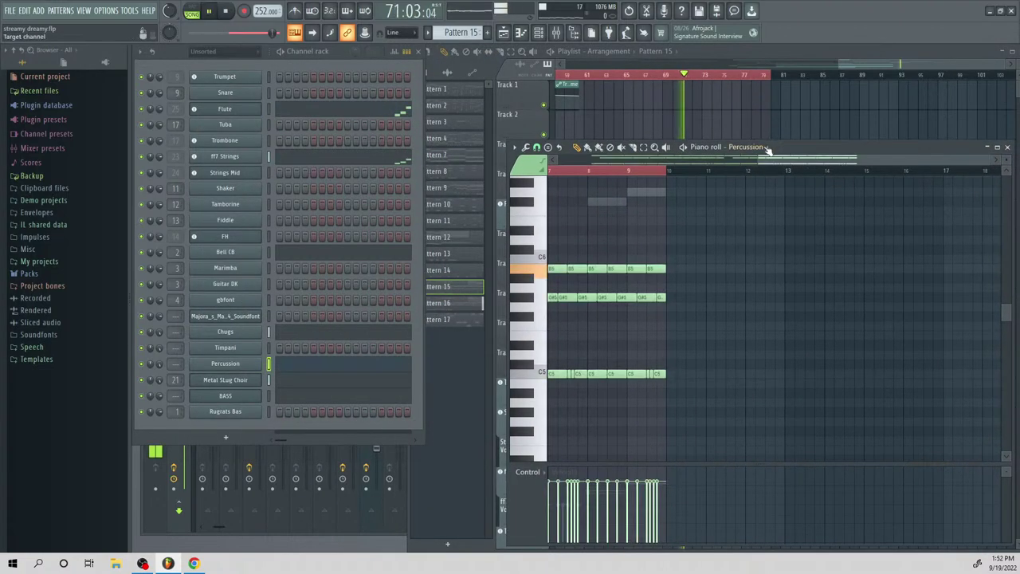
Reopen Pattern 15's Percussion part, check its notes up to bar 9, and audition the arrangement from Pattern 16 into Pattern 15
left_click_drag(852, 66, 857, 66)
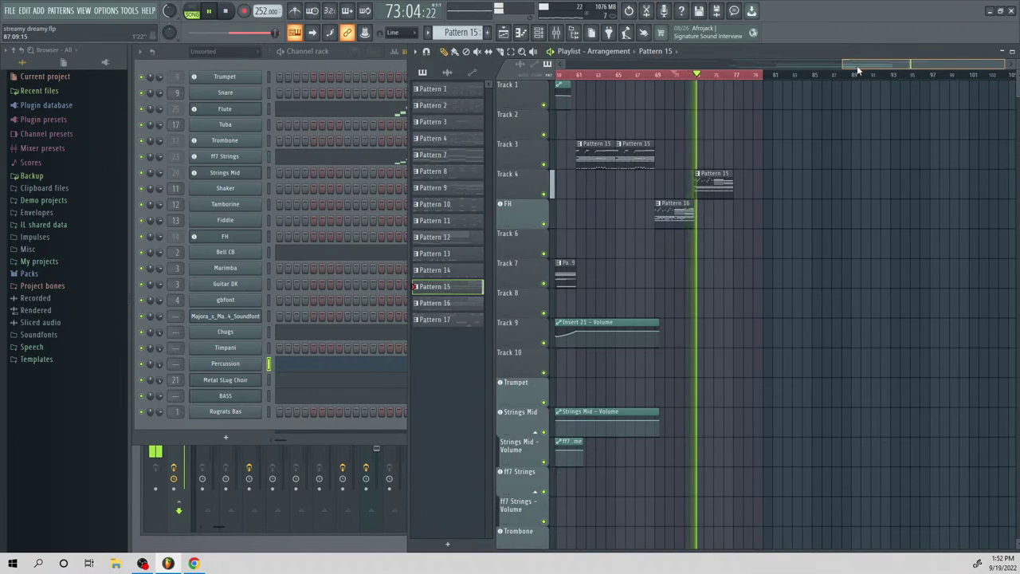
double_click(708, 185)
key("space")
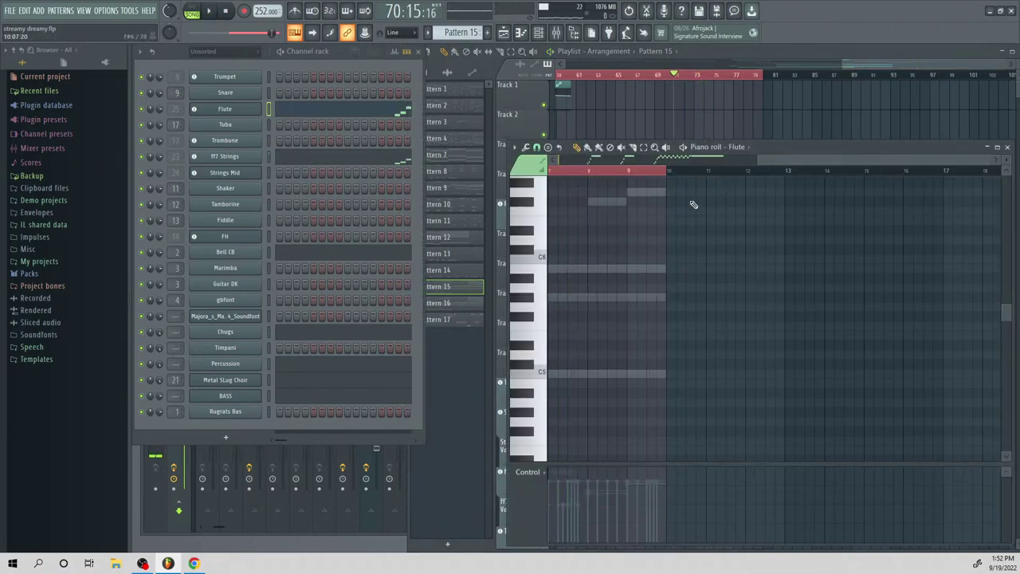
left_click_drag(784, 162, 718, 185)
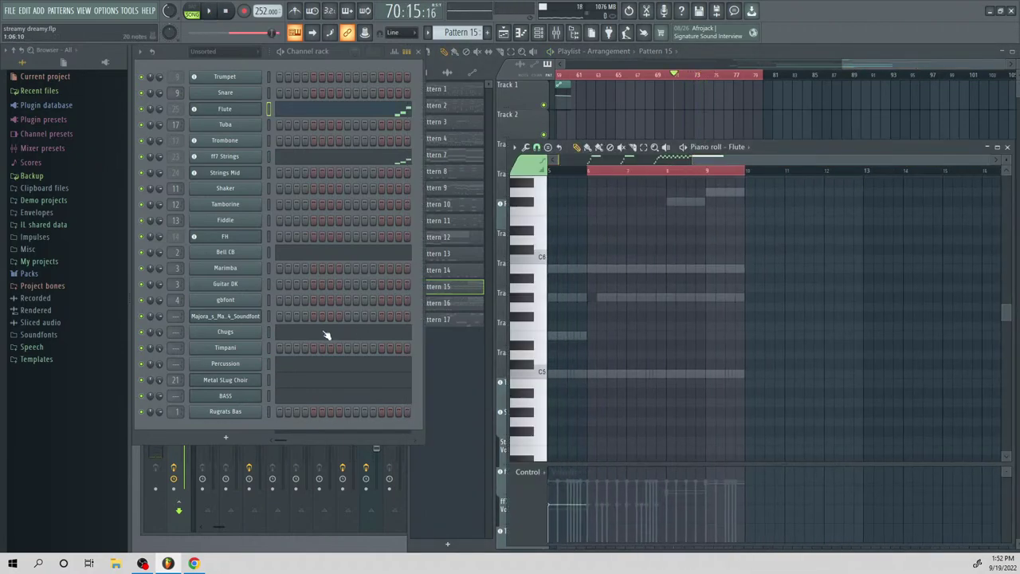
left_click(304, 367)
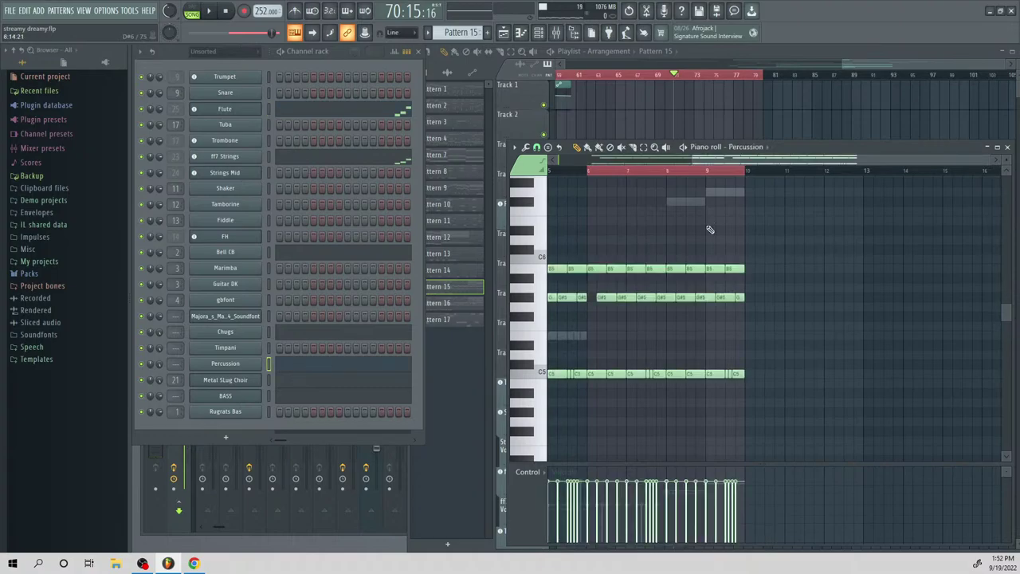
left_click_drag(826, 165, 722, 188)
left_click(882, 61)
key("space")
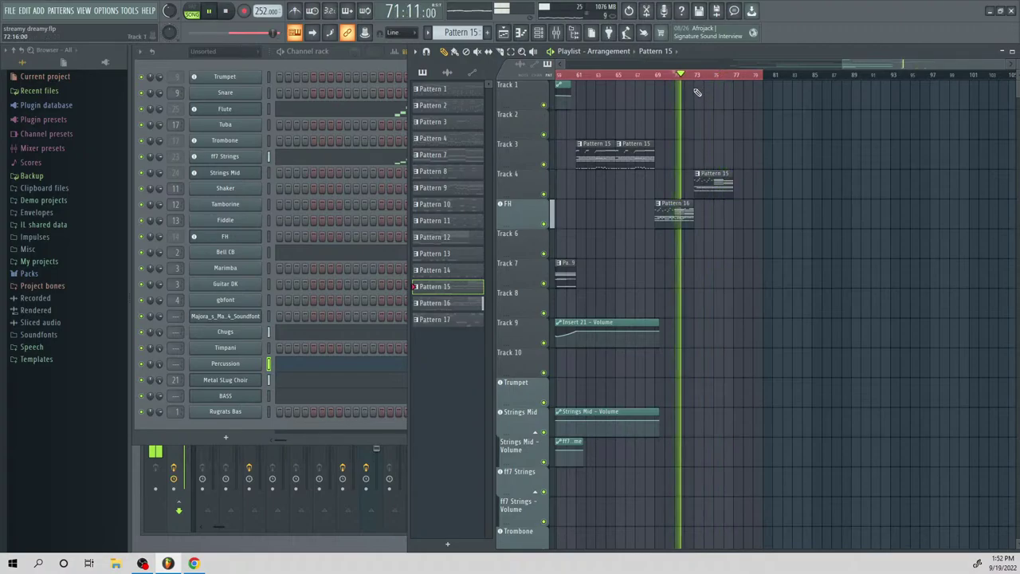
Stop playback, open the Chugs part of Pattern 16, and select all its notes for copying
double_click(710, 199)
key("space")
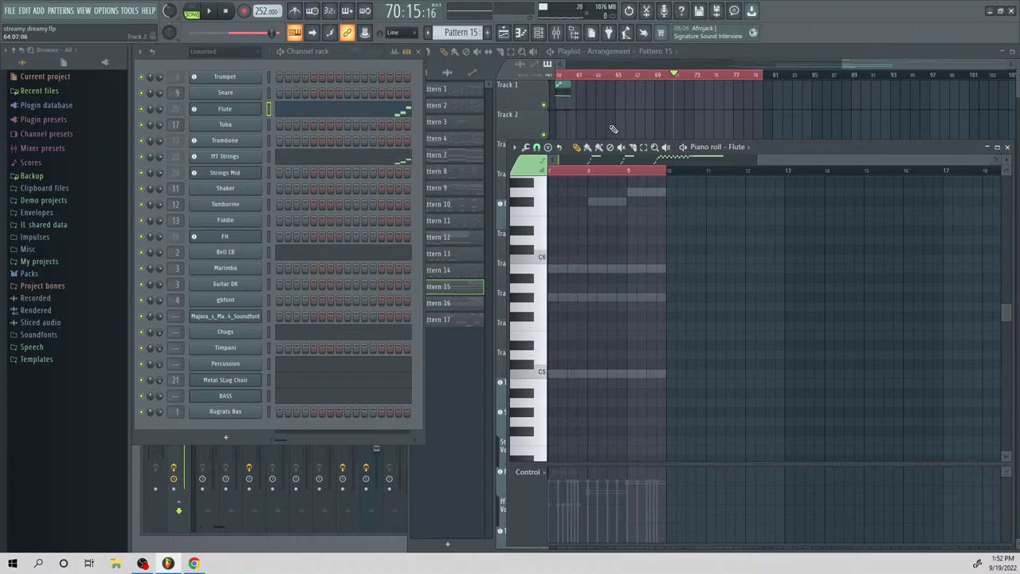
left_click(868, 66)
double_click(679, 212)
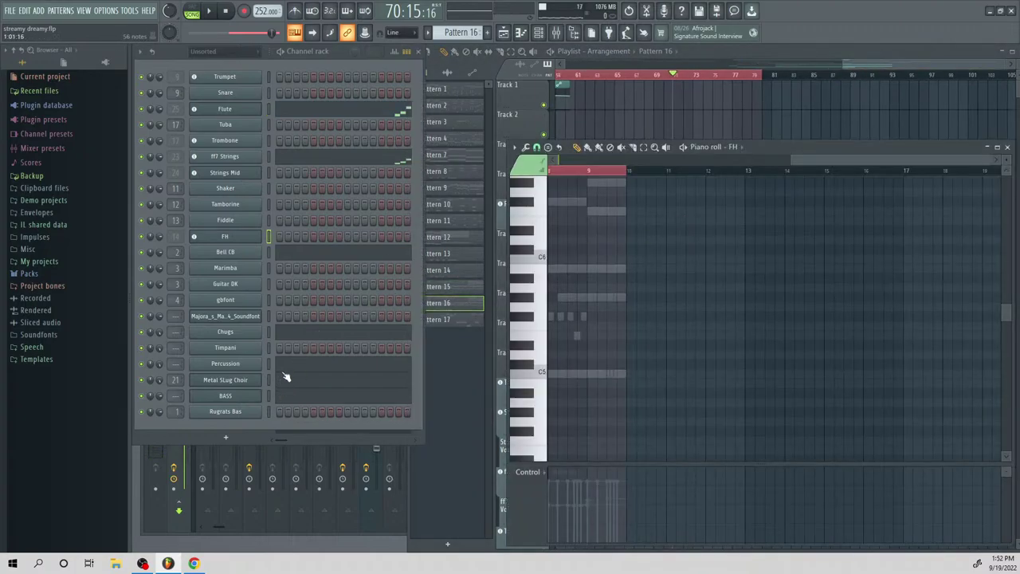
left_click(301, 334)
left_click_drag(815, 161, 614, 209)
key("ctrl+a")
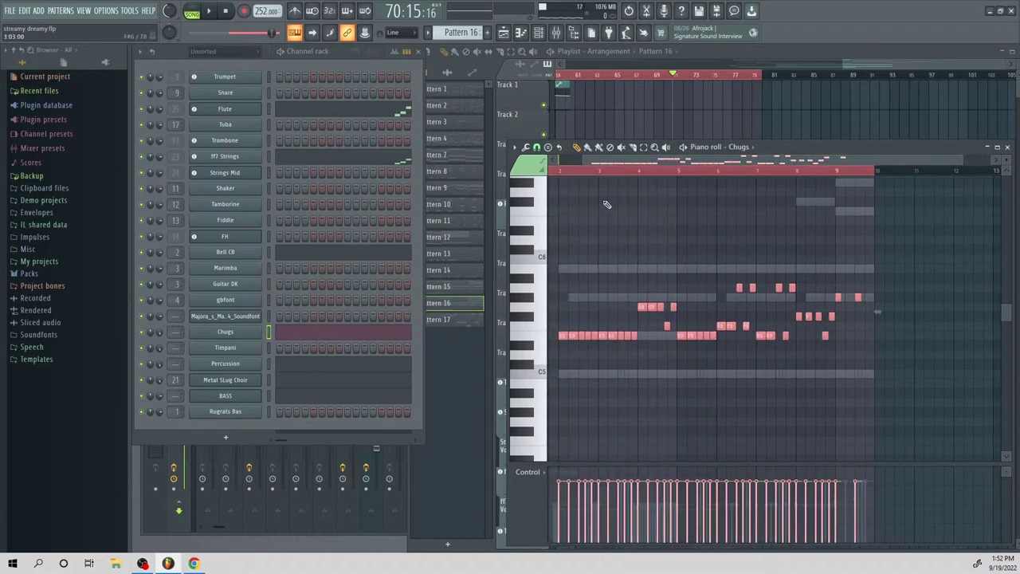
Replace all Chugs notes in Pattern 15 with the ones copied from Pattern 16 and audition them
left_click(864, 67)
double_click(723, 188)
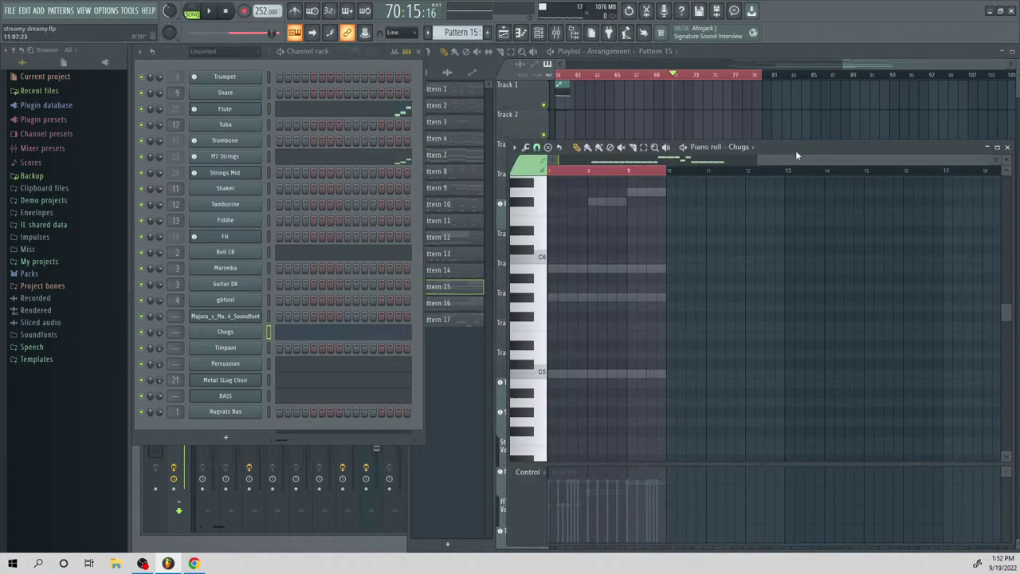
left_click_drag(796, 152, 580, 204)
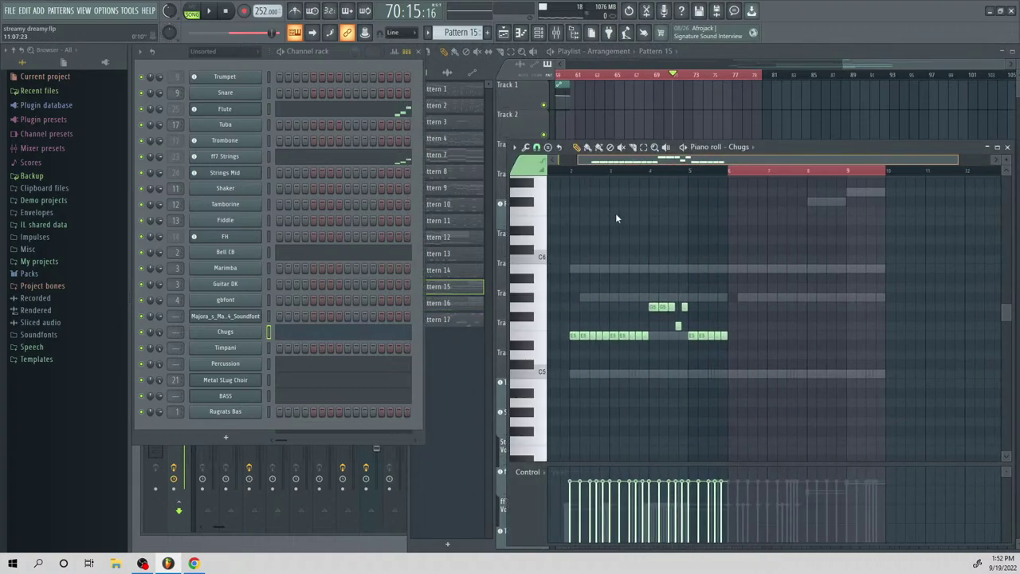
key("ctrl+a")
key("Delete")
key("ctrl+v")
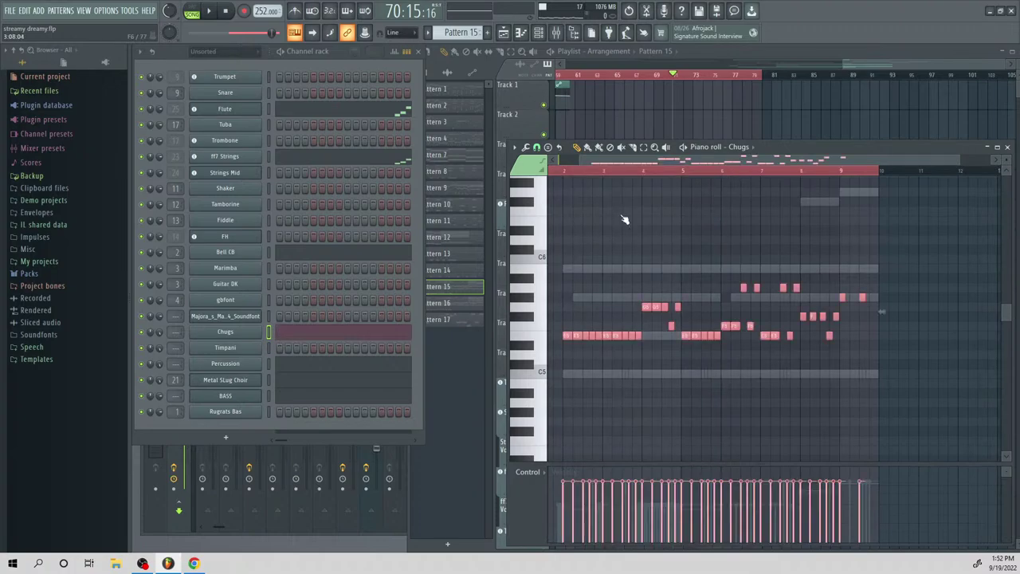
key("space")
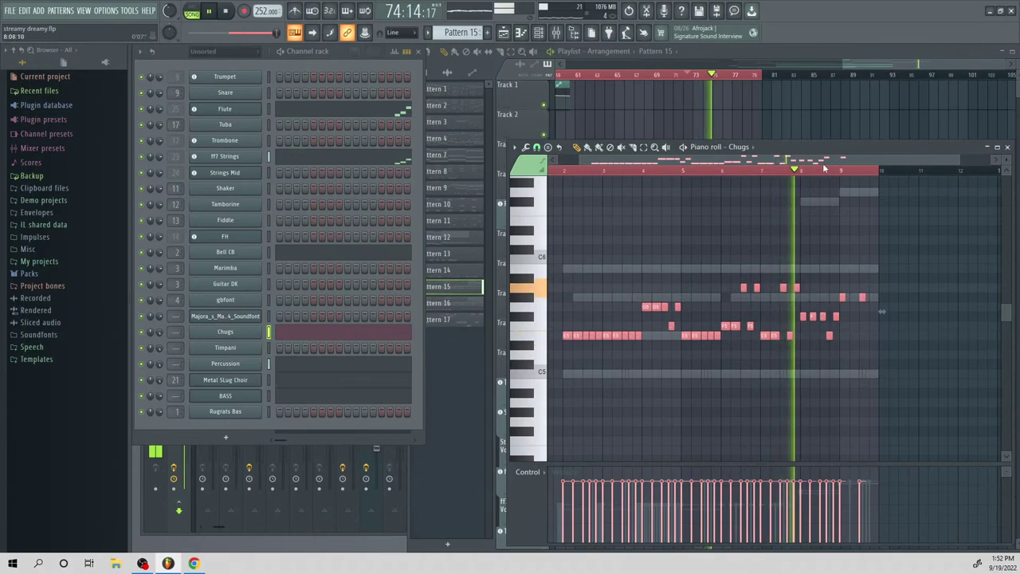
In bar 9 of Pattern 15's Chugs part, lower both G#5 notes to G5, lengthen them, and add a D#5 note after each
left_click_drag(825, 163, 922, 210)
key("ctrl+d")
scroll(788, 290, "up", 1)
key("space")
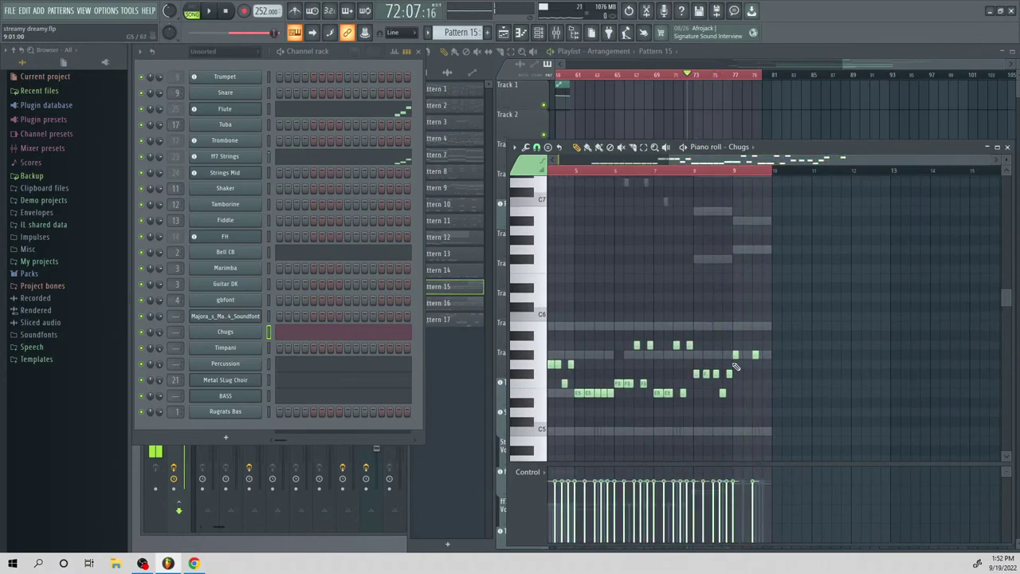
mouse_move(734, 354)
left_mouse_down()
mouse_move(746, 259)
mouse_move(736, 363)
left_mouse_up()
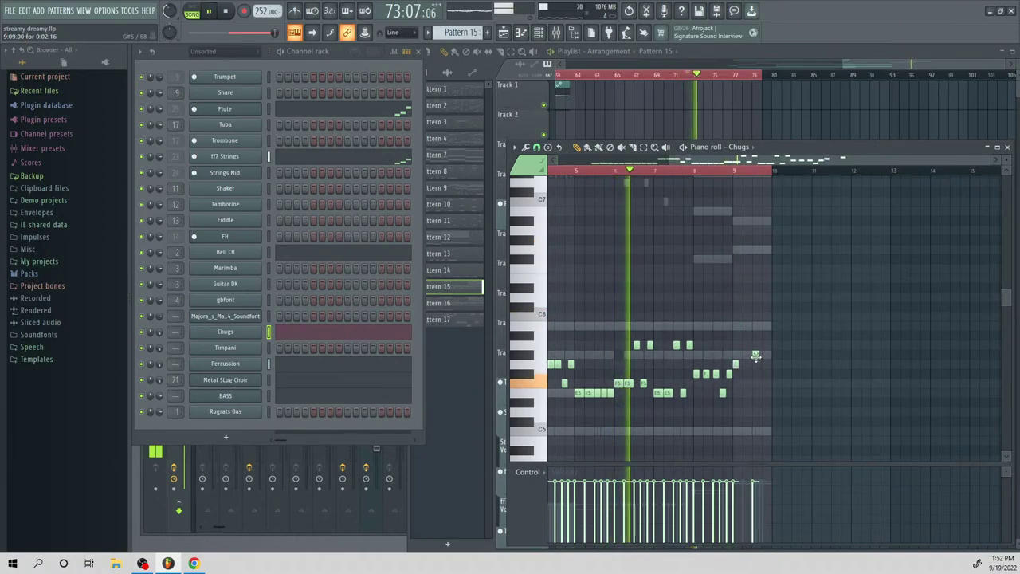
left_click_drag(757, 364, 753, 364)
right_click(755, 354)
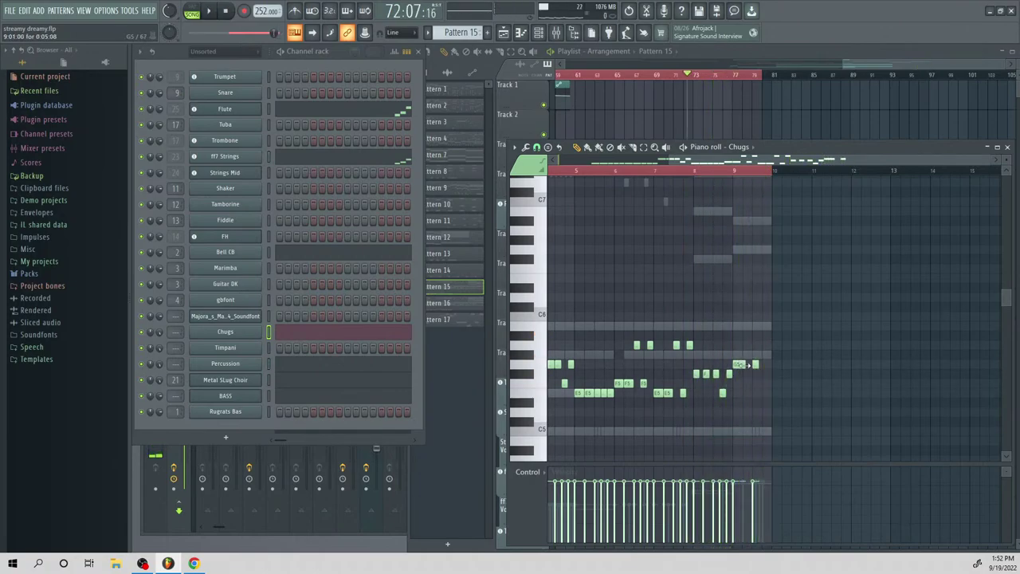
left_click_drag(743, 394, 743, 405)
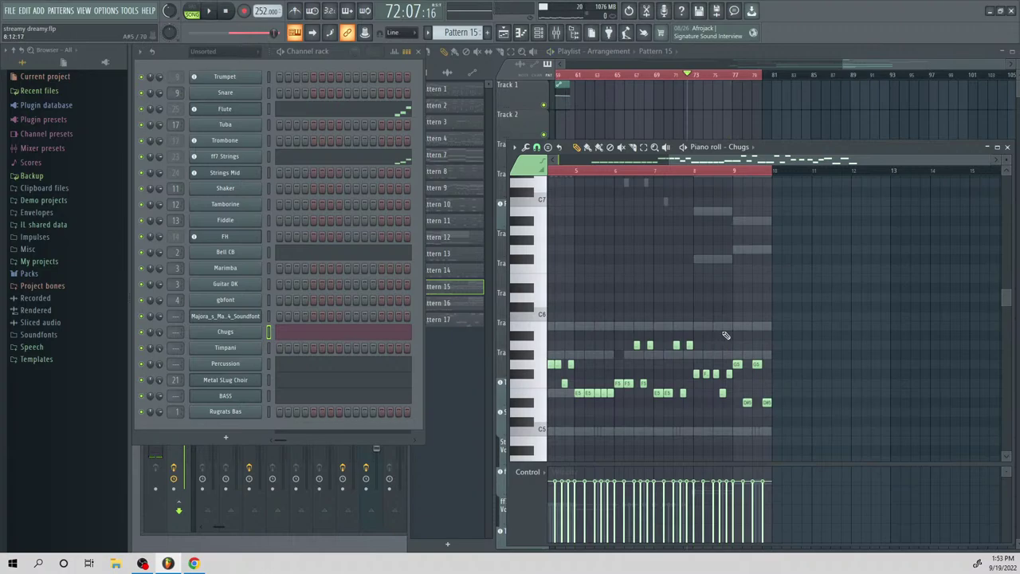
Return to the playlist and audition the arrangement from bar 36 into Pattern 16, stopping playback there
left_click_drag(868, 67, 876, 136)
left_click_drag(575, 75, 754, 171)
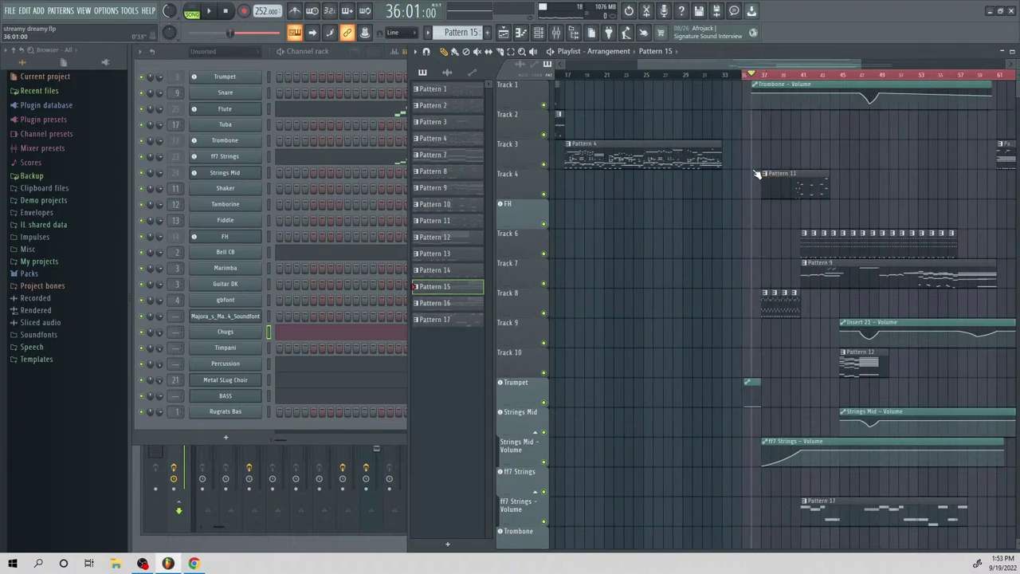
key("space")
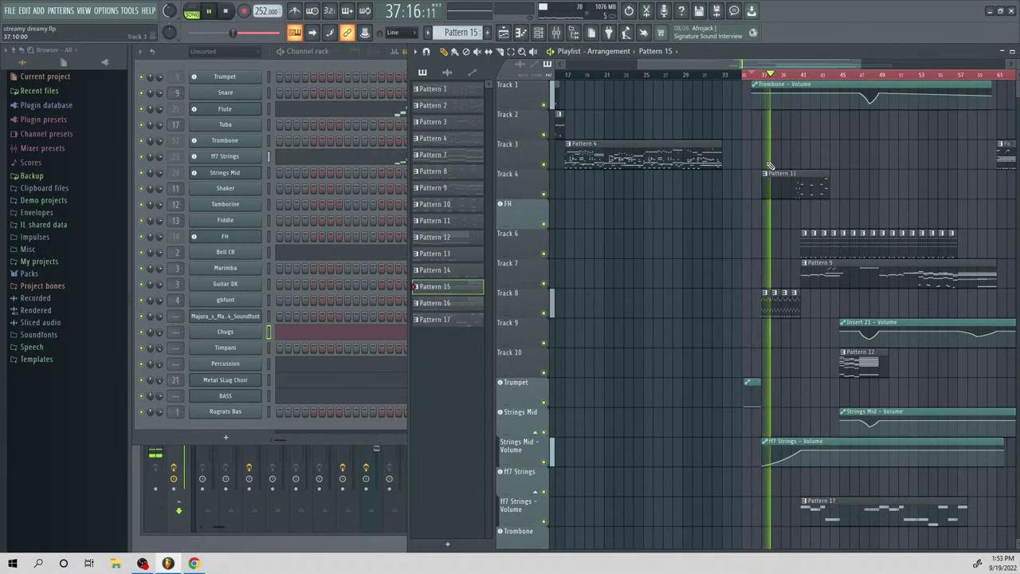
left_click_drag(678, 65, 774, 66)
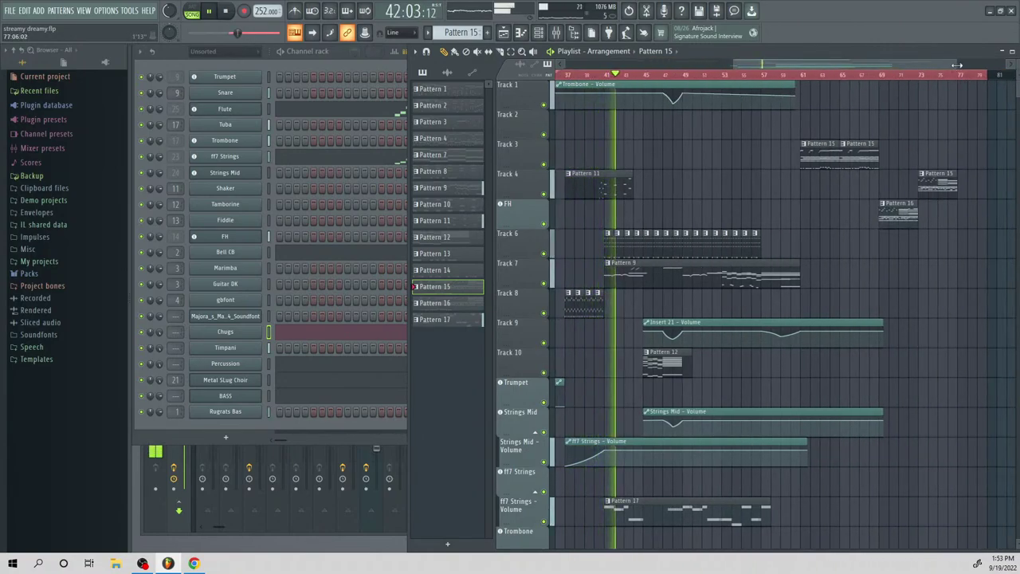
left_click_drag(956, 64, 918, 80)
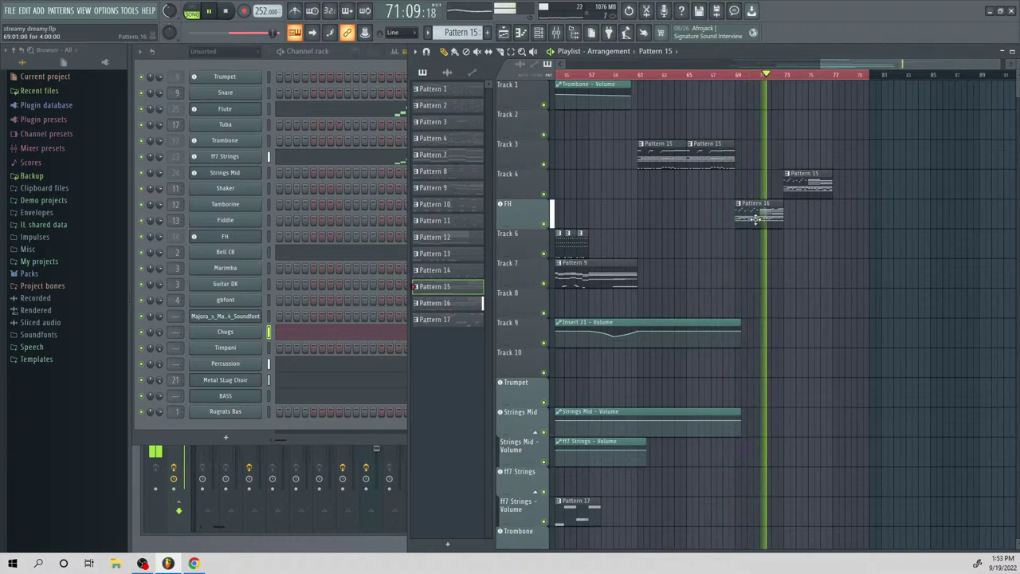
key("space")
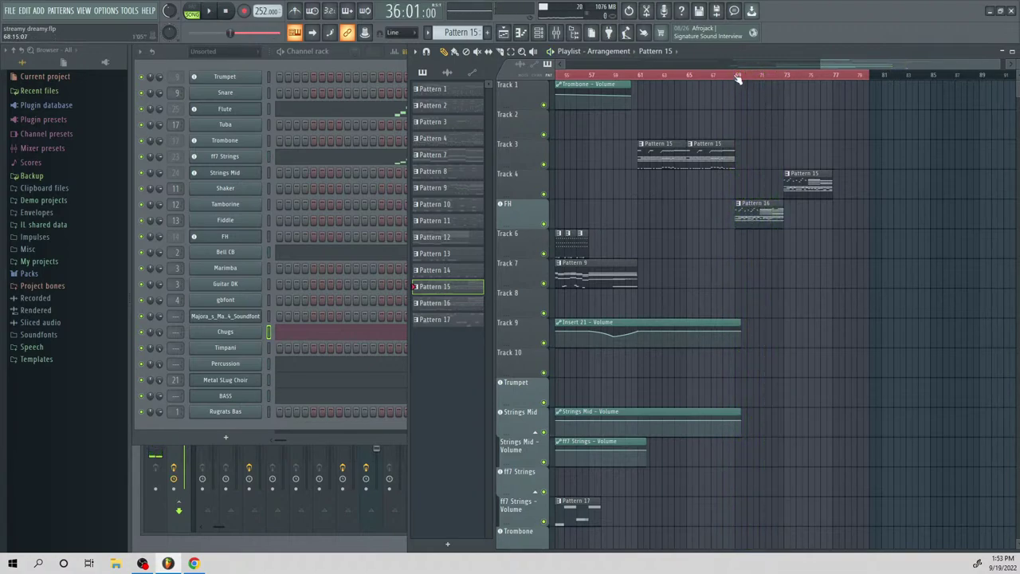
Open the BASS part of Pattern 15 and select all its notes for copying
double_click(759, 211)
left_click(733, 117)
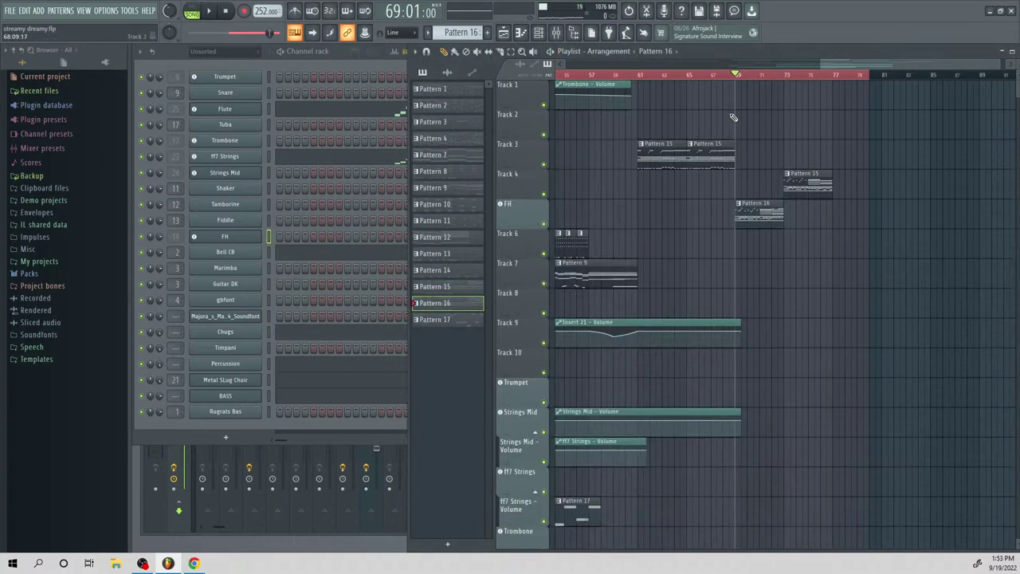
double_click(721, 161)
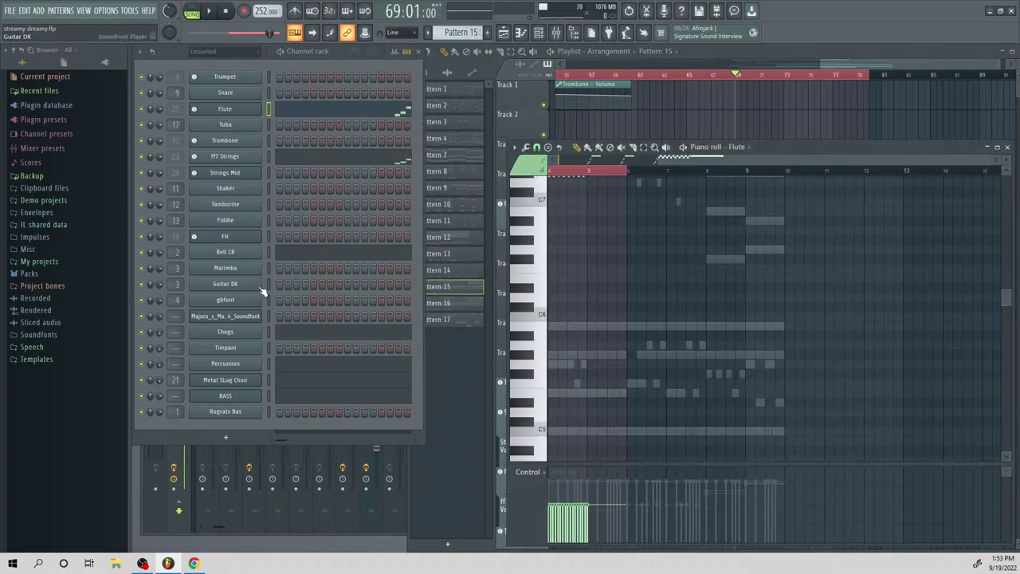
left_click(298, 396)
left_click_drag(740, 163, 594, 171)
scroll(658, 237, "down", 5)
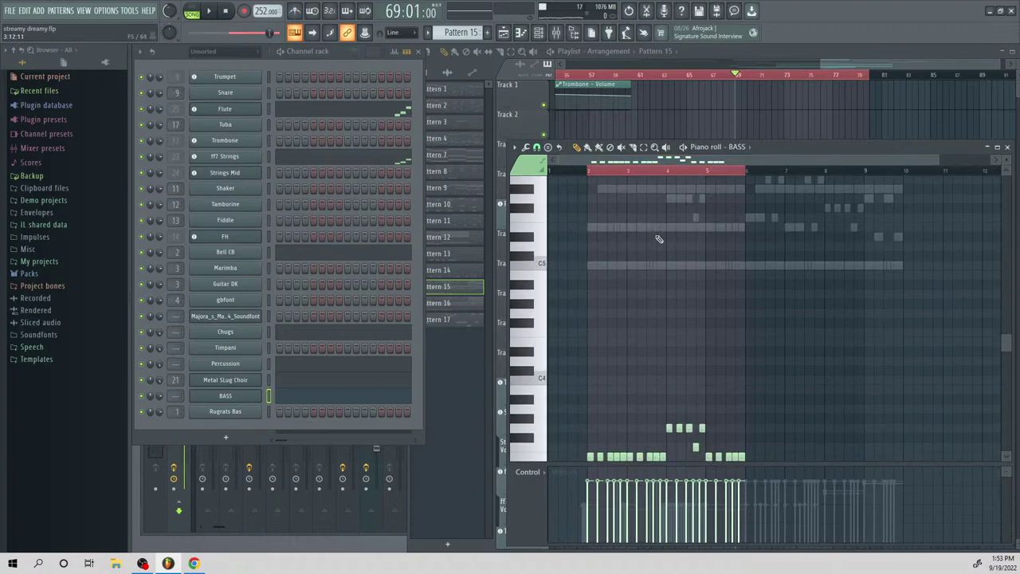
key("ctrl+a")
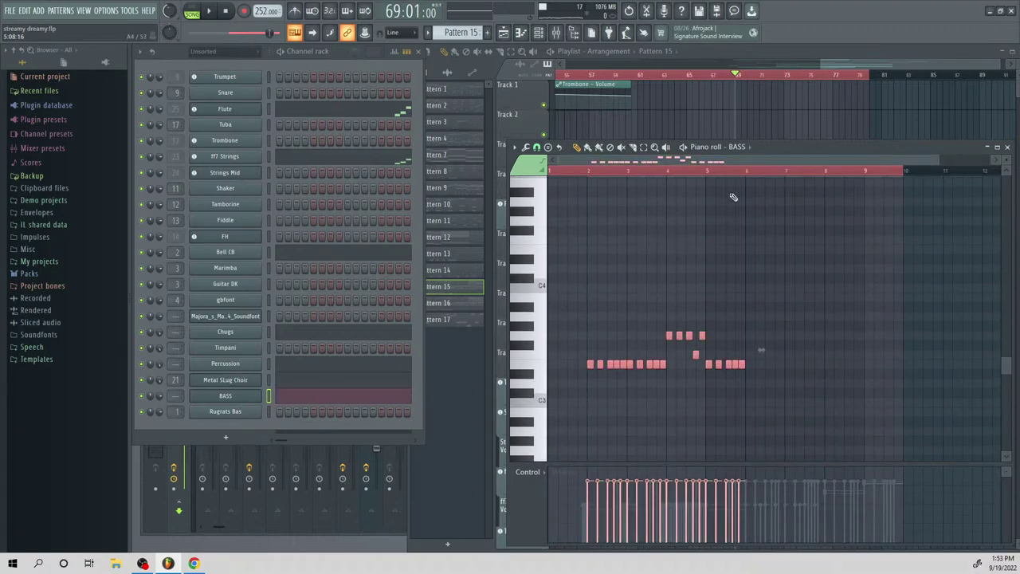
Paste the copied notes into the BASS part of Pattern 16 from bar 6 and audition them
left_click(850, 70)
double_click(726, 208)
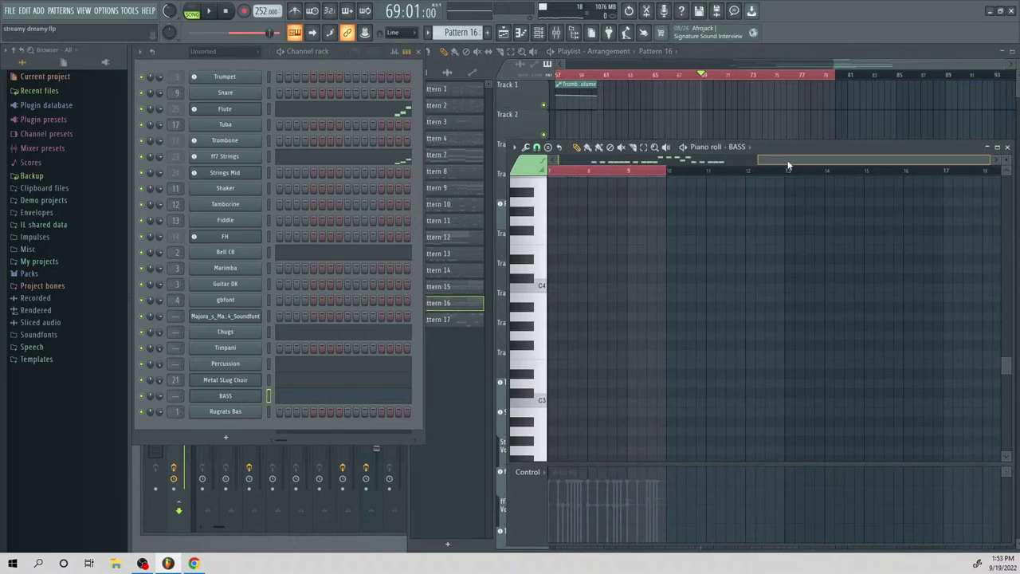
left_click_drag(788, 165, 746, 204)
key("ctrl+v")
key("space")
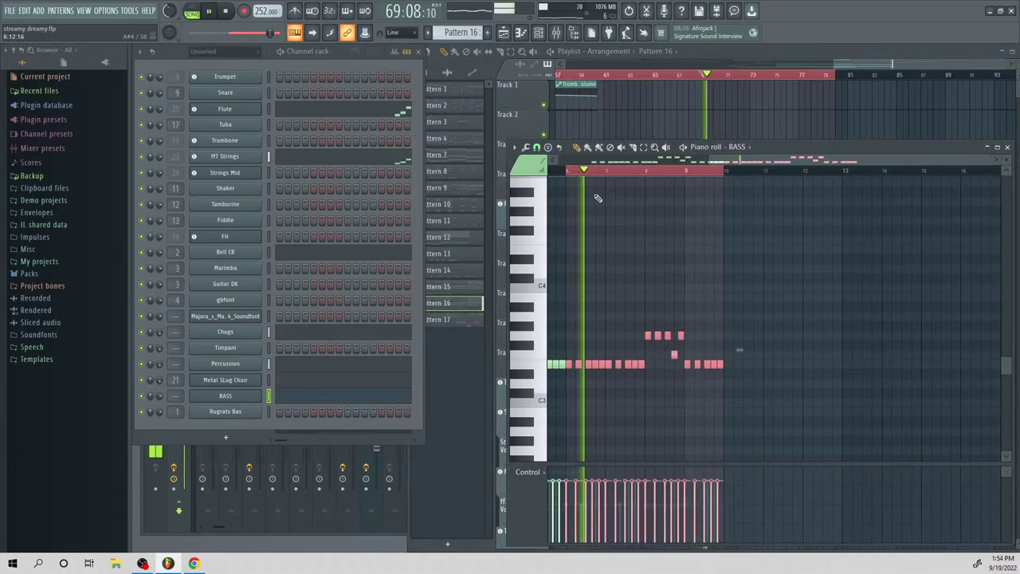
key("space")
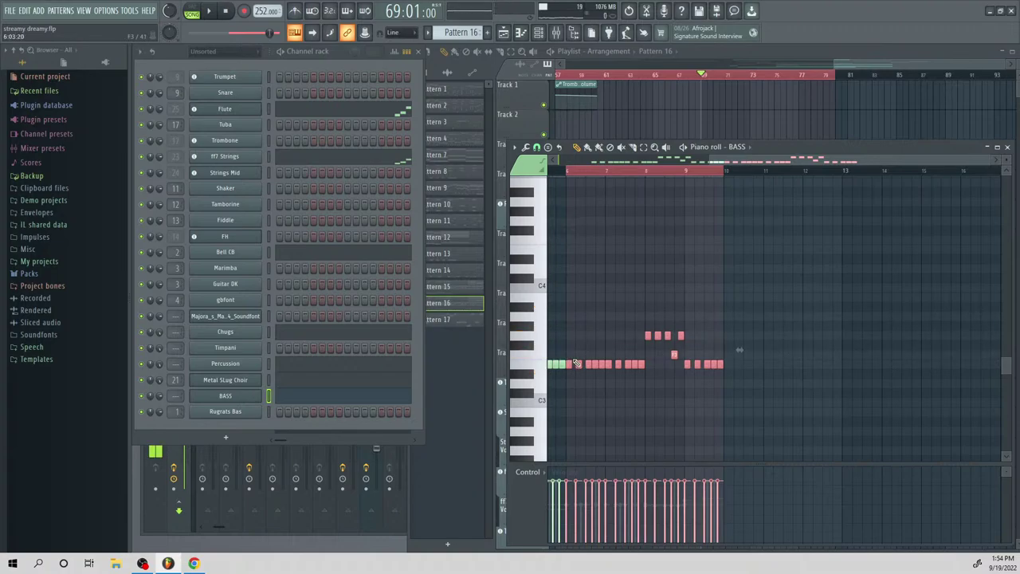
Raise all the pasted bass notes in bars 6 to 9 by one semitone and audition them
left_click_drag(568, 359, 568, 349)
key("space")
key("space")
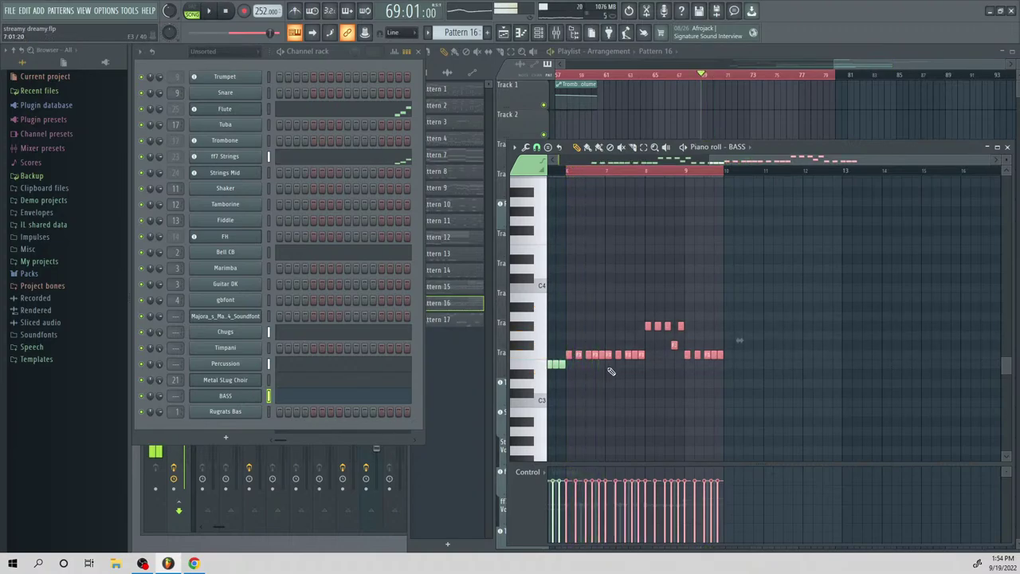
Deselect the pasted notes, lower the bass notes in bar 7 to E3, and audition the change
key("ctrl+d")
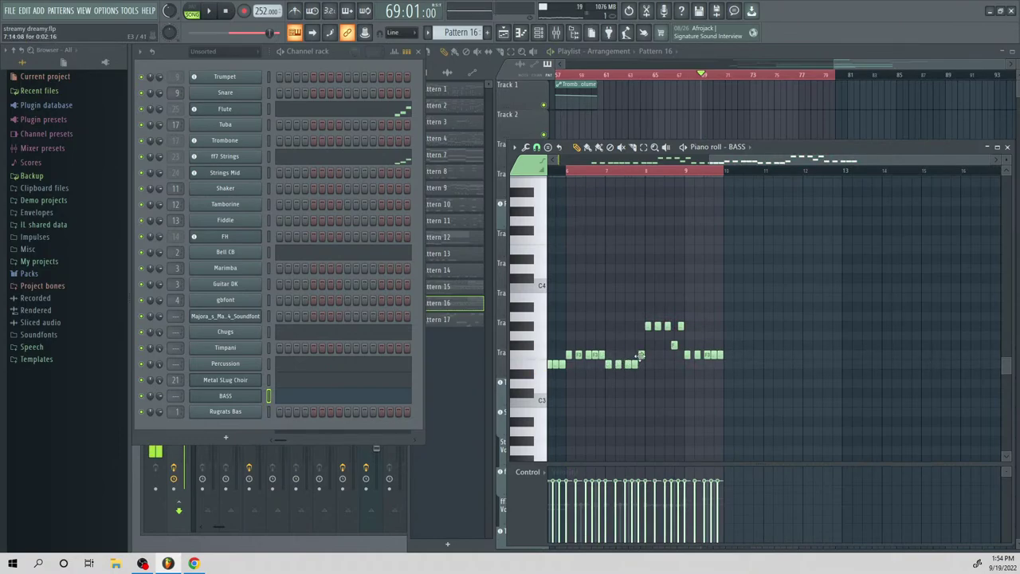
left_click_drag(641, 355, 637, 365)
key("space")
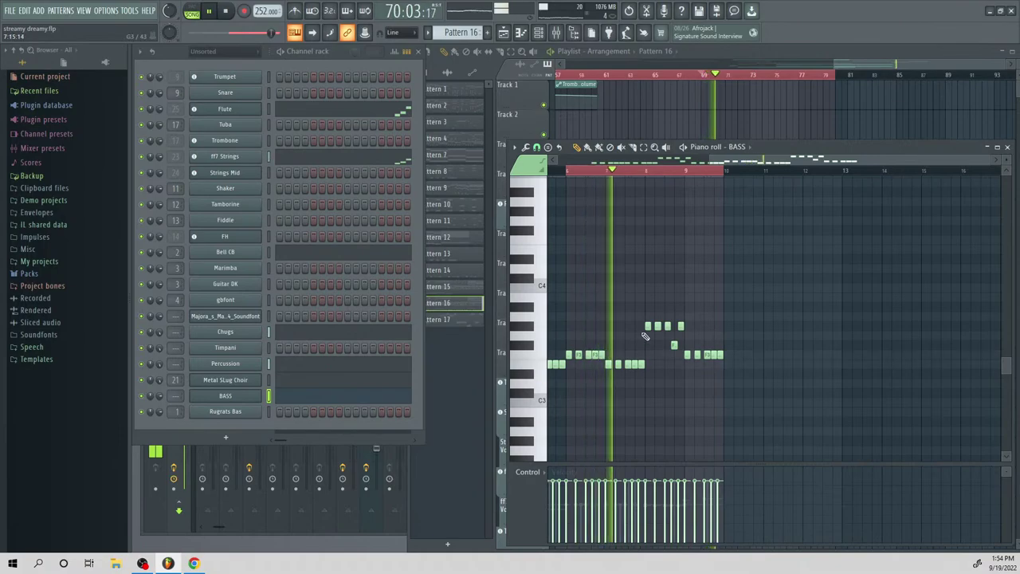
key("space")
Lower the first two bass notes in bar 8 to F#3 and audition the line
left_click(526, 326)
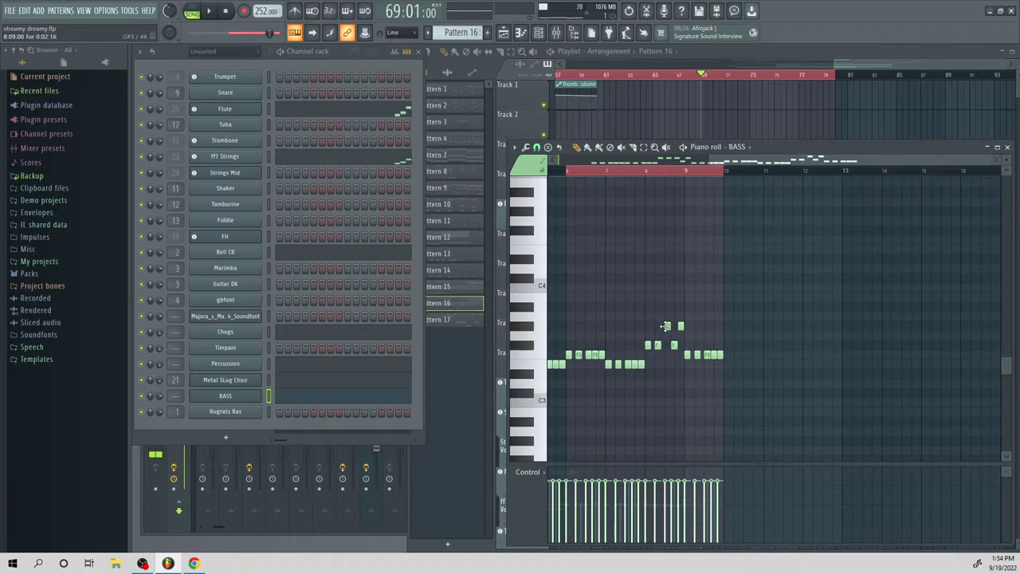
key("space")
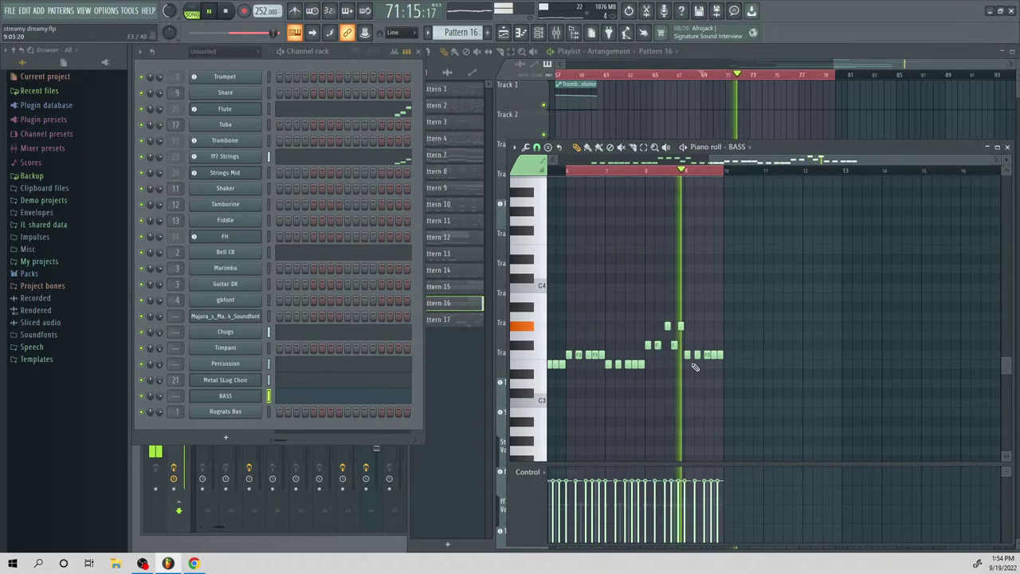
key("space")
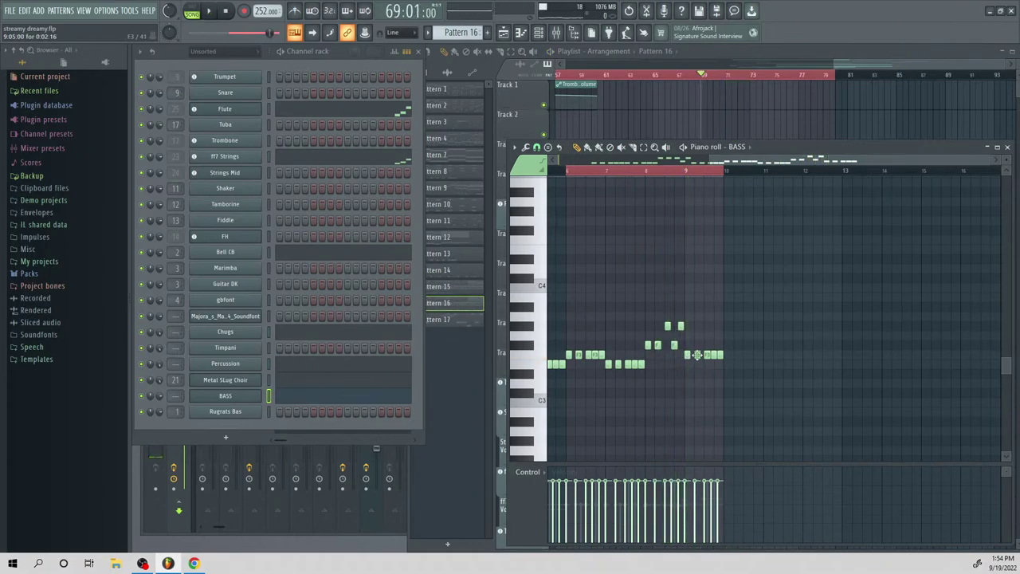
Reduce bar 9 of the bass to two lengthened notes, lower both to C#3, and audition them
left_click(717, 357)
key("space")
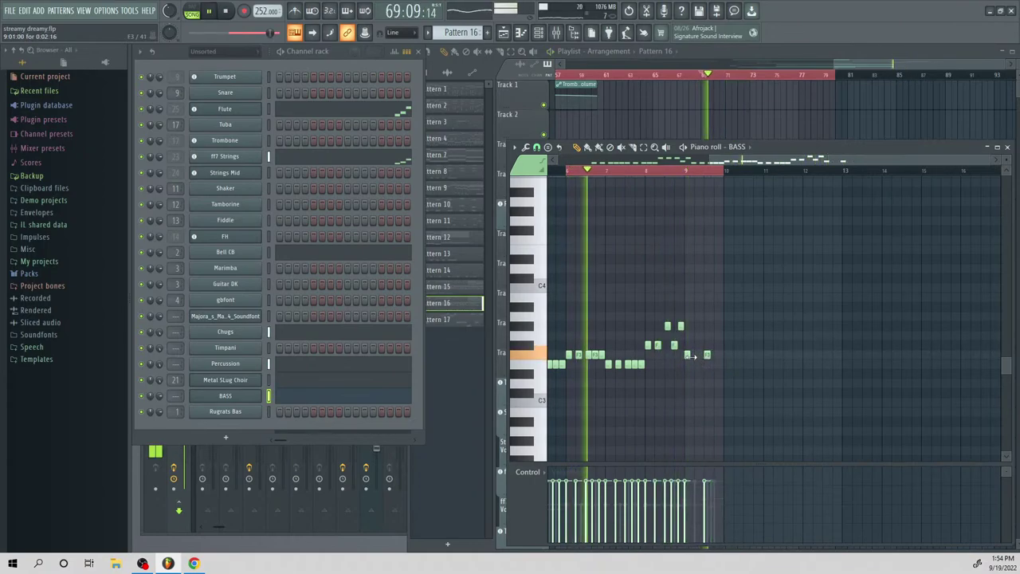
left_click(708, 355)
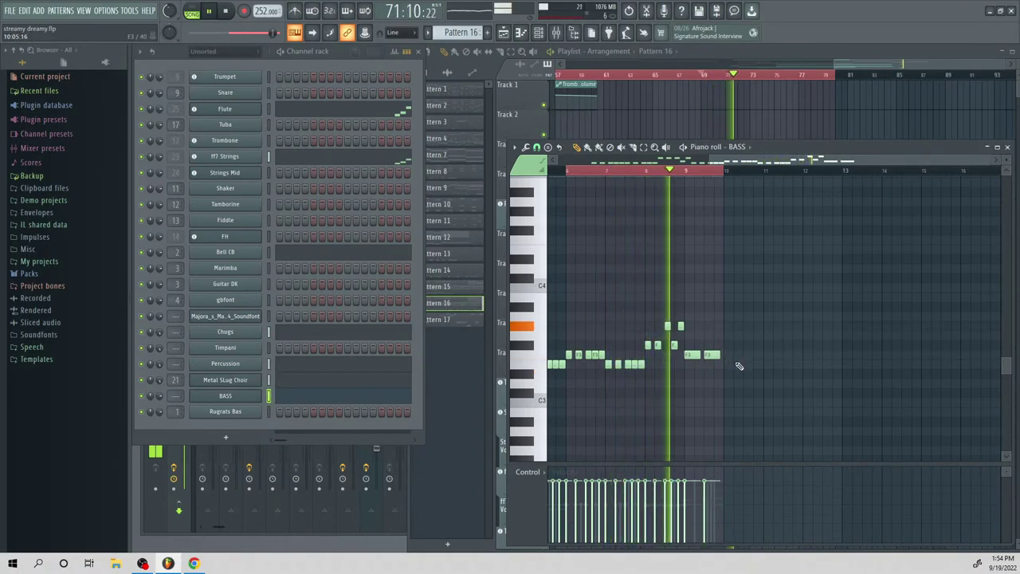
key("space")
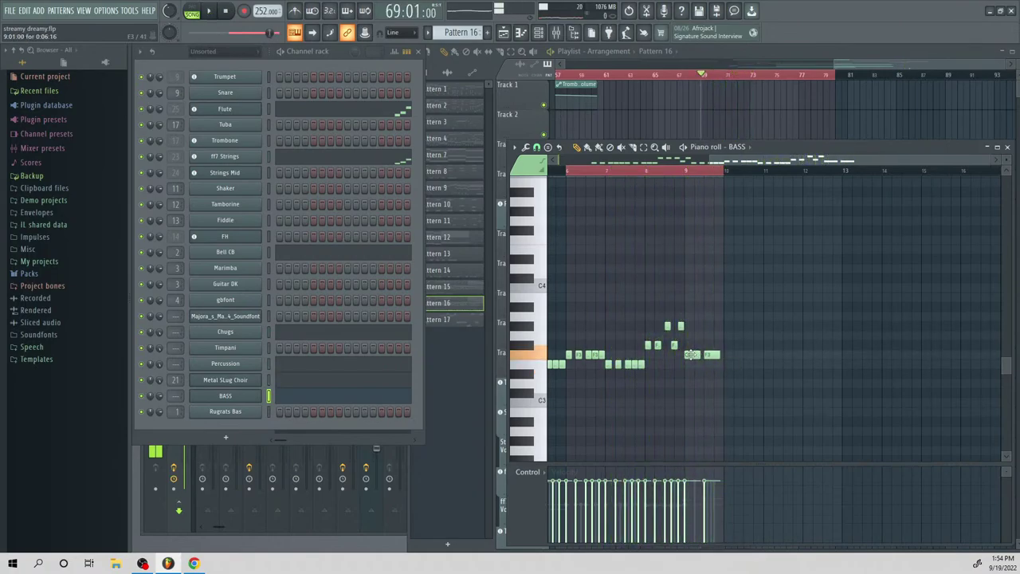
left_click(690, 392)
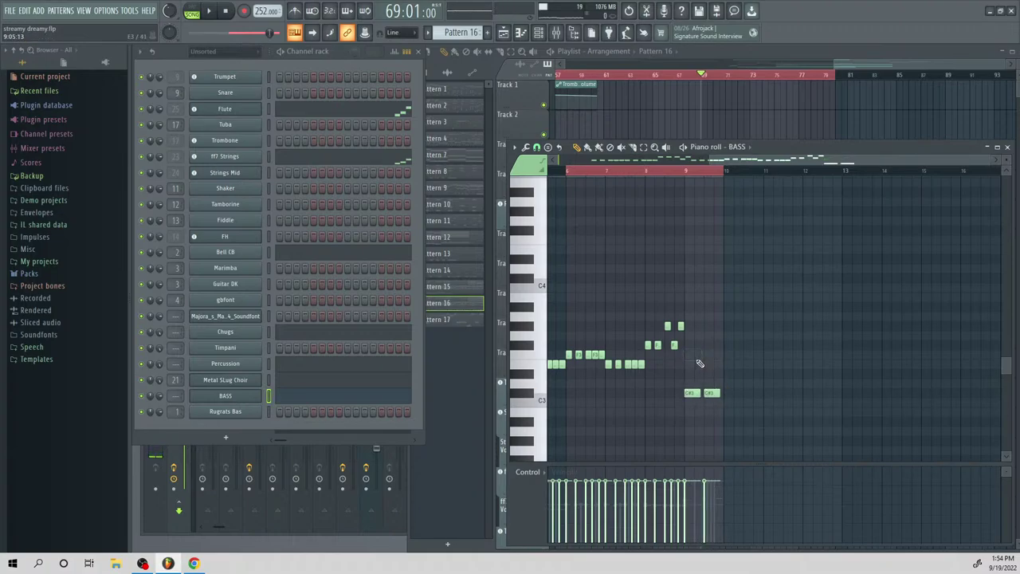
key("space")
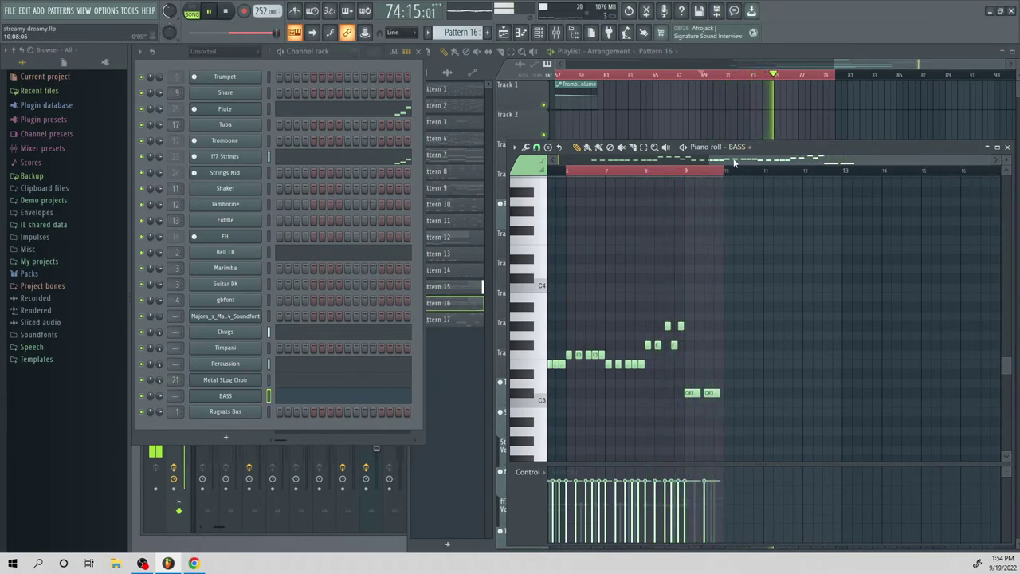
Select the bass notes in bars 6 to 9 of Pattern 16 for copying and stop playback
left_click_drag(735, 163, 647, 155)
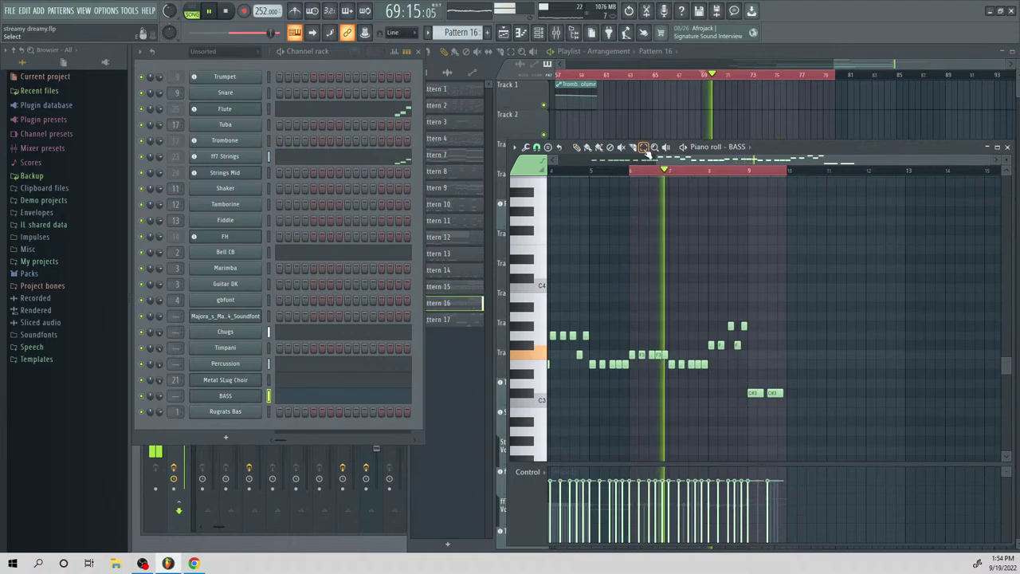
left_click(647, 150)
left_click_drag(824, 433, 628, 292)
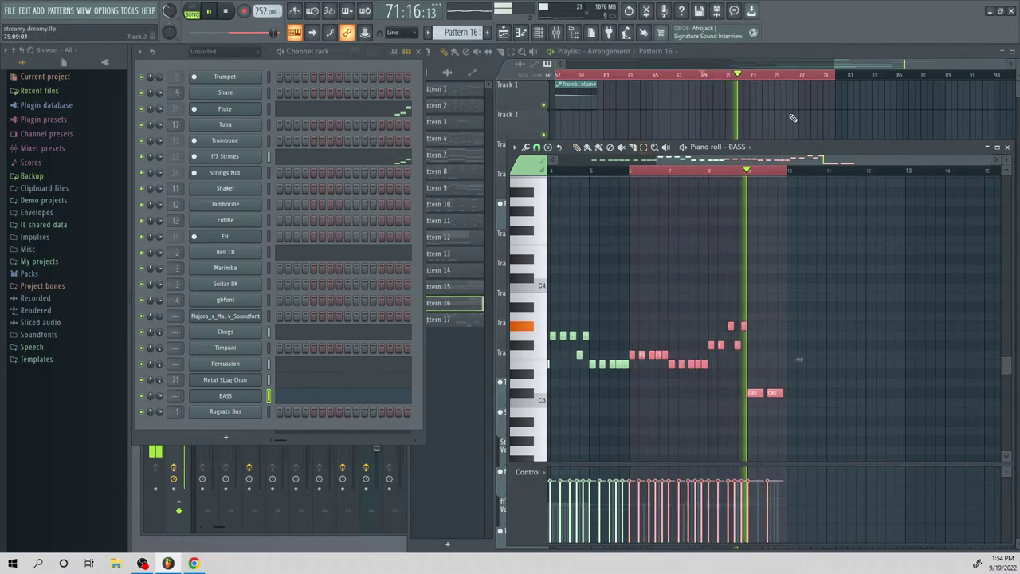
key("space")
Paste the copied bass notes into Pattern 15's Flute part from bar 6 and raise the first bar 9 note to D#3
left_click(870, 60)
double_click(777, 185)
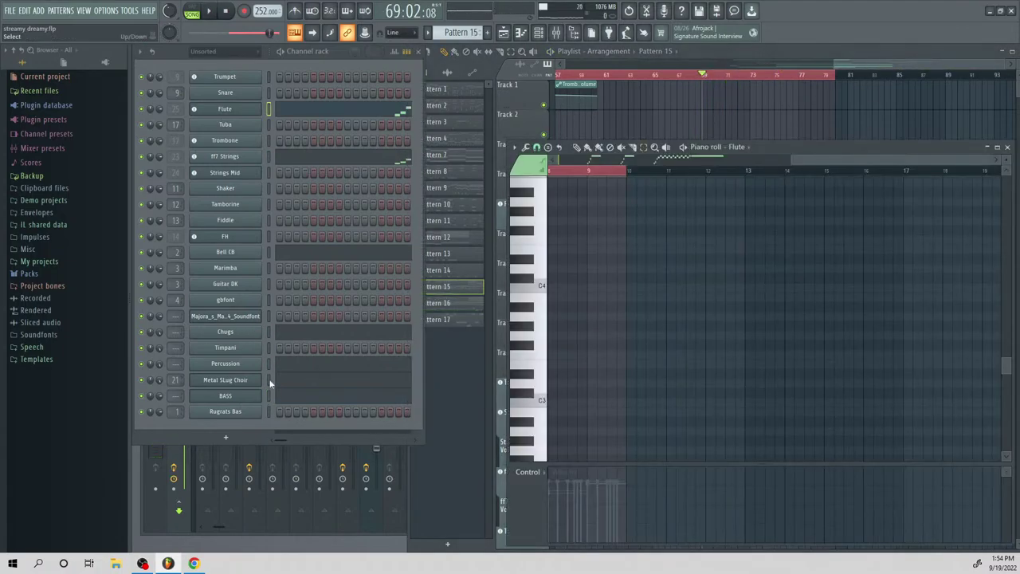
key("space")
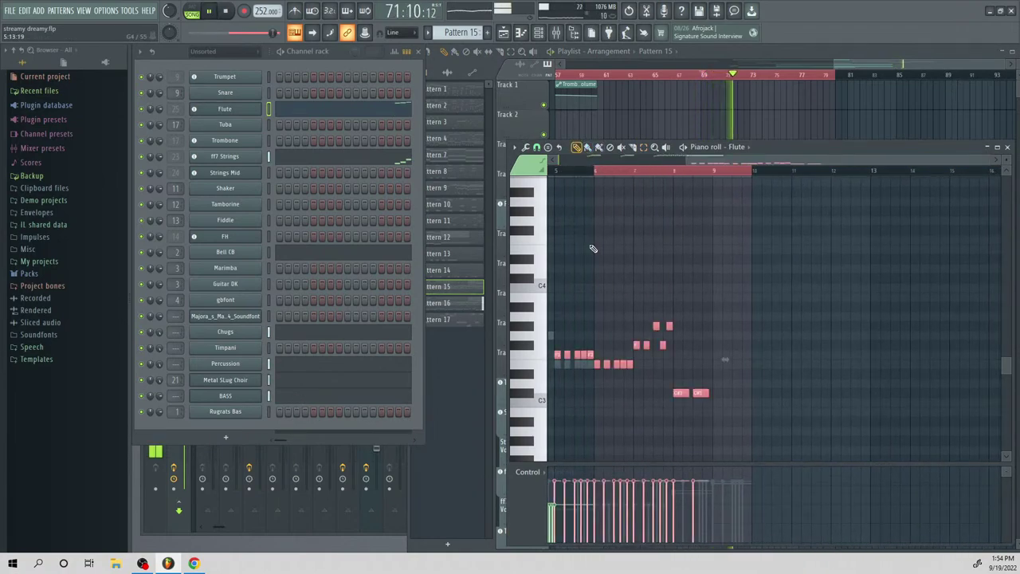
left_click_drag(617, 368, 657, 368)
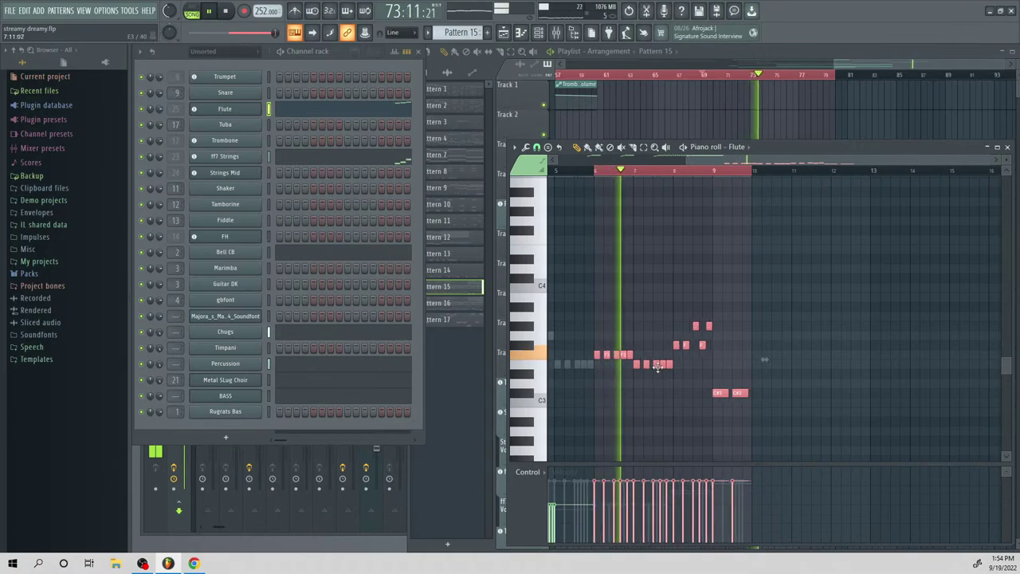
left_click(695, 328)
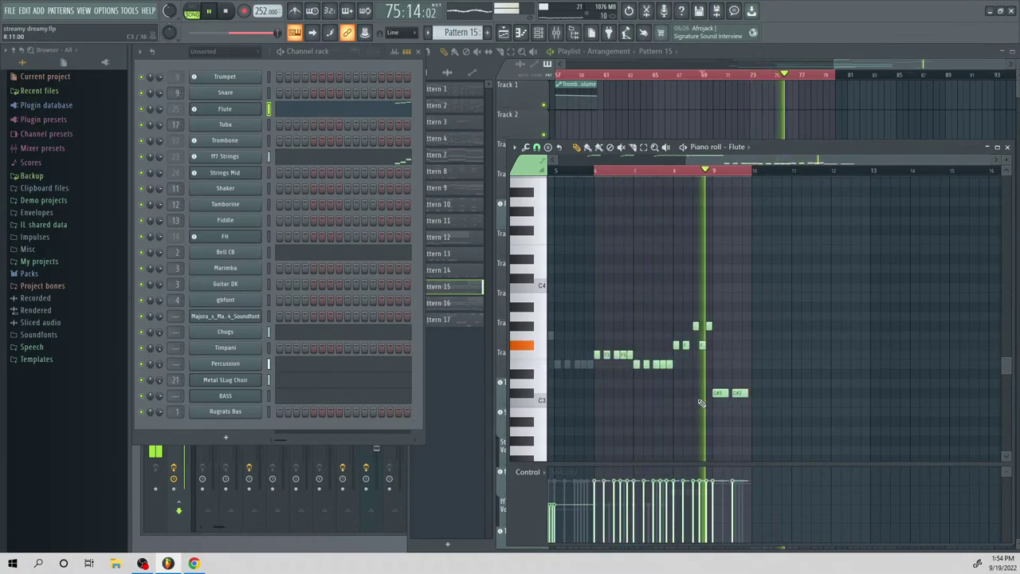
key("space")
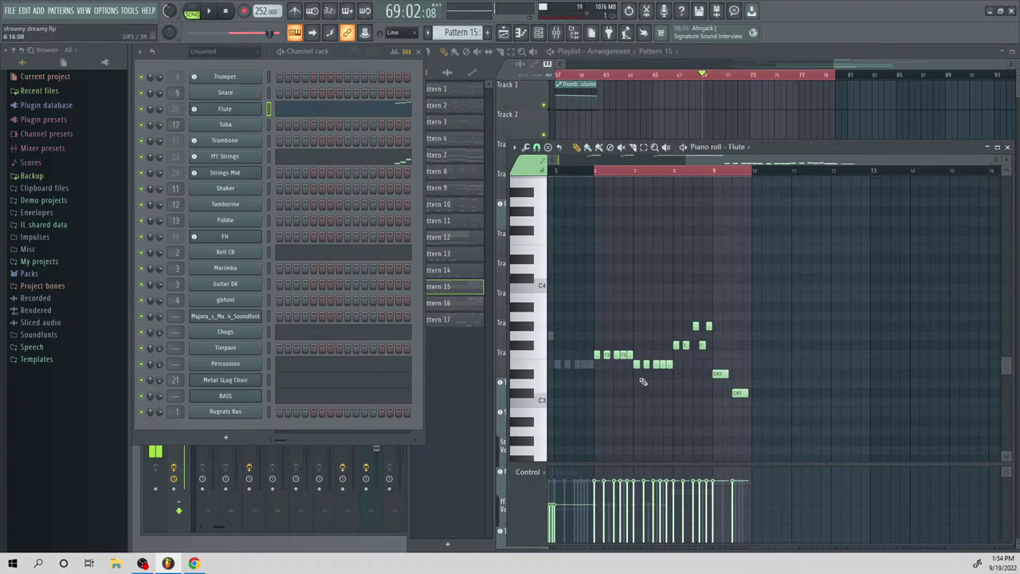
Select the bass notes in bars 6 to 9 of Pattern 15's Flute part and cut them
left_click_drag(794, 345, 747, 318)
left_click_drag(795, 217, 586, 420)
key("Delete")
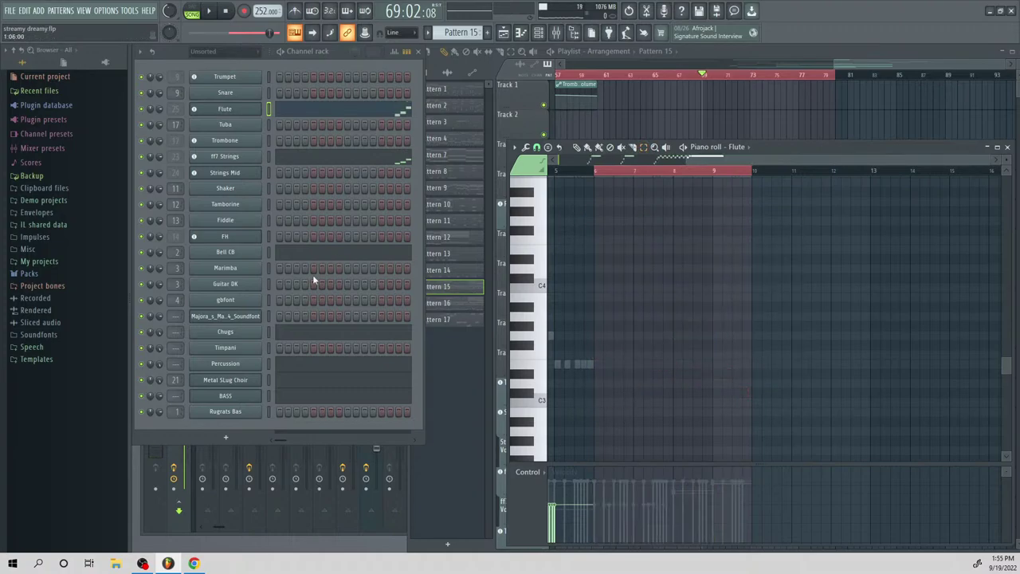
Paste the cut notes into Pattern 15's BASS part, shift them to start at bar 6, and audition them
left_click(301, 394)
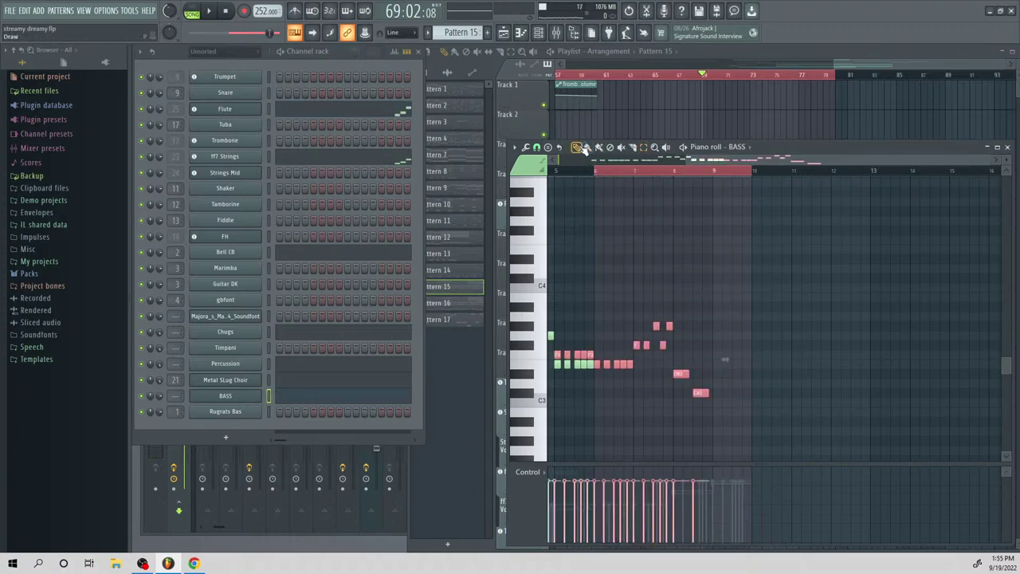
left_click_drag(623, 366, 662, 367)
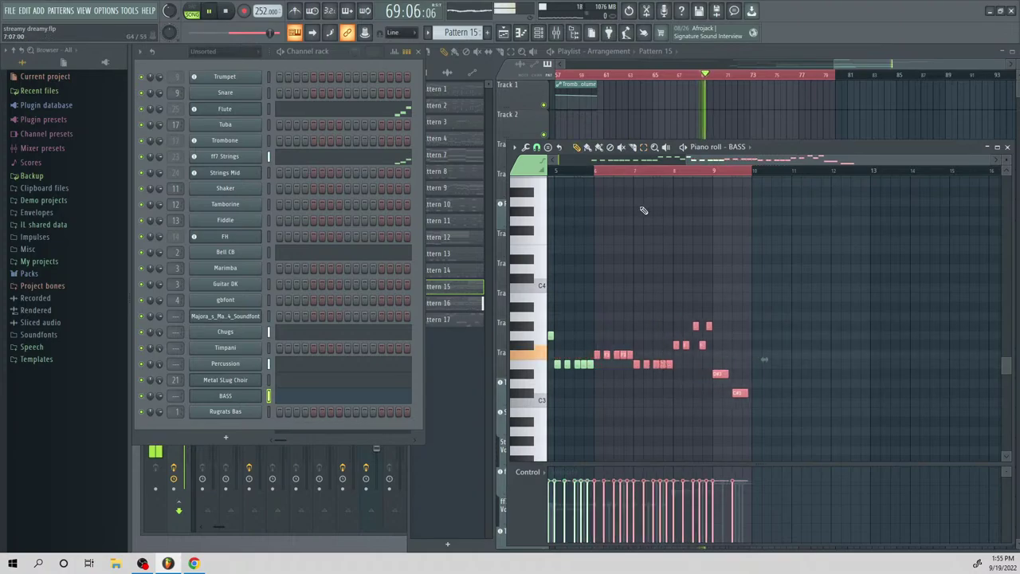
key("ctrl+a")
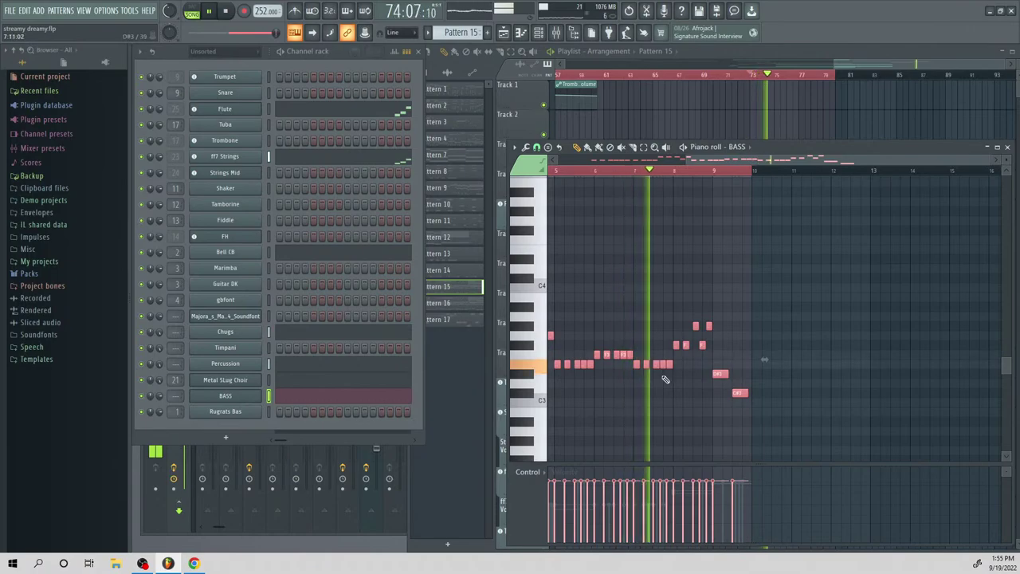
key("ctrl+d")
key("space")
Lengthen the D#3 bass note to fill bar 9 and delete the C#3 note
left_click(718, 373)
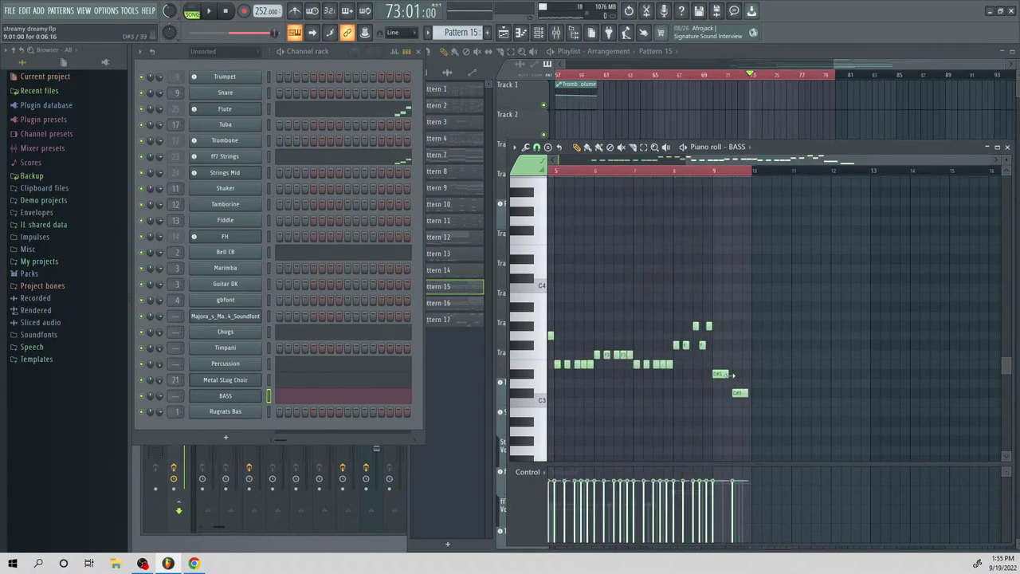
right_click(739, 393)
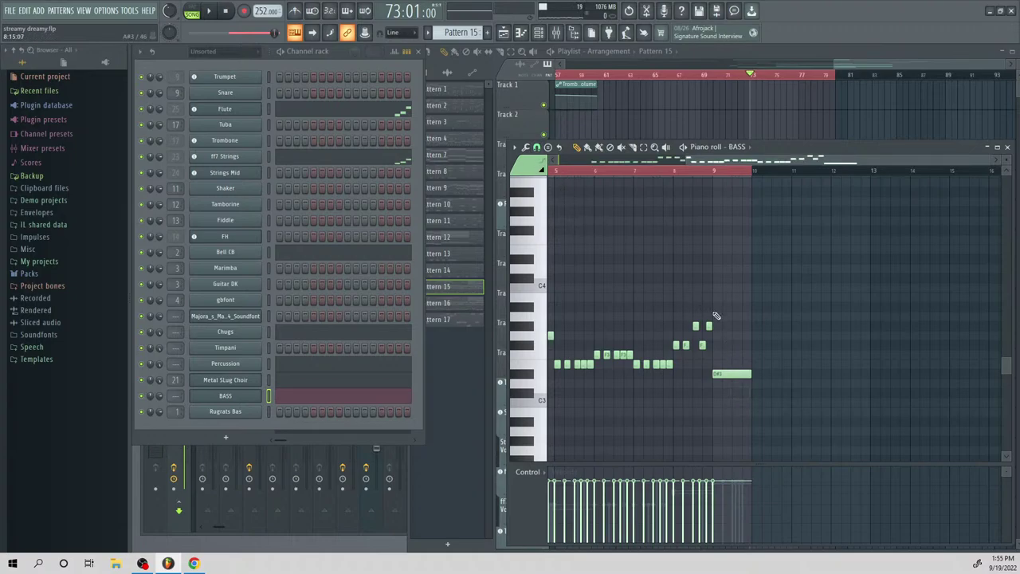
Add a short slide note midway through bar 9 of the bass, set it to A#3, and audition the line
left_click(734, 326)
key("space")
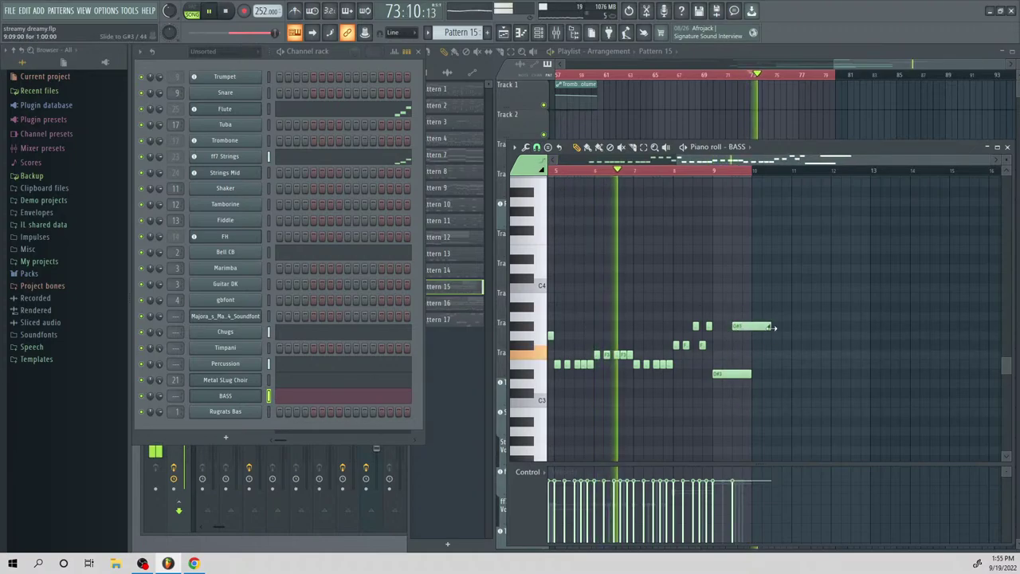
right_click(734, 326)
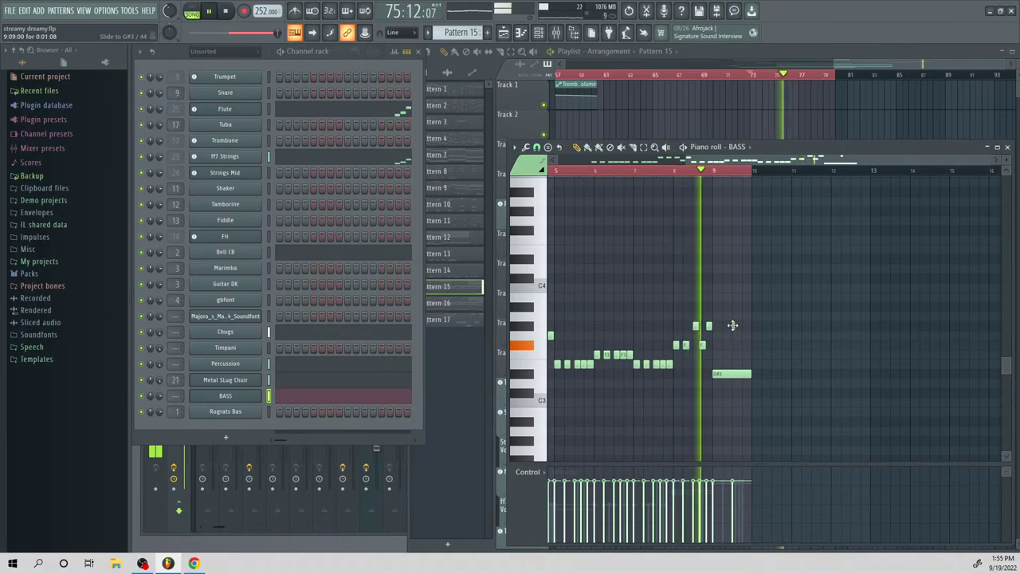
key("space")
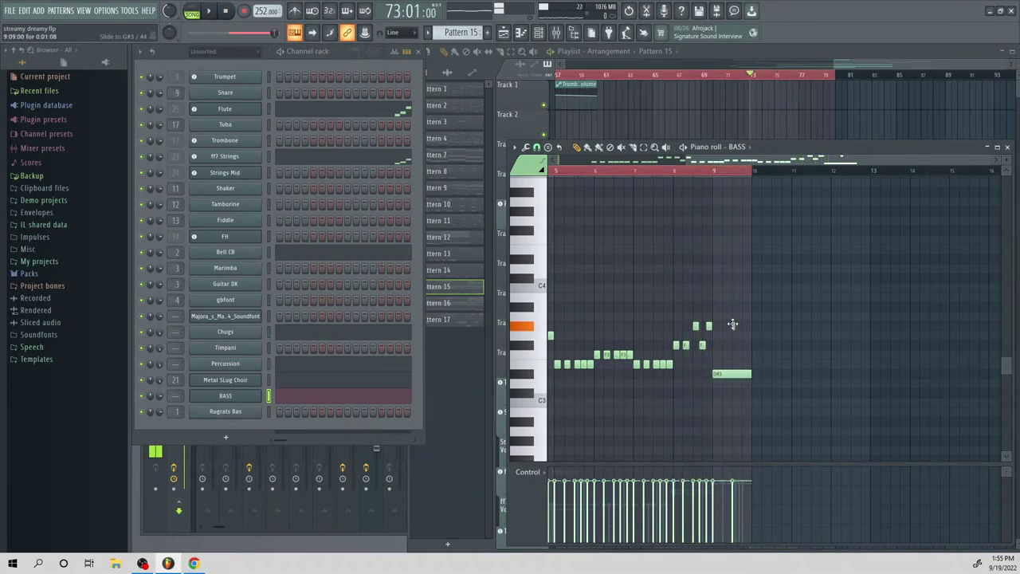
key("space")
left_click(712, 170)
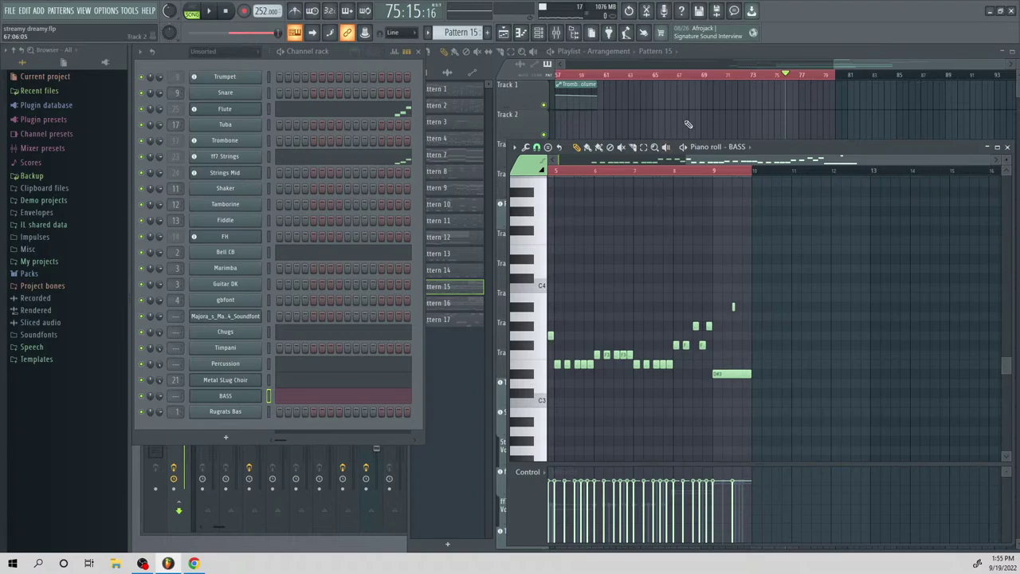
Audition the arrangement from bar 61, and move the Pattern 16 and Pattern 15 clips that follow bar 69 to start at bar 85
left_click_drag(860, 69, 846, 73)
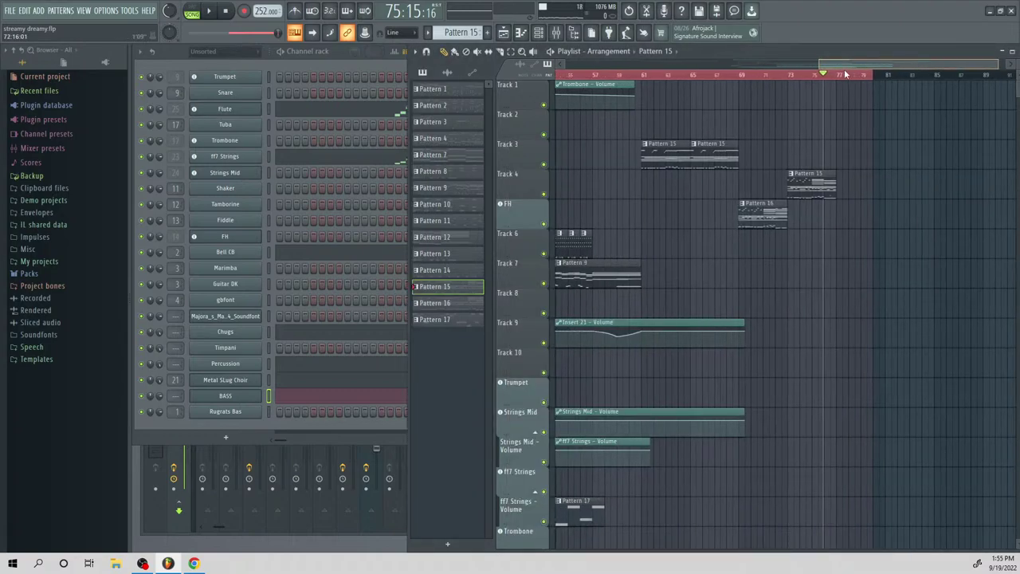
left_click(646, 75)
key("space")
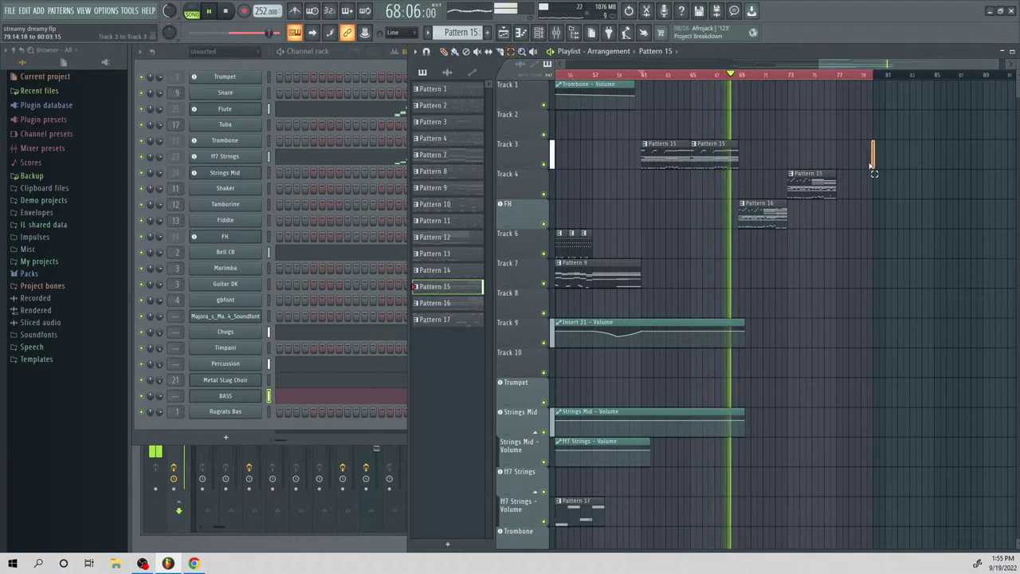
left_click_drag(877, 140, 745, 236)
key("space")
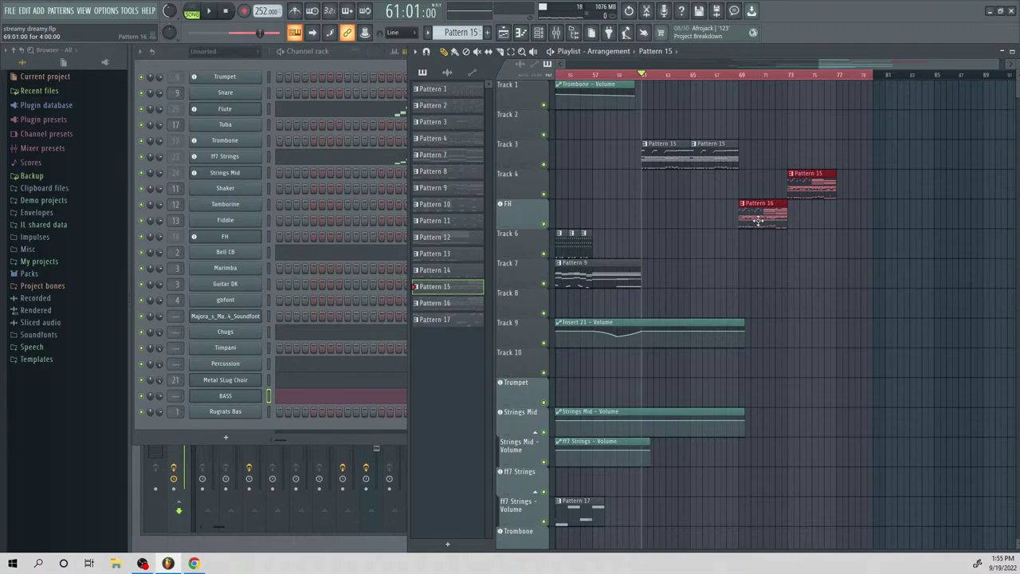
left_click_drag(762, 220, 954, 232)
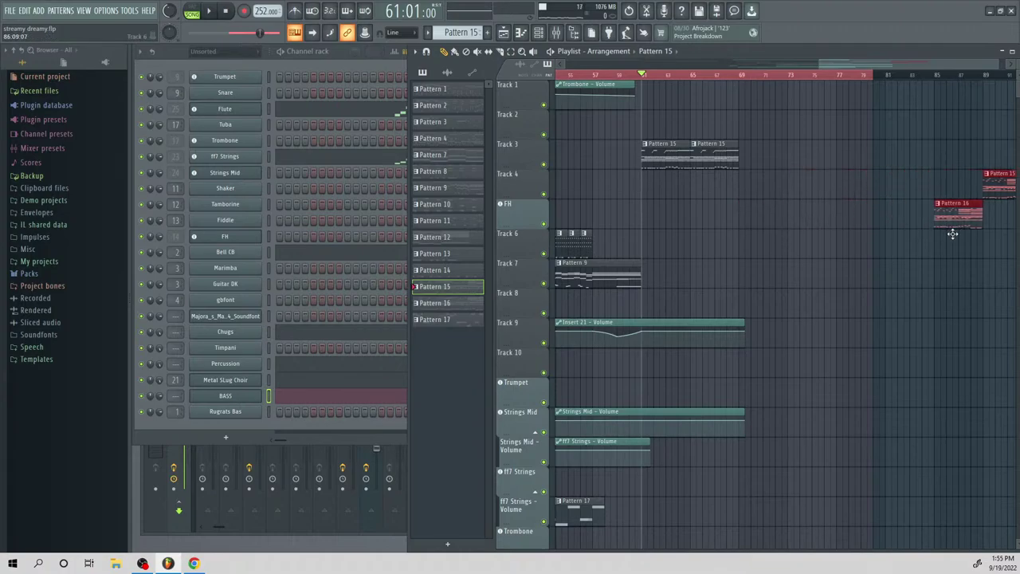
Clone Pattern 15, place the clone on Track 2 starting at bar 68, and audition the song from bar 69
double_click(719, 156)
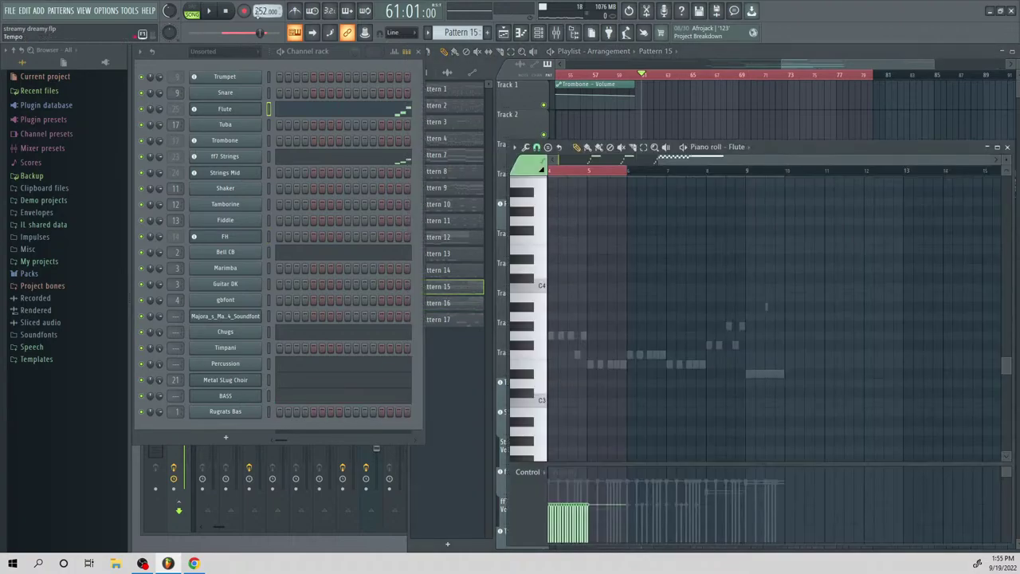
left_click(208, 12)
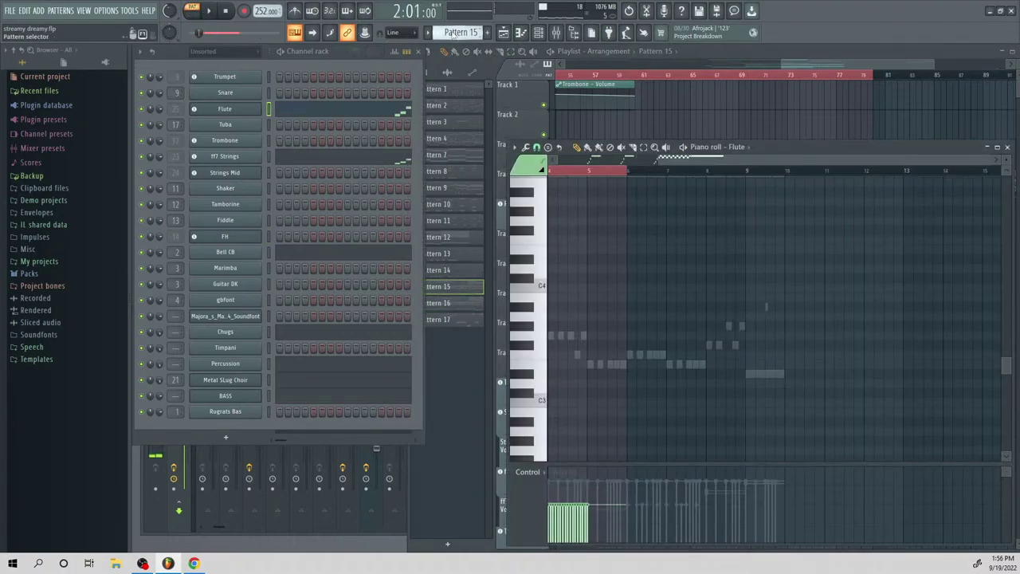
right_click(453, 35)
left_click(537, 146)
left_click(749, 118)
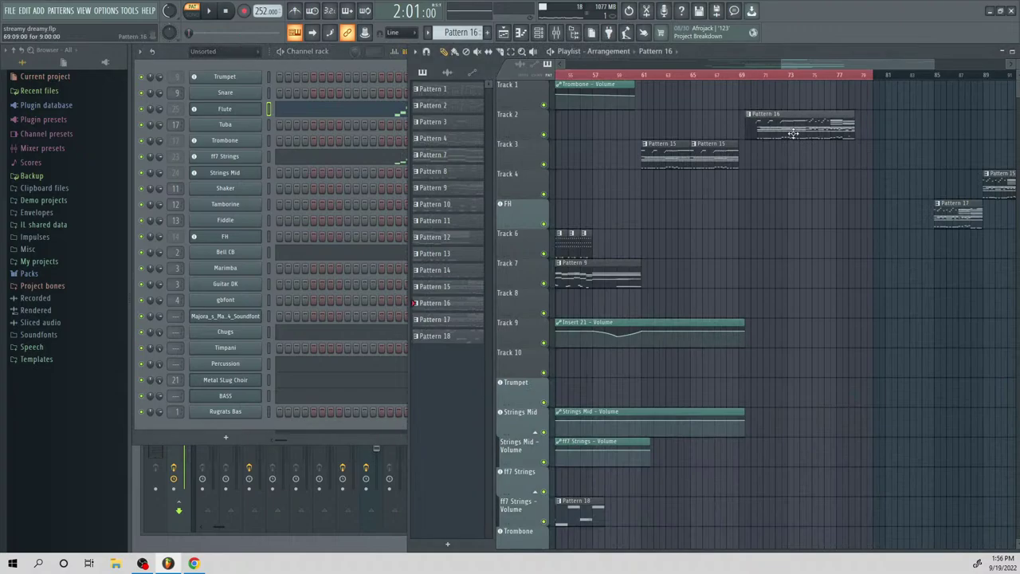
left_click(739, 75)
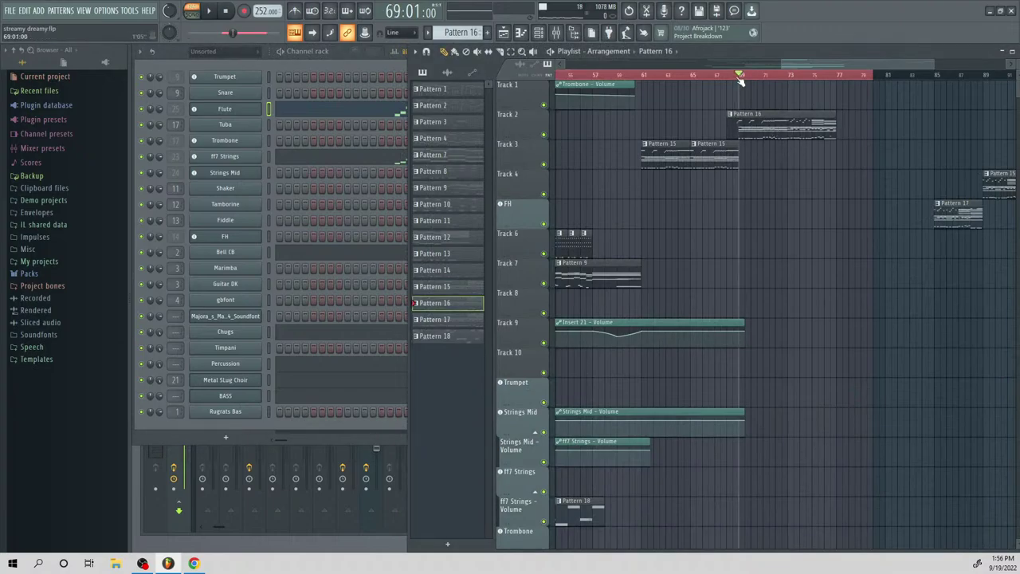
key("l")
key("space")
key("space")
Raise all Flute and ff7 Strings notes in Pattern 16 by three semitones
double_click(752, 134)
key("F7")
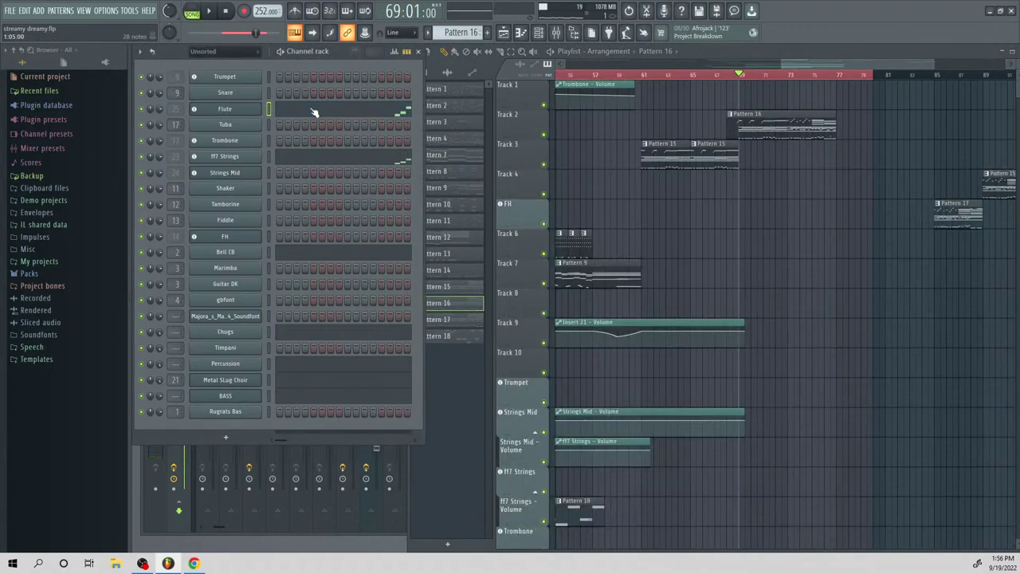
key("F7")
scroll(672, 279, "up", 10)
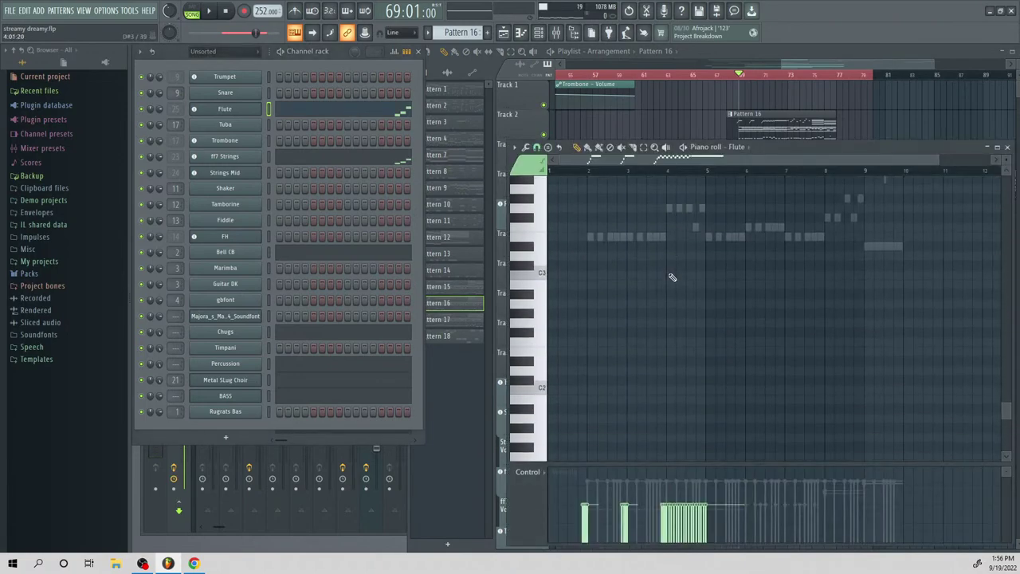
scroll(655, 290, "down", 2)
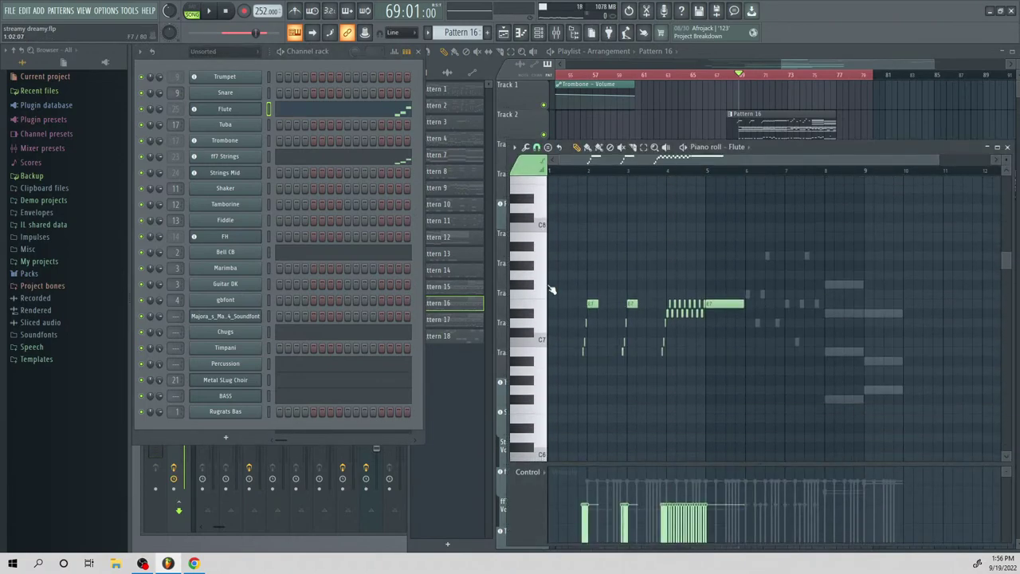
left_click_drag(937, 161, 594, 311)
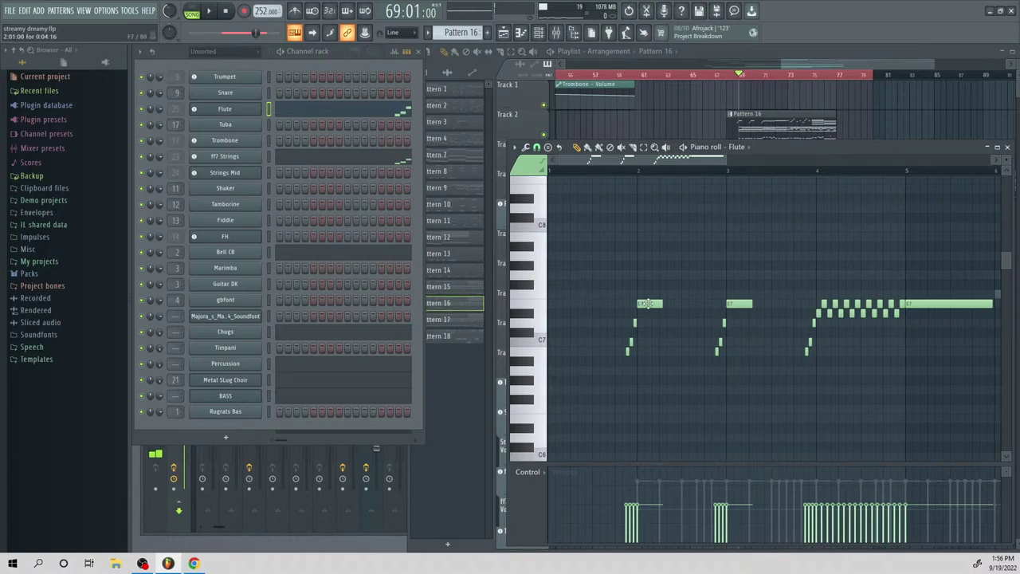
key("ctrl+a")
left_click_drag(538, 303, 534, 272)
left_click_drag(654, 302, 650, 273)
left_click(337, 160)
key("ctrl+a")
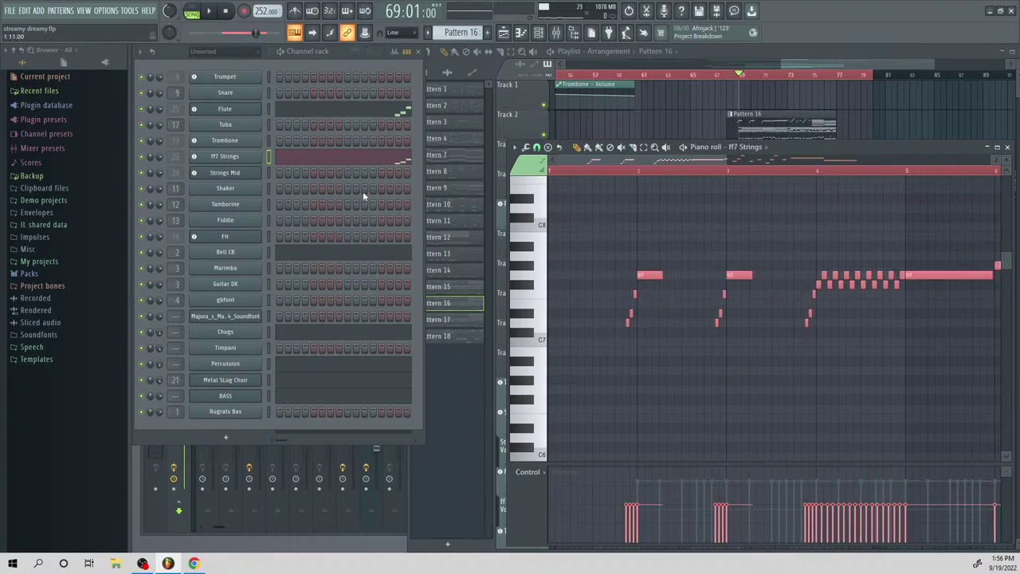
Raise the long Bell CB note and all Chugs notes in Pattern 16 by three semitones
left_click(362, 250)
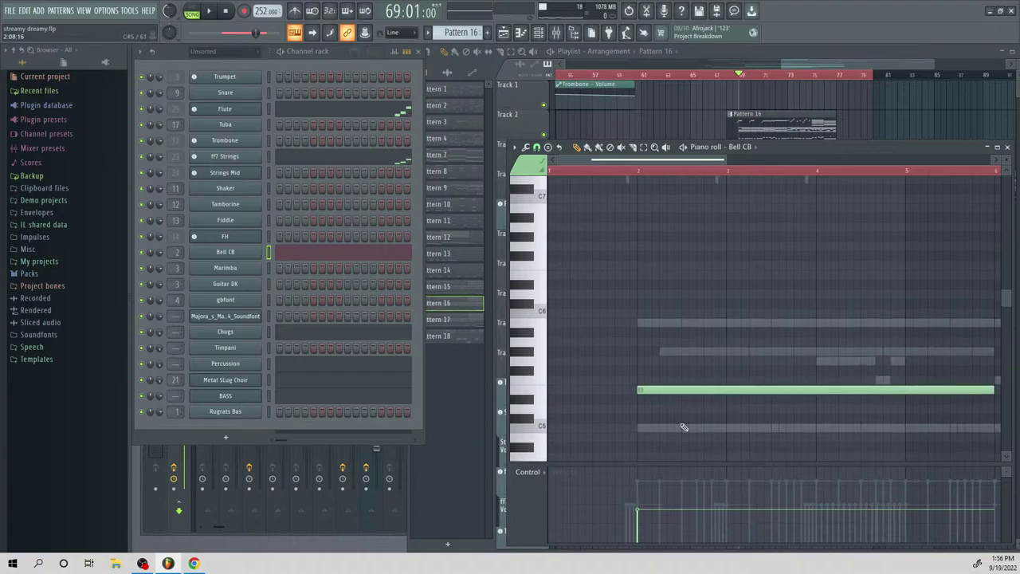
left_click(662, 392)
left_click_drag(664, 385, 649, 357)
left_click(305, 334)
key("ctrl+a")
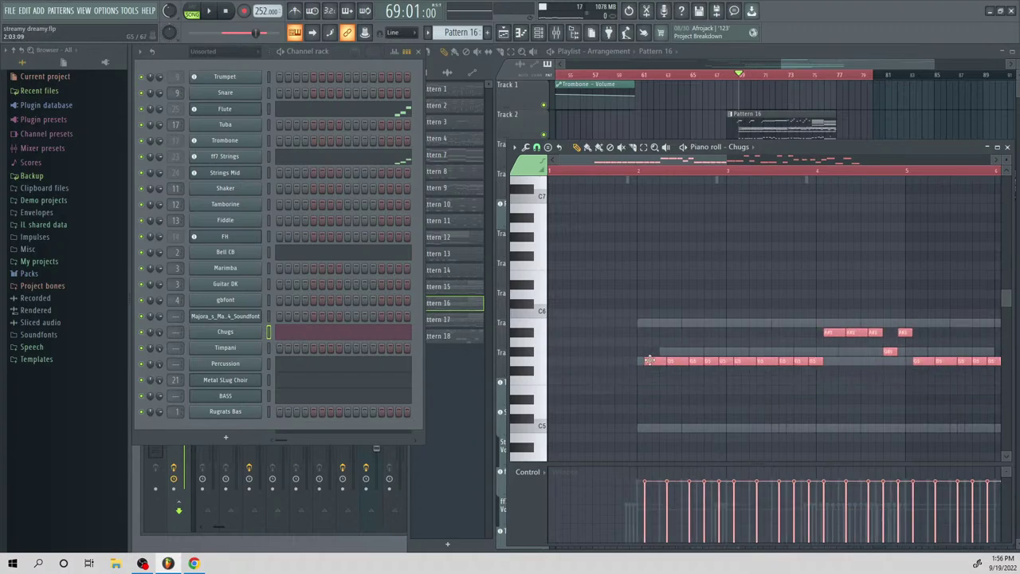
Leave the Percussion part as it is and raise the Metal SLug Choir chords in bars 8 and 9 by three semitones
left_click(310, 367)
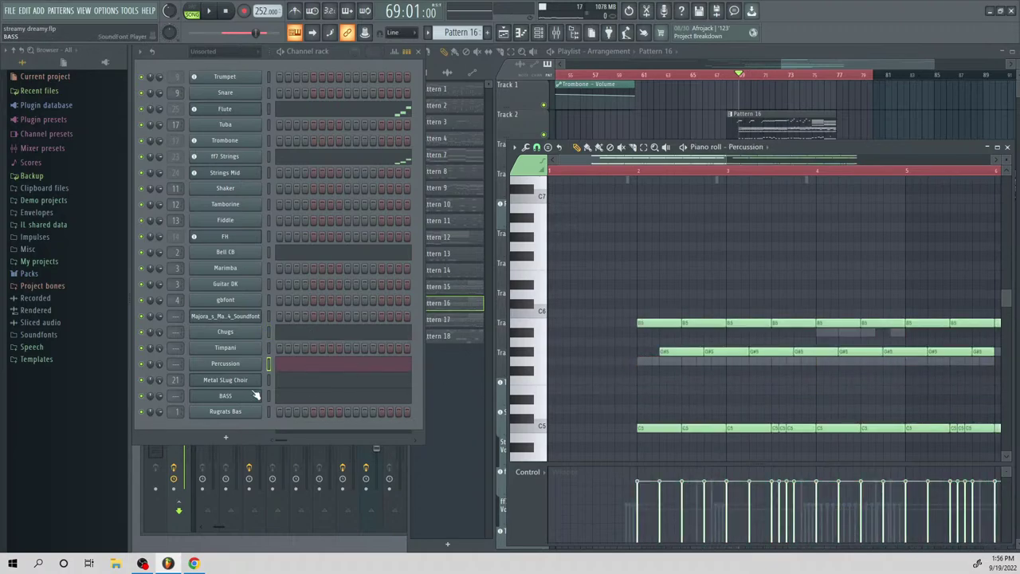
left_click(315, 380)
scroll(697, 186, "down", 5)
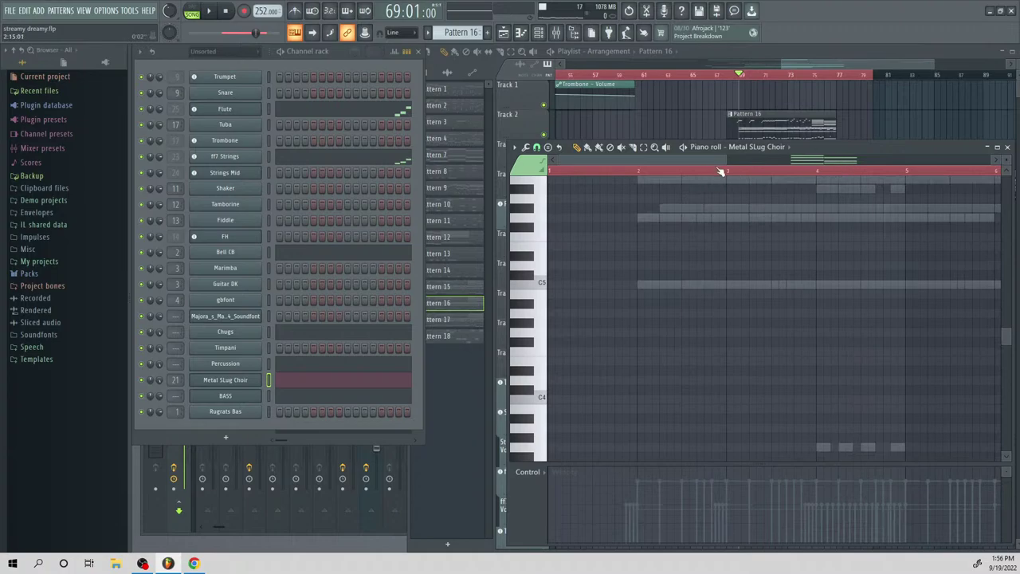
left_click_drag(720, 161, 878, 260)
scroll(869, 303, "down", 5)
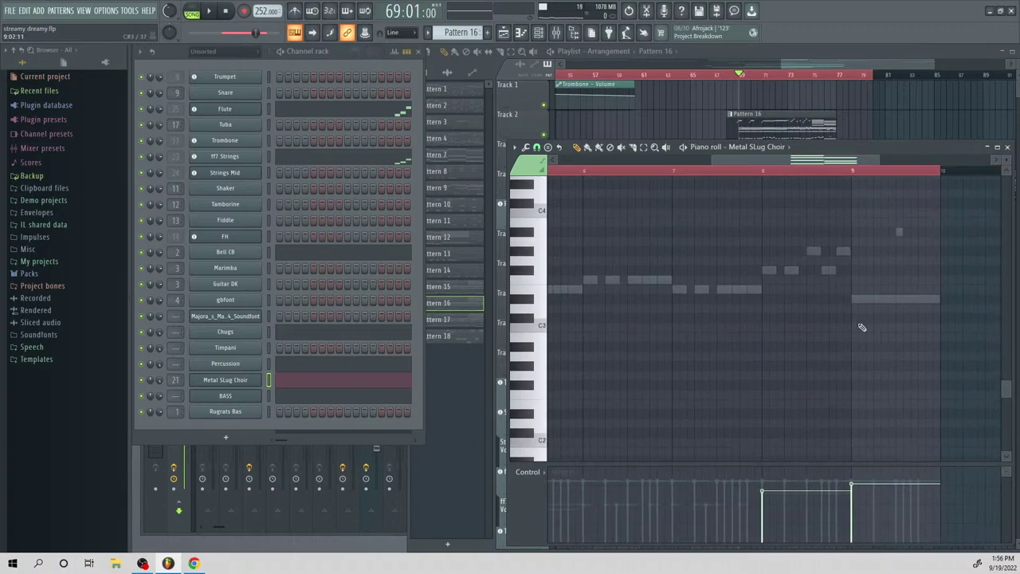
scroll(861, 326, "up", 8)
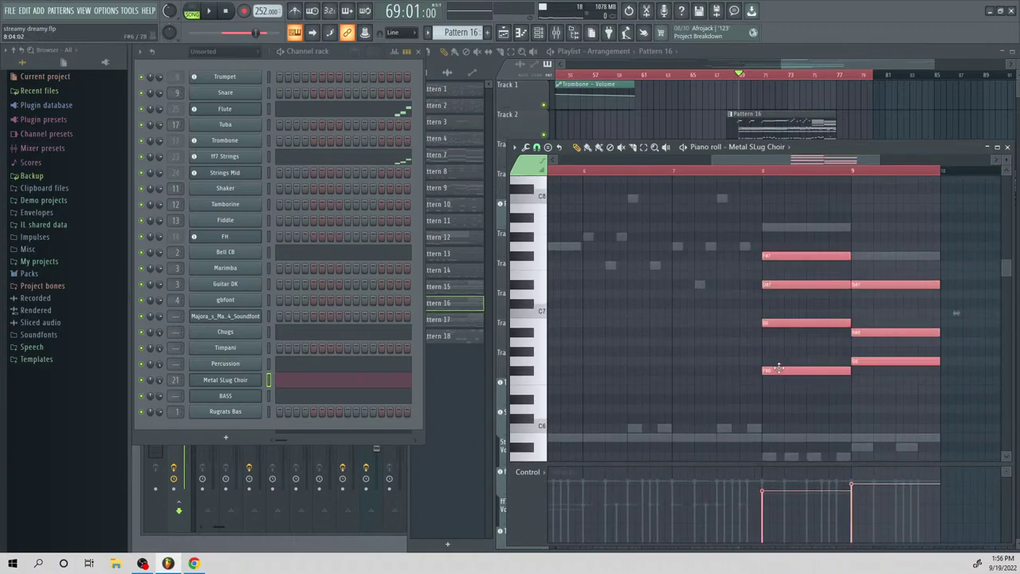
left_click_drag(779, 368, 782, 339)
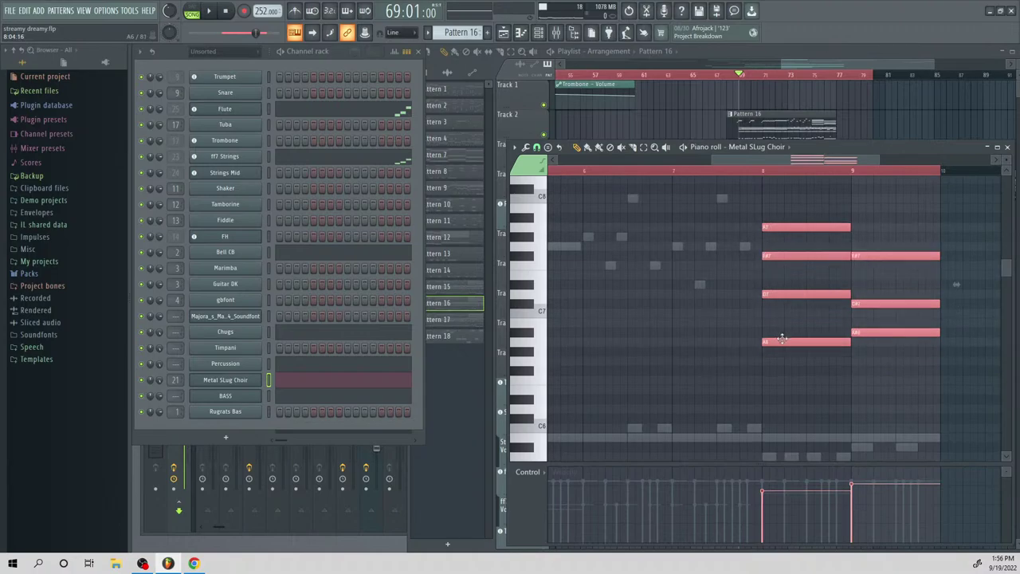
Raise all BASS notes in Pattern 16 by three semitones and return to the playlist
left_click(300, 398)
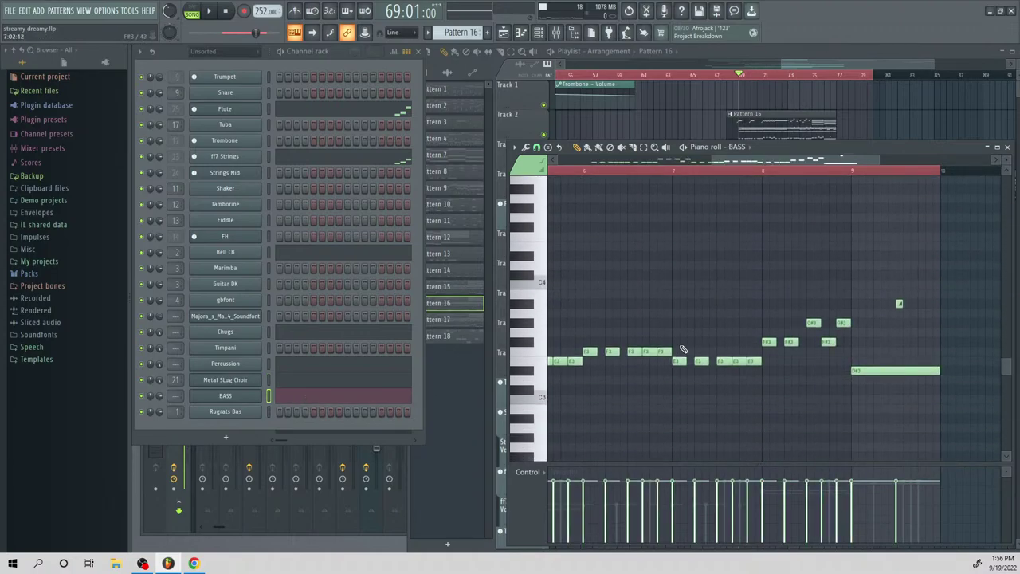
key("ctrl+a")
left_click_drag(665, 350, 665, 321)
left_click(807, 62)
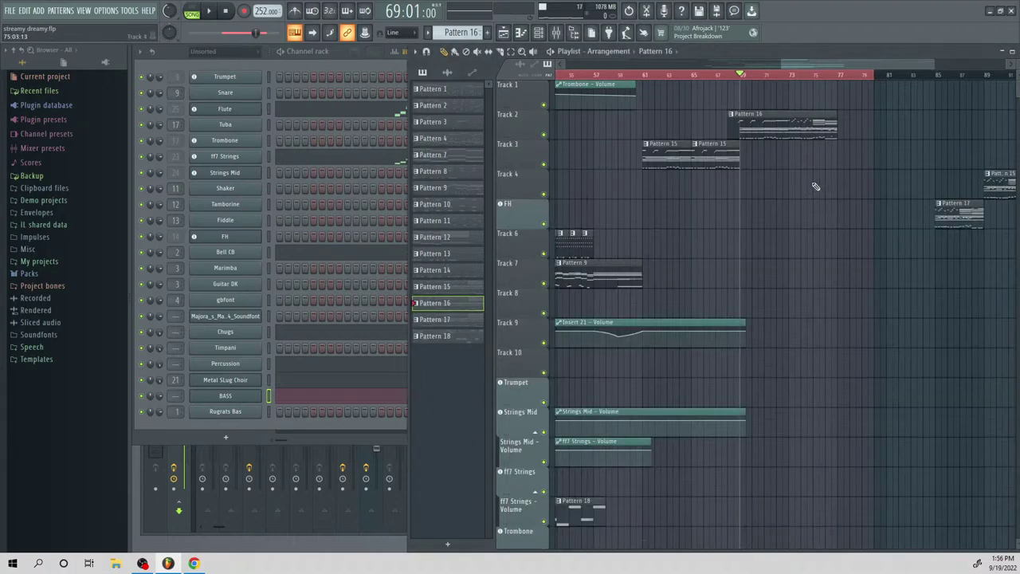
Audition the arrangement from bar 61 into the transposed Pattern 16 clip
left_click(711, 80)
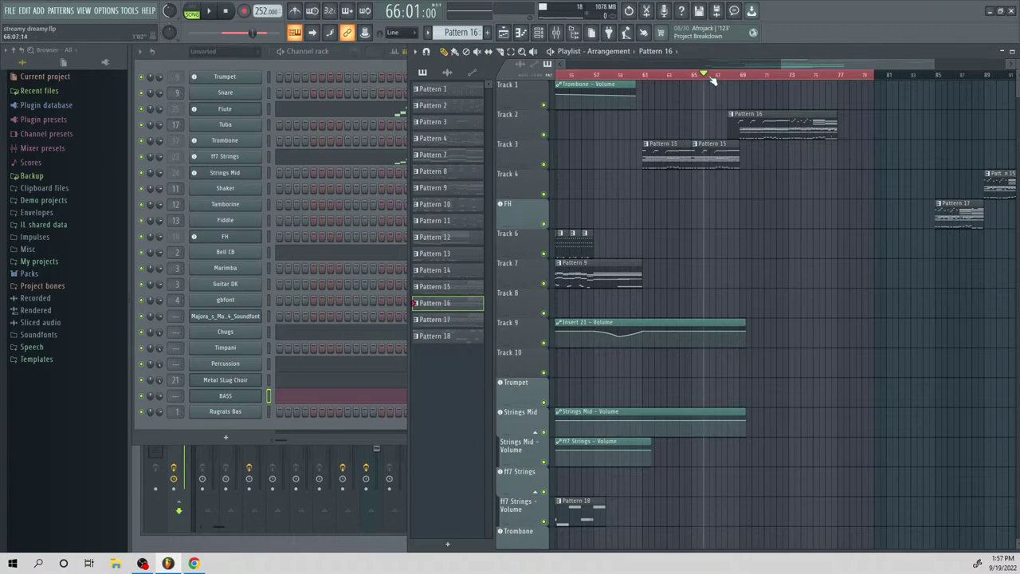
left_click_drag(667, 71, 645, 84)
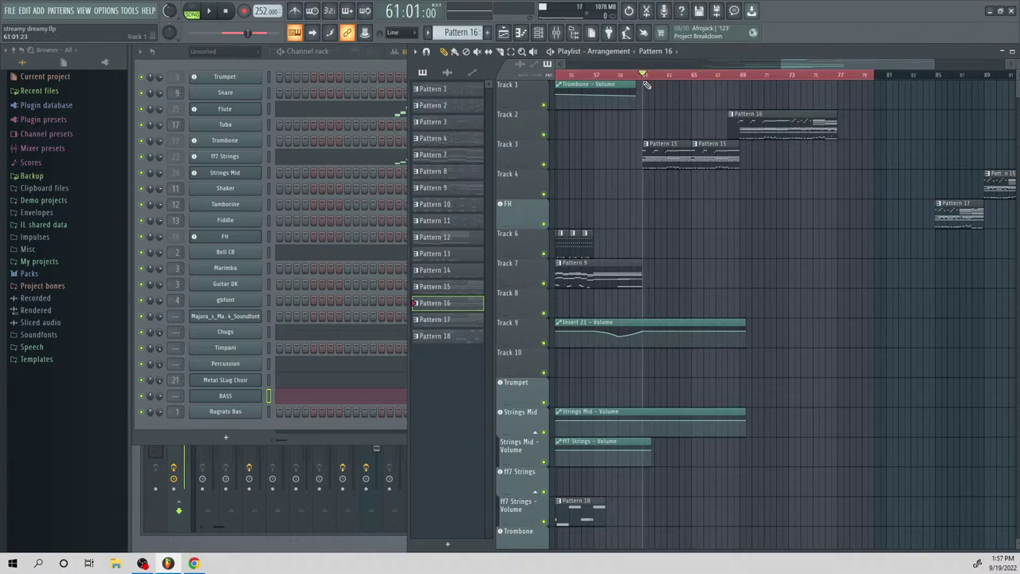
key("space")
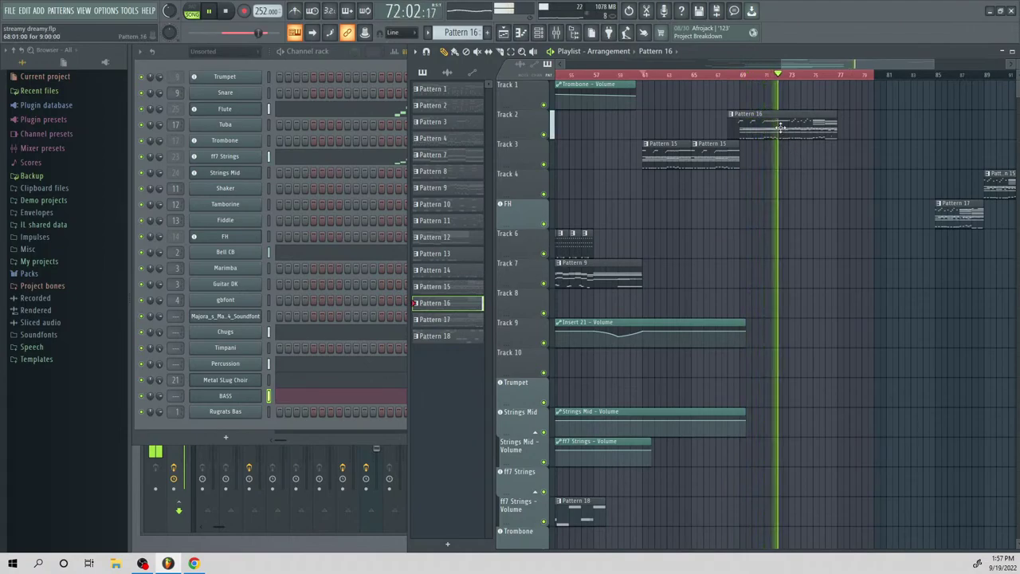
key("space")
Open Pattern 16's Flute part around bar 4 and audition the song from bar 70
left_click(755, 74)
double_click(780, 125)
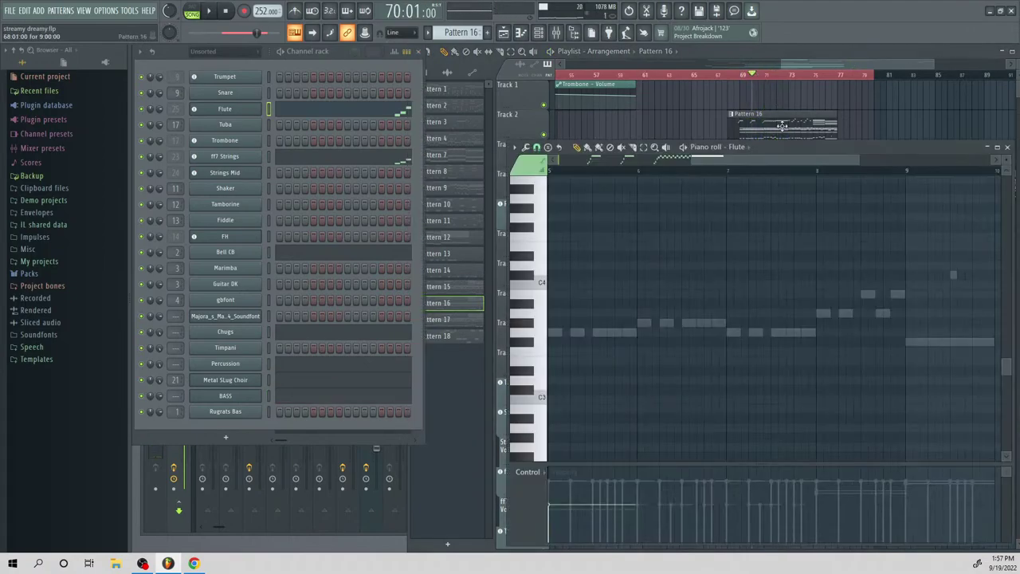
left_click(356, 111)
left_click(364, 112)
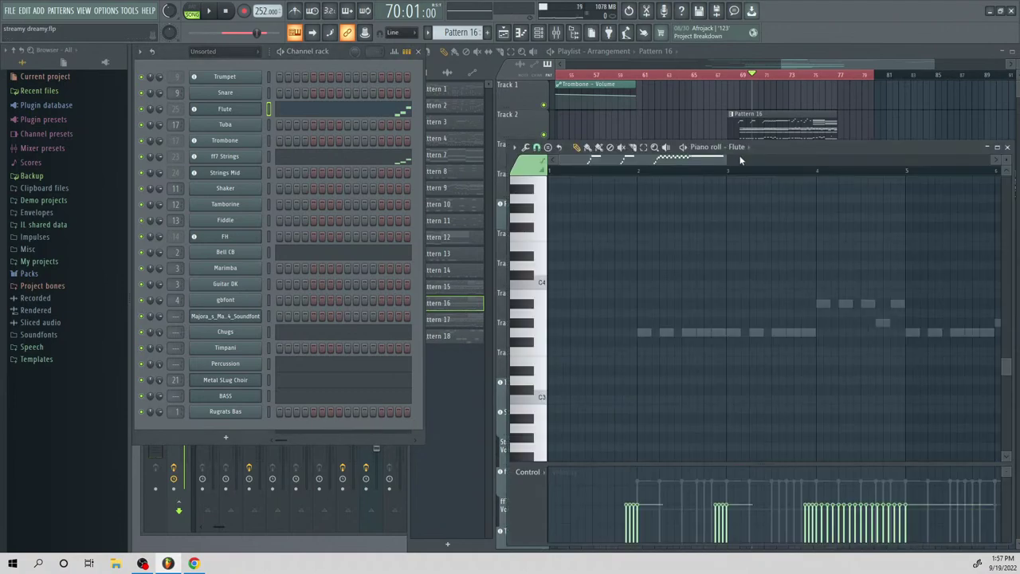
left_click_drag(739, 158, 904, 233)
key("space")
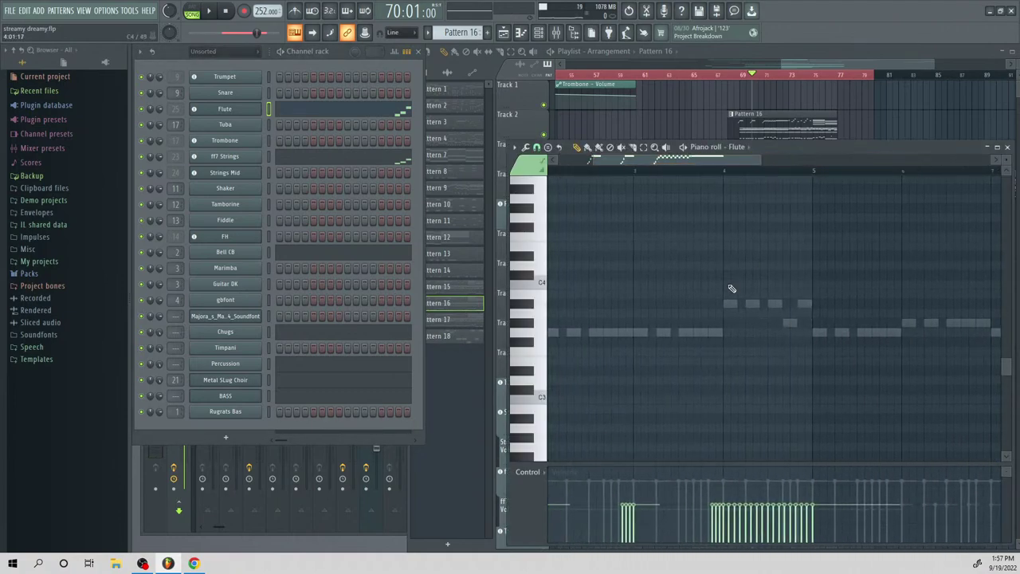
key("space")
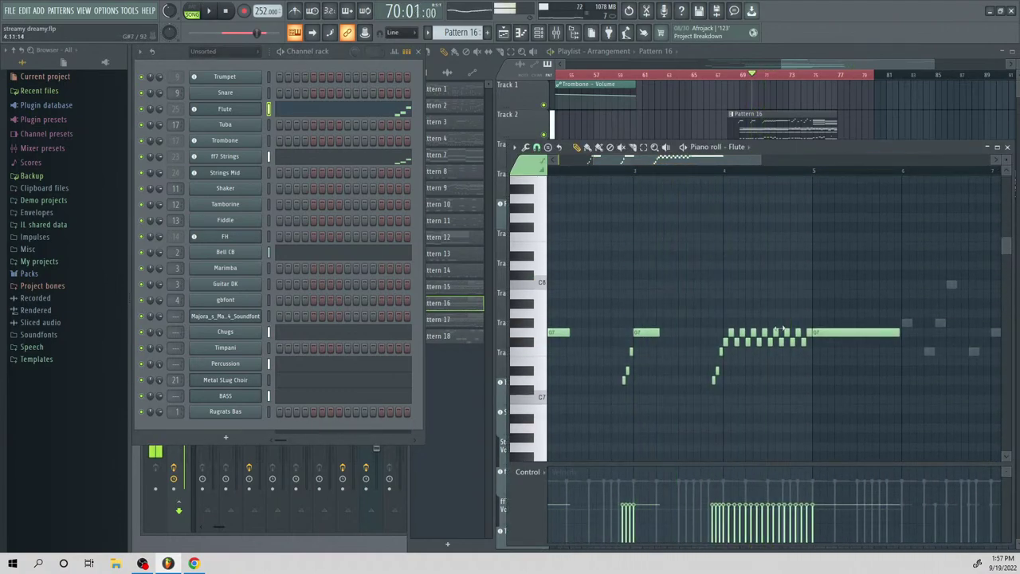
Raise the Flute trill notes in the second half of bar 4 to A7 and A#7, and audition the line
left_click(775, 303)
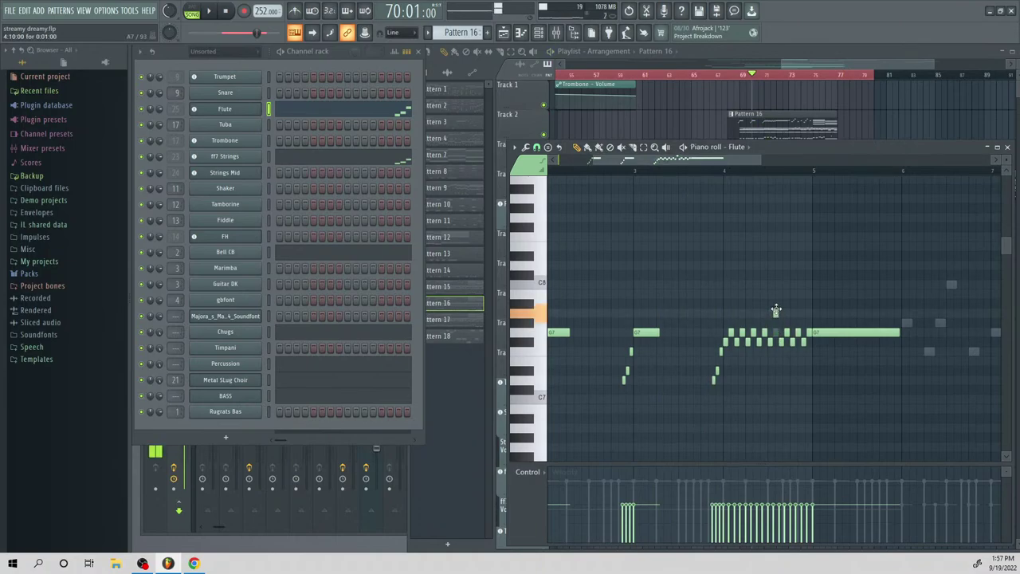
left_click_drag(769, 342, 798, 304)
key("space")
key("space")
left_click_drag(800, 342, 809, 300)
key("space")
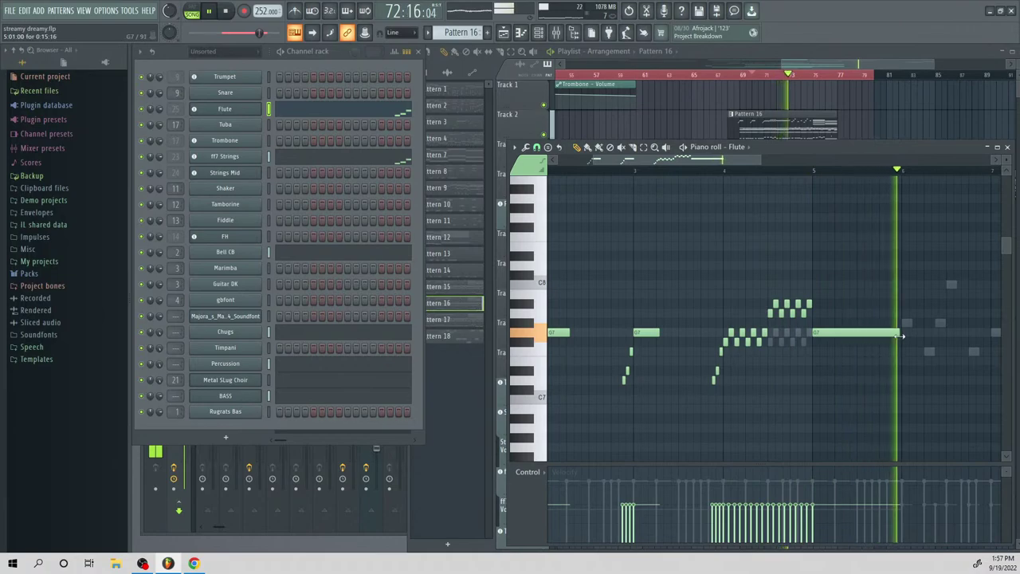
key("space")
Raise the ff7 Strings trill notes in the second half of bar 4 to A7 and A#7, and play the song
left_click(317, 158)
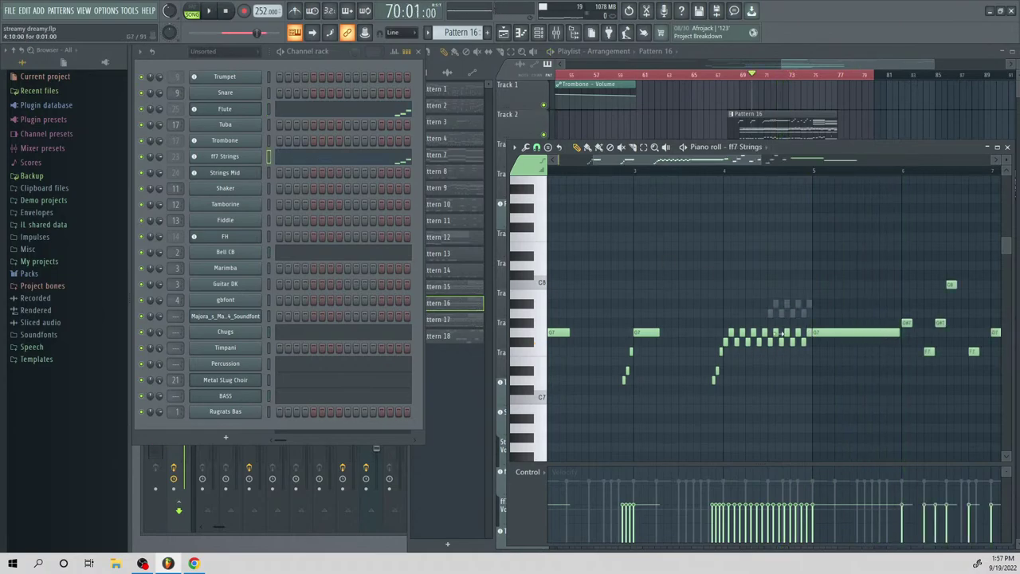
left_click_drag(777, 341, 785, 306)
key("ctrl+z")
left_click(643, 147)
left_click(574, 147)
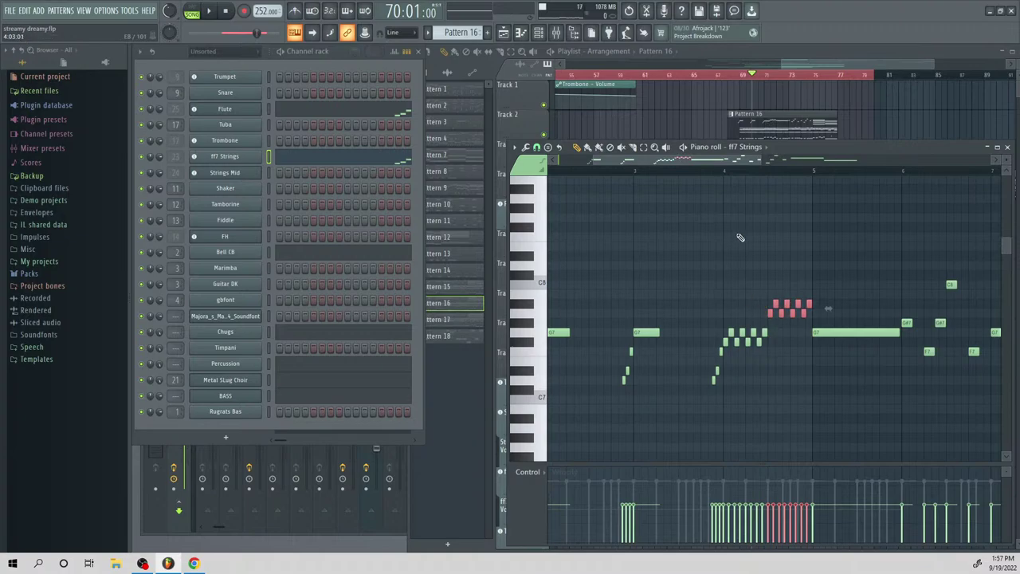
key("ctrl+d")
key("space")
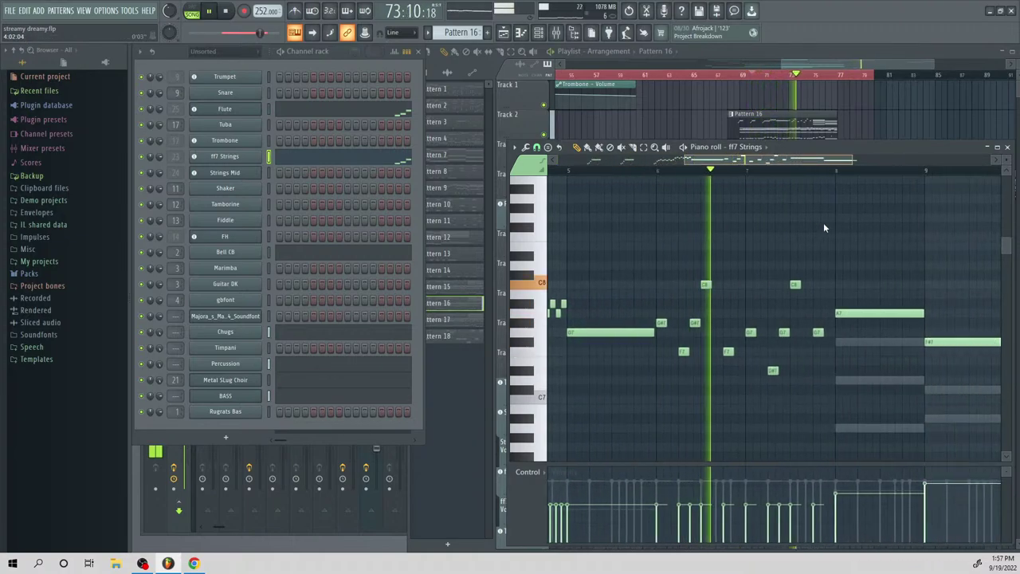
Shorten Track 2's Pattern 16 clip to end at bar 73 and place a copy on Track 3 starting at bar 72
left_click(798, 123)
left_click_drag(797, 124, 801, 157)
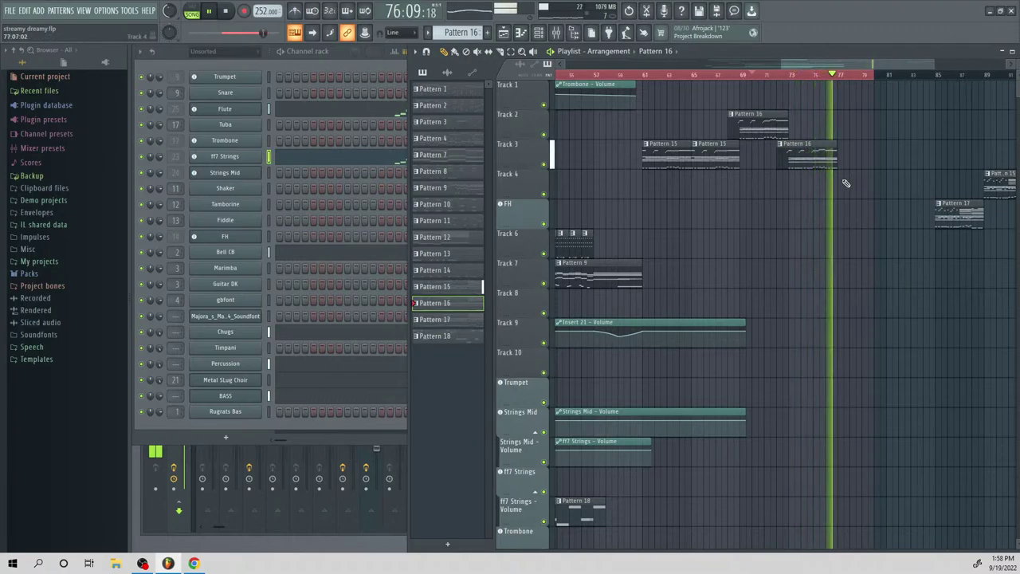
Move the FH track's Pattern 17 clip to bar 77 and Track 4's Pattern 15 clip to bar 81
key("space")
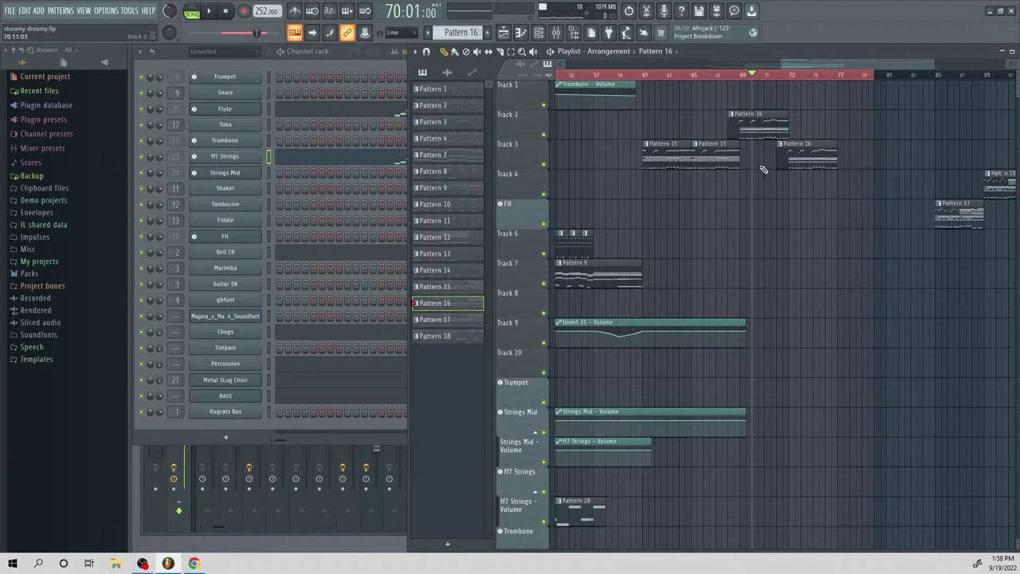
left_click_drag(842, 67, 855, 163)
left_click_drag(917, 220, 823, 220)
left_click_drag(965, 192, 872, 182)
left_click_drag(840, 75, 931, 80)
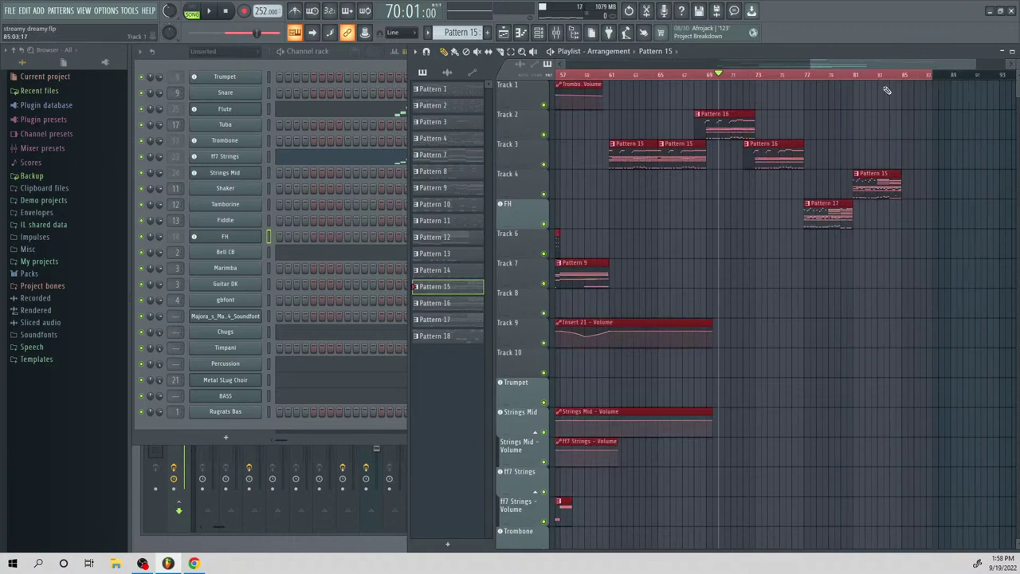
Audition the arrangement from bar 60 and clear the clip selection
left_click(608, 77)
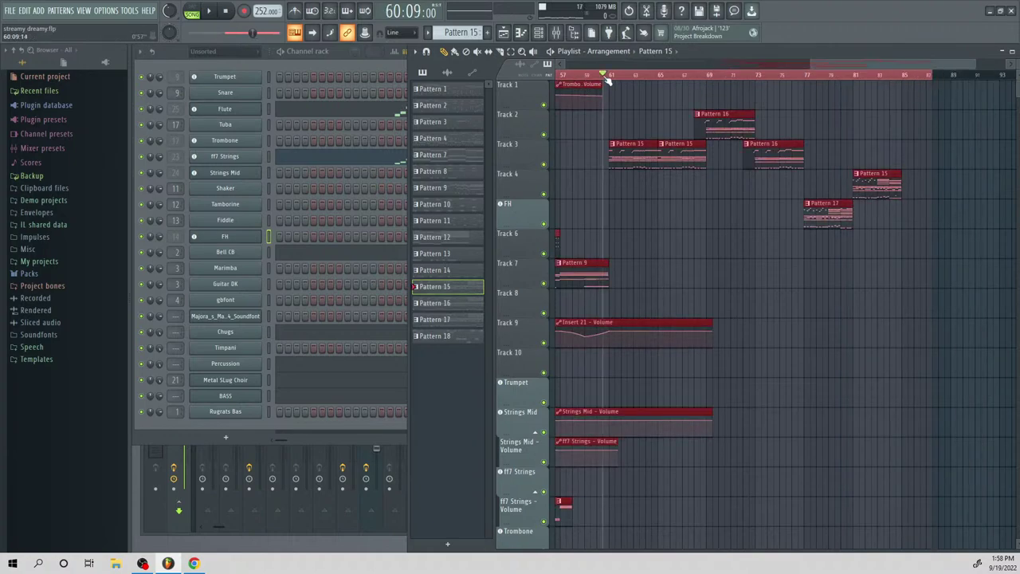
key("space")
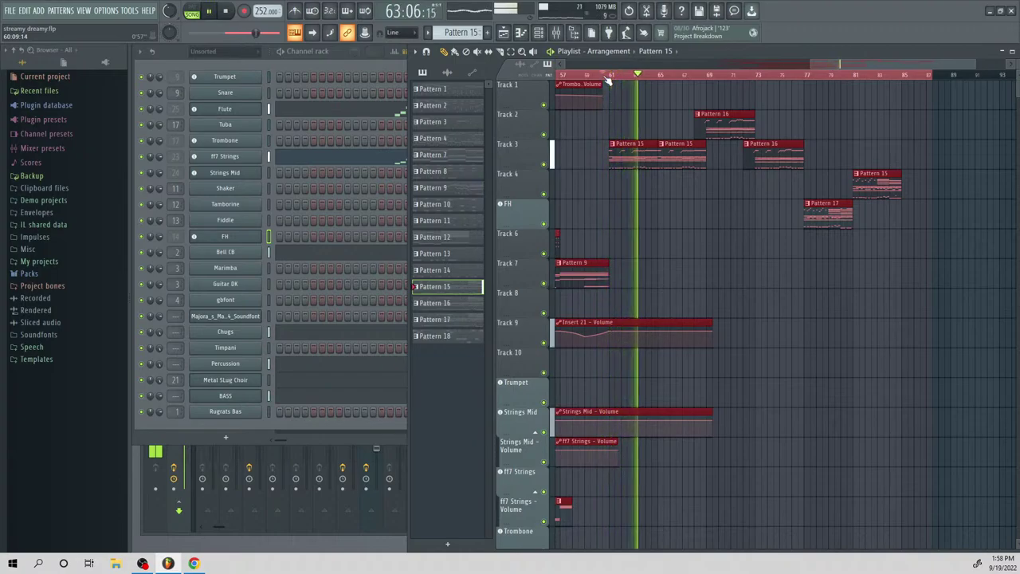
key("ctrl+d")
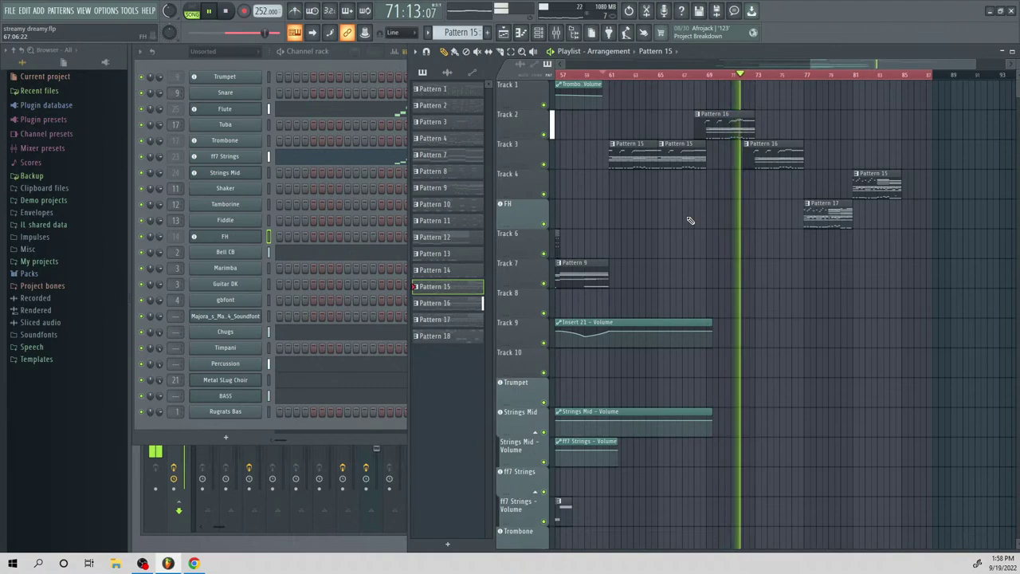
key("space")
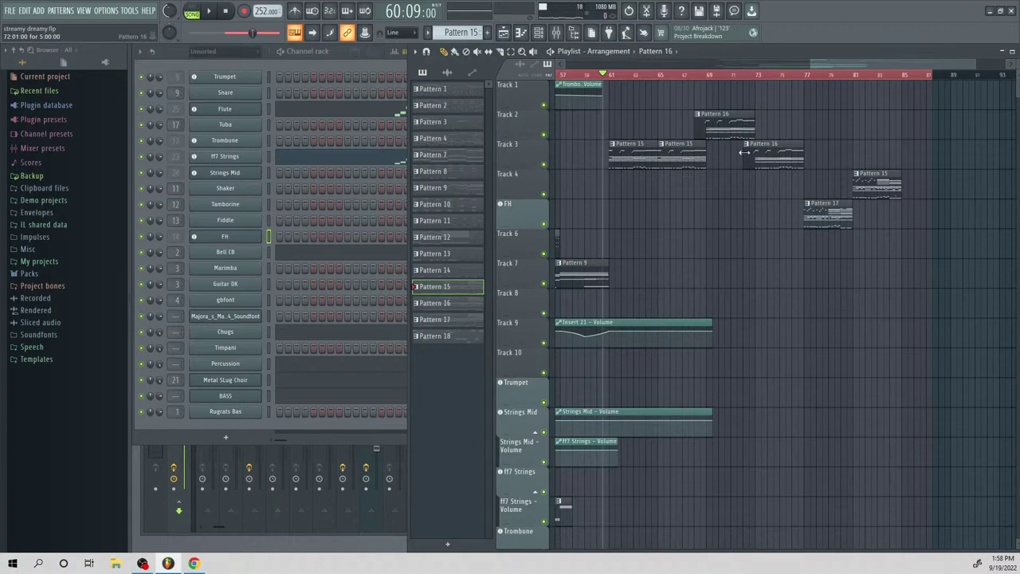
Trim the start of Track 3's Pattern 16 clip to bar 73 and audition the song from bar 71
left_click_drag(744, 154, 756, 173)
key("space")
left_click(738, 75)
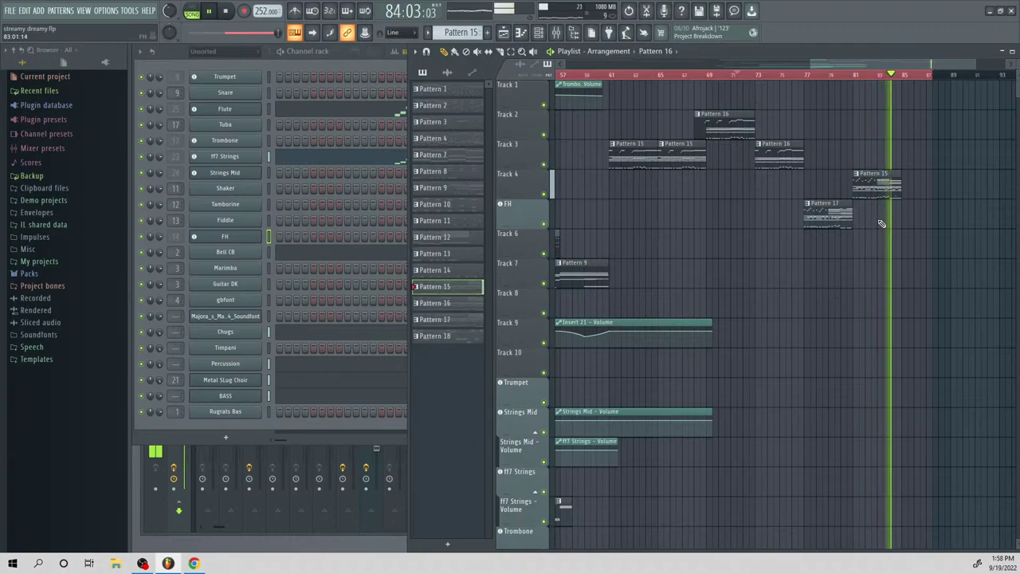
key("space")
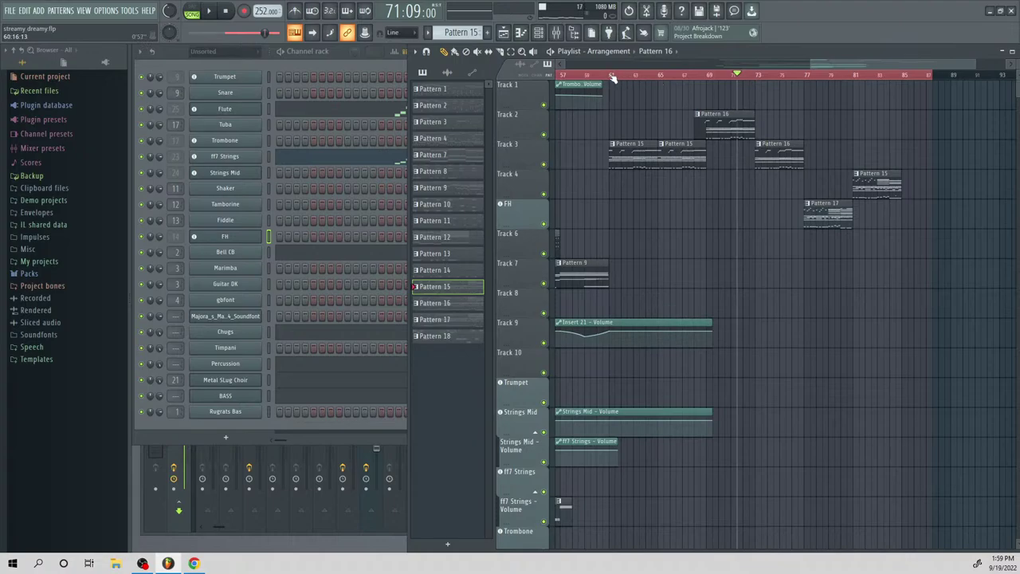
Audition the Pattern 17 section from bar 77
left_click(807, 76)
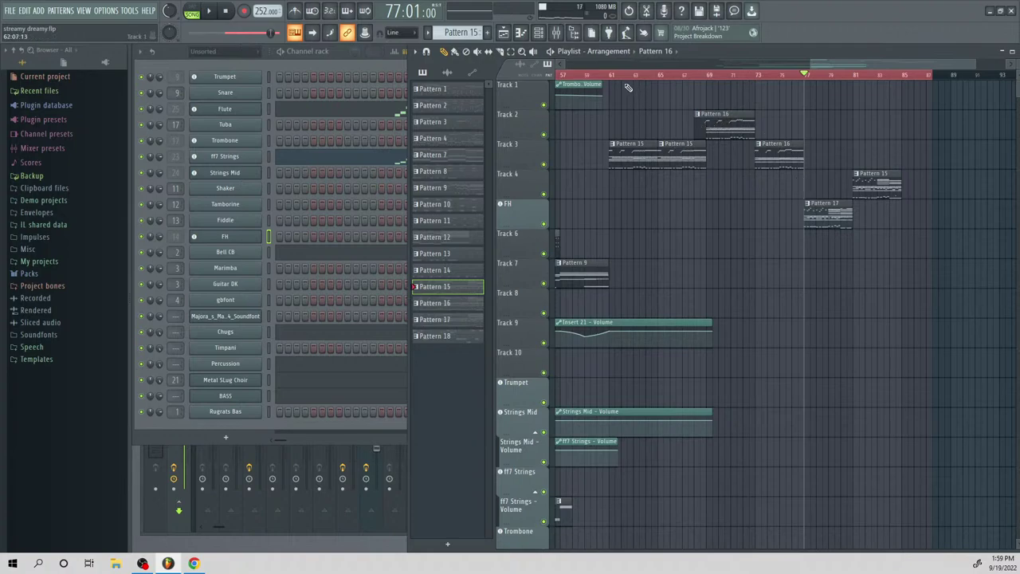
left_click_drag(617, 77, 612, 75)
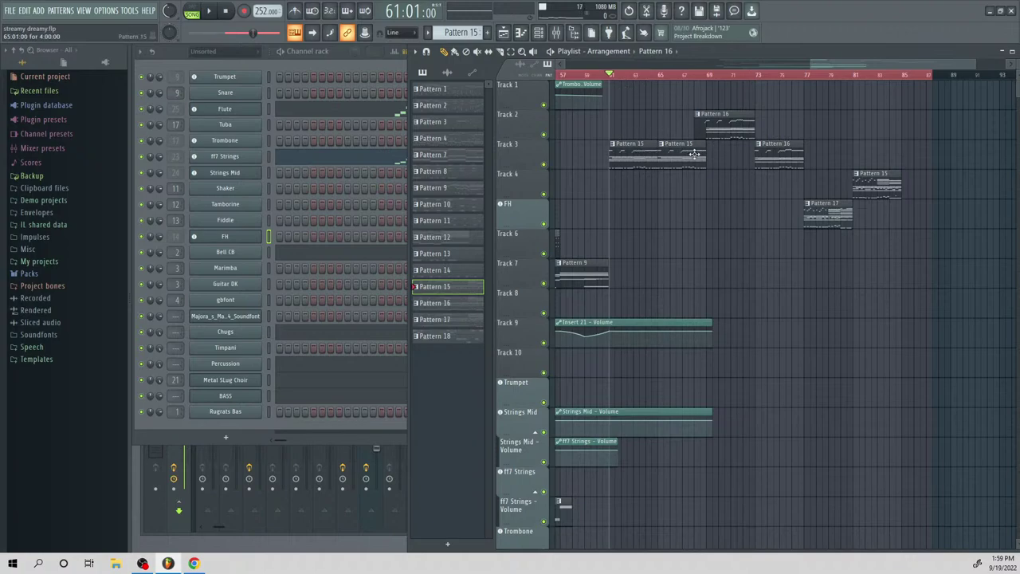
left_click(805, 74)
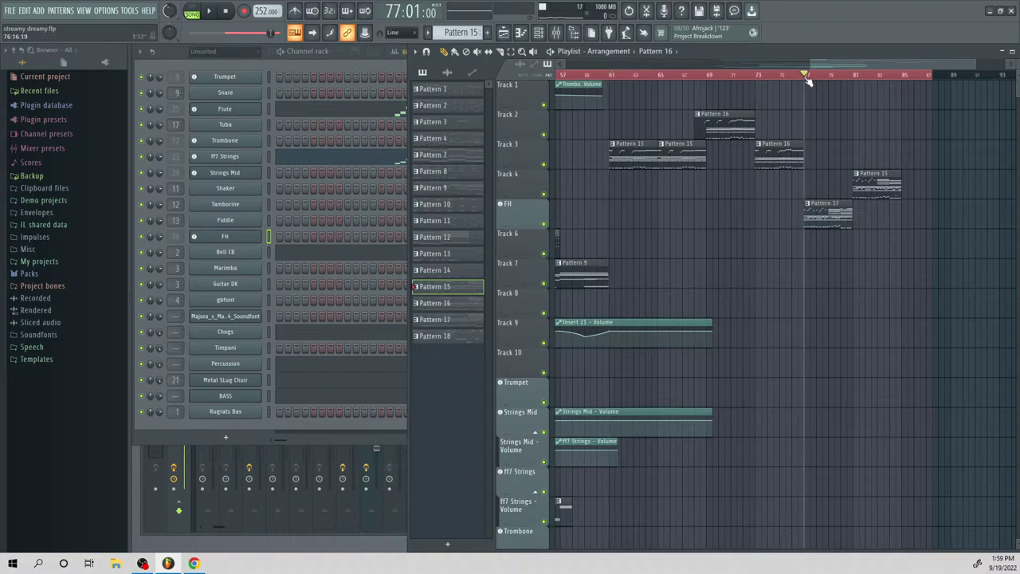
key("space")
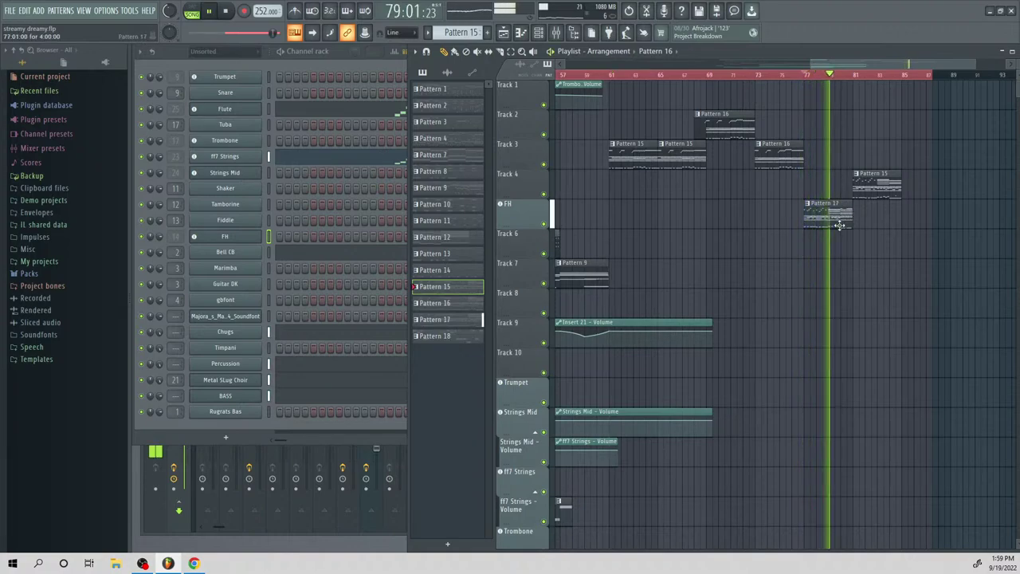
key("space")
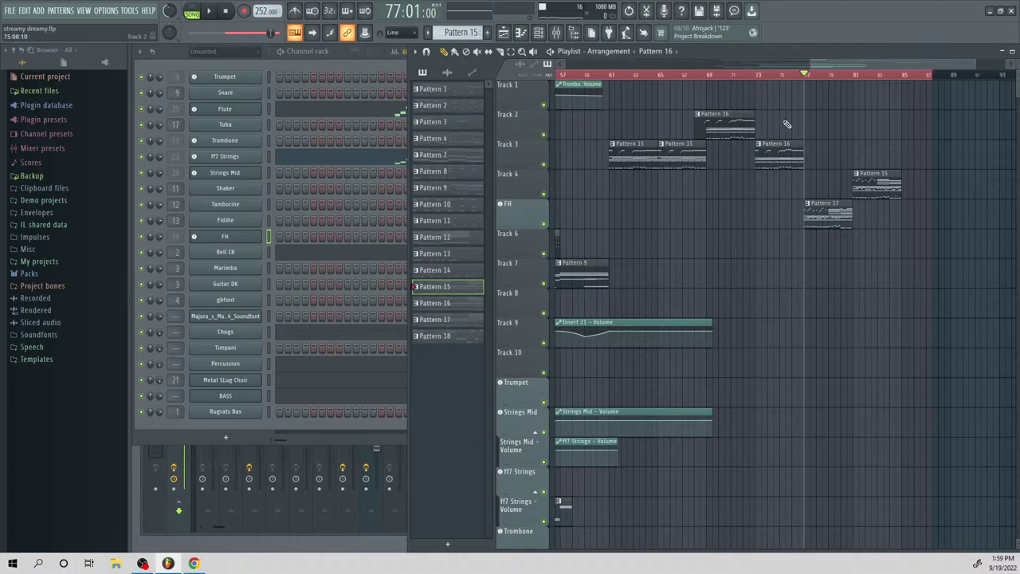
Audition the song from bar 61 through the Pattern 15 and Pattern 16 clips
left_click_drag(610, 77, 665, 176)
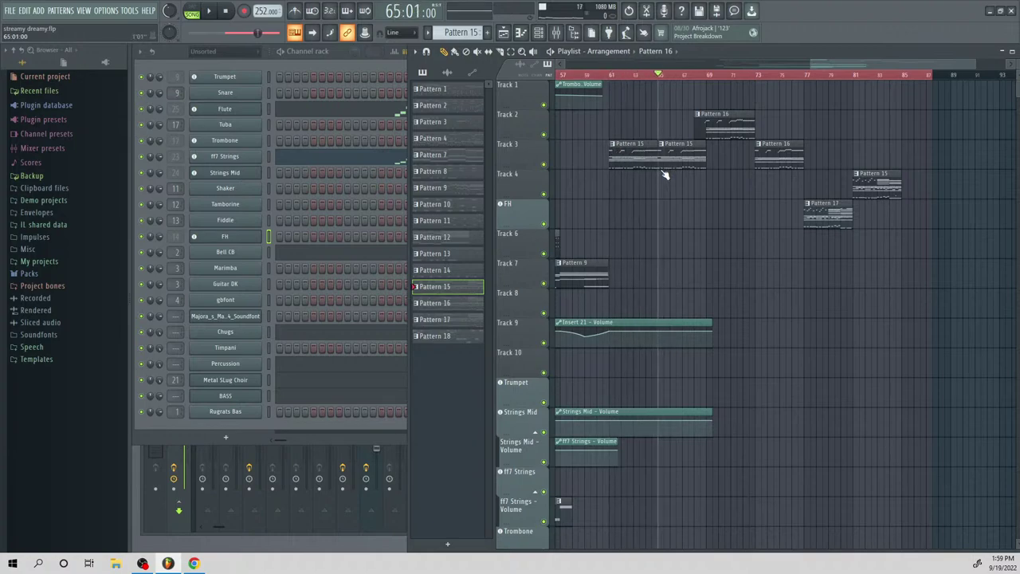
left_click(613, 77)
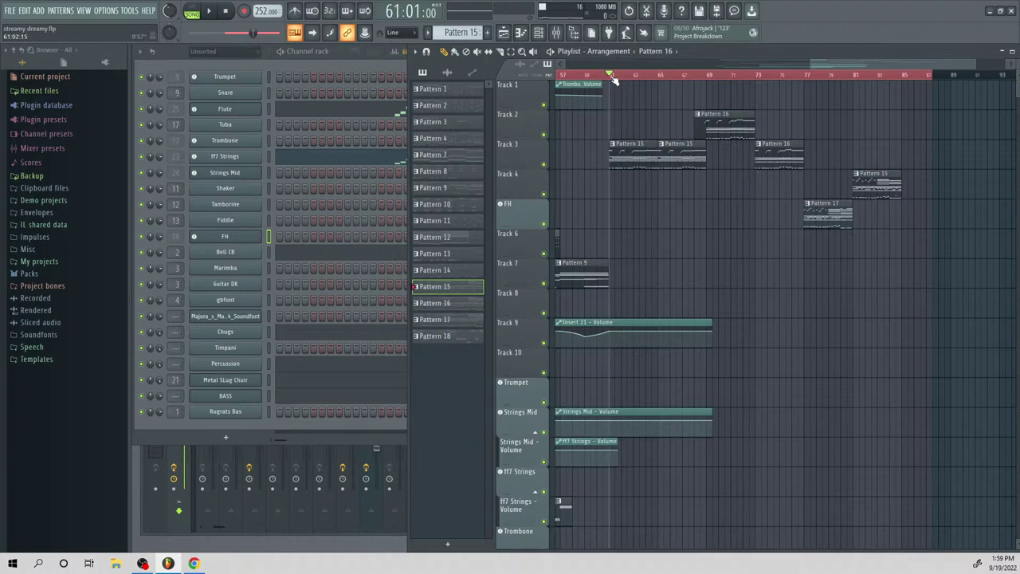
key("space")
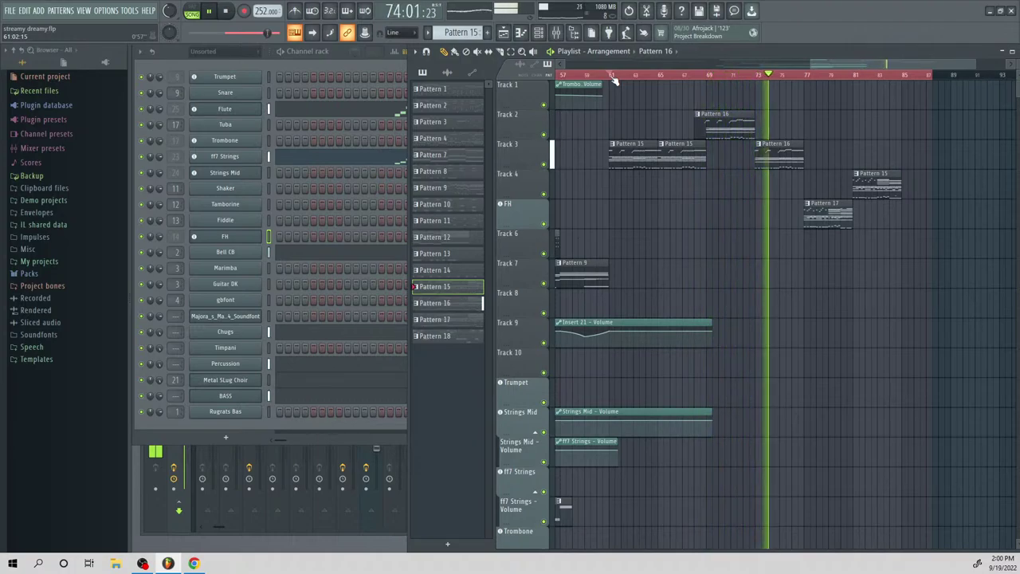
key("space")
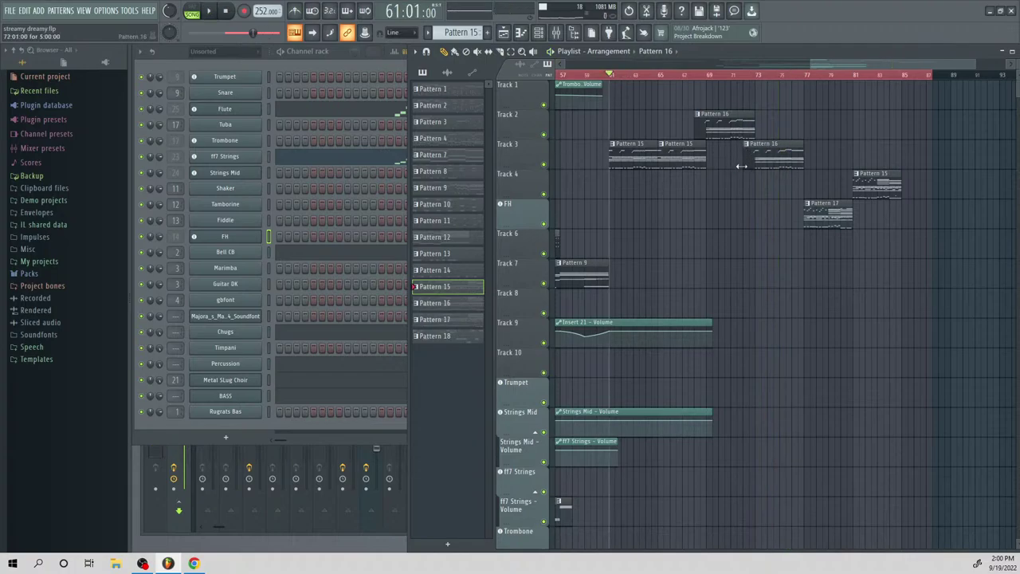
Extend the start of Track 3's Pattern 16 clip back to bar 72, move it to Track 1, and audition from bar 71
left_click_drag(770, 135, 764, 96)
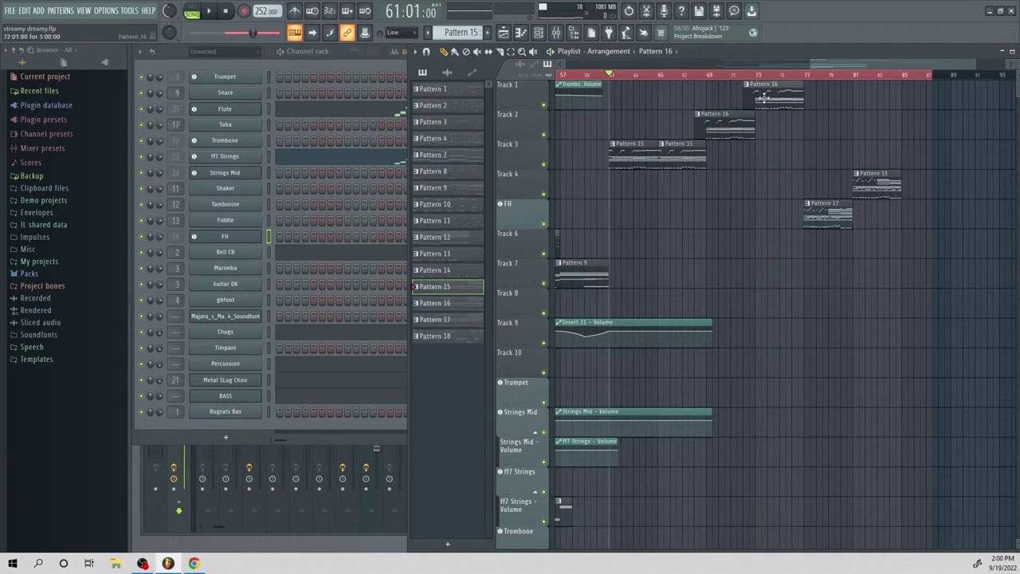
left_click(738, 75)
key("space")
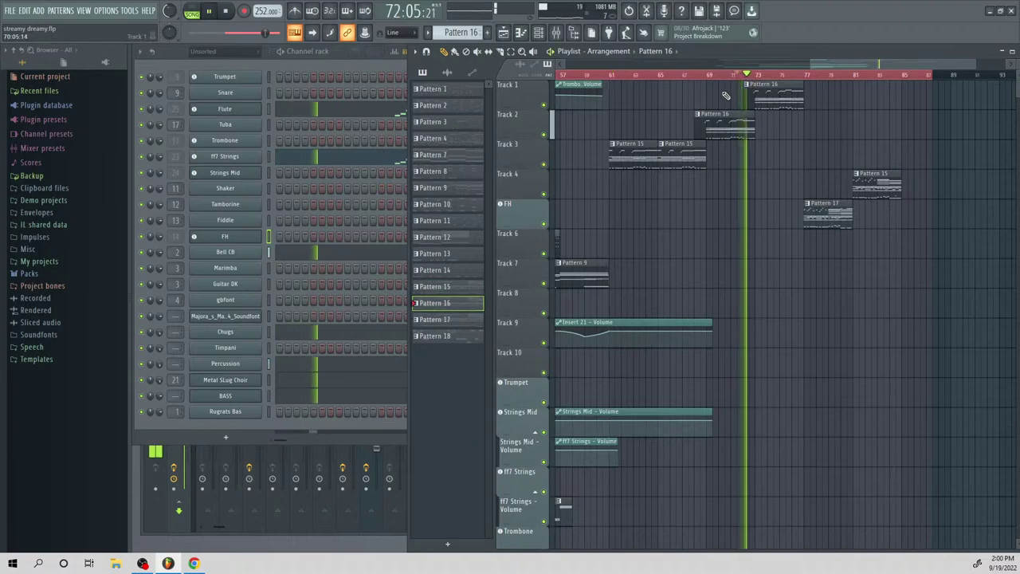
key("space")
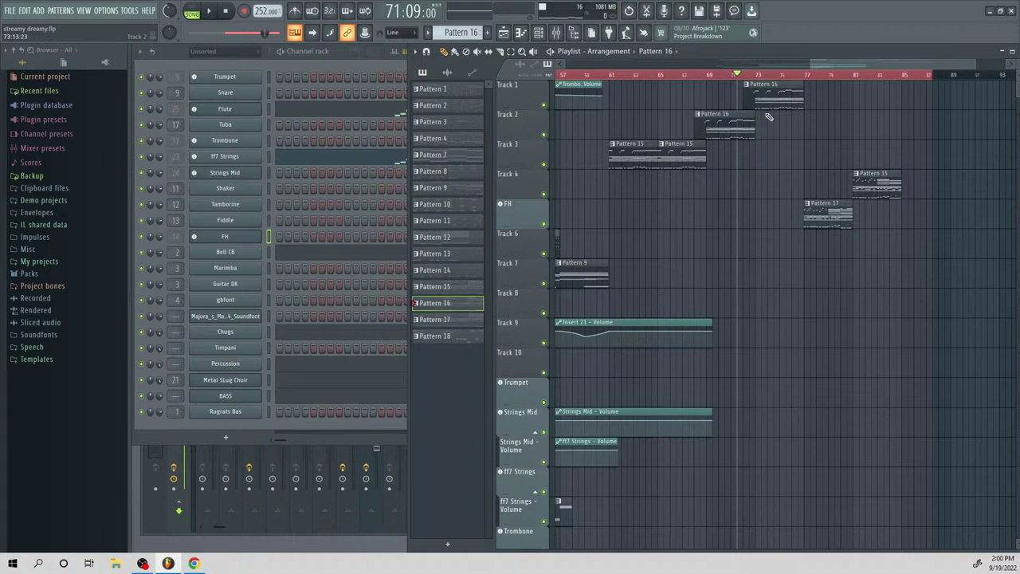
Make Track 1's Pattern 16 clip unique and audition the song from bar 71
left_click(749, 88)
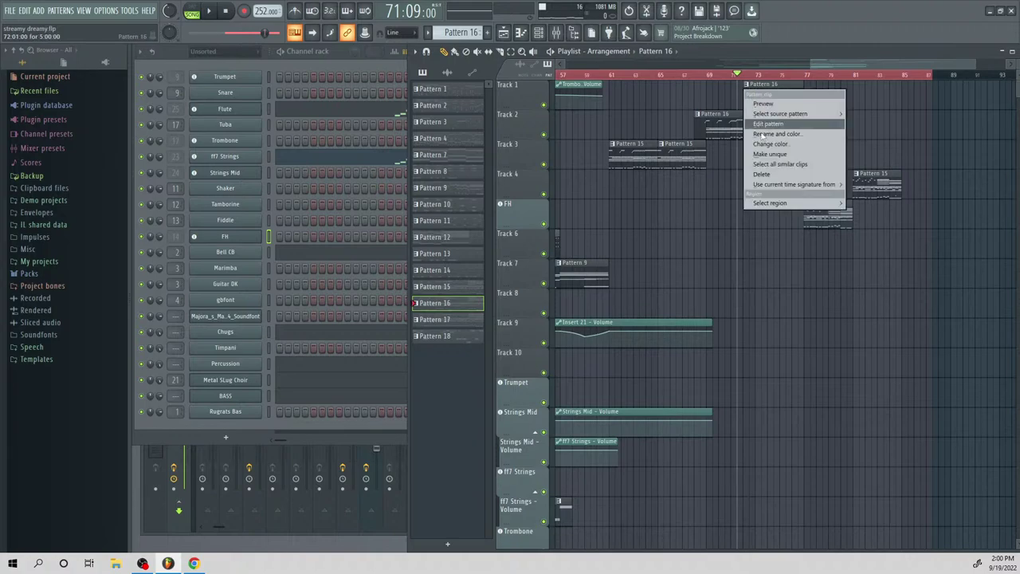
left_click(772, 153)
key("space")
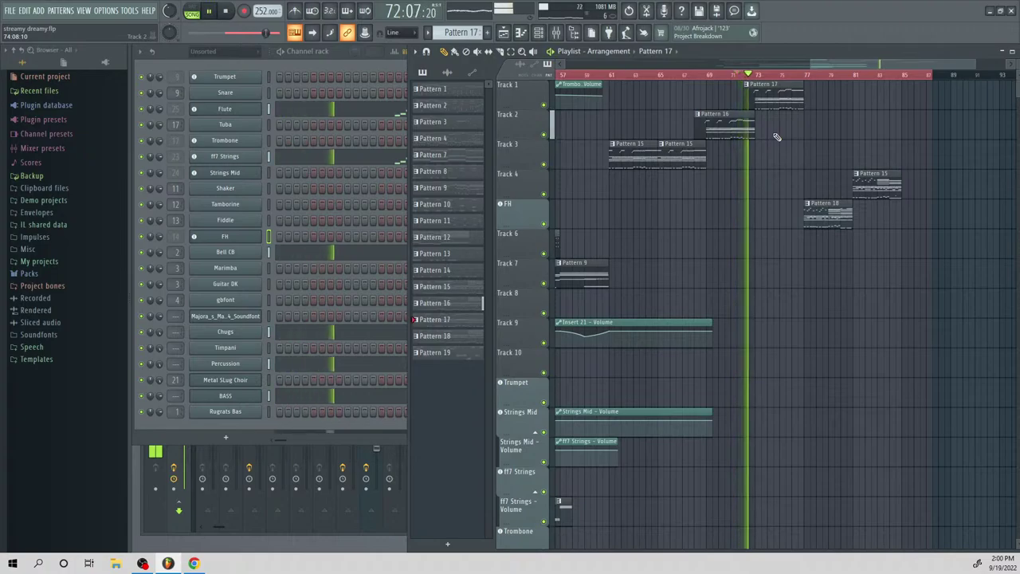
key("space")
key("space")
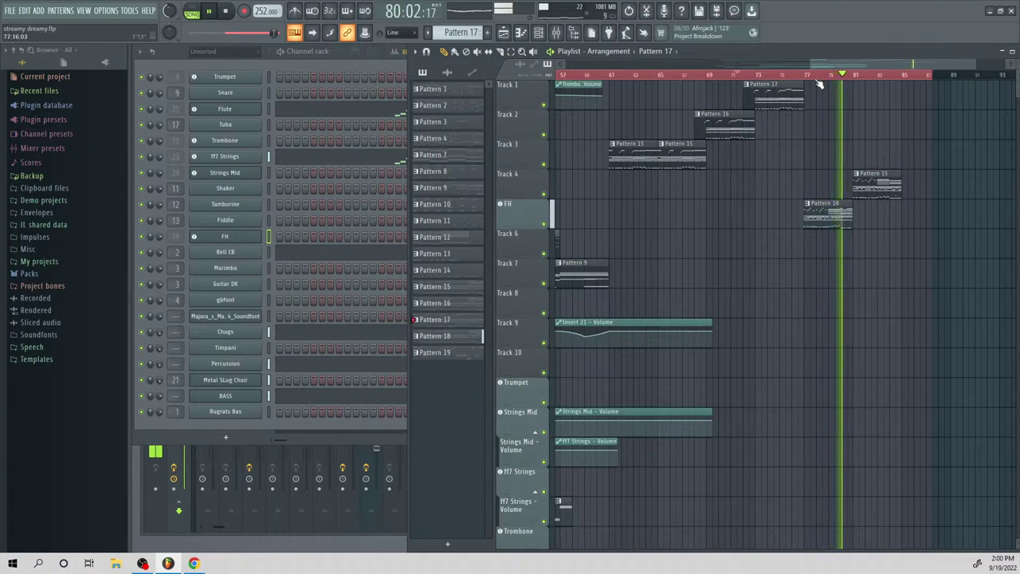
key("space")
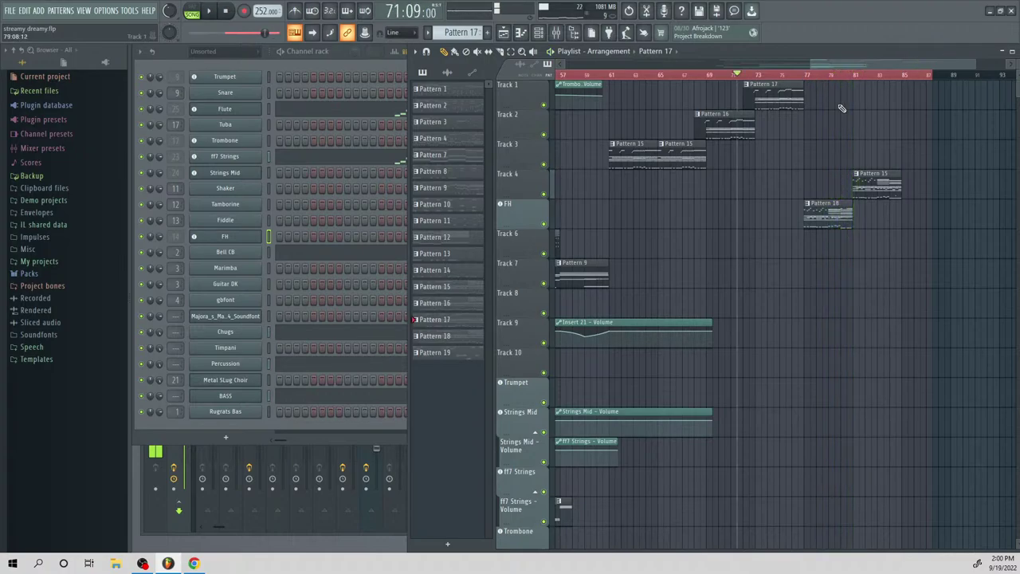
Audition the FH track's Pattern 18 clip from bar 77
left_click(807, 74)
key("space")
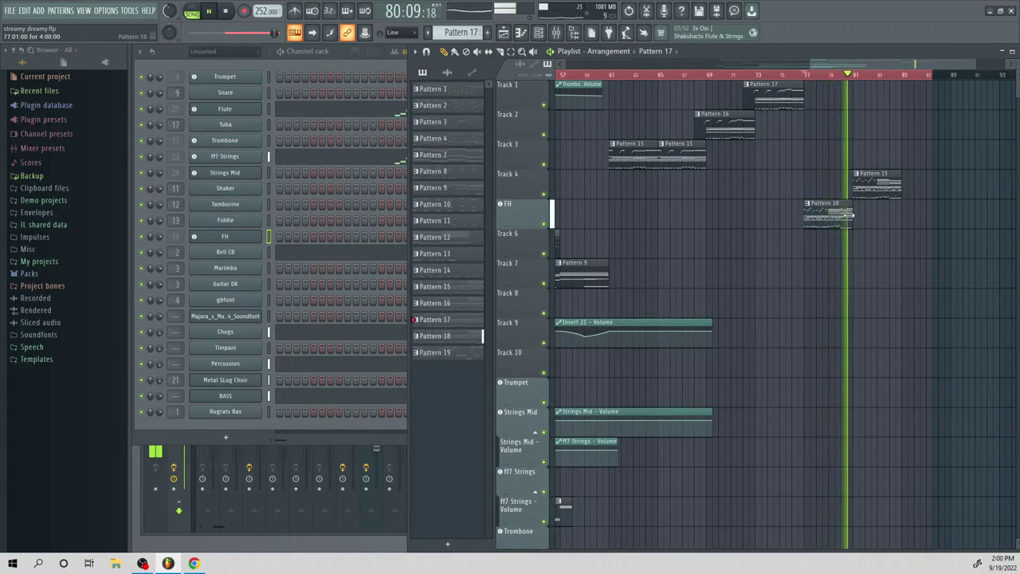
key("space")
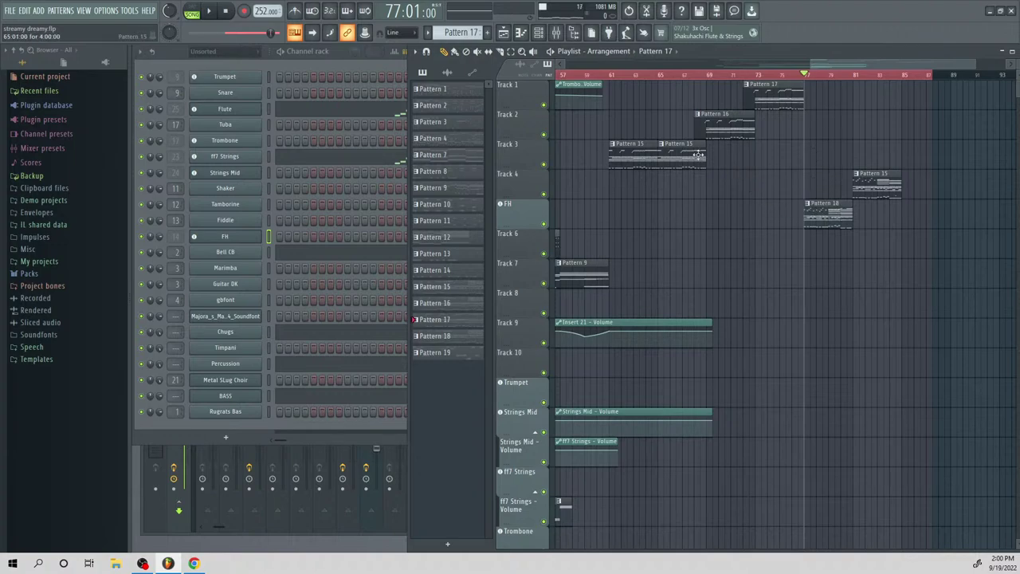
Open the Flute part of Track 3's second Pattern 15 clip and clone Pattern 15
left_click(661, 75)
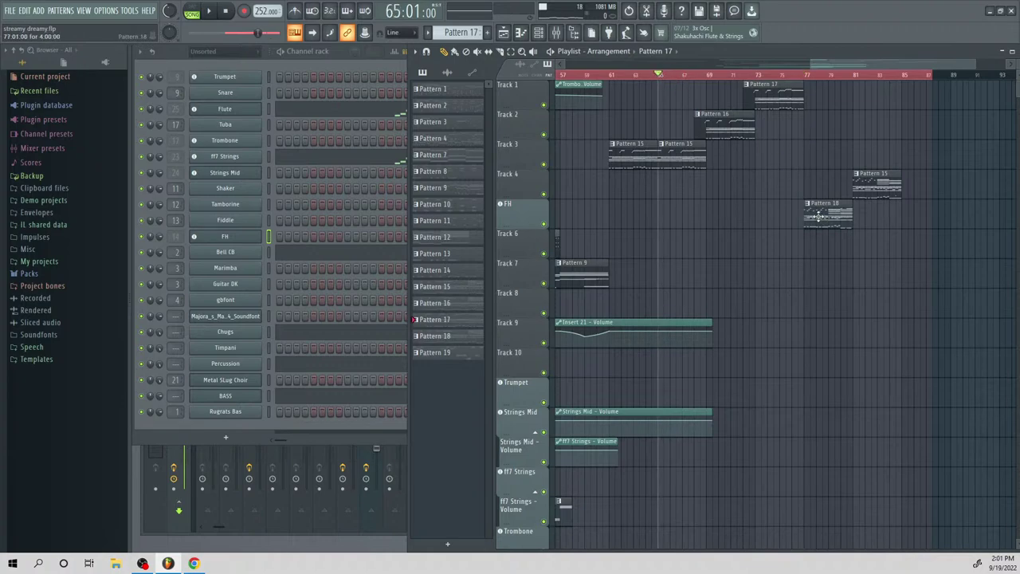
double_click(679, 156)
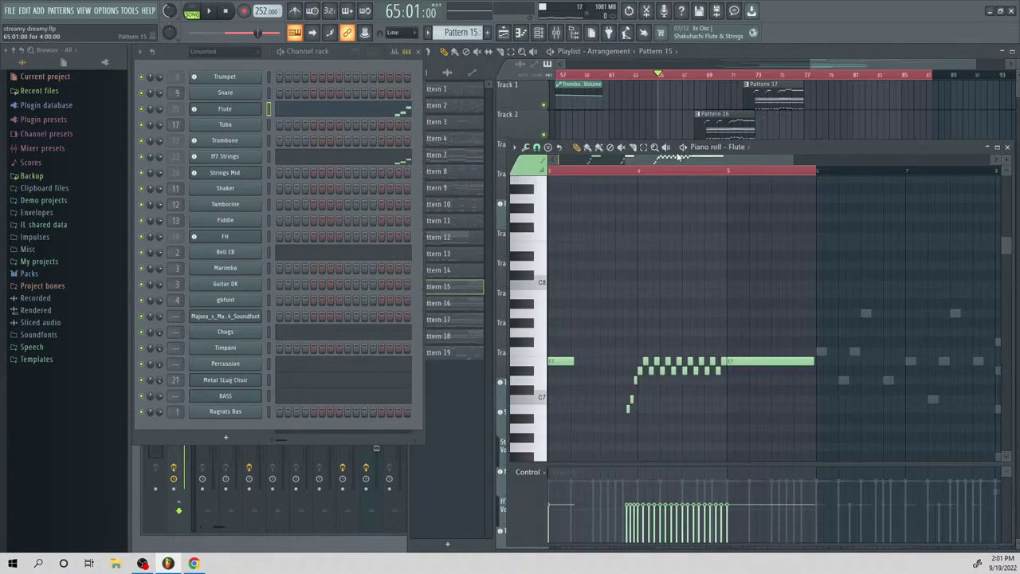
left_click(208, 11)
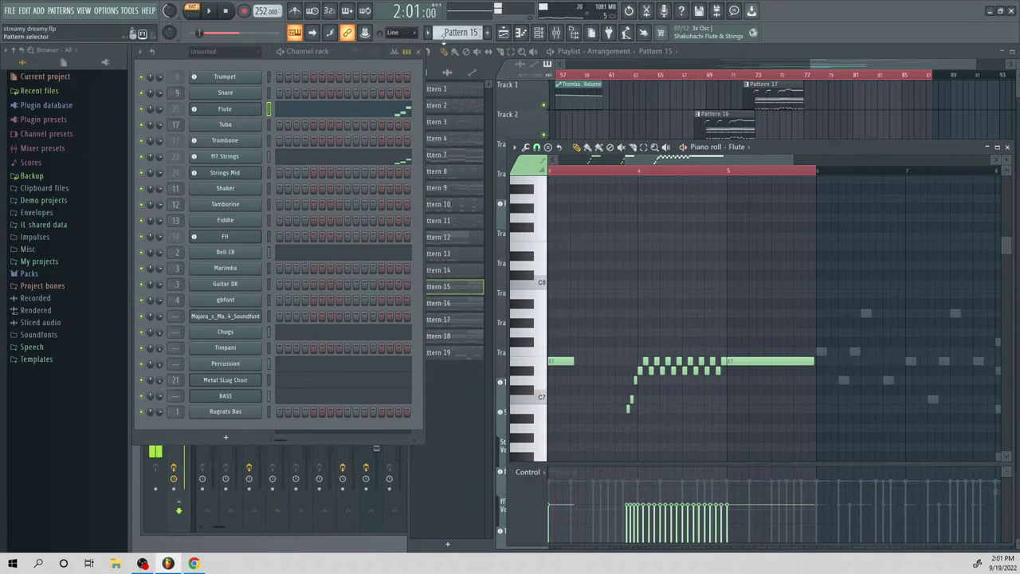
left_click(458, 33)
left_click(569, 153)
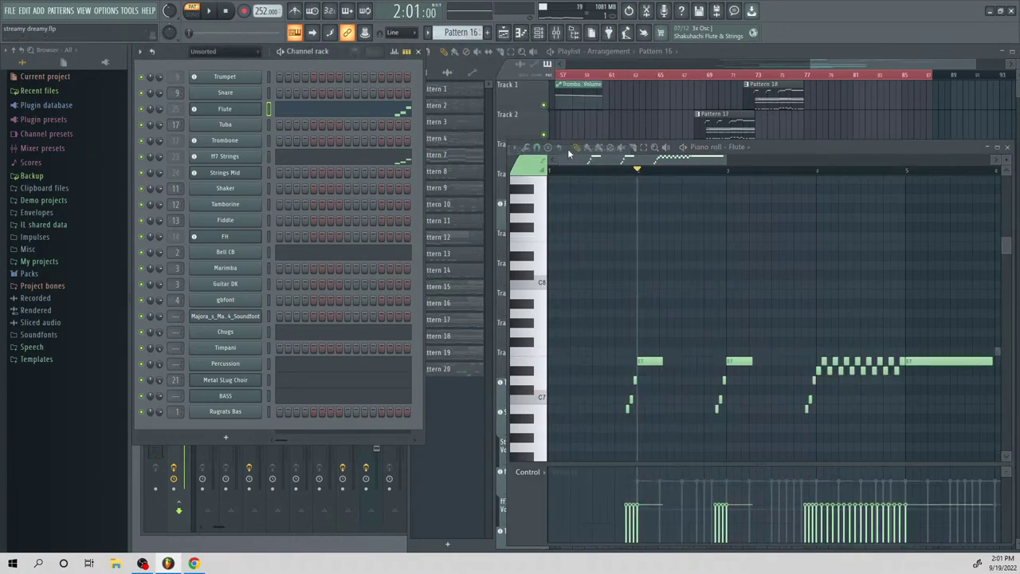
Place the cloned Pattern 16 on Track 6 from bar 76, and move the Pattern 19 and Pattern 15 clips to bars 85 and 89
left_click(833, 70)
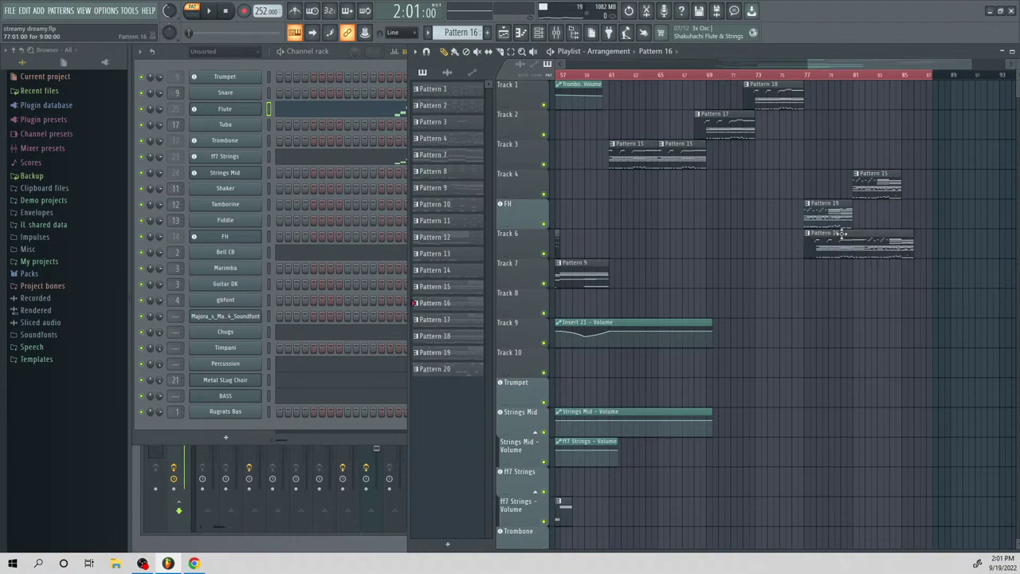
left_click_drag(843, 245, 992, 185)
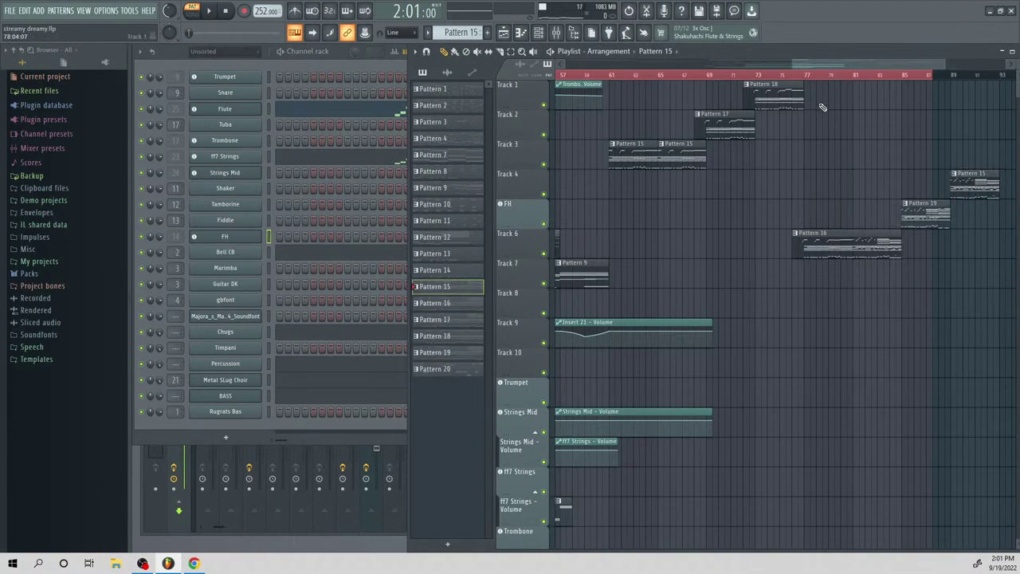
Open Pattern 16's Tuba part in the piano roll and play the song from bar 77
left_click(805, 77)
double_click(807, 248)
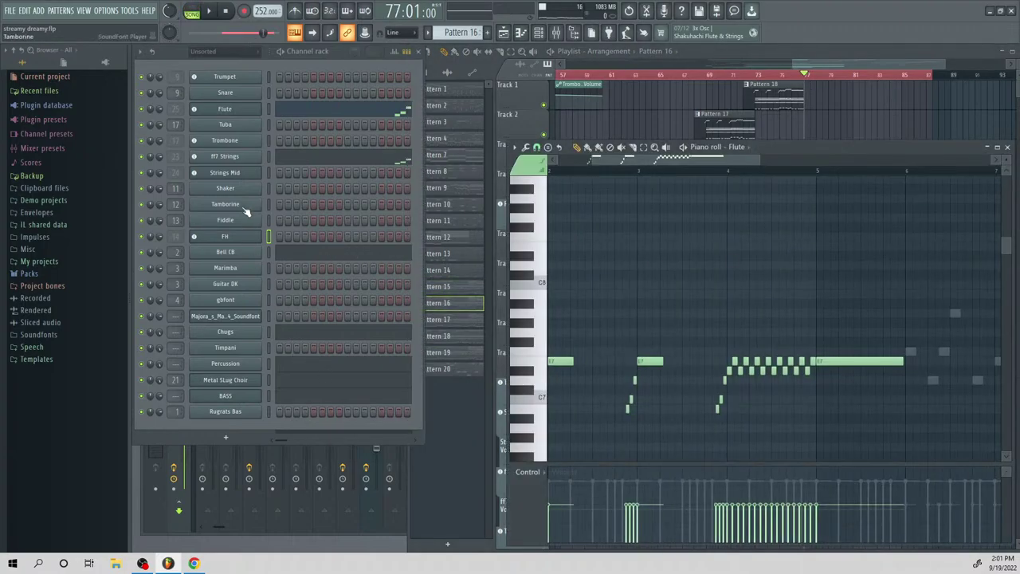
right_click(233, 124)
left_click(285, 125)
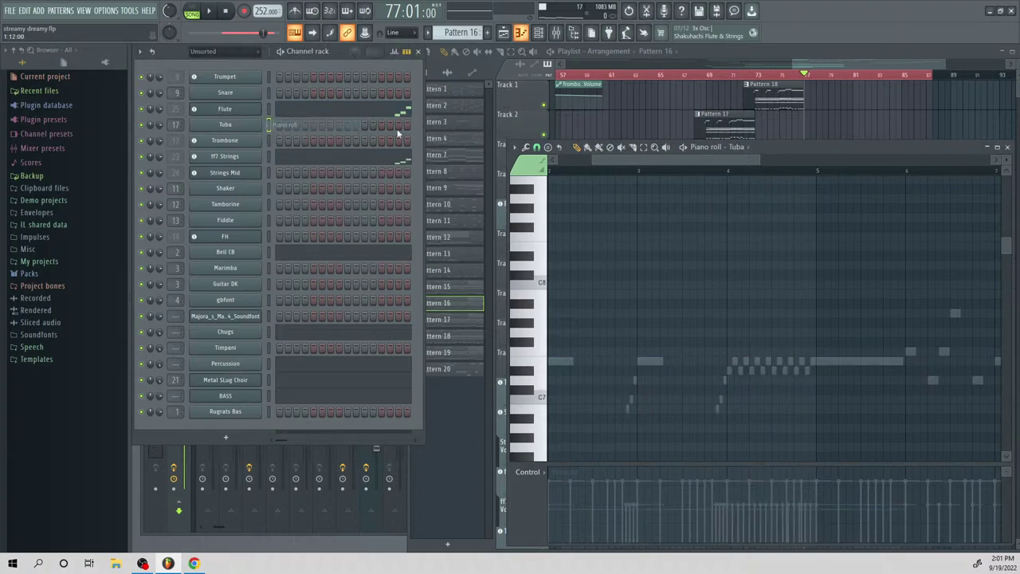
key("space")
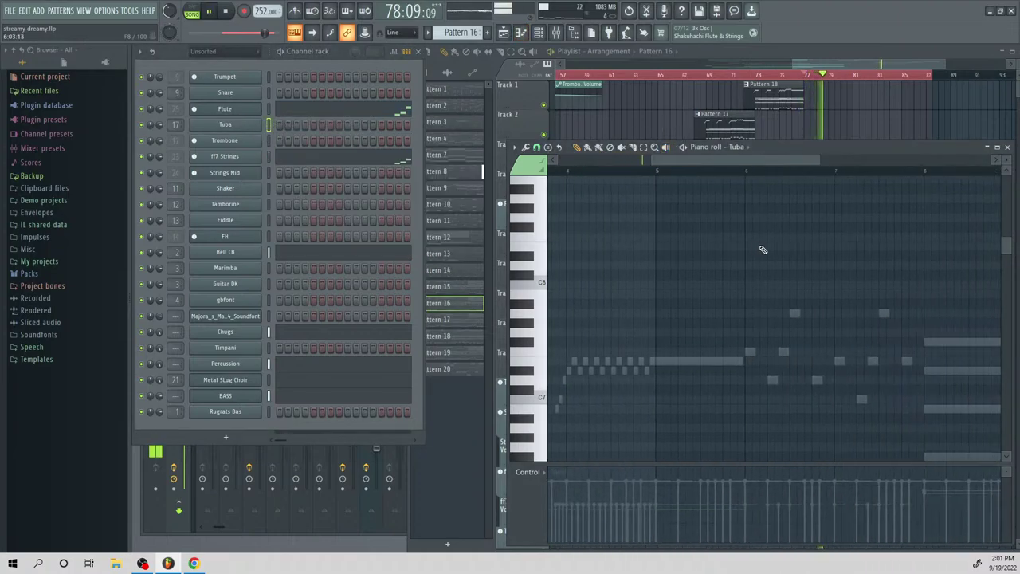
Enter the Tuba notes E6, B5, E6 and G6 from bar 5 of Pattern 16, auditioning them against the song
scroll(724, 298, "down", 2)
key("space")
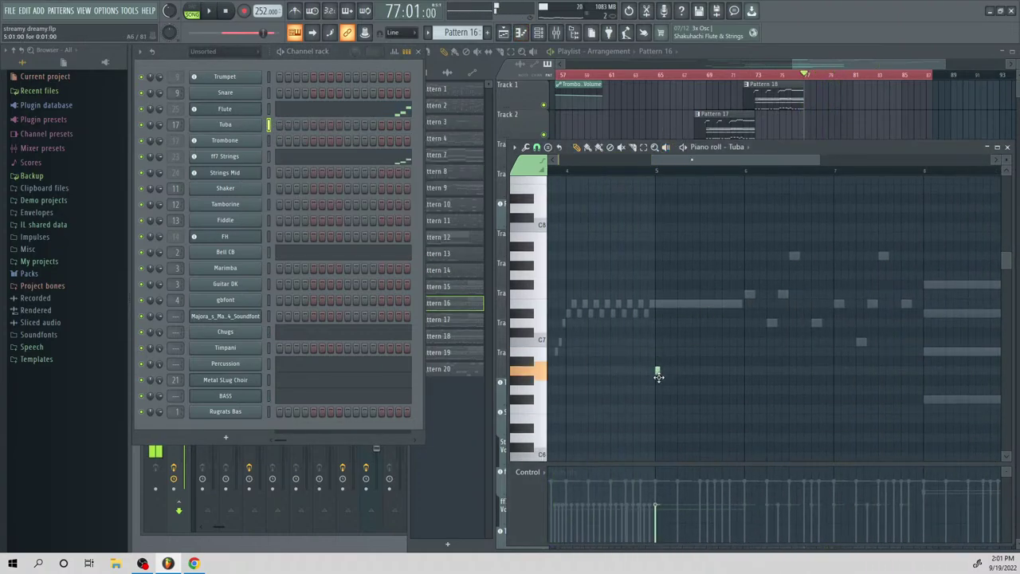
scroll(655, 418, "down", 3)
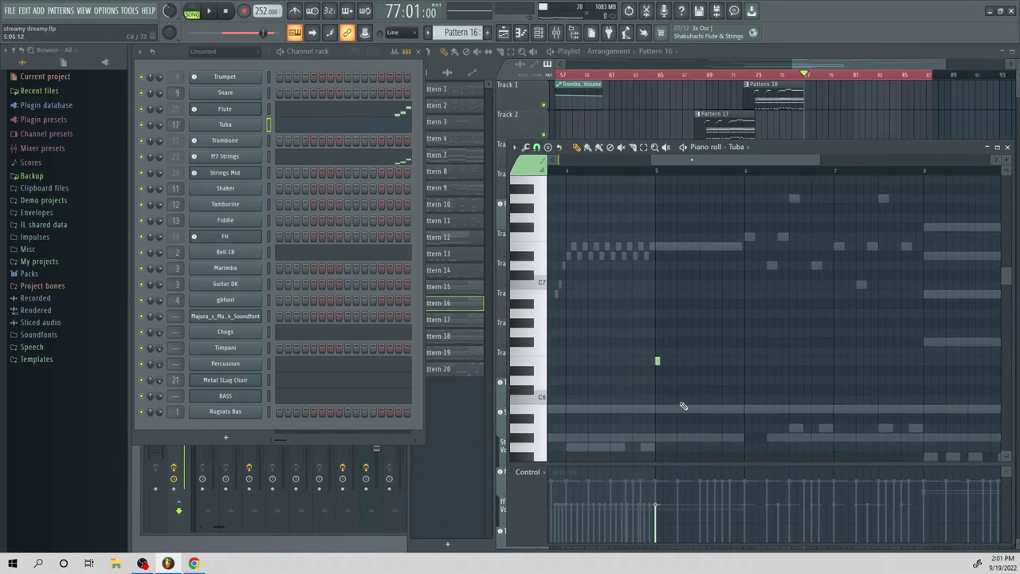
key("space")
key("space")
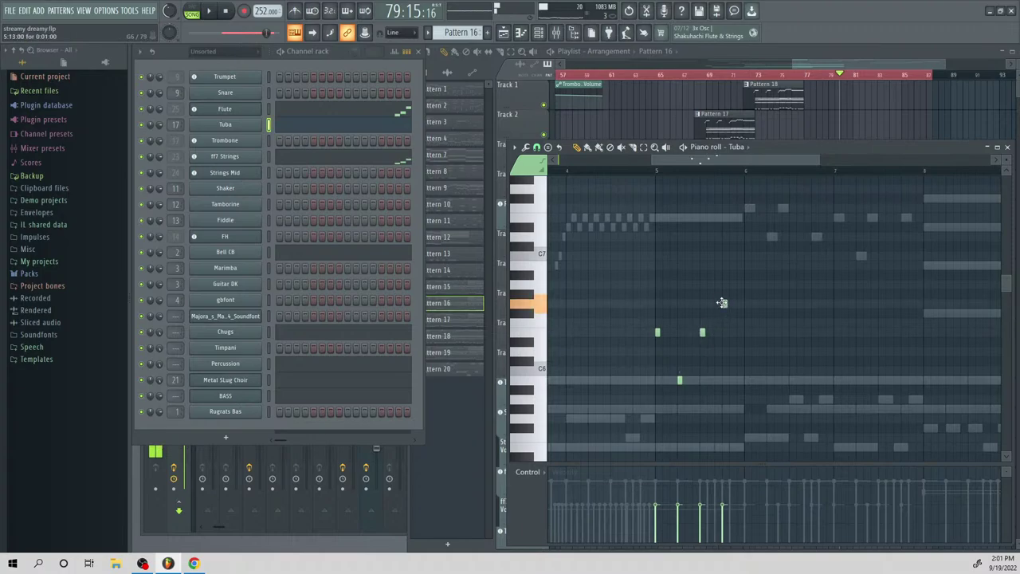
key("space")
key("space")
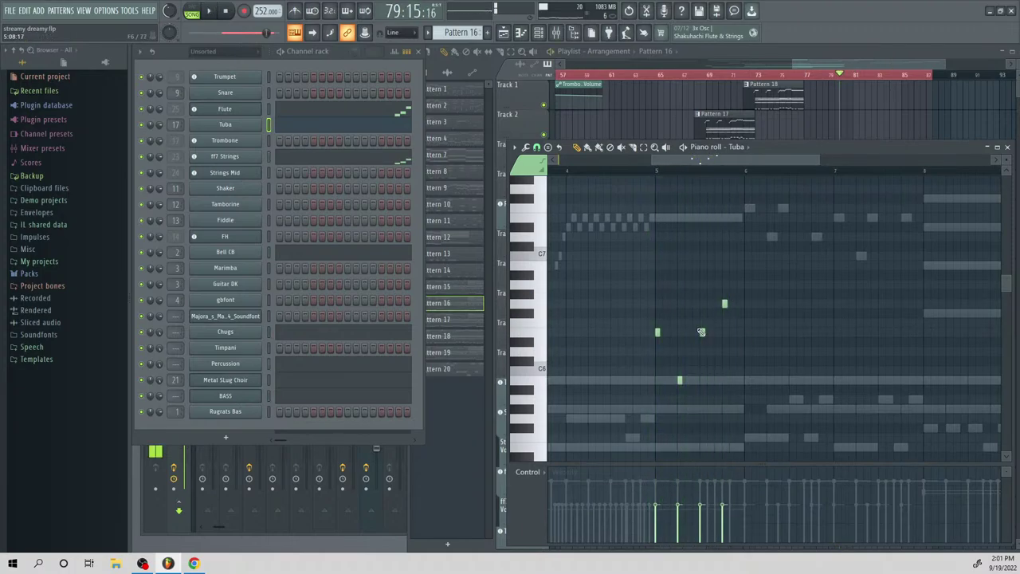
Change the piano roll snap and rework the Tuba phrase's ending with an earlier second E6 followed by G6 and D6
key("space")
key("space")
left_click(701, 303)
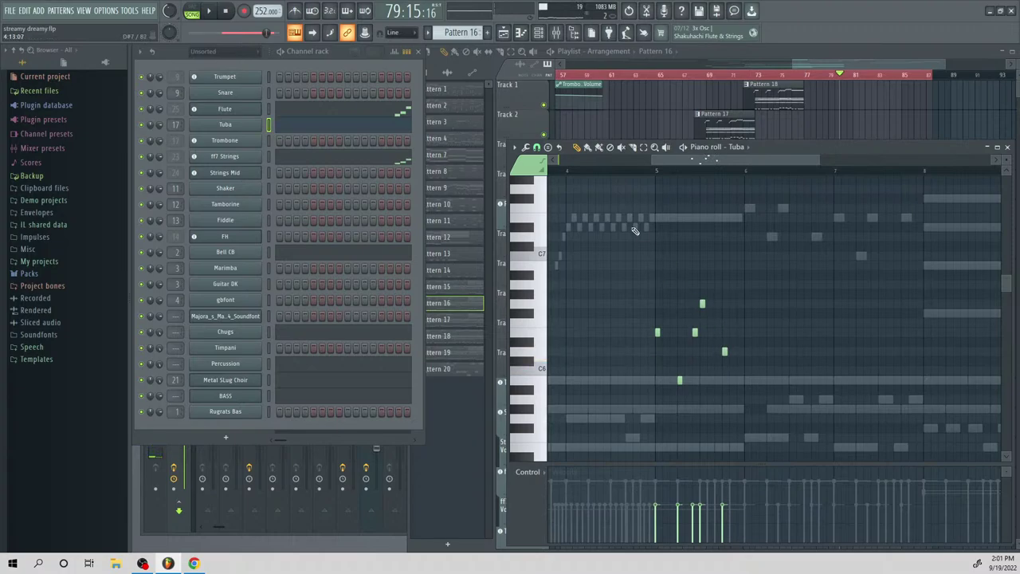
left_click(538, 150)
left_click(552, 269)
right_click(694, 334)
left_click(690, 334)
key("space")
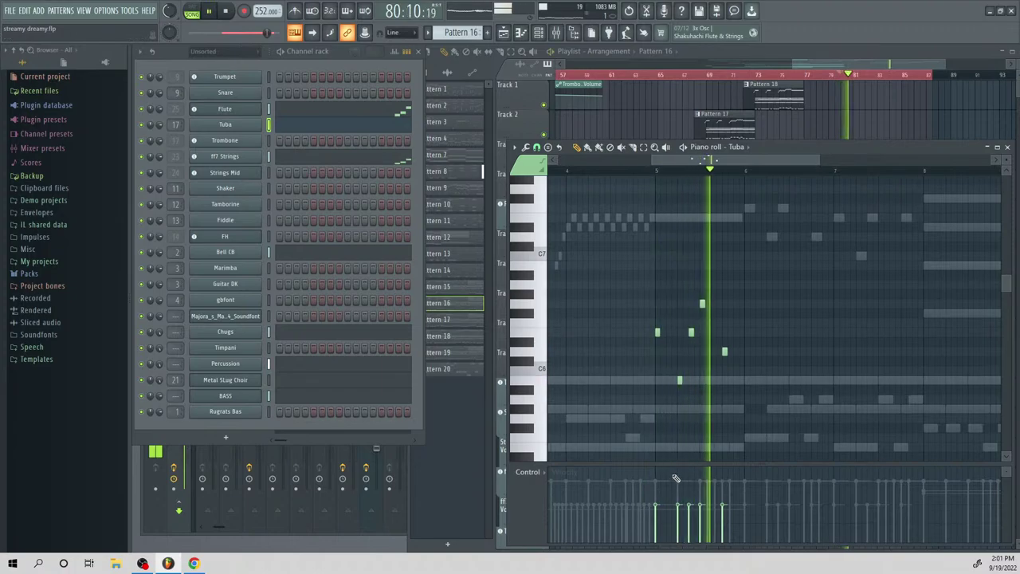
Raise the velocity of the five Tuba notes in bar 5 and audition them
key("space")
left_click_drag(651, 478, 750, 486)
key("space")
key("space")
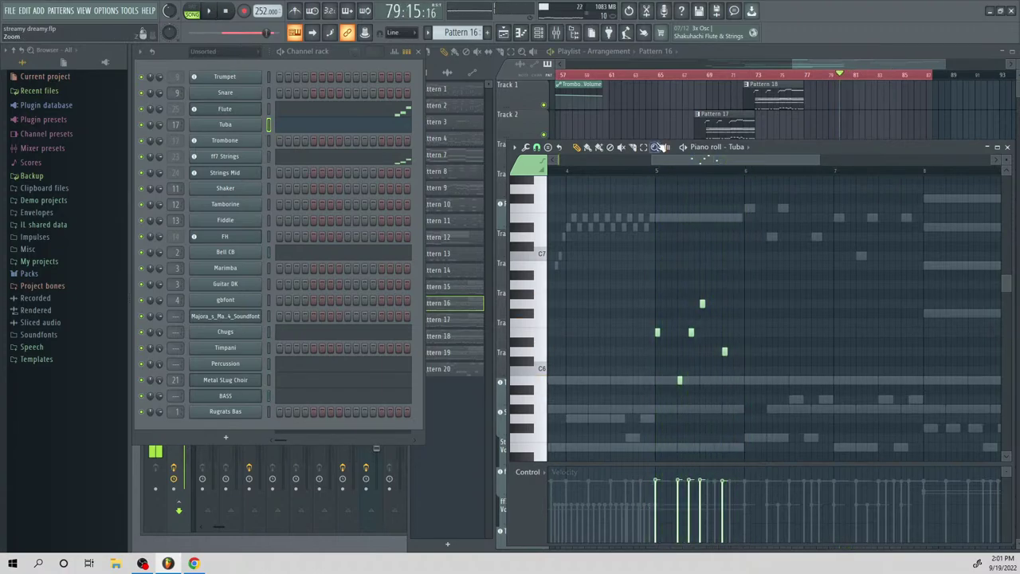
Lengthen the five Tuba notes slightly, transpose them down two octaves and play them back
left_click_drag(747, 221, 655, 405)
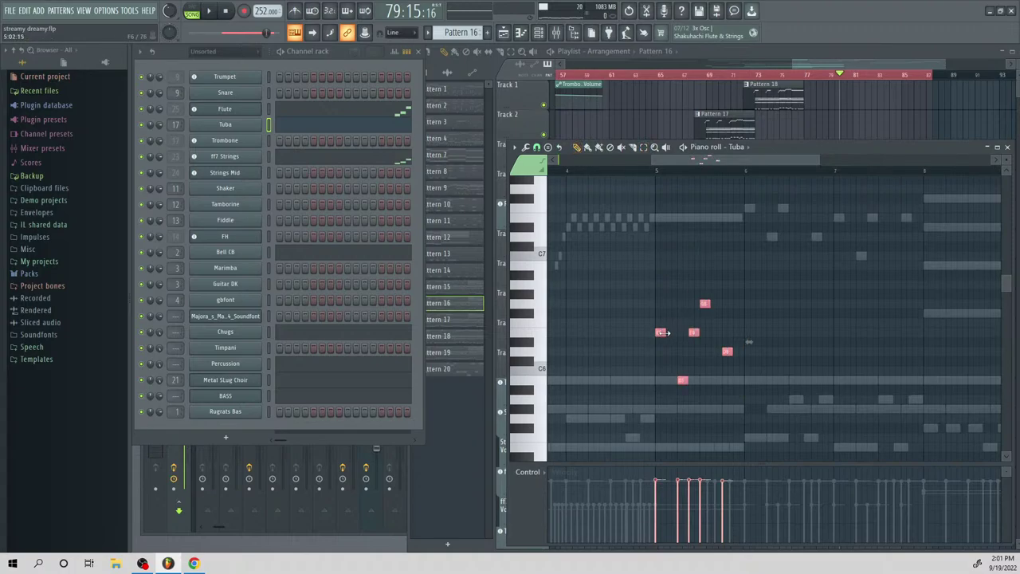
scroll(740, 290, "down", 2)
key("ctrl+Down")
key("ctrl+Down")
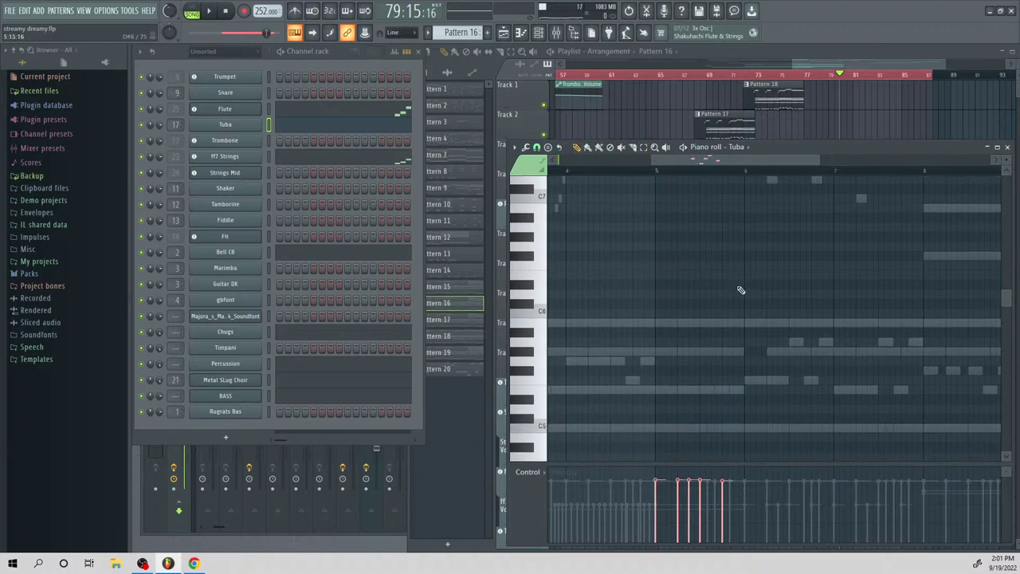
key("space")
key("space")
scroll(674, 281, "down", 1)
right_click(254, 144)
left_click(311, 143)
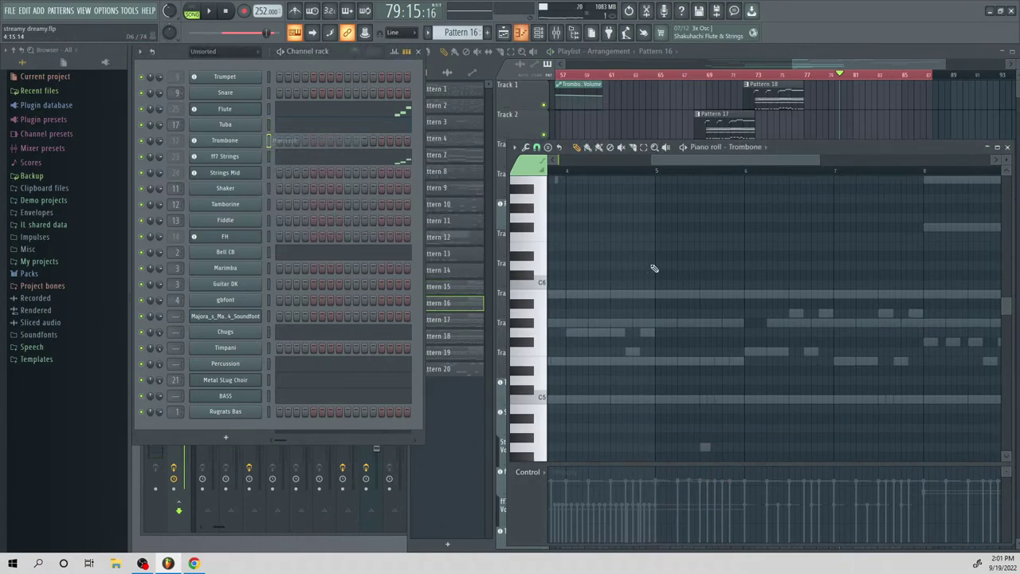
scroll(758, 423, "down", 3)
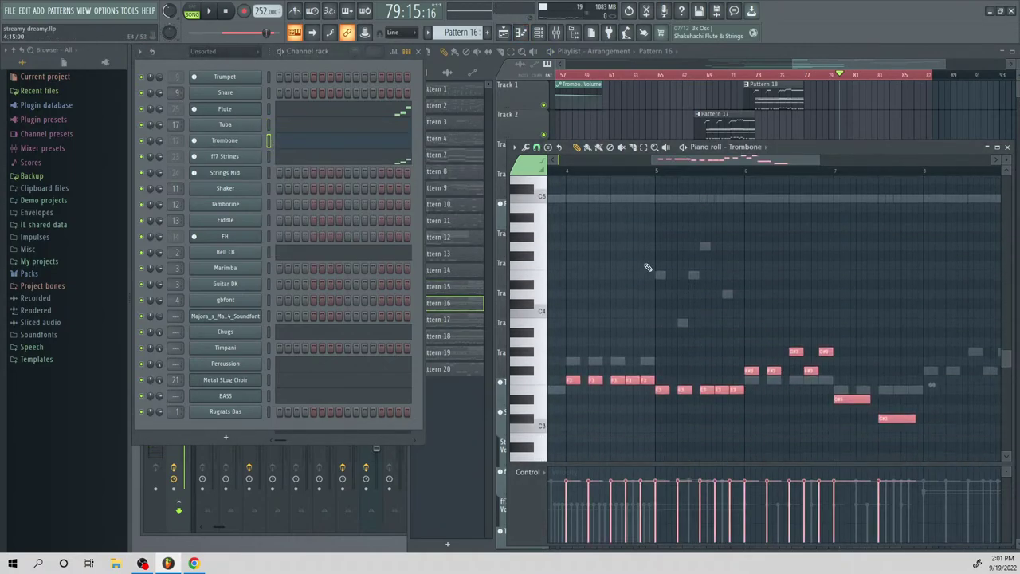
Copy the five Tuba notes into the Trombone part of Pattern 16 and align them to start at bar 5
left_click(311, 128)
key("ctrl+a")
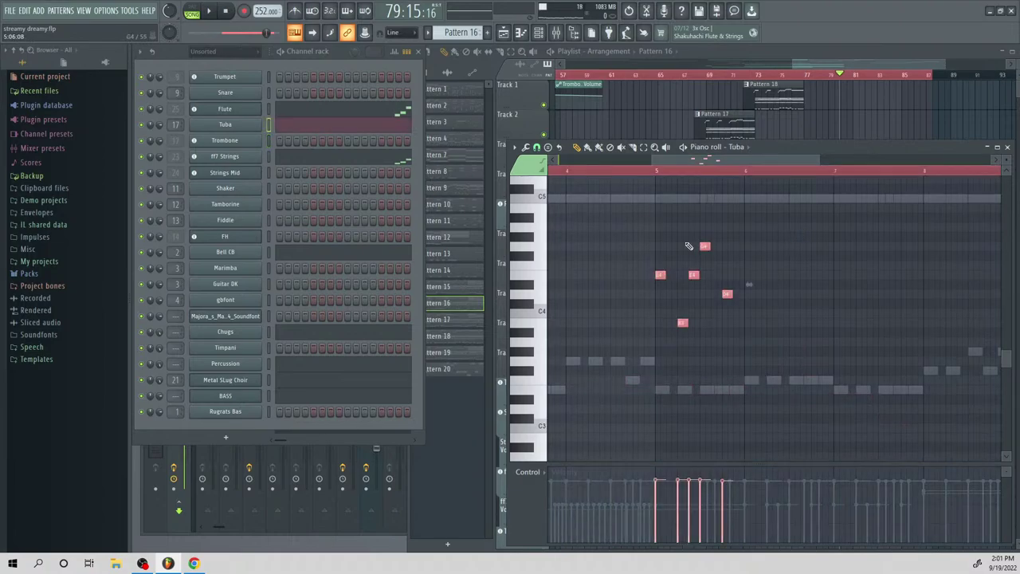
right_click(240, 140)
left_click(293, 142)
key("ctrl+v")
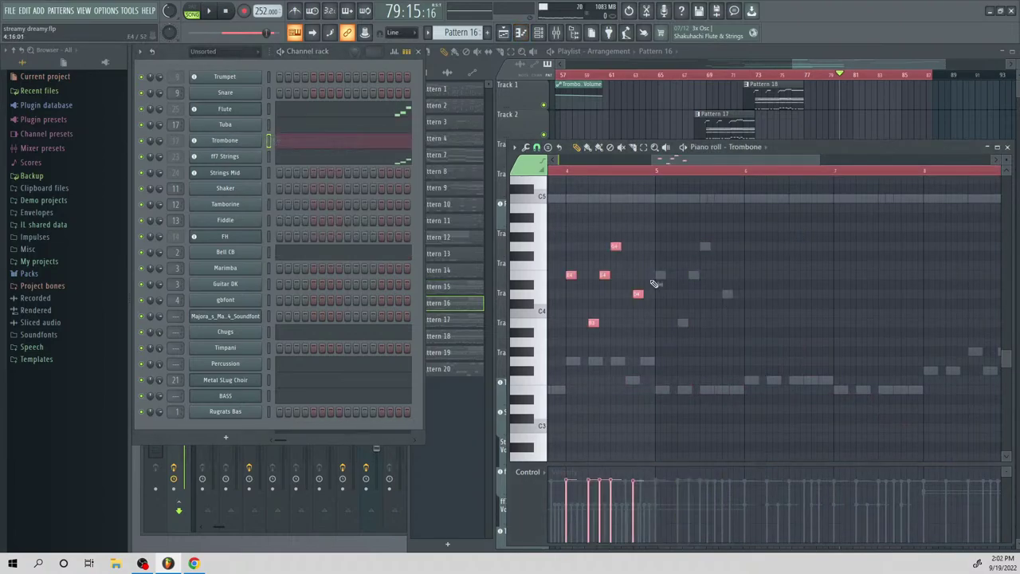
left_click_drag(642, 293, 726, 291)
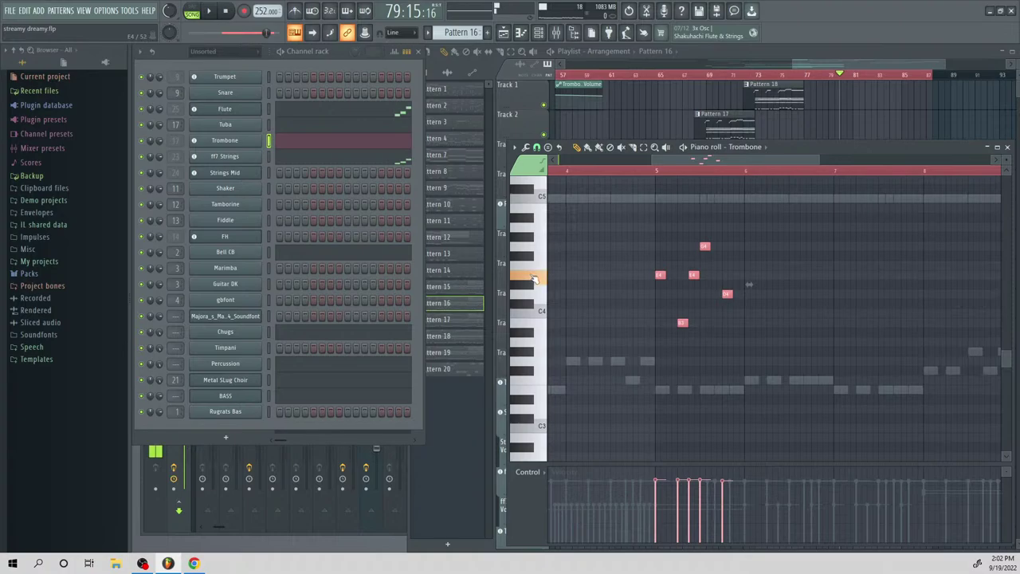
Transpose the pasted Trombone notes down one octave and audition them
key("space")
key("space")
key("ctrl+Down")
key("space")
key("space")
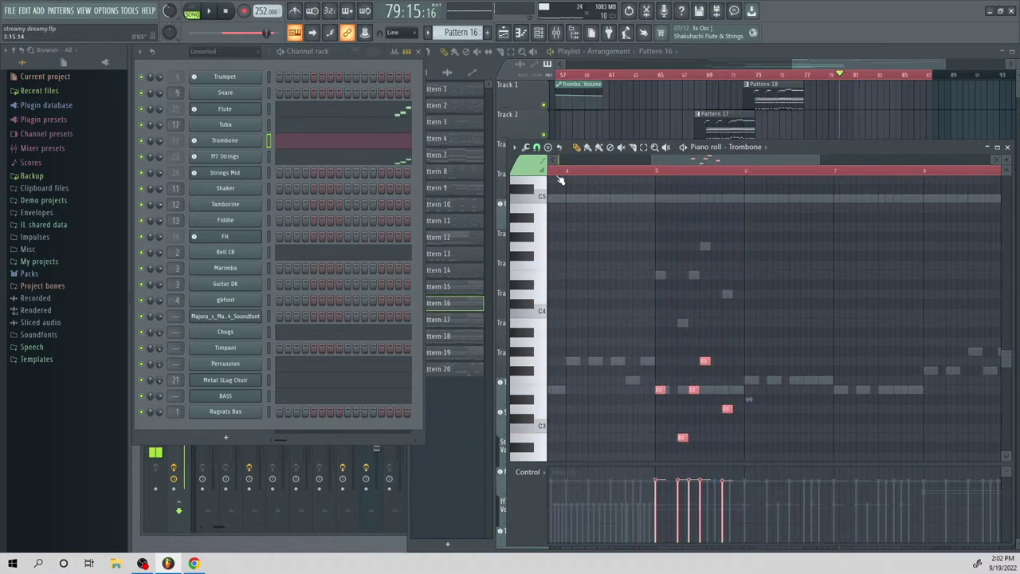
Play the song from bar 78 to check the Trombone and Tuba phrase
left_click_drag(623, 173, 549, 177)
key("space")
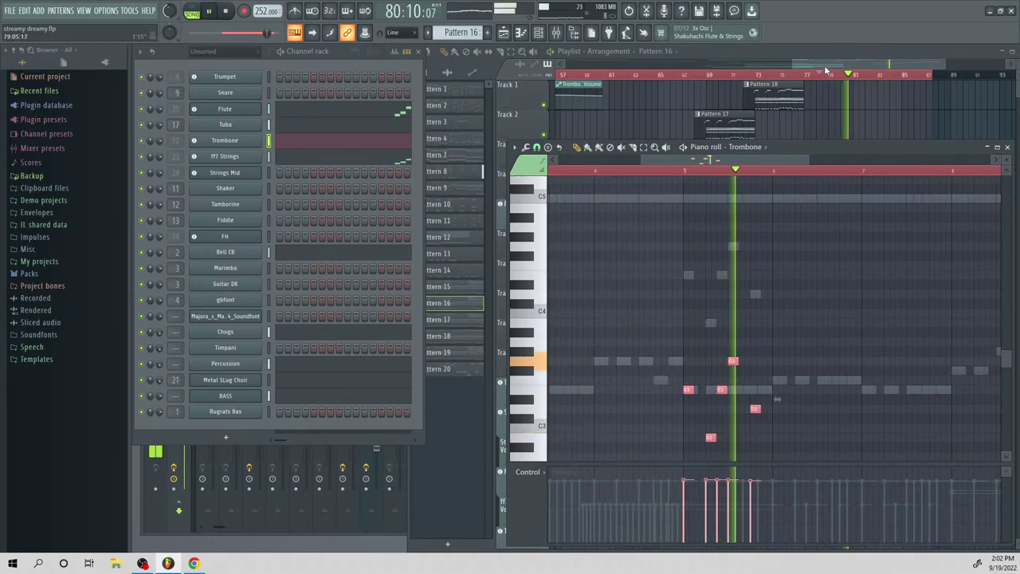
key("space")
key("space")
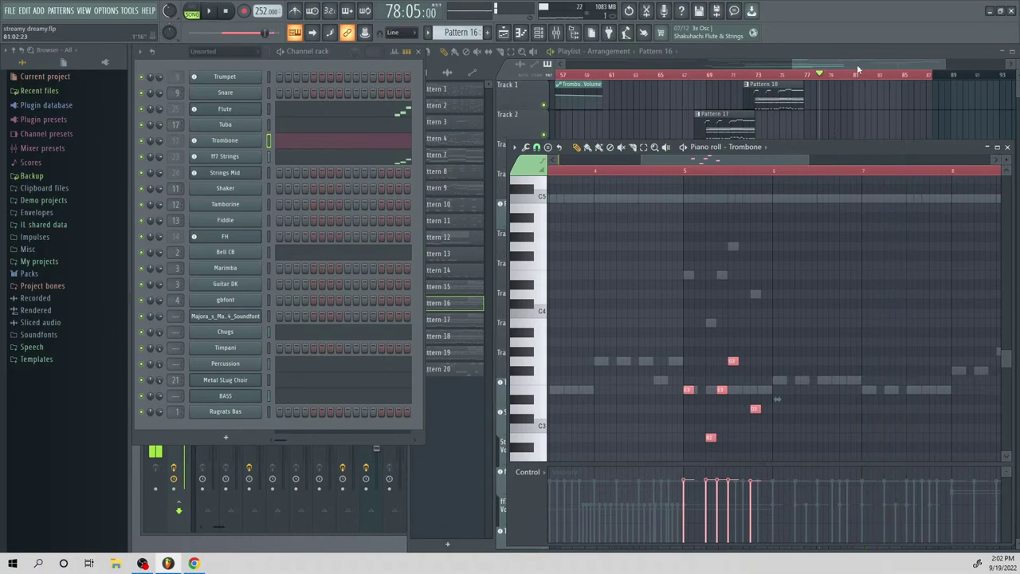
Trim Track 6's Pattern 16 clip to end at bar 81 and place another Pattern 16 clip on Track 7 from bar 80
left_click_drag(858, 64, 890, 67)
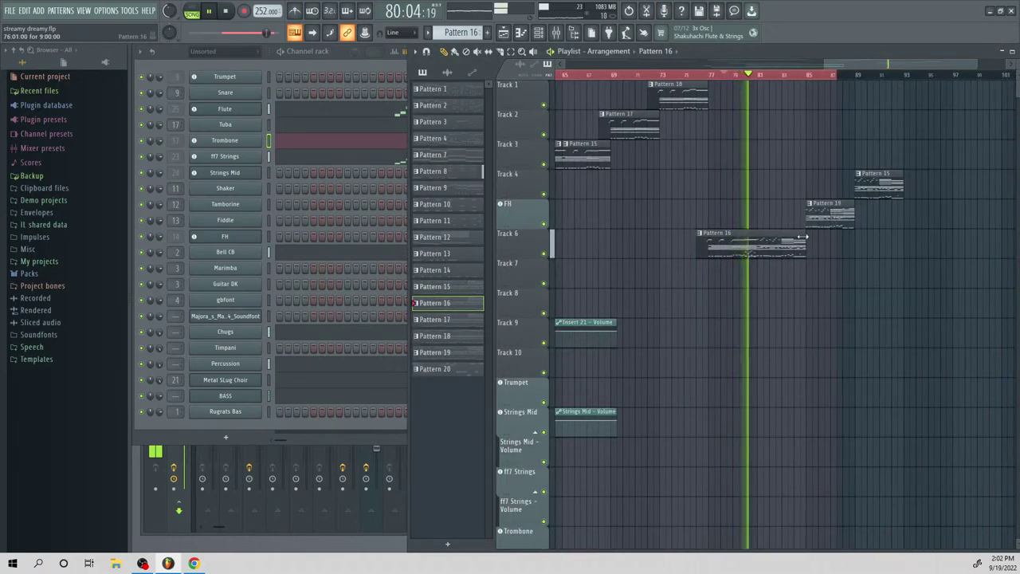
key("space")
left_click_drag(804, 247, 756, 249)
left_click(759, 277)
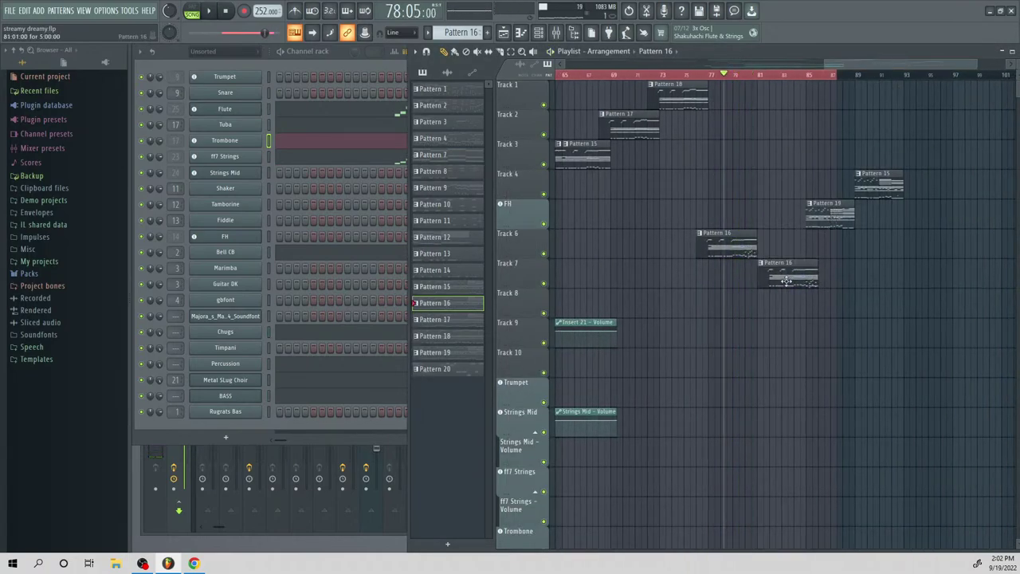
key("space")
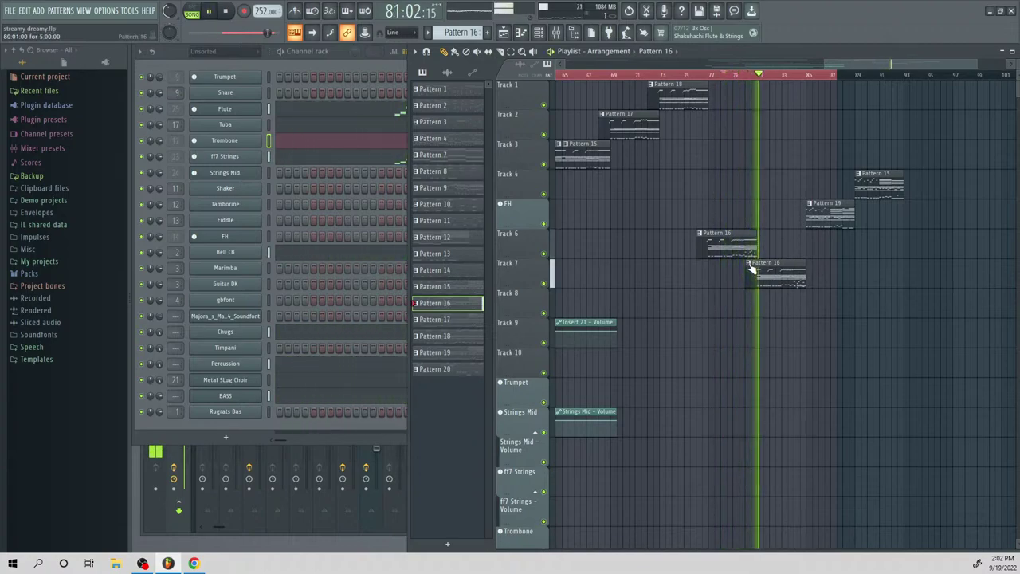
key("space")
Make Track 7's Pattern 16 clip unique and audition it in the song
left_click(749, 264)
left_click(772, 333)
key("space")
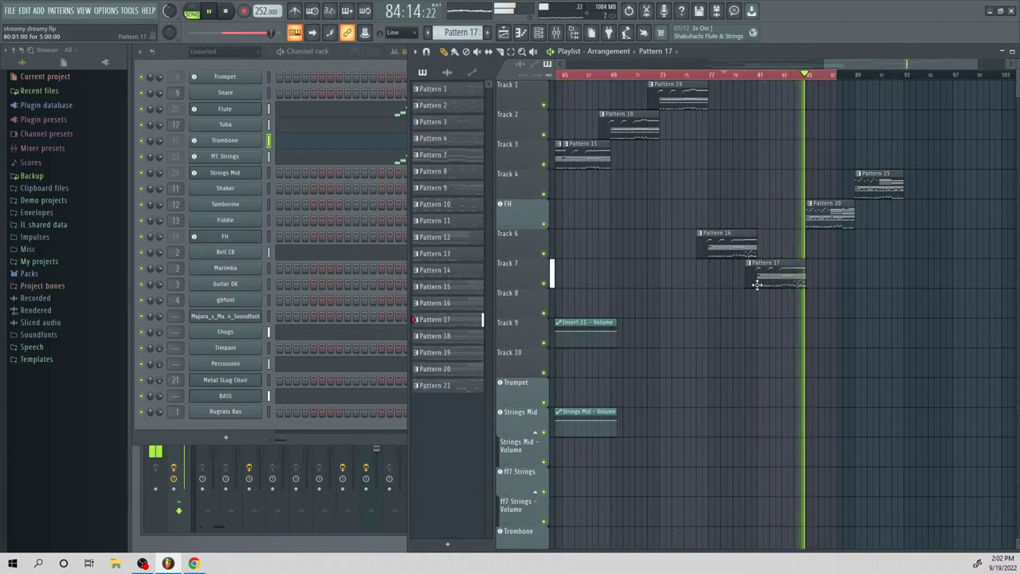
scroll(683, 220, "down", 1)
scroll(709, 219, "up", 1)
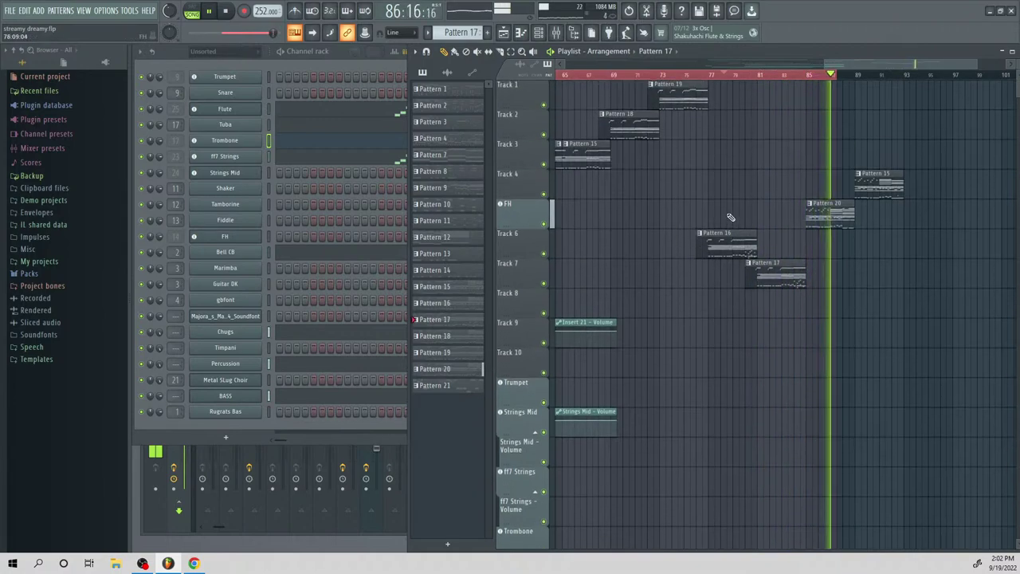
Extend the playlist time selection to about bar 96, select the clips and audition the ending from bar 84
left_click_drag(838, 76, 952, 103)
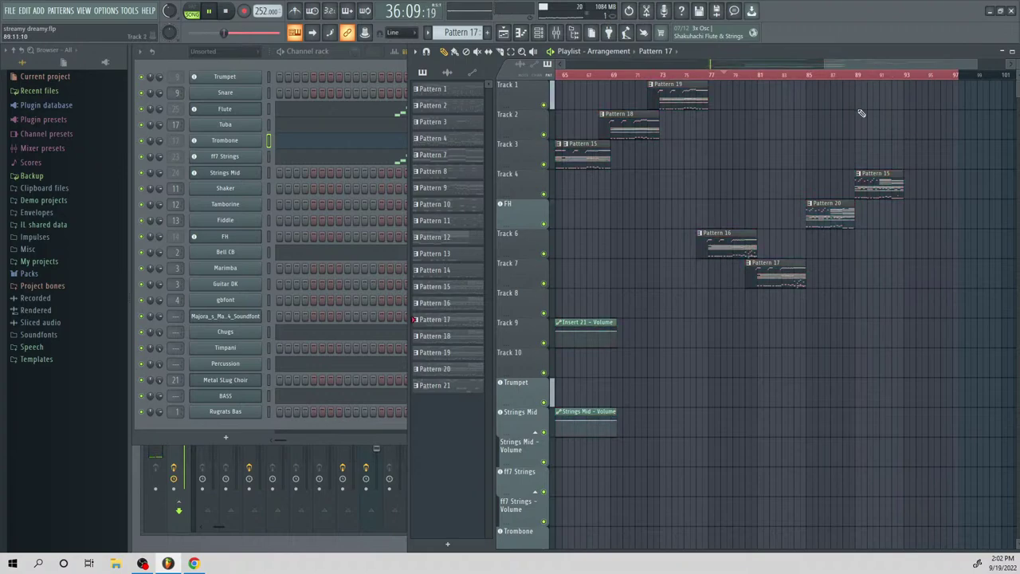
left_click(803, 77)
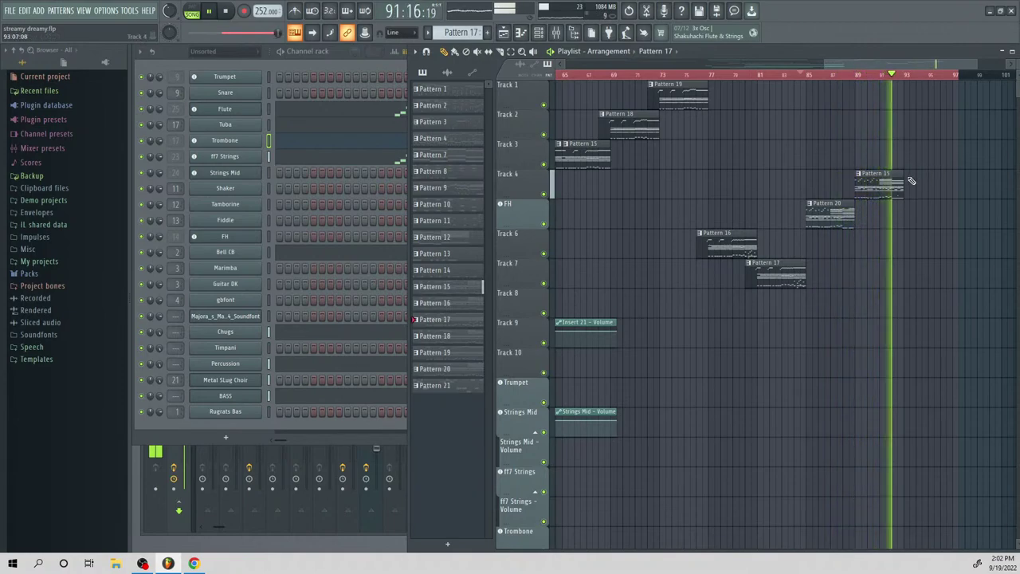
key("ctrl+a")
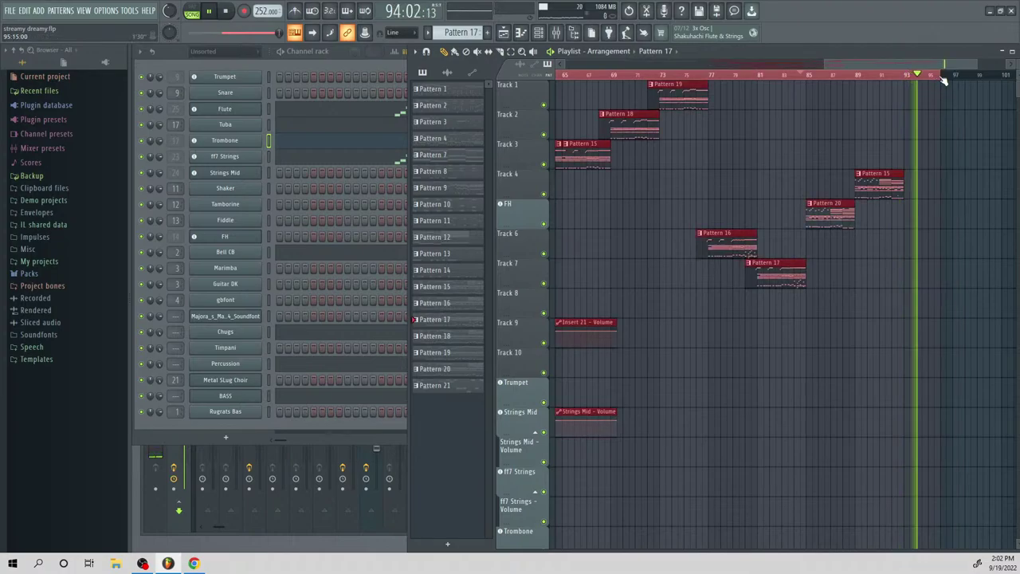
key("space")
Play the arrangement from bar 36 to review the transitions up to the new Track 7 clip
left_click_drag(823, 61, 679, 113)
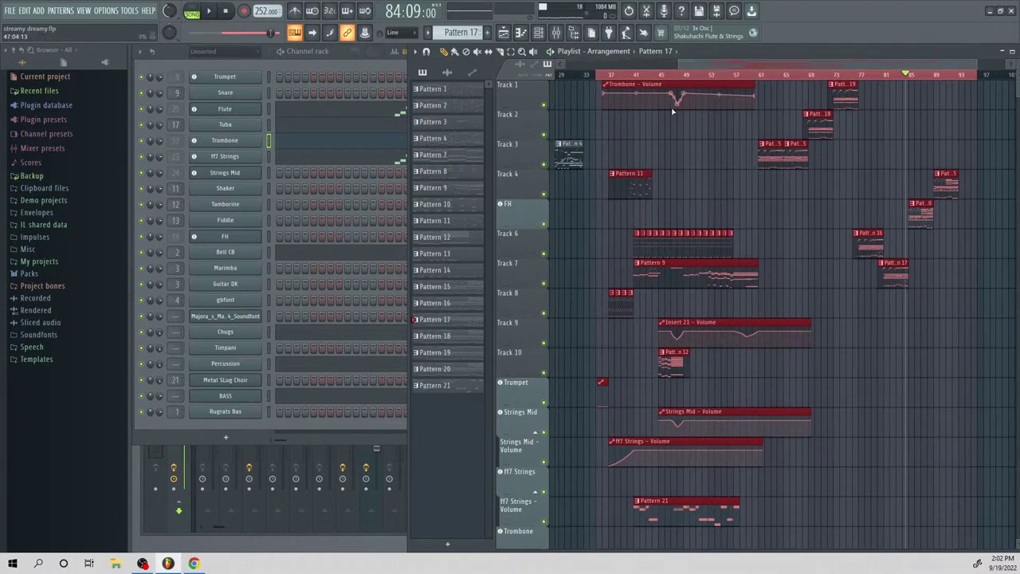
left_click(604, 77)
key("space")
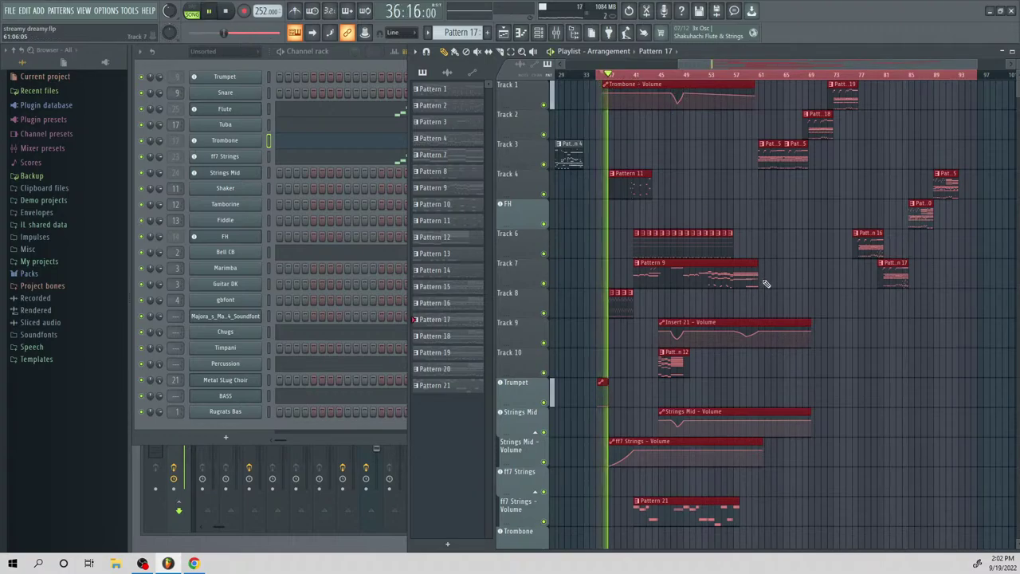
key("space")
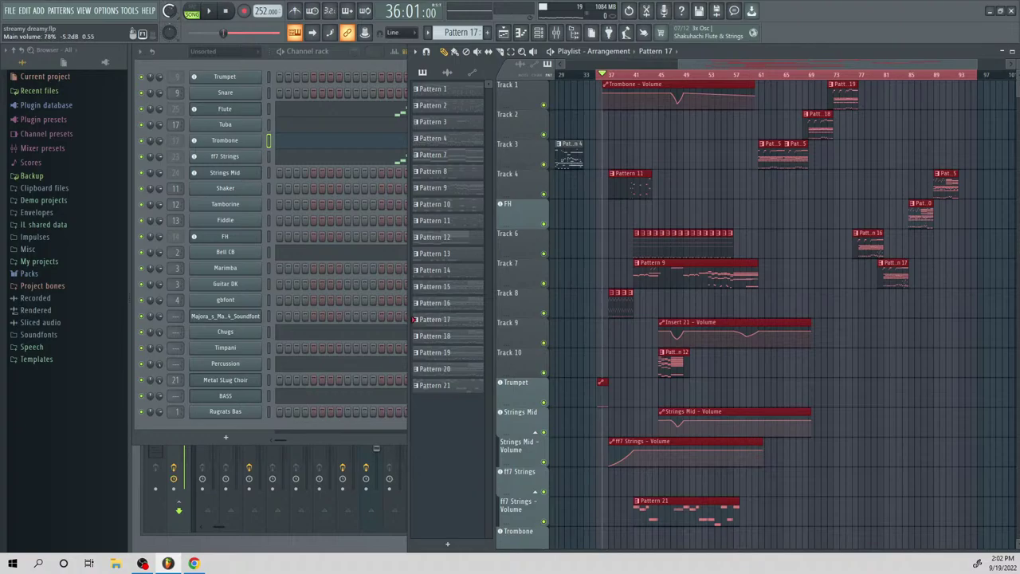
key("space")
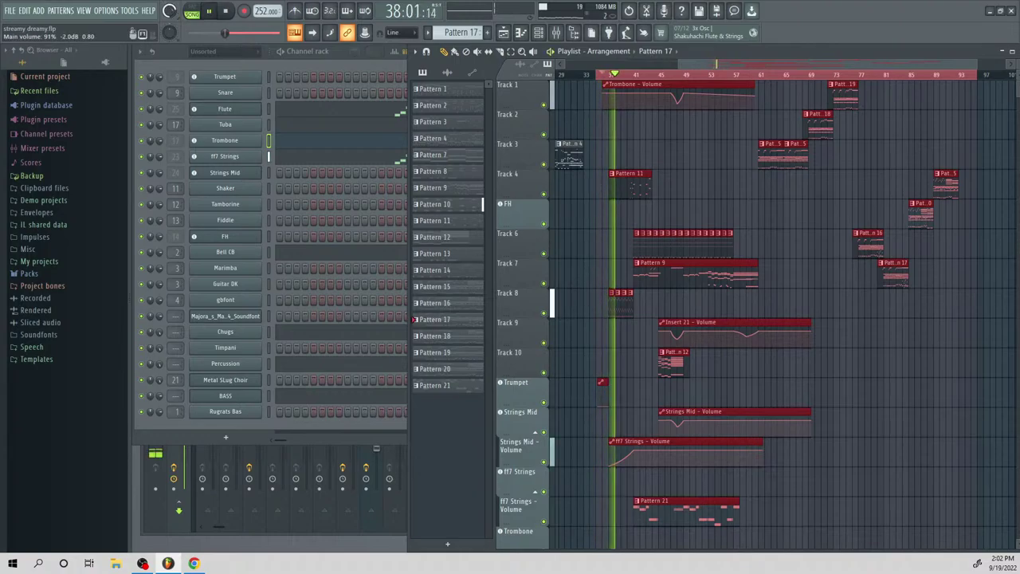
key("space")
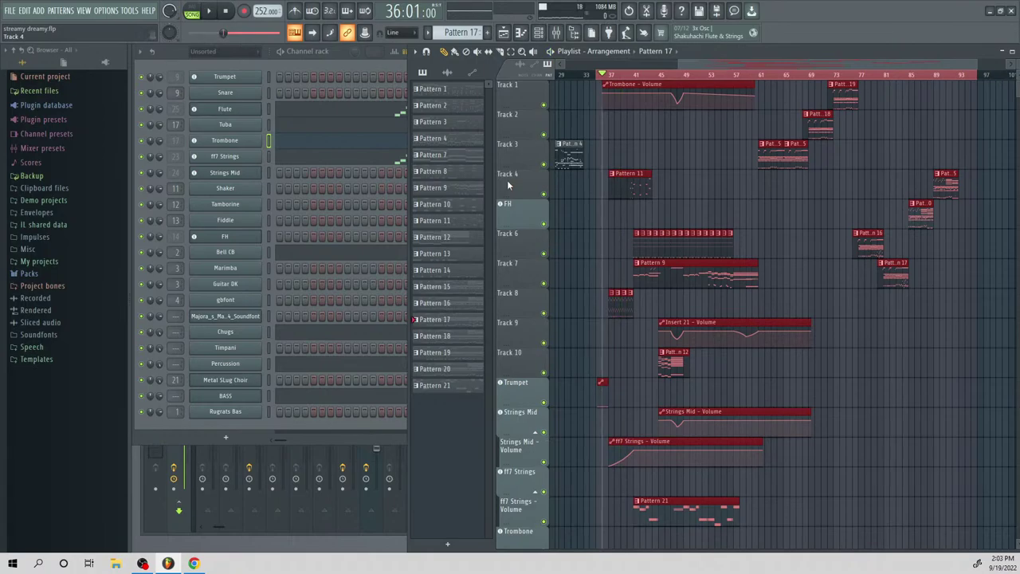
key("space")
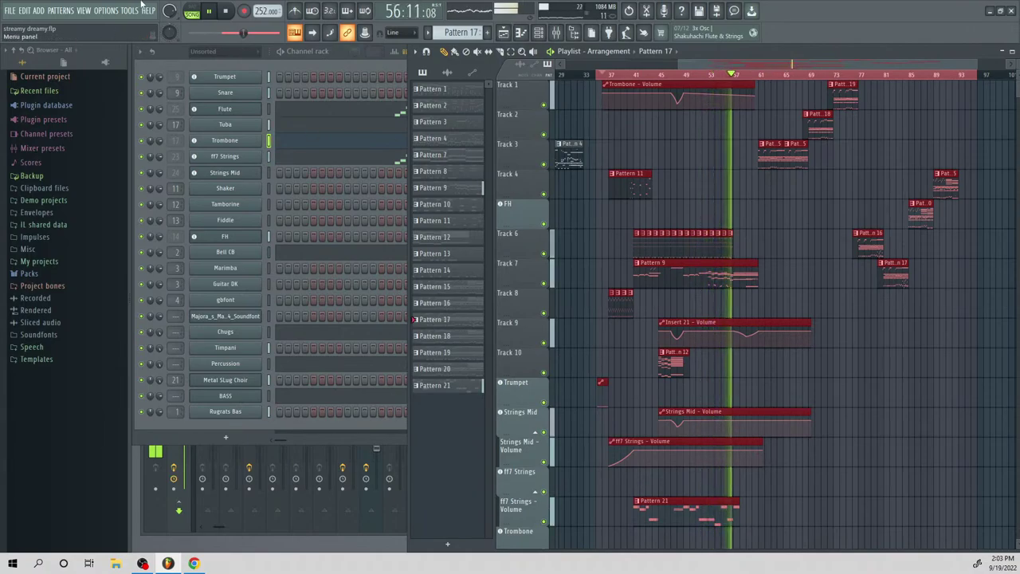
scroll(170, 13, "down", 2)
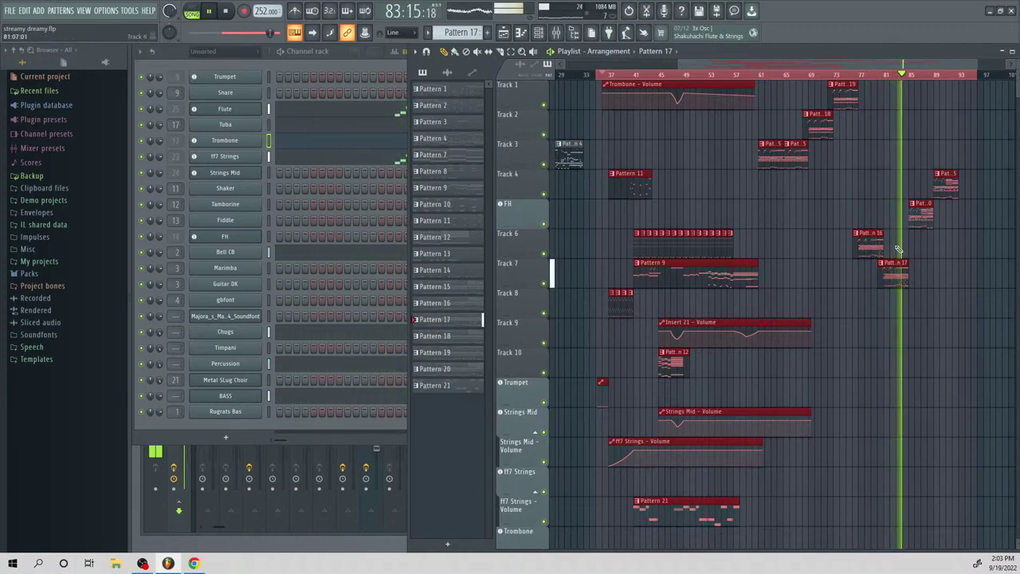
key("space")
Open the FH track's Pattern 20 clip with its Metal SLug Choir part in the piano roll and play the pattern
double_click(918, 209)
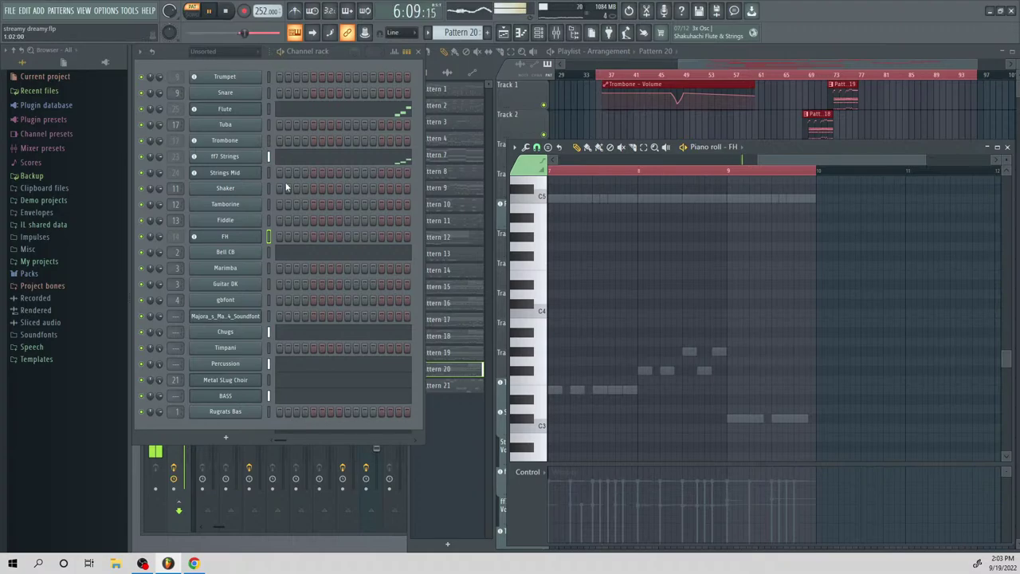
left_click_drag(736, 66, 865, 112)
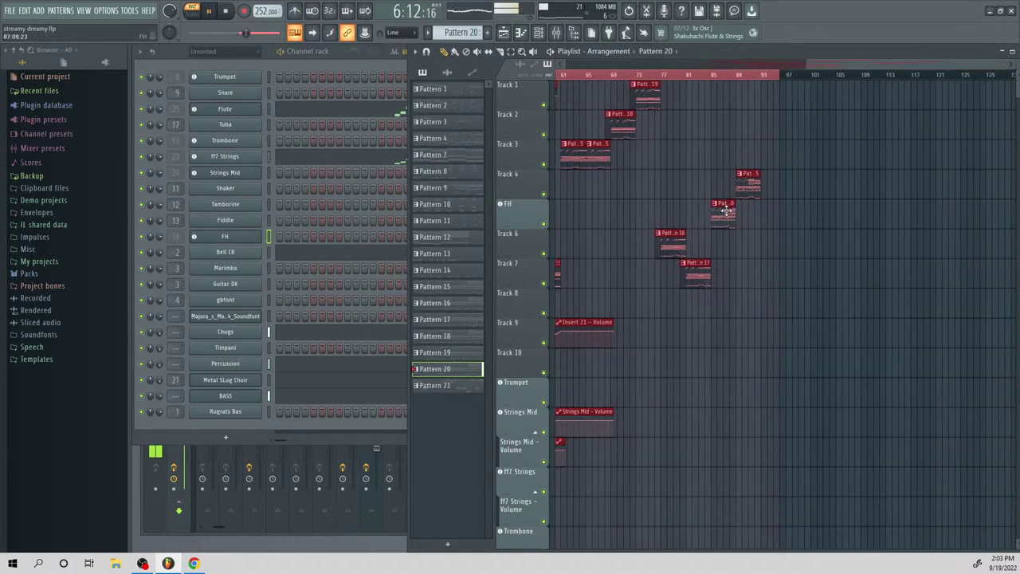
double_click(725, 209)
key("space")
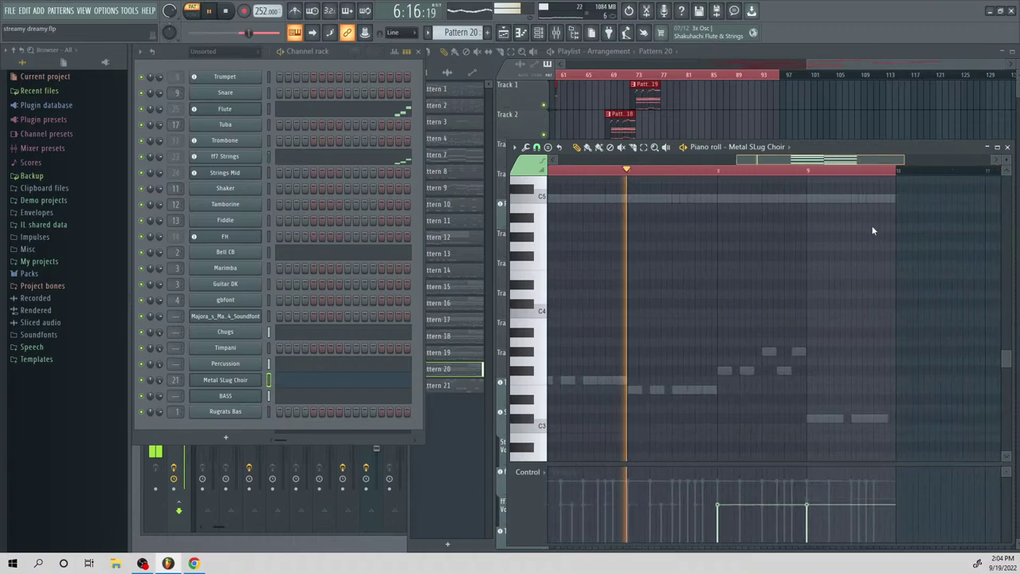
Add one-bar choir notes F7 and D7 in bar 6 and E7 and C7 in bar 7, and play the pattern
scroll(805, 287, "up", 10)
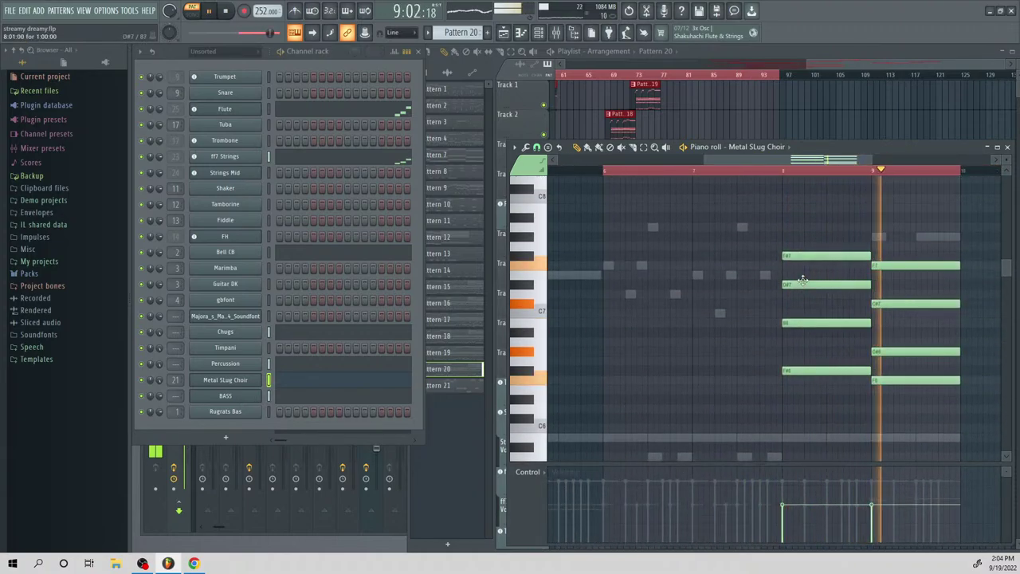
scroll(643, 247, "down", 1)
key("space")
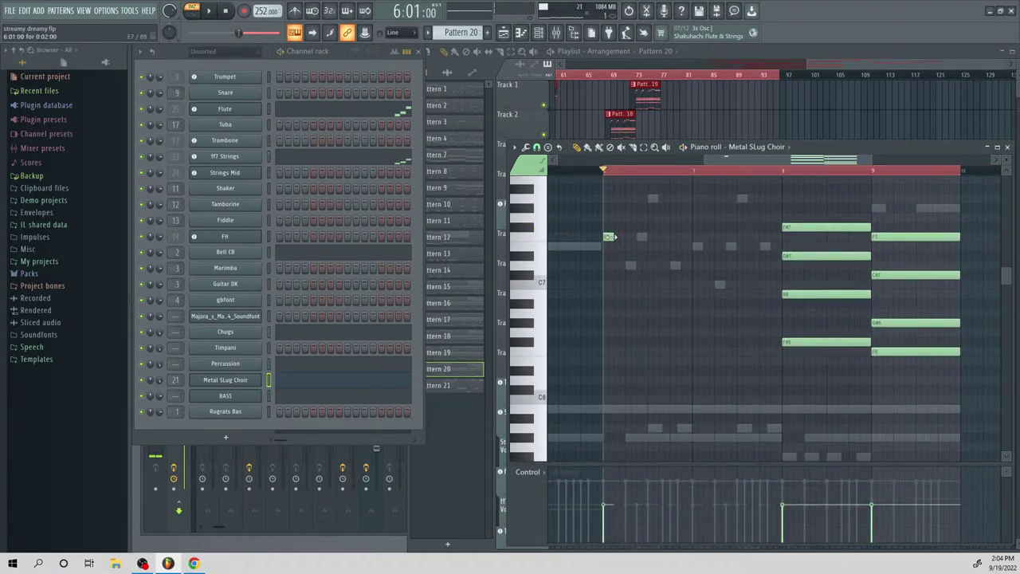
left_click_drag(662, 266, 607, 268)
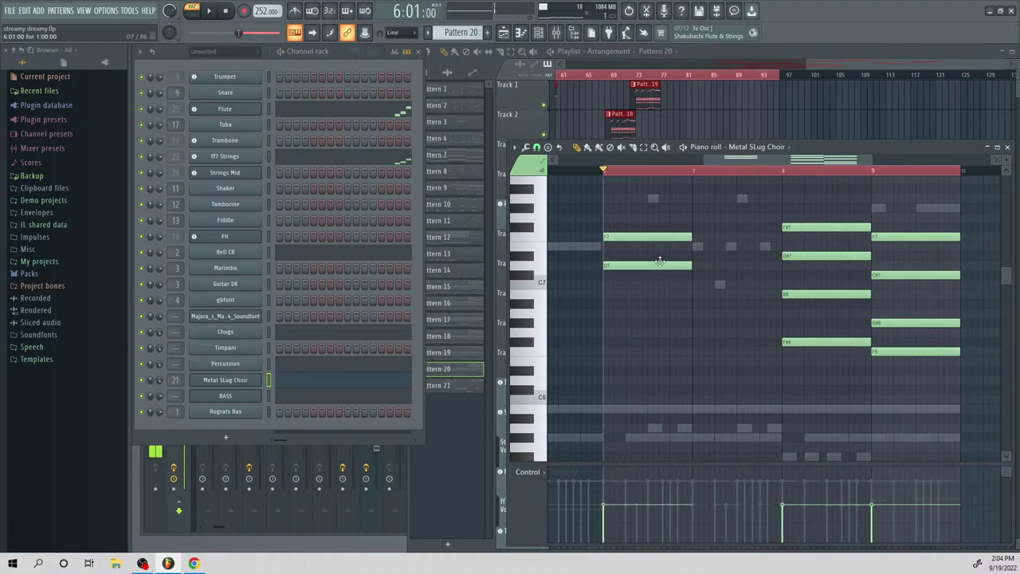
key("space")
left_click(717, 246)
left_click(714, 284)
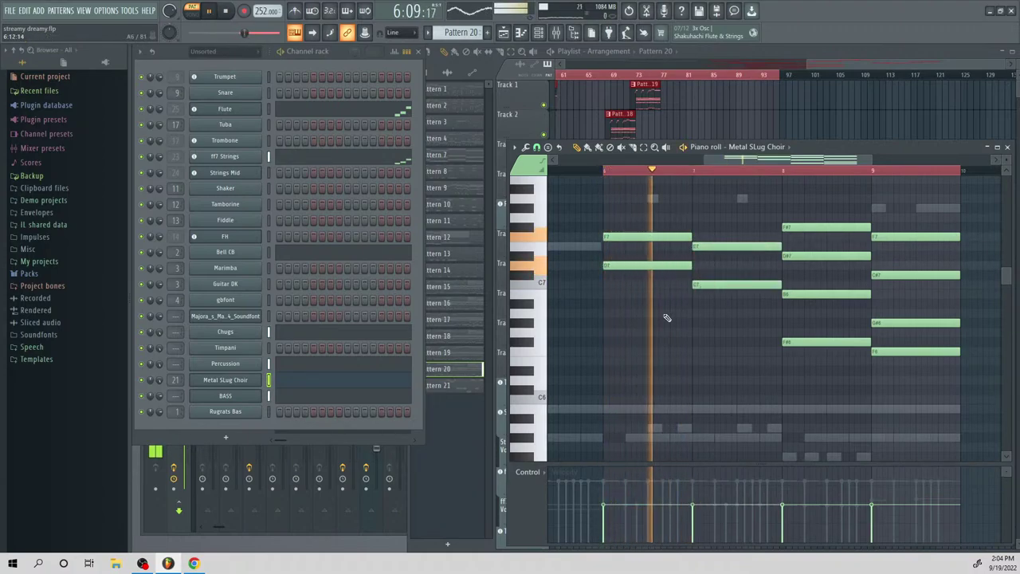
Lower the D7 choir note in bar 6 to C#7 and audition the pattern again
key("space")
mouse_move(642, 267)
left_mouse_down()
mouse_move(640, 290)
mouse_move(642, 275)
left_mouse_up()
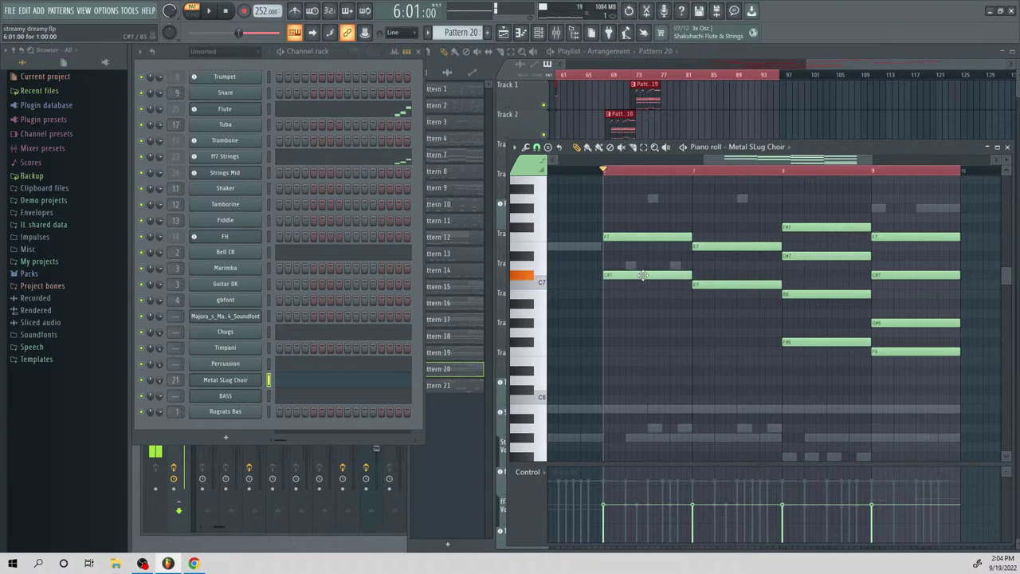
key("space")
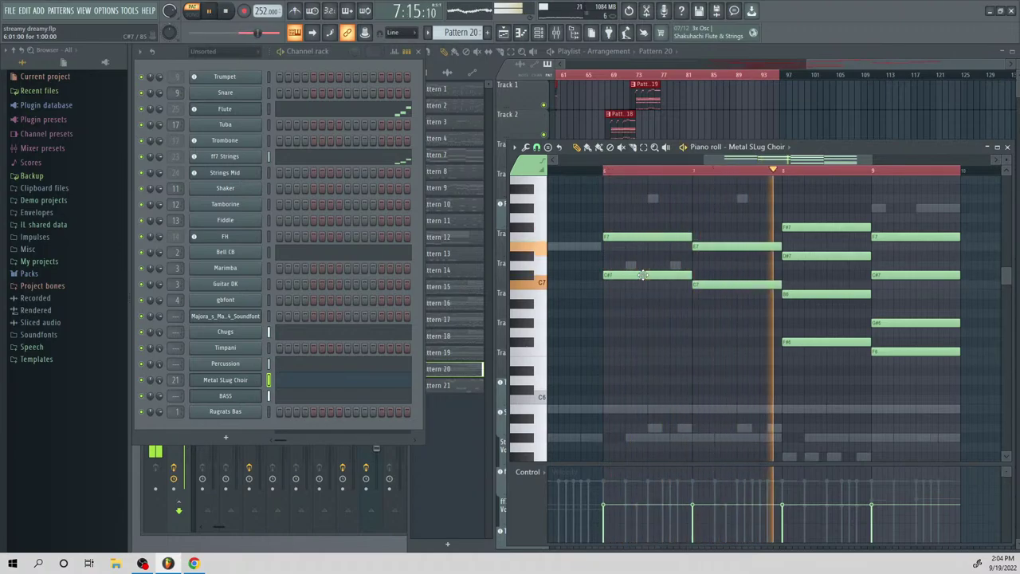
Delete the lower choir notes C#7 in bar 6 and C7 in bar 7, and return to the playlist arrangement
right_click(642, 274)
right_click(712, 285)
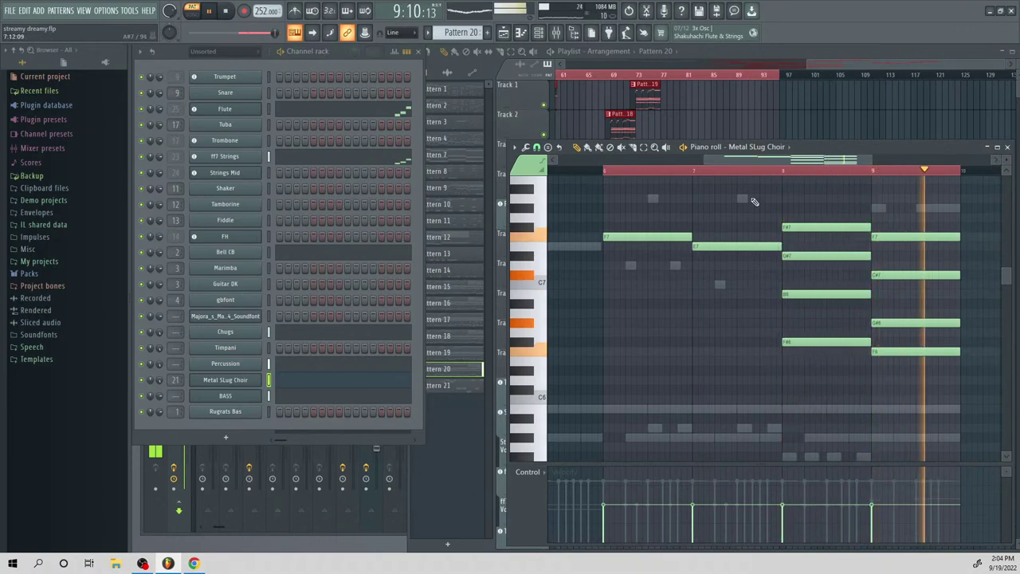
left_click_drag(832, 65, 819, 67)
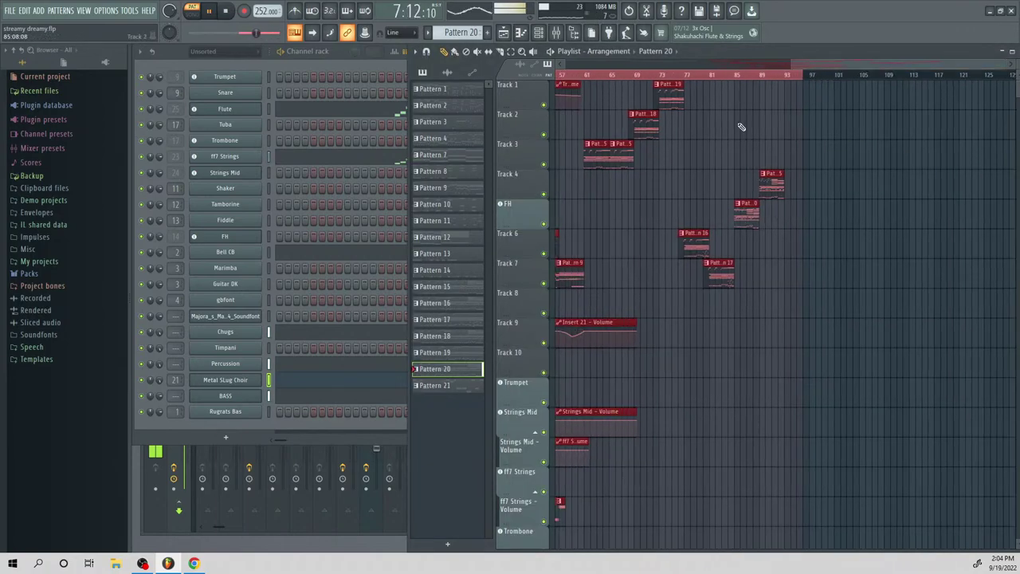